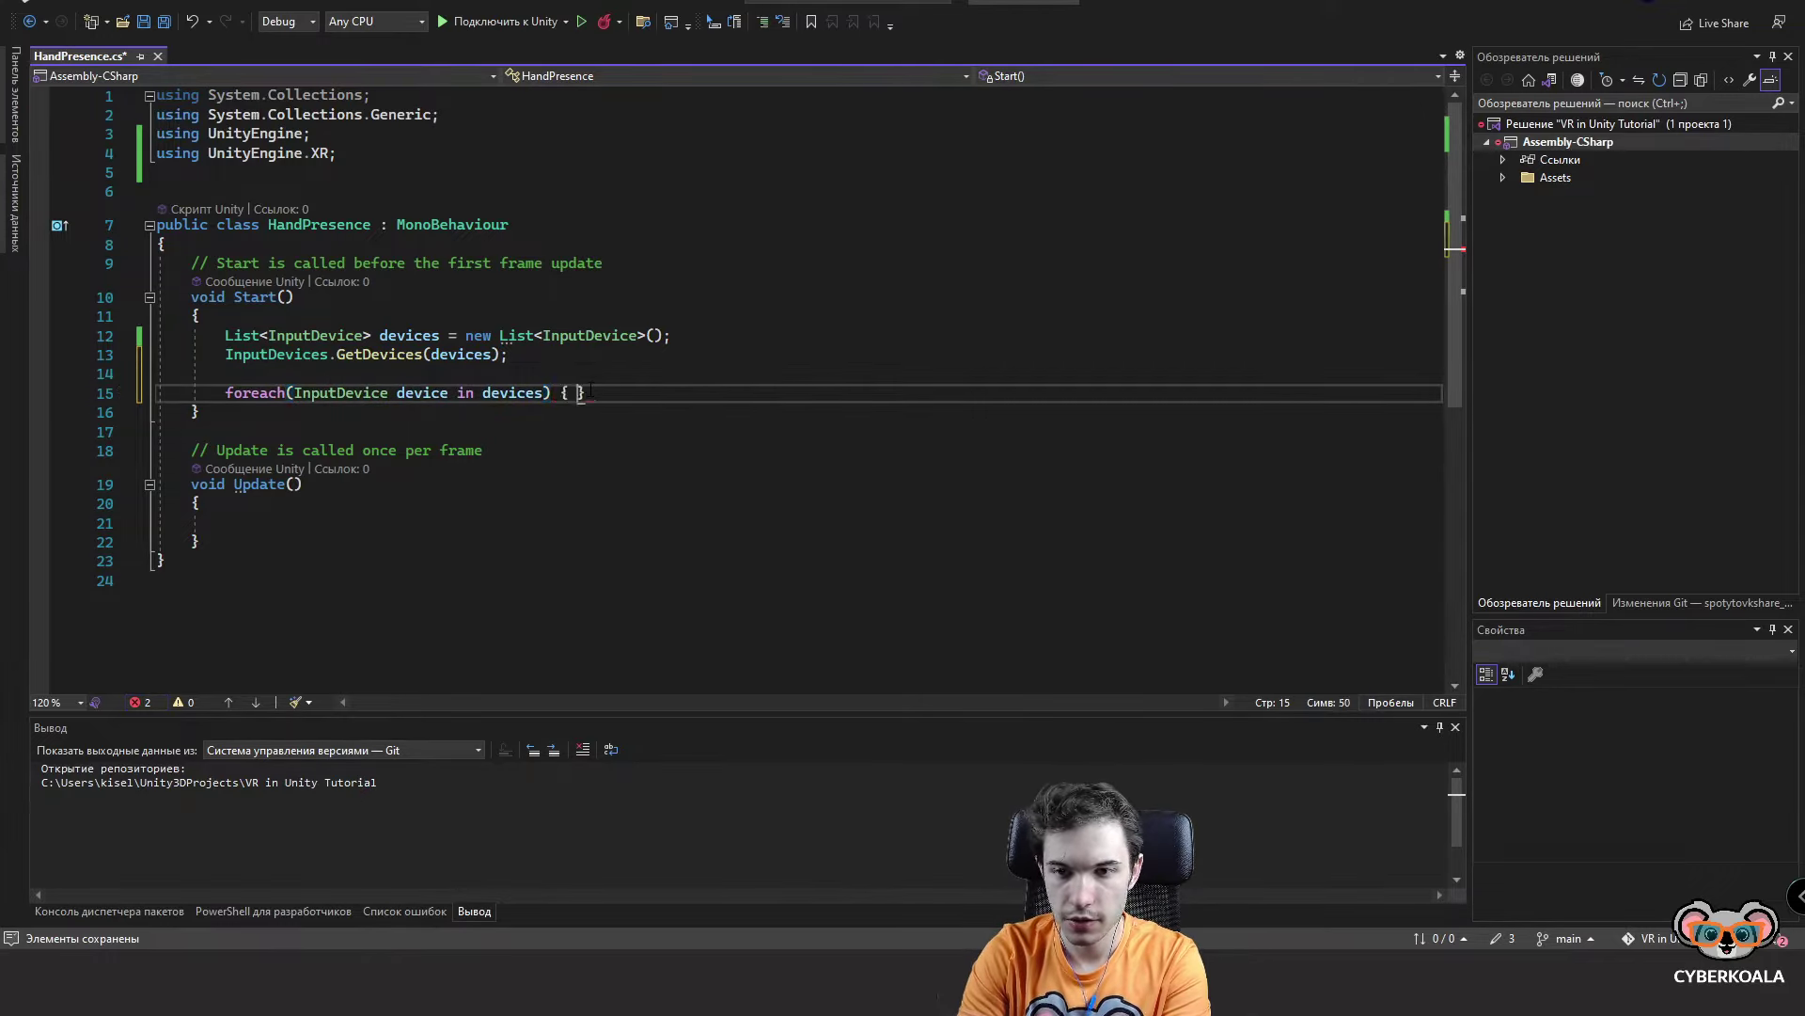
Add Debug.Log(device.name + device.characteristics); inside the foreach loop and save HandPresence.cs.
key(Return)
text({)
key(Return)
text(De)
text(bug.Log()
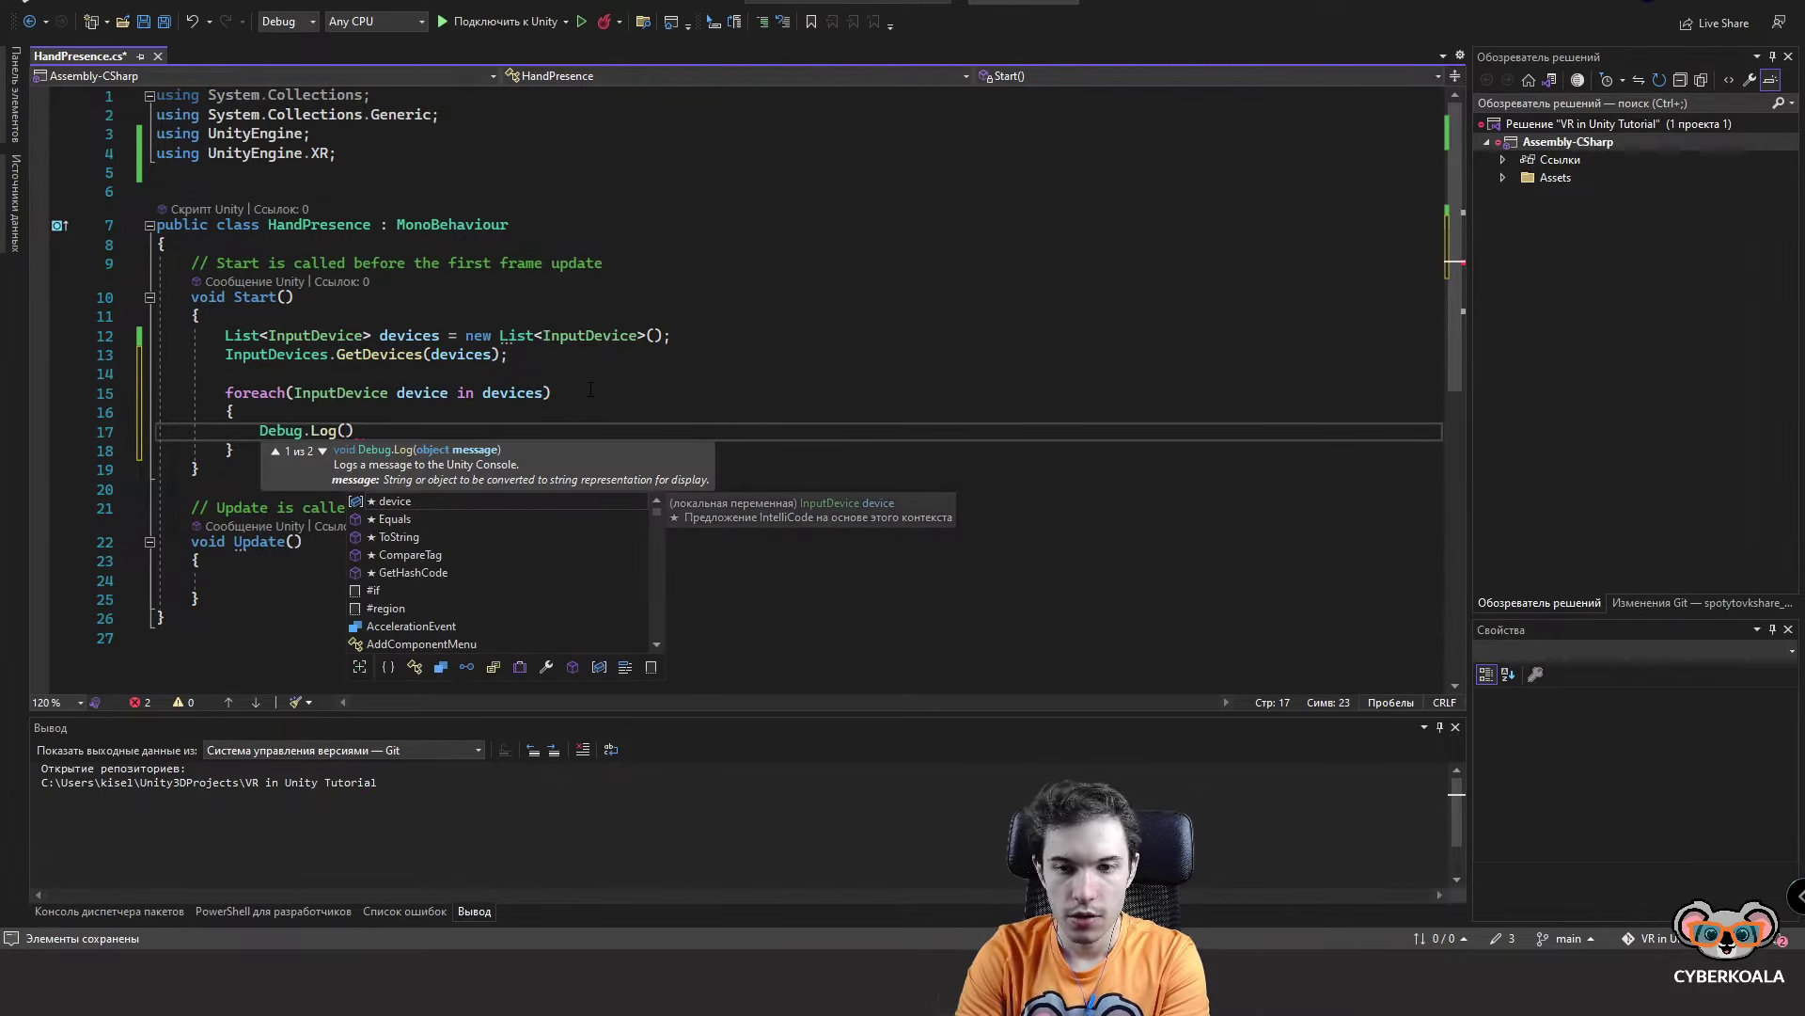
key(Escape)
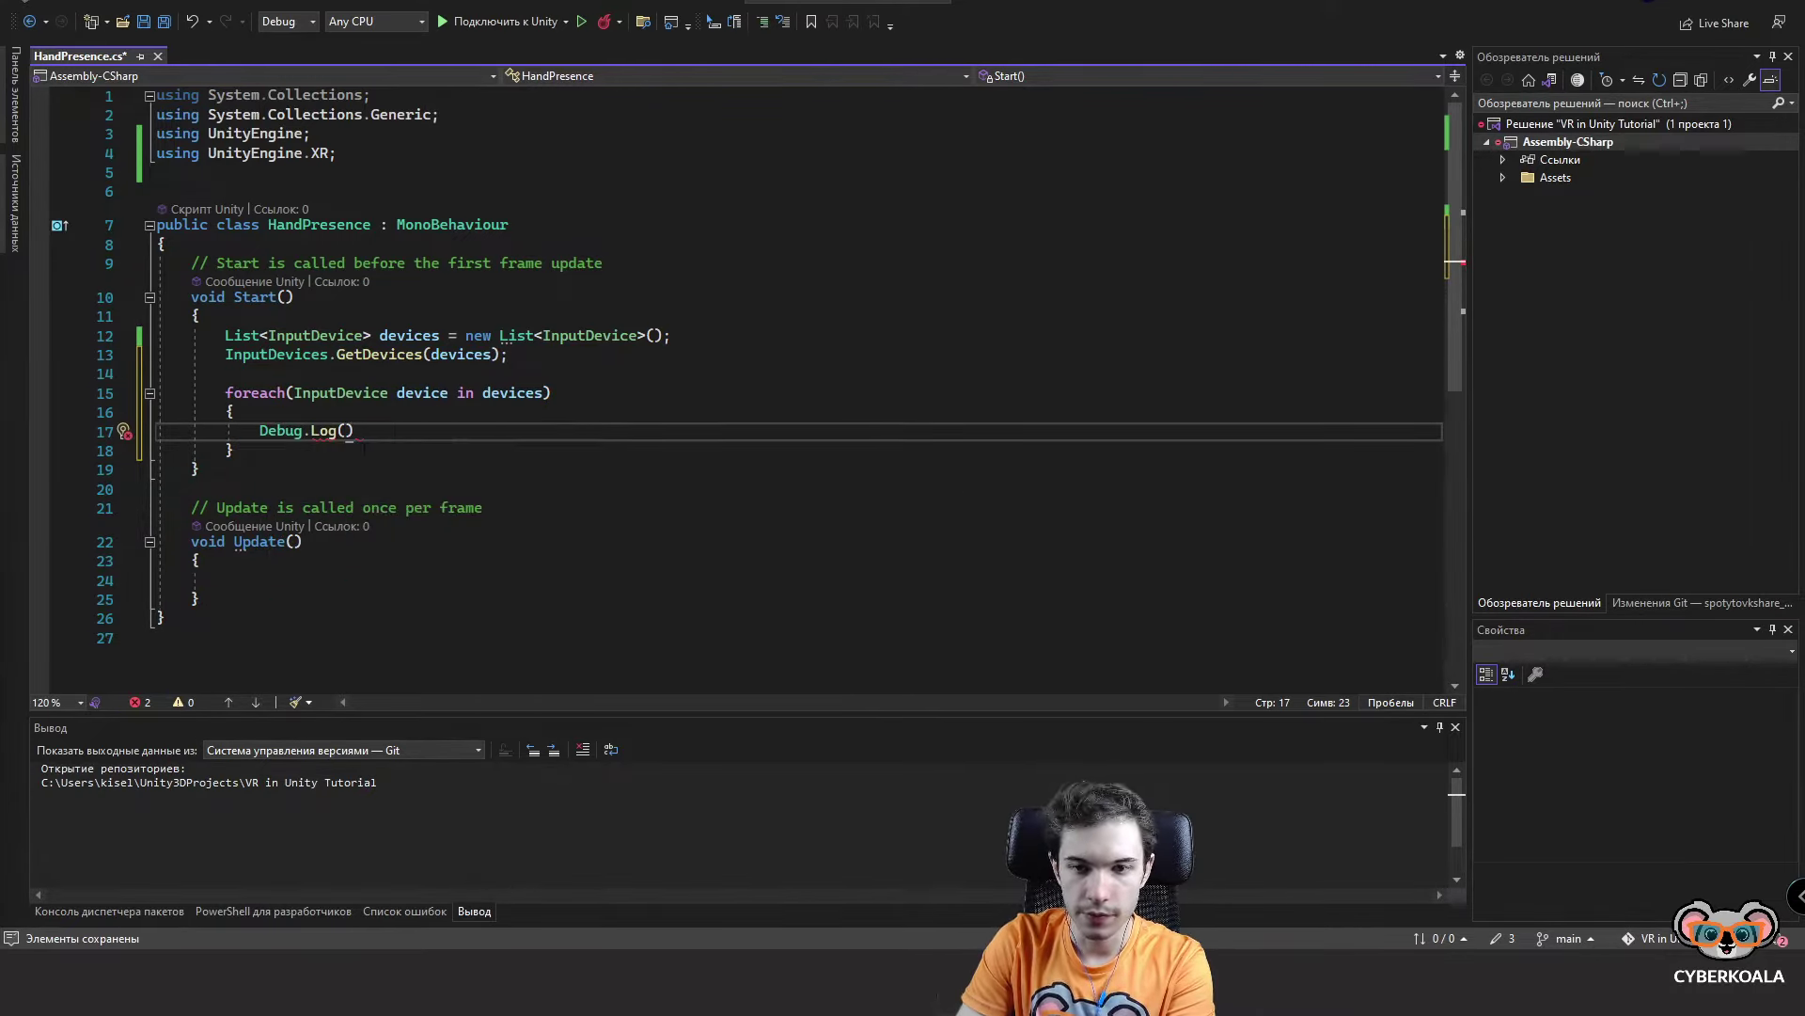
text(device.)
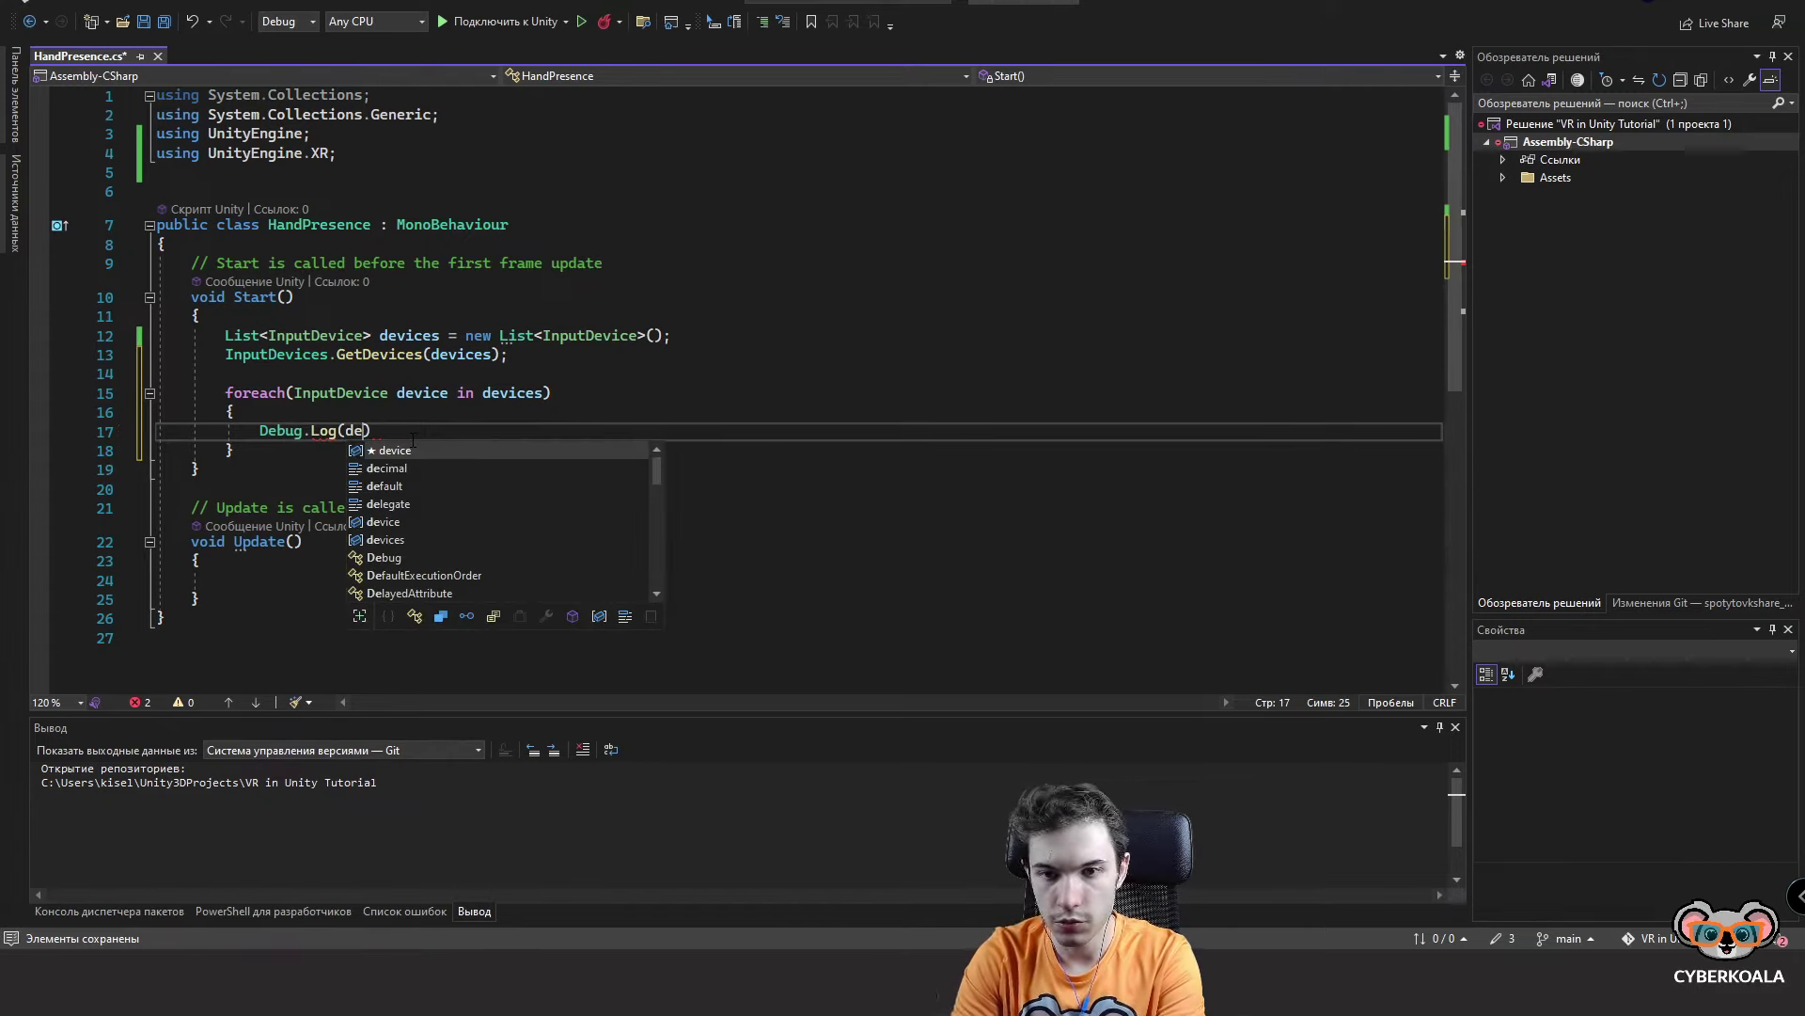
text(name)
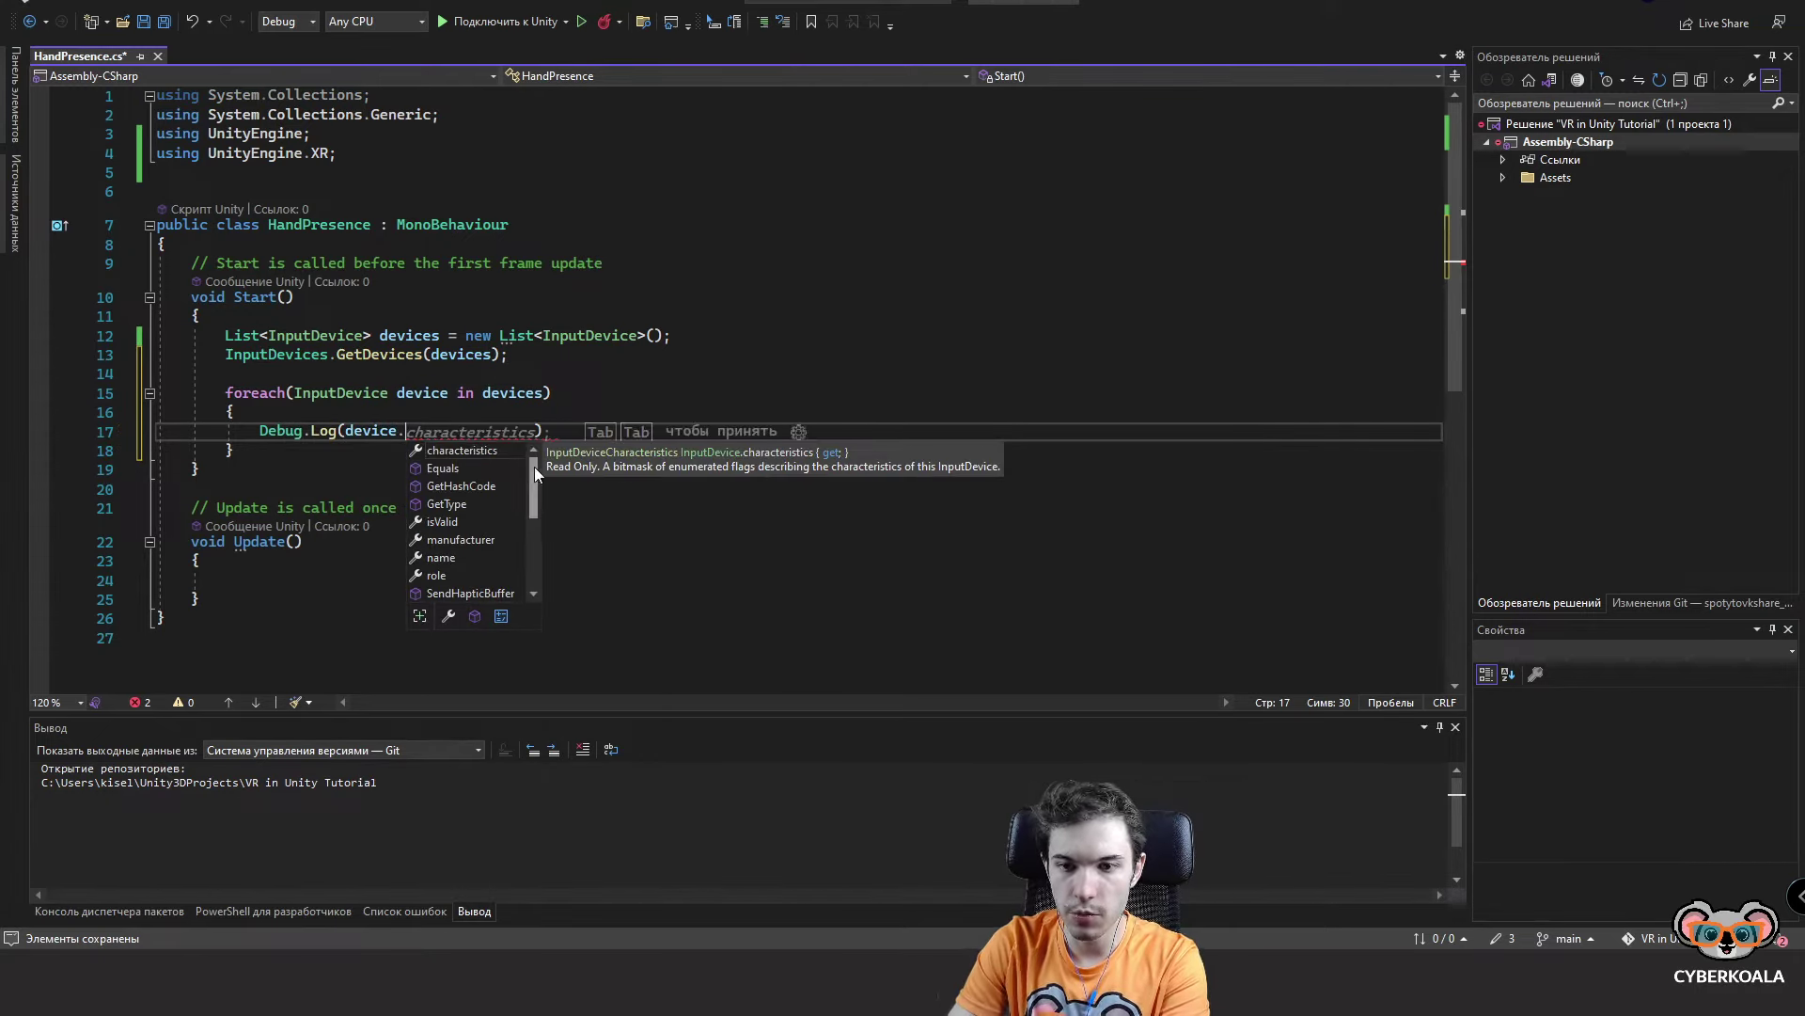
click(452, 560)
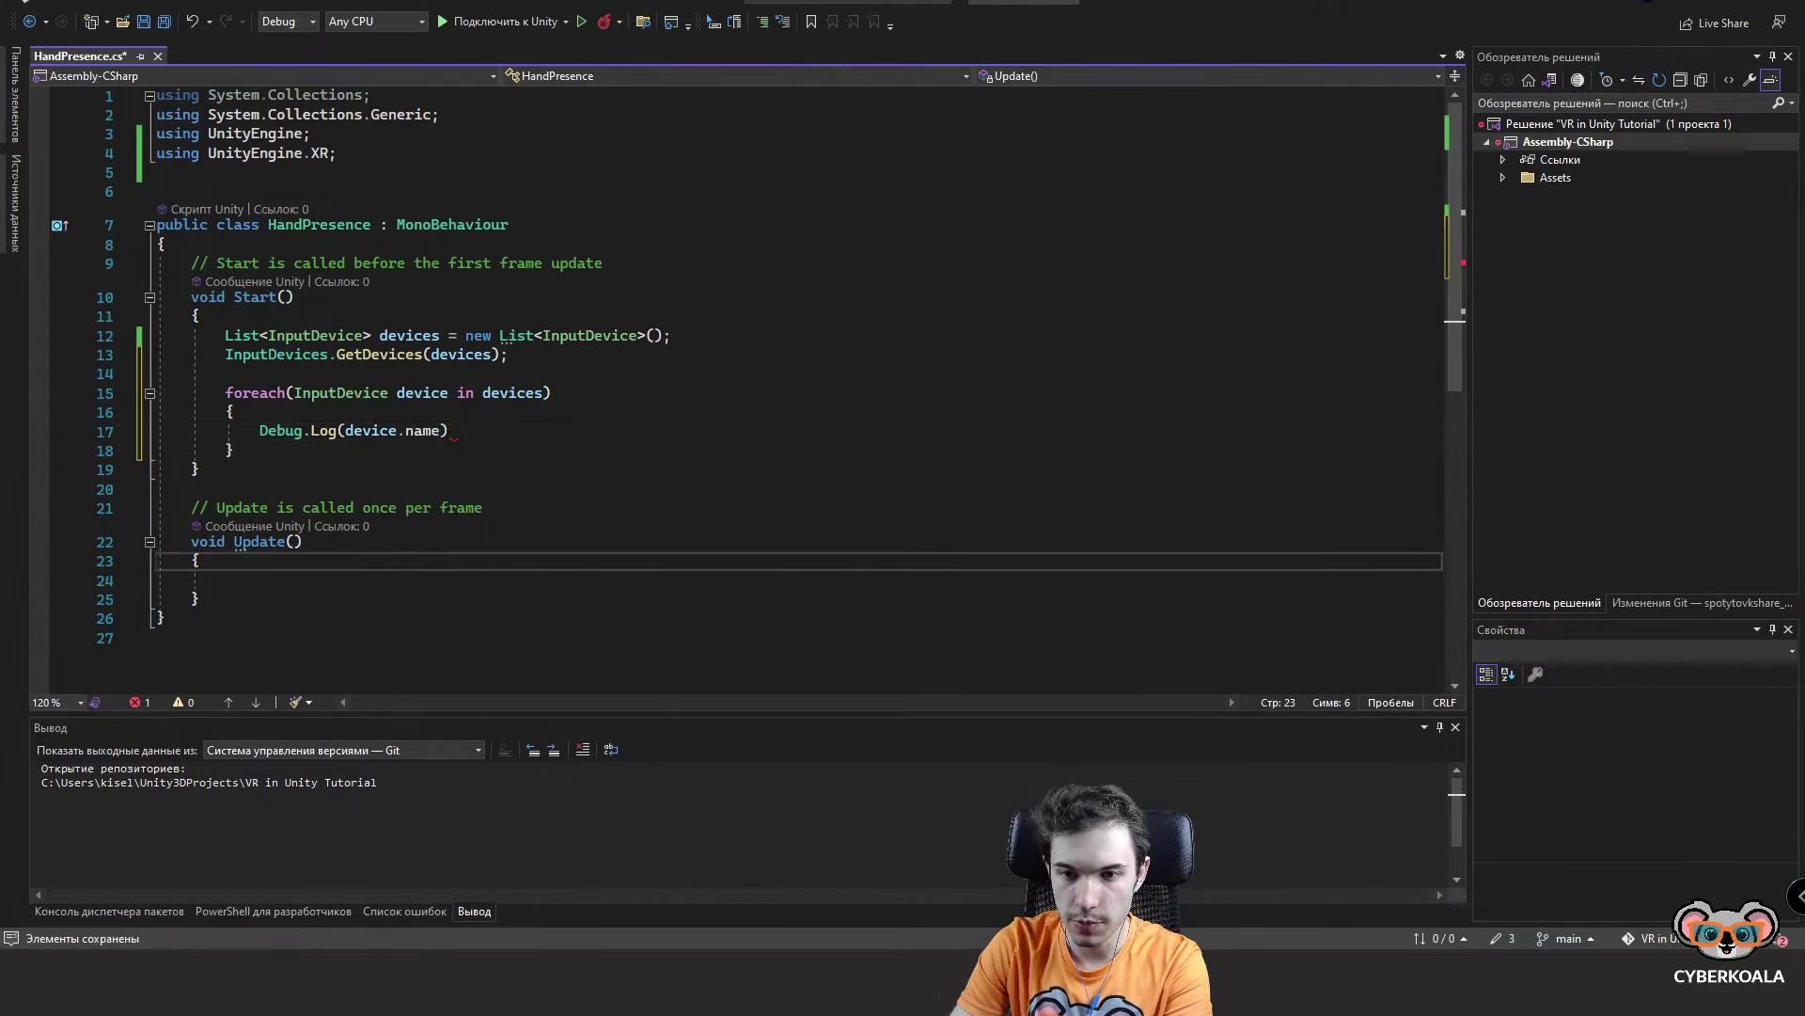
click(446, 430)
text(+ device.)
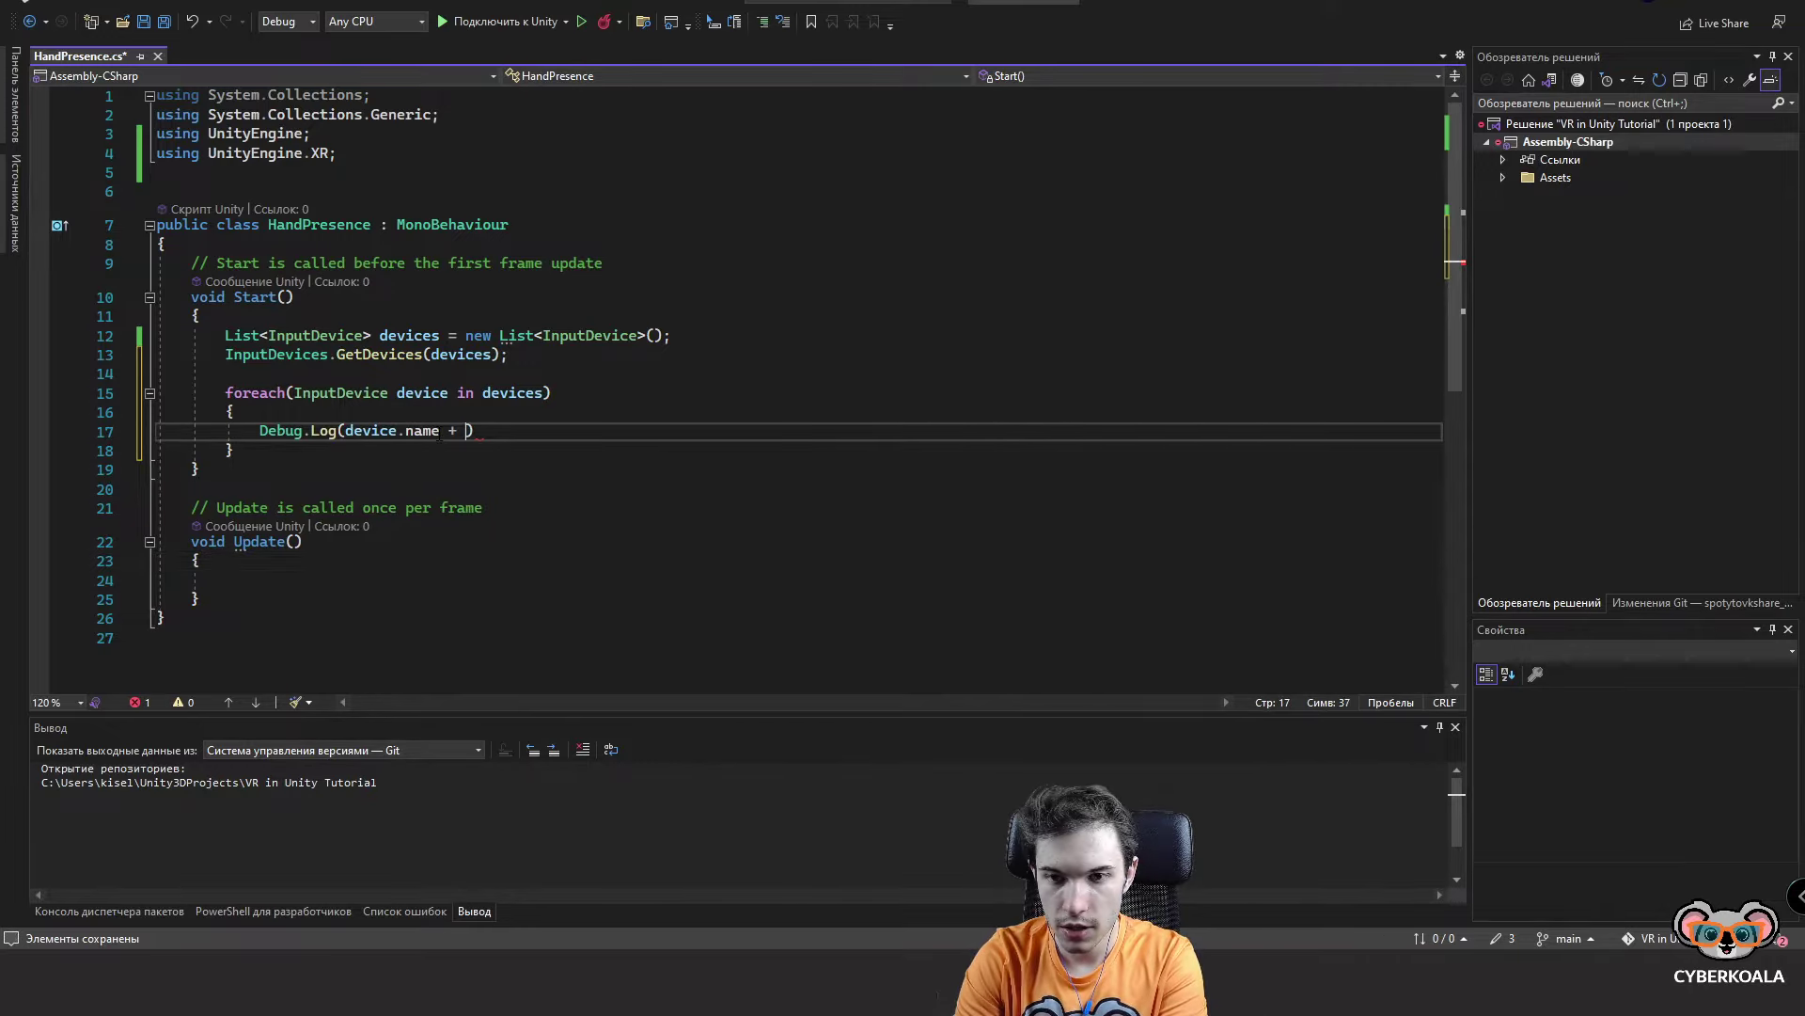
text(ch)
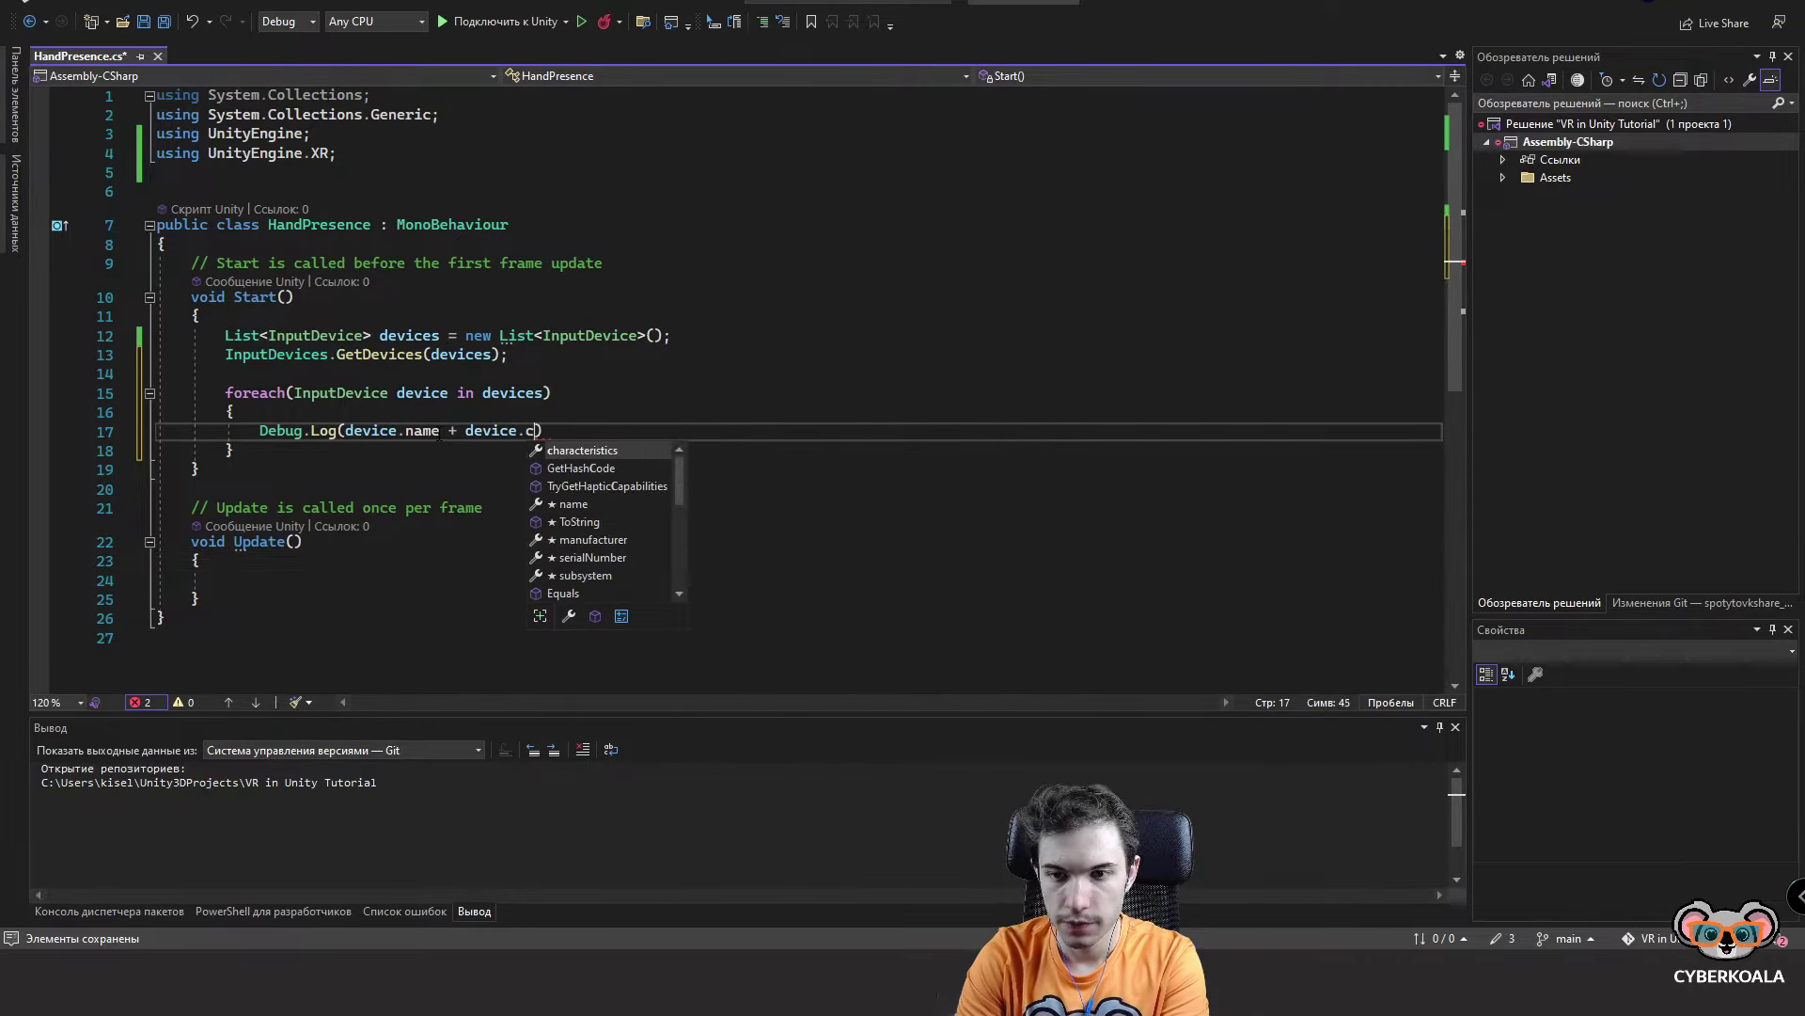
key(Tab)
key(End)
text(;)
key(ctrl+s)
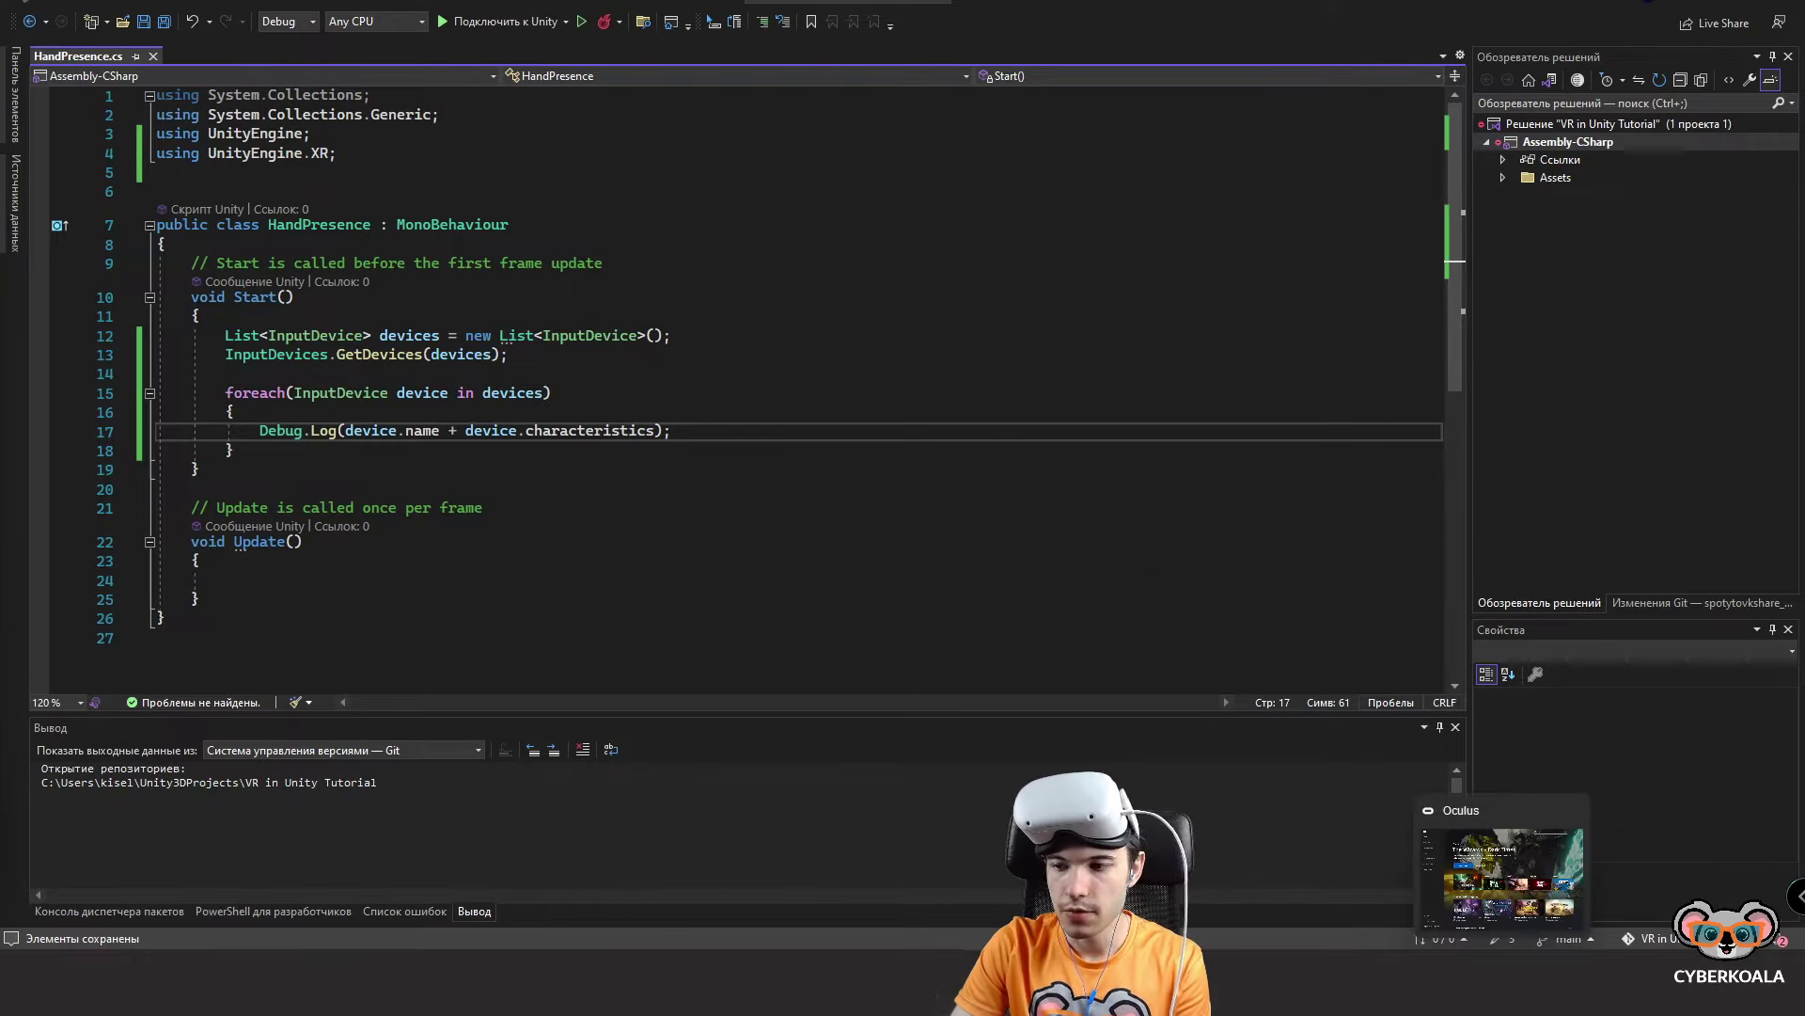
Play the scene and read the Oculus Touch Controller and QuestHeadMounted log entries in the Console.
click(1386, 916)
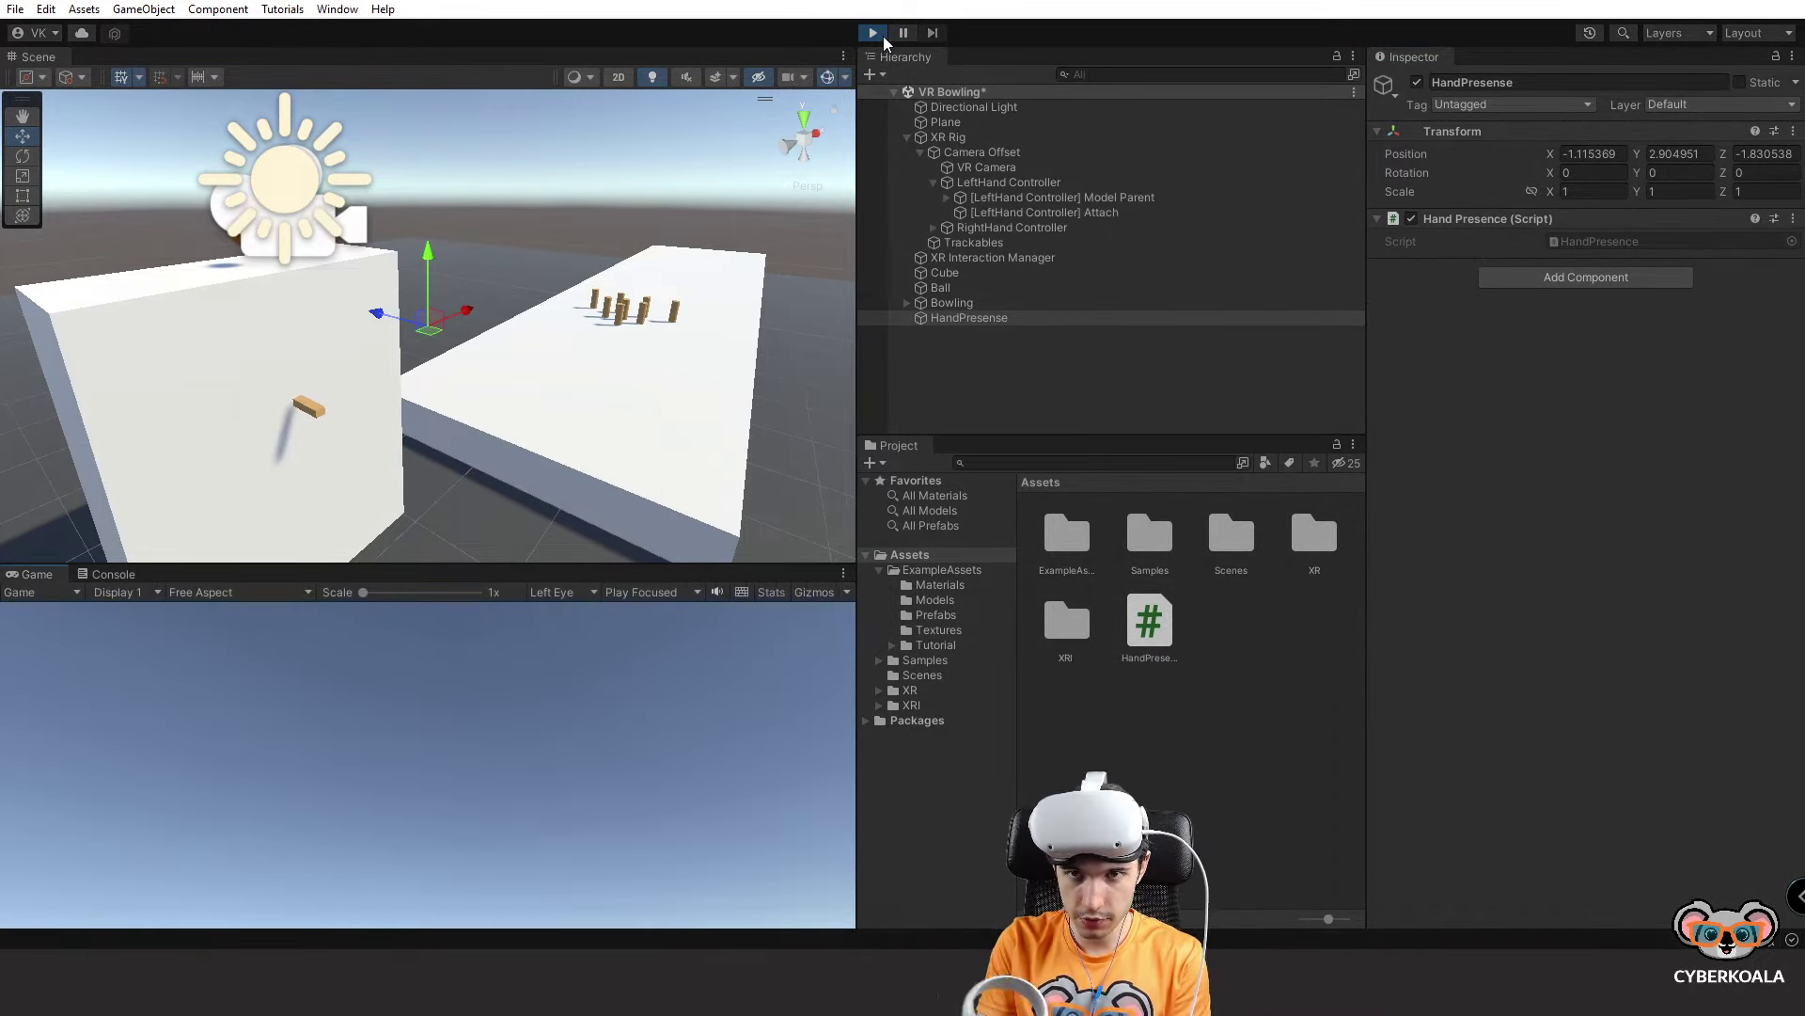
click(113, 574)
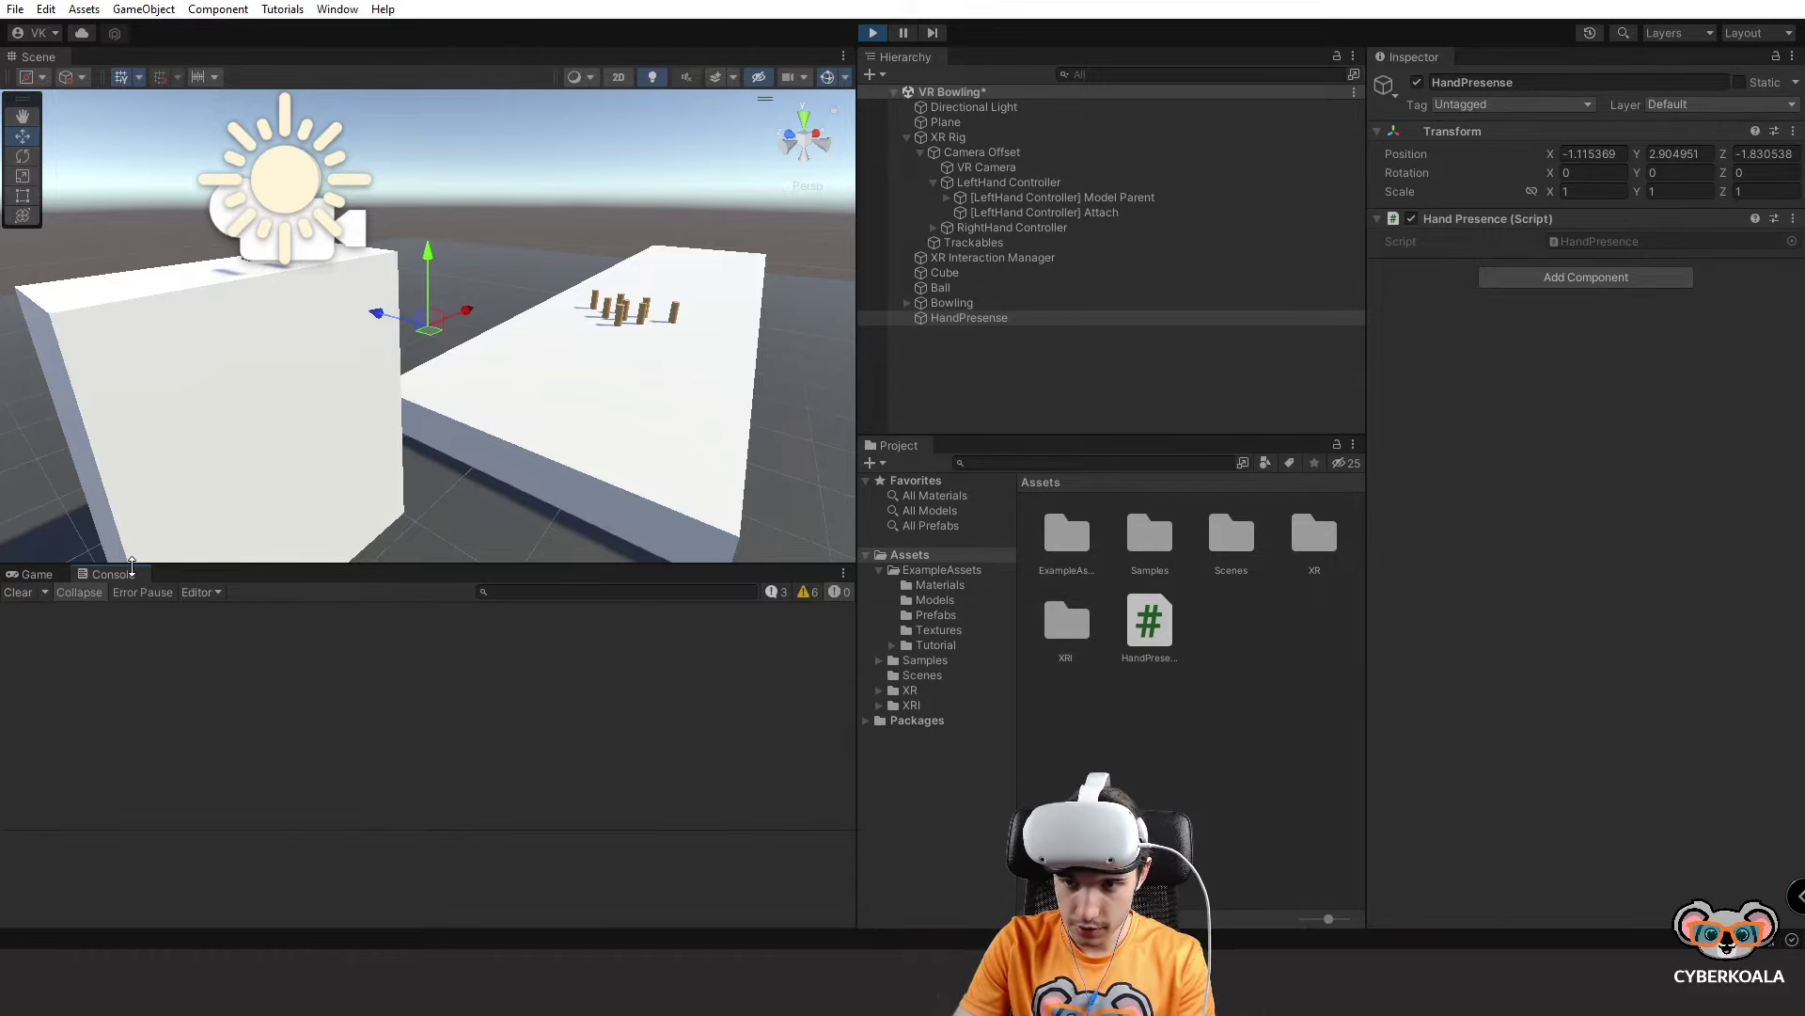
click(777, 591)
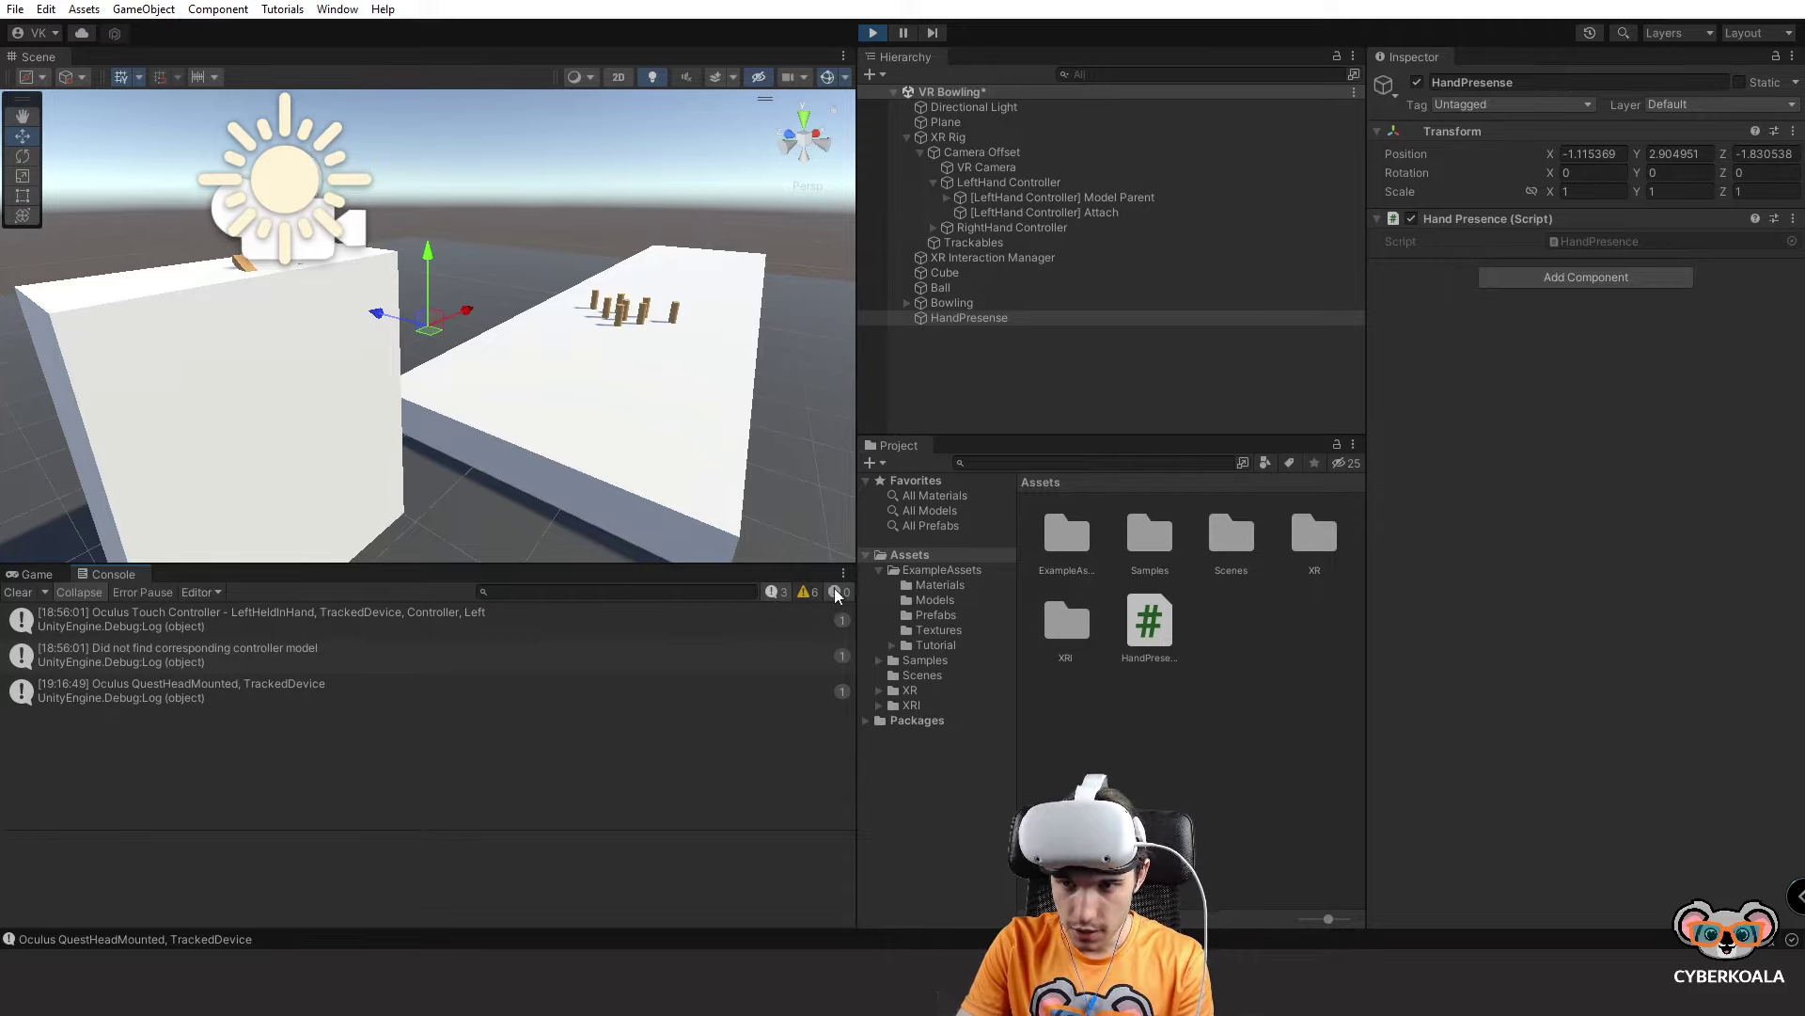
click(806, 593)
click(805, 593)
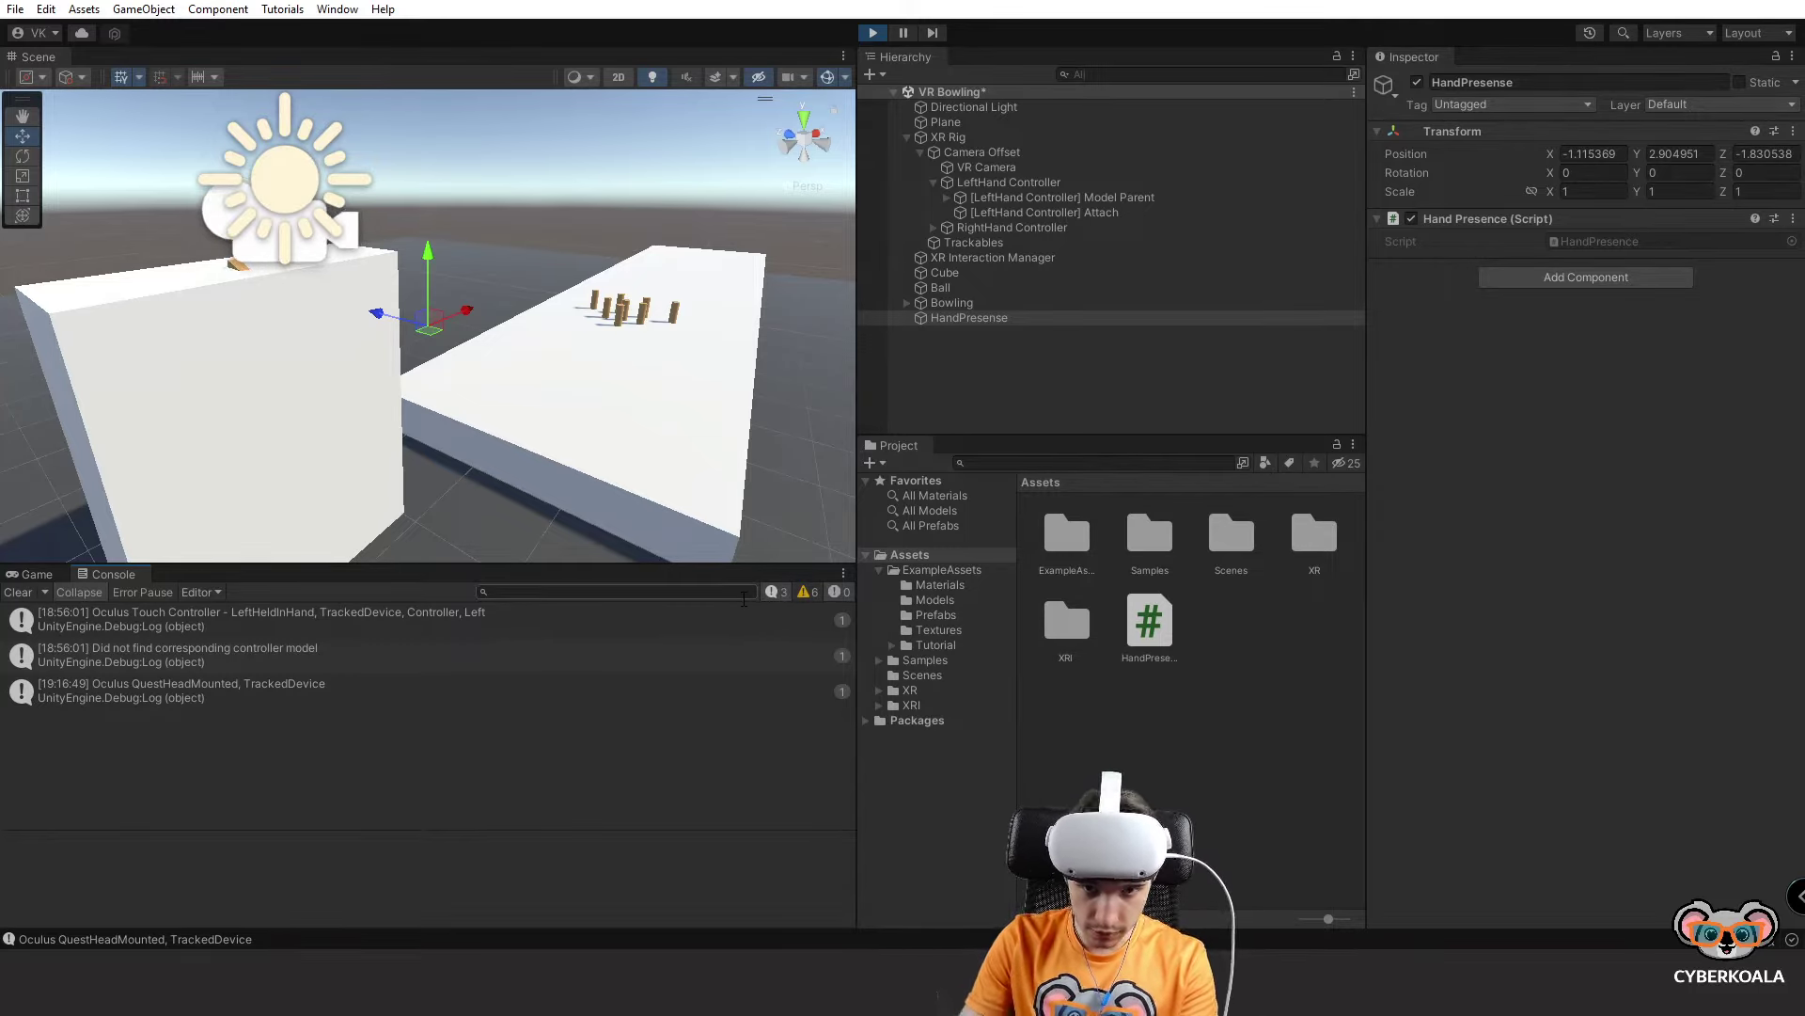
click(223, 619)
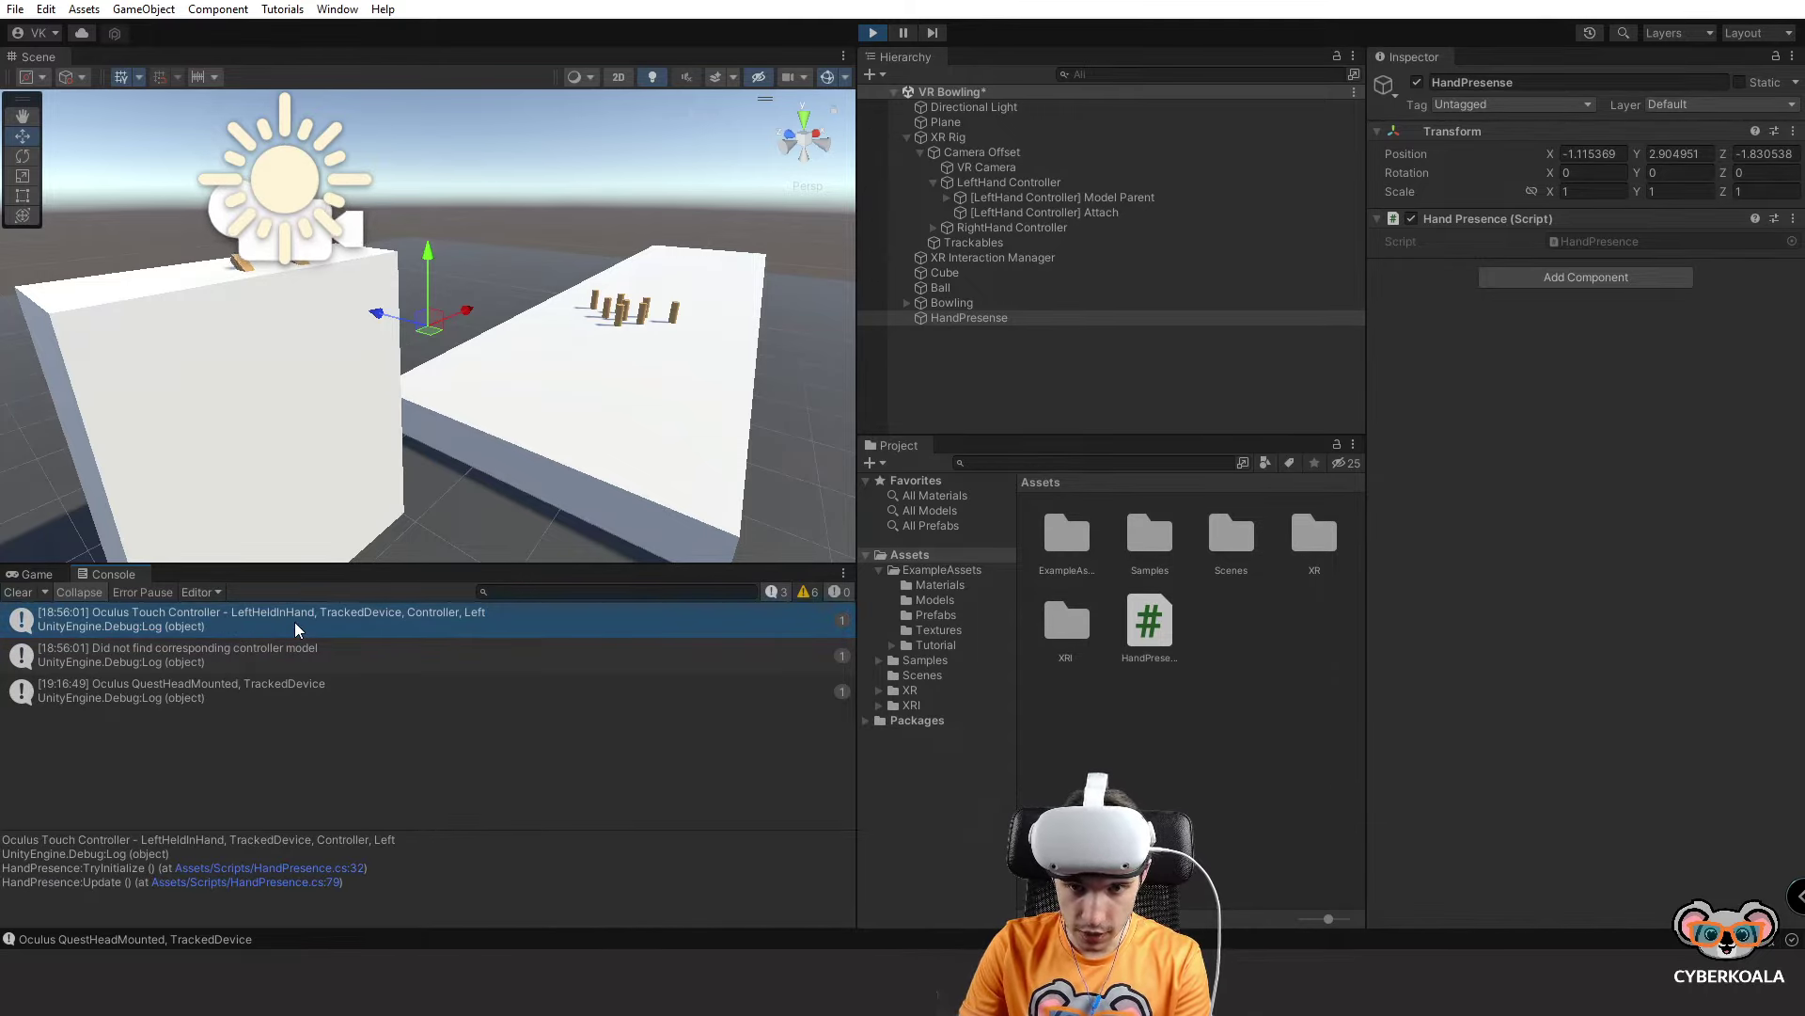
click(235, 688)
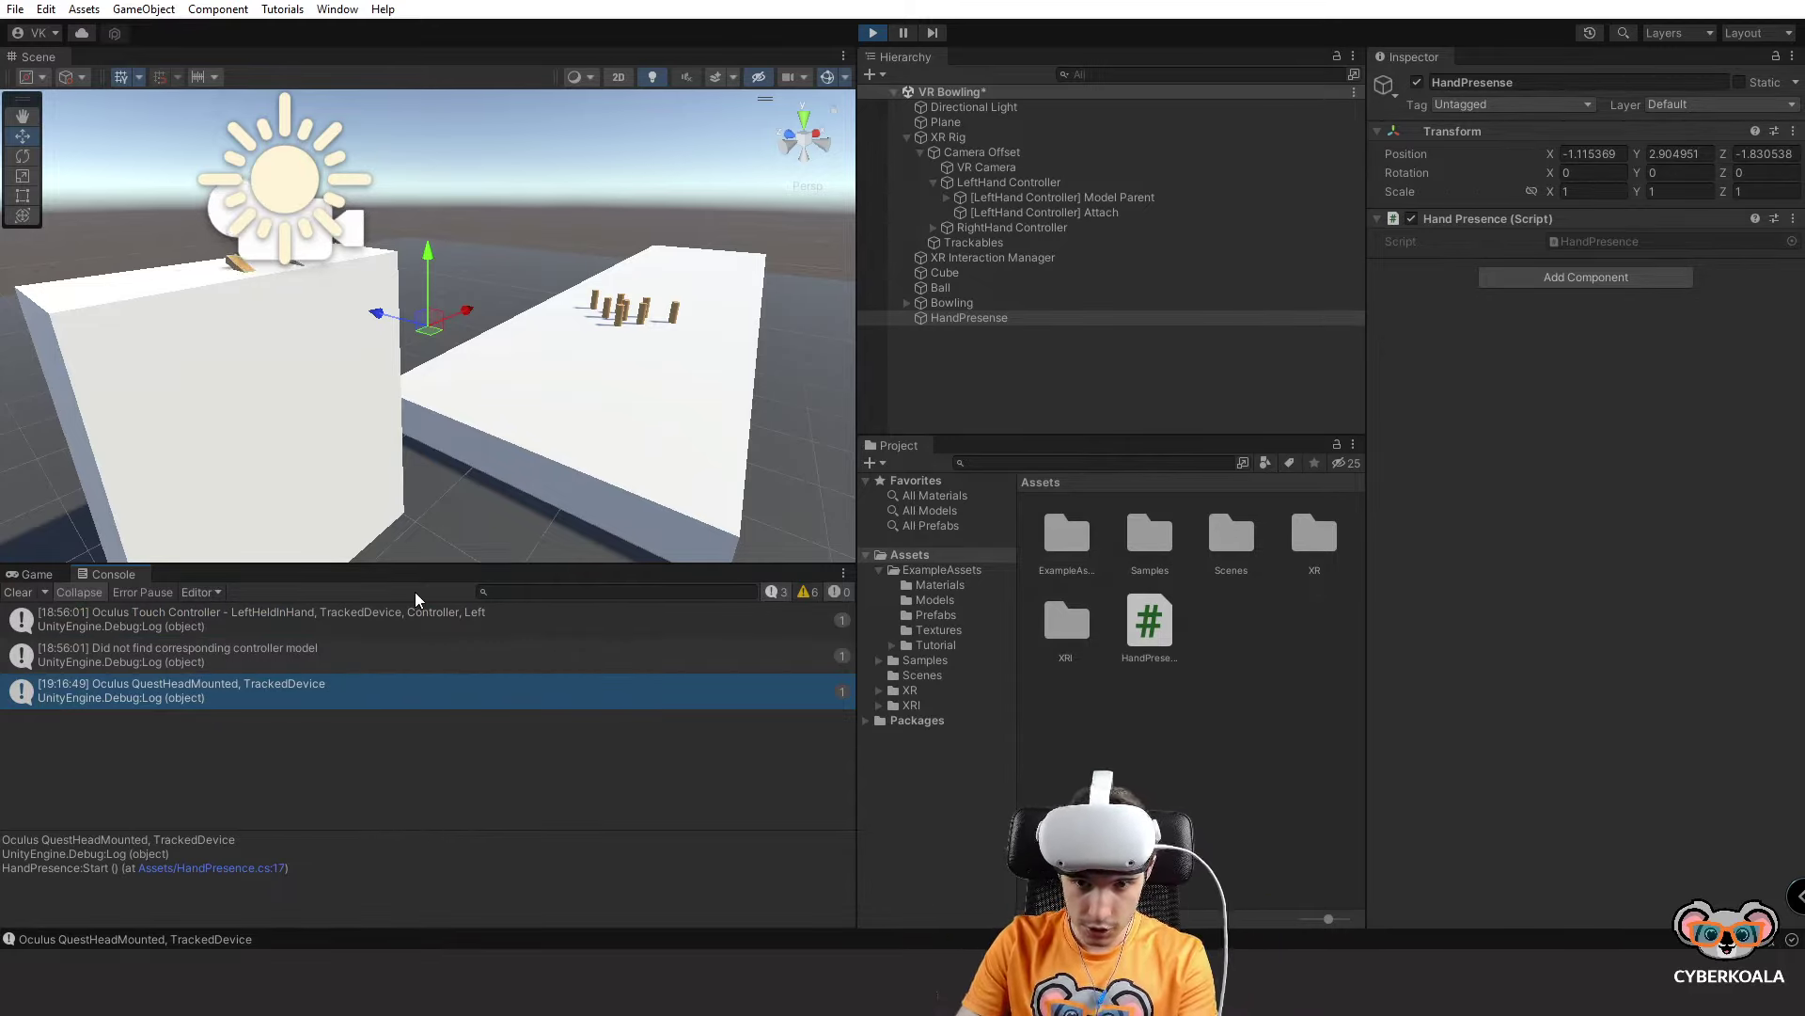
Restart play mode, check that the Console now logs only the Quest headset, then stop.
click(873, 33)
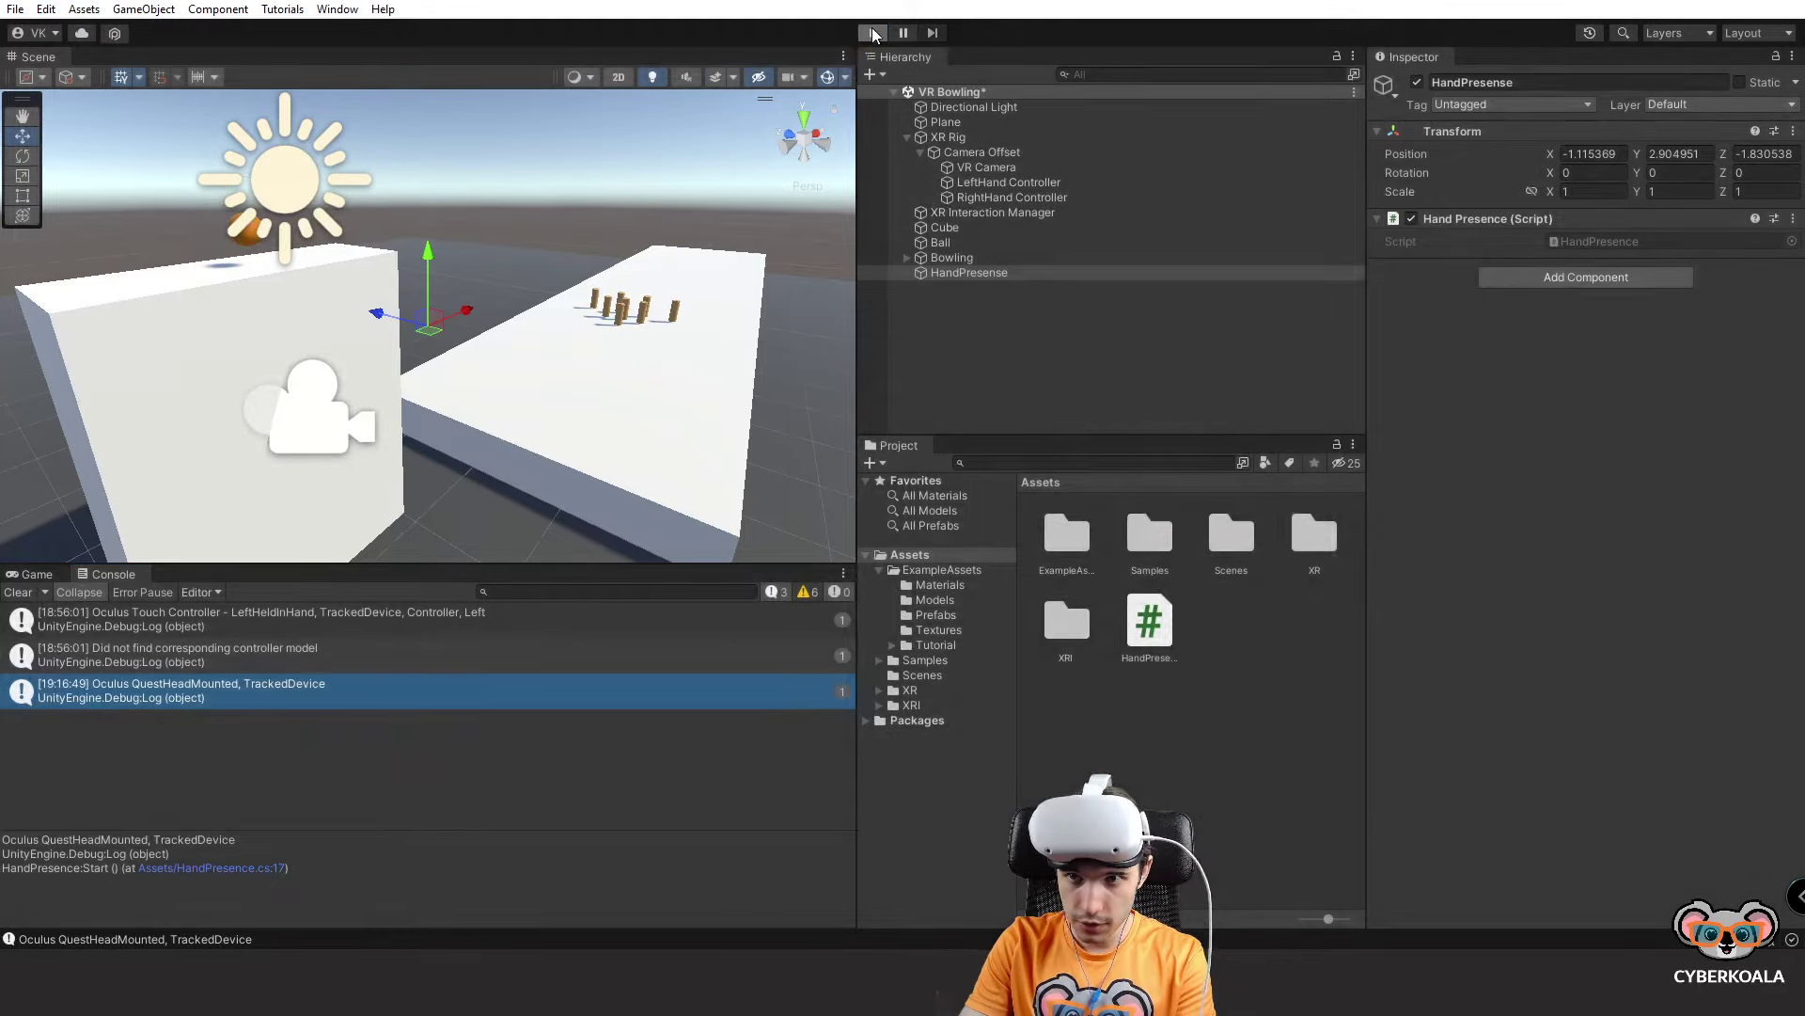
click(872, 33)
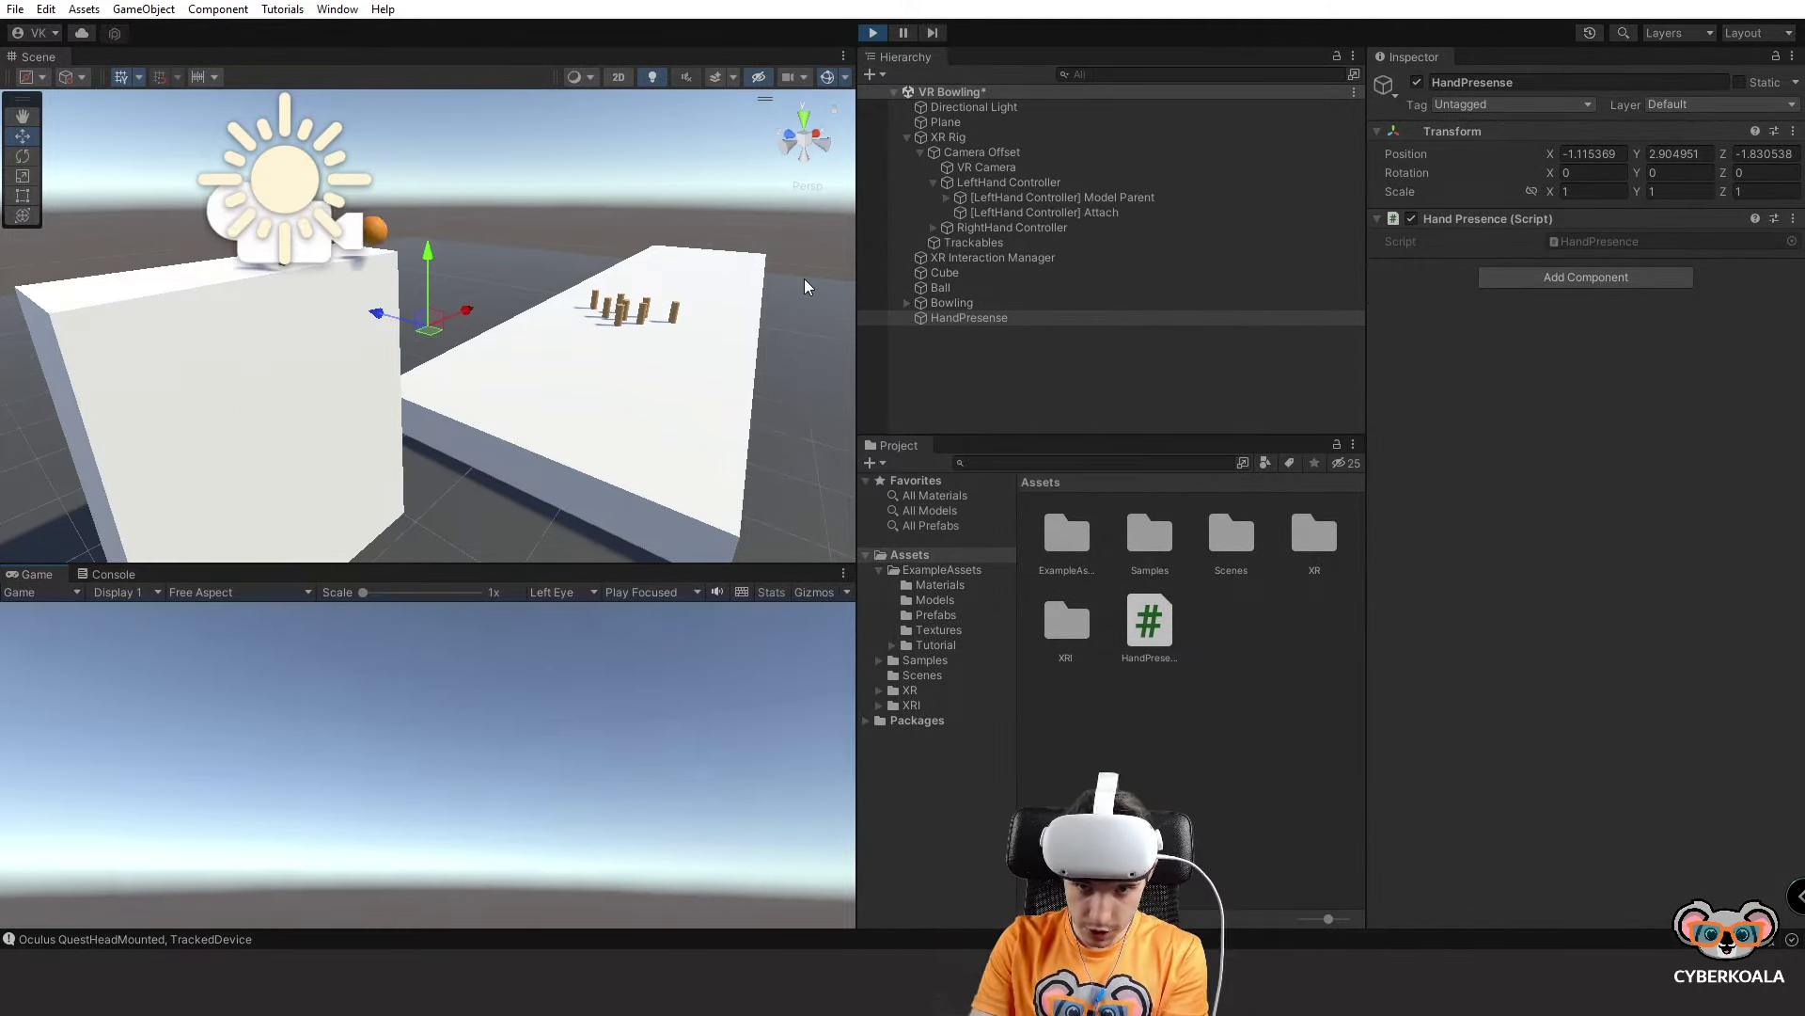
click(108, 574)
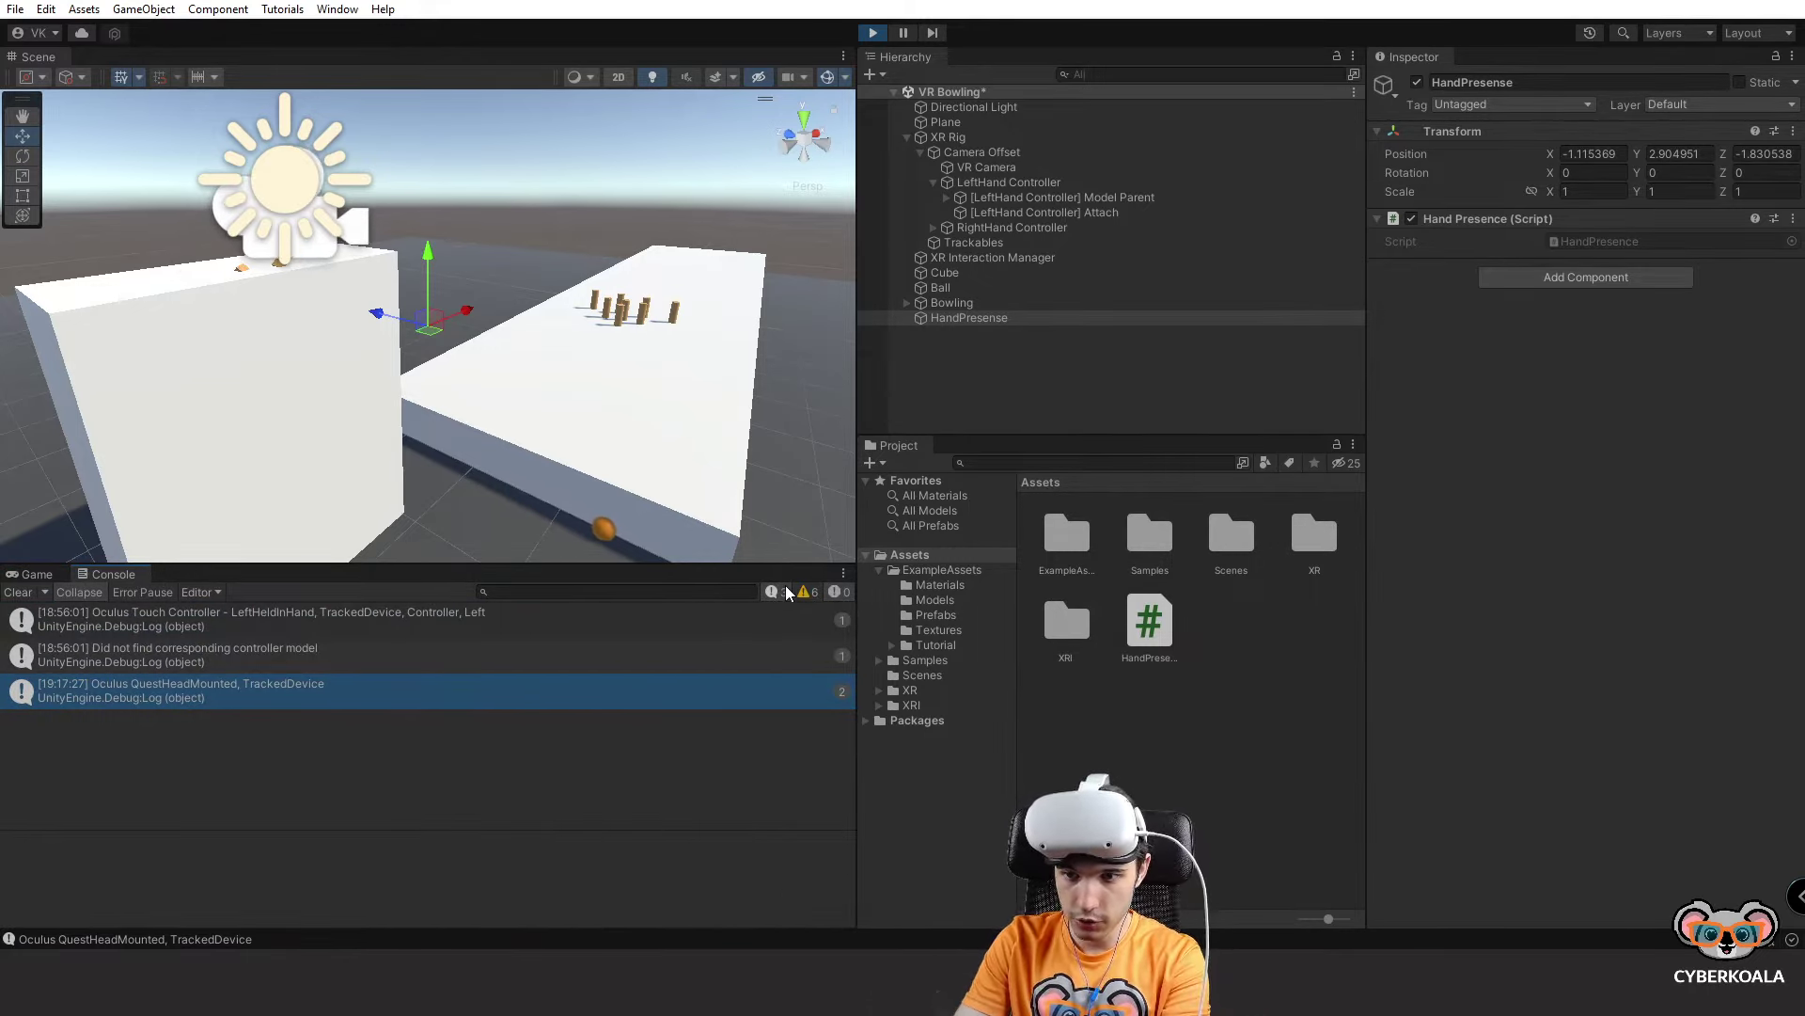
key(ctrl+p)
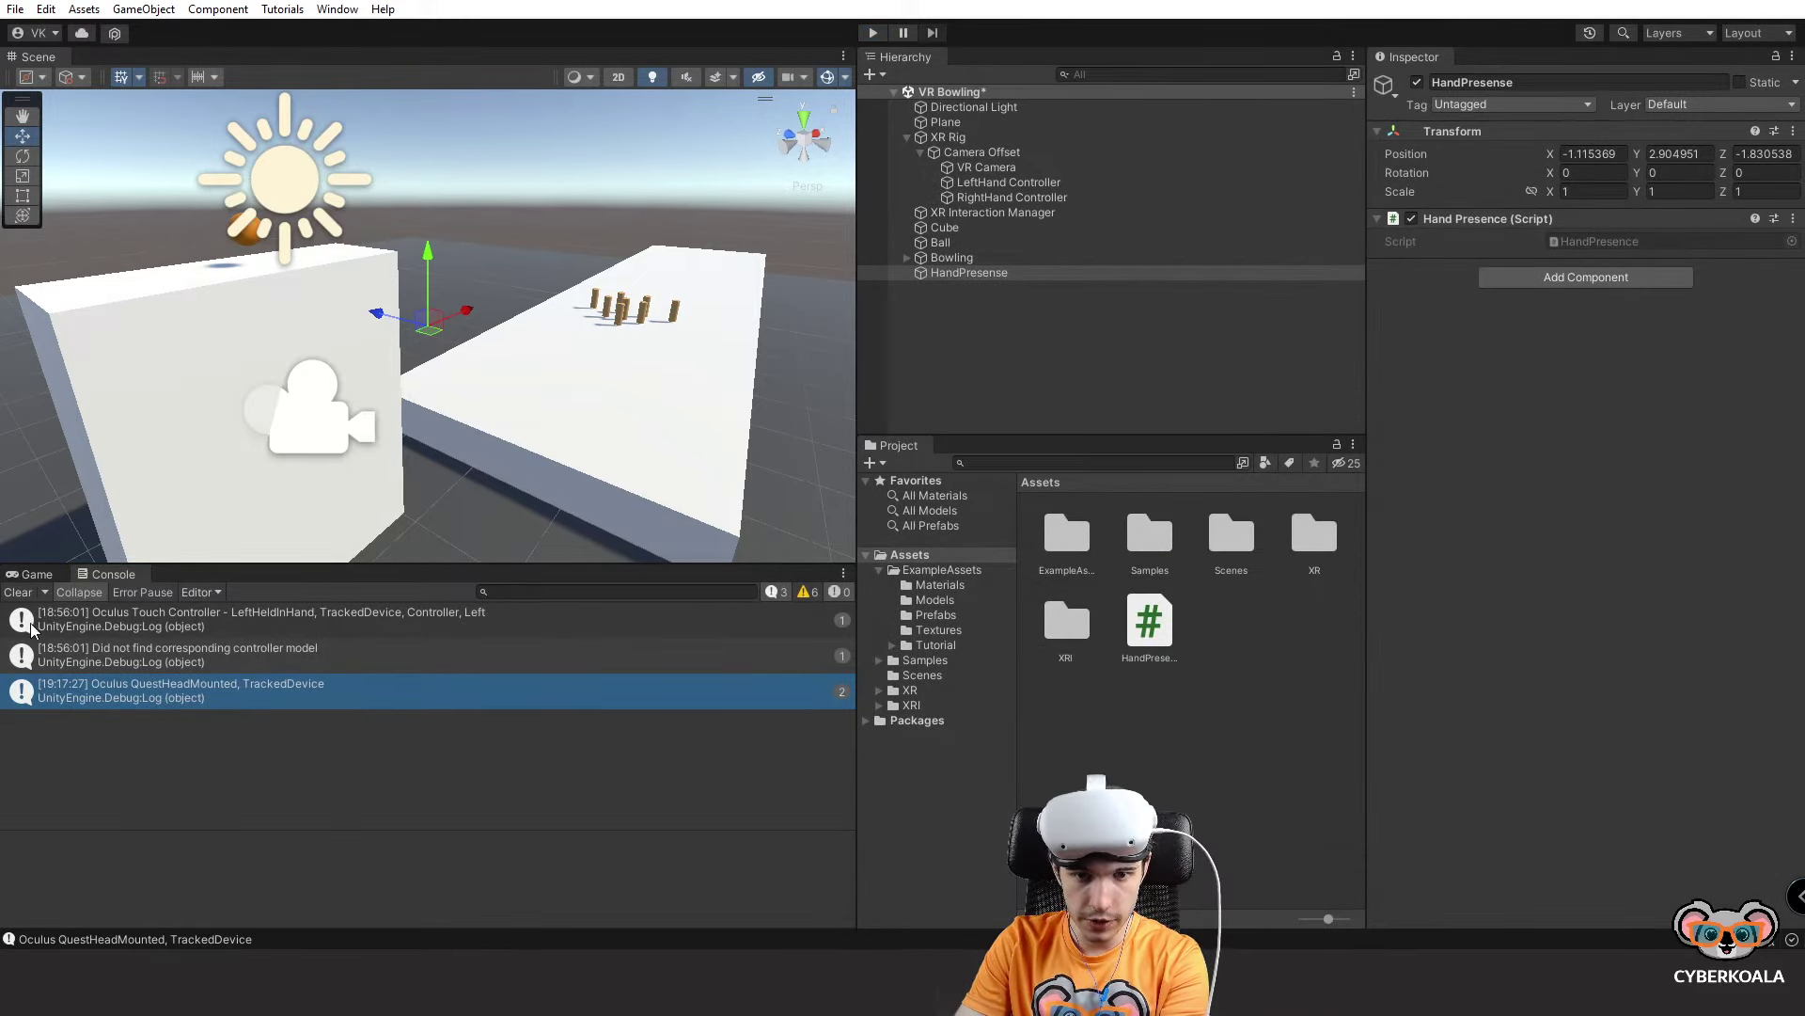
Save the VR Bowling scene.
click(333, 11)
click(333, 12)
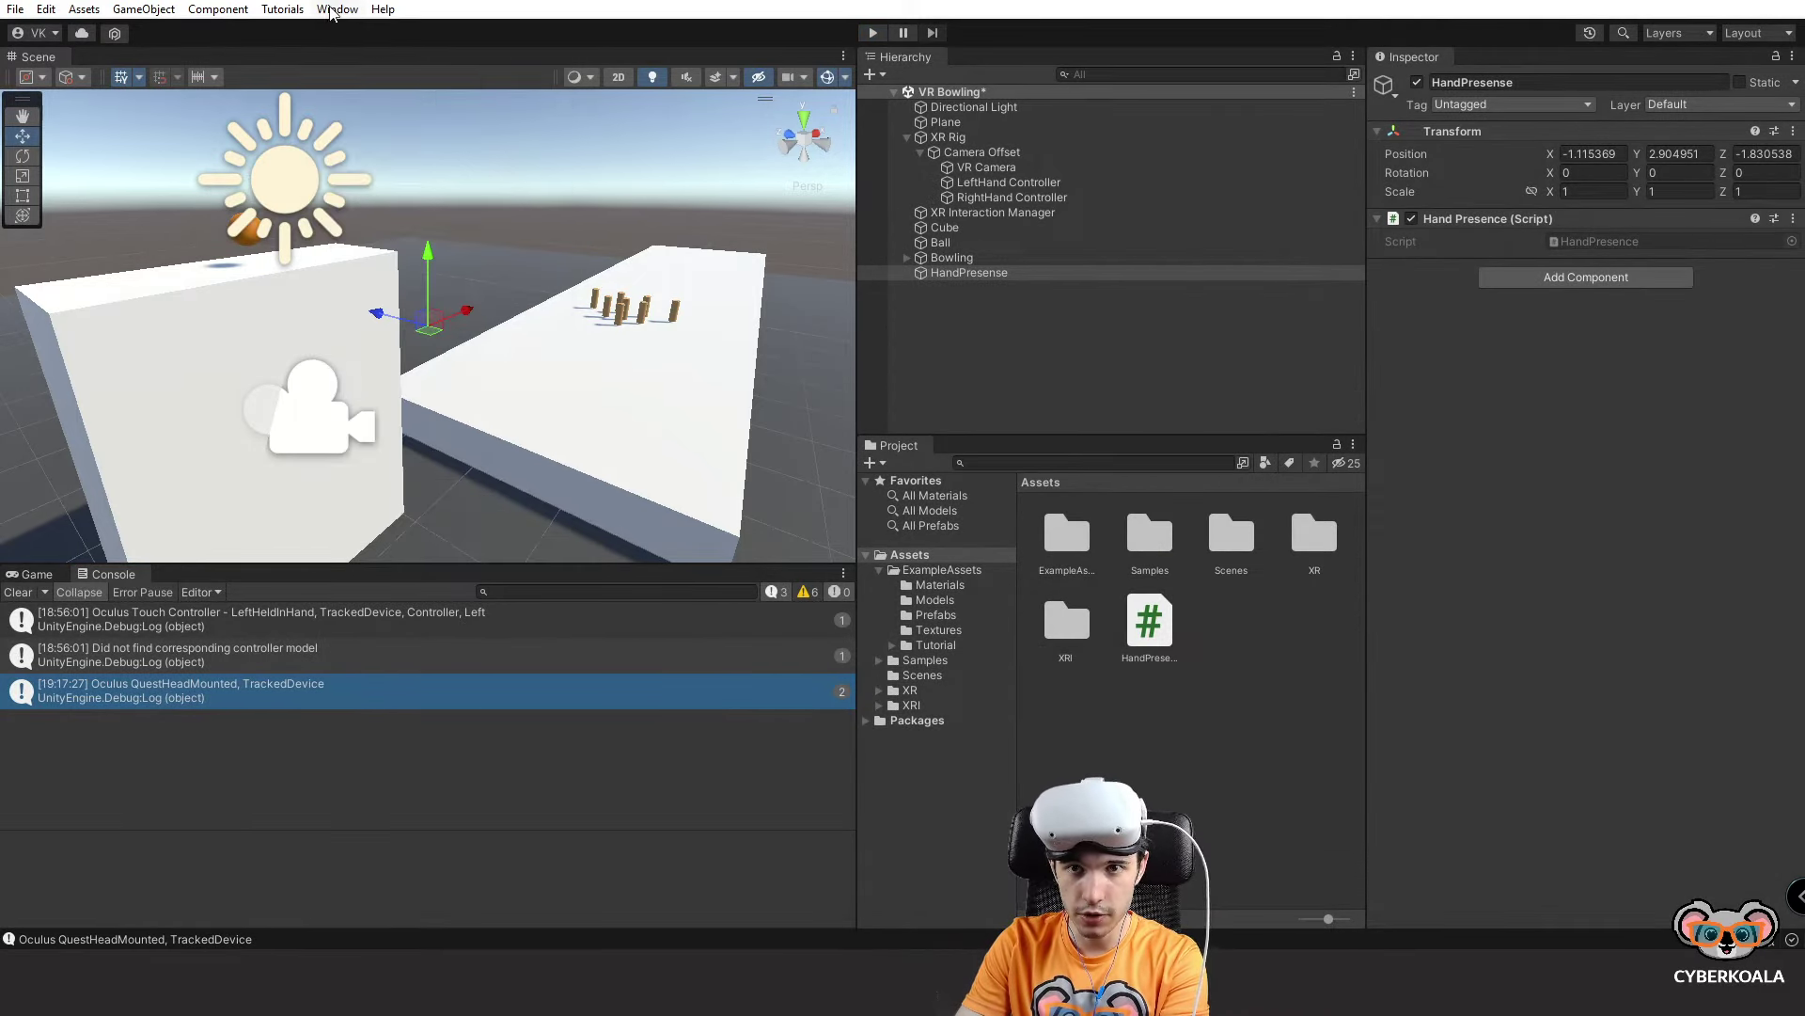
key(ctrl+s)
Reopen the Console from Window > General and dock it beside the Game view.
click(333, 11)
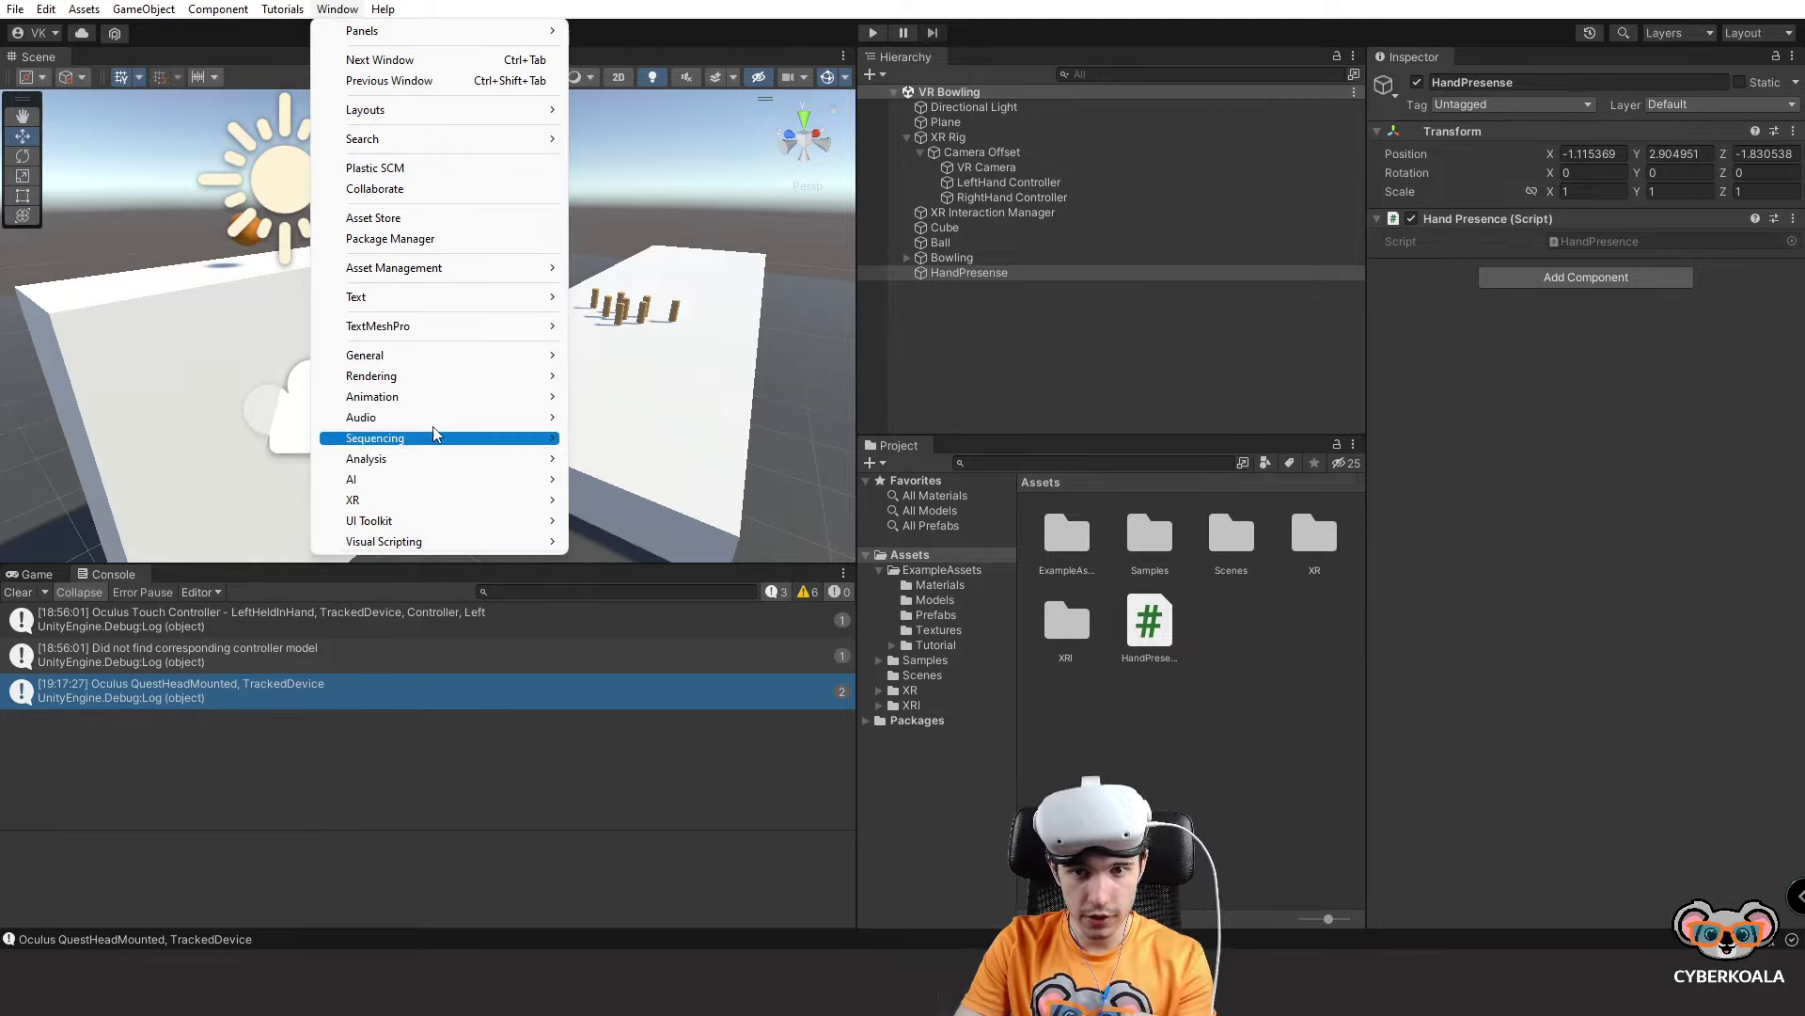
mouse_move(435, 368)
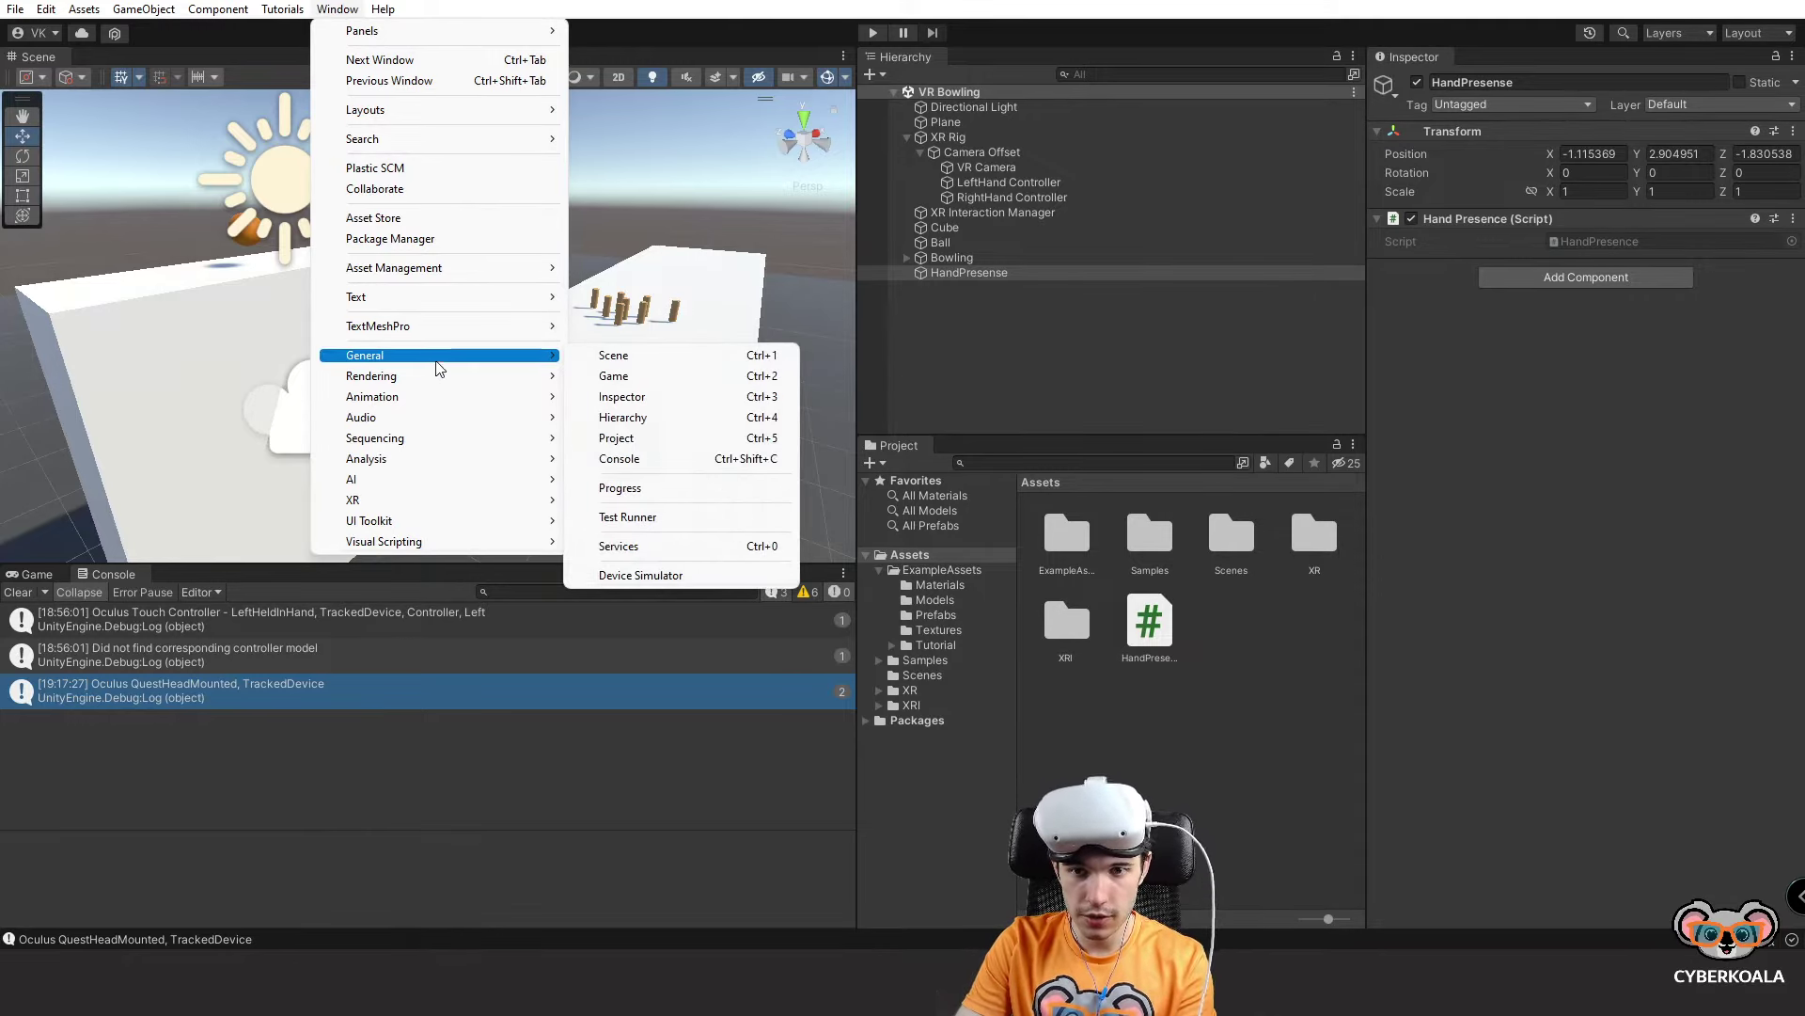
click(639, 459)
drag(113, 574, 978, 329)
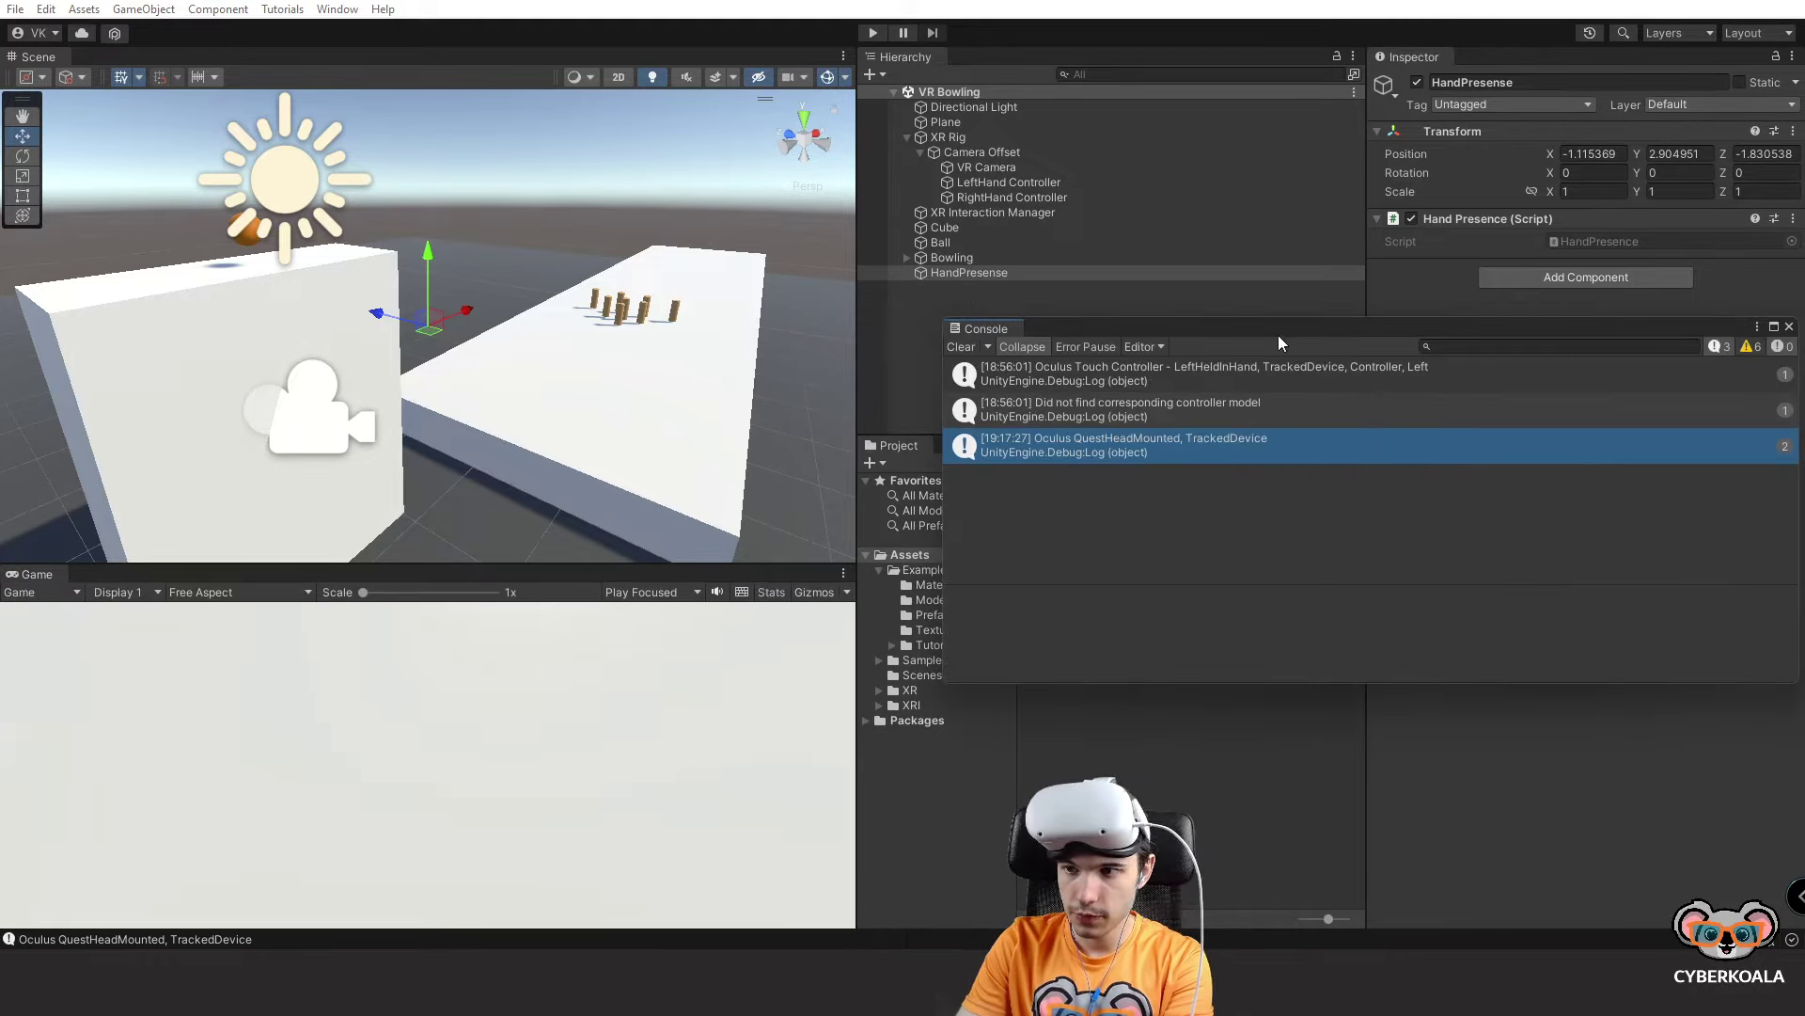
drag(1278, 336, 871, 346)
drag(585, 342, 92, 584)
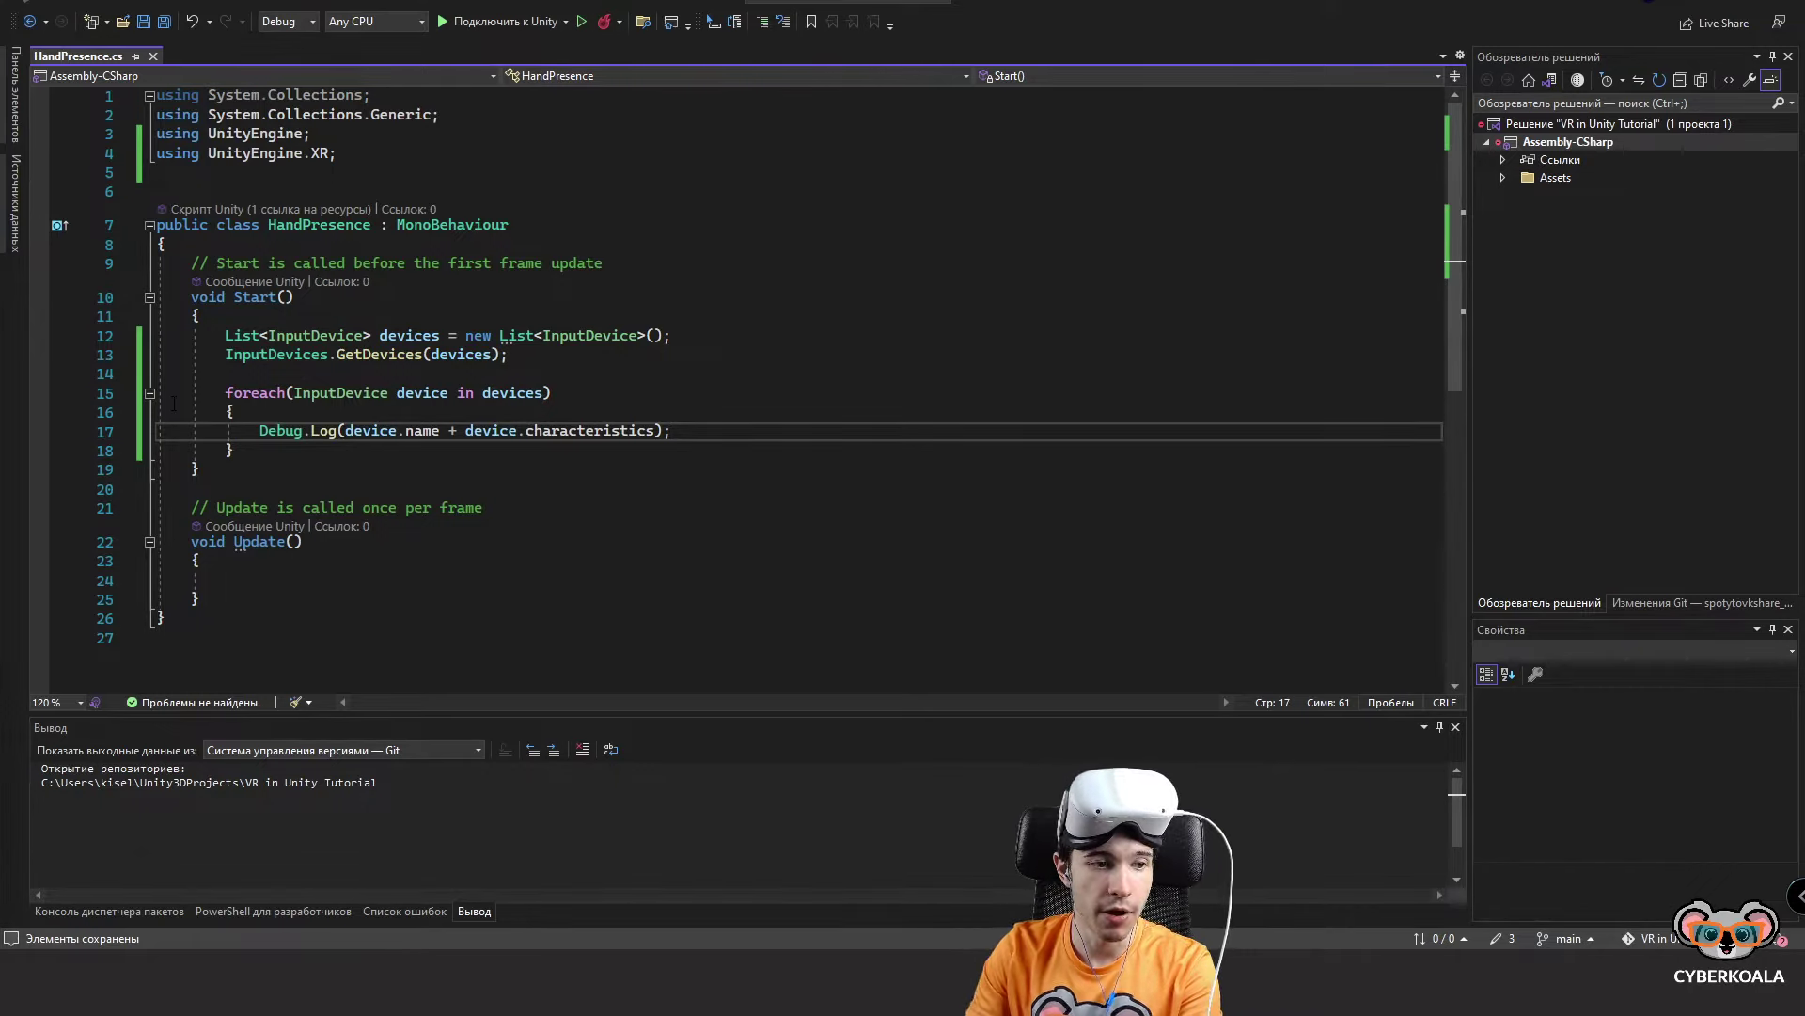
Change line 13's GetDevices call to GetDevicesWithCharacteristics( , devices) with an empty first argument.
click(324, 455)
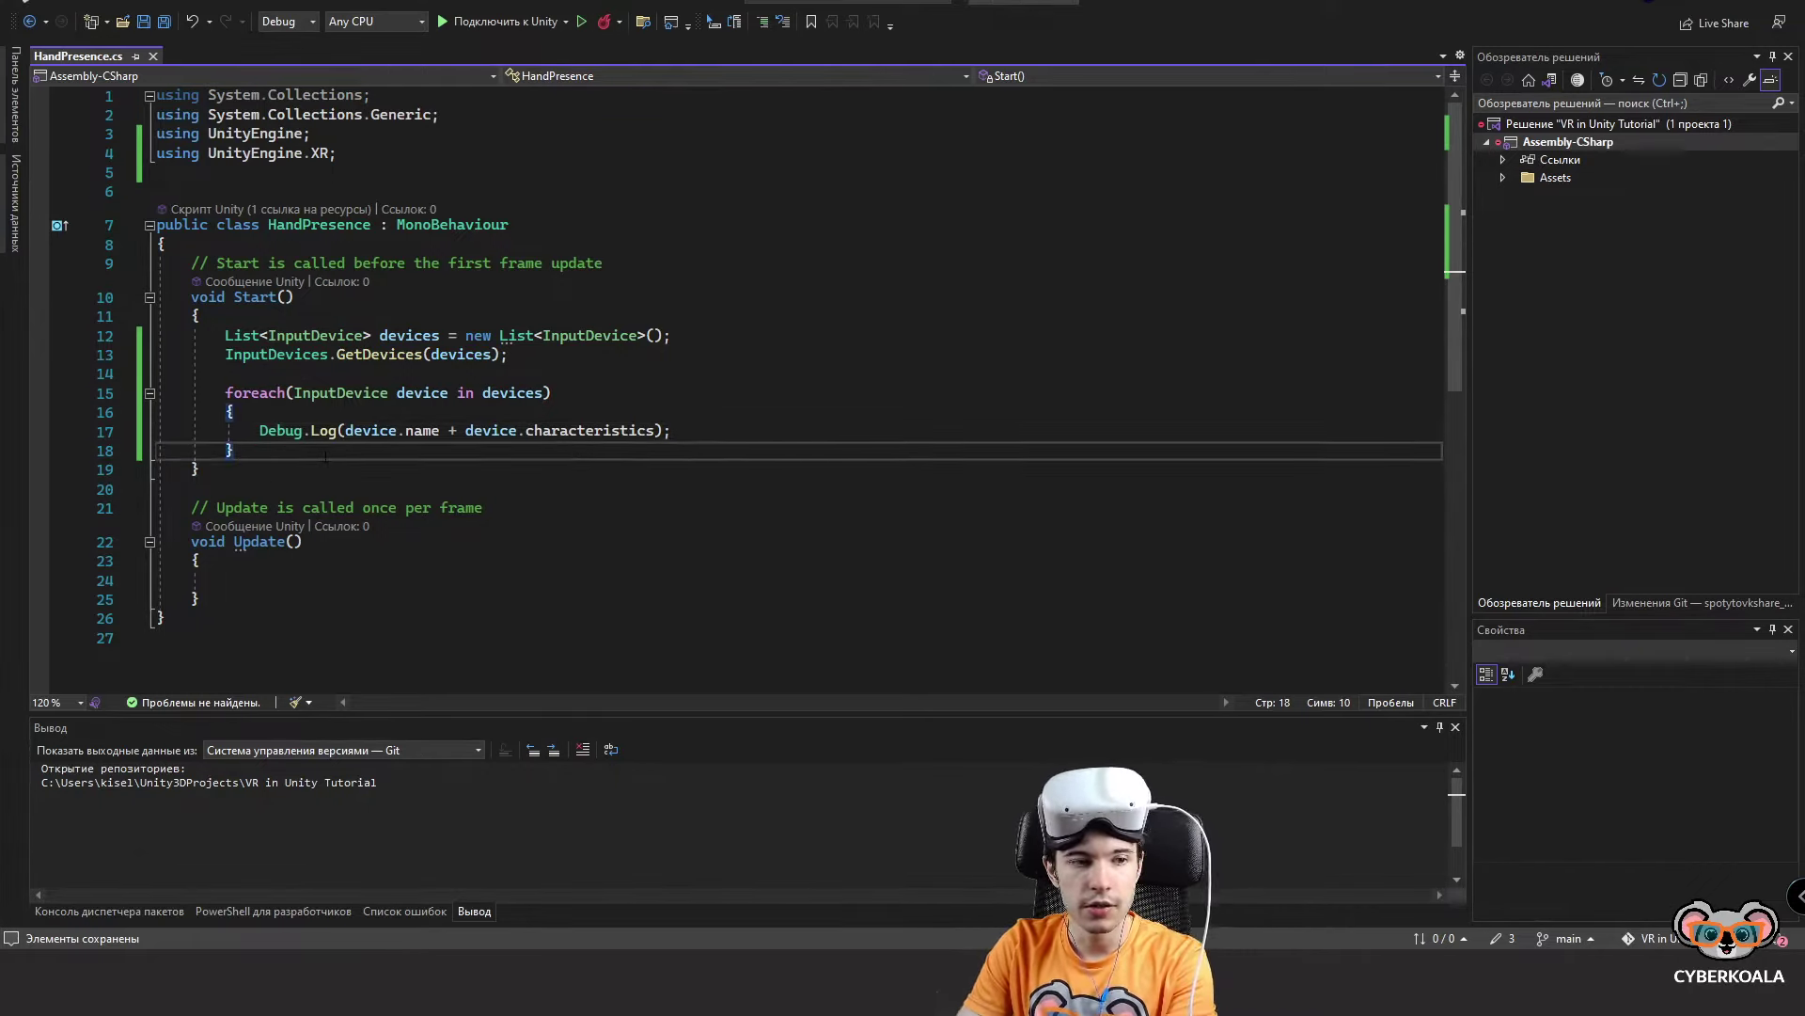
click(373, 355)
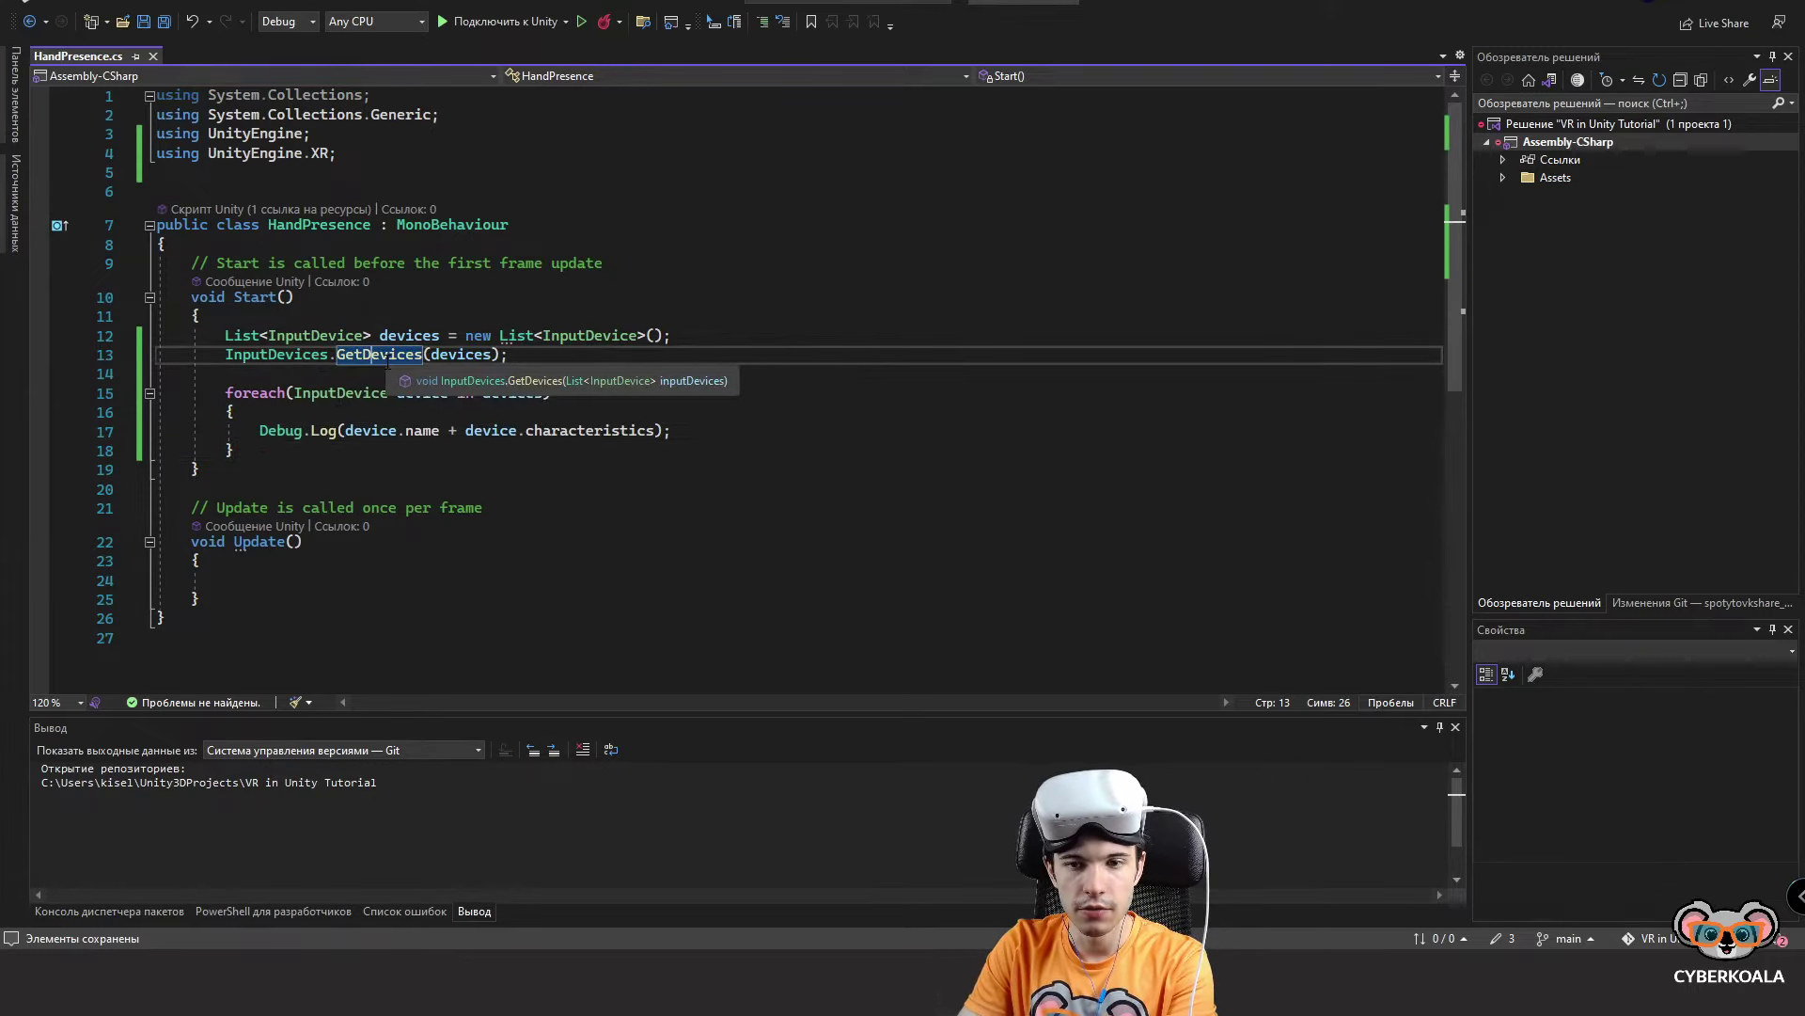
key(BackSpace)
key(Delete)
key(Delete)
key(Delete)
key(Delete)
key(Delete)
key(Delete)
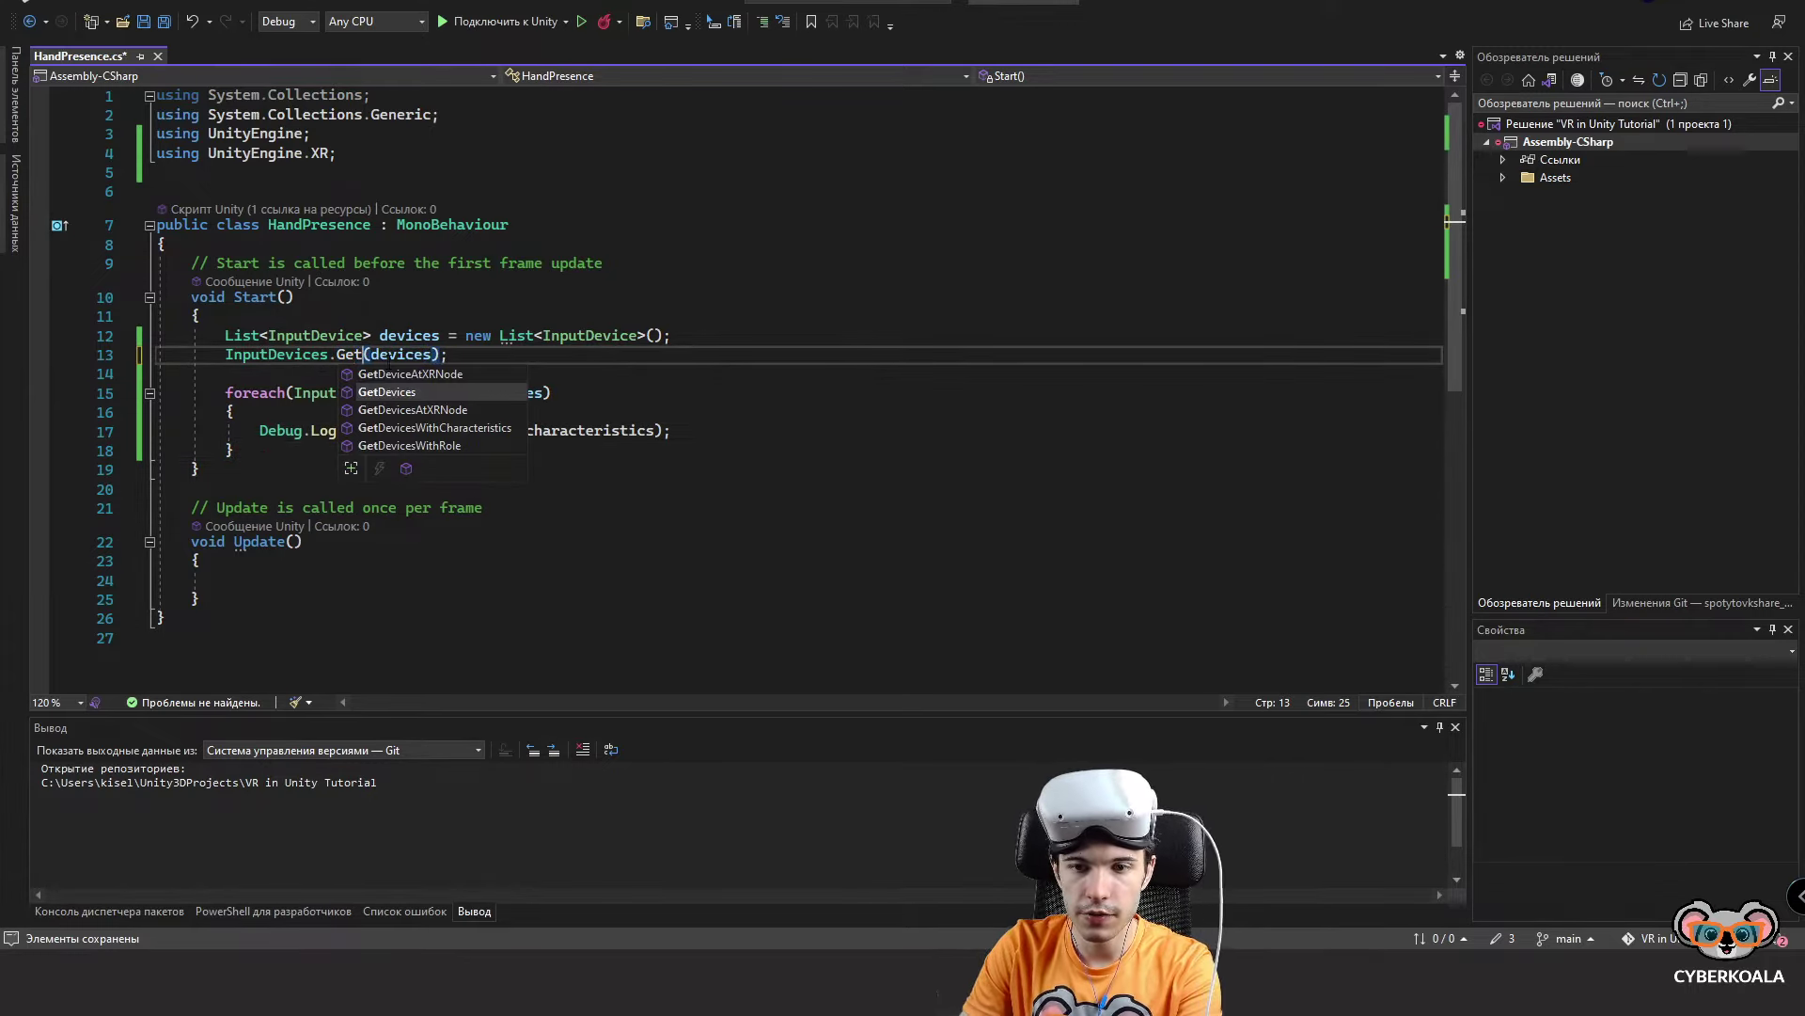
double_click(412, 427)
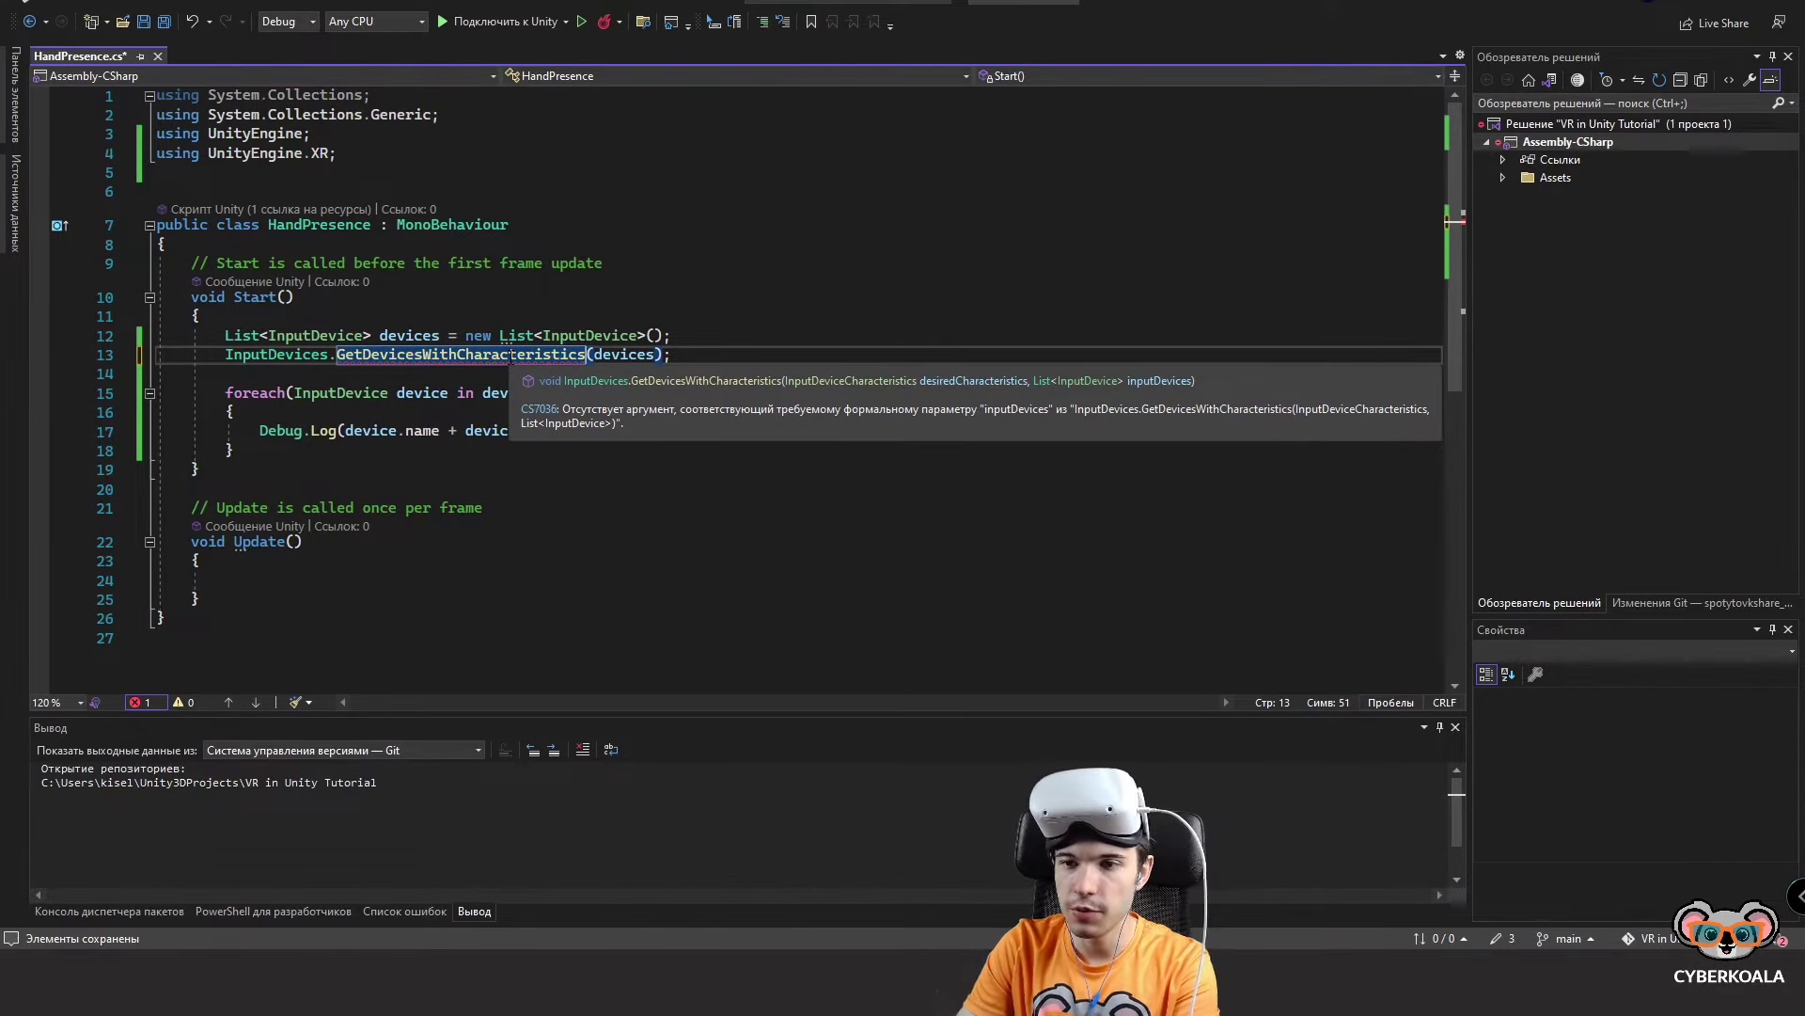
click(594, 355)
text(,)
key(Left)
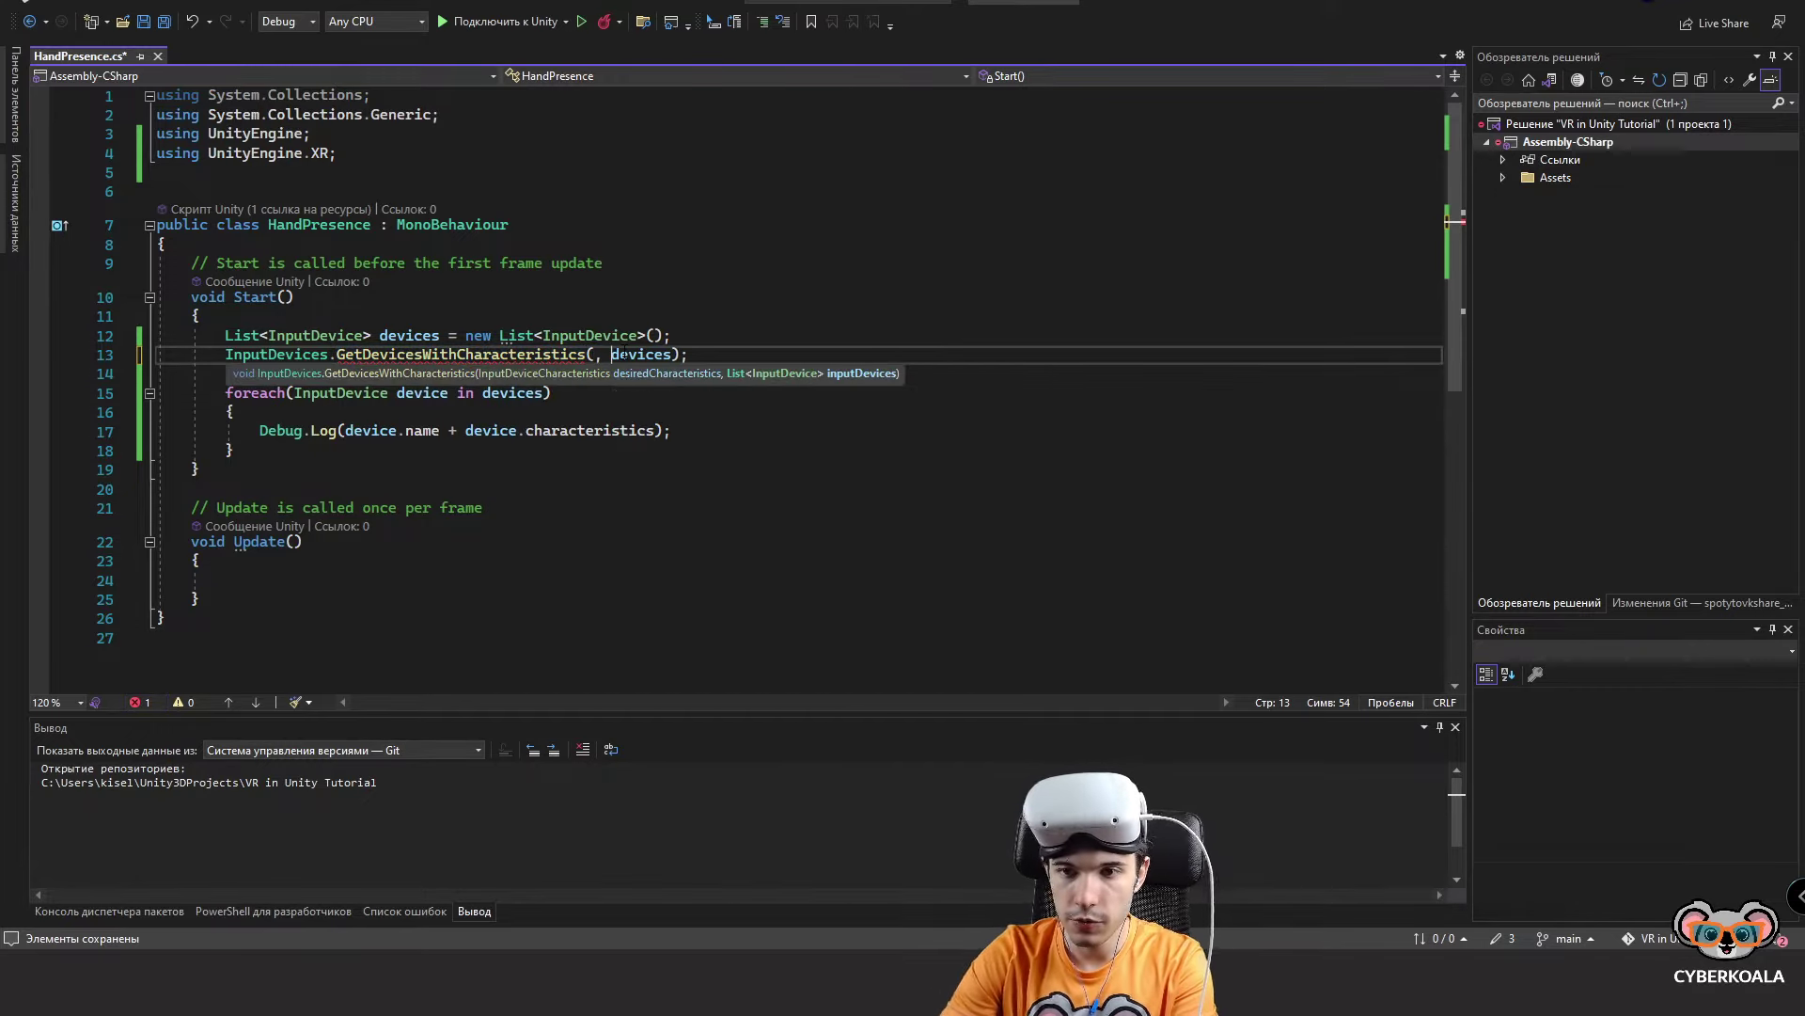
key(Right)
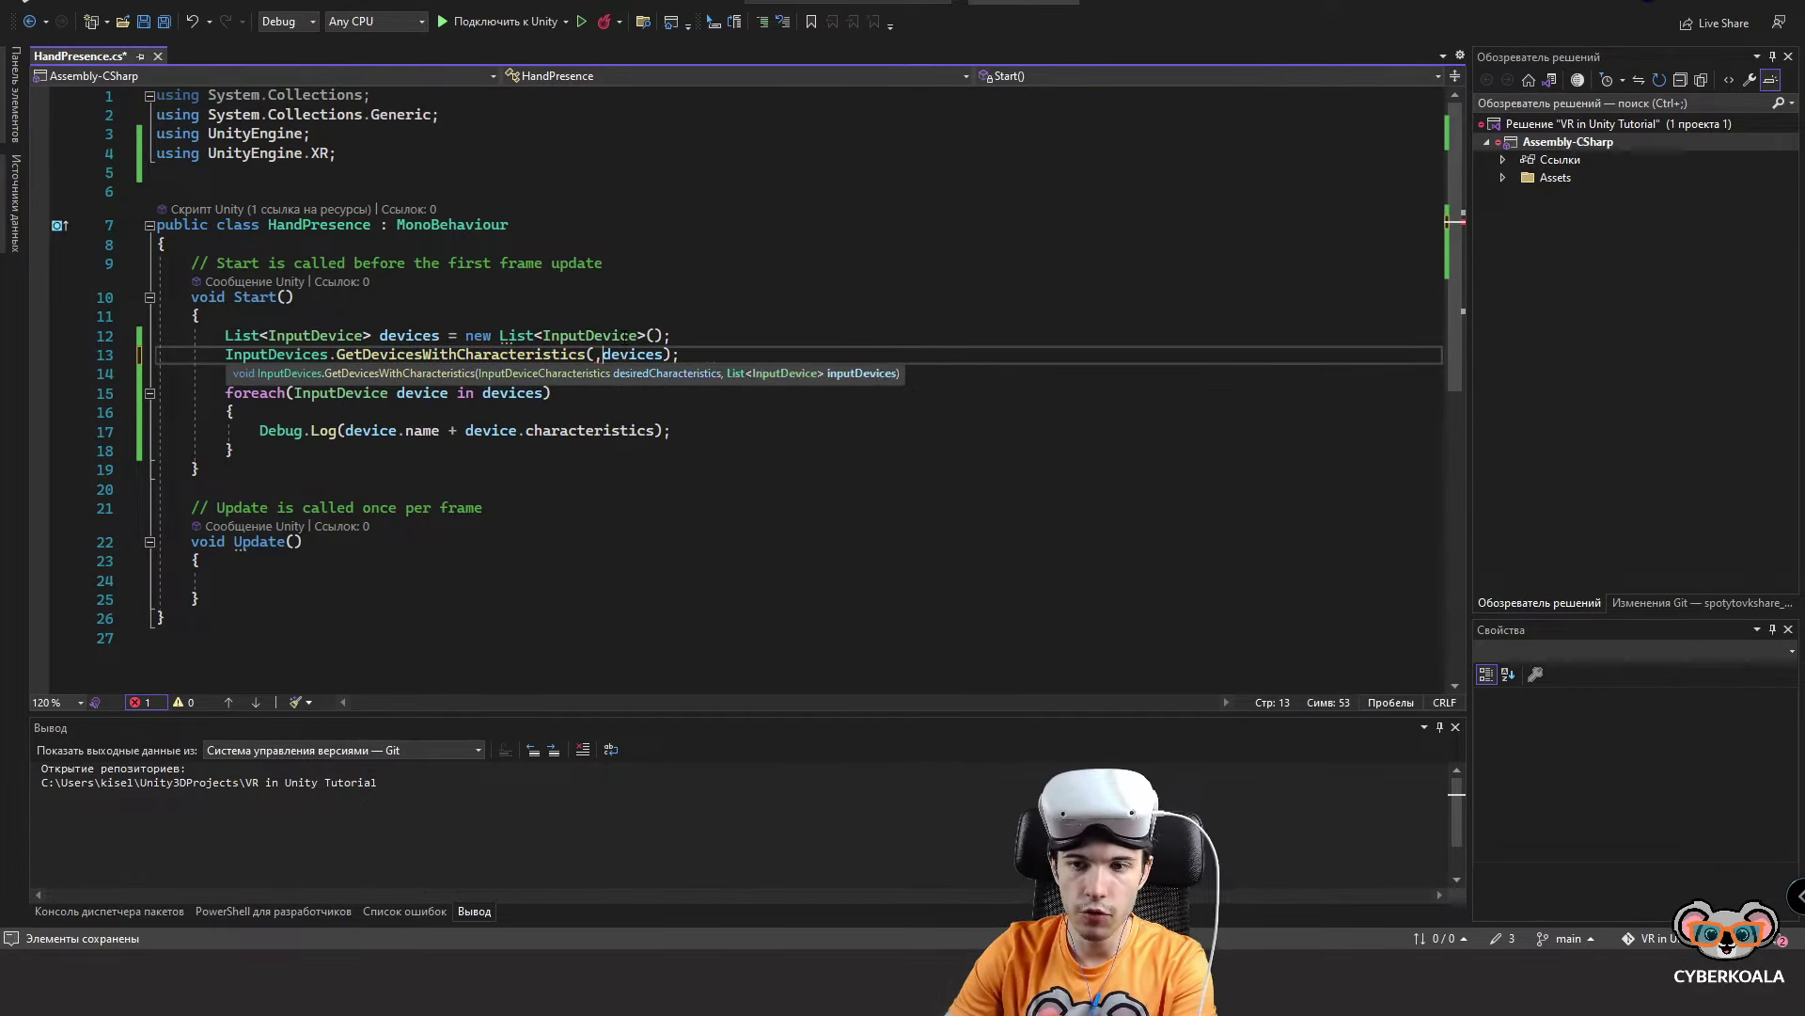
key(ctrl+space)
key(Left)
key(Left)
key(ctrl+space)
key(Right)
key(Right)
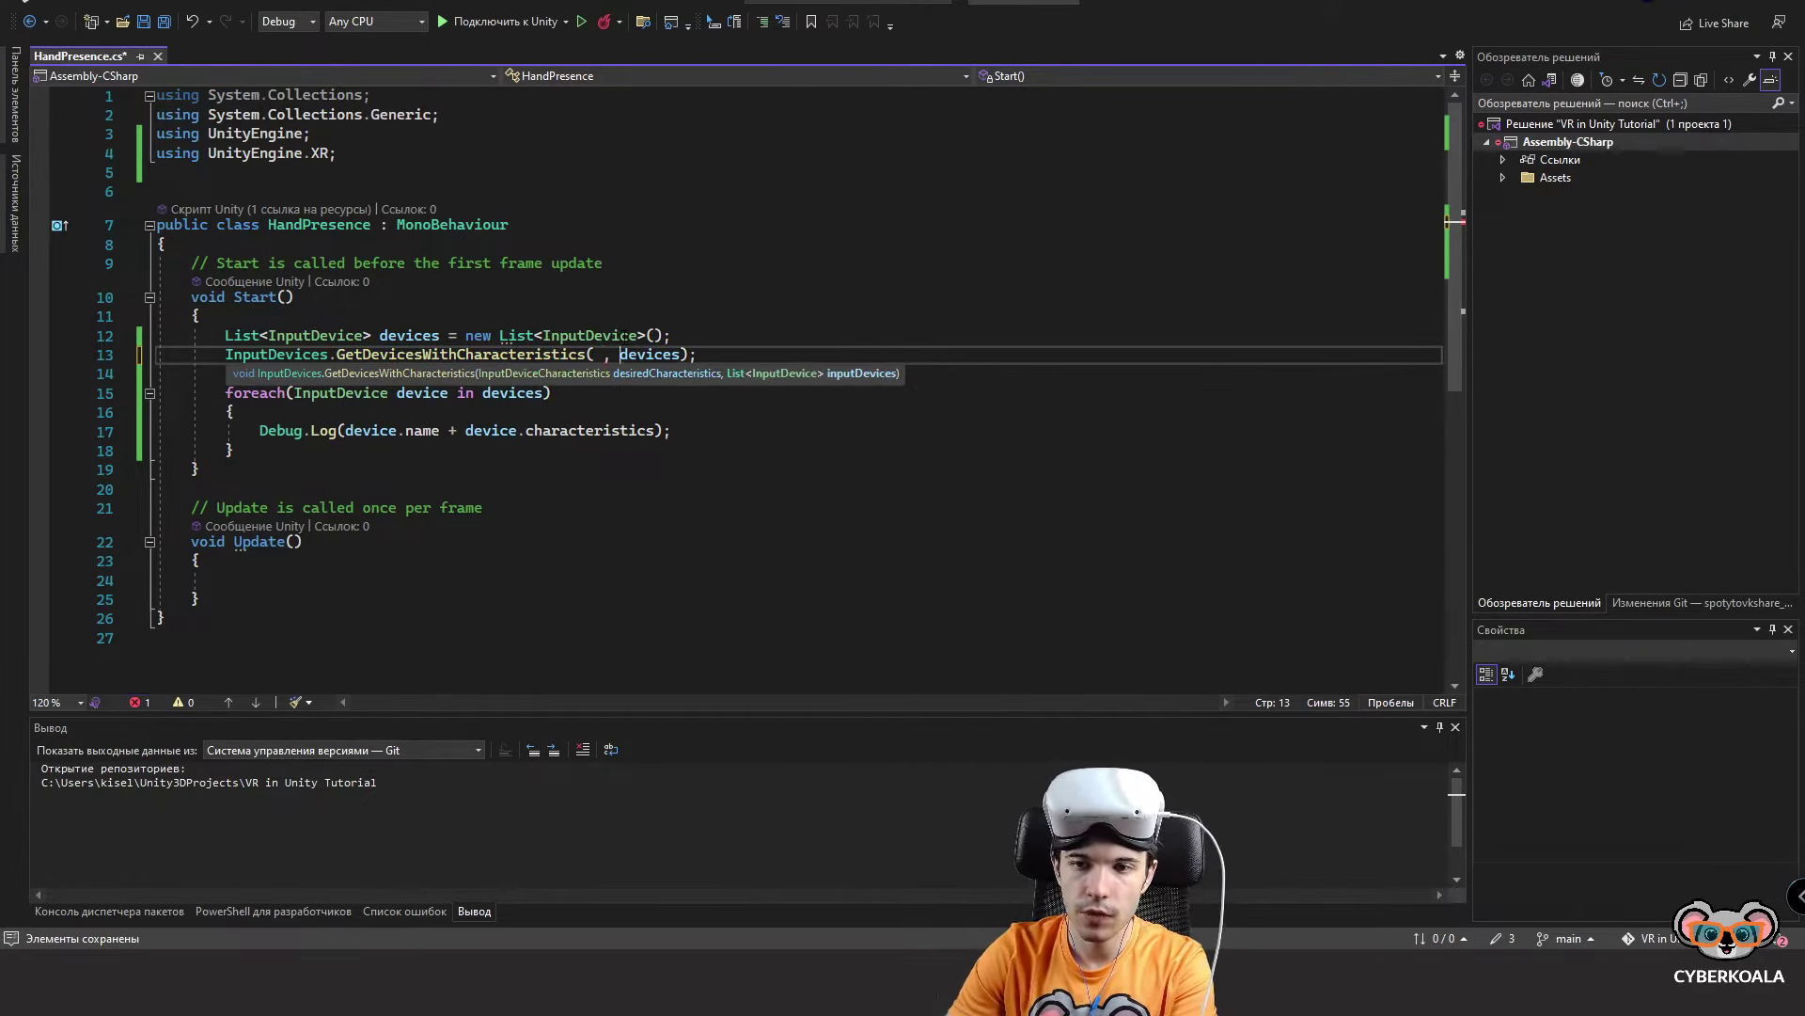
Declare rightControllerCharacteristics as InputDeviceCharacteristics Controller | Right and save the script.
click(828, 331)
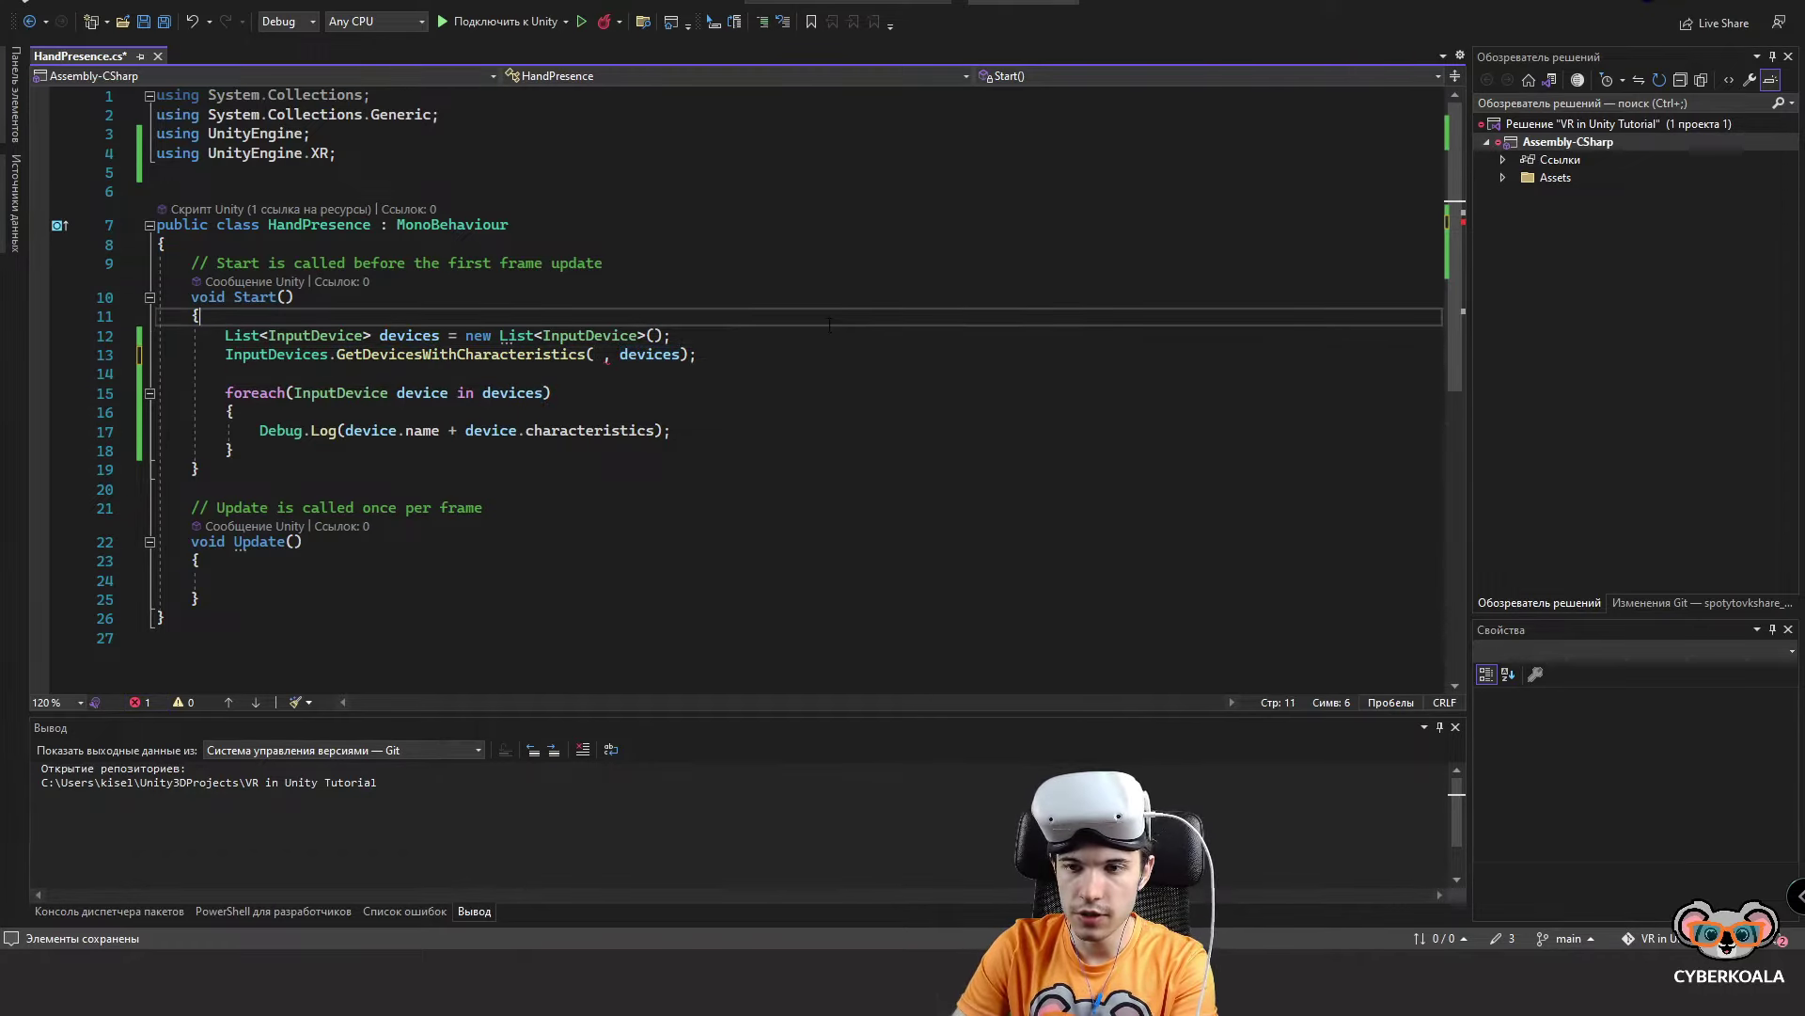
key(Return)
text(In)
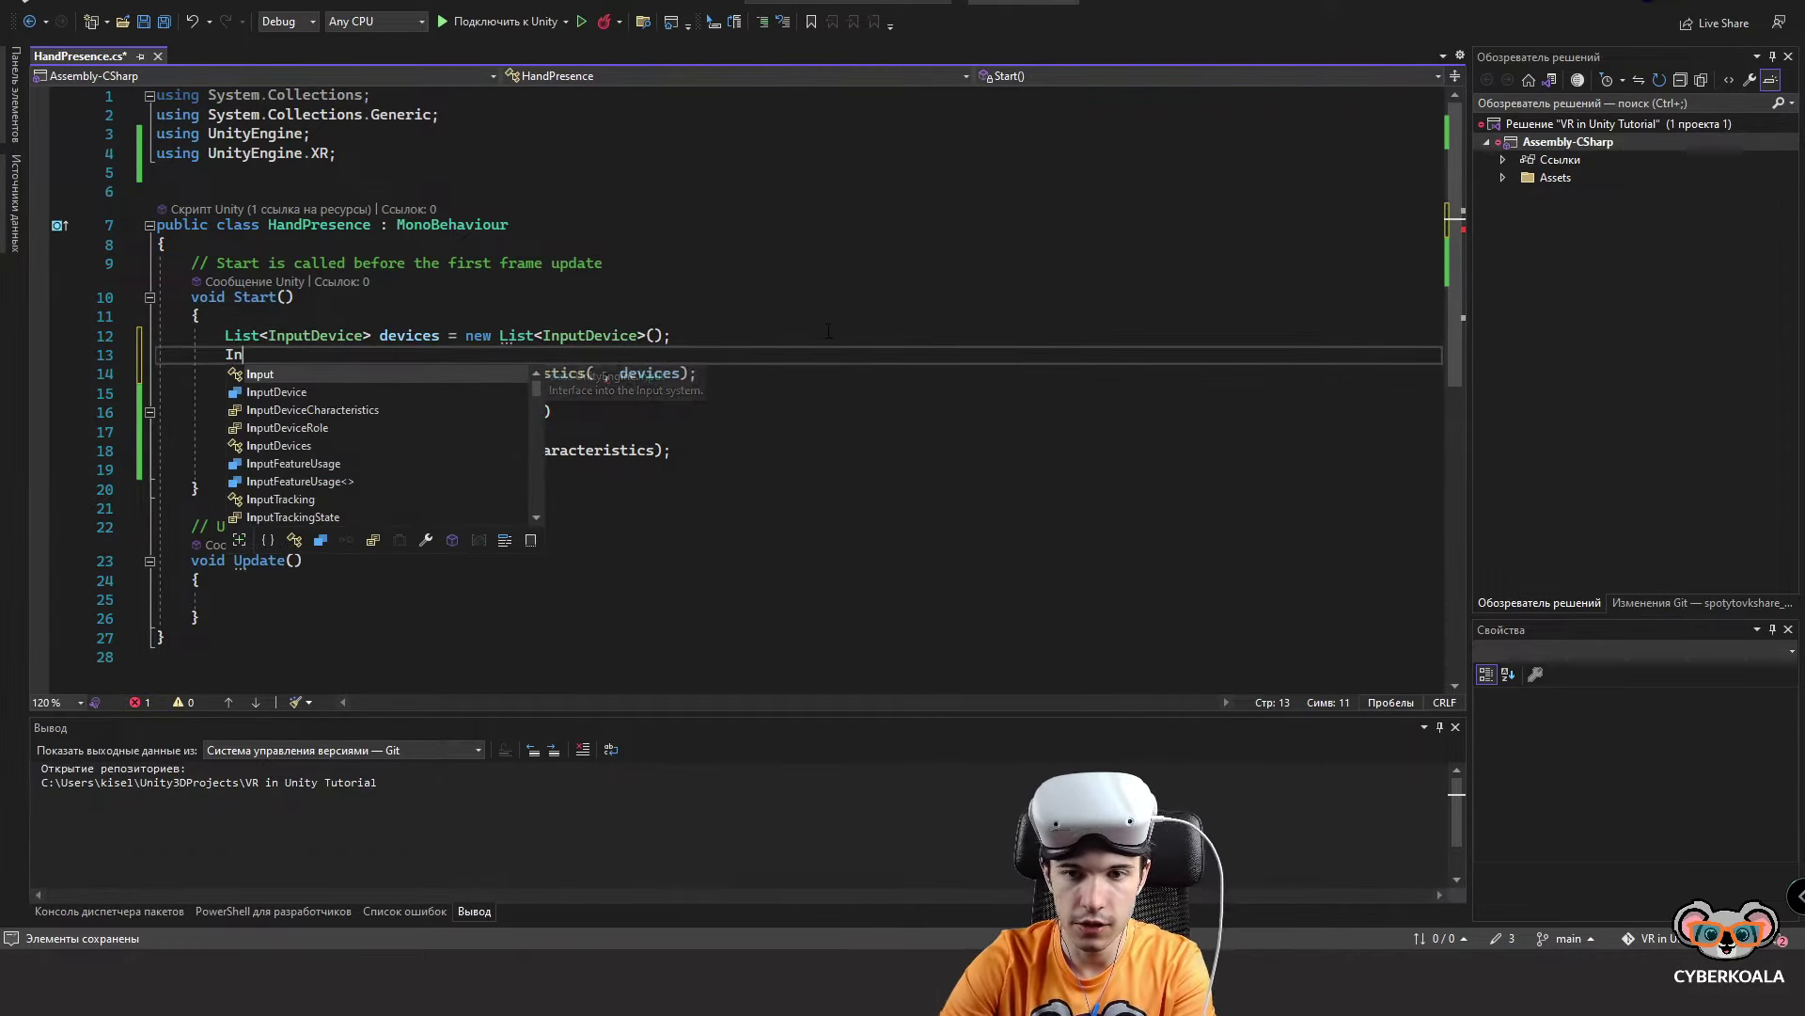
text(putDeviceCharacteristics )
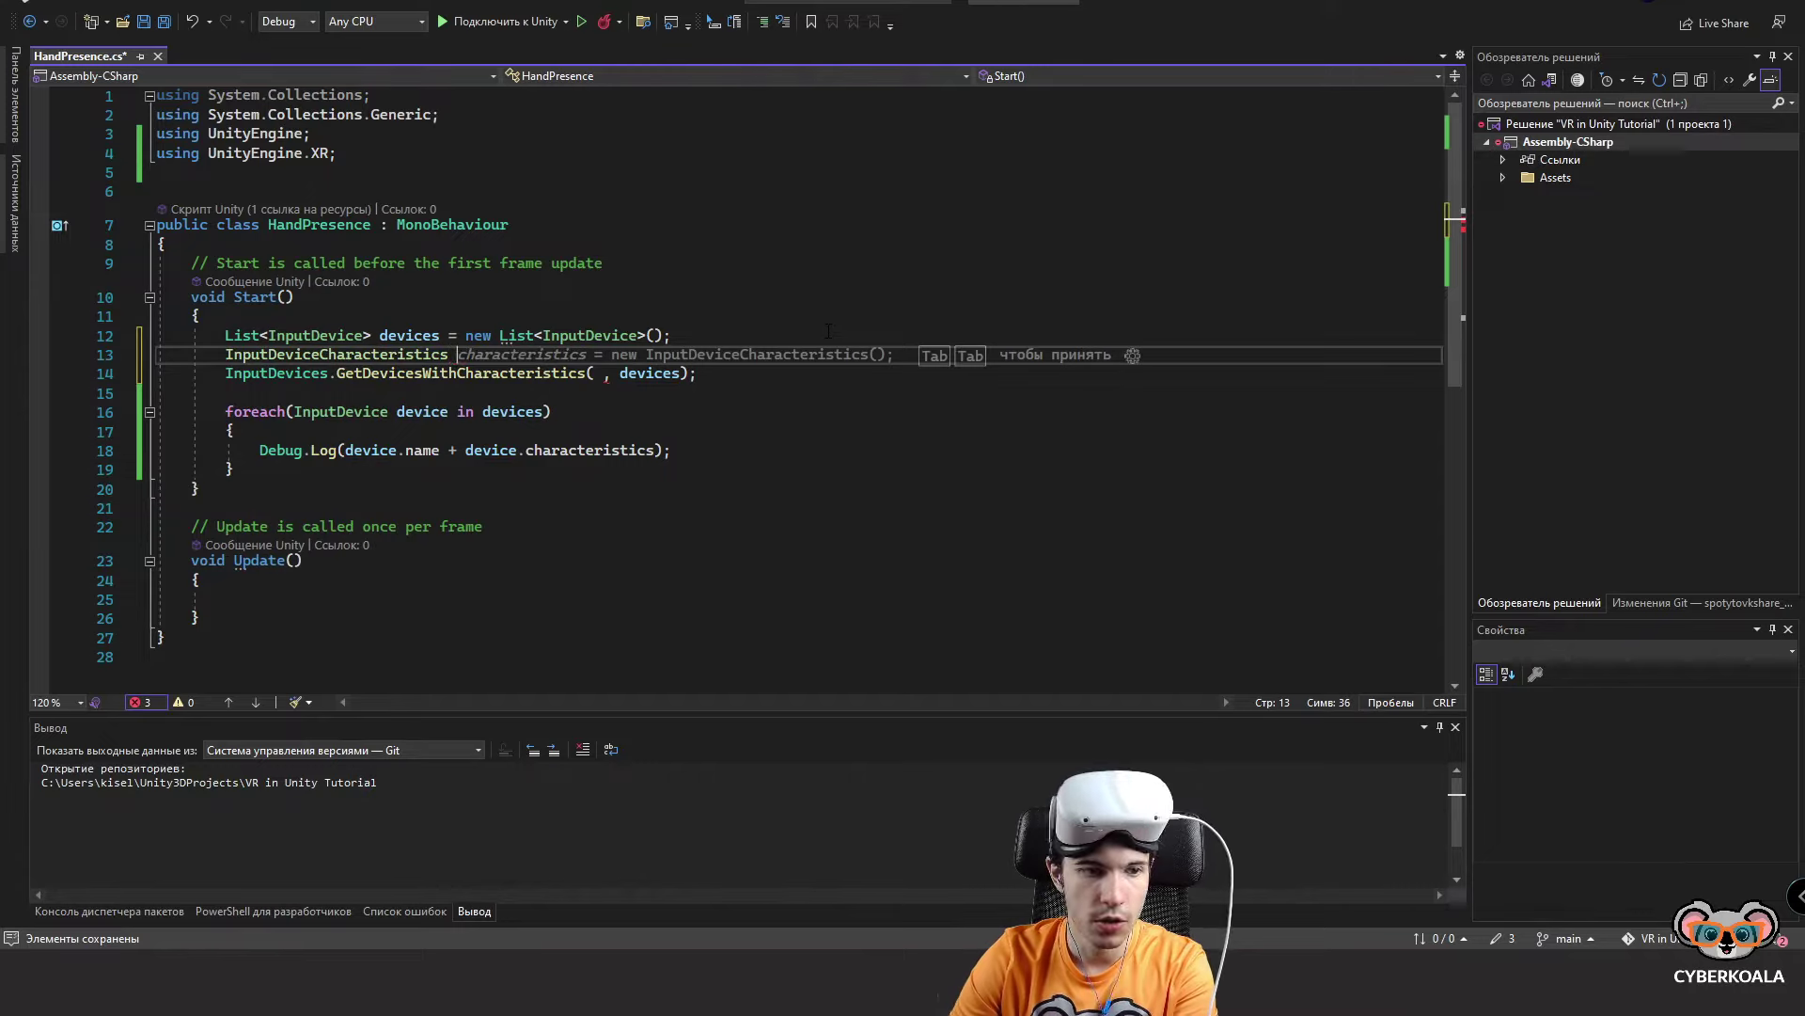
text(rightC)
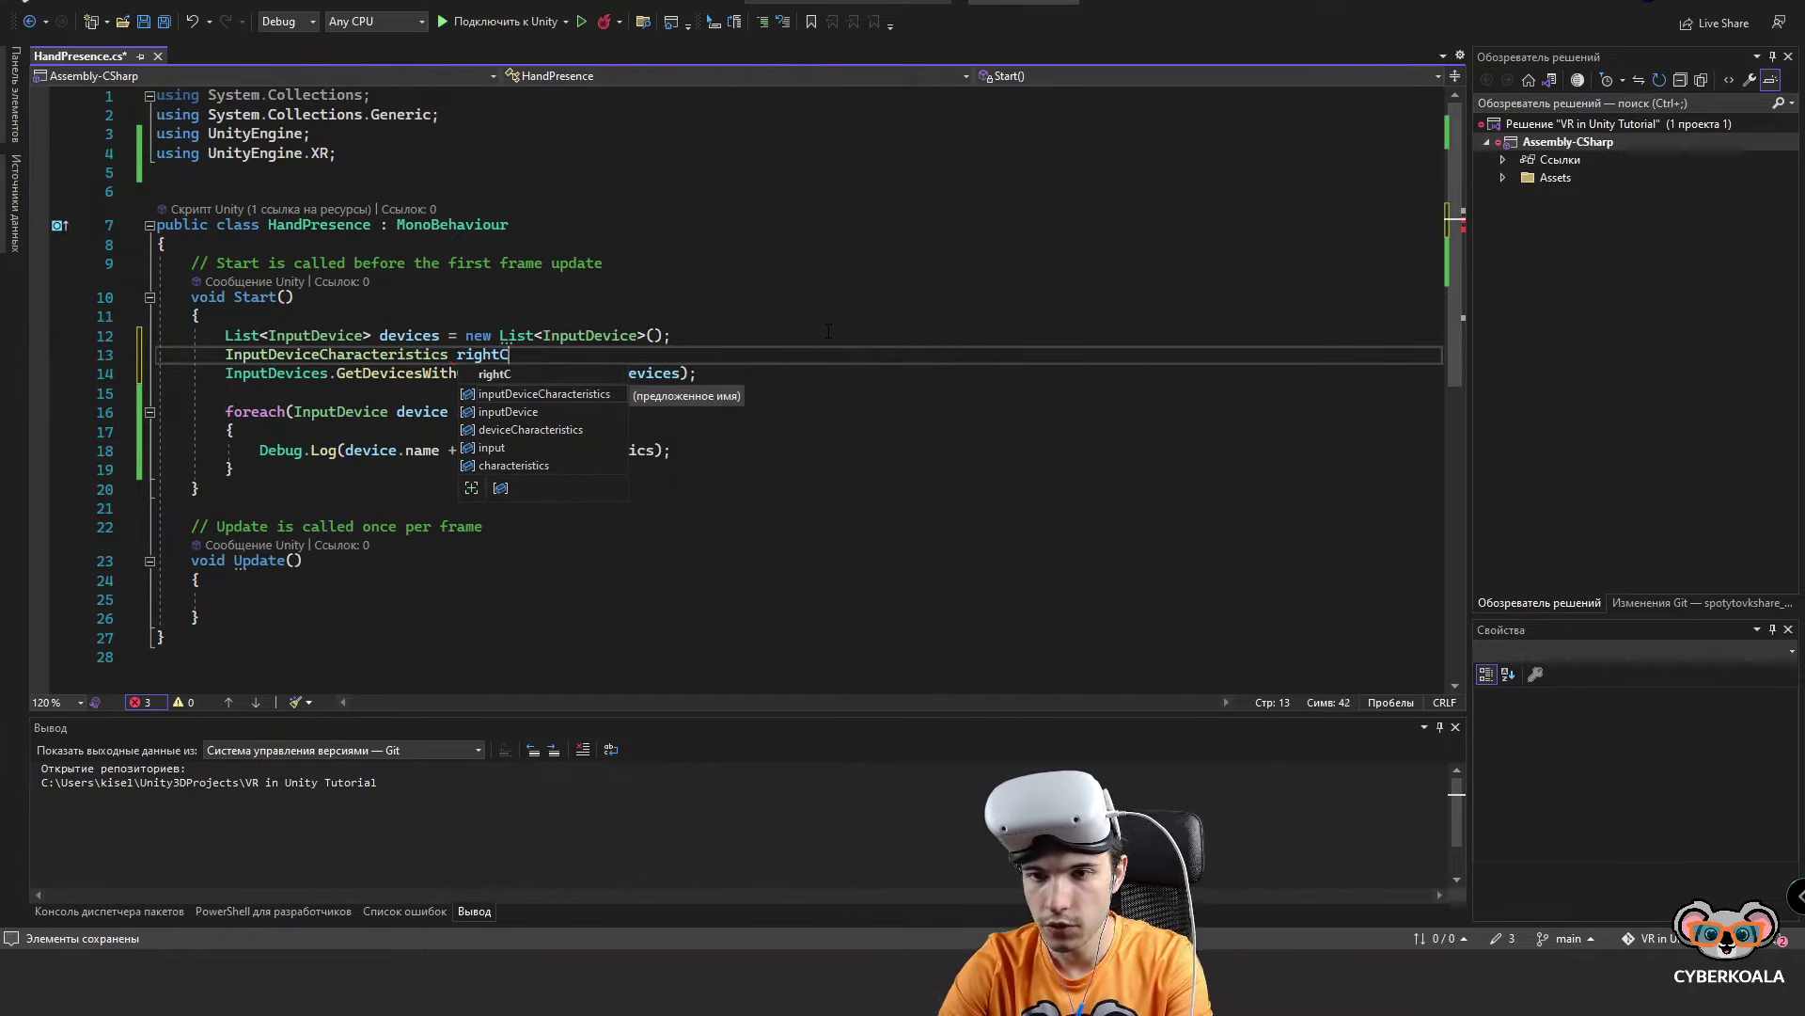
text(ontrolle)
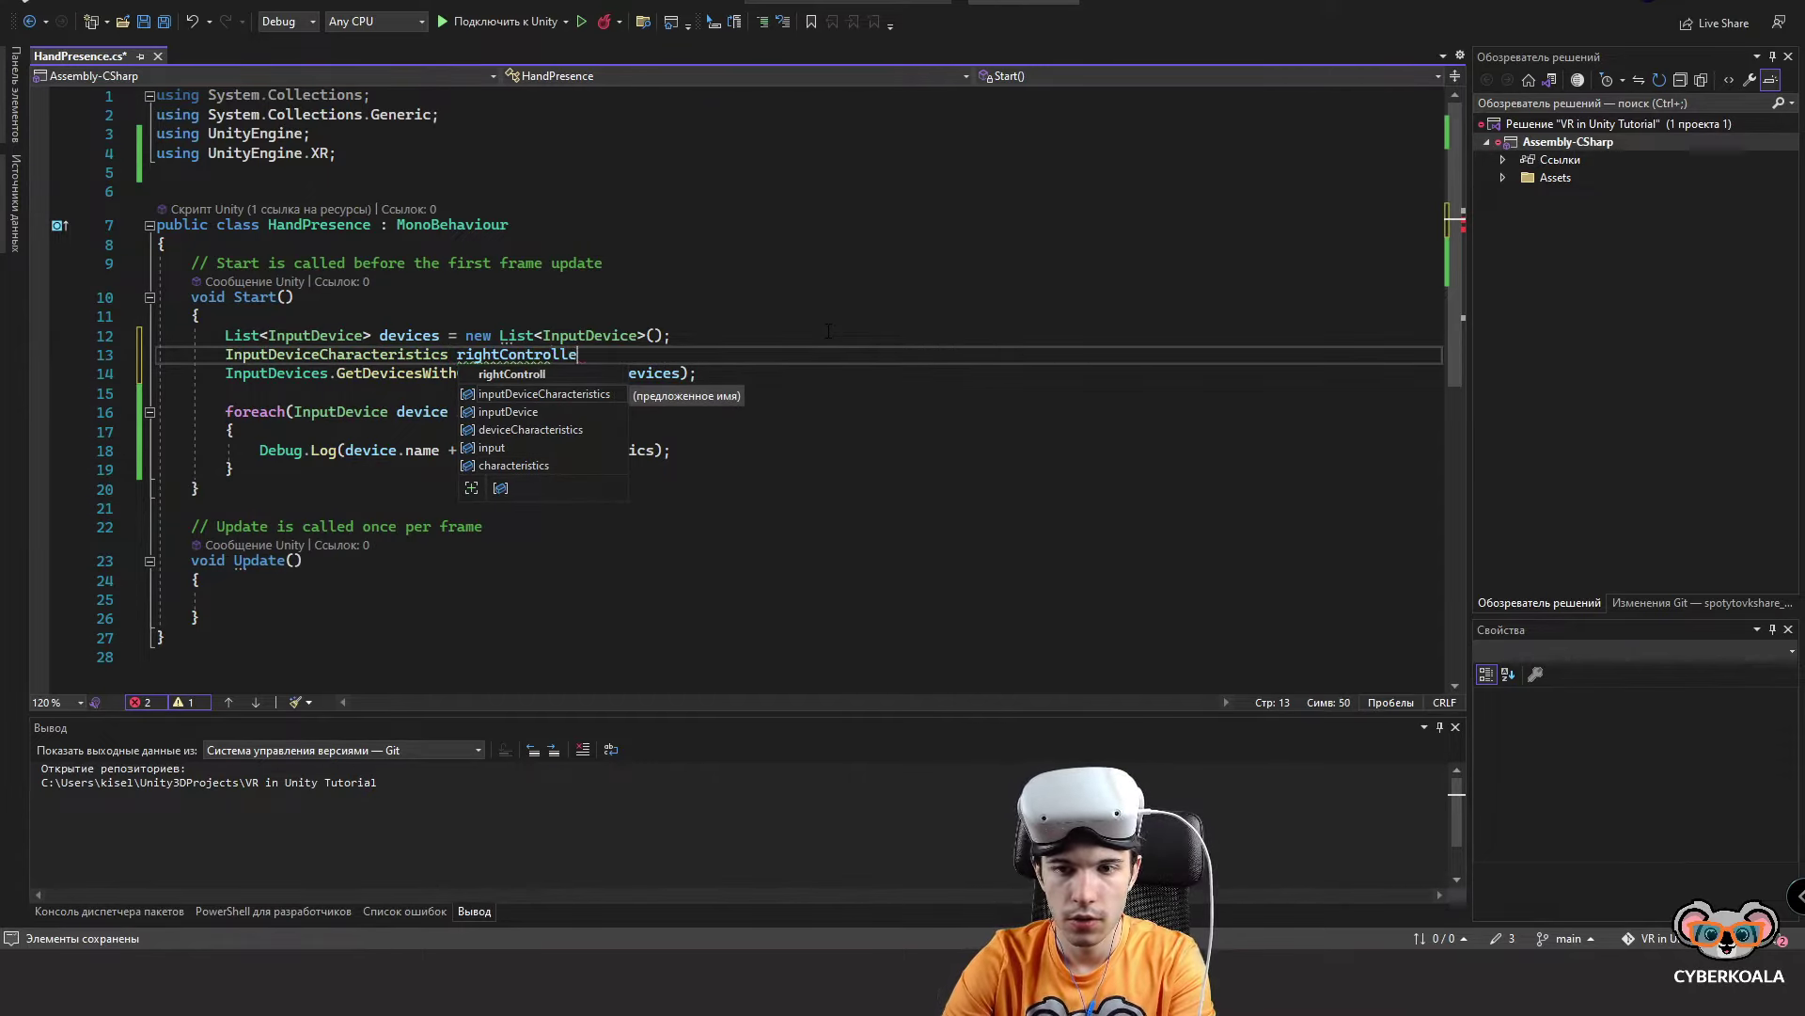
text(rChar)
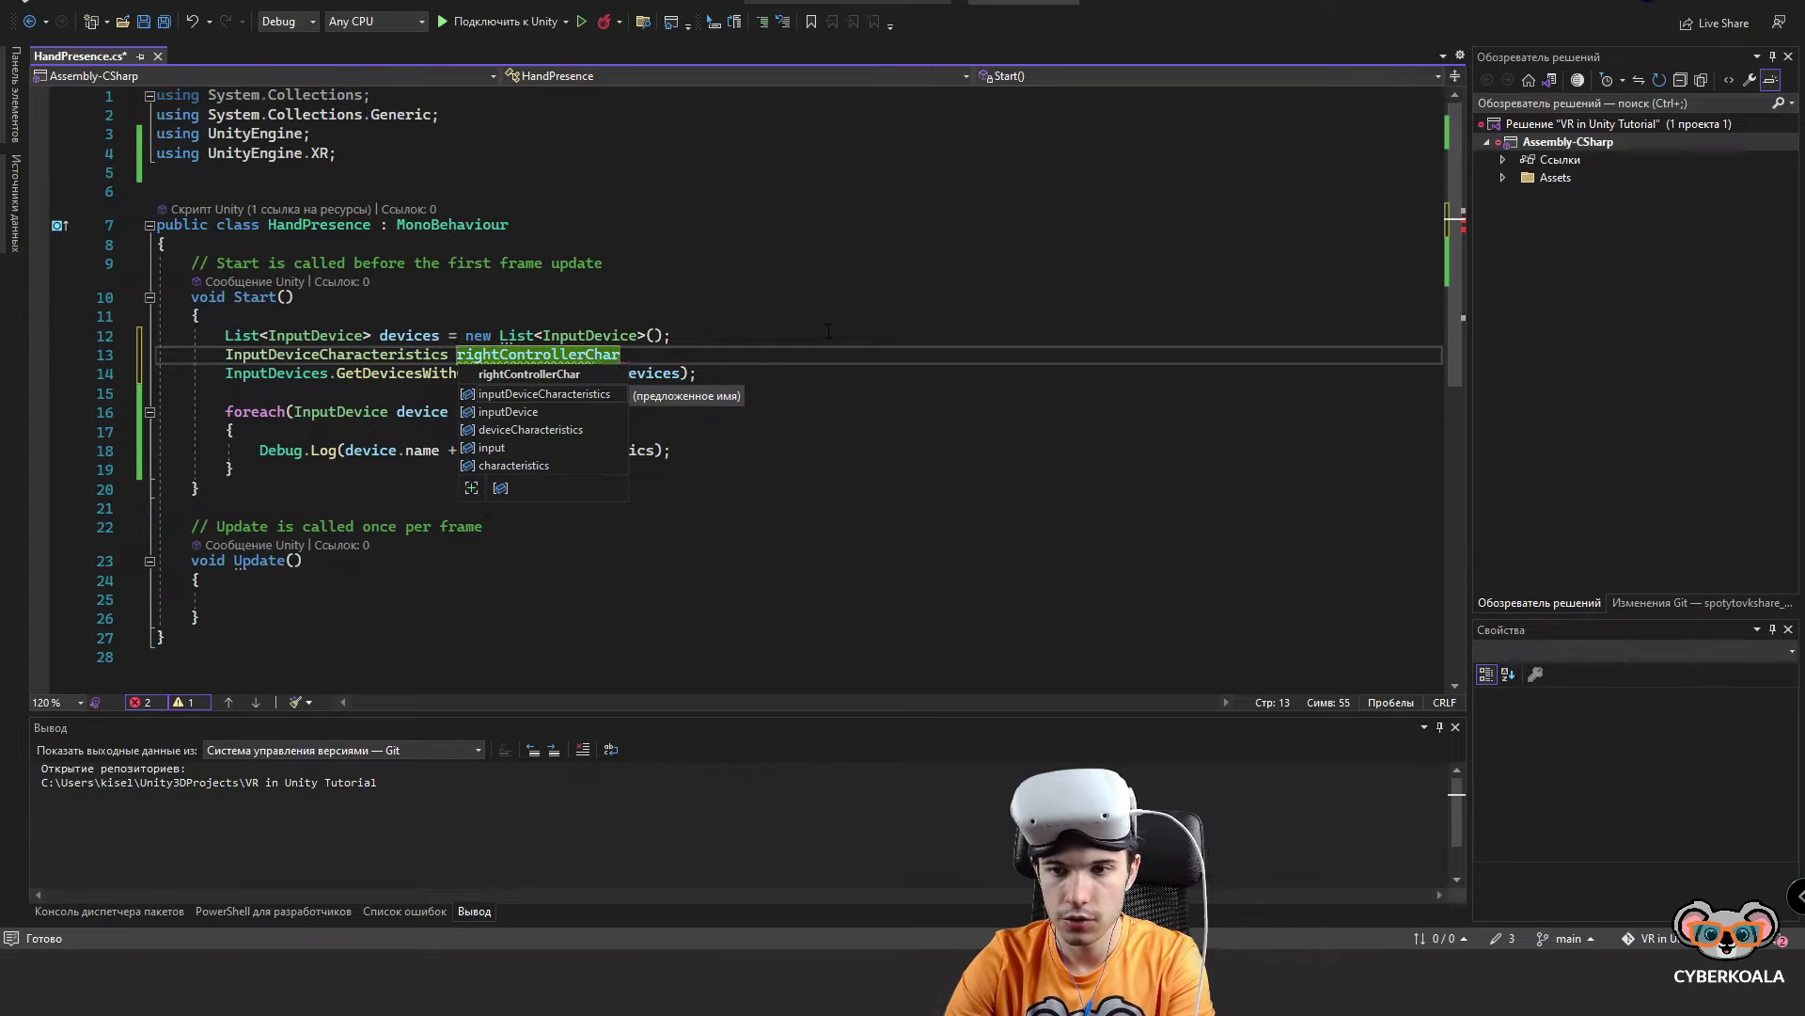
text(s)
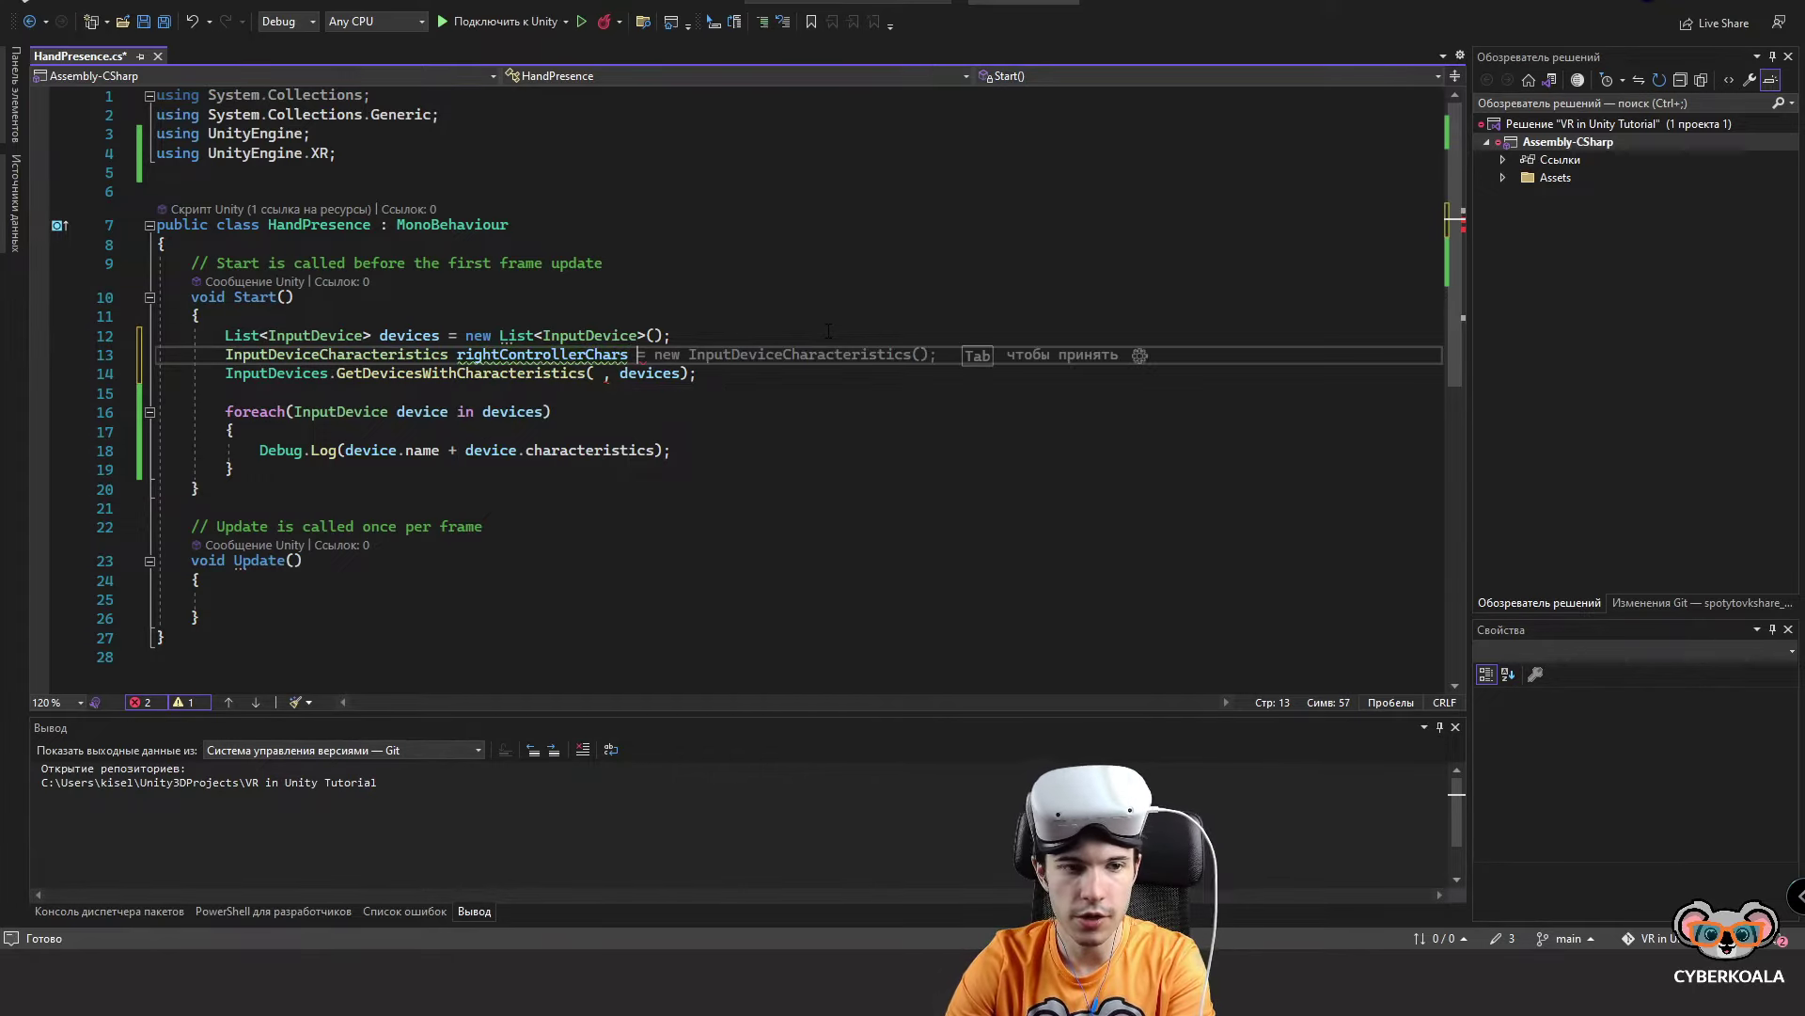
key(BackSpace)
key(BackSpace)
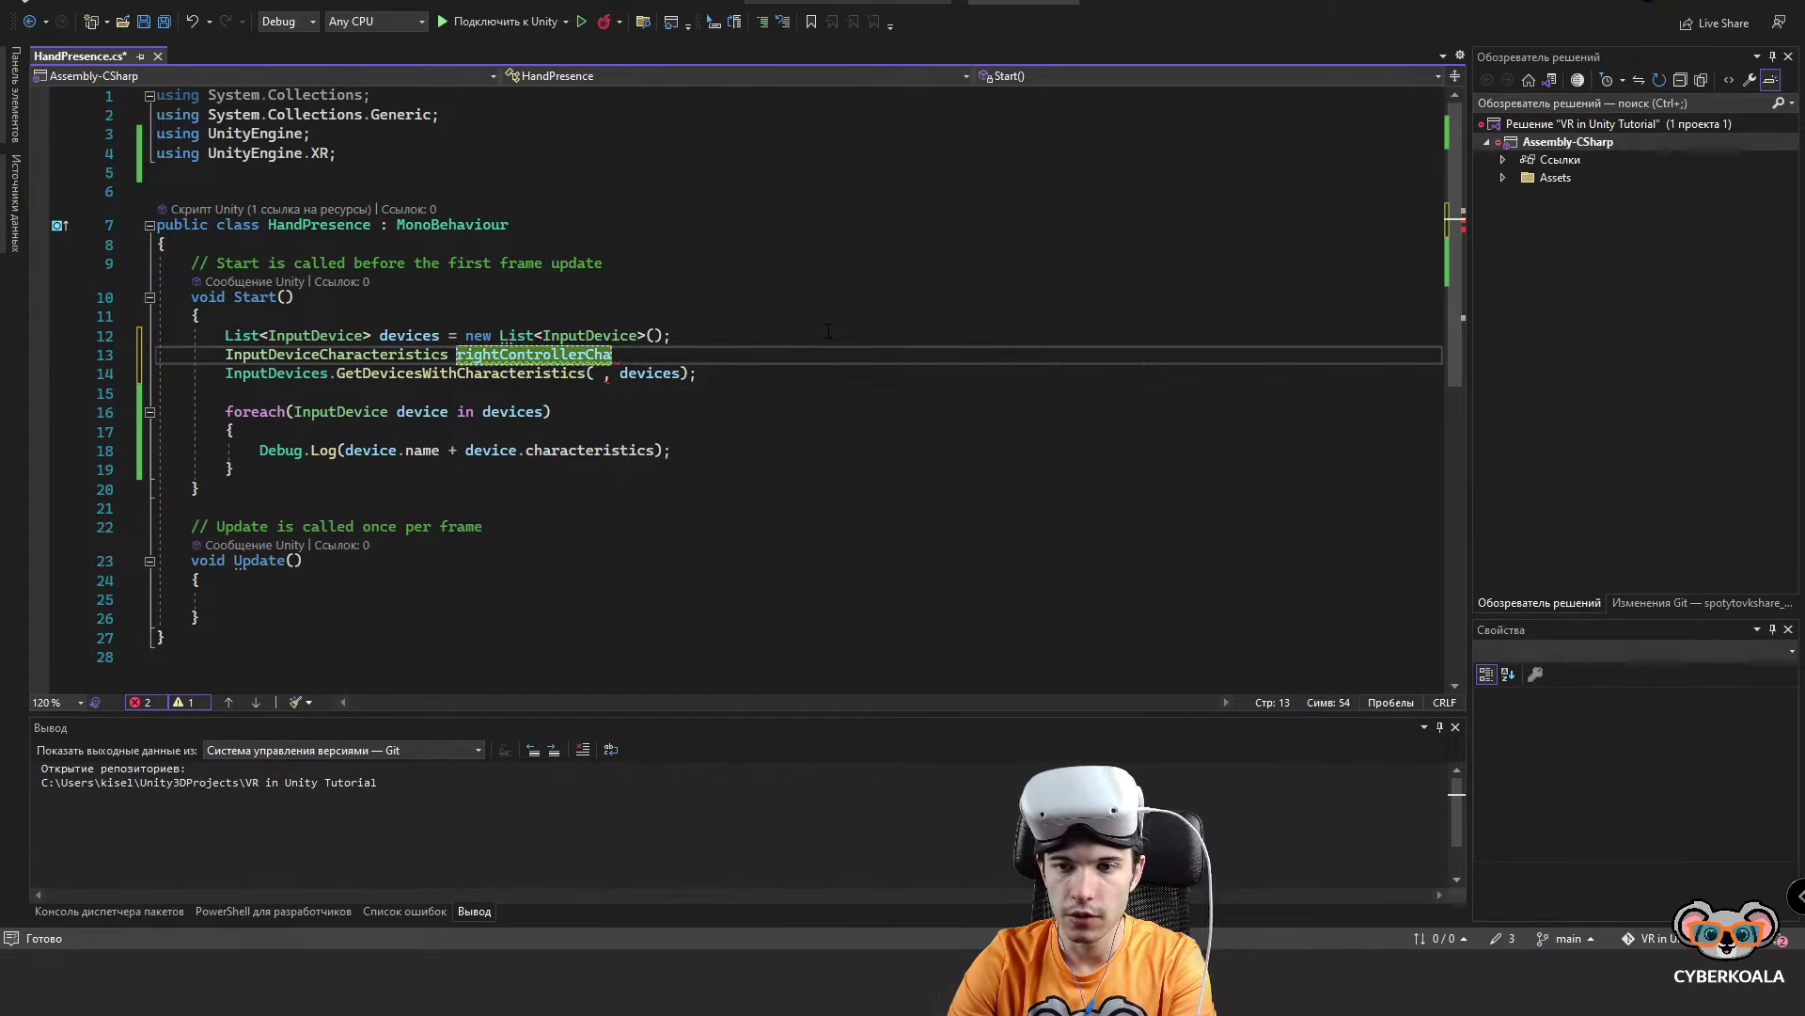
text(racteristi)
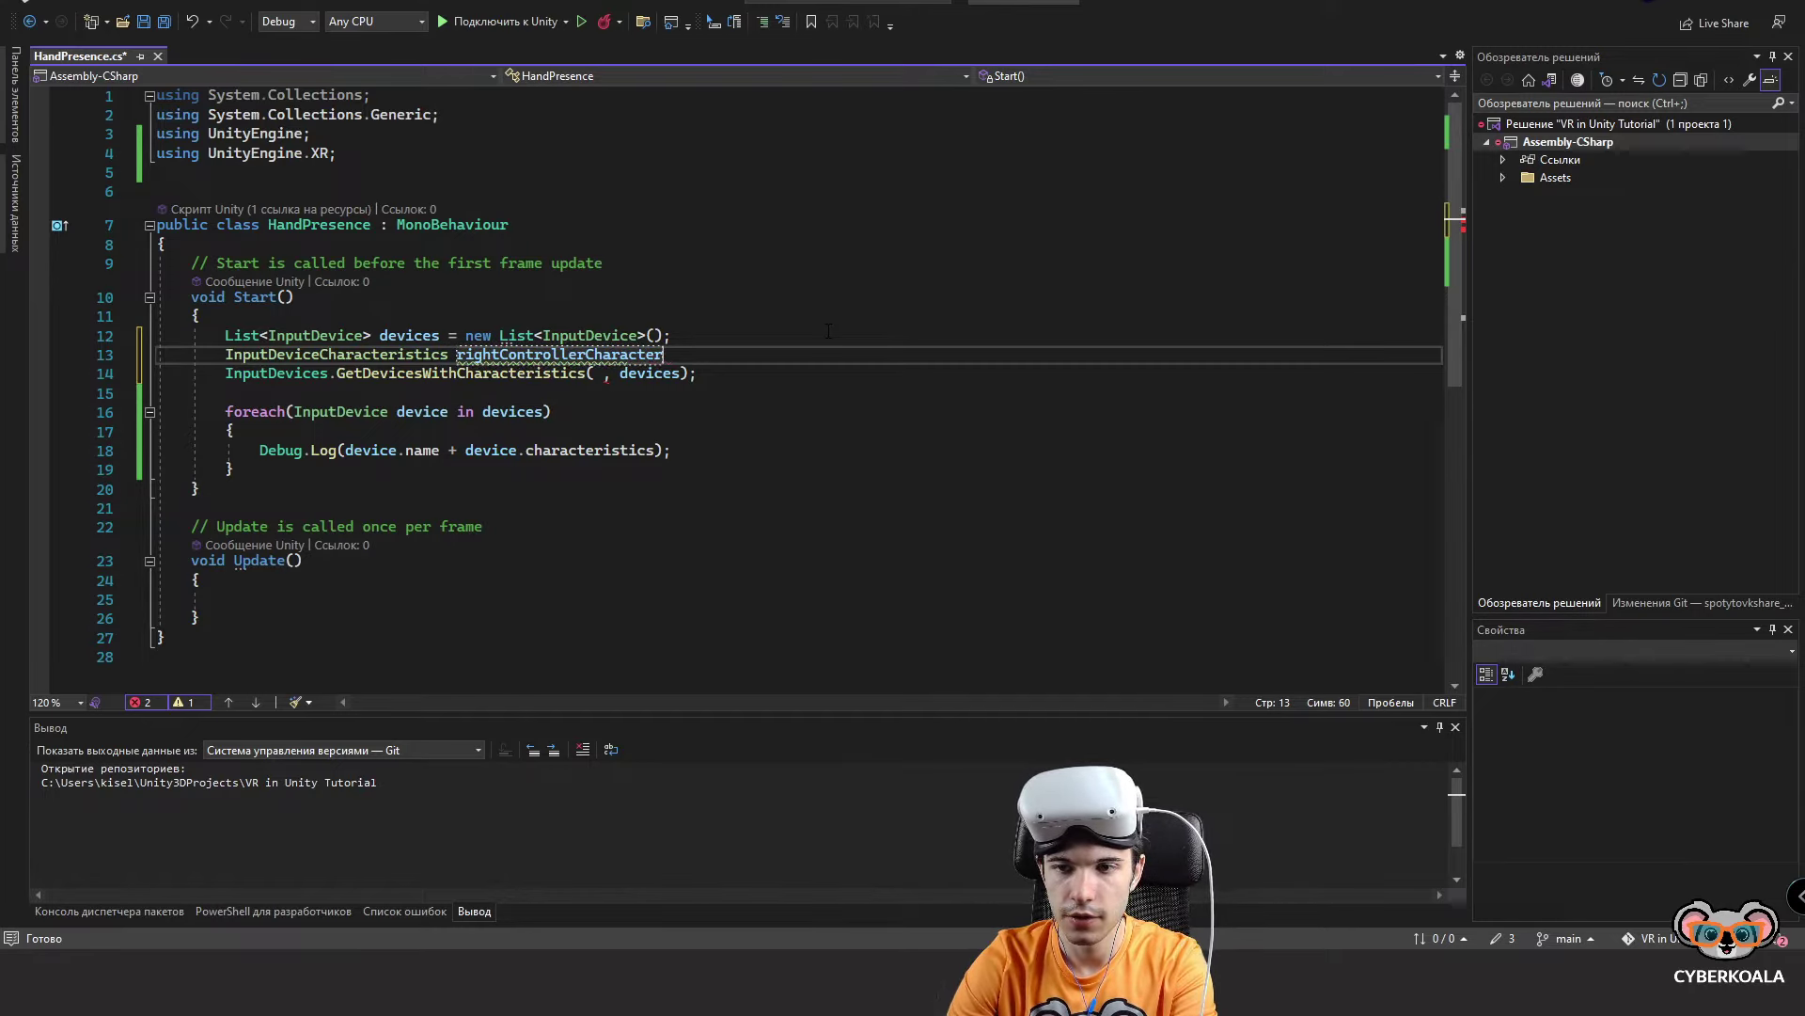
text(cs = InputDeviceCharacteristics)
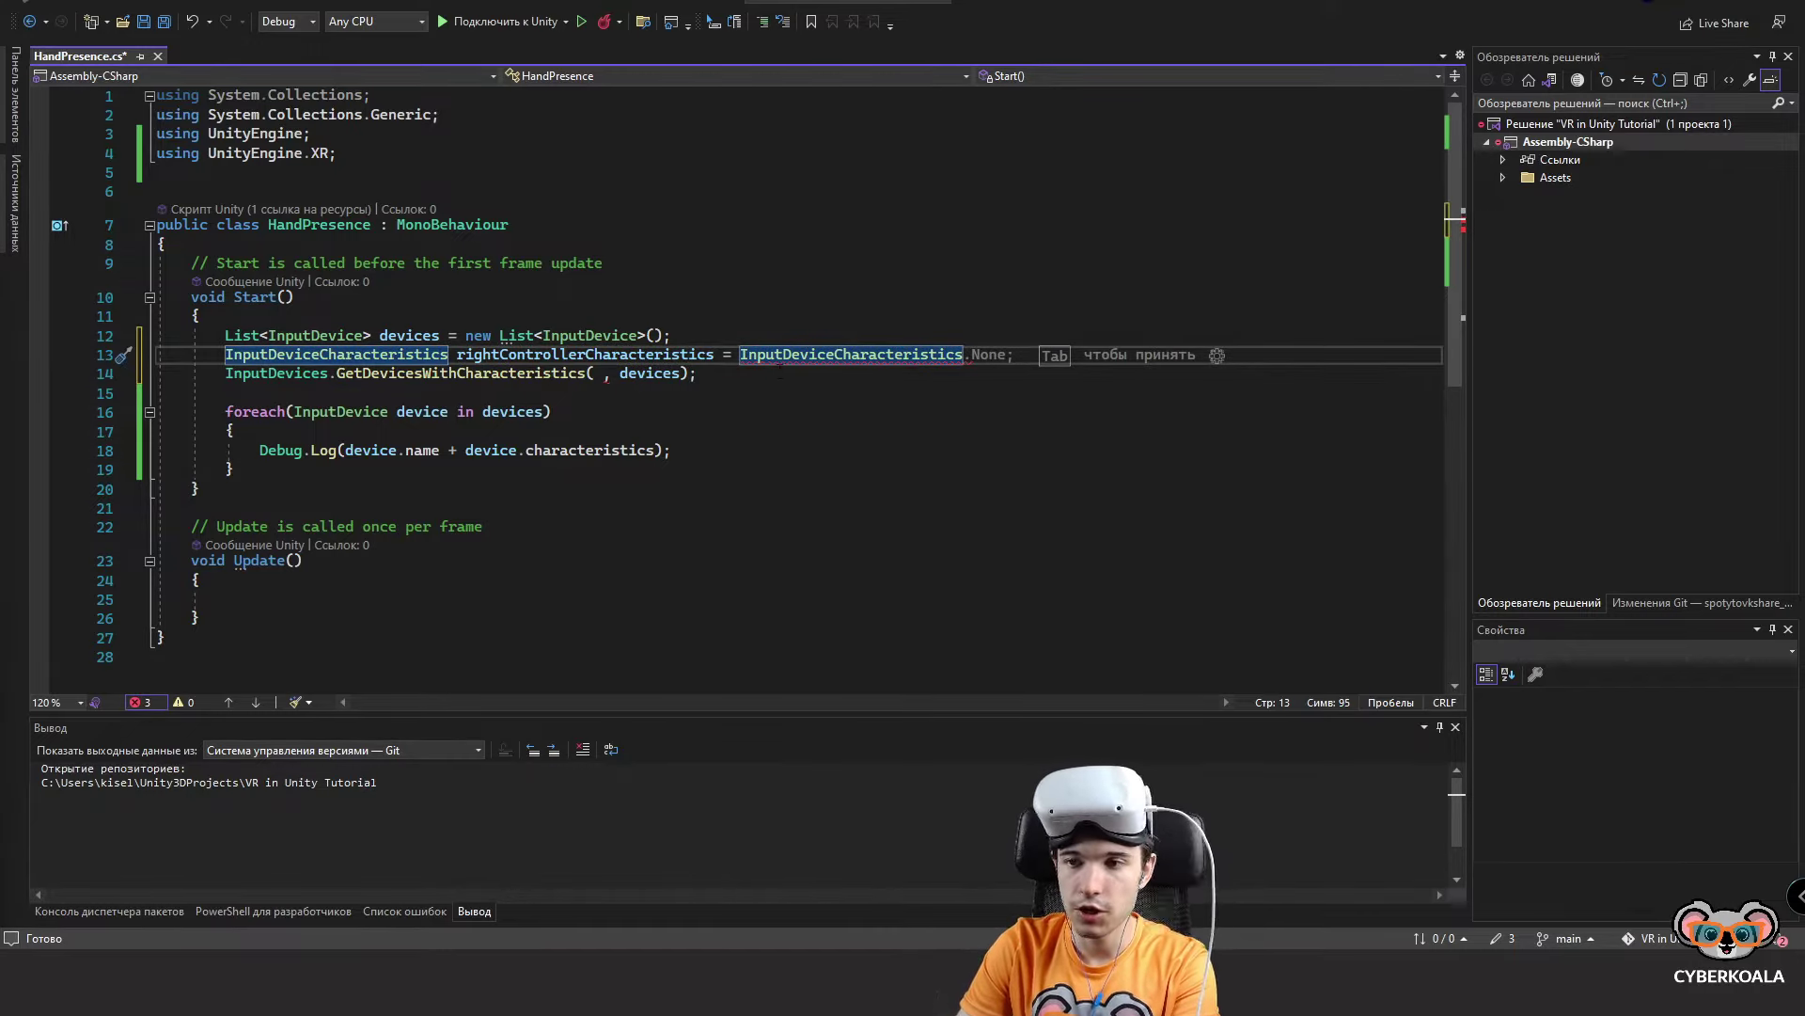
text(.)
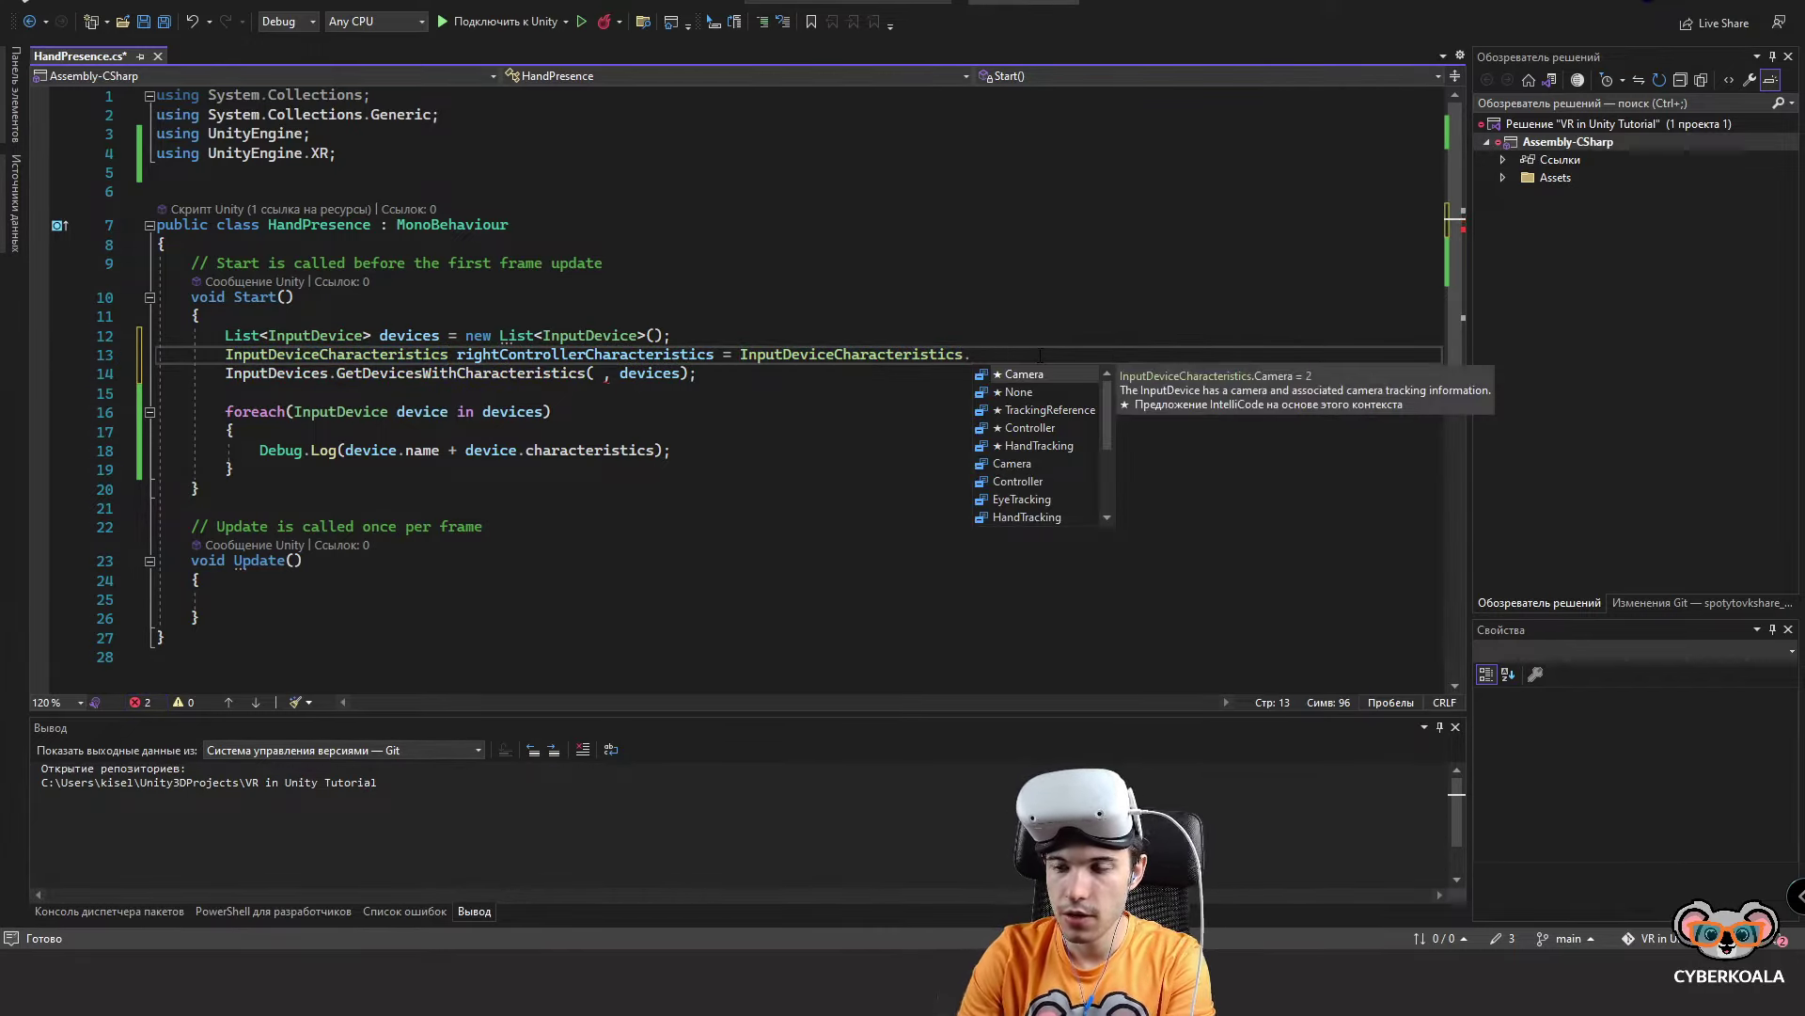
text(Controller )
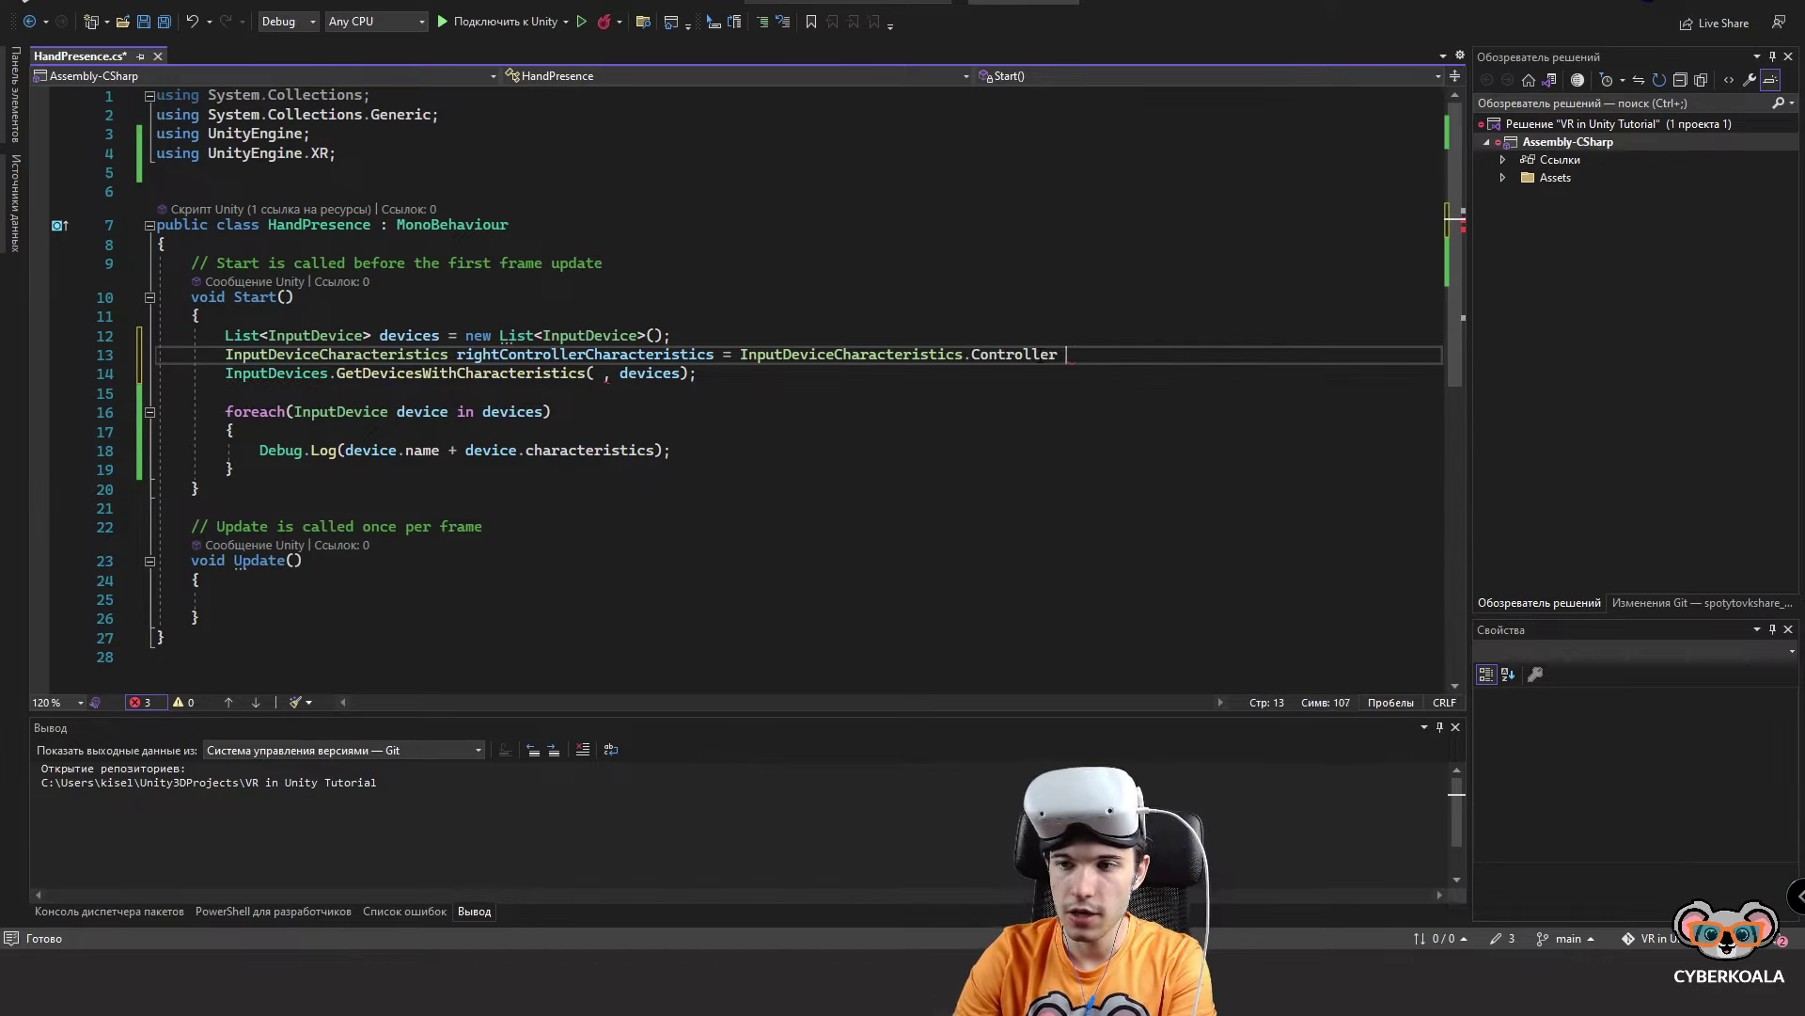
text(| InputDeviceCharacteristics/)
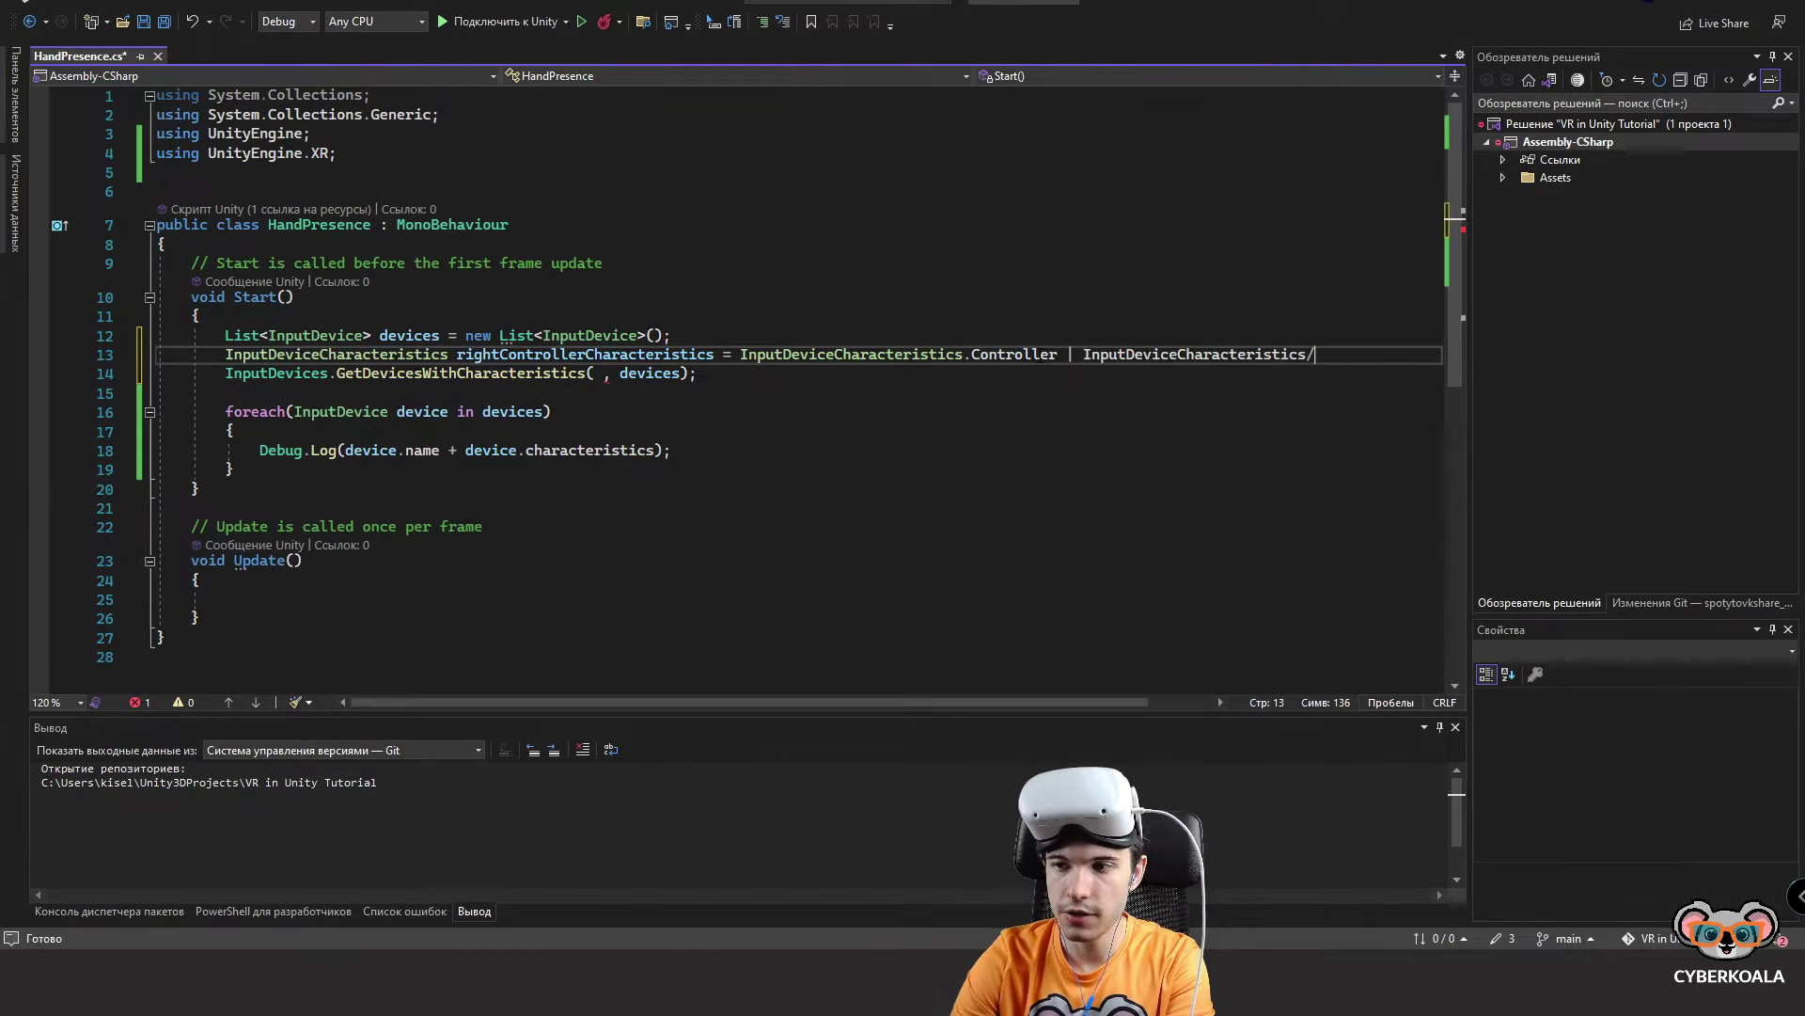
key(BackSpace)
text(.Right;)
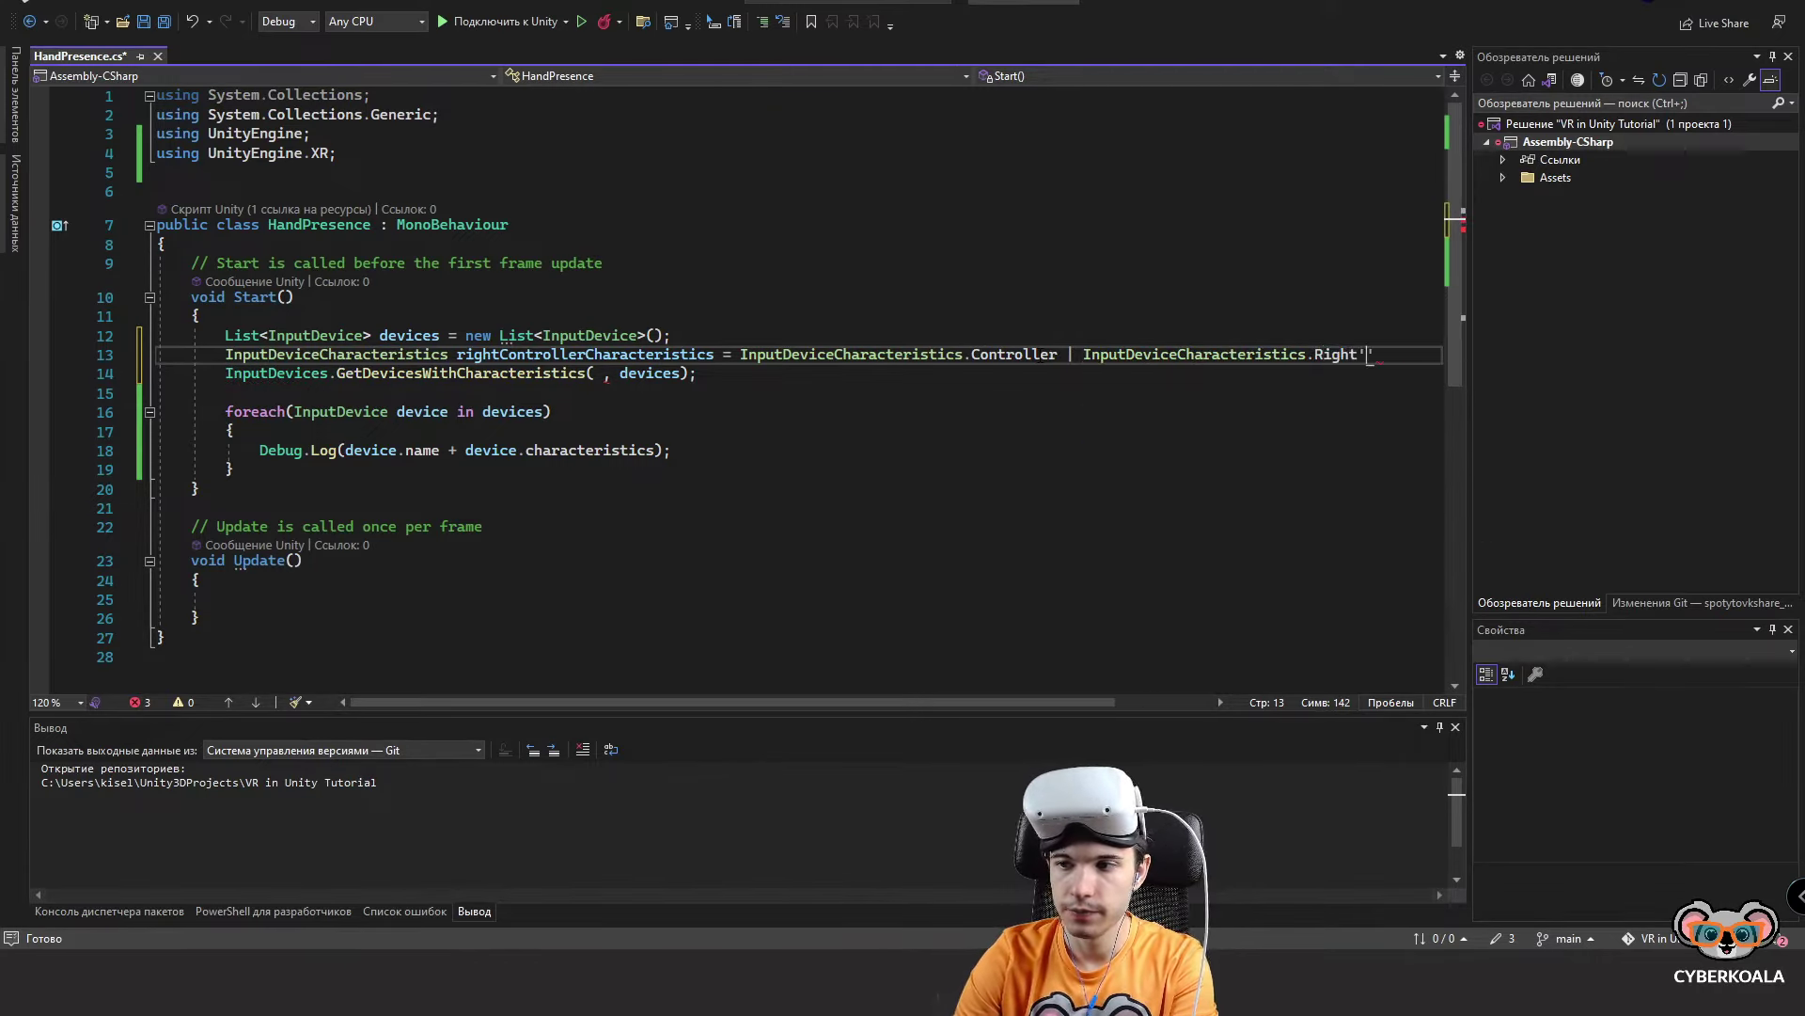
key(ctrl+s)
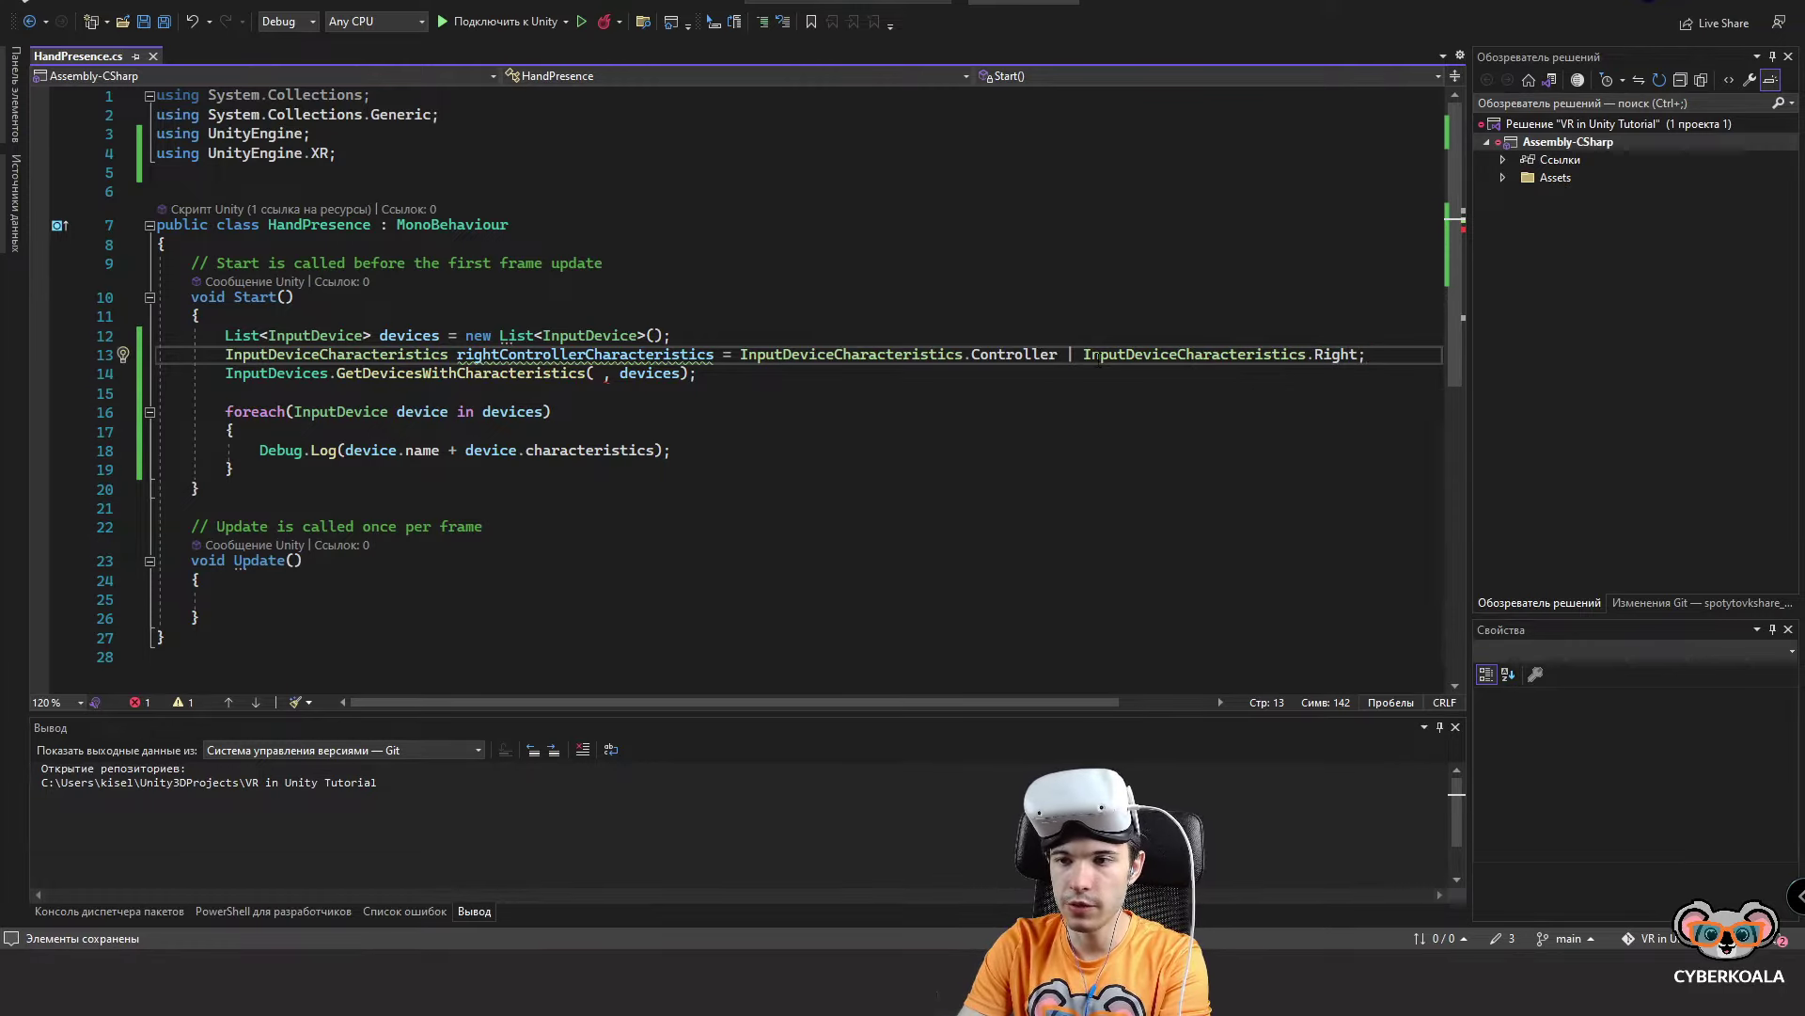
Pass rightControllerCharacteristics as the first argument of GetDevicesWithCharacteristics.
click(629, 356)
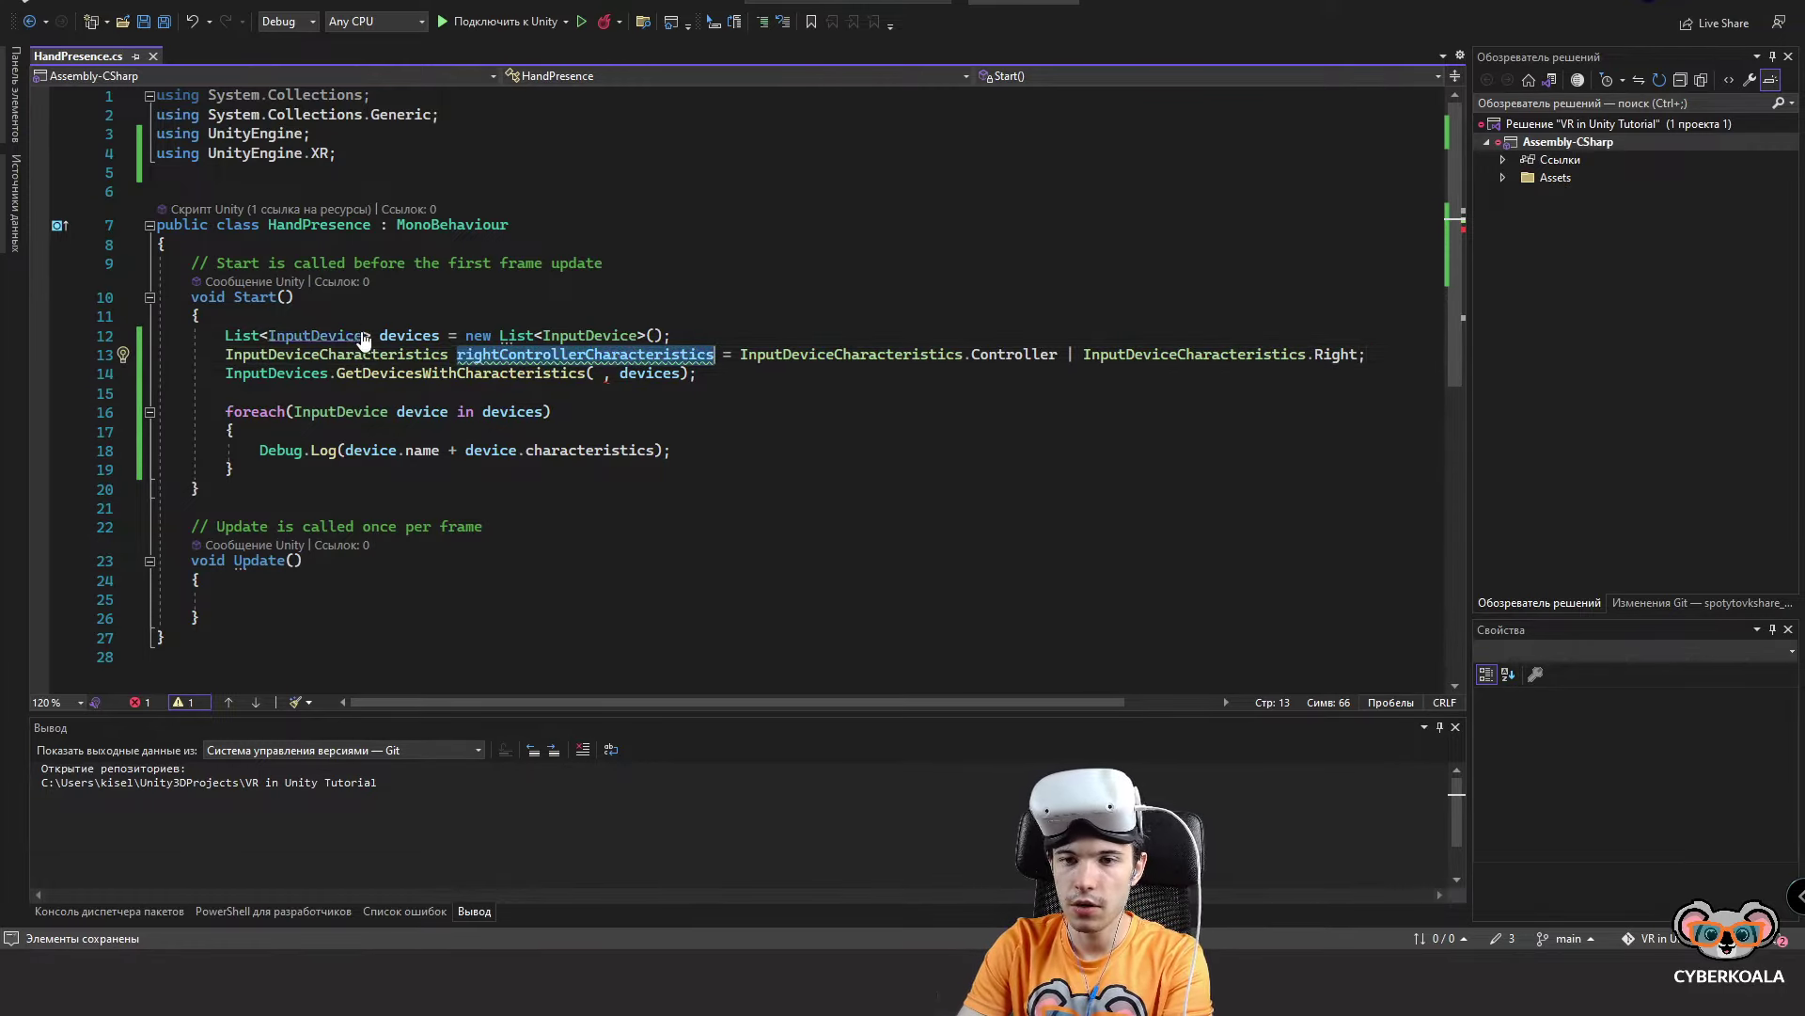
double_click(629, 356)
key(ctrl+c)
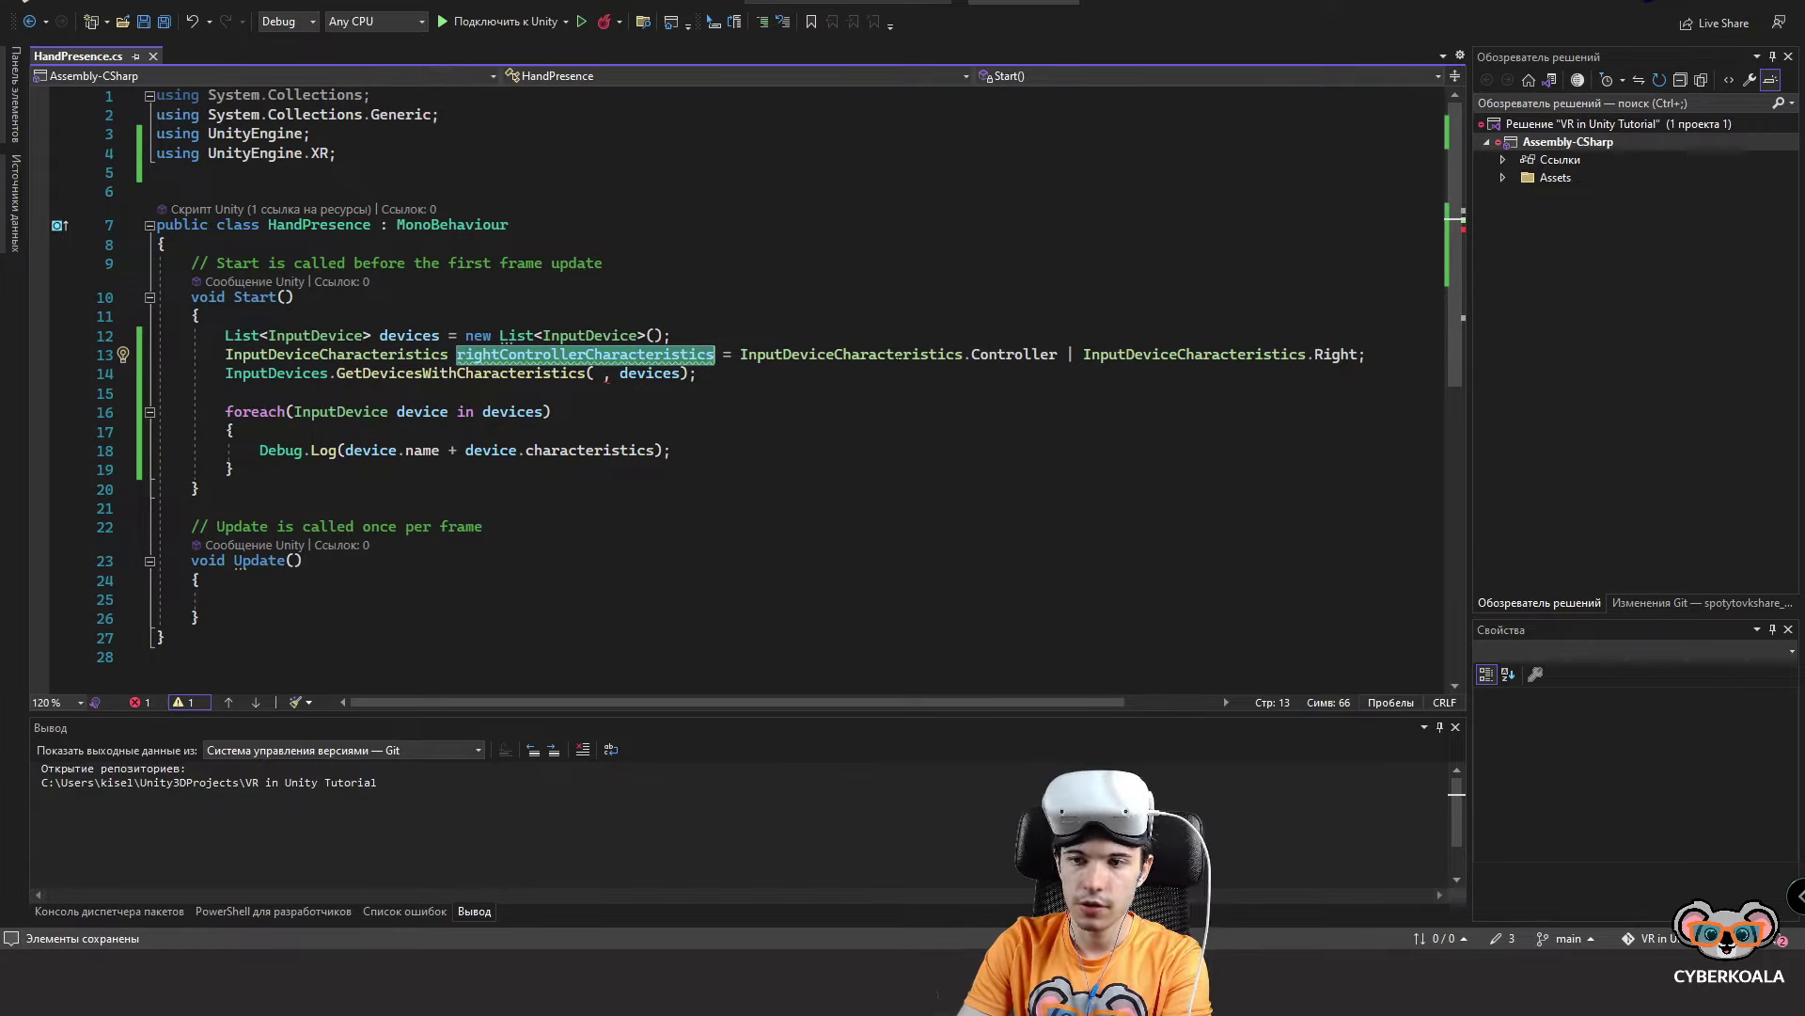
click(605, 376)
key(ctrl+v)
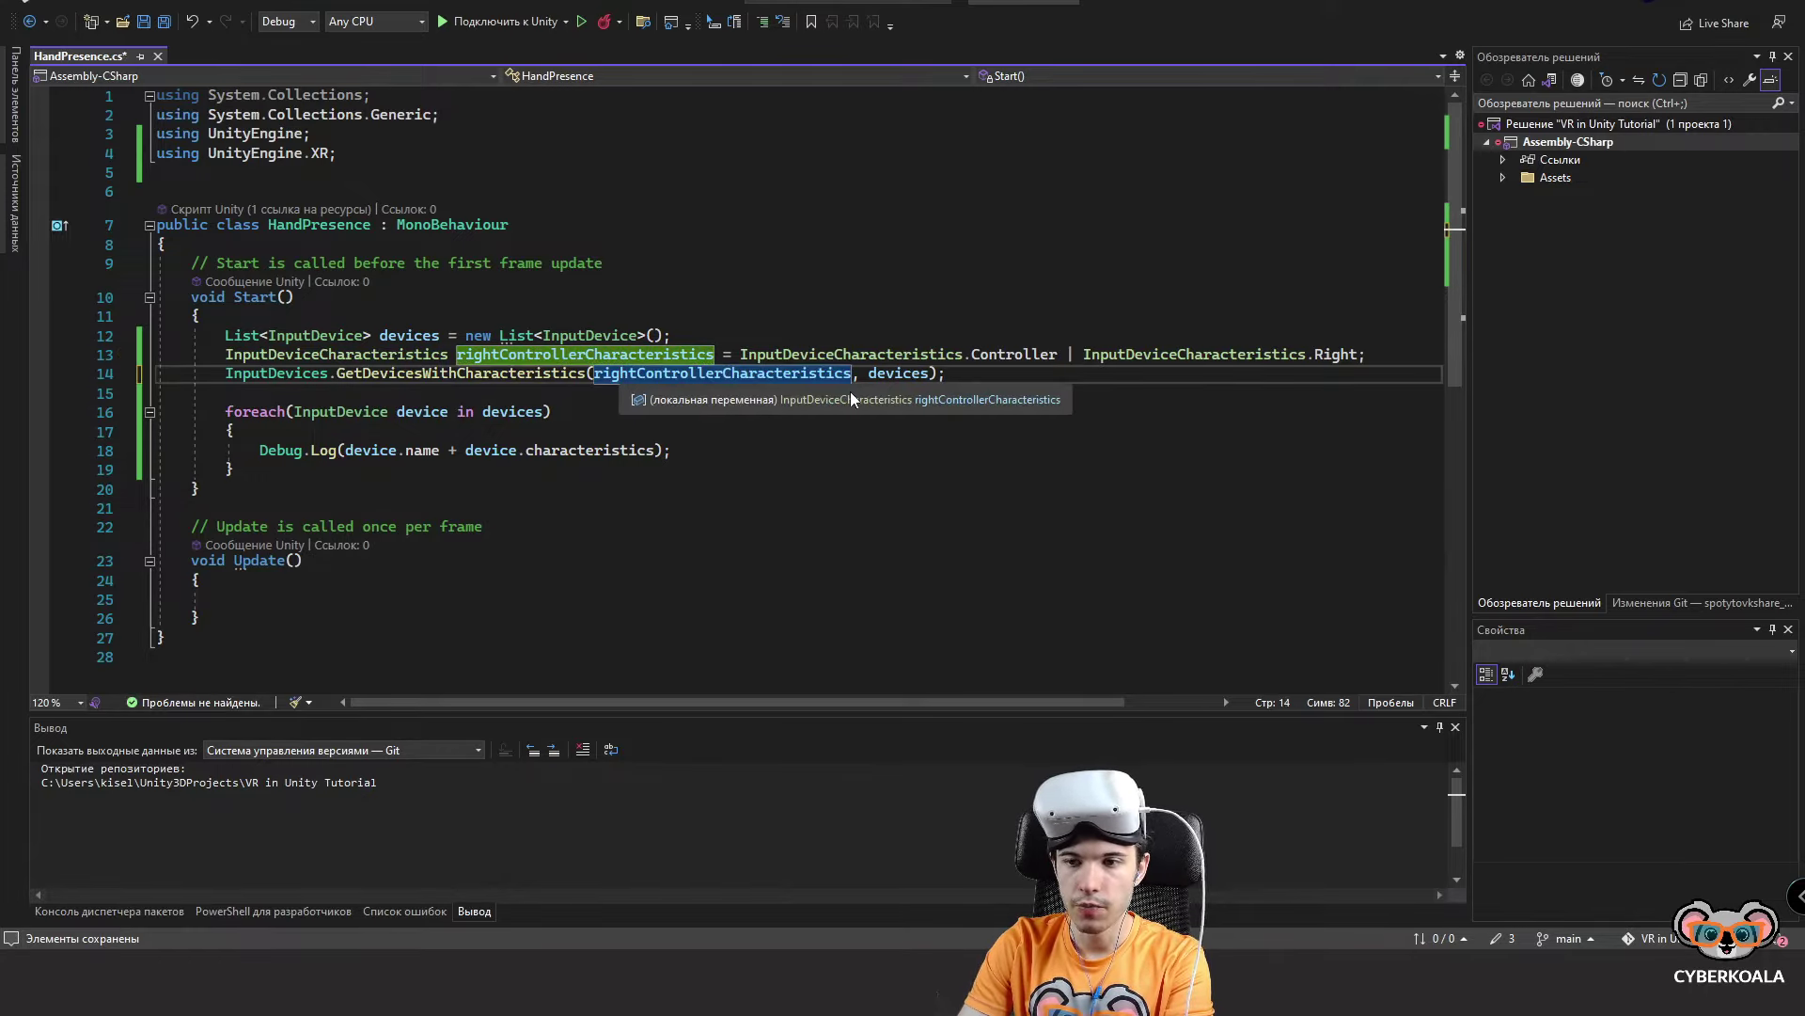
click(363, 374)
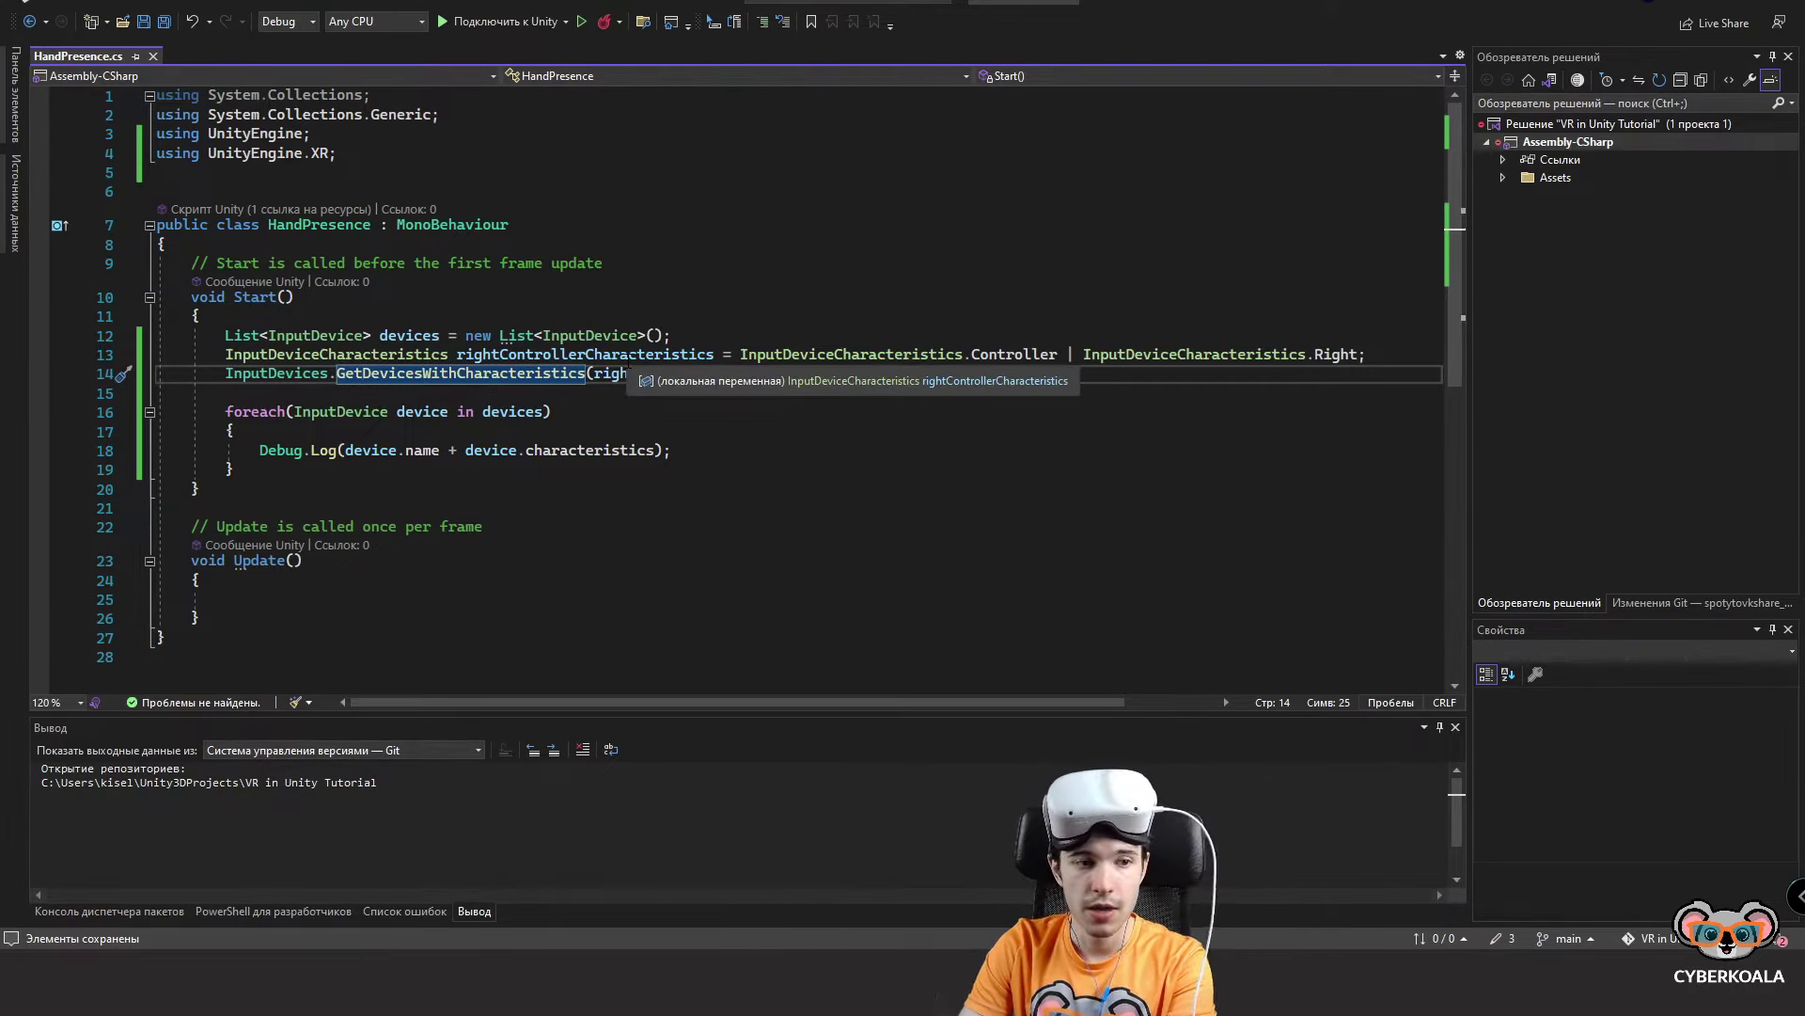
key(Up)
key(Up)
key(Up)
key(Up)
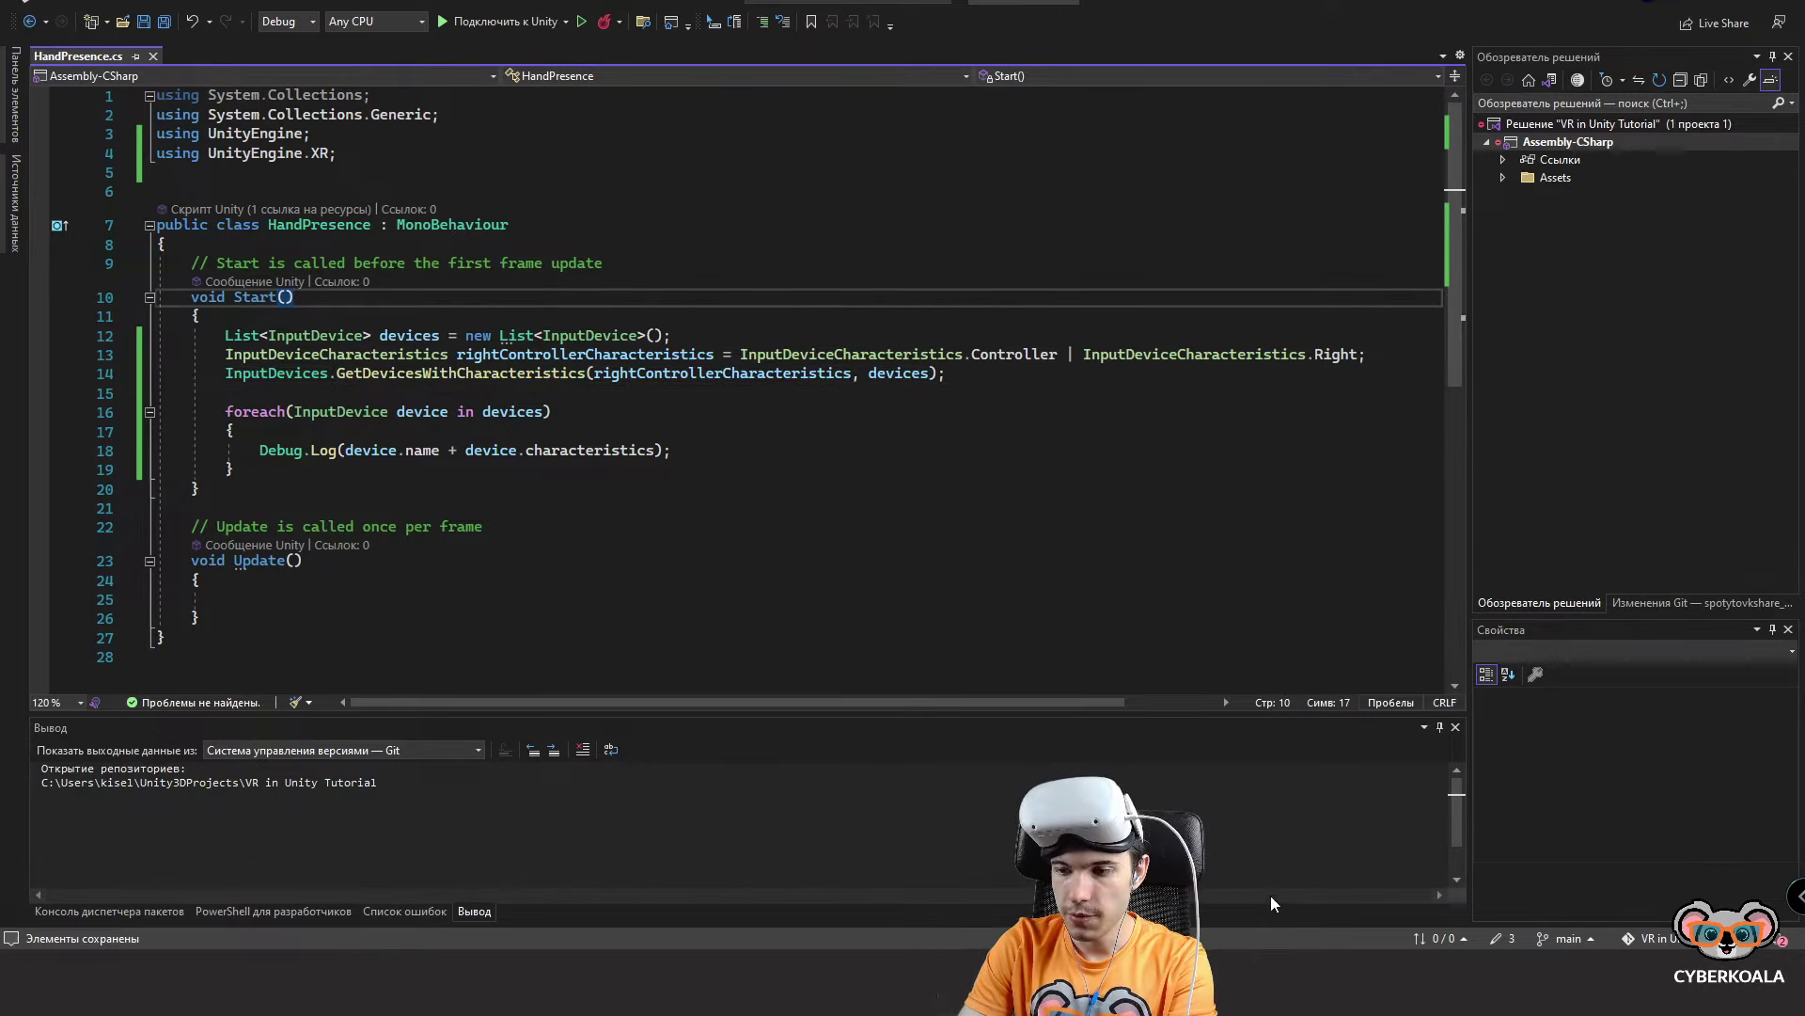
mouse_move(1419, 987)
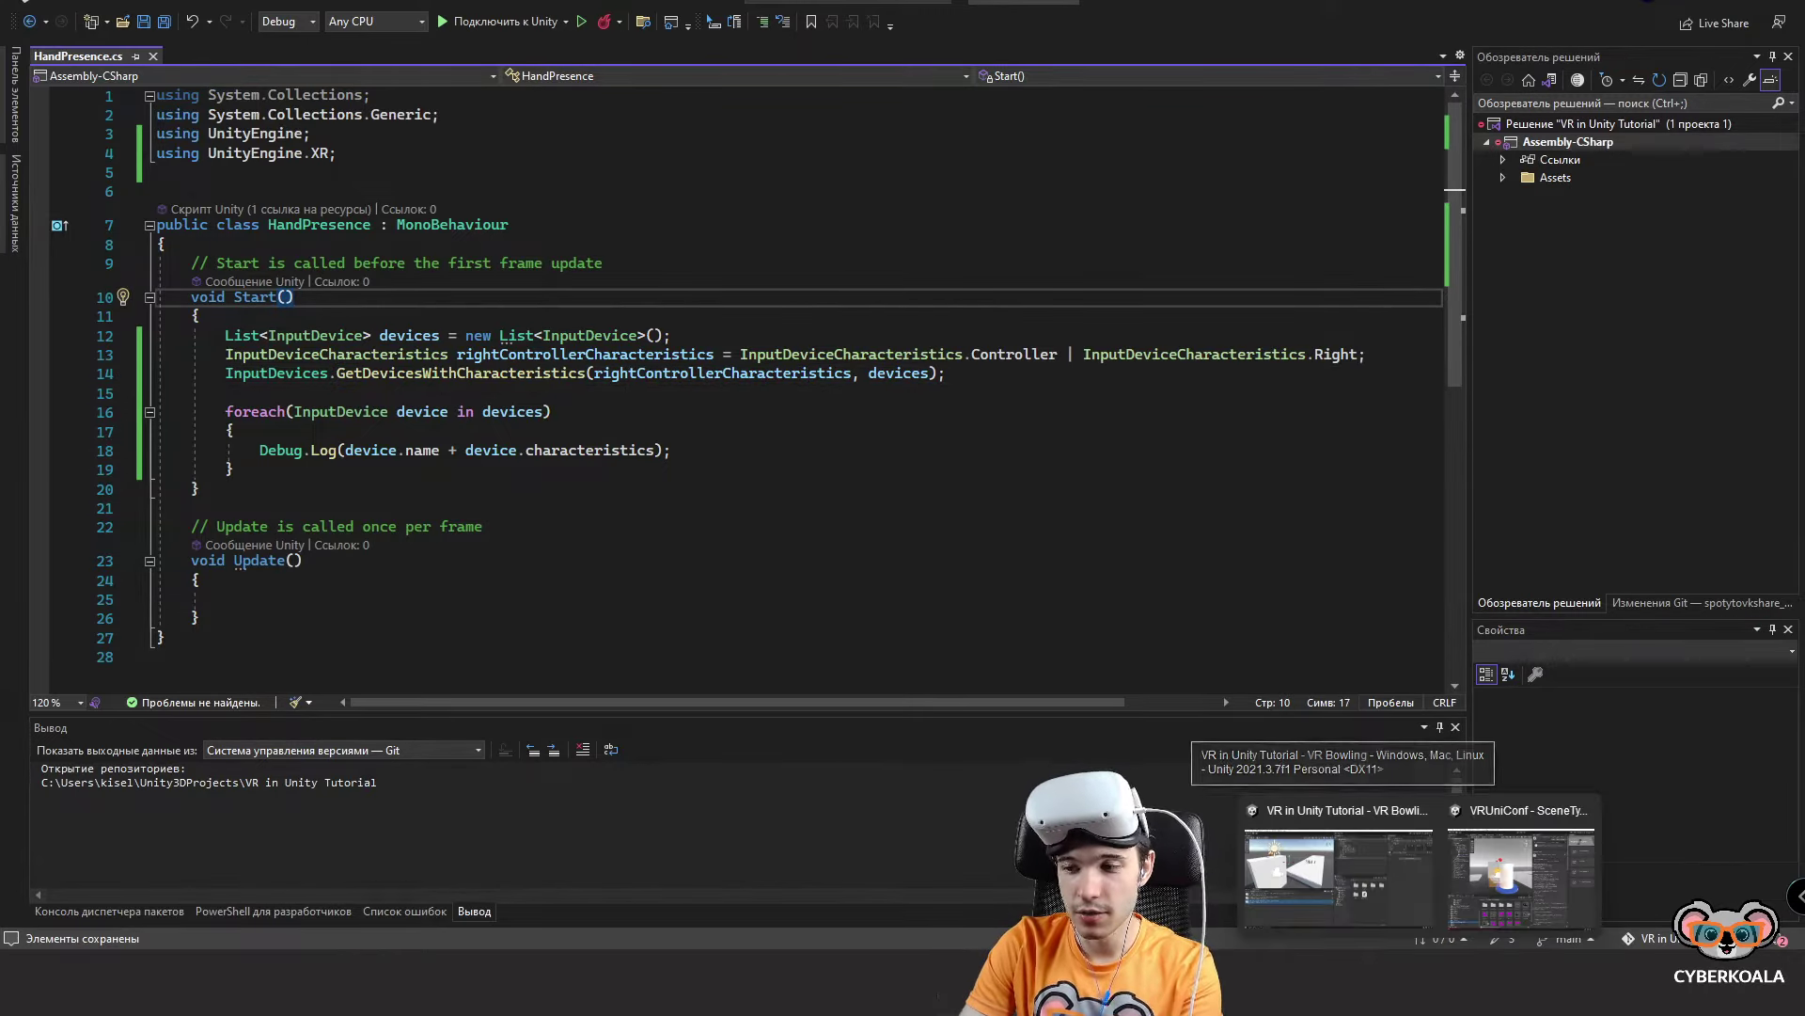
Play the scene, check the logged devices in the Console, stop, and bring up the Oculus app.
click(1338, 867)
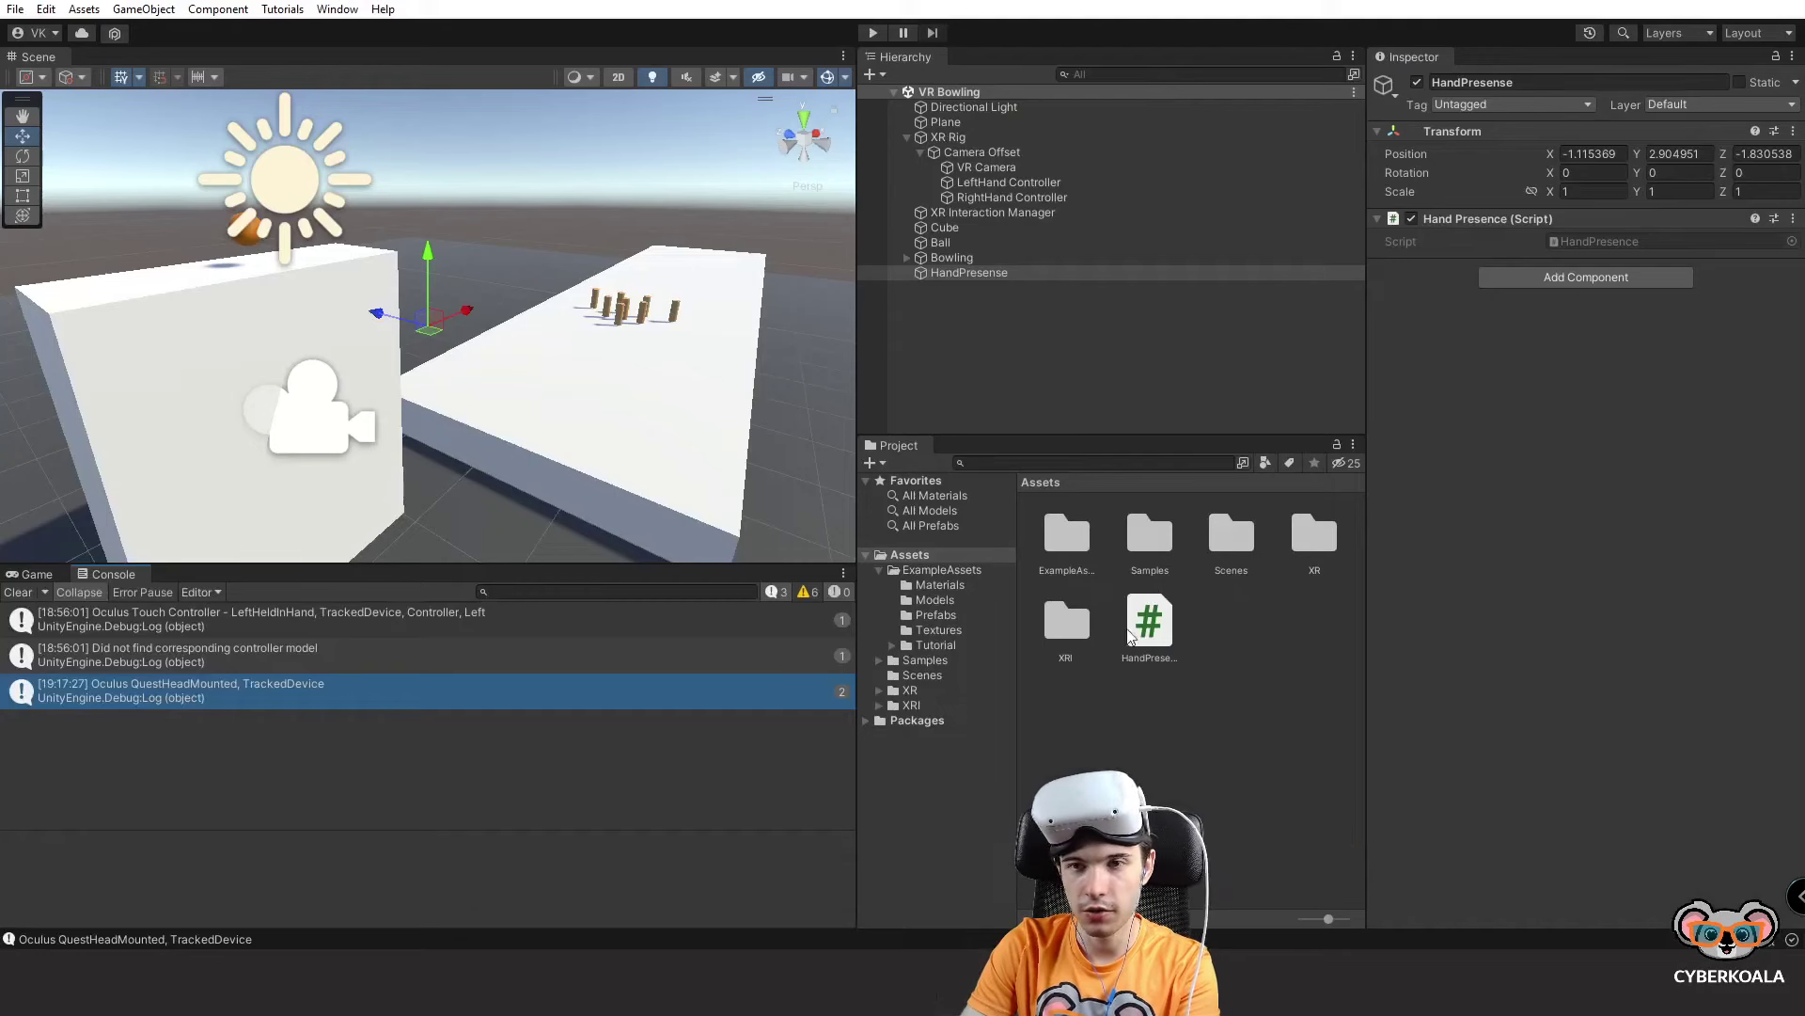
click(876, 34)
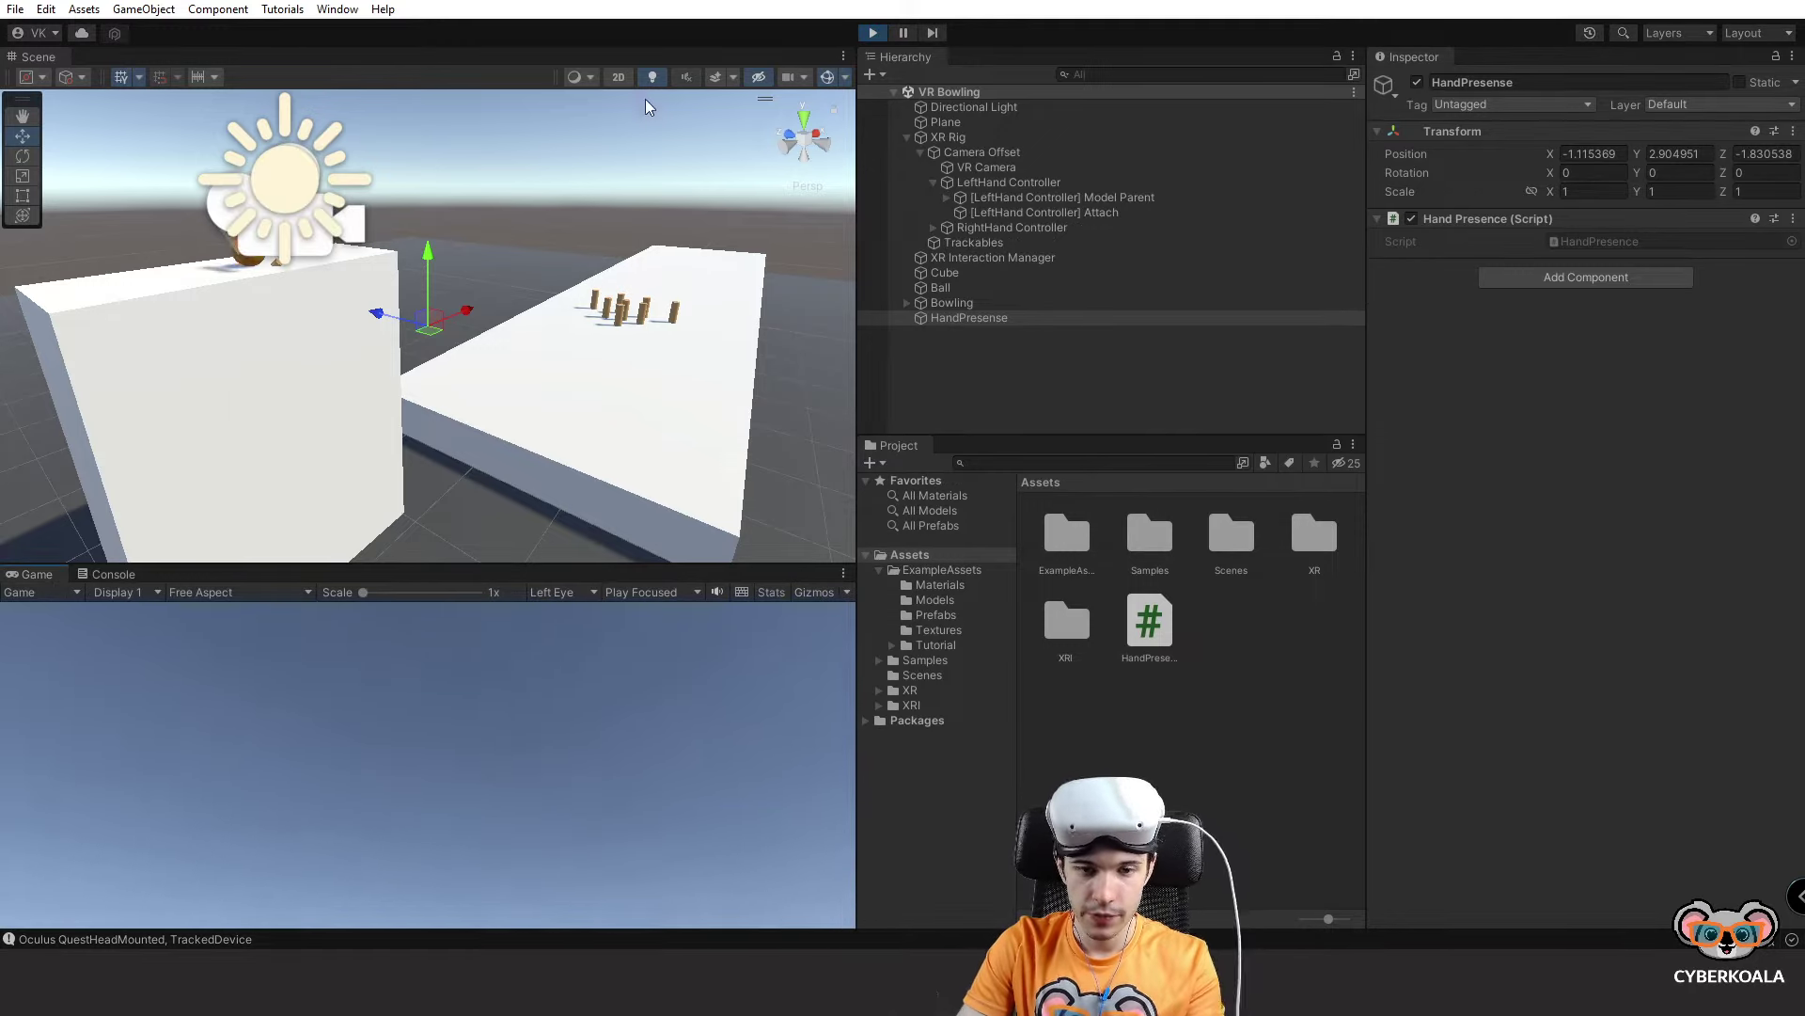
click(113, 575)
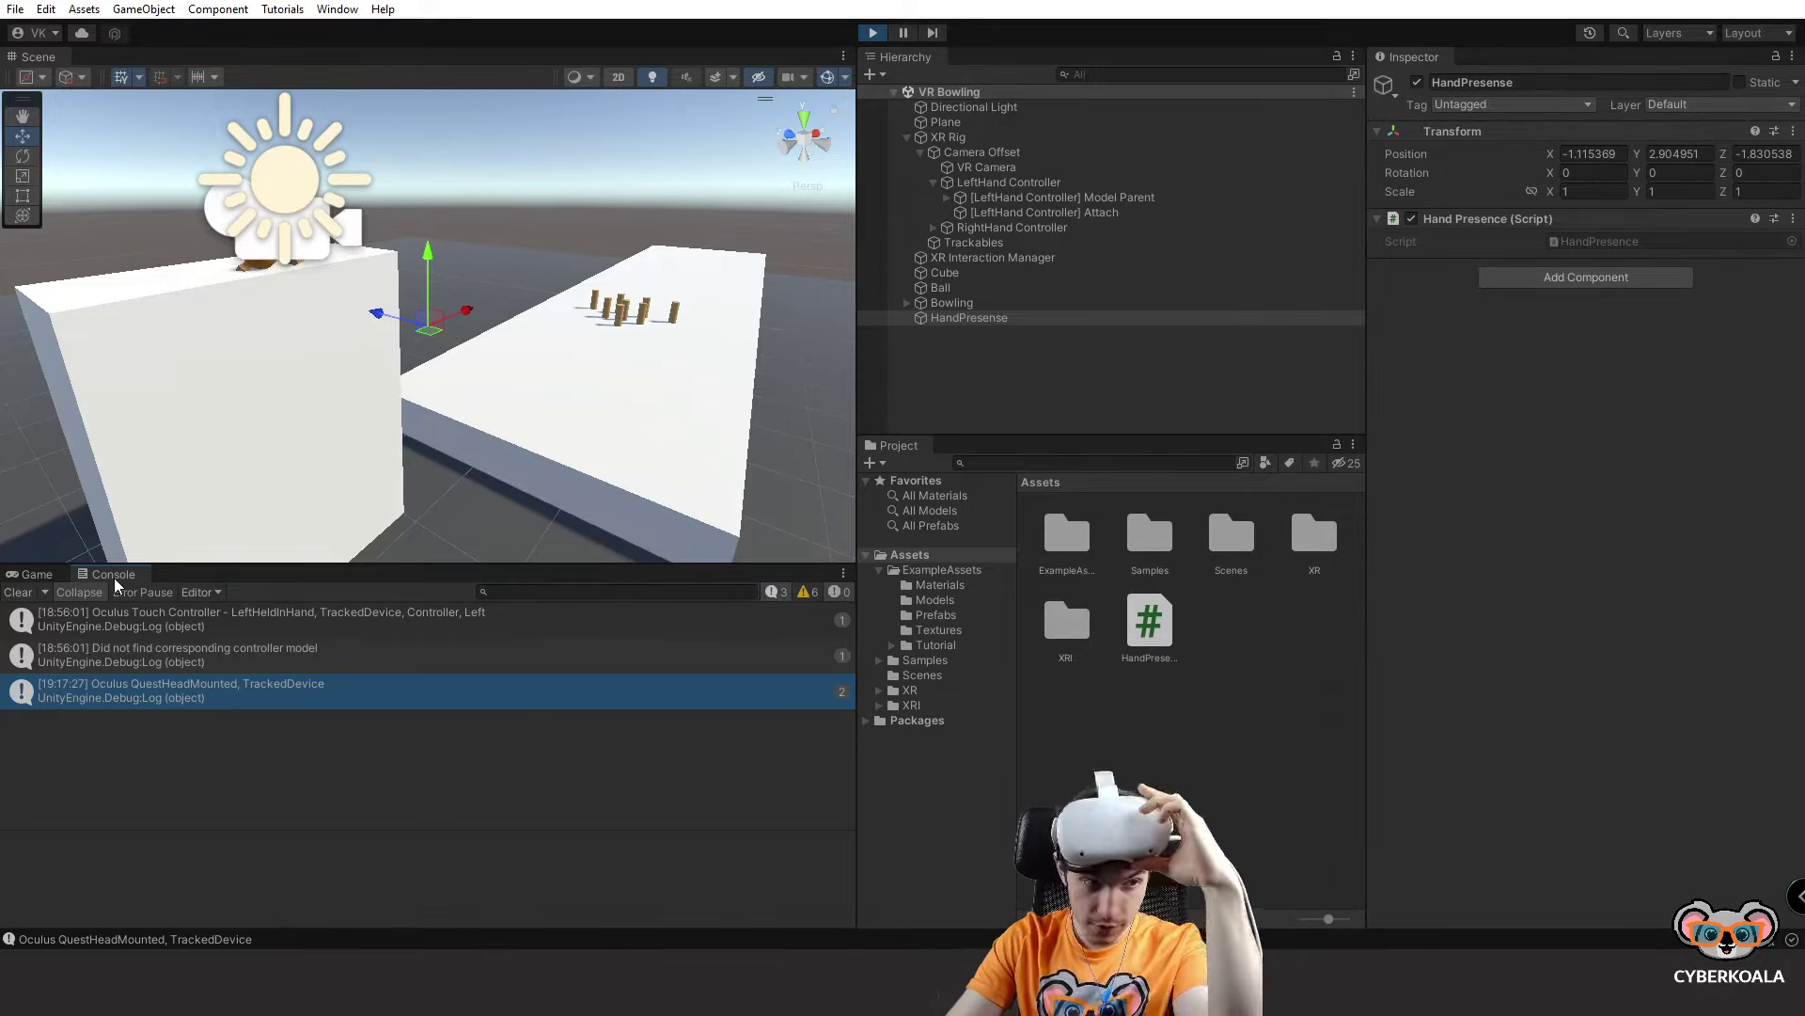
click(872, 33)
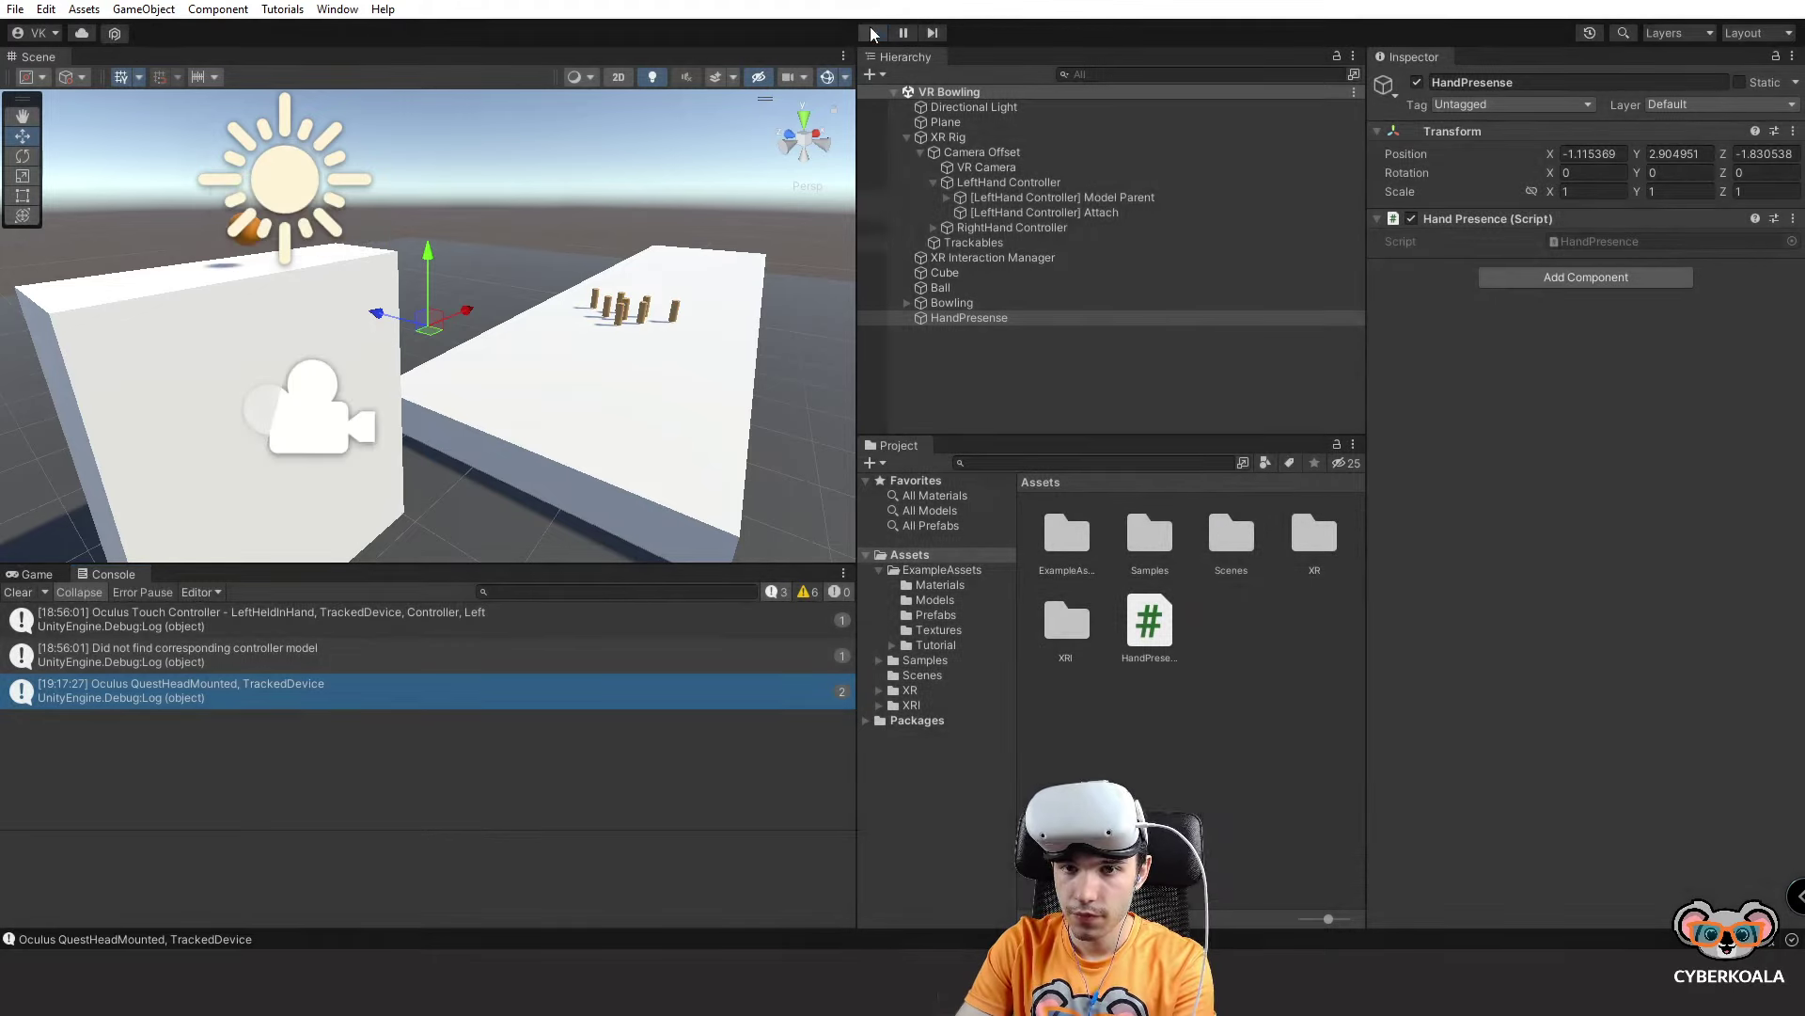
mouse_move(1420, 1011)
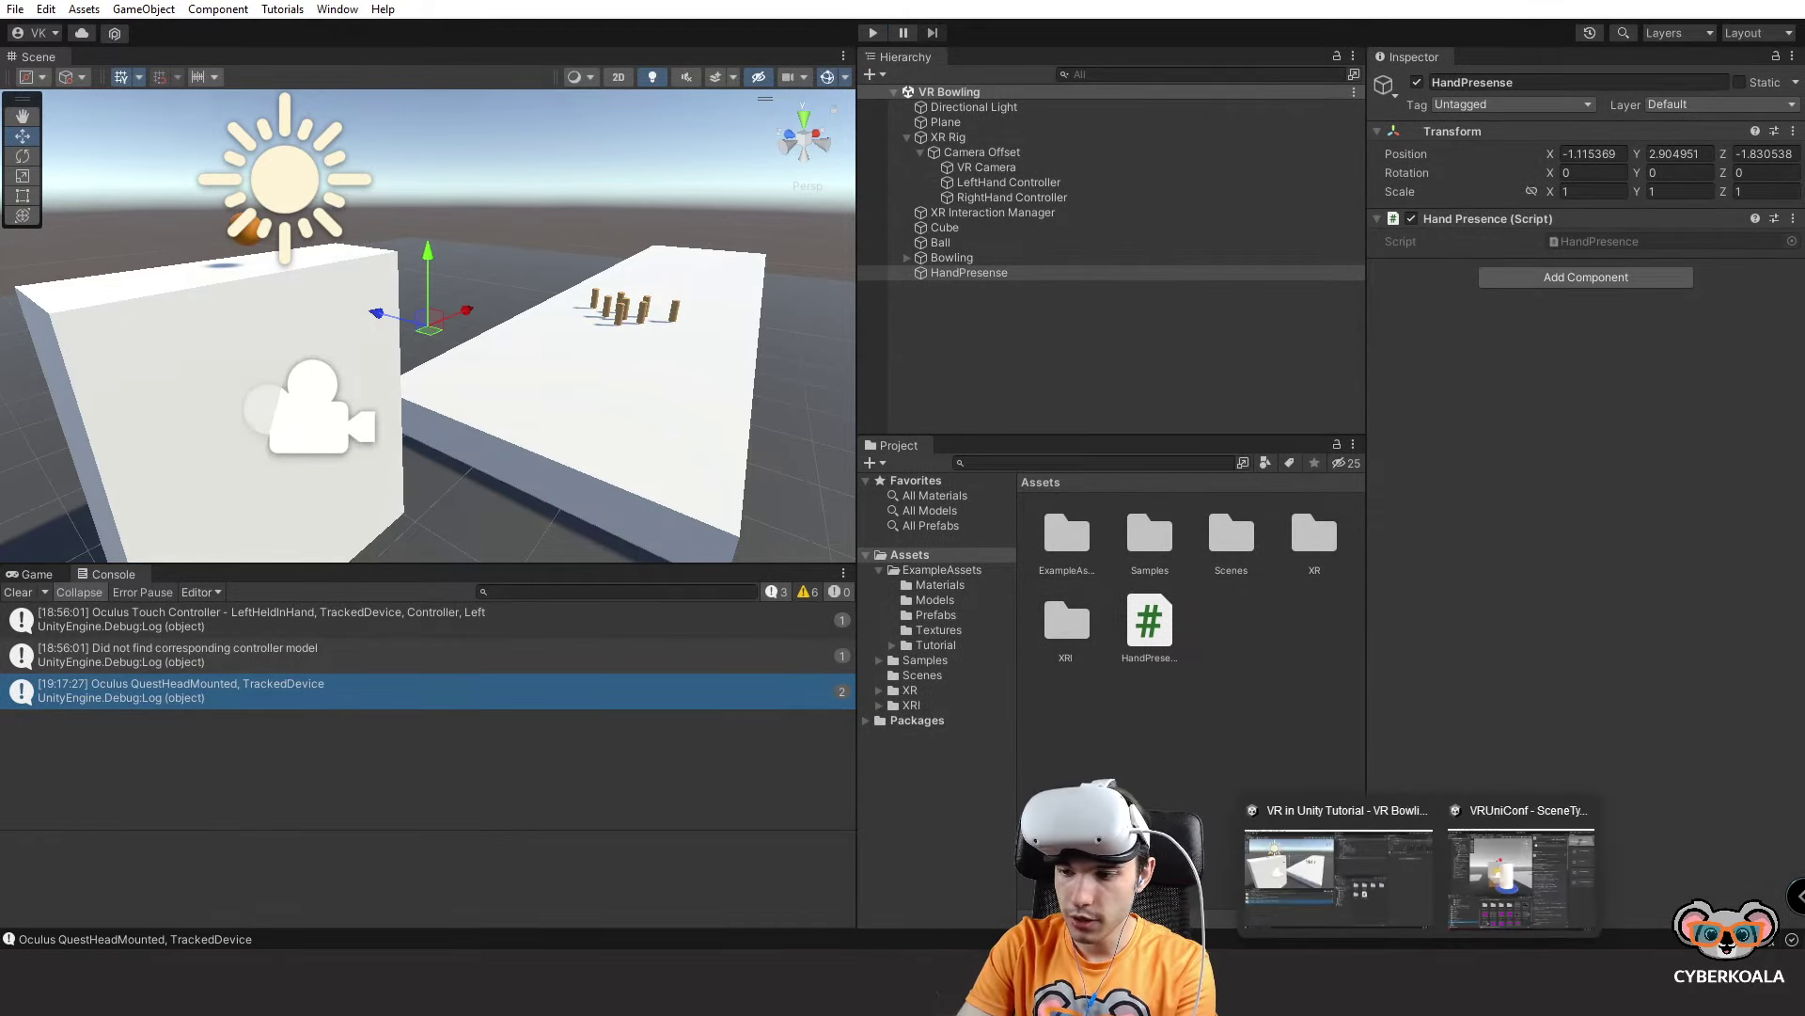
click(1509, 1011)
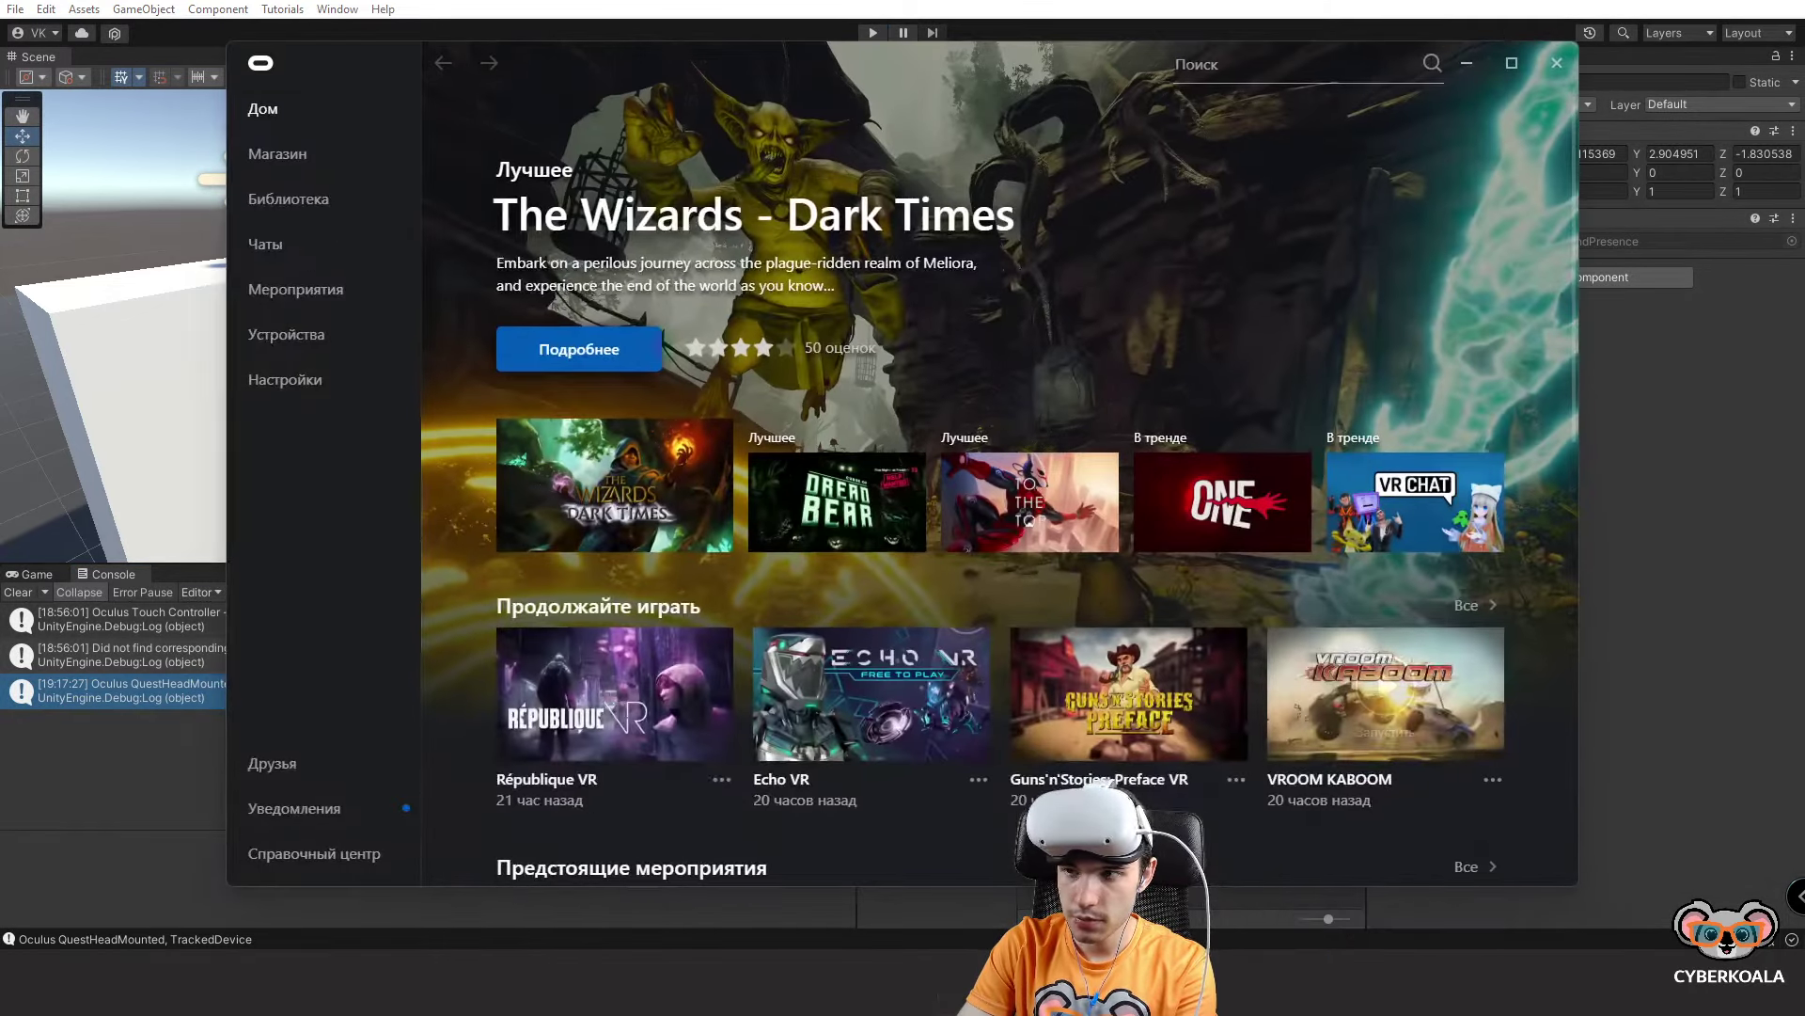
Close the Oculus app, confirming with Закрыть in the Вы уверены? dialog.
click(1556, 62)
click(945, 536)
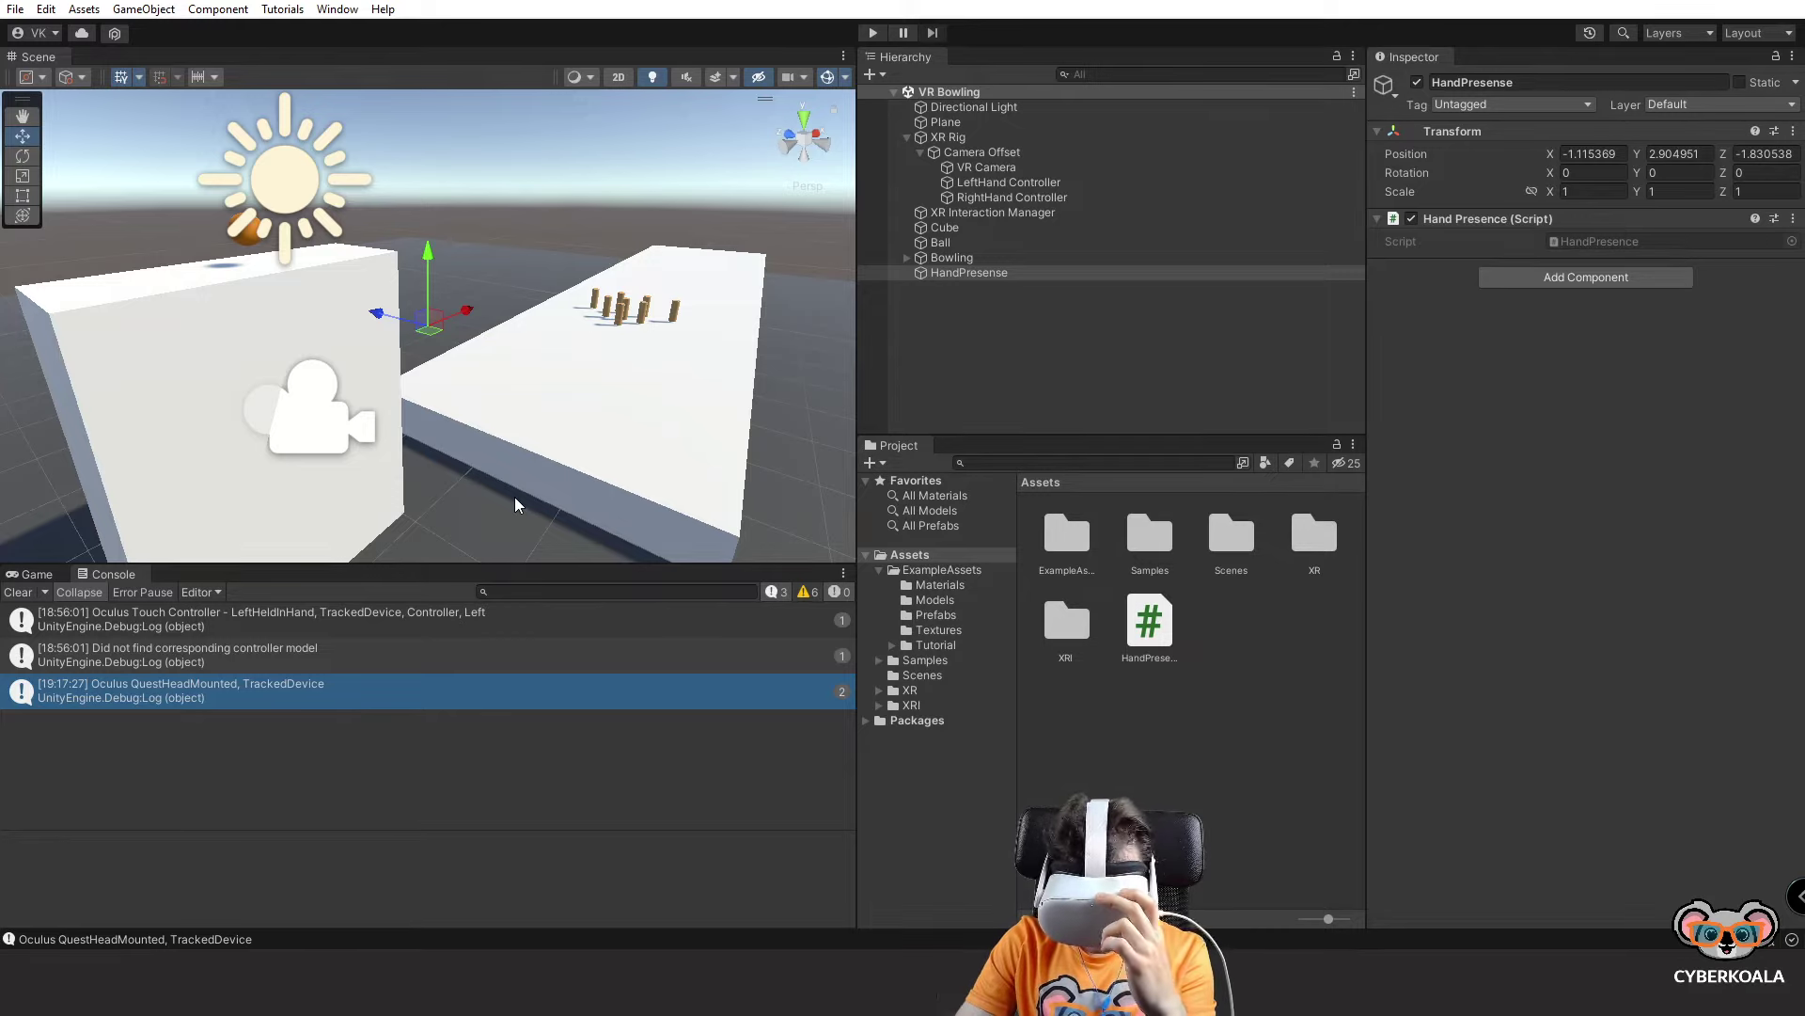
Play the scene, inspect the first log and the controller-model-not-found message, then stop.
click(873, 33)
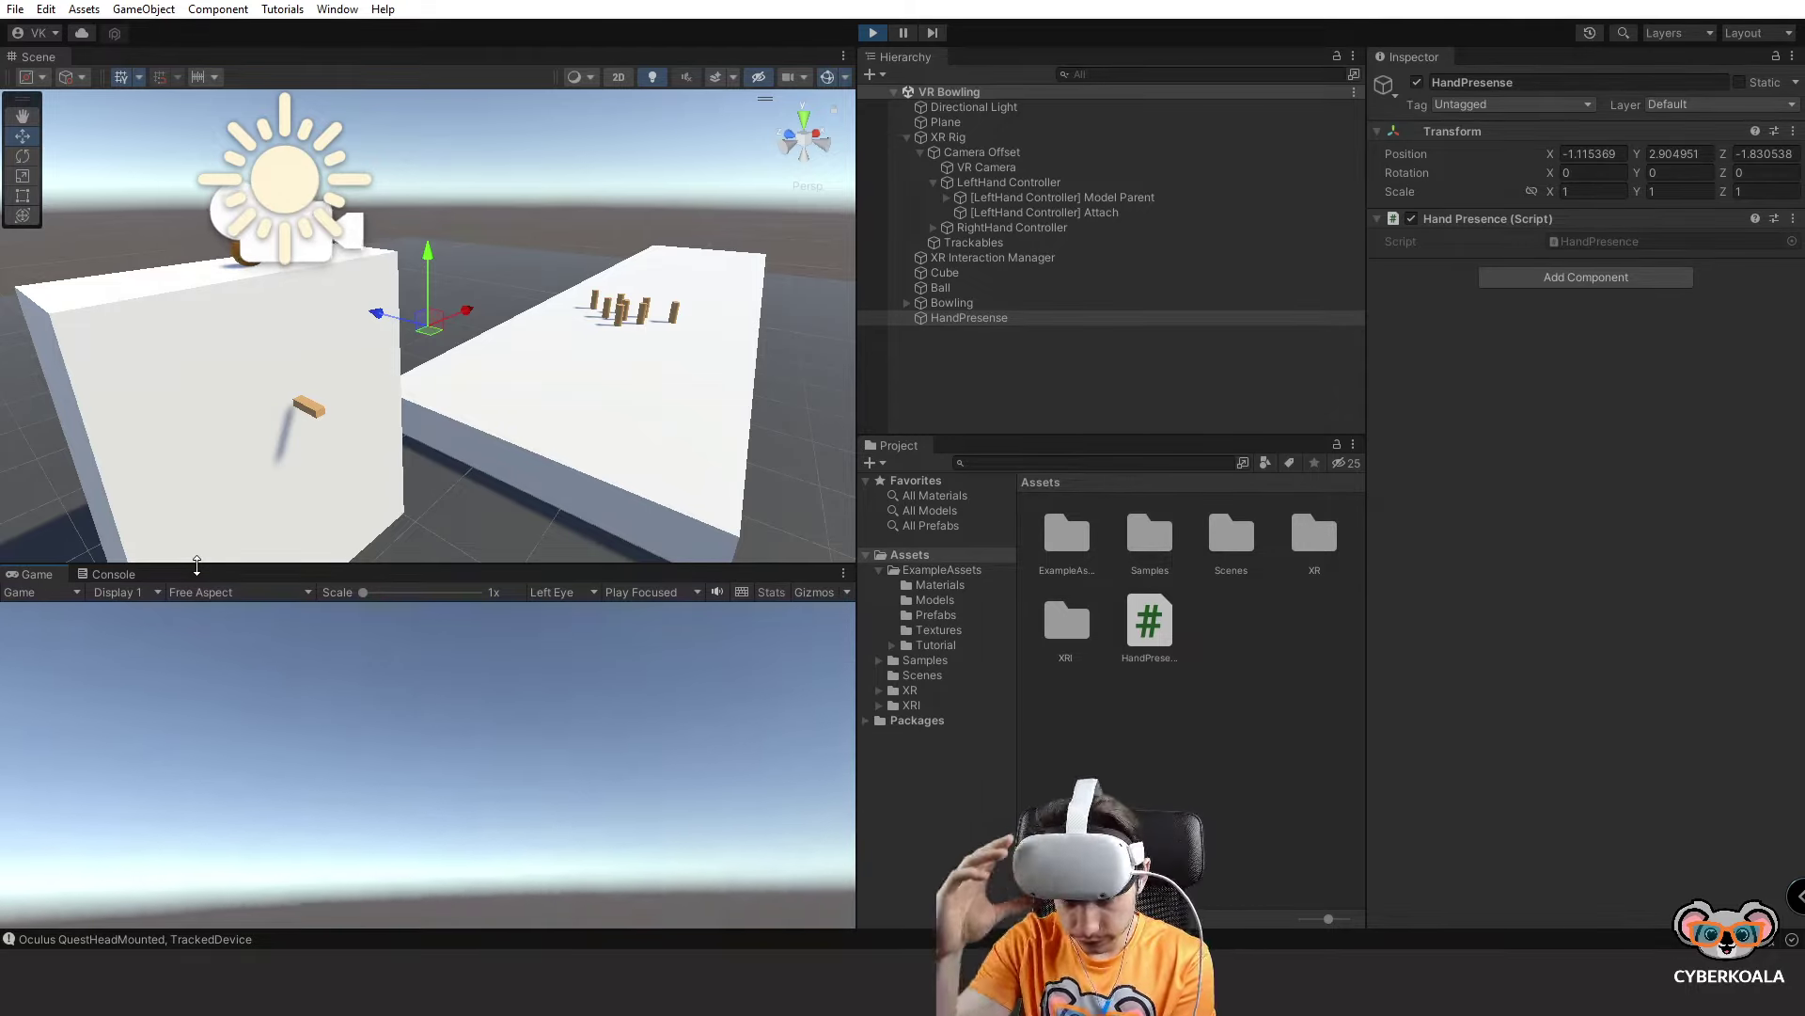
click(111, 573)
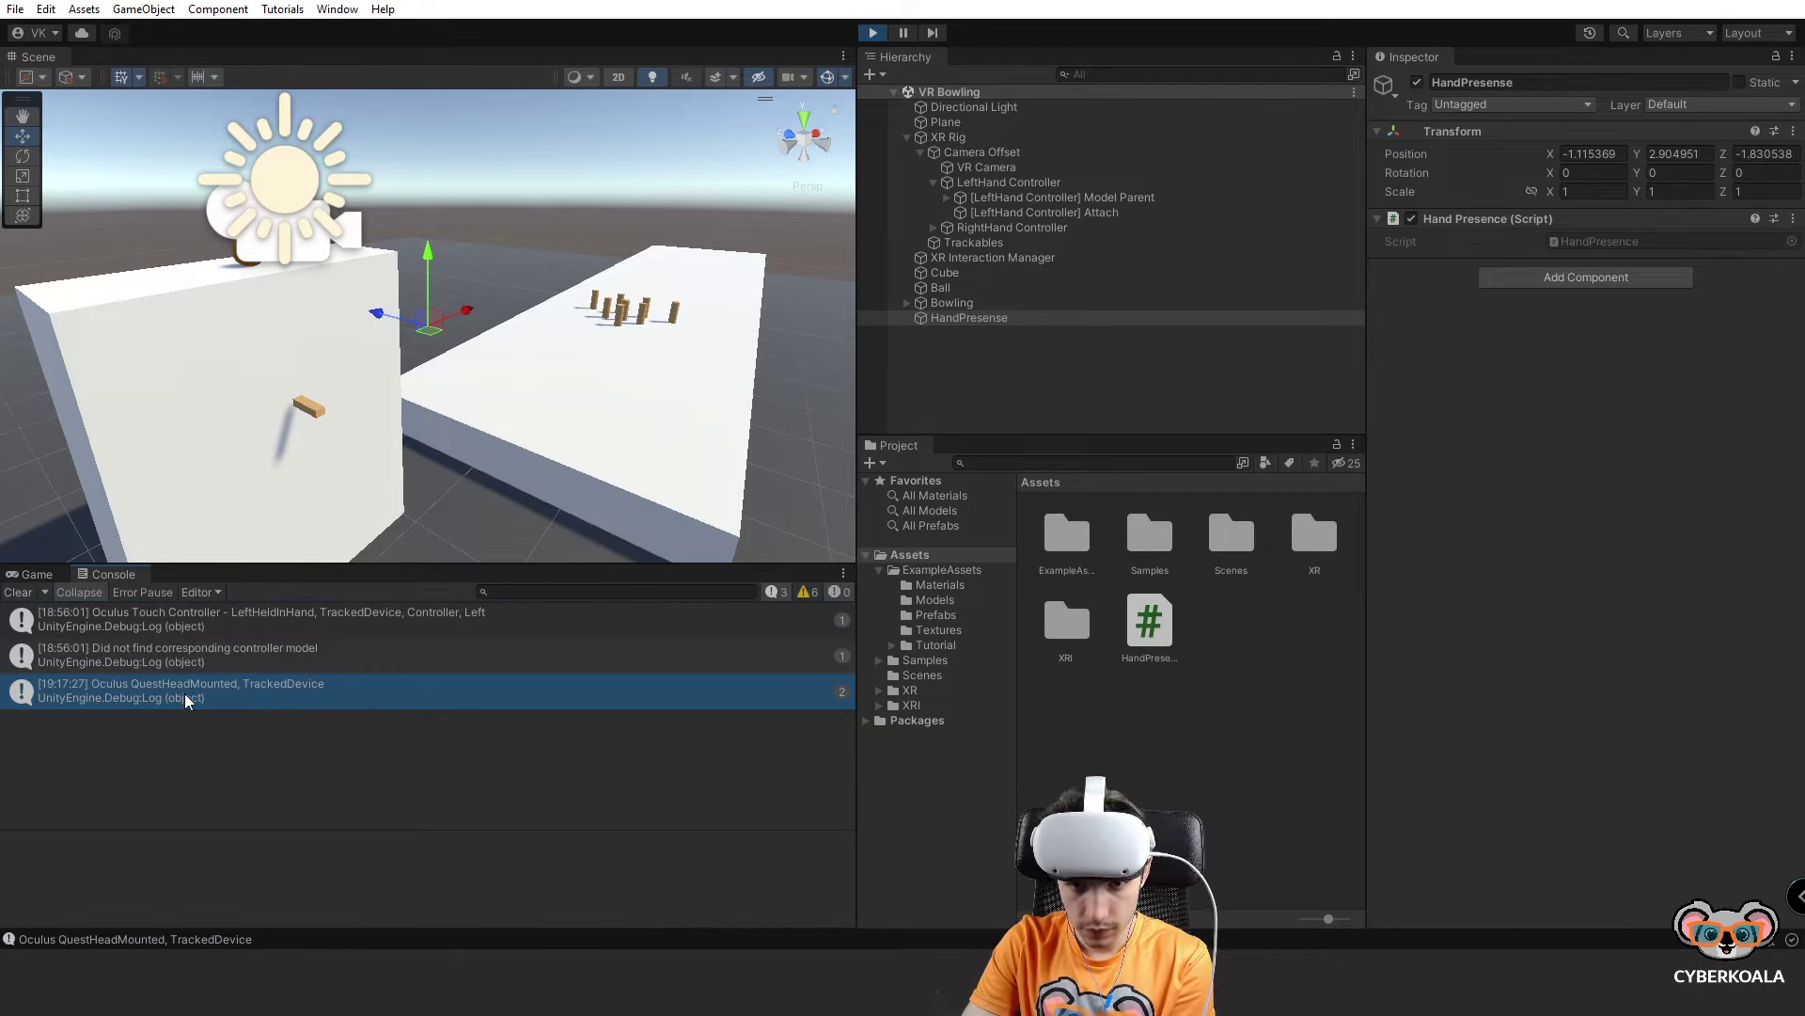
click(369, 613)
click(395, 655)
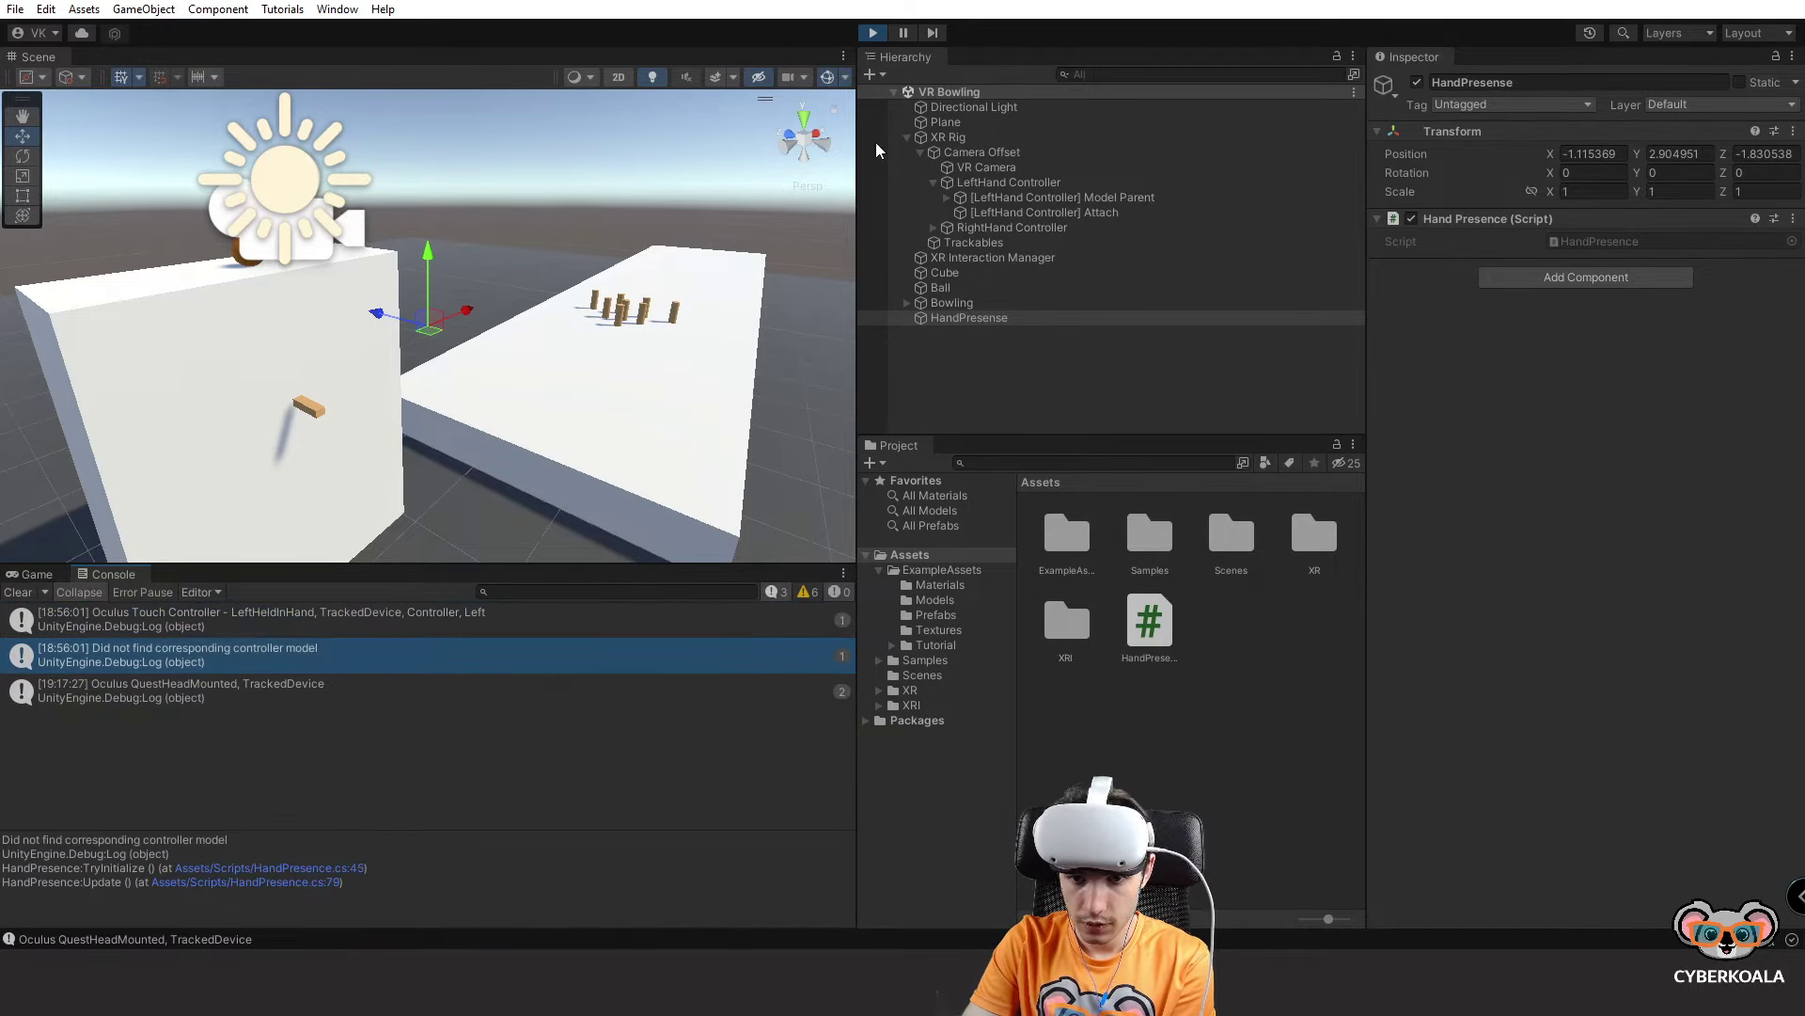
click(873, 34)
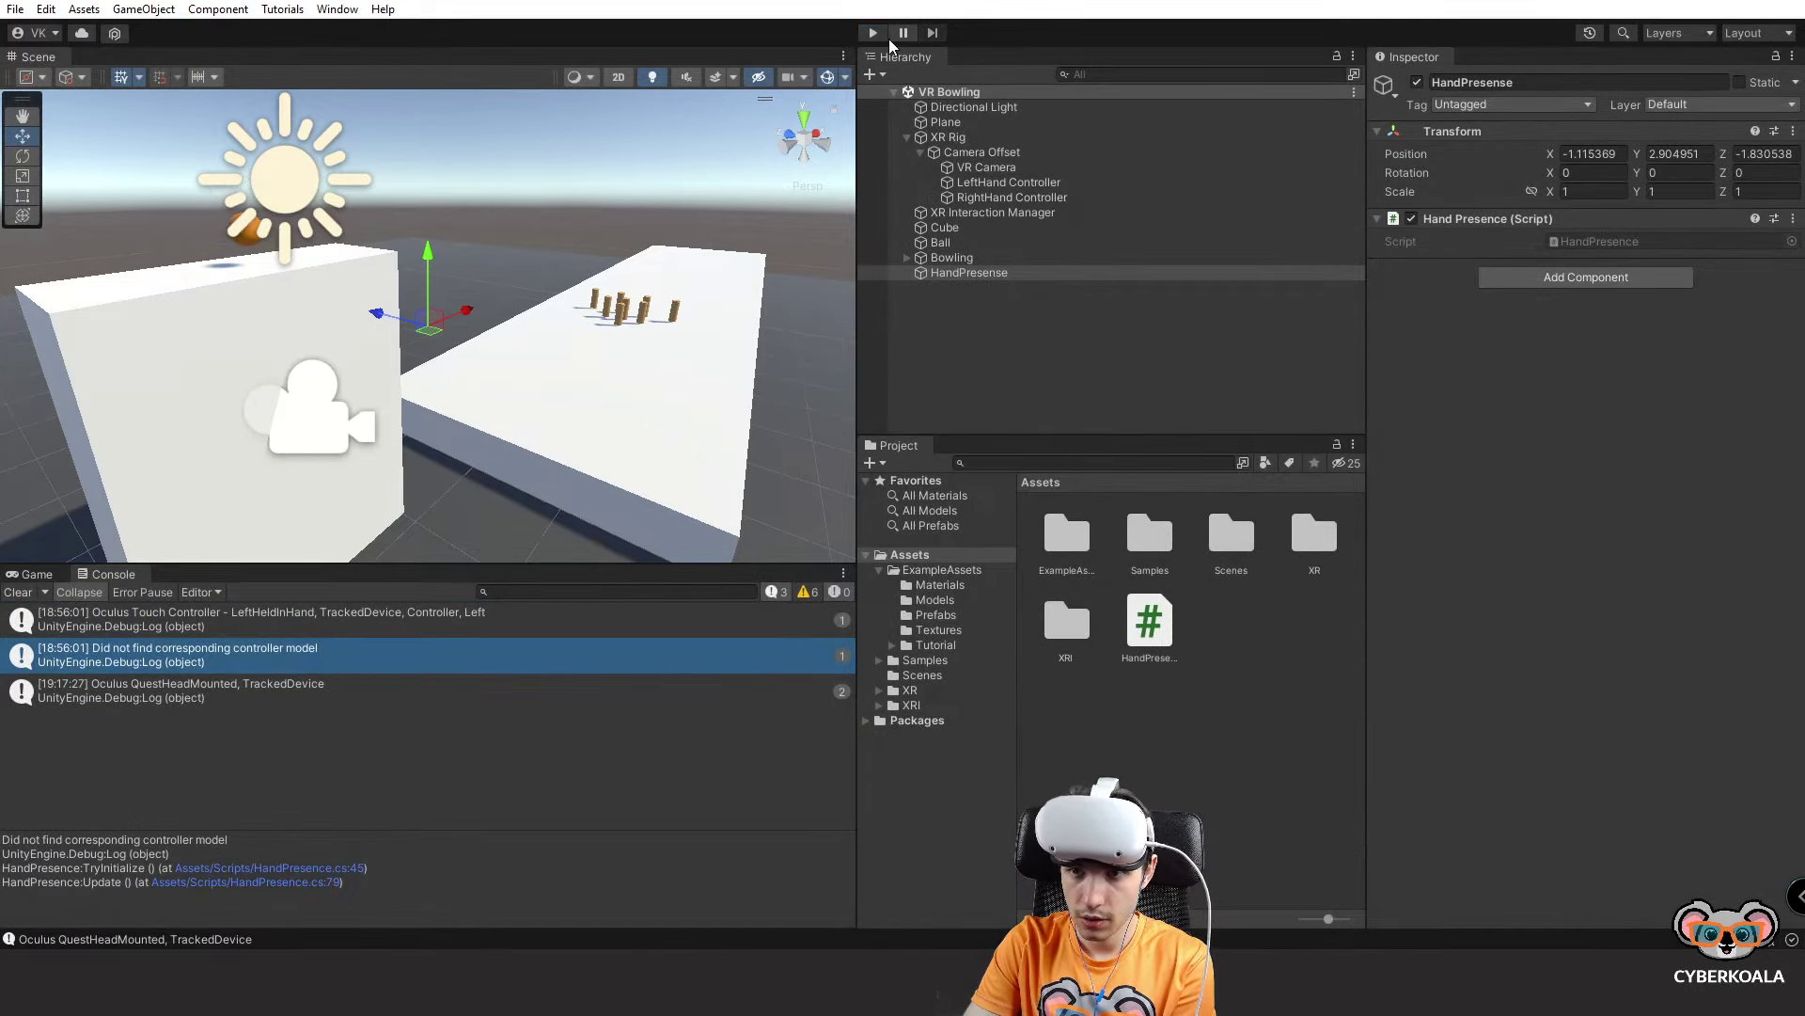
Toggle the Console's Log and Warning filters to review the warnings, ending with logs shown.
click(805, 591)
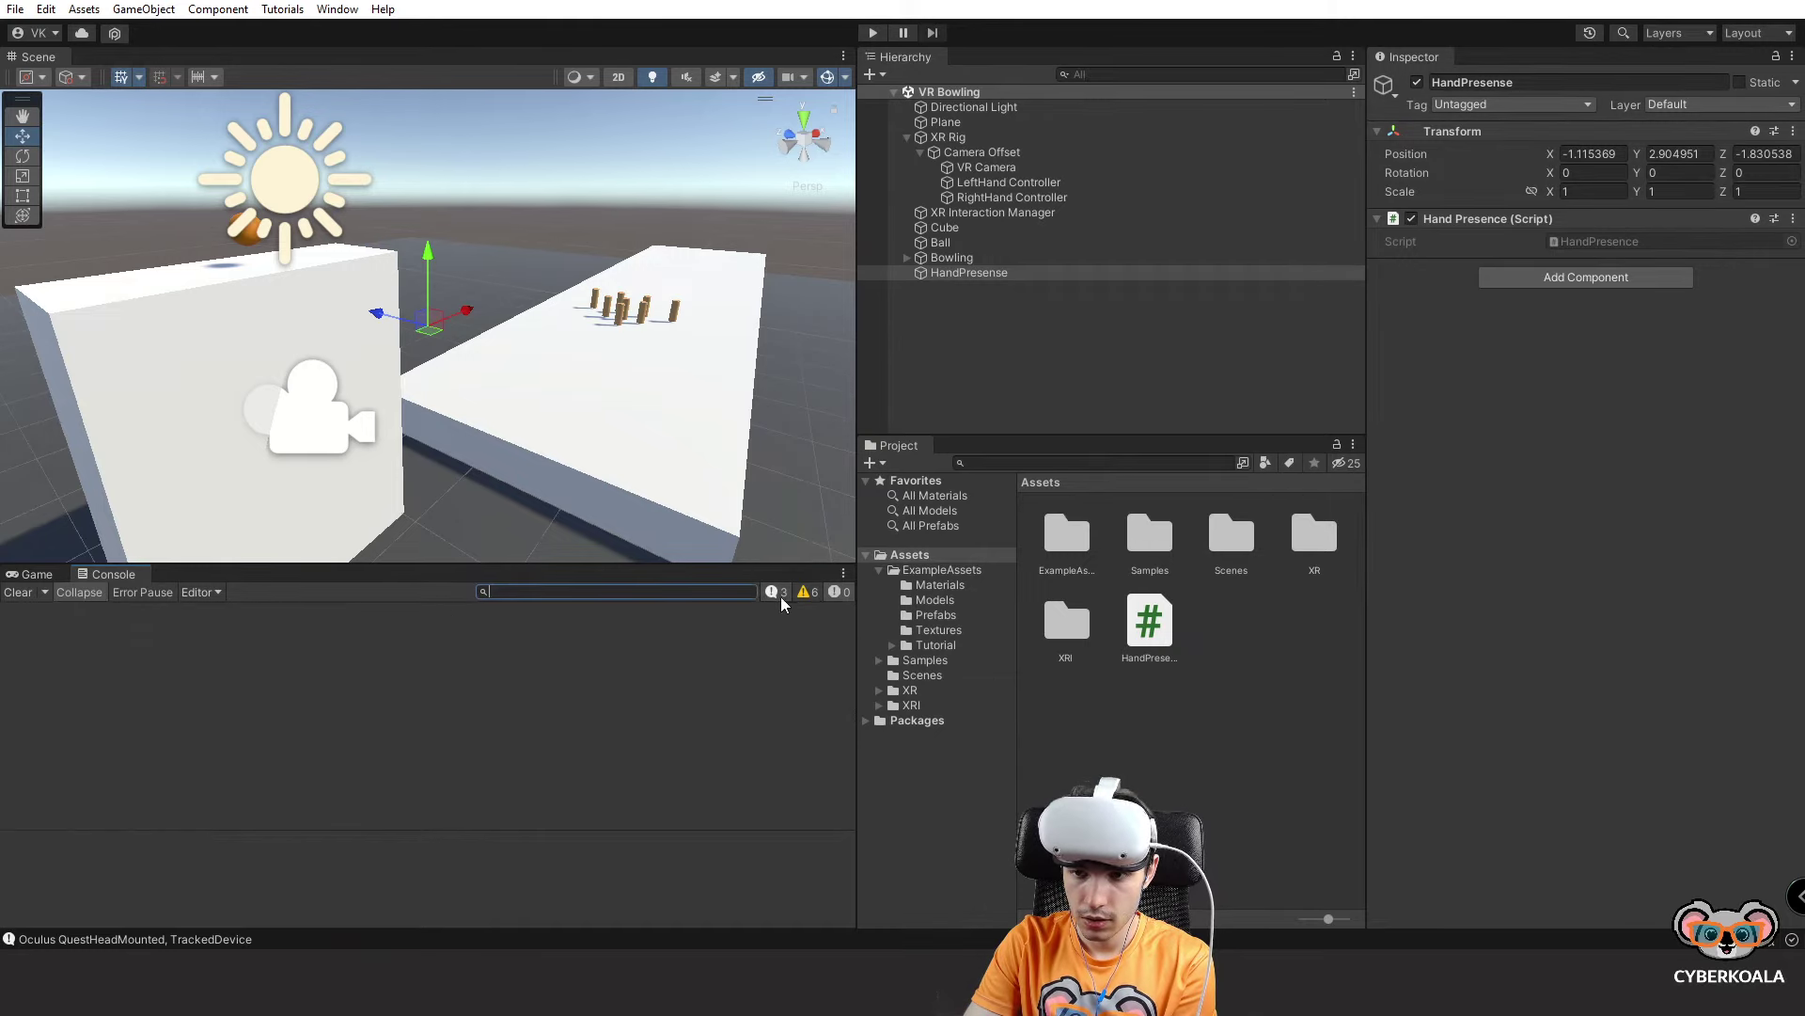
scroll(776, 715, down, 3)
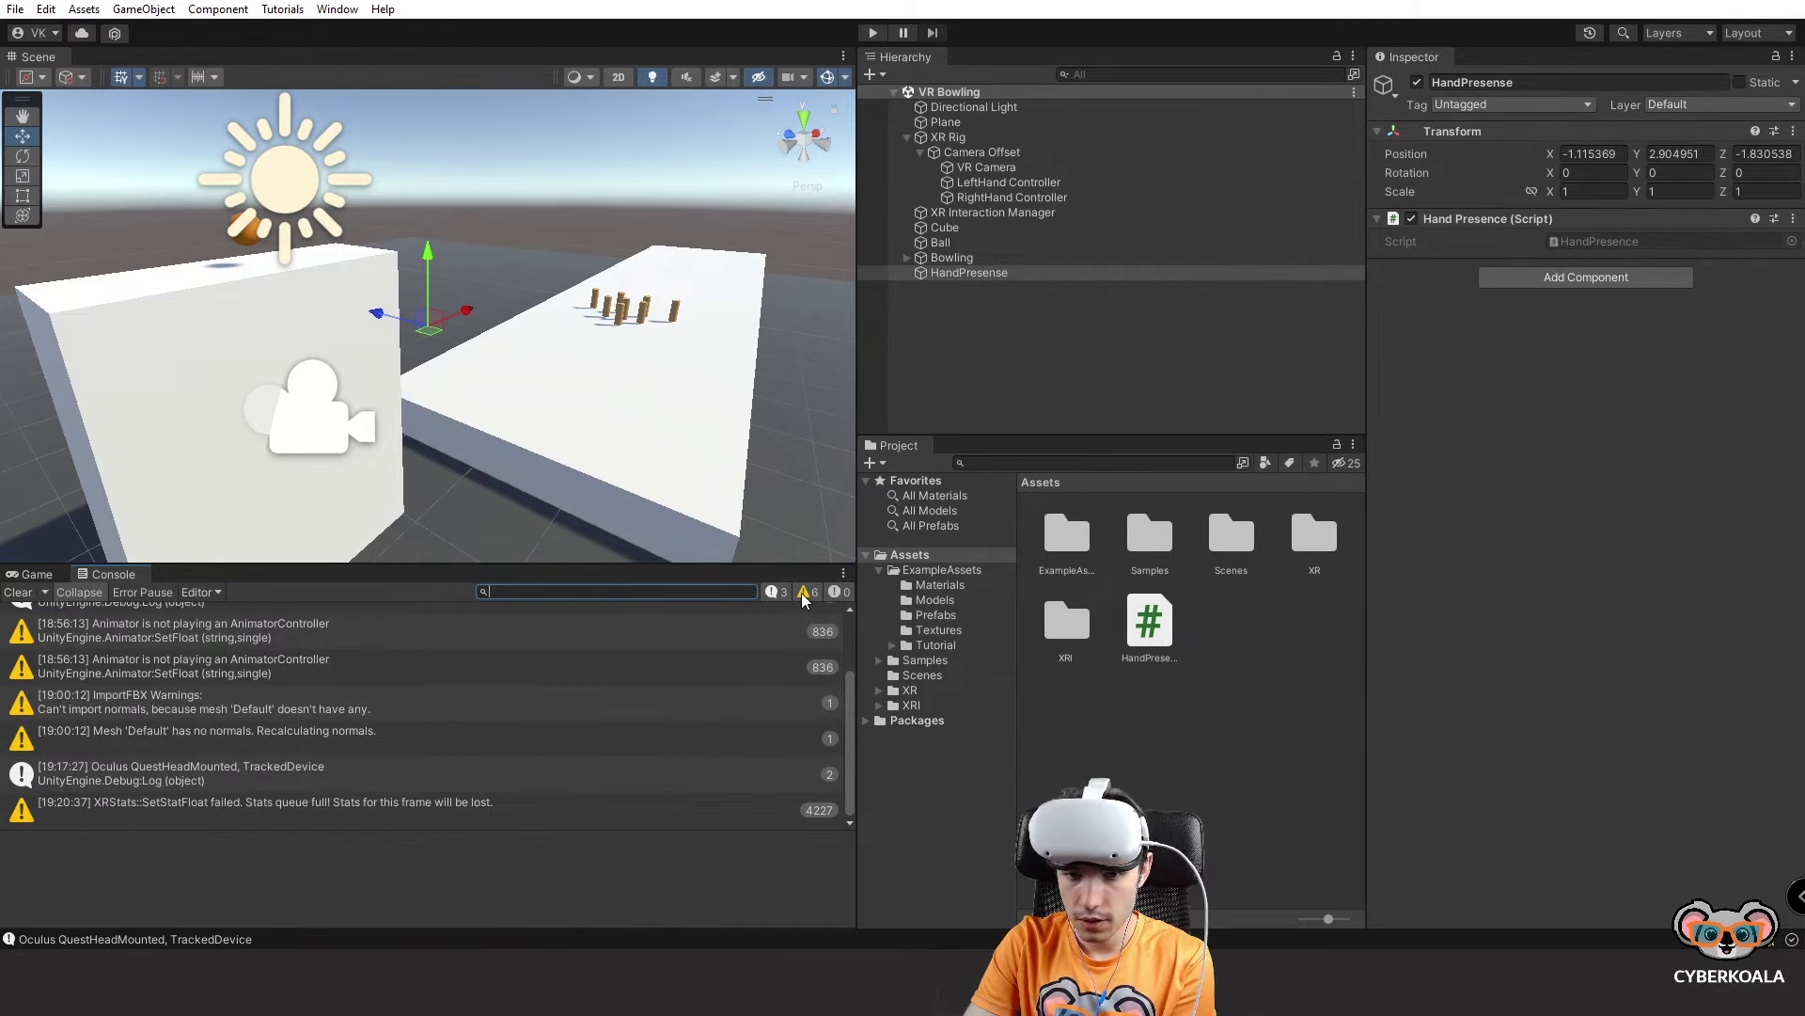
click(827, 592)
click(777, 593)
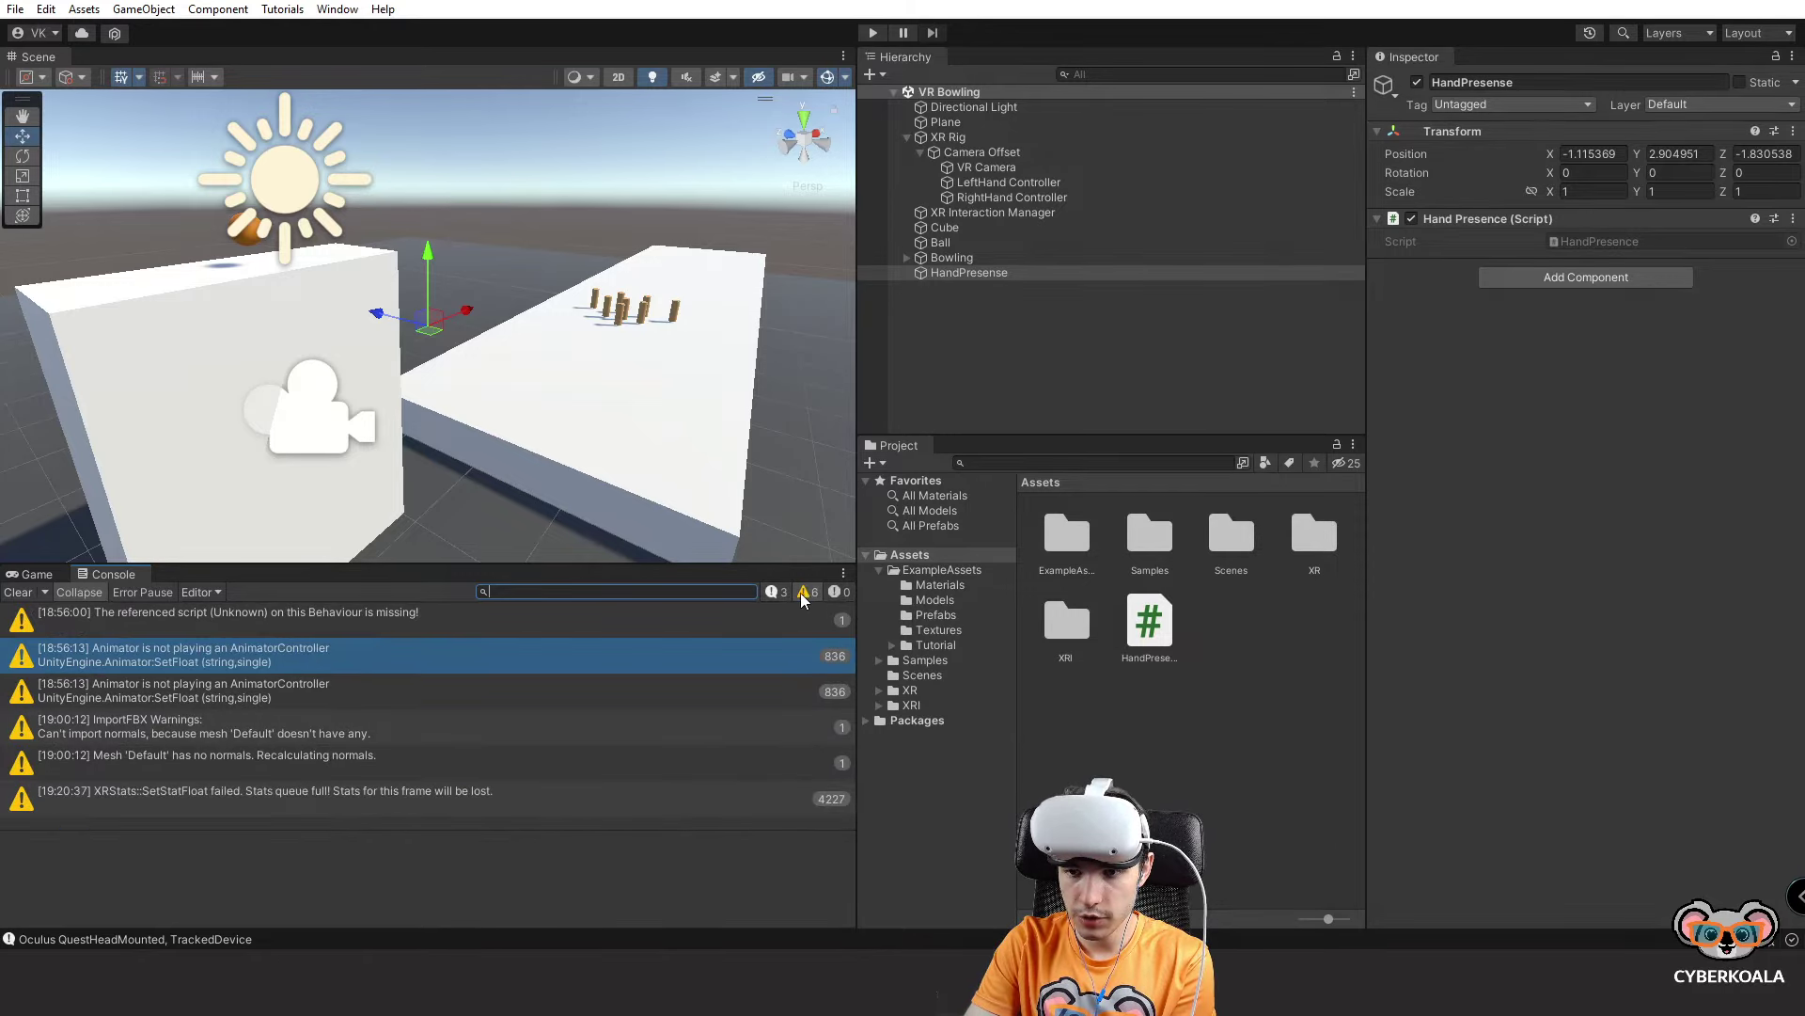
click(805, 592)
click(773, 593)
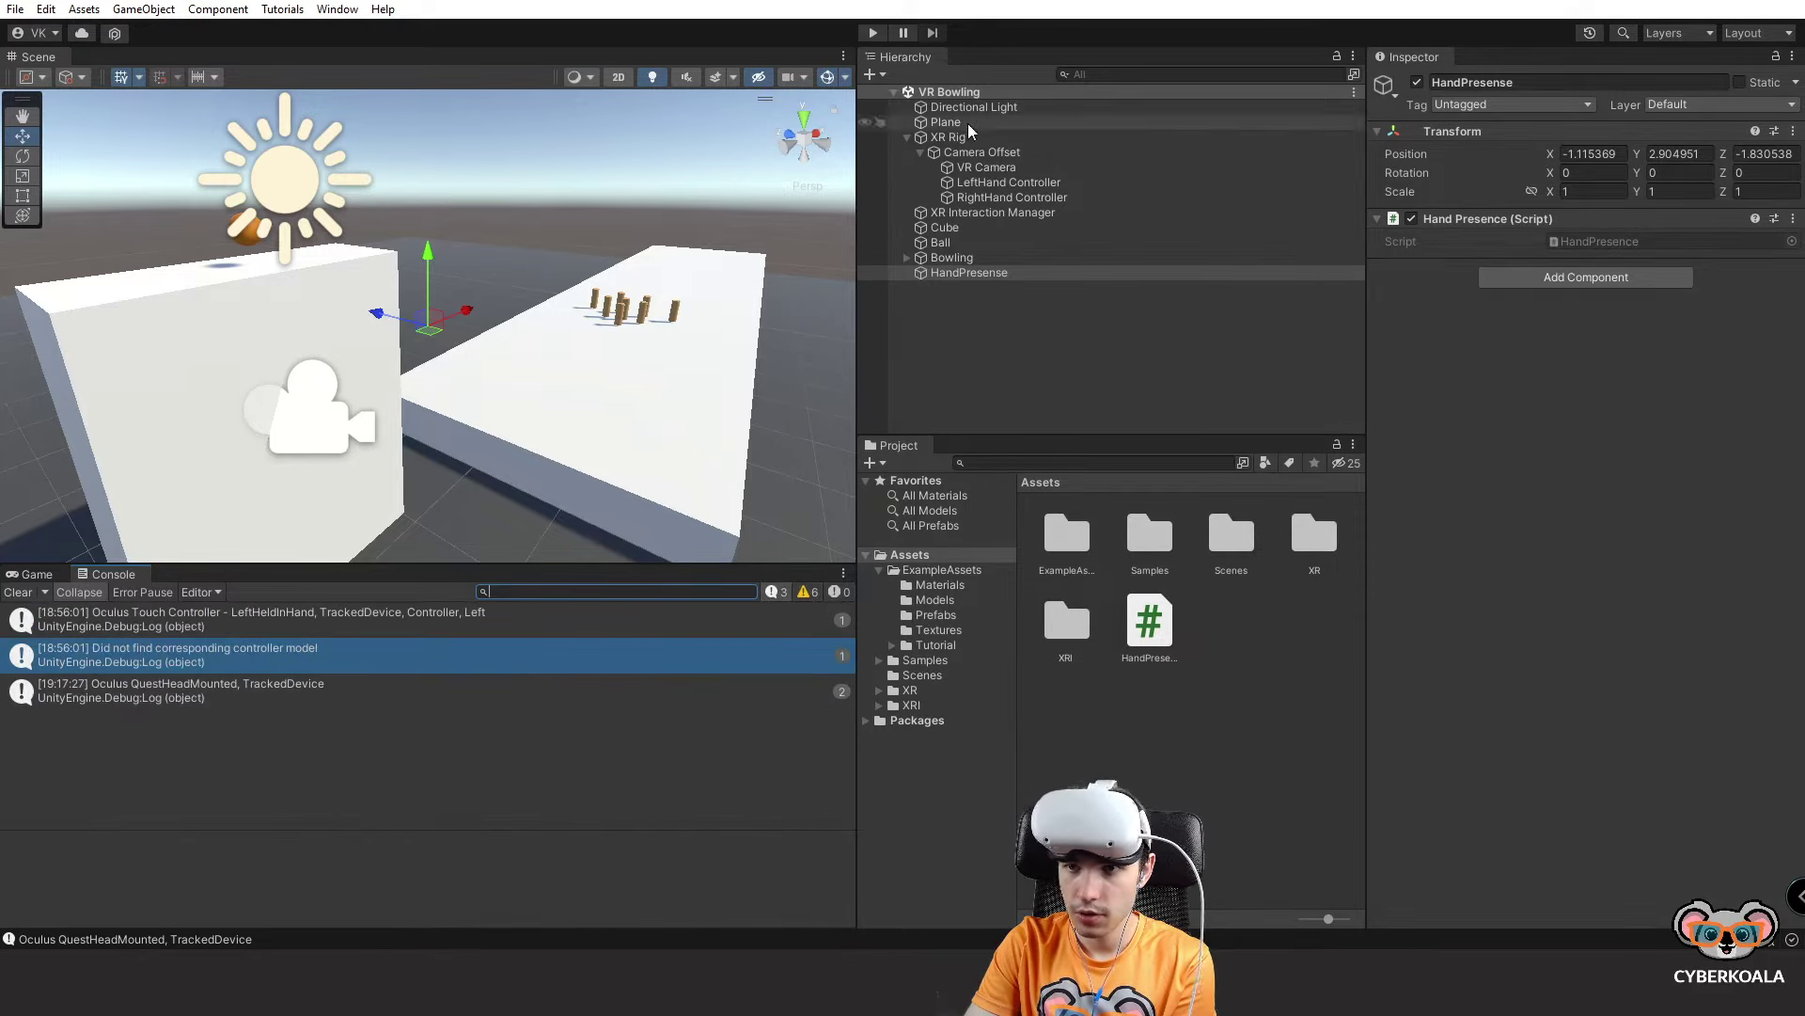
Play again and inspect the QuestHeadMounted and Oculus Touch Controller log details.
click(873, 32)
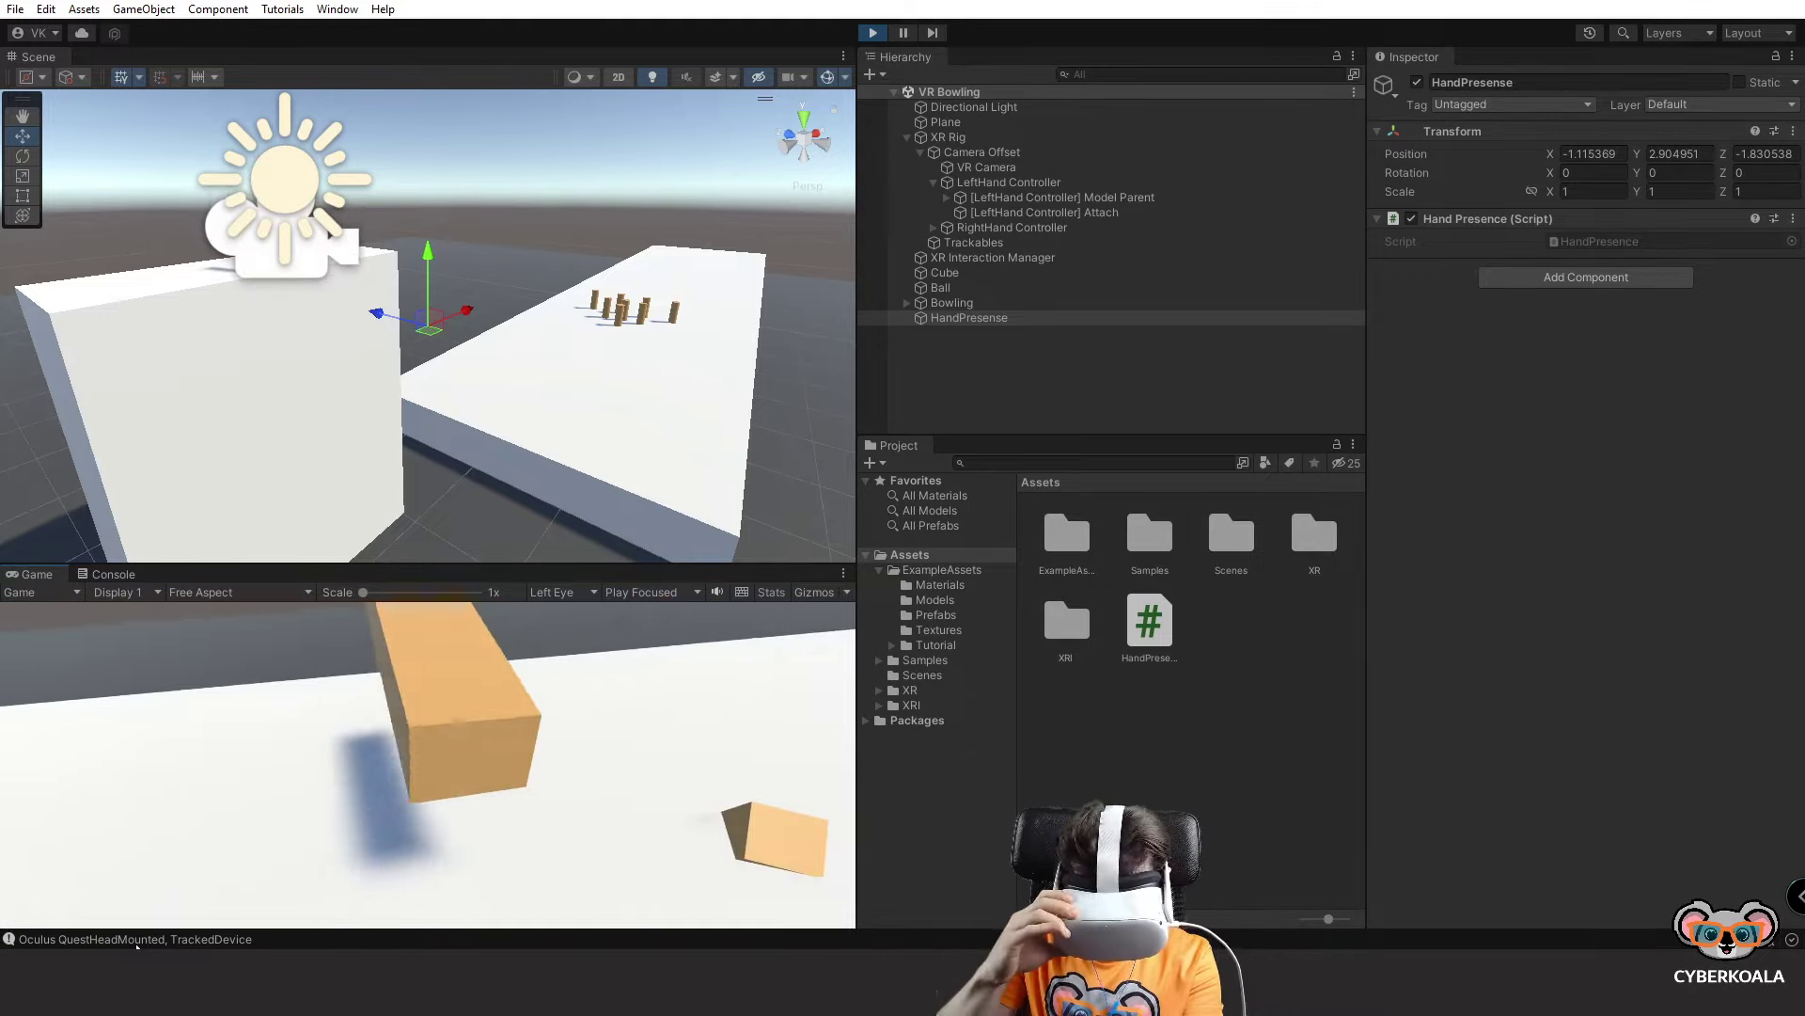
click(113, 573)
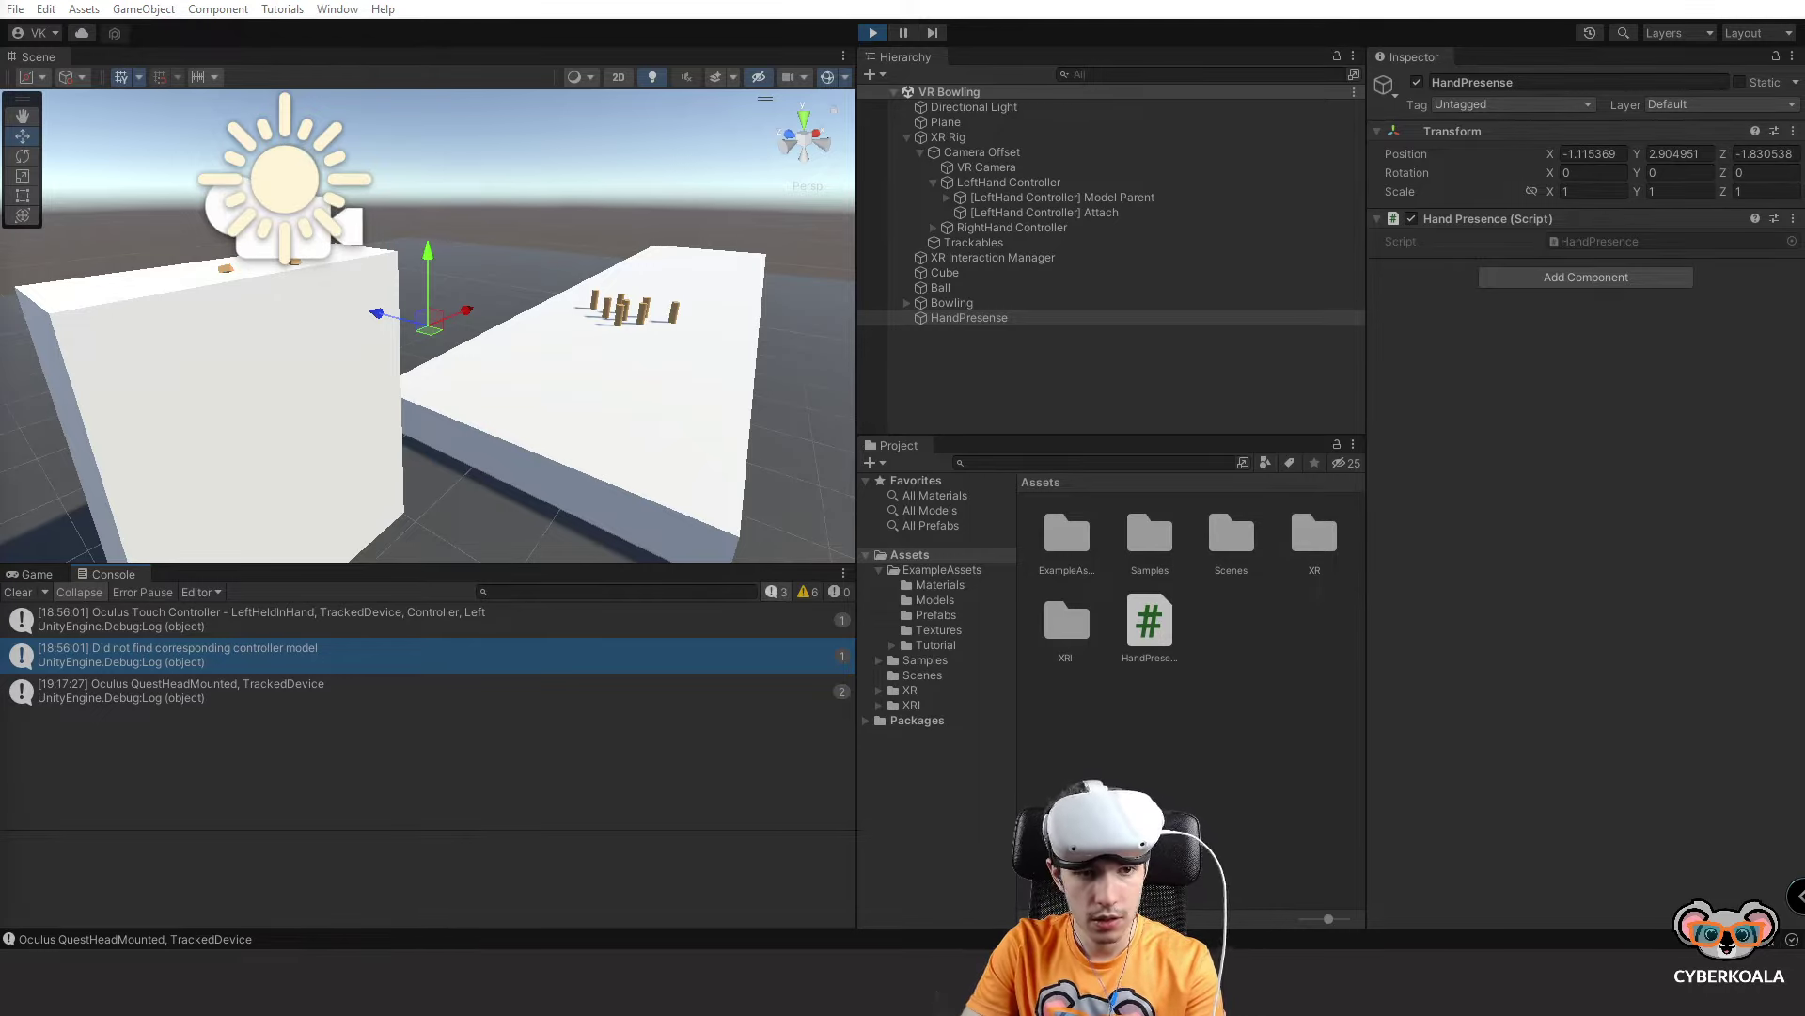
click(277, 700)
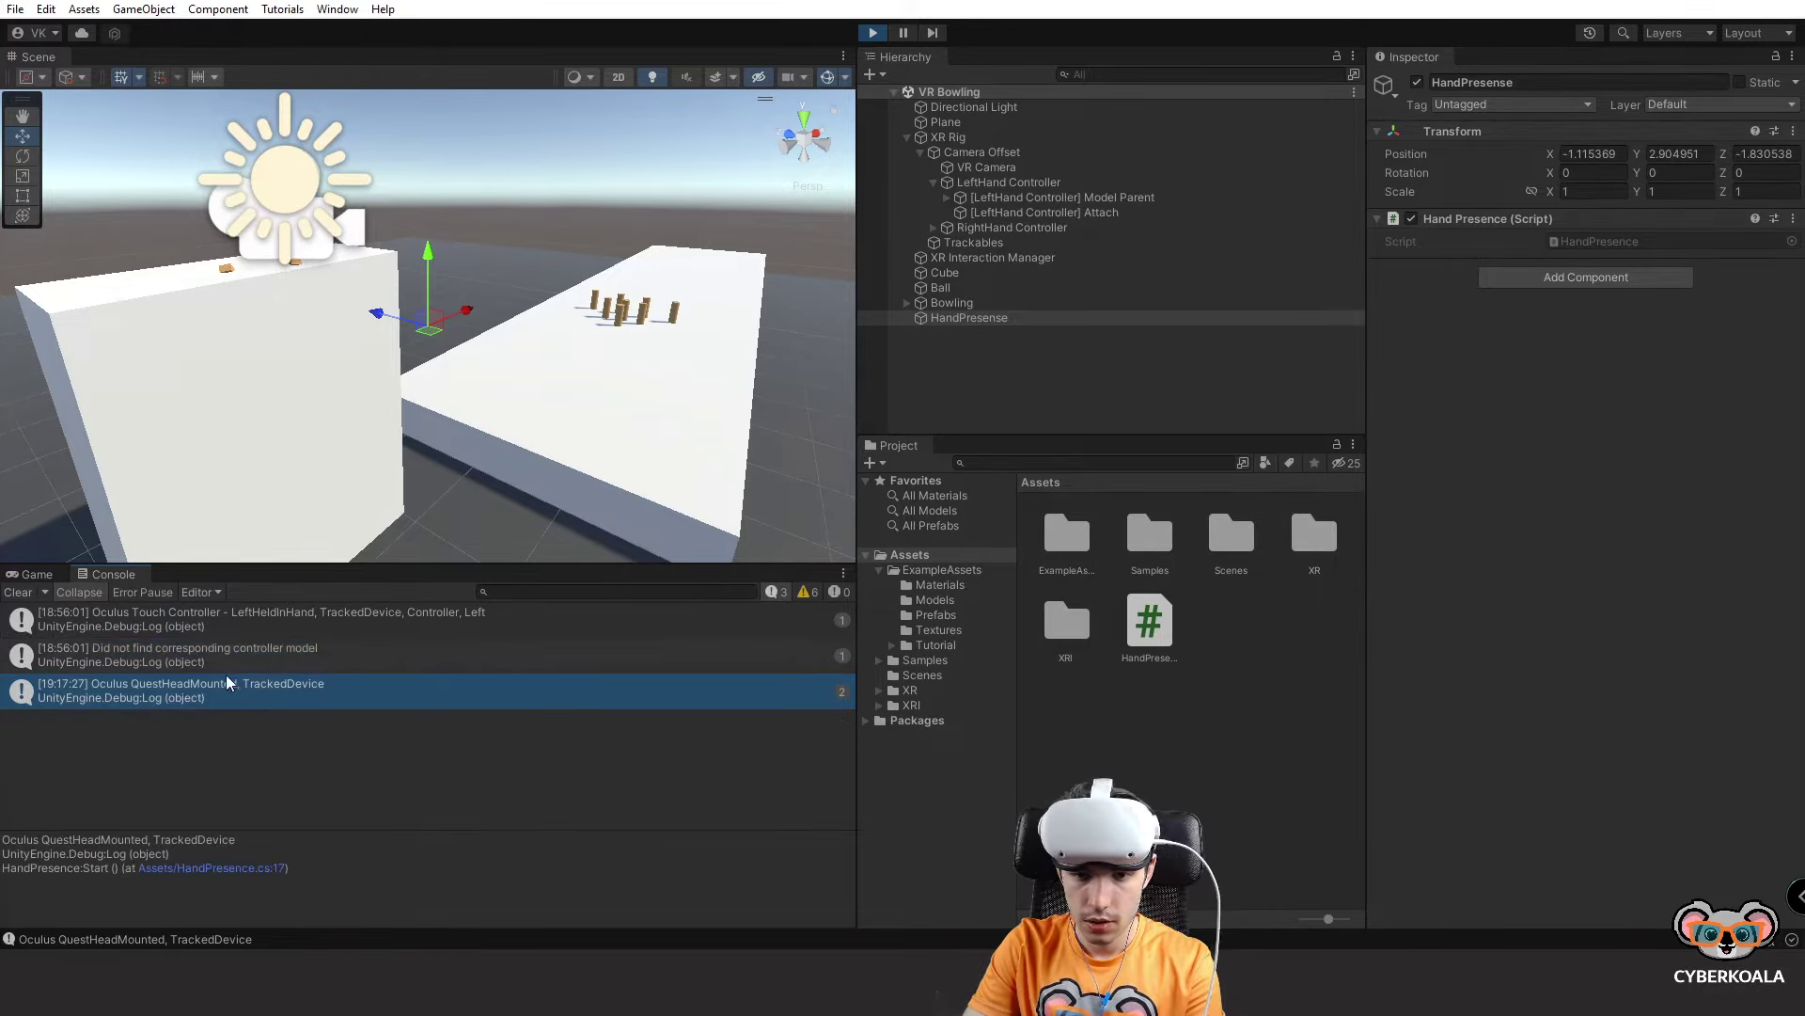
click(357, 615)
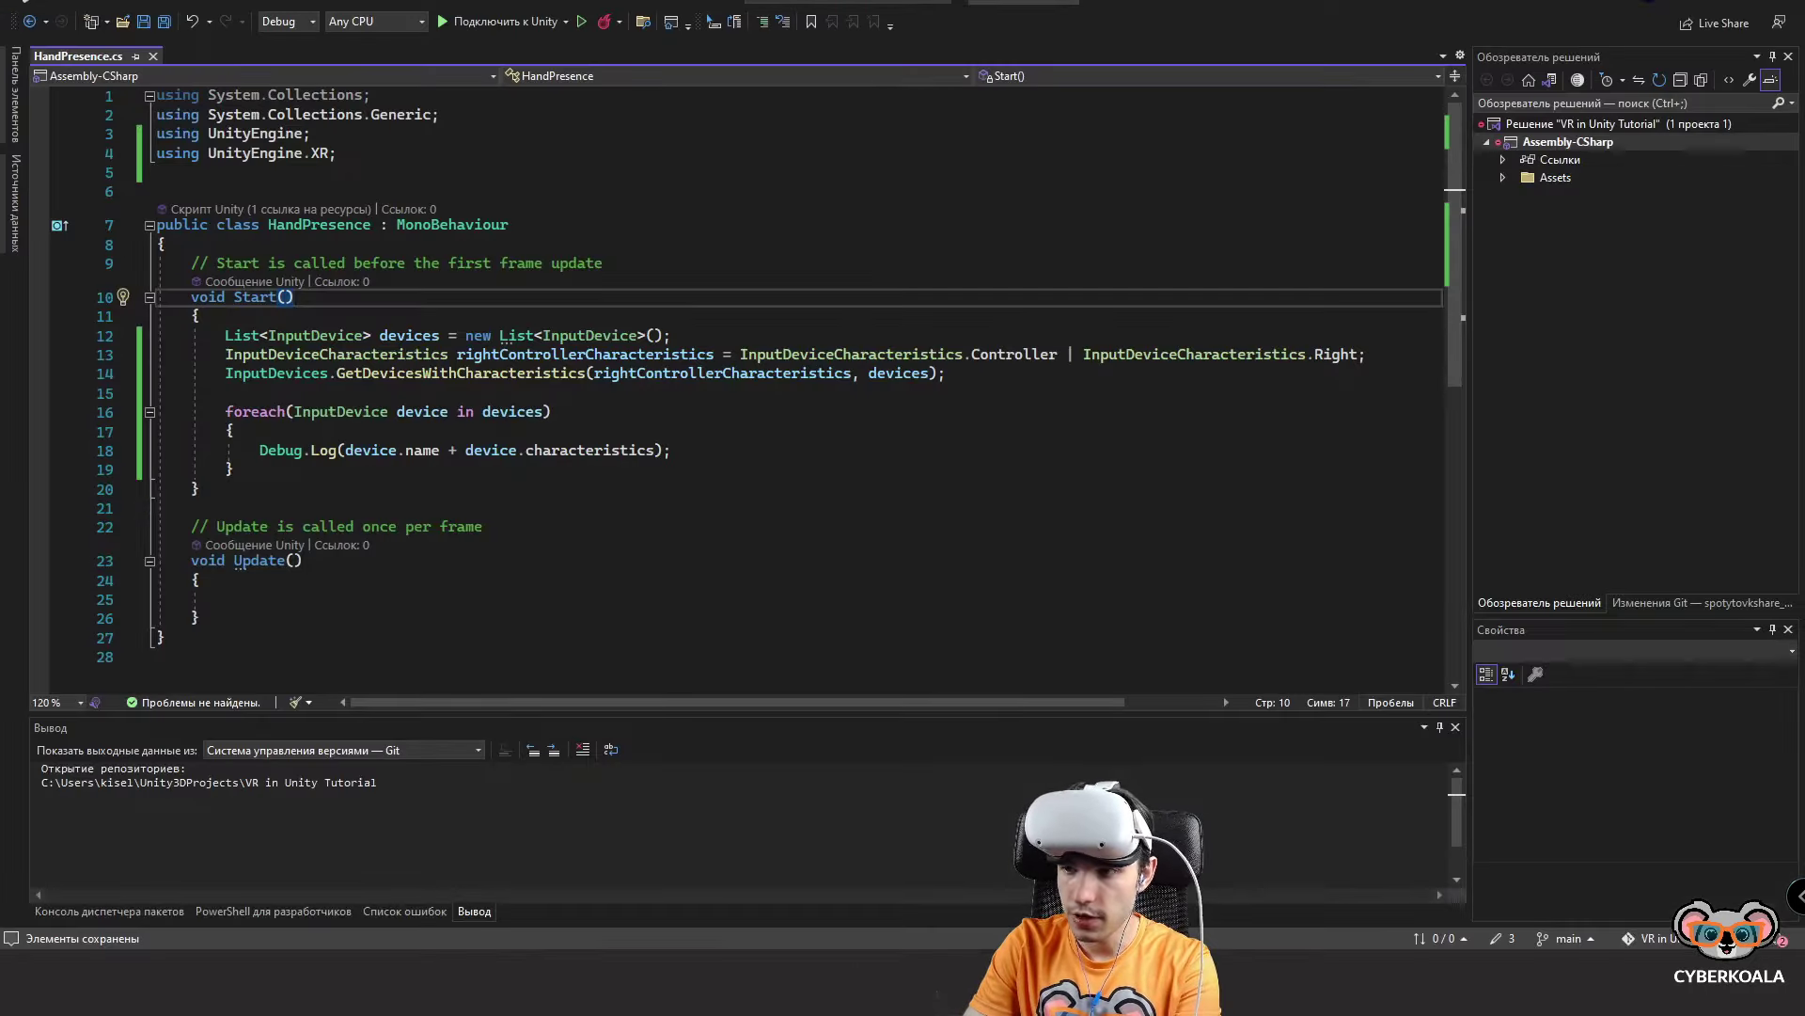
click(1208, 372)
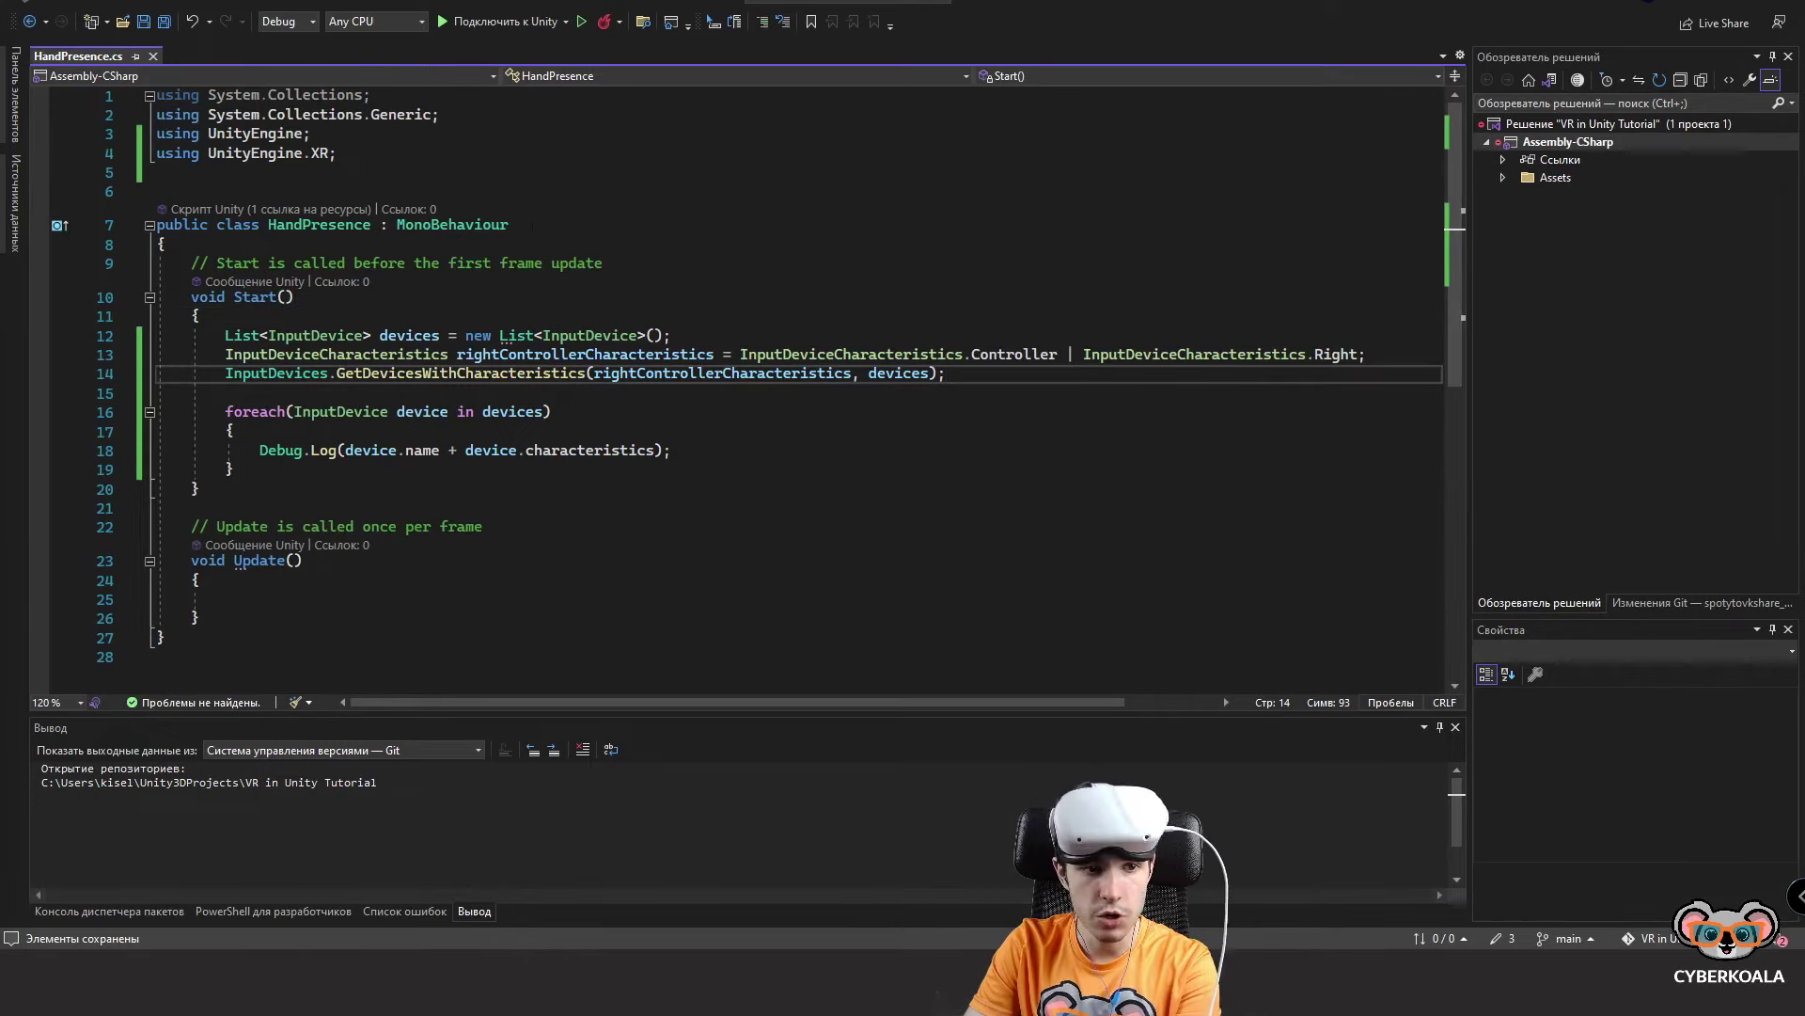
mouse_move(519, 420)
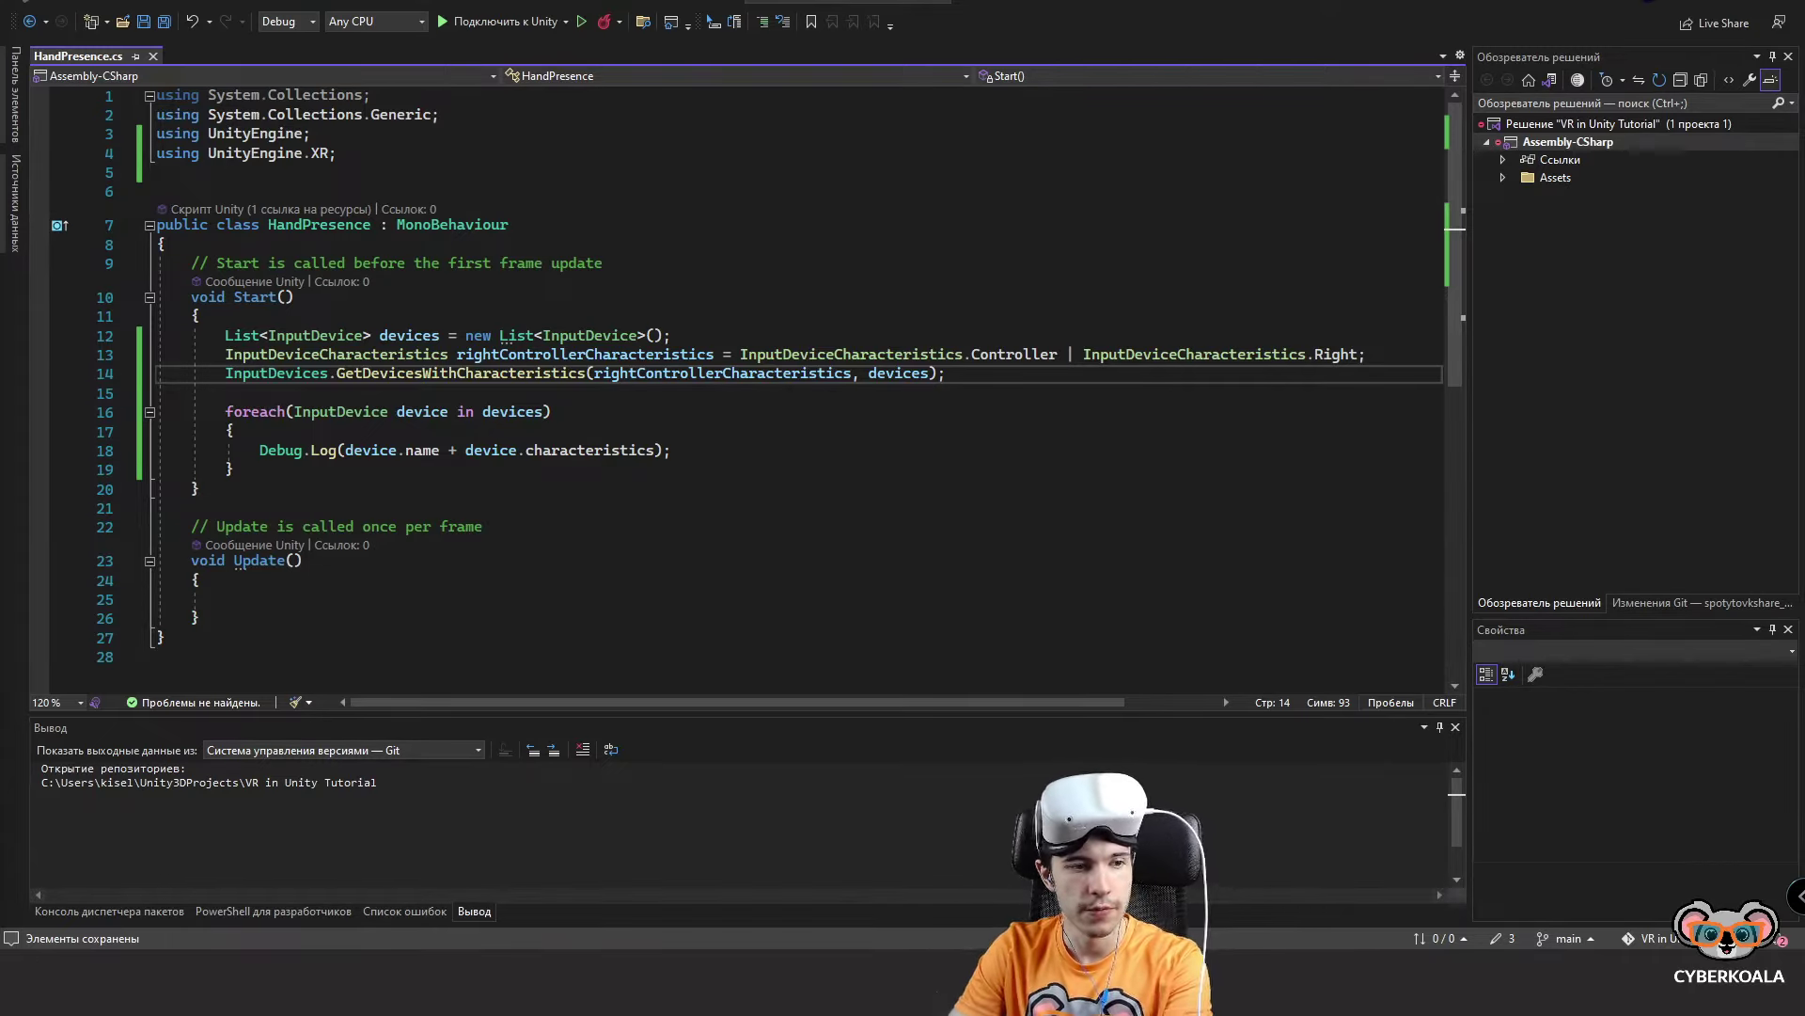
Declare a private InputDevice targetDevice field in the class and save.
click(334, 244)
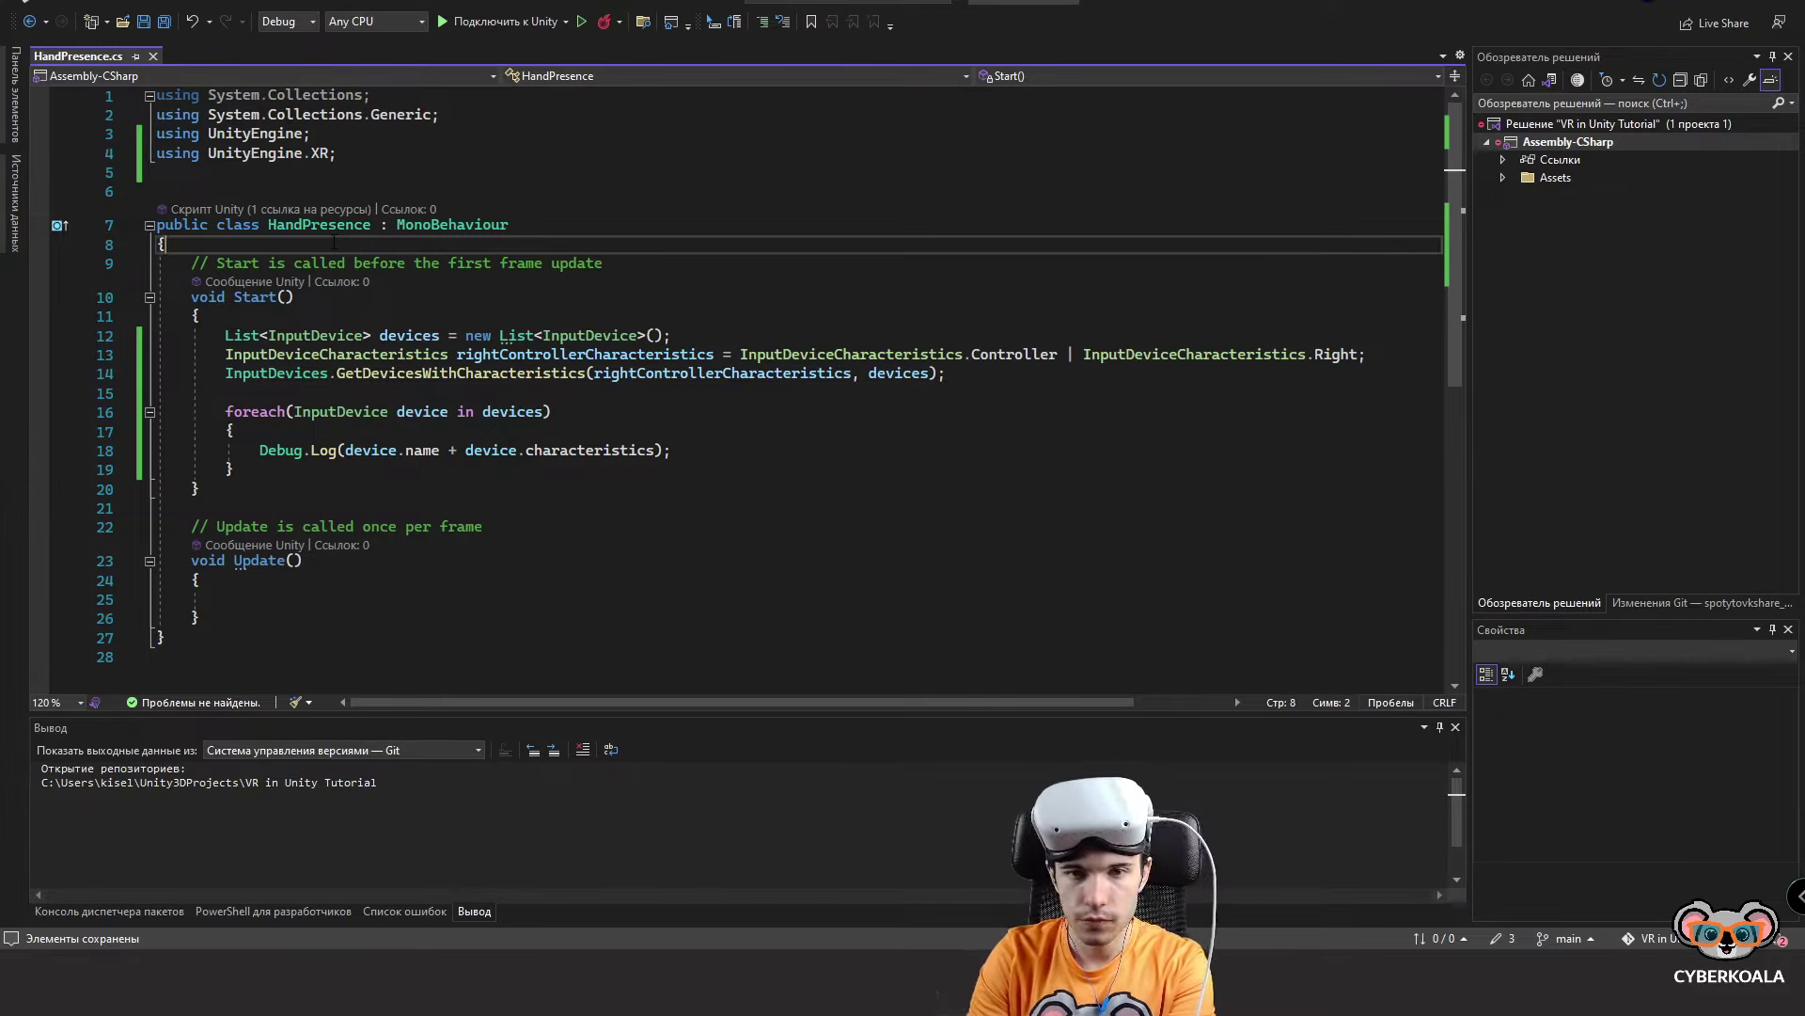
key(Return)
text(priva)
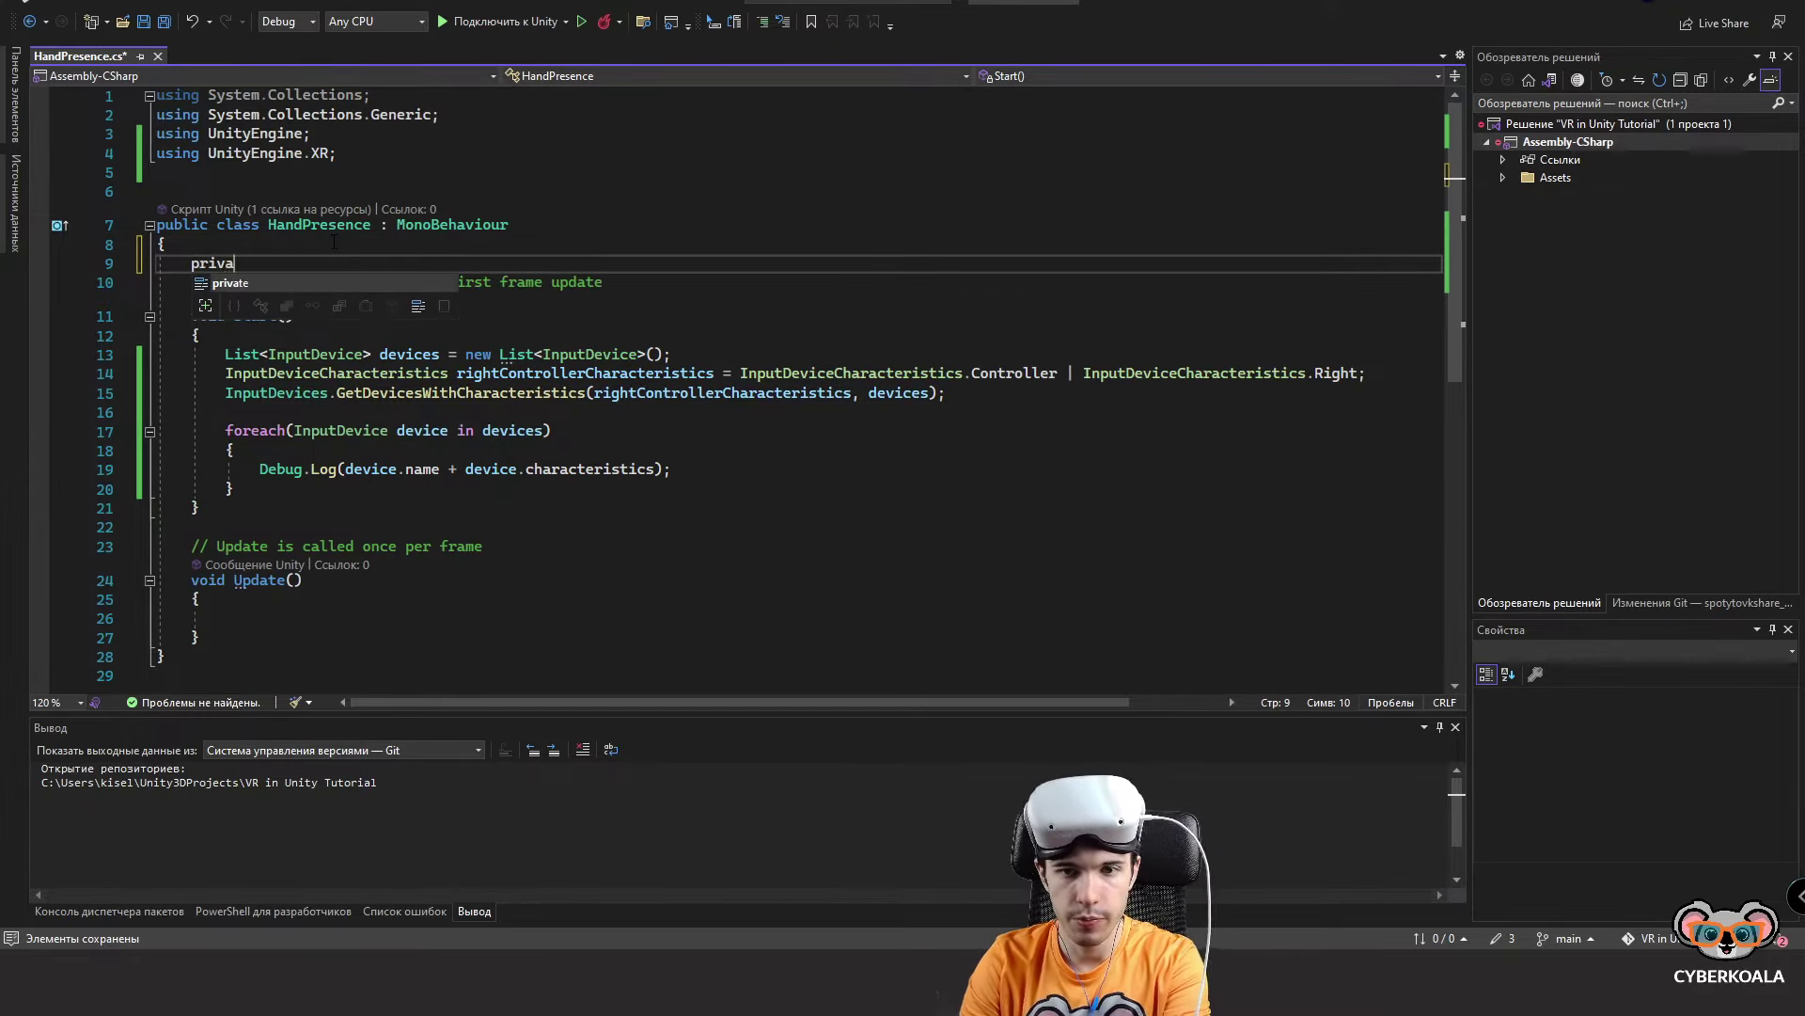
text(te In)
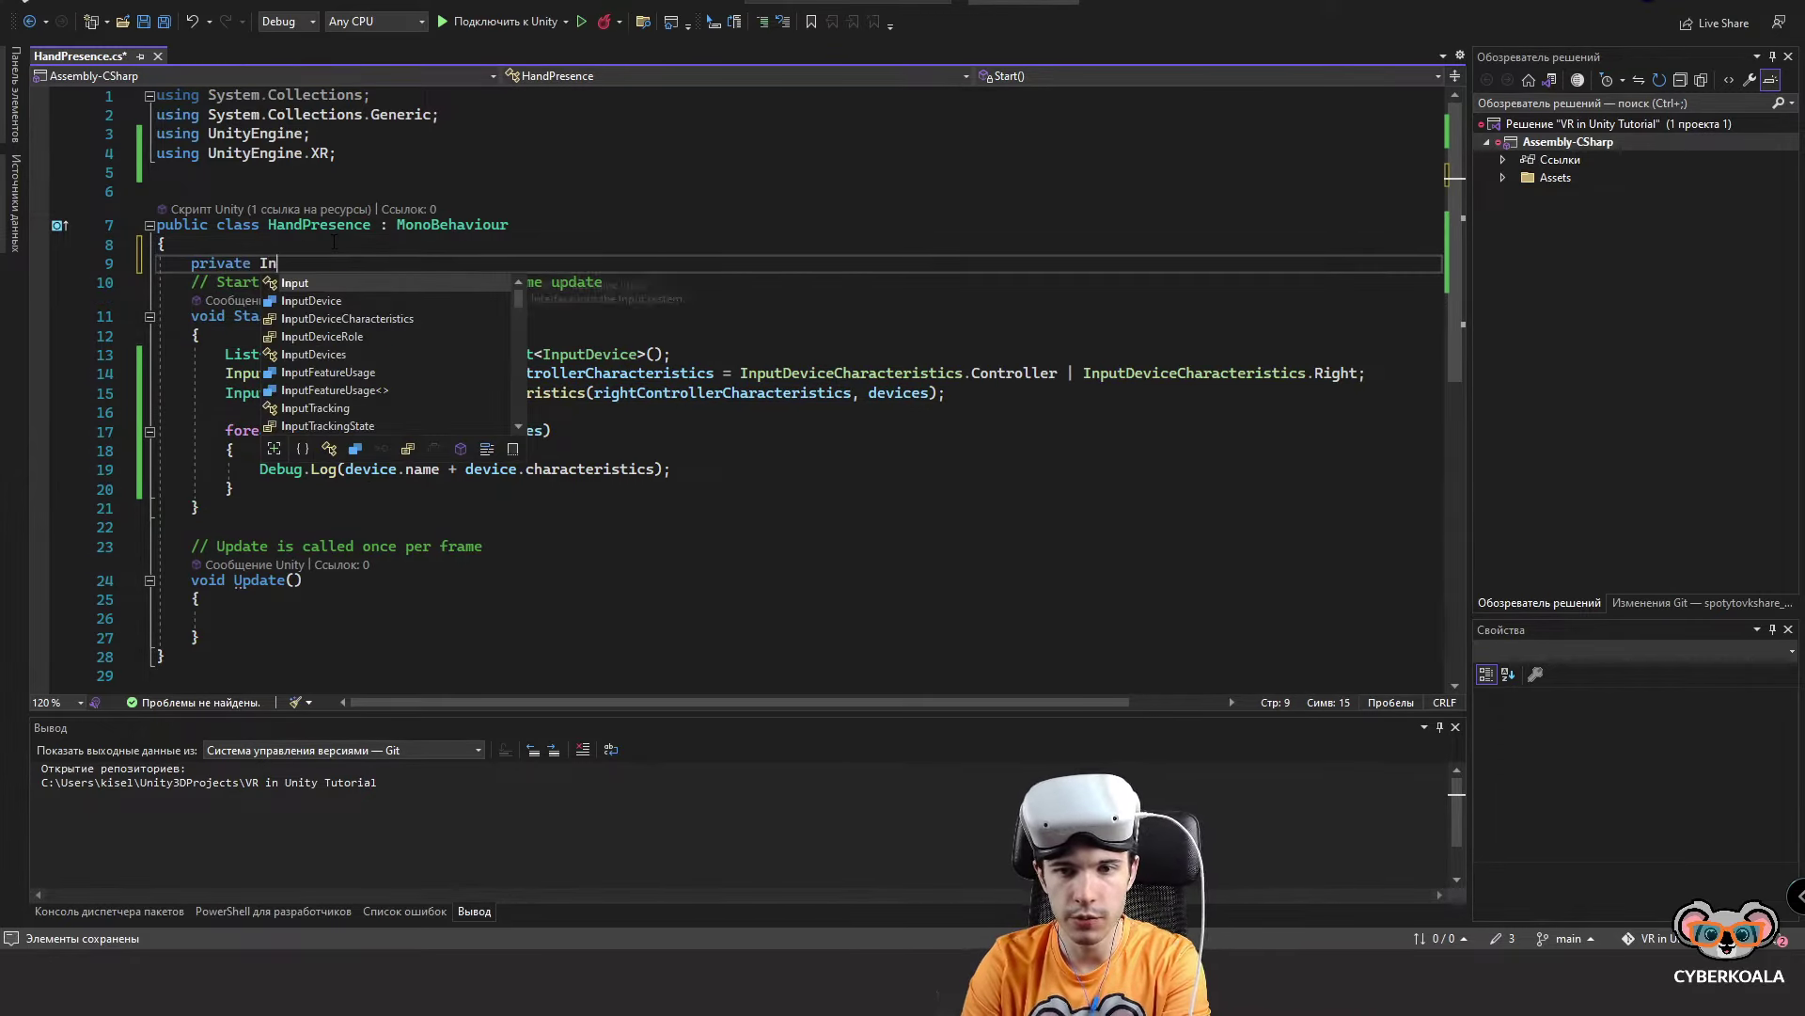
text(putDevice te)
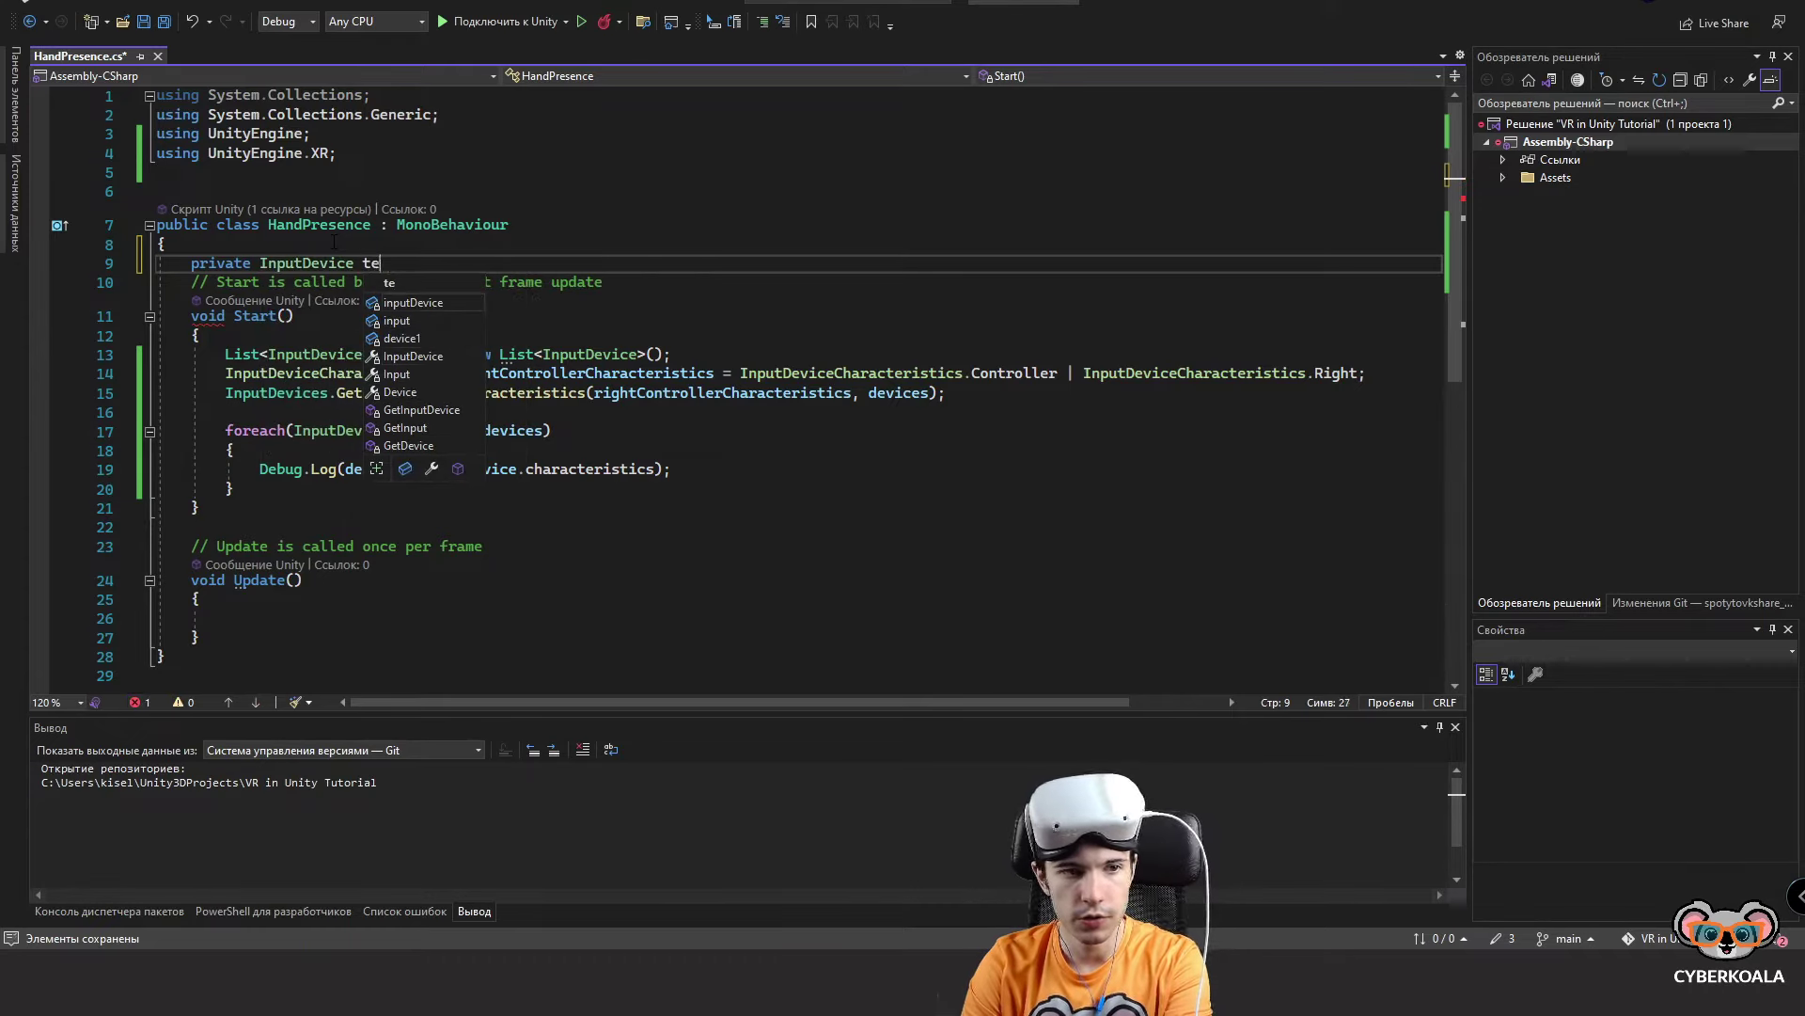
key(BackSpace)
text(arget)
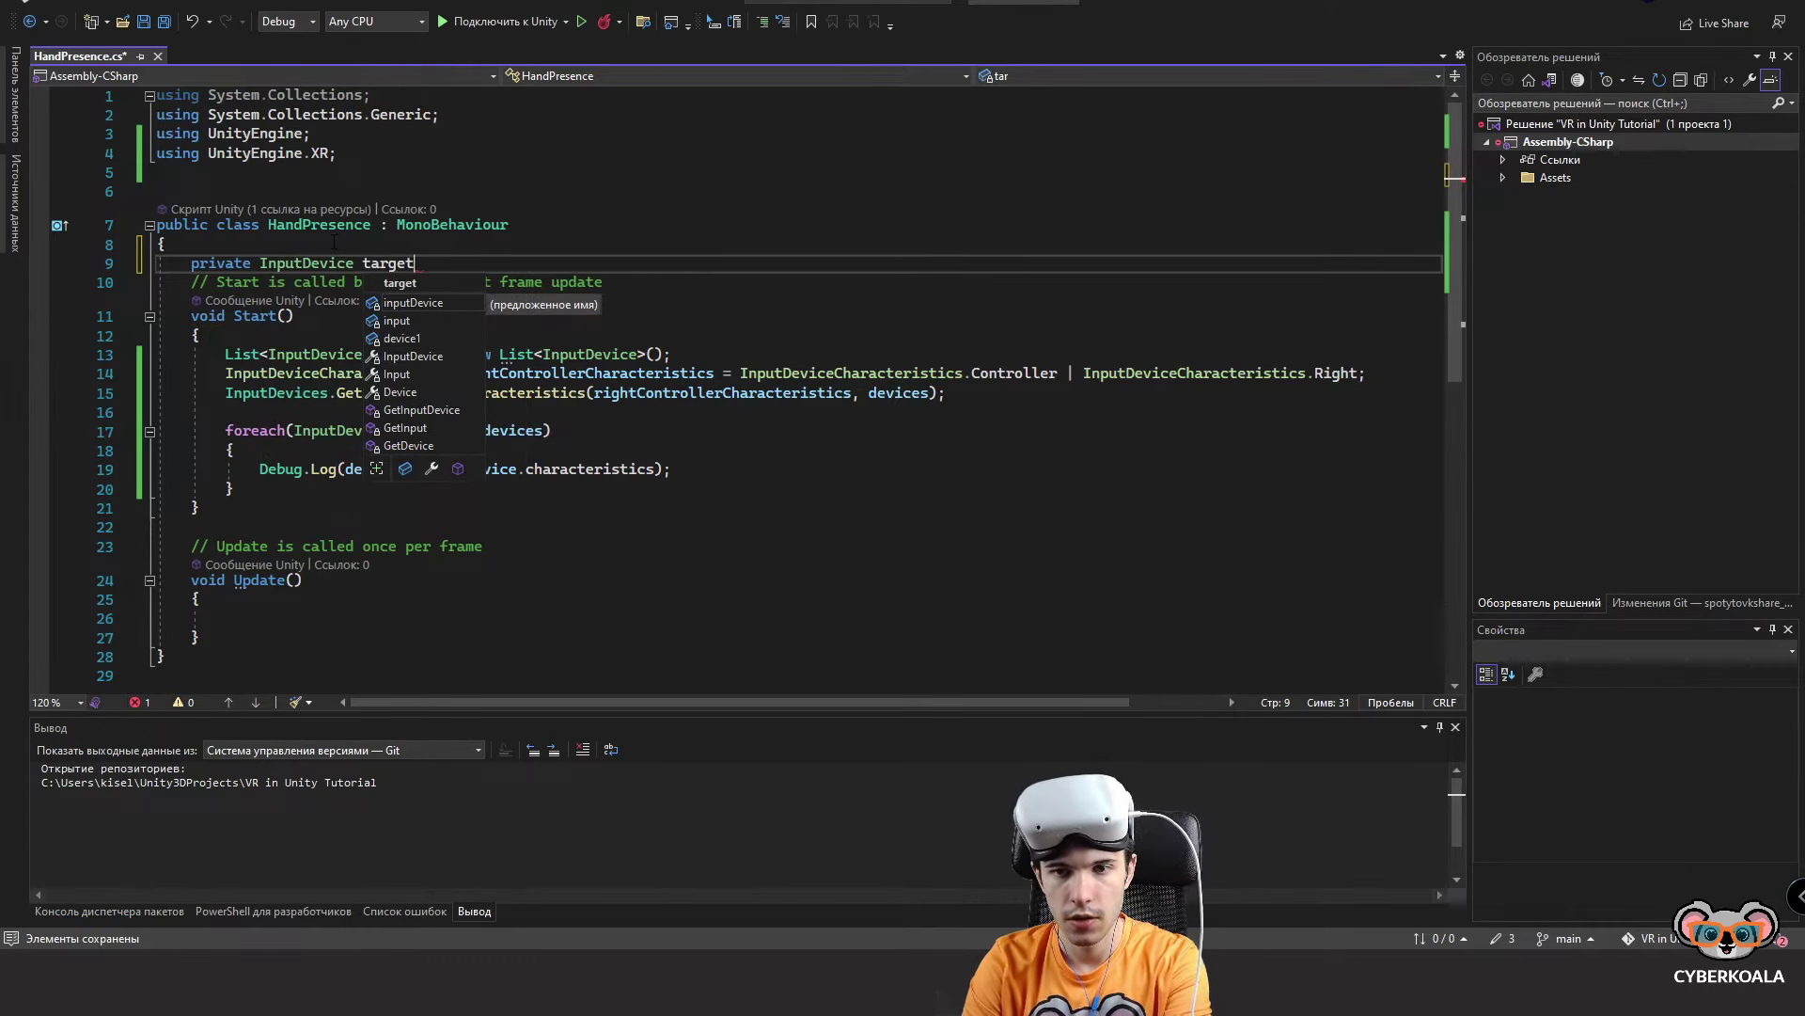
text(Device;)
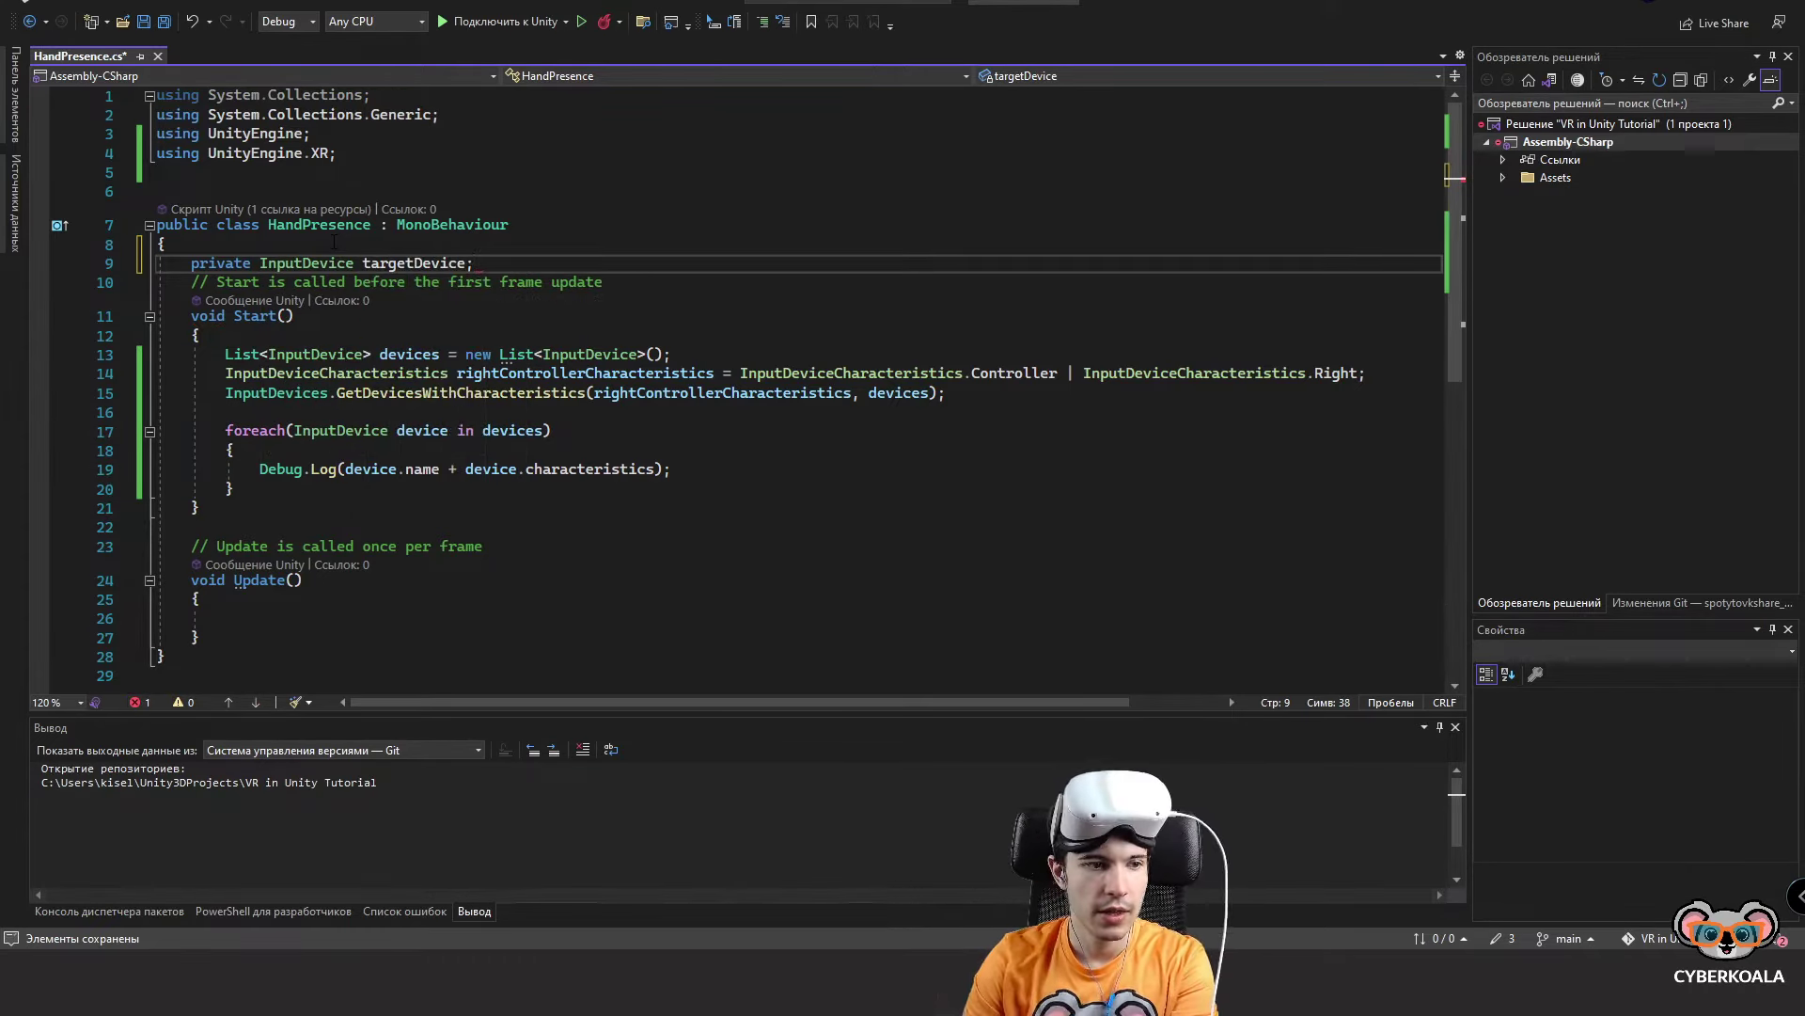
key(ctrl+s)
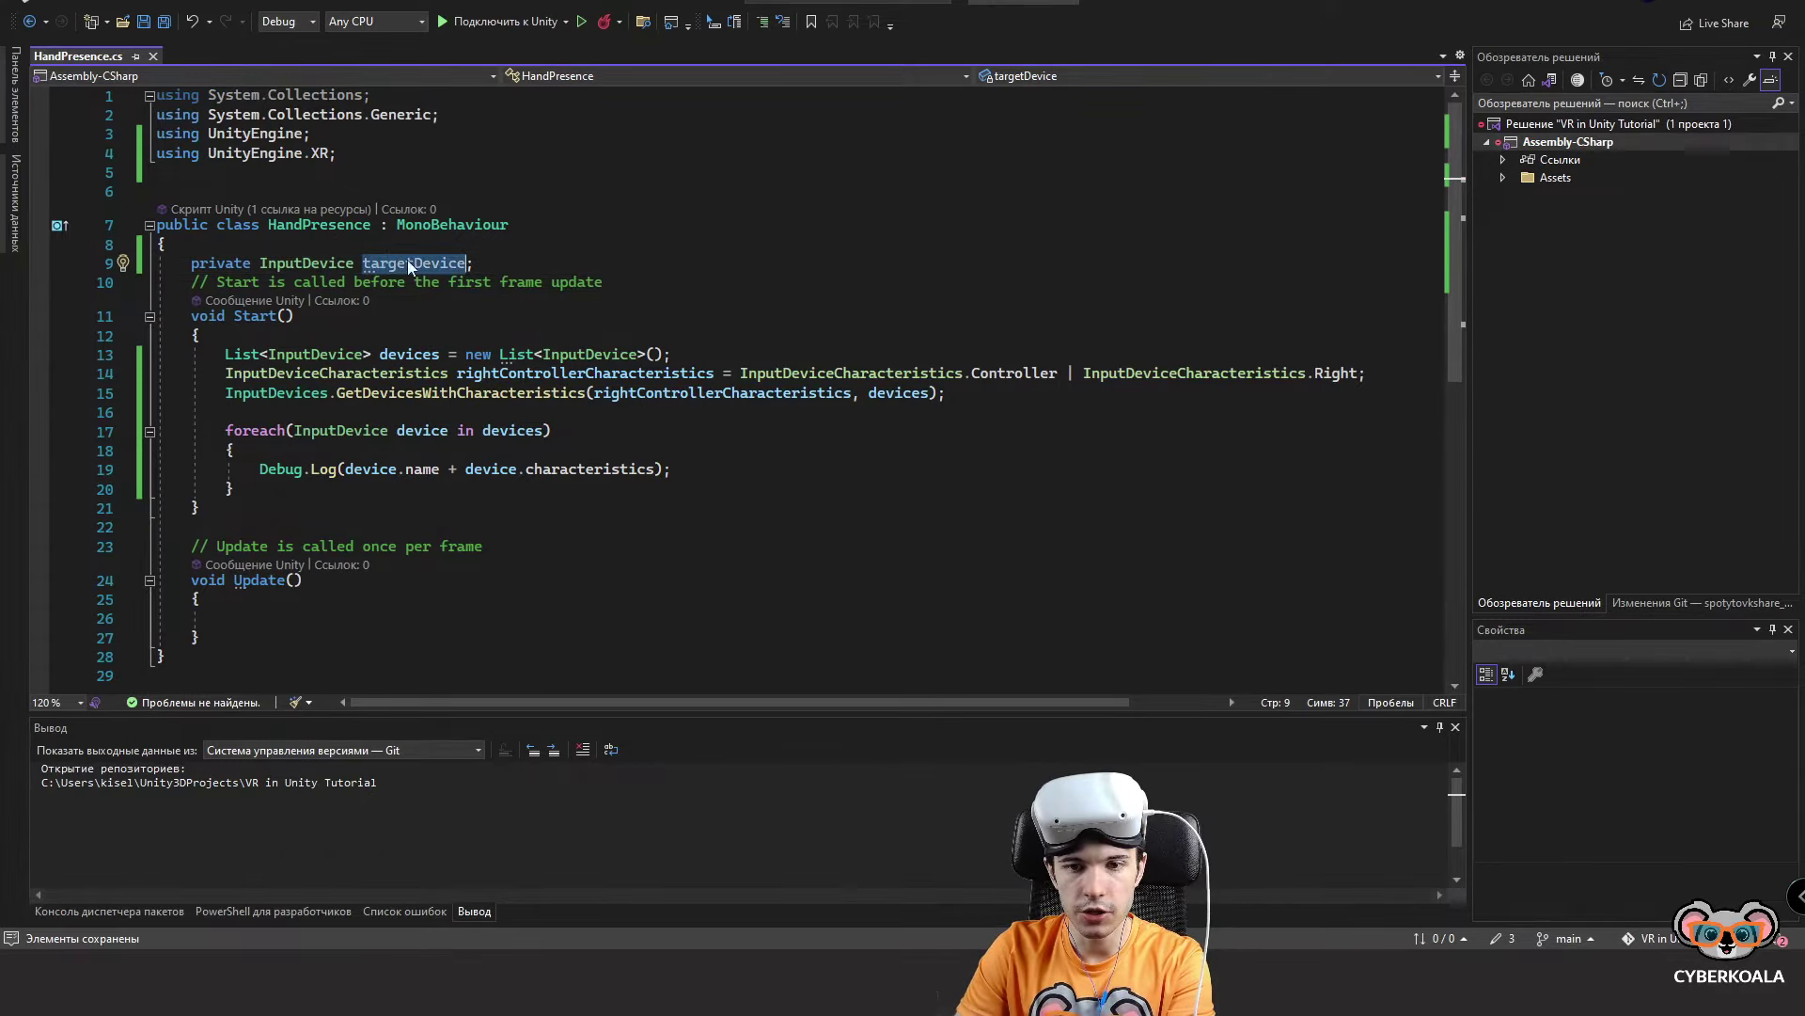
After the foreach, add if(devices.Count > 0) targetDevice = devices[0]; and save.
click(328, 488)
key(Return)
text(targetDevice )
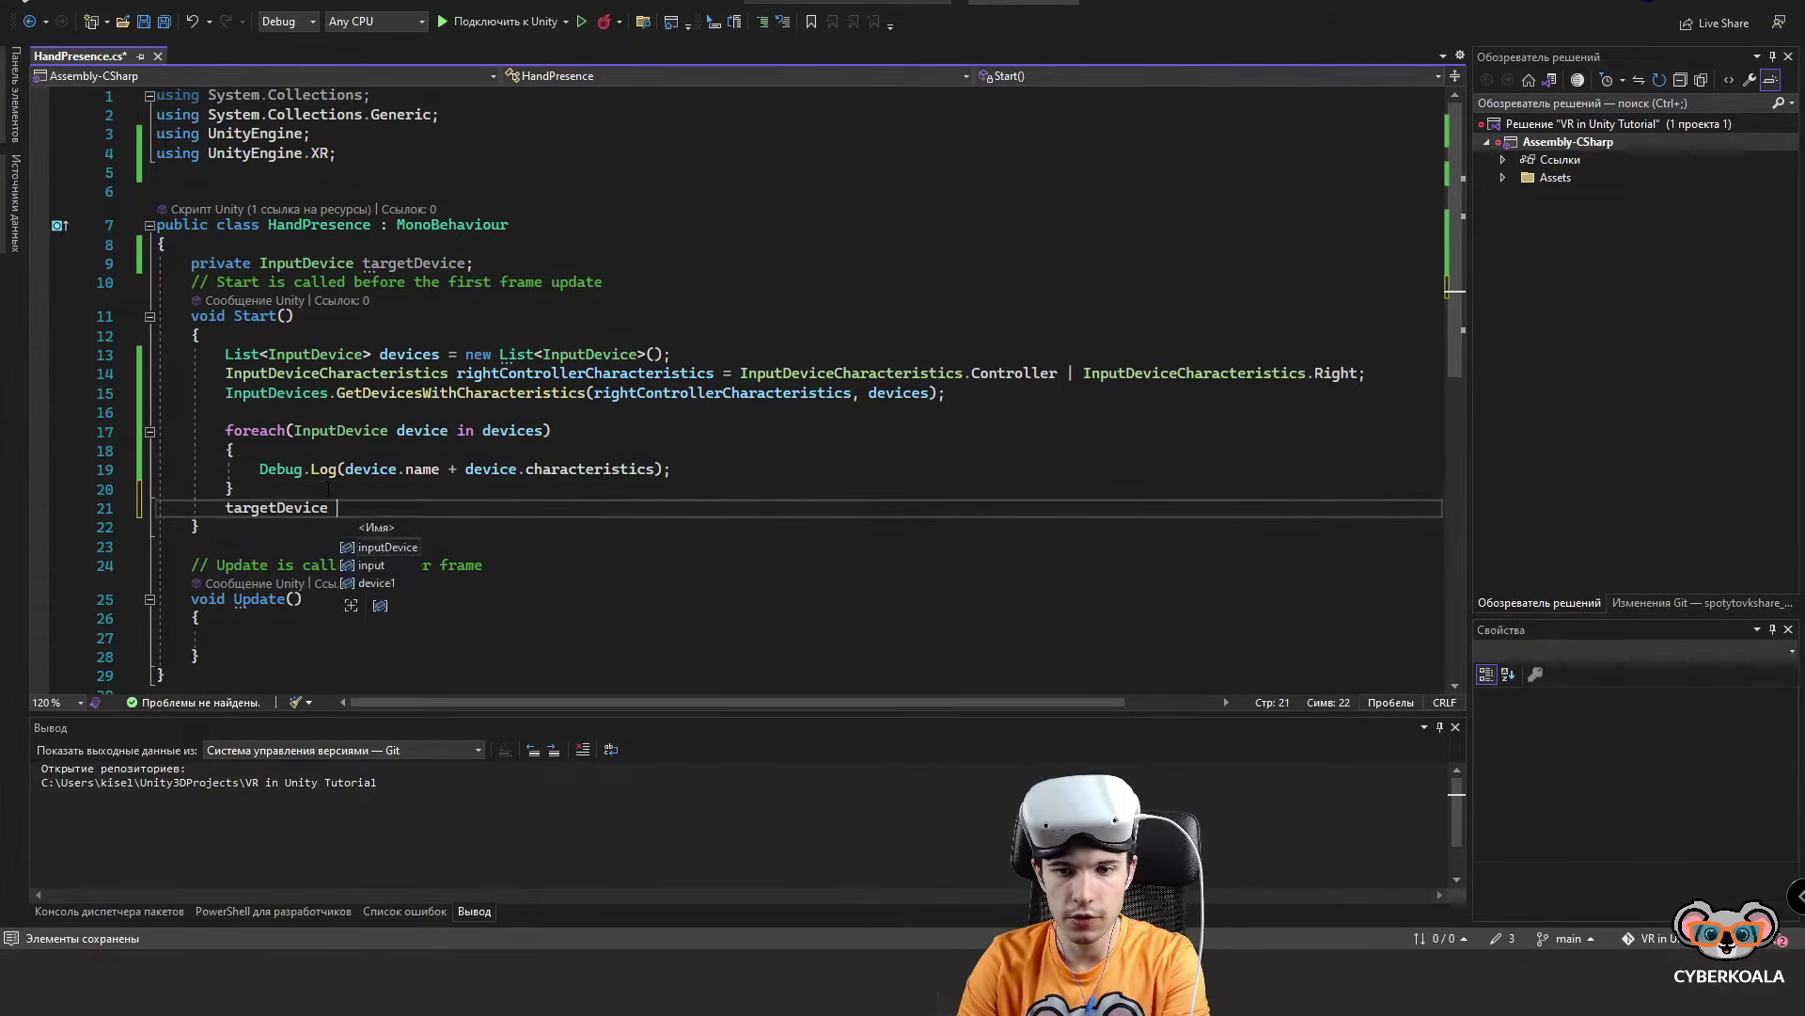
text(= devices[0])
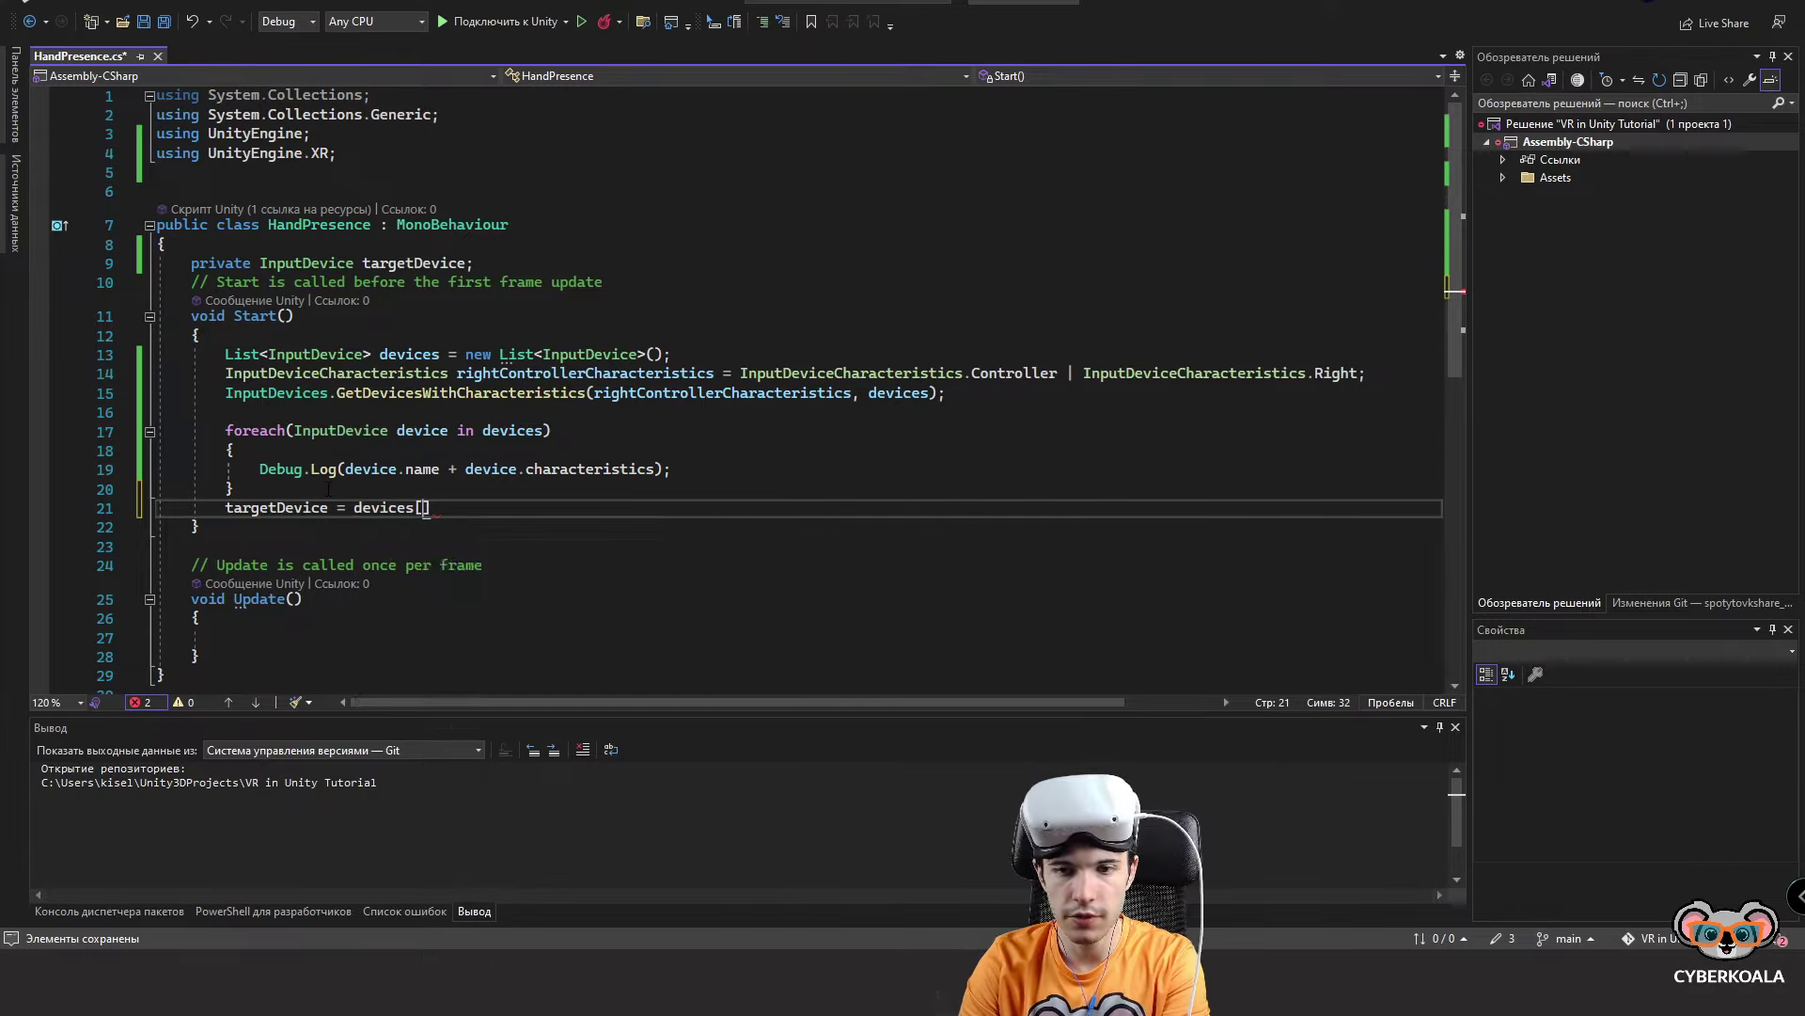
text(;)
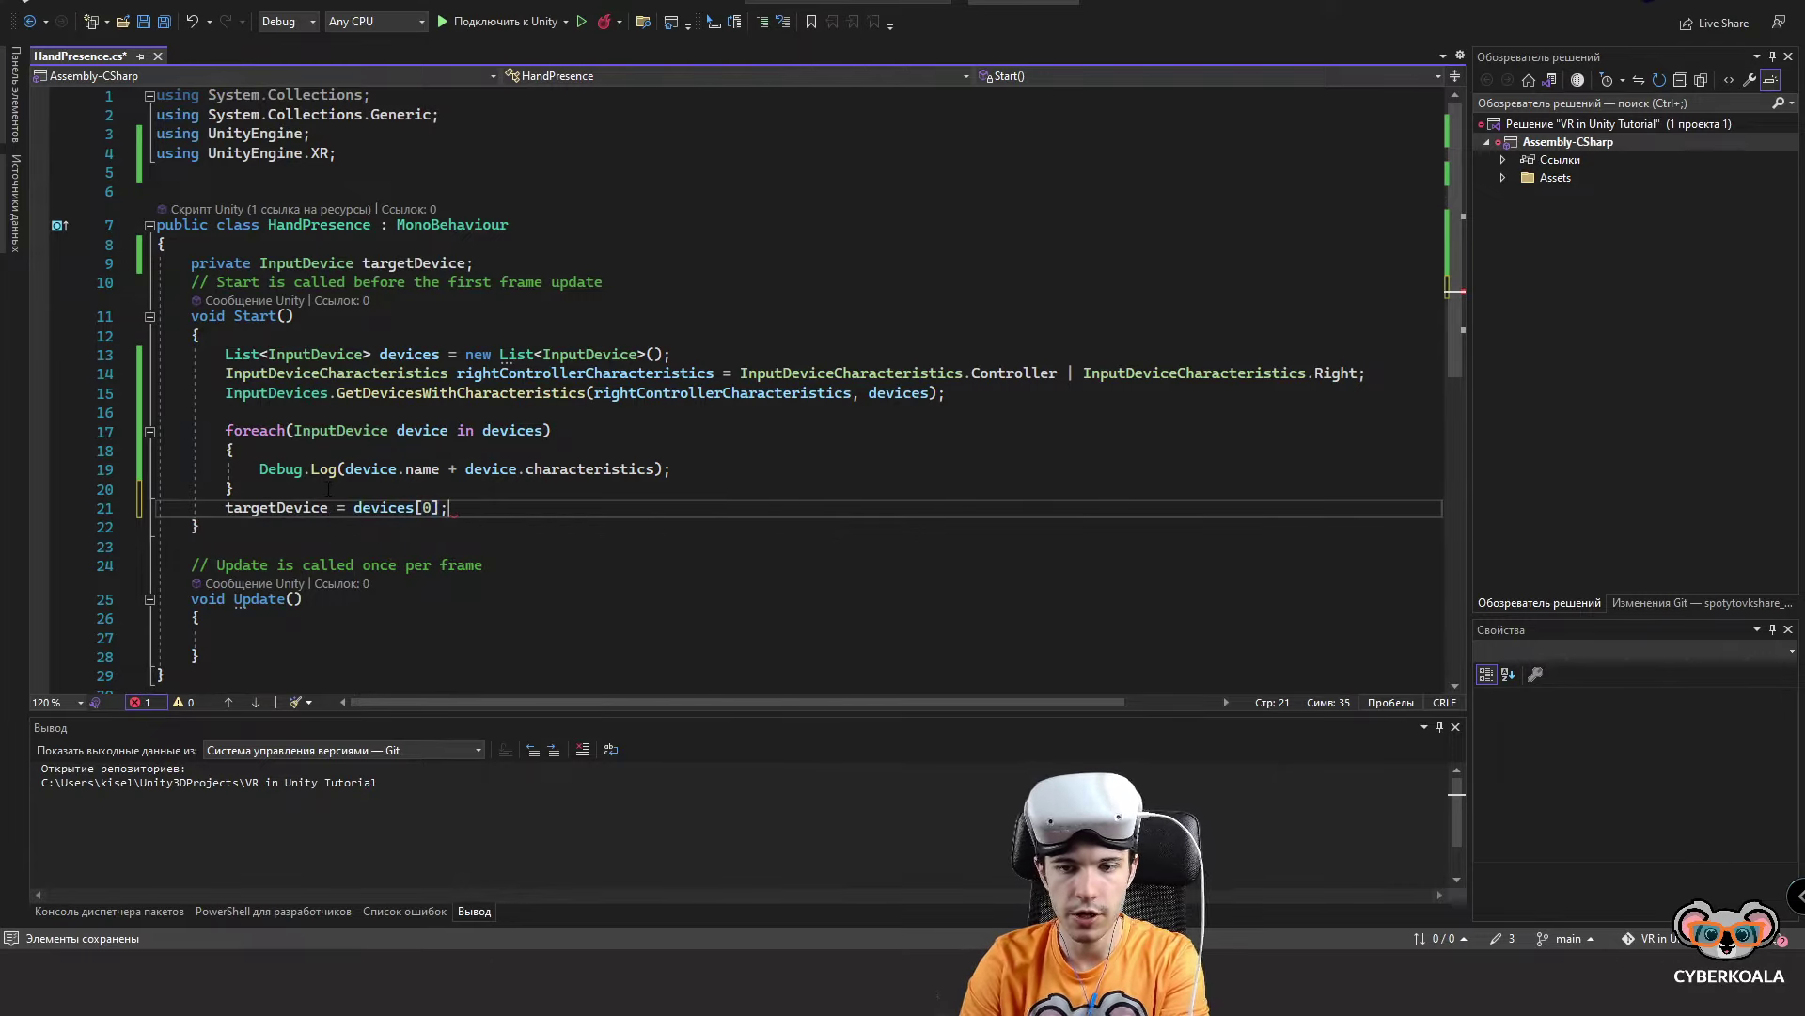
click(328, 488)
key(Return)
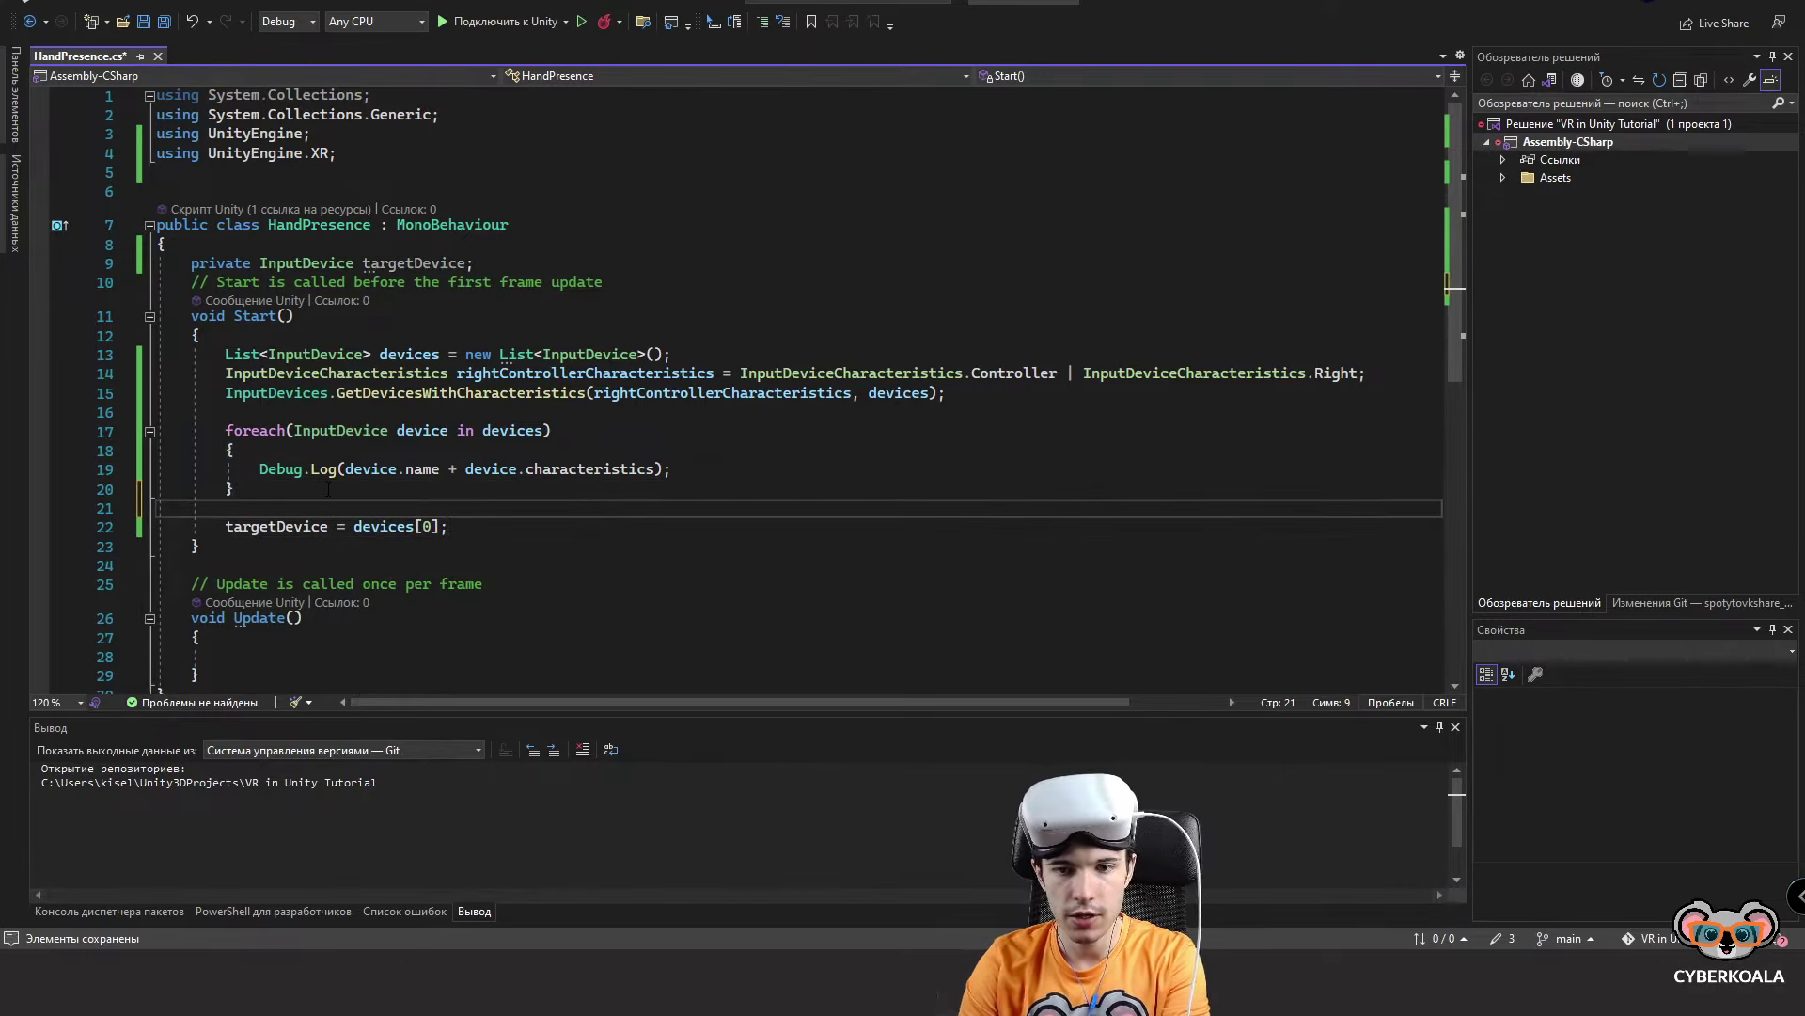
text(if(d)
text(evices.Count)
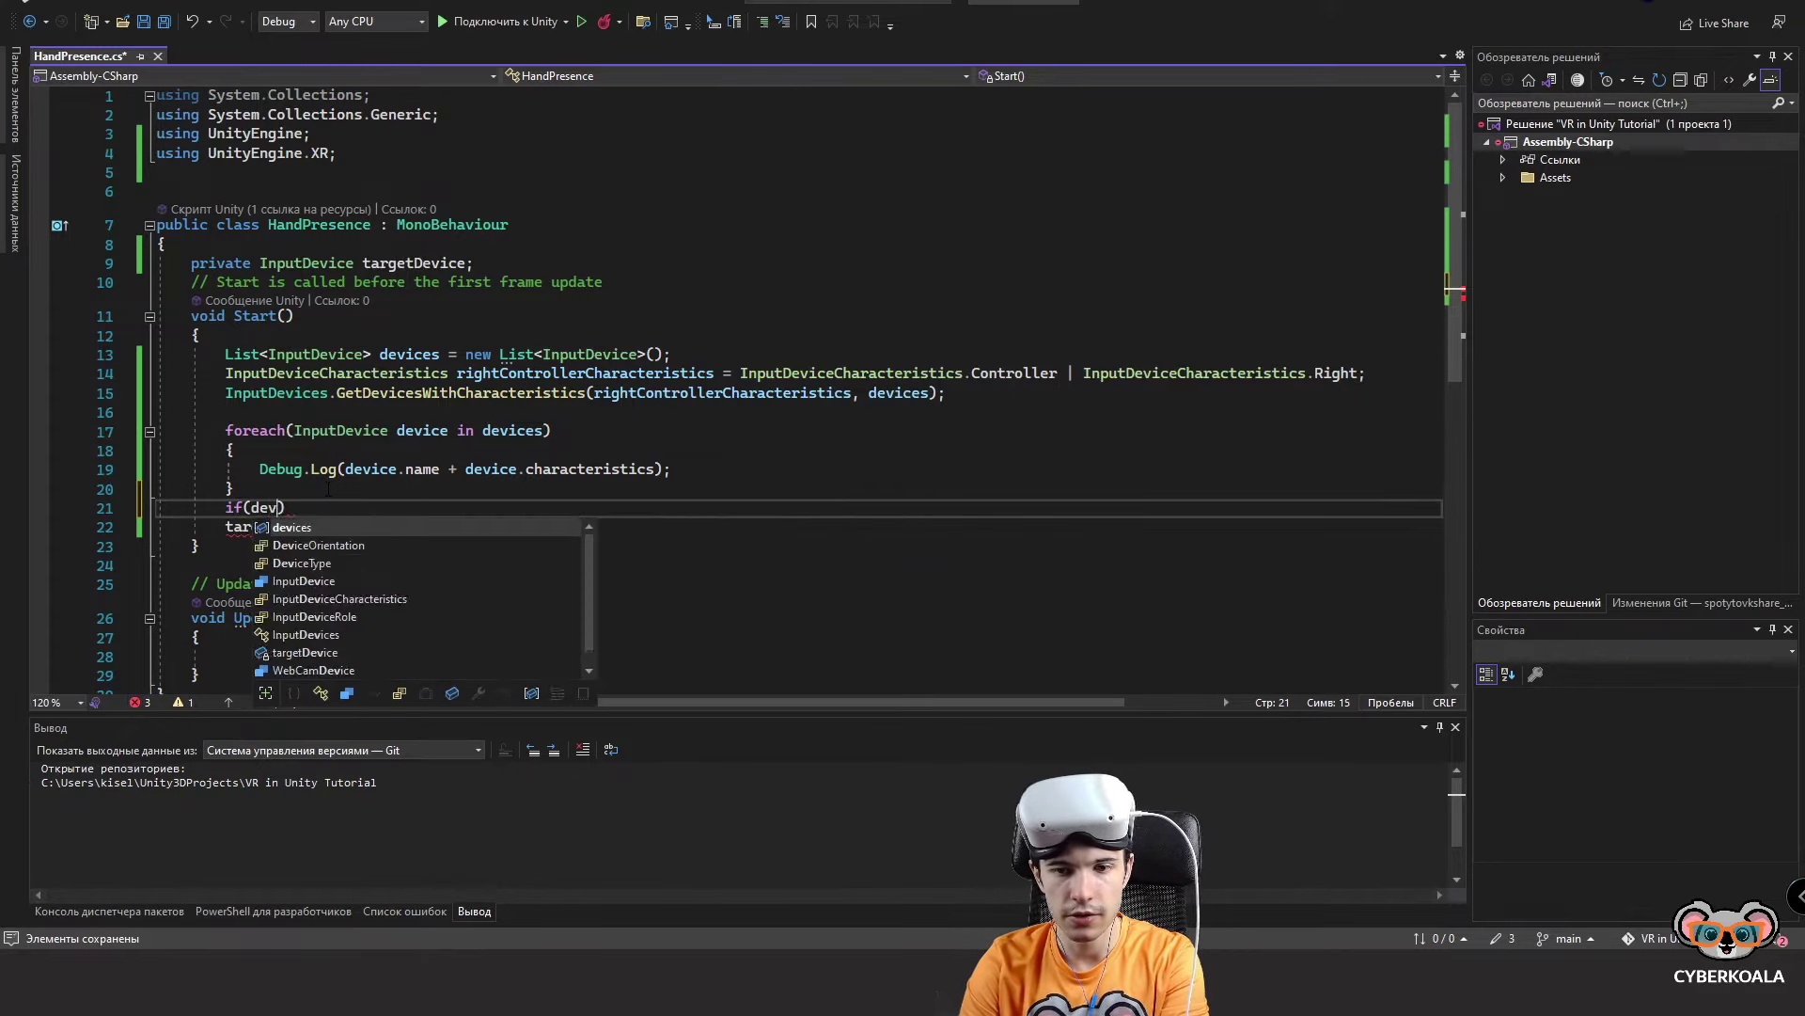
text( > 0)
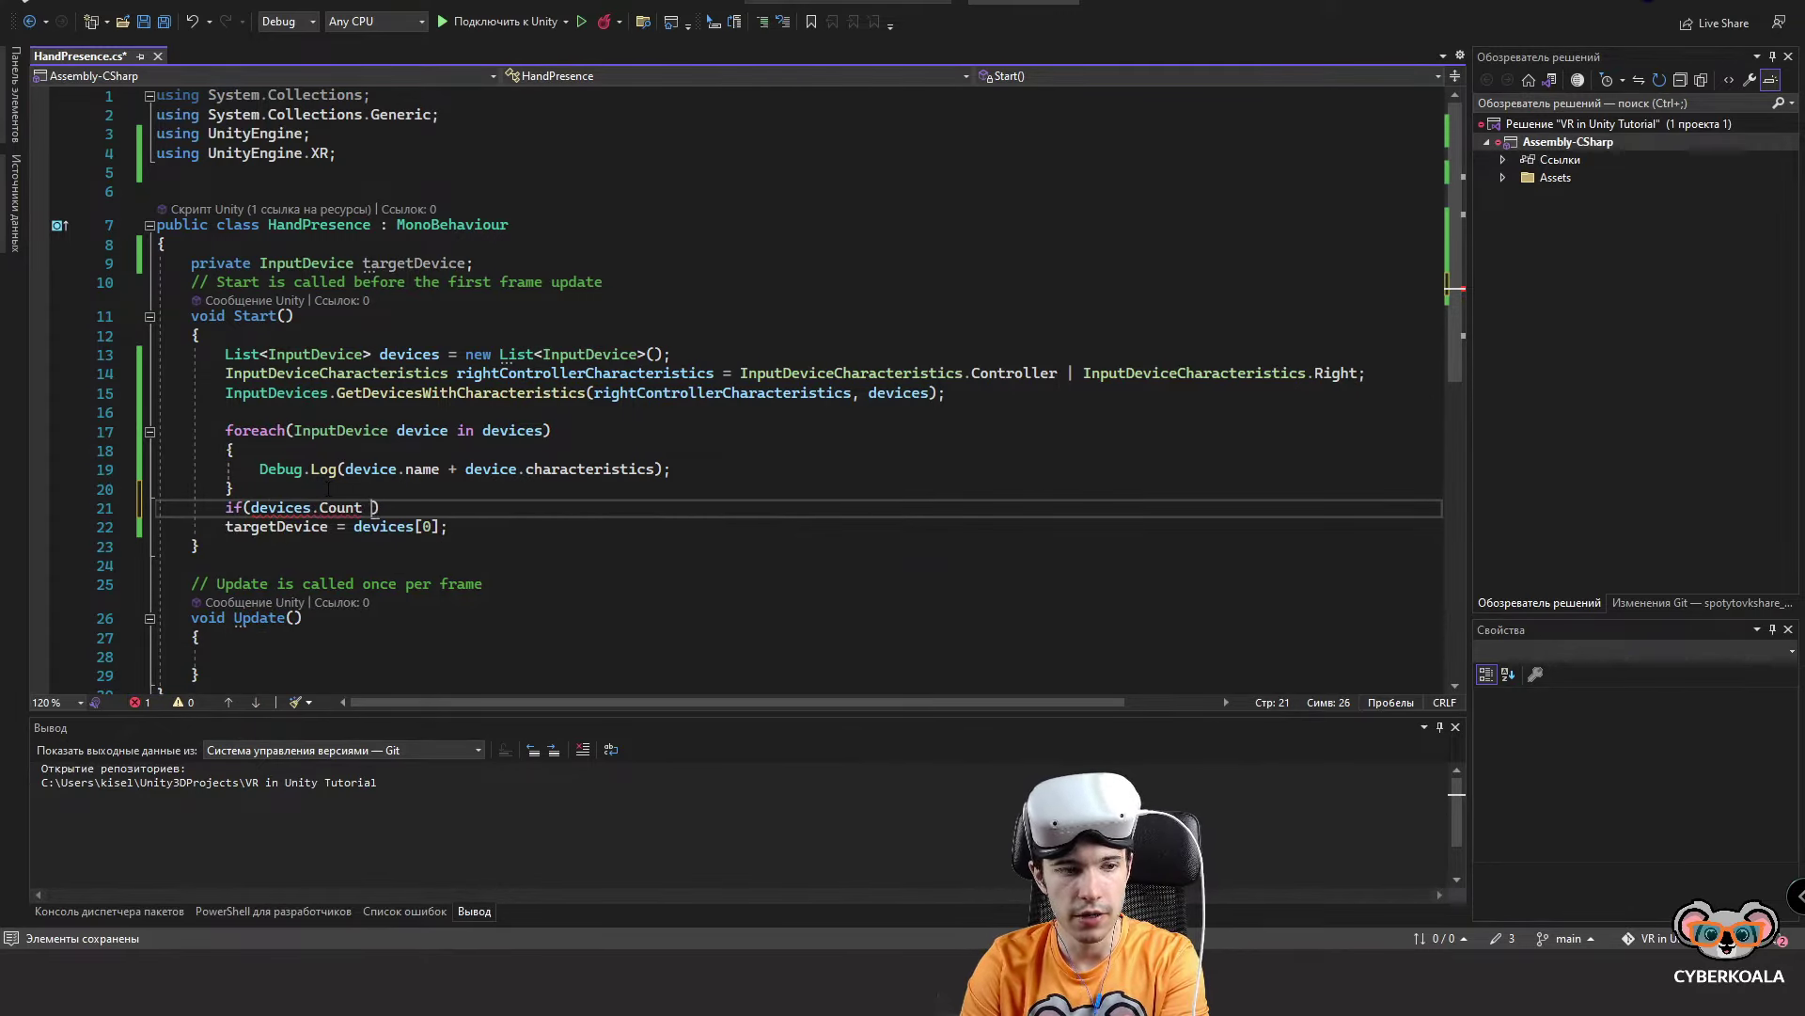
key(ctrl+s)
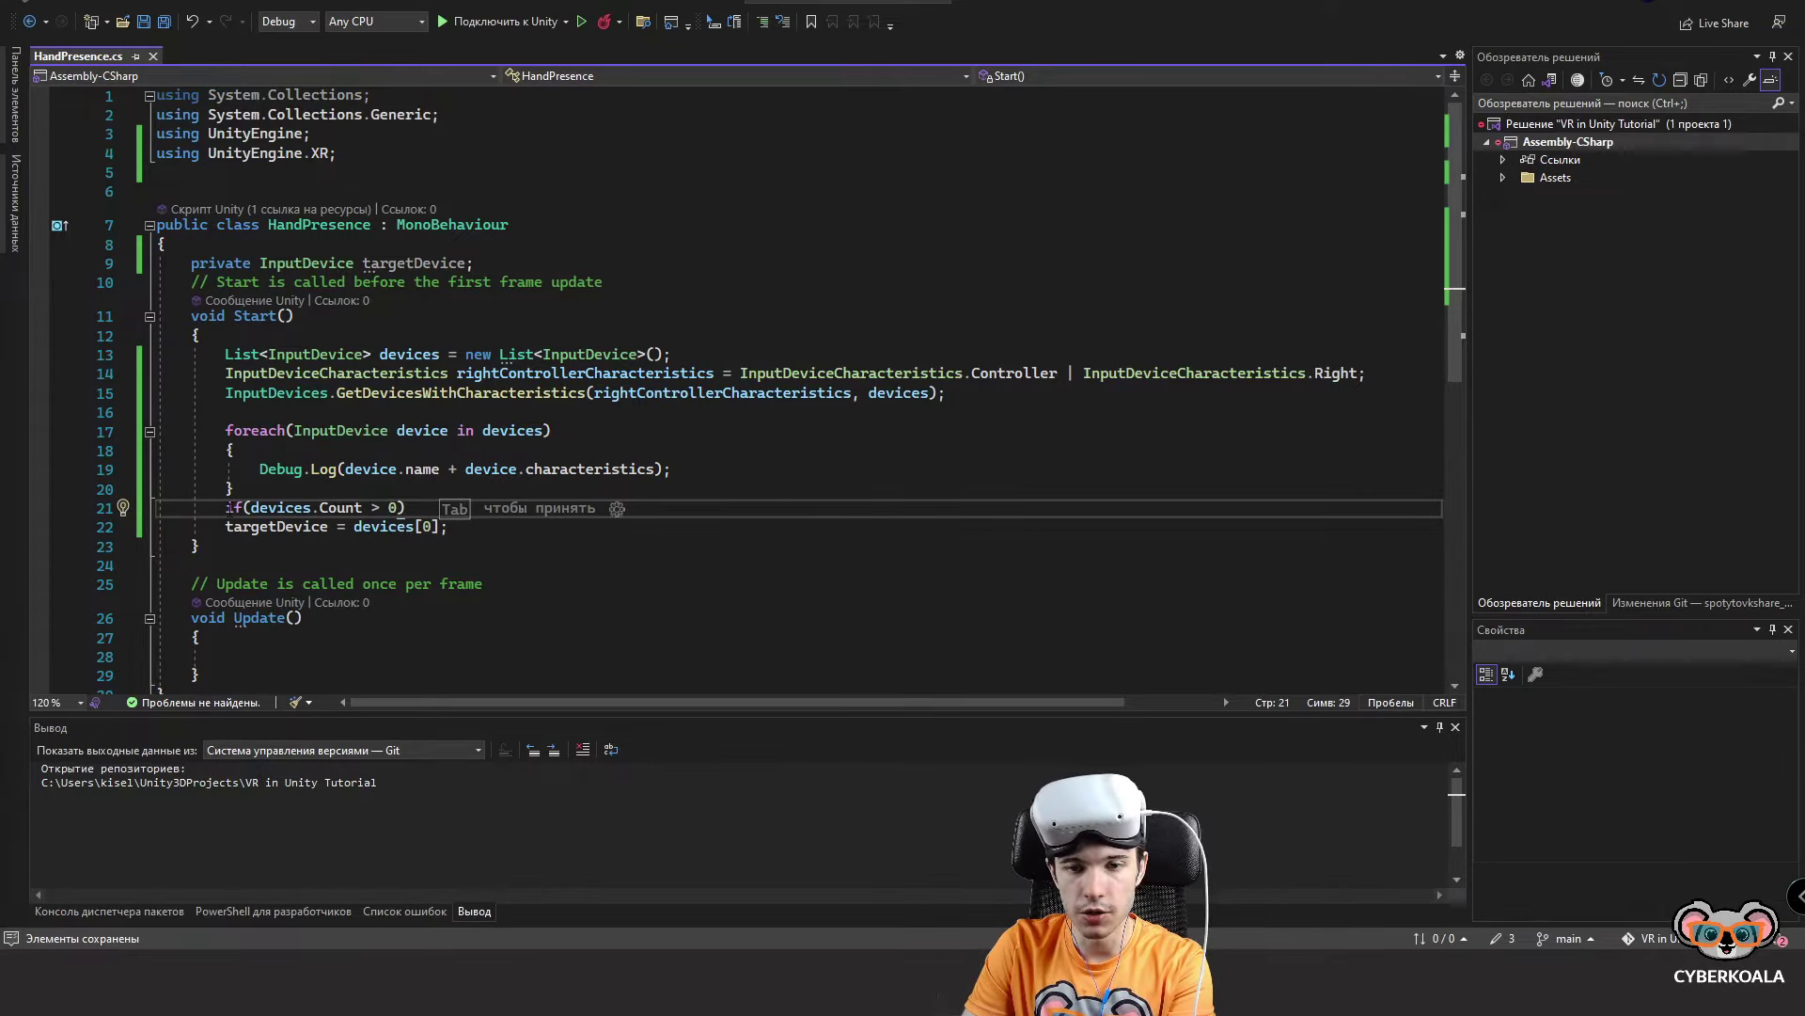
Insert a blank line between the foreach loop and the devices count check.
click(267, 486)
key(Return)
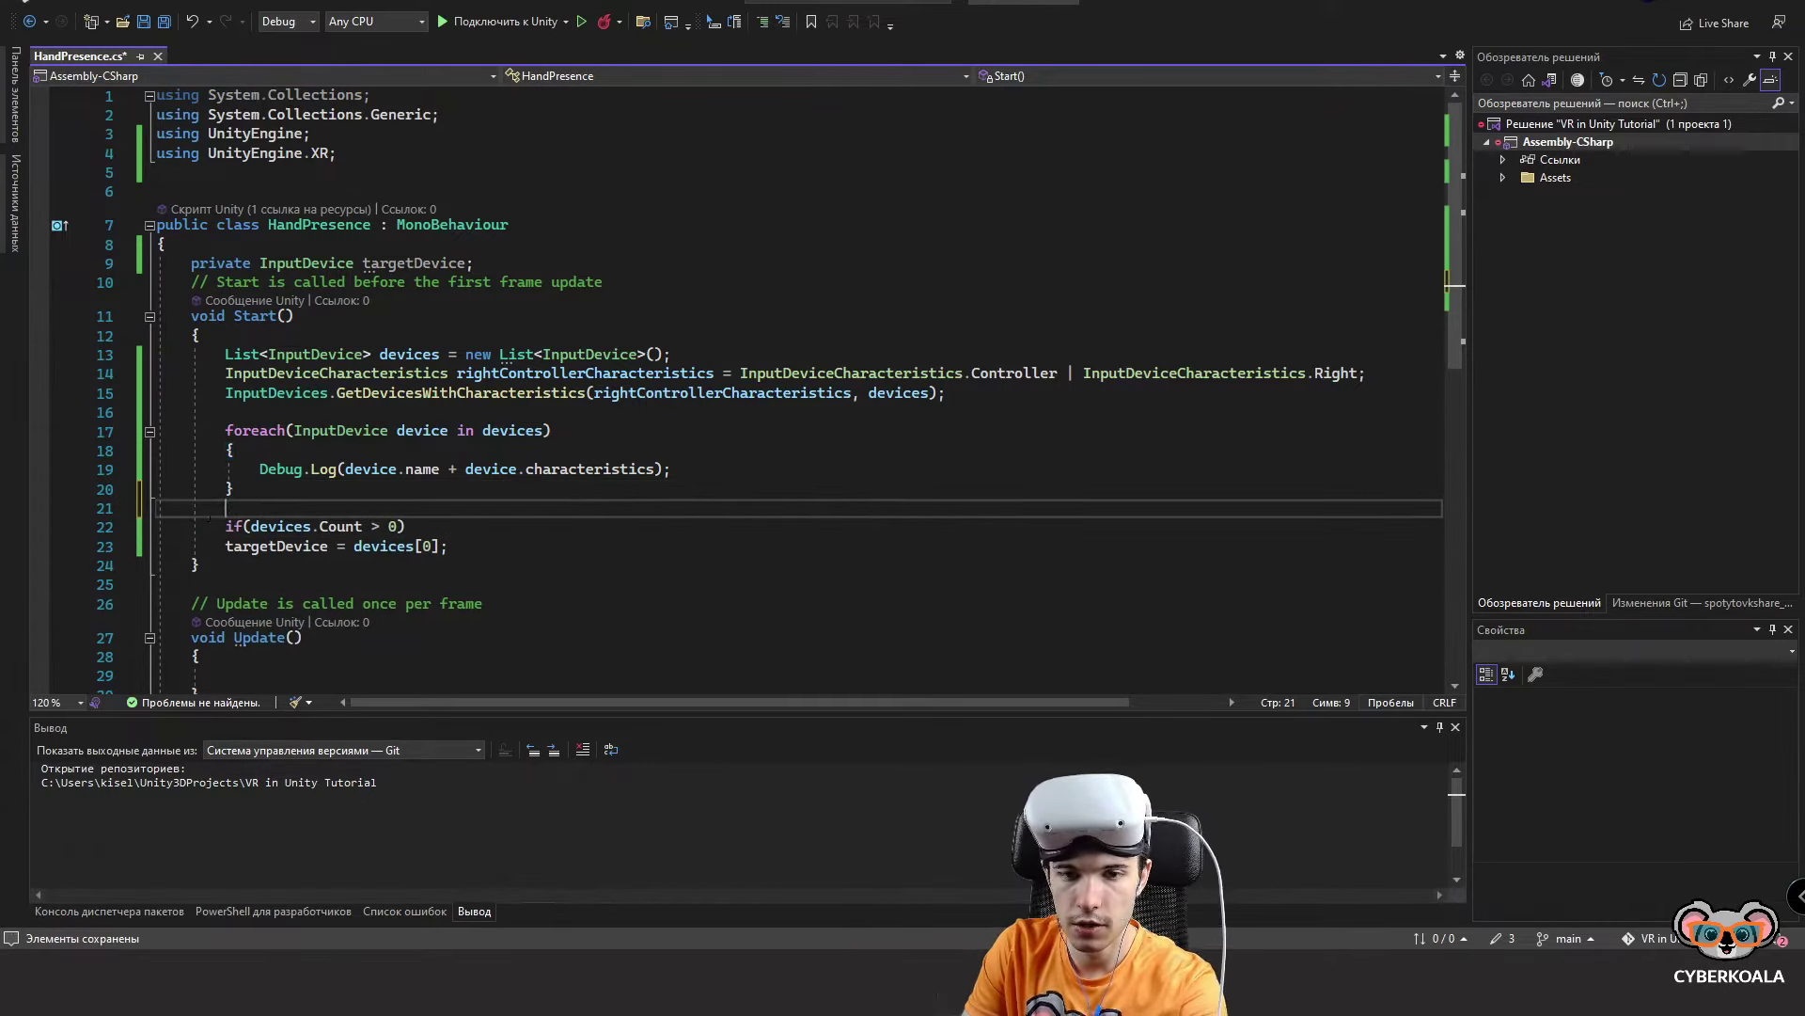
key(Down)
key(Down)
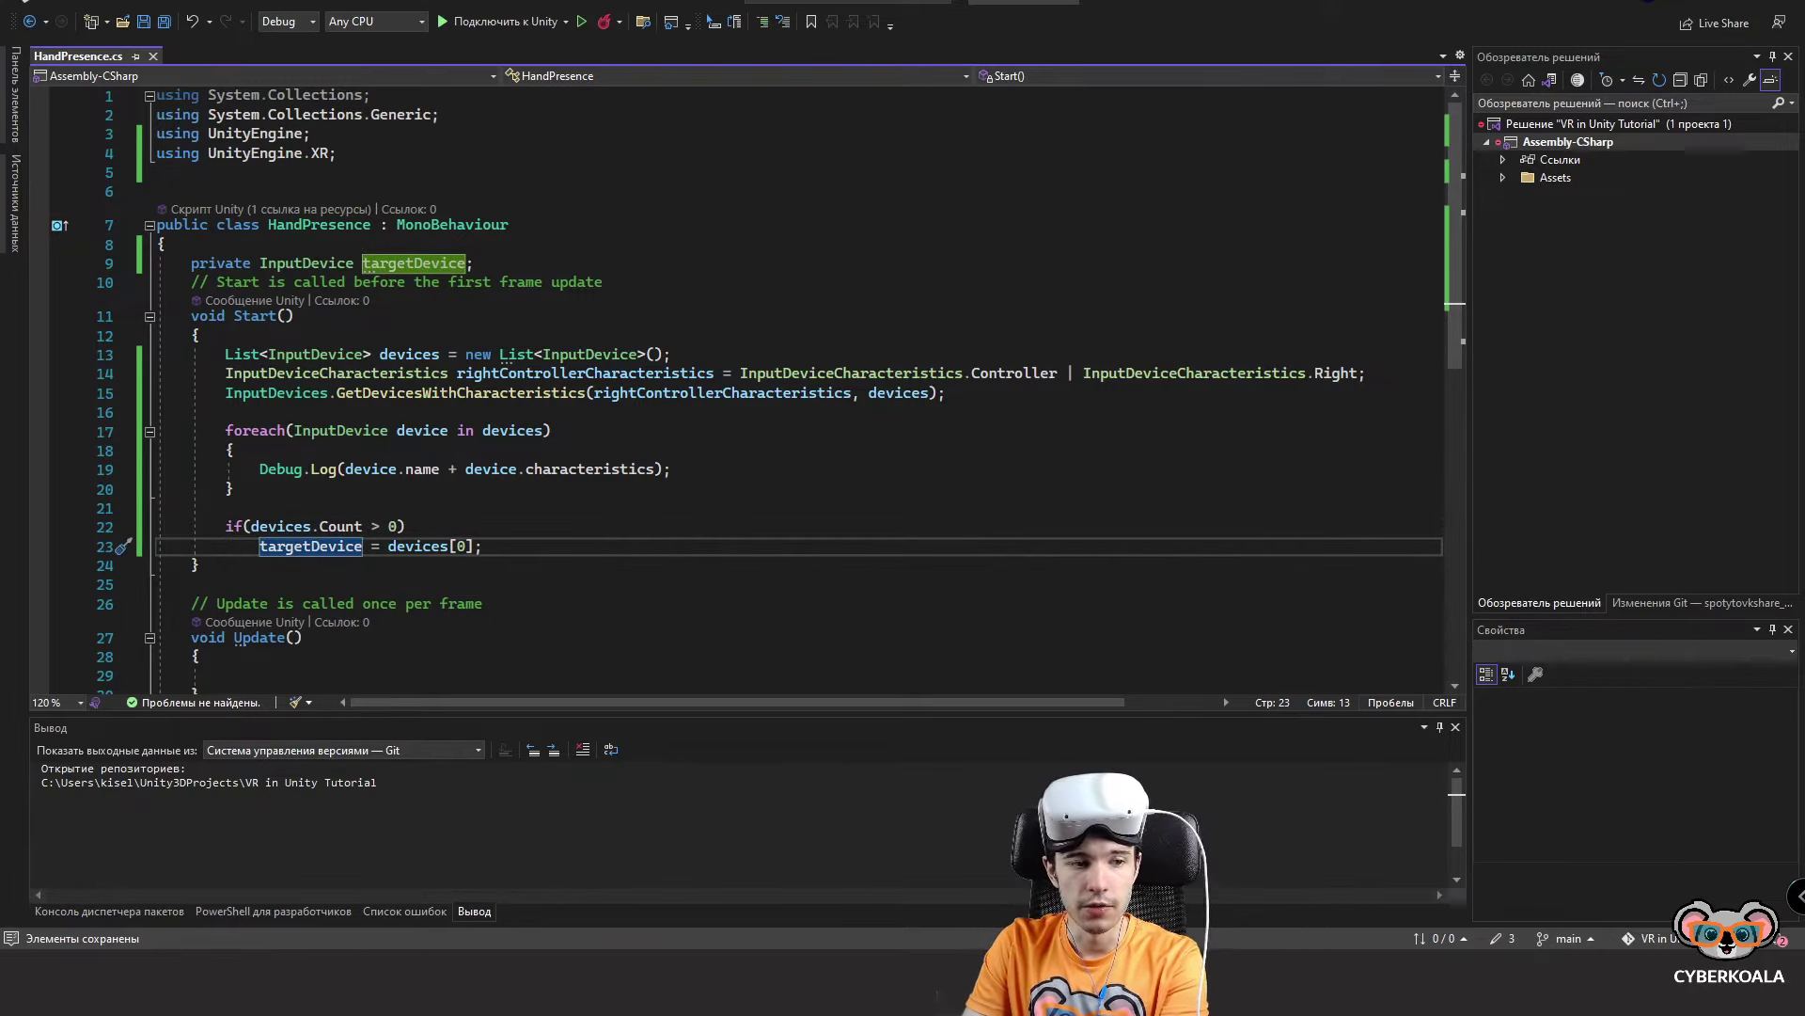
click(346, 503)
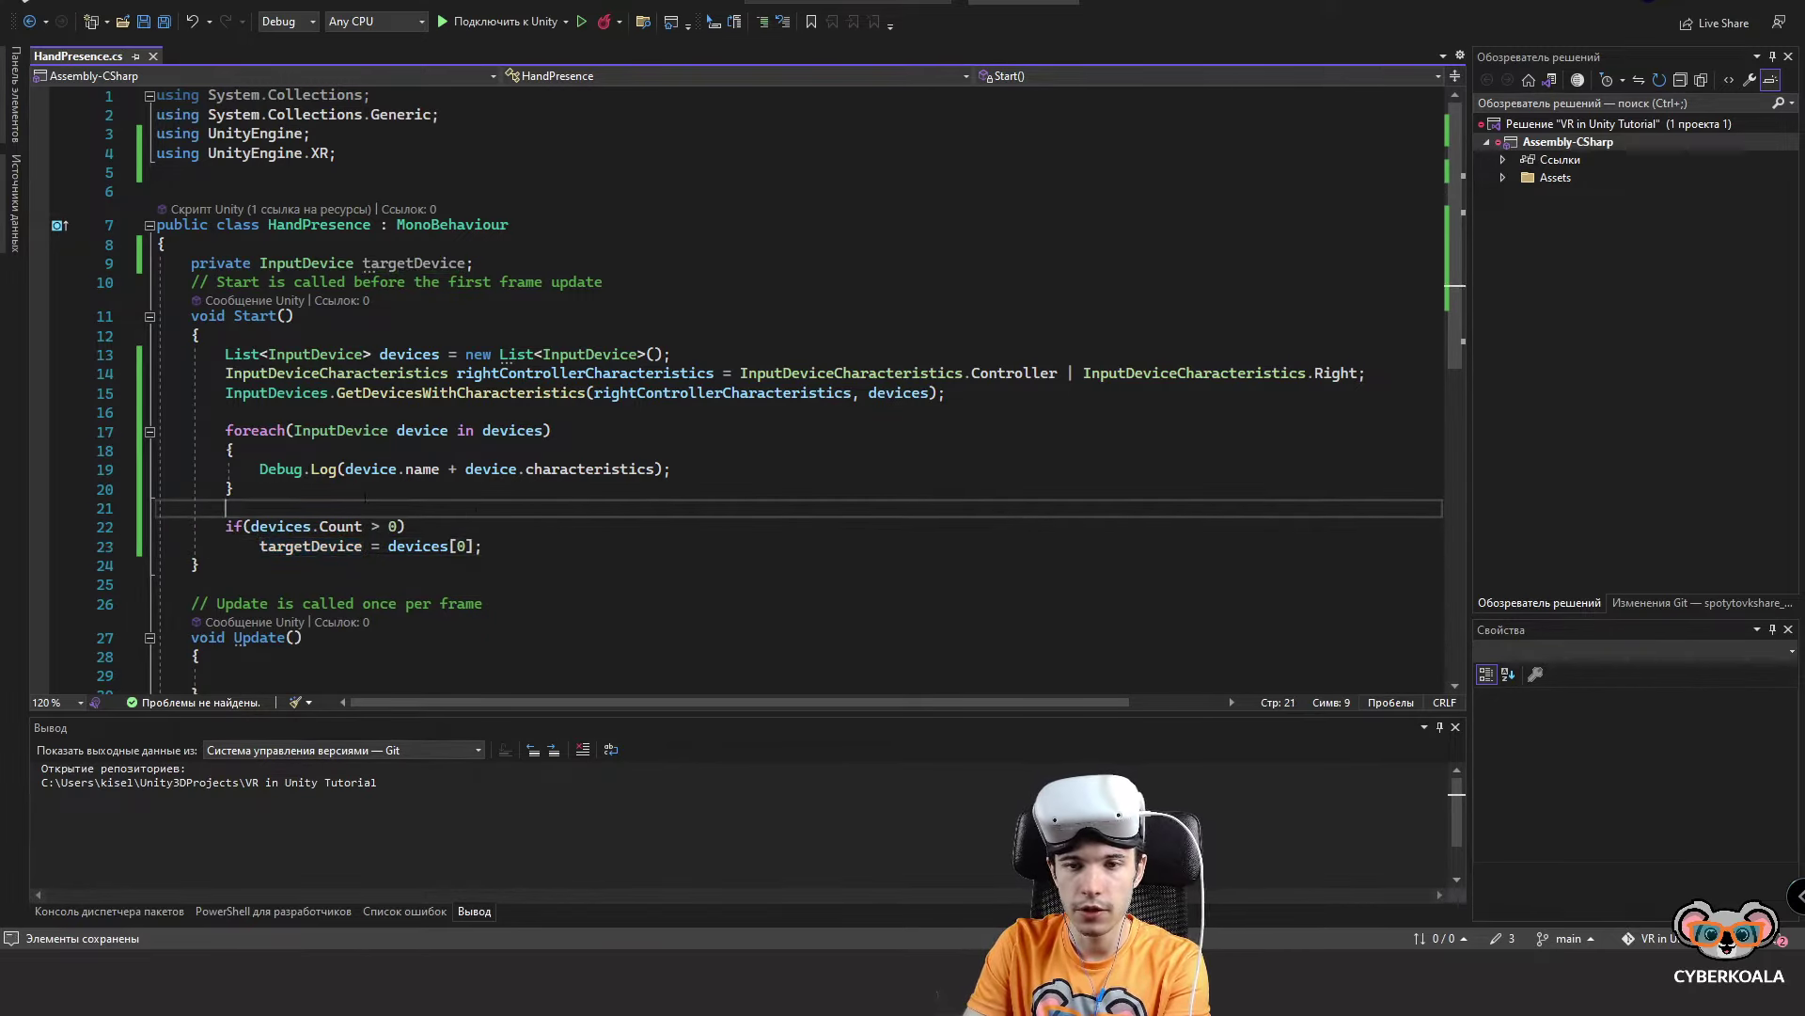
scroll(346, 383, down, 2)
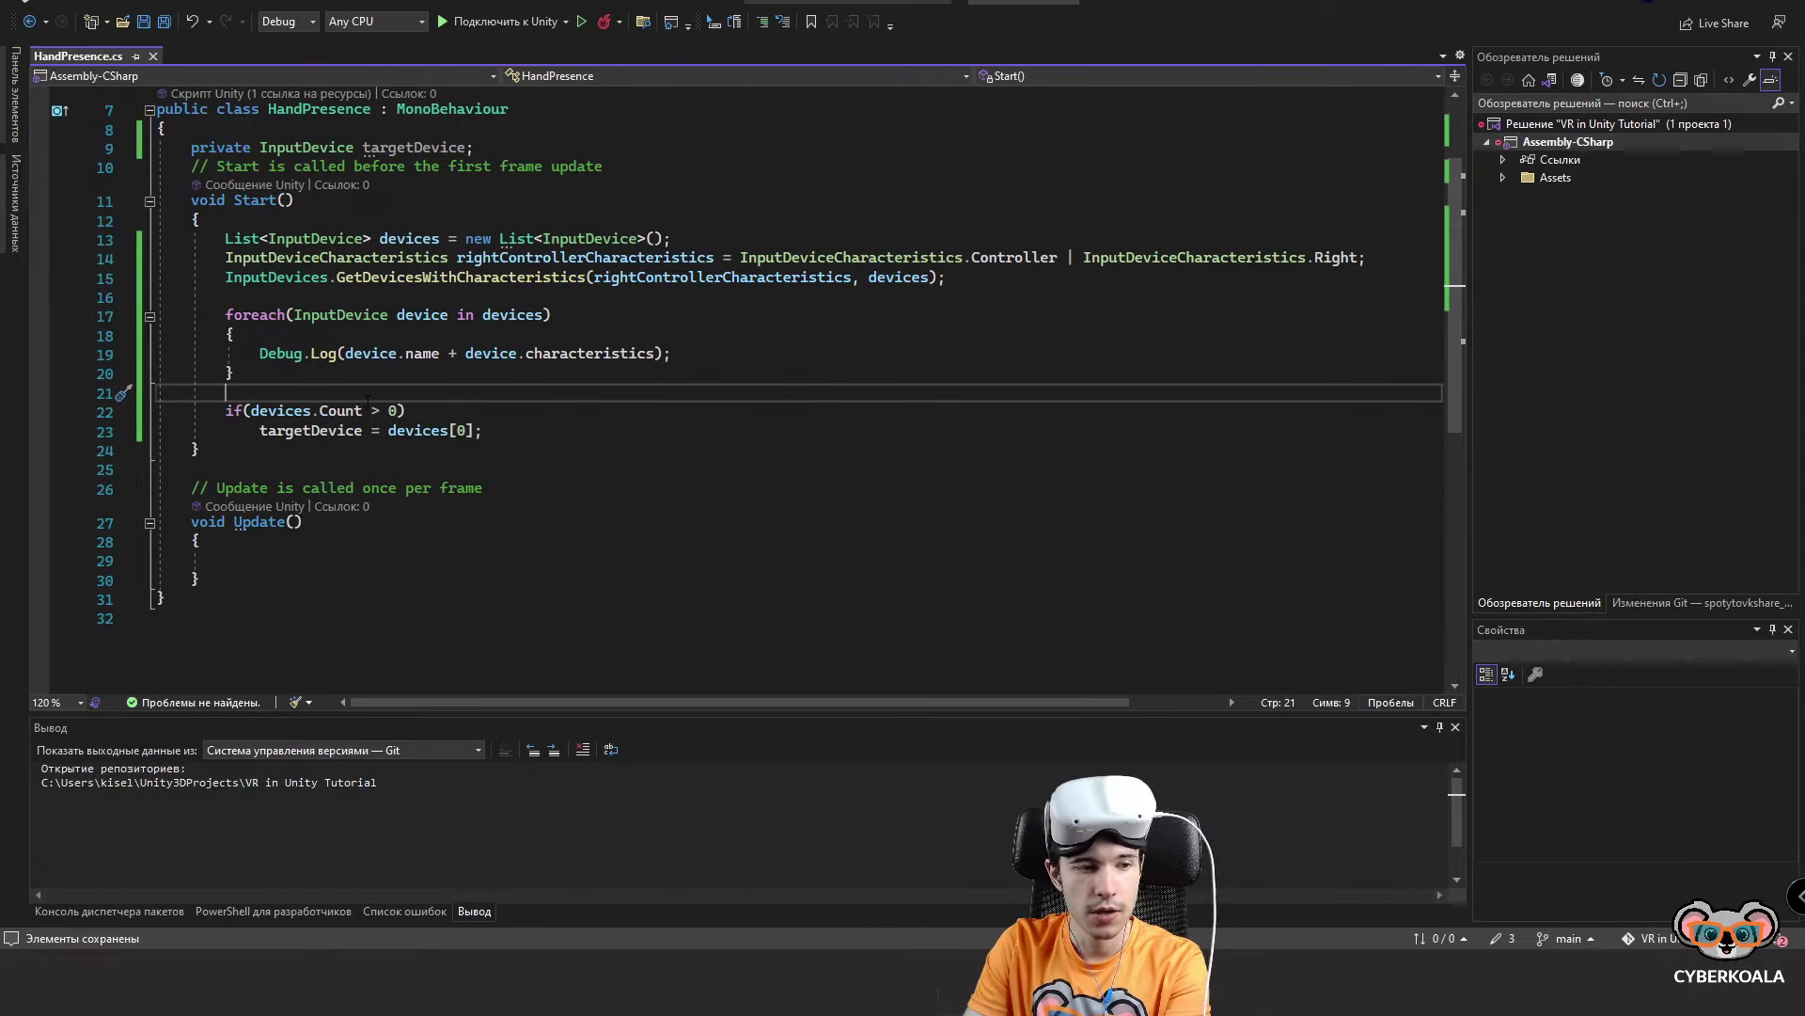
click(439, 410)
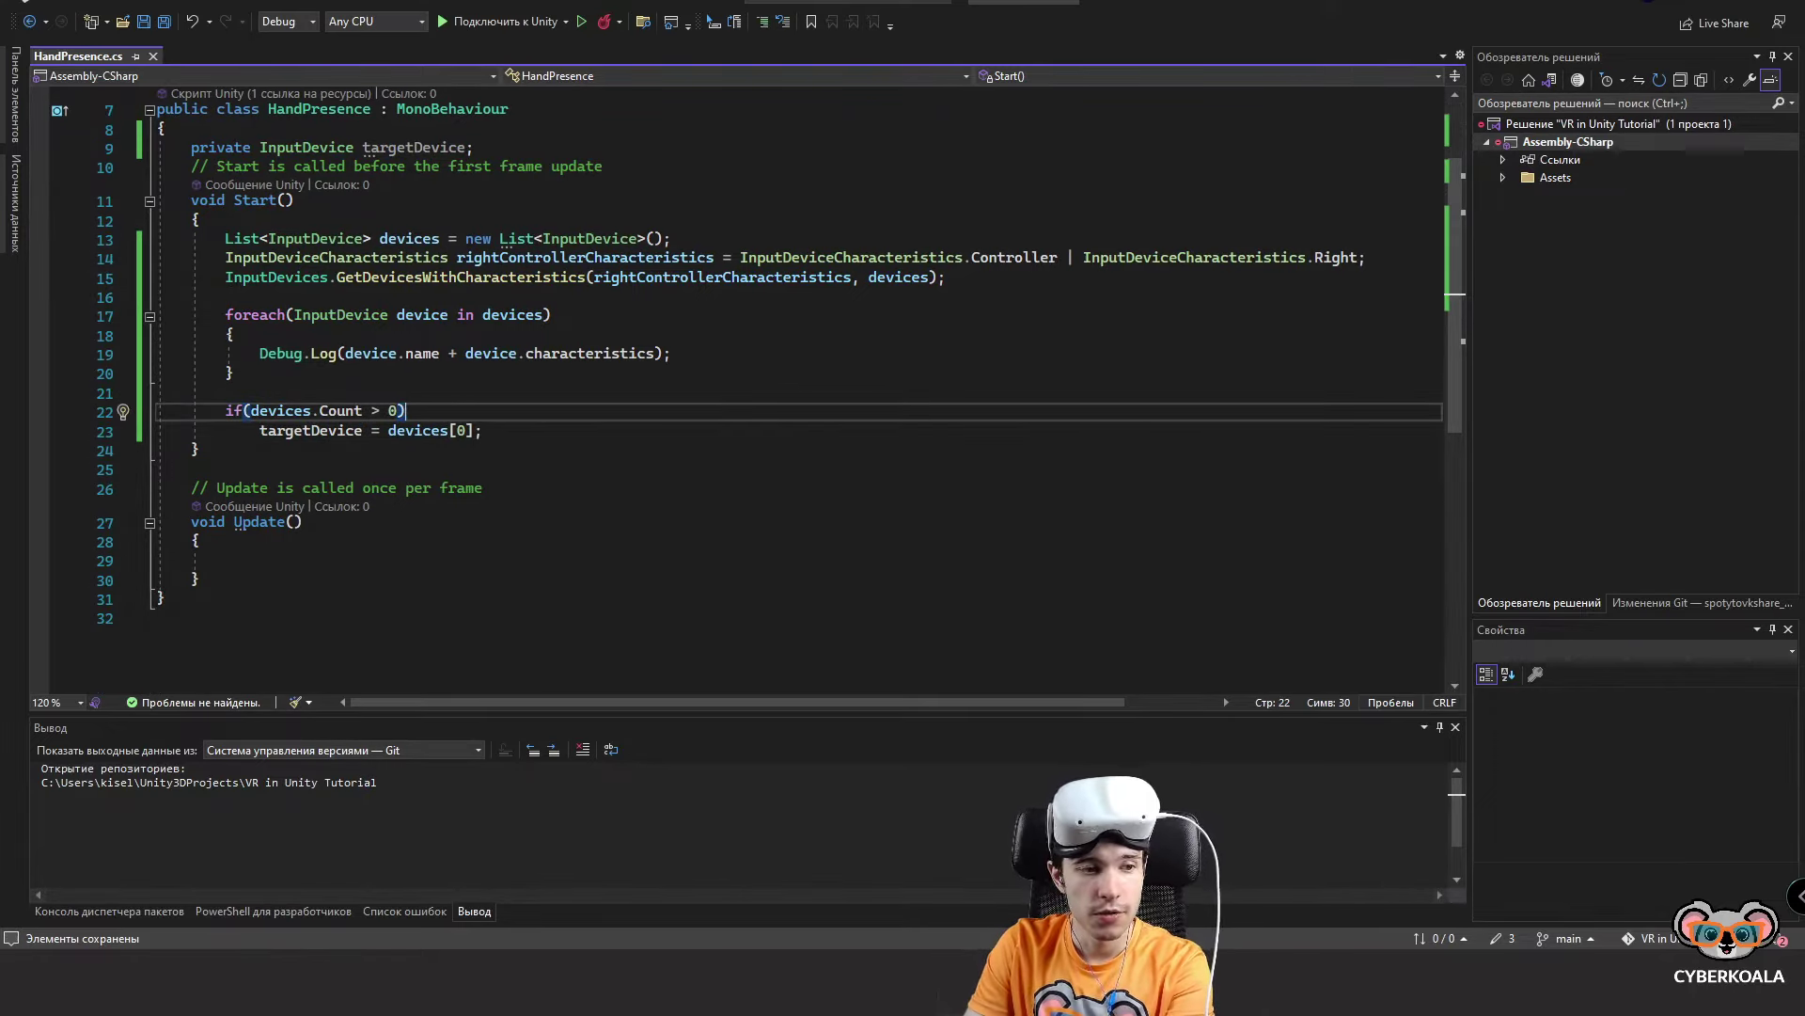
In Update, type targetDevice.TryGetFeatureValue( via IntelliSense, leaving the arguments empty.
scroll(279, 441, down, 2)
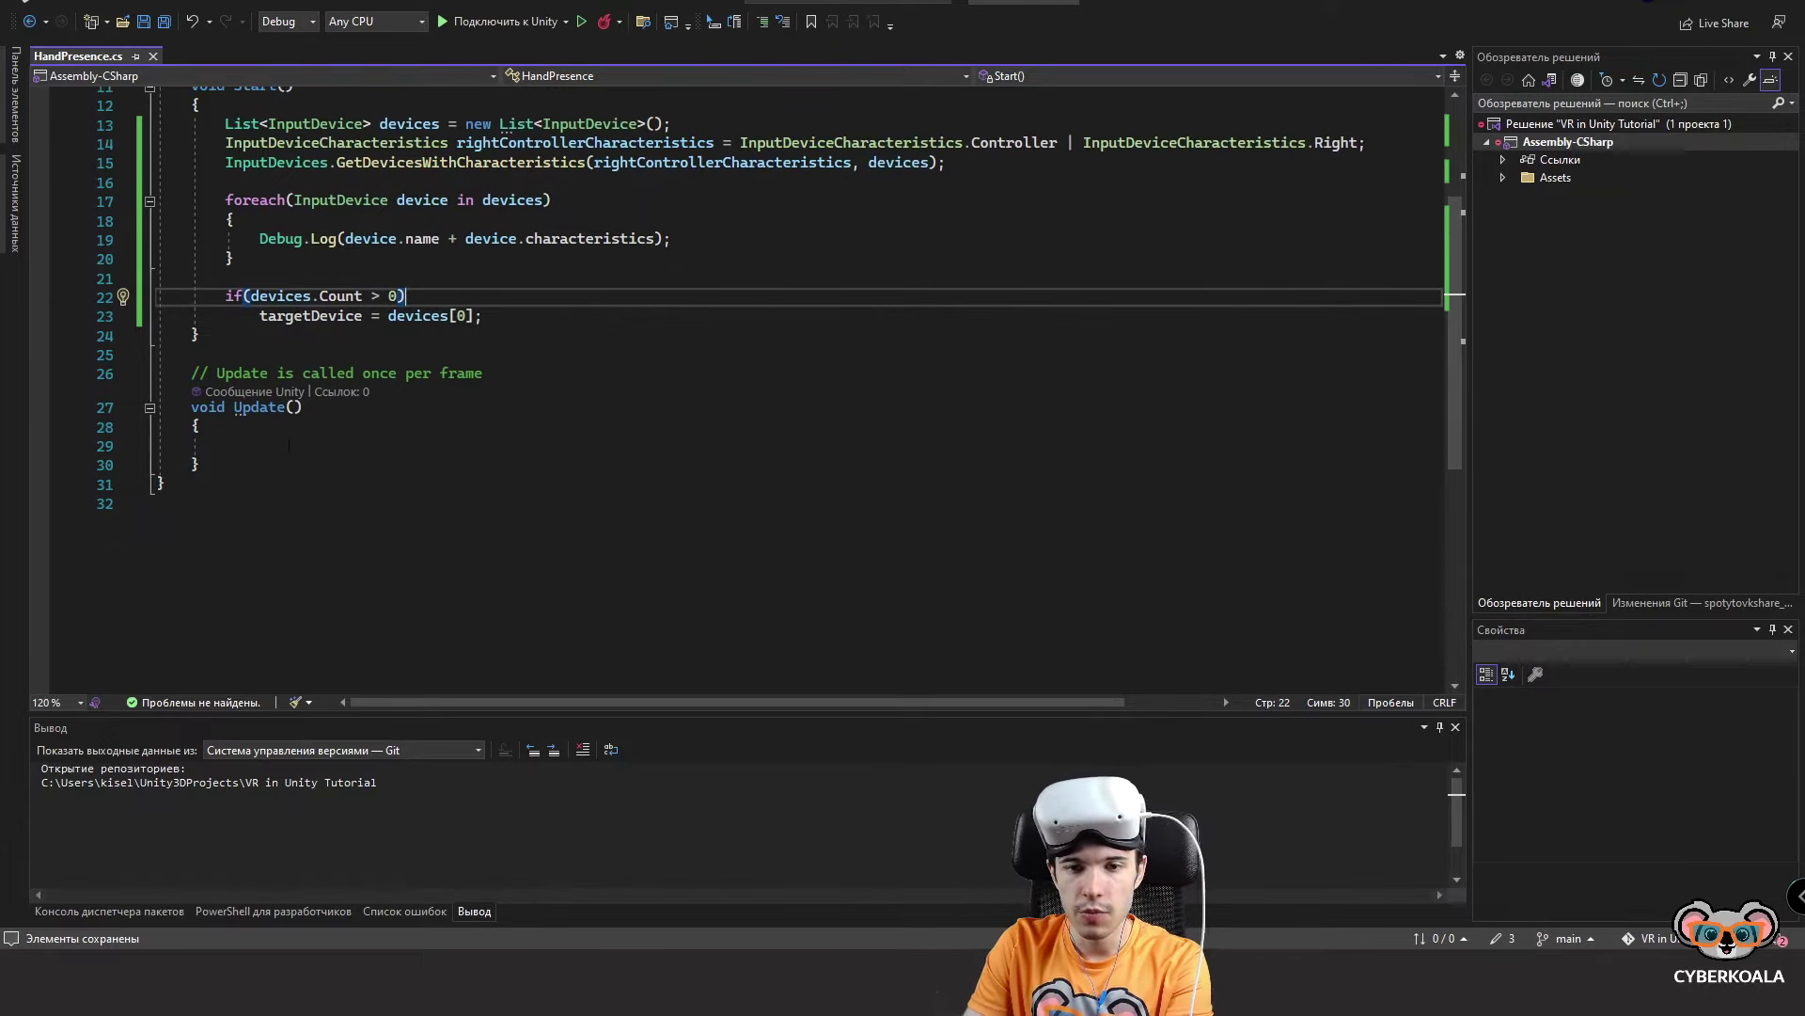
click(278, 444)
scroll(282, 443, up, 1)
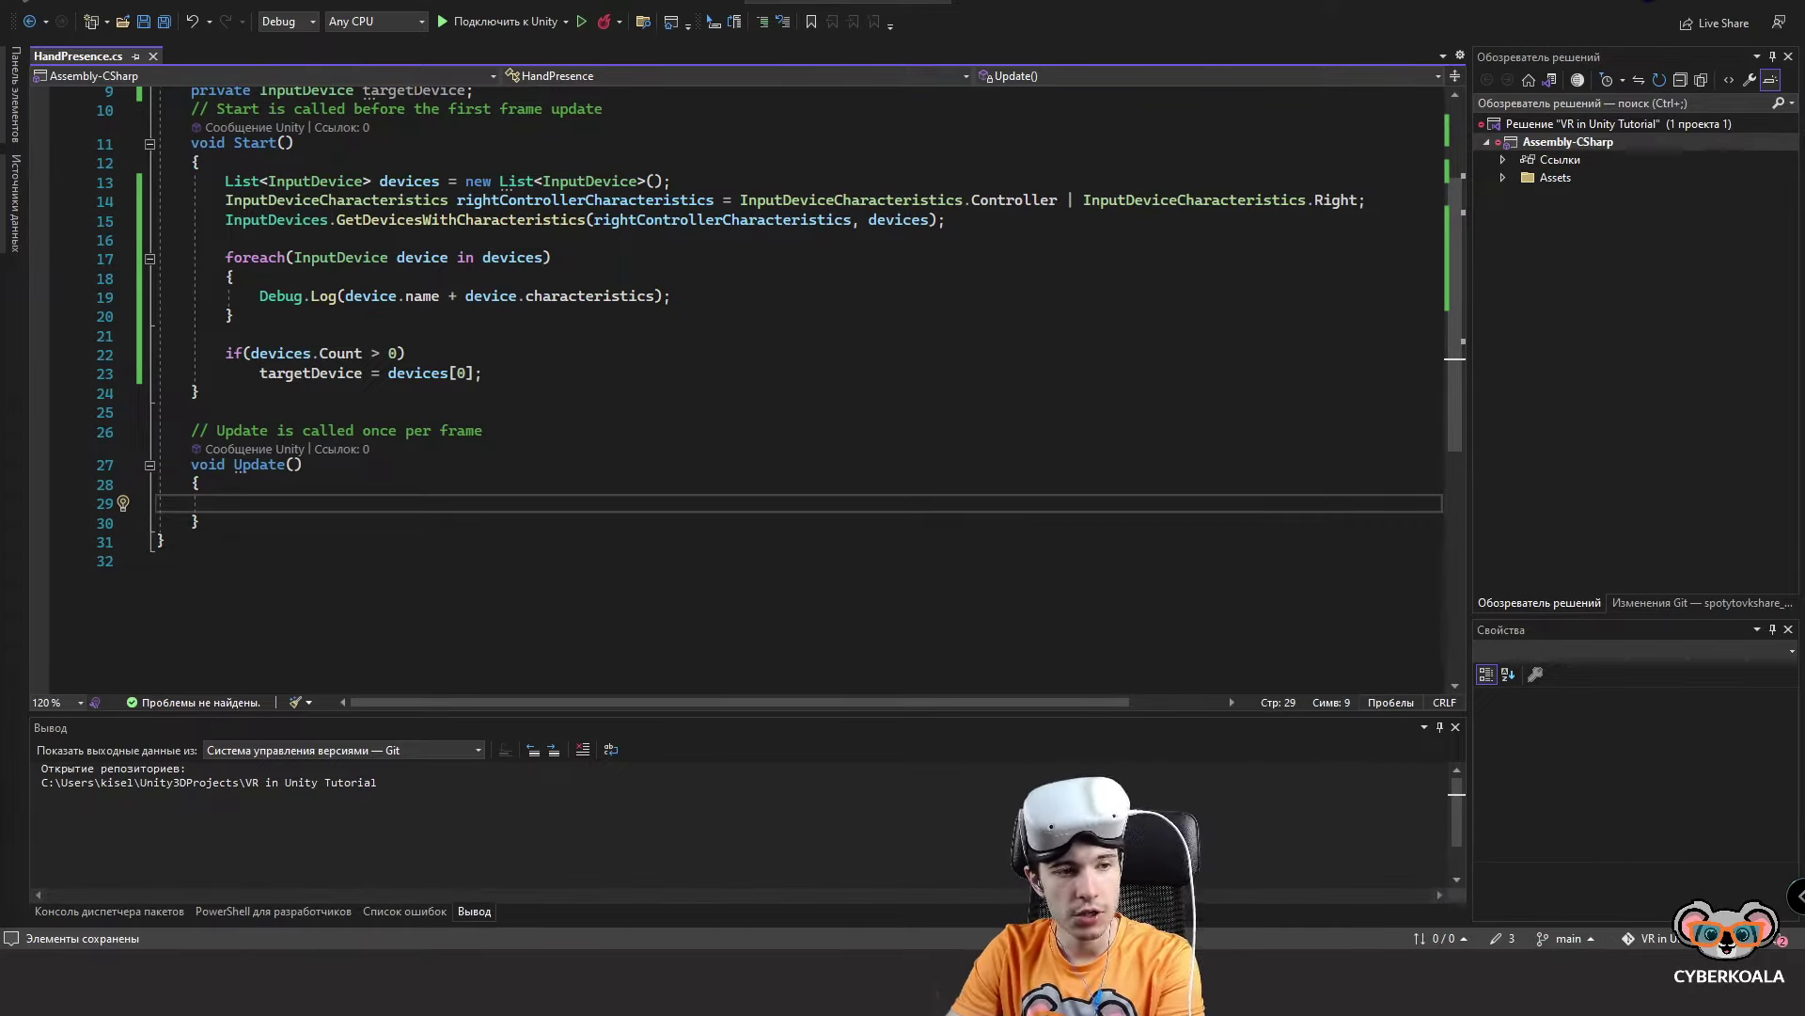
scroll(312, 487, up, 1)
scroll(312, 487, down, 1)
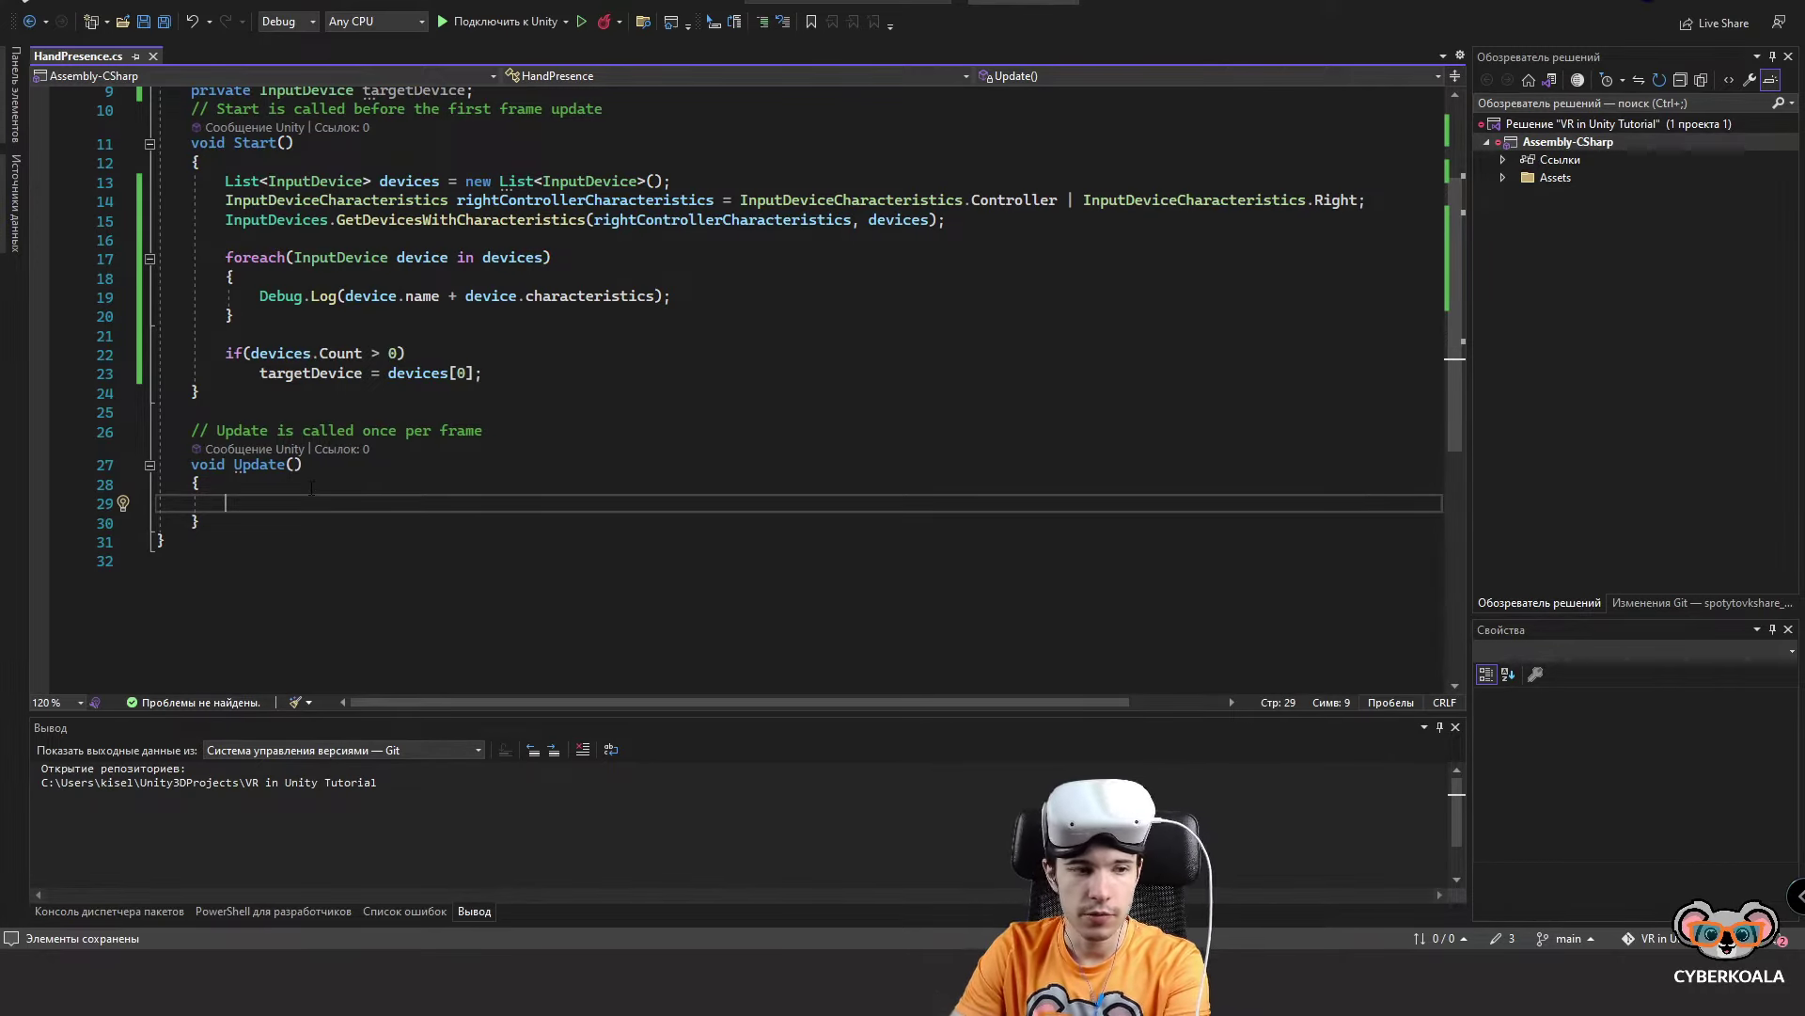
text(targetDevice.)
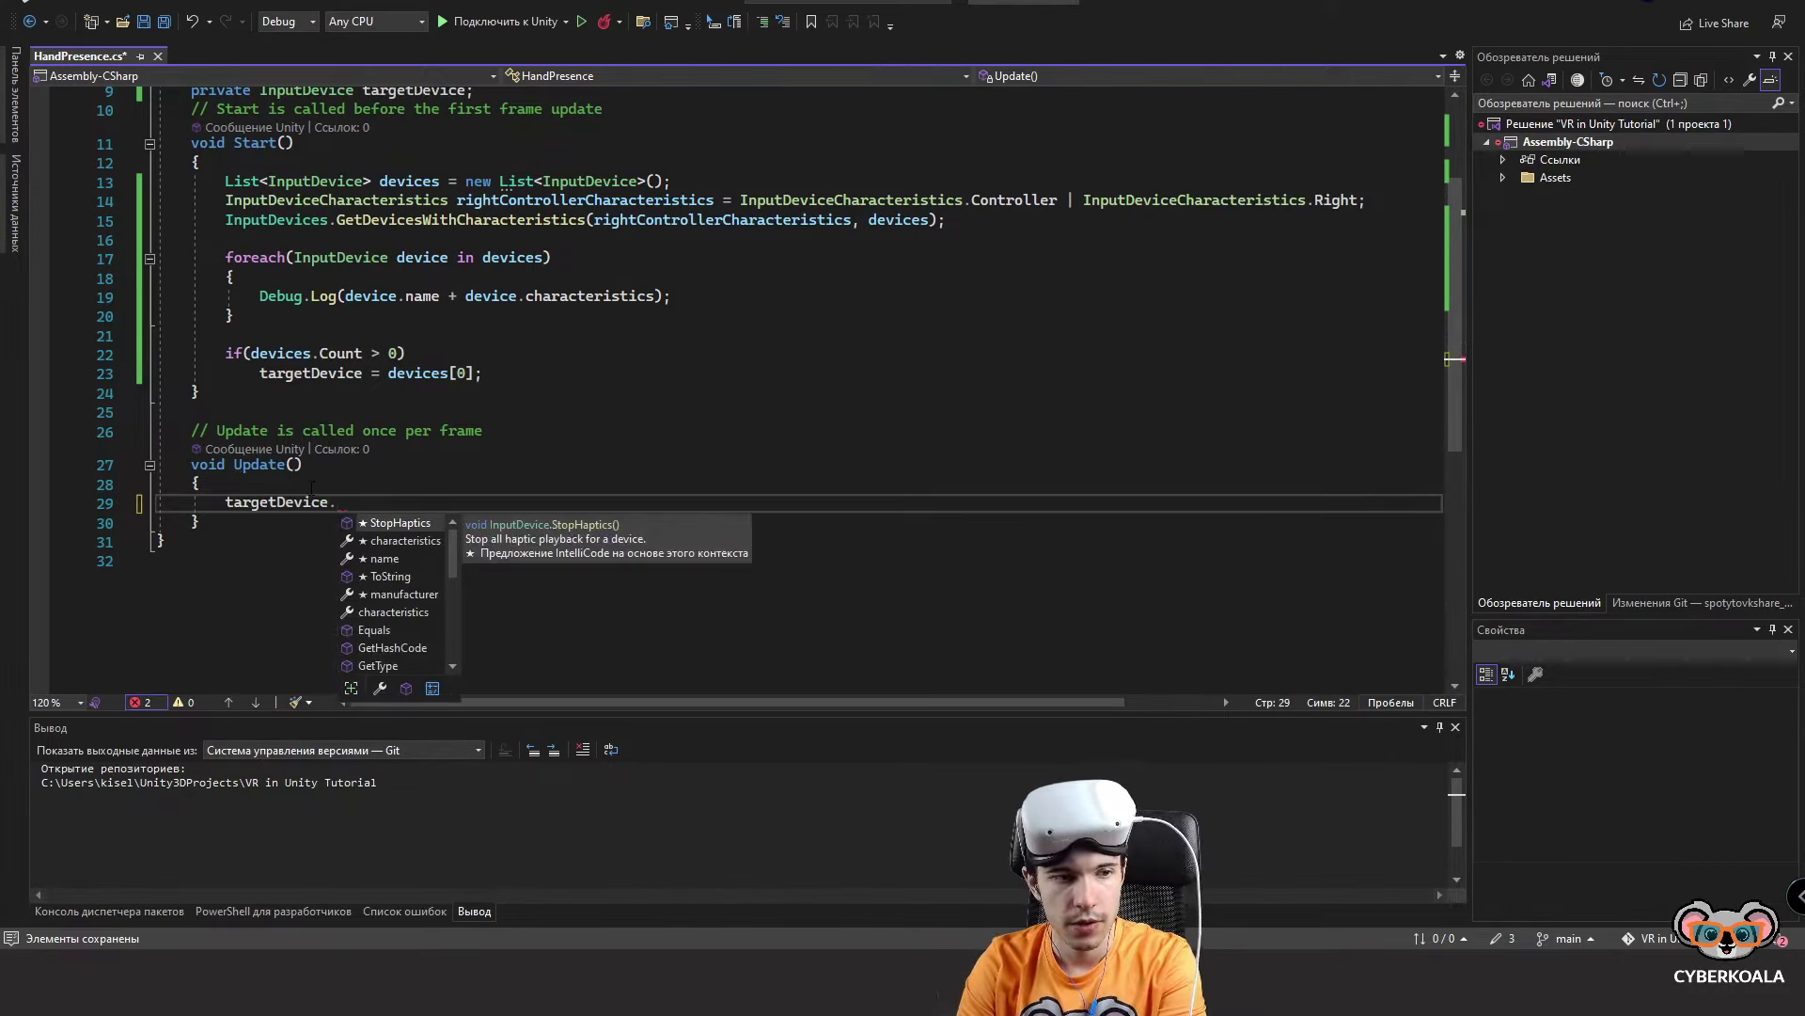
text(Tr)
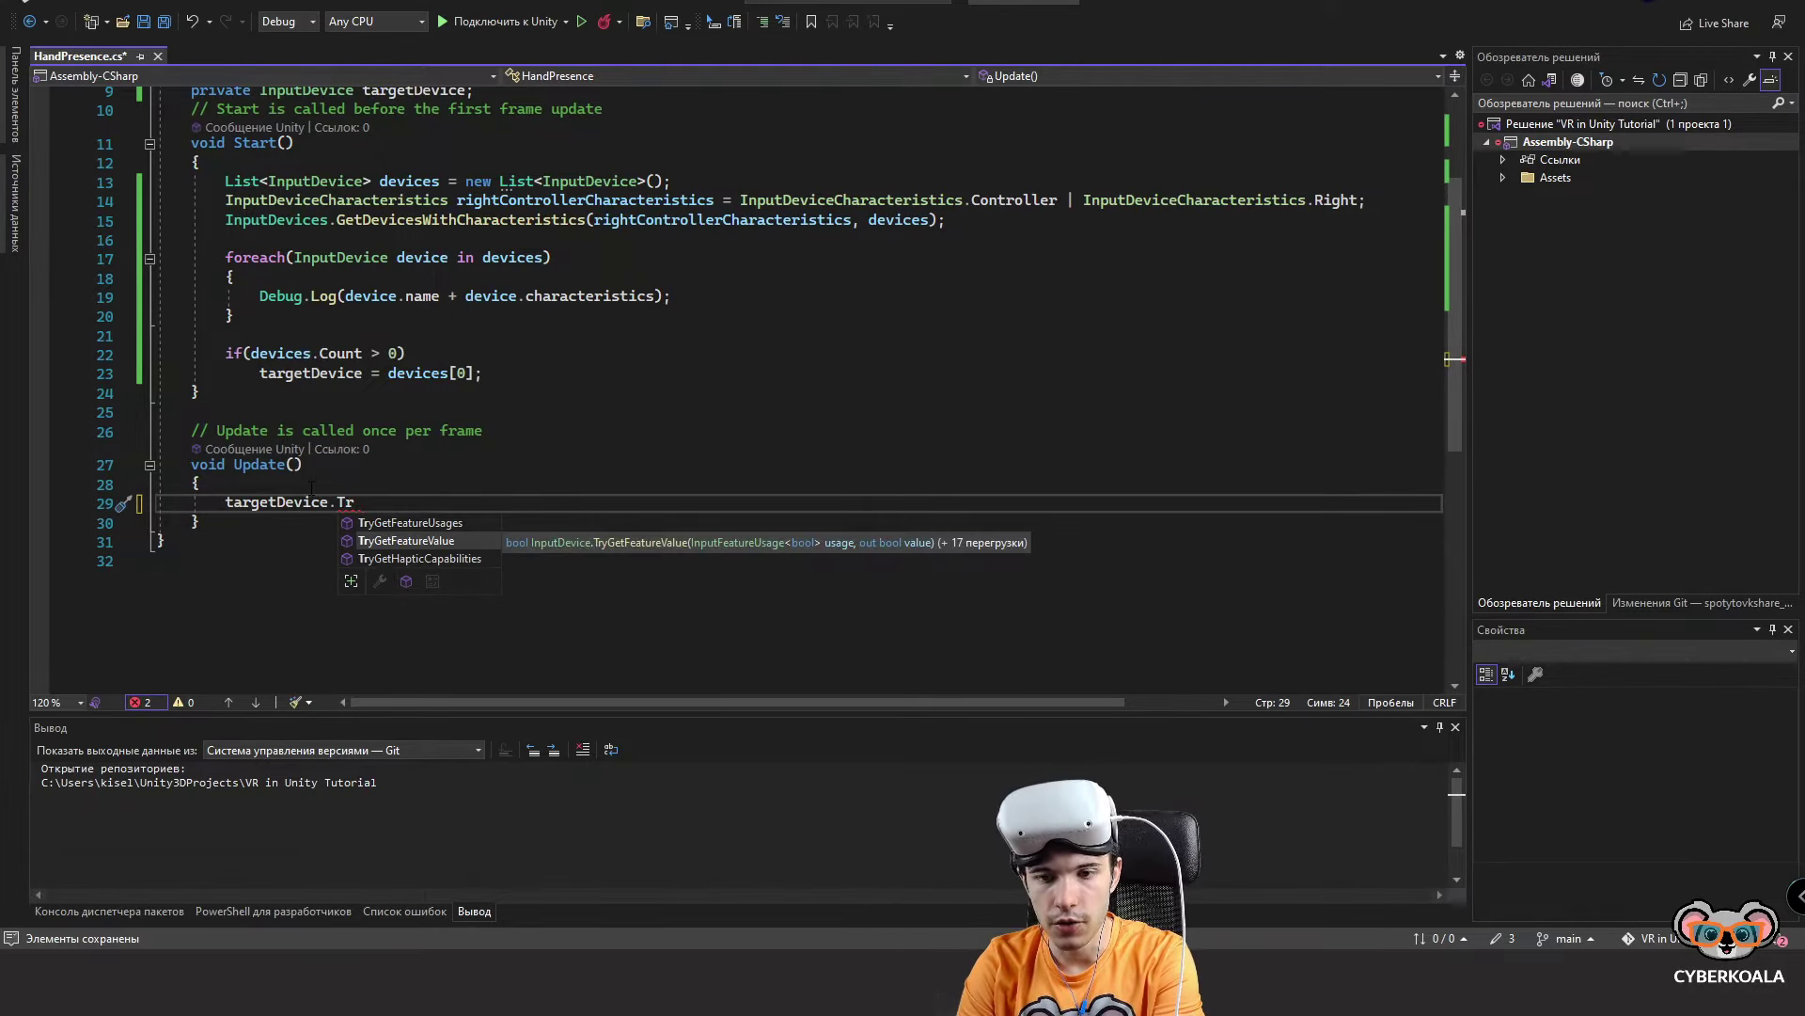
key(Tab)
text(()
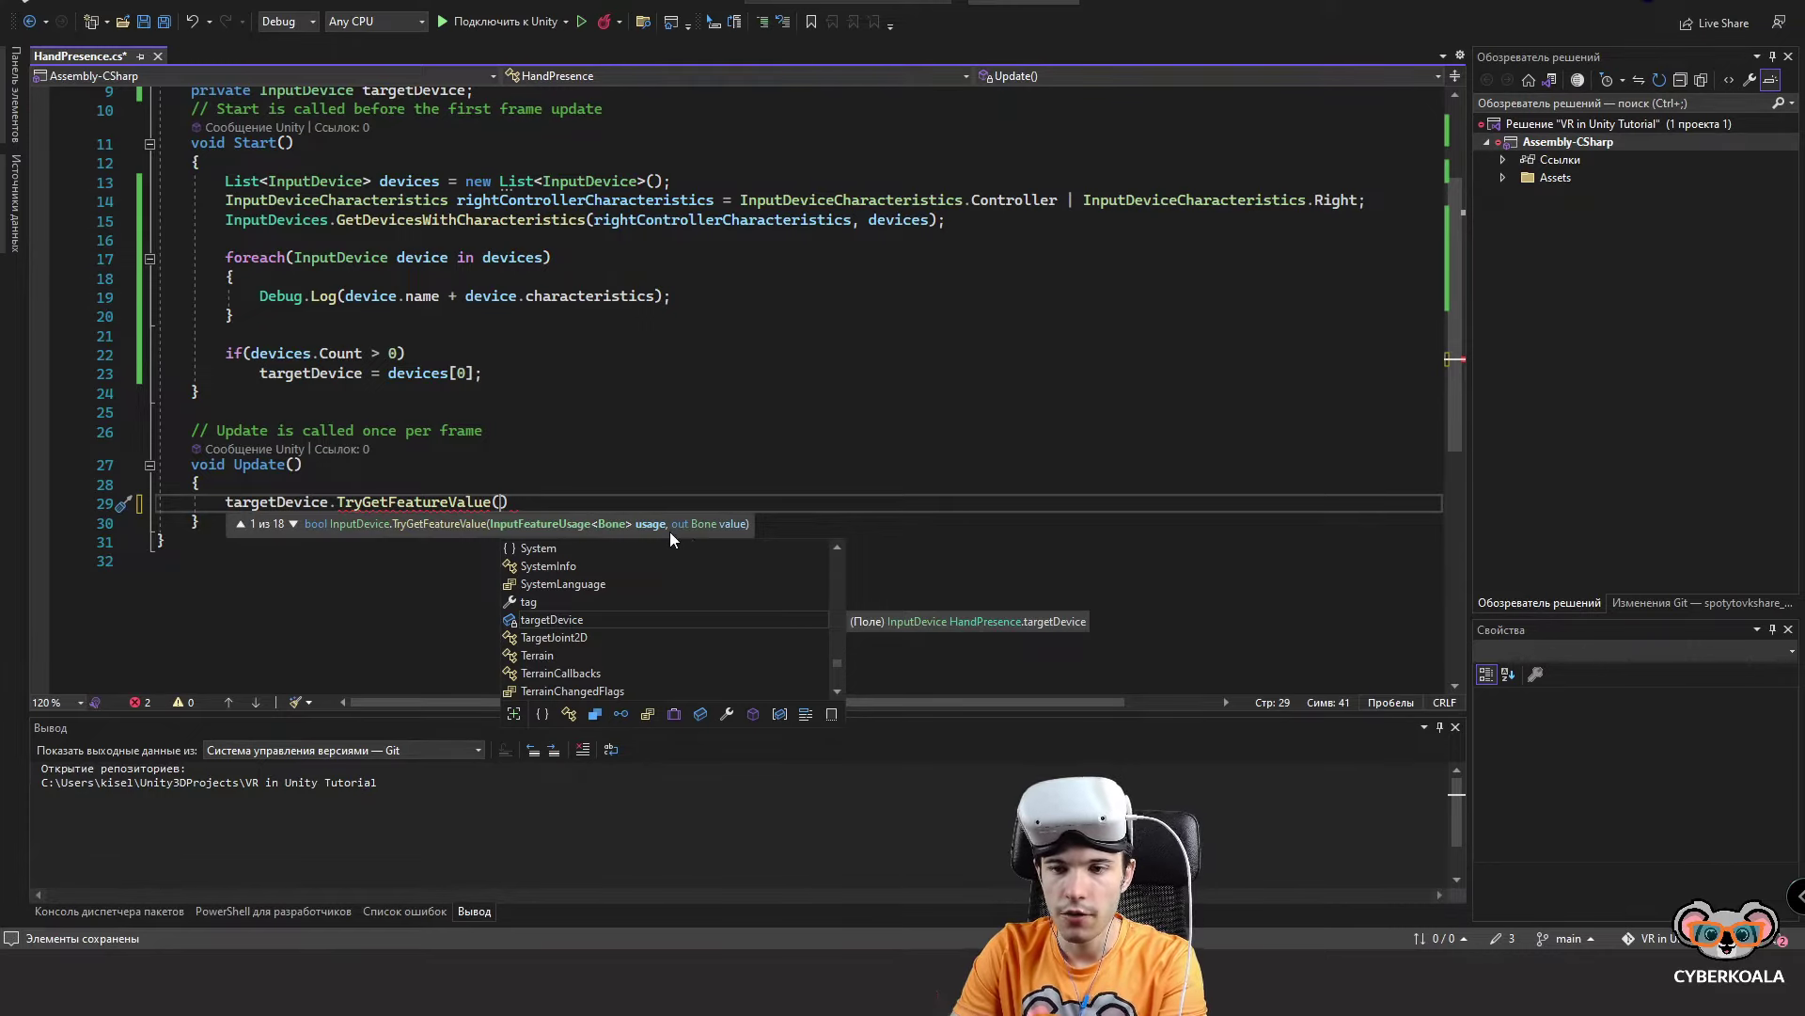
key(Escape)
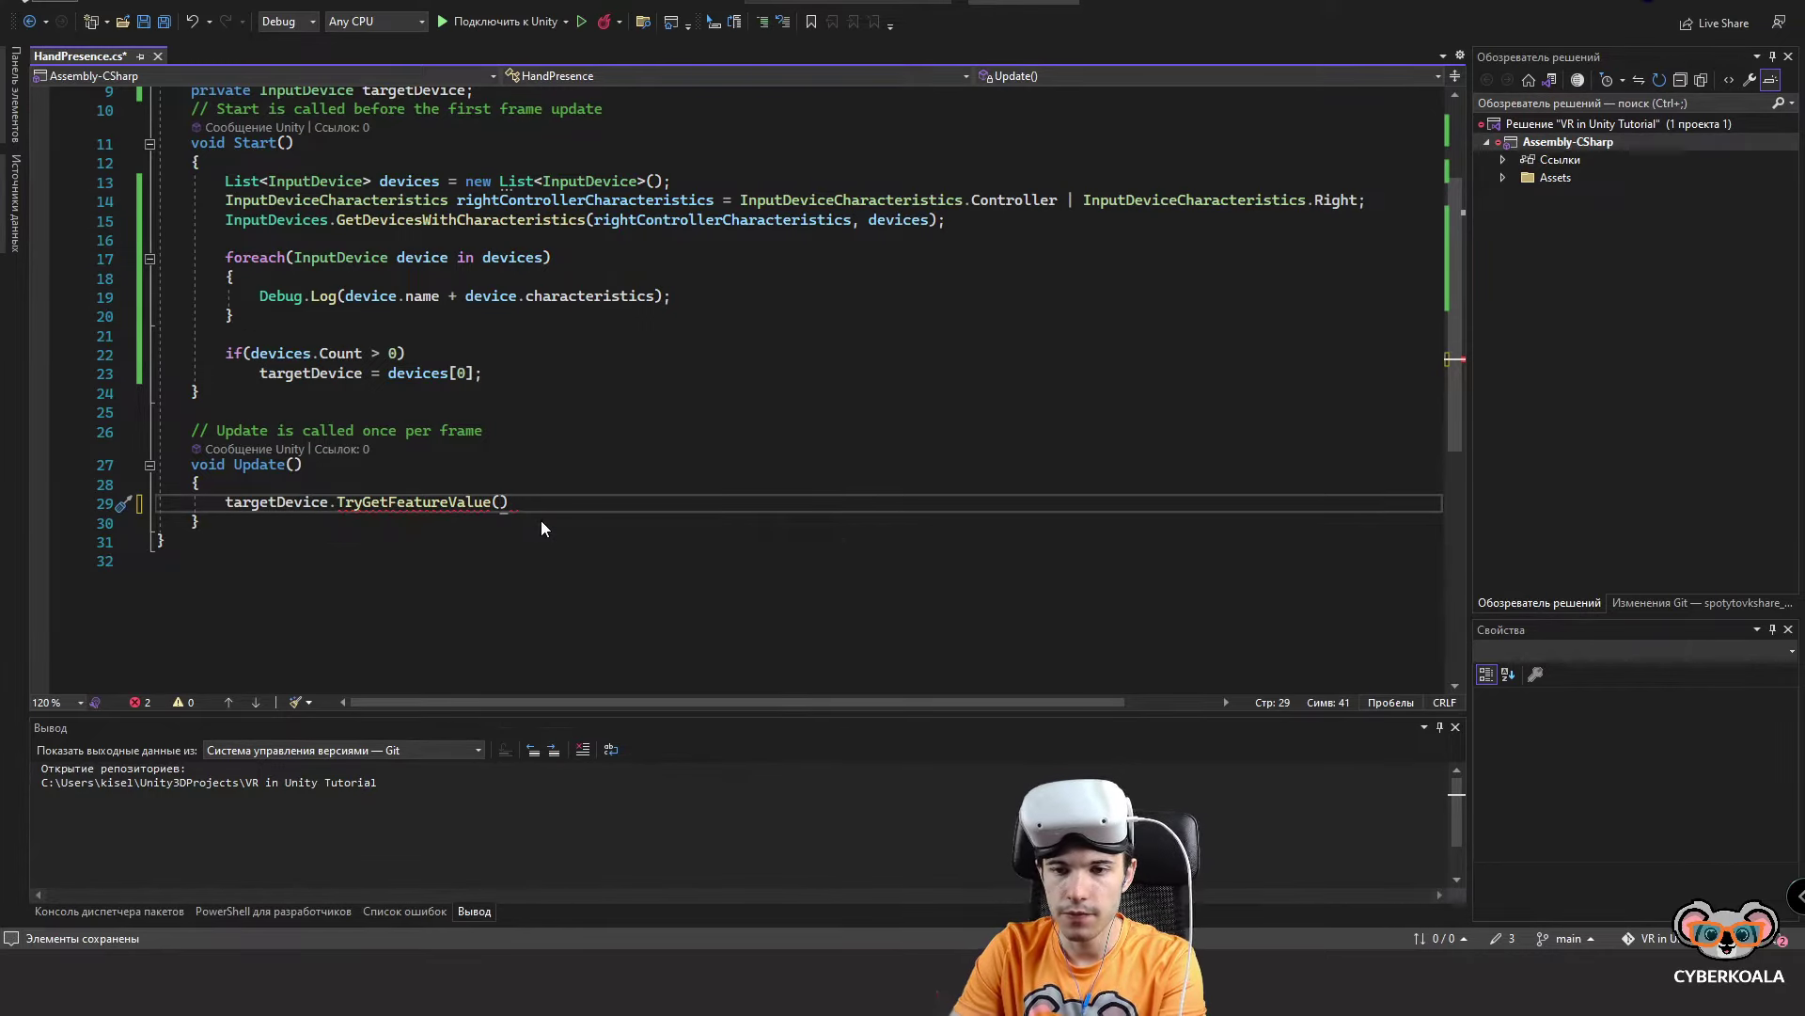
Zoom the Visual Studio code editor from 120% to 132%.
ctrl+scroll(742, 367, up, 1)
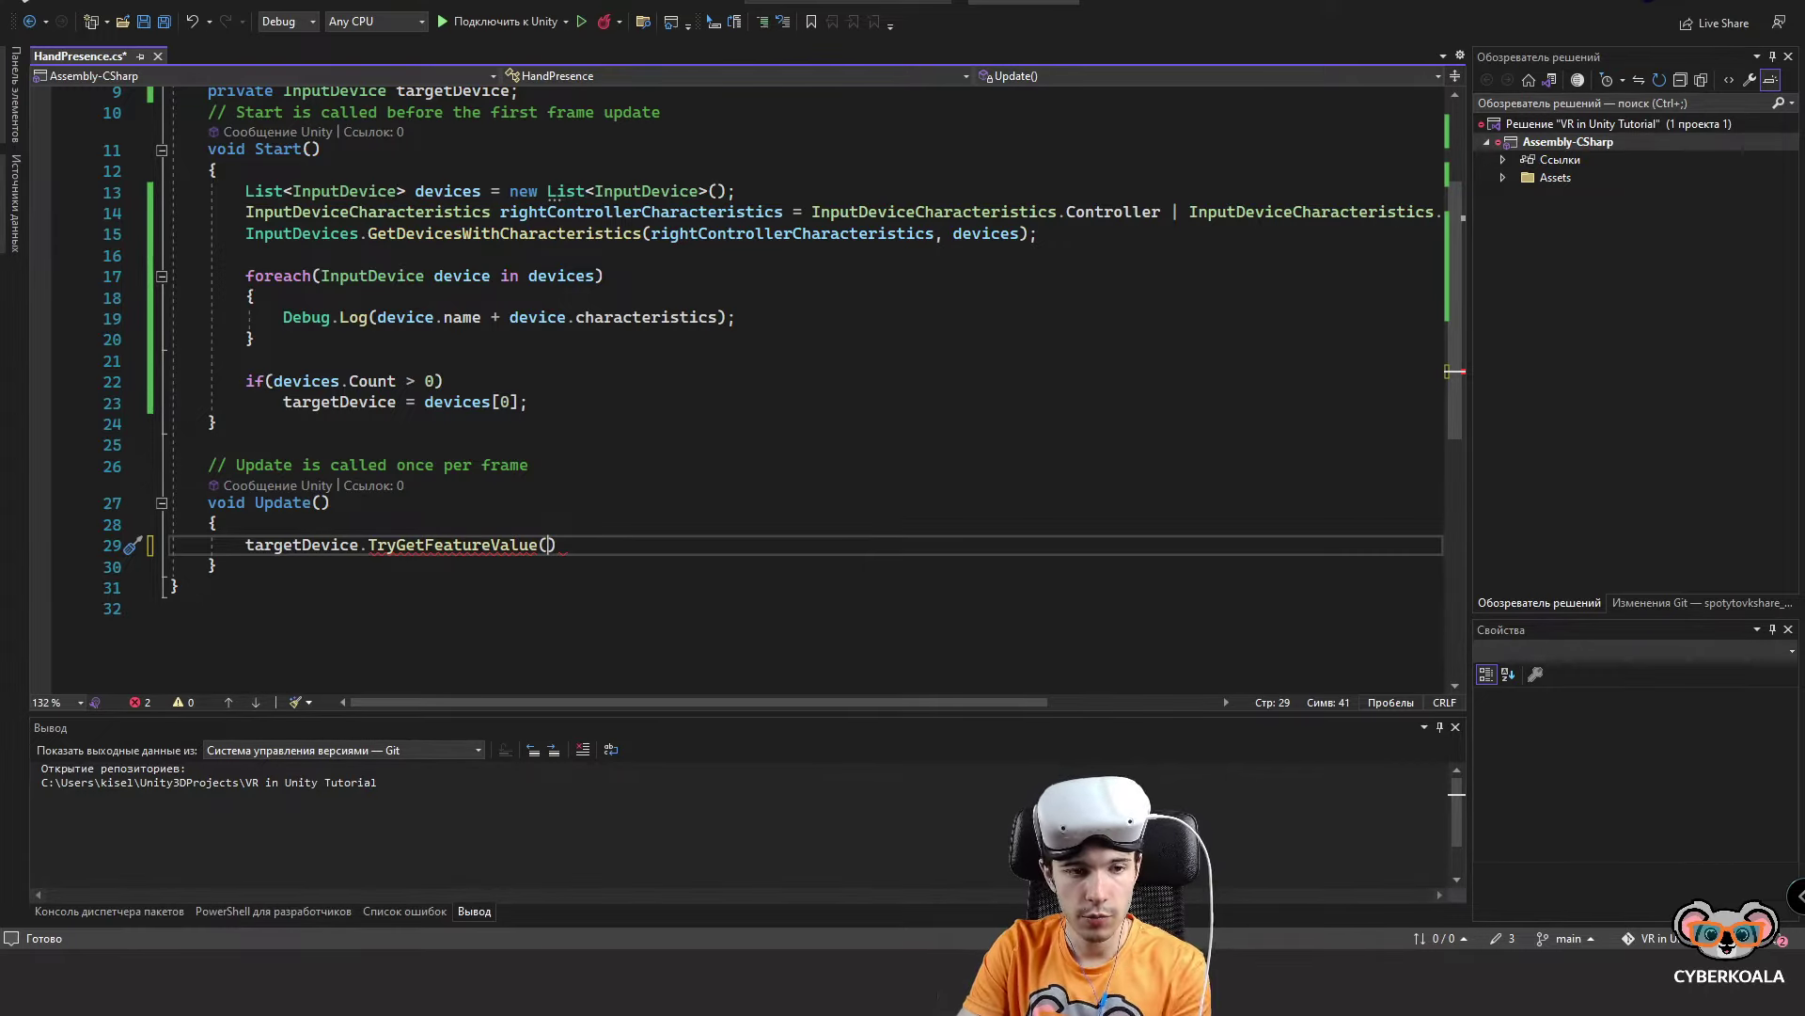
Fill line 29's TryGetFeatureValue with CommonUsages.primaryButton and out bool primartButtonValue.
text(CommonUsages)
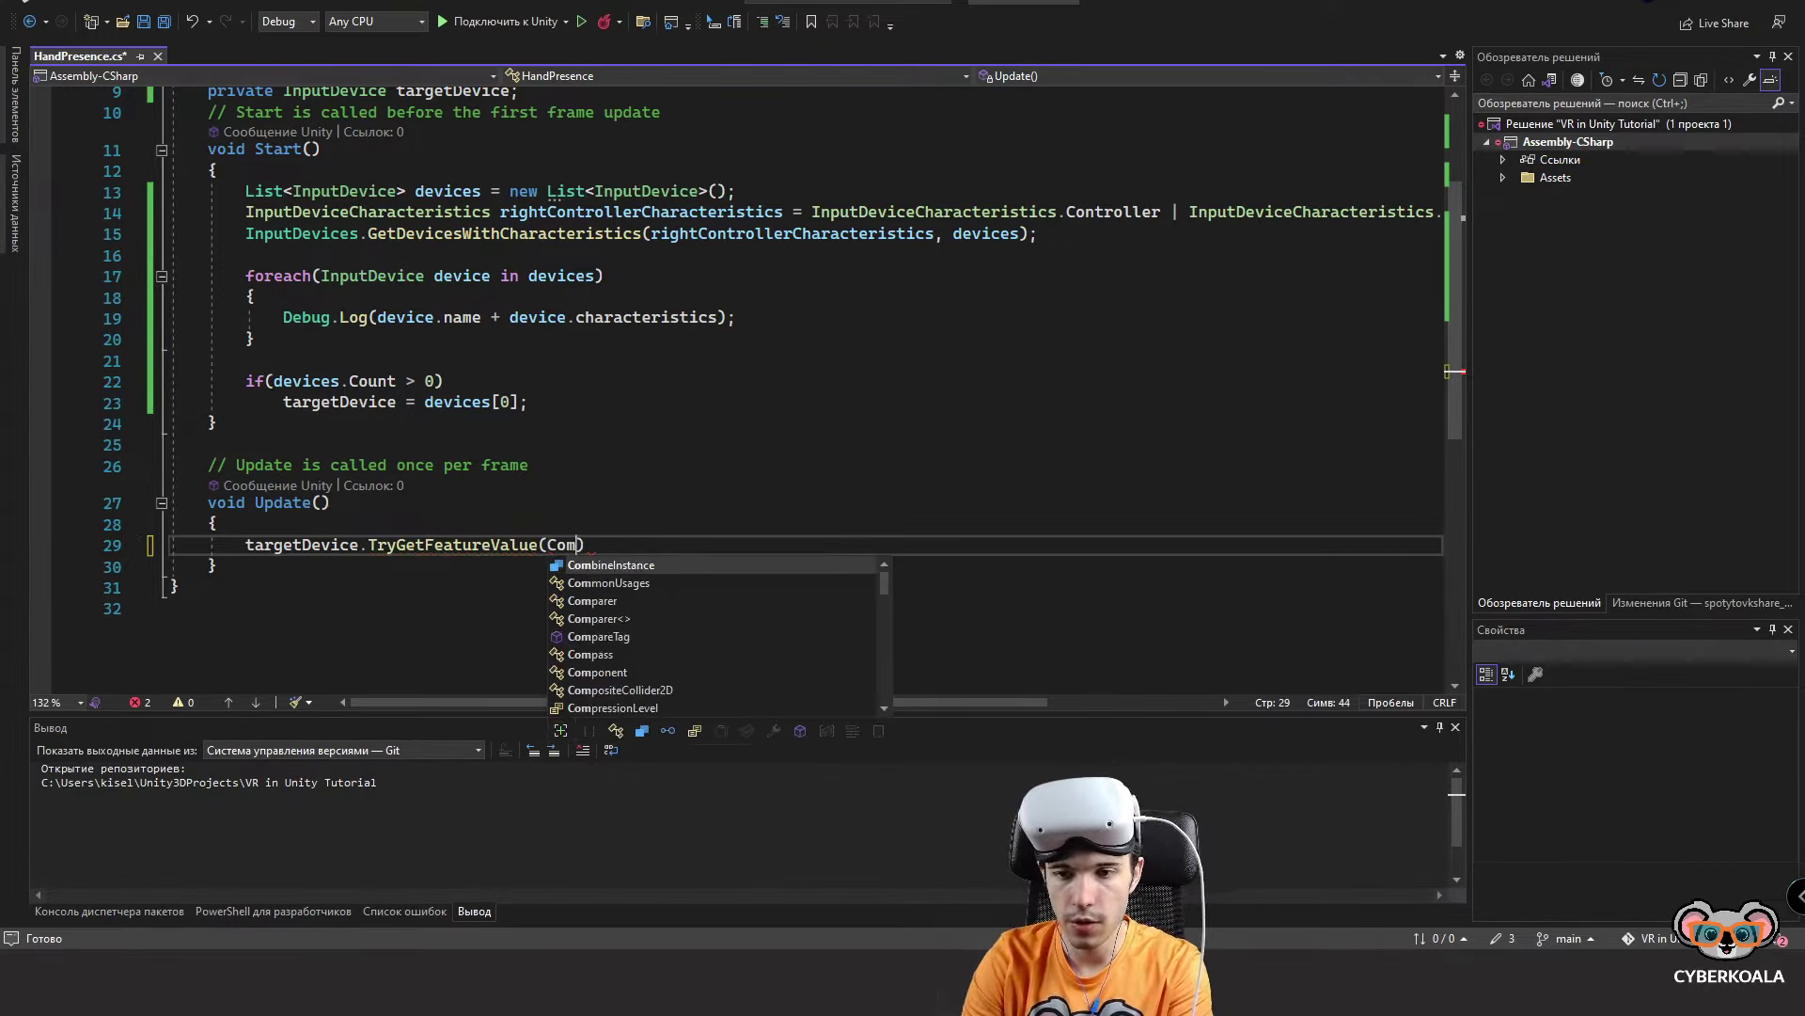
text(.pri)
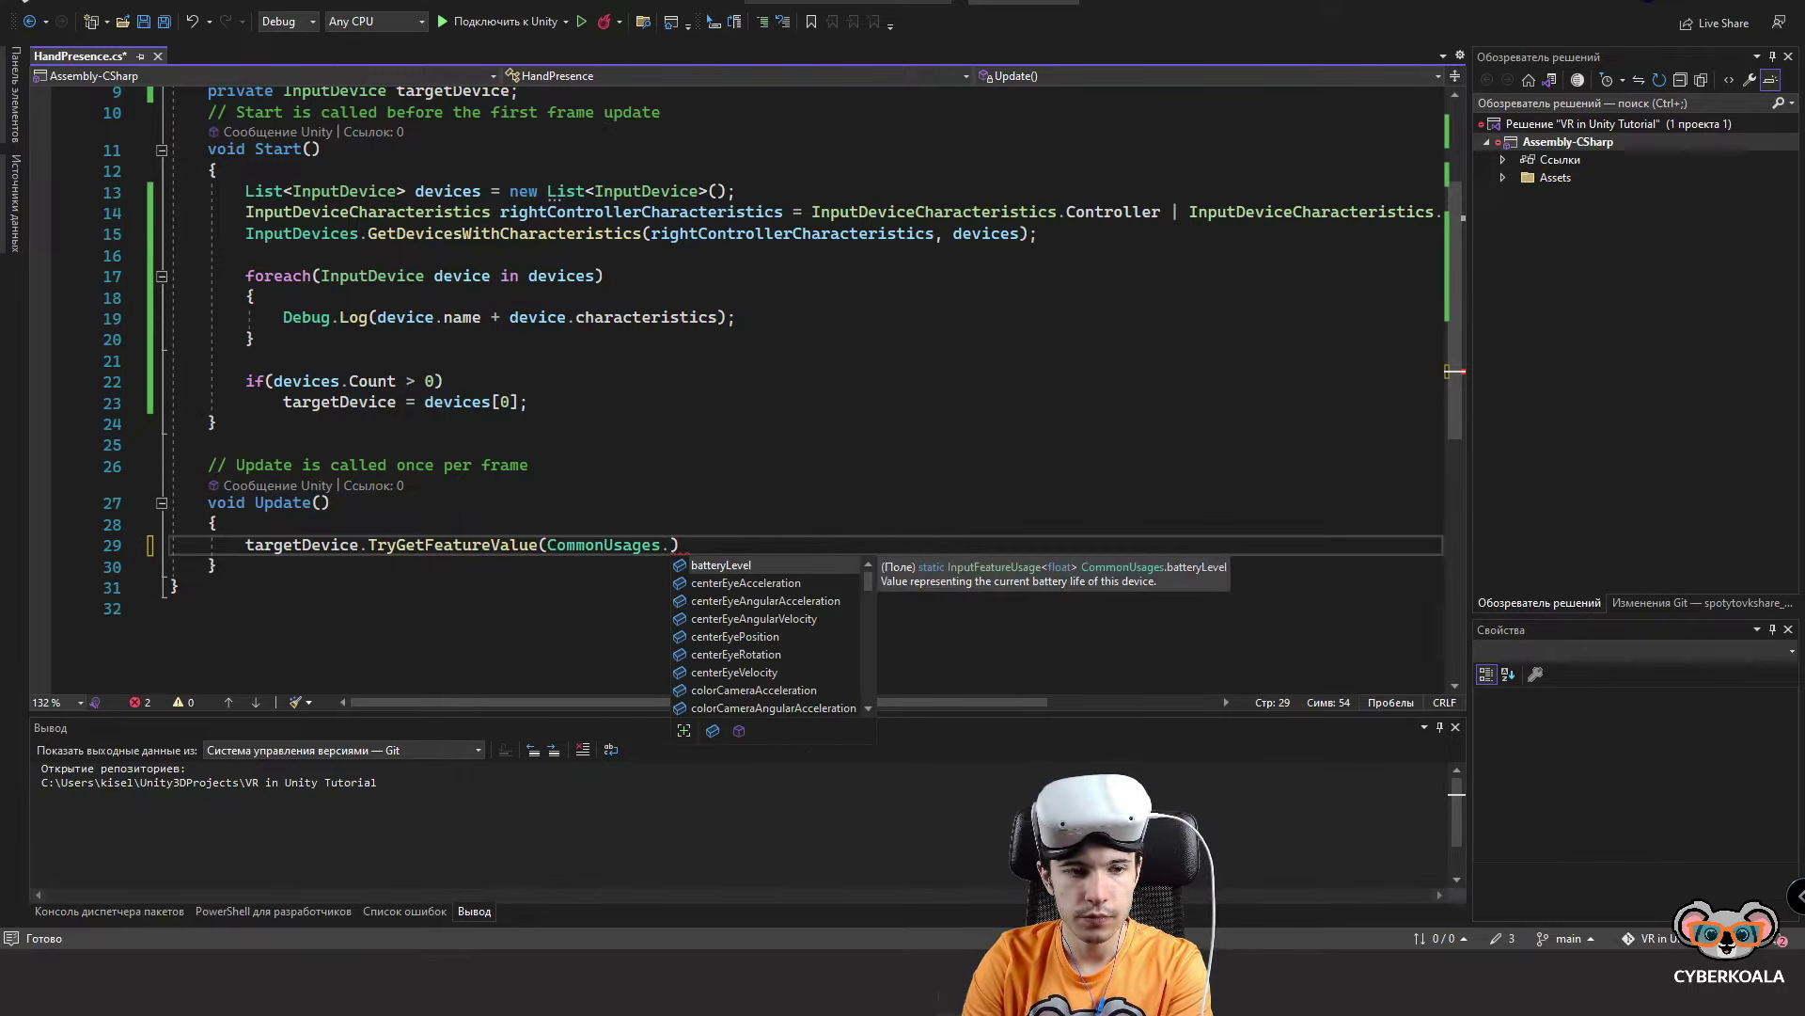
text(maryButton, ou)
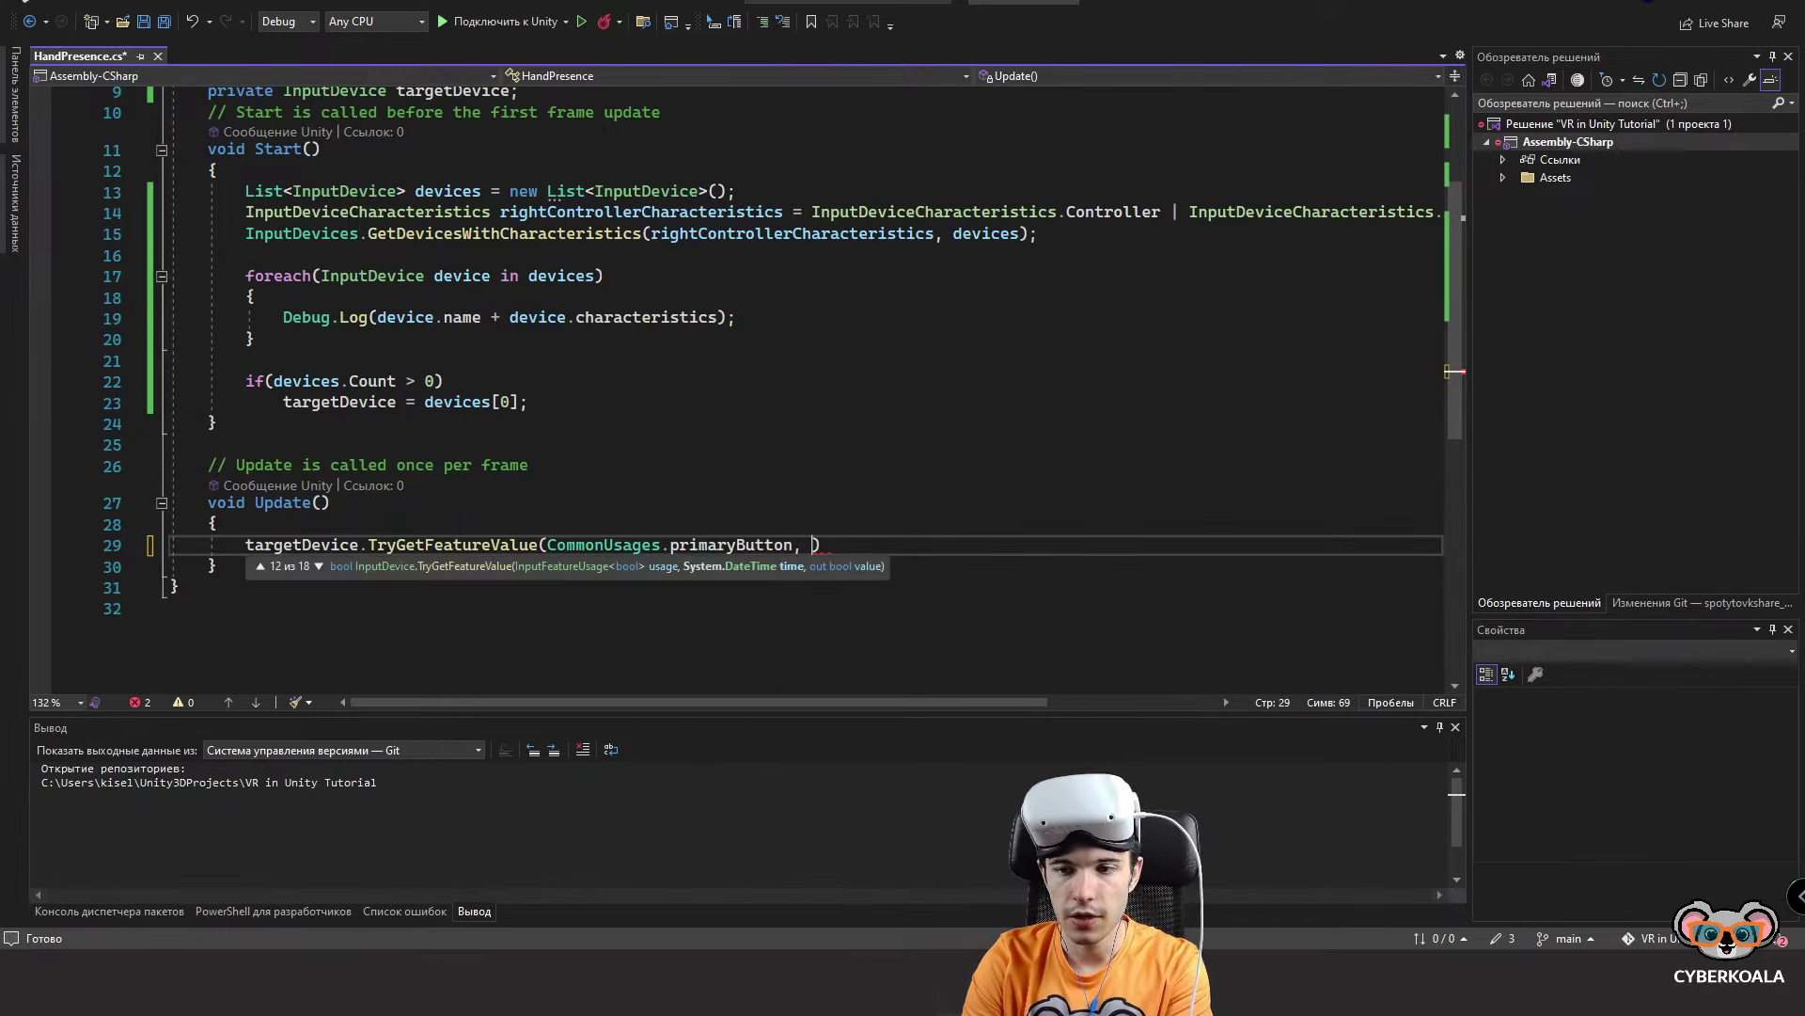
text(t bool)
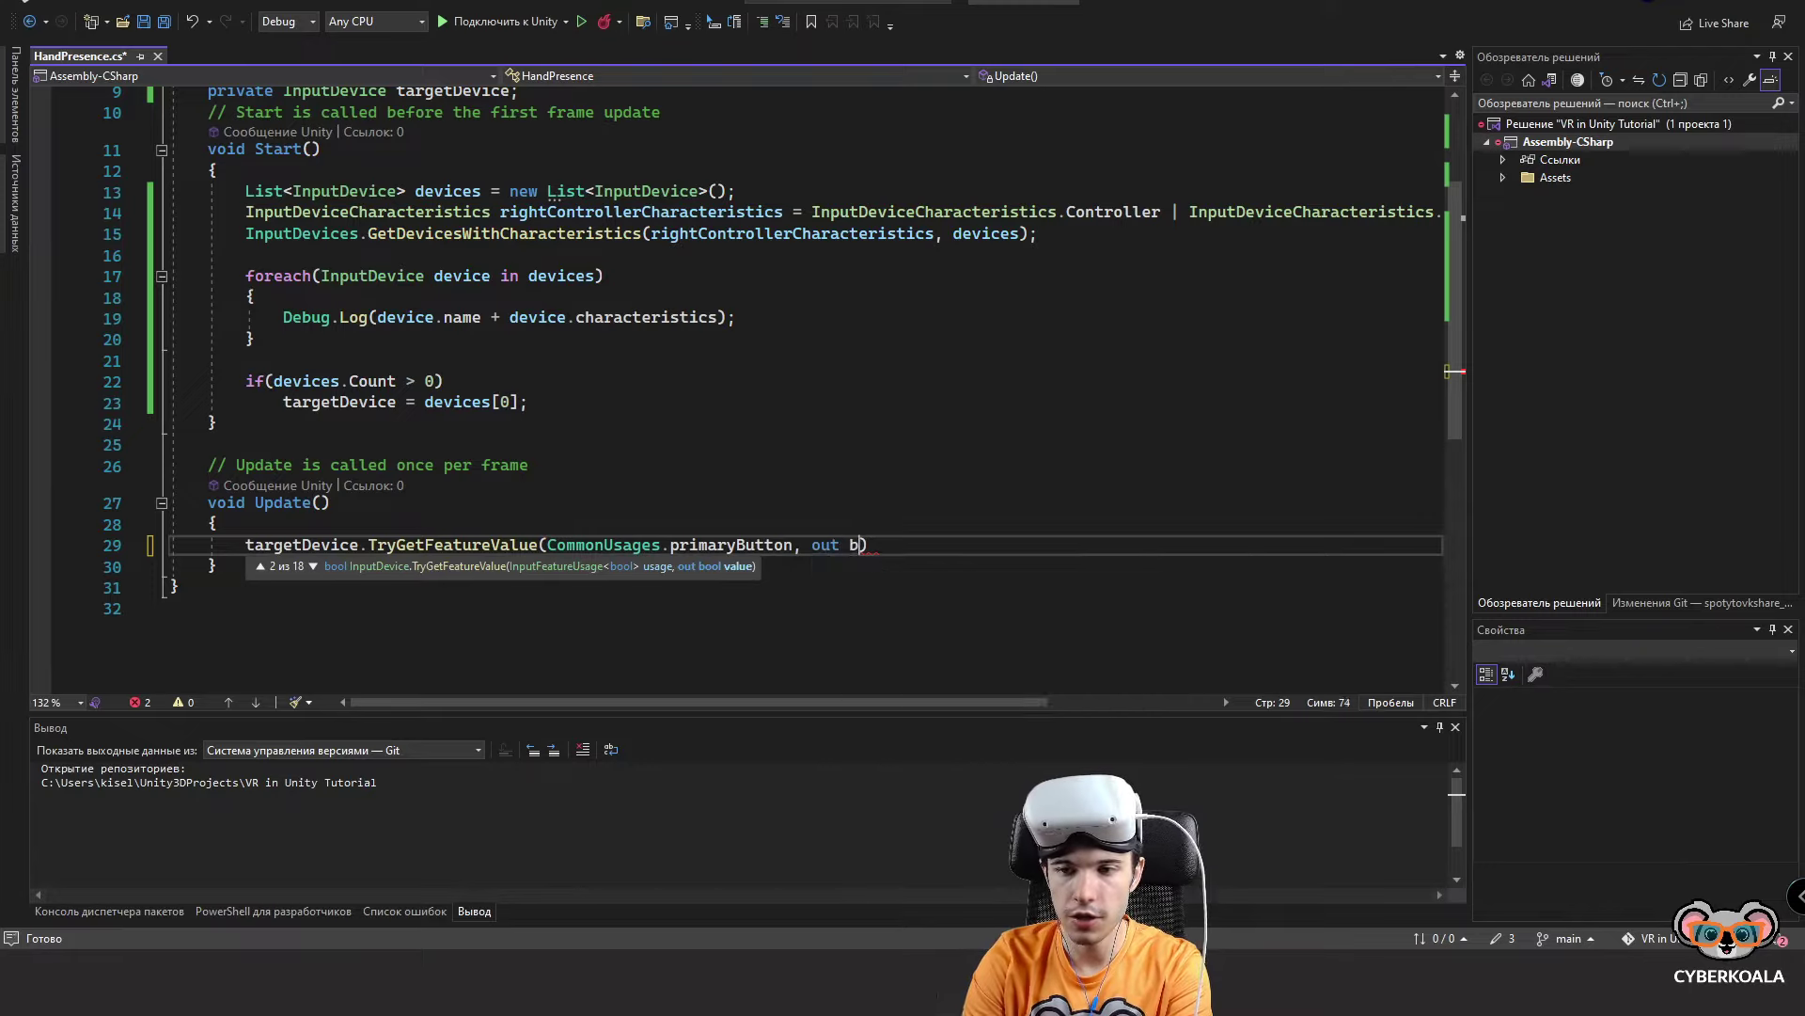
click(817, 544)
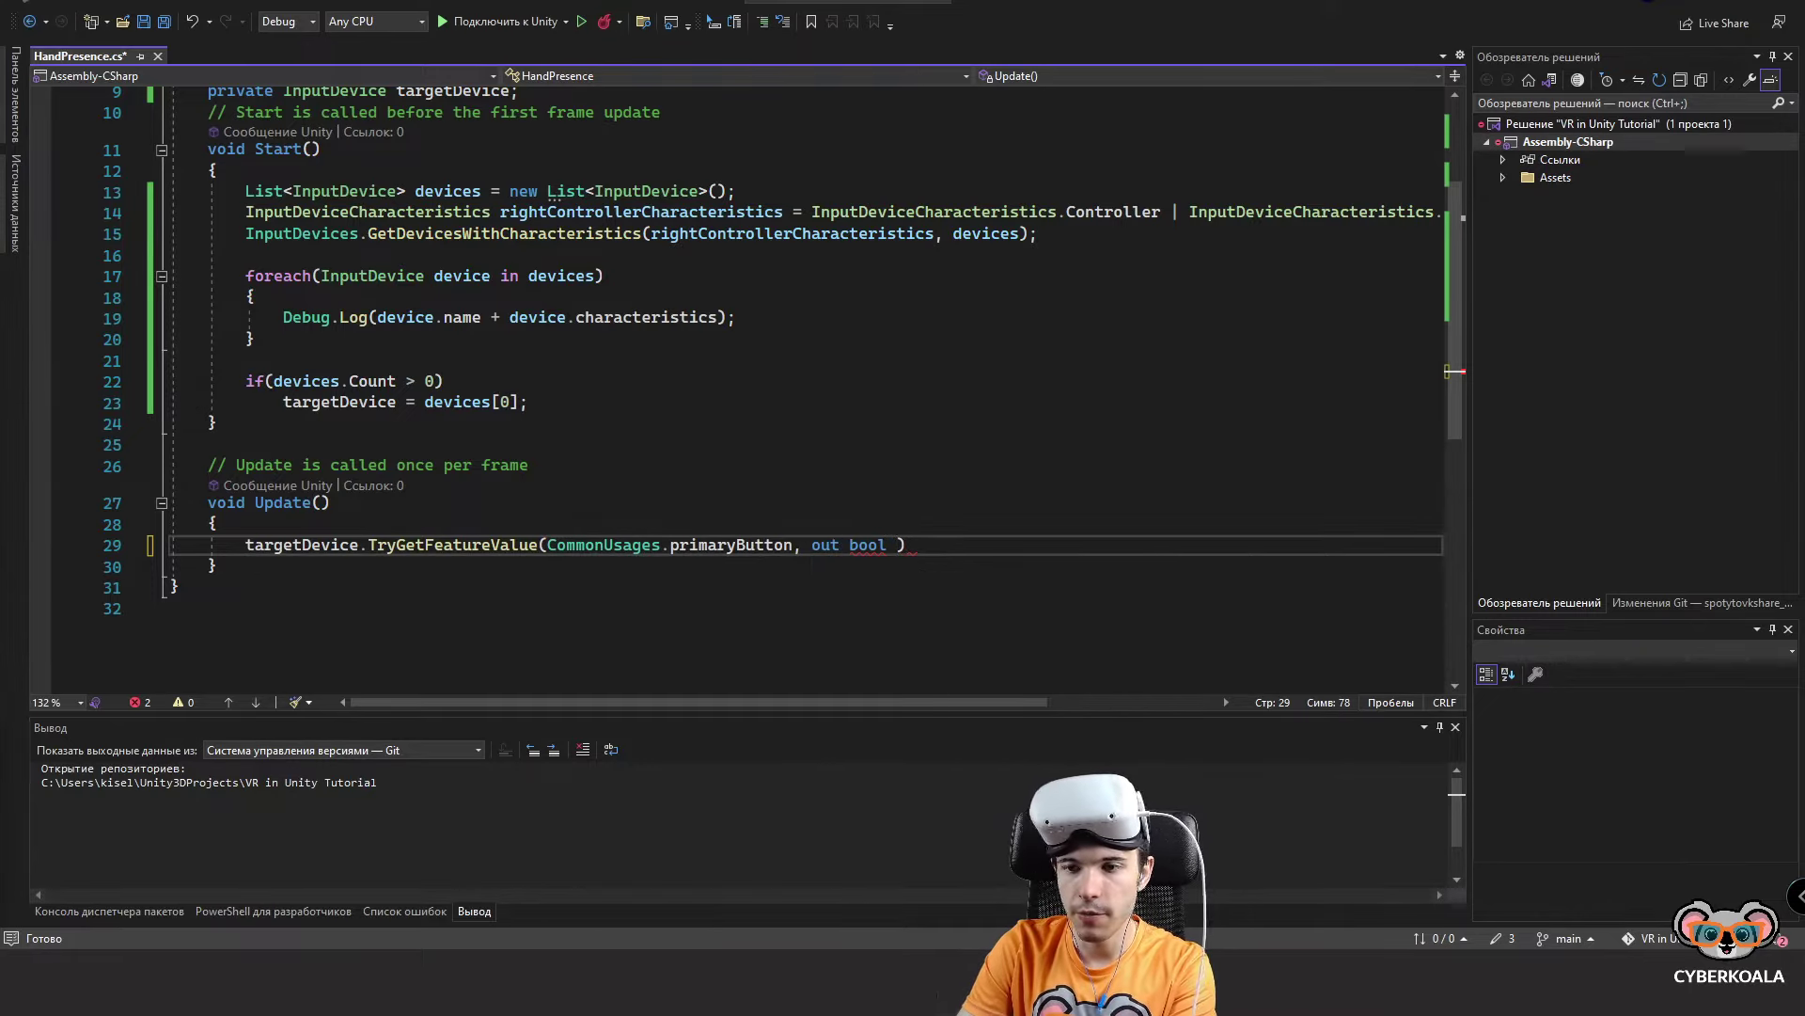
click(896, 544)
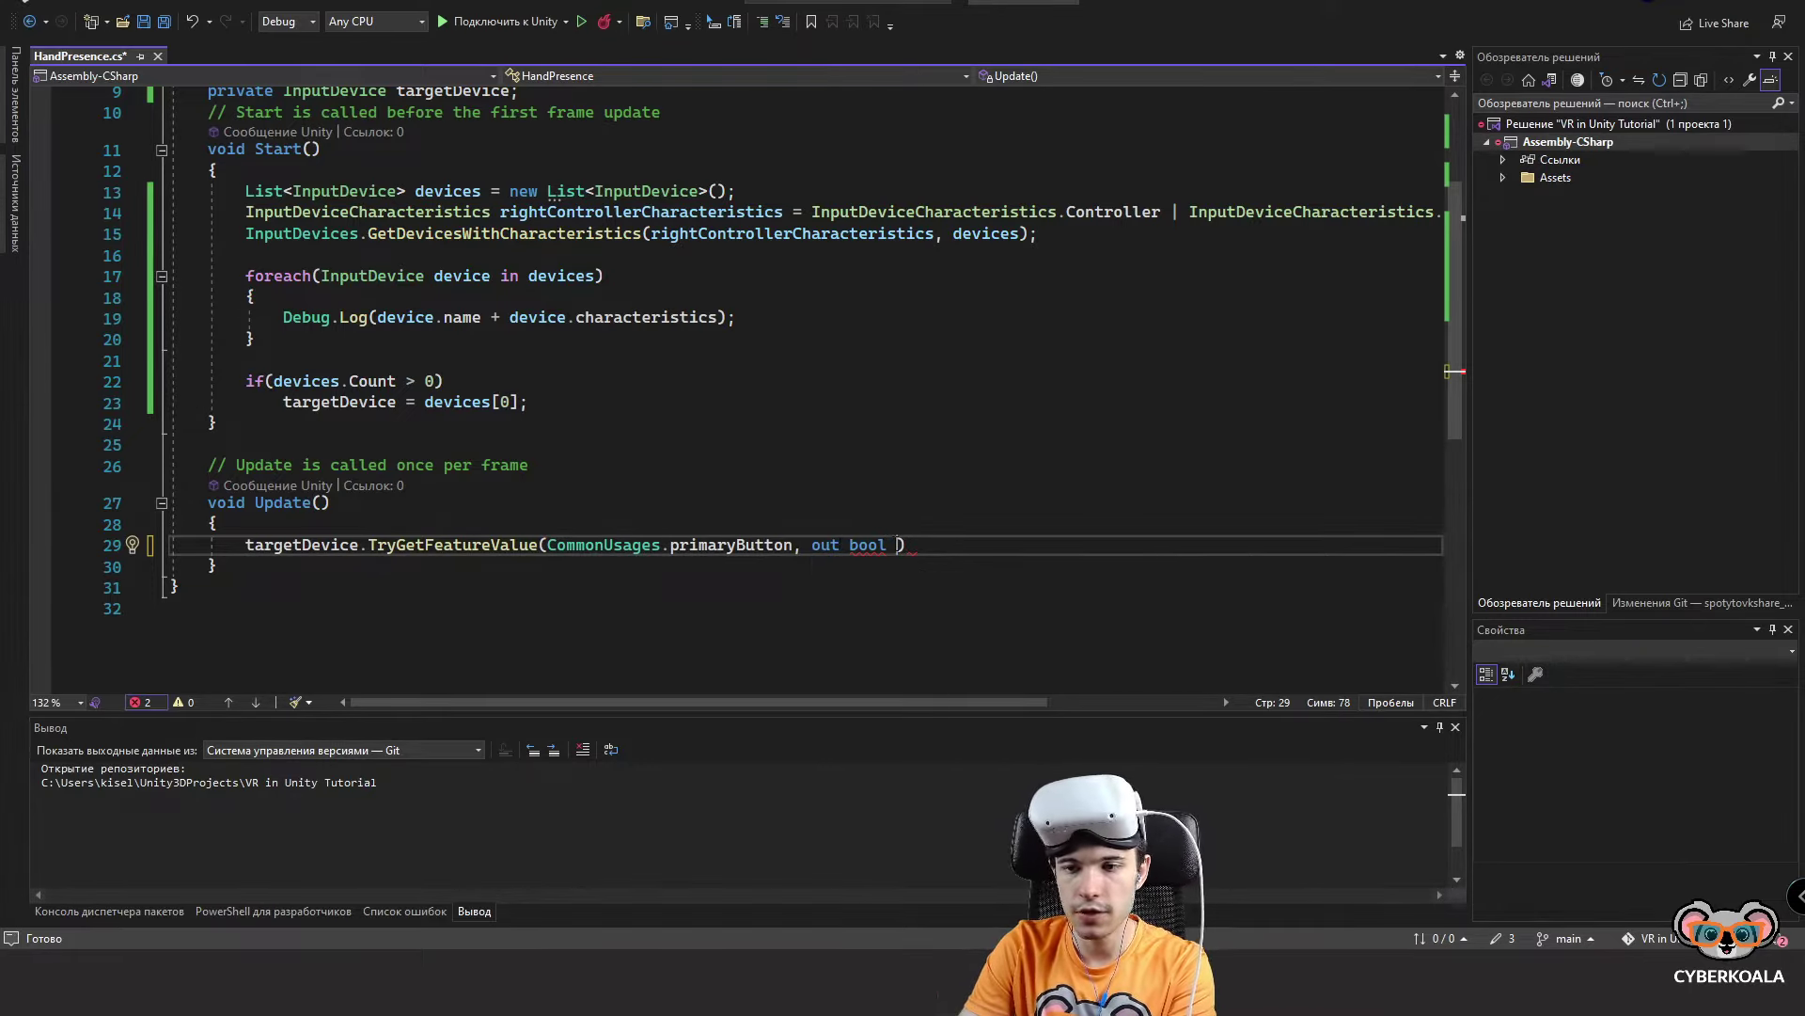
text(pri)
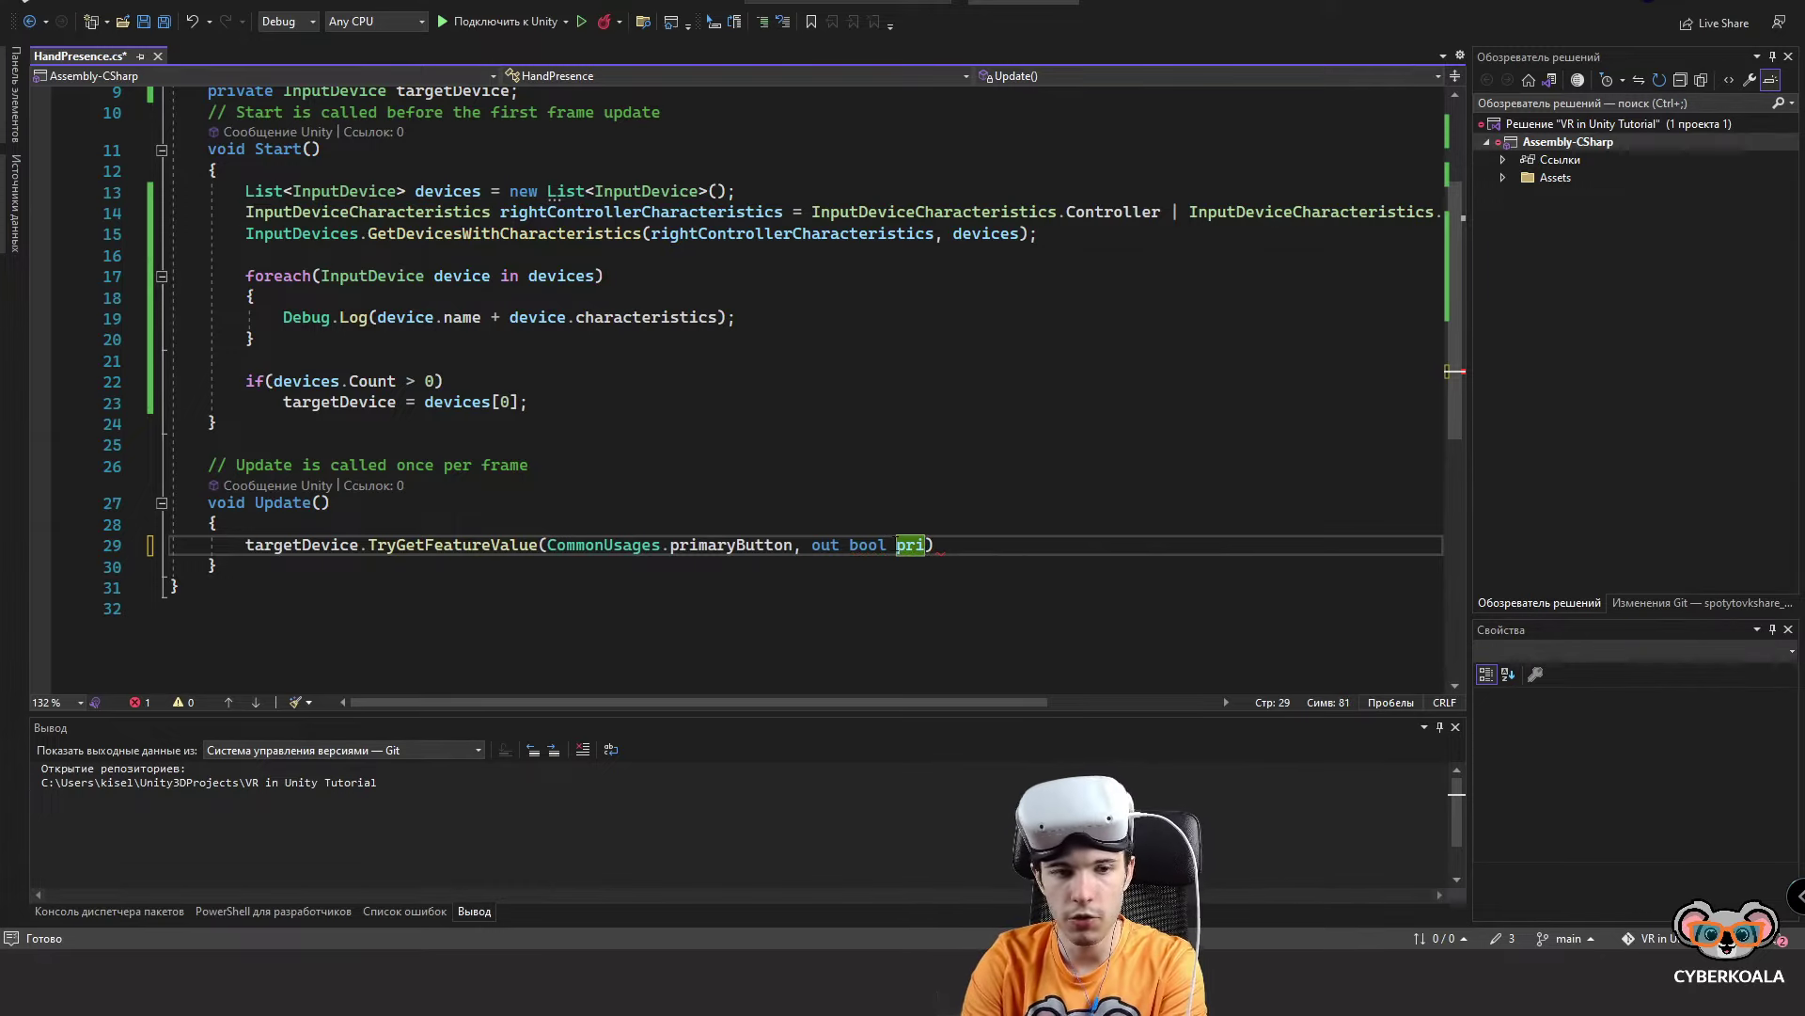
text(mi)
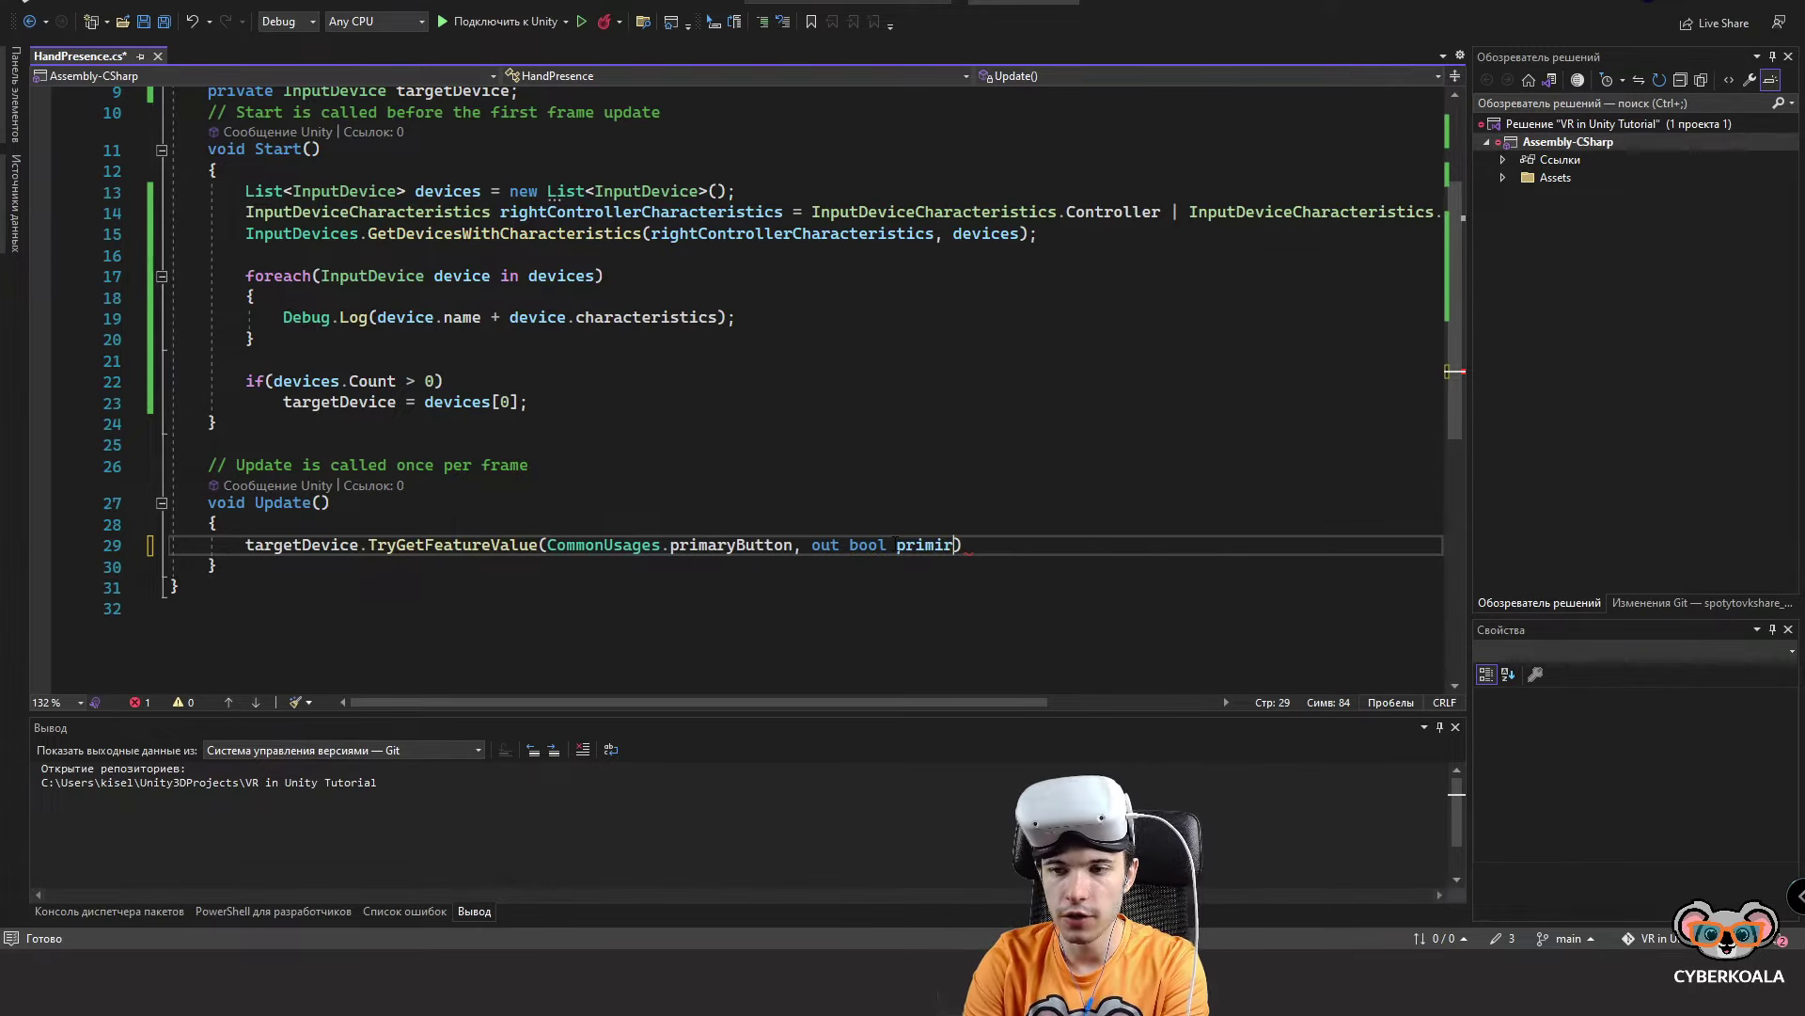
key(BackSpace)
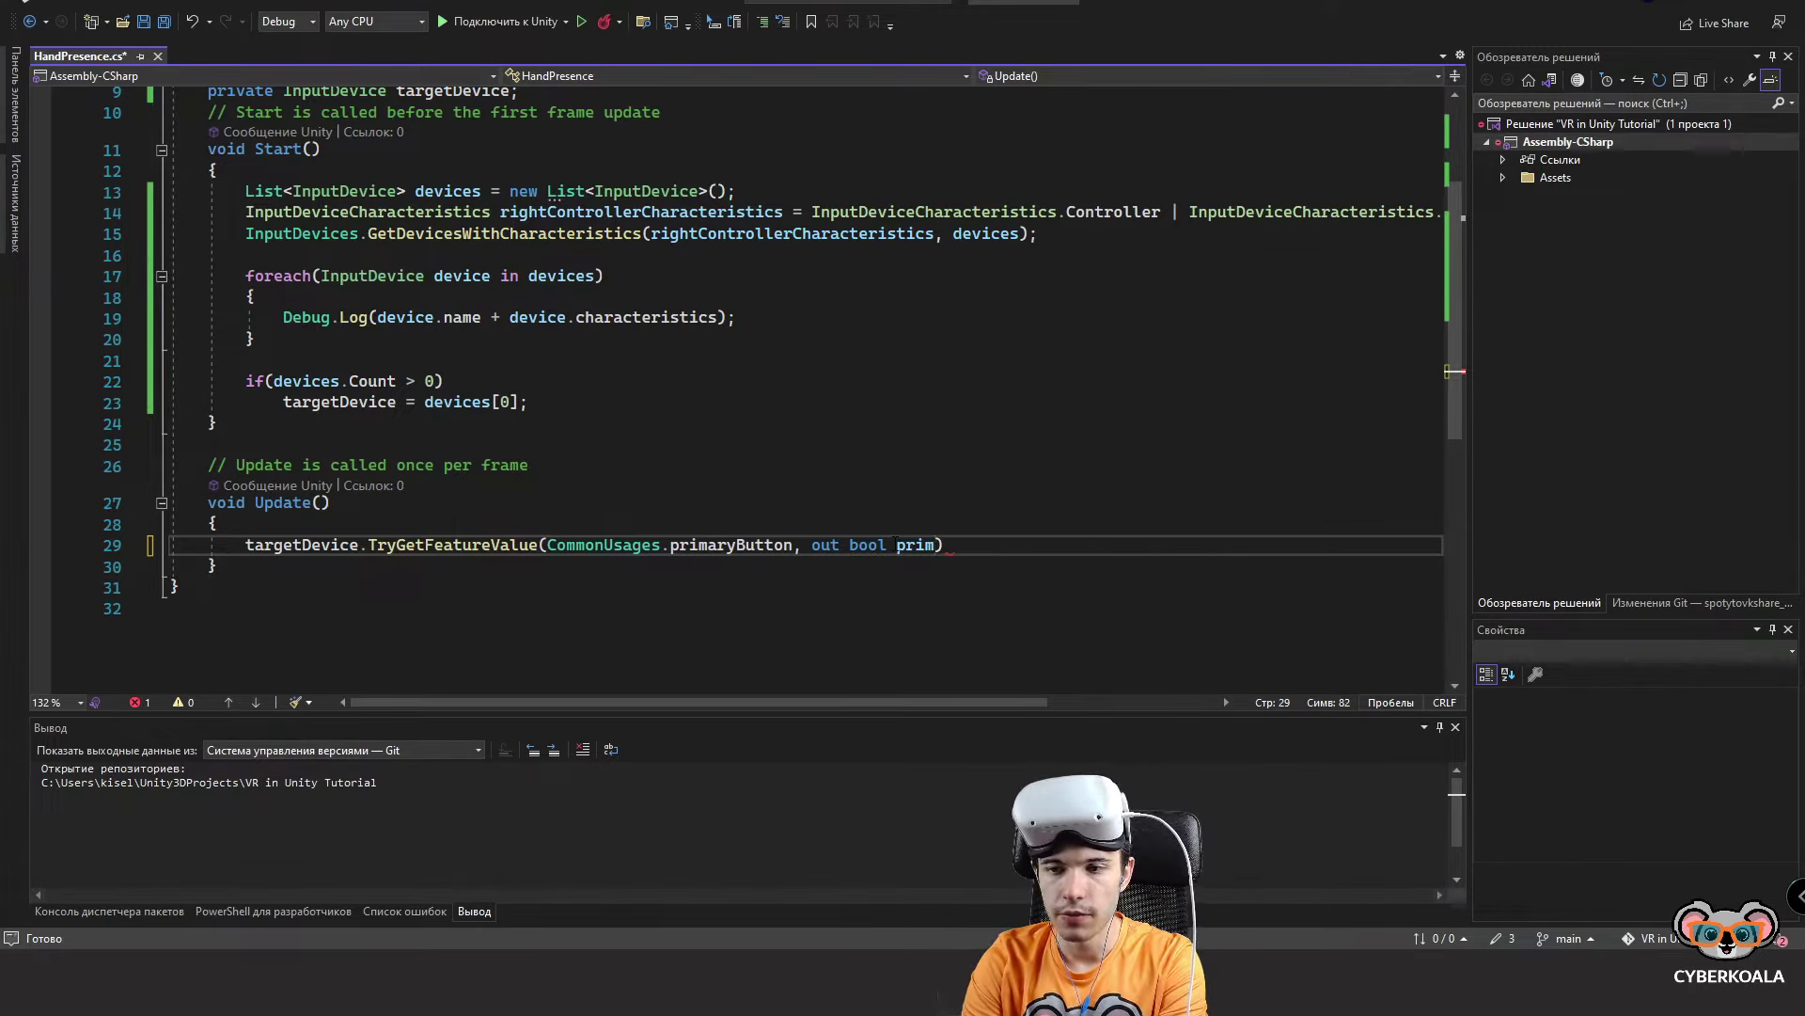
text(ar)
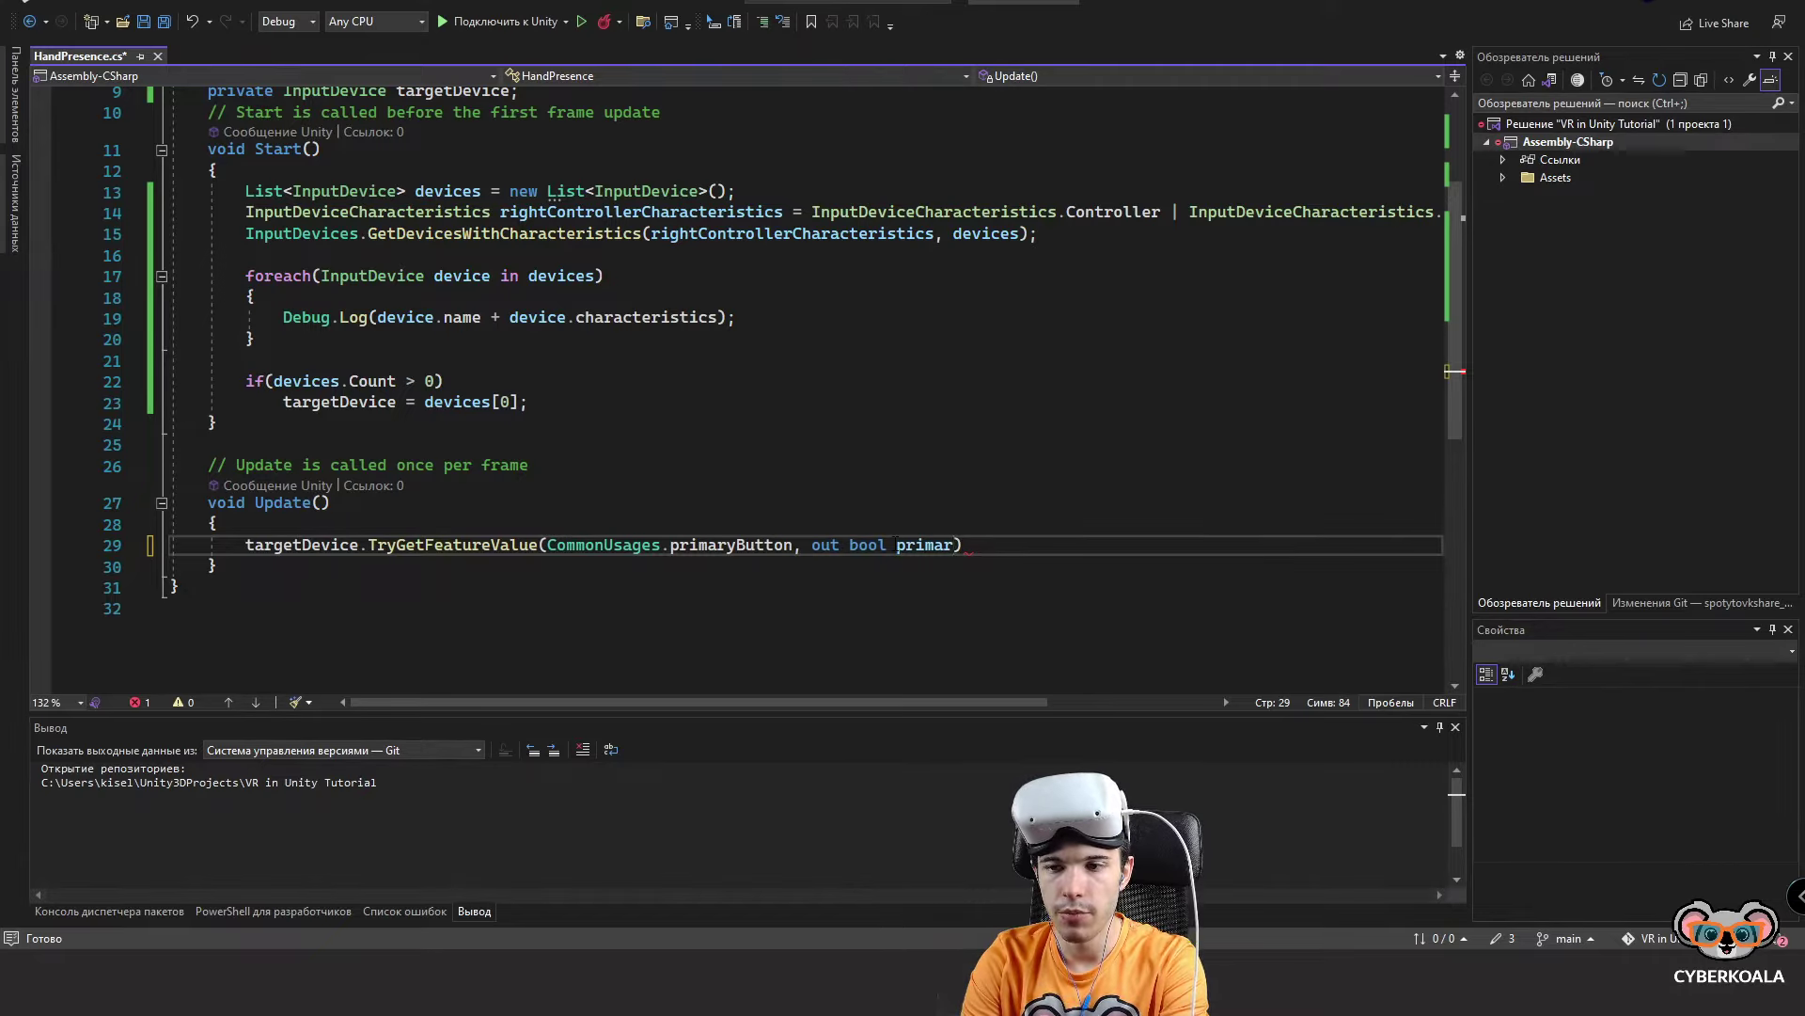
text(tButto)
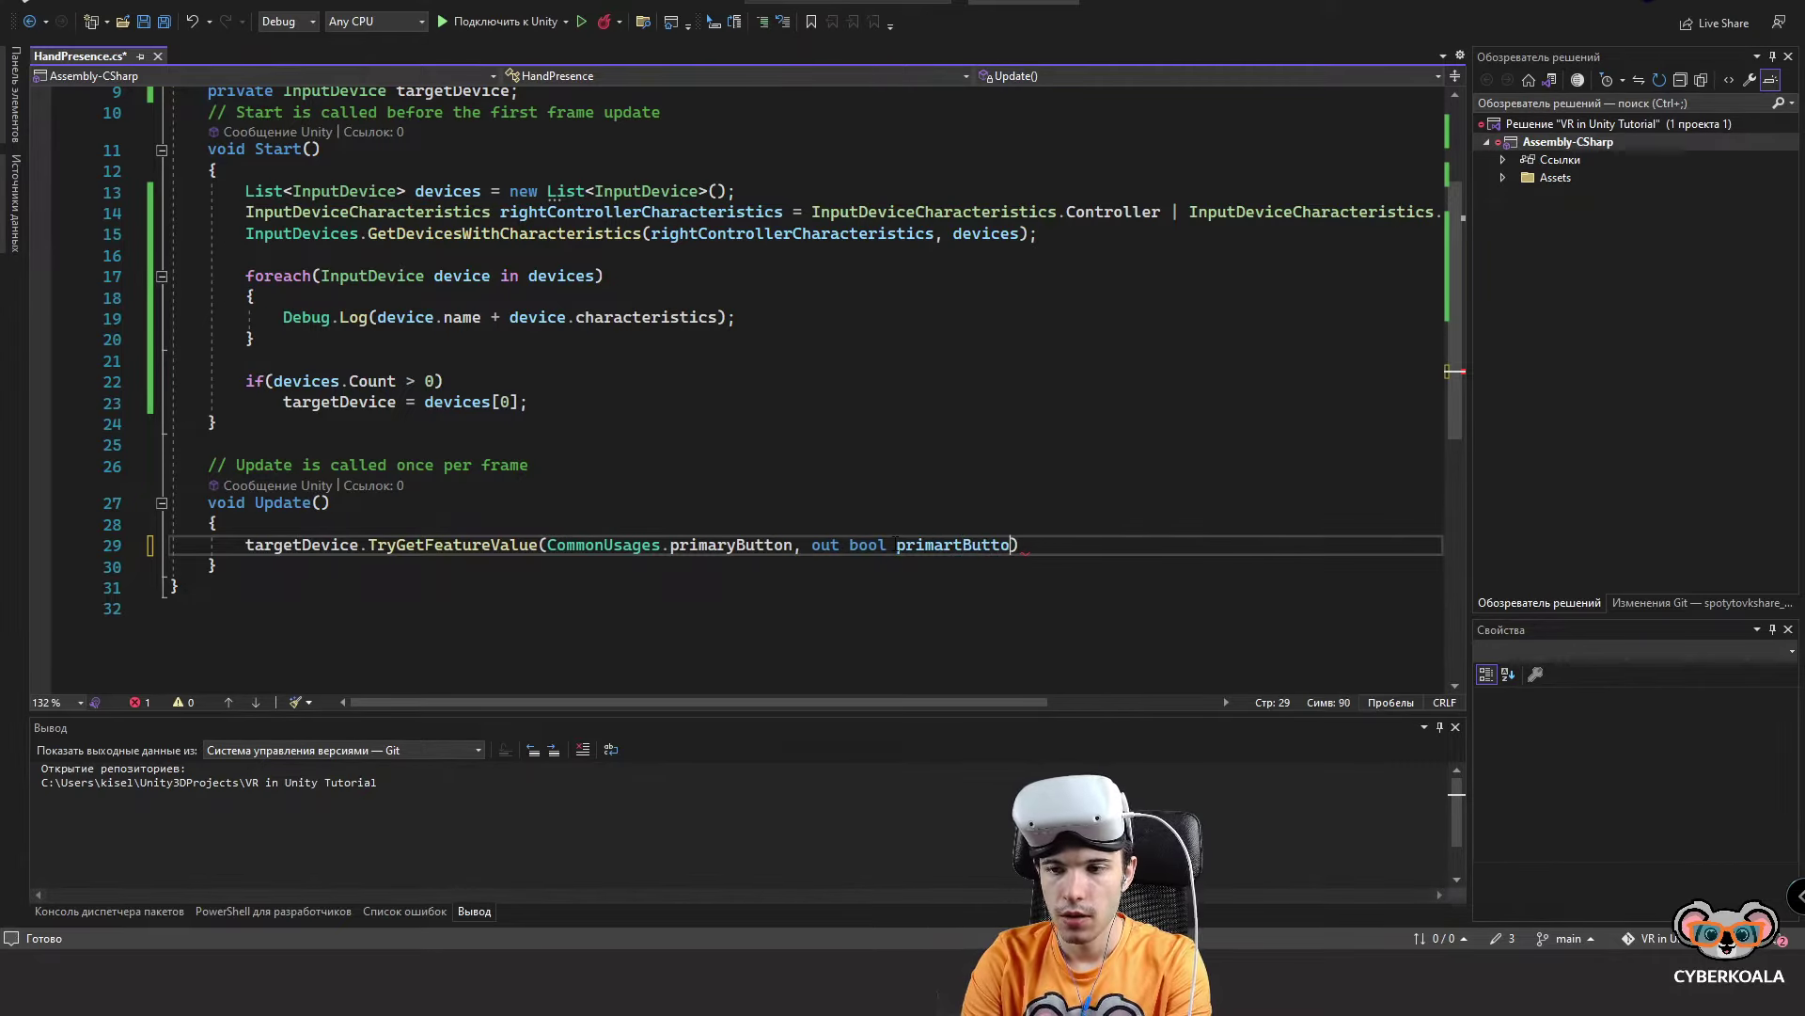
text(nValue))
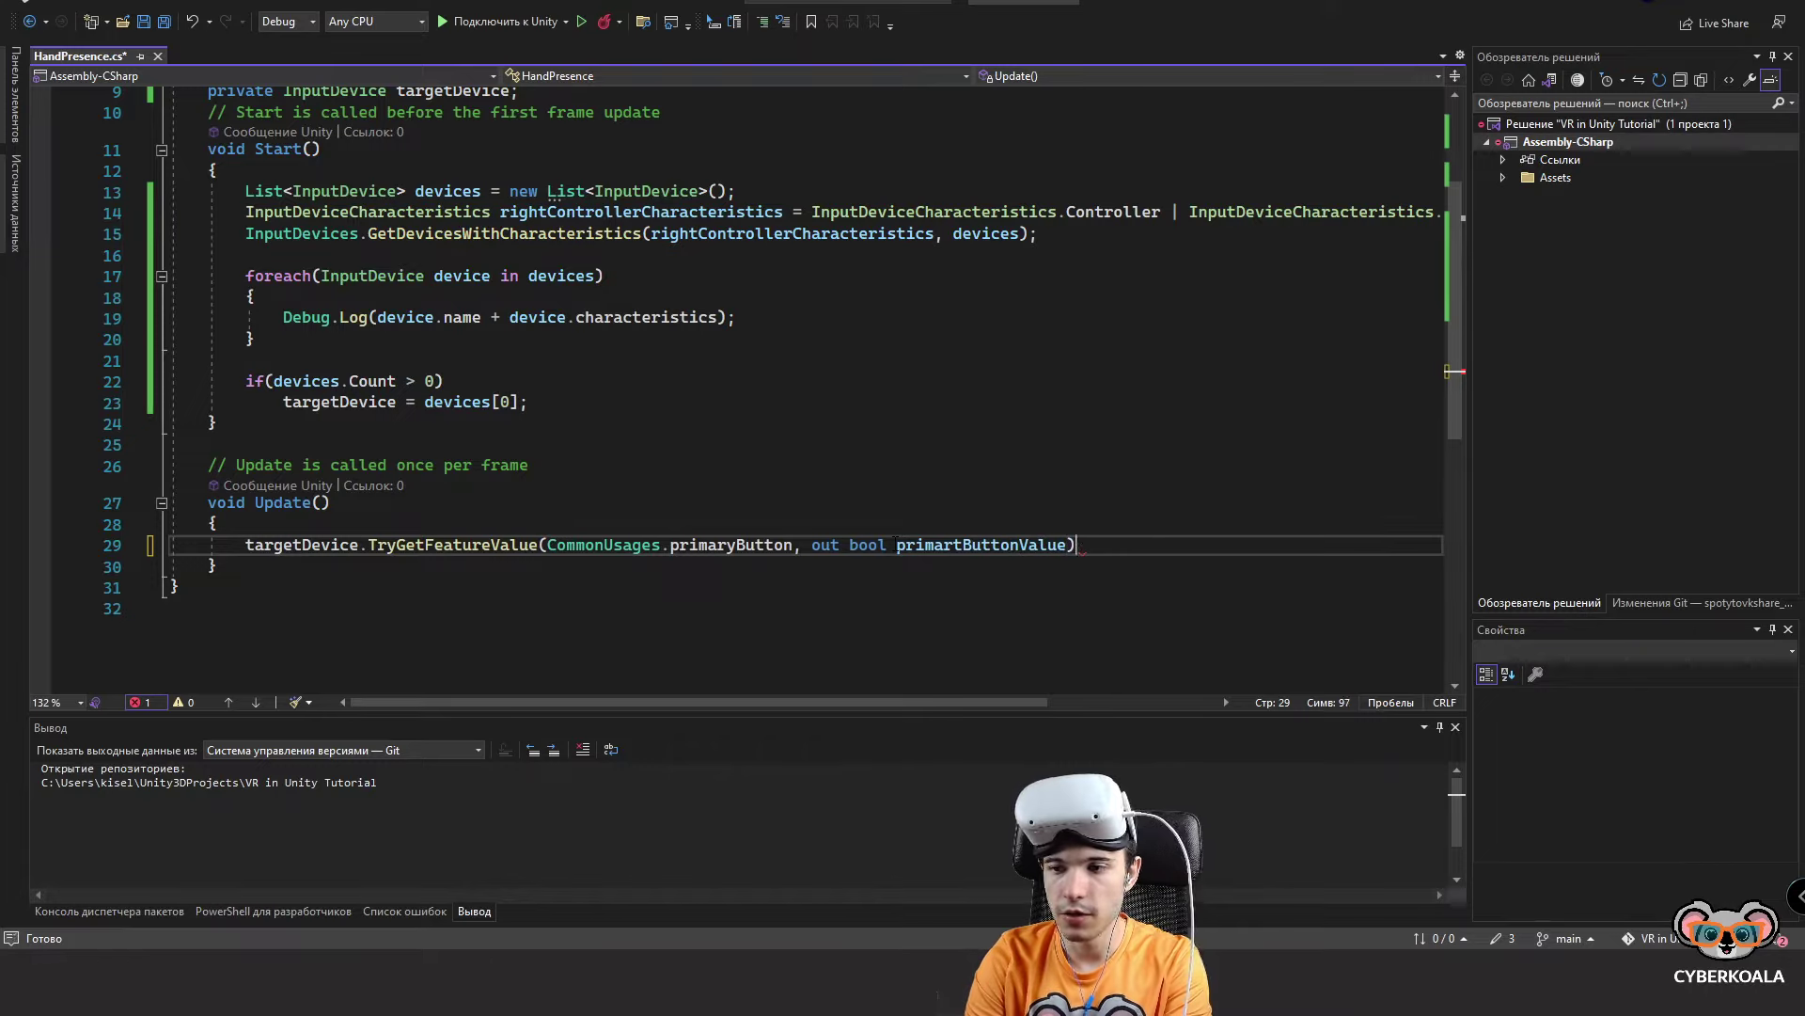
text(;)
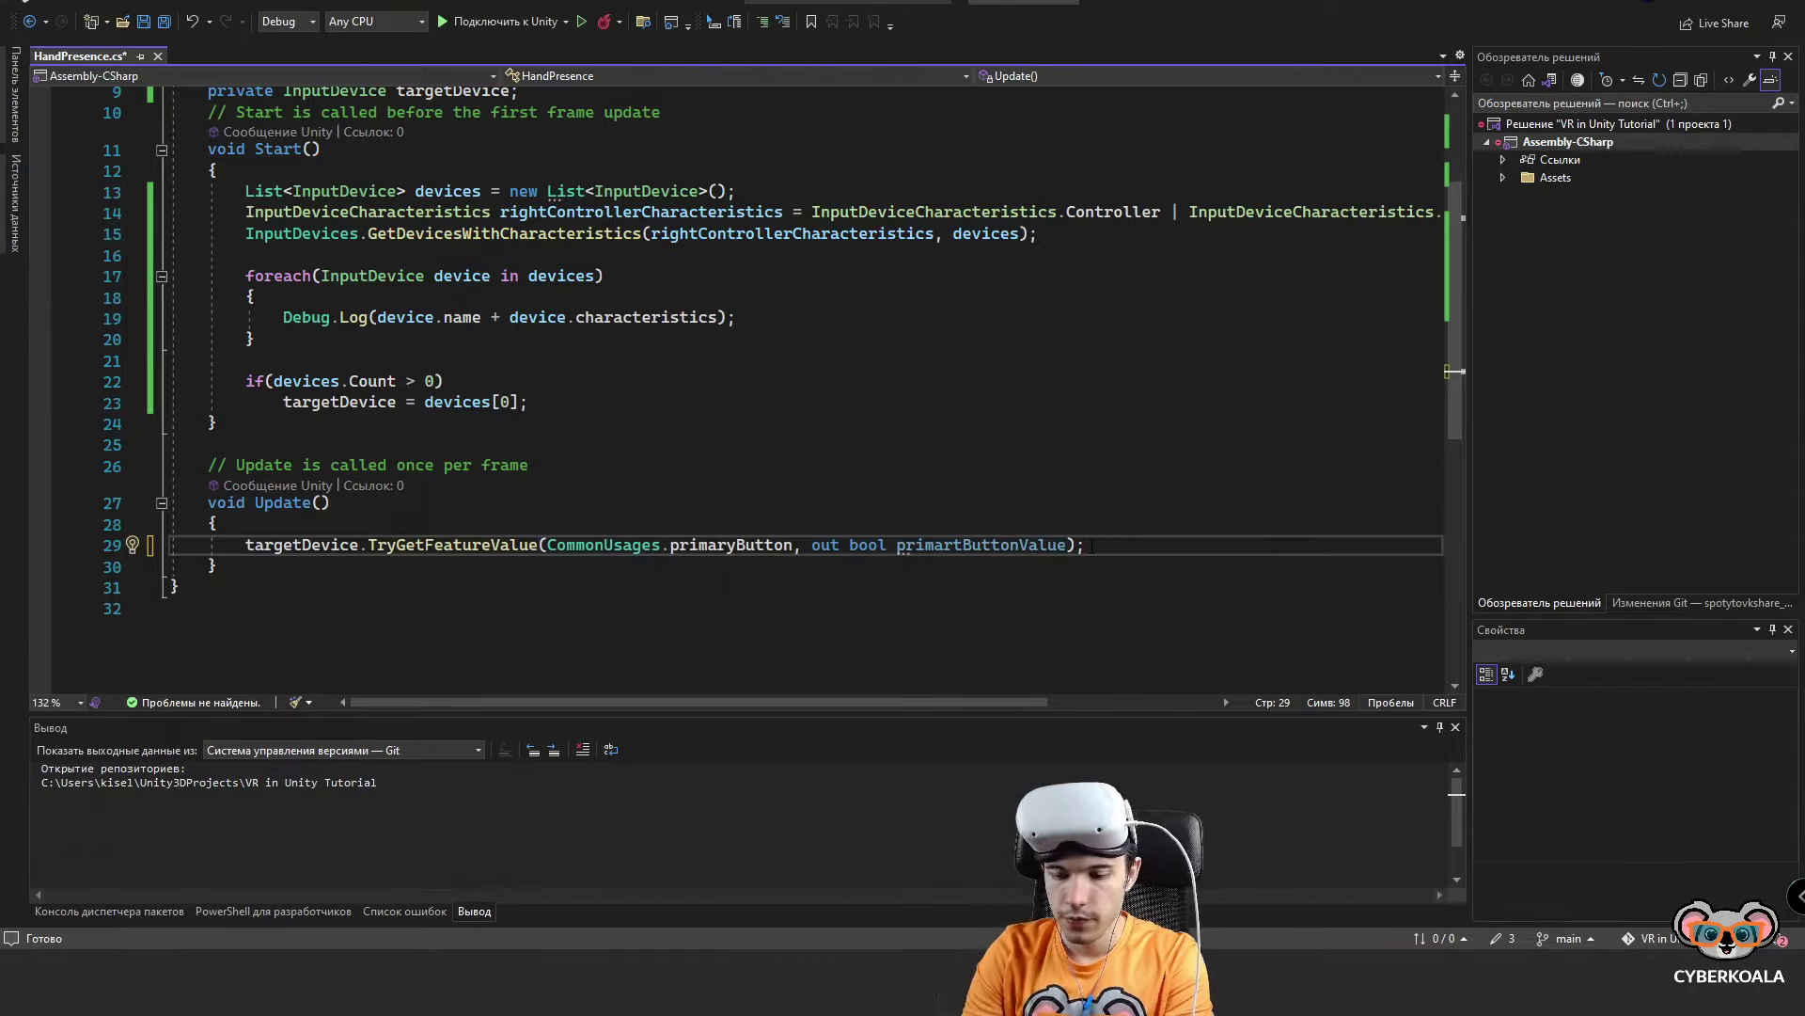
Wrap the primaryButton TryGetFeatureValue call in an if condition requiring primartButtonValue to be true.
key(BackSpace)
text(&&)
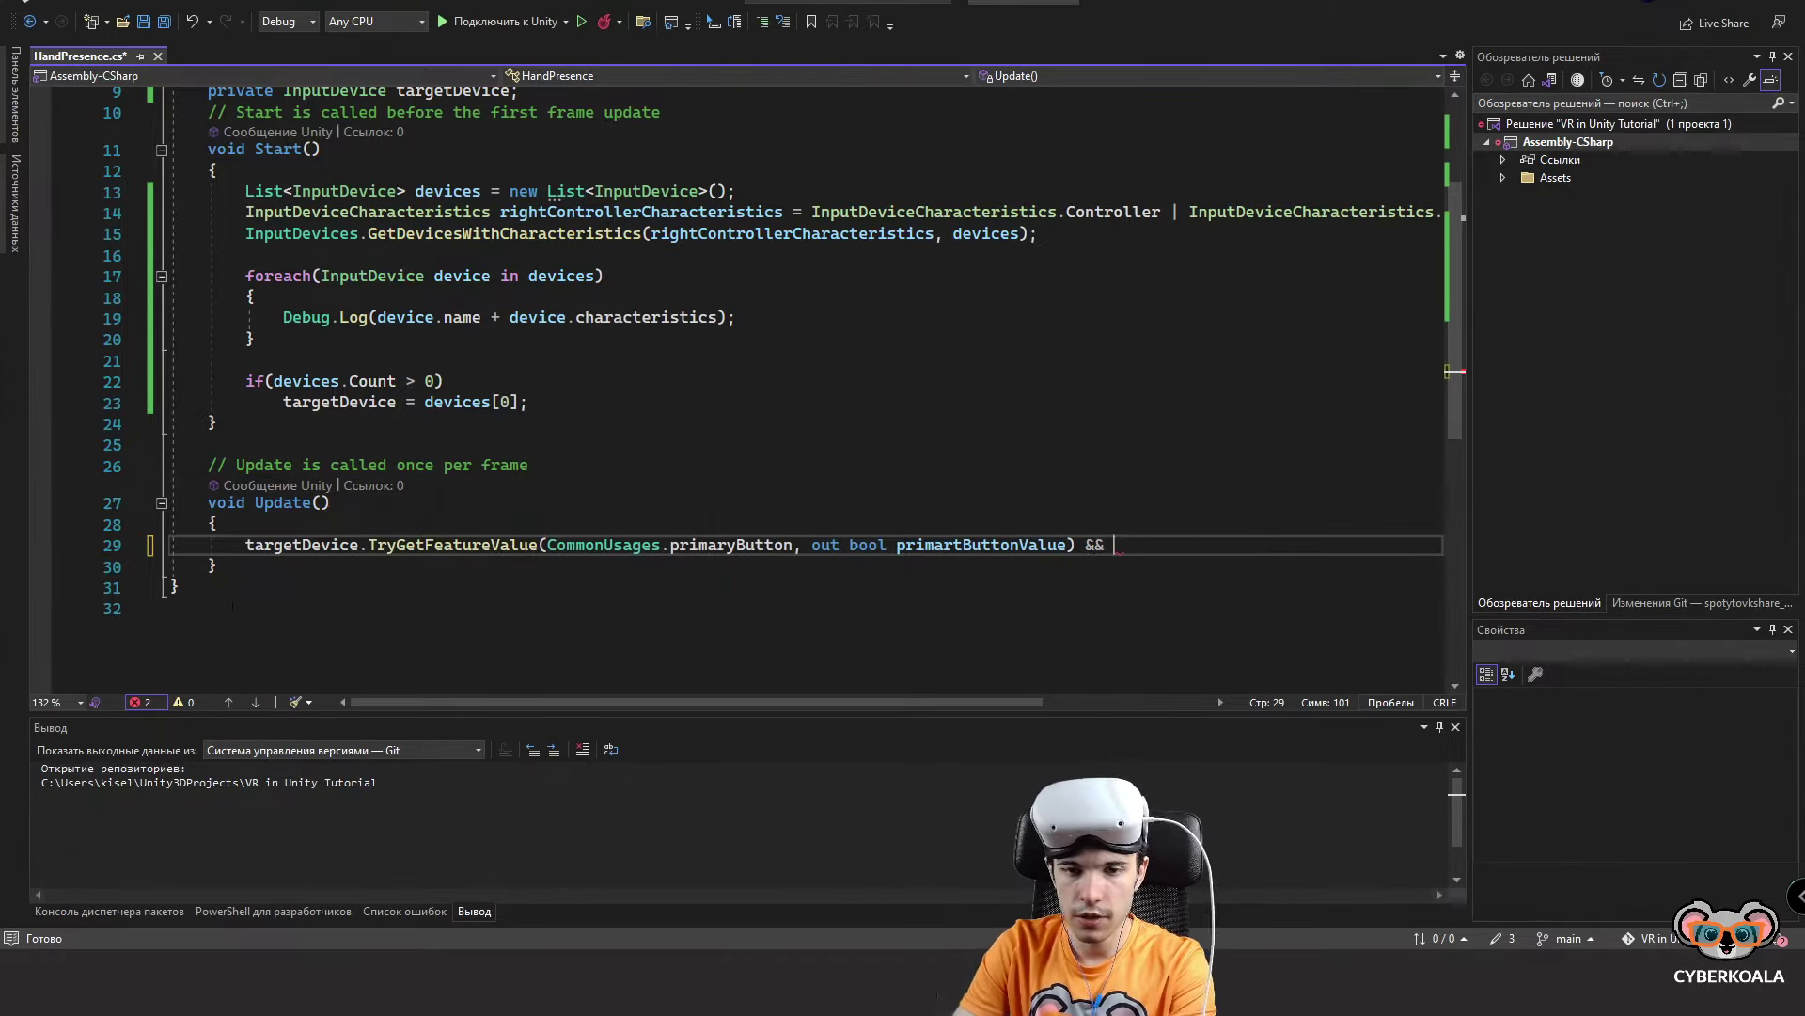
click(246, 544)
text(if()
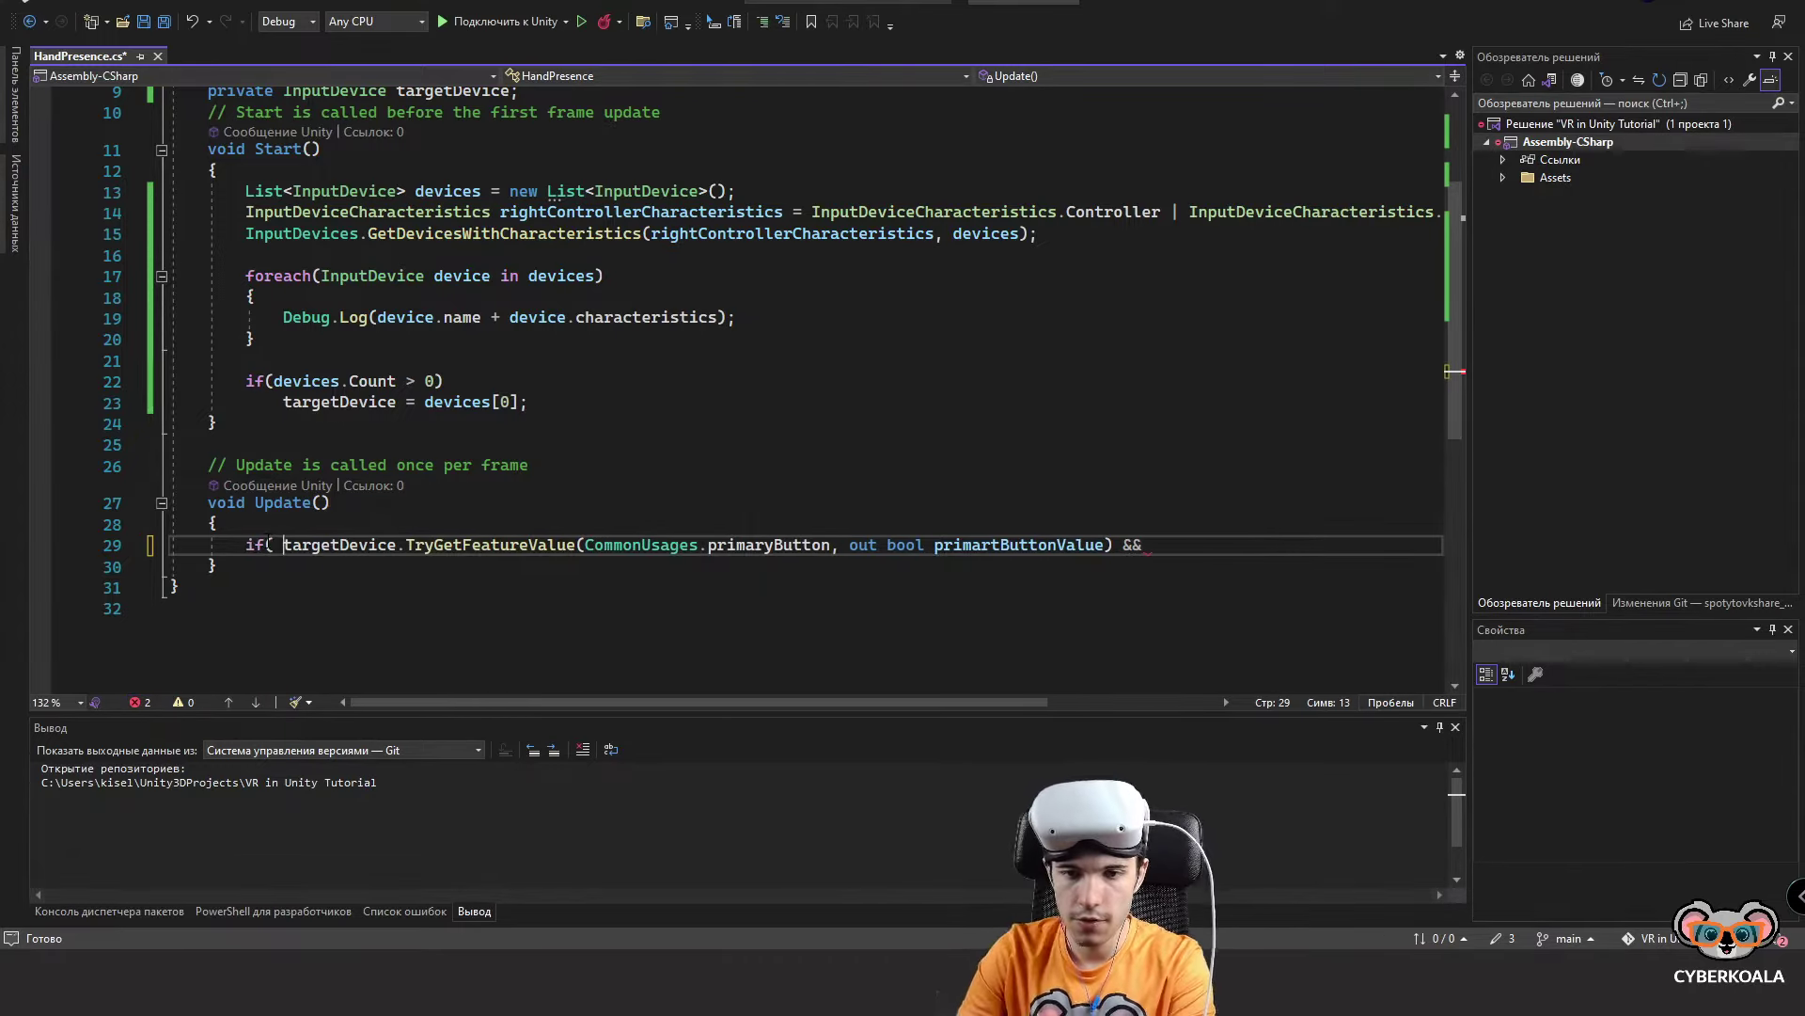
key(BackSpace)
click(1190, 543)
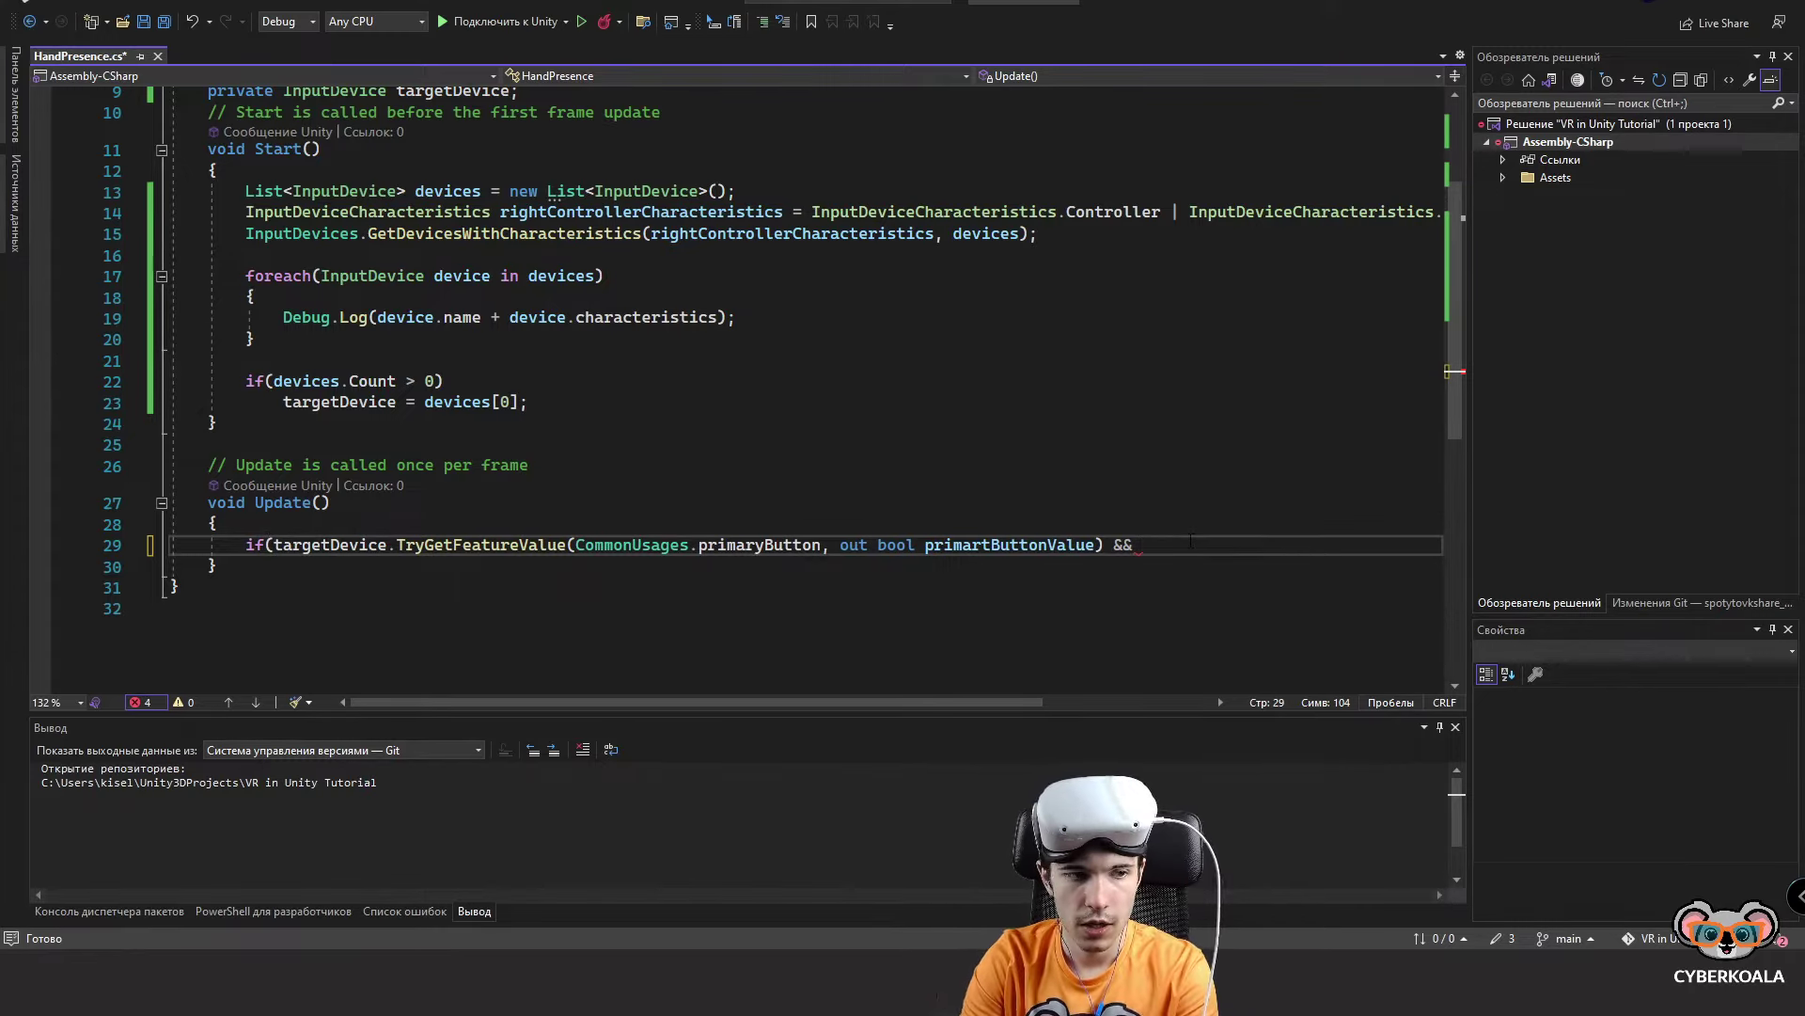
text(primartButtonValue))
Add Debug.Log("Primary Button pressed"); inside the if and save HandPresence.cs.
key(Return)
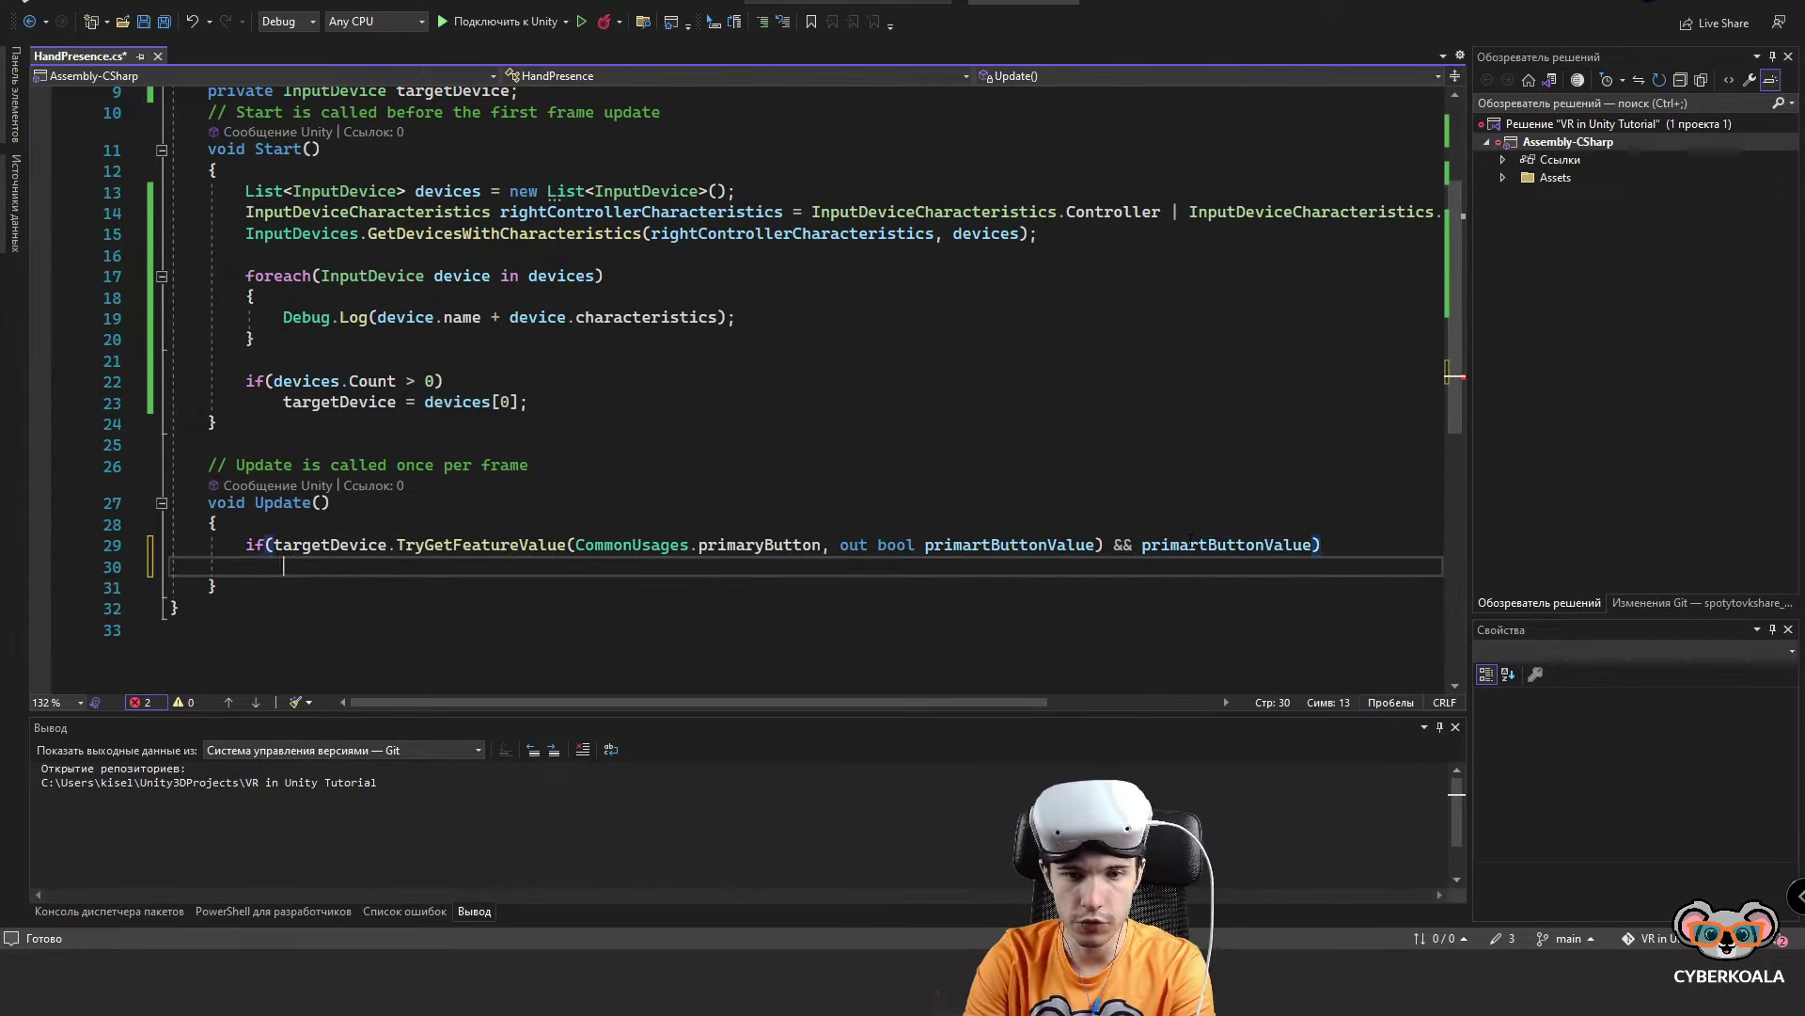
text(Debug.L)
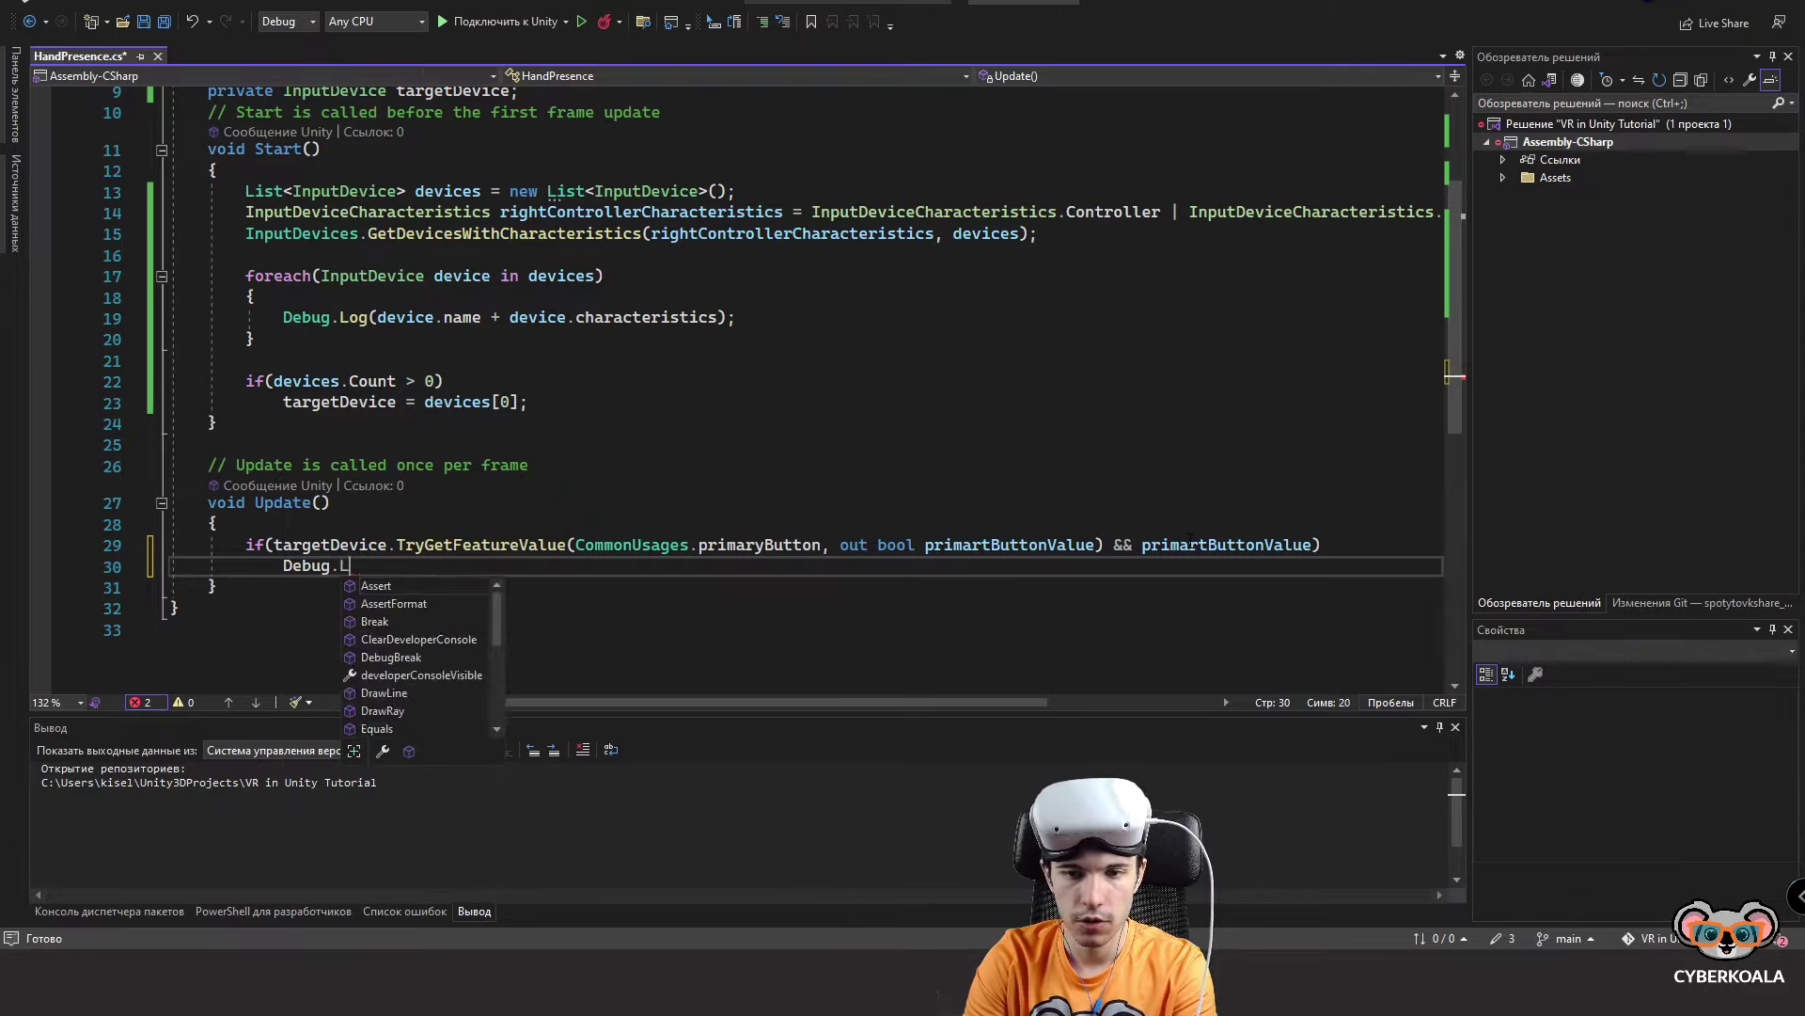
text(og()
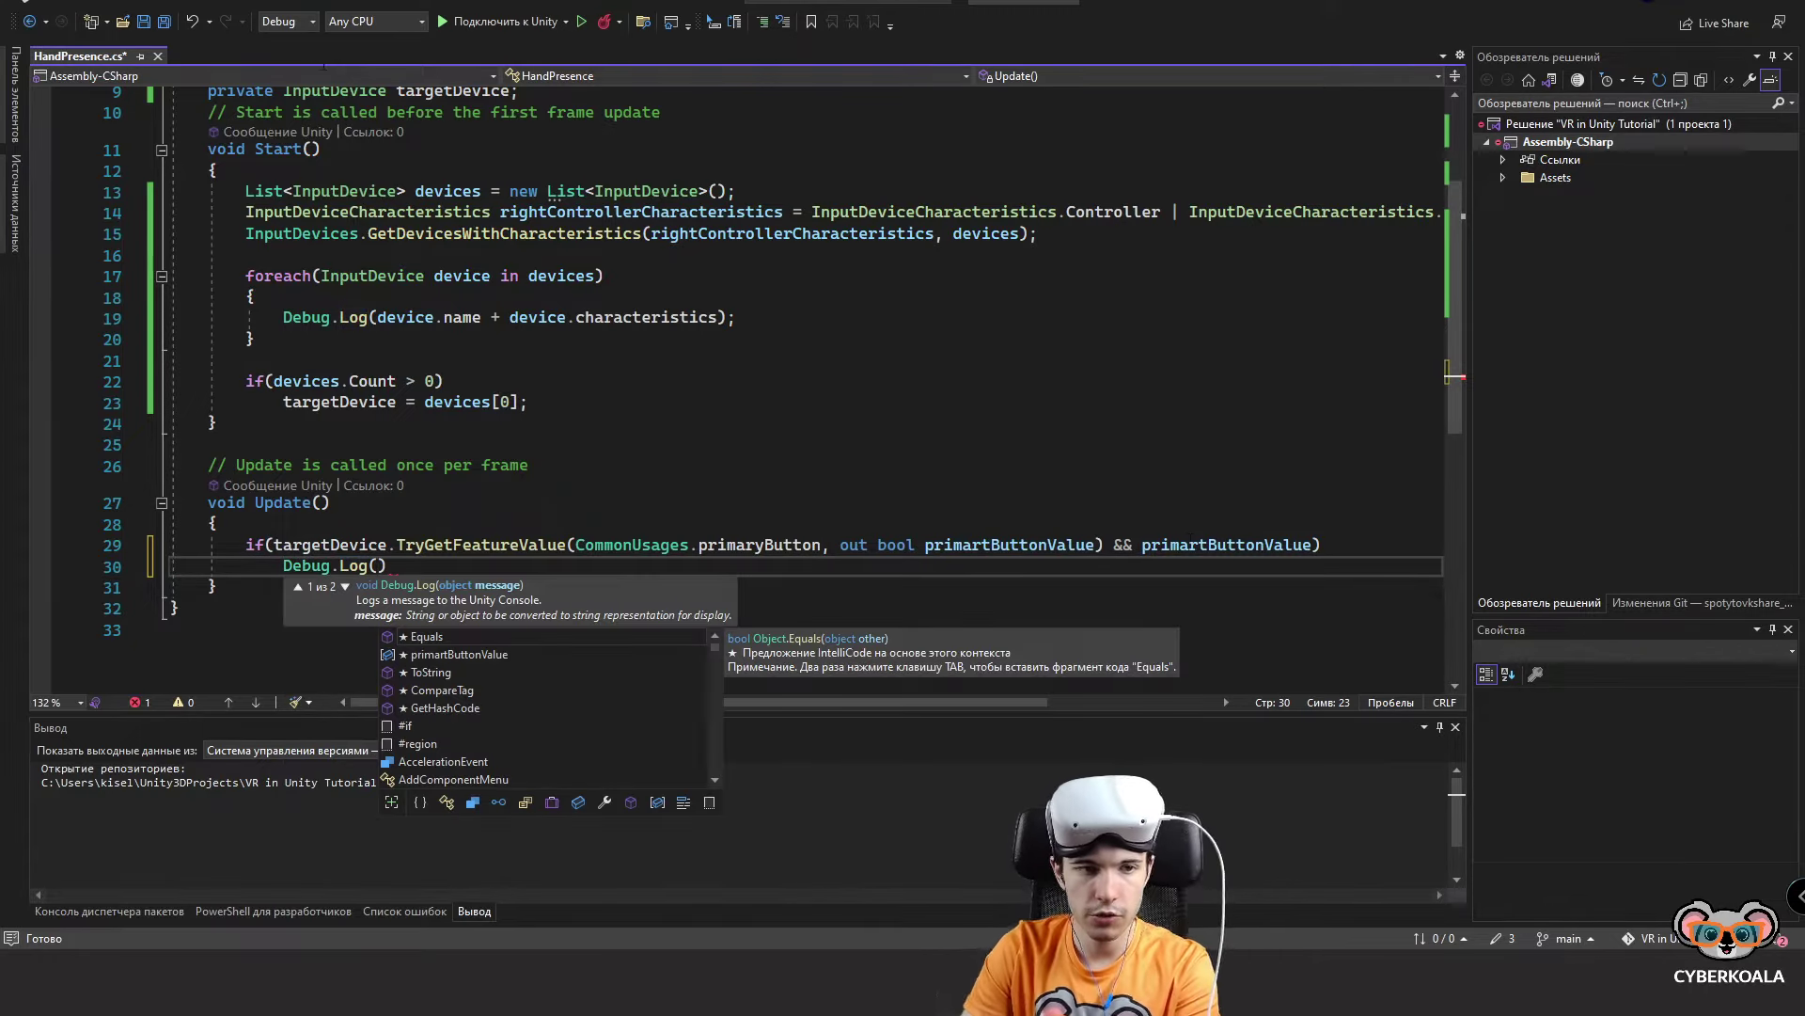
key(Escape)
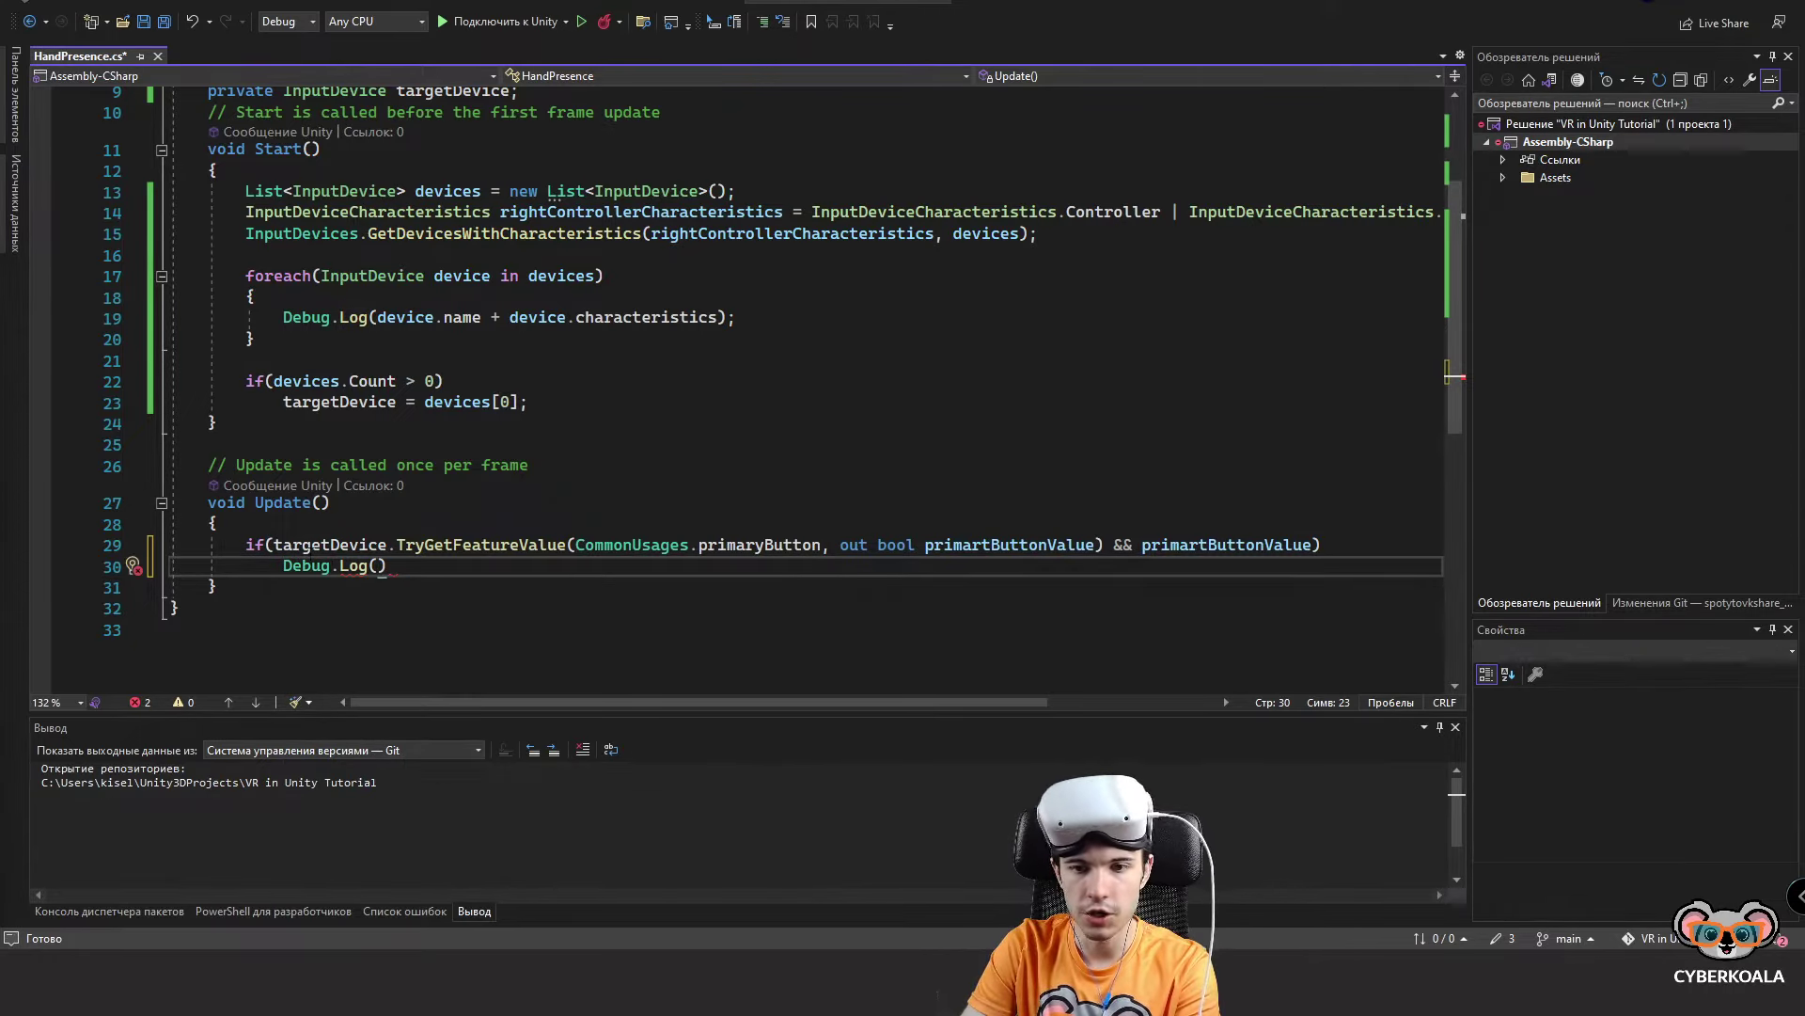
key(End)
text(;)
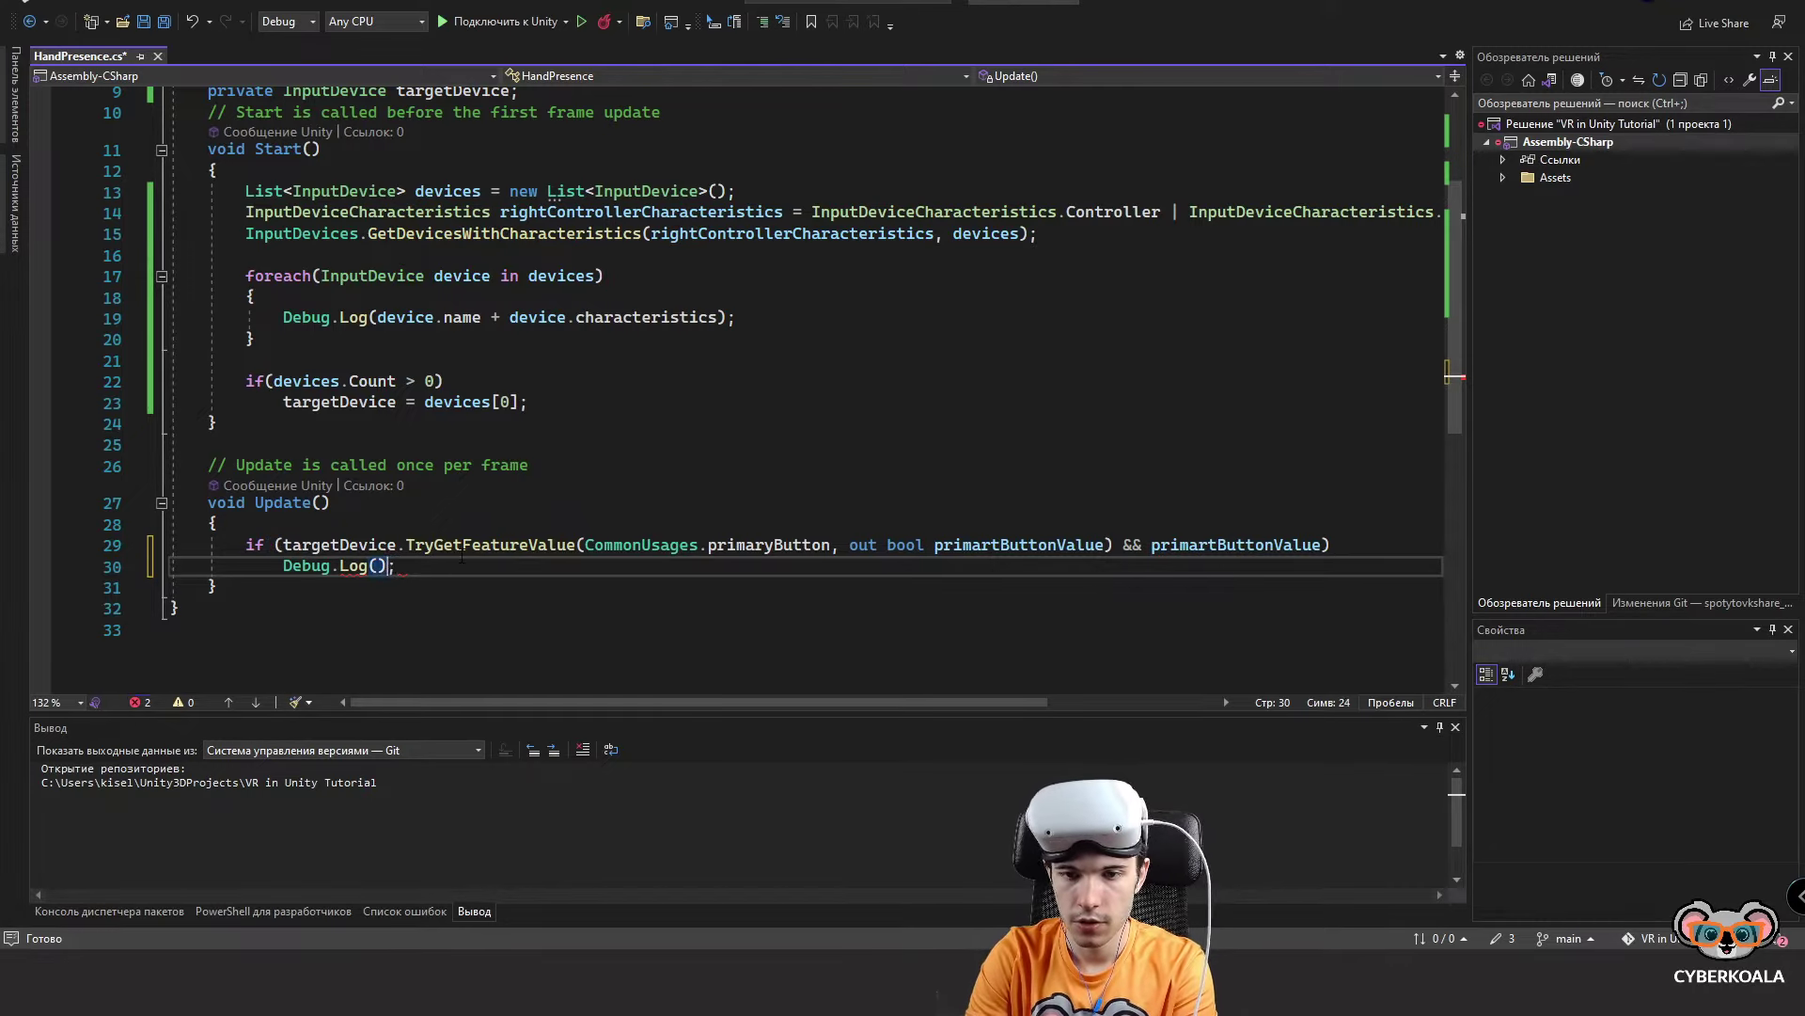
key(Left)
key(Left)
text("Prim)
text(ary Butto)
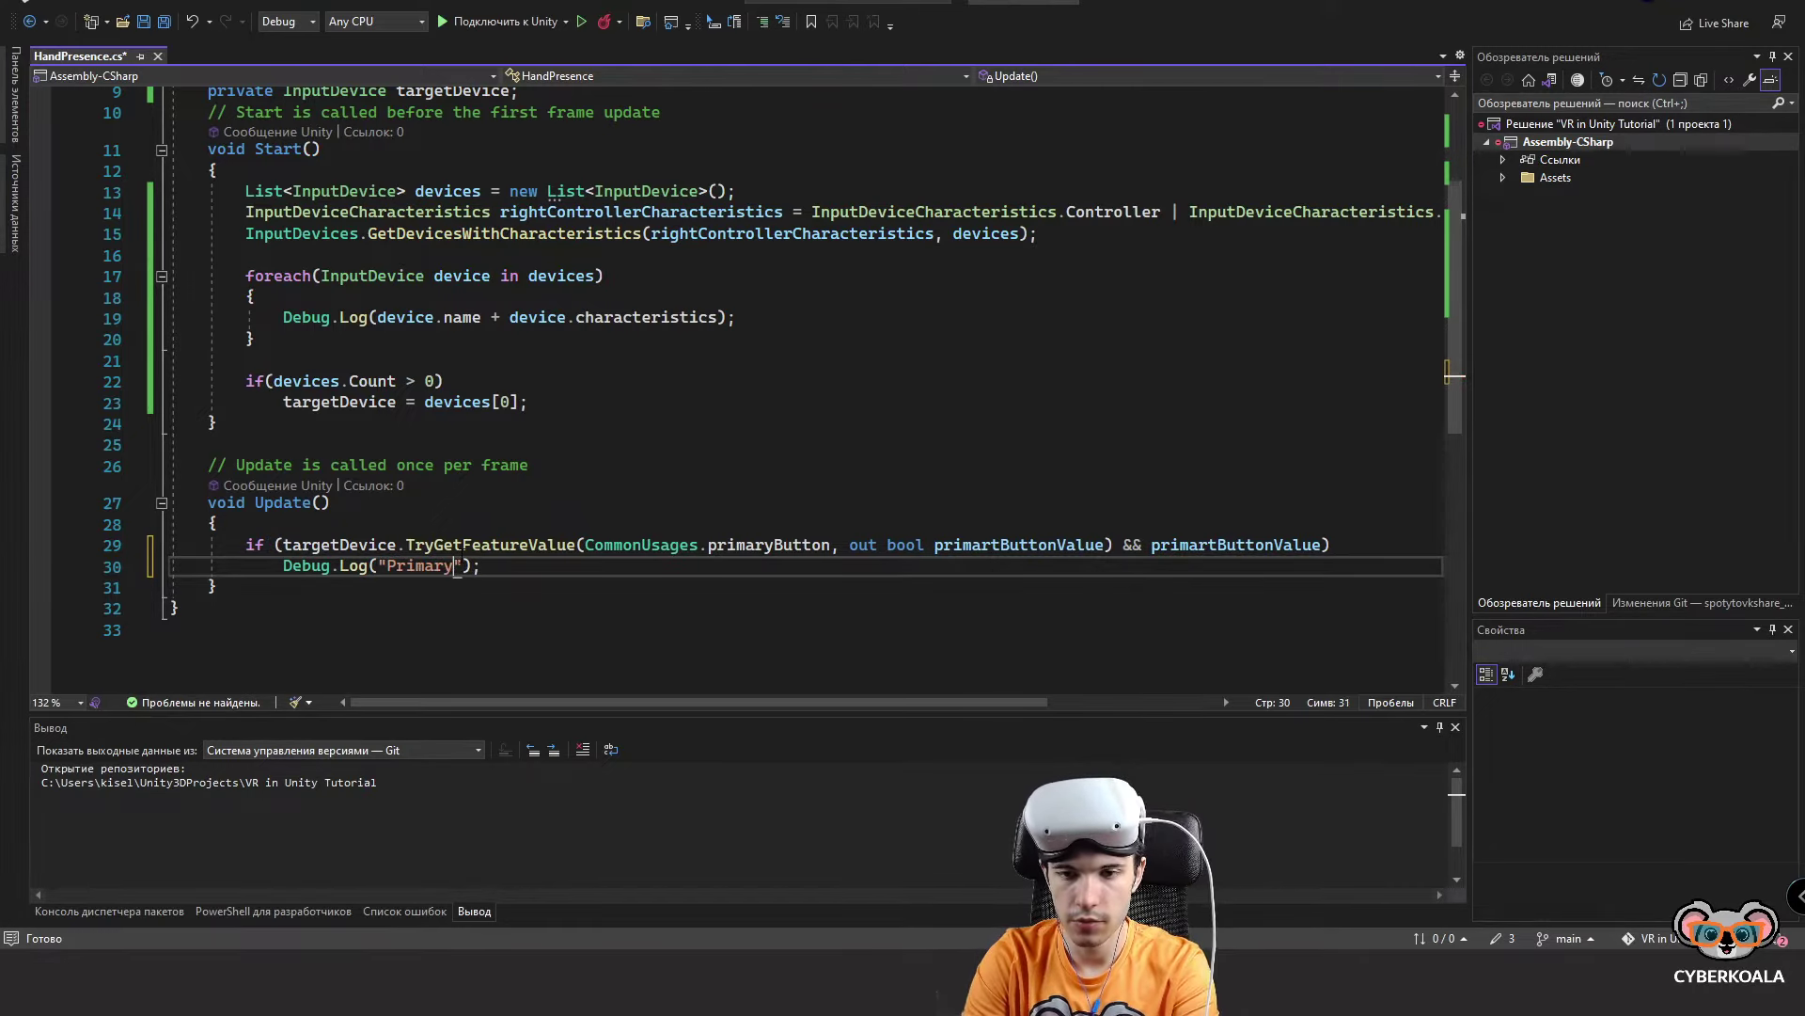
text(n pressed)
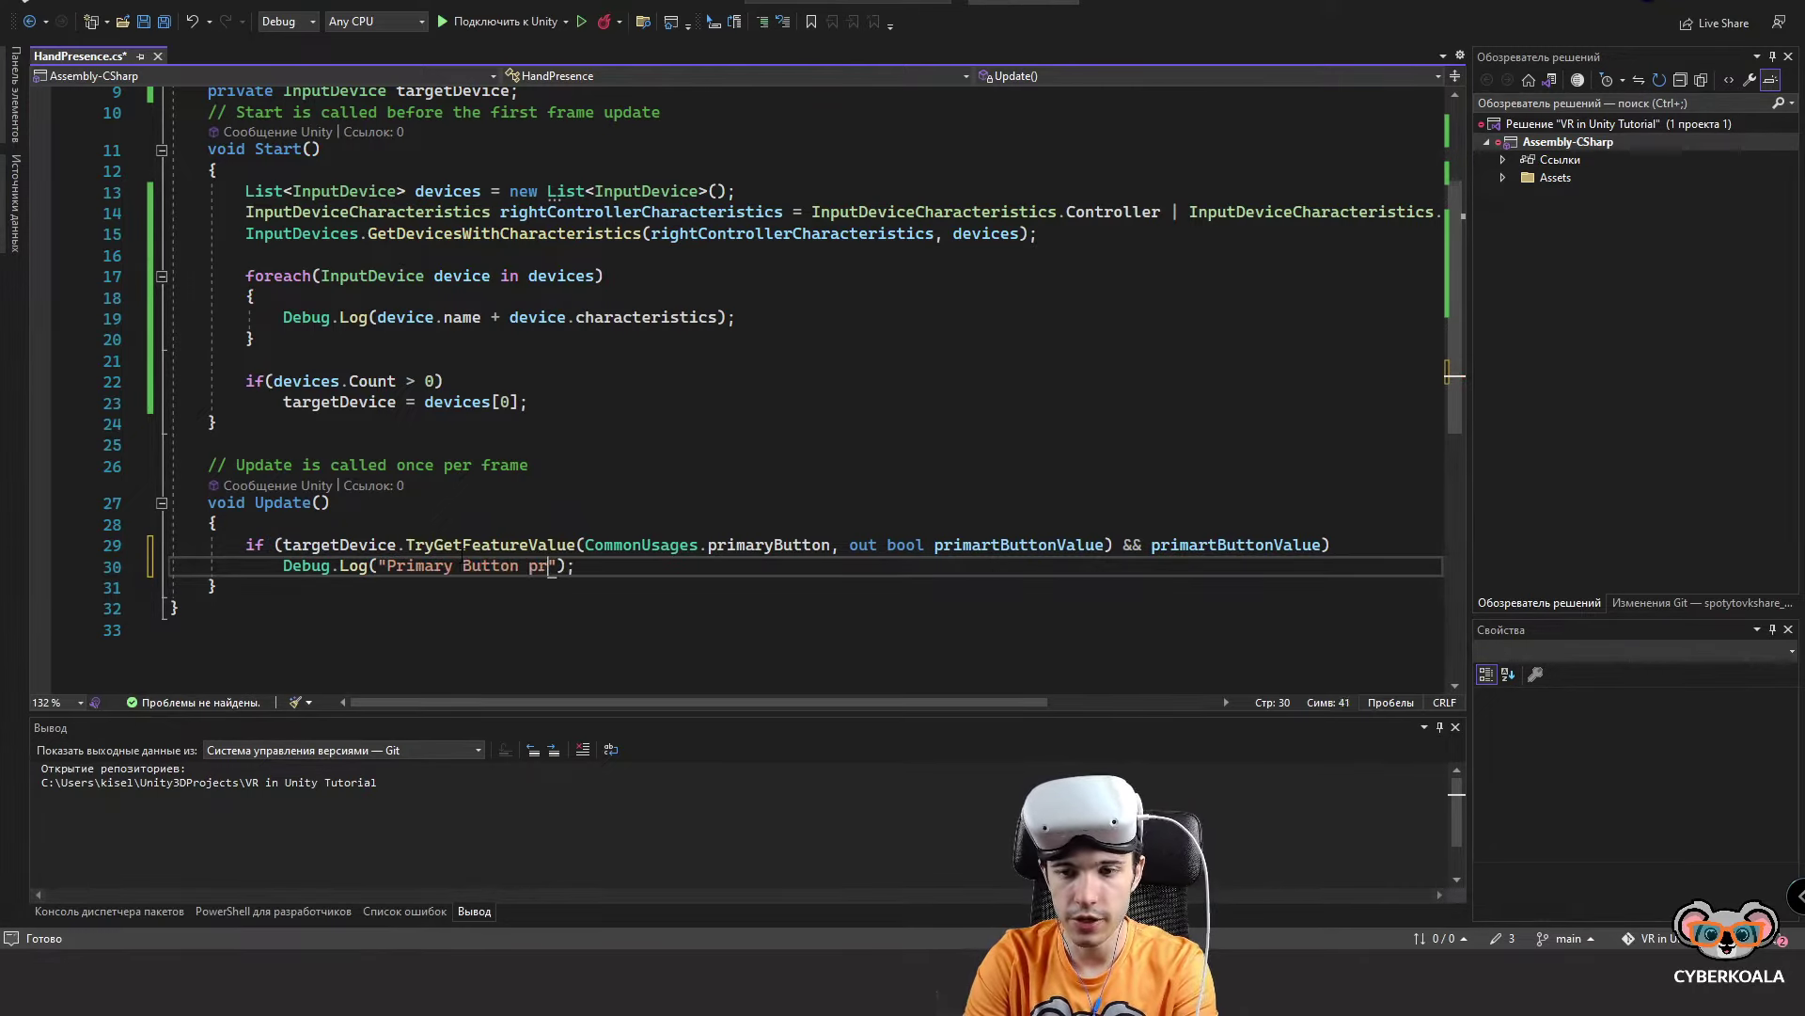
key(ctrl+s)
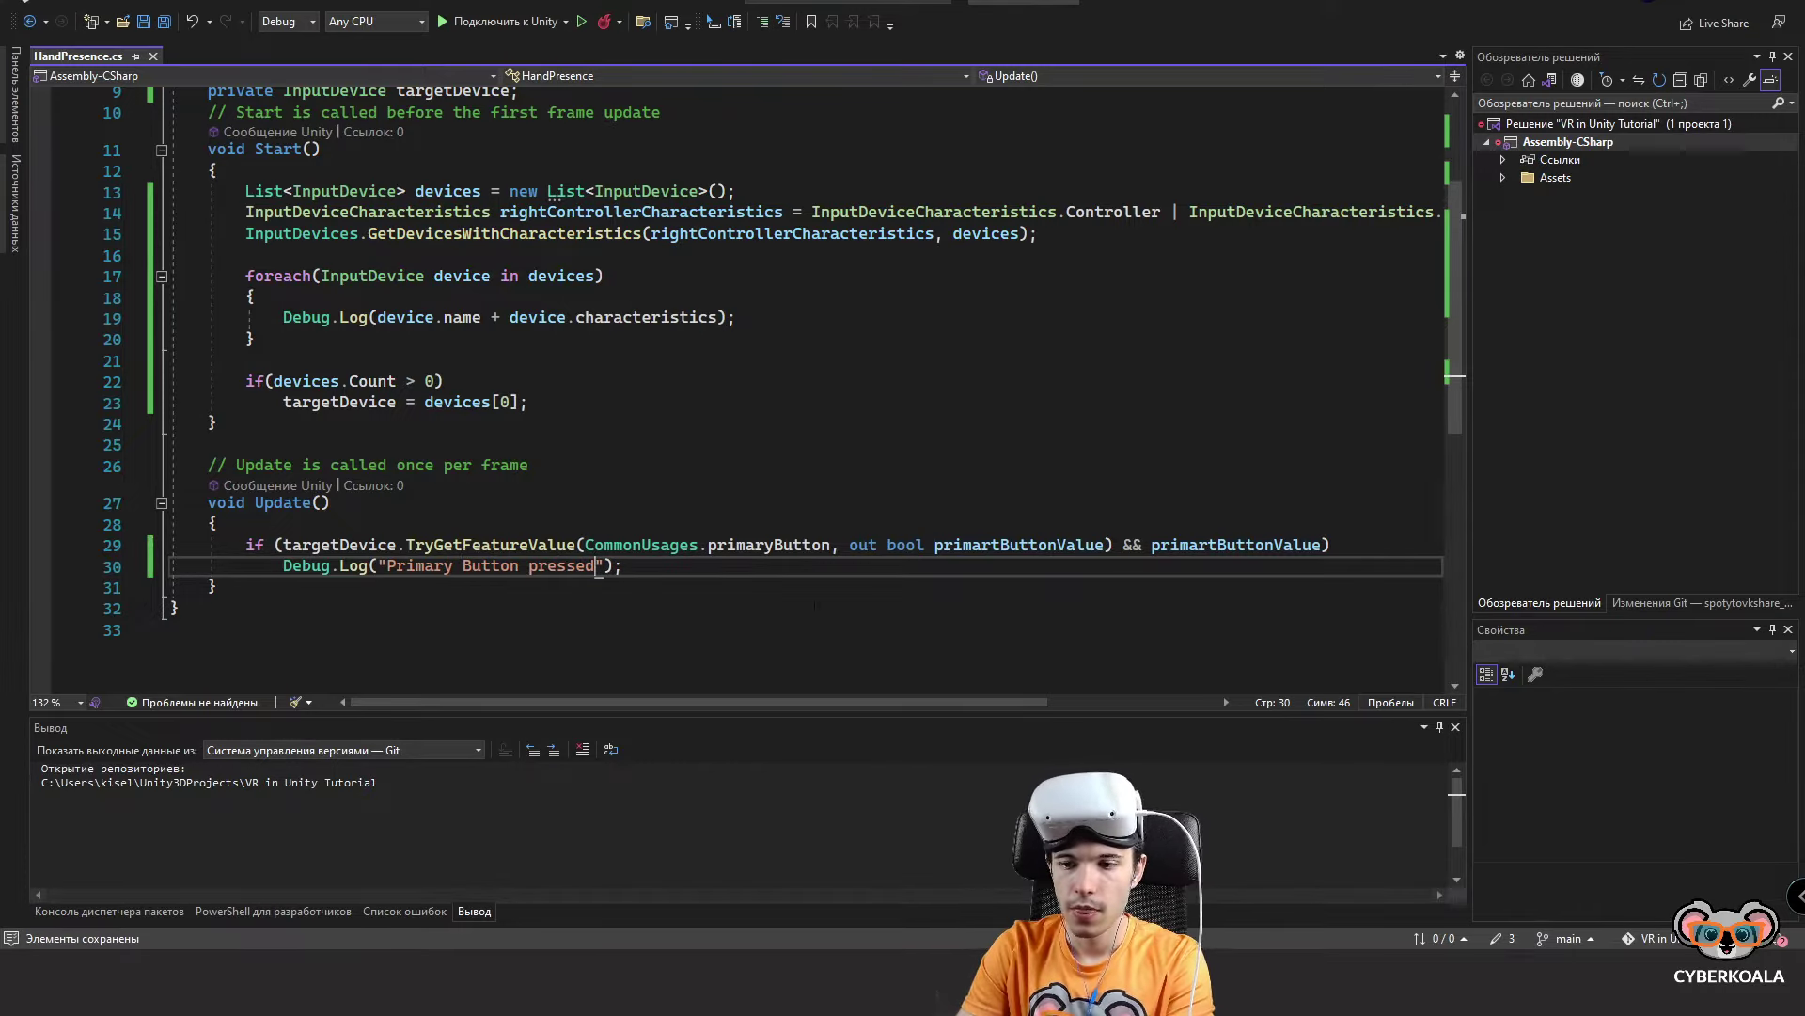
Rename primartButtonValue to primaryButtonValue in both places of the condition and save.
mouse_move(1460, 1006)
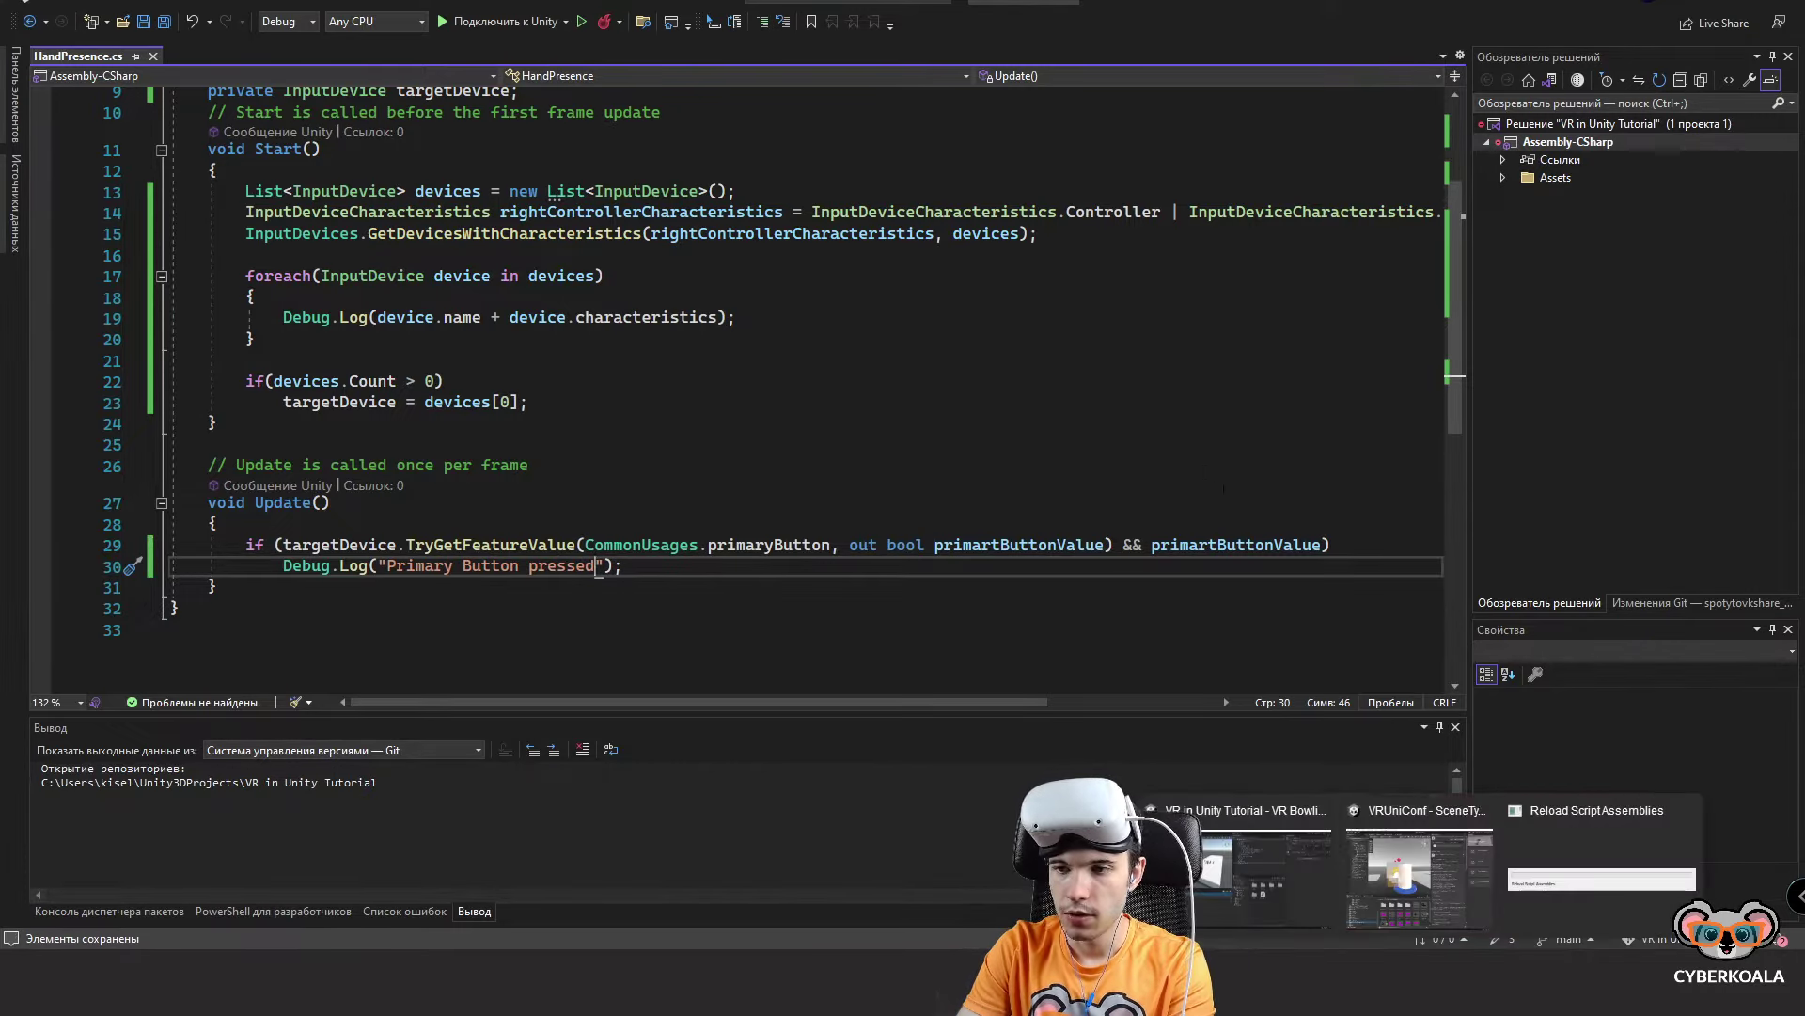
click(1213, 547)
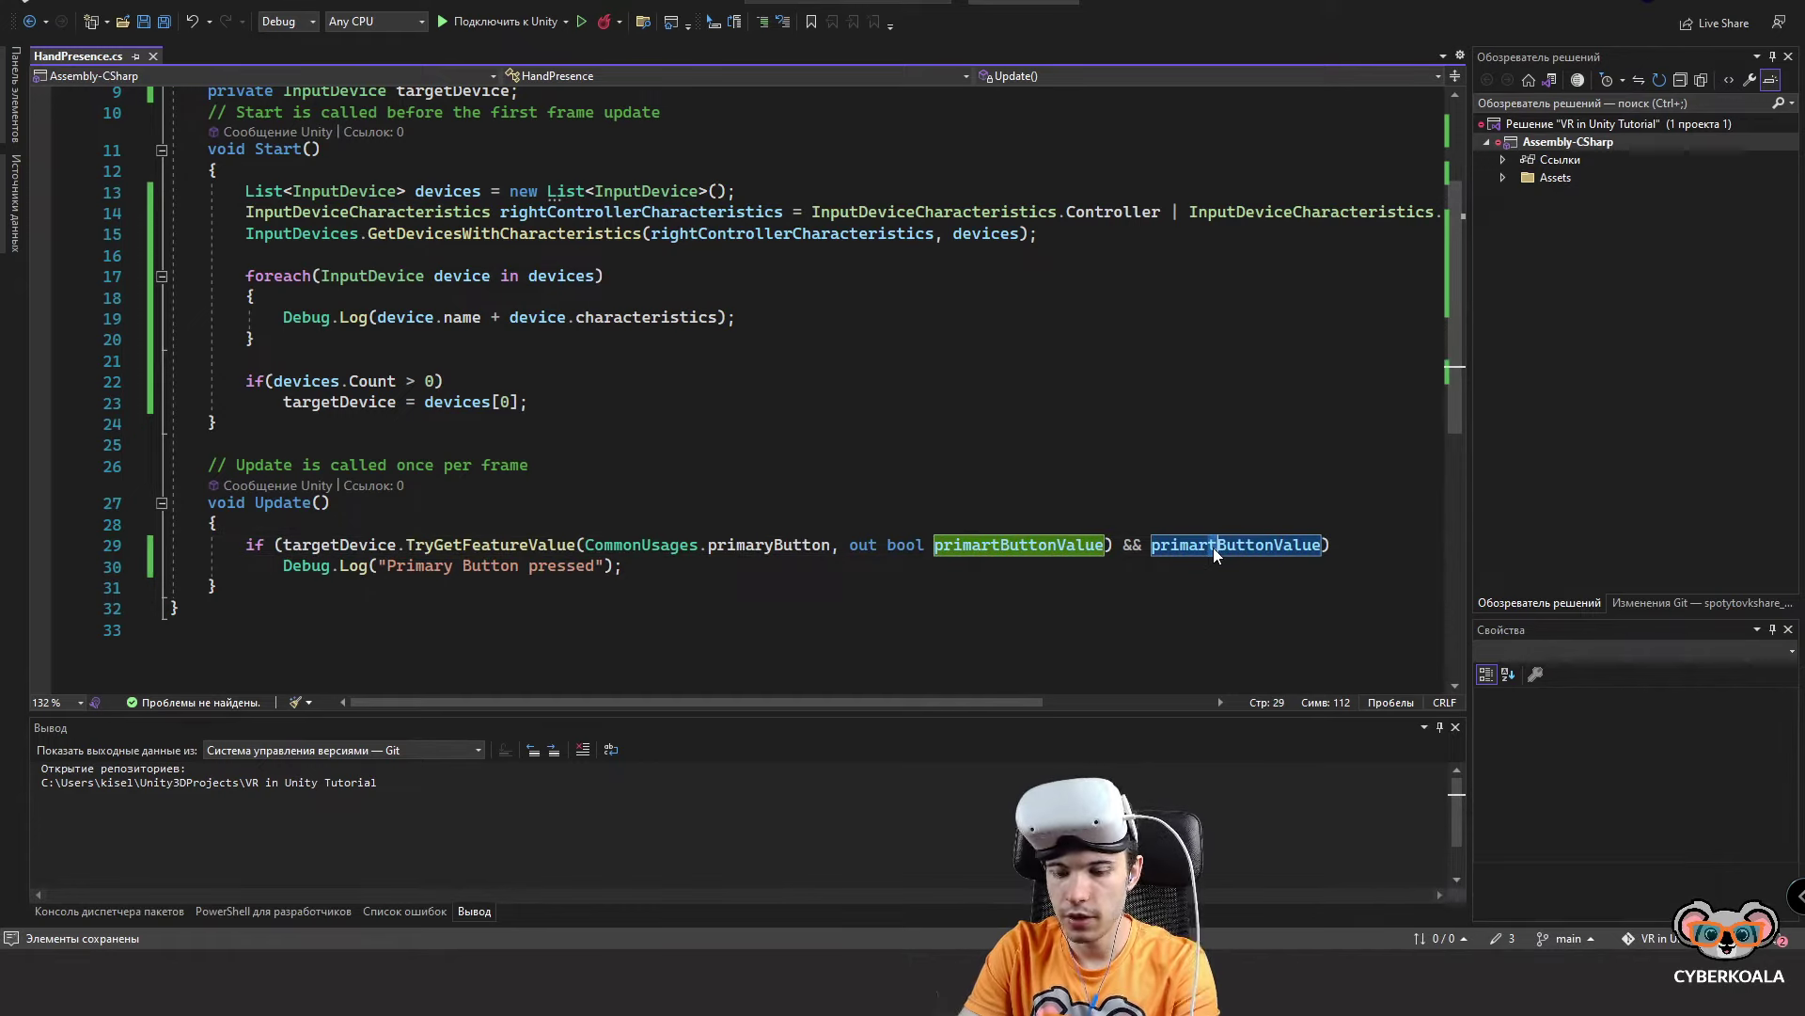
key(Delete)
text(y)
double_click(1213, 548)
key(ctrl+c)
double_click(1019, 544)
key(ctrl+v)
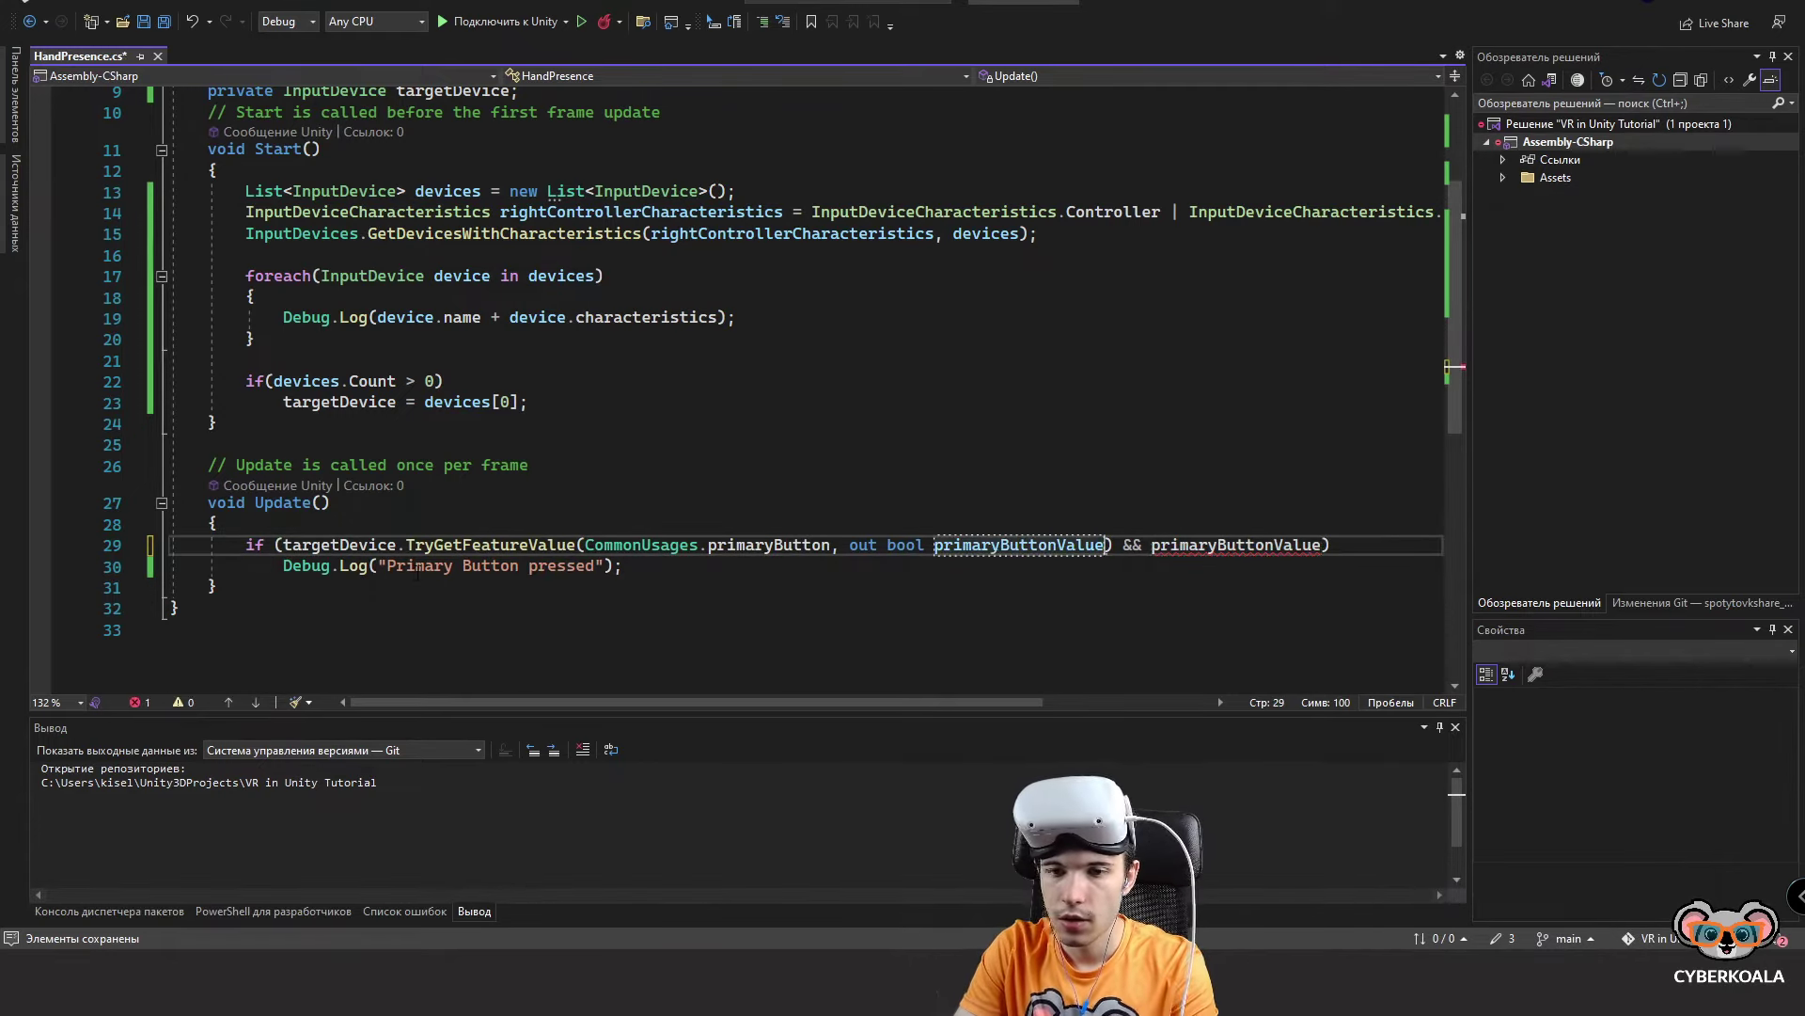
key(ctrl+s)
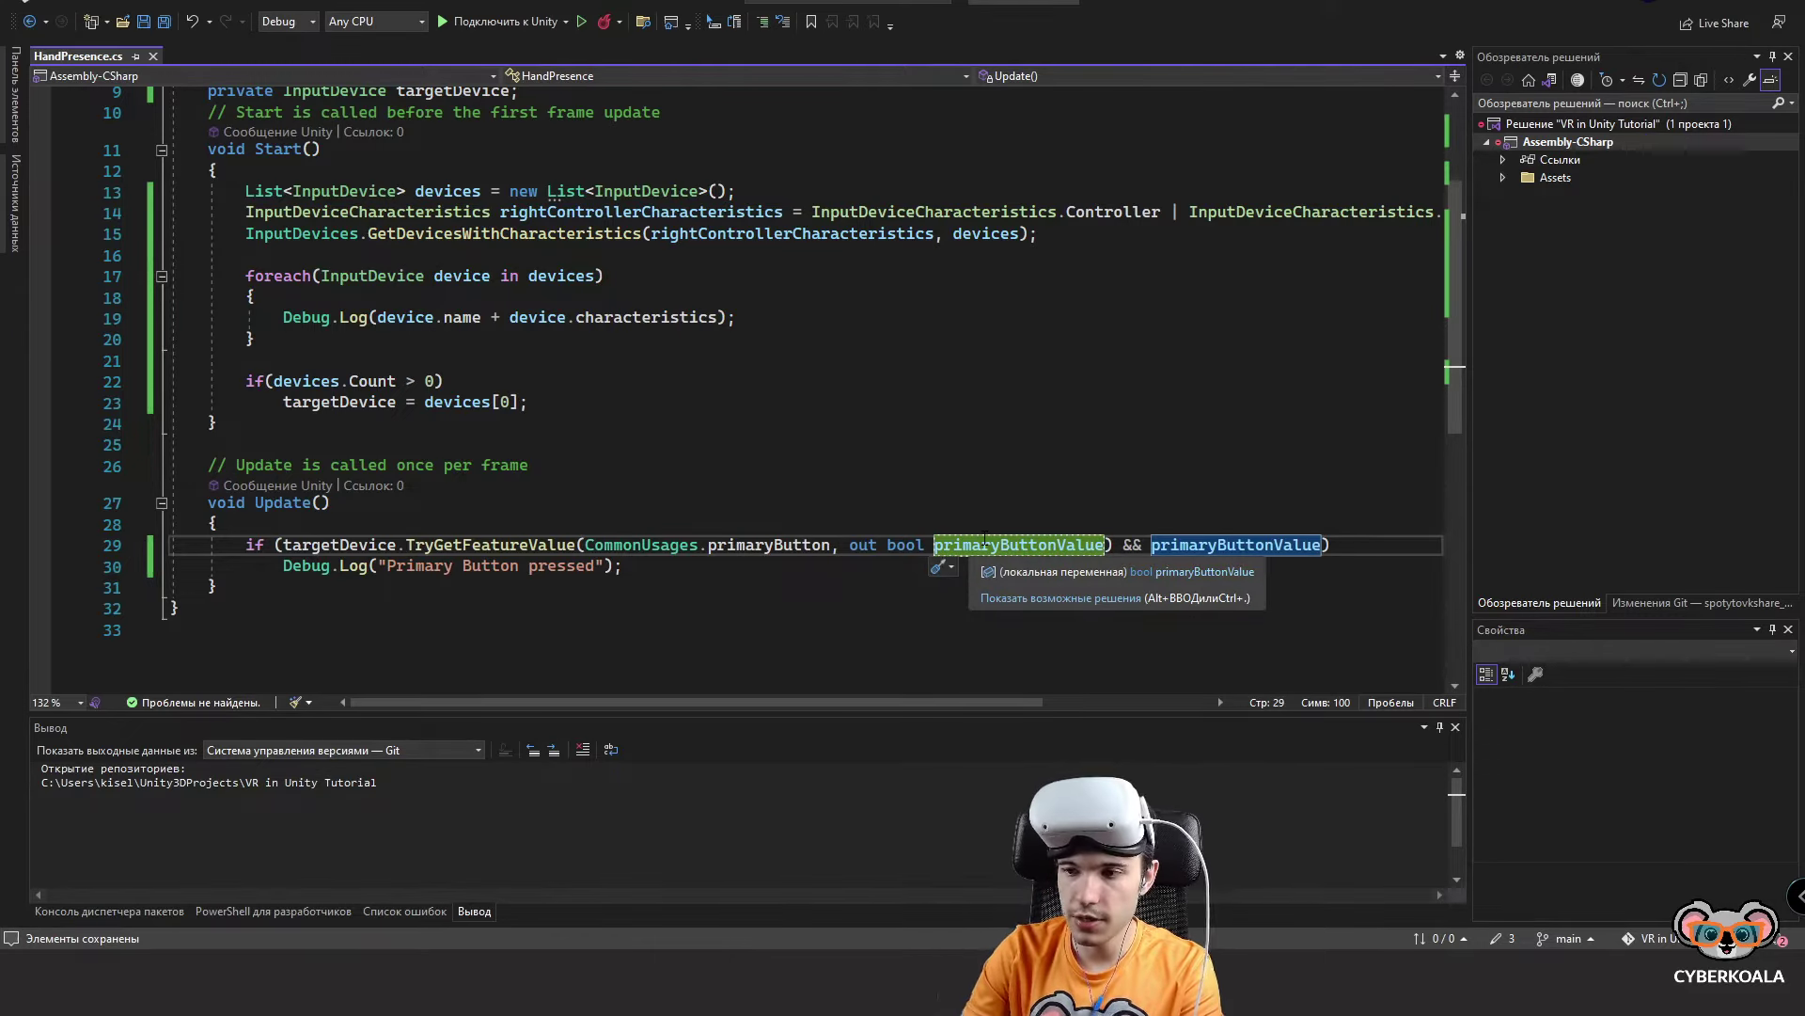
Check the primaryButtonValue references and CommonUsages.primaryButton, then return to Unity.
drag(1121, 544, 1321, 544)
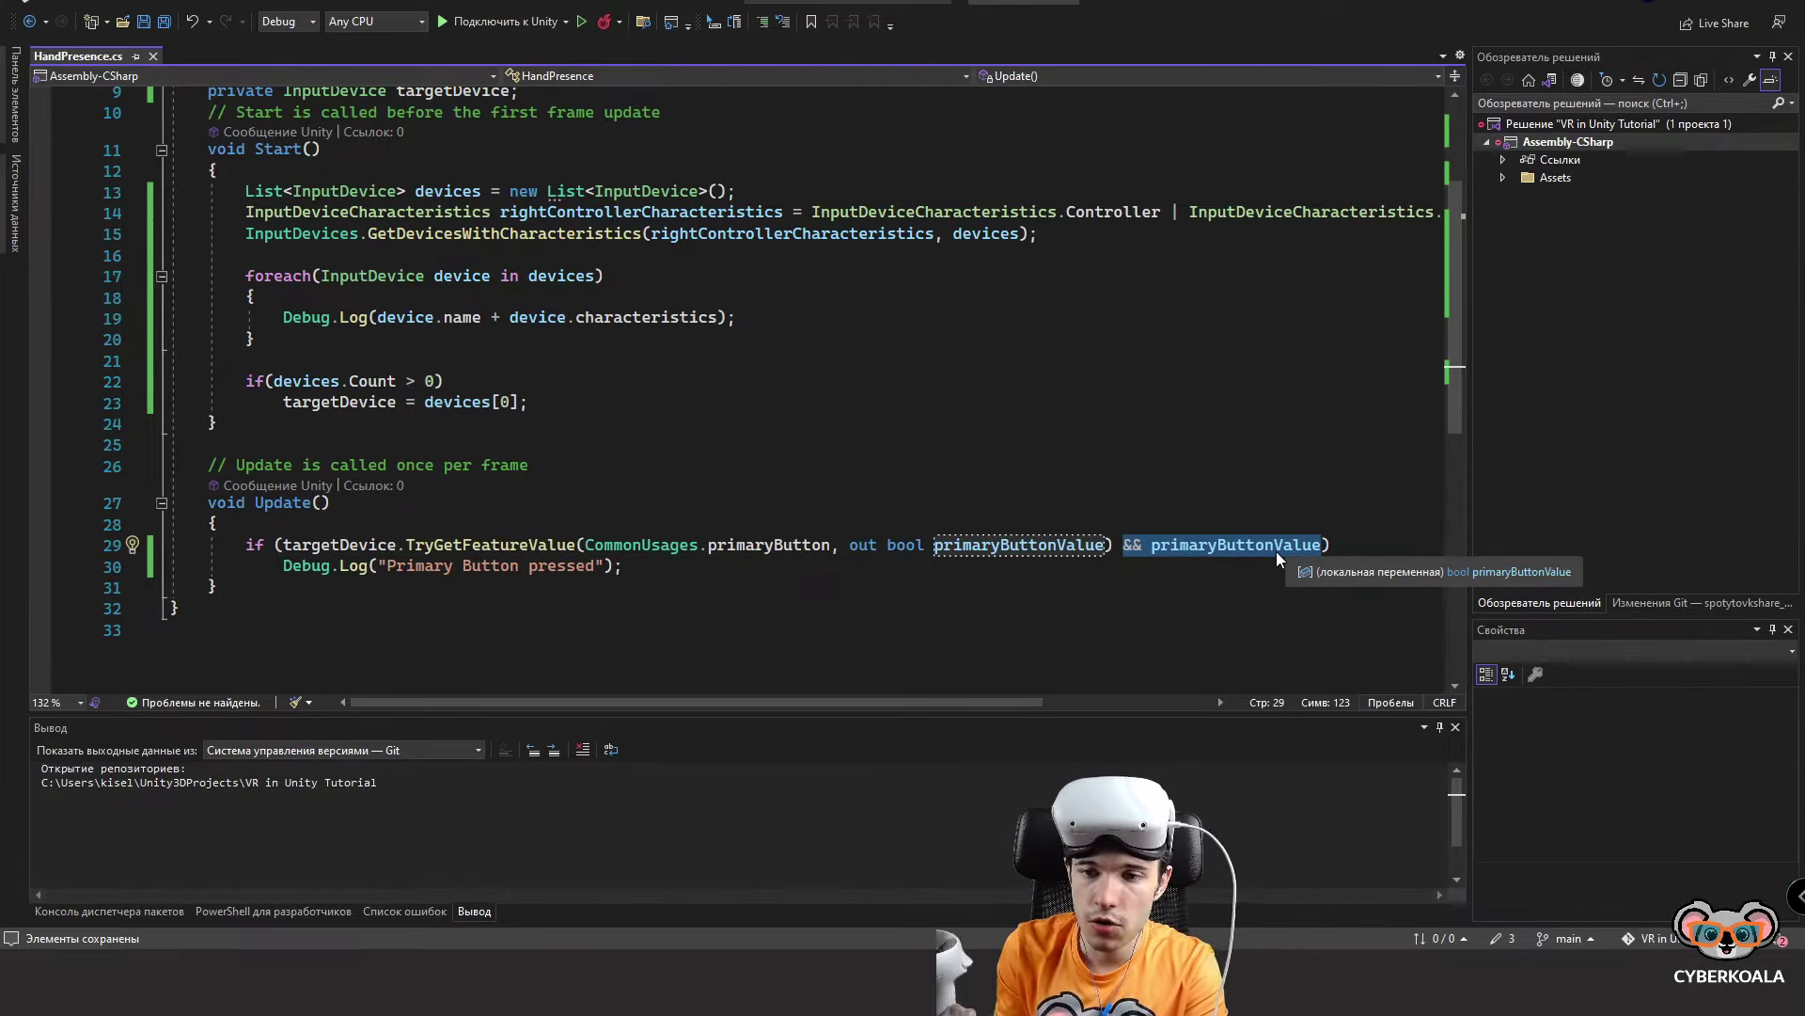
click(762, 550)
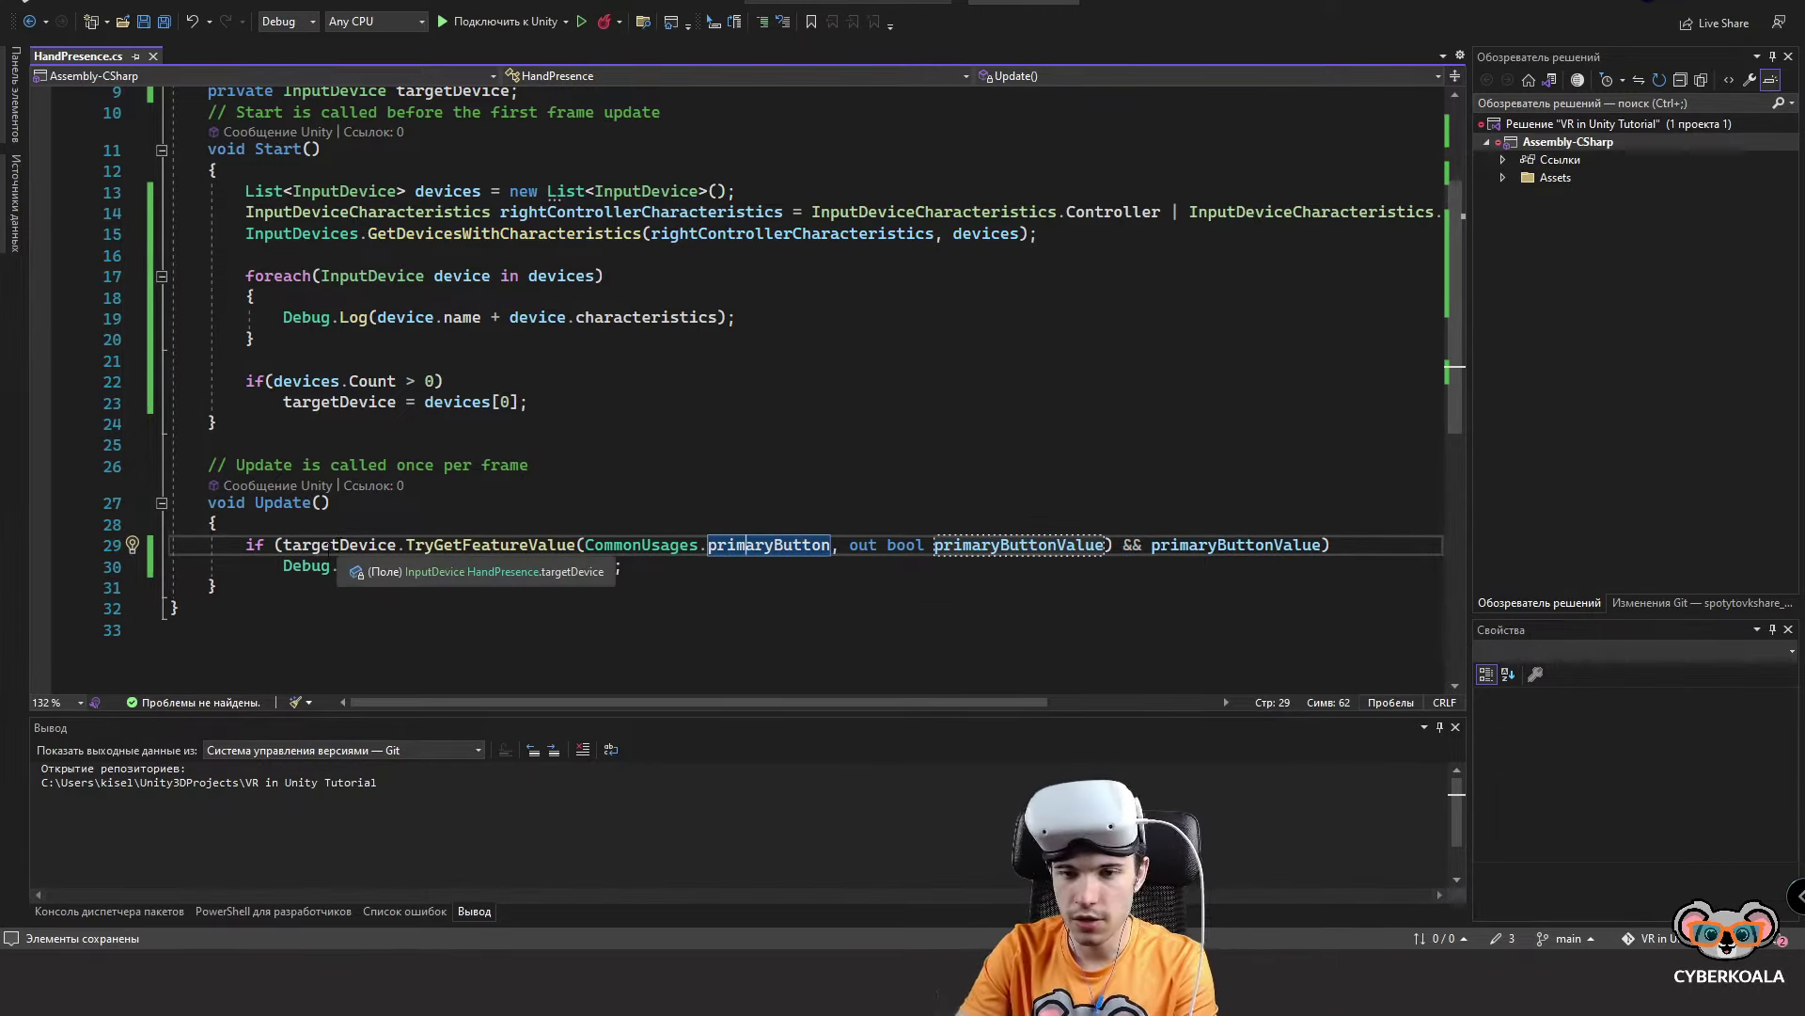
click(1189, 545)
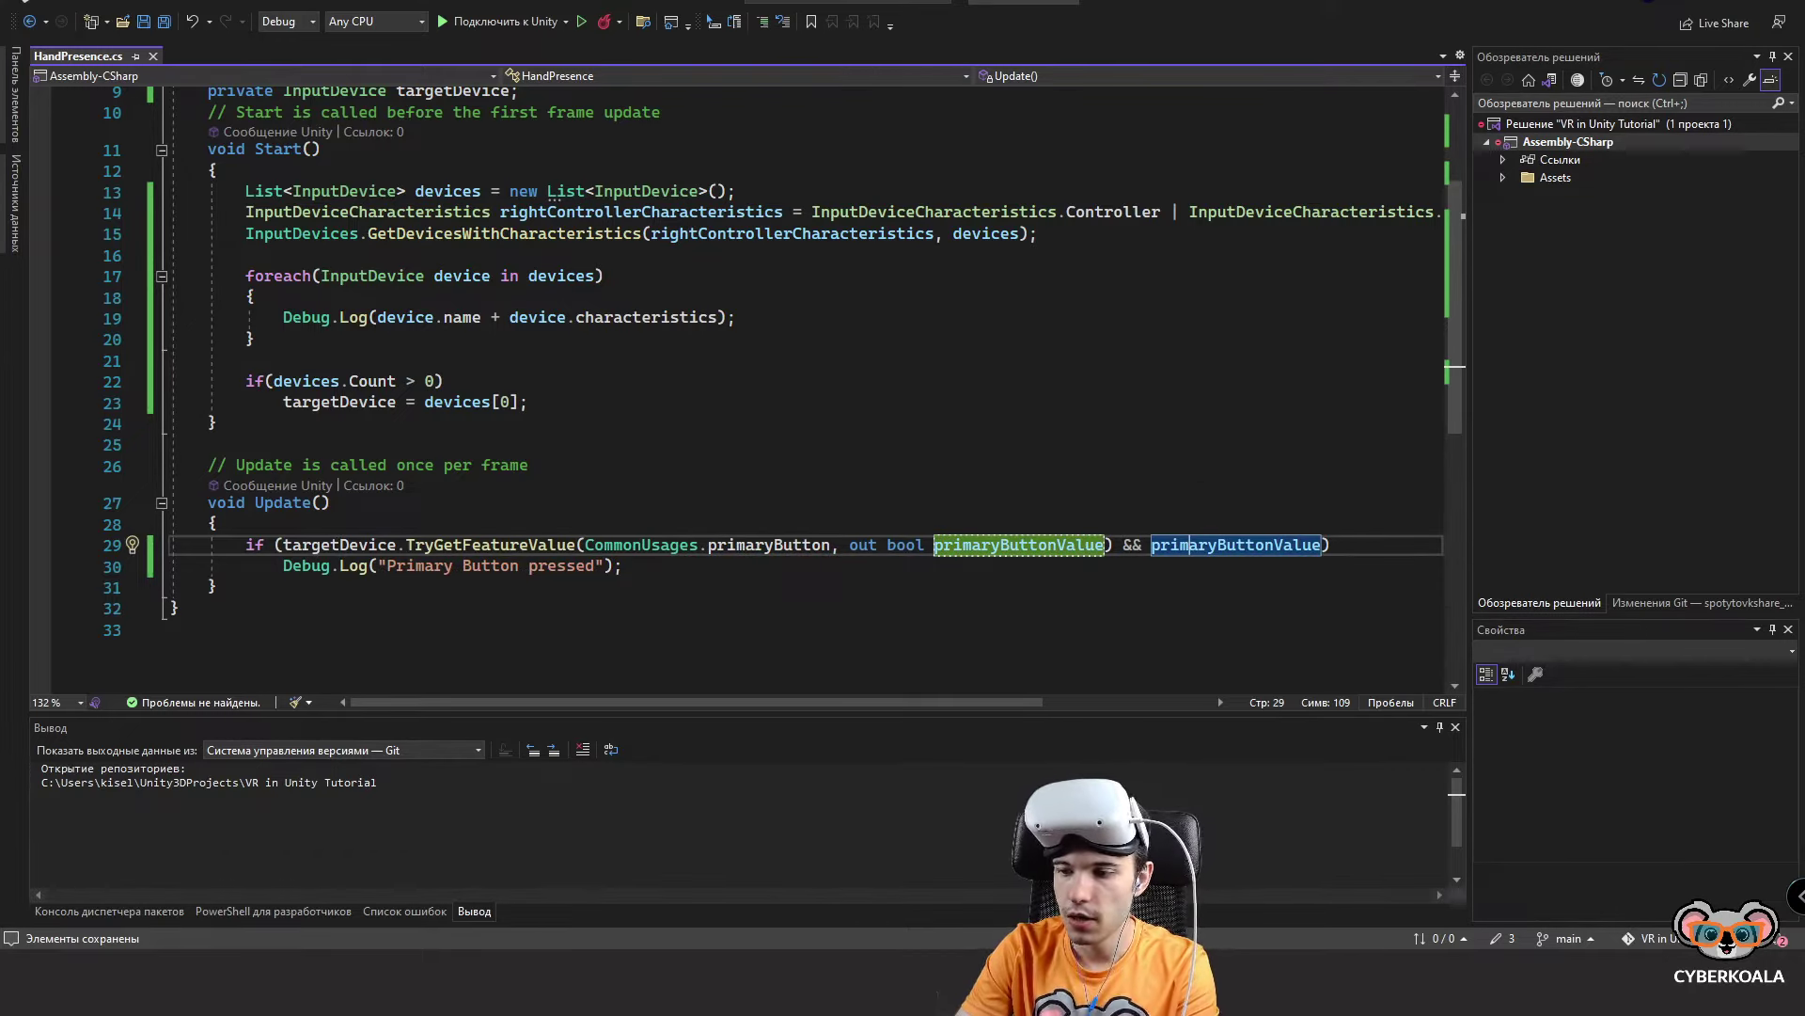
click(1390, 916)
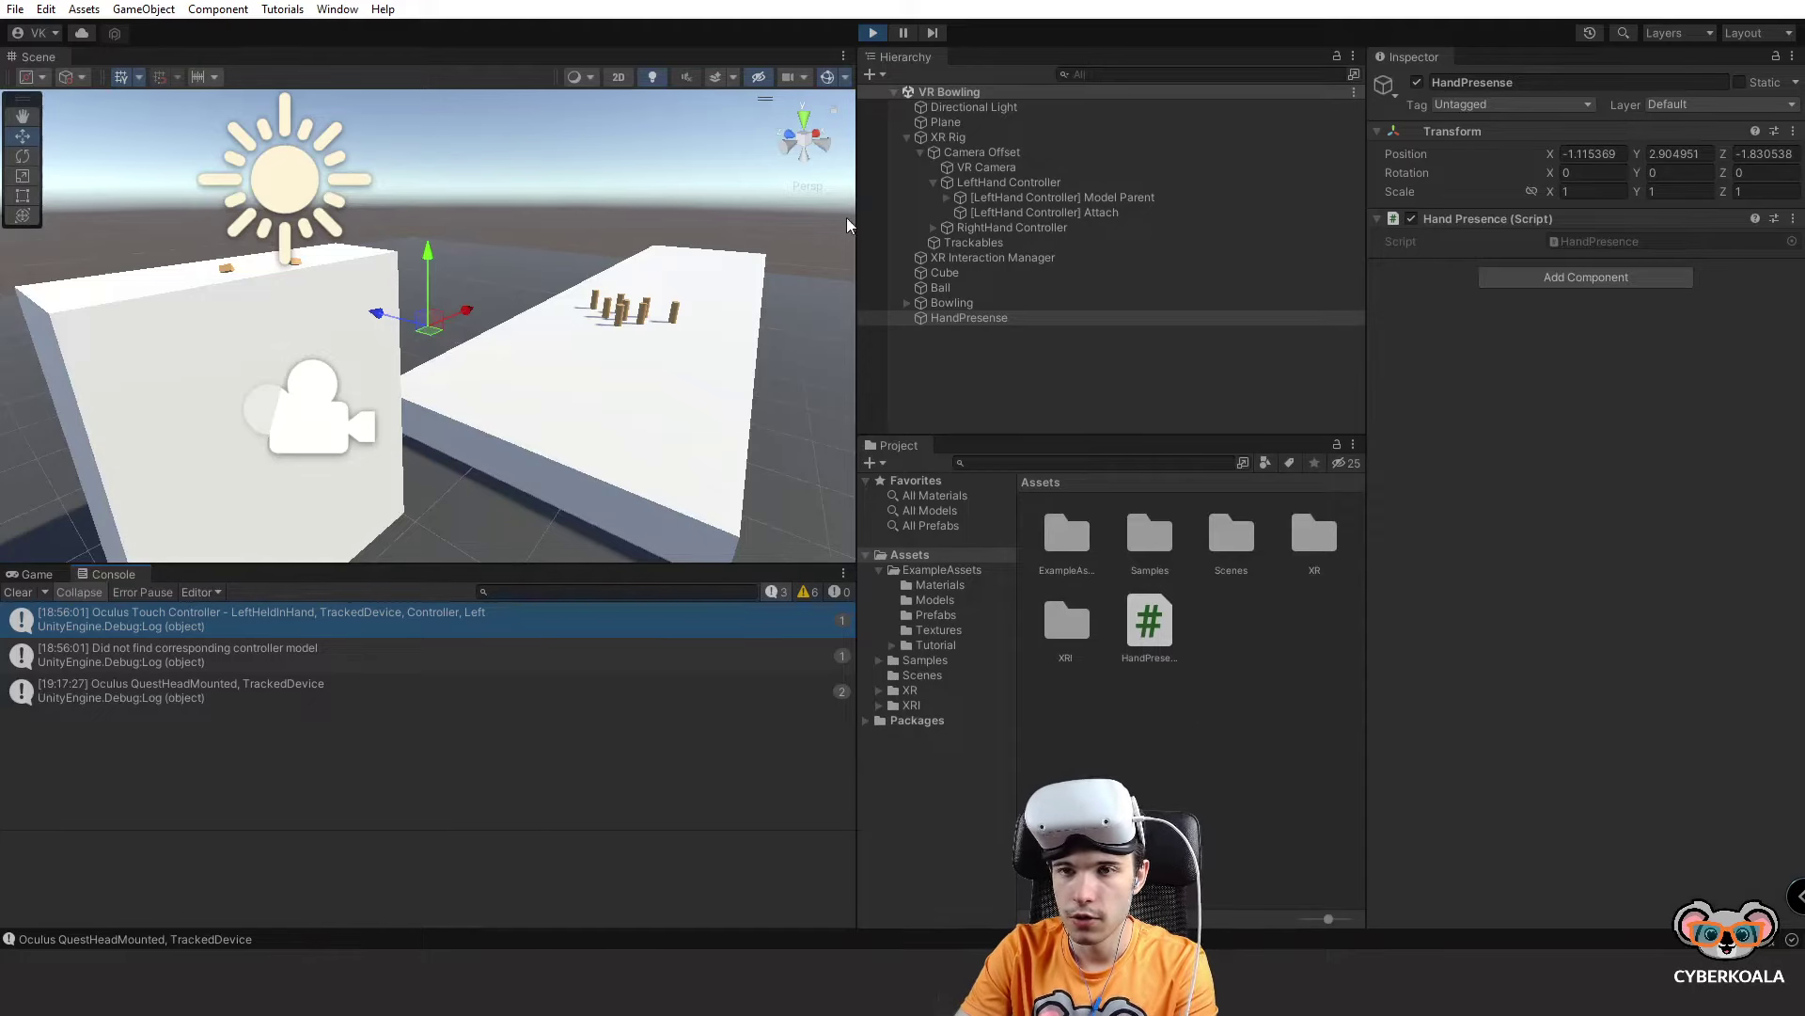
Restart Play mode and inspect the Console entries, including the XRInputSubsystem error, toggling warnings.
click(878, 37)
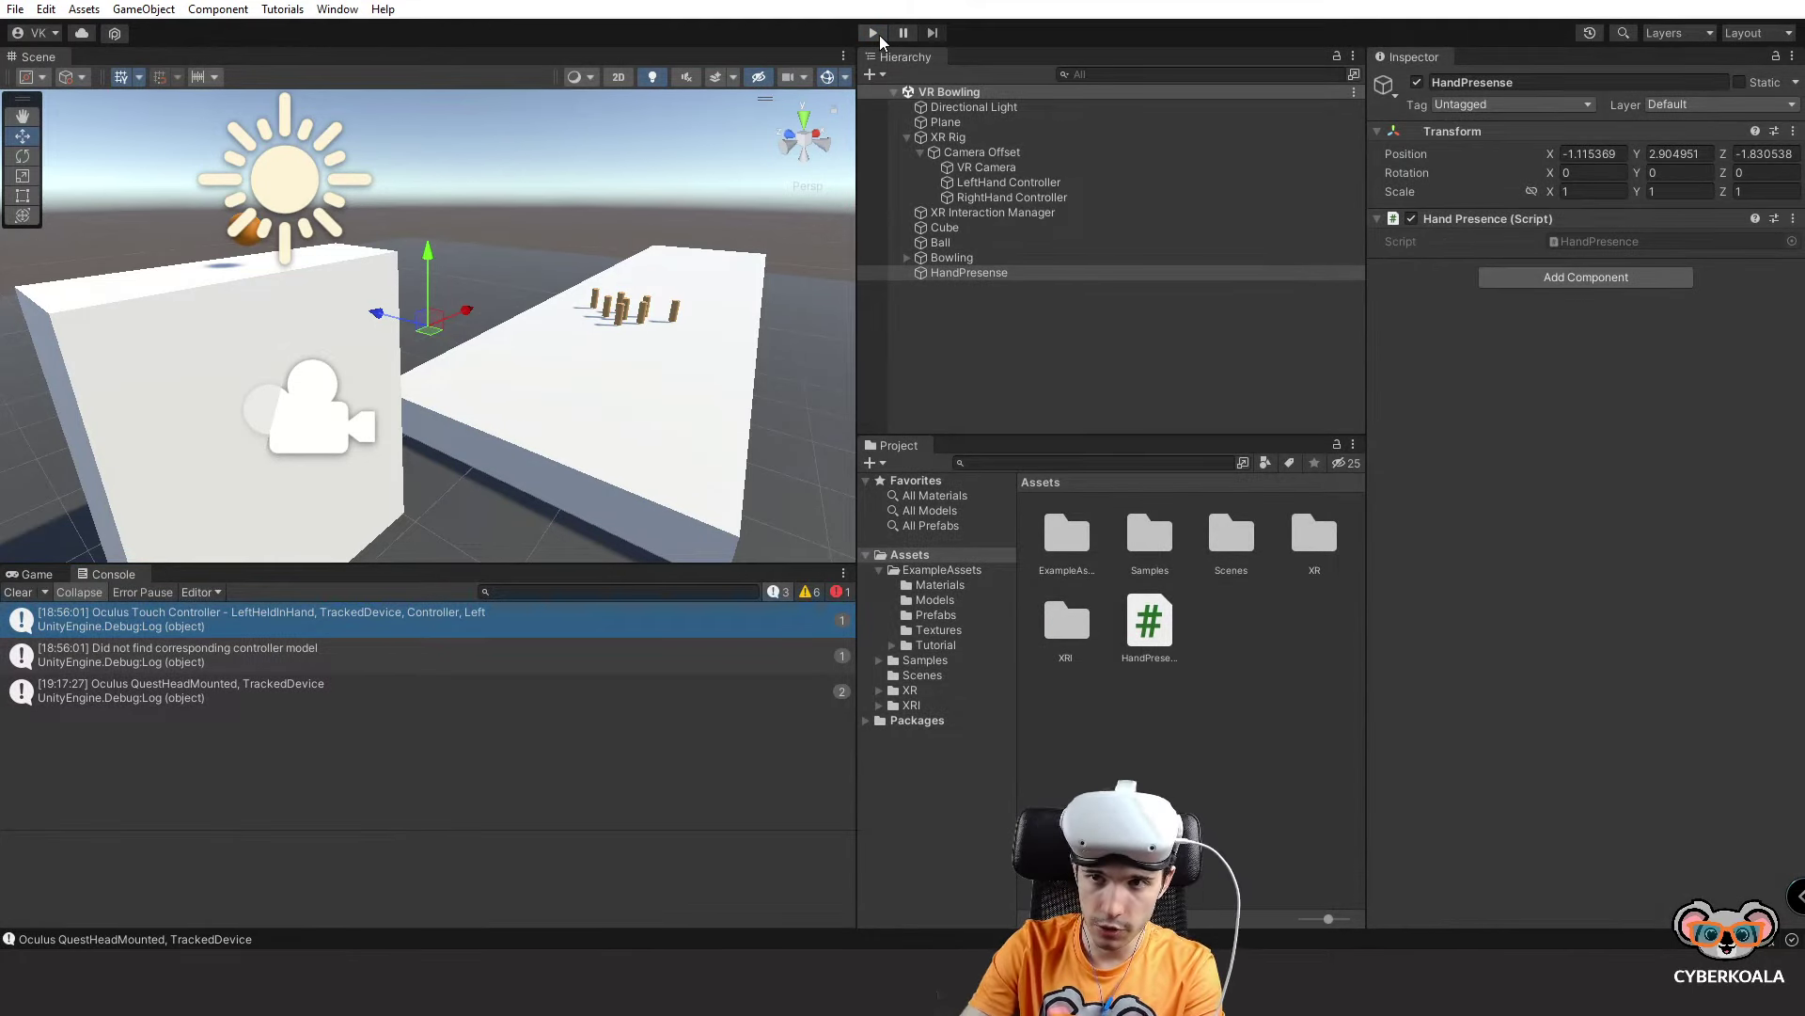
click(878, 36)
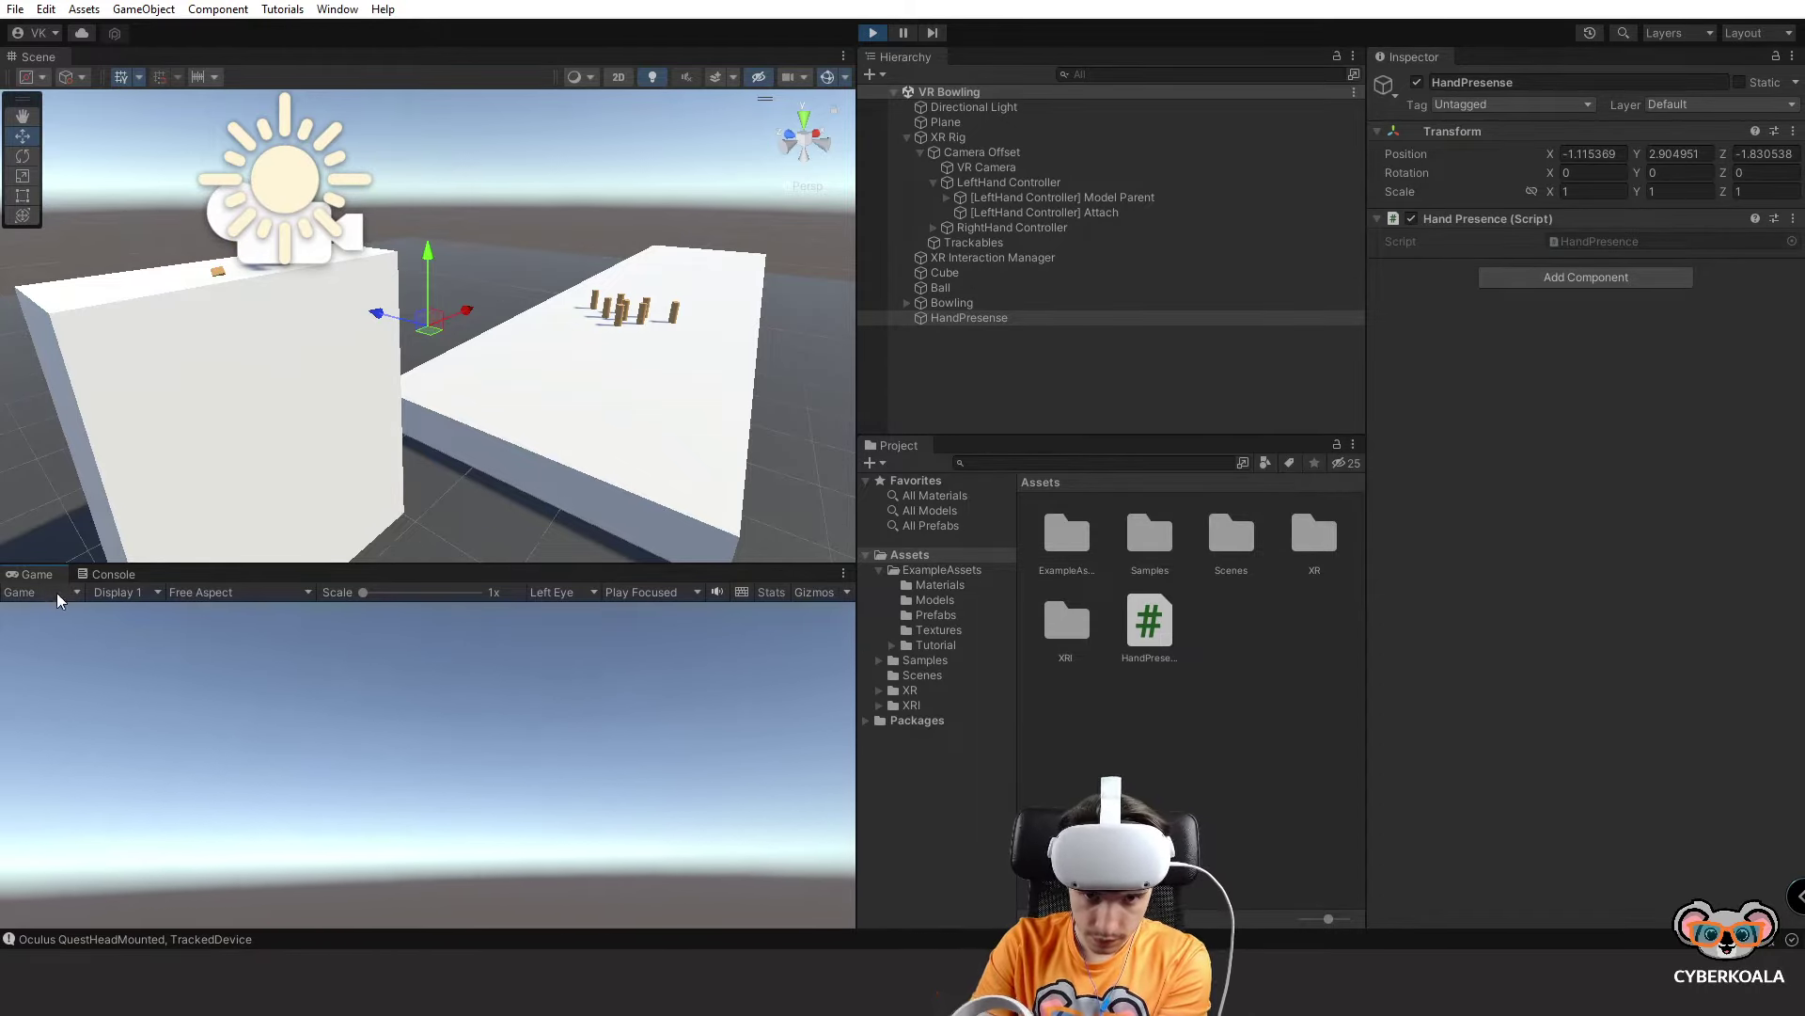
click(98, 577)
click(228, 674)
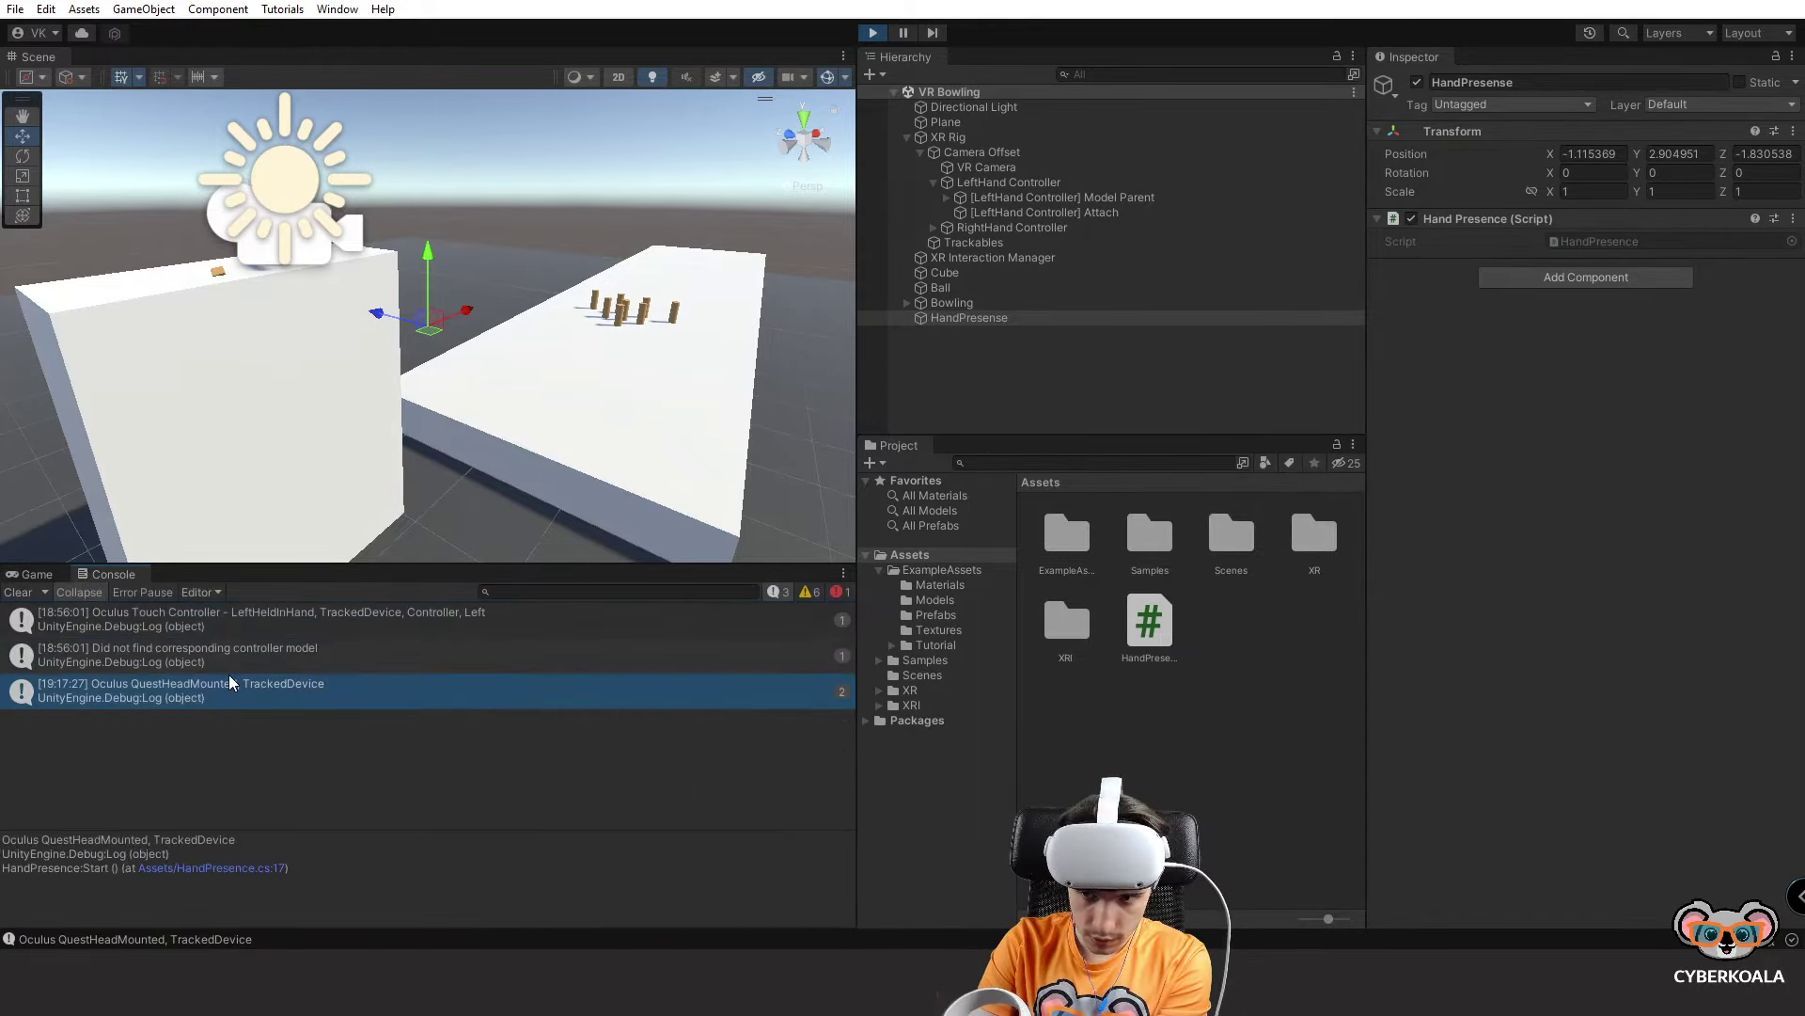
click(813, 592)
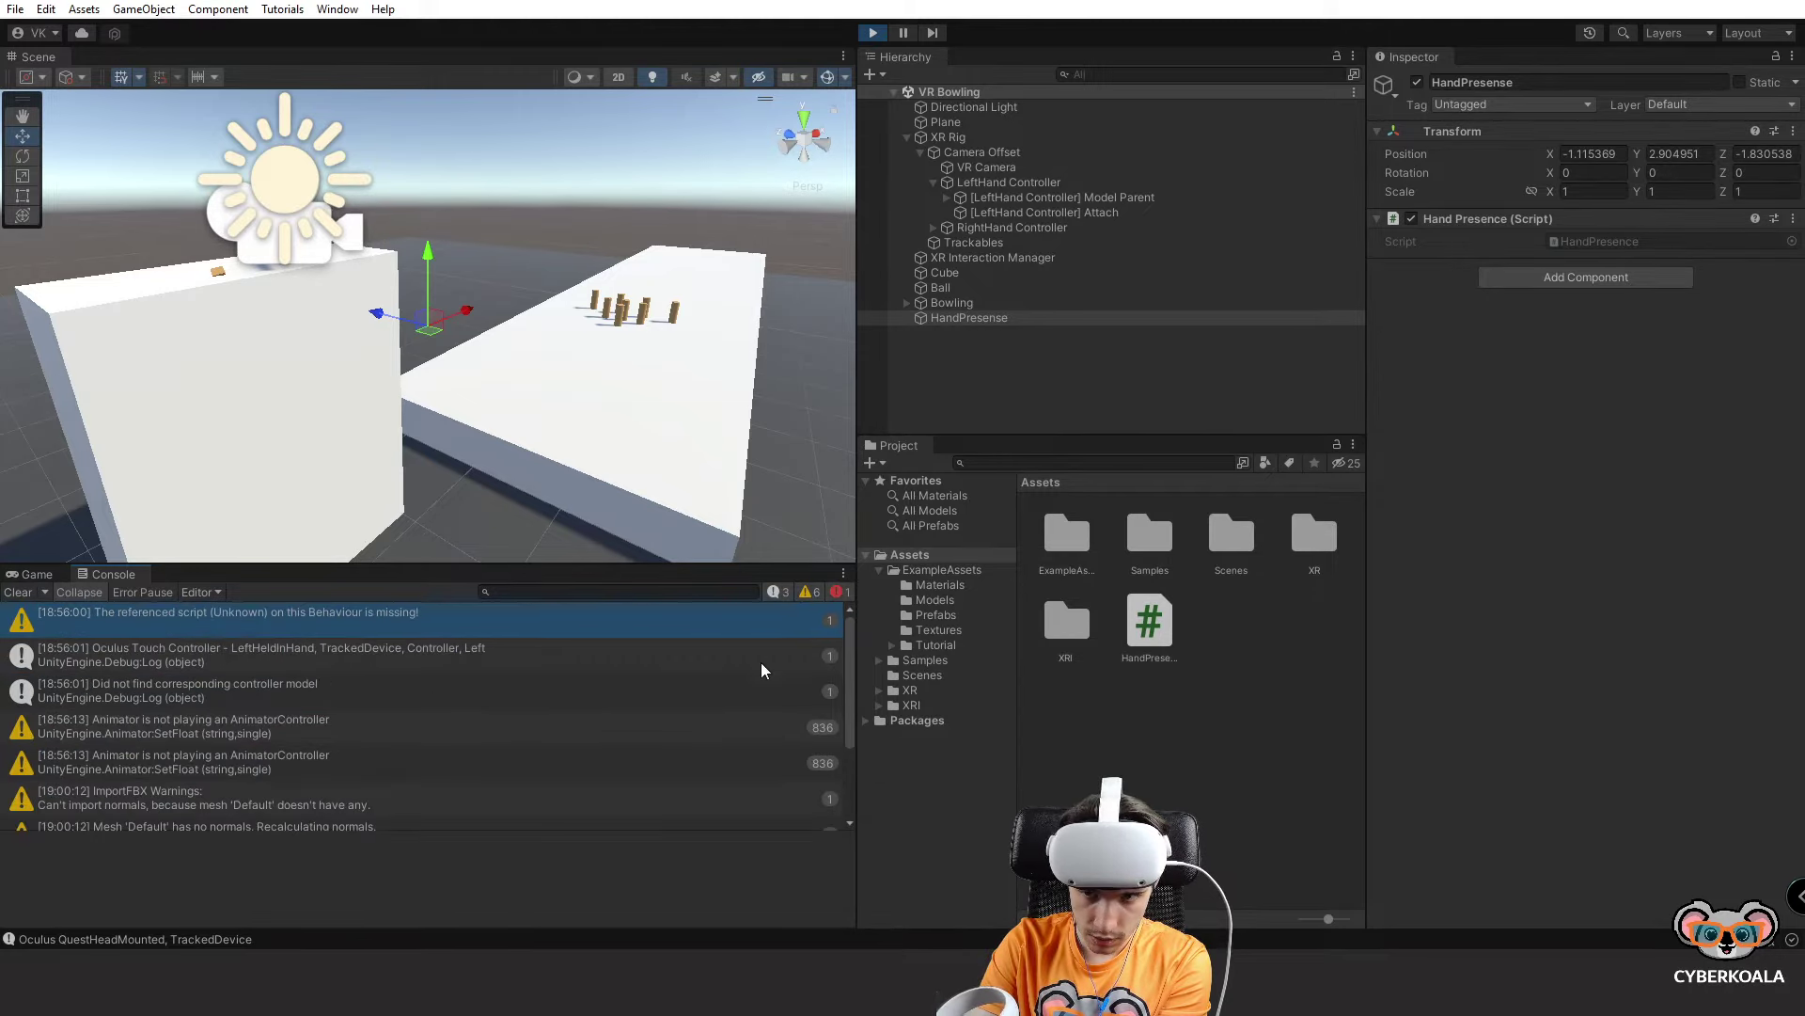
scroll(760, 664, down, 3)
click(687, 804)
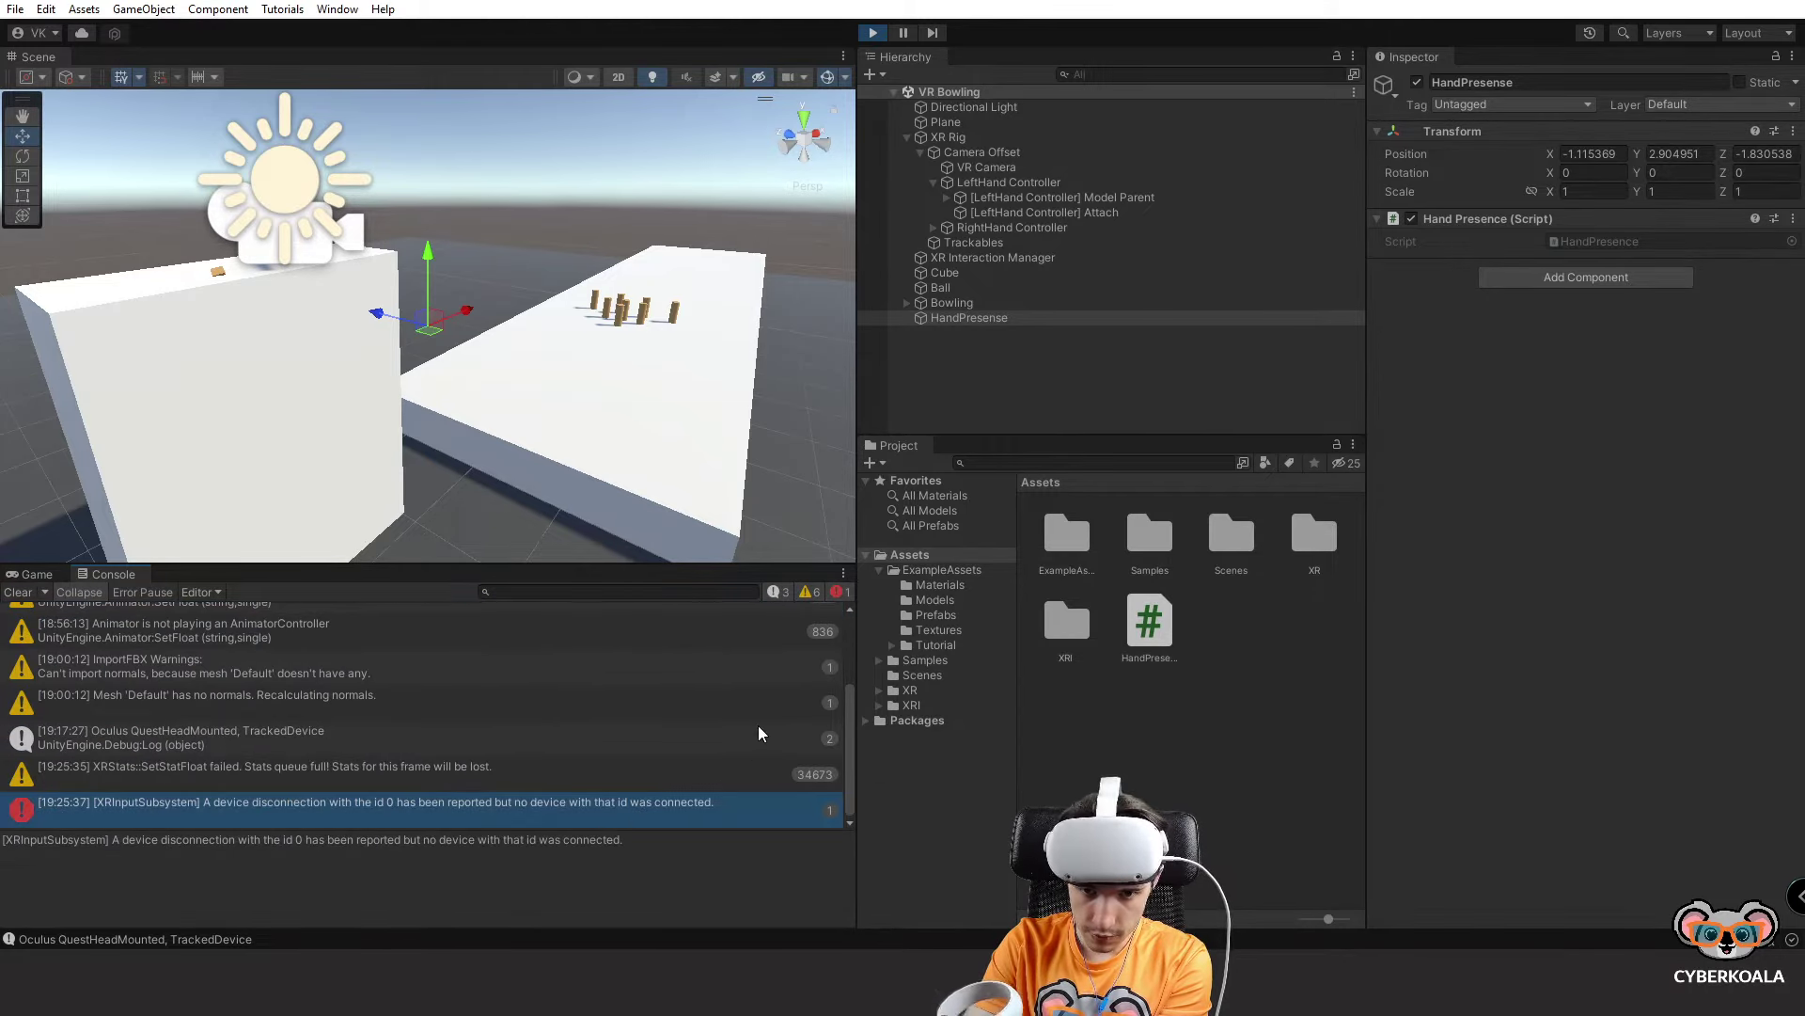
click(806, 592)
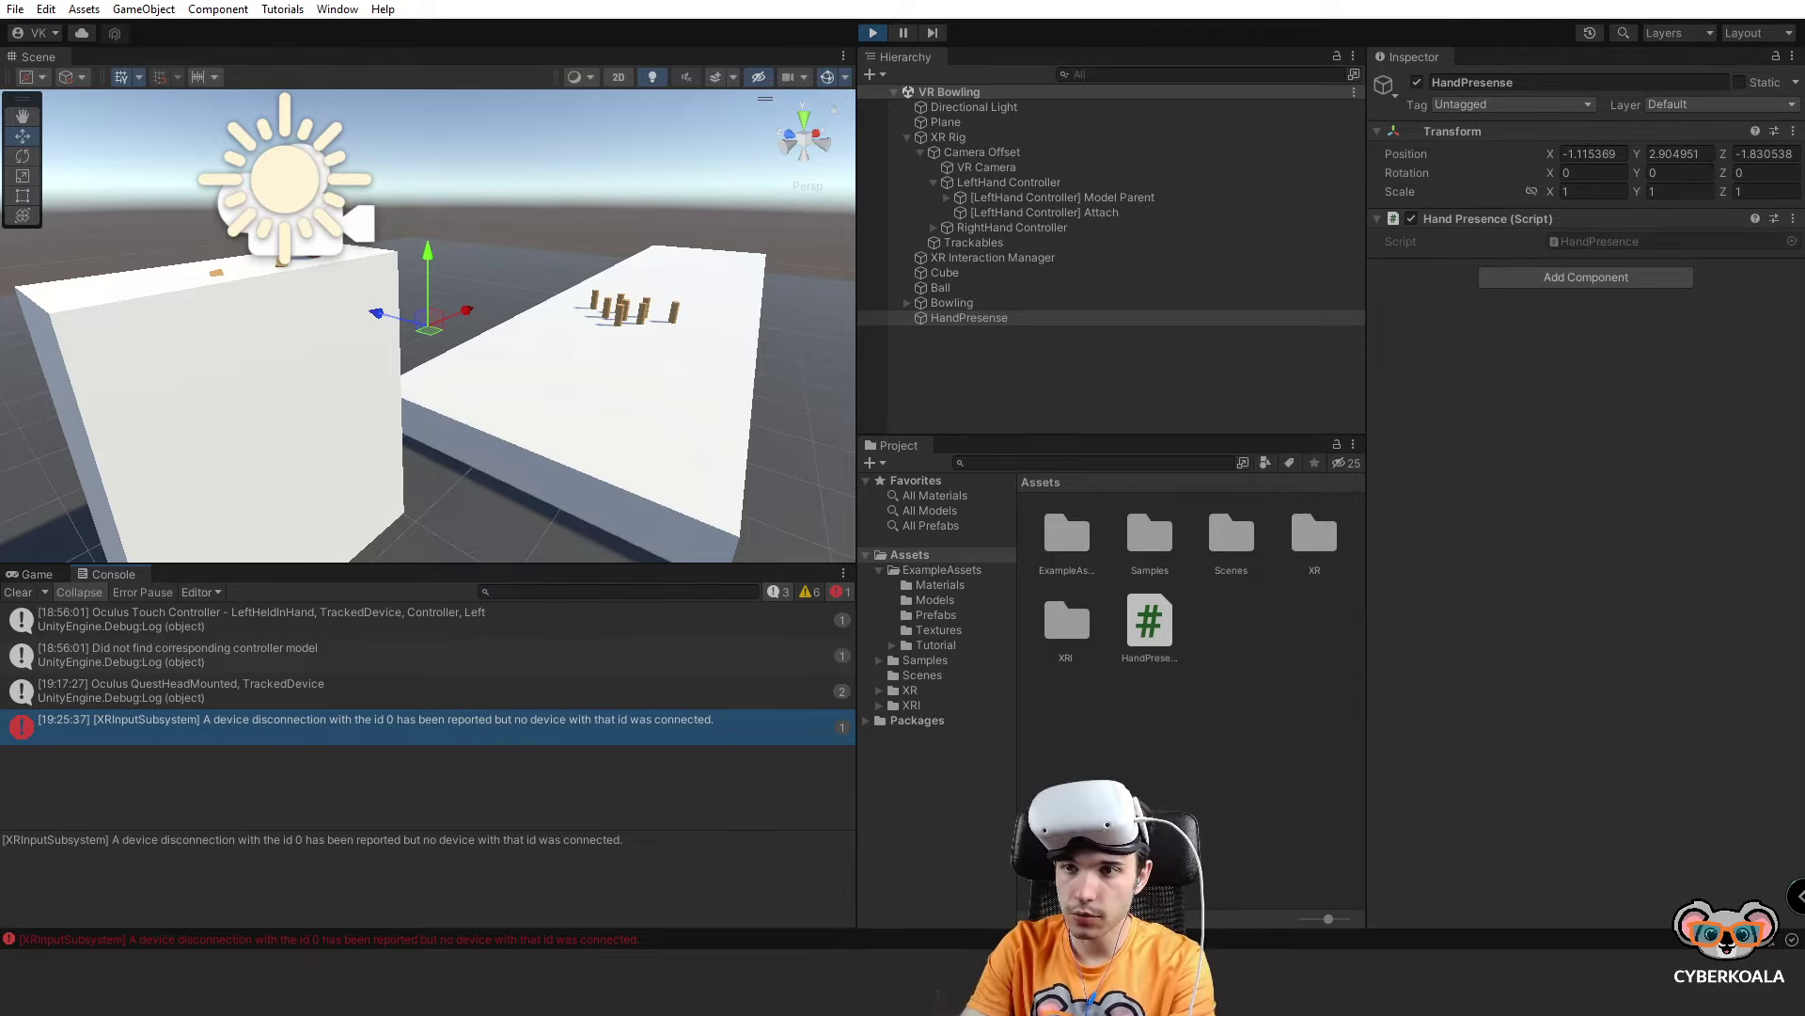
Stop Play mode and review details of the remaining console entries, including the controller model log.
click(873, 32)
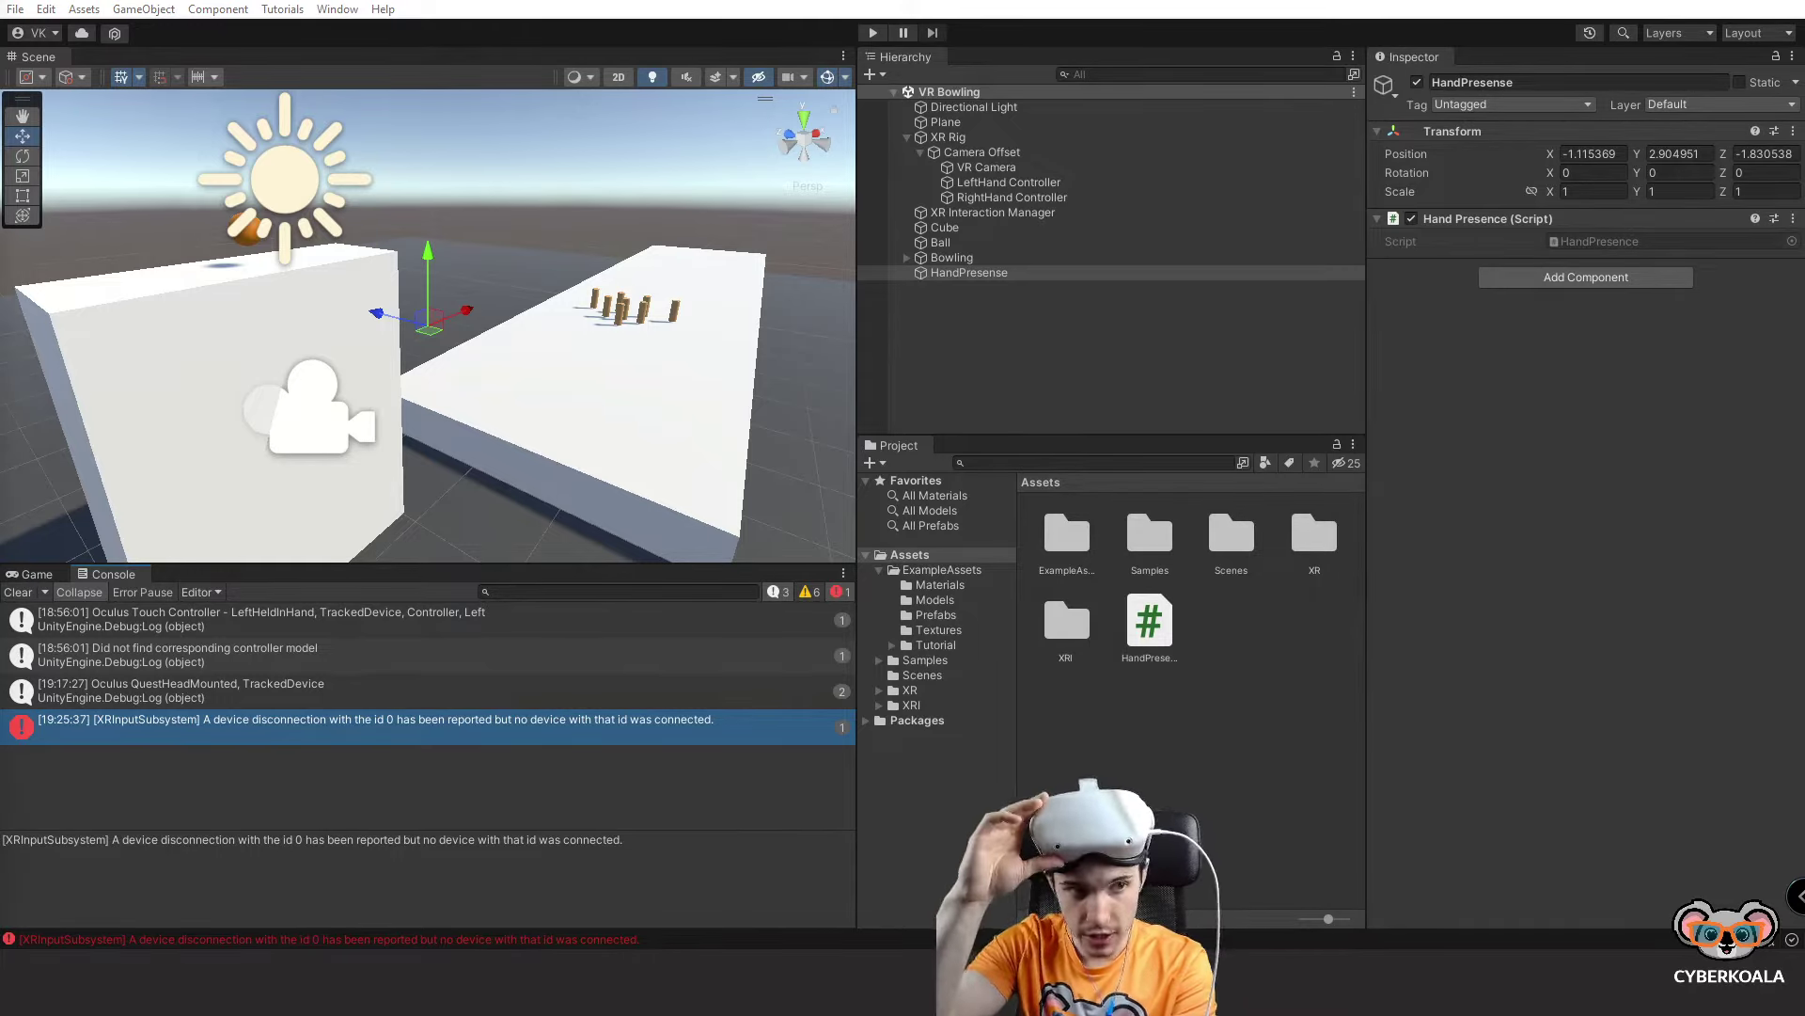
click(245, 663)
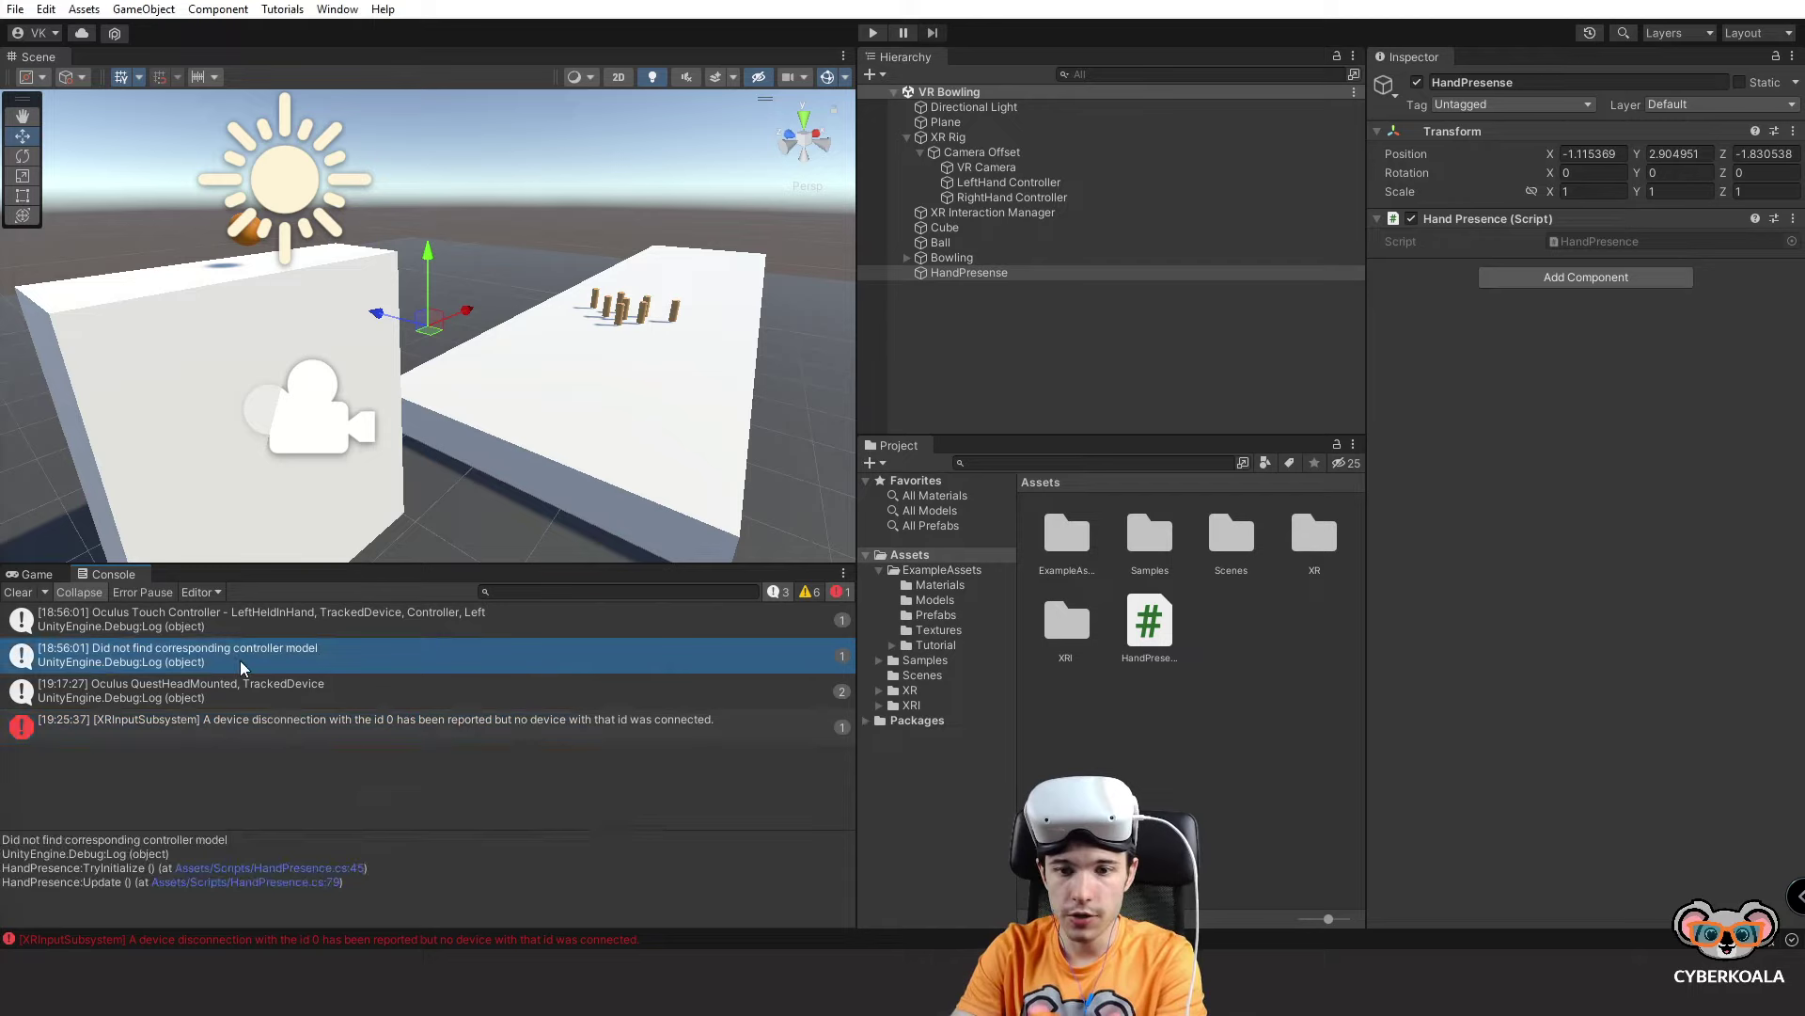
click(336, 696)
click(371, 731)
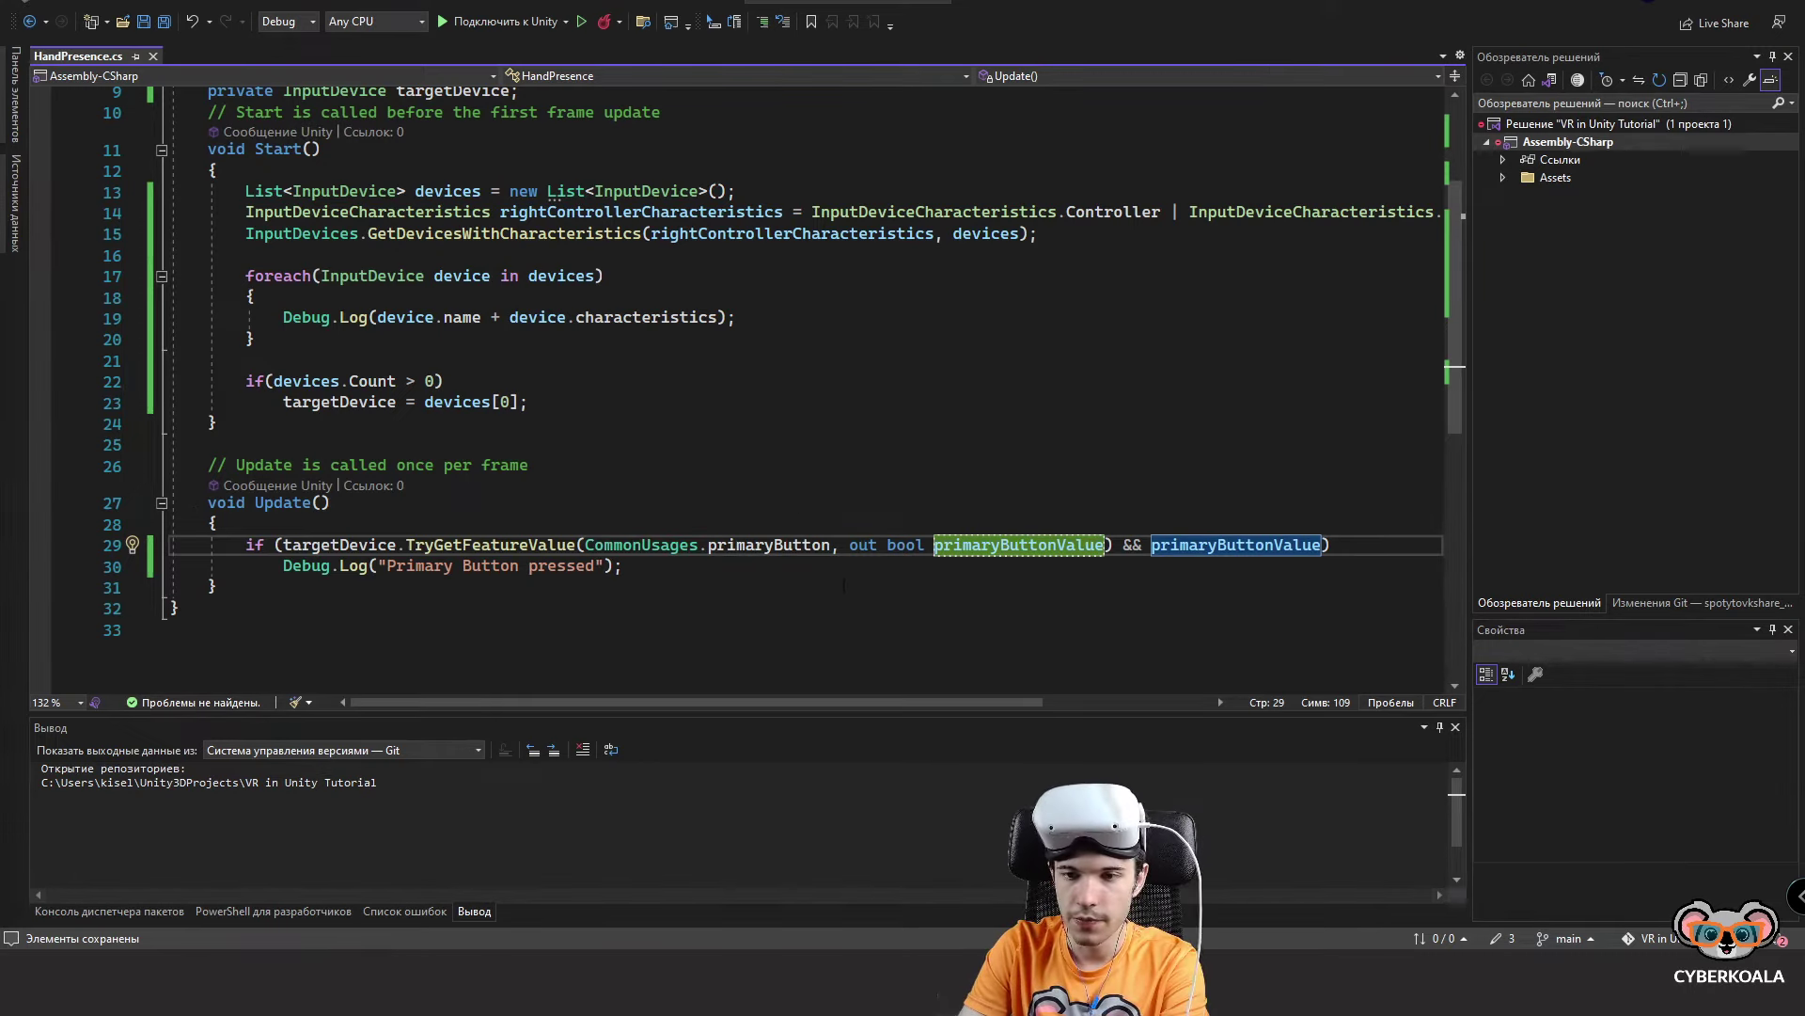
Add line 32: targetDevice.TryGetFeatureValue(CommonUsages.trigger, out float triggerValue) && triggerValue > 0.11f.
key(Down)
key(Return)
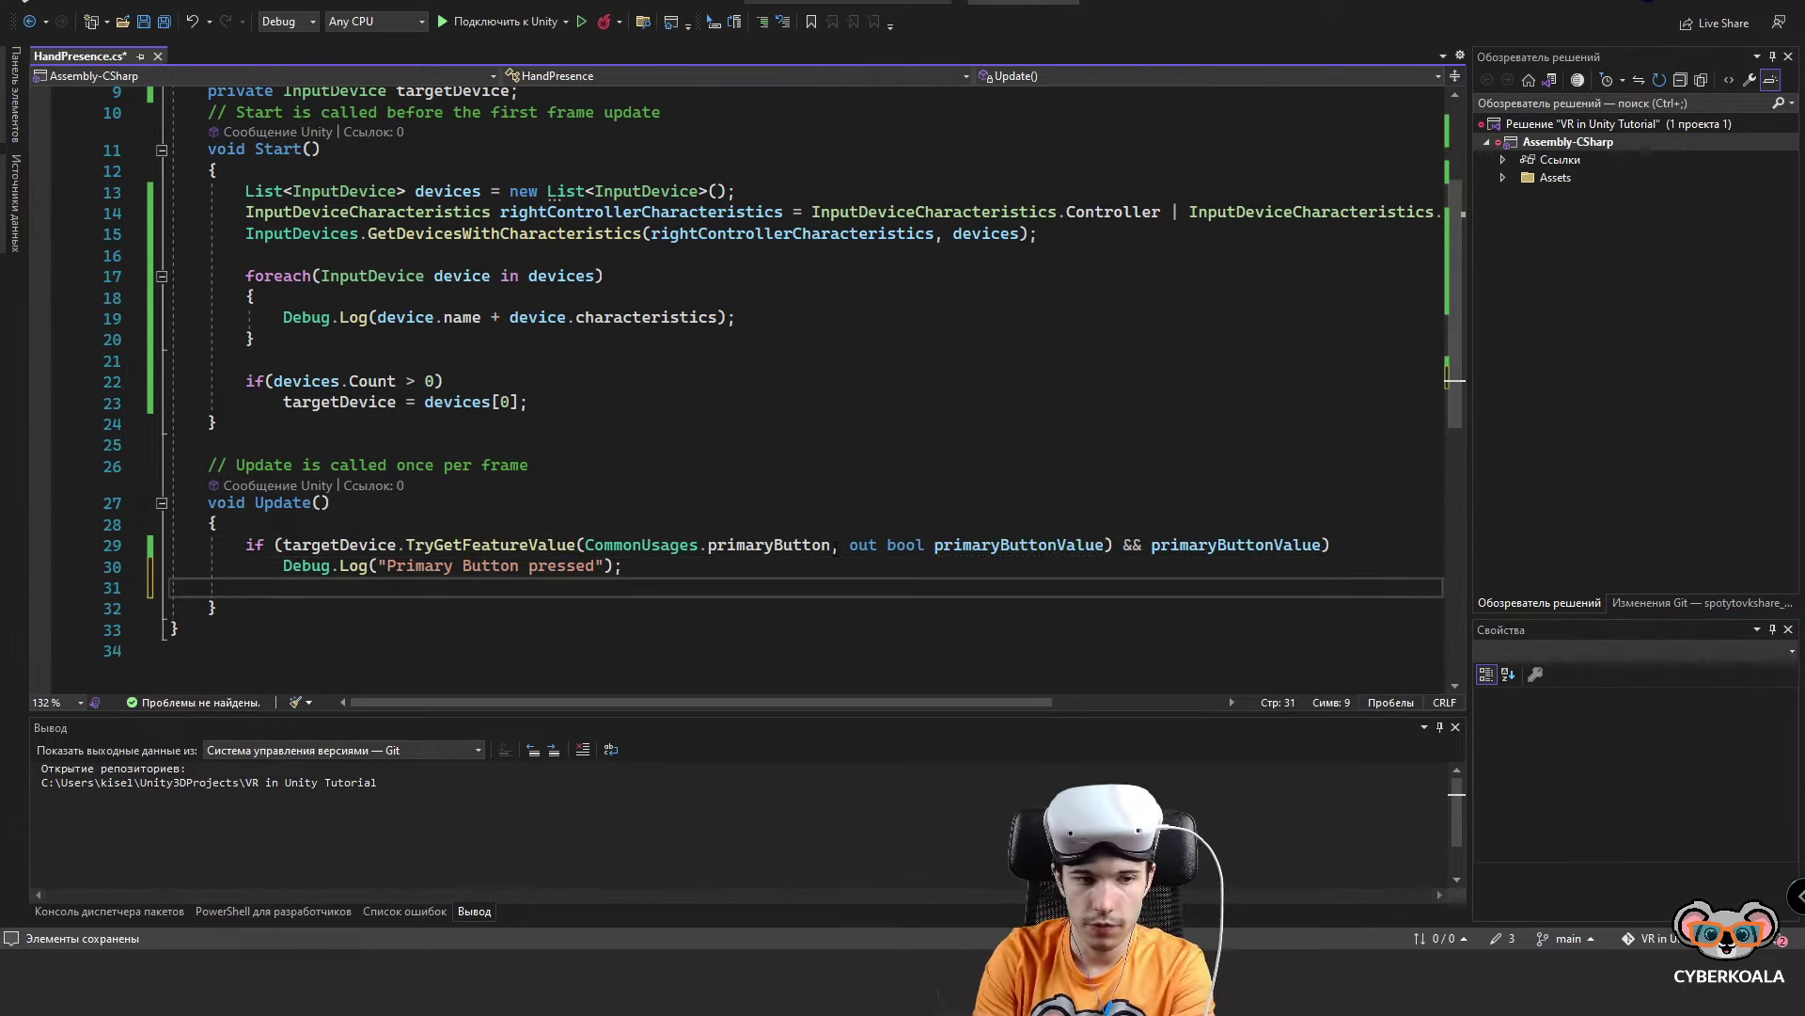
key(Return)
text(targetDevice.)
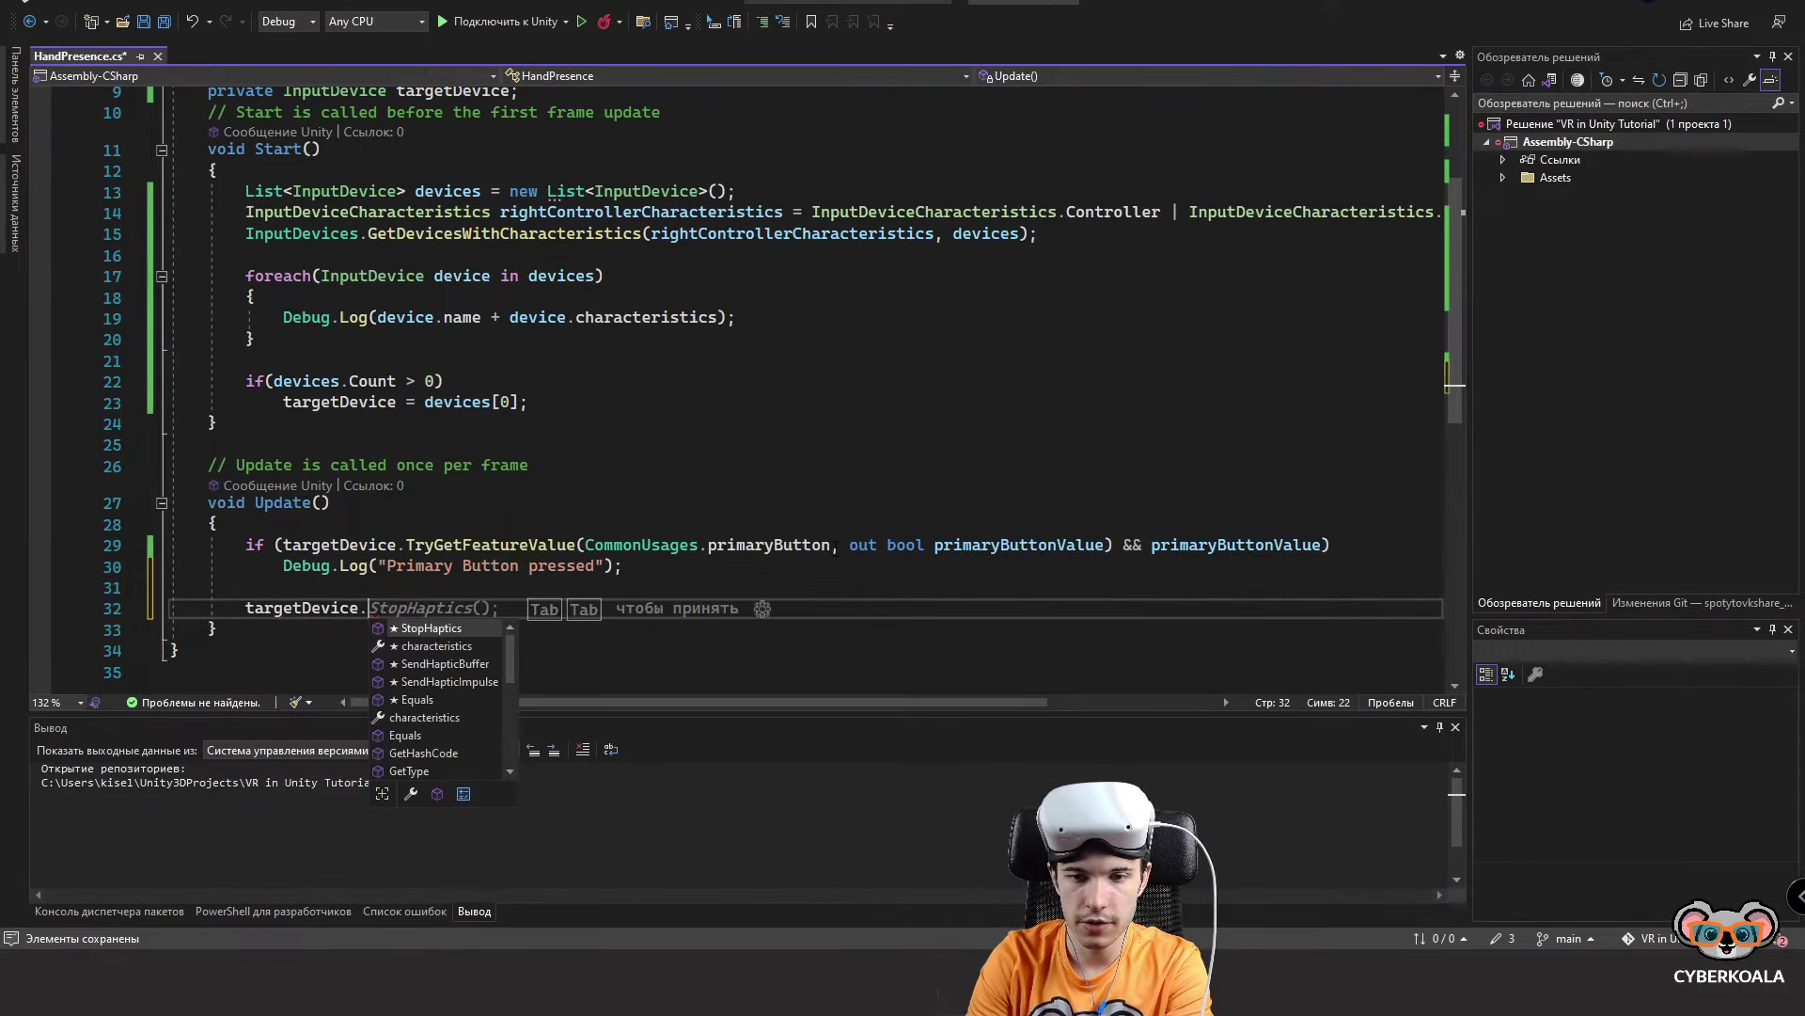
text(T)
key(Escape)
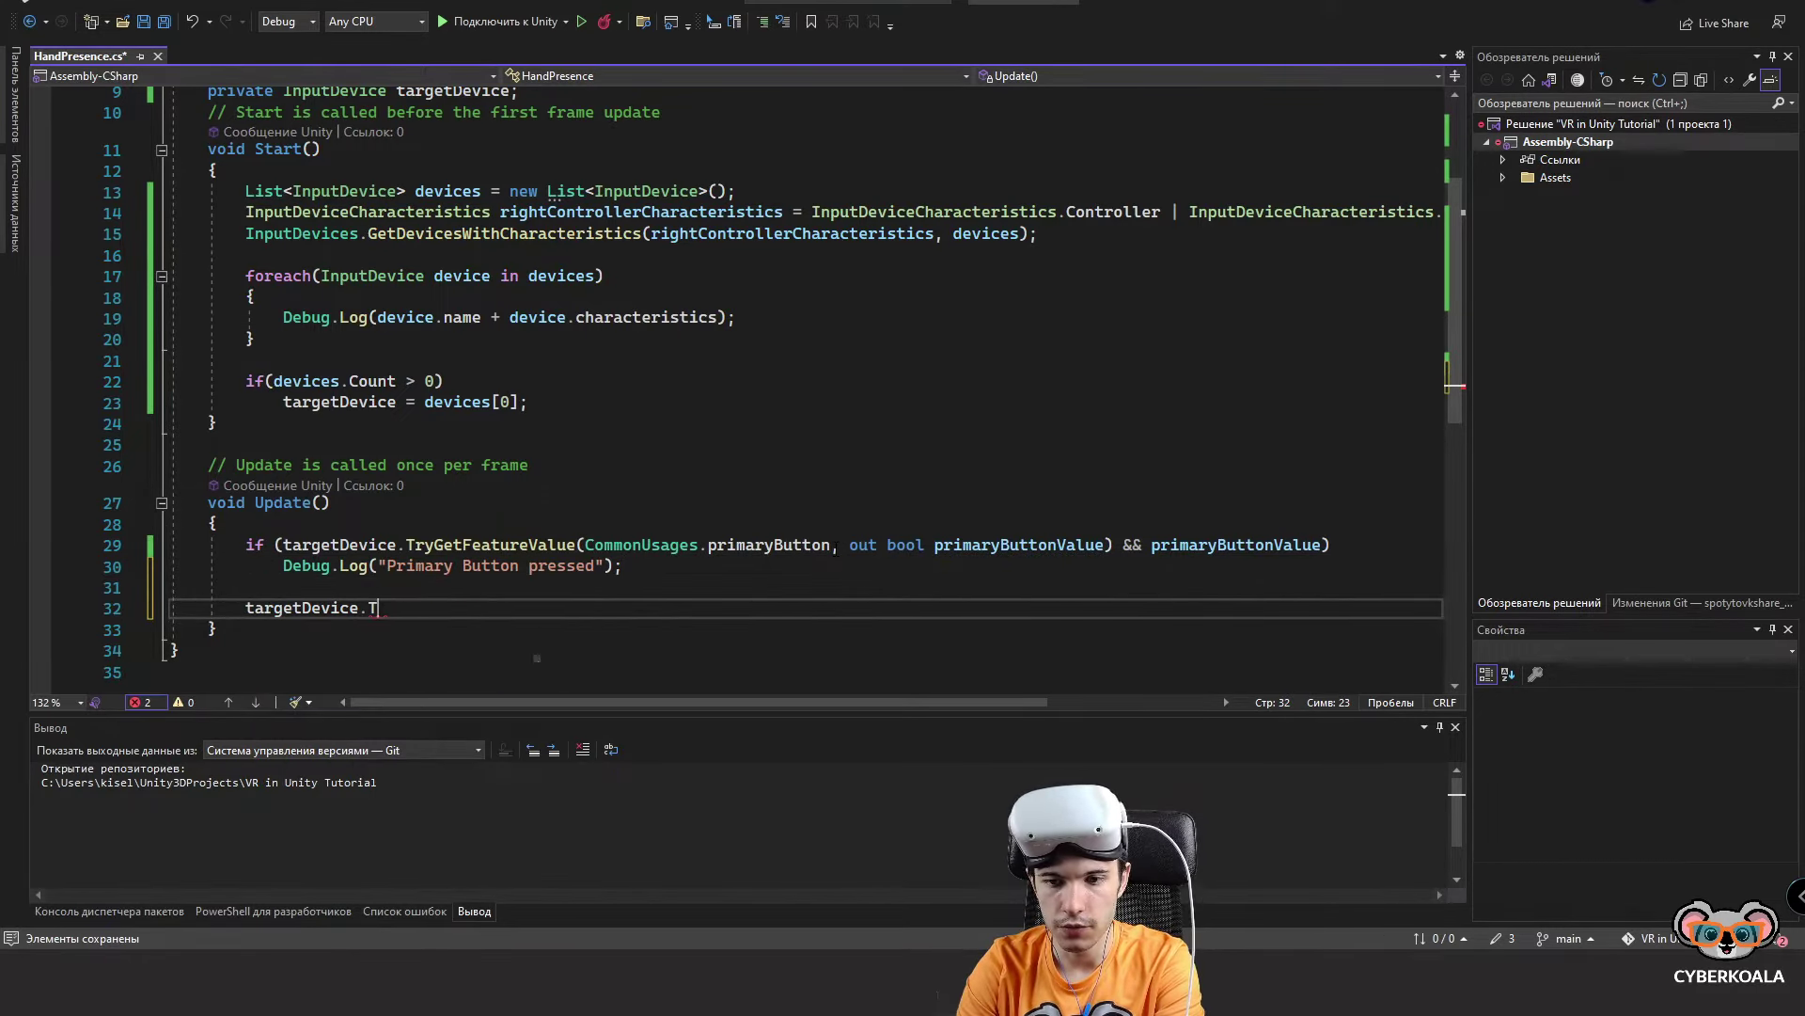
text(ryGetFeatureValue(co)
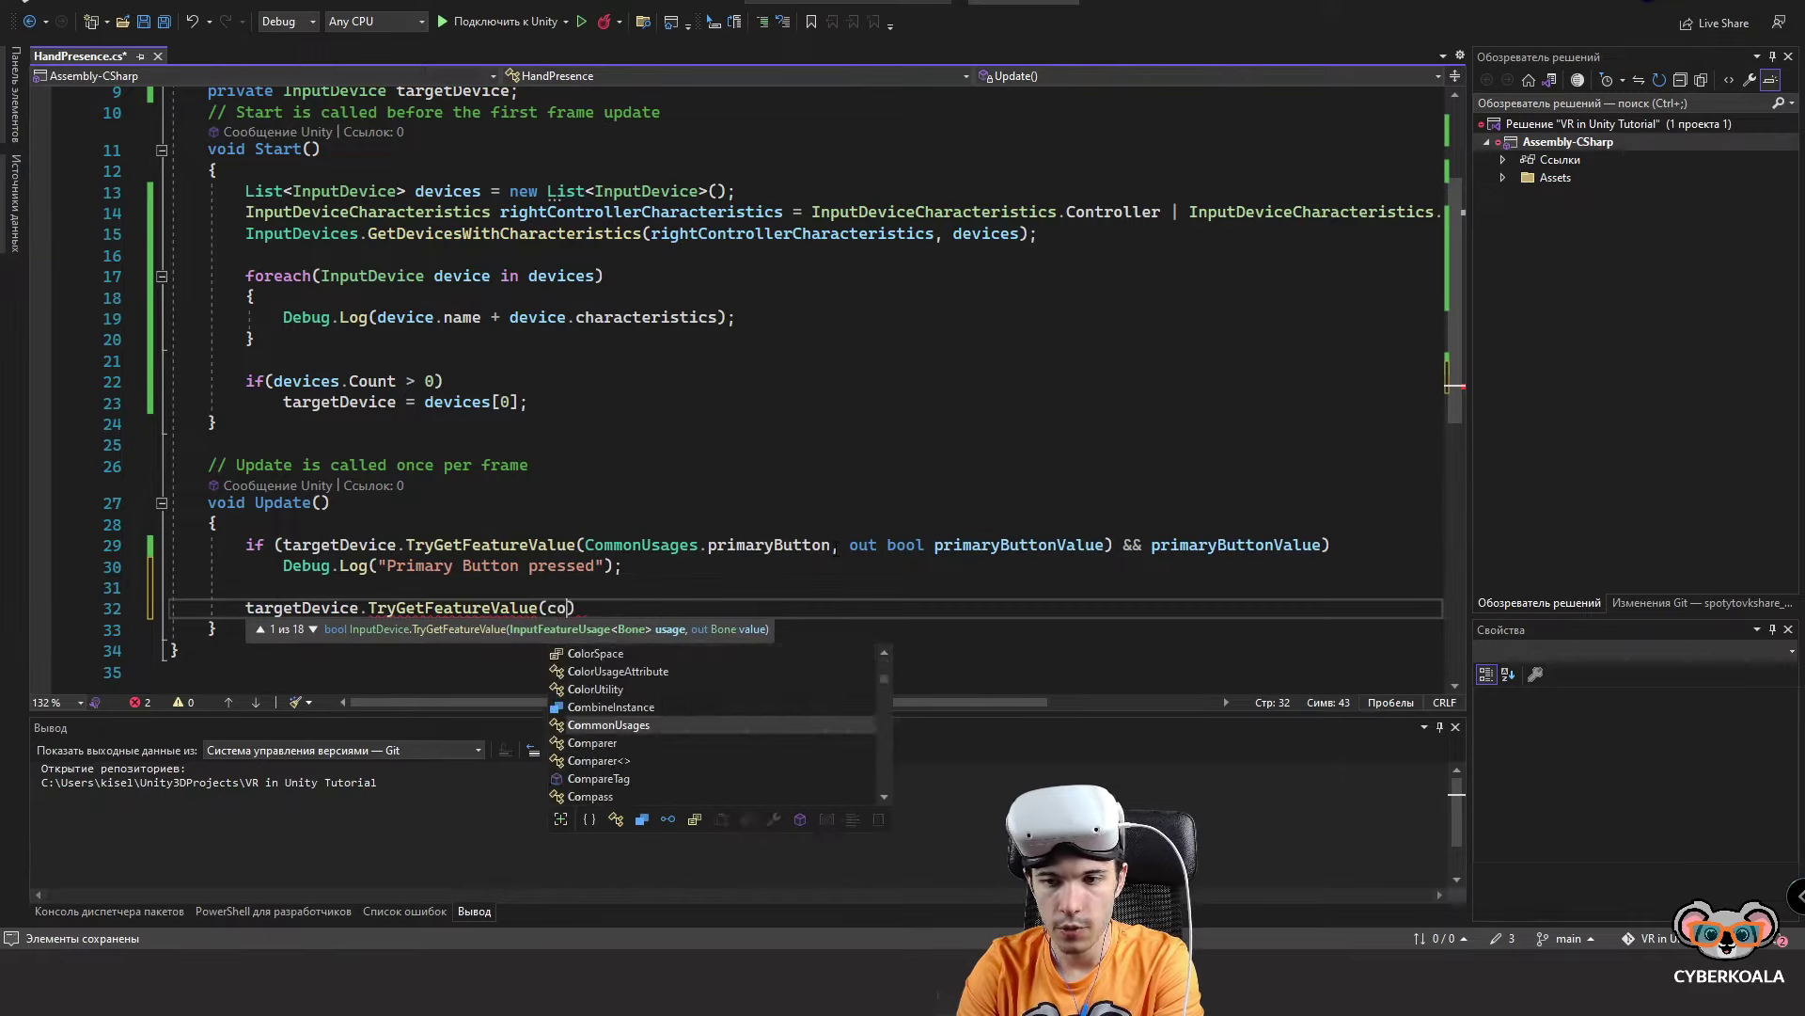
text(mmonUsages.tr)
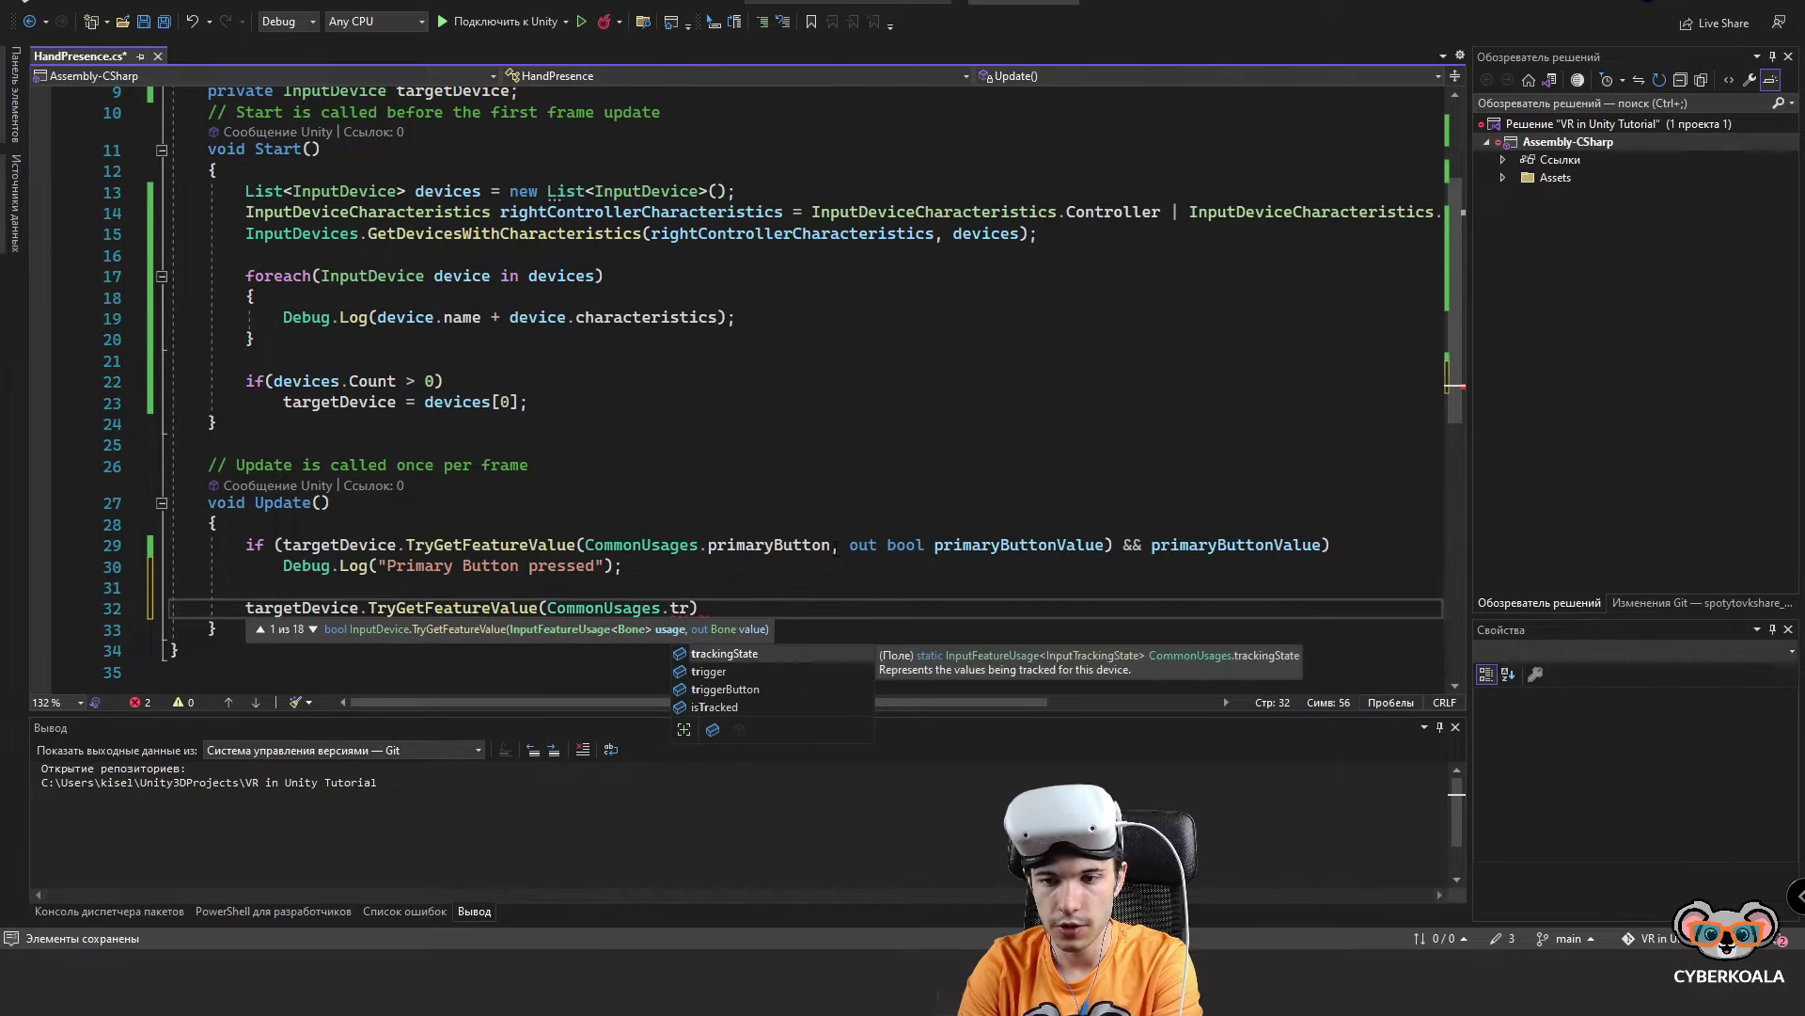
key(Down)
key(Tab)
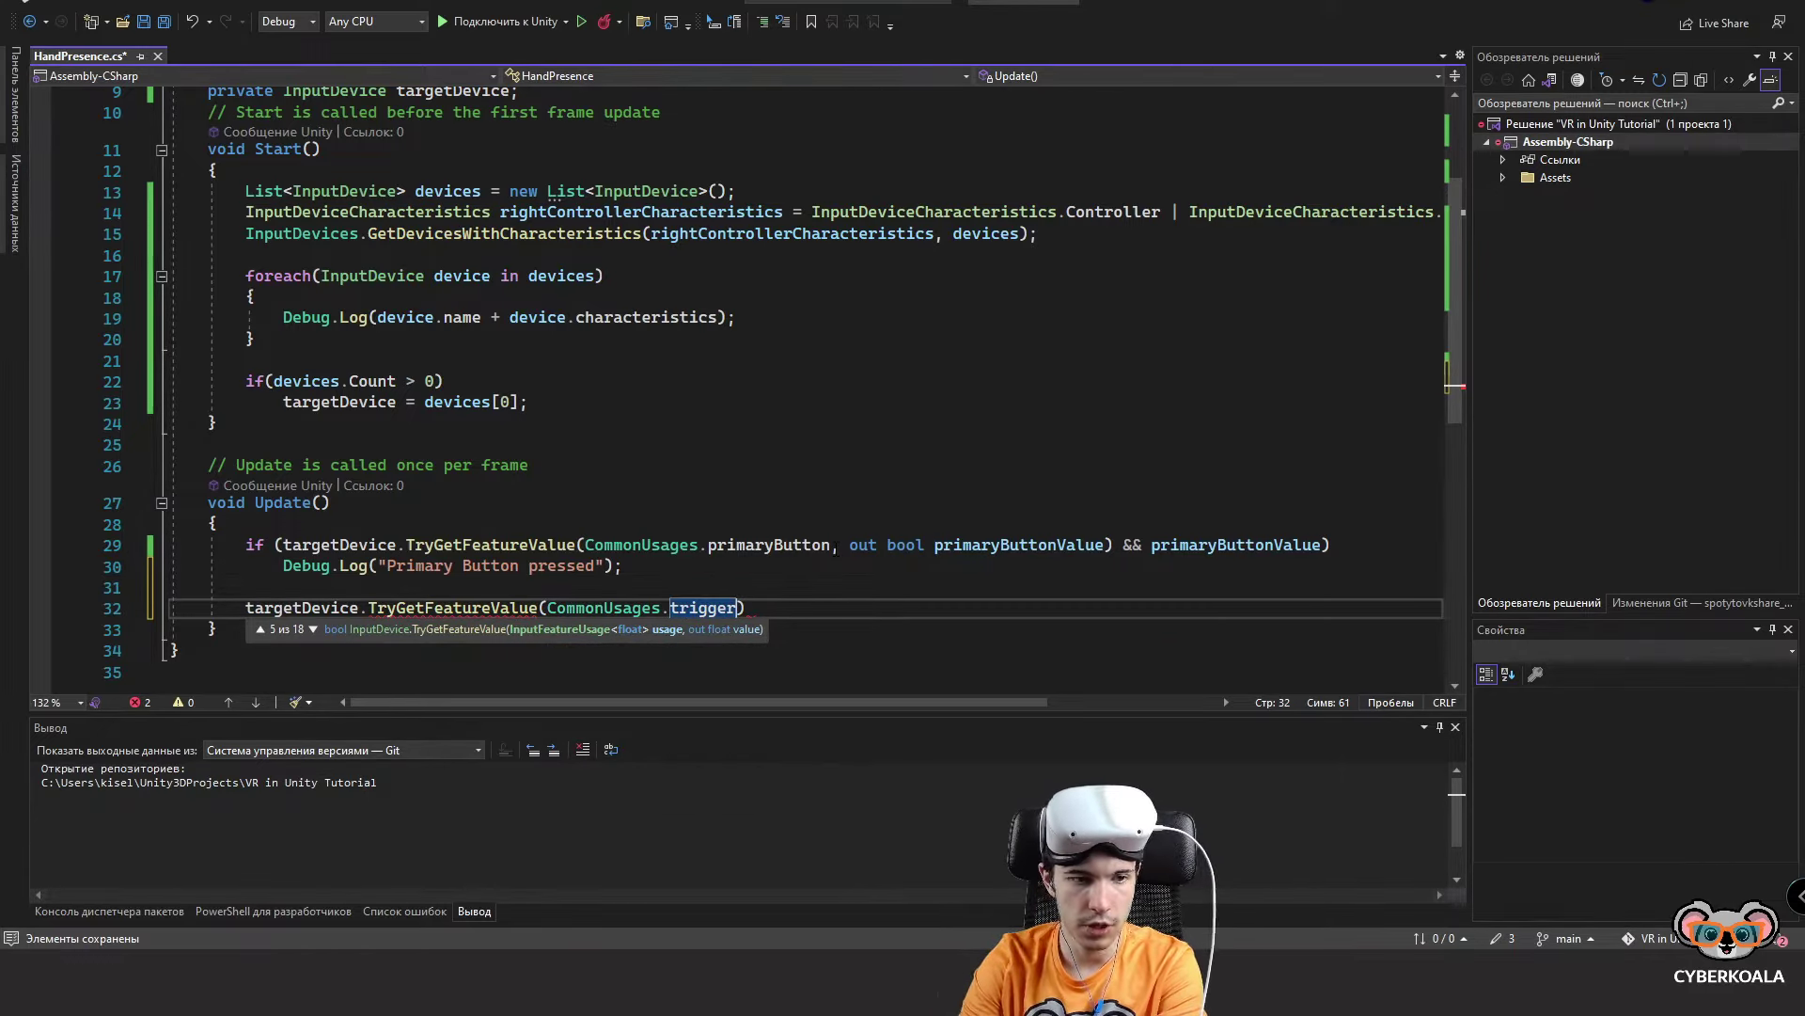
text(, )
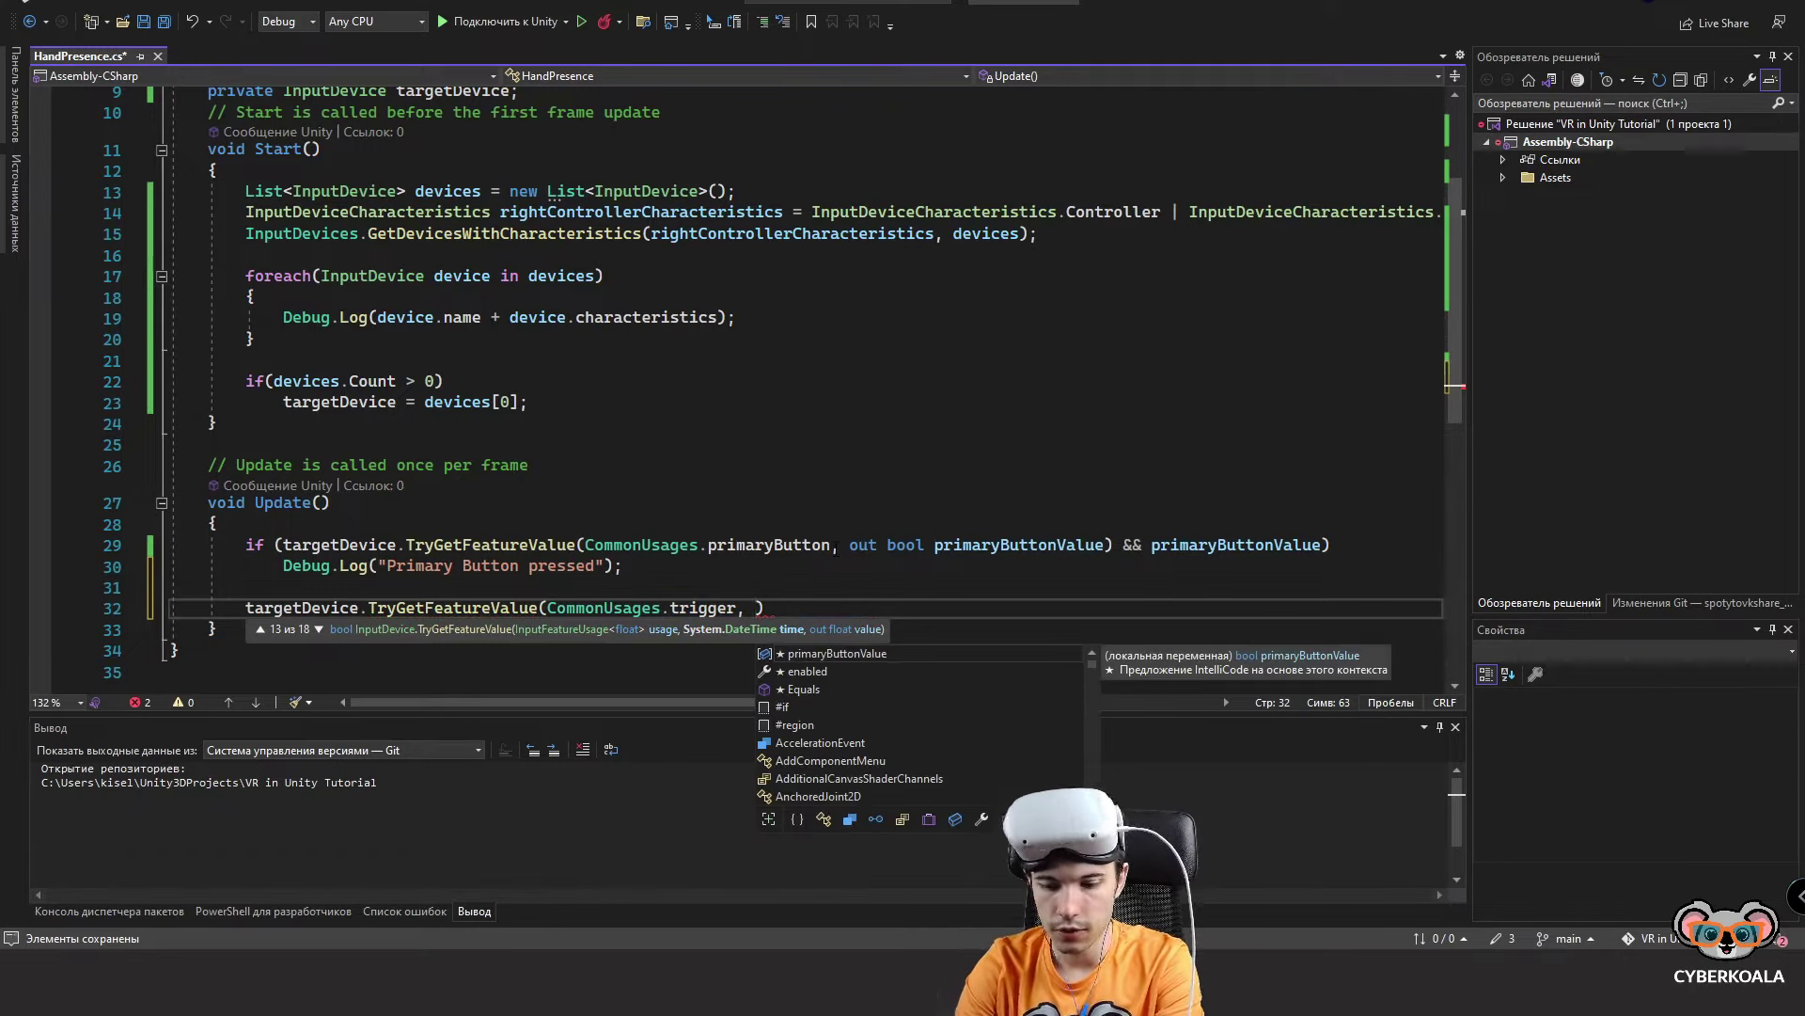
text(out floa)
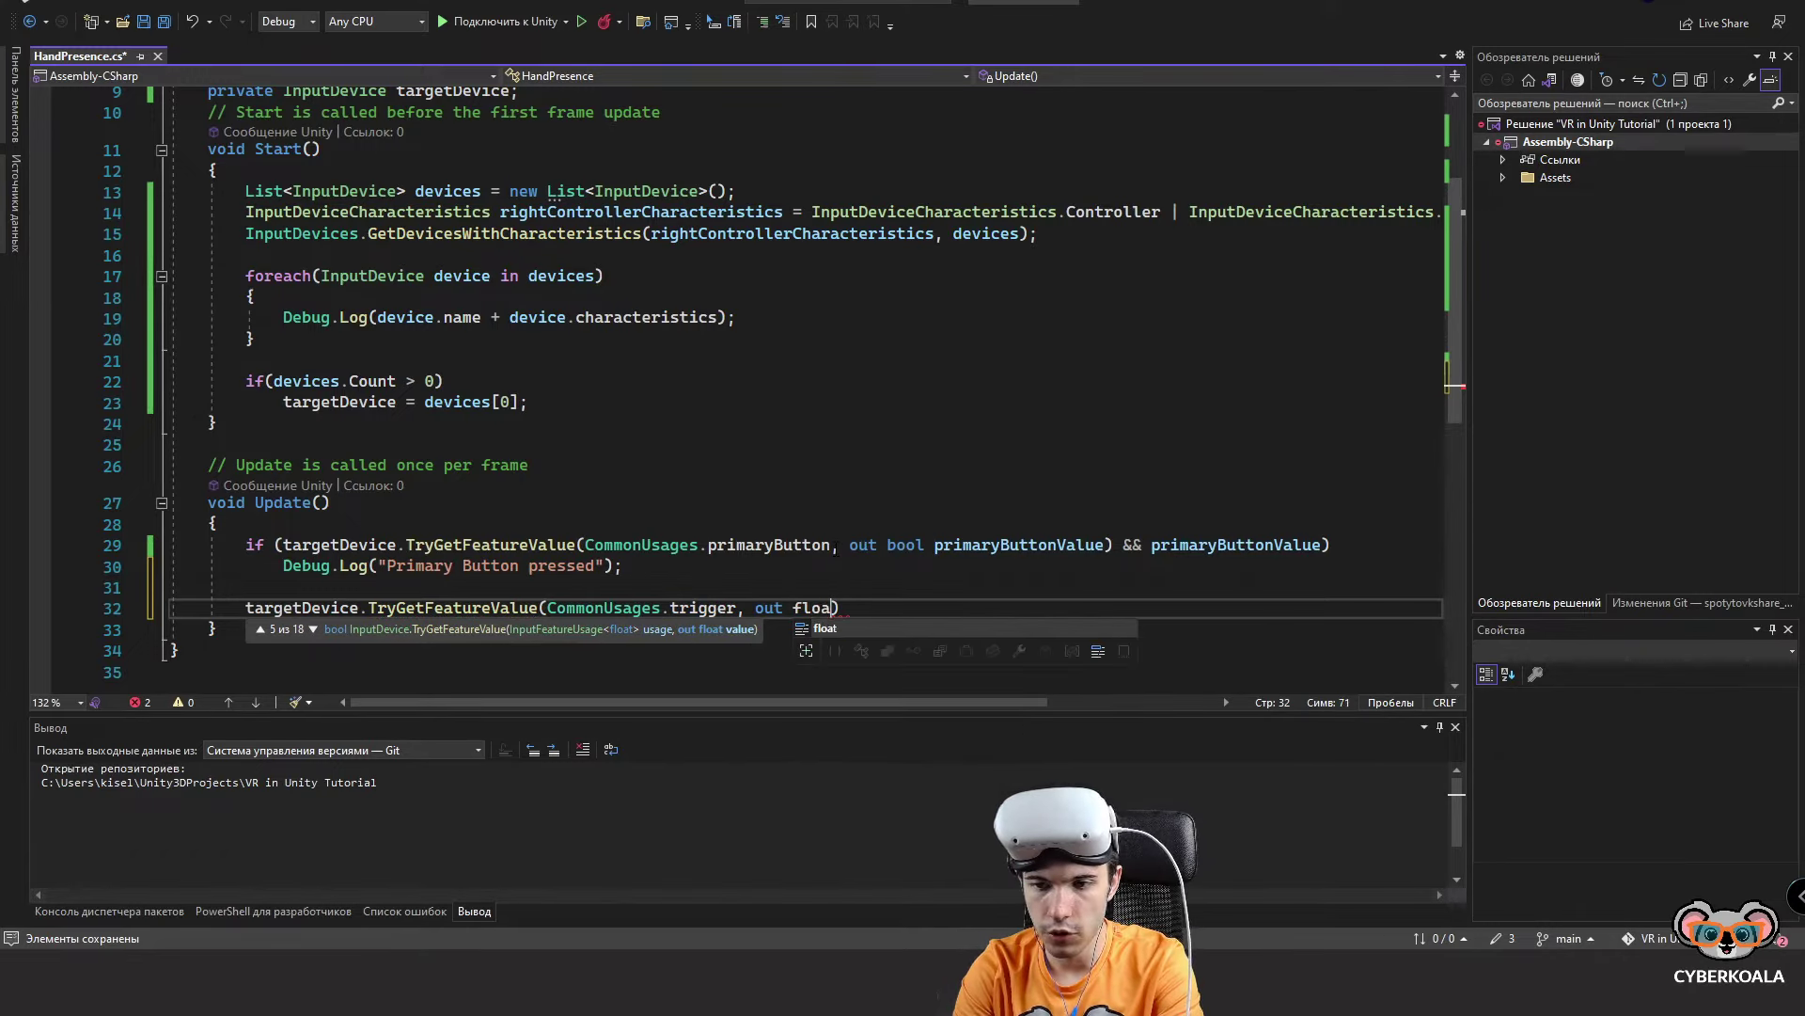
text(t tri)
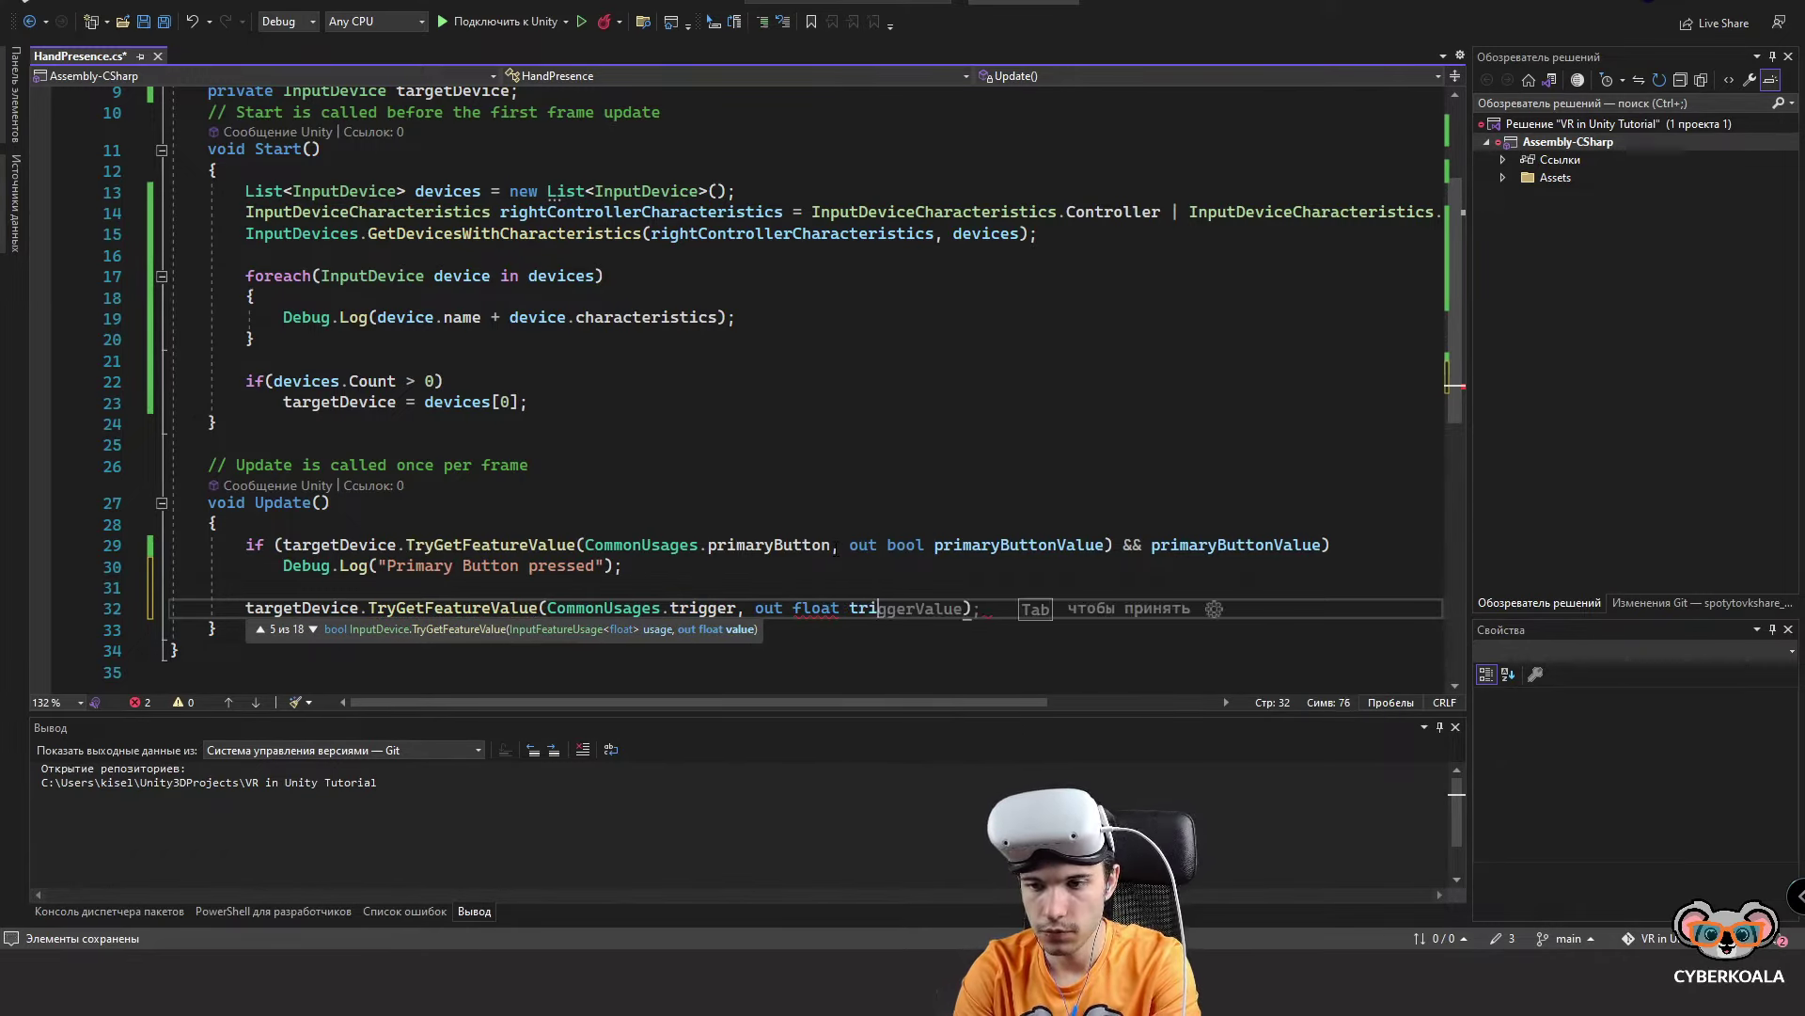
text(ggerValue) )
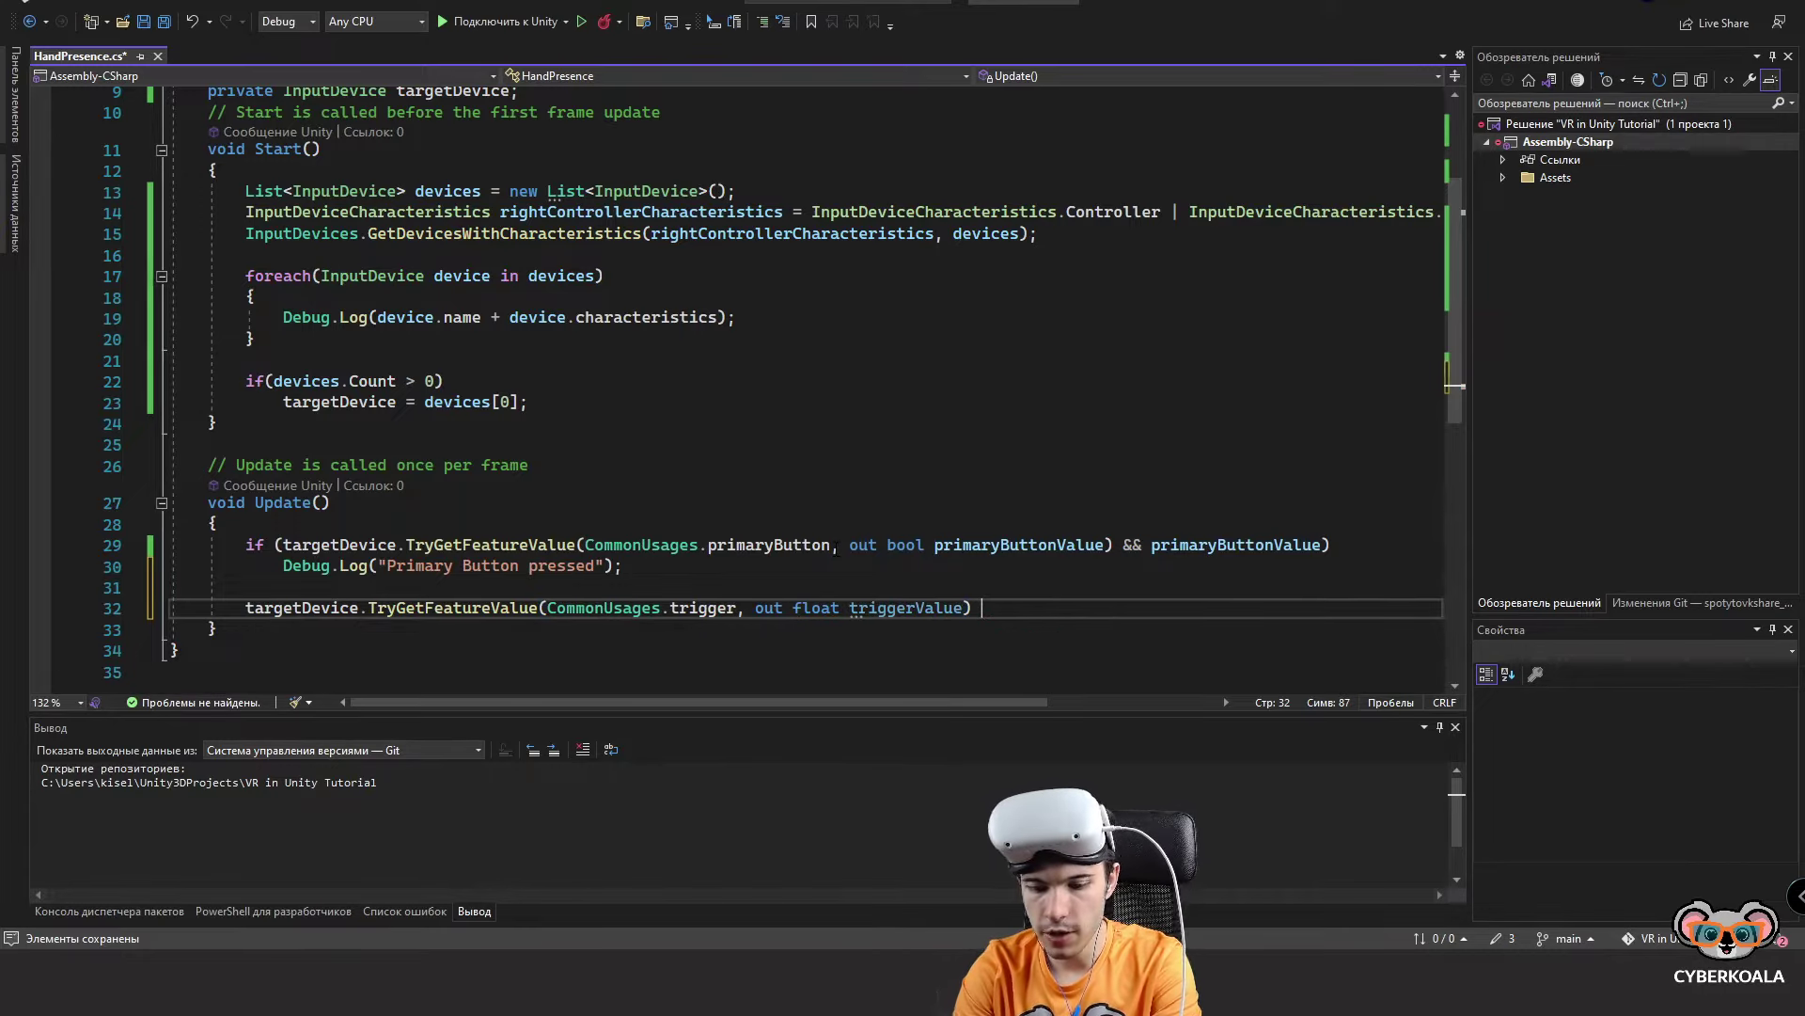
text(&&)
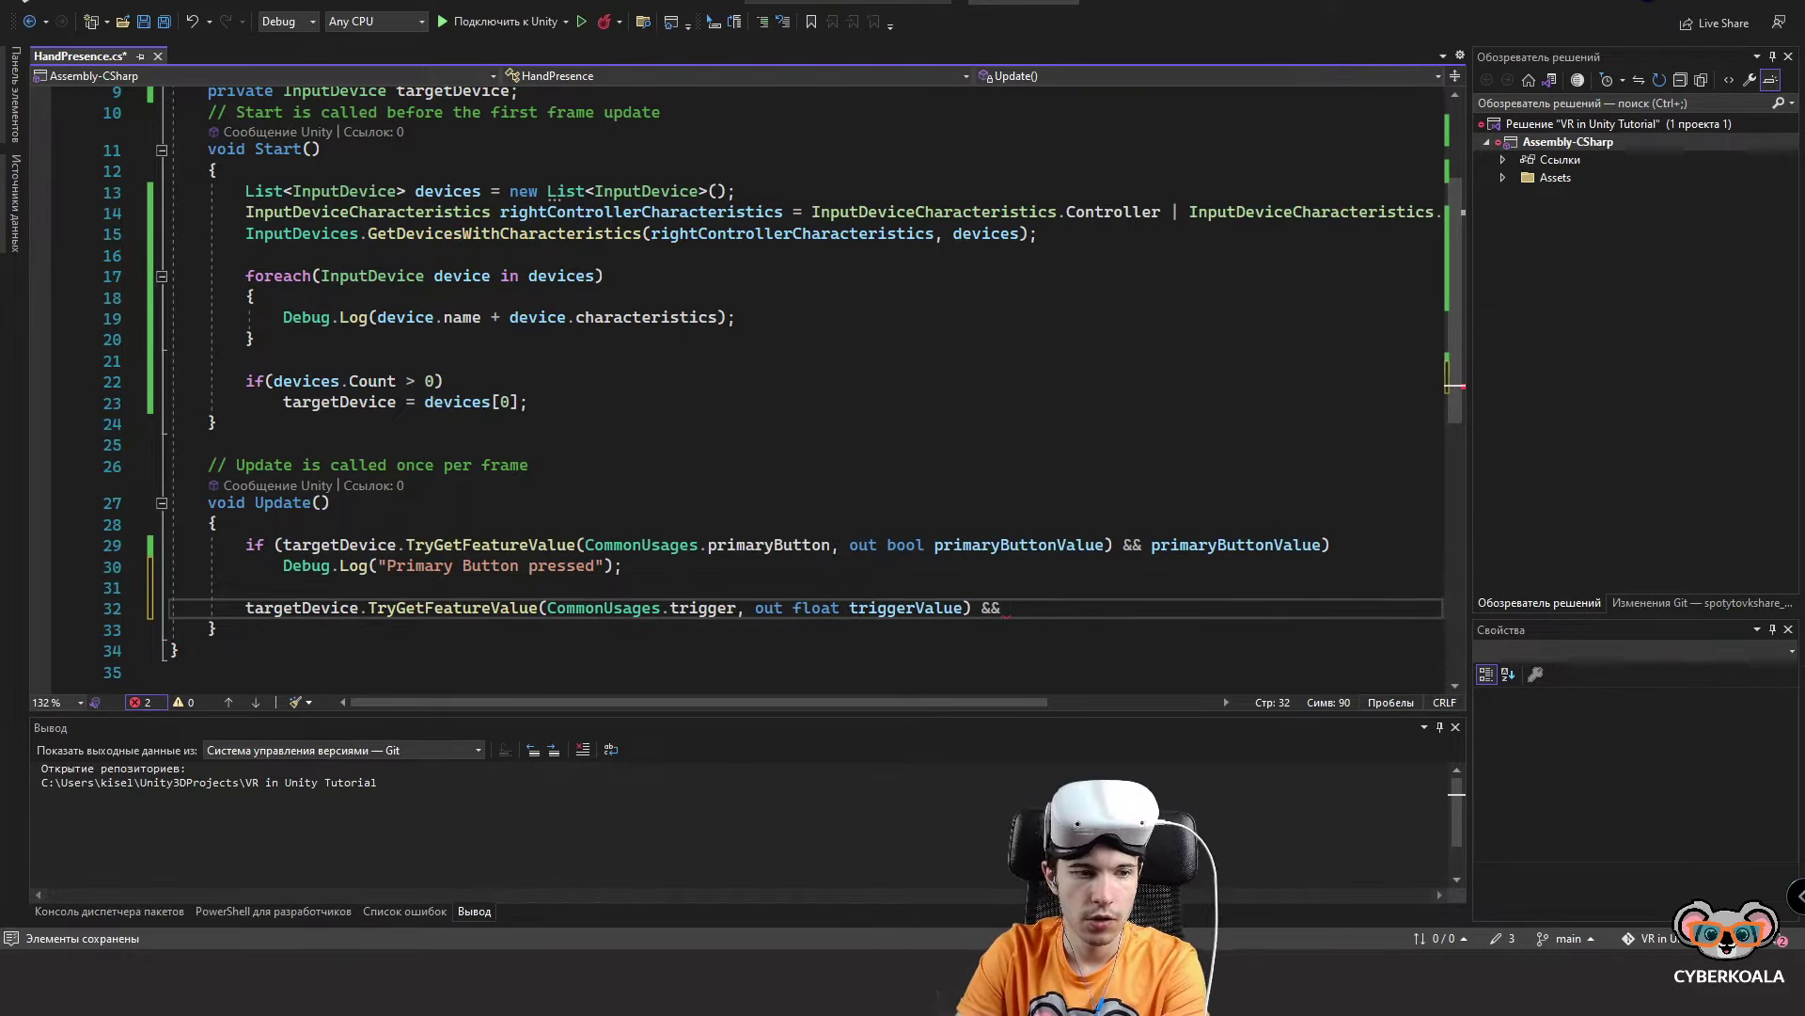
text( tr)
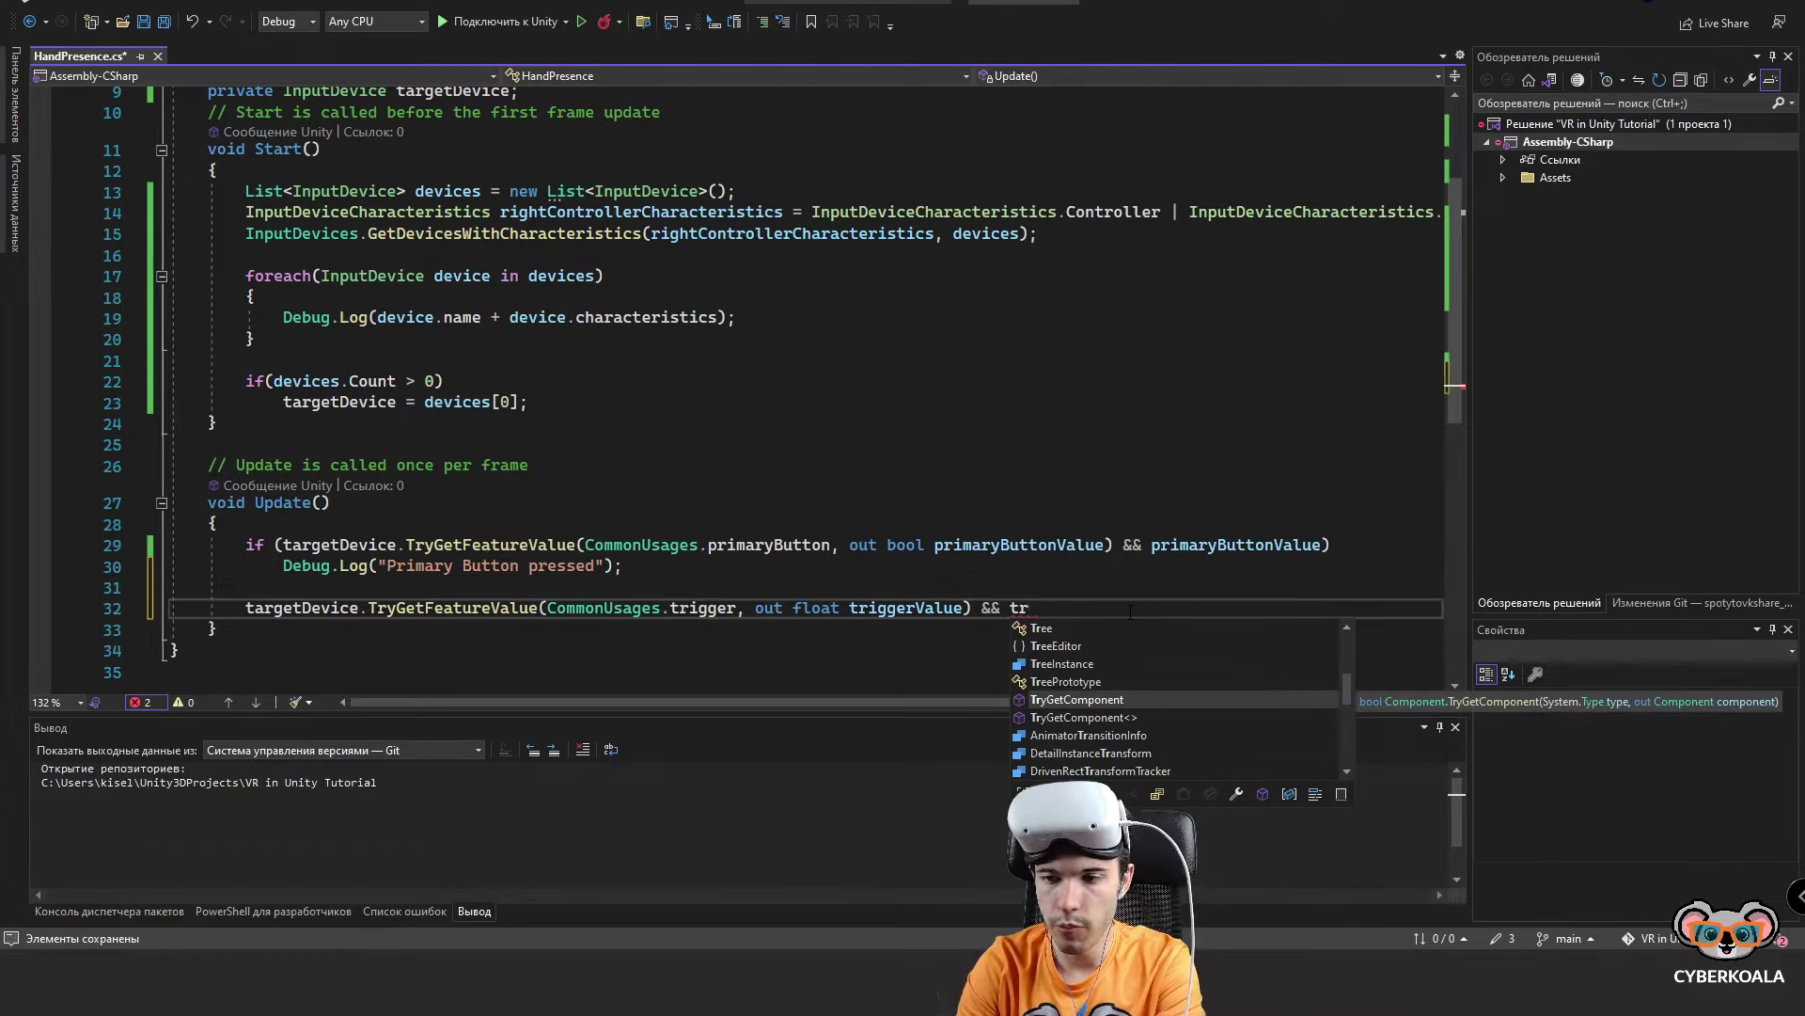
text(iggerValue)
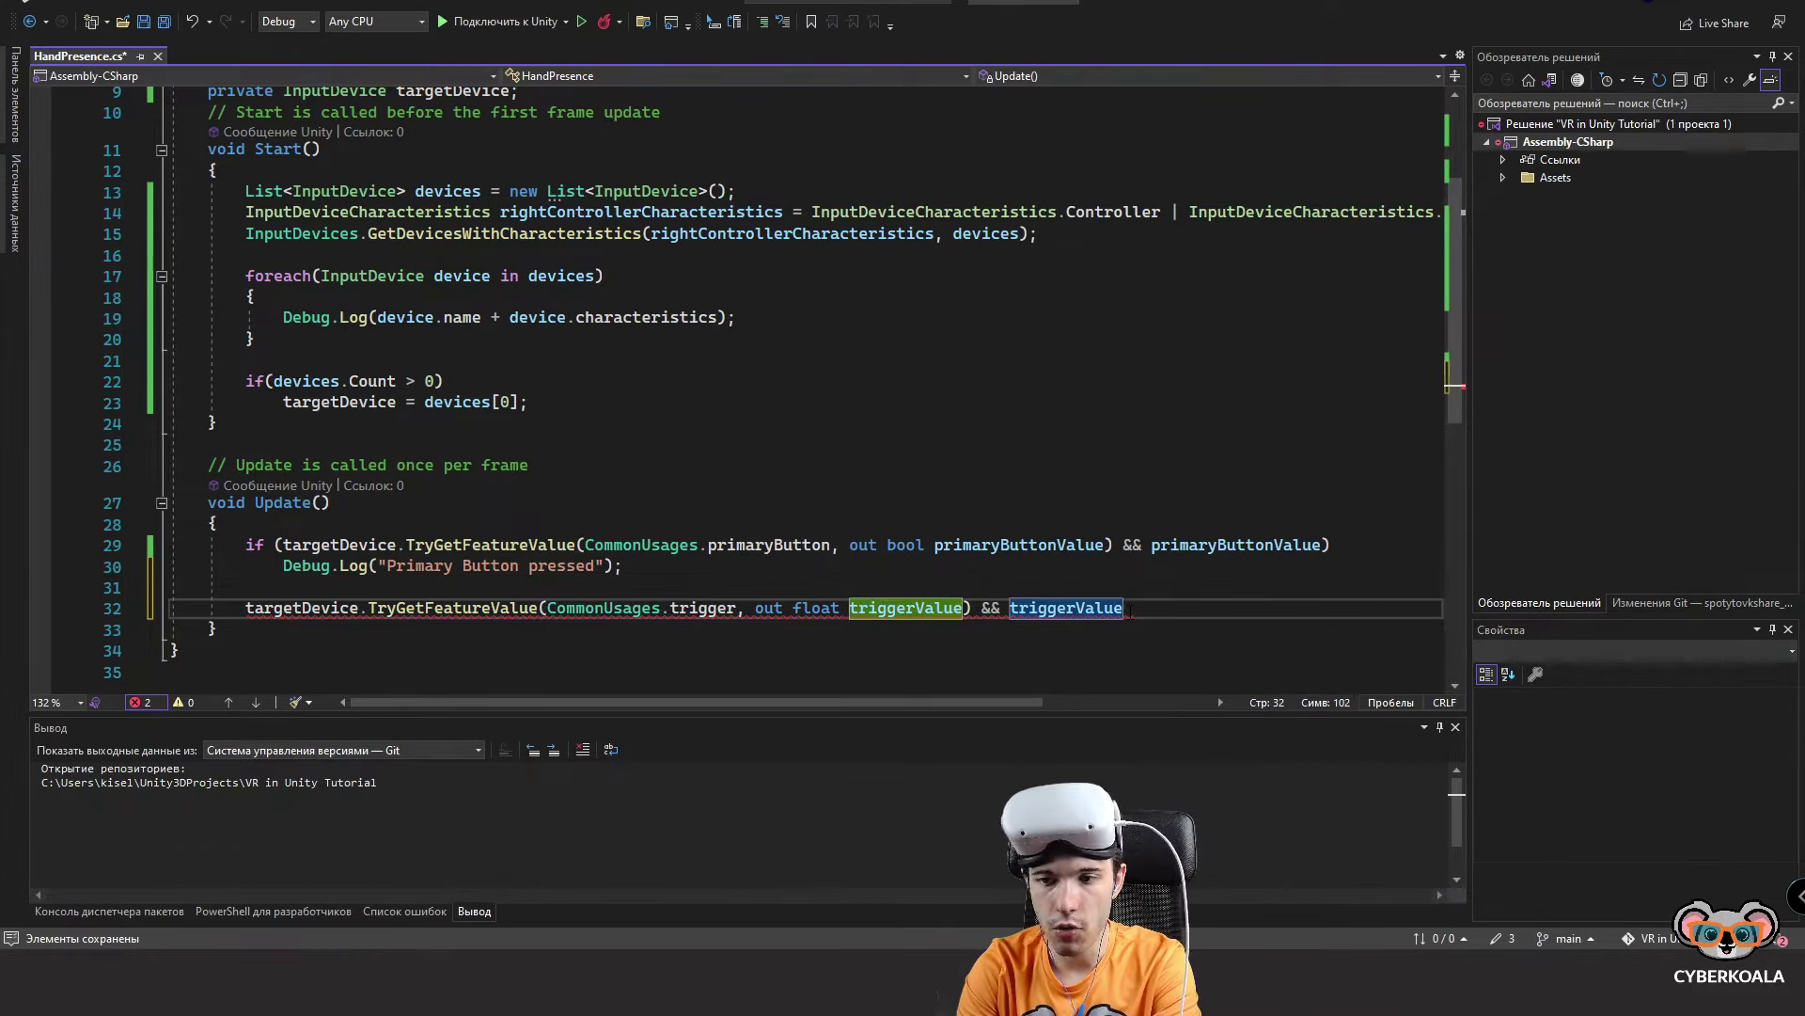
text( >)
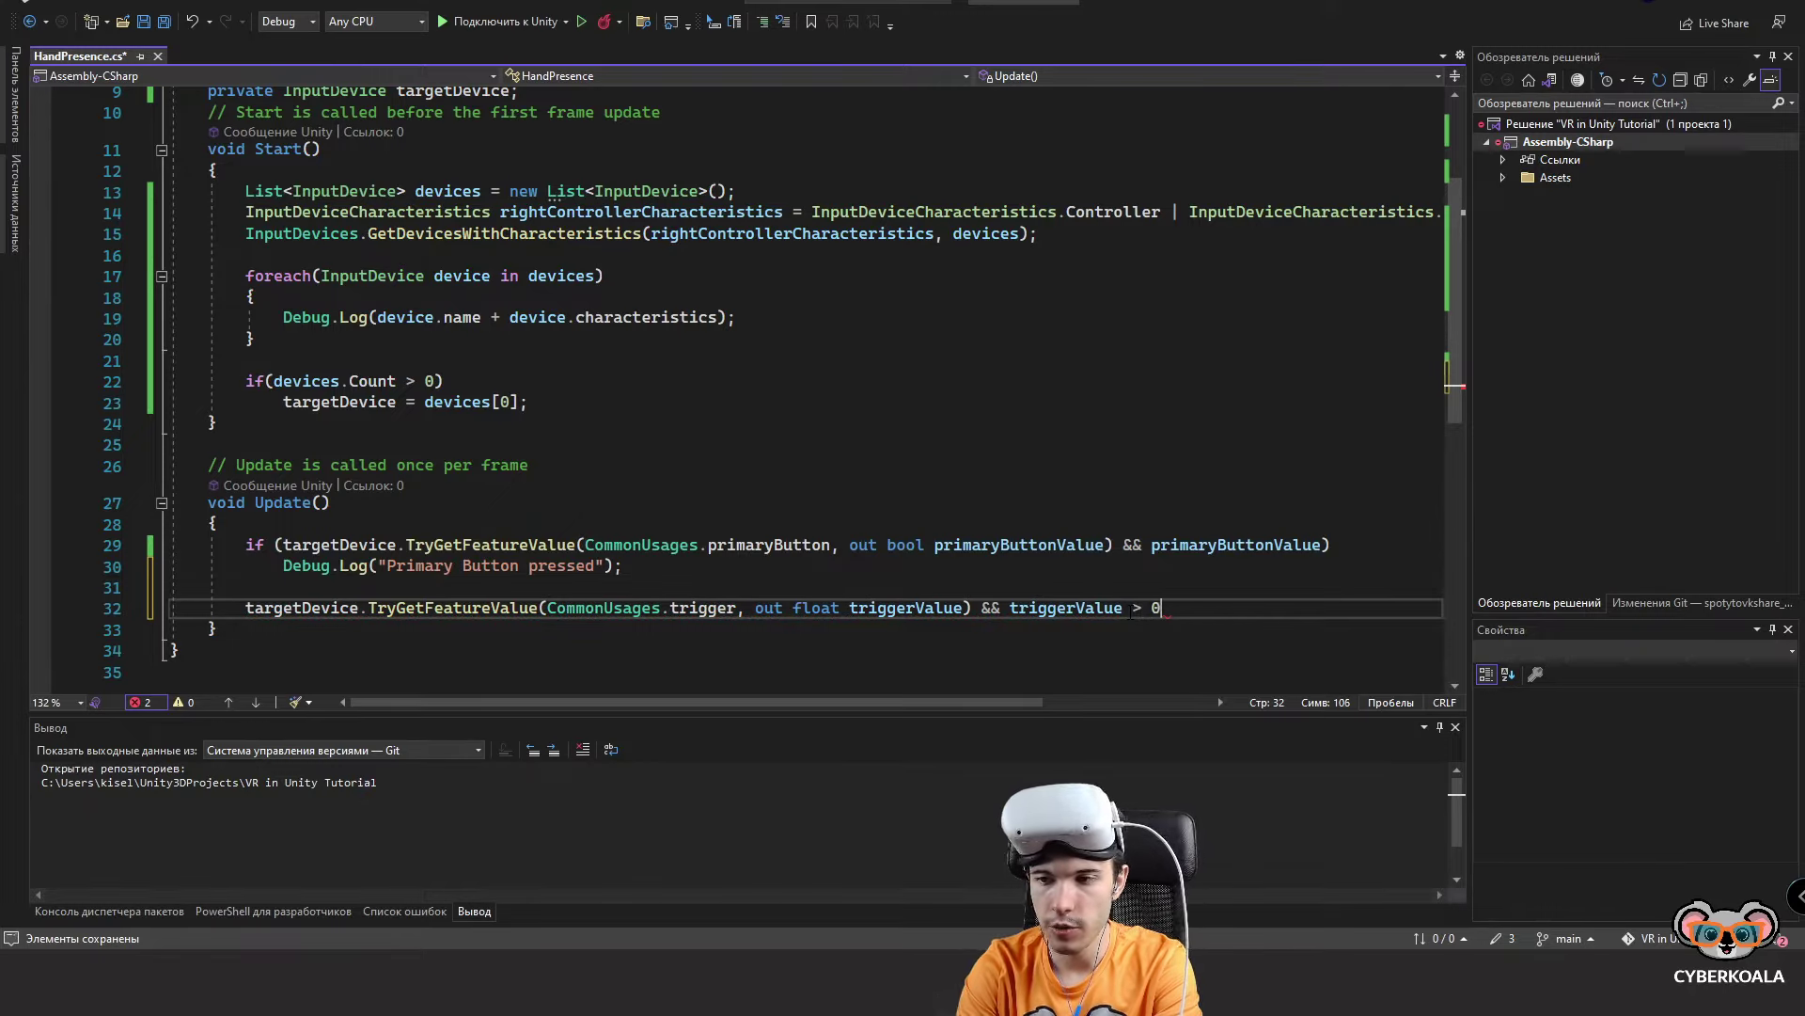
text( 0.11)
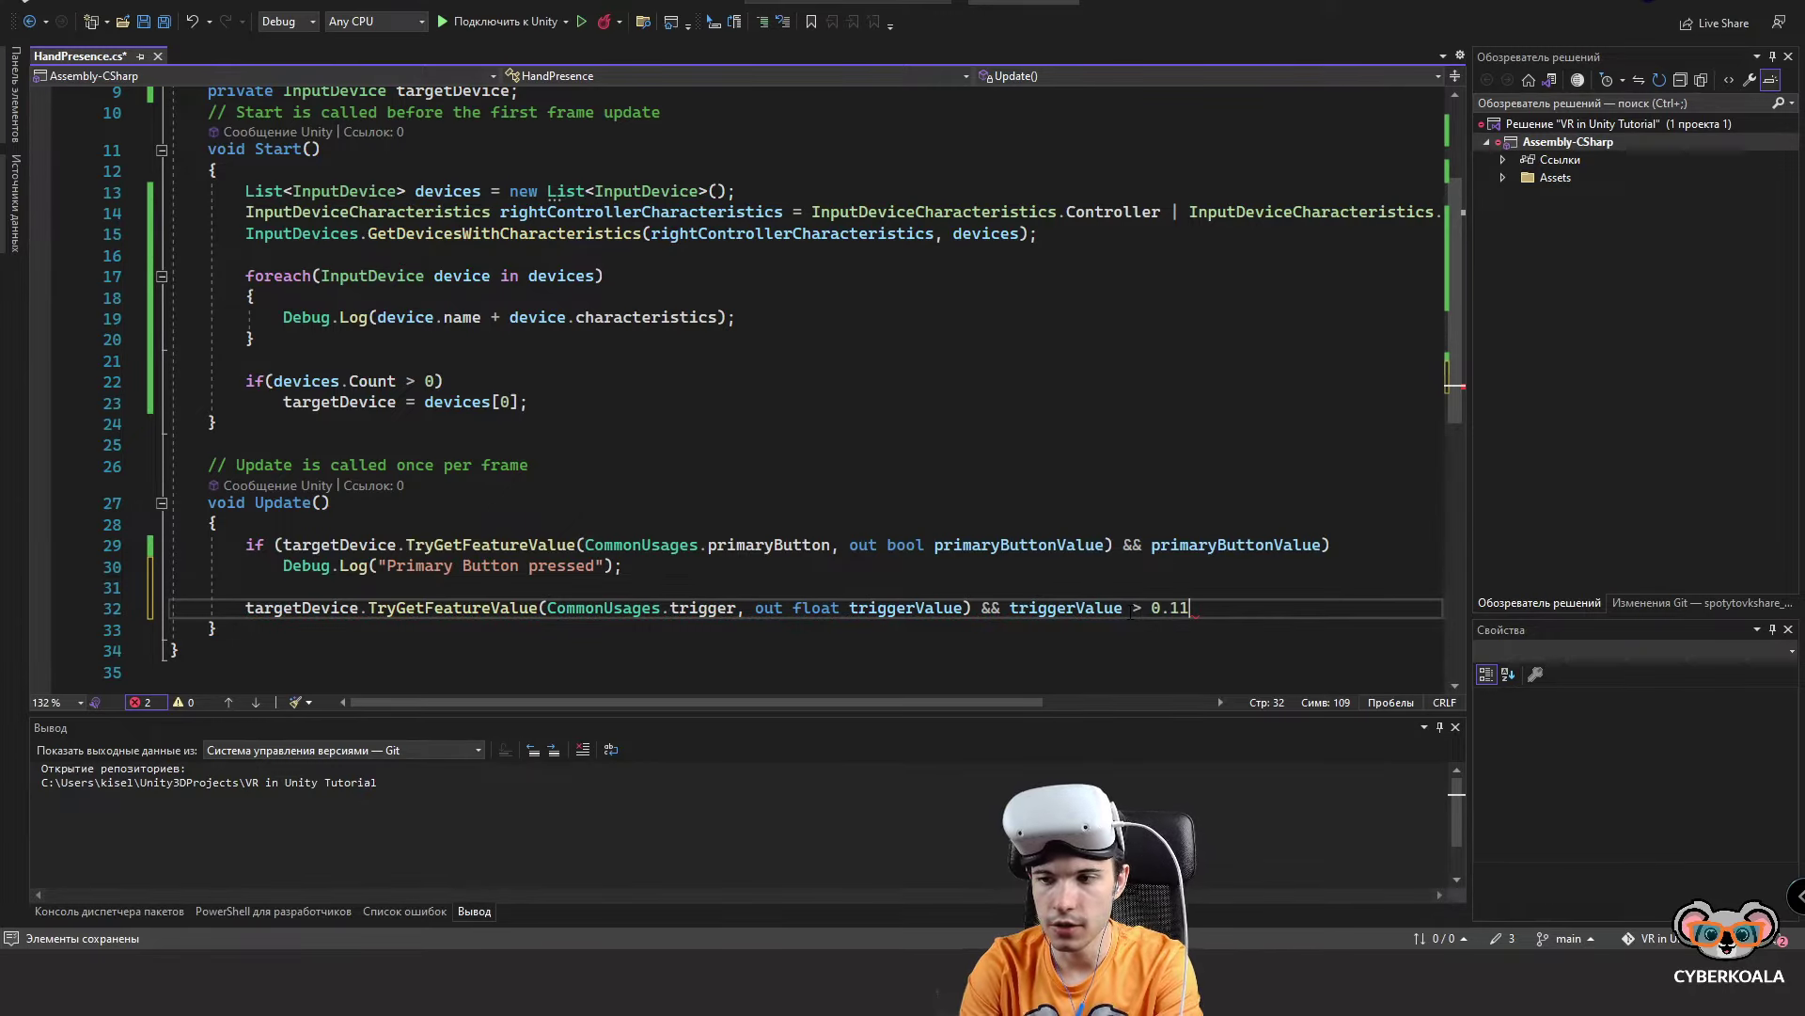
text(f)
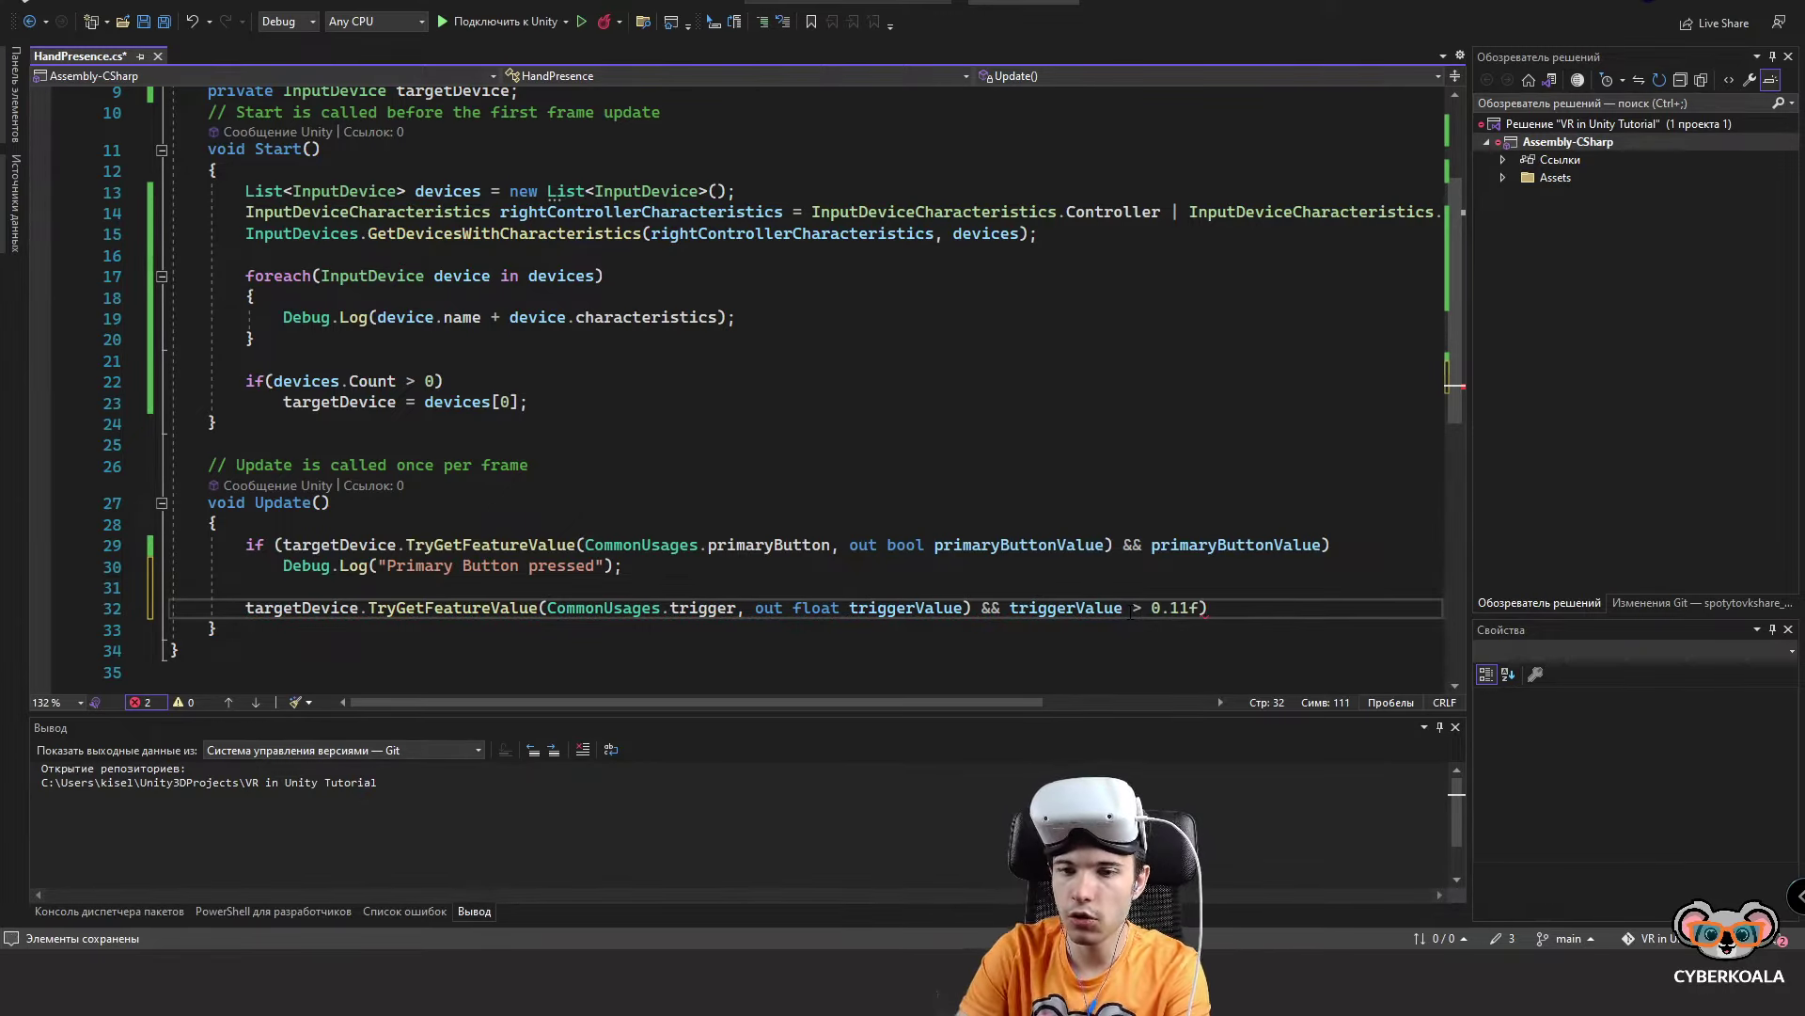
Turn the trigger line into an if statement.
click(246, 607)
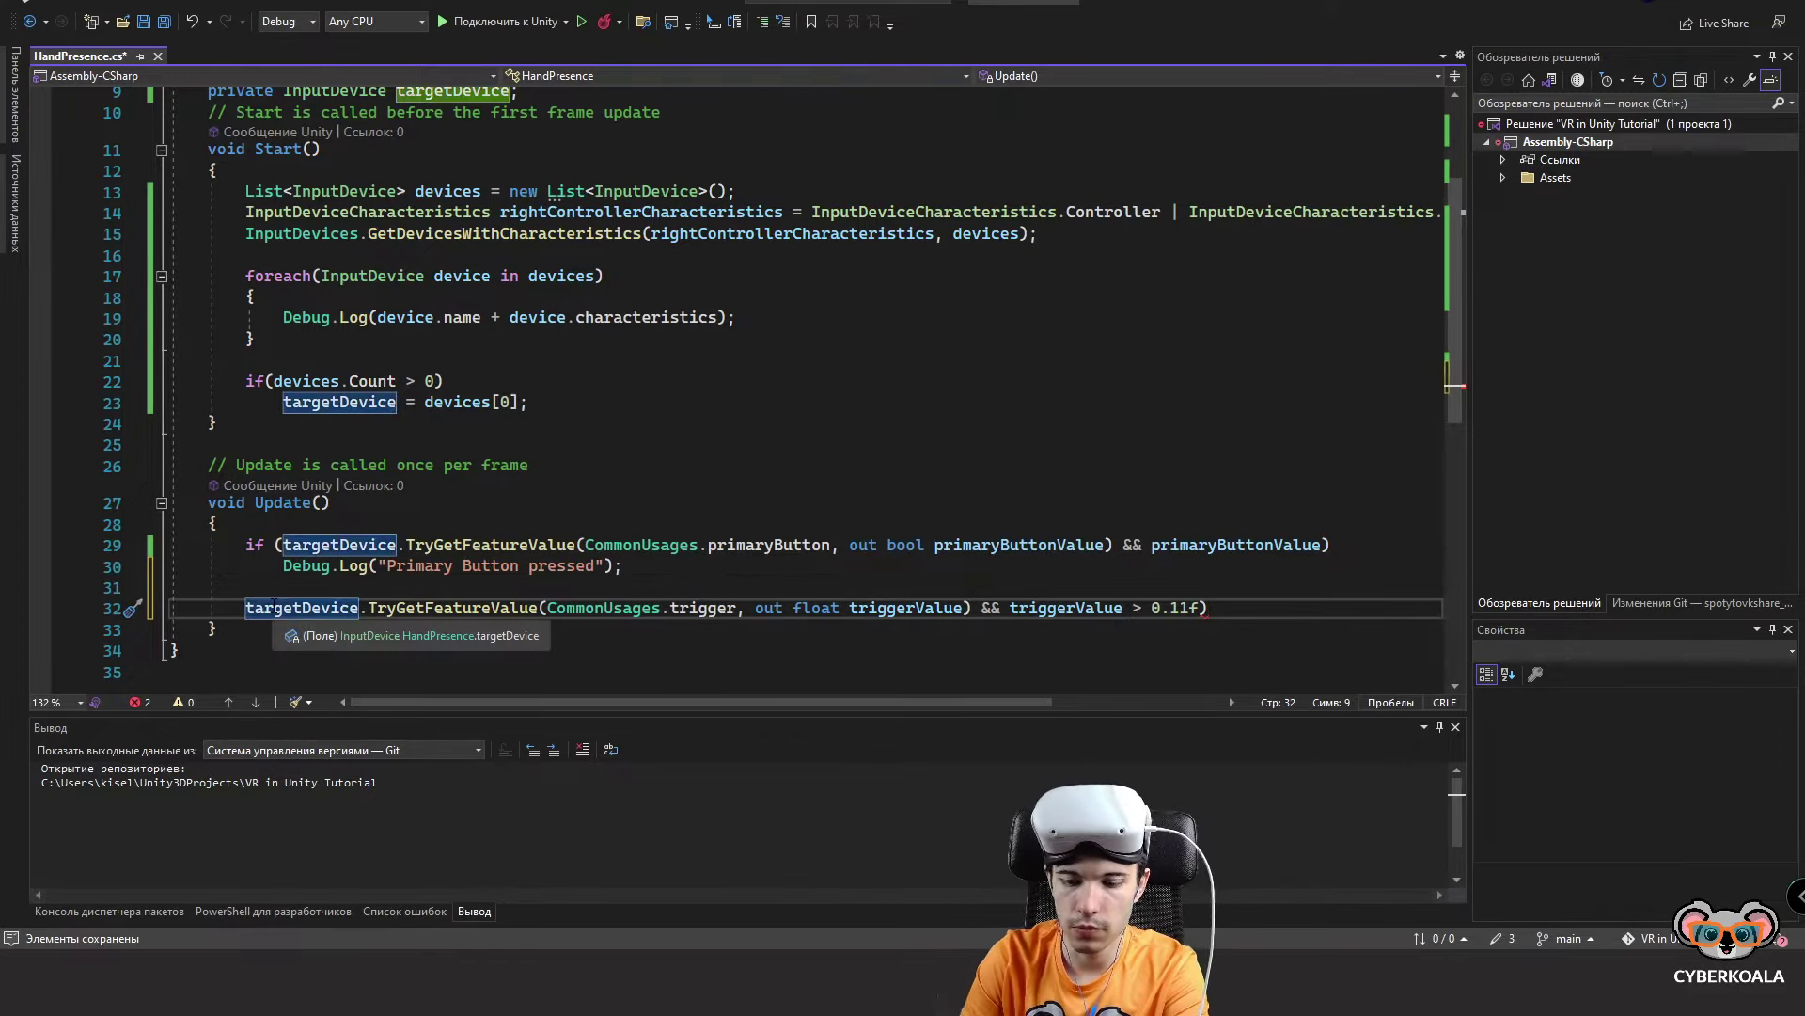
text(if()
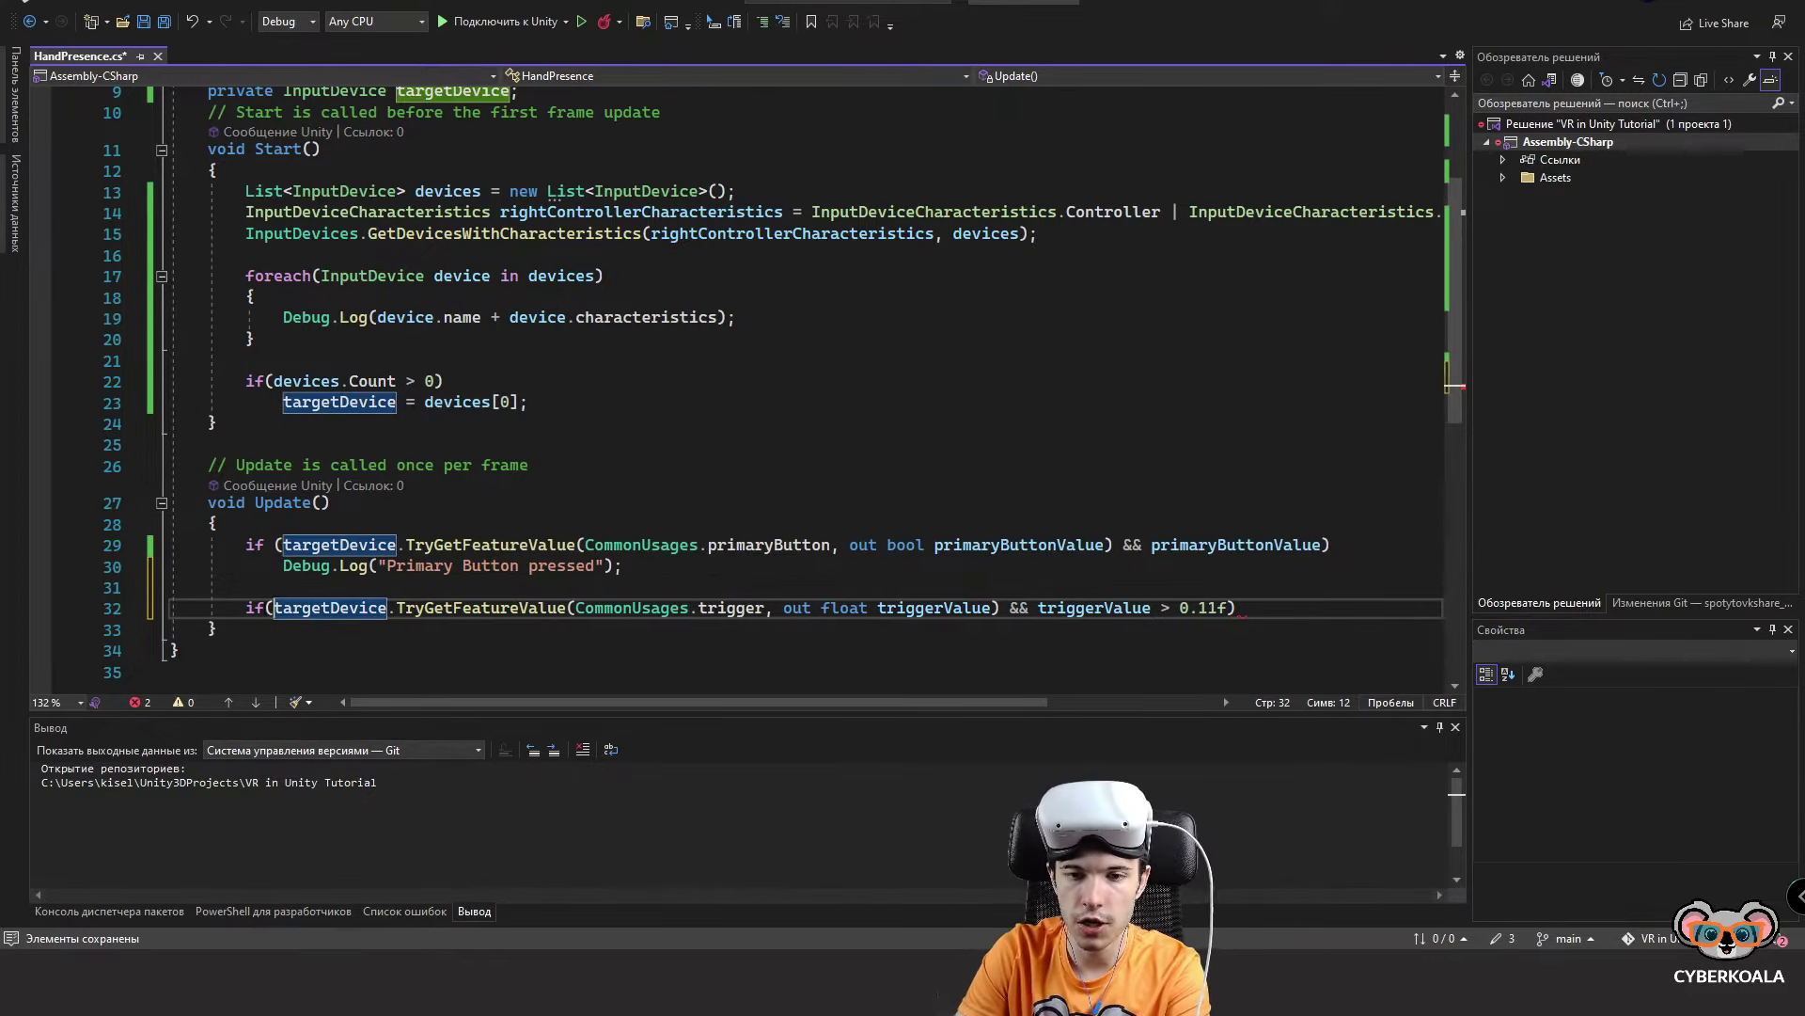
key(Left)
click(1292, 607)
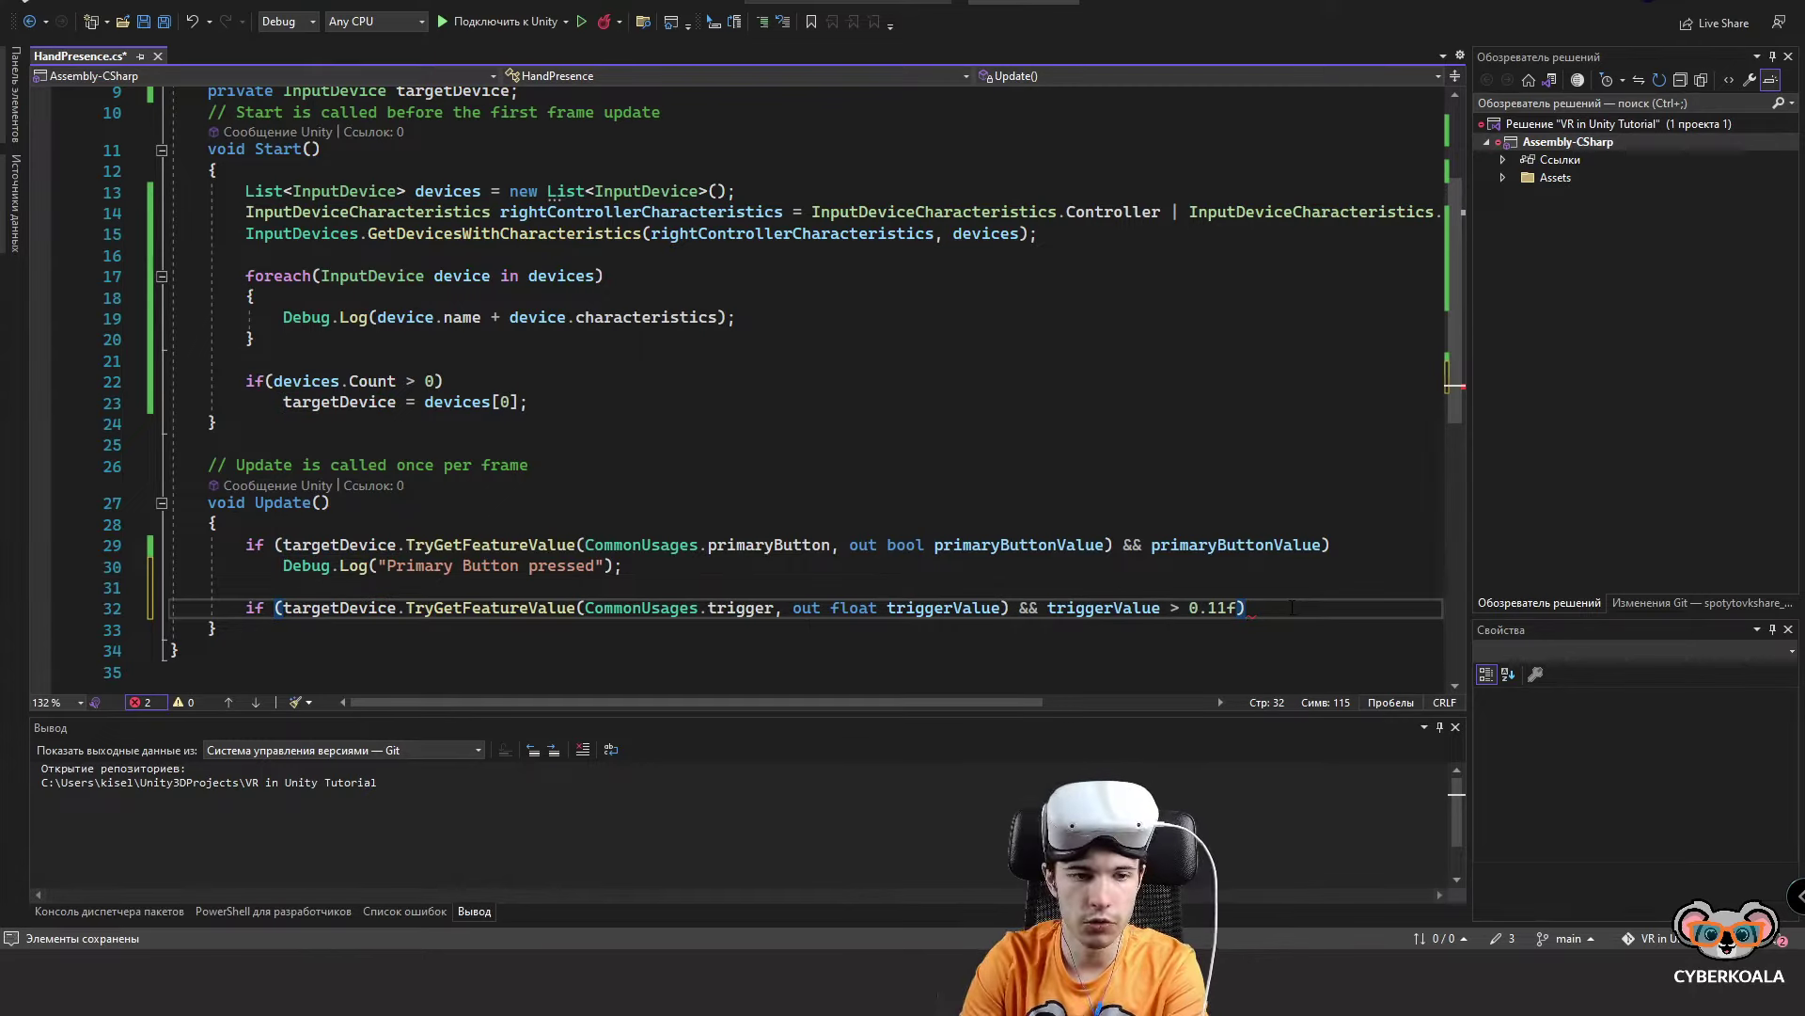
Log $"Trigger pressed: {triggerValue}" on line 33 inside the trigger check.
key(Return)
text(Dev)
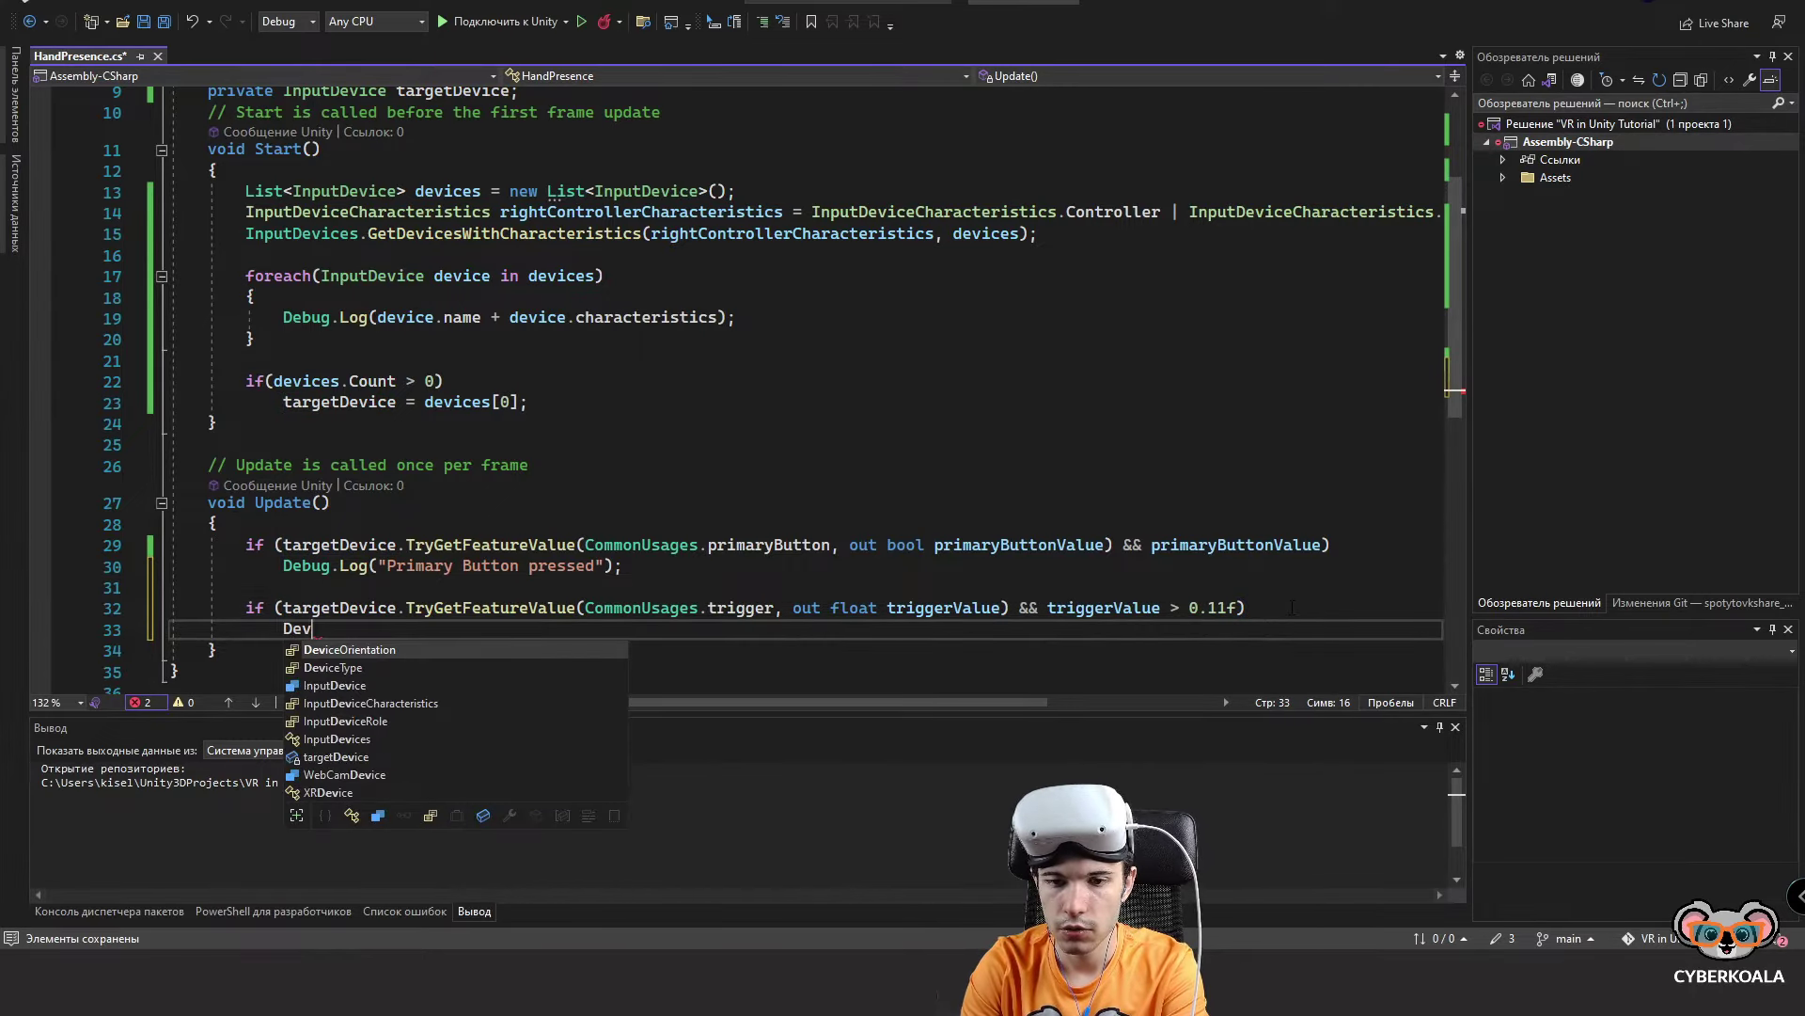
key(BackSpace)
text(bug.L)
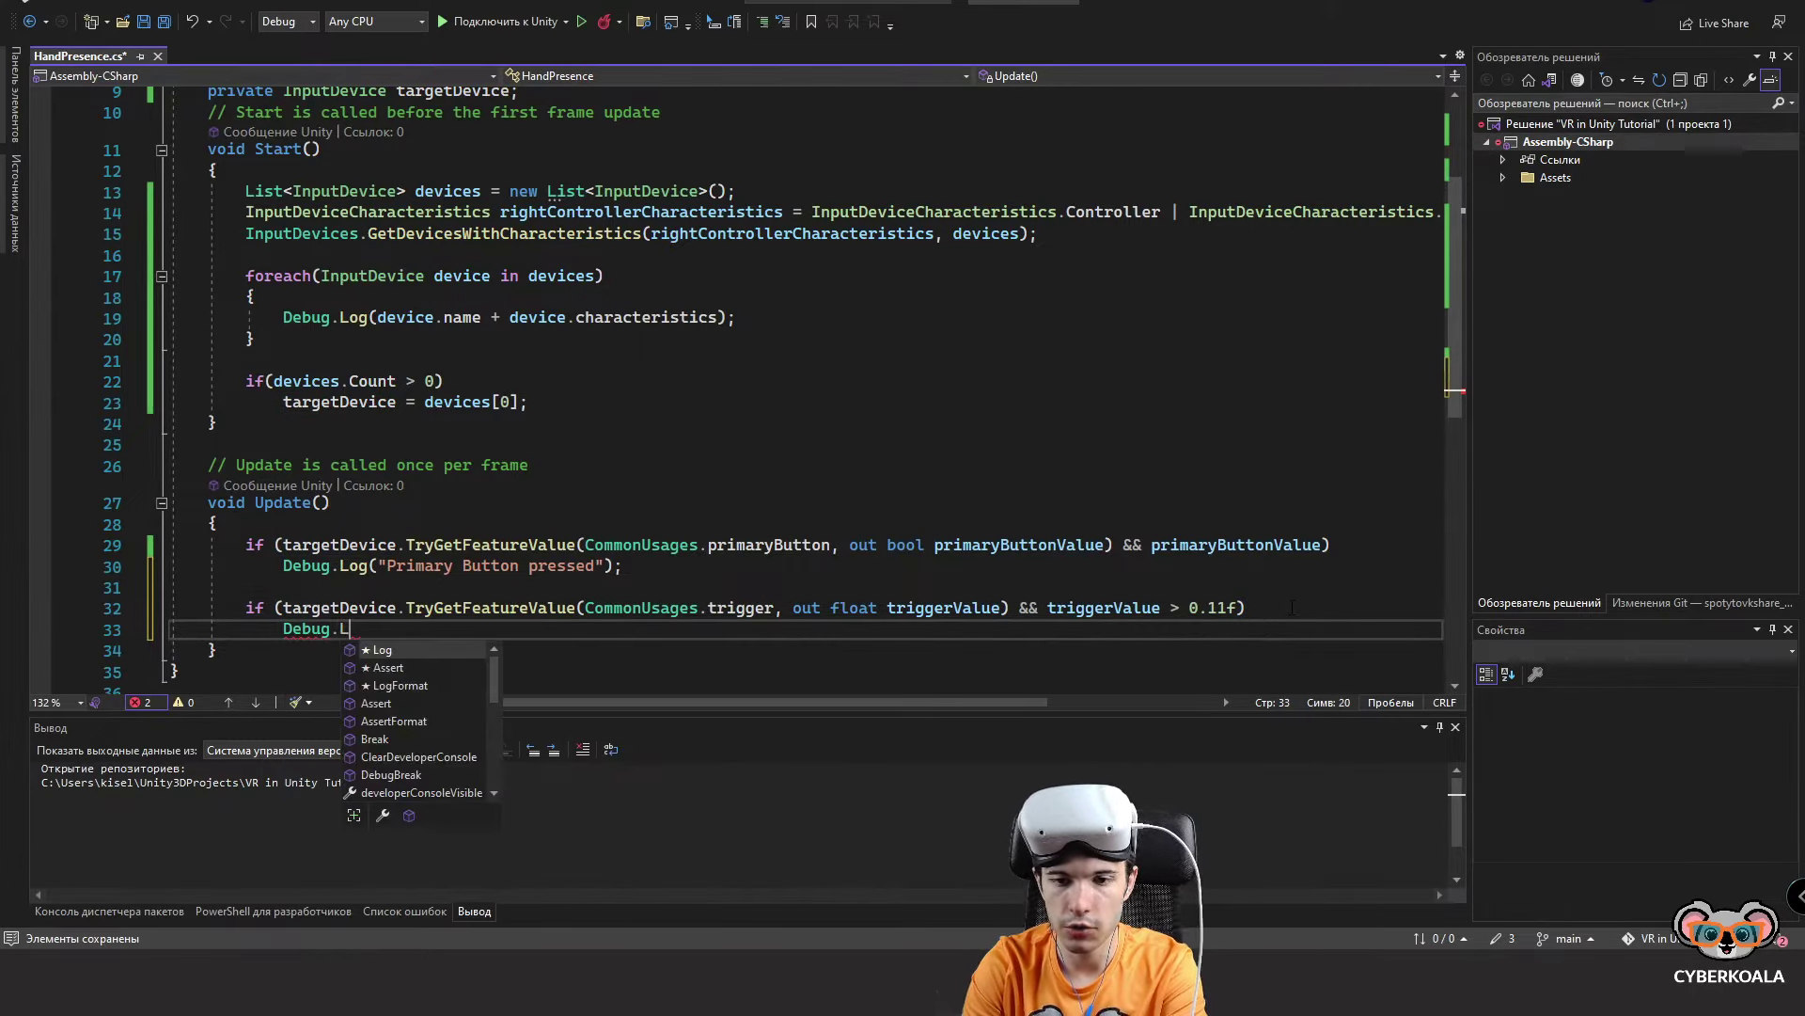
text(og($)
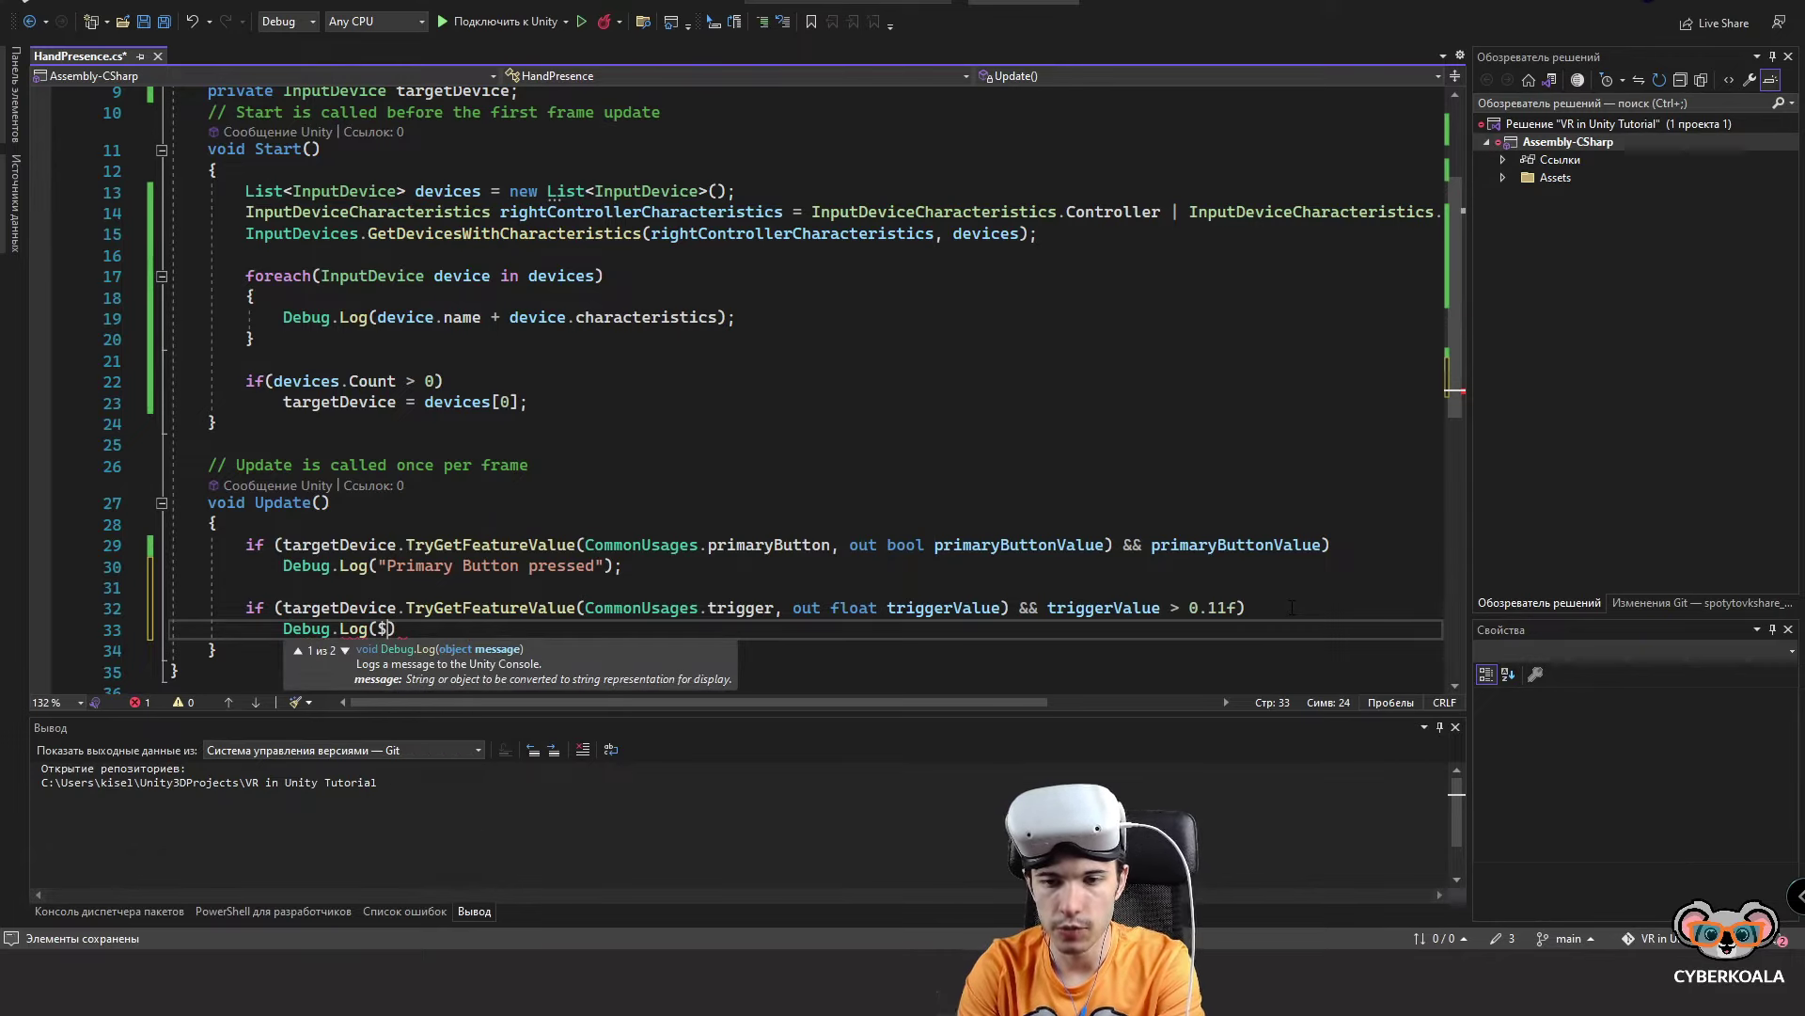
text(")
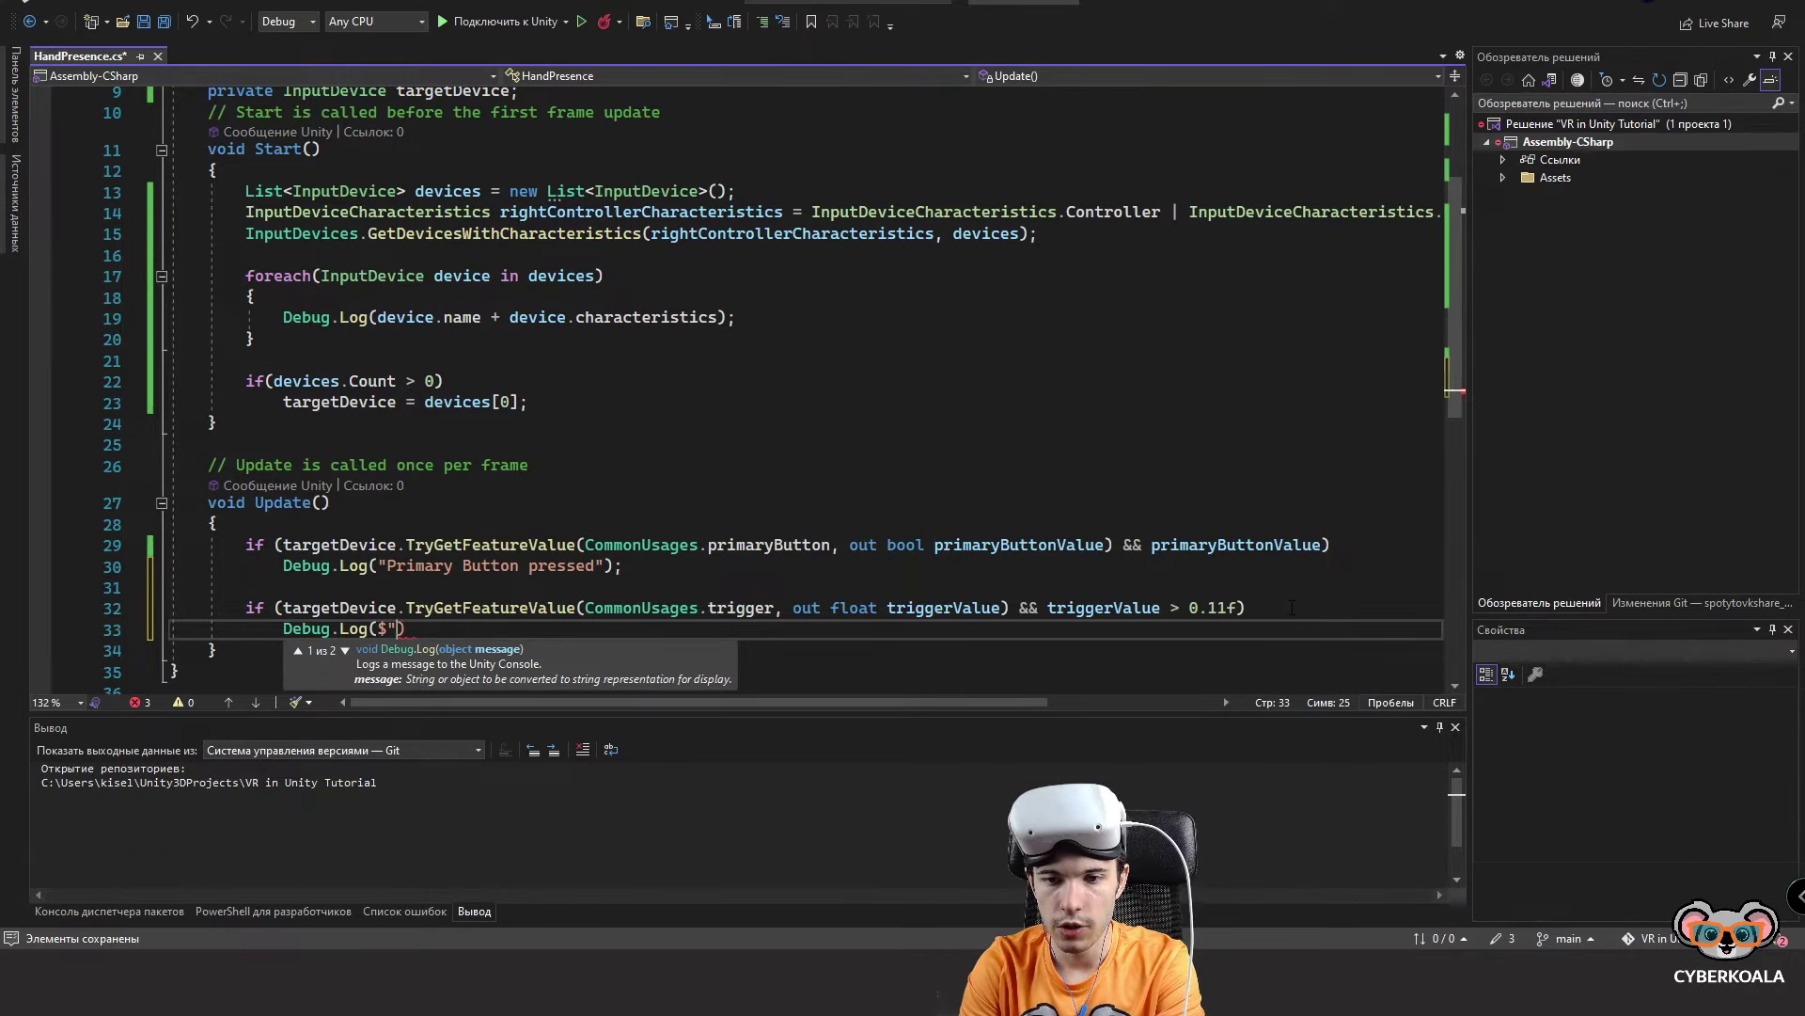
key(End)
text(;)
key(Left)
key(Left)
key(Left)
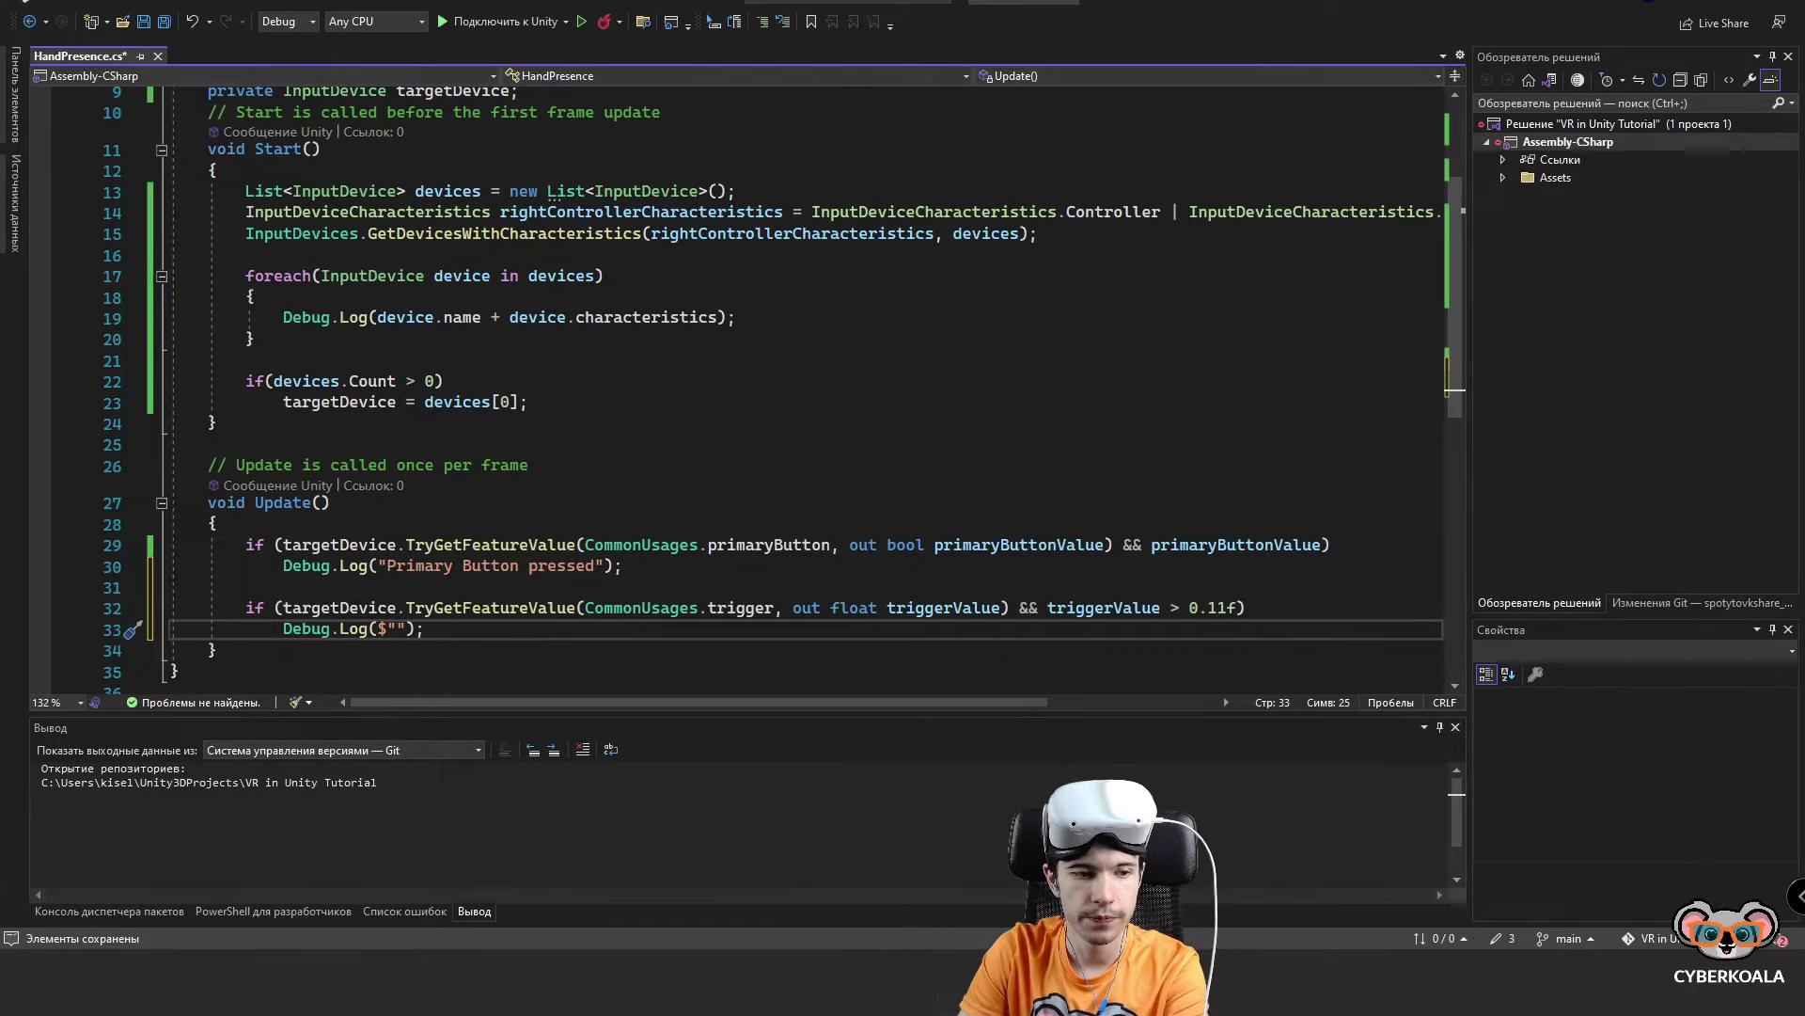
text(Tri)
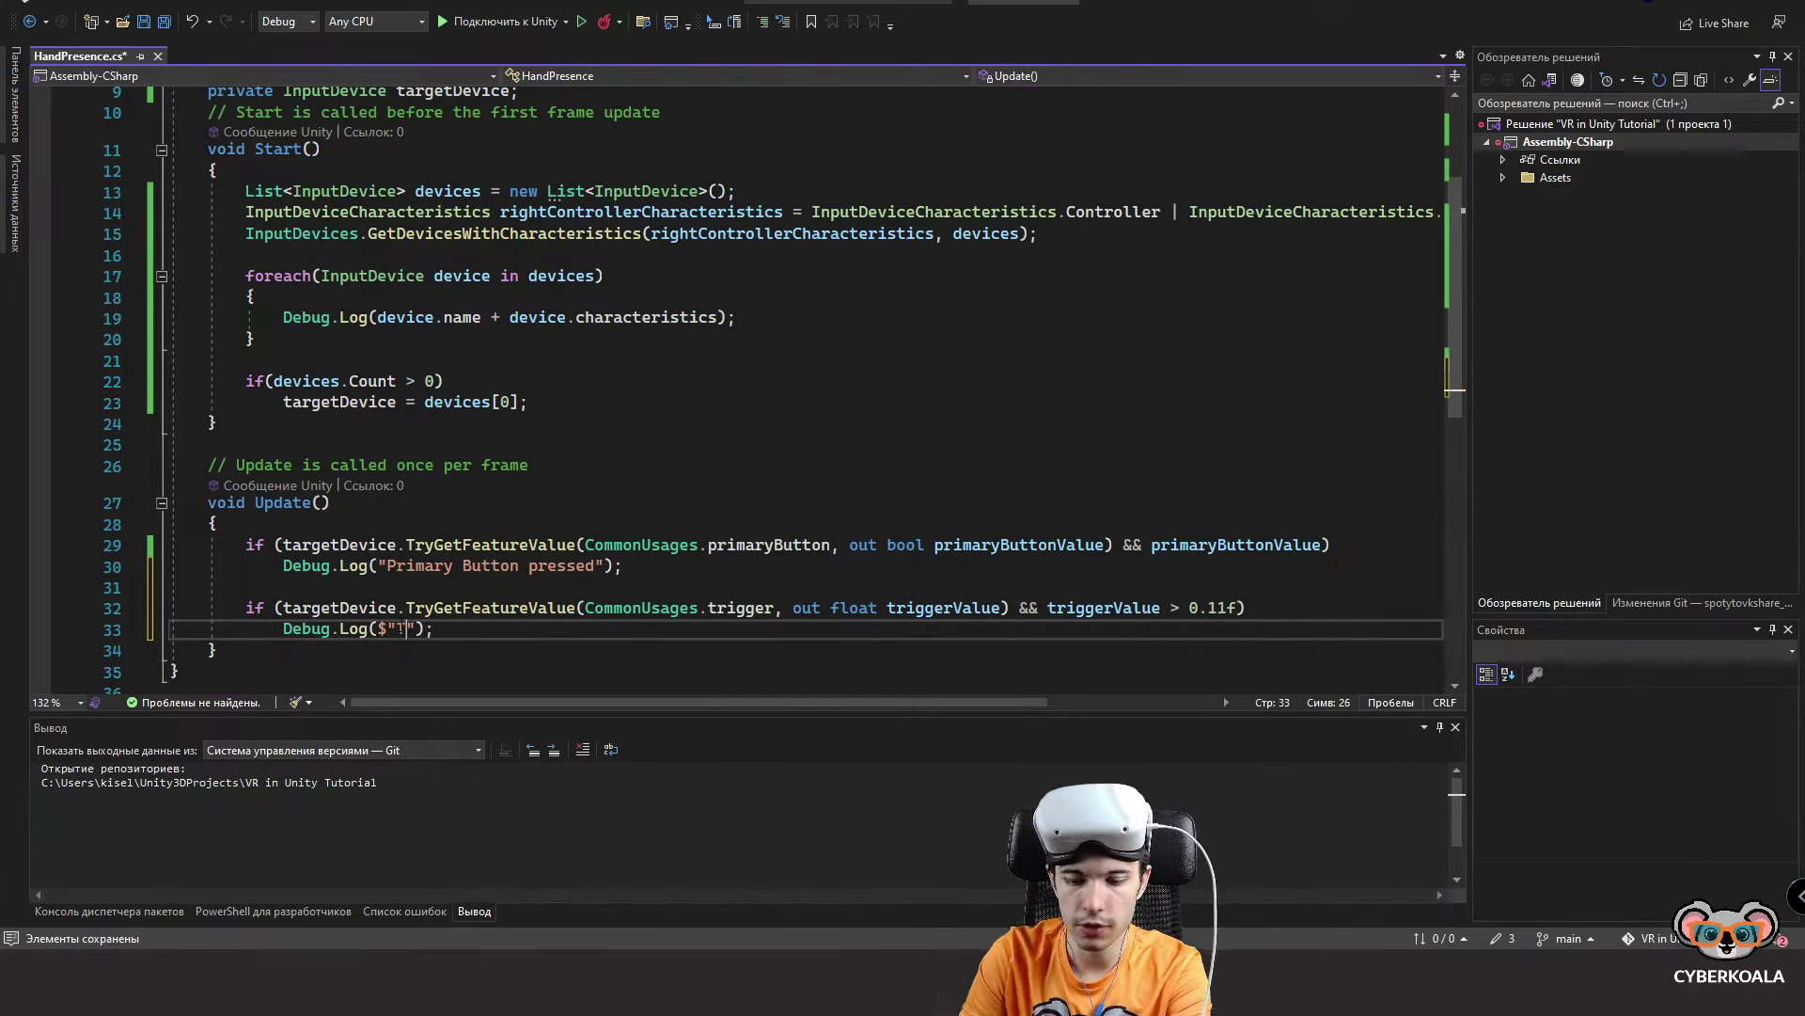
text(gger )
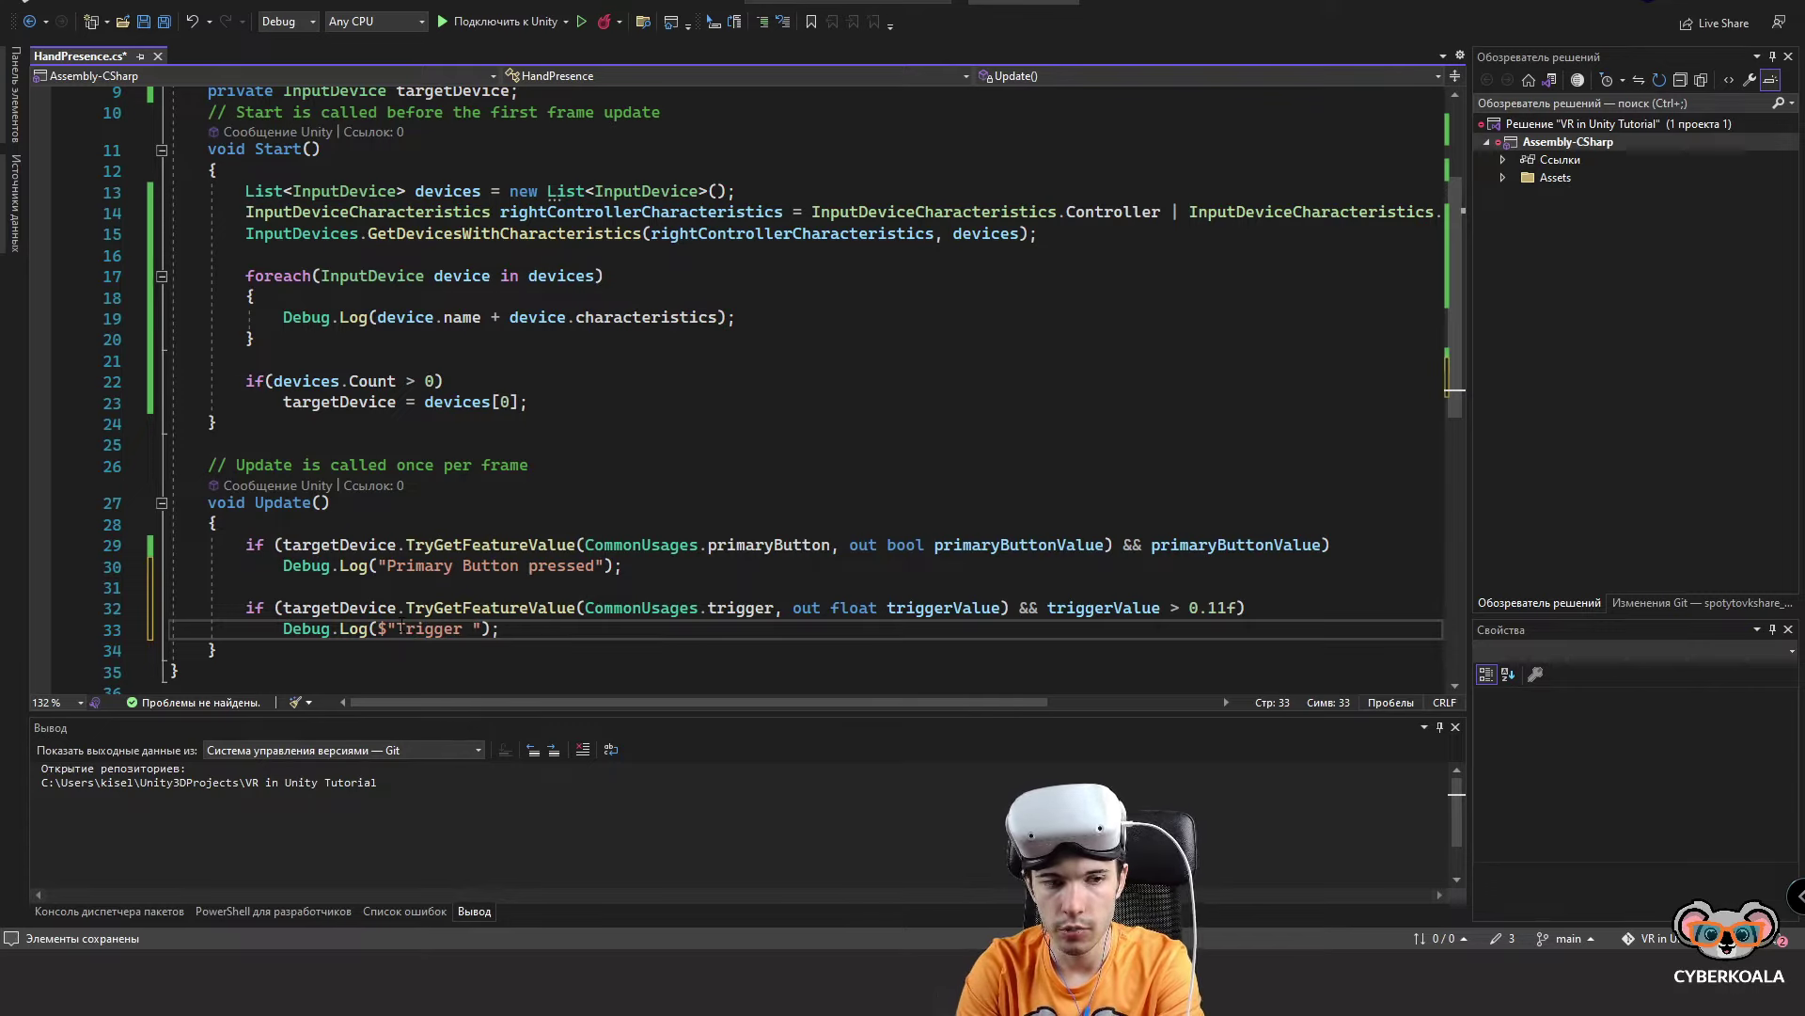
text(pressed +)
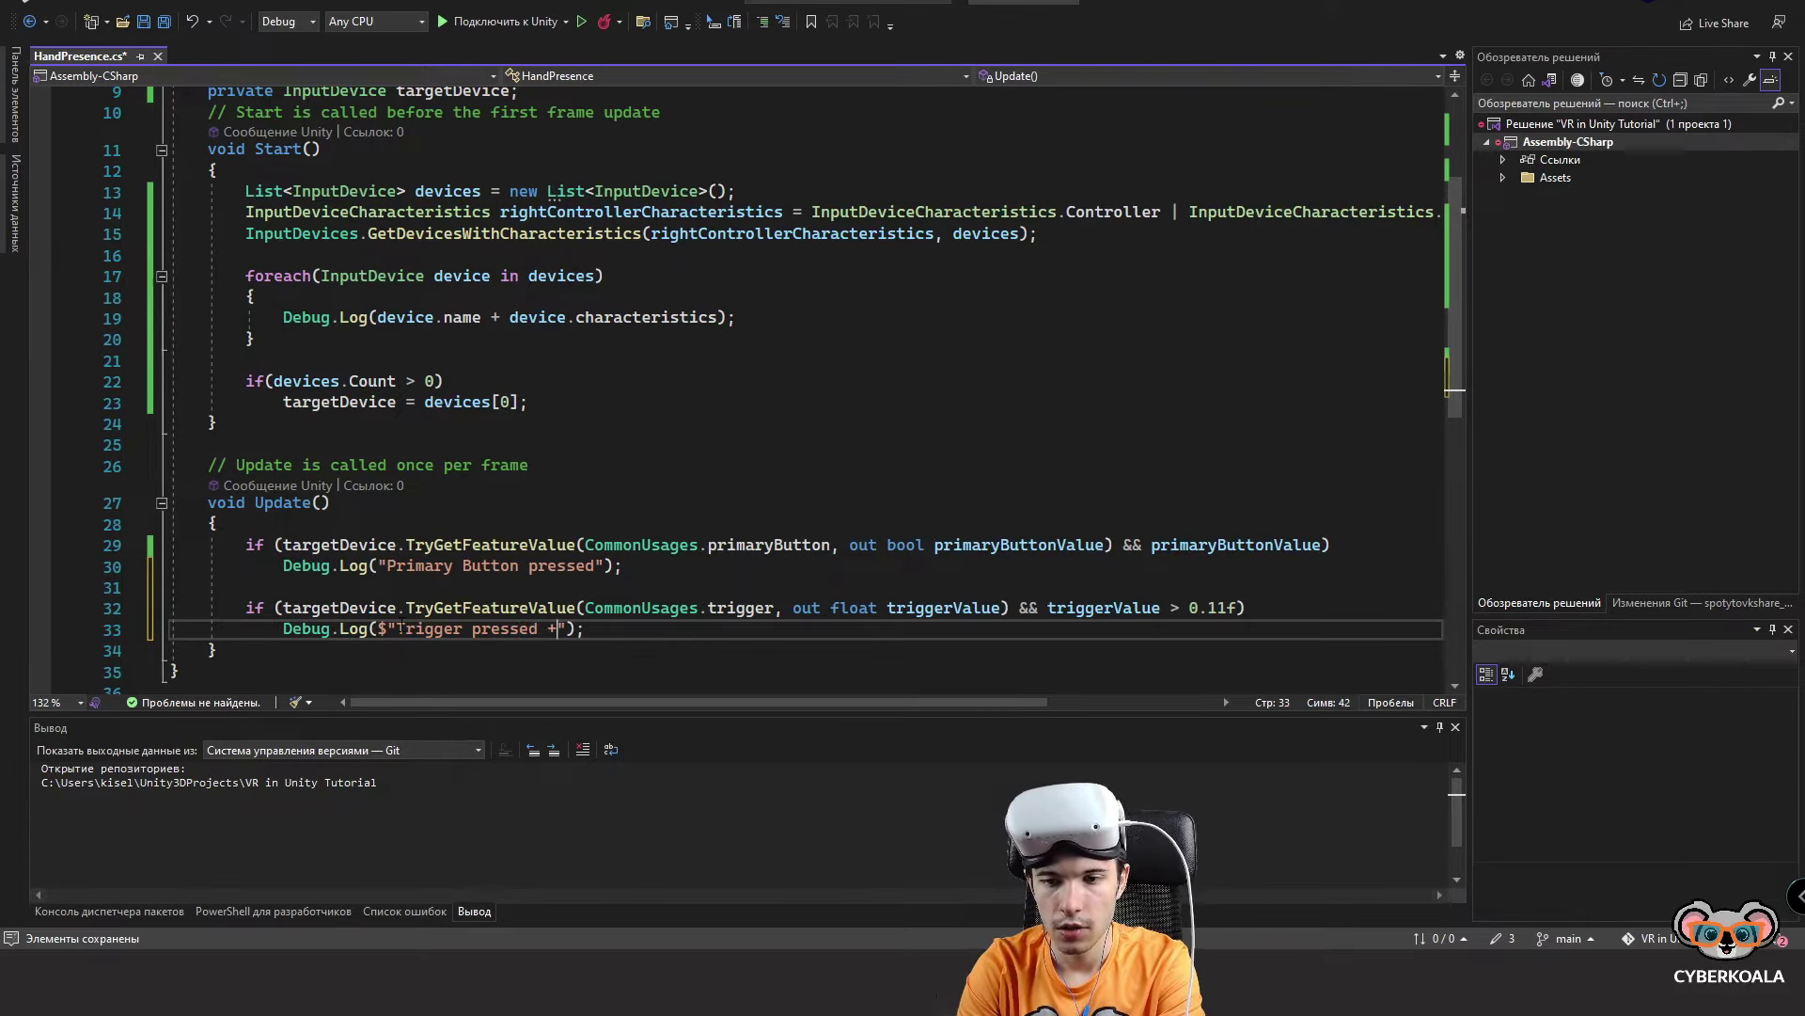
key(BackSpace)
key(BackSpace)
text(: {)
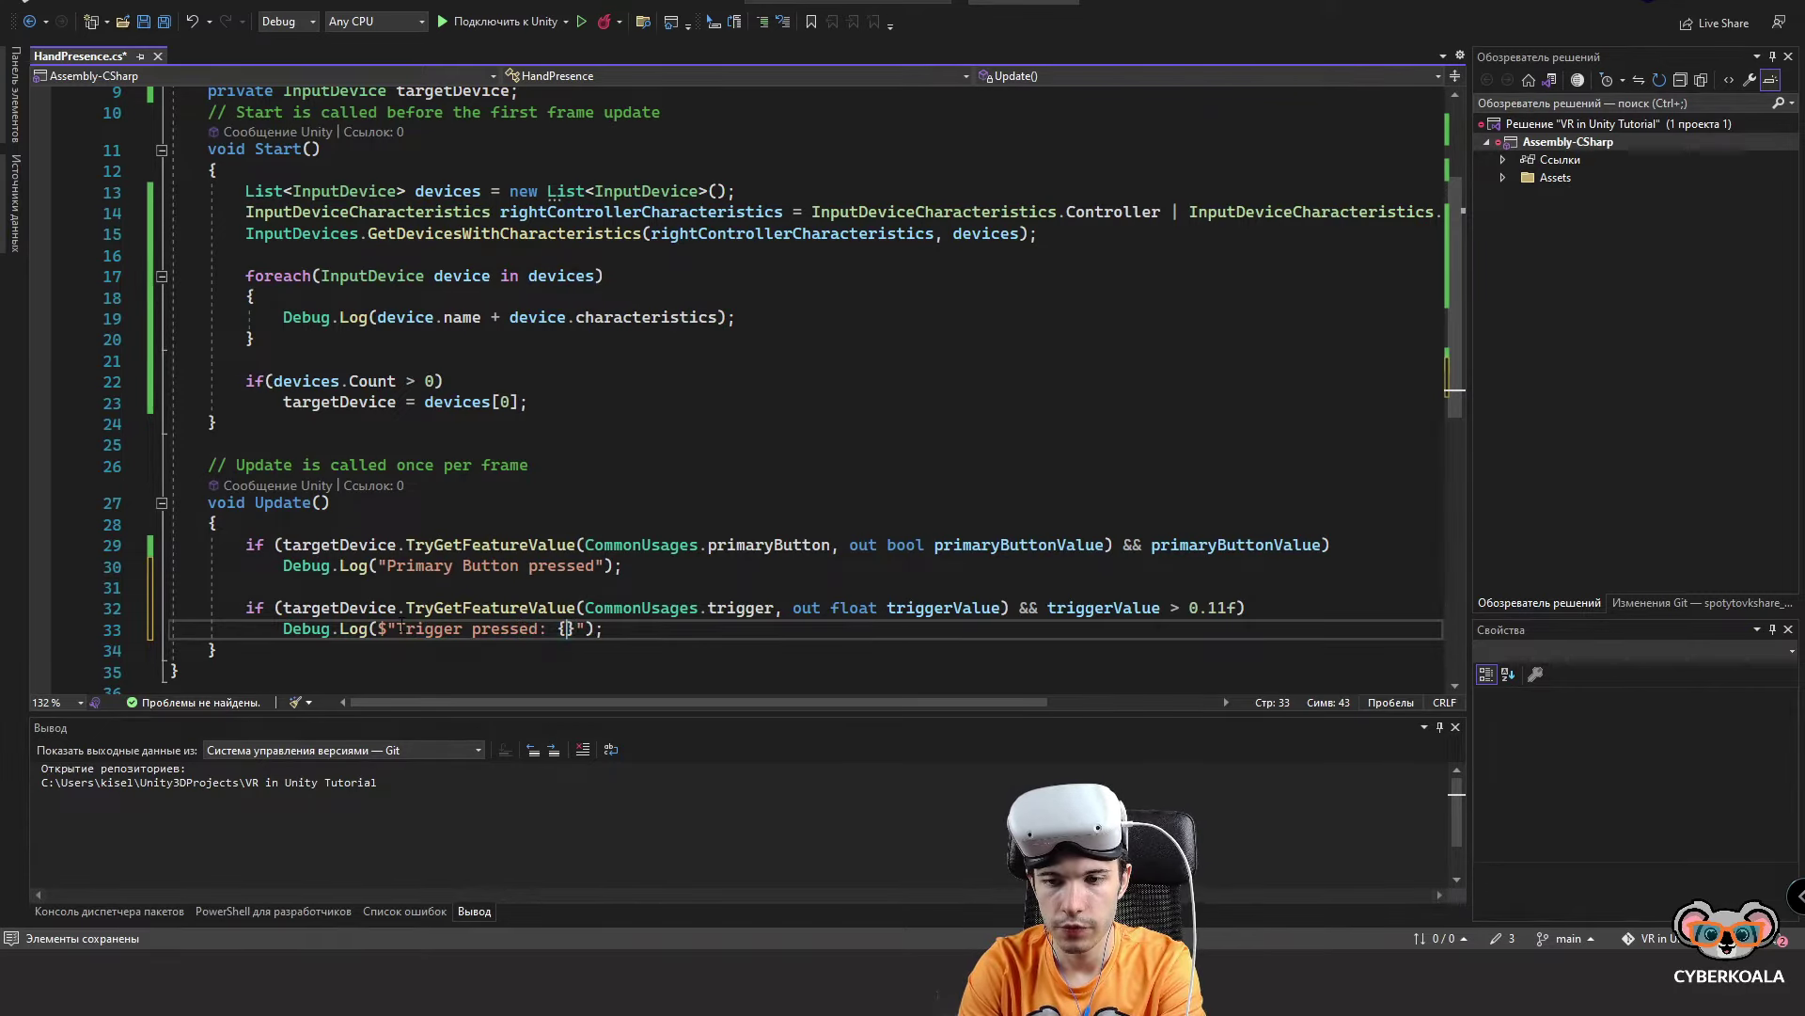
text(triggerValue)
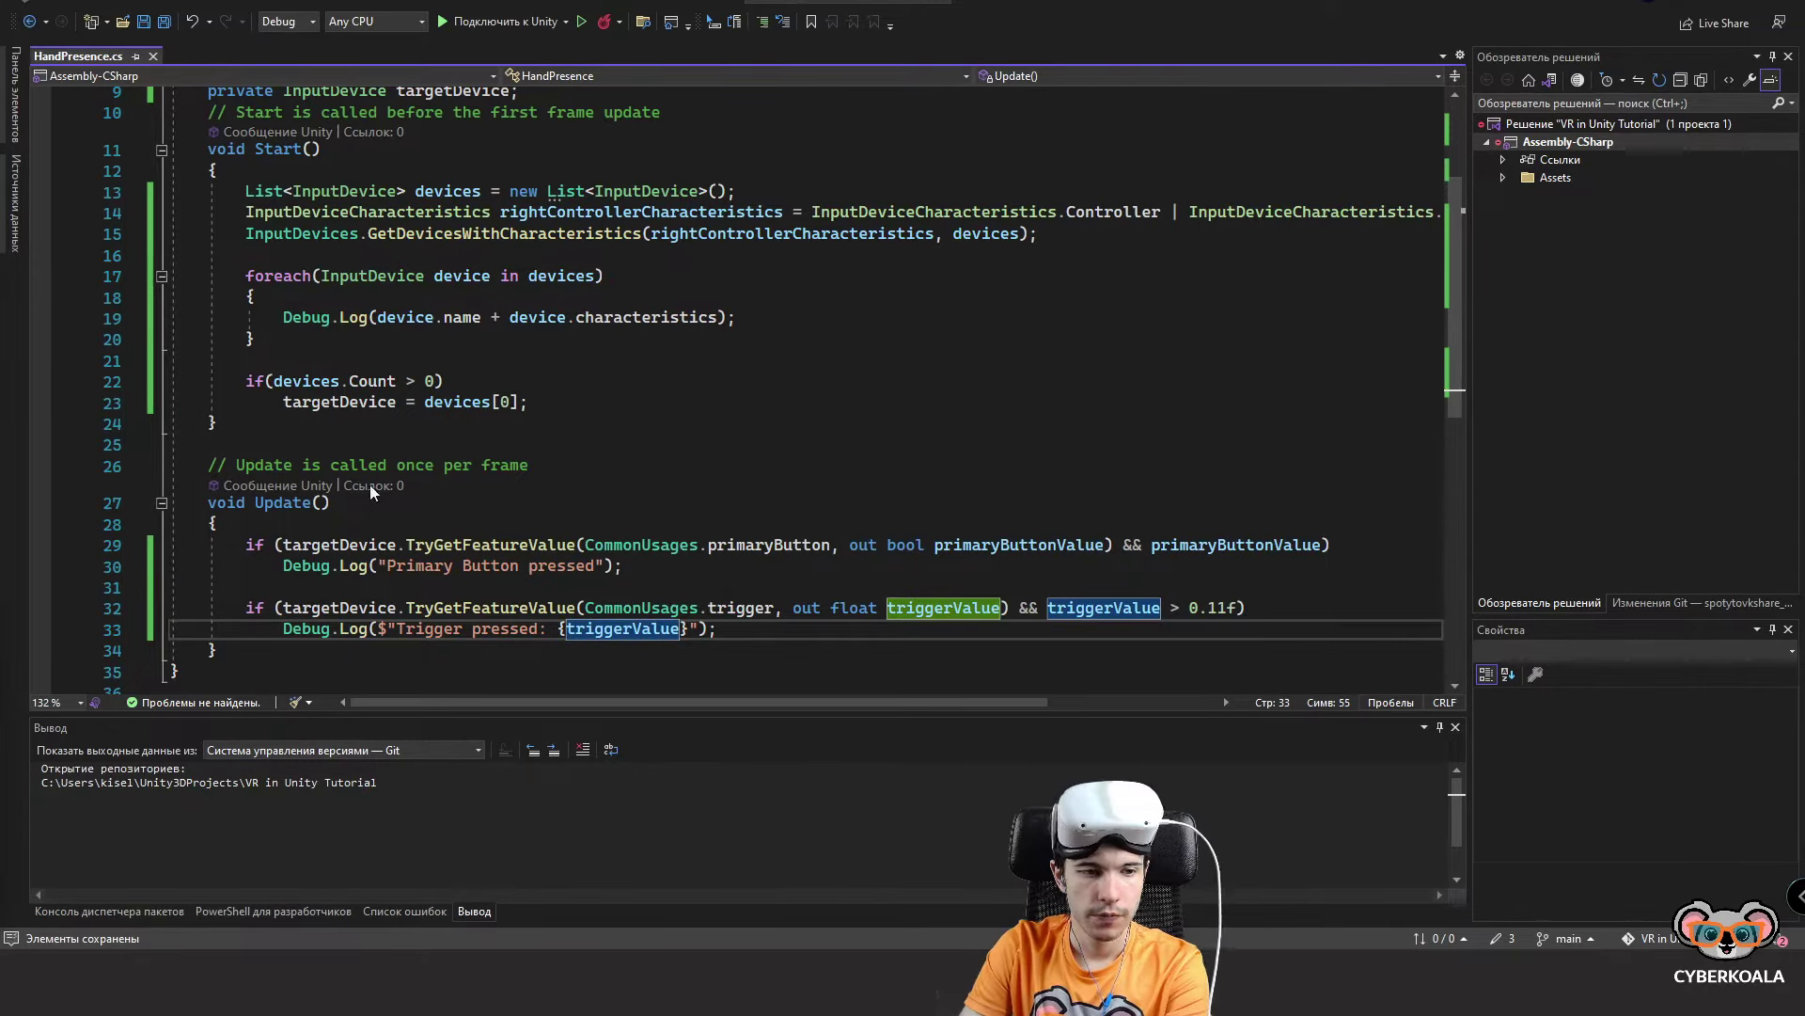
key(End)
scroll(920, 656, down, 3)
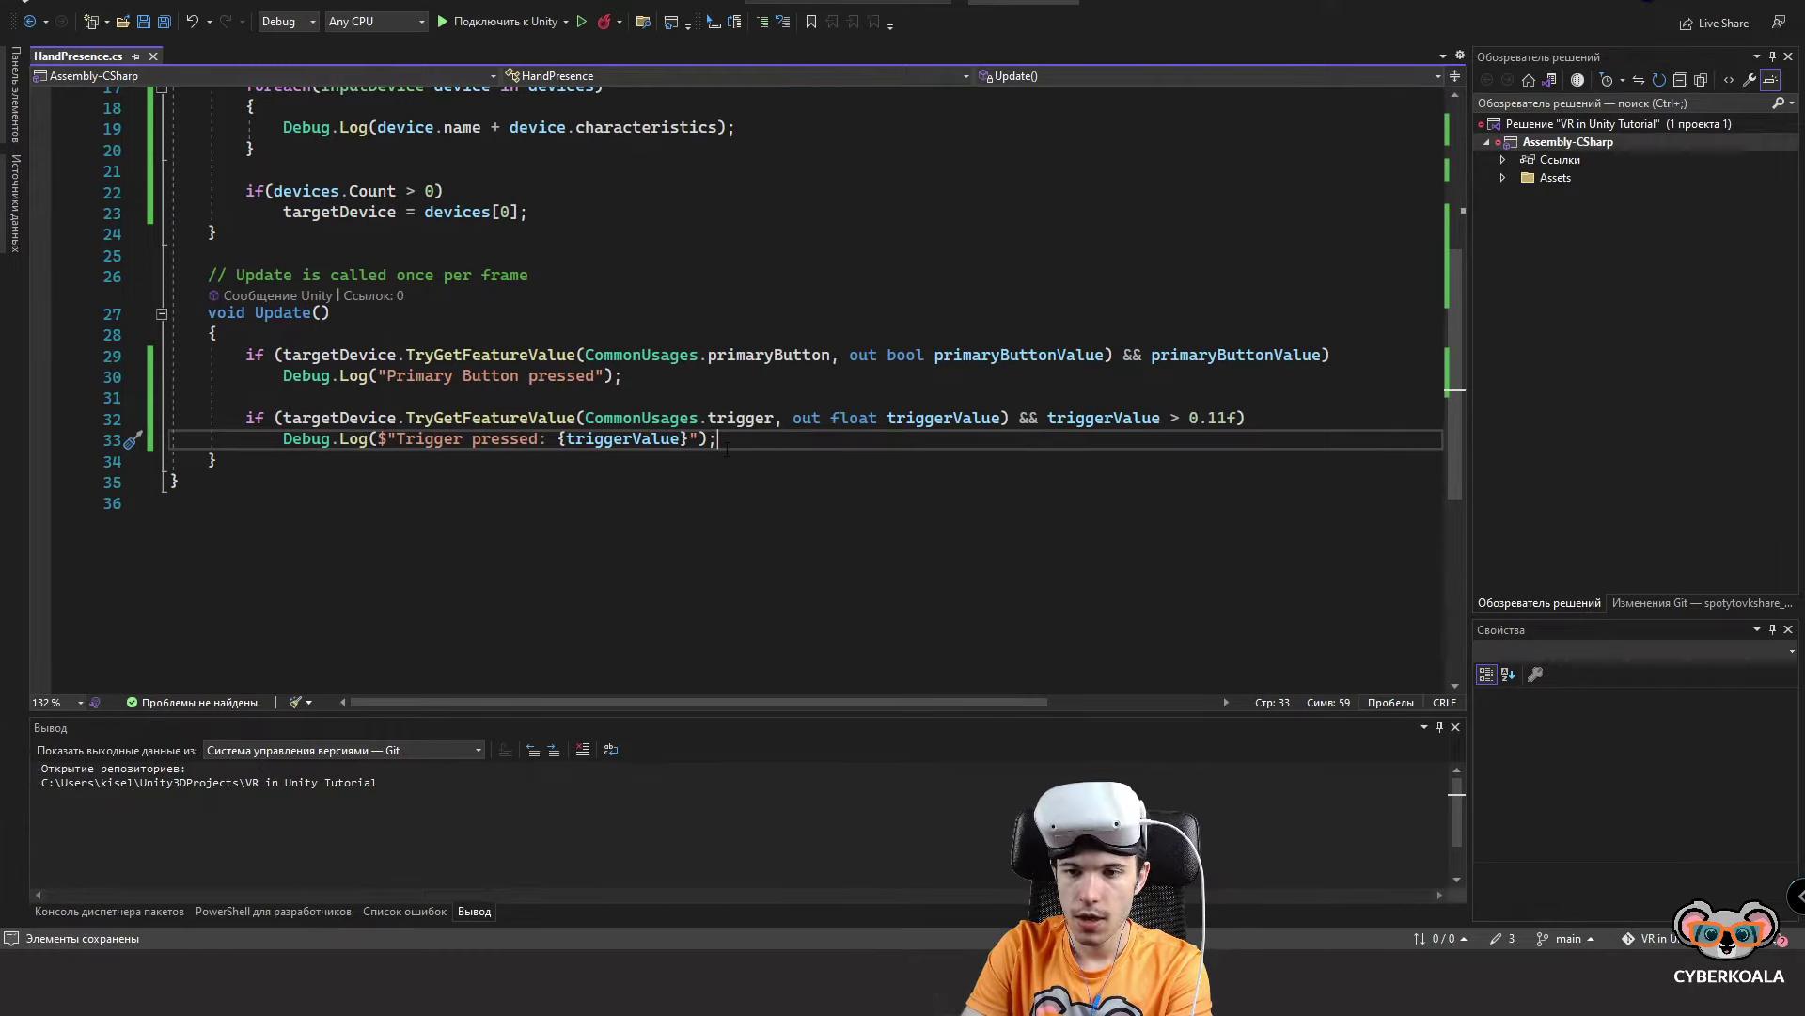
drag(725, 449, 245, 417)
key(ctrl+c)
Paste a copy of the trigger check below and make it read CommonUsages.primary2DAxis.
click(872, 434)
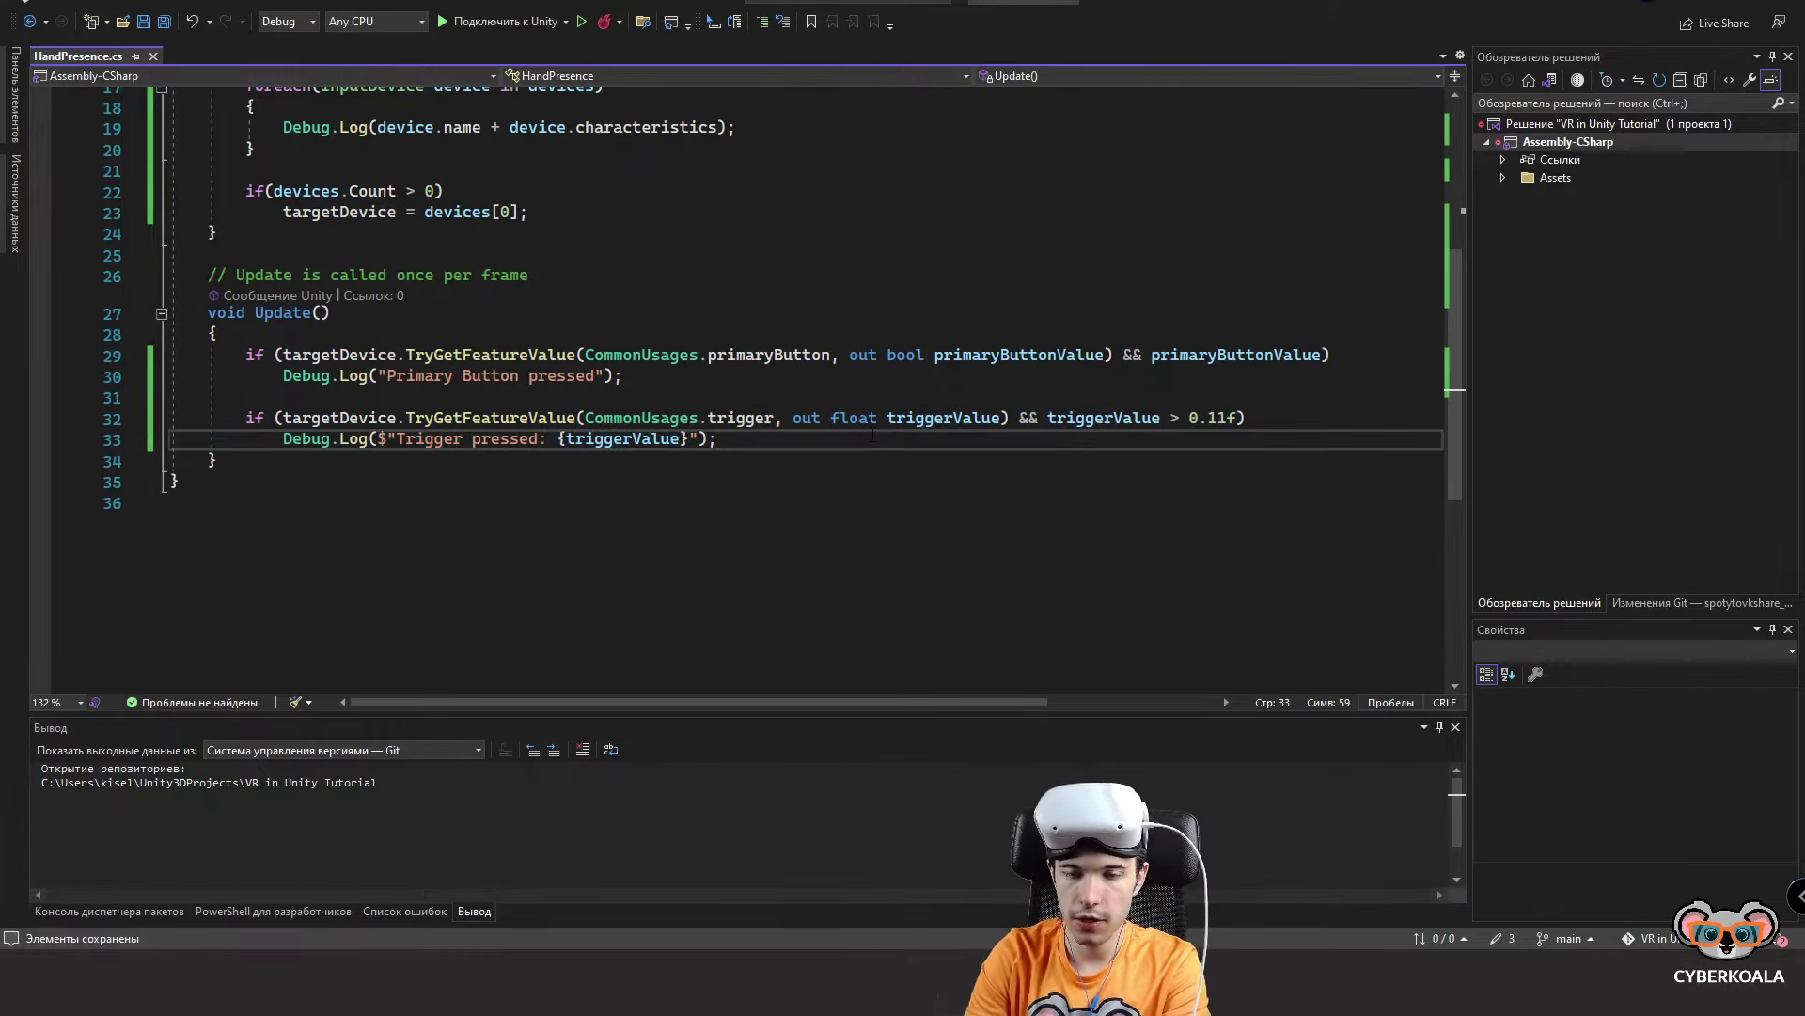
key(Return)
key(Return)
key(ctrl+v)
click(763, 481)
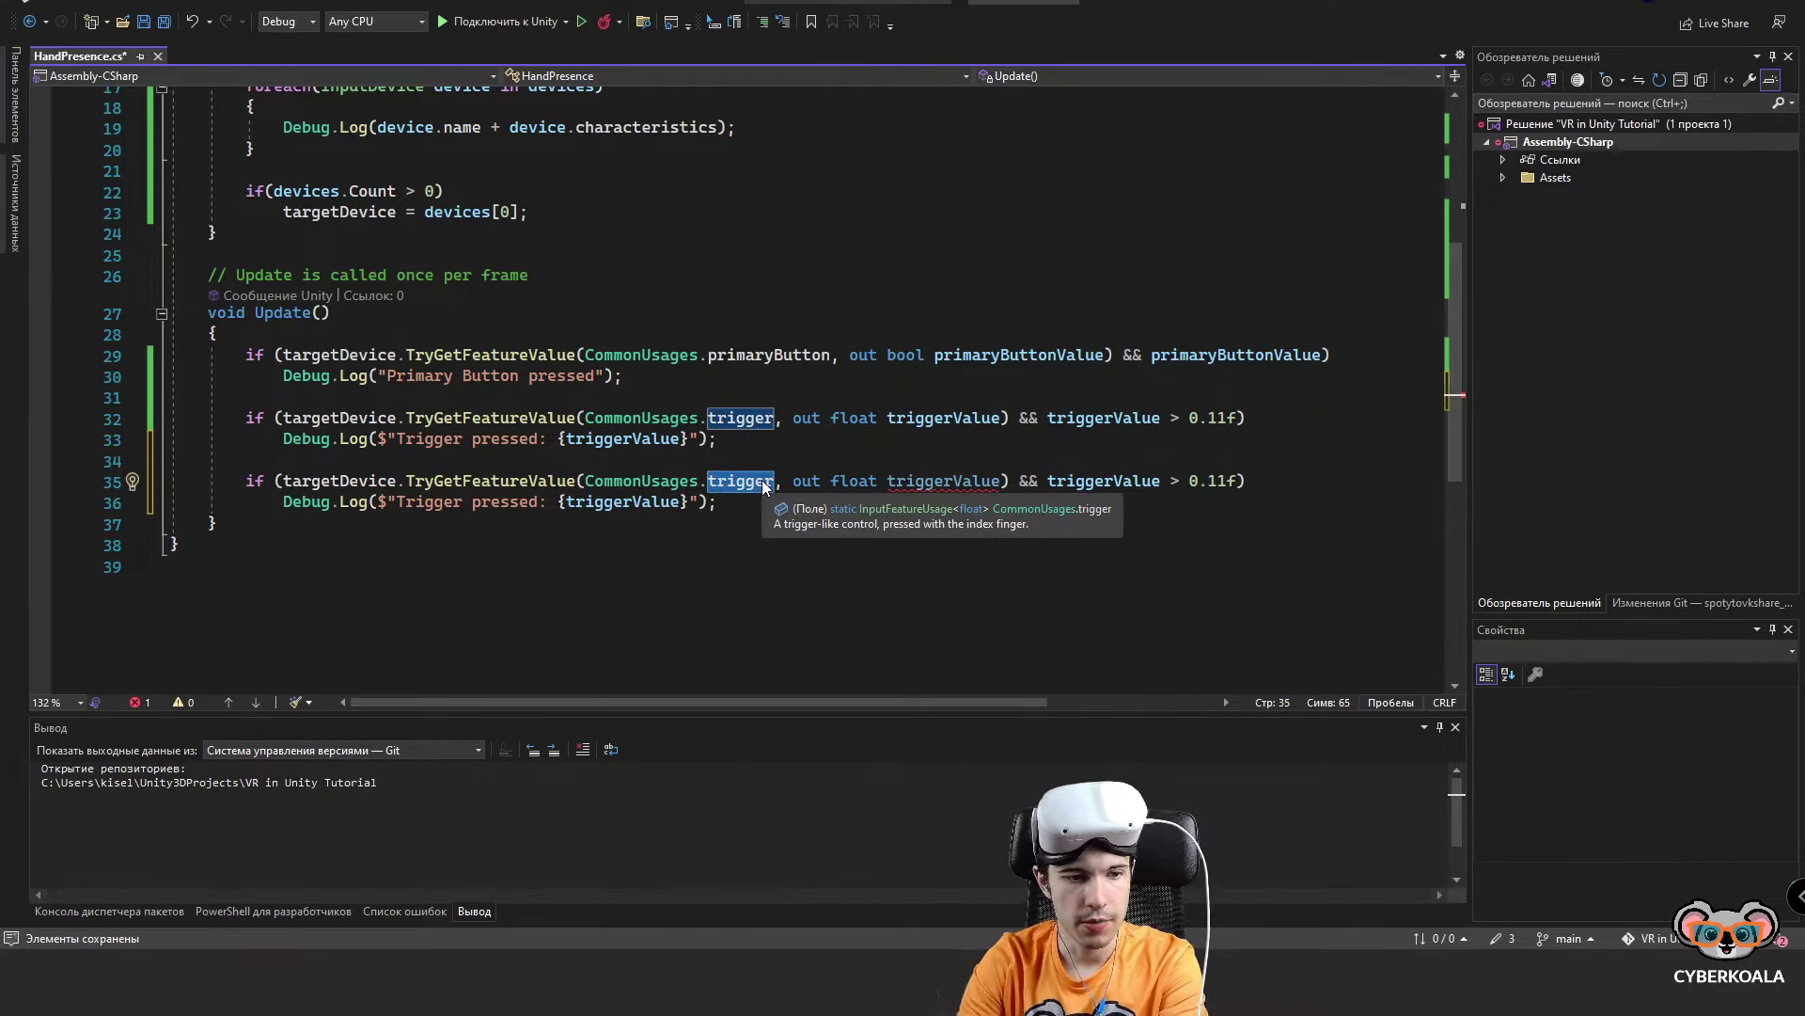
key(ctrl+BackSpace)
text(primary2DAxis)
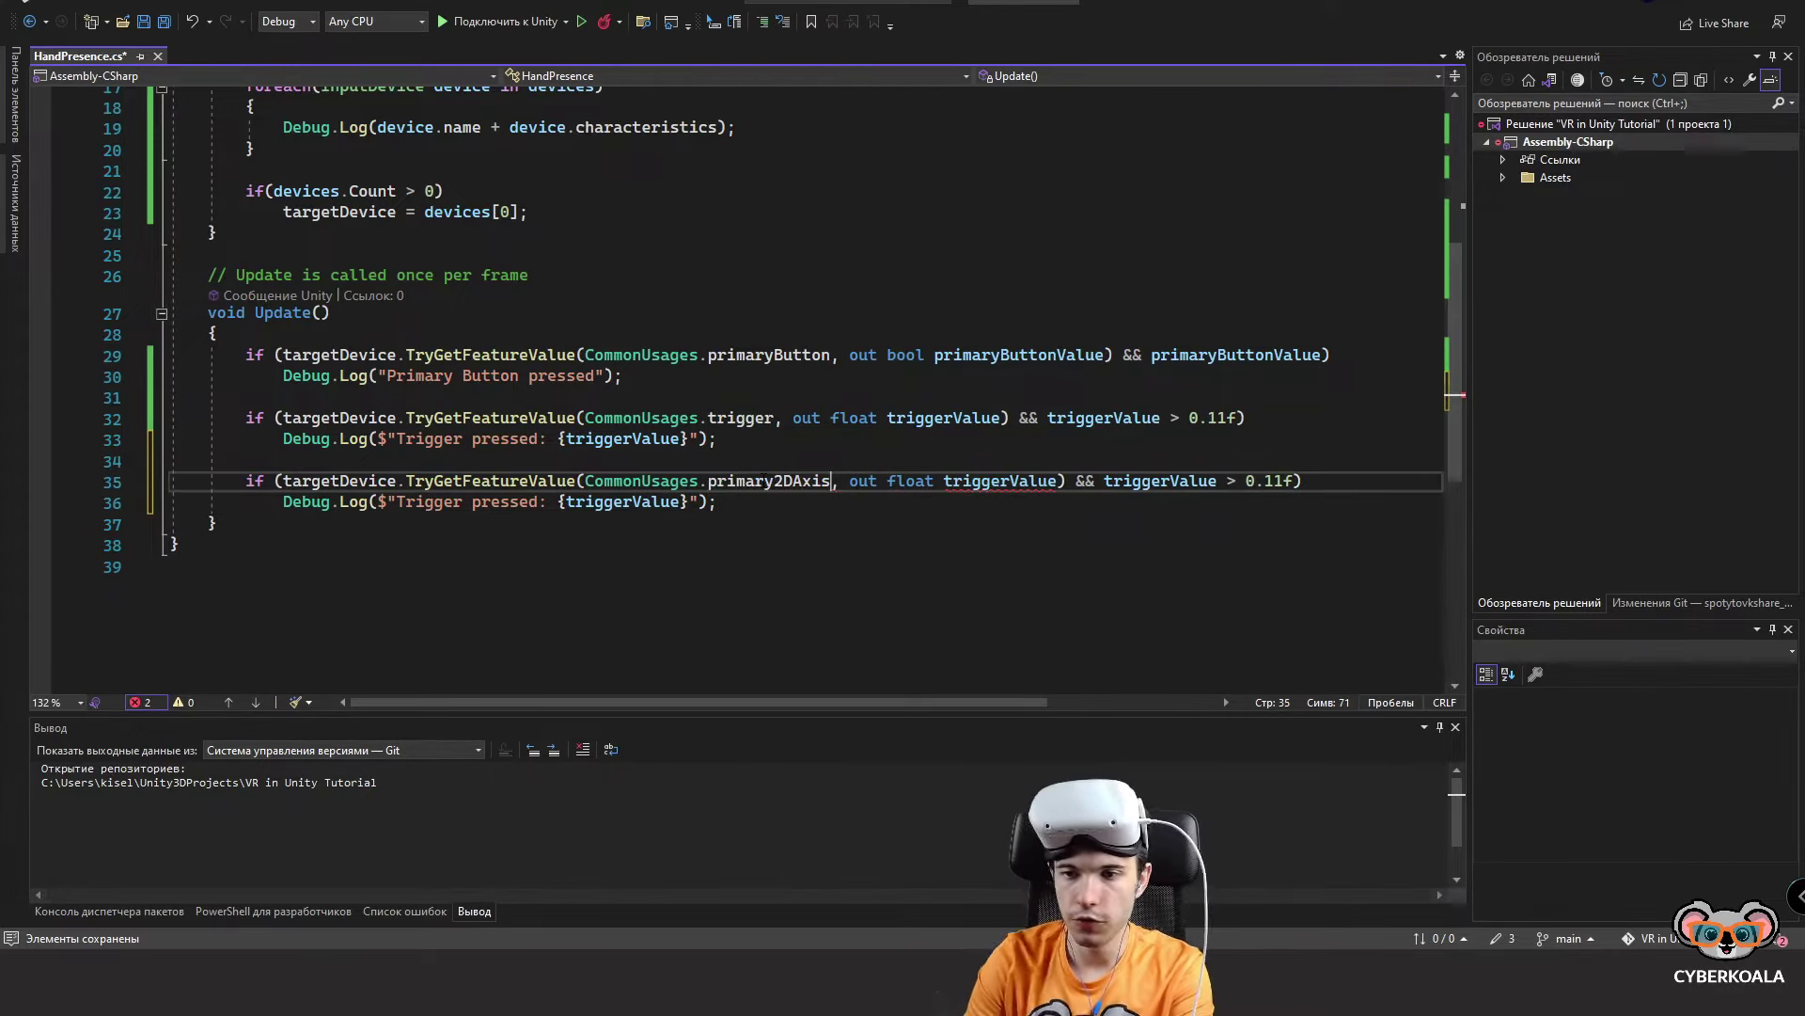
Output to Vector2 primary2DAxisVal and test primary2DAxisVal != Vector2.zero.
drag(887, 480, 1056, 480)
key(BackSpace)
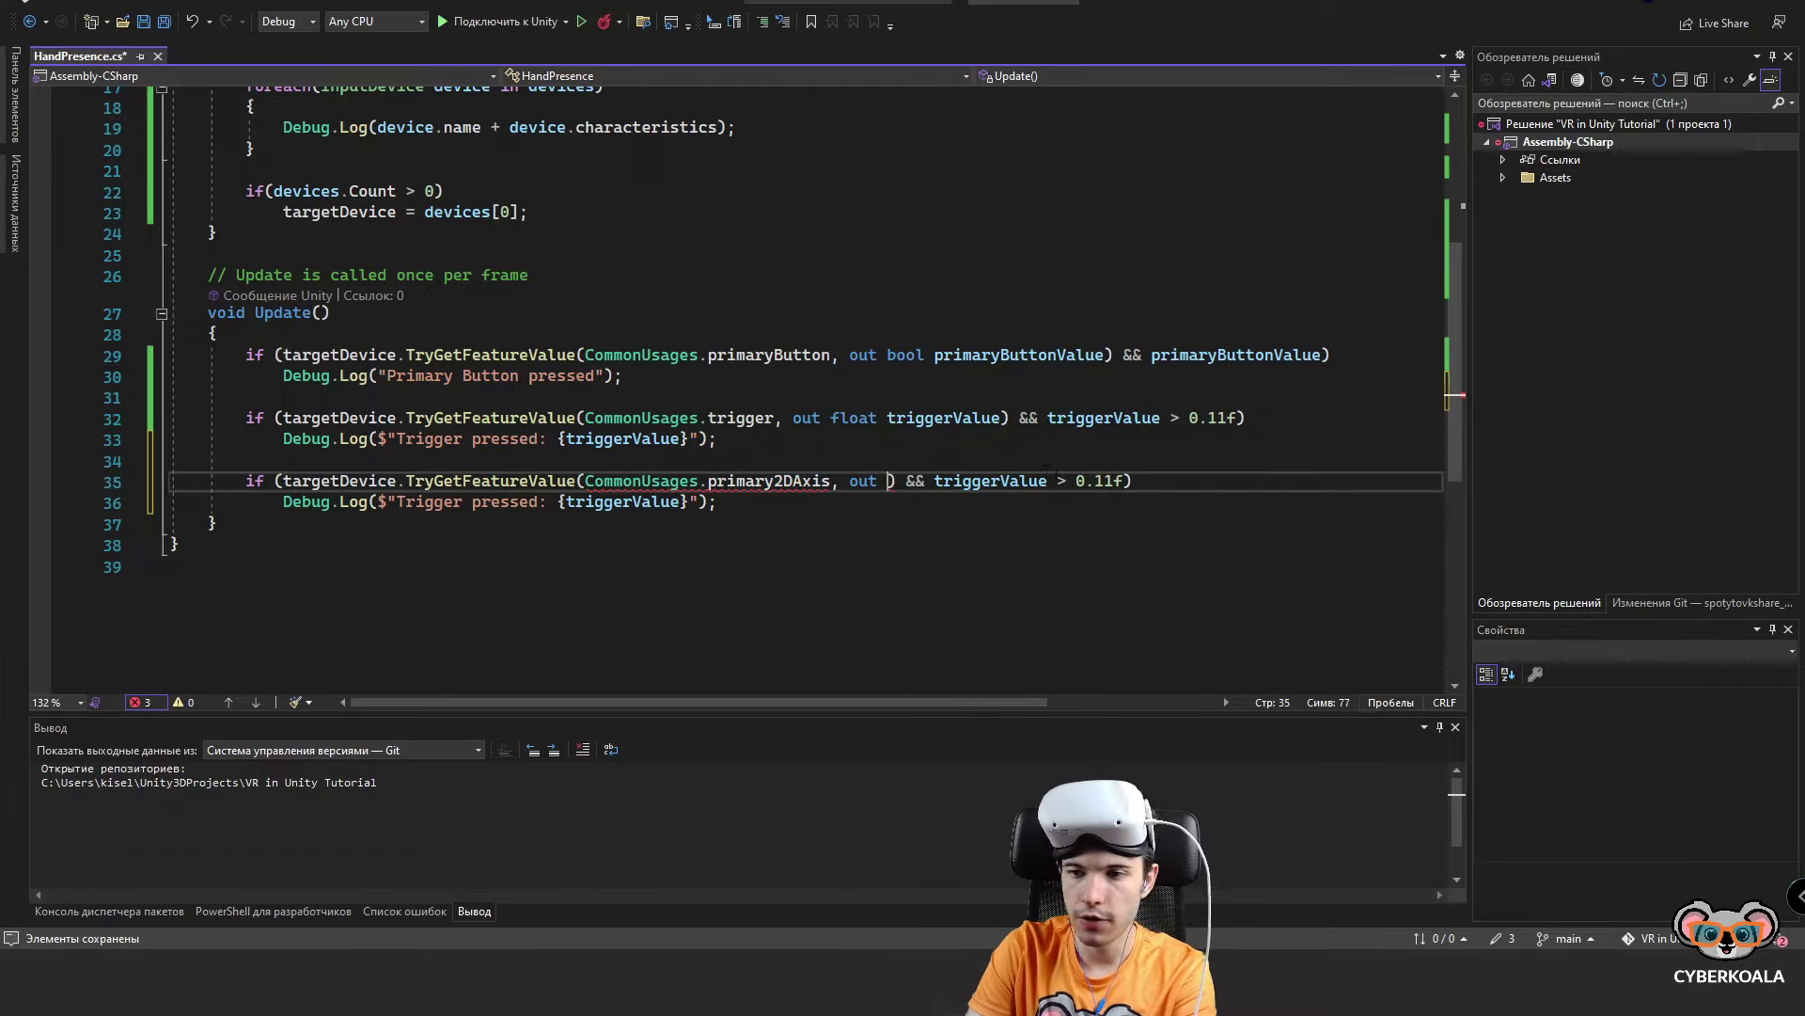
text(Vector2 primary2D)
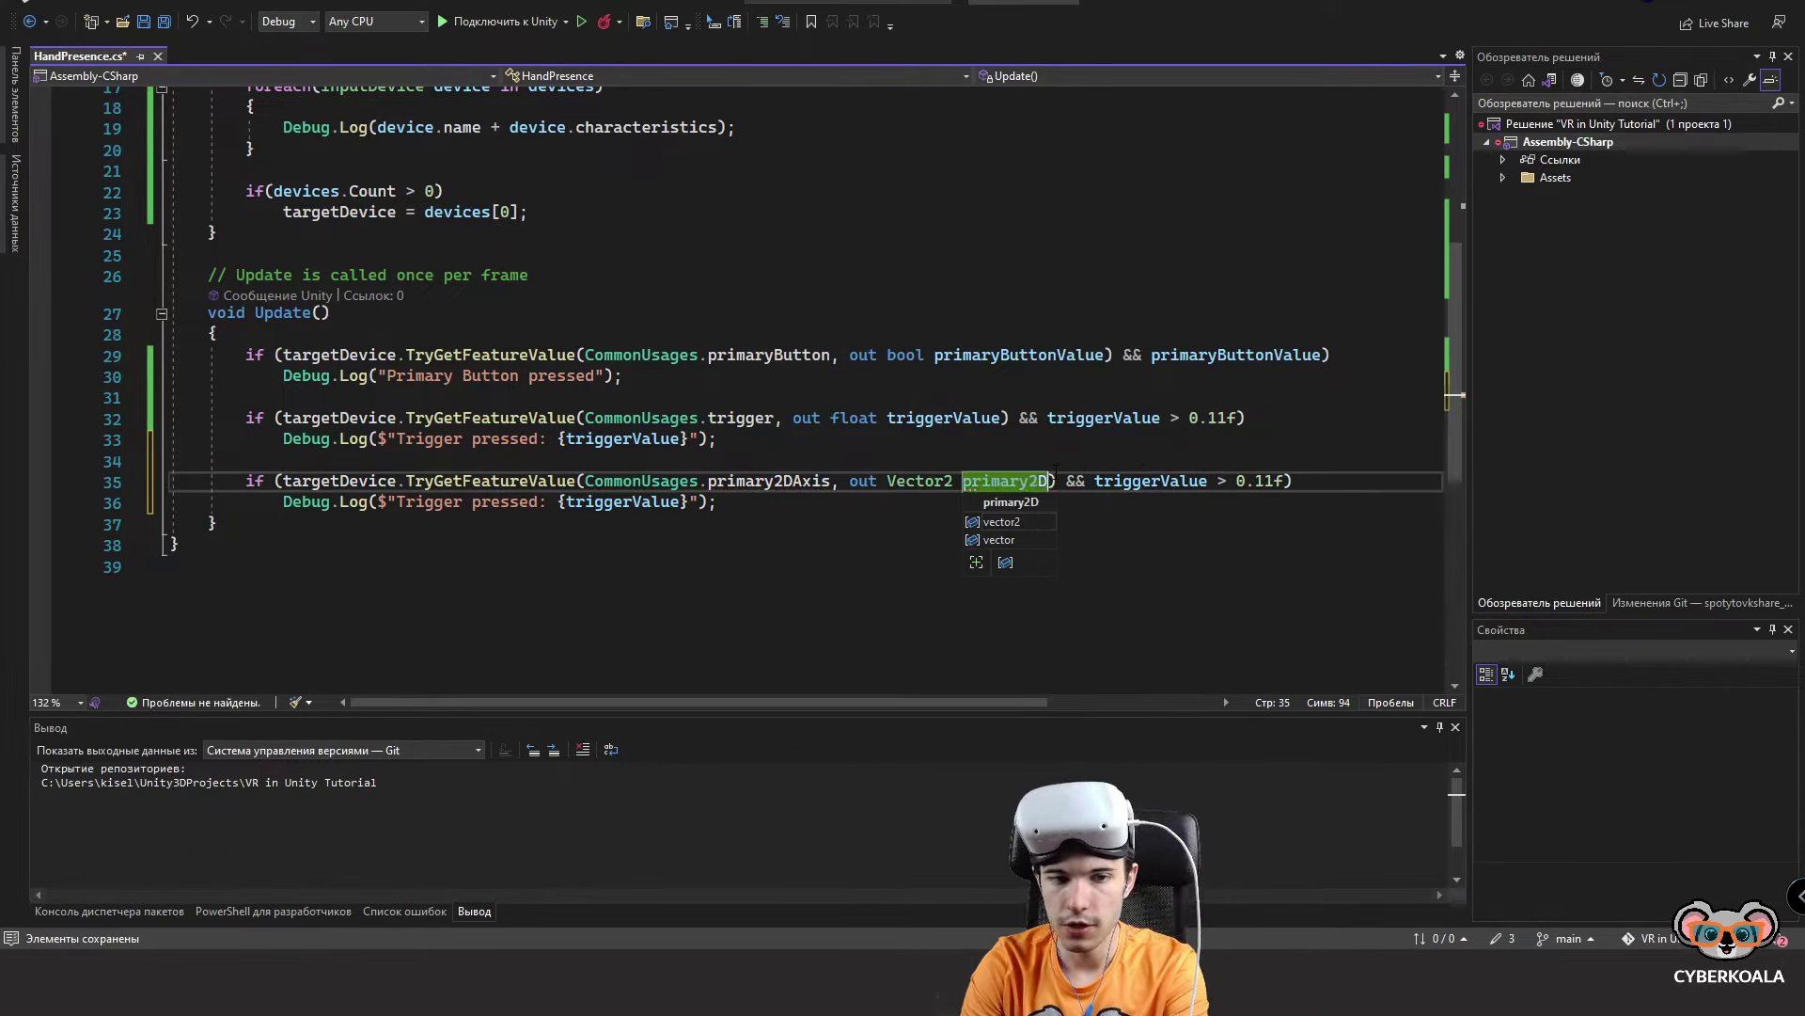
text(AxisVal)
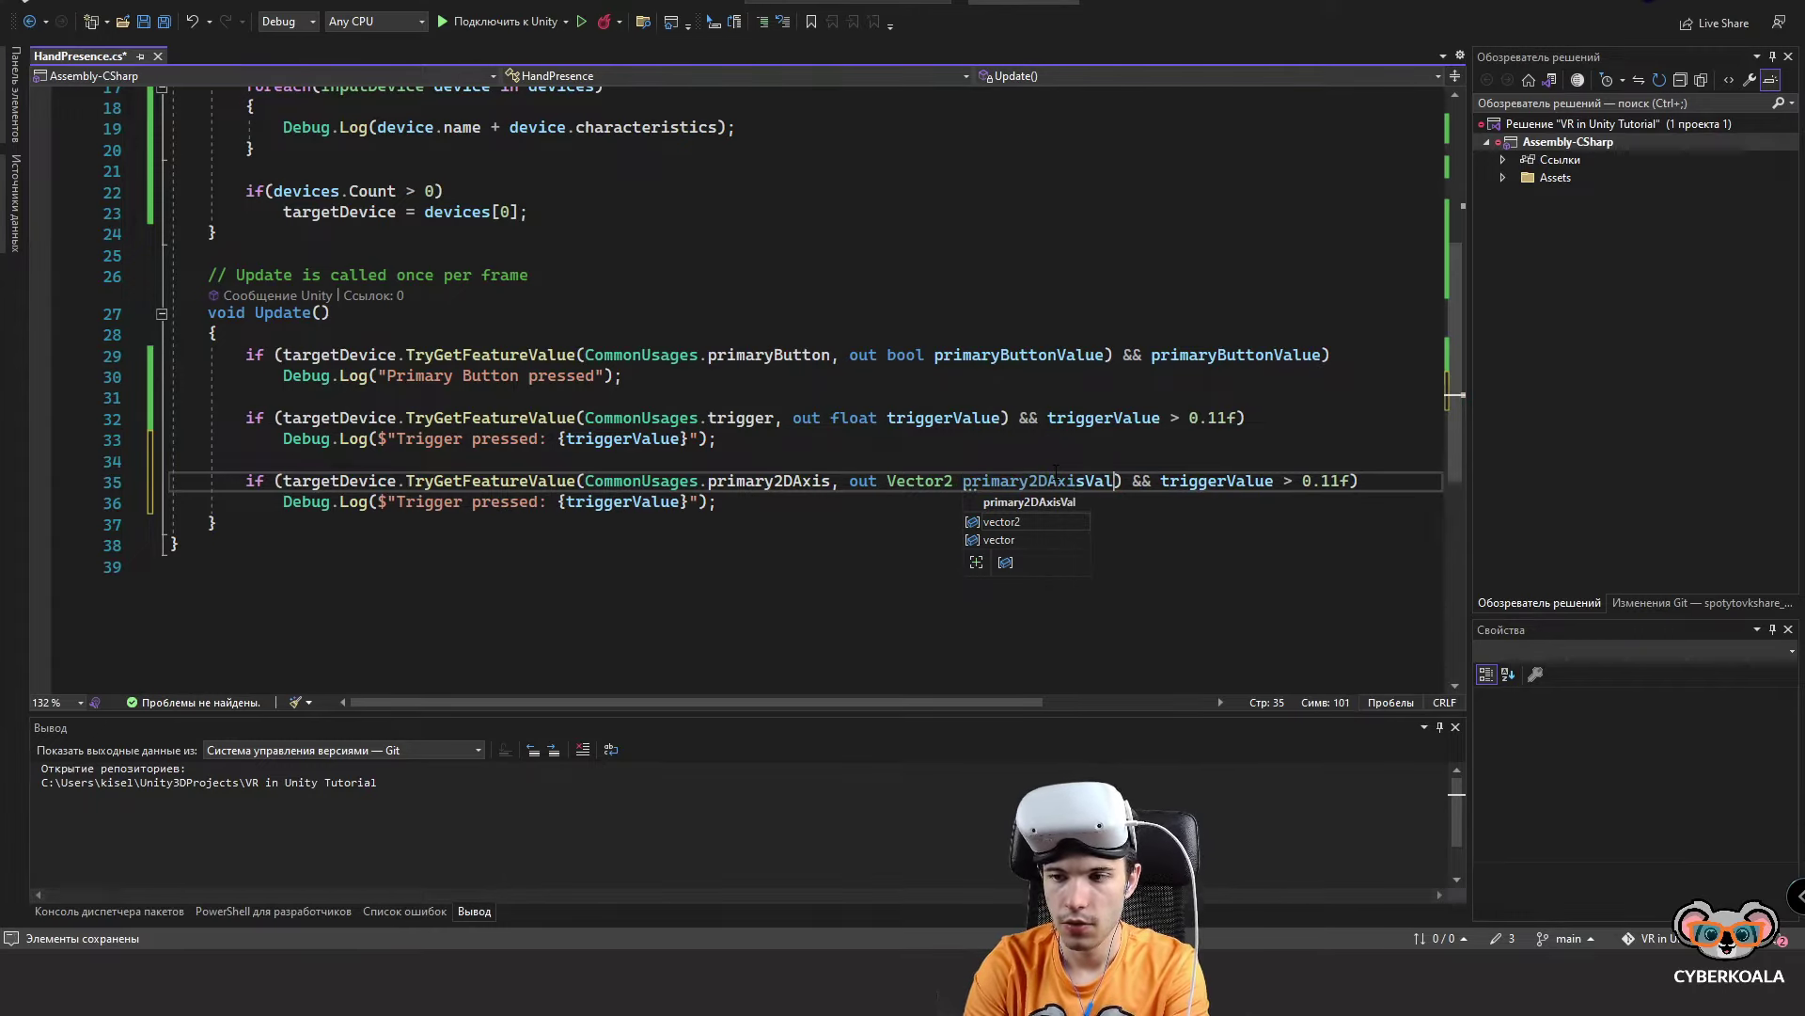
click(1022, 480)
double_click(1217, 480)
text(primary2DAxisVal)
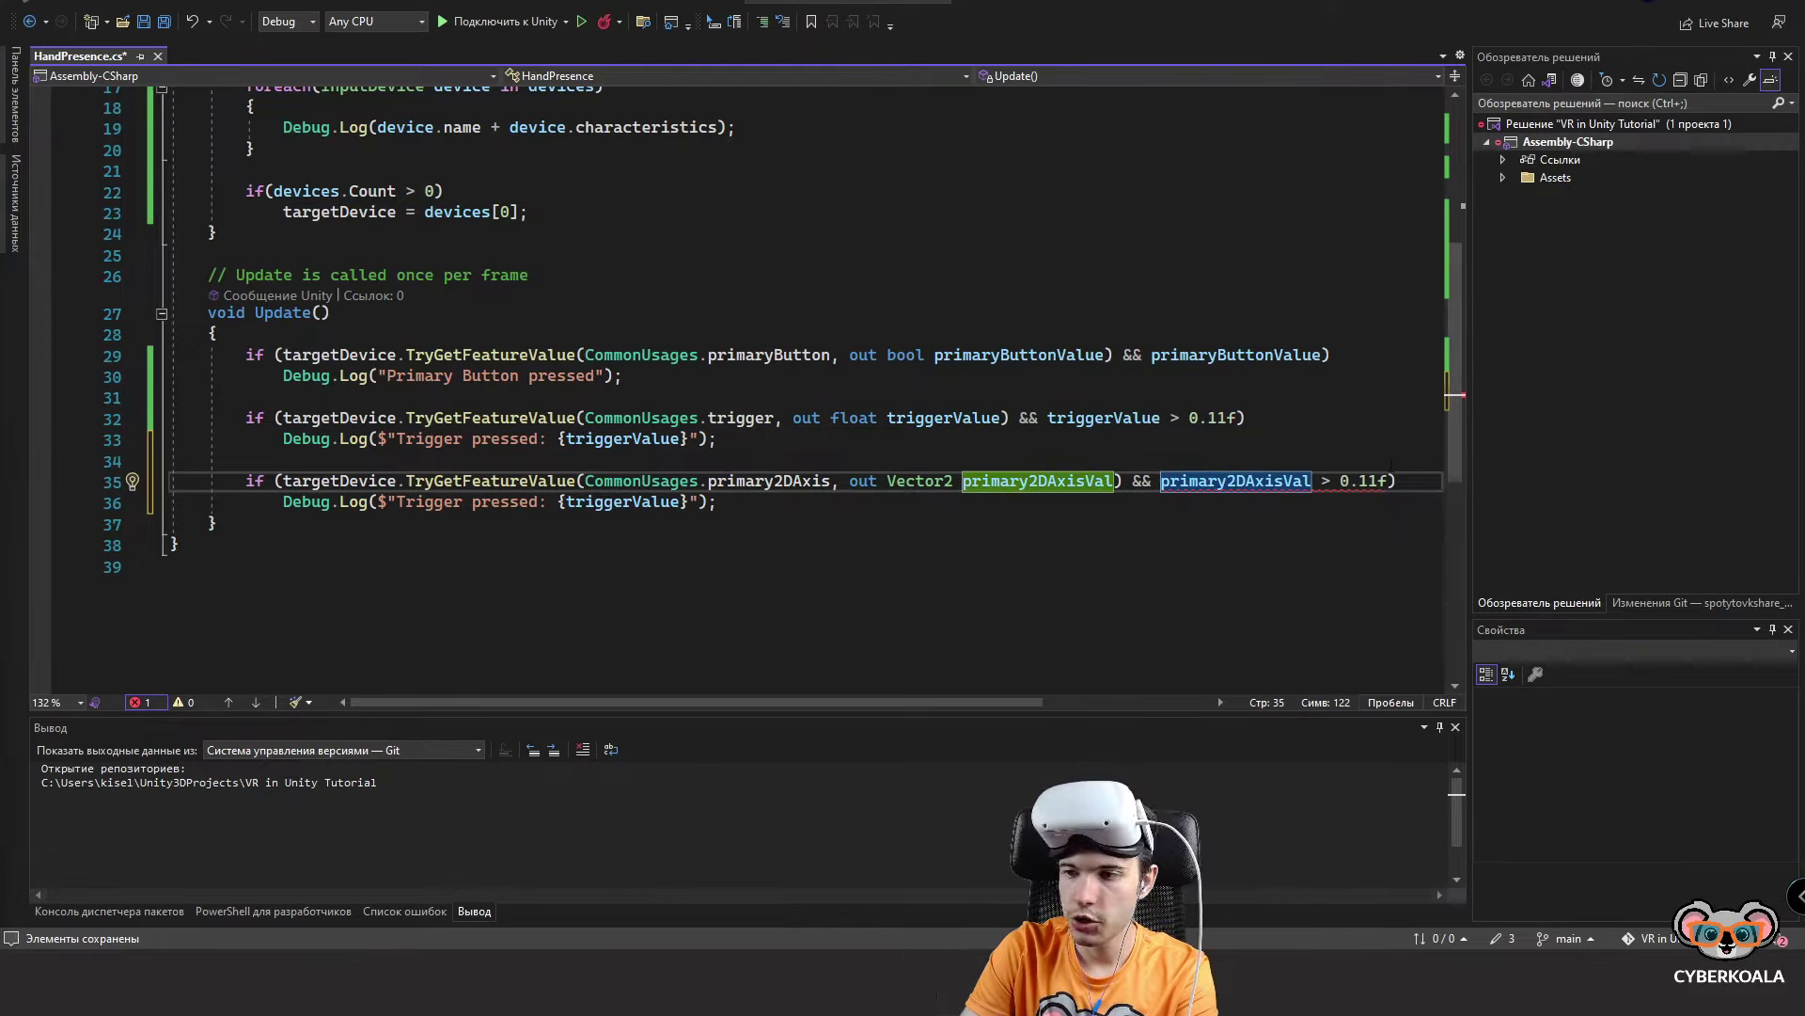
drag(1321, 481, 1385, 484)
text(!= Vector2.z)
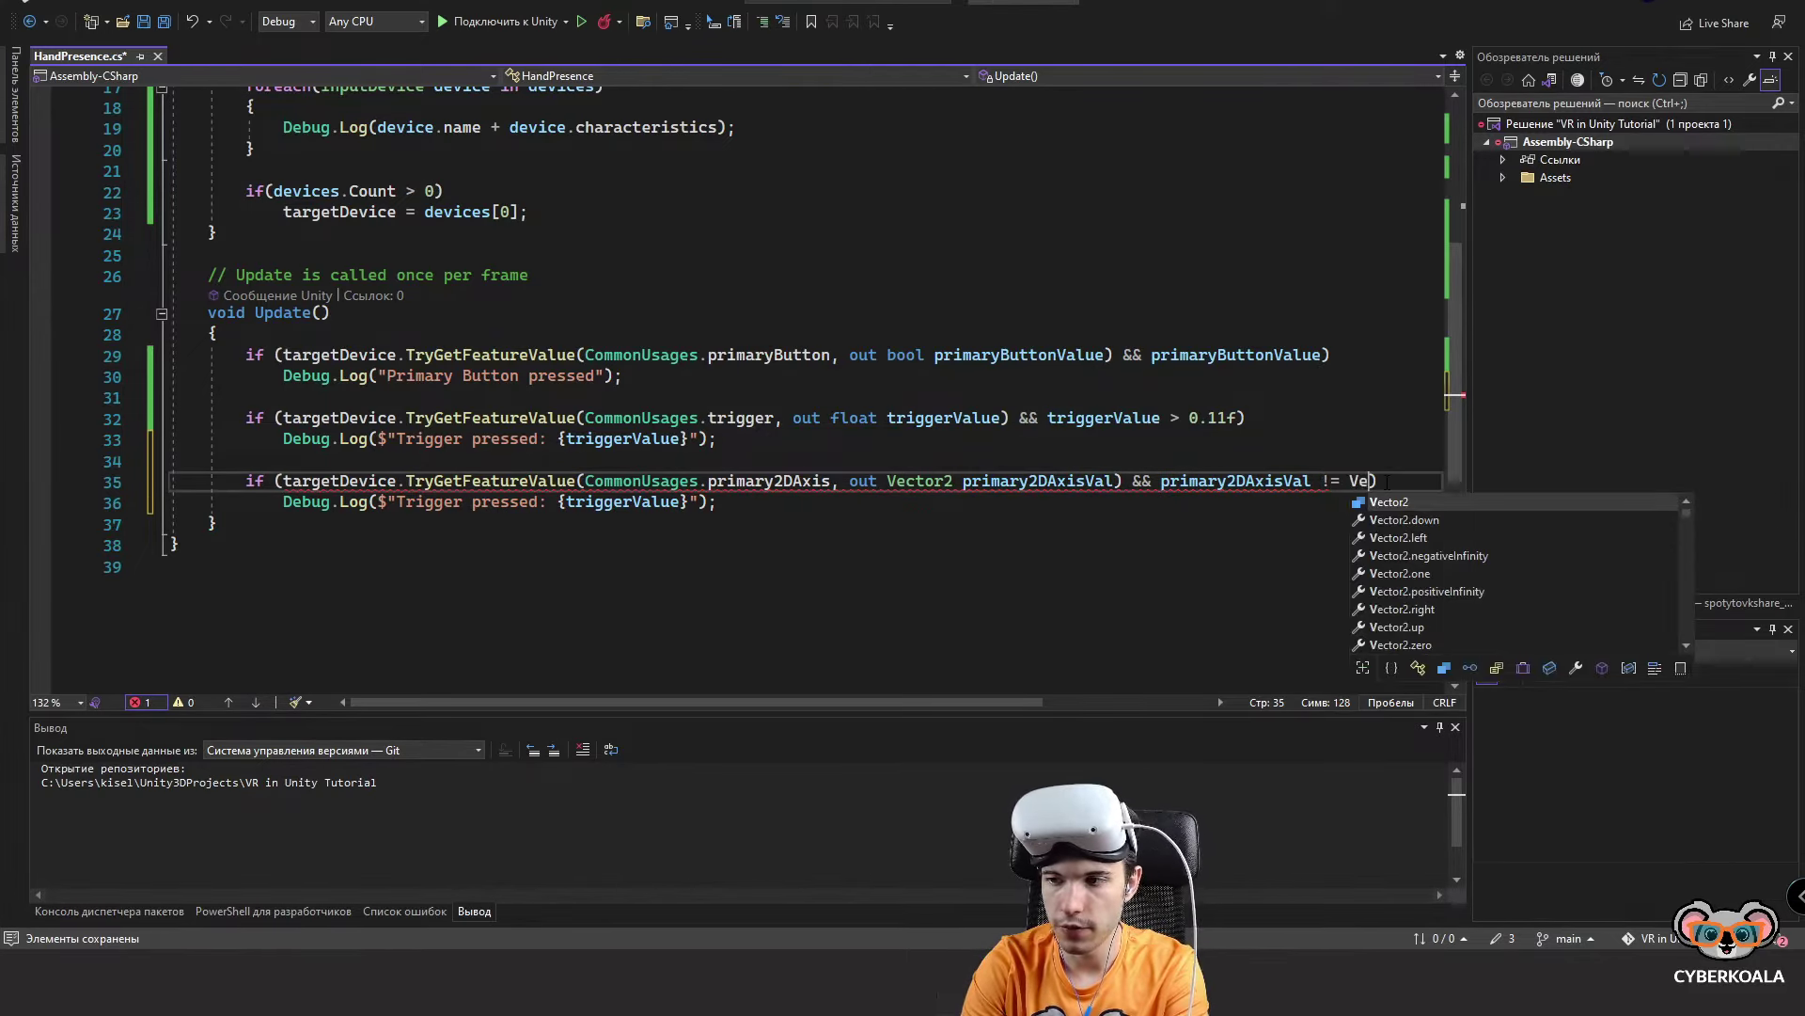
key(Tab)
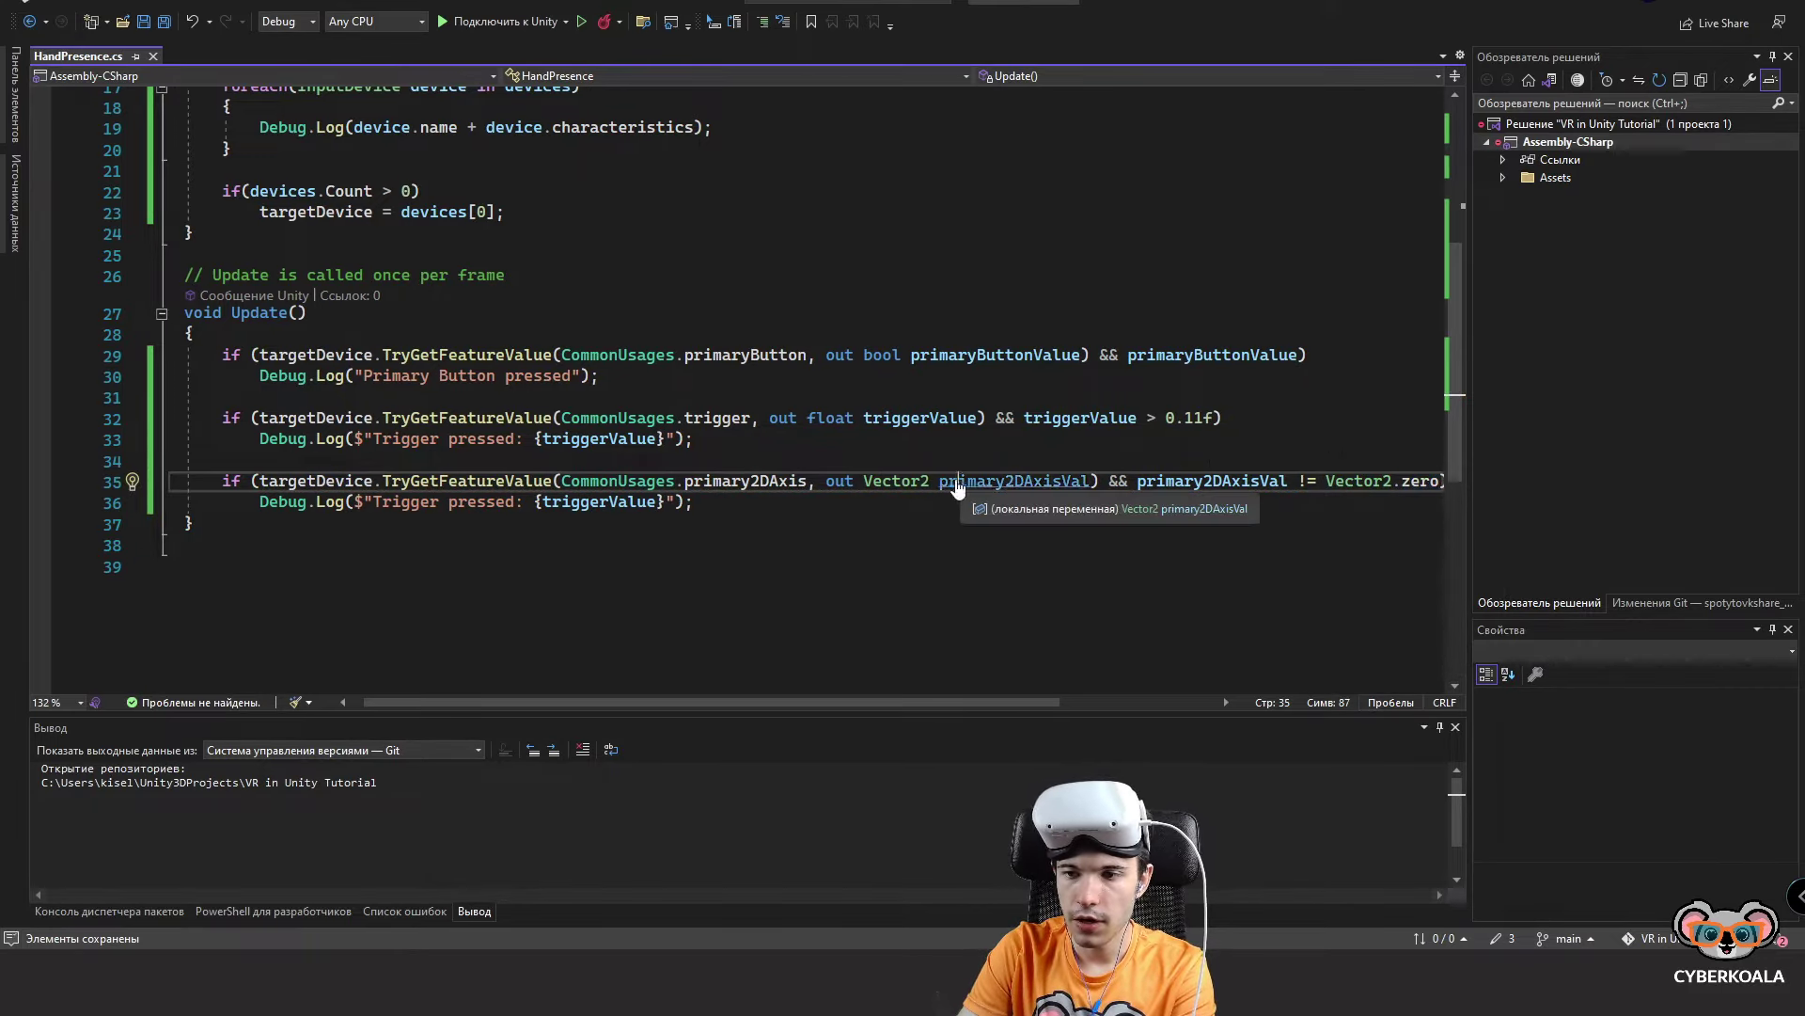
click(1089, 480)
Change the line 36 message to $"Grip moved: {primary2DAxisVal}" and save HandPresence.cs.
double_click(599, 501)
text(primary2DAxisVal)
double_click(391, 501)
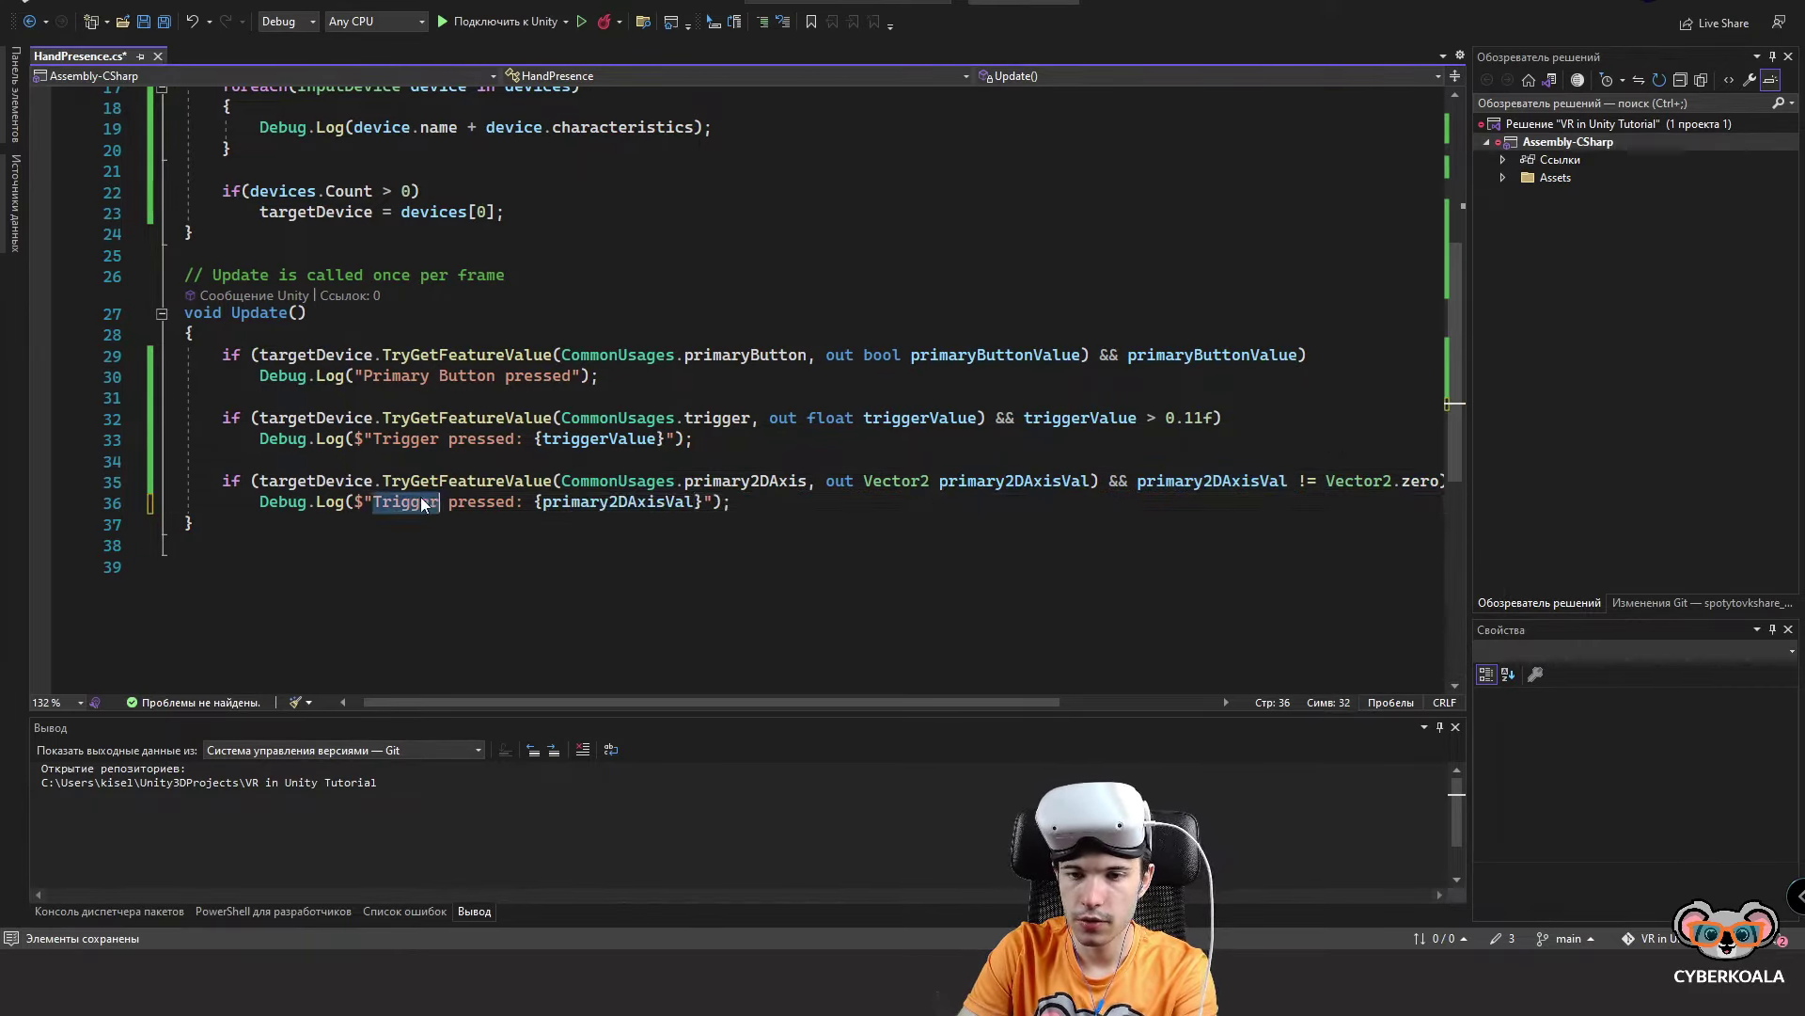
text(Grip)
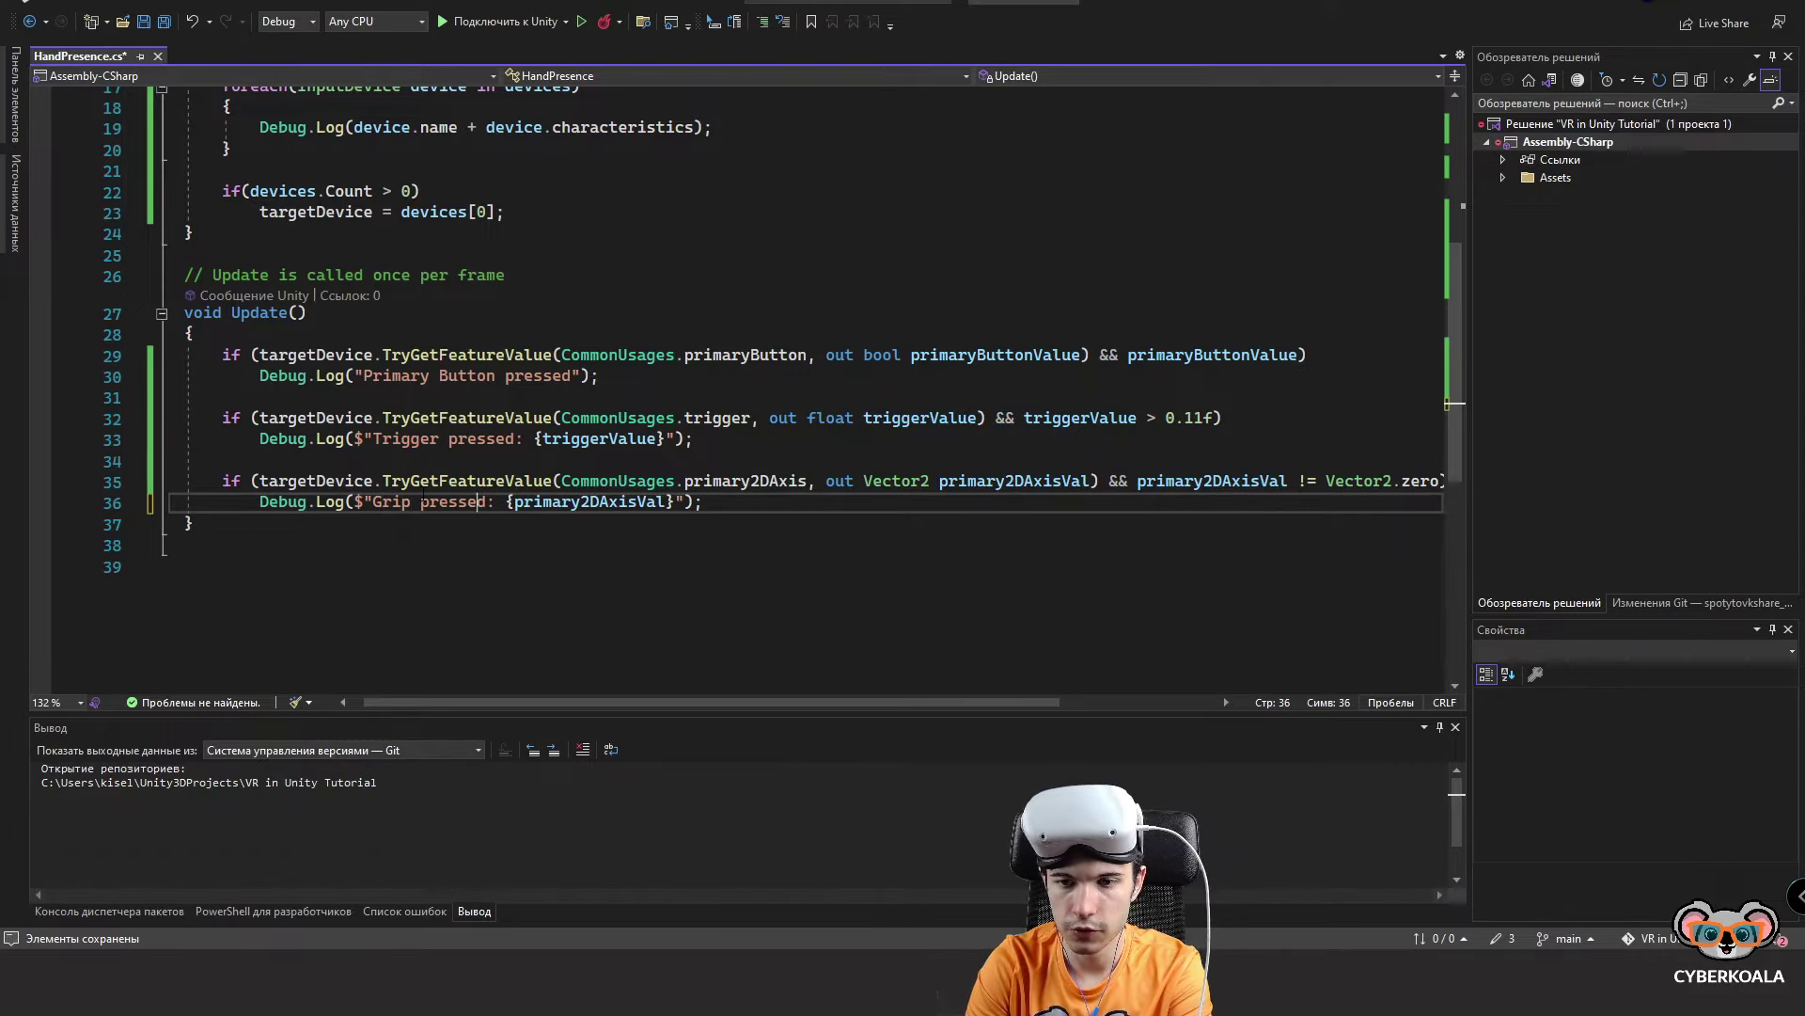
key(Delete)
key(BackSpace)
key(BackSpace)
key(BackSpace)
key(BackSpace)
key(BackSpace)
key(BackSpace)
text(mo)
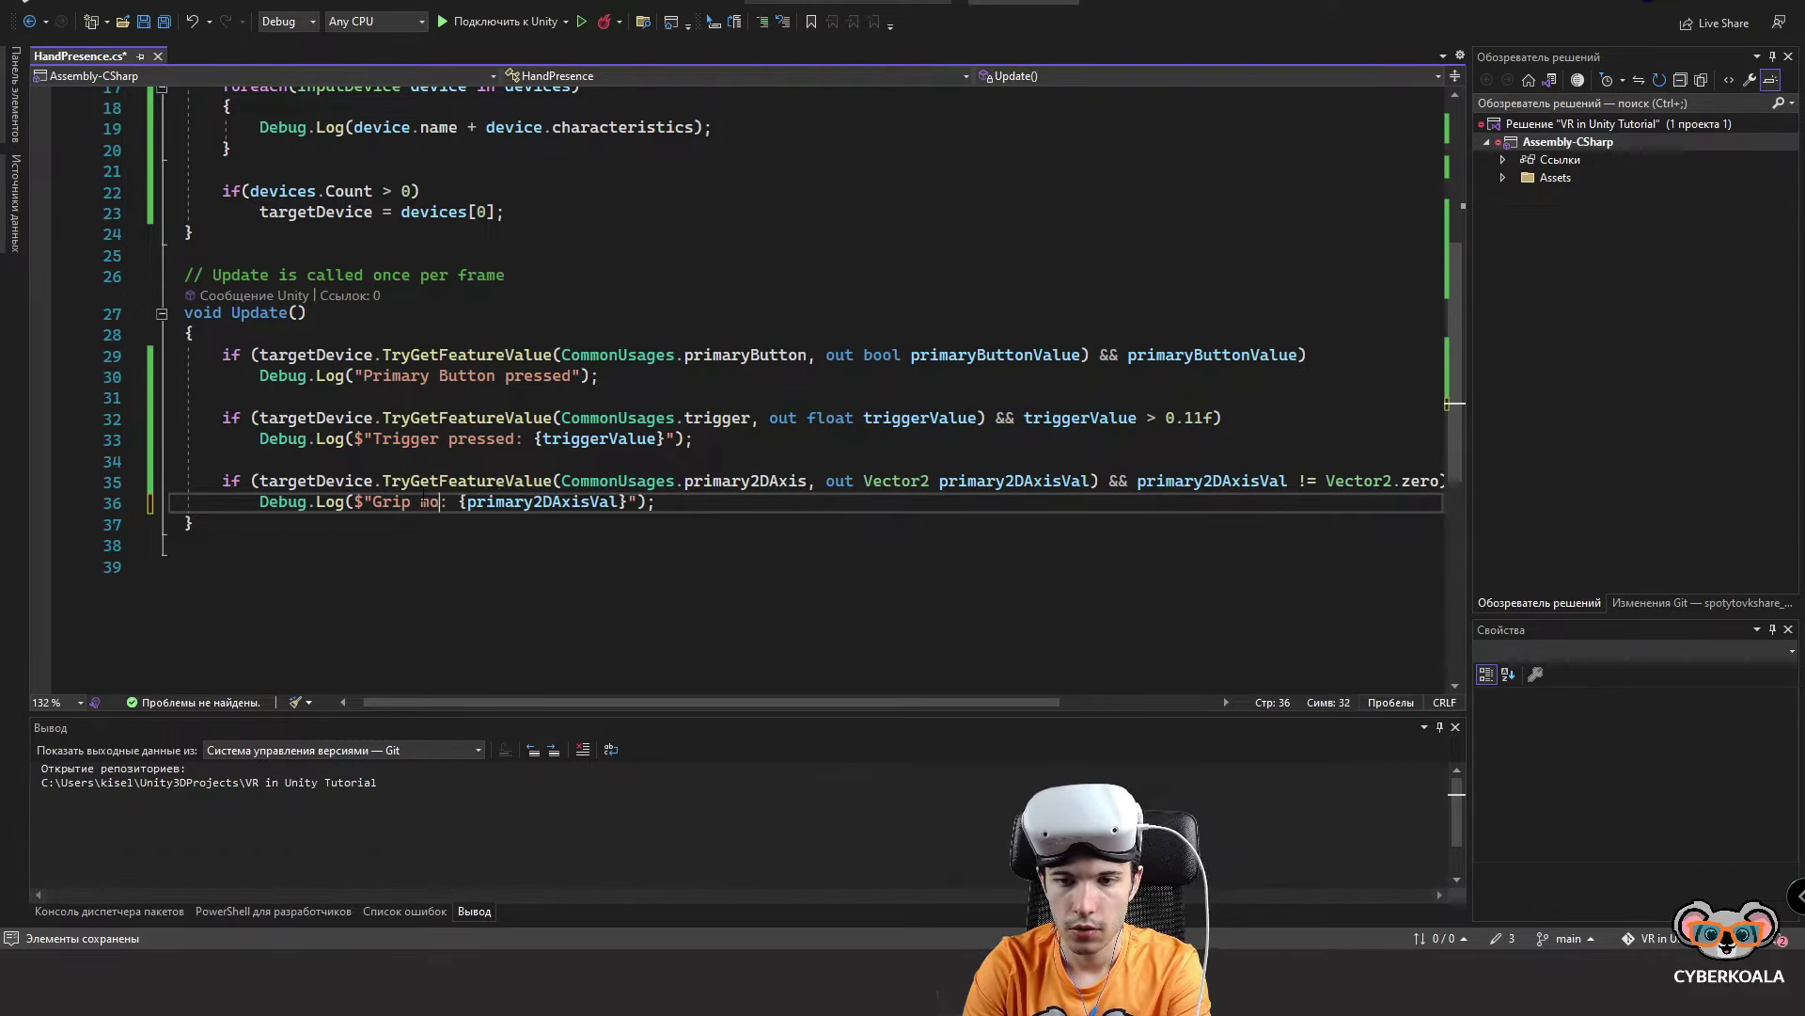
text(ved)
key(ctrl+s)
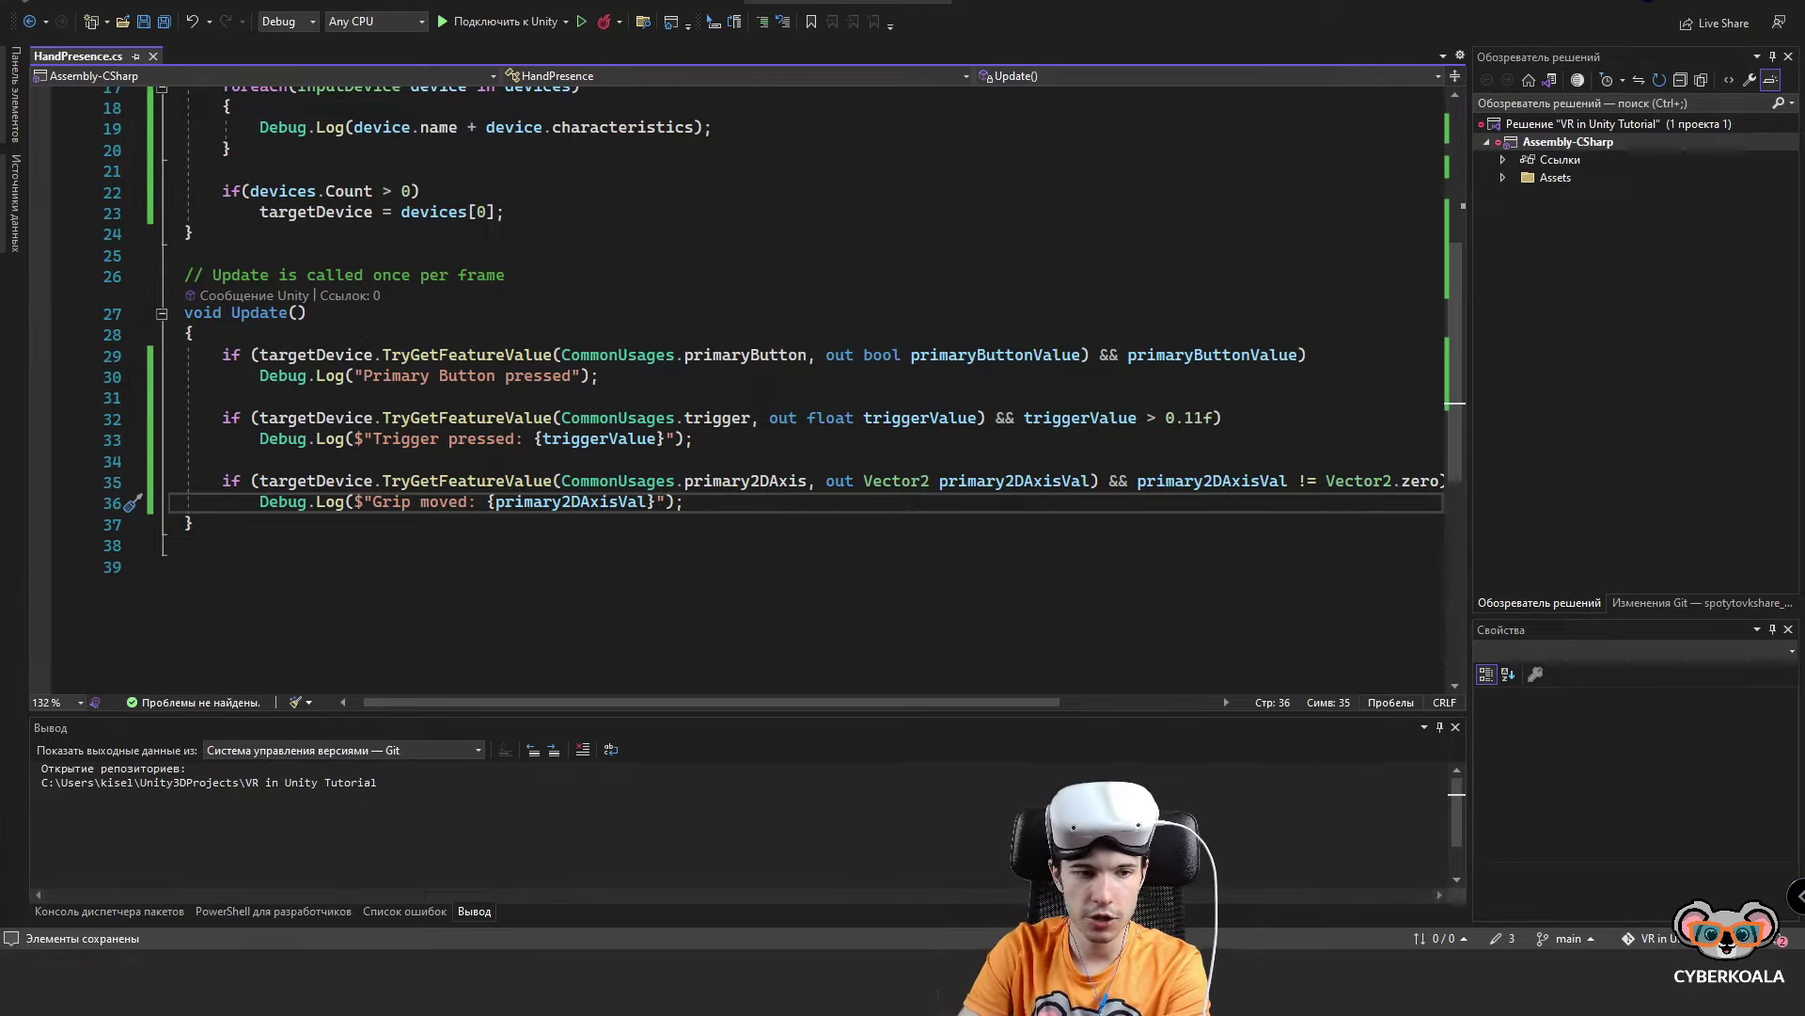
click(675, 417)
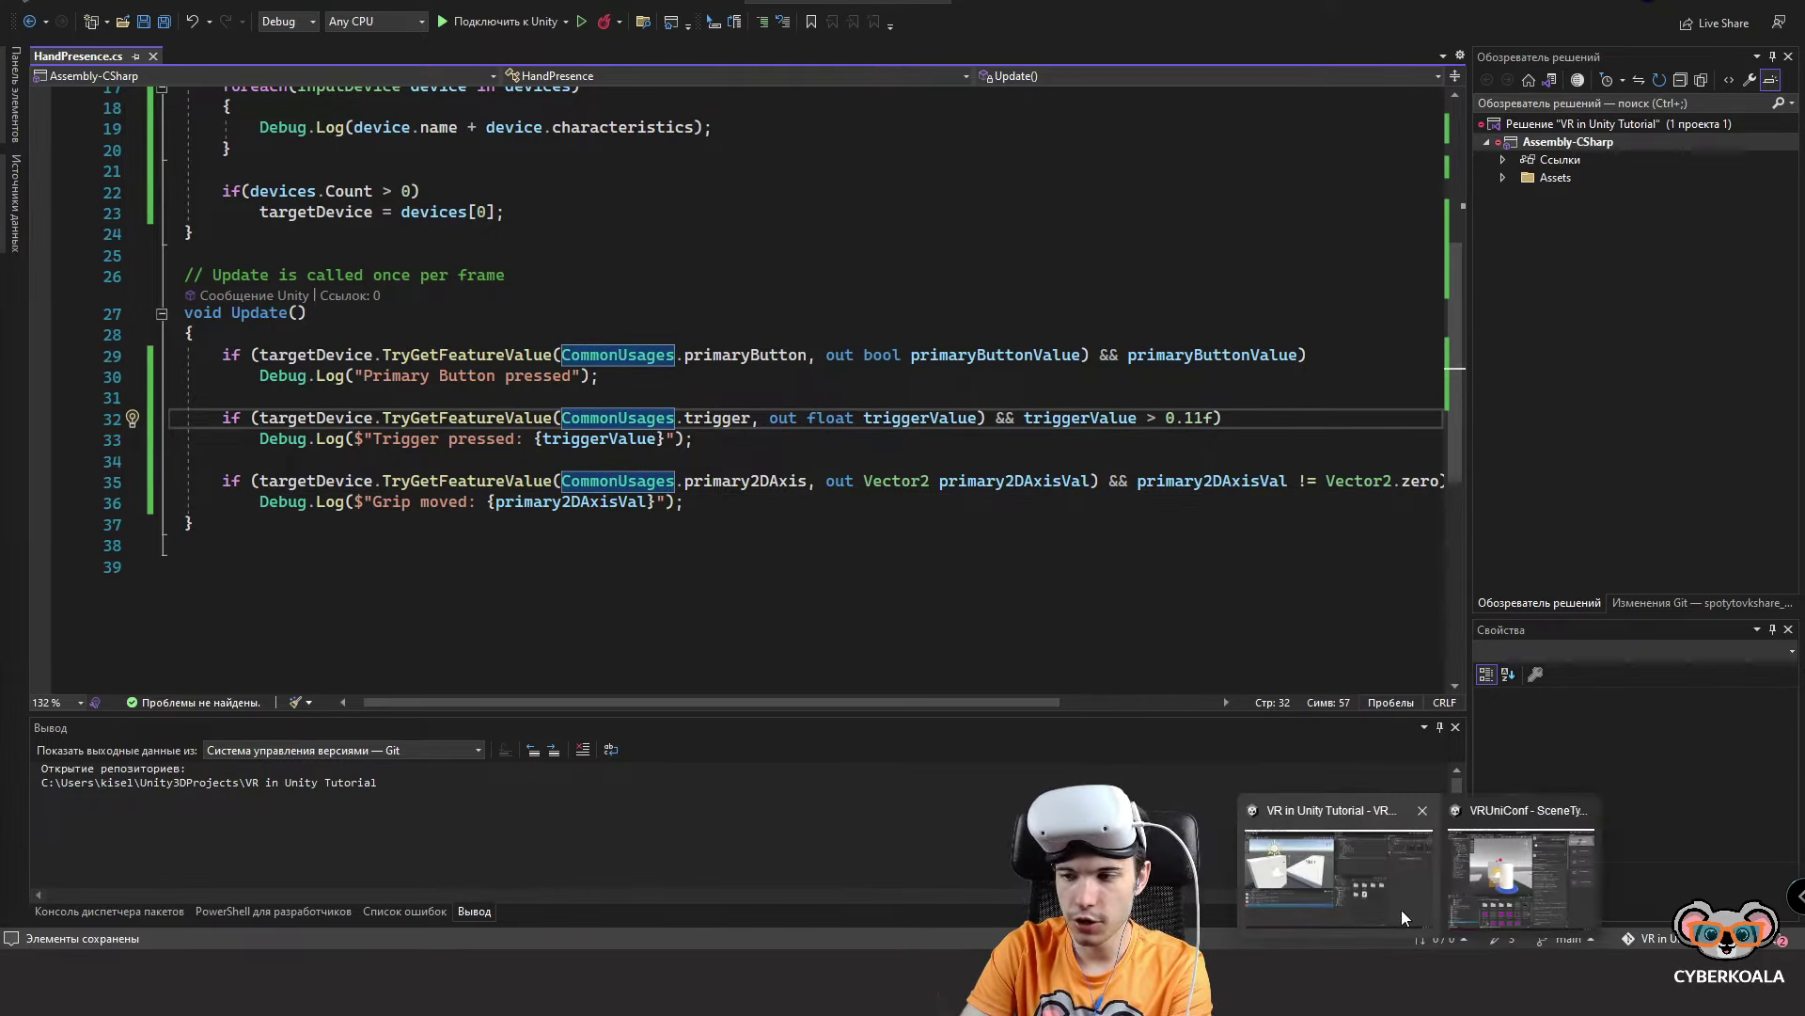
In Unity, show the Console, exit Play mode with Ctrl+P, and bring up the Oculus Devices page.
click(1401, 910)
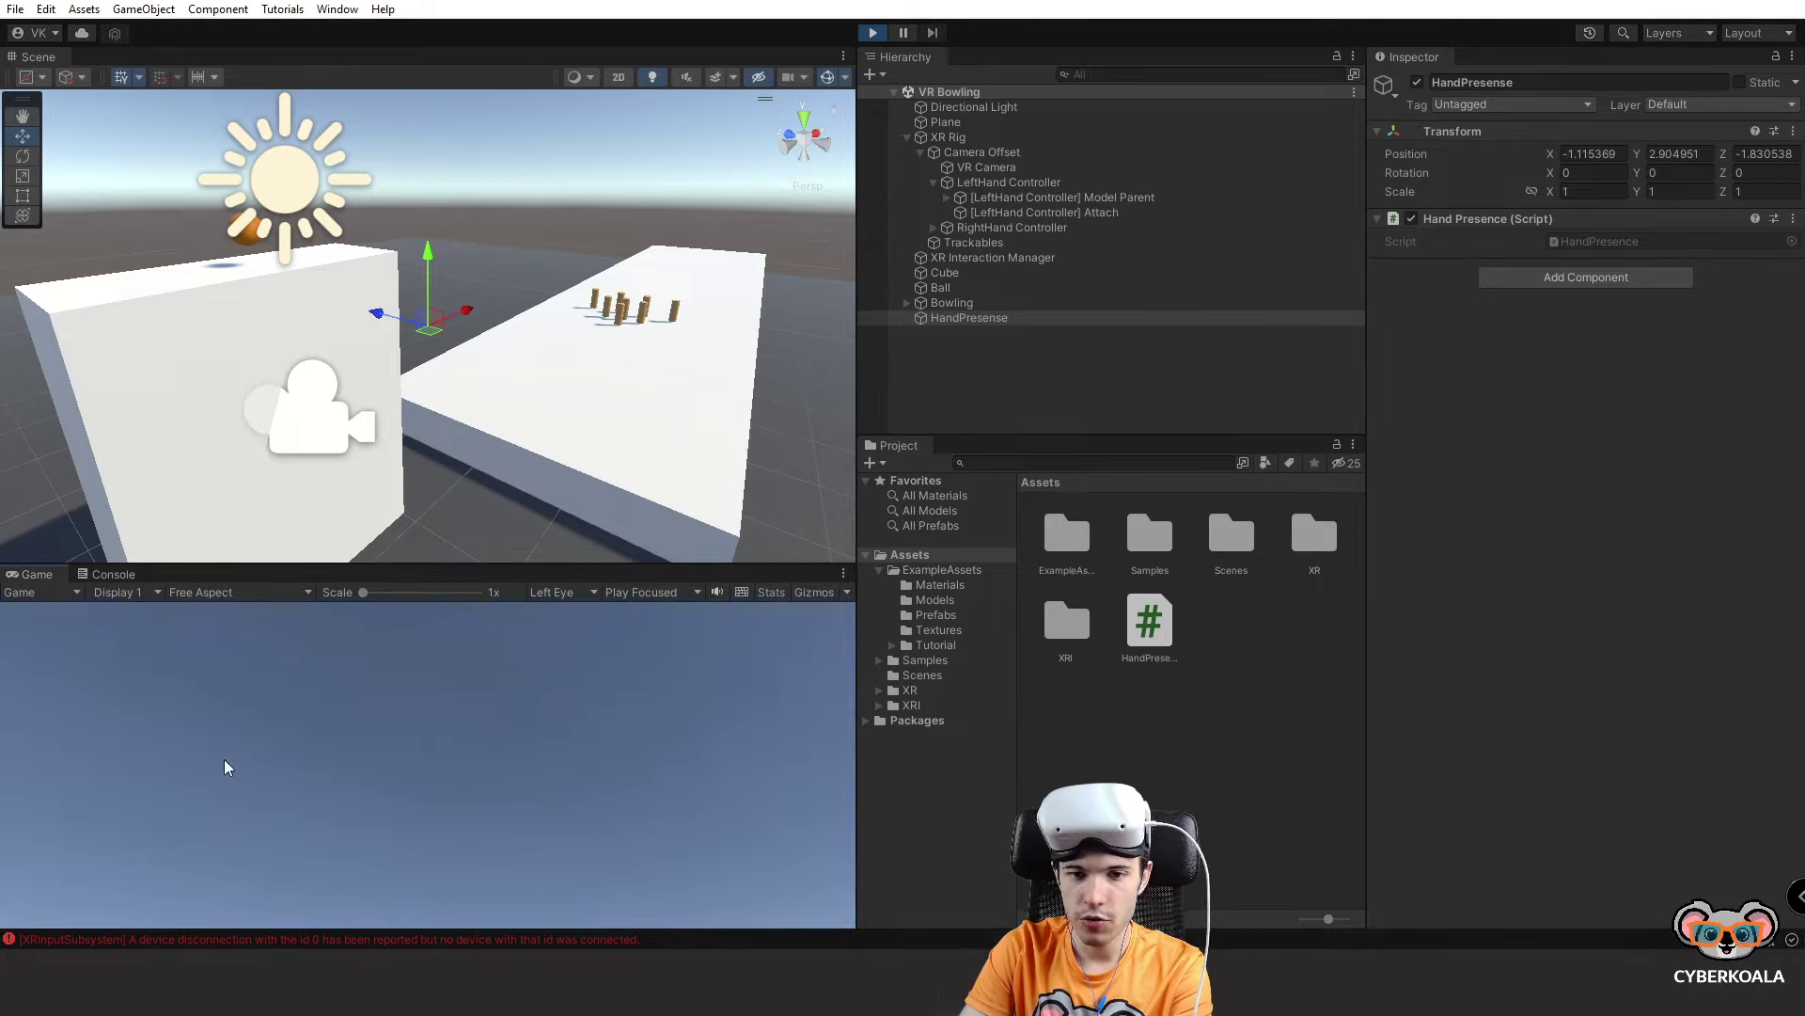
click(126, 575)
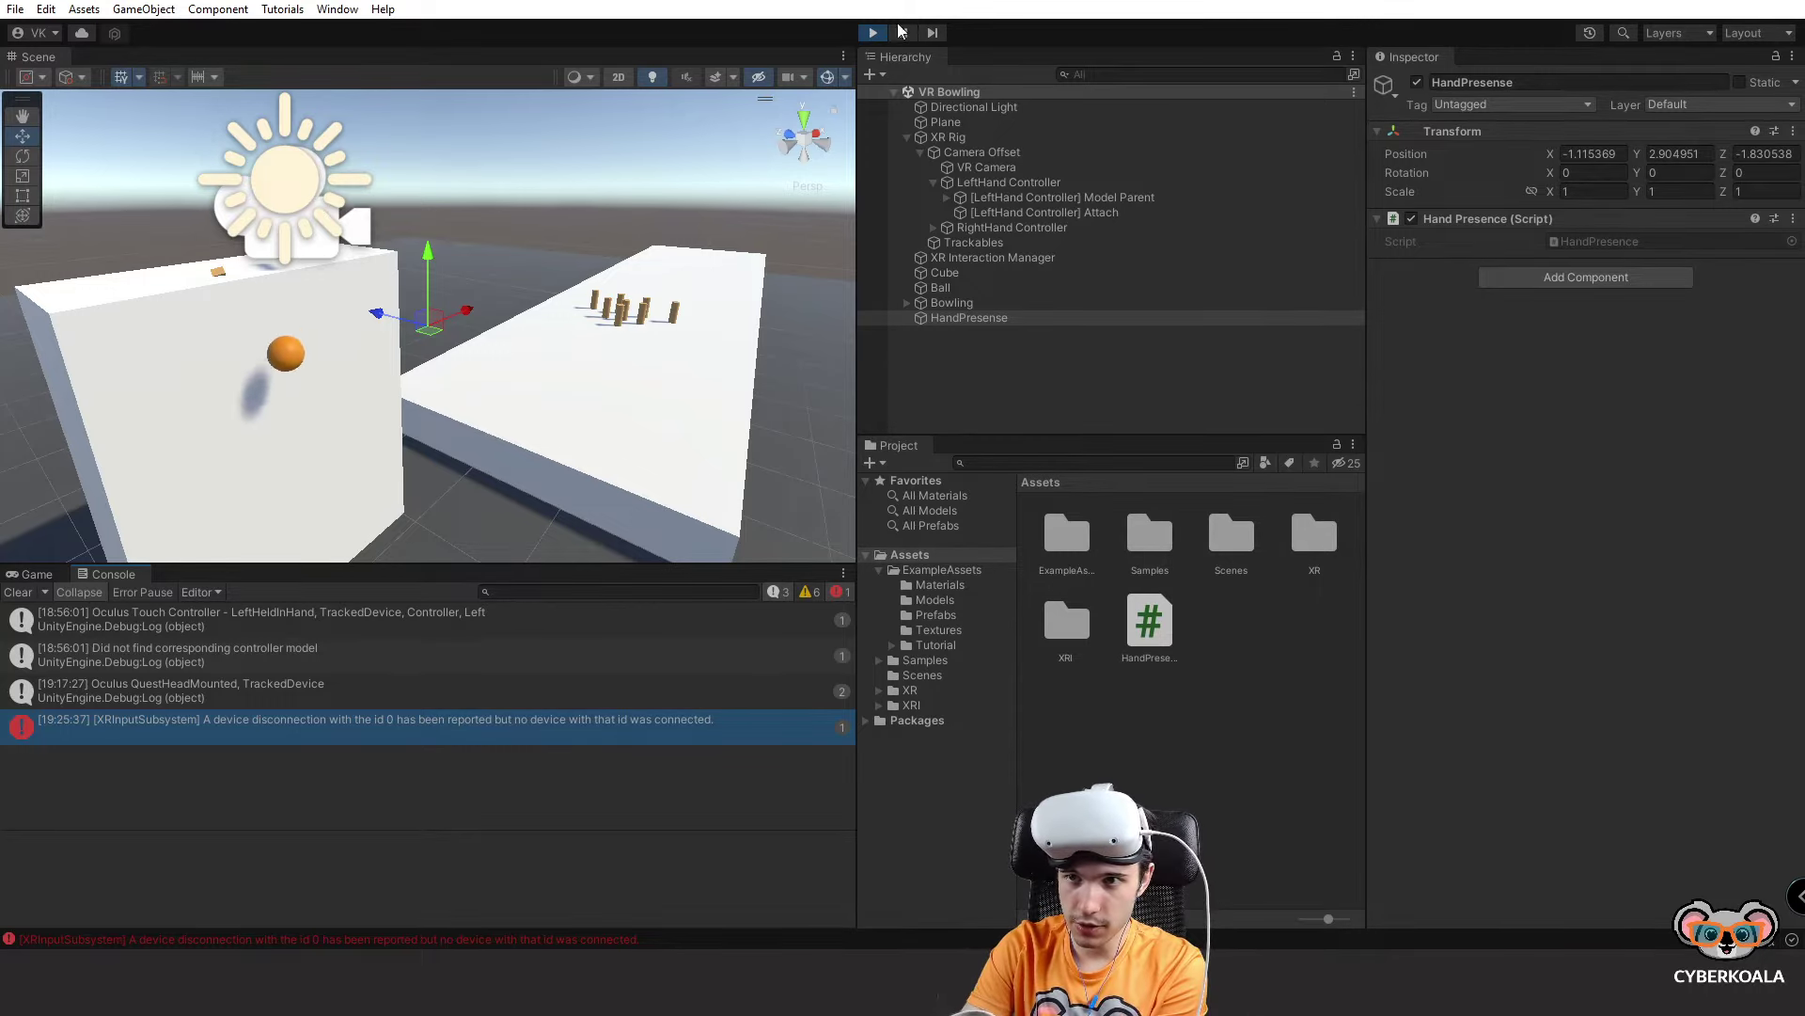
key(ctrl+p)
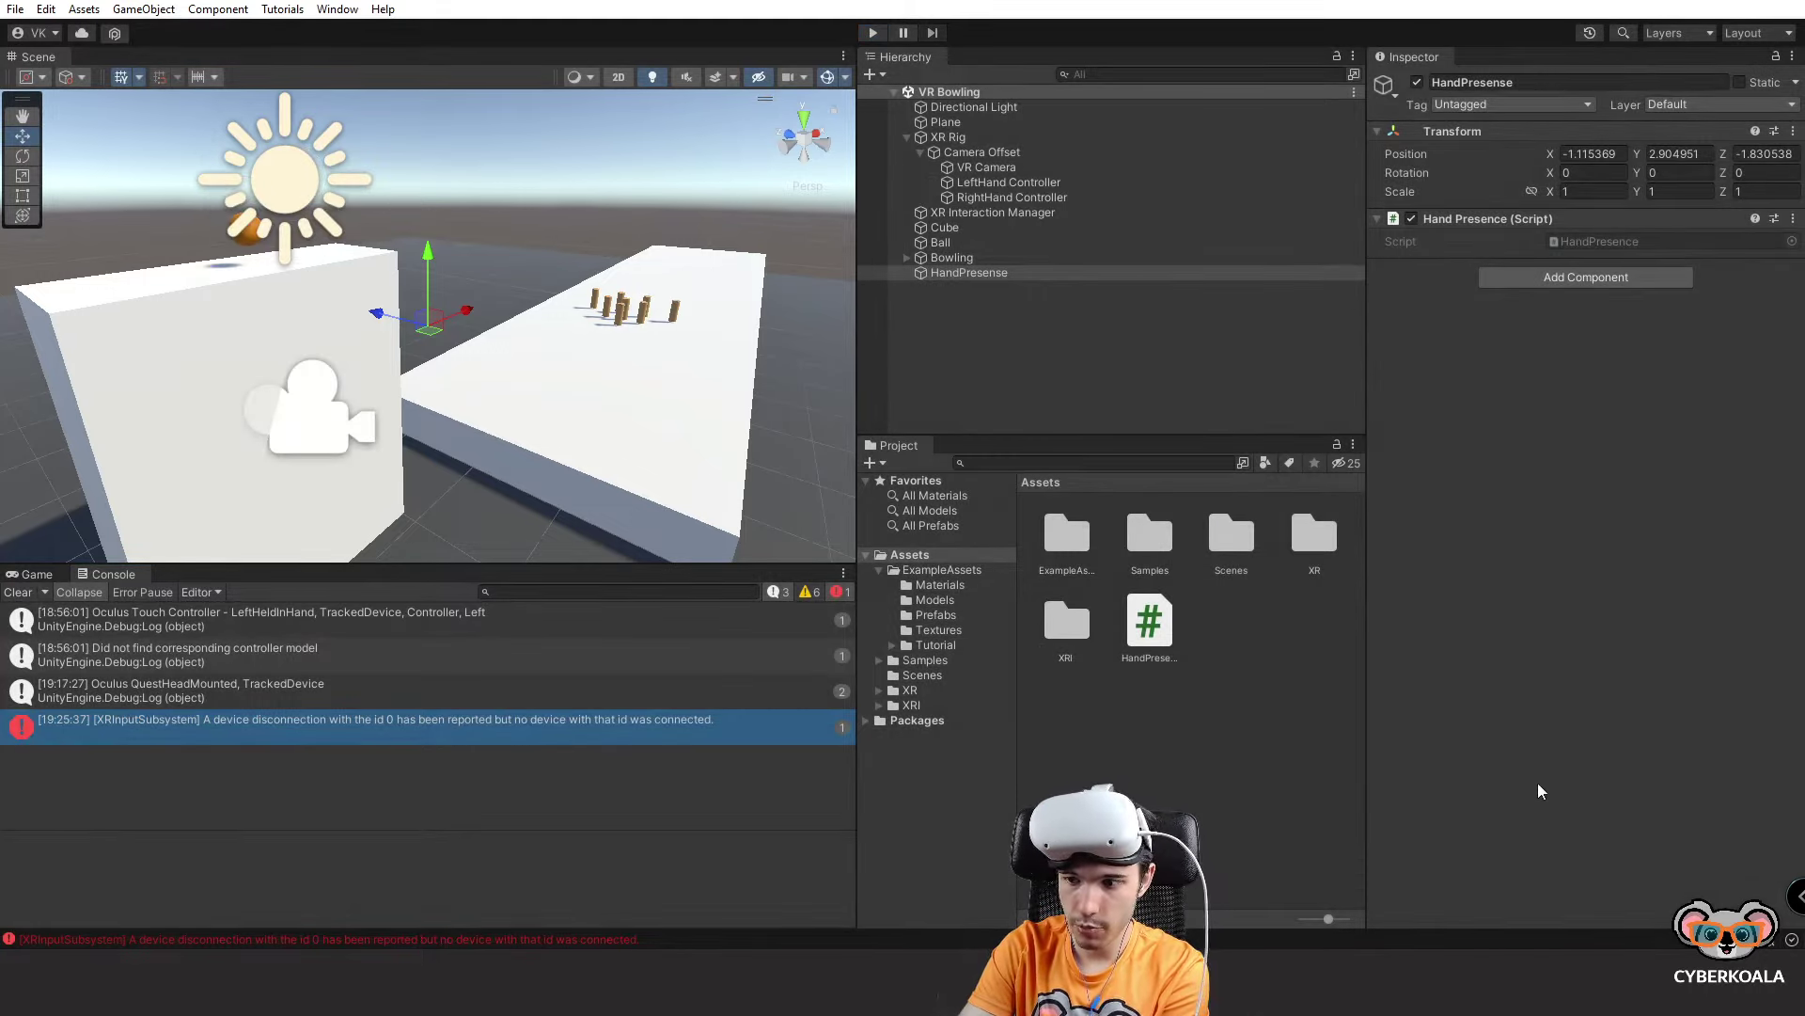
mouse_move(1384, 890)
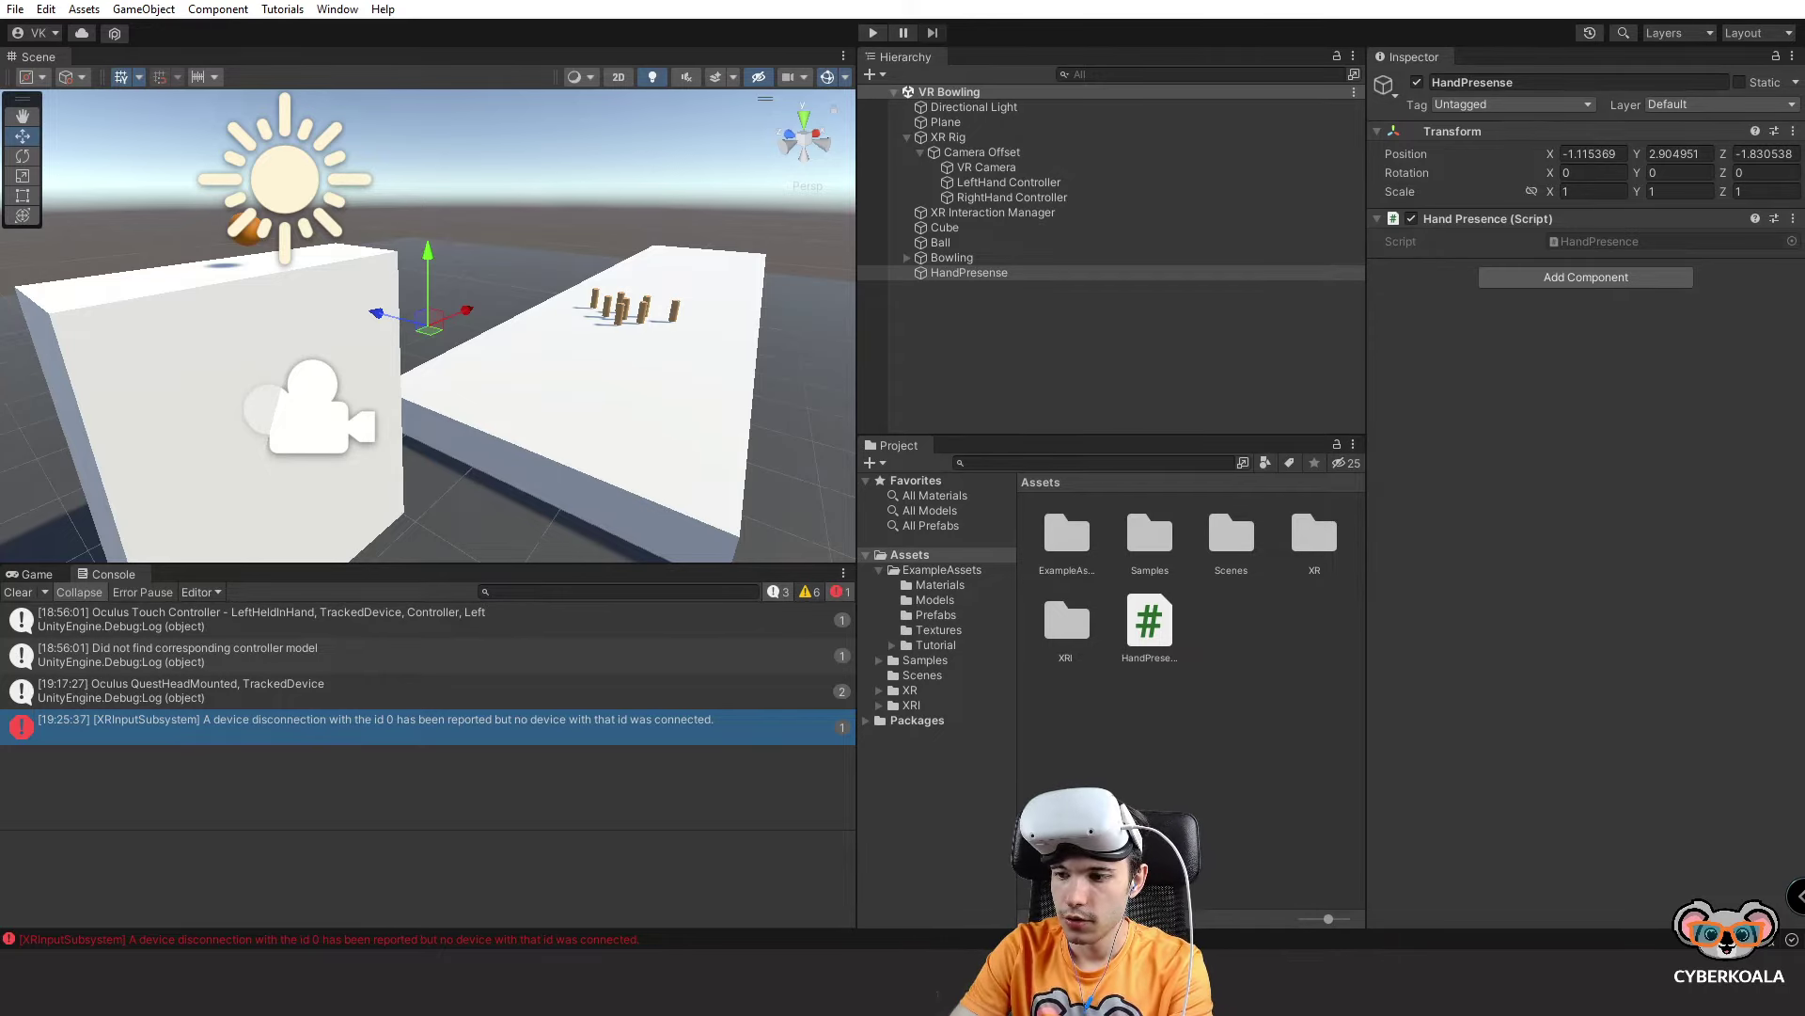
key(alt+Tab)
click(286, 333)
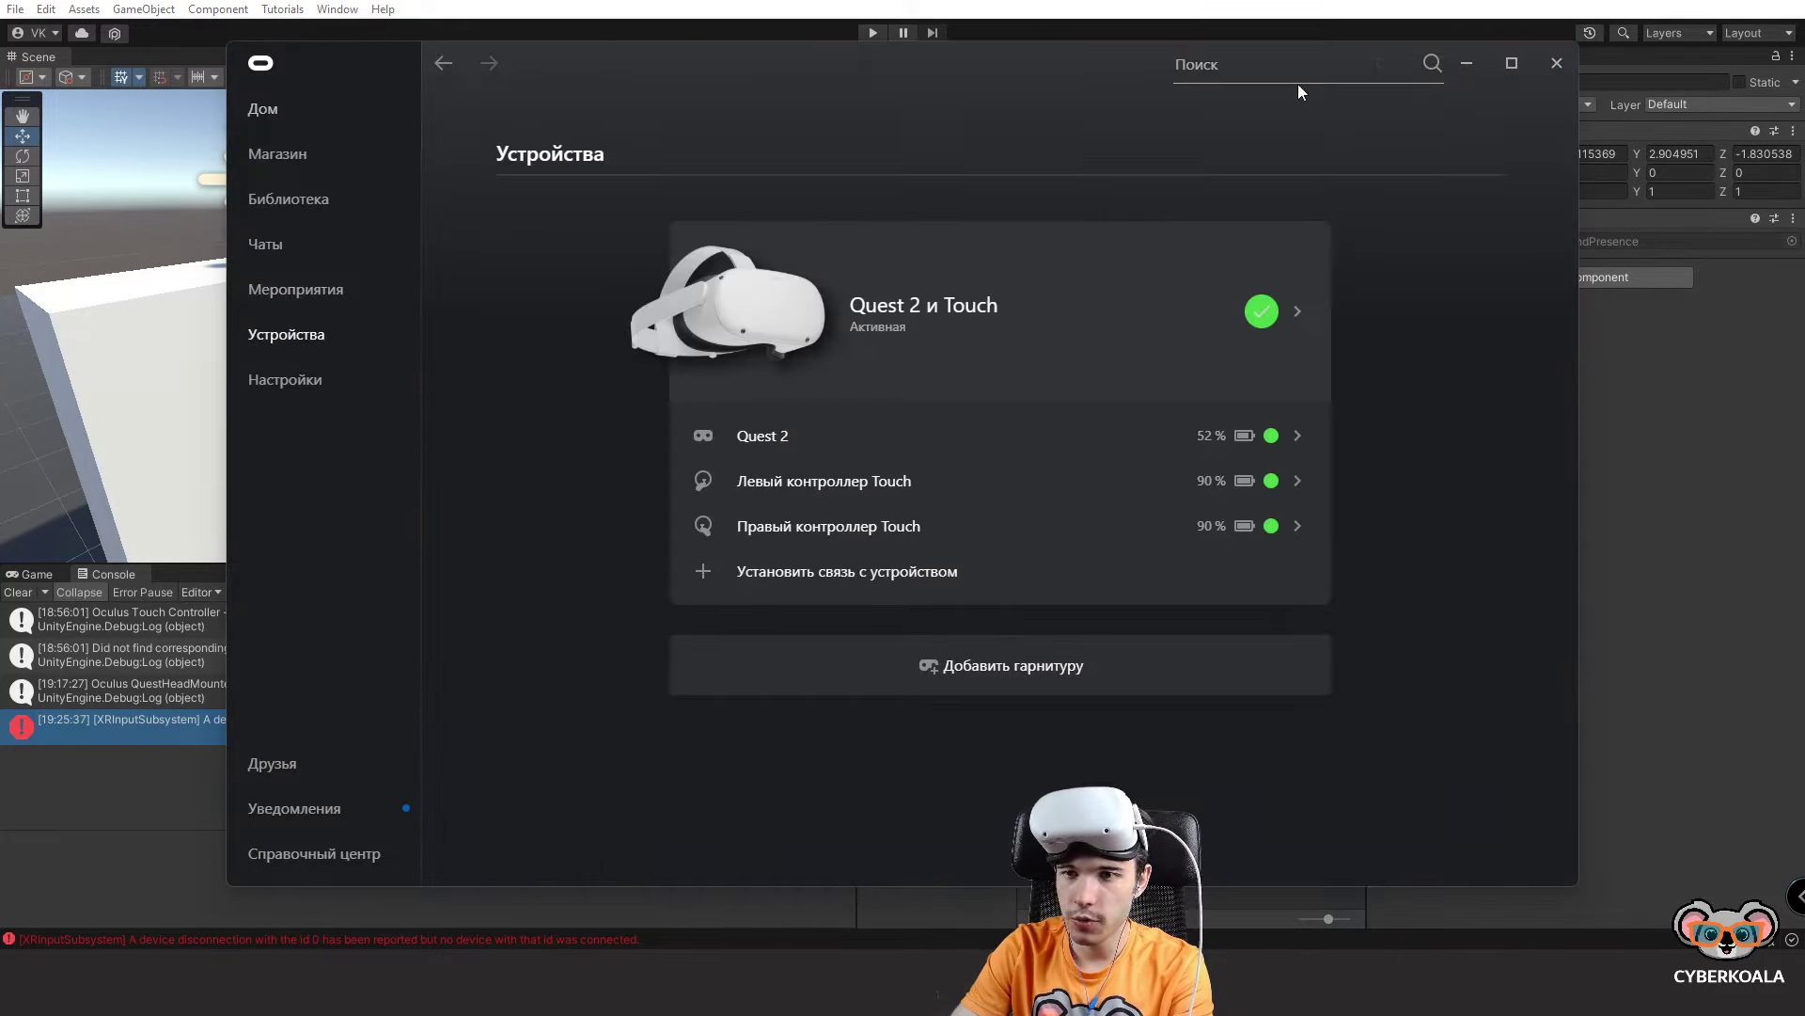
click(1468, 55)
click(882, 34)
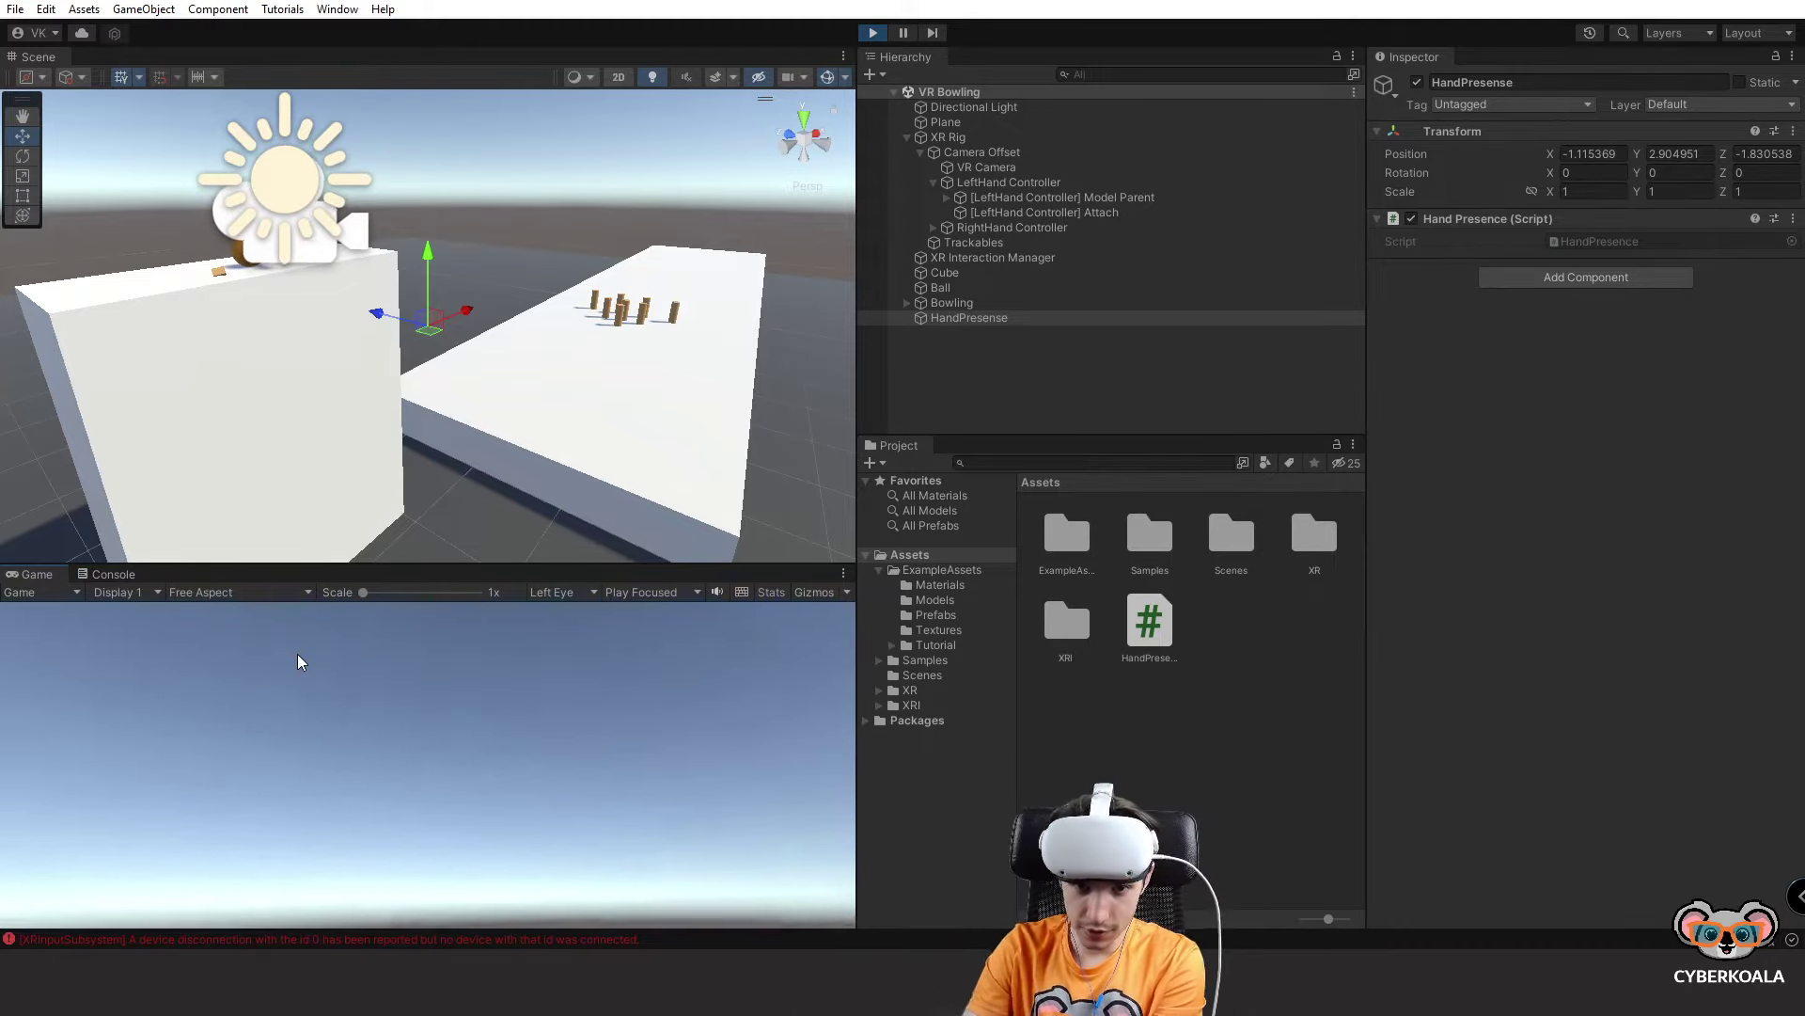
click(117, 576)
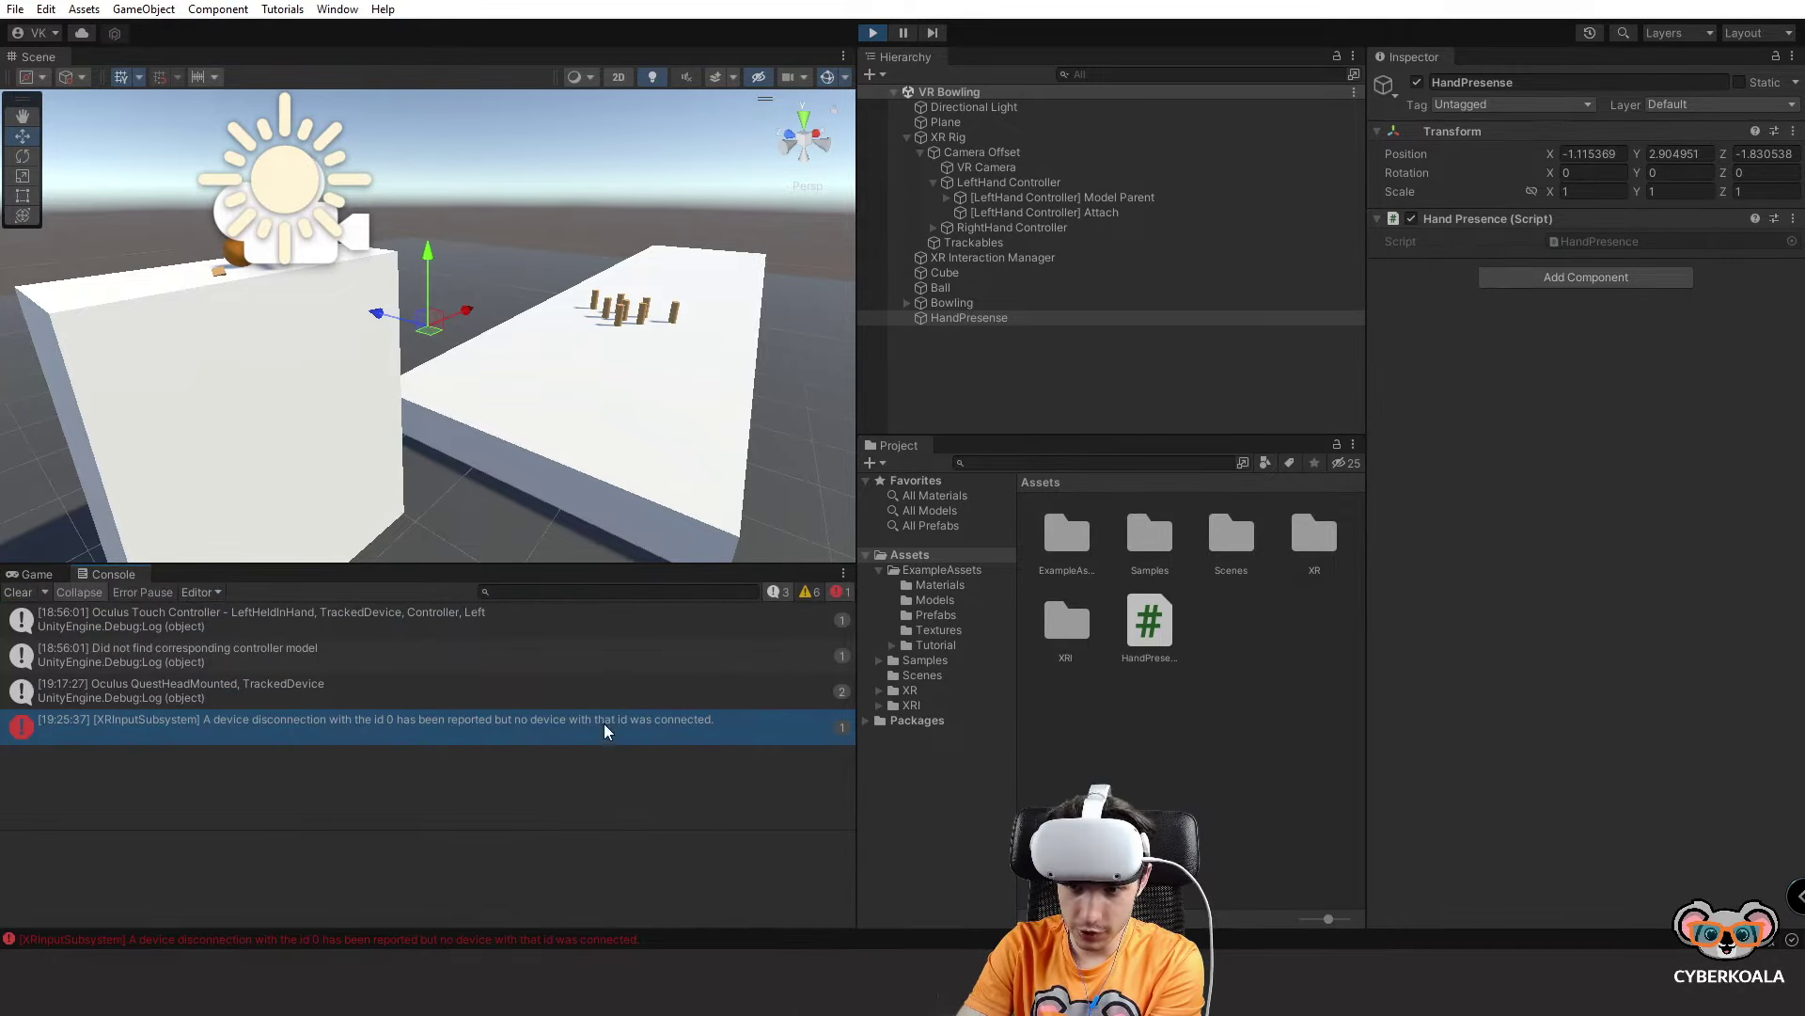
click(250, 941)
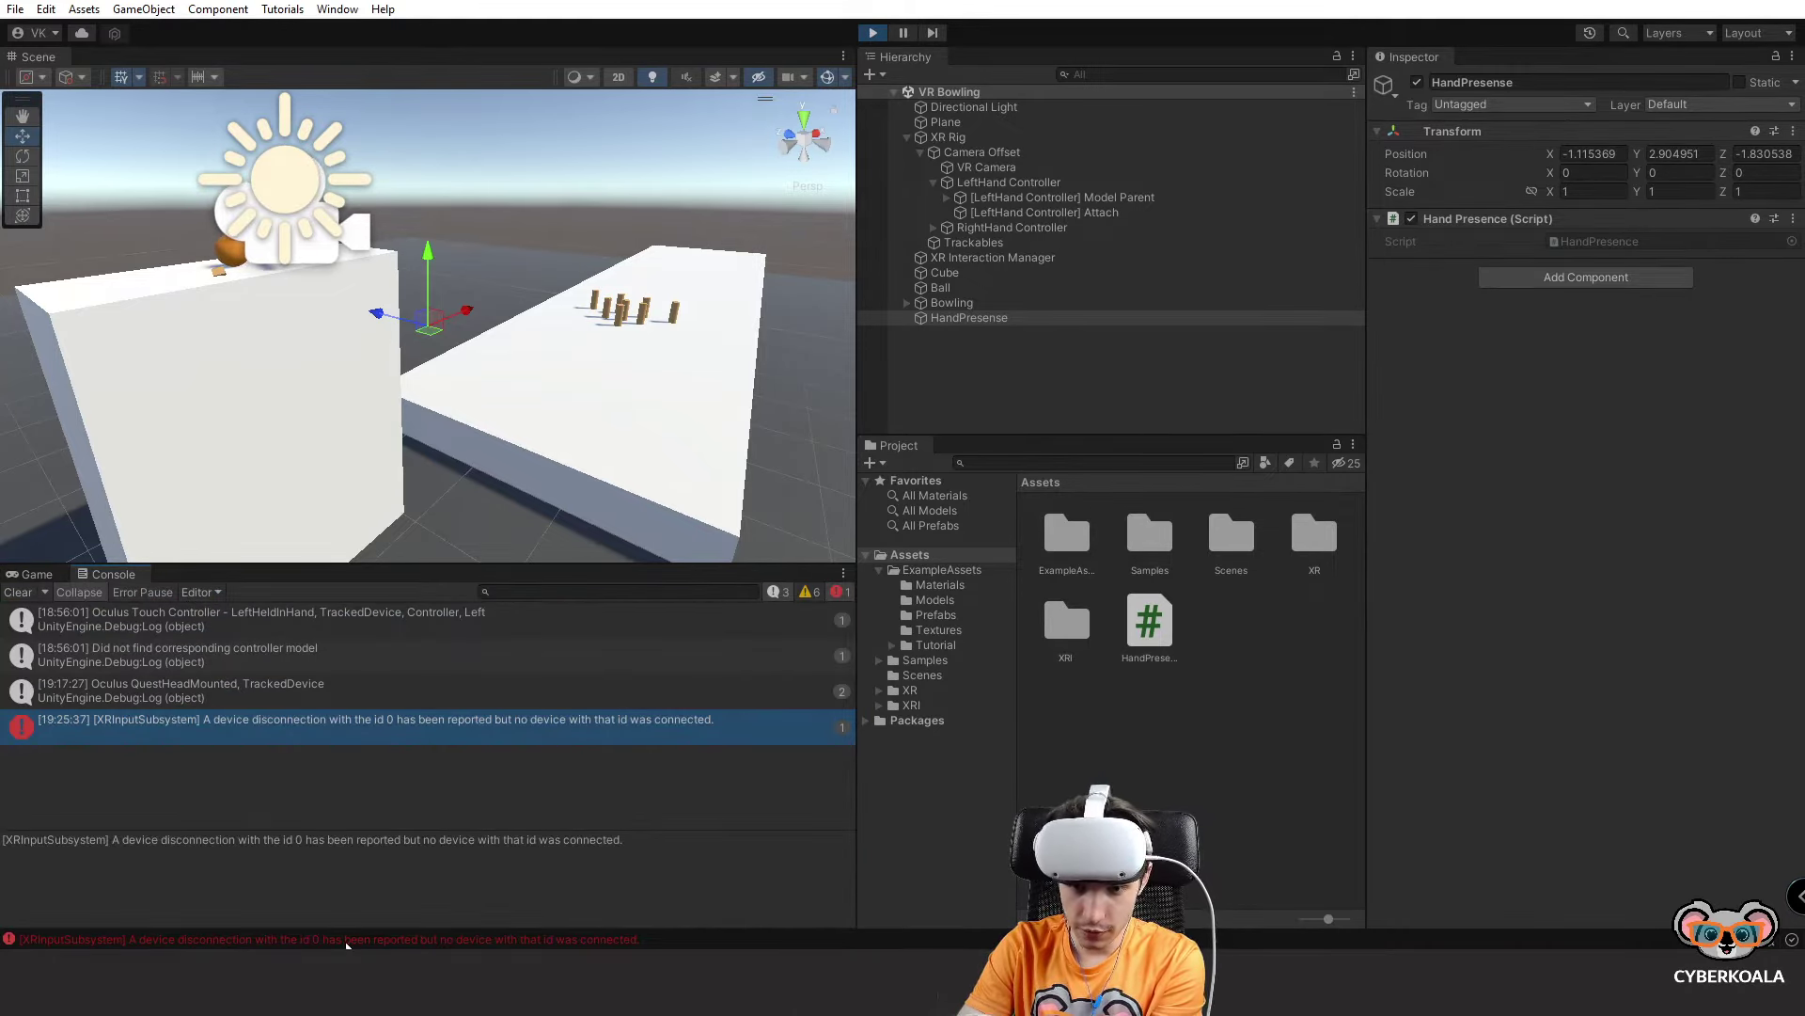
click(872, 34)
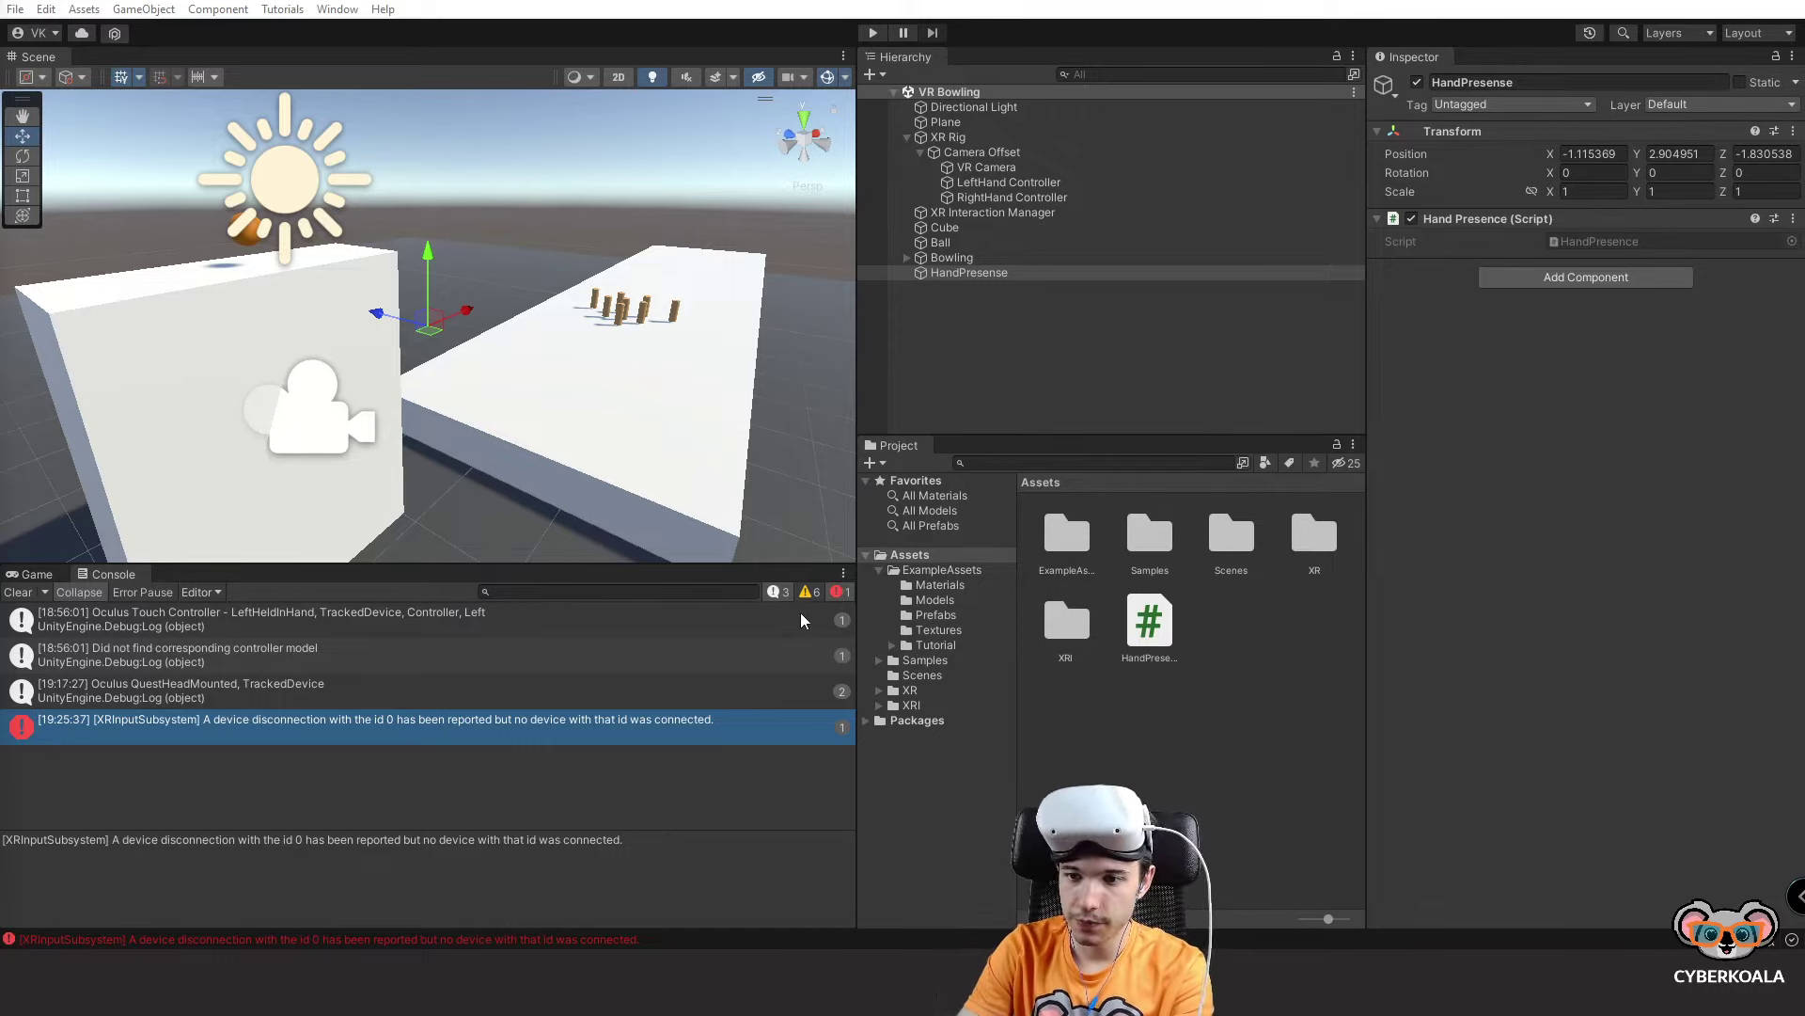
click(776, 593)
click(778, 594)
click(841, 593)
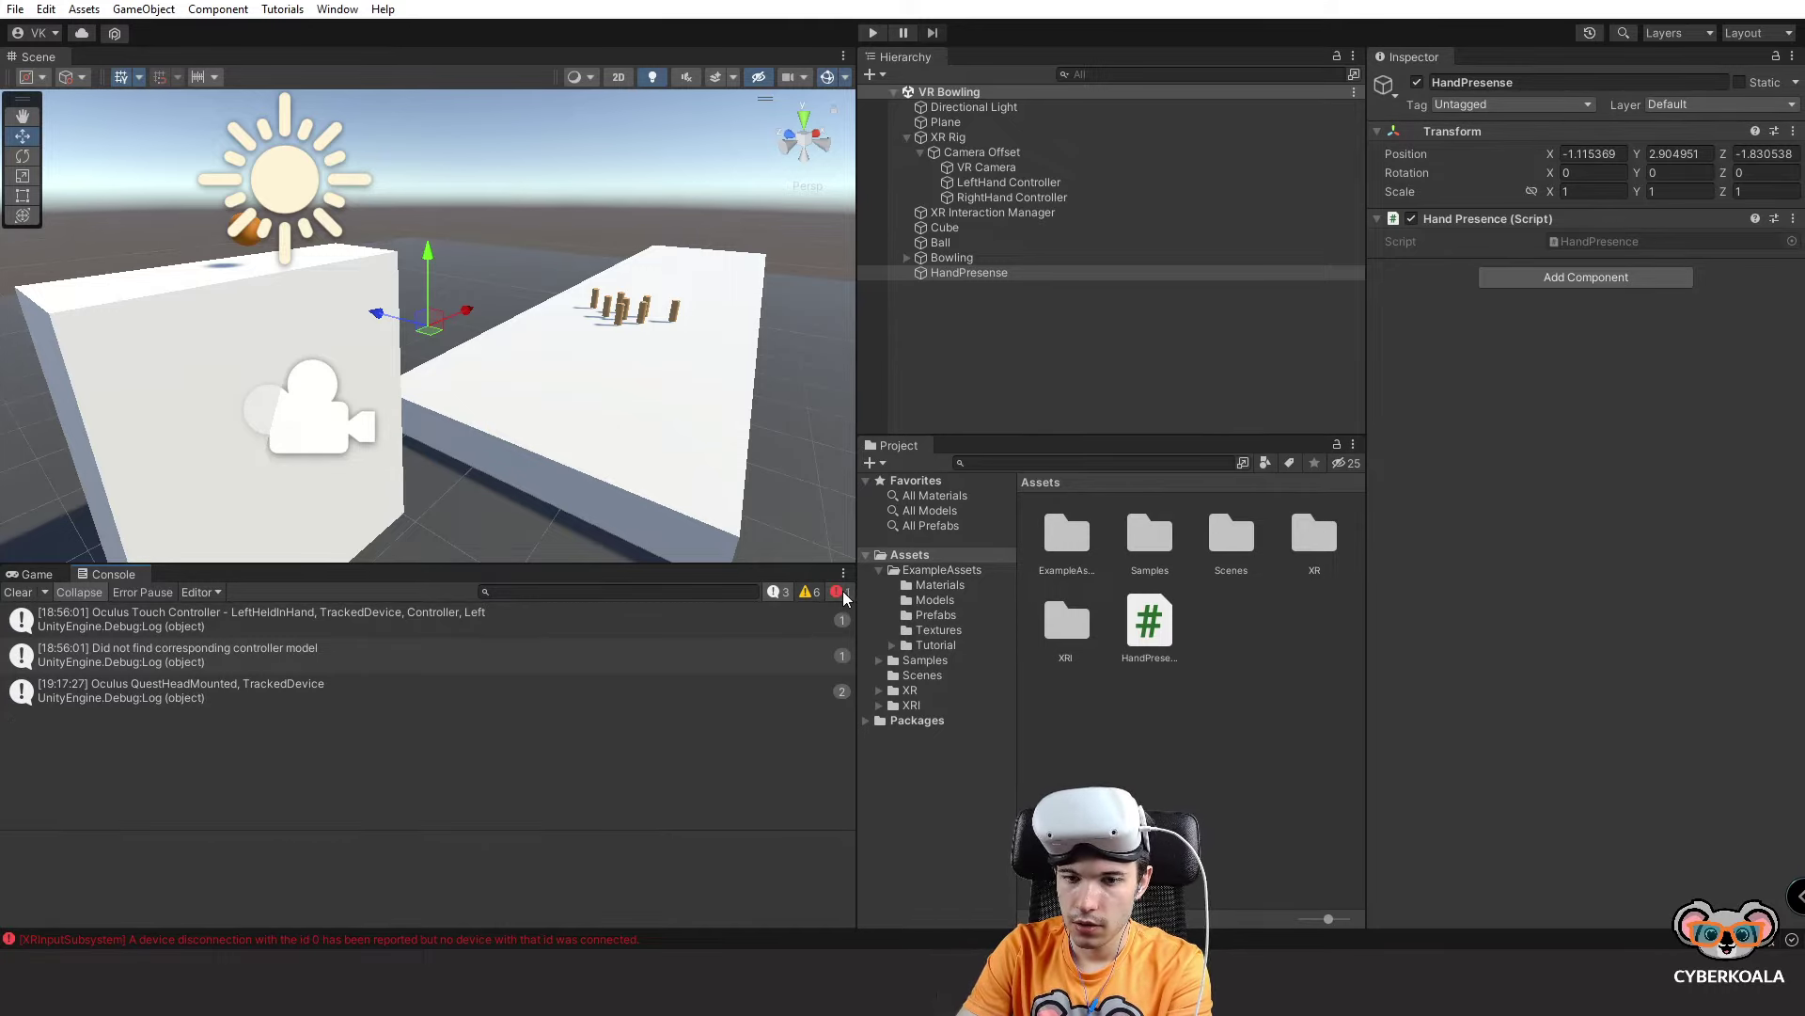
click(840, 594)
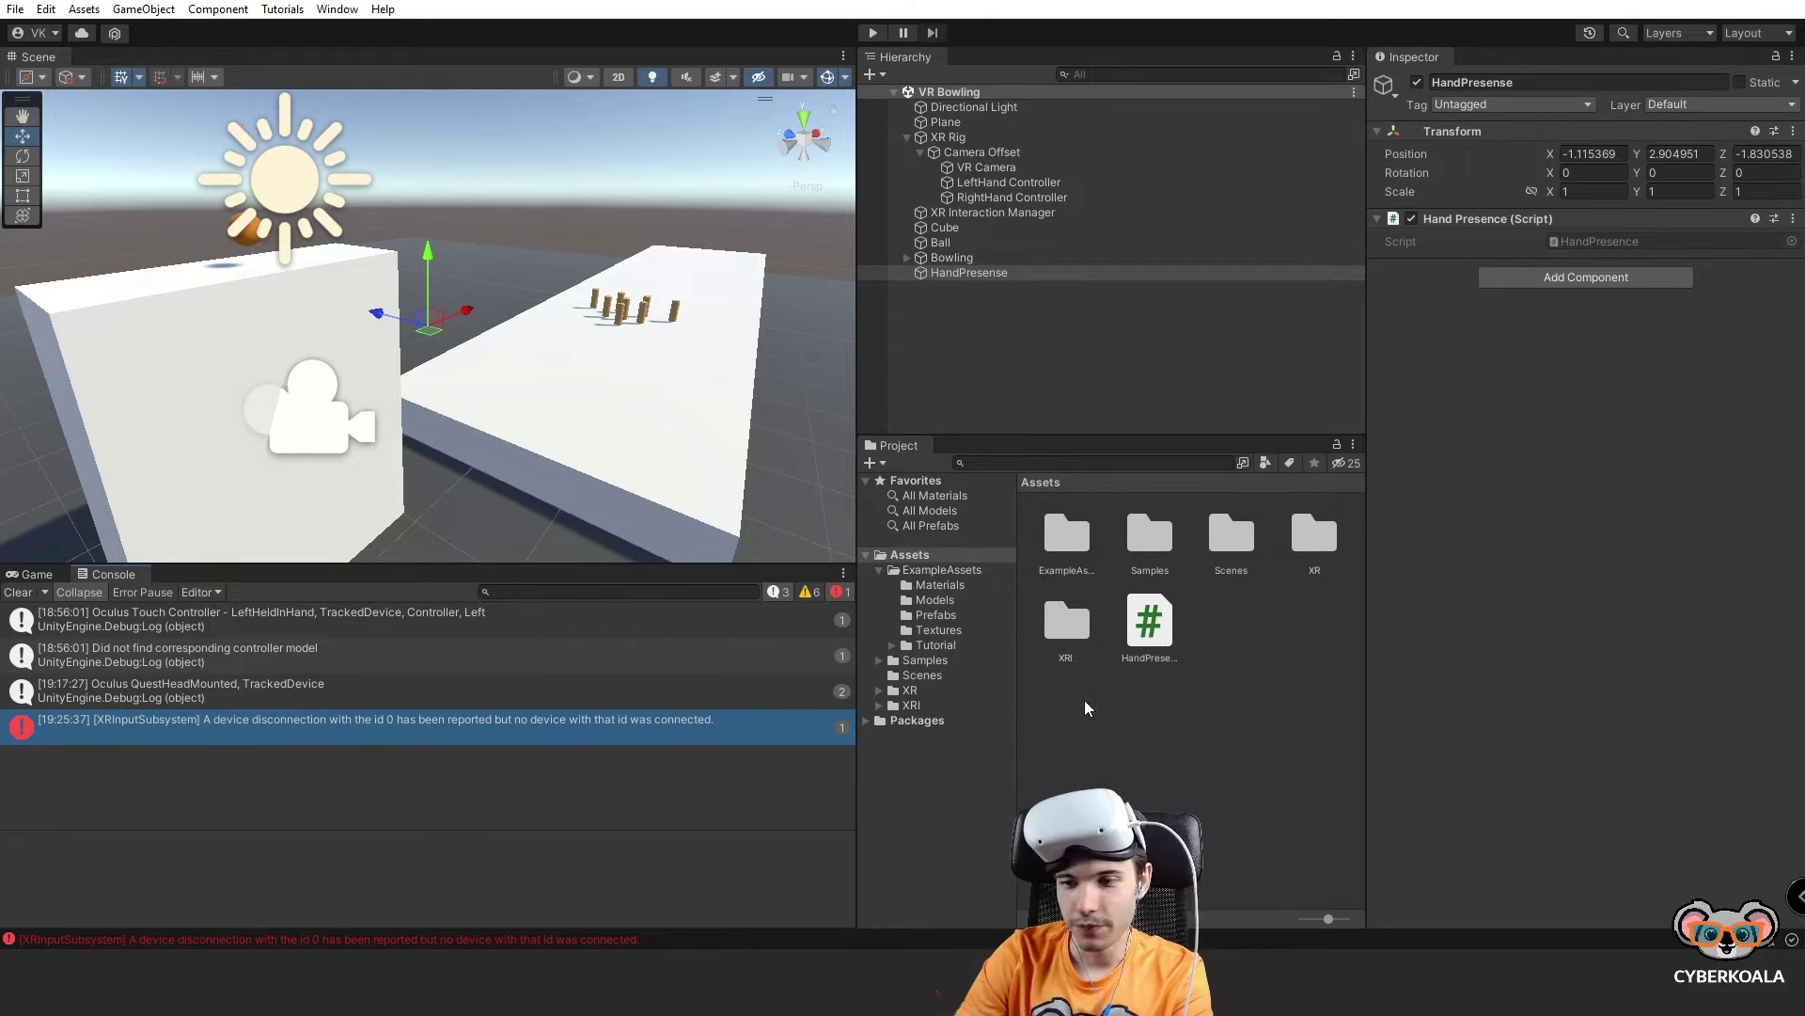
In Visual Studio, highlight Start()'s device loop and assignment and the Update() input checks.
key(alt+Tab)
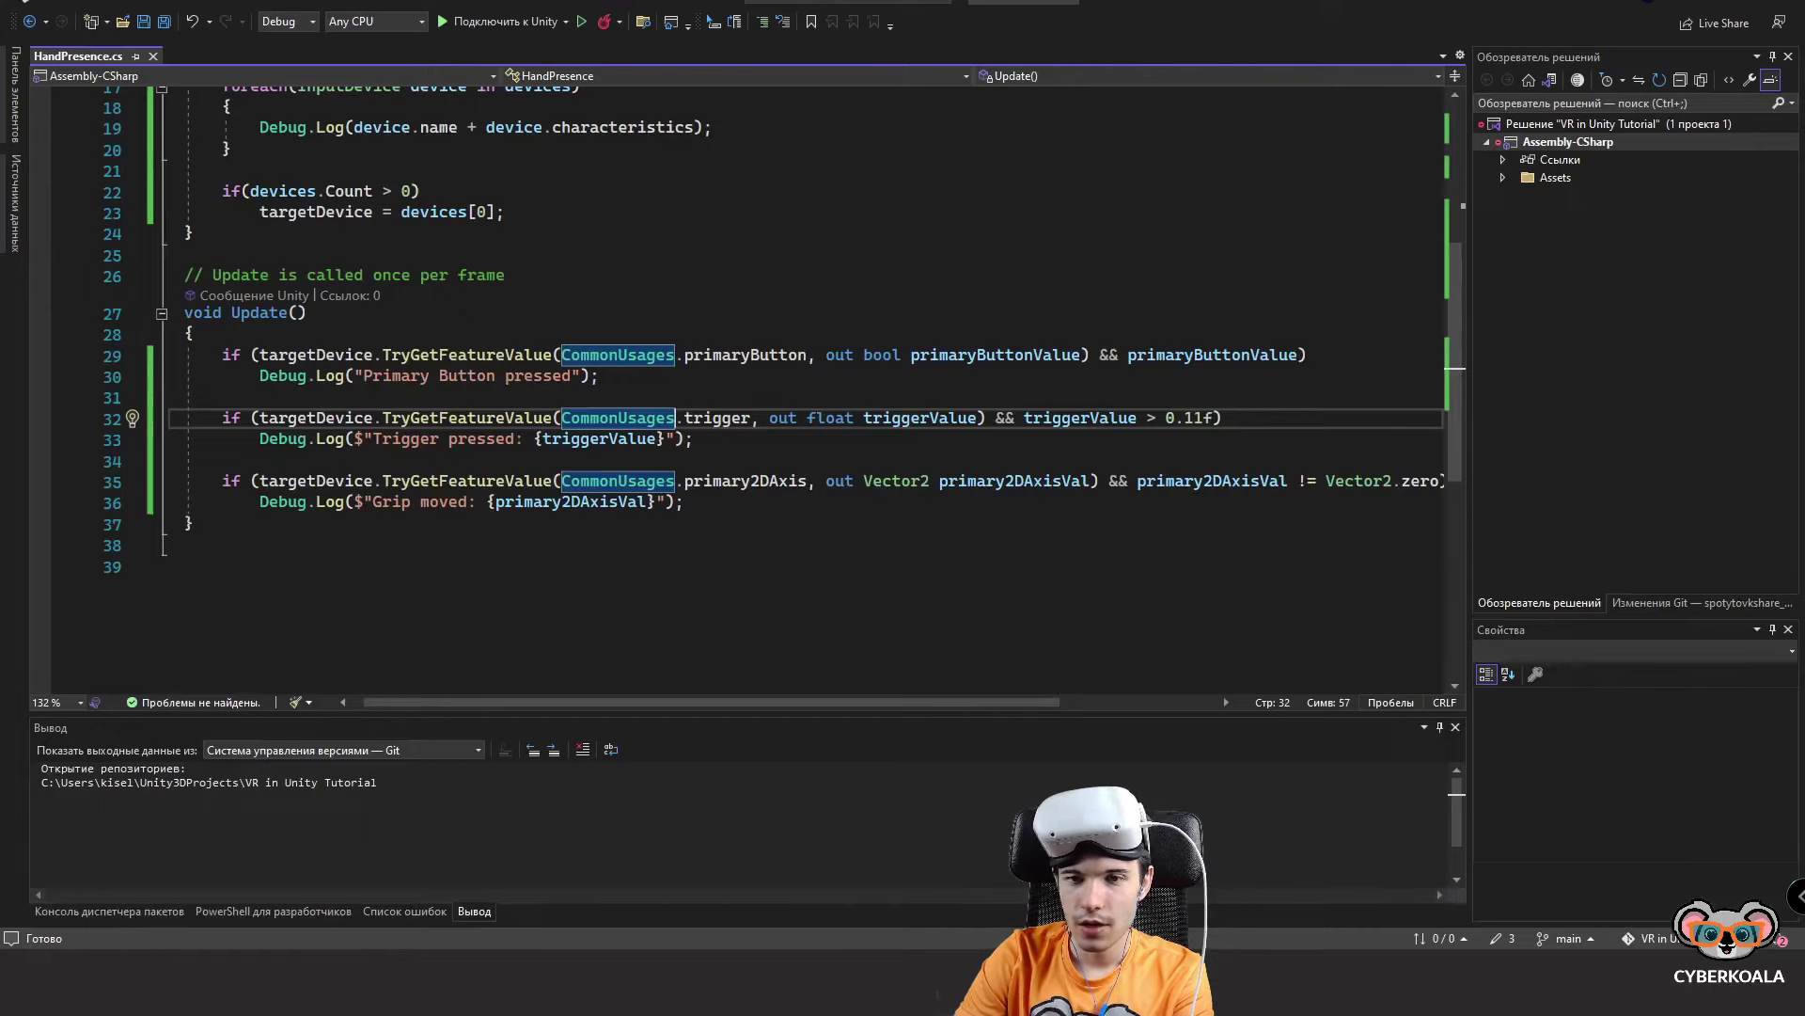
scroll(731, 564, up, 8)
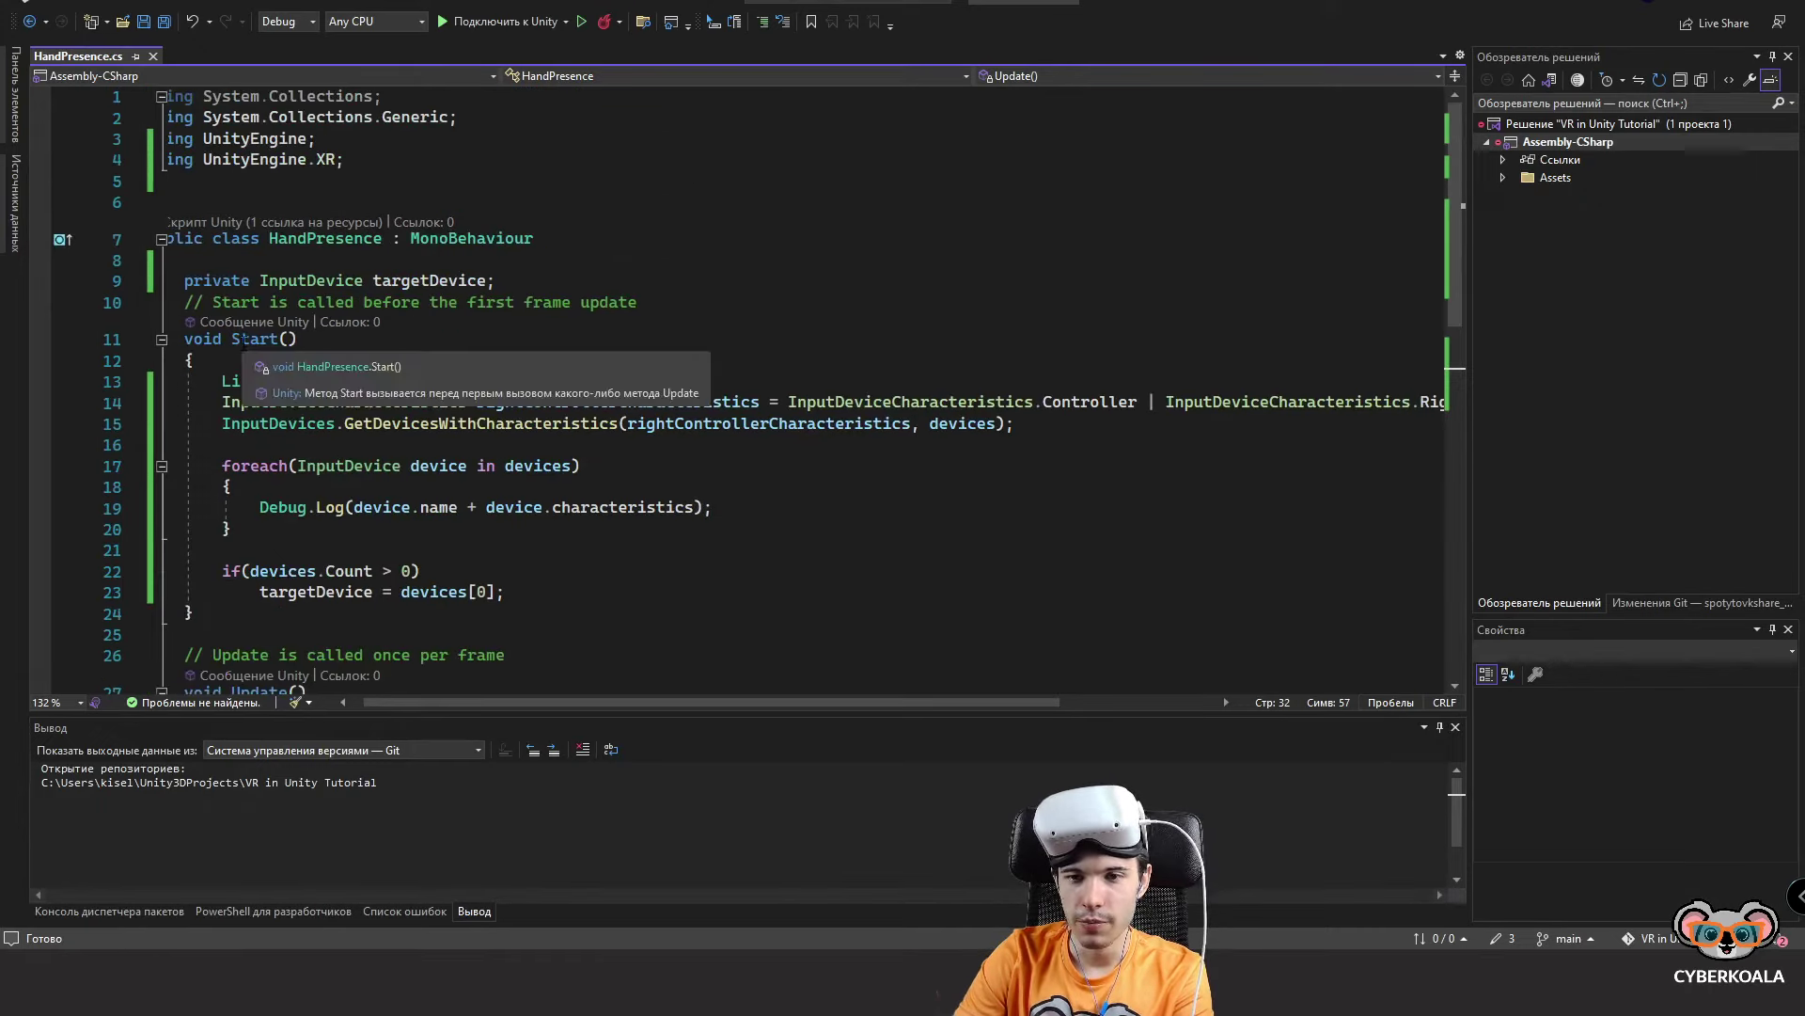
scroll(402, 428, down, 1)
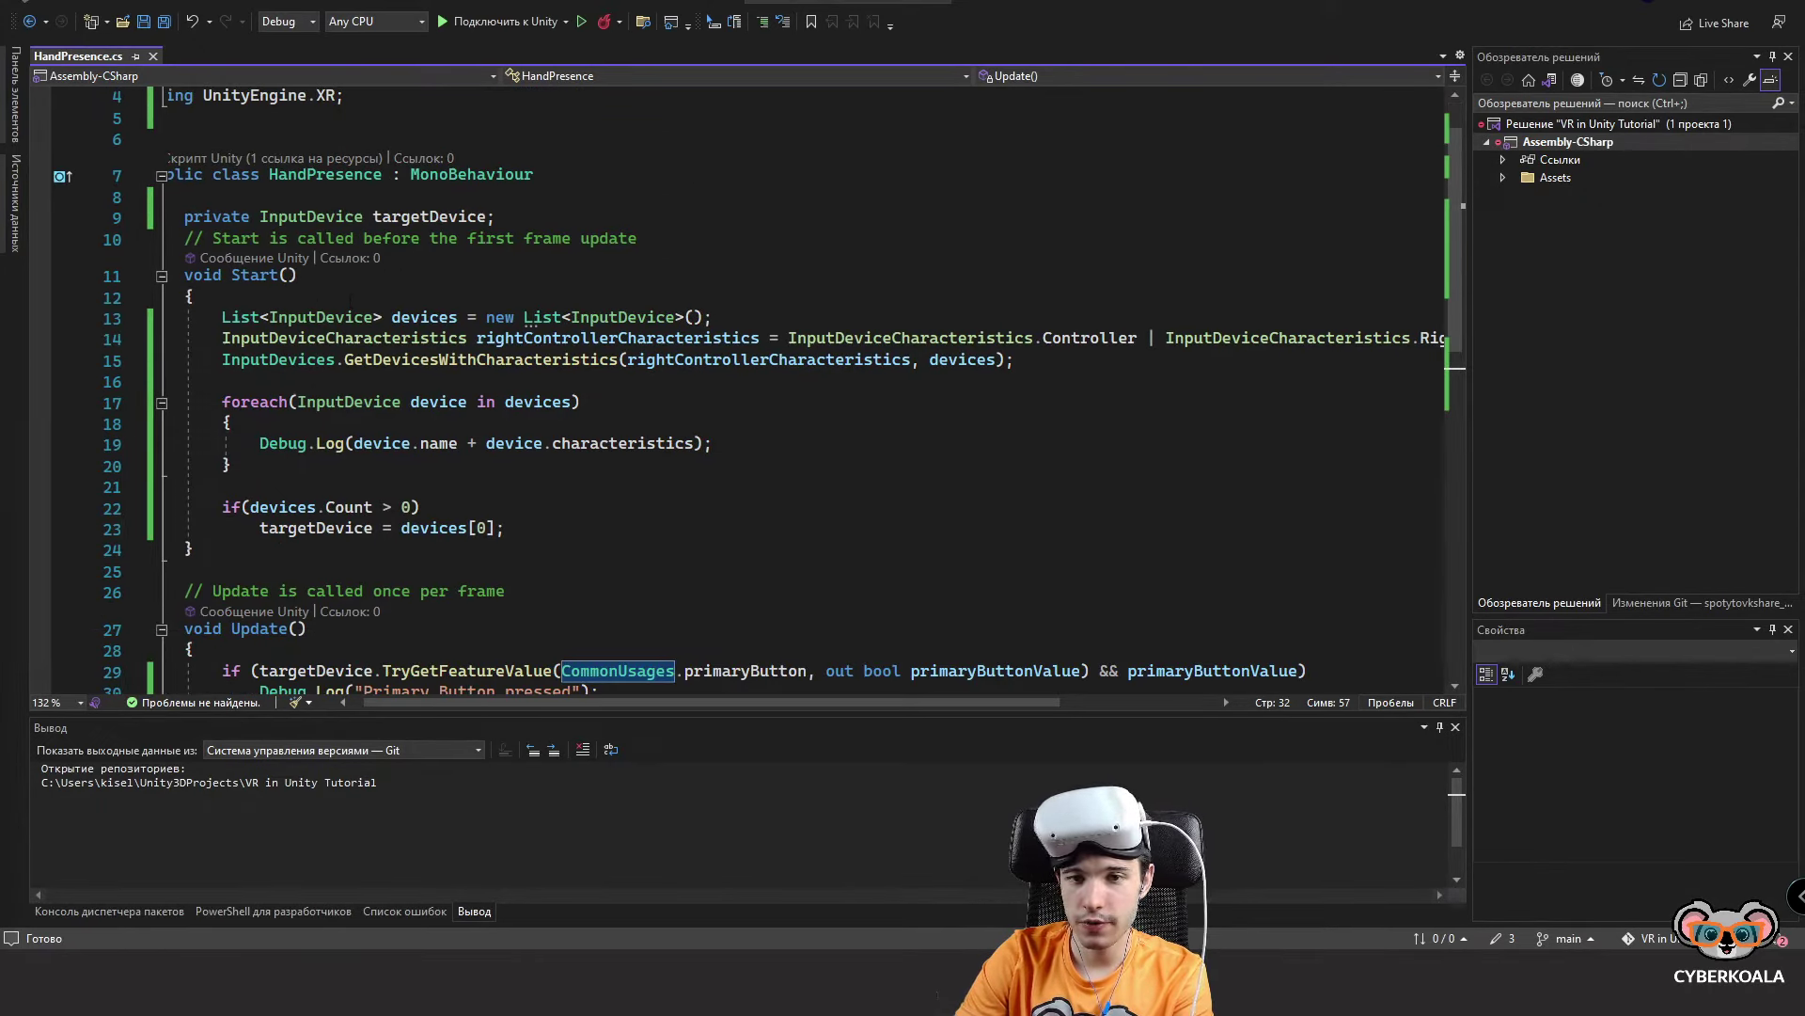
scroll(336, 277, down, 2)
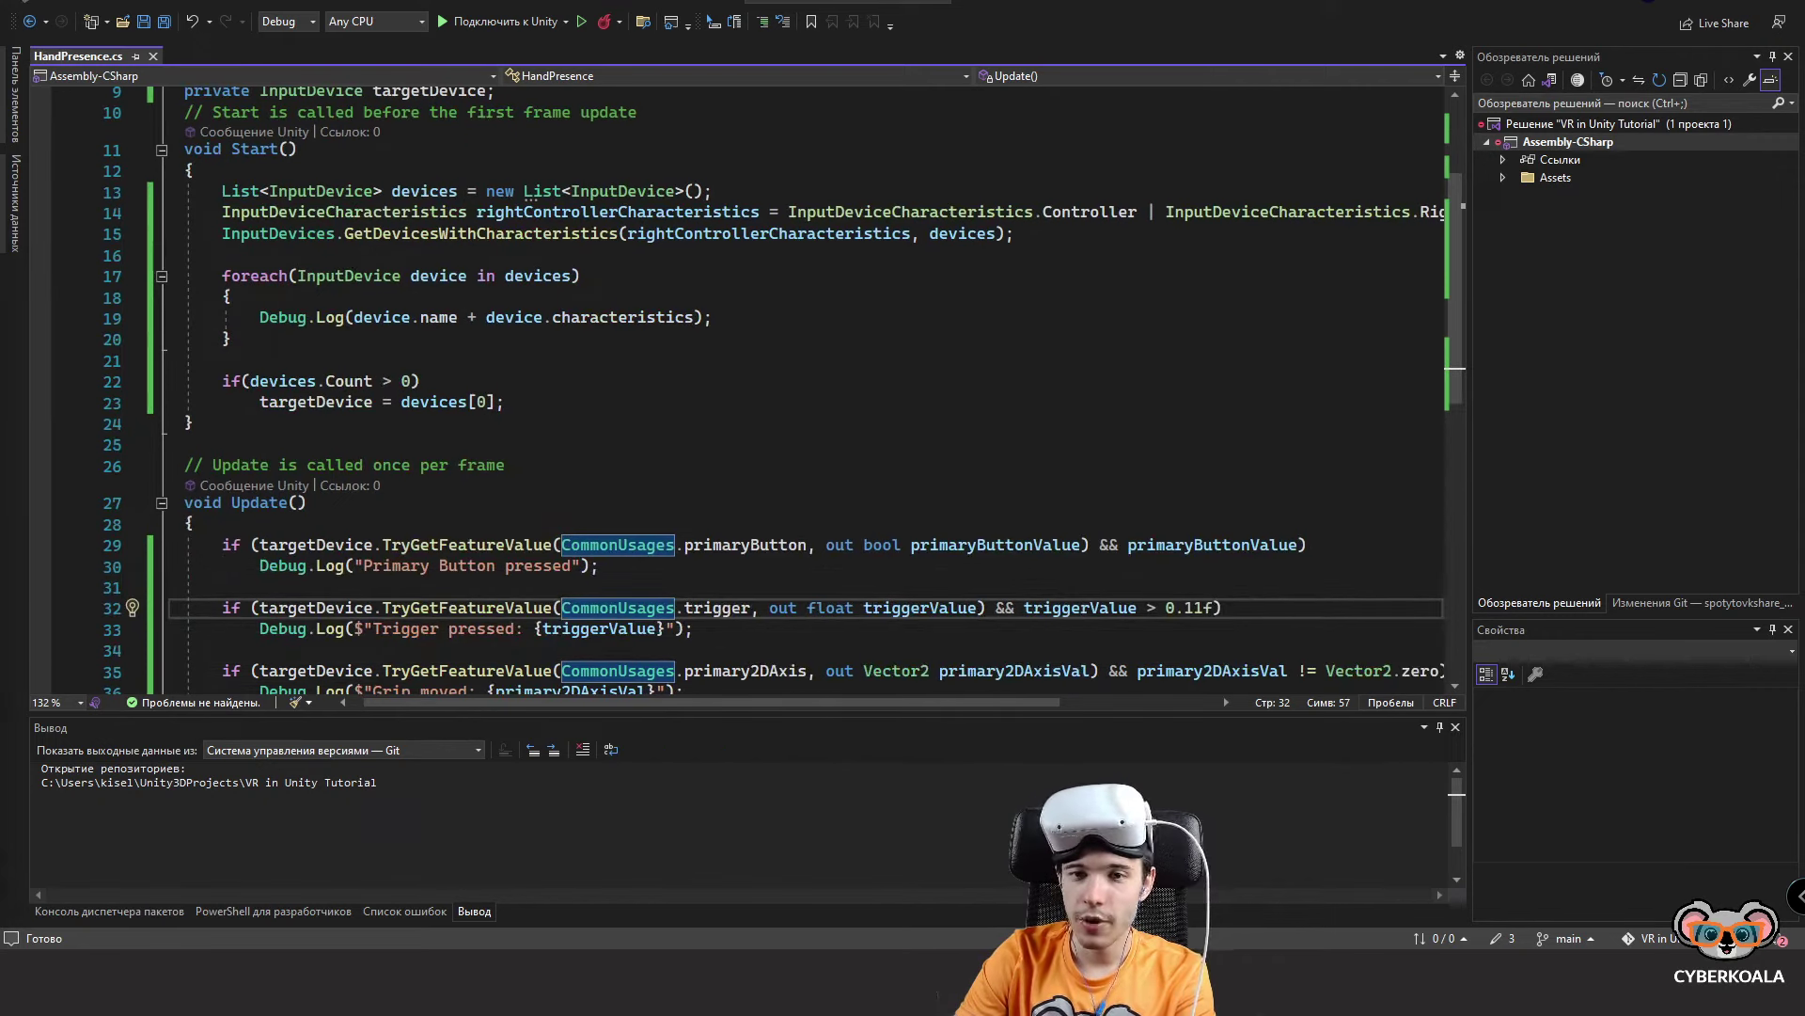
drag(171, 275, 738, 428)
scroll(739, 429, down, 2)
drag(192, 396, 562, 480)
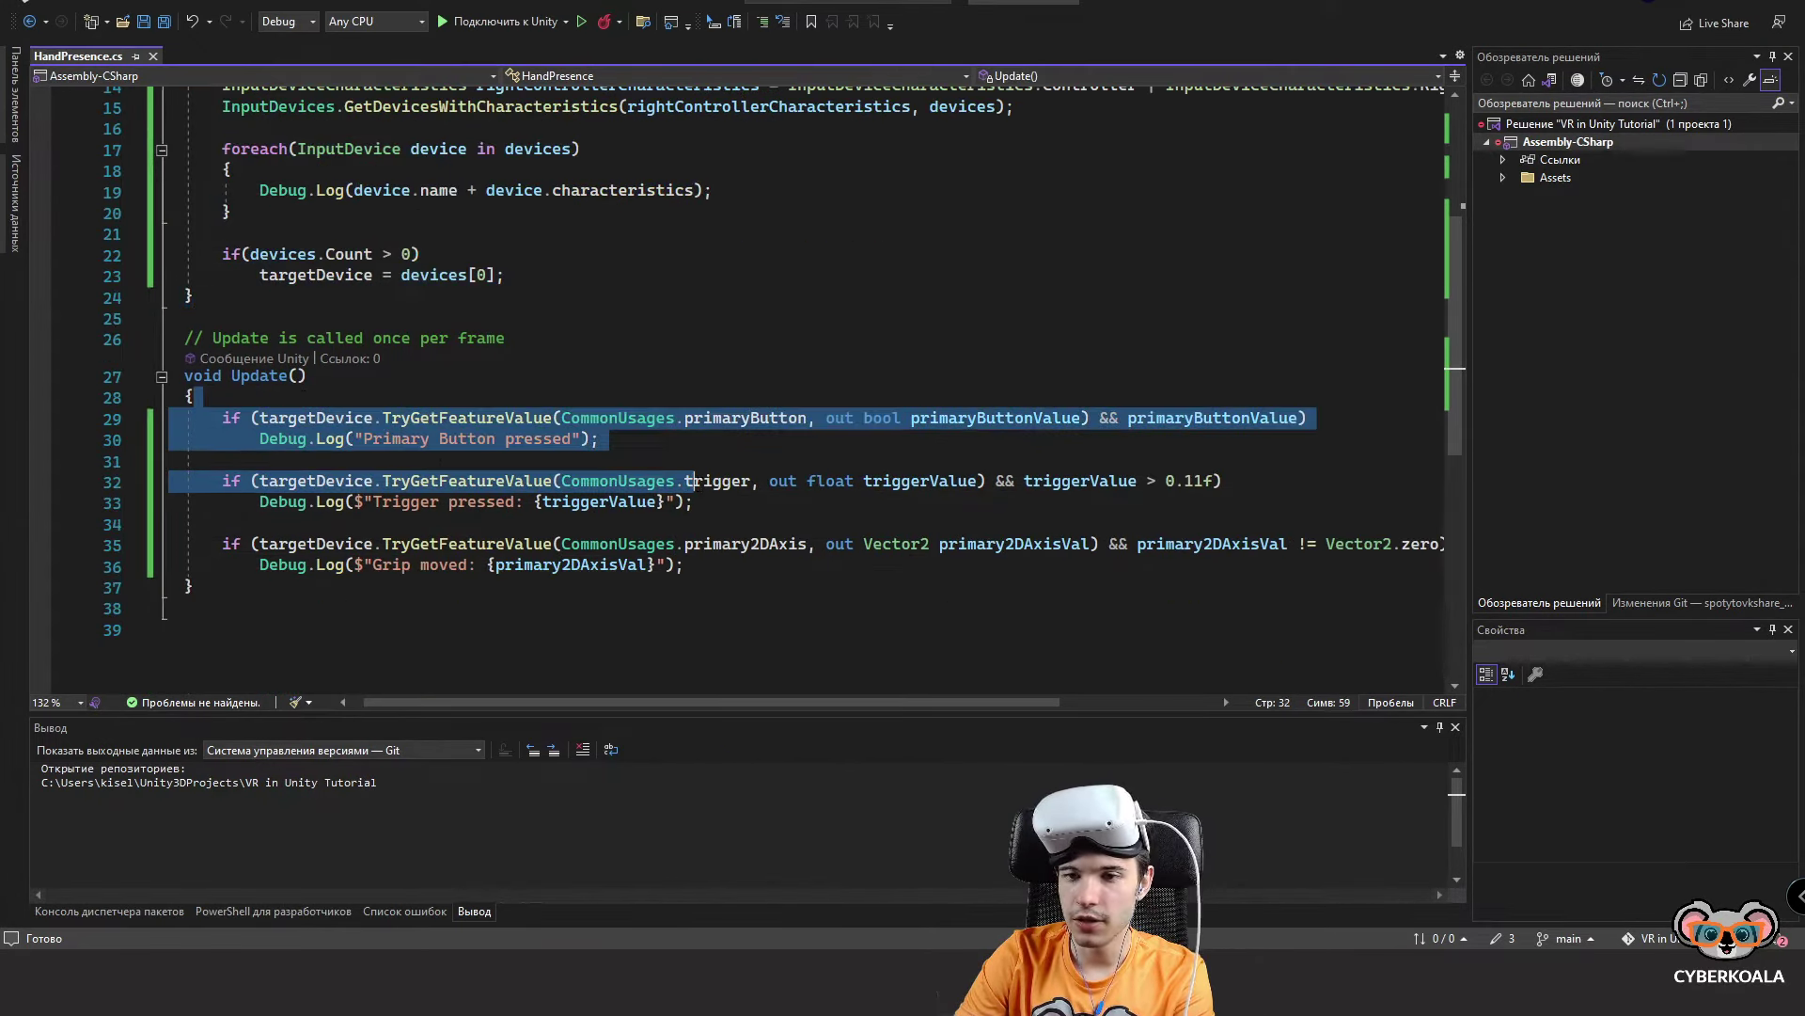
drag(194, 587, 310, 417)
click(350, 417)
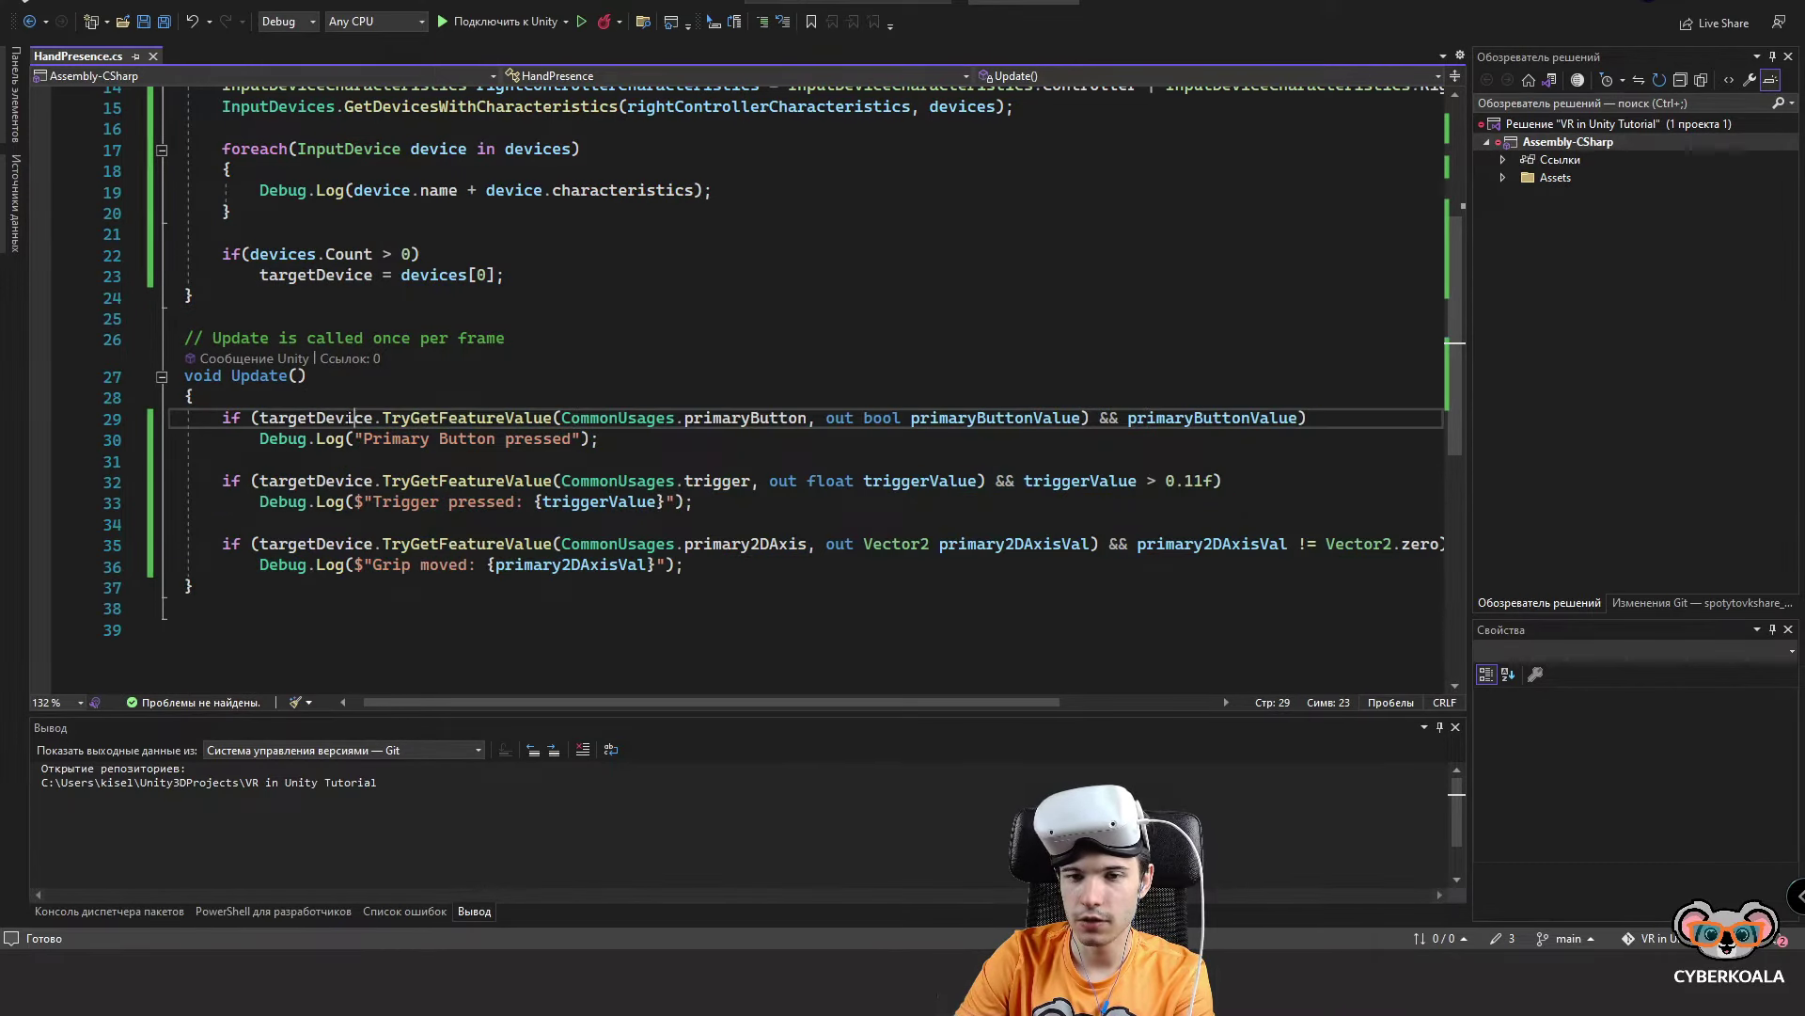
Highlight the devices.Count condition and device search code again, then return to Unity.
scroll(342, 417, up, 3)
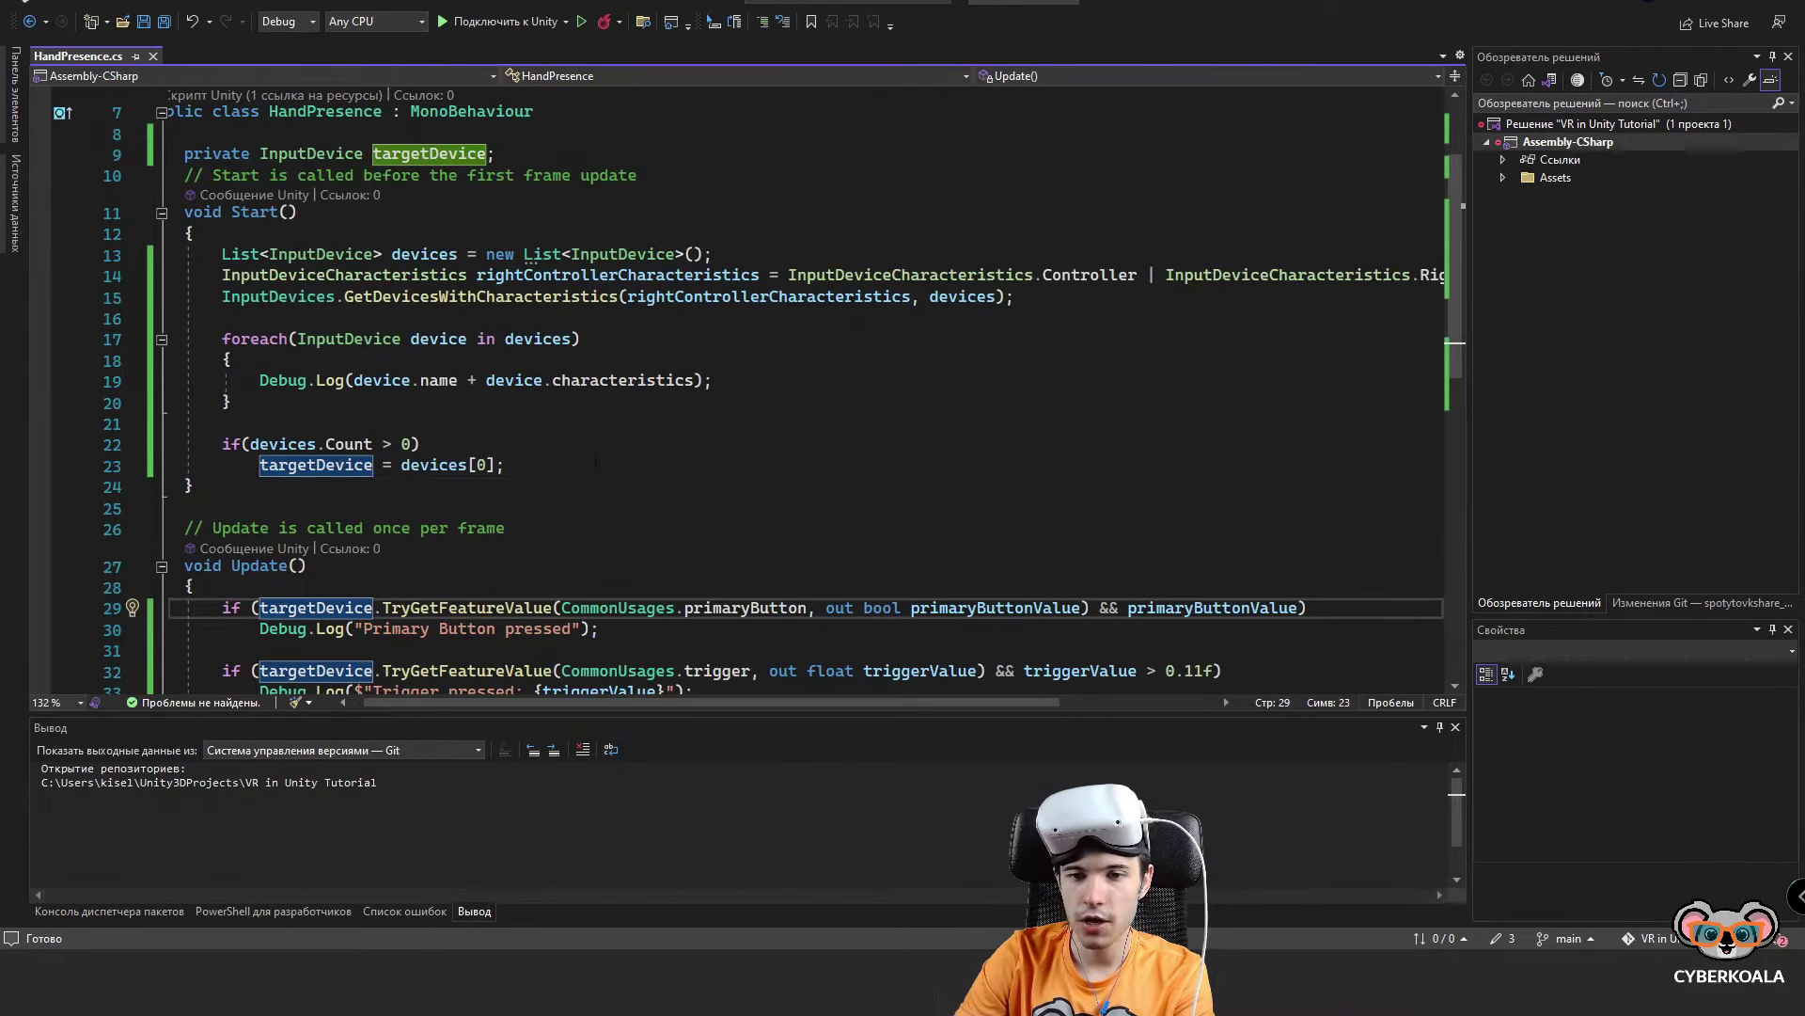
drag(421, 444, 300, 444)
click(299, 443)
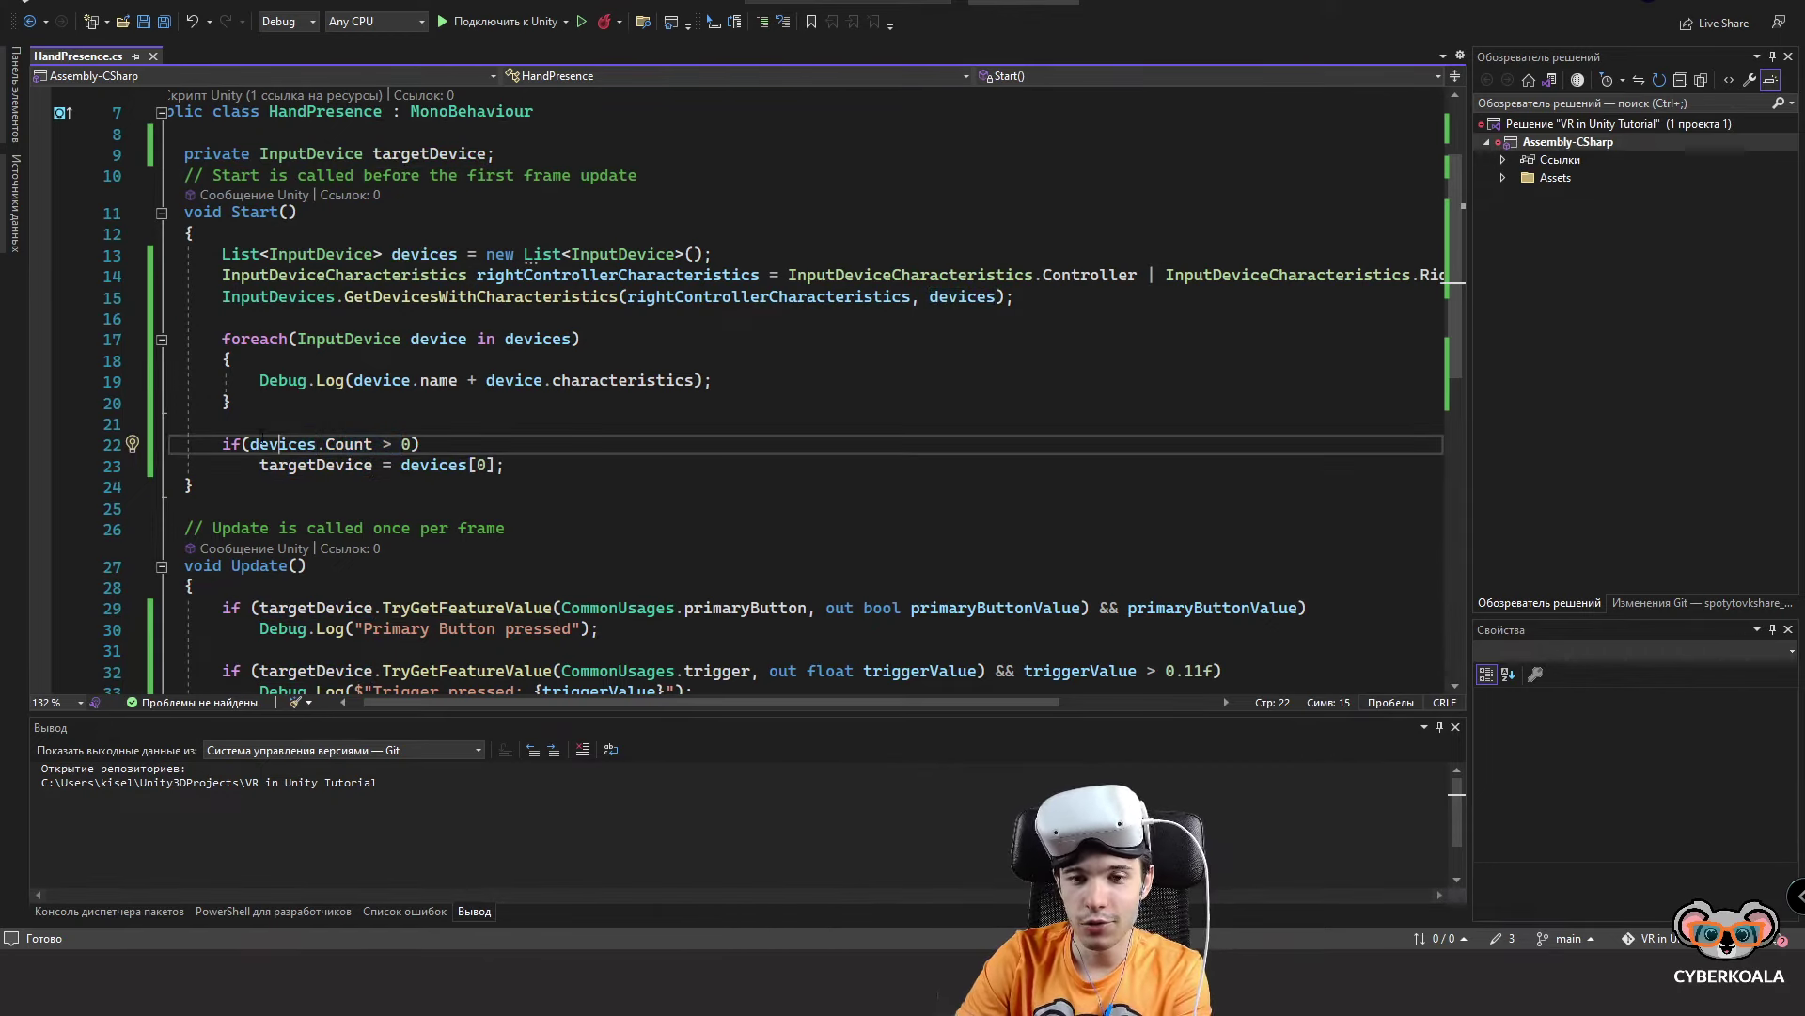
drag(194, 275, 507, 465)
scroll(861, 588, down, 3)
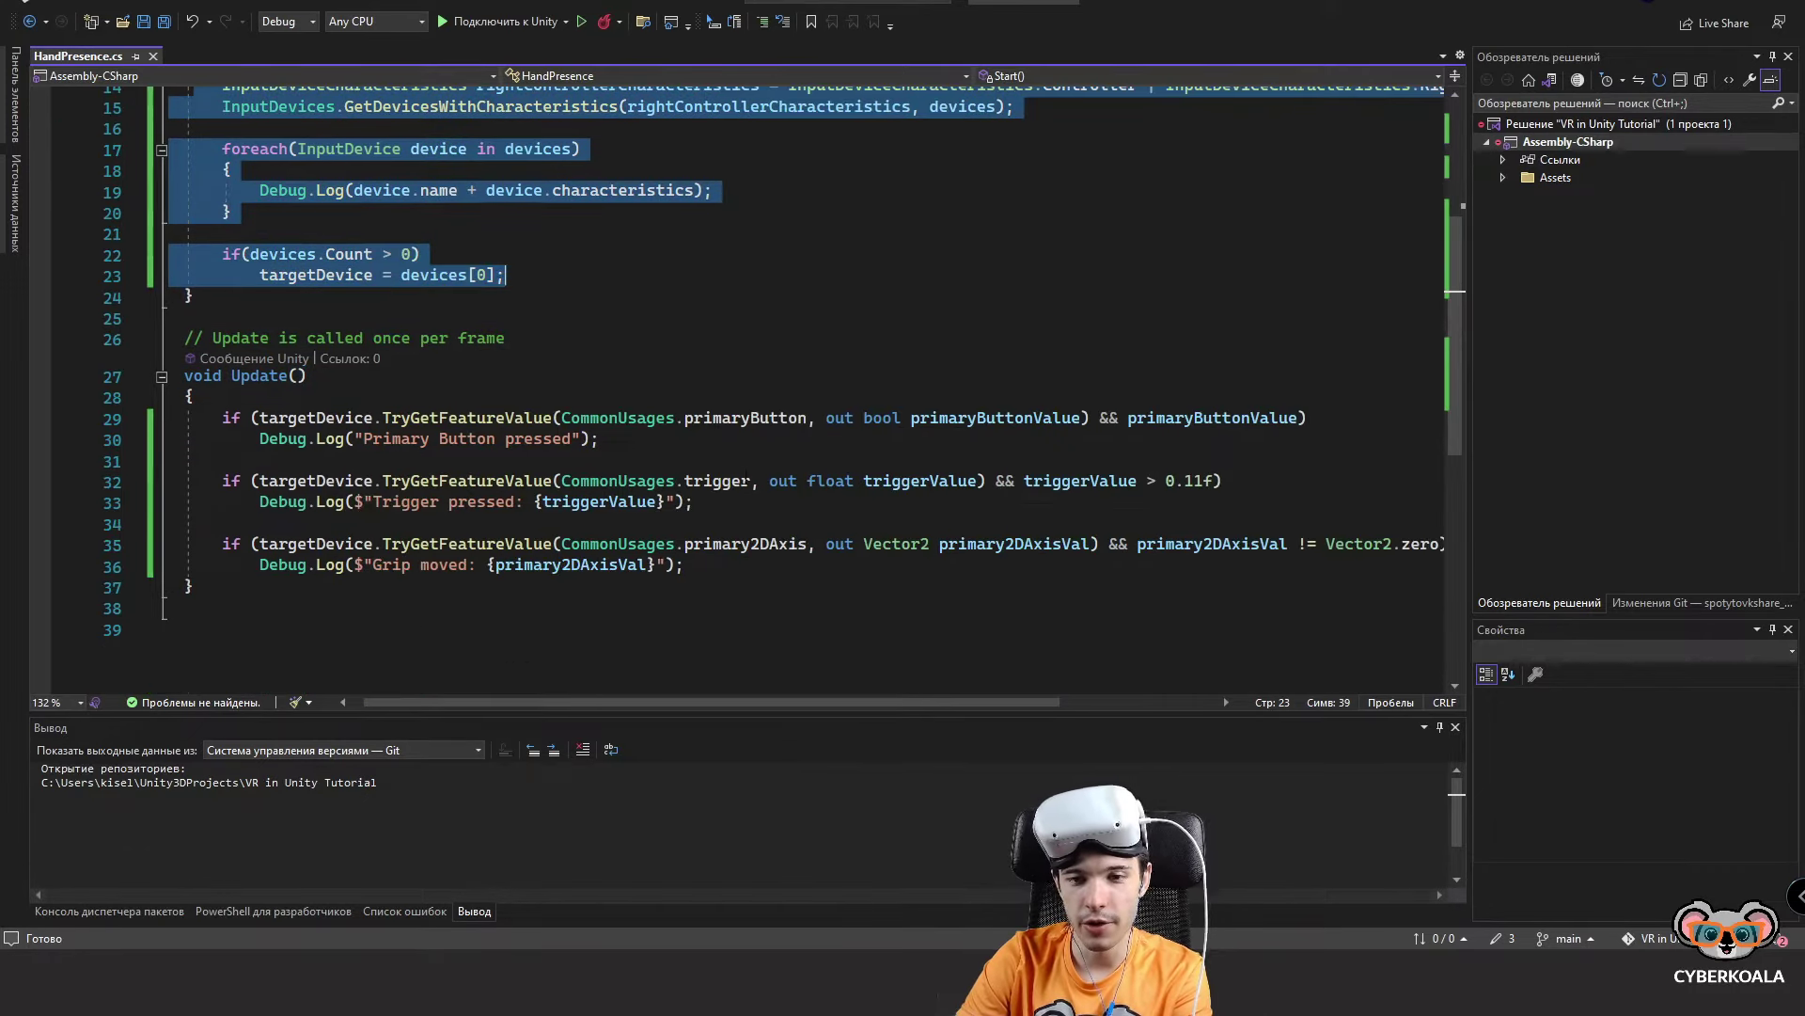
drag(862, 588, 168, 414)
click(531, 425)
scroll(596, 495, up, 4)
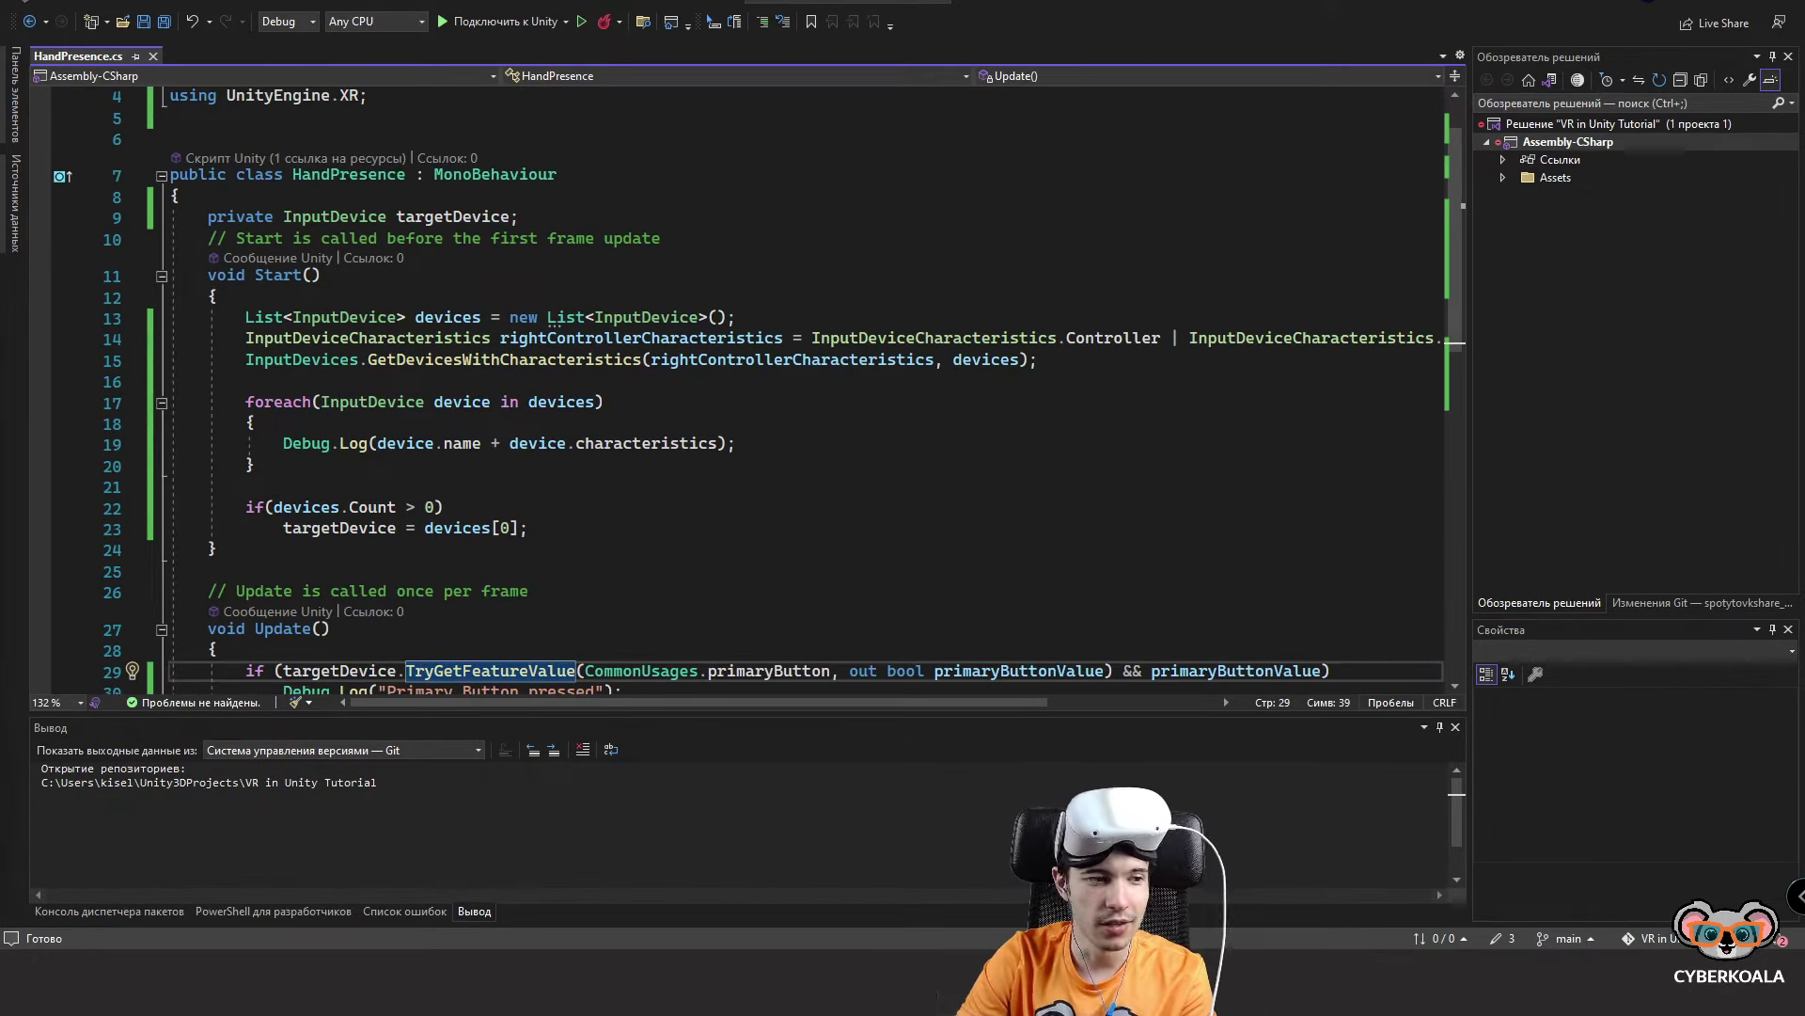
scroll(434, 428, down, 1)
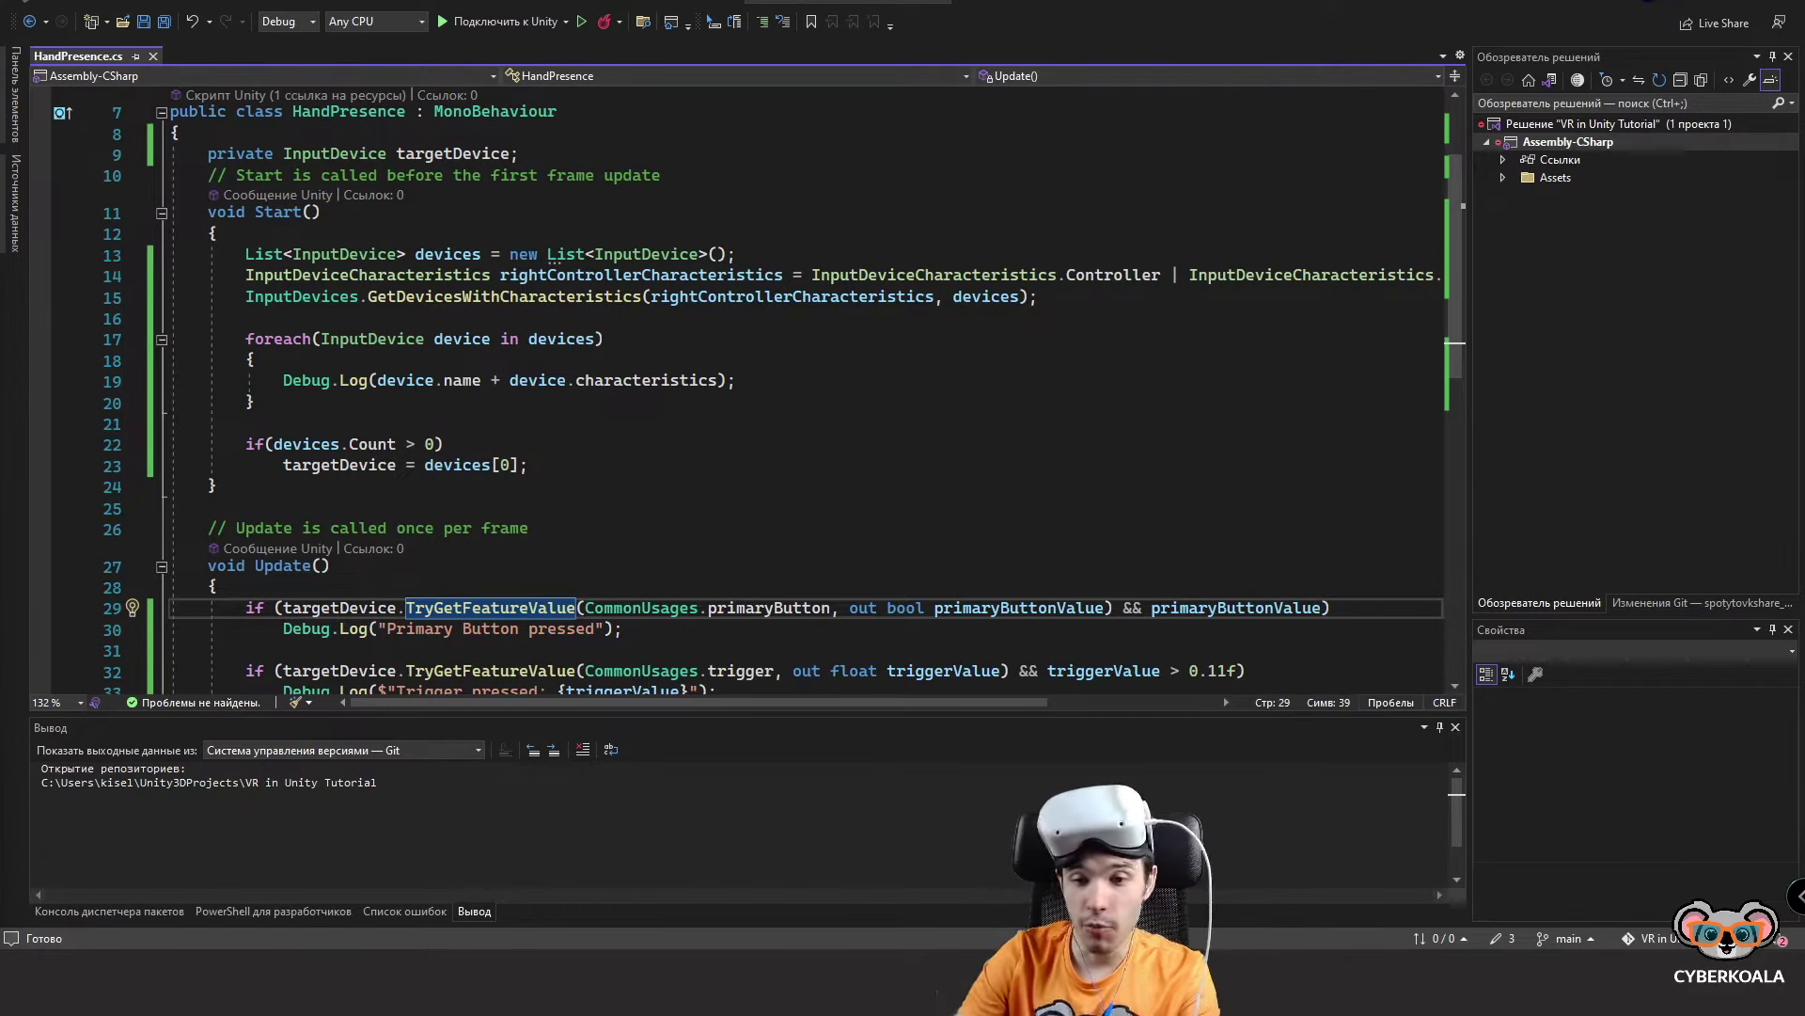
scroll(738, 376, down, 2)
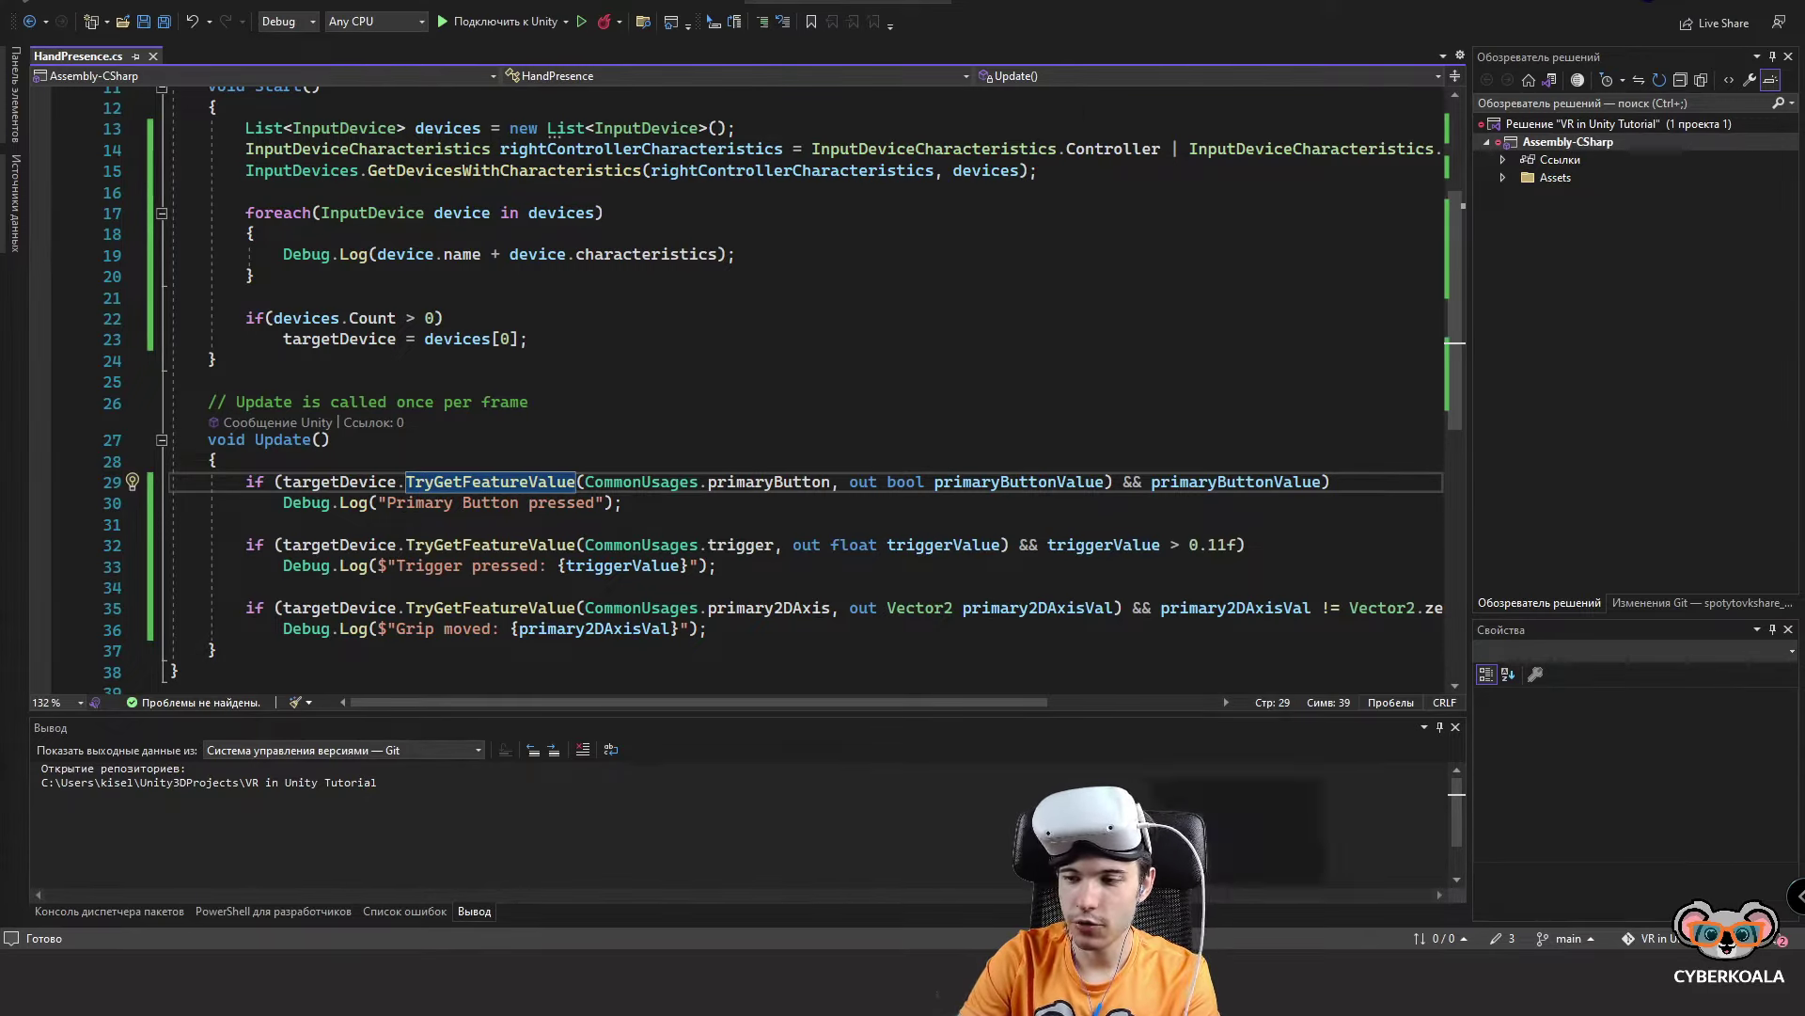
click(1473, 897)
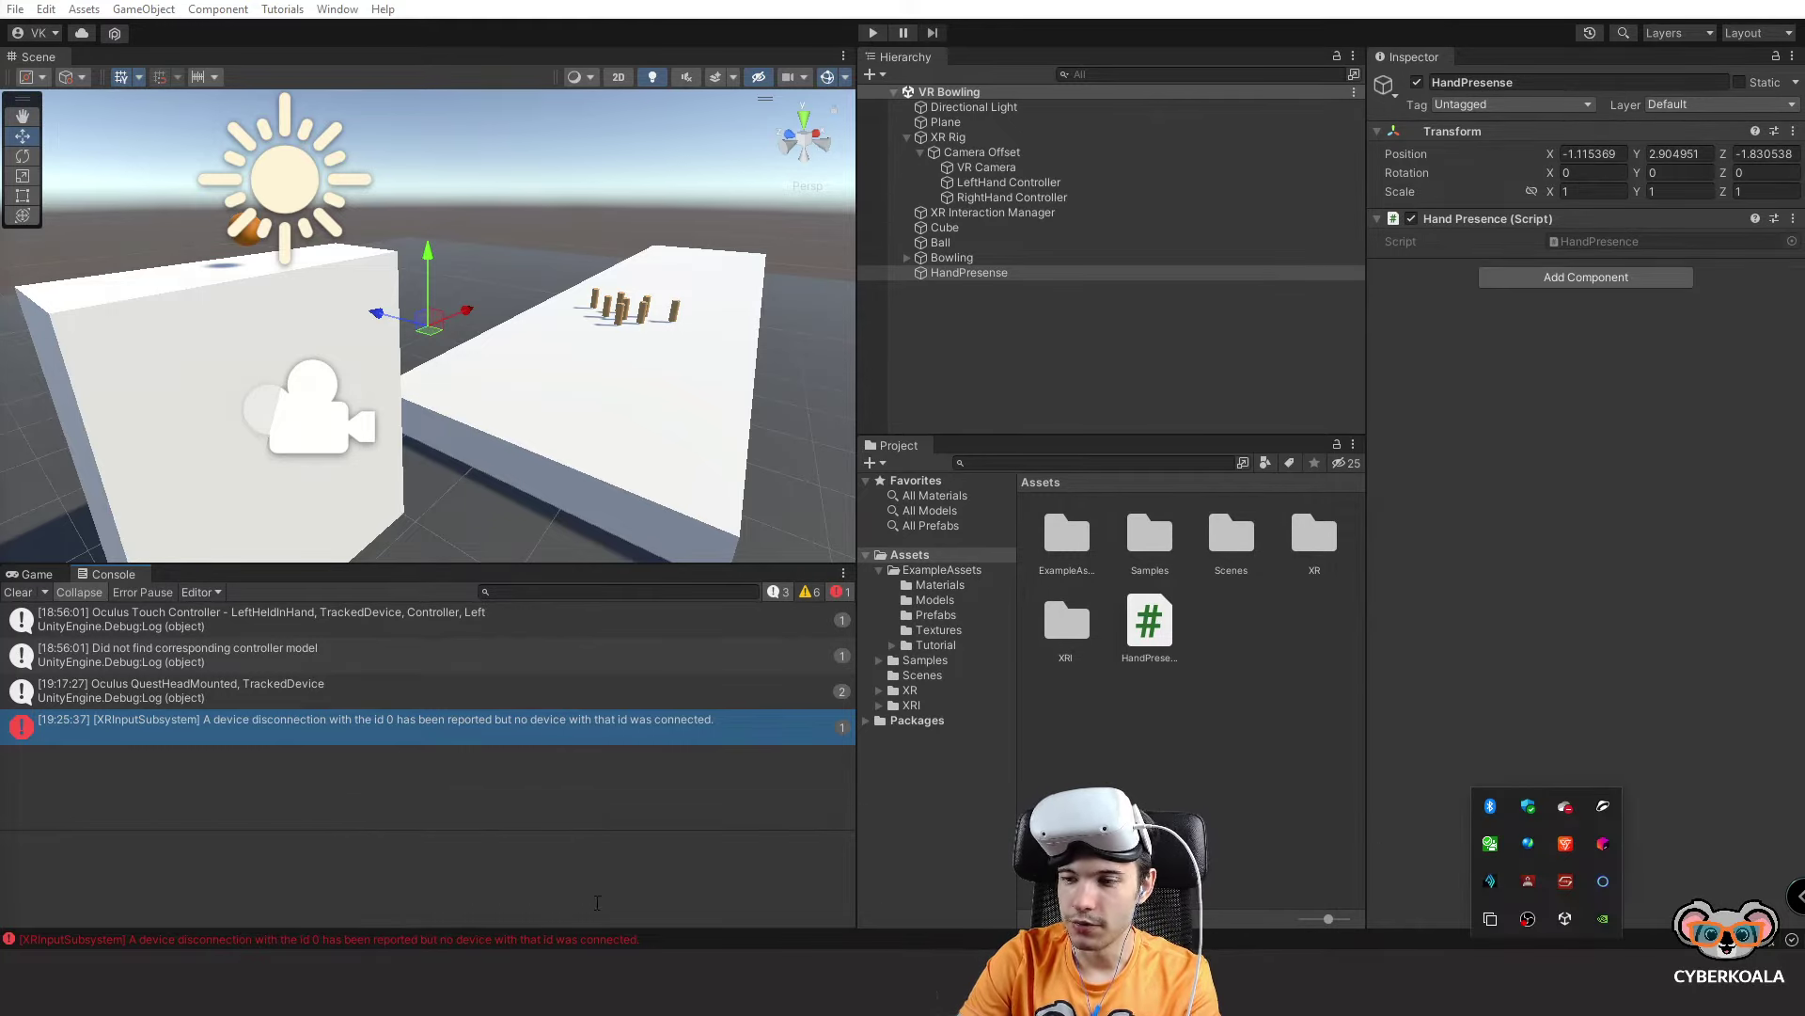
Launch Steam from the Windows search.
key(super)
text(steam)
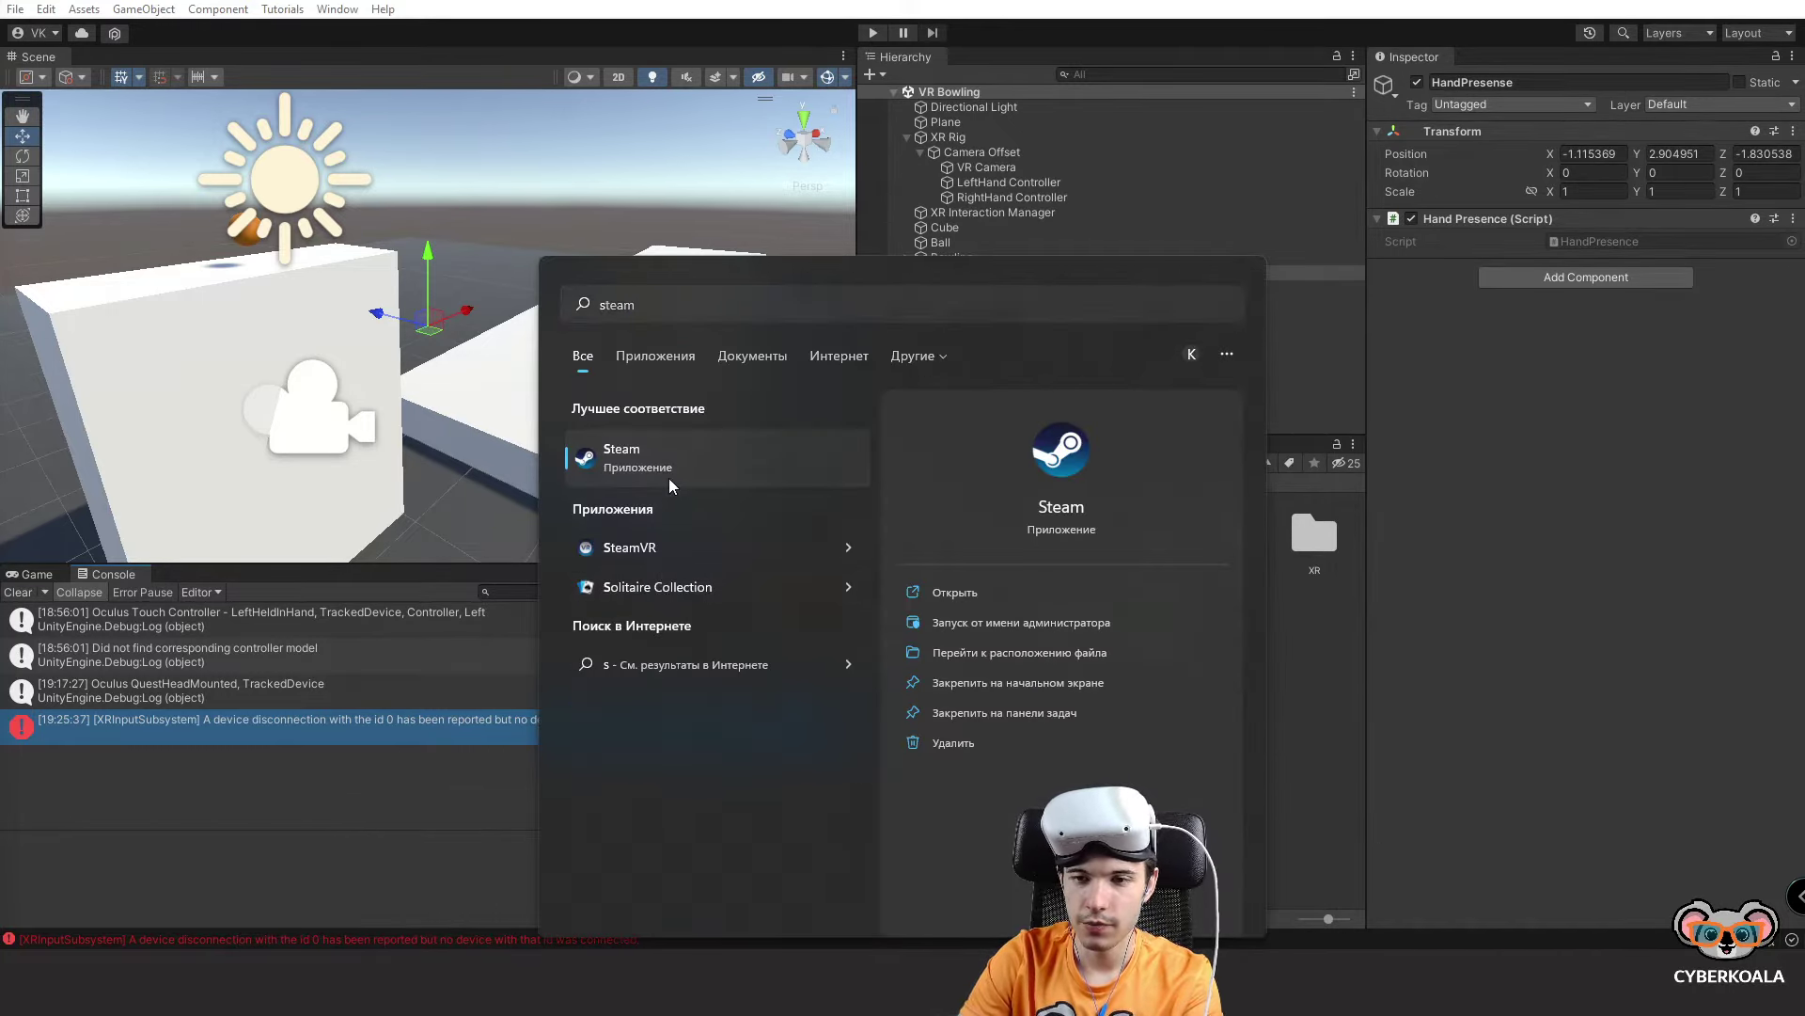
click(669, 478)
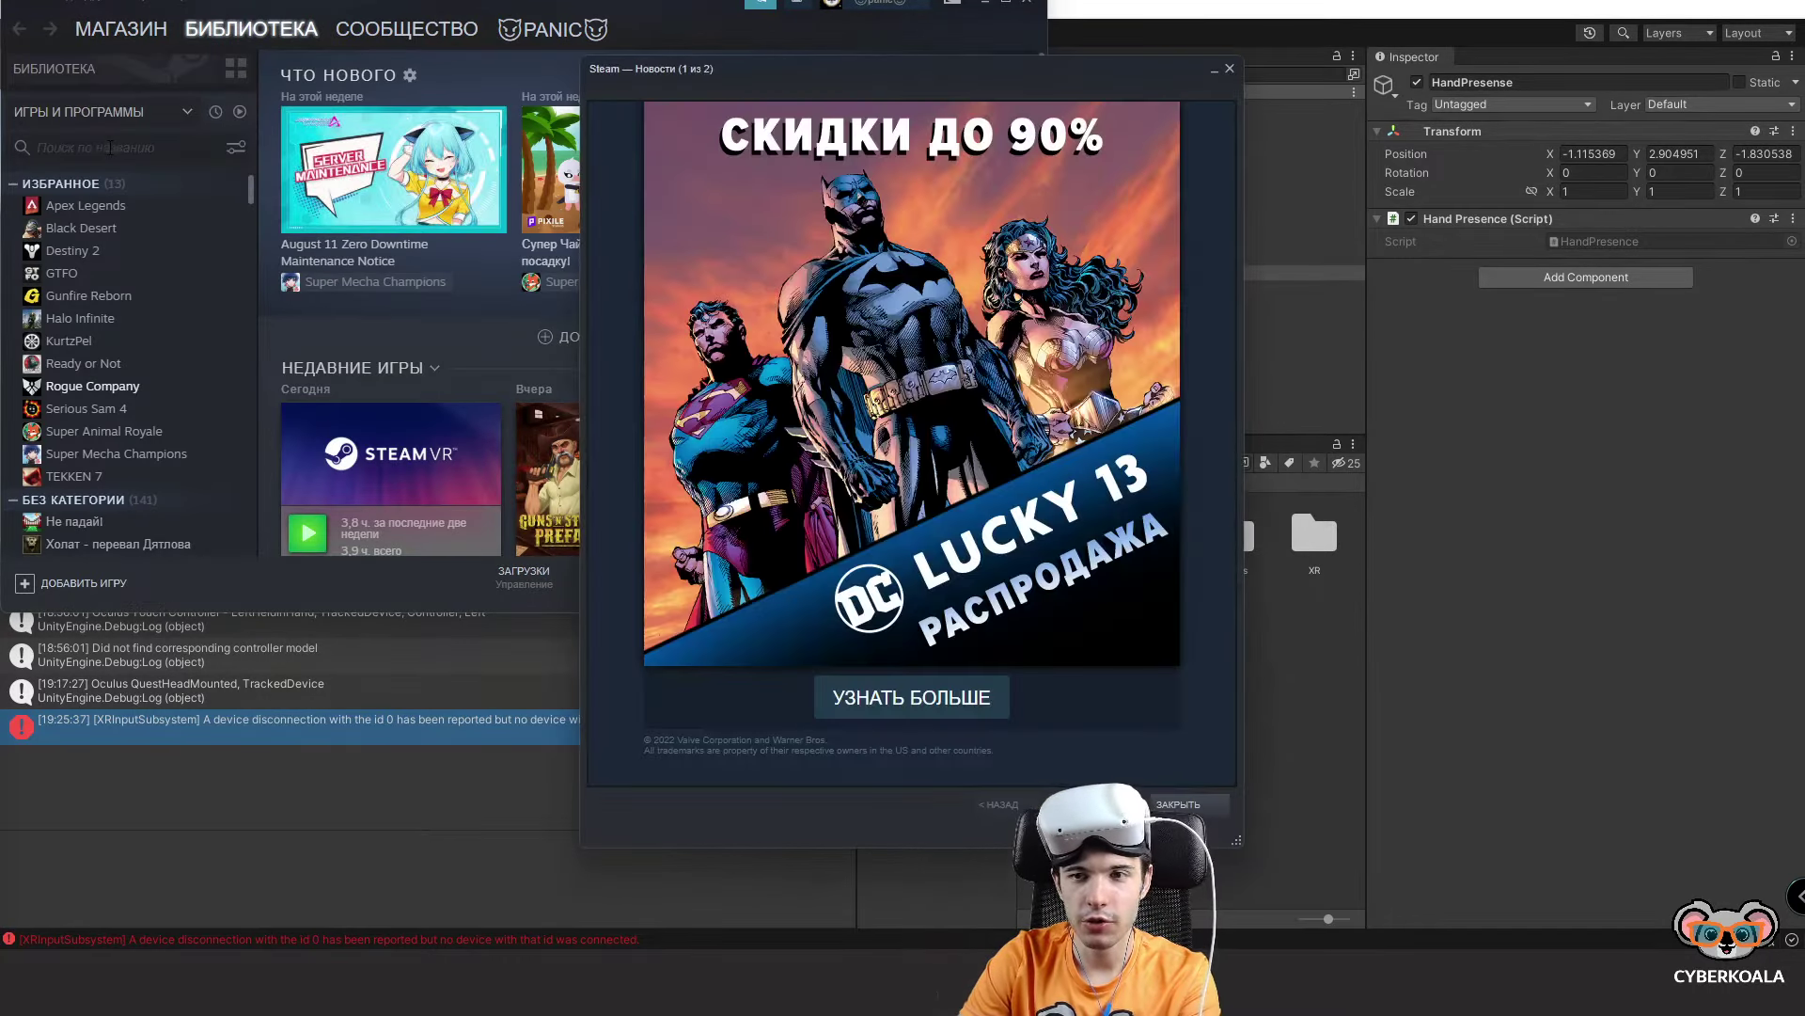
Find SteamVR in the Steam library with 'ste' and browse its local files.
click(1229, 68)
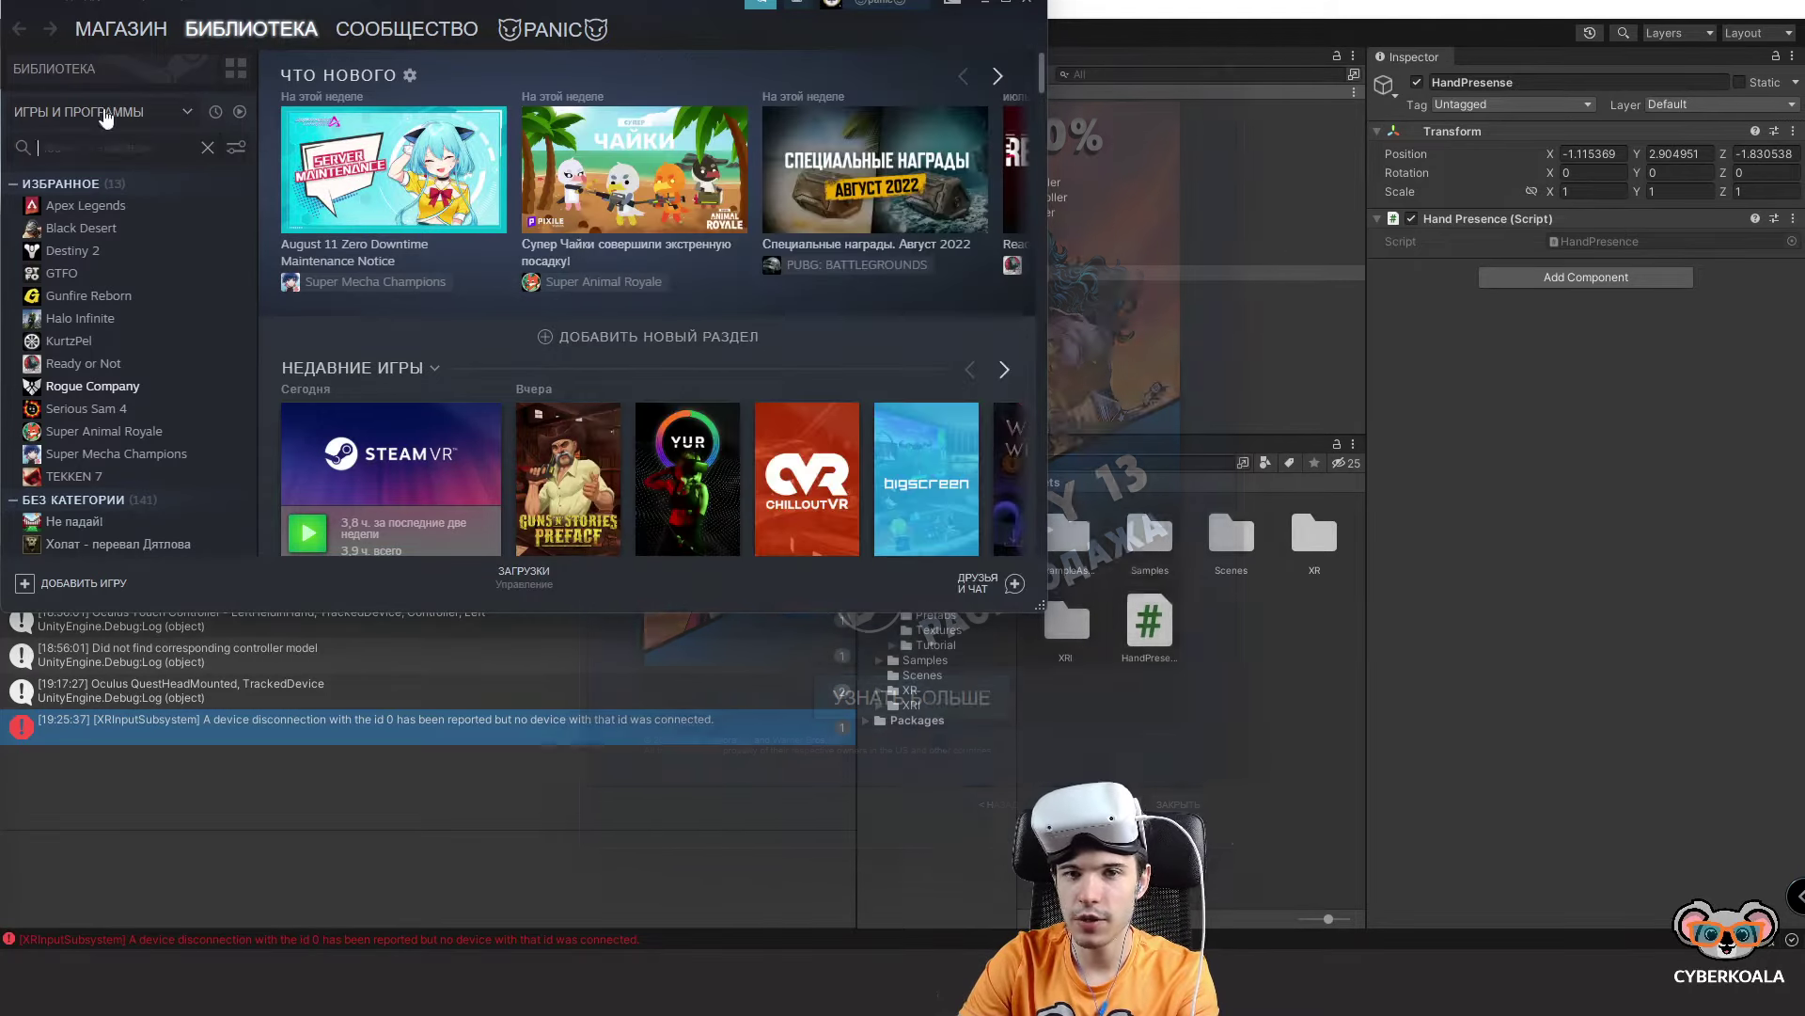
click(103, 147)
text(ste)
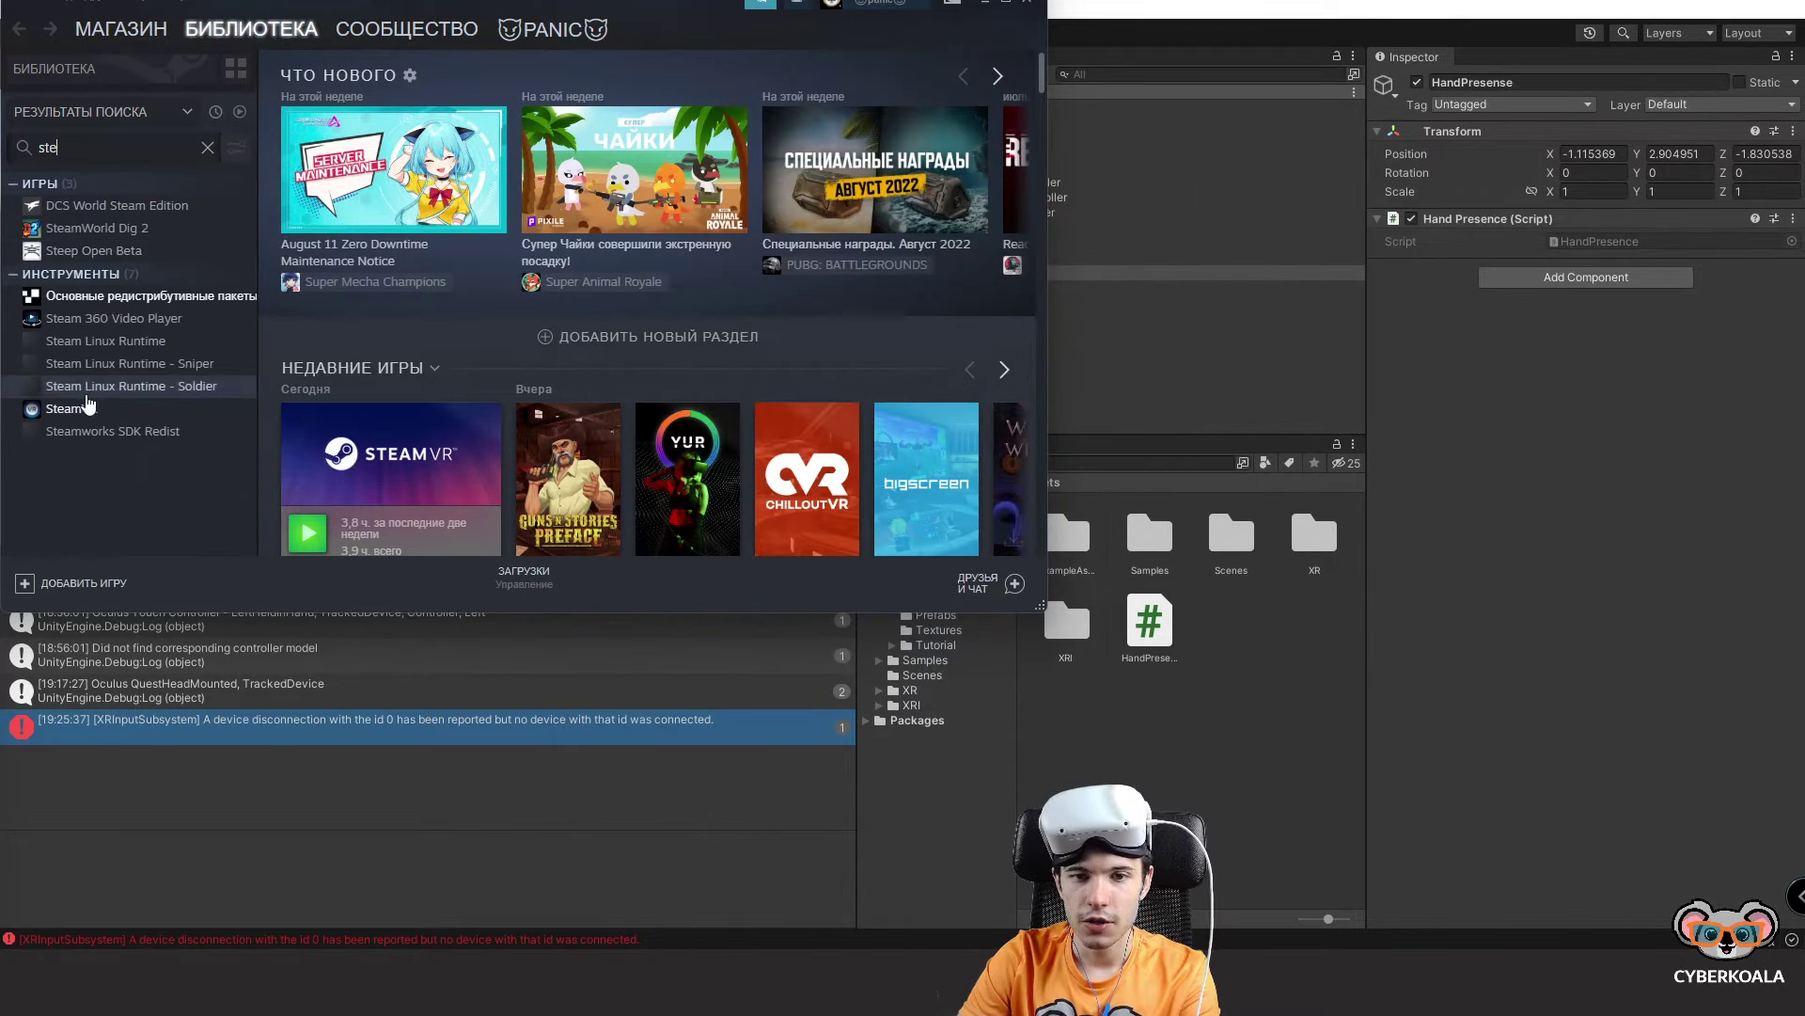
right_click(83, 413)
click(127, 536)
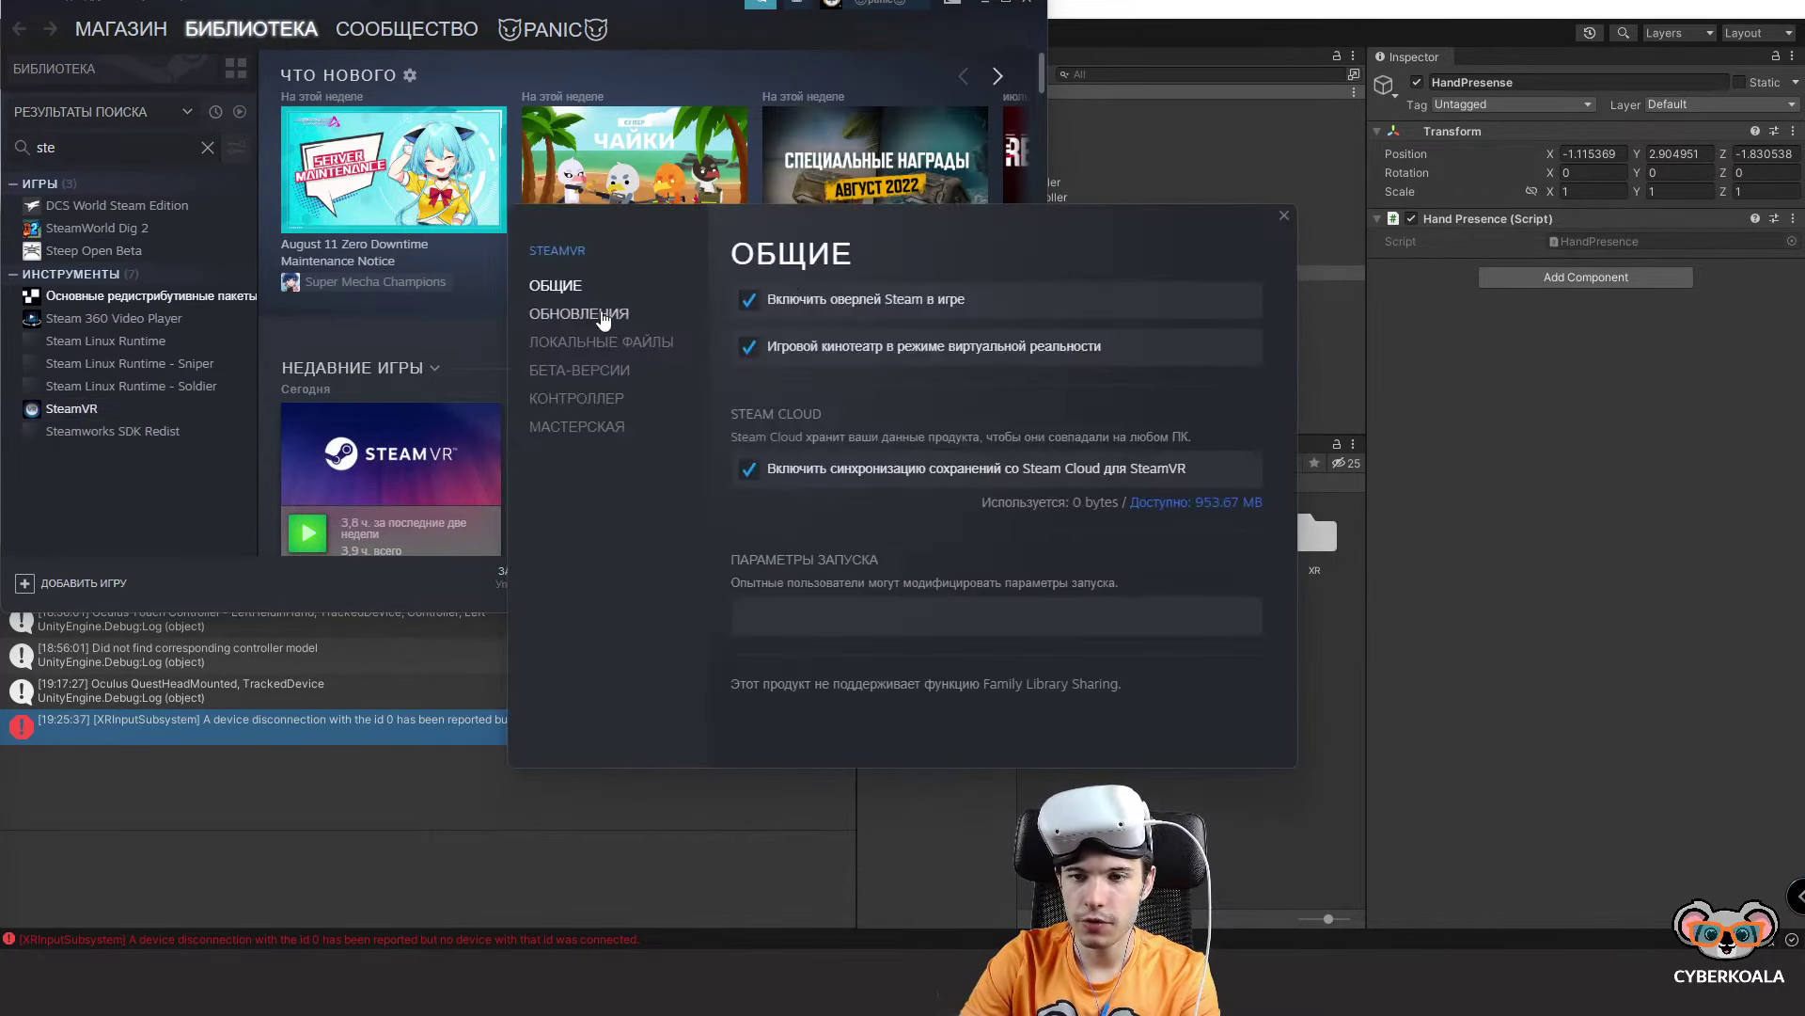
click(611, 315)
click(627, 343)
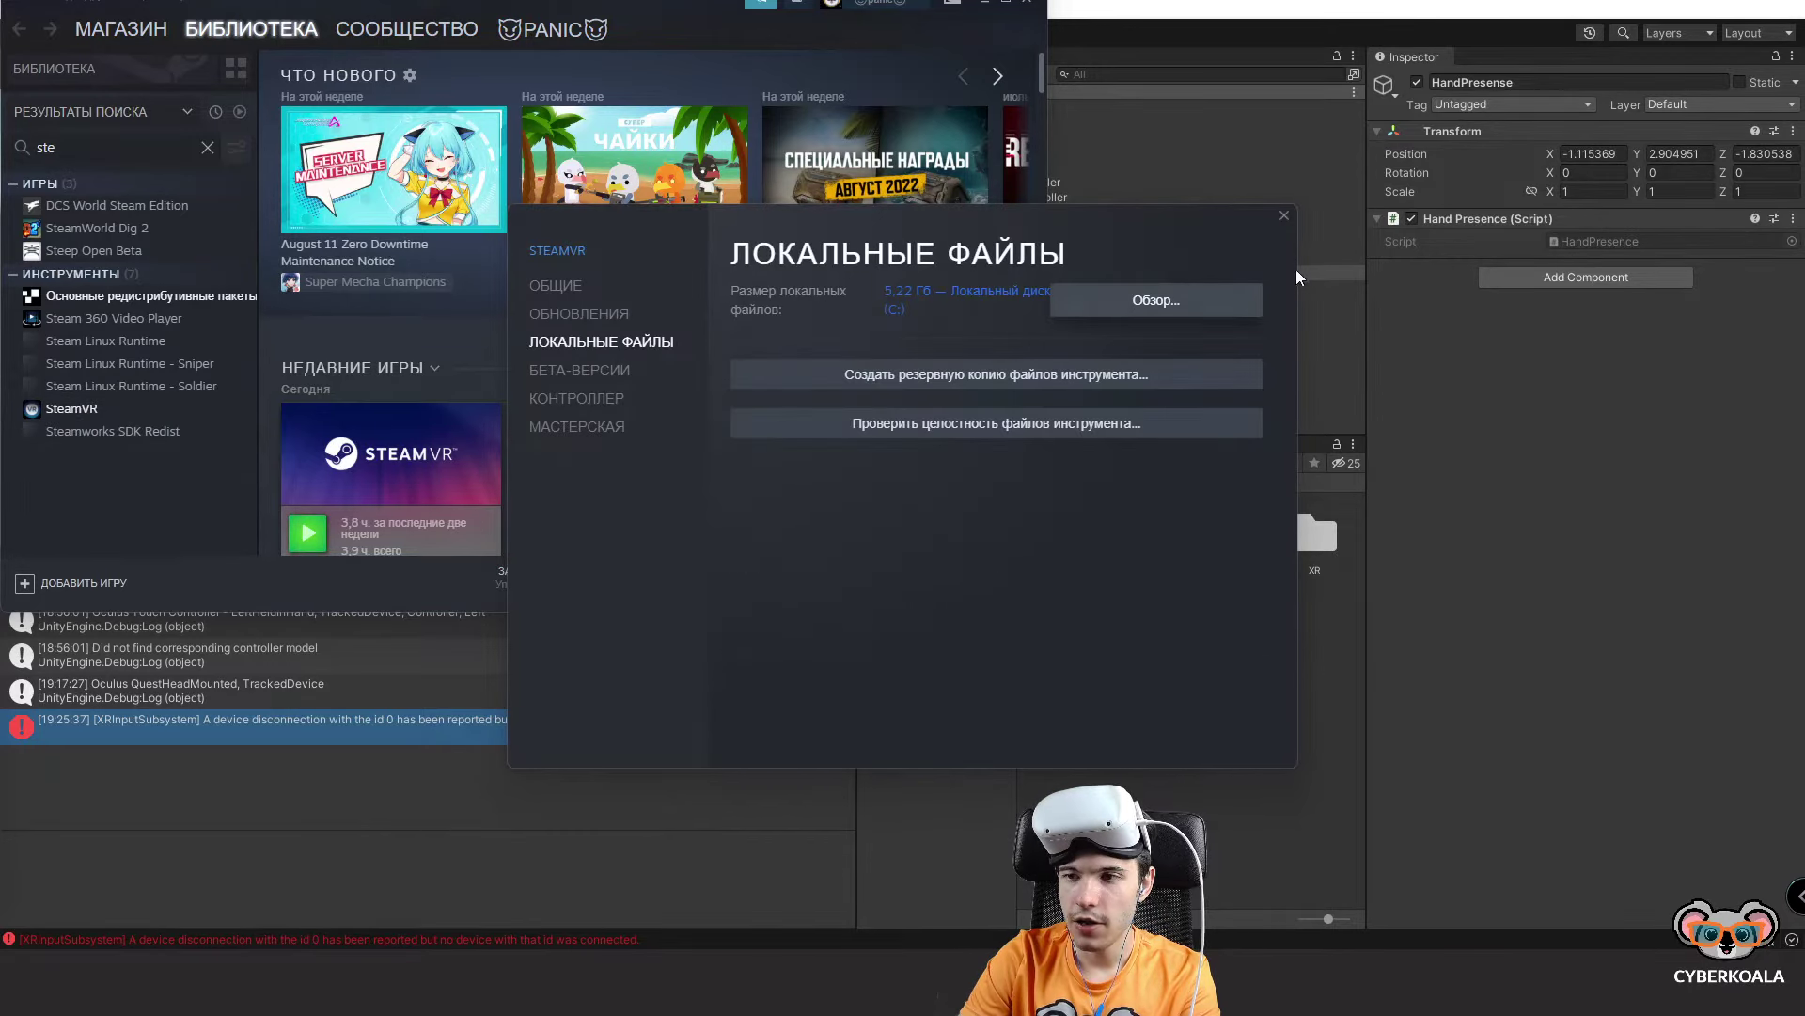
click(1284, 216)
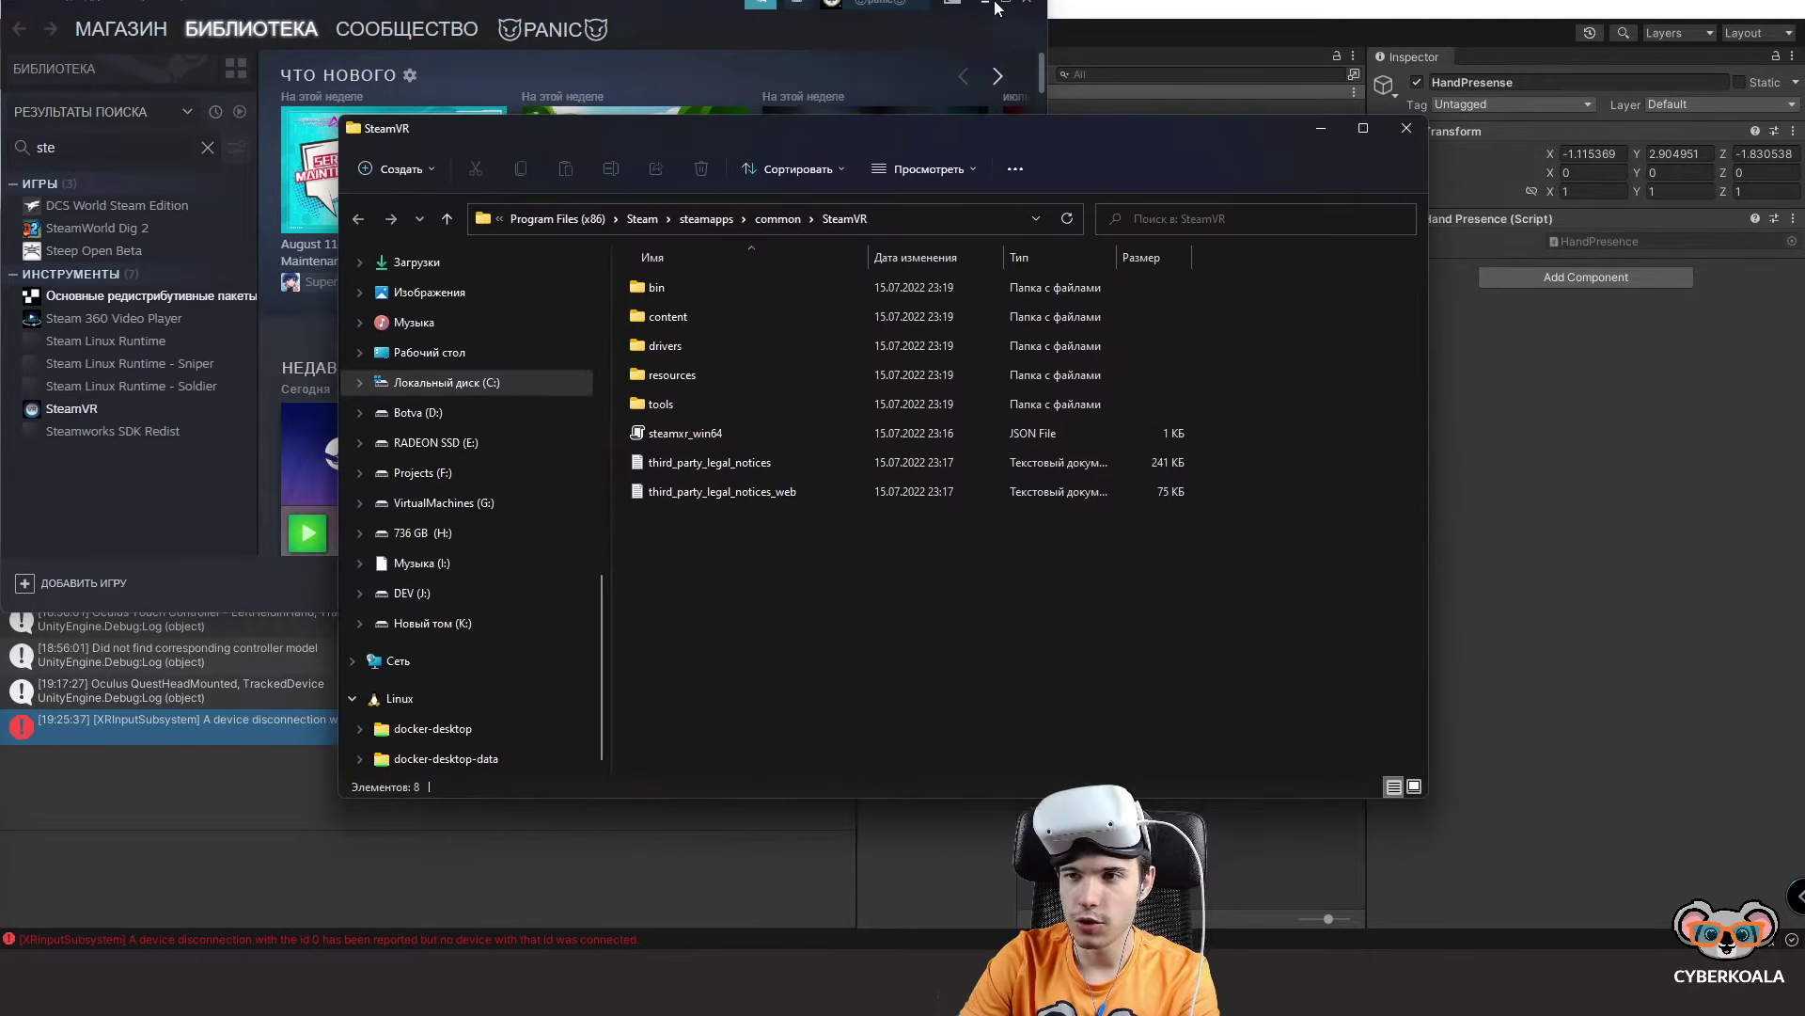
Navigate SteamVR's resources > rendermodels to the oculus_quest2_controller_right folder.
click(994, 3)
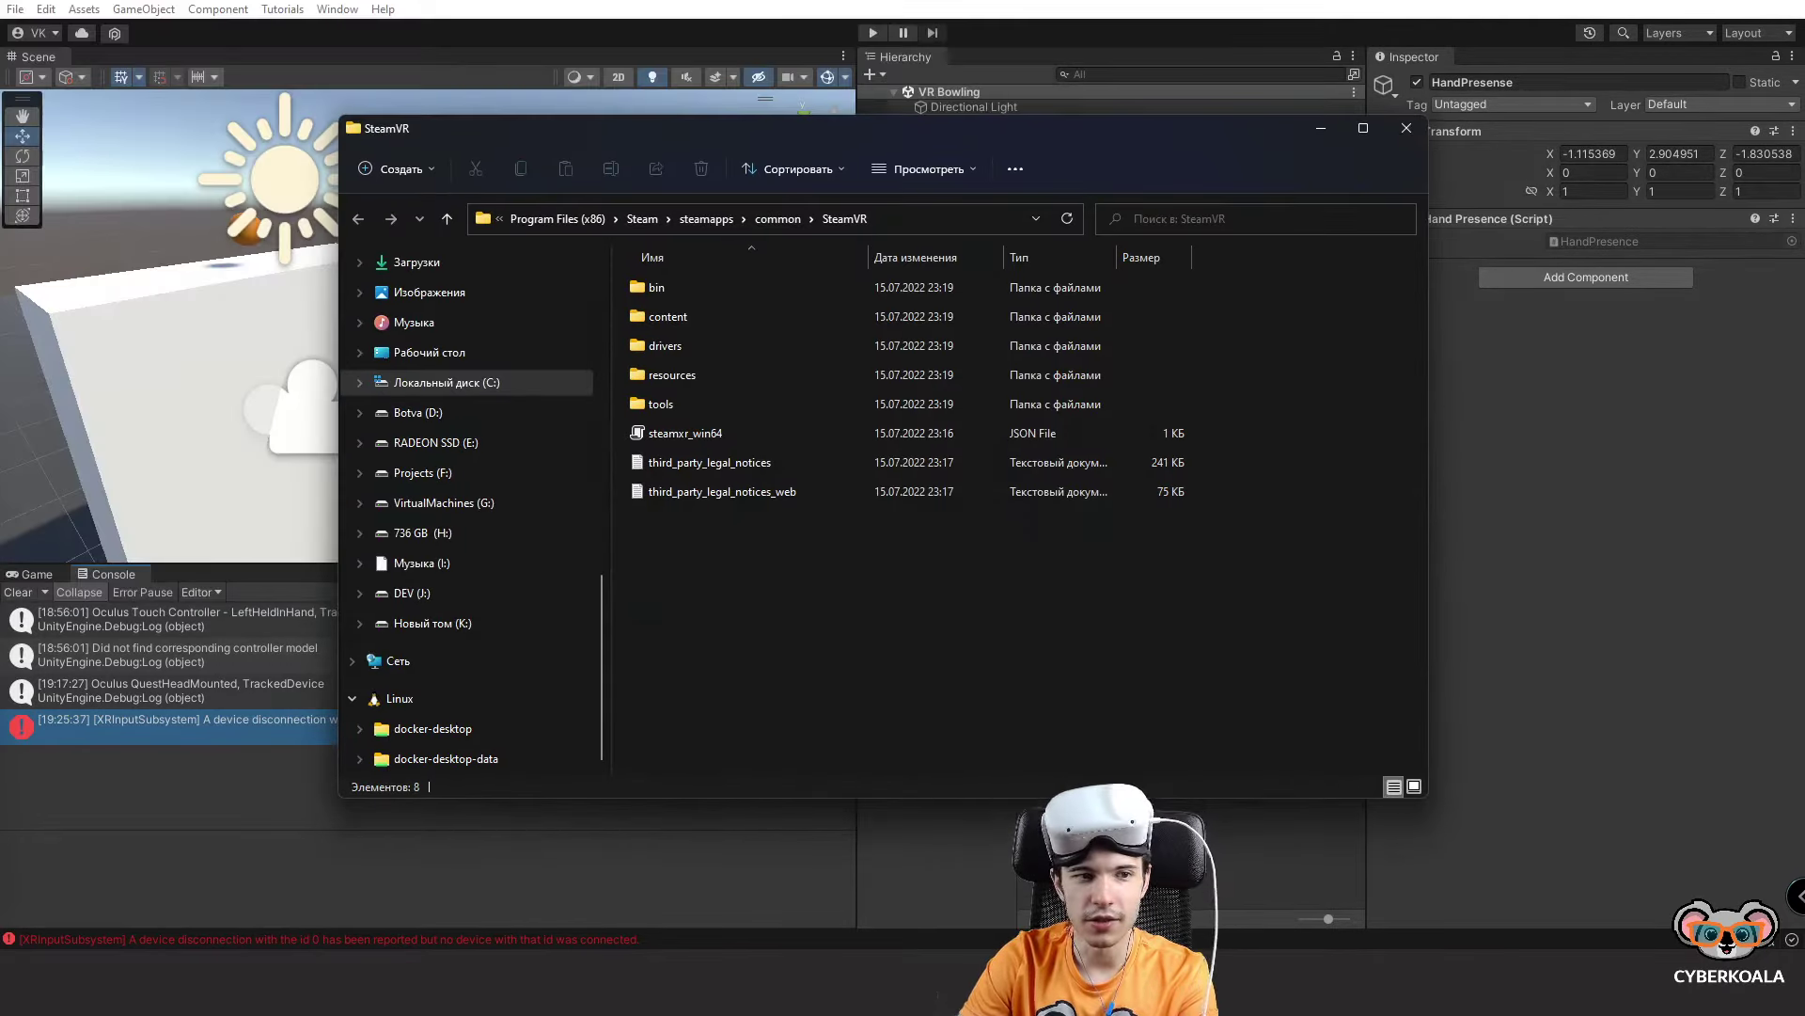
double_click(714, 375)
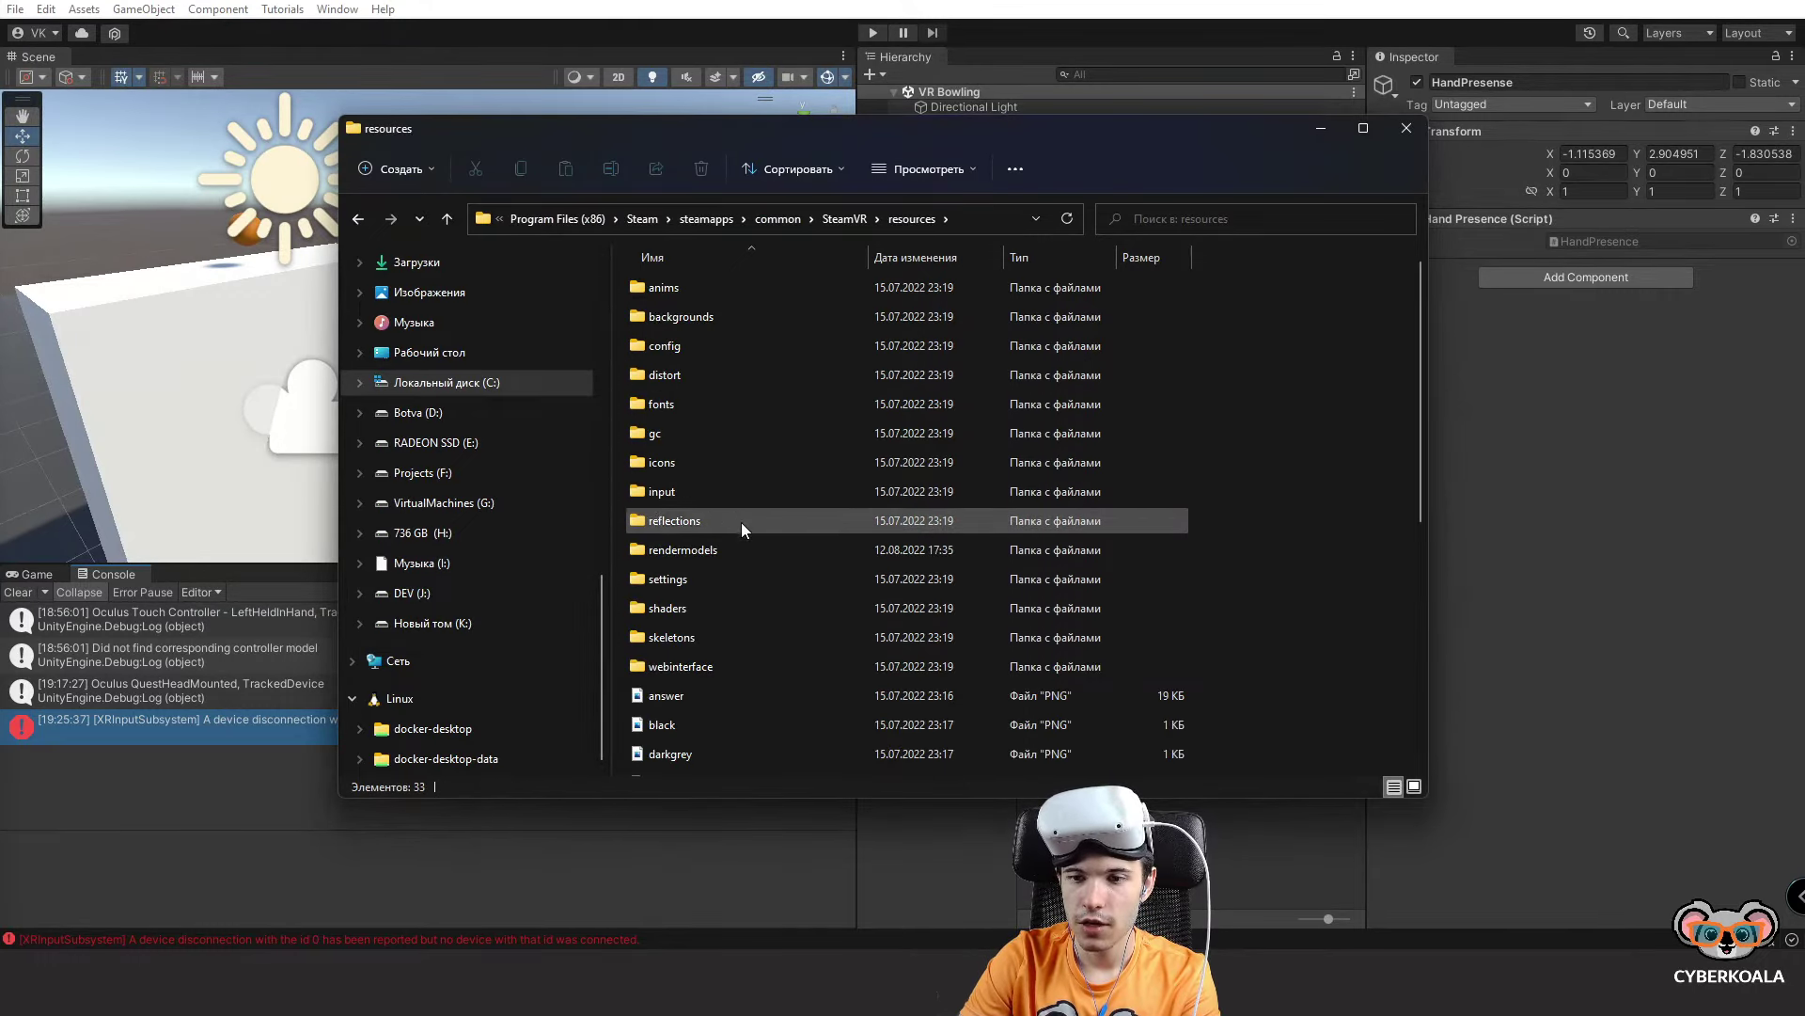
double_click(741, 546)
scroll(740, 544, down, 6)
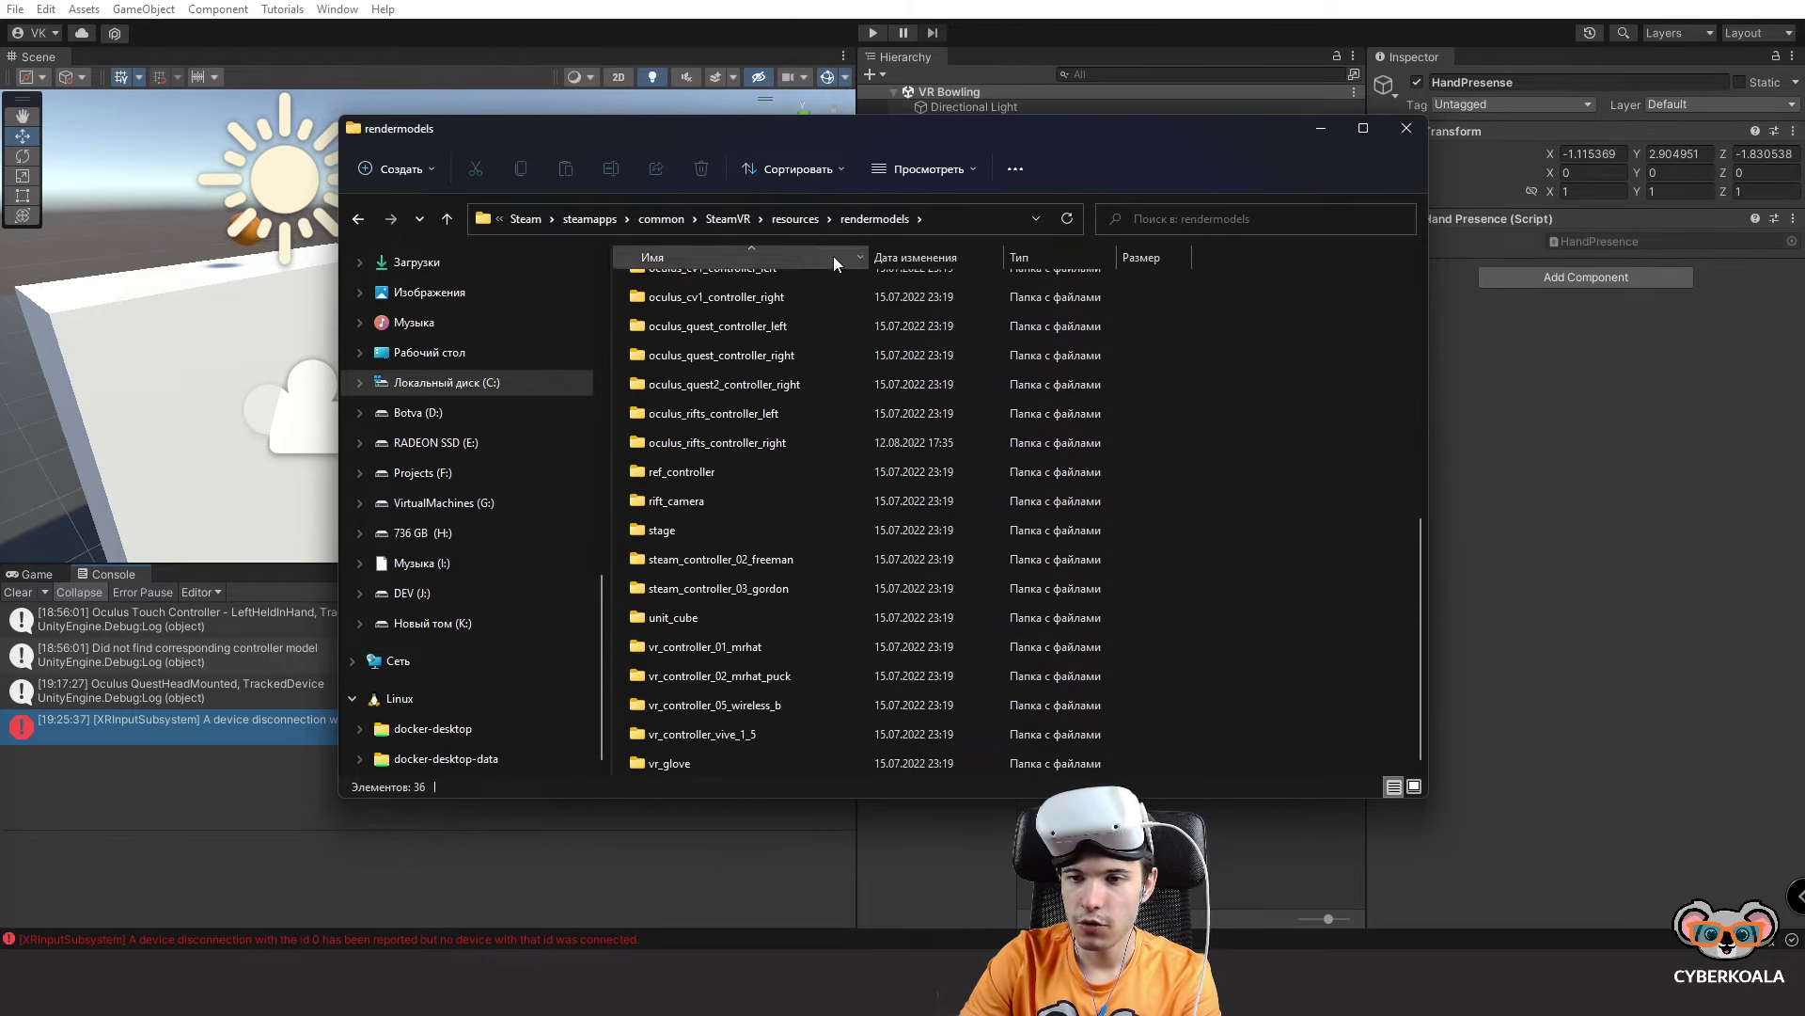
double_click(792, 380)
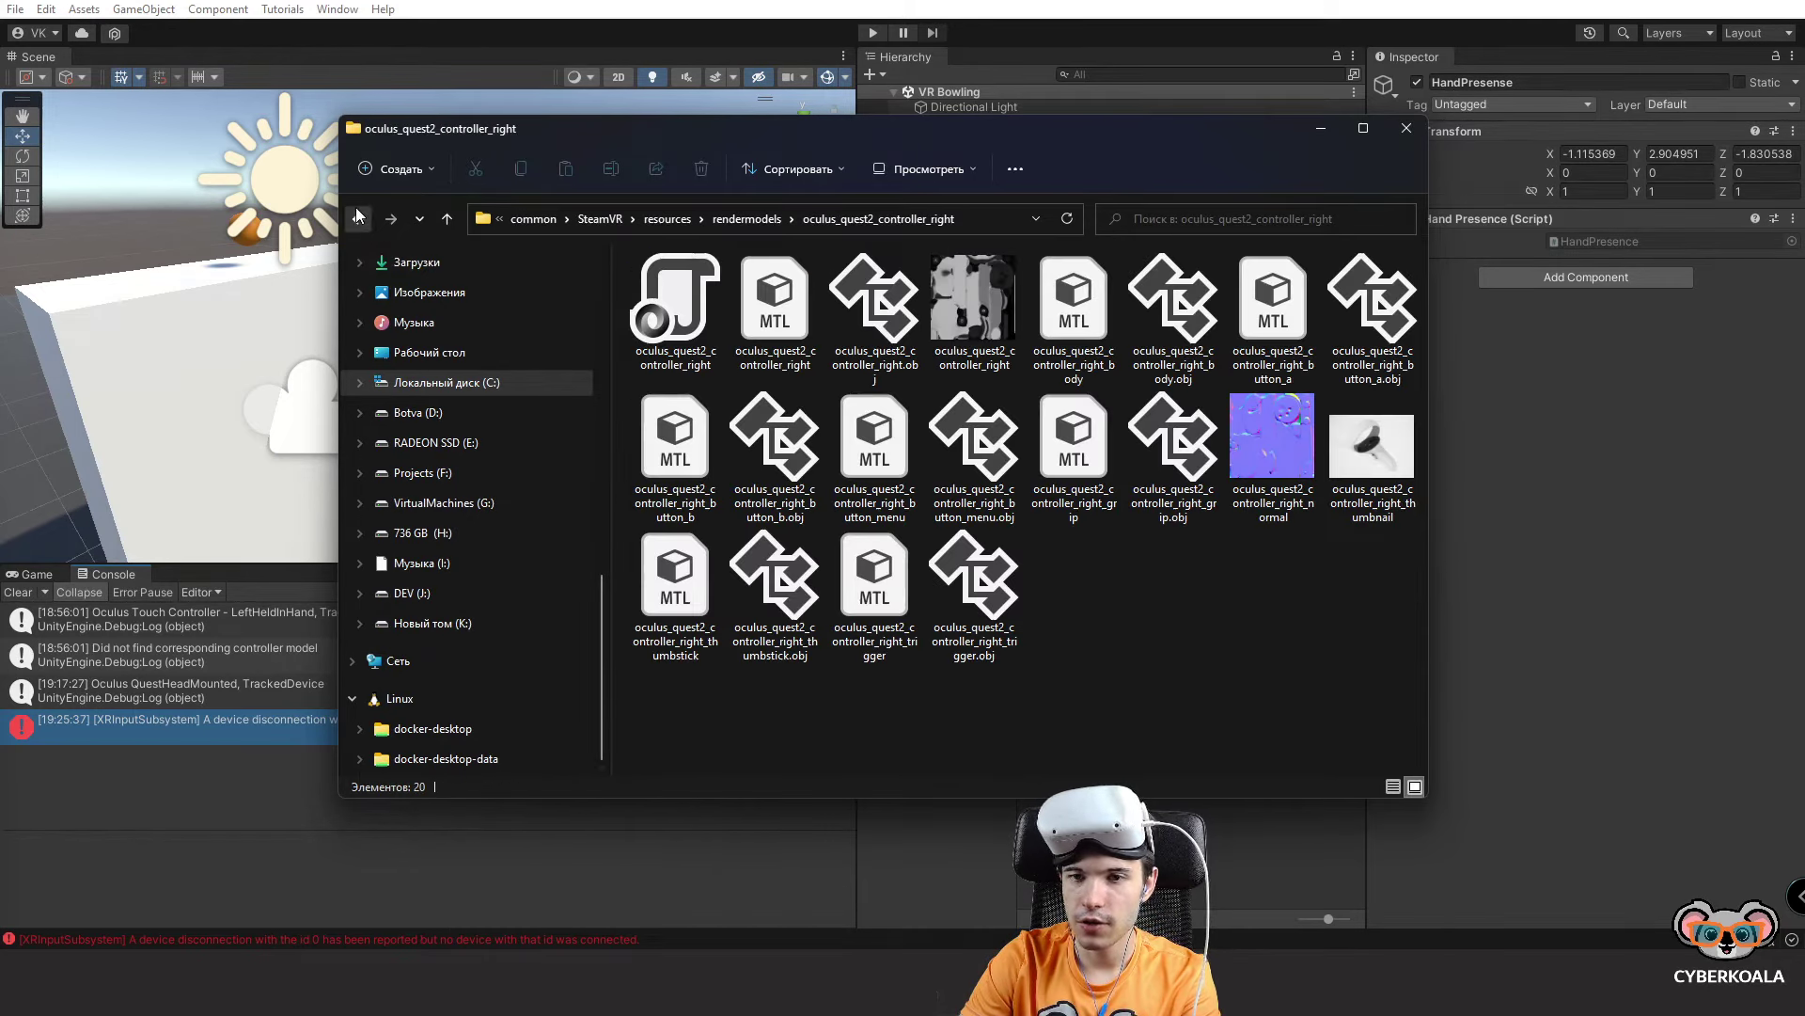
Drag oculus_quest2_controller_right from rendermodels into Unity's Project Assets.
click(358, 216)
drag(802, 141, 239, 98)
drag(231, 714, 923, 555)
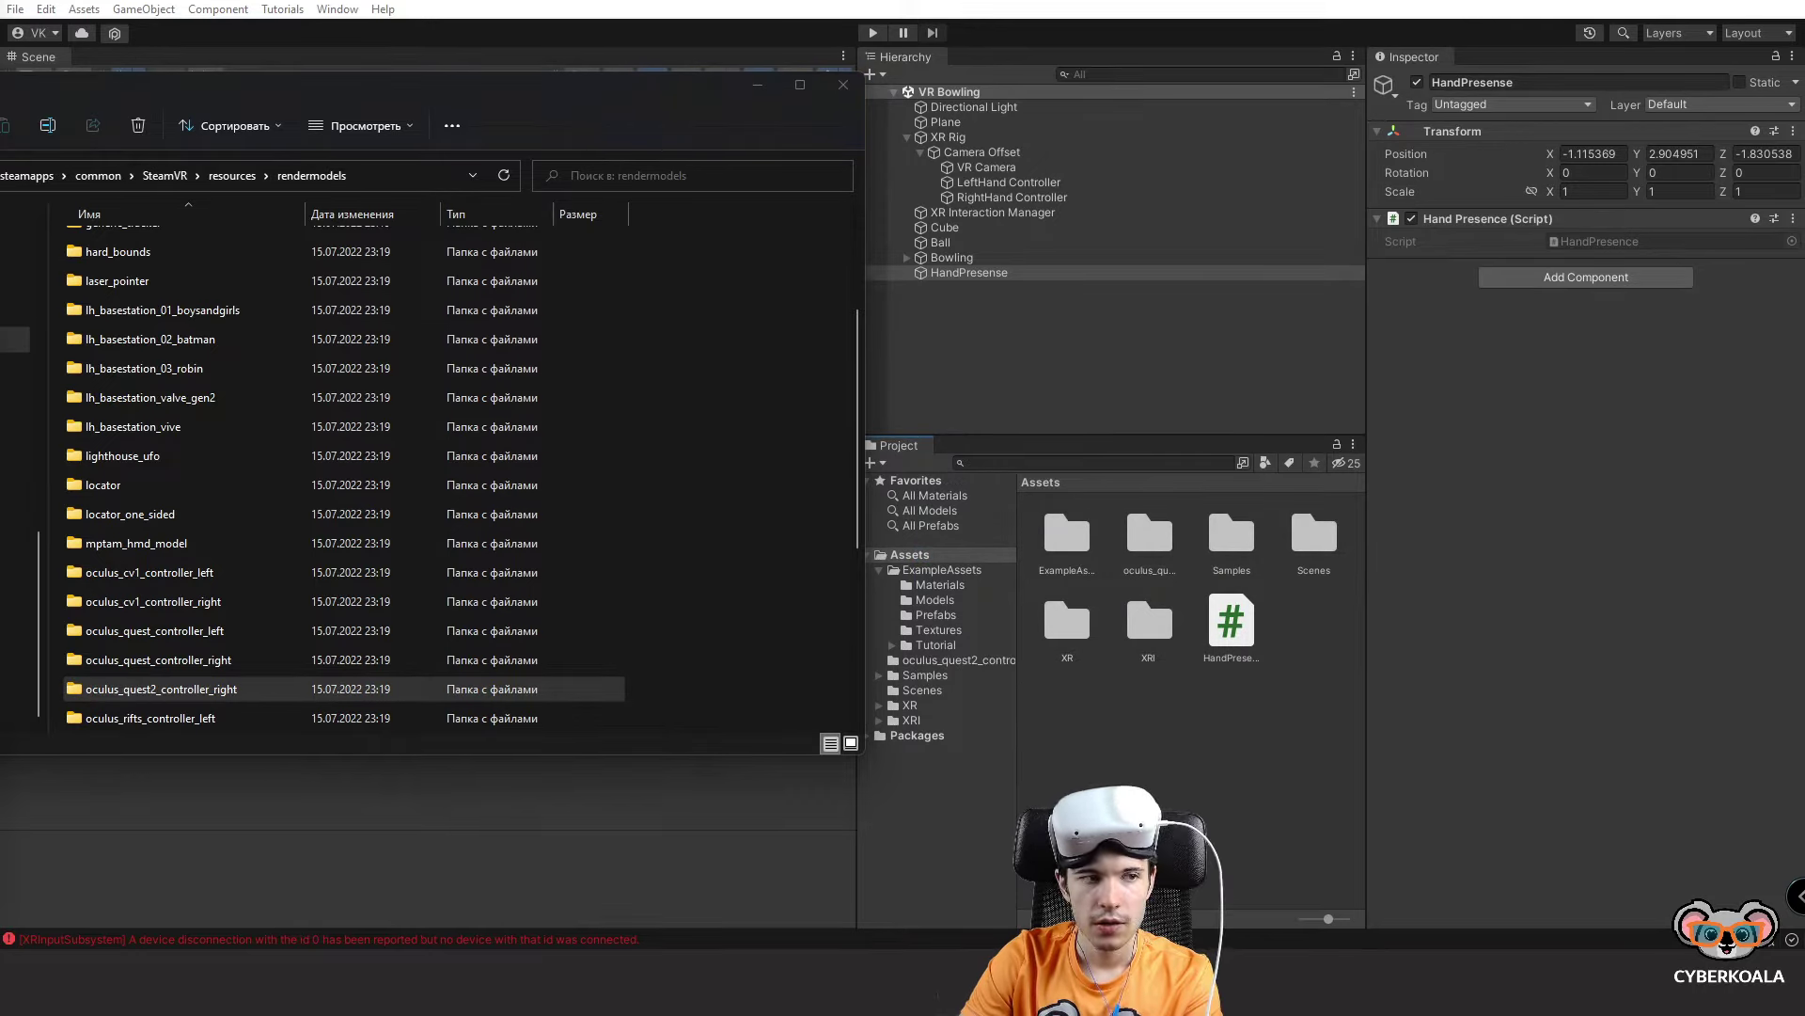
Widen Unity's panels, inspect the oculus_quest2_controller_right folder, and return to Assets.
click(757, 85)
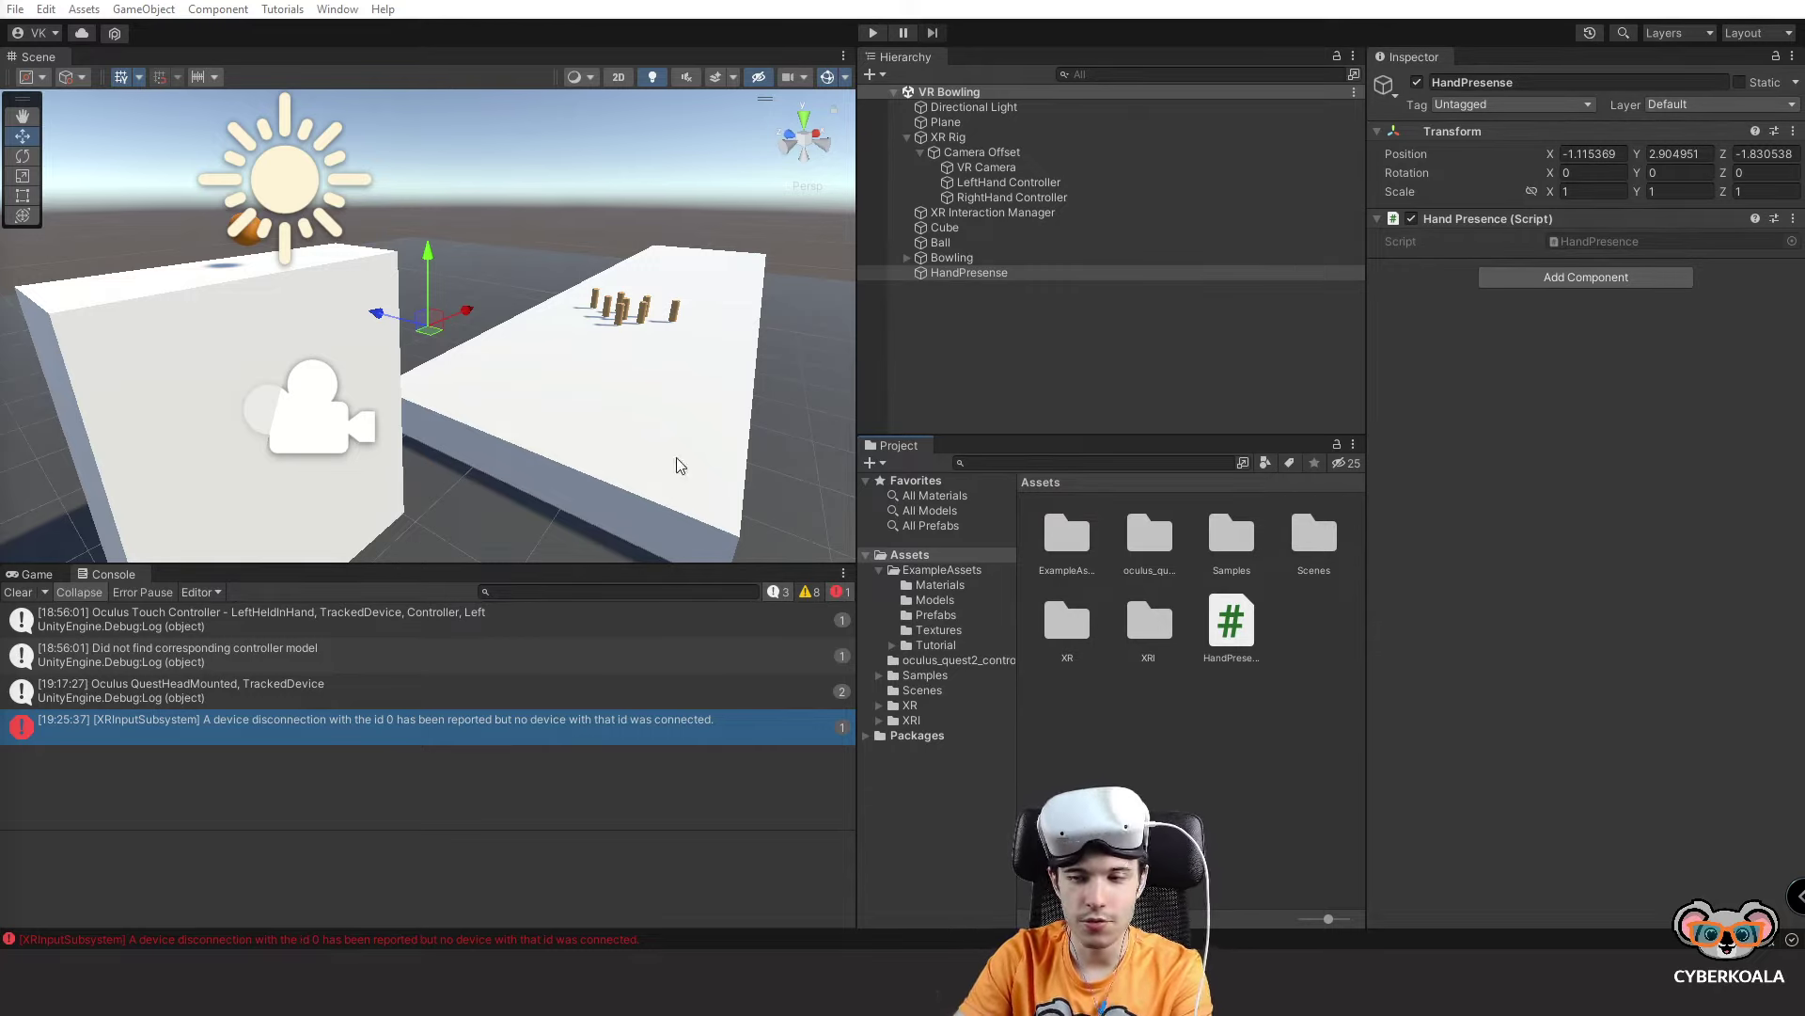
drag(860, 539, 848, 539)
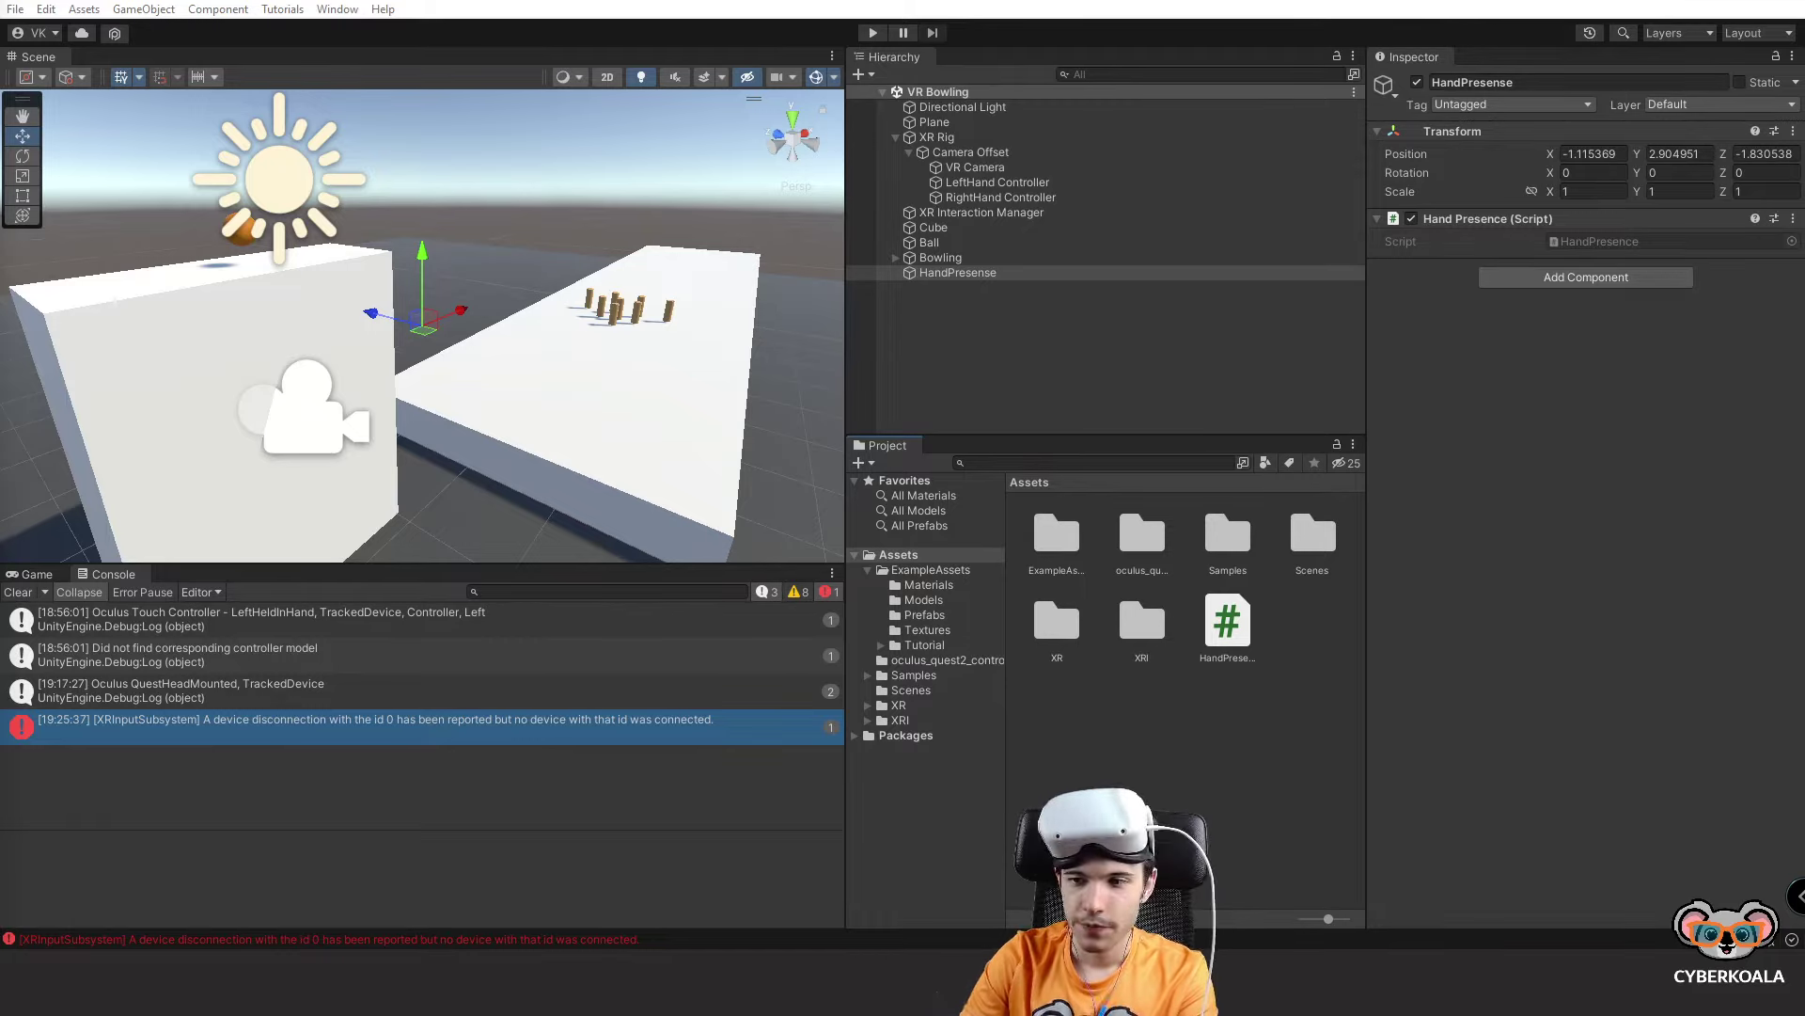
double_click(1141, 538)
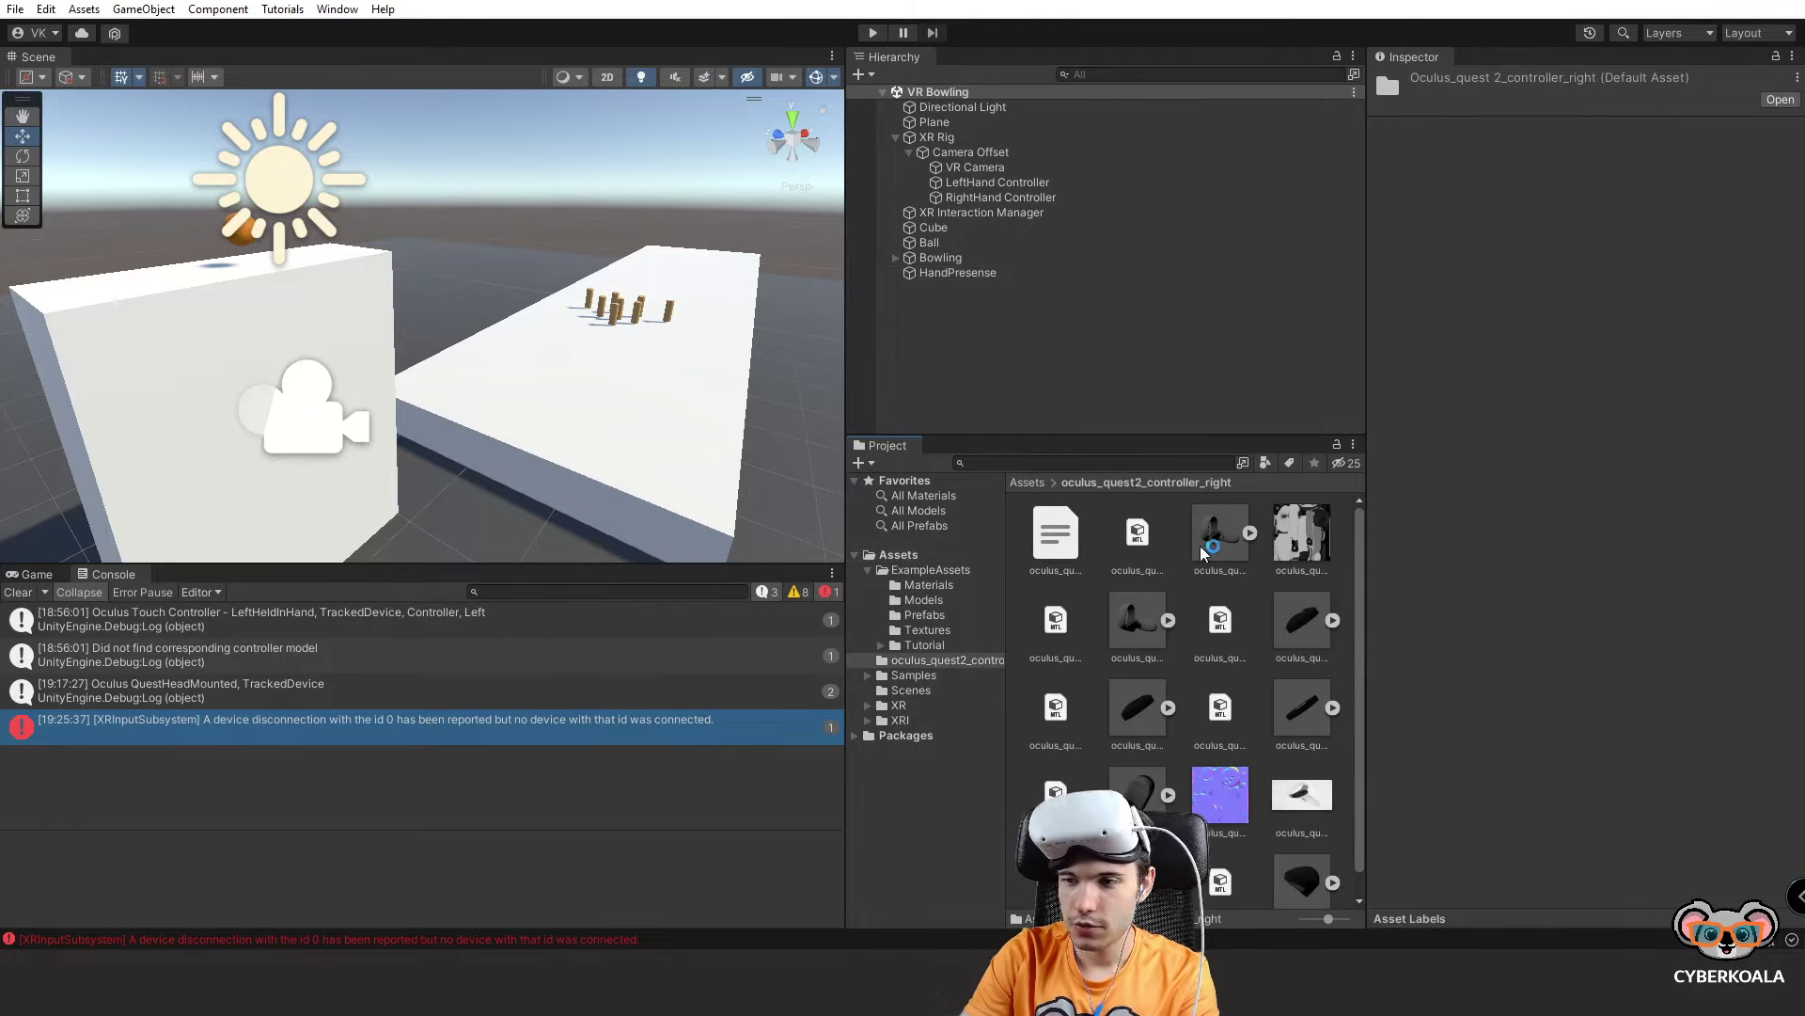
click(971, 556)
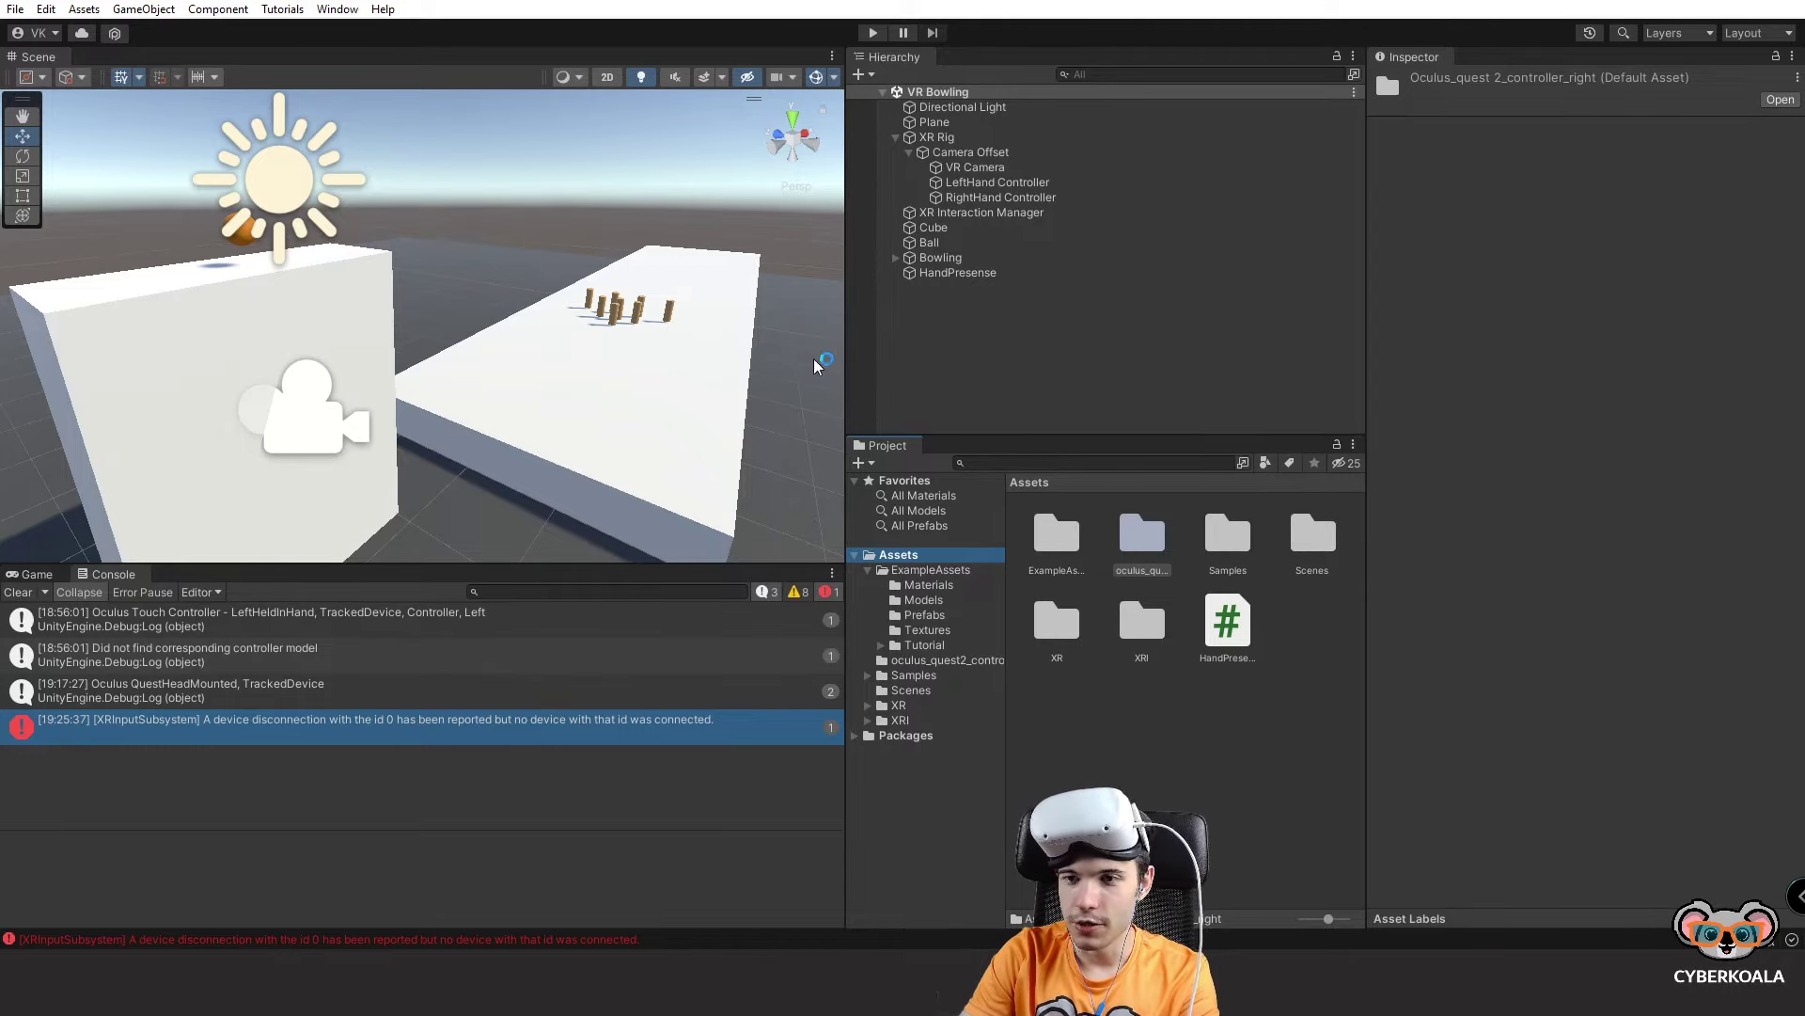
drag(846, 365, 883, 362)
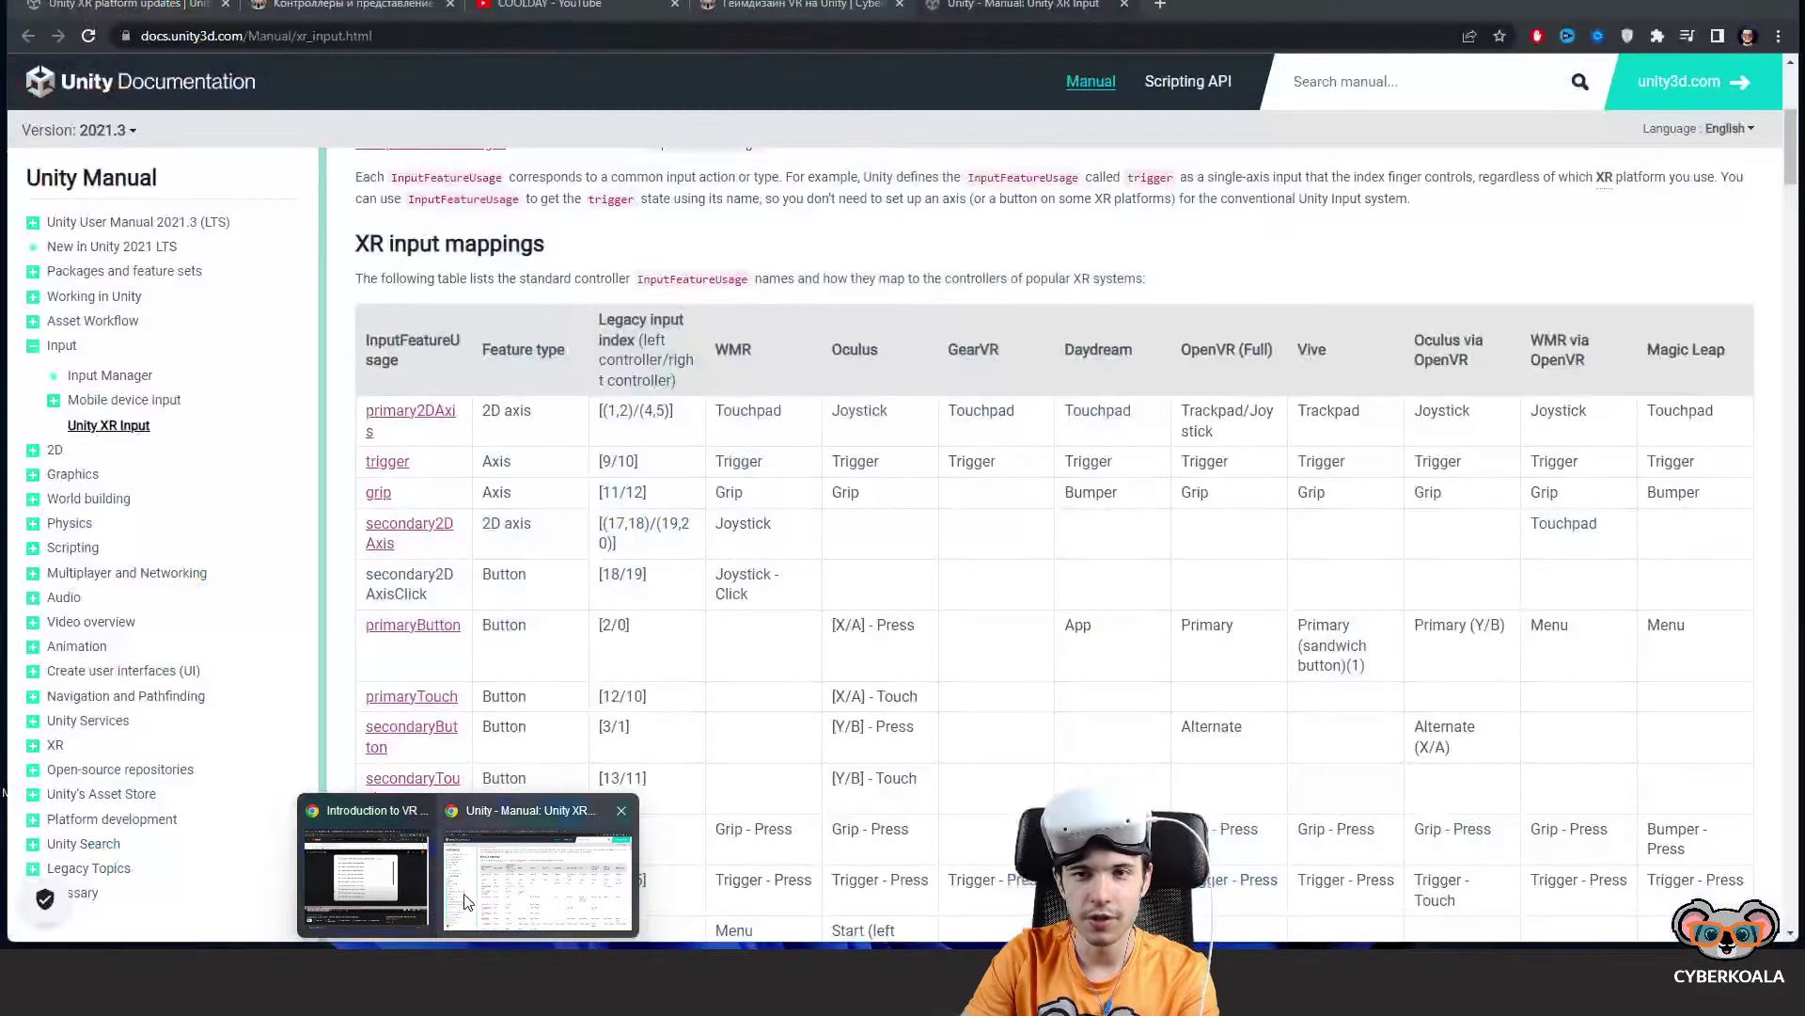
Show the course lesson materials with the HandsOculus_Controllers link in Chrome, then minimize it.
click(465, 901)
click(350, 4)
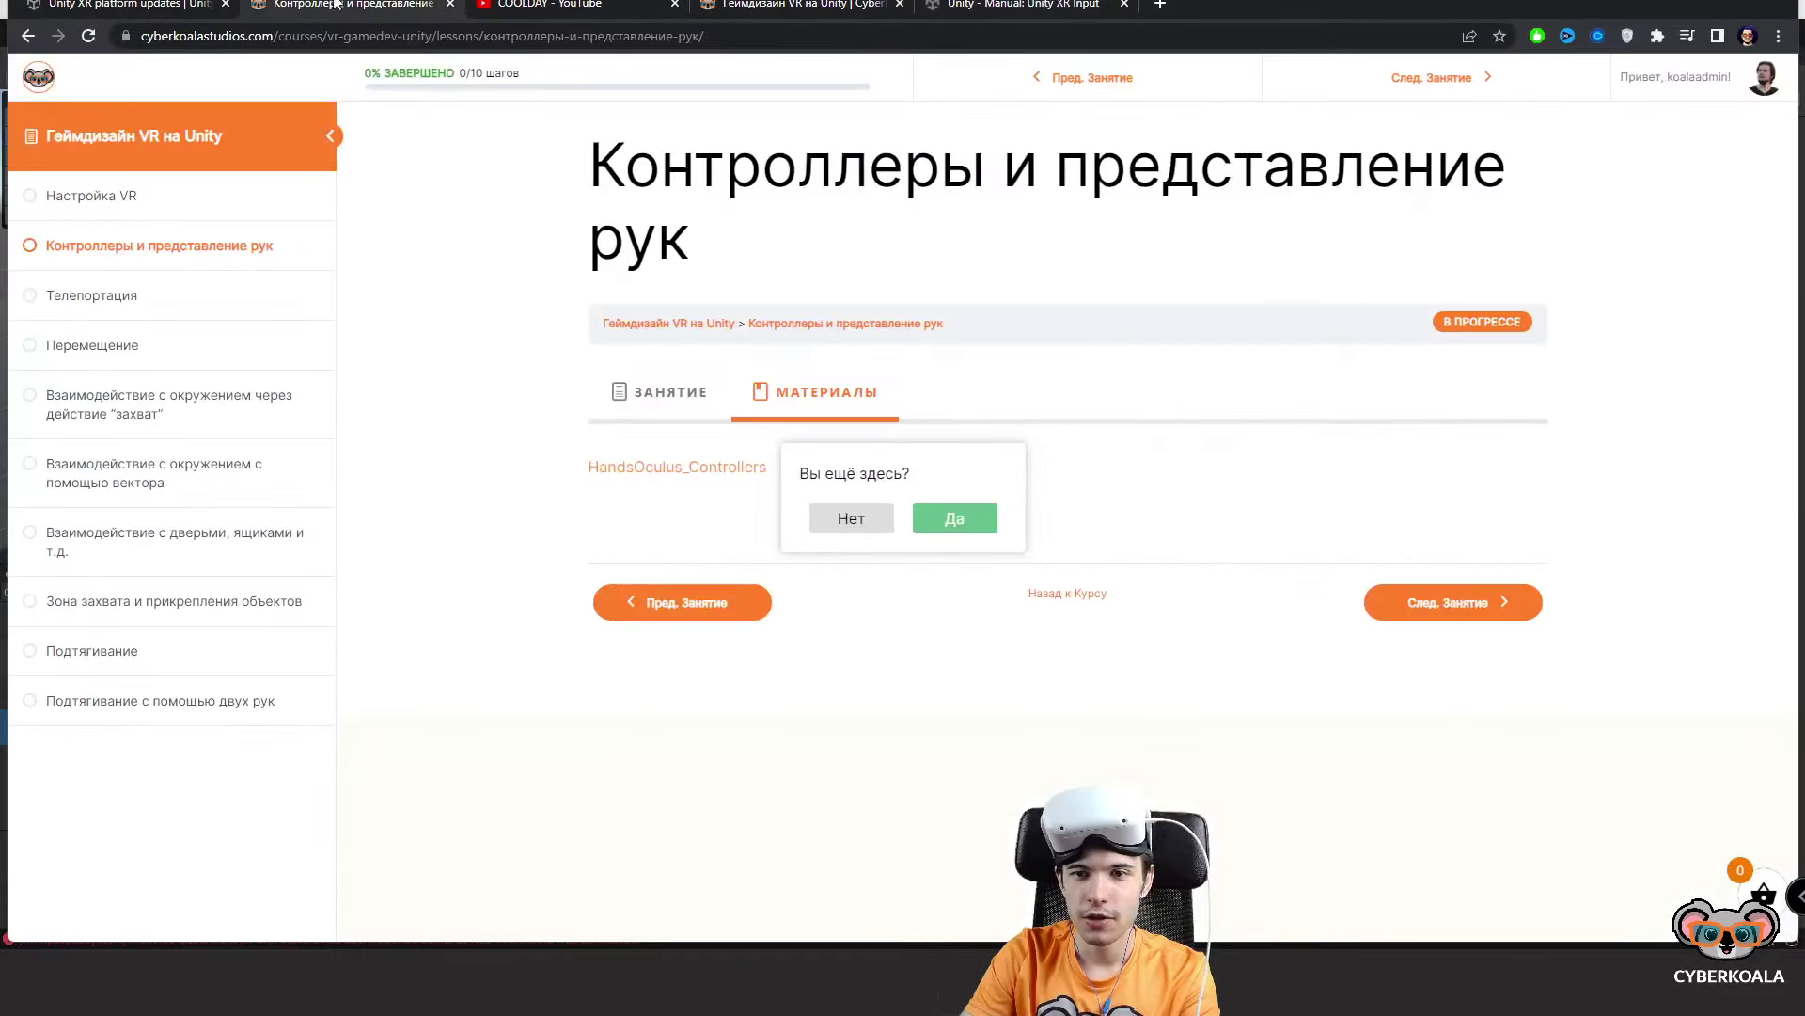
click(931, 523)
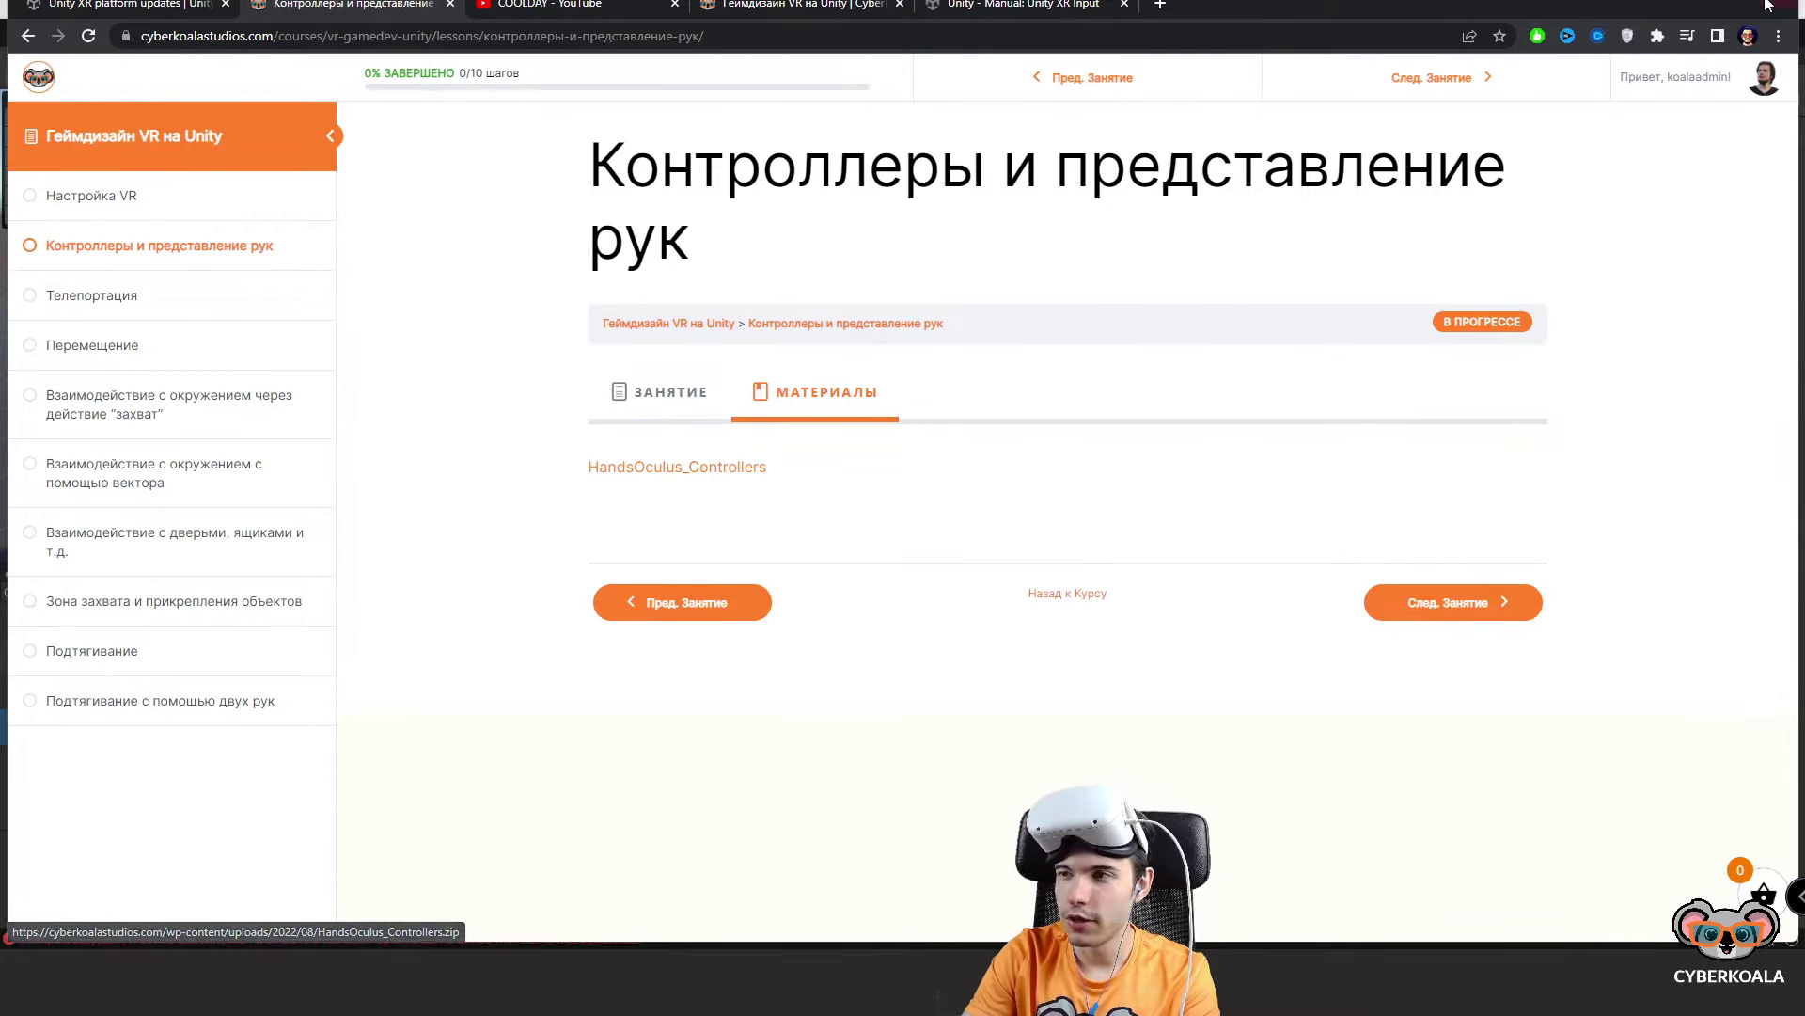
click(1691, 2)
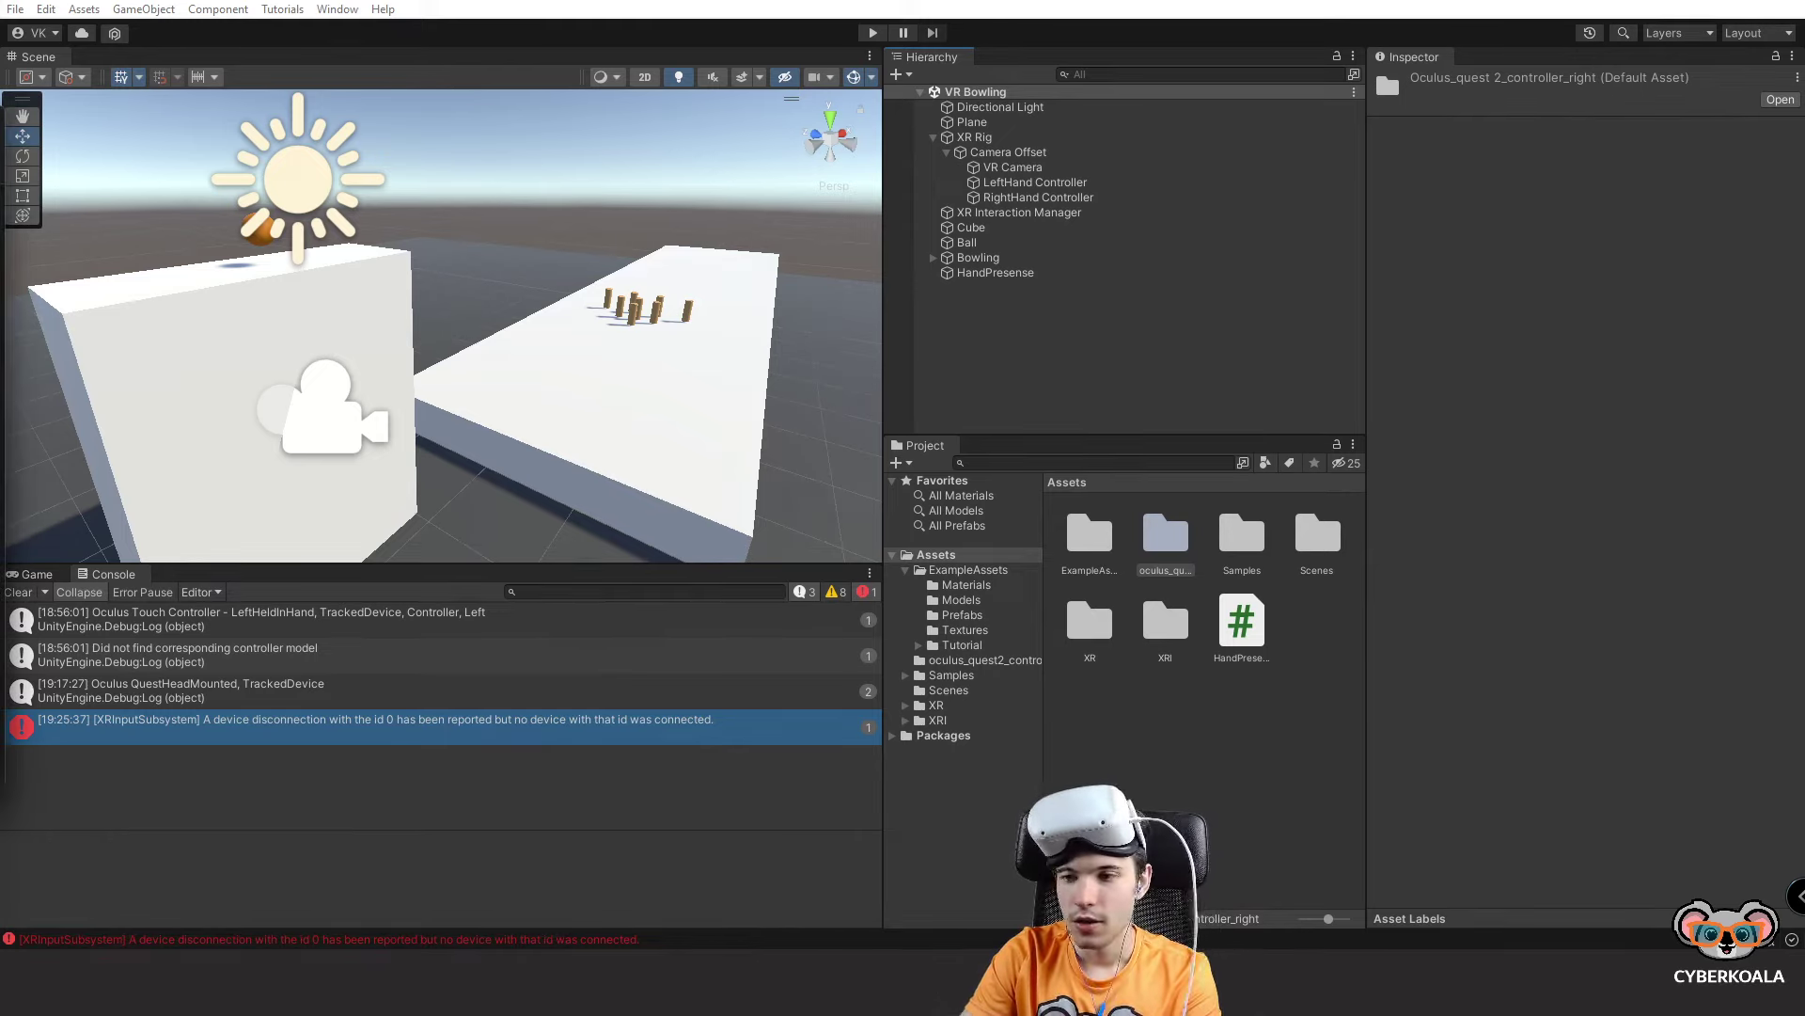
Import the VR Controllers package into Assets and expand Samples > VR Controllers Models.
click(952, 562)
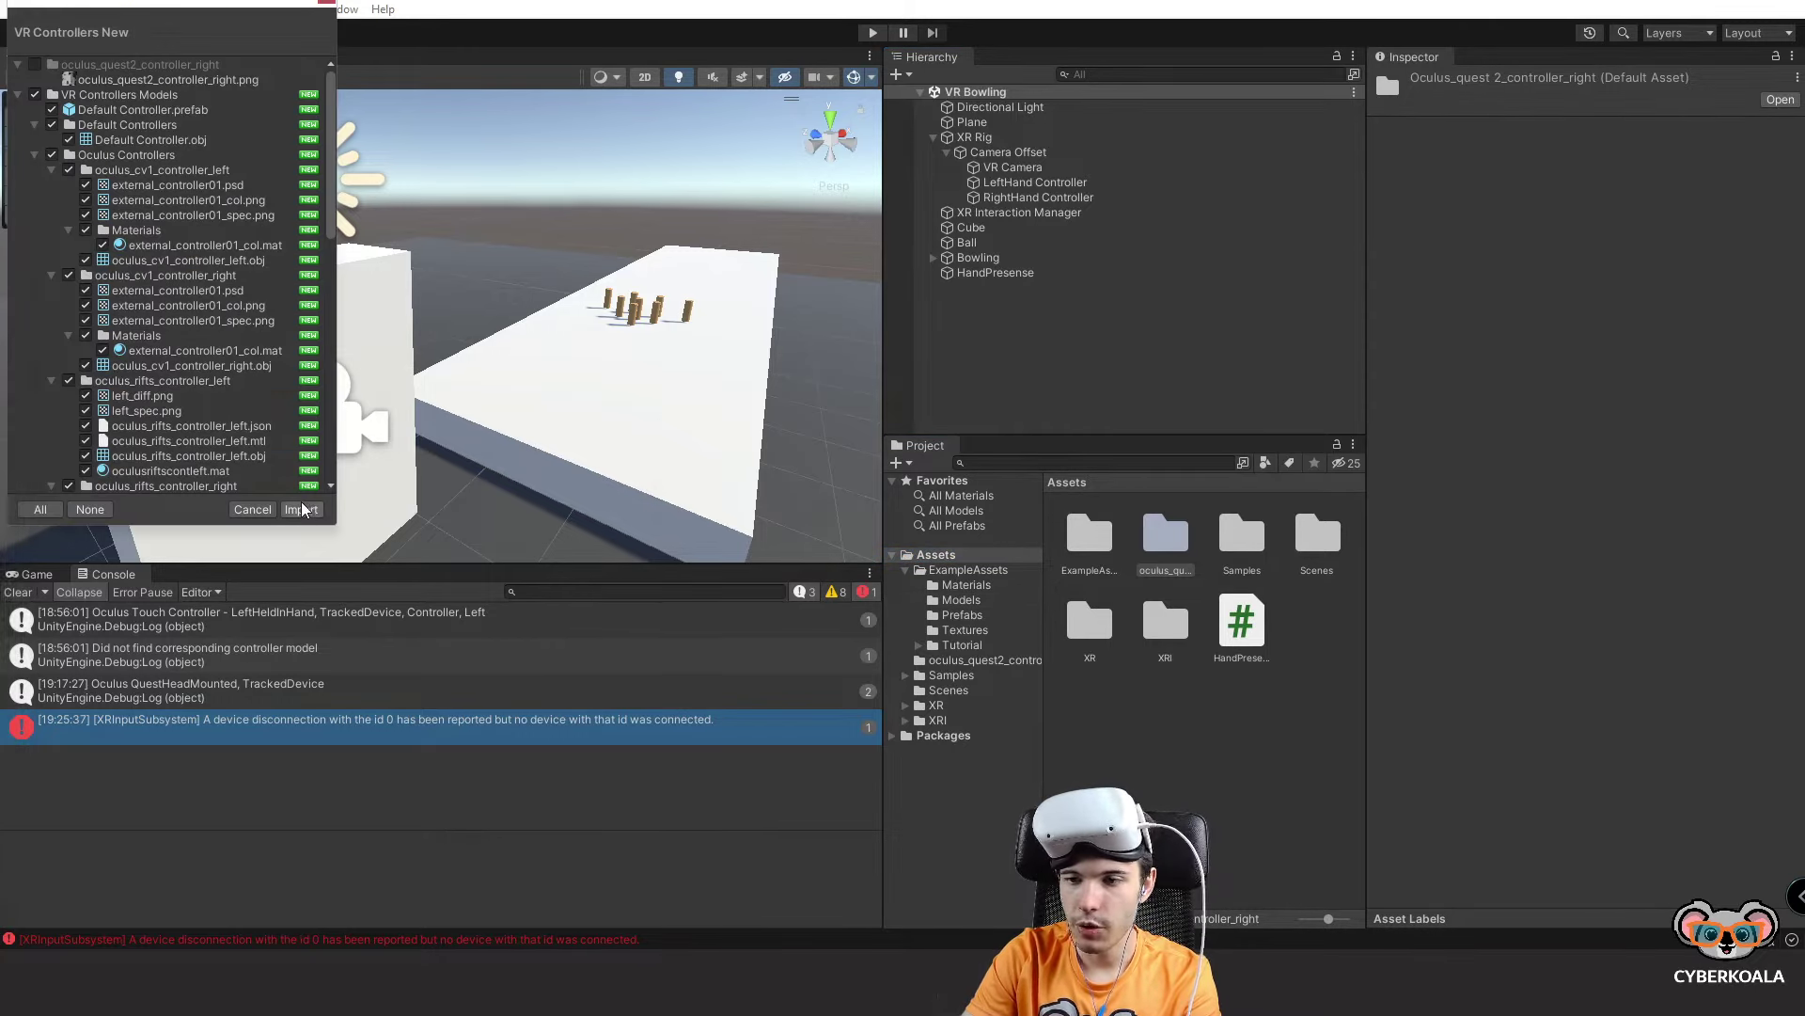
click(301, 509)
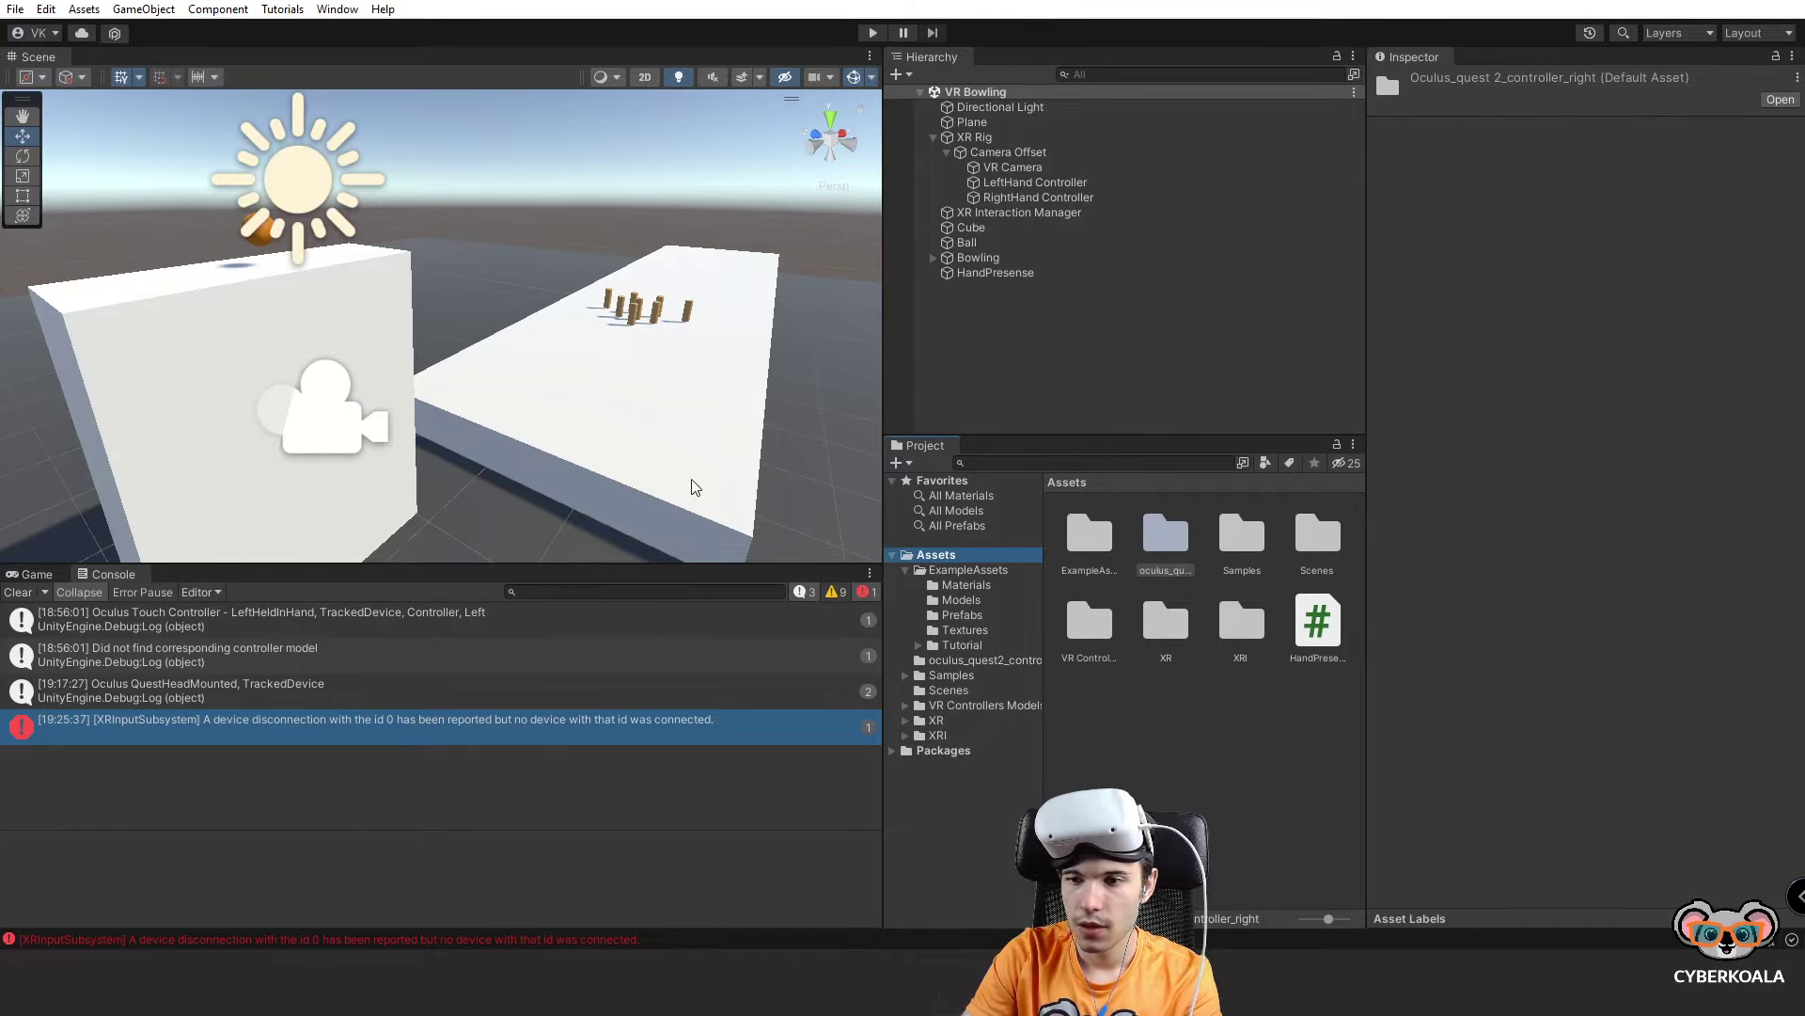
click(906, 675)
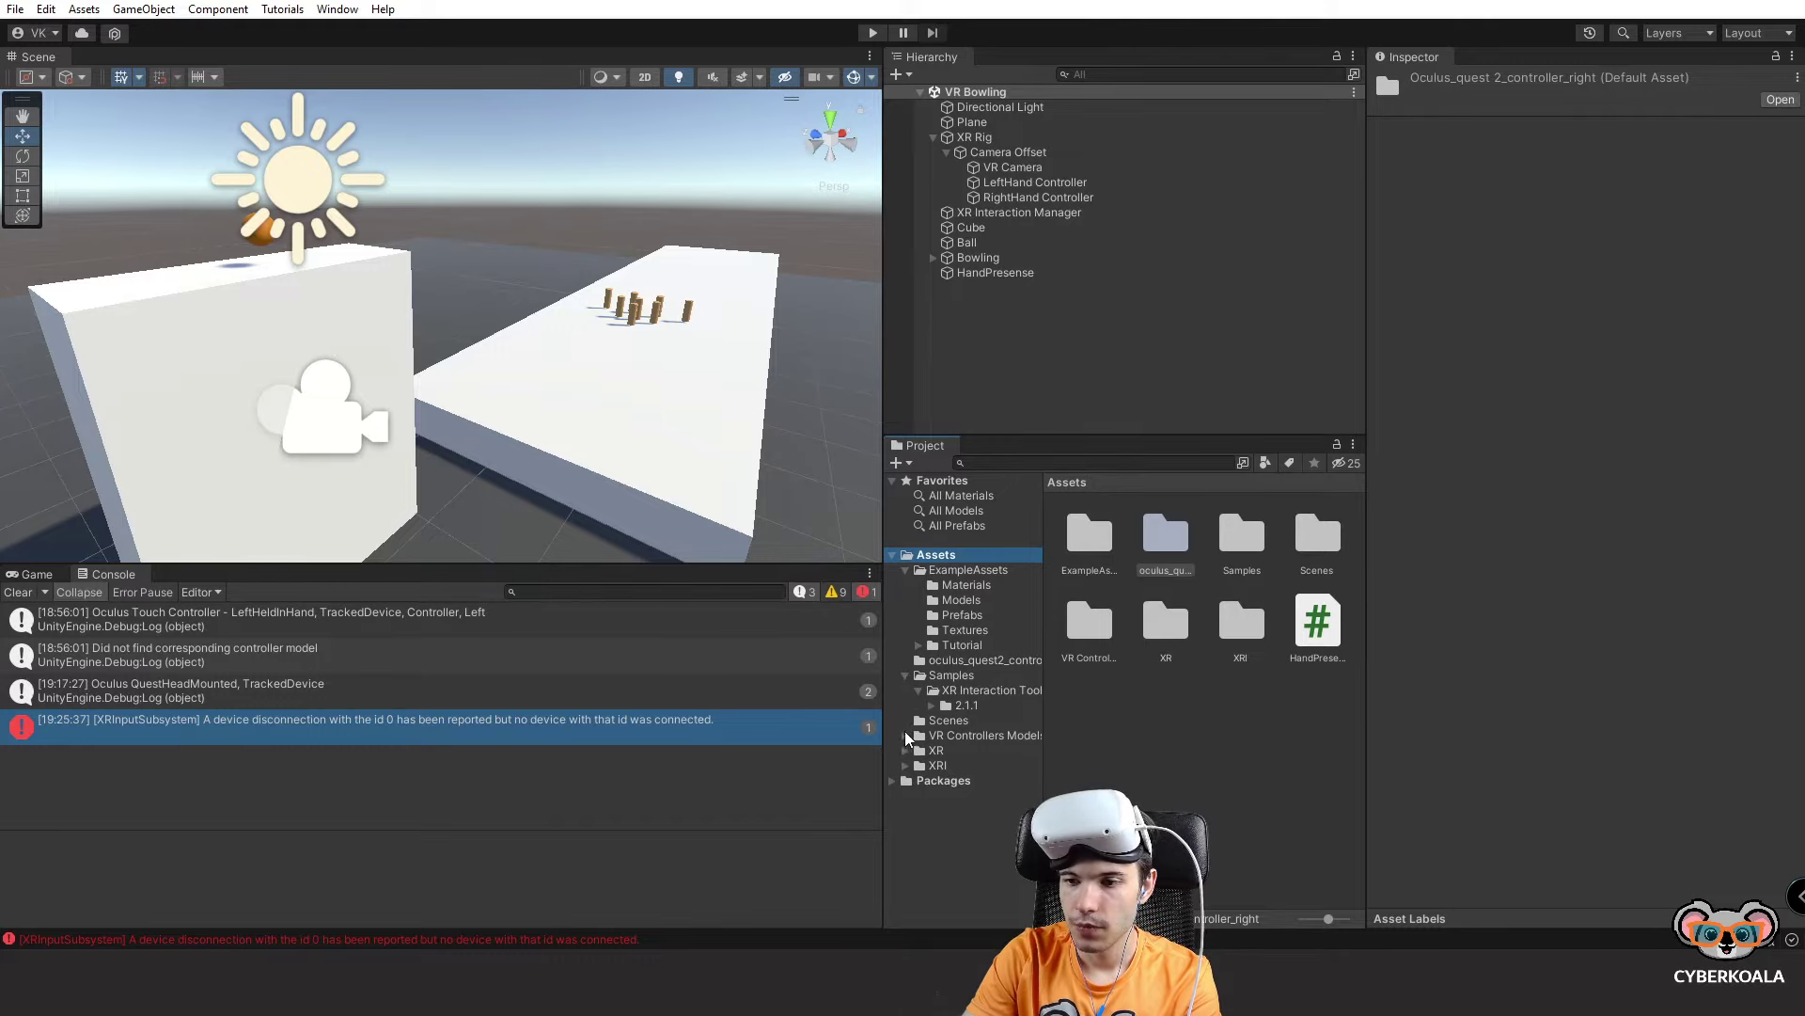
click(905, 735)
Browse the VR Controllers Models and XR Interaction Toolkit contents, then collapse Samples.
drag(1043, 741, 1071, 741)
click(987, 735)
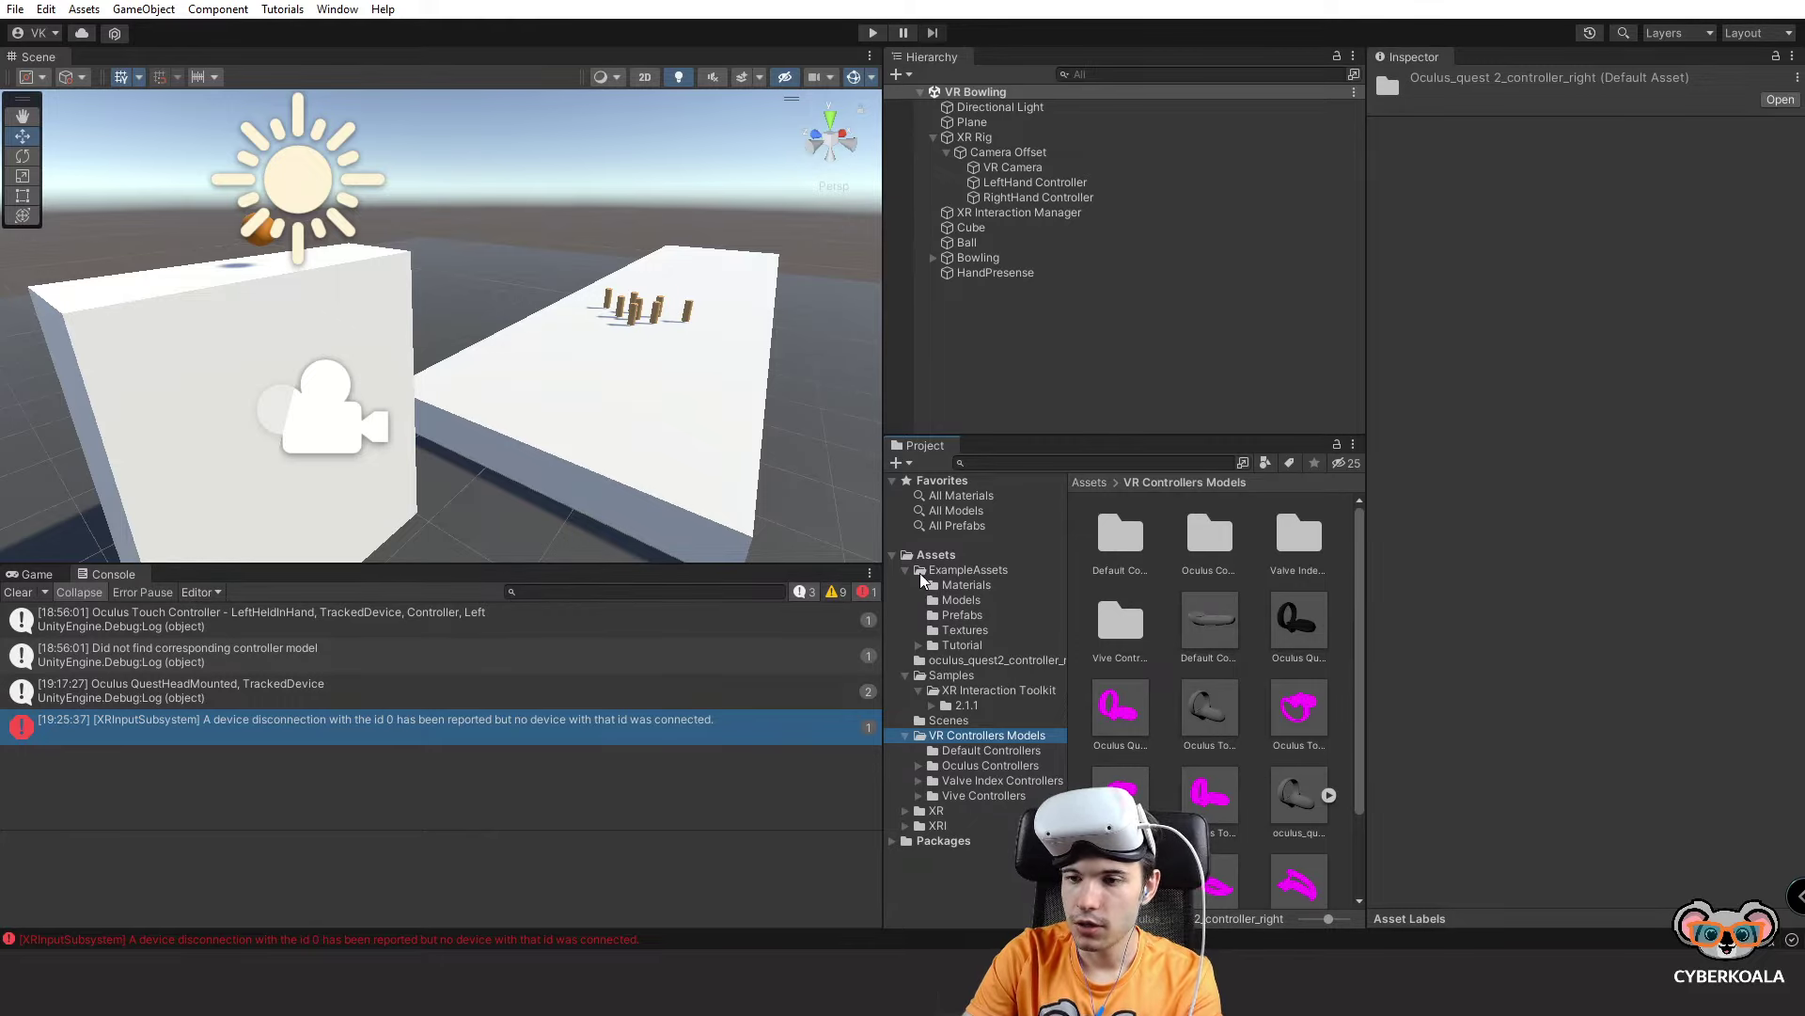
click(951, 675)
click(965, 692)
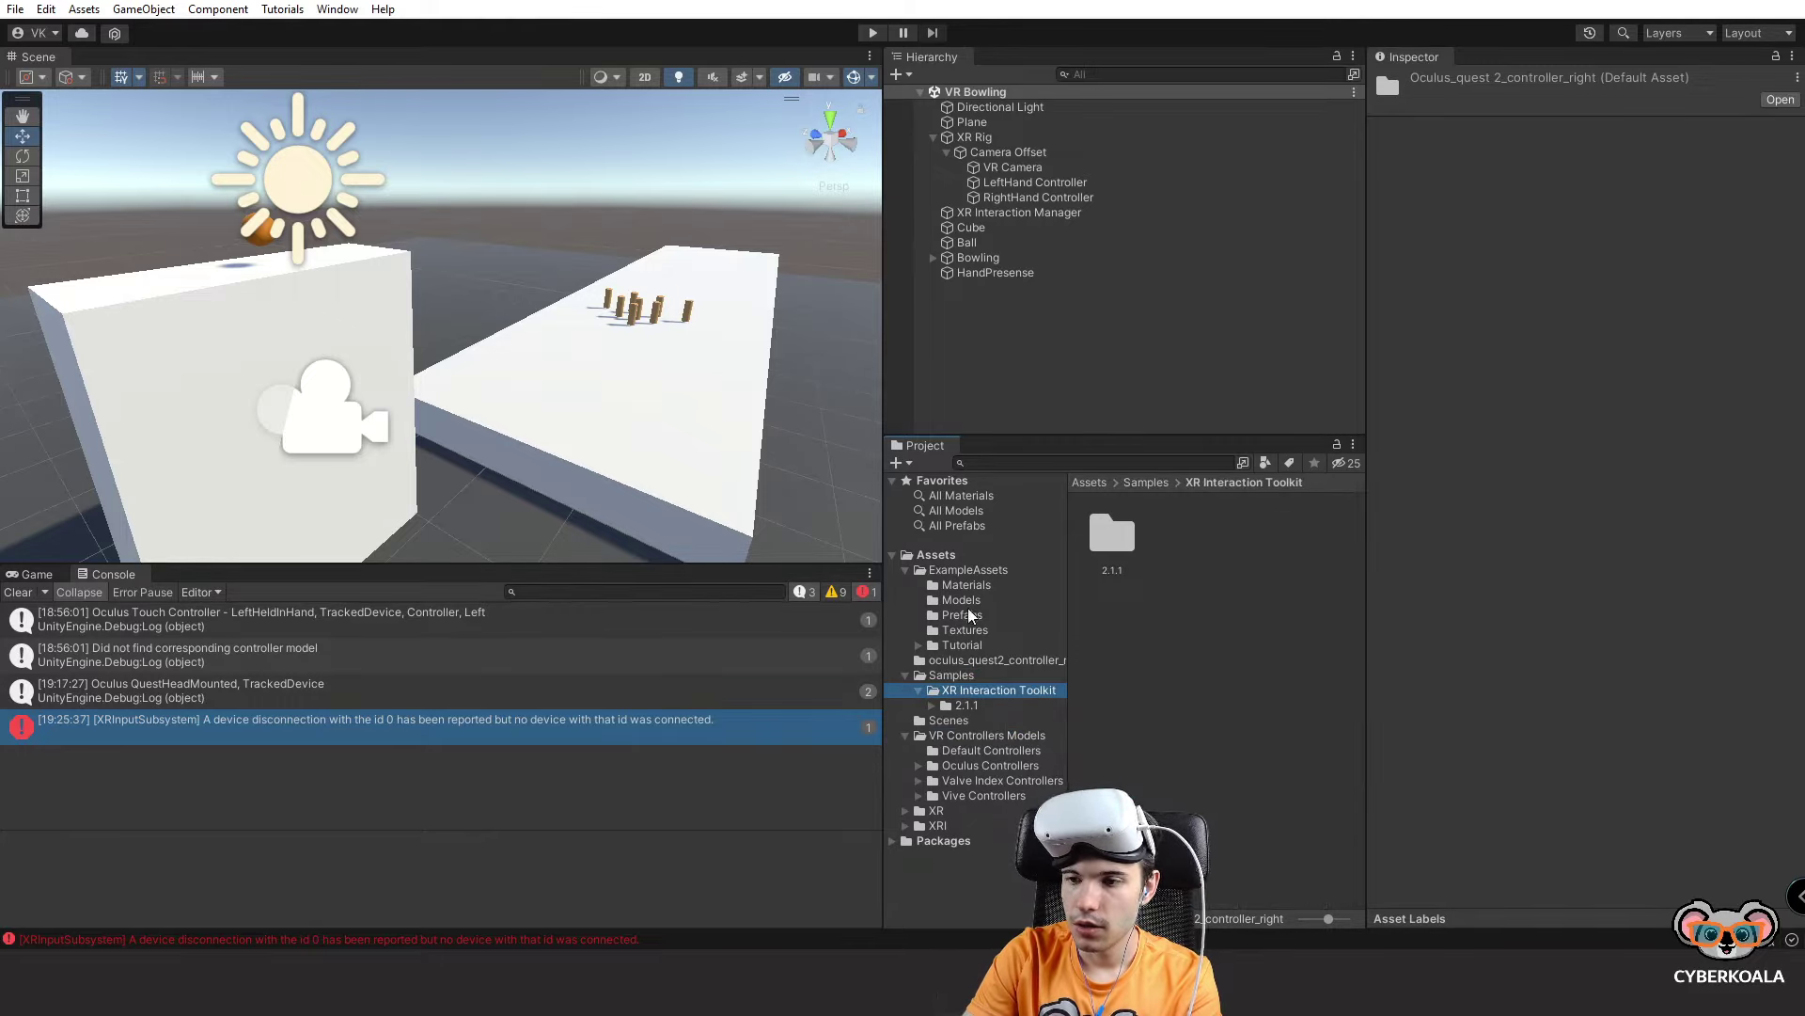
click(905, 675)
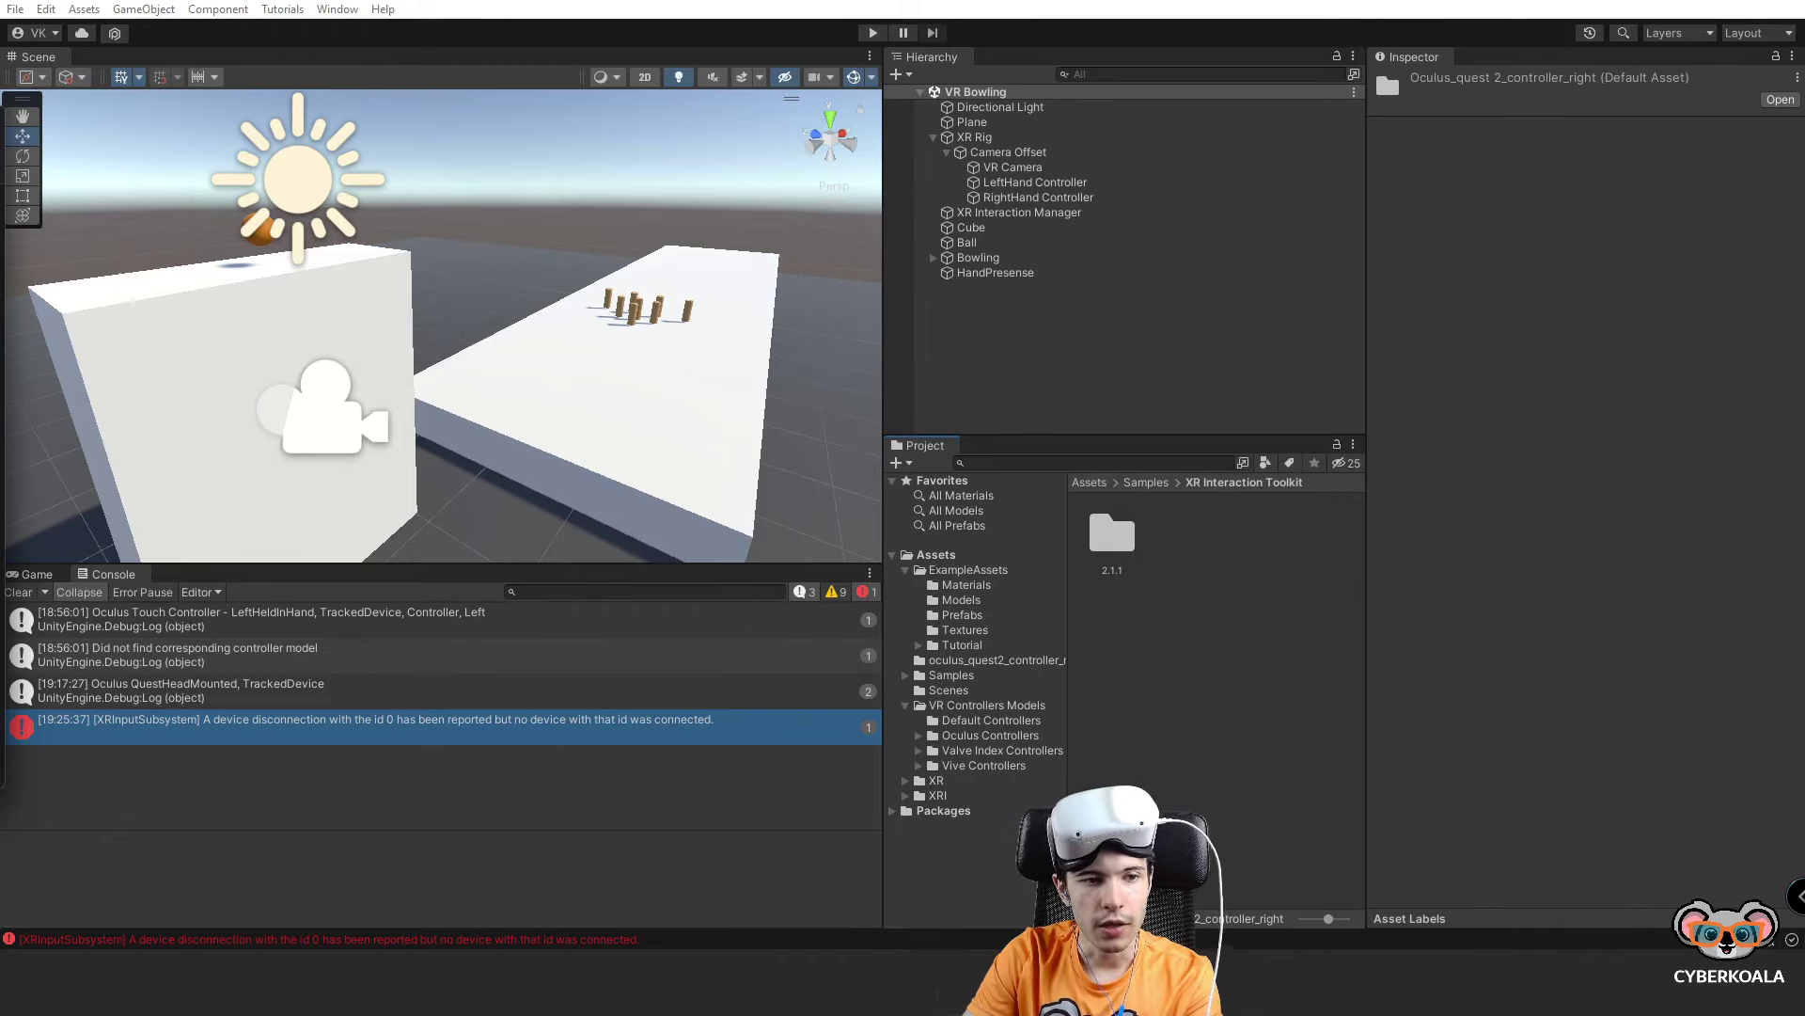
drag(961, 380, 961, 380)
Import the HandsOculus package into Assets and open Models > Oculus Hands.
drag(1008, 554, 945, 563)
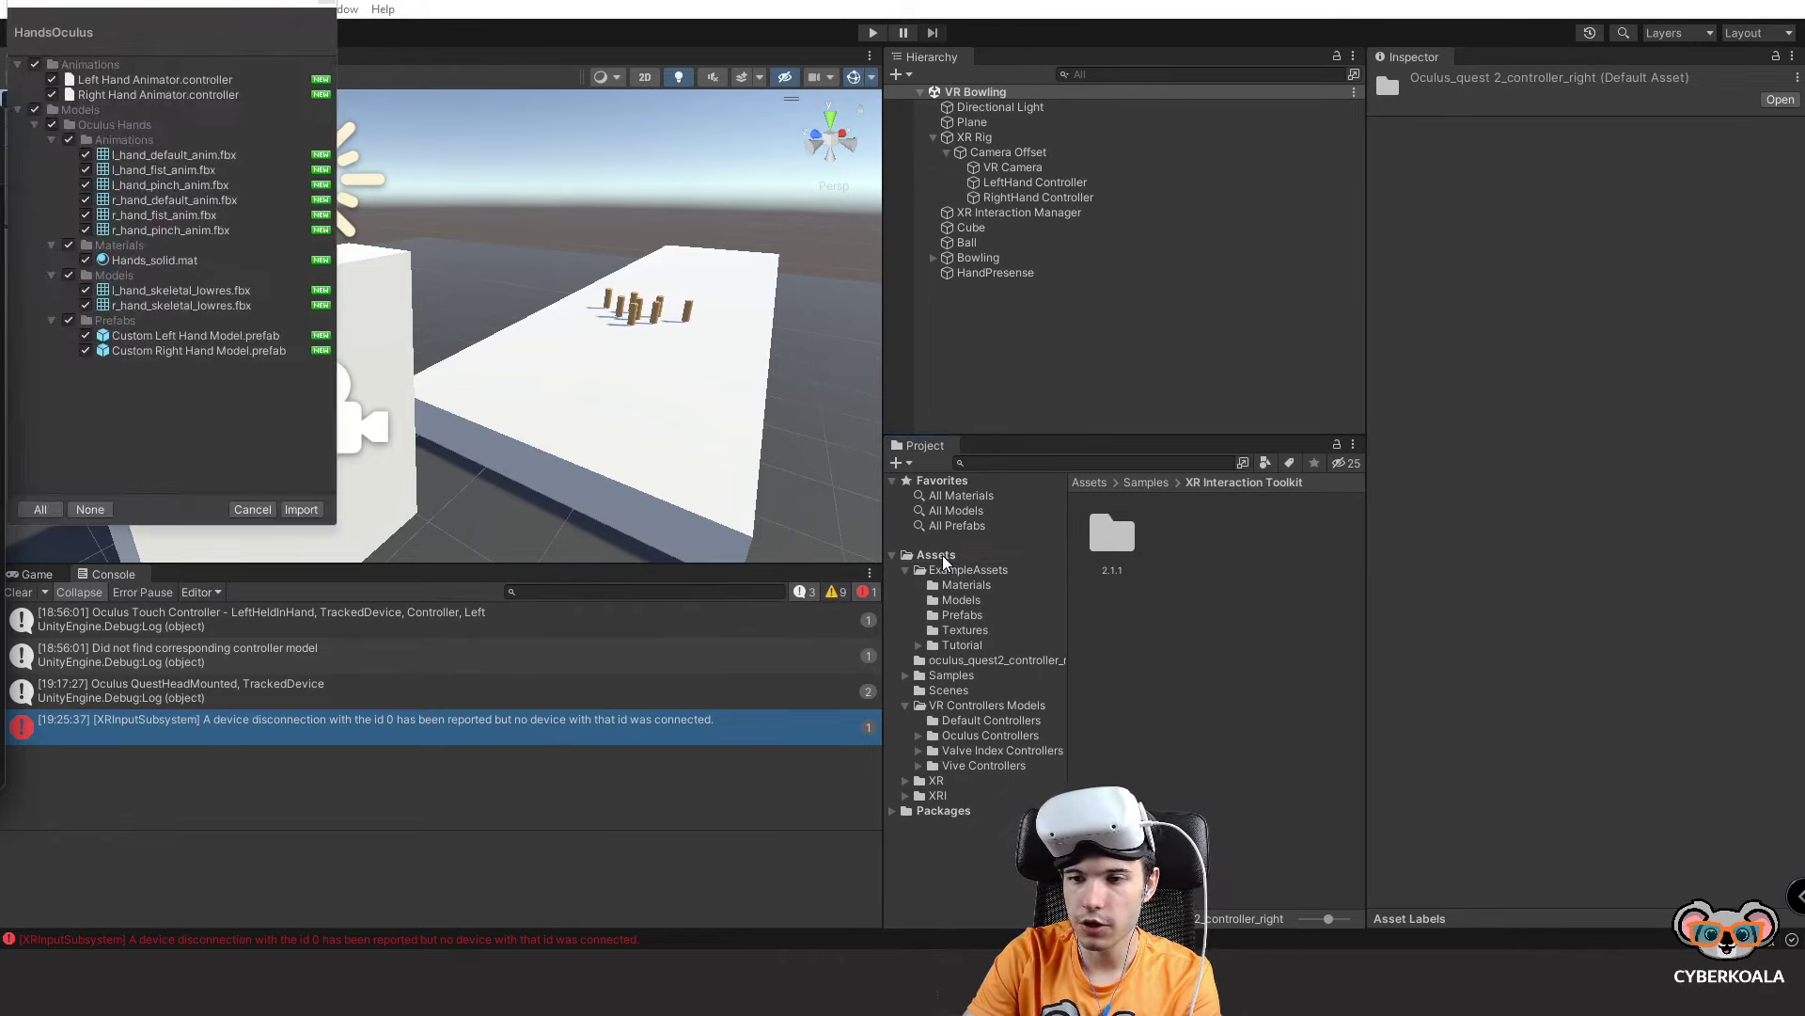
click(302, 508)
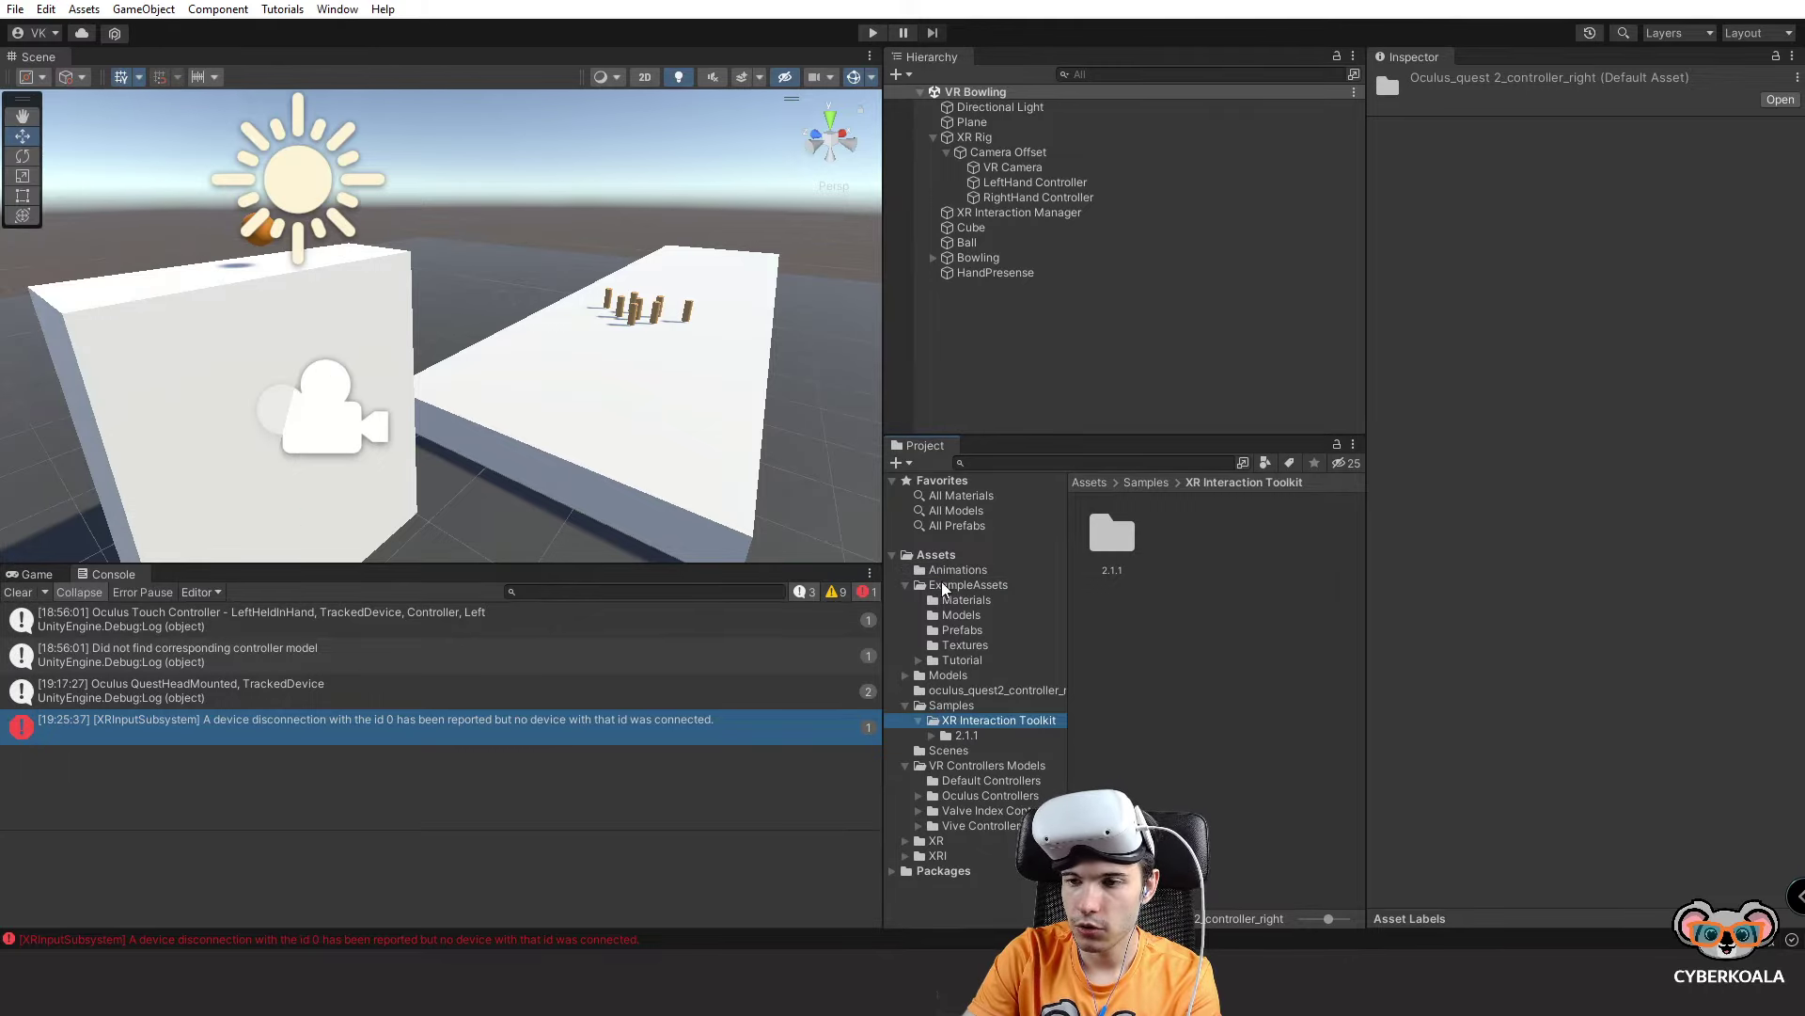
click(957, 571)
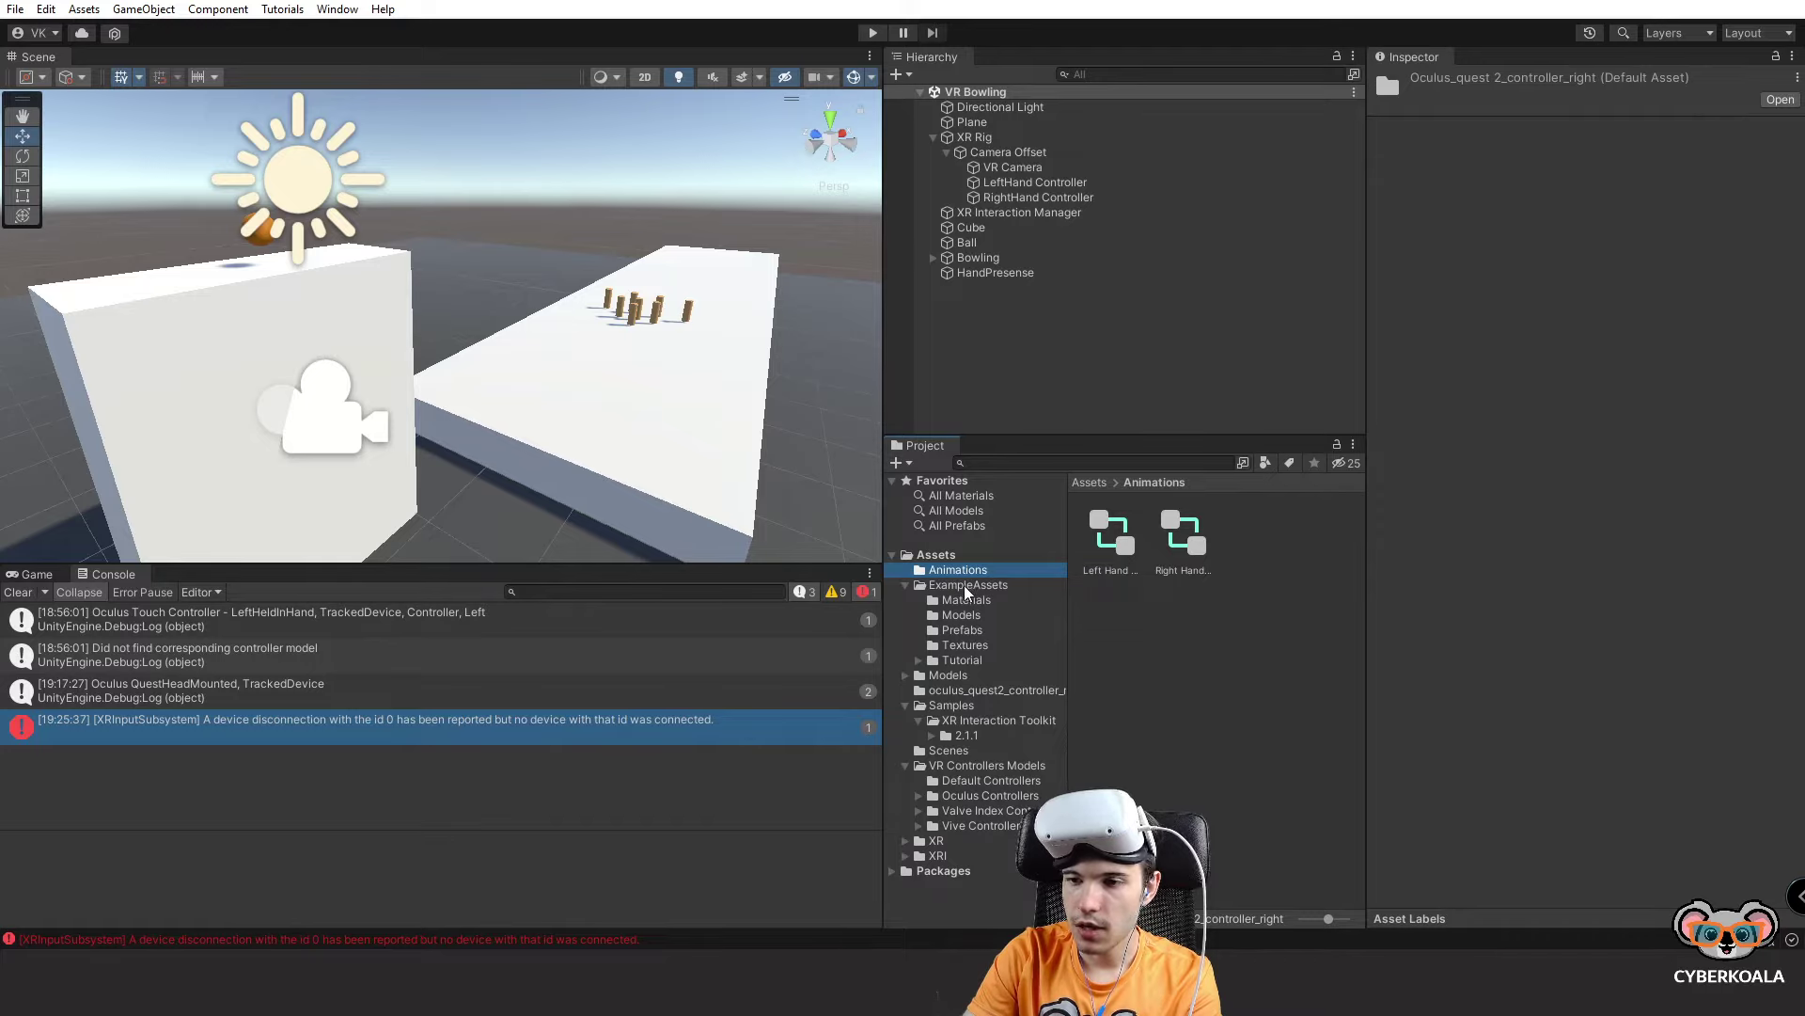
click(905, 585)
click(948, 600)
click(907, 600)
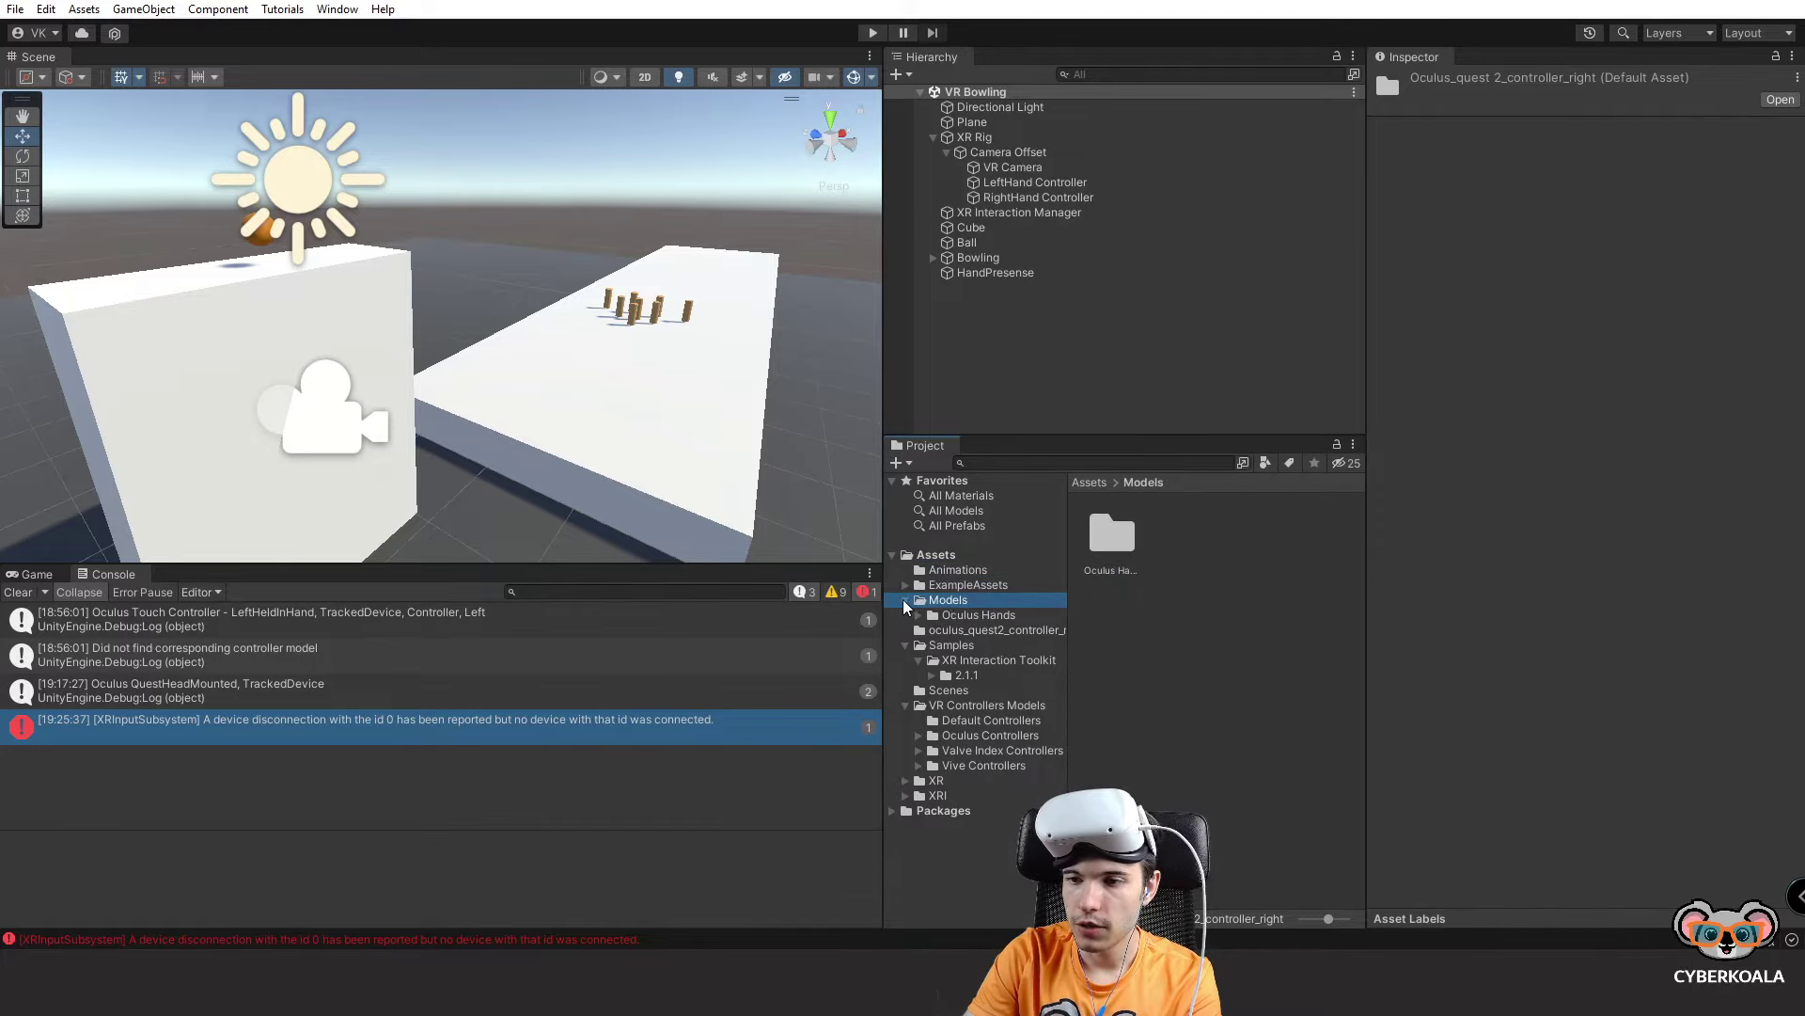
click(957, 615)
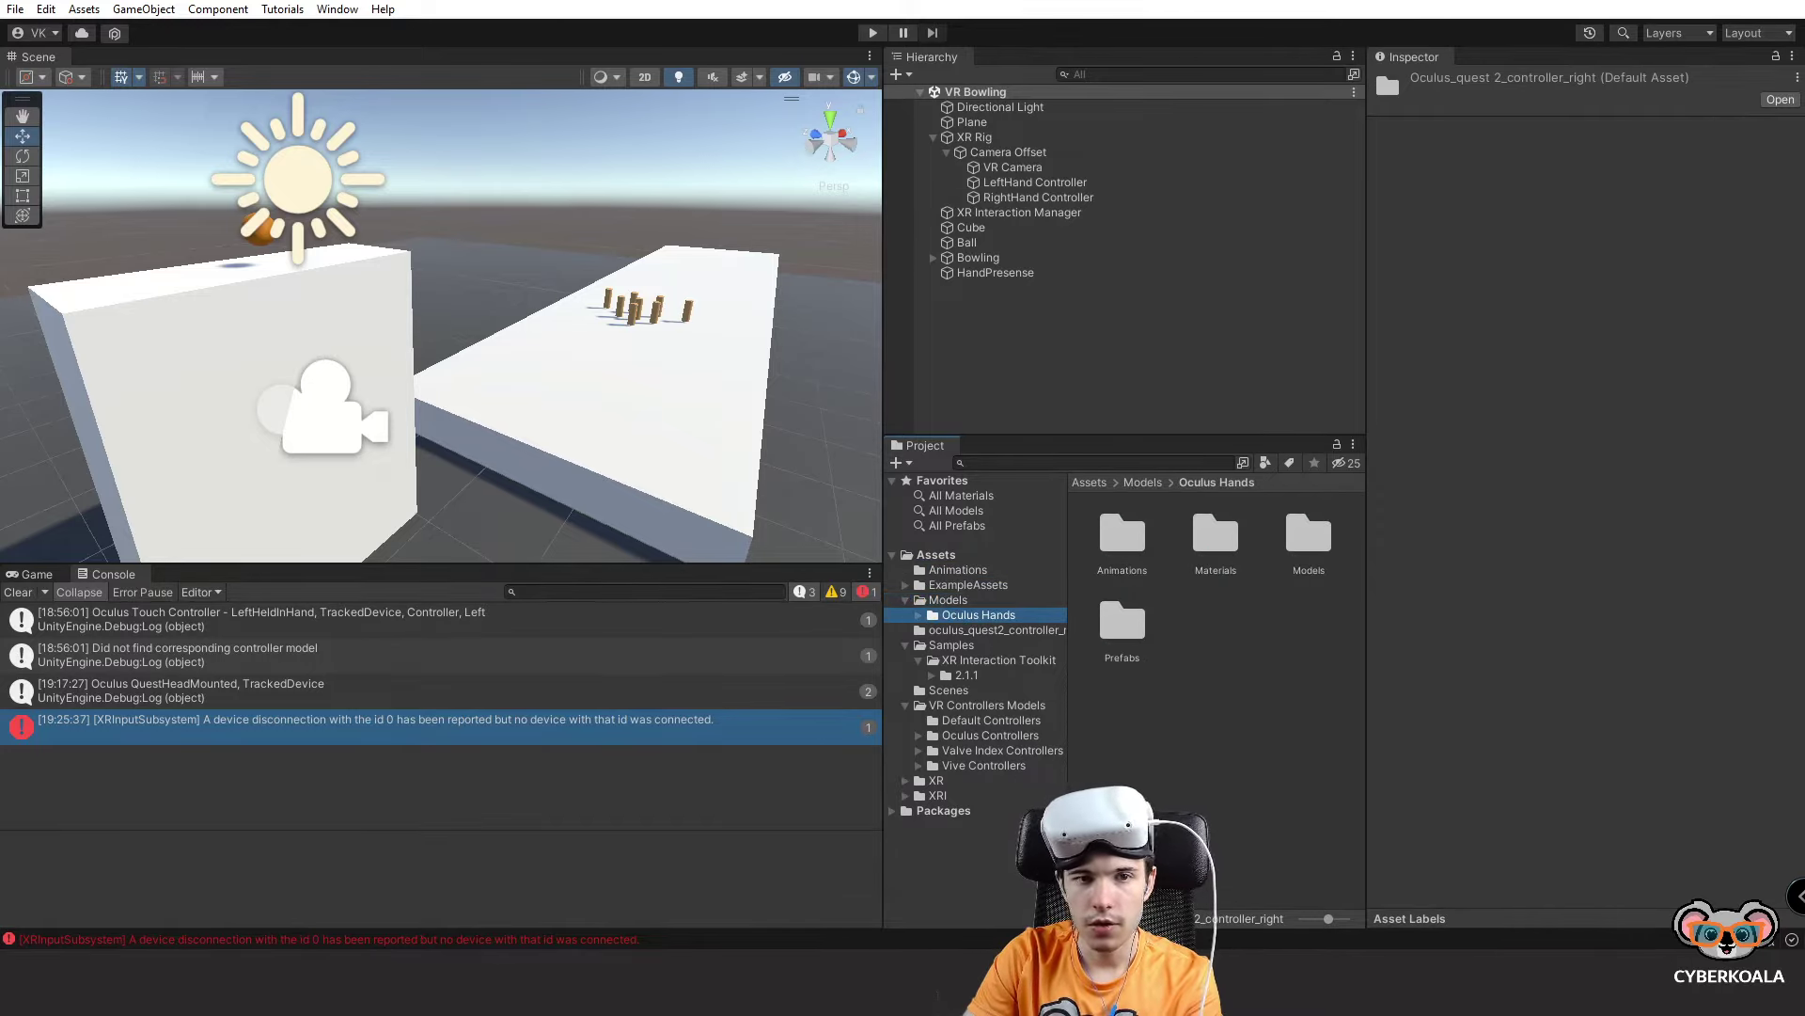
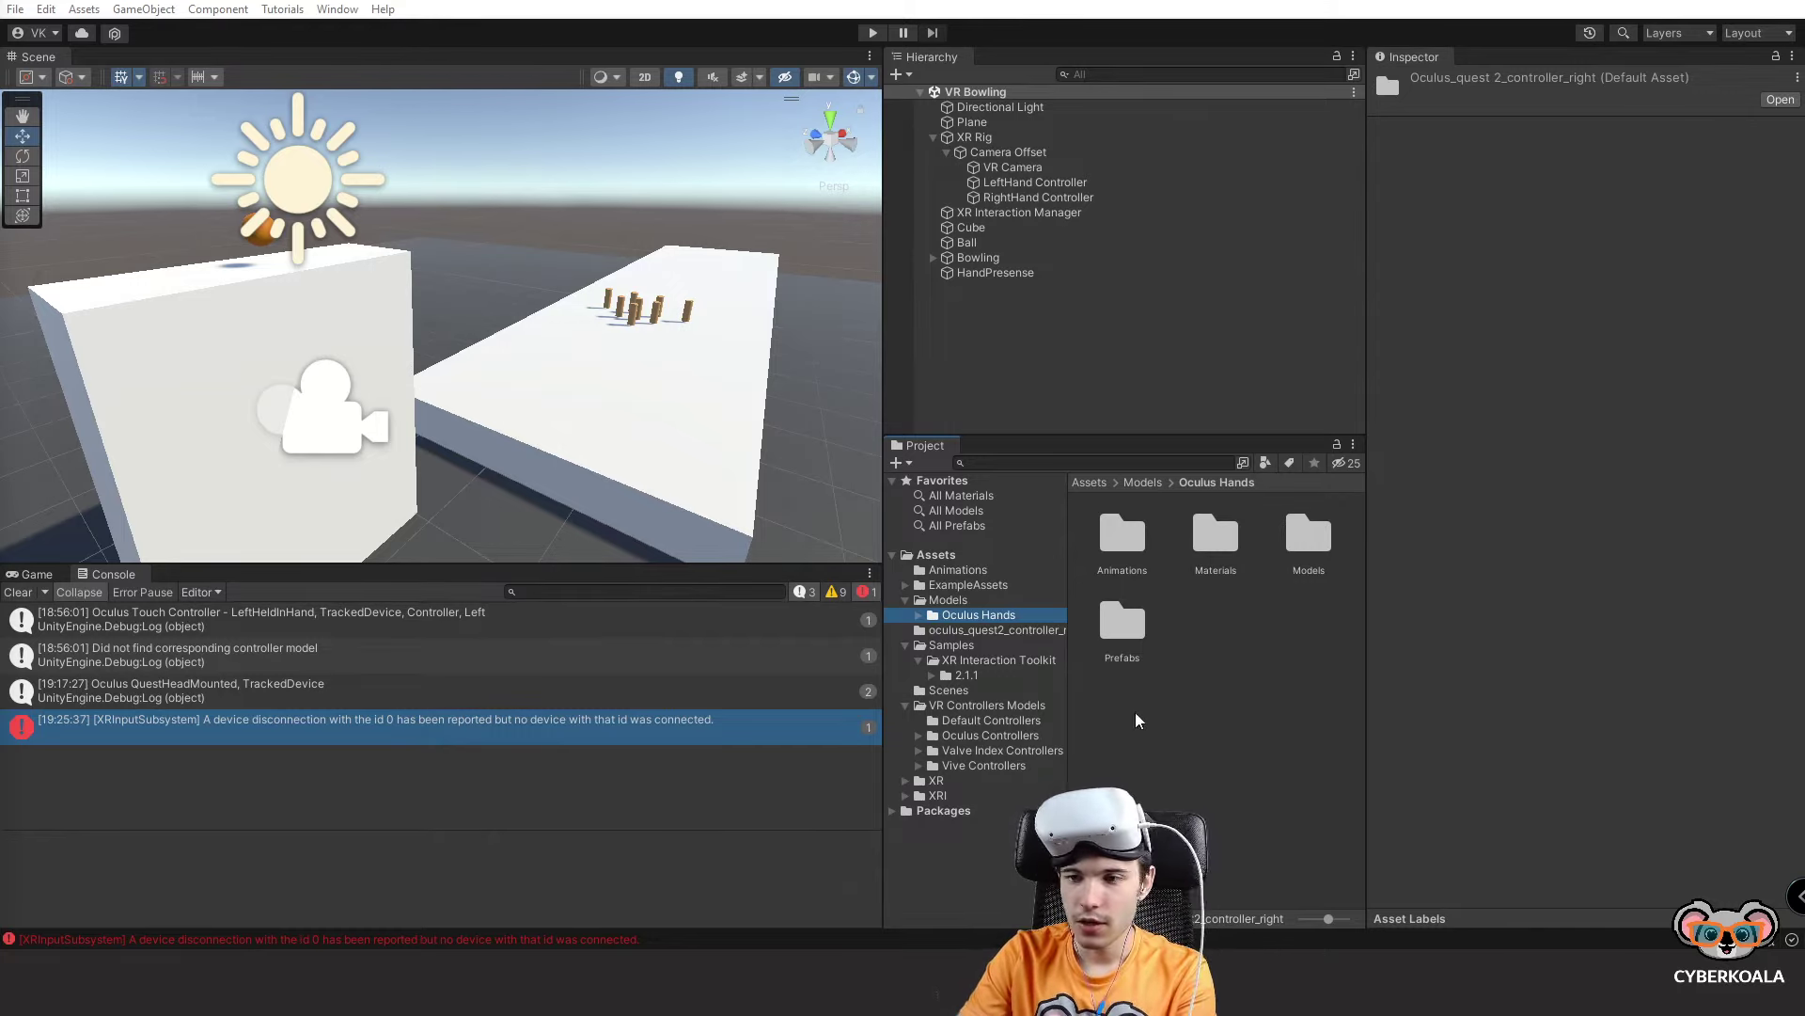
Show the VR Controllers Models prefabs in a widened four-column asset grid.
click(1011, 713)
scroll(1213, 658, down, 1)
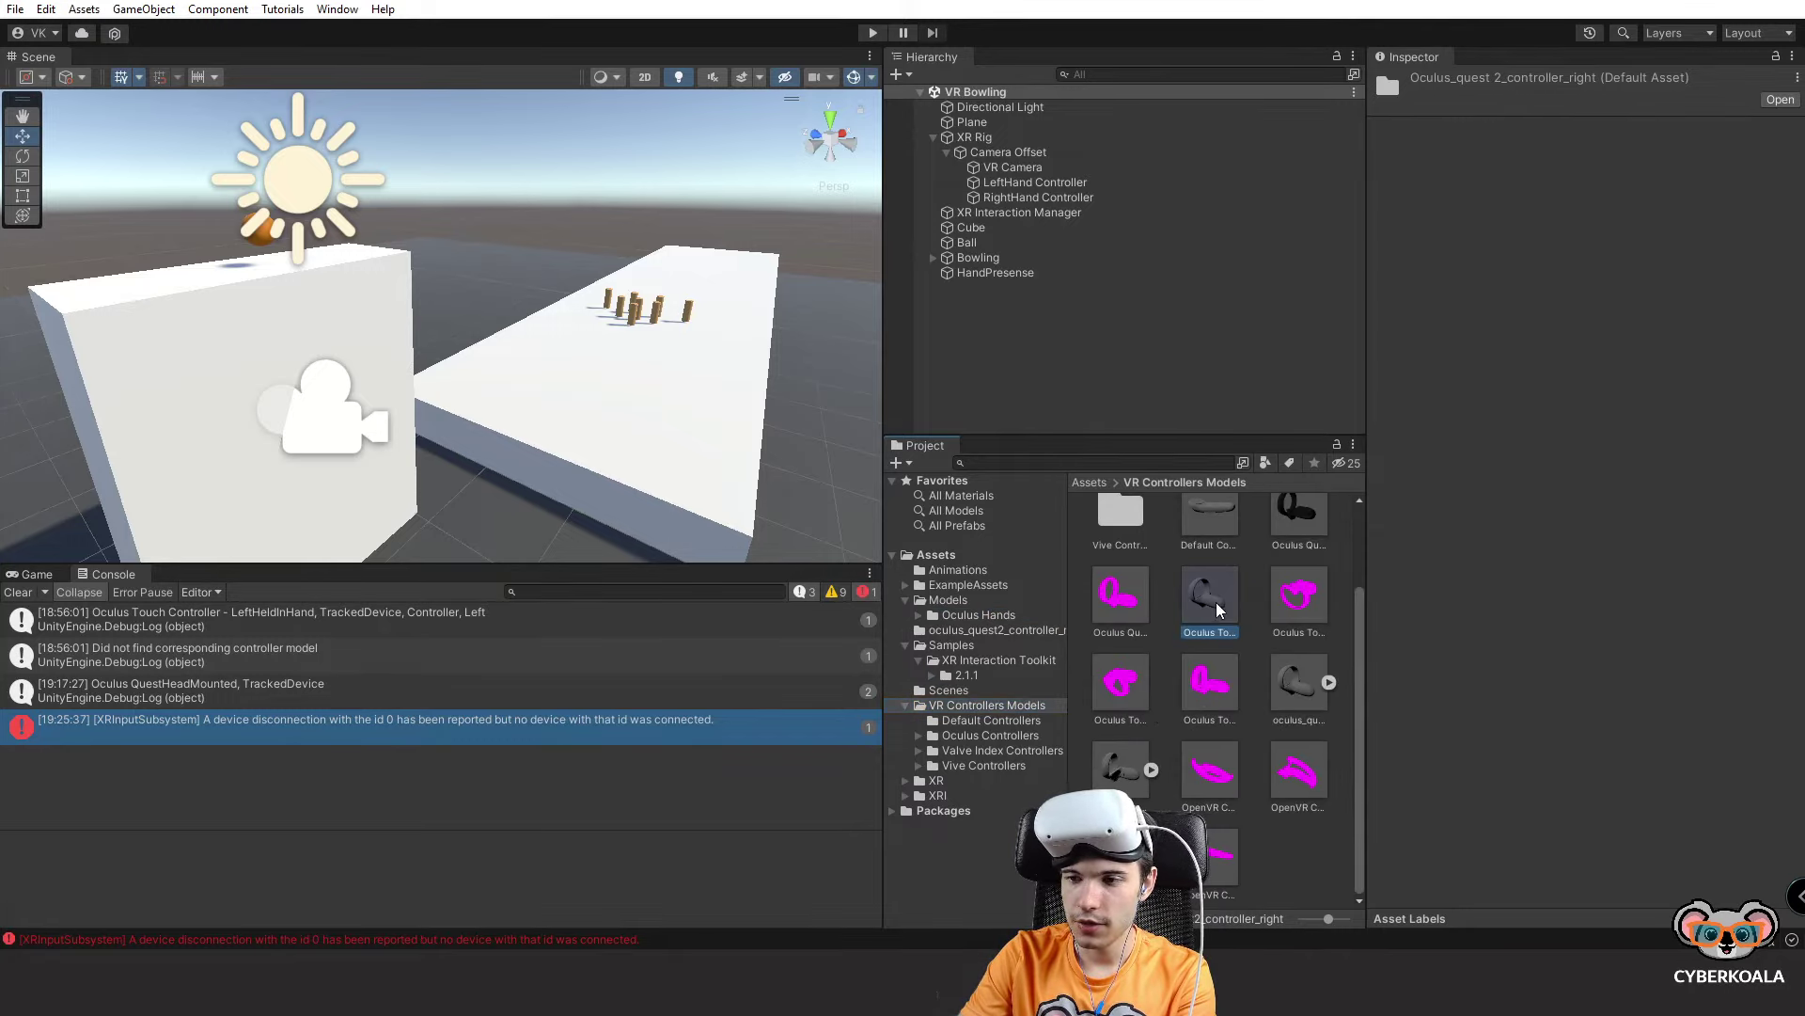
click(1216, 606)
drag(1367, 579, 1436, 574)
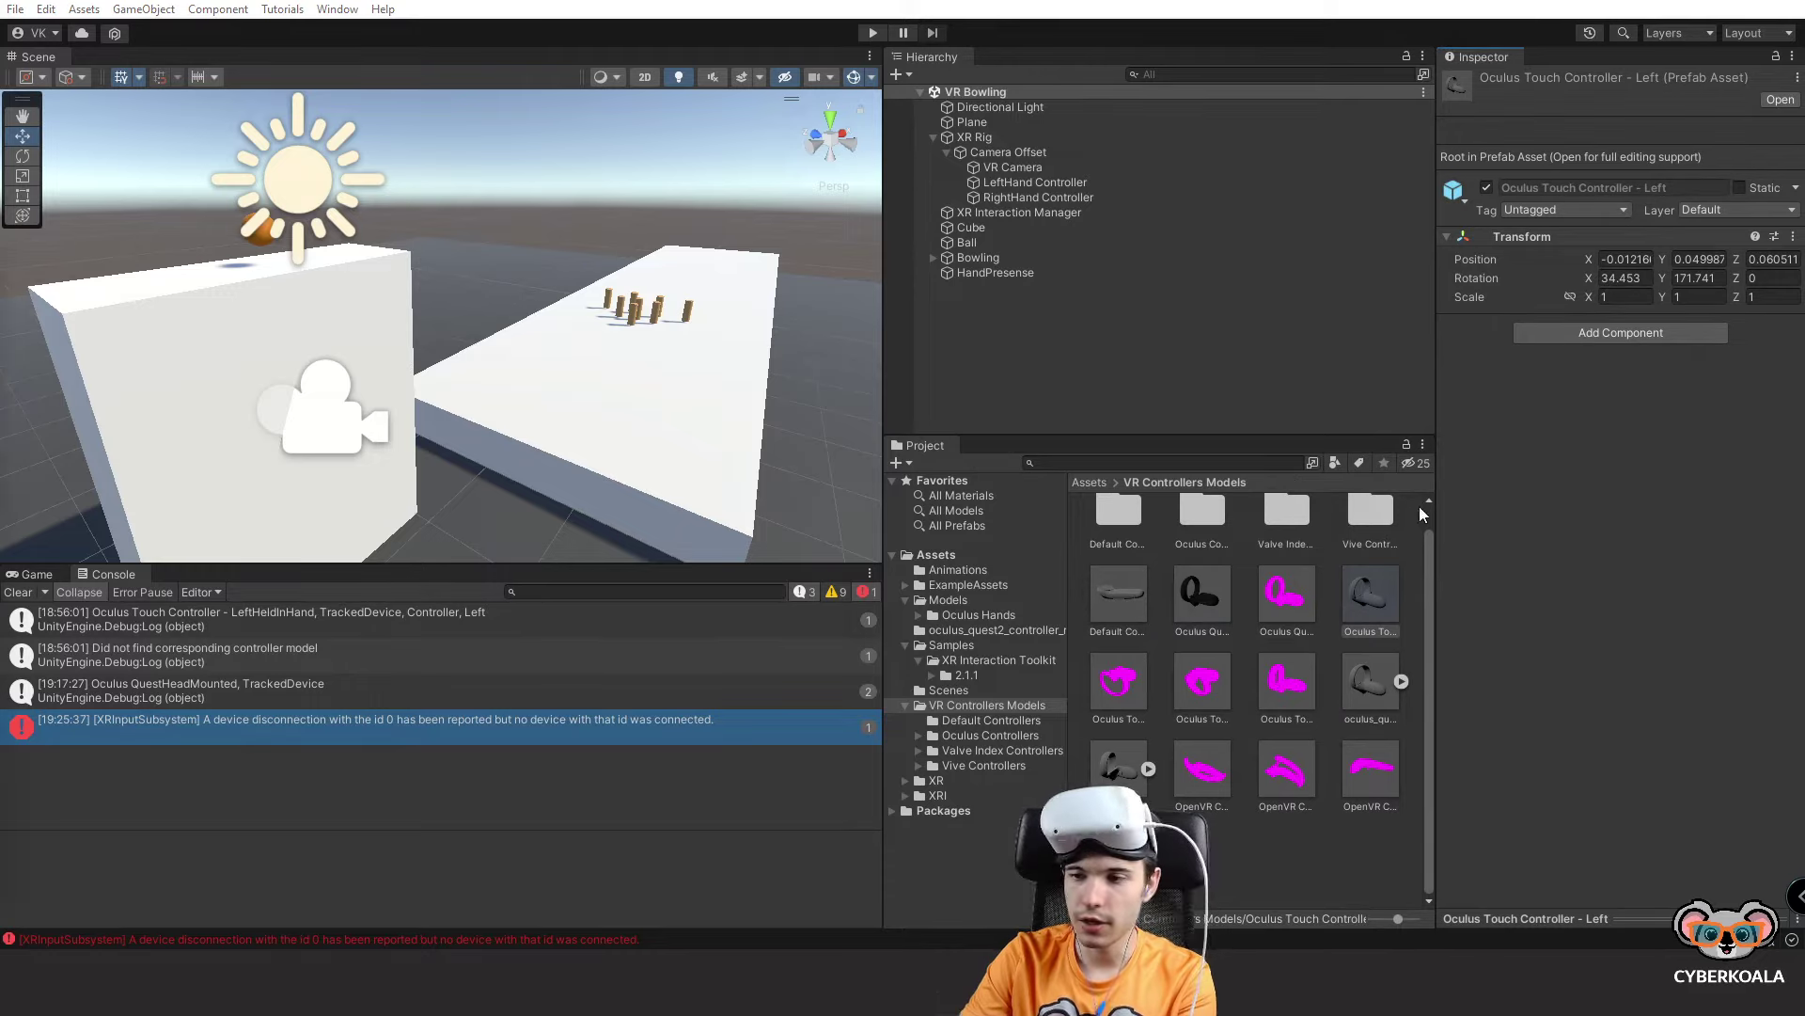
click(1320, 599)
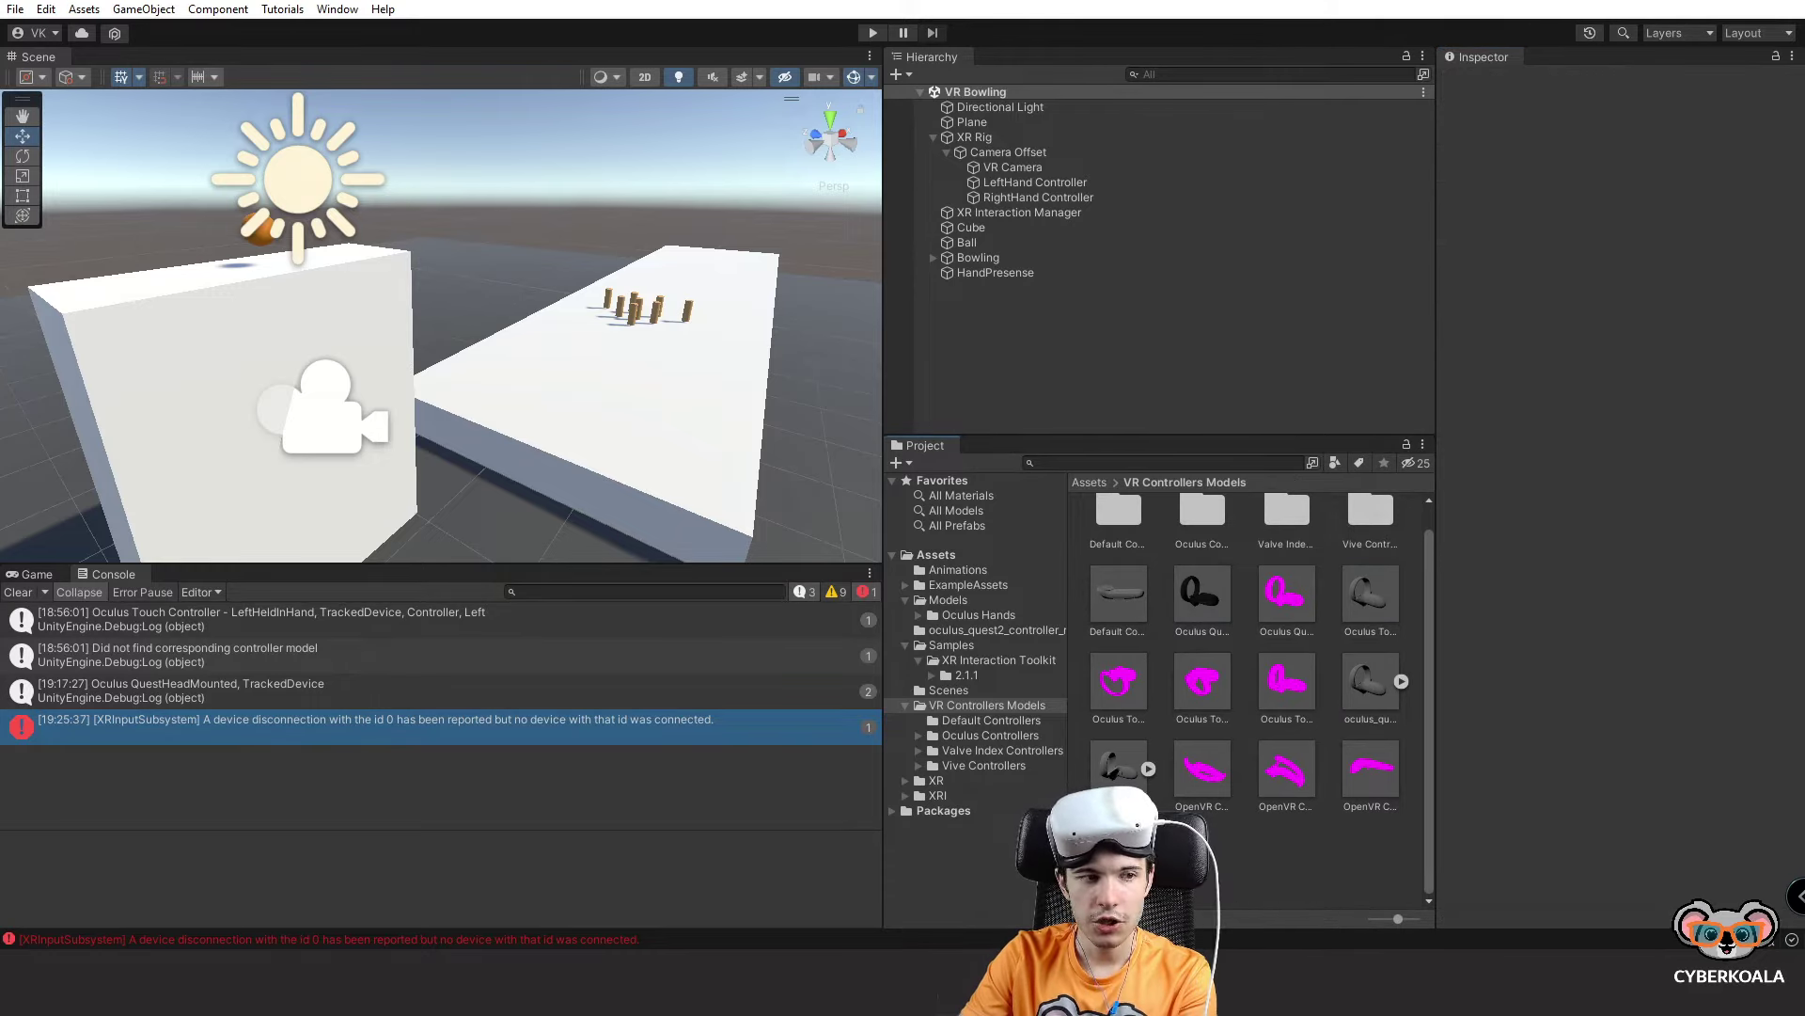
Add 'public List<GameObject> controllerPrefabs;' above targetDevice in HandPresence.cs and save.
key(alt+Tab)
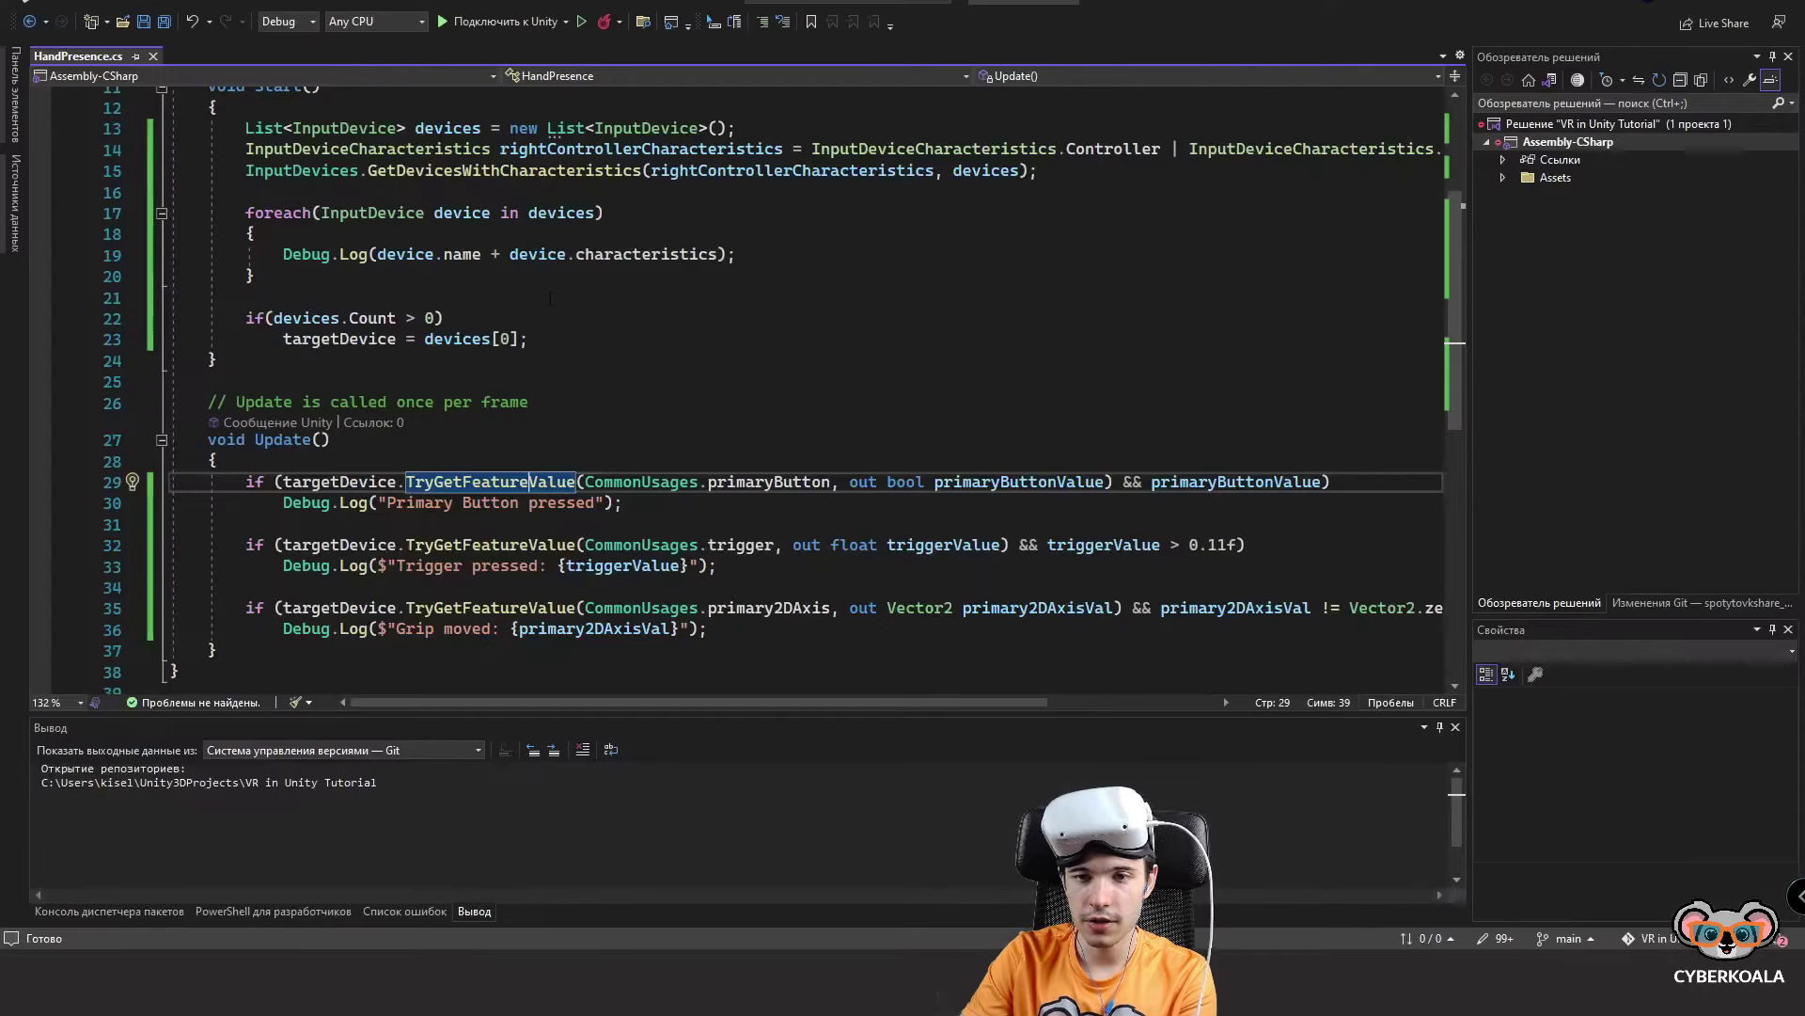
scroll(571, 376, up, 4)
click(571, 269)
click(576, 274)
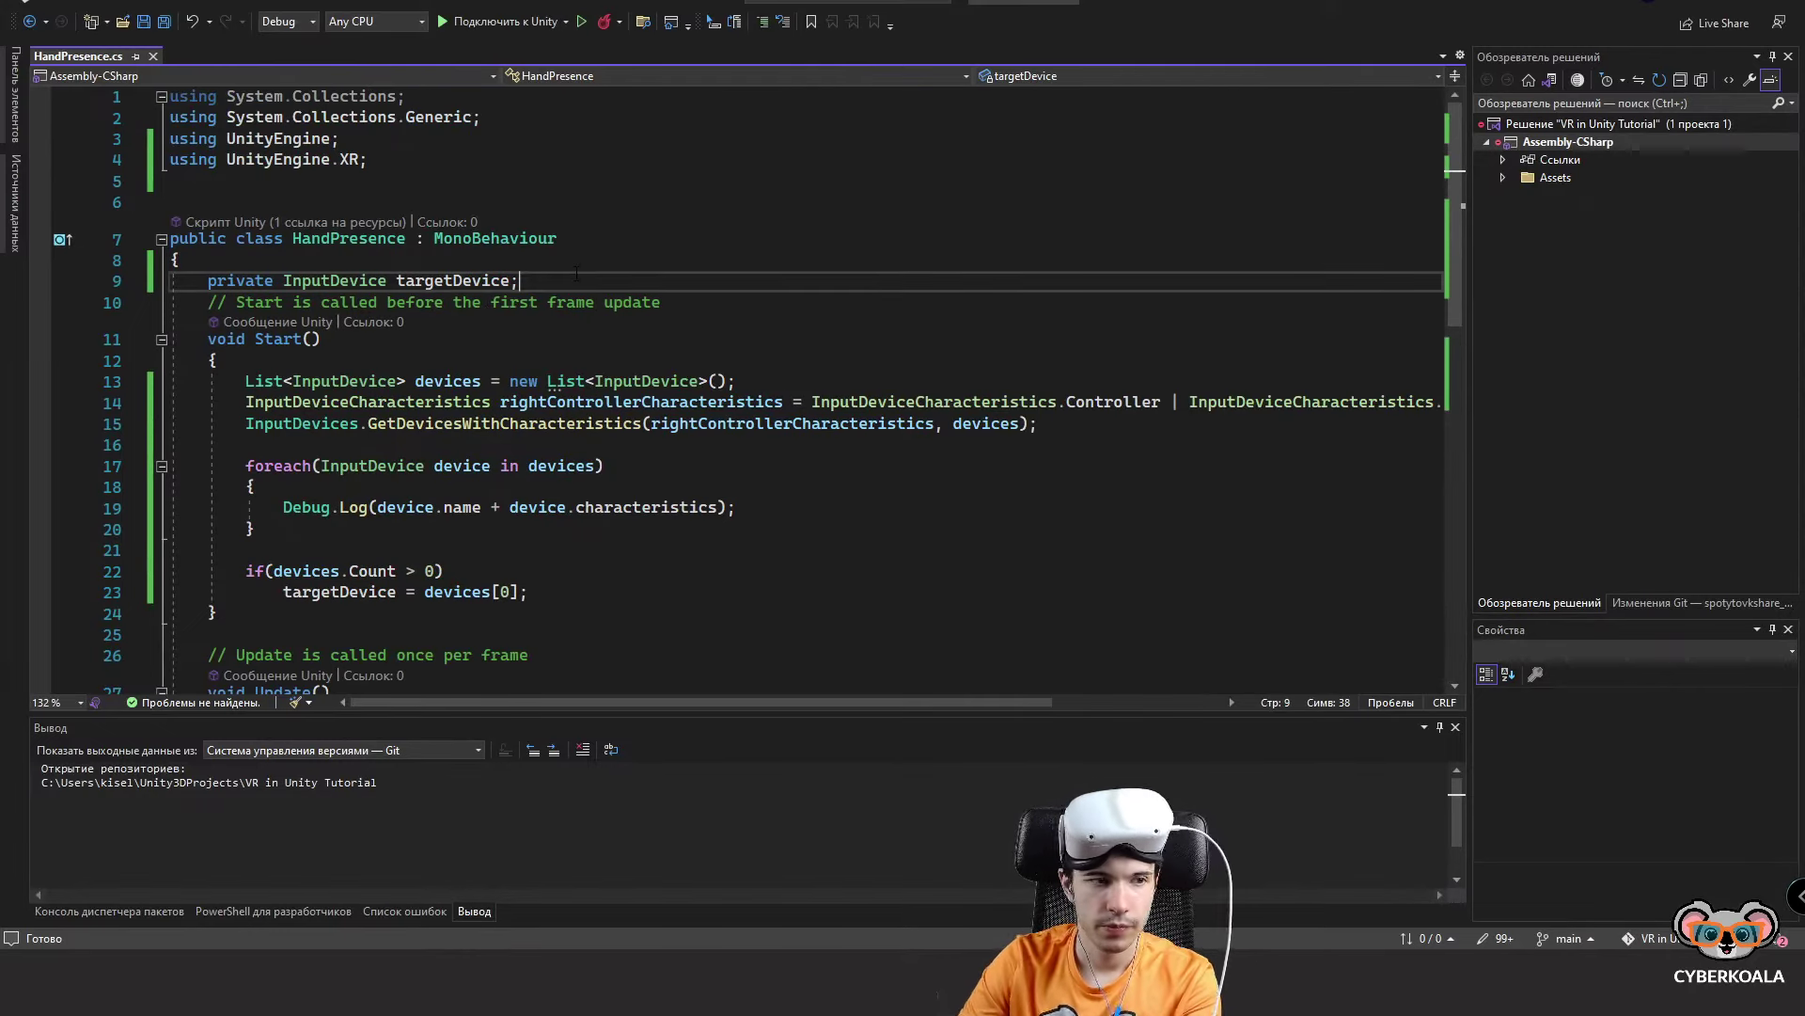
key(ctrl+Return)
text(pub)
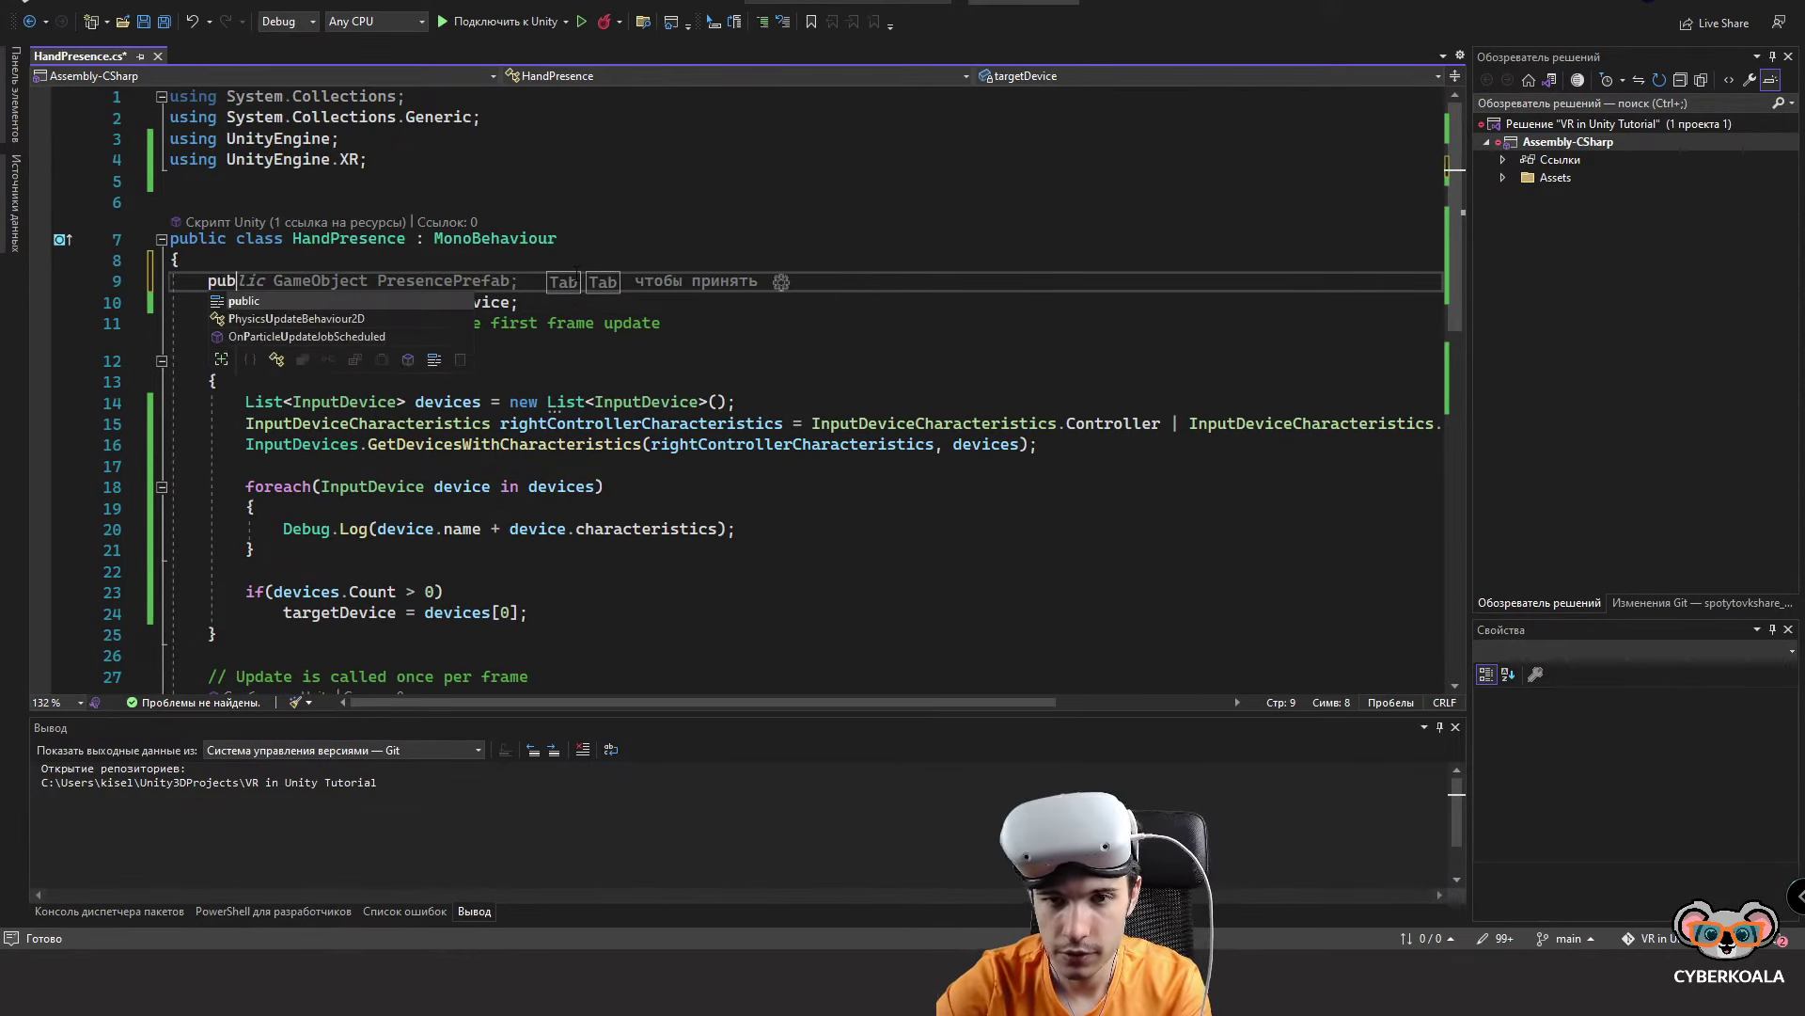
text(lic List)
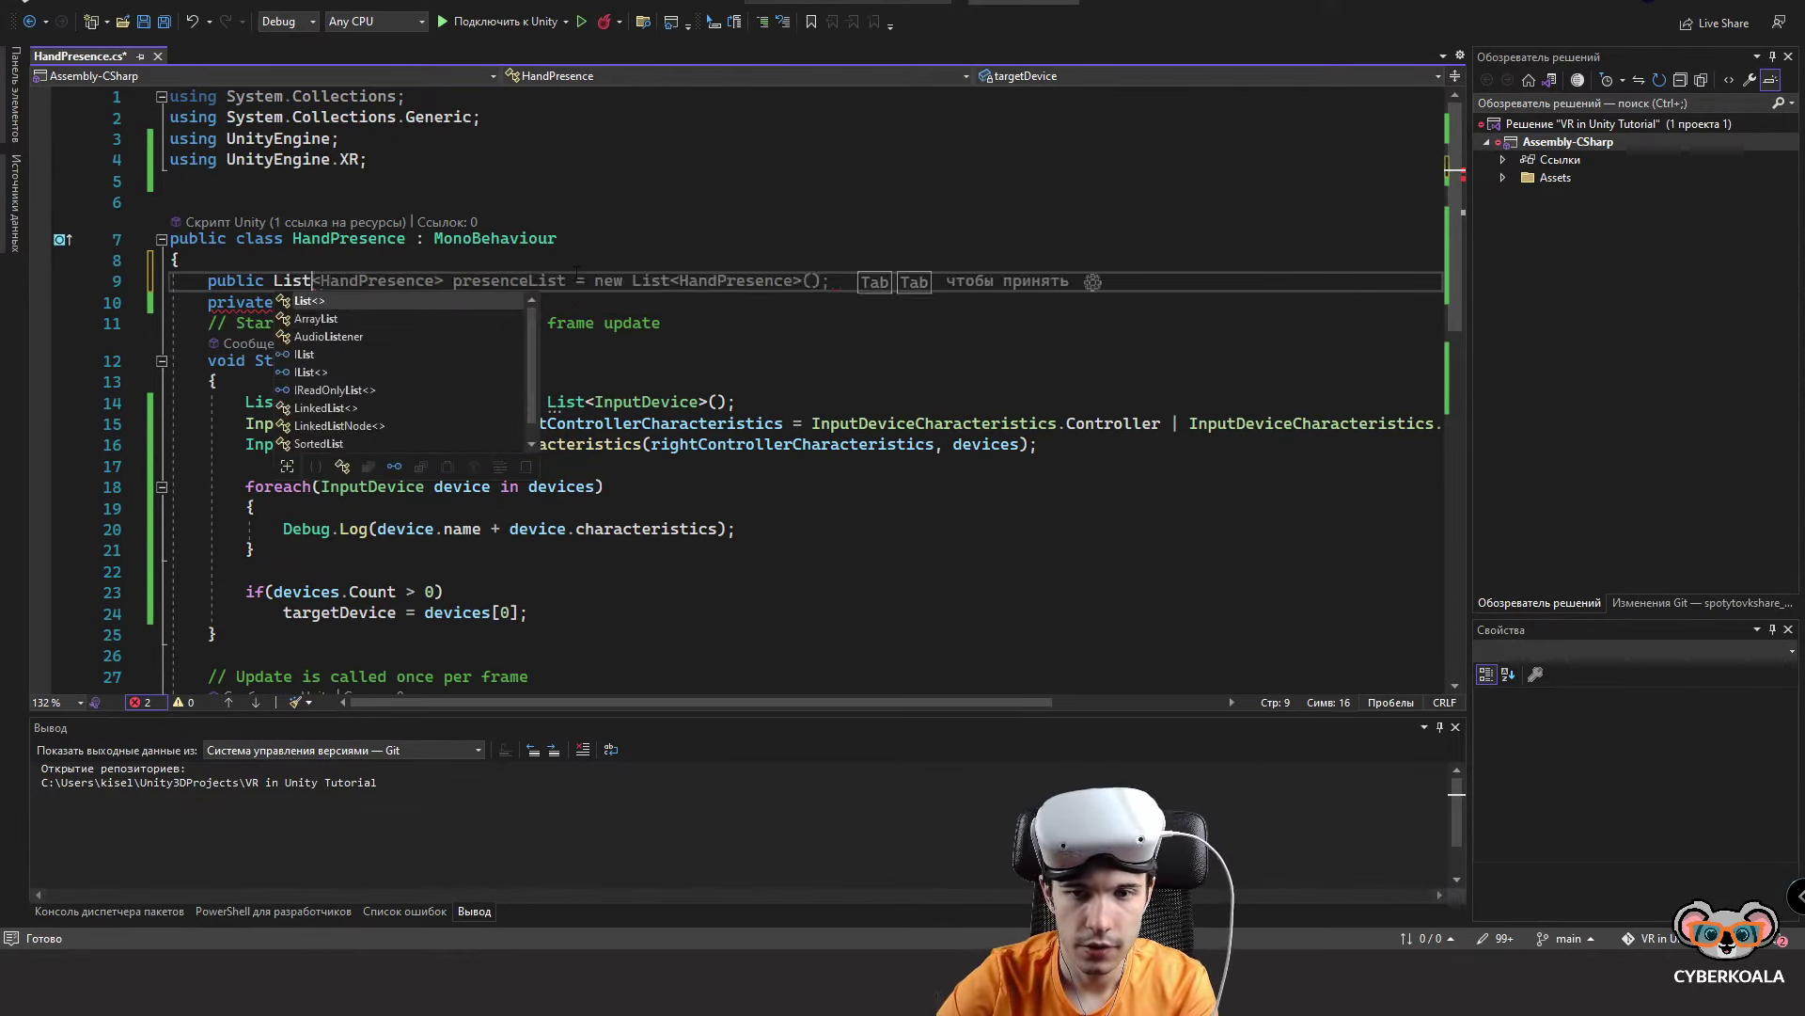
text(<GameObject>)
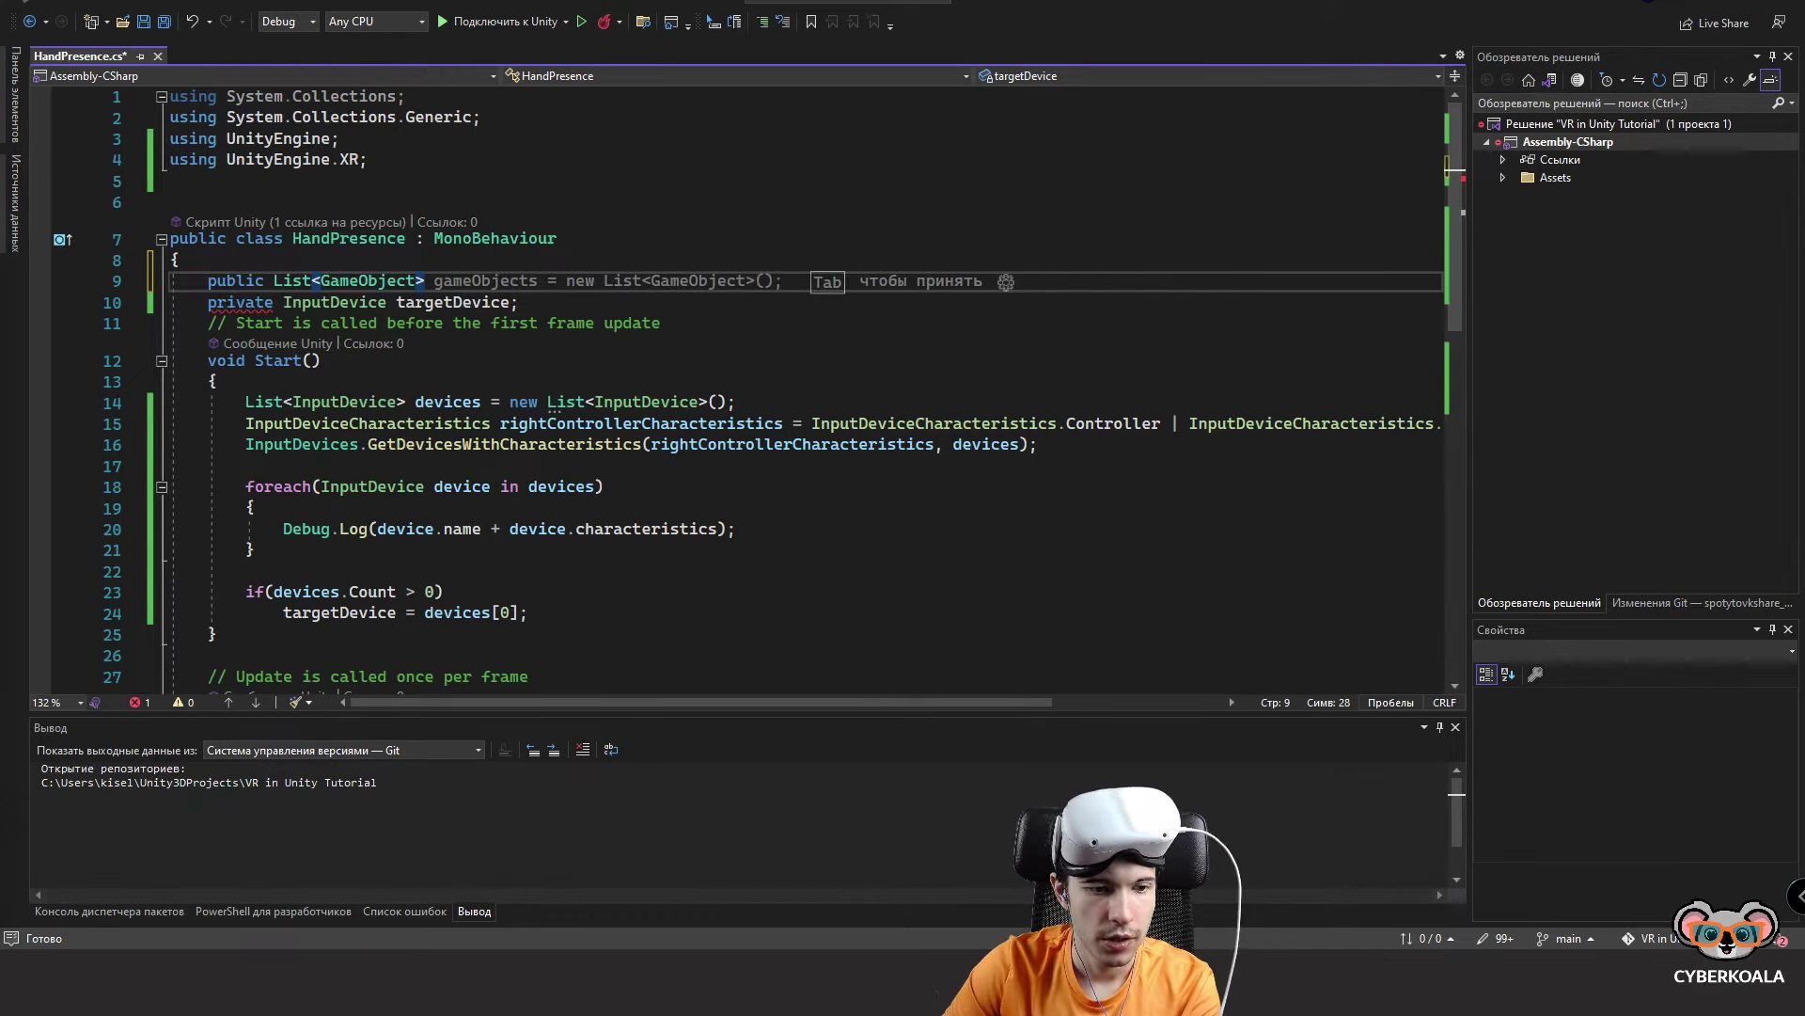
text( c)
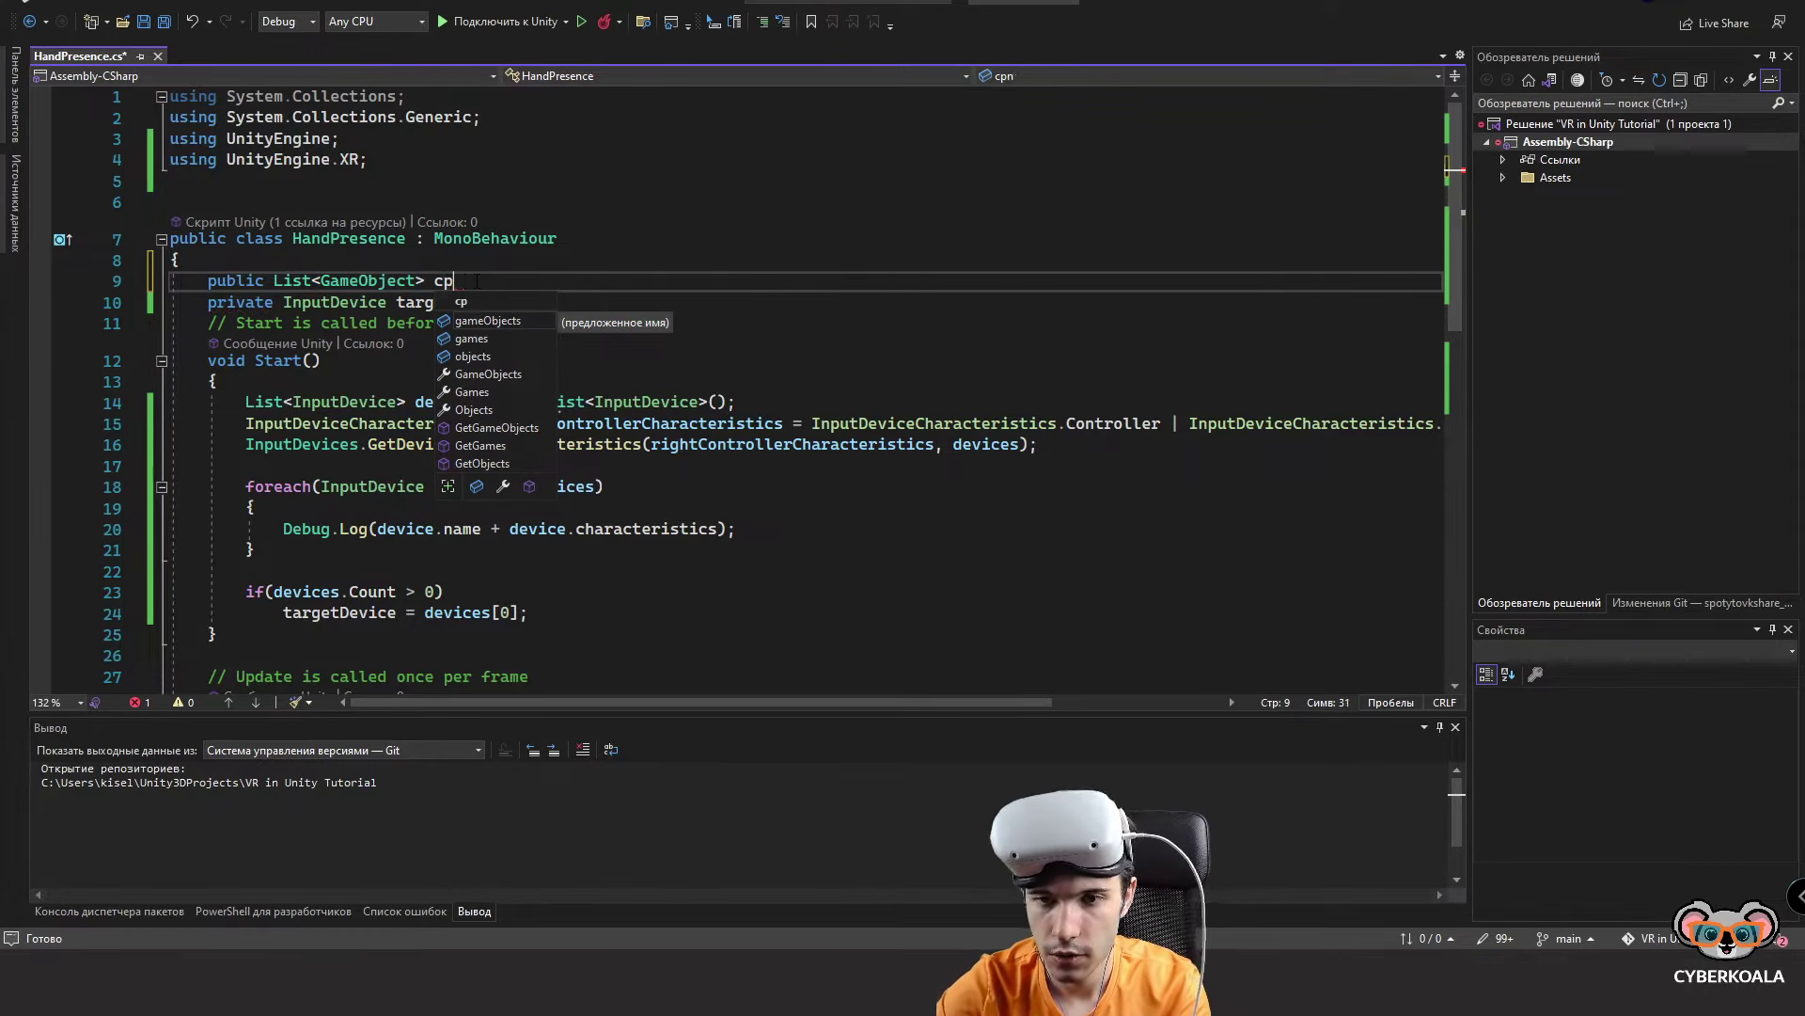
text(ontr)
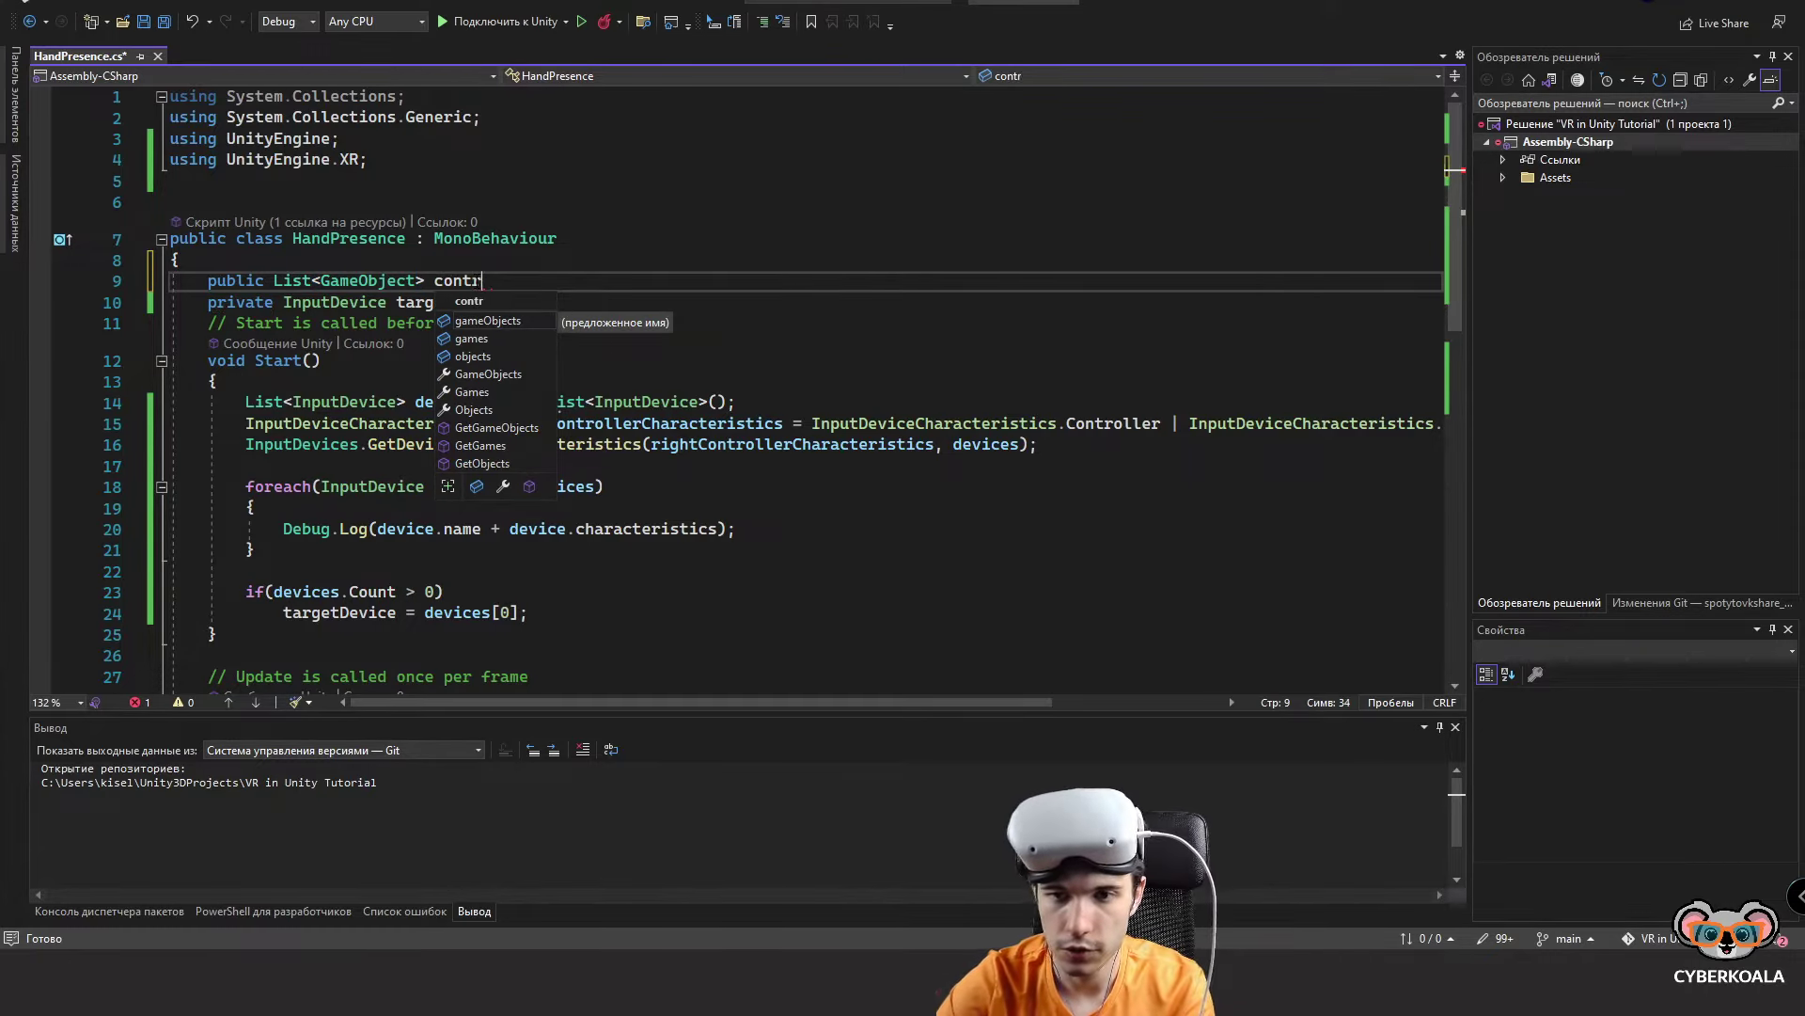
text(ollerPre)
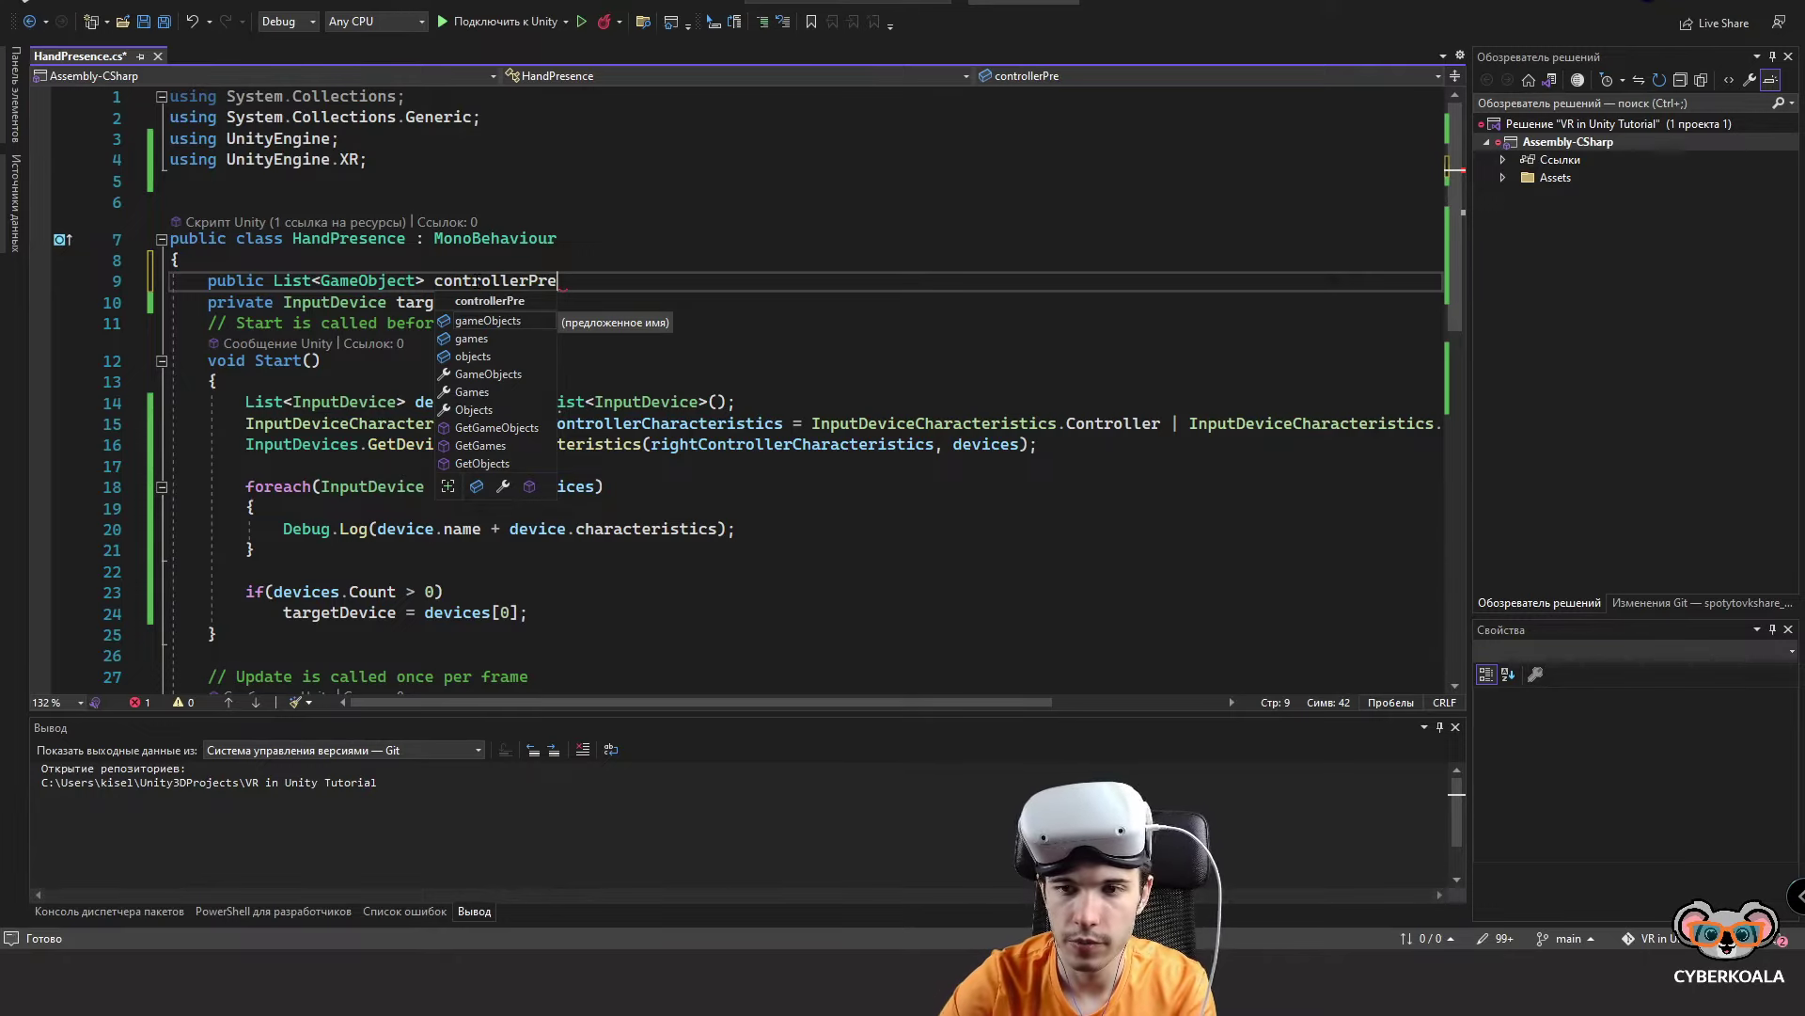
text(fabs;)
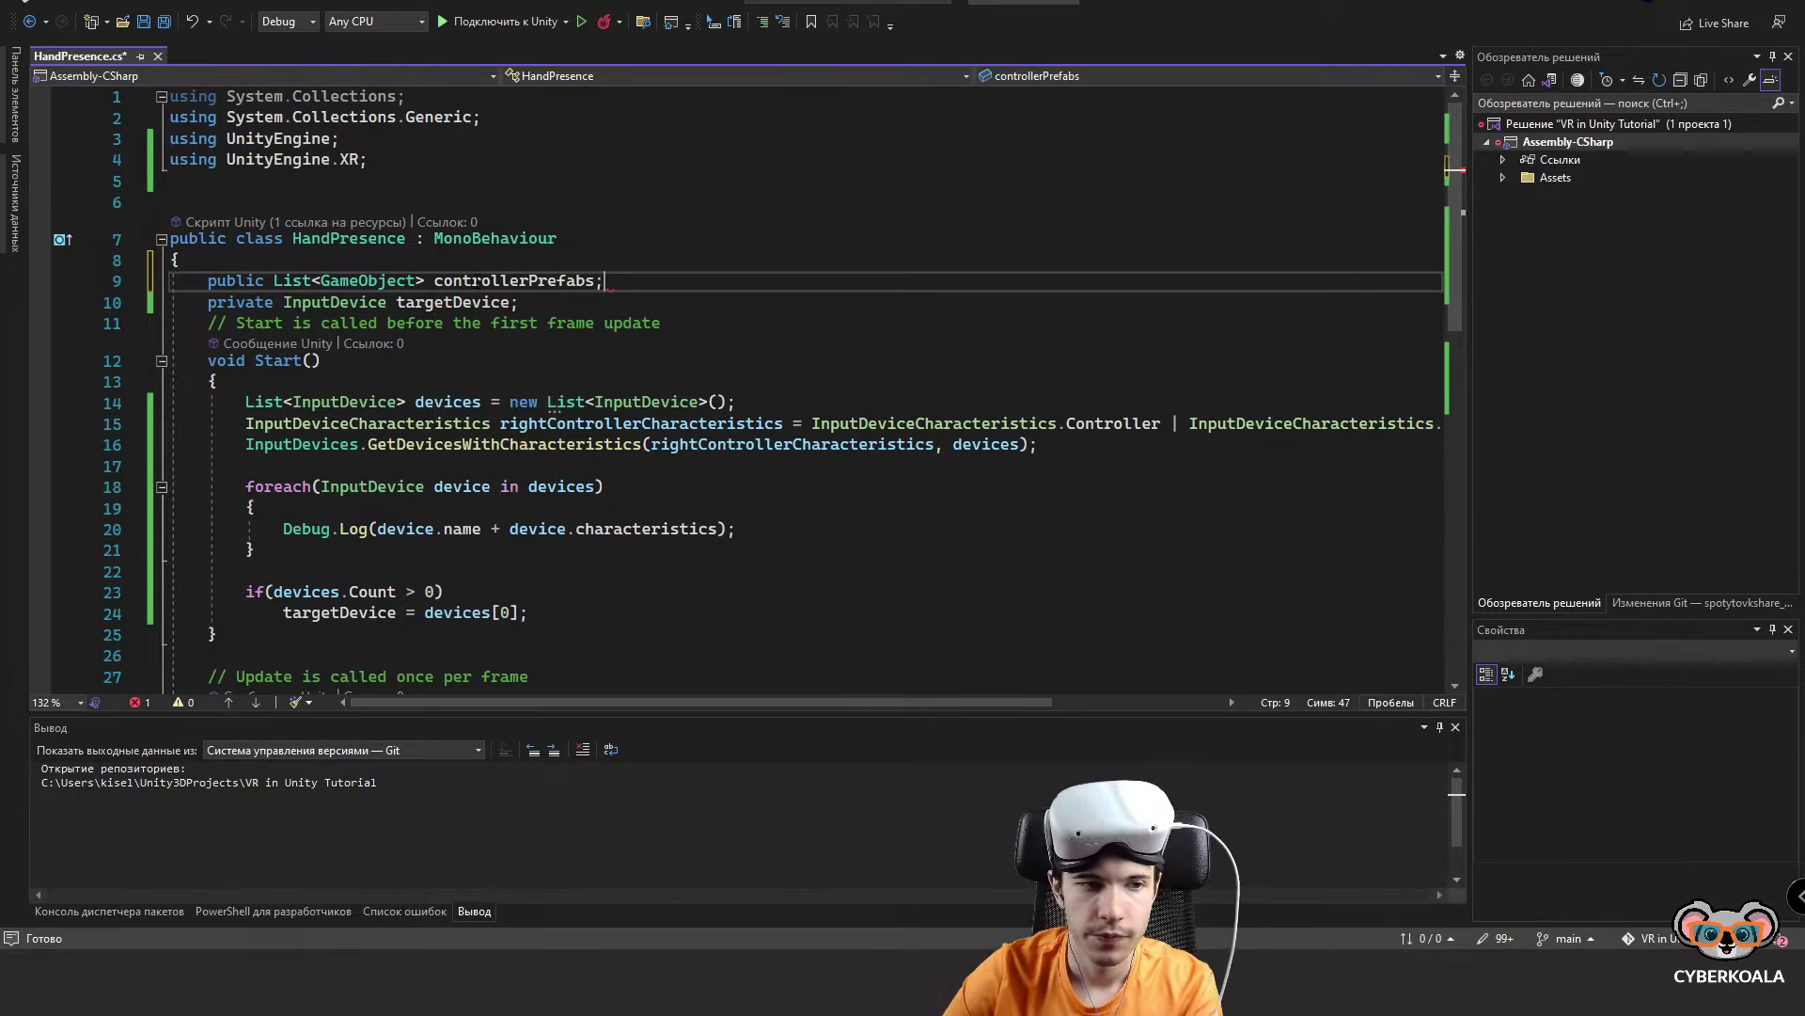
key(ctrl+s)
click(310, 361)
click(261, 281)
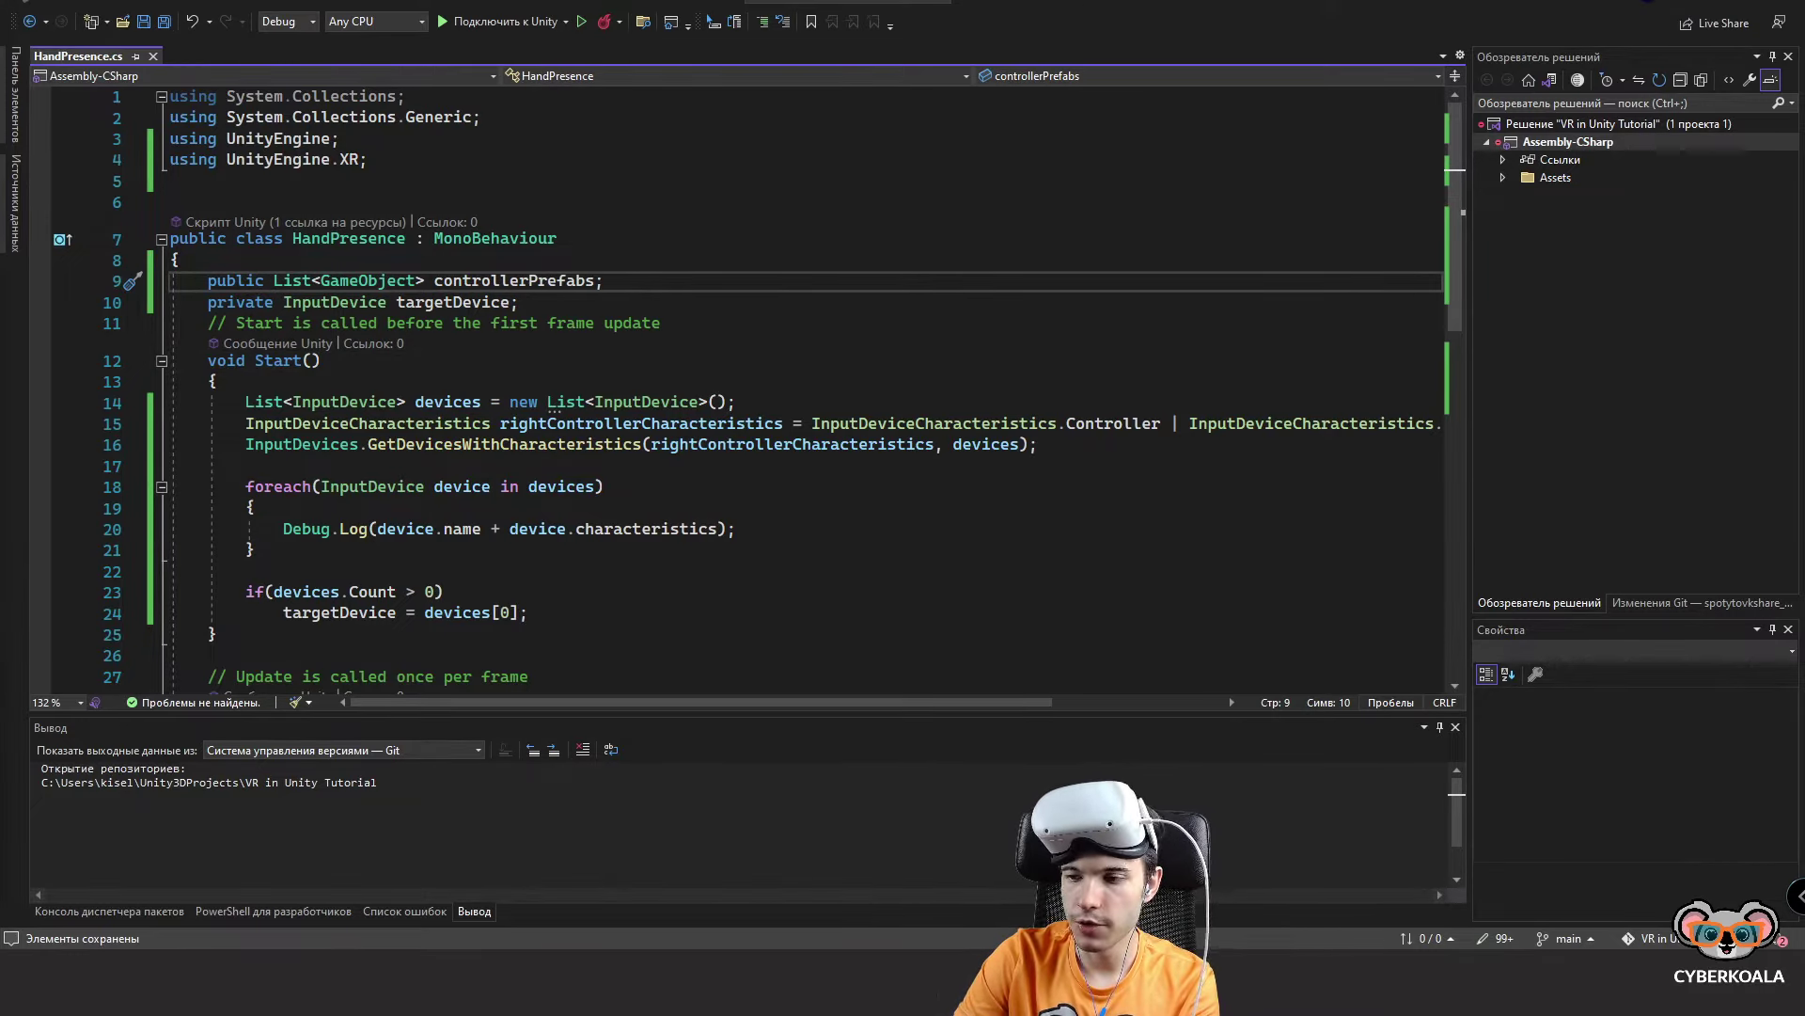
mouse_move(1381, 982)
click(1346, 905)
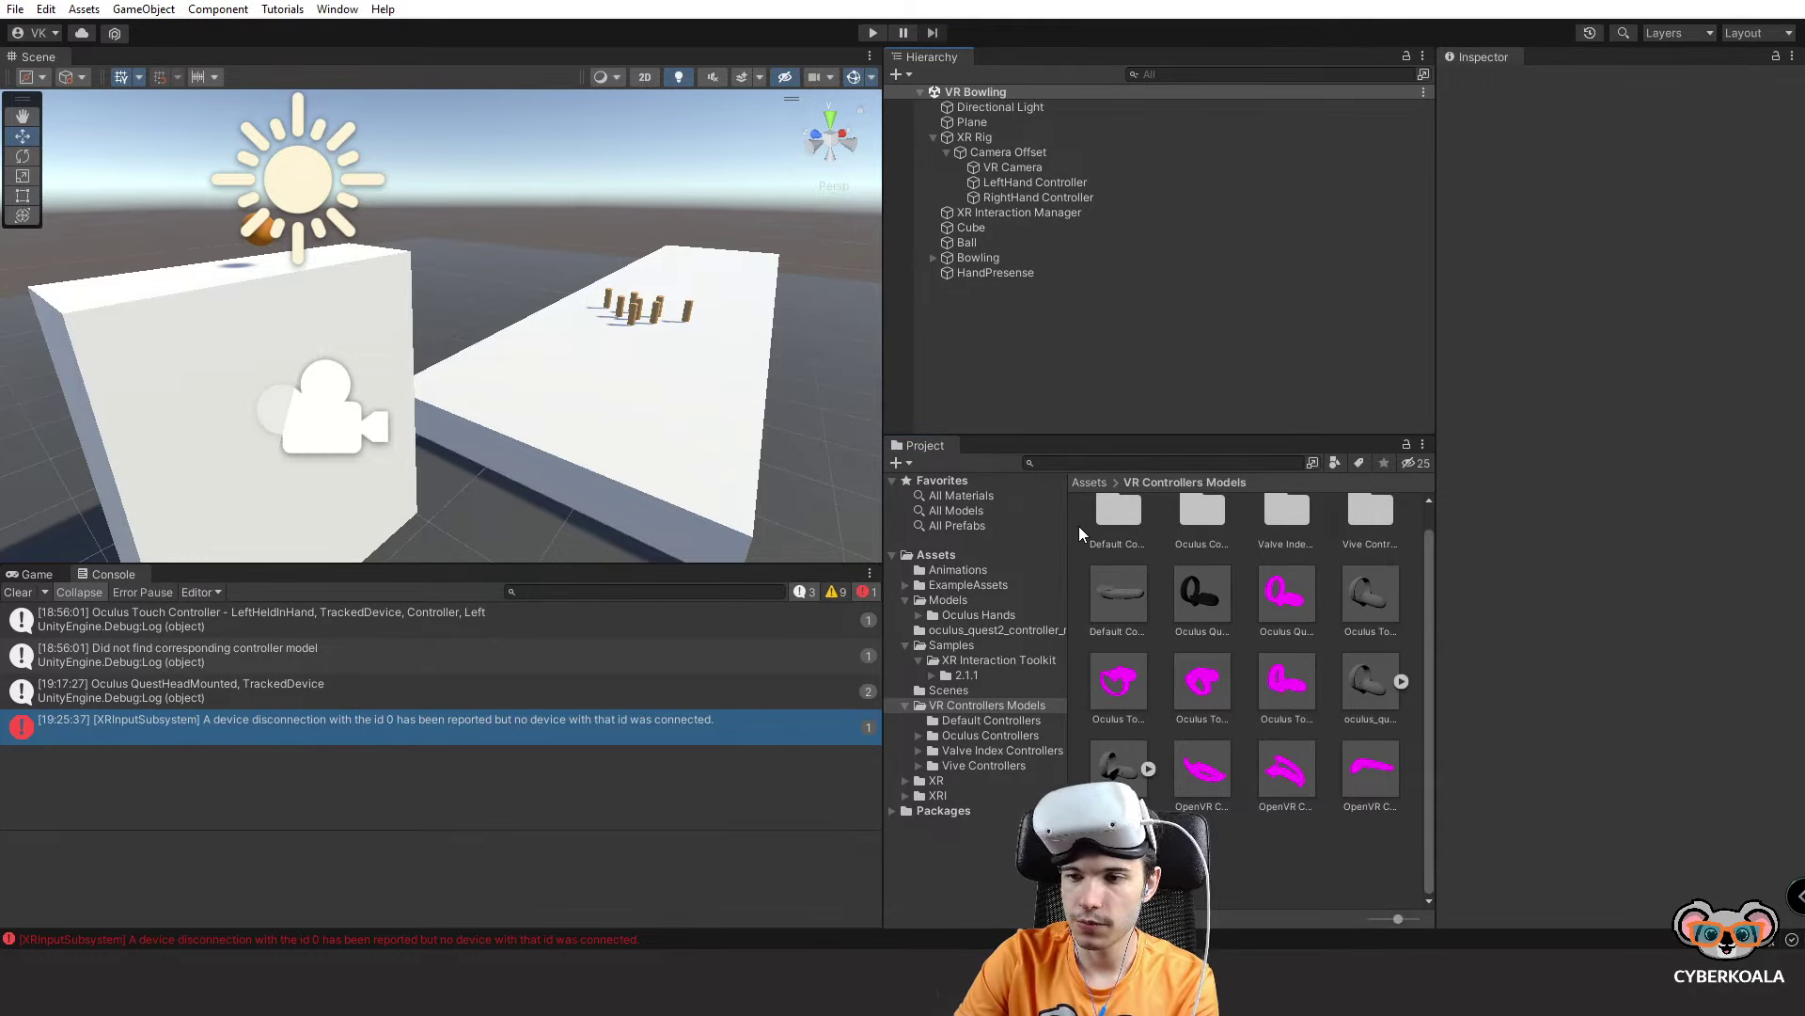
Assign the Default Controller prefab to Controller Prefabs Element 0 and lock the Inspector on HandPresense.
click(1004, 273)
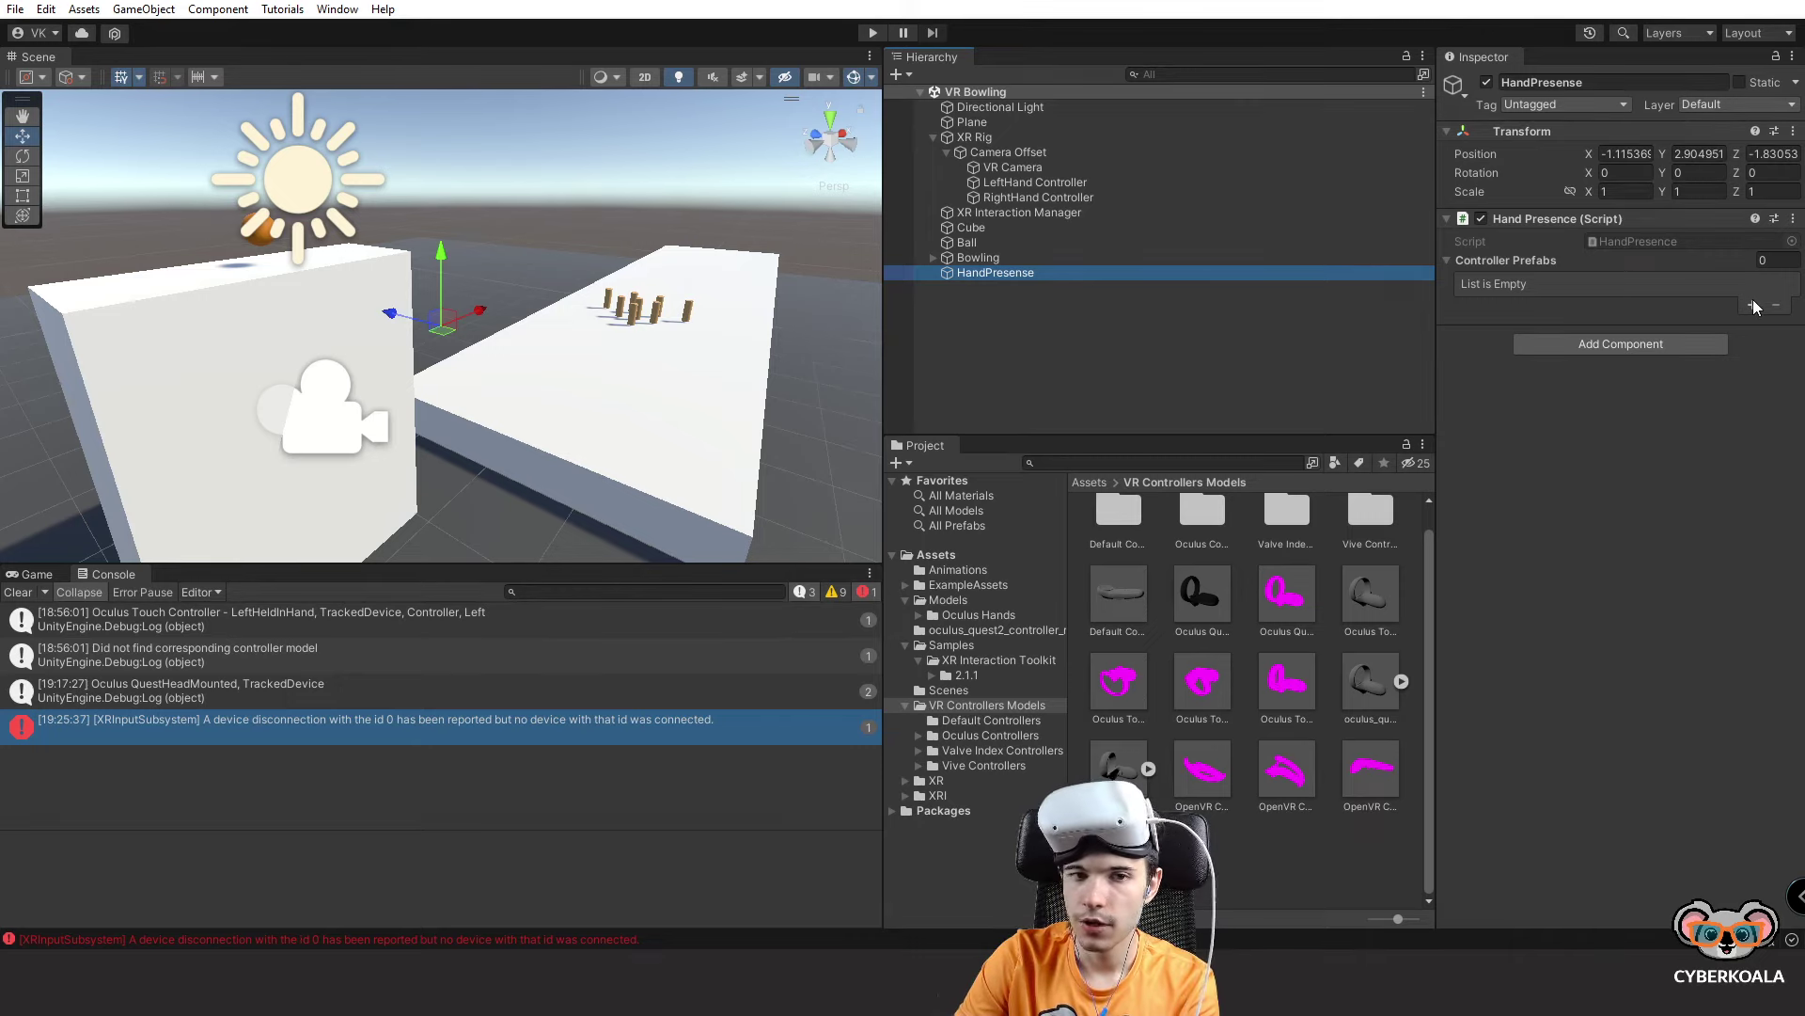
click(1572, 285)
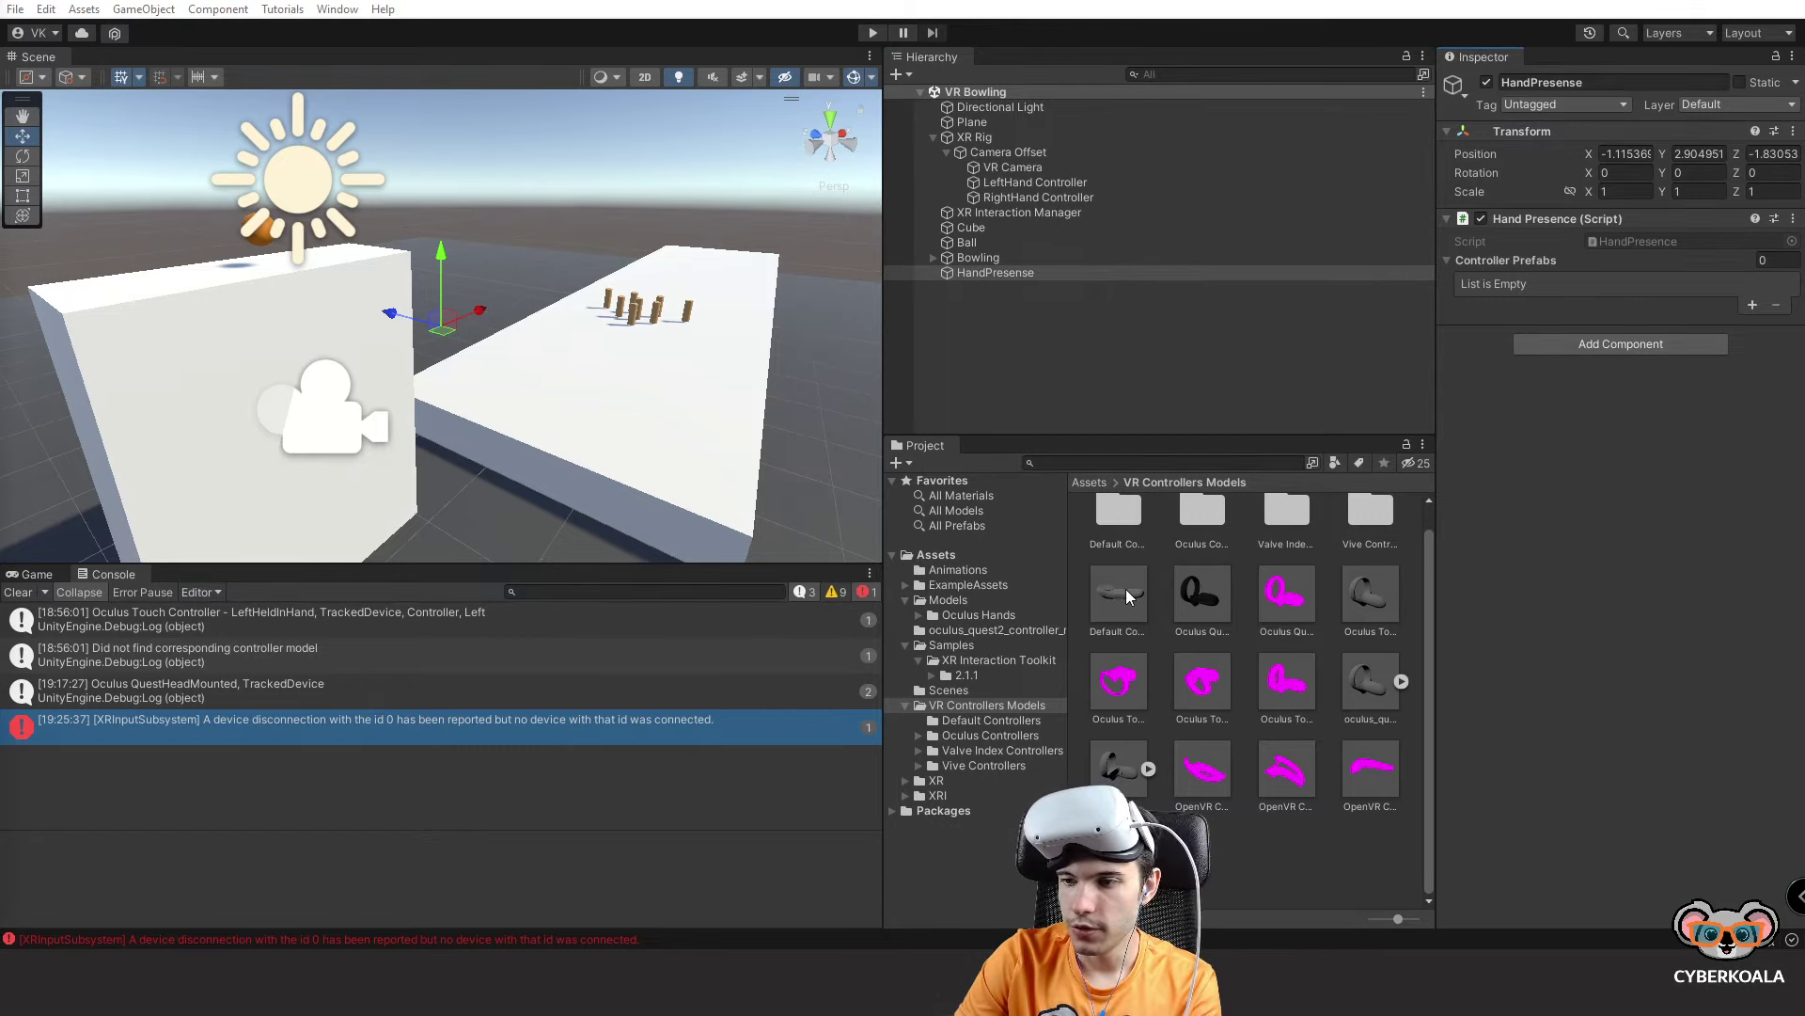
drag(1124, 591, 1750, 272)
click(1747, 303)
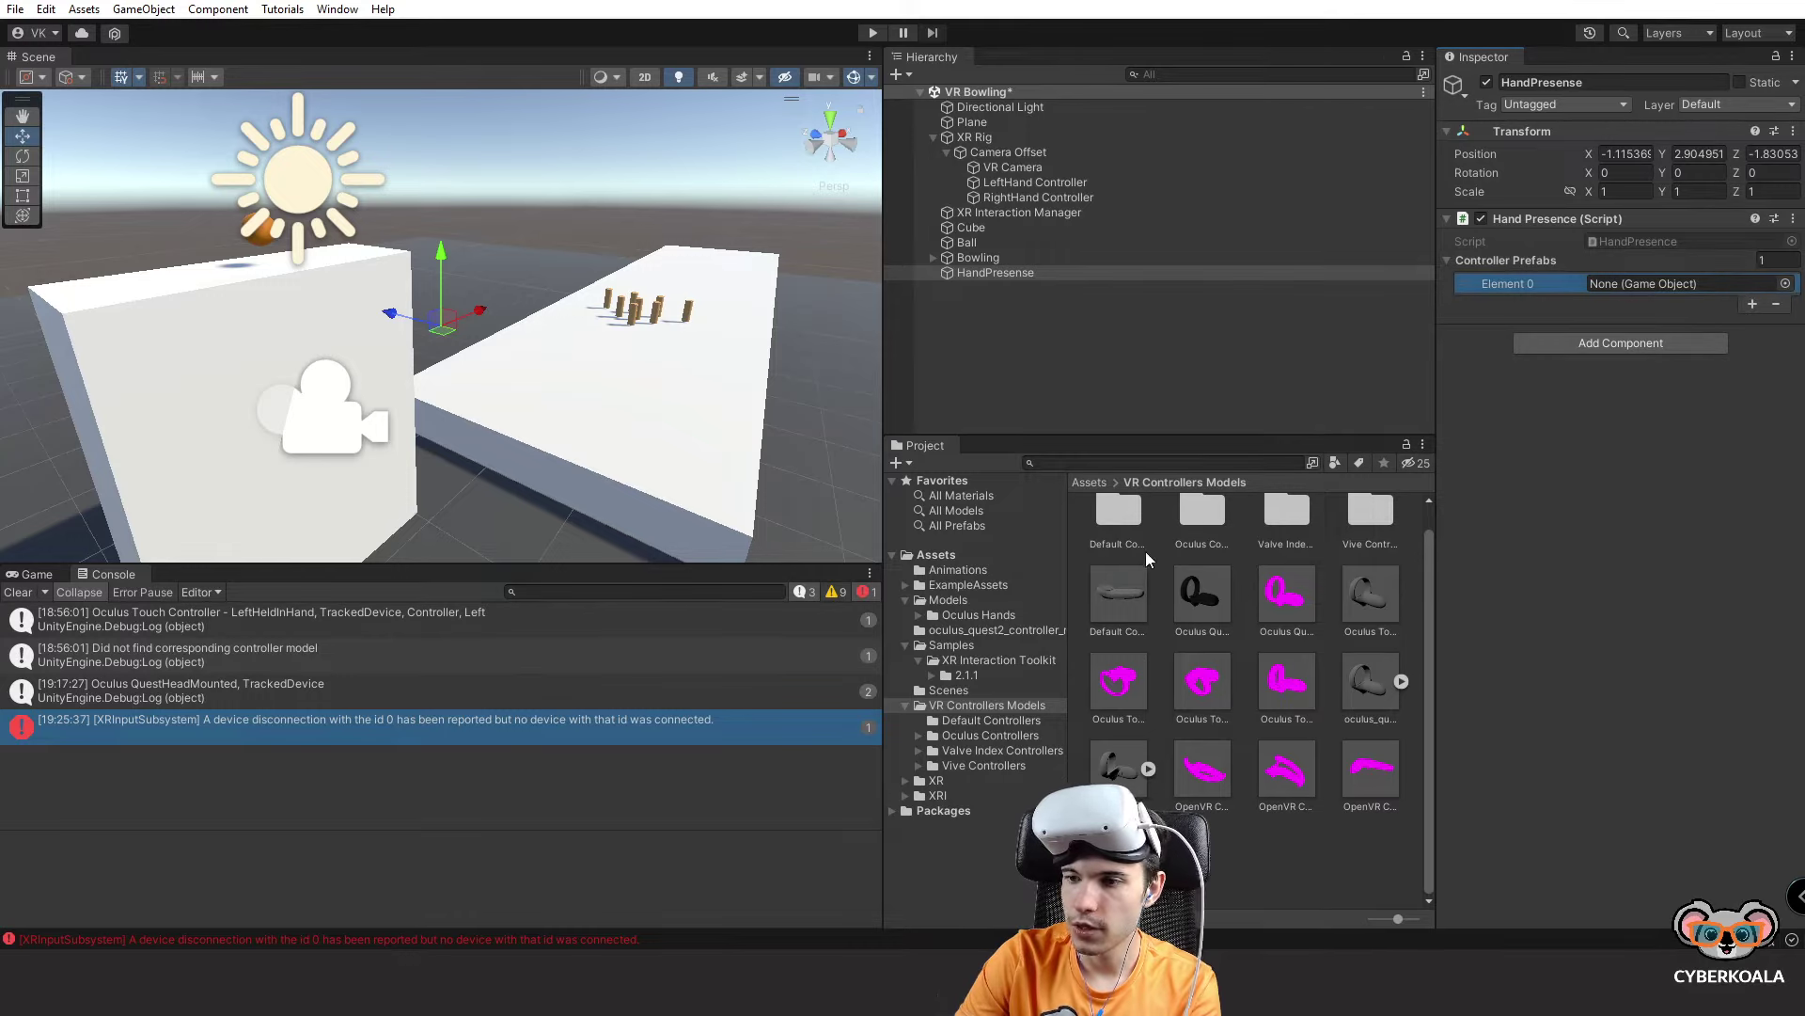
drag(1128, 583, 1663, 282)
click(1198, 600)
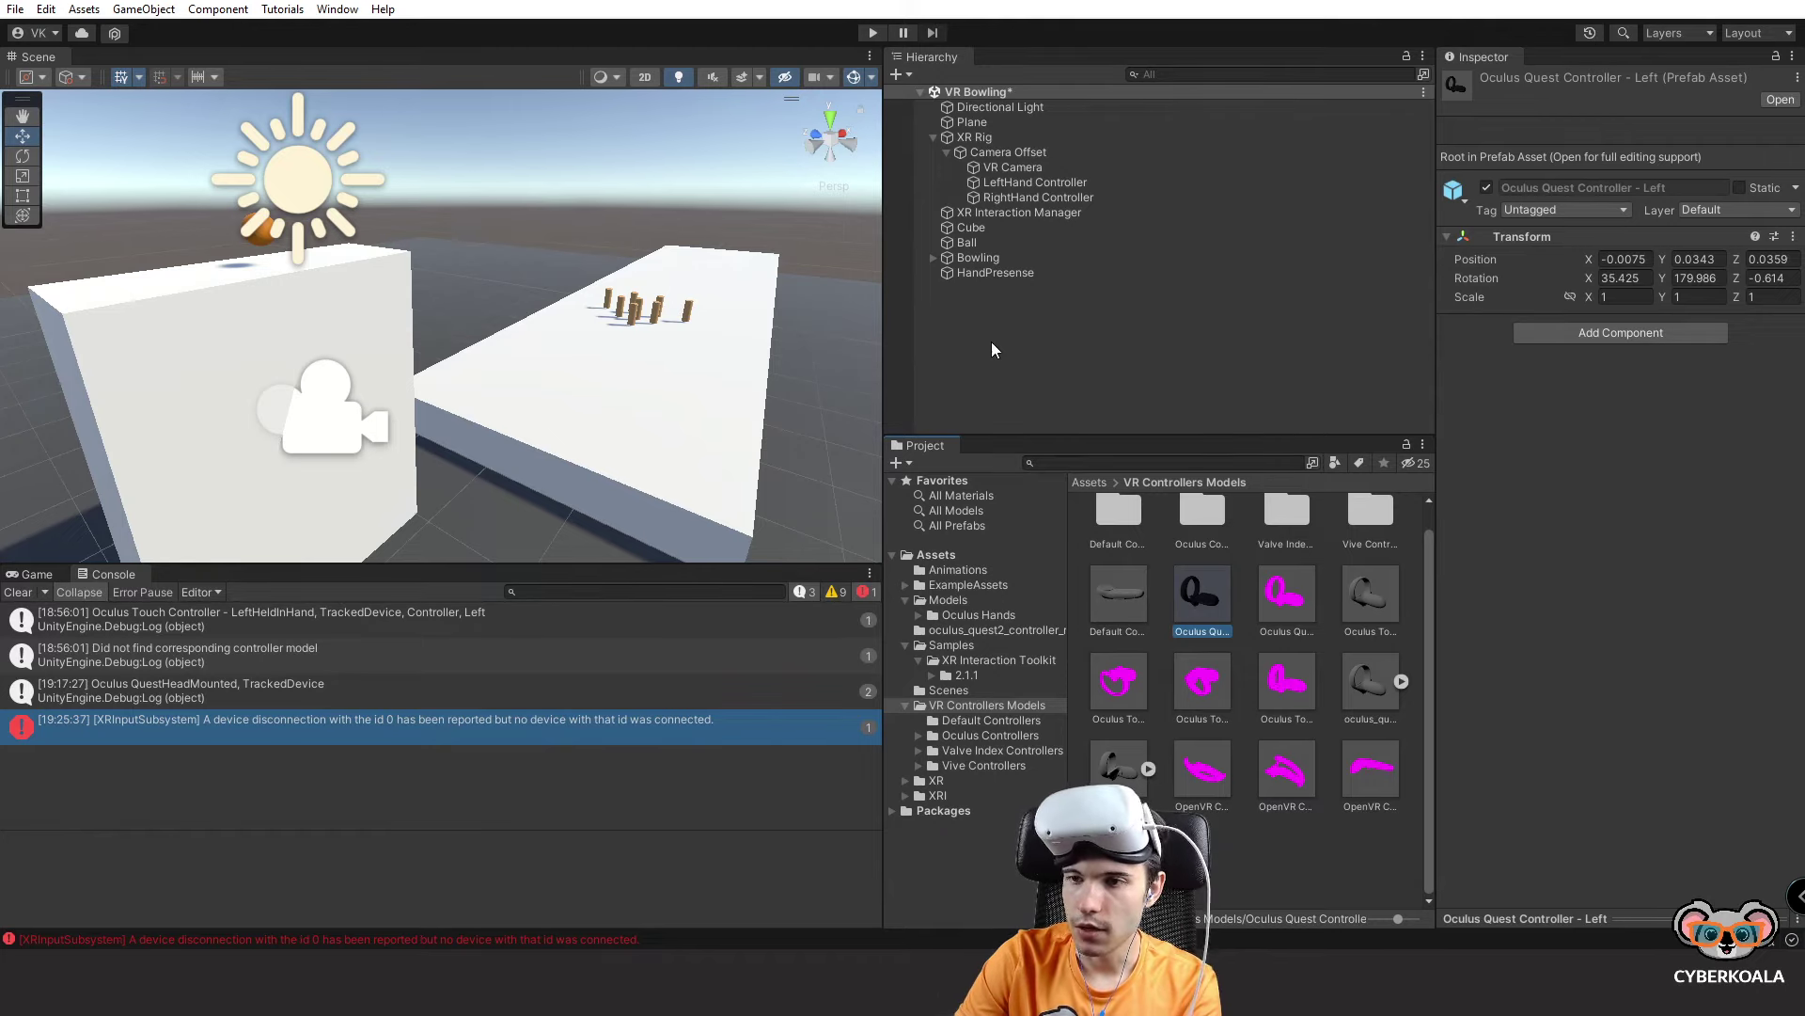
click(997, 273)
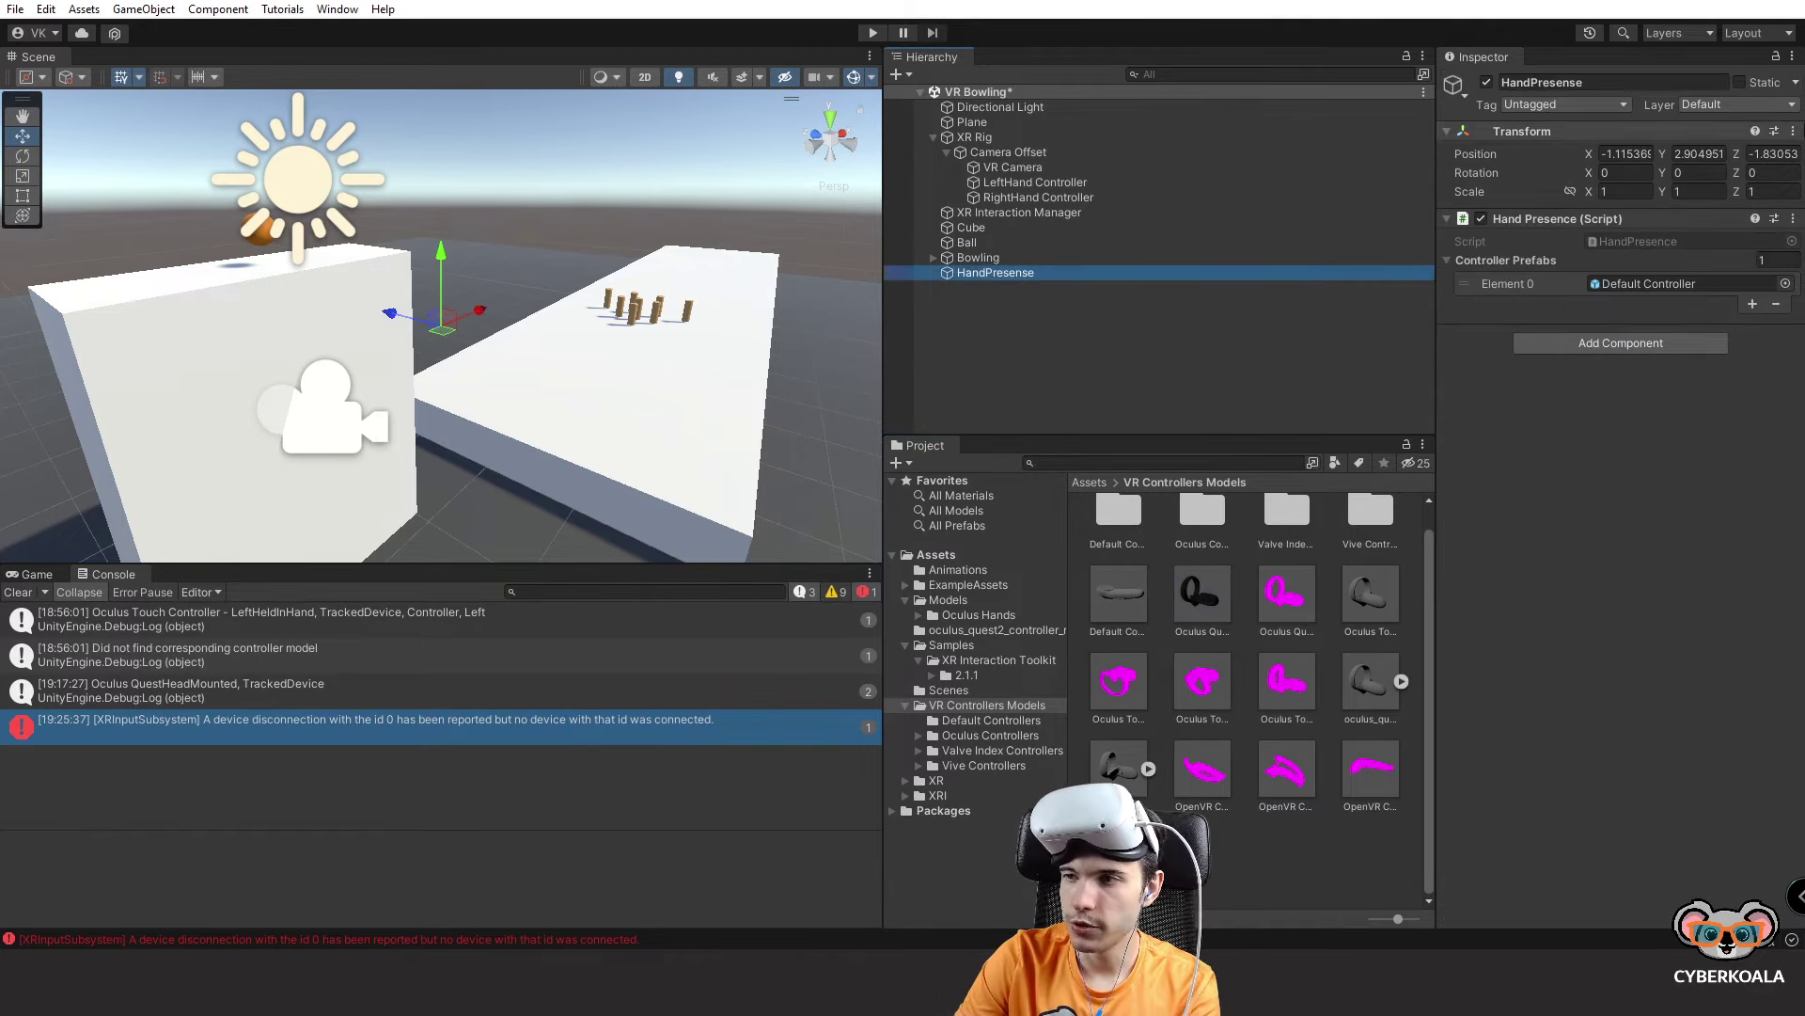
click(1775, 57)
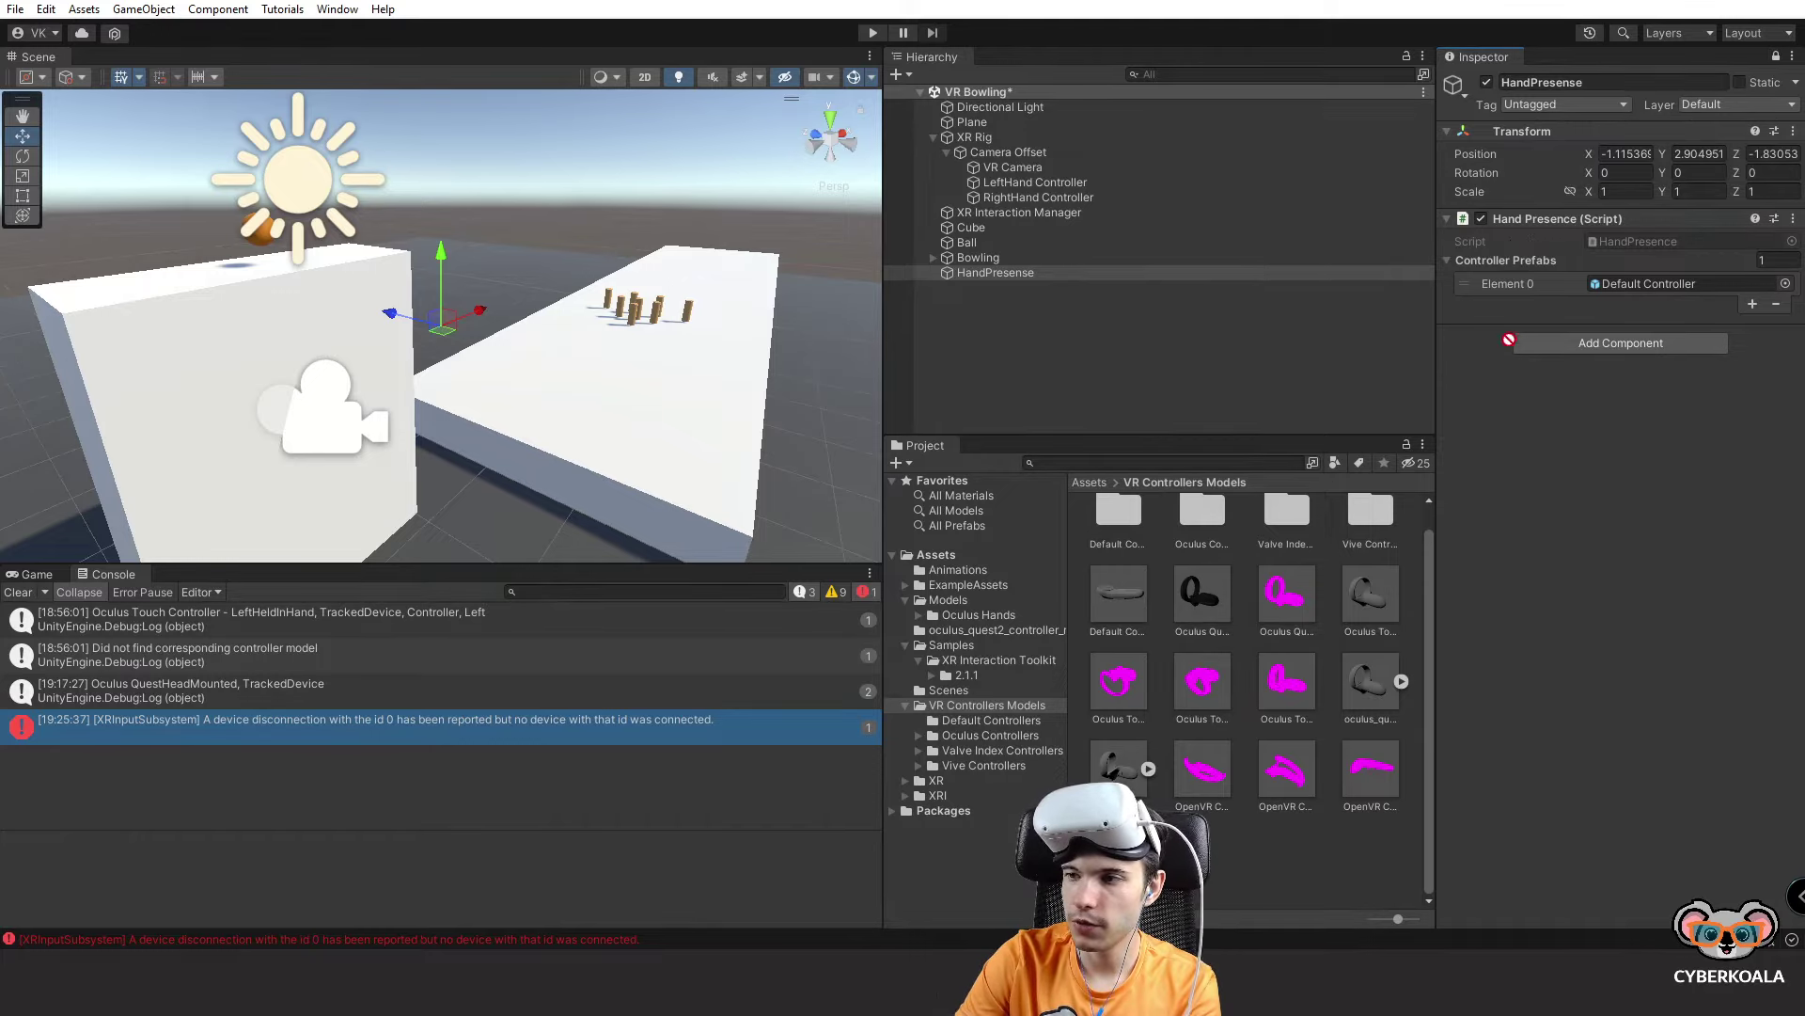
drag(1669, 306, 1752, 302)
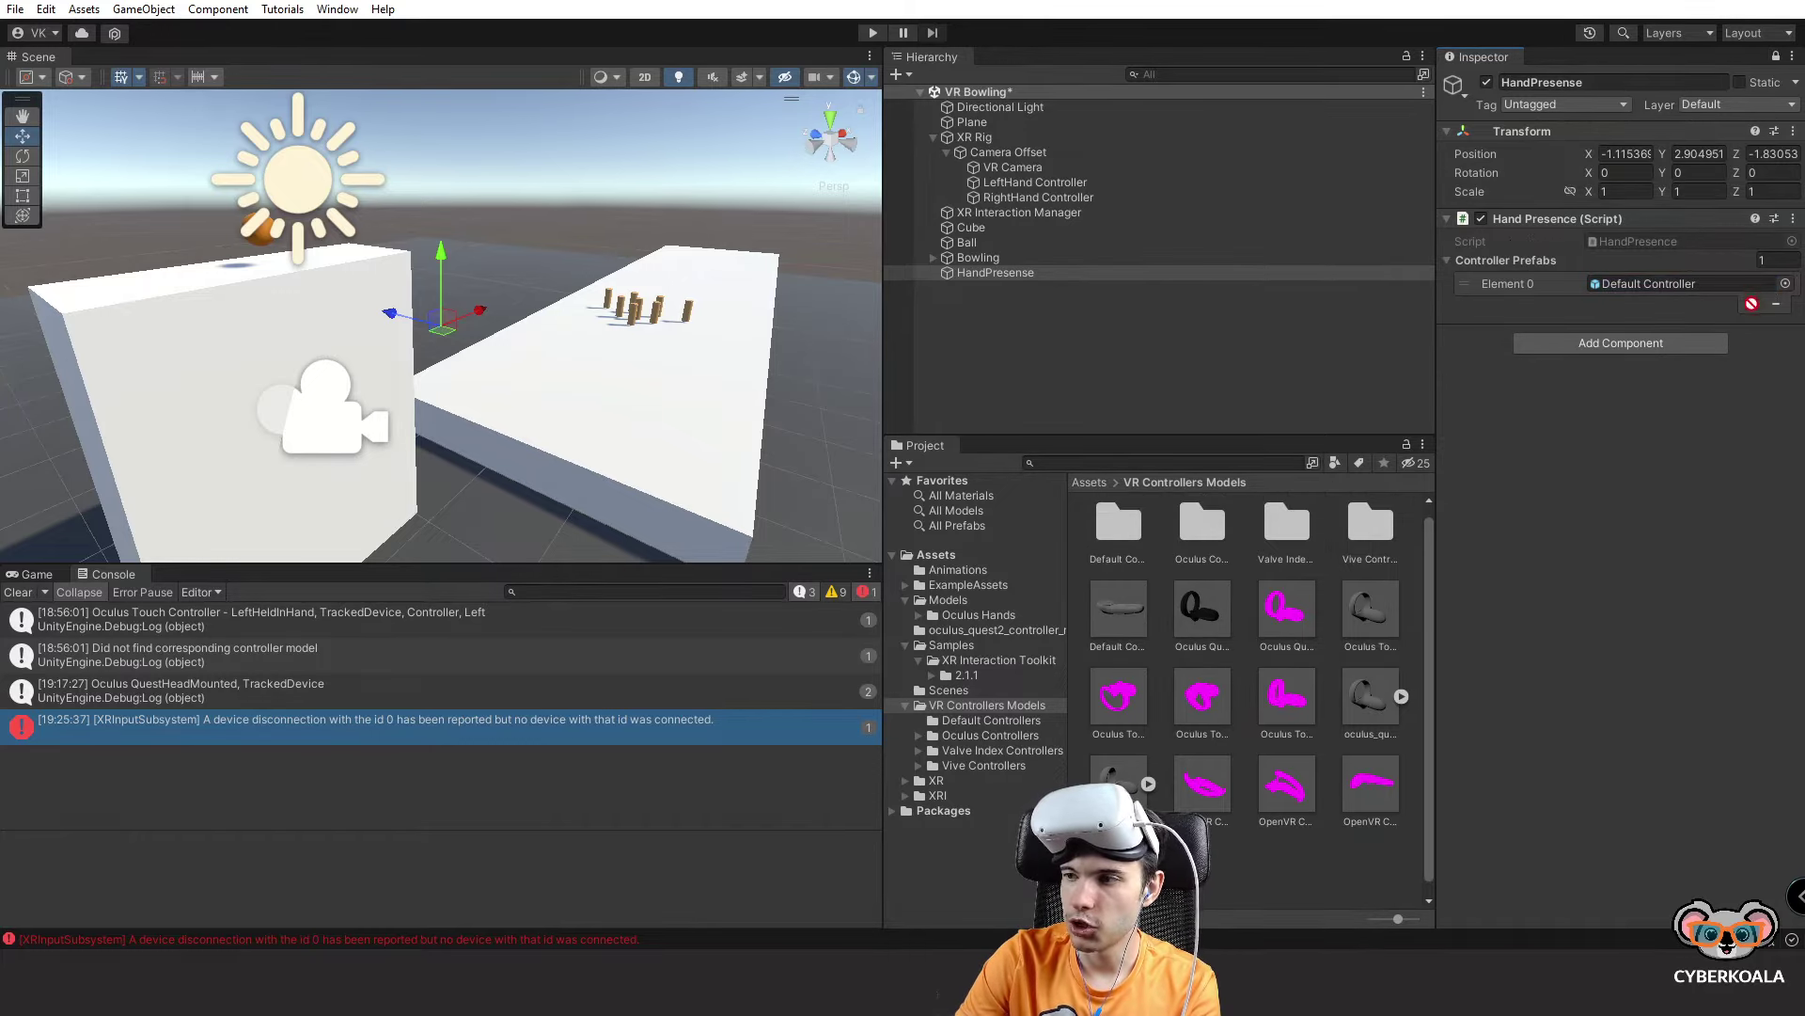
Add eight more slots to the Controller Prefabs list.
click(1752, 304)
click(1752, 323)
click(1752, 341)
click(1752, 361)
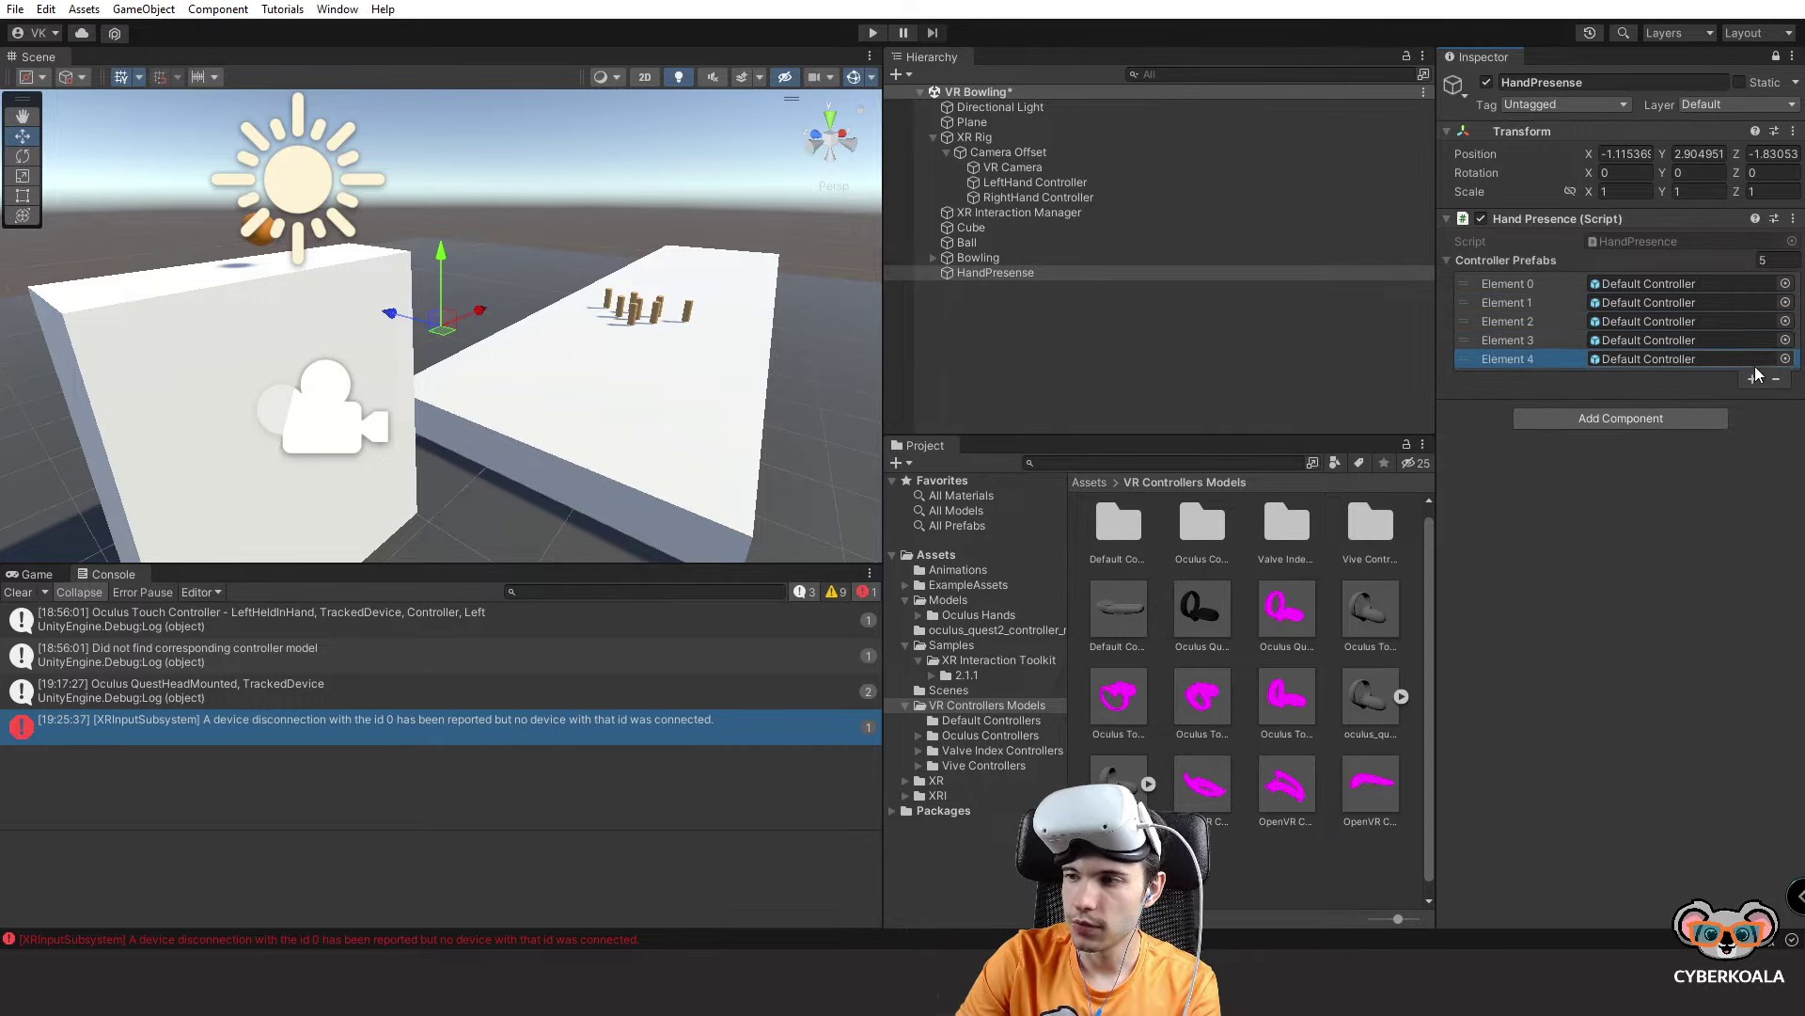
click(1751, 379)
click(1751, 397)
click(1752, 417)
click(1751, 435)
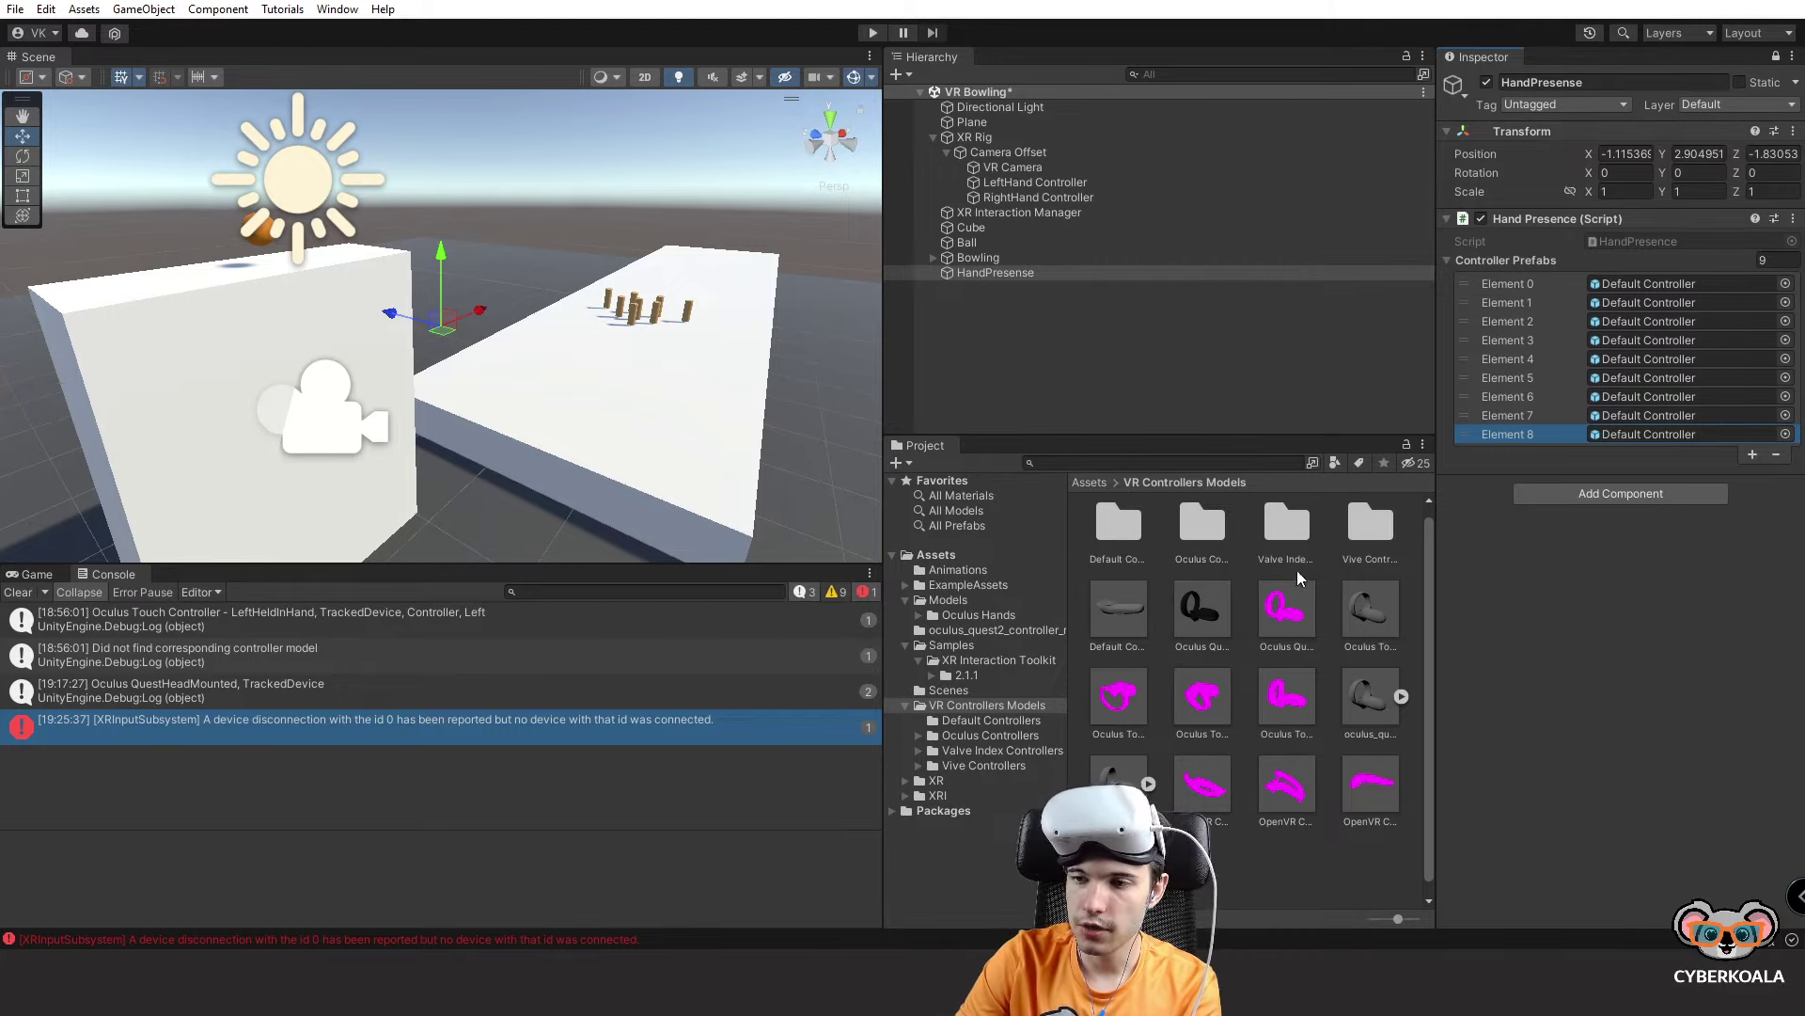
Fill Elements 1–5 with Oculus Quest Left/Right, Oculus Touch Left/Right and oculus_quest2_controller_left.
drag(1217, 606, 1666, 313)
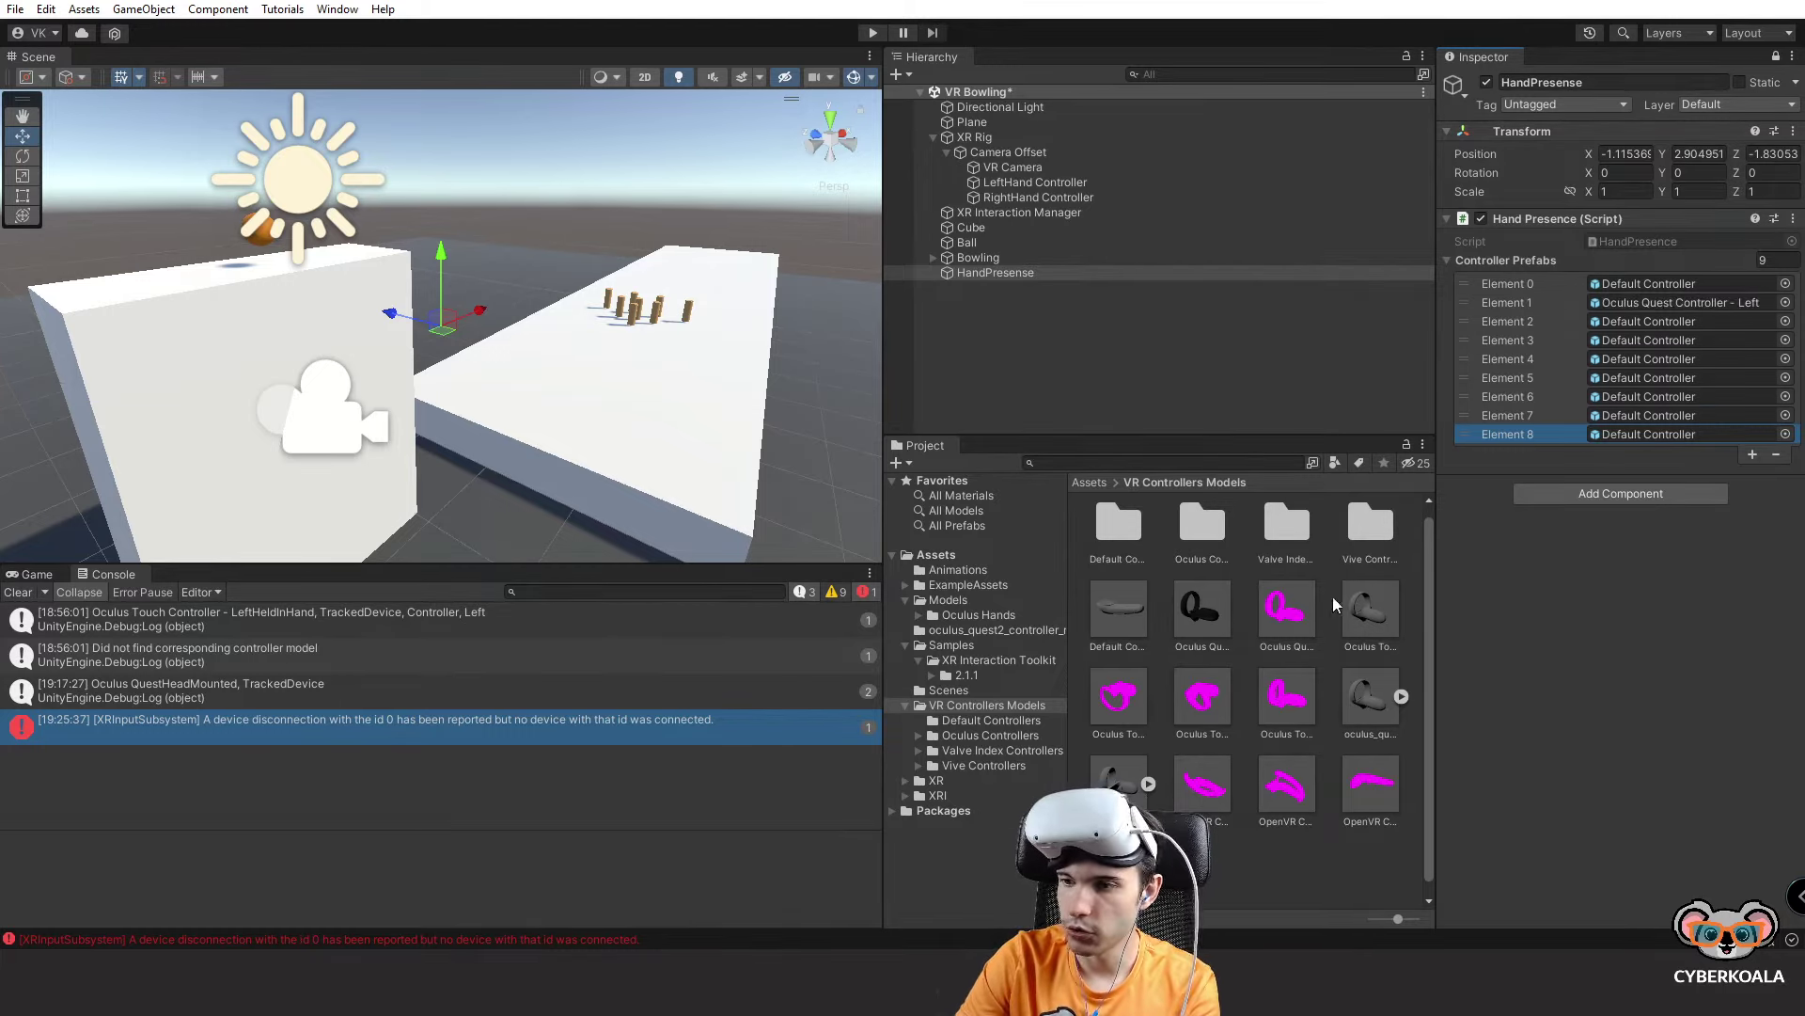
drag(1286, 616, 1636, 324)
drag(1370, 607, 1660, 340)
drag(1166, 698, 1664, 359)
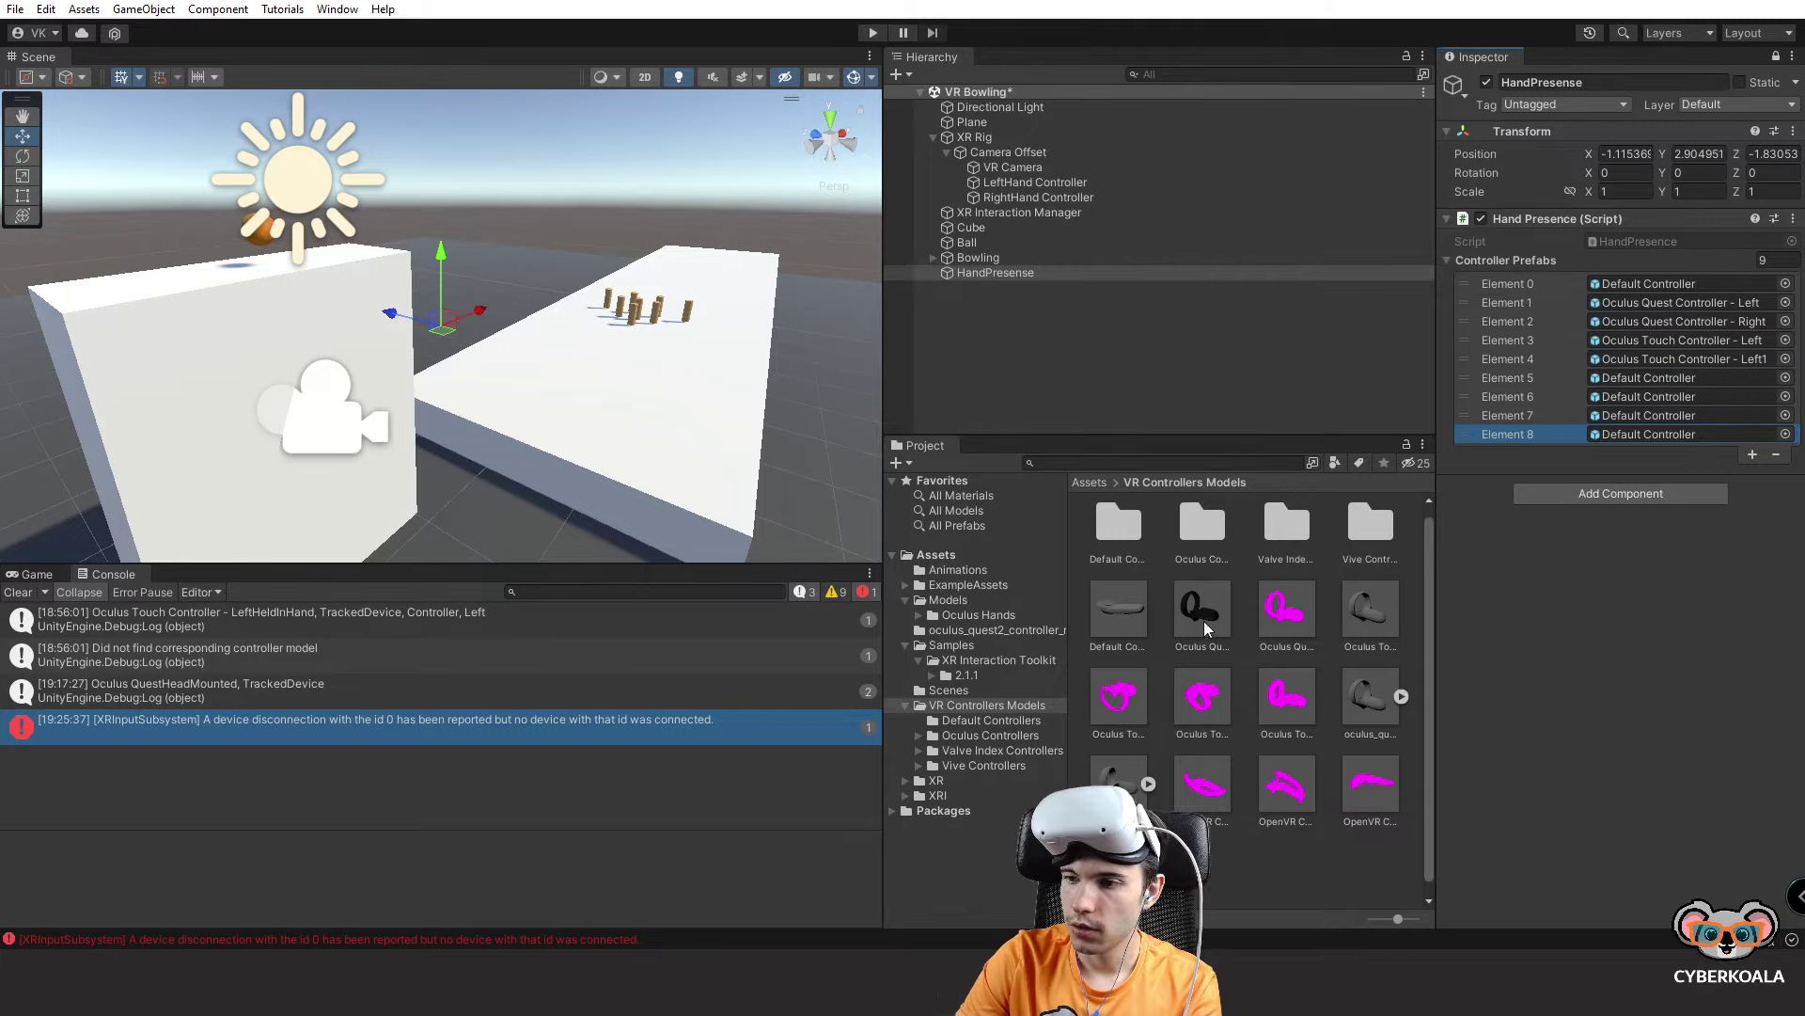
drag(1202, 696, 1711, 372)
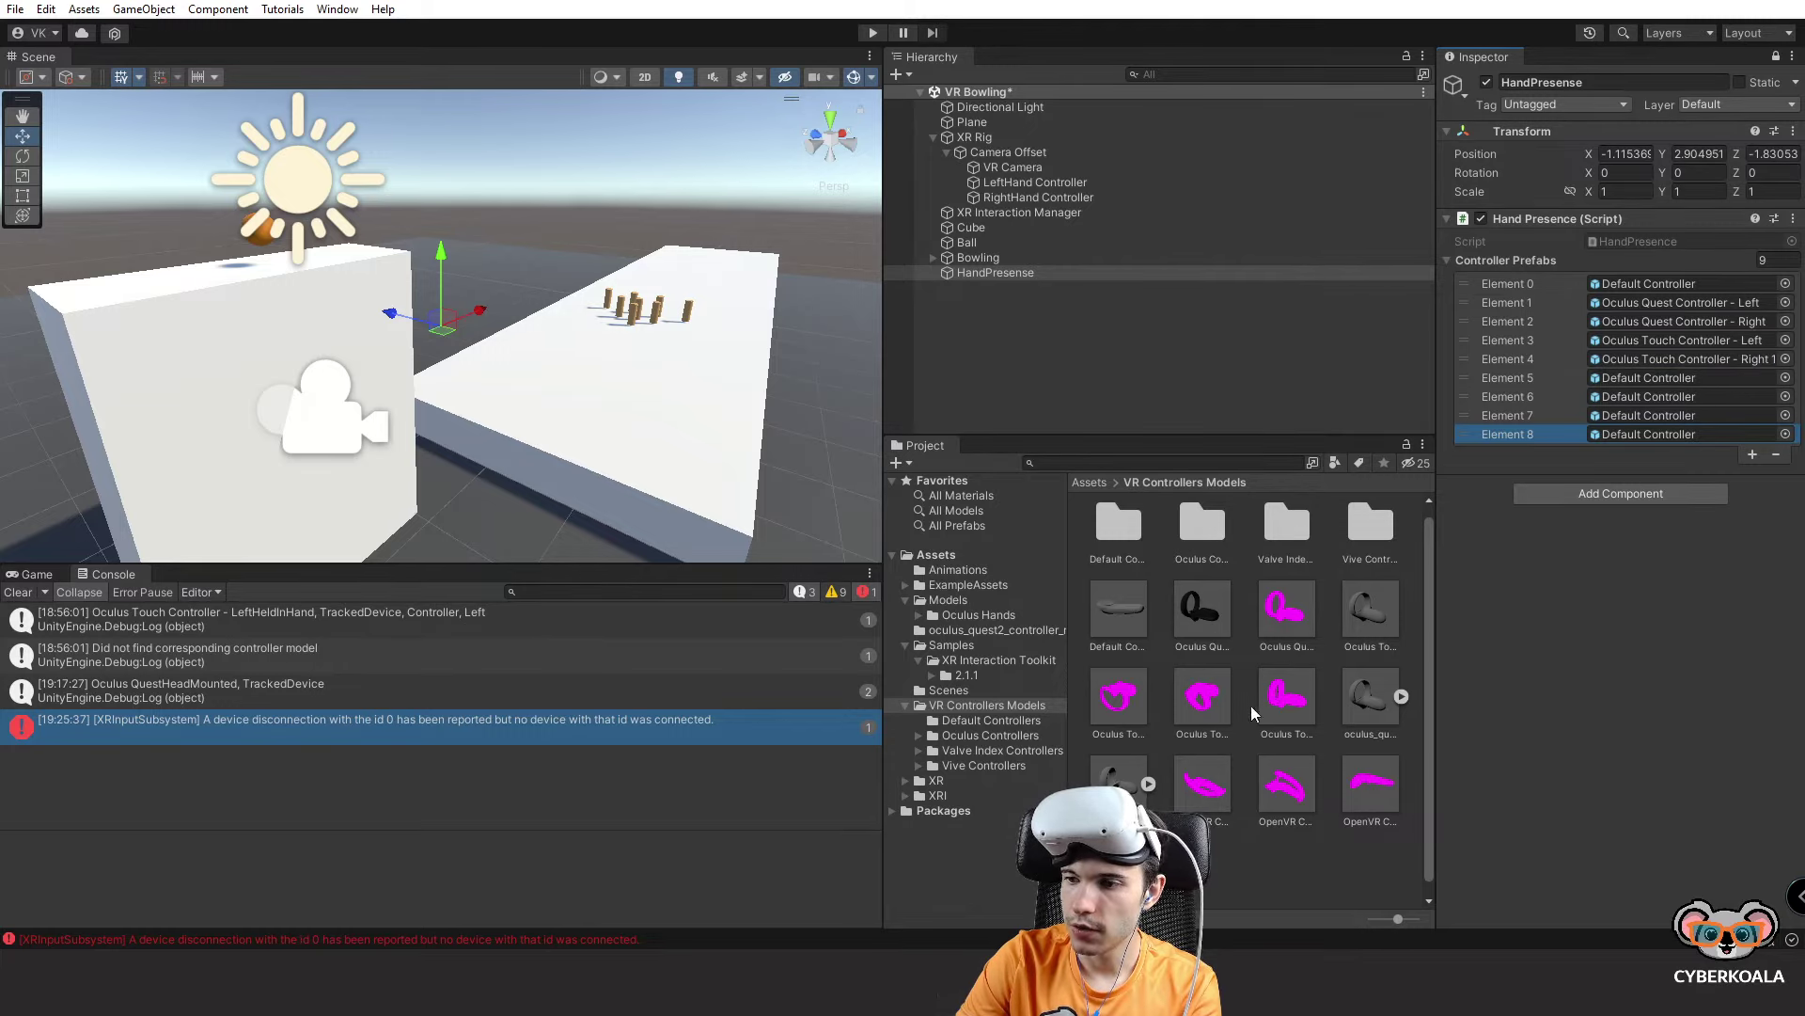
click(1285, 698)
drag(1301, 700, 1683, 362)
click(1375, 700)
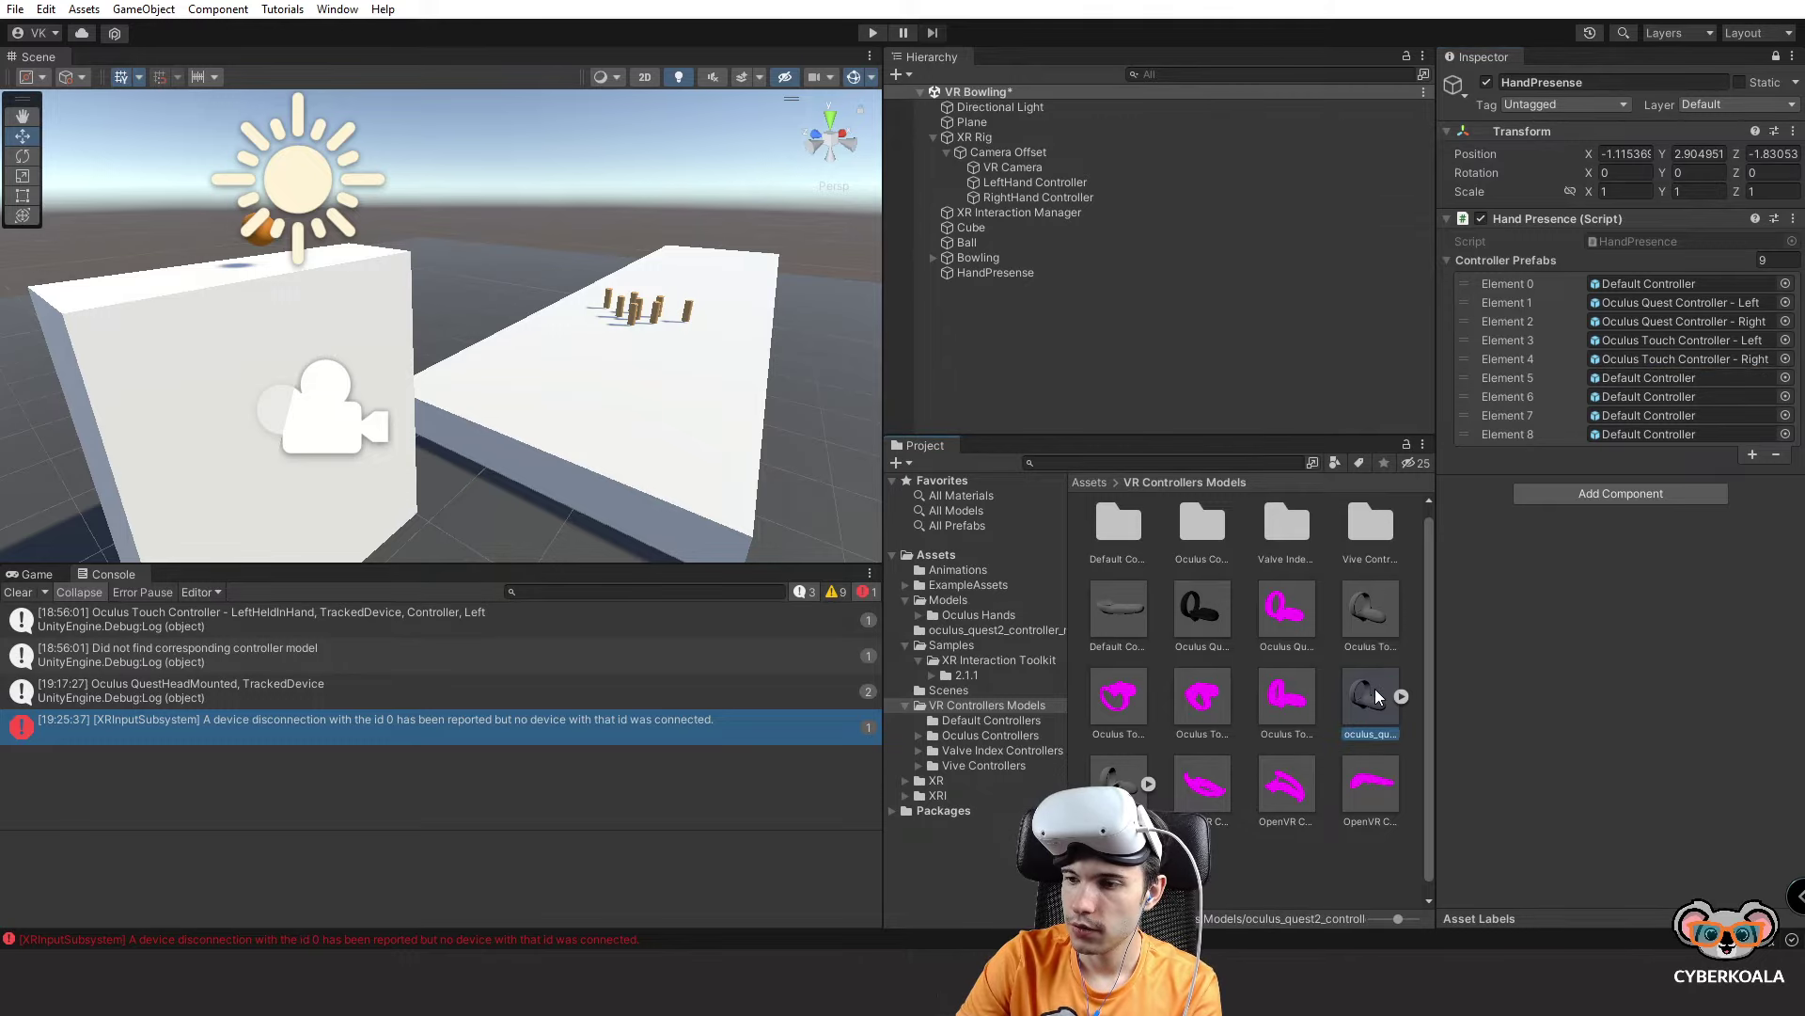
drag(1375, 700, 1704, 385)
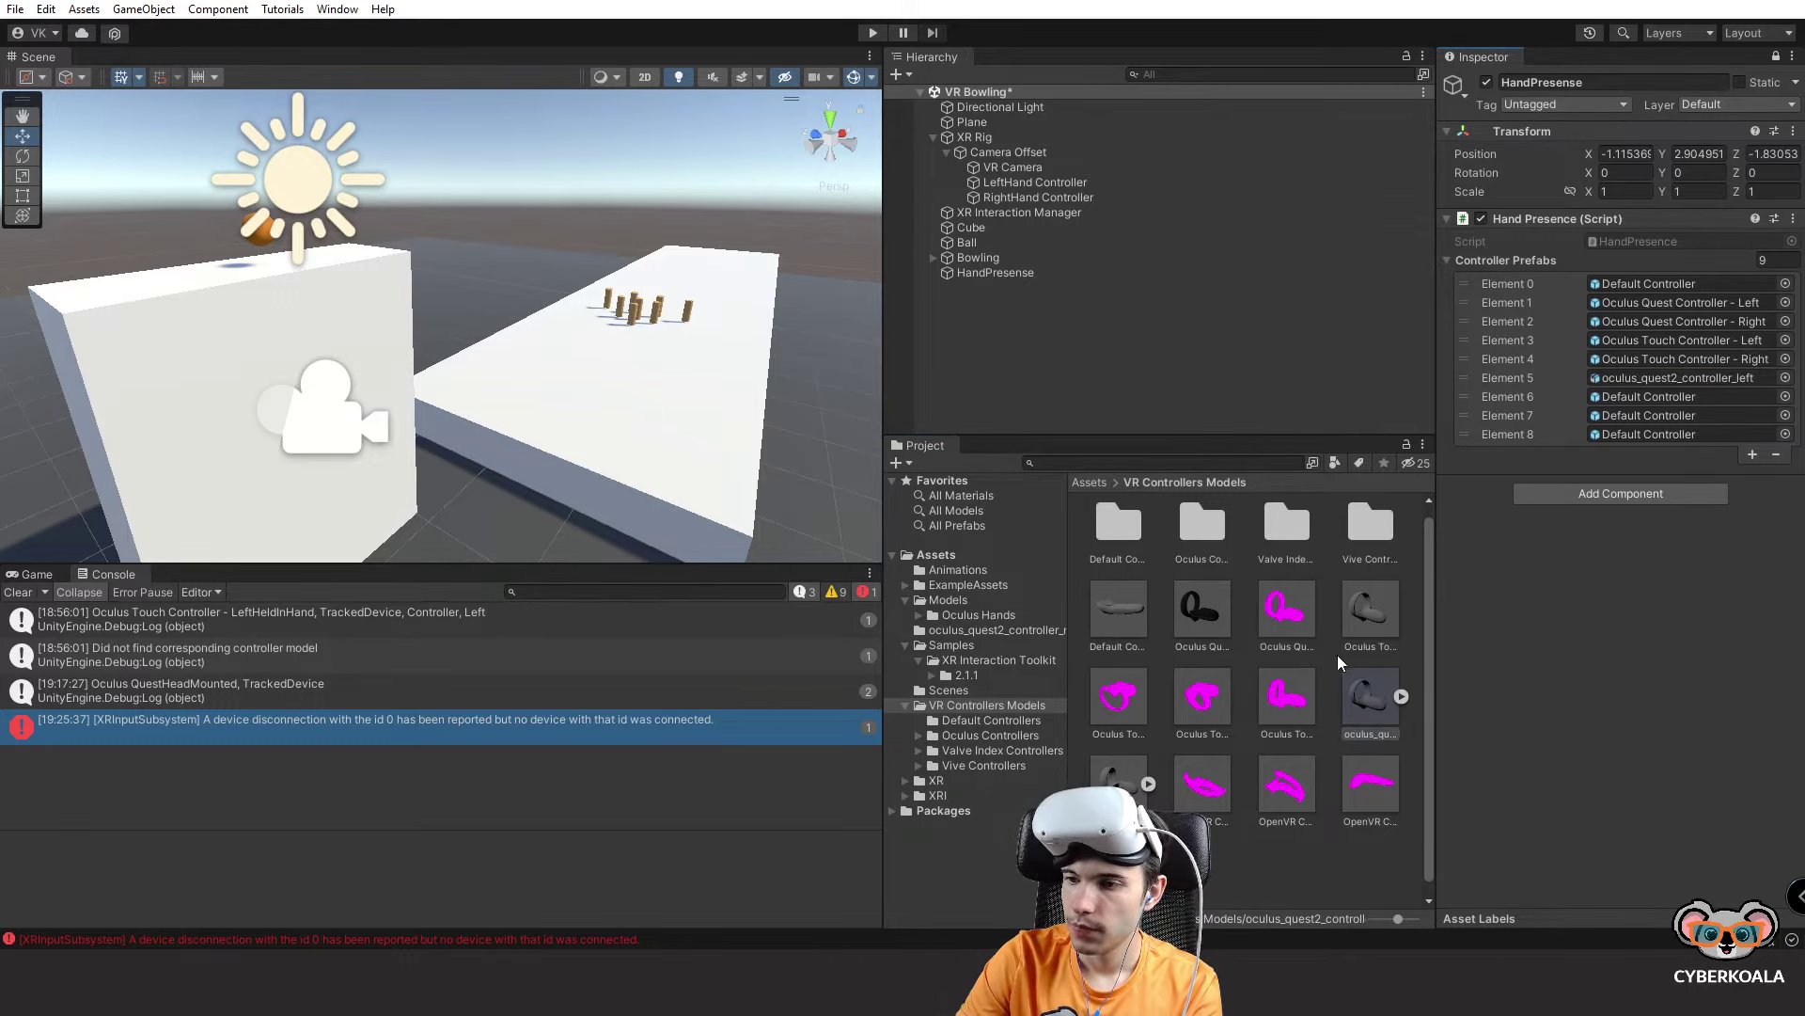
Replace the Oculus Touch prefab's model with the Quest 2 controller model.
click(1309, 696)
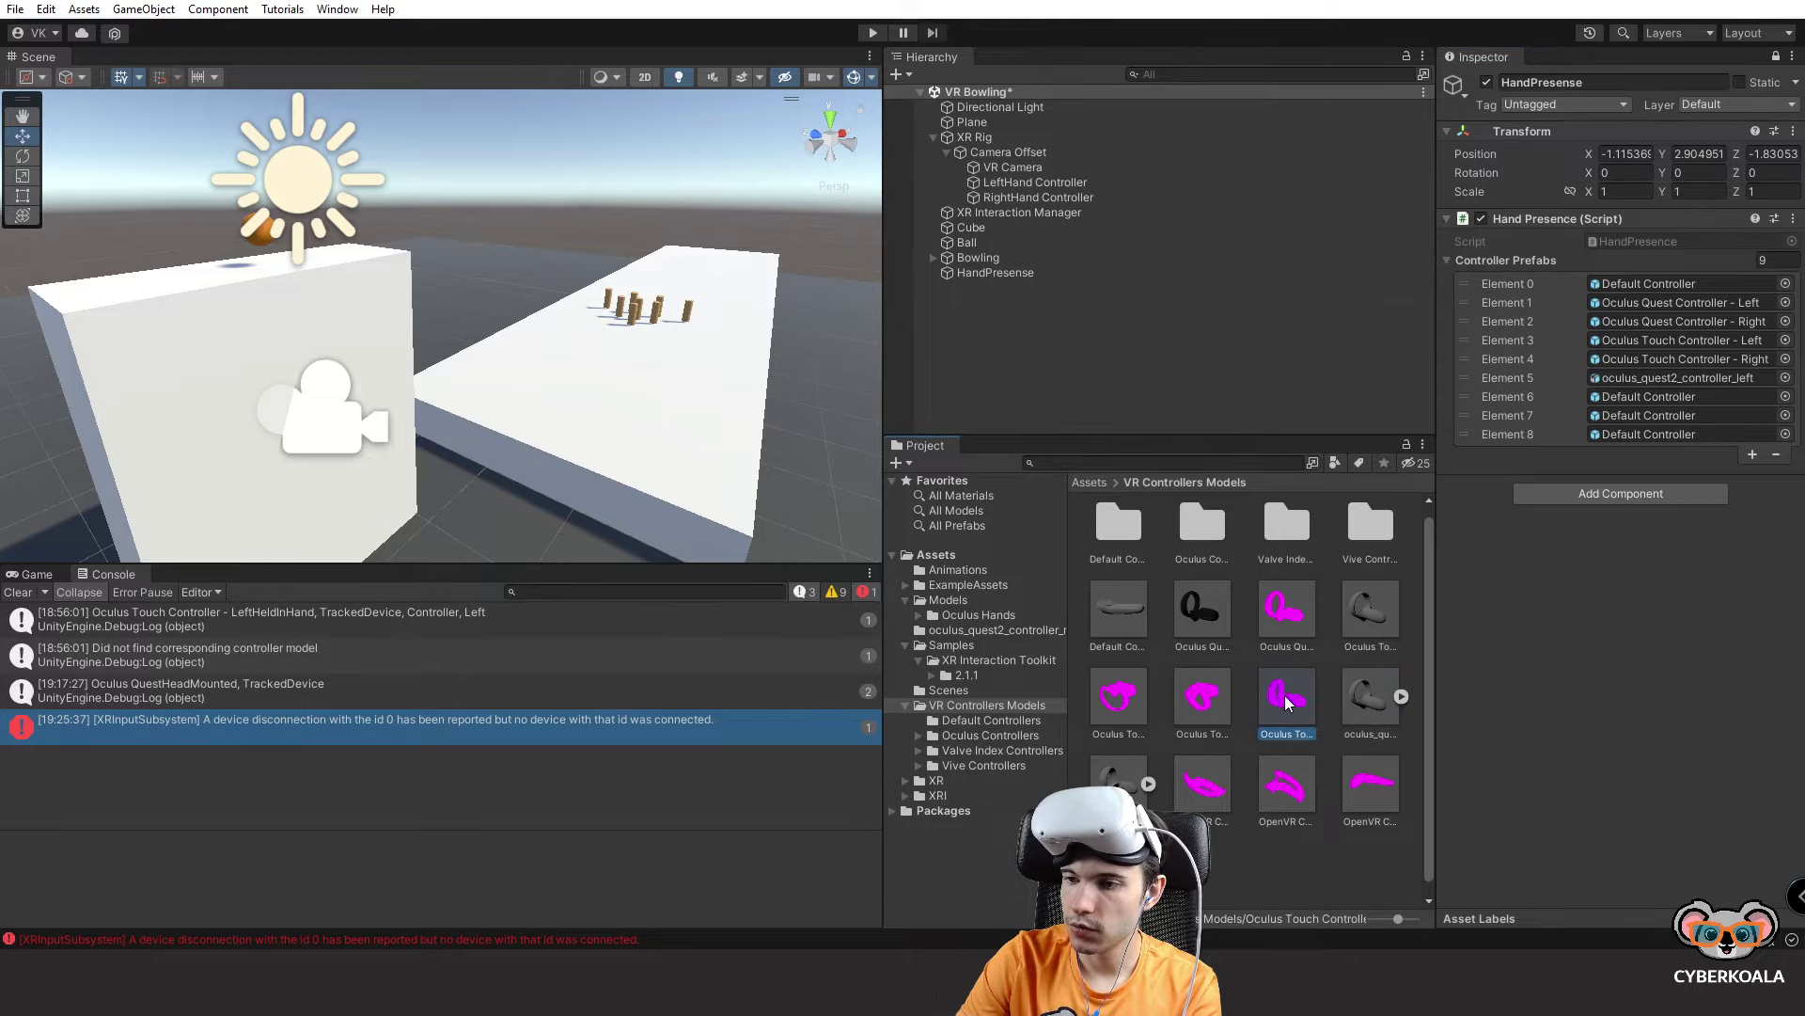
click(1675, 361)
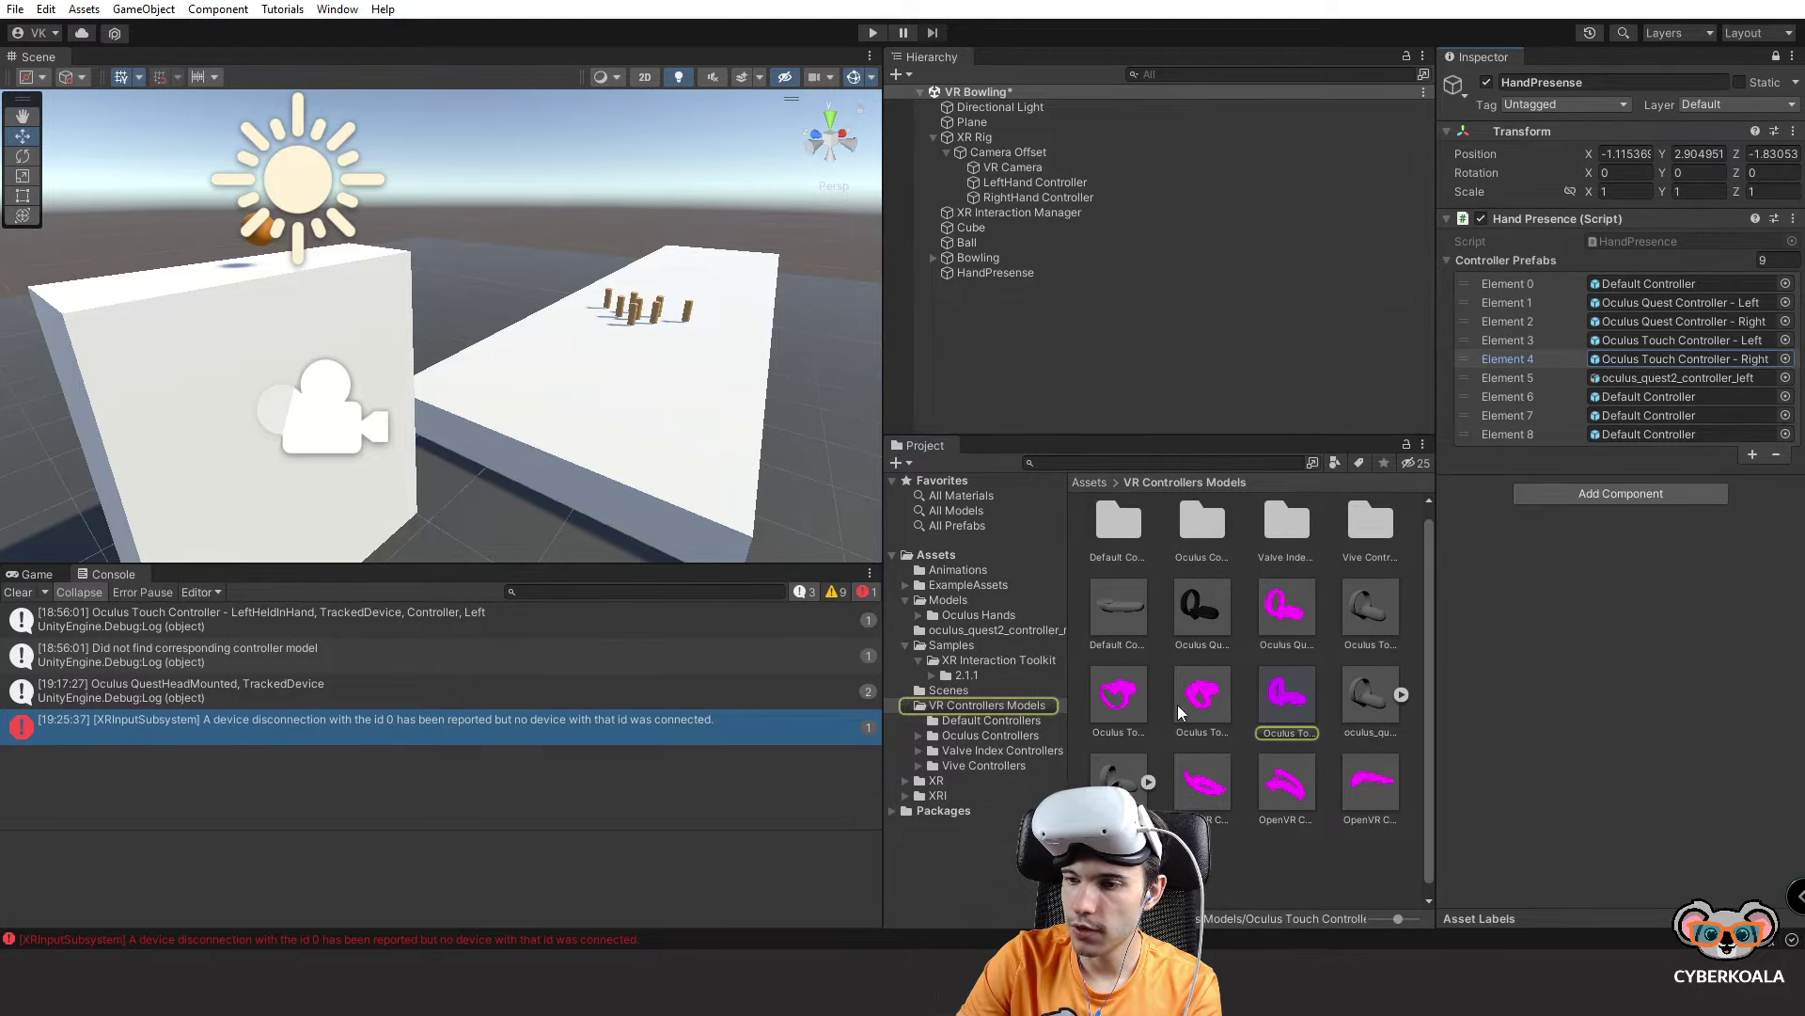
click(1364, 696)
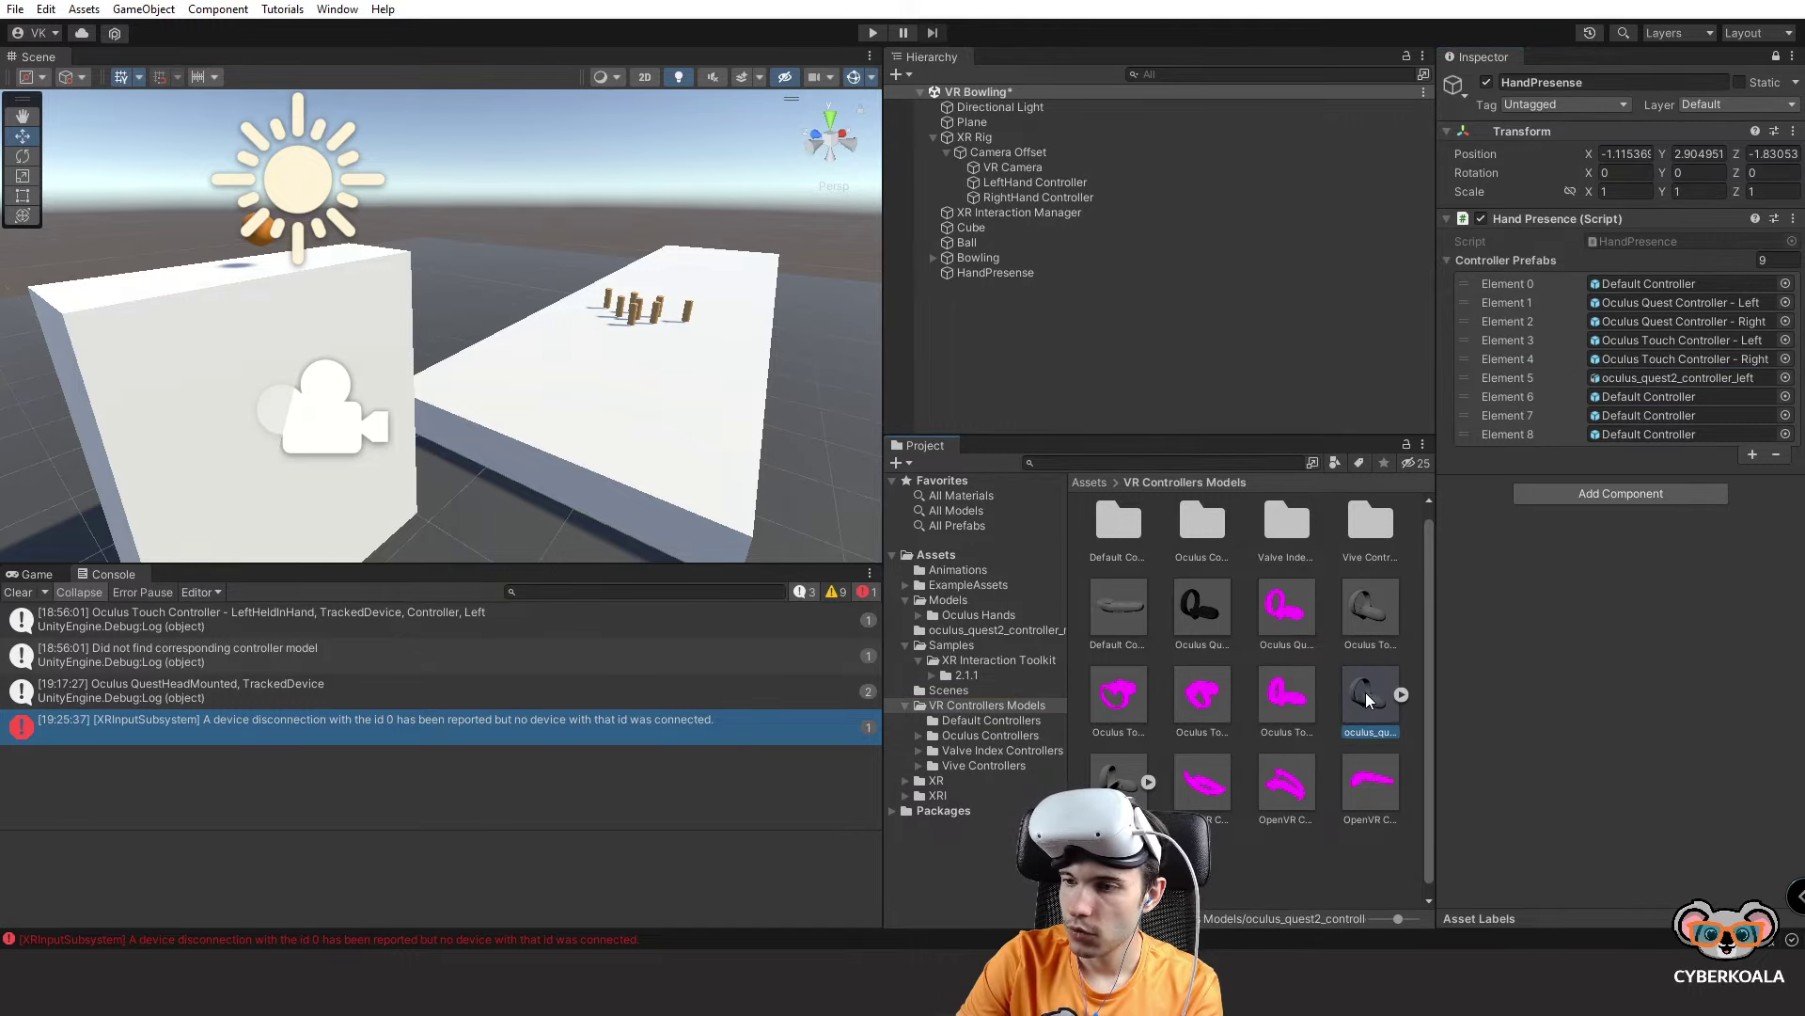
drag(1366, 697, 1717, 398)
key(Return)
Assign OpenVR controller prefabs to Elements 6 and 7 and save the scene.
drag(1370, 781, 1683, 434)
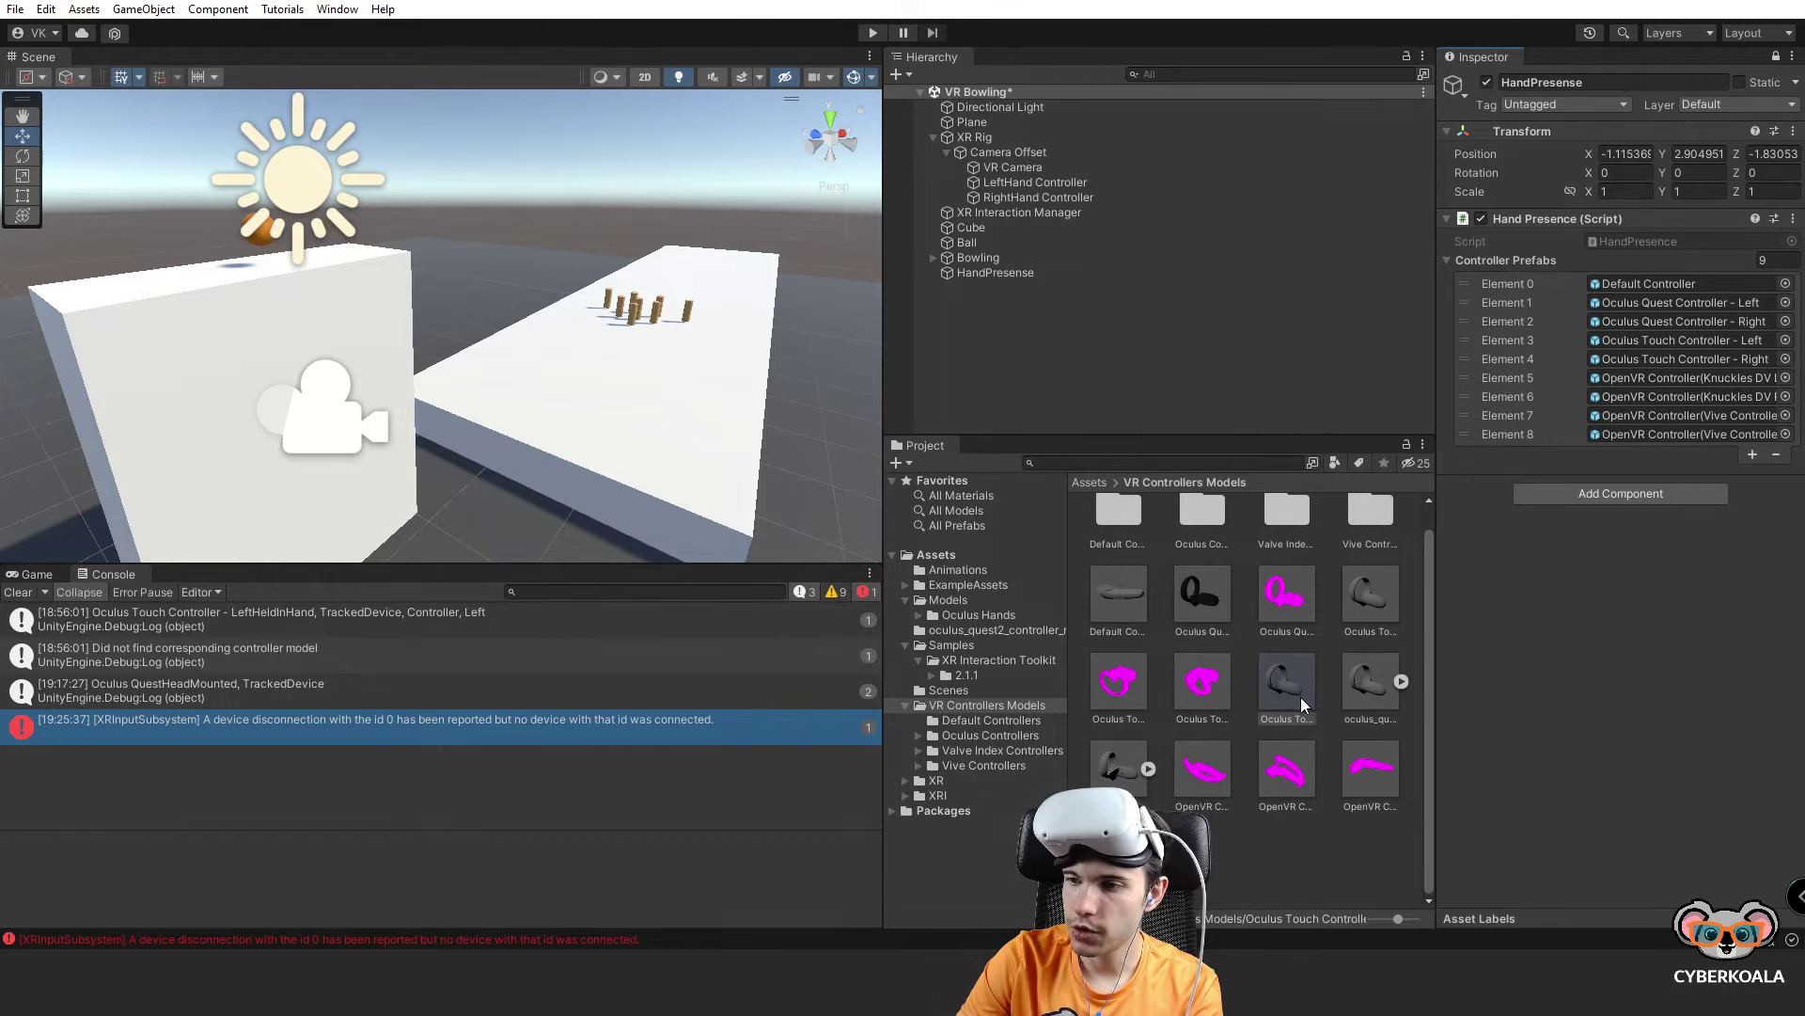
scroll(1300, 697, up, 1)
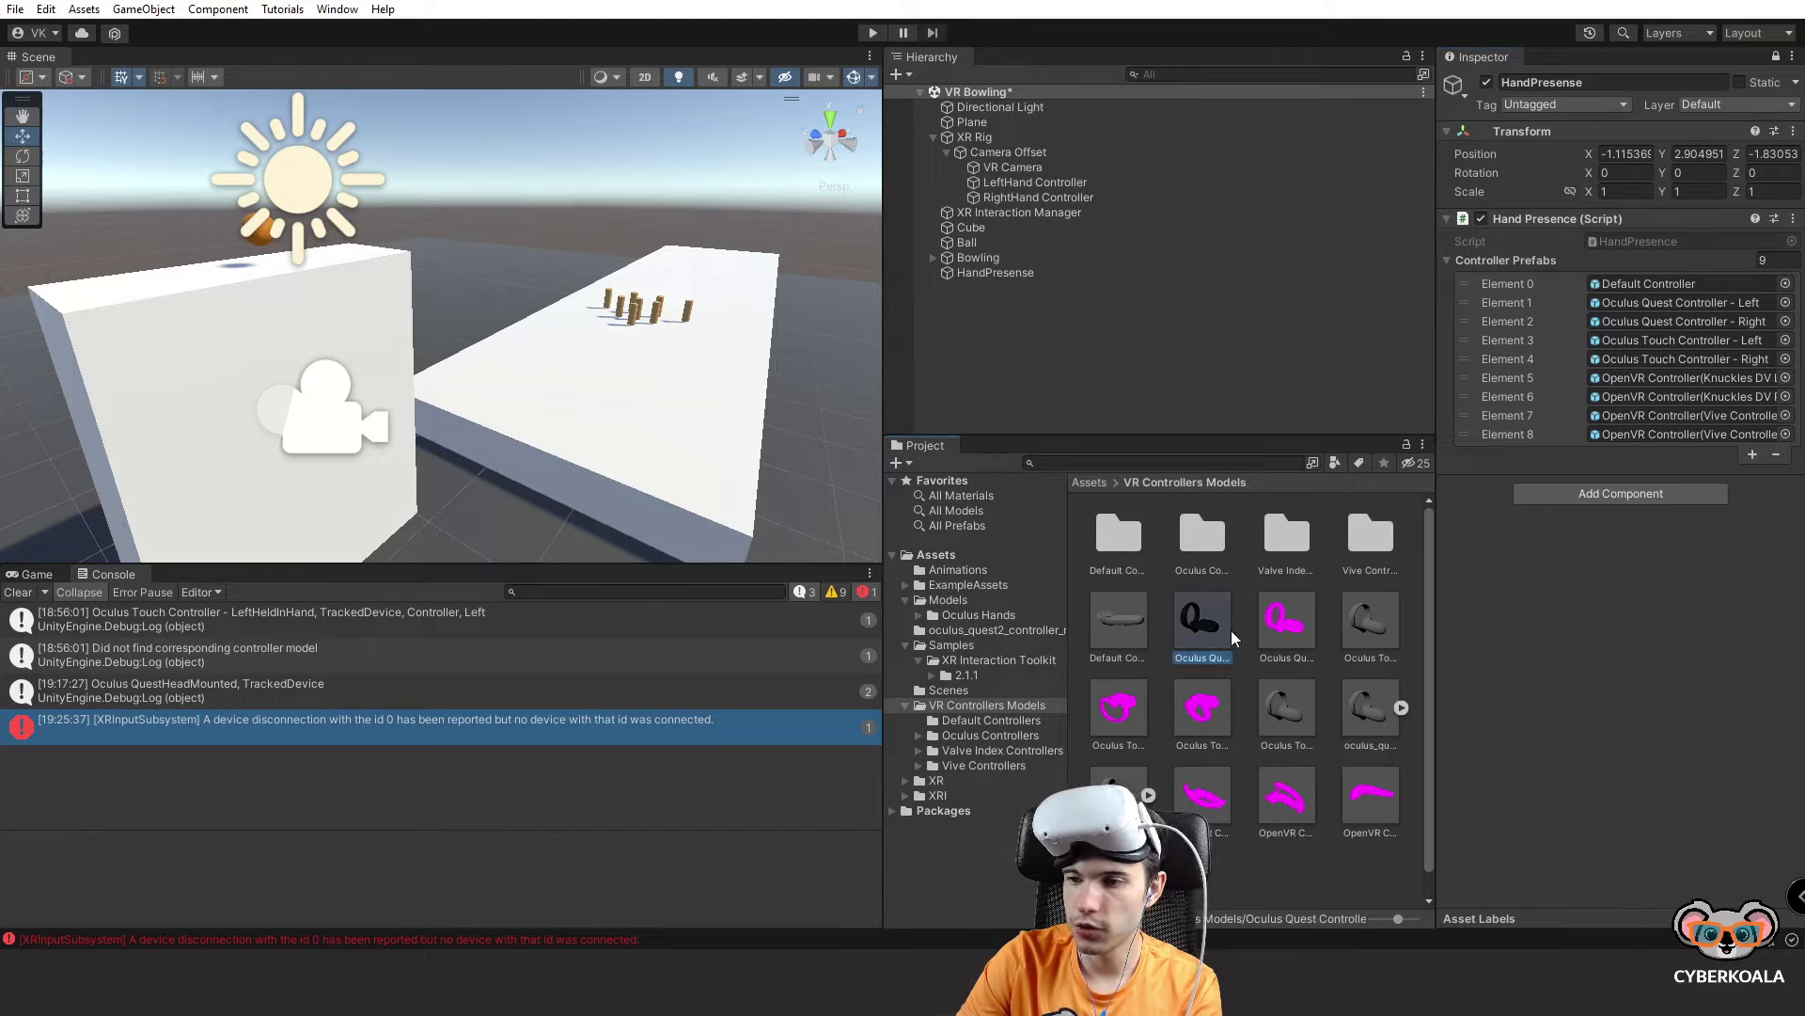
click(1117, 628)
key(ctrl+s)
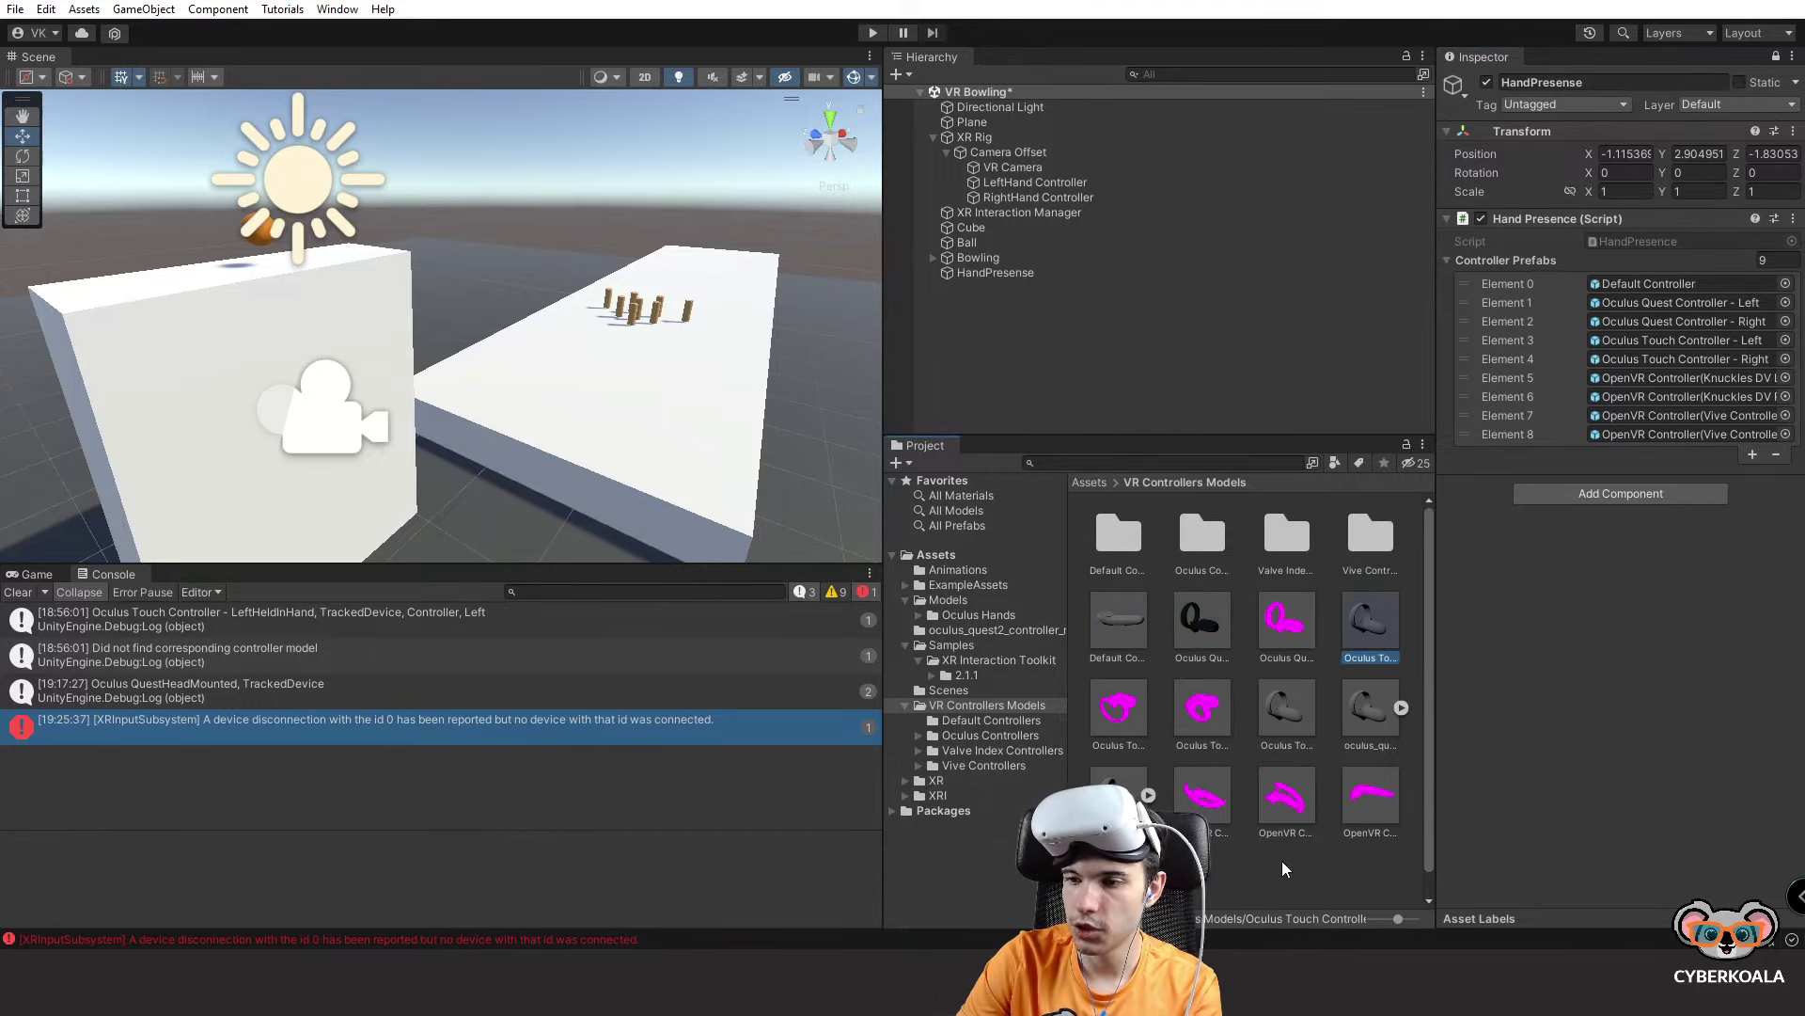
click(1277, 756)
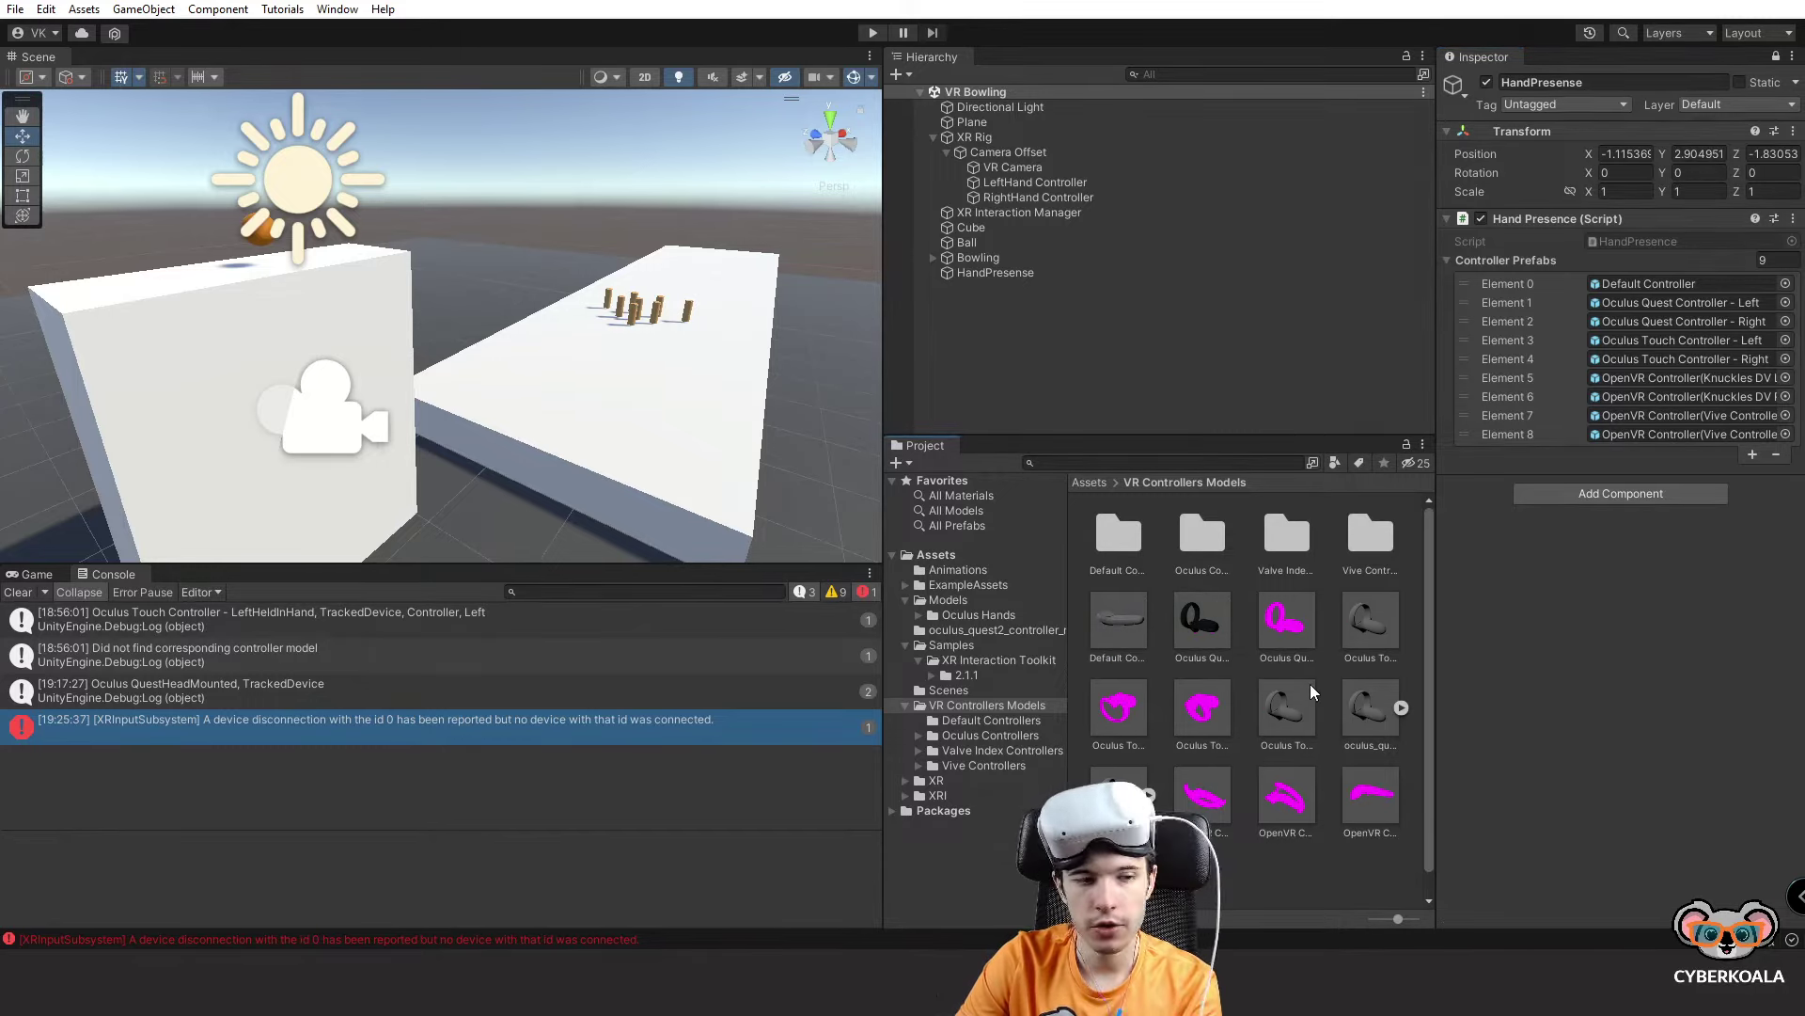
click(1293, 623)
click(1274, 849)
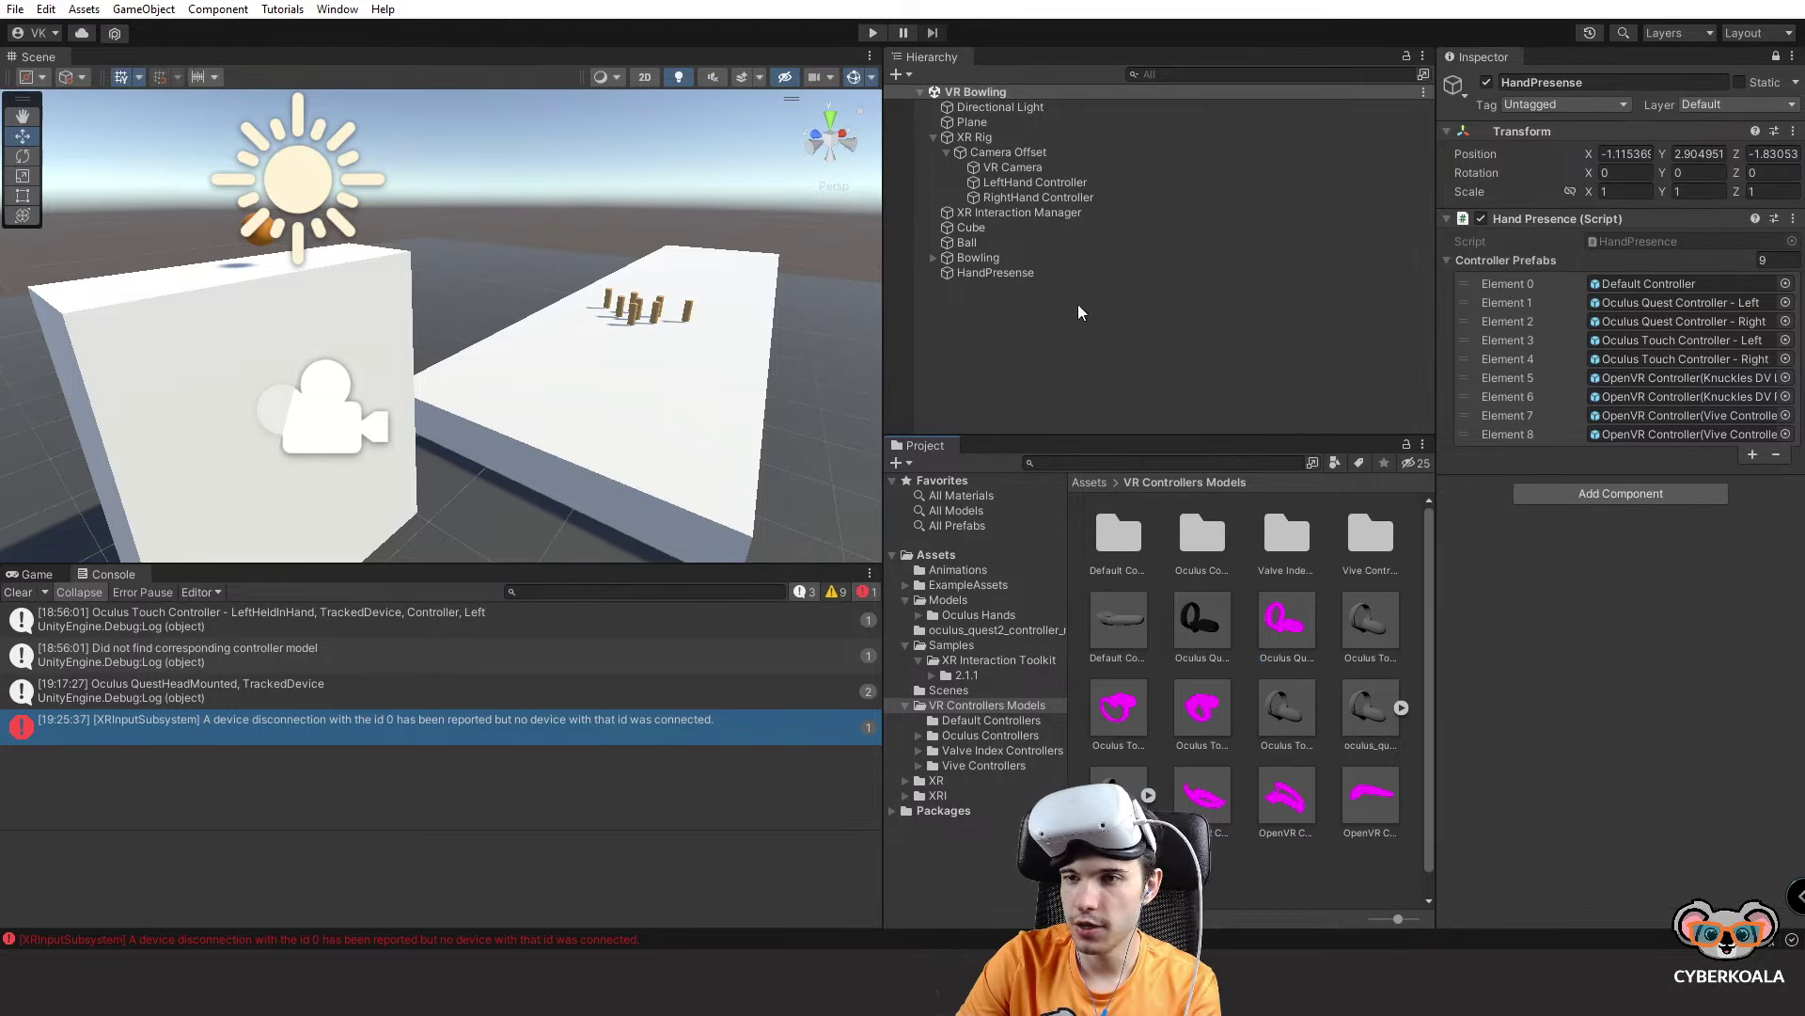
click(870, 33)
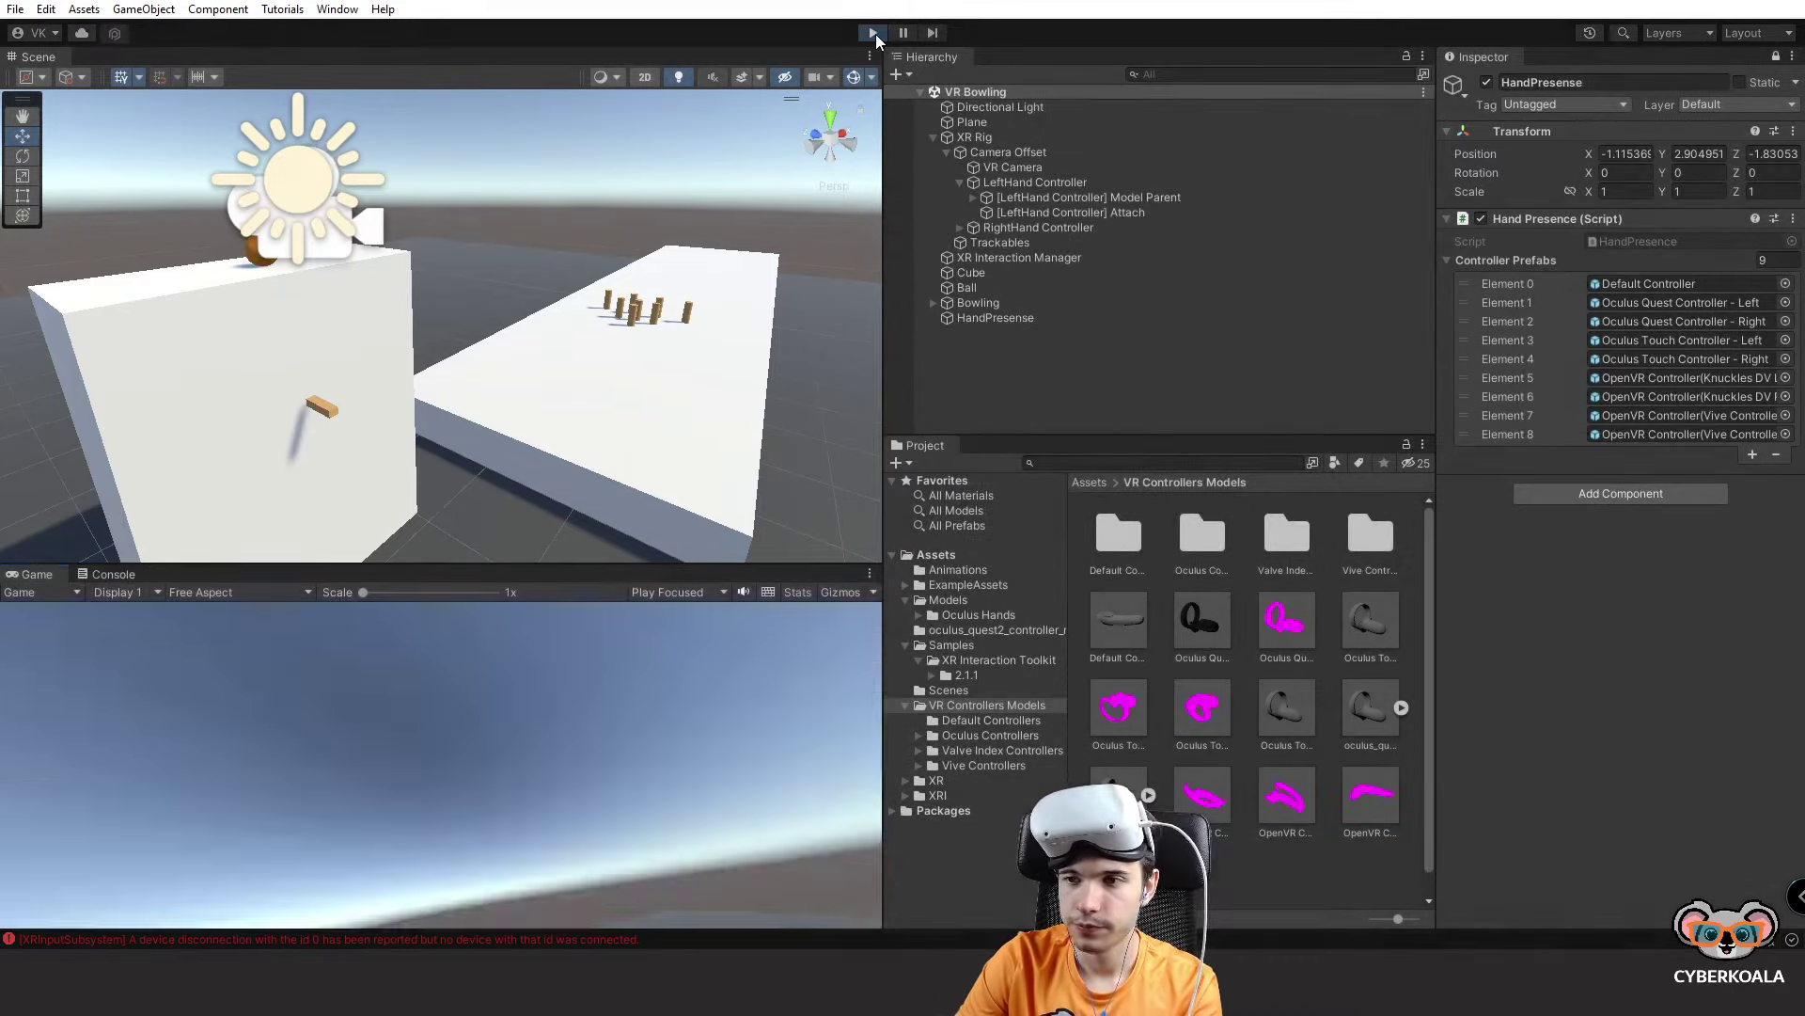
click(874, 33)
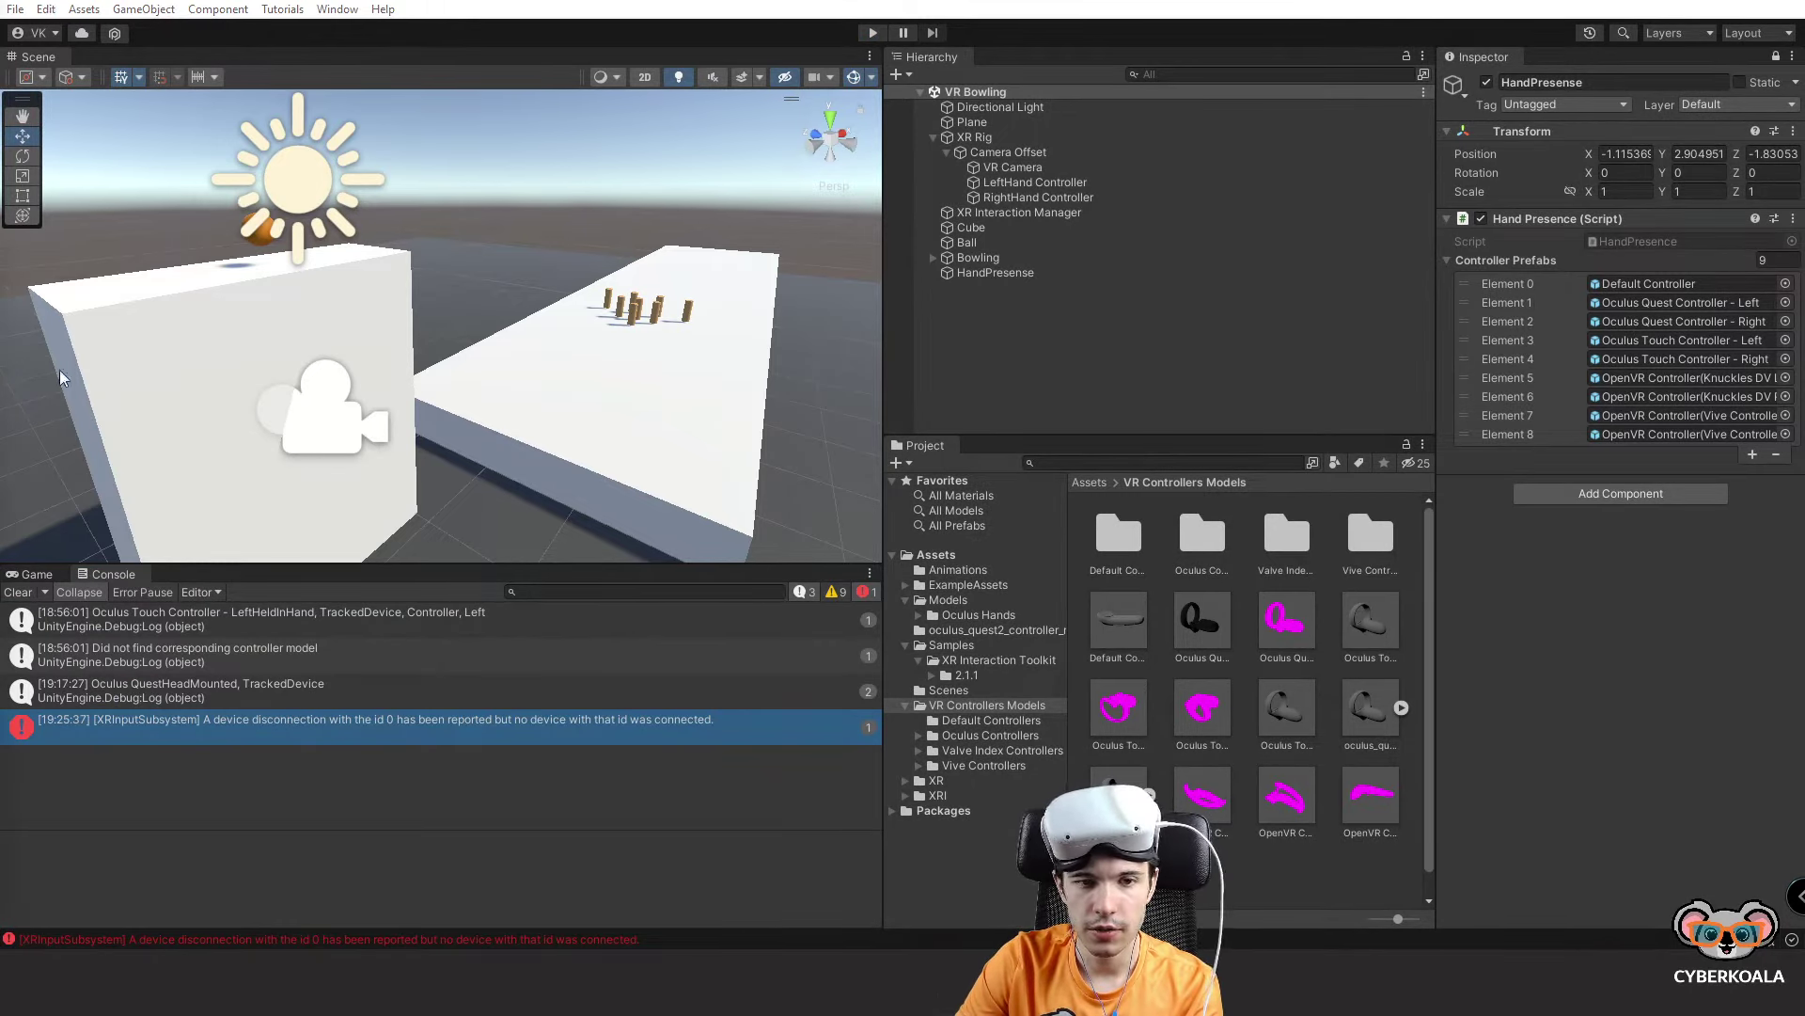
Wrap the body of the device-found if statement in braces.
key(alt+Tab)
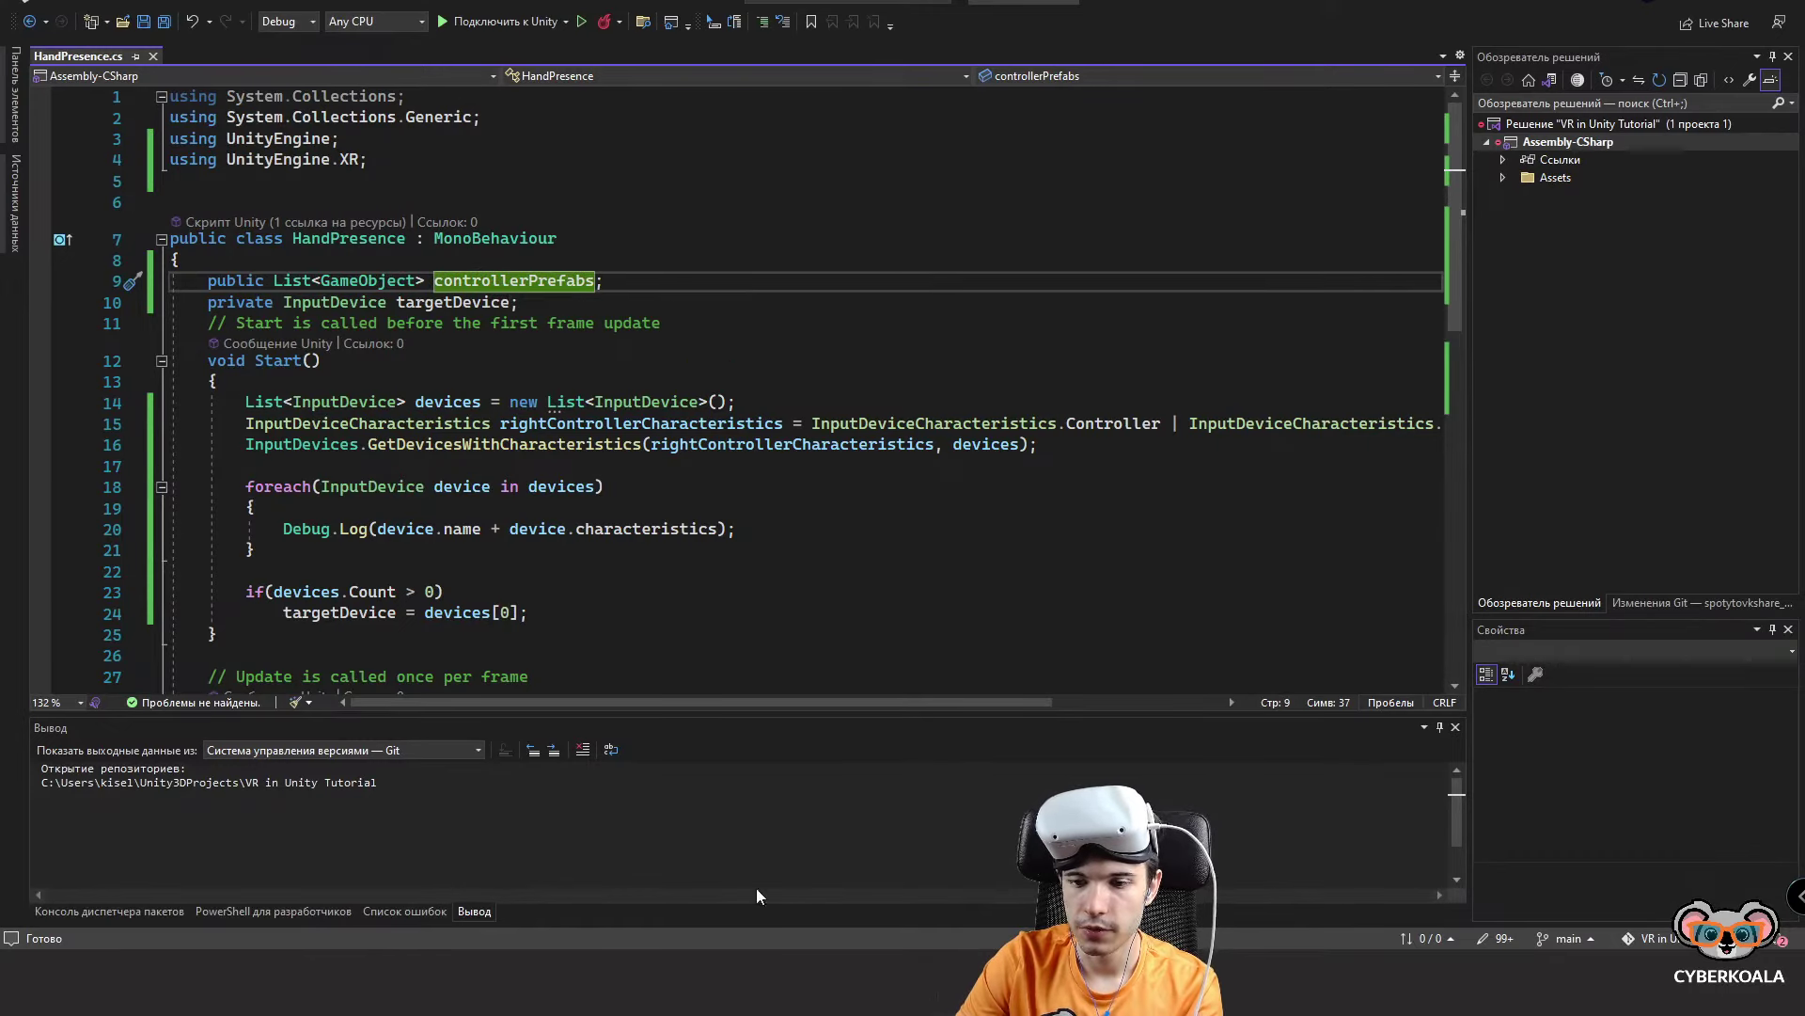
key(alt+Tab)
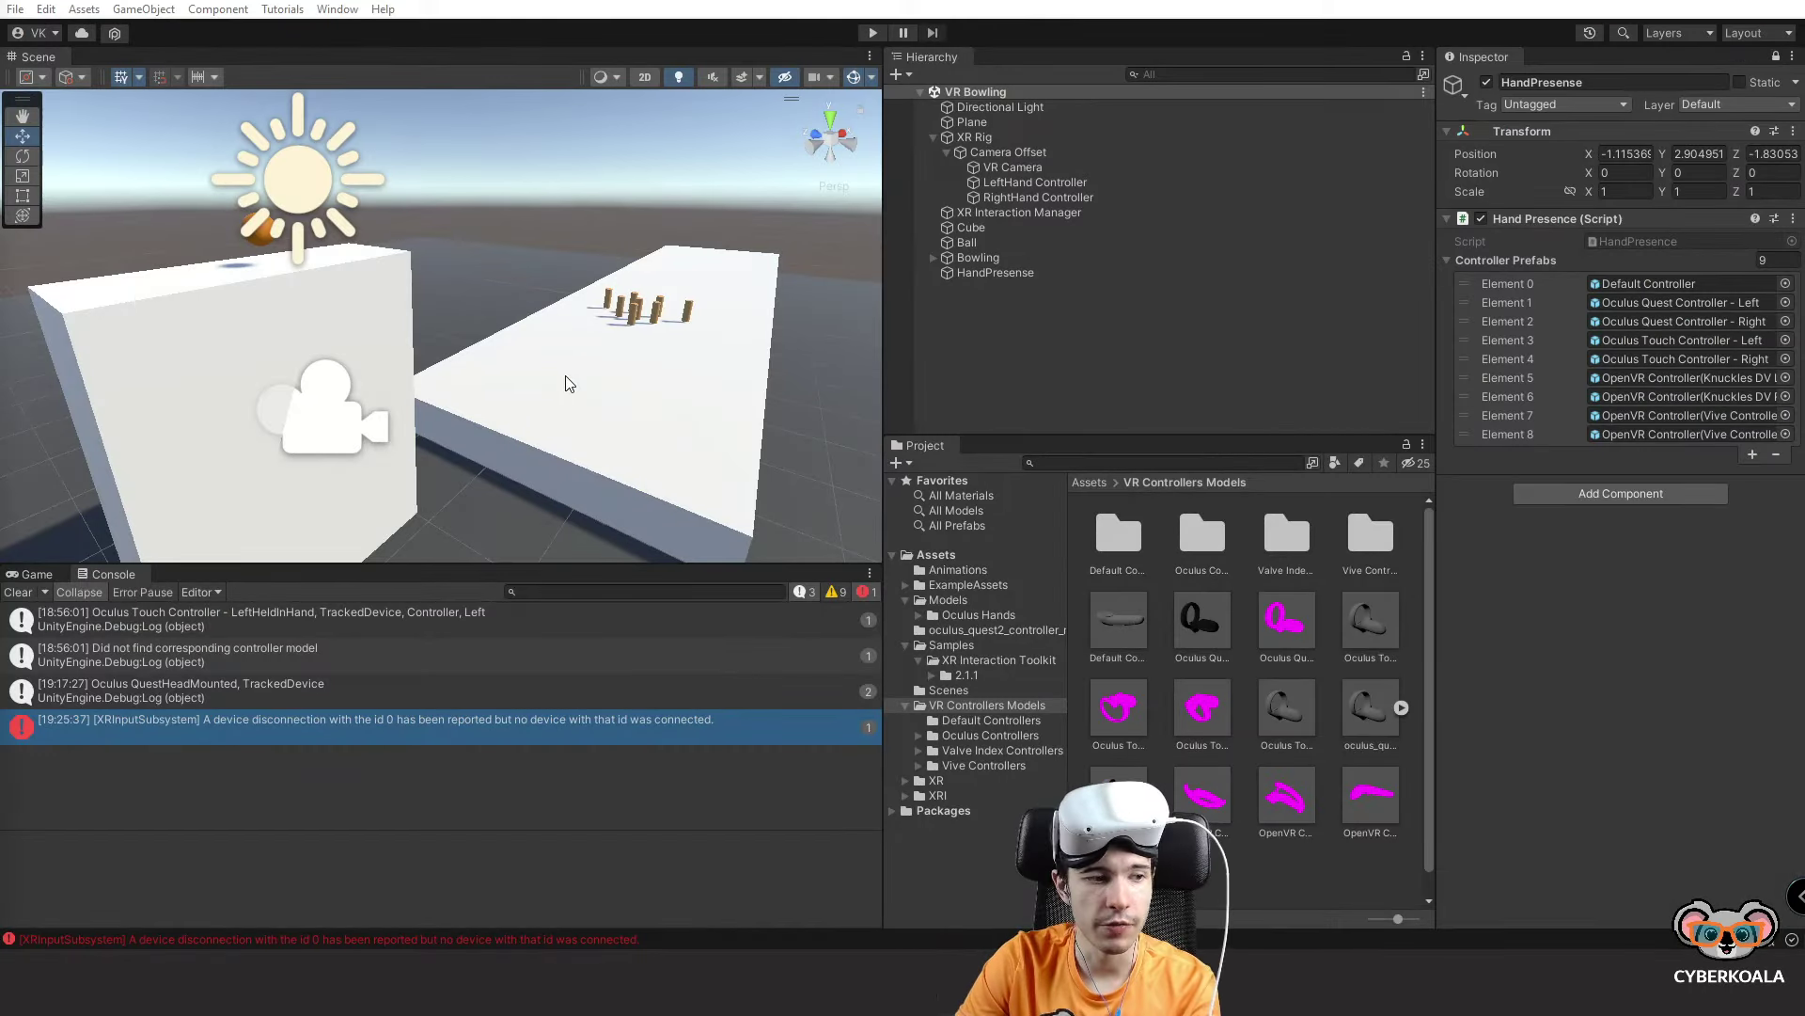
key(alt+Tab)
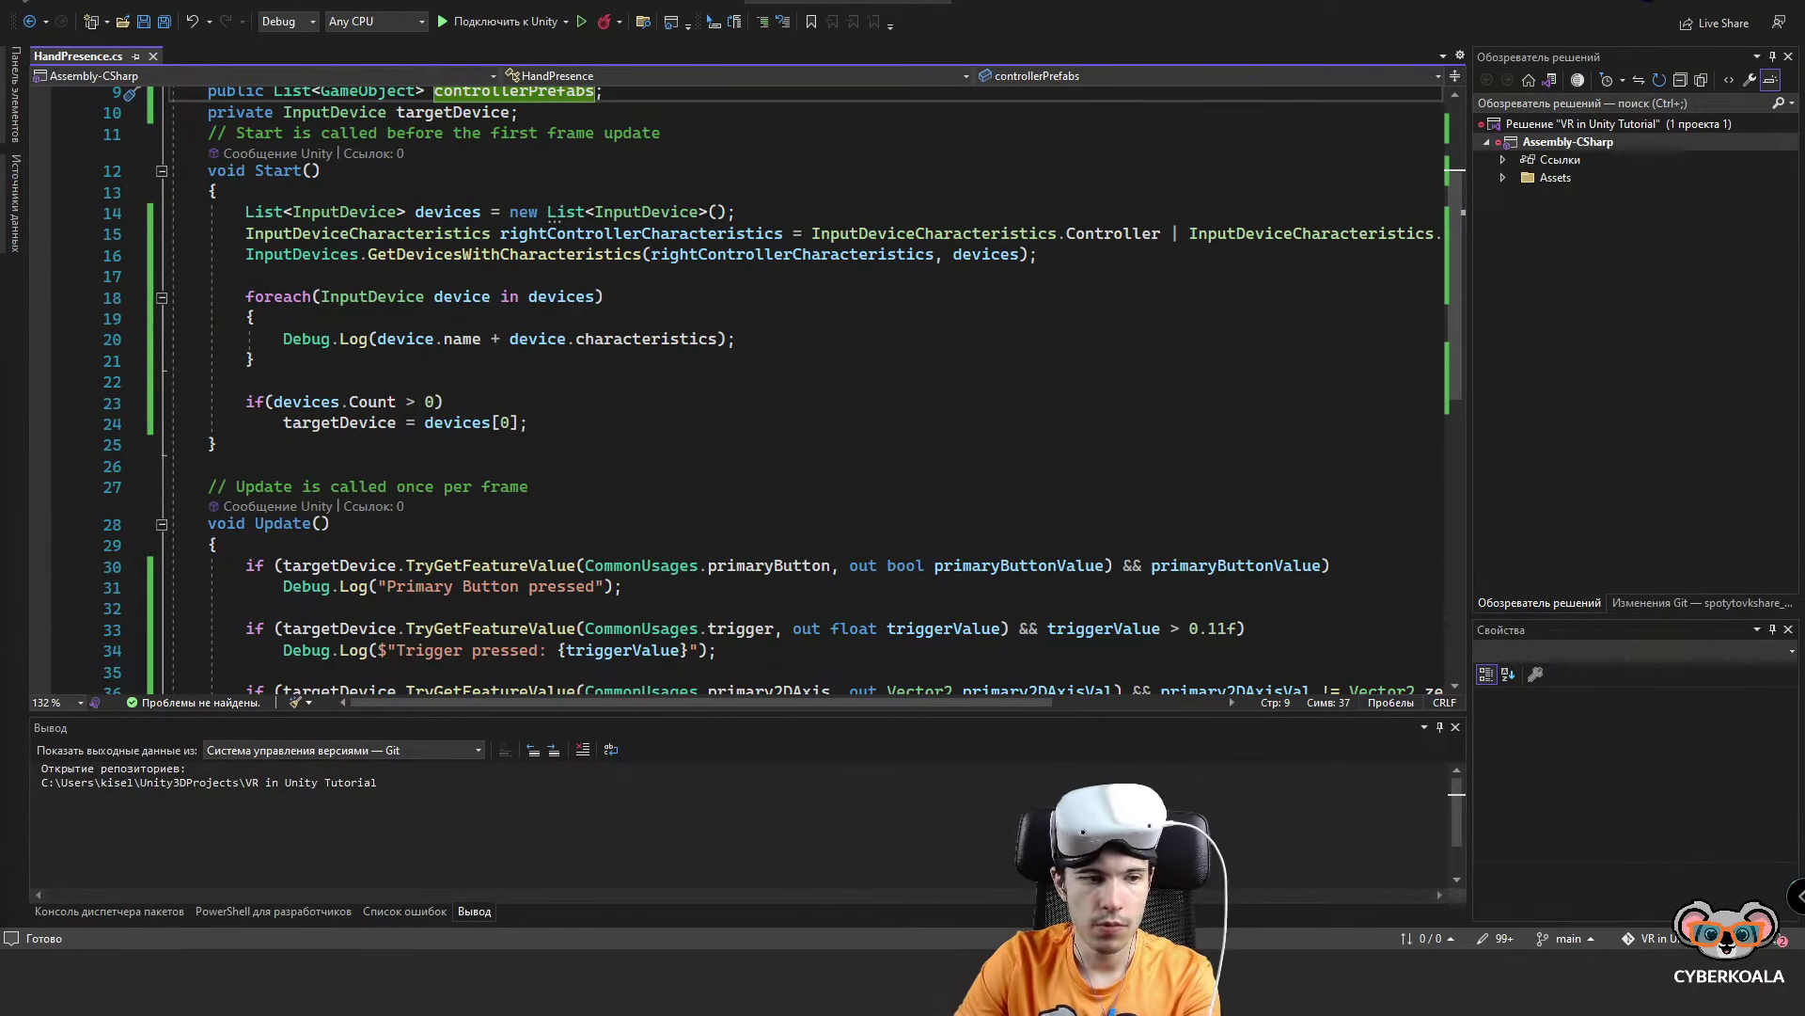
click(485, 403)
key(Return)
text({)
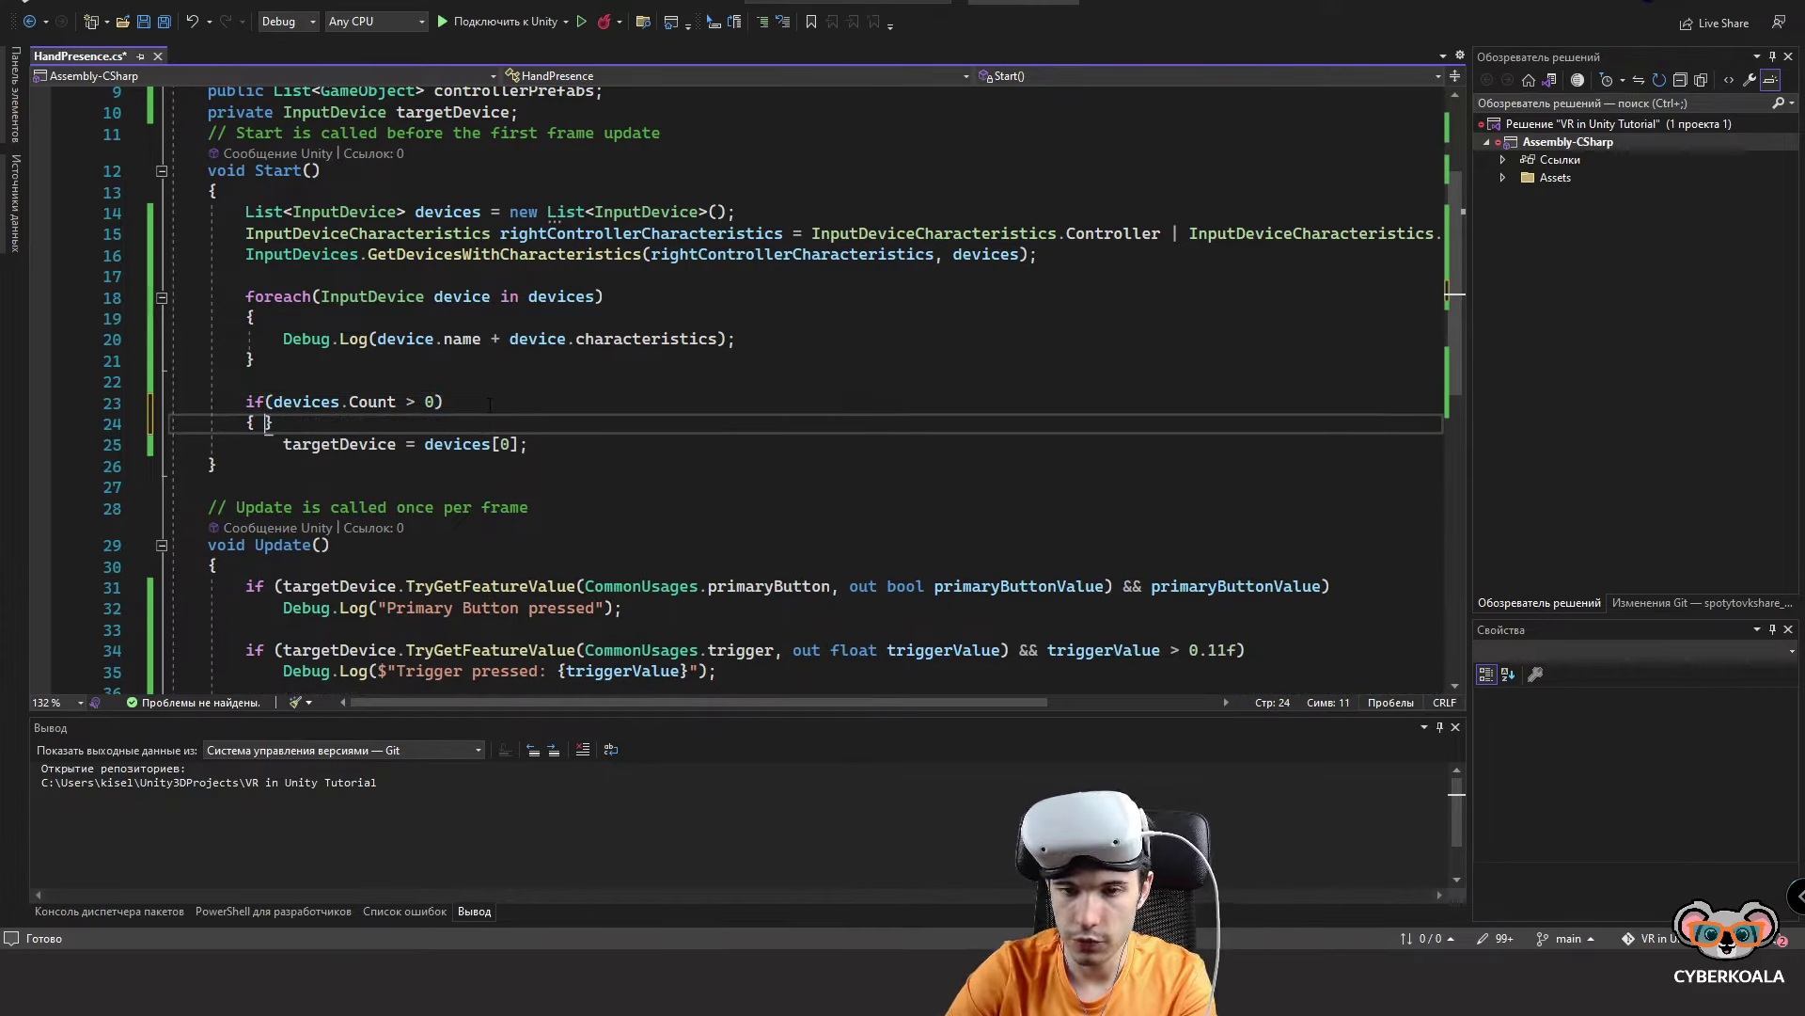
key(BackSpace)
click(529, 444)
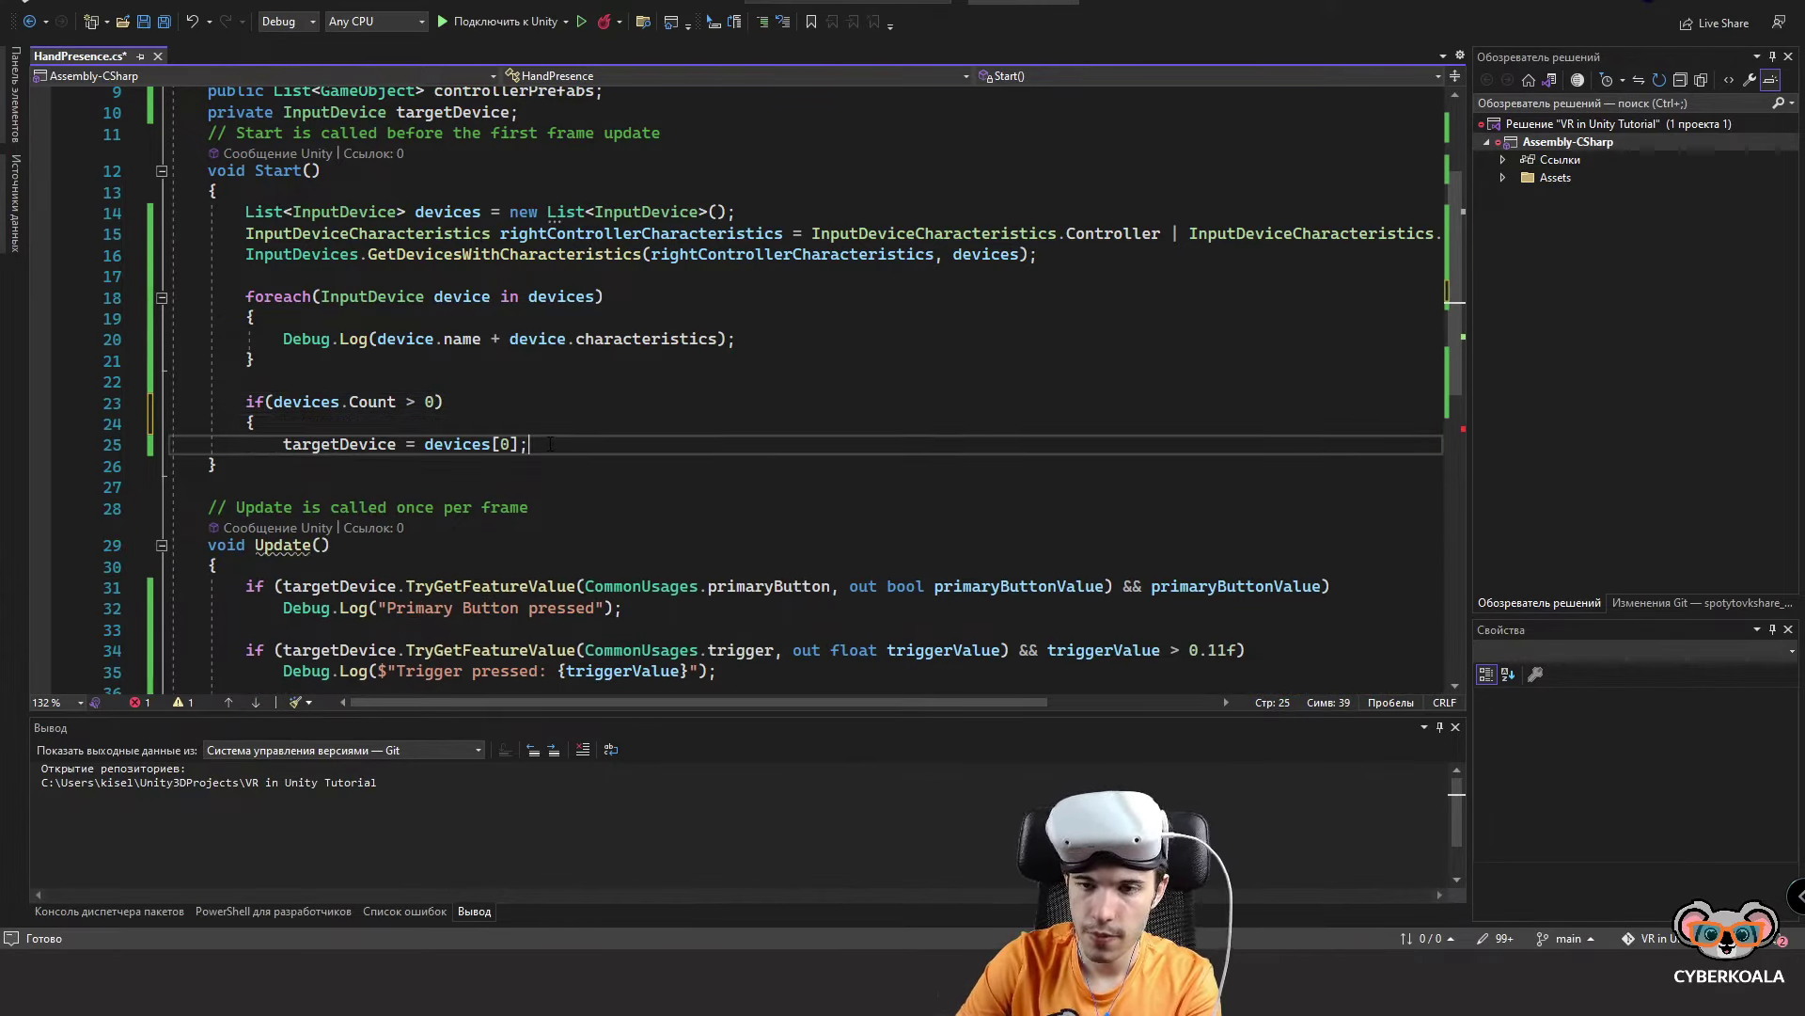
key(Return)
text(})
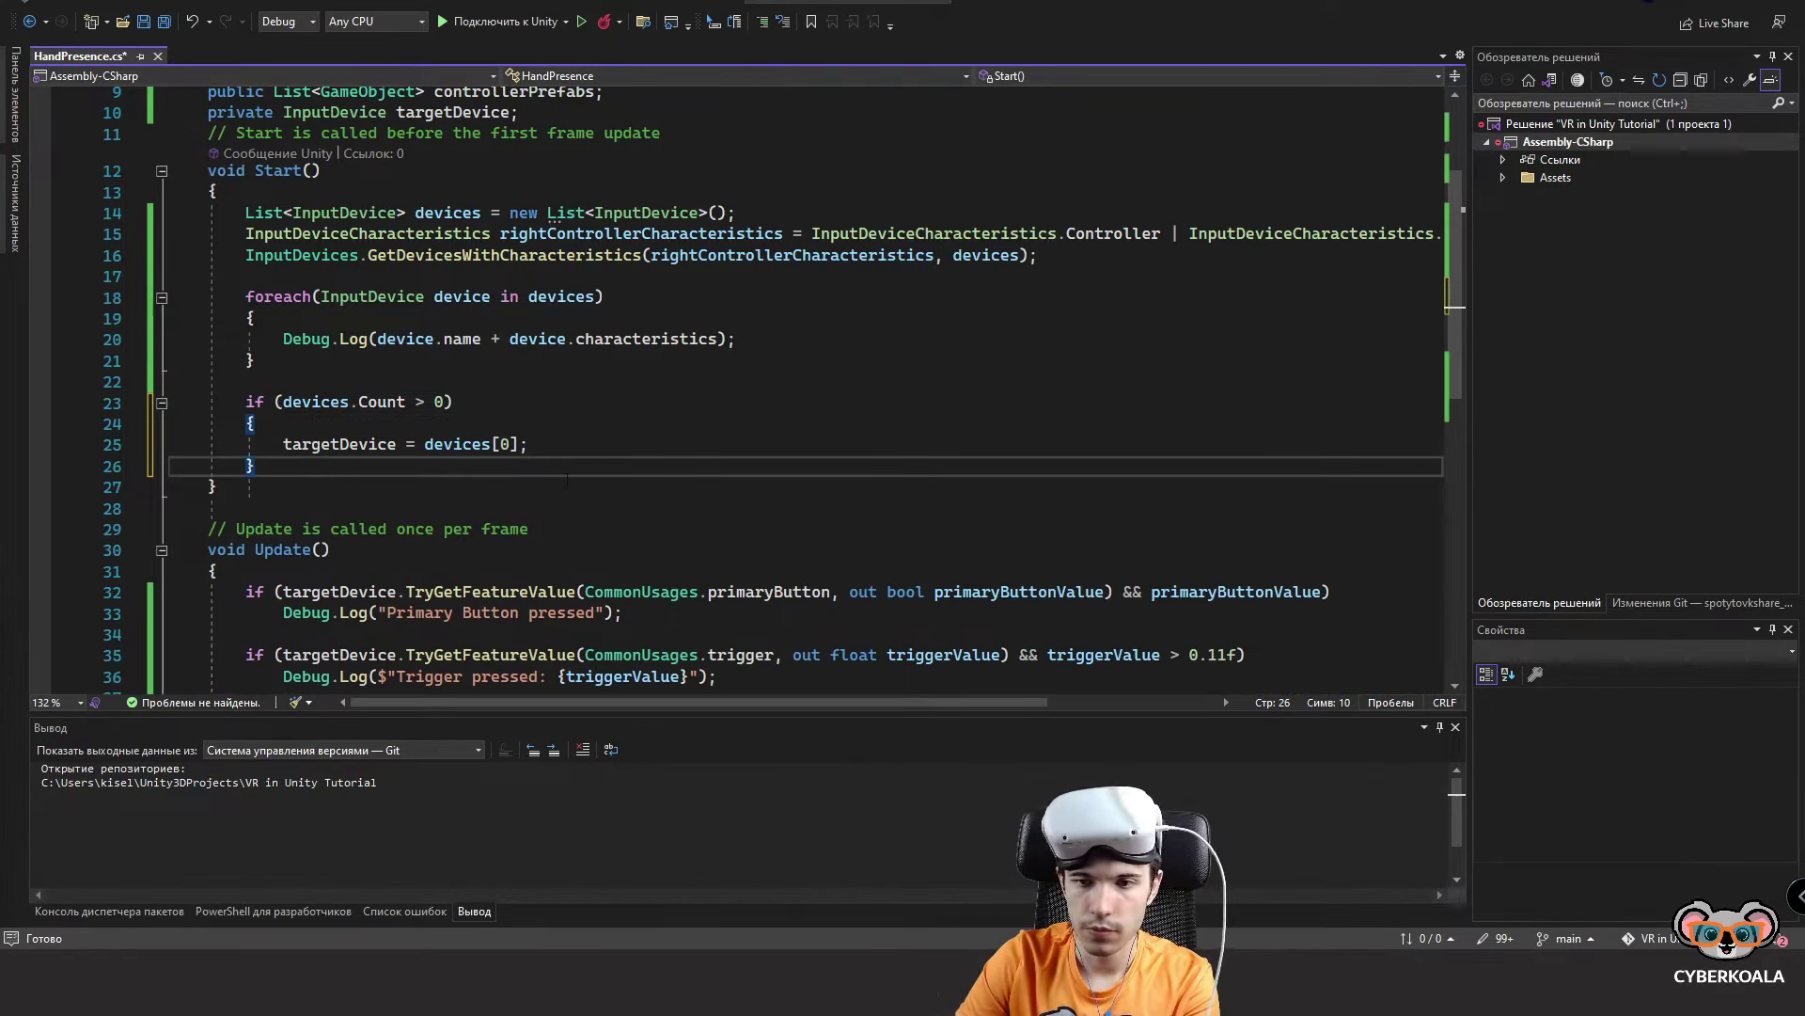
Add 'GameObject prefab = controllerPrefabs.Find(controller => controller.name == targetDevice.name);' and save.
click(567, 446)
key(Return)
text(F)
key(BackSpace)
text(Gam)
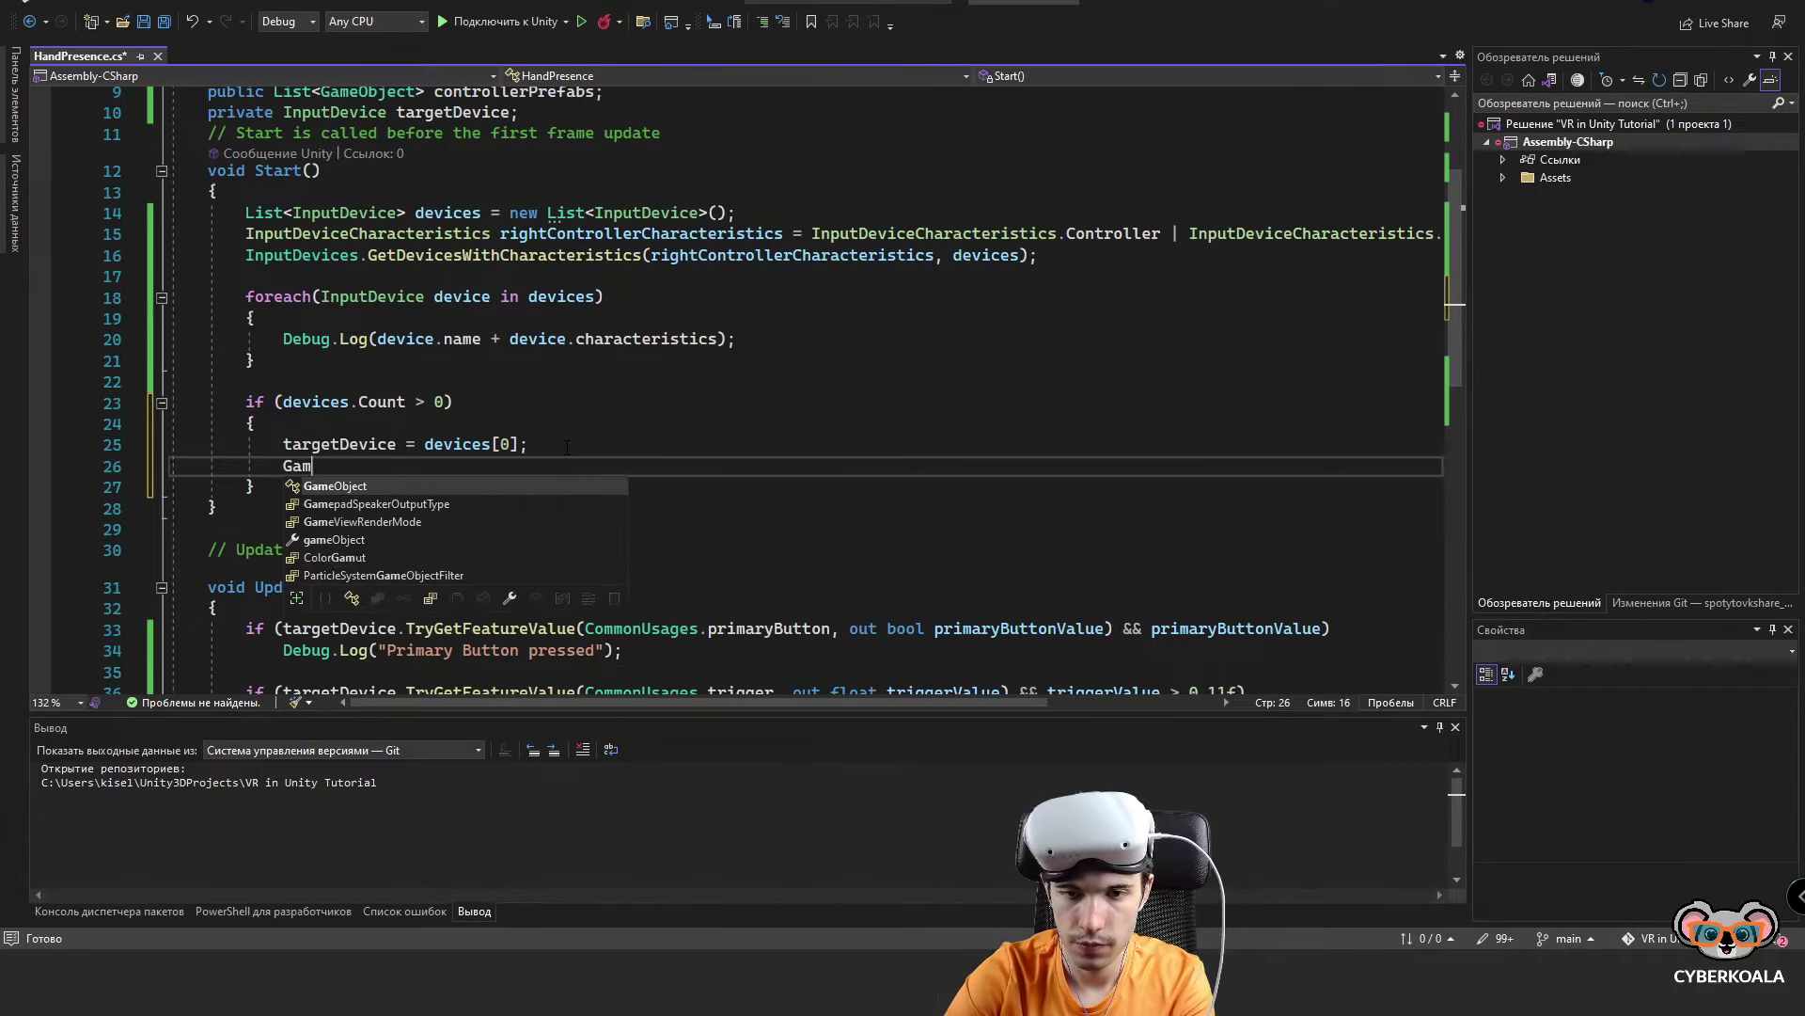
text(eObject prefab = cont)
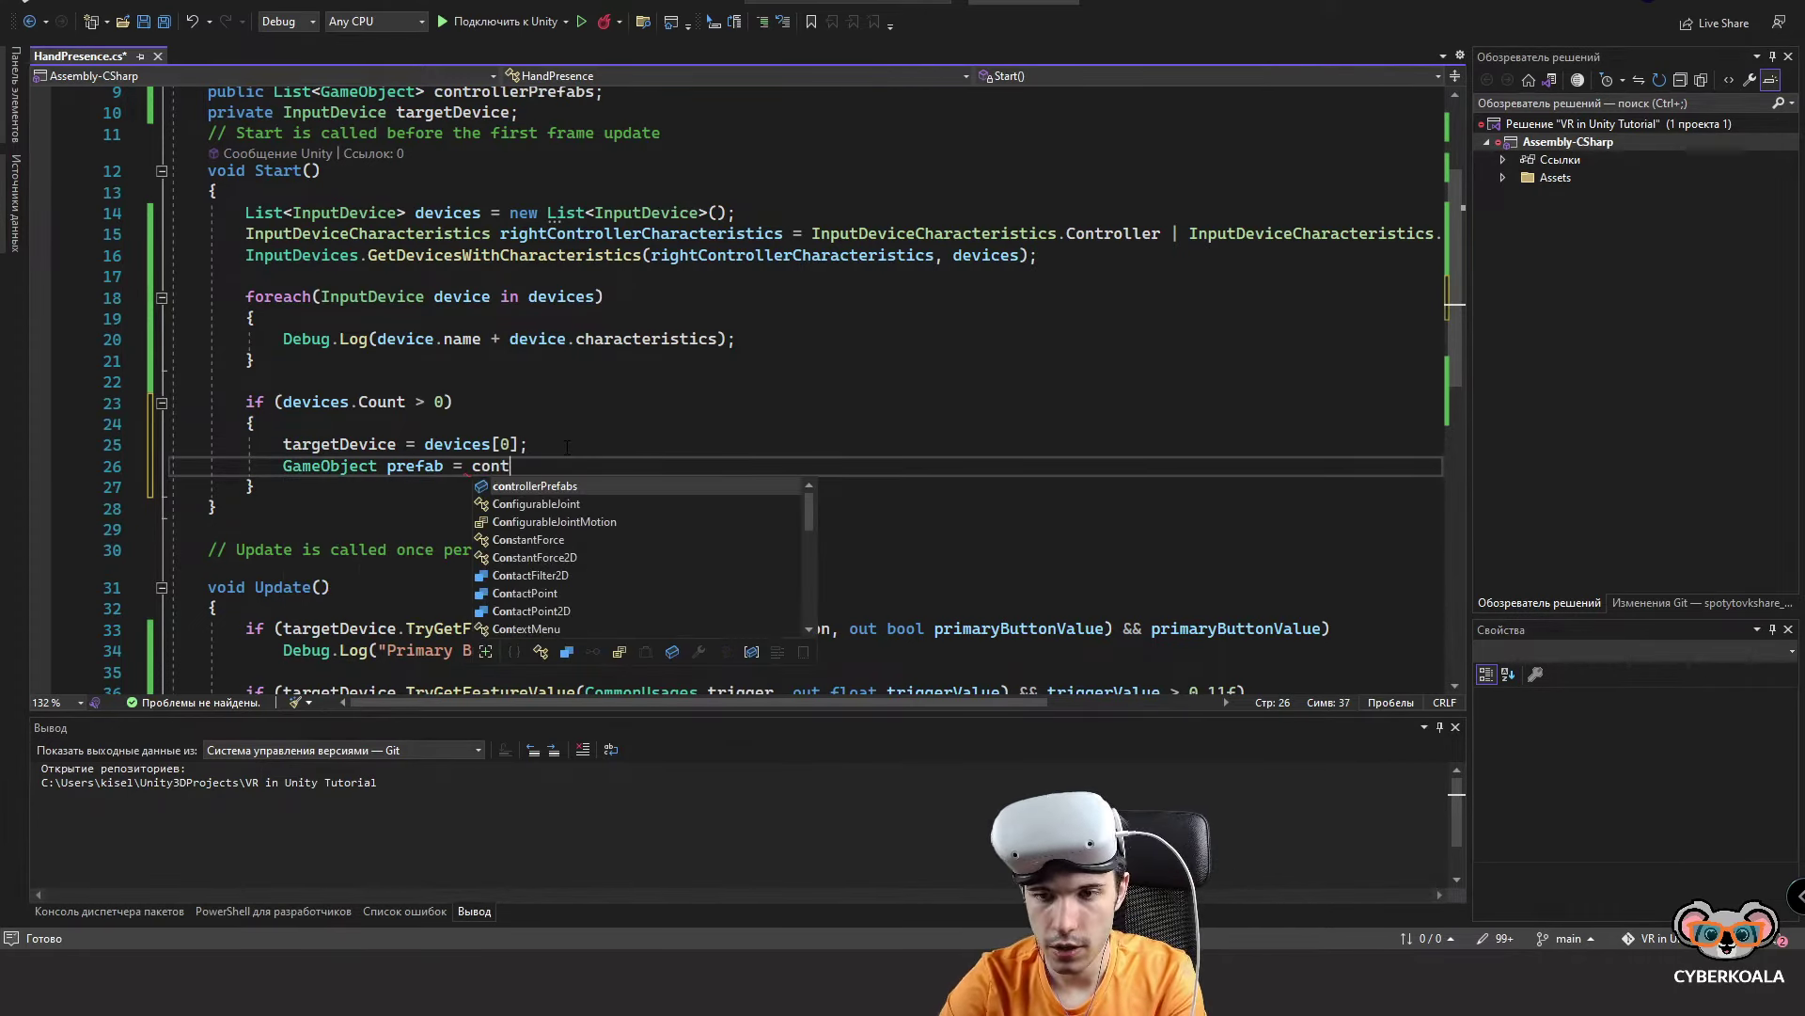
key(Tab)
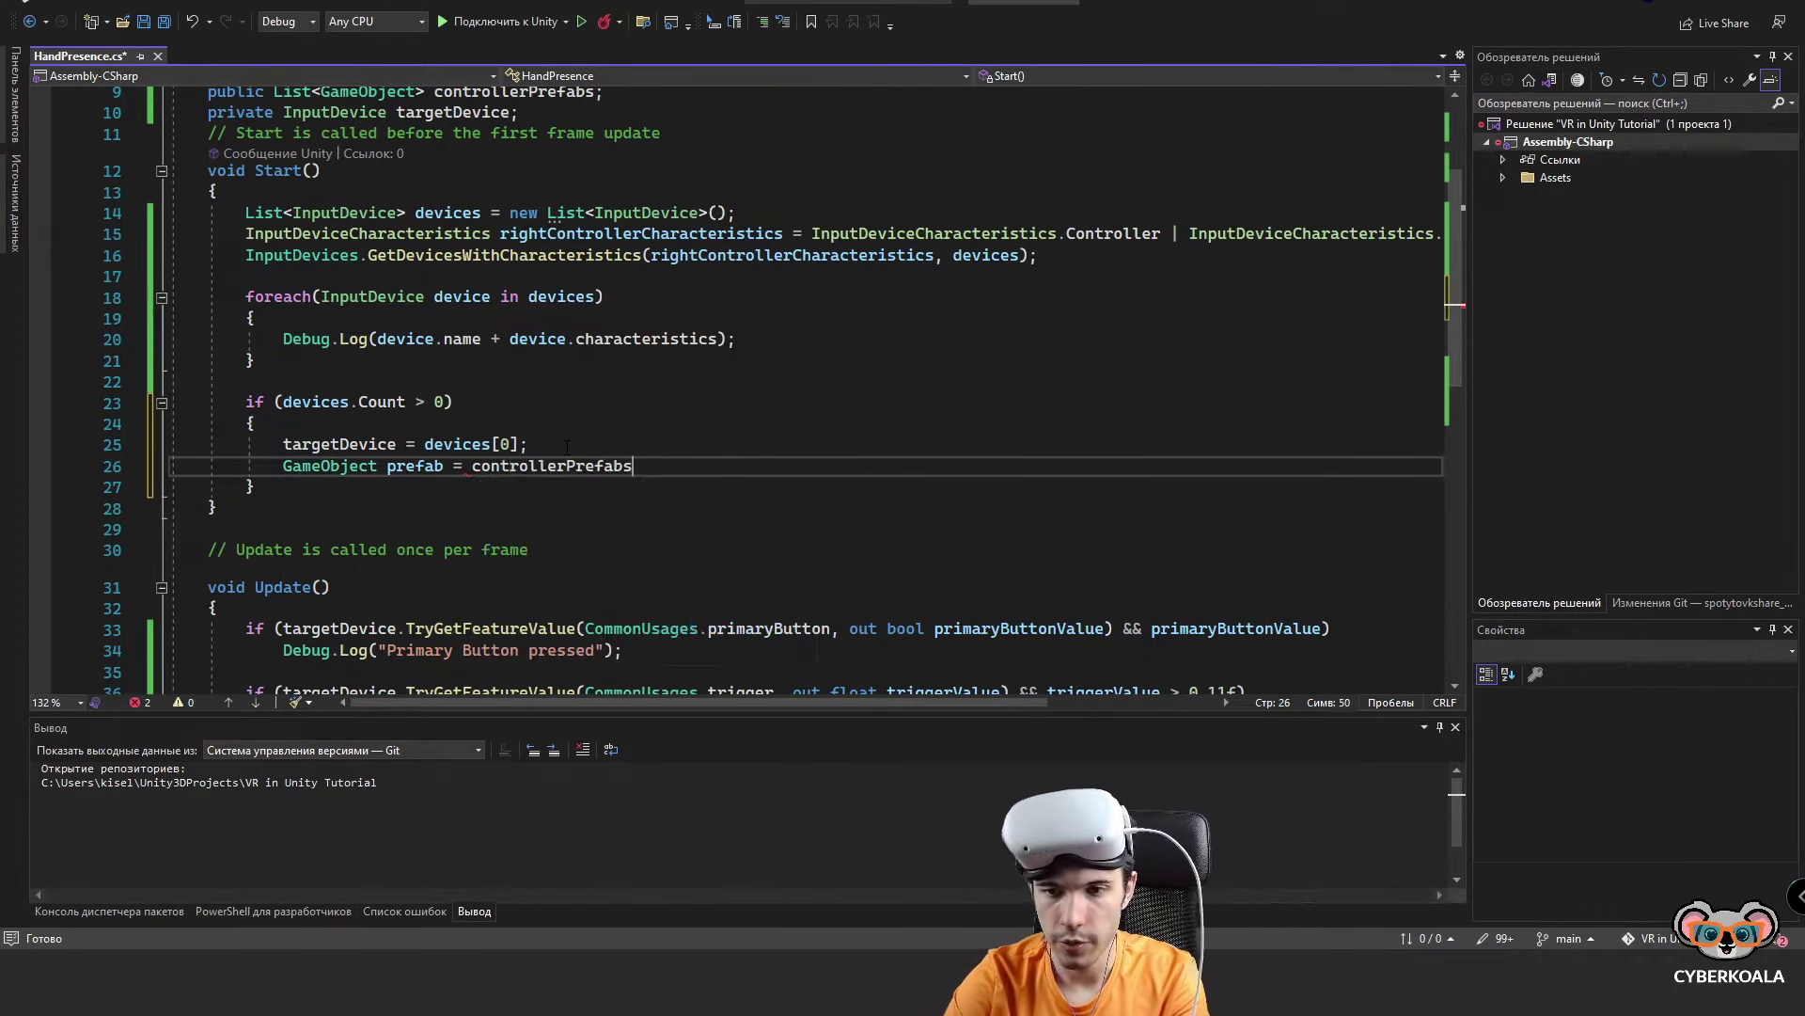
text(.Find()
text(control)
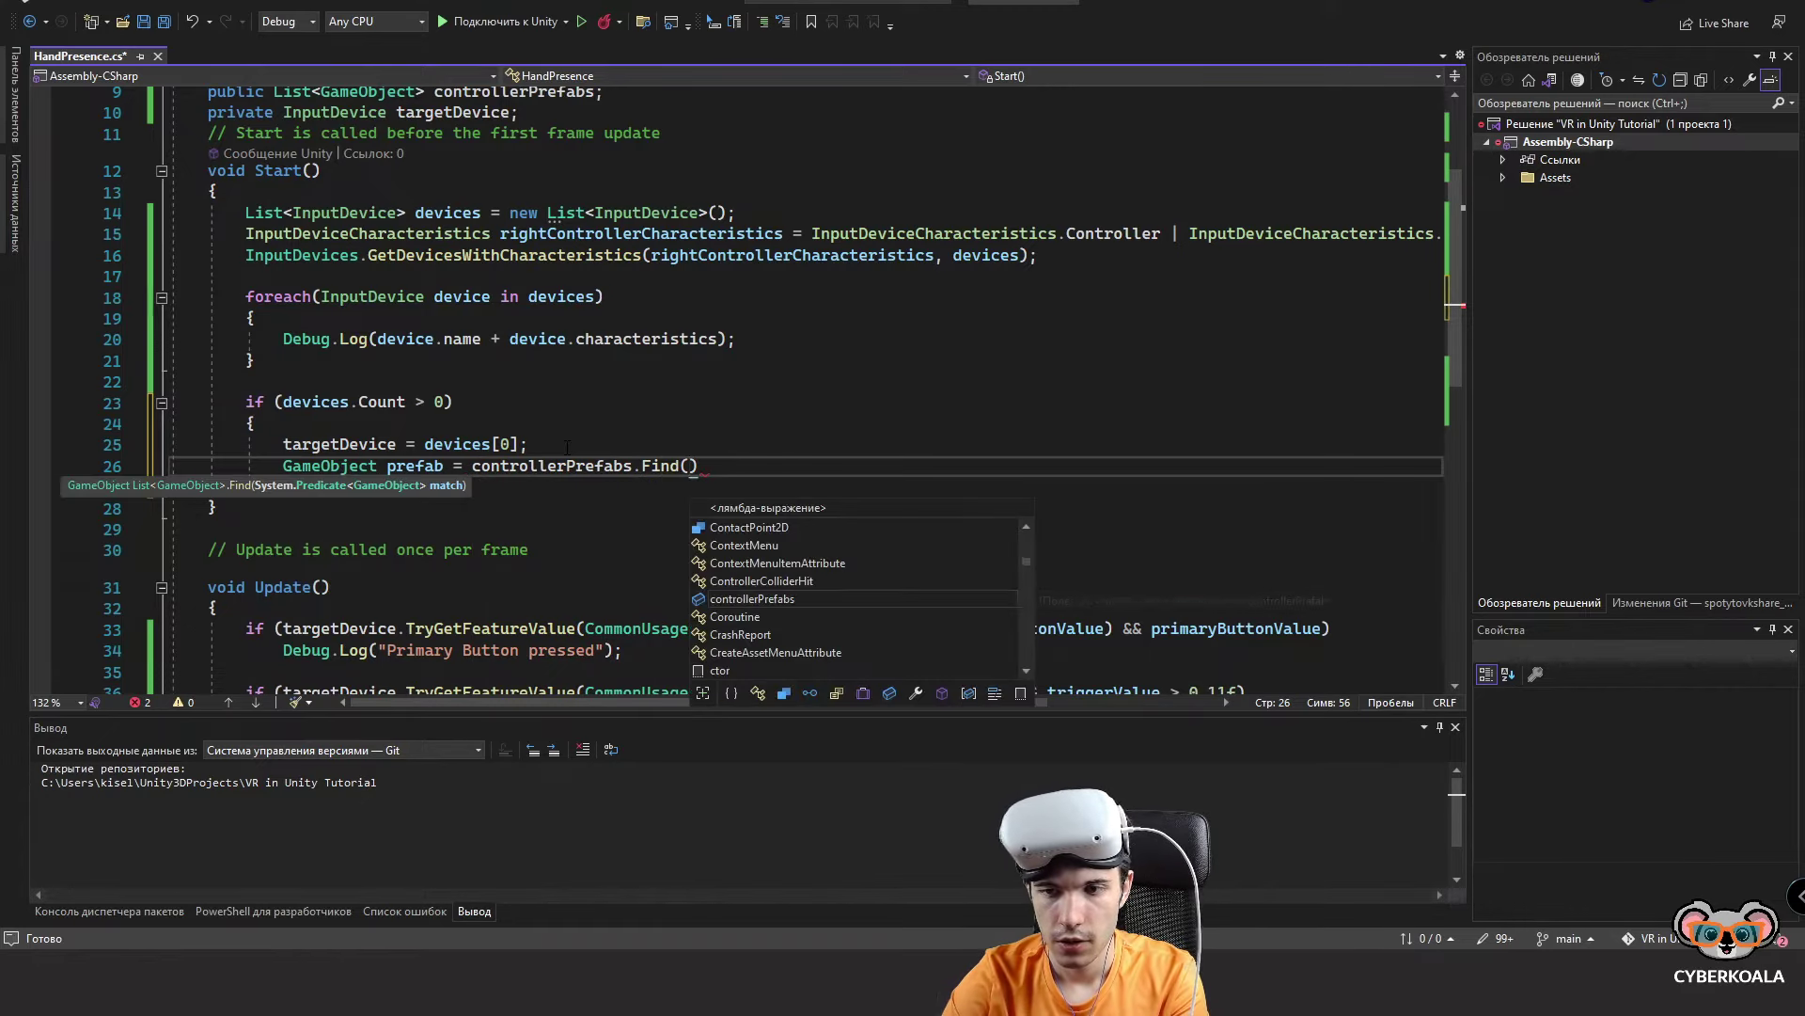
text(ler =)
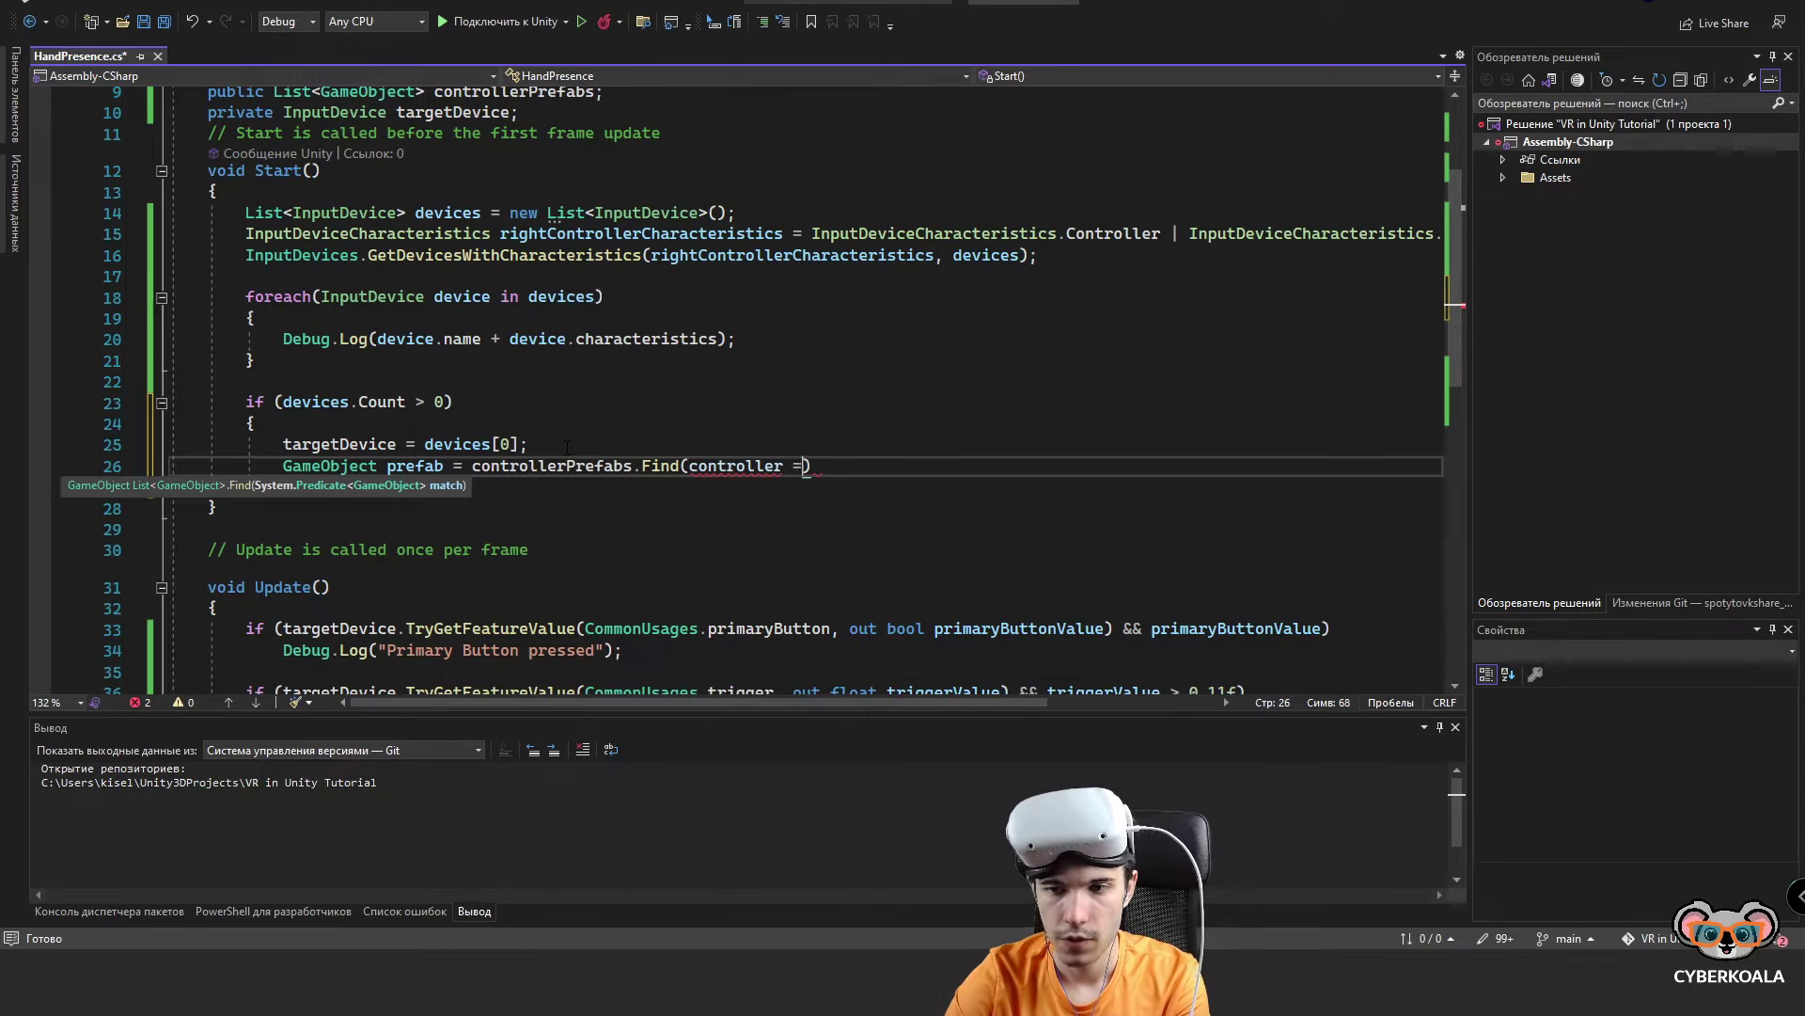
text(> controller.na)
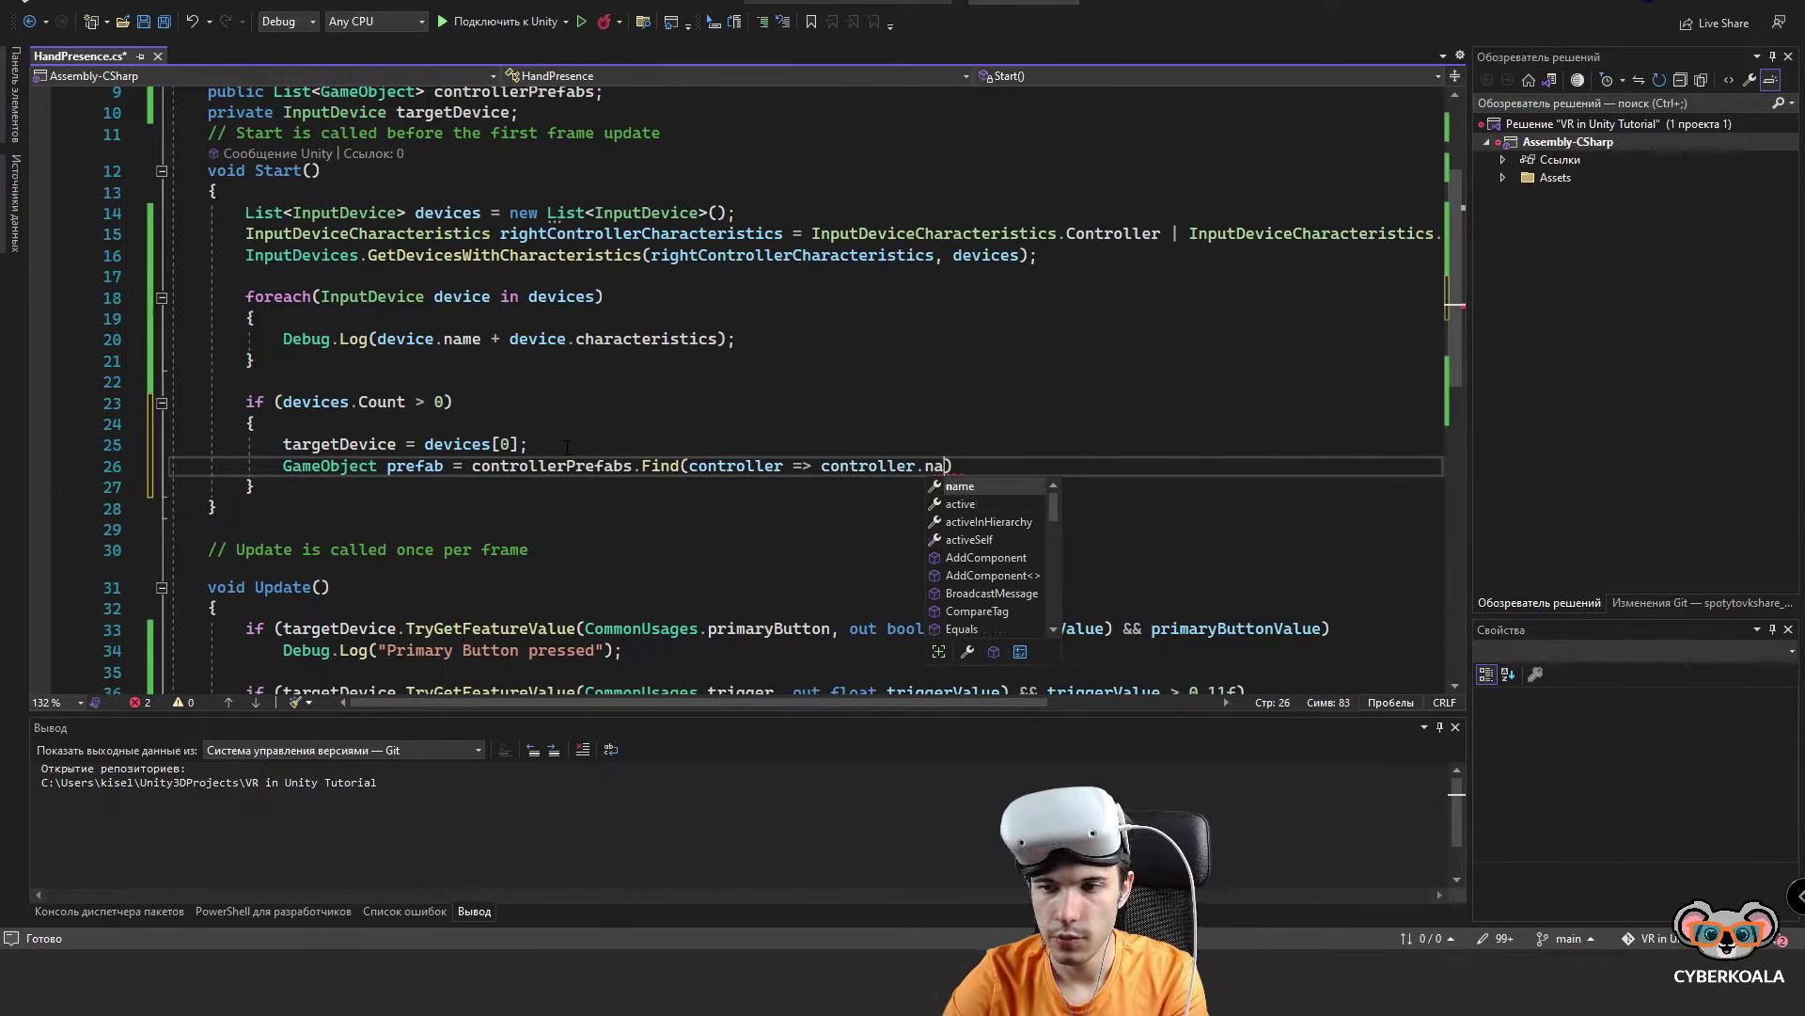
text(me == targetDevice.name)
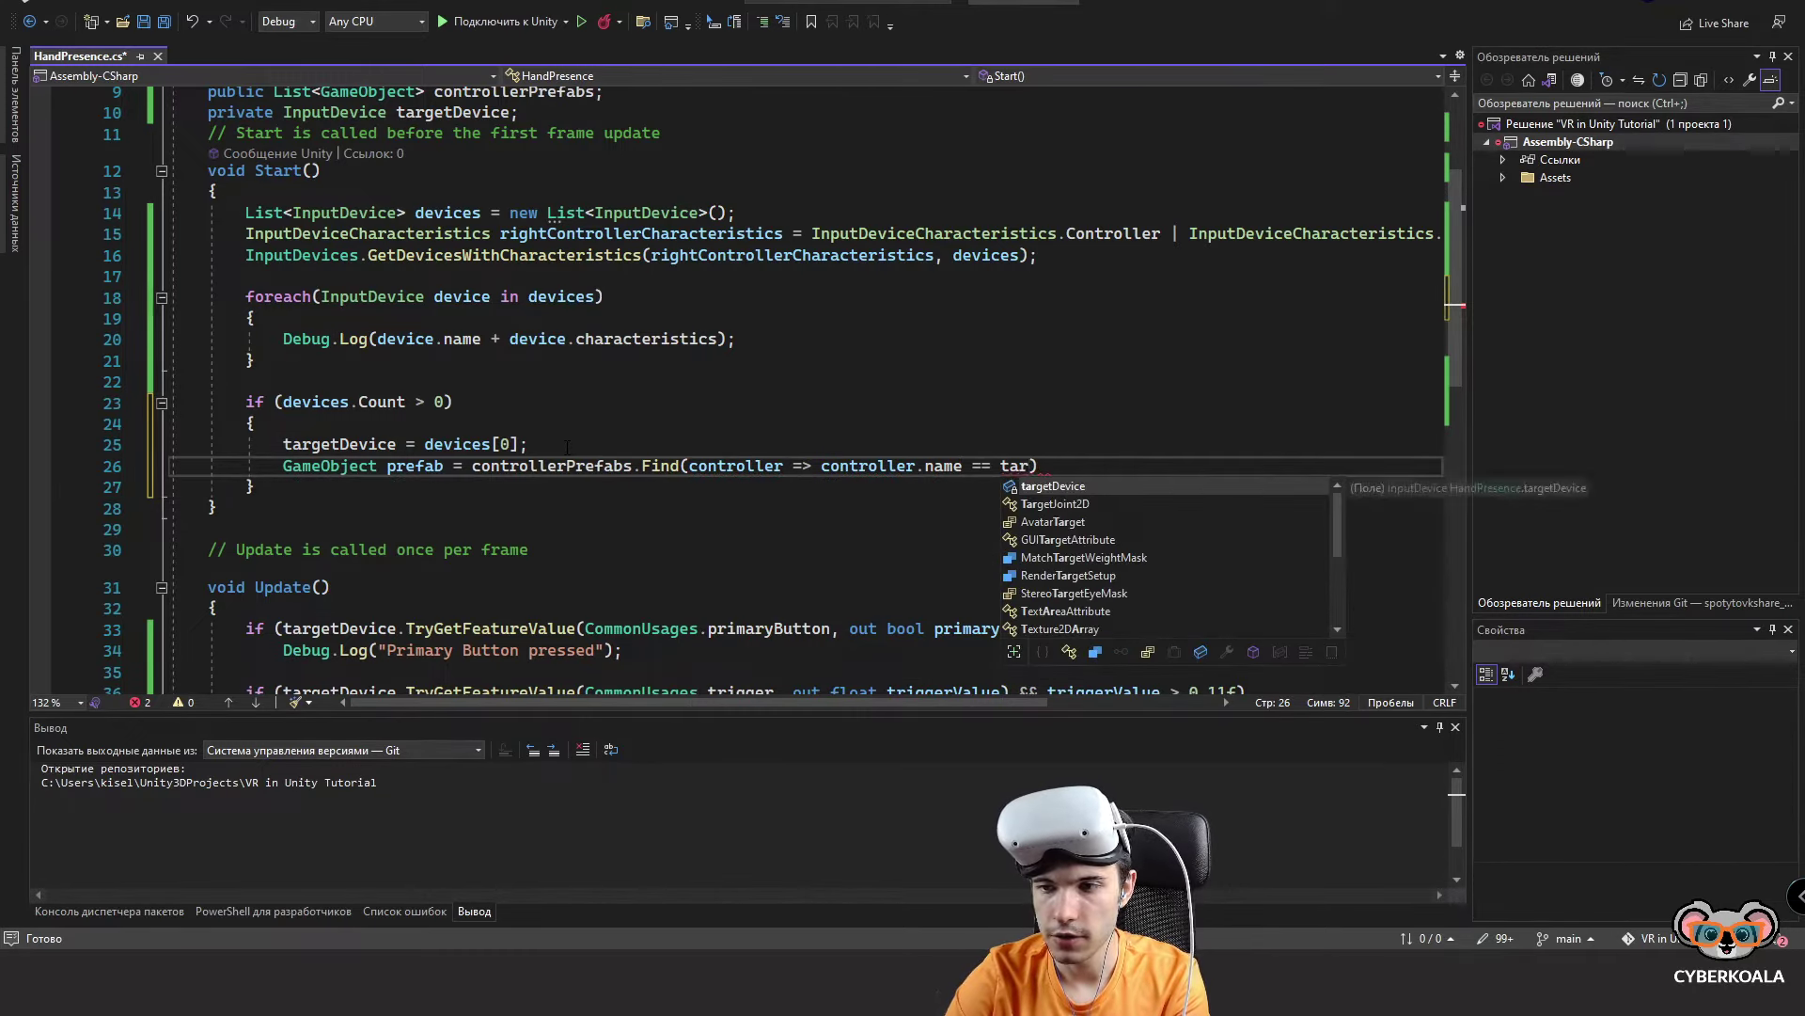
text()')
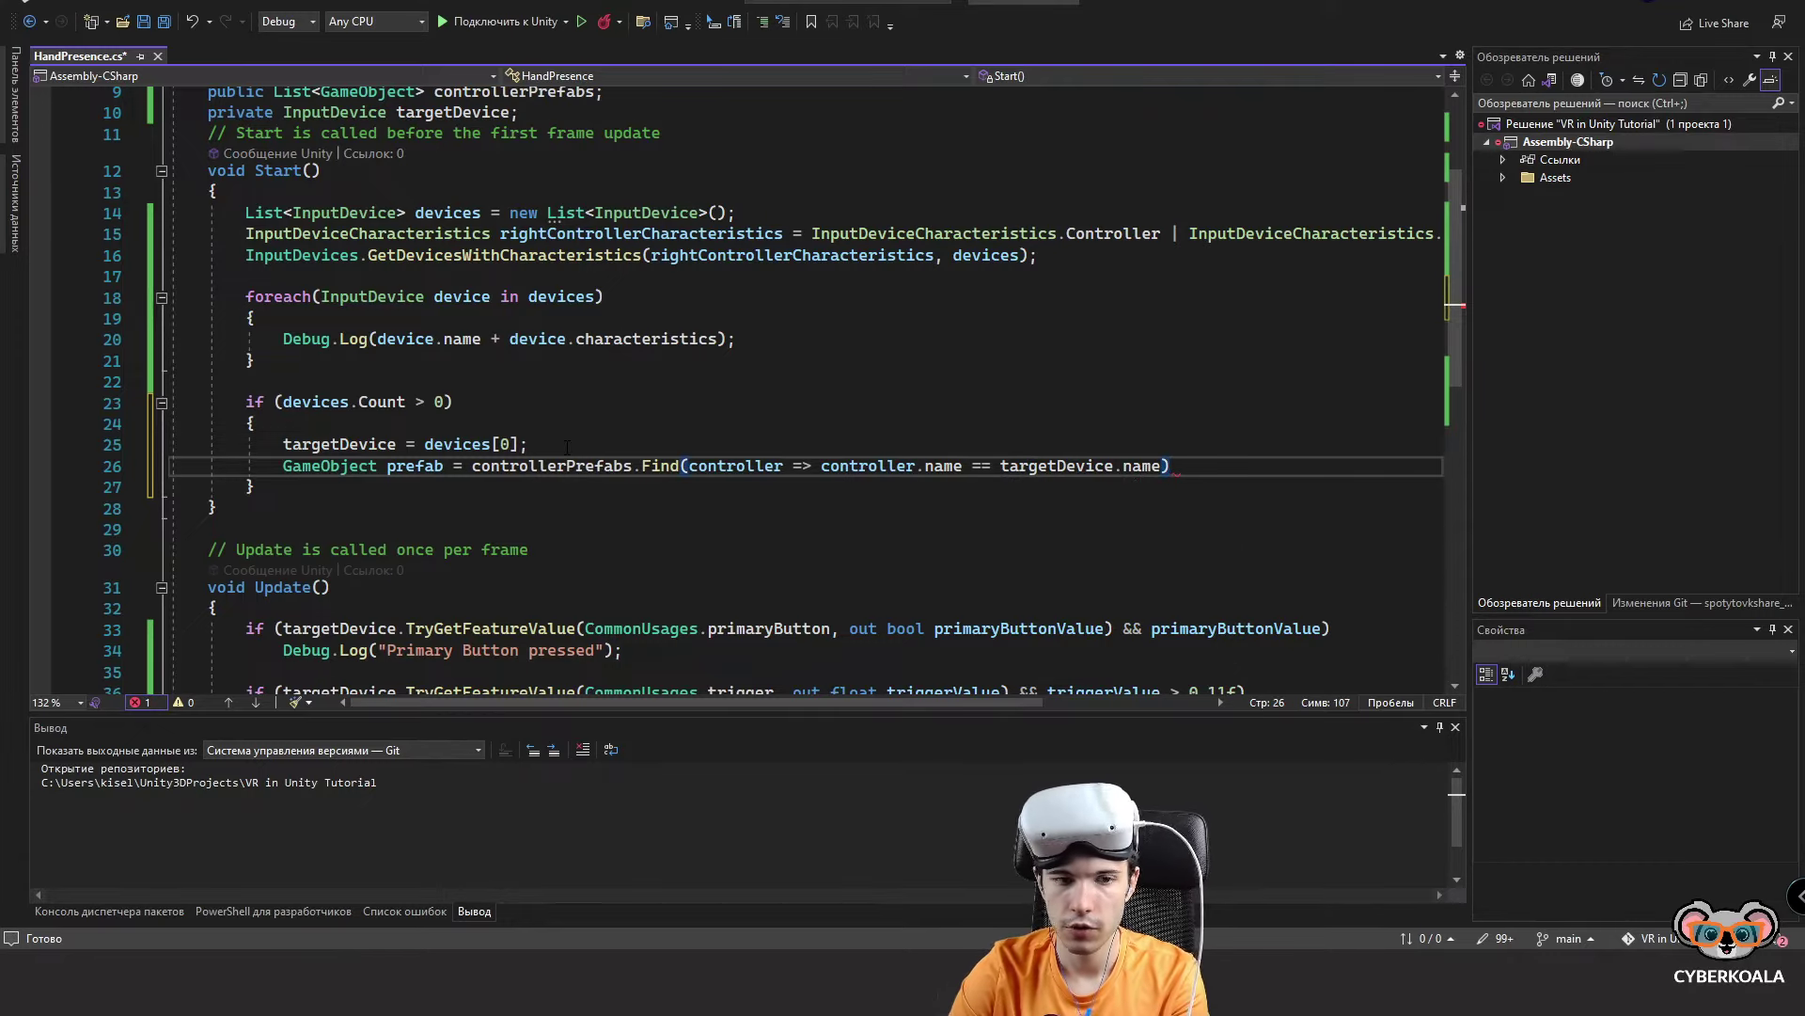
key(BackSpace)
text(;)
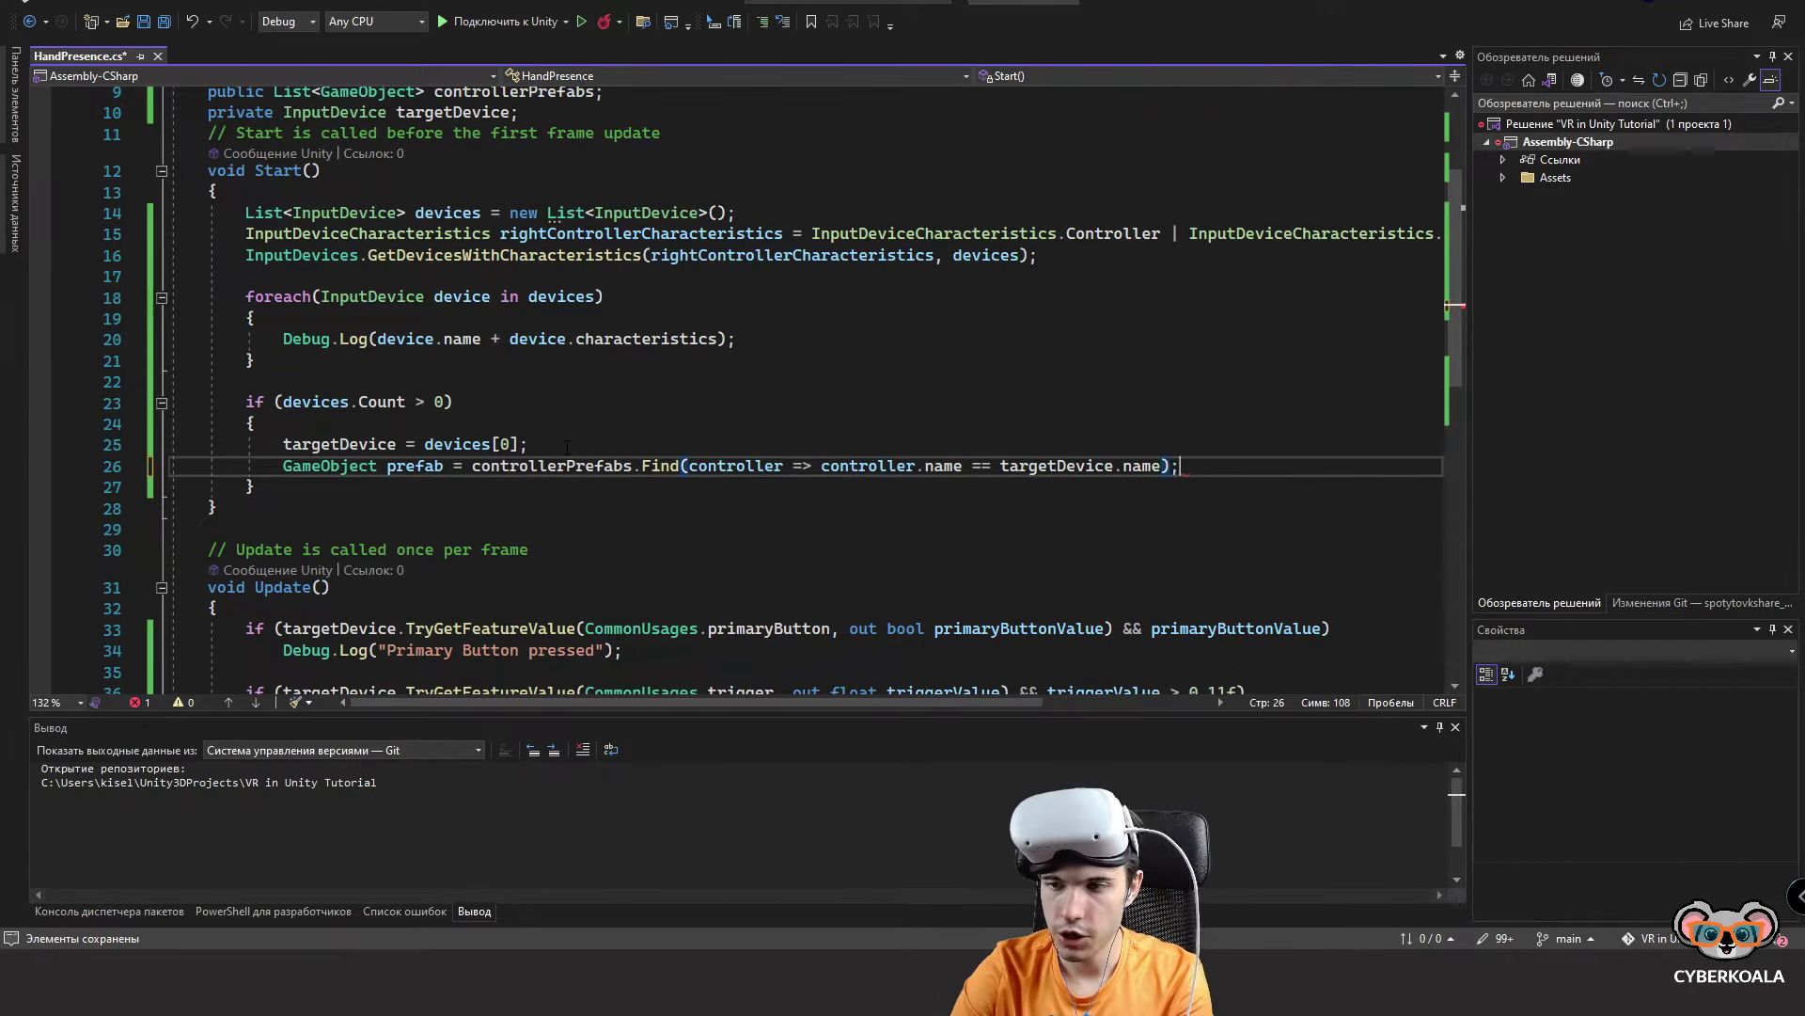
key(ctrl+s)
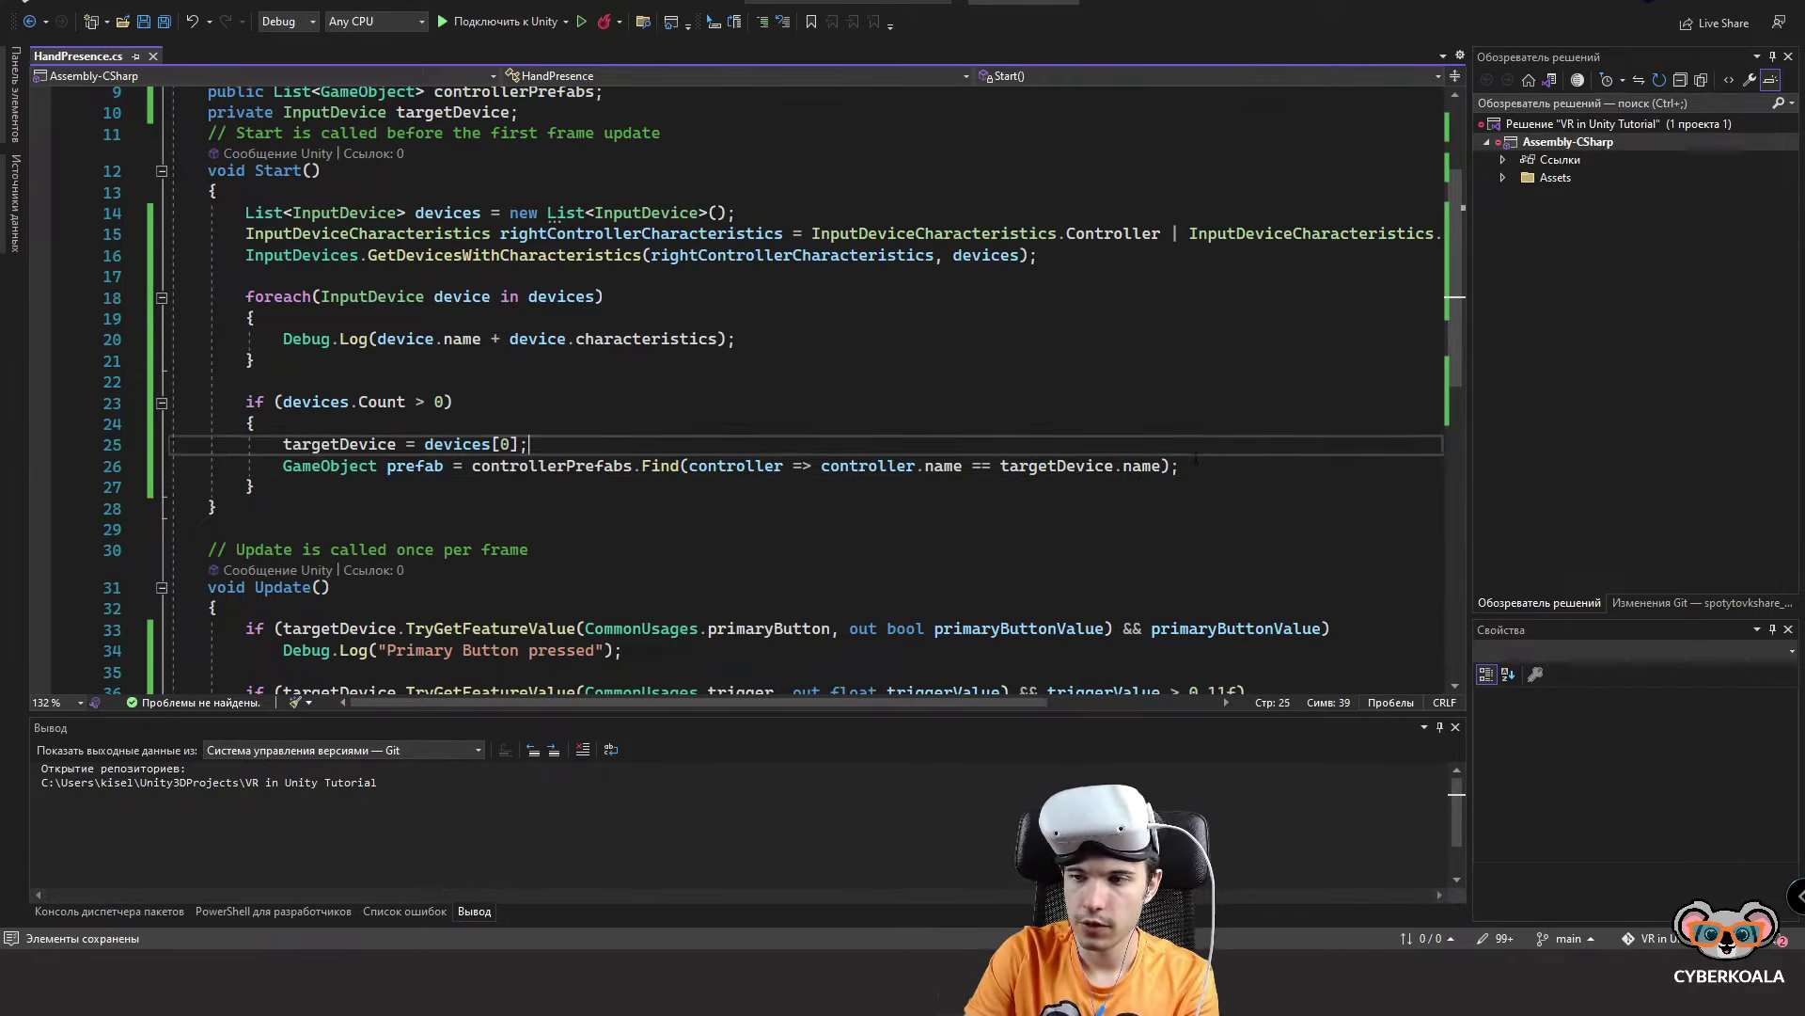
Add a blank line below the prefab lookup and review the line.
click(1210, 467)
key(Return)
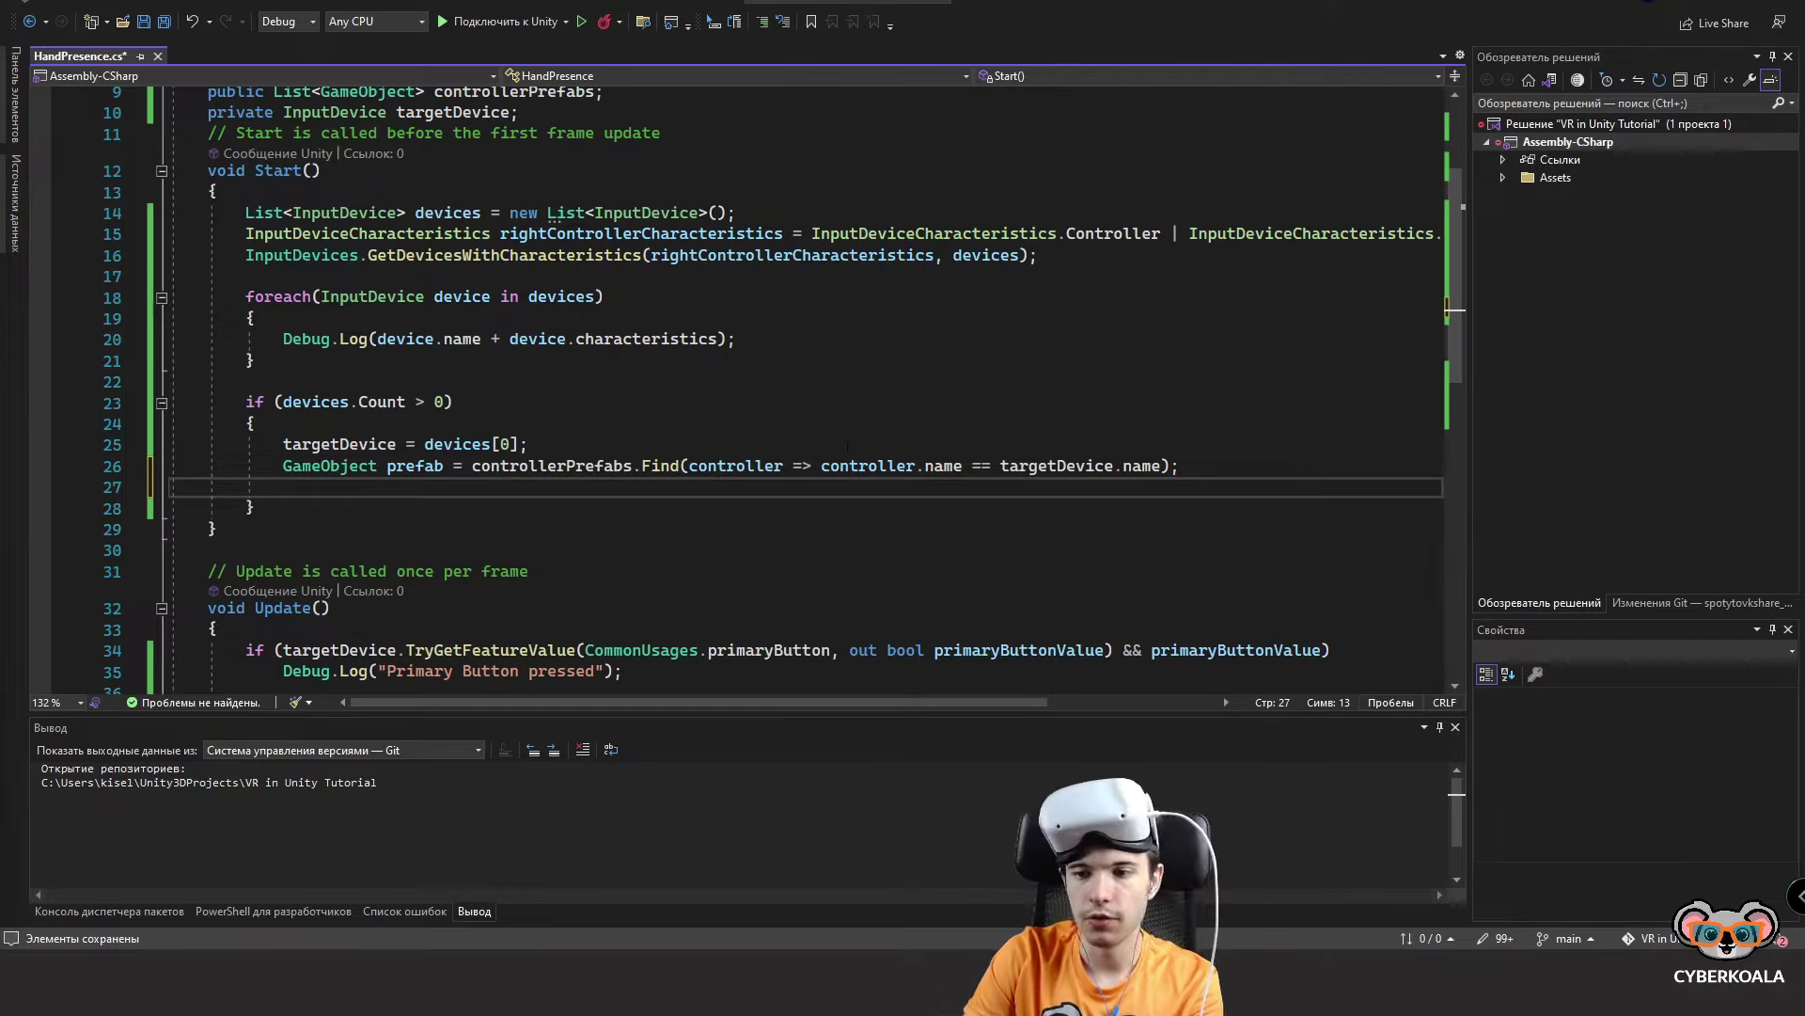
drag(962, 465, 282, 443)
click(1213, 465)
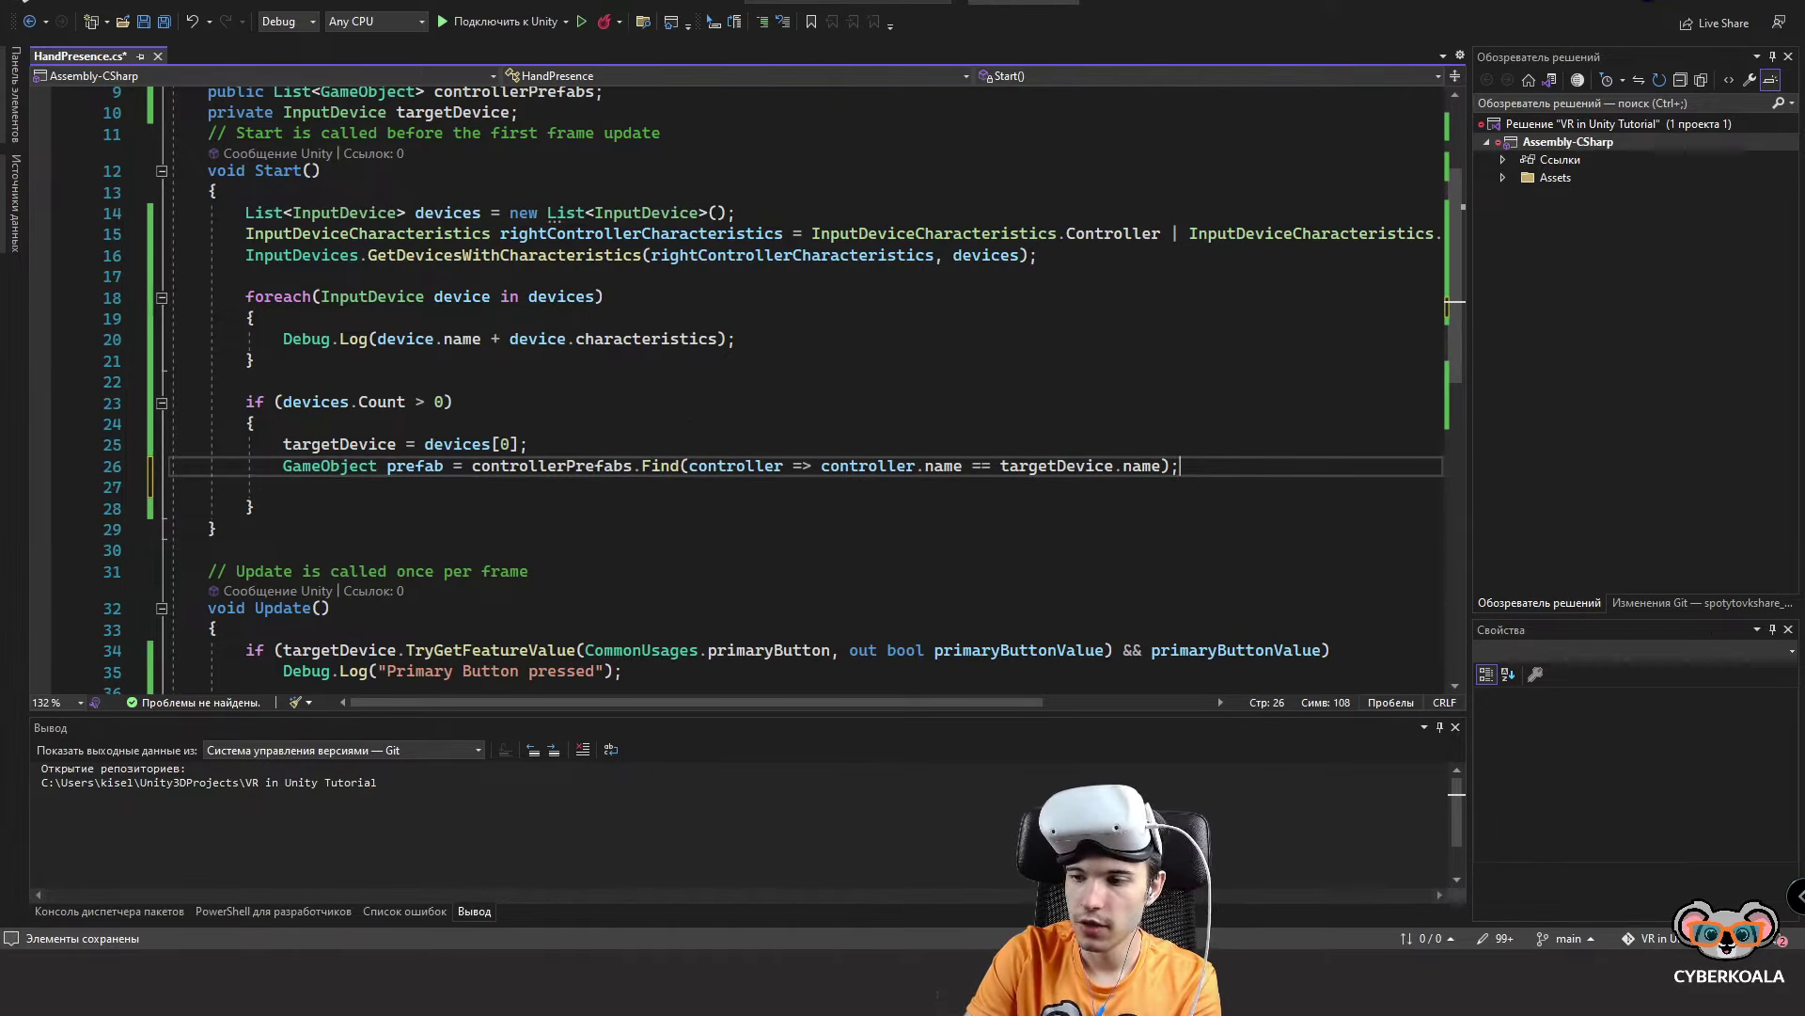
Open Window > Analysis > XR Interaction Debugger and show its input devices list.
click(1346, 911)
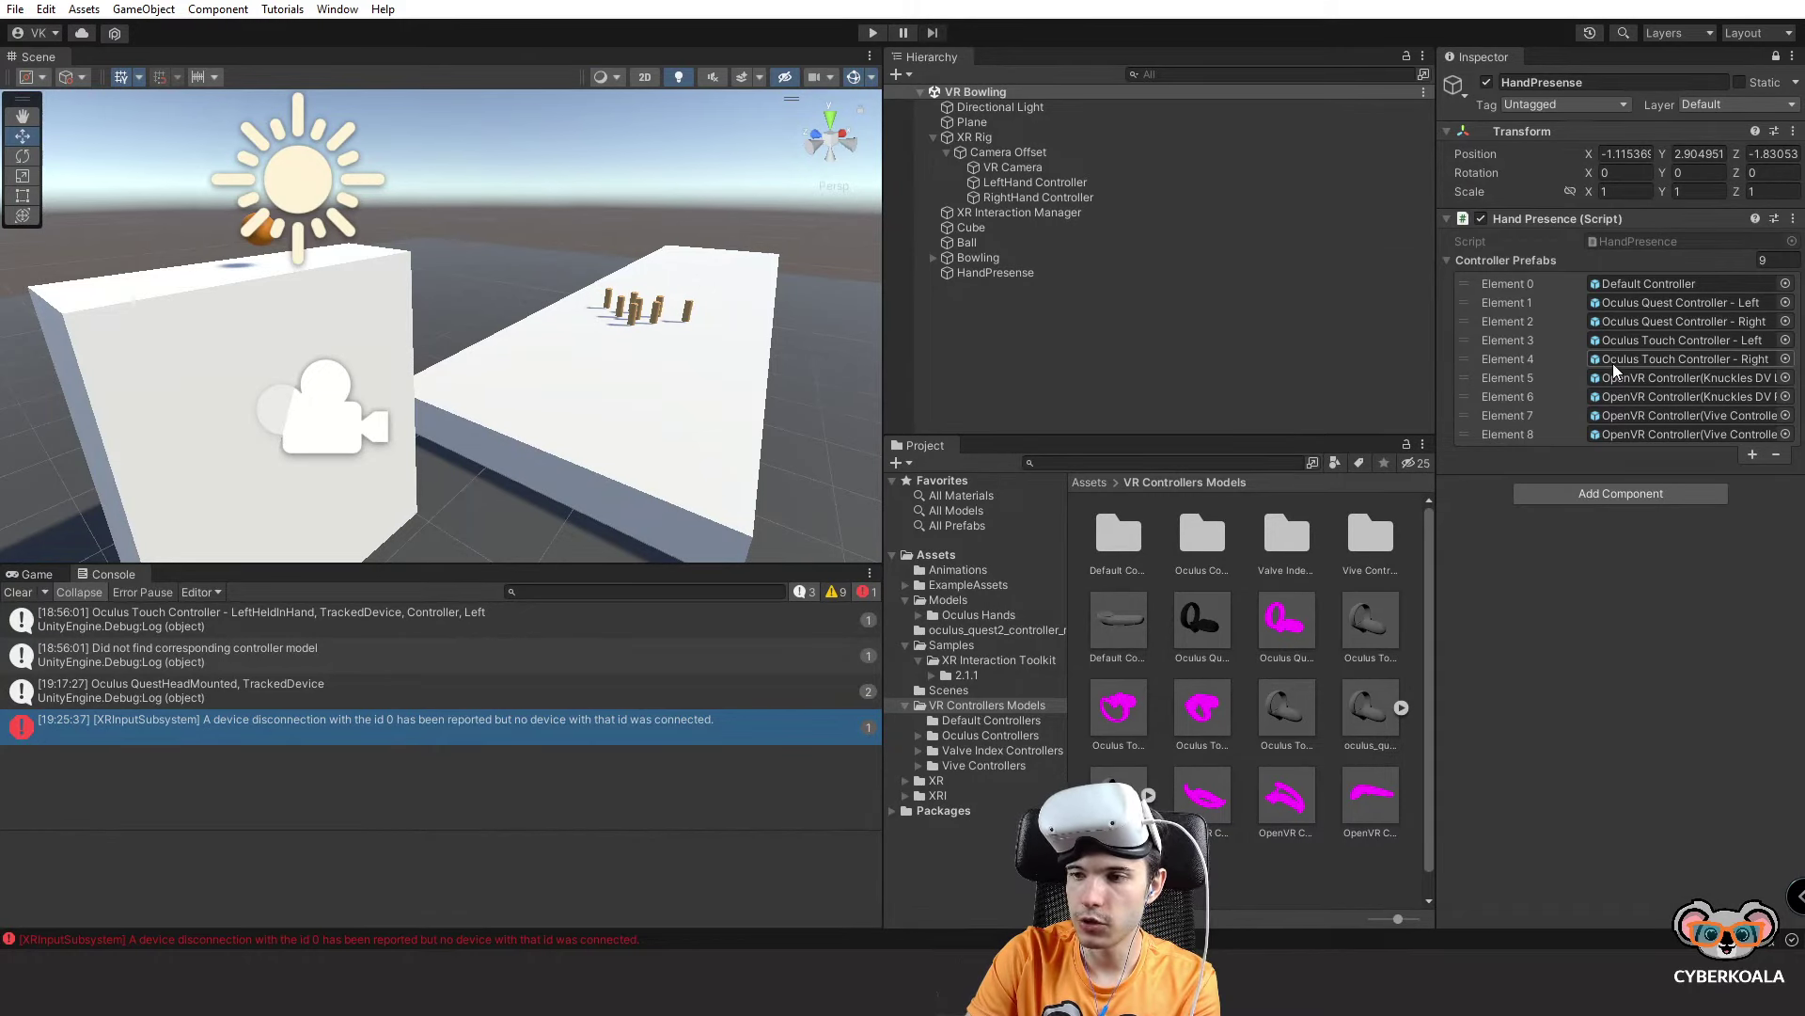
click(1190, 633)
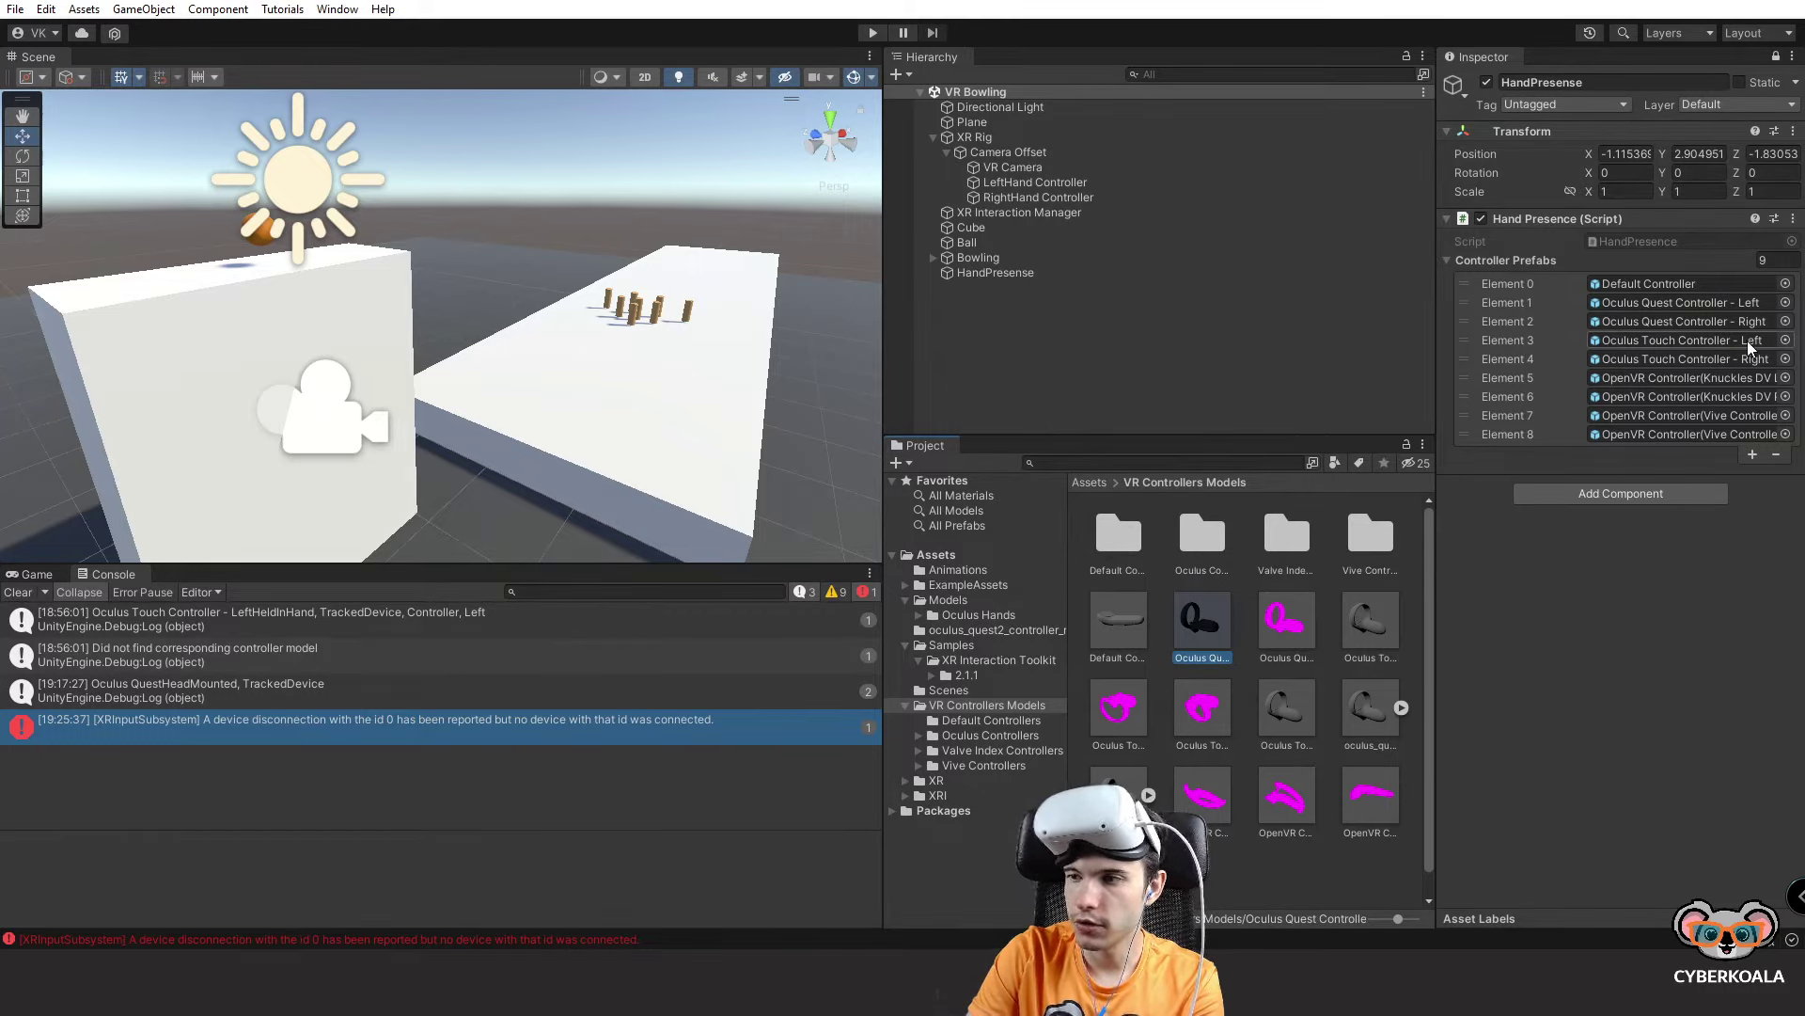
click(339, 10)
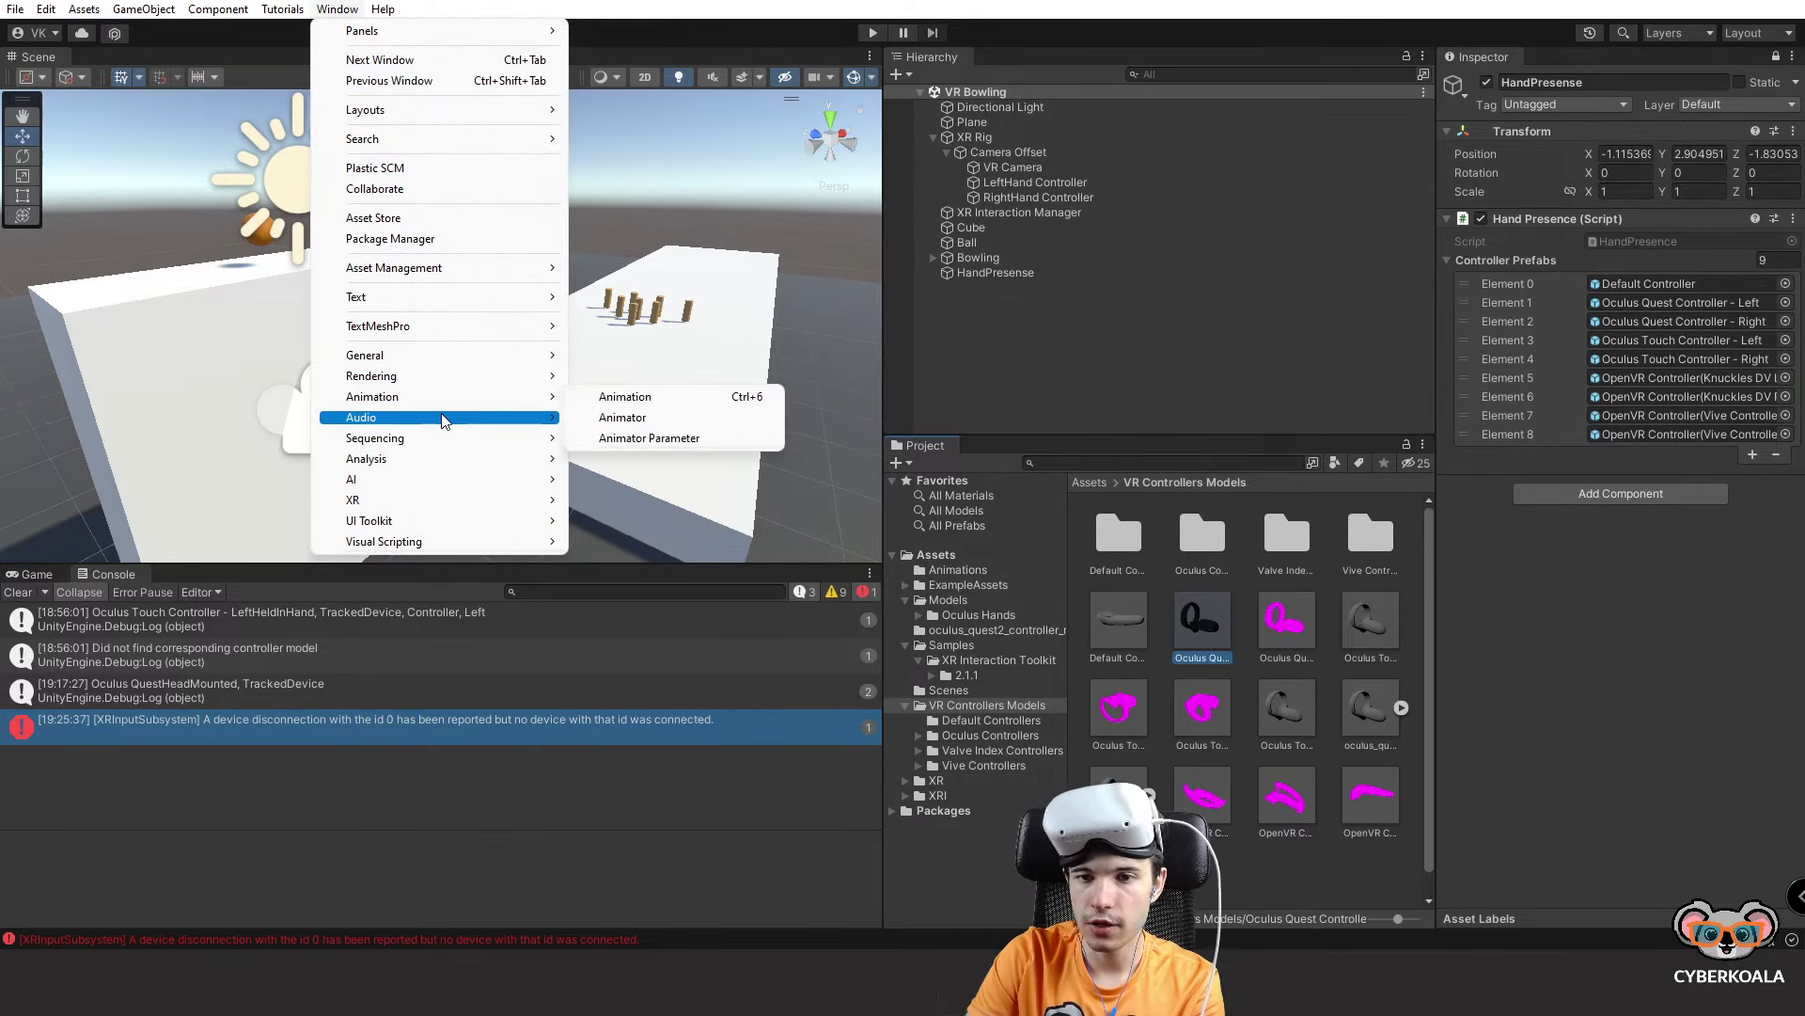
mouse_move(444, 419)
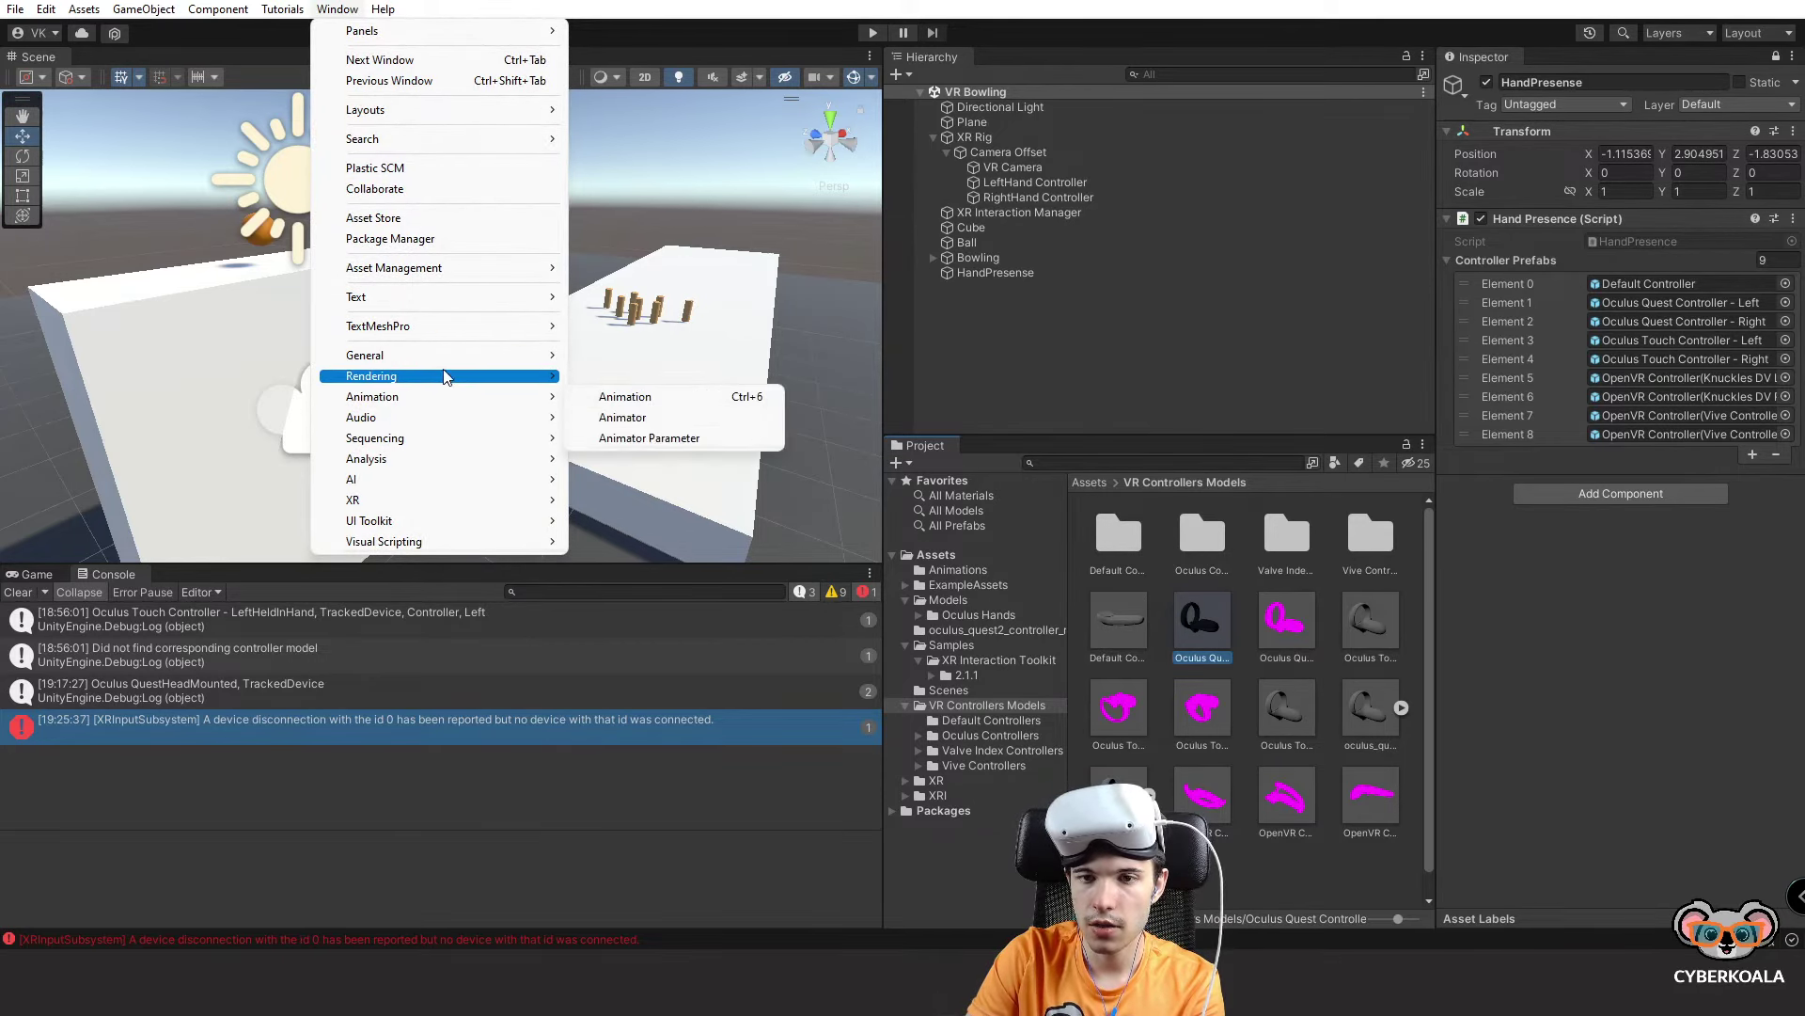
mouse_move(440, 457)
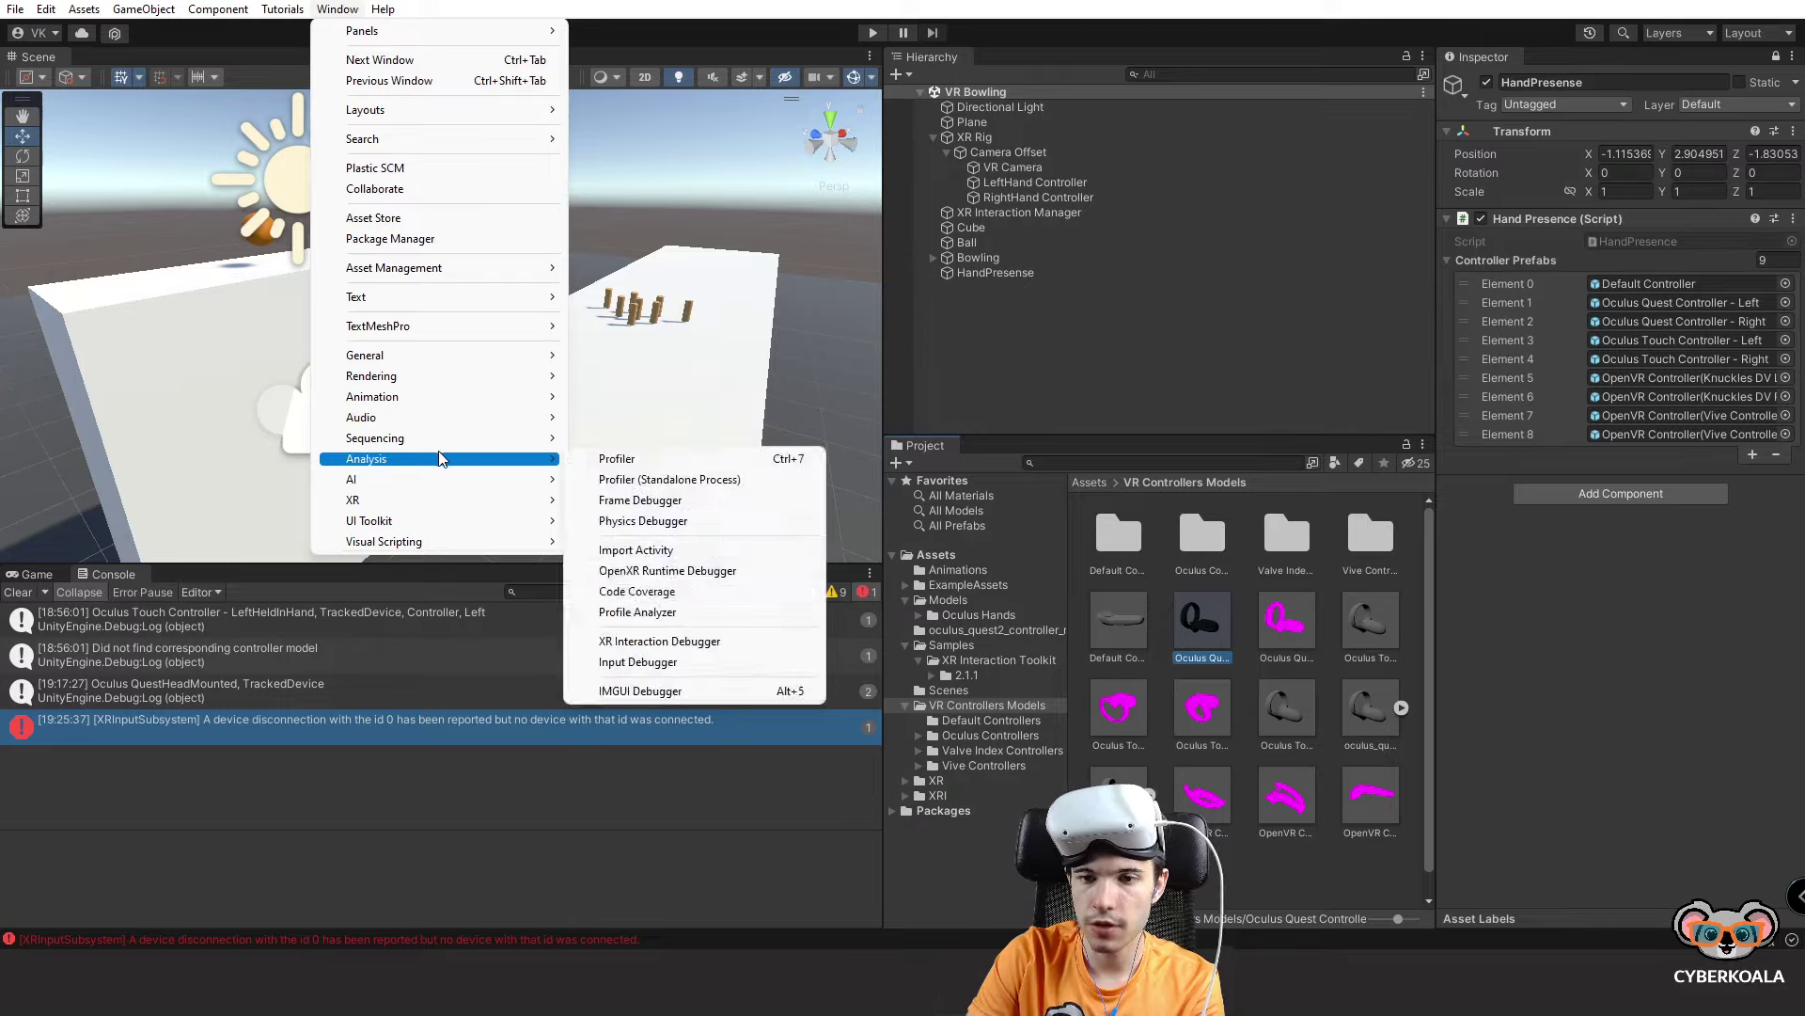
click(649, 640)
click(195, 105)
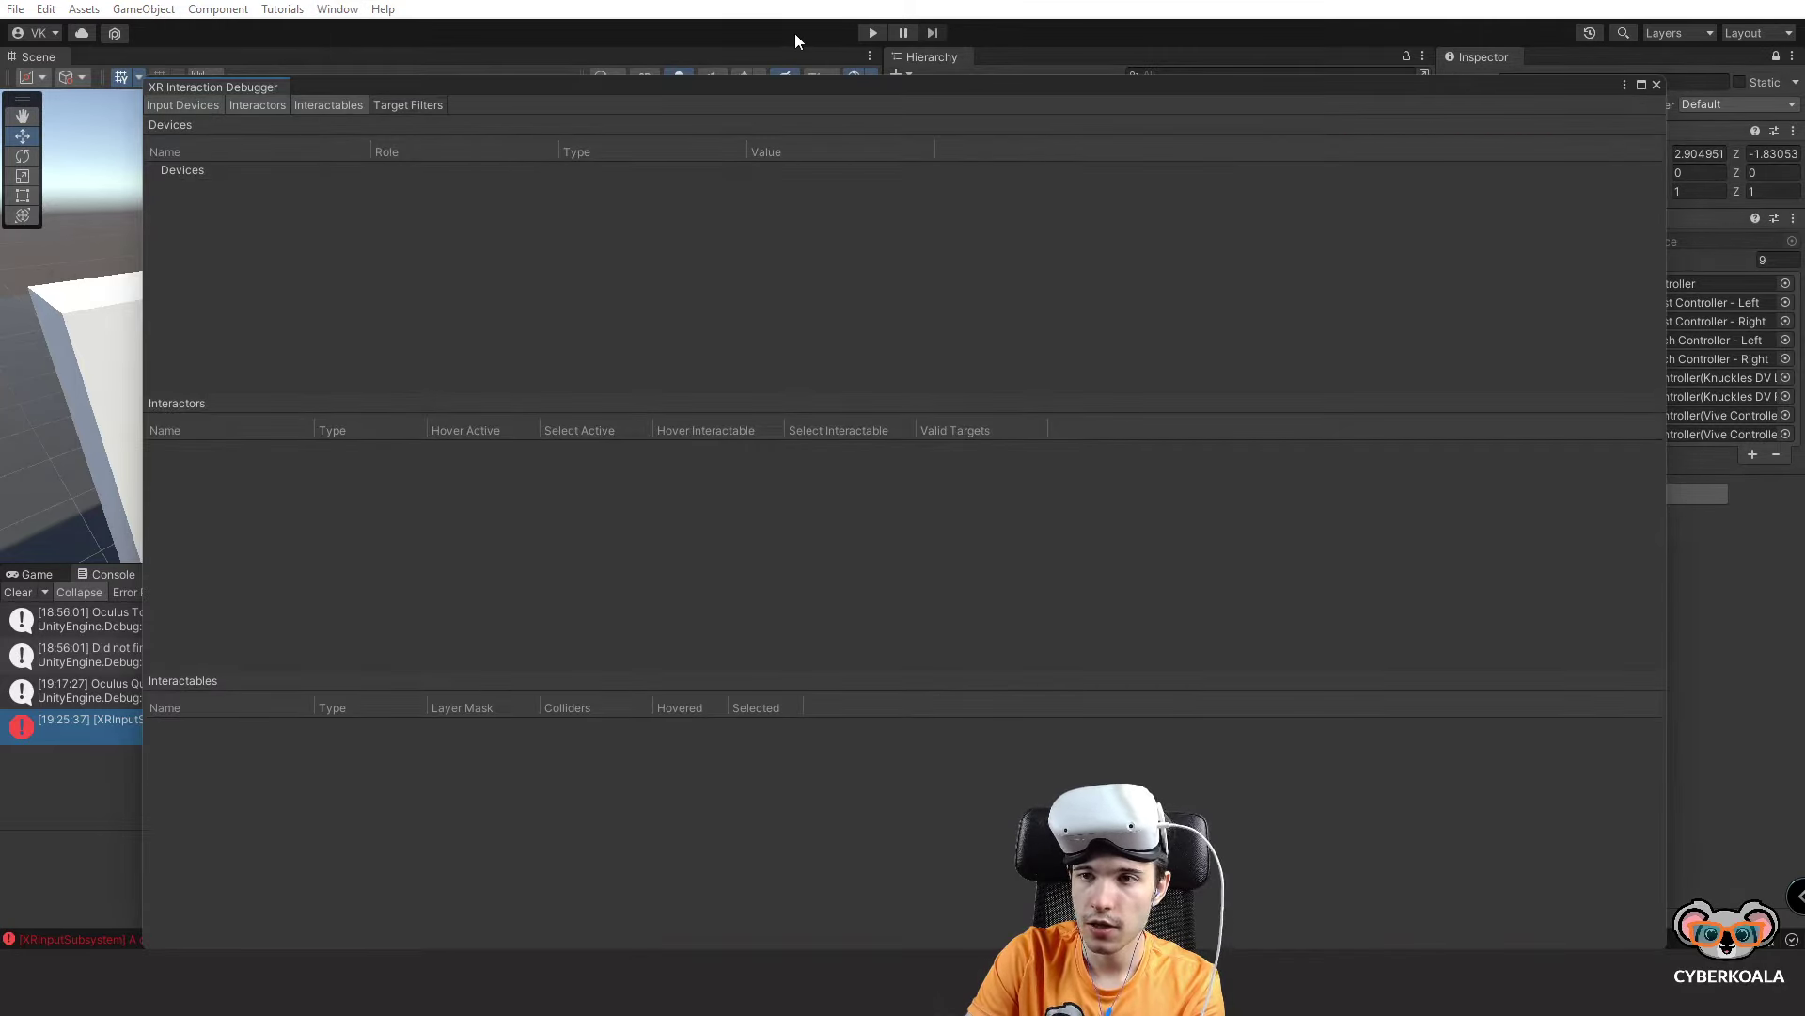
Play the scene, inspect the detected Oculus Touch Controller - Left, then stop play.
click(873, 33)
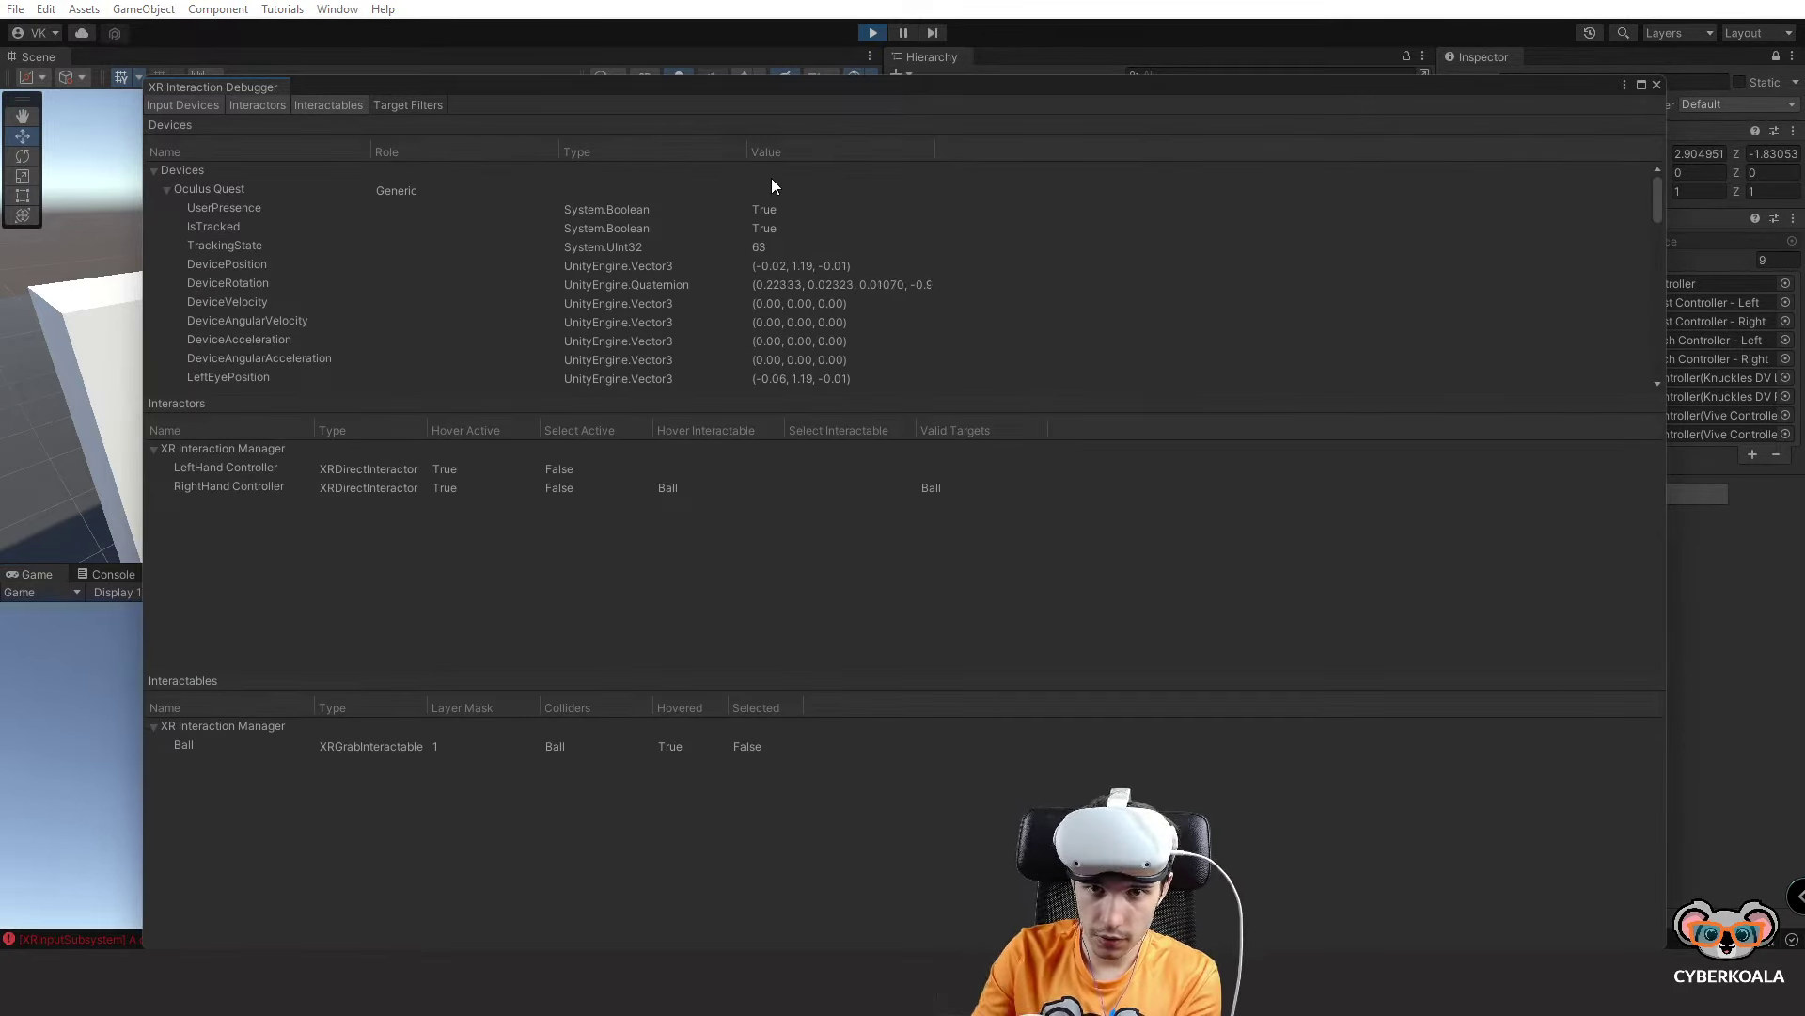
scroll(348, 246, down, 10)
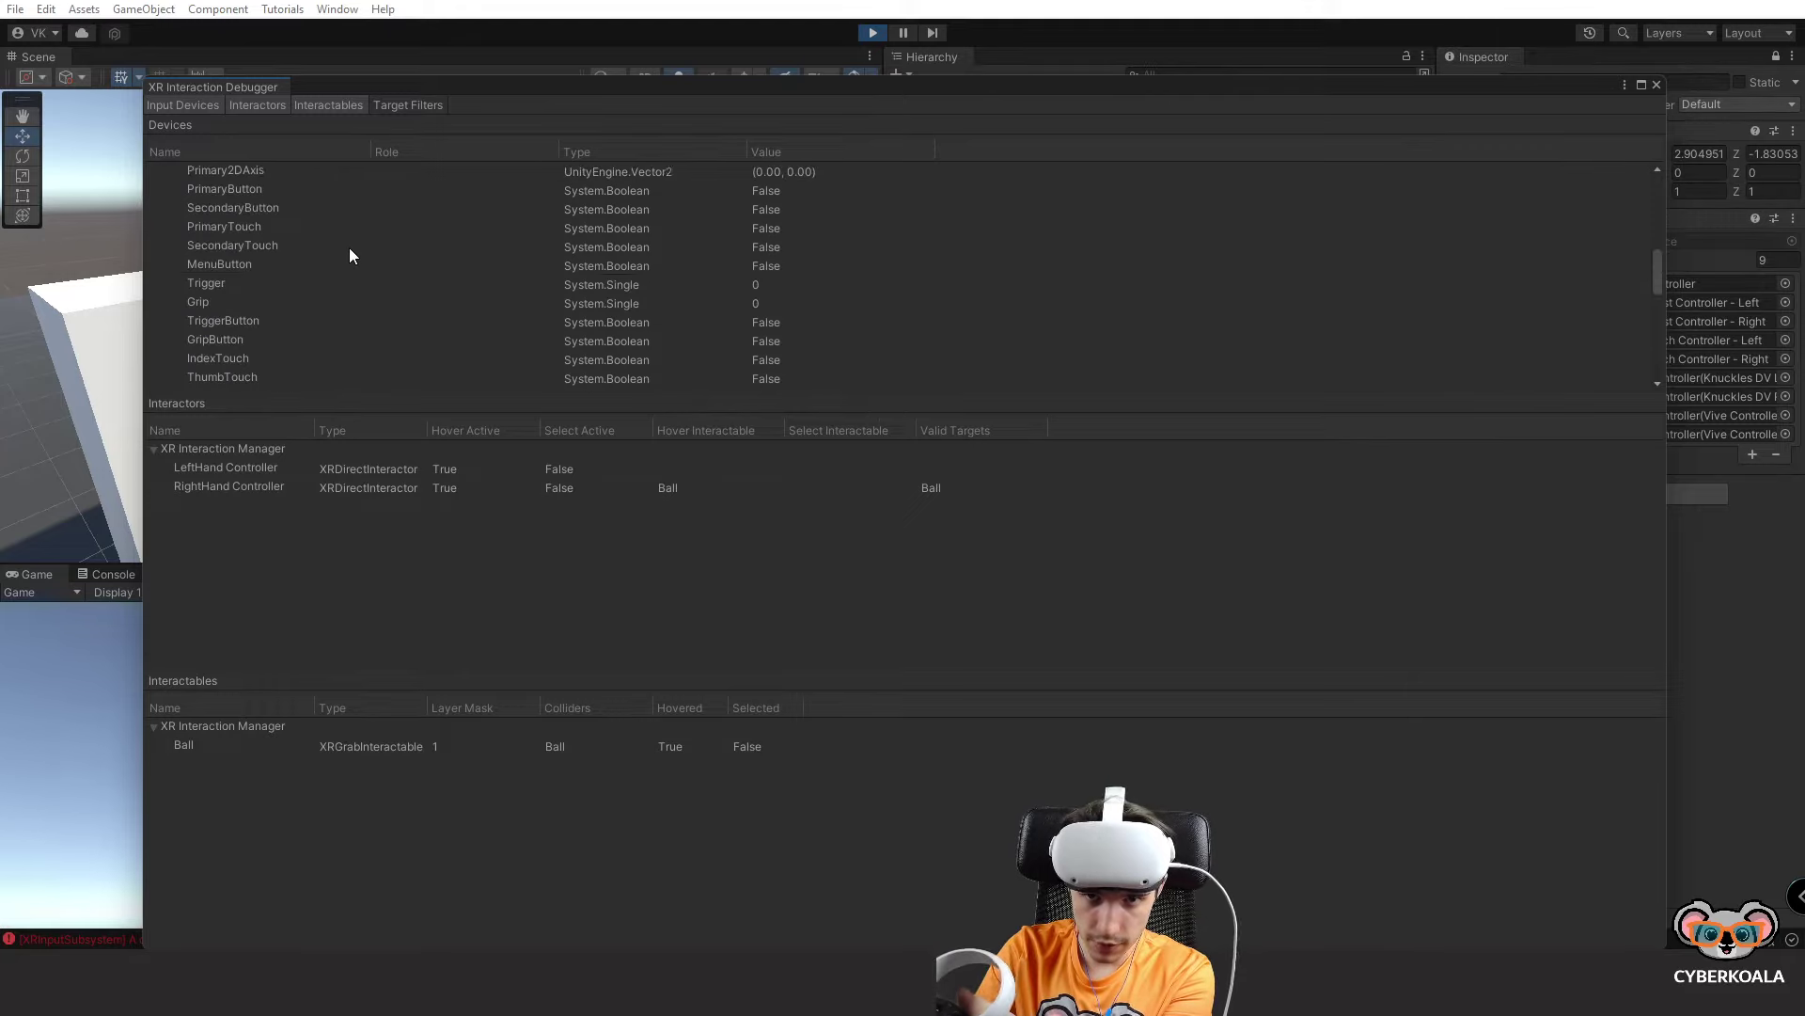
scroll(348, 246, up, 2)
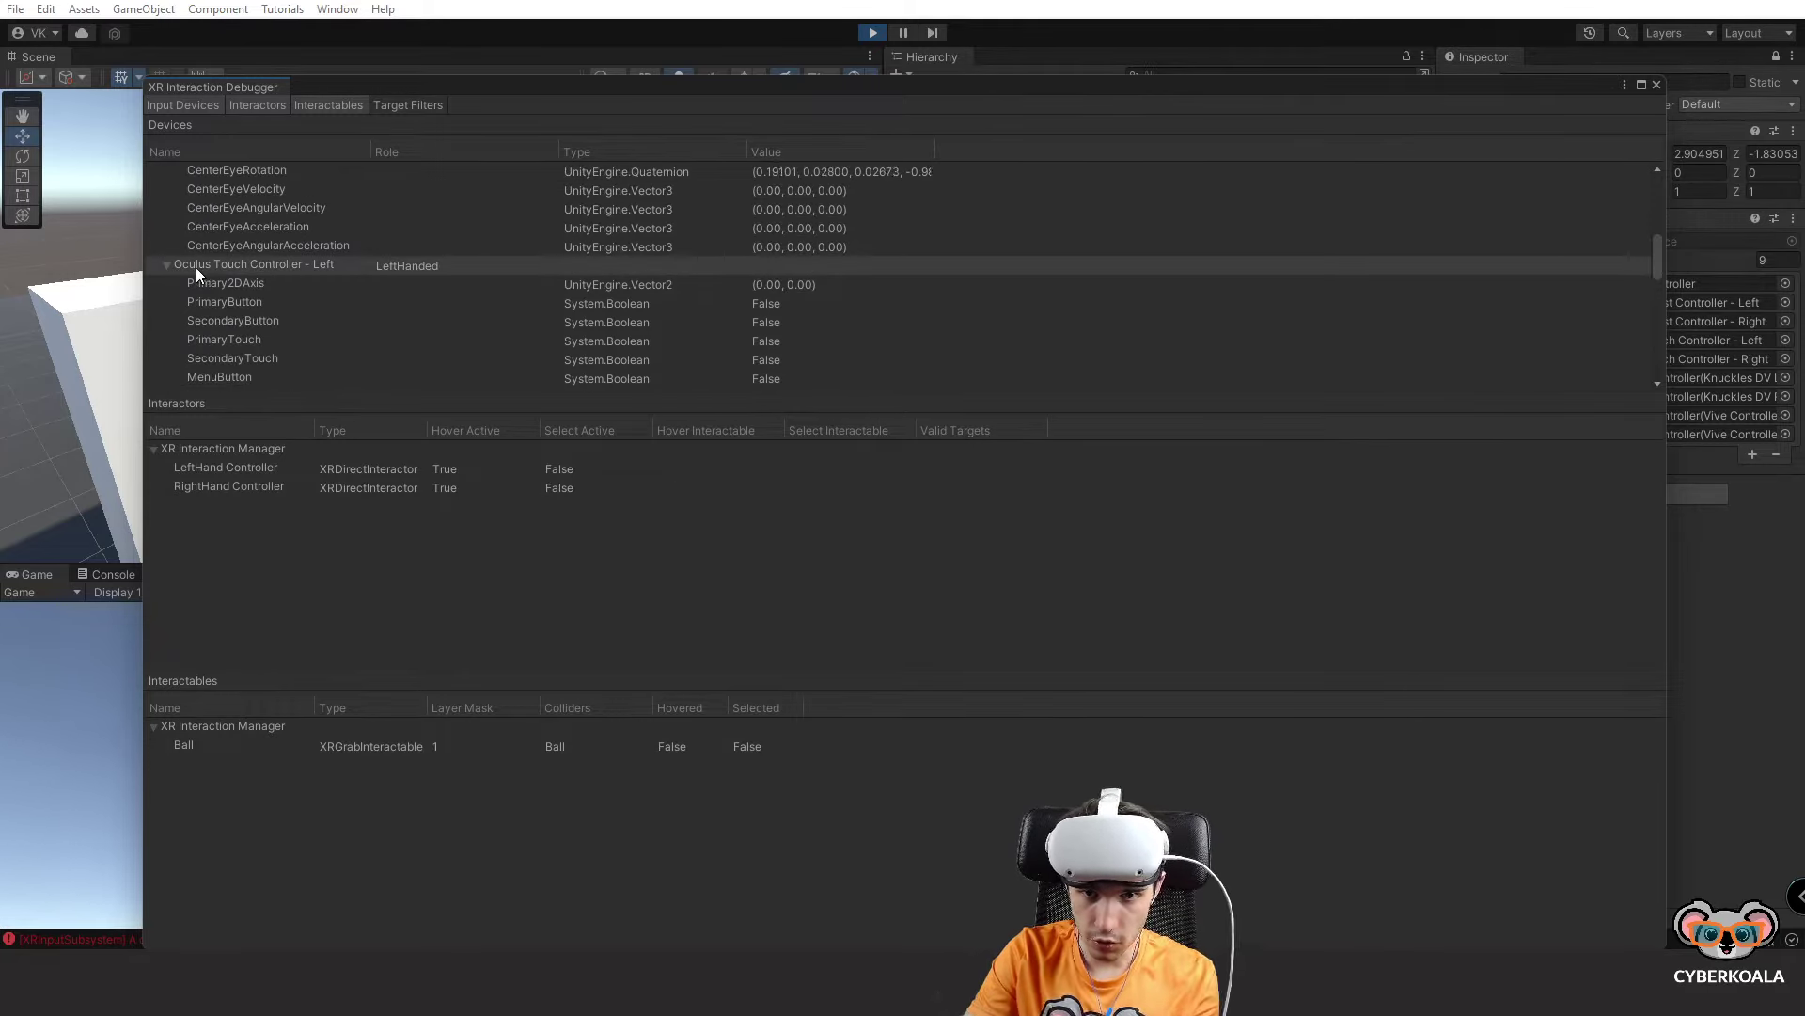
click(323, 269)
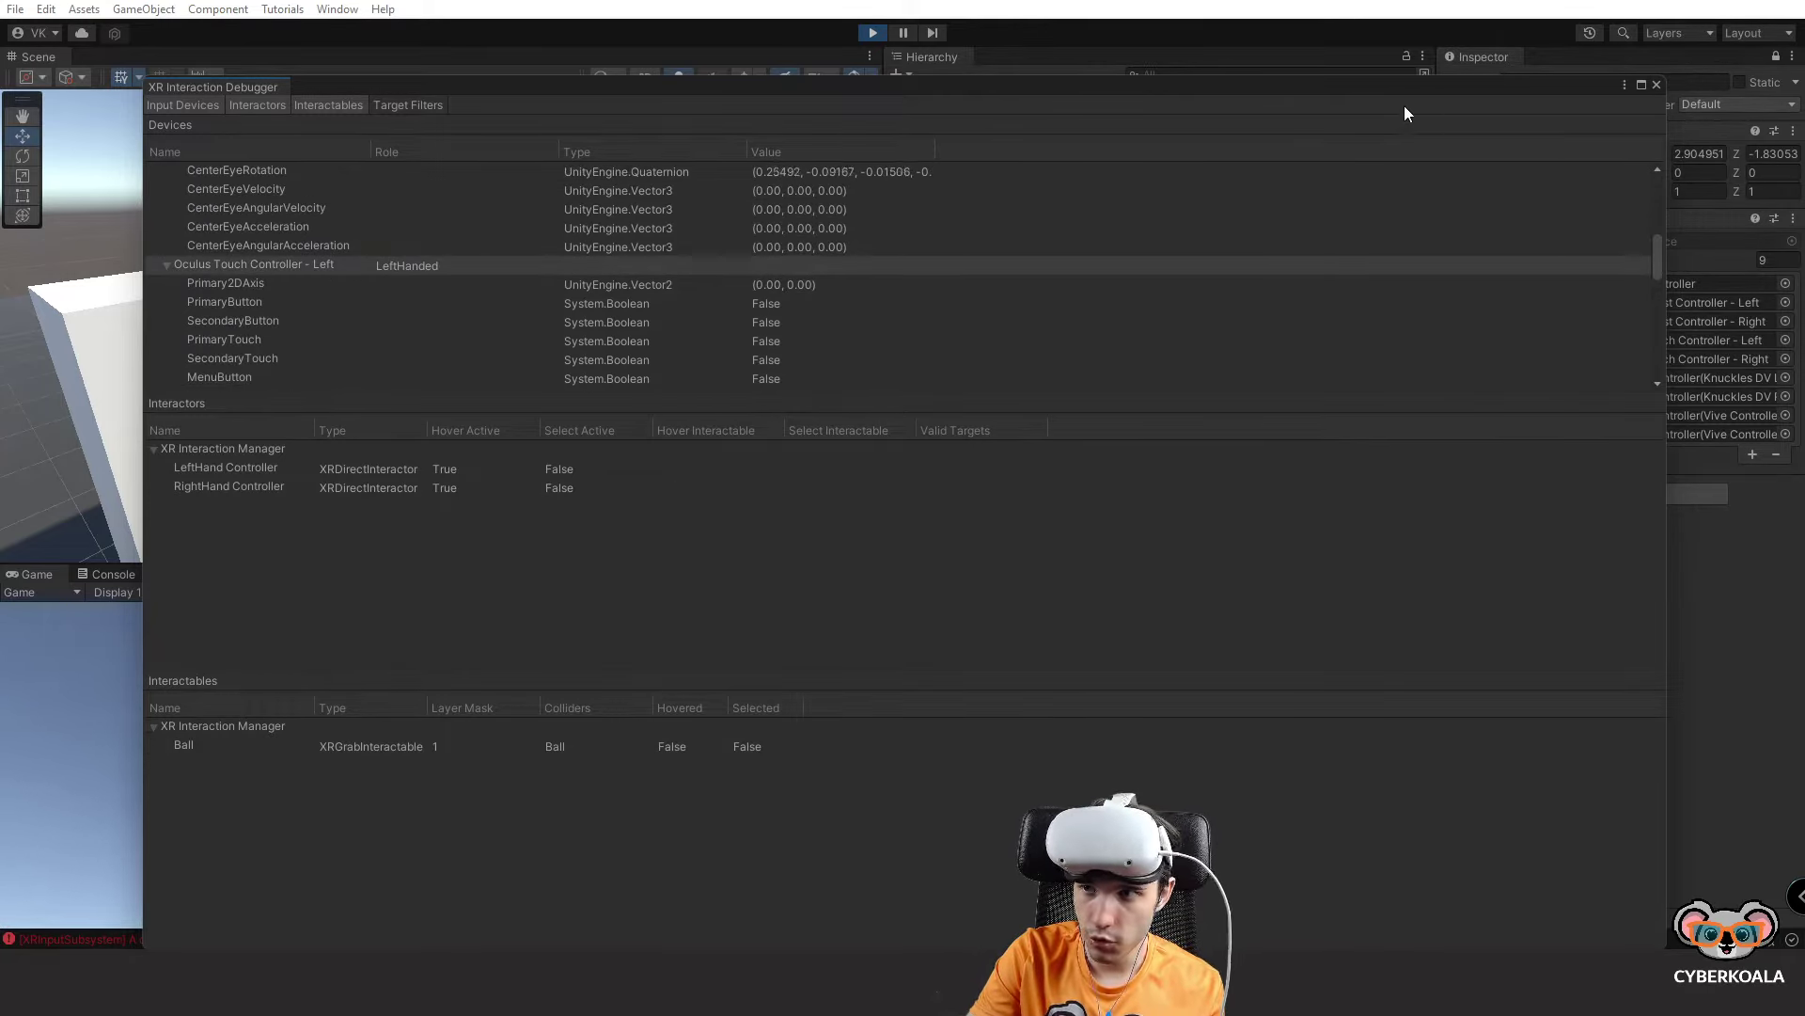
click(1656, 85)
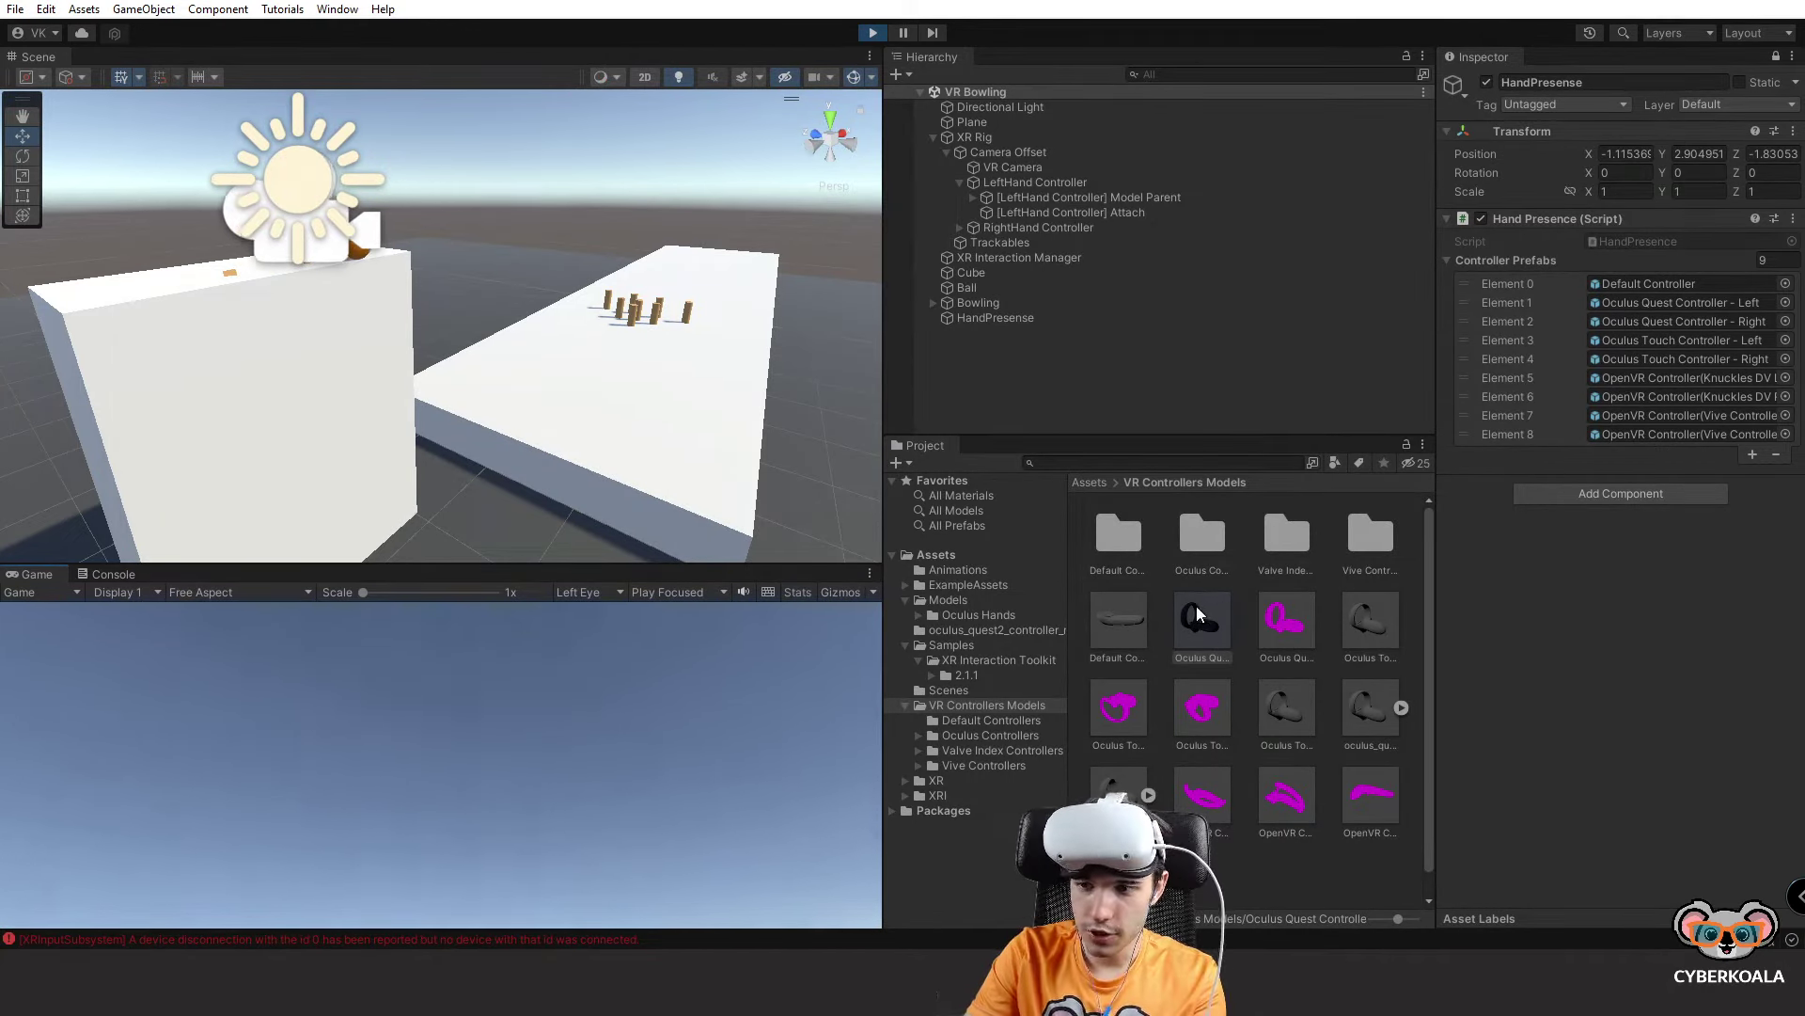
click(1198, 639)
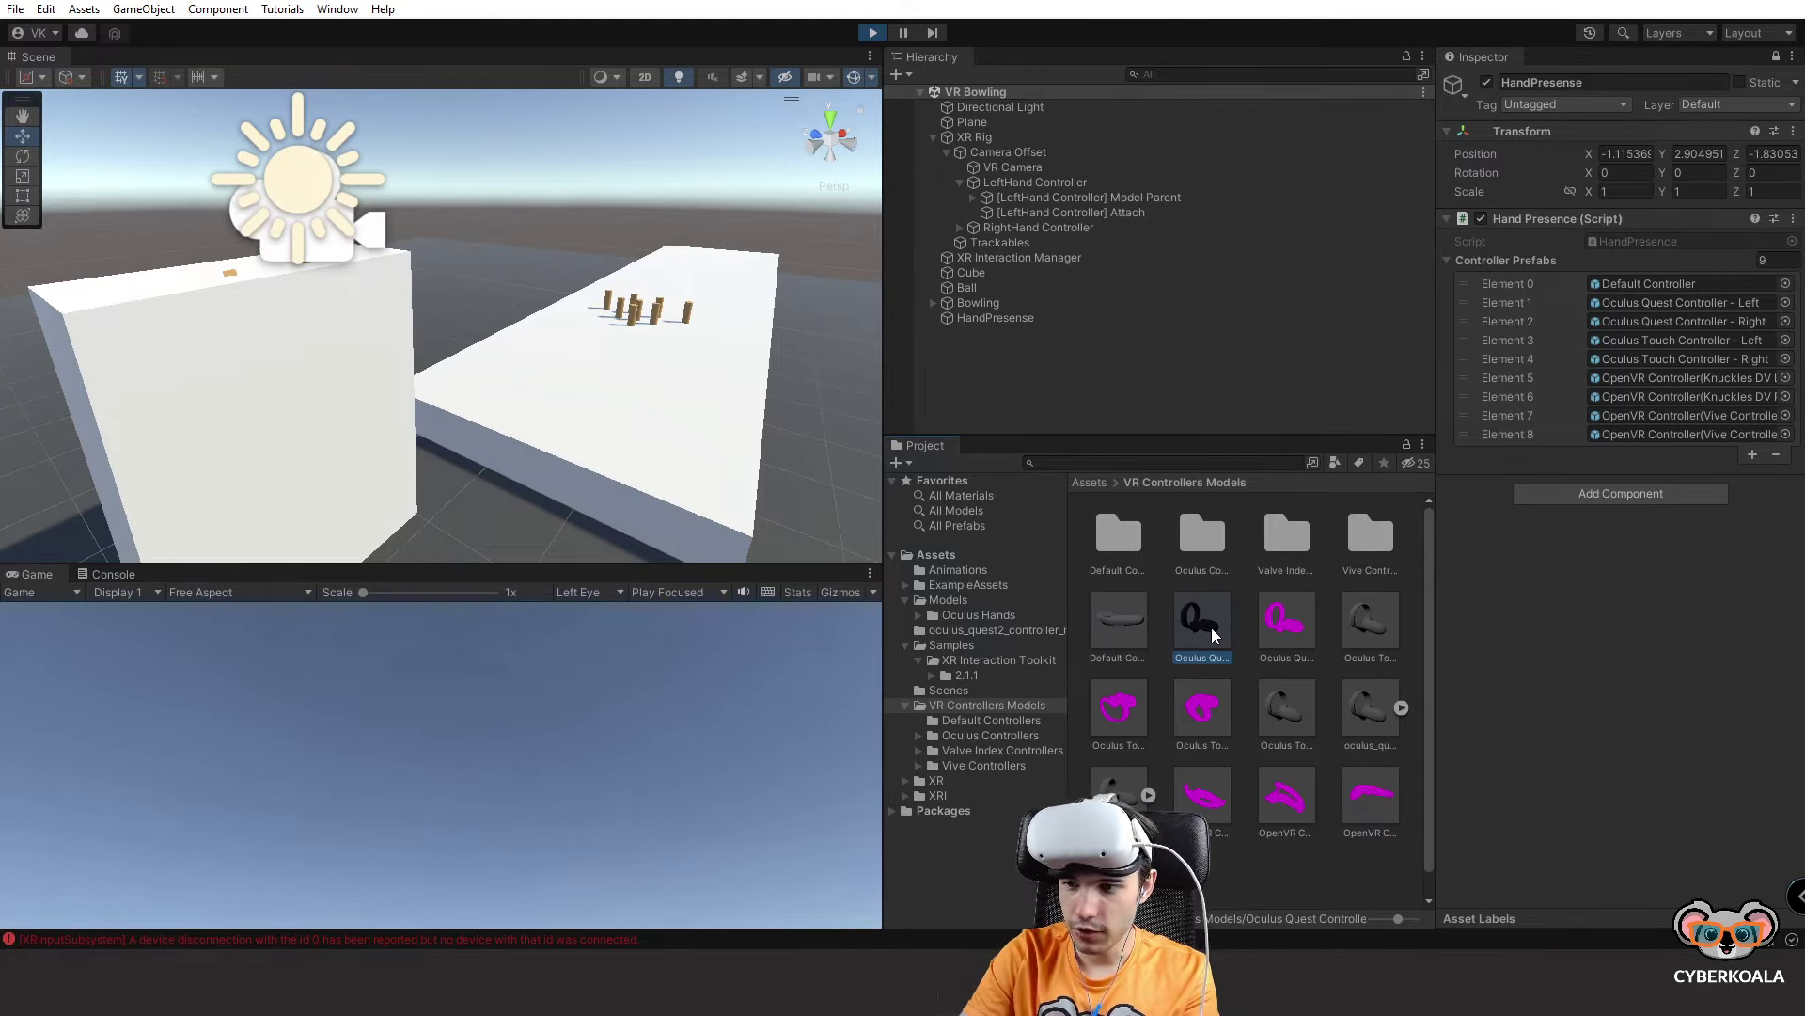
click(870, 32)
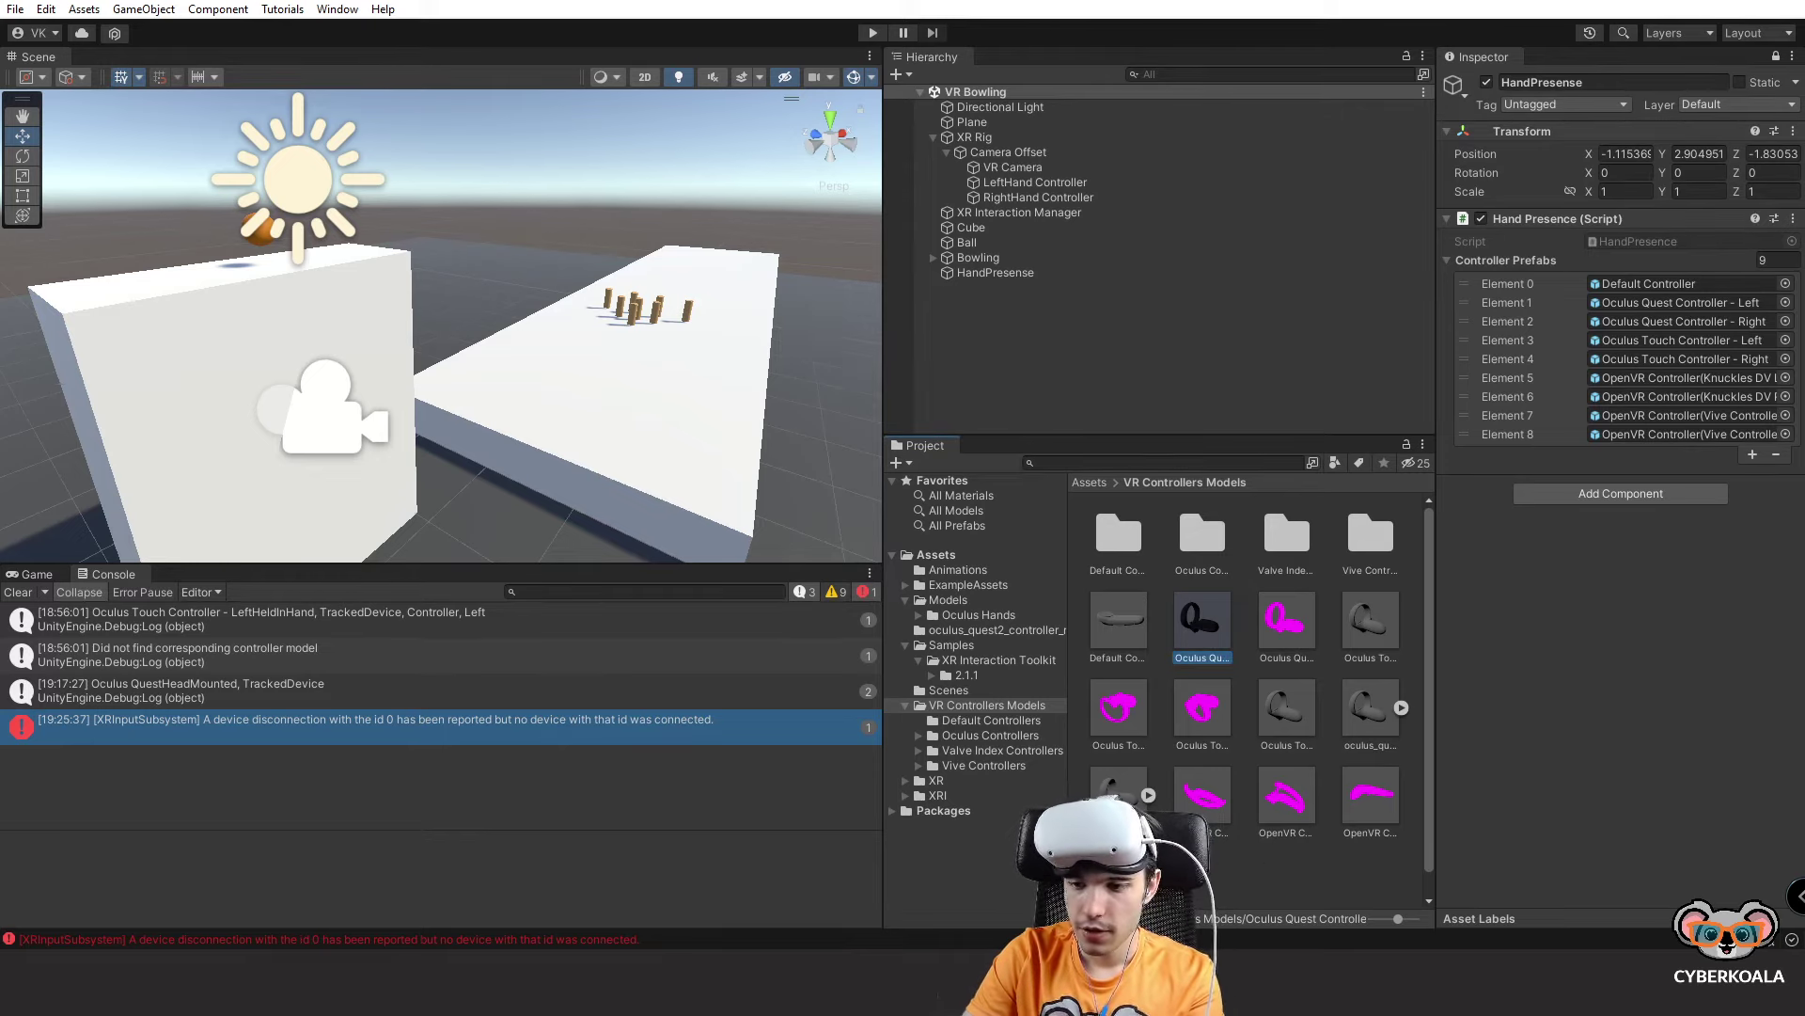
key(alt+Tab)
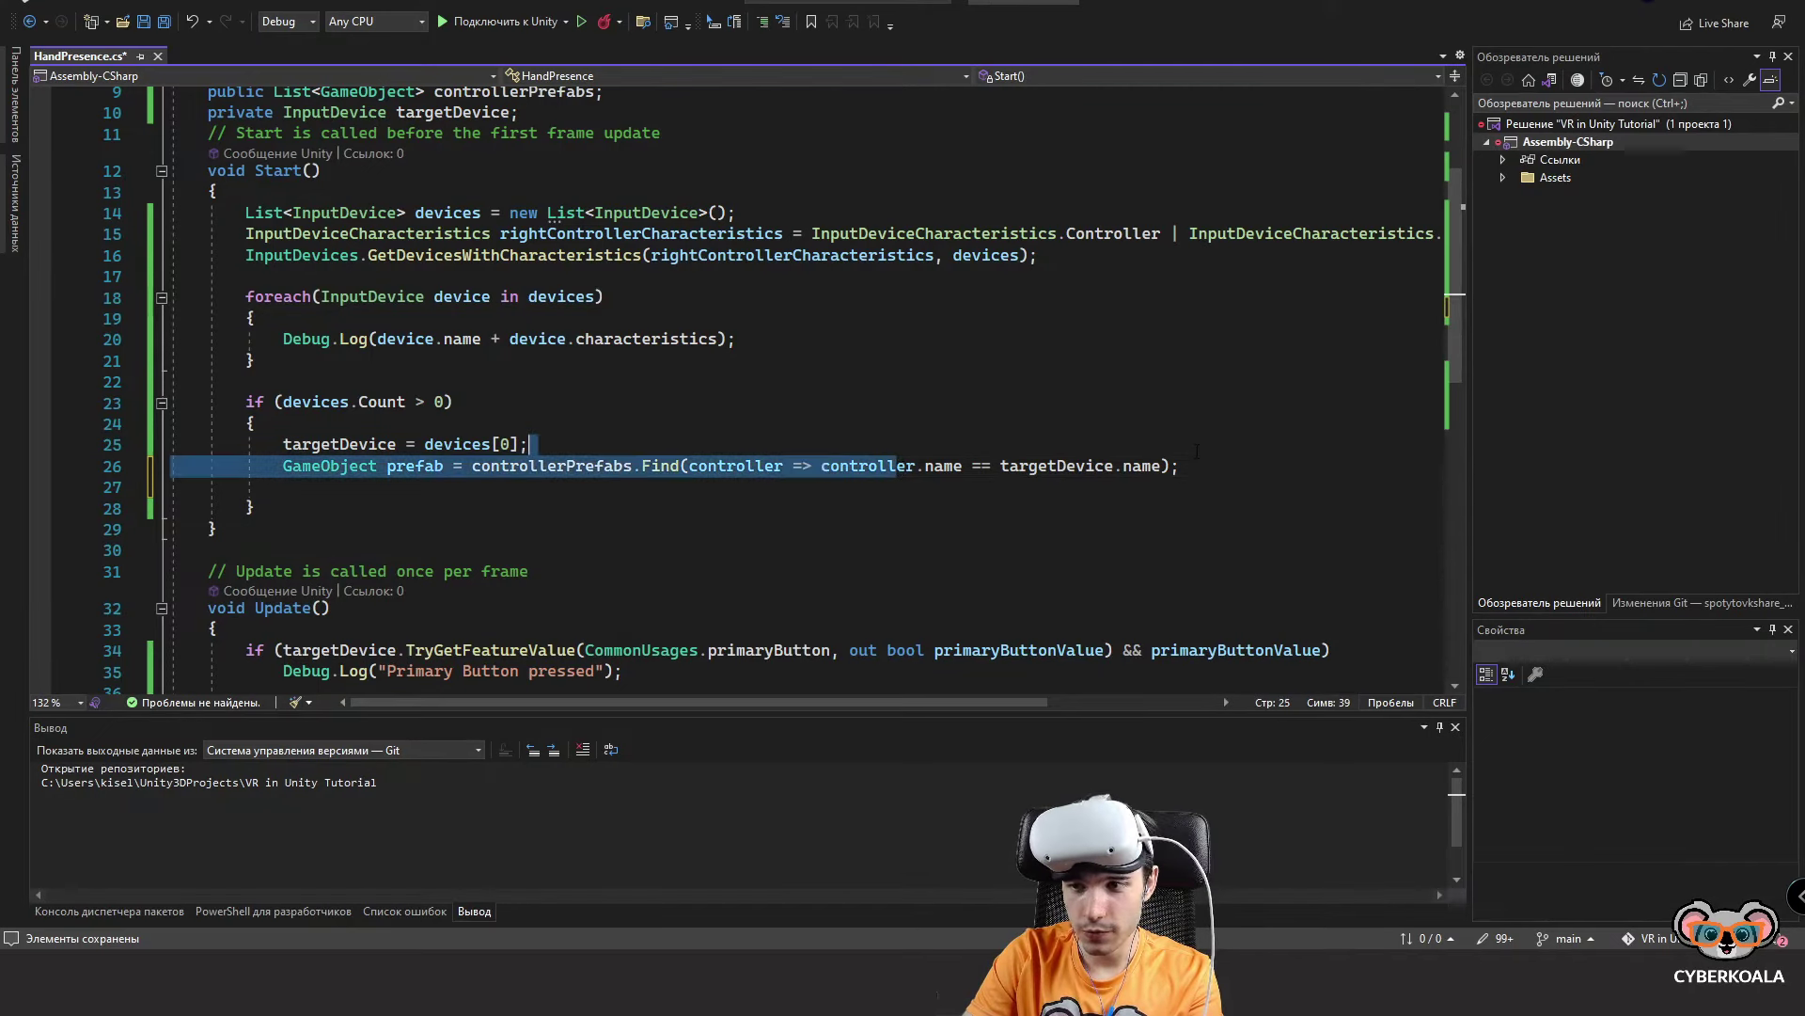
Add an if(prefab) block below the controller Find line.
drag(903, 467, 1179, 467)
double_click(867, 466)
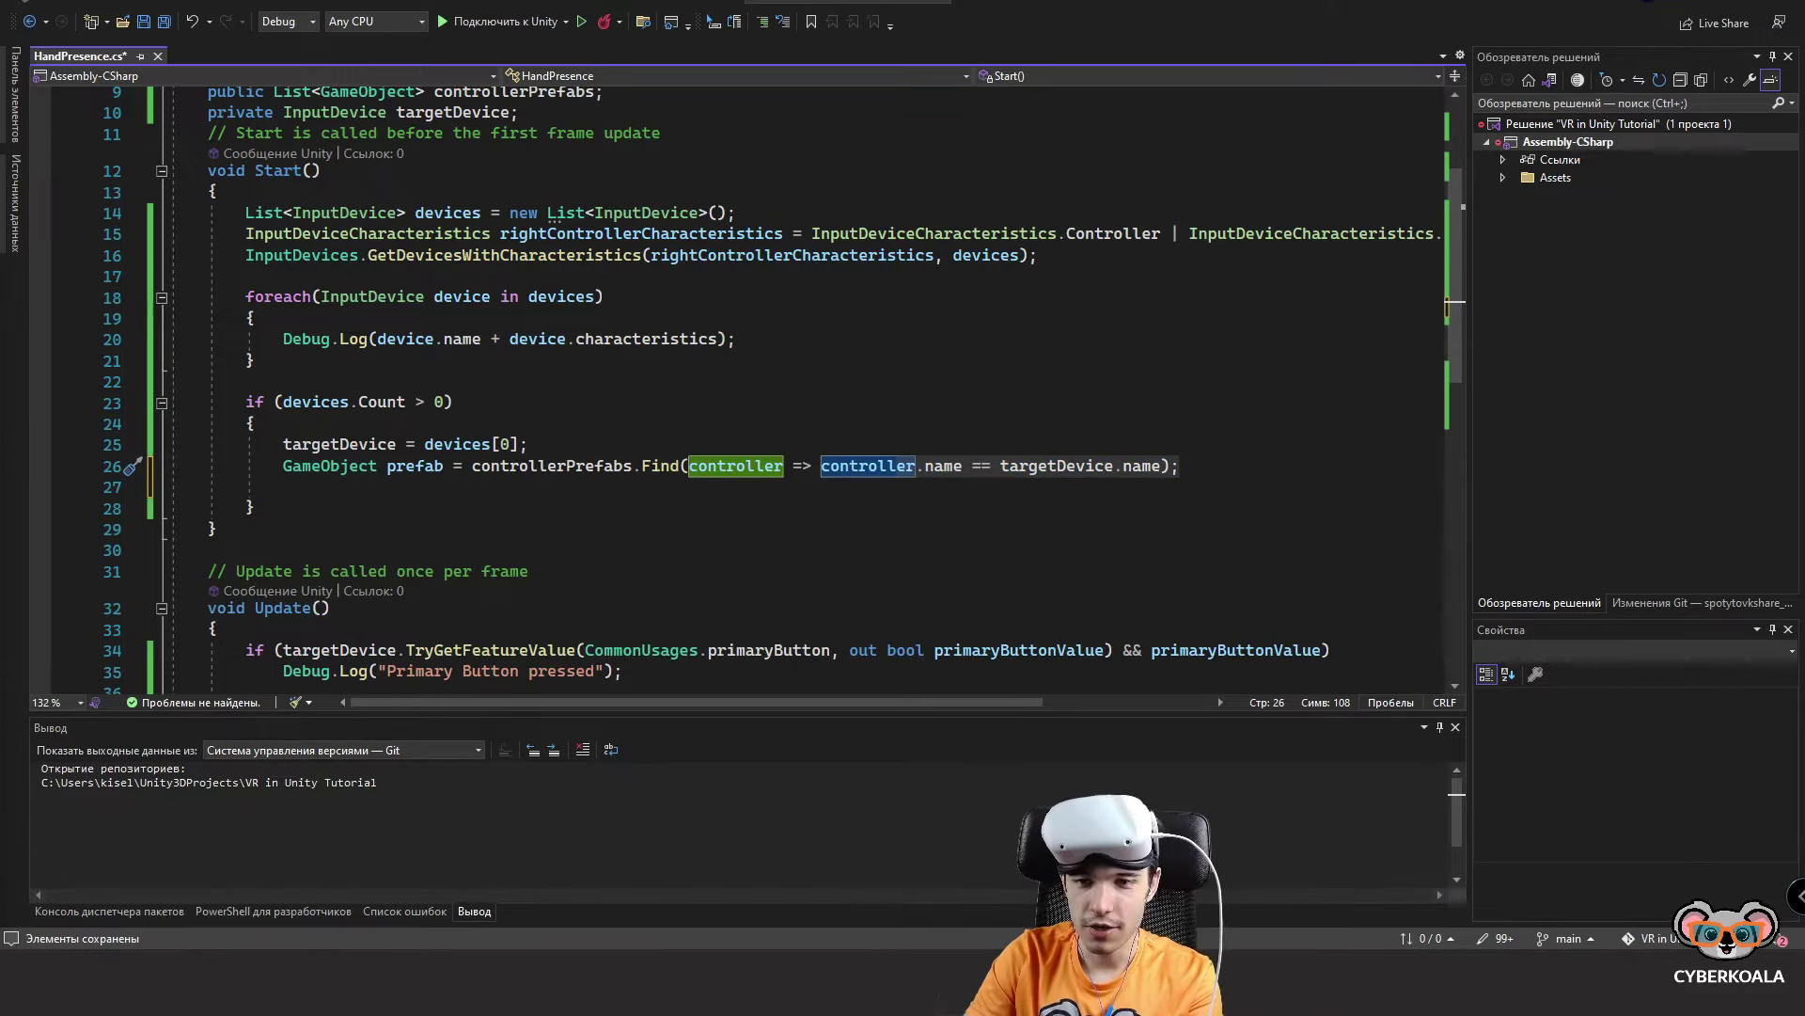
click(582, 494)
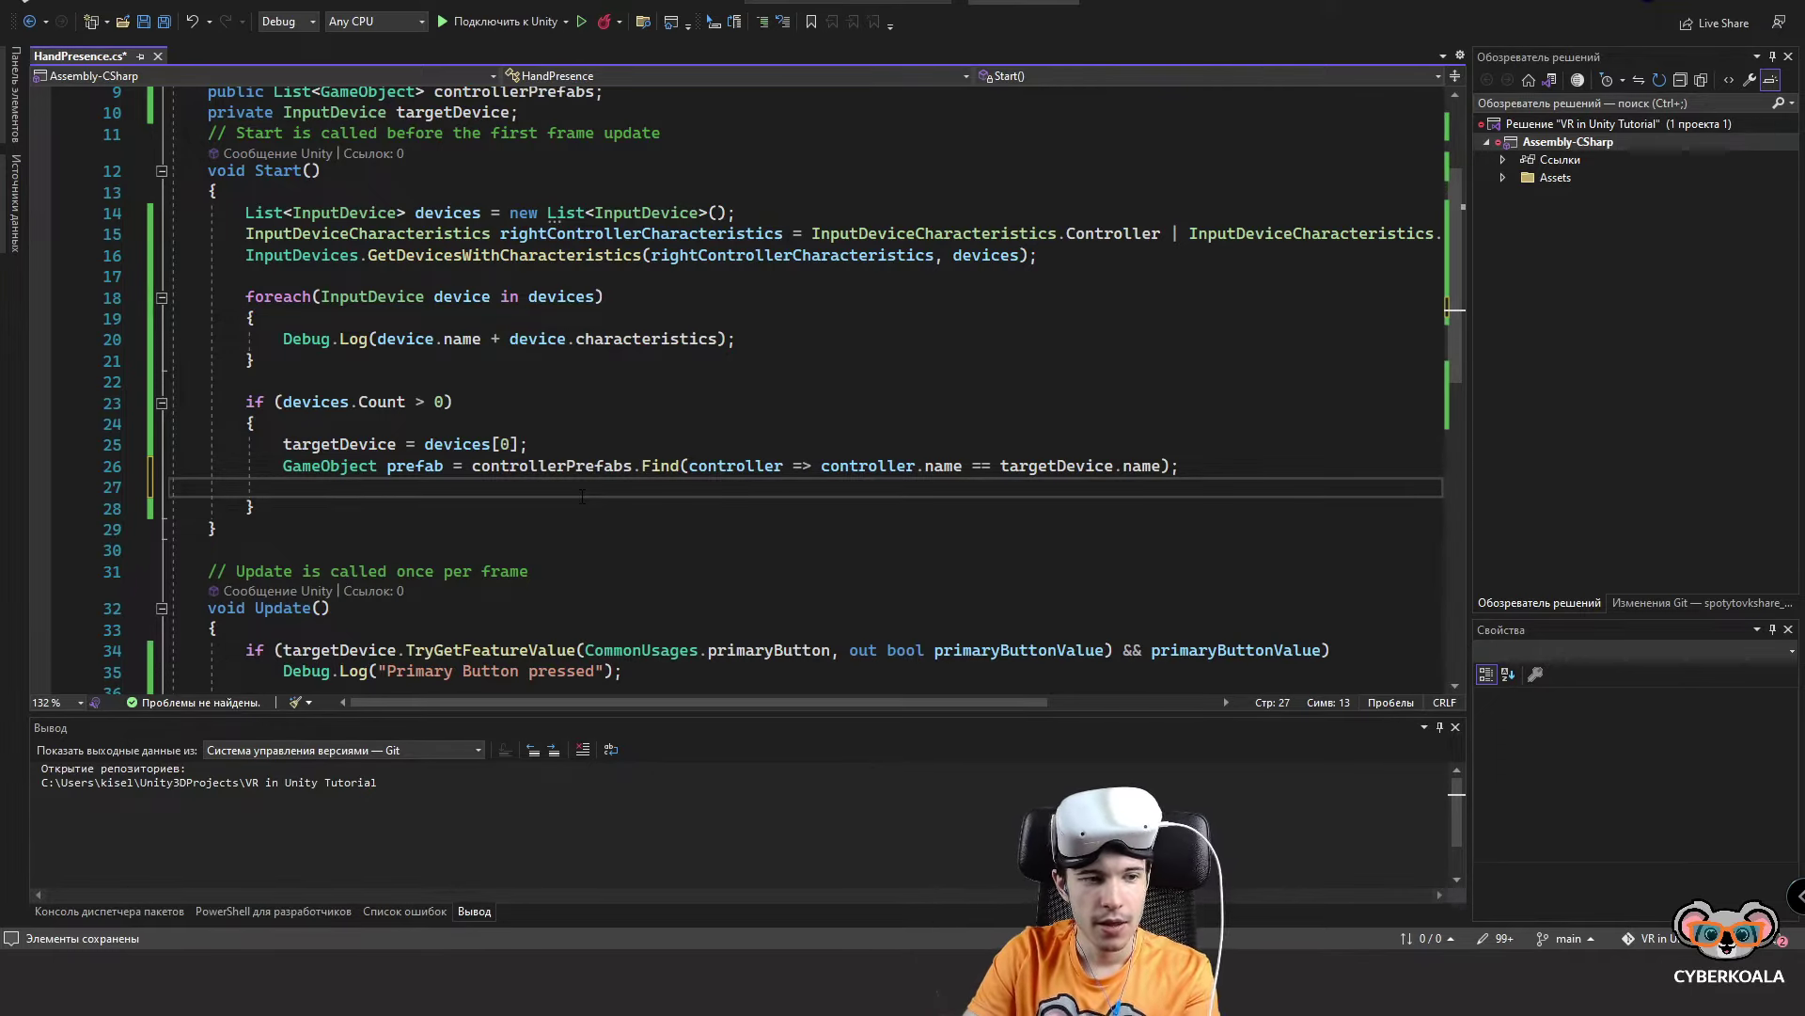
text(if)
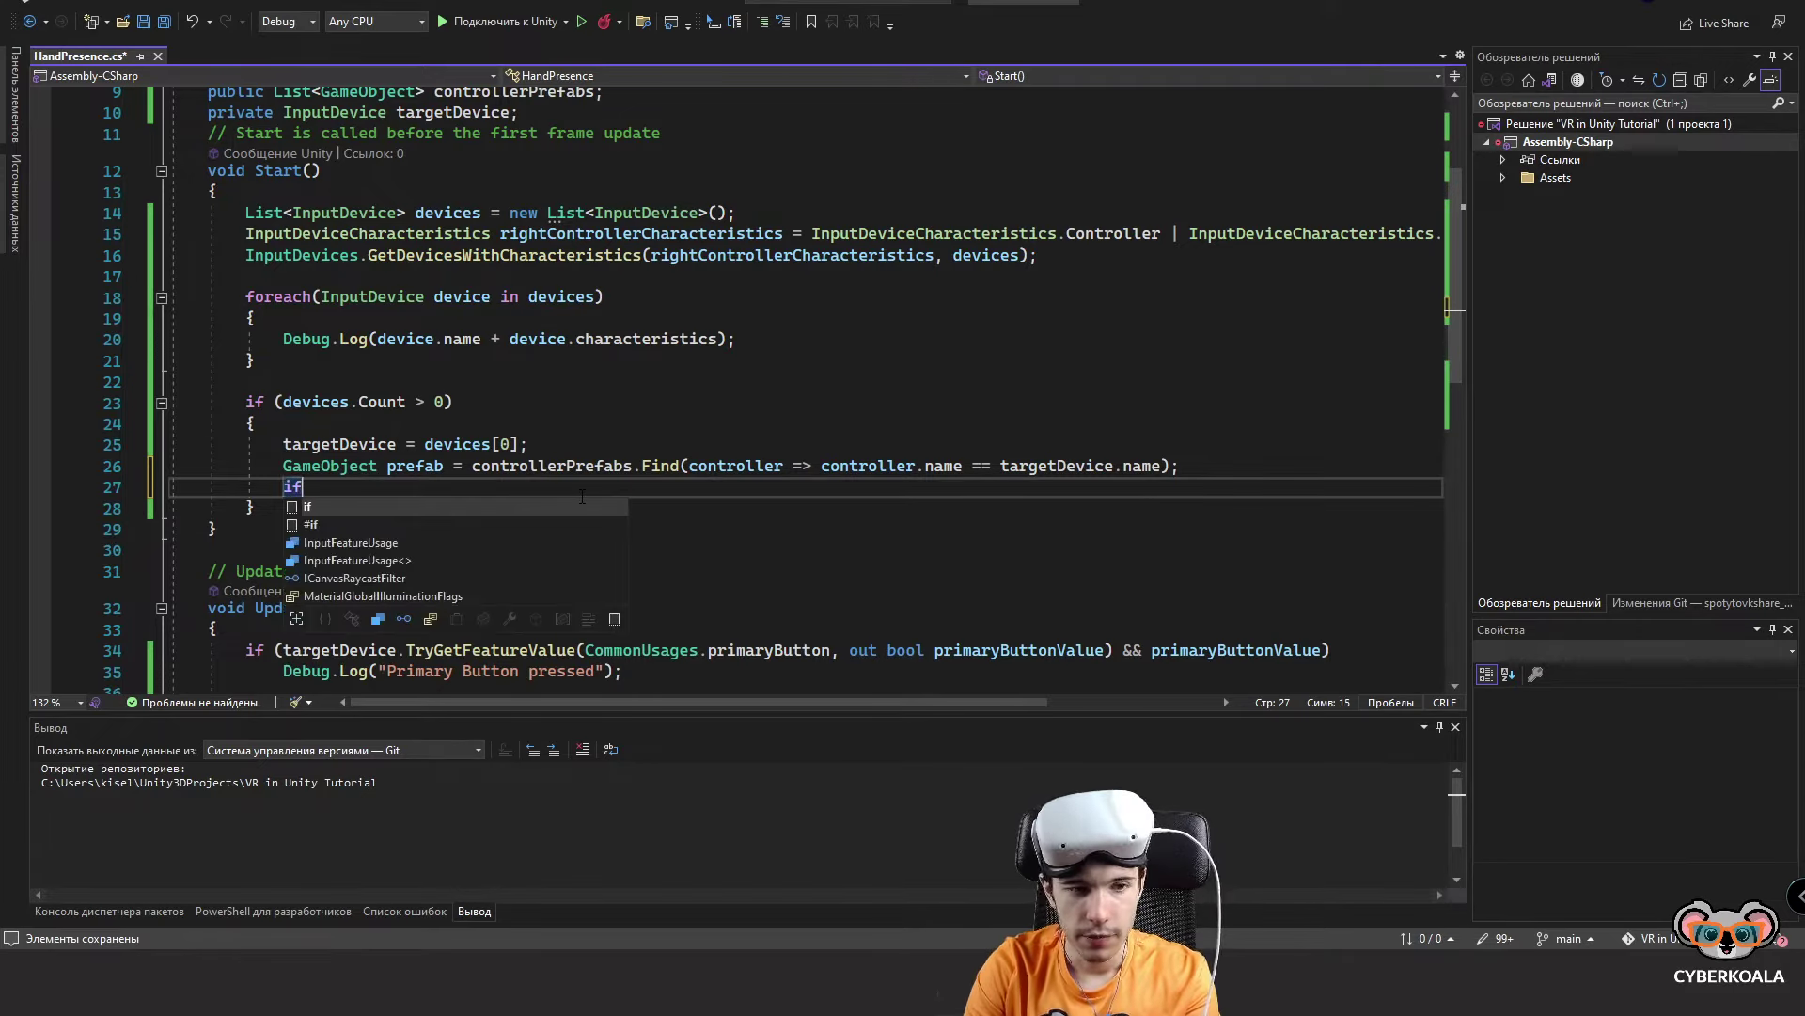
text((prefab))
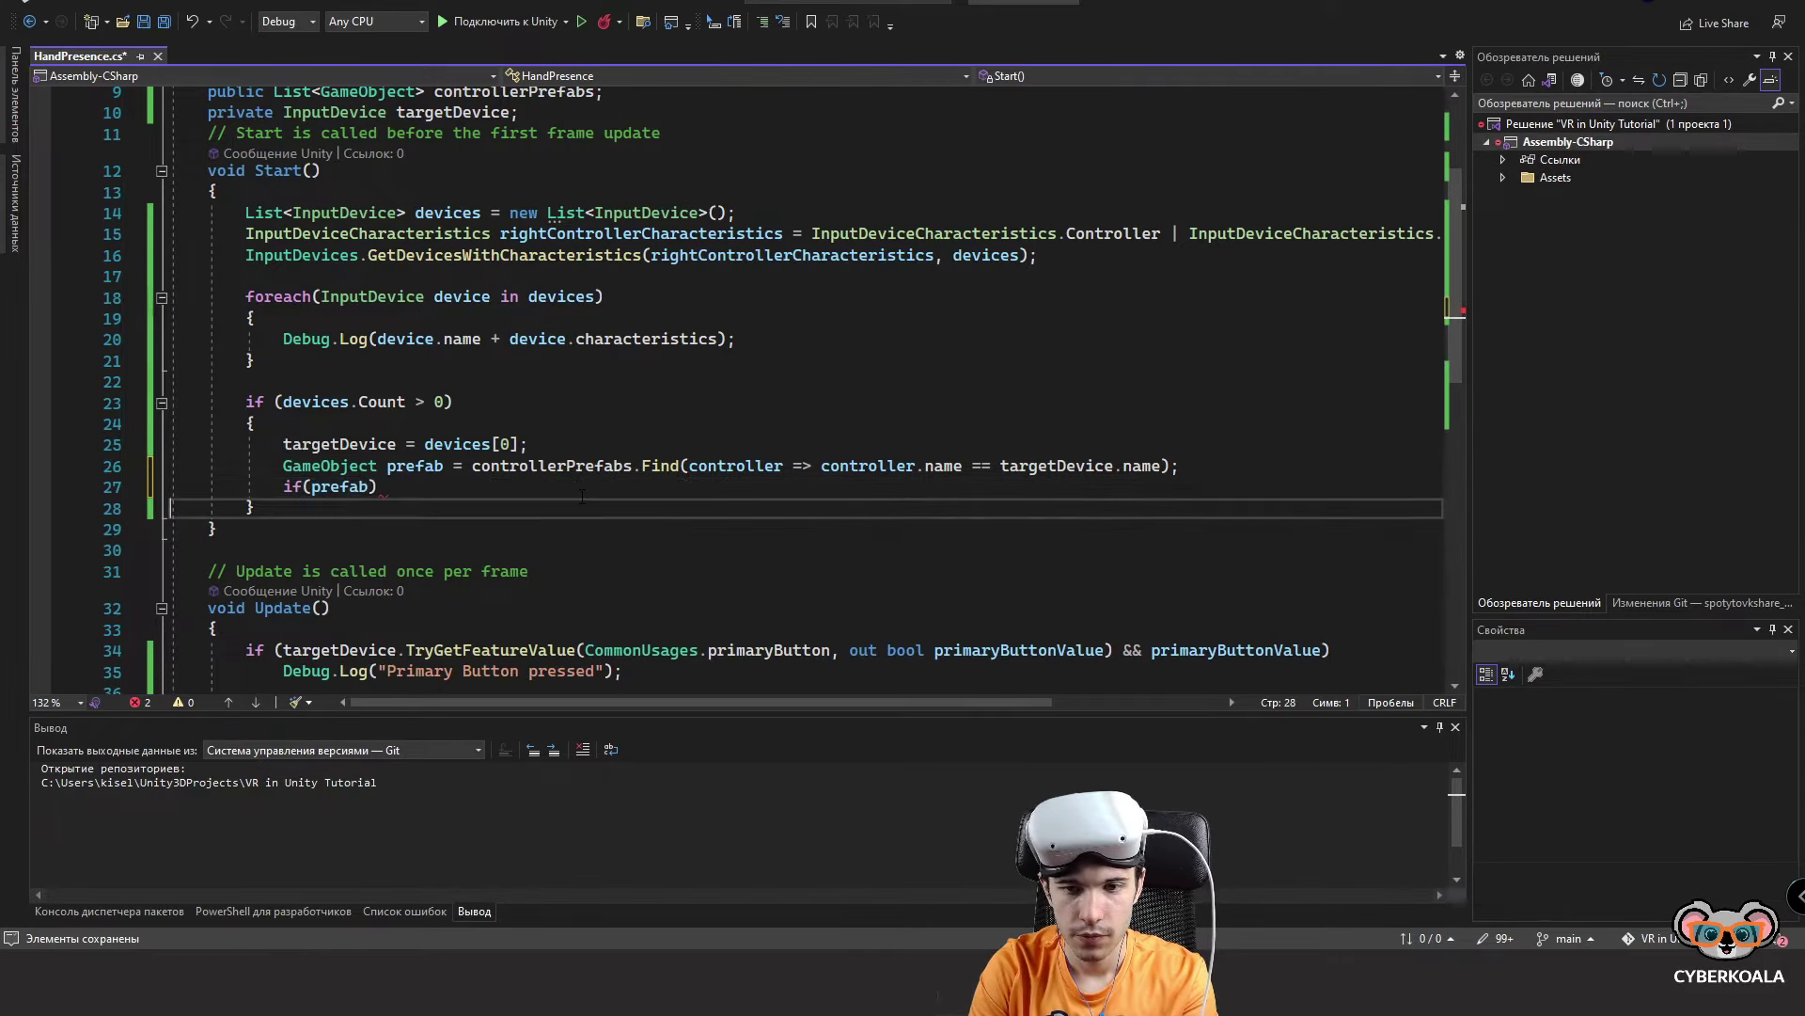
key(Return)
text({)
key(Return)
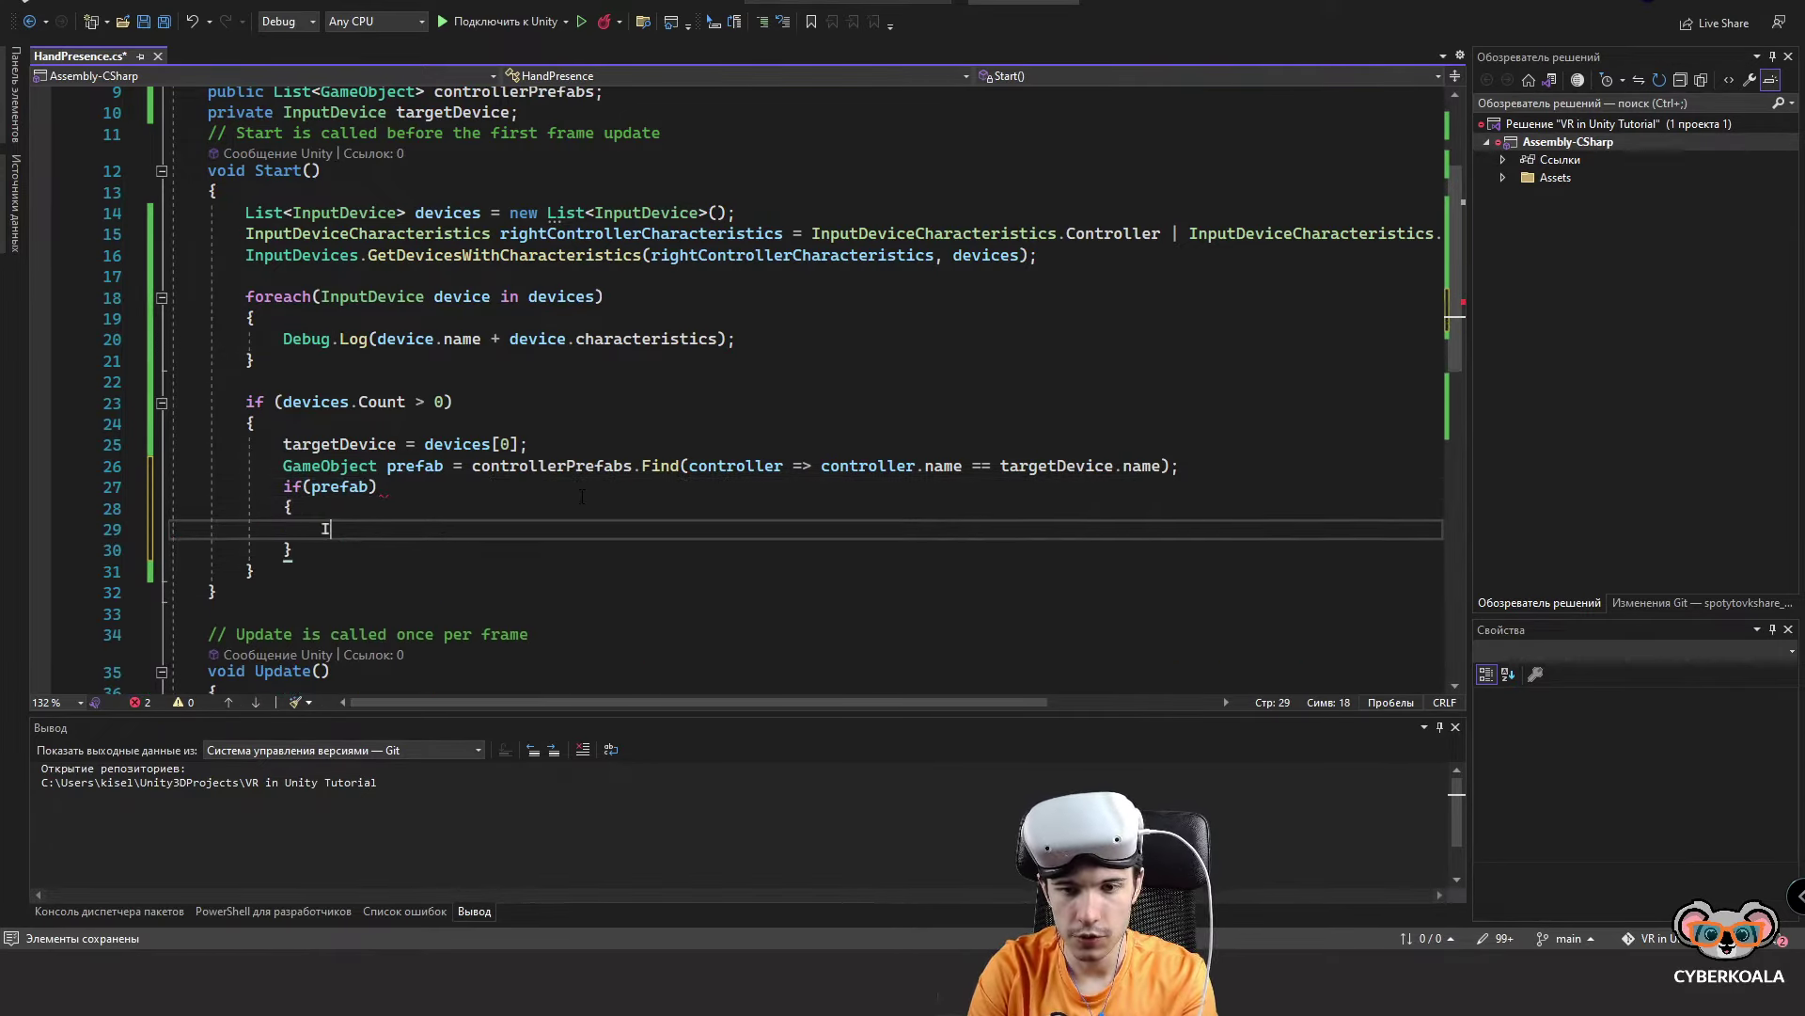
text(Inst)
Complete Instantiate(prefab, transform) inside the block and save the script.
key(Tab)
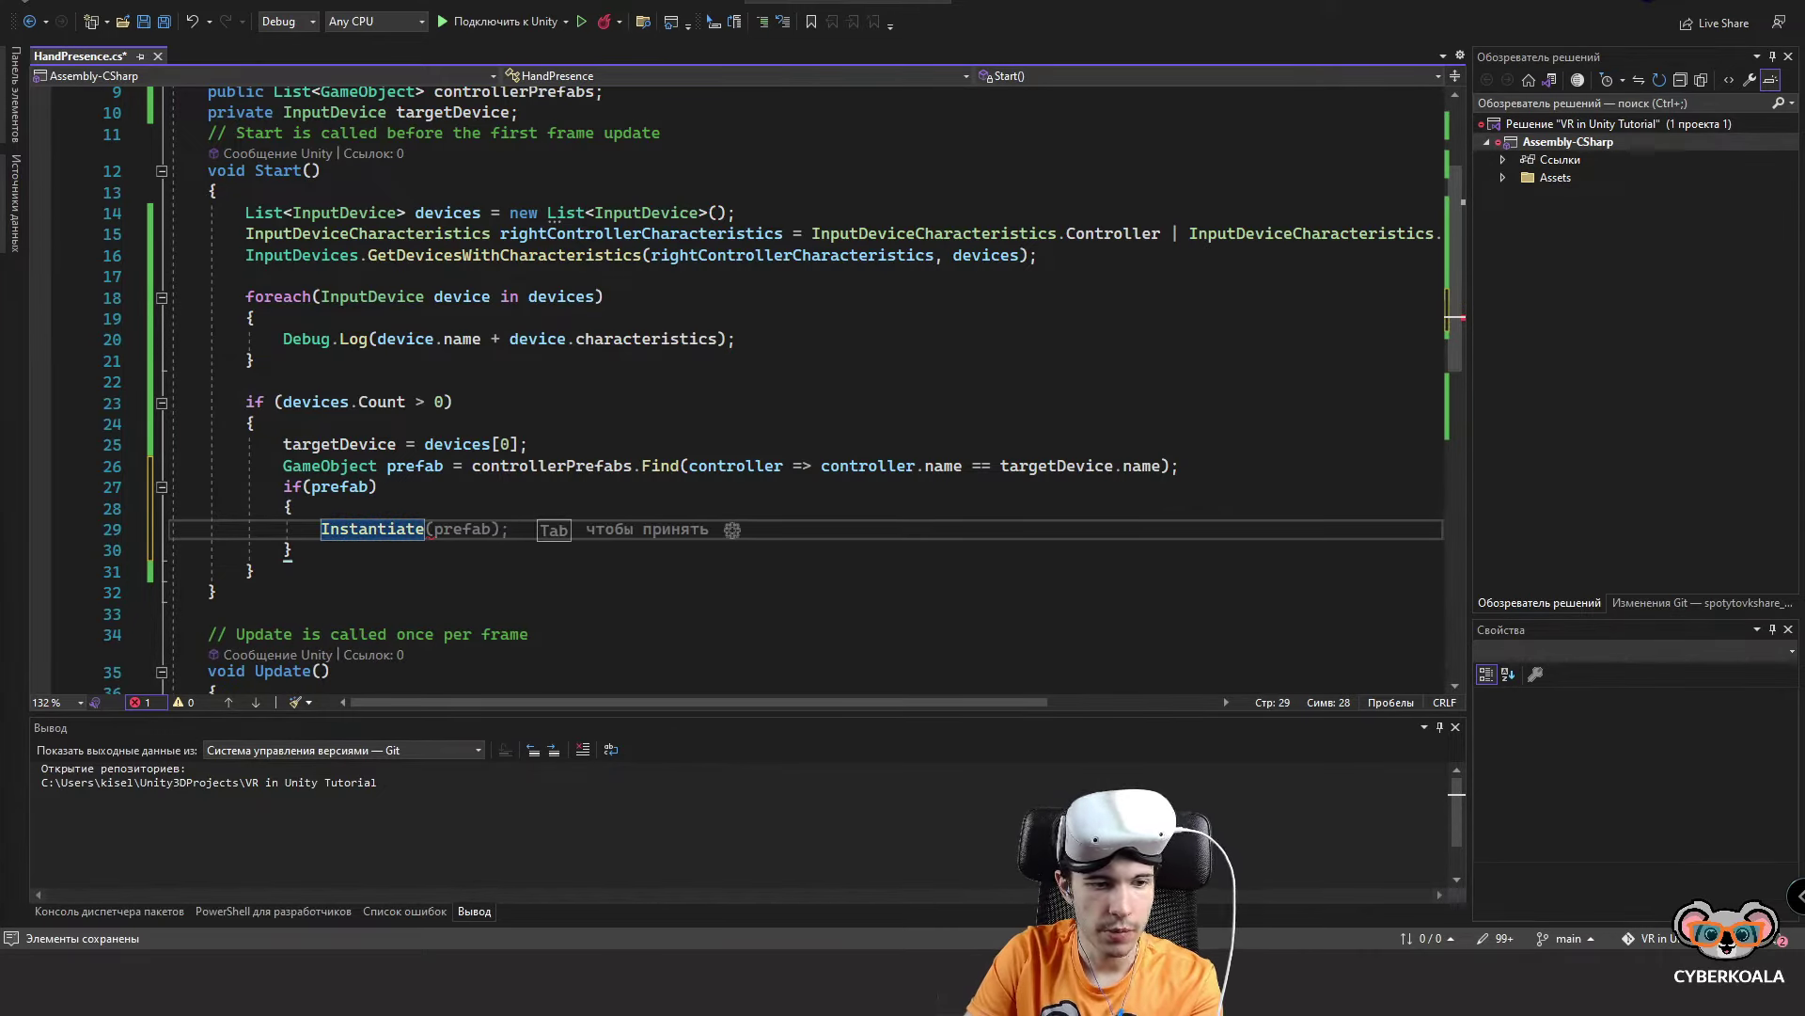
key(Tab)
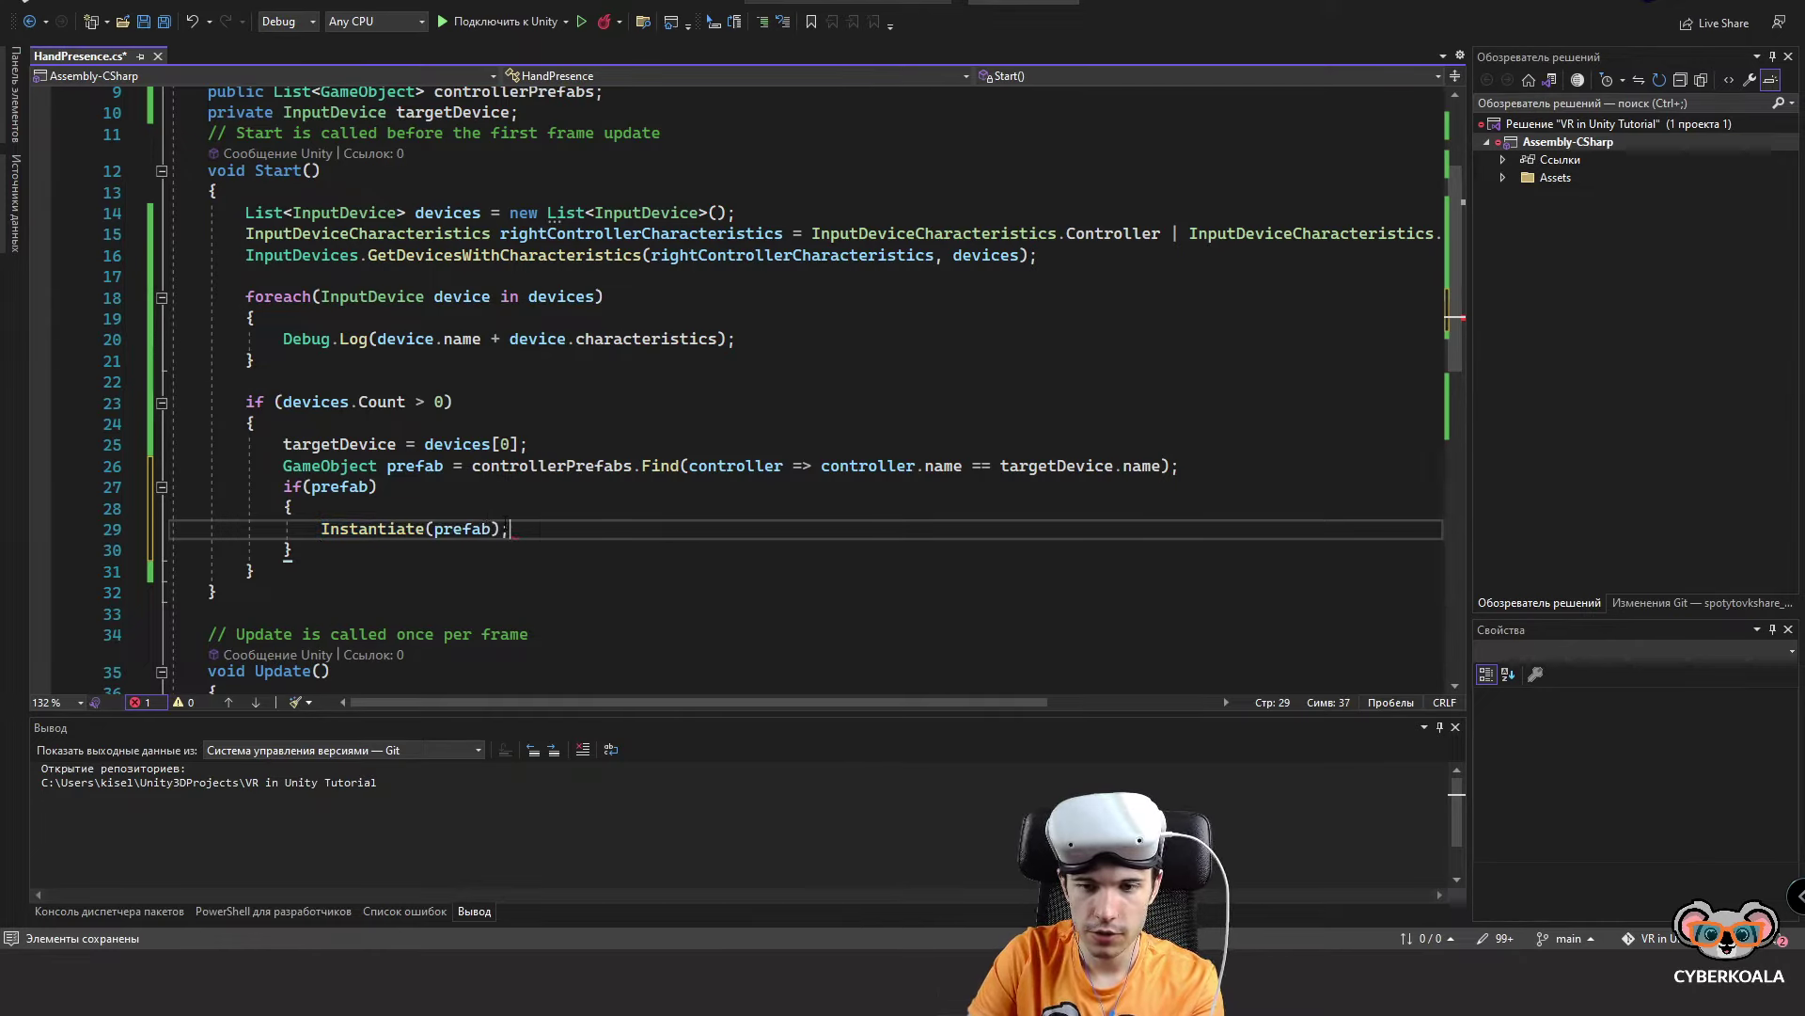
text(, tr)
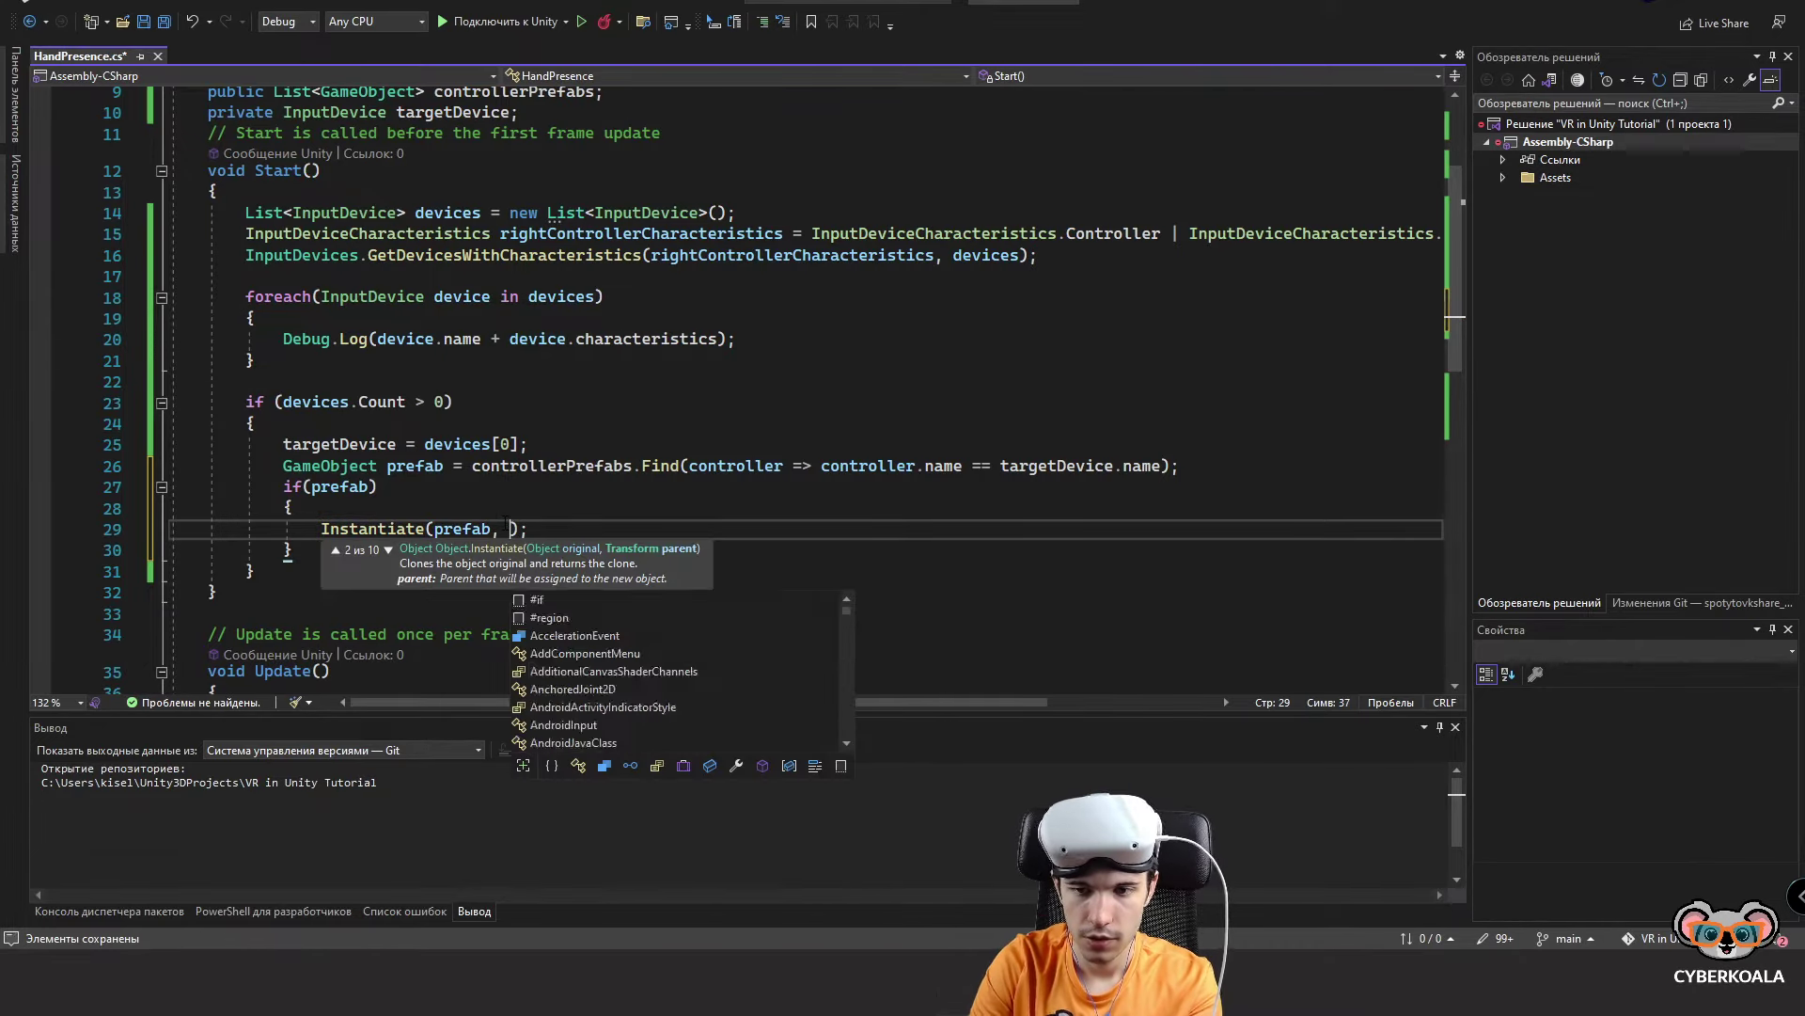
key(Tab)
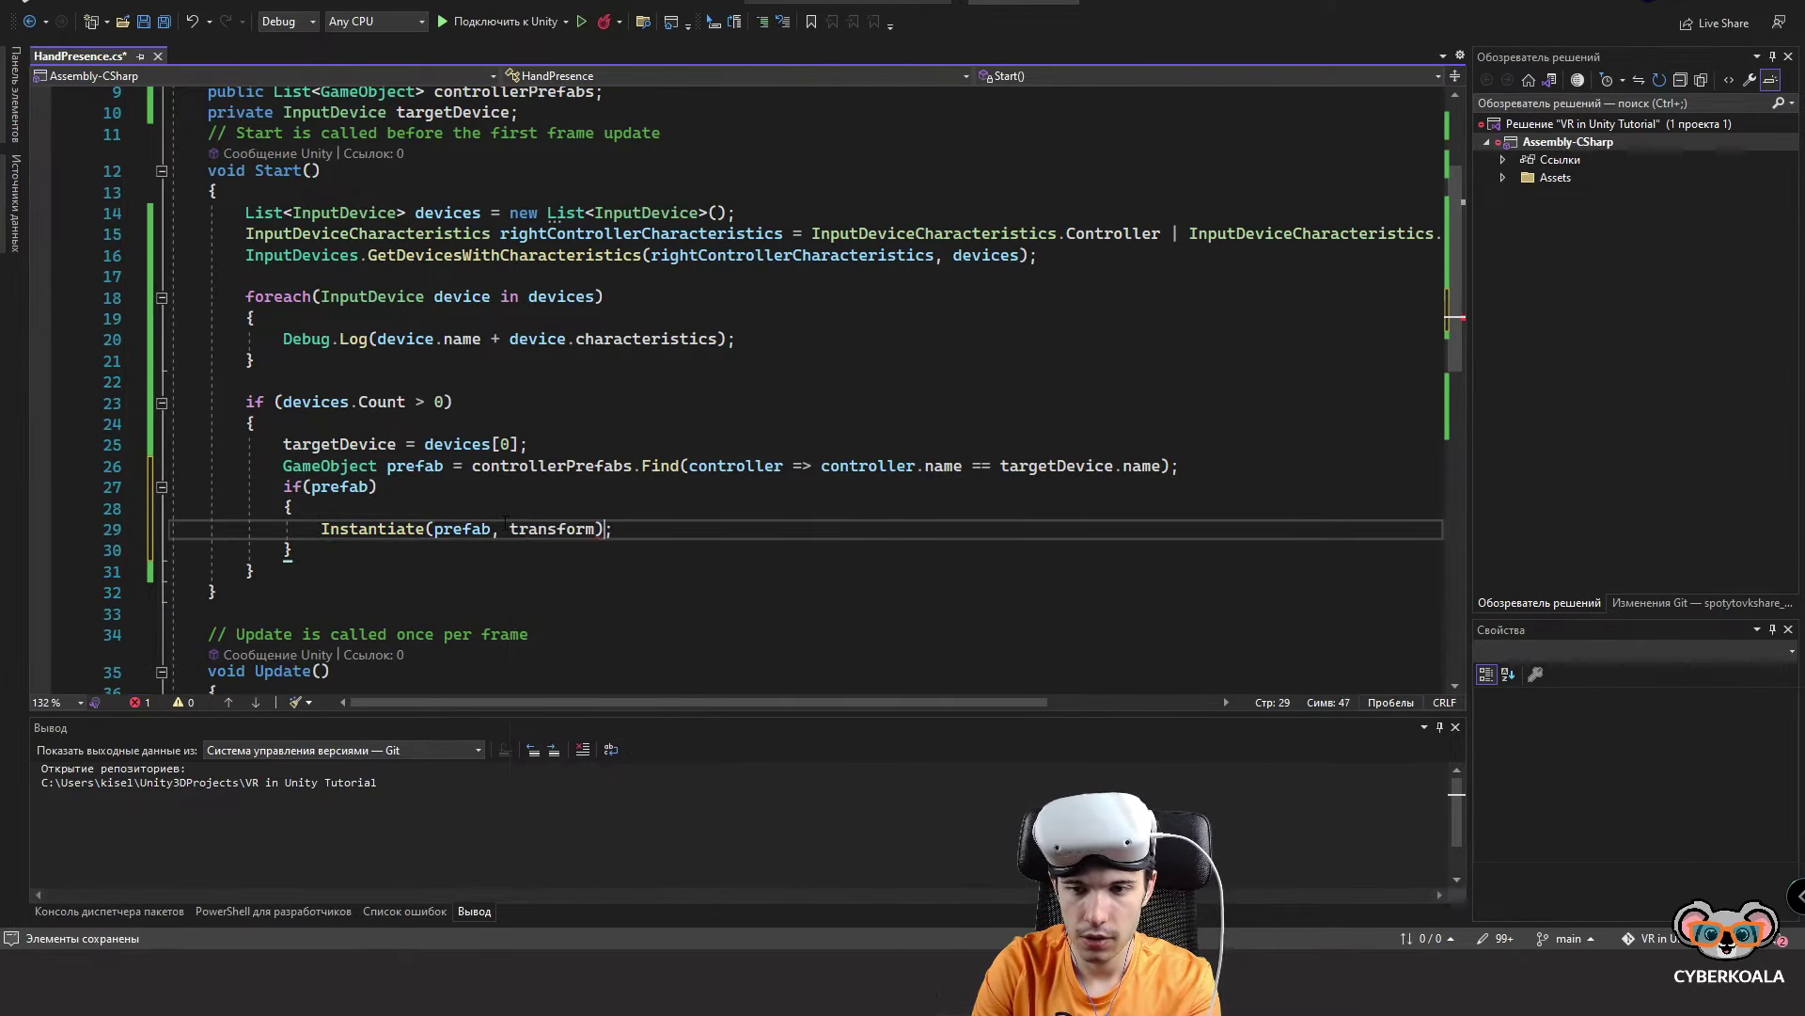
key(End)
key(ctrl+s)
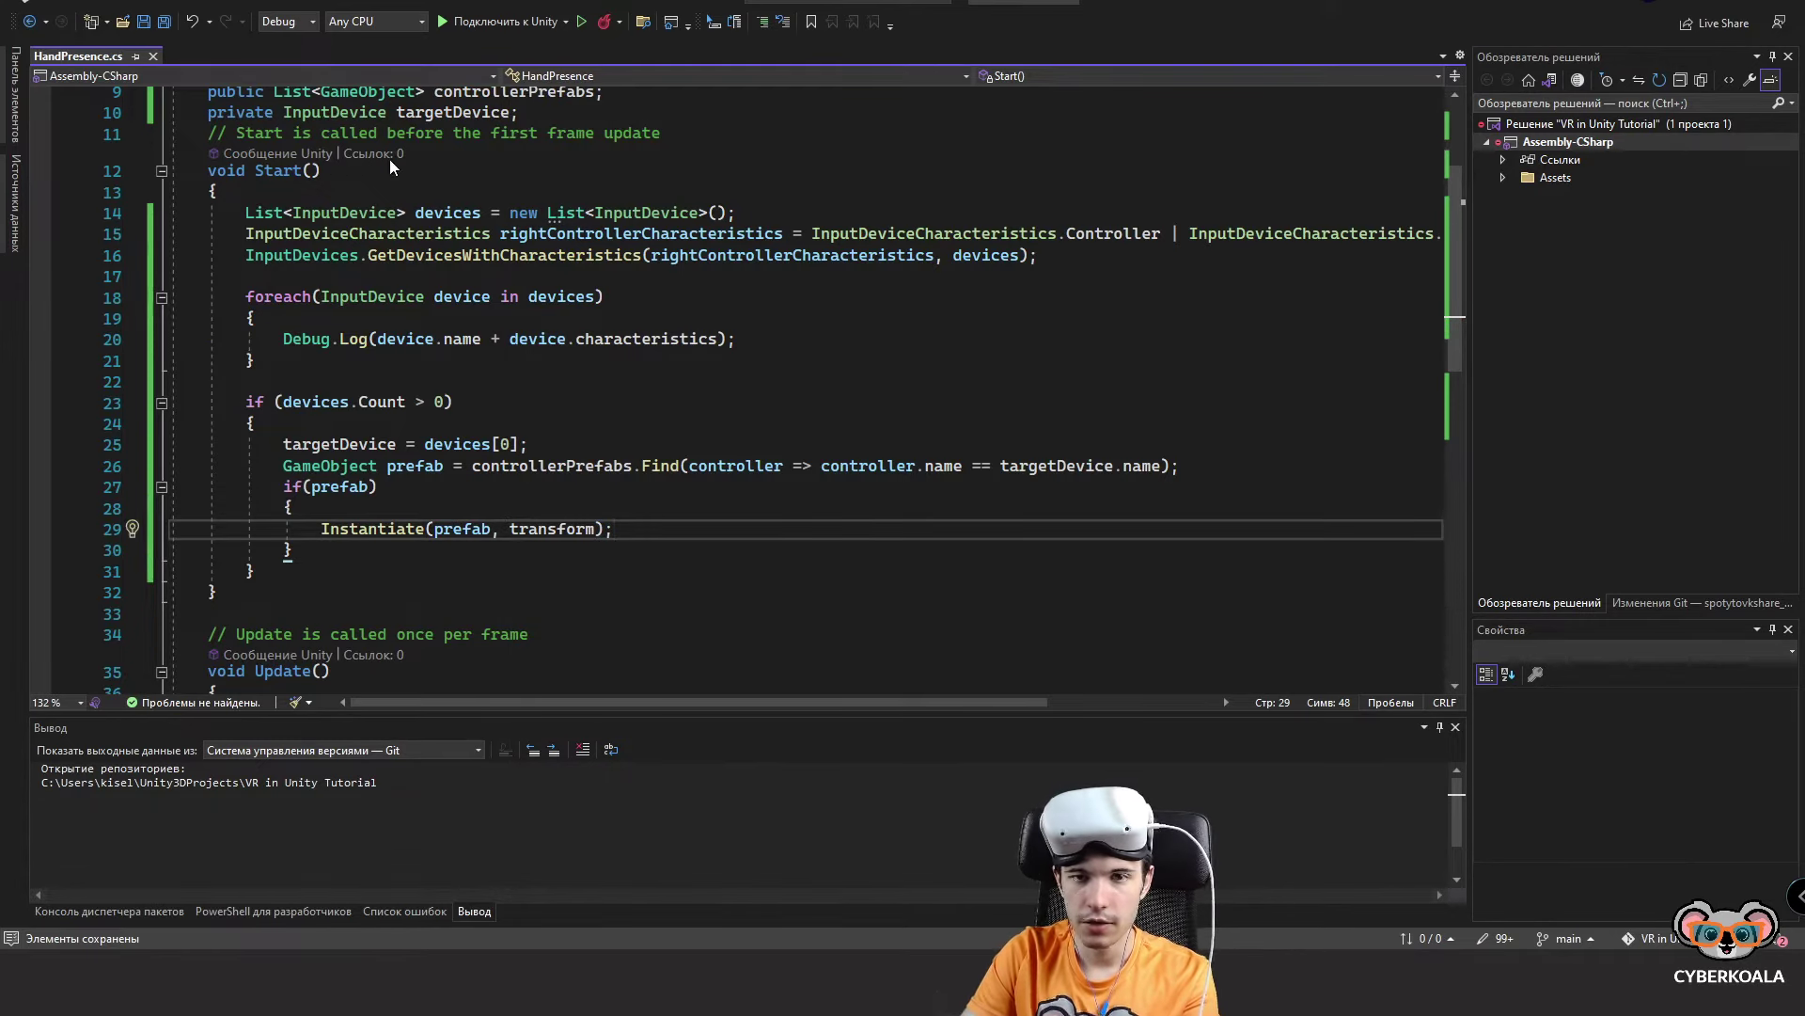
scroll(389, 160, up, 3)
click(555, 301)
key(Return)
Declare 'private GameObject spawnedController;' and store the Instantiate result in it.
text(pri)
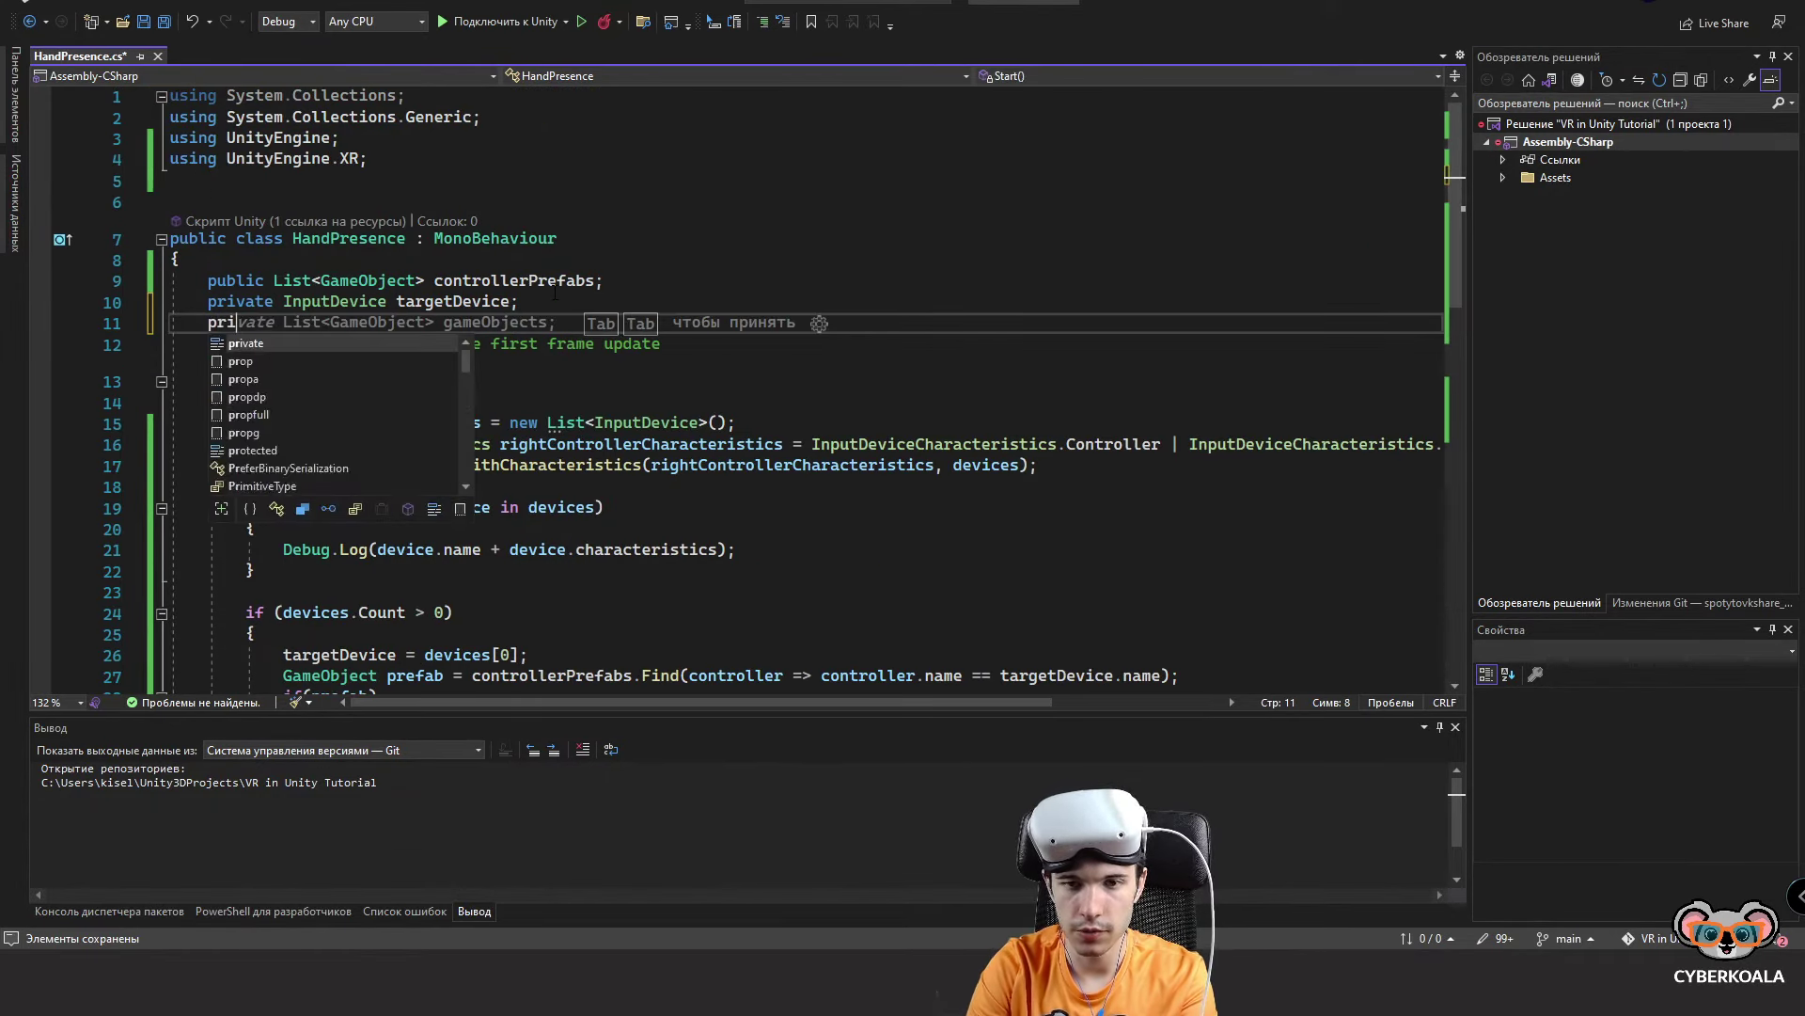
text(vate Gam)
key(Tab)
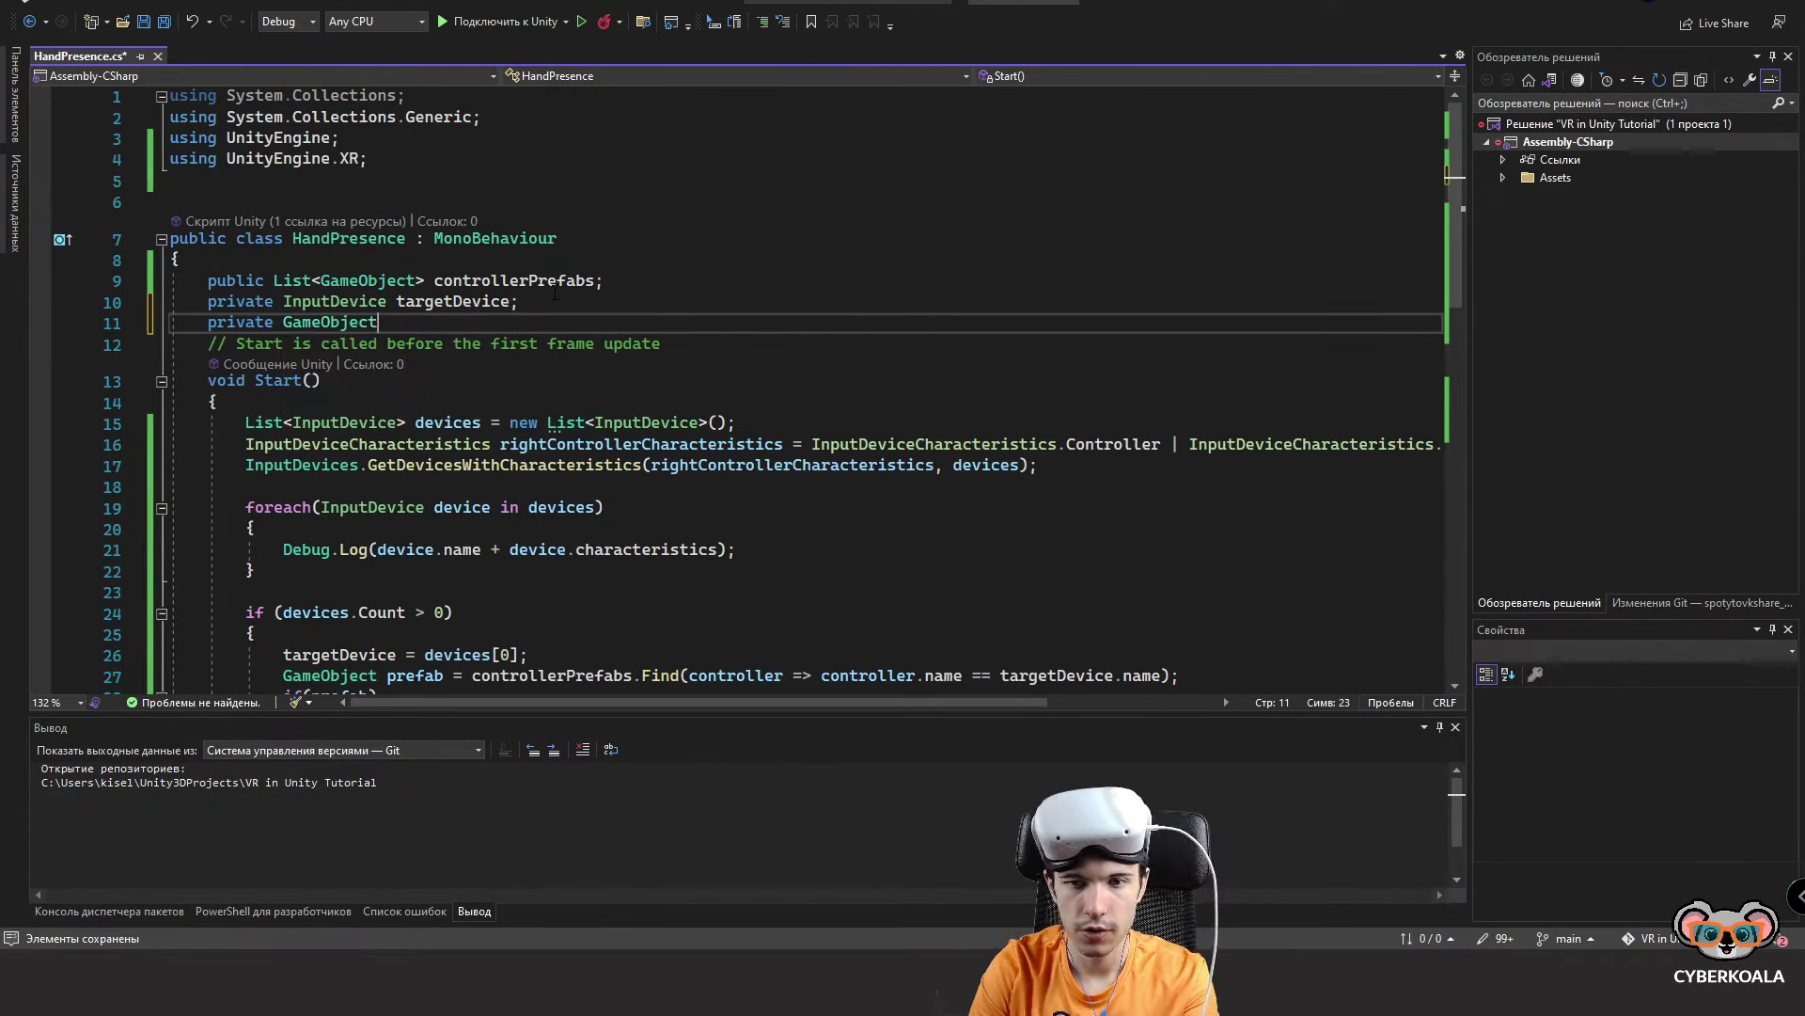
key(Escape)
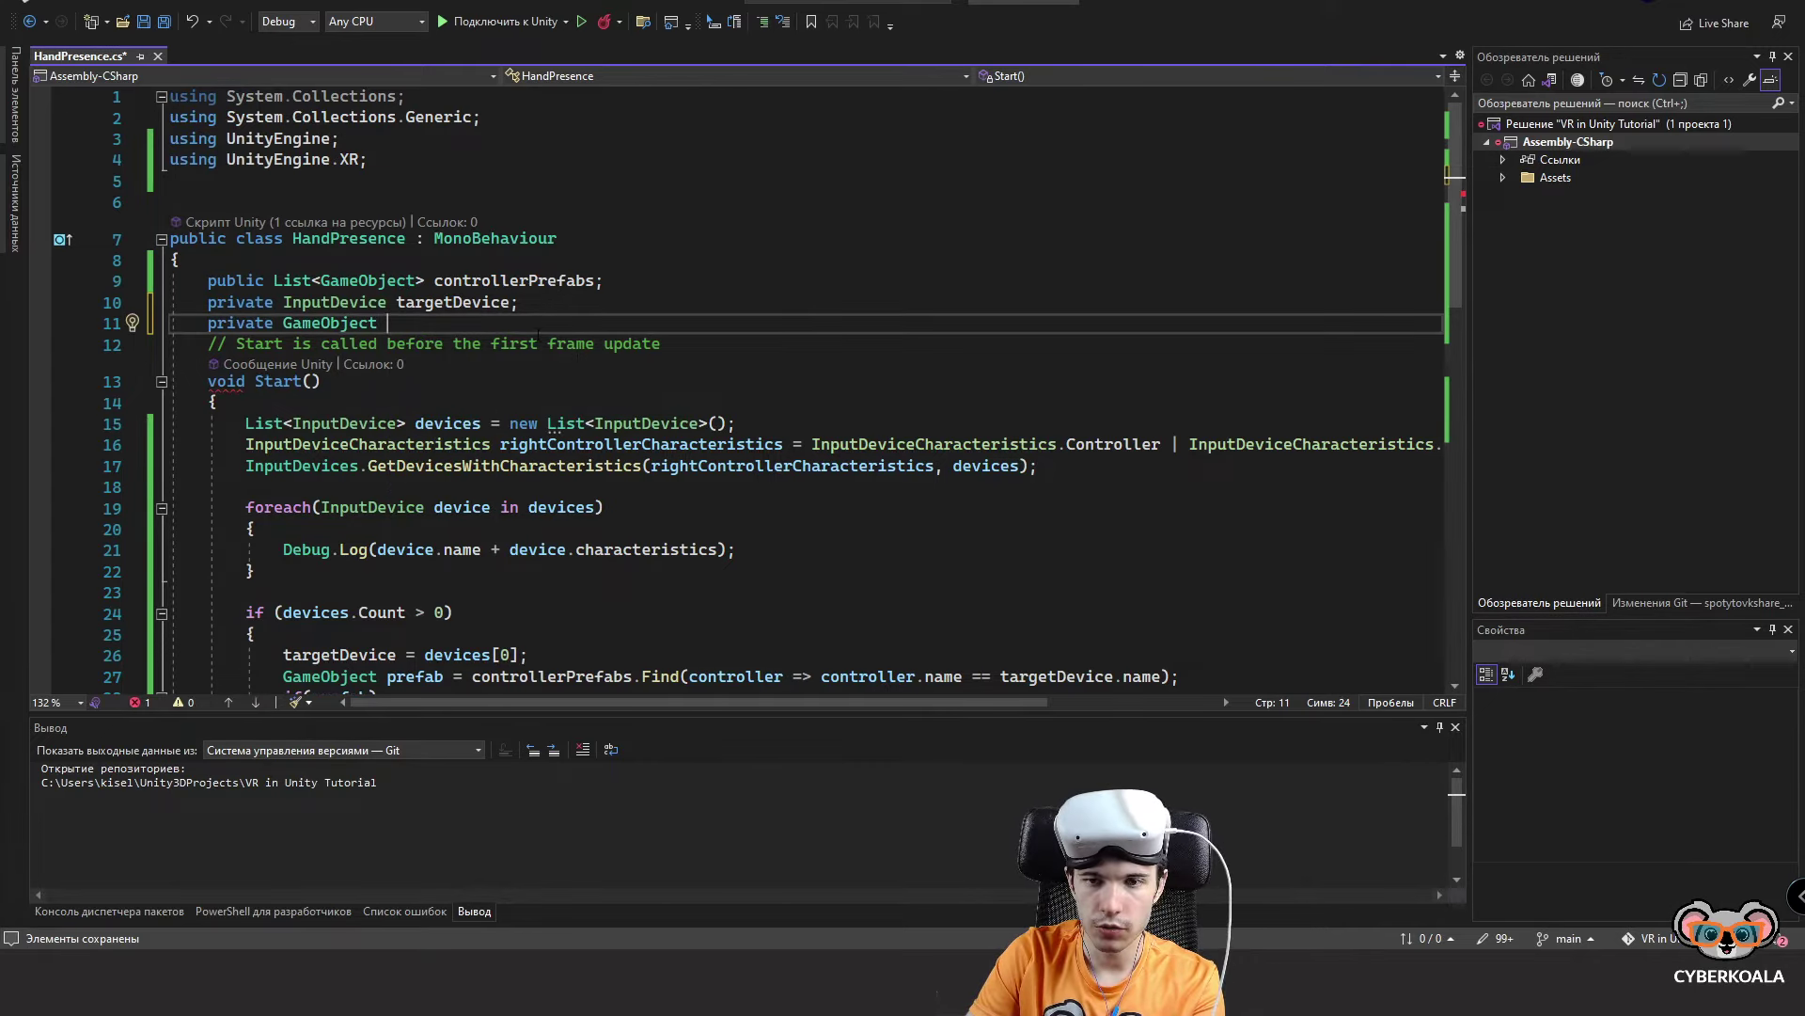
text(spawne)
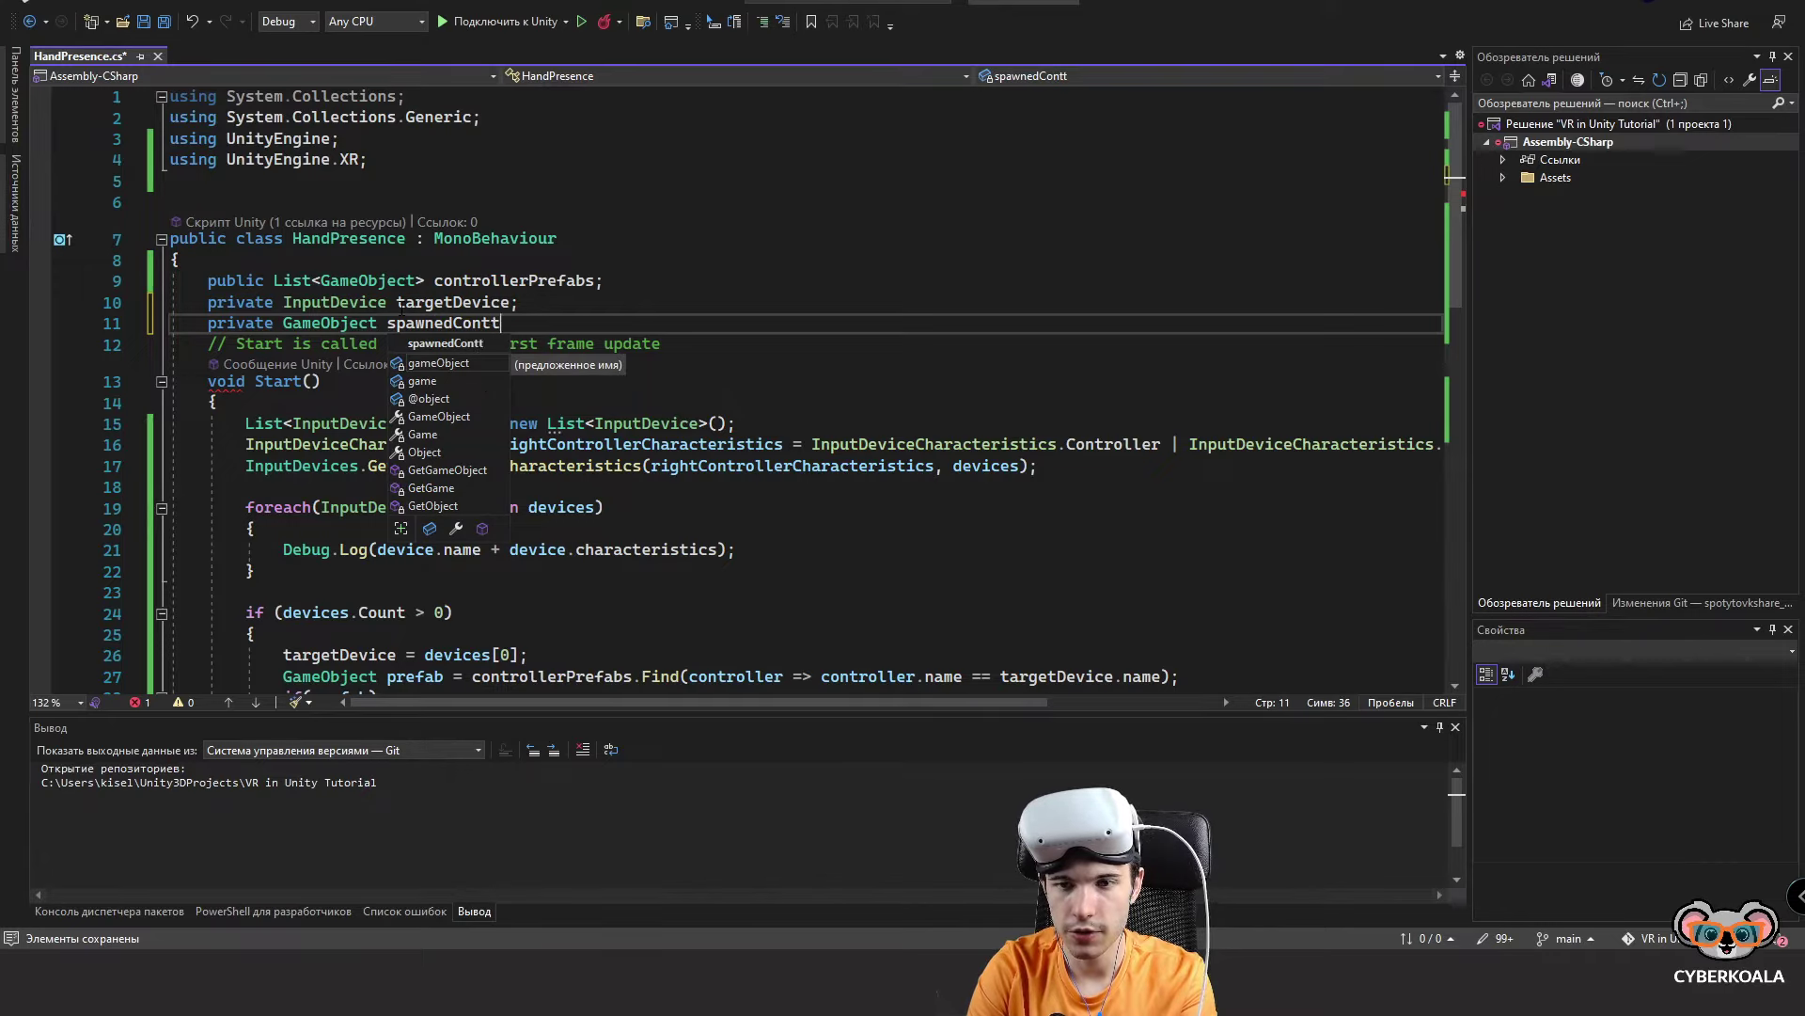
text(dController;)
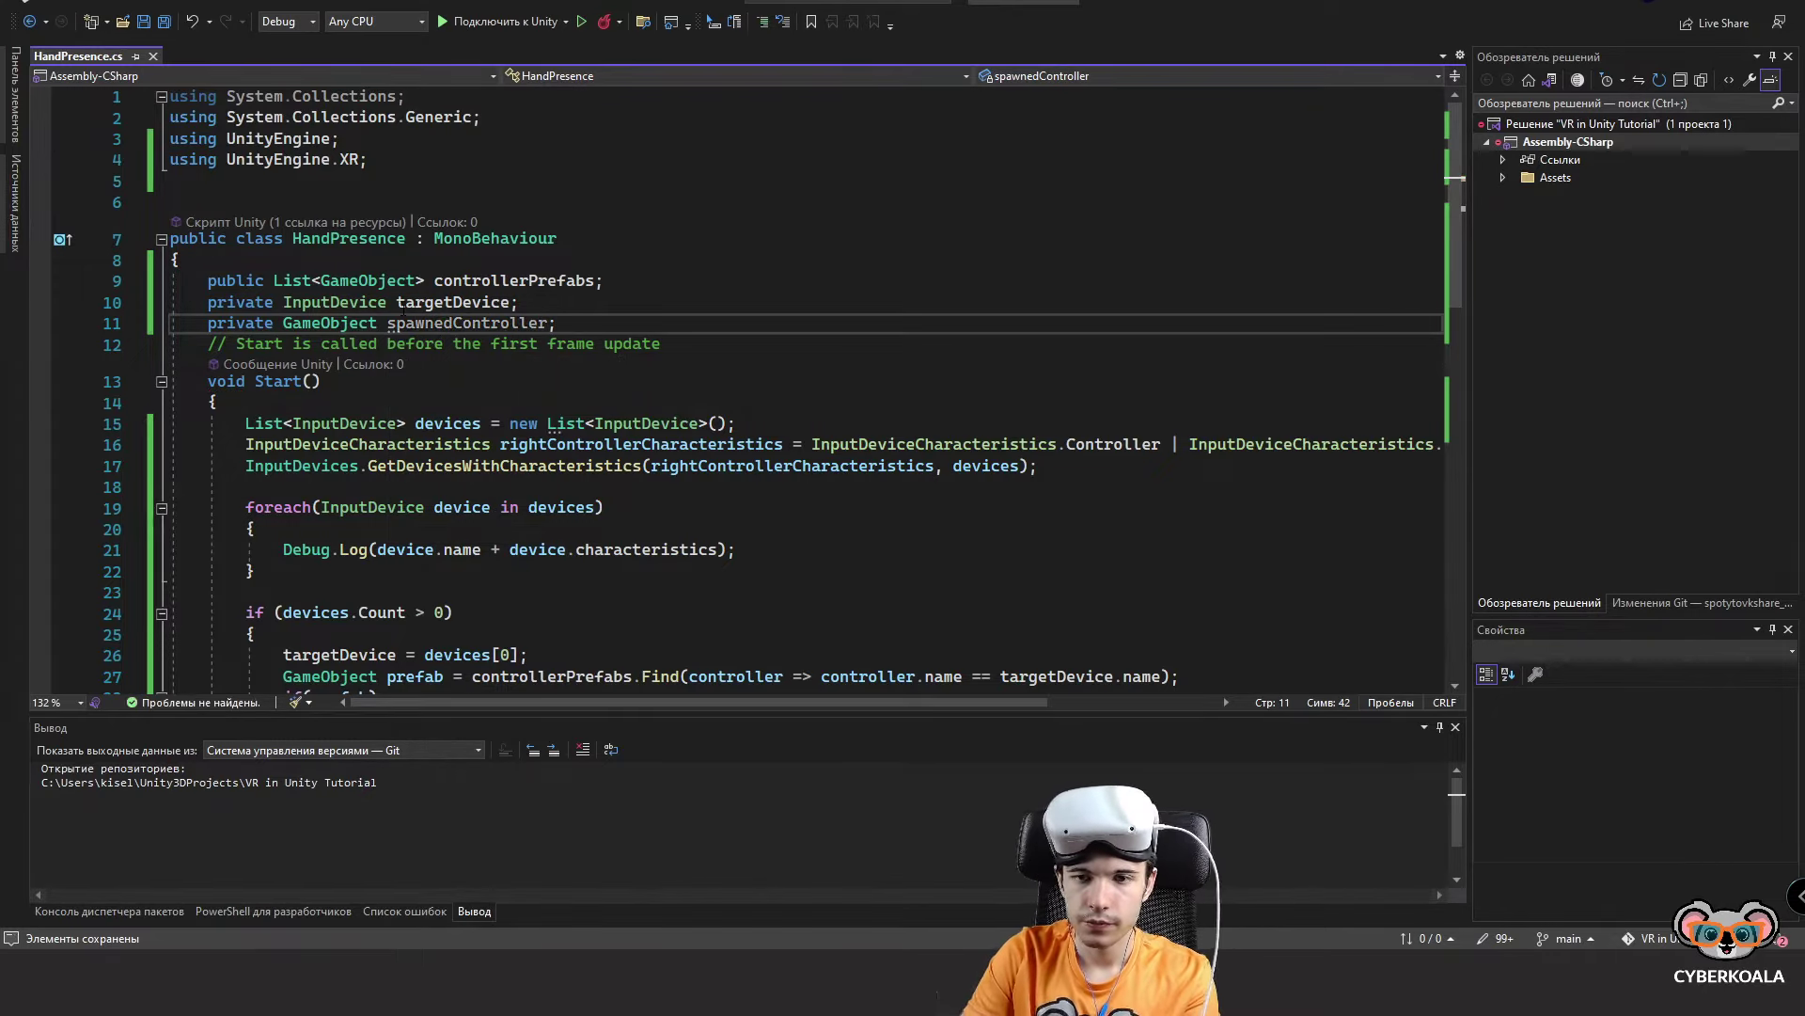
scroll(458, 615, down, 3)
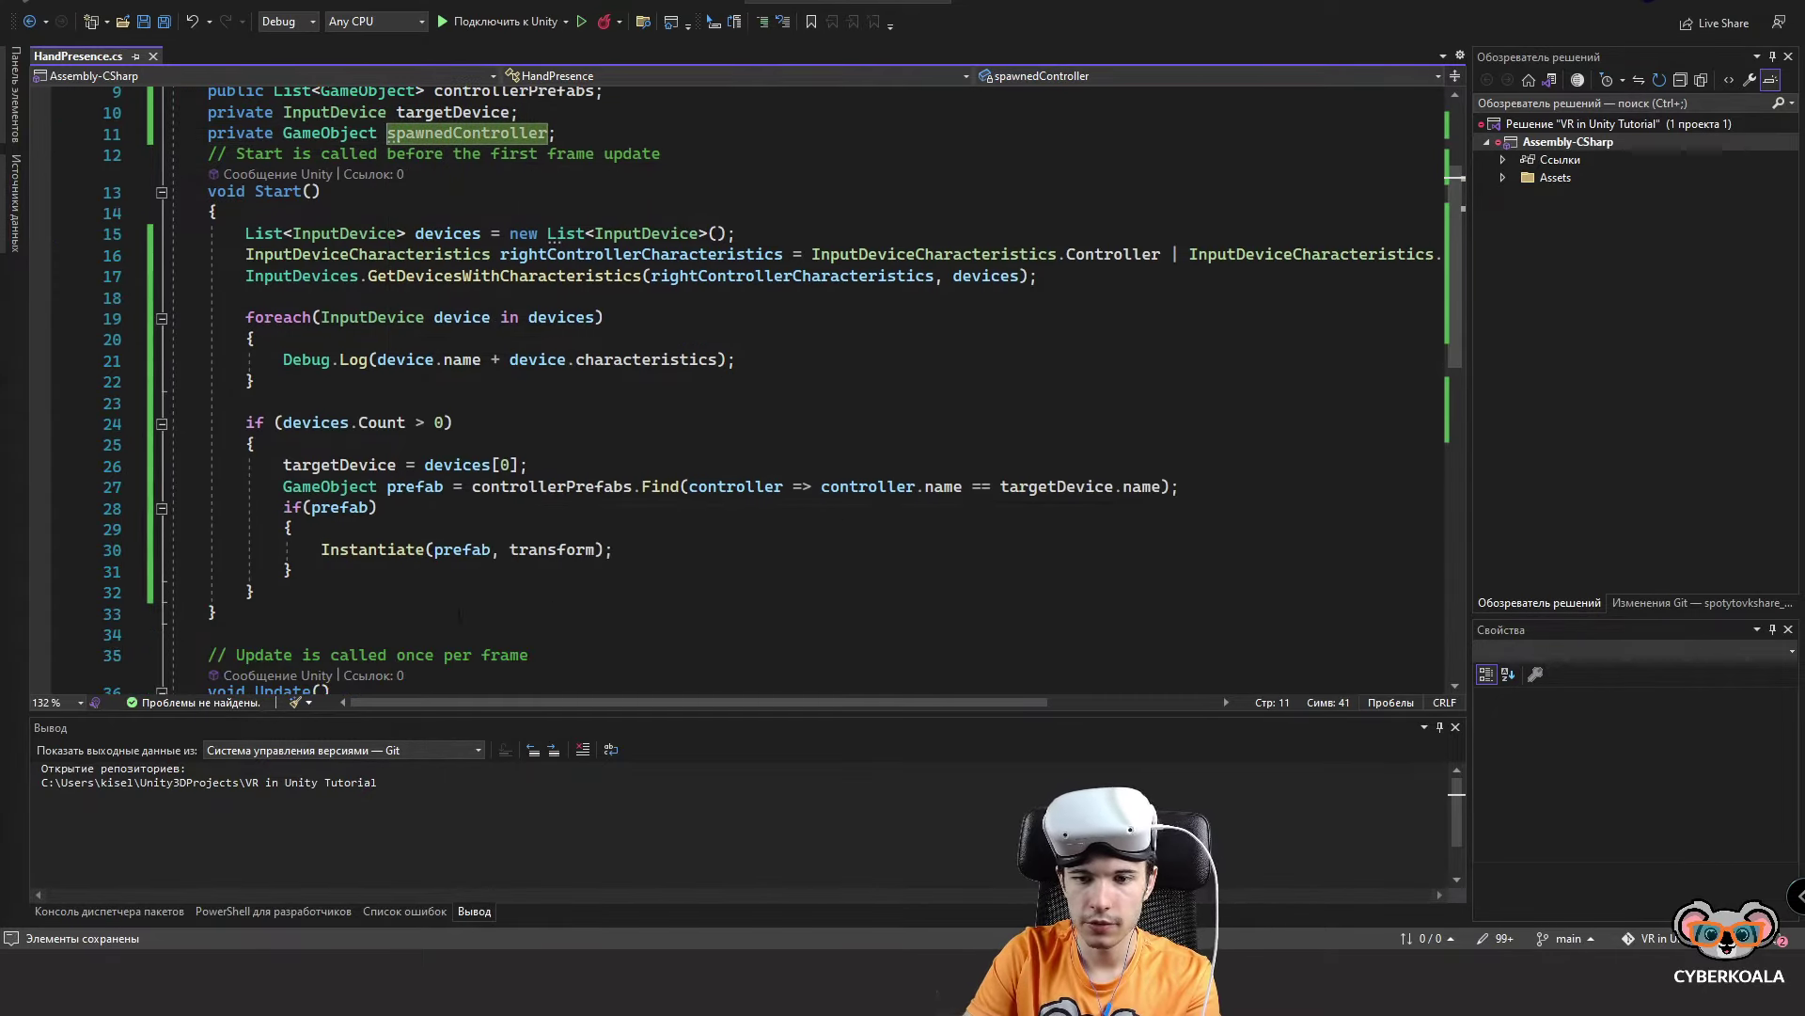
click(319, 550)
text(spawnedController =)
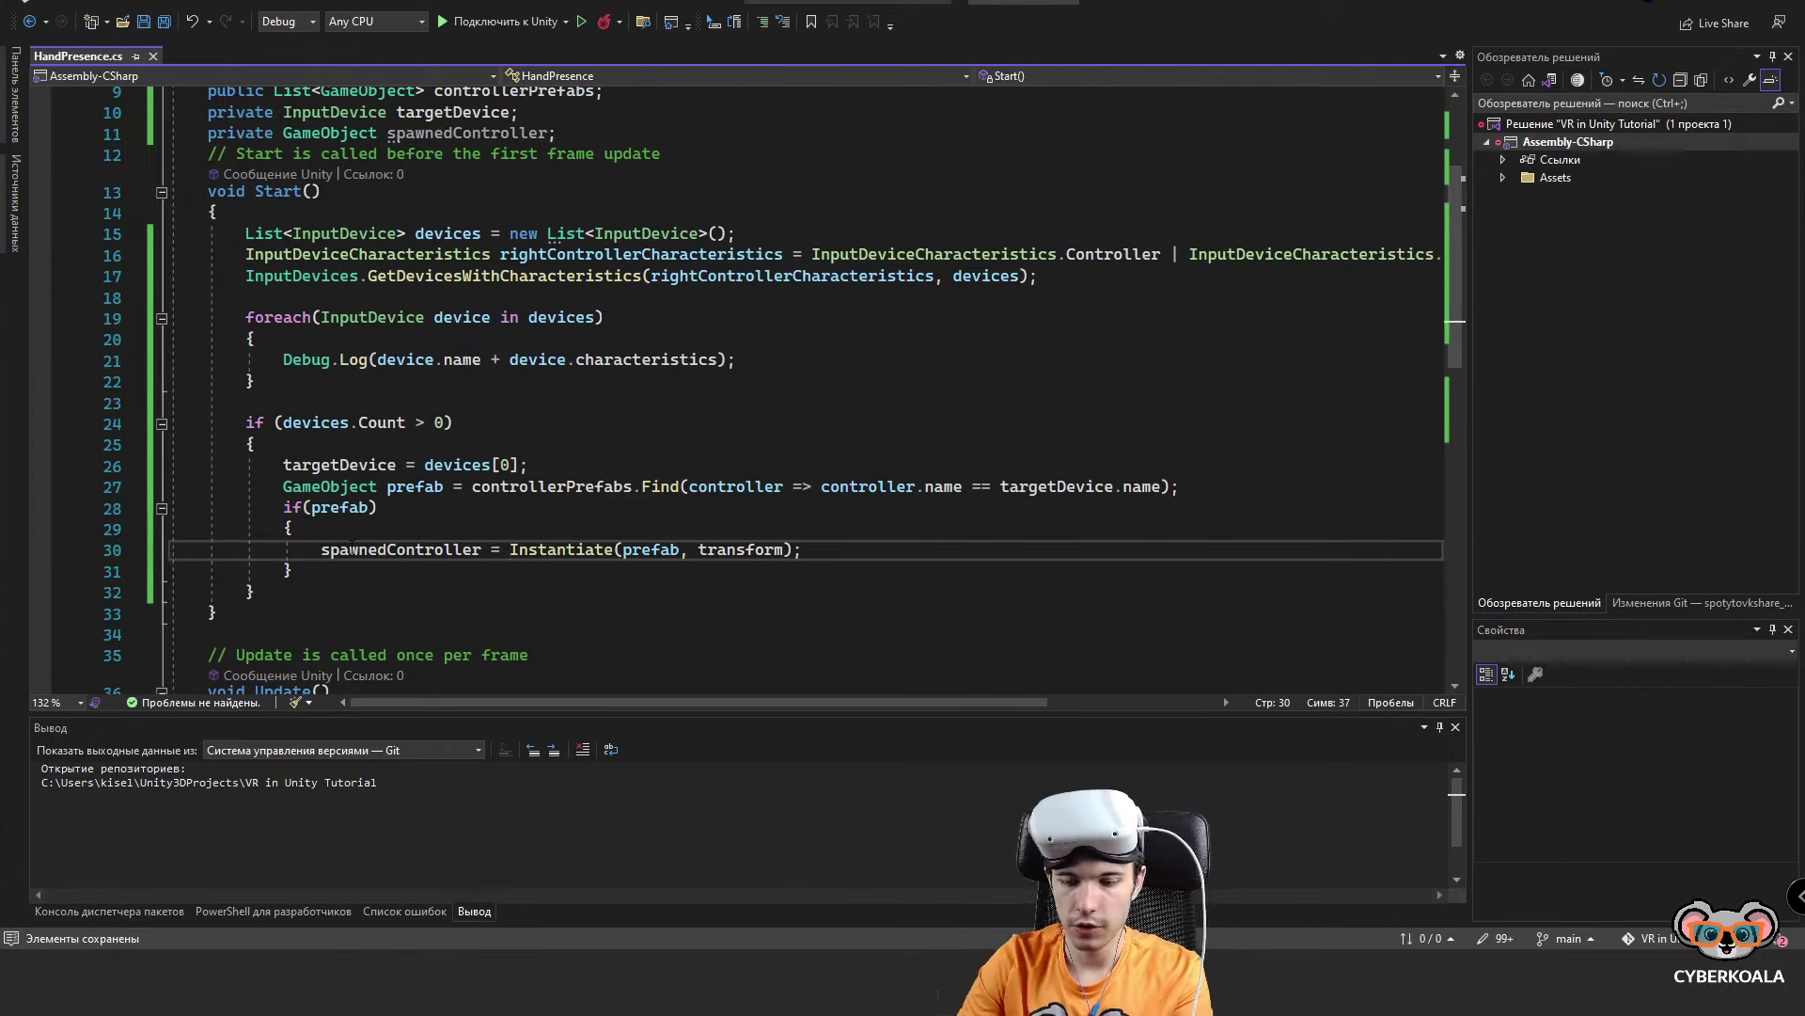
double_click(352, 550)
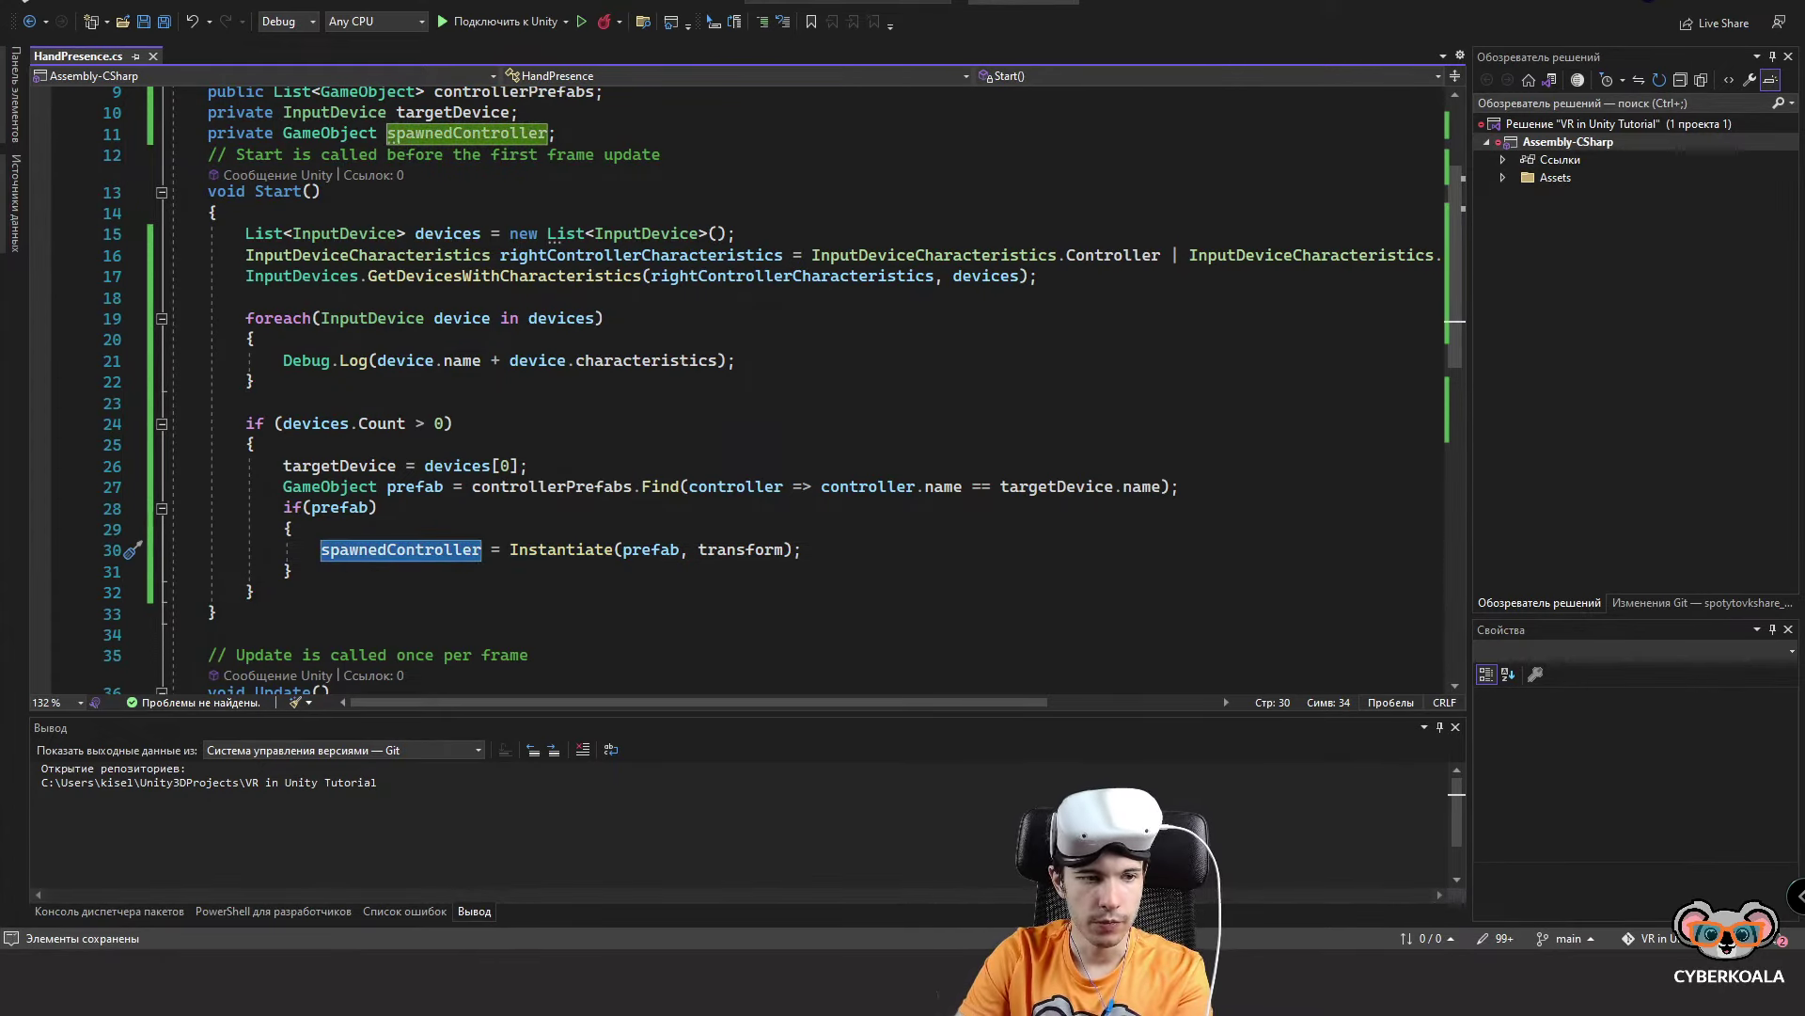
Add an else block logging Debug.LogError("Didnt find model") and save.
click(393, 571)
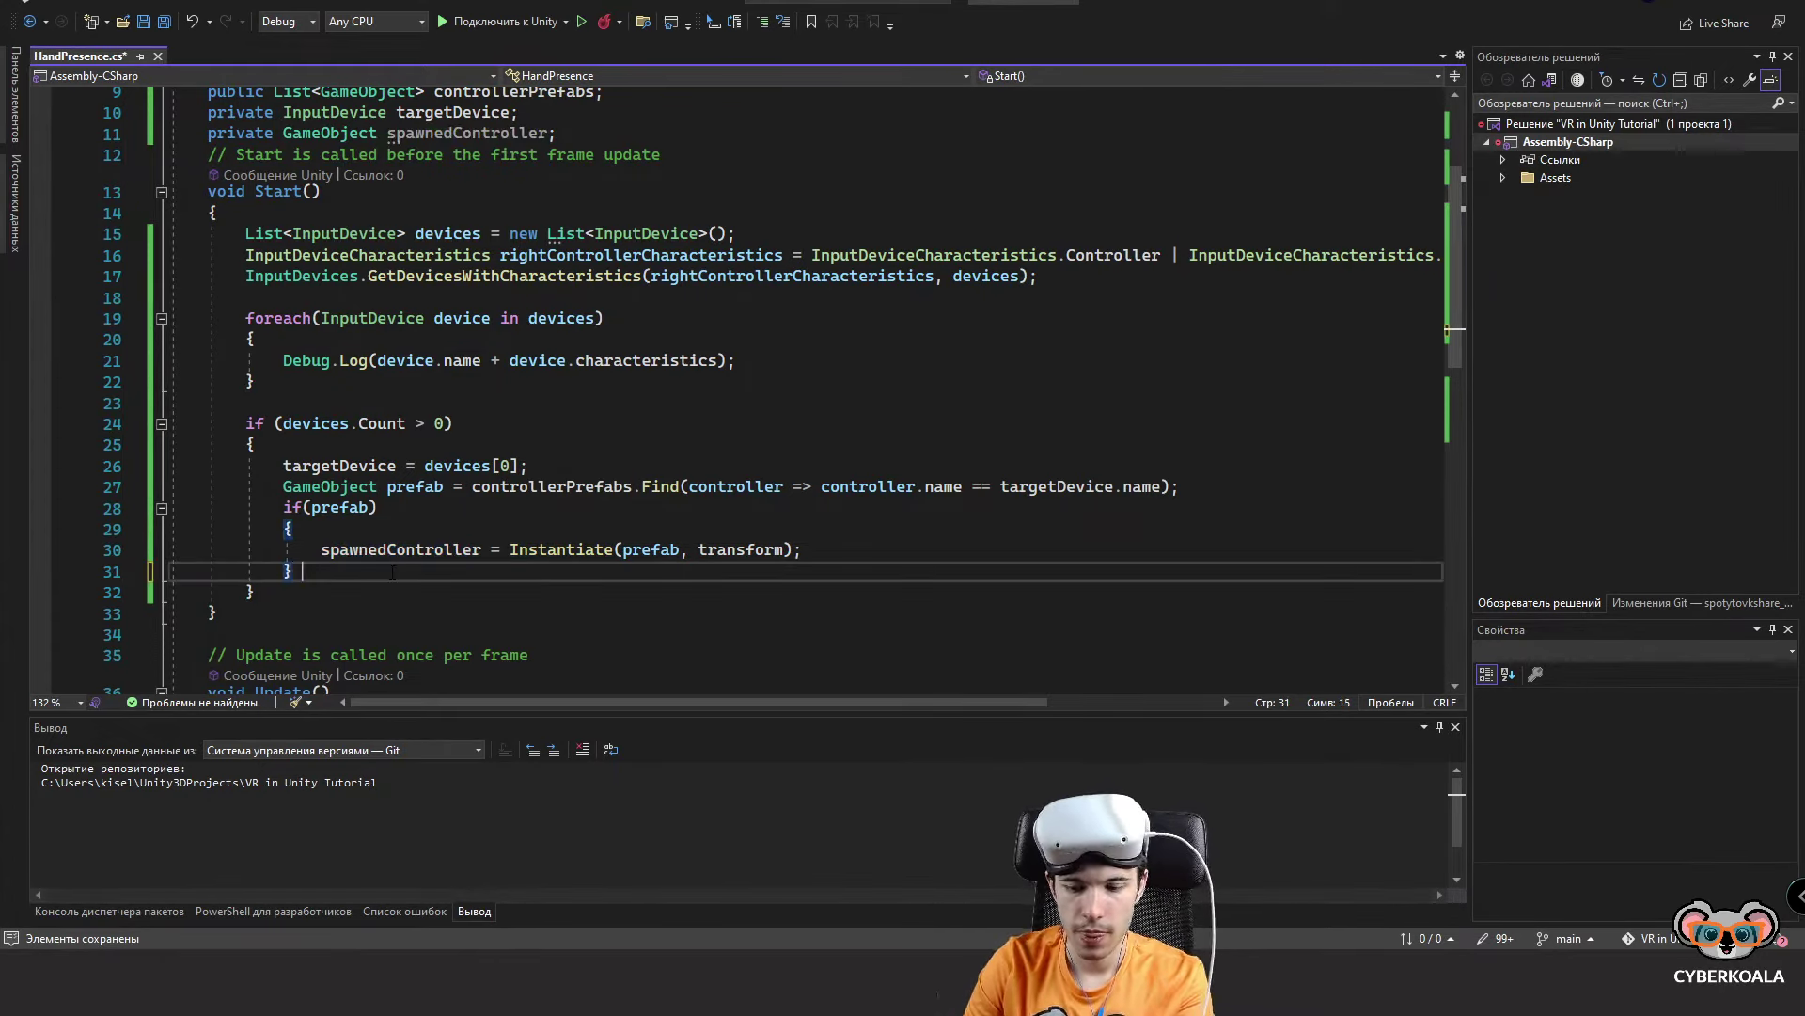
key(Return)
text(esle {)
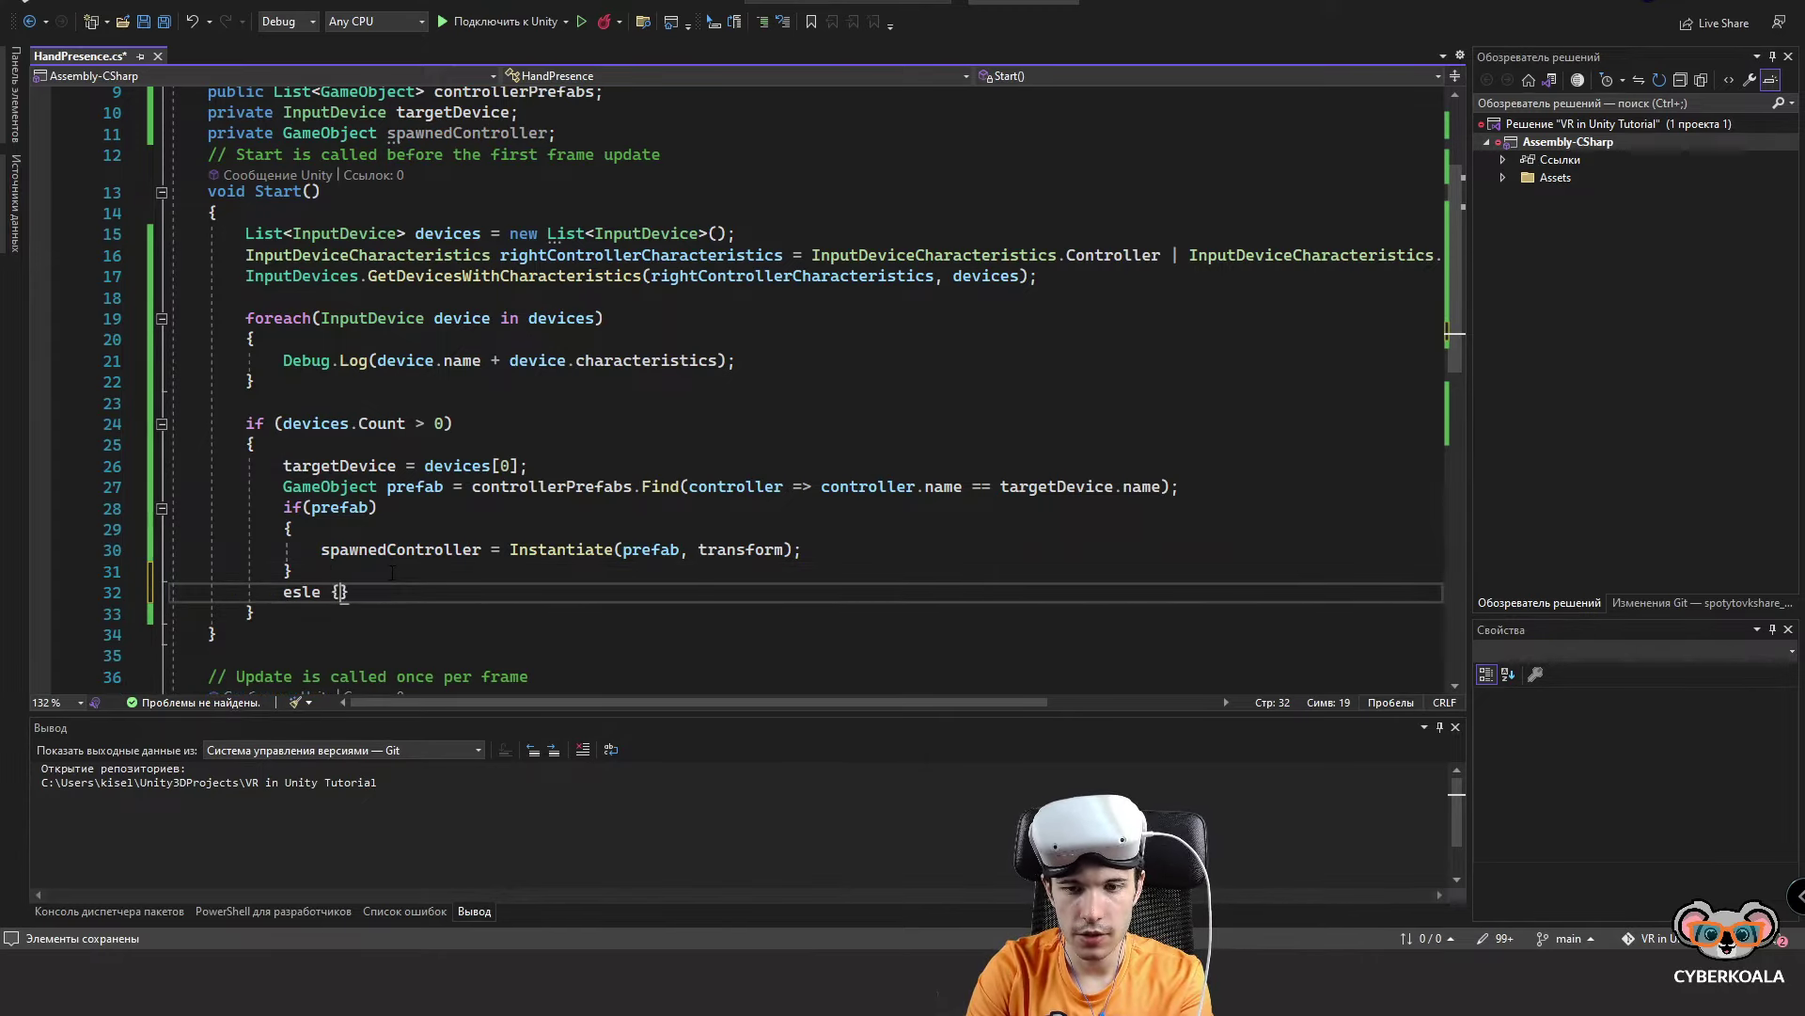
text(se)
key(Return)
text({)
key(Return)
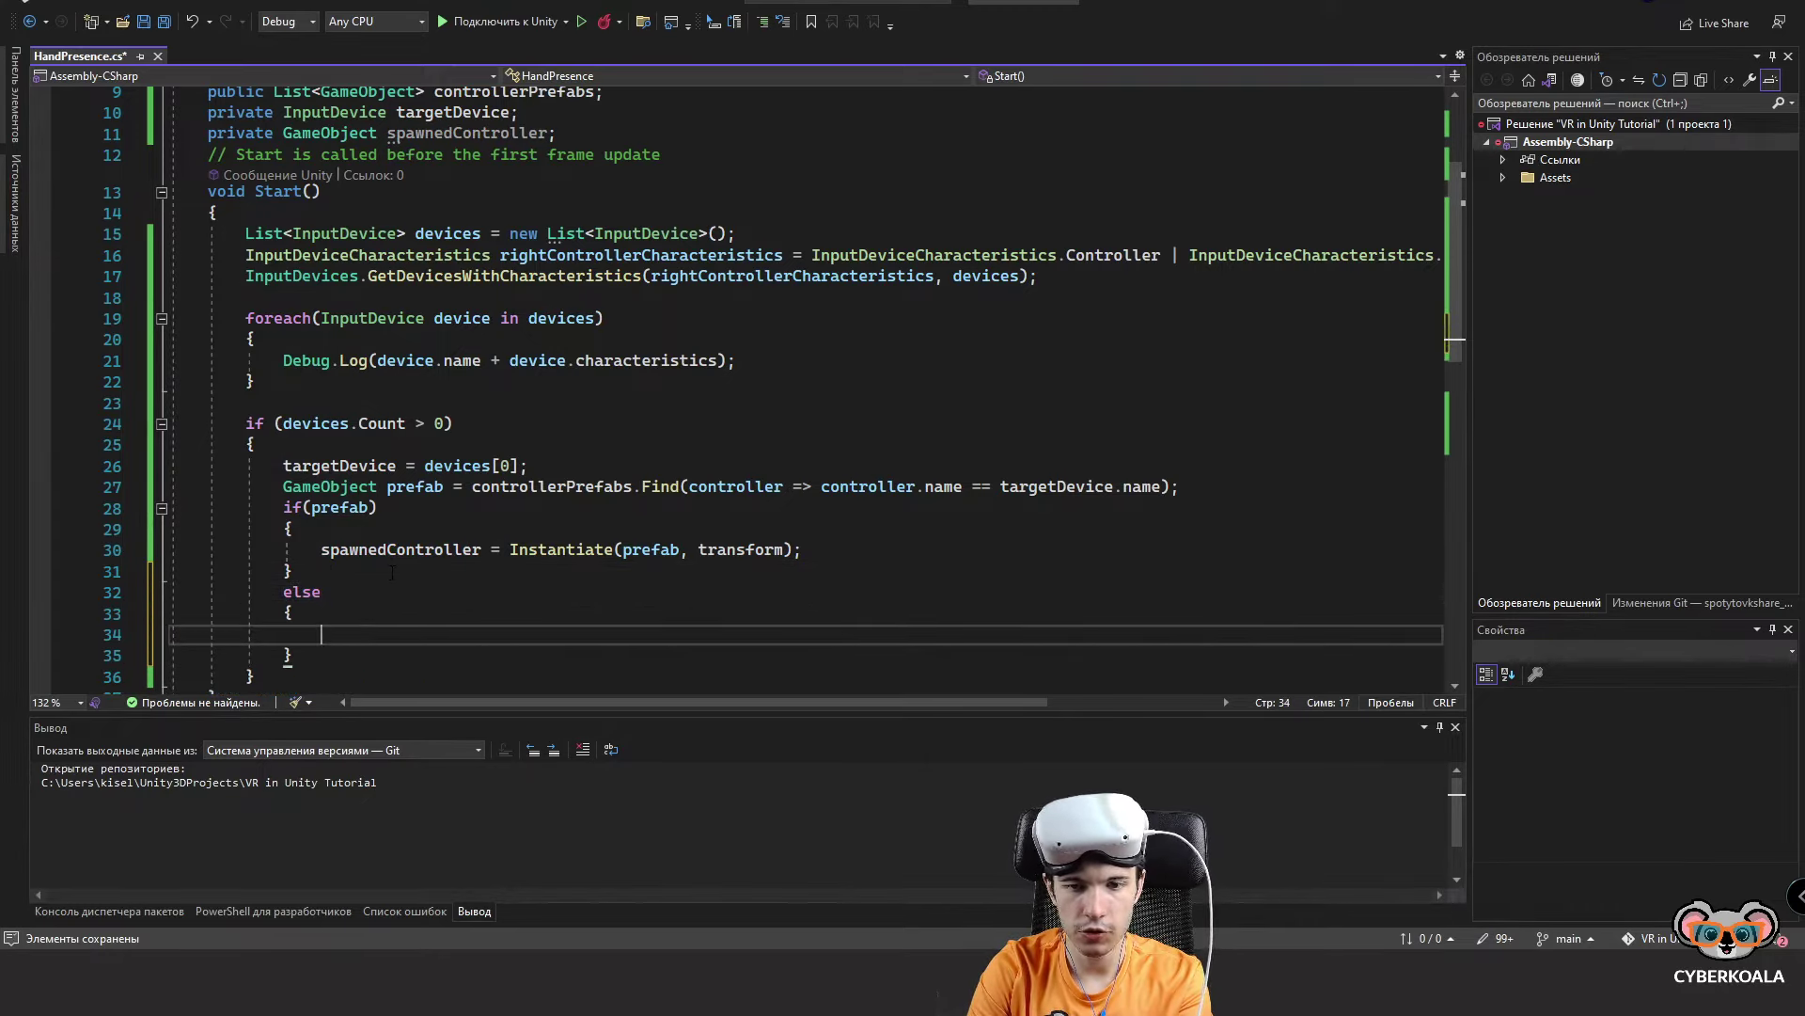
text(Debug.Lo)
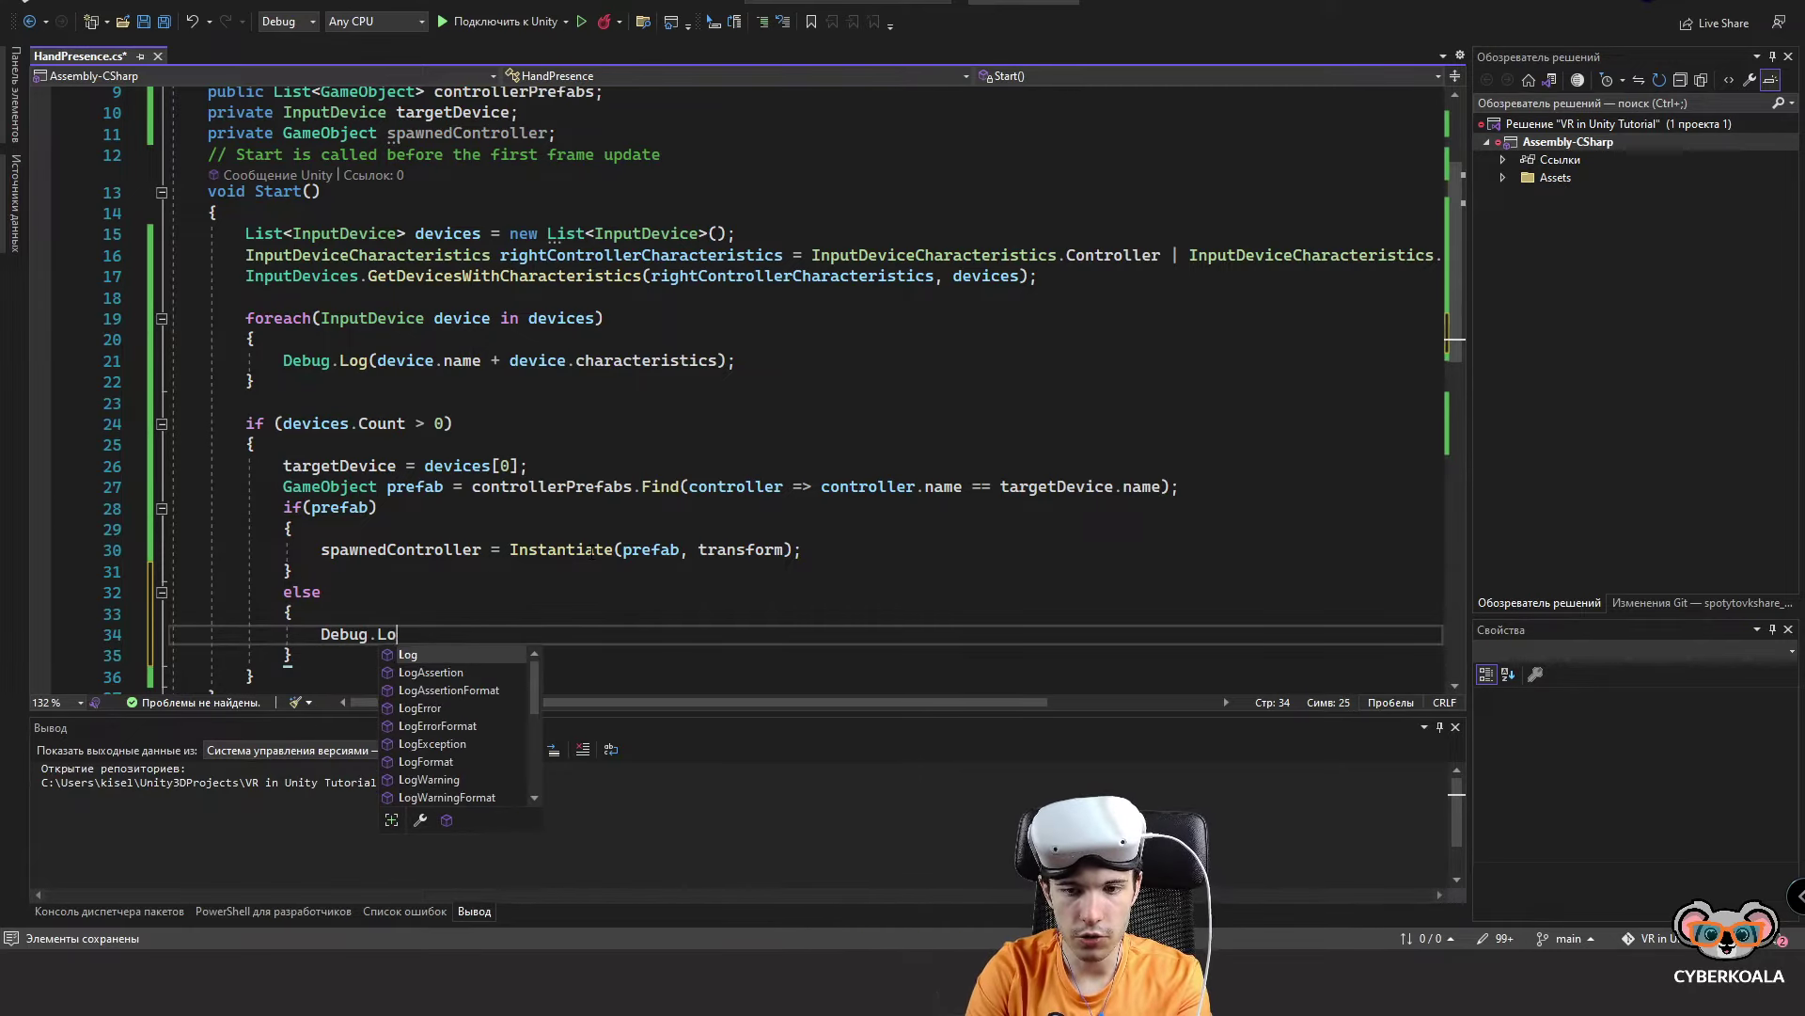
key(Tab)
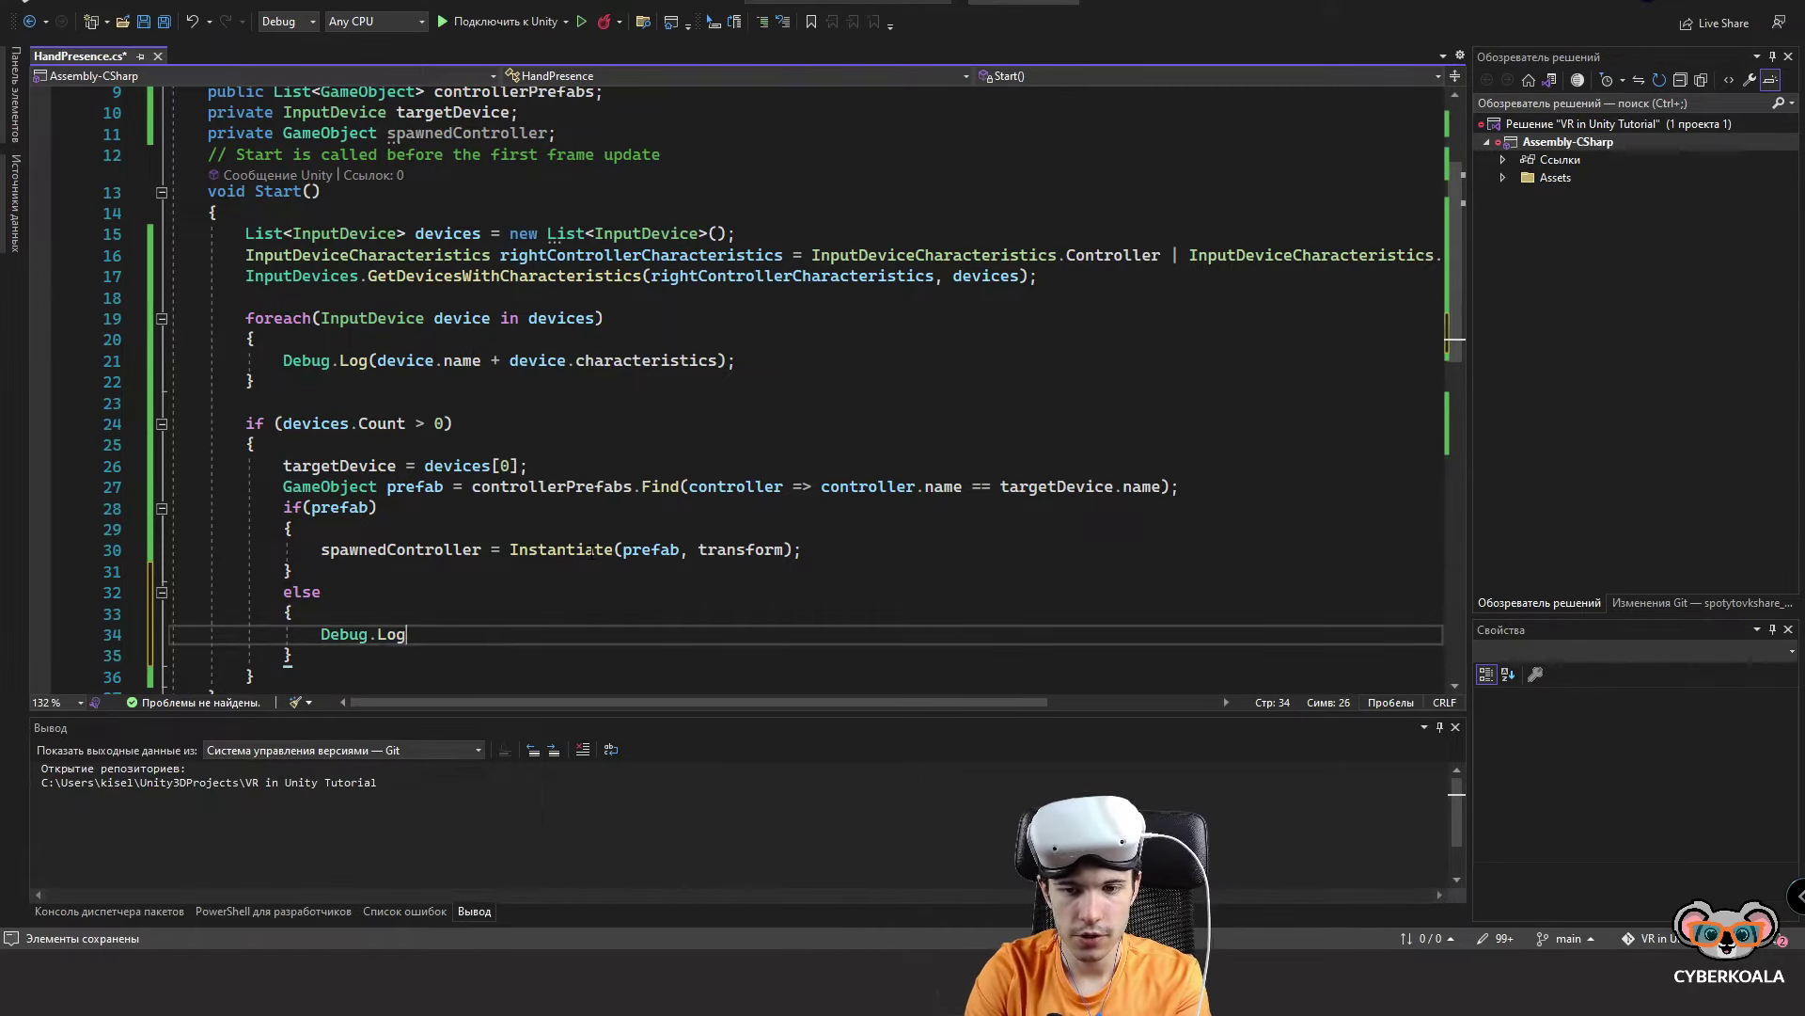
text(()
key(BackSpace)
text(E)
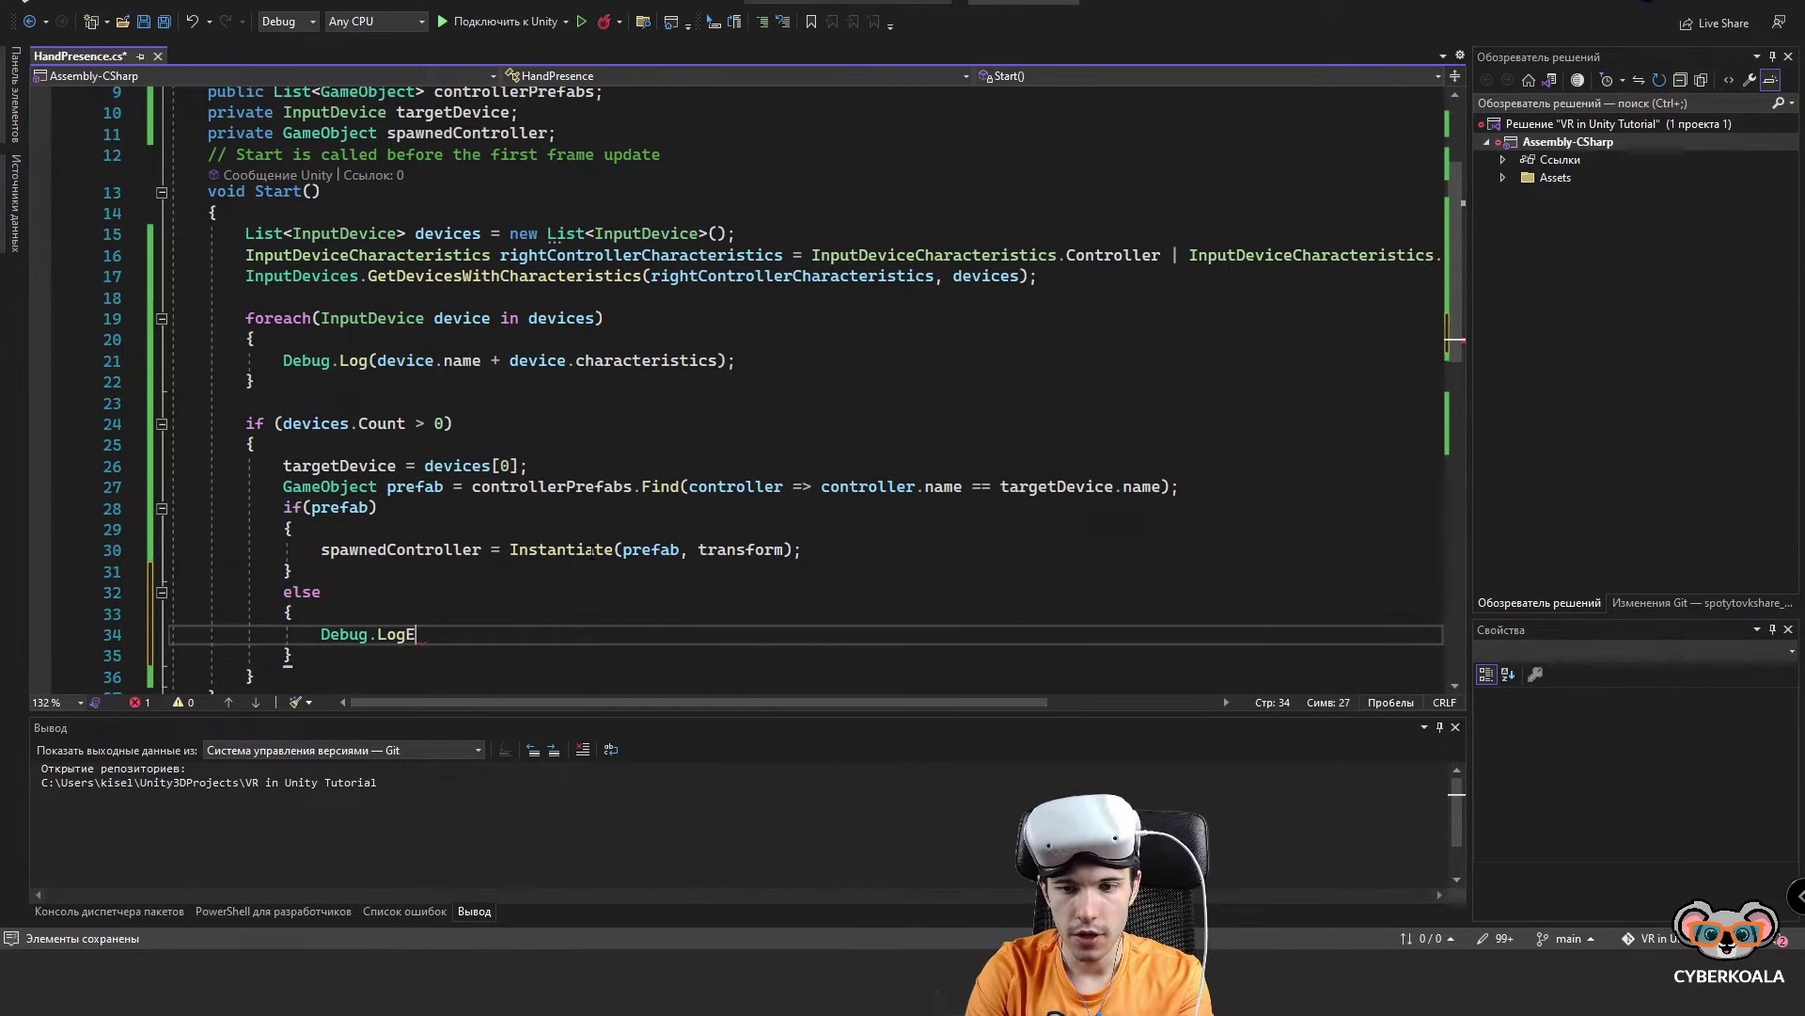
text(rror("Didnt find cont)
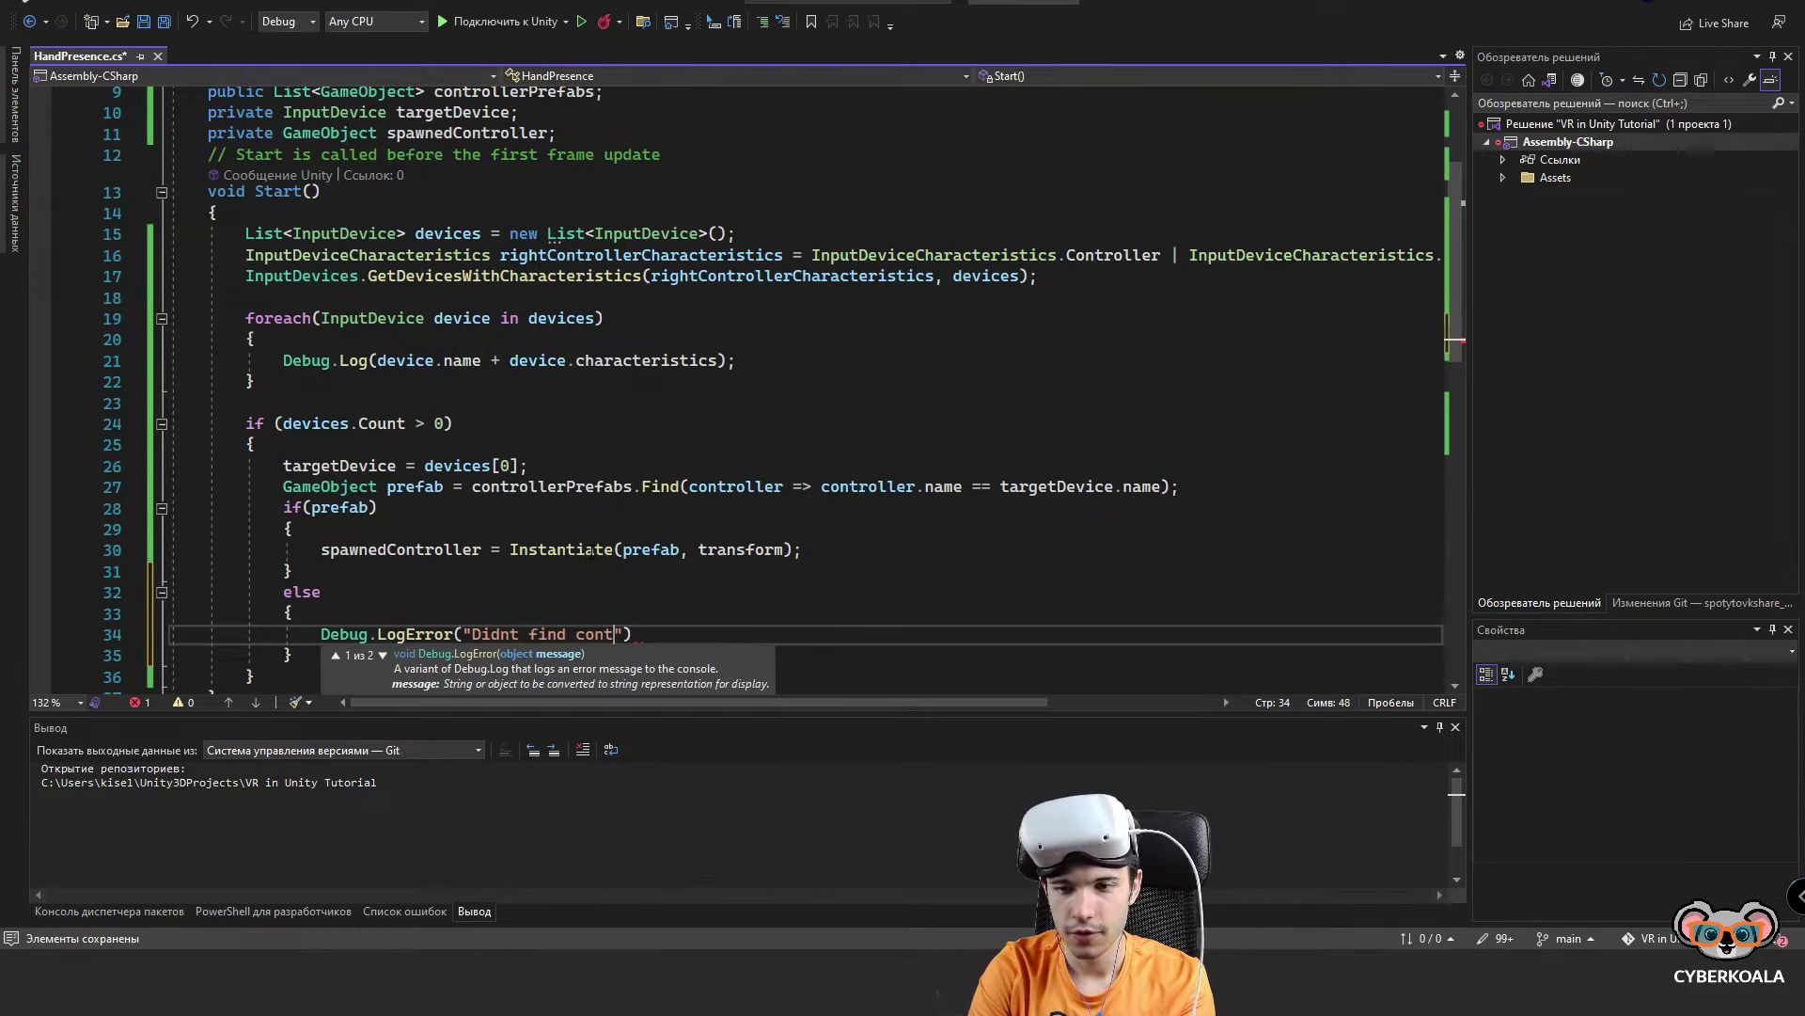
key(BackSpace)
key(BackSpace)
key(BackSpace)
key(BackSpace)
key(BackSpace)
key(BackSpace)
key(BackSpace)
key(BackSpace)
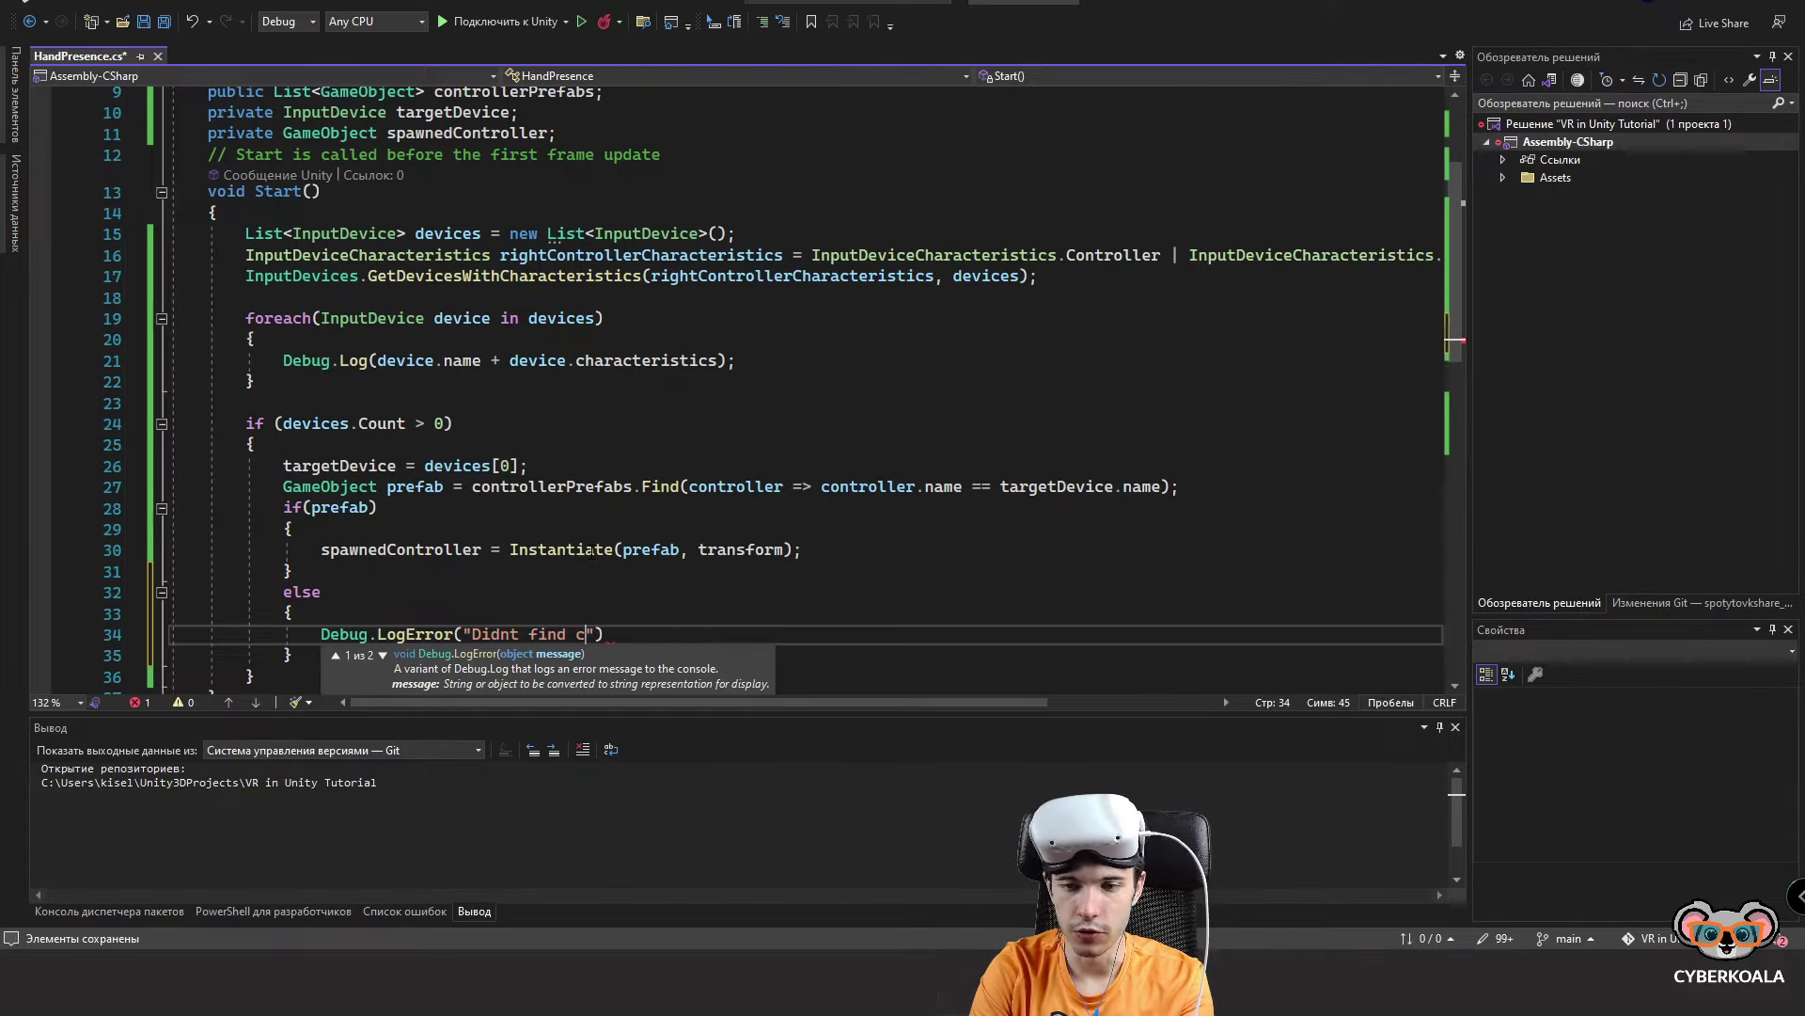
text(")';)
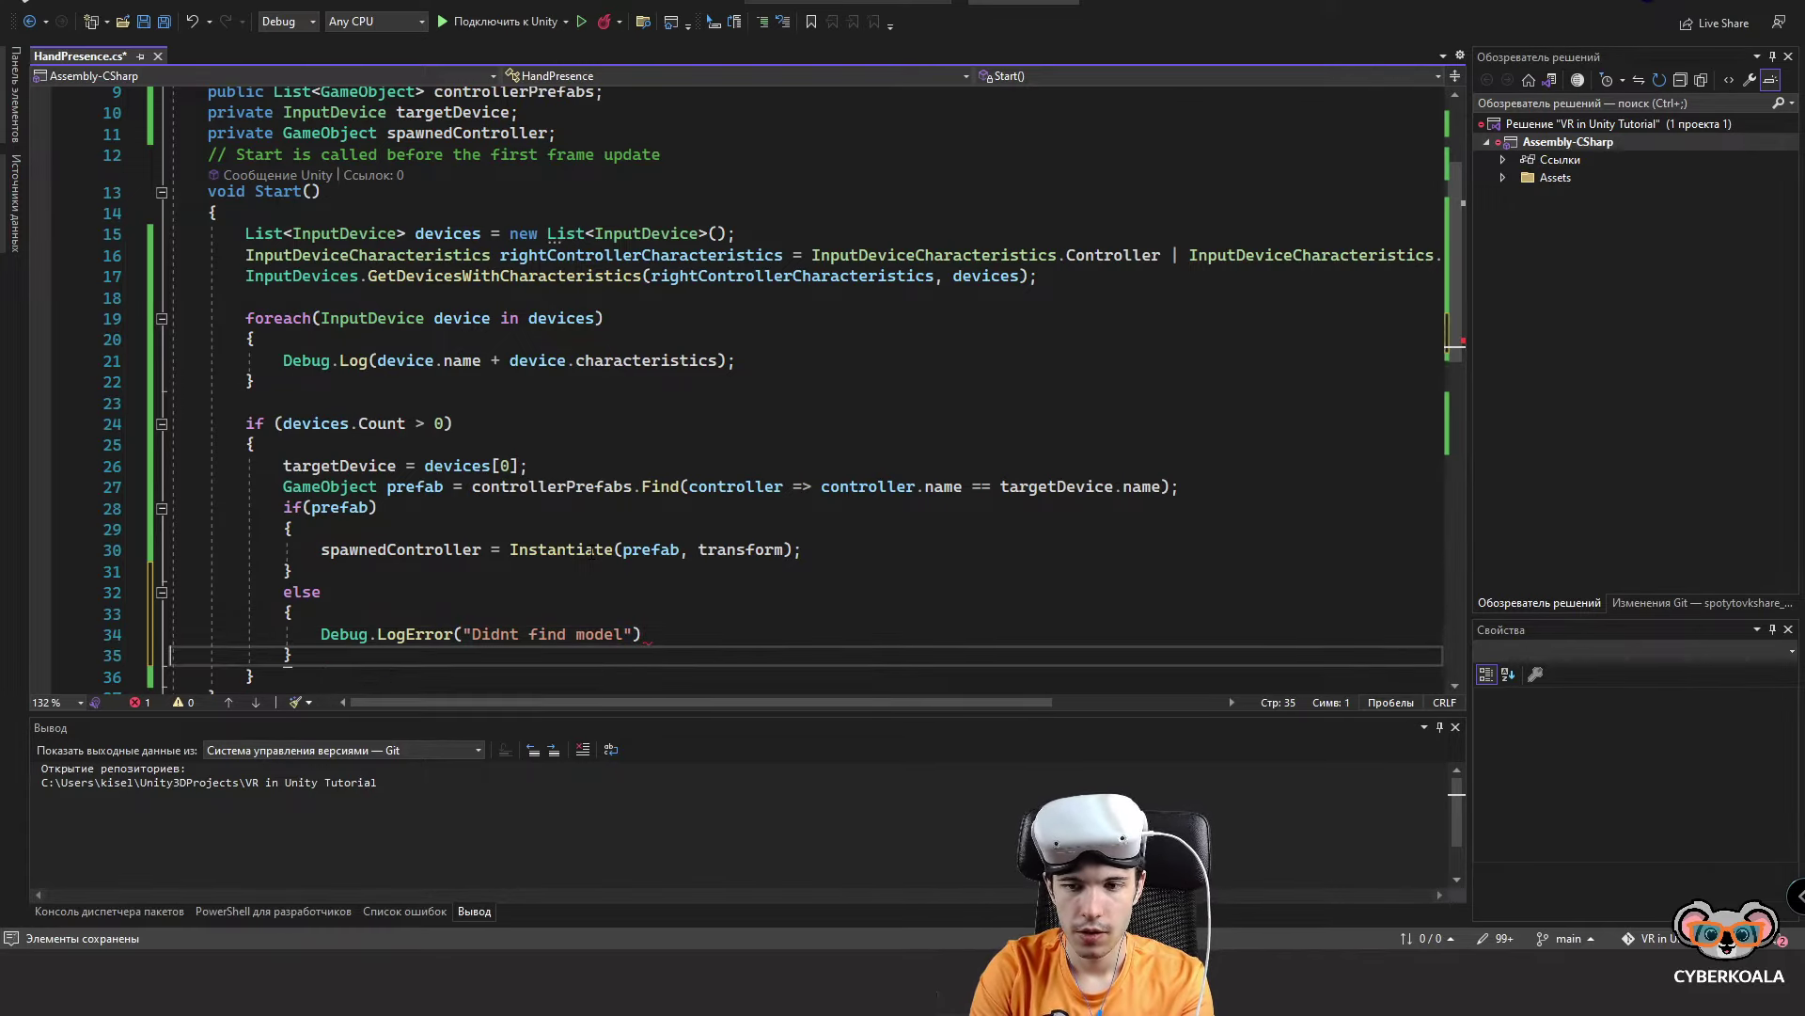
key(ctrl+s)
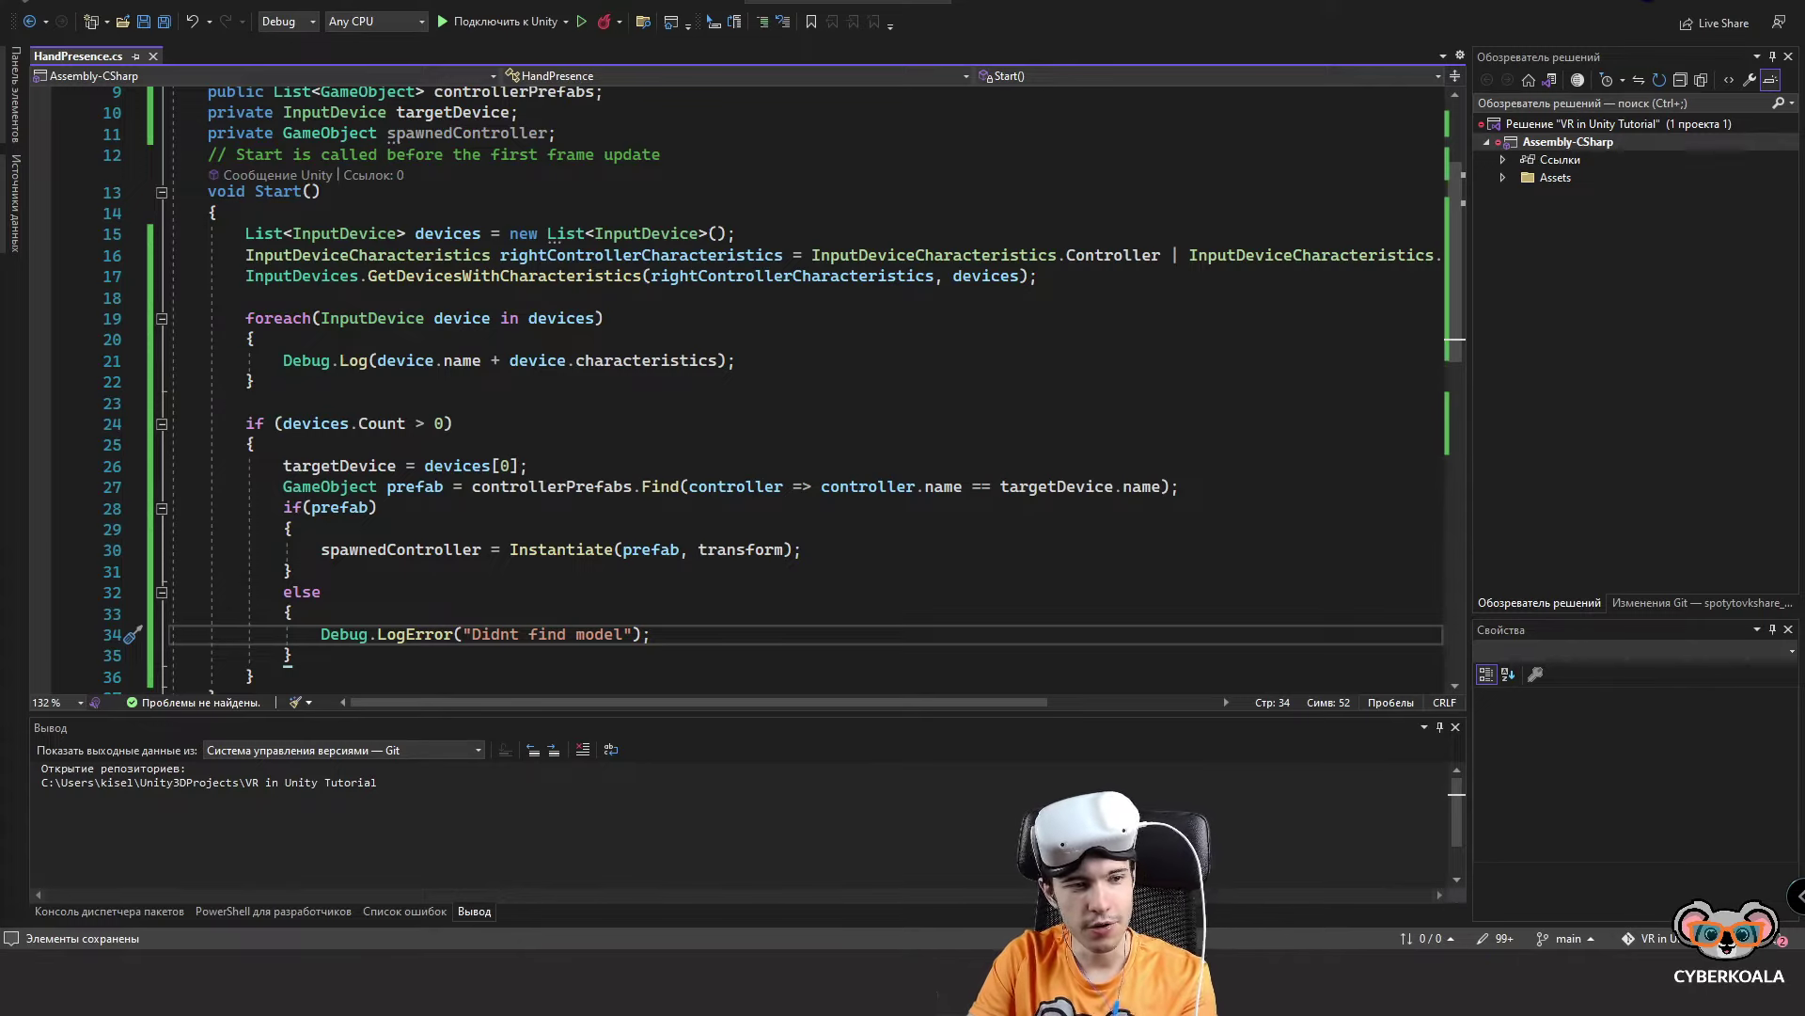
In the else block, spawn controllerPrefabs[0] under transform as spawnedController and save.
key(Return)
text(spawnedController )
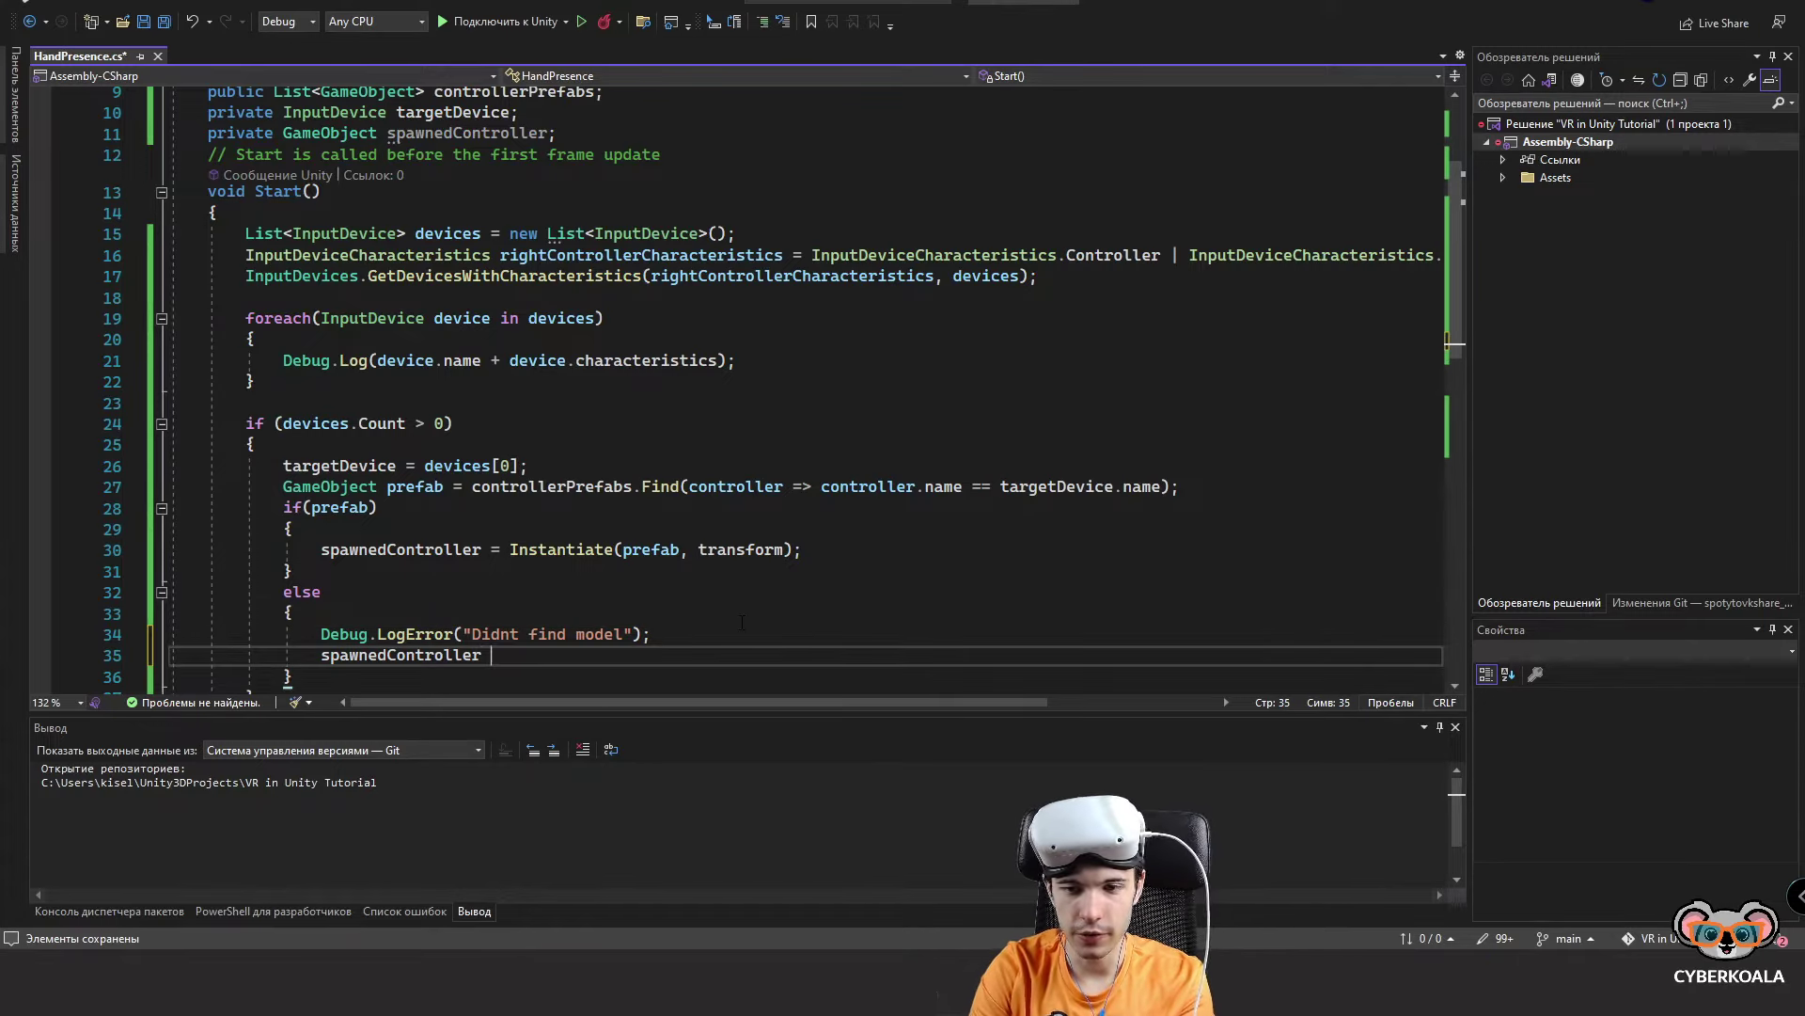
text(= Instantiate)
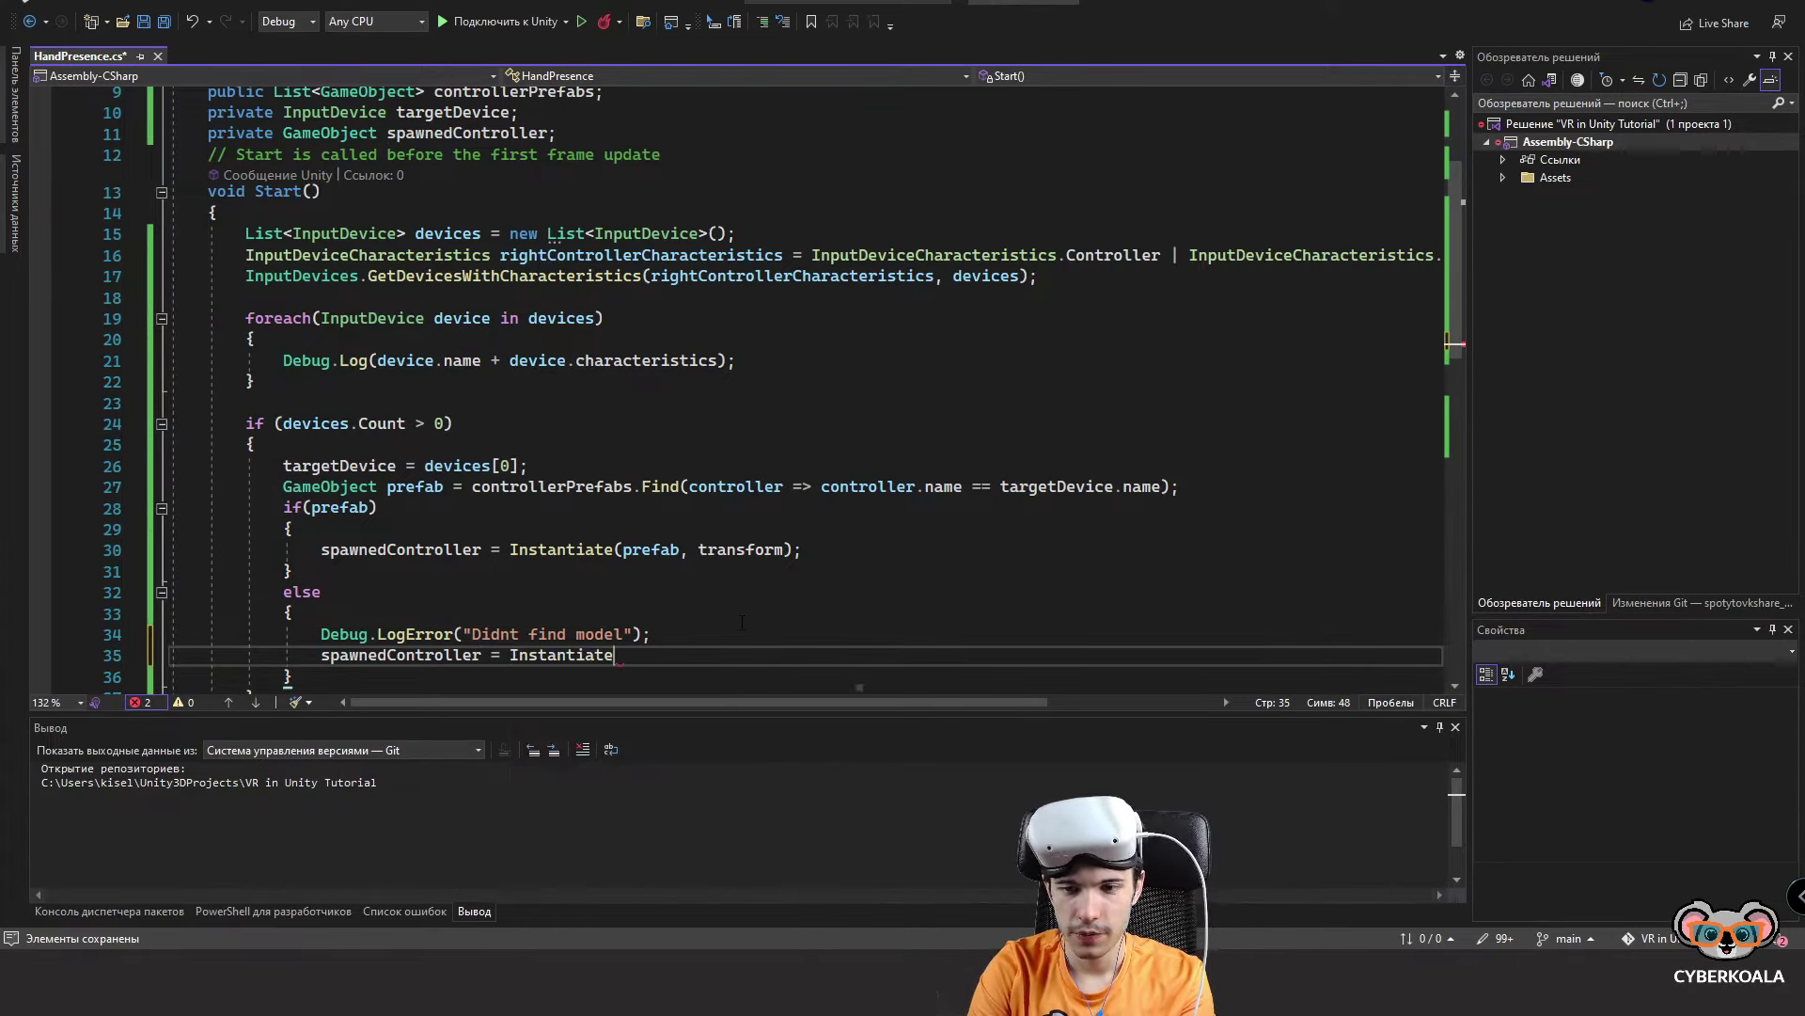
text(()
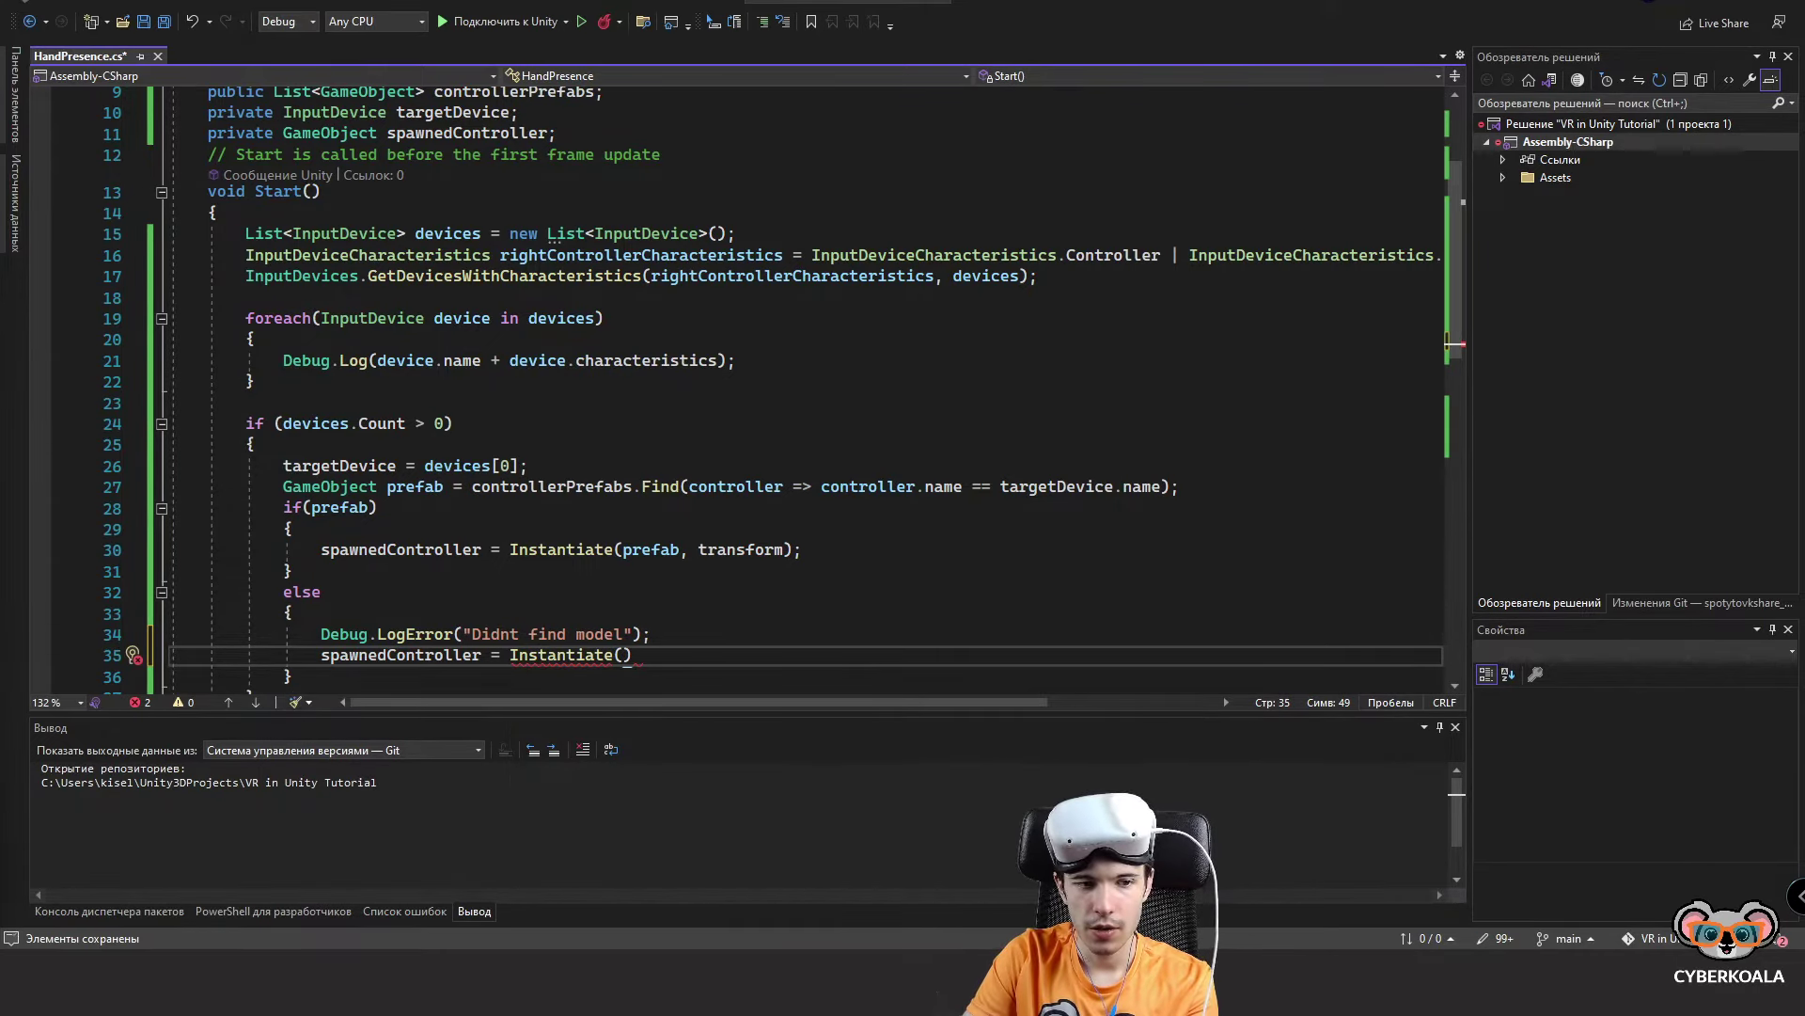
text(controllerPrefabs[)
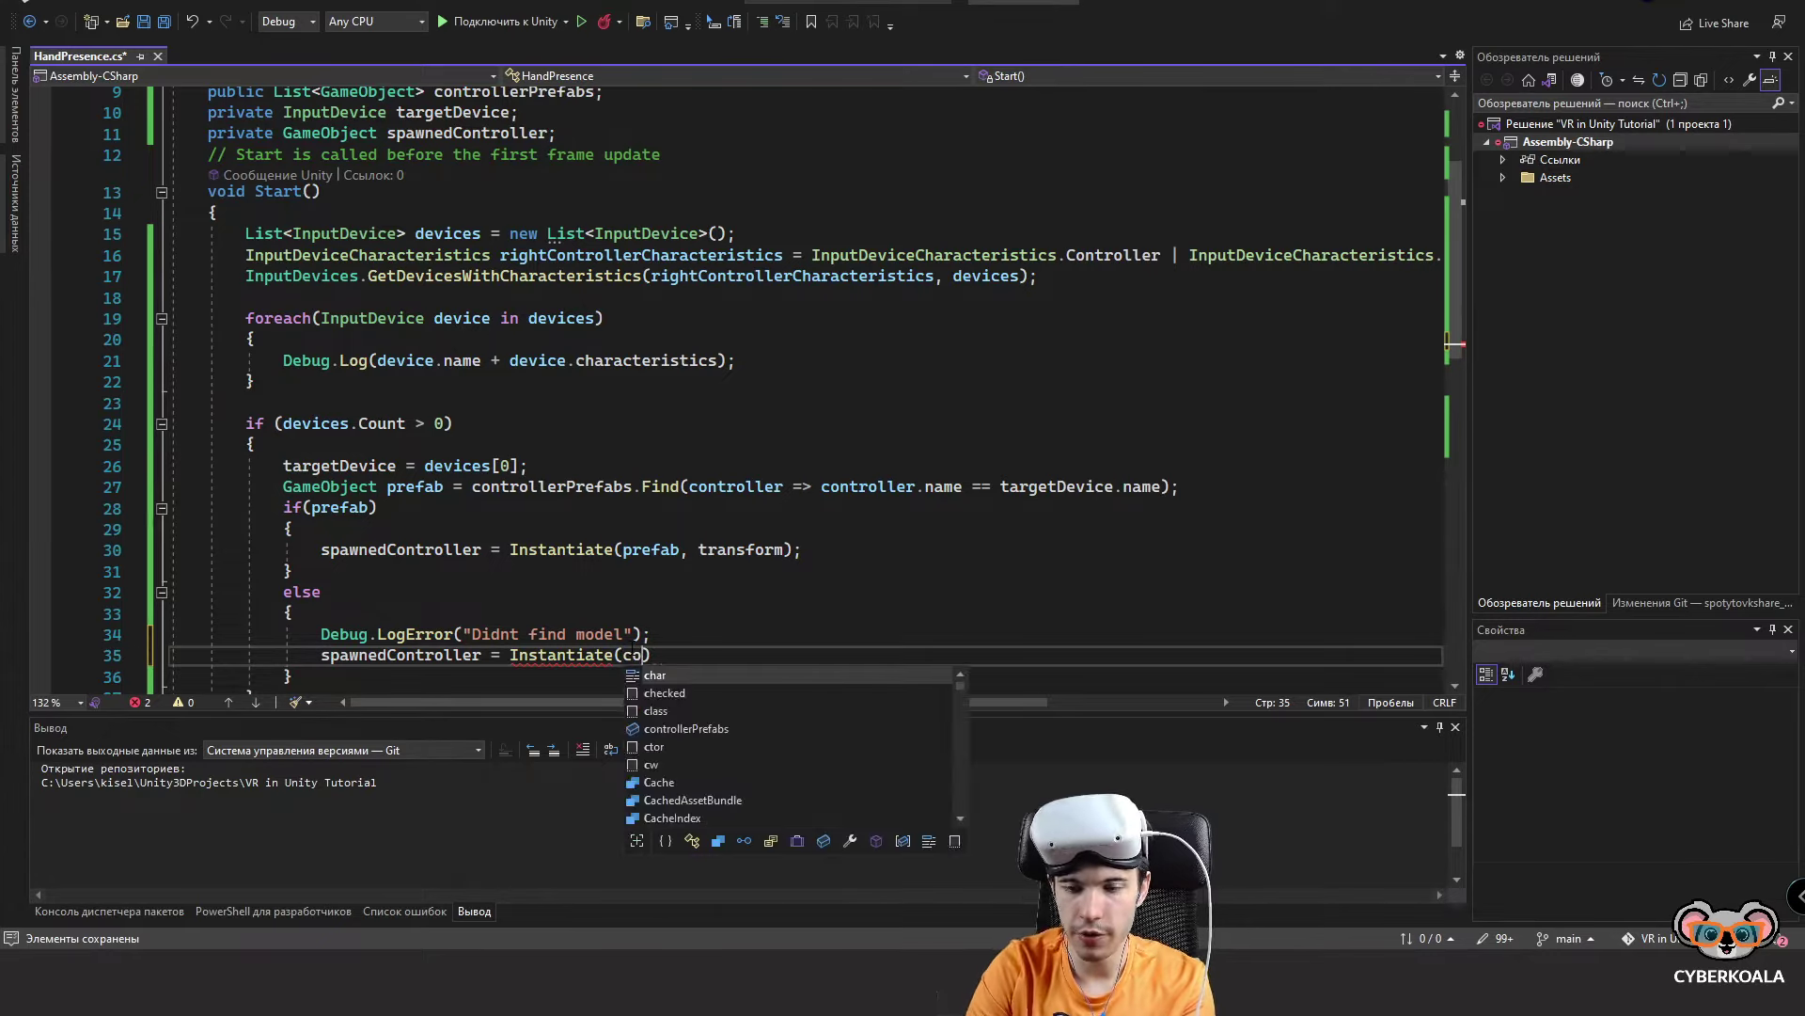
text(0], )
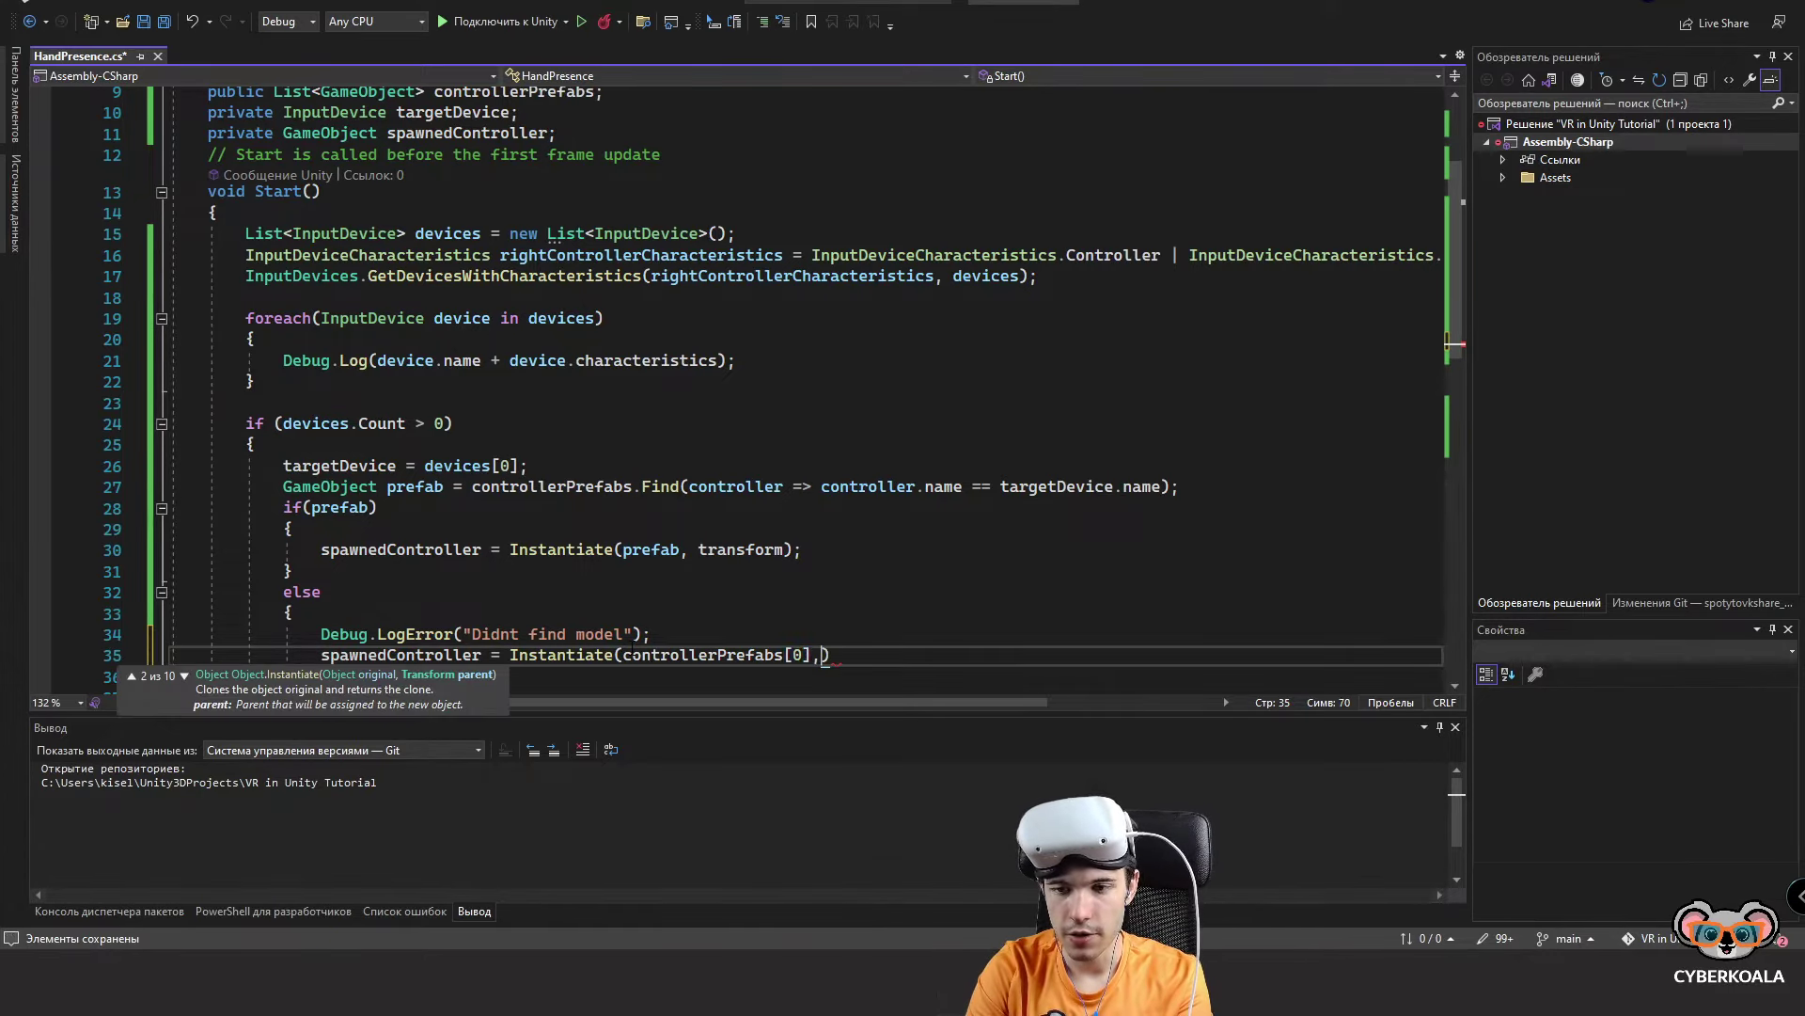
text(transform);)
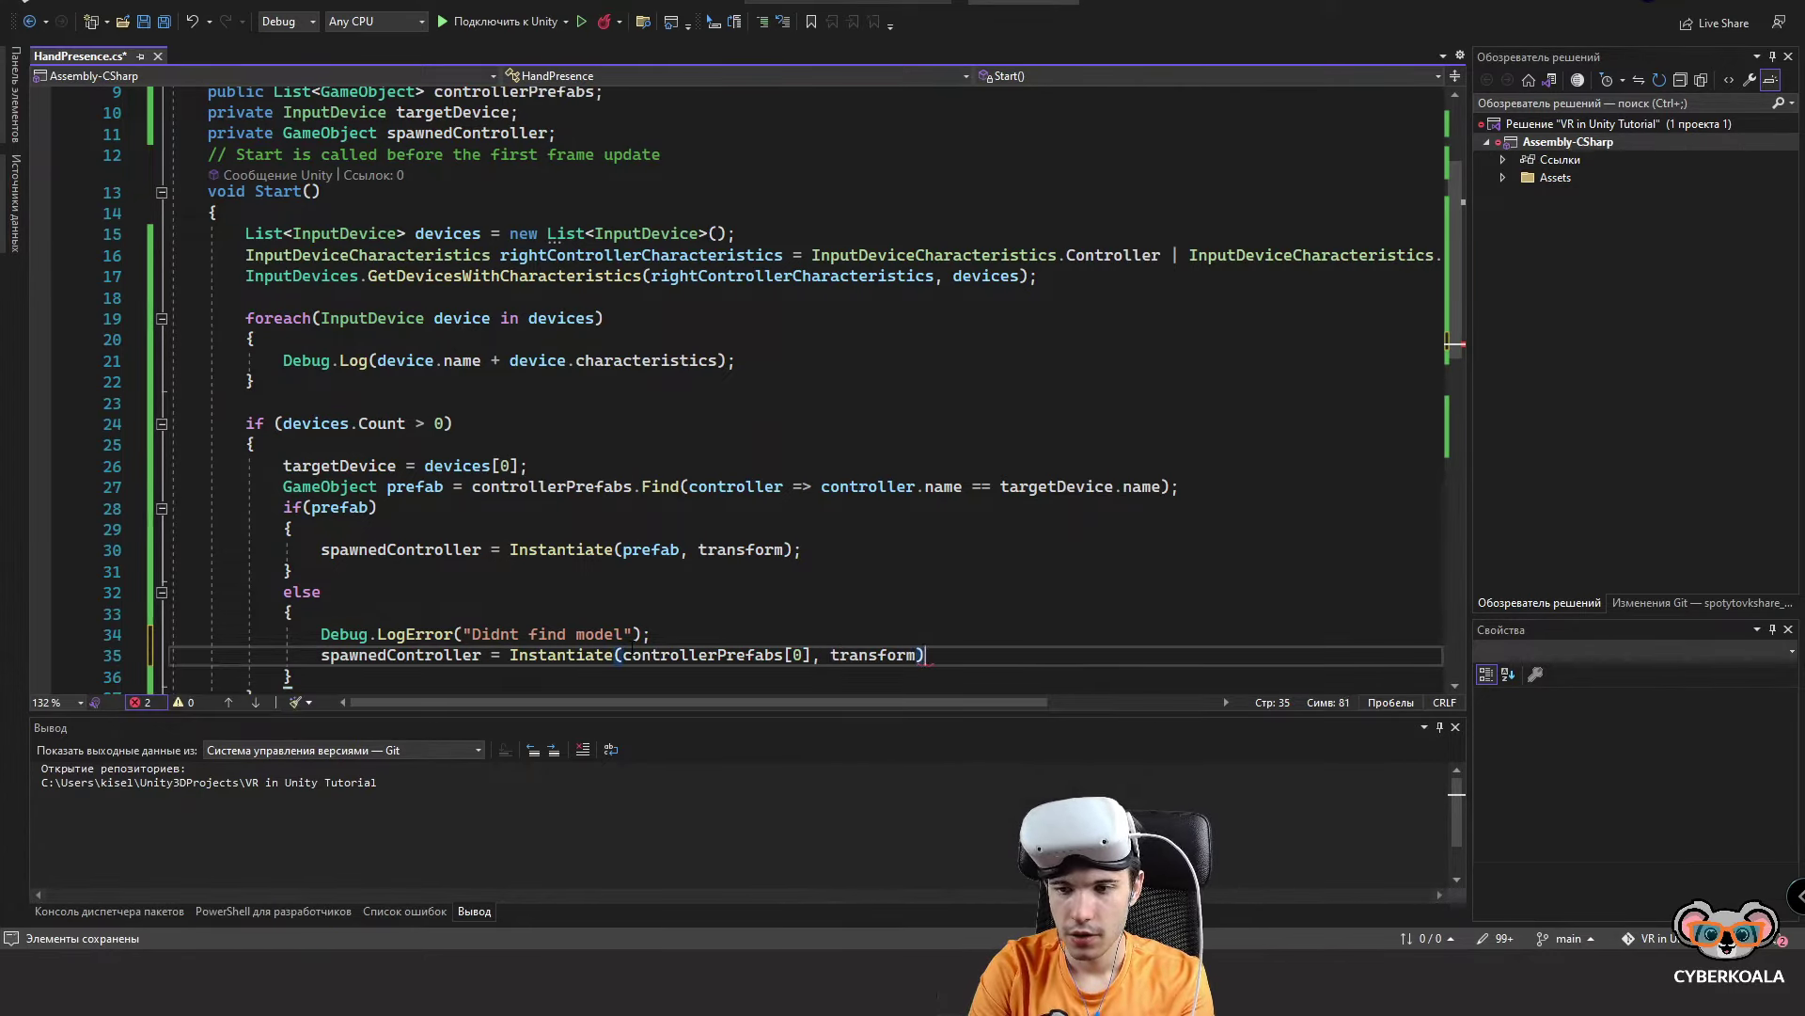
key(ctrl+s)
scroll(561, 442, down, 2)
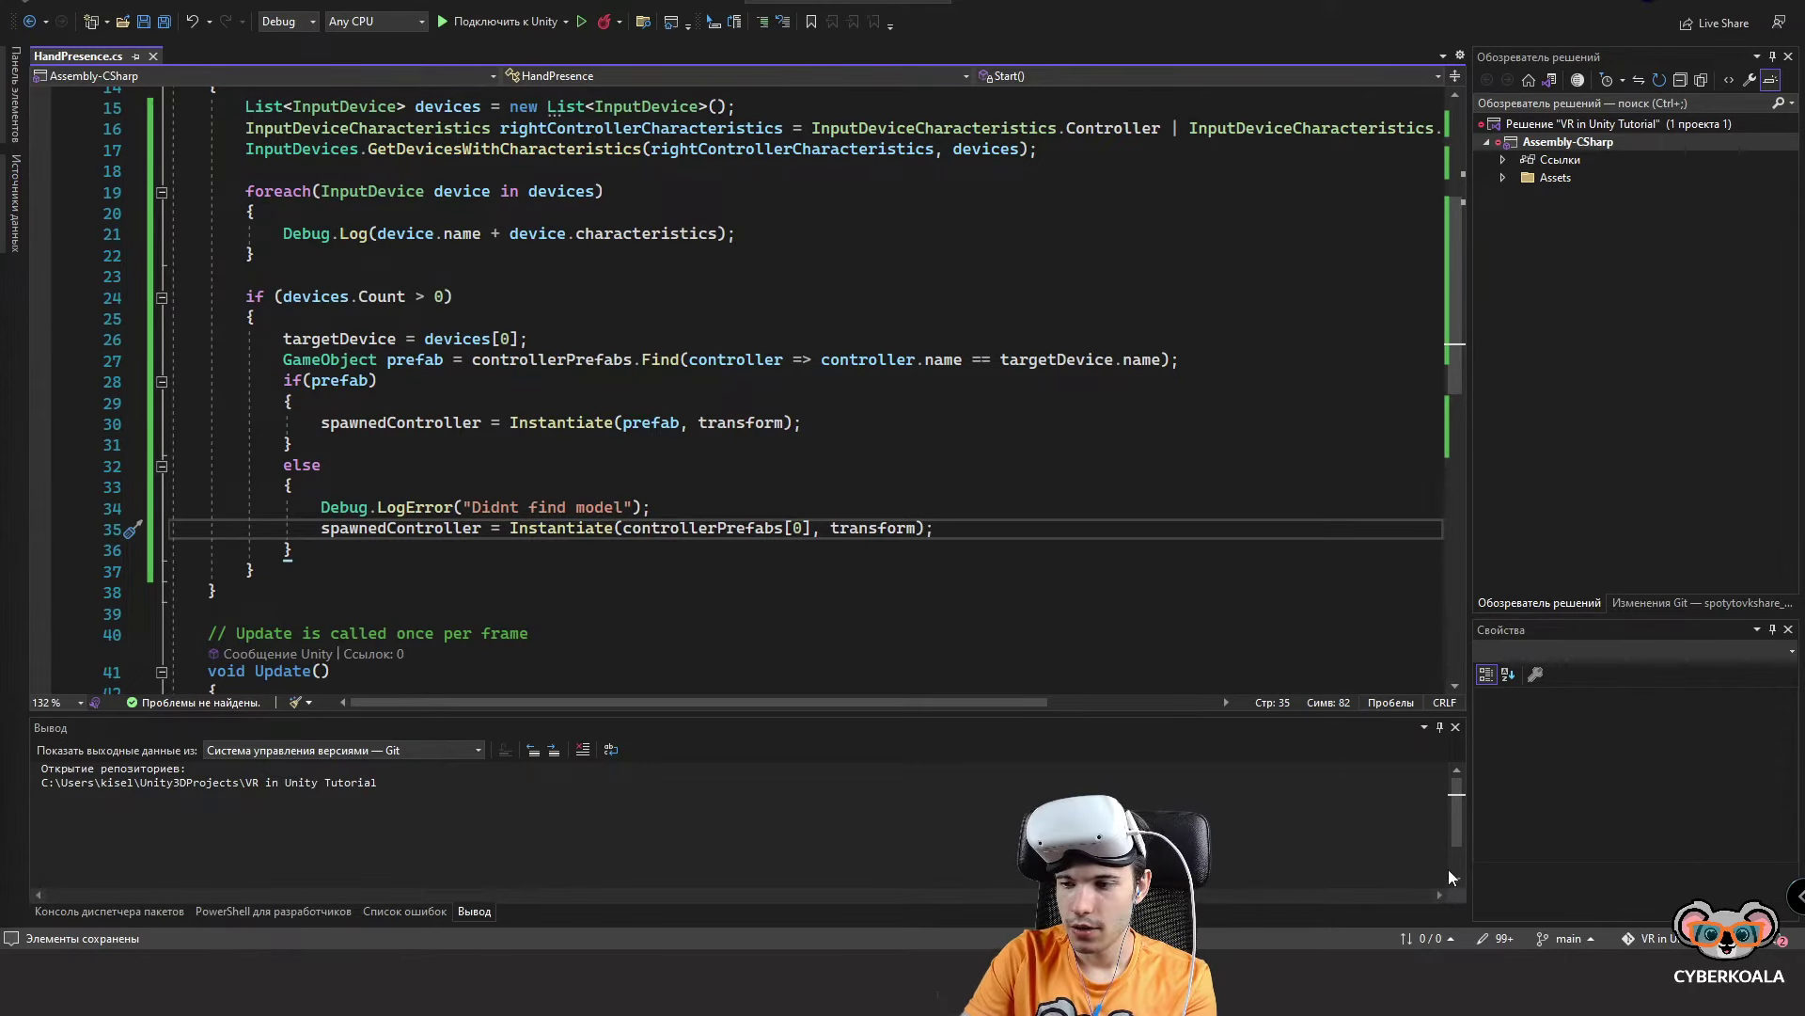
click(1325, 865)
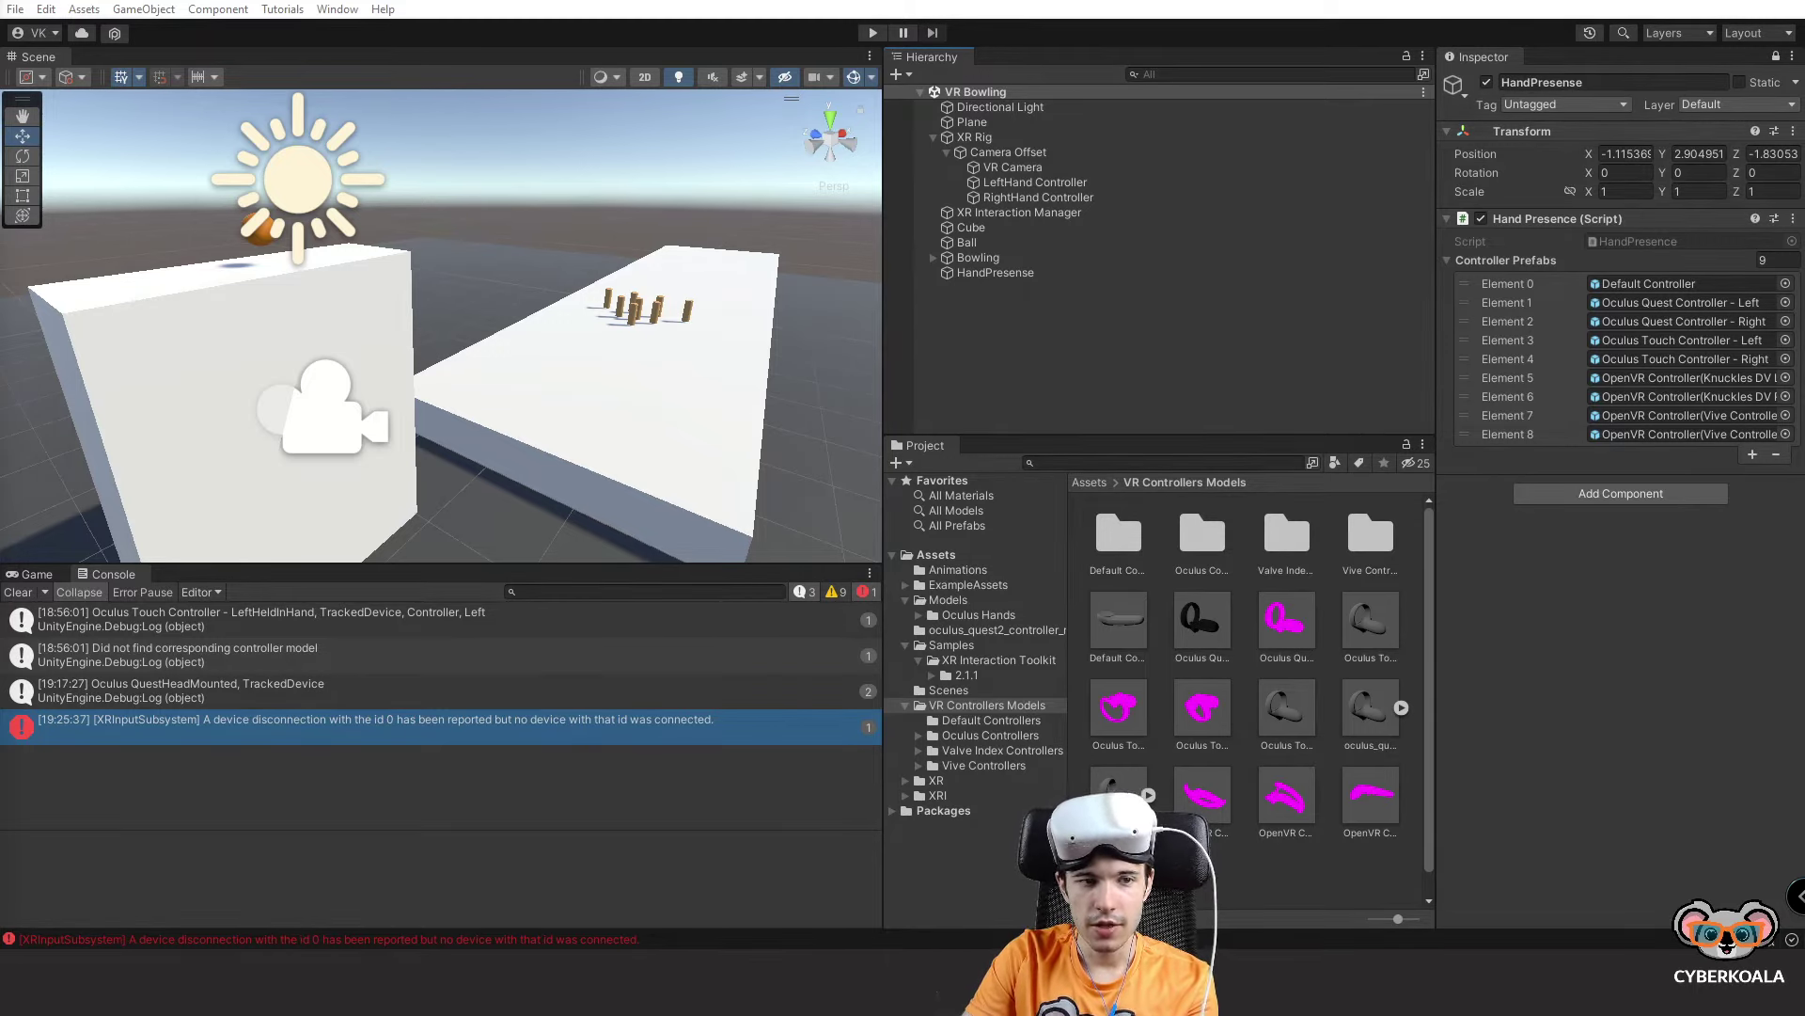
Turn the HandPresense object into a prefab in the top-level Assets folder.
click(937, 570)
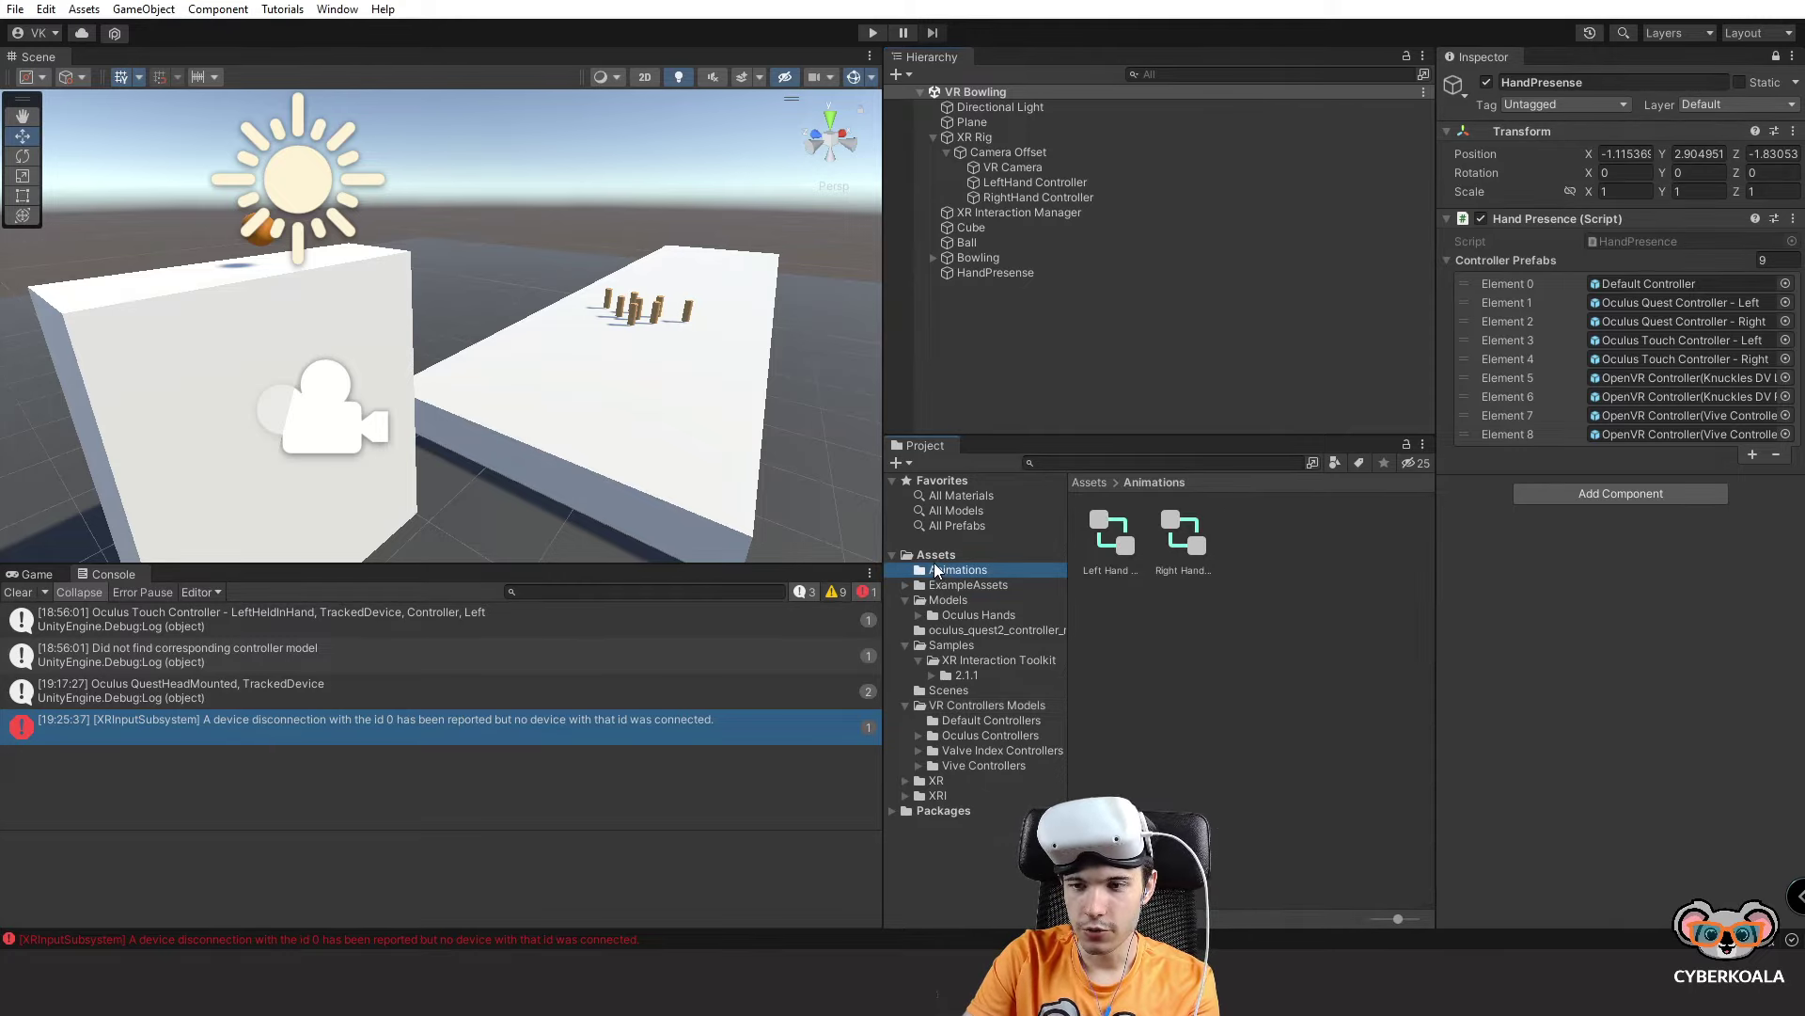
click(935, 555)
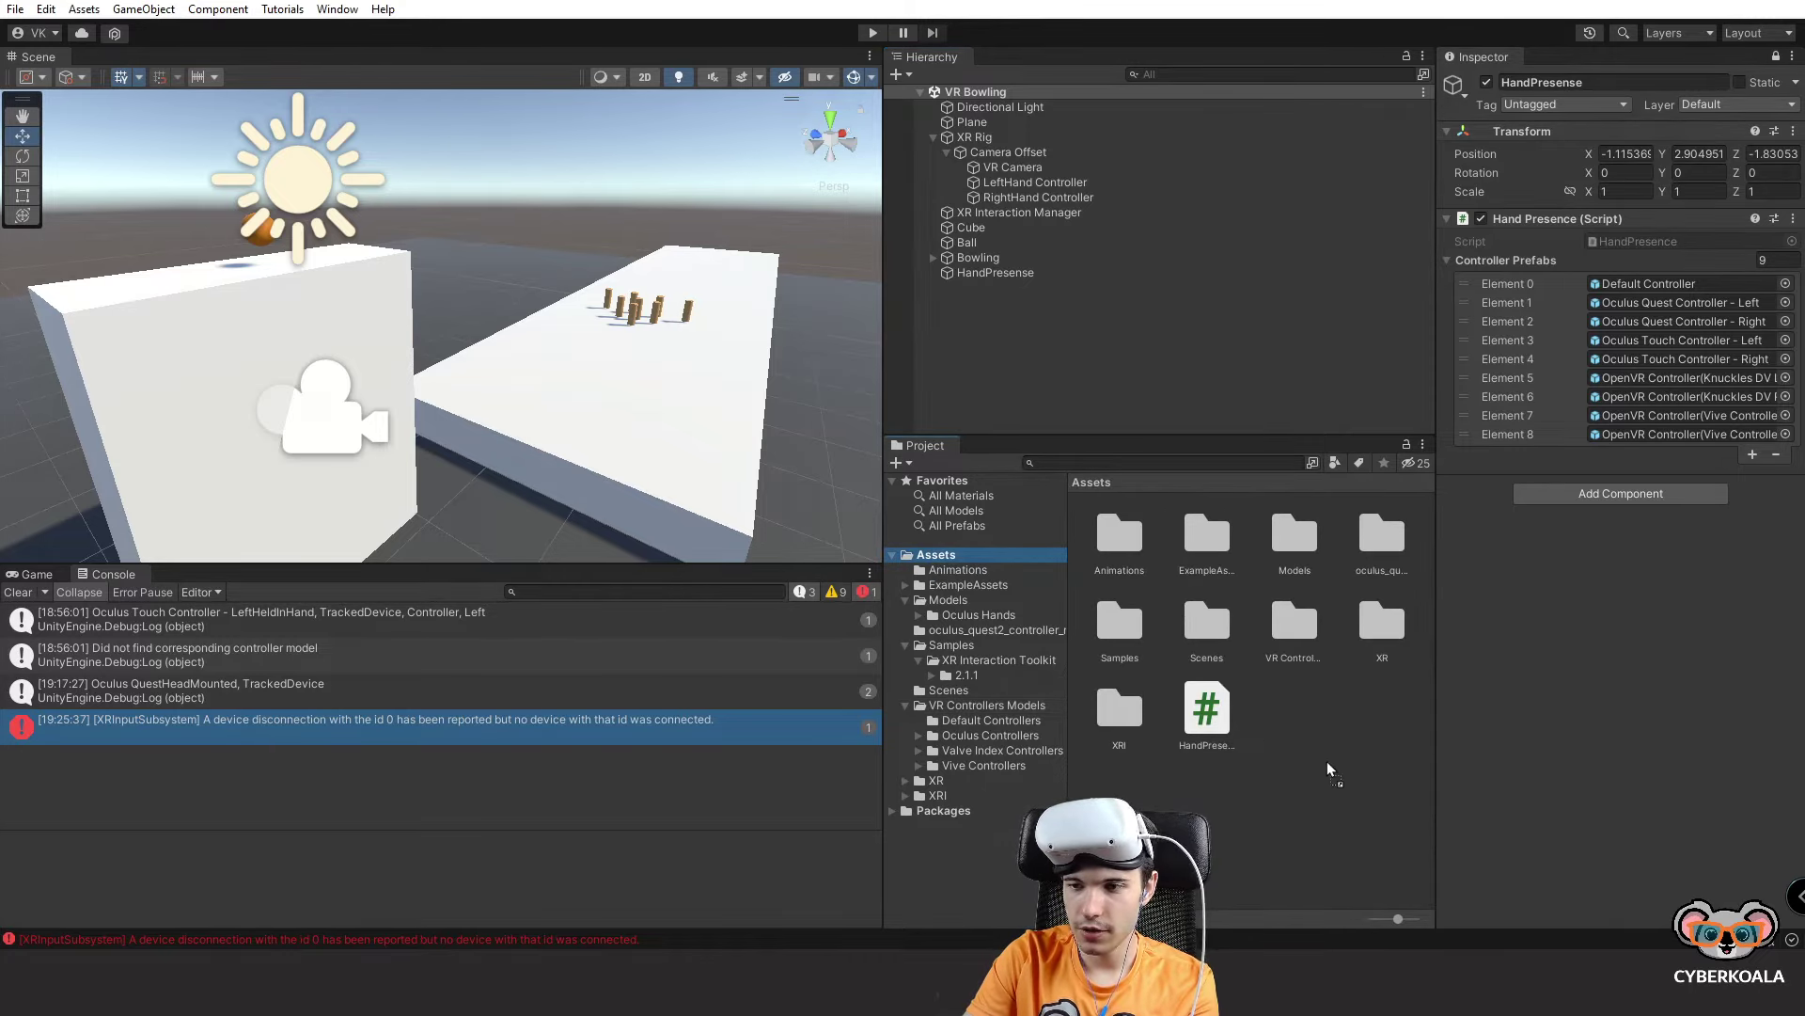
drag(1327, 760, 1327, 759)
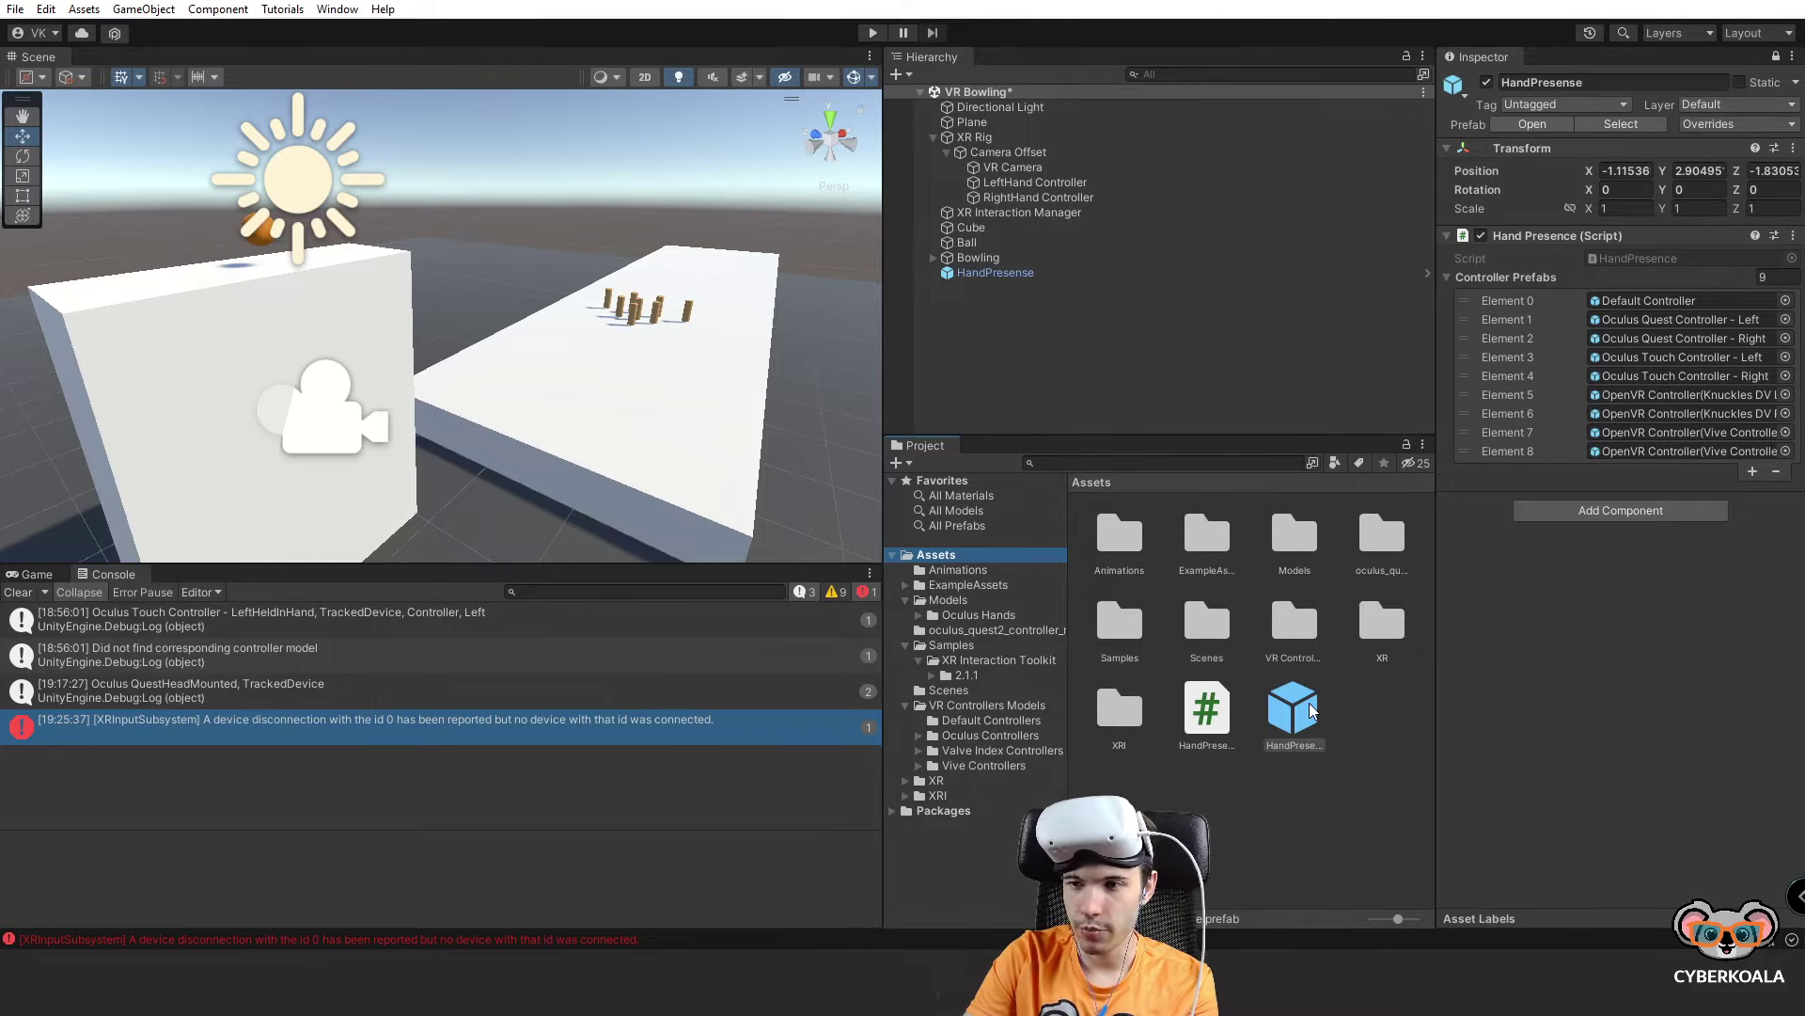
Create a 'Script' folder in Assets and move the HandPresense script into it.
right_click(1240, 796)
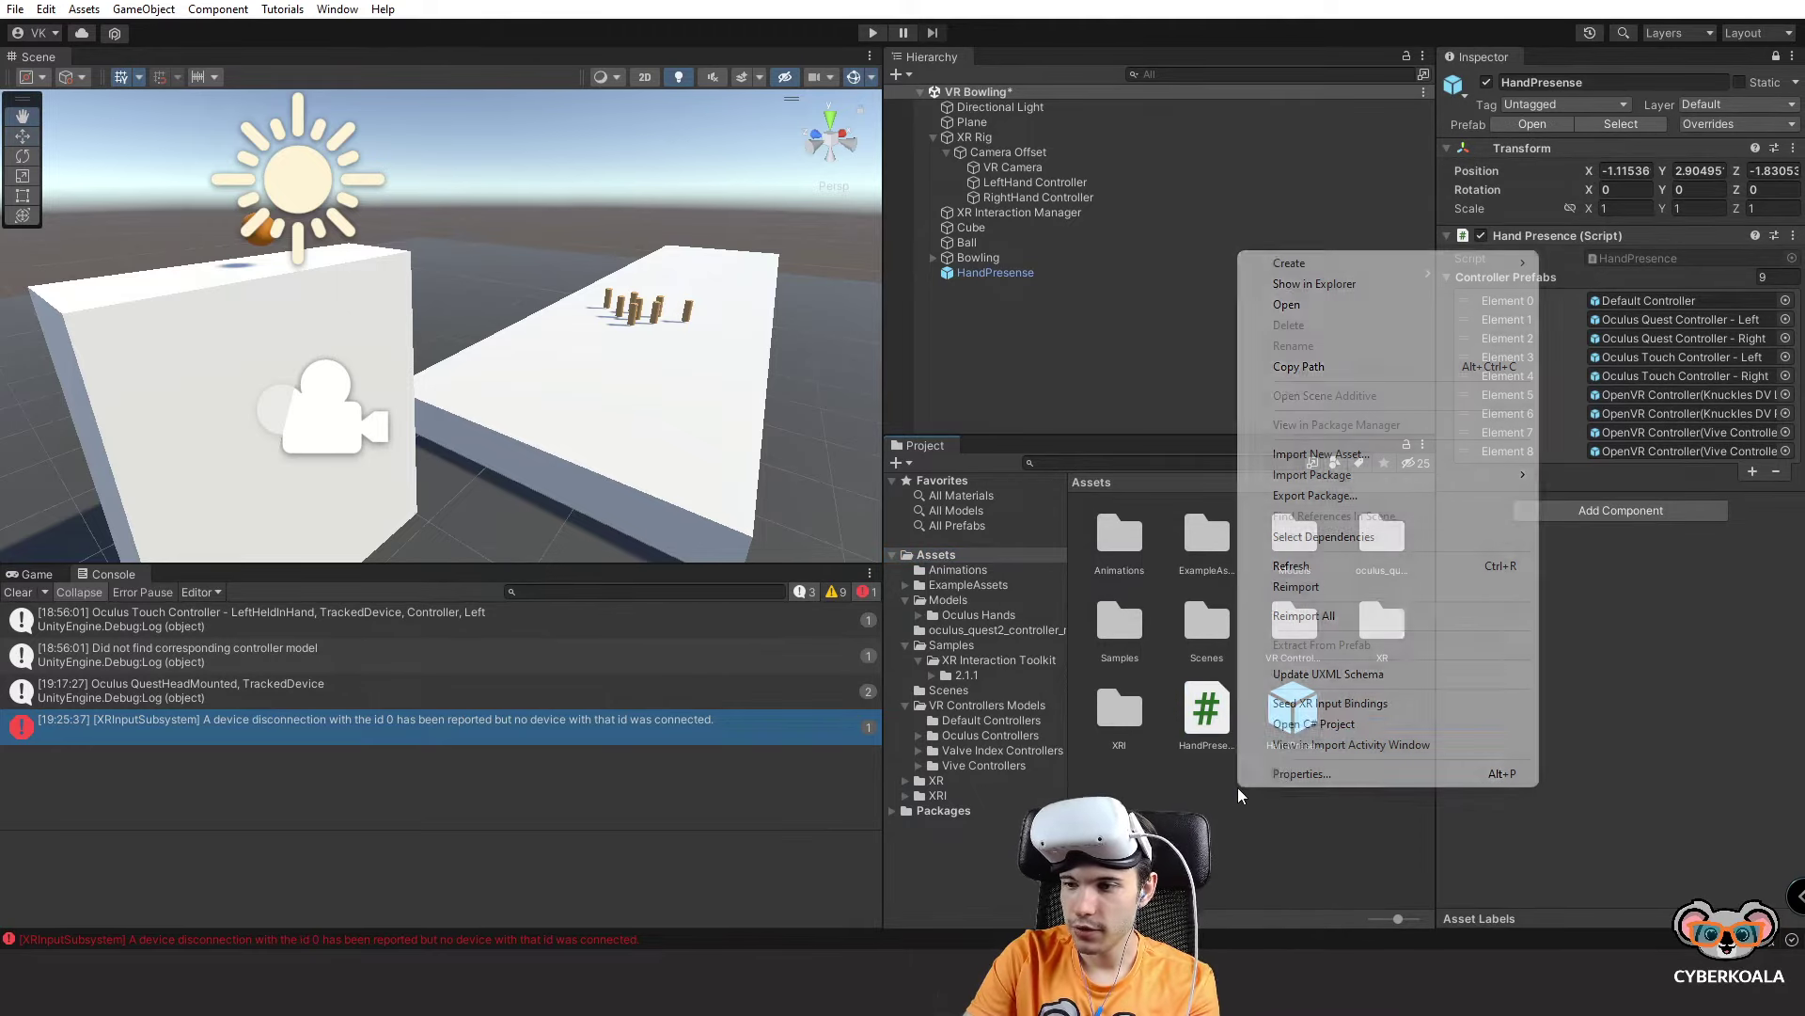
mouse_move(1342, 270)
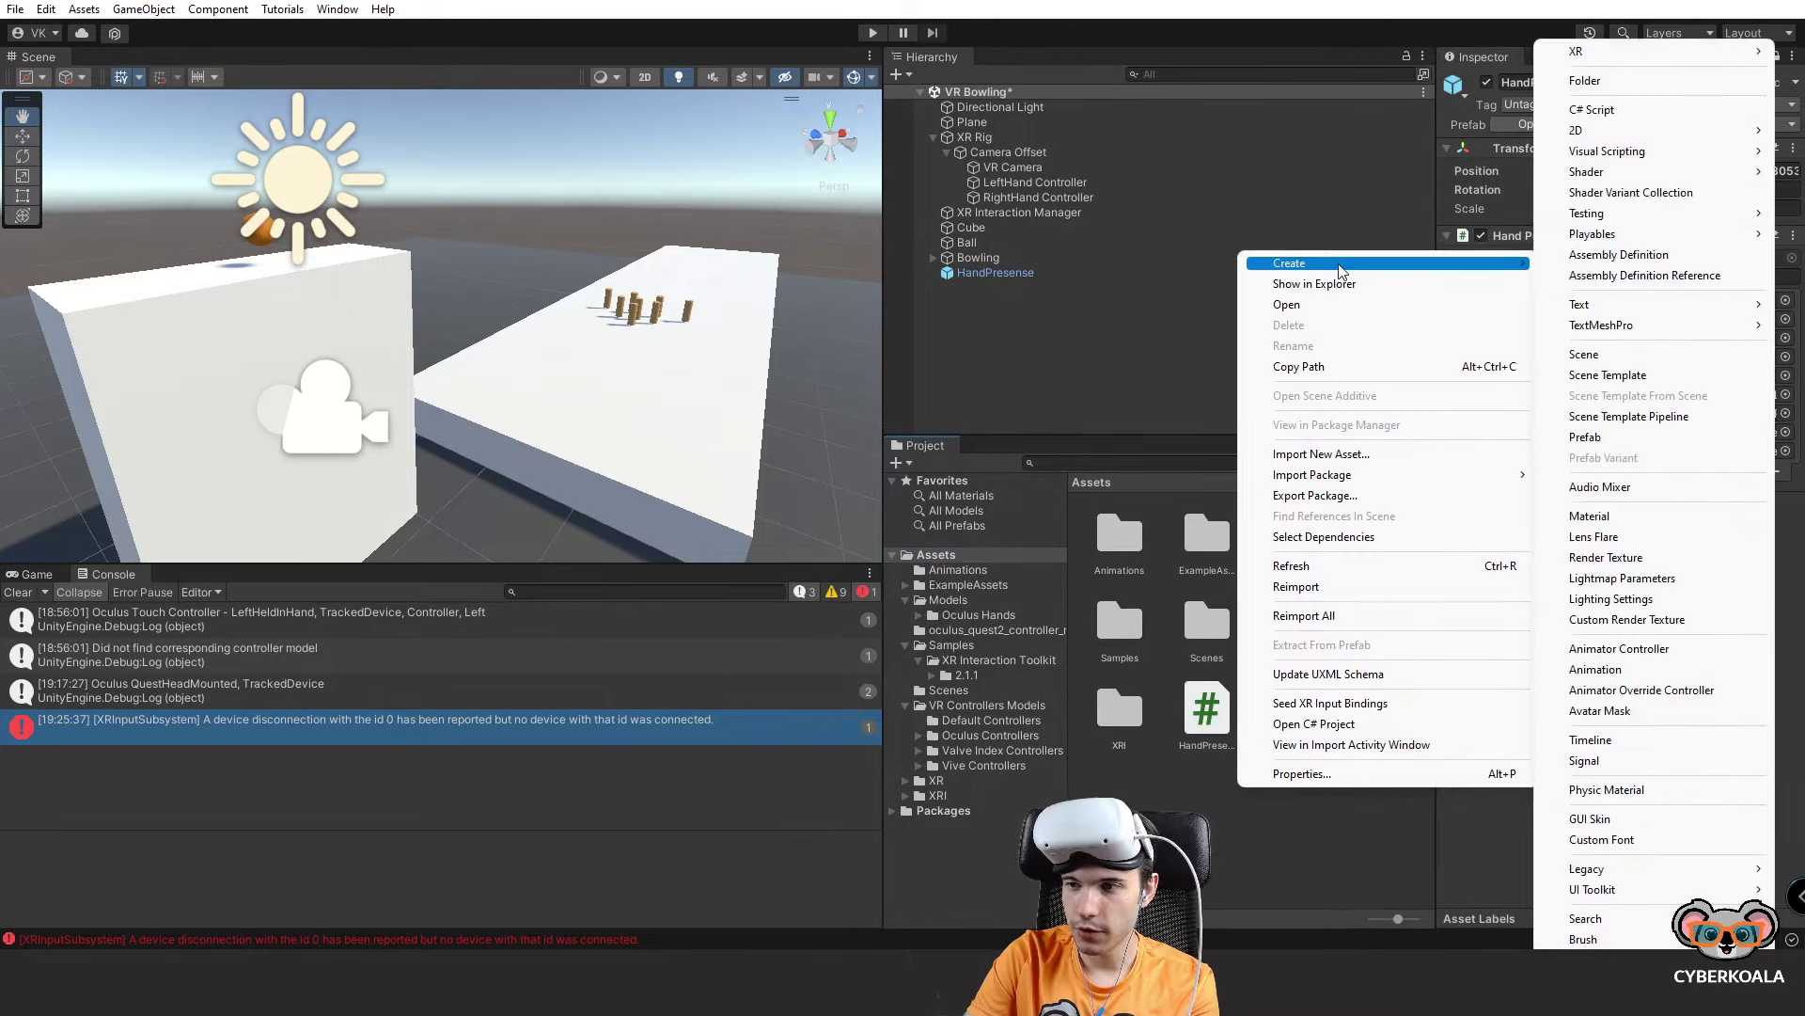
click(1641, 79)
text(Sc)
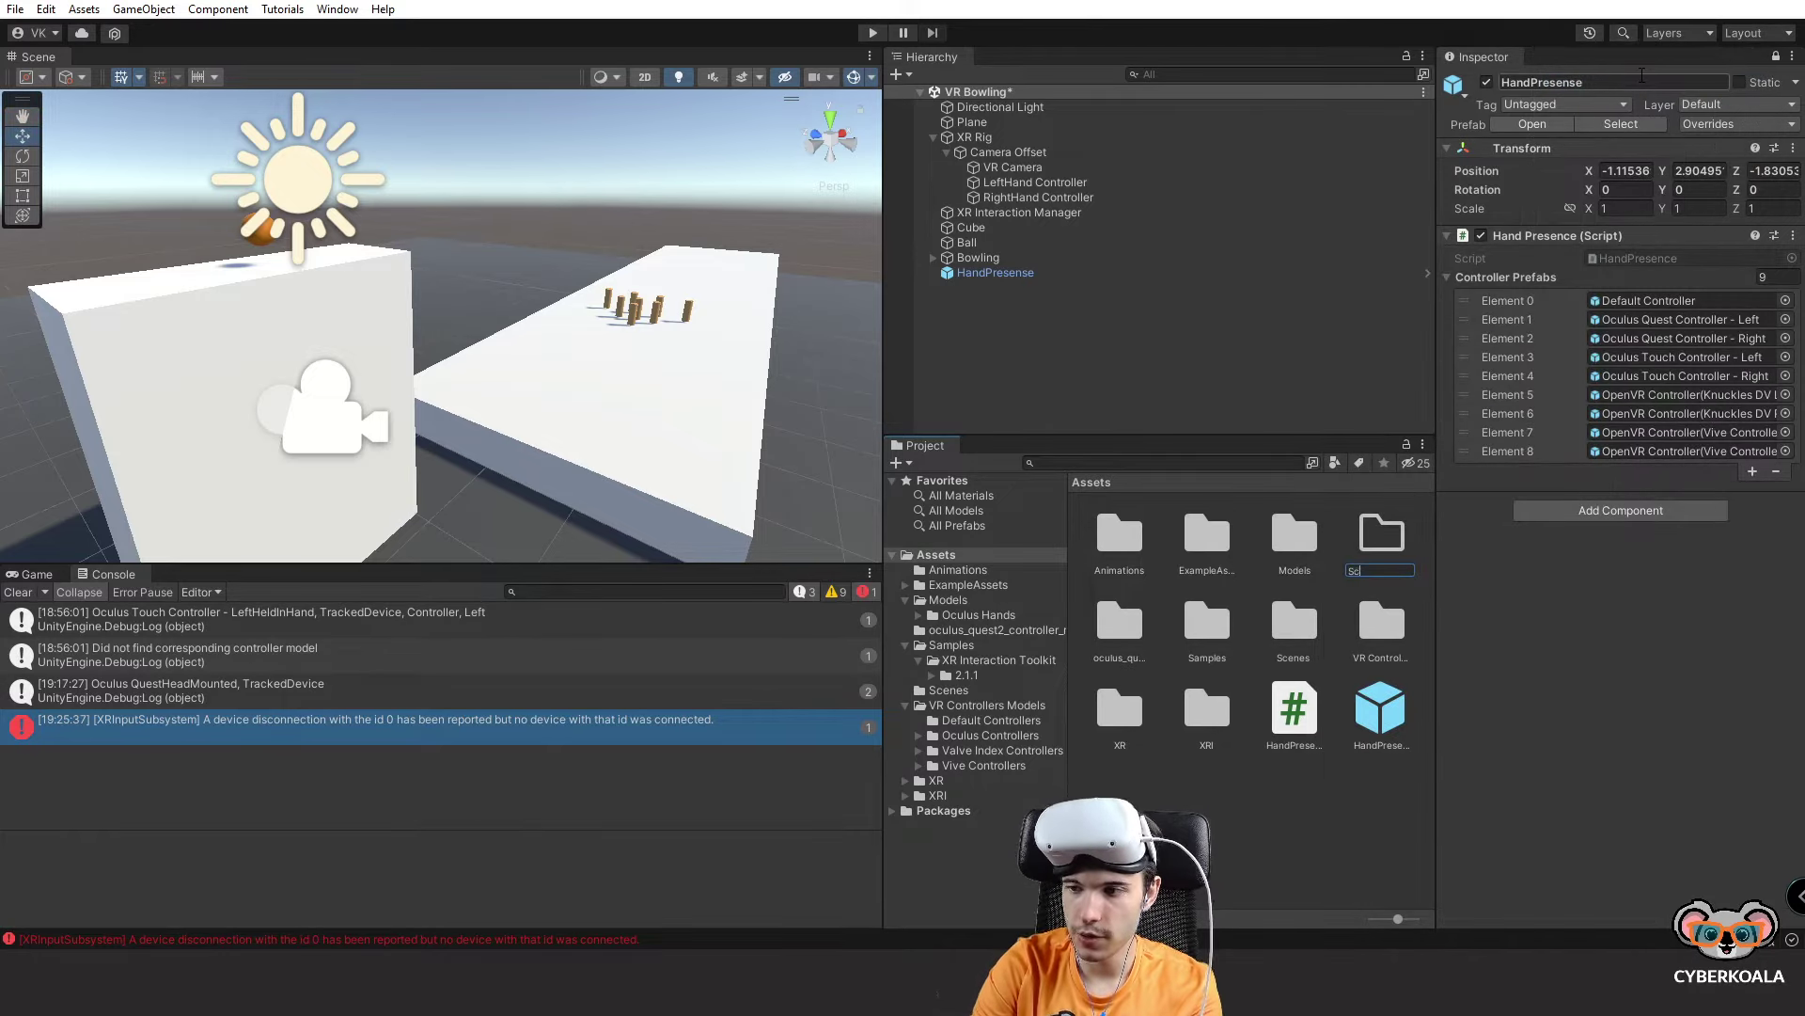
text(ripts)
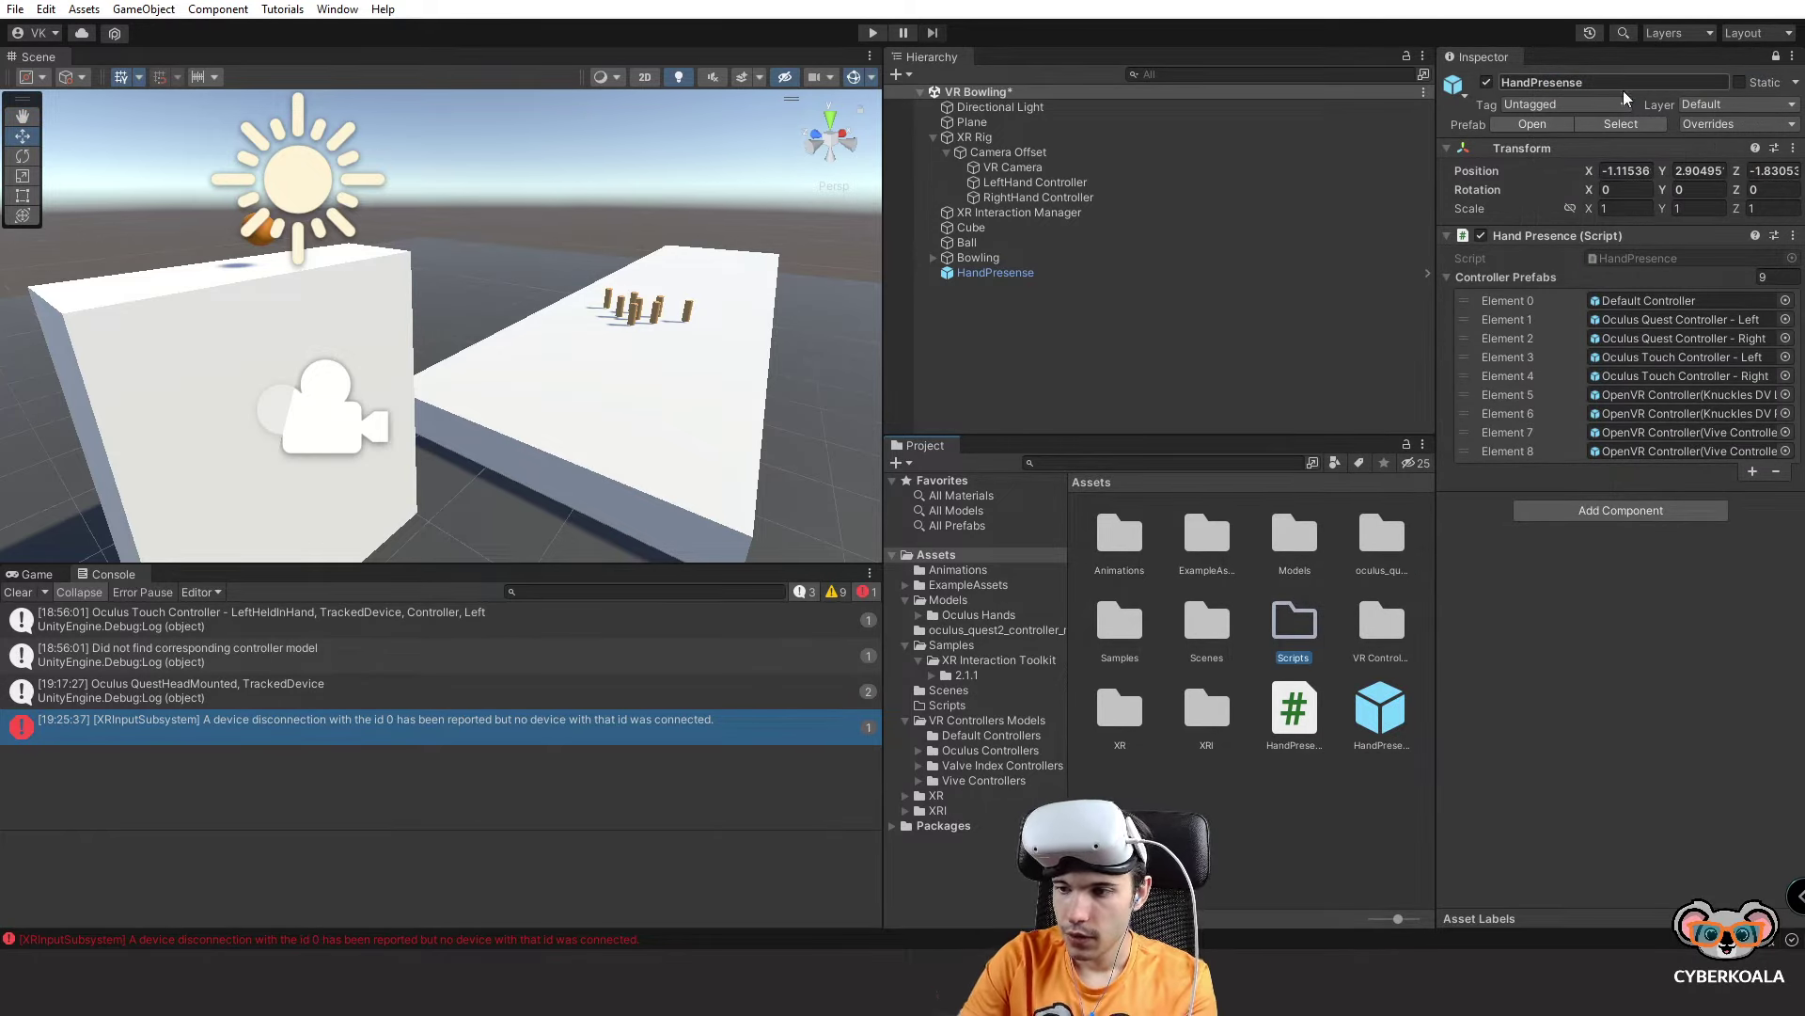
drag(1294, 710, 1295, 624)
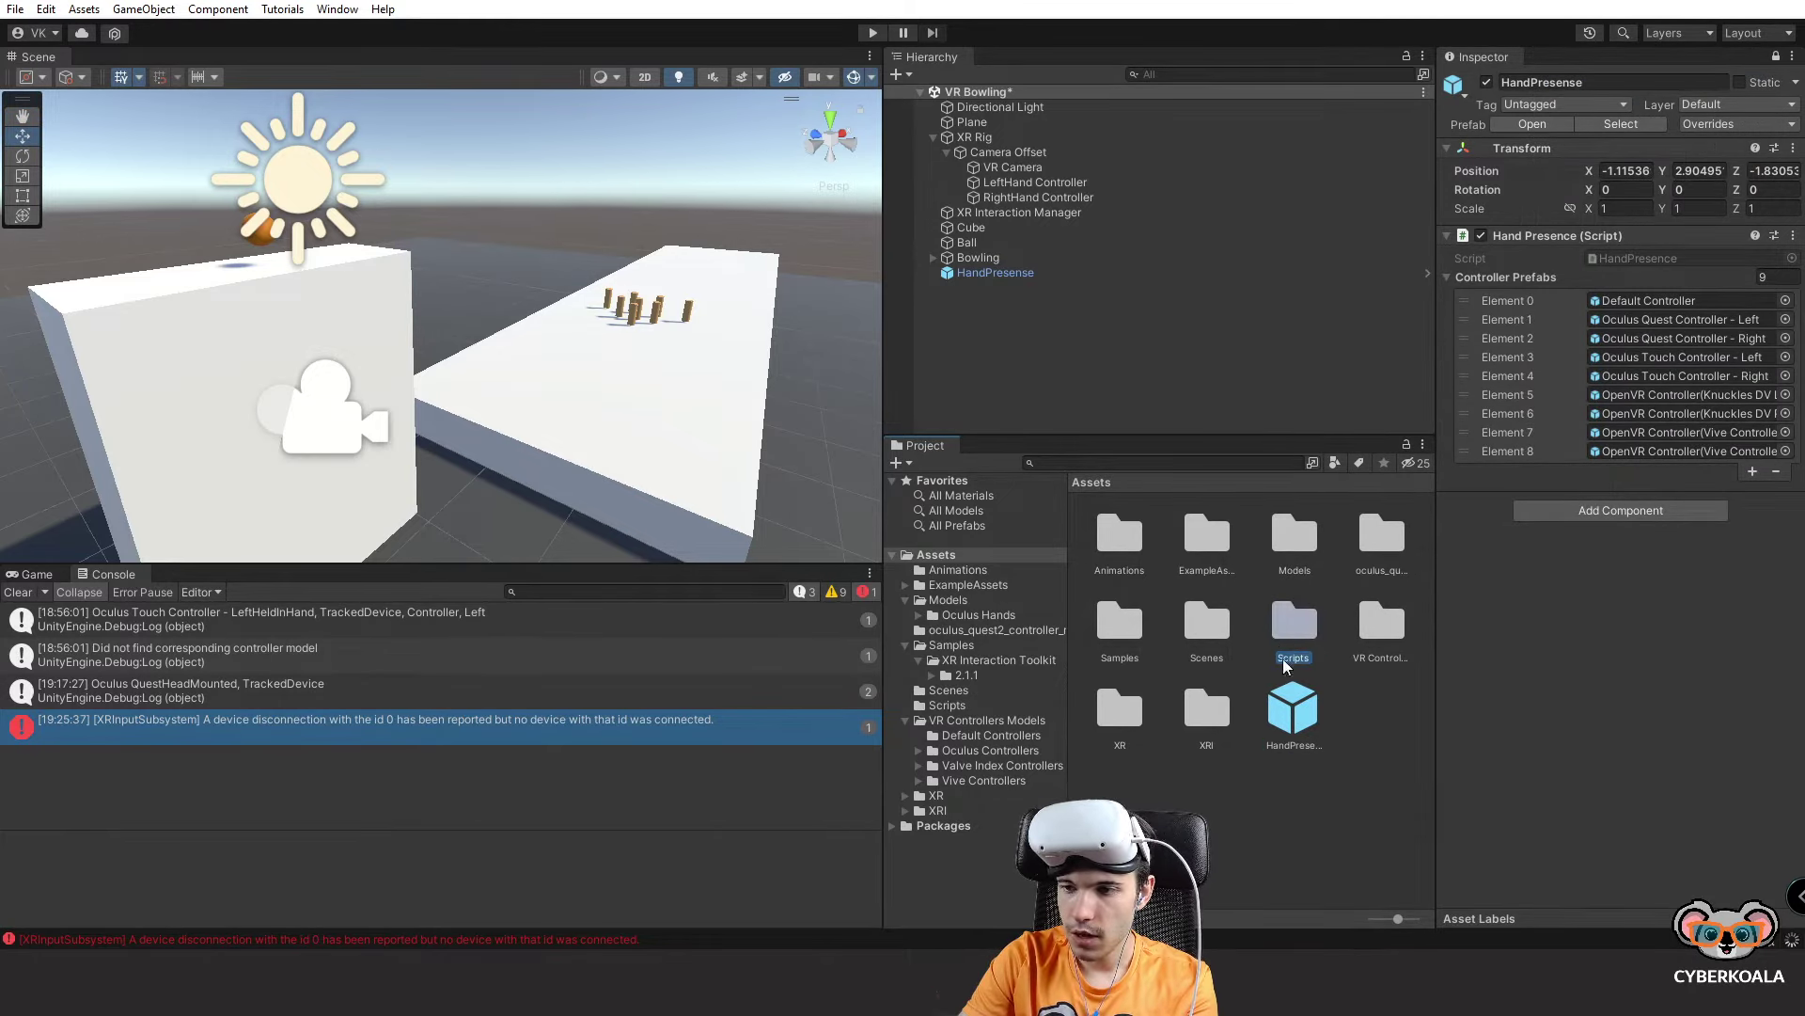
Create a 'Prefabs' folder, move the HandPresense prefab into it, and open it.
right_click(1363, 771)
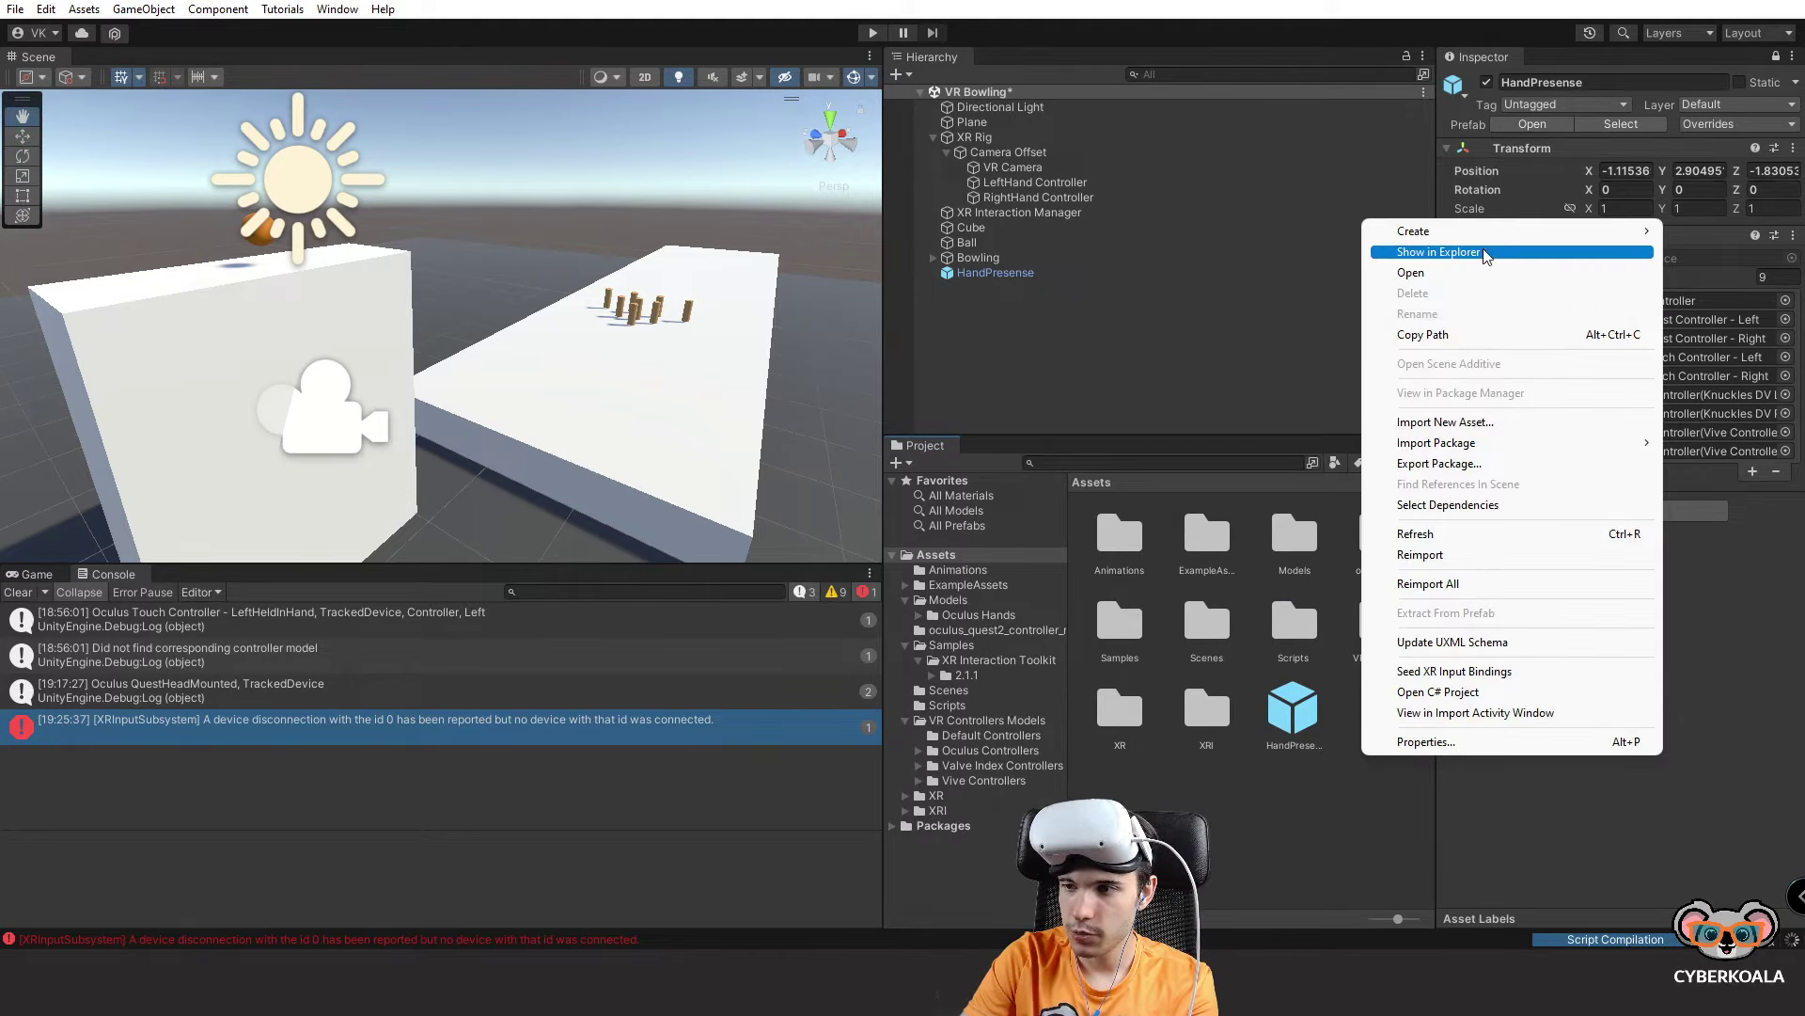
mouse_move(1467, 232)
click(1204, 82)
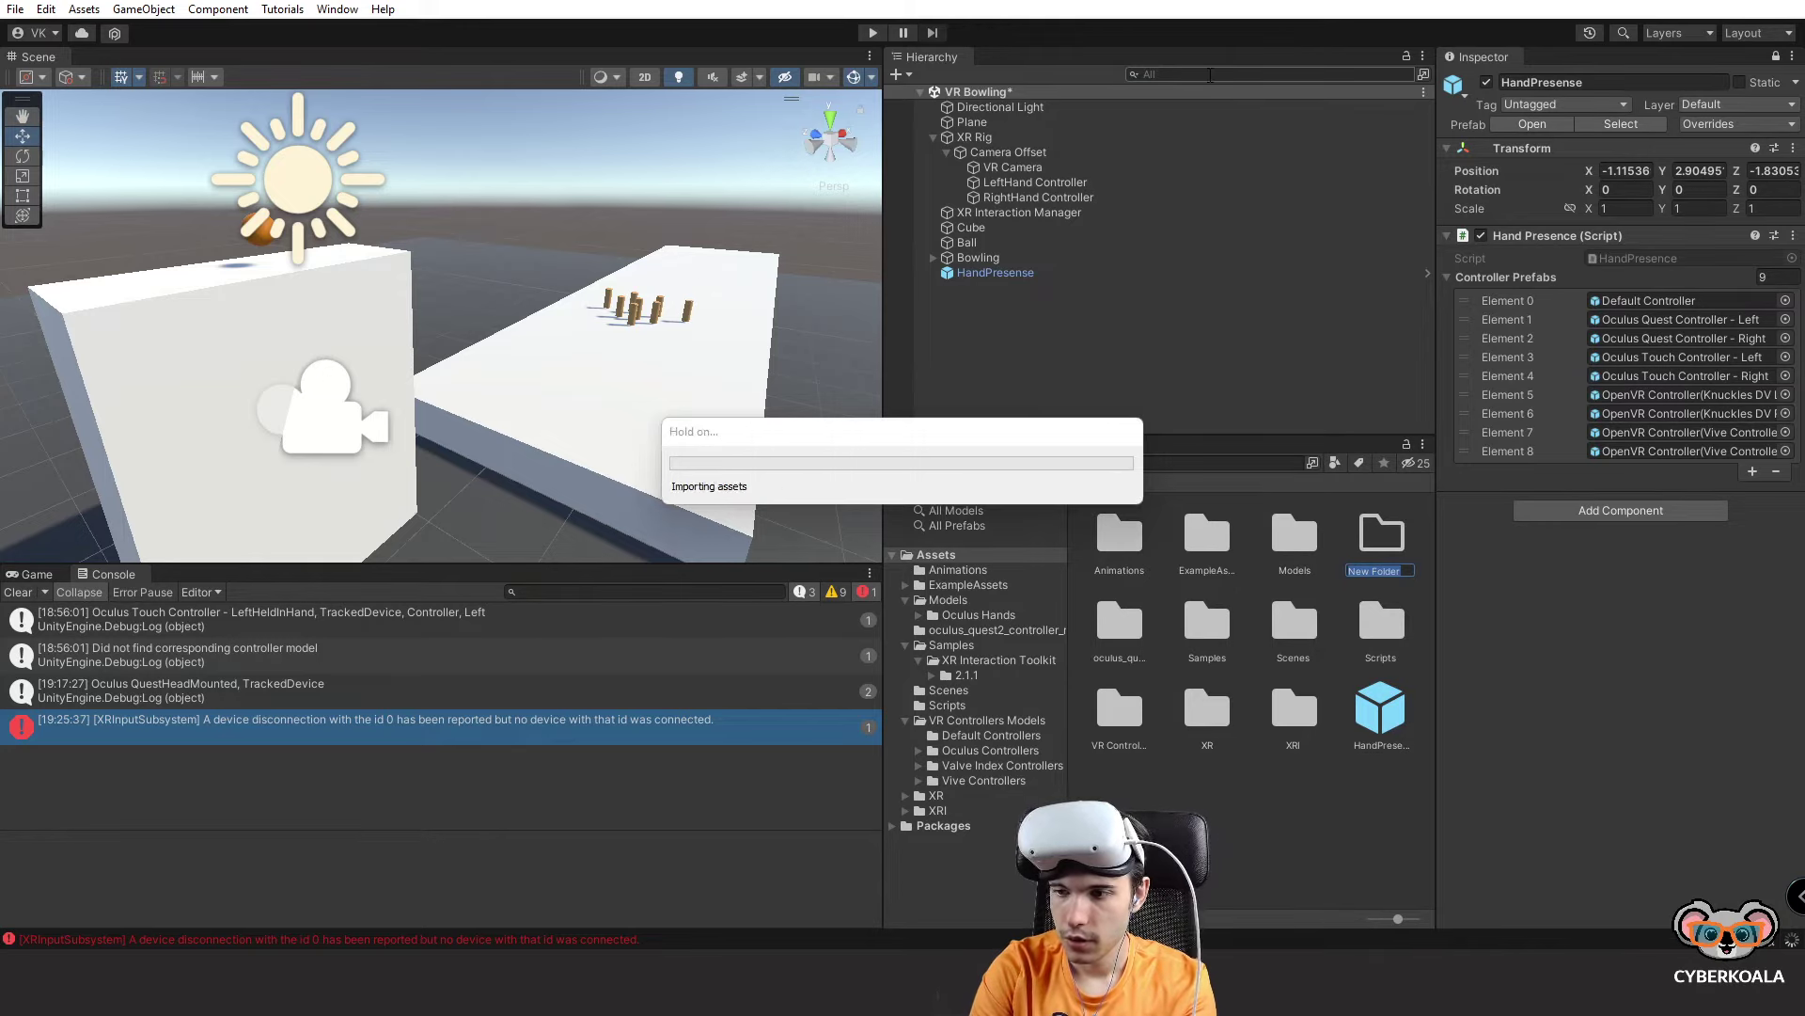
text(Pref)
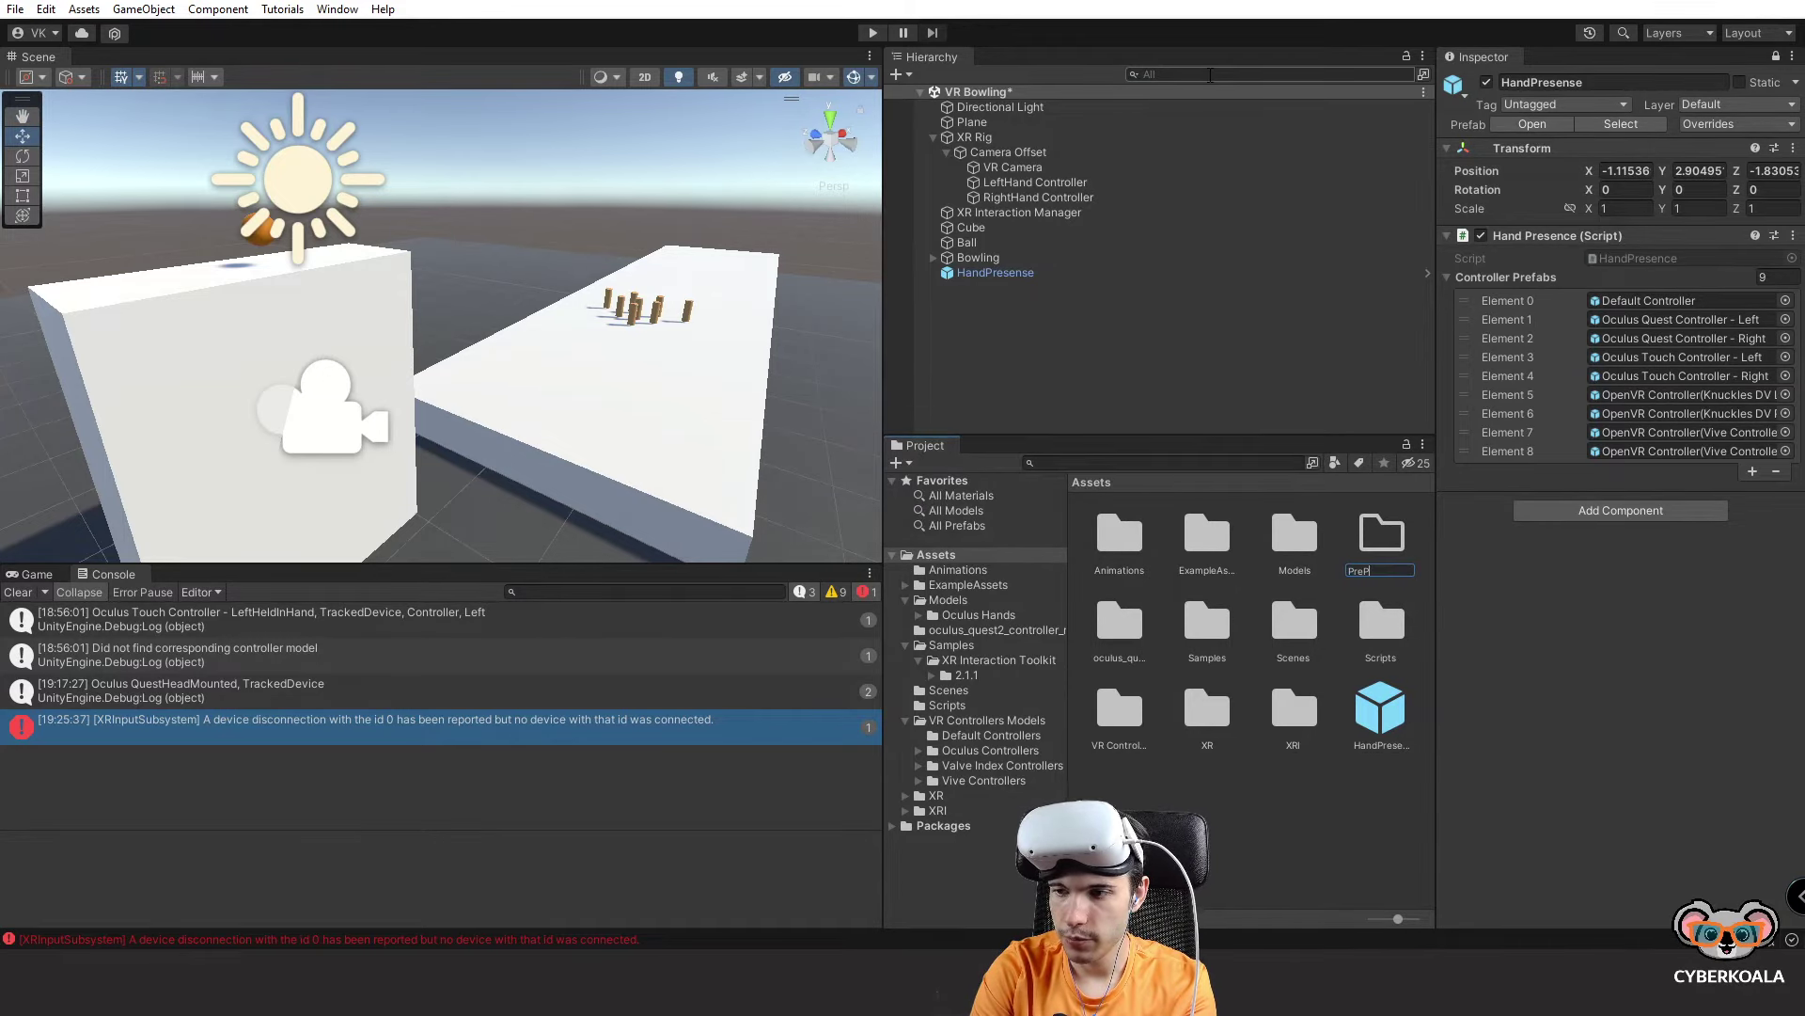
text(abs)
key(Return)
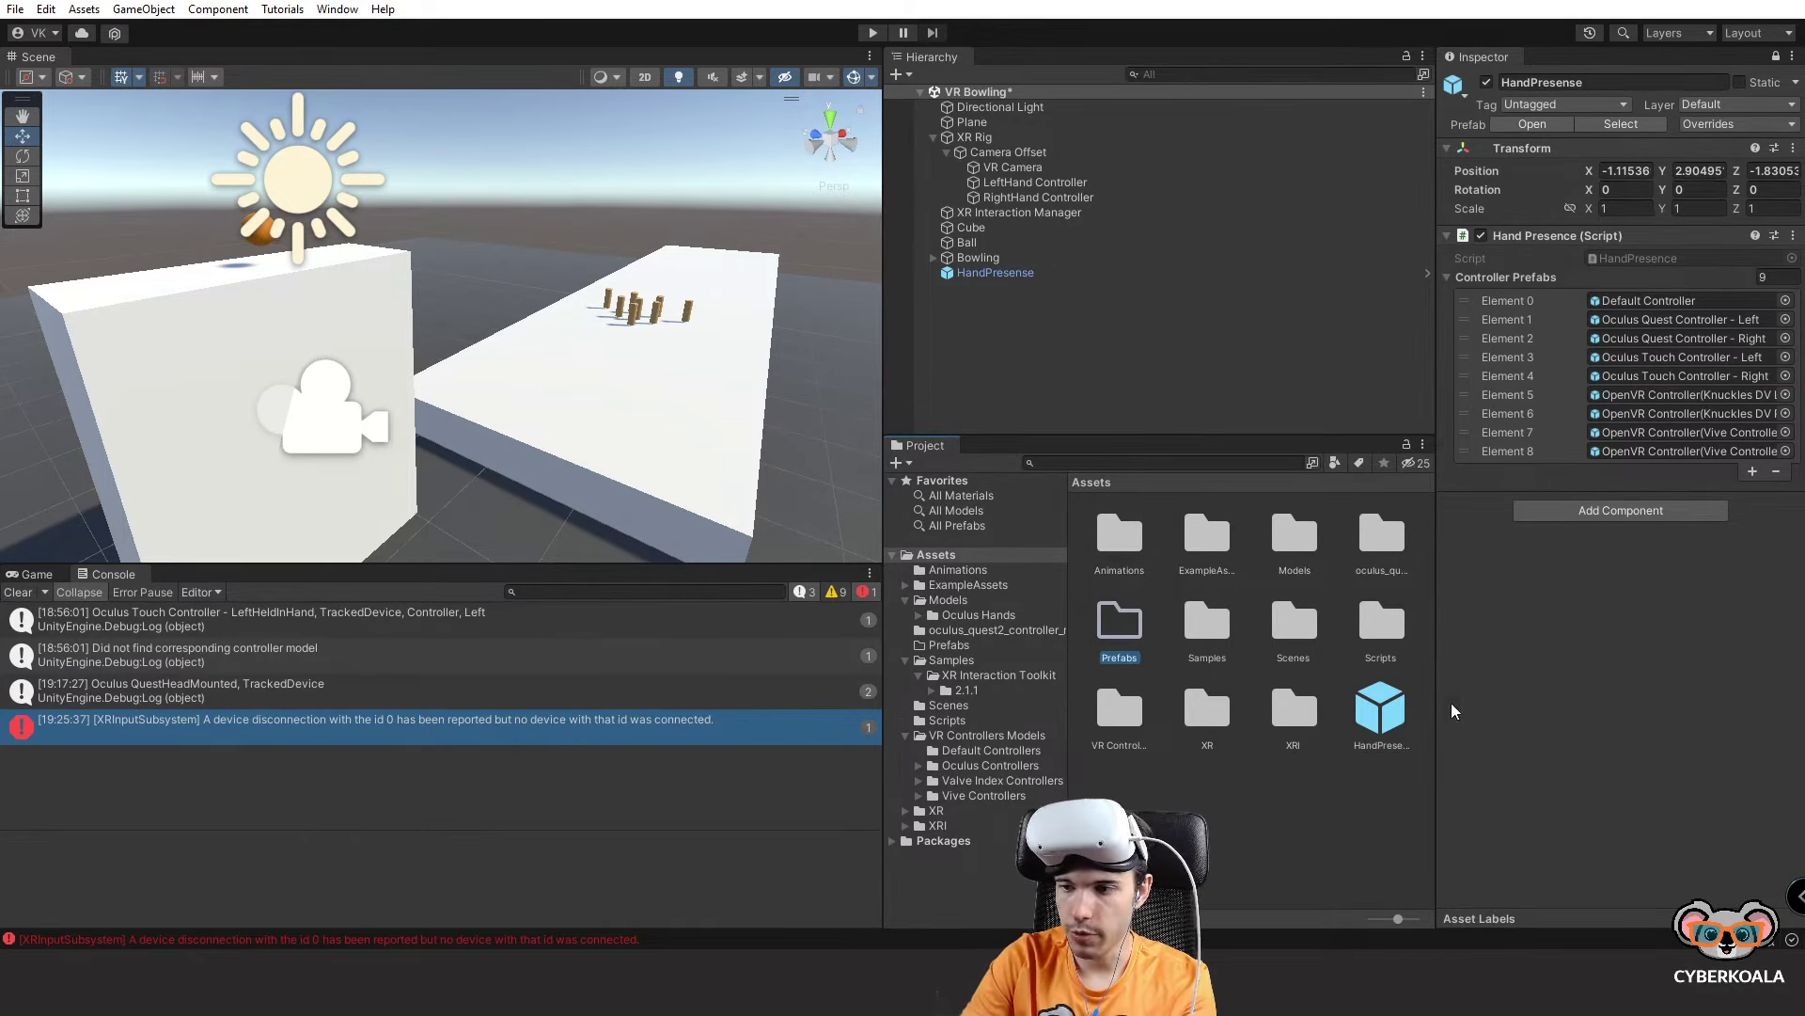
drag(1380, 715, 1114, 649)
double_click(1121, 628)
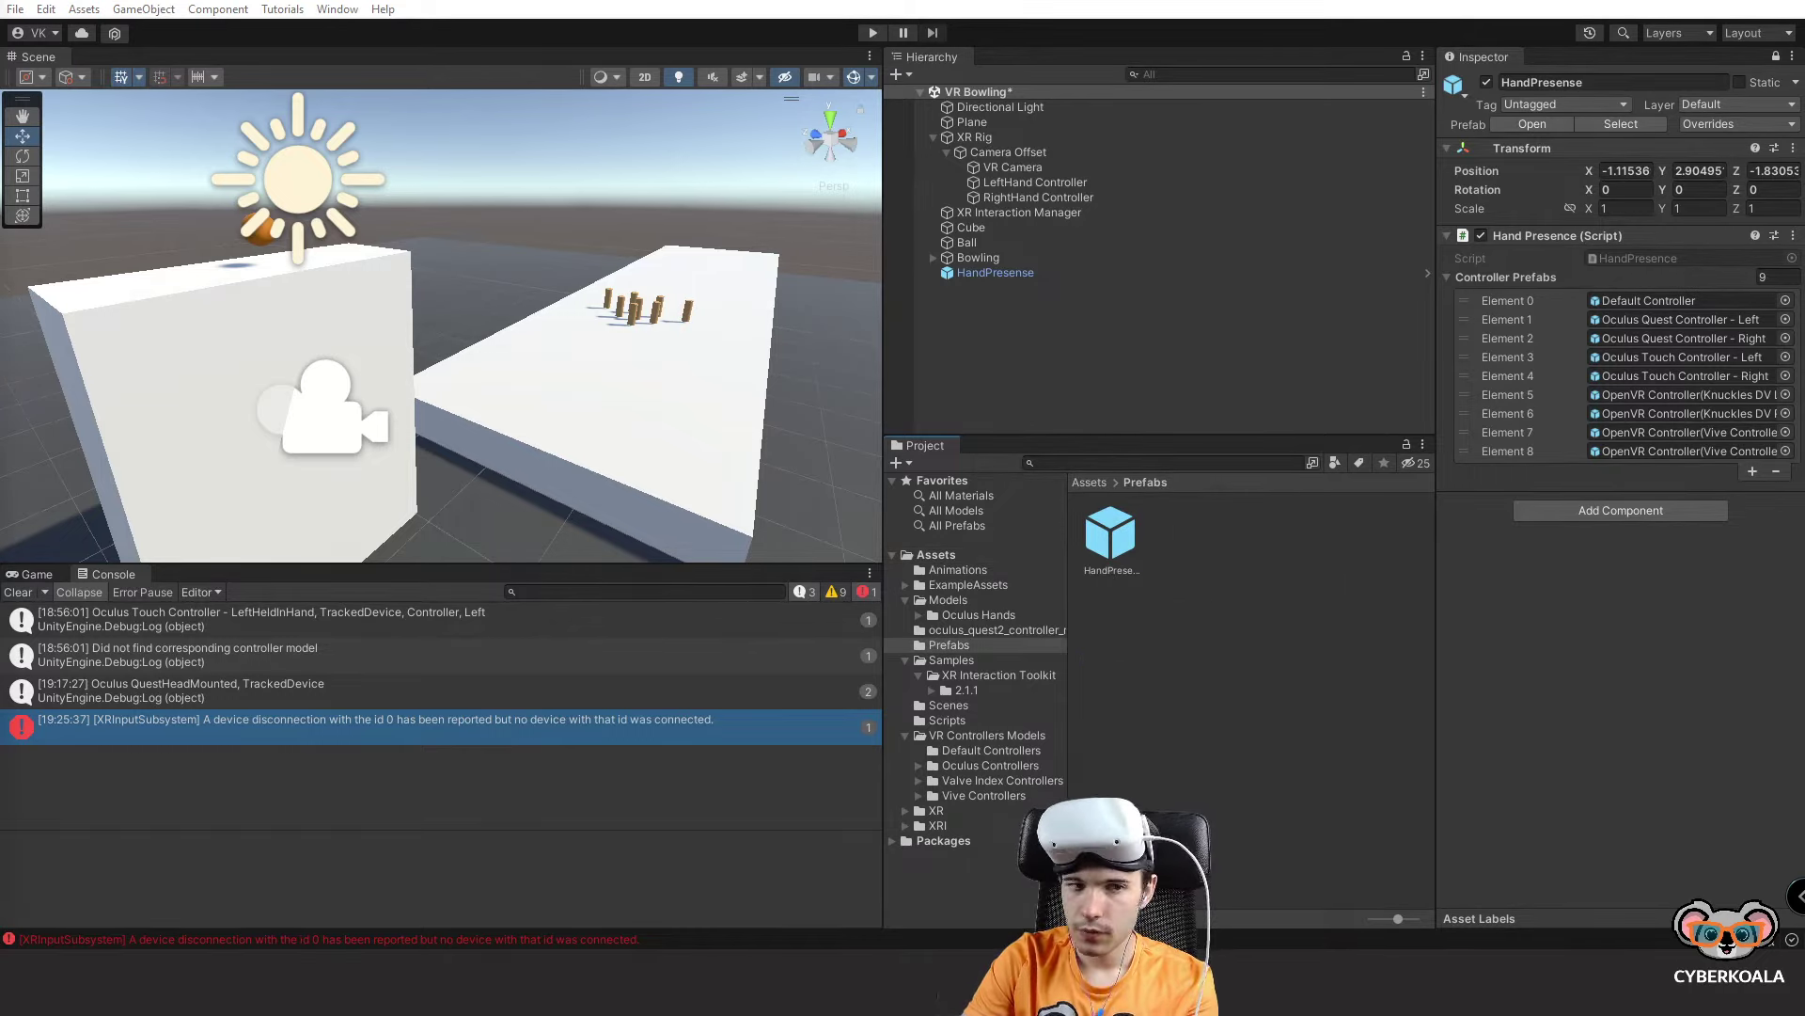
Delete HandPresense from the scene and frame the LeftHand Controller in the scene view.
right_click(1004, 271)
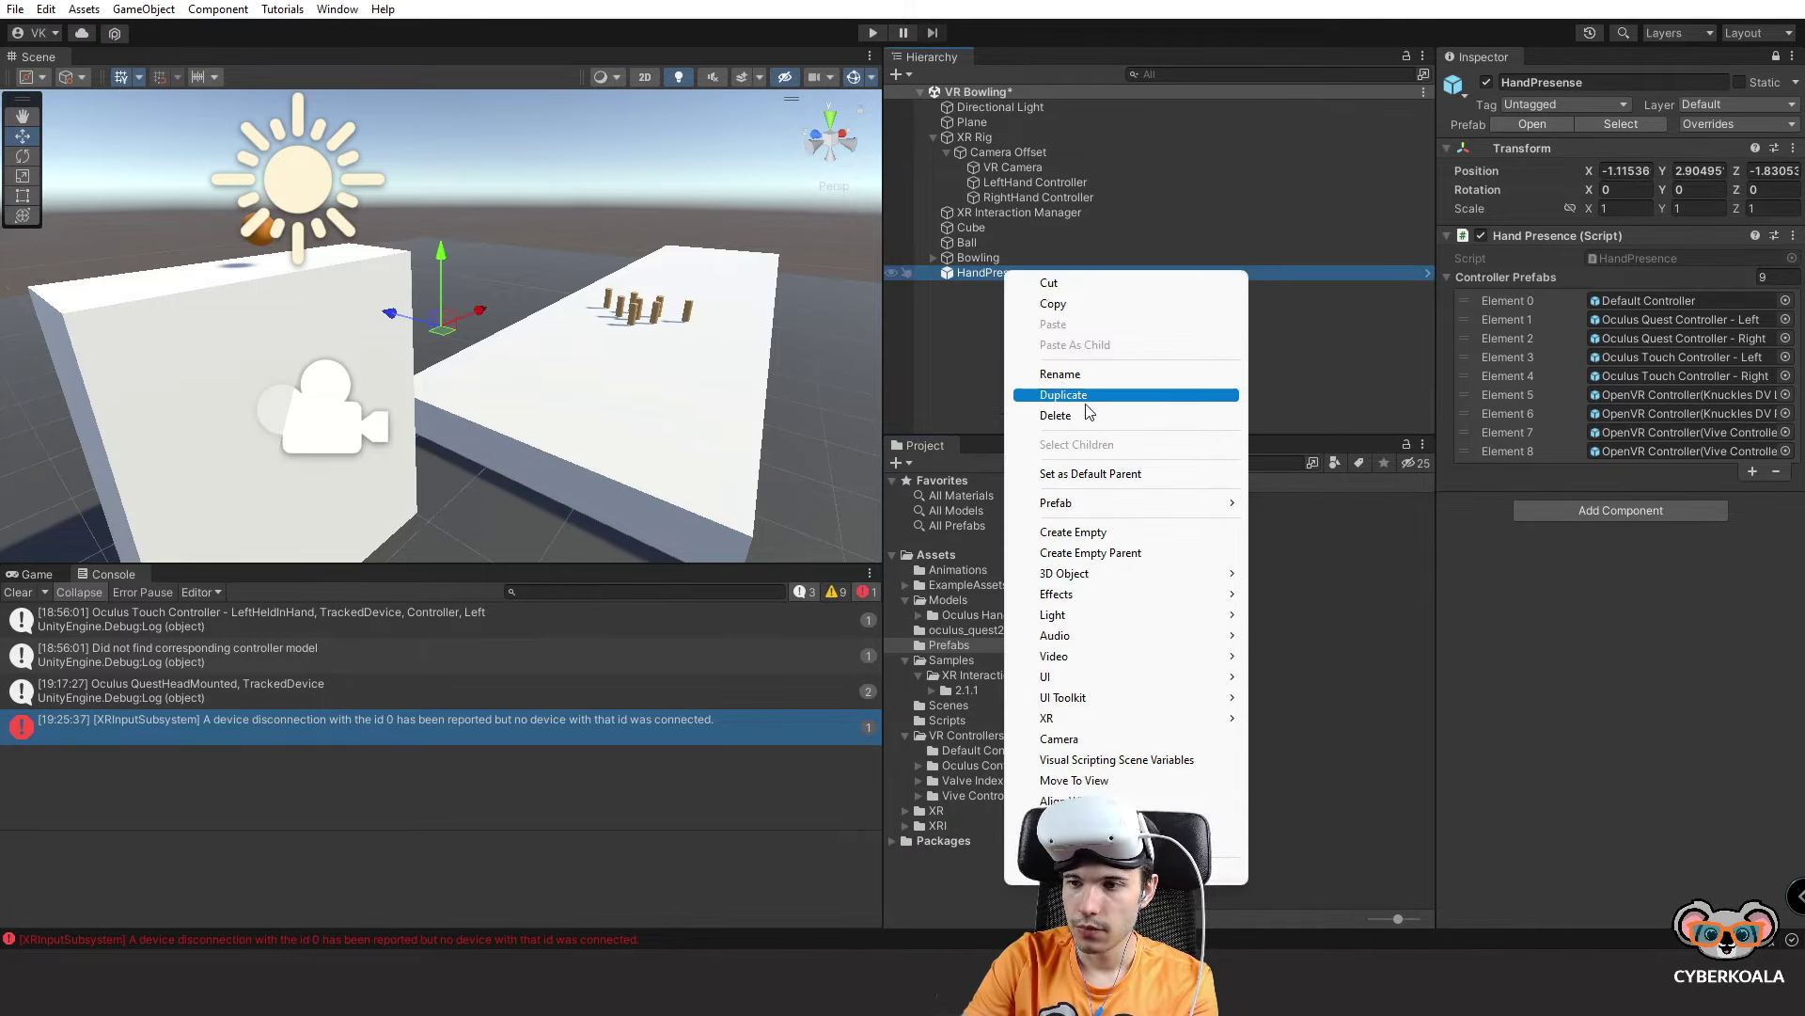
click(1085, 417)
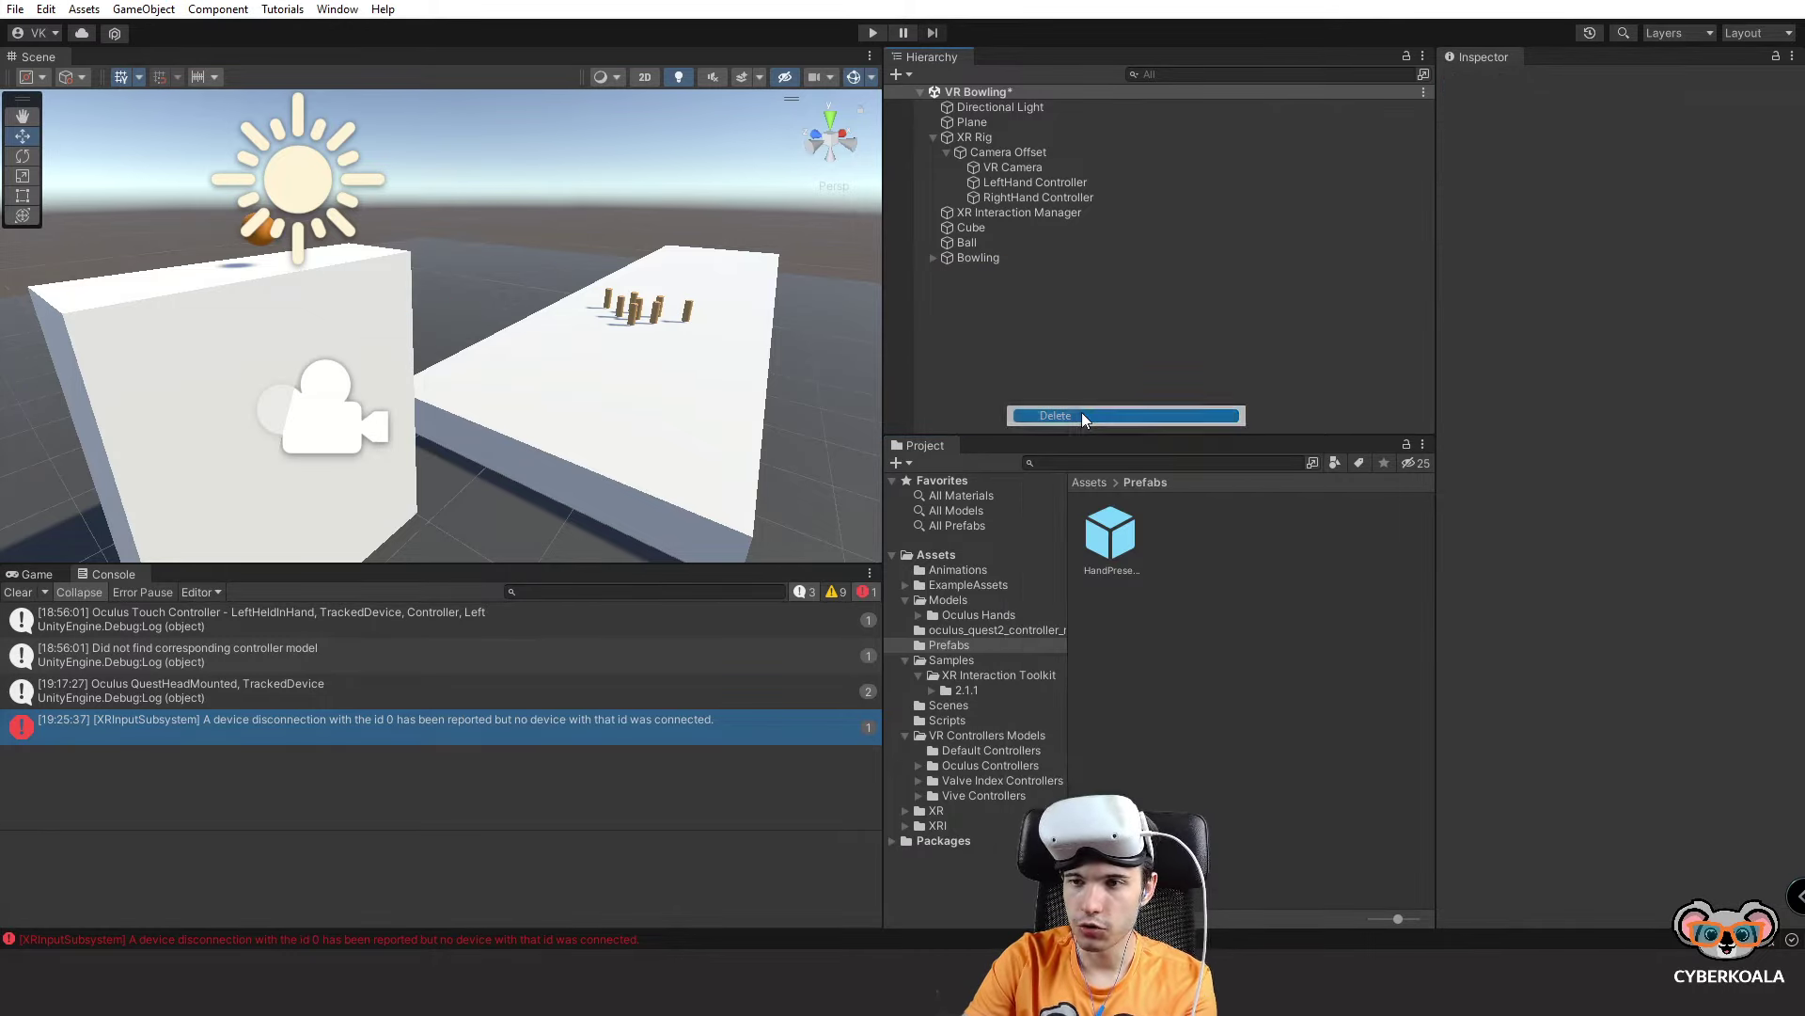
click(1128, 529)
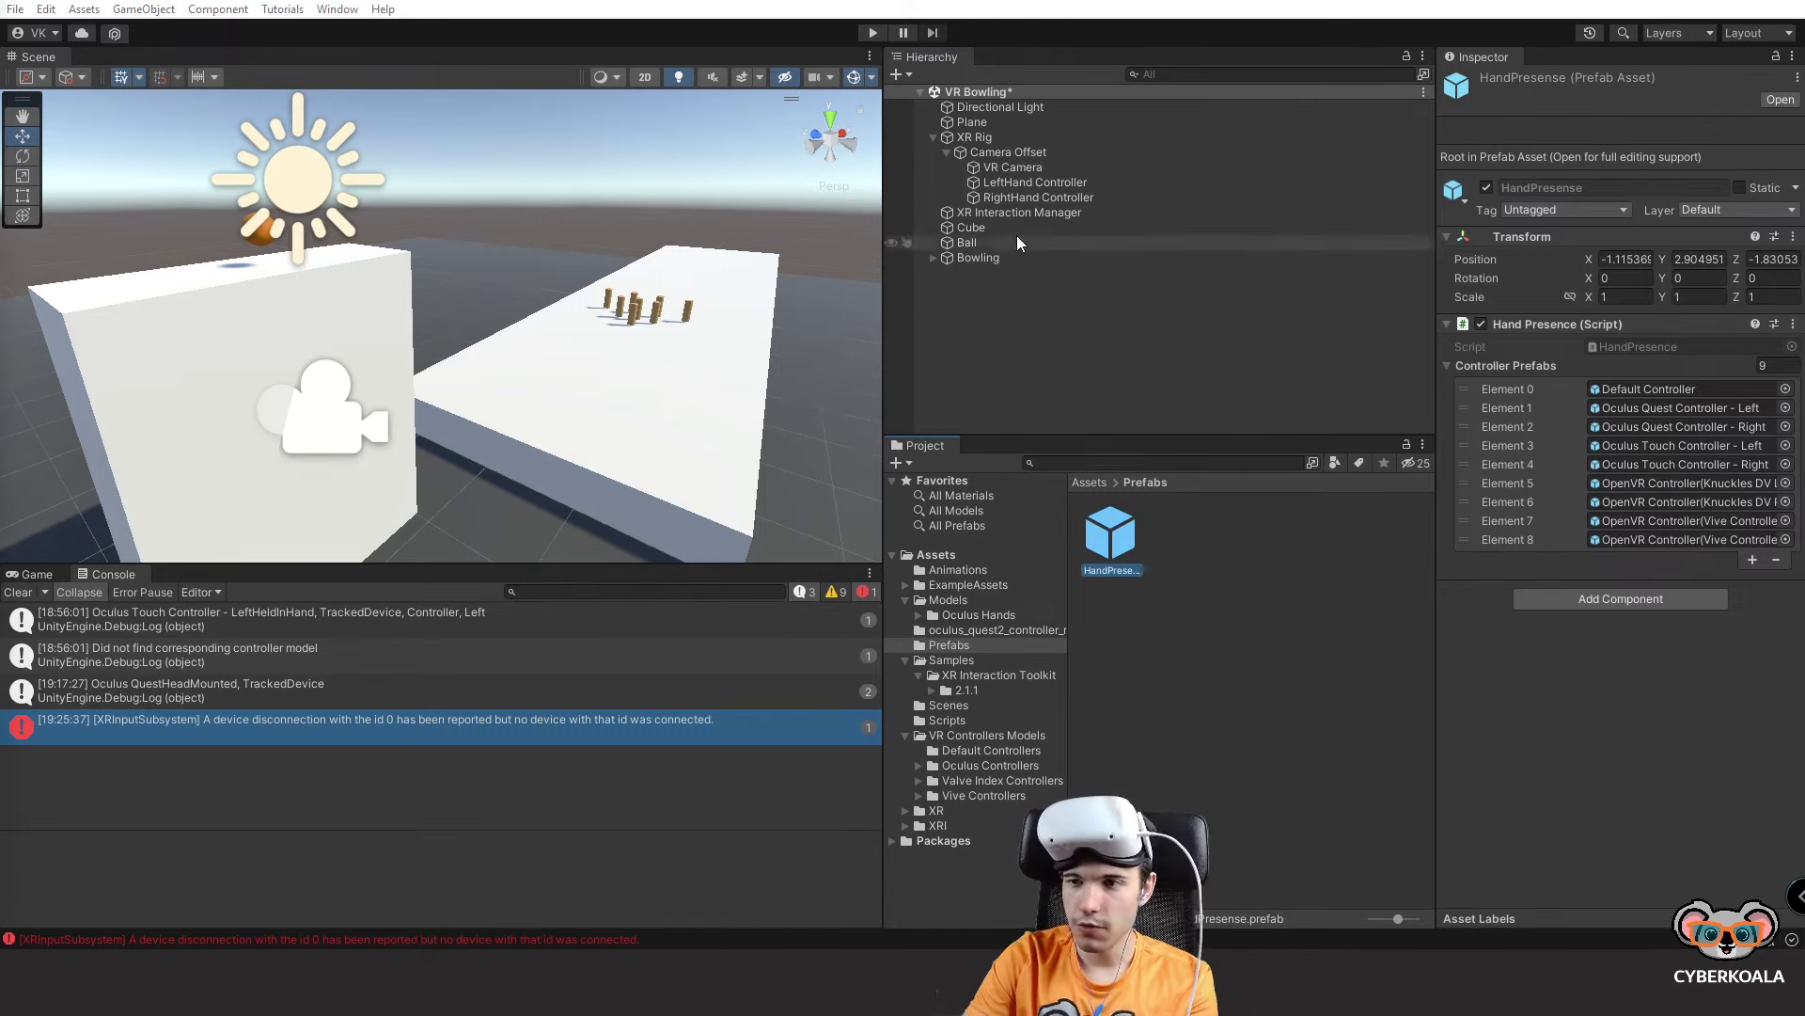
click(1011, 184)
key(f)
right_drag(204, 290, 310, 339)
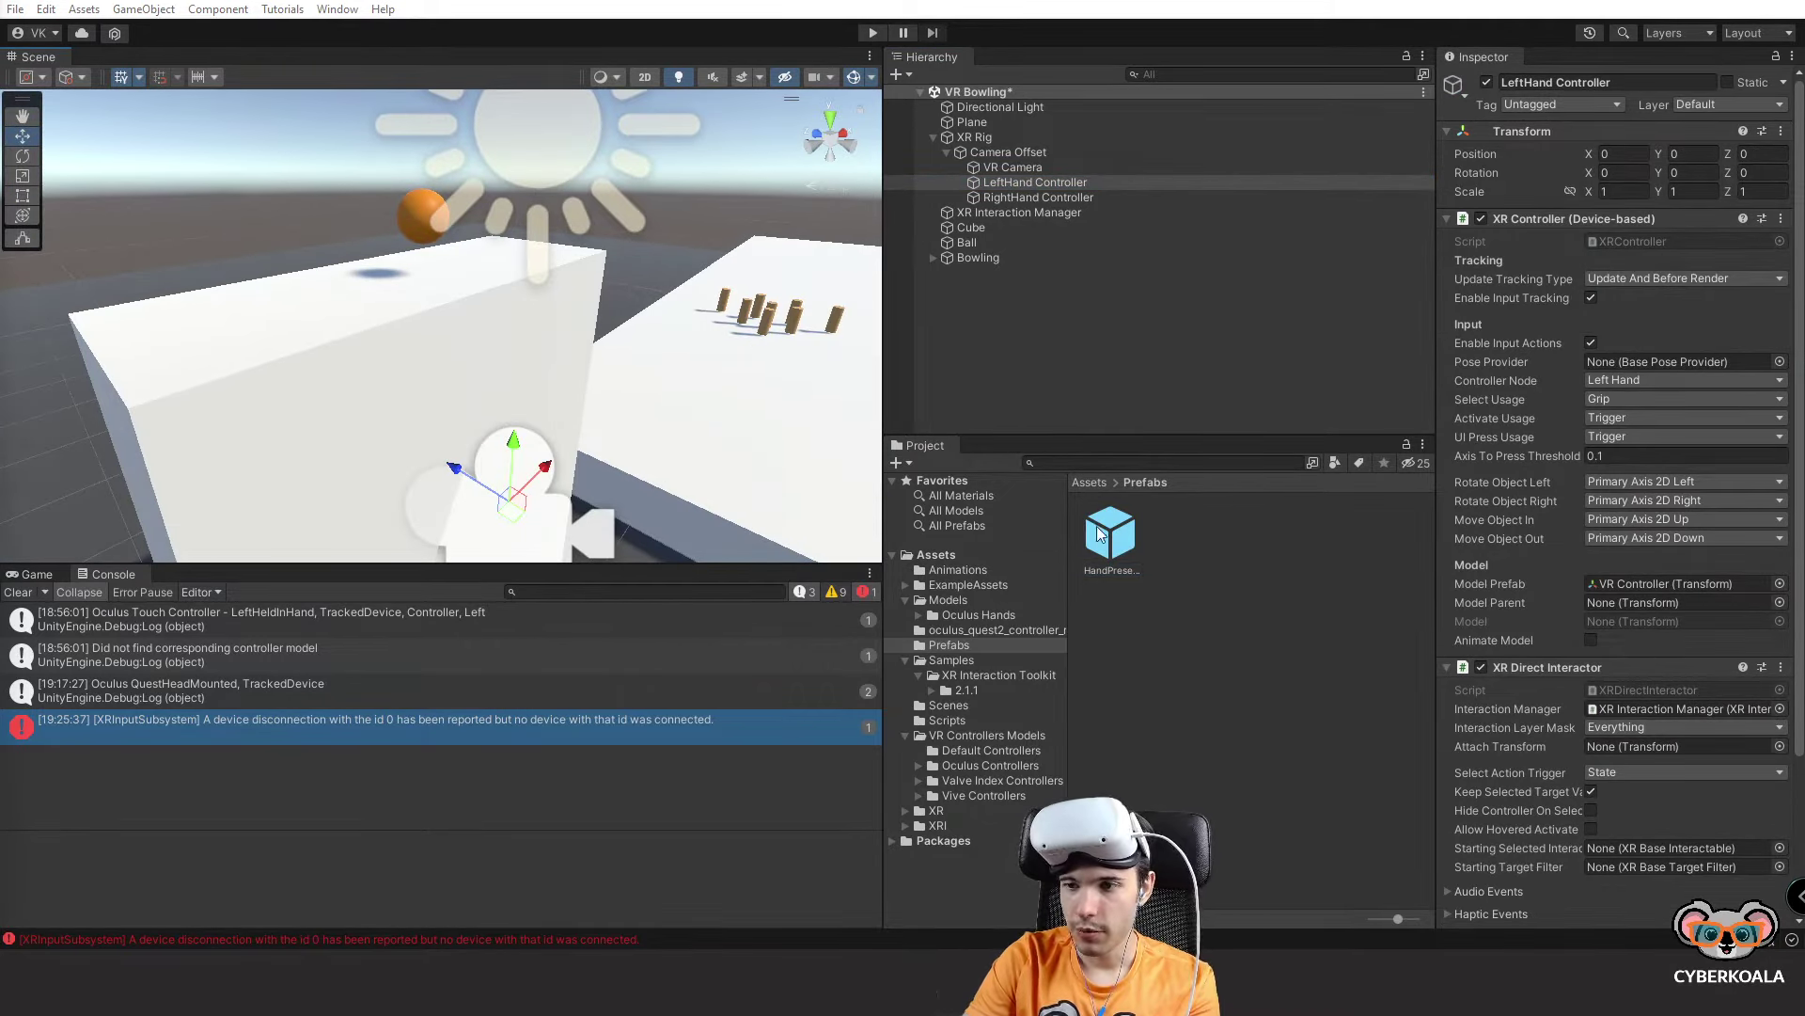
Parent a HandPresense prefab instance under RightHand Controller instead of LeftHand, then run the scene.
drag(1117, 541, 1040, 184)
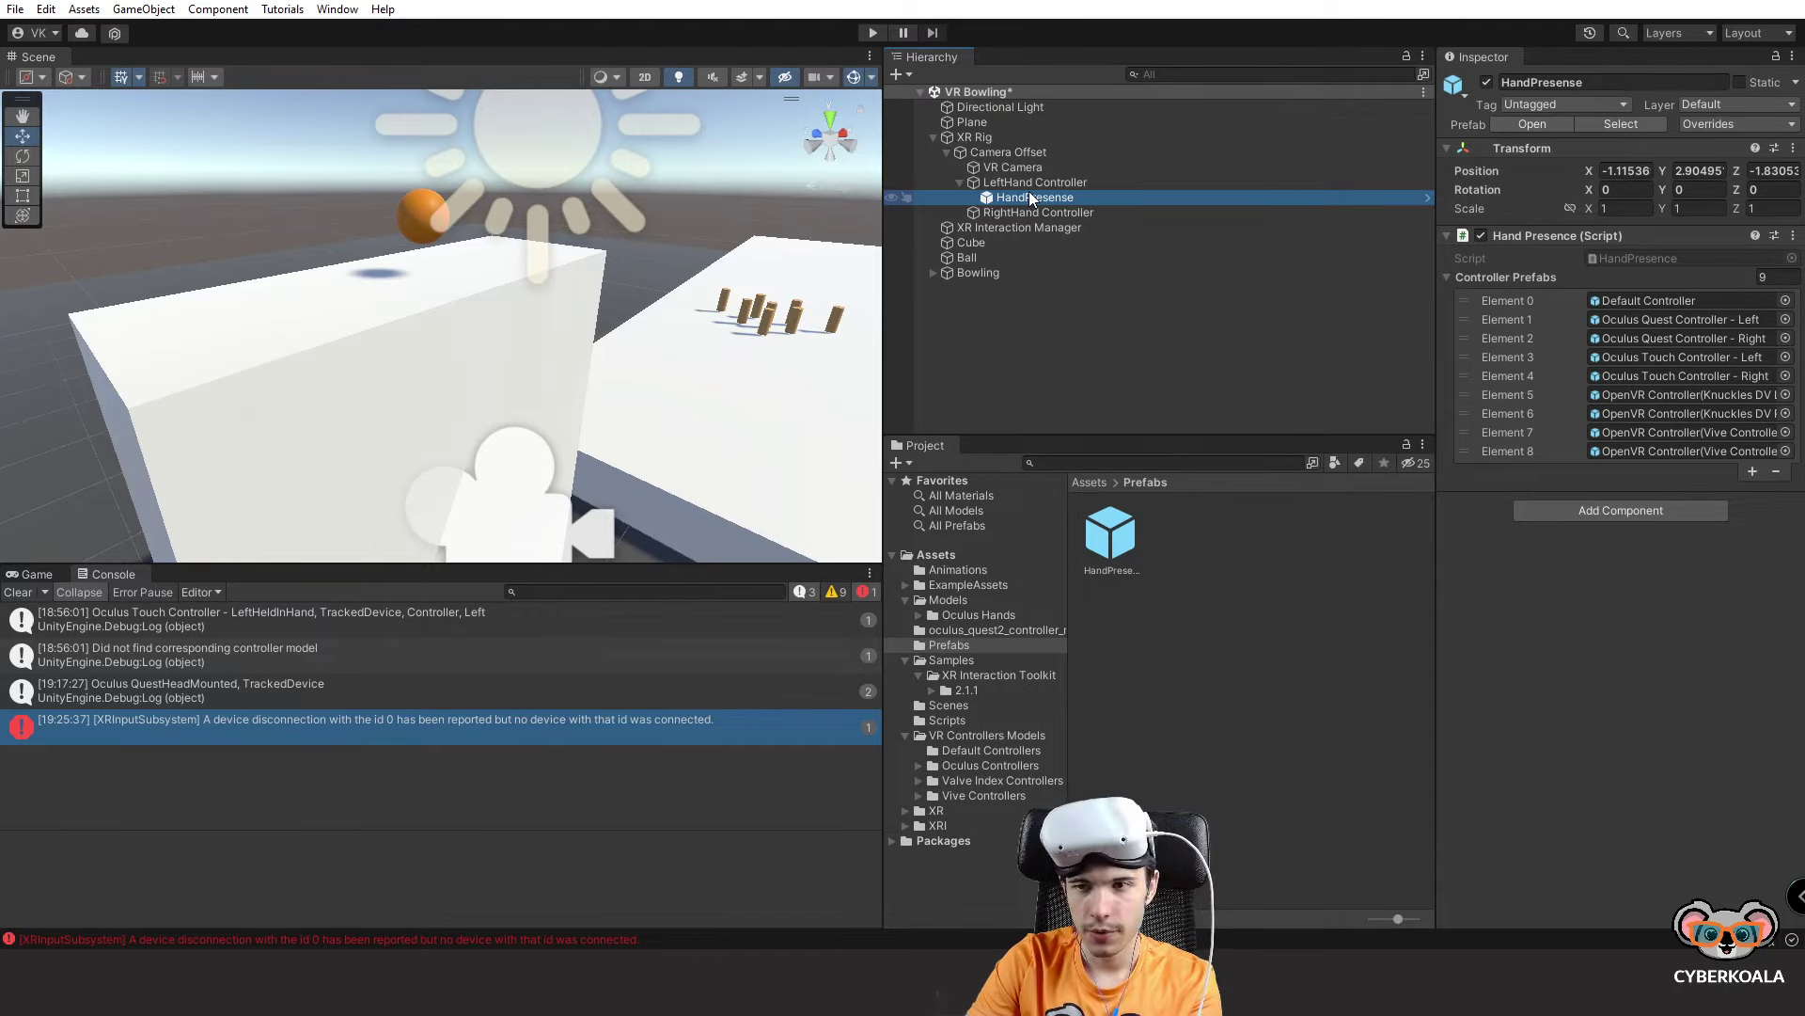
key(ctrl+z)
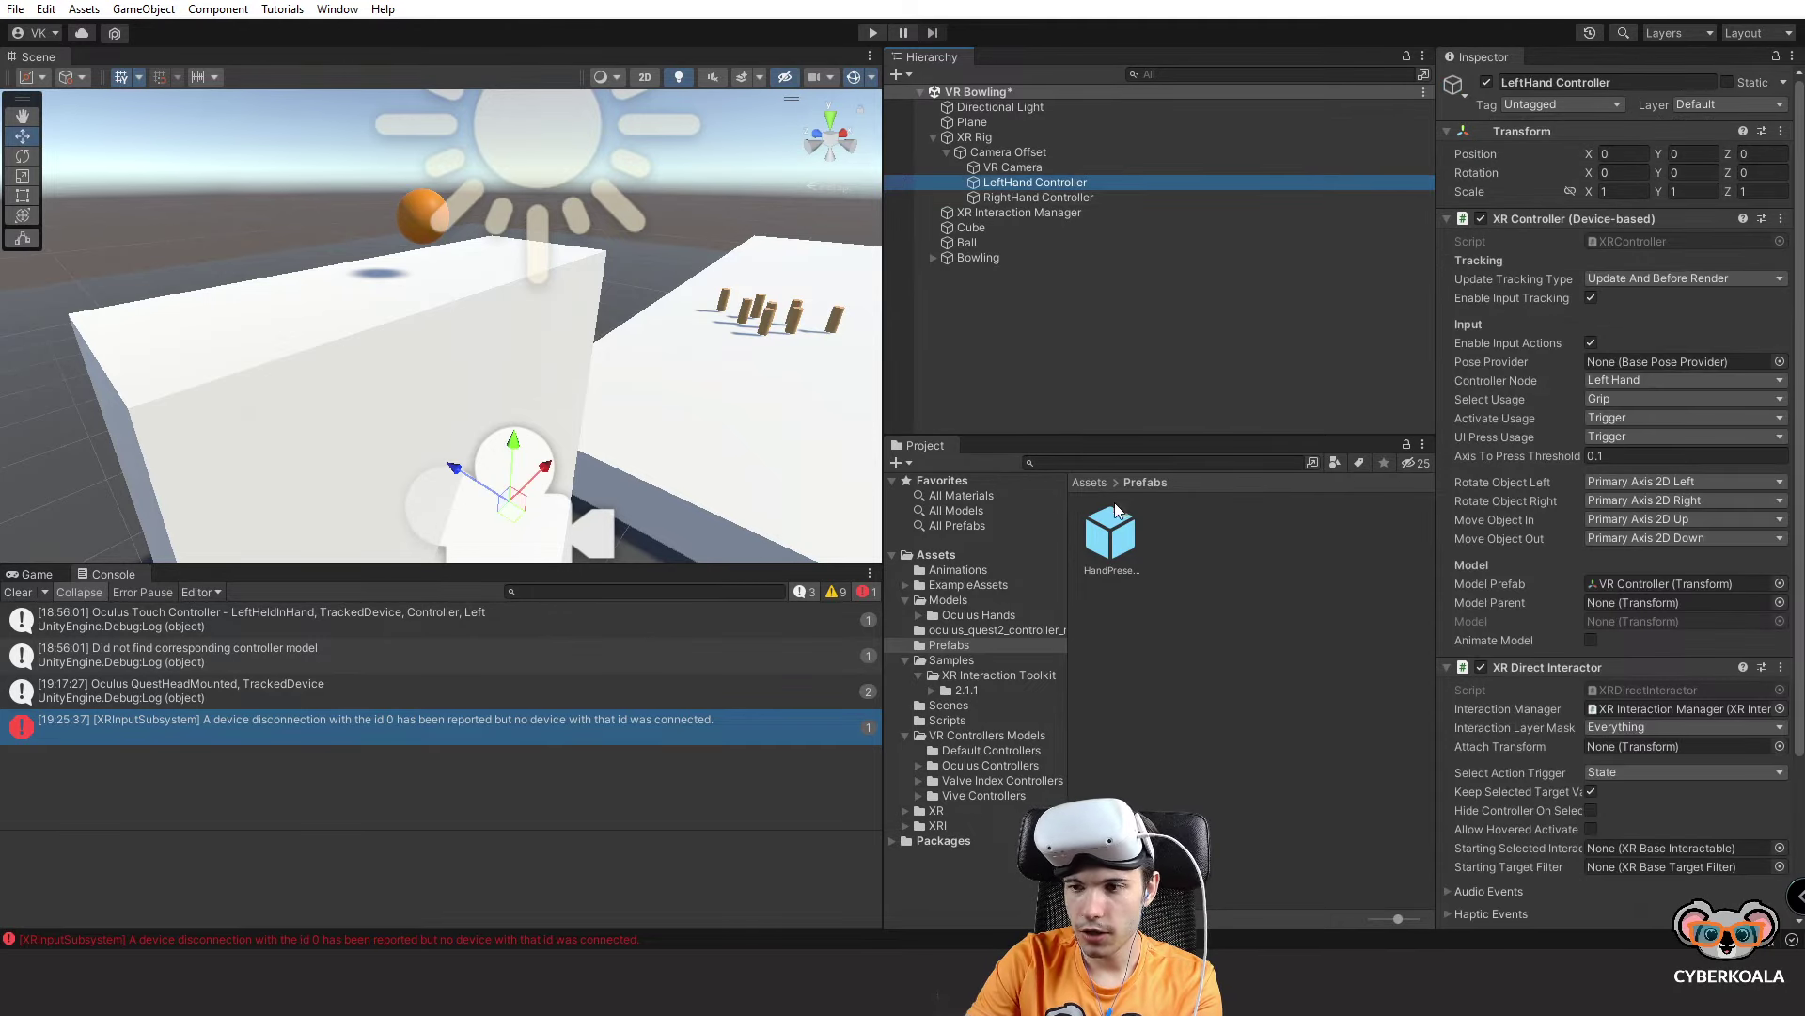
drag(1012, 194, 1012, 200)
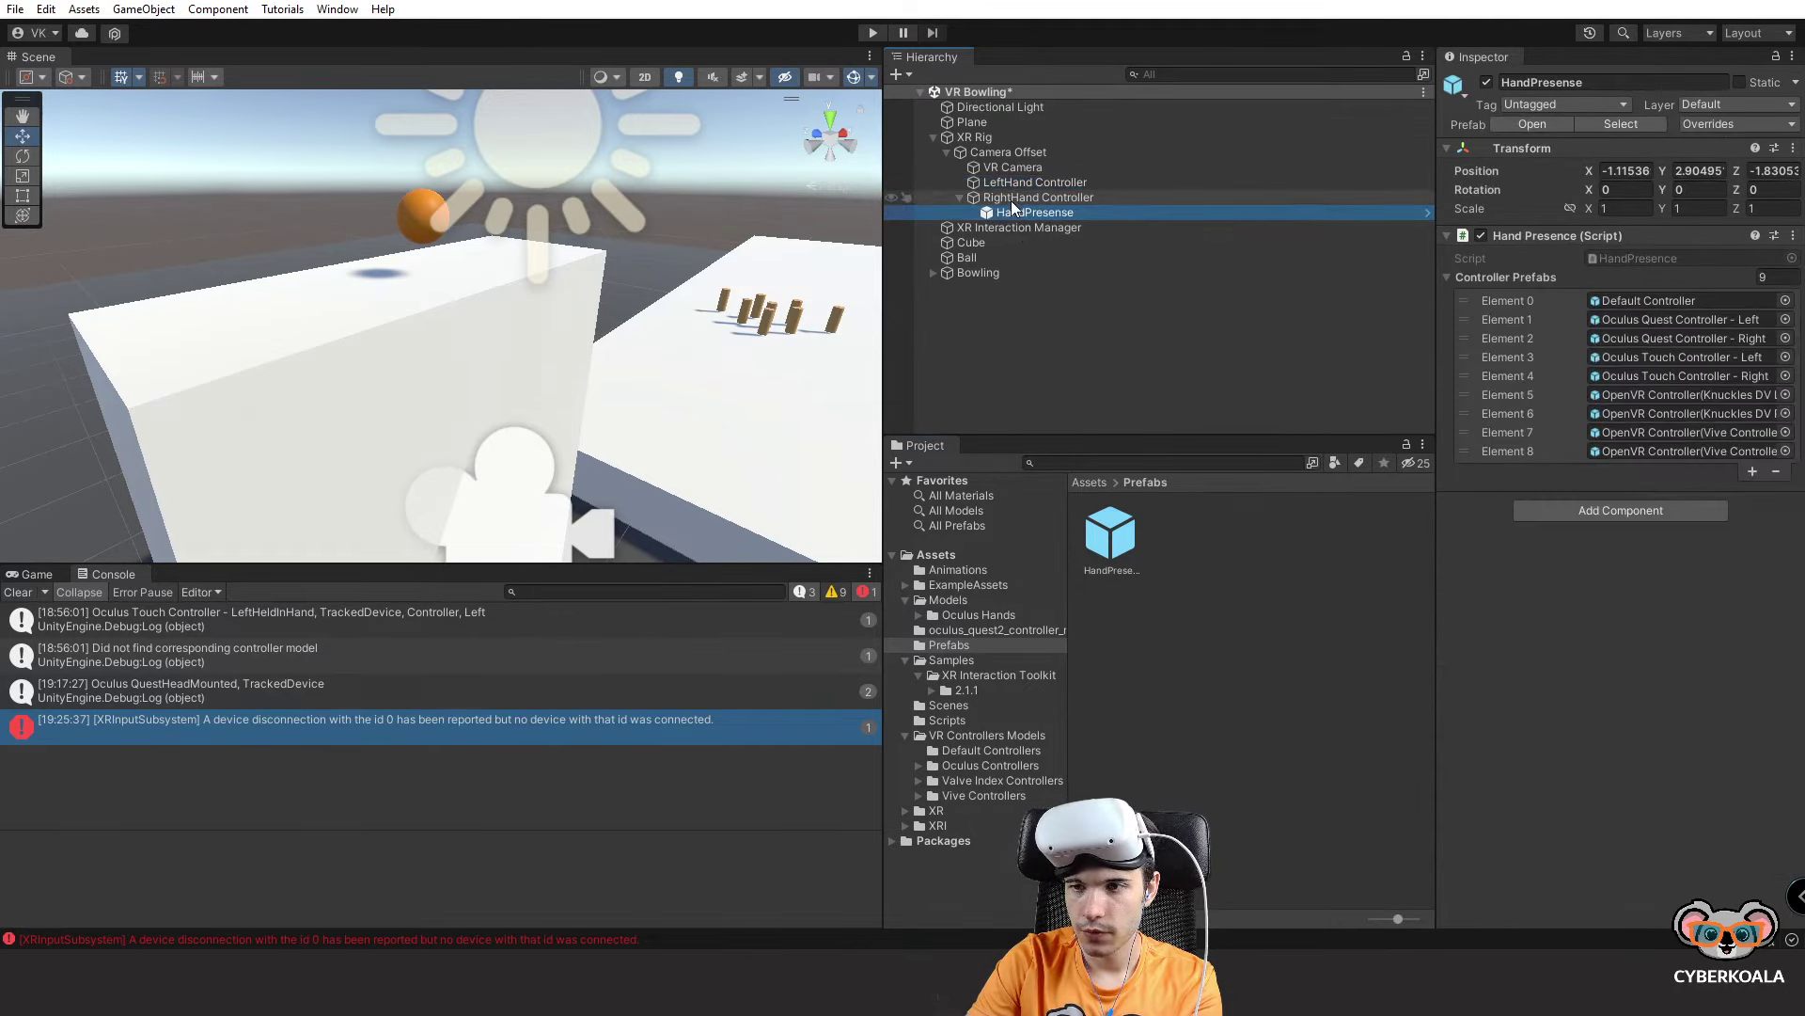
click(1256, 696)
click(873, 33)
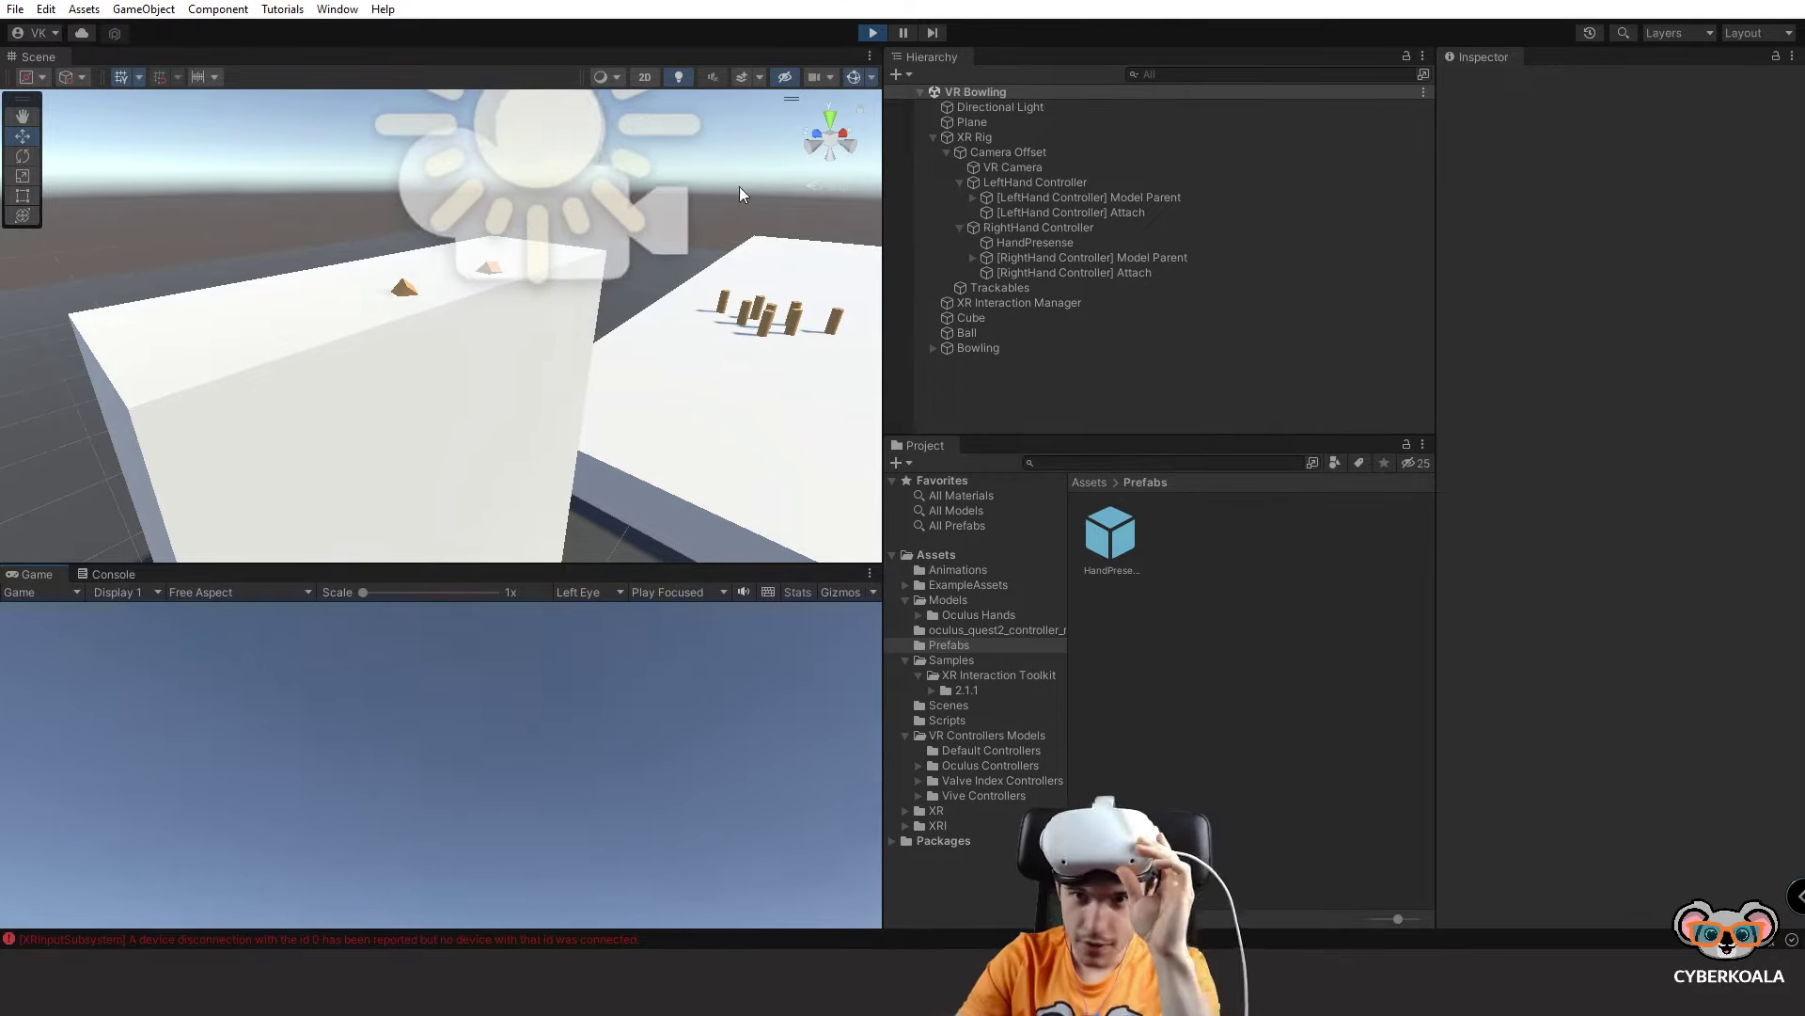
Check the XRInputSubsystem error, stop Play, and set HandPresense Position to 0, 0, 0.
click(114, 575)
click(271, 729)
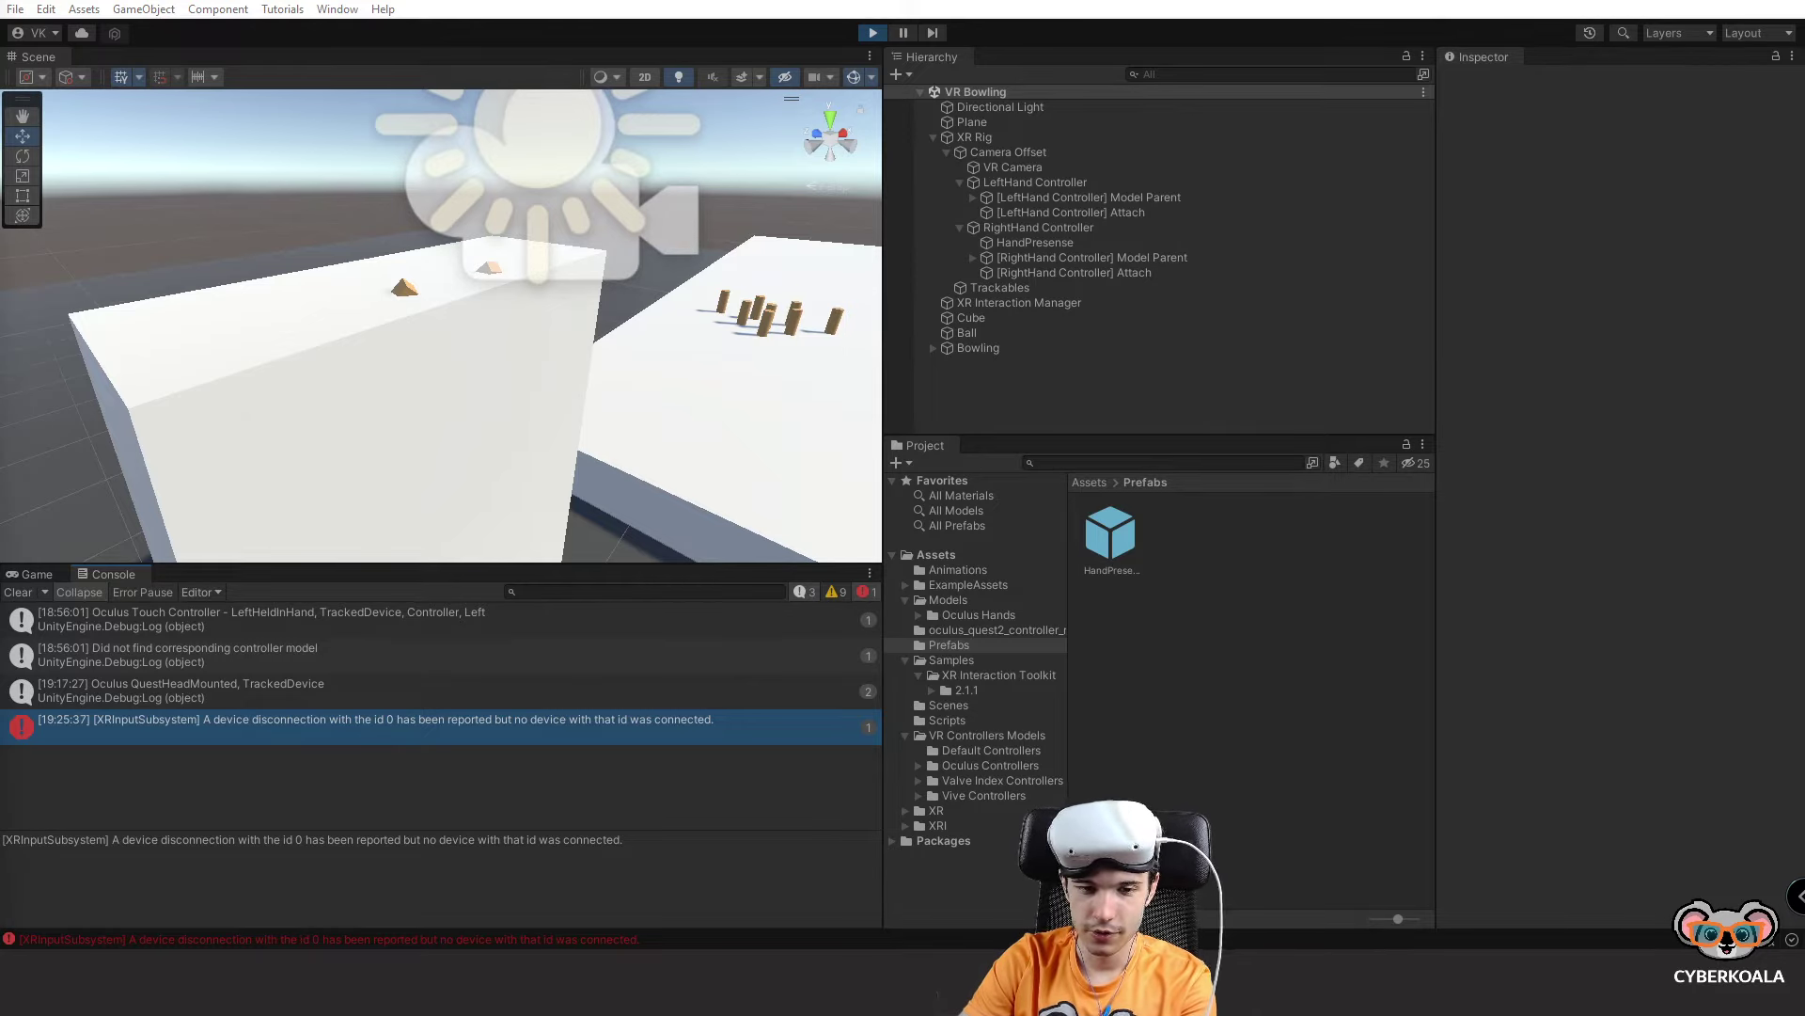
click(873, 33)
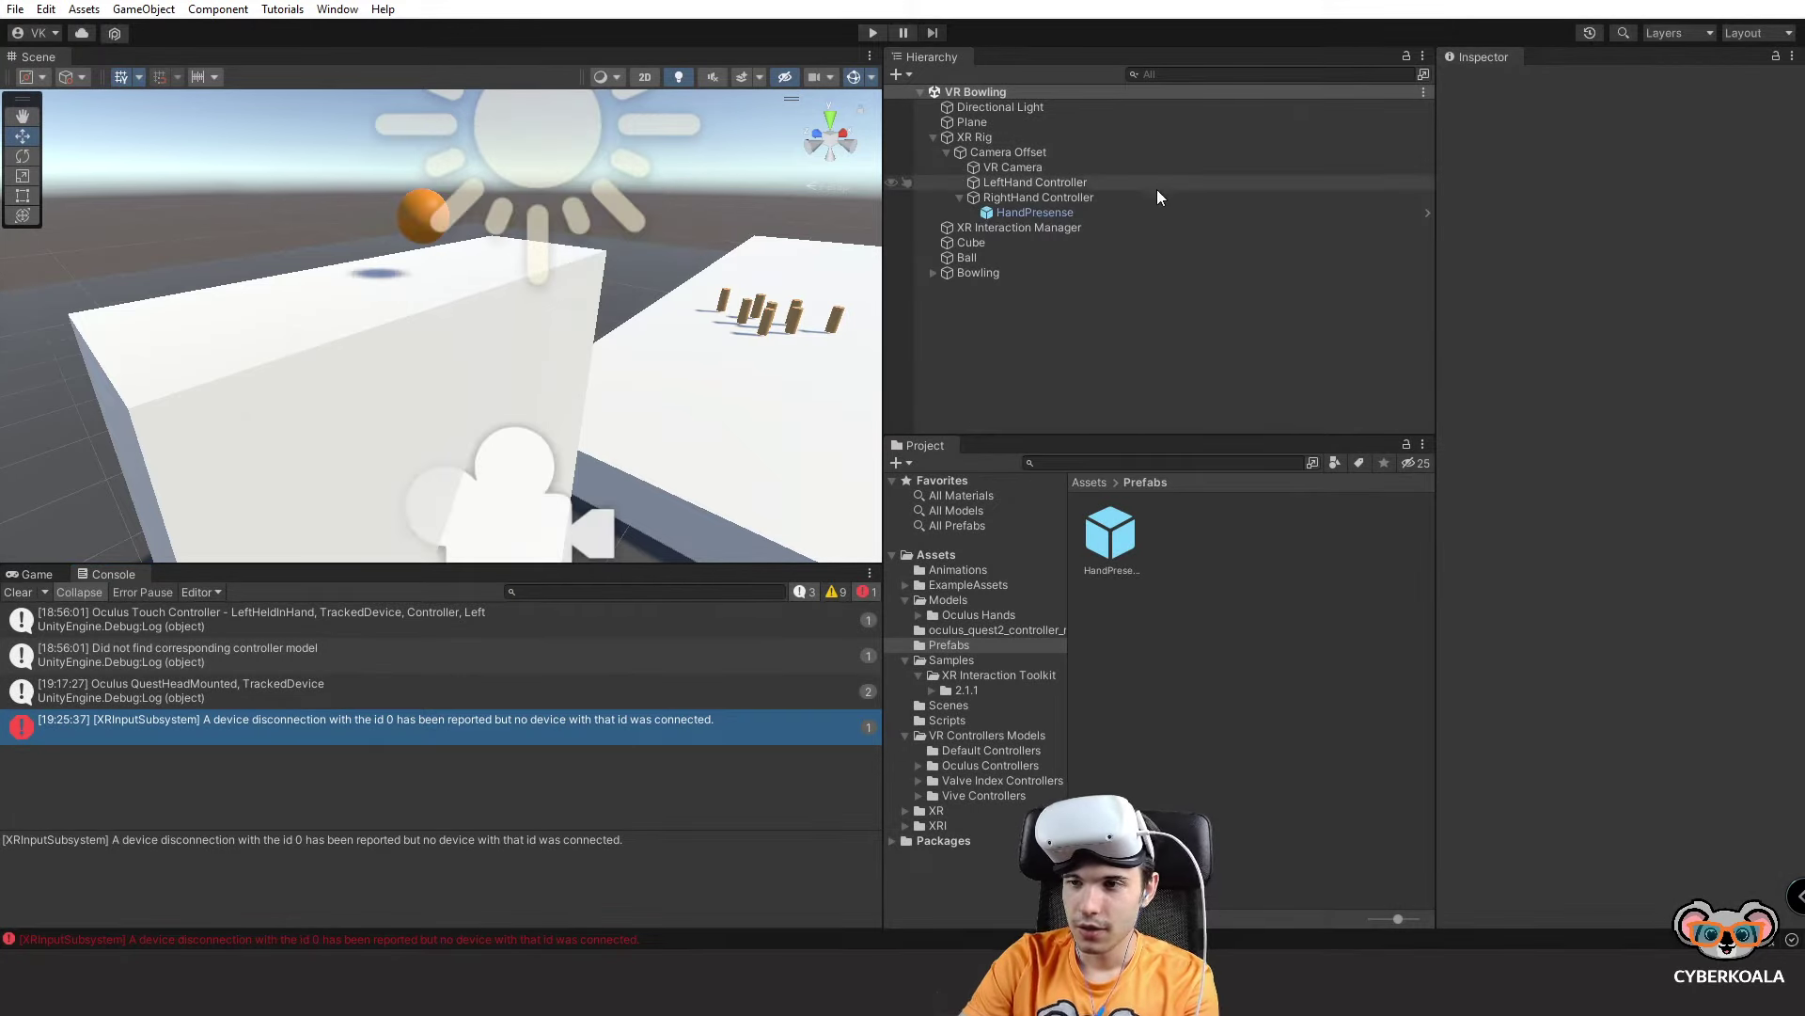
click(1119, 212)
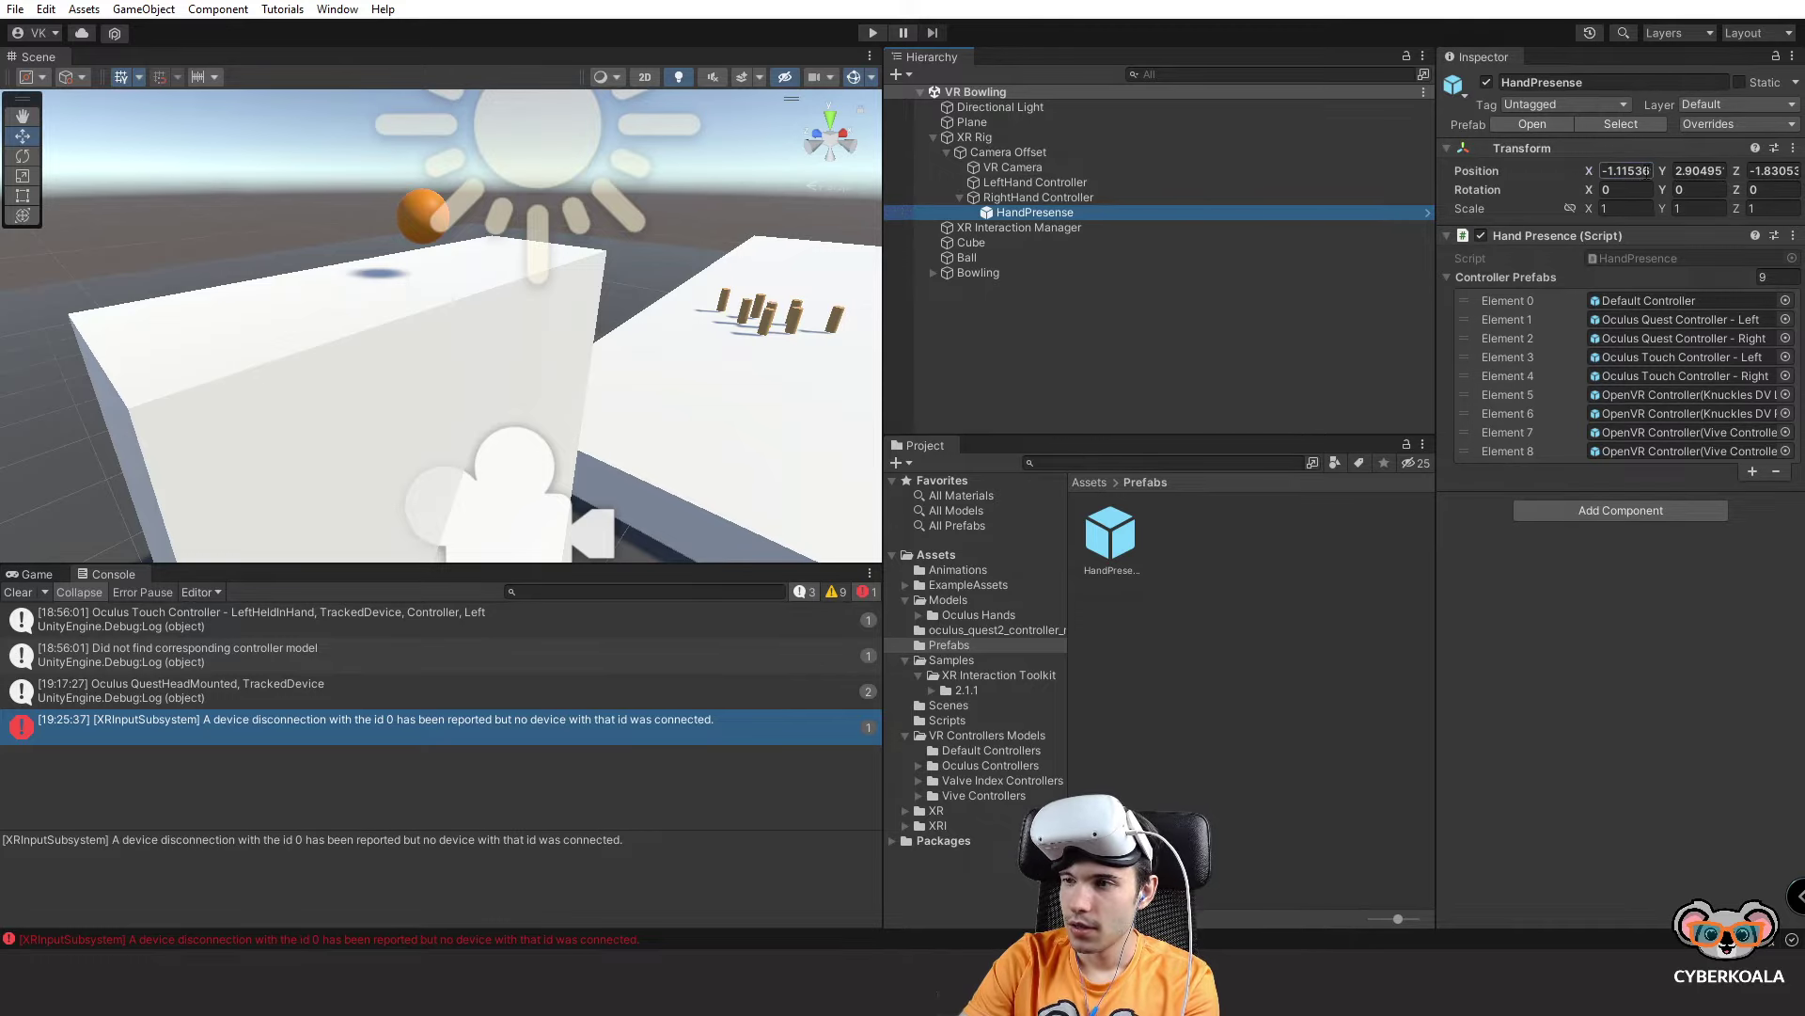
click(1625, 170)
text(0)
key(Tab)
text(0)
key(Tab)
text(0)
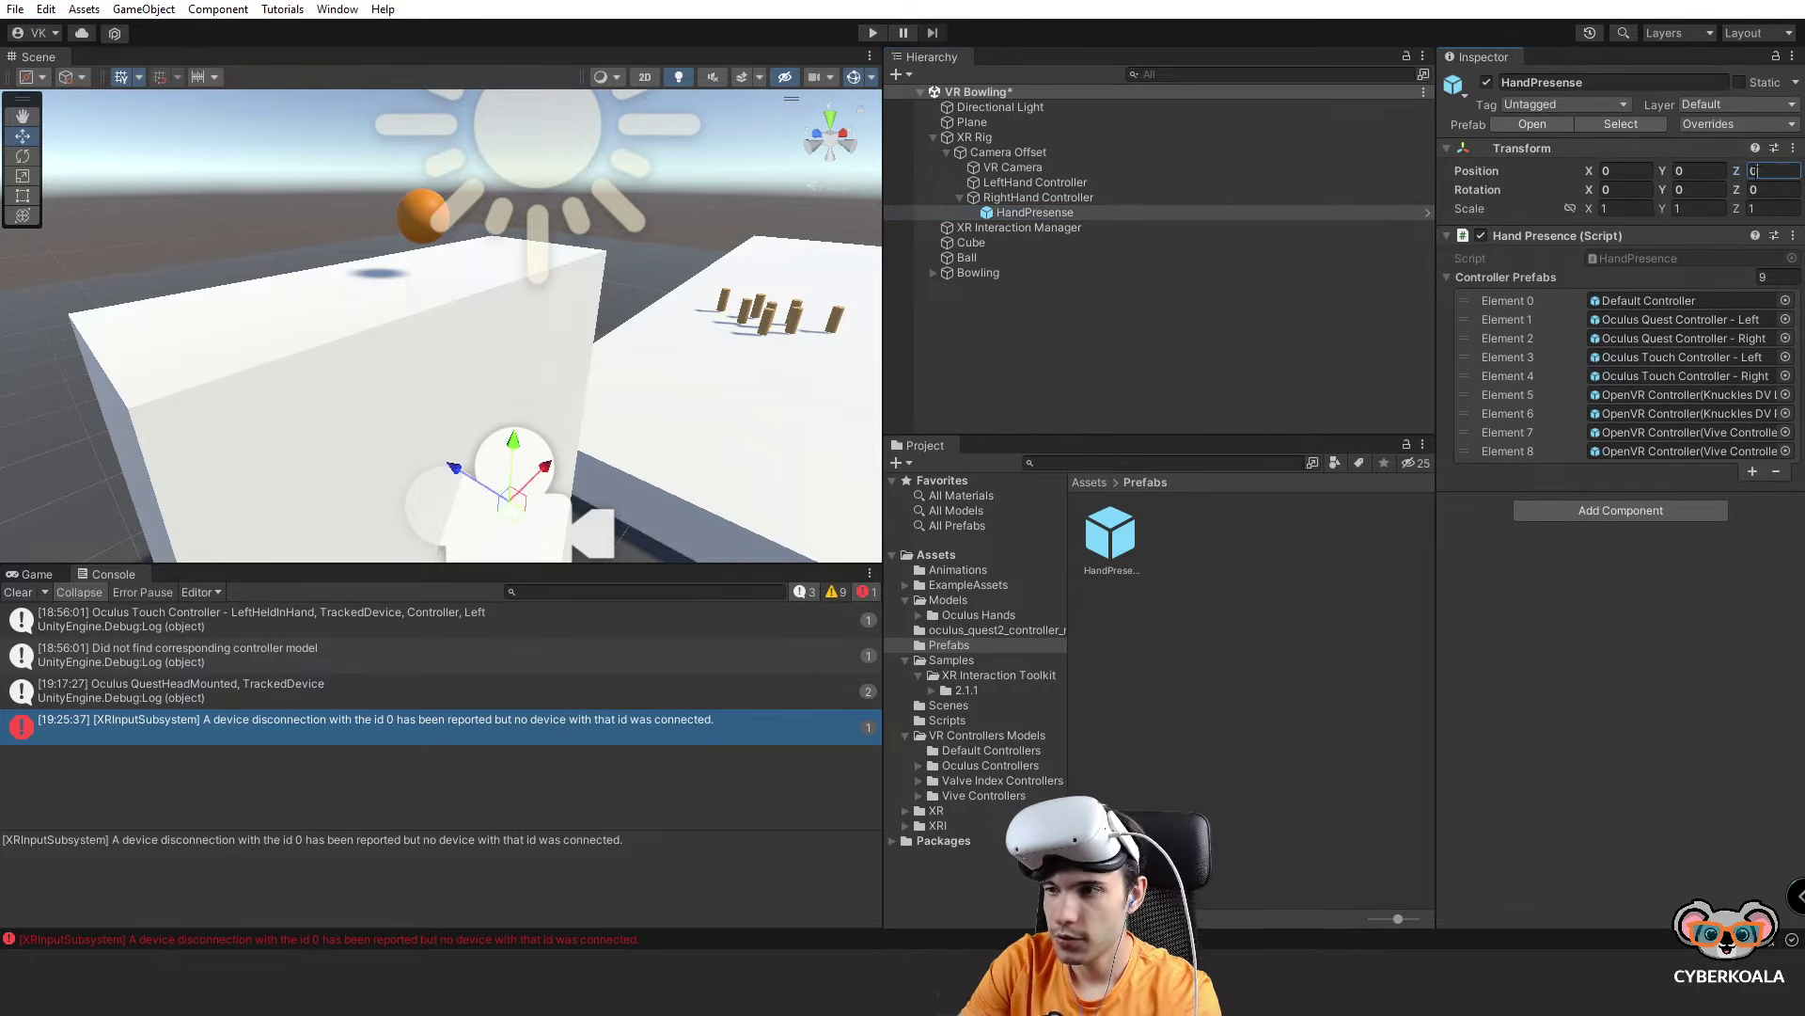
Clear the RightHand Controller's Model Prefab to None and run the scene again.
click(1091, 200)
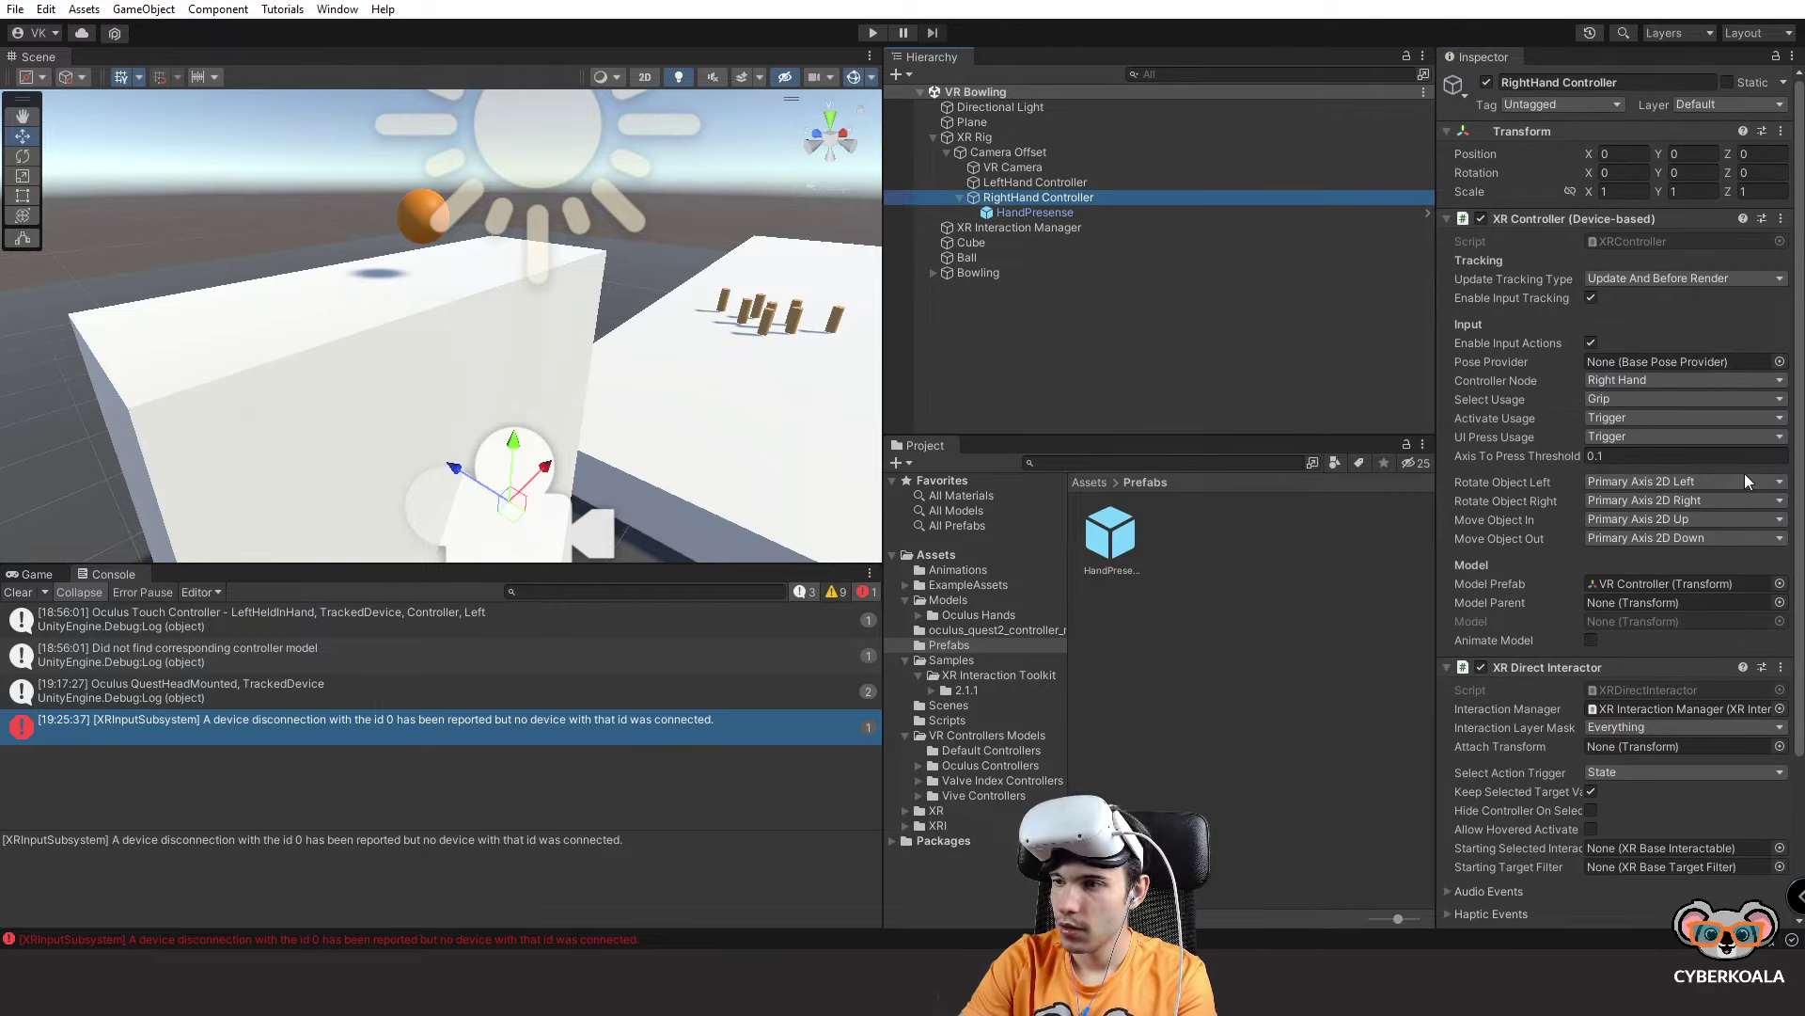
click(1779, 584)
click(1788, 562)
click(1718, 583)
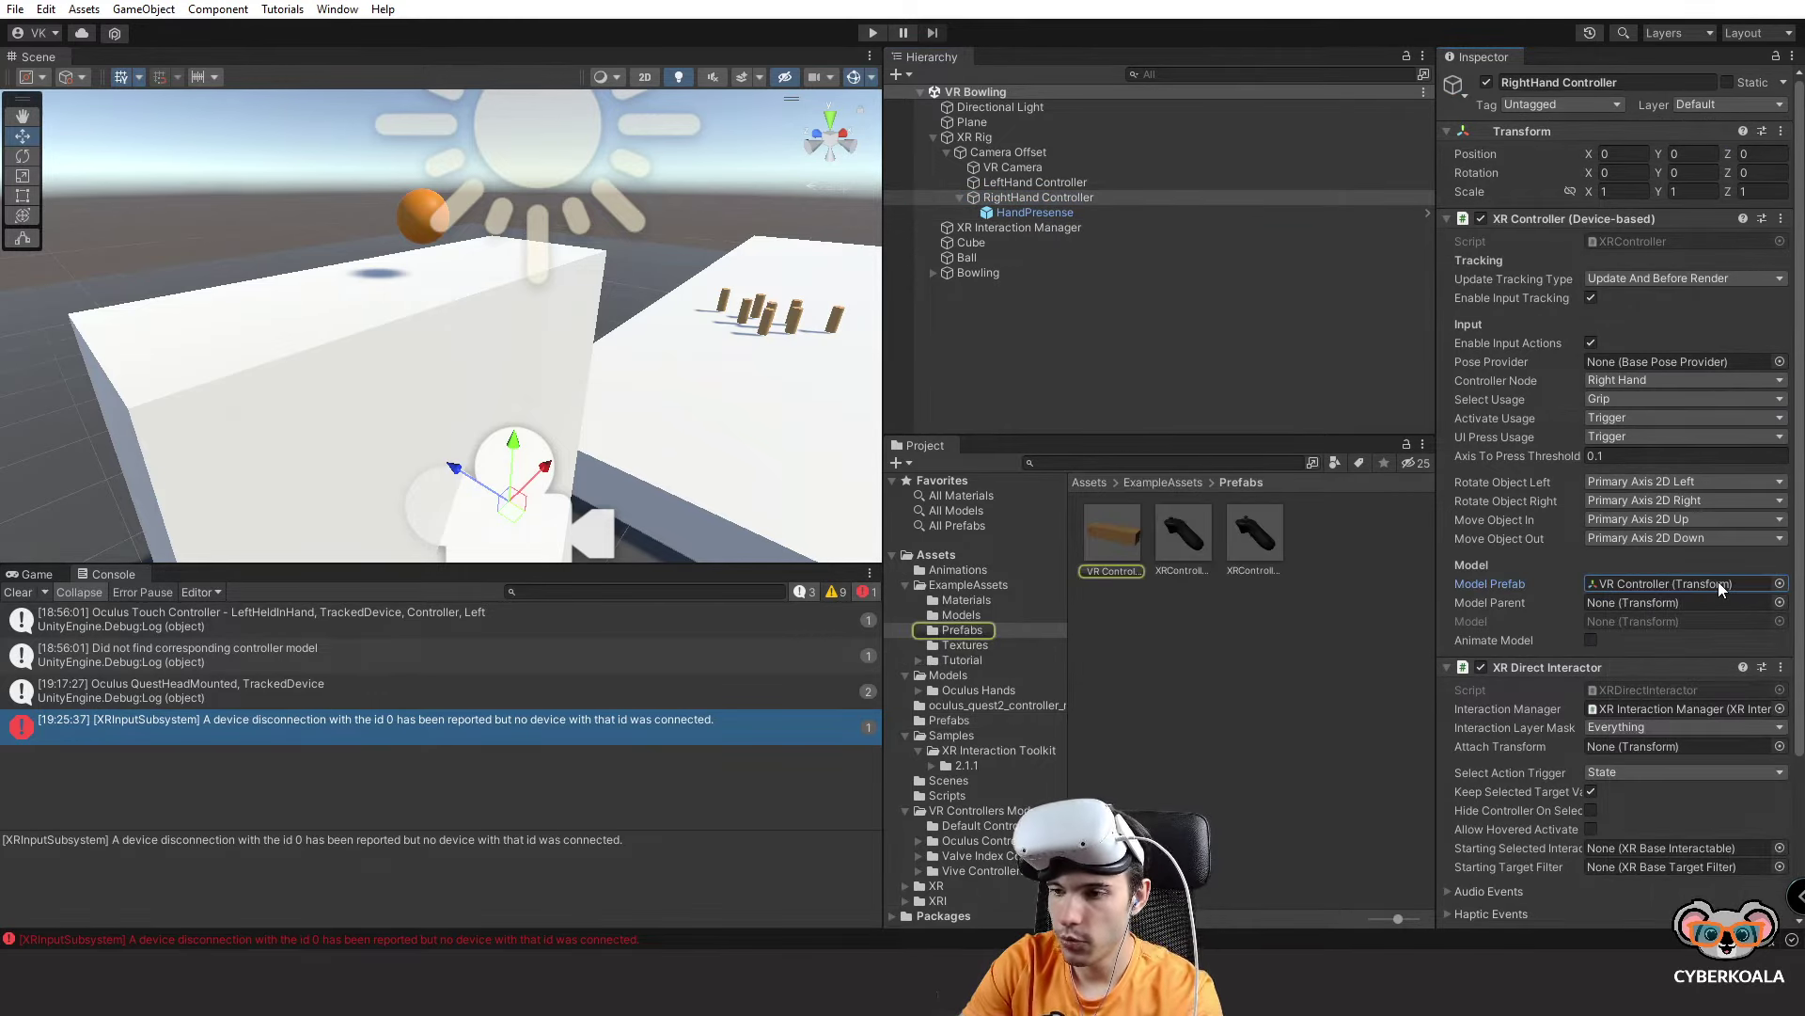
key(Delete)
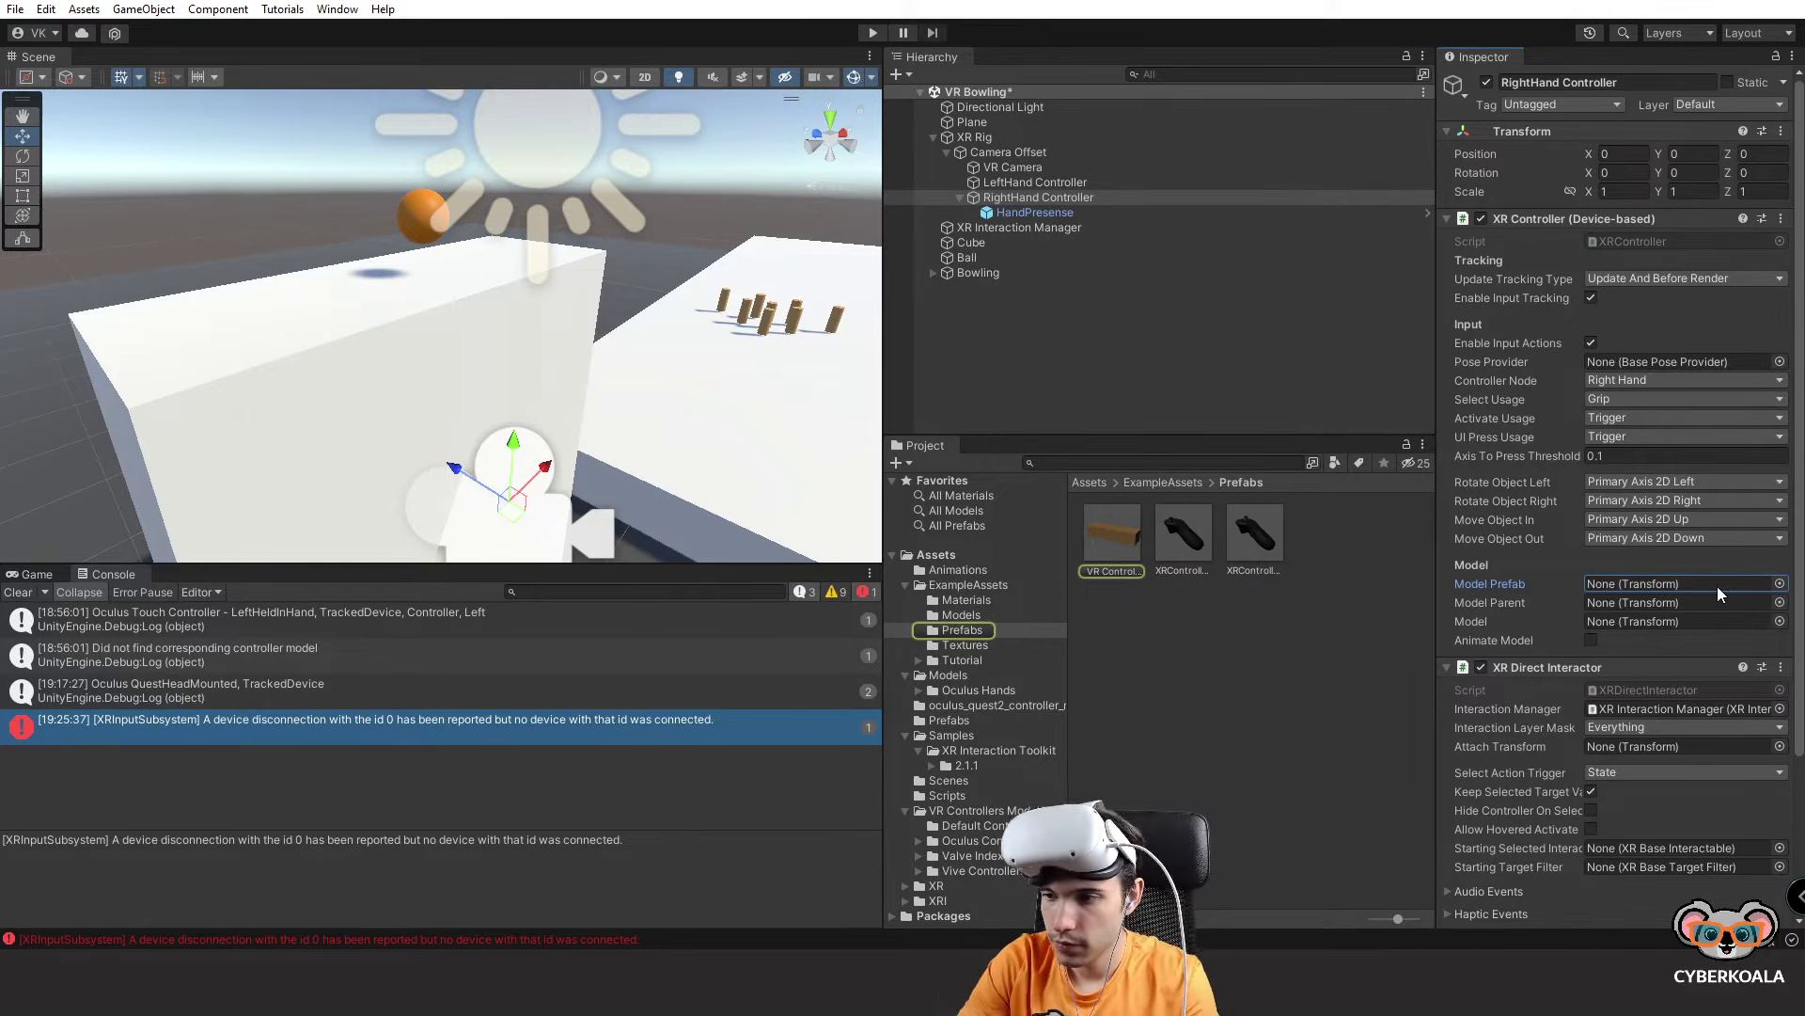
click(873, 33)
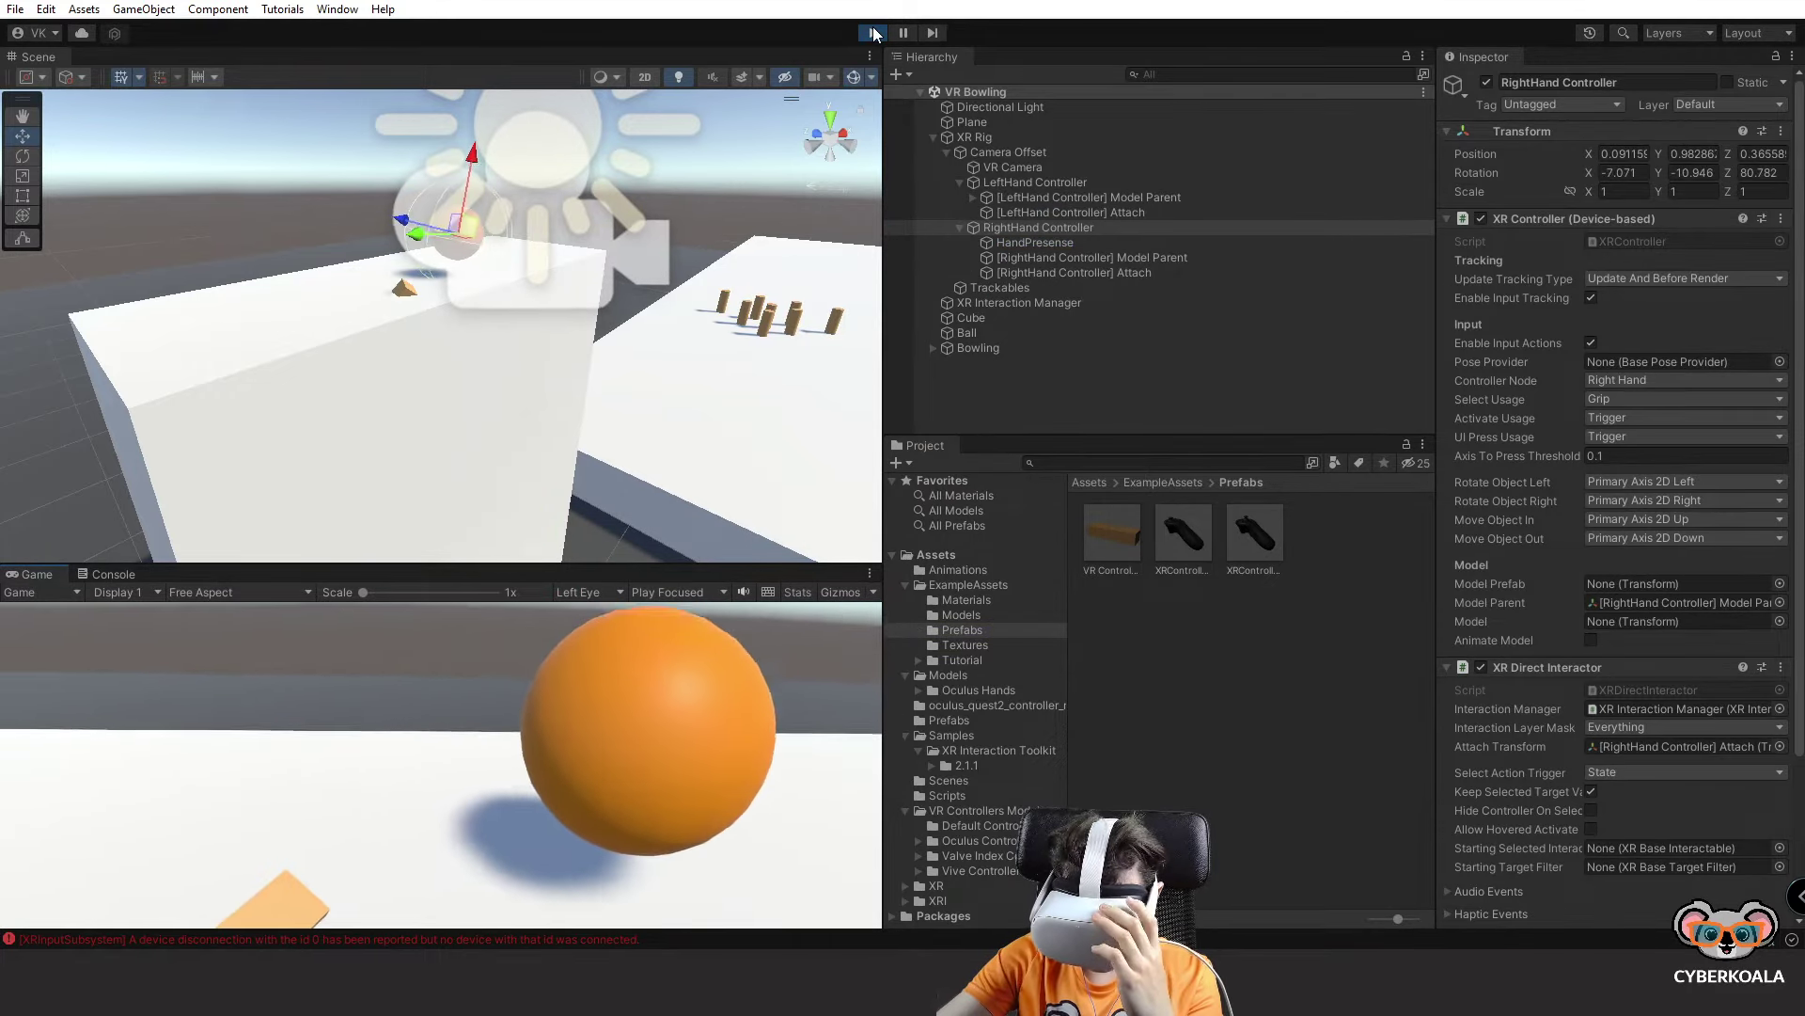
Stop Play and assign the VR Controller prefab as the RightHand Controller's Model Prefab.
click(873, 33)
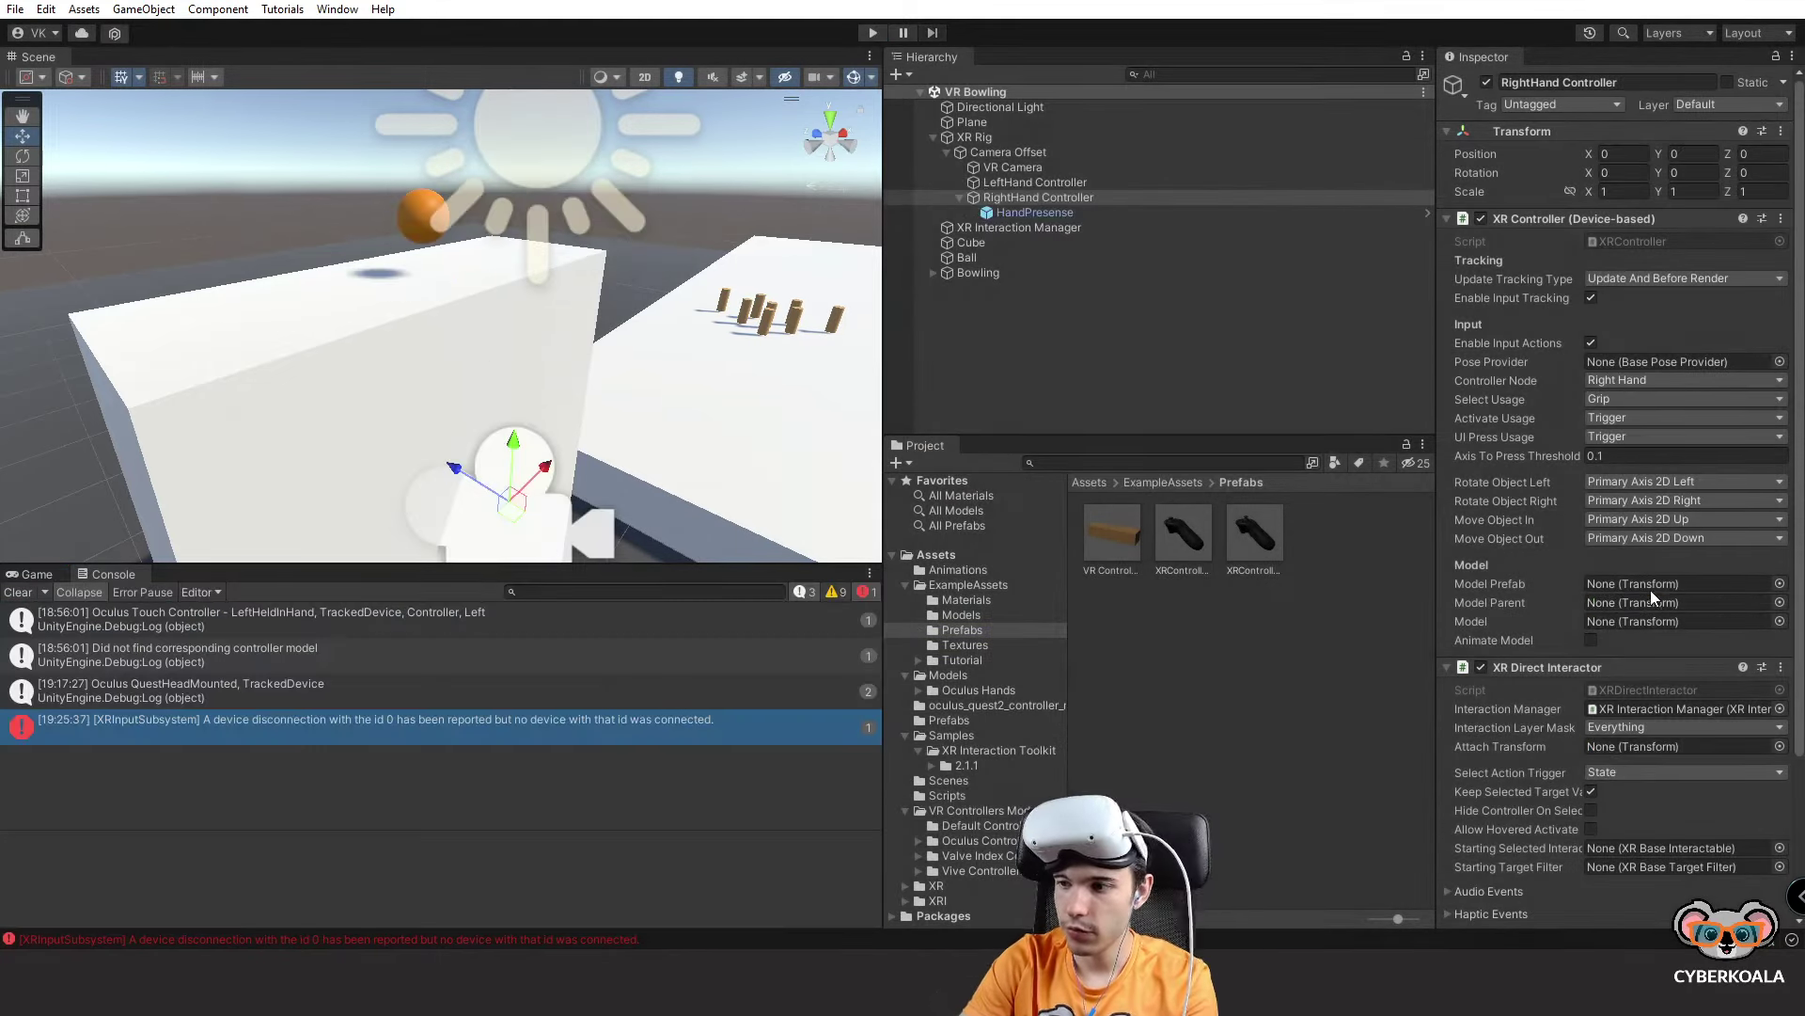
click(1780, 583)
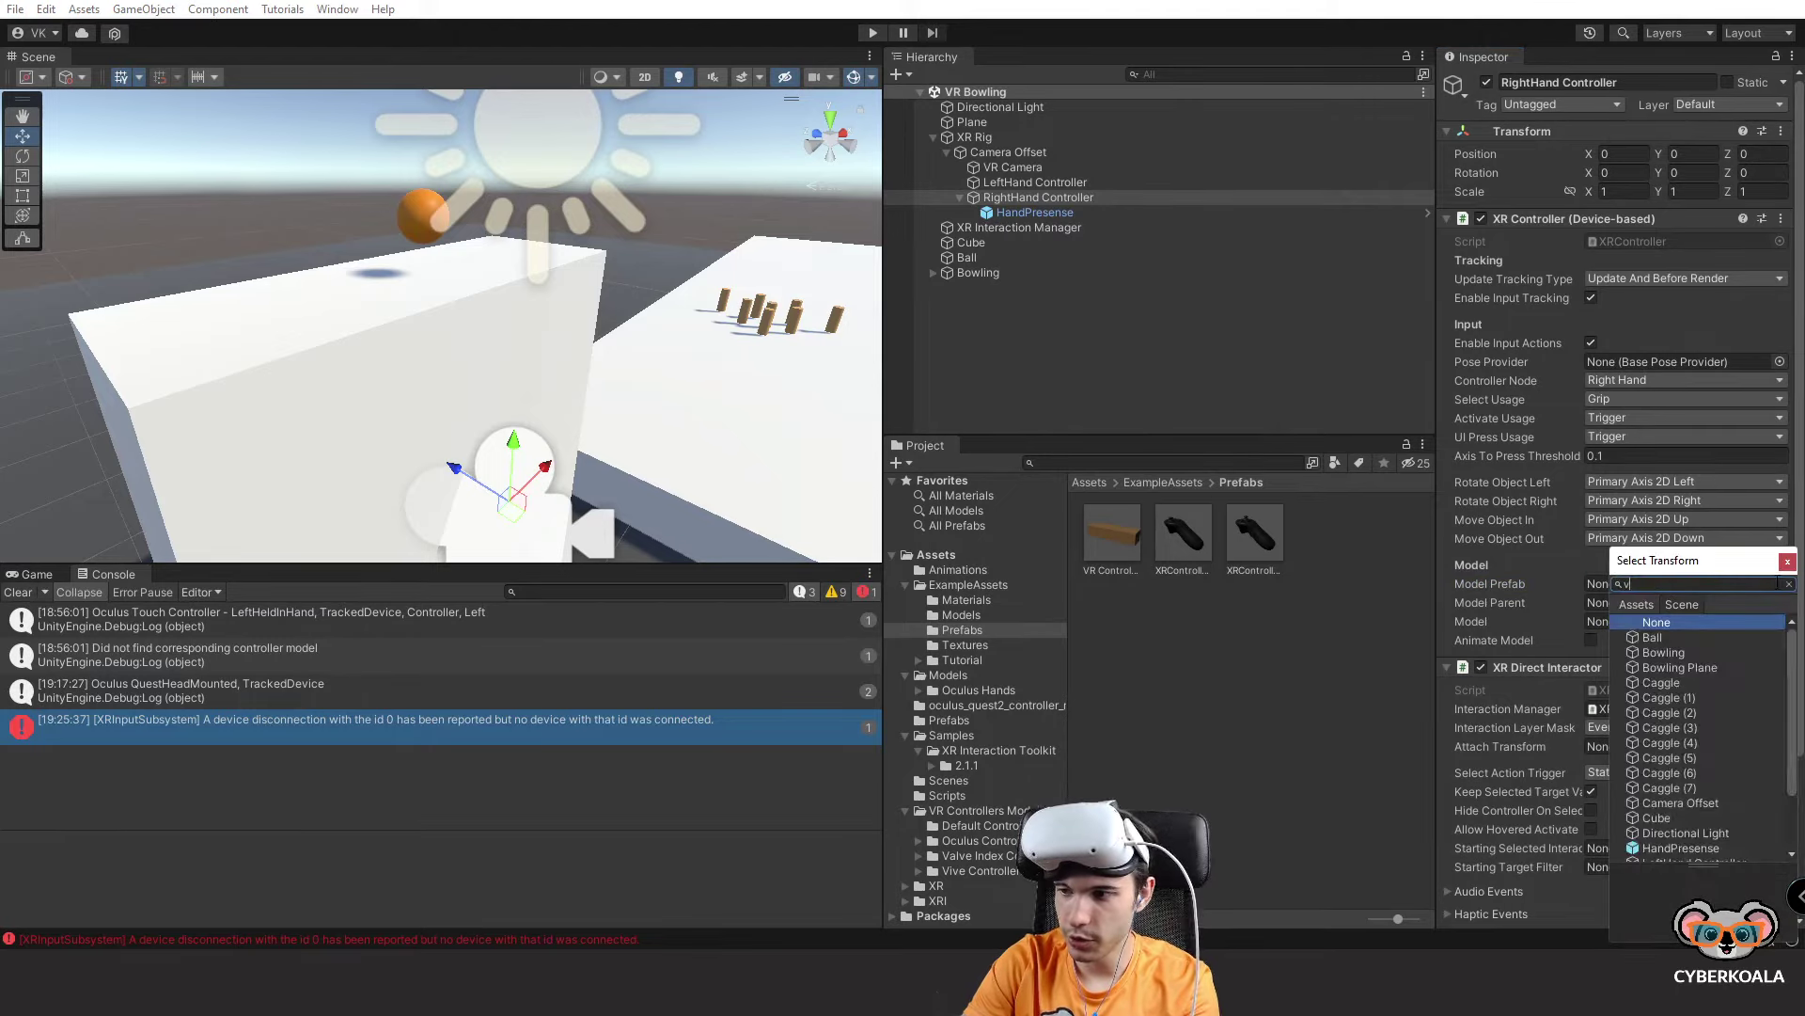
text(vr)
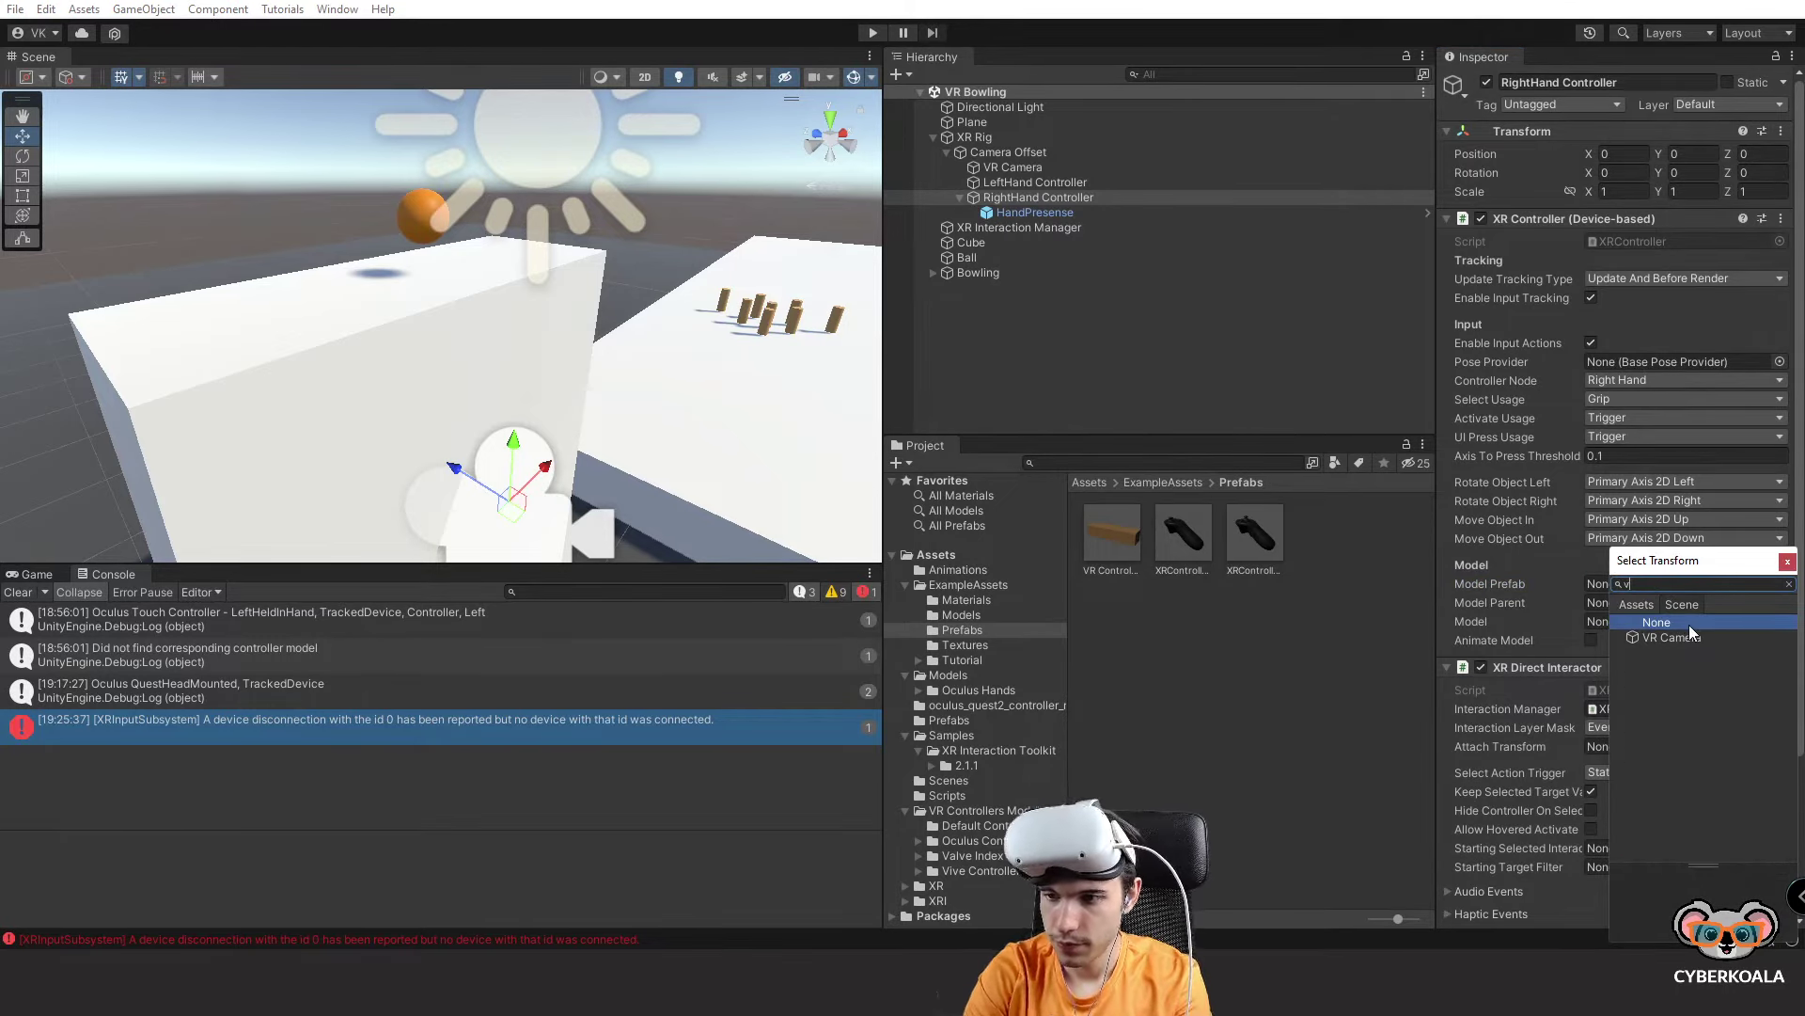
key(BackSpace)
key(BackSpace)
click(1221, 594)
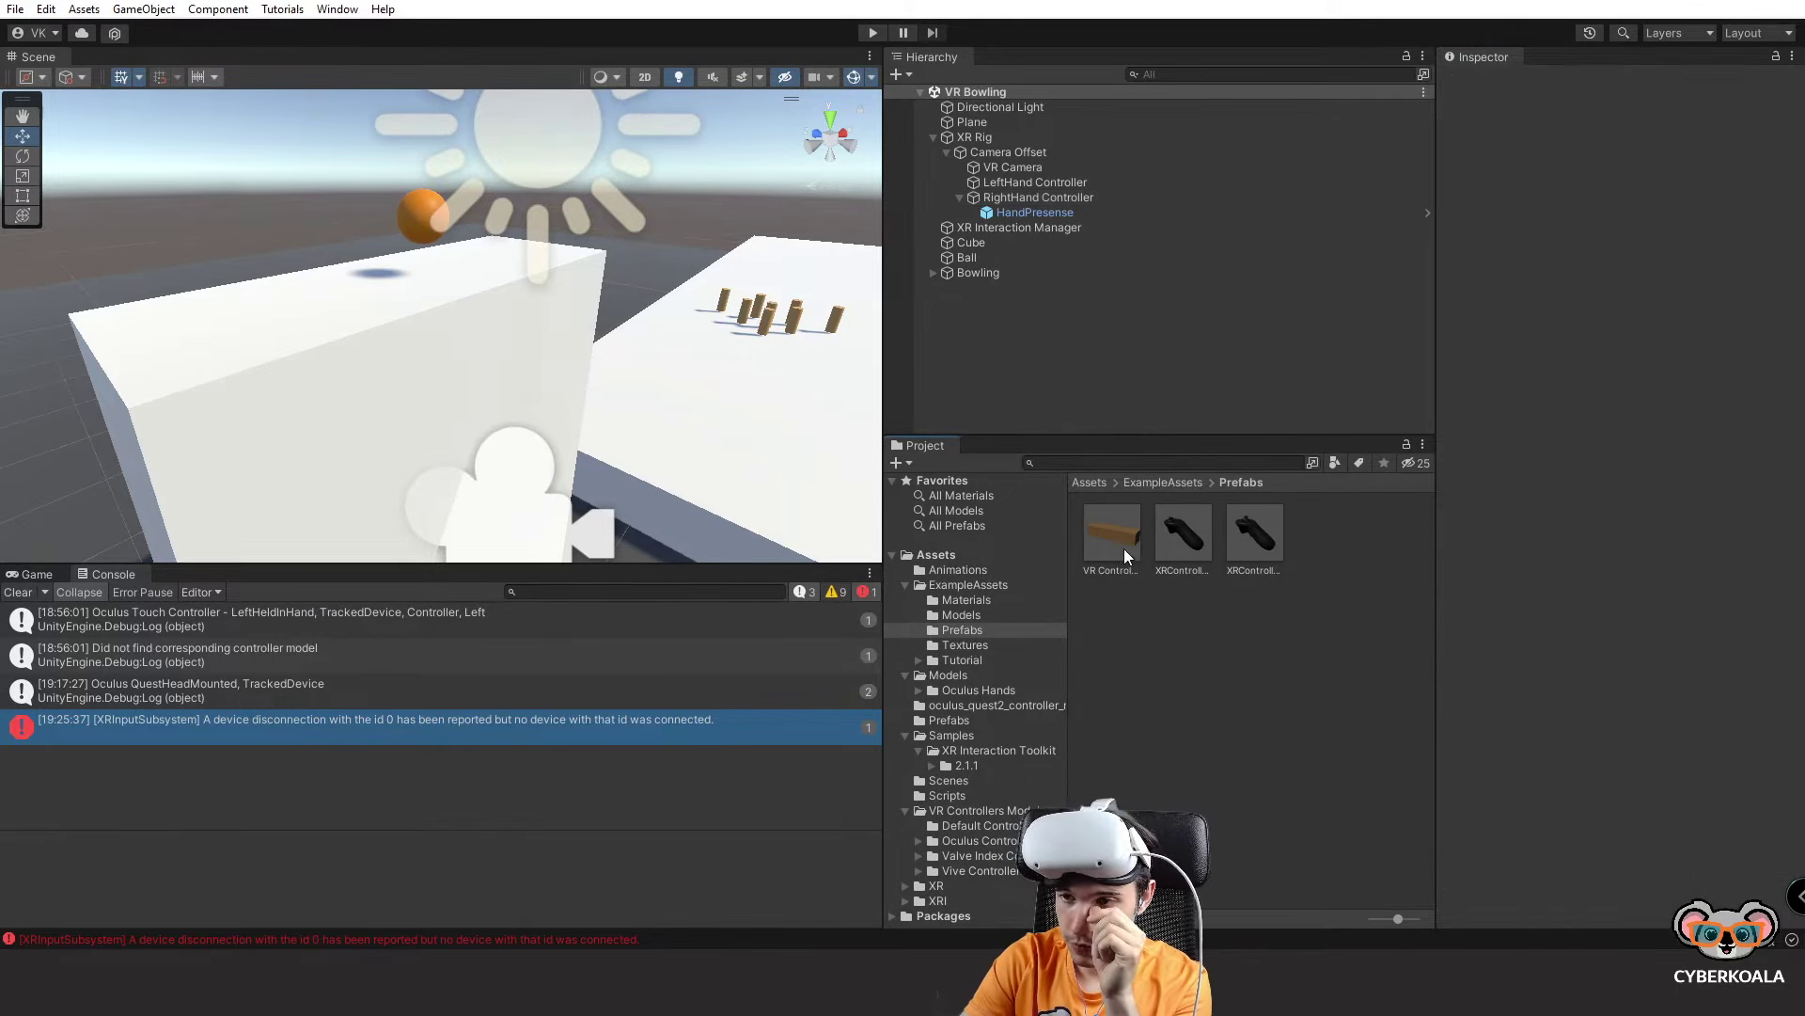
click(1028, 197)
drag(1104, 534, 1676, 589)
Frame HandPresense in the scene view and review the XRInputSubsystem error.
click(1330, 681)
click(1078, 200)
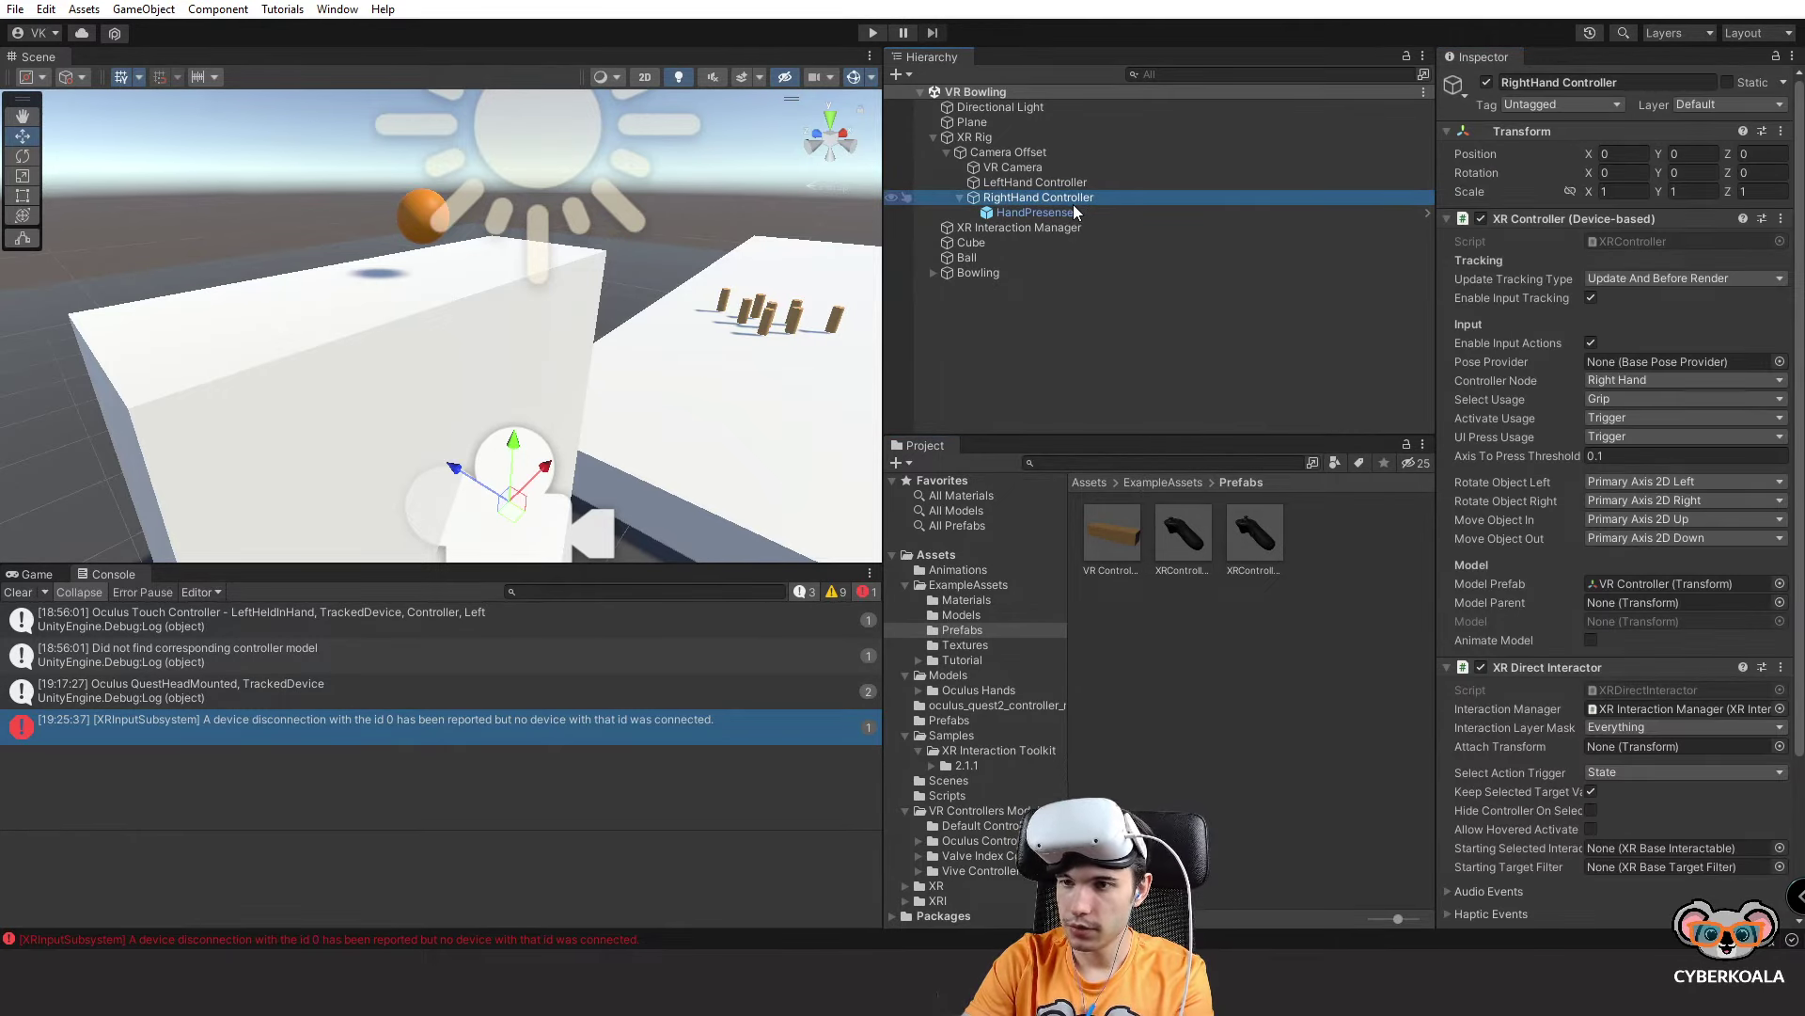
double_click(1074, 209)
click(978, 242)
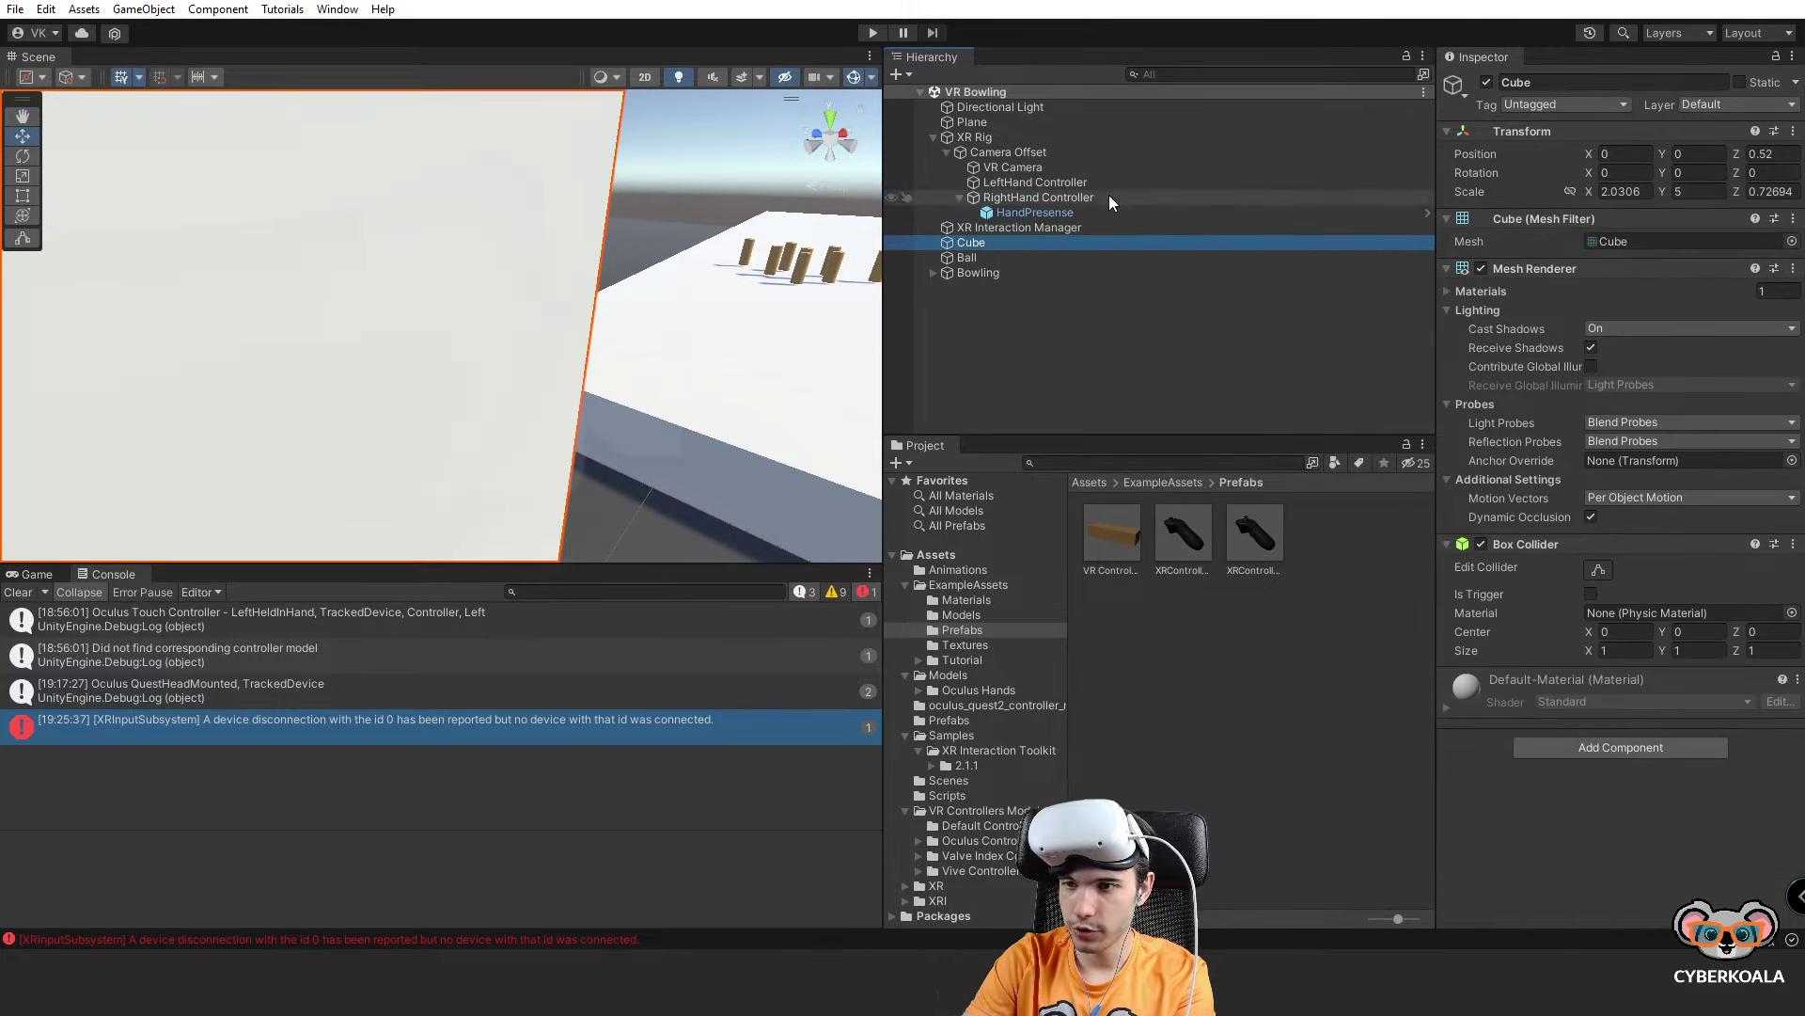
double_click(1035, 213)
alt+drag(498, 366, 558, 649)
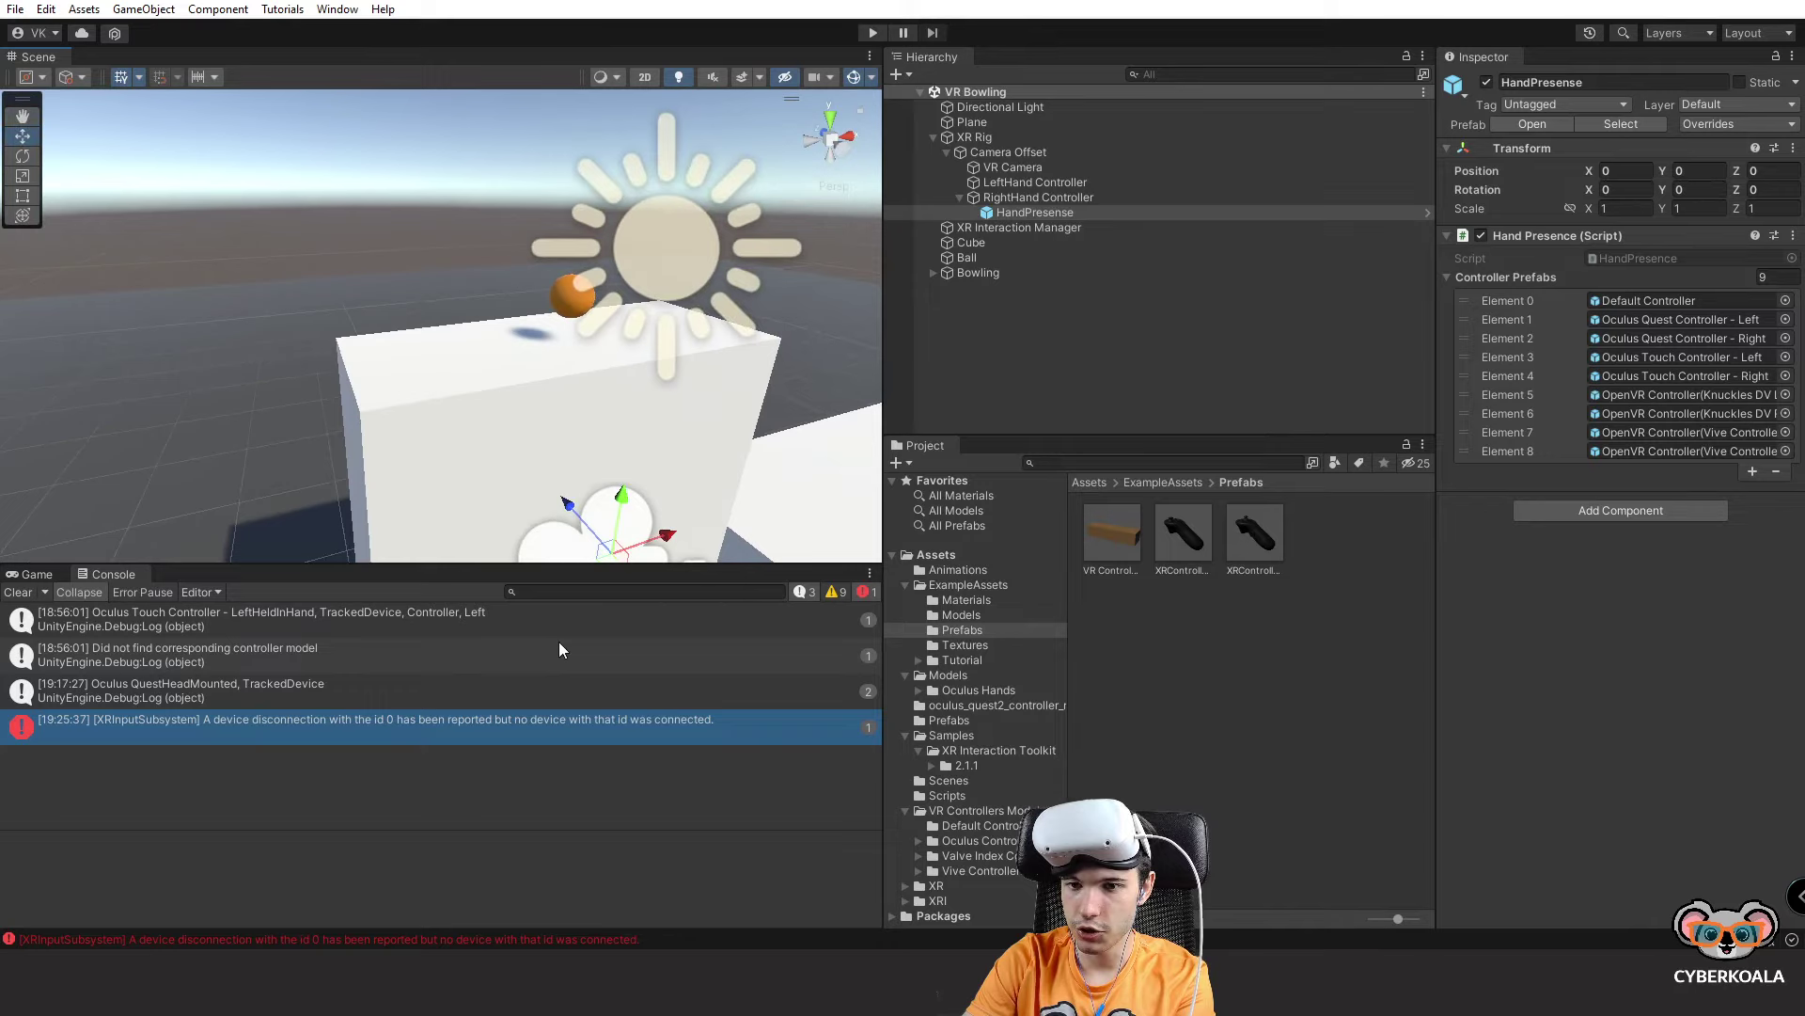
click(269, 734)
Build the Windows player from Build Settings into the Builds folder.
click(15, 12)
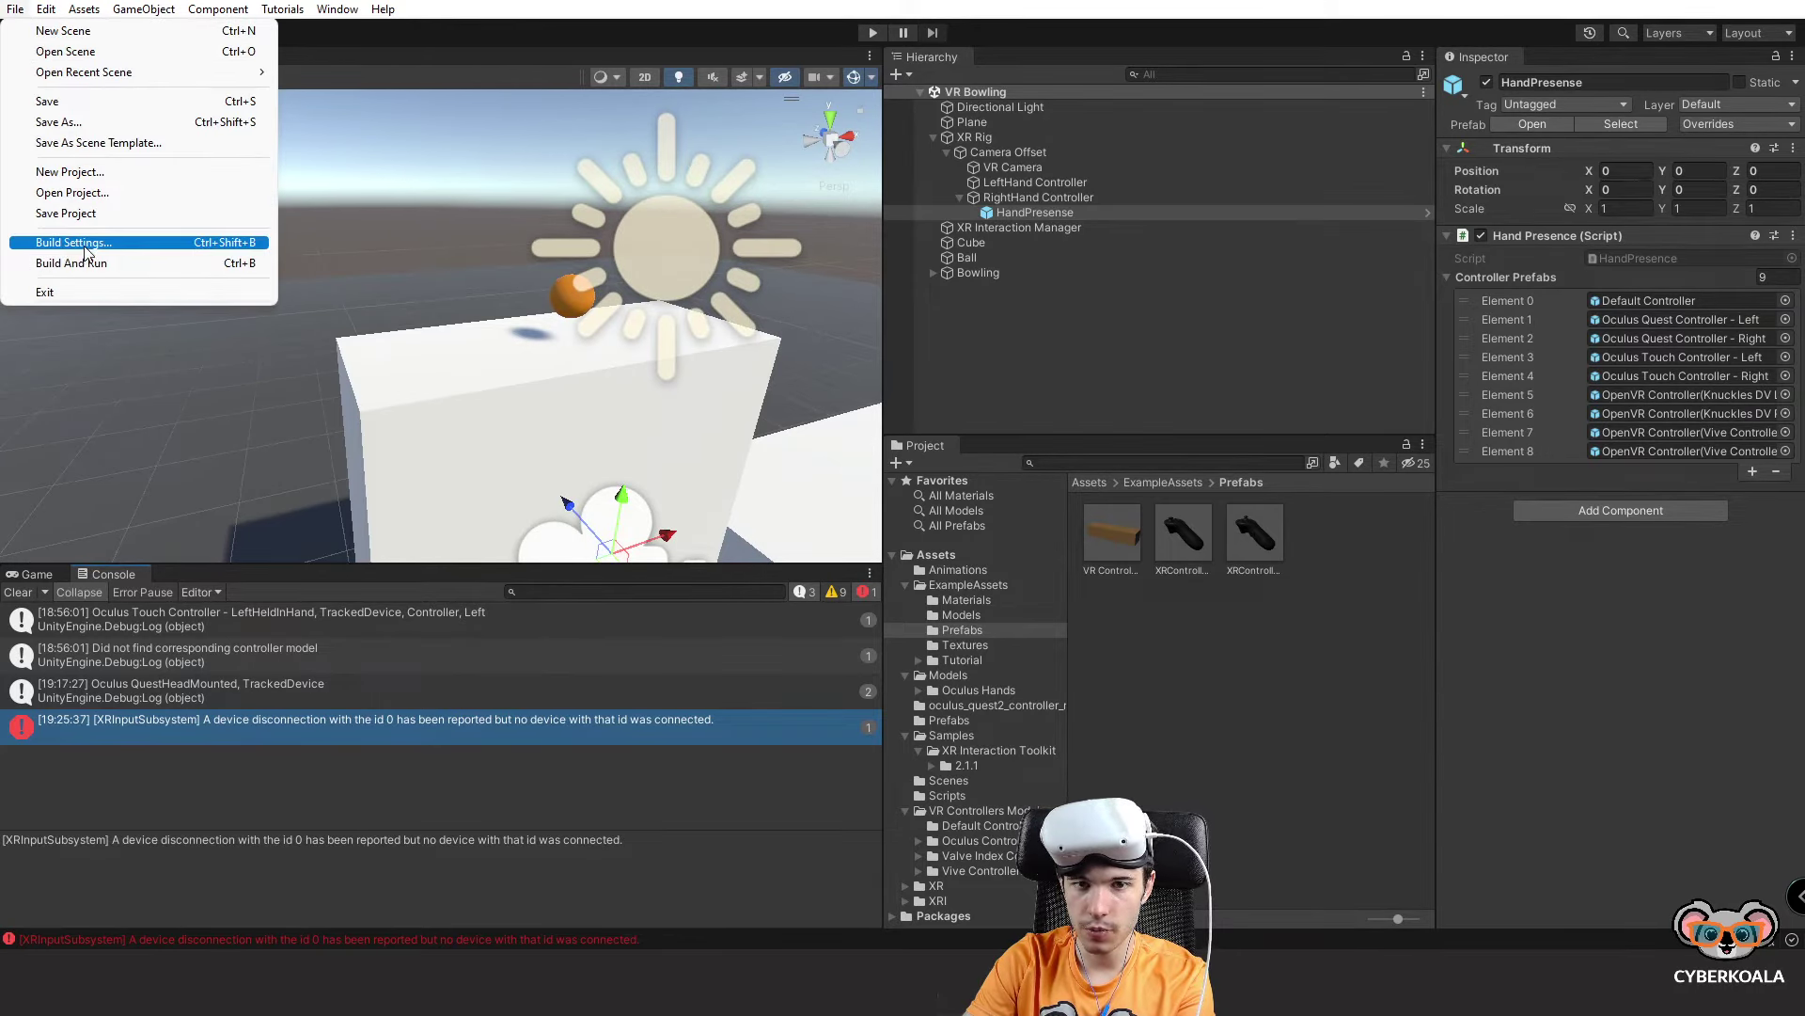
click(73, 242)
click(1336, 669)
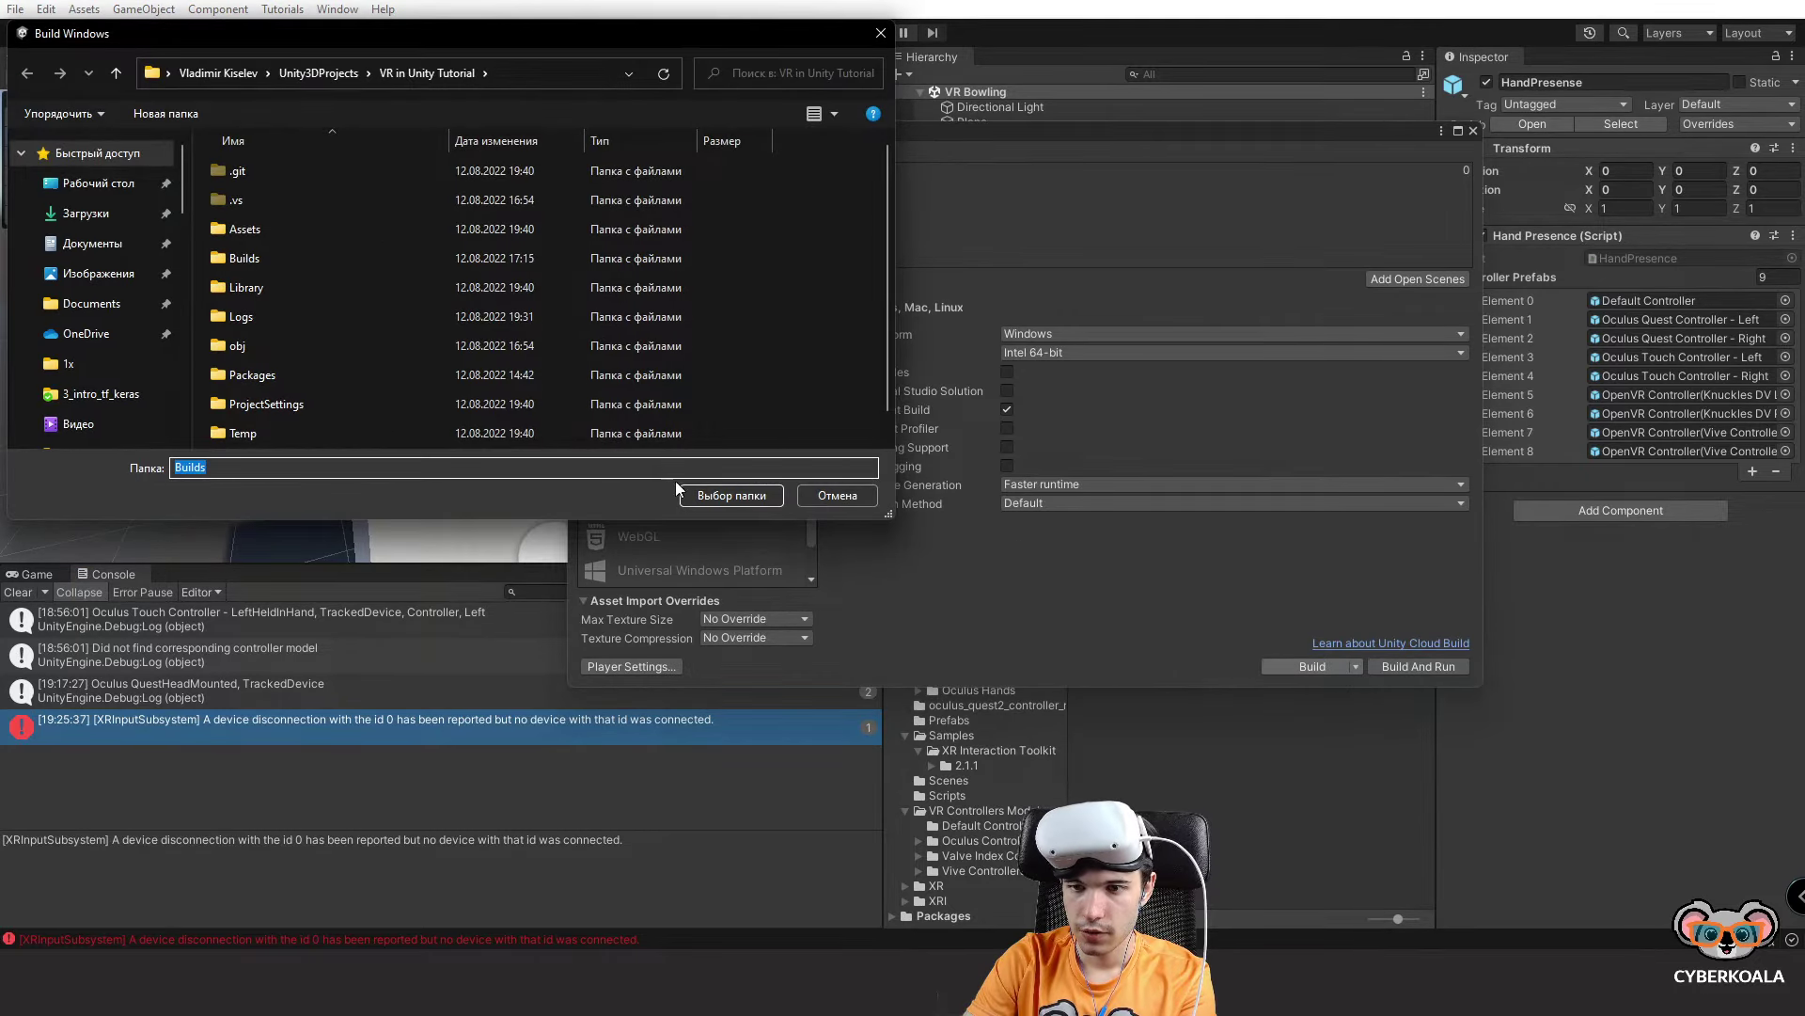
click(738, 496)
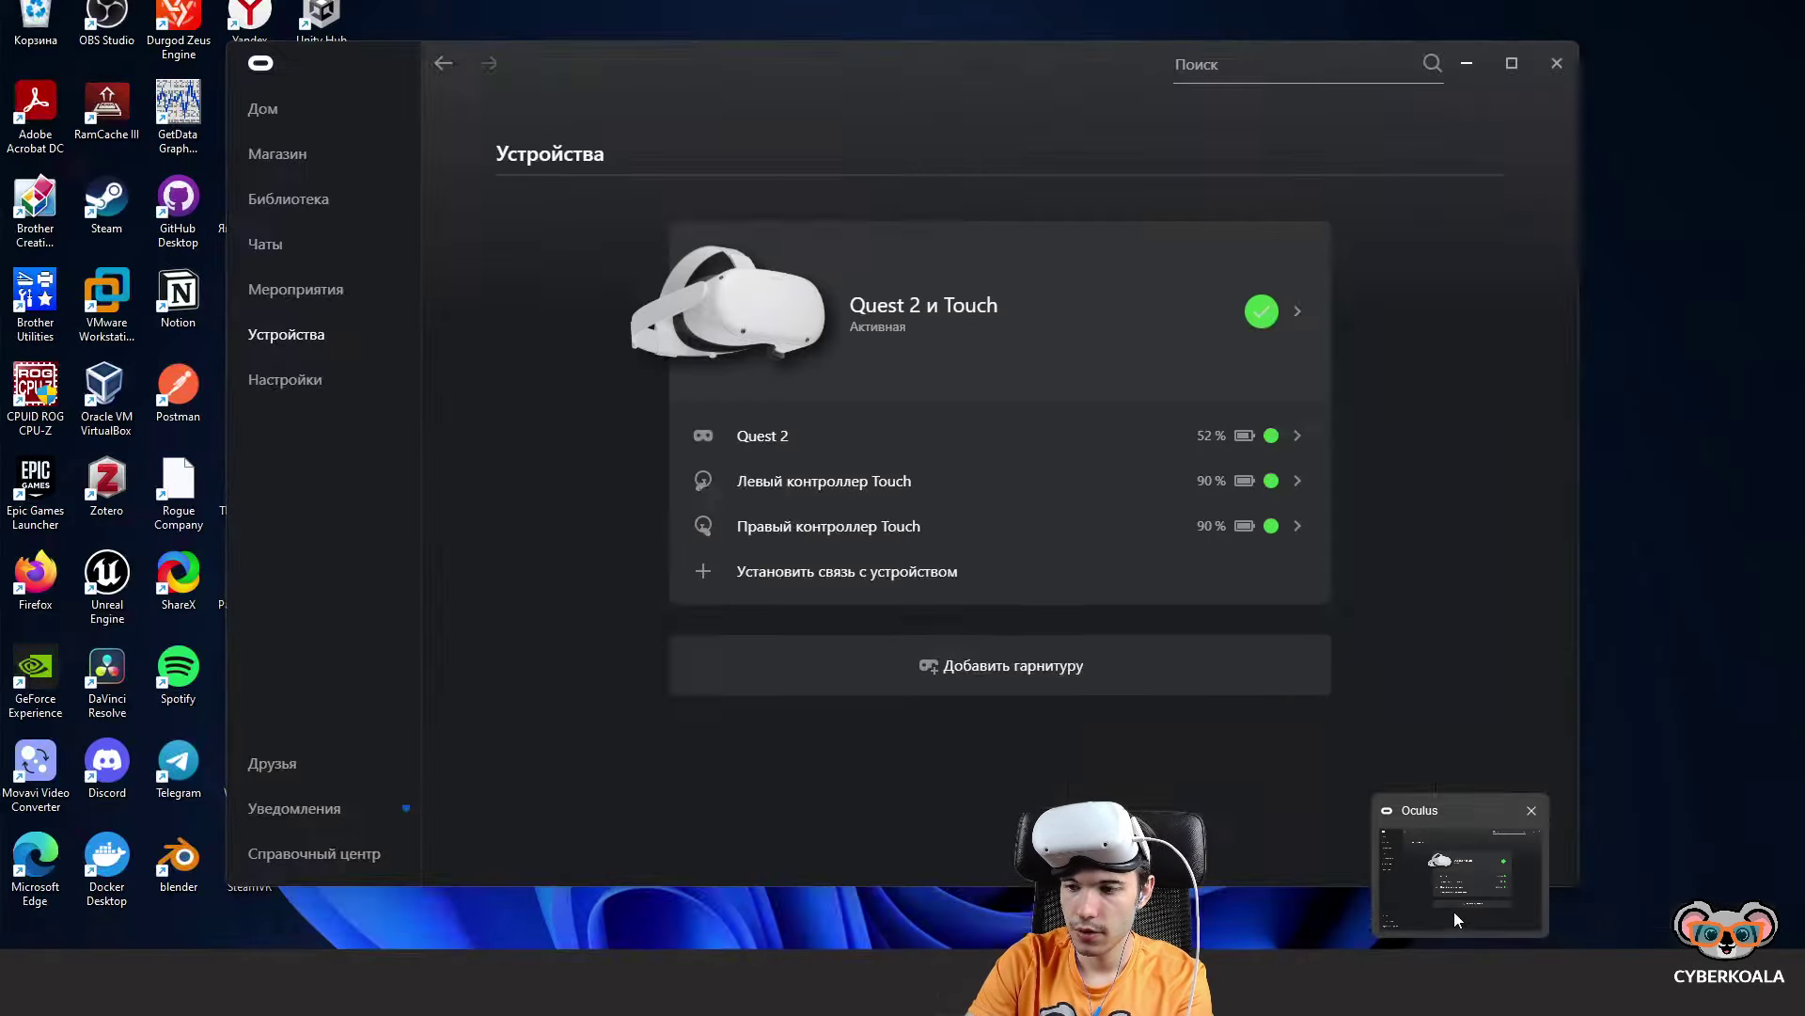
Minimize the Oculus devices window so Unity's build progress is visible again.
click(1453, 911)
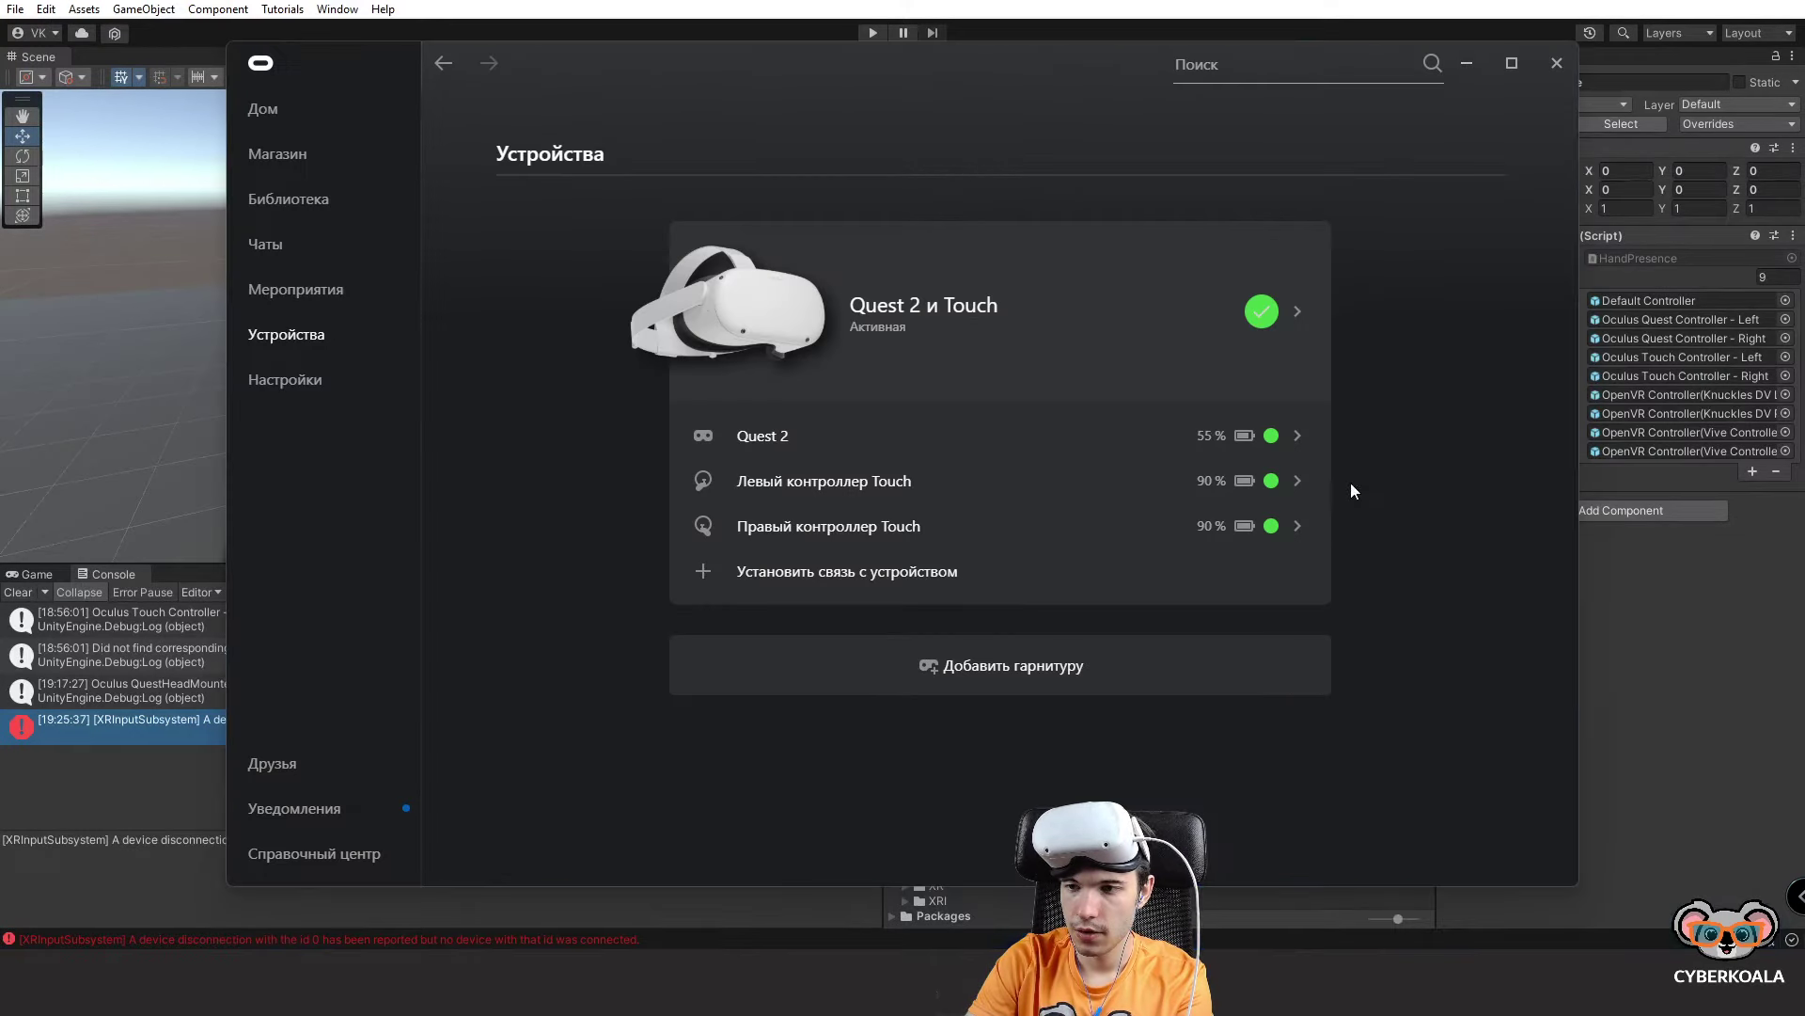
click(1466, 63)
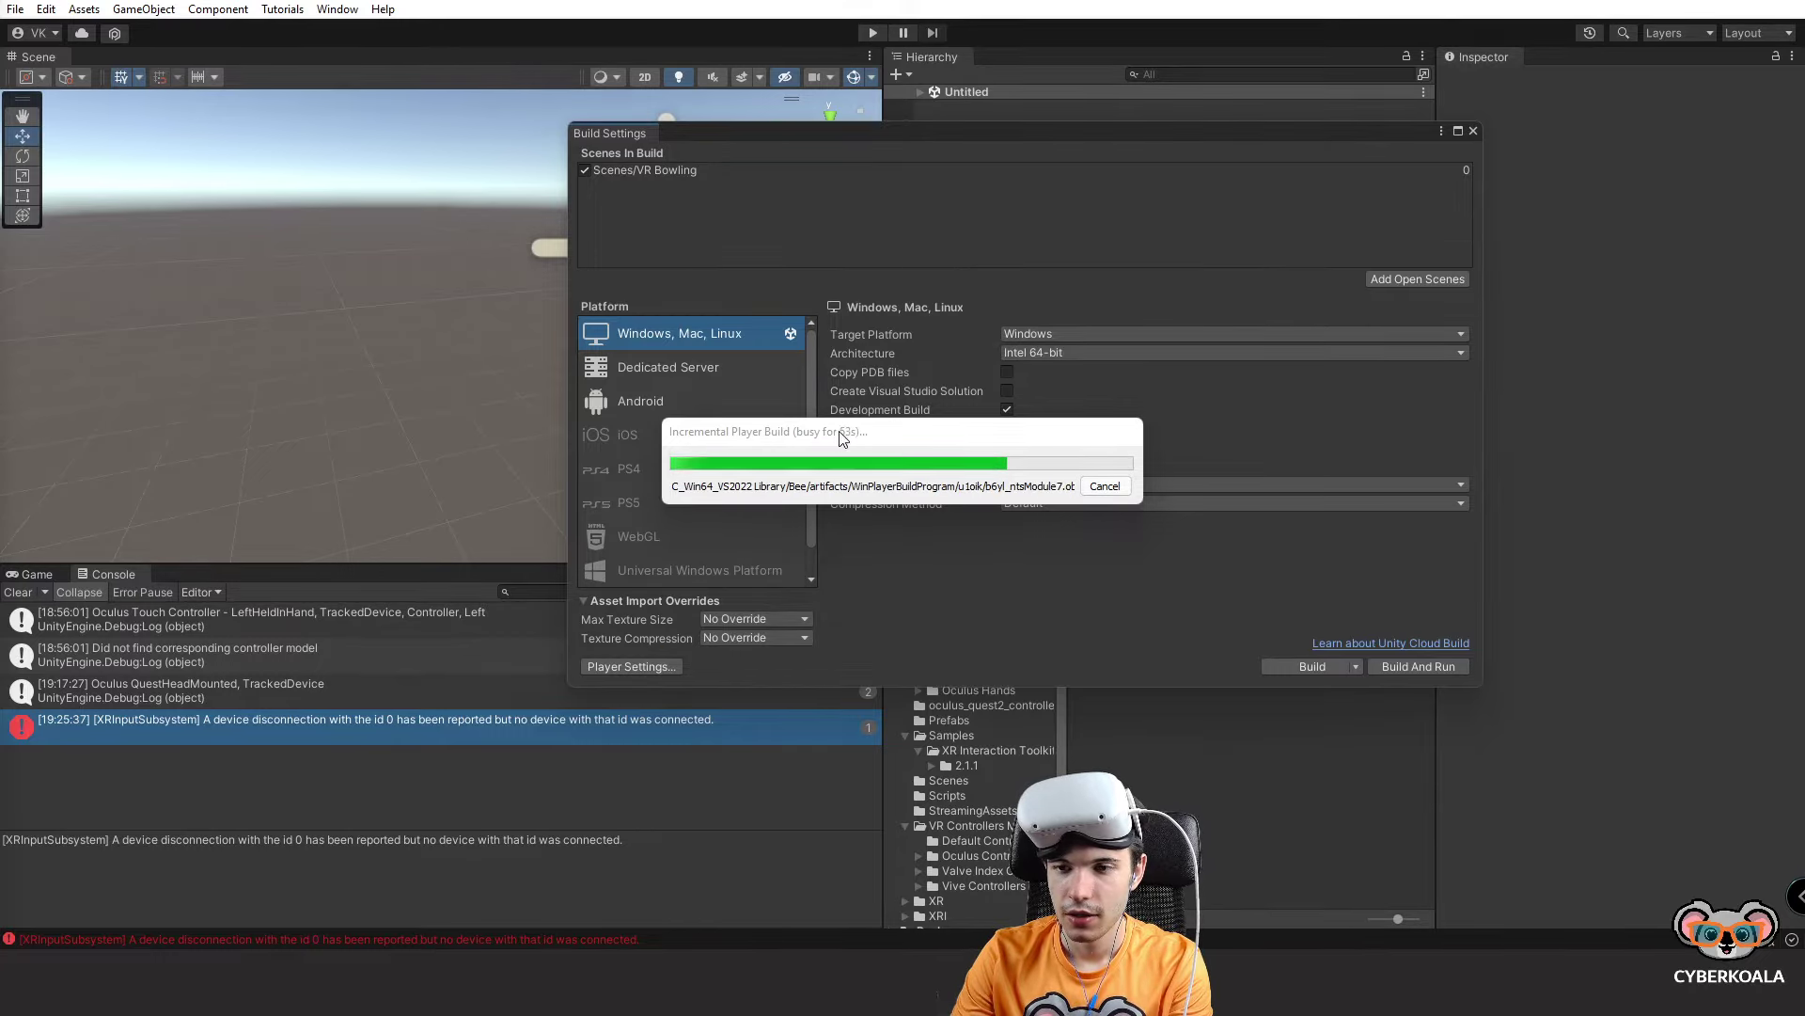
Move the build progress dialog to the left while the Windows build finishes.
drag(842, 437, 362, 339)
mouse_move(302, 1006)
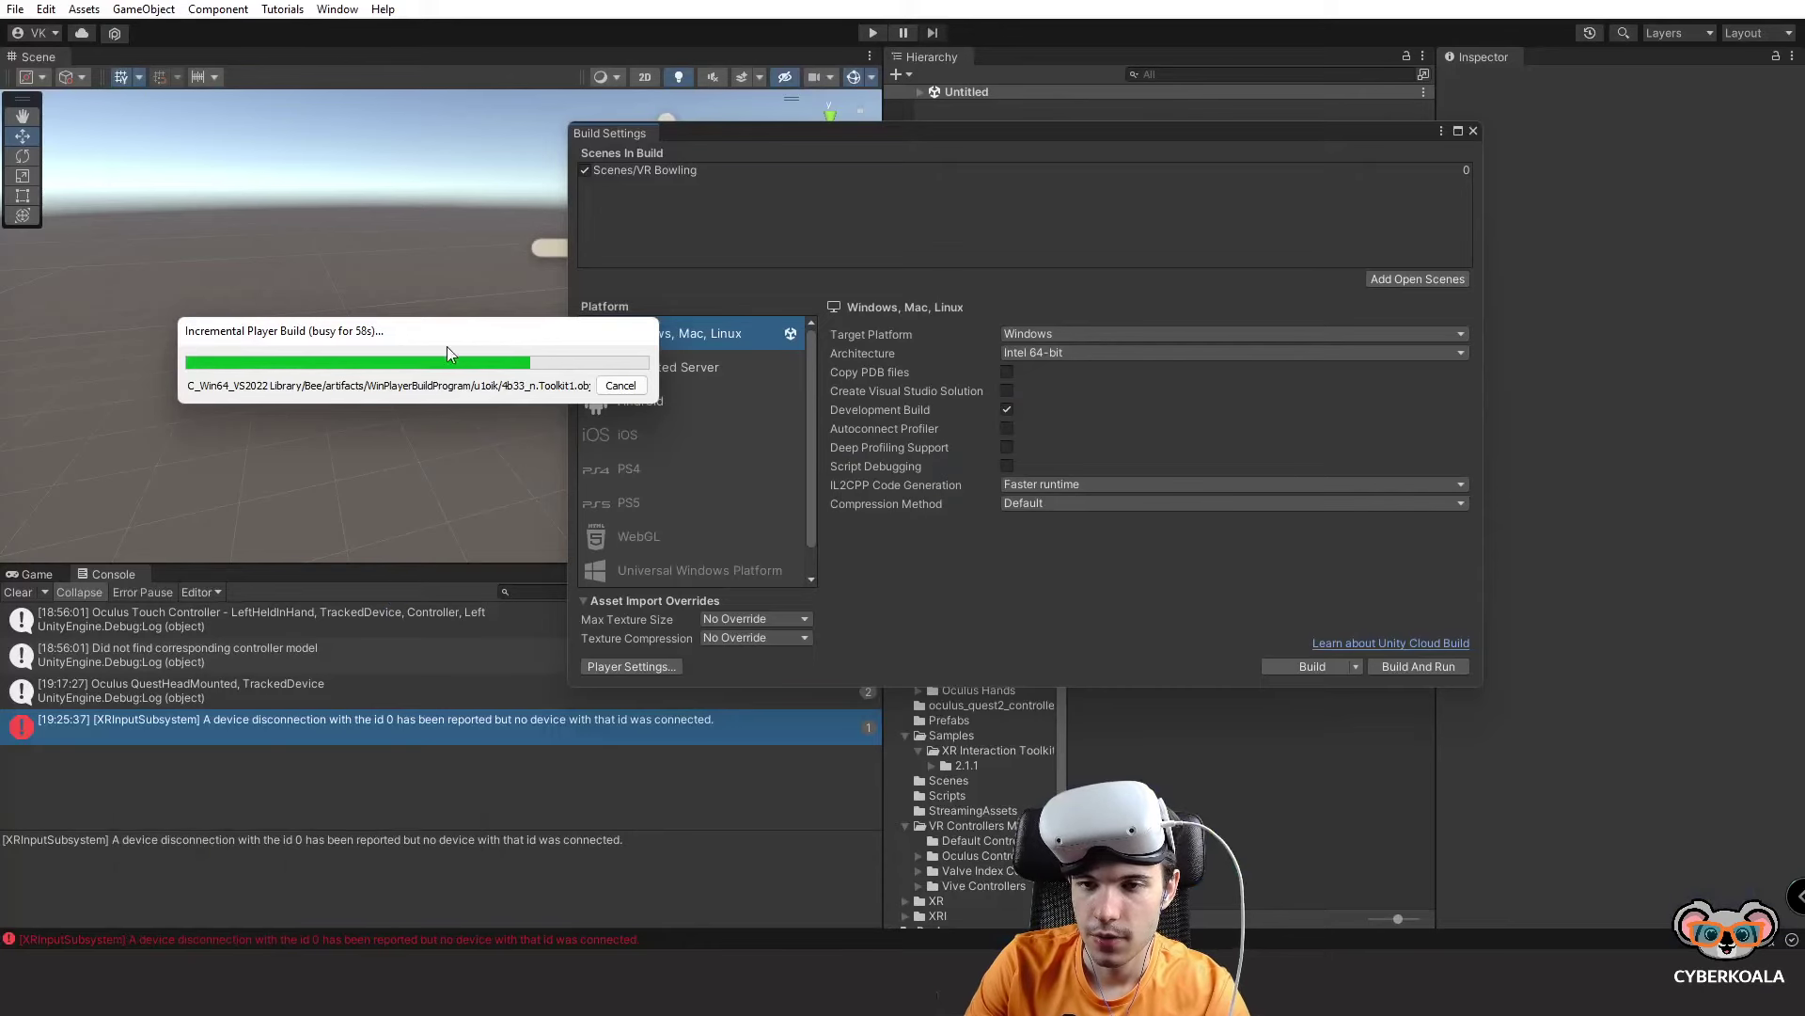
drag(446, 339, 412, 334)
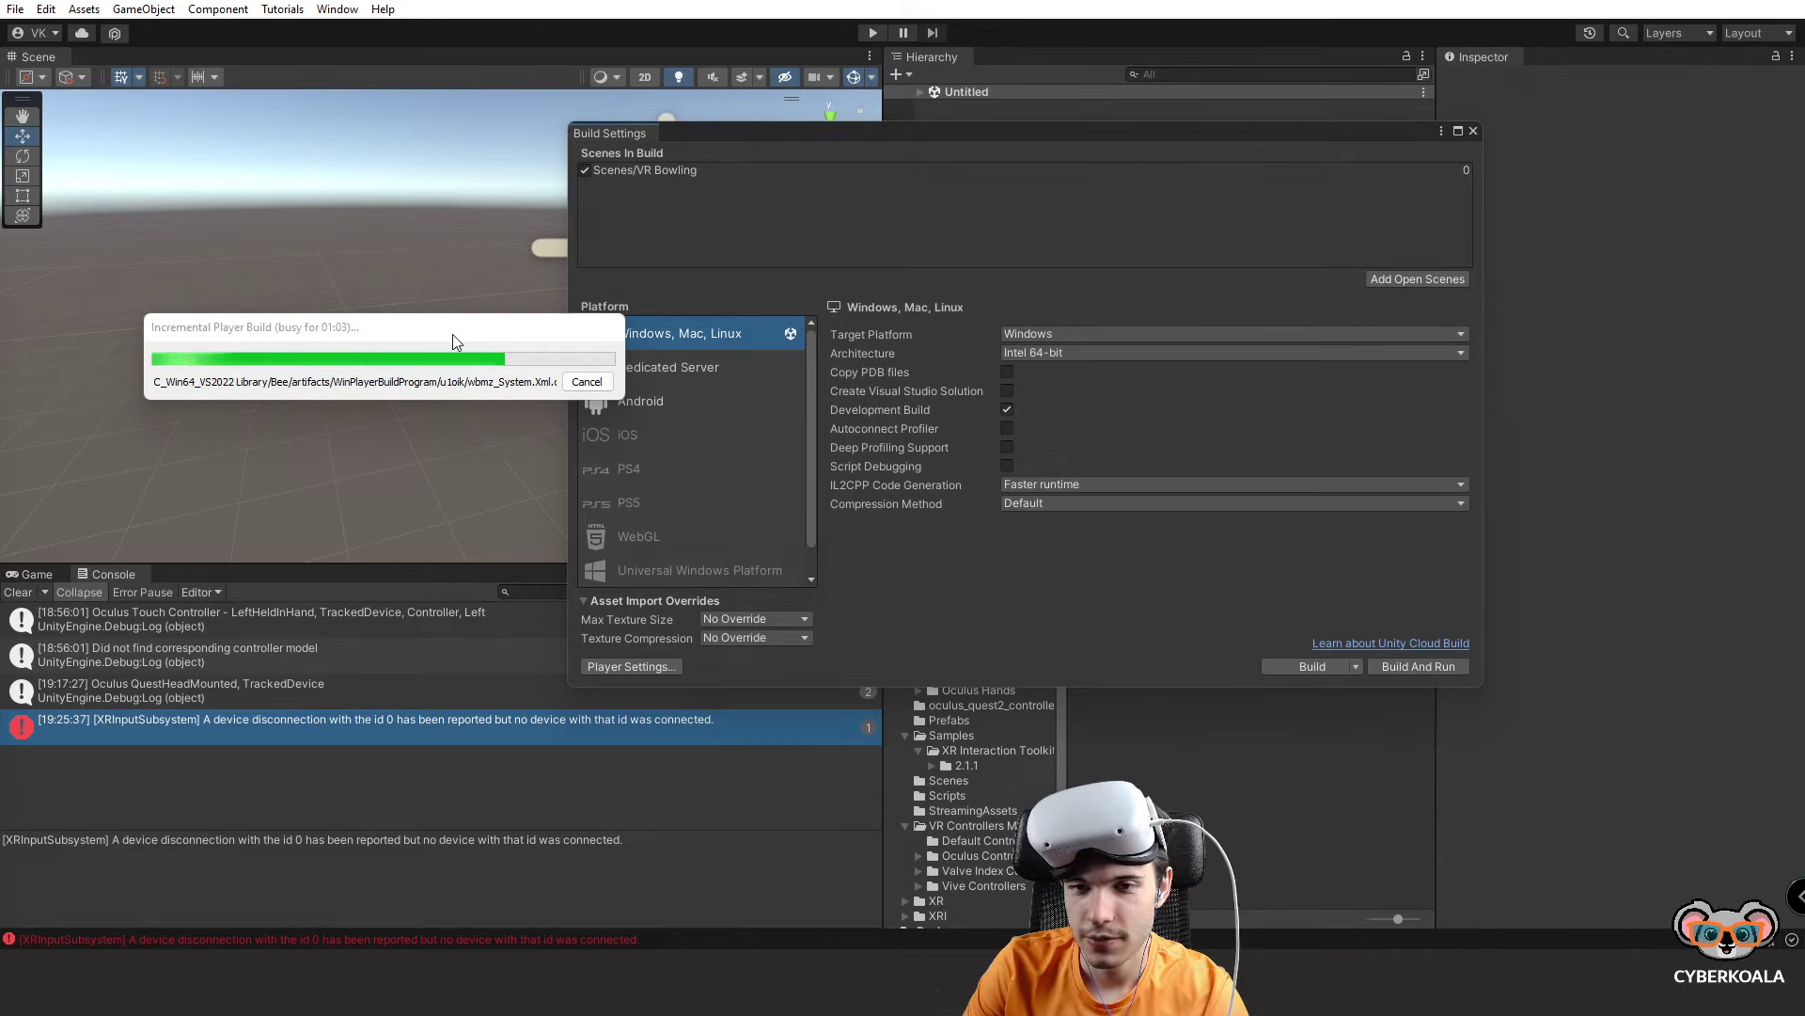
drag(452, 340, 462, 335)
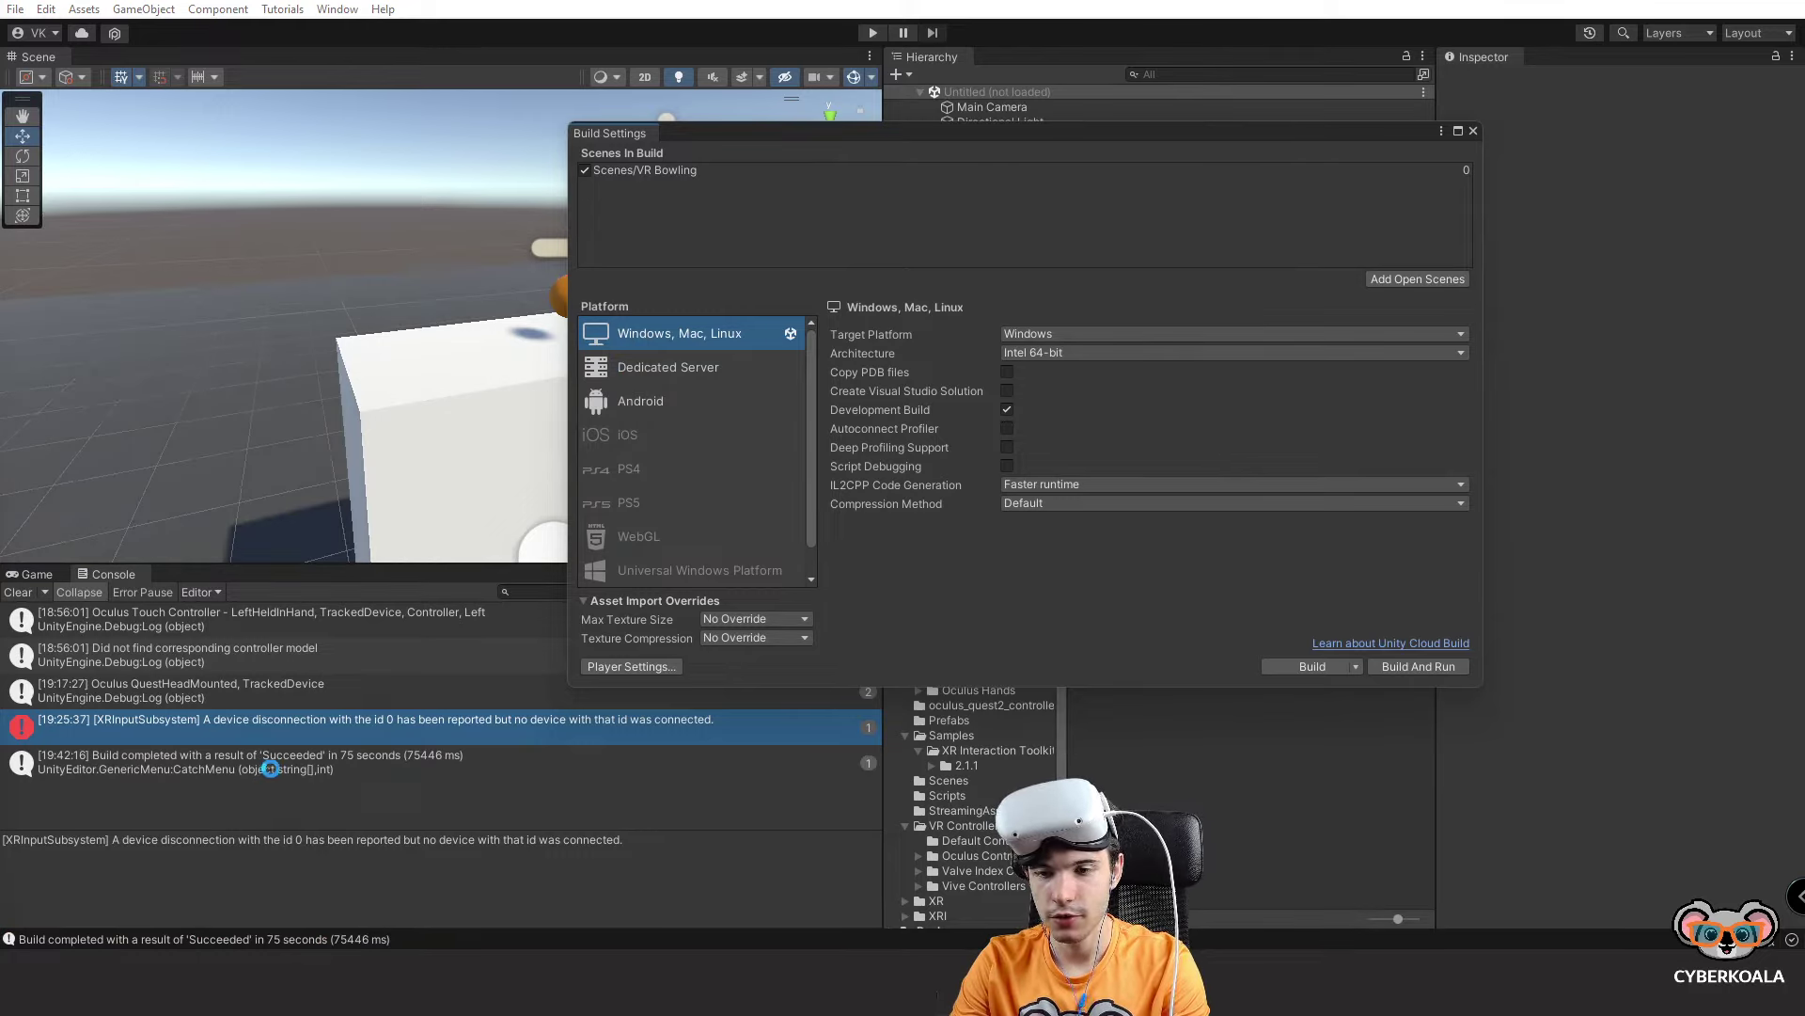
Open Player Settings, allow the built player through the firewall, then close the running VR in Unity Tutorial player.
click(673, 667)
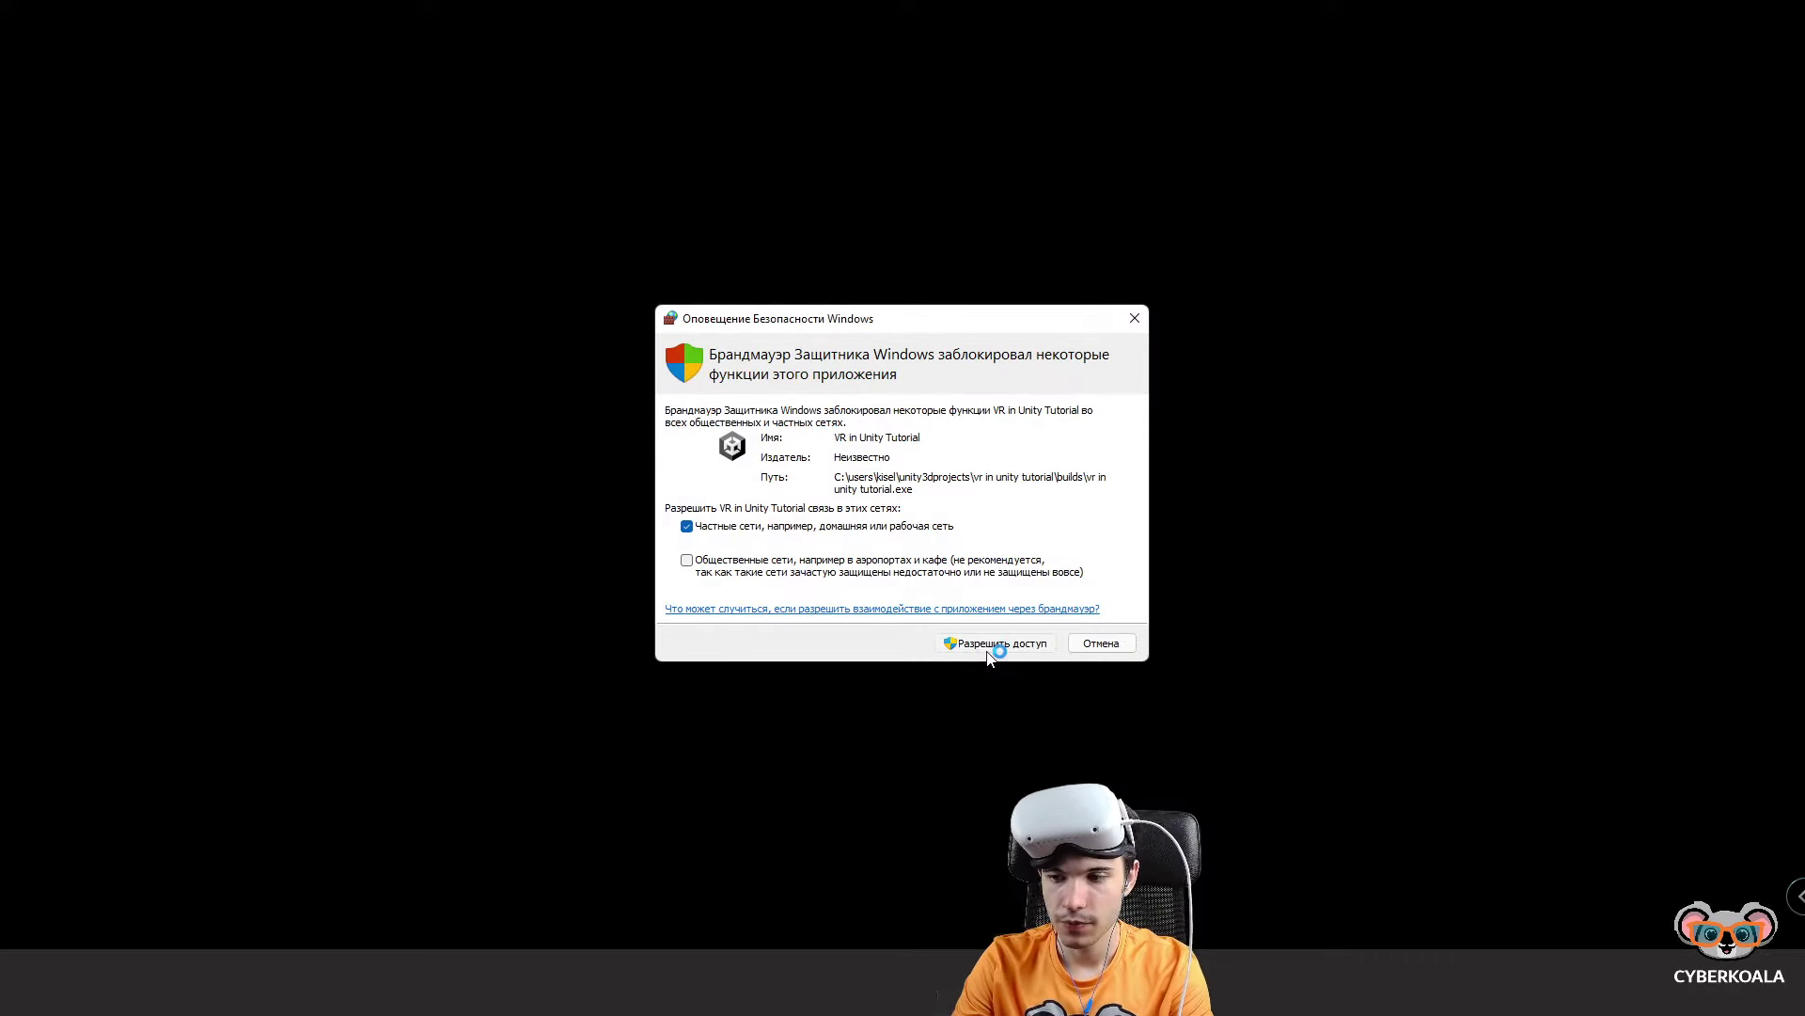
click(987, 649)
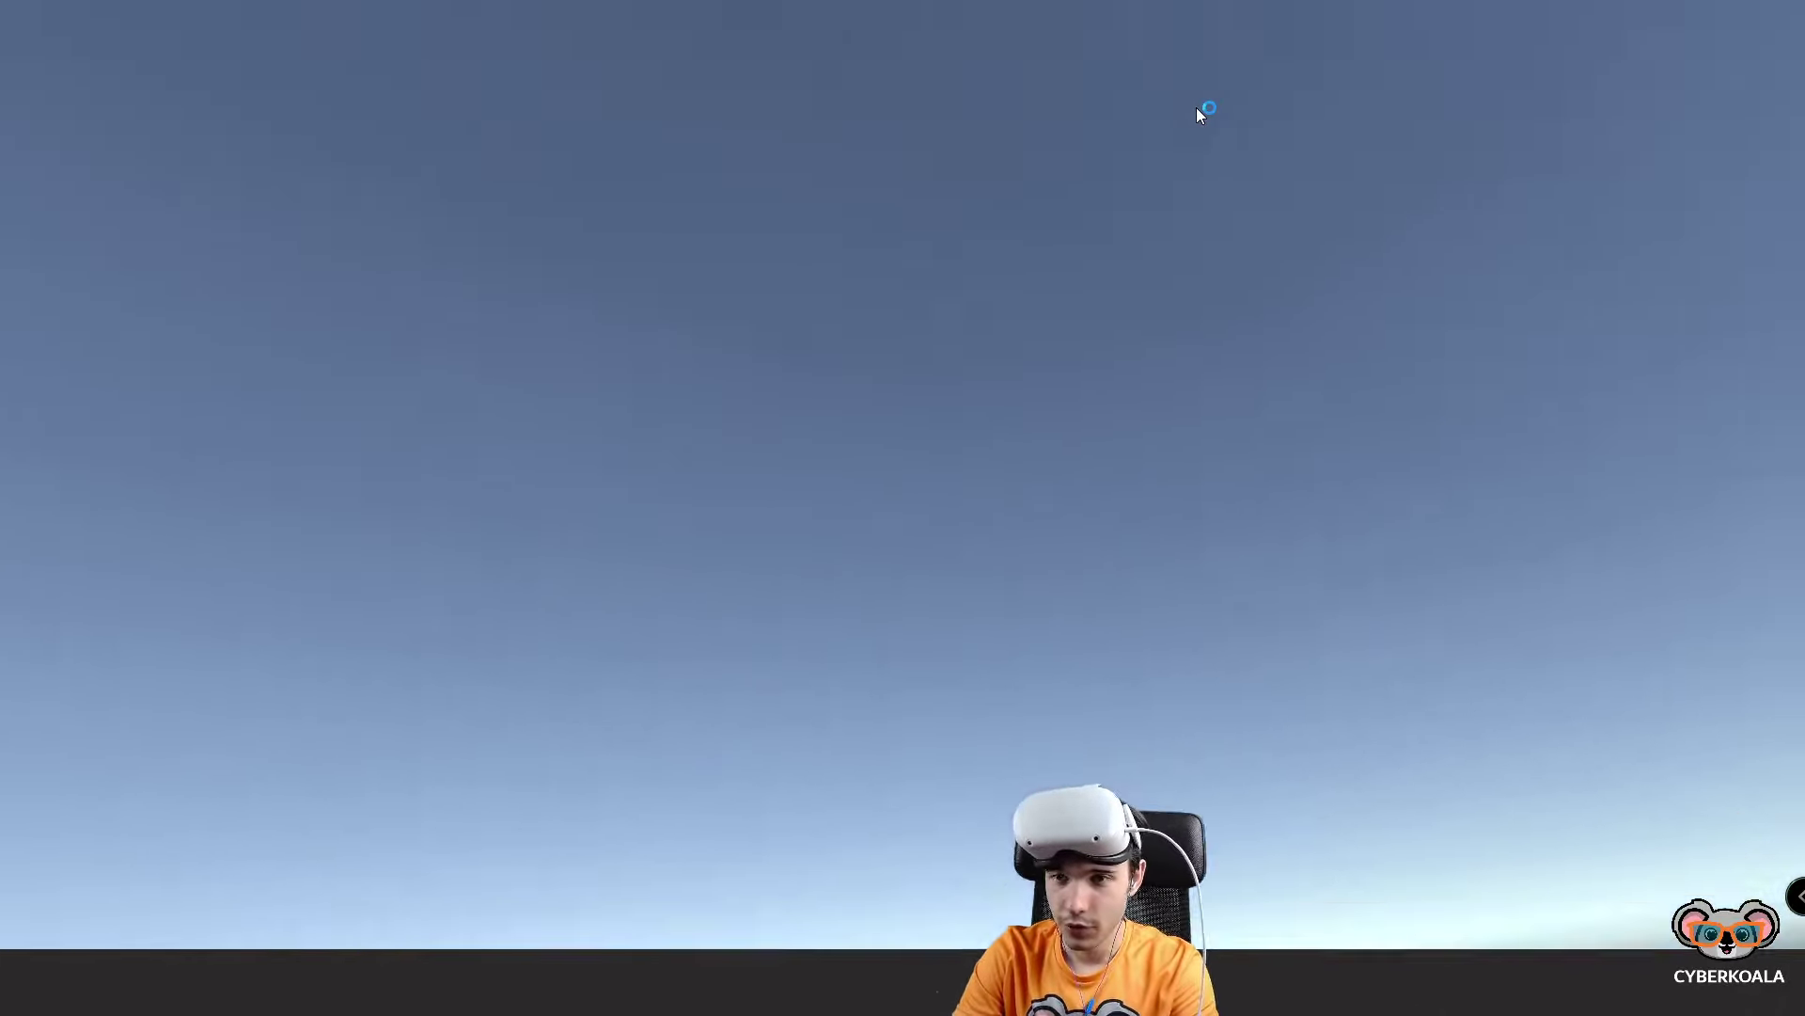
key(super)
mouse_move(1502, 978)
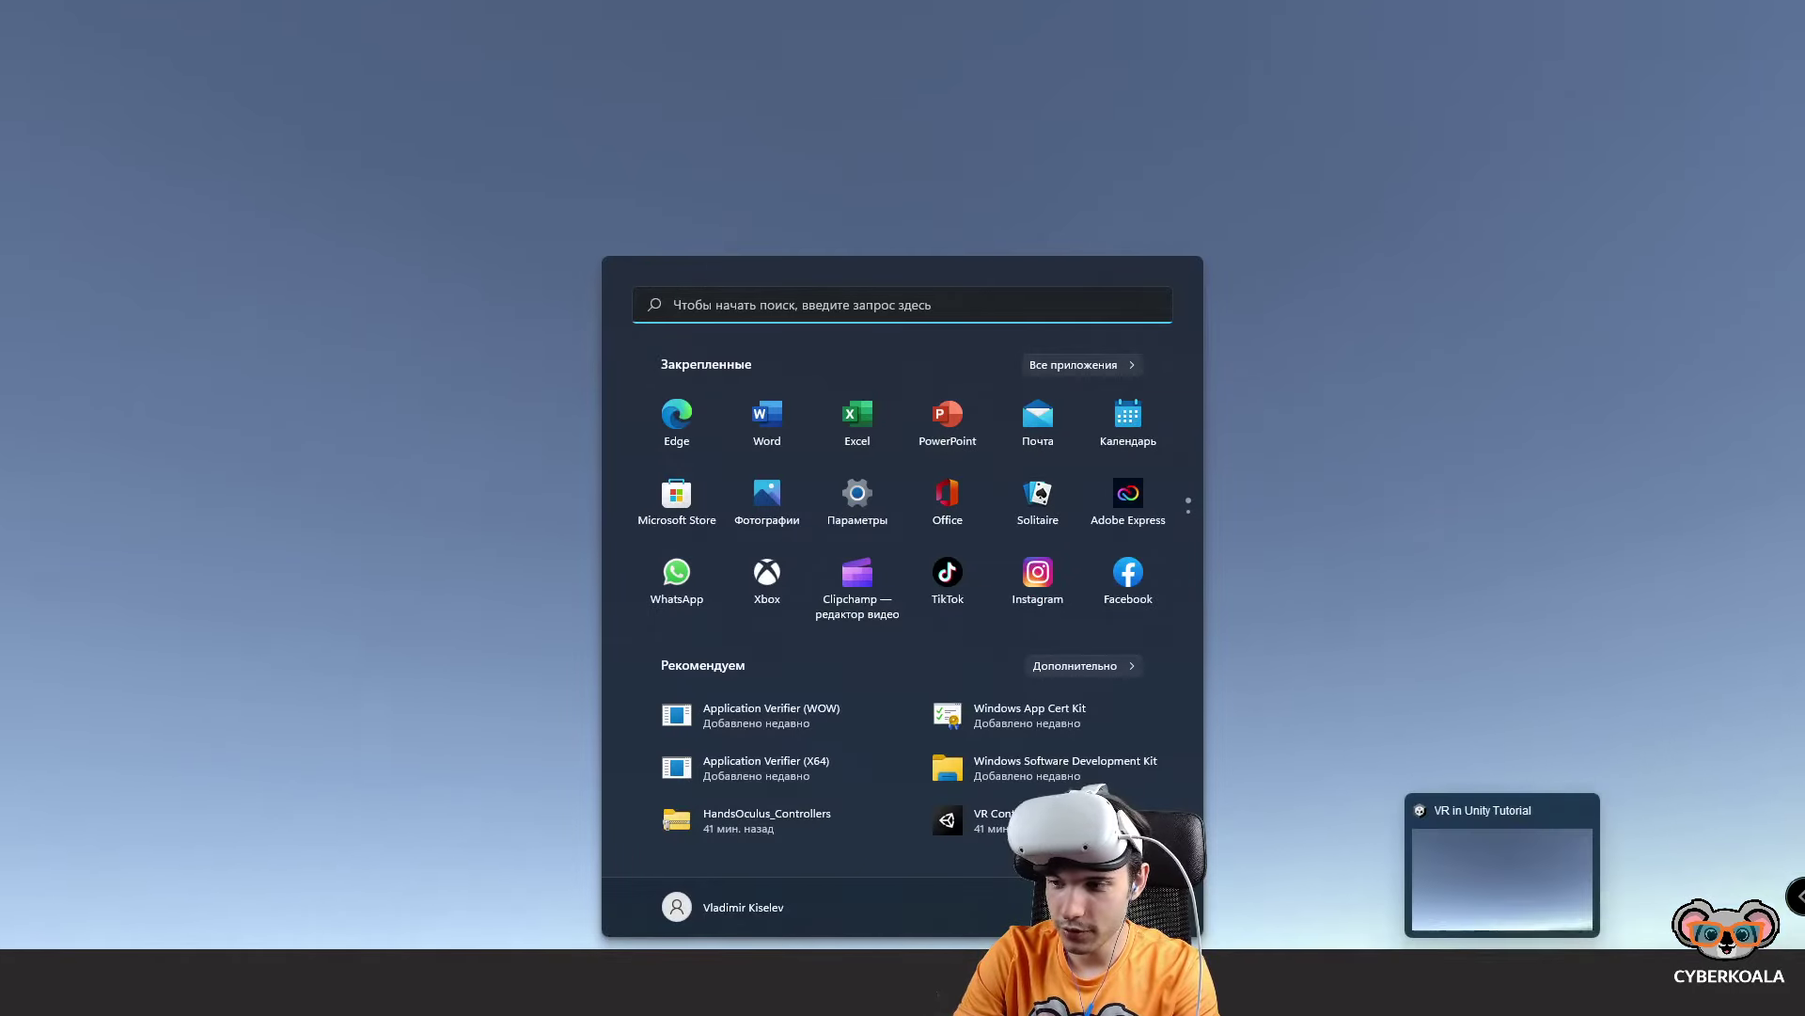
click(1583, 812)
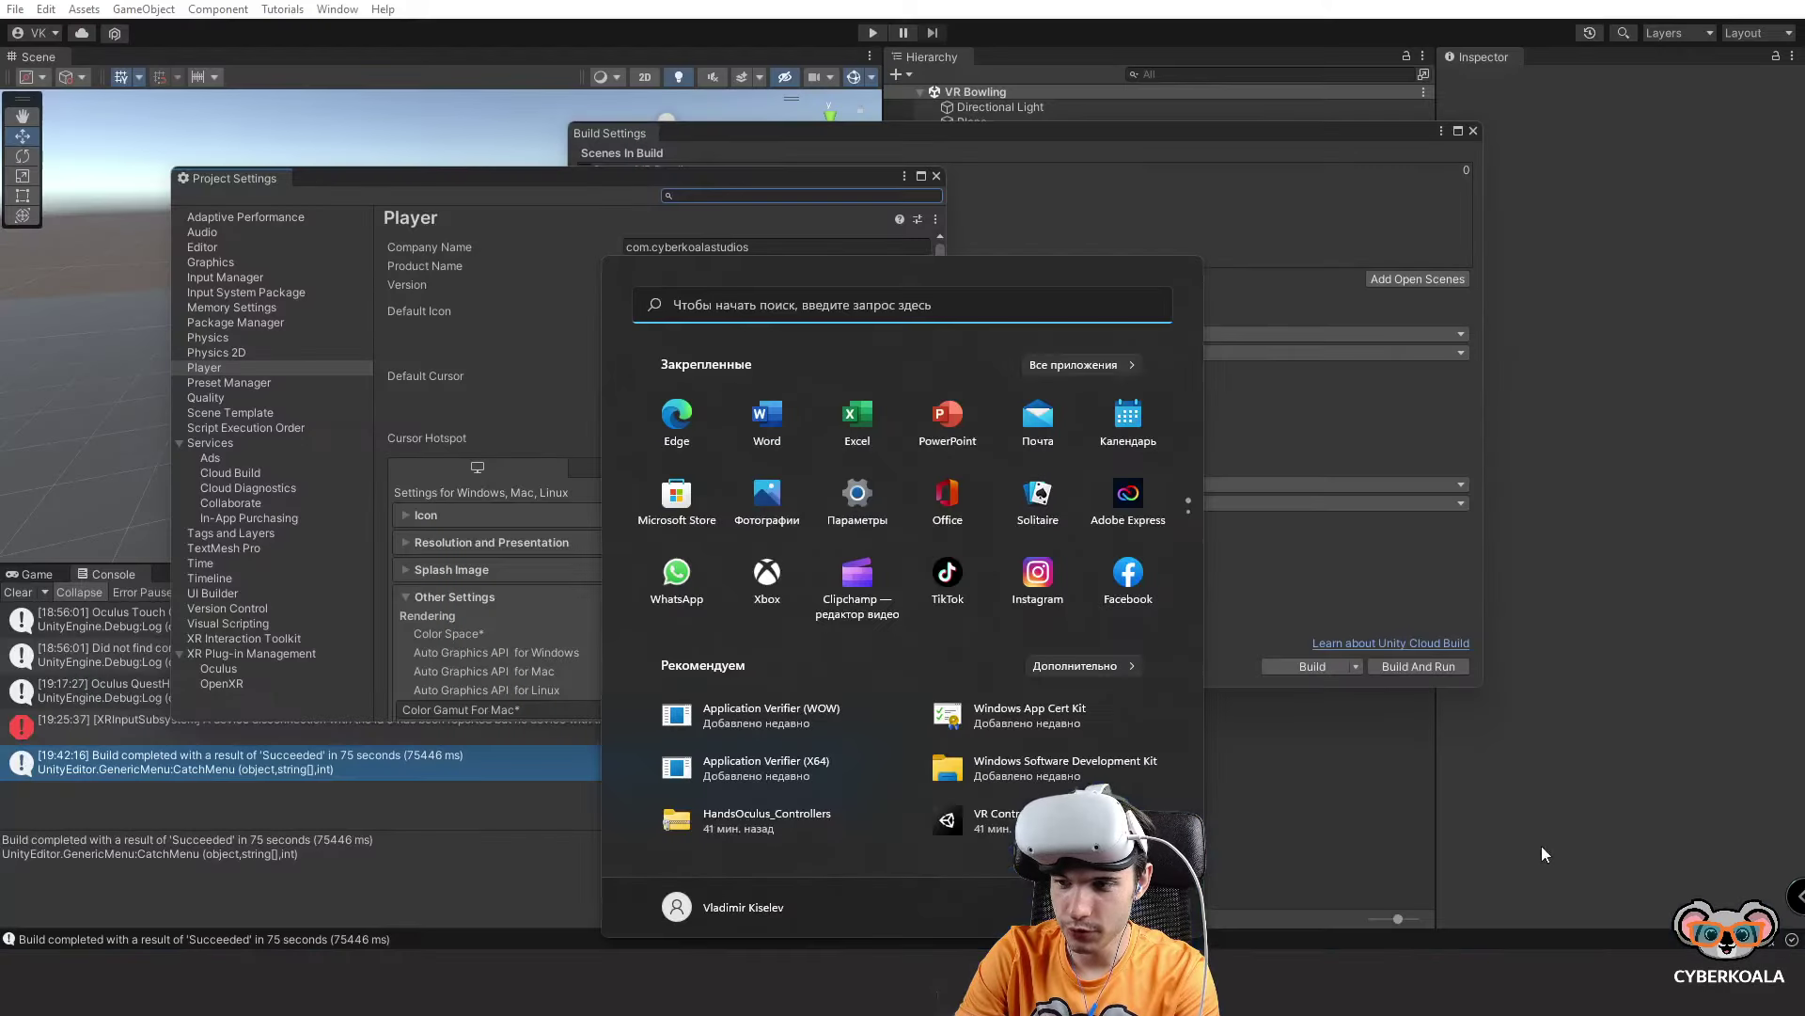
click(954, 116)
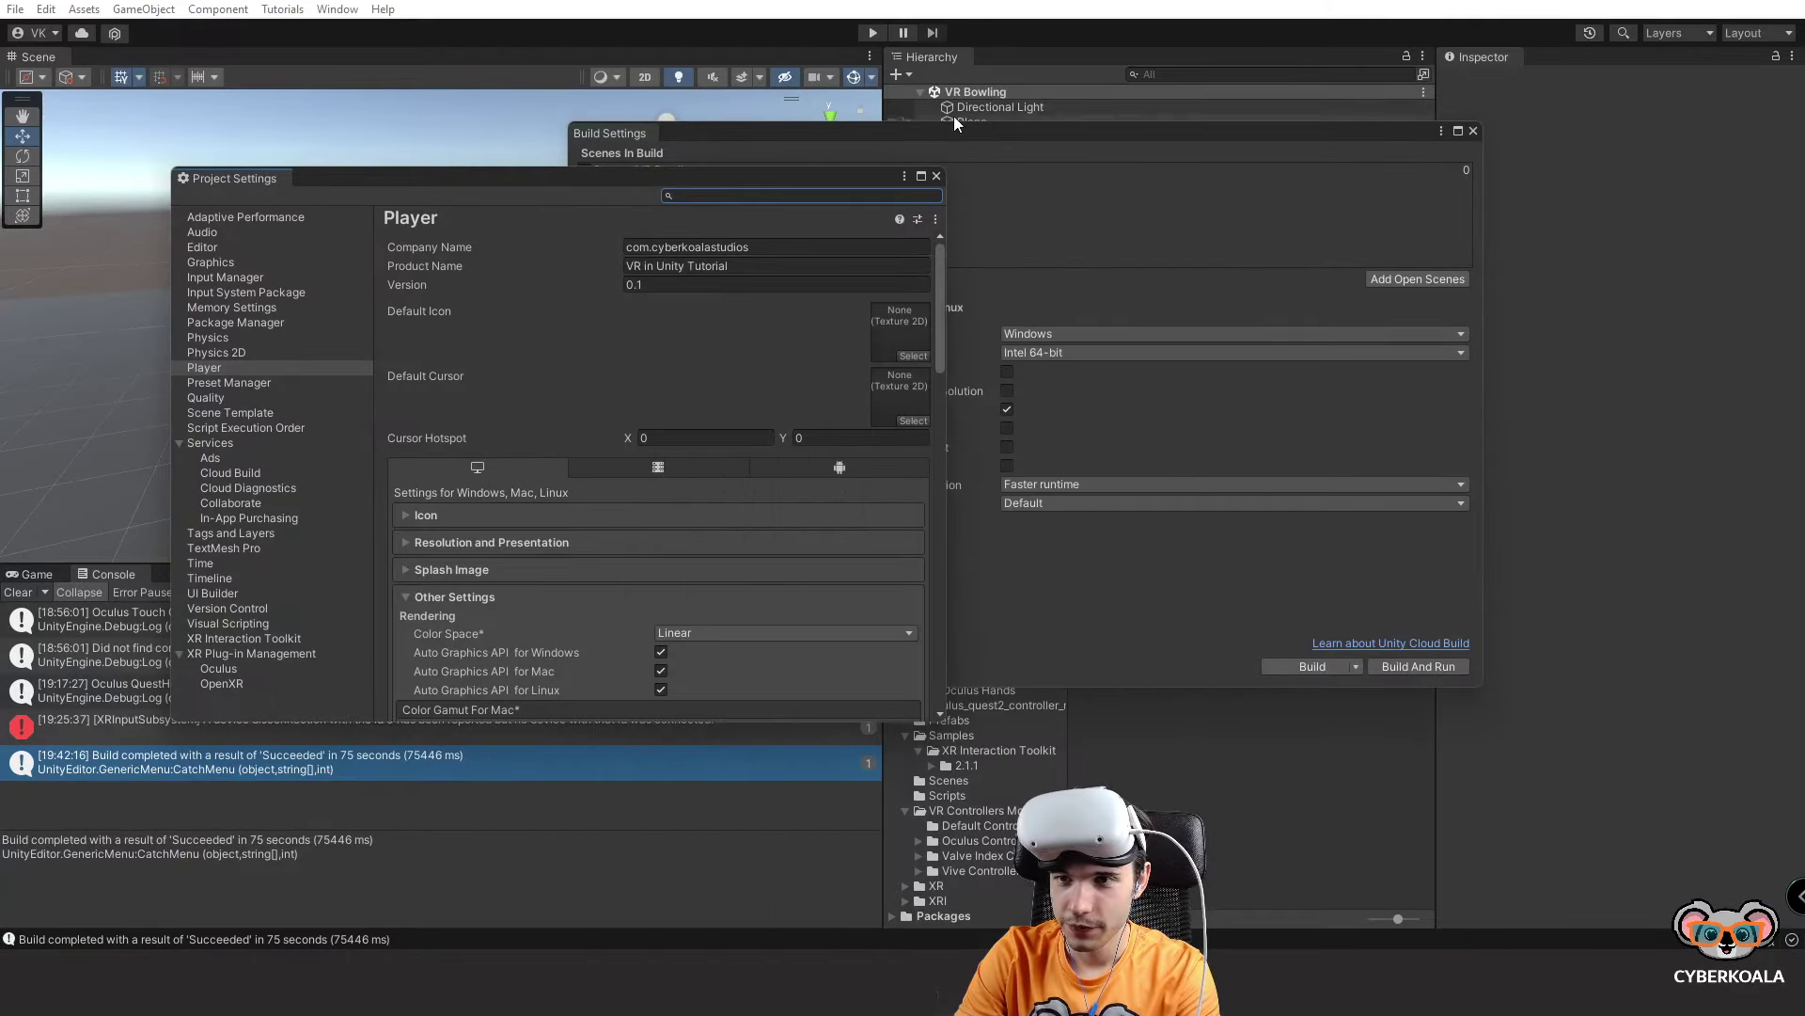
Close Project and Build Settings and inspect the Oculus Touch prefabs in VR Controllers Models.
click(935, 177)
click(1472, 132)
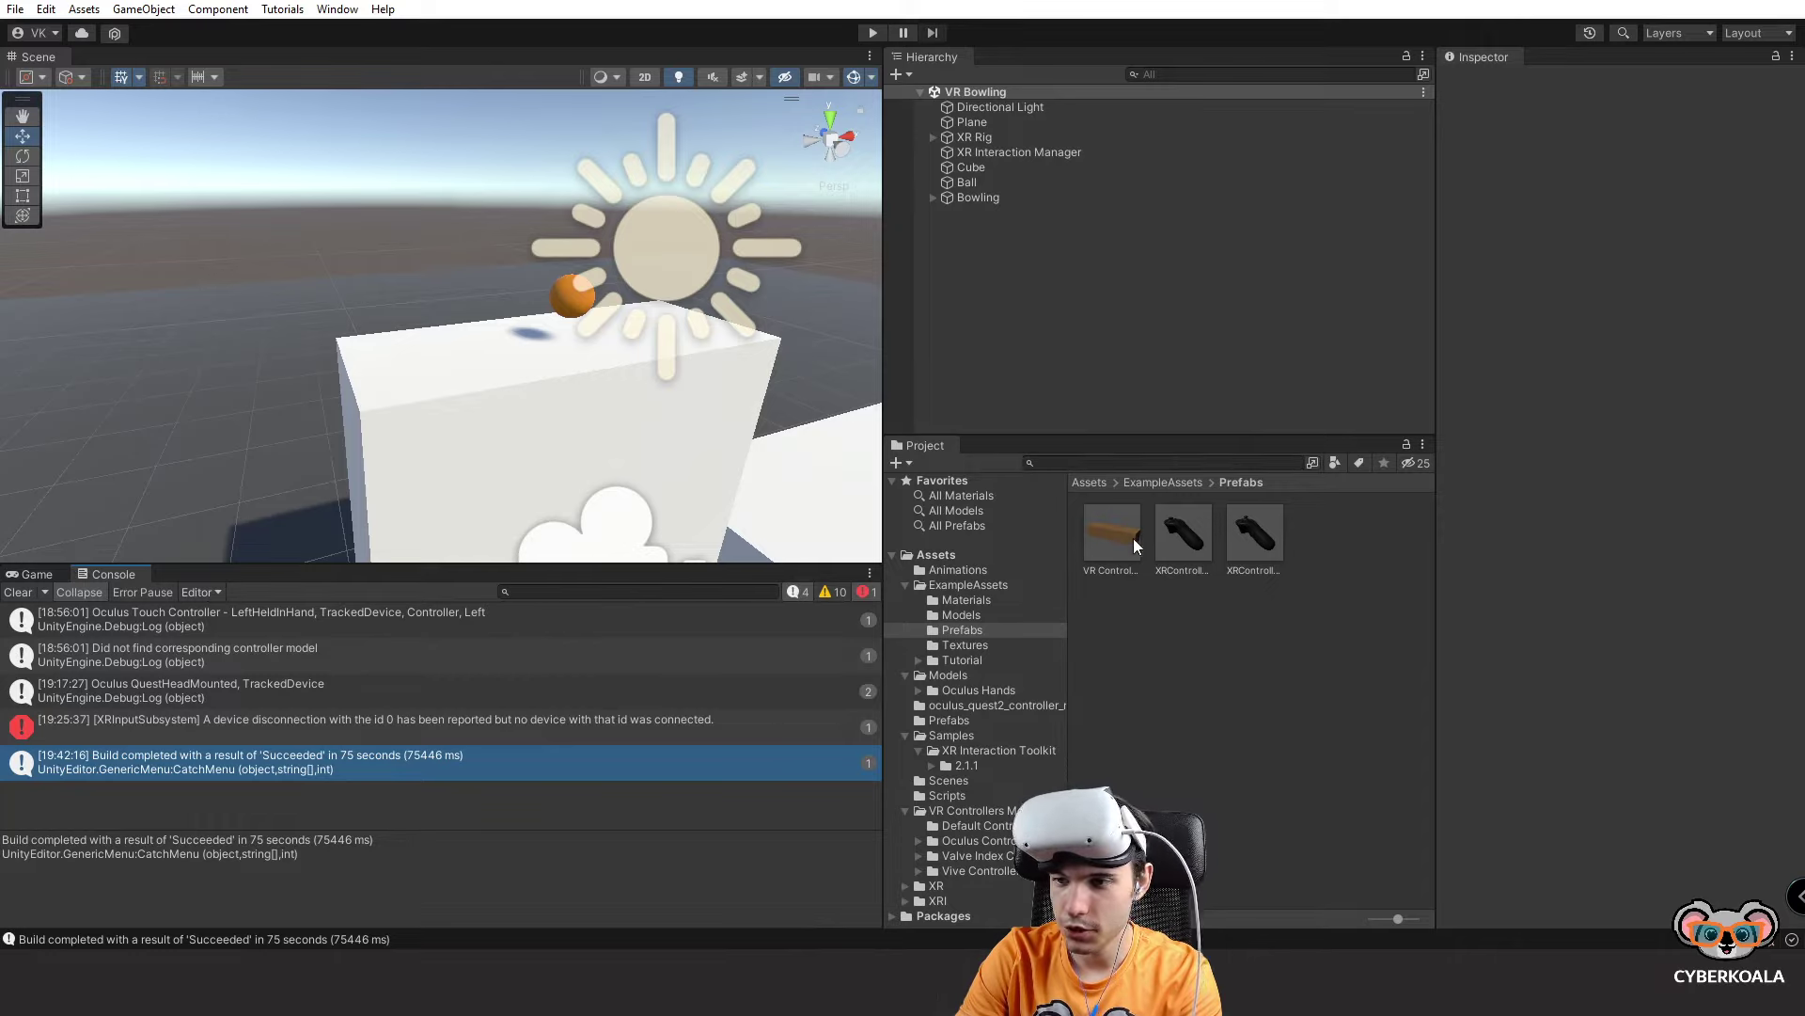
click(981, 677)
click(980, 687)
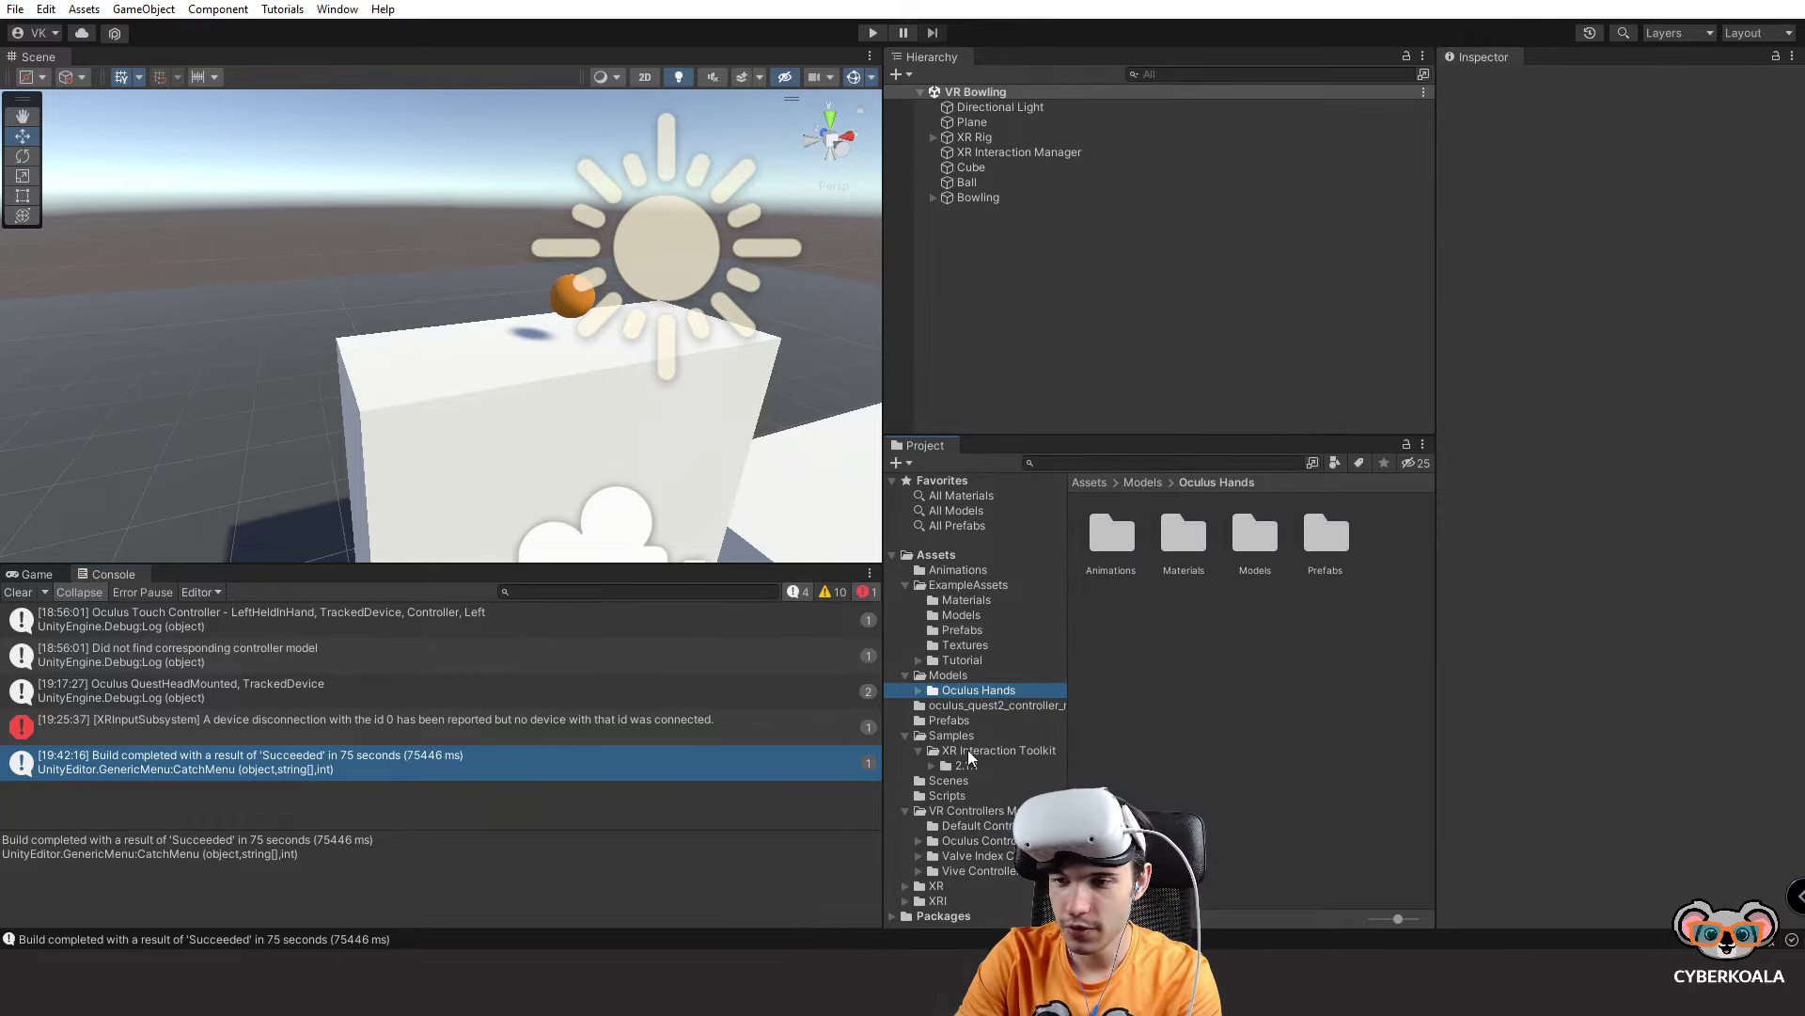
click(965, 812)
click(1356, 616)
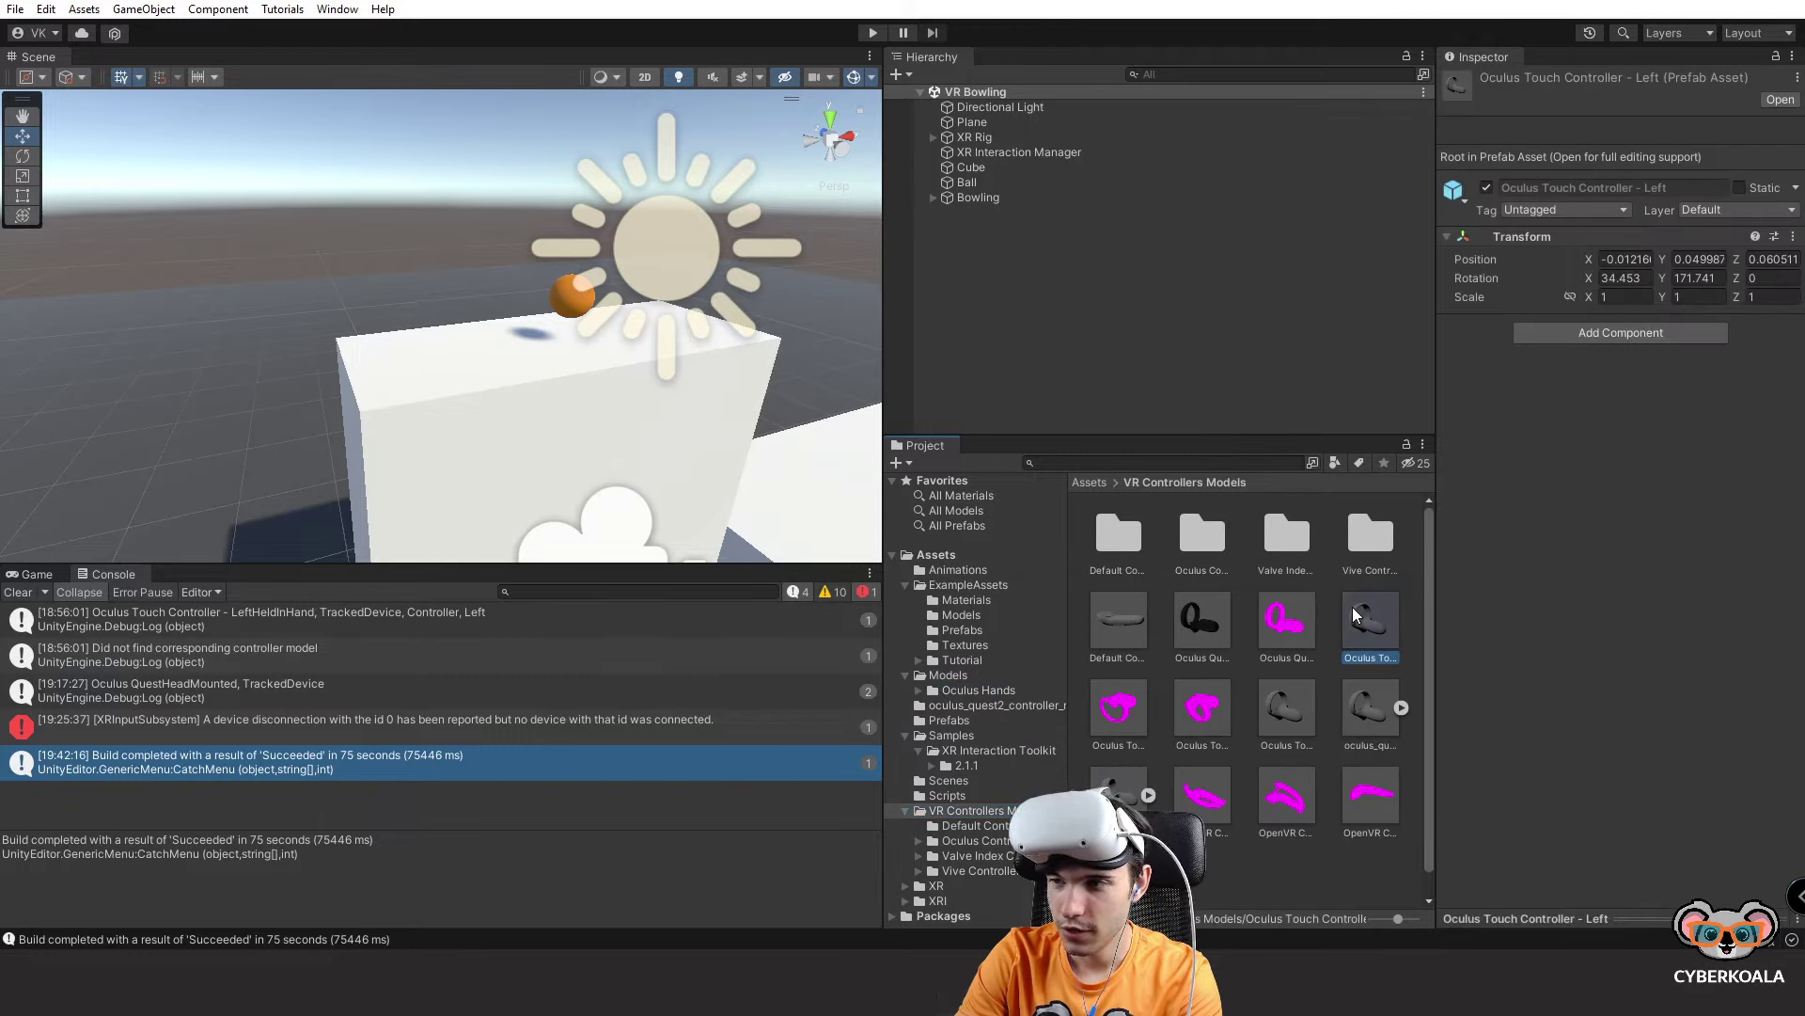
click(1286, 710)
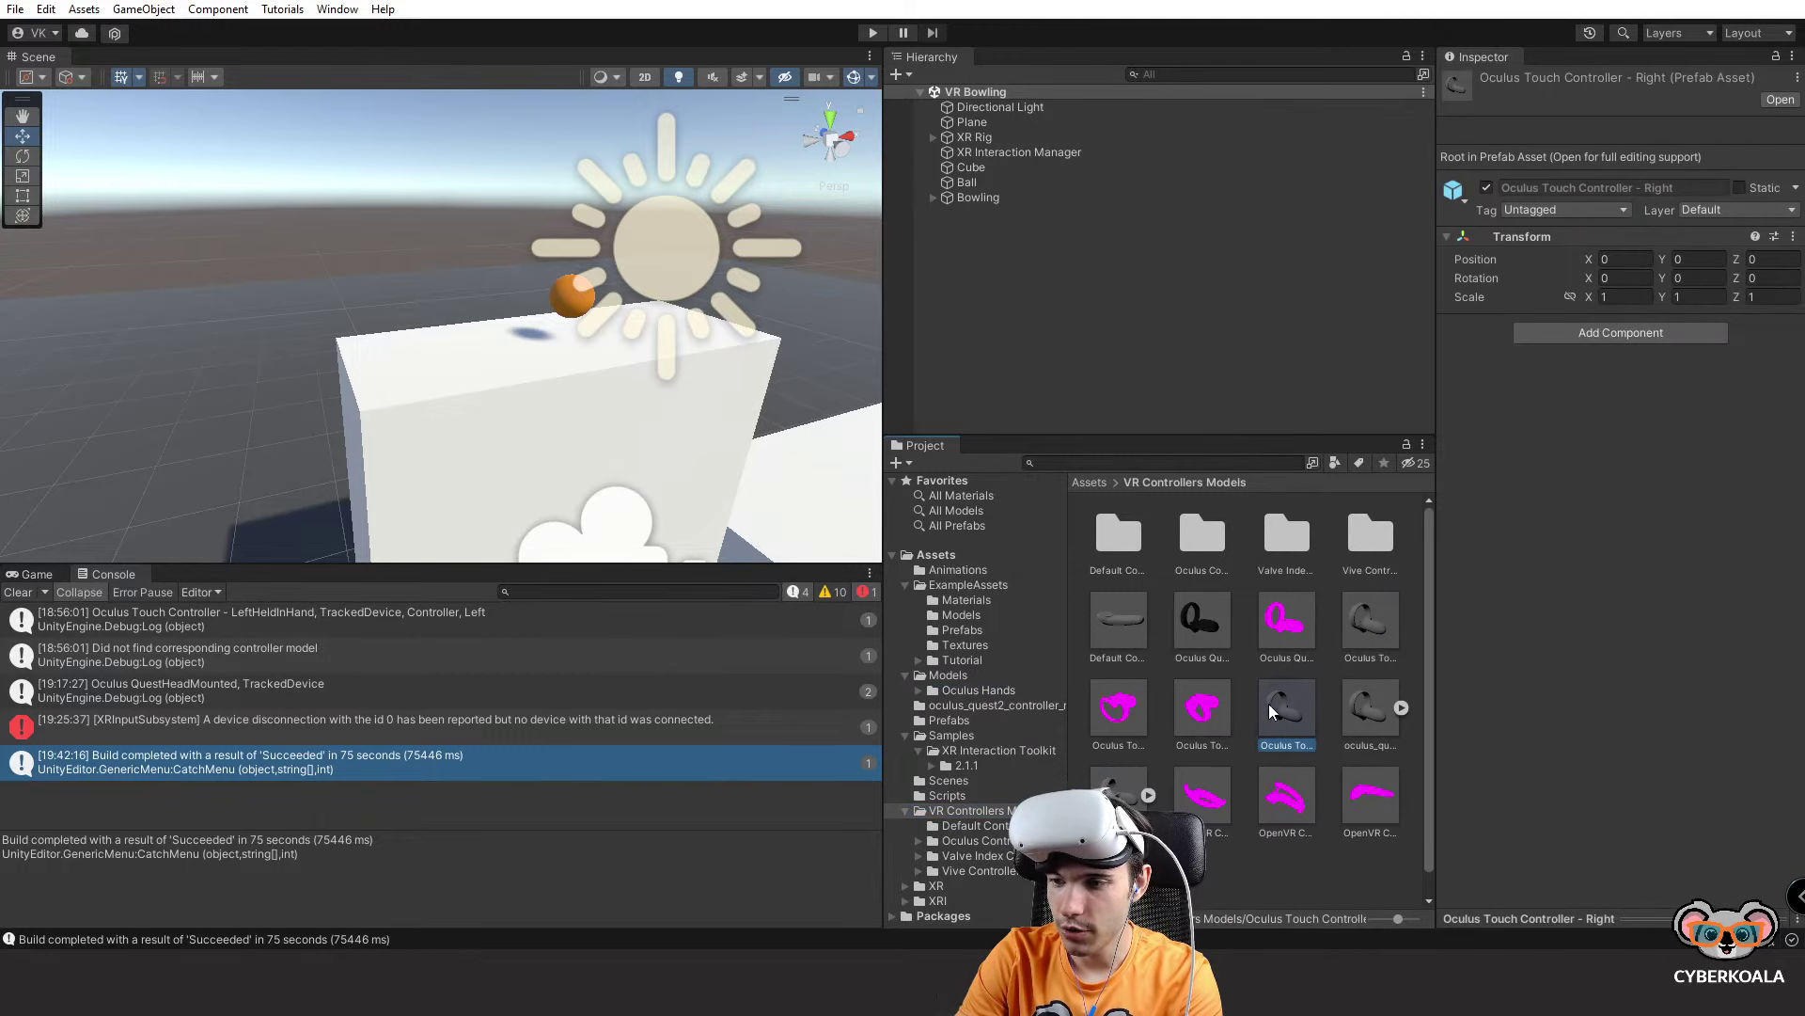
click(1369, 710)
click(1305, 720)
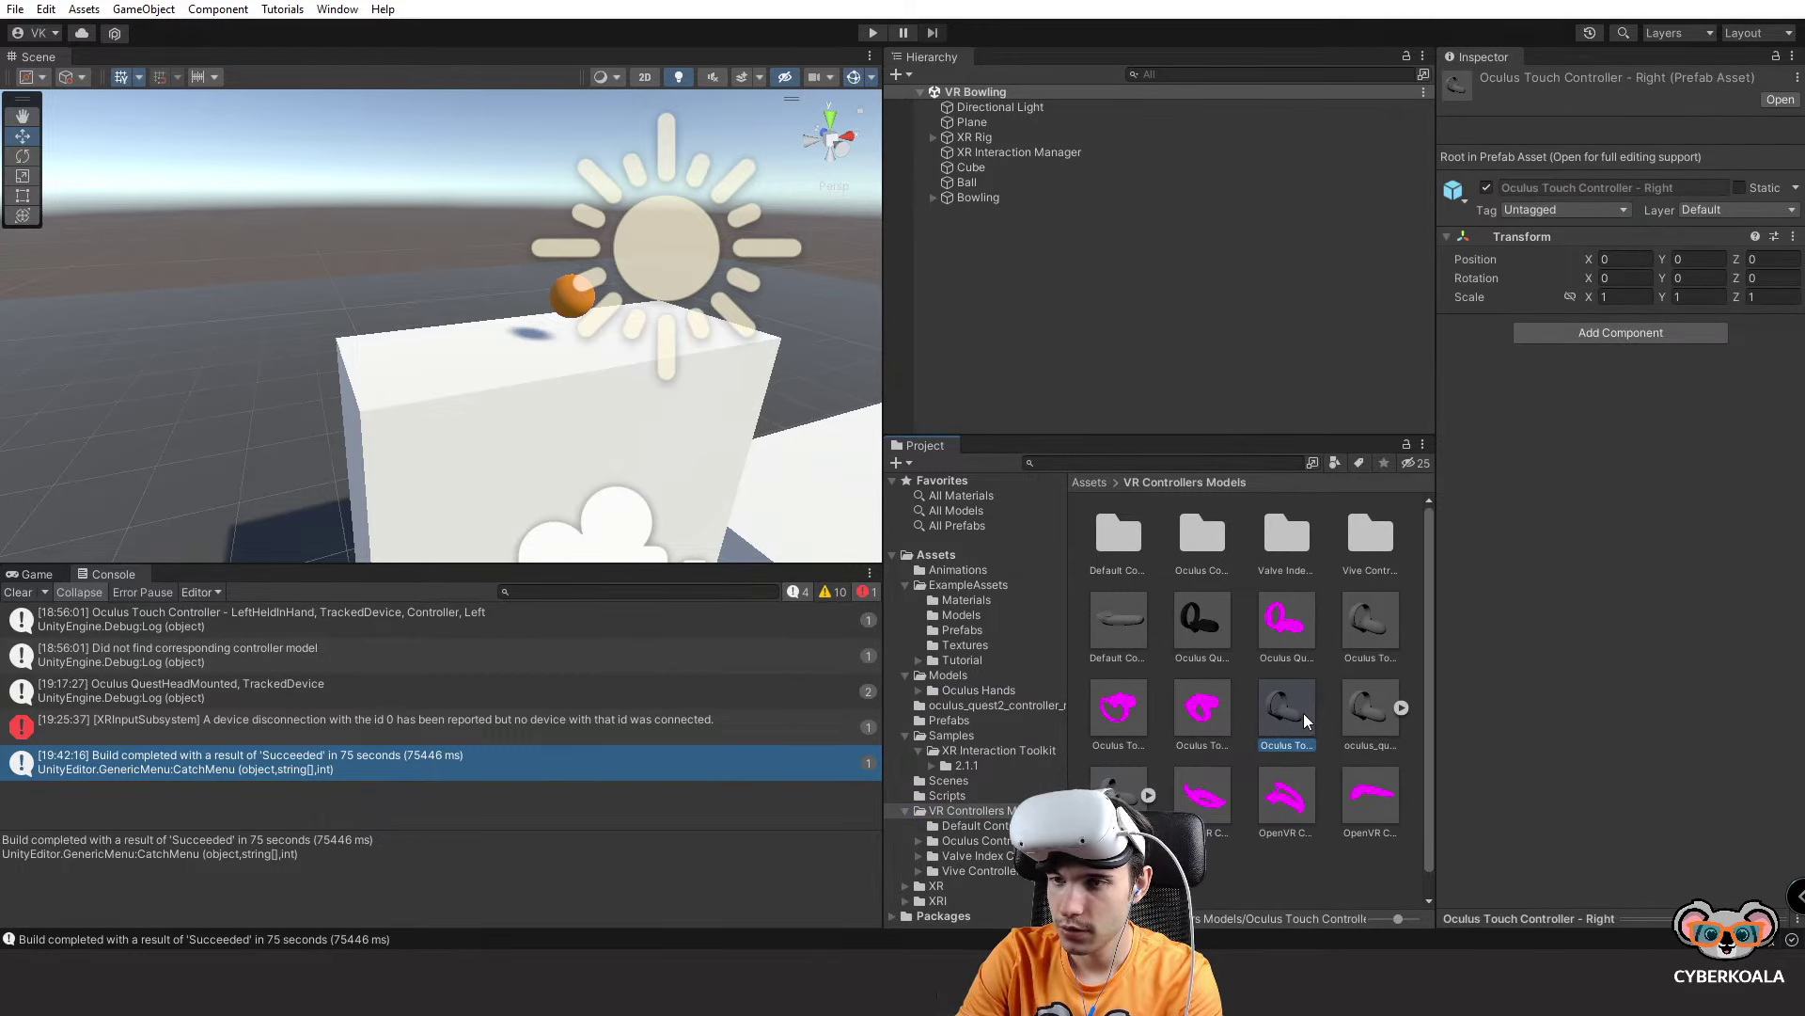
Expand XR Rig down to RightHand Controller and review HandPresense's controller prefab list.
click(934, 137)
click(947, 152)
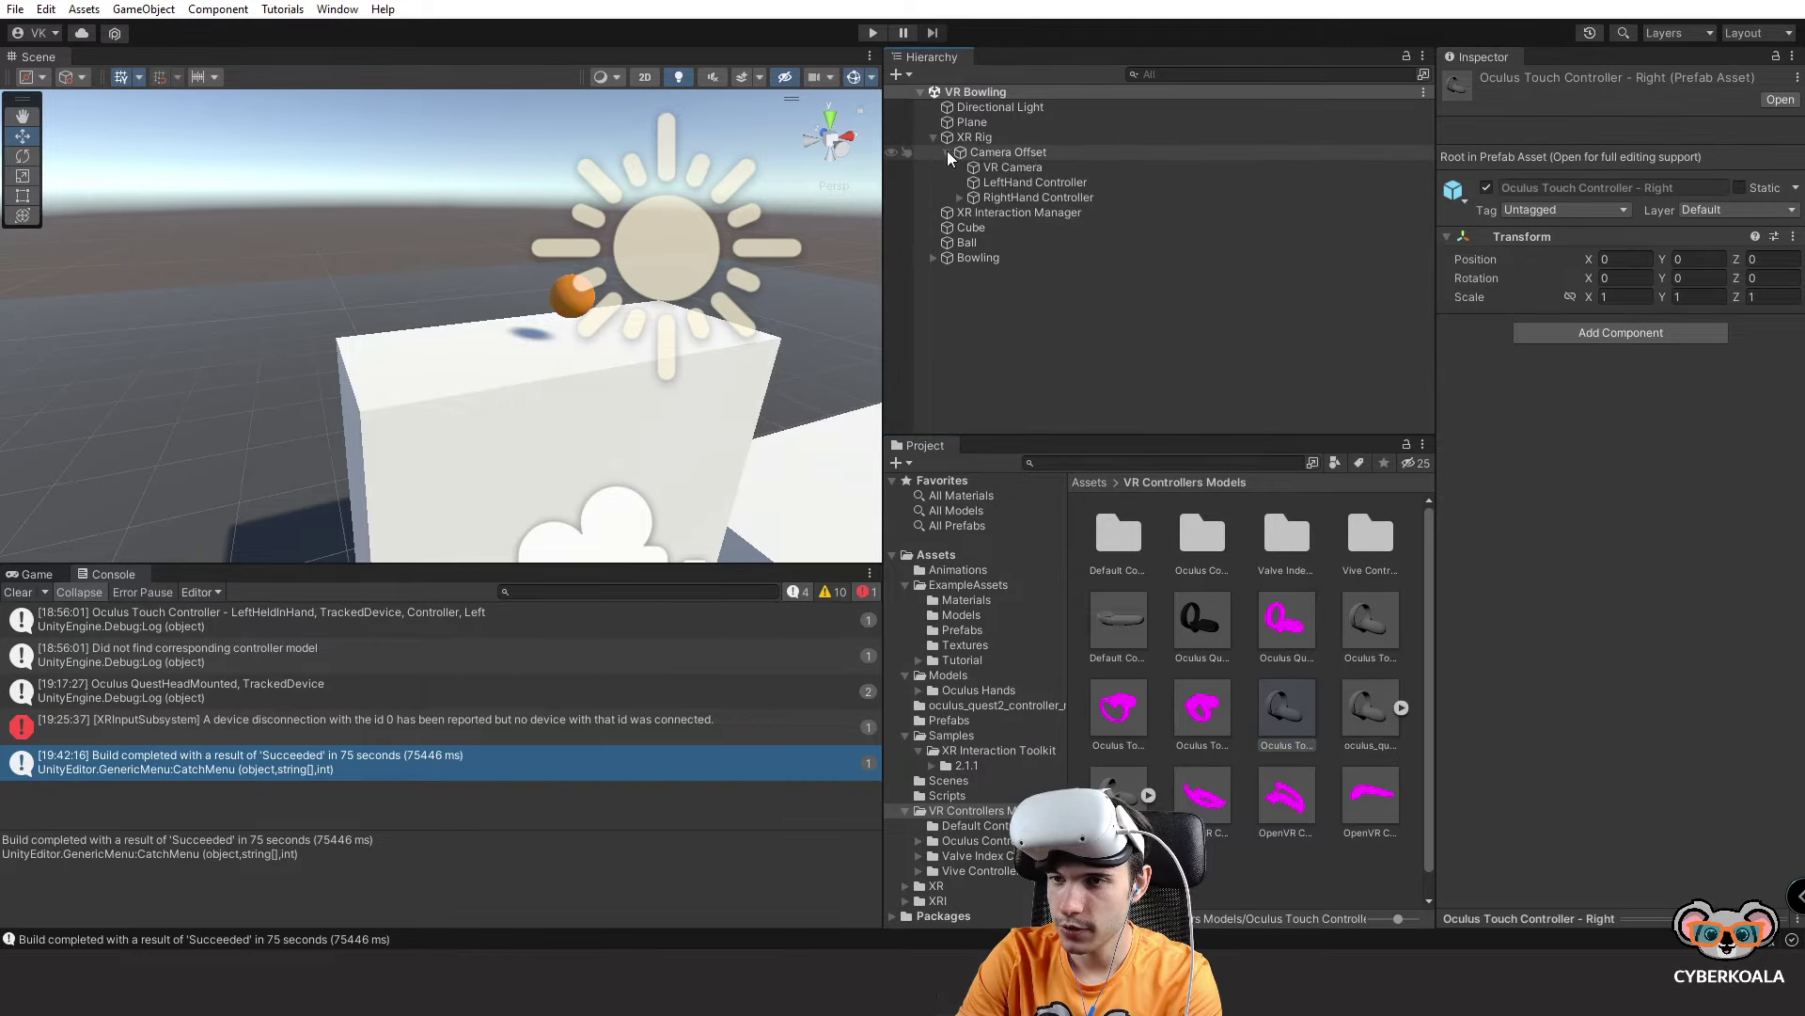
click(969, 197)
click(958, 197)
click(1034, 213)
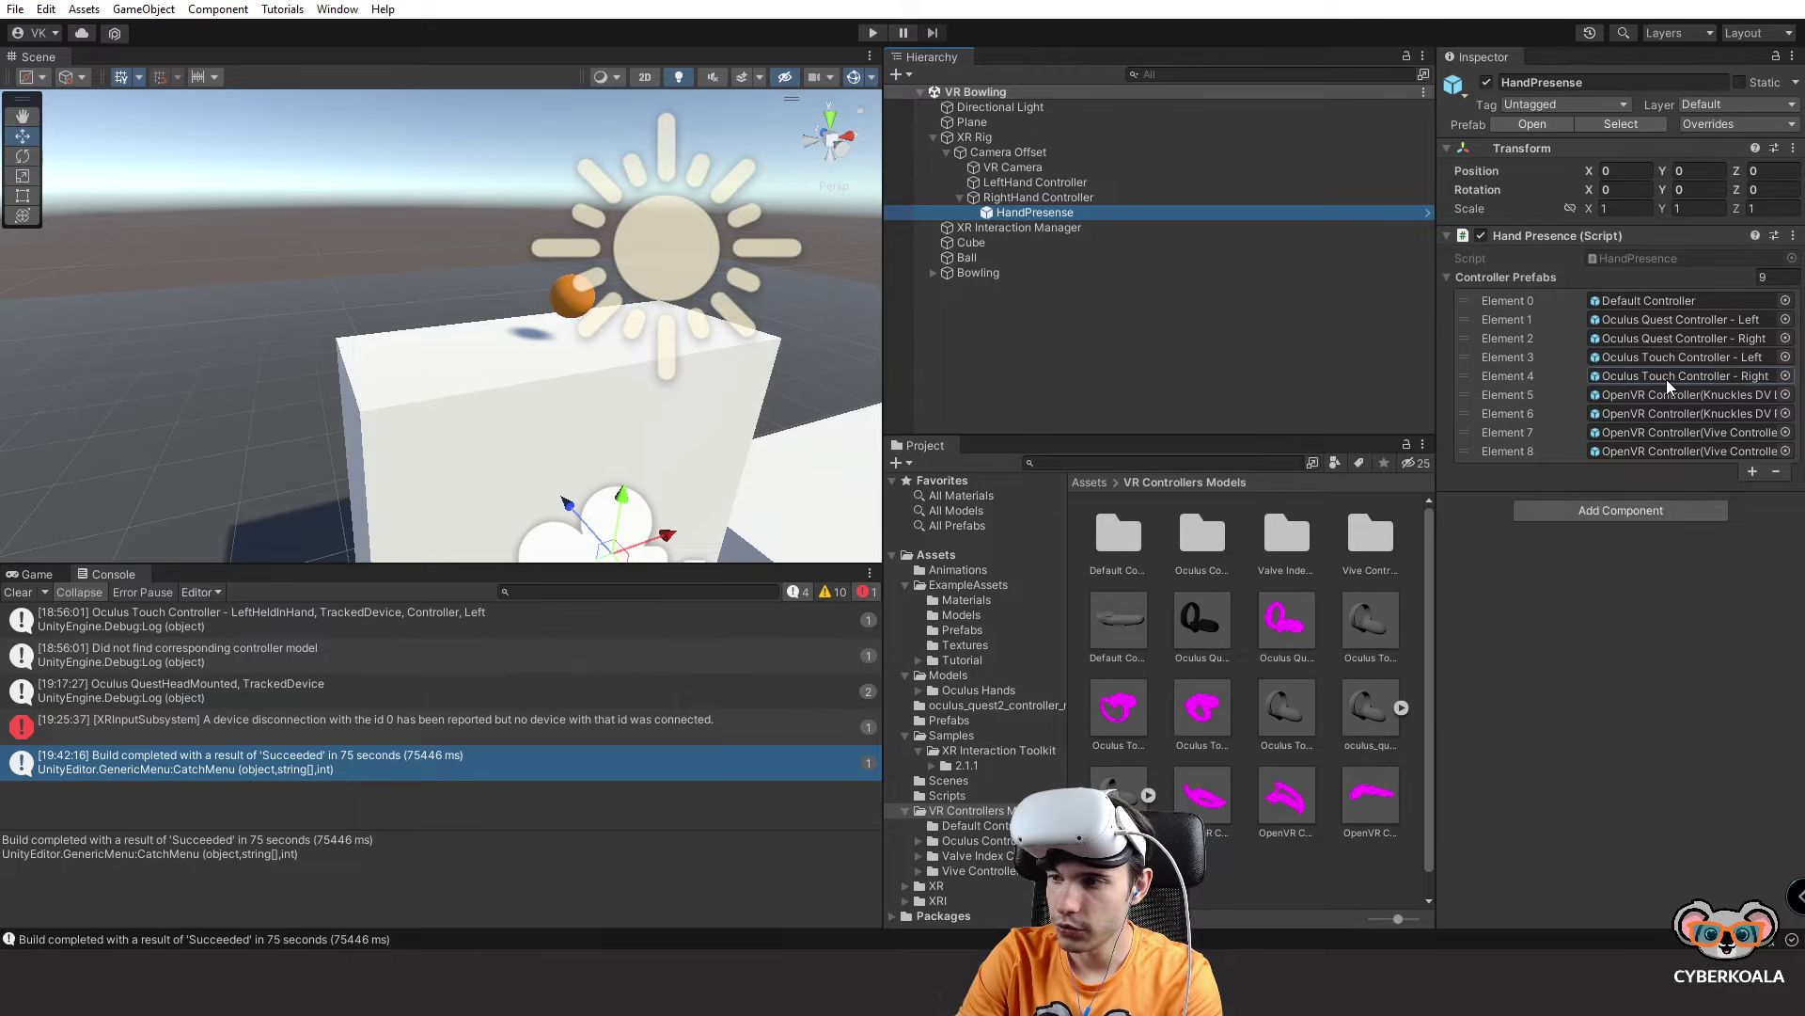
scroll(1271, 707, down, 1)
click(1271, 707)
Open the Oculus Touch Controller - Right prefab and shift its Default mesh forward along Z.
double_click(1271, 707)
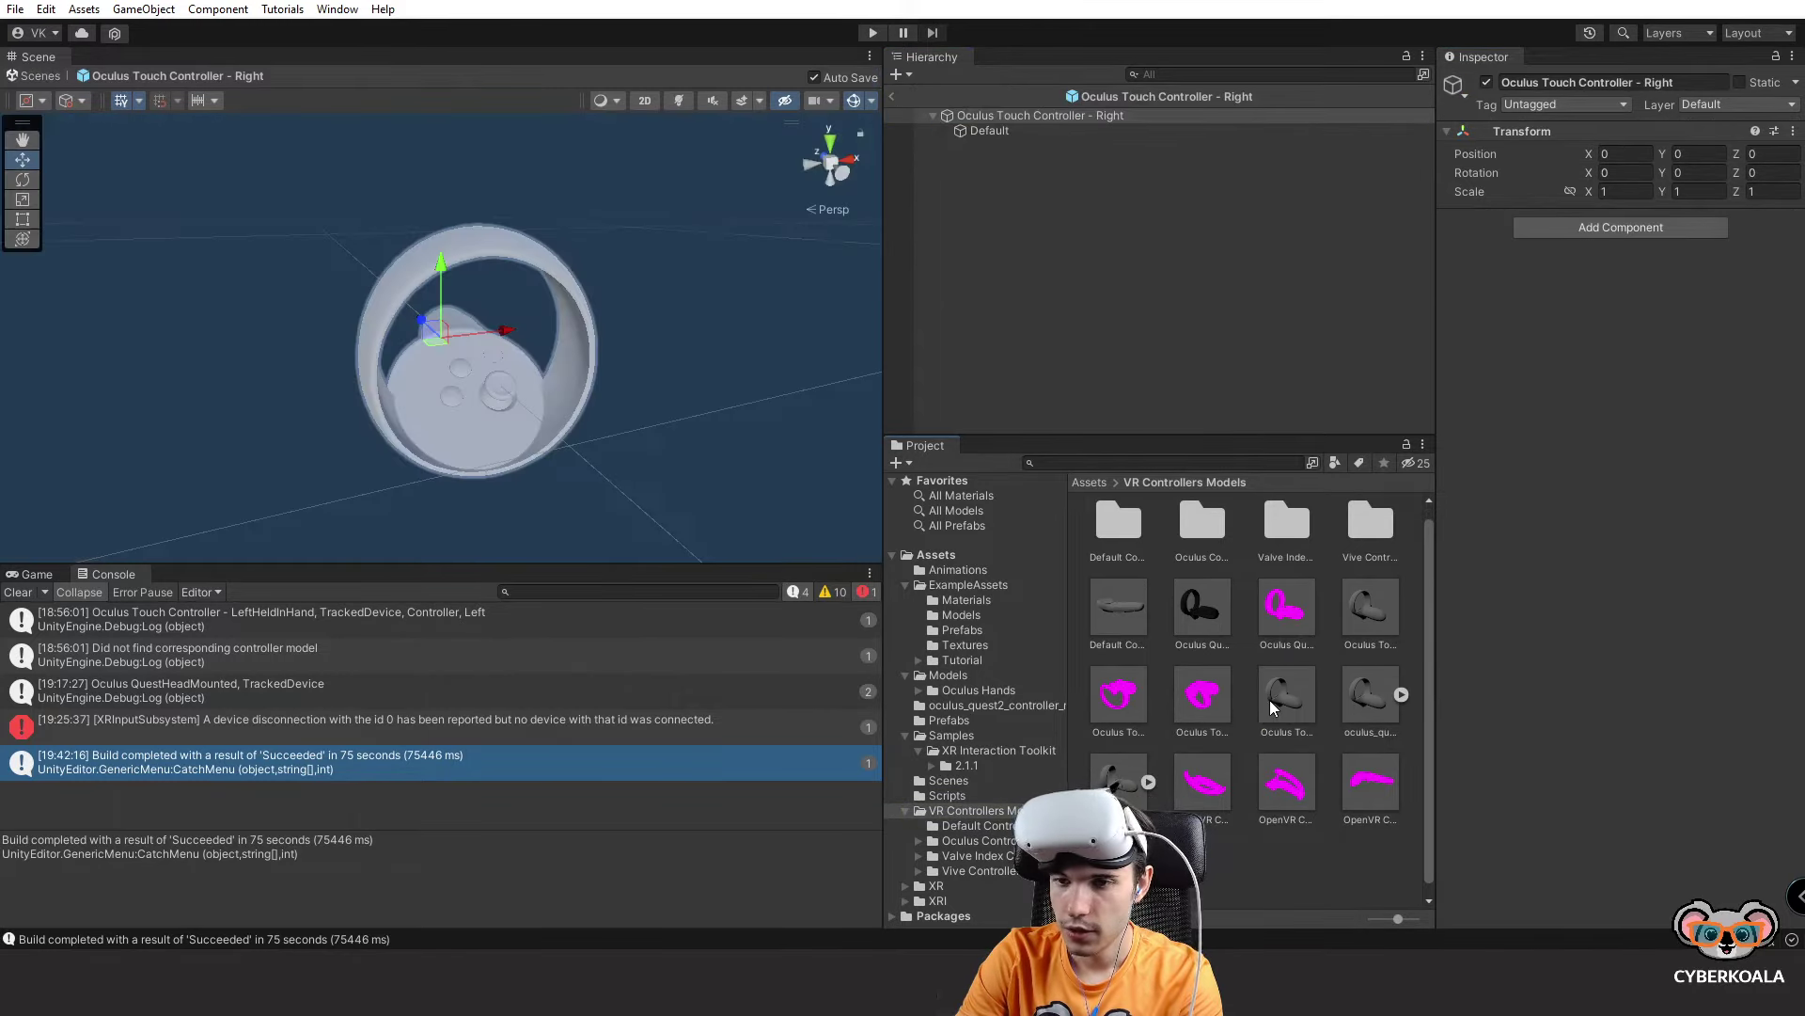
scroll(659, 282, down, 5)
alt+drag(658, 282, 619, 457)
scroll(658, 331, up, 3)
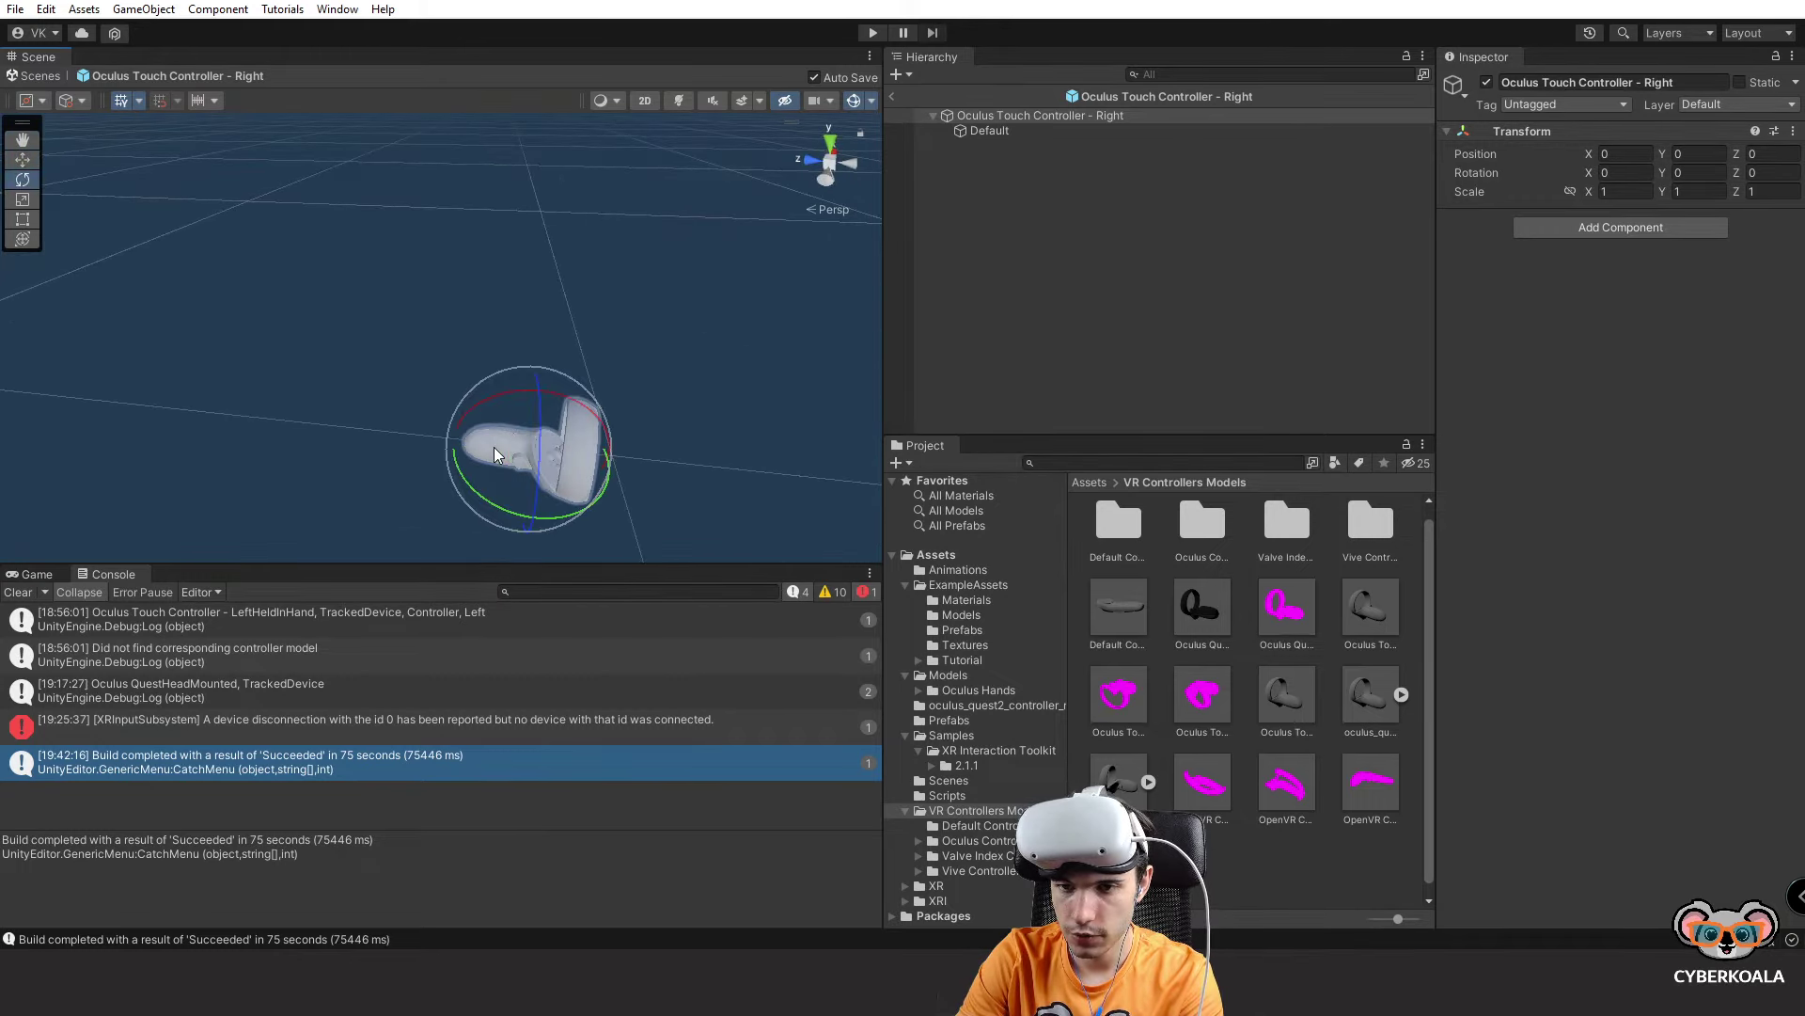
drag(505, 498, 700, 458)
key(w)
click(561, 470)
alt+drag(700, 458, 752, 469)
Tilt the Default mesh to rotation about 38.4, -2.2, -8.0, save the prefab, and enter Play mode.
key(e)
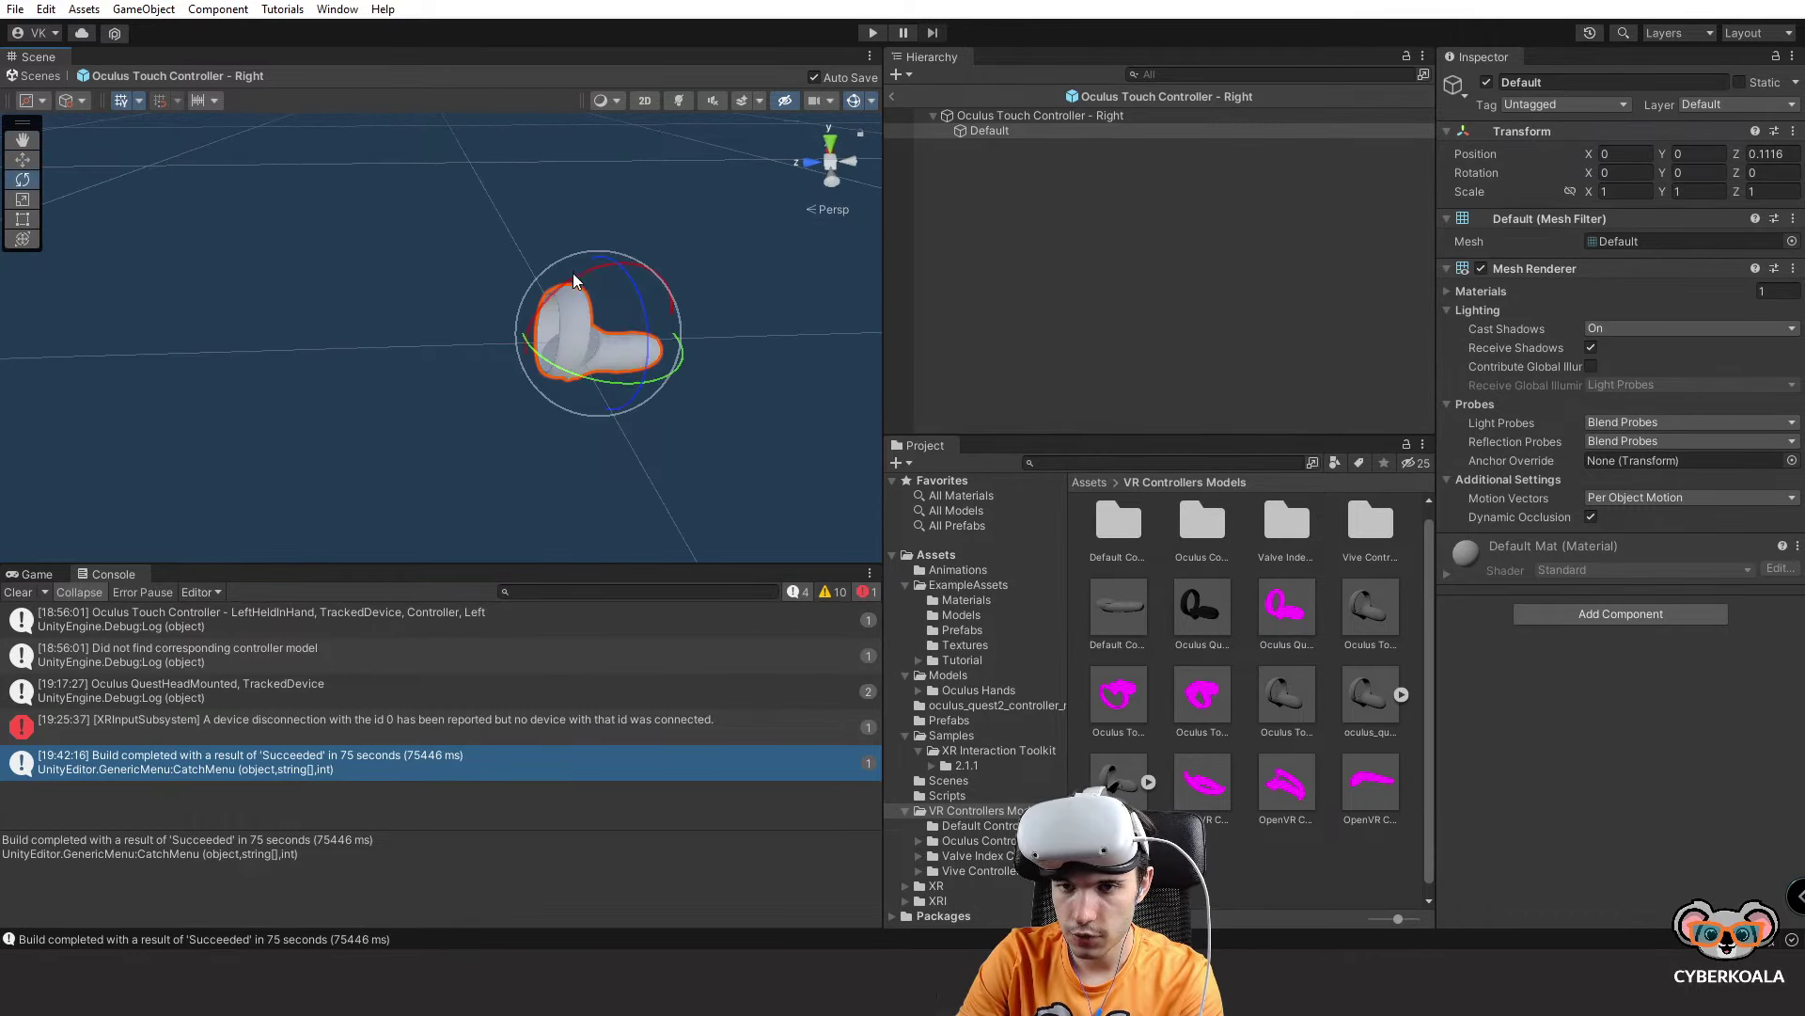
drag(611, 282, 484, 323)
scroll(442, 282, up, 10)
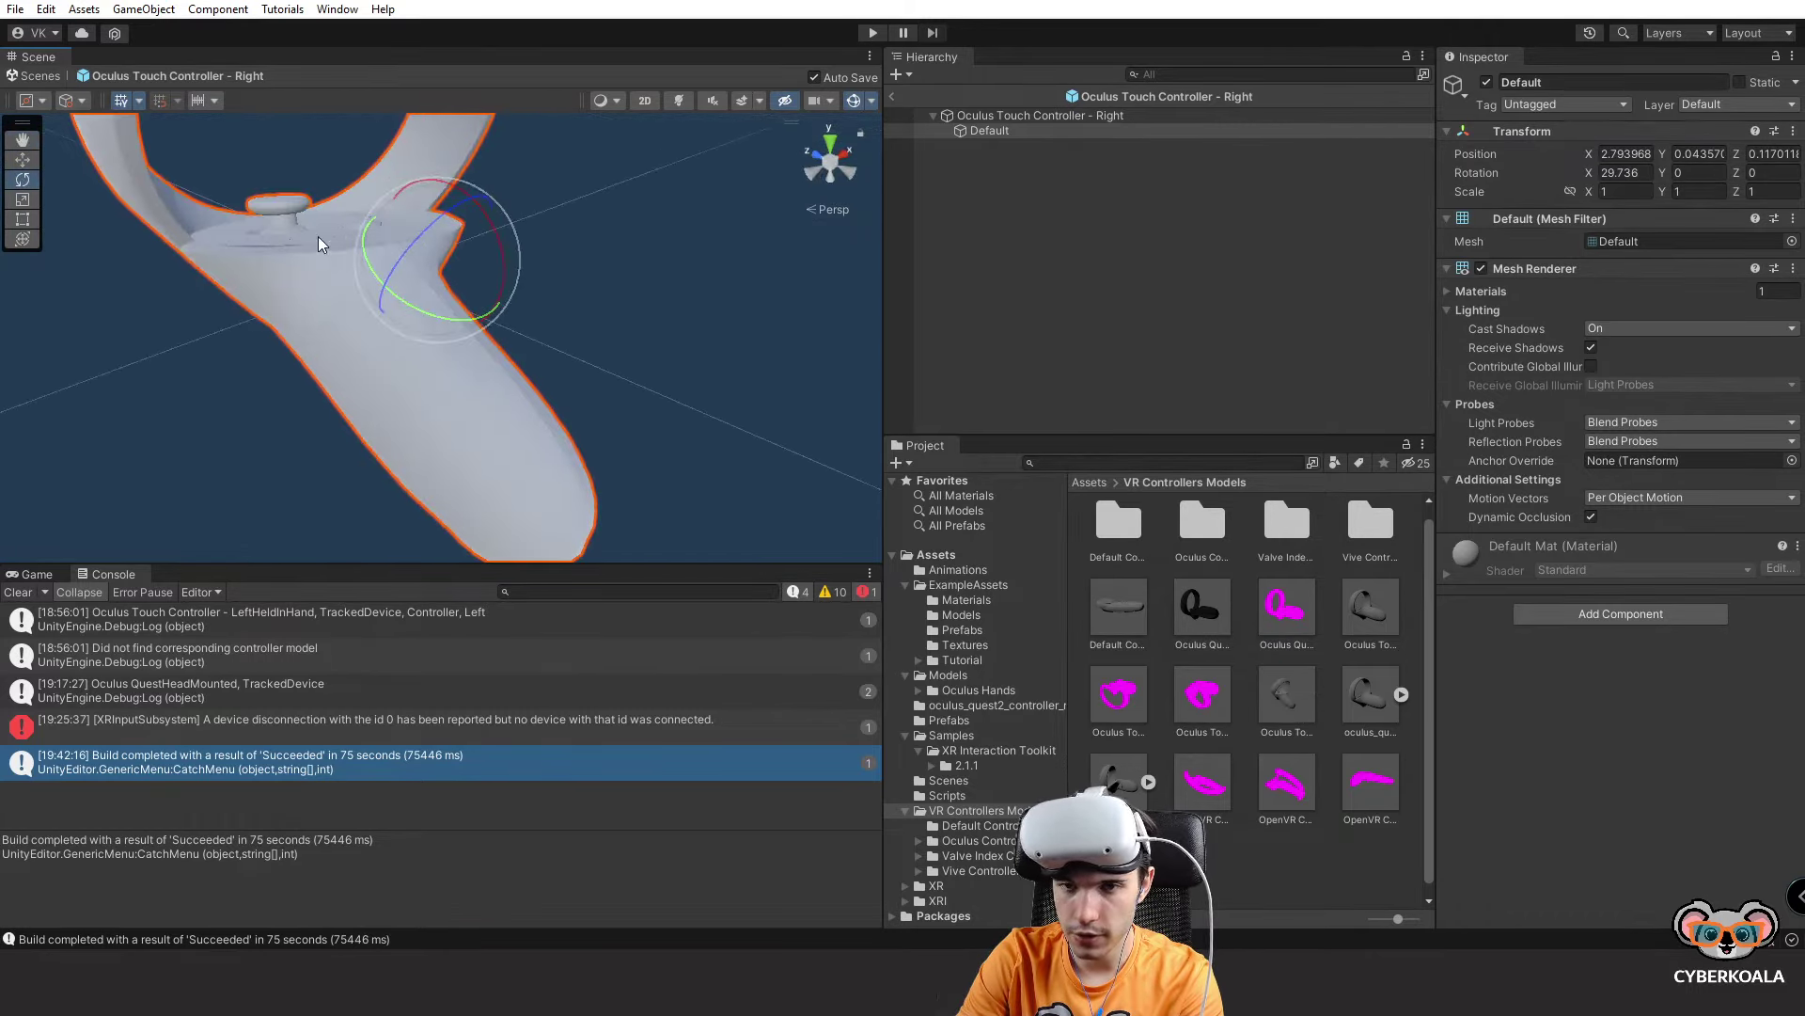
mouse_move(383, 233)
alt+mouse_down()
mouse_move(362, 242)
mouse_move(390, 249)
alt+mouse_up()
scroll(367, 258, down, 10)
scroll(282, 226, up, 8)
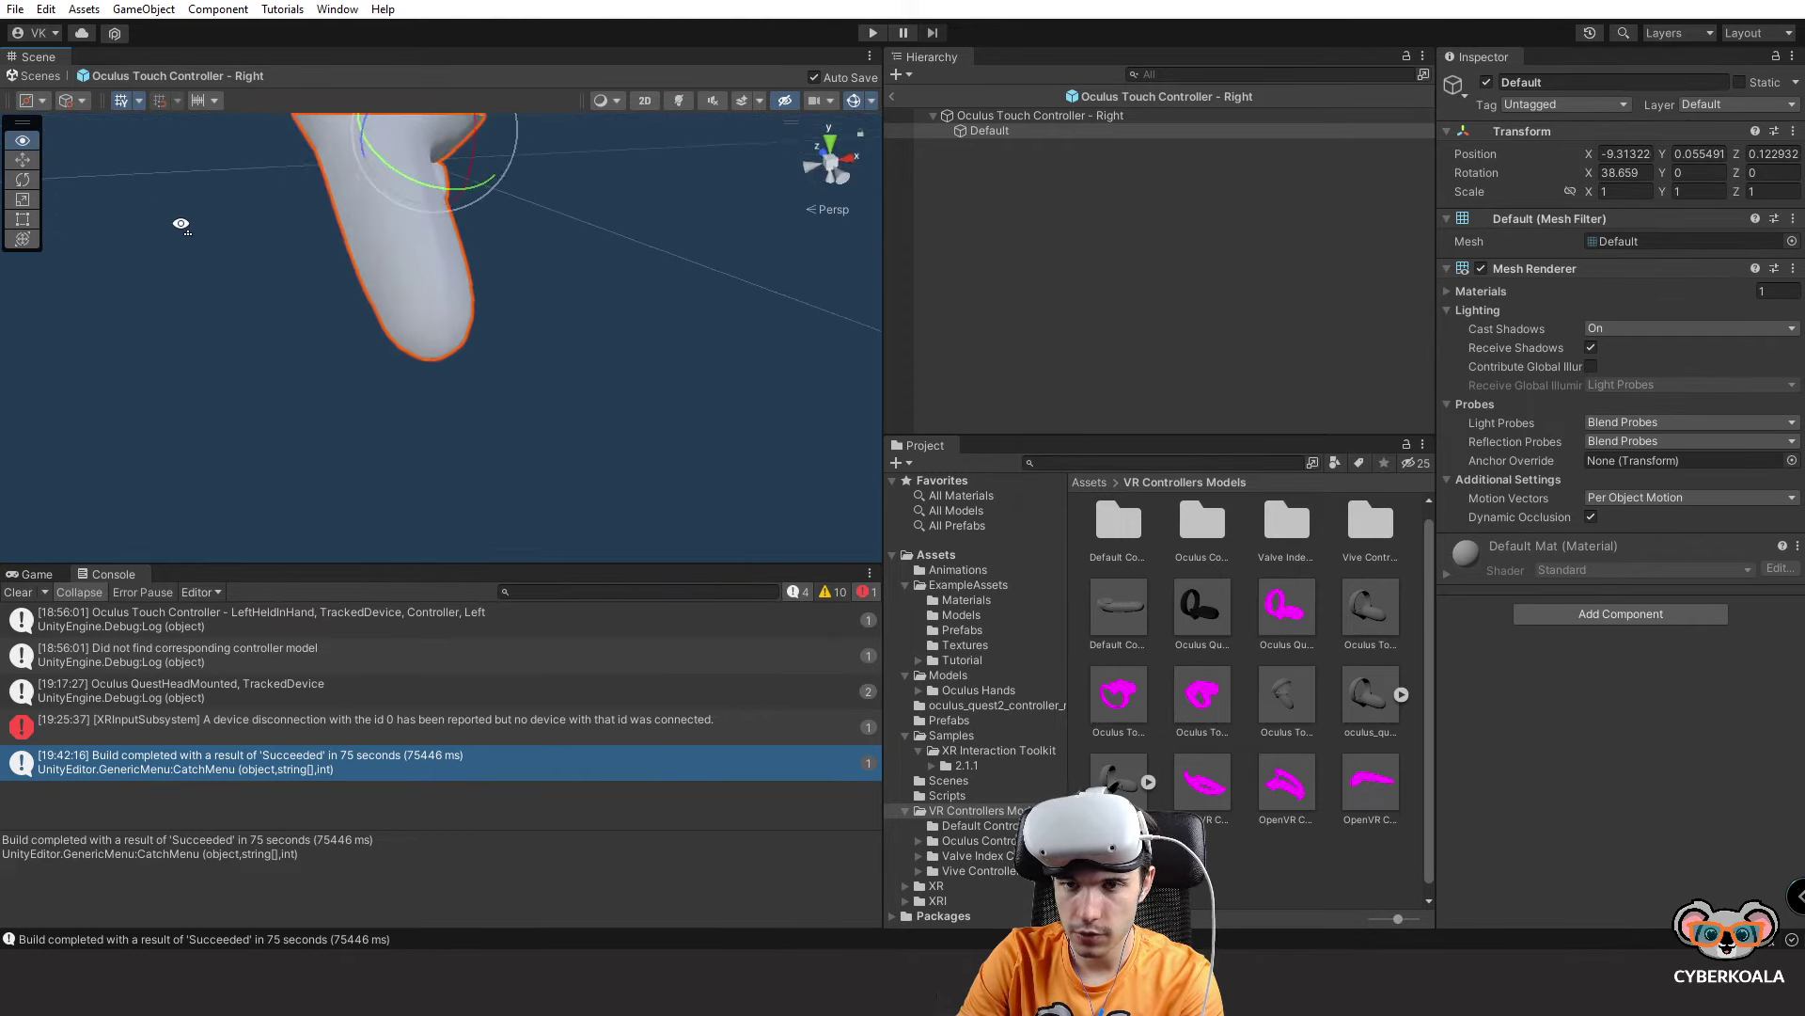
alt+drag(282, 225, 310, 232)
scroll(161, 169, down, 5)
alt+drag(141, 165, 160, 169)
scroll(252, 181, up, 3)
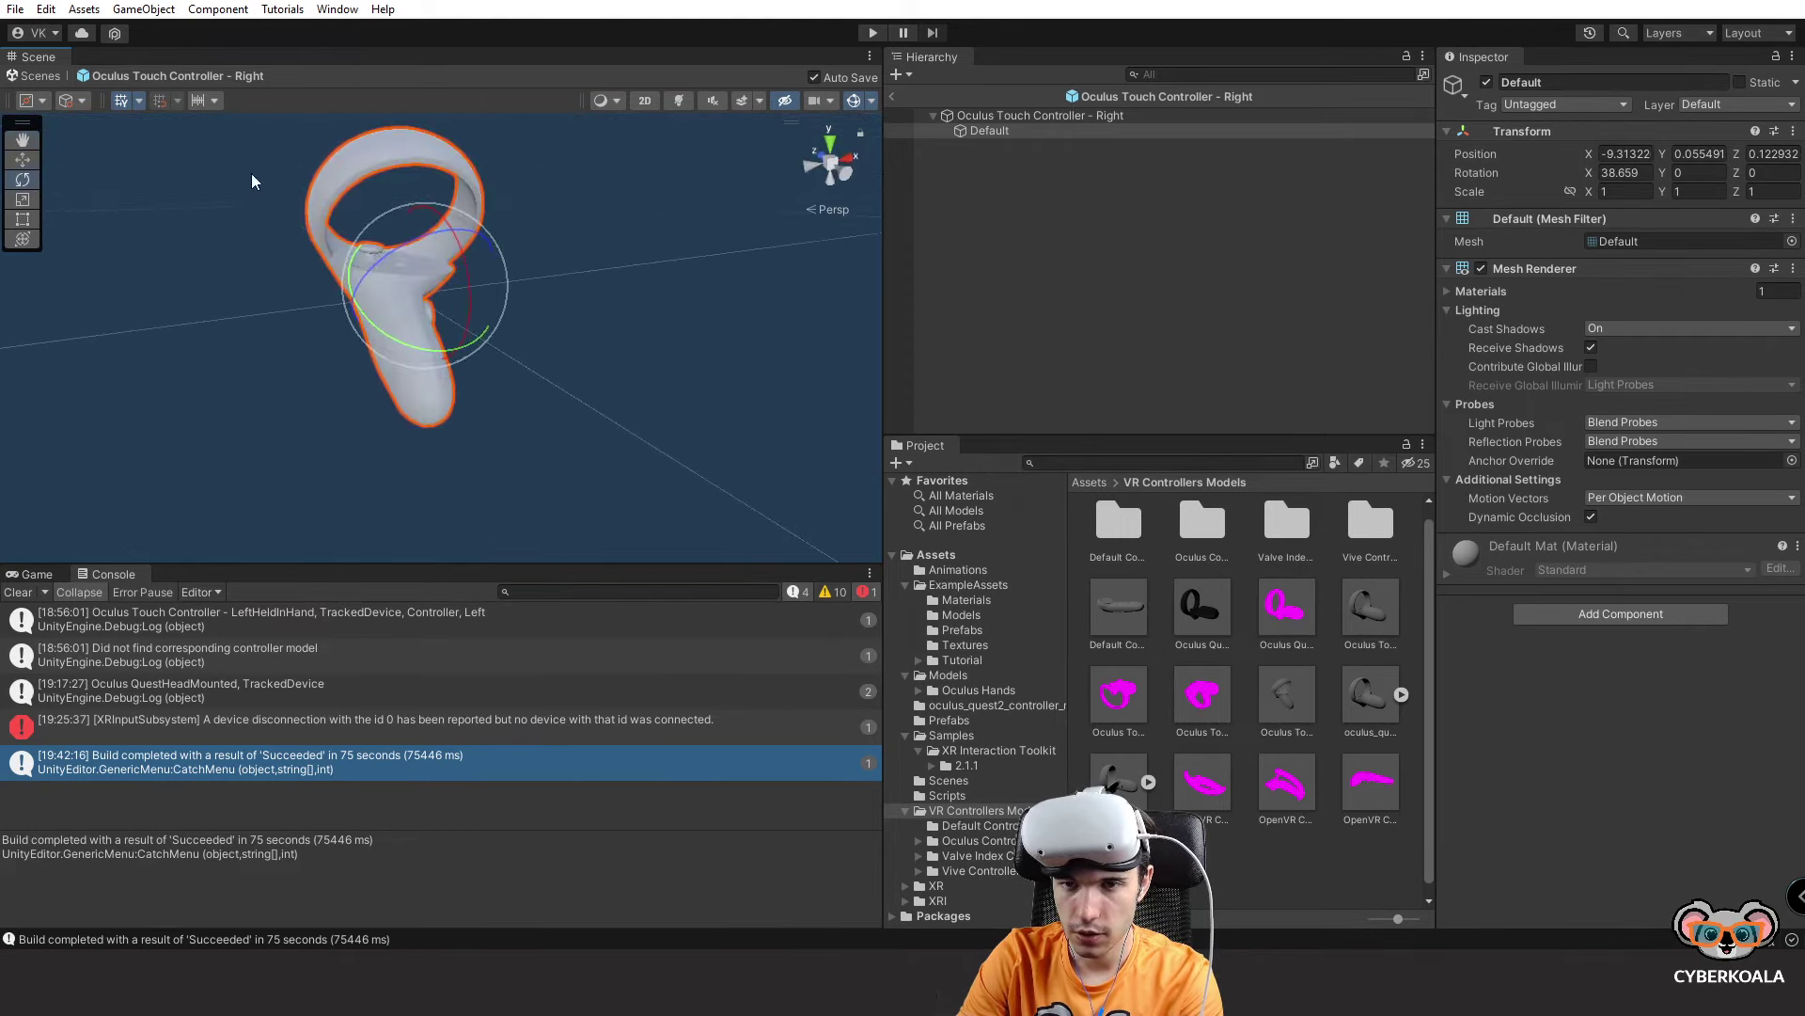
alt+drag(384, 259, 300, 250)
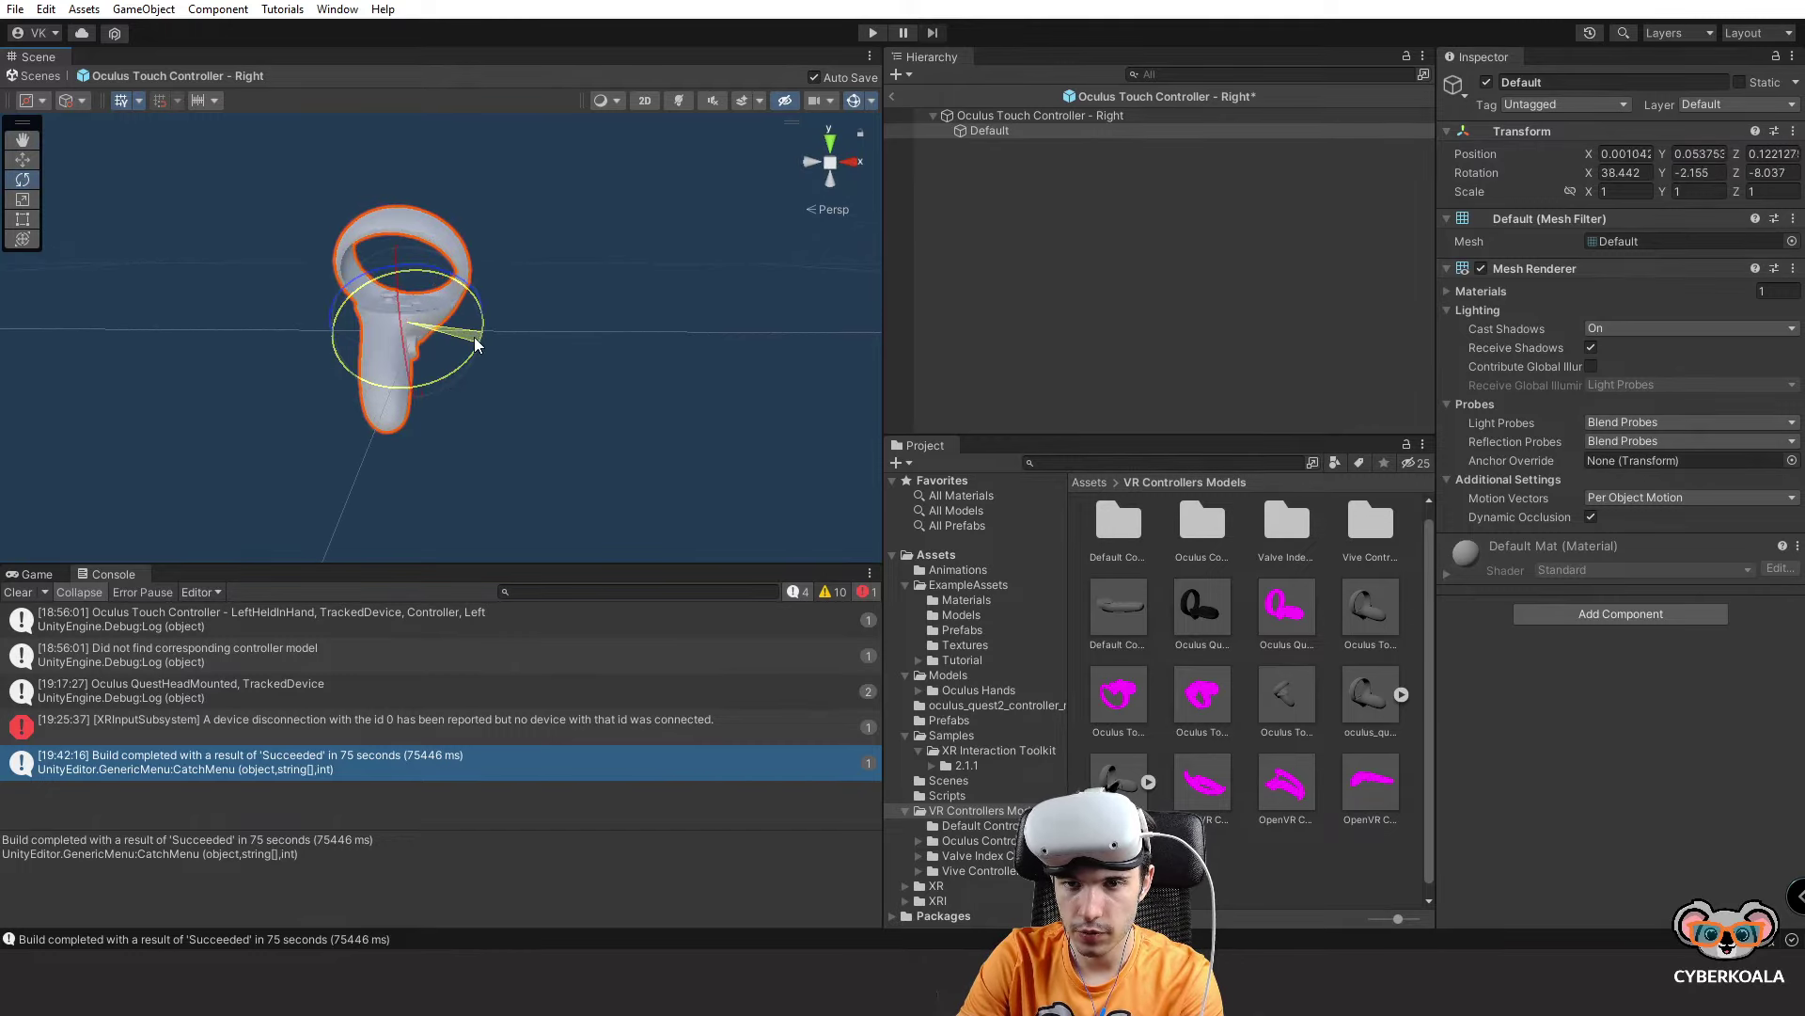
alt+drag(475, 345, 487, 299)
scroll(486, 299, up, 5)
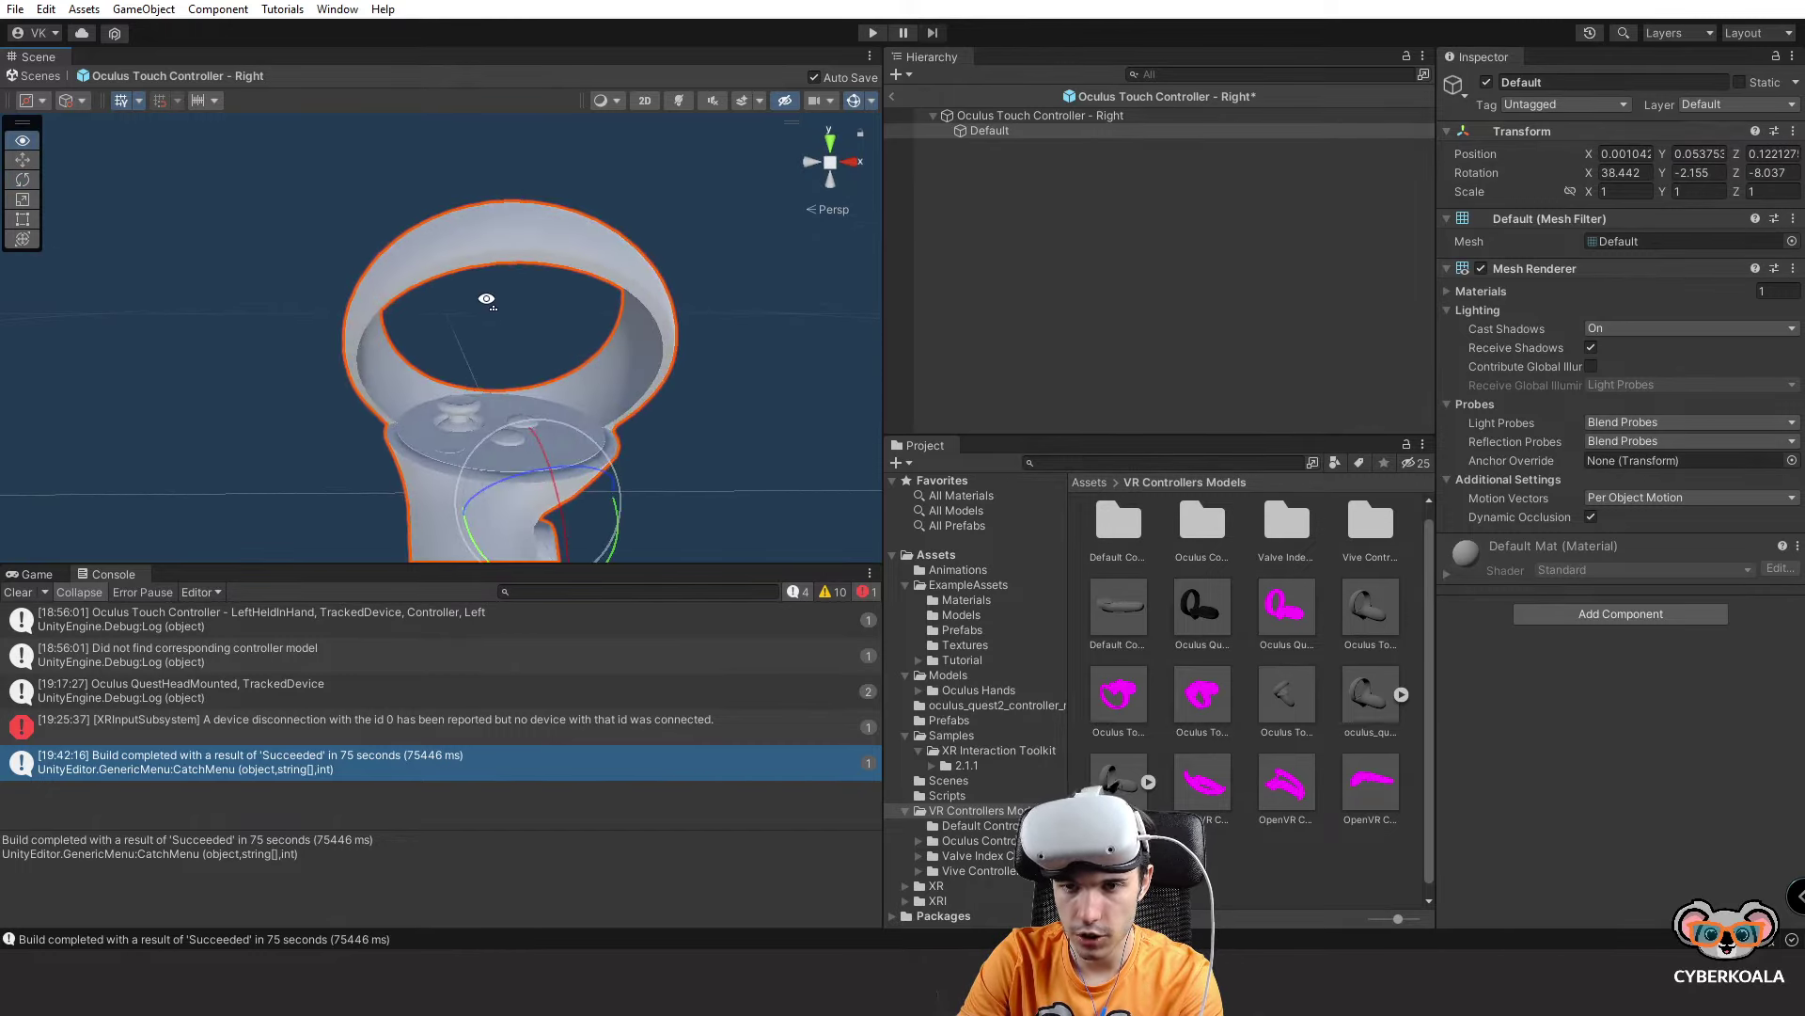
key(ctrl+s)
key(ctrl+p)
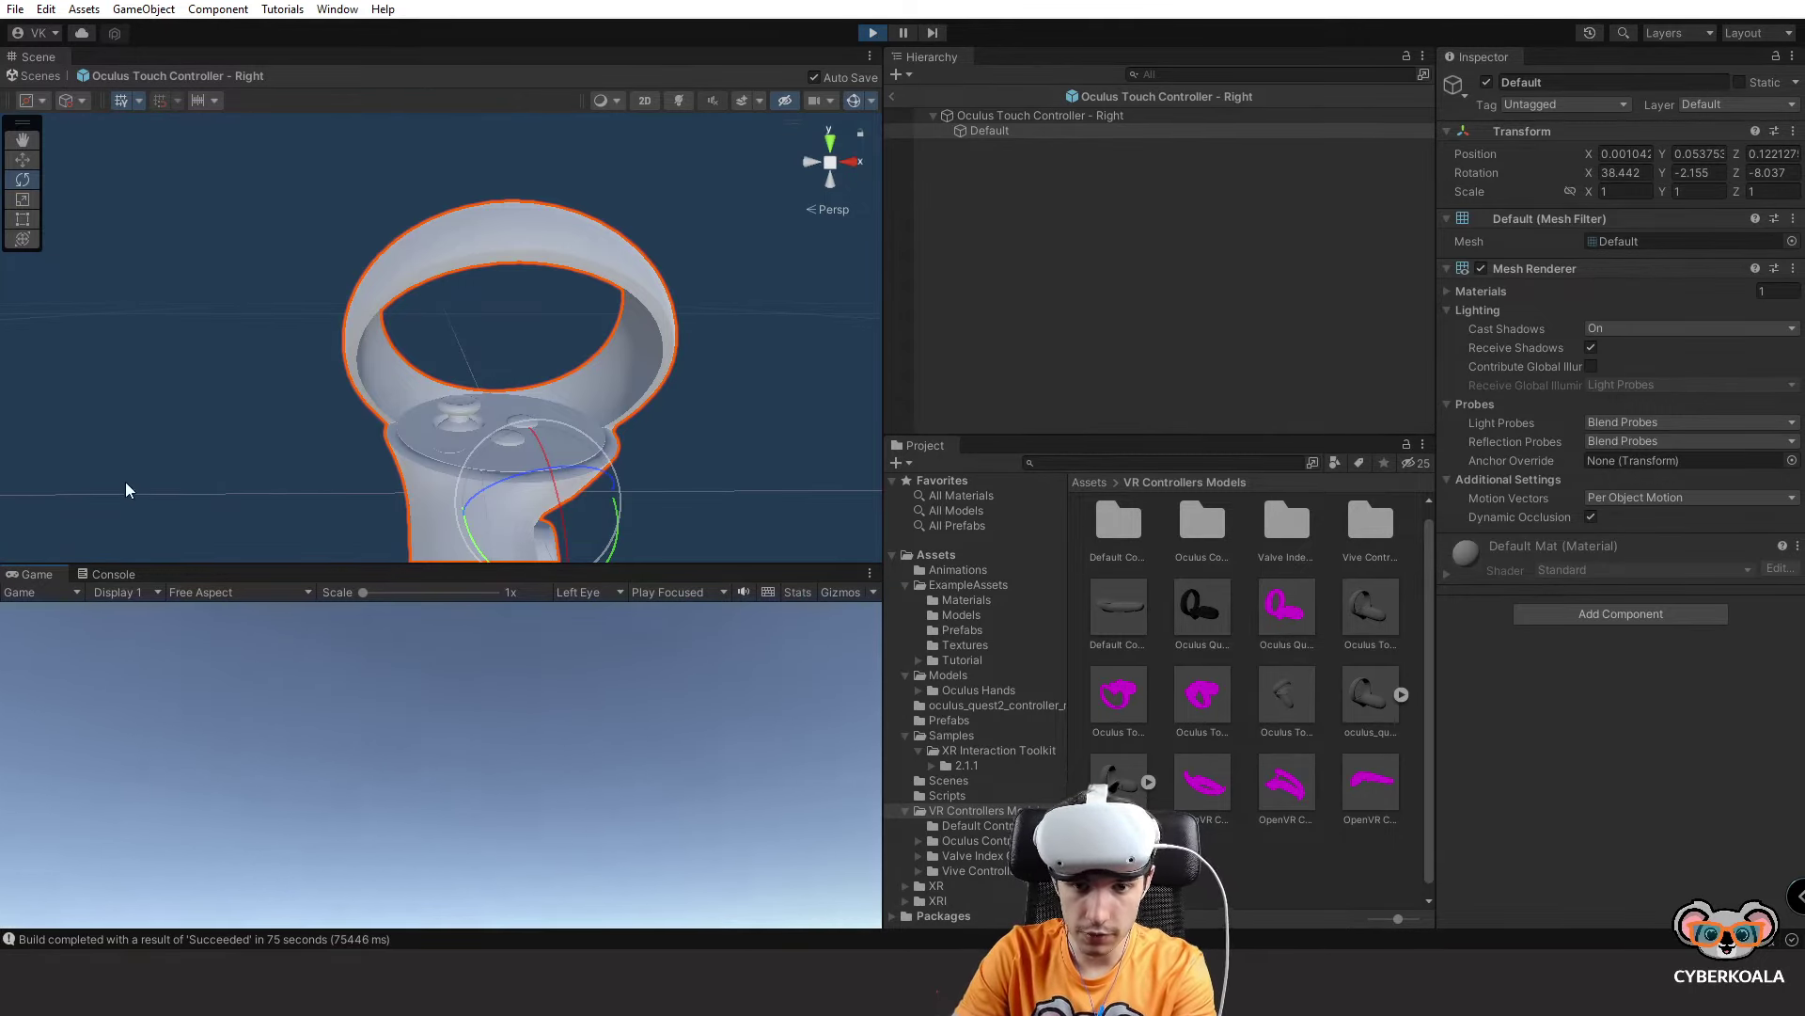
Enlarge the Console, stop Play mode, and run File > Build And Run.
click(95, 576)
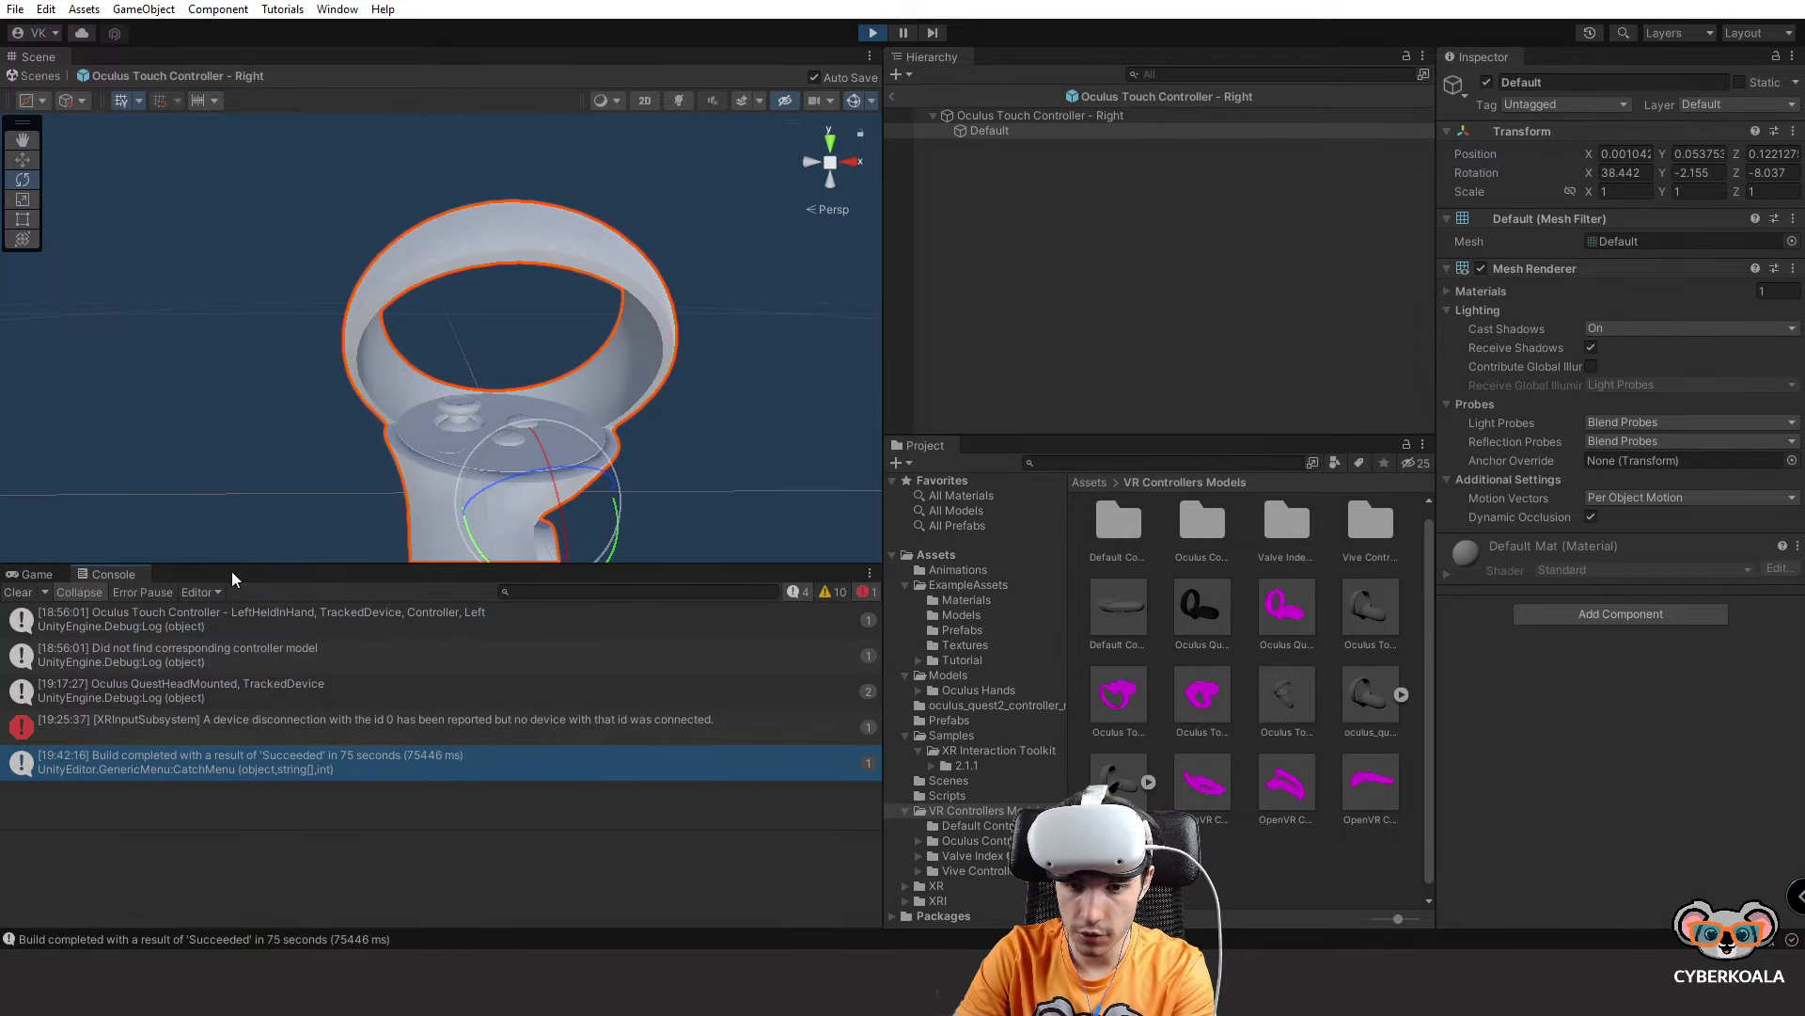
drag(354, 562, 365, 449)
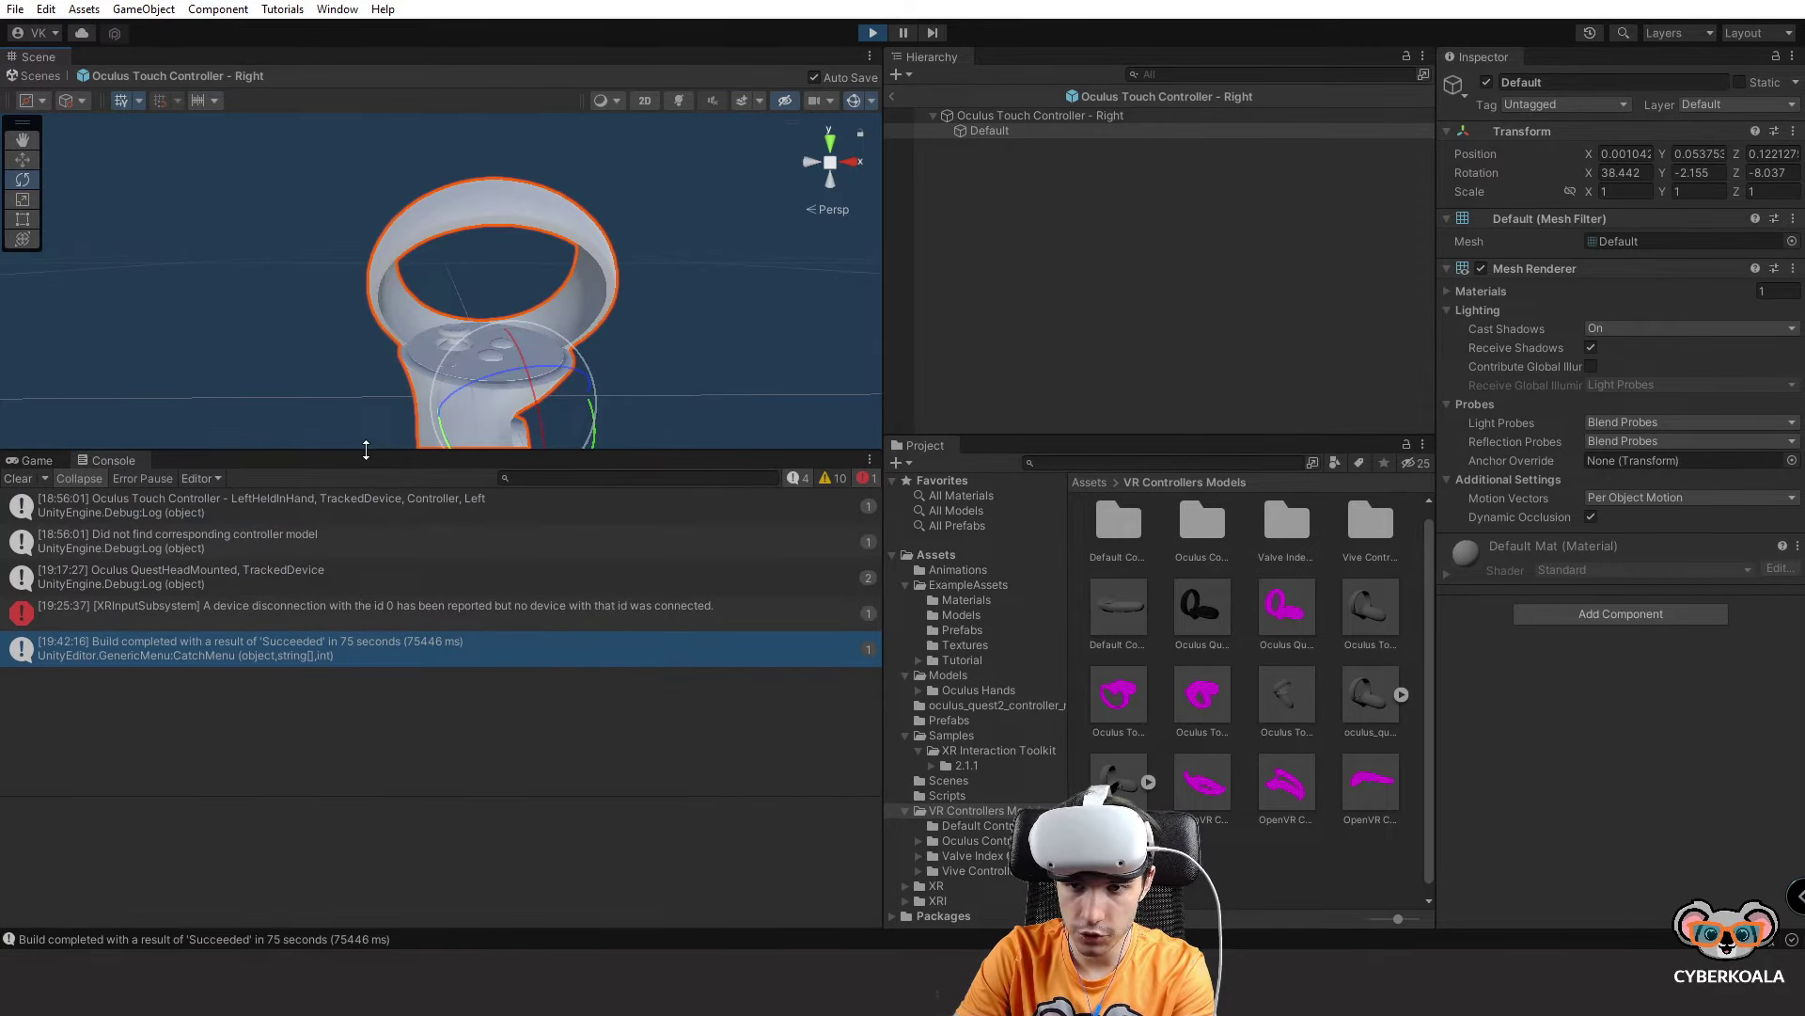
click(872, 33)
click(16, 10)
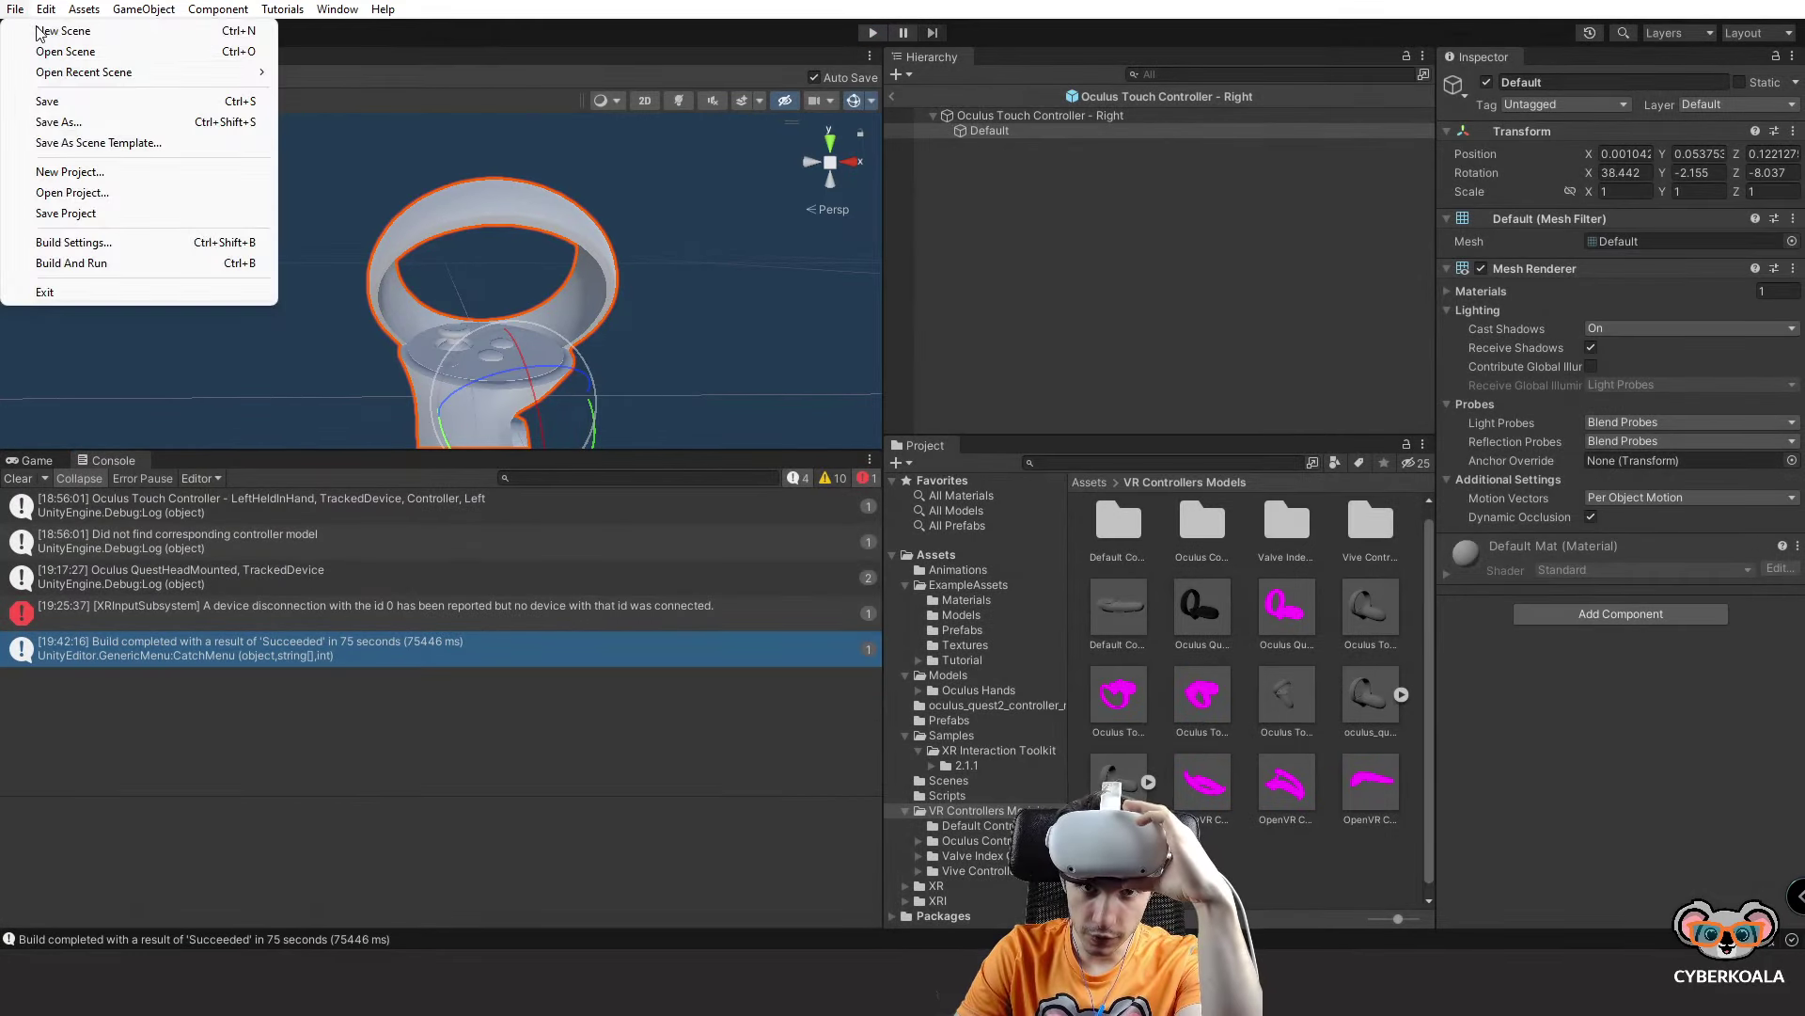
click(85, 266)
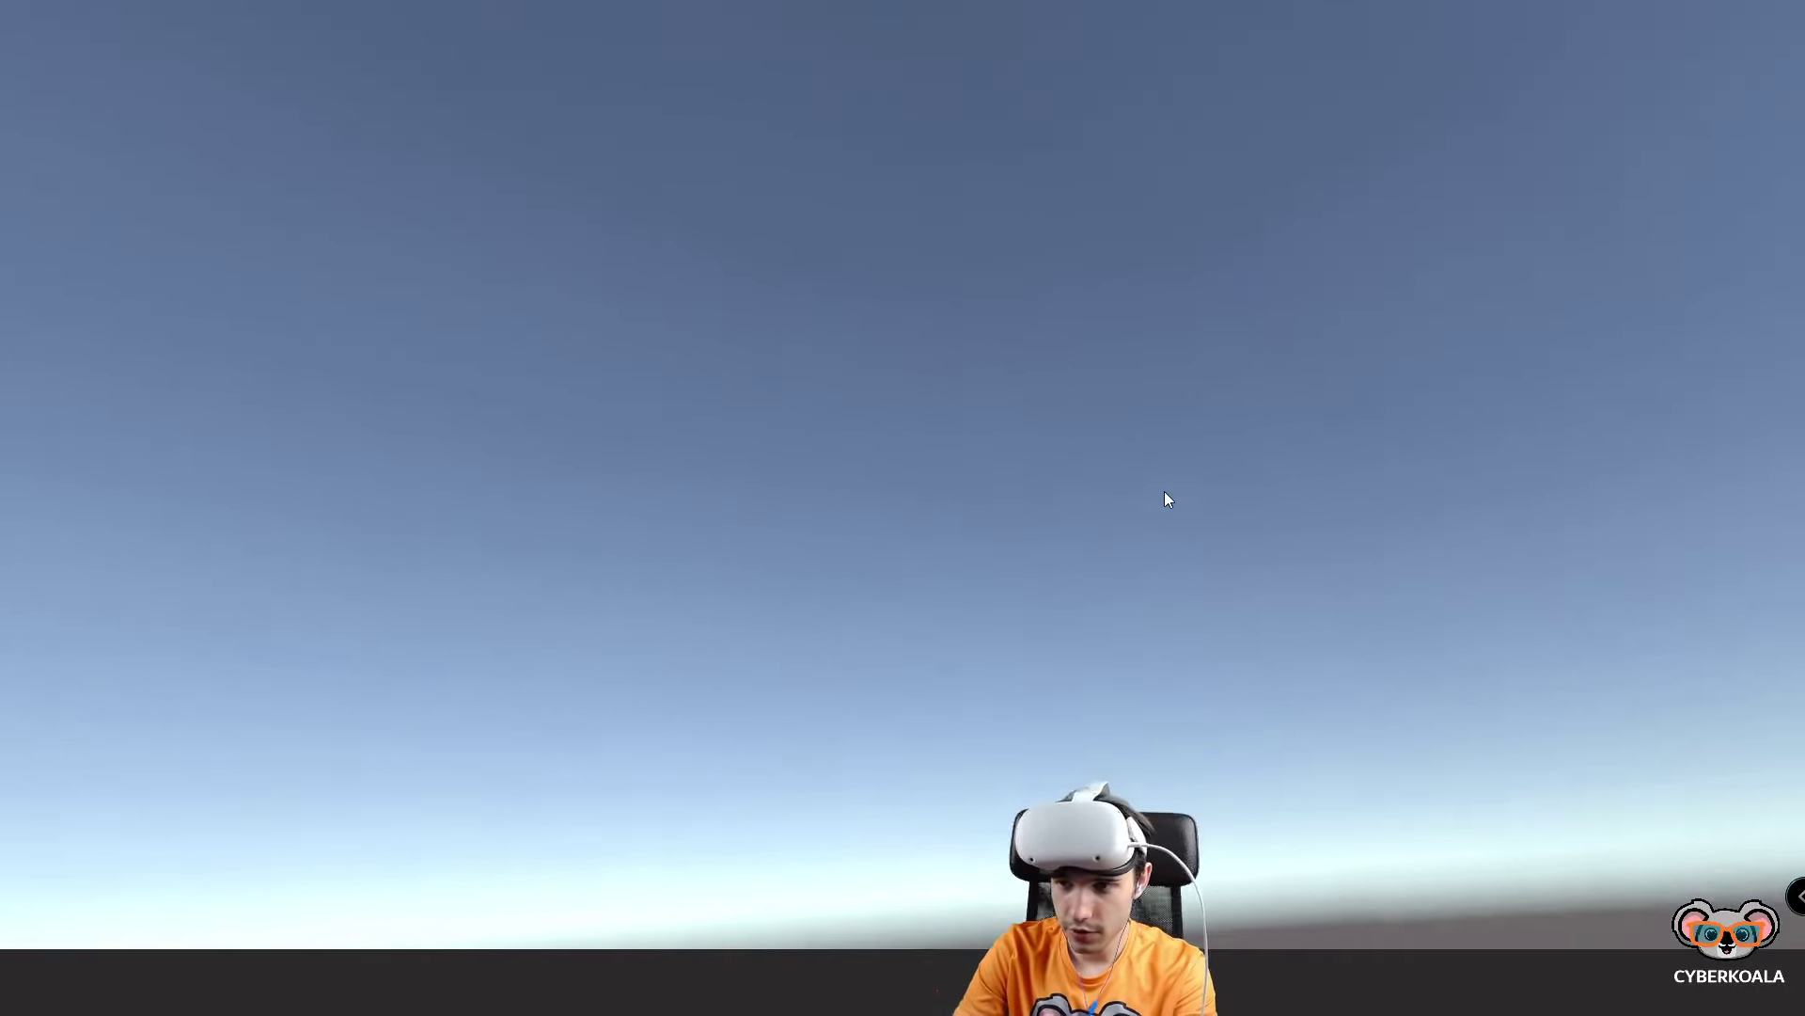
Close the running player after the headset test to return to the Unity editor.
key(super)
mouse_move(1503, 982)
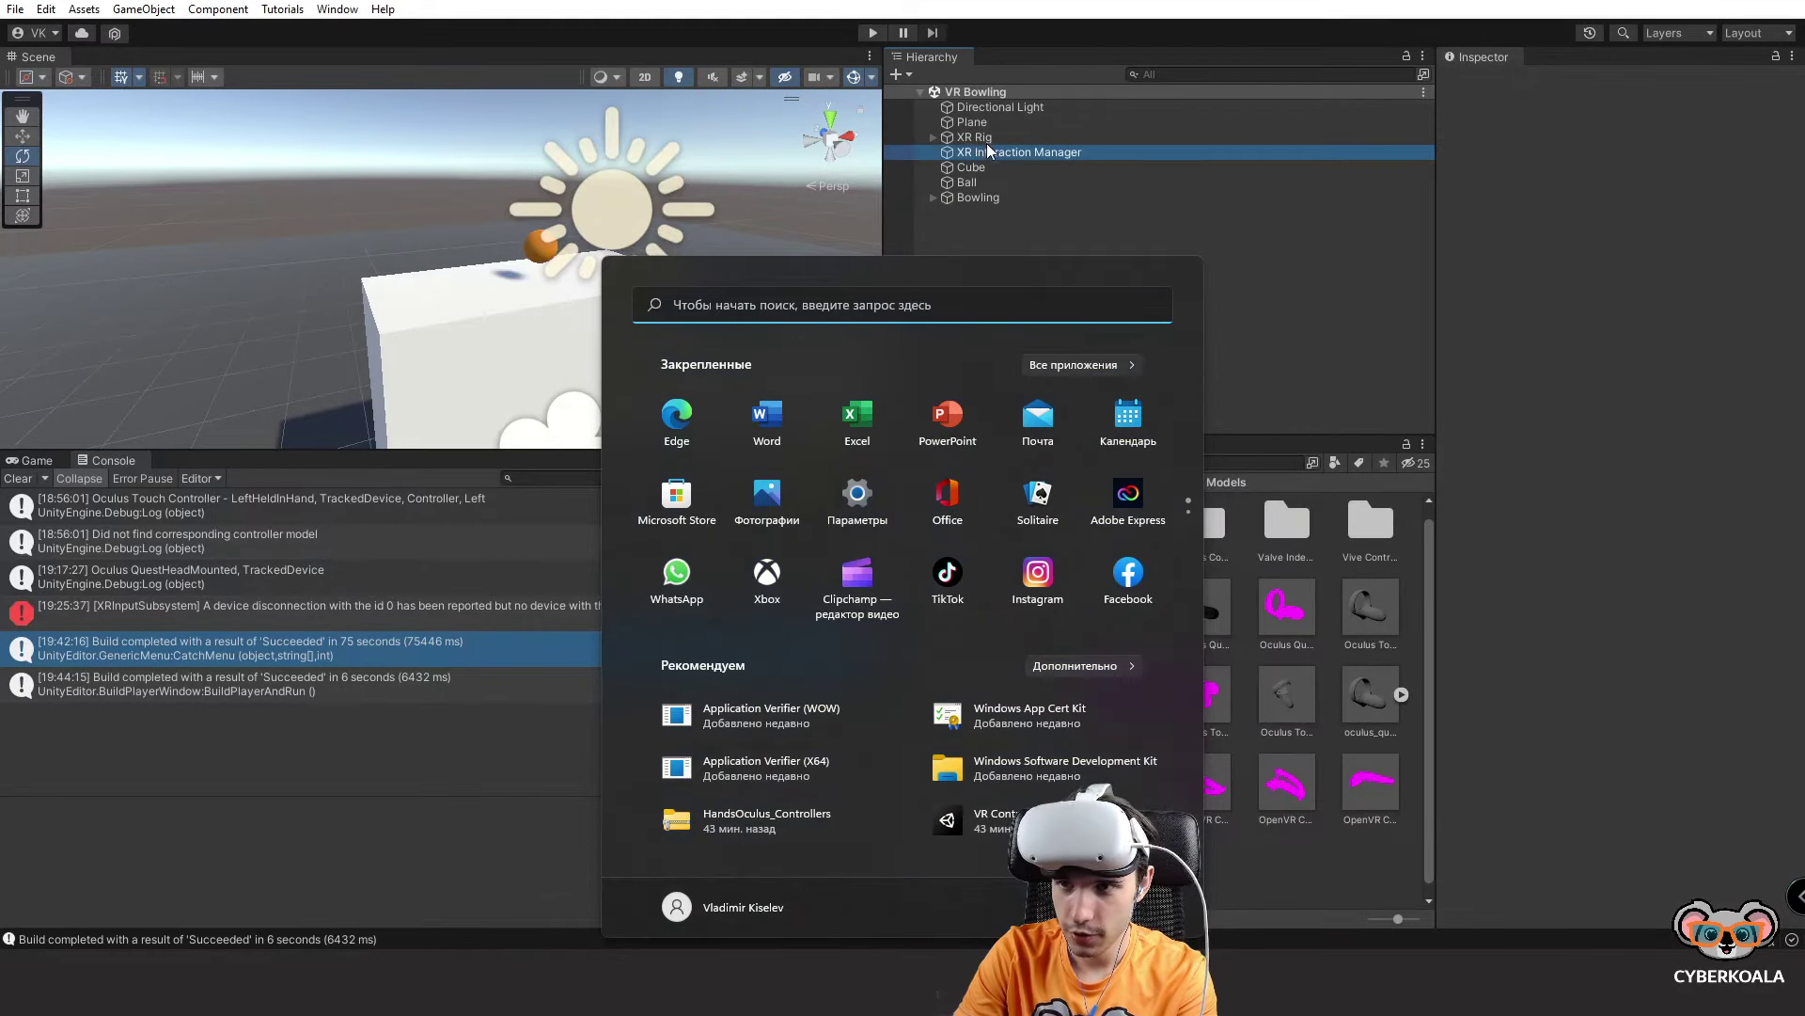
click(951, 141)
Clear the RightHand Controller's model prefab, then build and run the VR Bowling player.
click(944, 153)
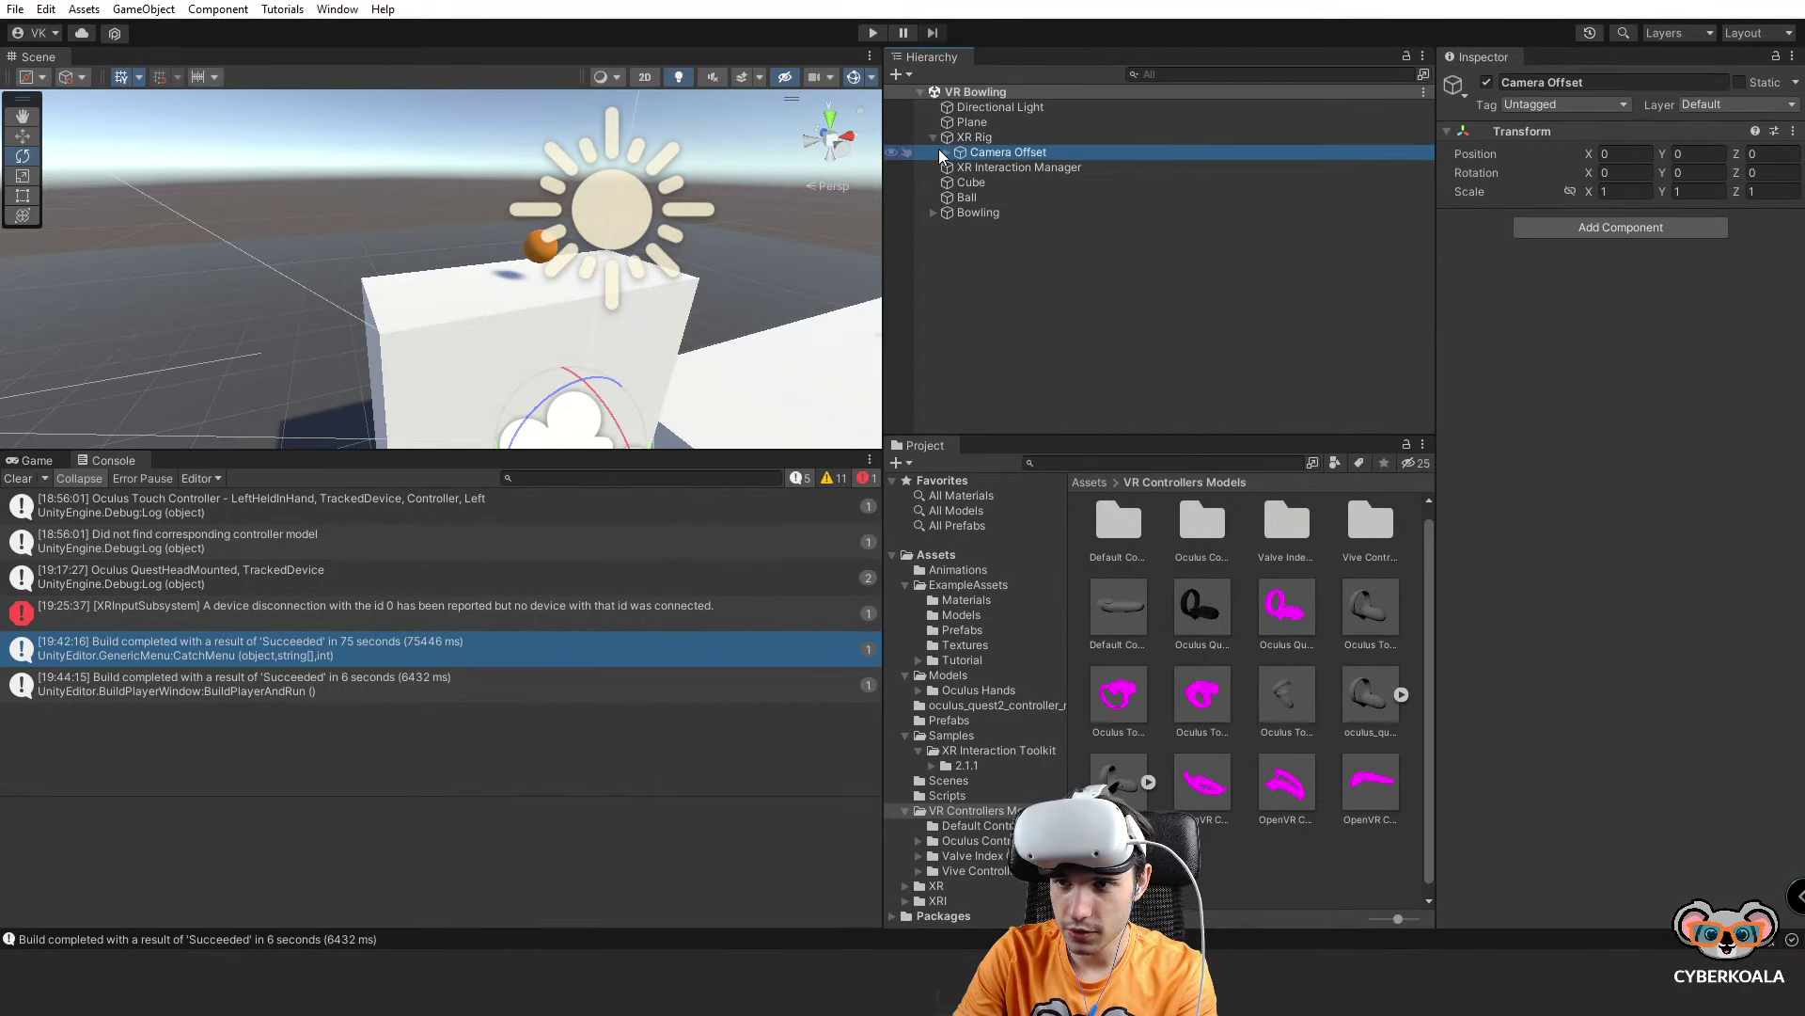
click(965, 199)
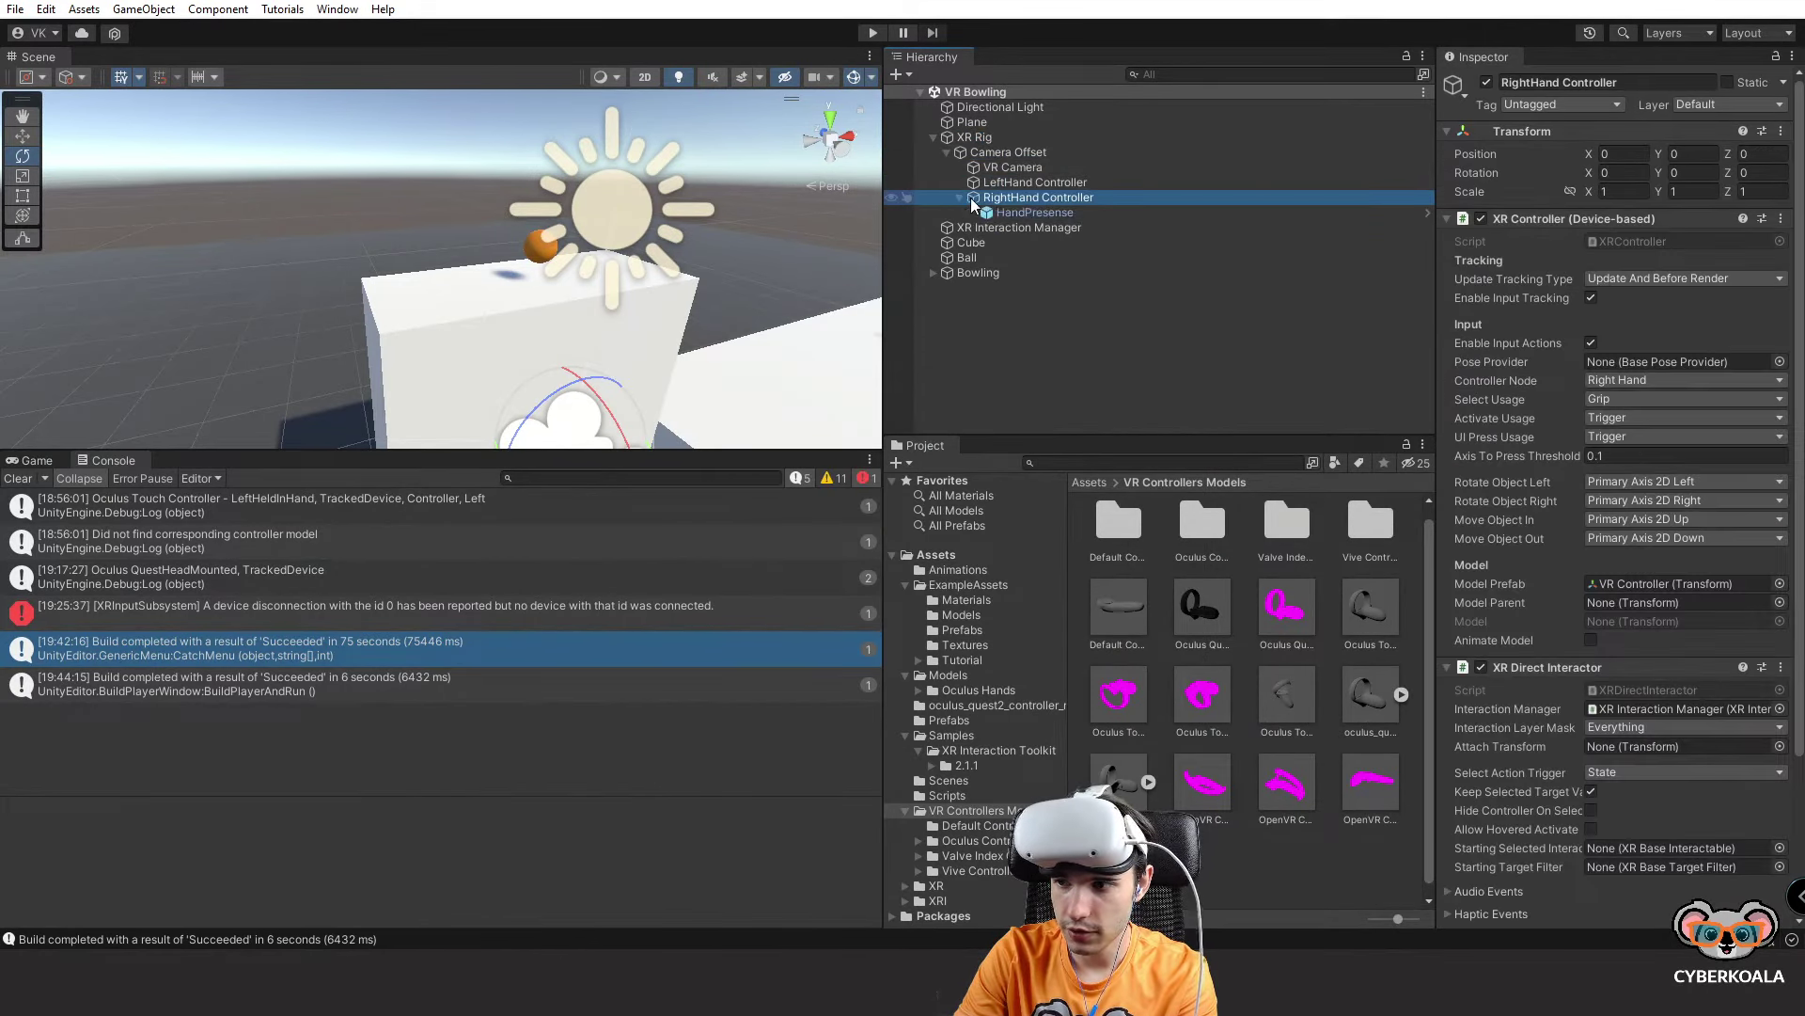
click(1672, 583)
key(Delete)
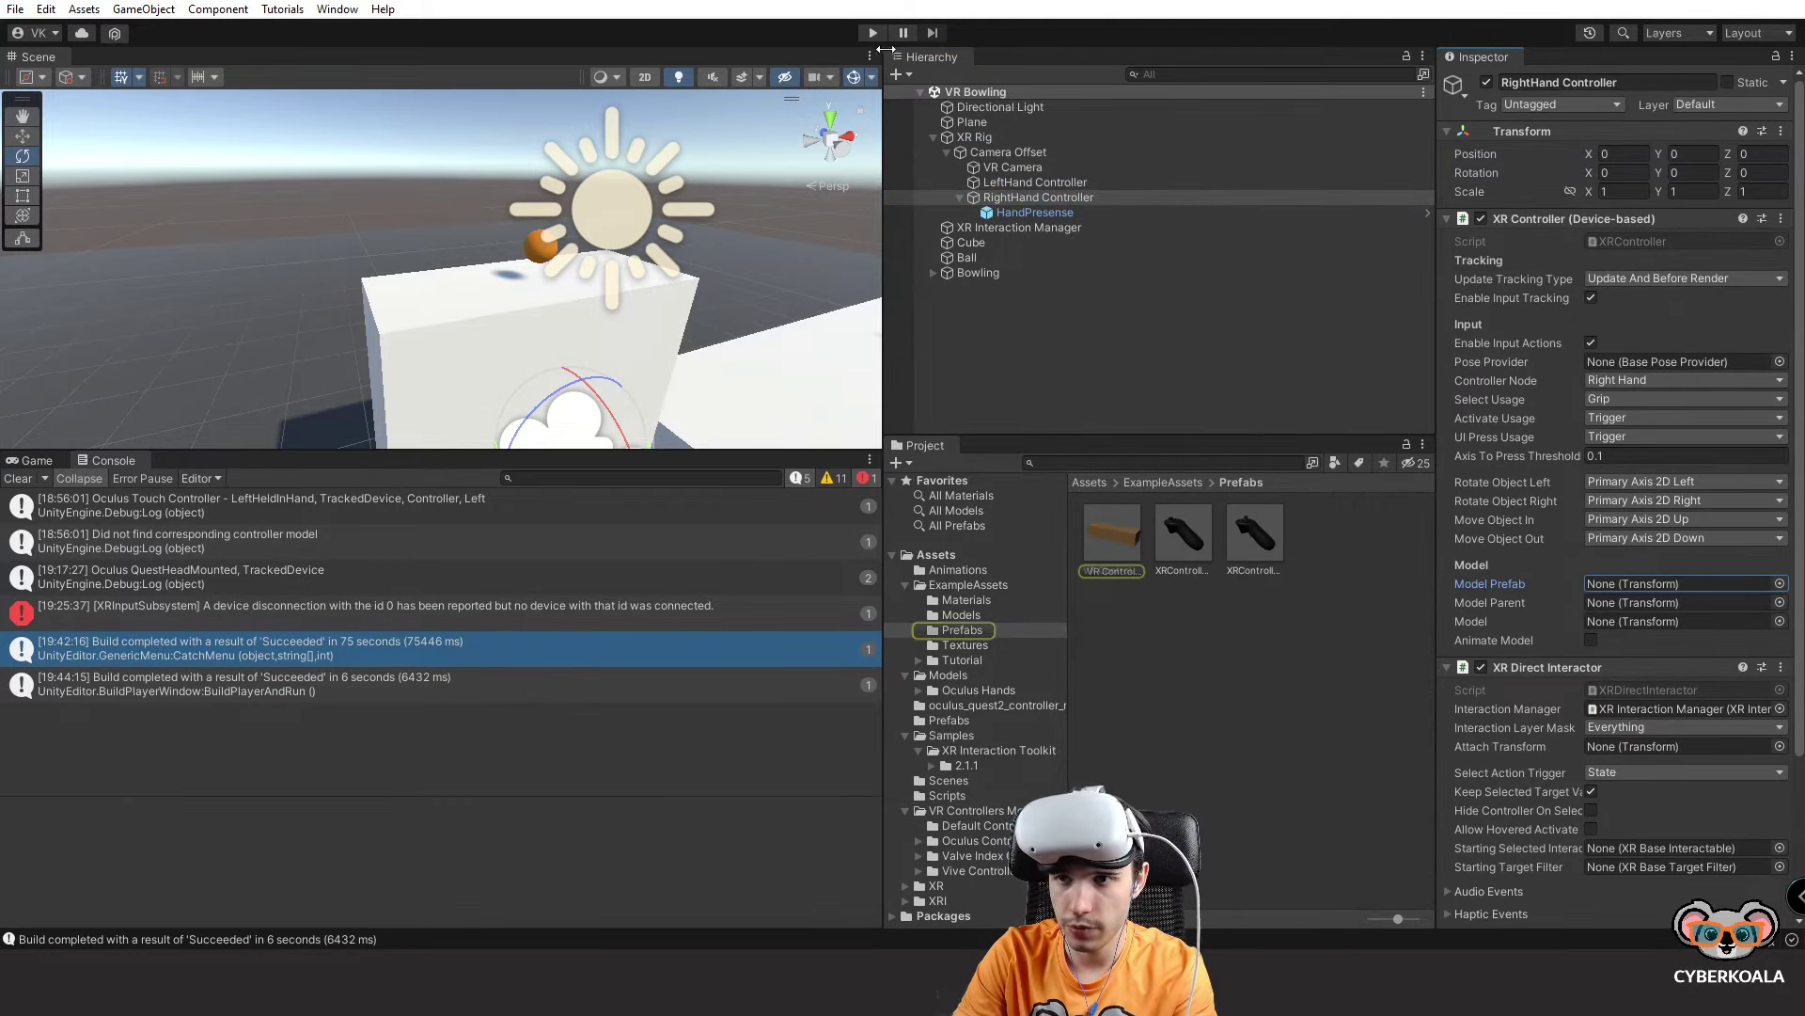
click(16, 10)
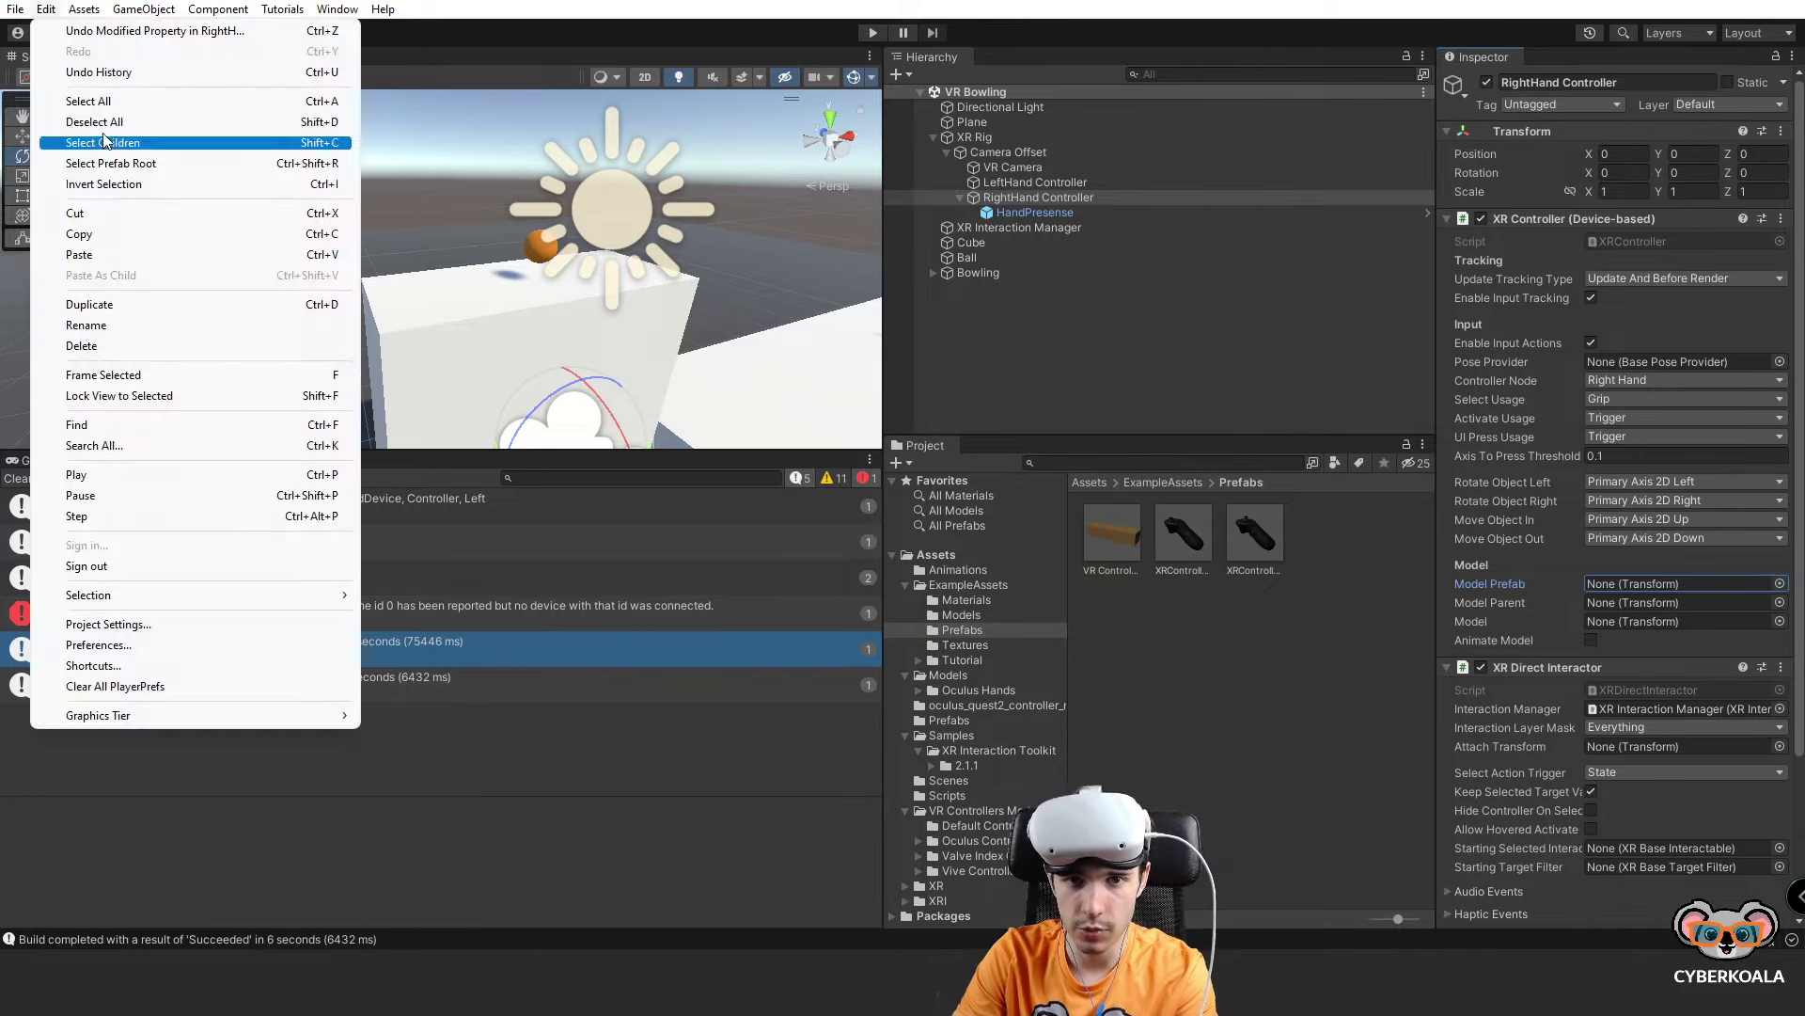
click(72, 263)
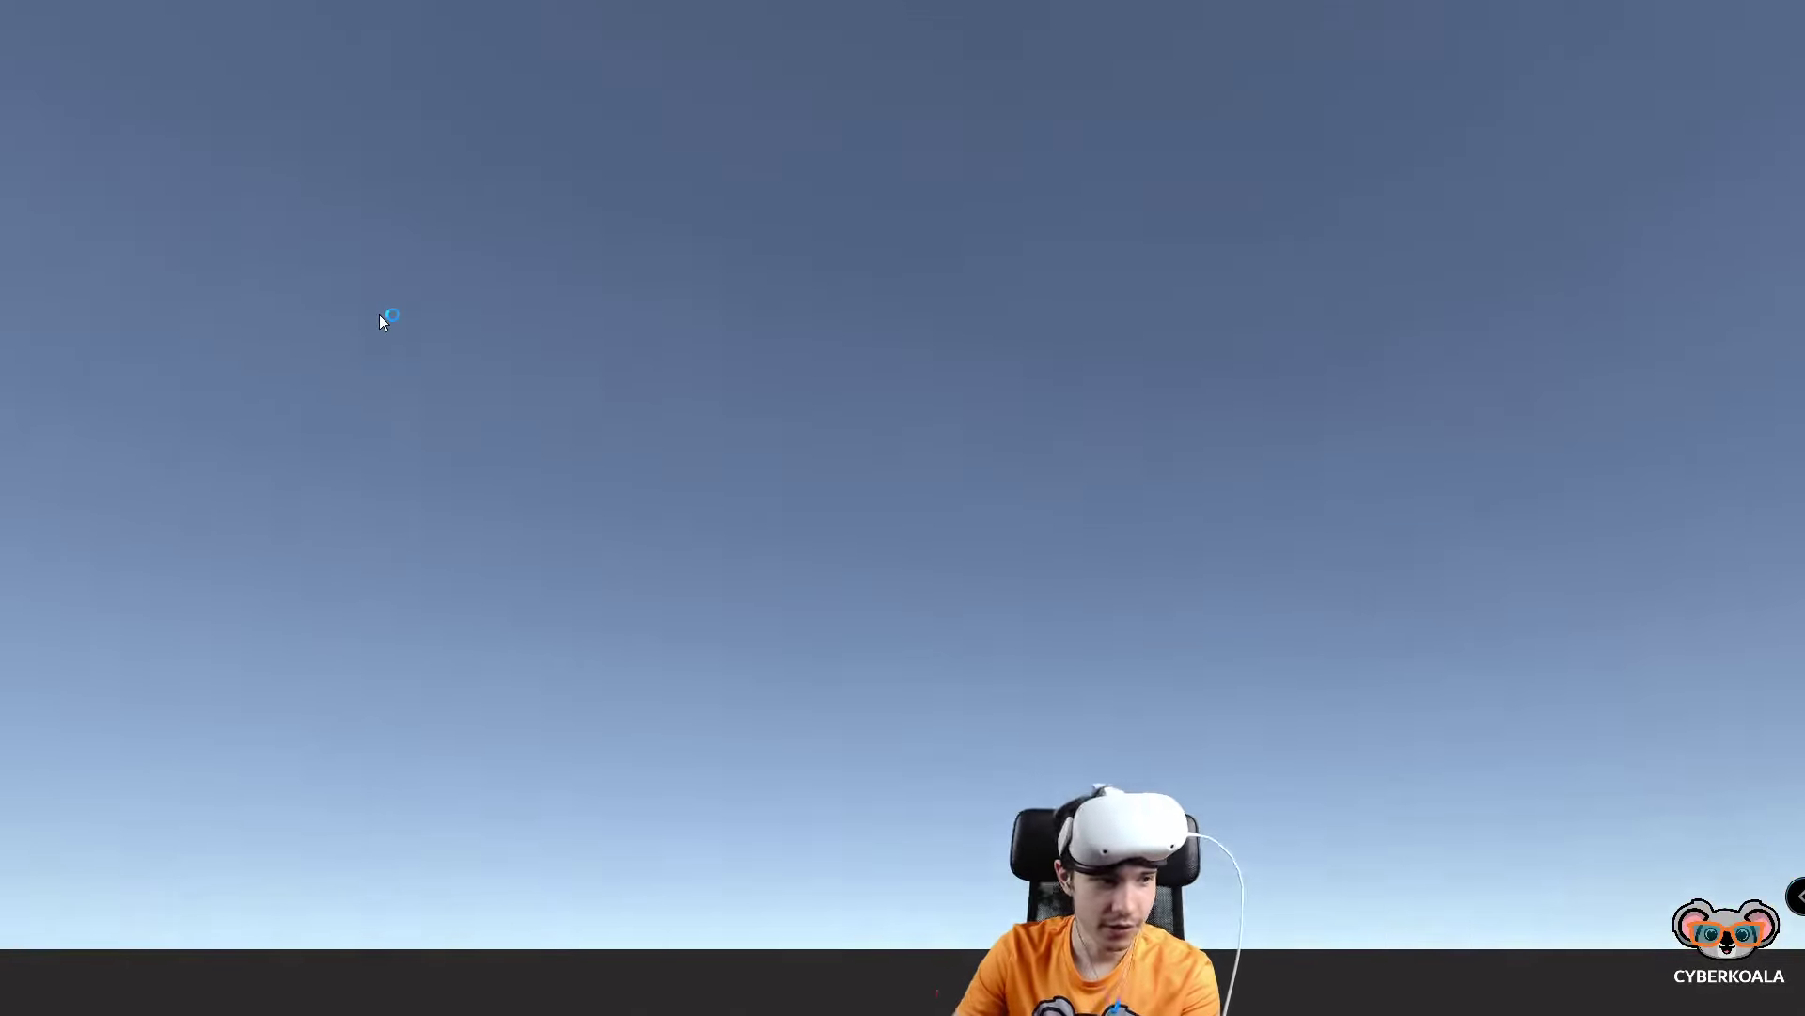
Close the running VR in Unity Tutorial player window from its taskbar icon.
key(super)
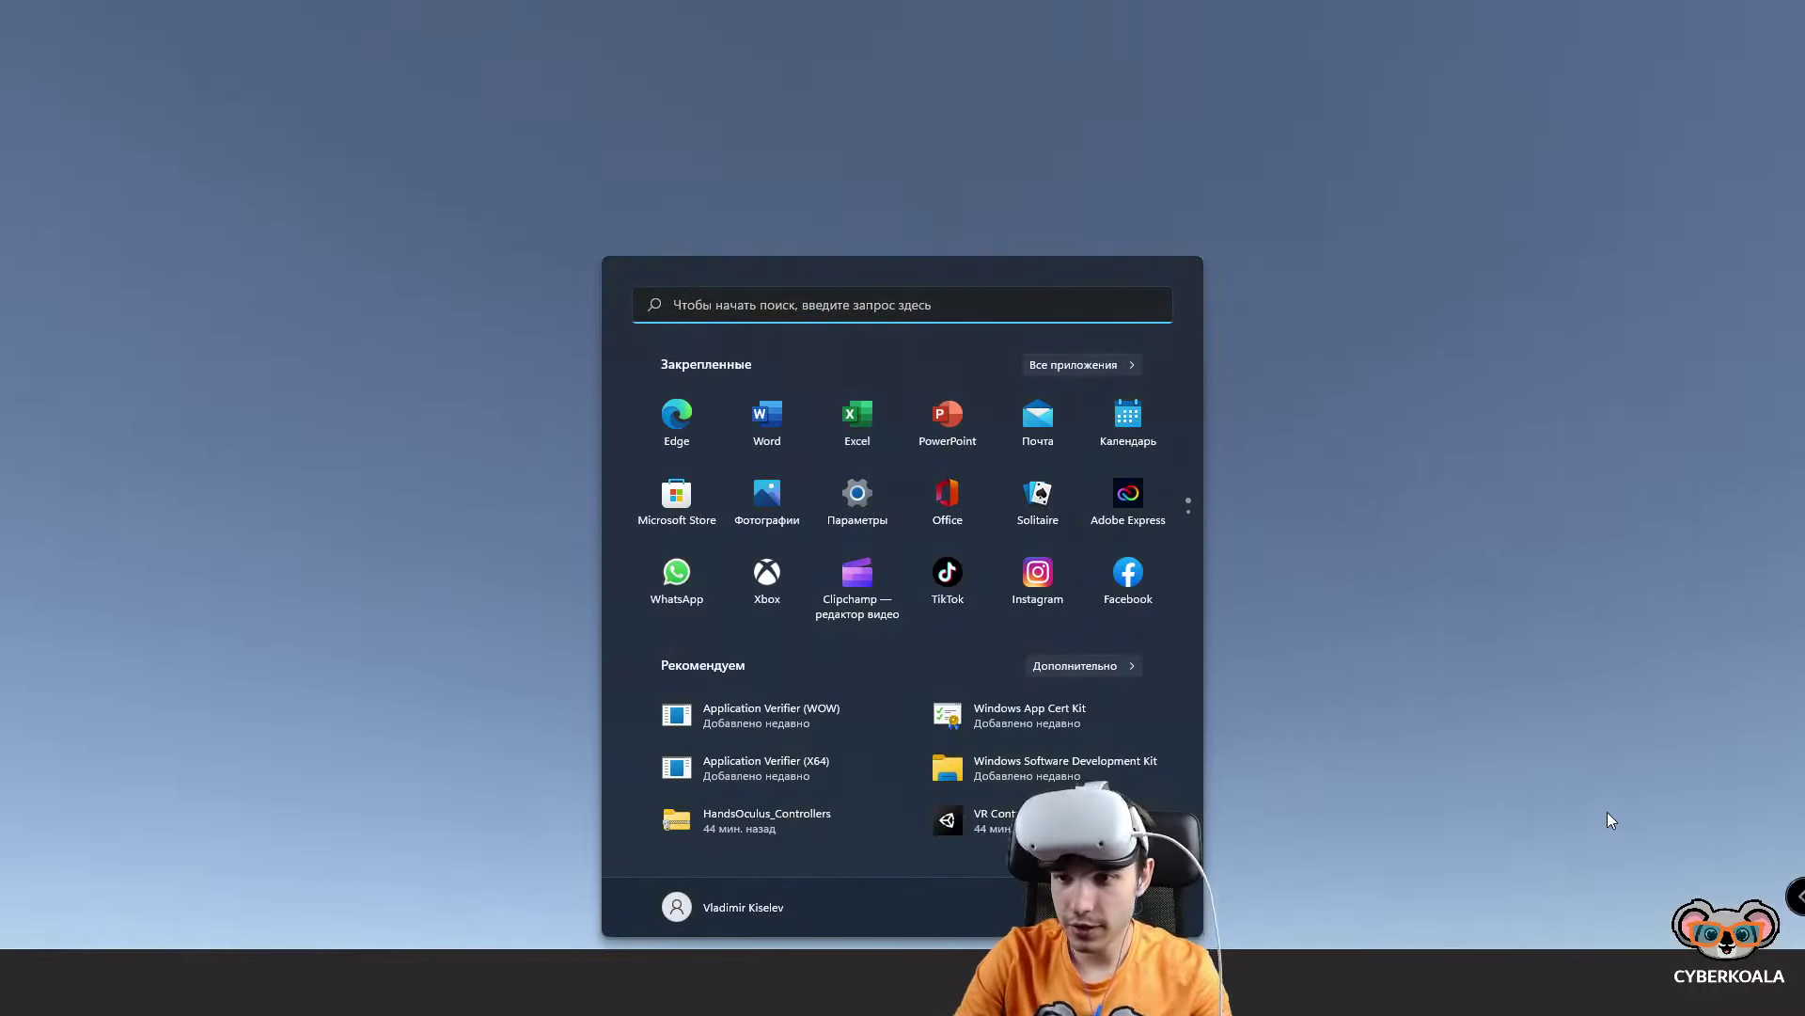
key(super)
key(super)
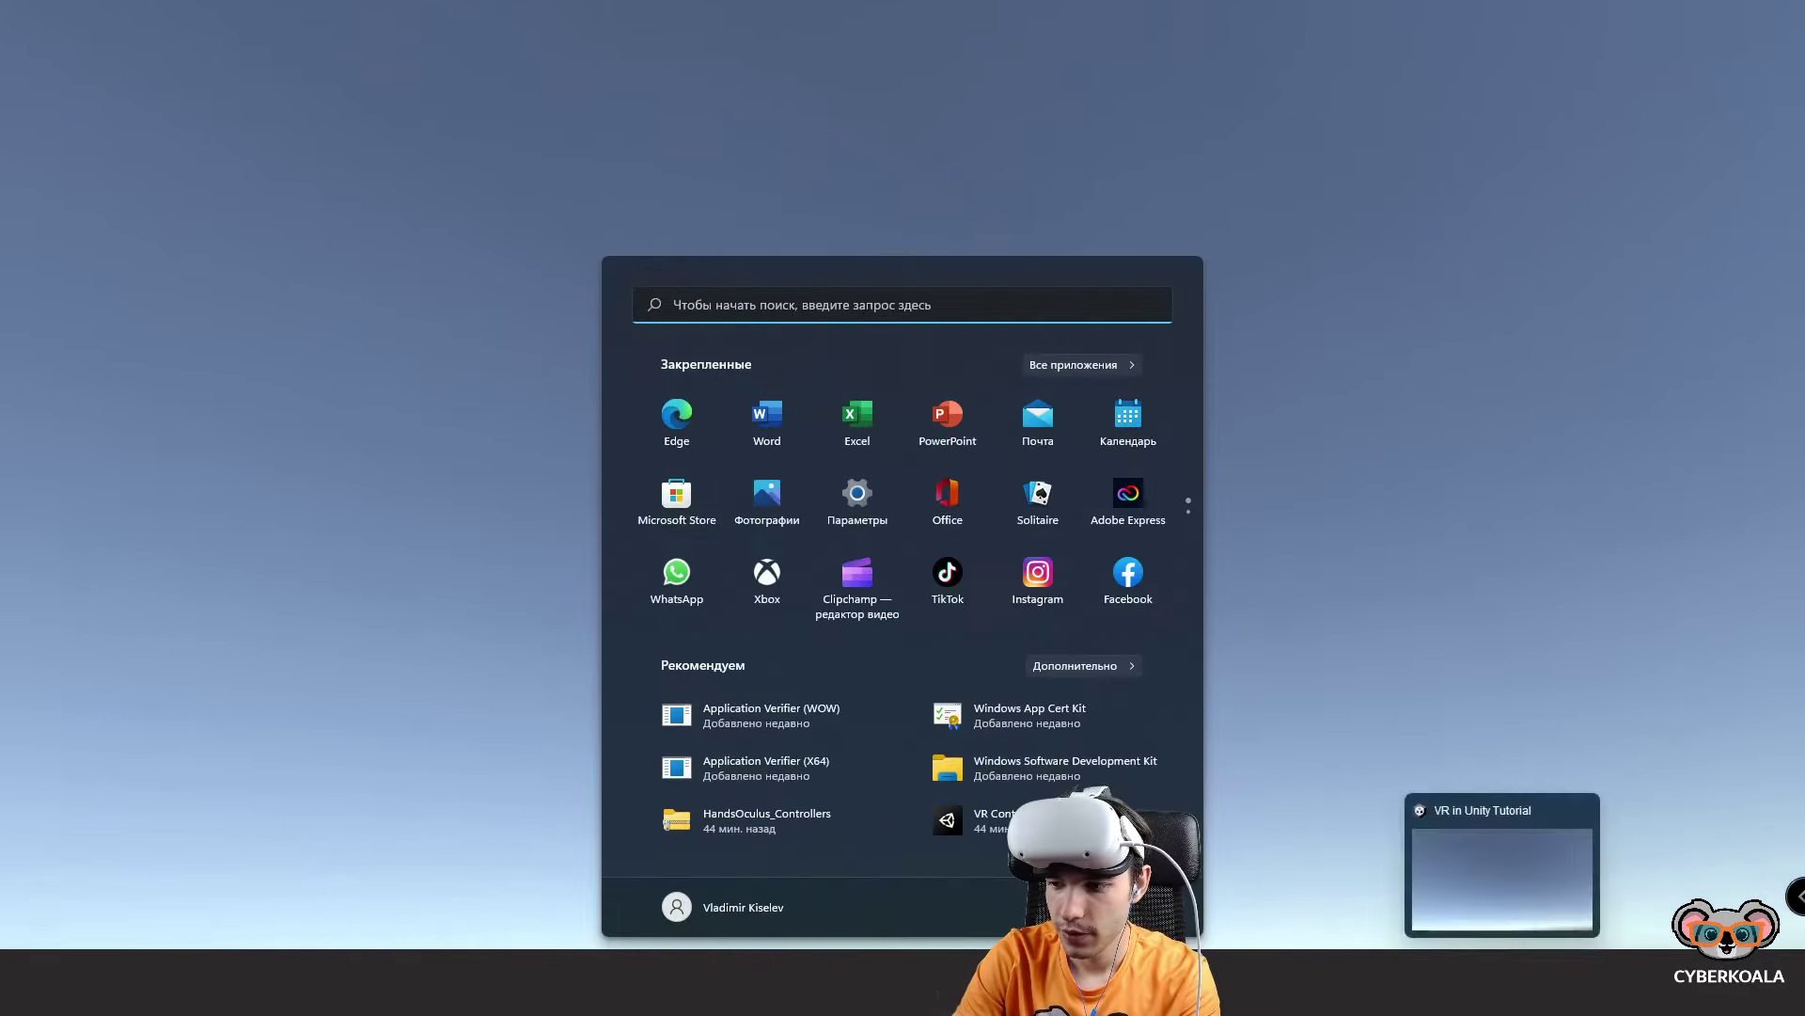
right_click(1495, 982)
click(1503, 929)
Open HandPresense's Element 4 prefab, Oculus Touch Controller - Right, in Prefab Mode.
click(1273, 267)
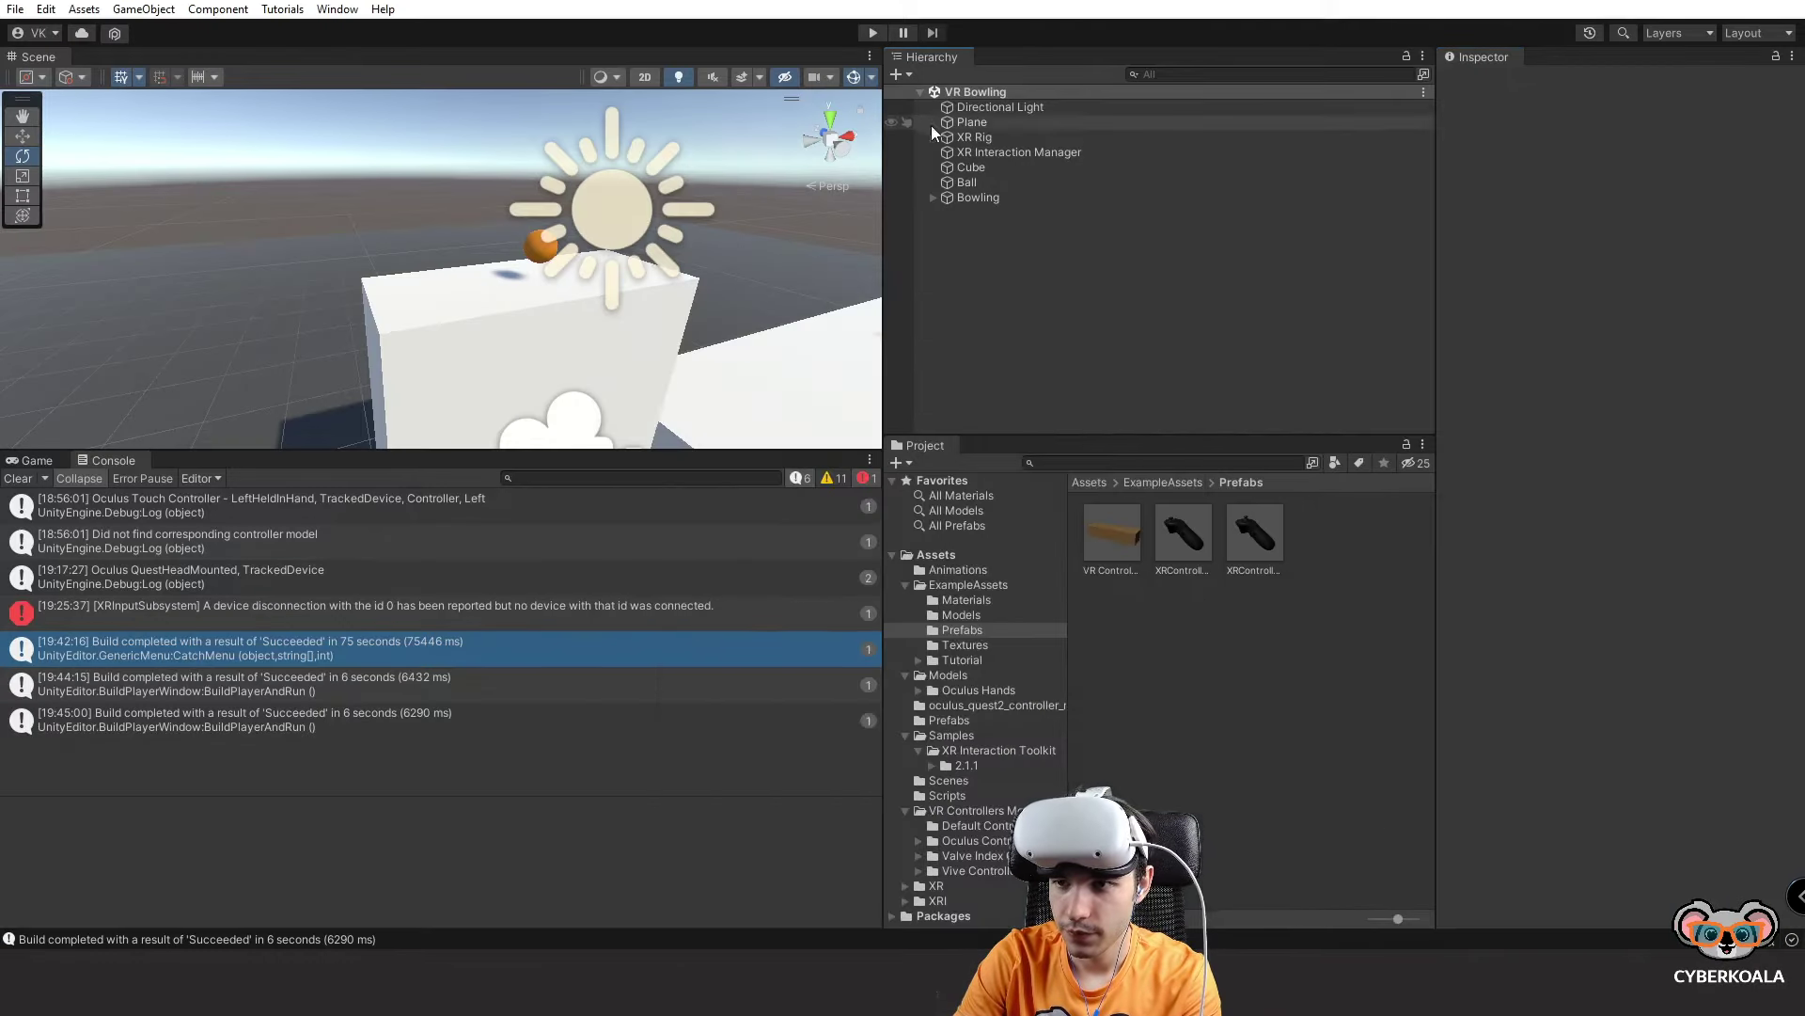
click(946, 152)
click(979, 183)
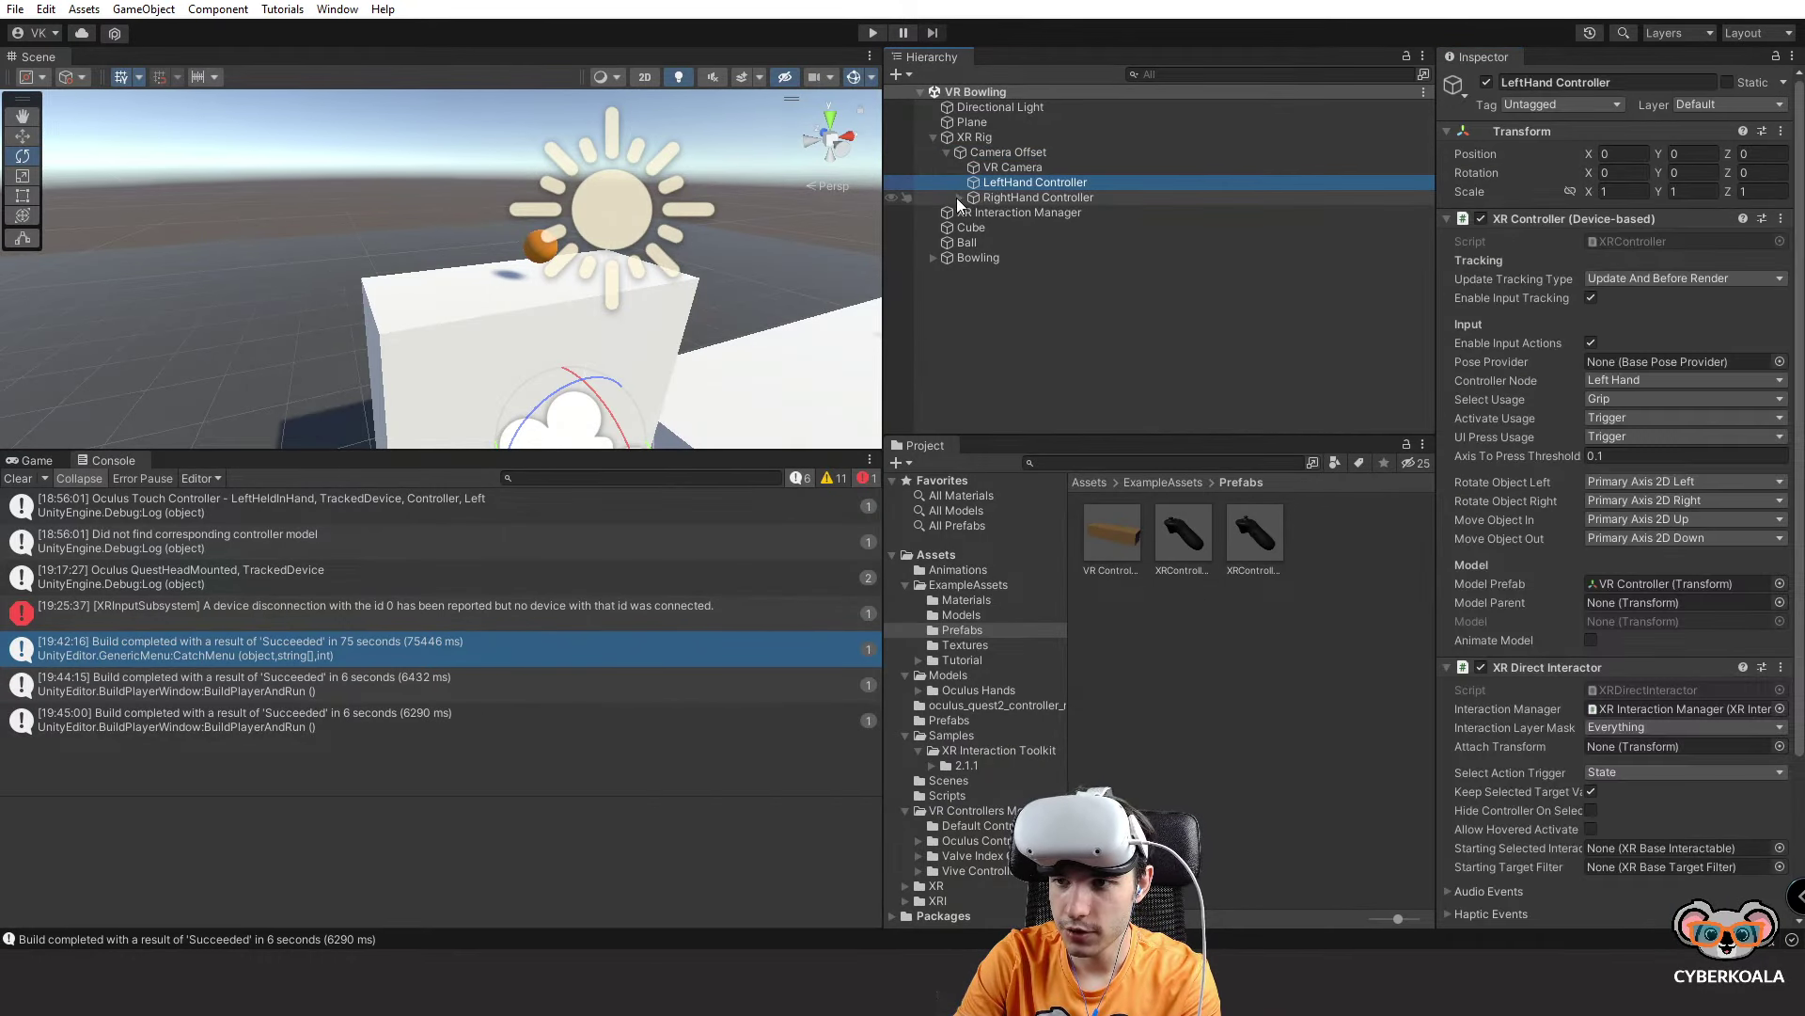
click(958, 197)
click(992, 212)
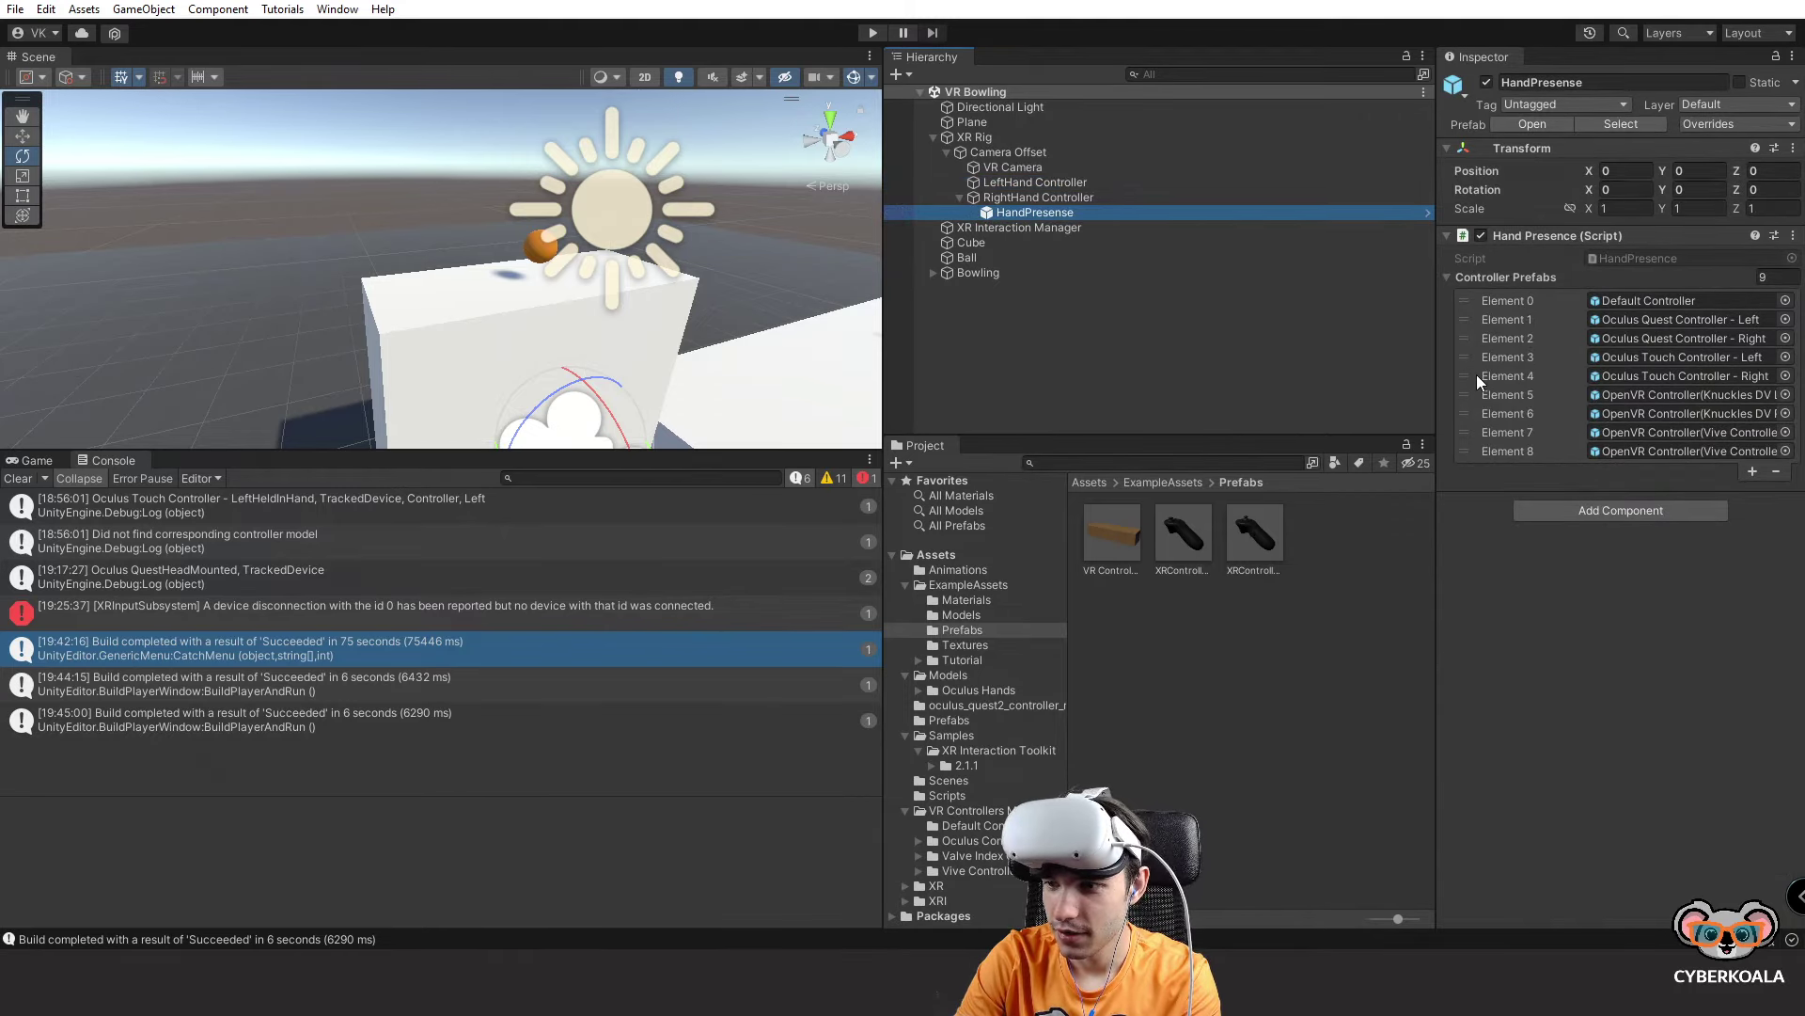
click(1627, 376)
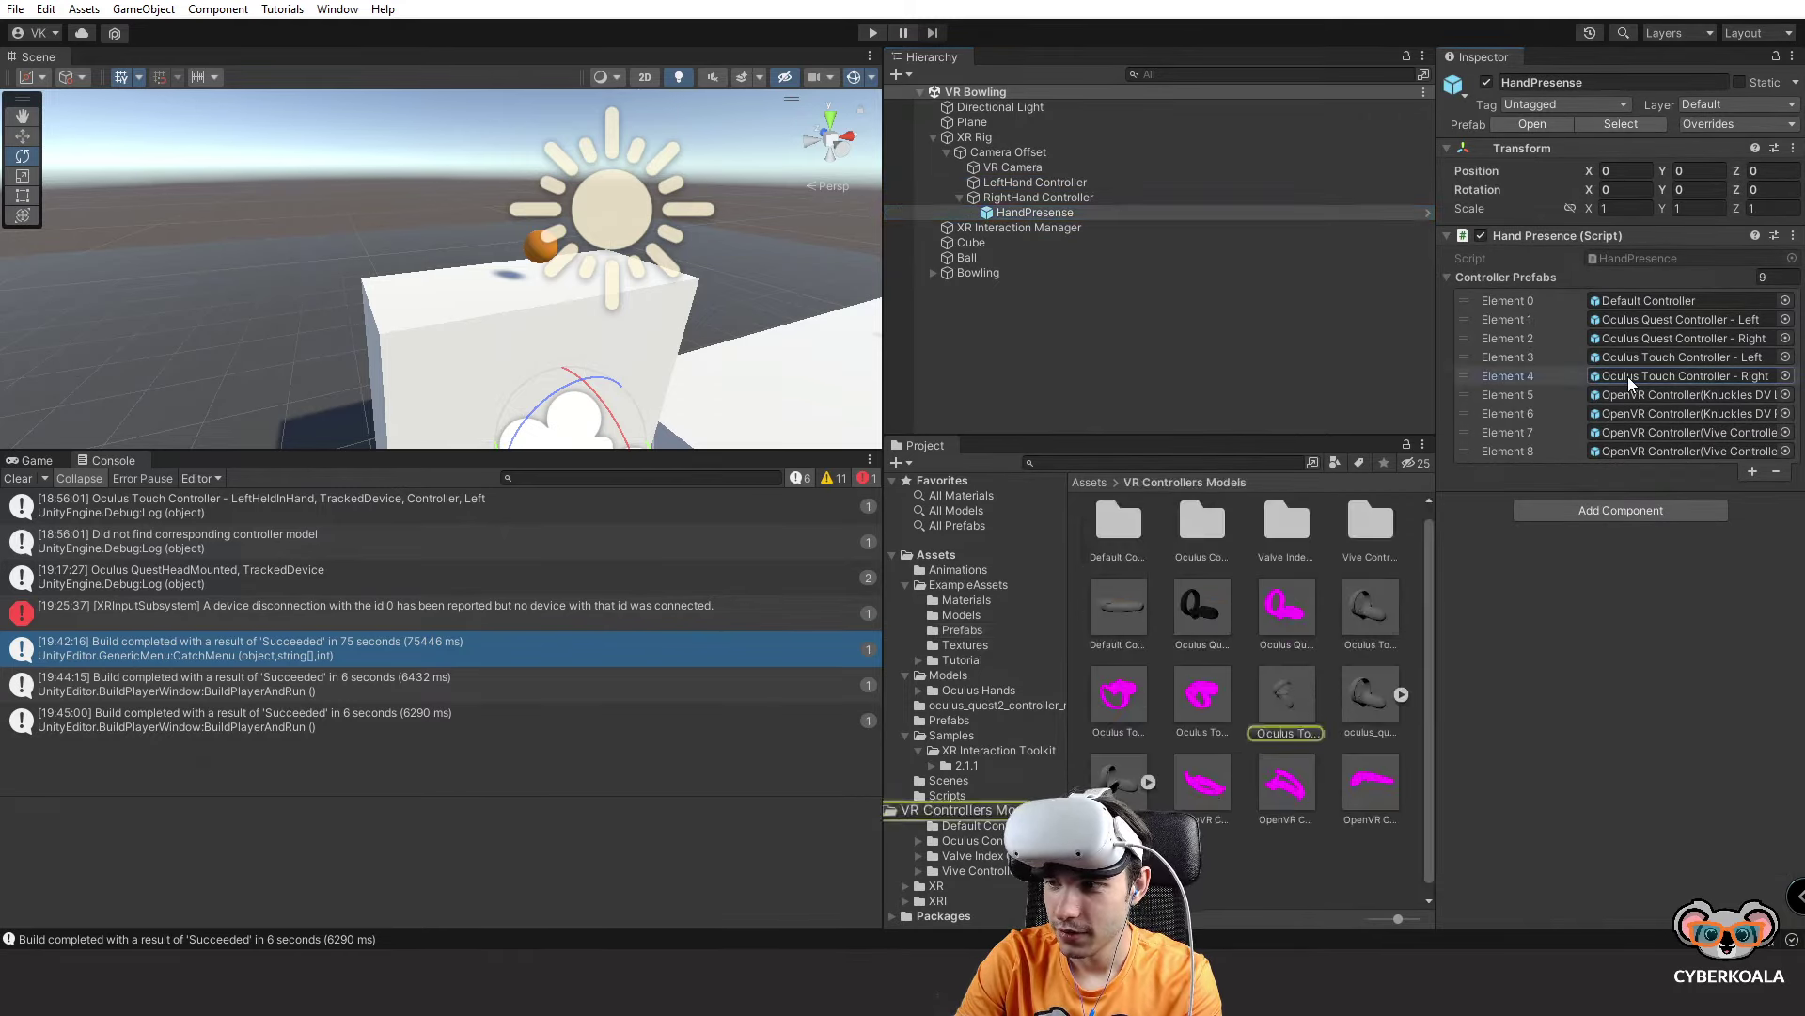
double_click(1633, 380)
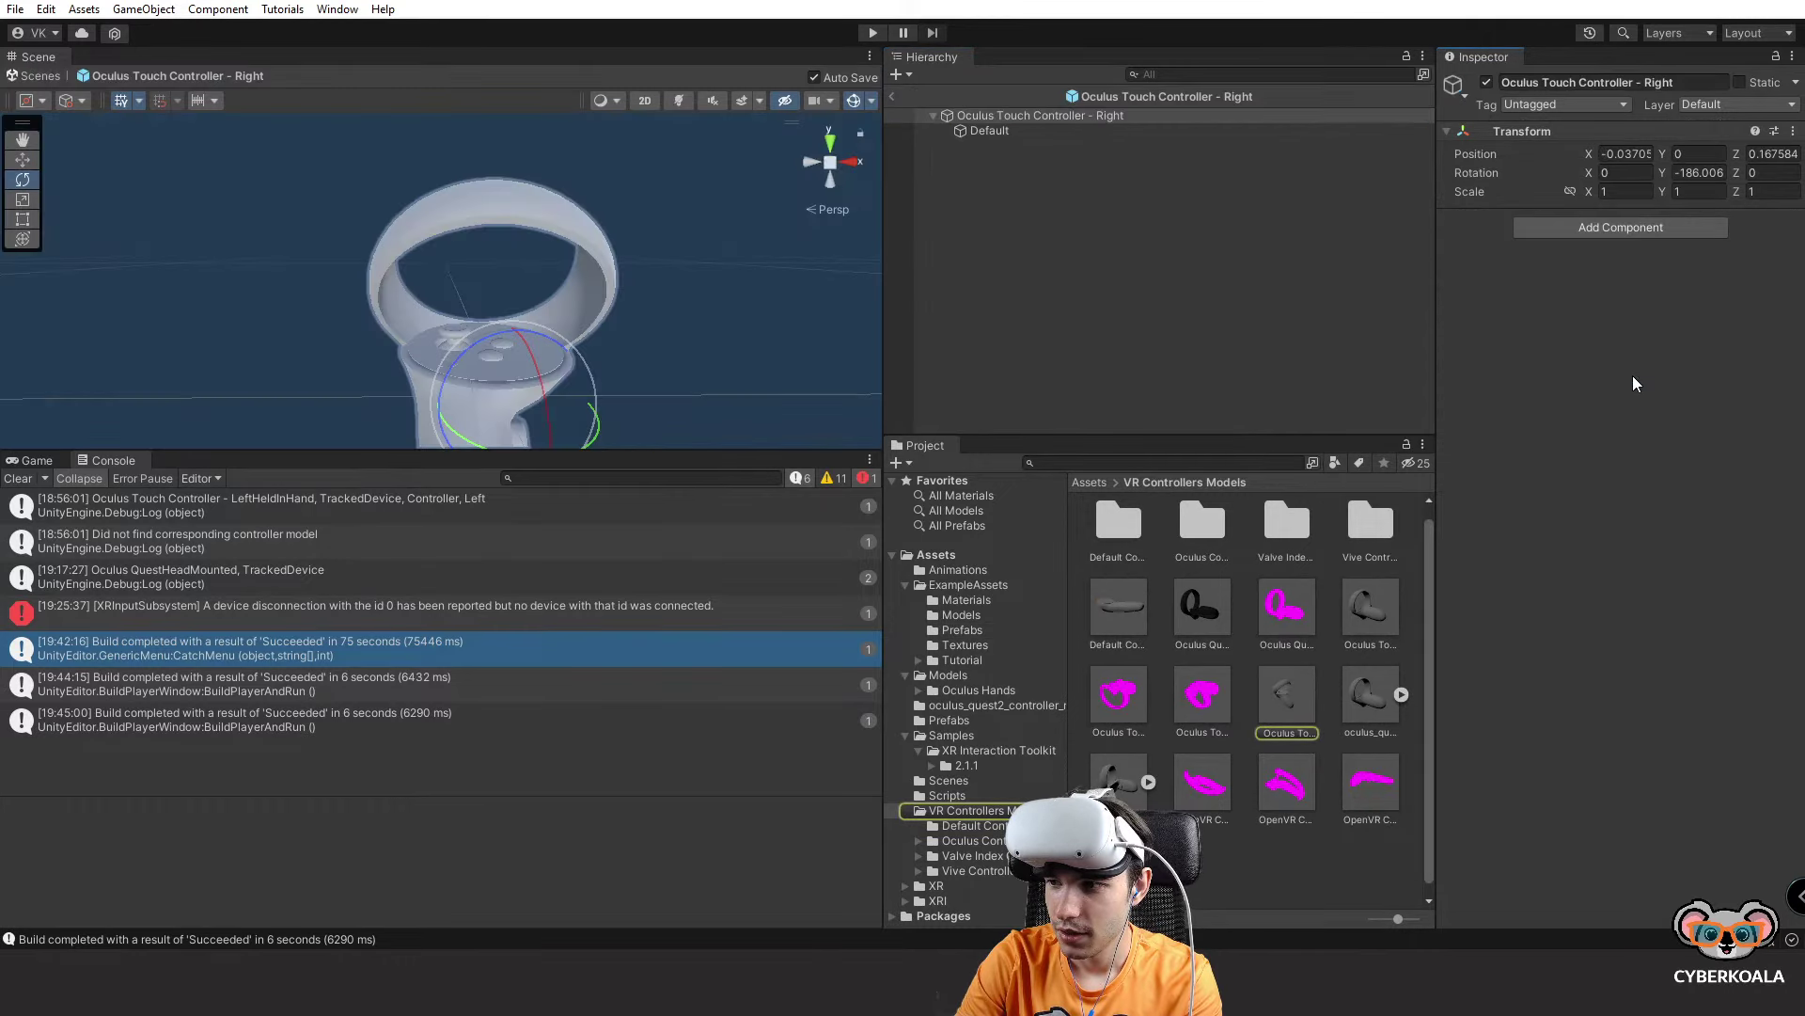
Compare the Oculus Touch prefab with the Quest 2 controller model's import settings.
right_drag(805, 376, 768, 313)
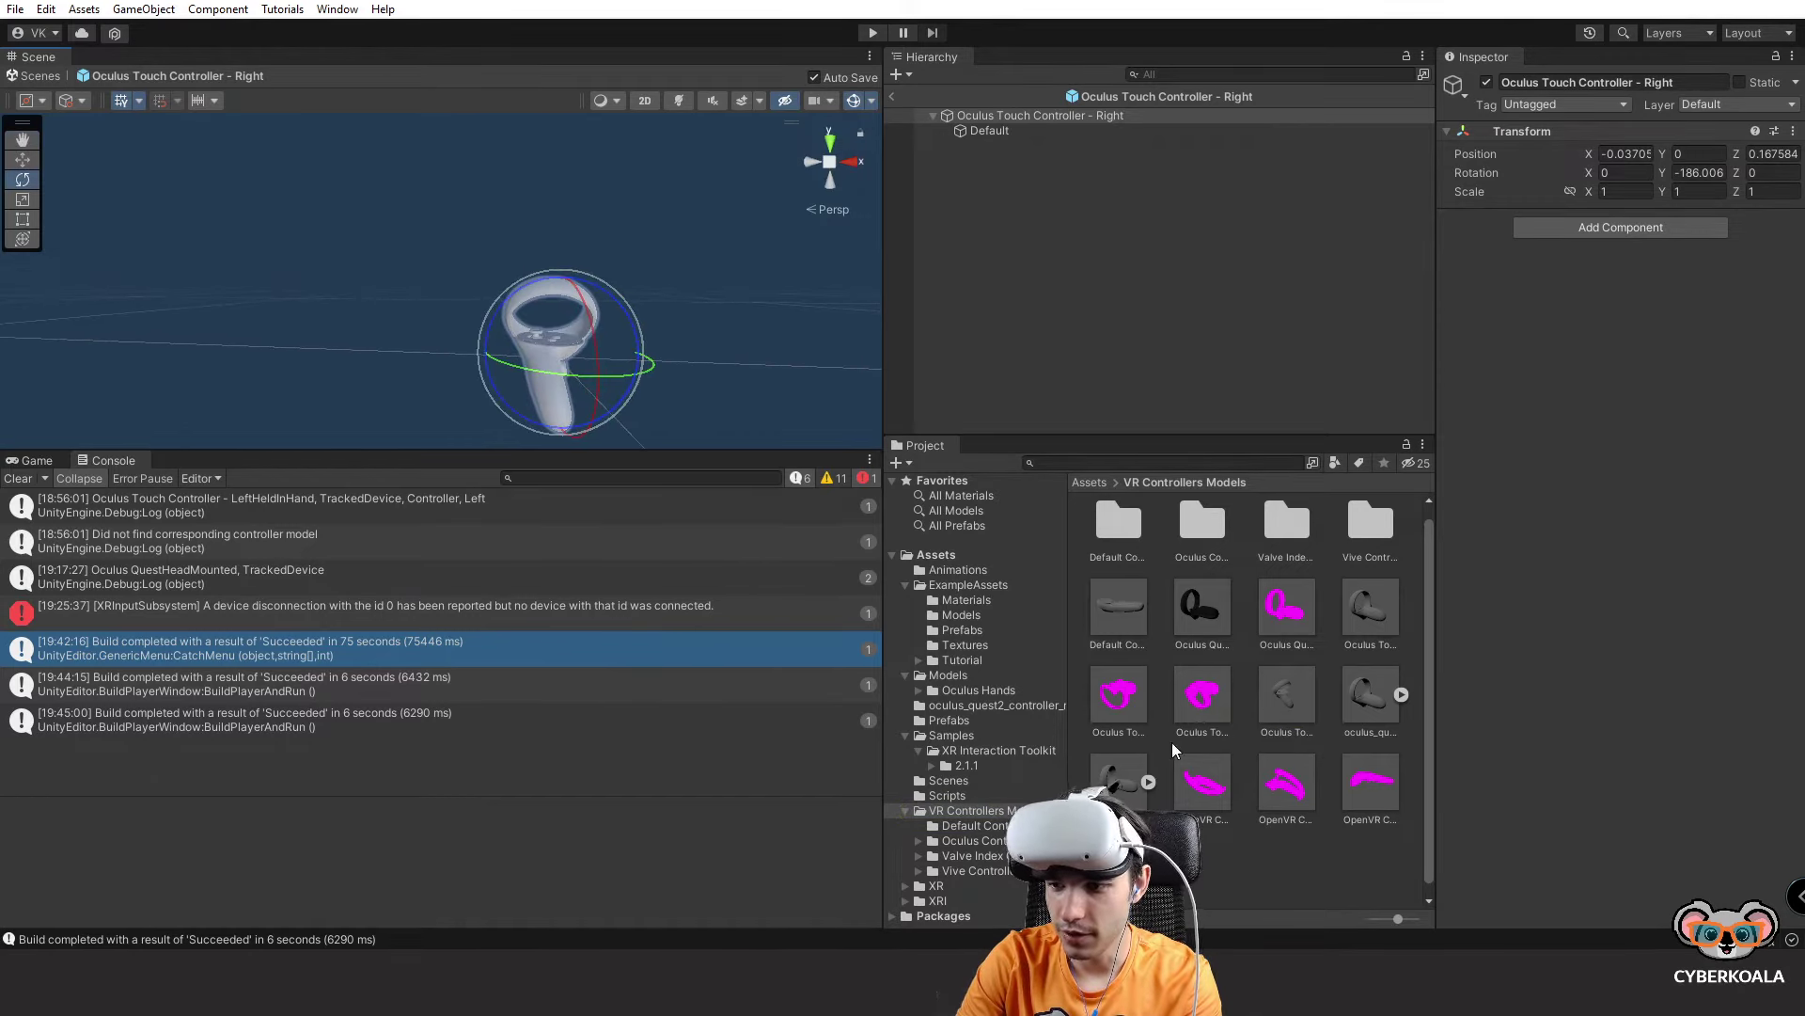
click(1286, 611)
click(1349, 623)
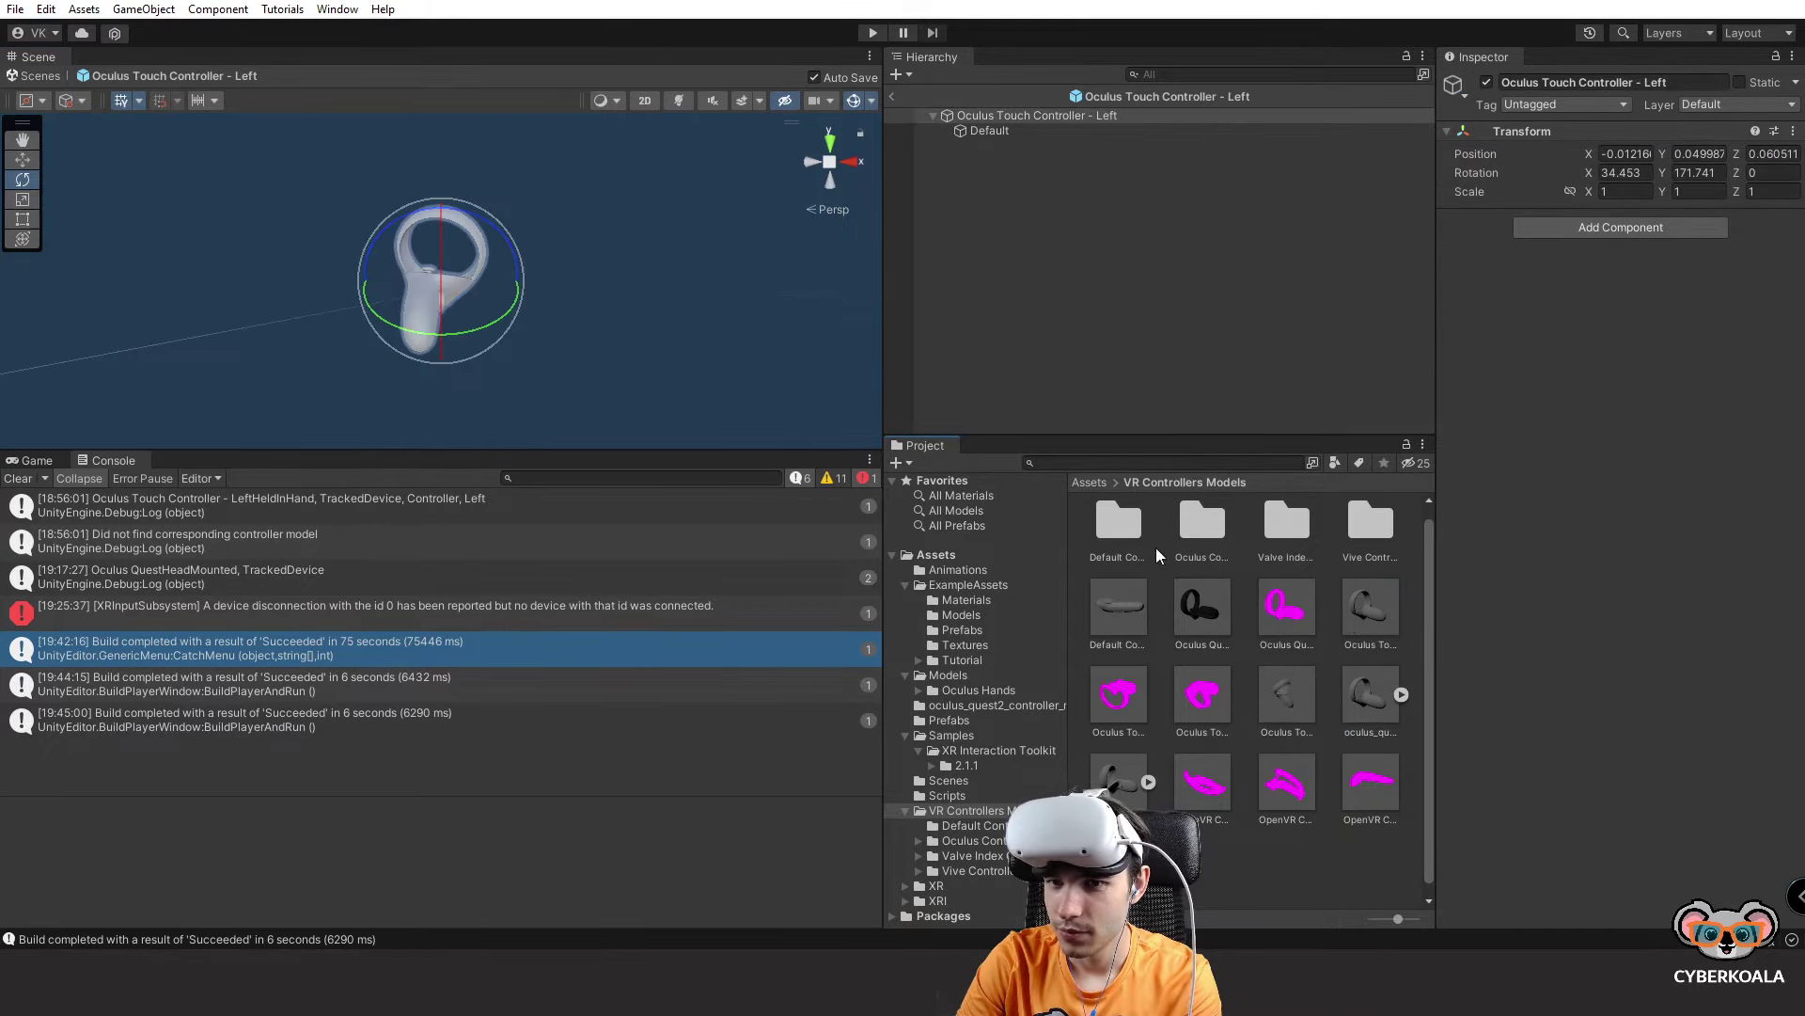
scroll(460, 314, up, 5)
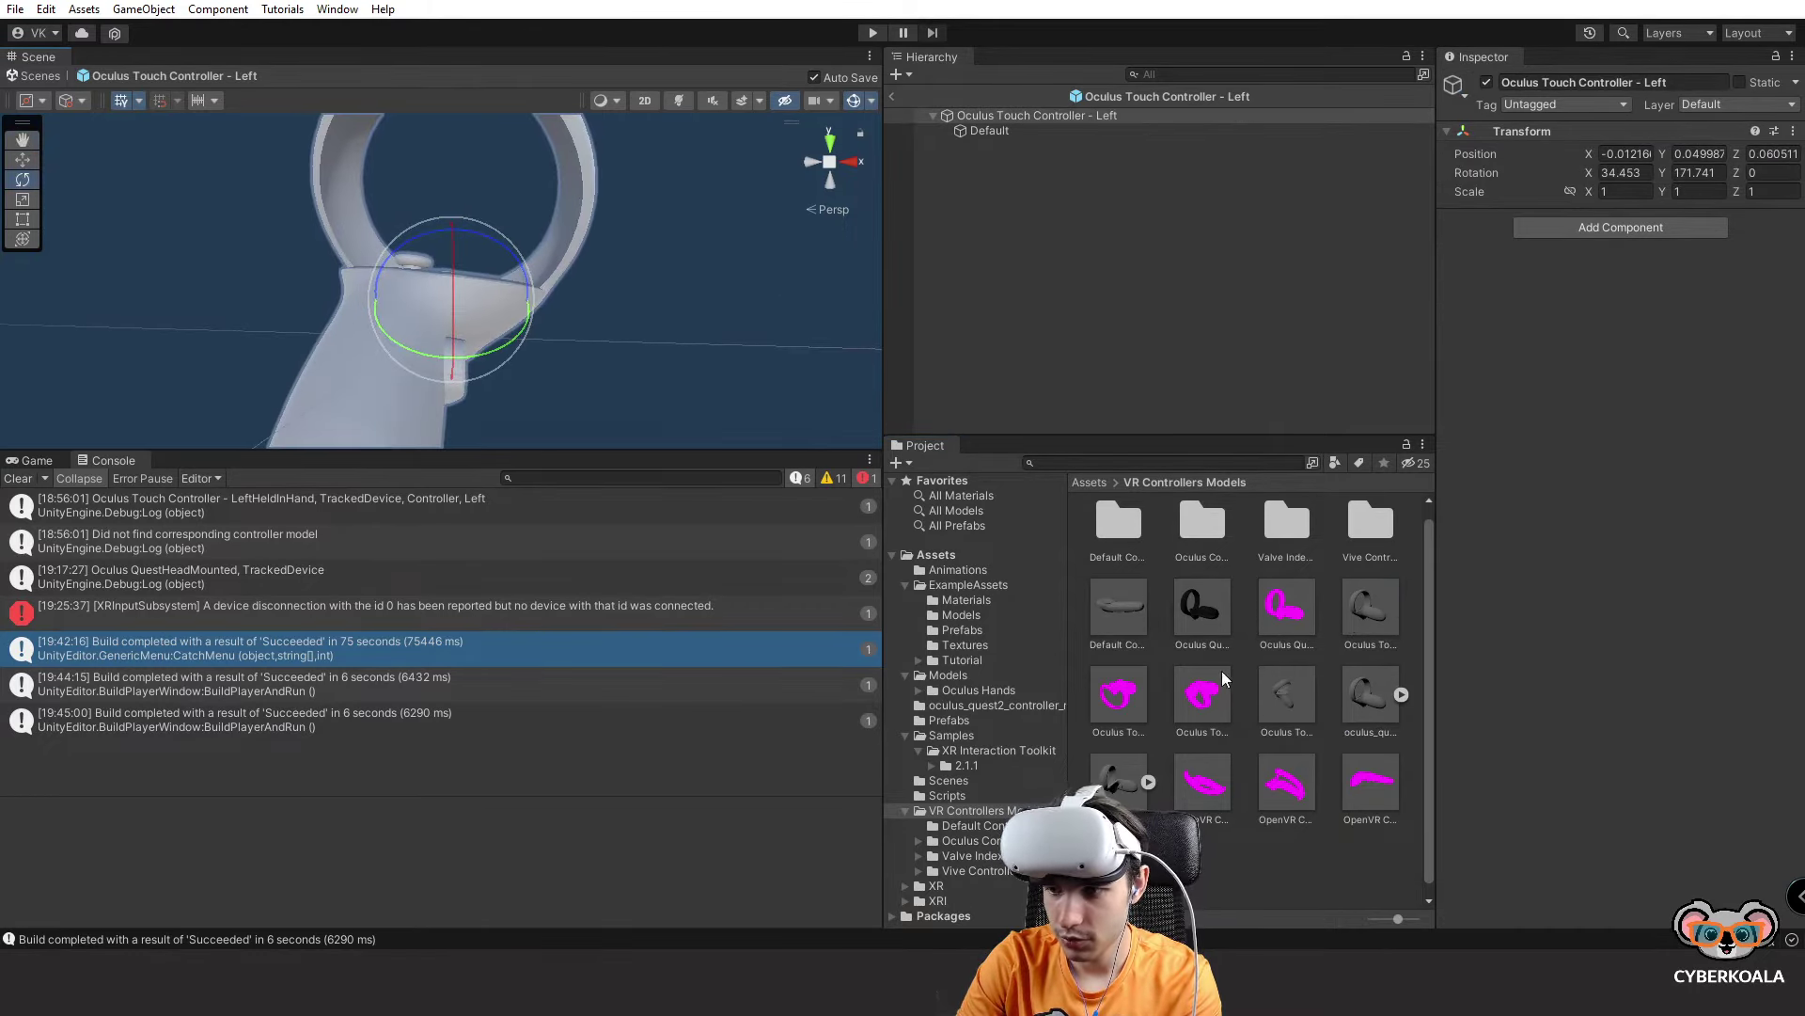
click(1351, 696)
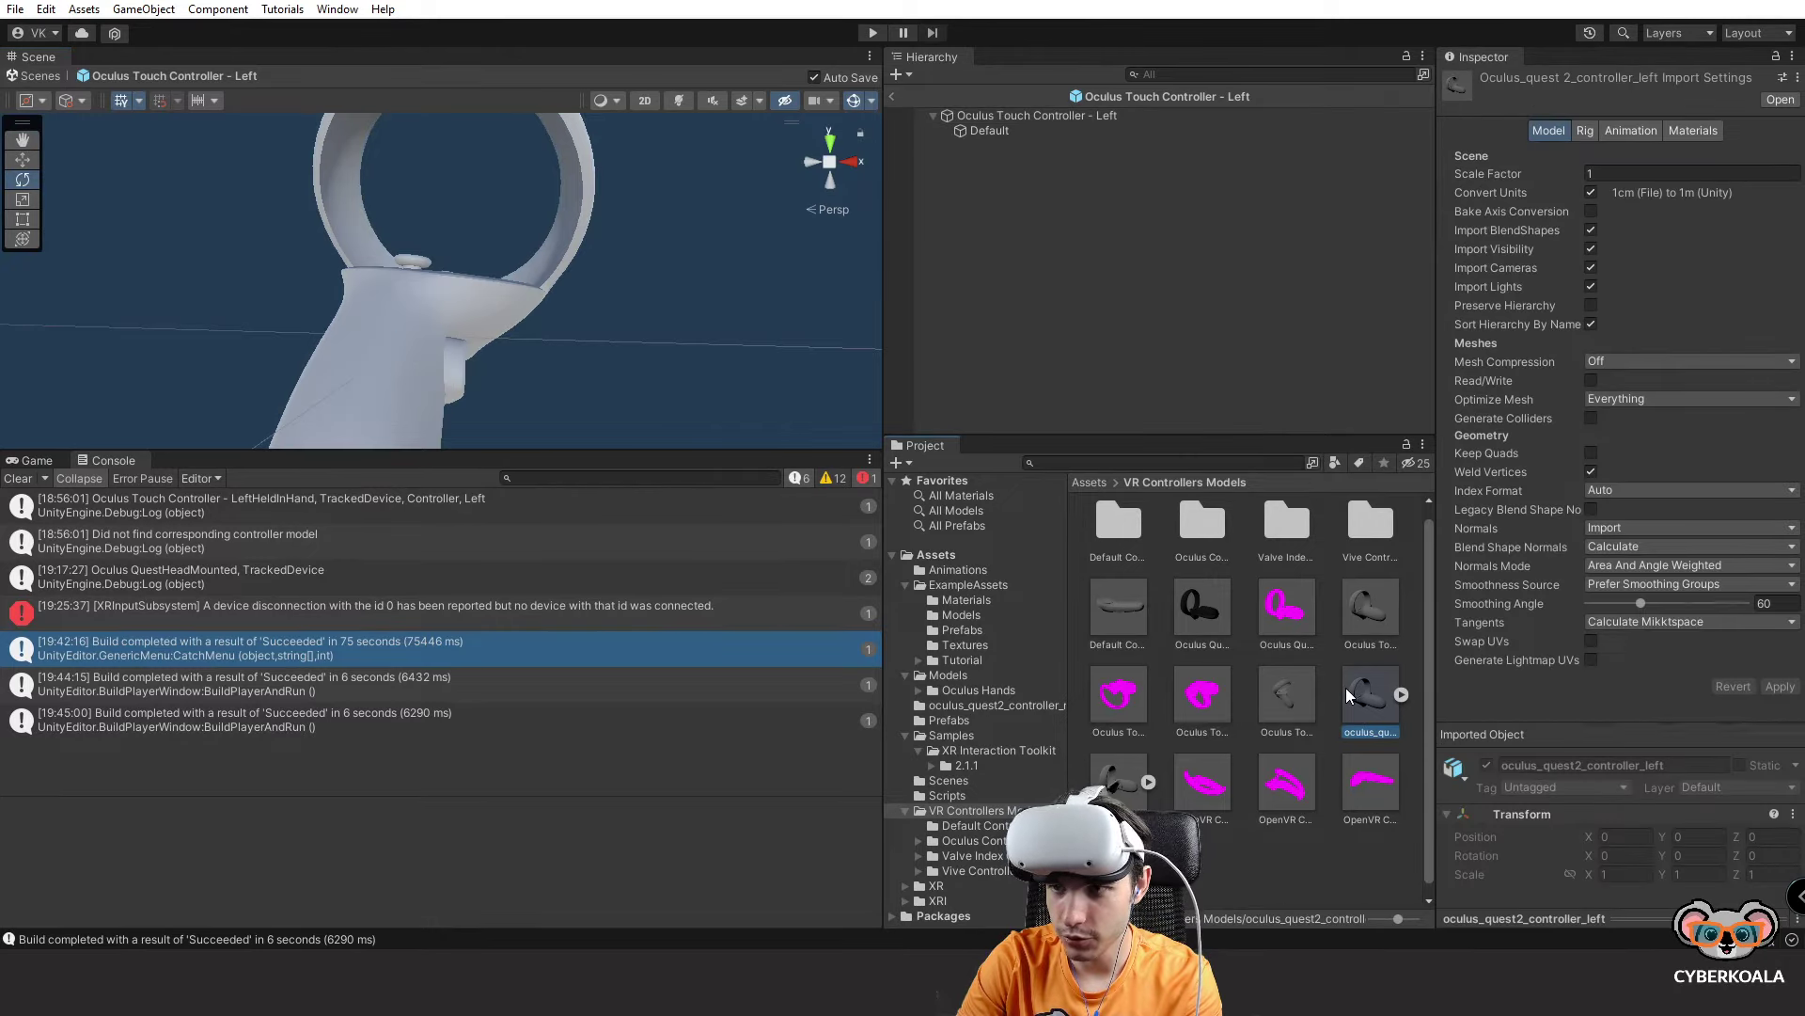
double_click(1302, 693)
scroll(560, 320, up, 5)
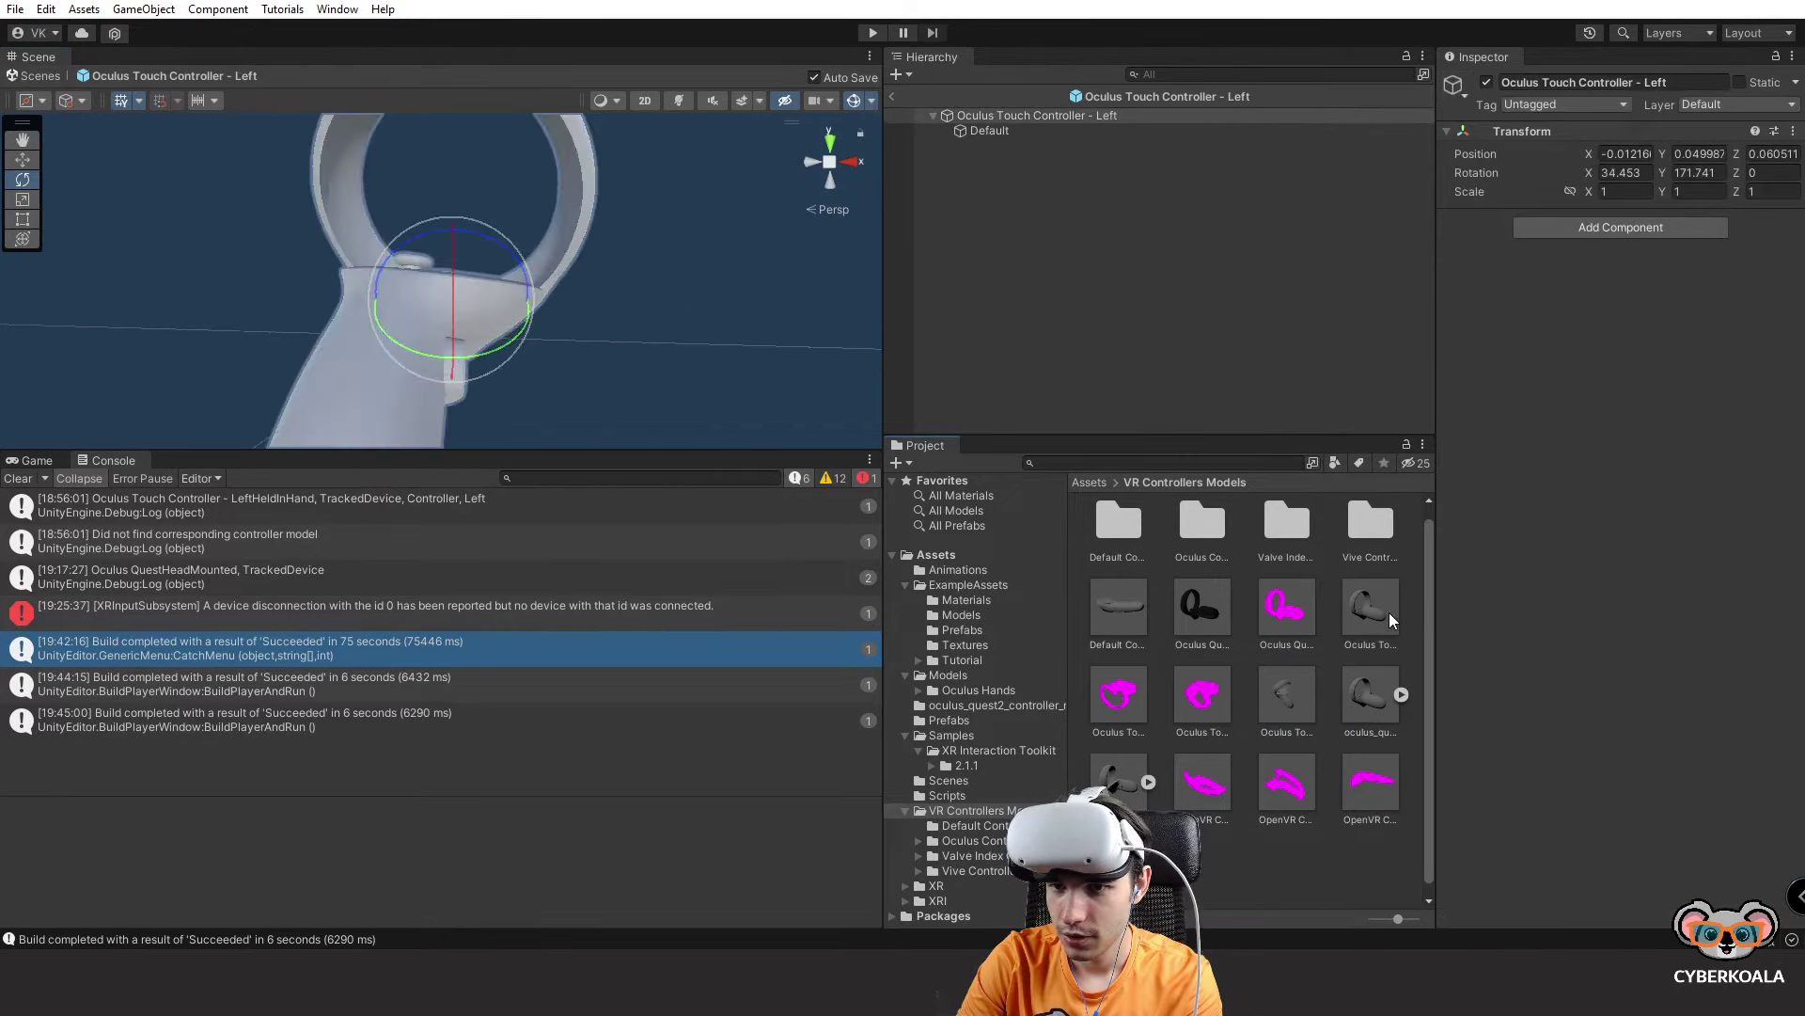
scroll(561, 320, down, 5)
alt+drag(508, 310, 546, 379)
click(1127, 788)
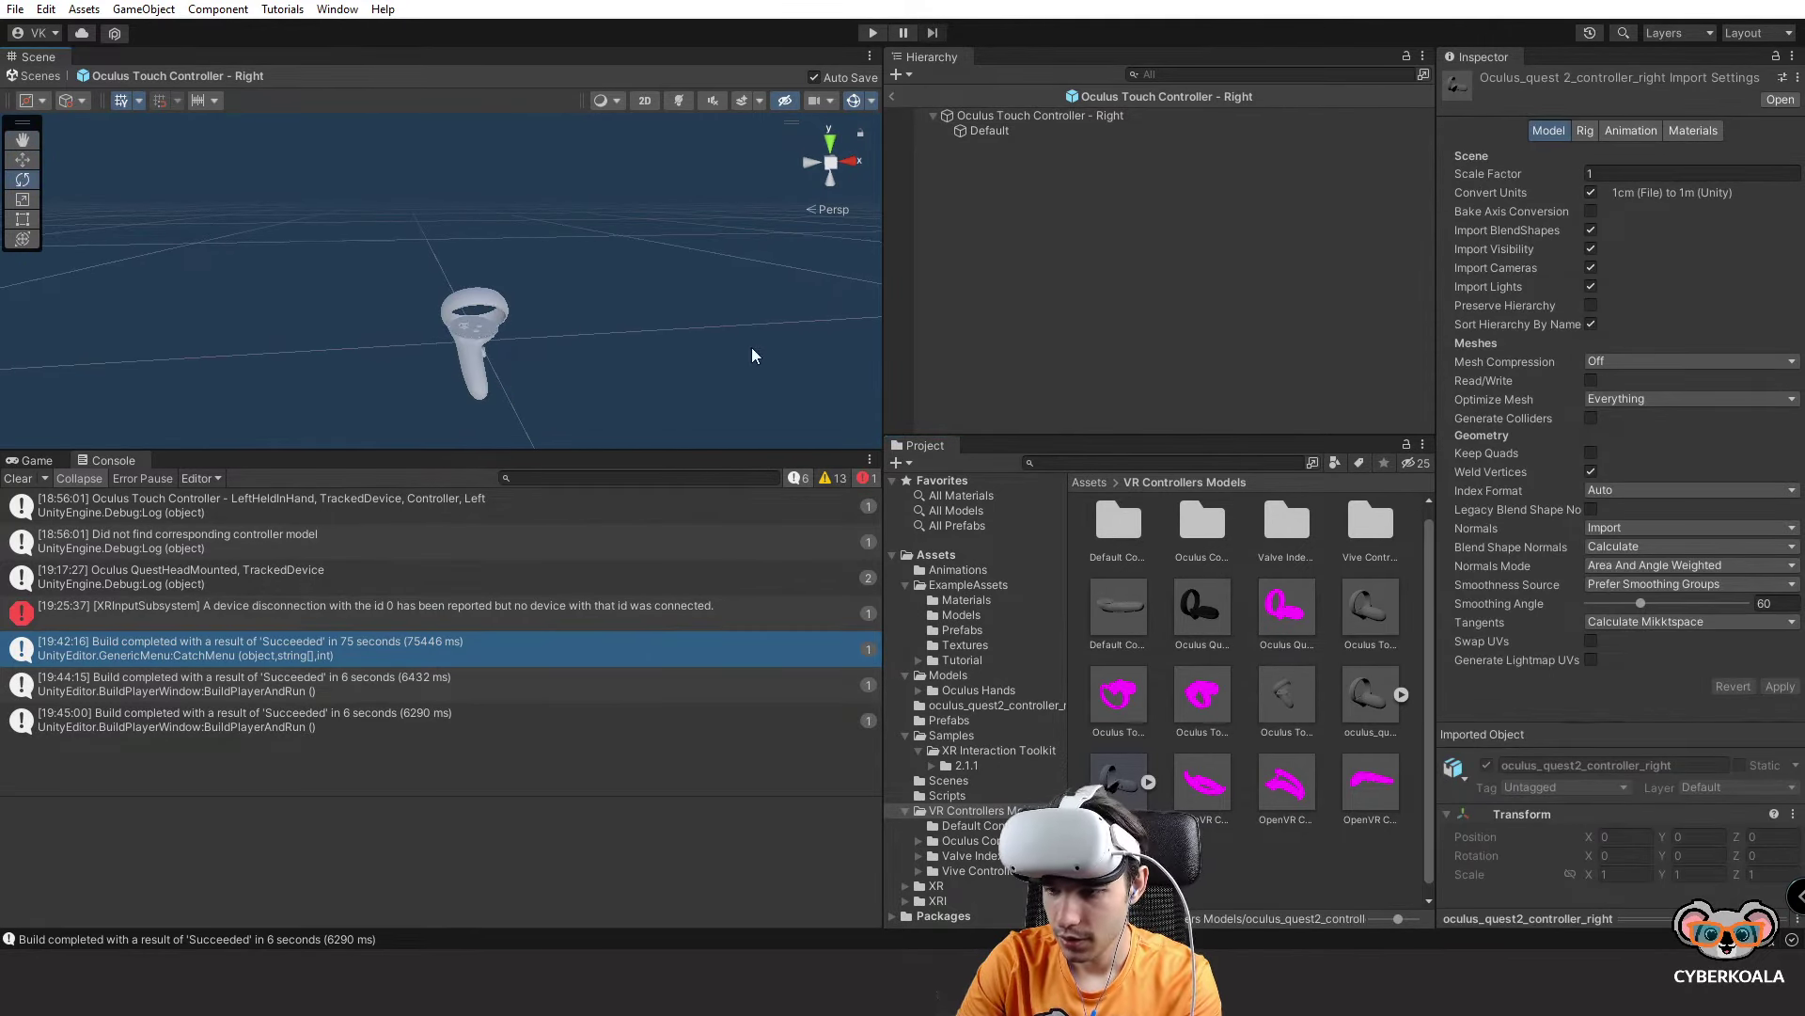
Open the Touch, Quest and Default controller prefabs in turn, then the oculus_quest2_controller_right folder.
double_click(1272, 673)
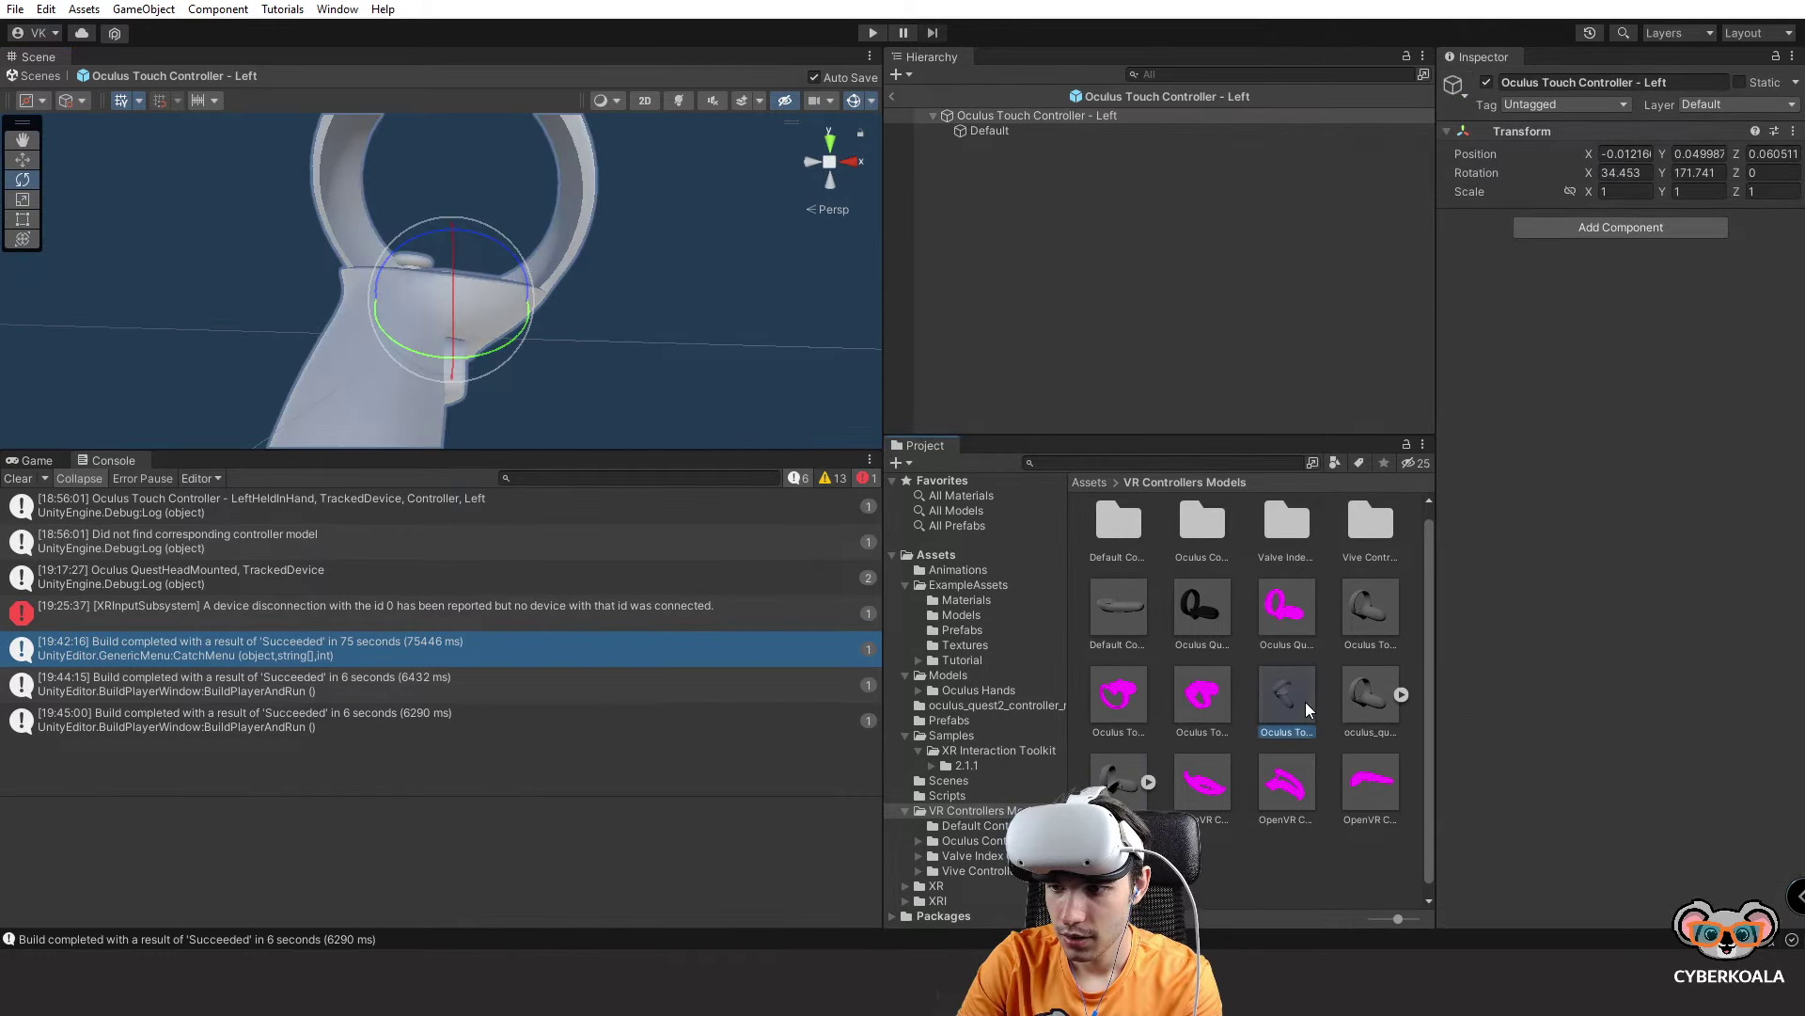
double_click(1196, 621)
click(1373, 701)
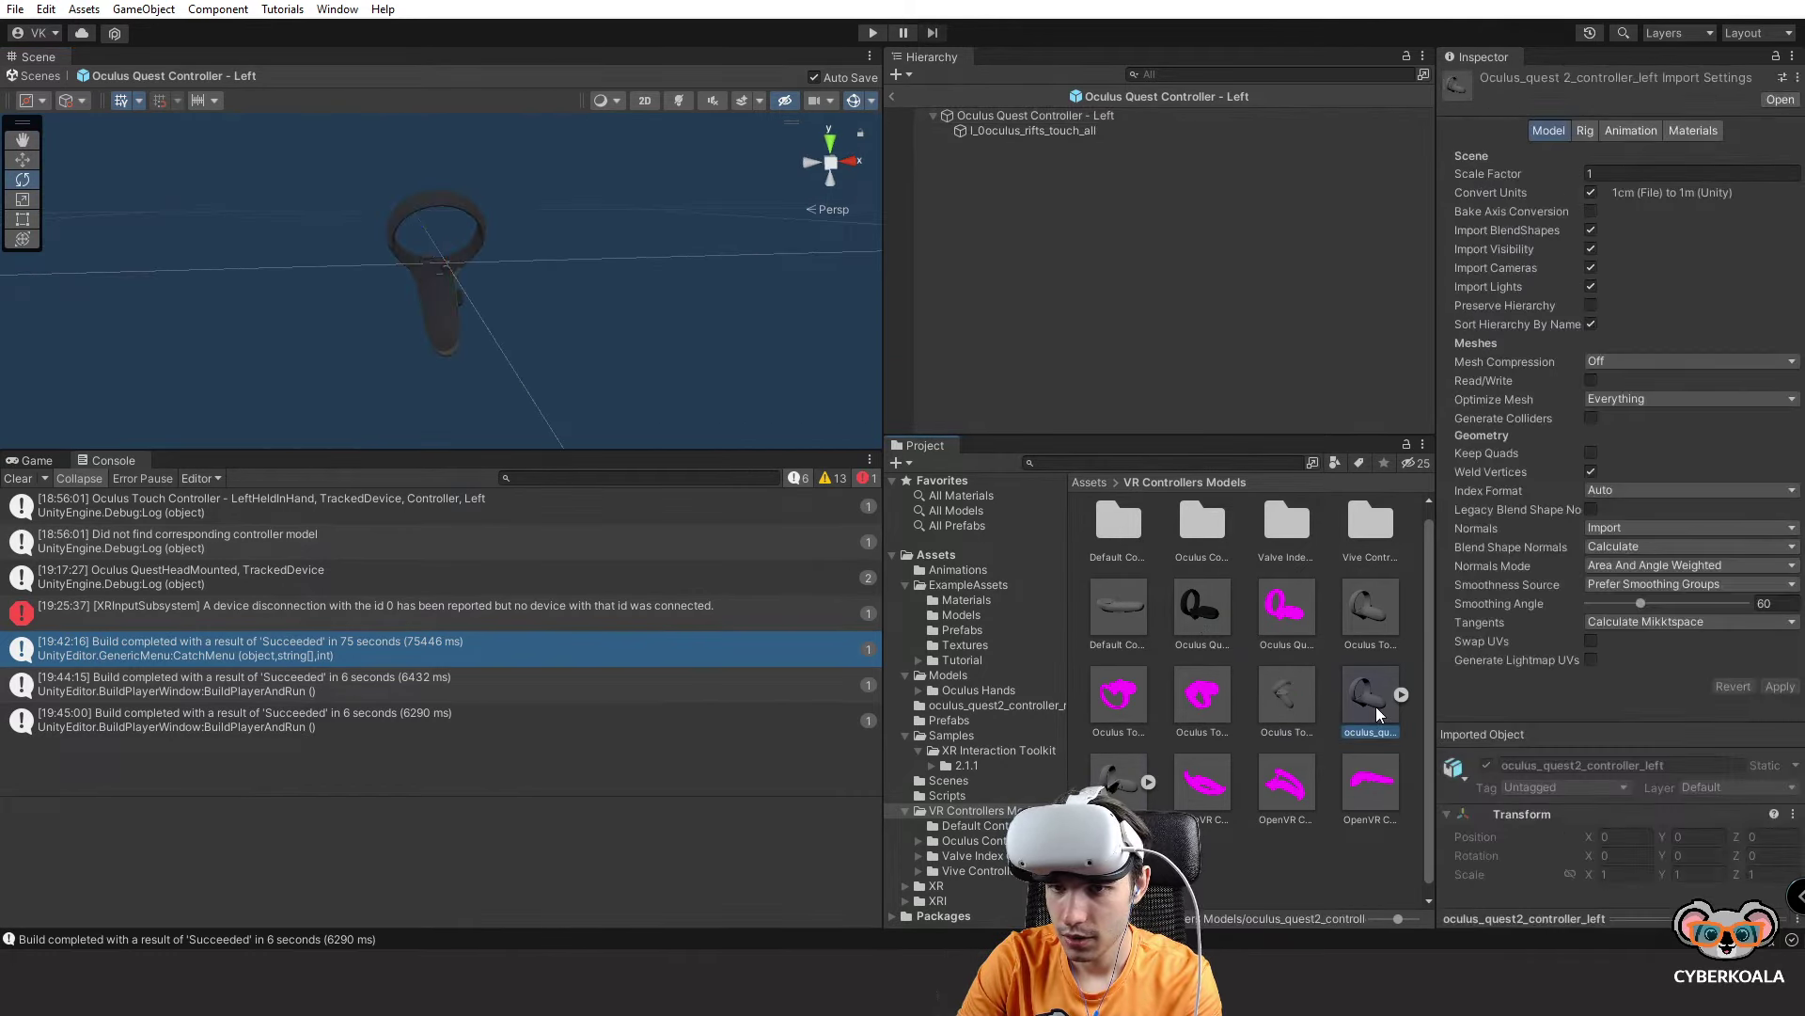
double_click(1298, 697)
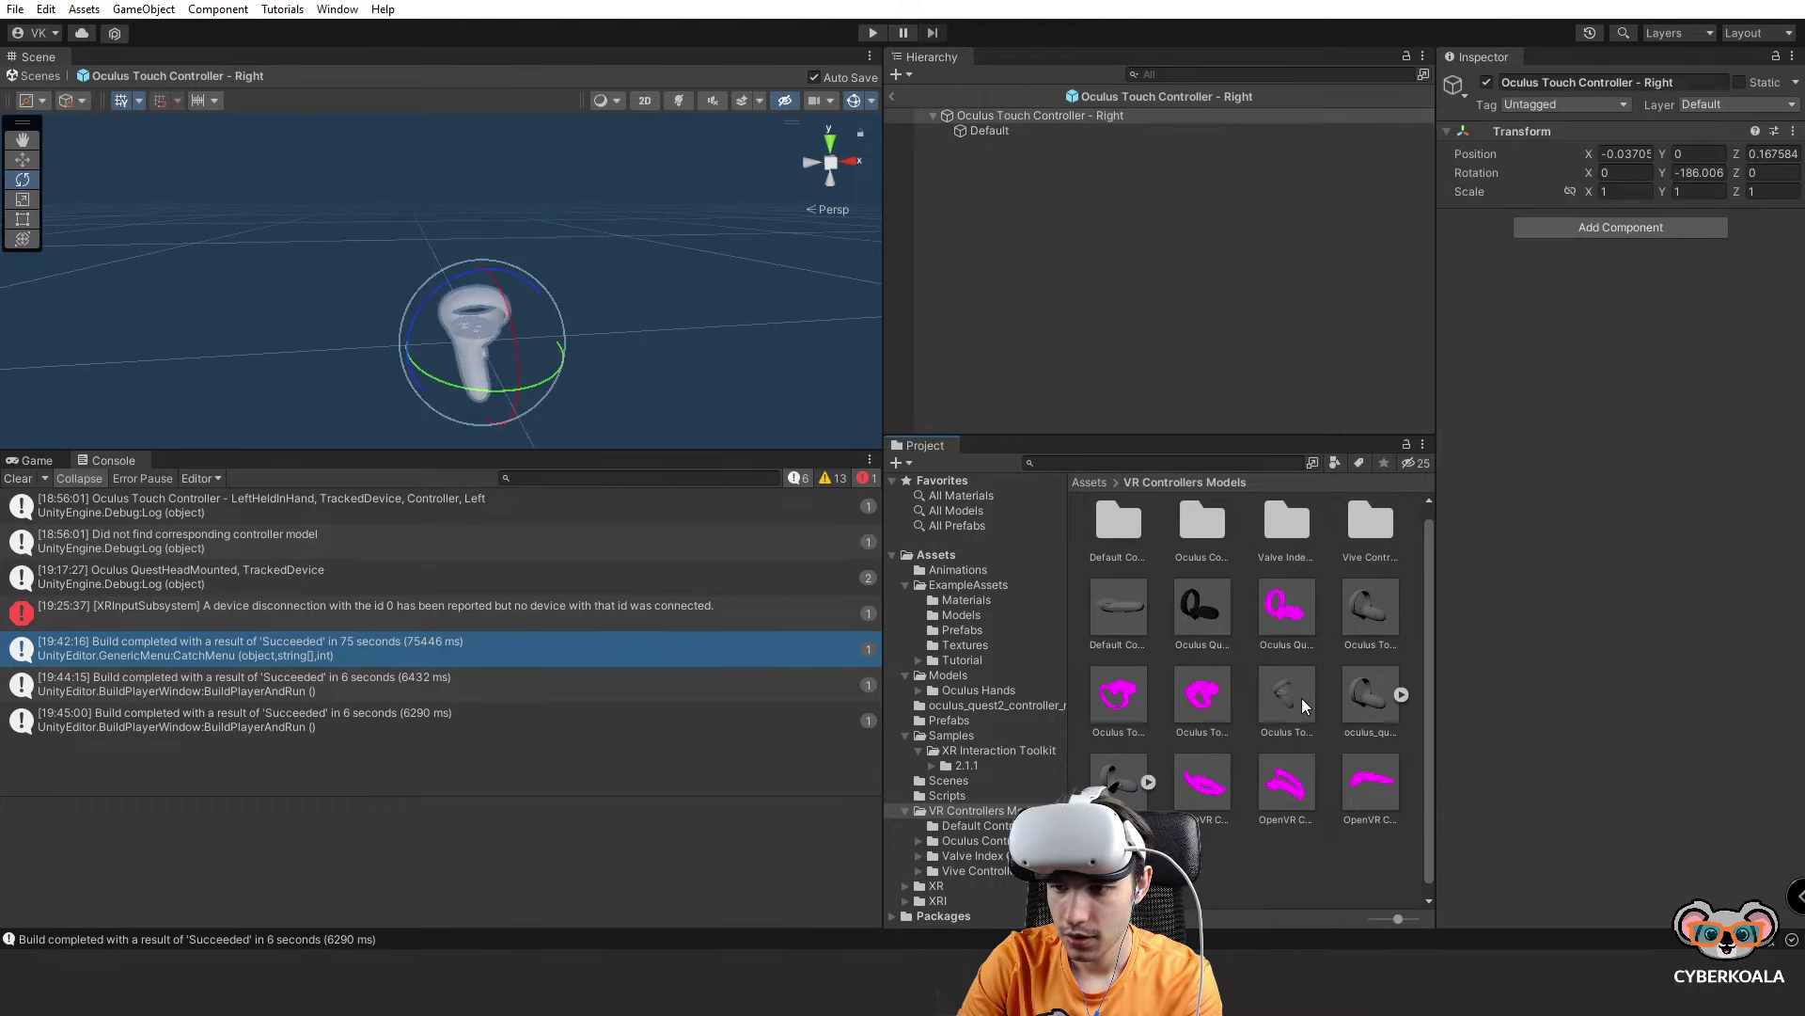
double_click(1206, 600)
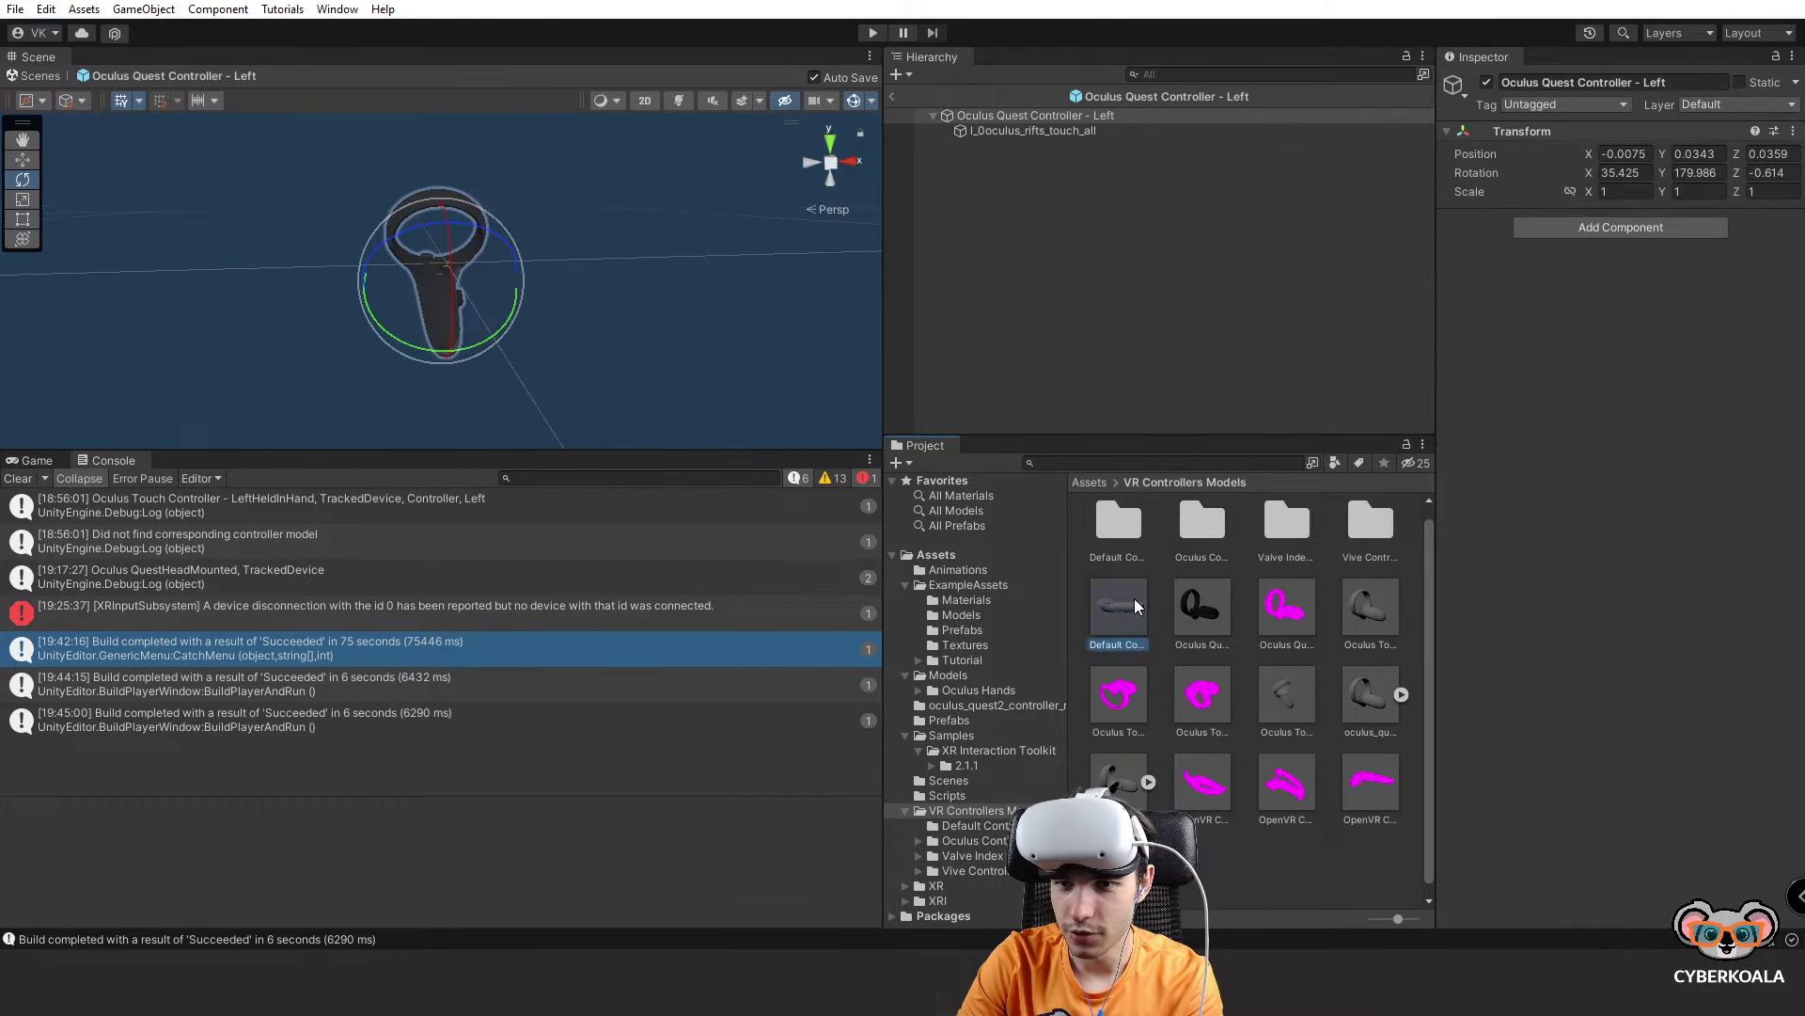
double_click(1134, 598)
double_click(1223, 598)
double_click(1283, 595)
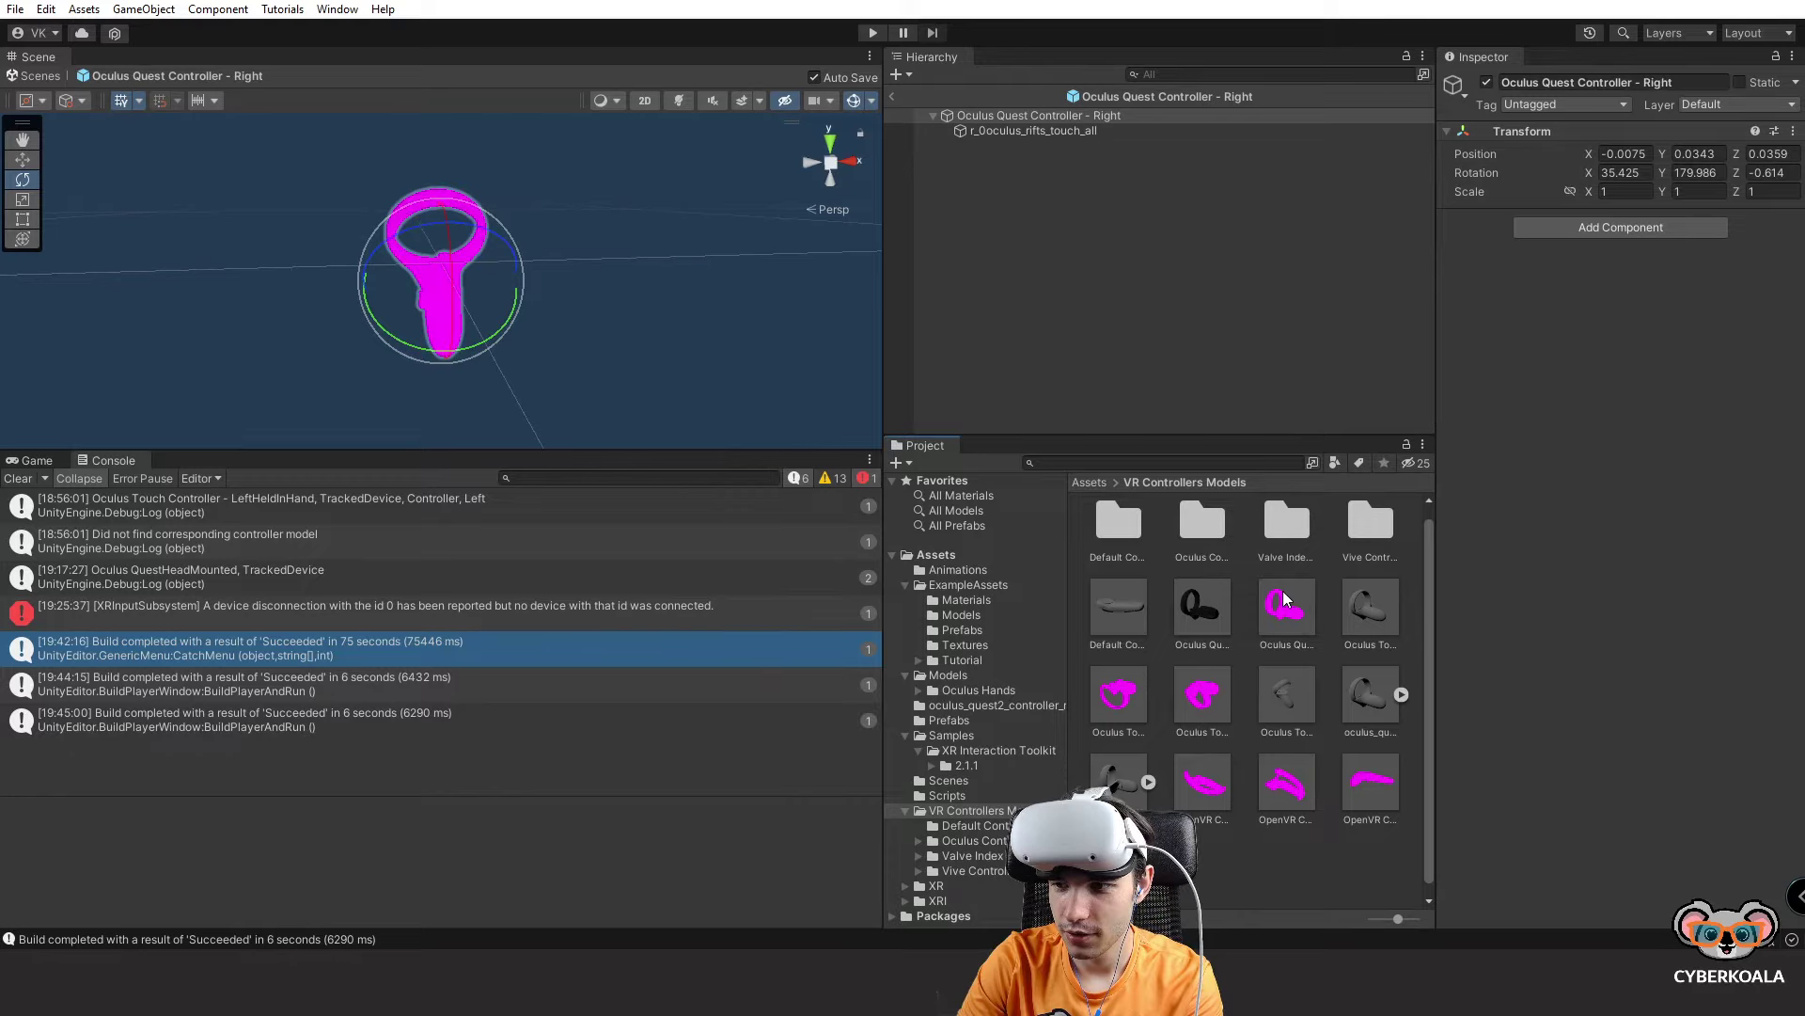
double_click(1350, 592)
click(995, 702)
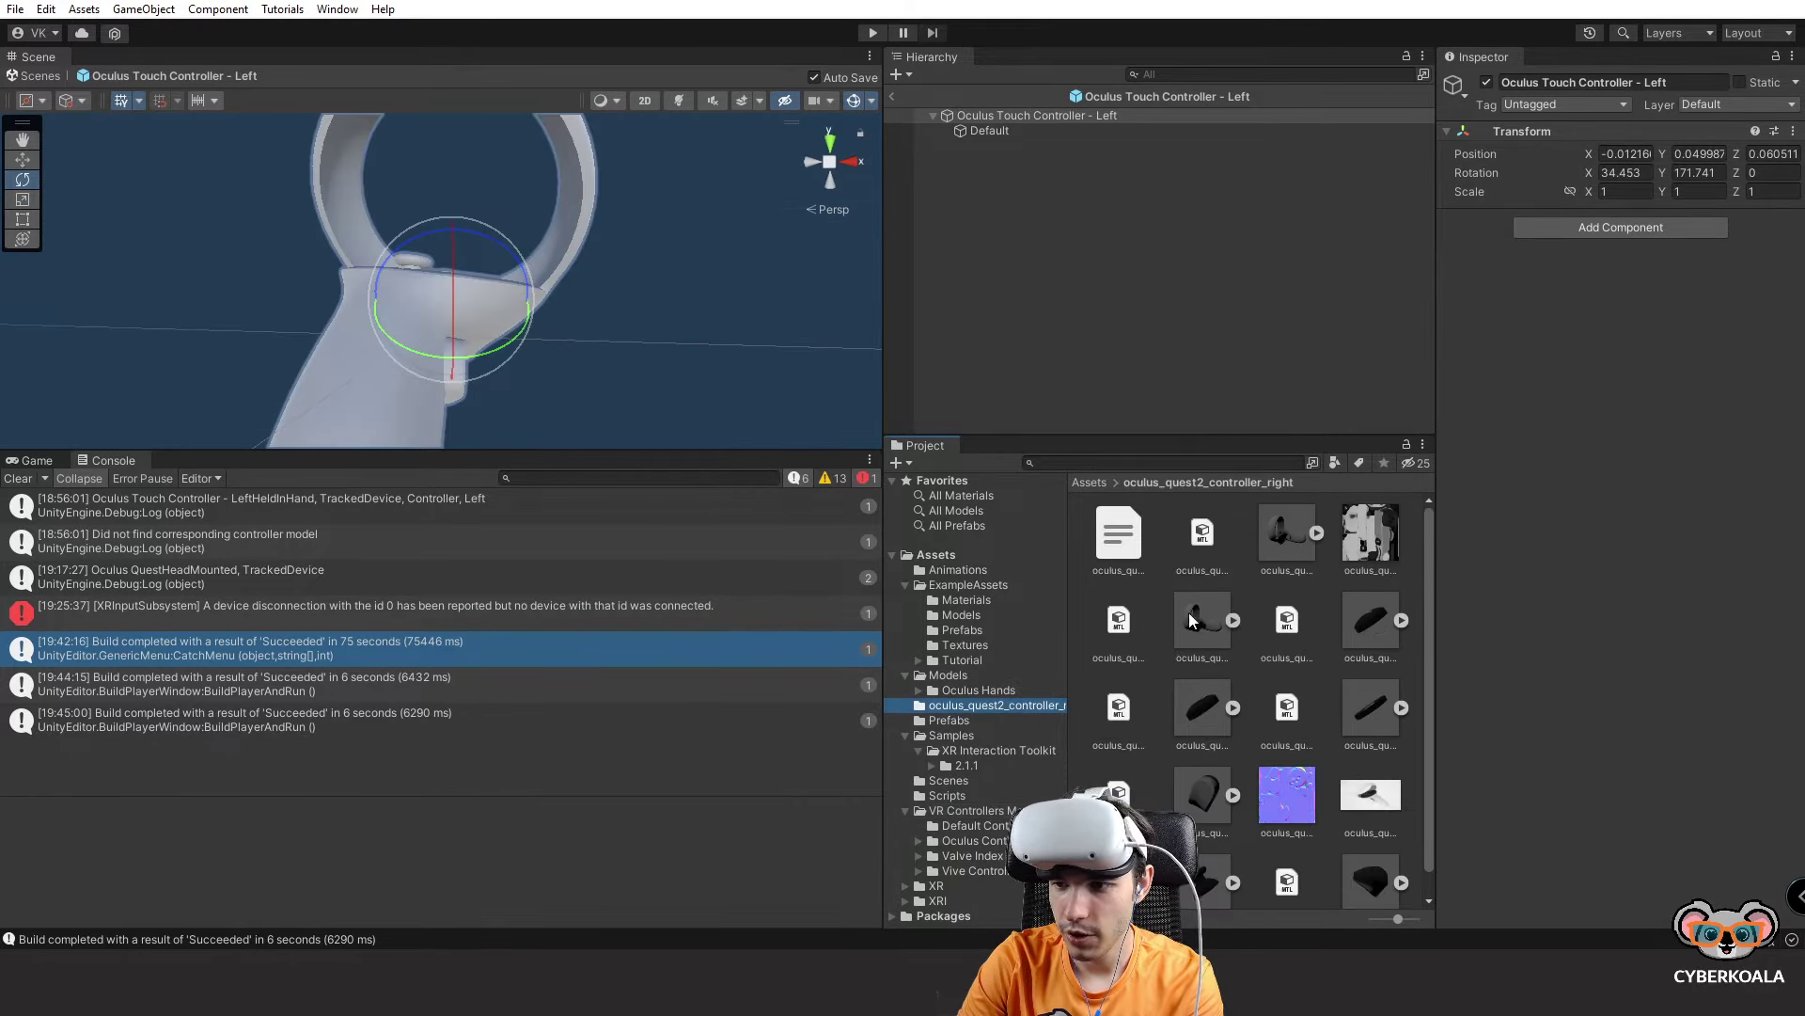
Inspect the Quest 2 right controller's model, body, description file and texture assets.
click(1280, 534)
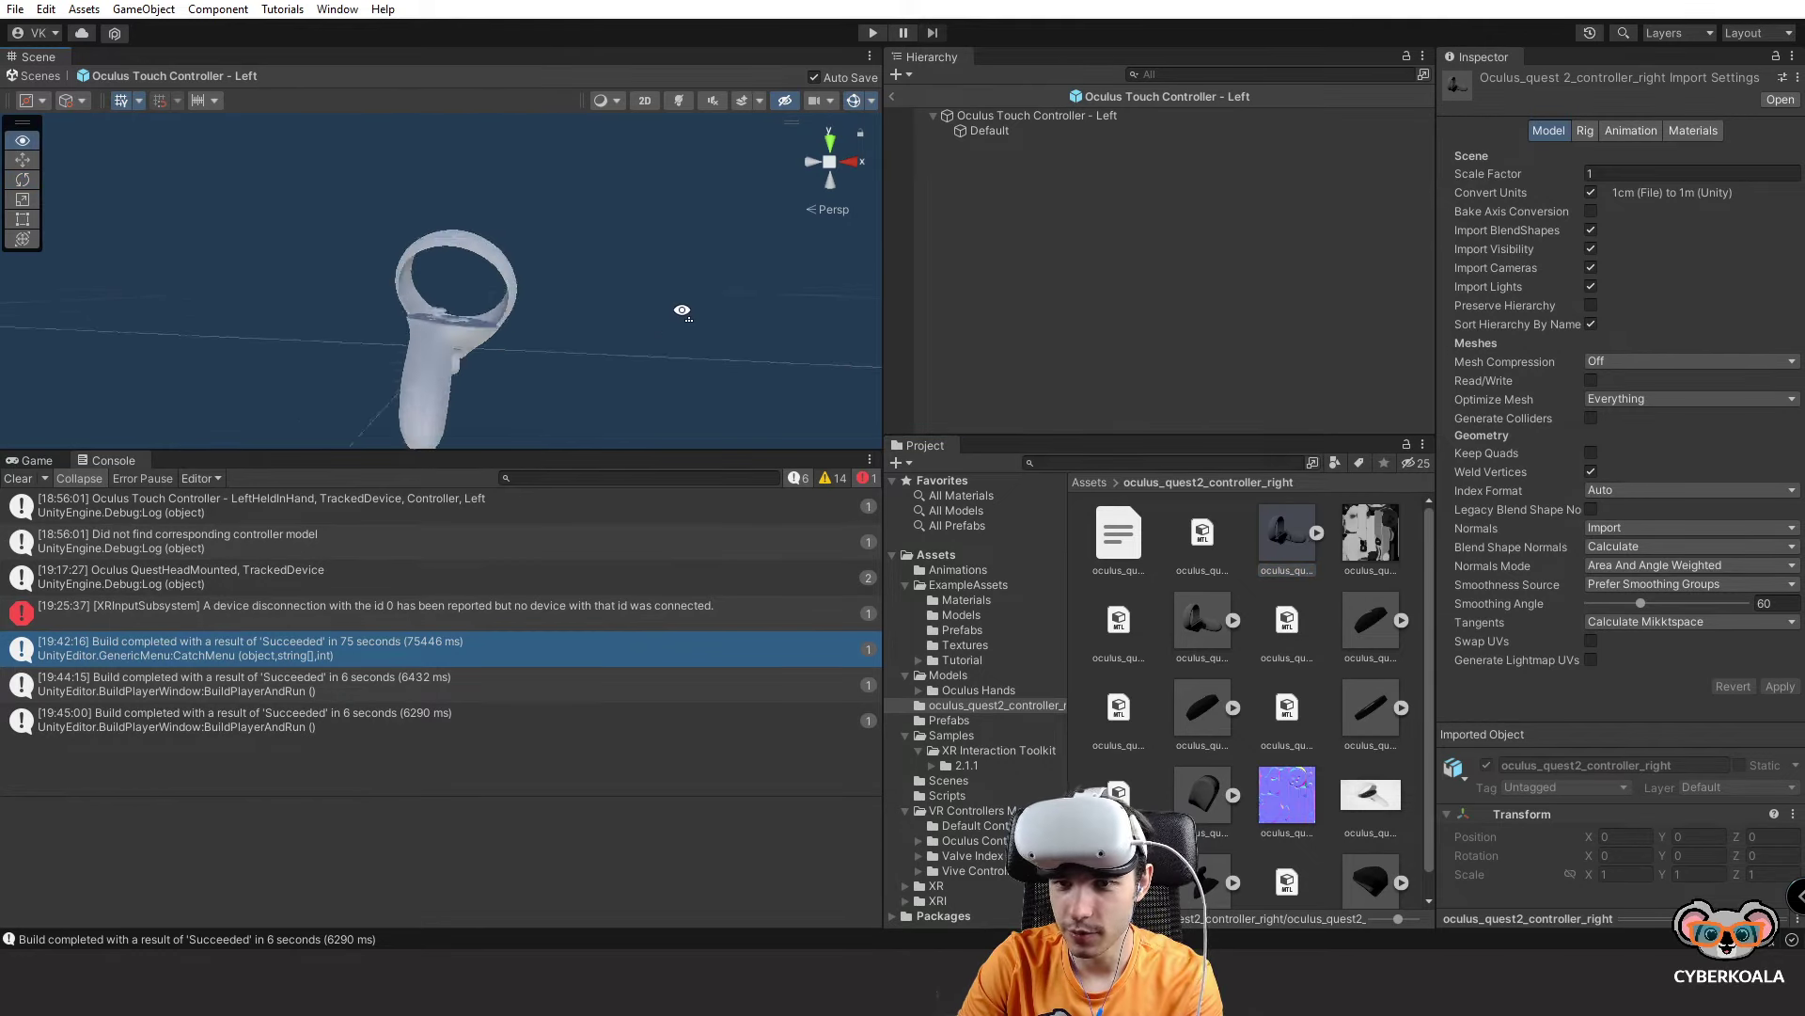
click(1252, 536)
click(1269, 536)
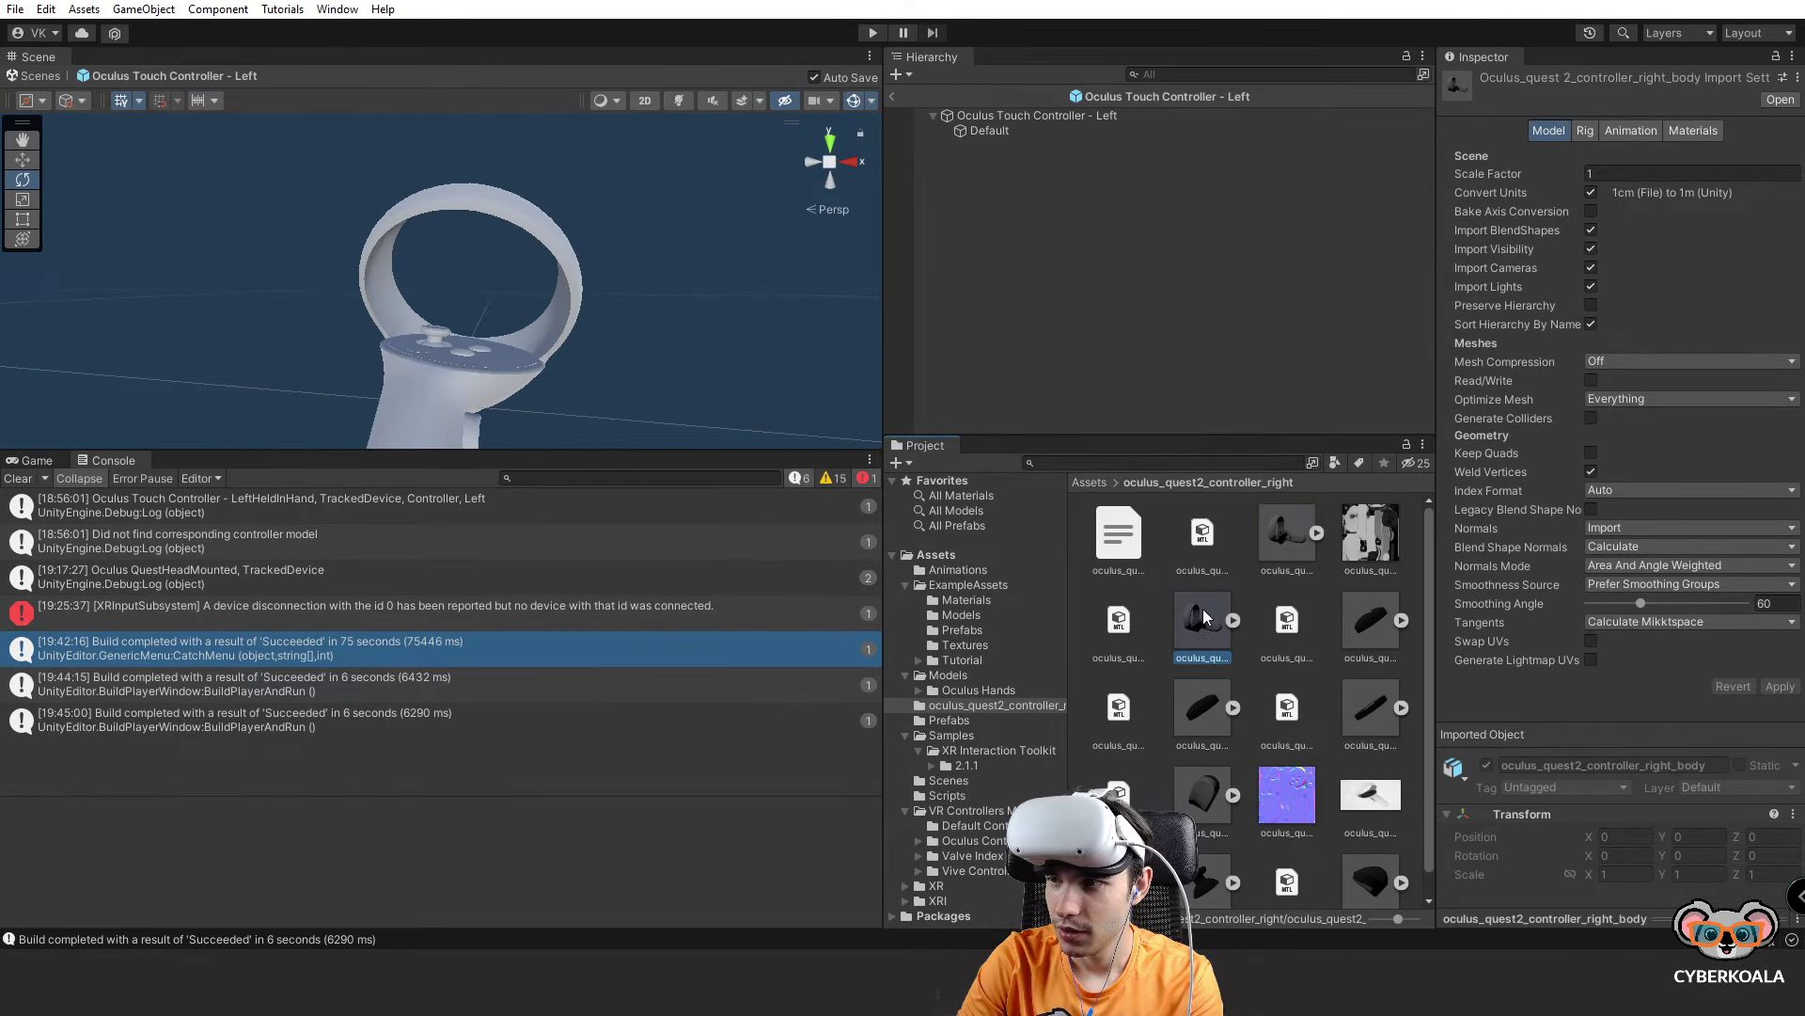
click(1290, 533)
click(1207, 538)
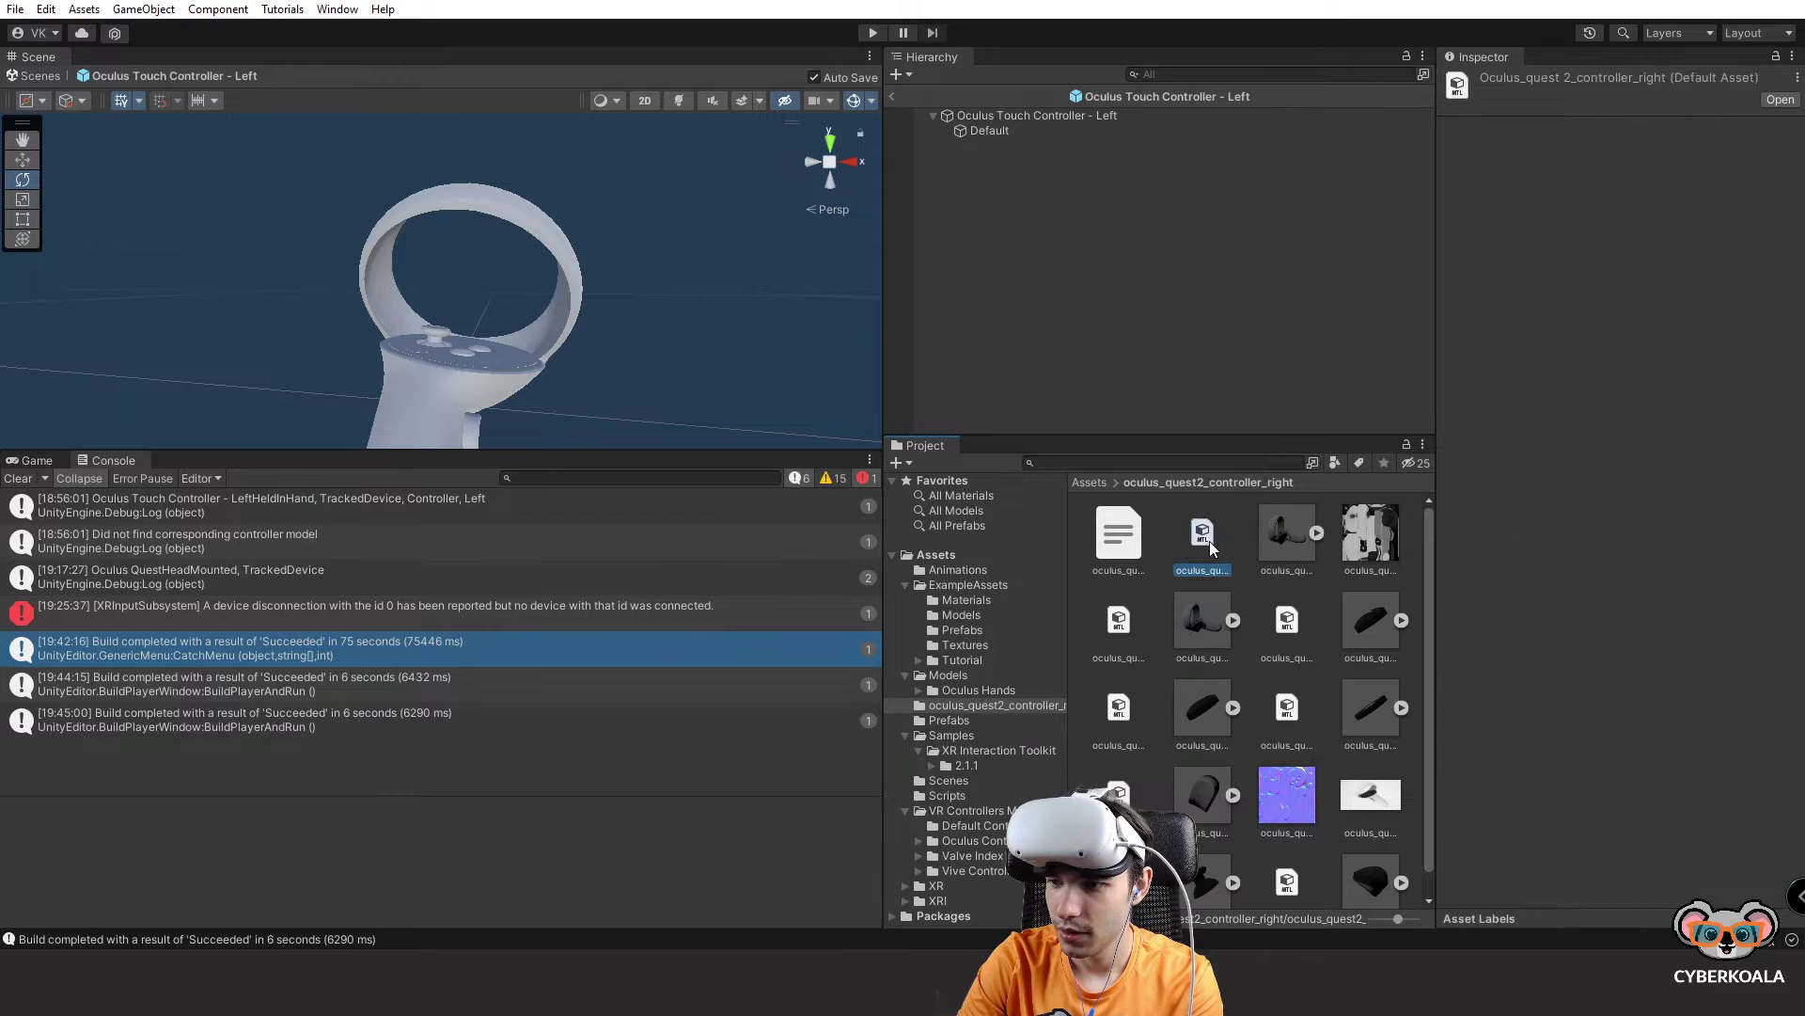
click(1360, 530)
click(1281, 534)
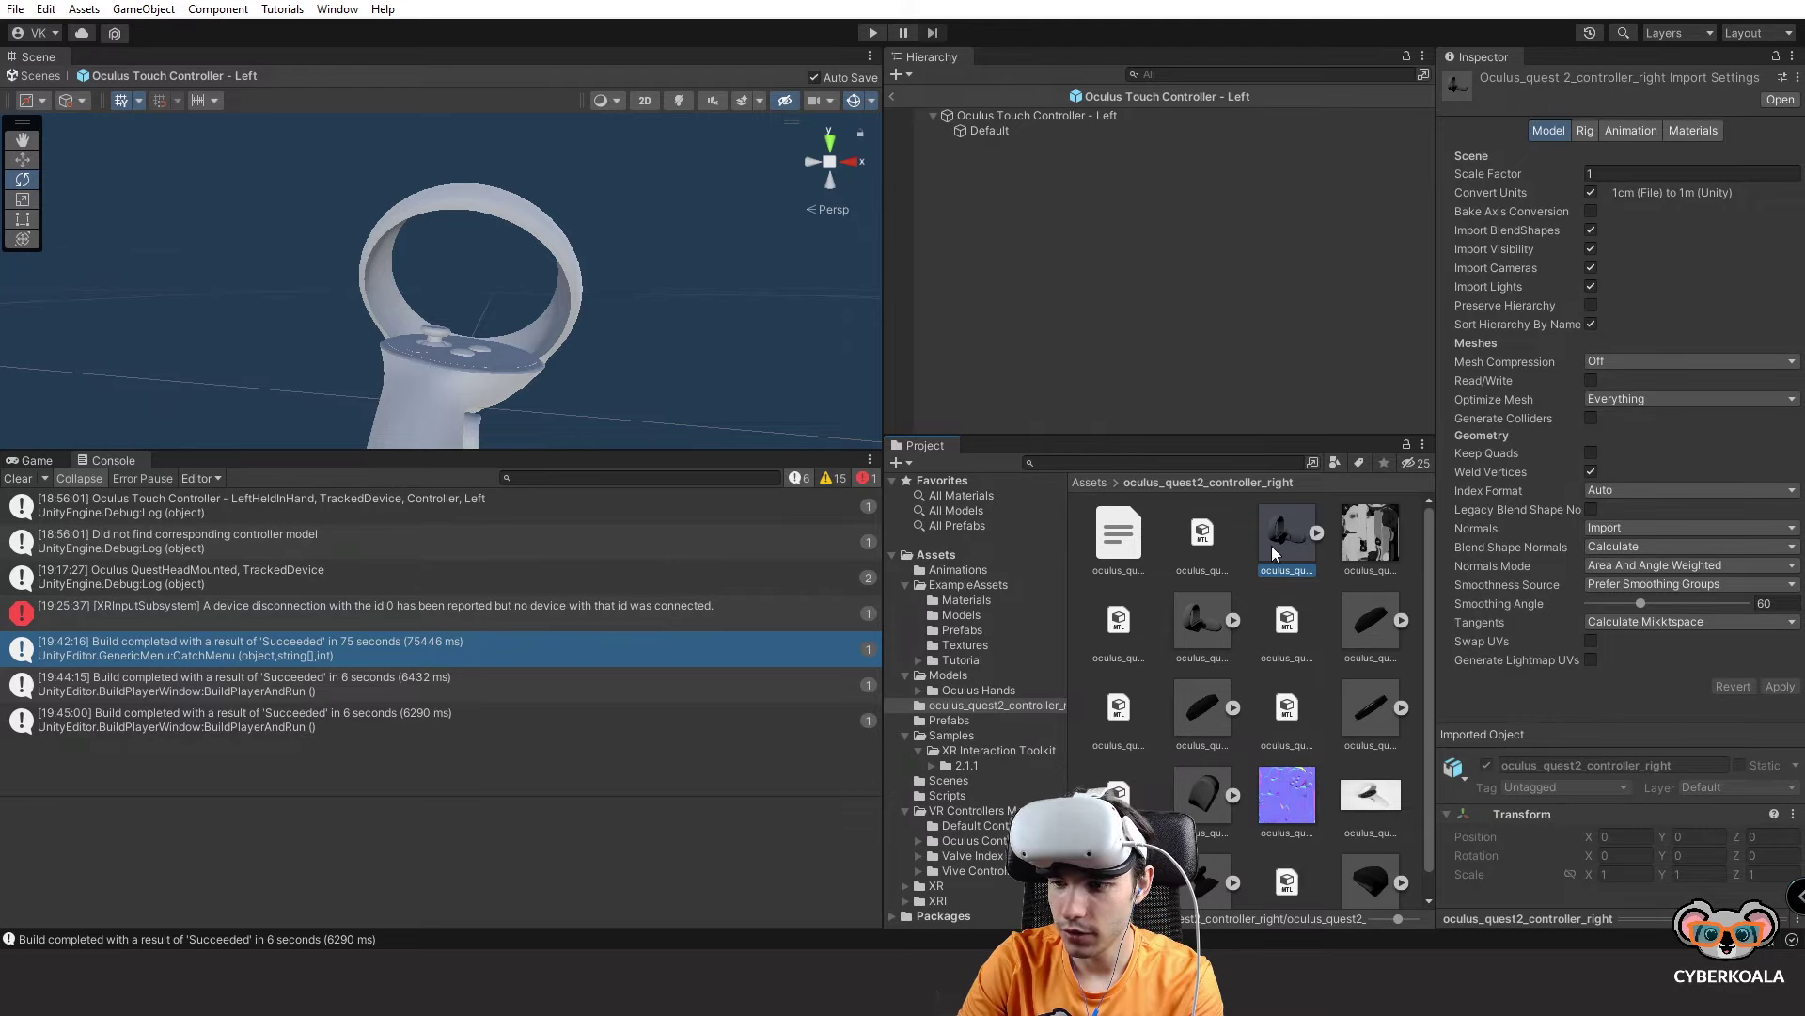
Bring up the model's asset options, then return to the VR Controllers Models folder.
right_click(1272, 546)
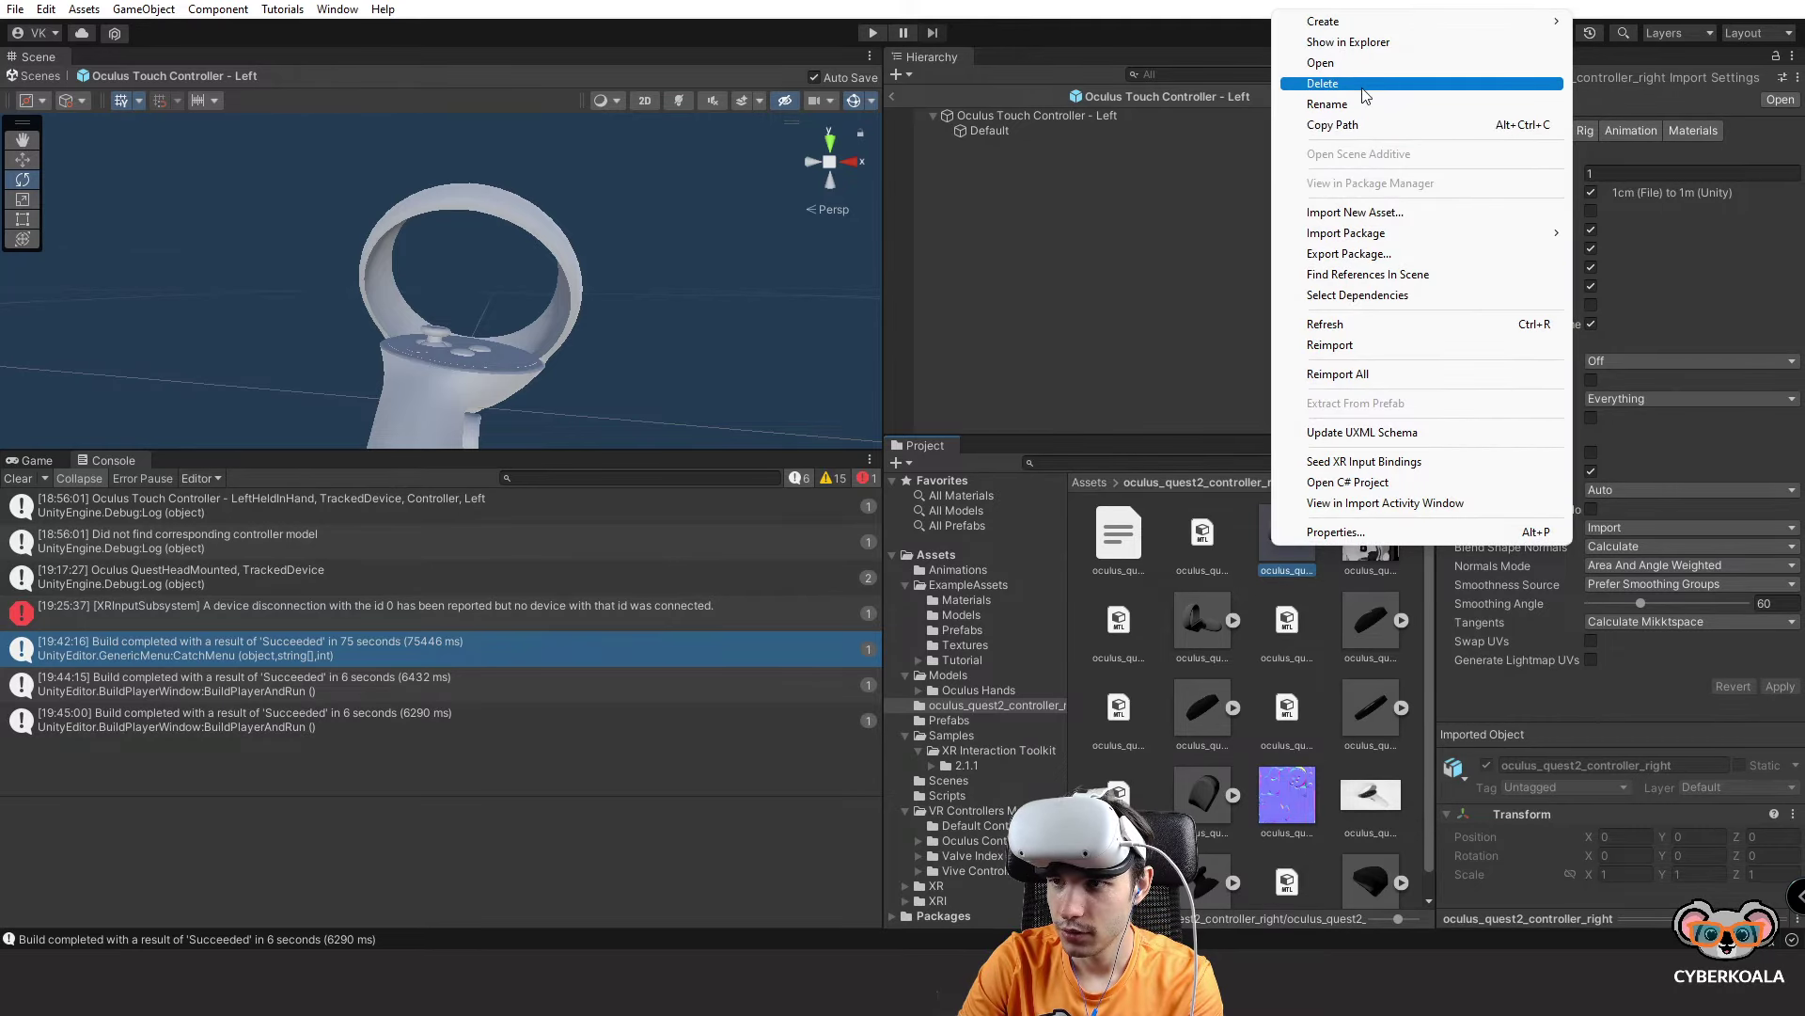
click(1291, 565)
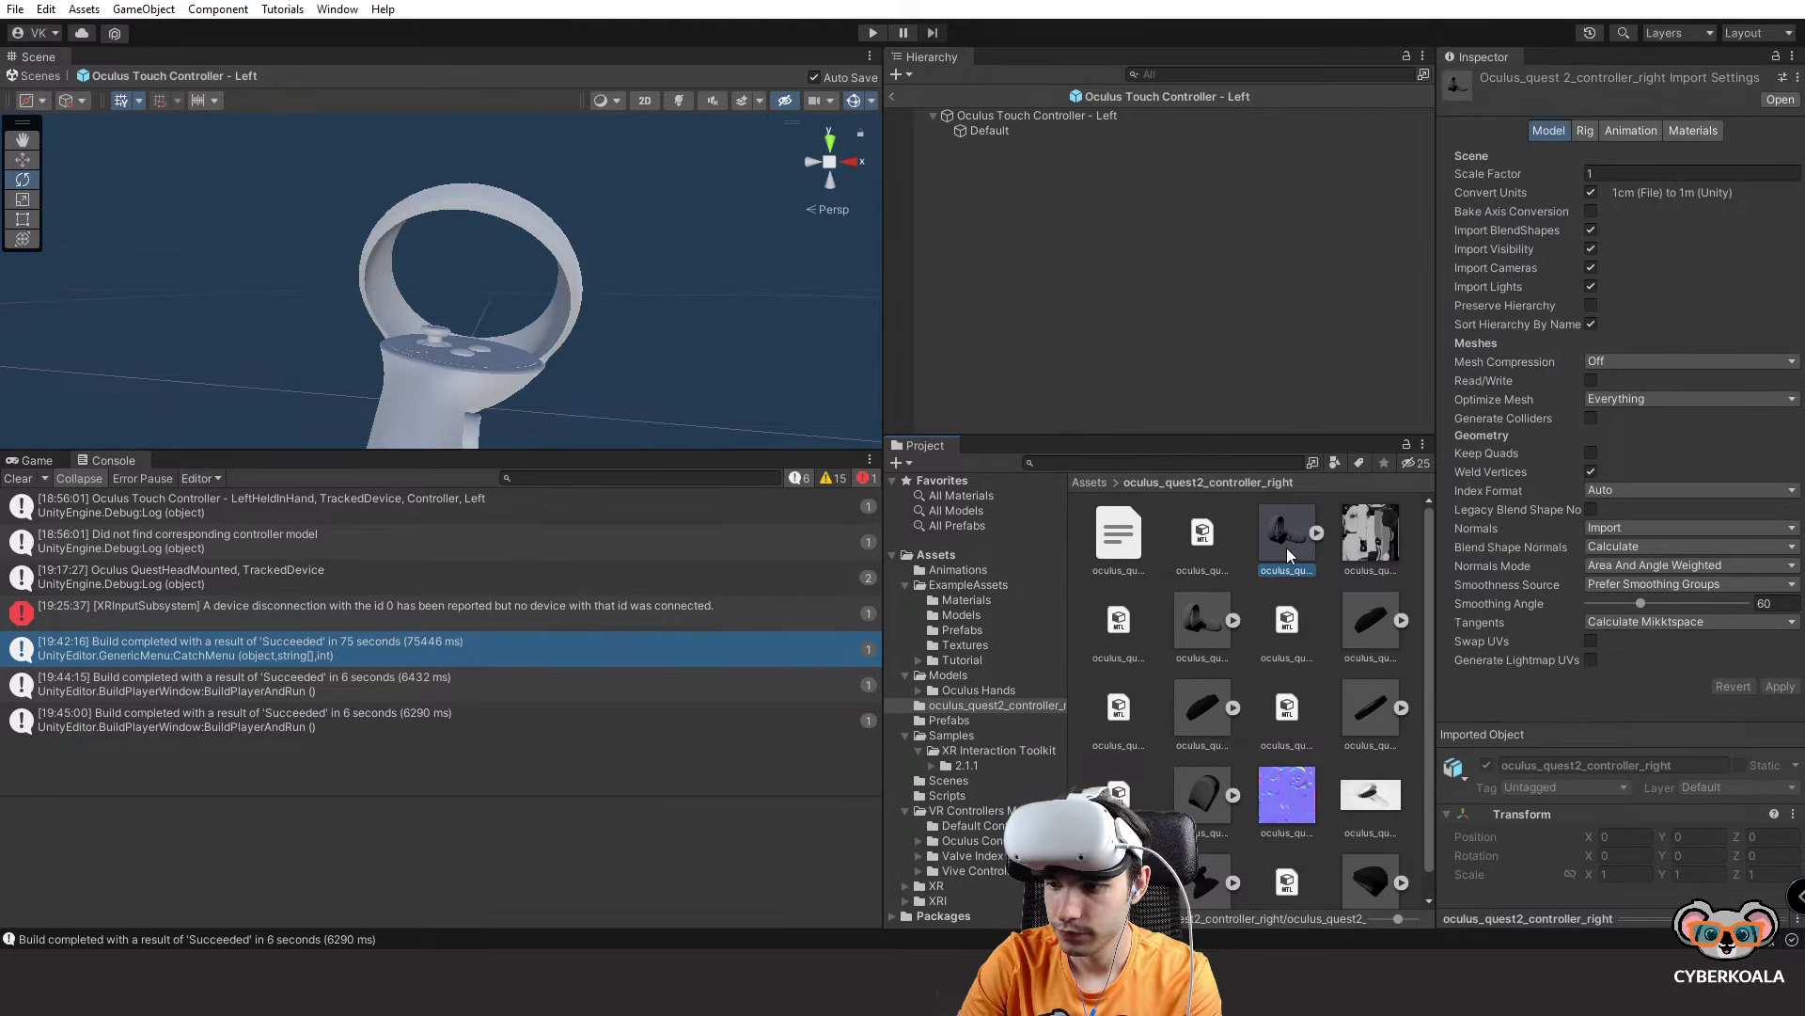
click(978, 809)
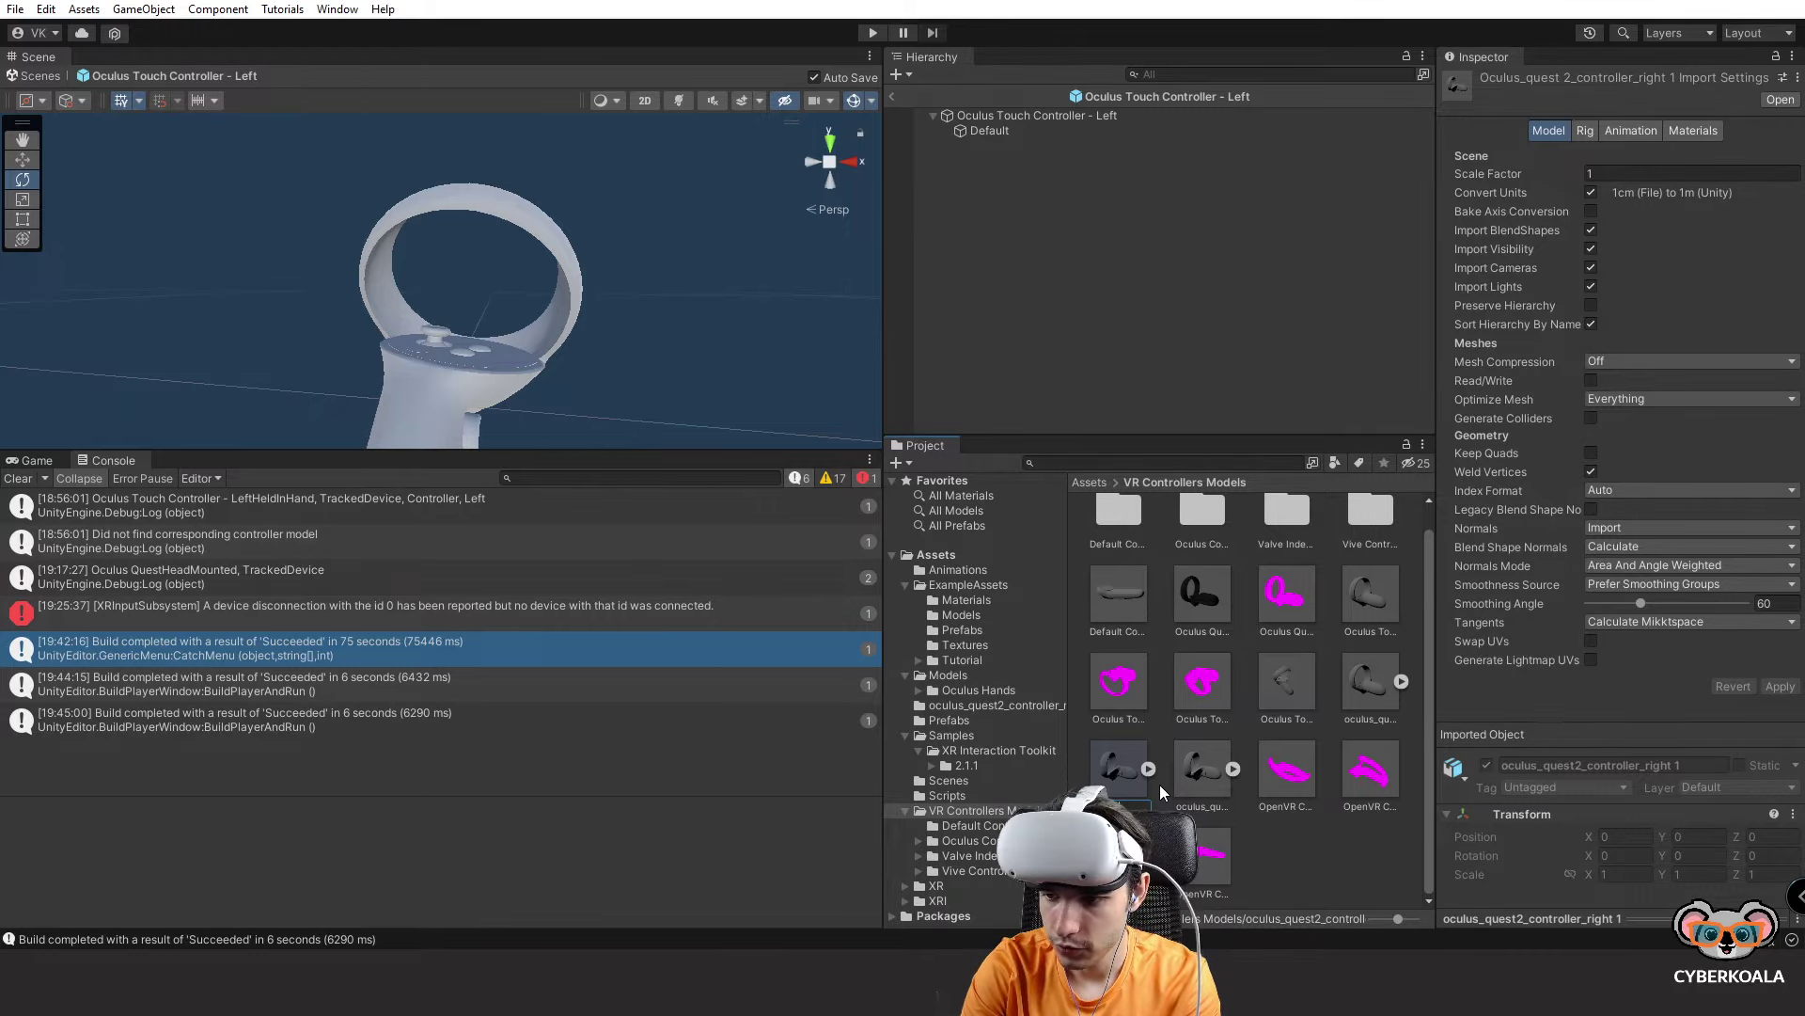
Name the copied model 'Oculus Touch' and check the Oculus Touch Controller - Right prefab.
text(Oculus Touch)
key(Return)
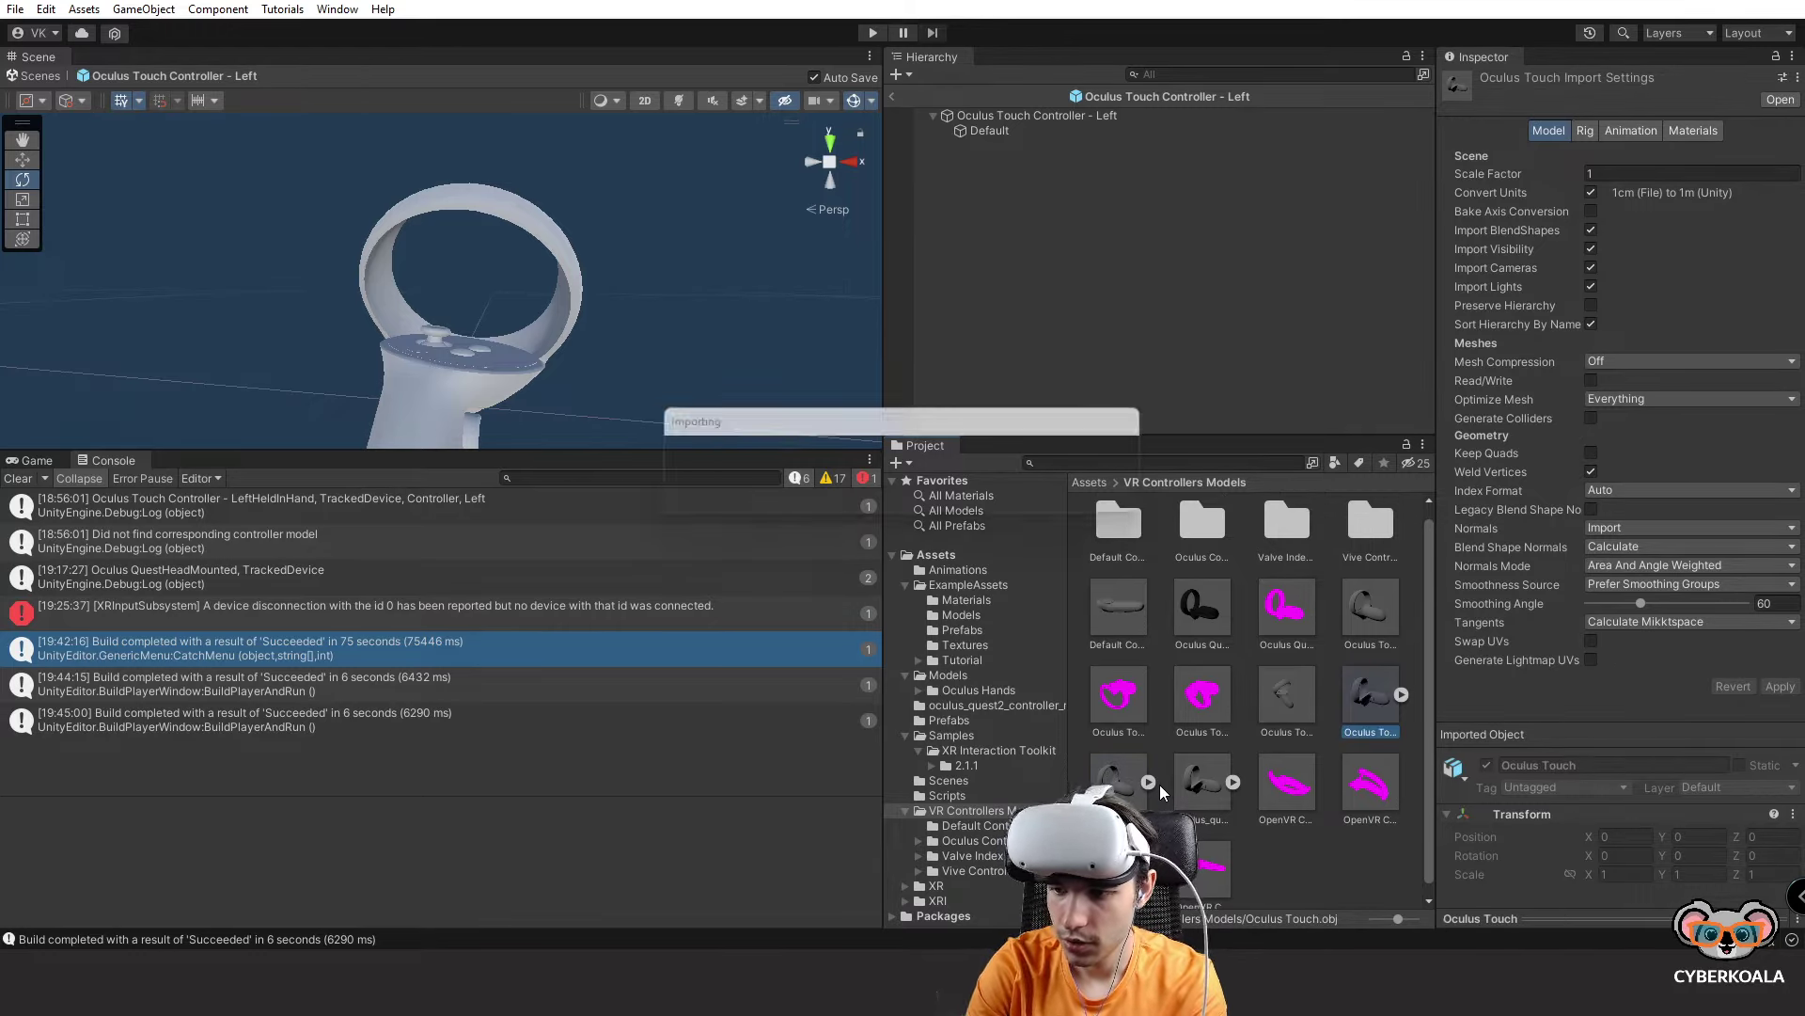
double_click(1303, 692)
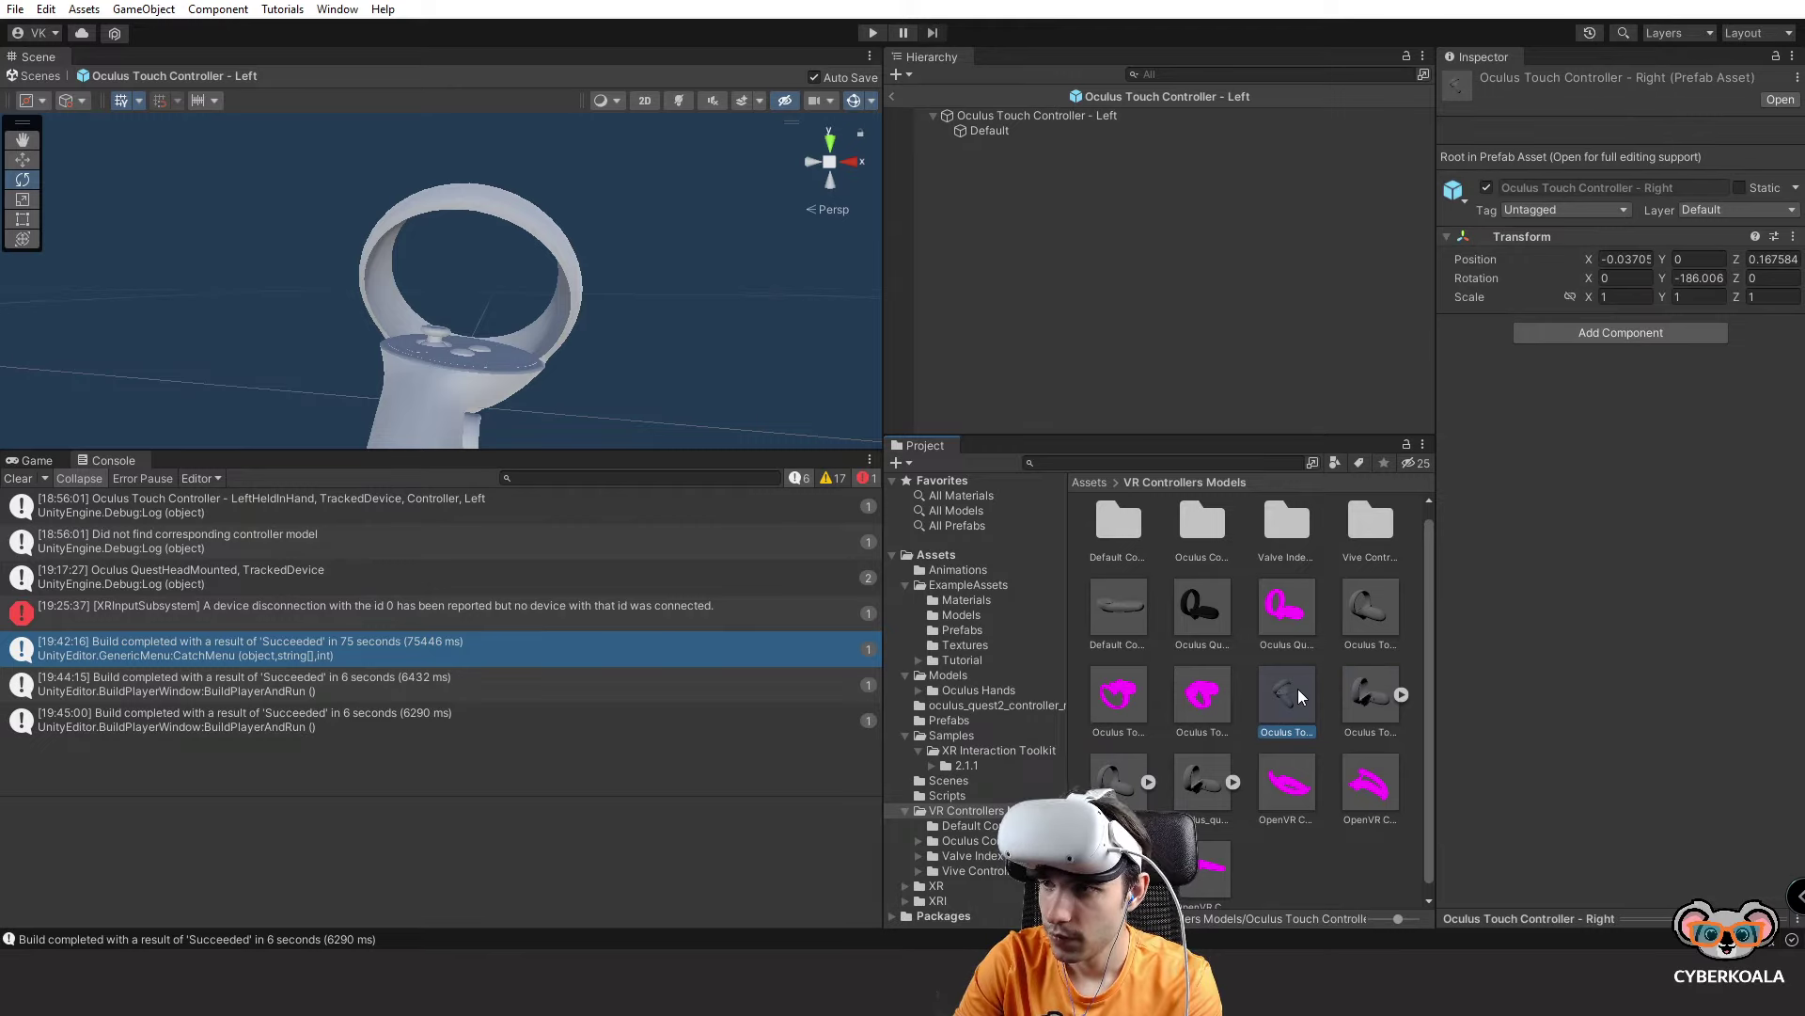
click(1300, 696)
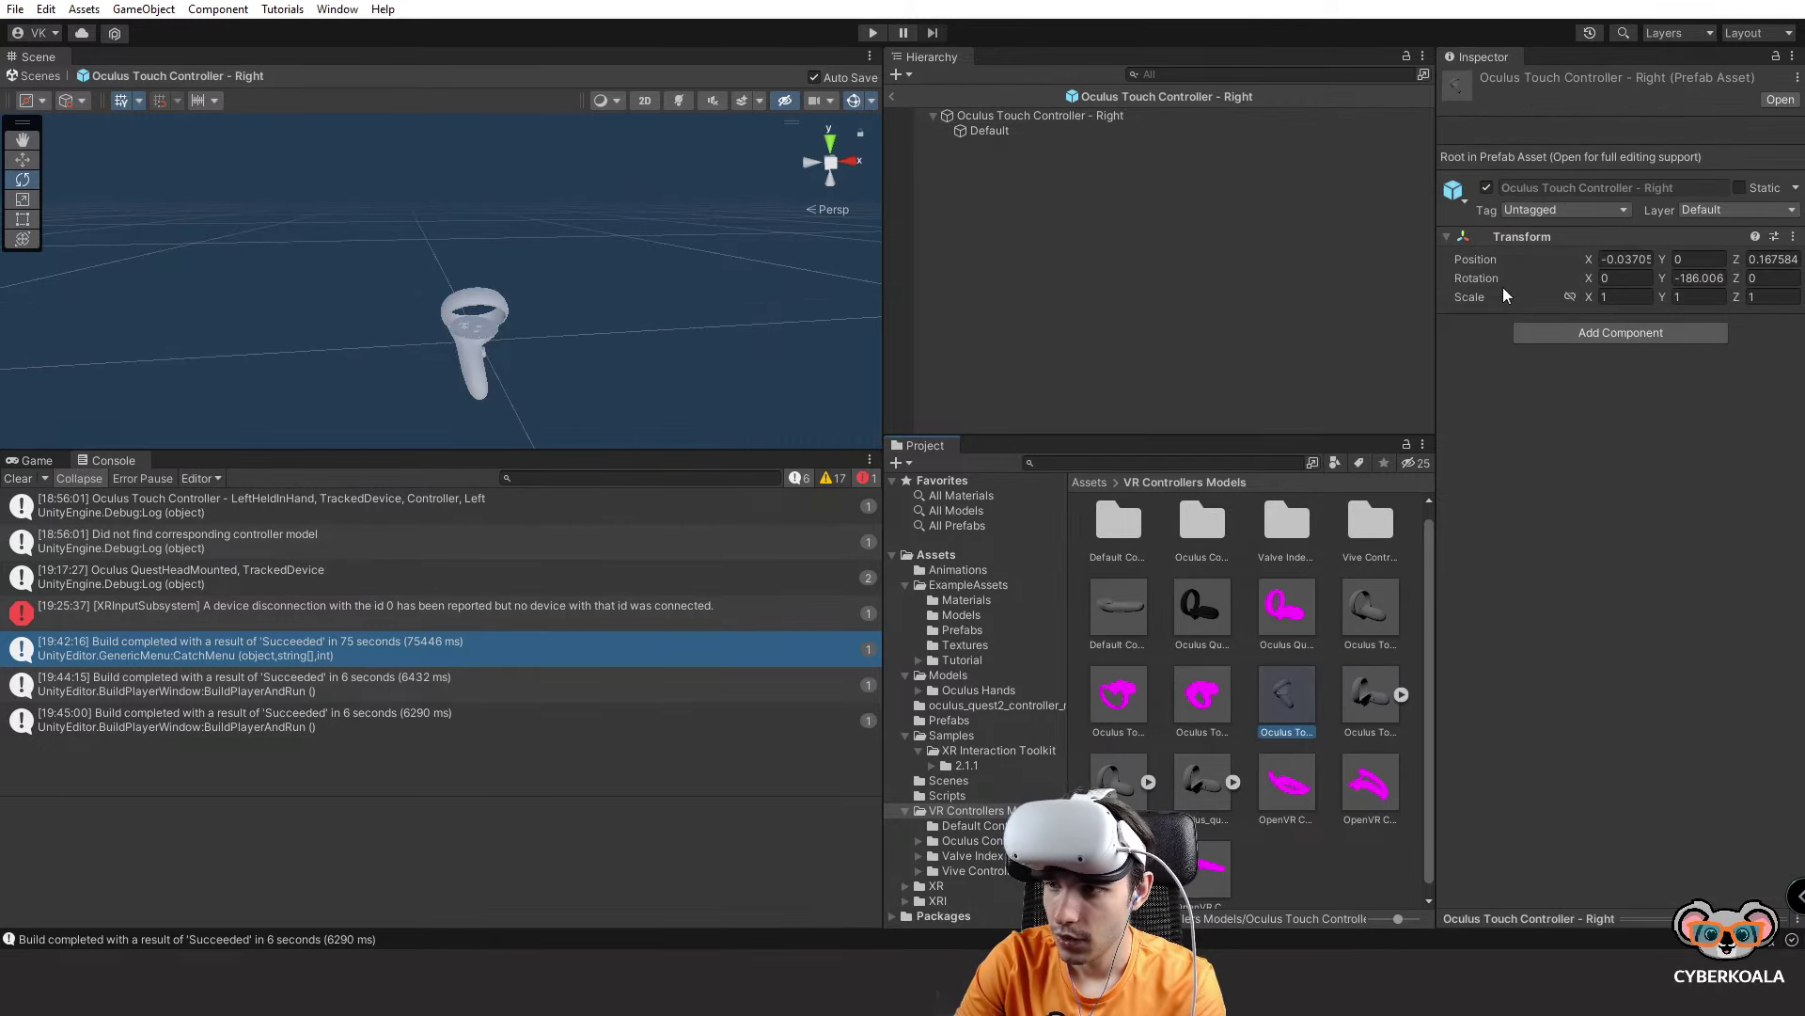
click(1376, 707)
click(1299, 721)
key(F2)
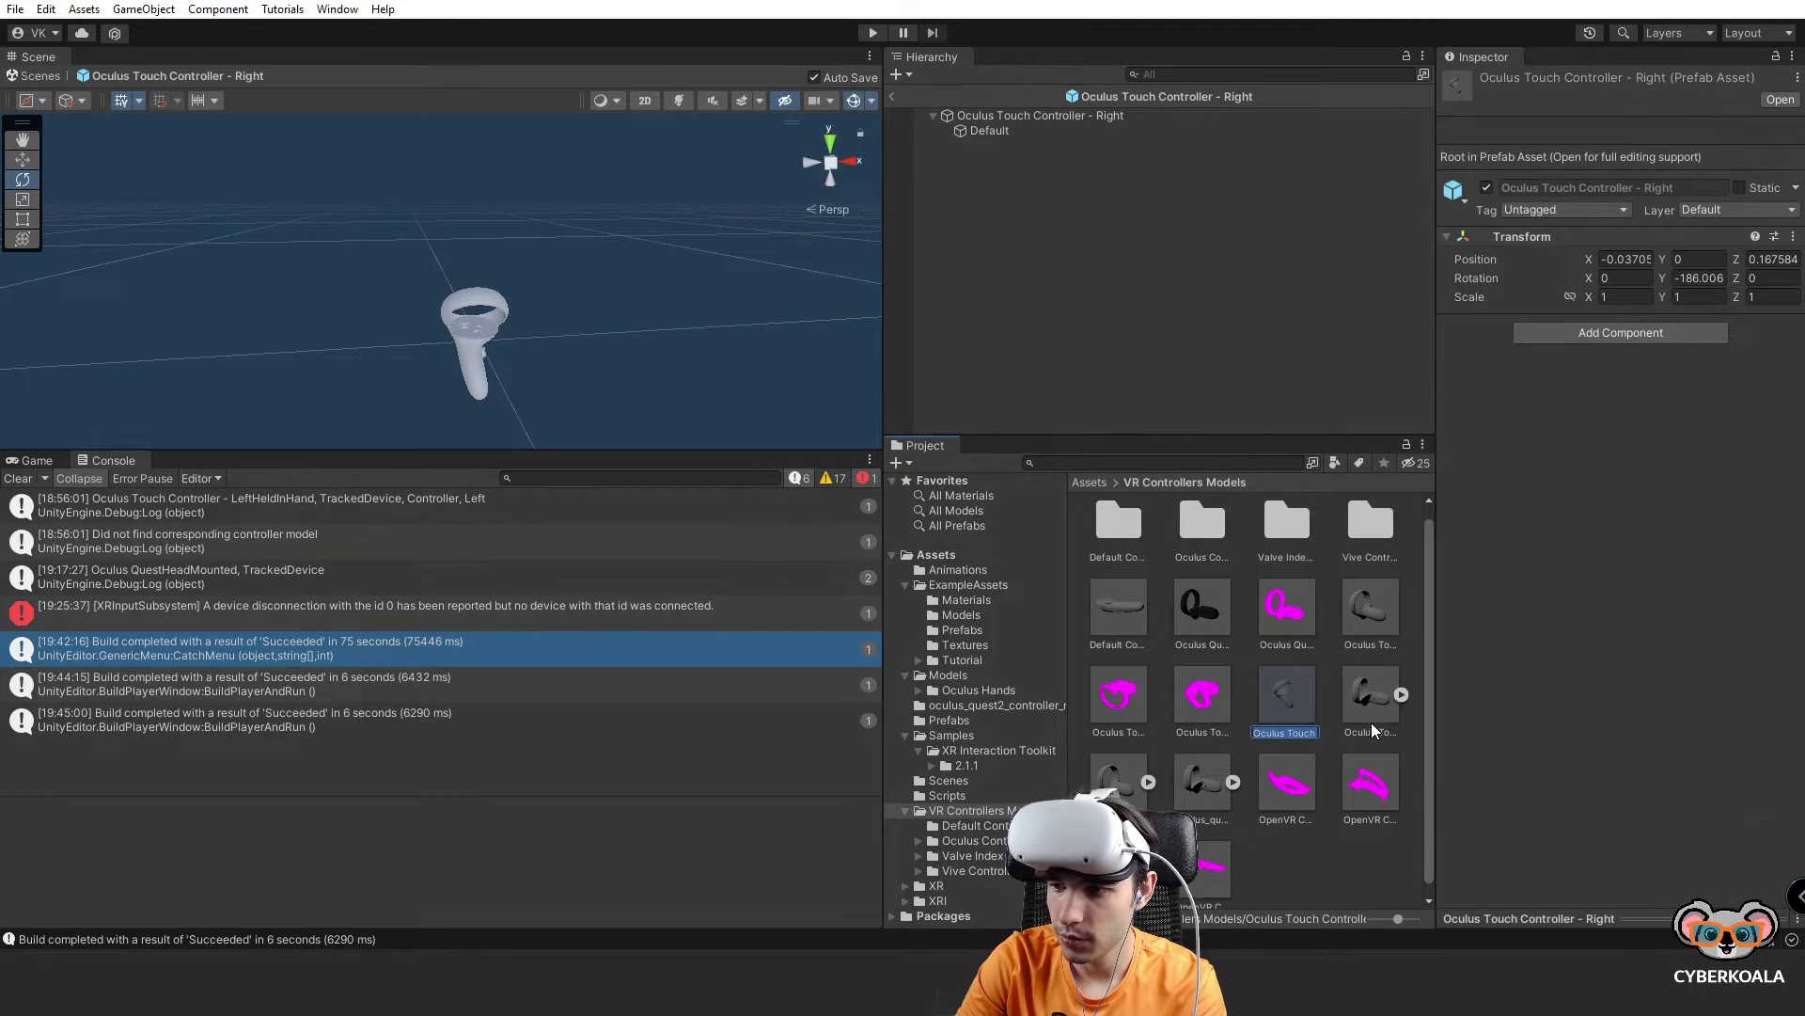
key(Escape)
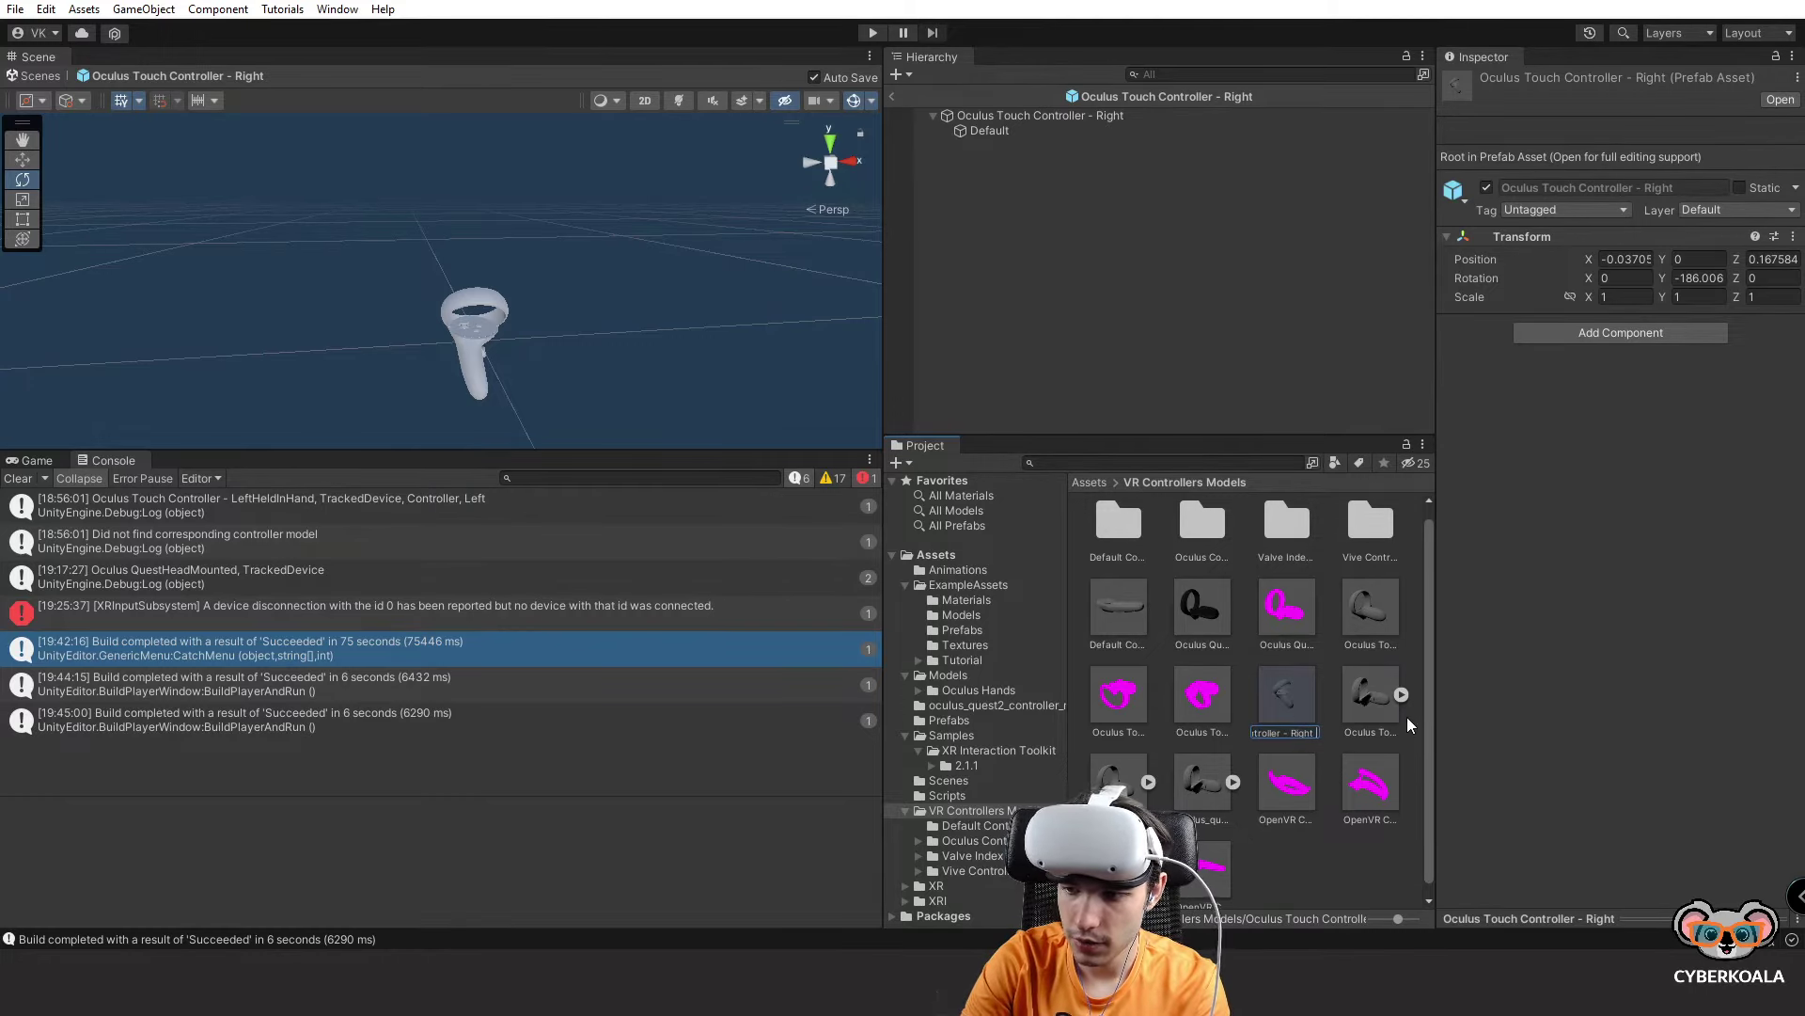
Drop the Oculus Touch model onto the right-controller prefab and accept Replace Anyway.
click(1372, 700)
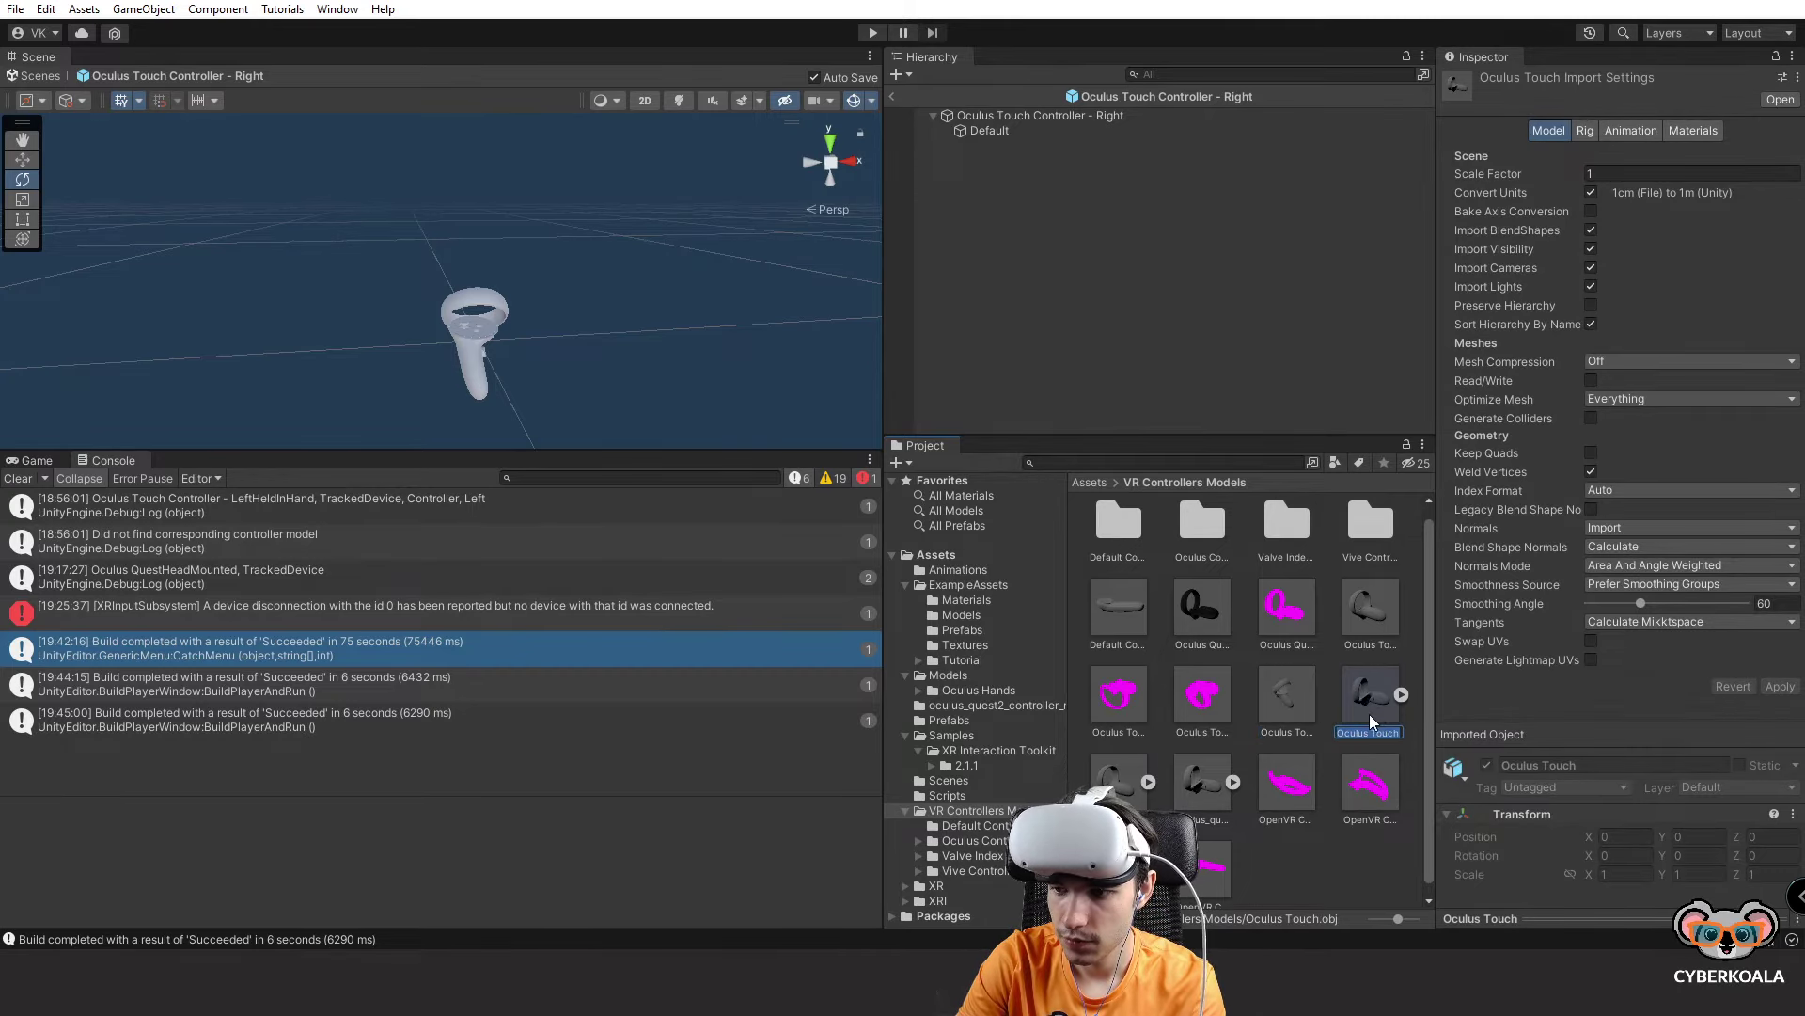
drag(1363, 704, 1302, 707)
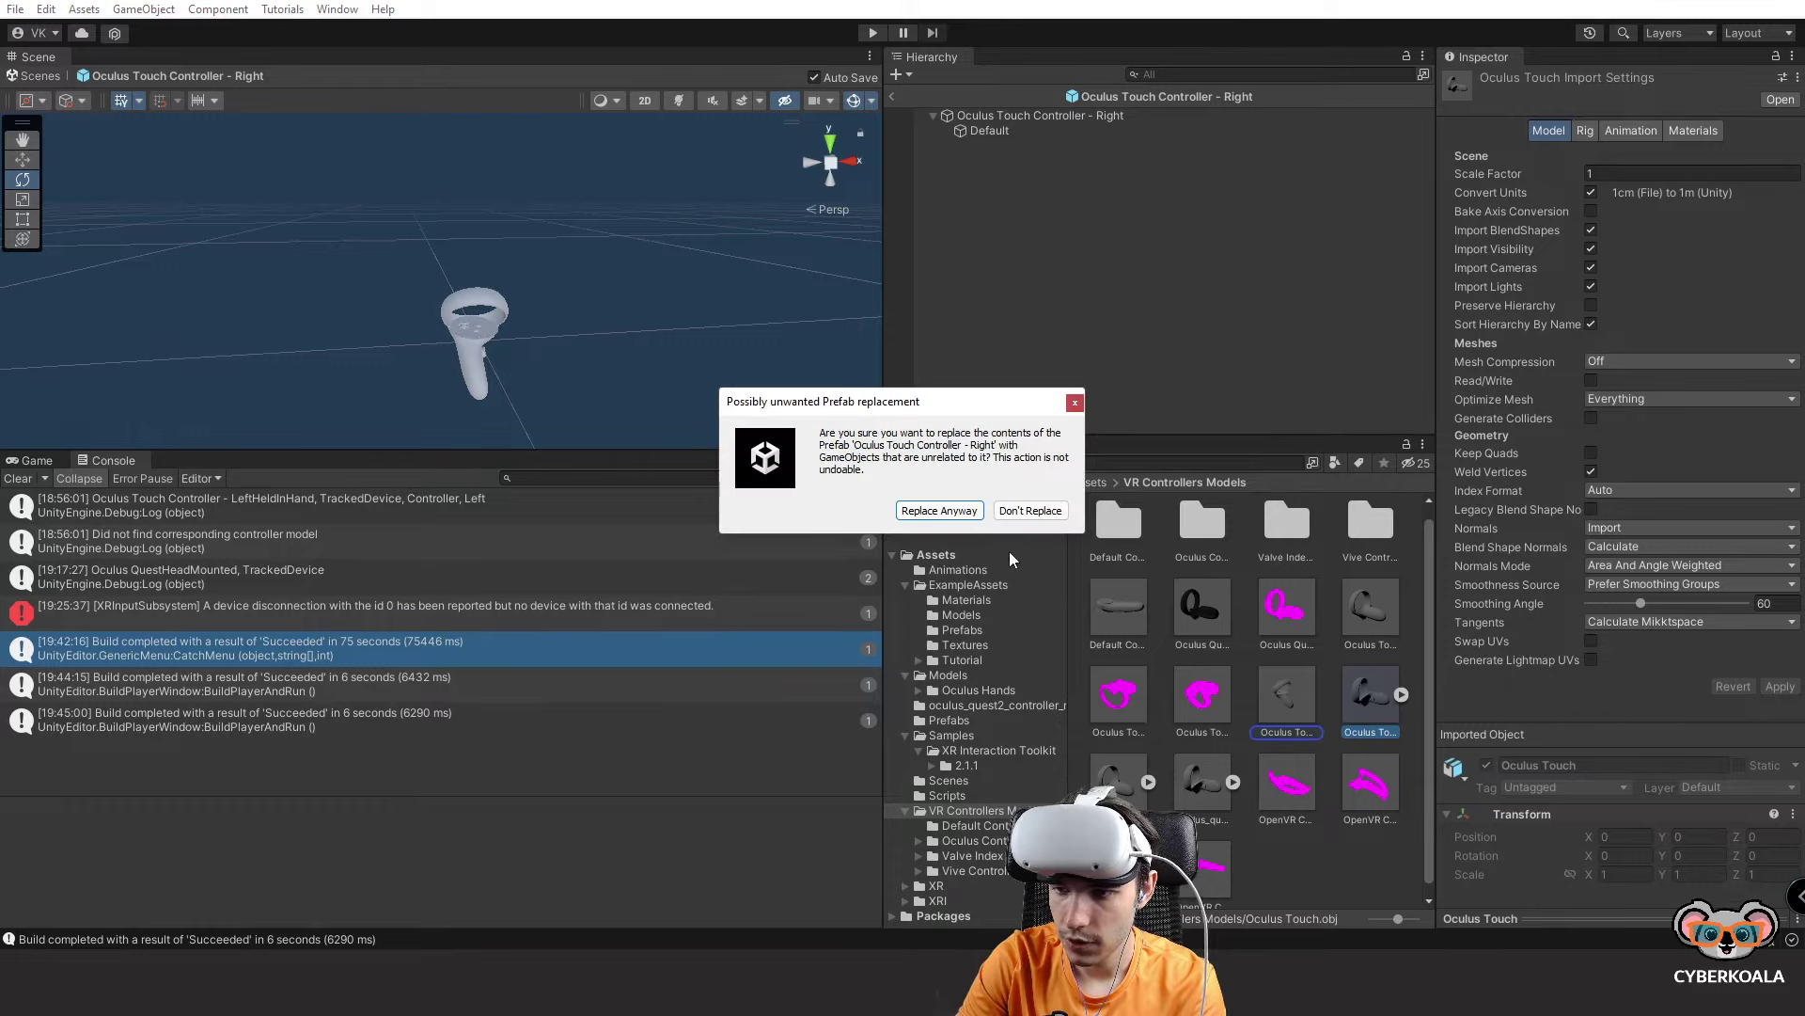
click(940, 510)
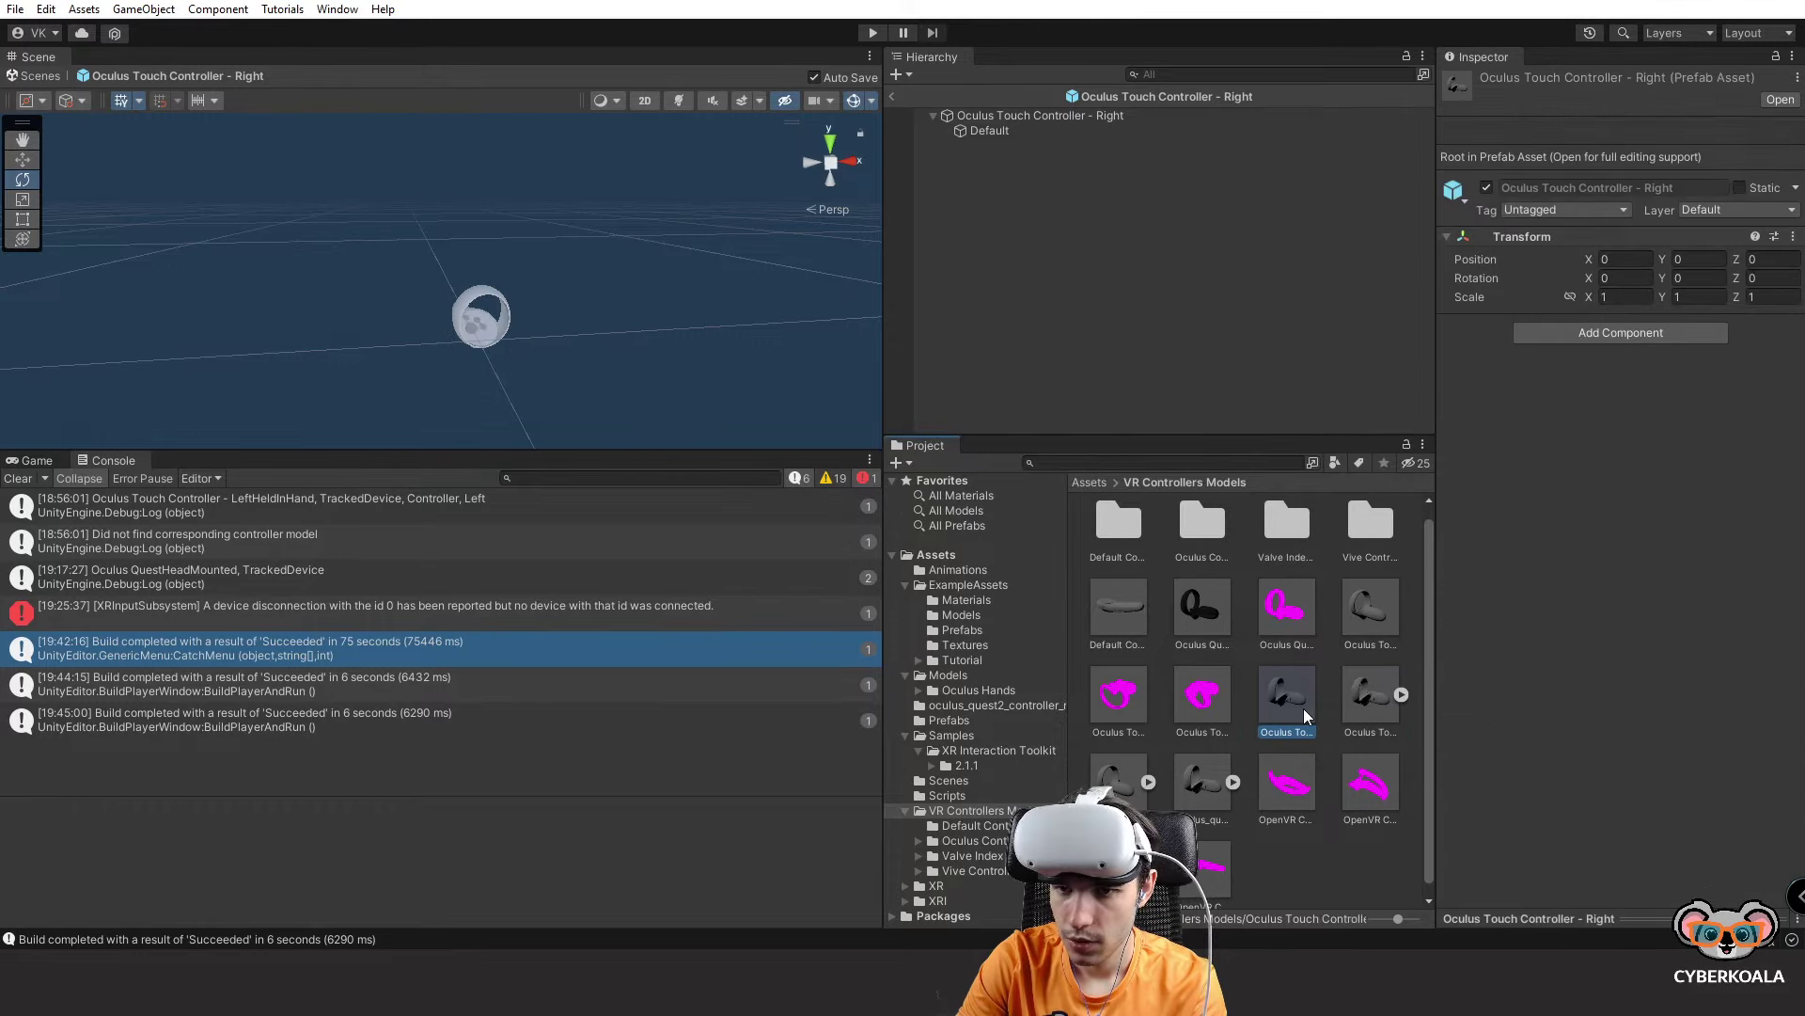
click(1301, 715)
click(1309, 732)
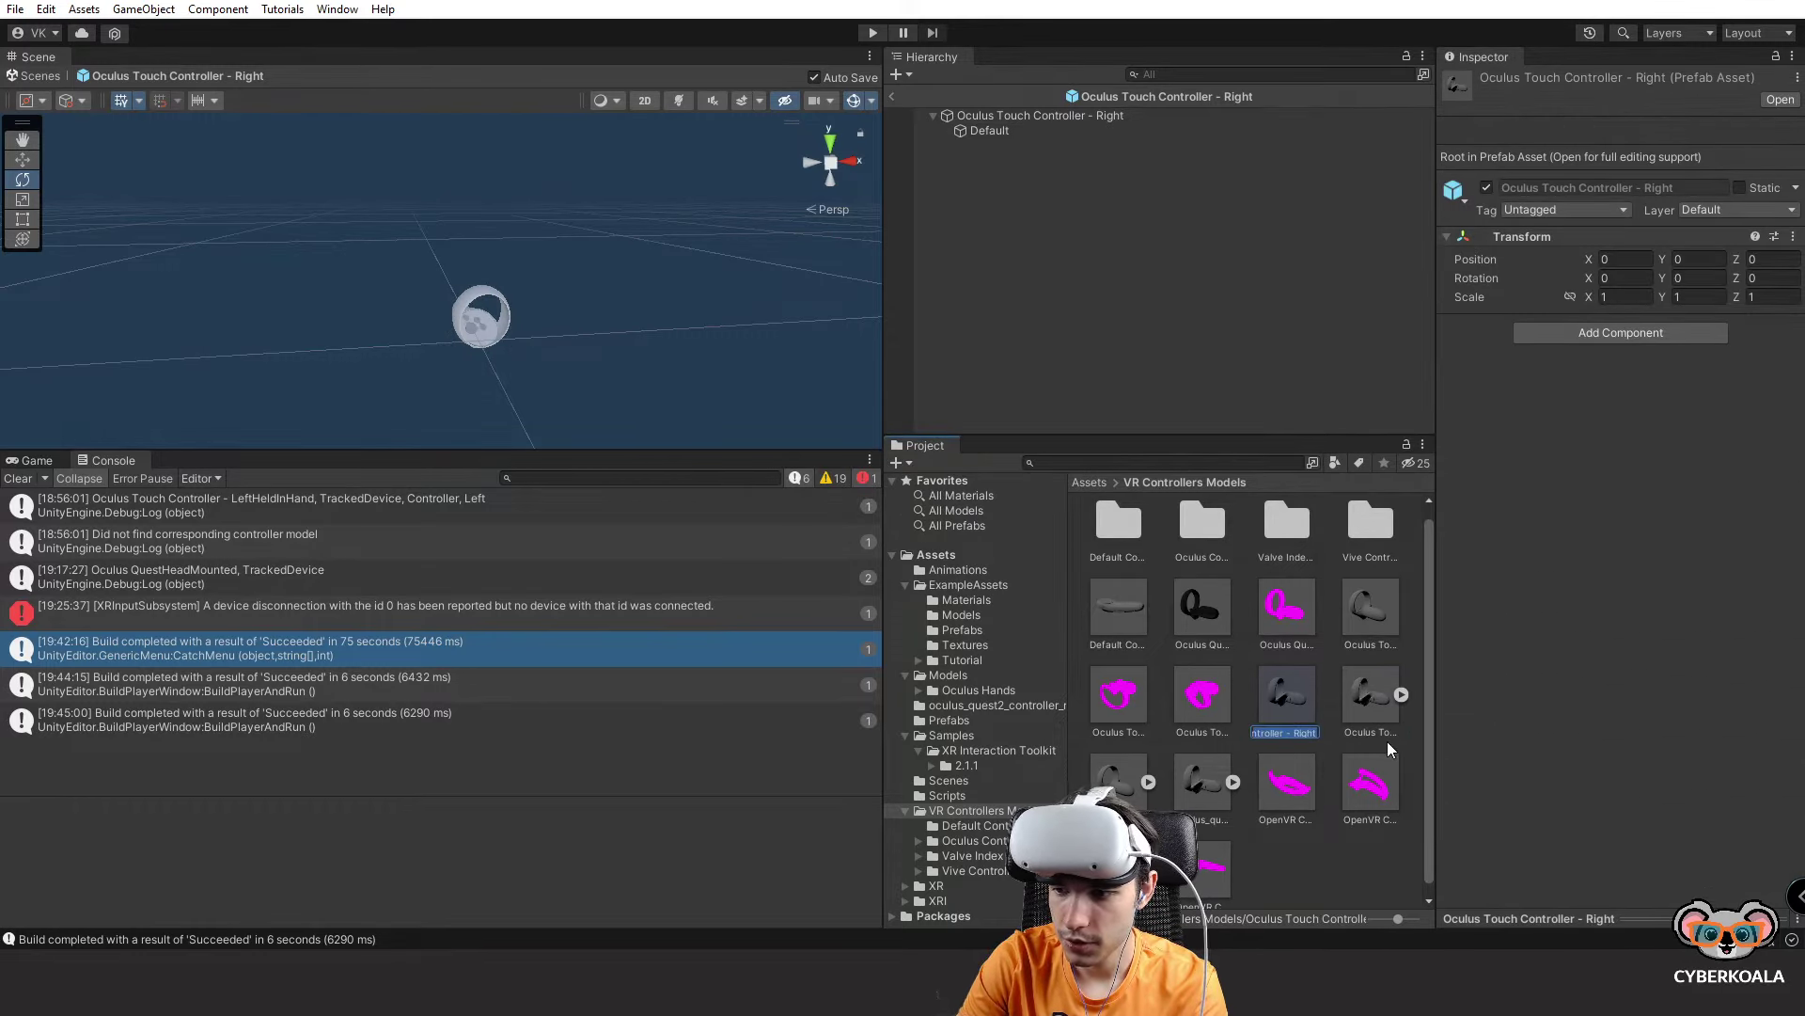
key(Return)
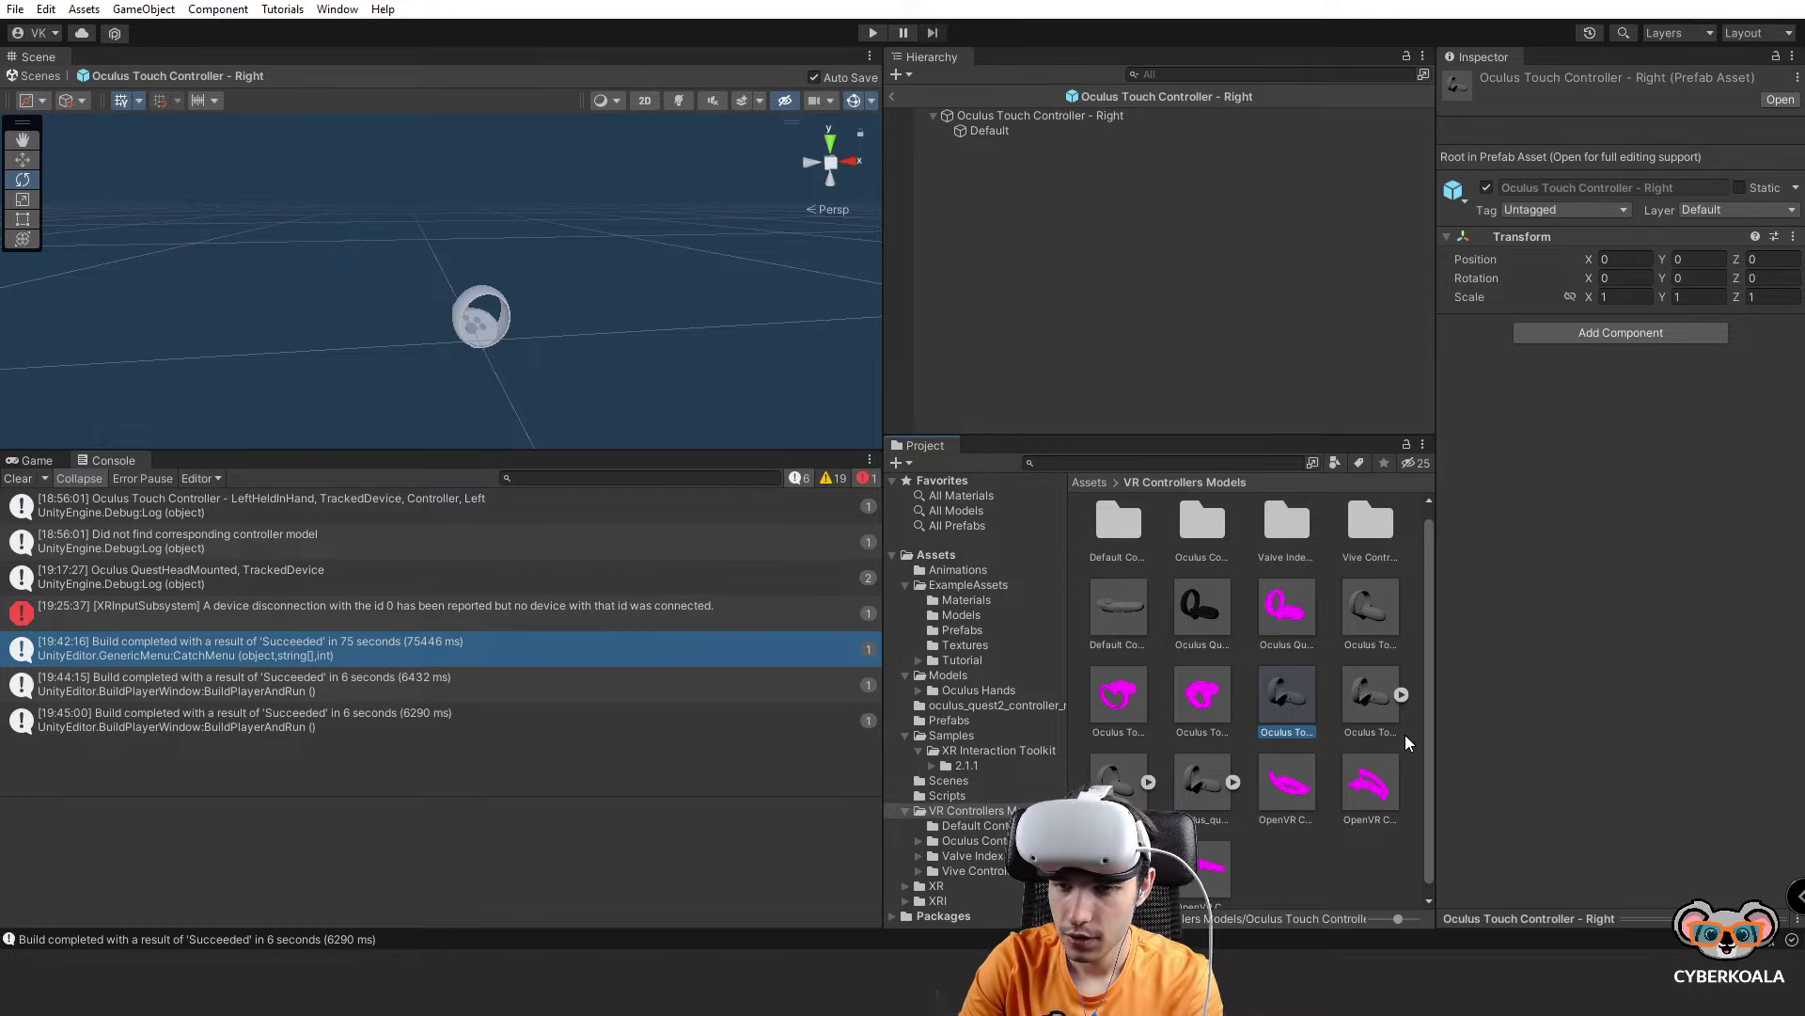
alt+drag(570, 215, 663, 203)
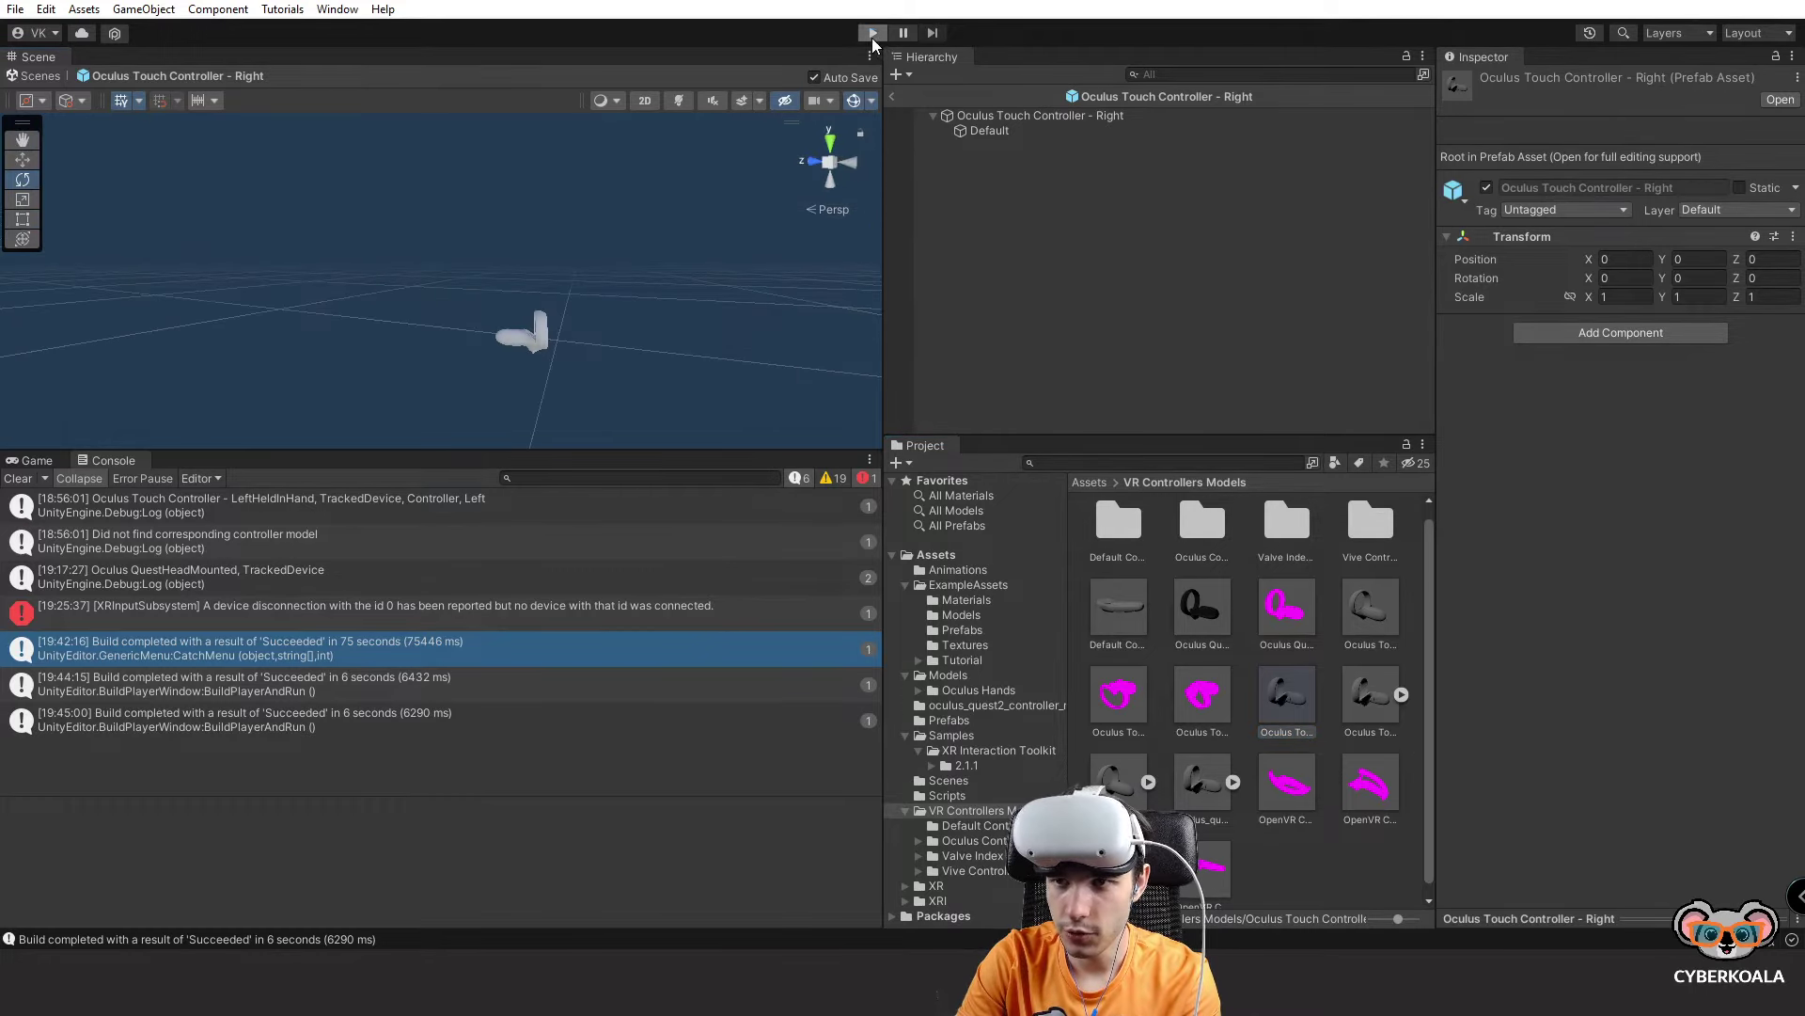
Test the controller briefly in Play mode, then return to the VR Bowling scene.
click(870, 35)
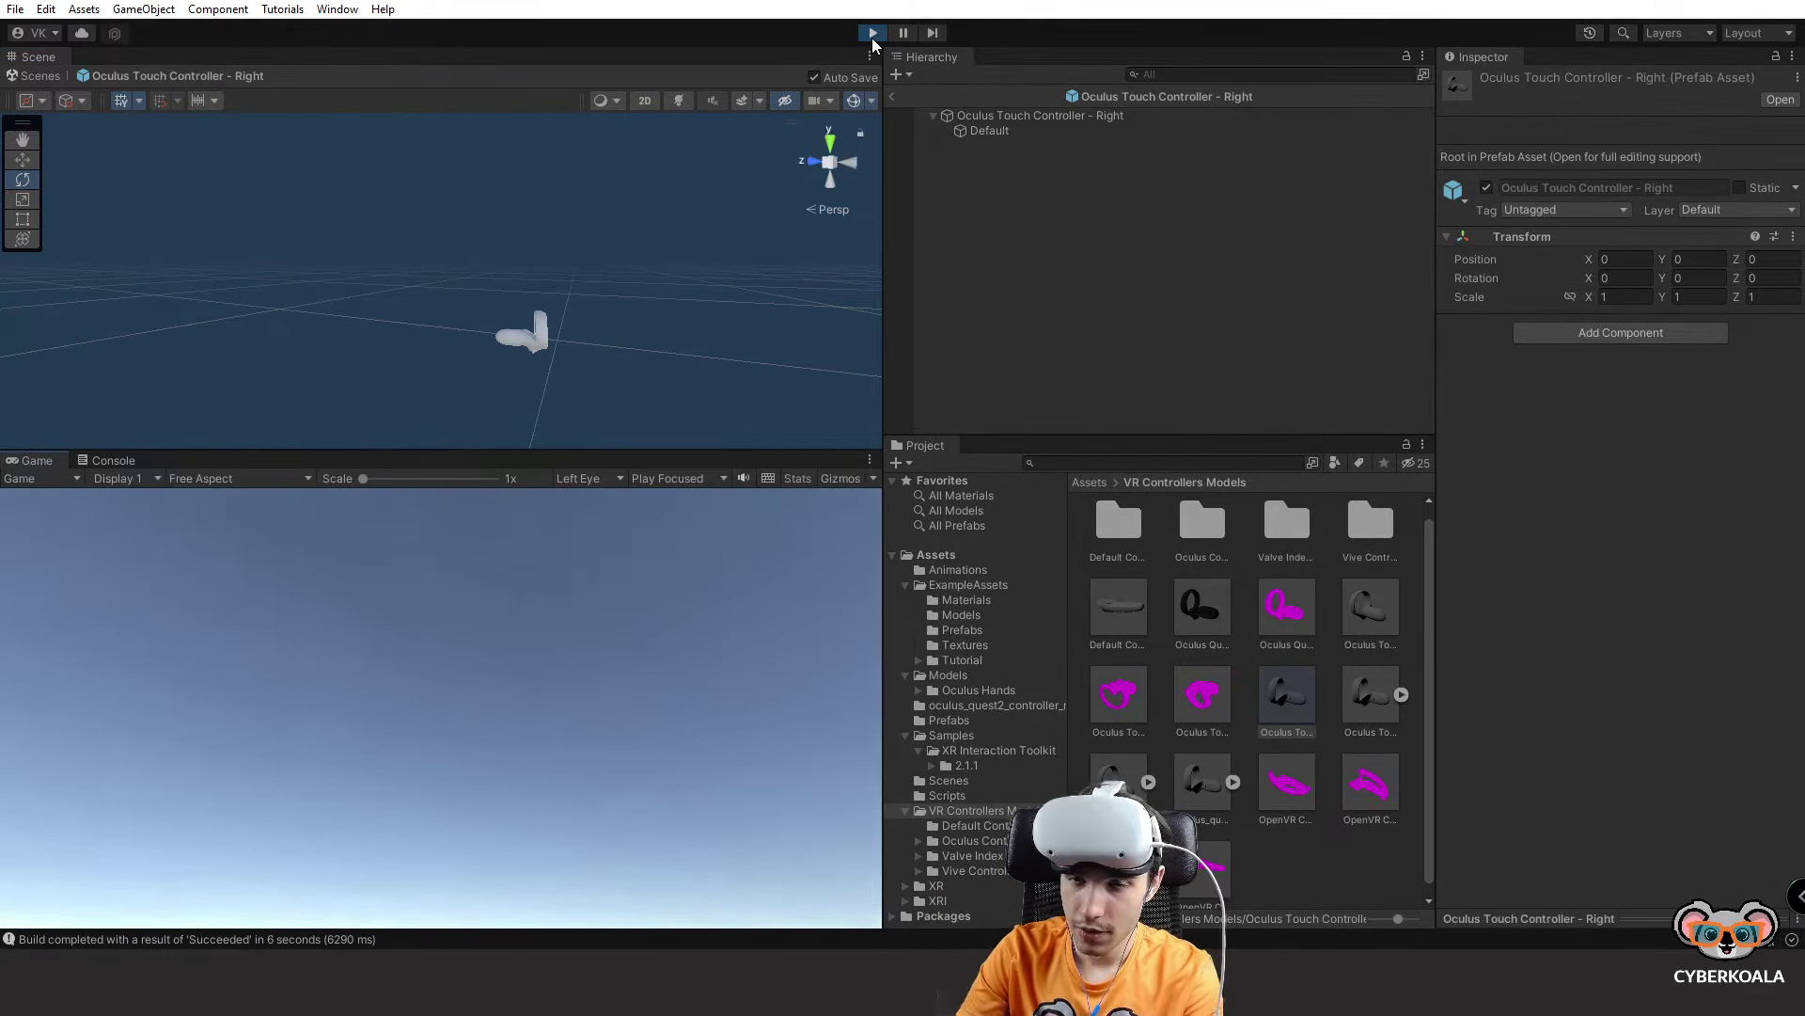
click(872, 35)
click(892, 95)
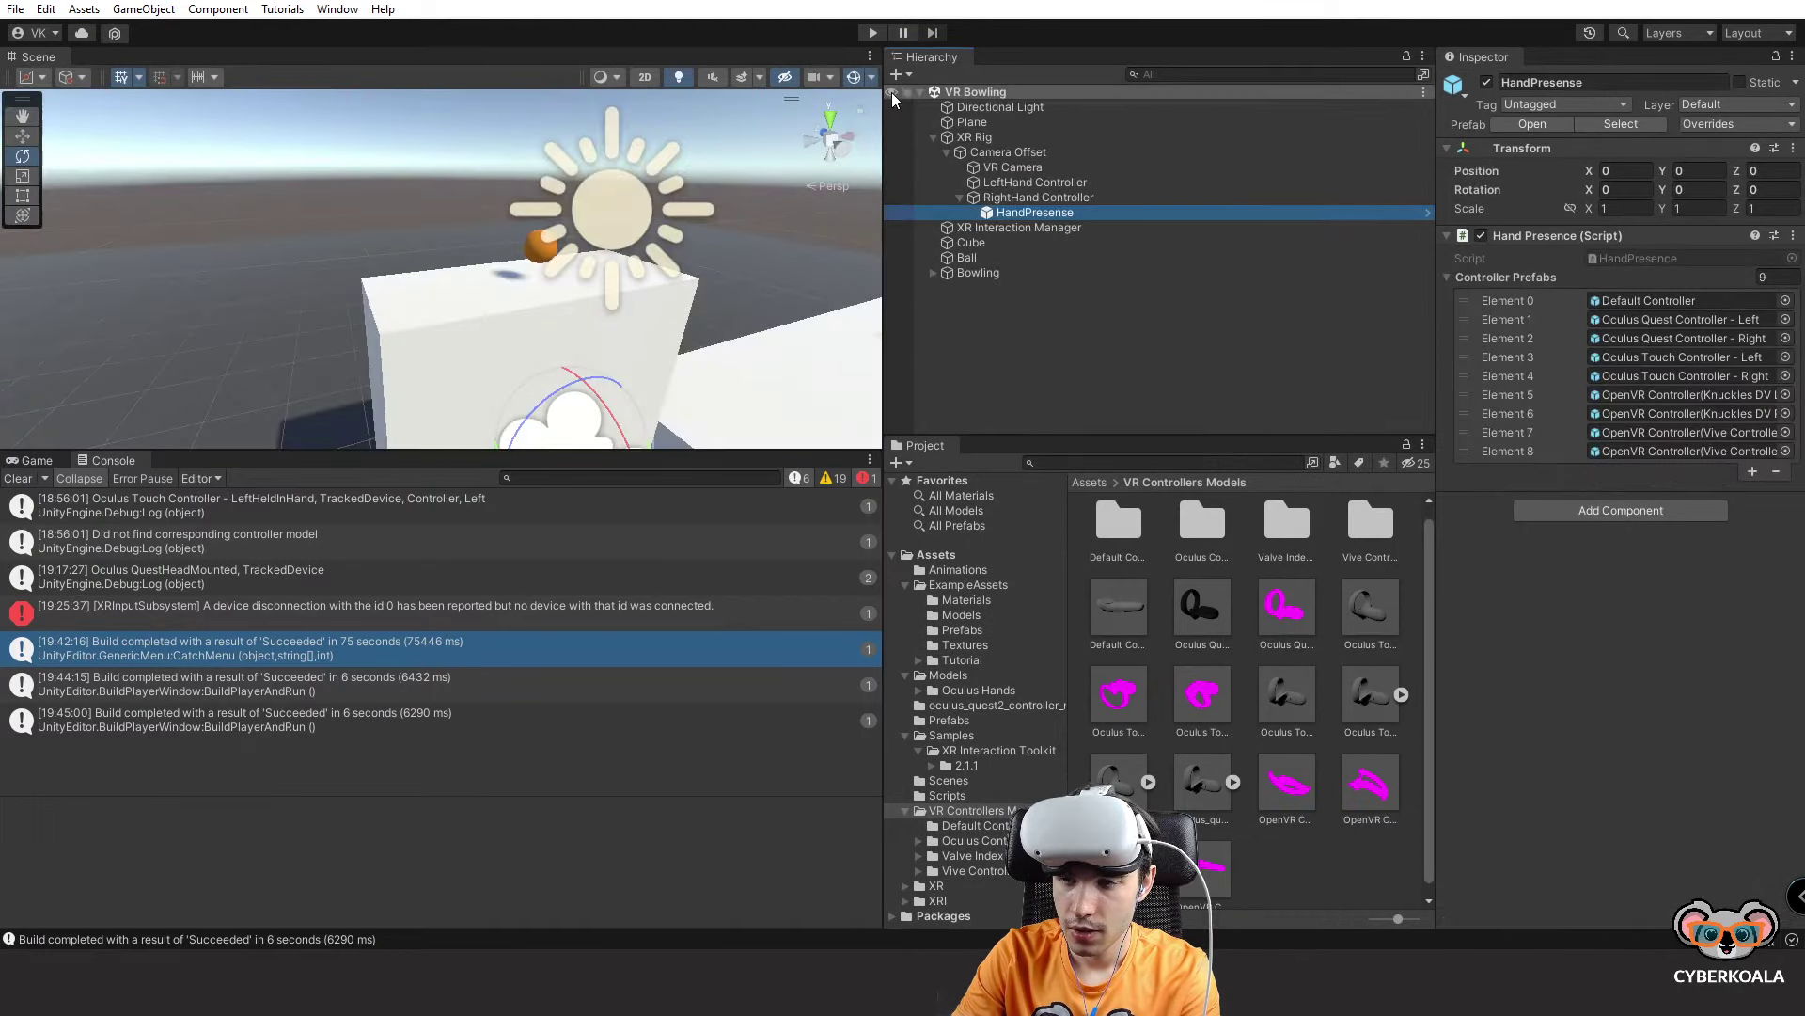
Build and run VR Bowling on the headset, then close the full-screen player.
click(16, 9)
click(75, 259)
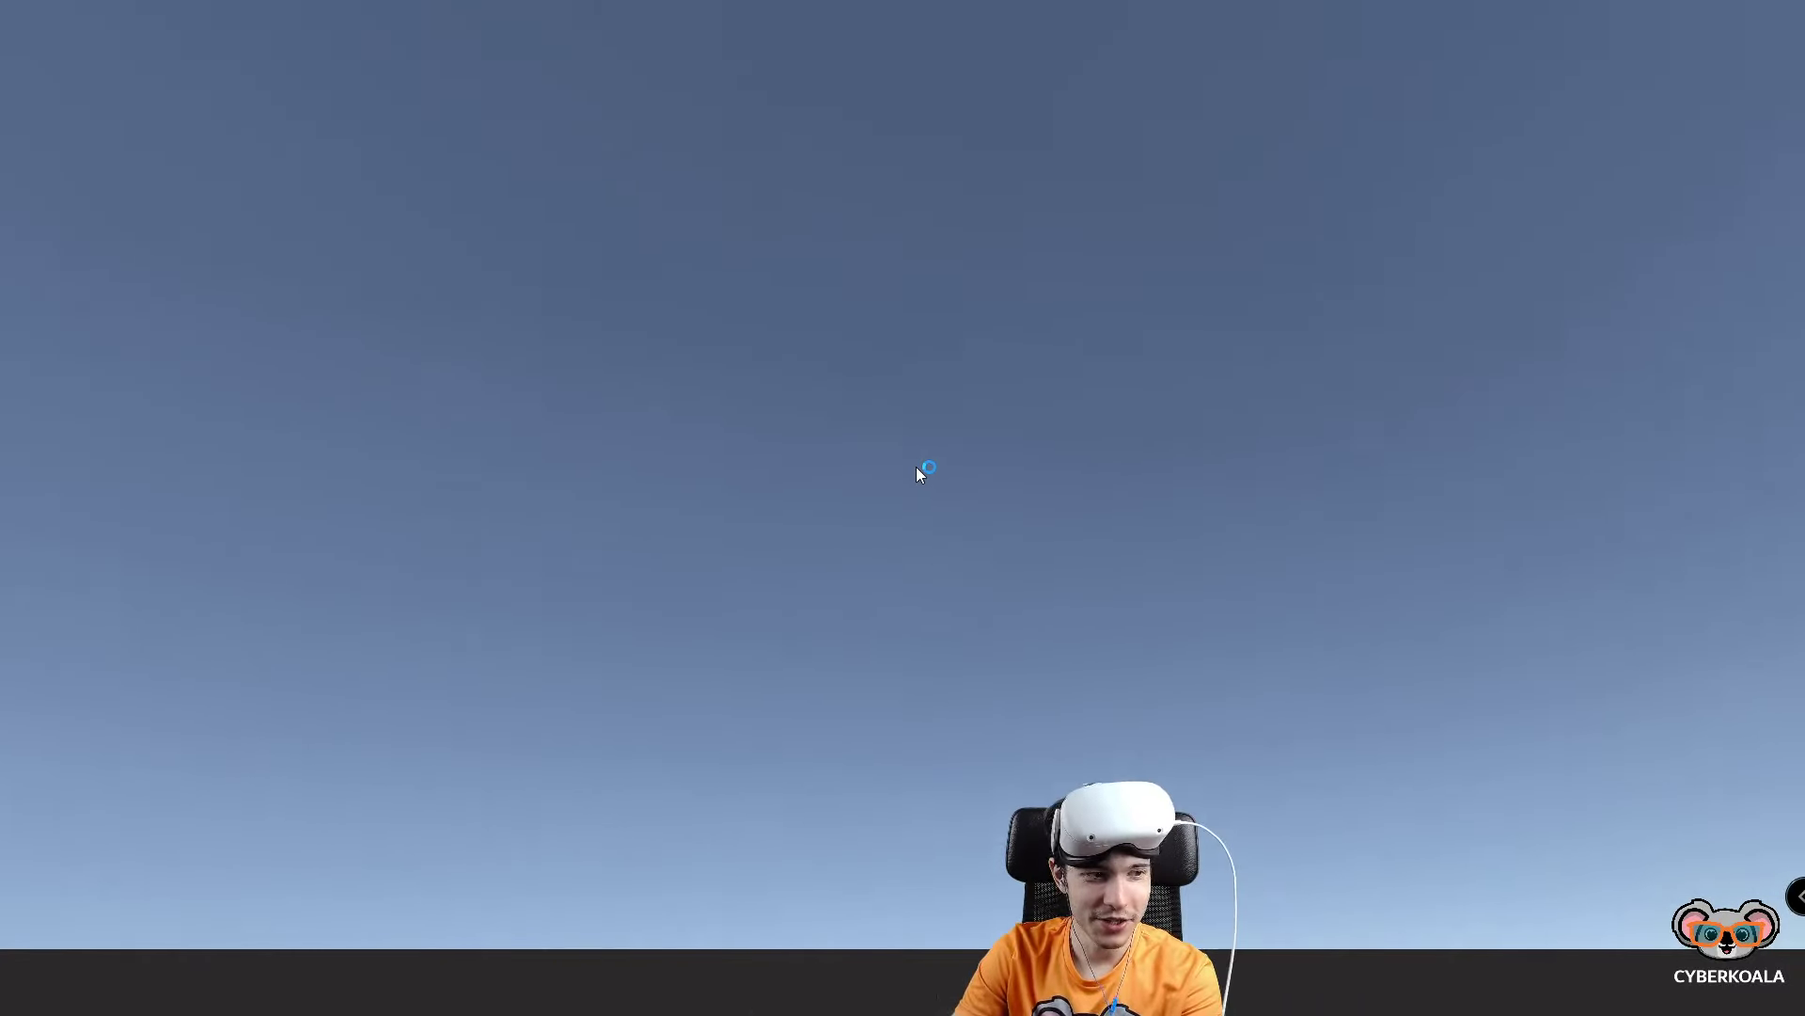
key(super)
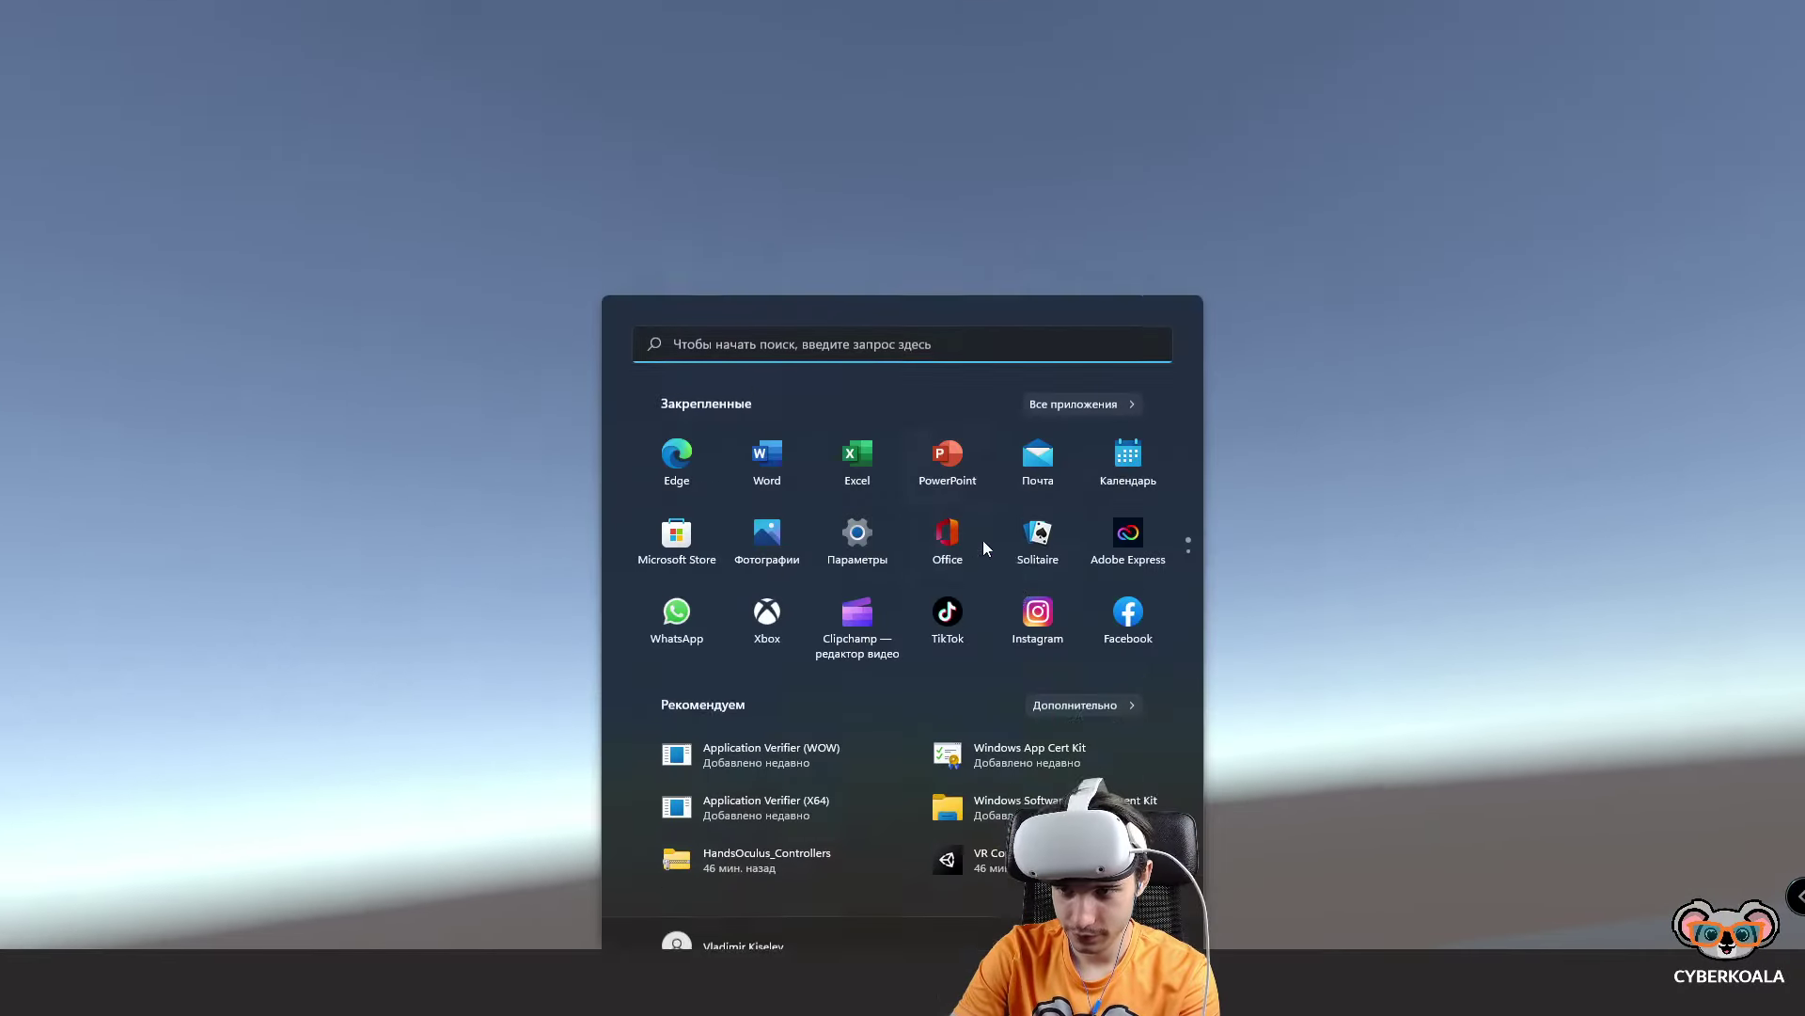
right_click(1495, 935)
click(1506, 924)
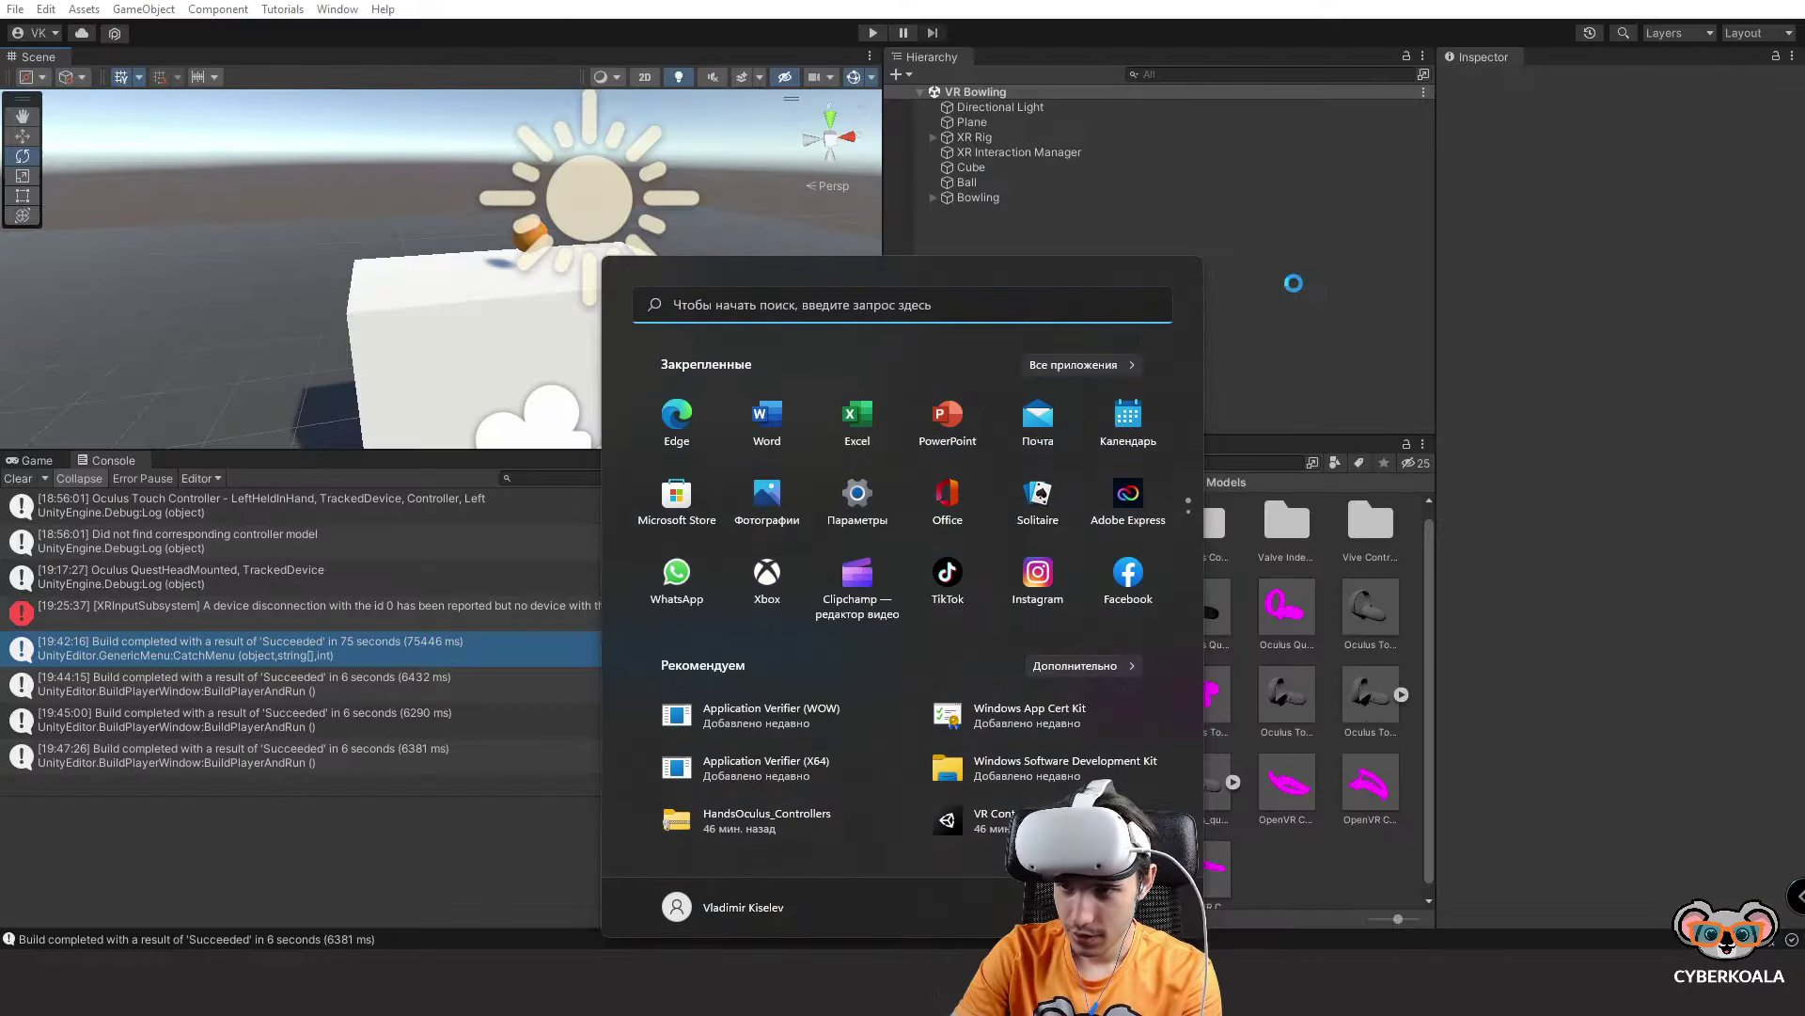
click(1149, 384)
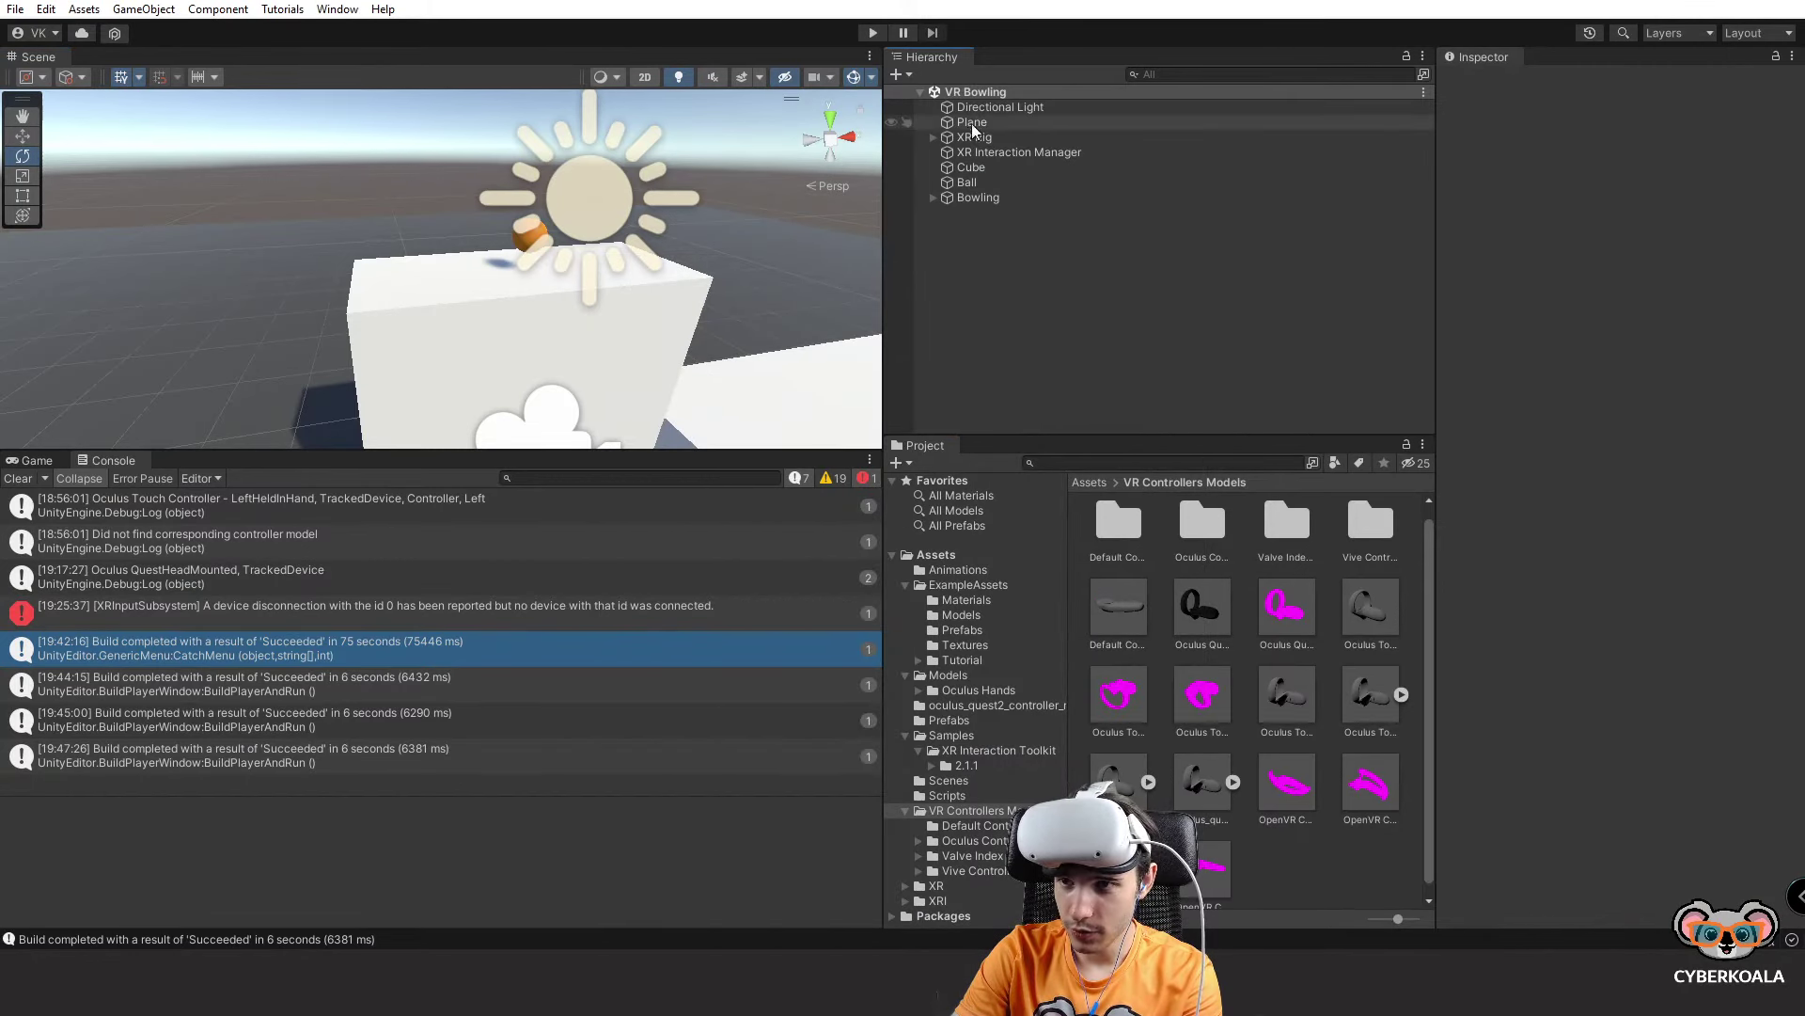
Open the Oculus Touch Controller - Right prefab from HandPresense's controller prefab list.
click(934, 137)
click(958, 153)
click(947, 152)
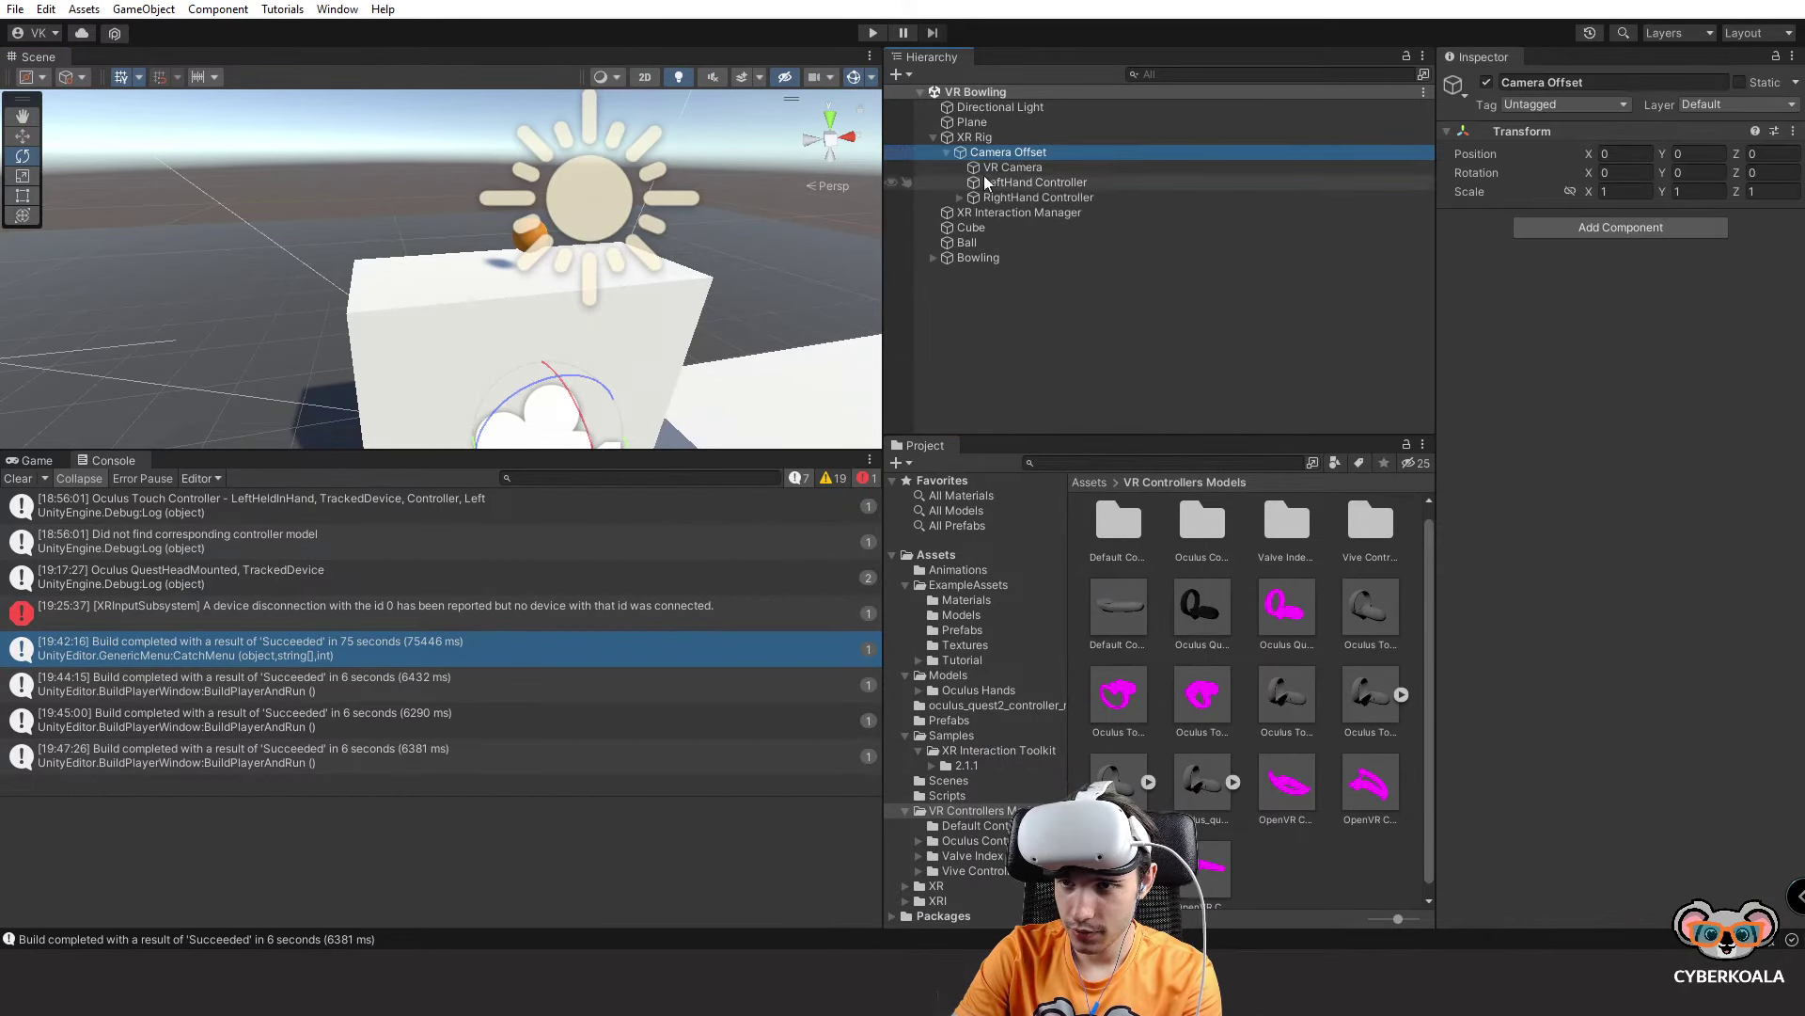
click(955, 198)
click(957, 198)
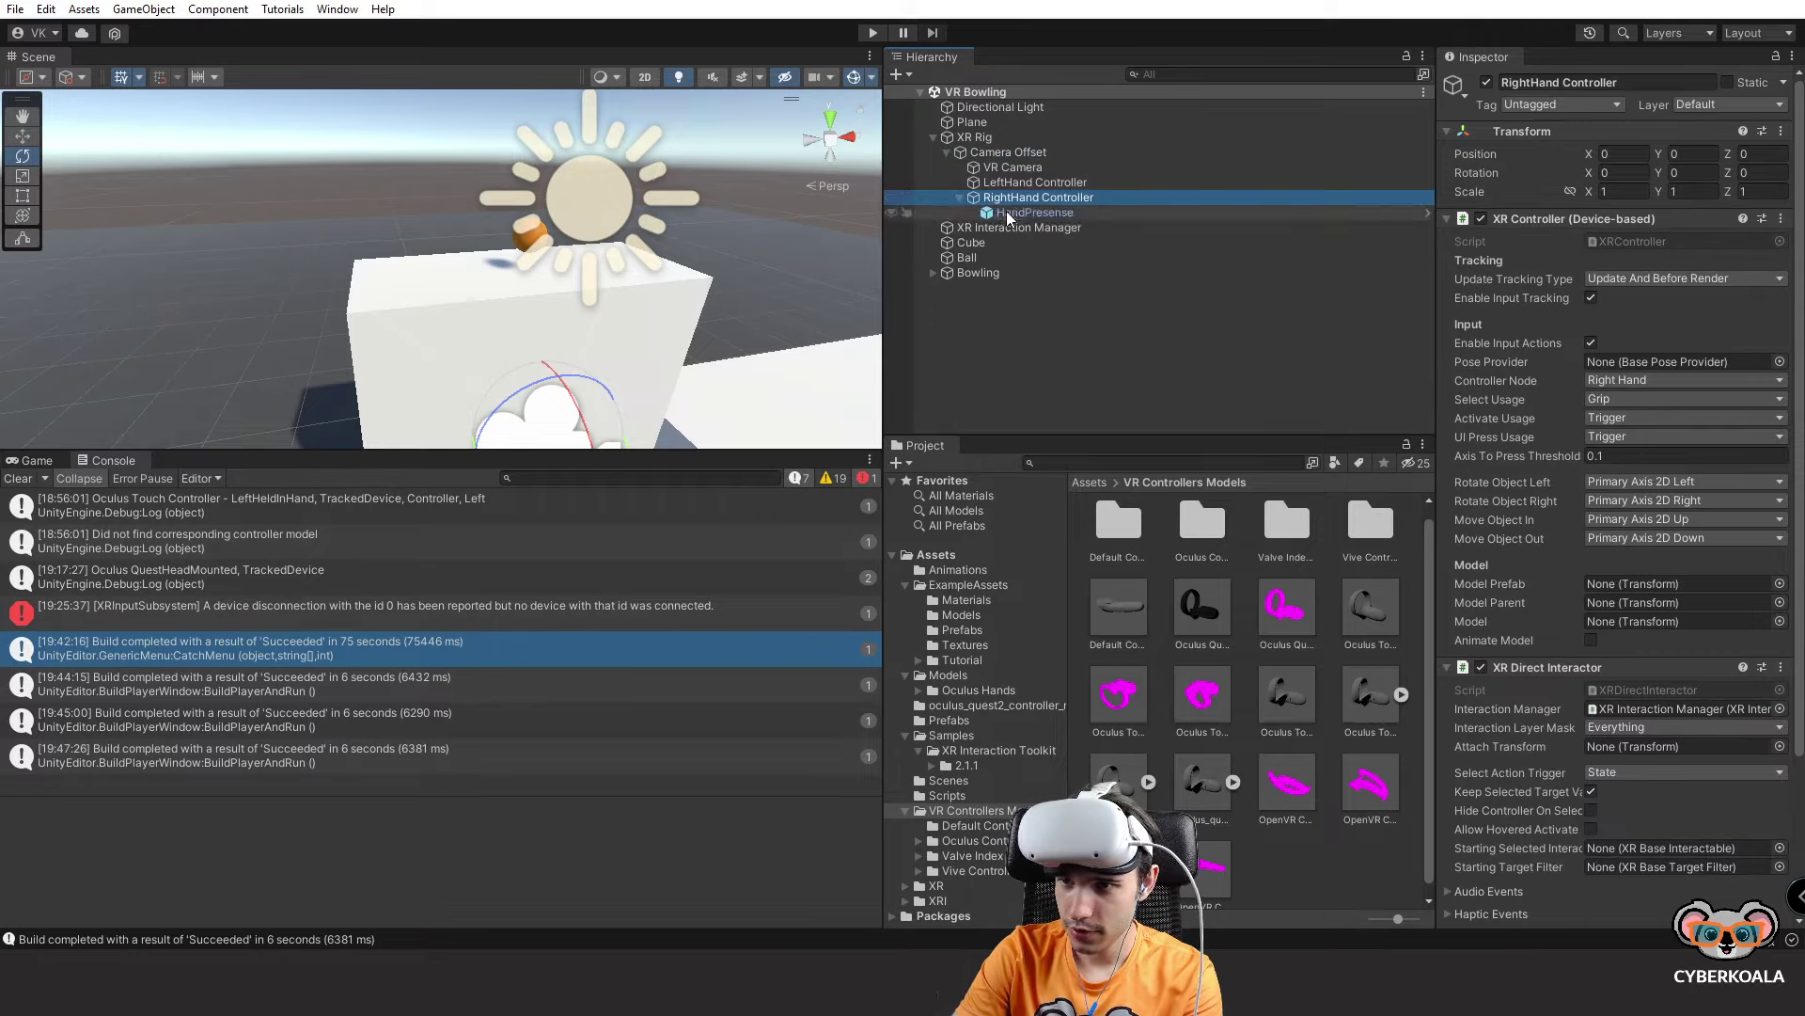
click(1007, 211)
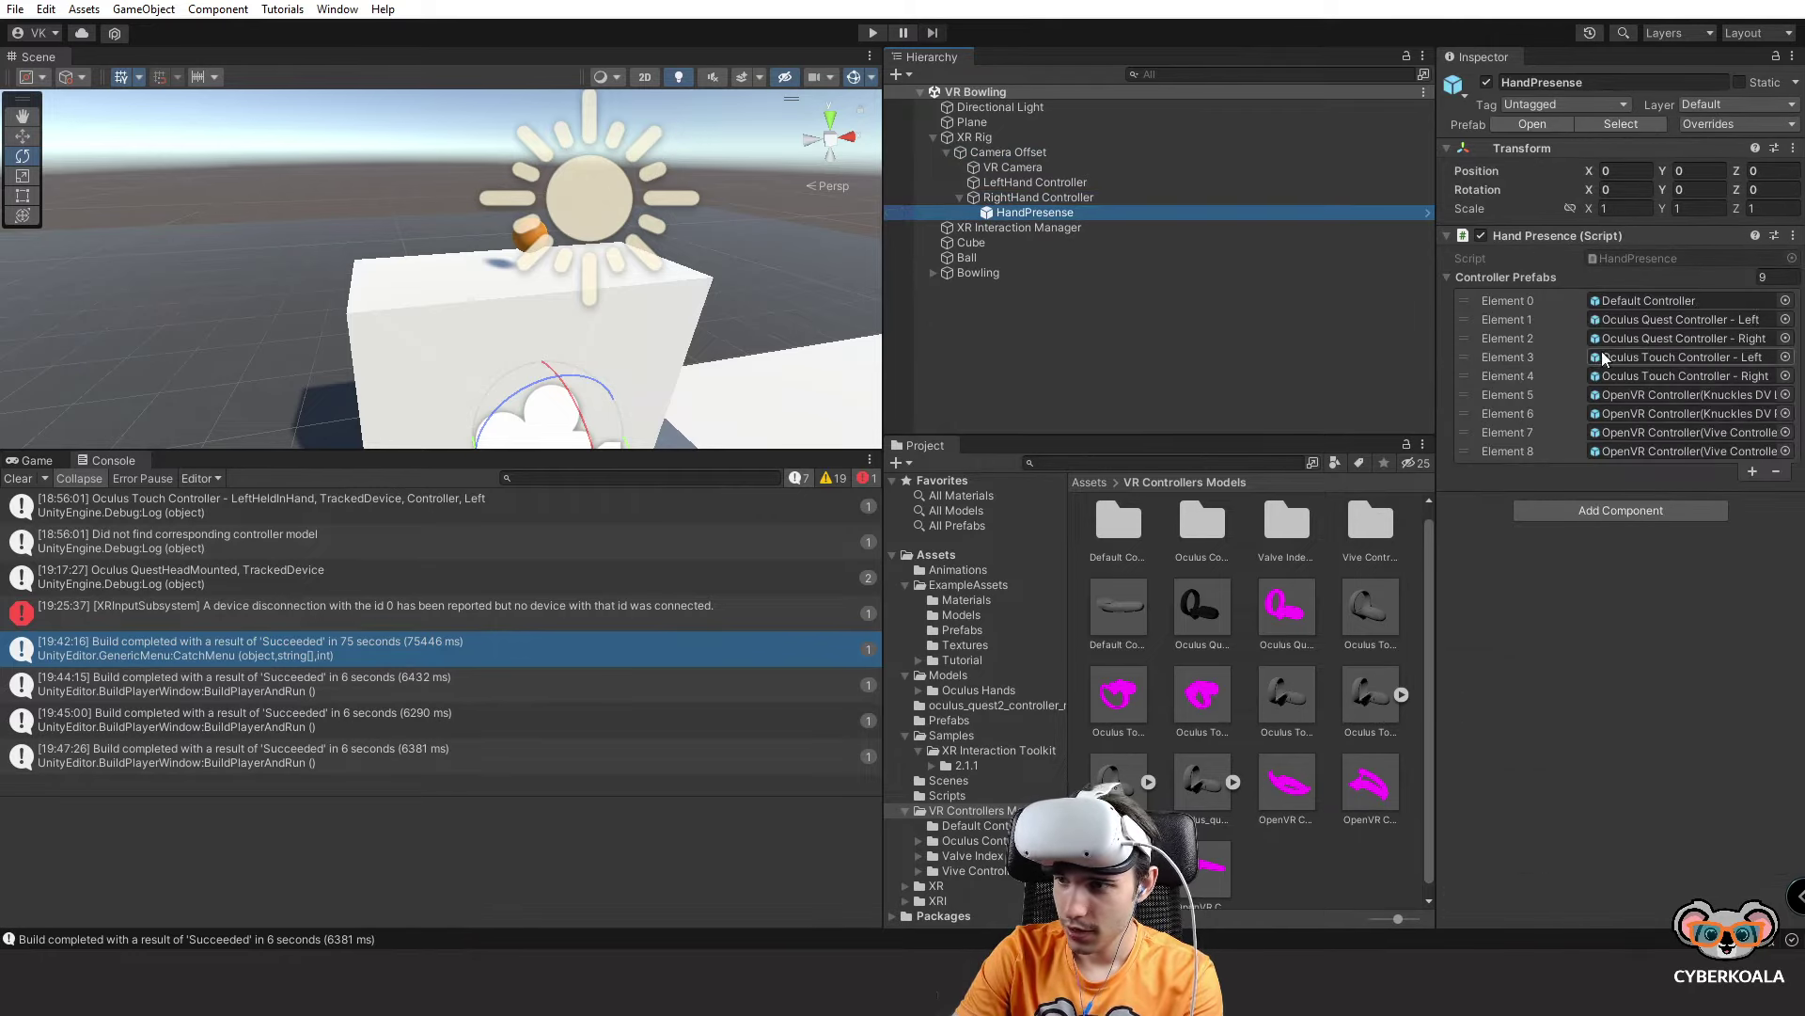
double_click(1656, 377)
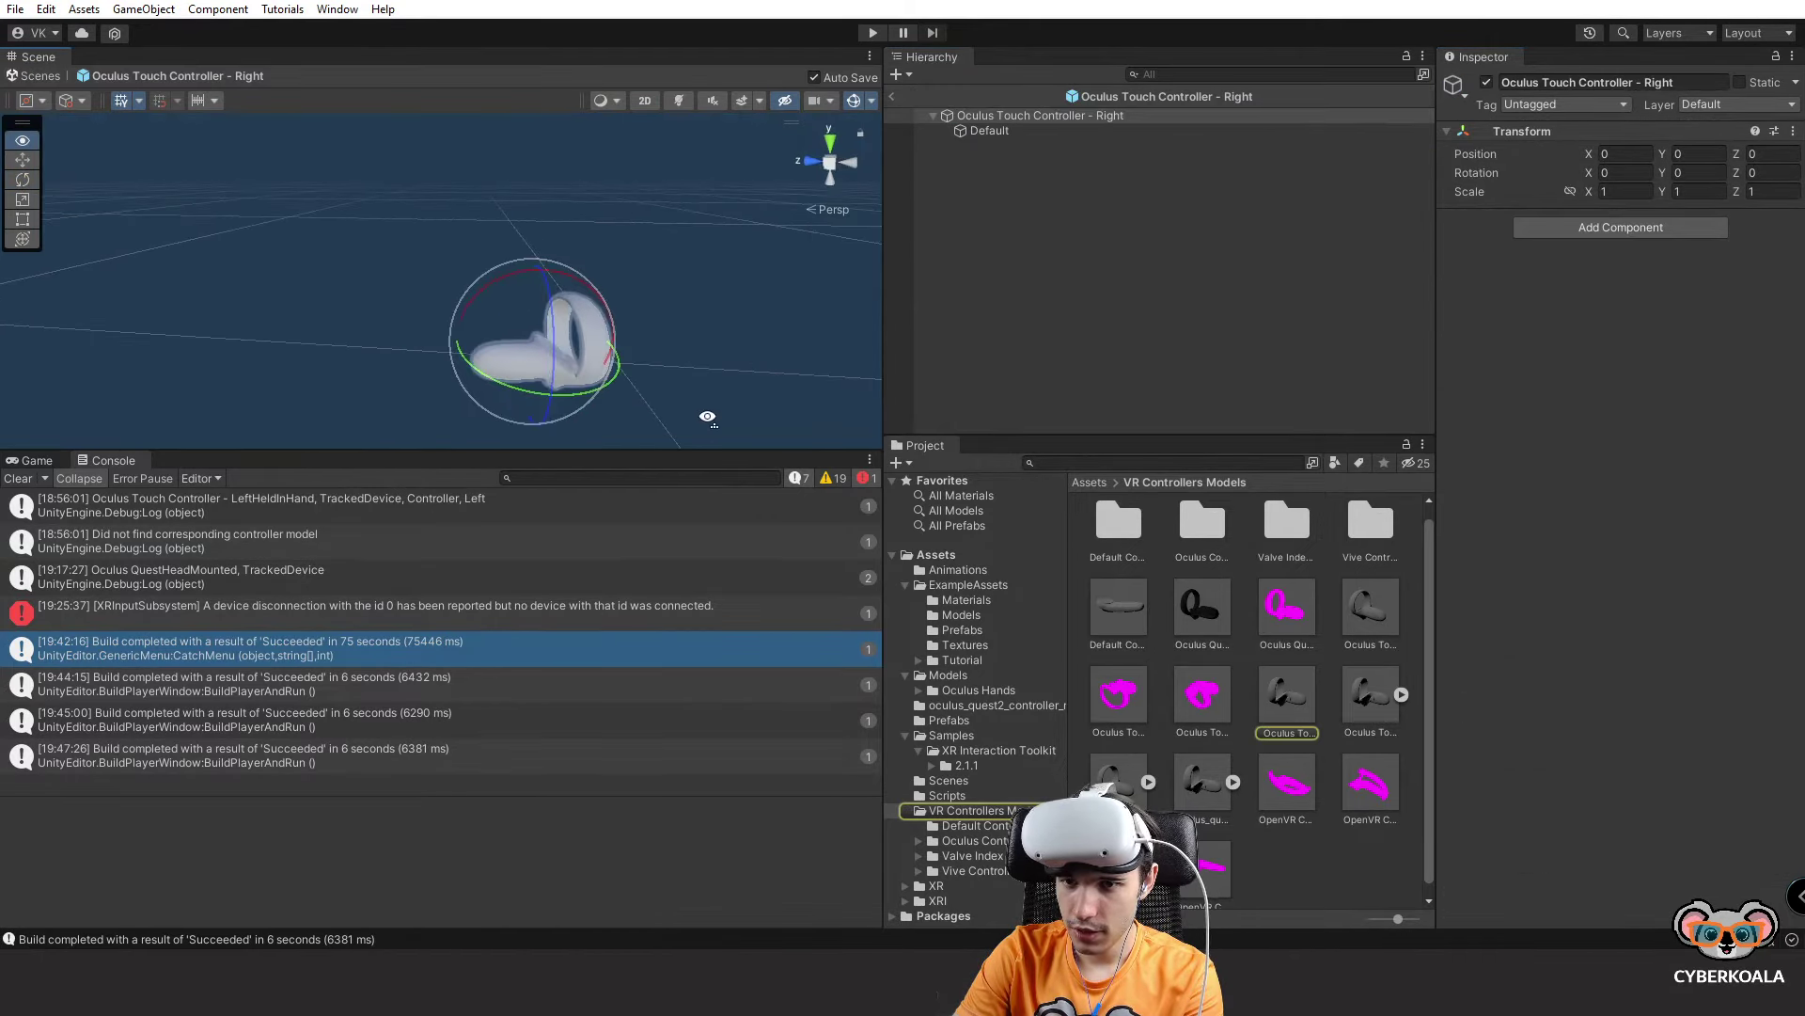
Reset the controller model's X and Z position to 0 and adjust its Y rotation.
drag(521, 386, 601, 393)
key(ctrl+z)
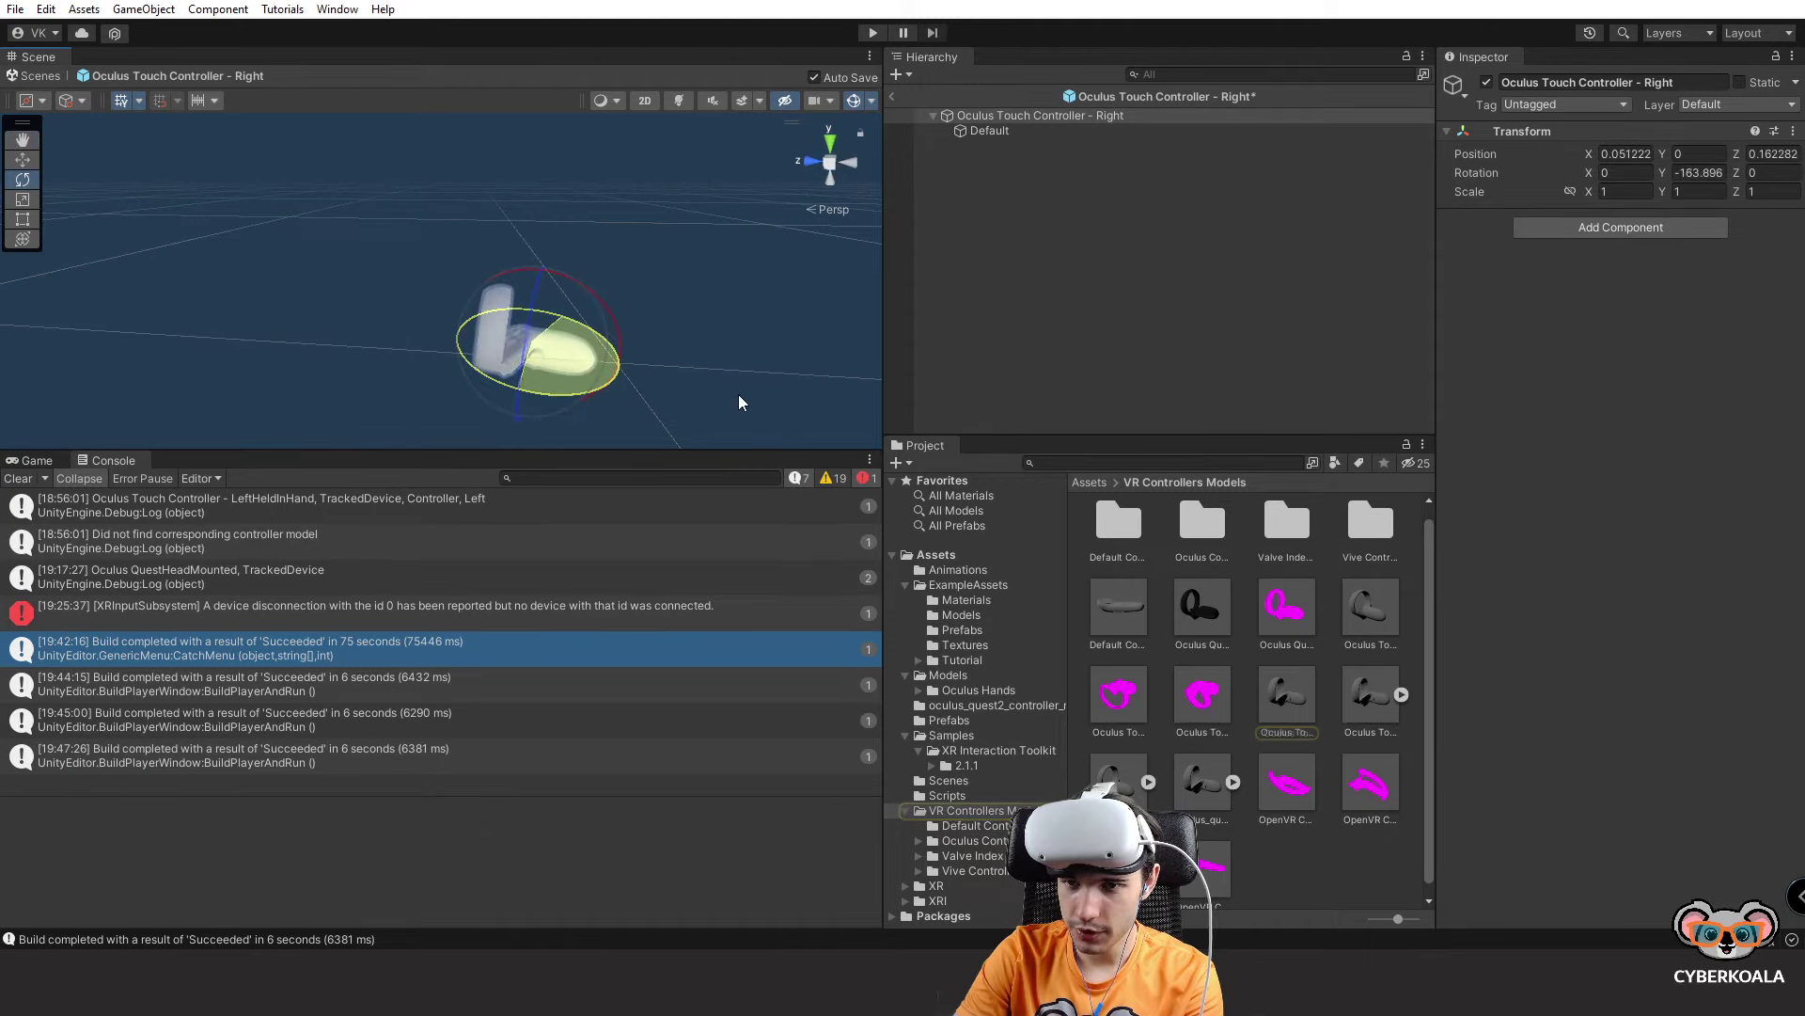
key(ctrl+z)
key(w)
alt+drag(621, 363, 568, 391)
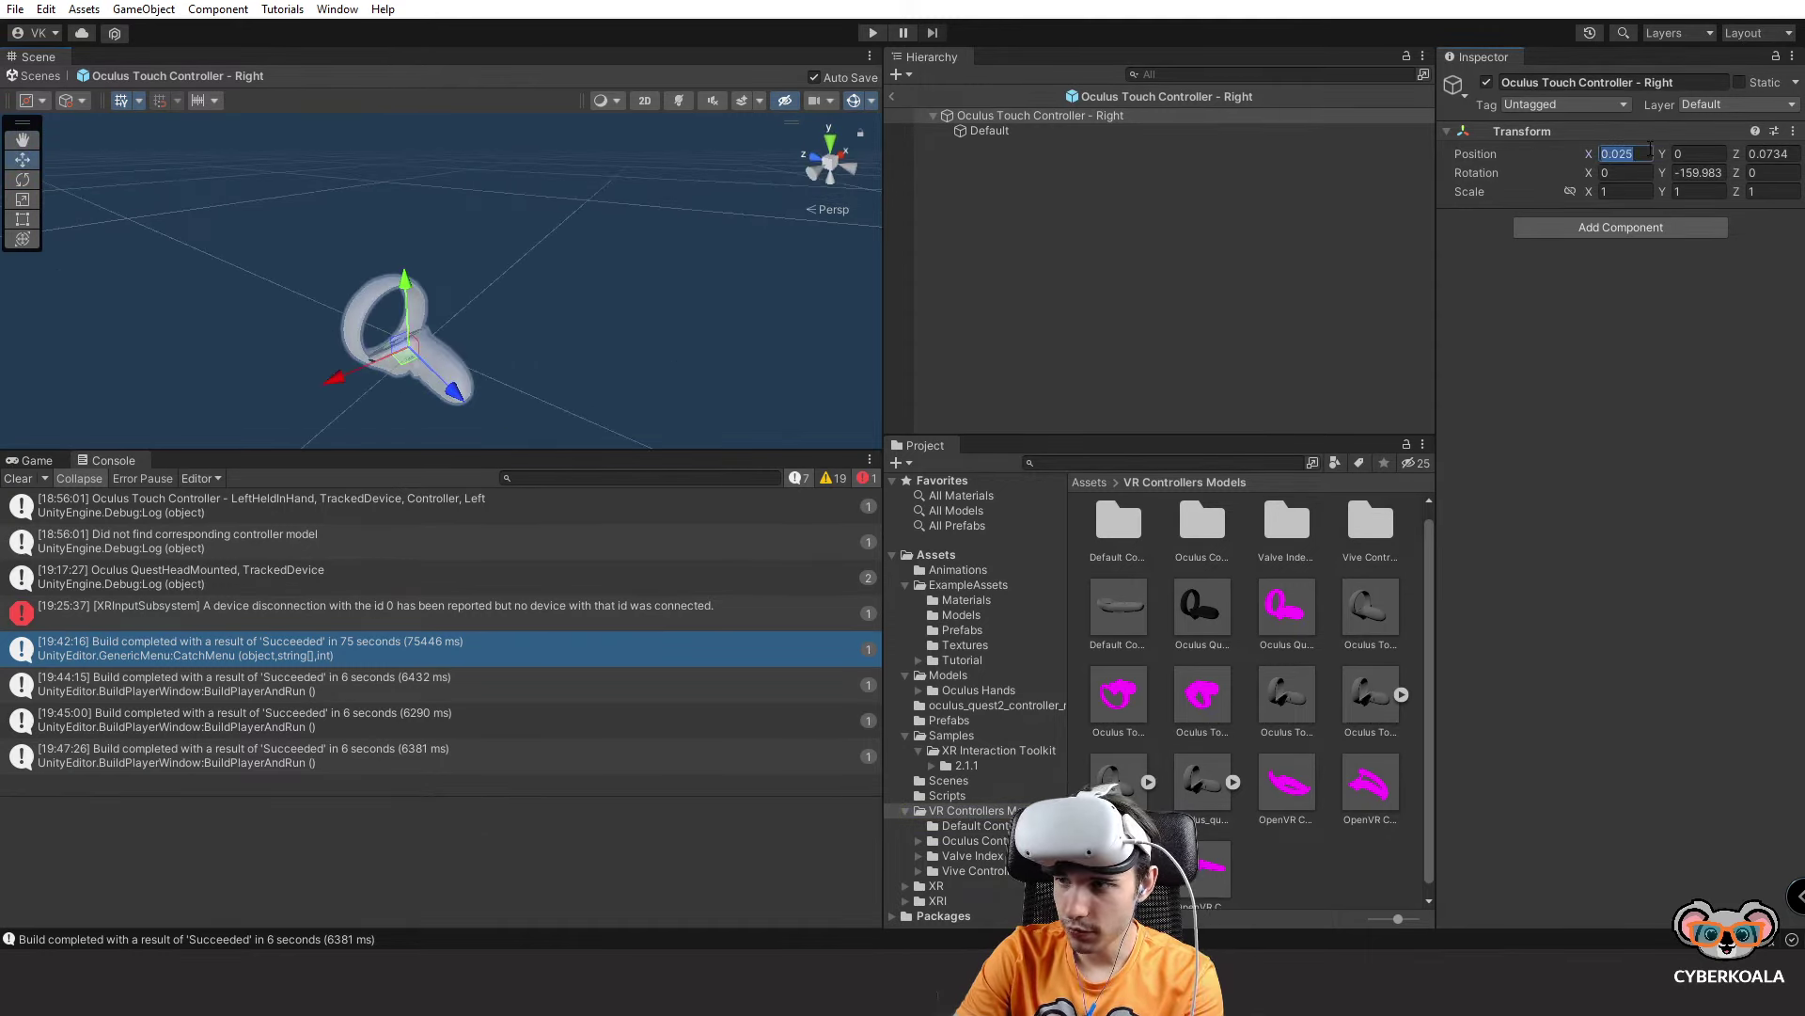
text(0)
key(Tab)
key(Tab)
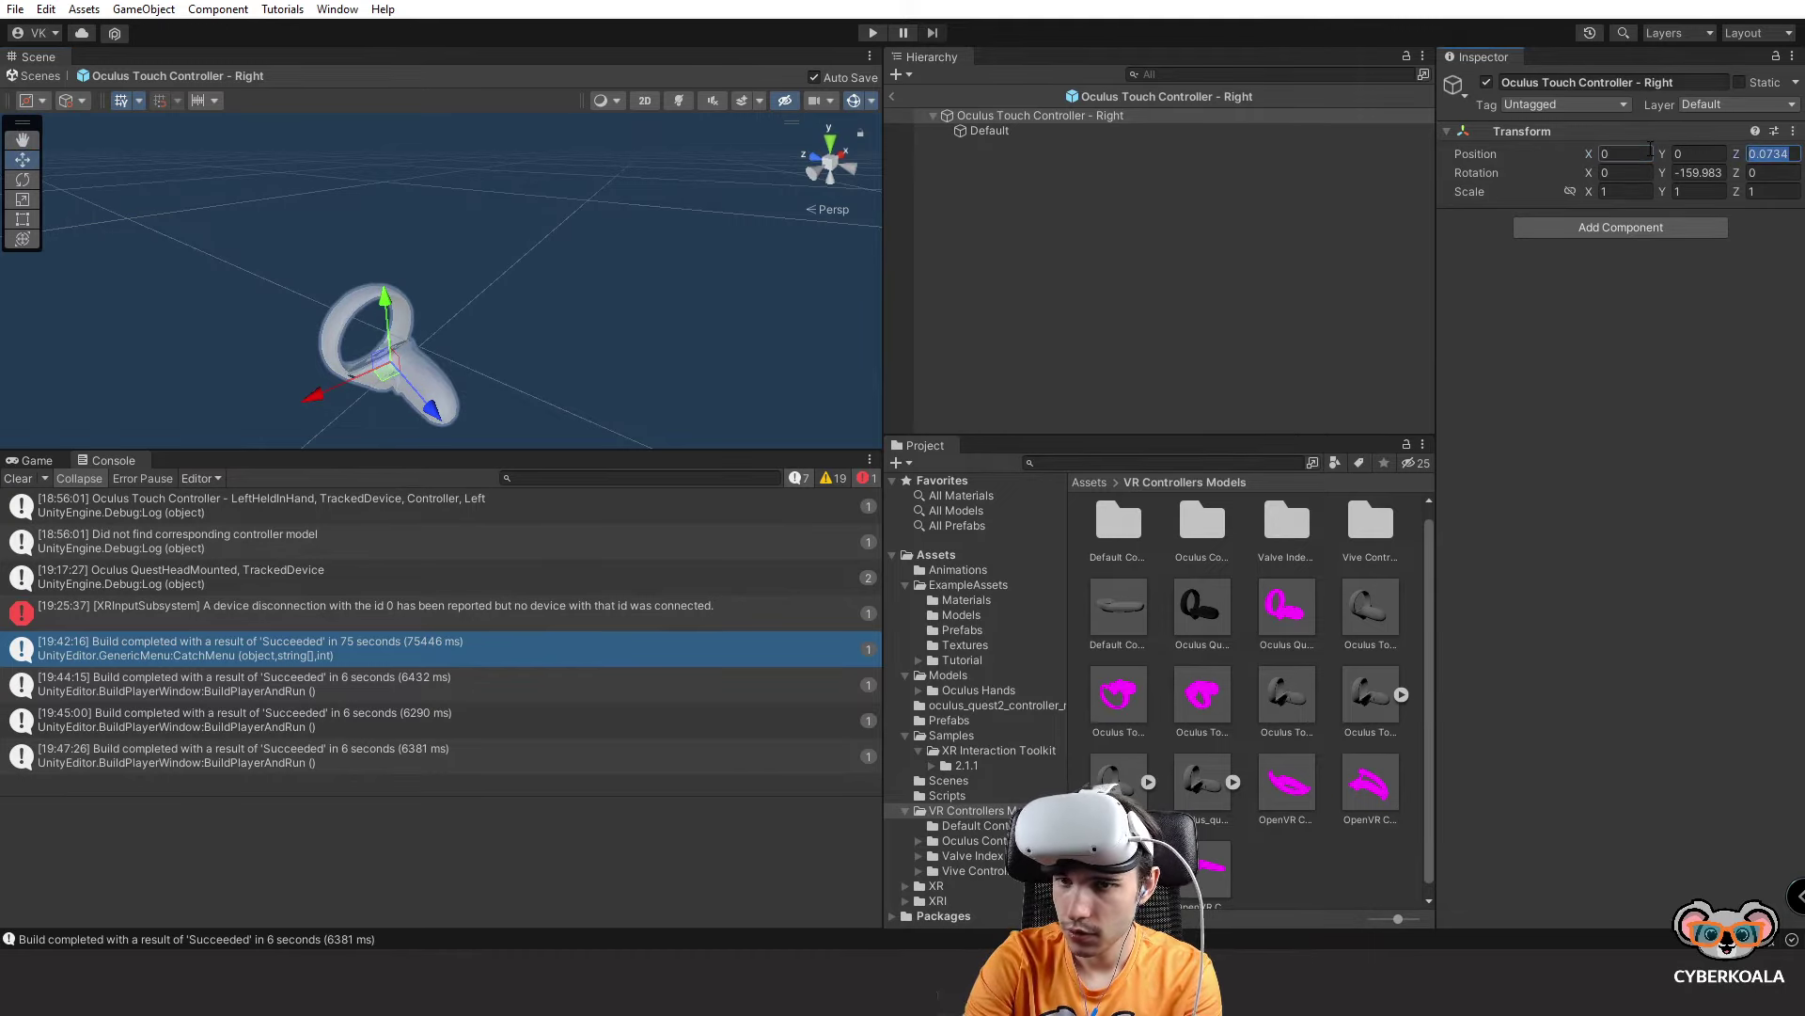
text(0)
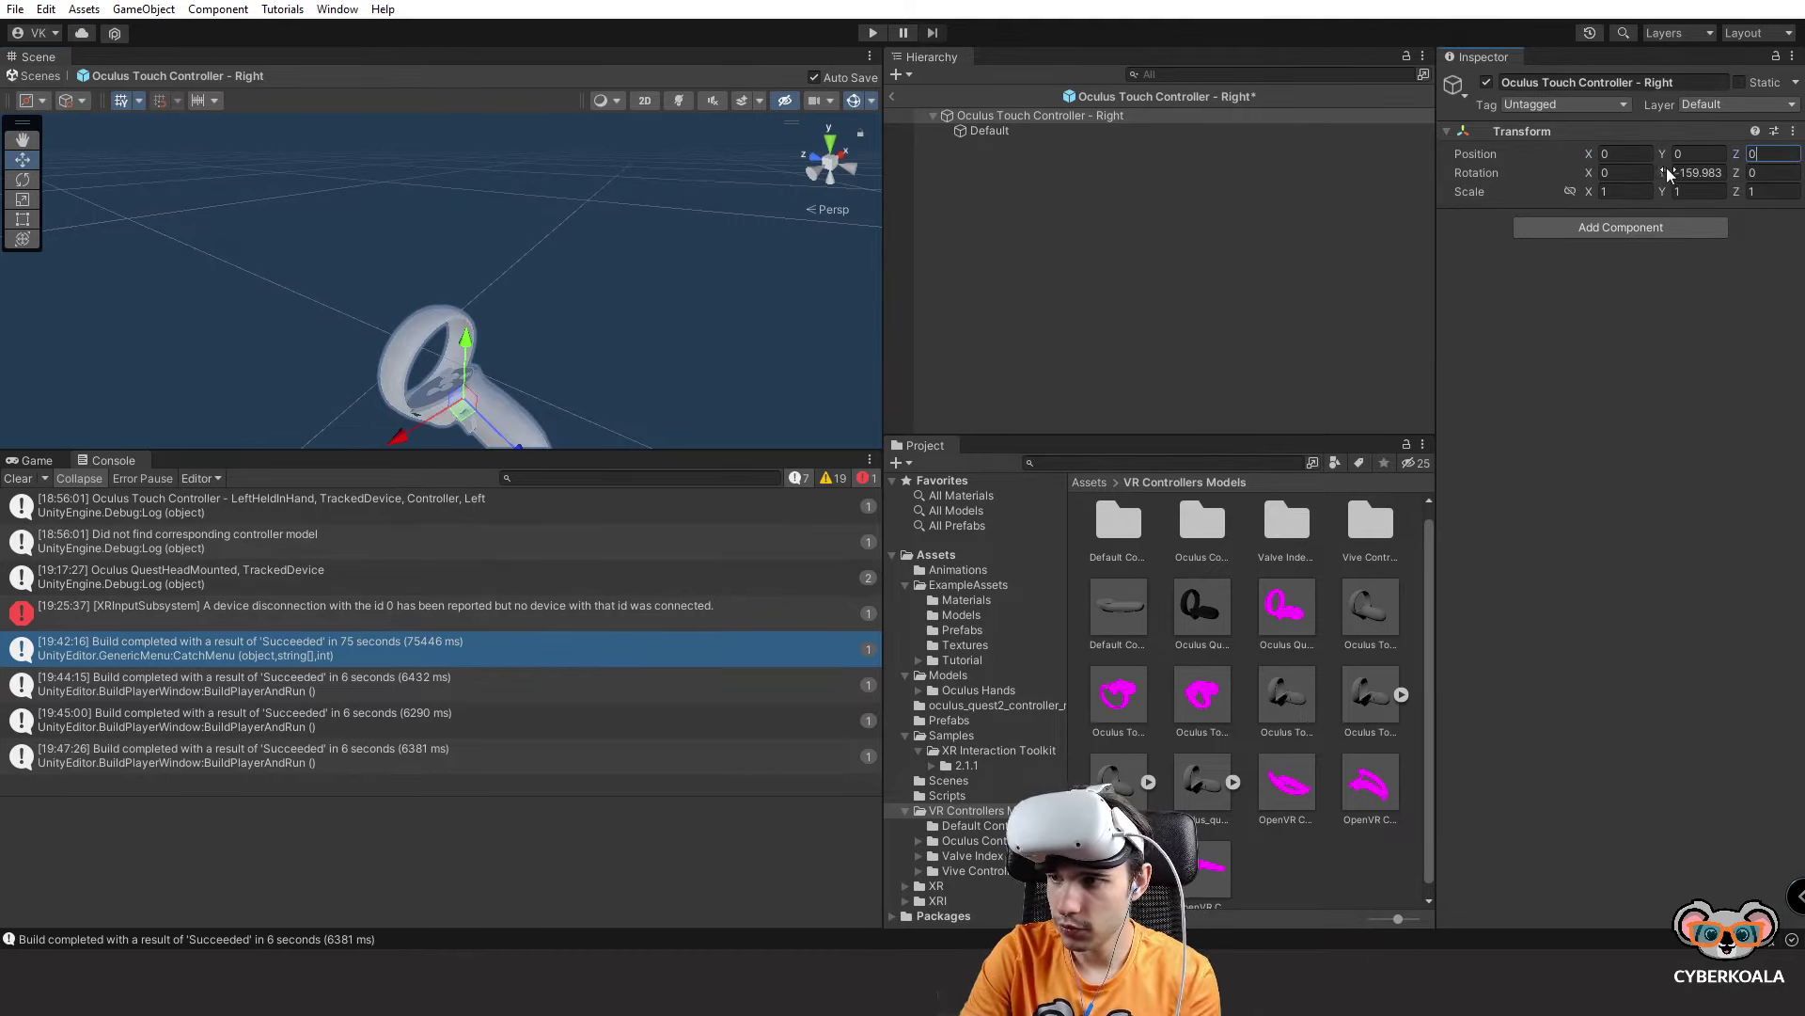
mouse_move(1663, 170)
mouse_down()
mouse_move(1694, 172)
mouse_move(1631, 179)
mouse_up()
alt+drag(423, 357, 368, 397)
Tilt the controller model forward to about X 37.89 rotation.
key(e)
drag(406, 301, 617, 268)
key(w)
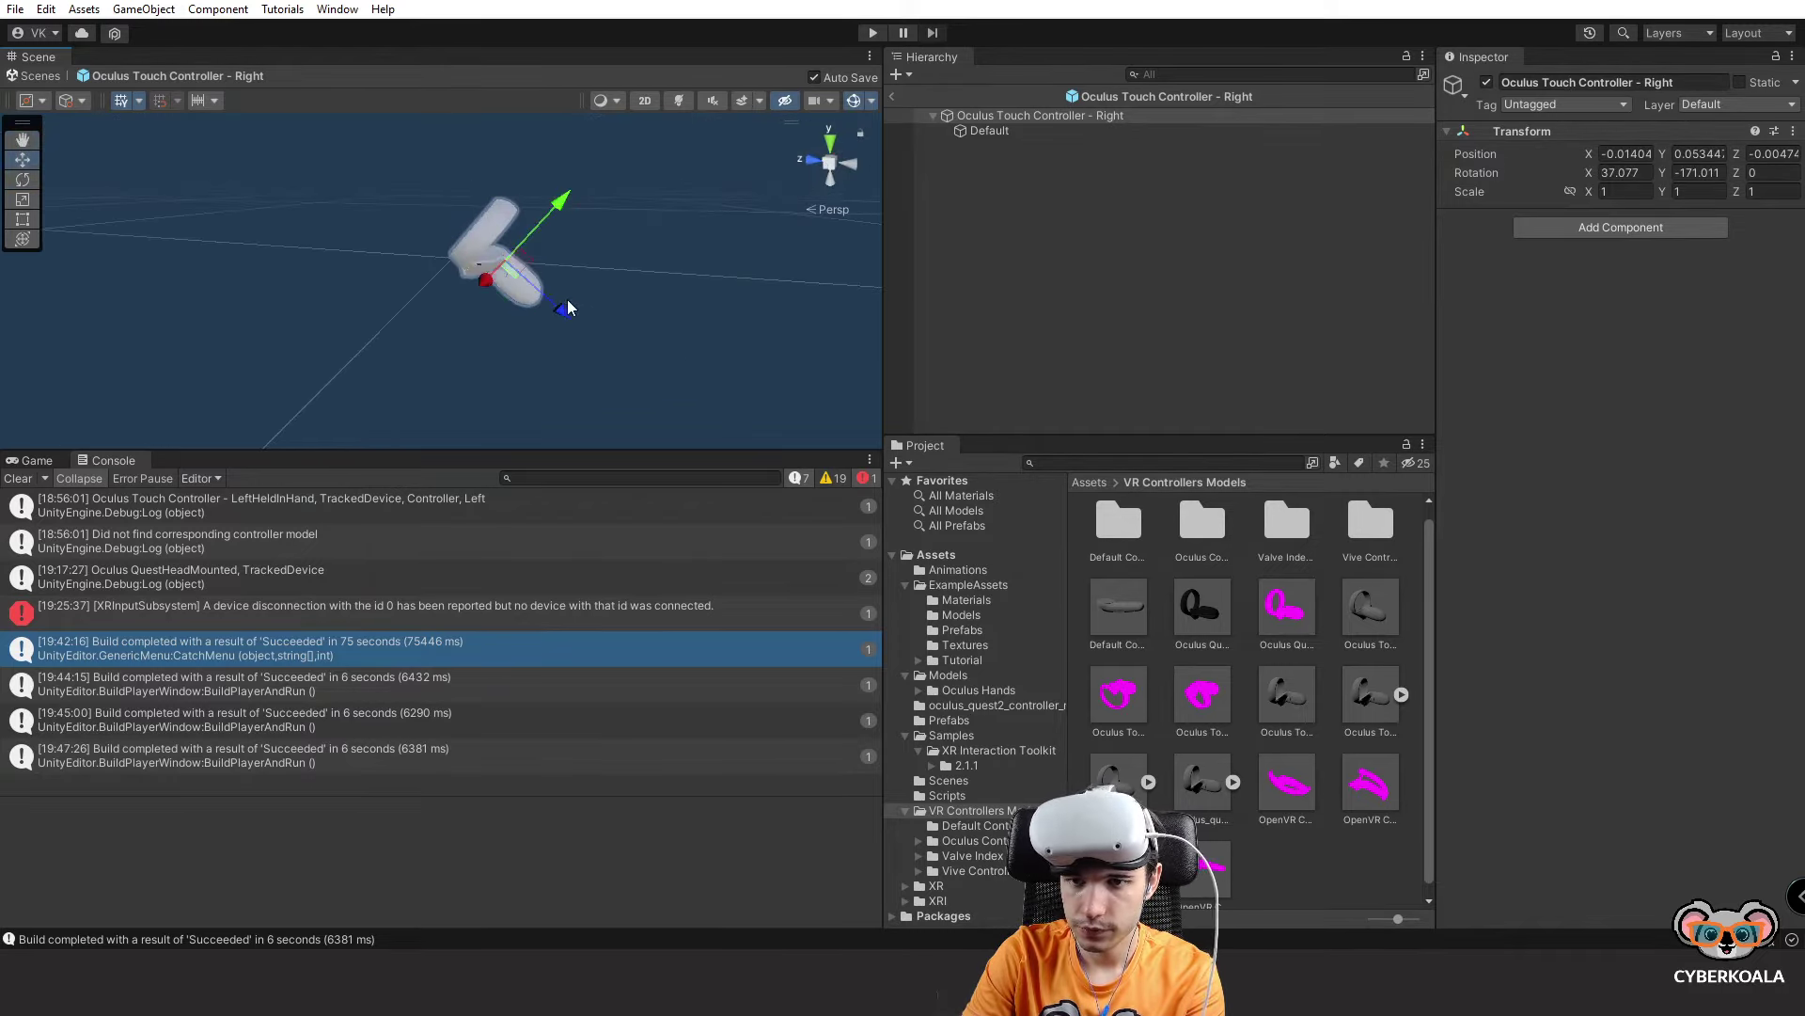
key(e)
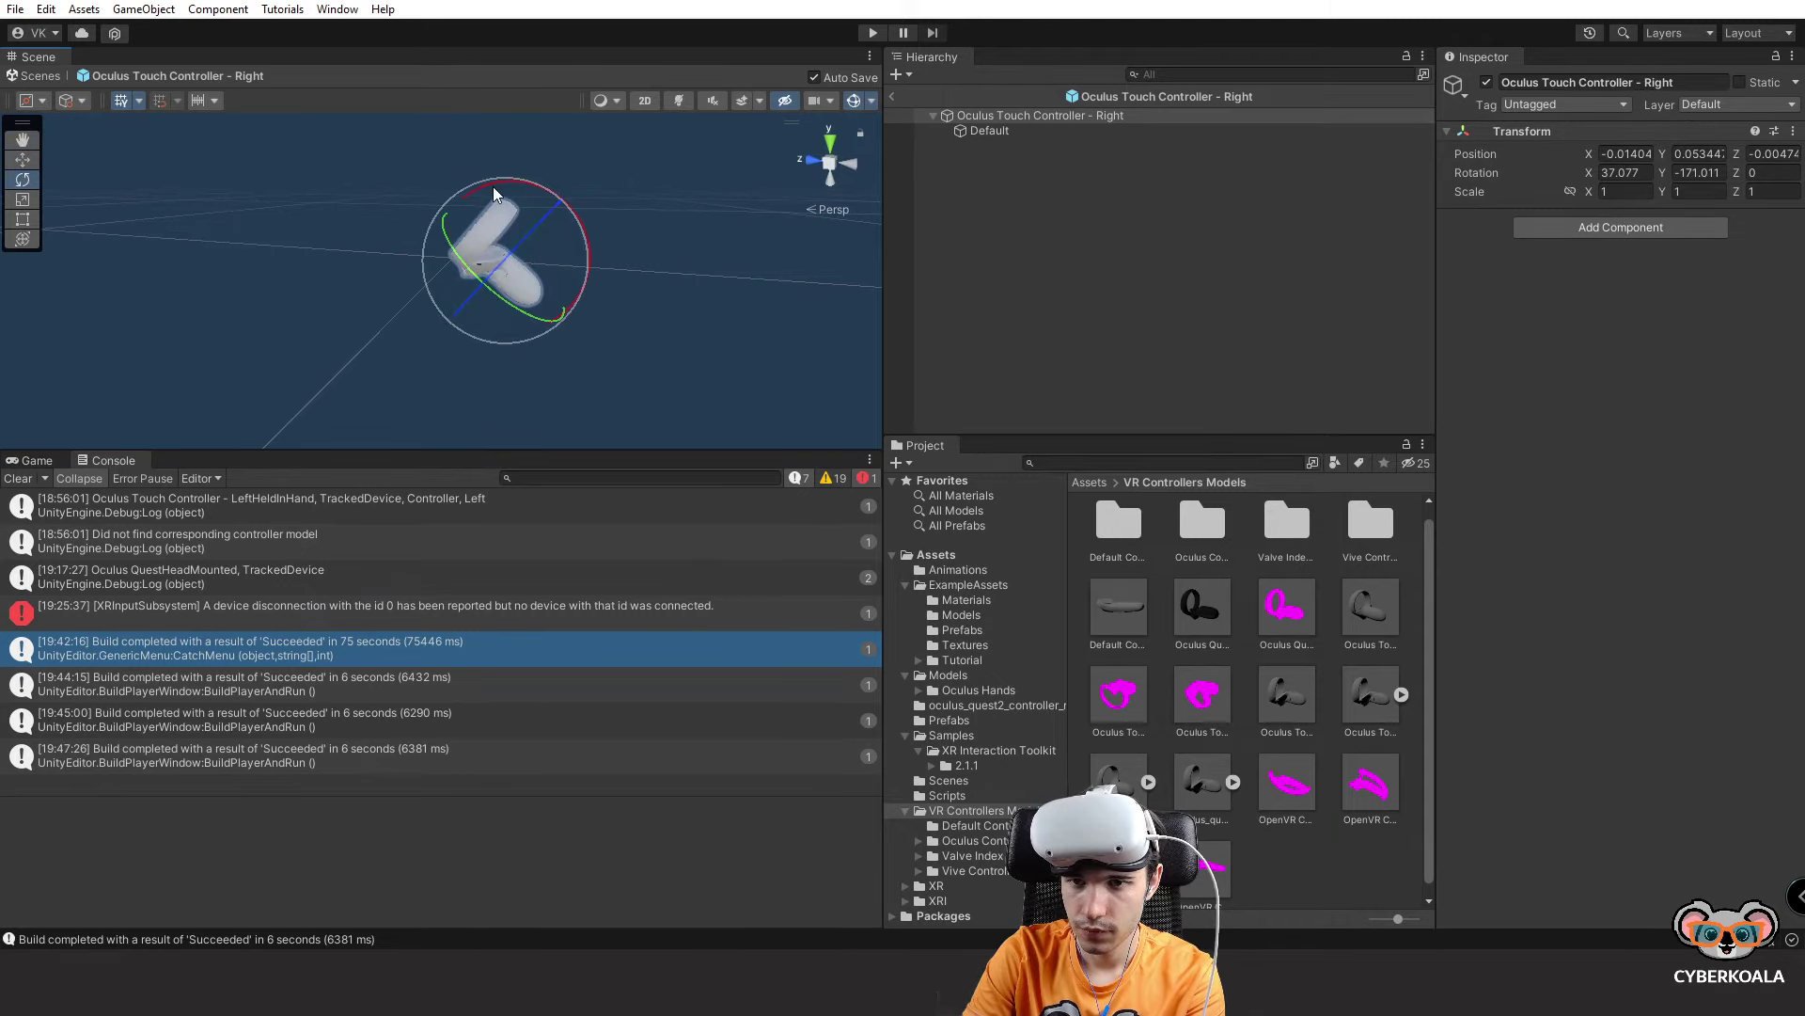
drag(492, 186, 502, 199)
Test the new orientation in Play mode, then build and run the game again.
click(873, 33)
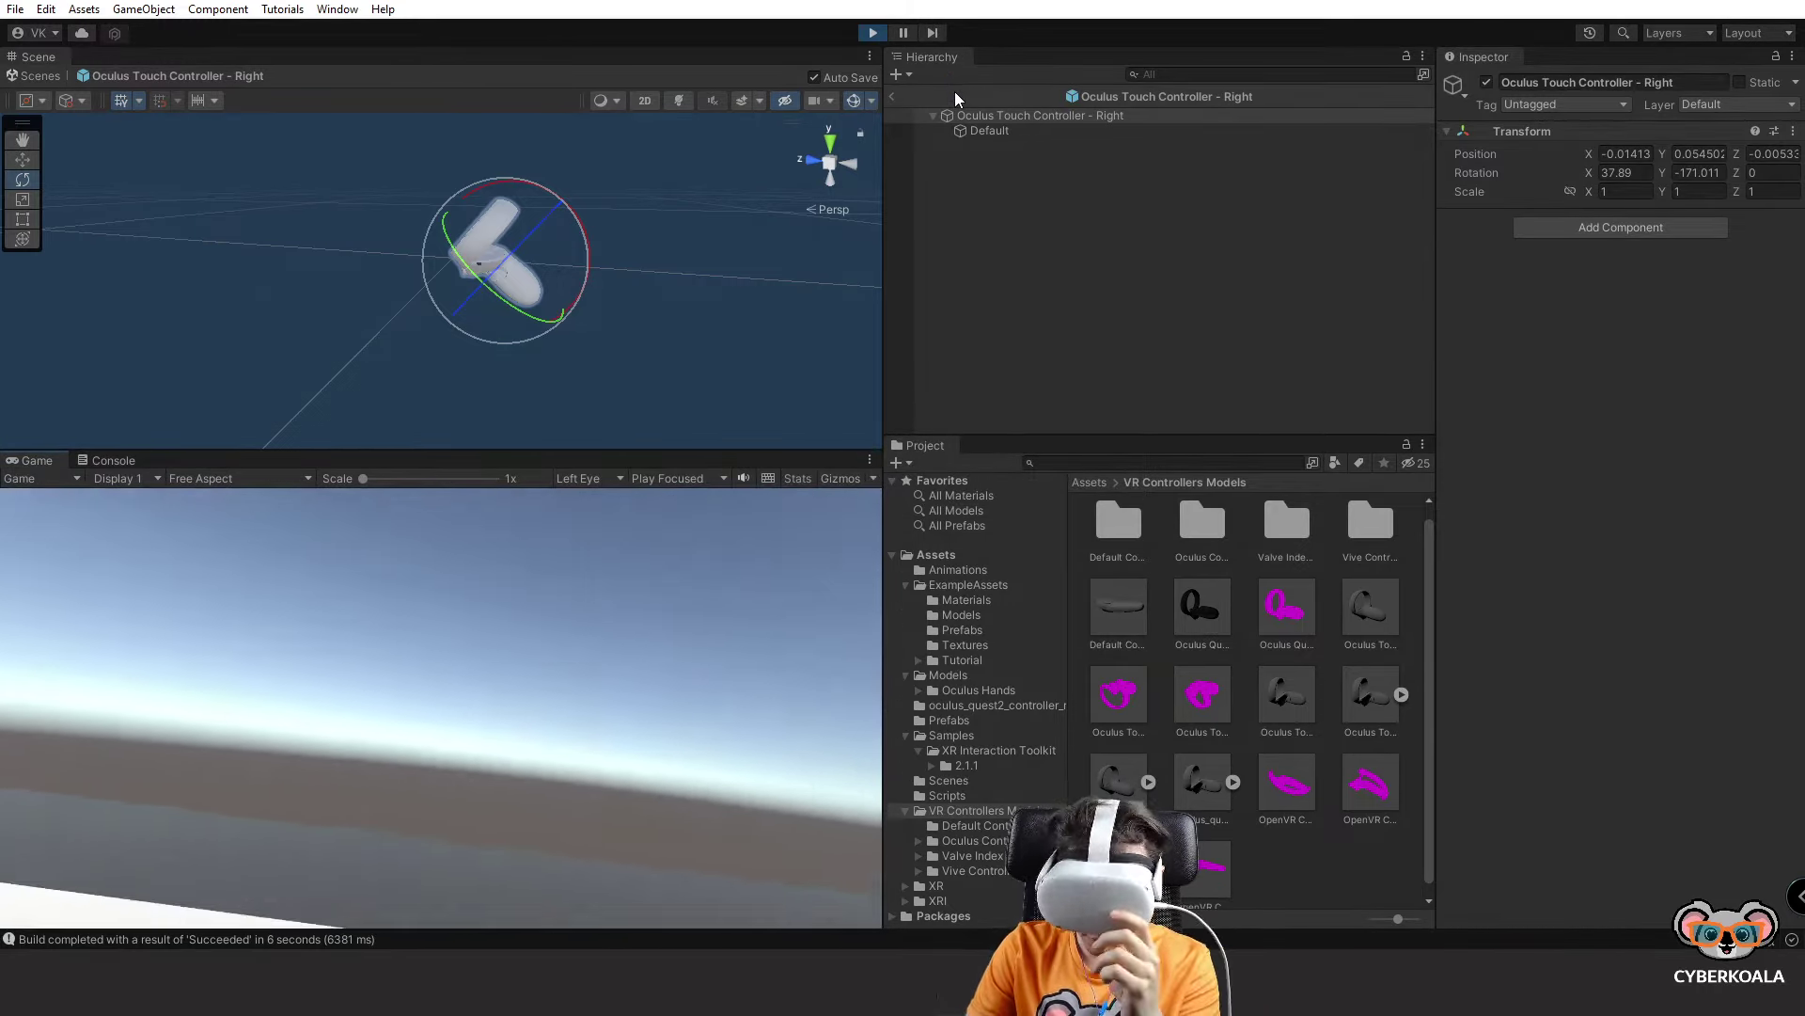
click(869, 36)
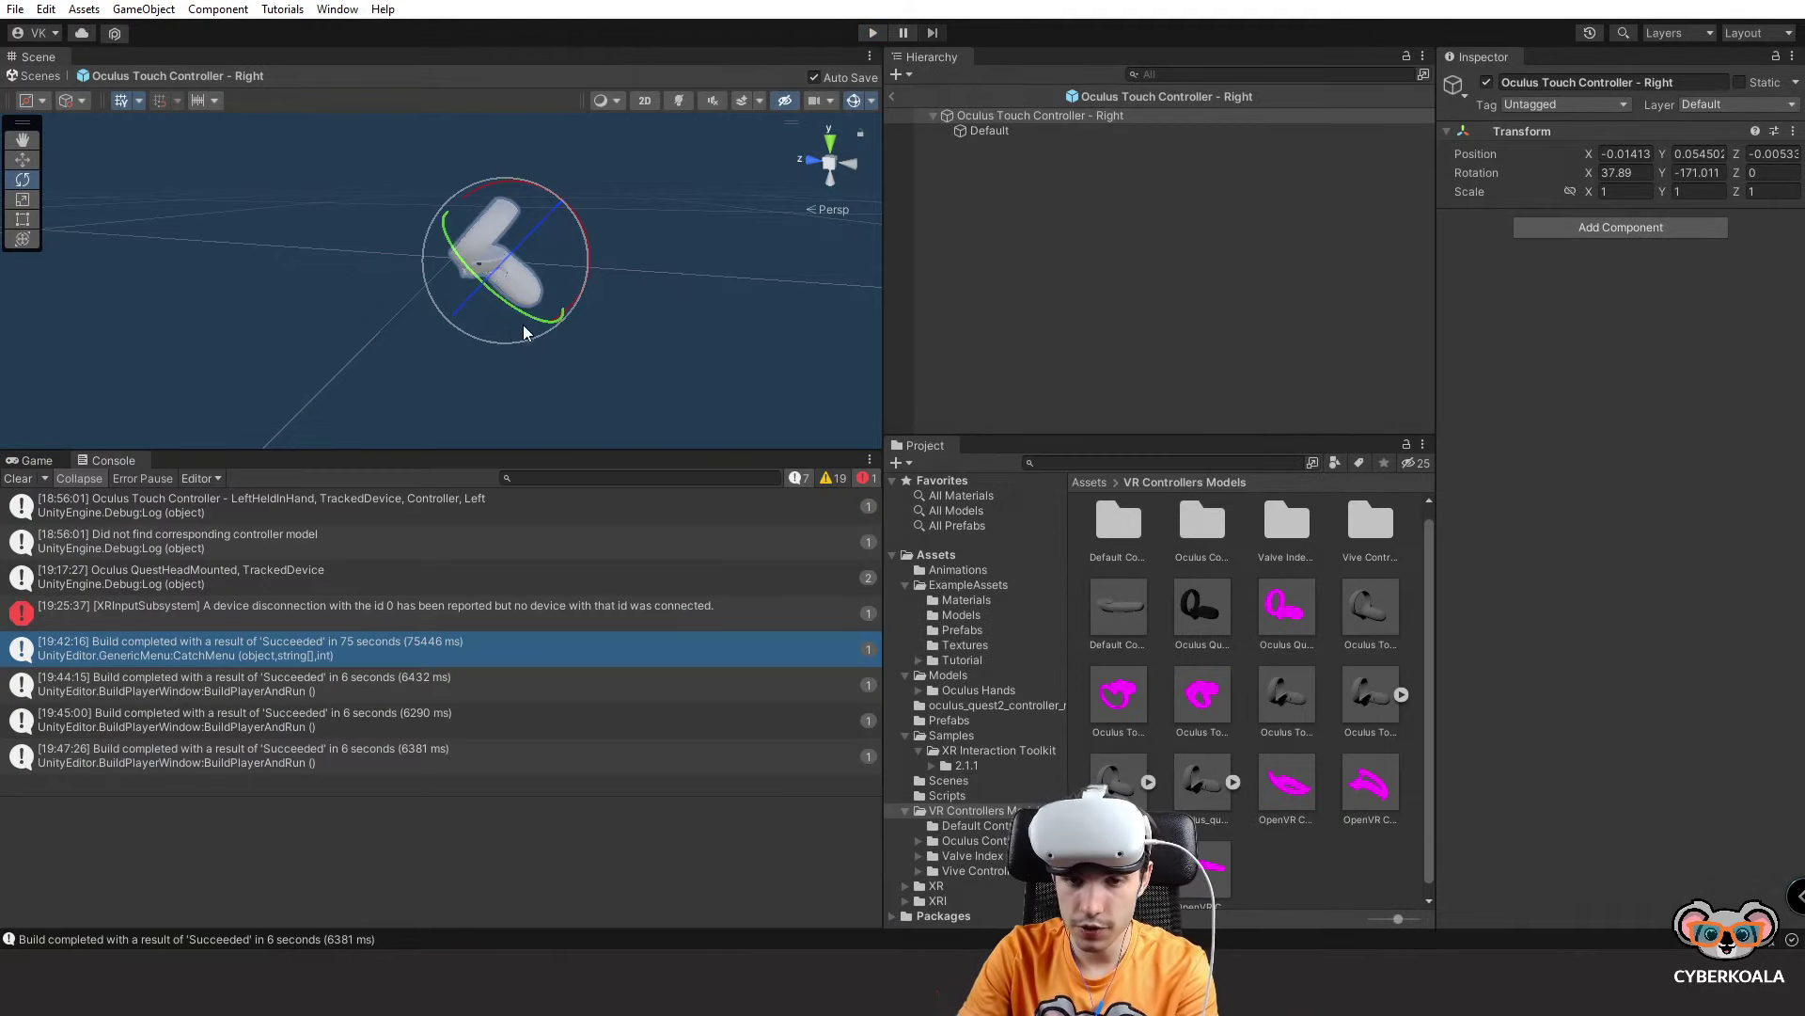
click(15, 9)
click(126, 262)
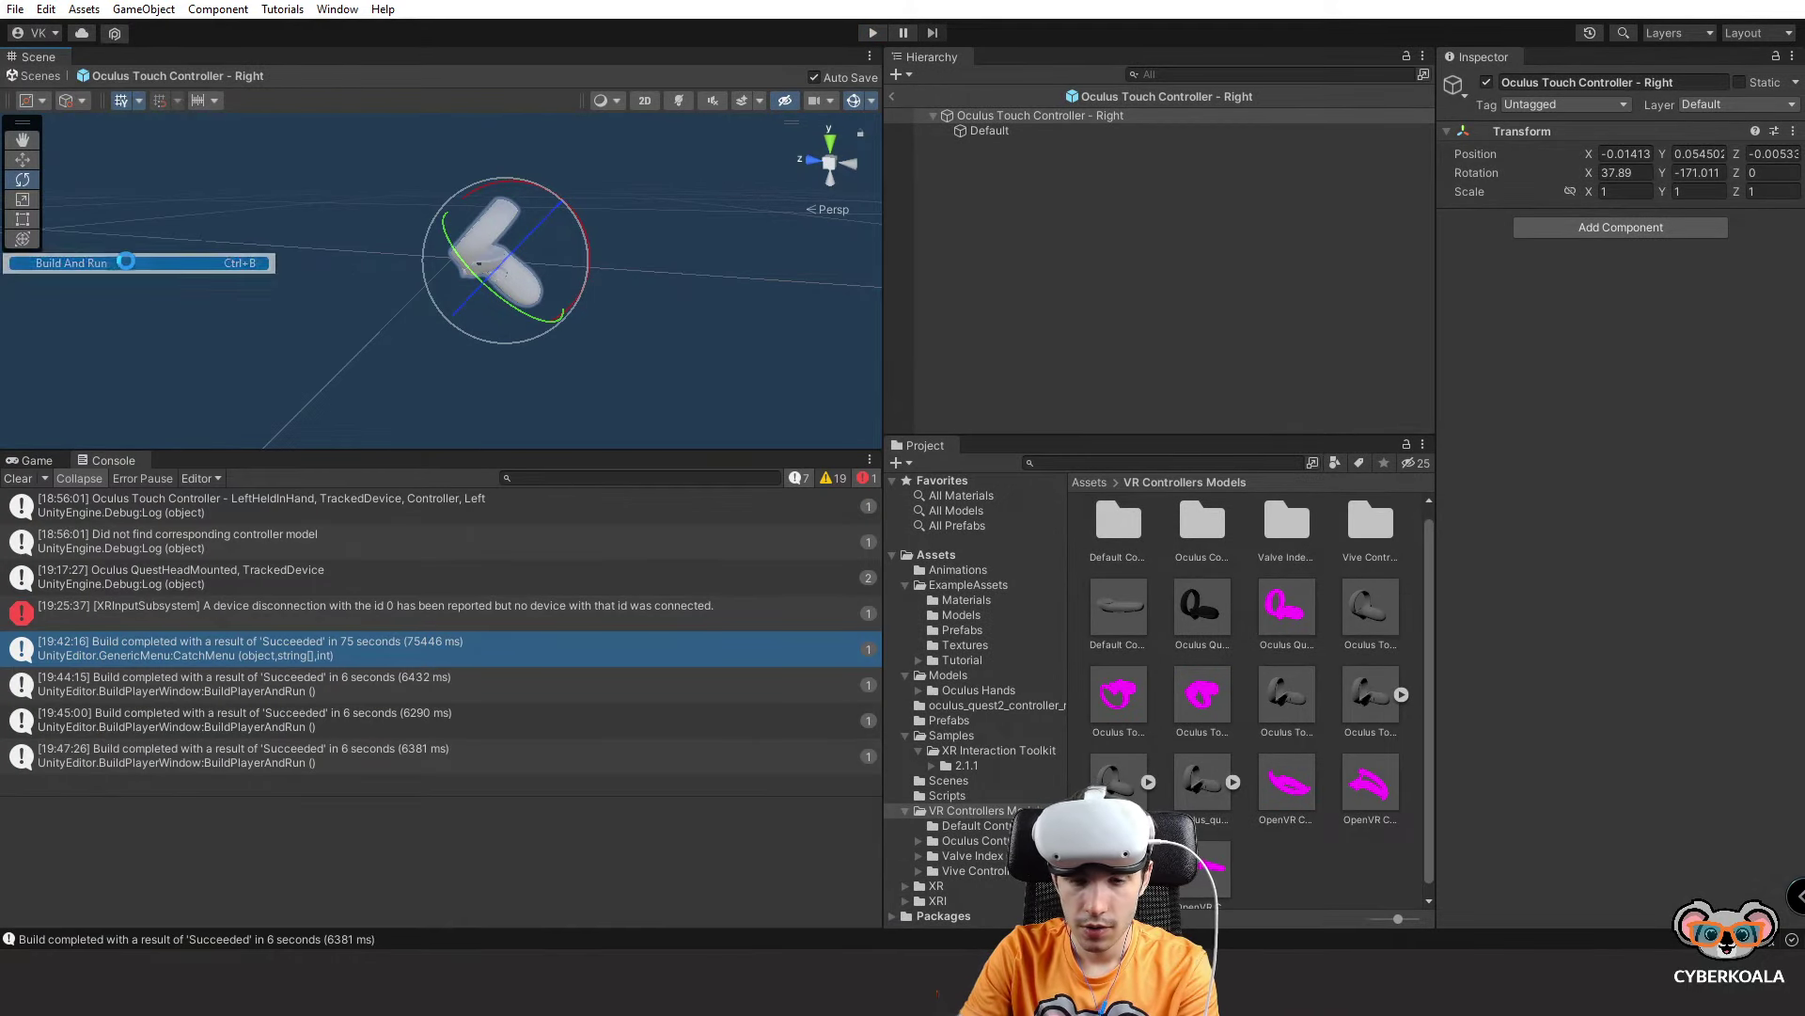
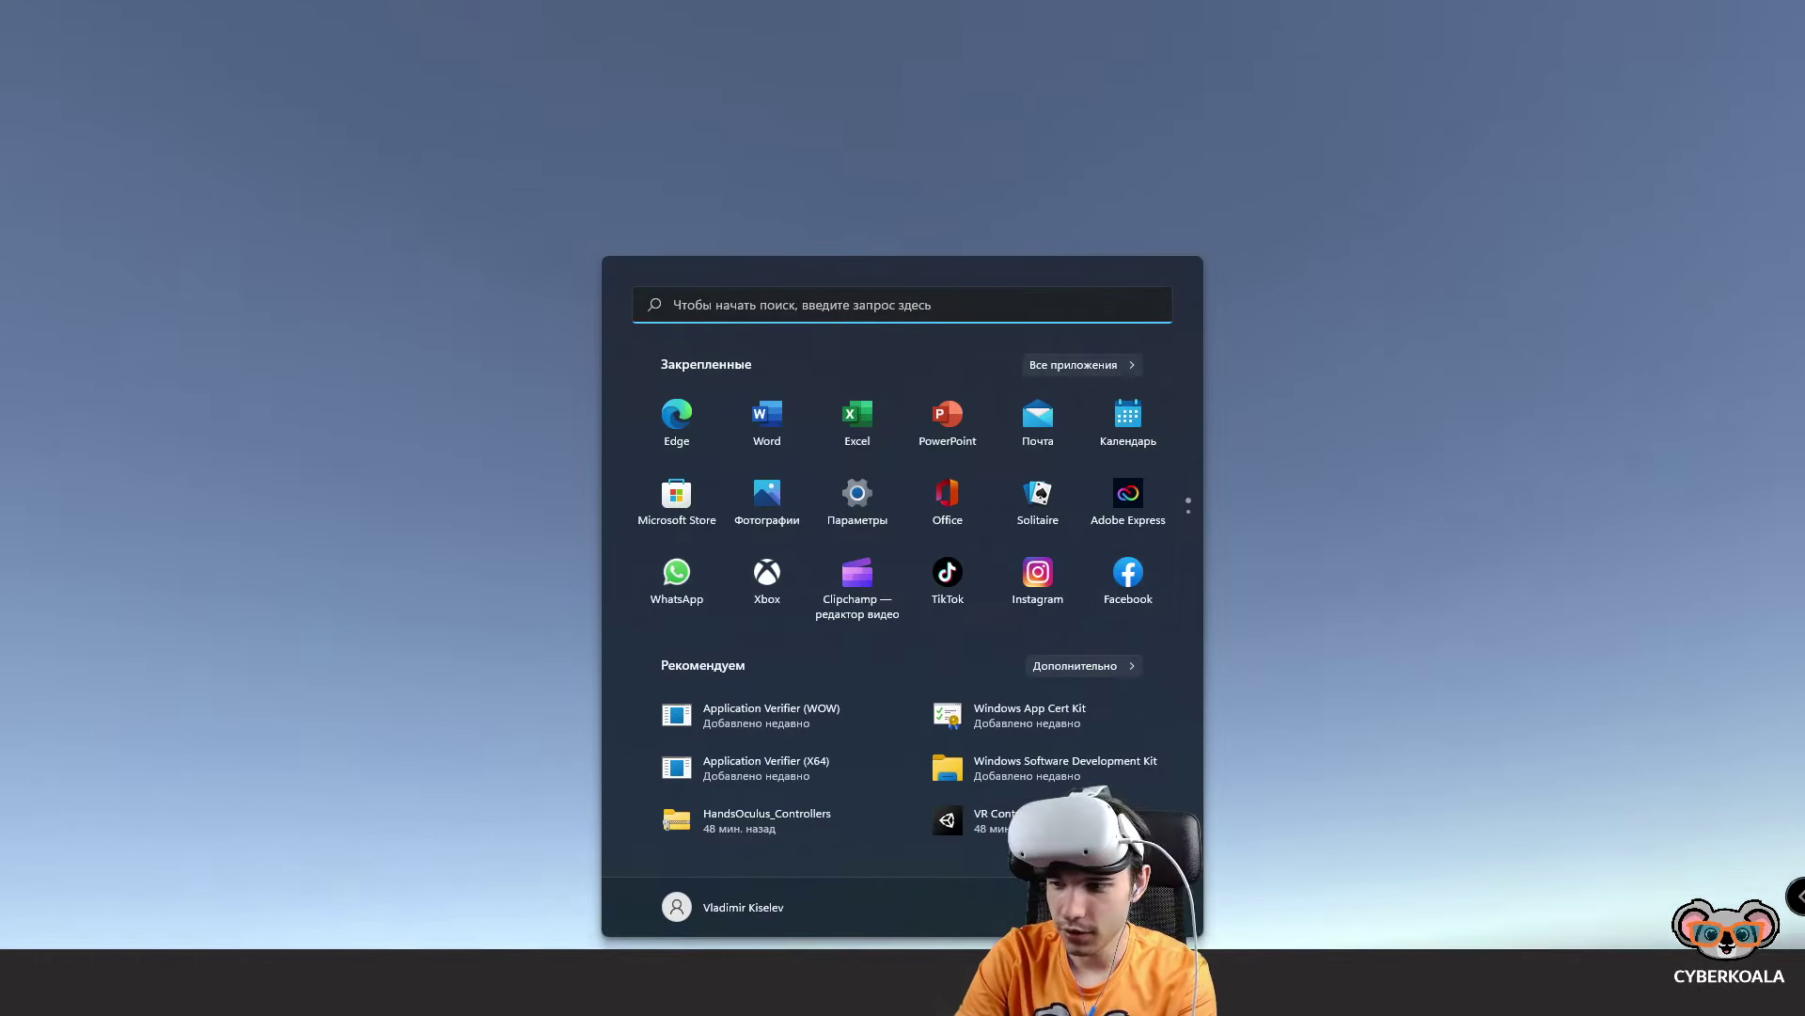
Return to Unity and open Assets > Scripts > HandPresence.cs in Visual Studio.
click(1488, 931)
click(559, 277)
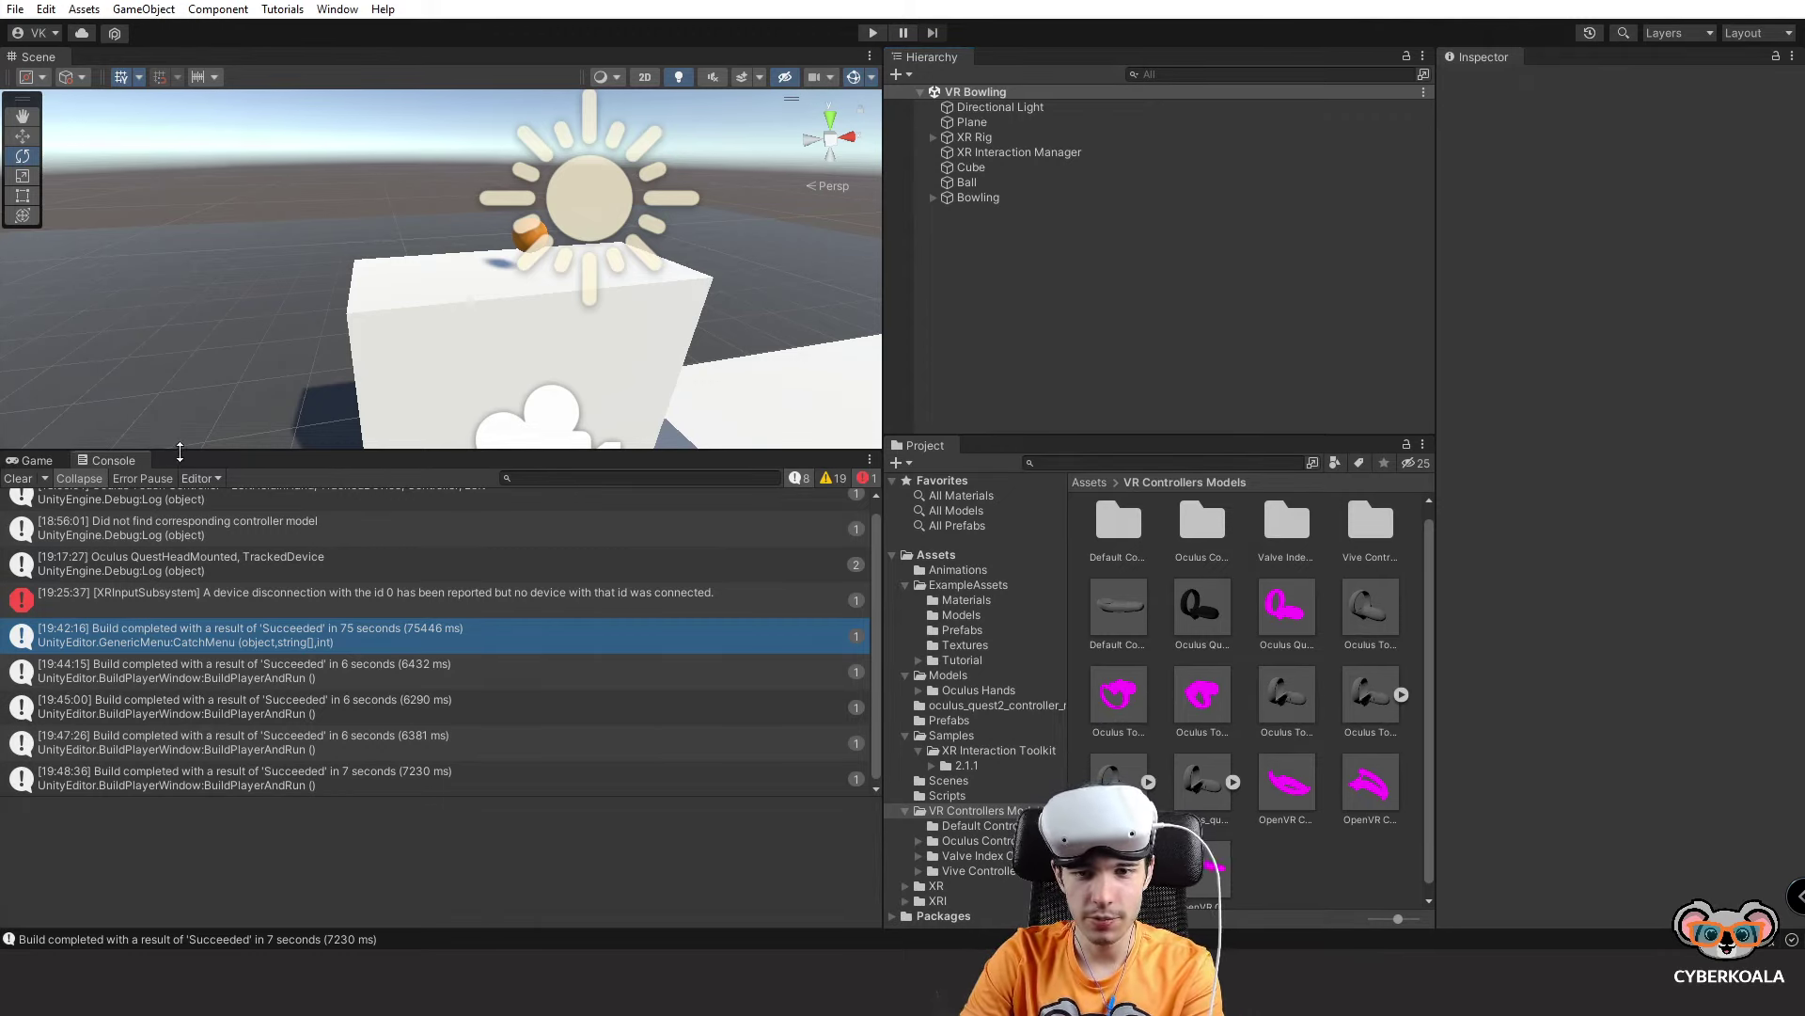
drag(179, 454, 179, 470)
click(36, 477)
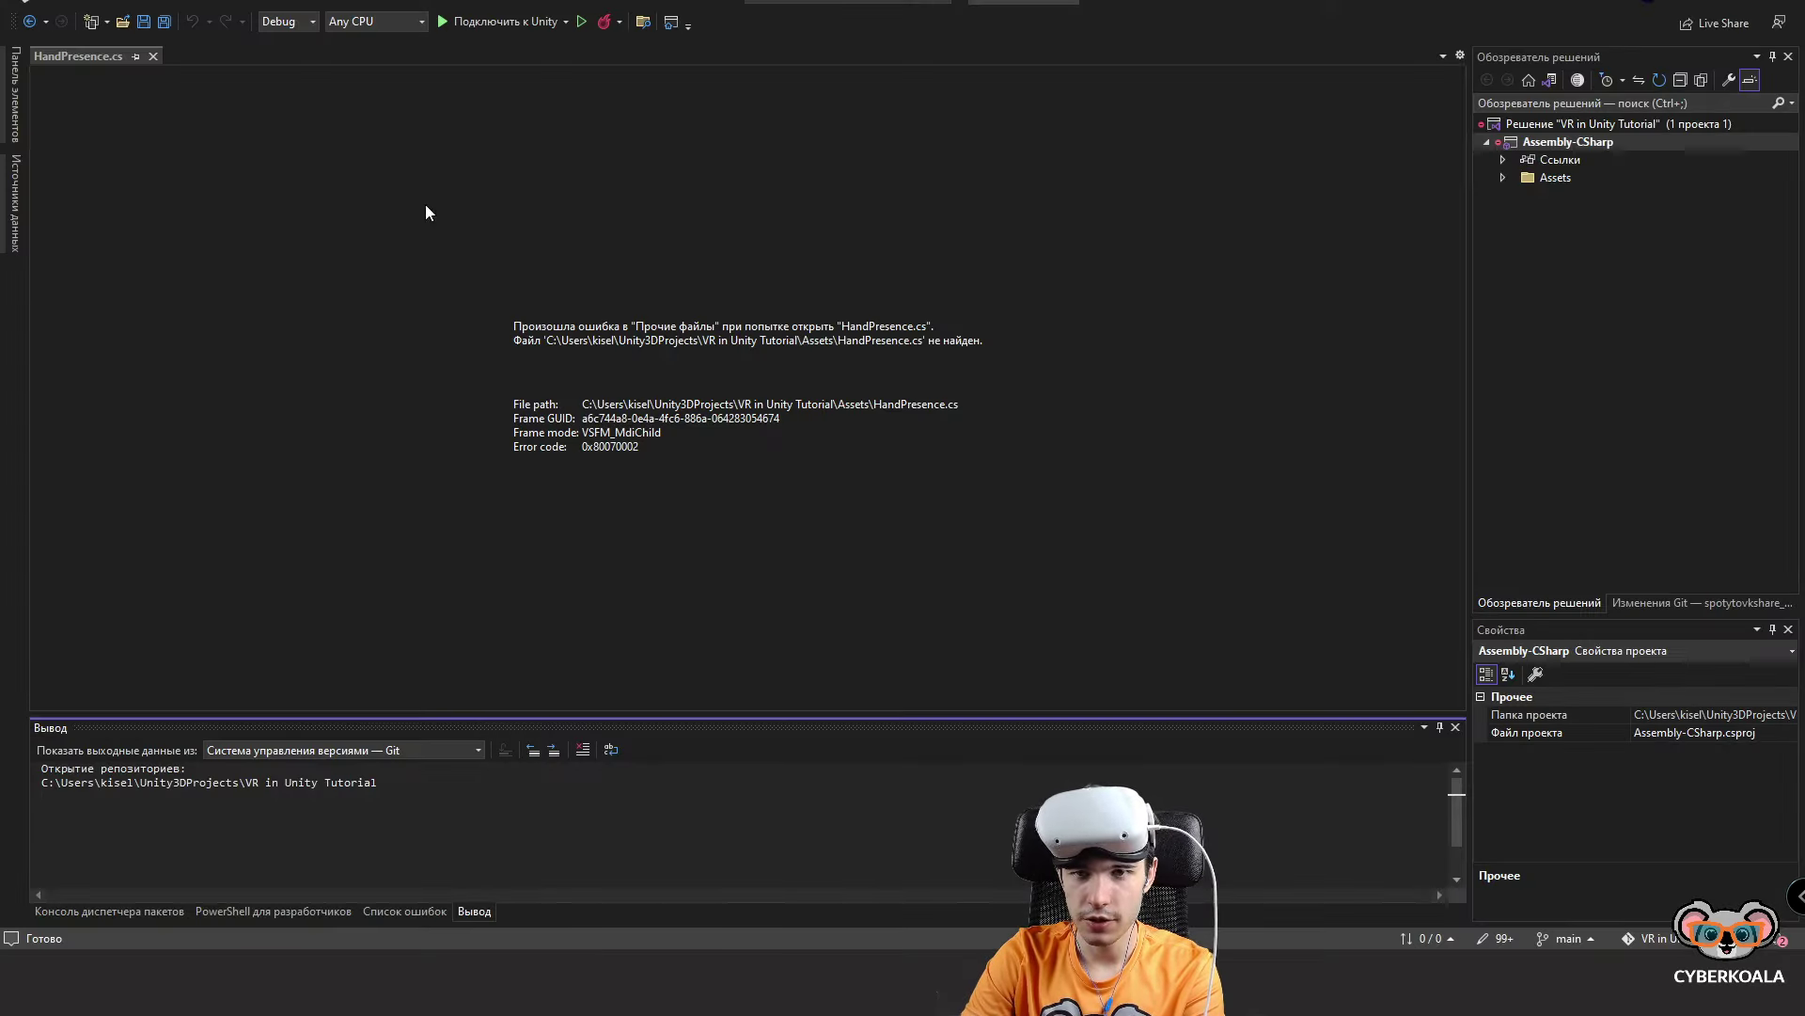
key(alt+Tab)
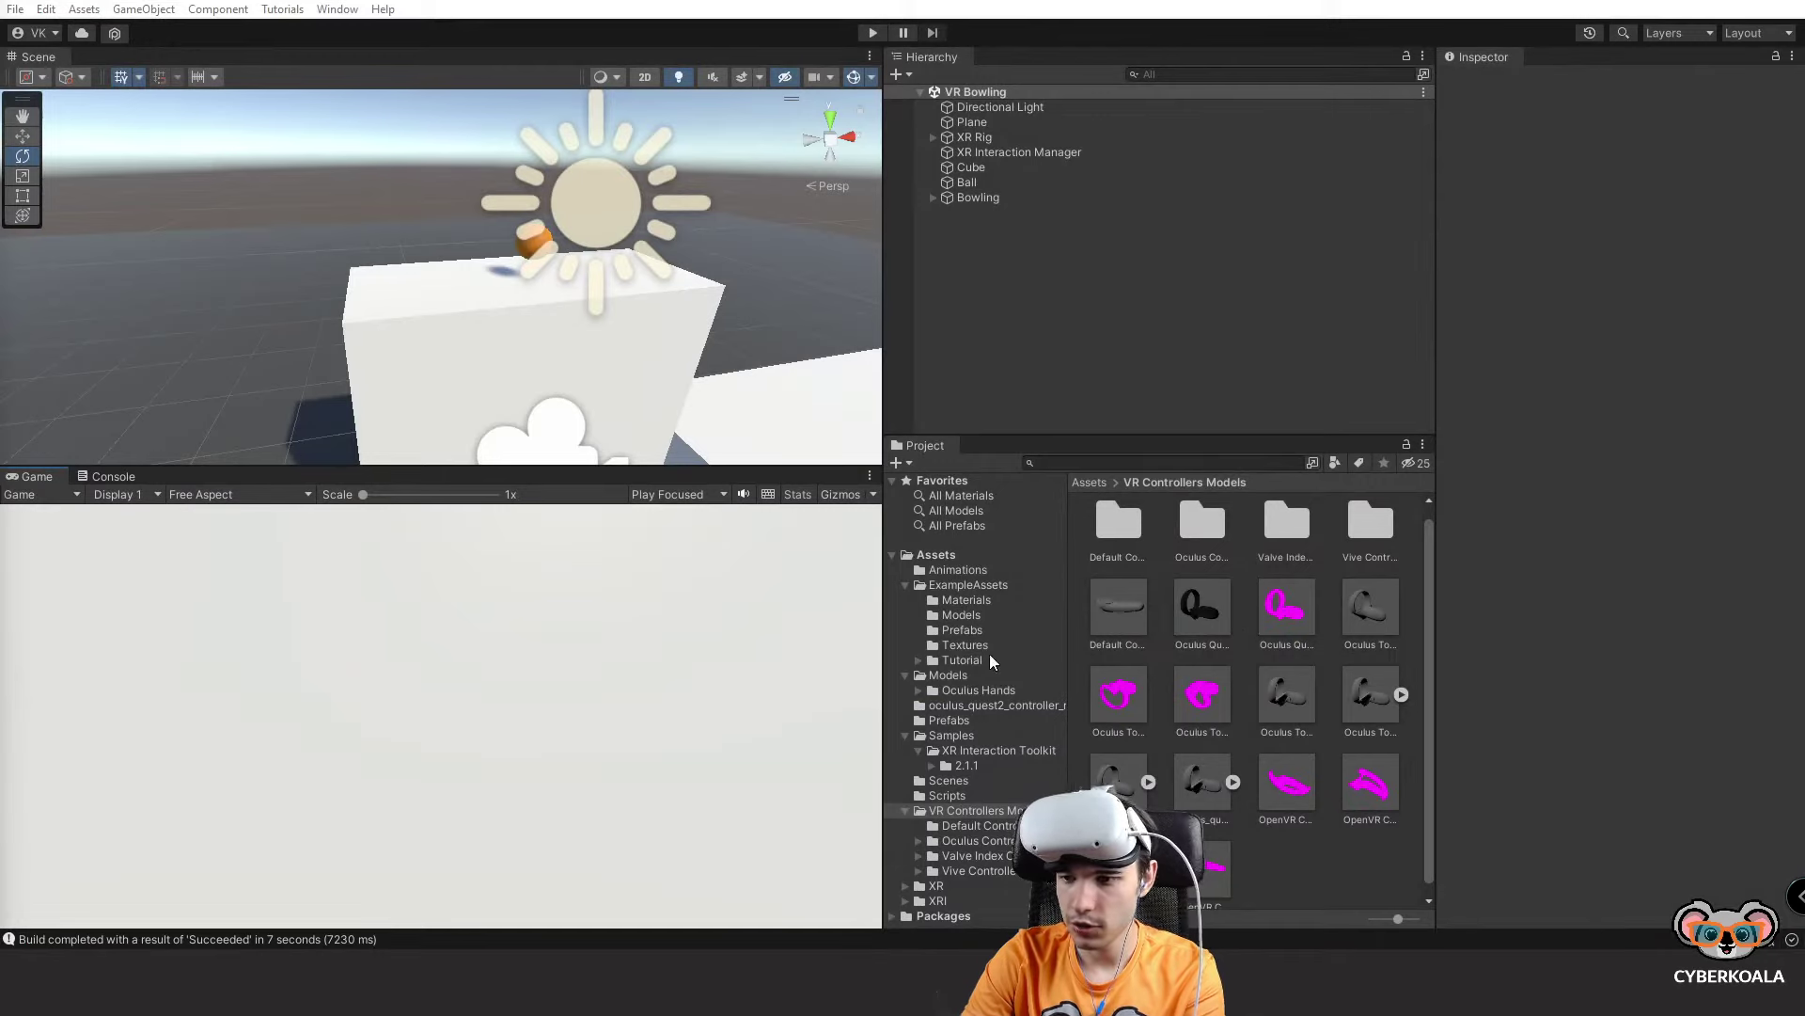
click(961, 556)
double_click(1373, 618)
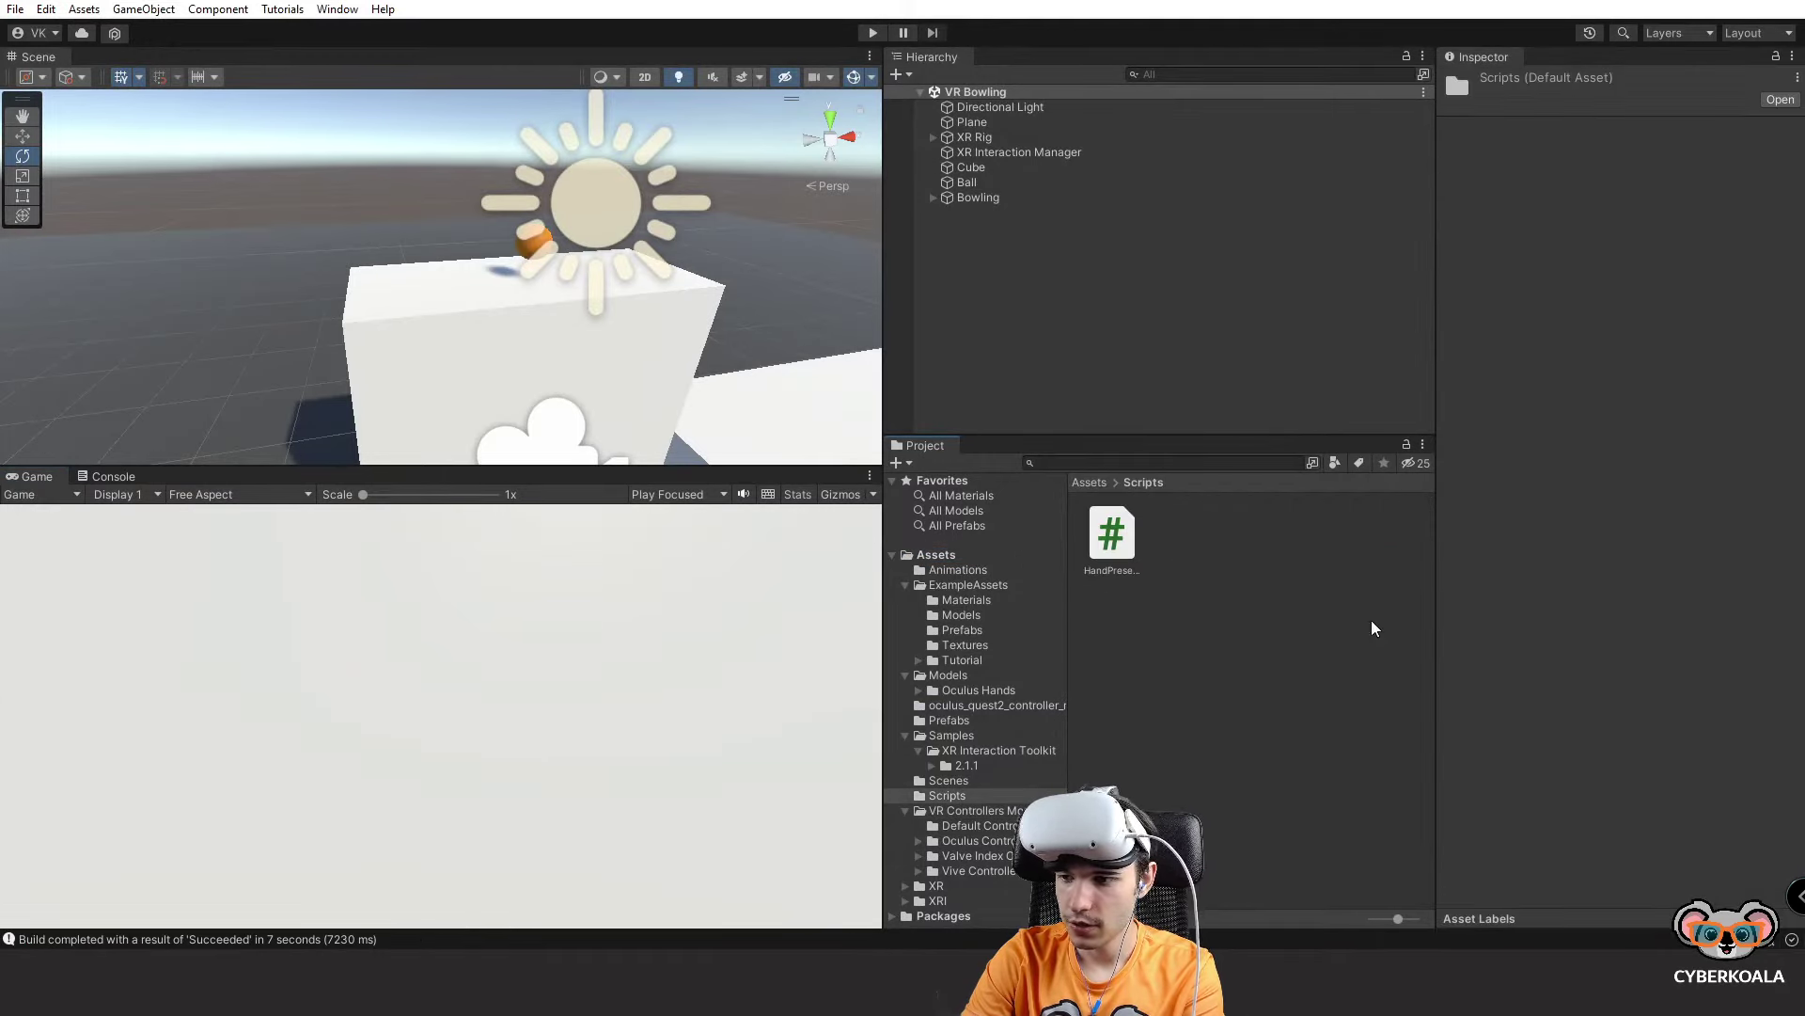
double_click(1111, 532)
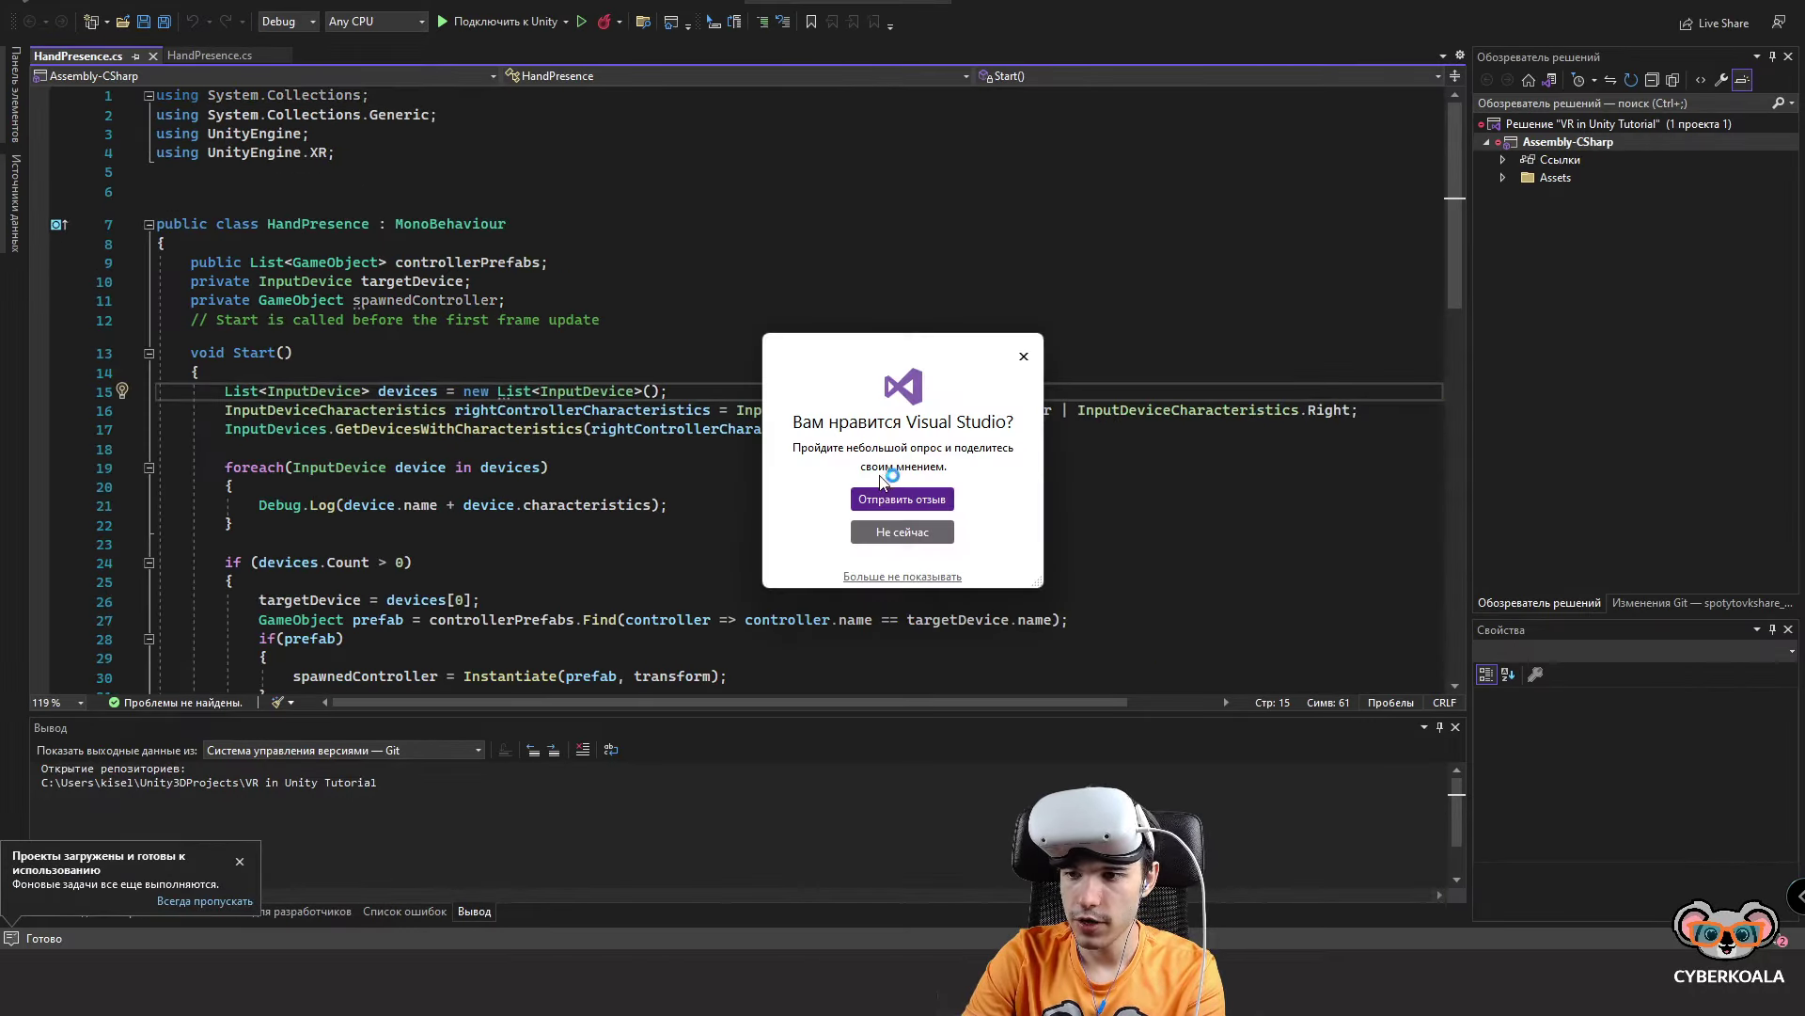
Declare 'public InputDeviceCharacteristics controllerChars;' at the top of the class and save.
click(1023, 359)
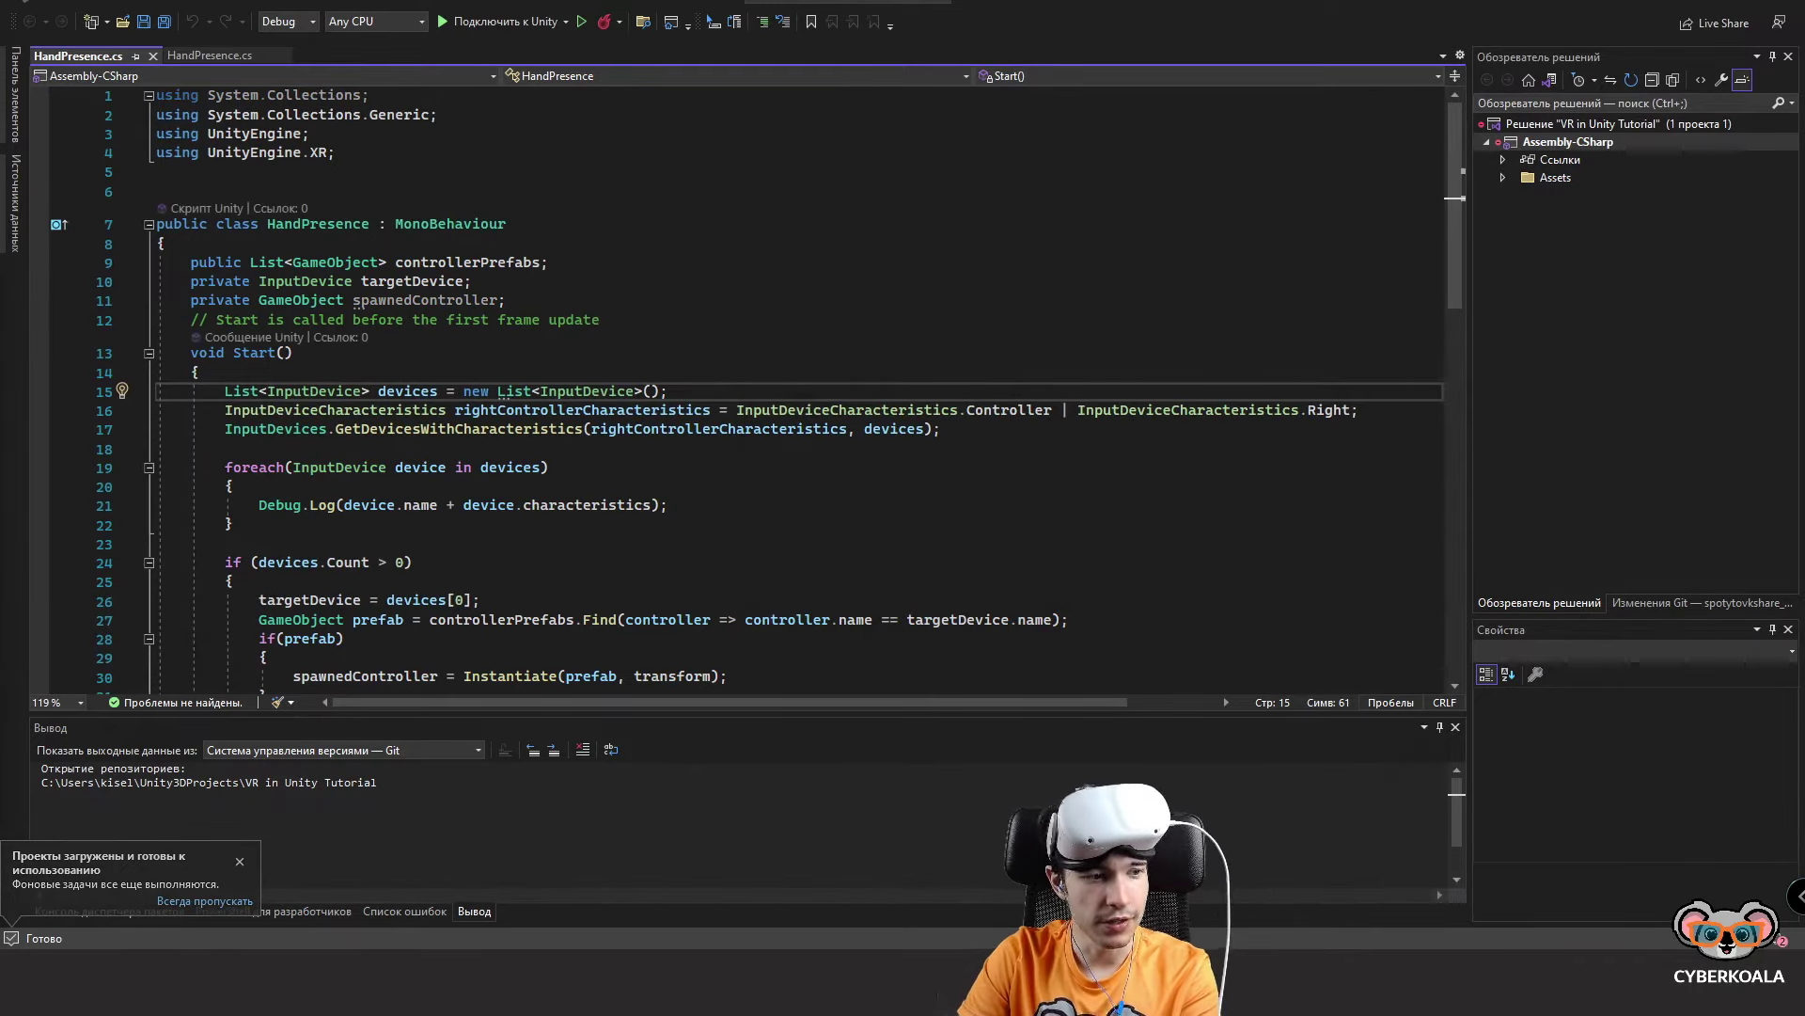
double_click(701, 411)
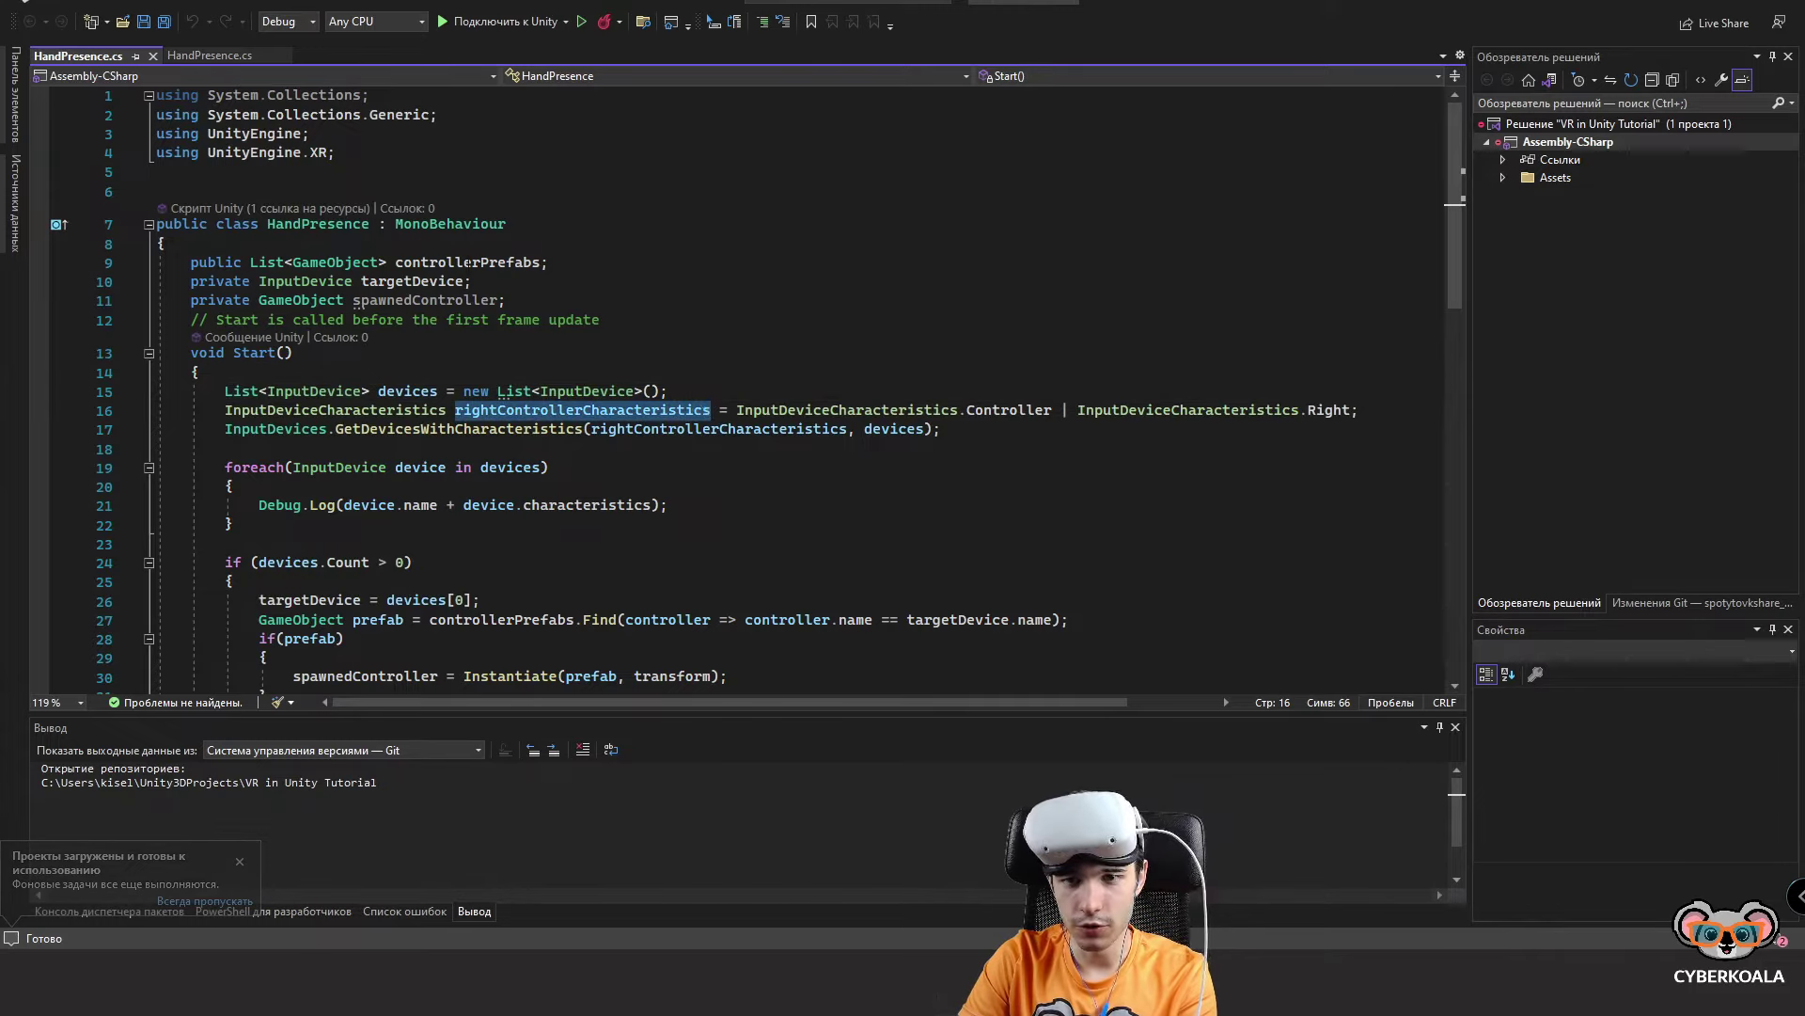
click(528, 246)
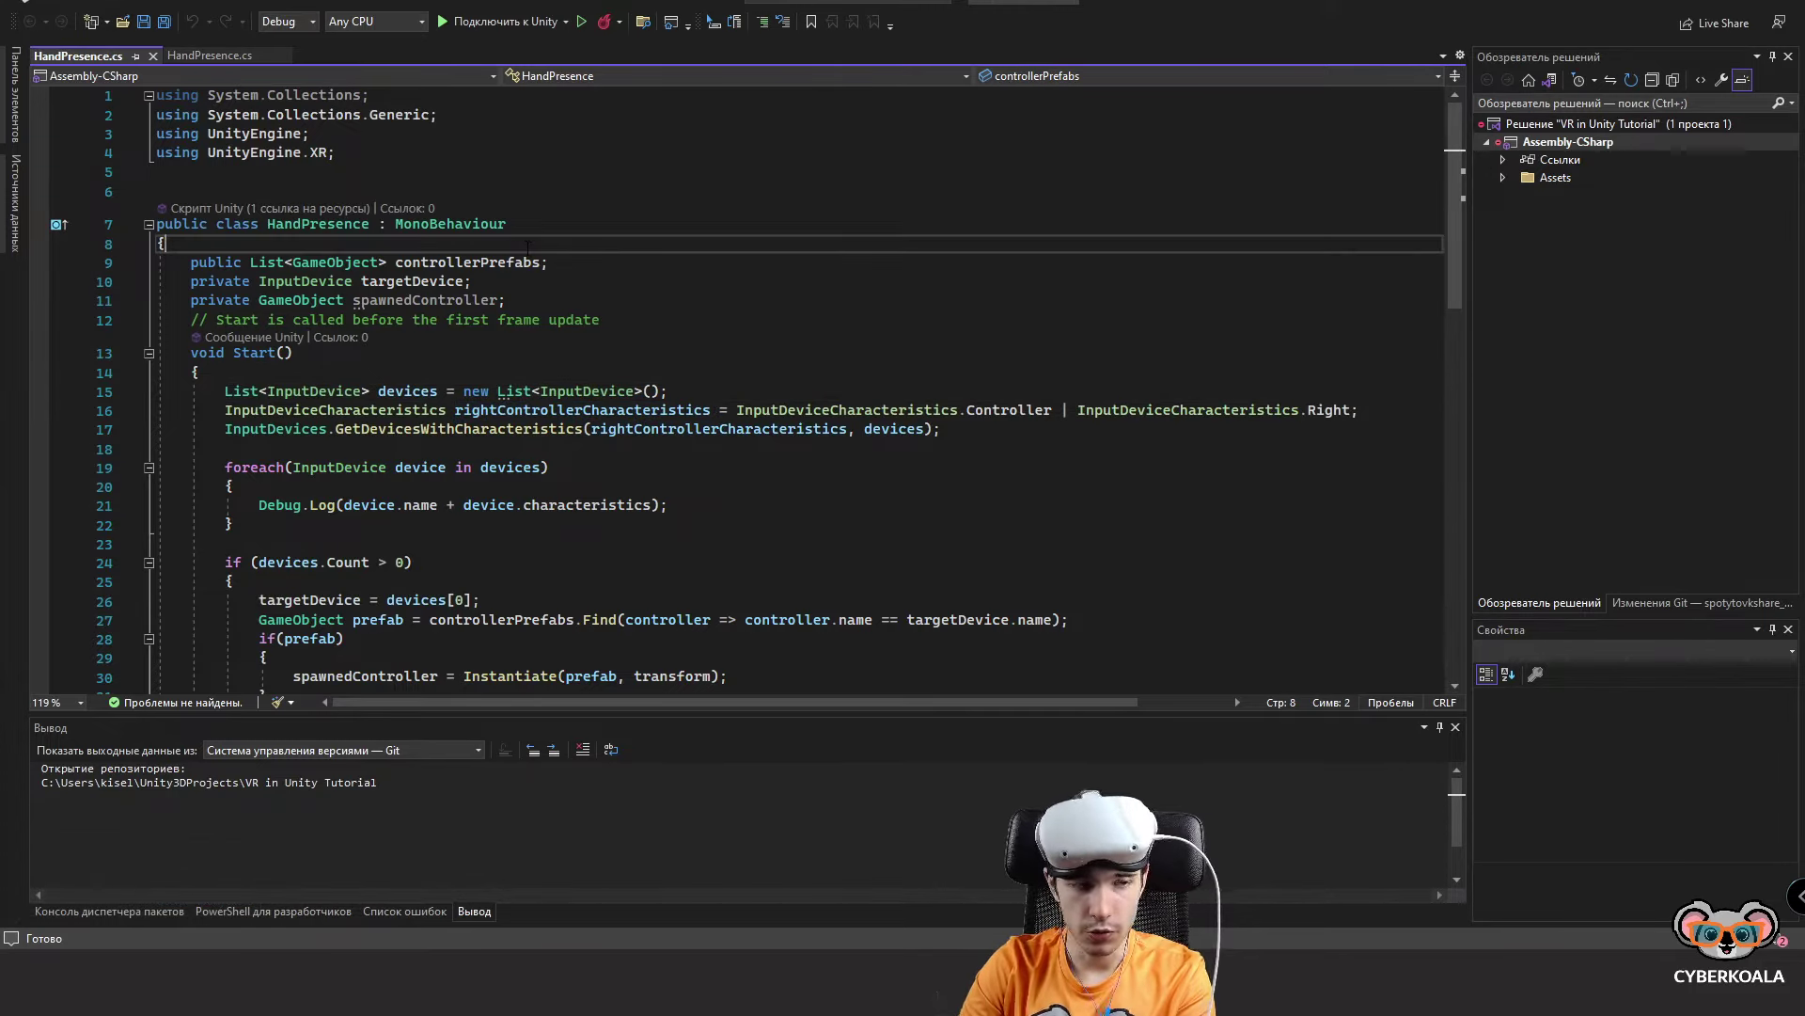
key(Return)
text(pu)
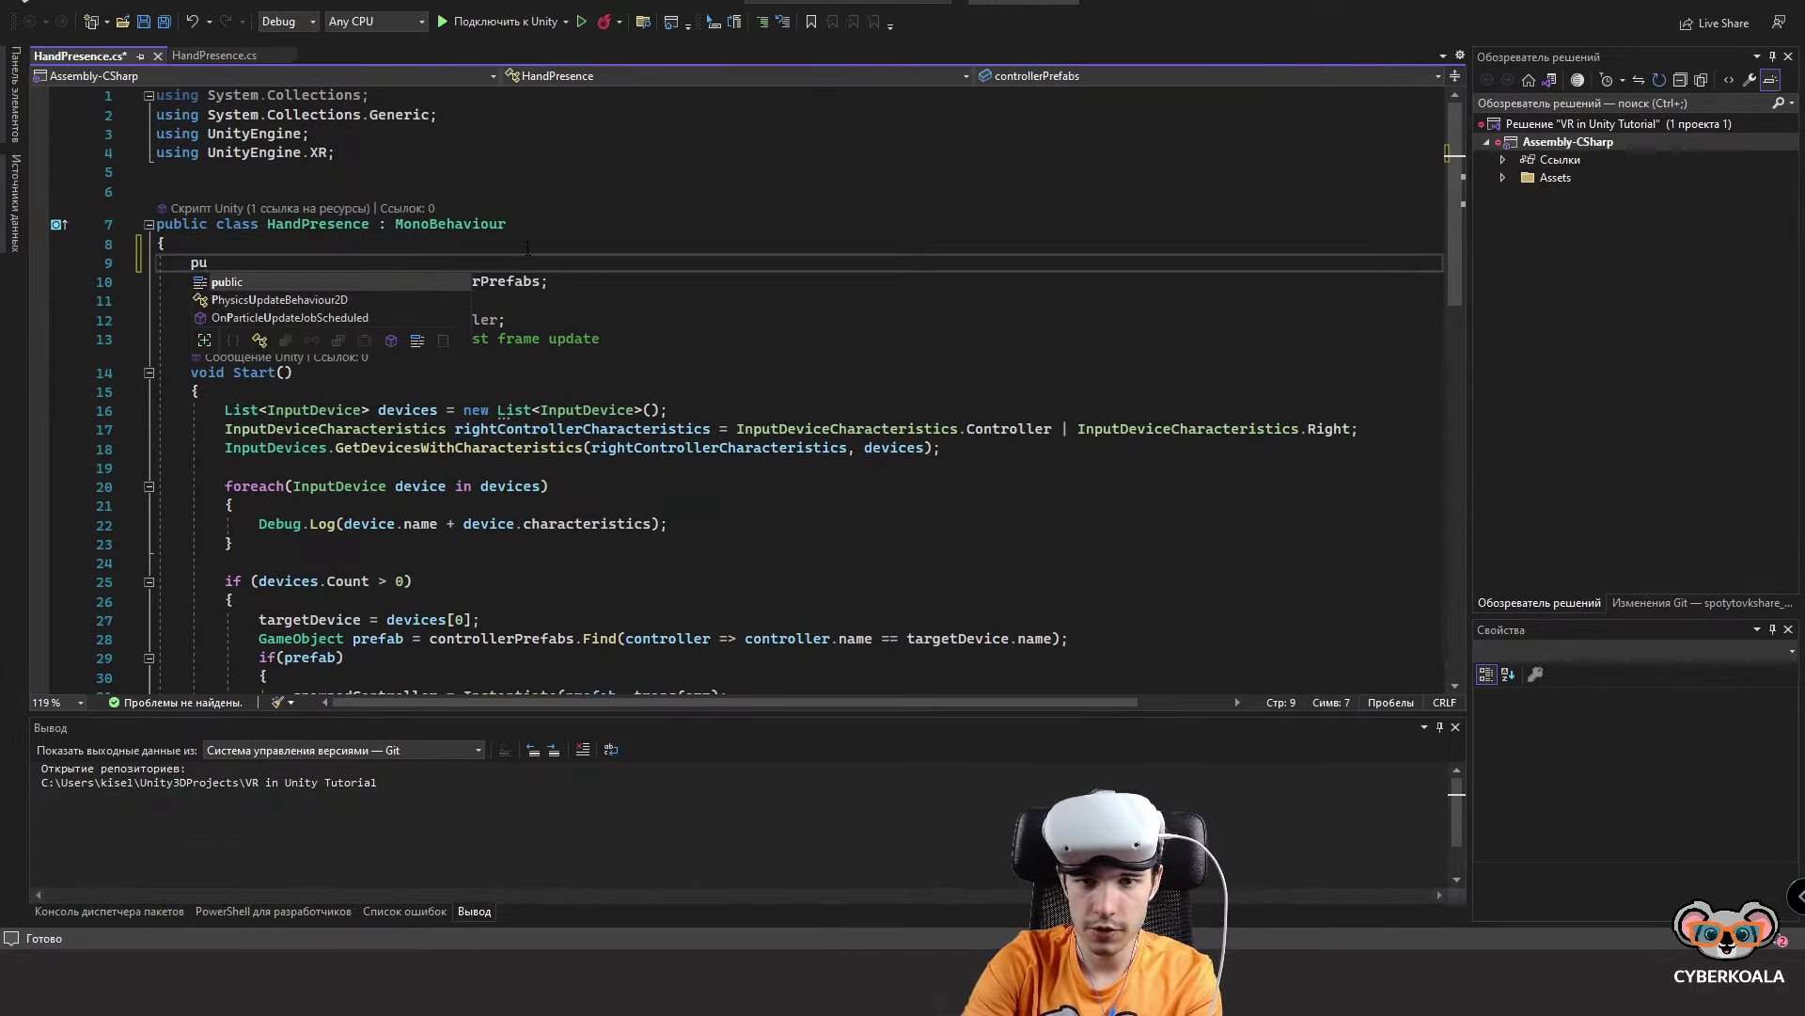
text(blic In)
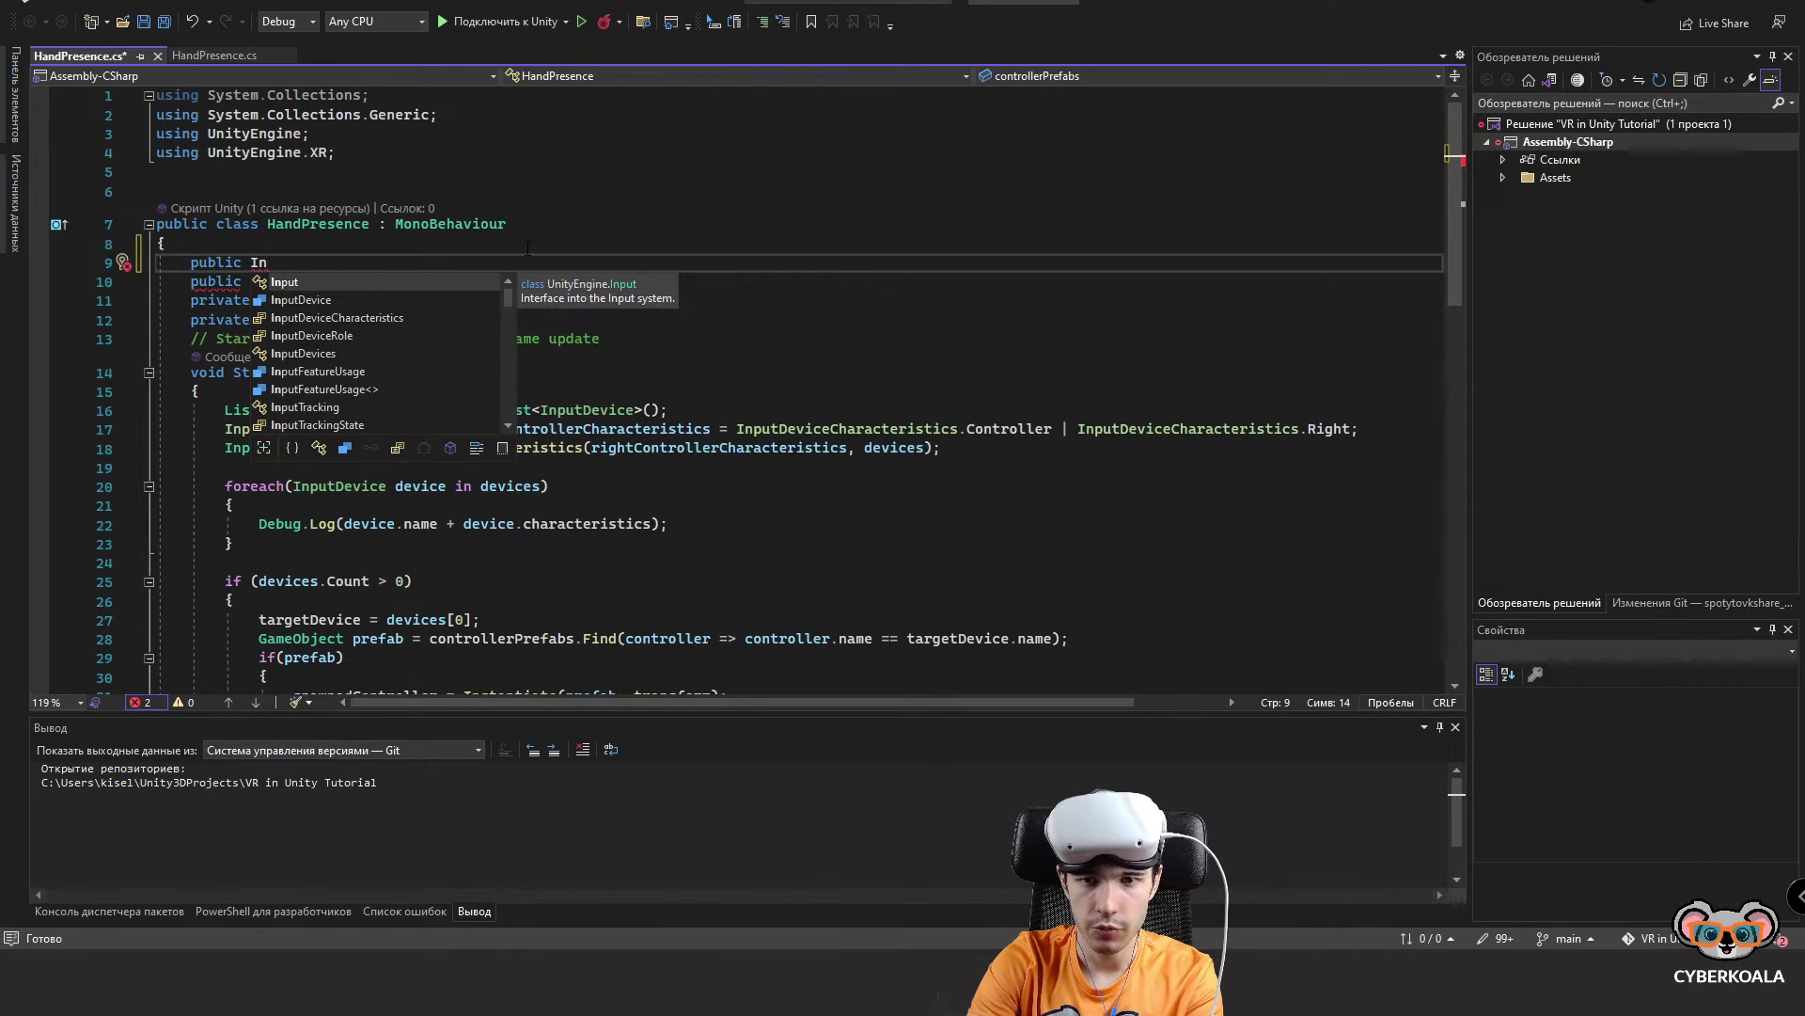
key(Down)
key(Down)
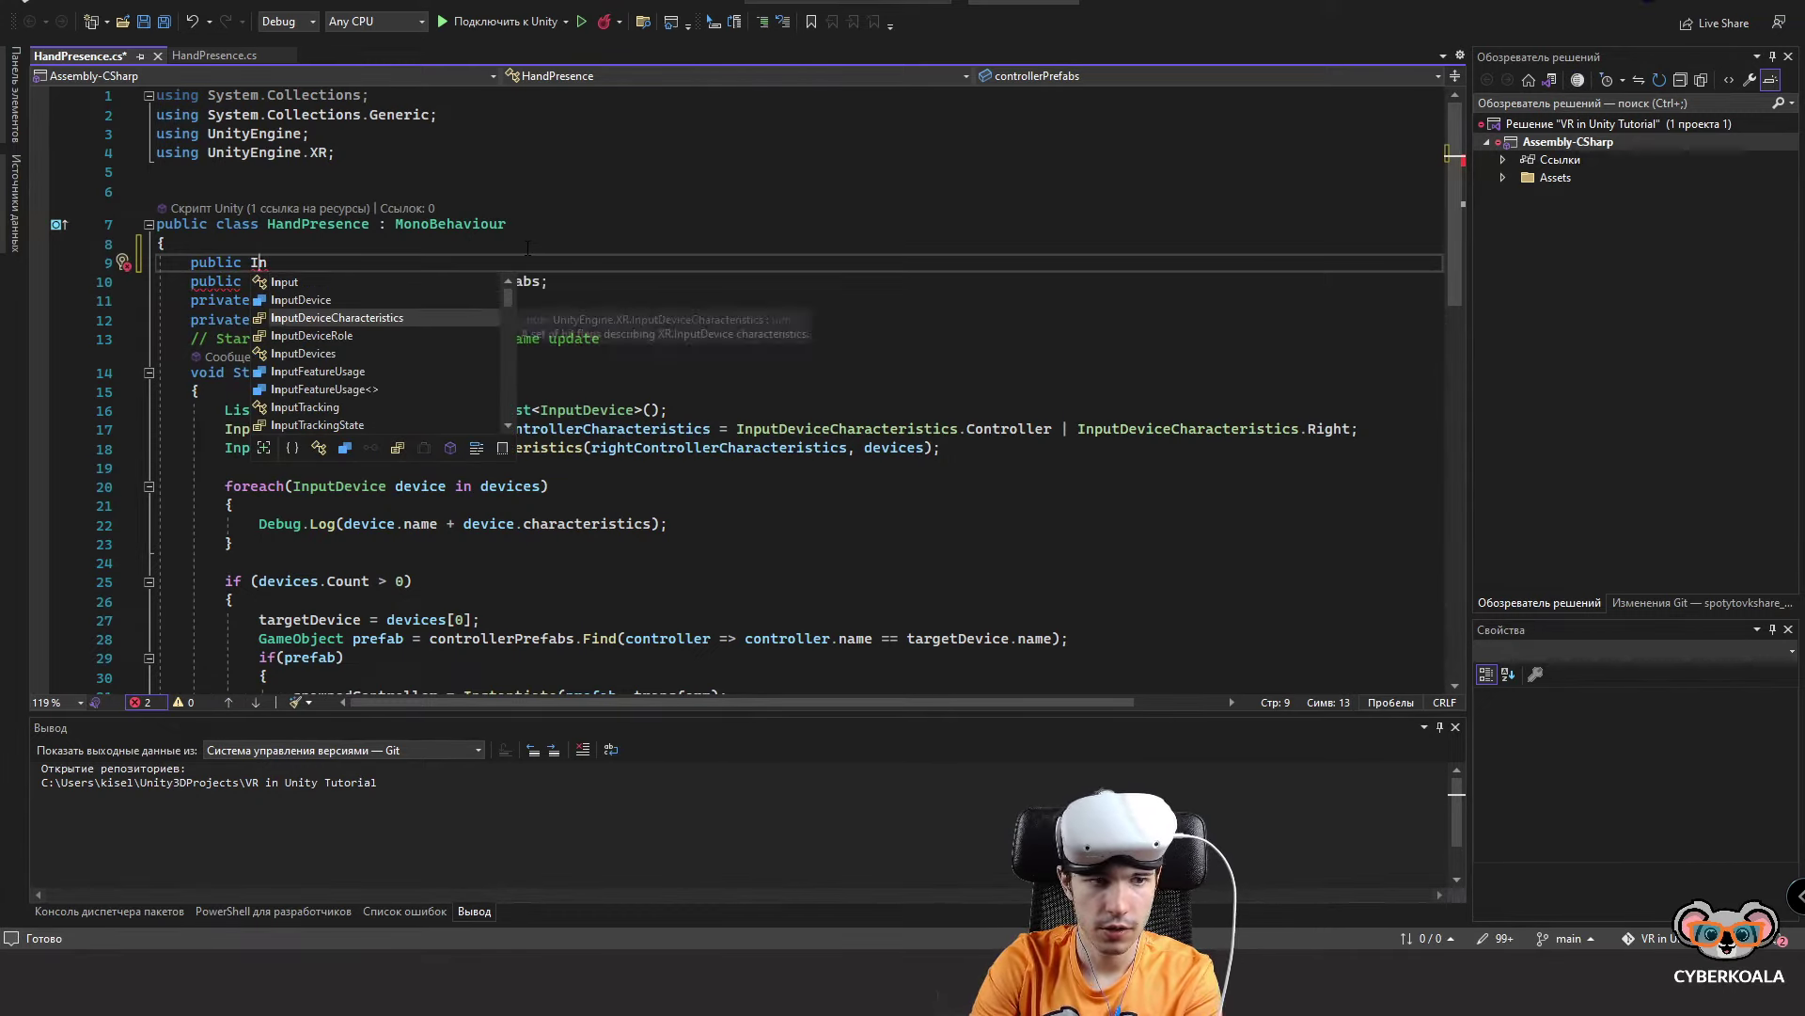
key(Tab)
text(controllerC)
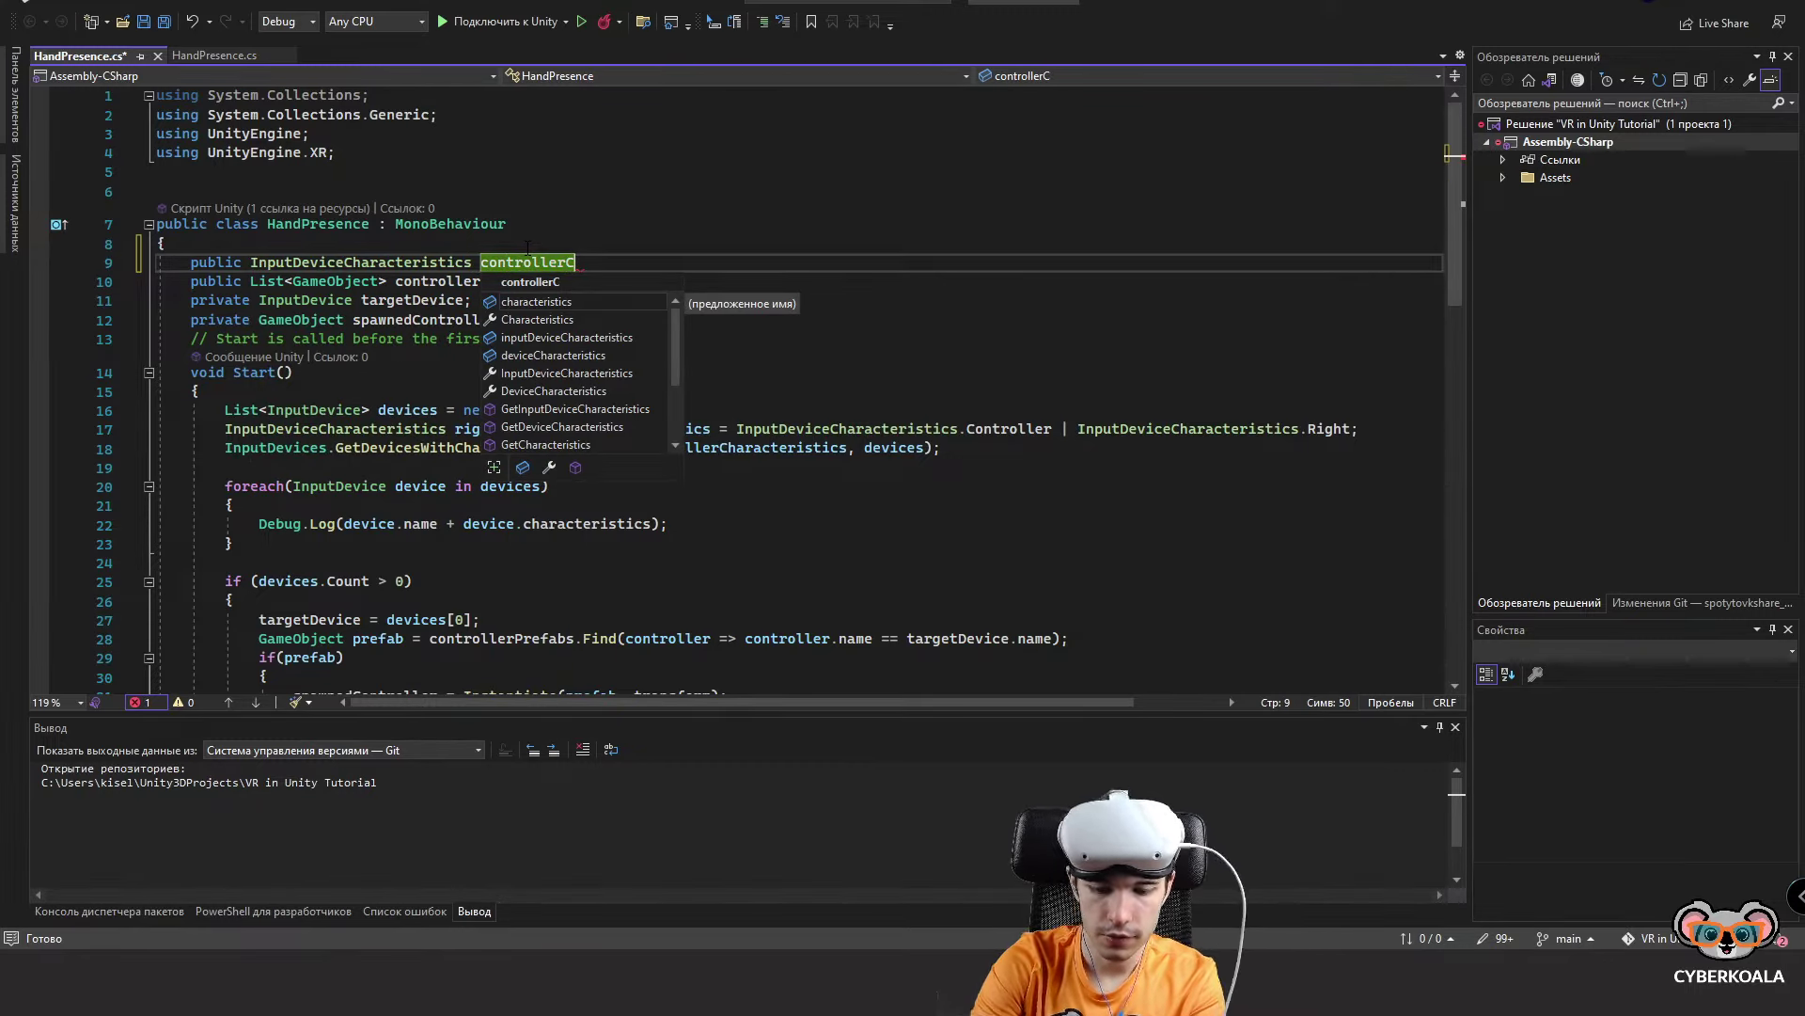
text(hars;)
key(ctrl+s)
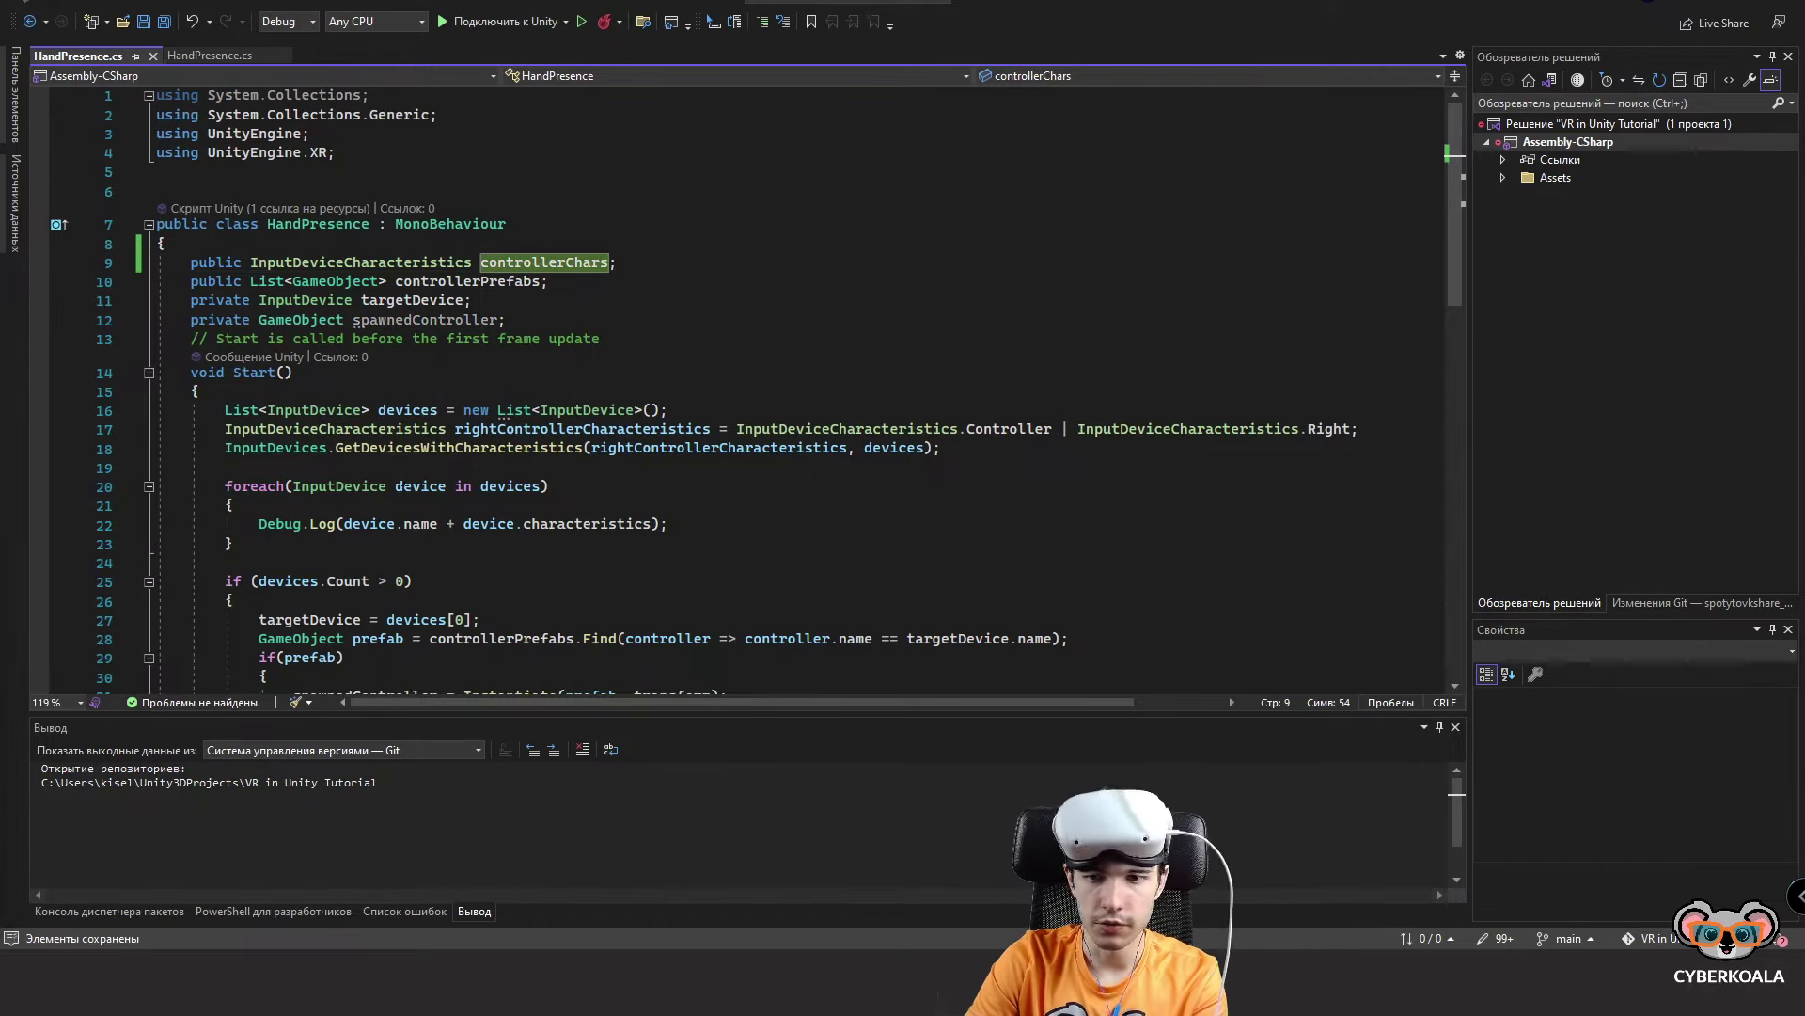
Pass controllerChars to GetDevicesWithCharacteristics, delete the rightControllerCharacteristics line, save, and return to Unity.
double_click(599, 450)
text(controllerChars)
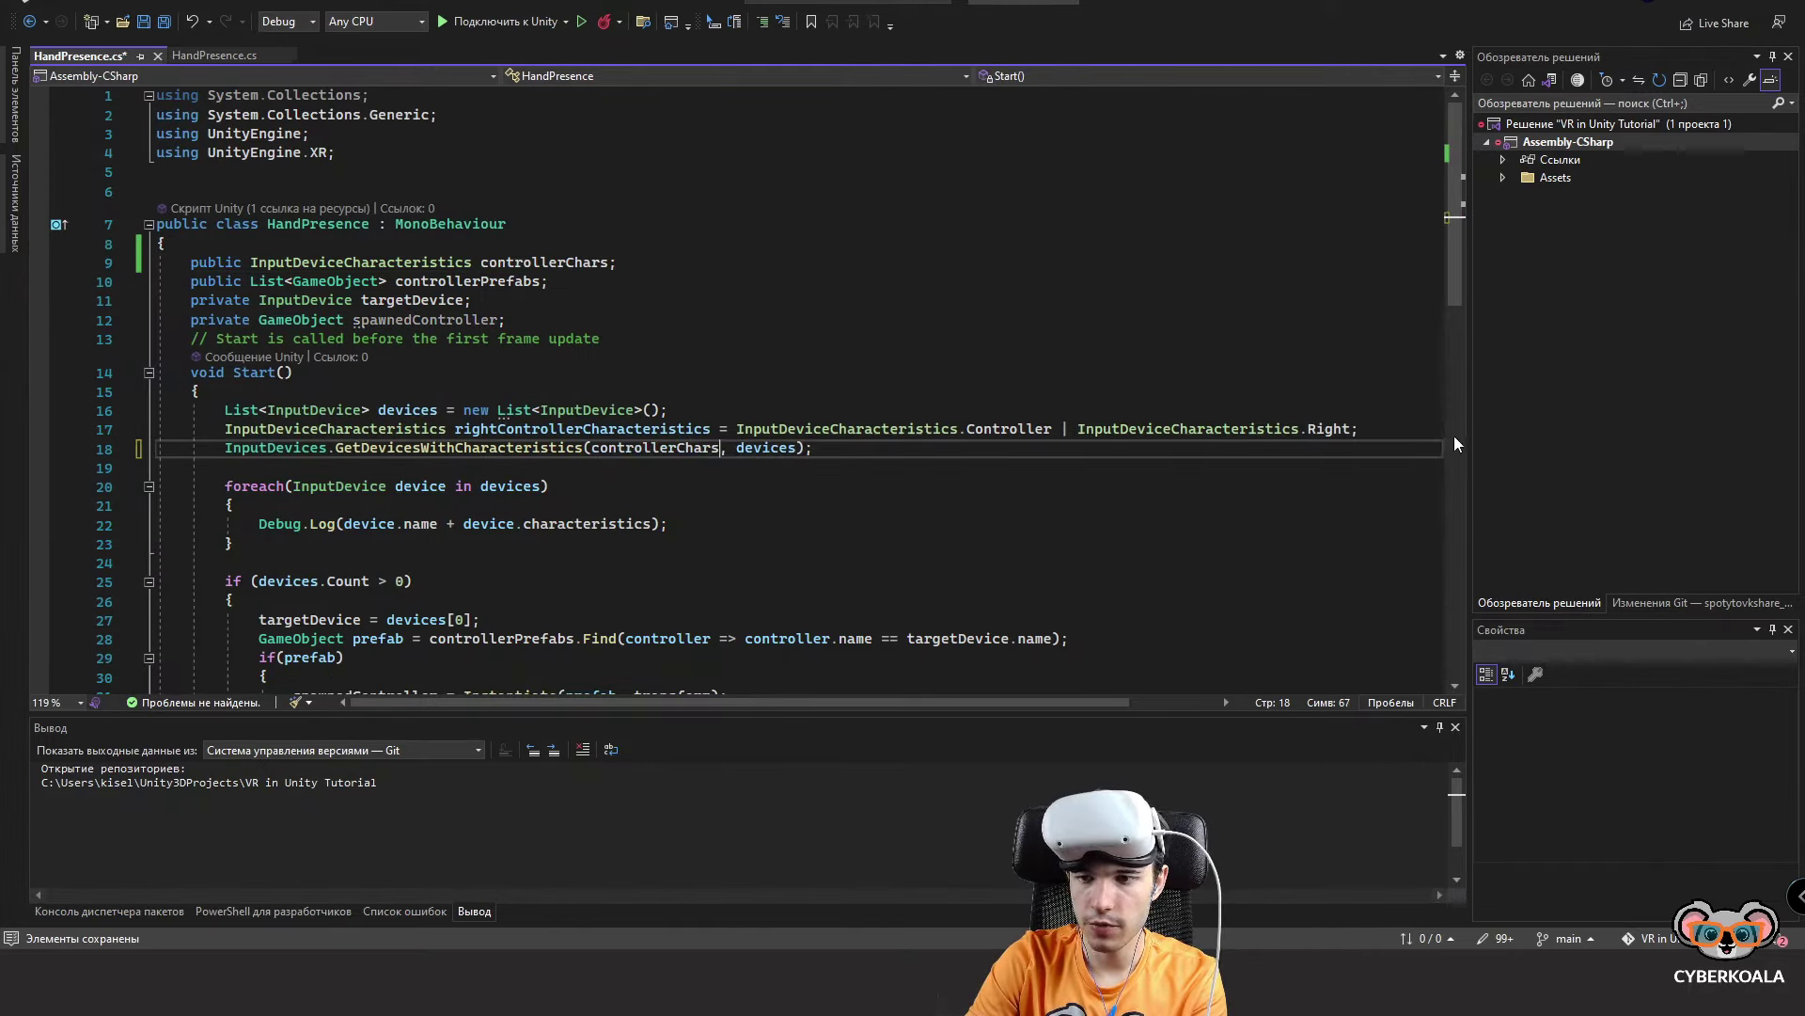
click(216, 459)
drag(1360, 429, 223, 429)
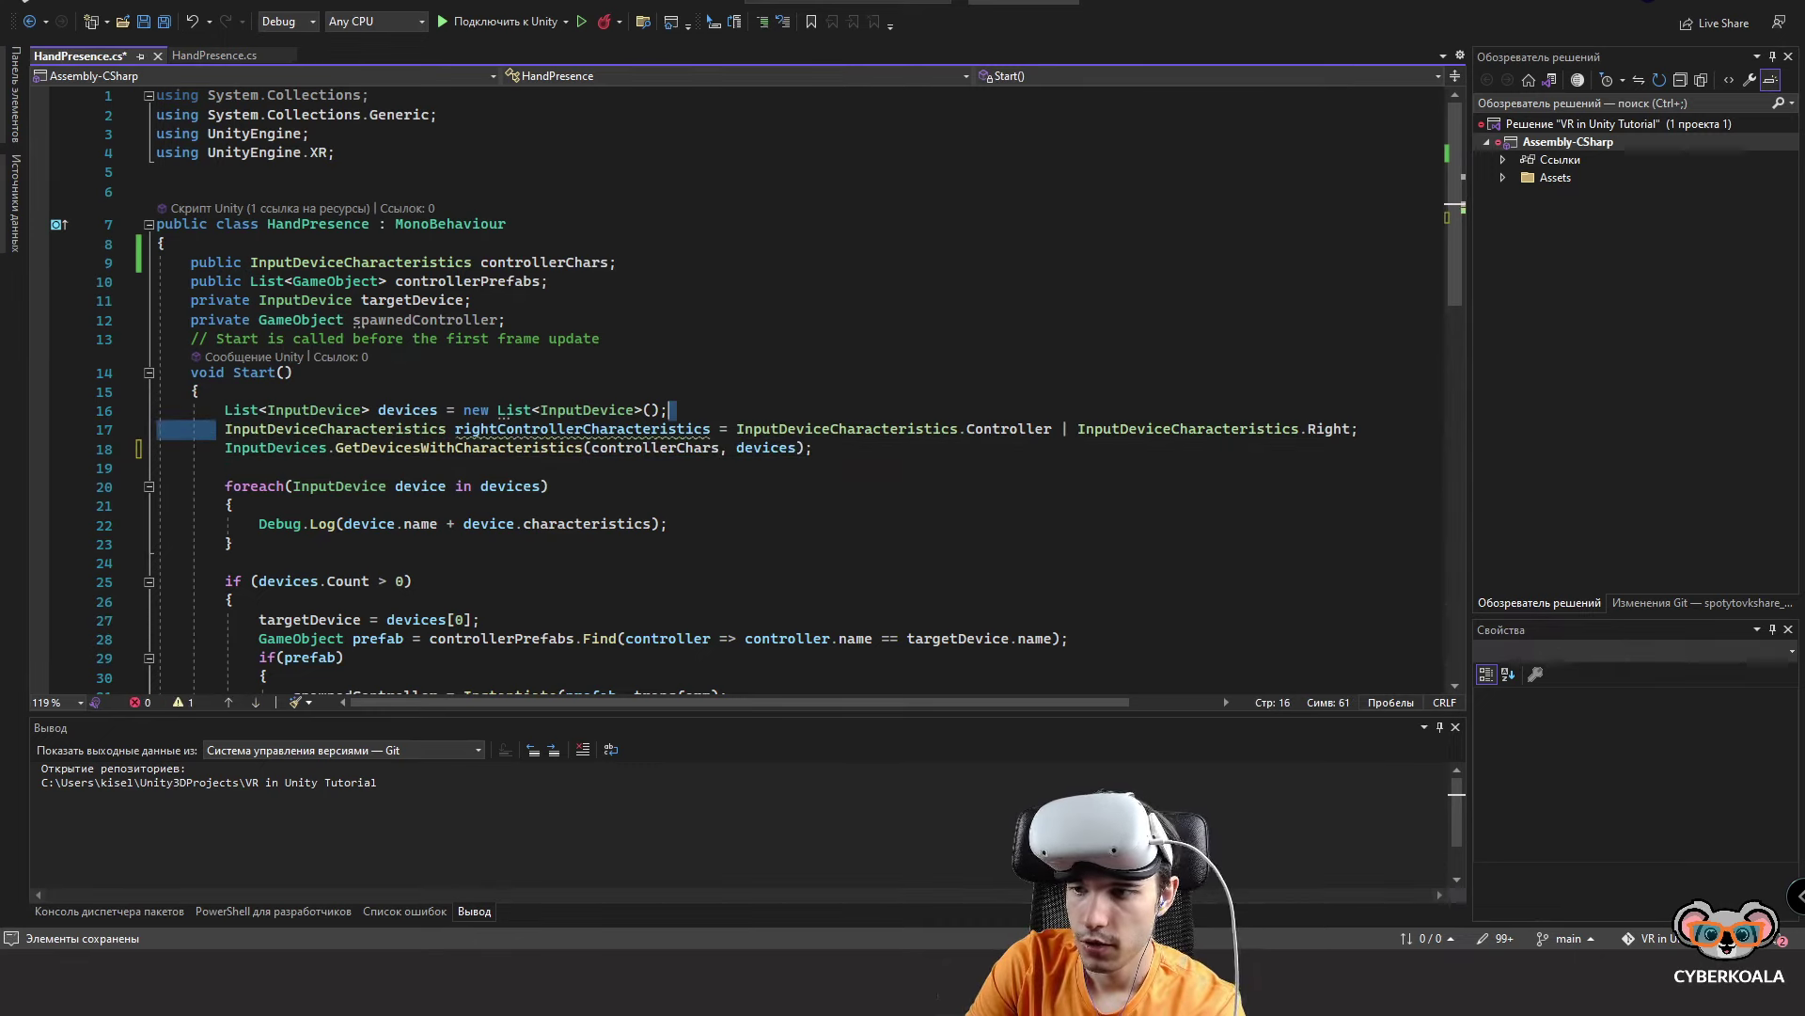
key(Delete)
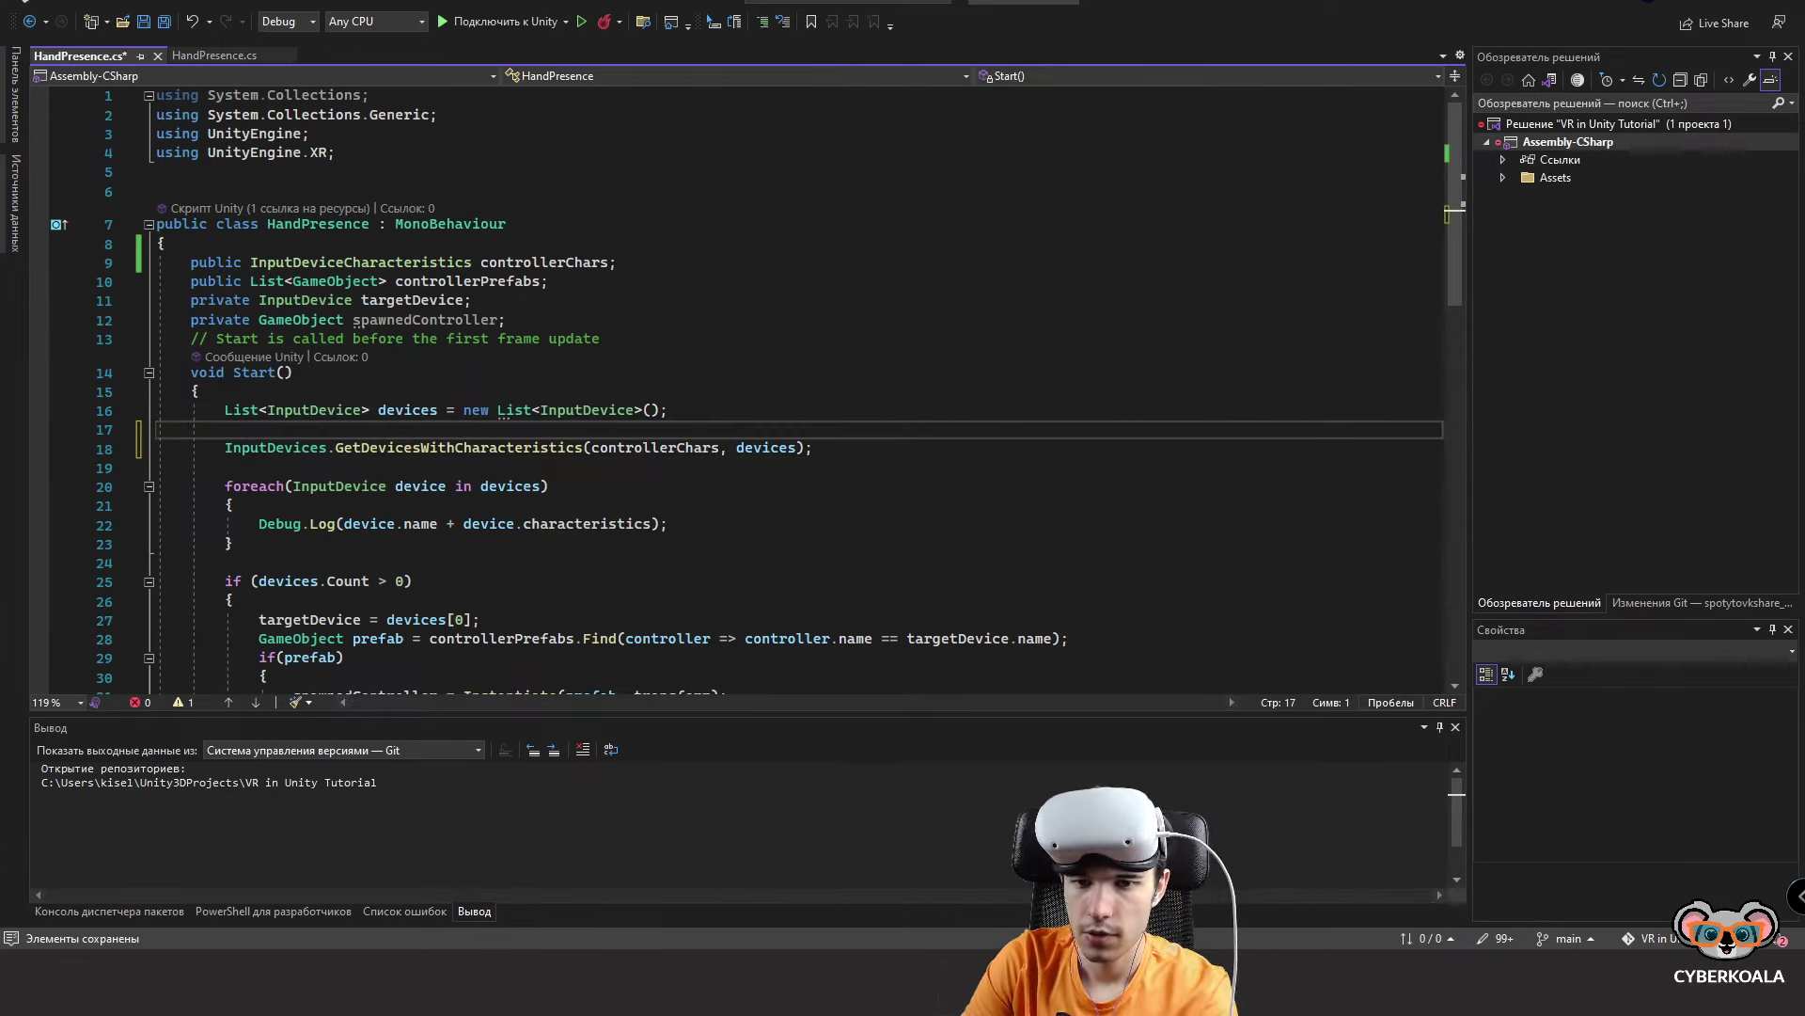
key(ctrl+s)
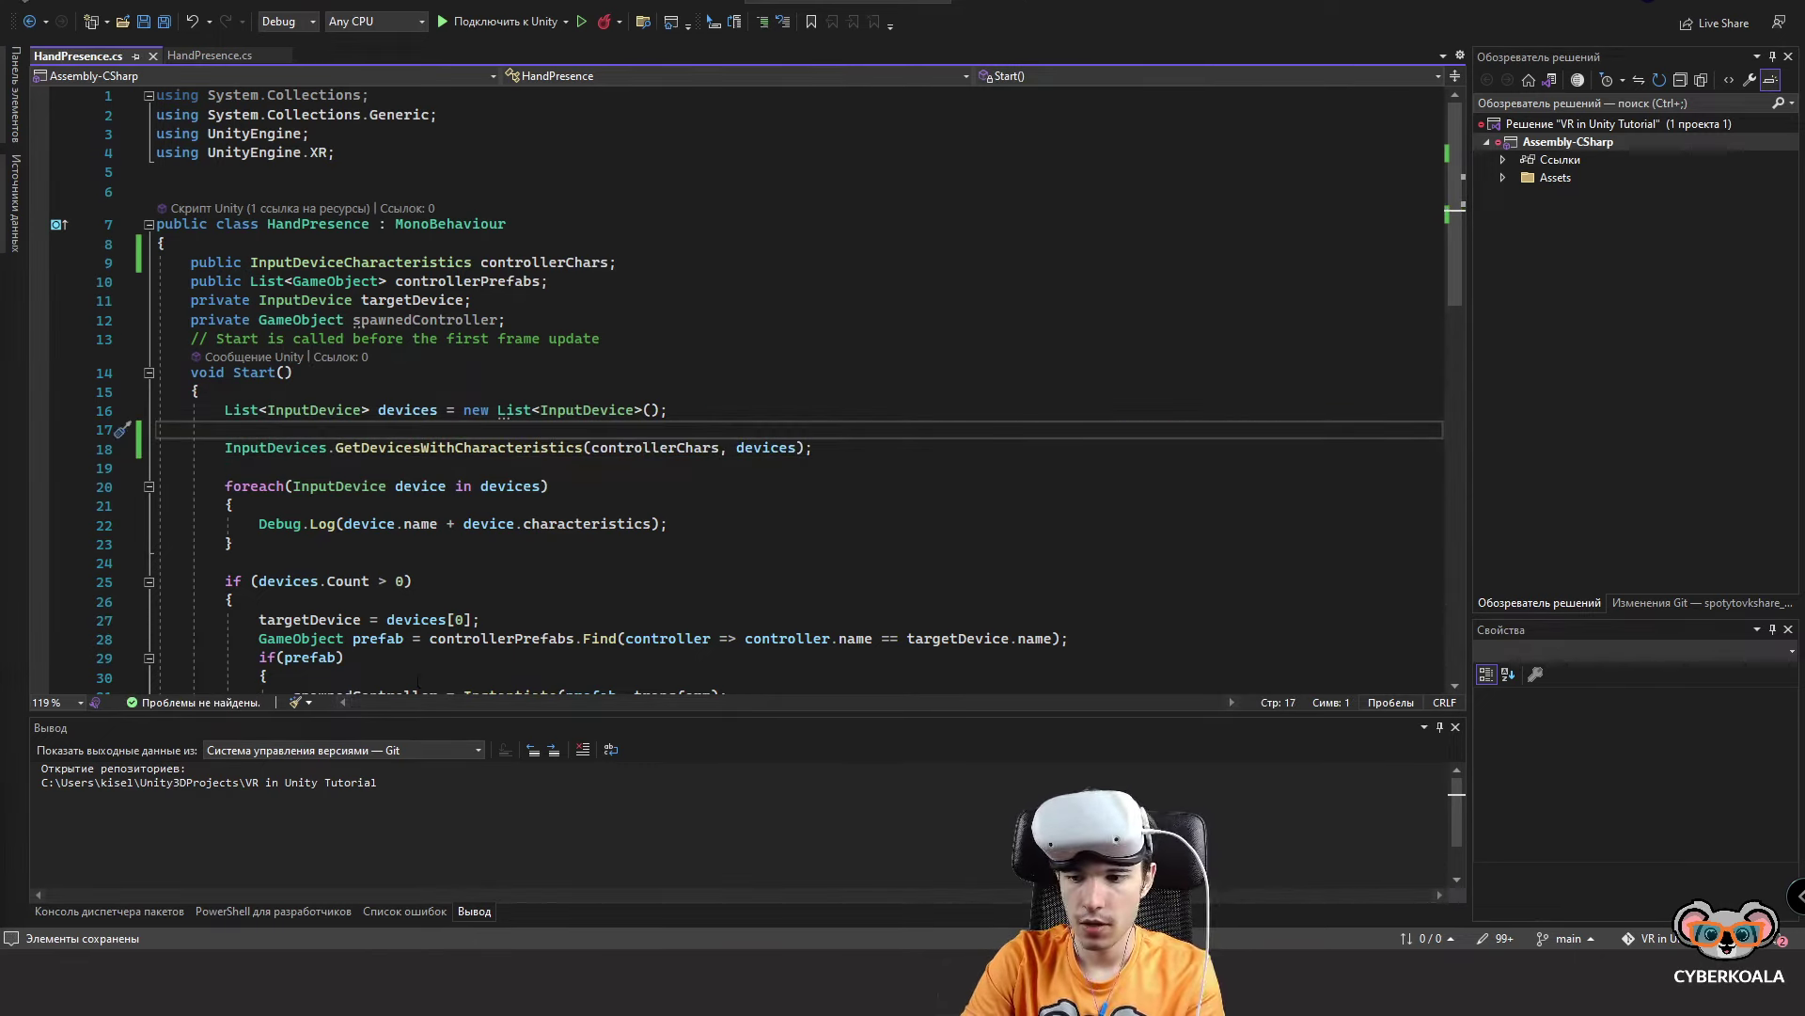
mouse_move(1379, 969)
click(1307, 899)
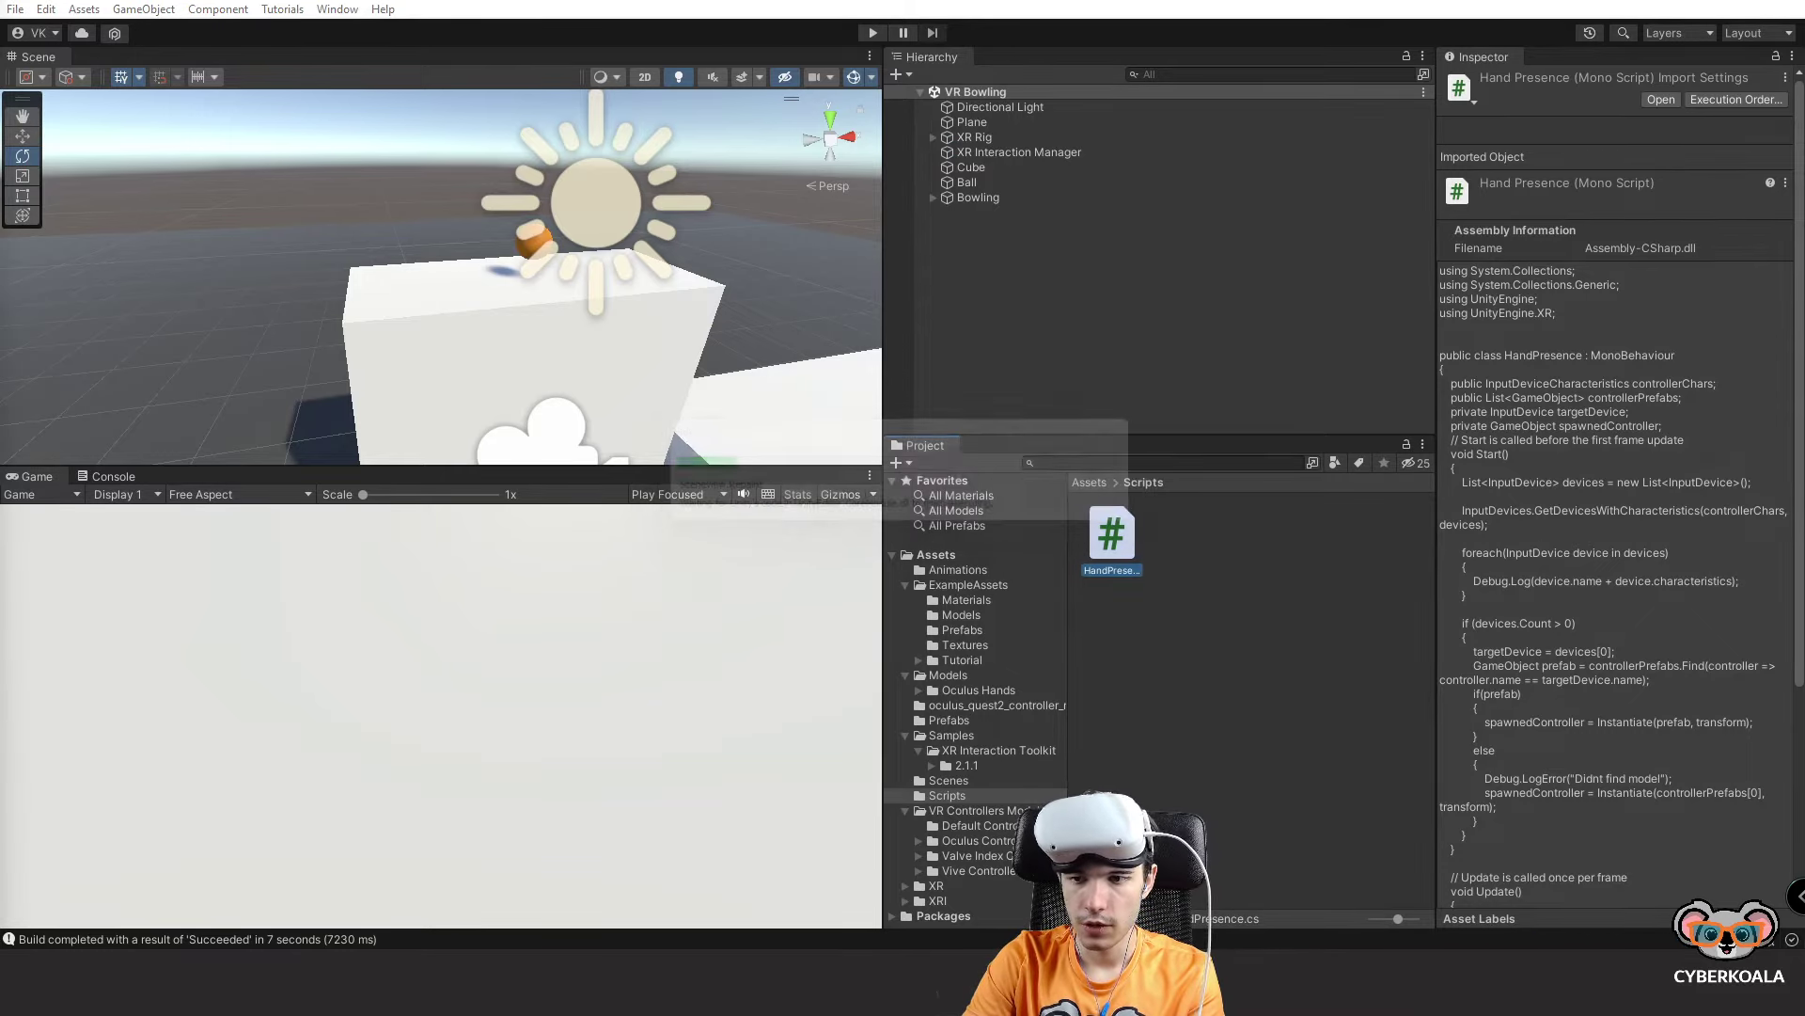
In the Prefabs folder, set the HandPresense prefab's Controller Chars to Controller, Right.
click(936, 555)
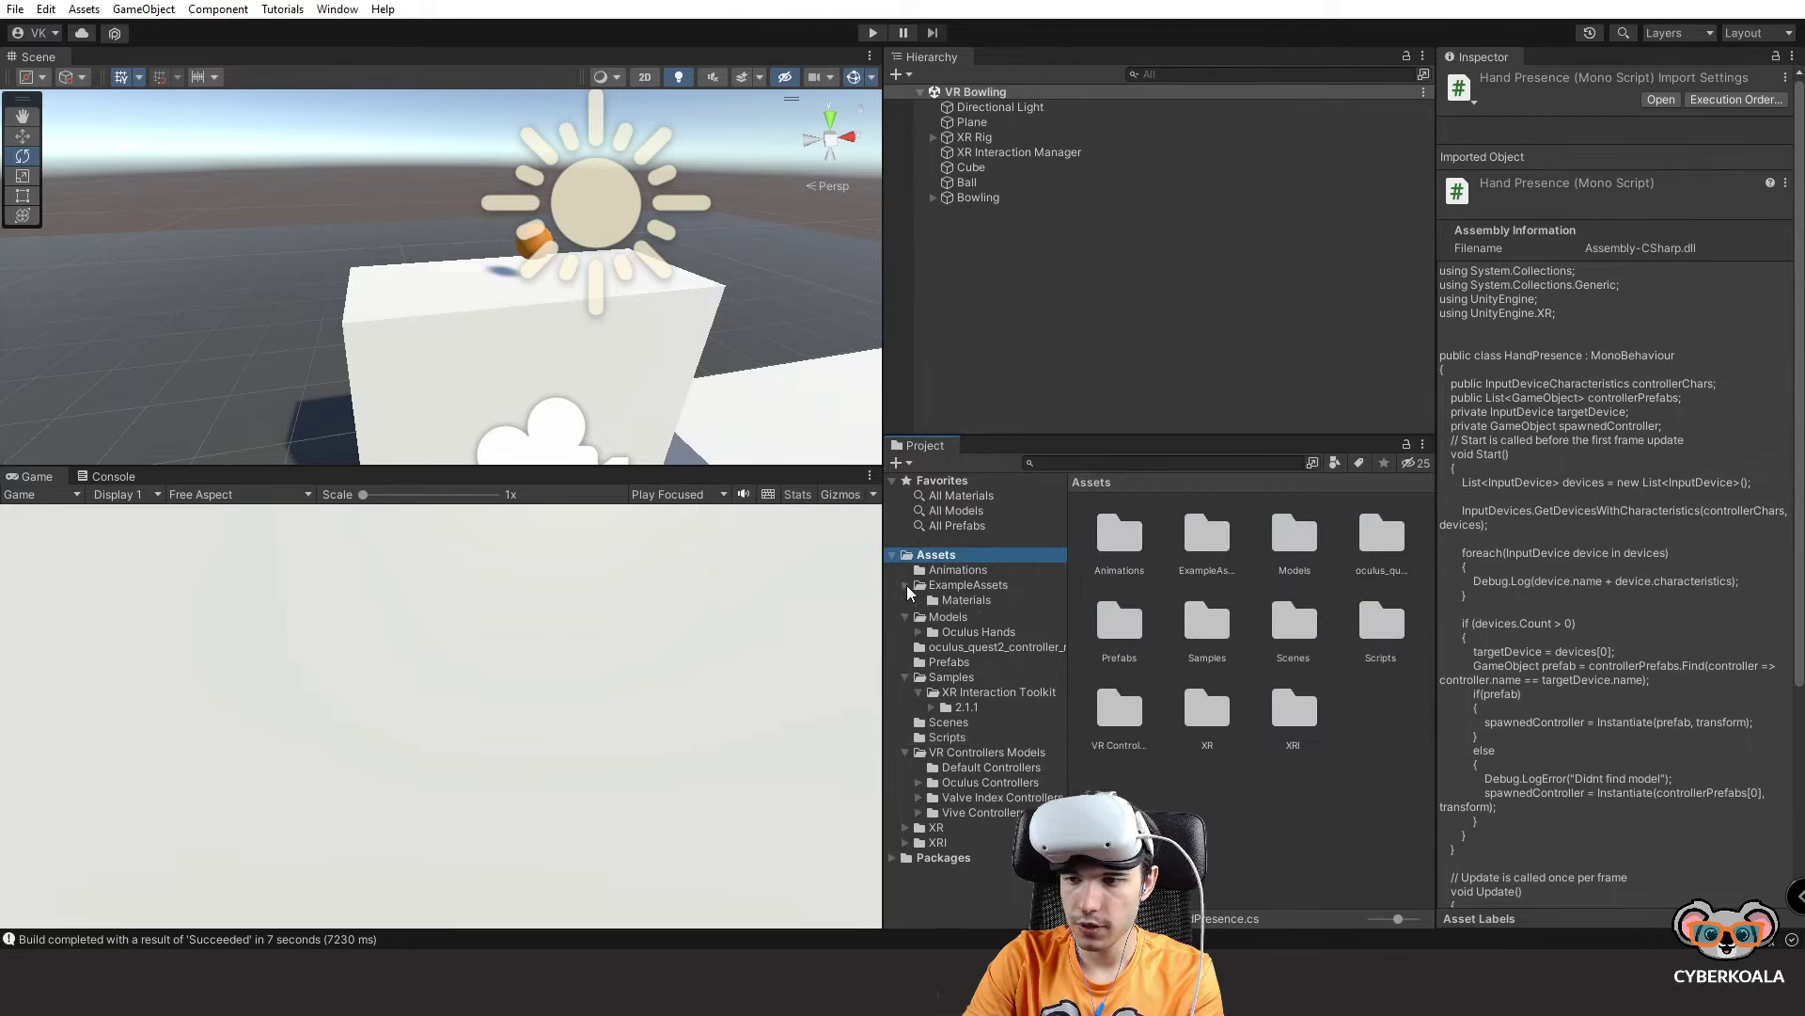
double_click(1119, 625)
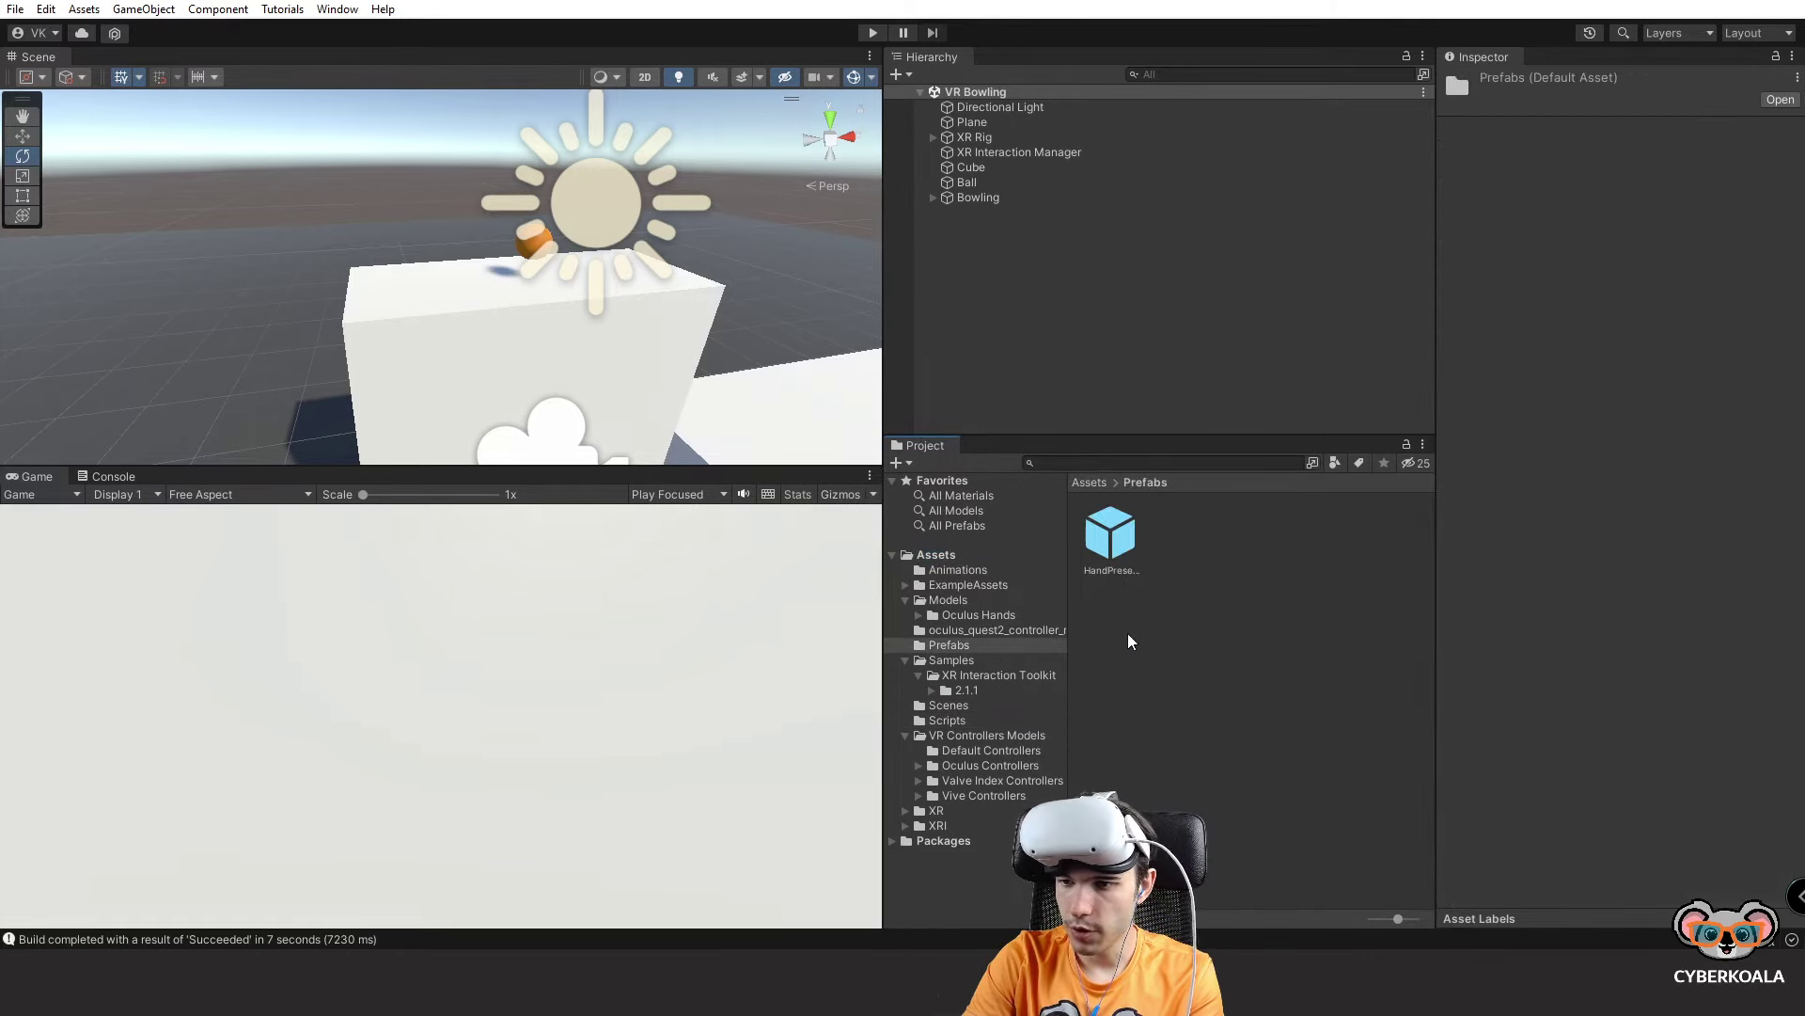
click(1111, 534)
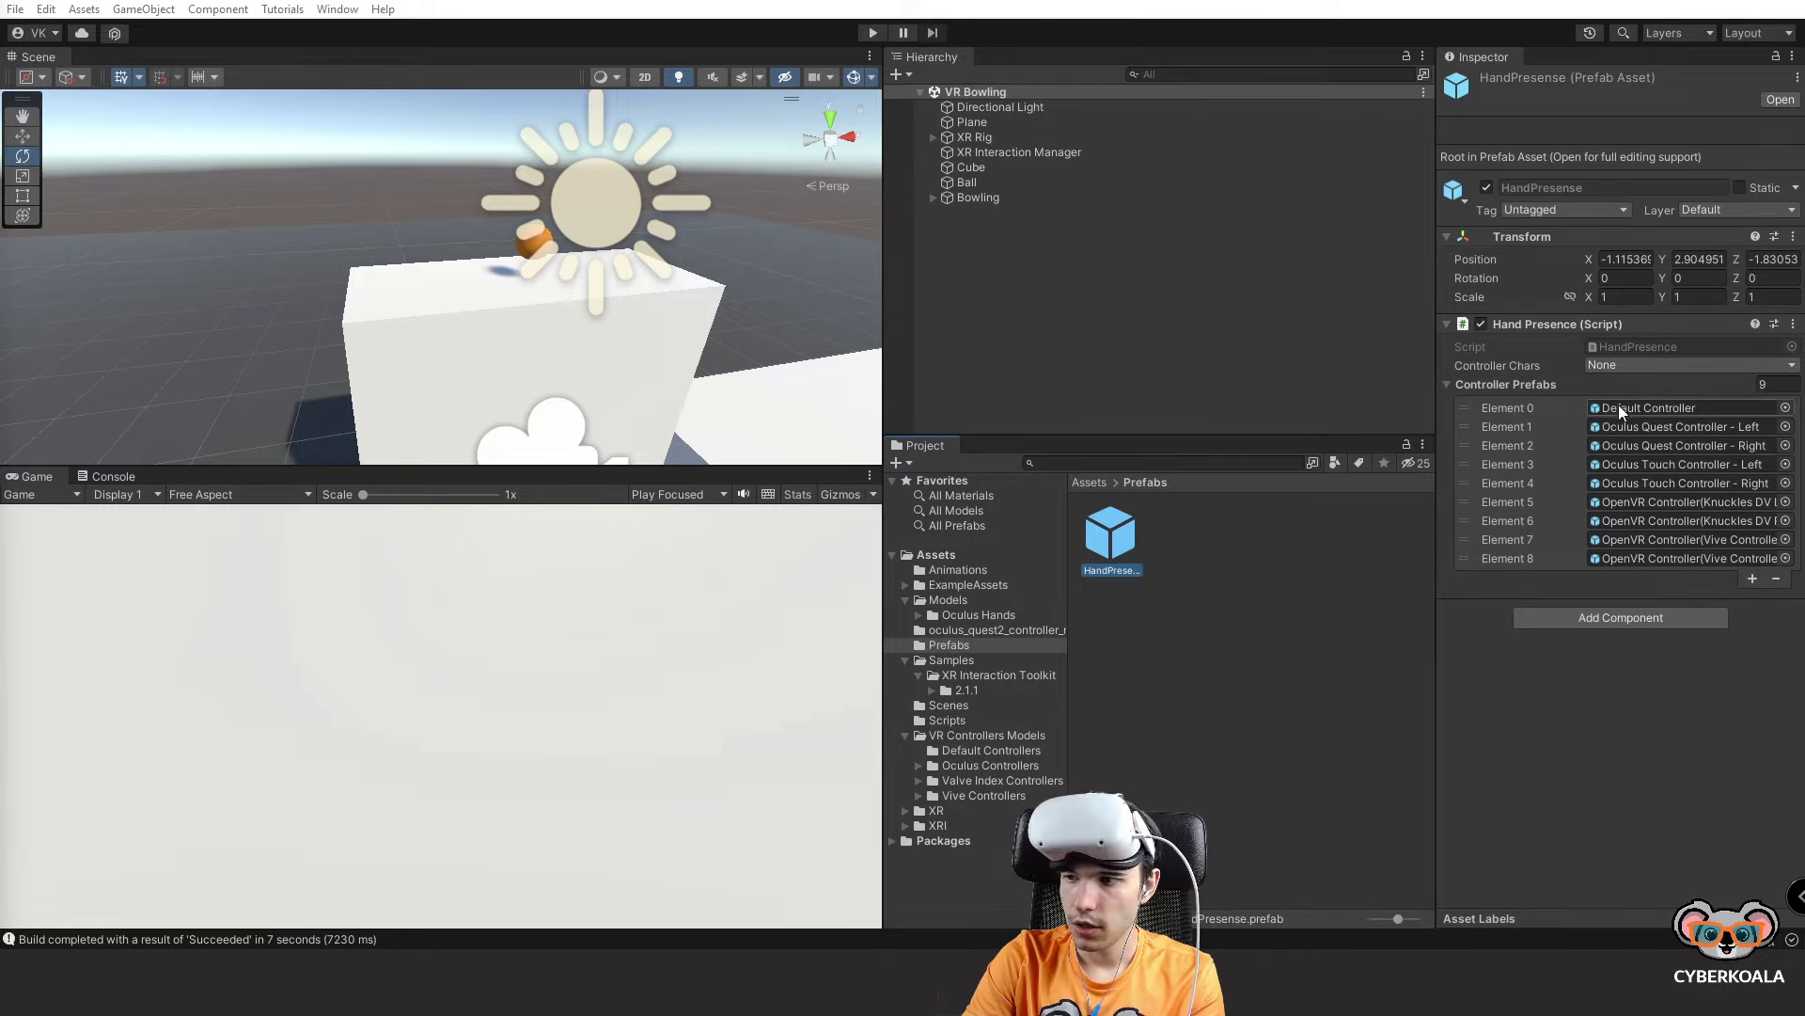
click(1616, 370)
click(1611, 367)
click(1612, 367)
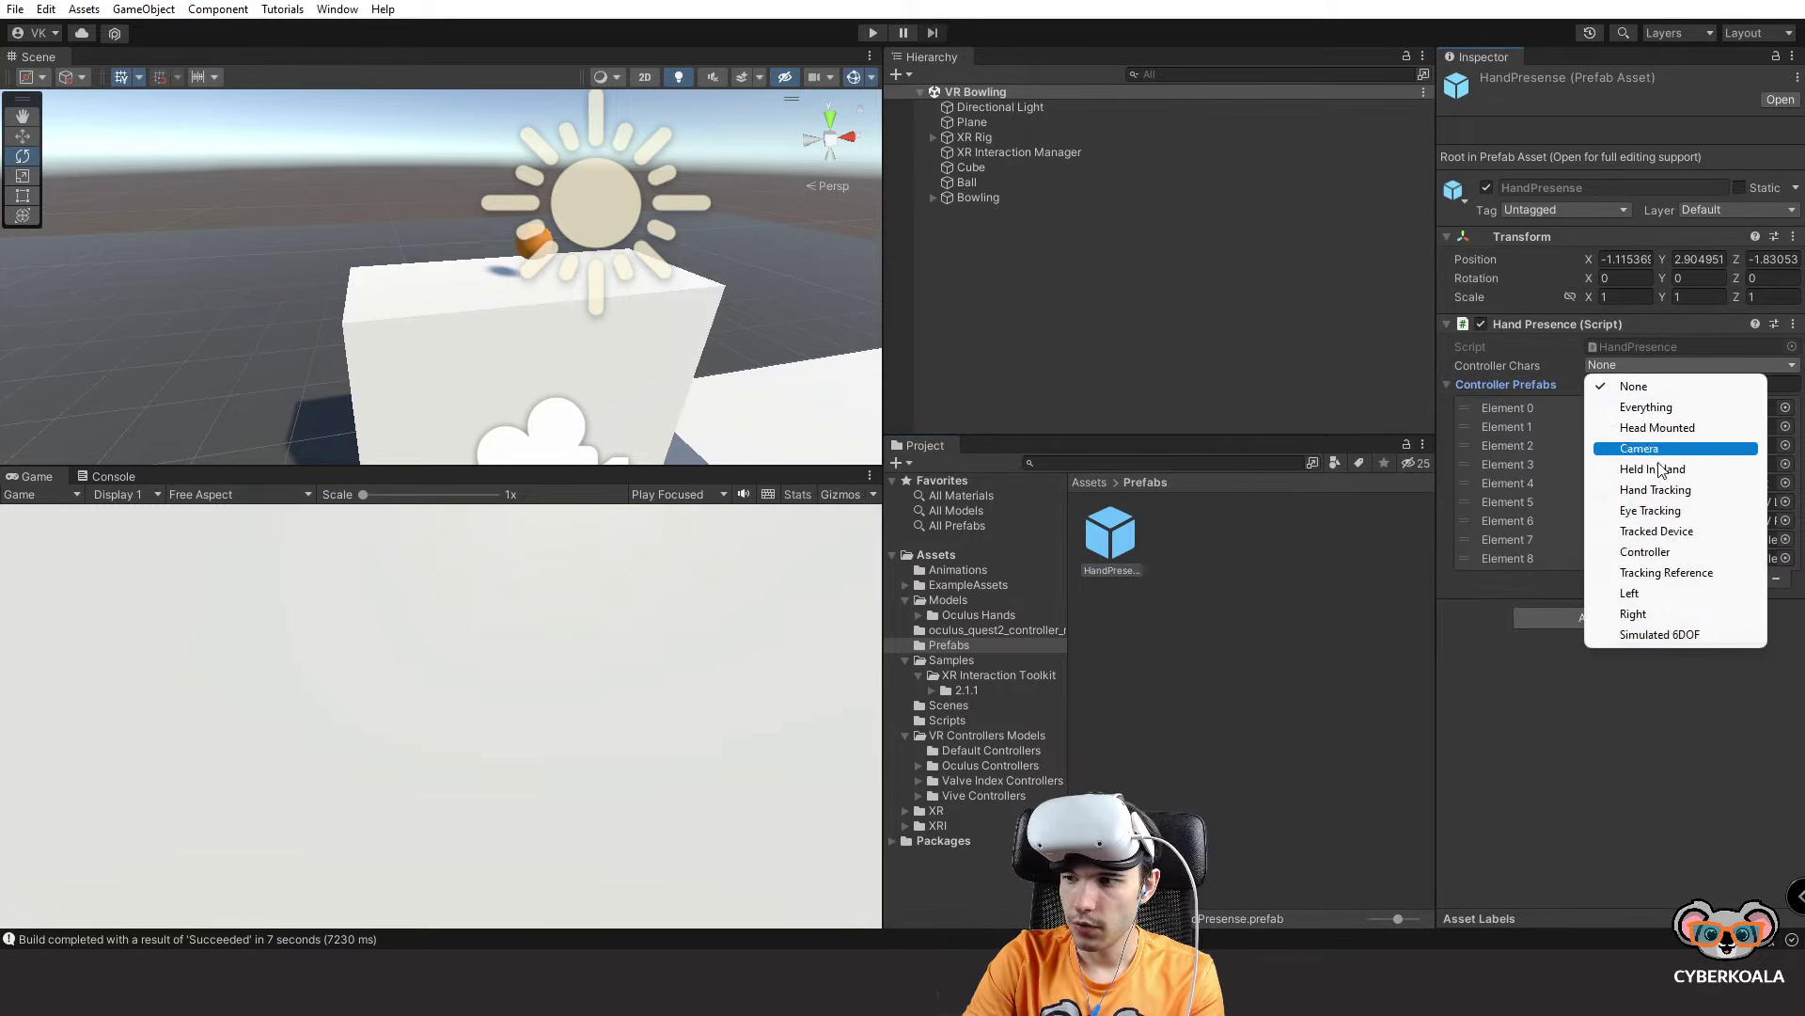
click(1655, 551)
click(1621, 368)
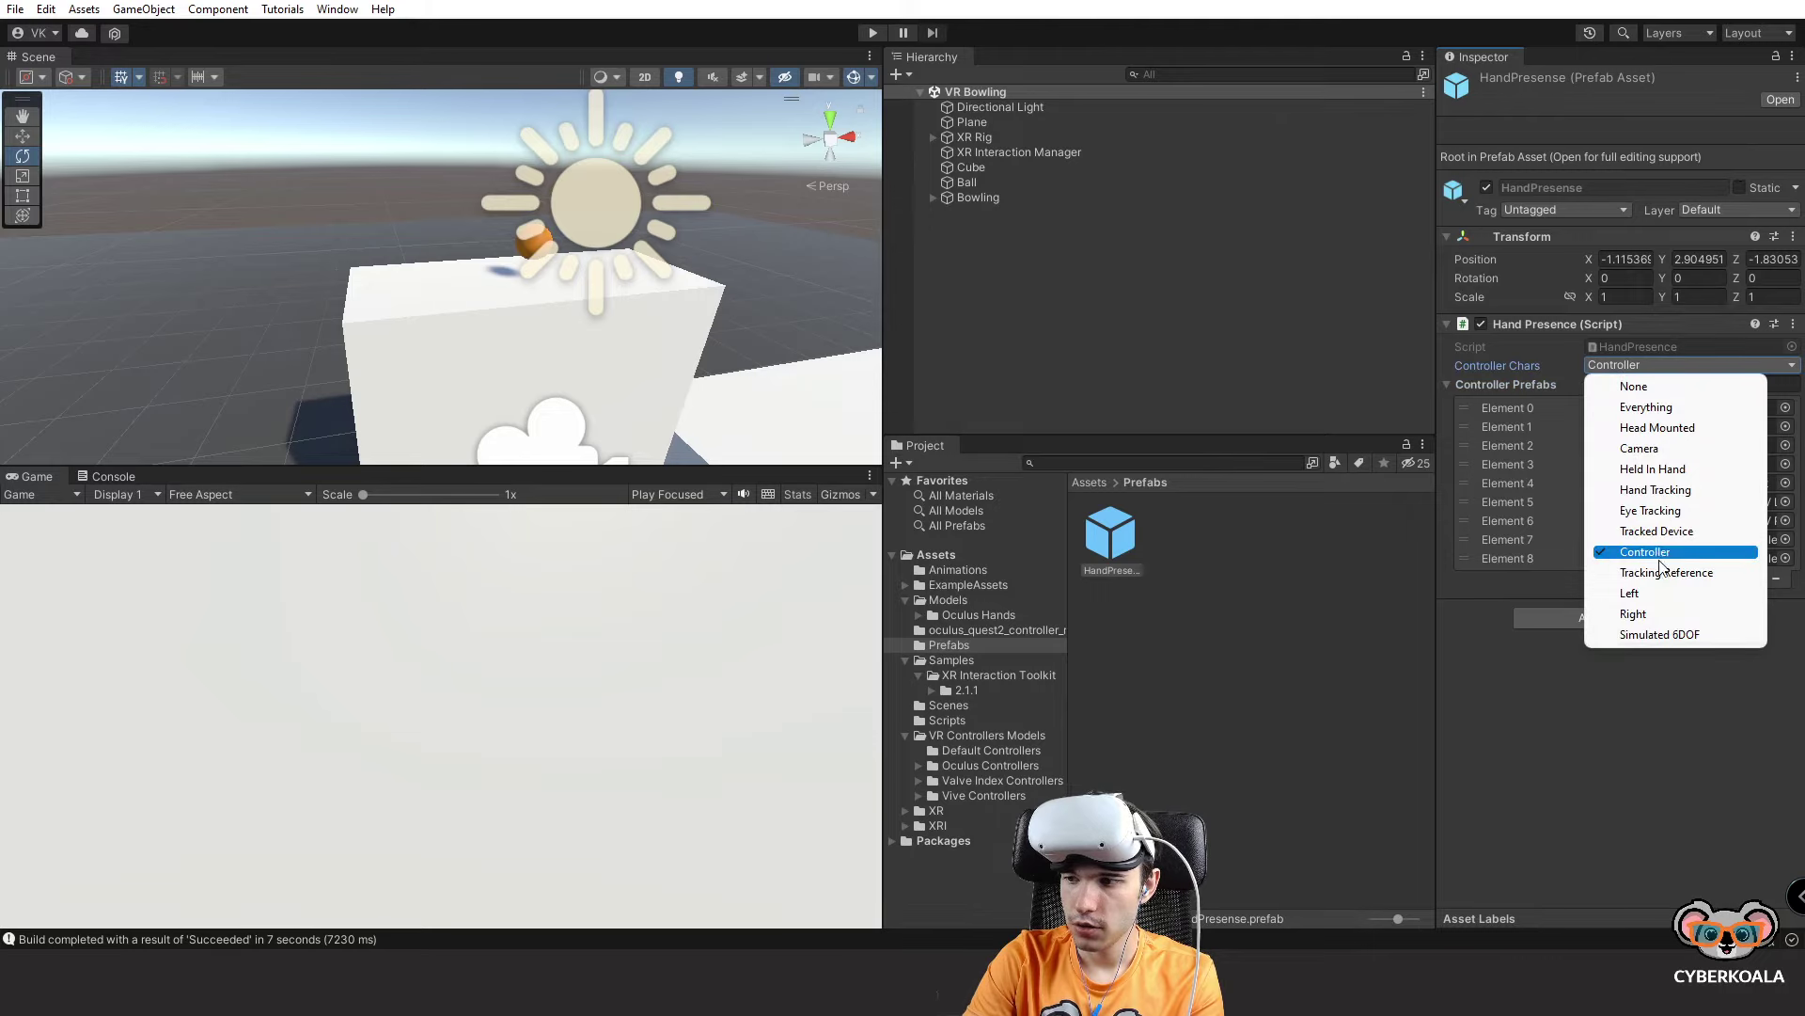
click(1658, 613)
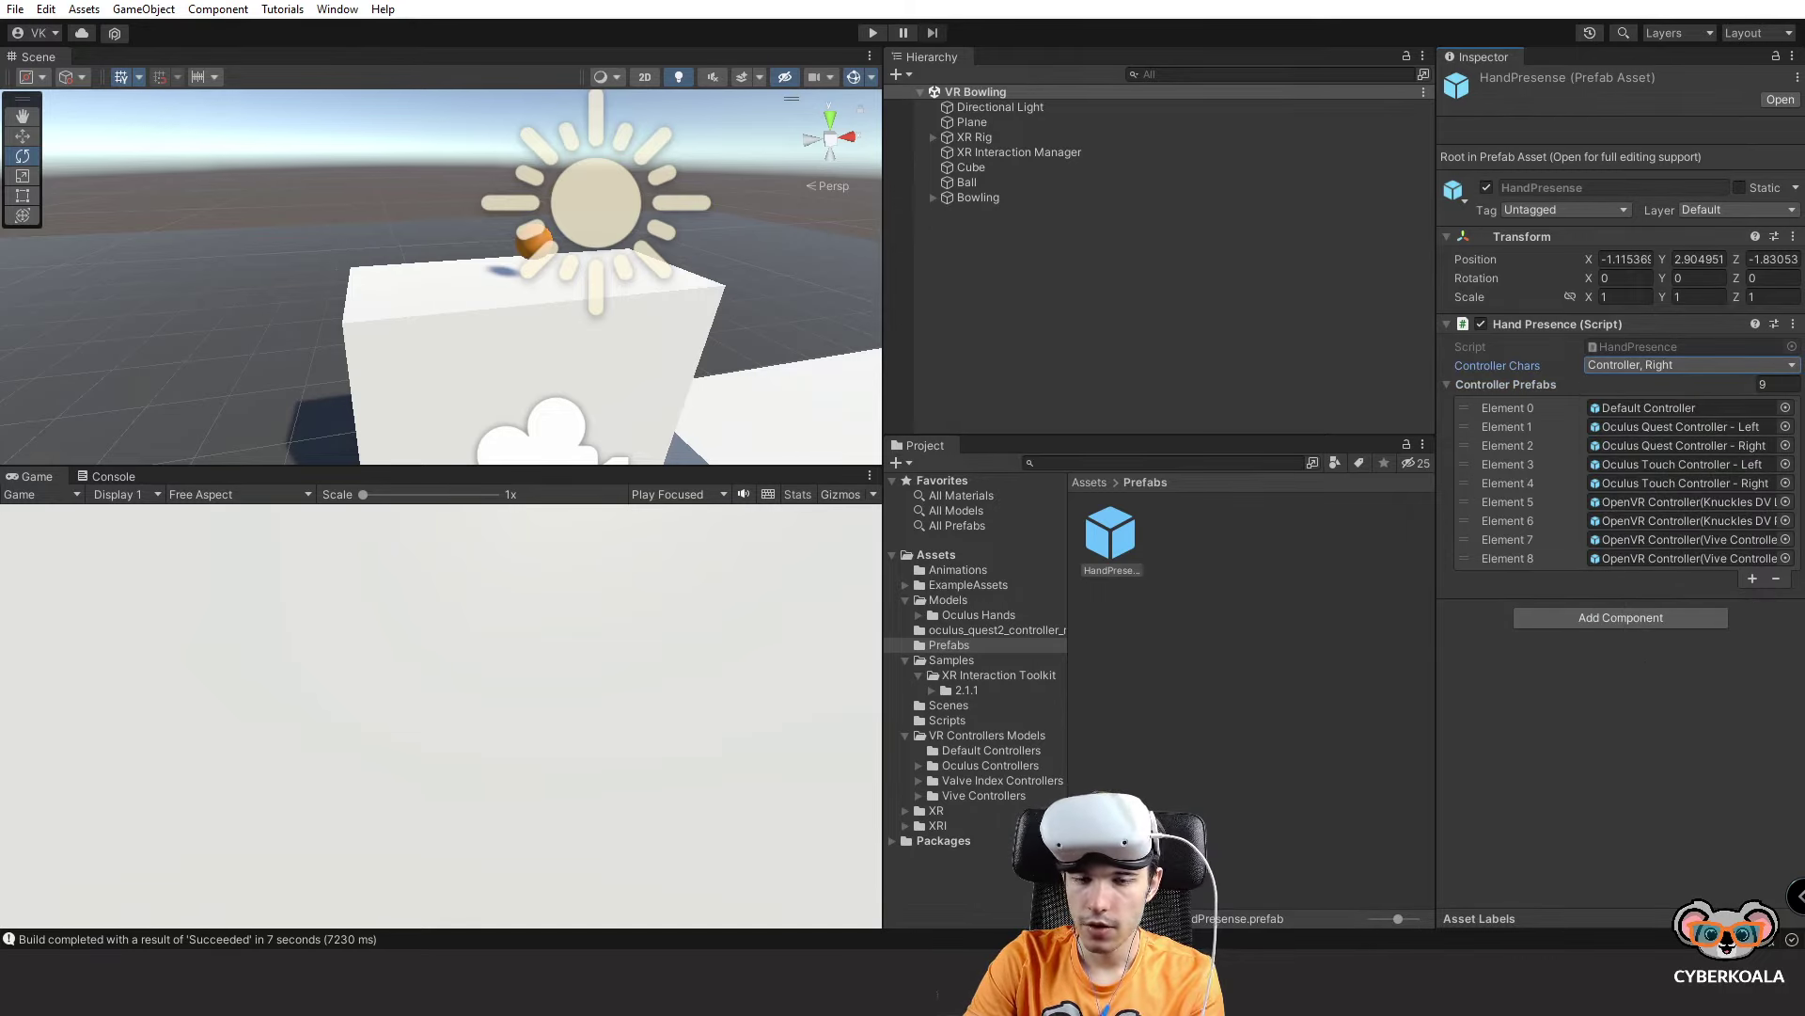
Duplicate the HandPresense prefab and name the copies RightHandPresence and LeftHandPresense.
click(1121, 549)
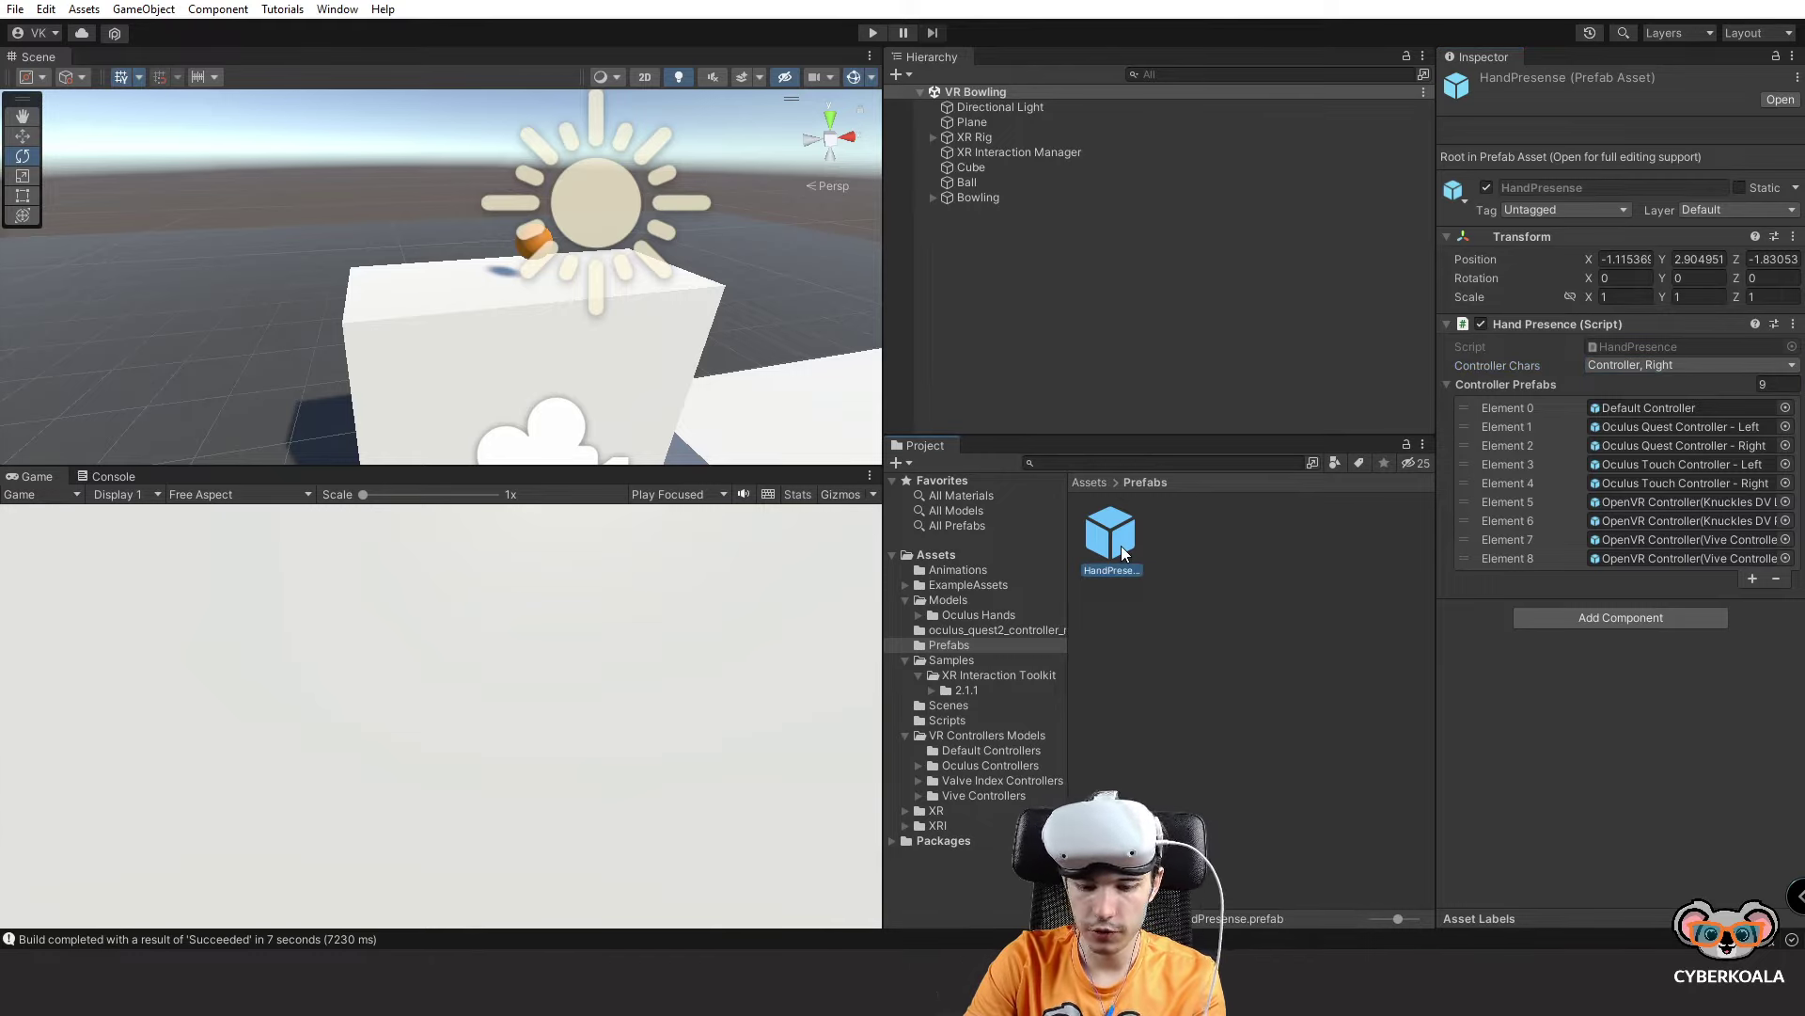
key(ctrl+d)
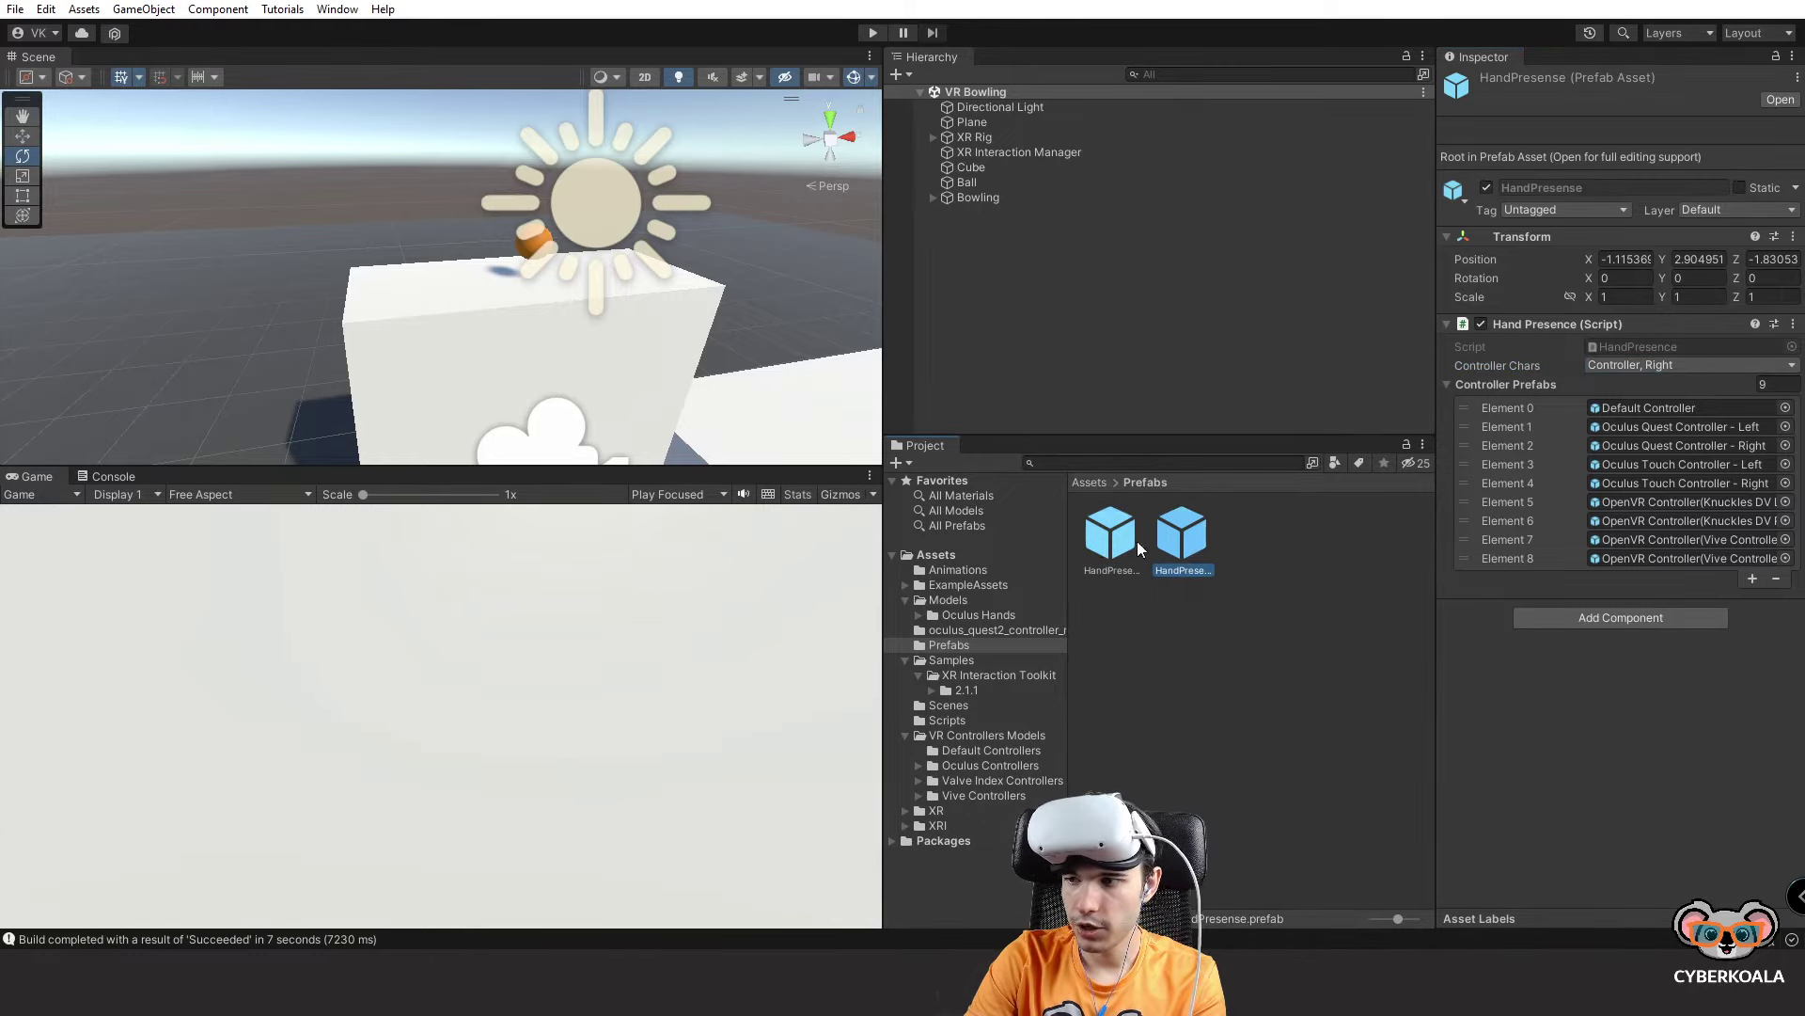
click(1113, 540)
click(1114, 570)
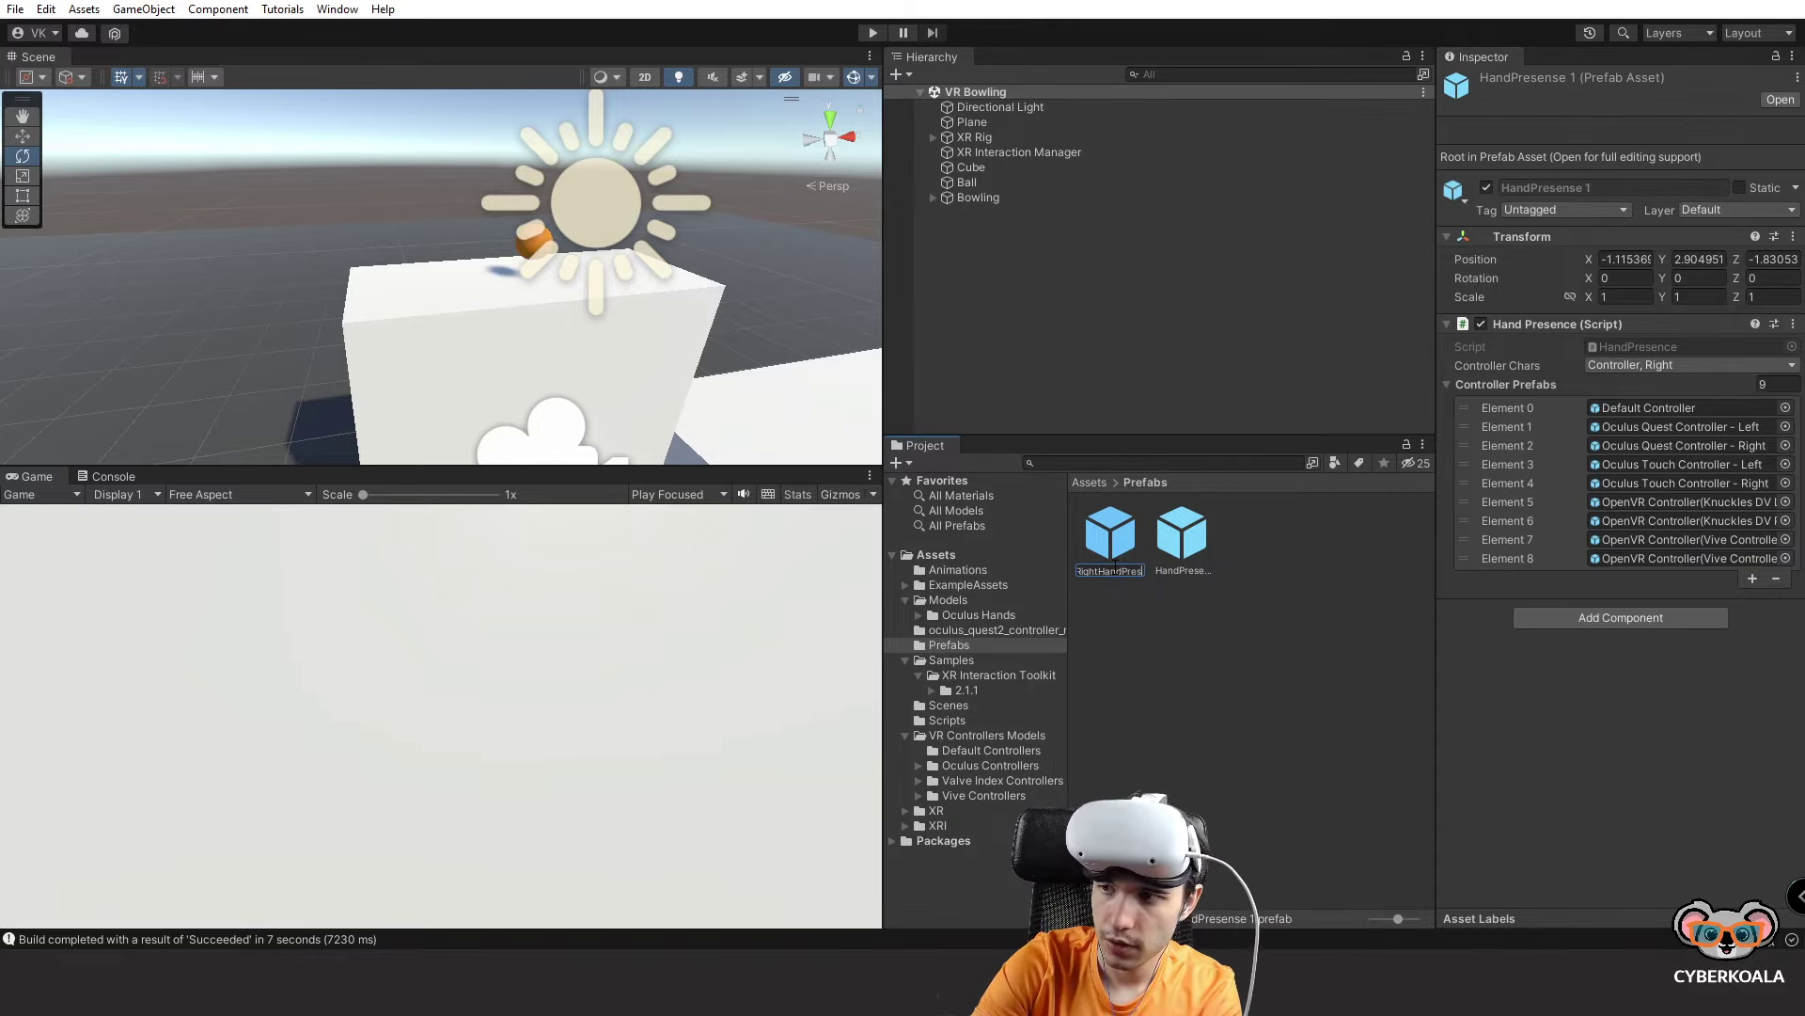
text(RightHandPresence)
key(Return)
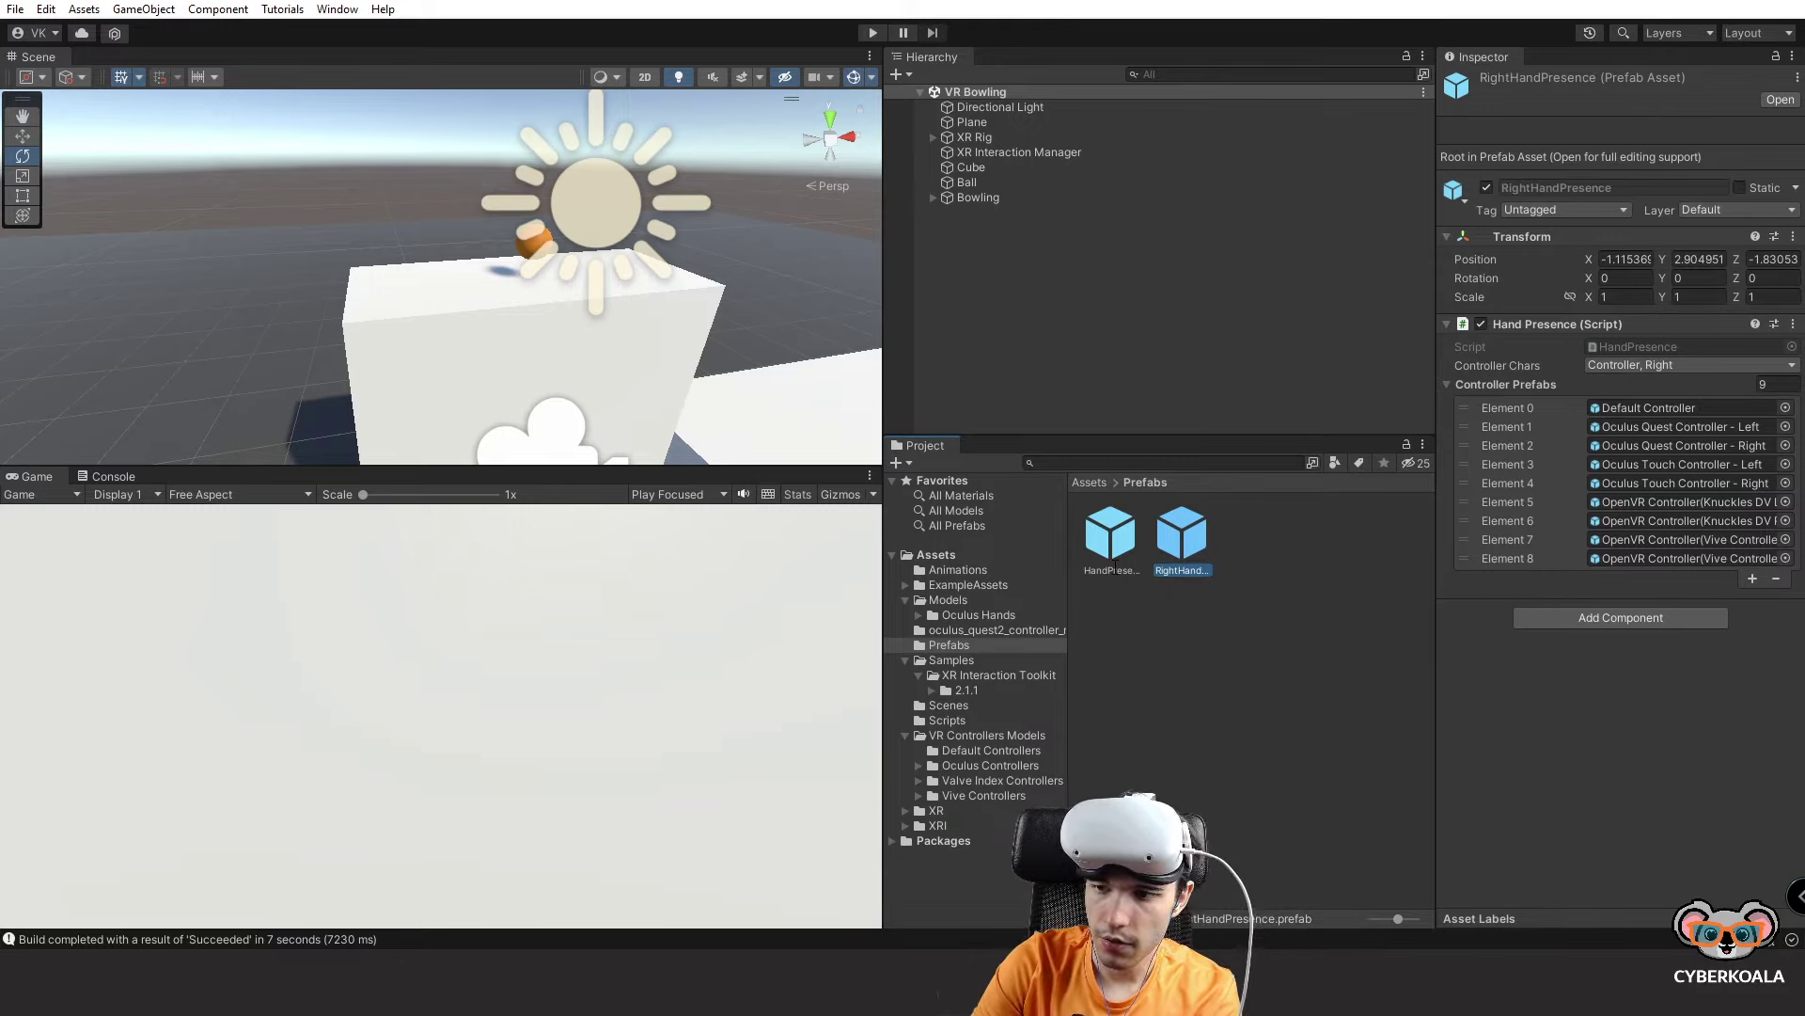
click(1128, 562)
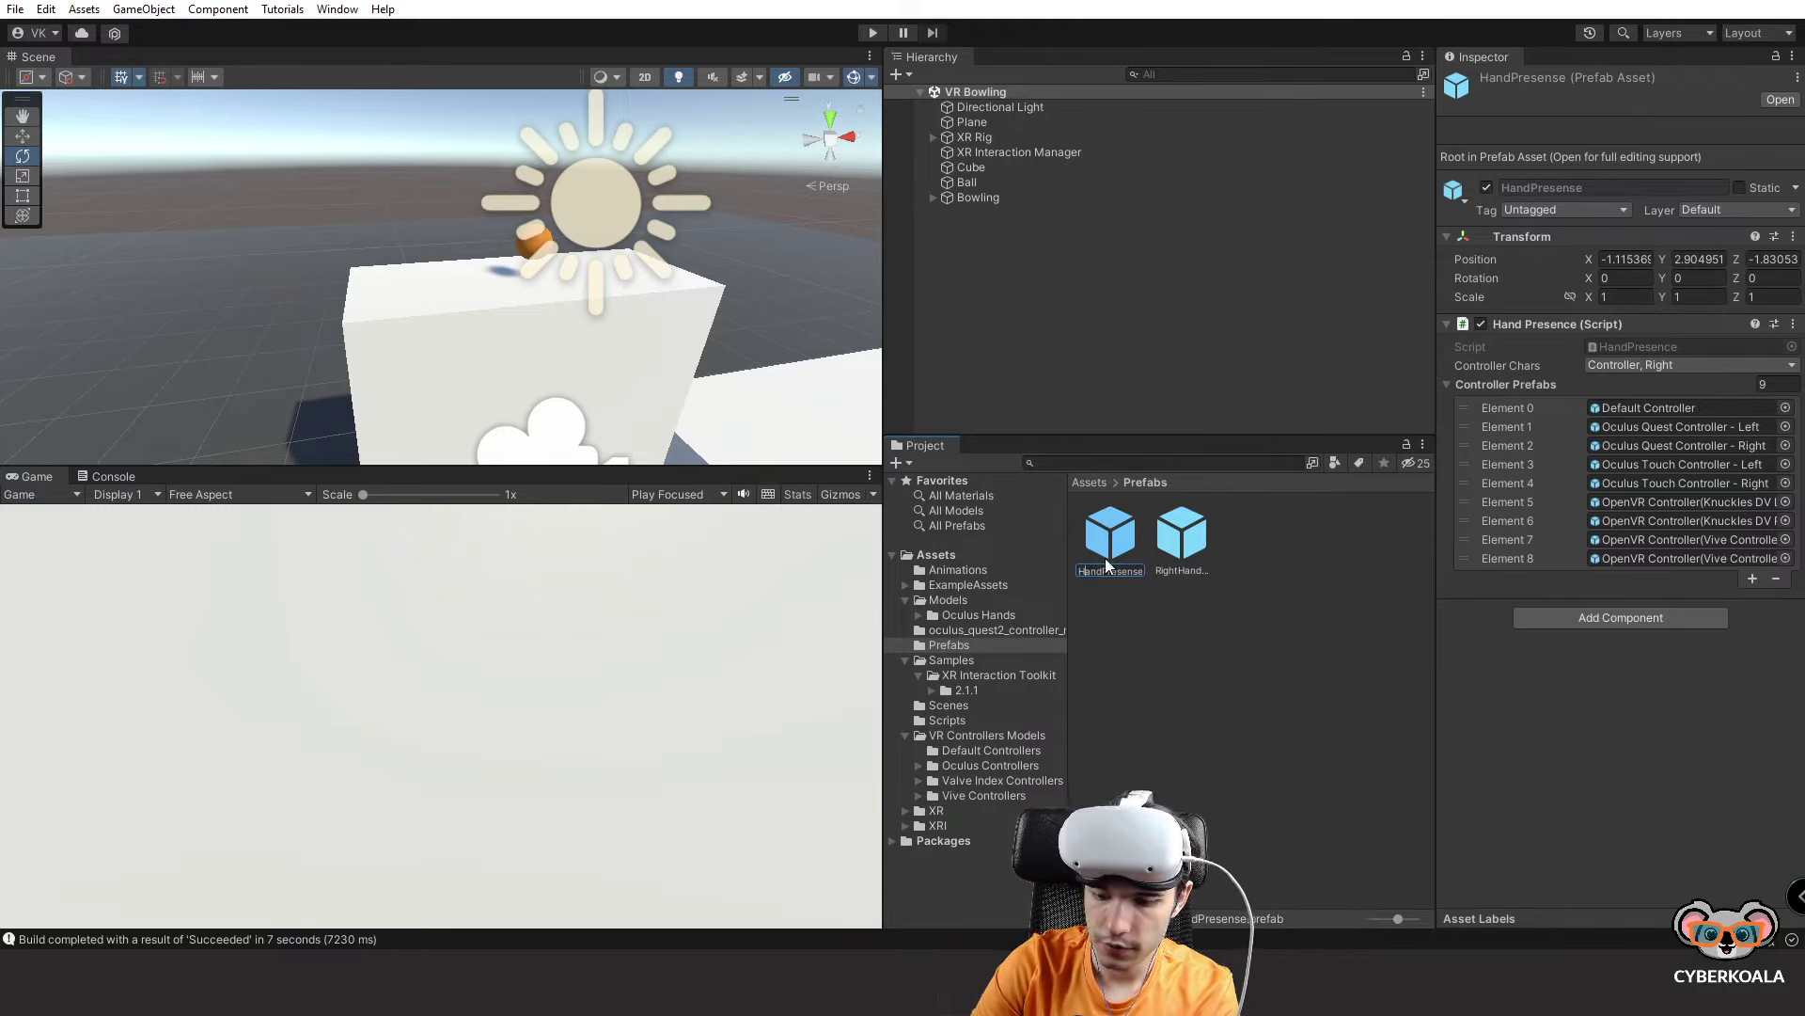
key(Return)
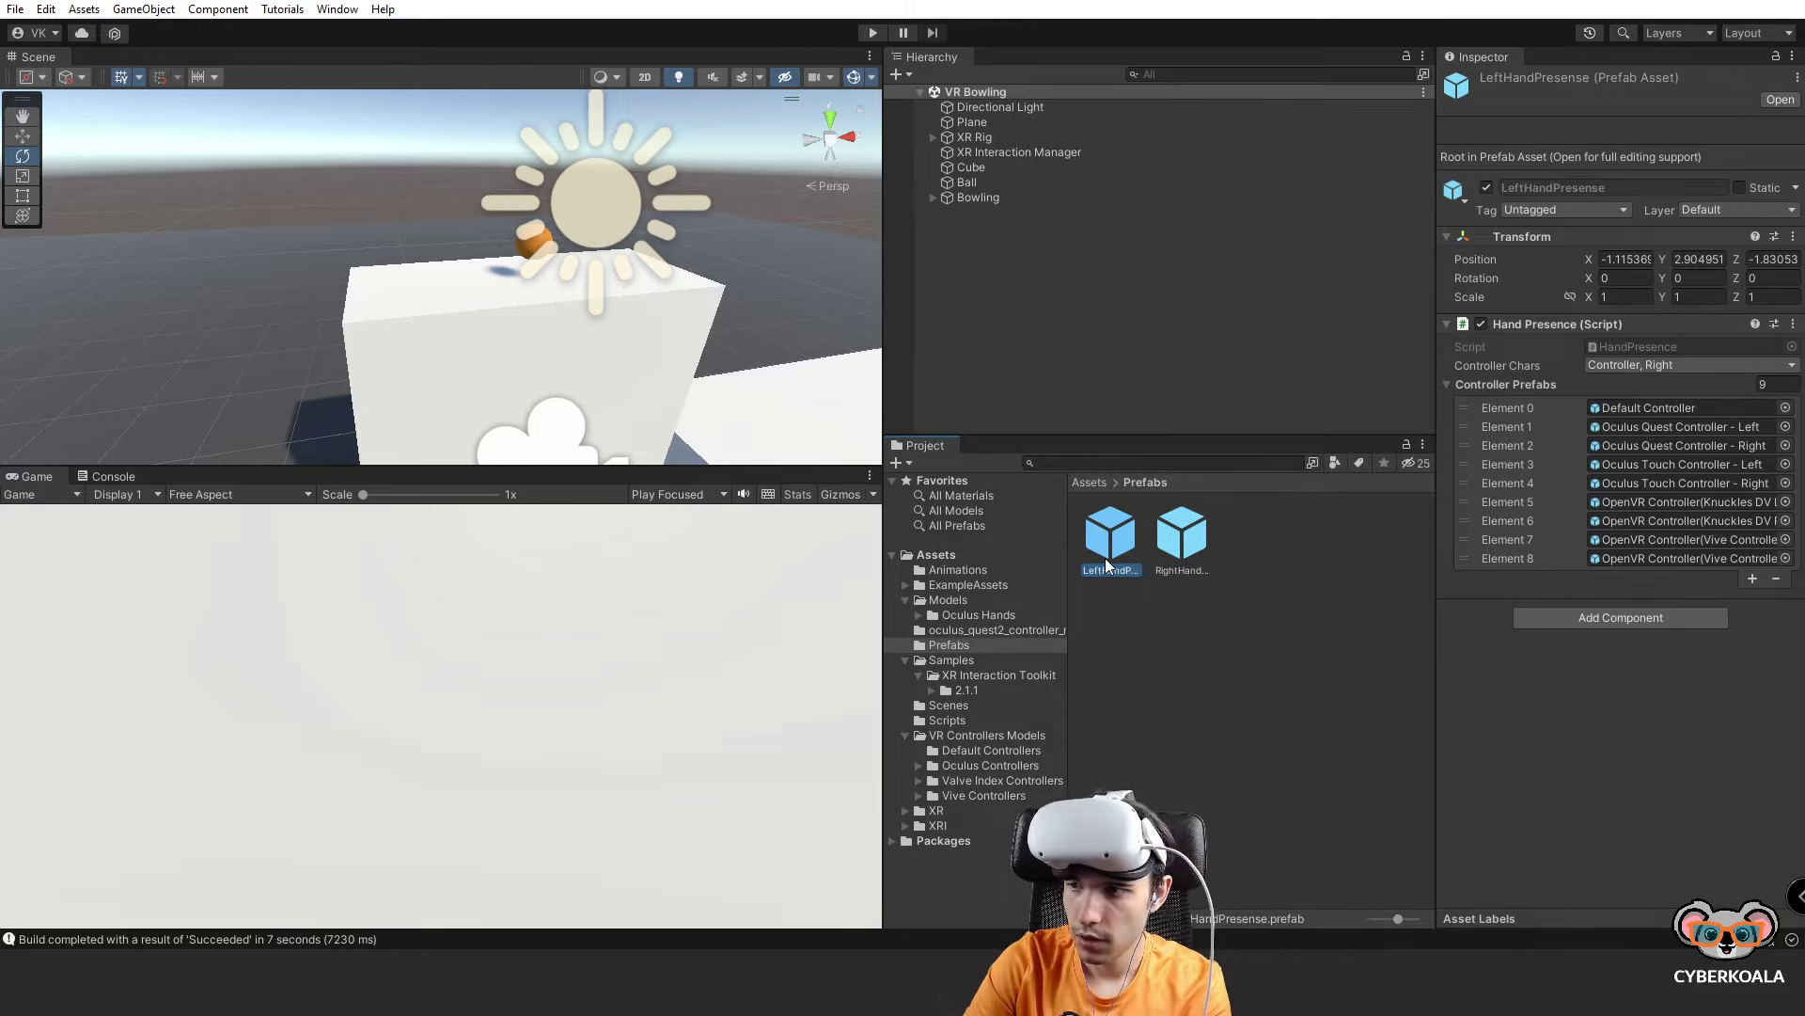
Change LeftHandPresense's Controller Chars from Right to Left, keeping Controller.
click(1187, 541)
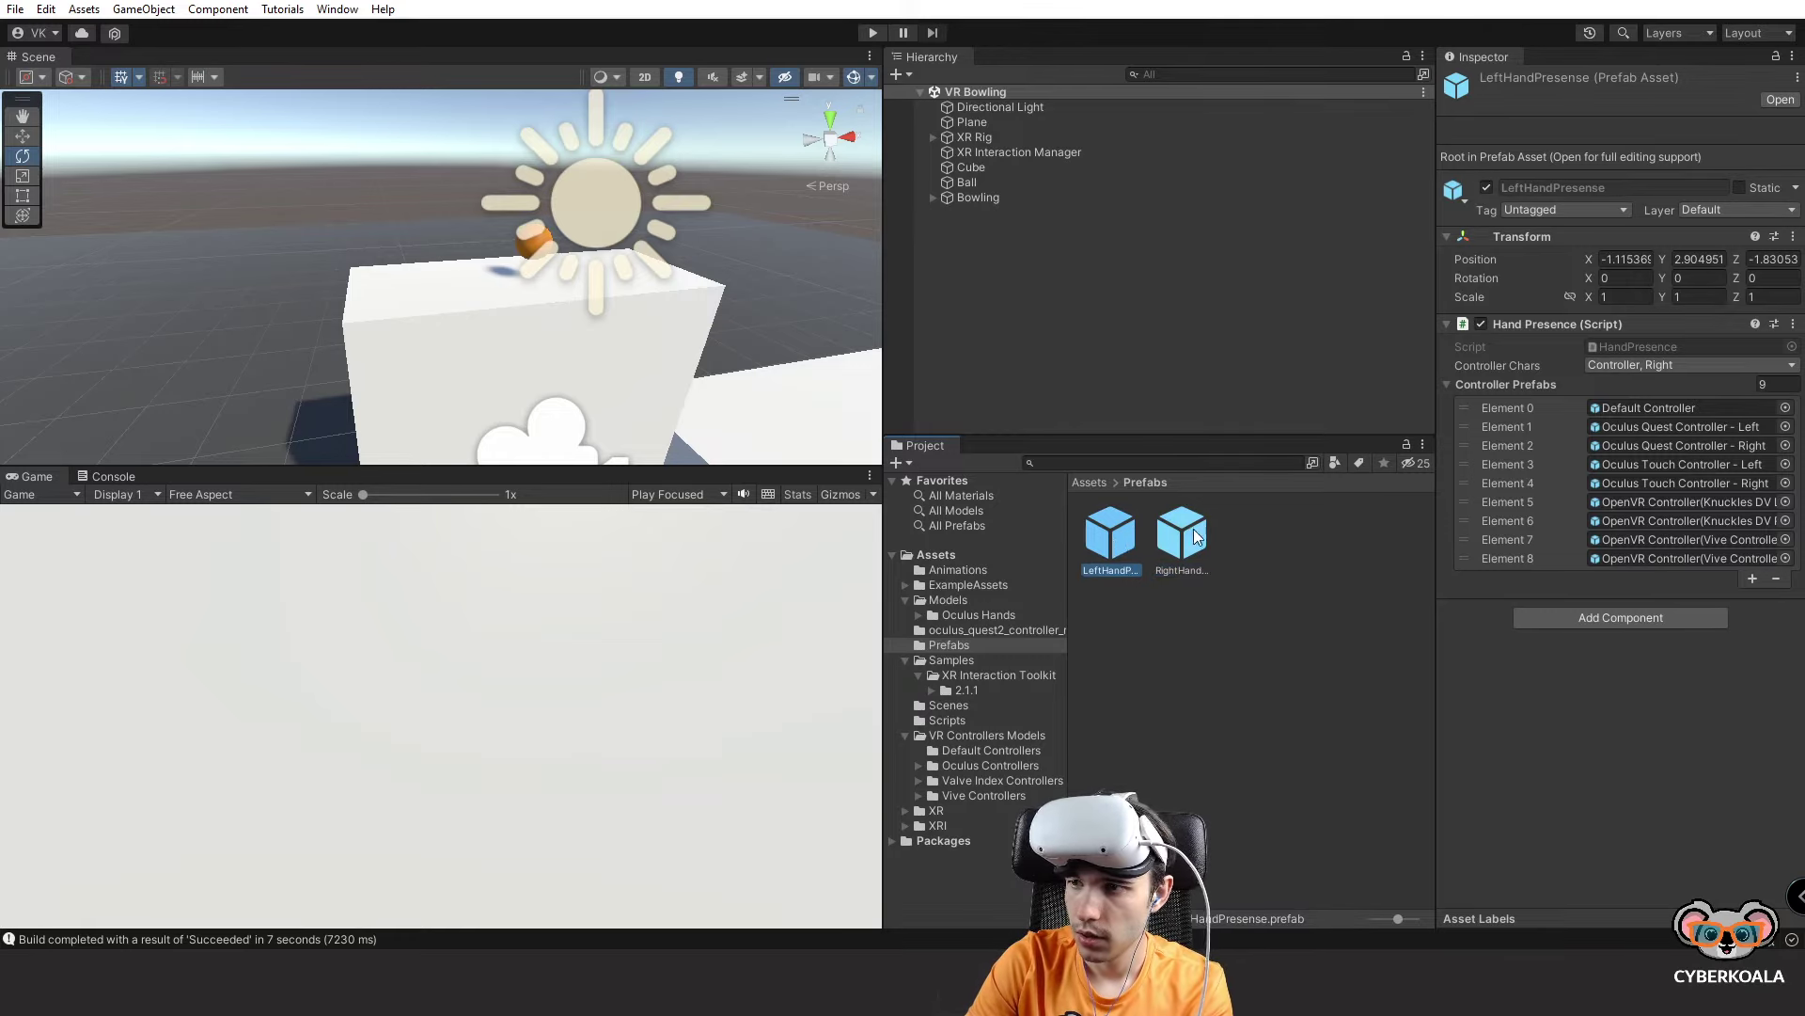
click(1112, 544)
click(1670, 365)
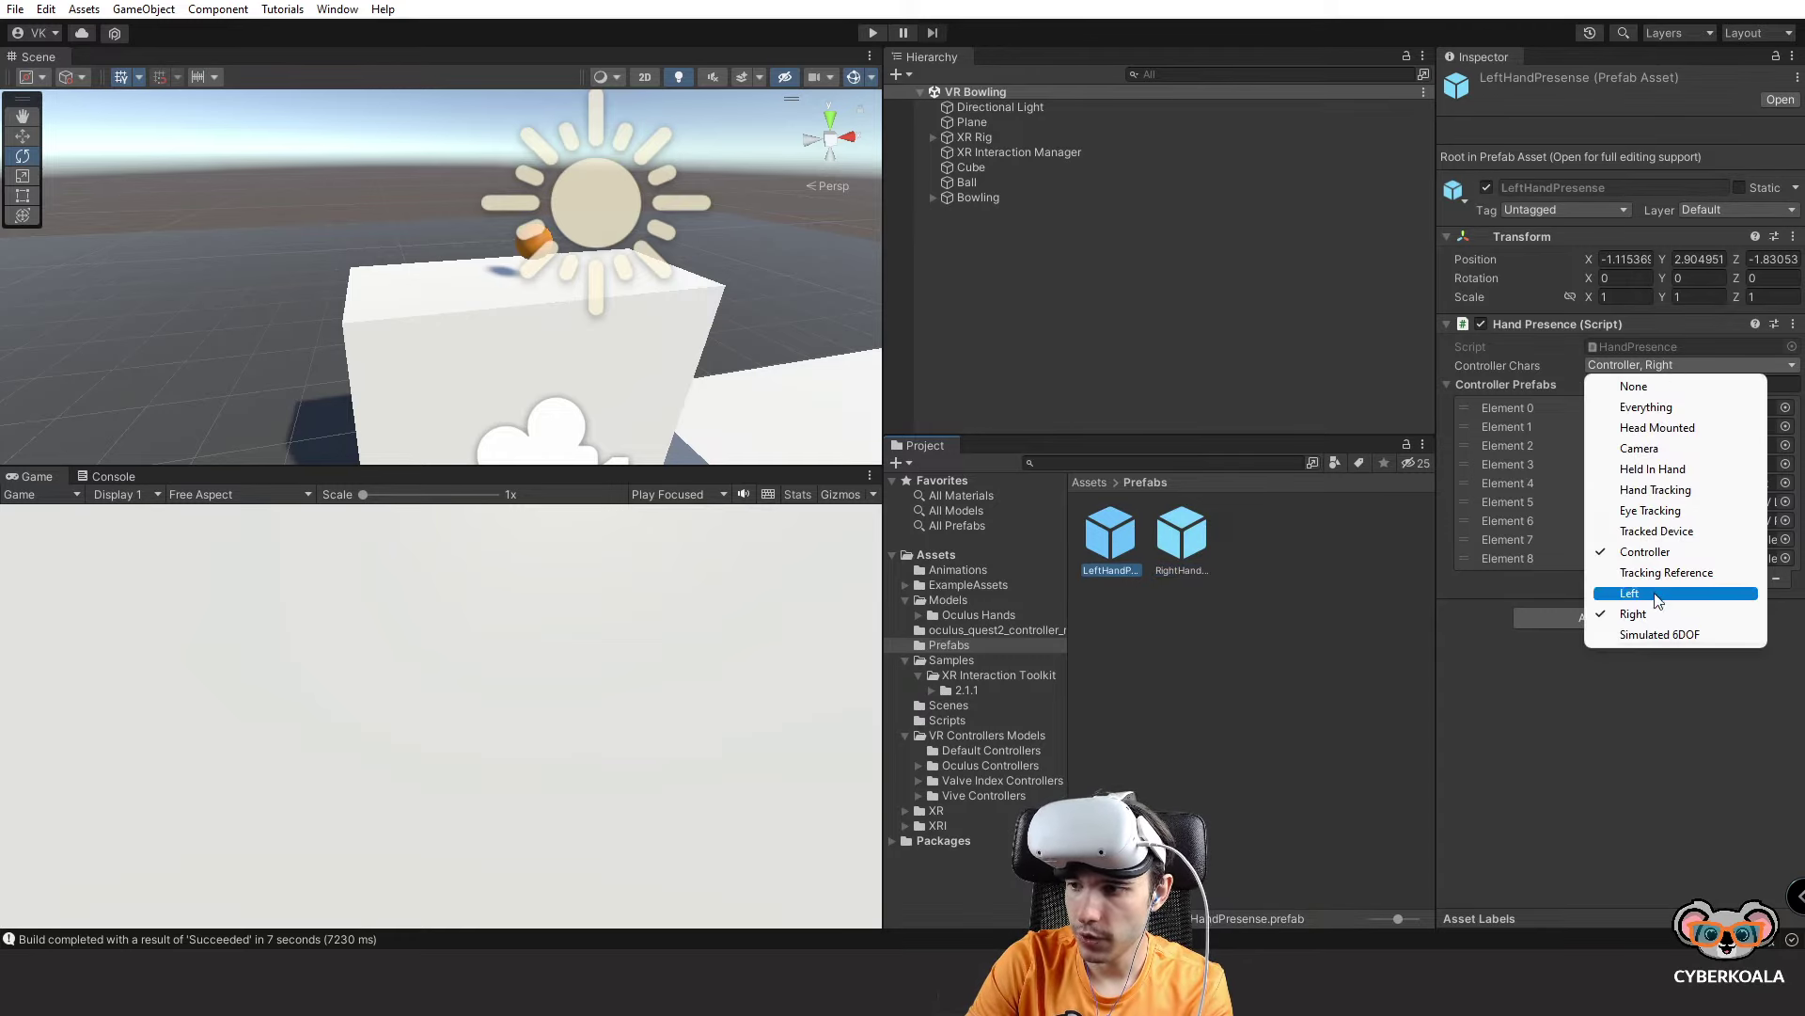
click(1633, 613)
click(1646, 381)
click(1648, 367)
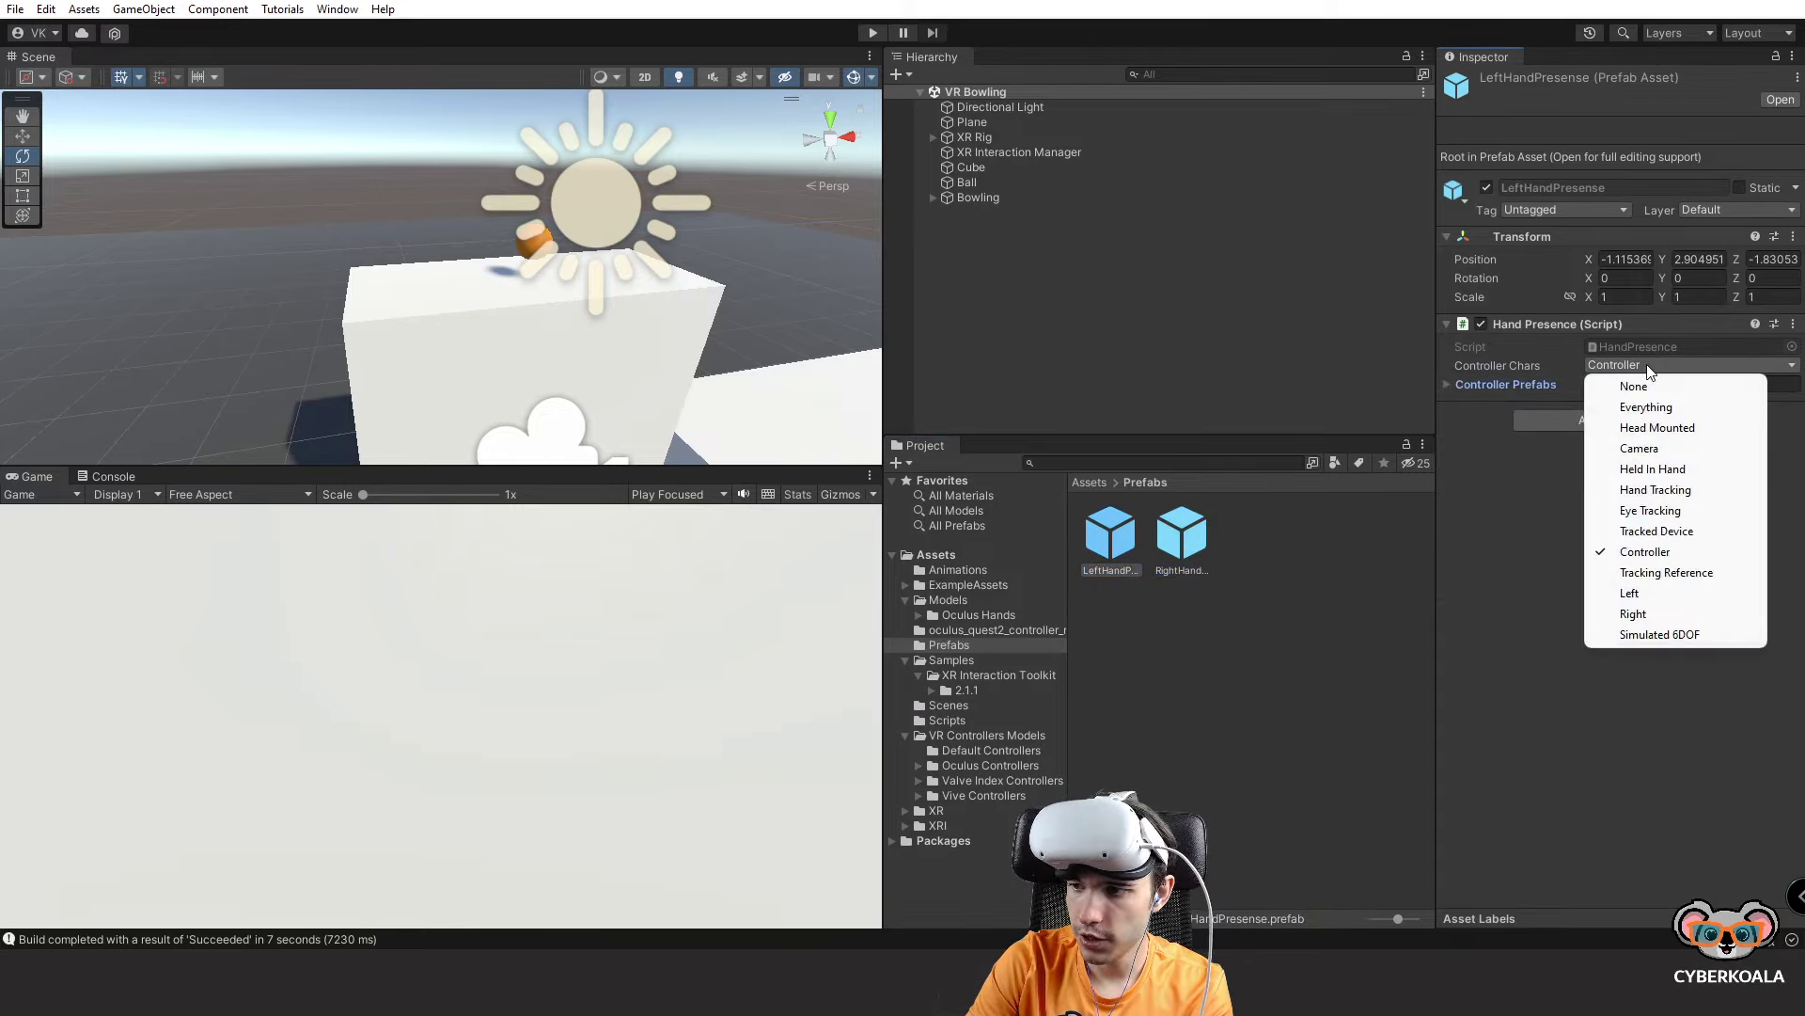
click(1636, 594)
click(1489, 383)
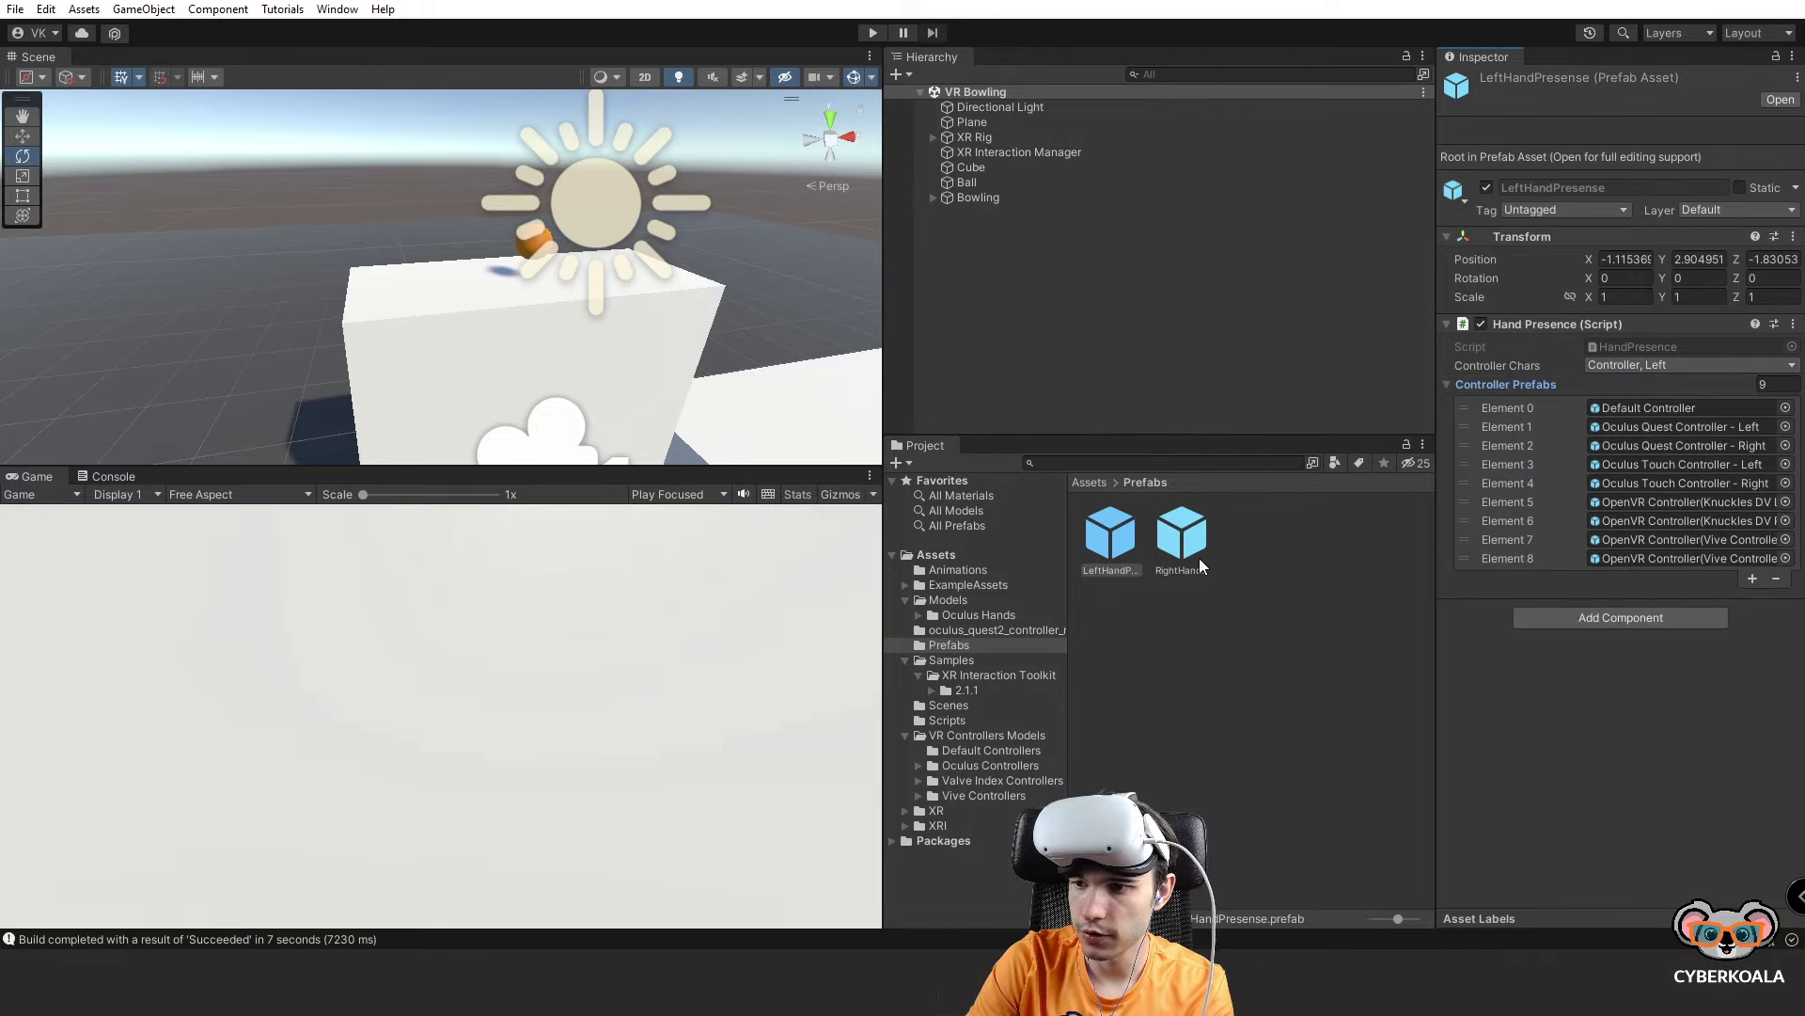
Confirm RightHandPresence still uses Right and expand XR Rig to show the hand controllers.
click(1128, 541)
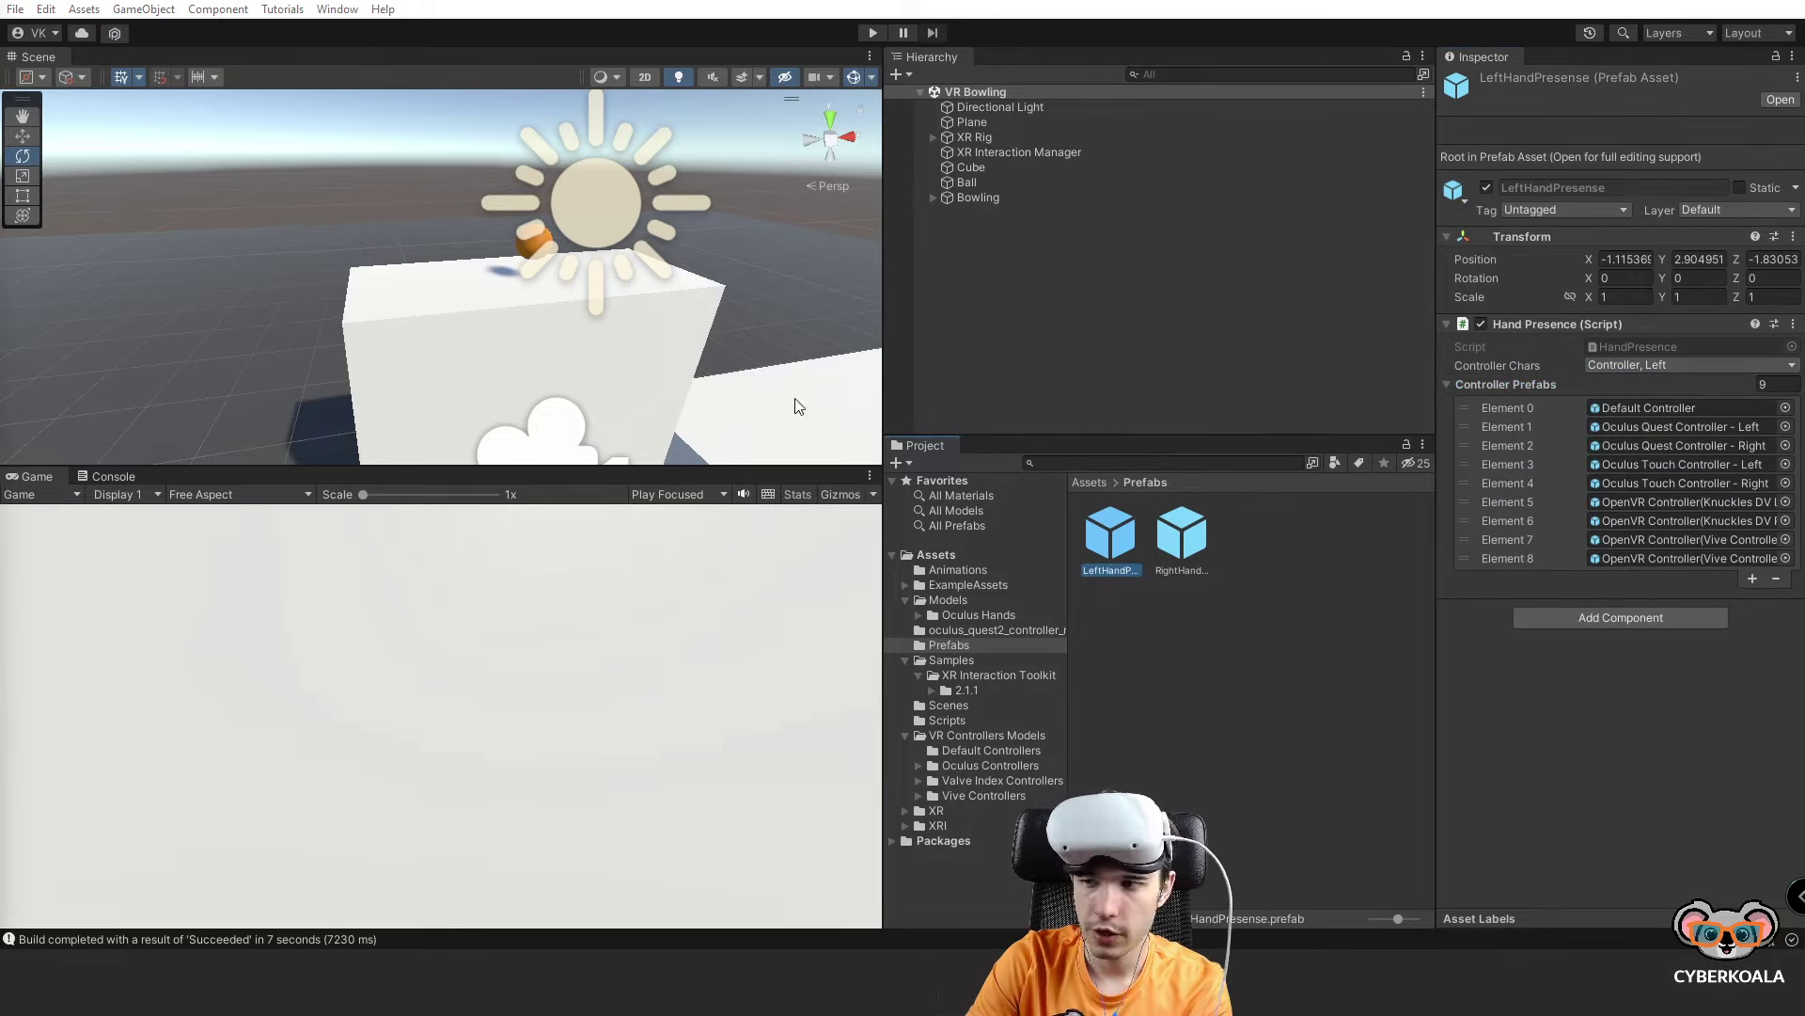
click(1182, 534)
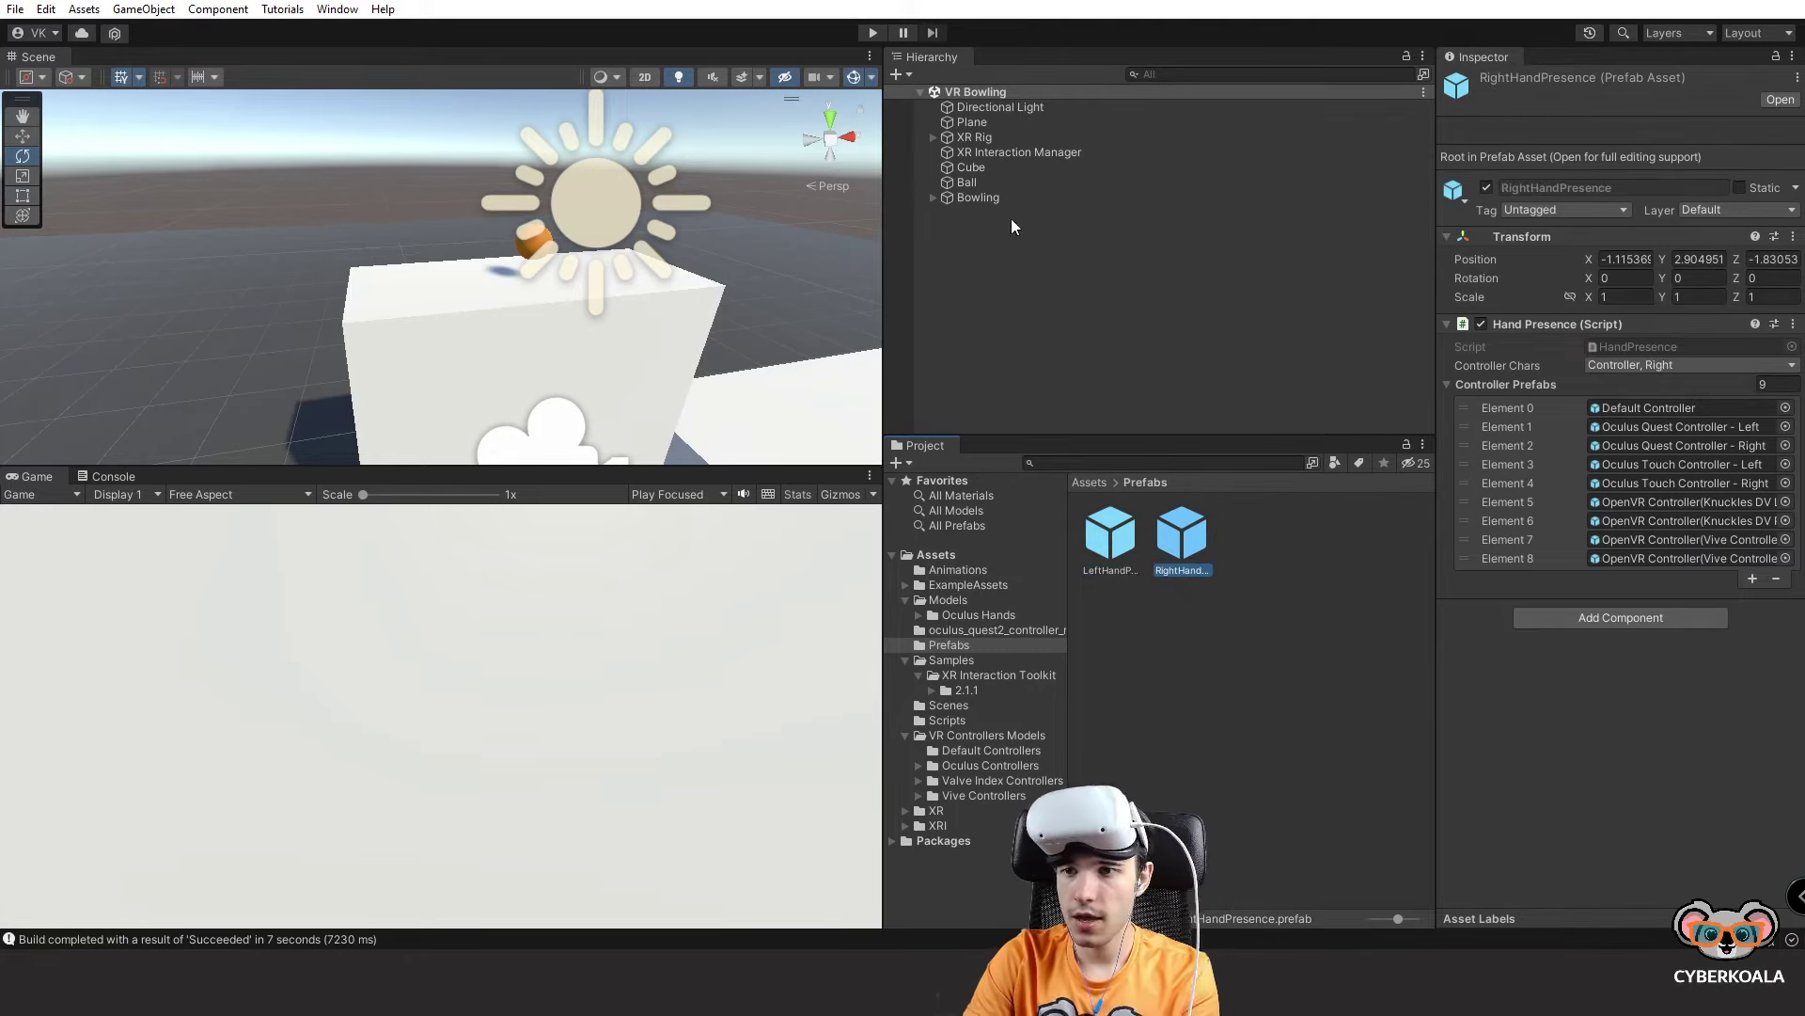
click(933, 137)
click(946, 152)
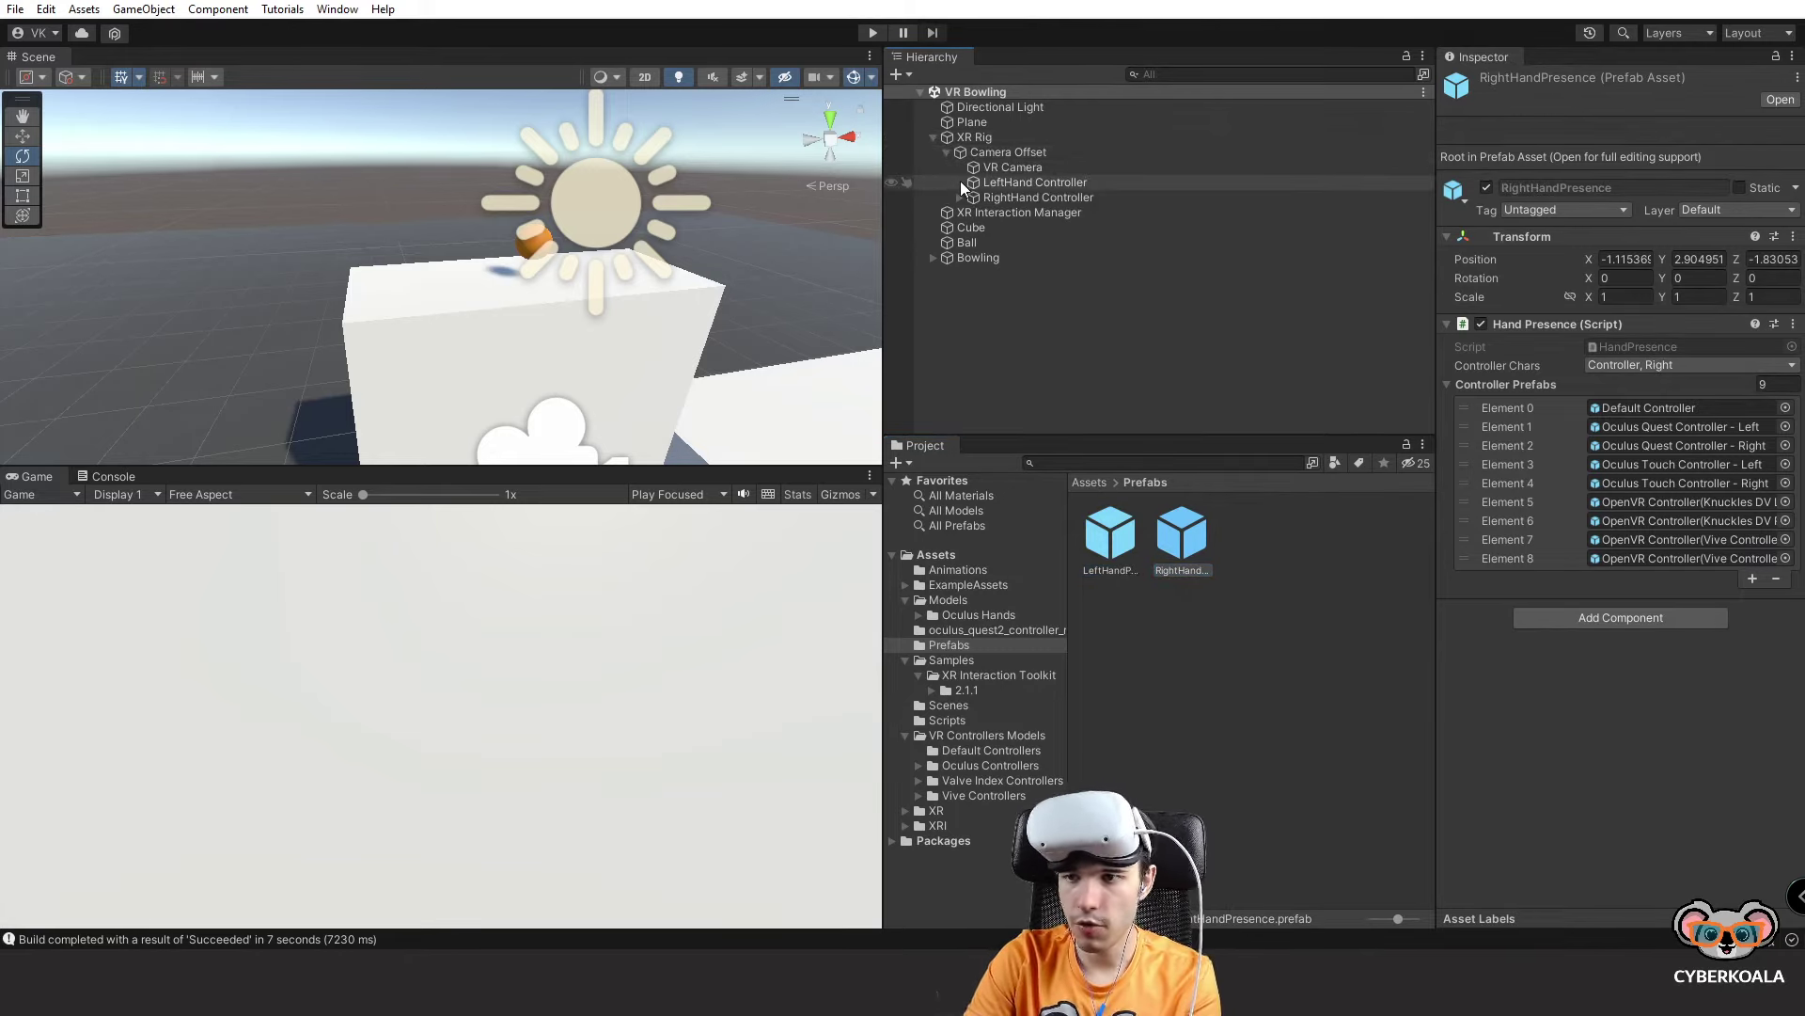
Drag the LeftHandPresense prefab onto LeftHand Controller and expand RightHand Controller.
click(1119, 543)
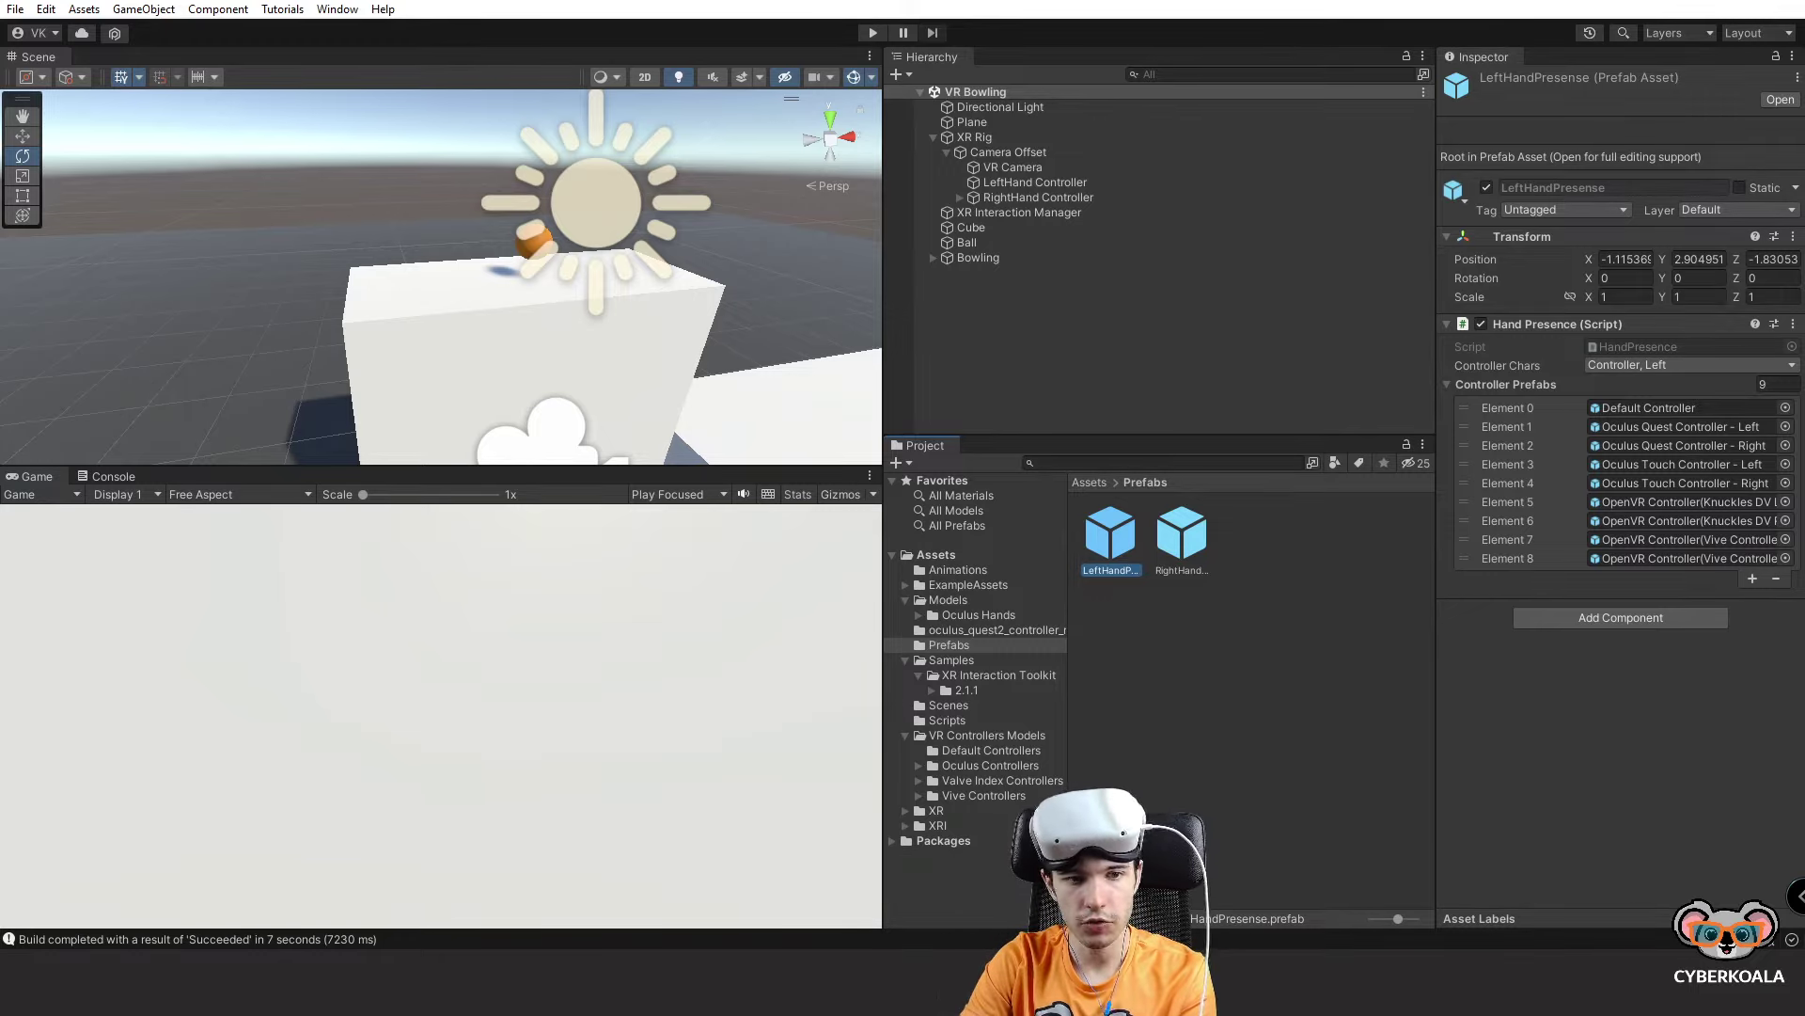
drag(1119, 554, 1036, 184)
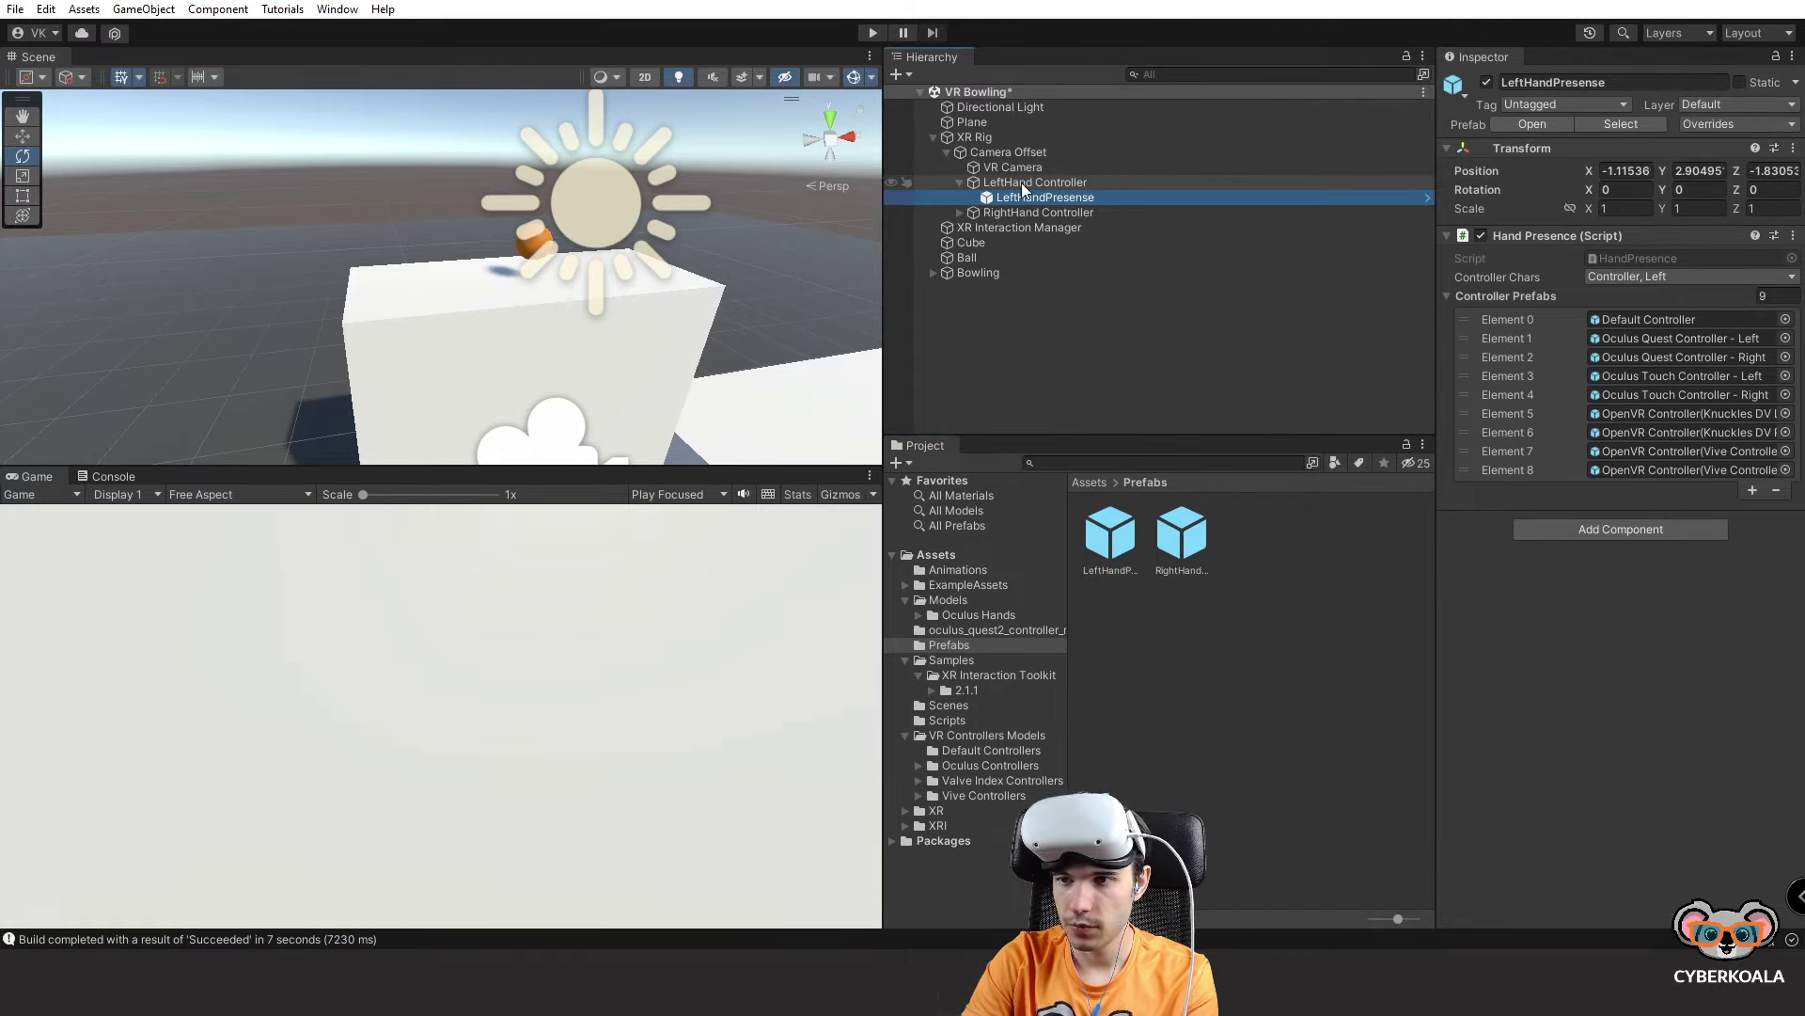
click(960, 212)
click(1032, 183)
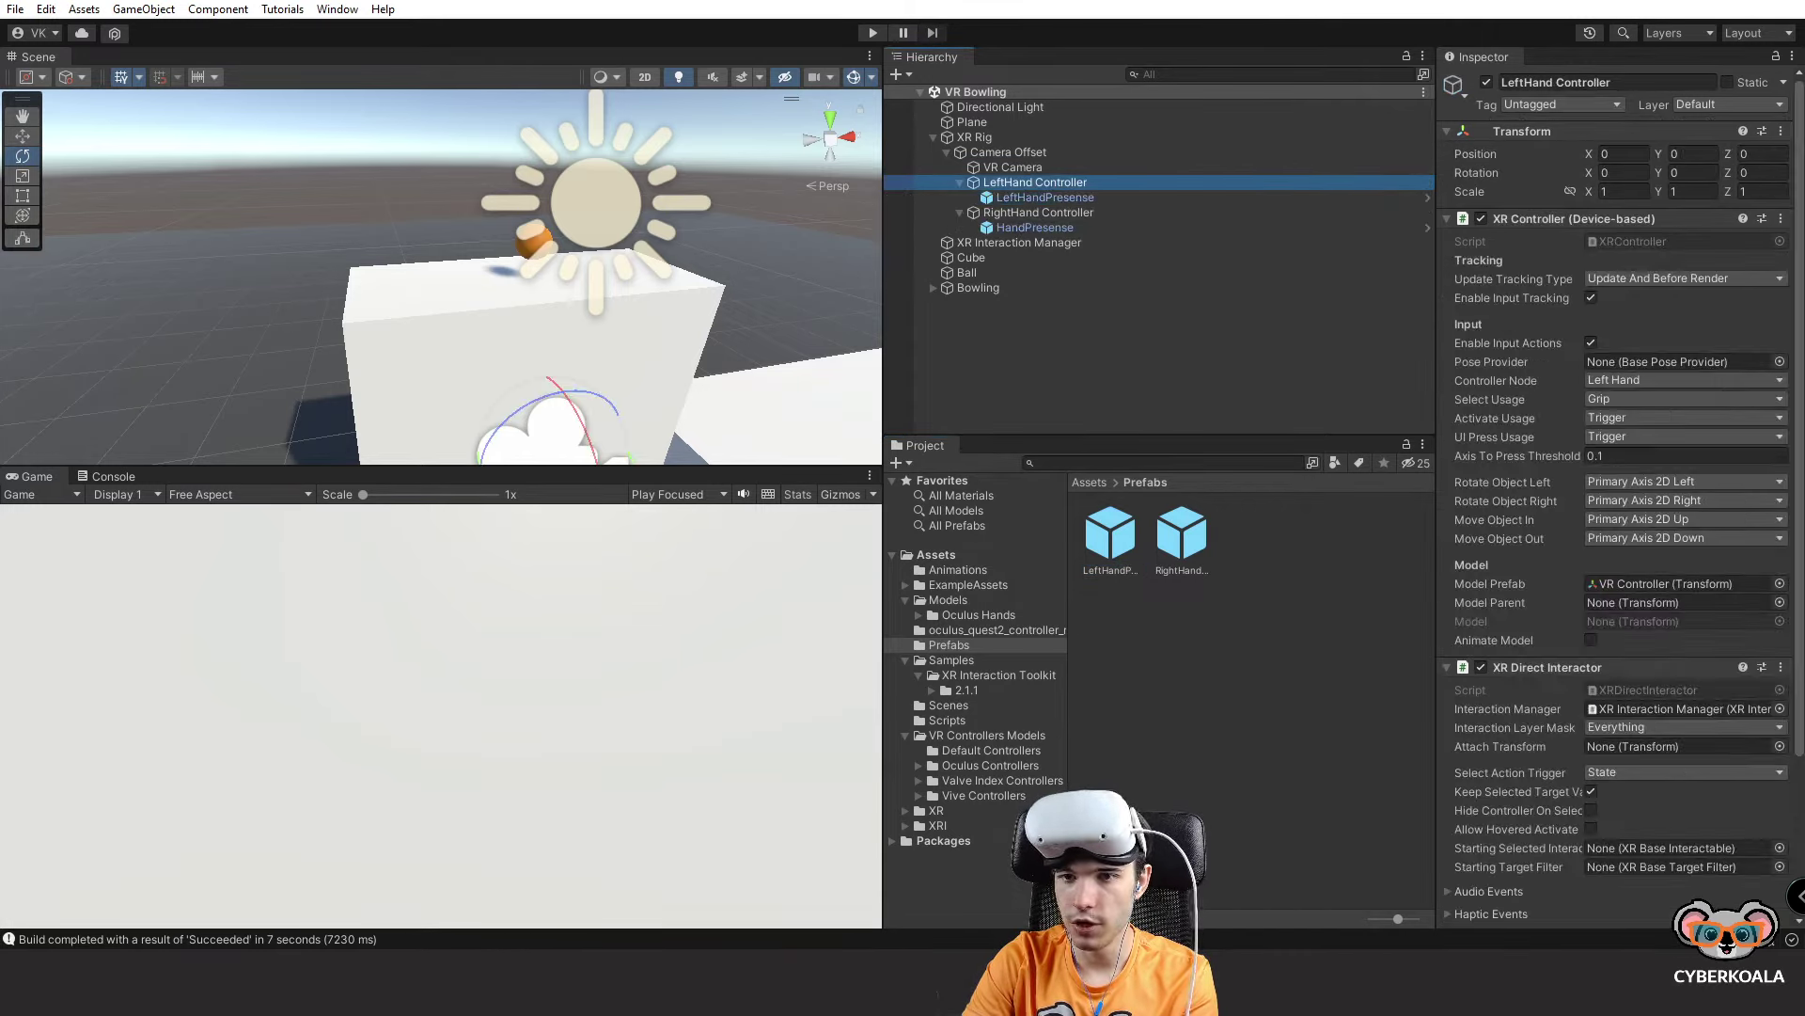
Drag RightHandPresence under RightHand Controller and delete the old HandPresense child.
click(1030, 227)
drag(1182, 536, 1007, 212)
click(1021, 225)
key(Delete)
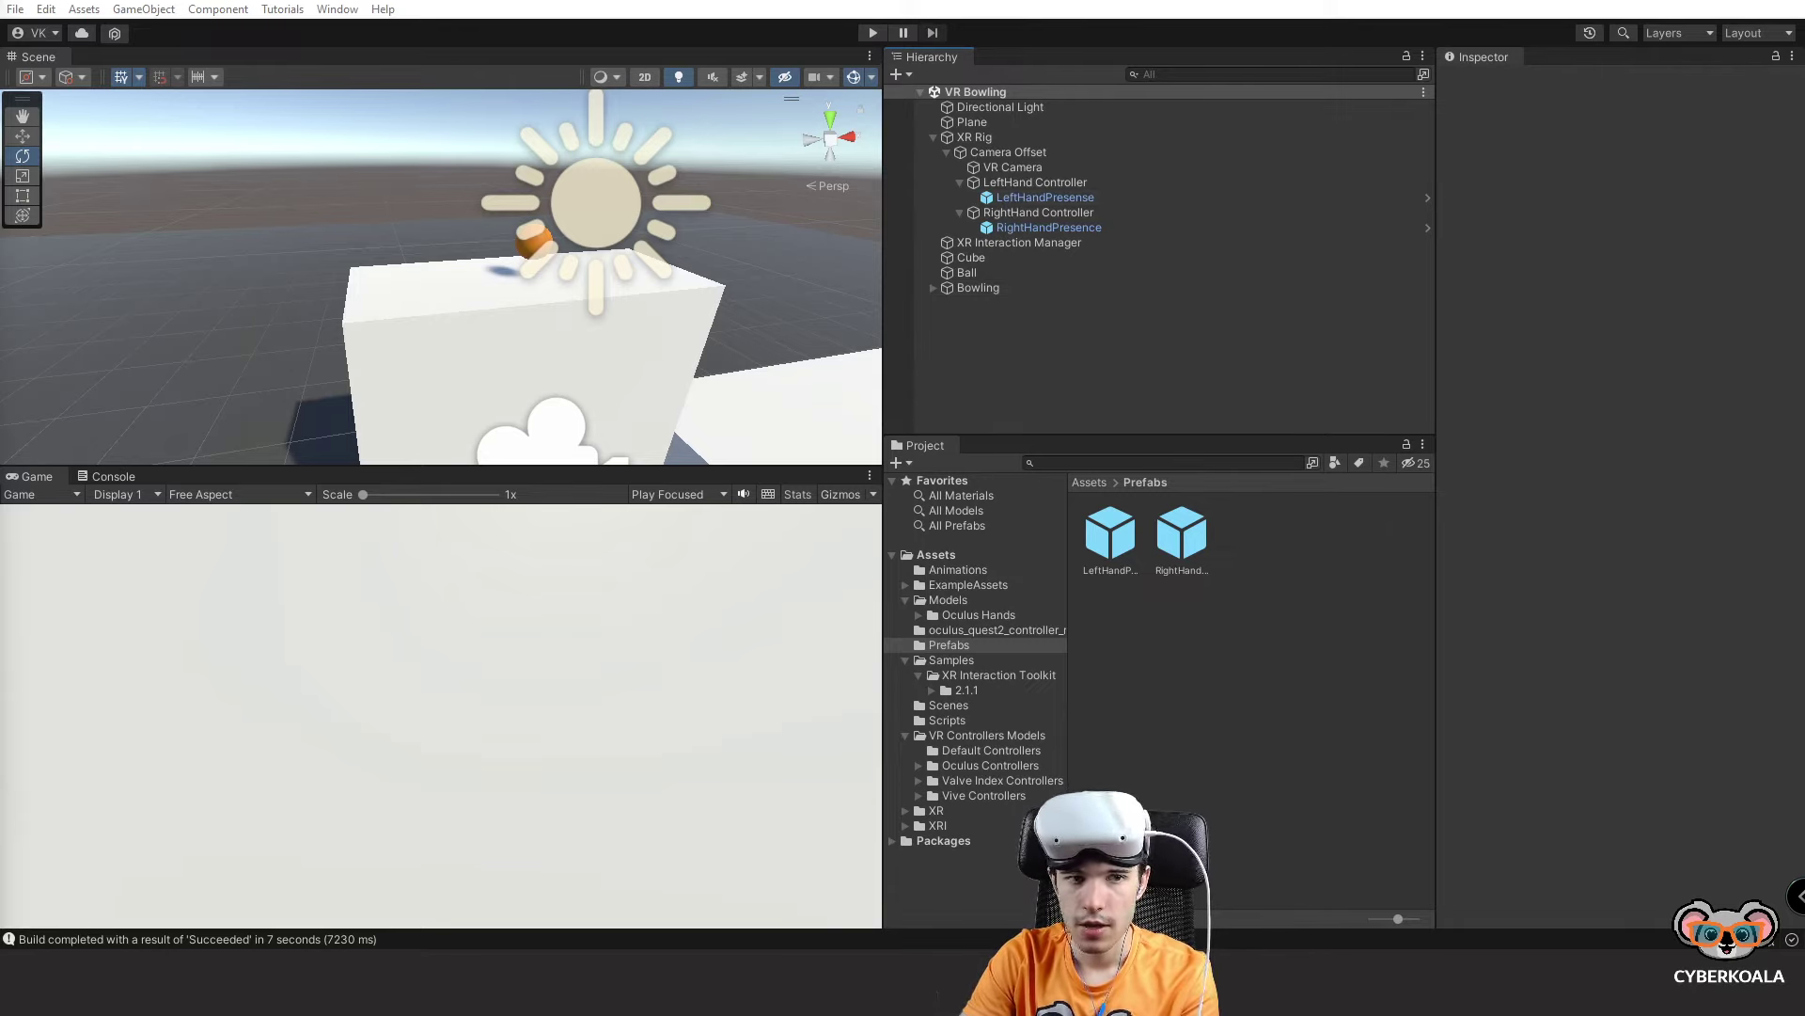
Run File > Build And Run to build and launch the VR project.
click(13, 9)
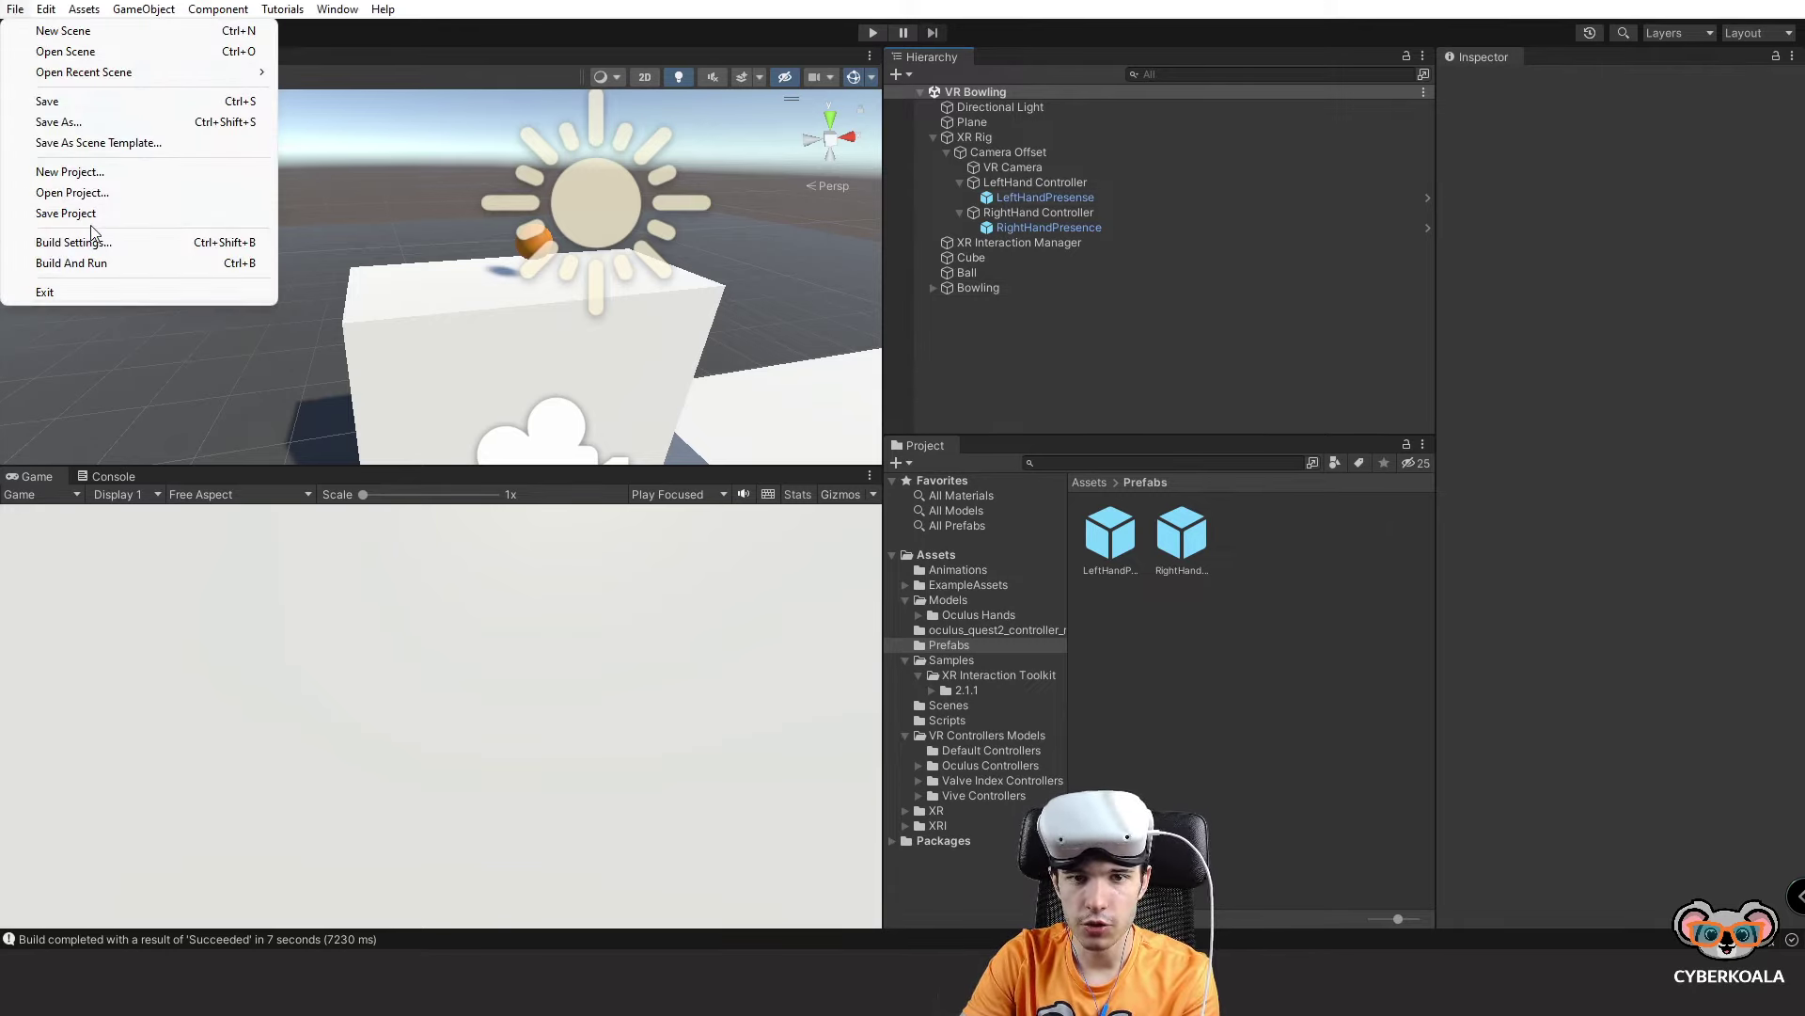
click(110, 264)
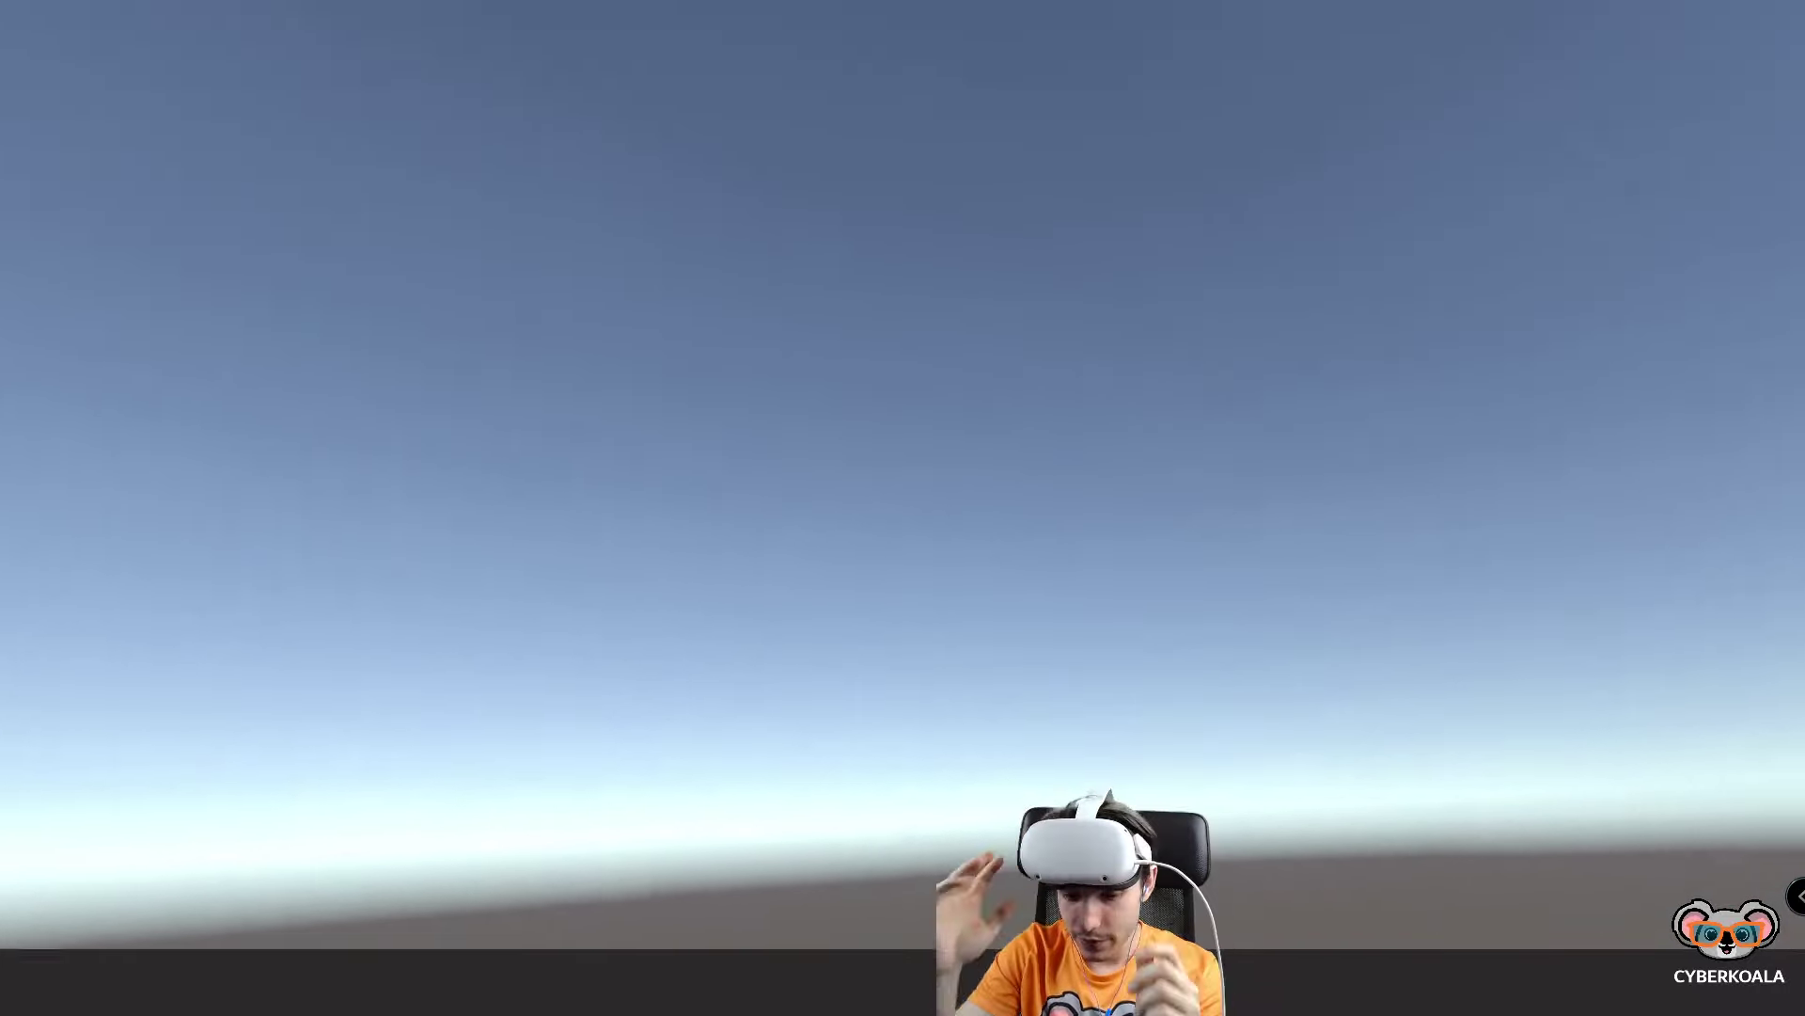
Exit the full-screen VR view and bring up the running build's taskbar window options.
key(super)
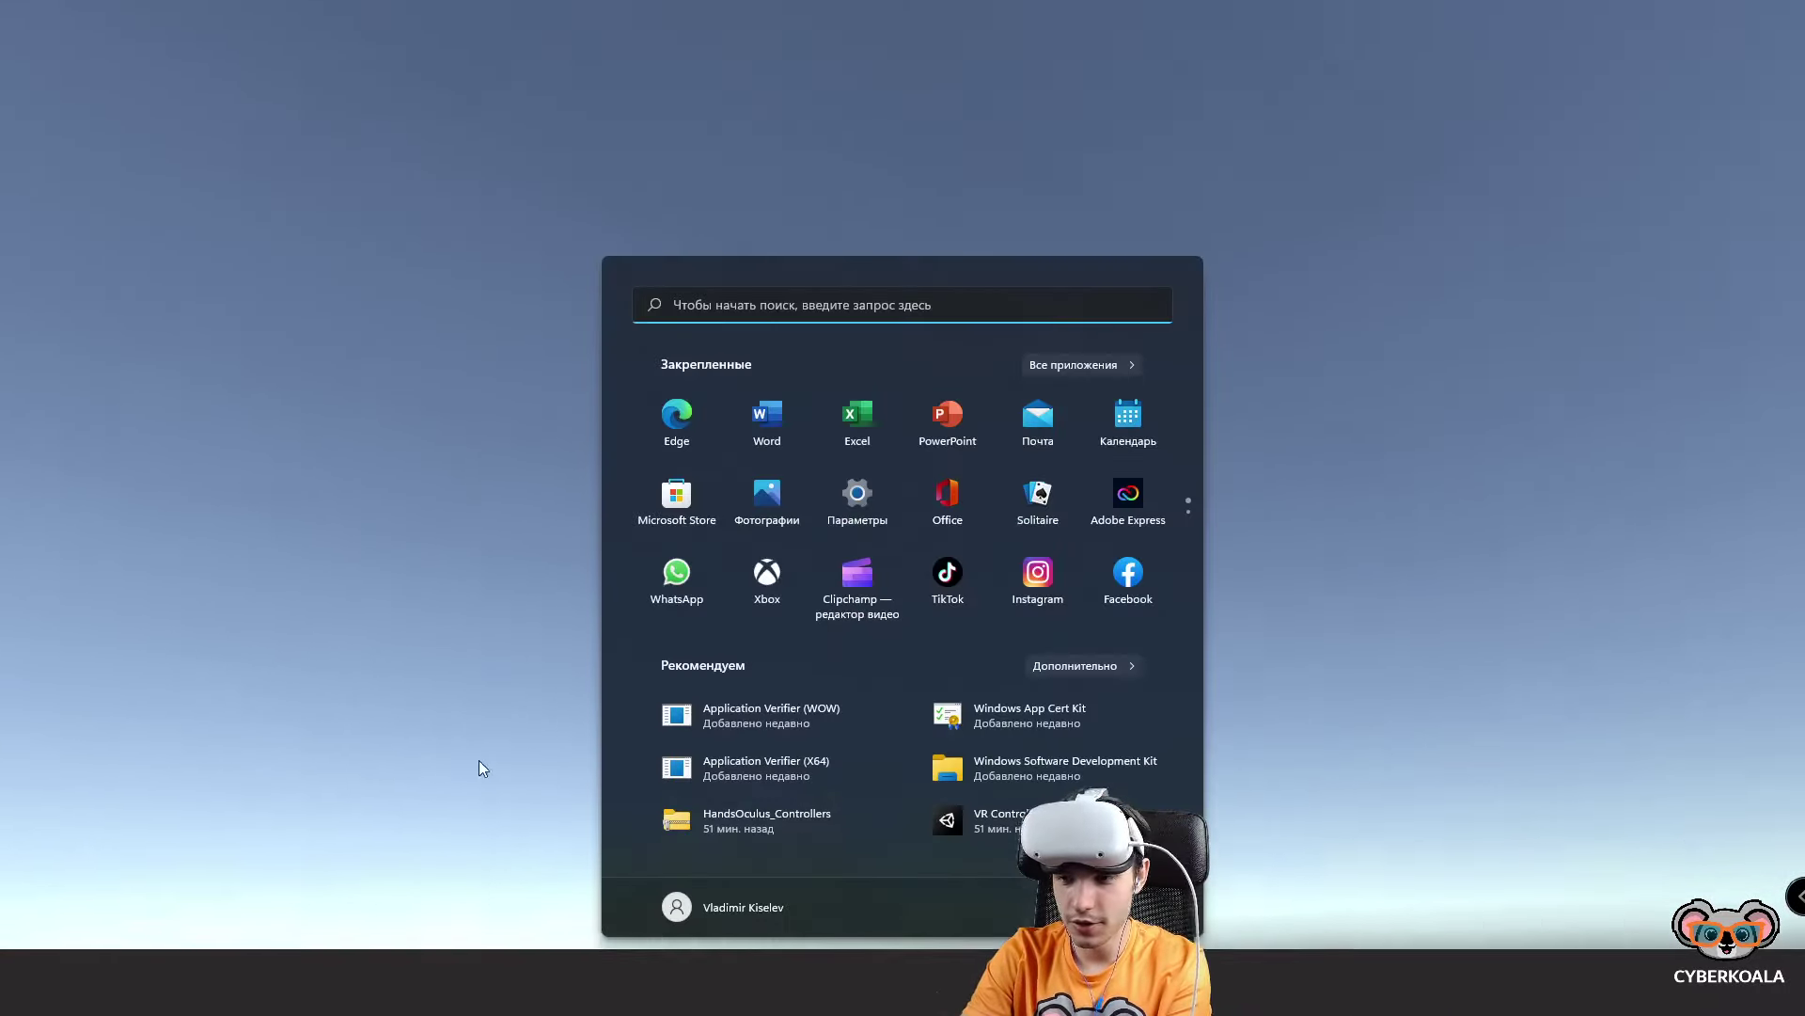
right_click(1503, 983)
Close the VR build and select LeftHandPresense under XR Rig > Camera Offset > LeftHand Controller.
click(1504, 923)
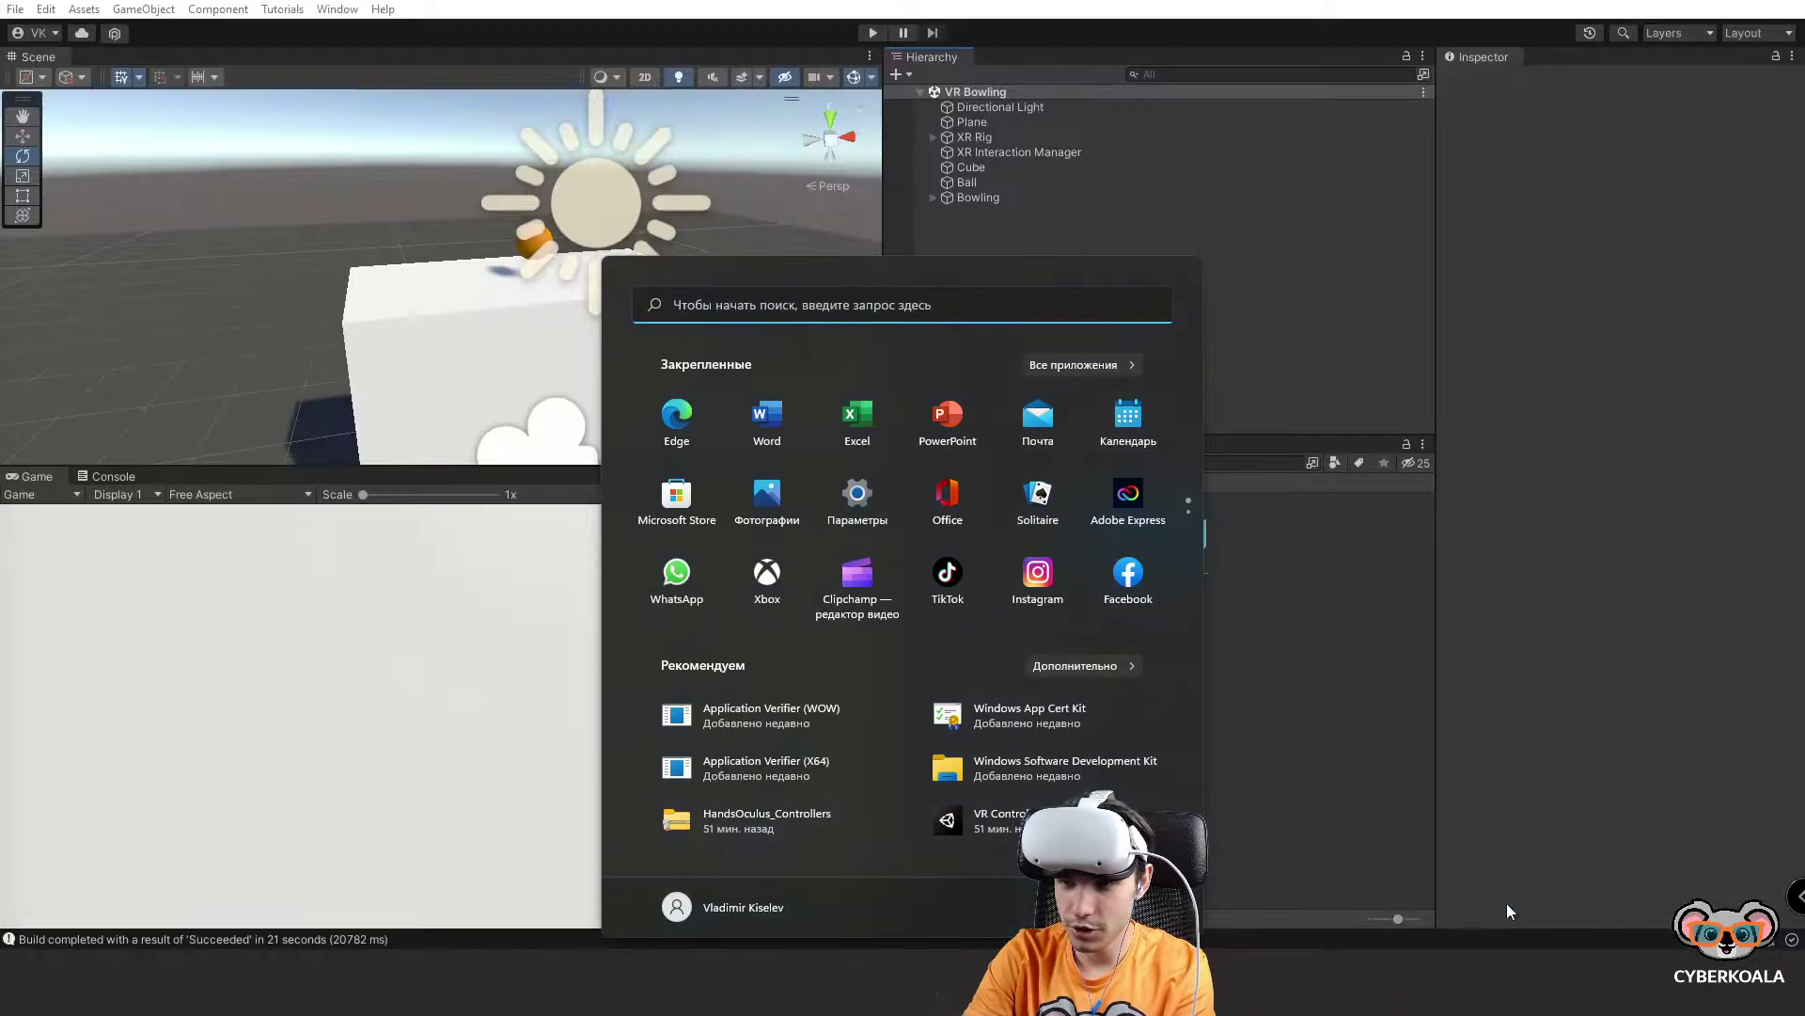
click(1018, 138)
click(934, 138)
click(959, 152)
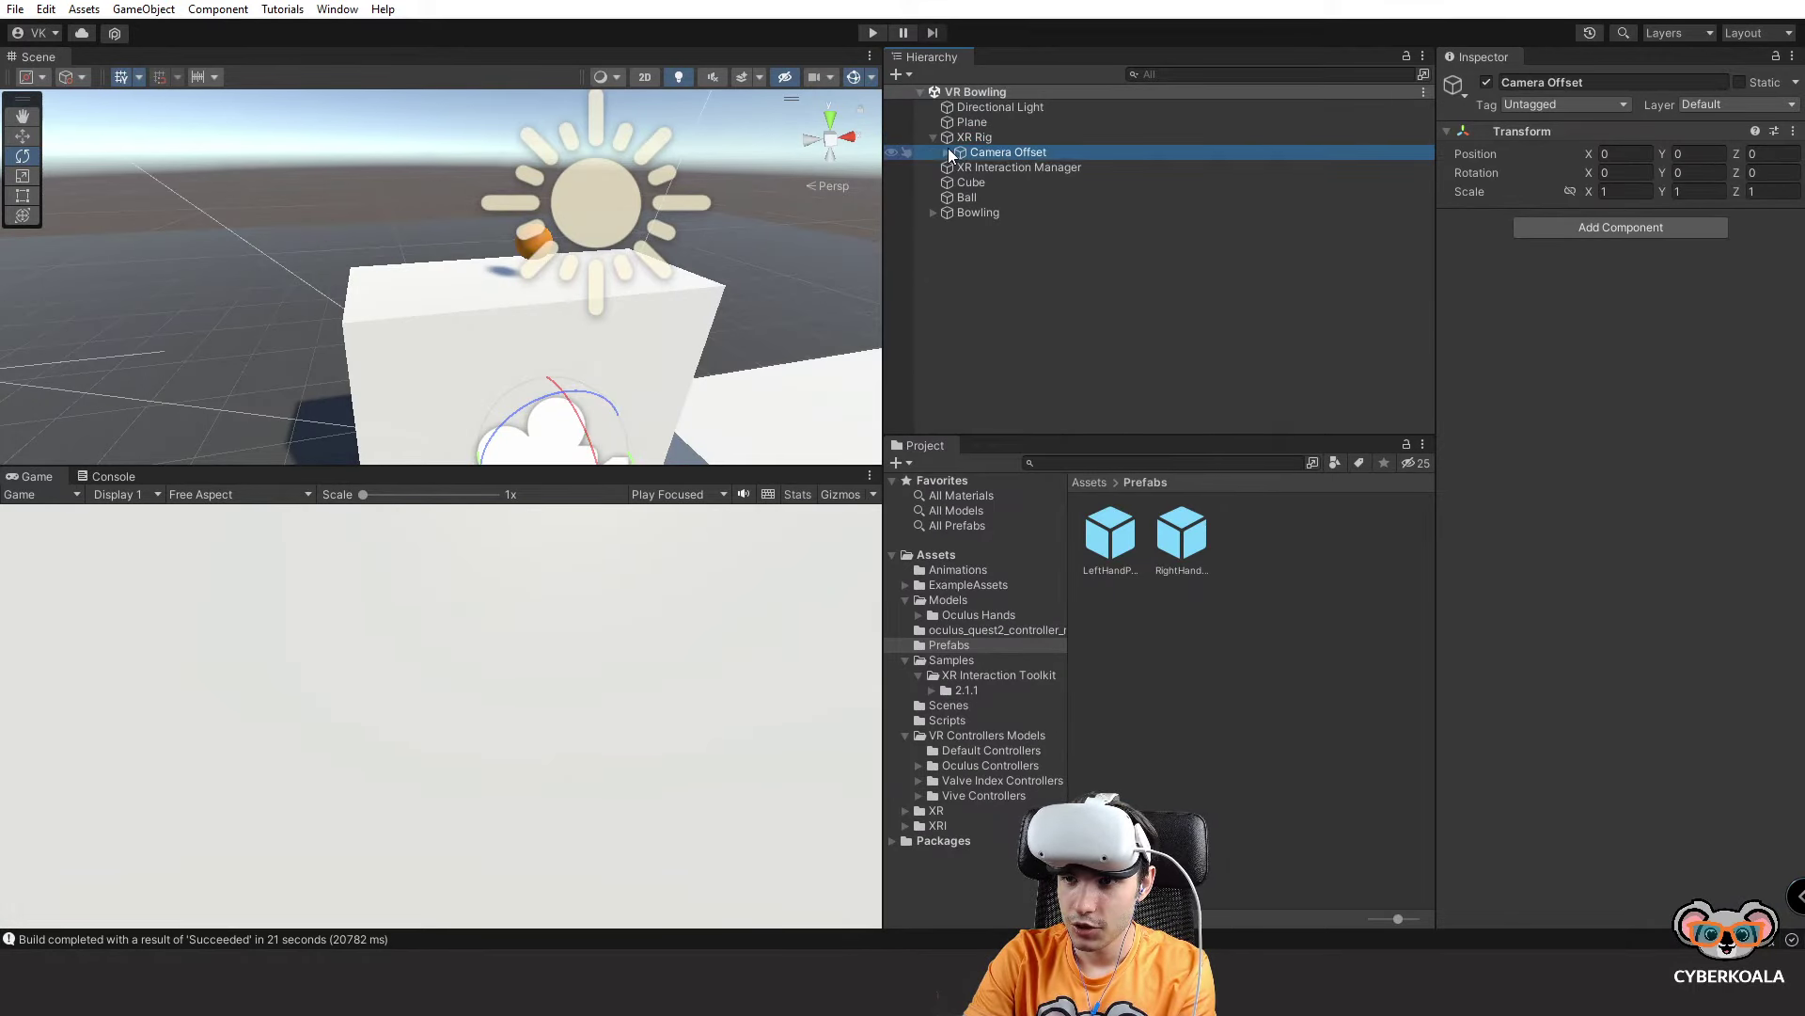
click(946, 152)
click(978, 167)
click(969, 181)
click(959, 182)
click(995, 194)
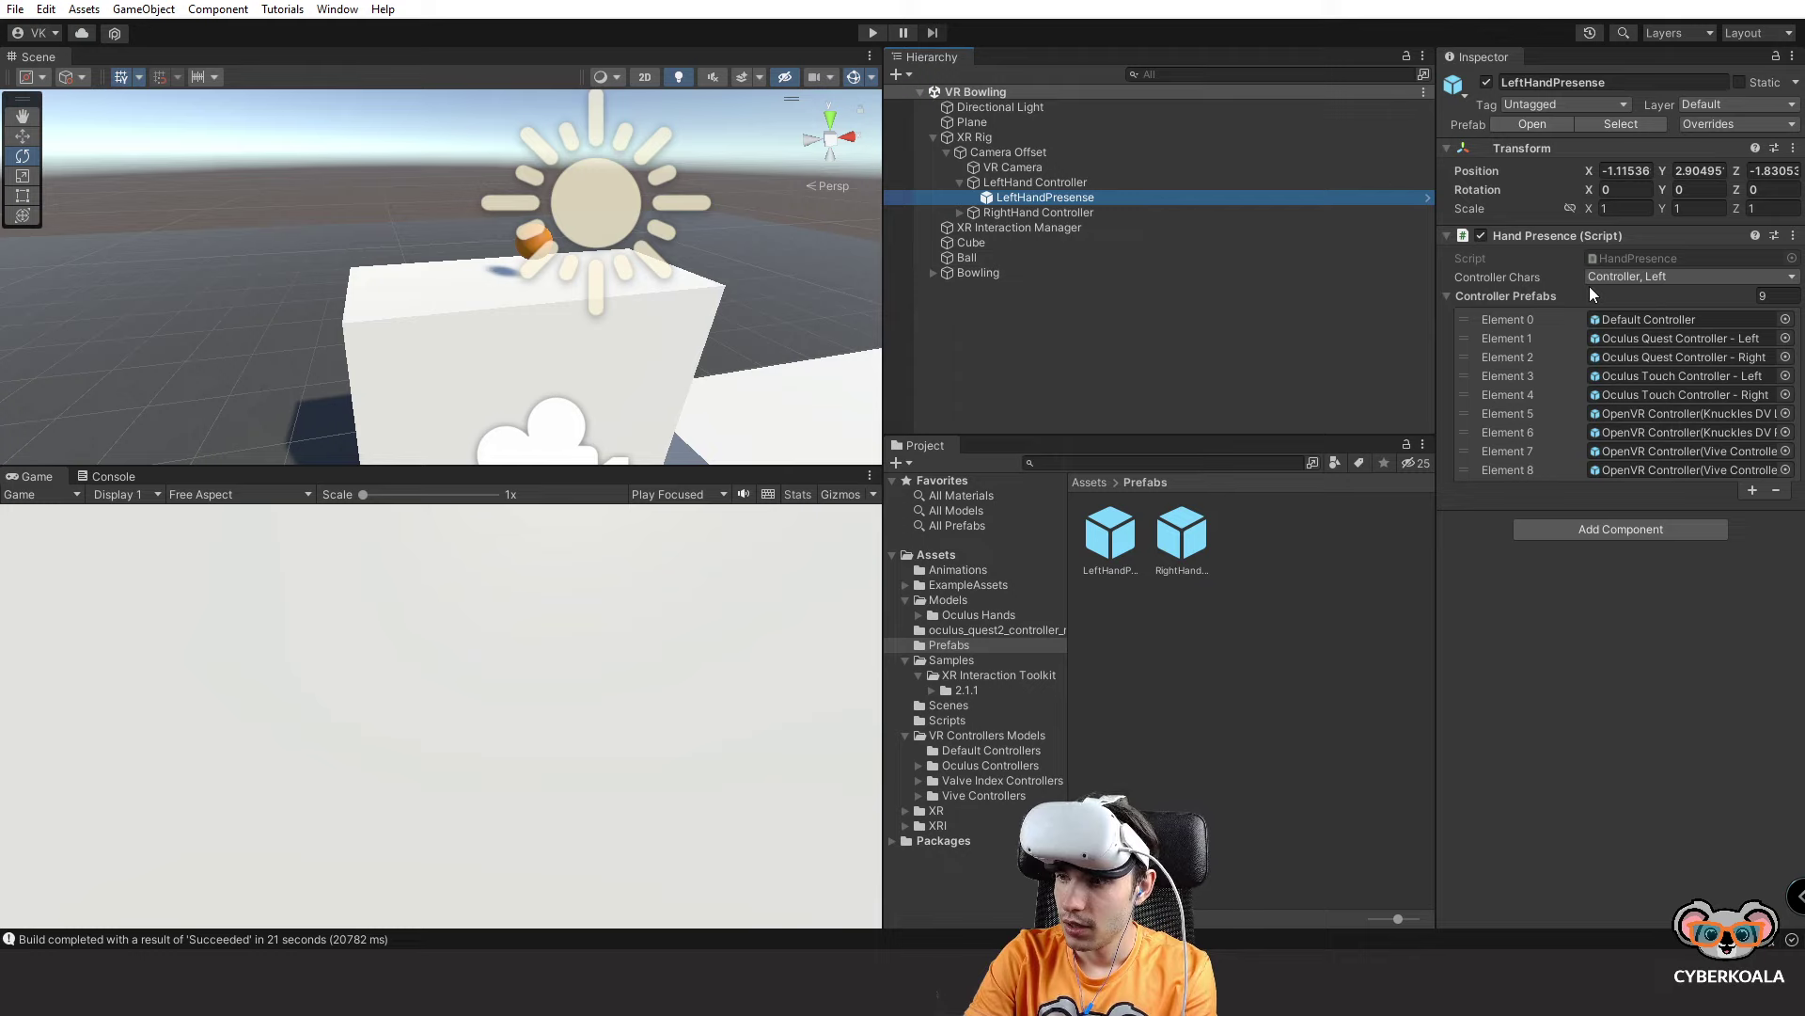
Set LeftHandPresense's Transform Position to 0, 0, 0.
click(1608, 171)
text(0)
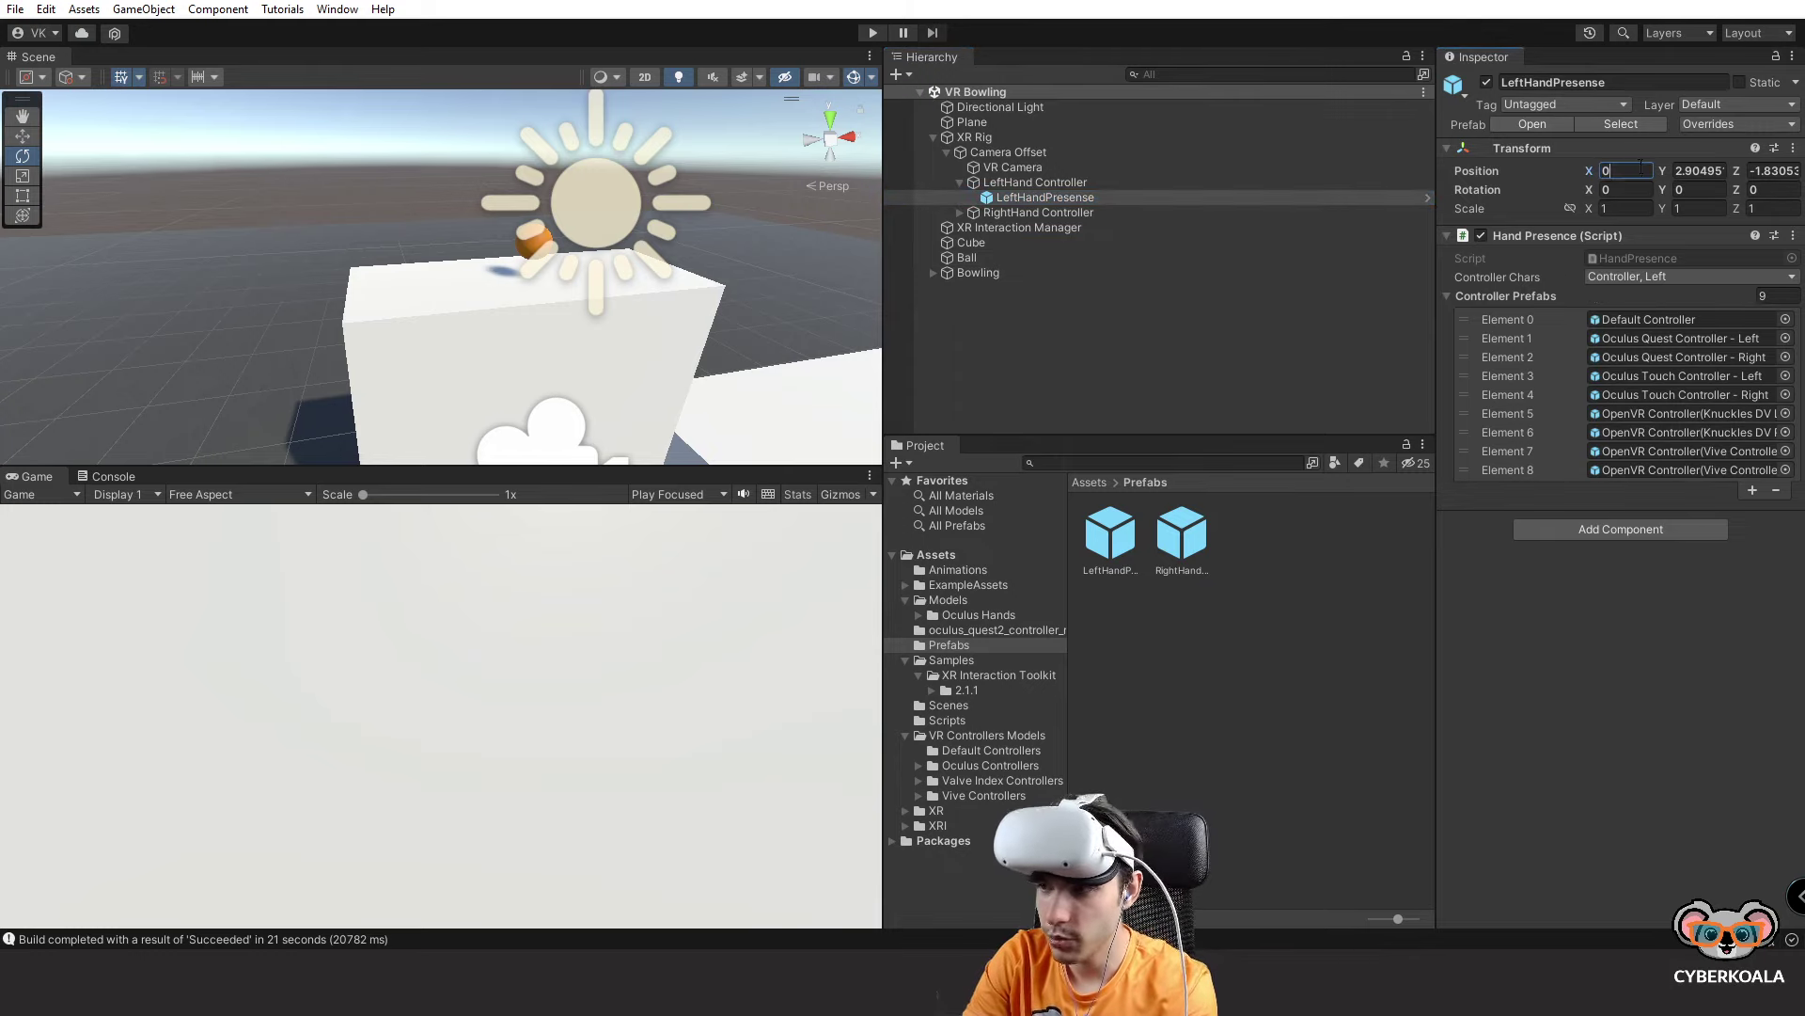
key(Tab)
text(0)
key(Tab)
text(0)
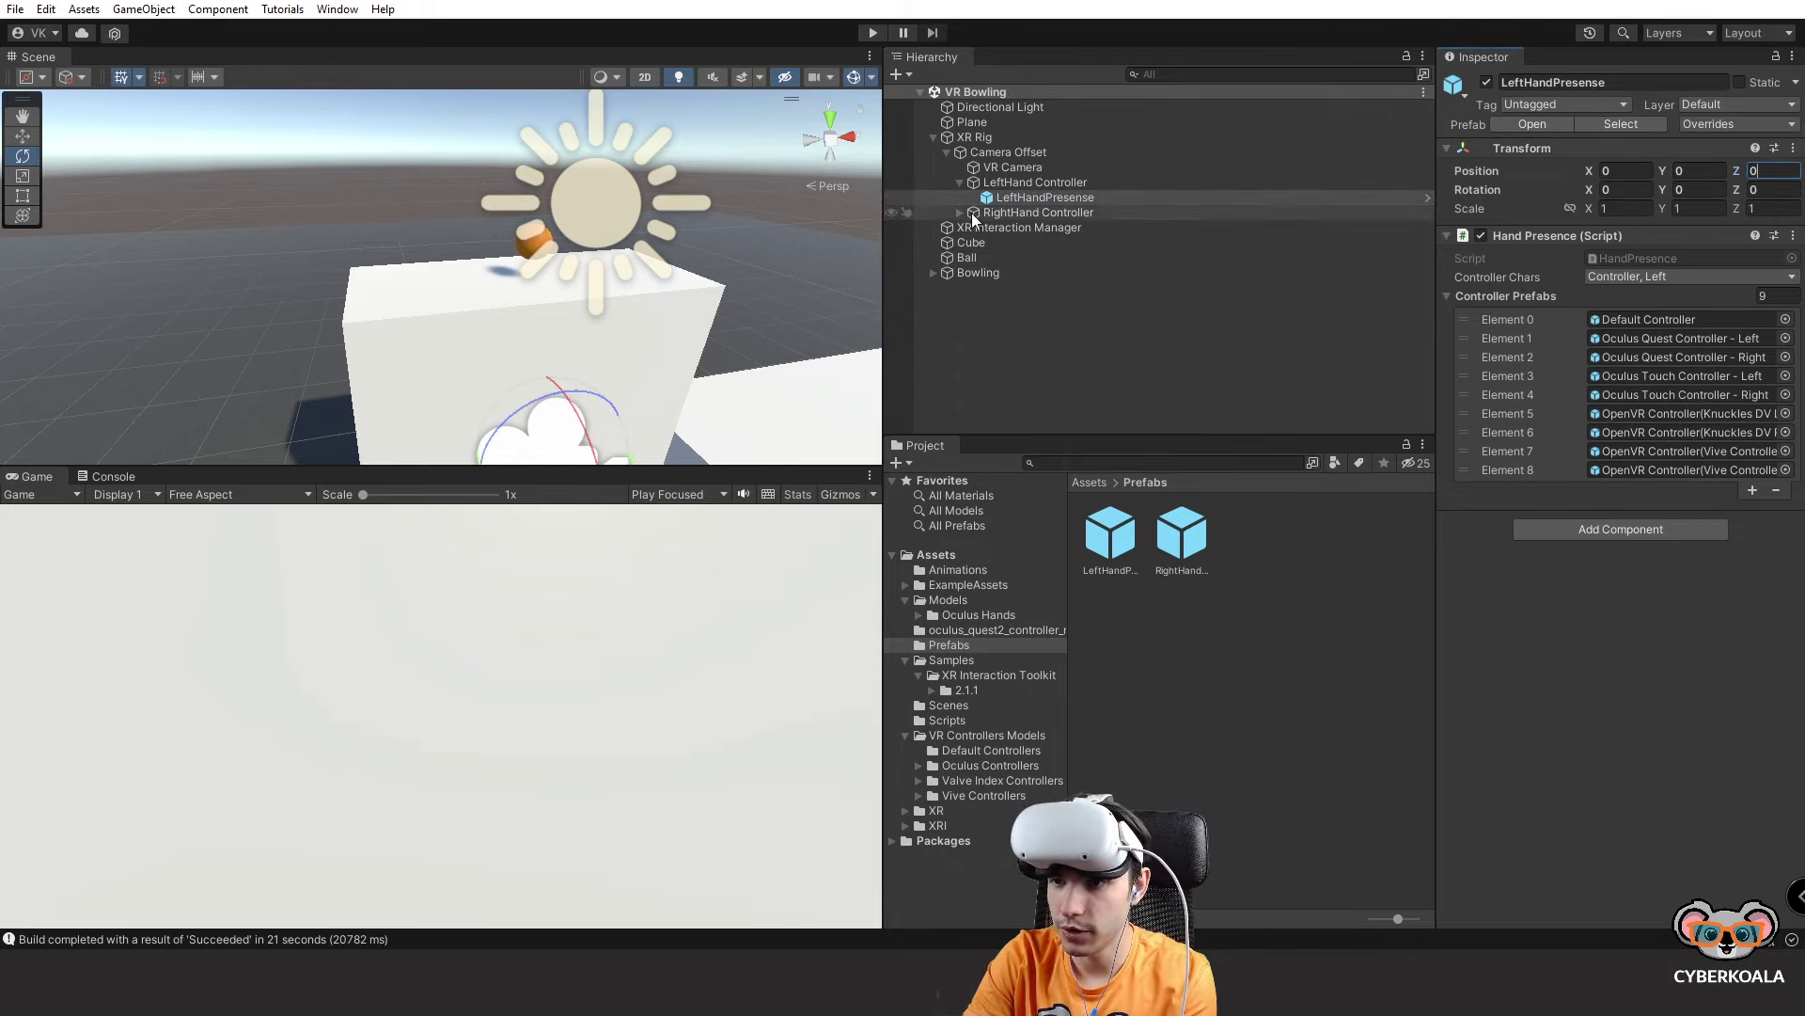
Zero RightHandPresence's Transform Position, then reselect LeftHandPresense to recheck it.
click(961, 212)
click(1240, 229)
click(1617, 172)
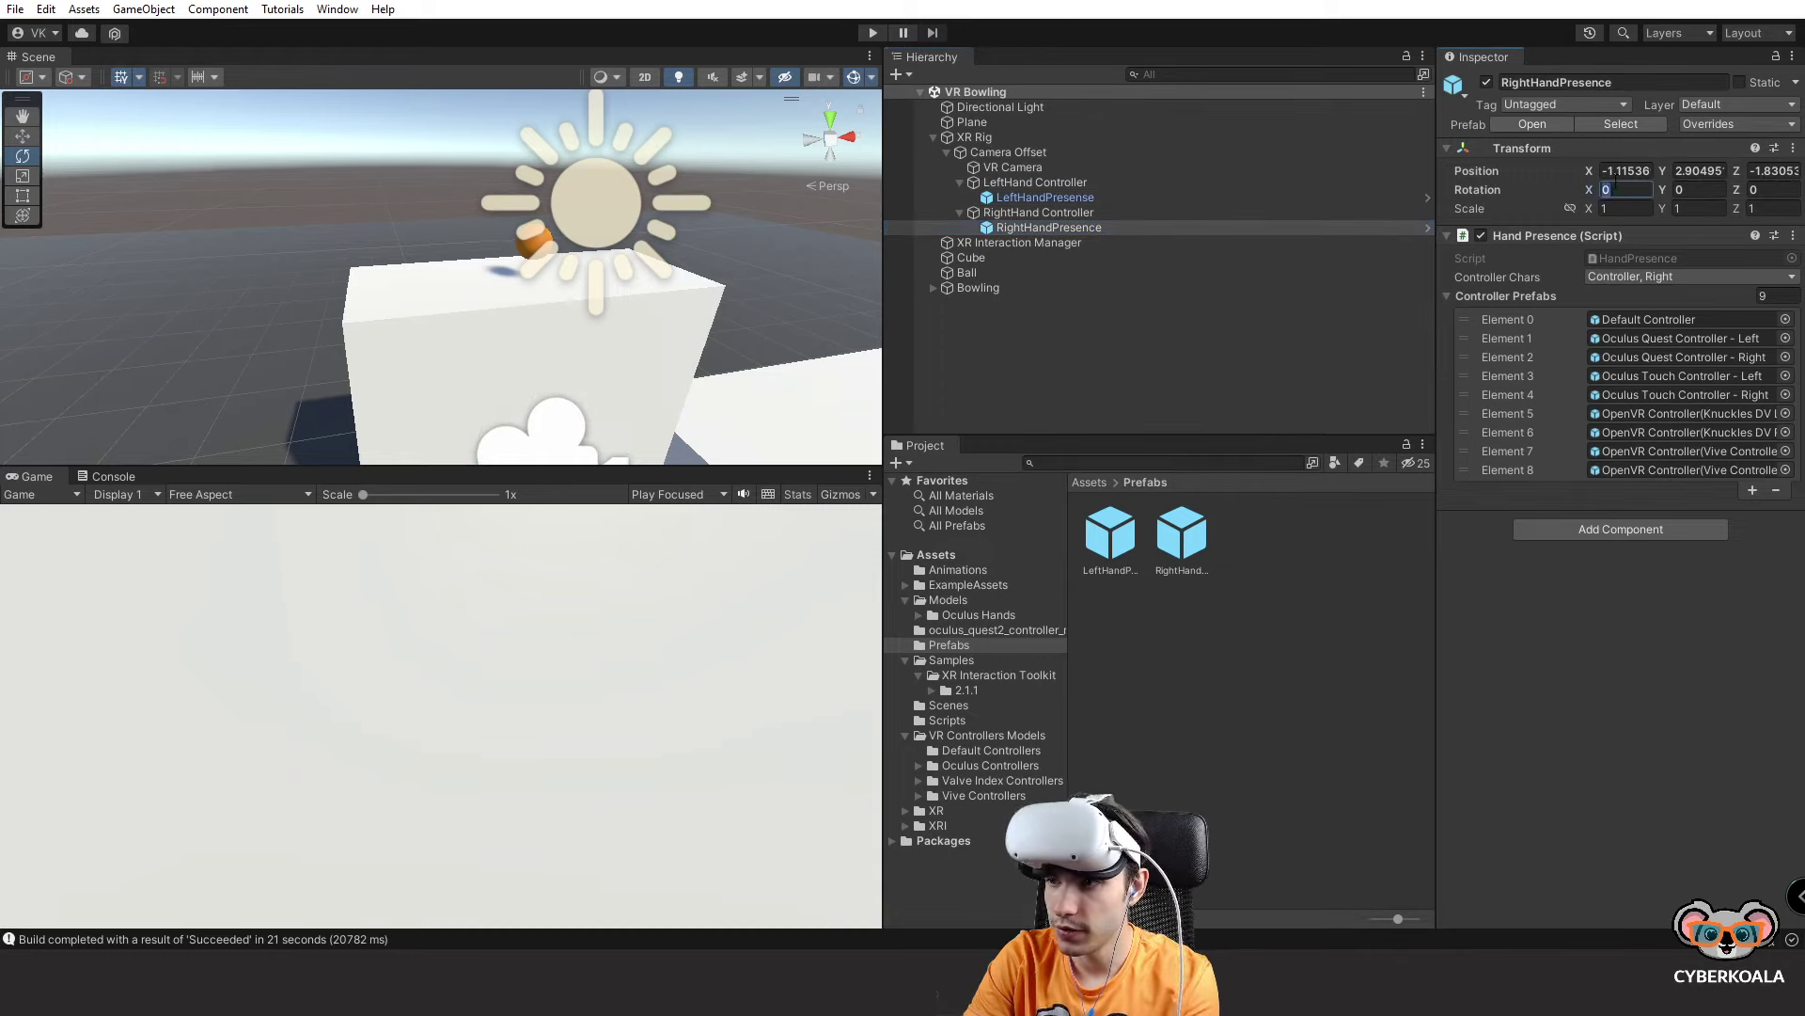
click(1766, 171)
text(0)
click(1075, 199)
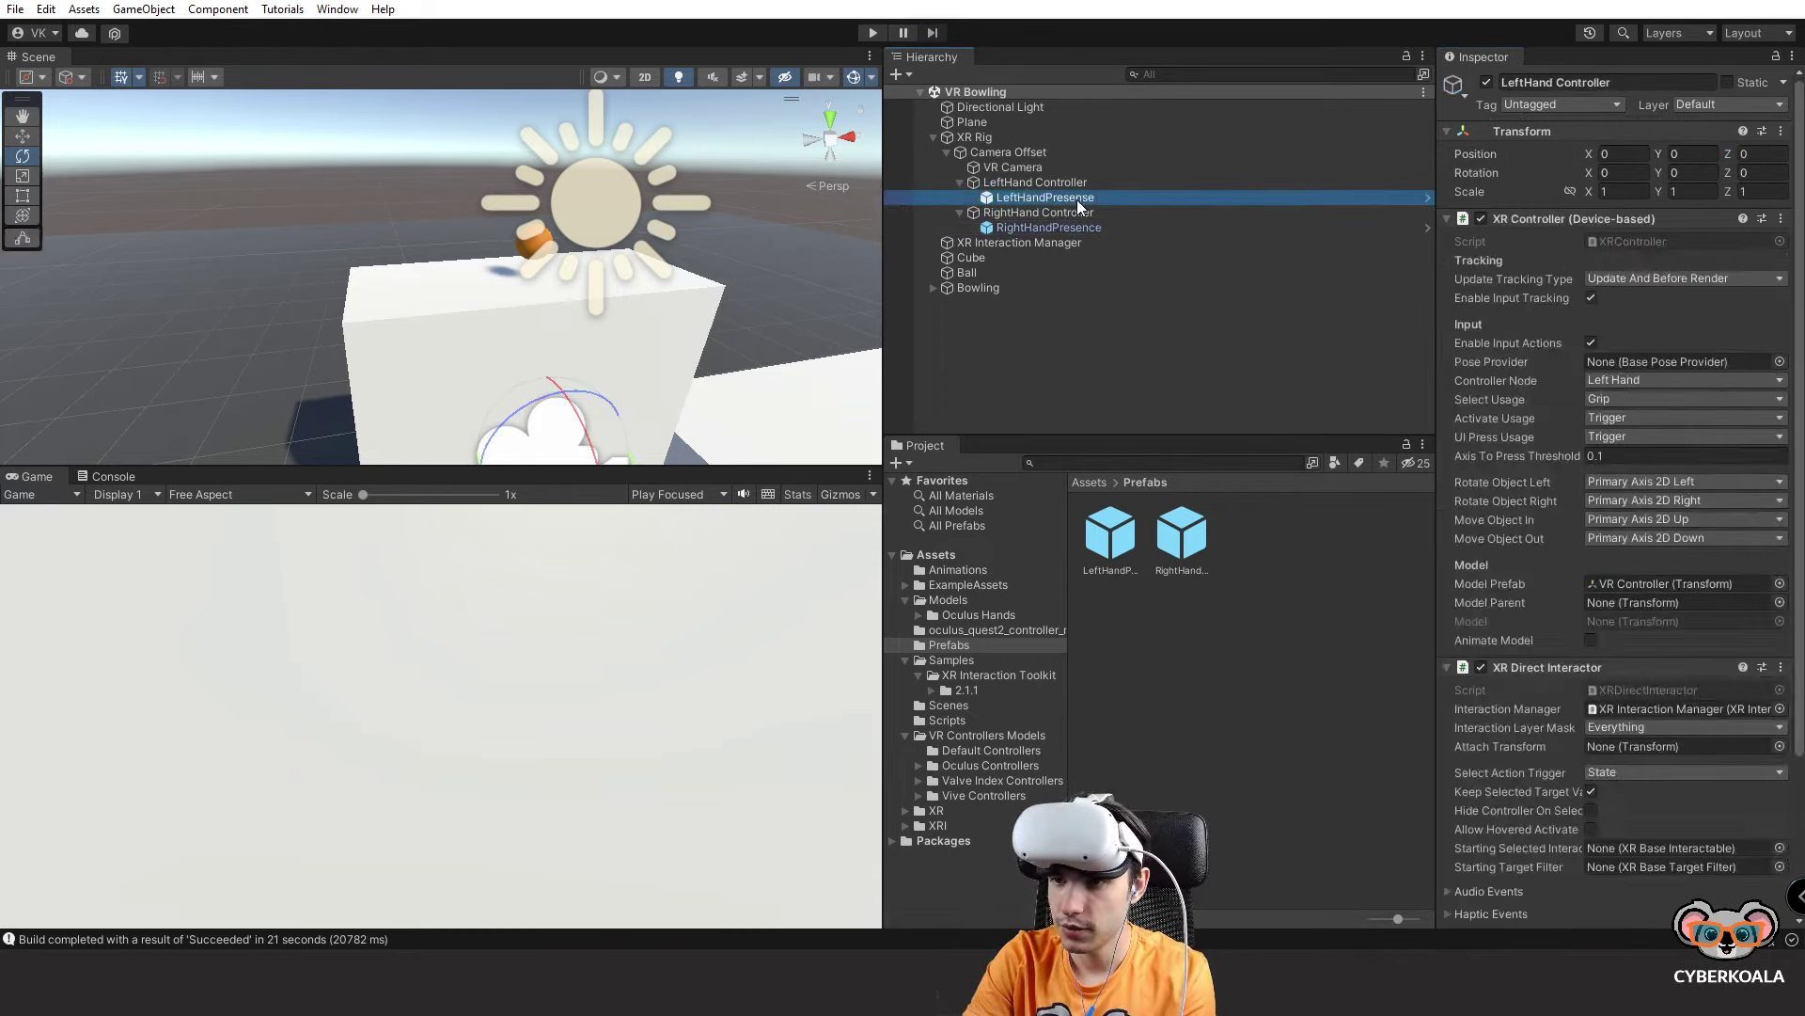
Inspect the Cannot move asset warning in the Console, clear the log, and enter Play mode.
click(112, 476)
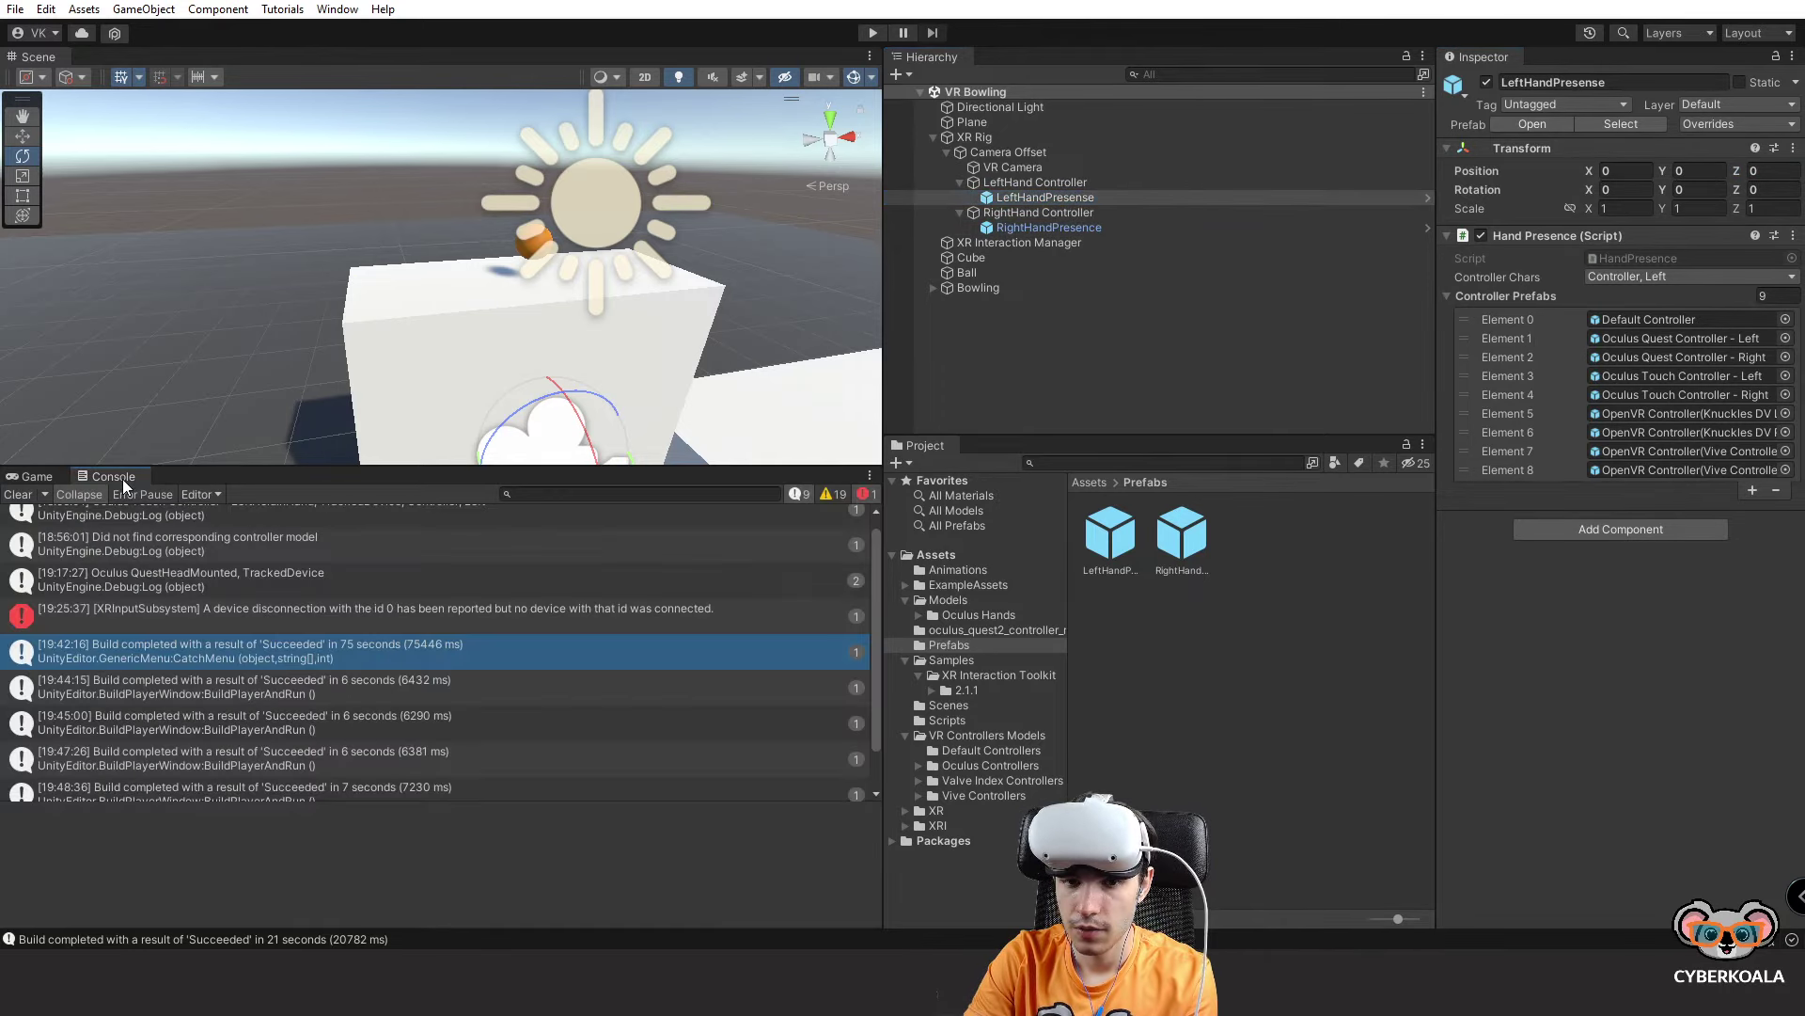
scroll(207, 685, down, 2)
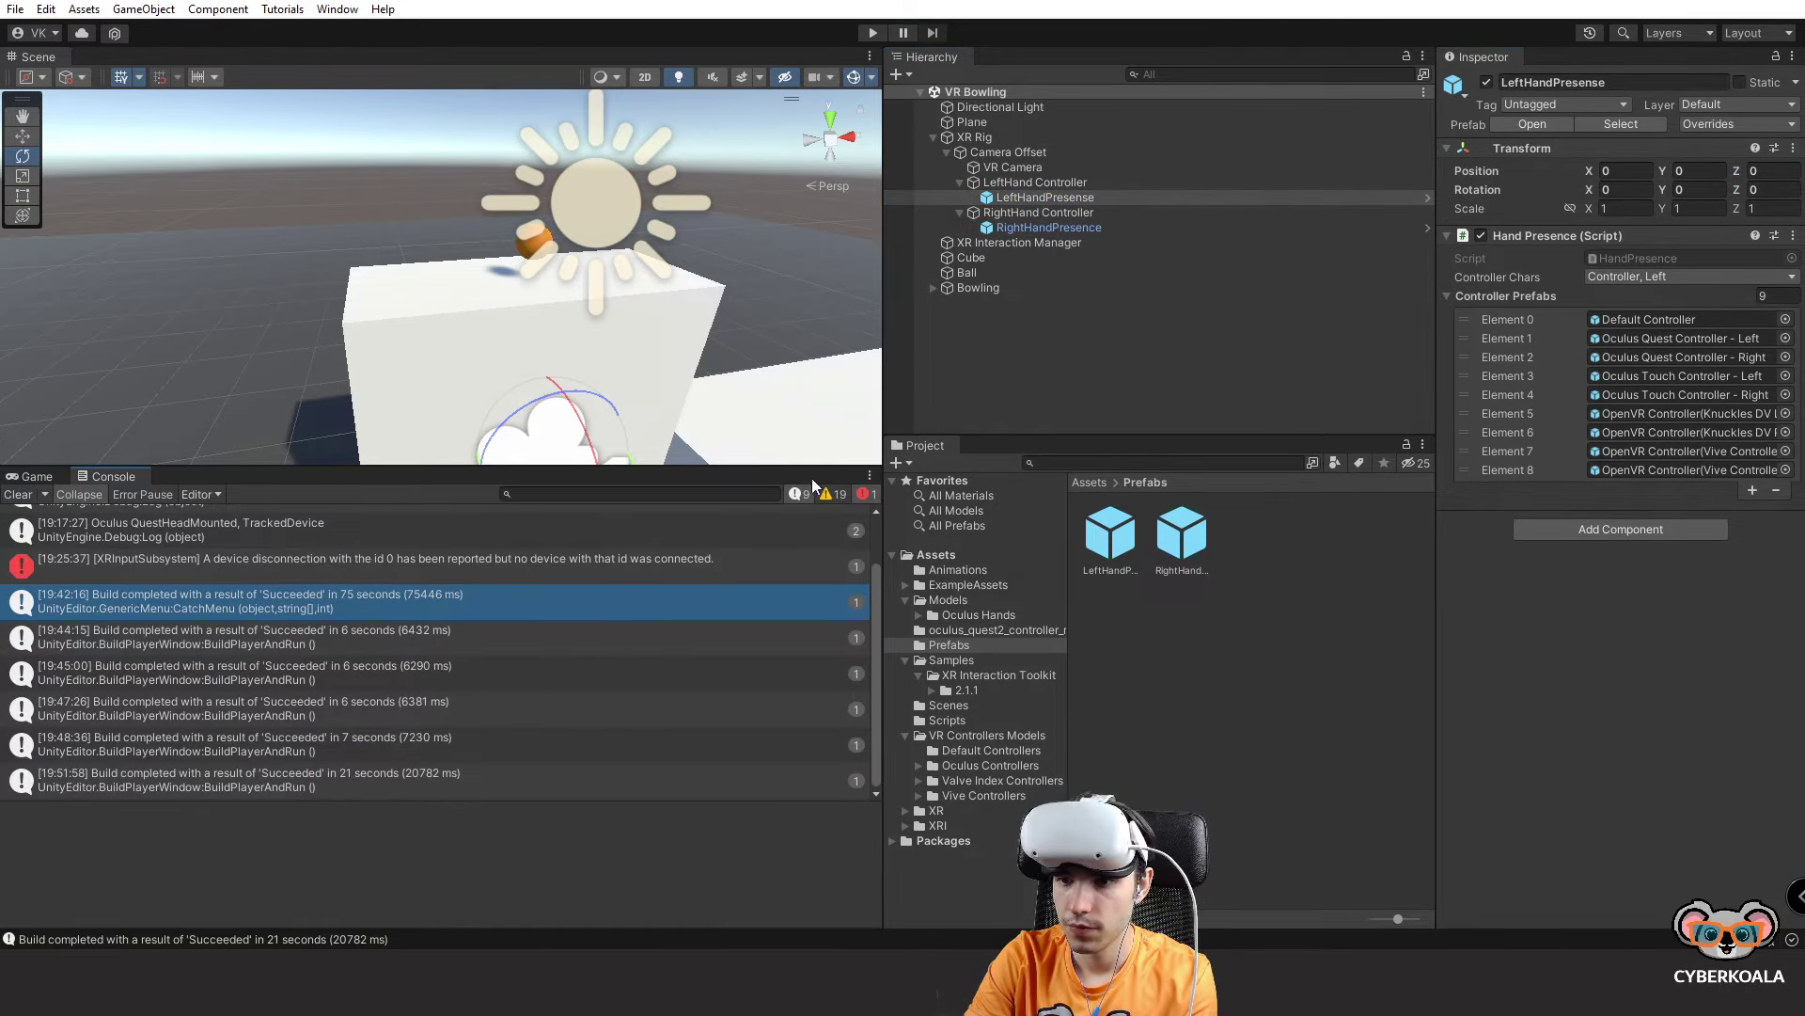
click(832, 493)
scroll(792, 555, down, 3)
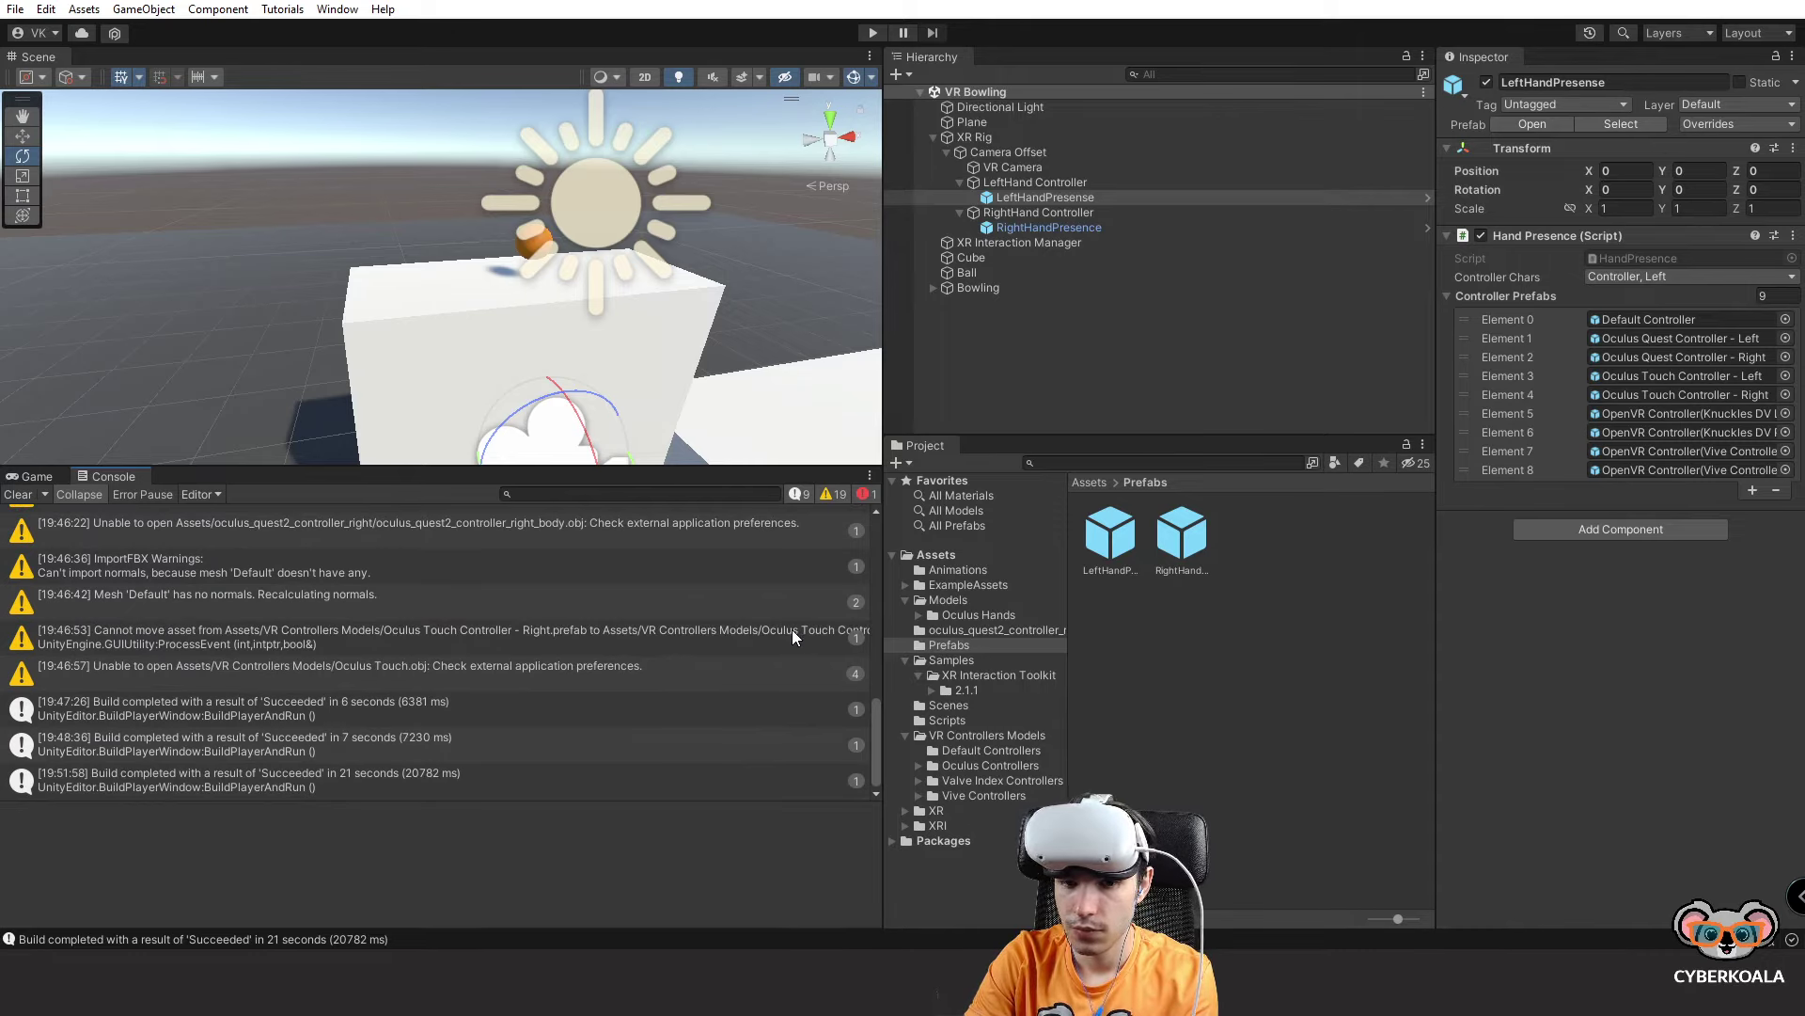
click(749, 632)
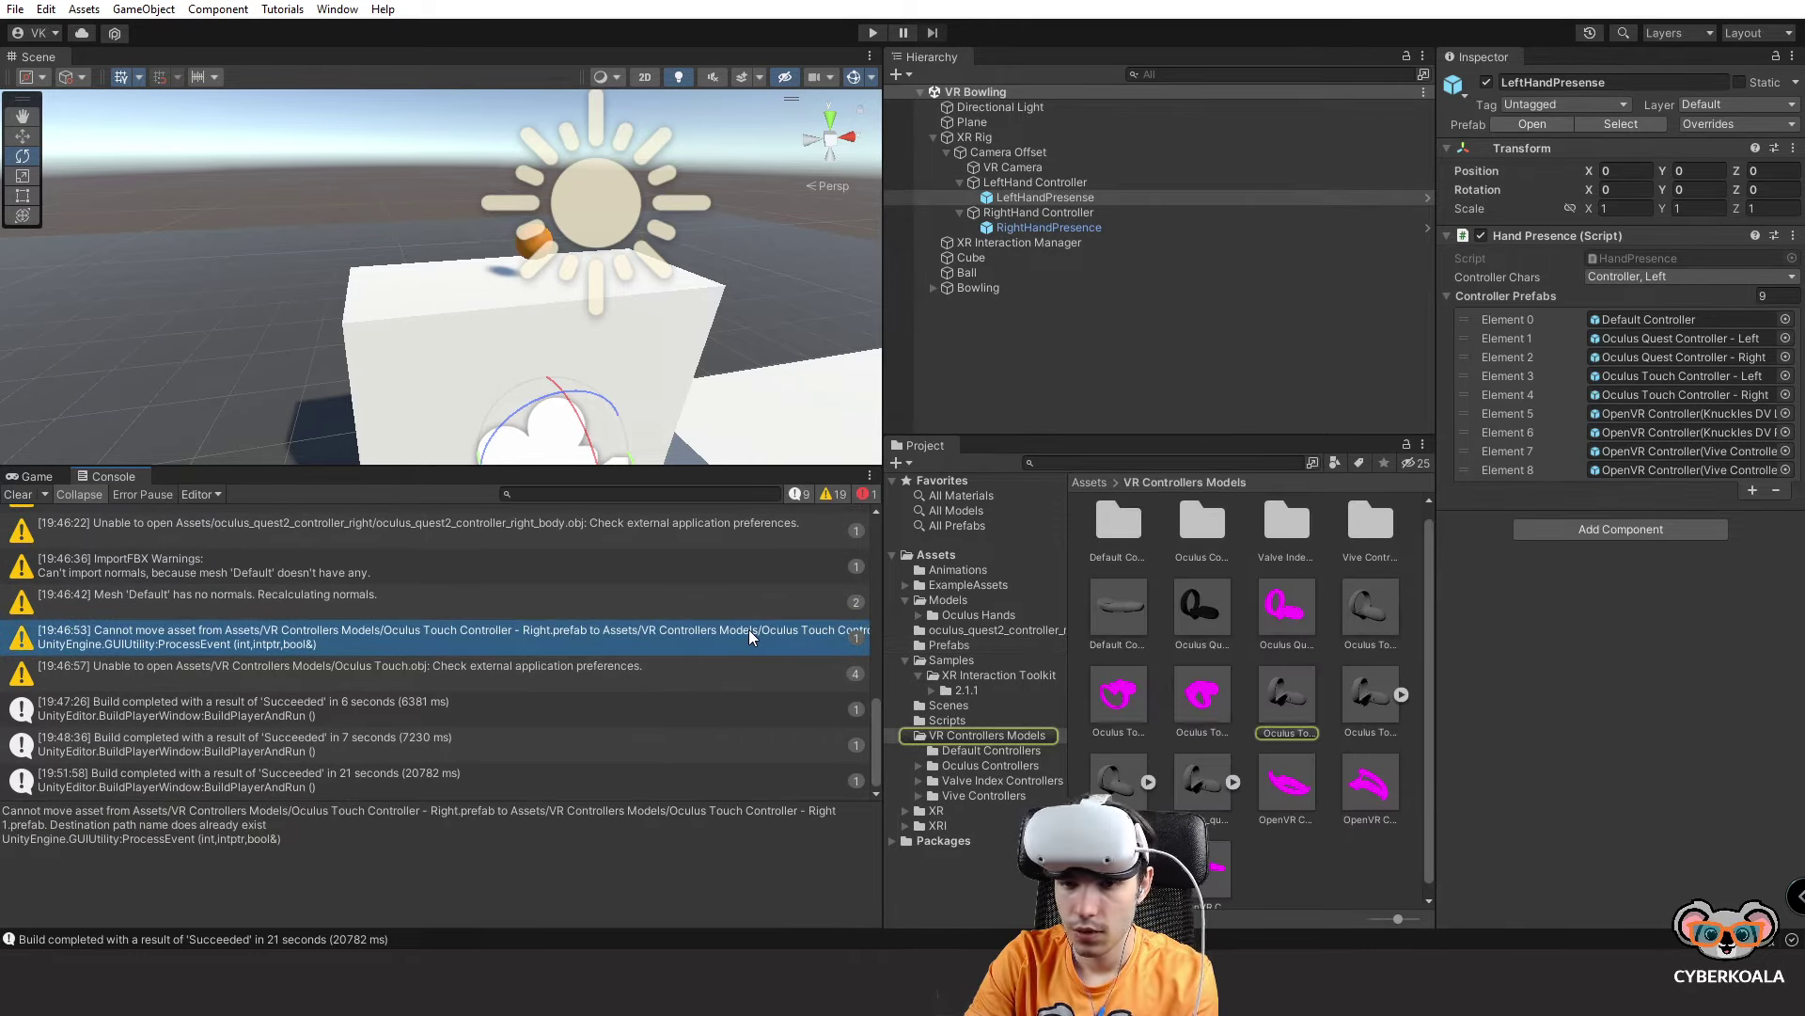
click(17, 494)
click(873, 32)
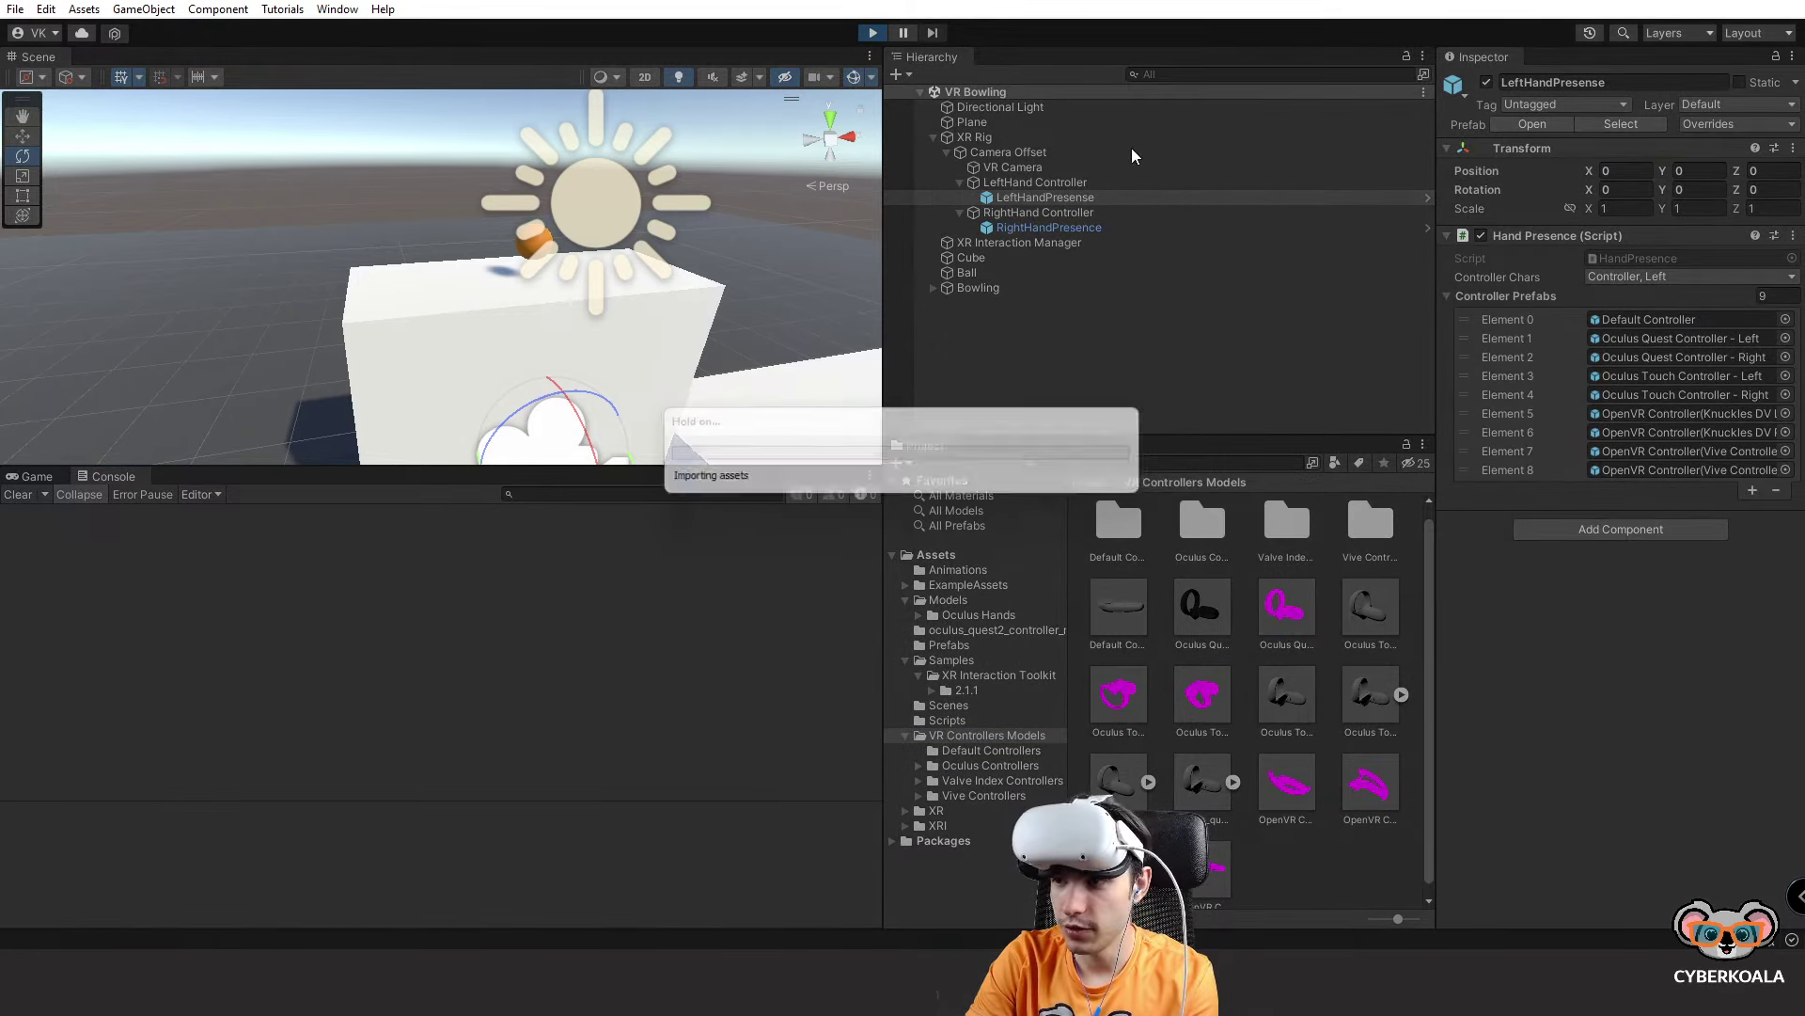
Stop Play mode, select RightHandPresence, and open HandPresence.cs from its Script field.
click(111, 476)
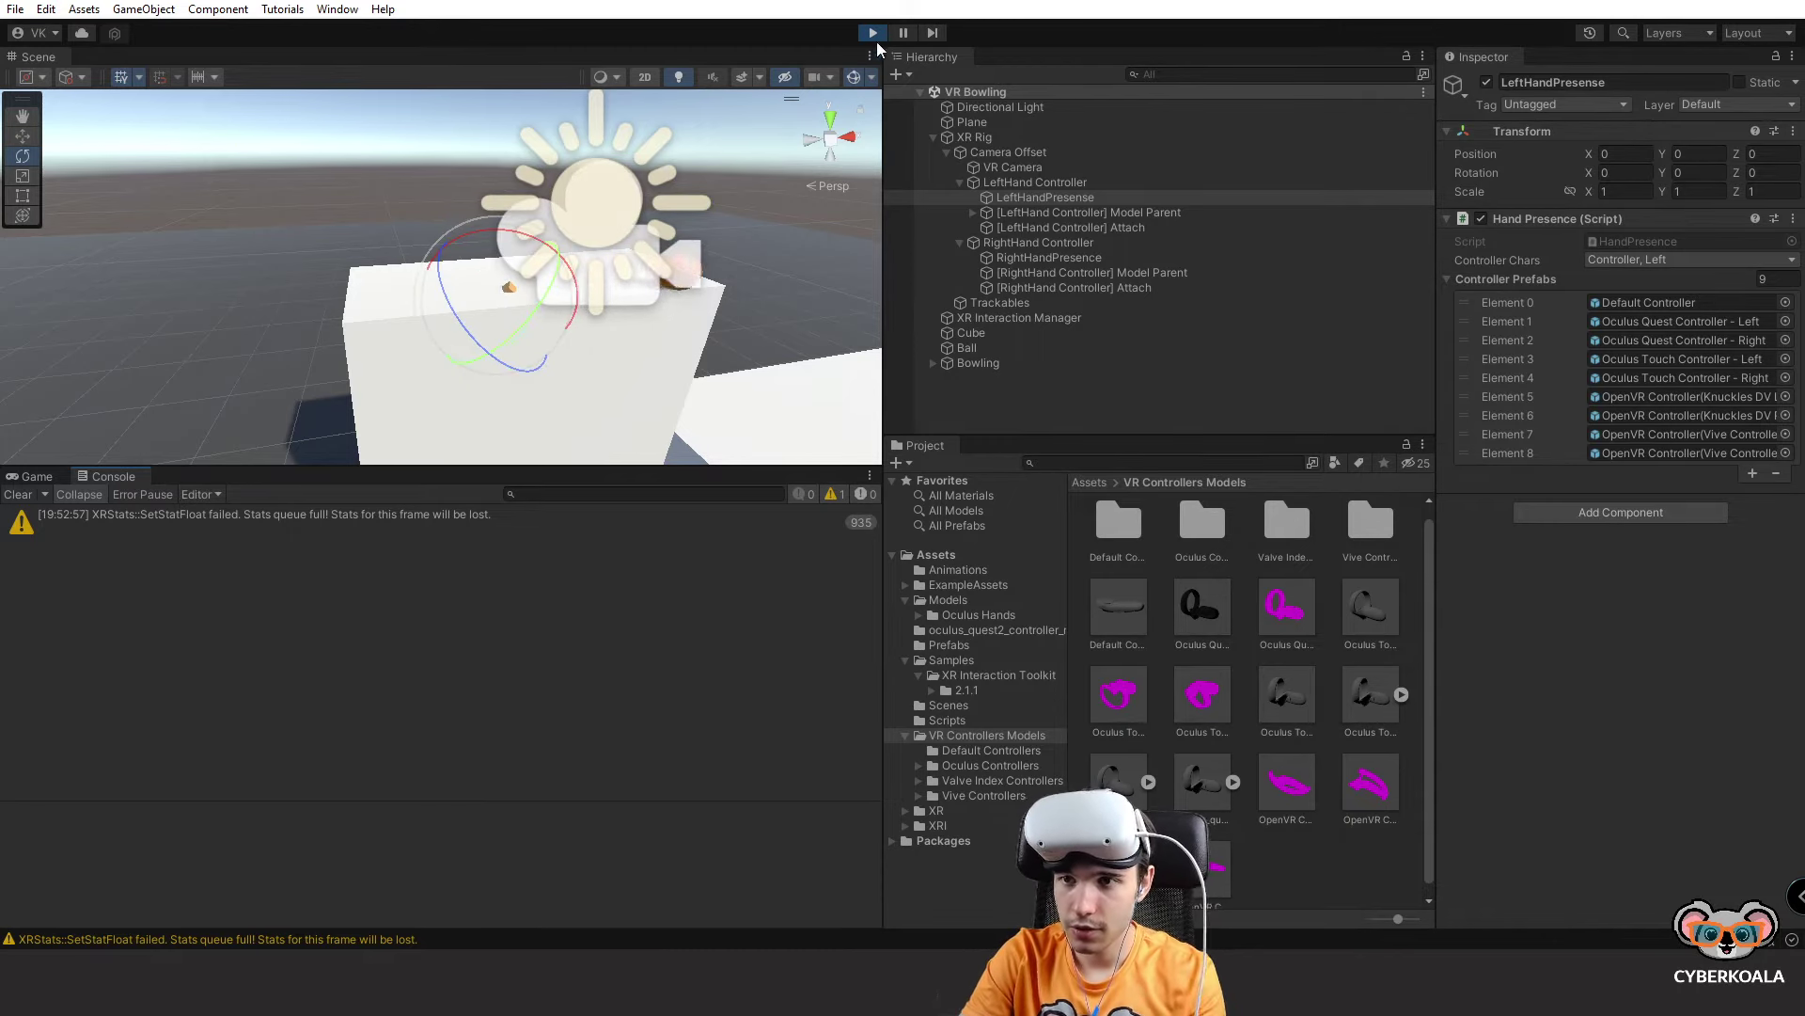
key(ctrl+p)
click(1138, 229)
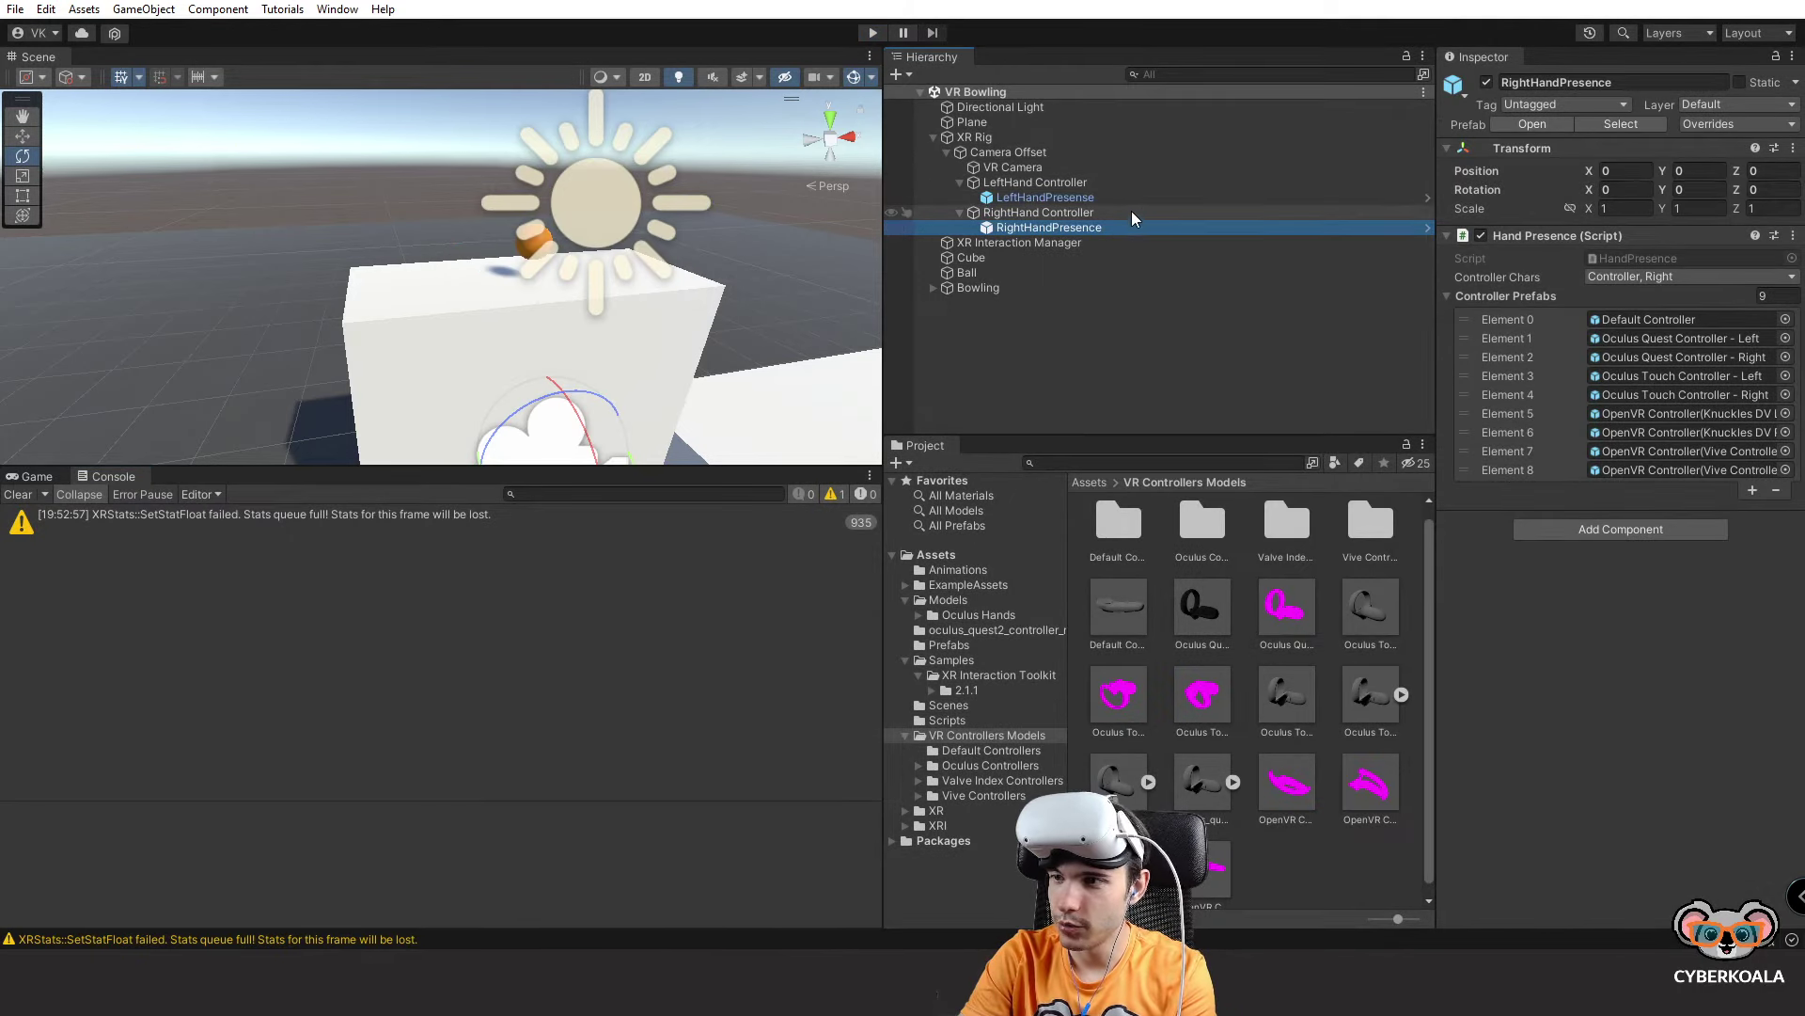
click(1133, 213)
click(1126, 230)
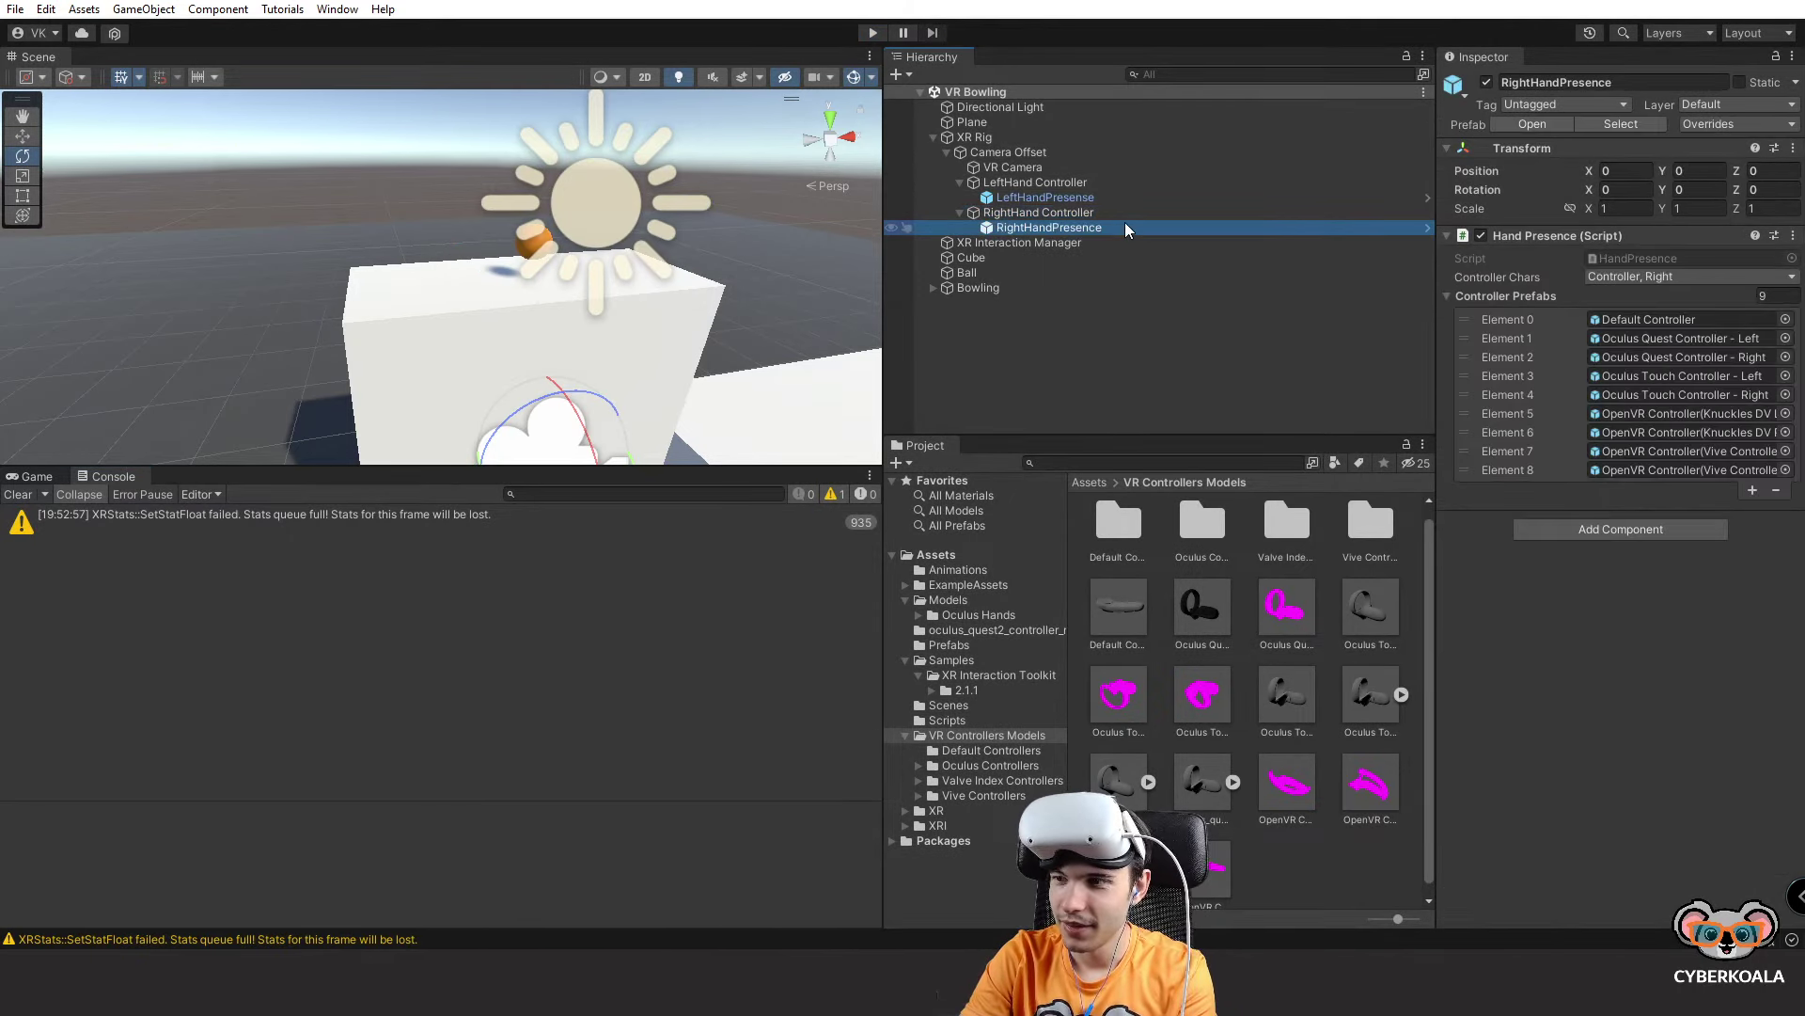
click(958, 647)
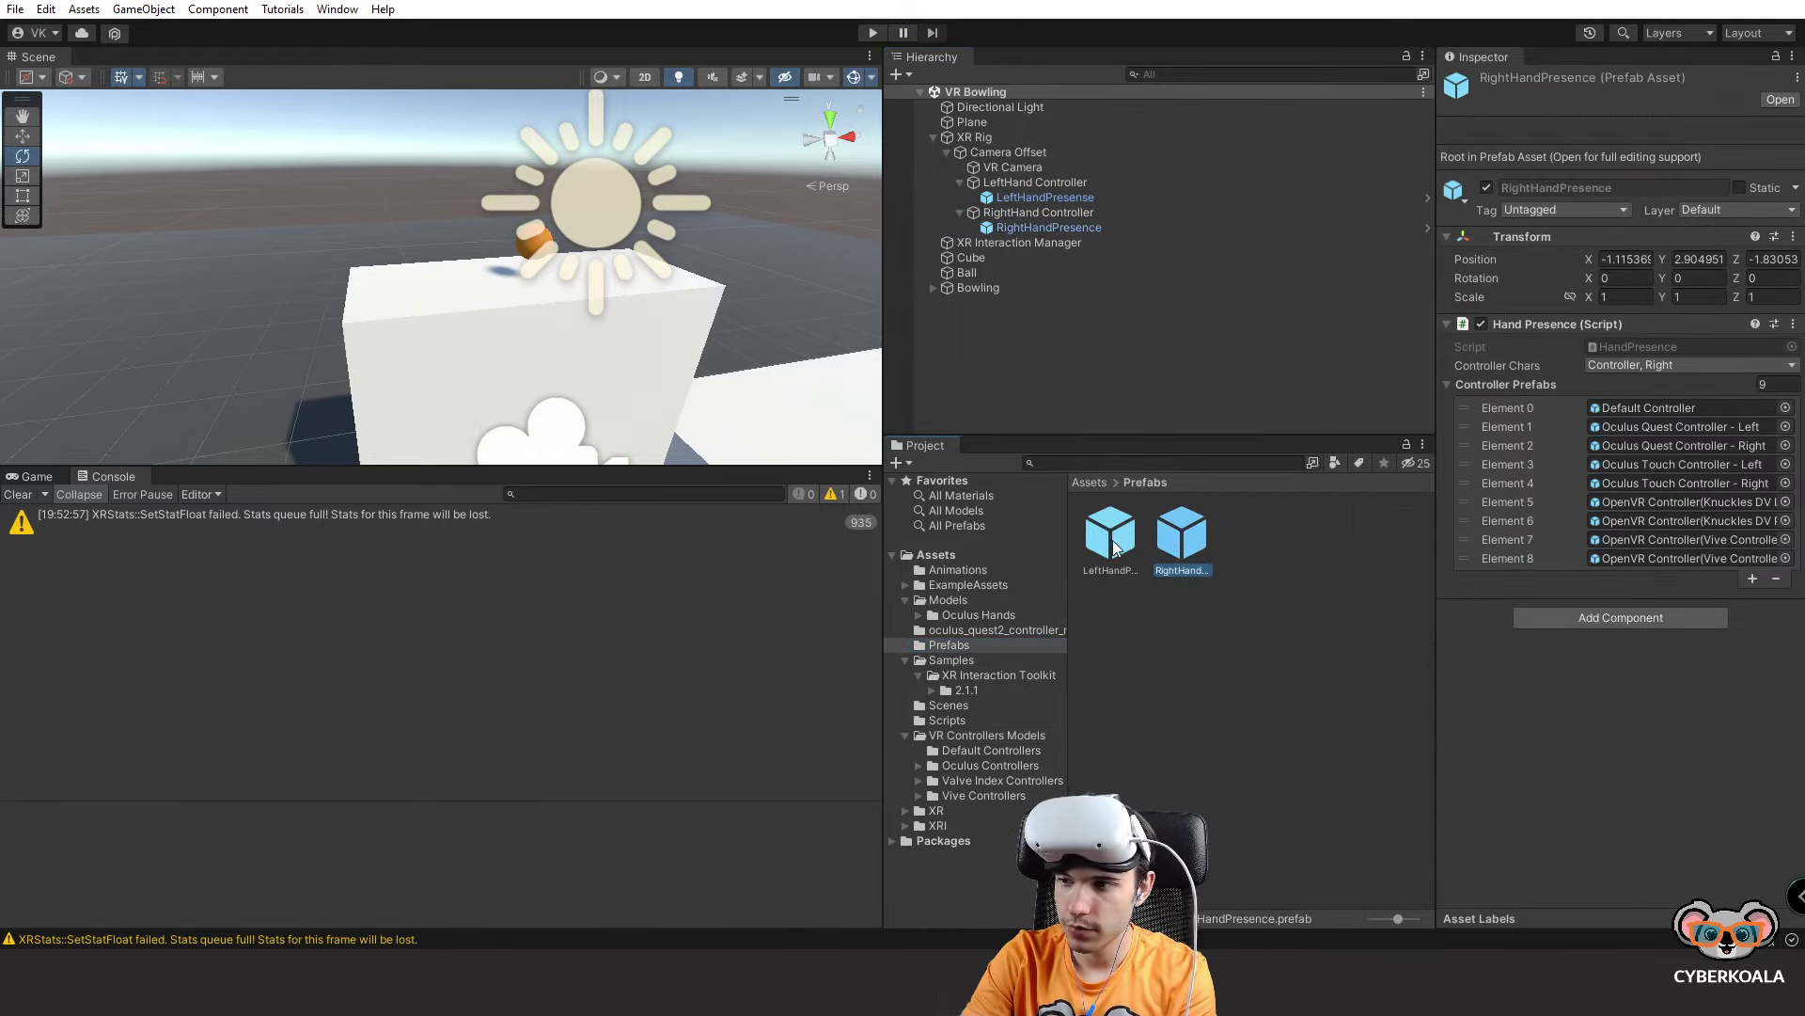
click(1053, 214)
click(1050, 227)
double_click(1659, 256)
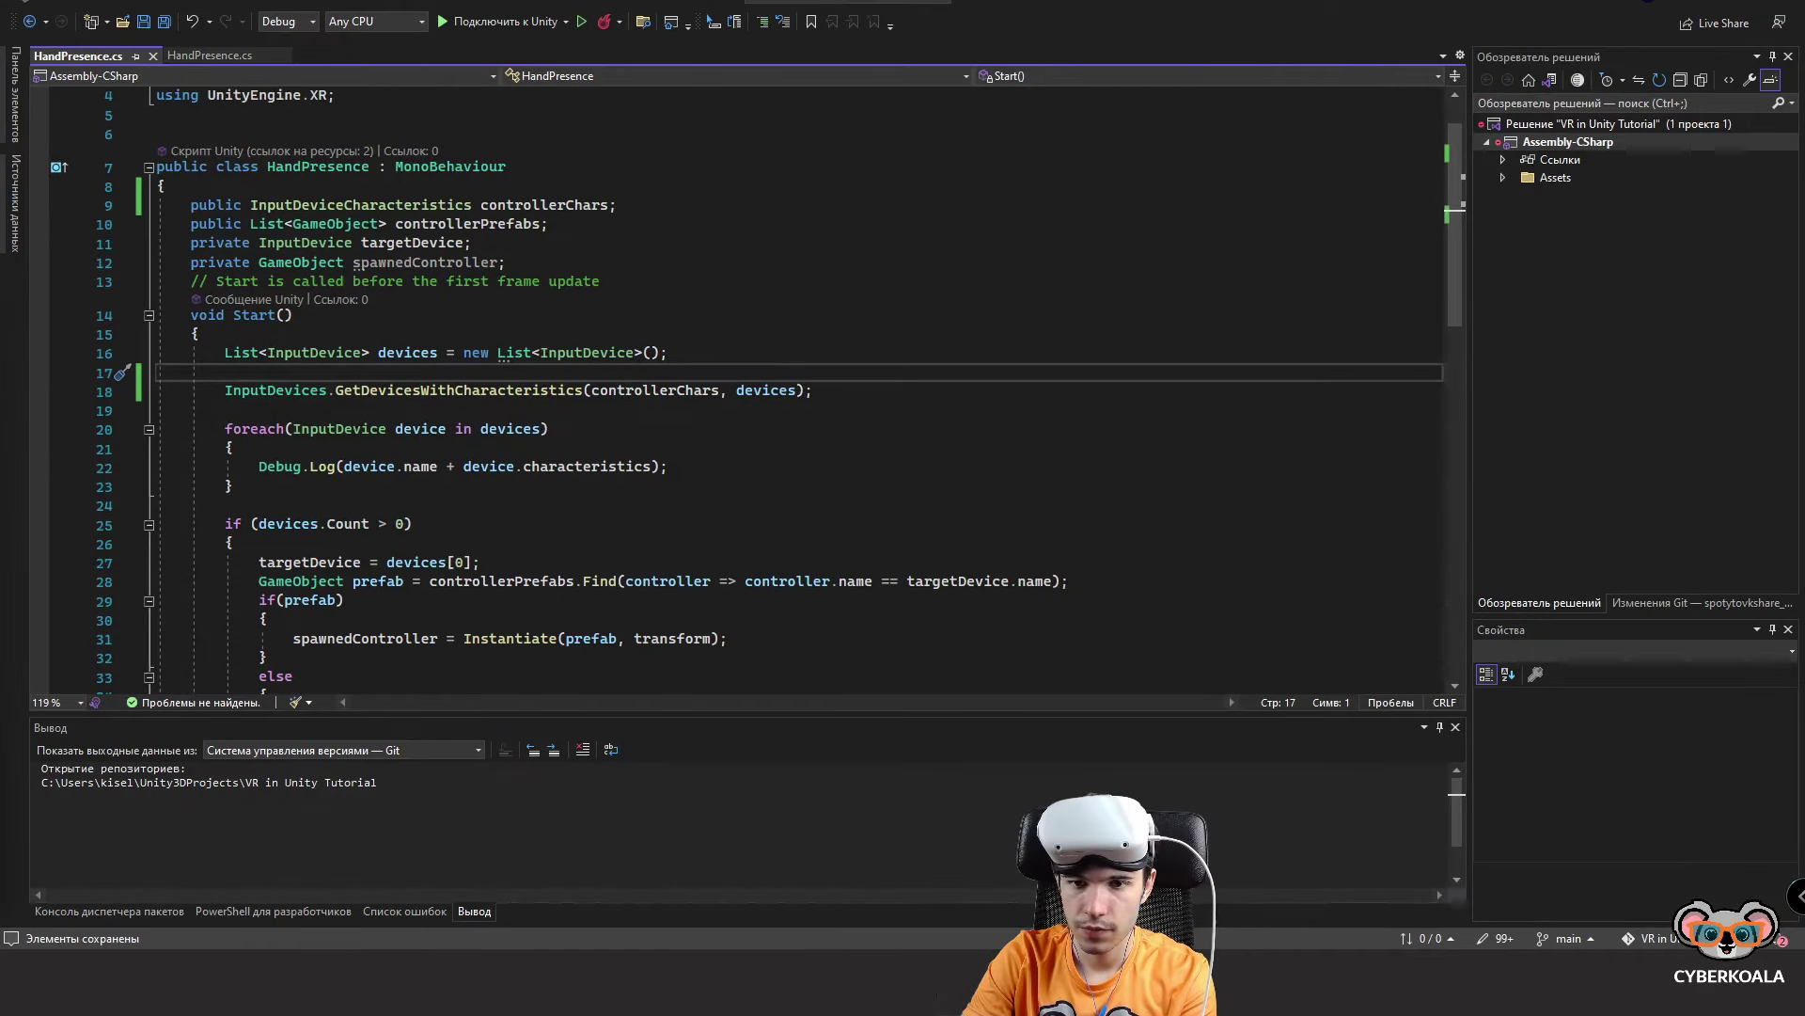
Look over the spawnedController field in HandPresence.cs, then go back to the Unity editor.
scroll(781, 389, down, 5)
scroll(781, 389, up, 3)
click(407, 148)
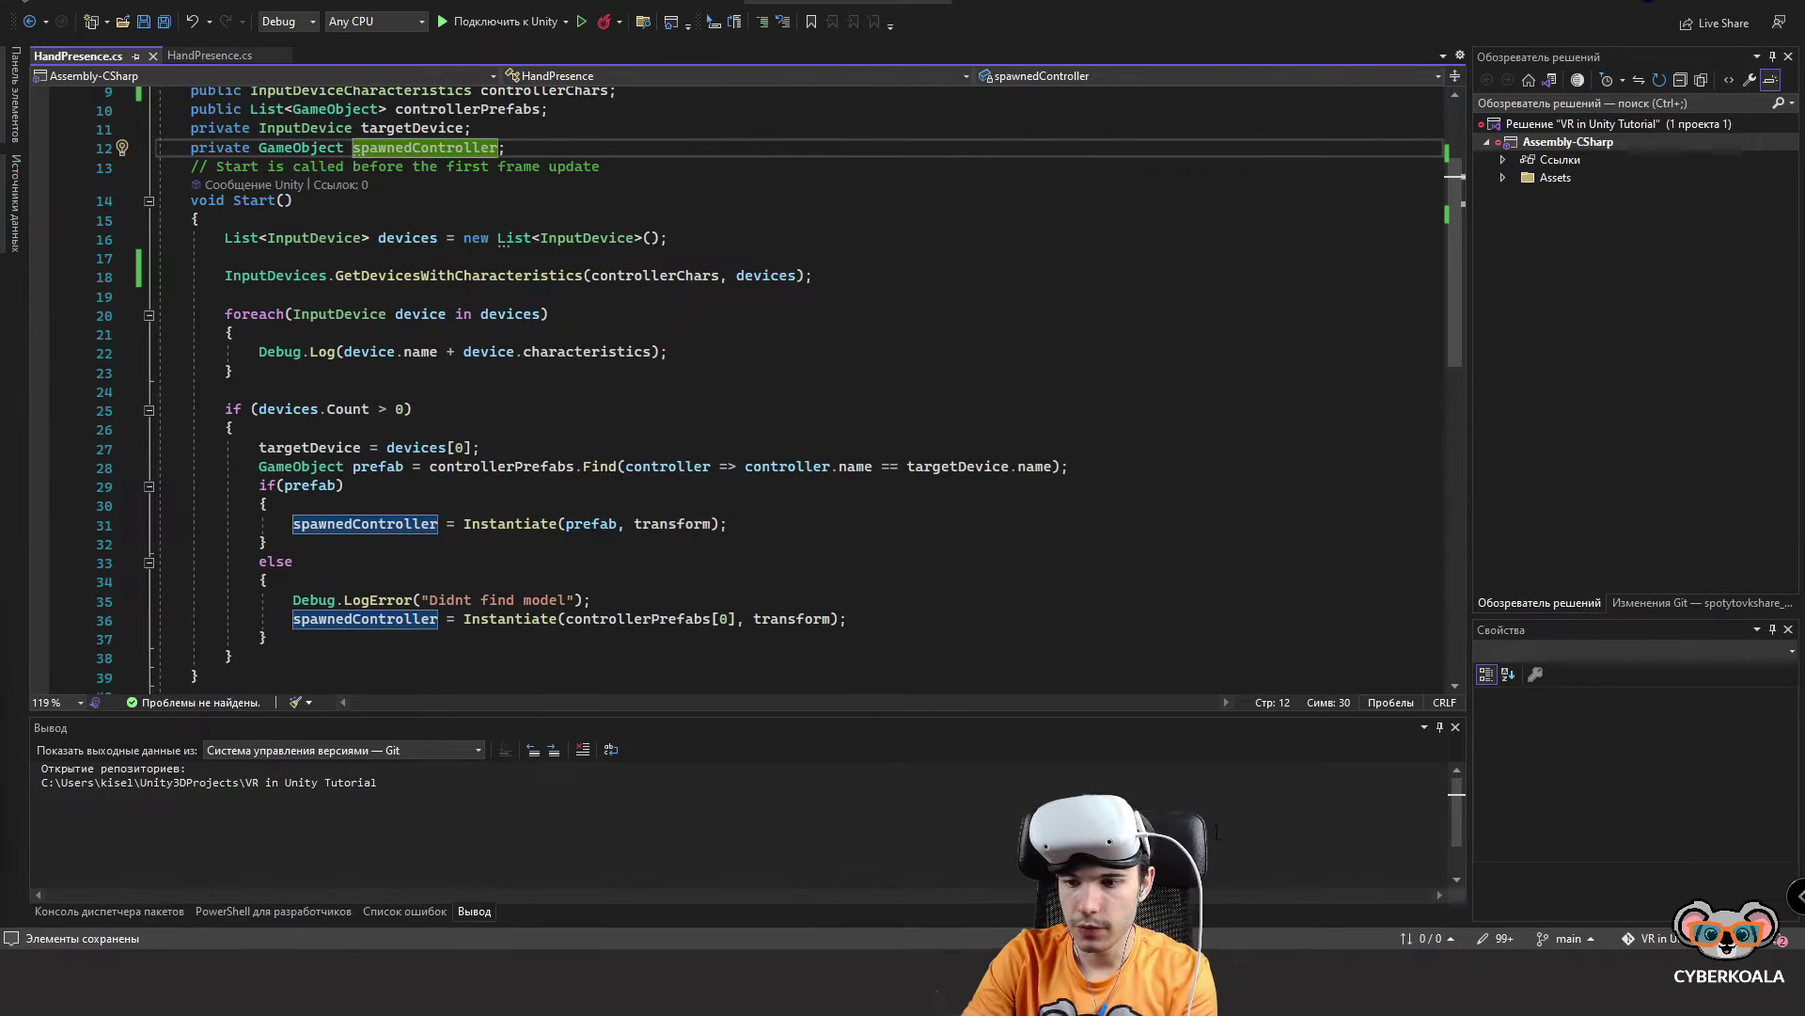
mouse_move(1382, 997)
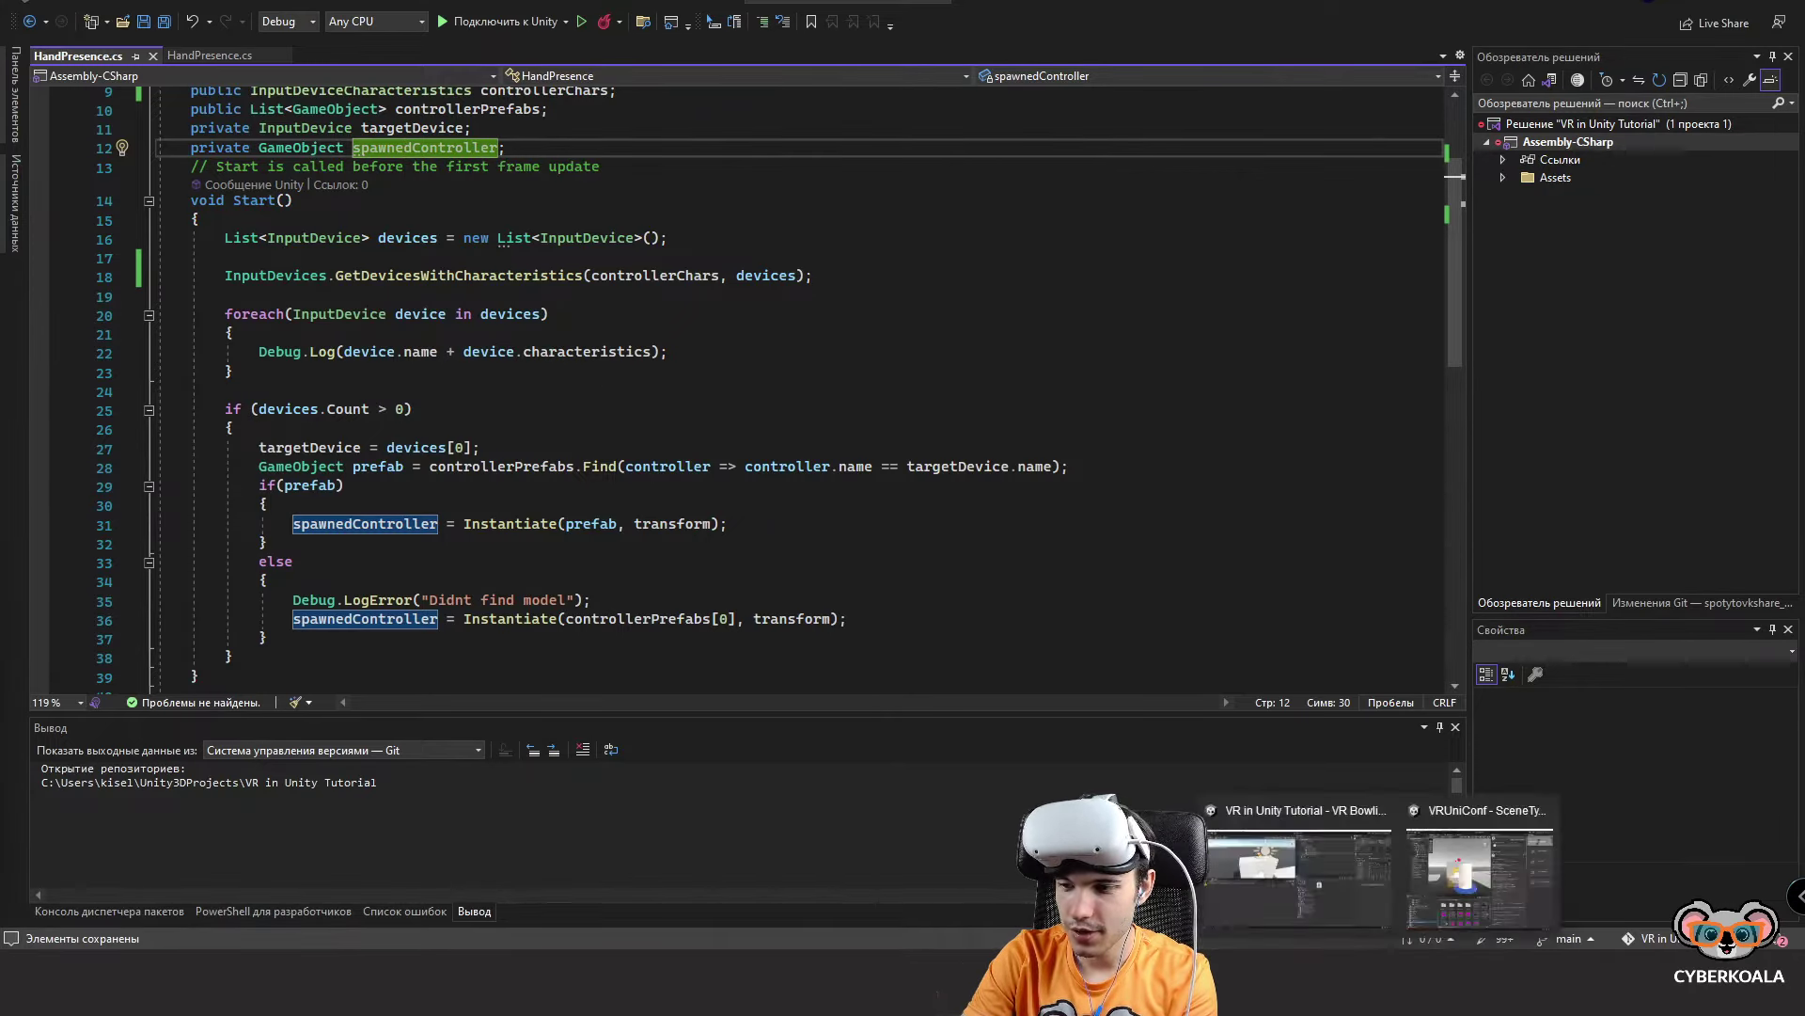
click(1332, 890)
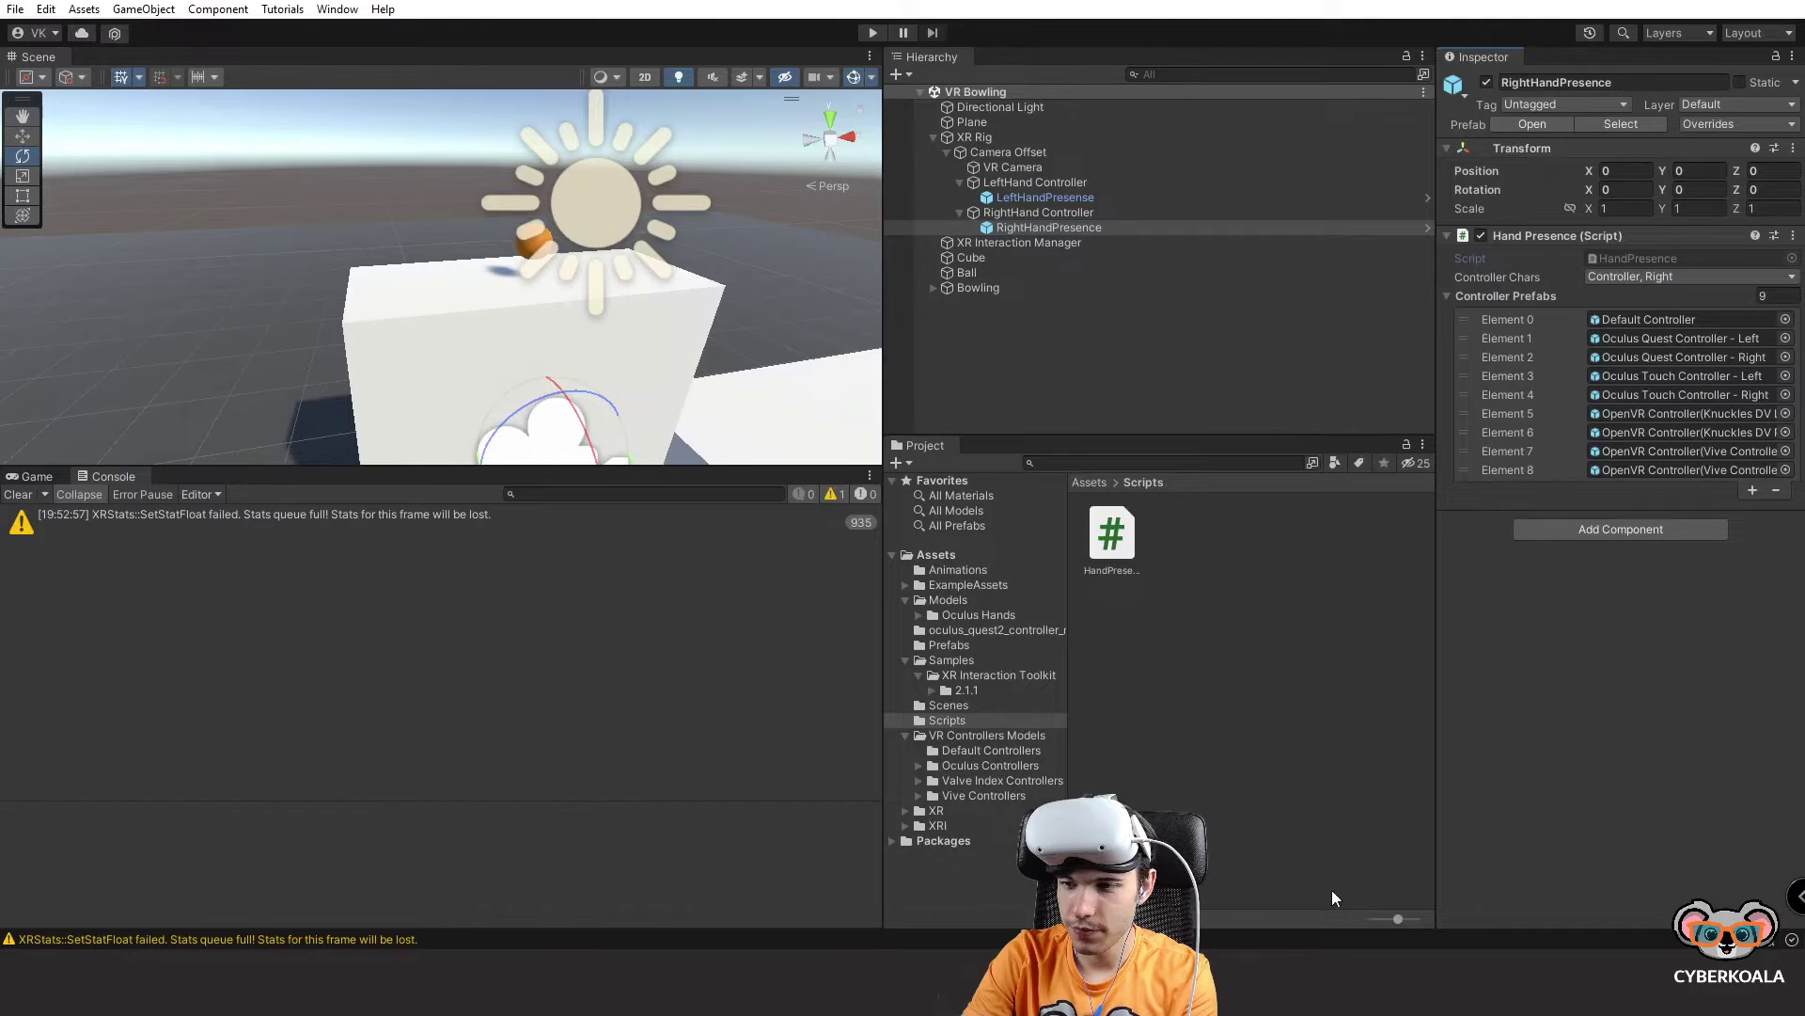
Inspect the RightHand Controller, LeftHand Controller and RightHandPresence components in the Inspector.
click(1037, 211)
scroll(1654, 590, down, 4)
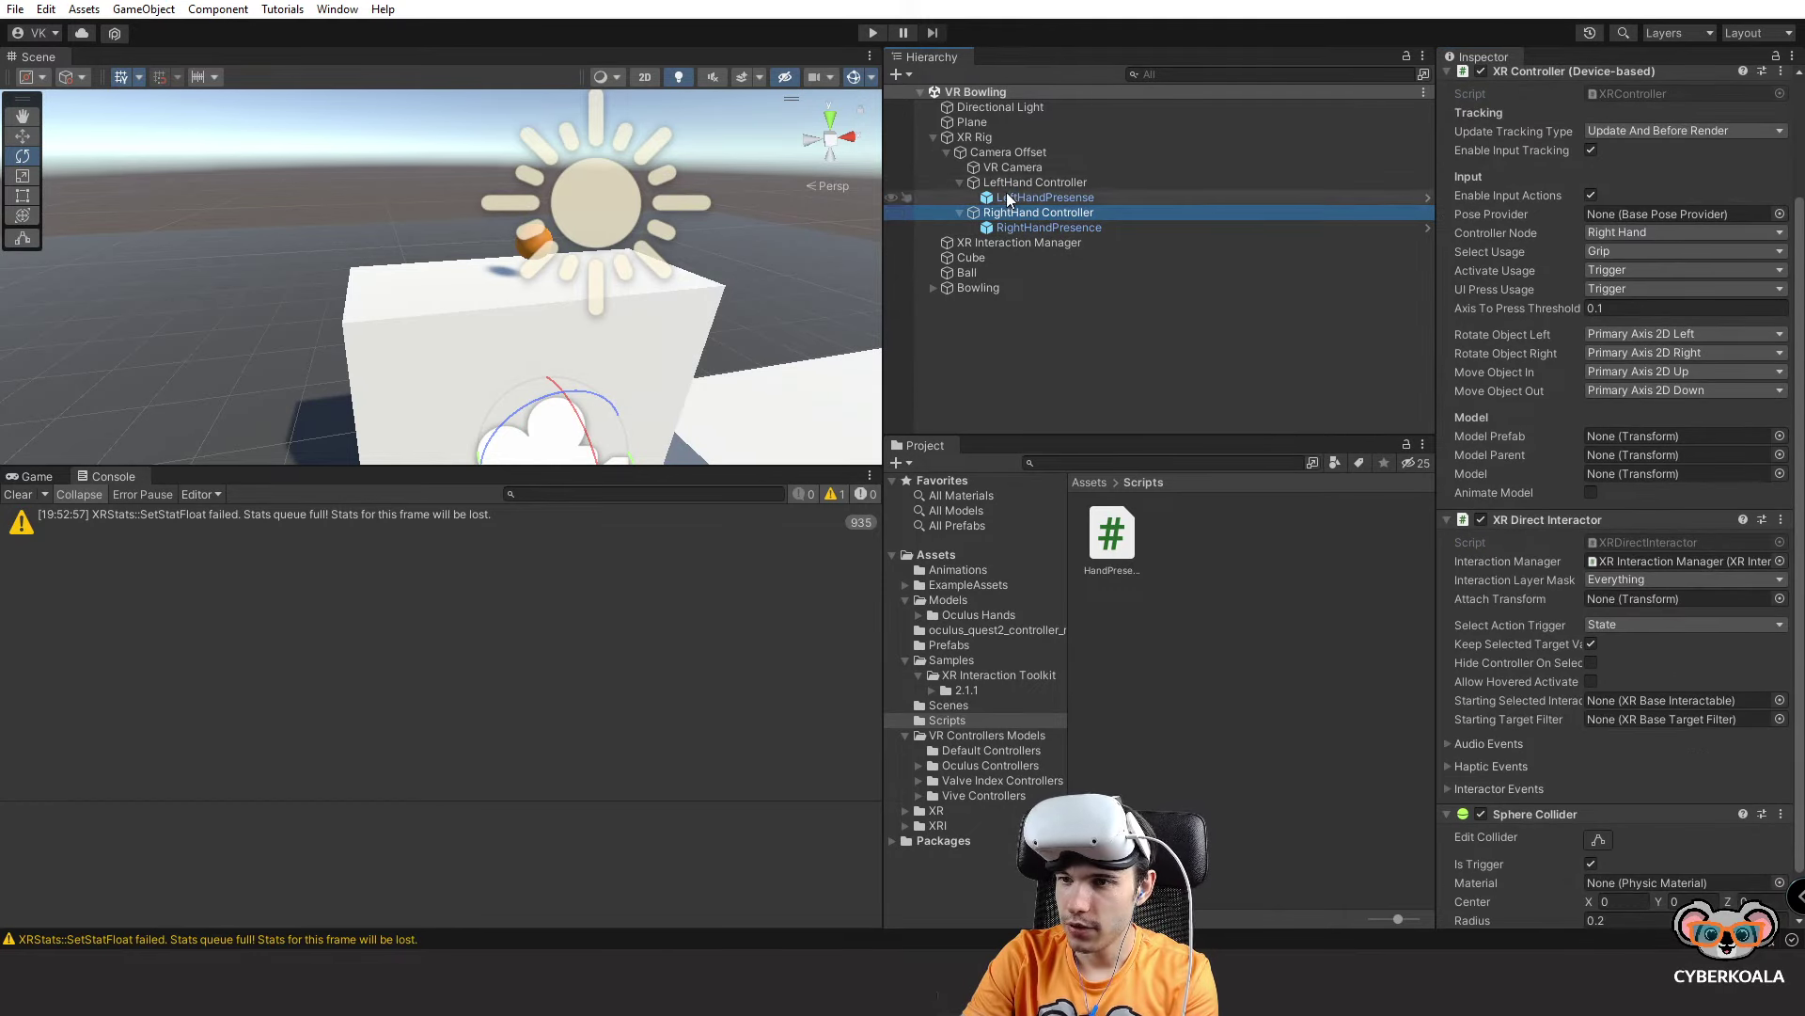
click(1034, 181)
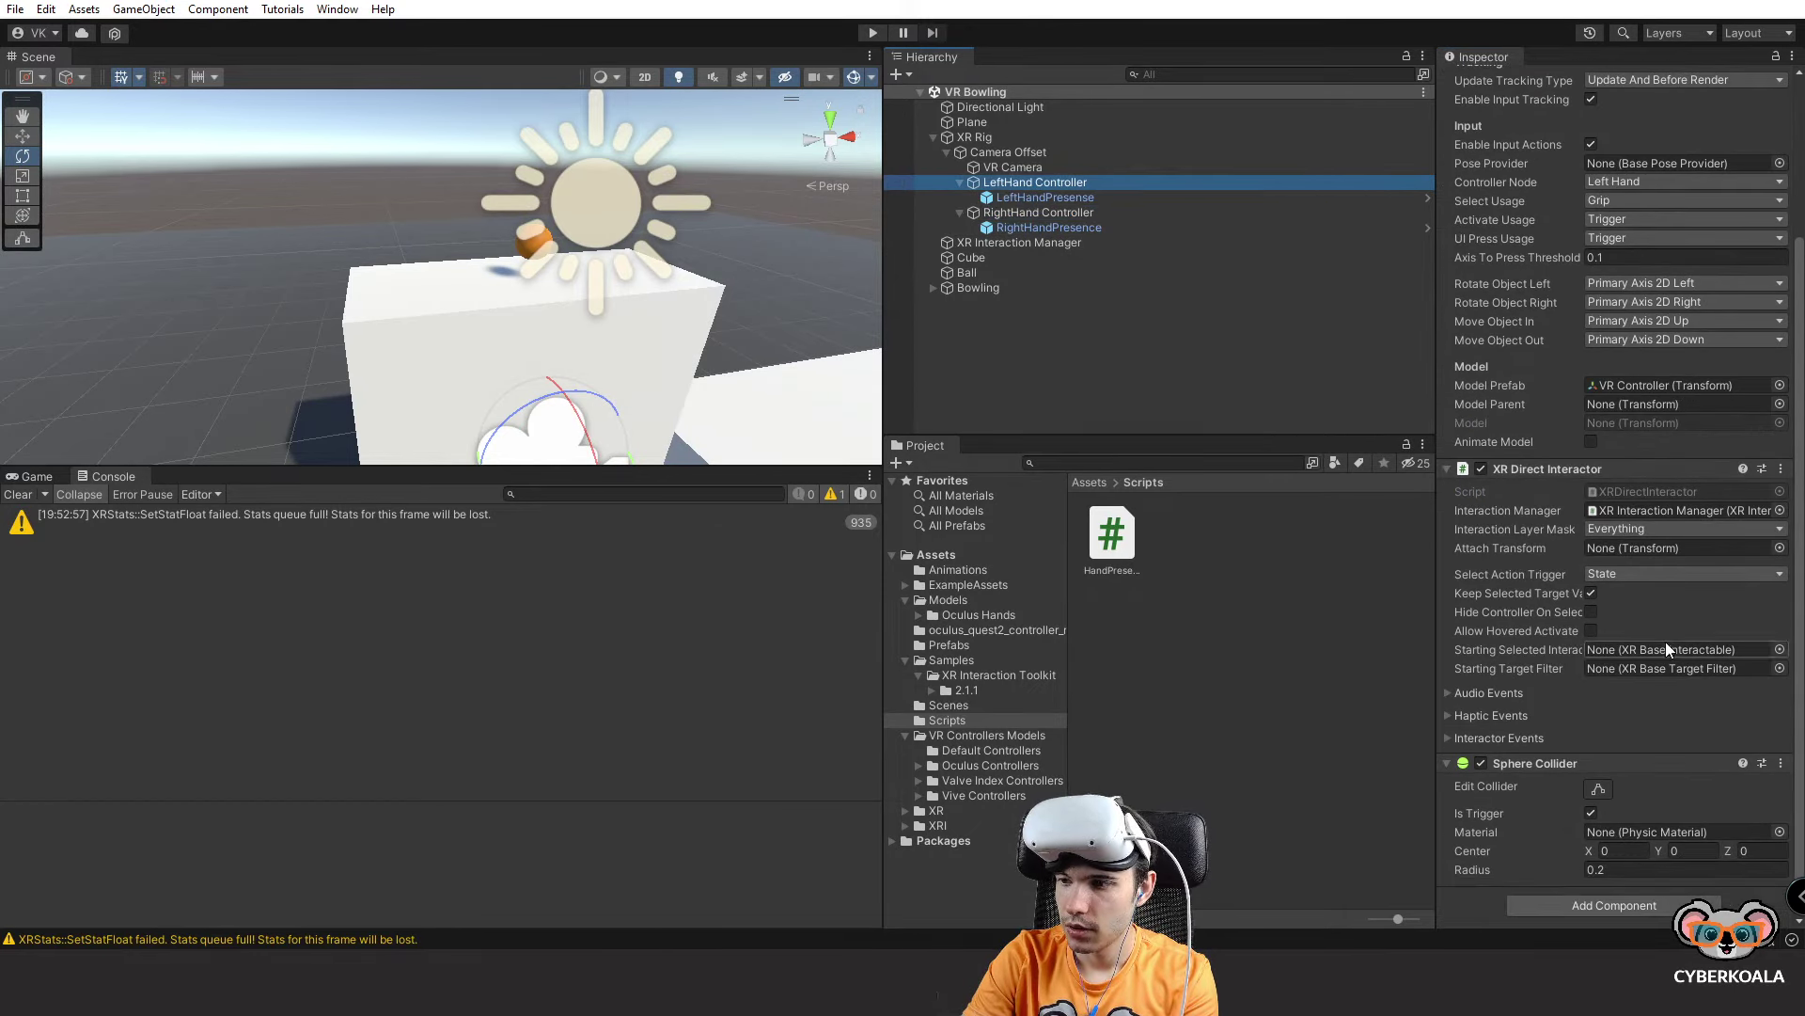
scroll(1656, 404, up, 3)
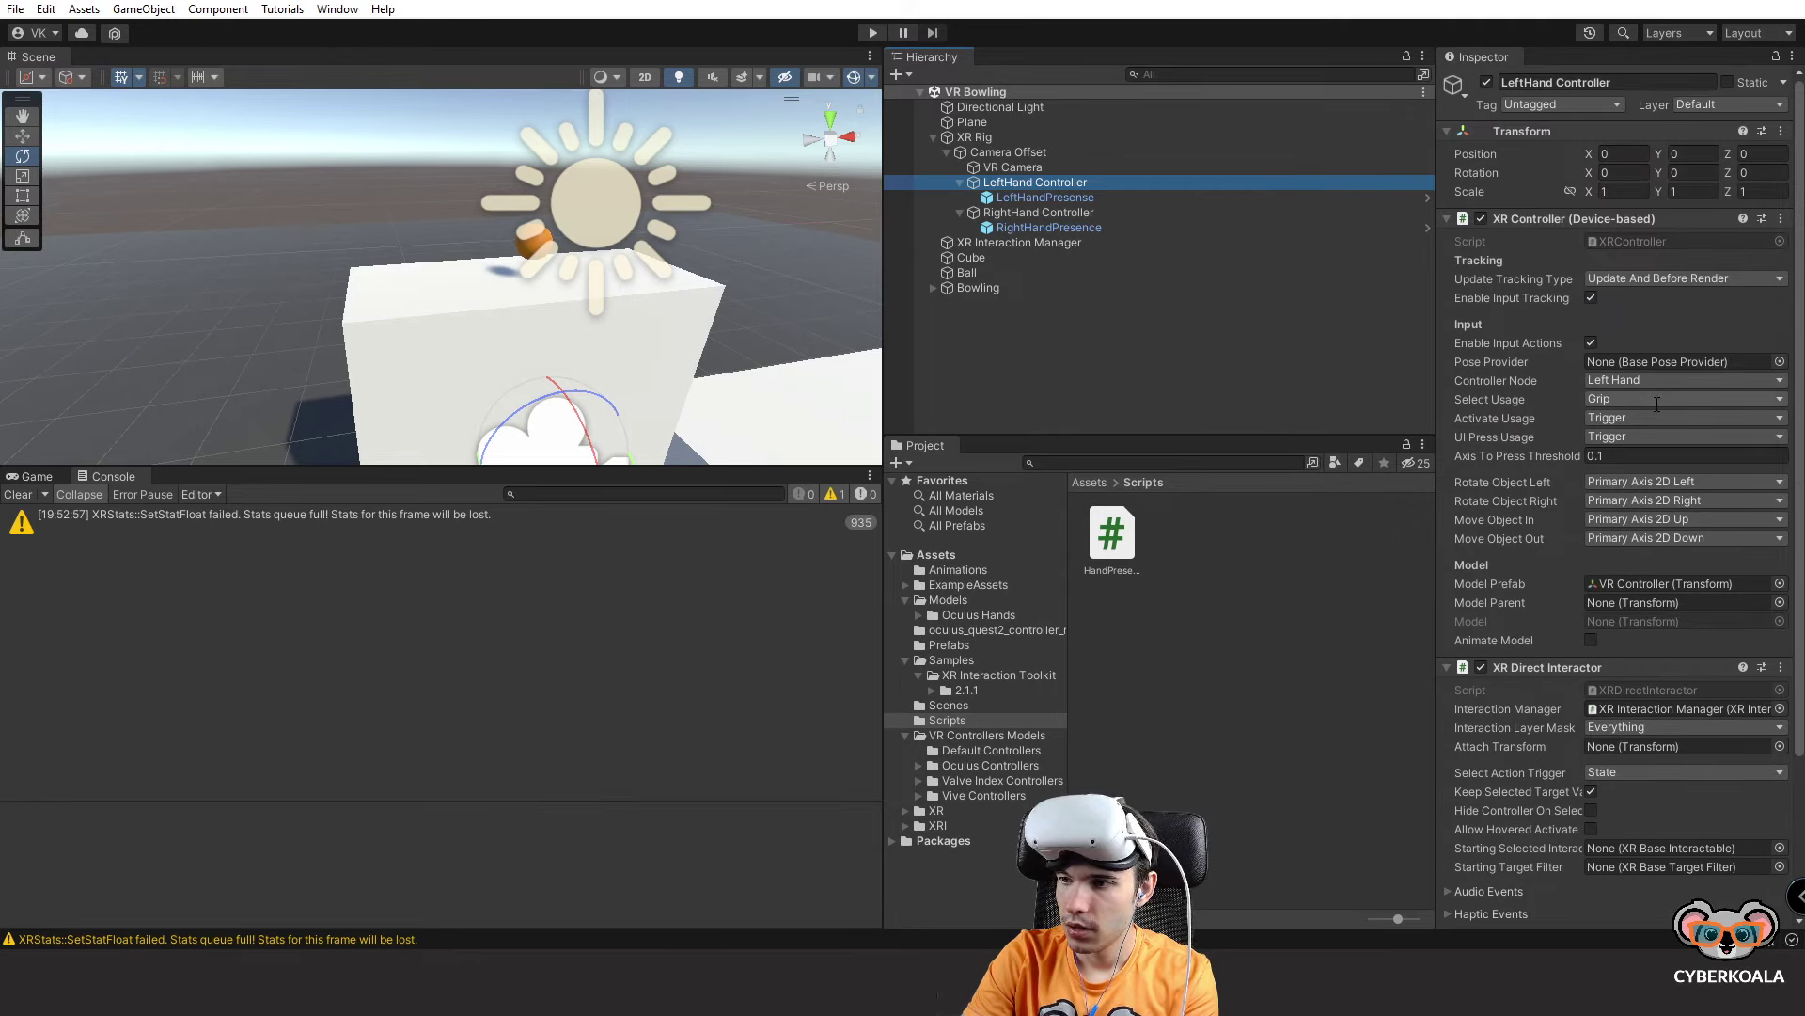
click(1108, 226)
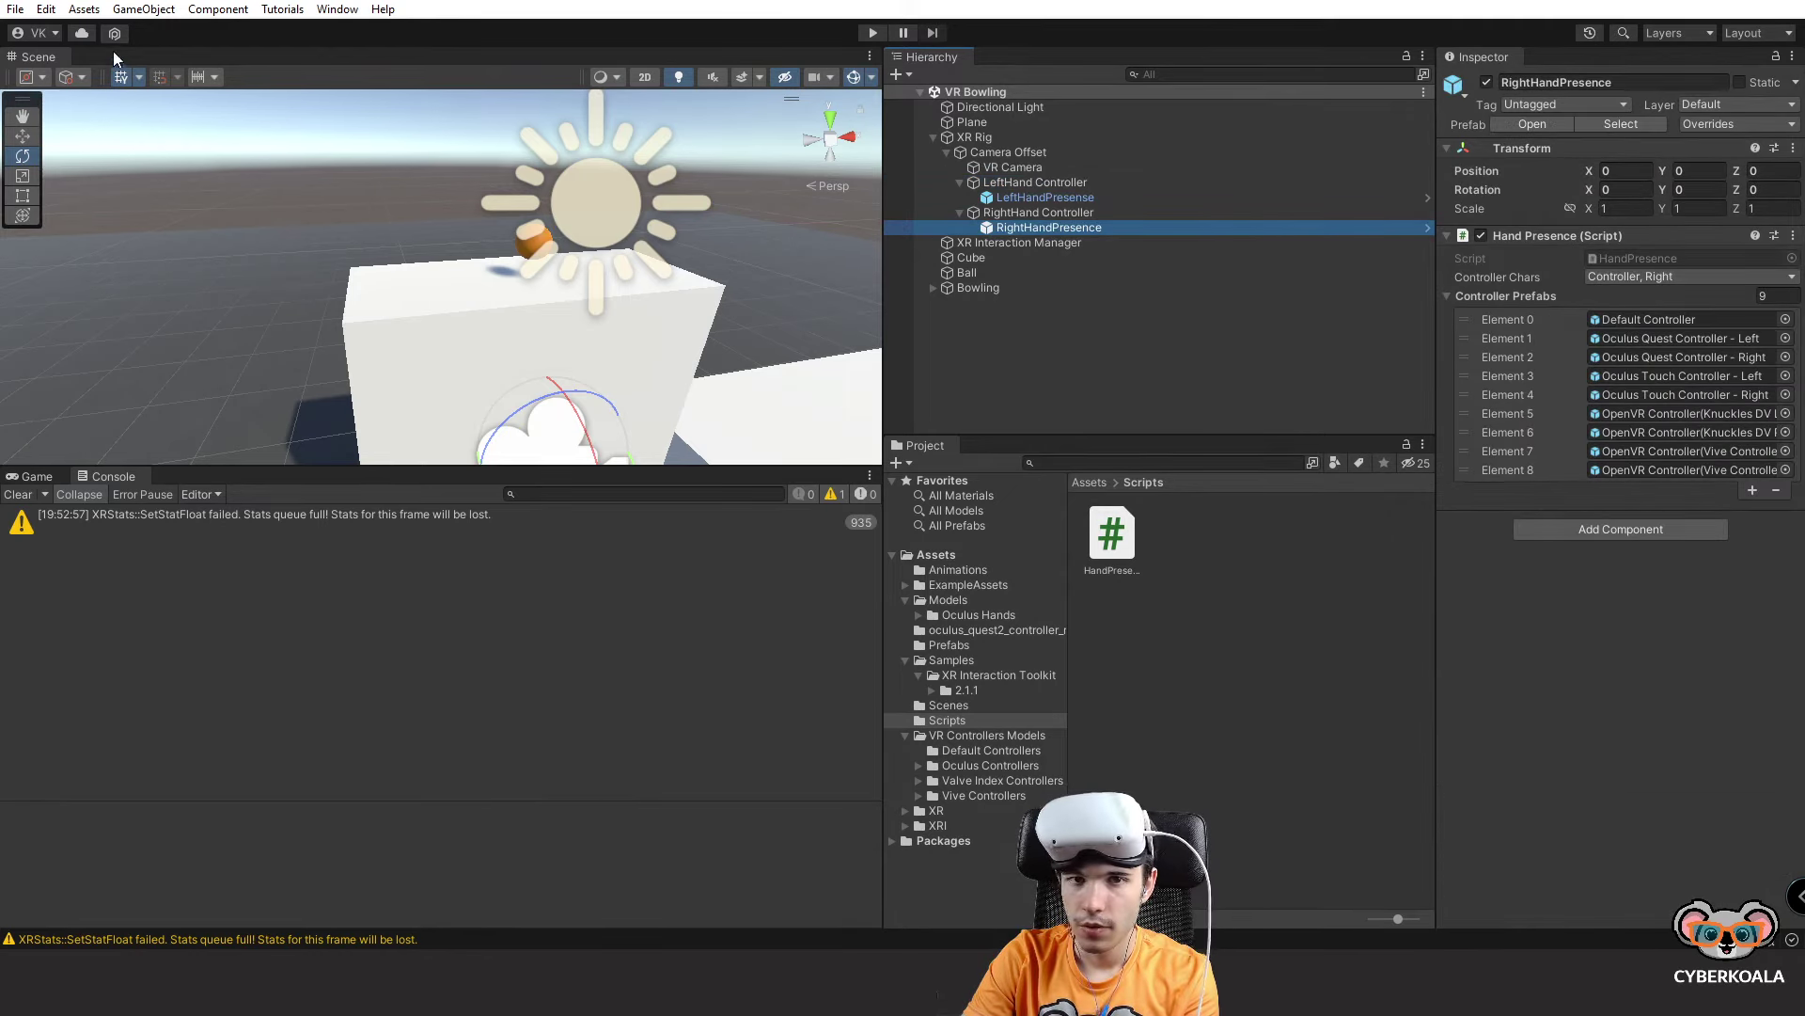
Read the console warning's details, then go to the File menu.
click(19, 10)
right_click(199, 510)
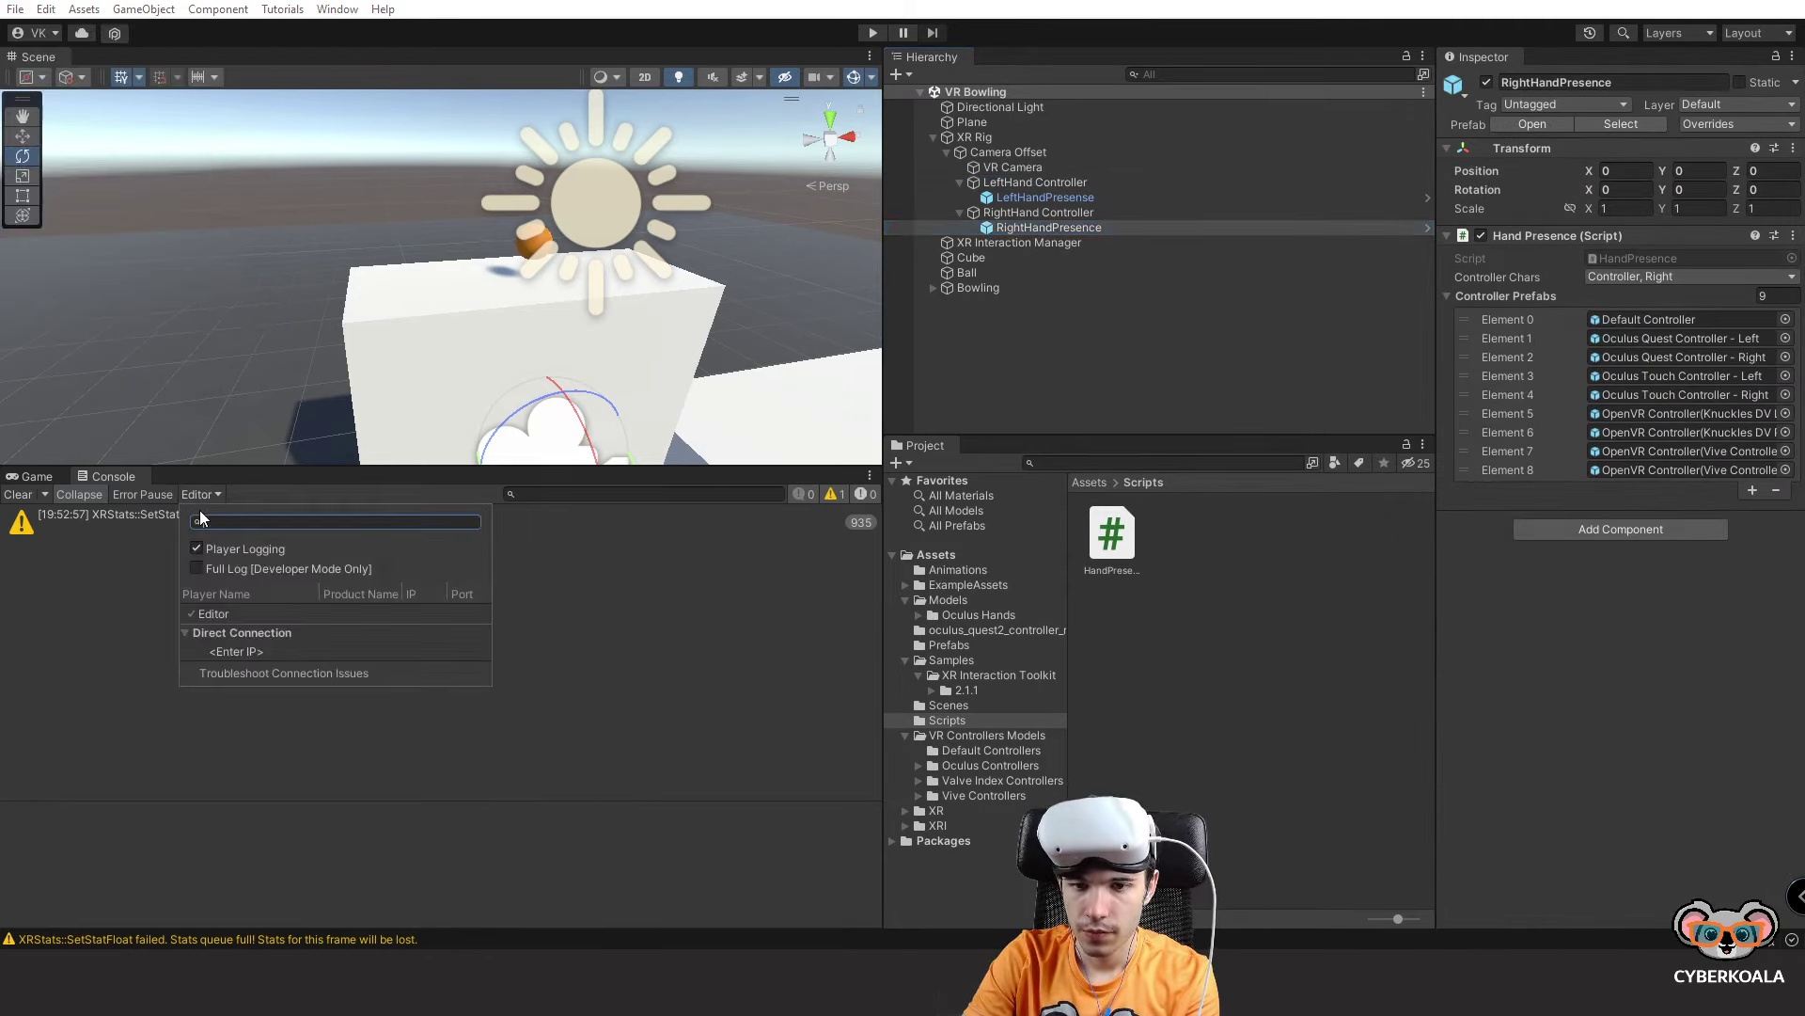
click(235, 472)
click(380, 527)
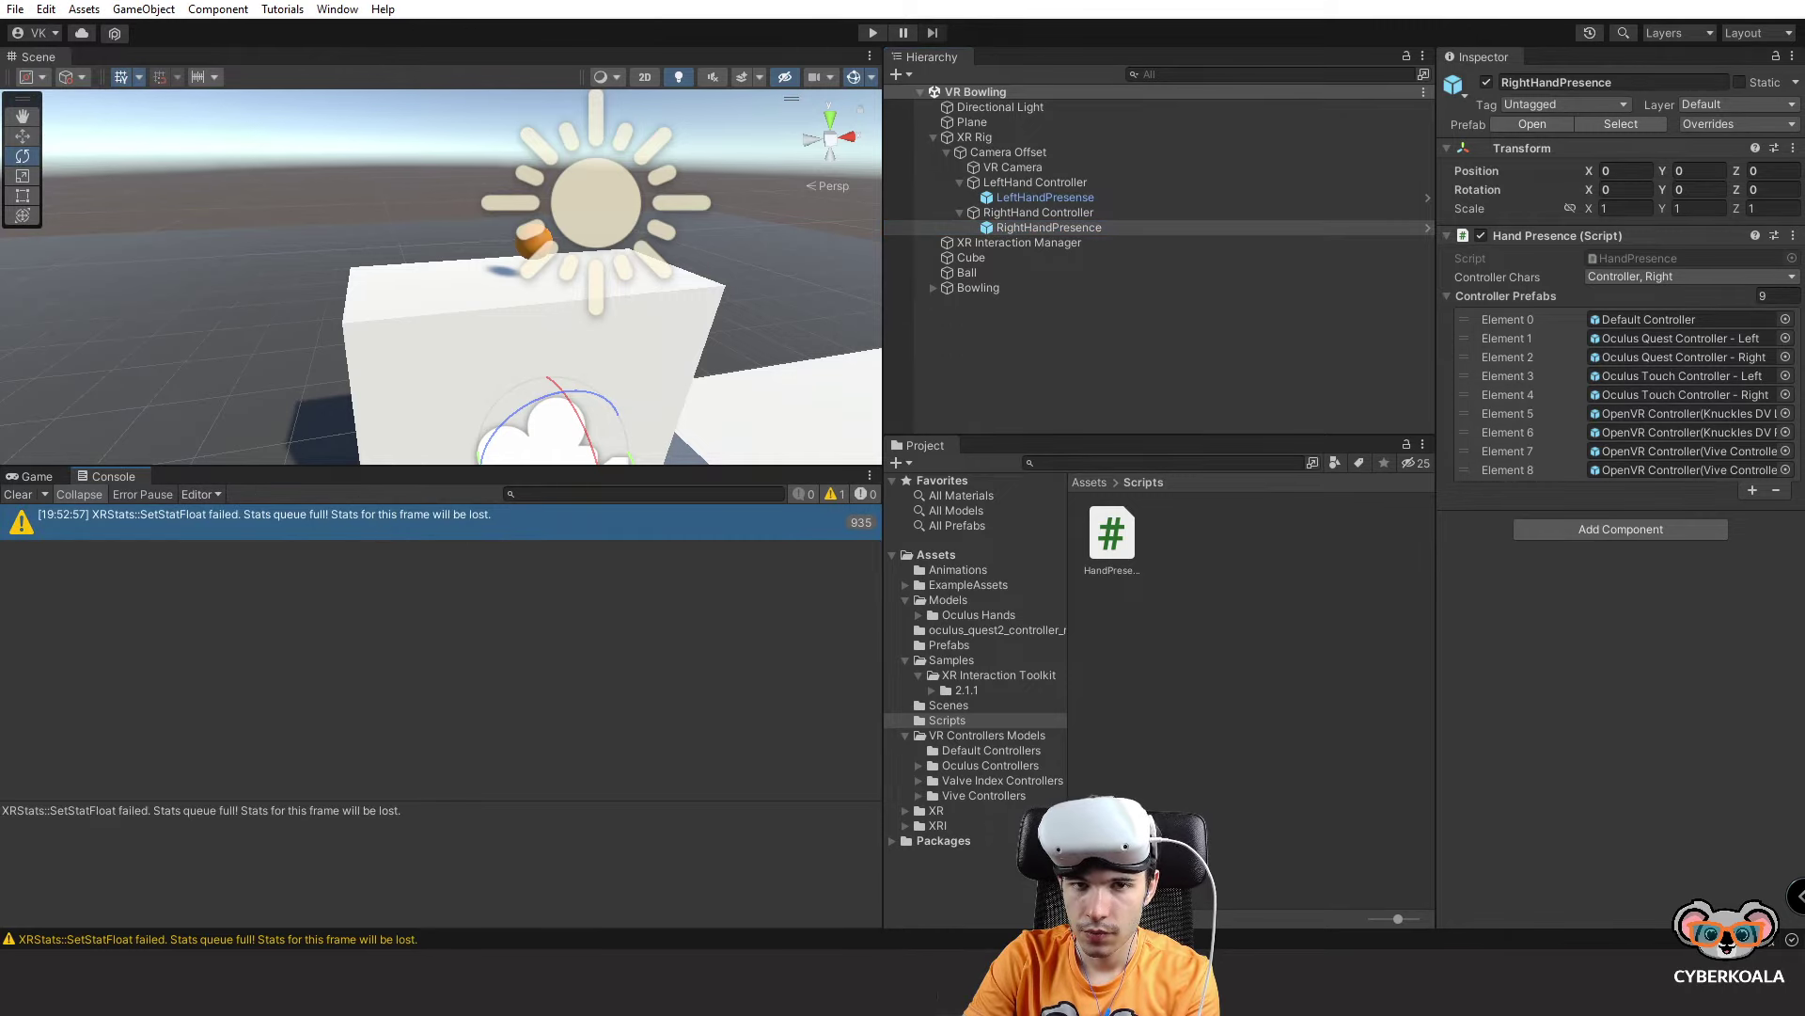
click(15, 9)
Build the Windows player from Build Settings, outputting to the project's Builds folder.
click(56, 243)
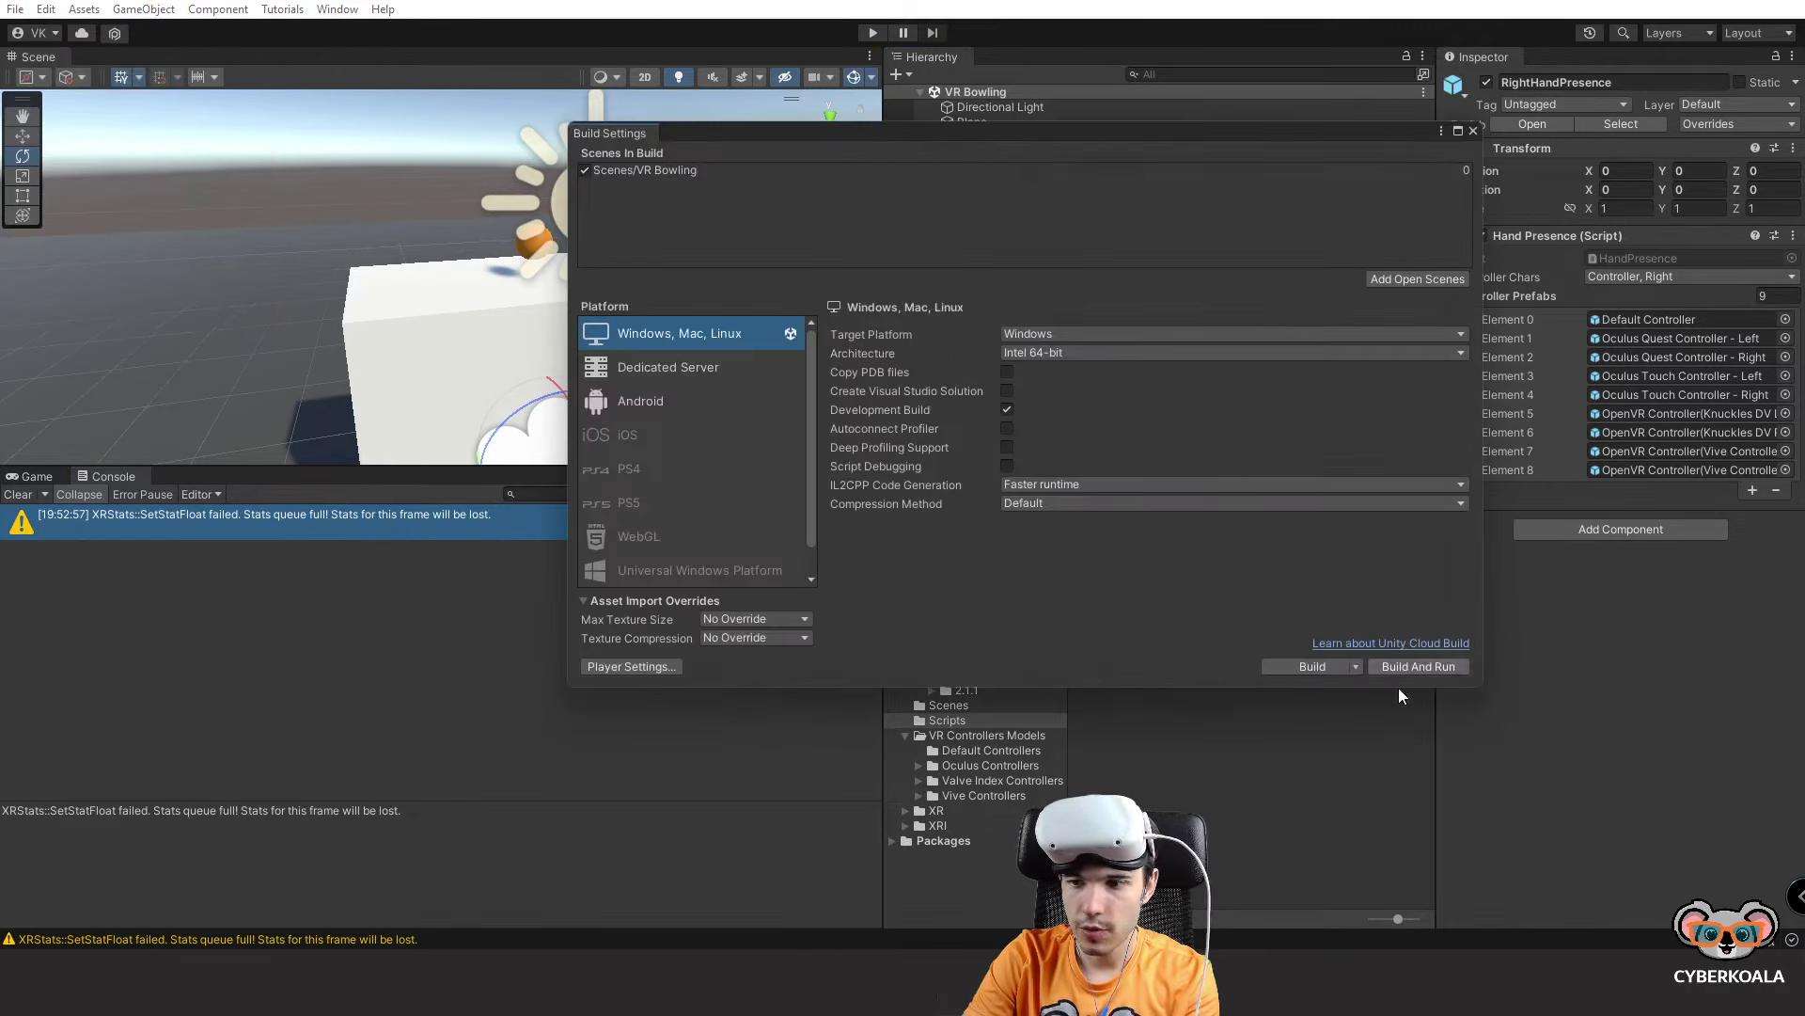
click(1355, 666)
click(1348, 687)
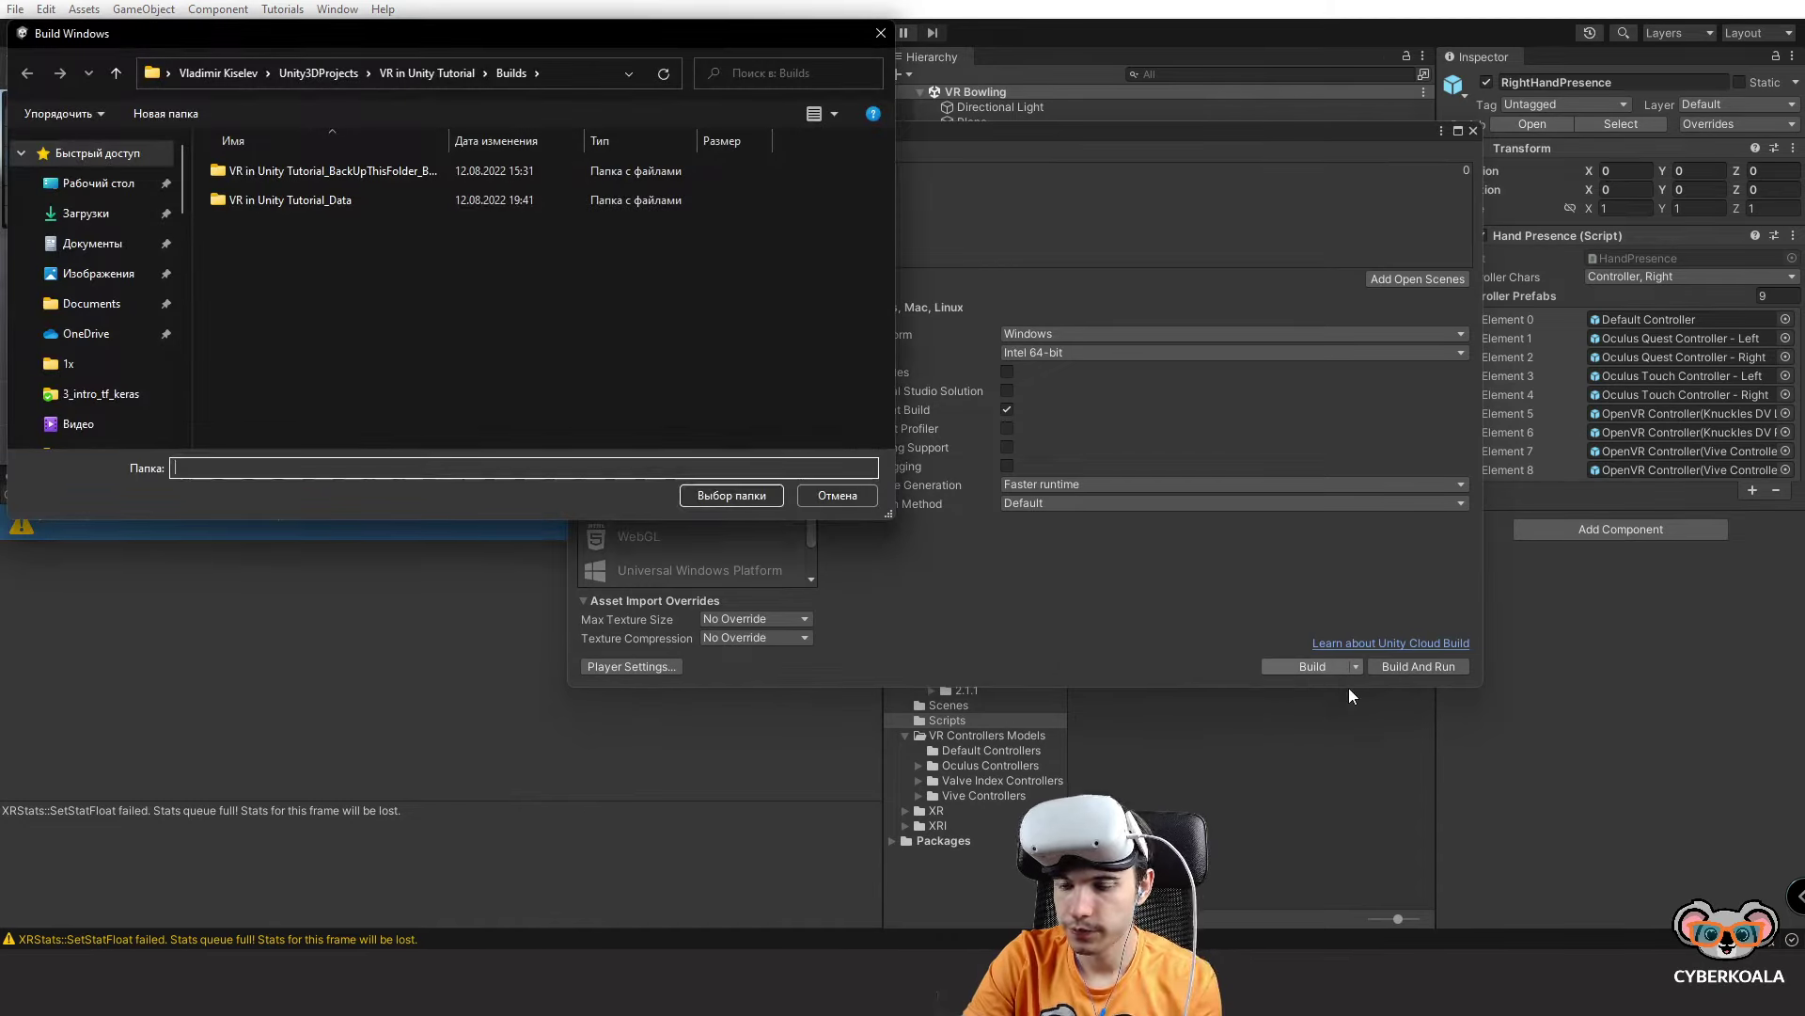
click(732, 492)
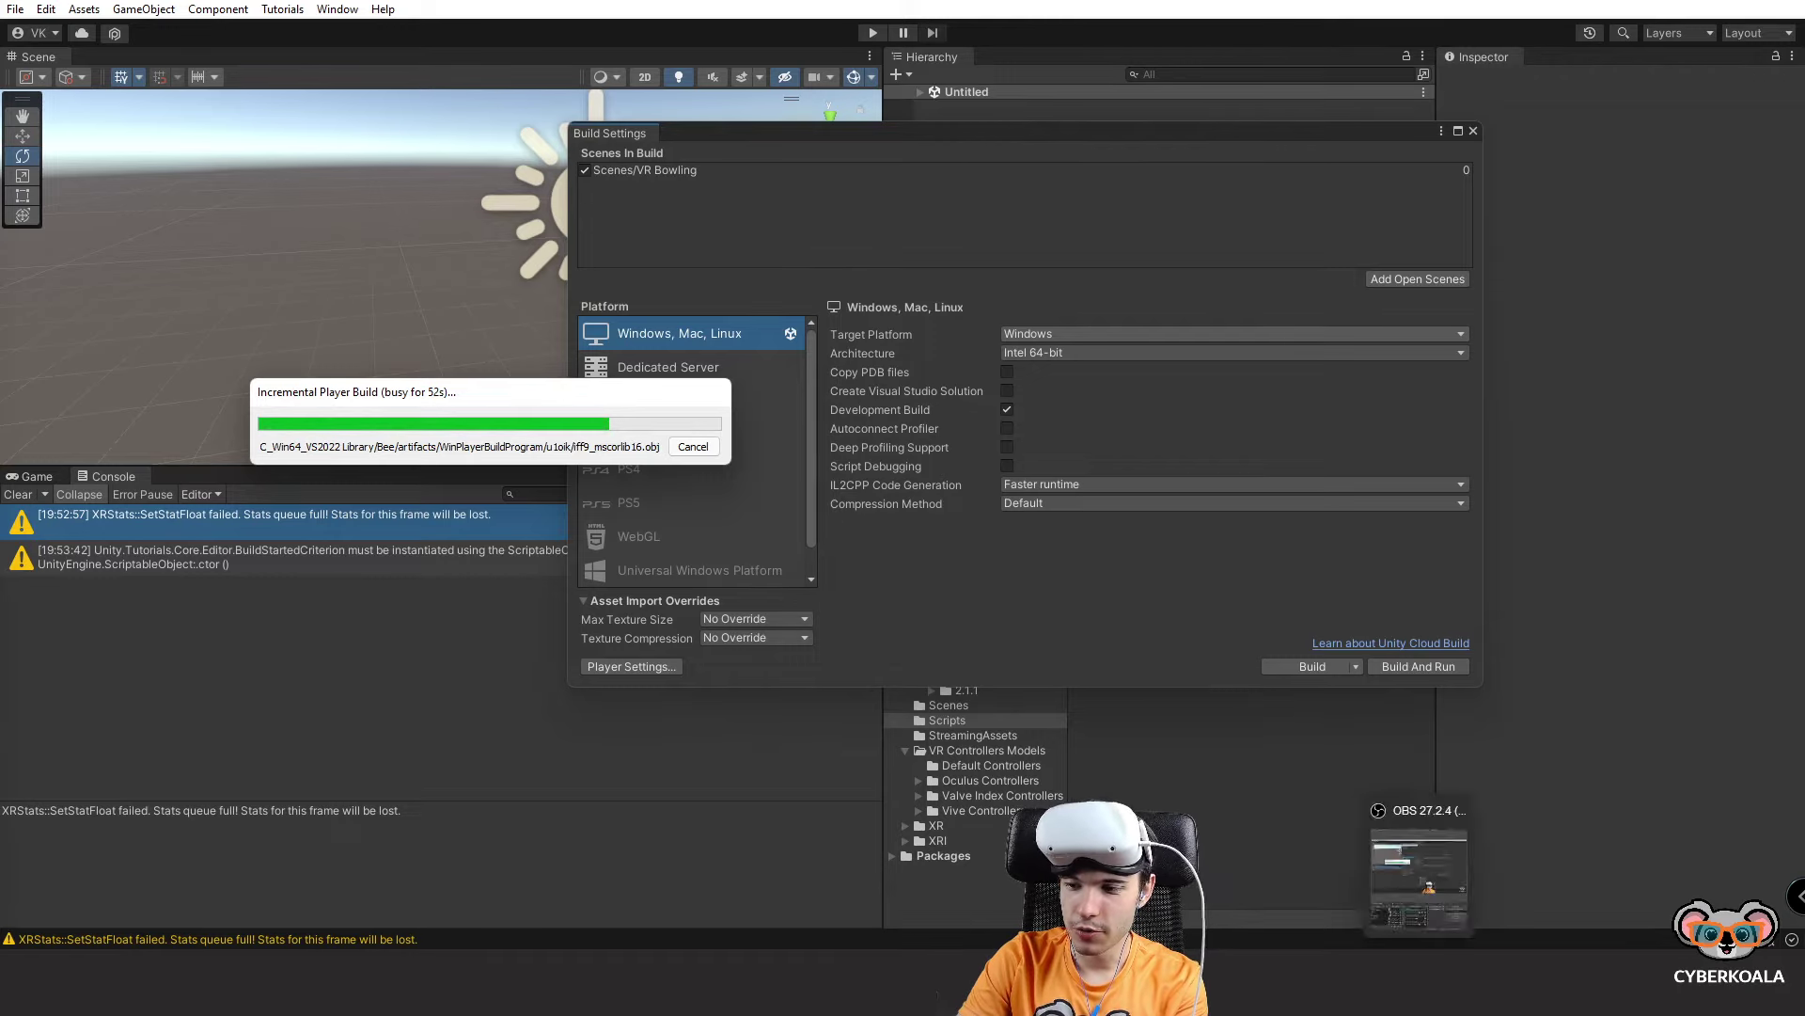
Compare with the other project's Right Hand Presence and RightController XR Controller setup.
click(1381, 901)
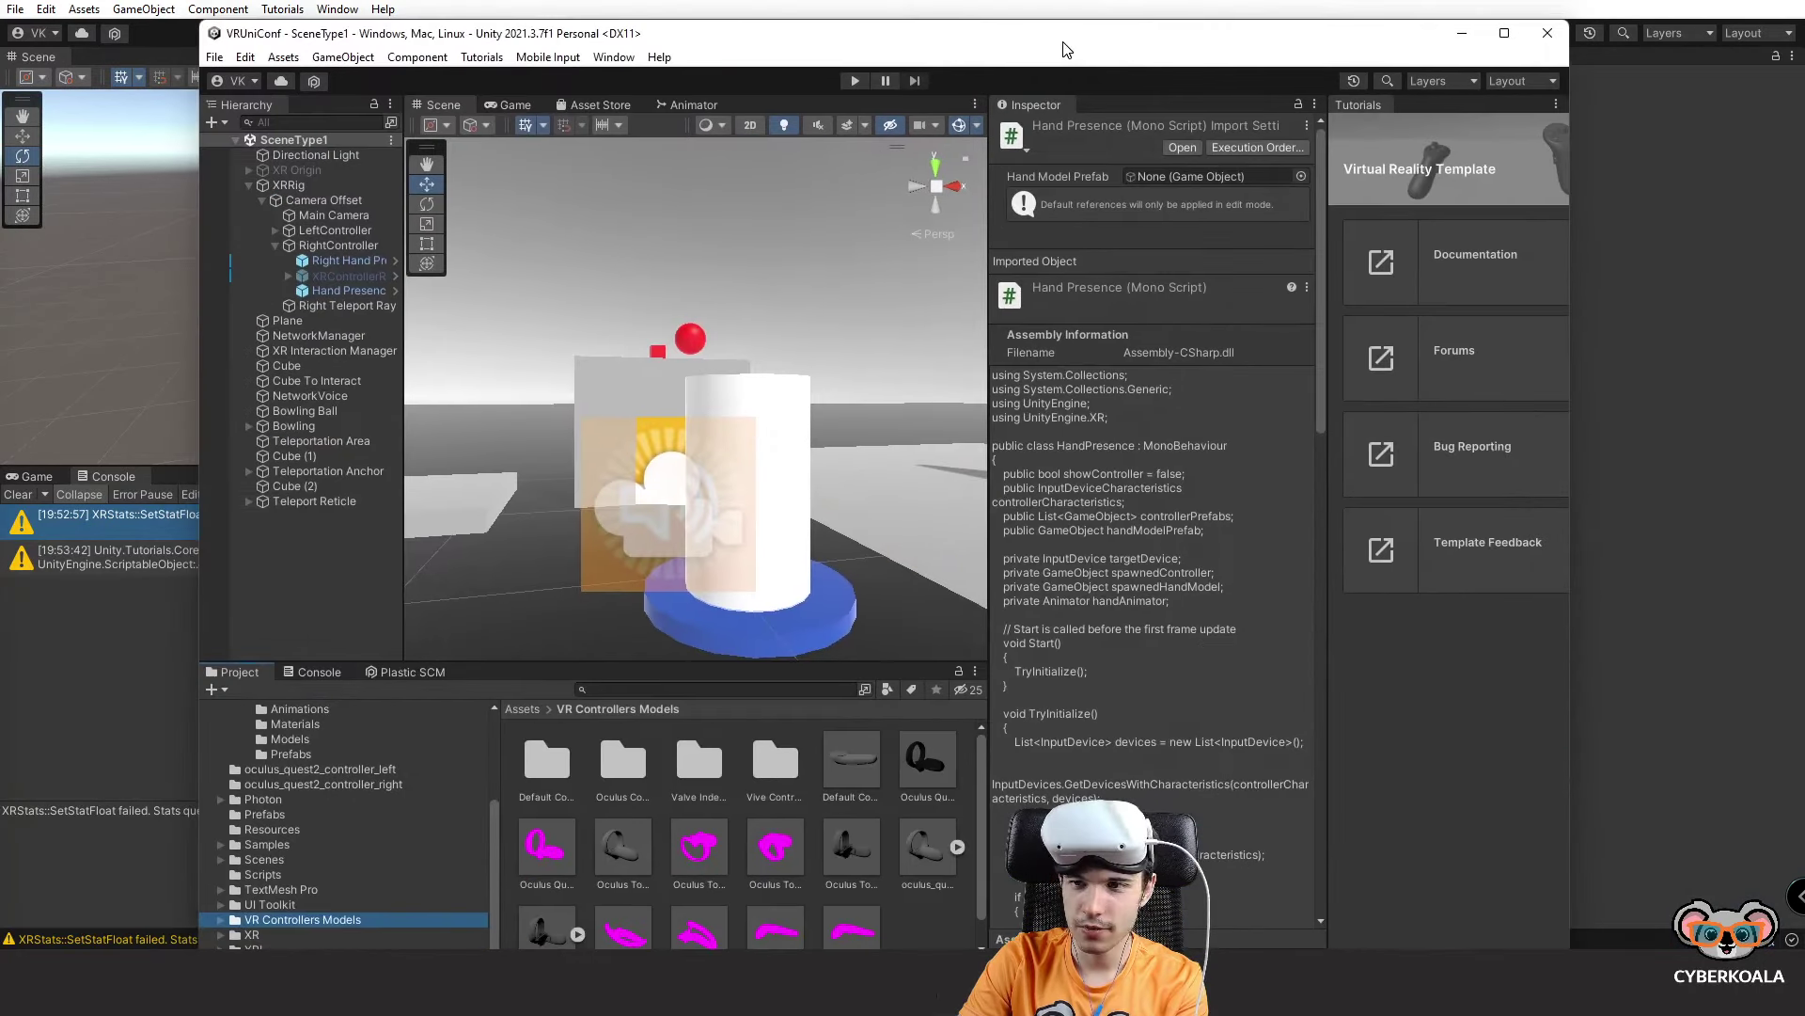
click(323, 263)
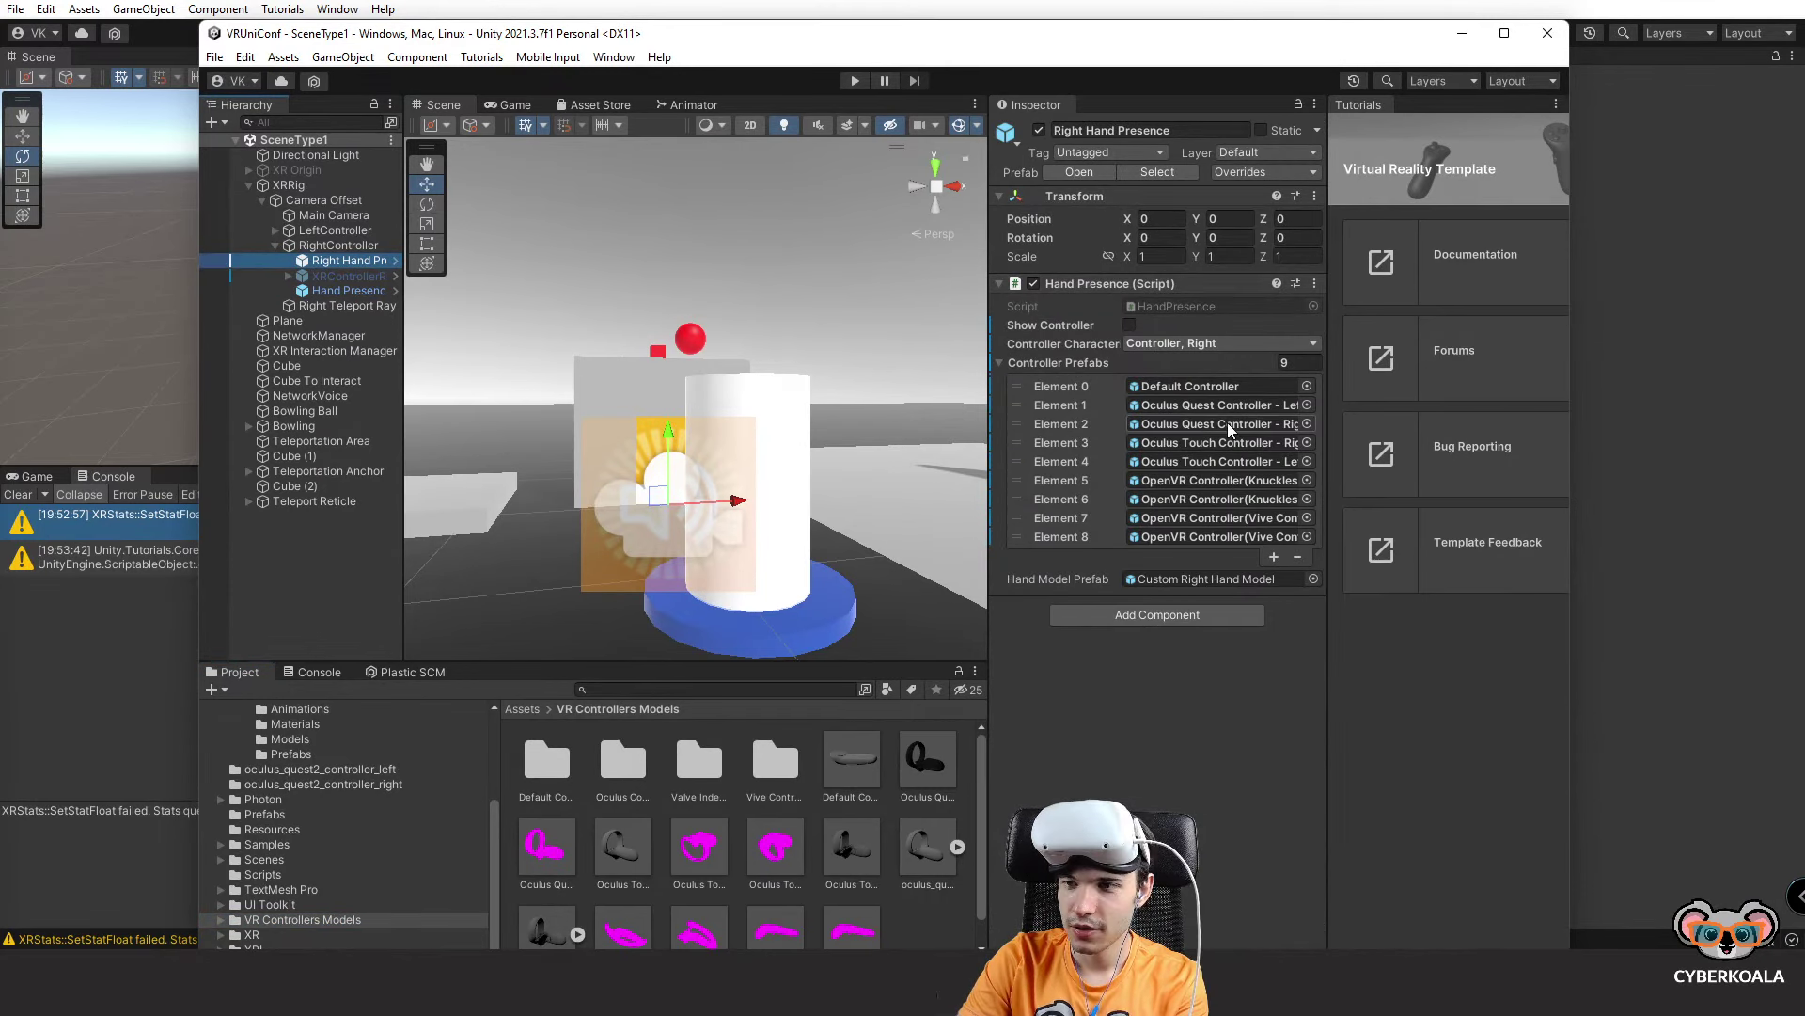
click(1211, 461)
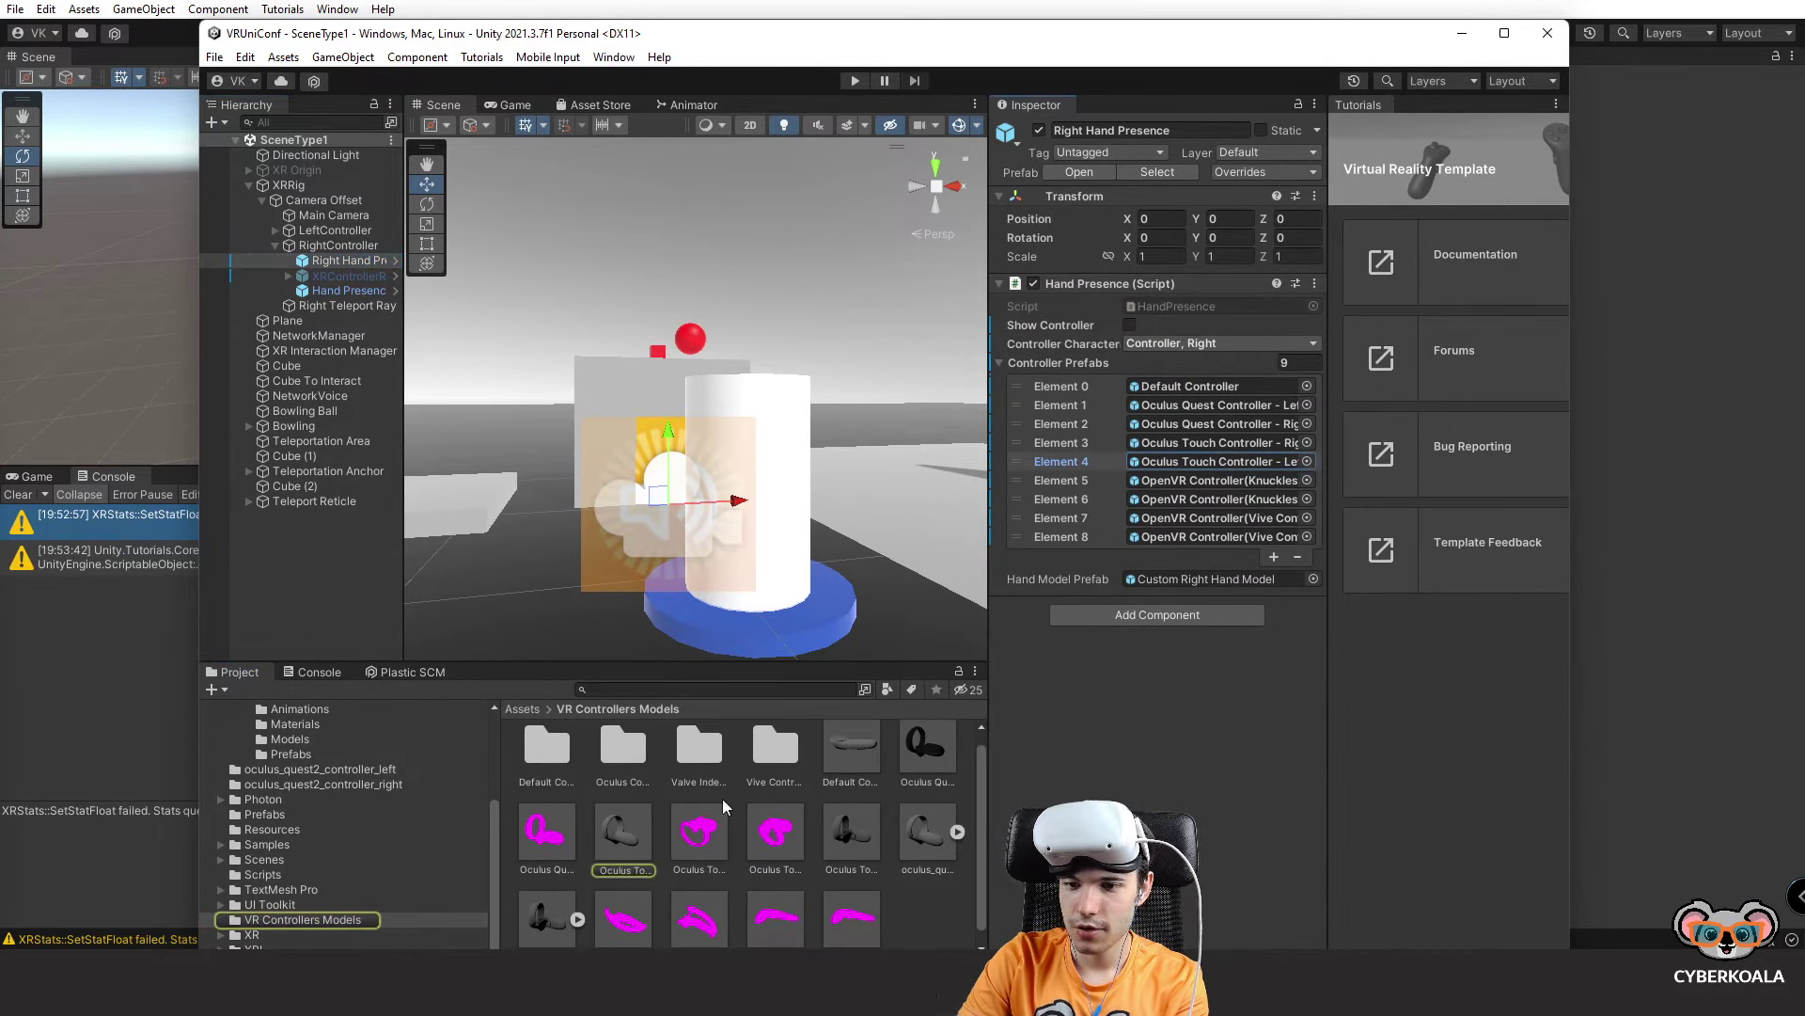
click(338, 246)
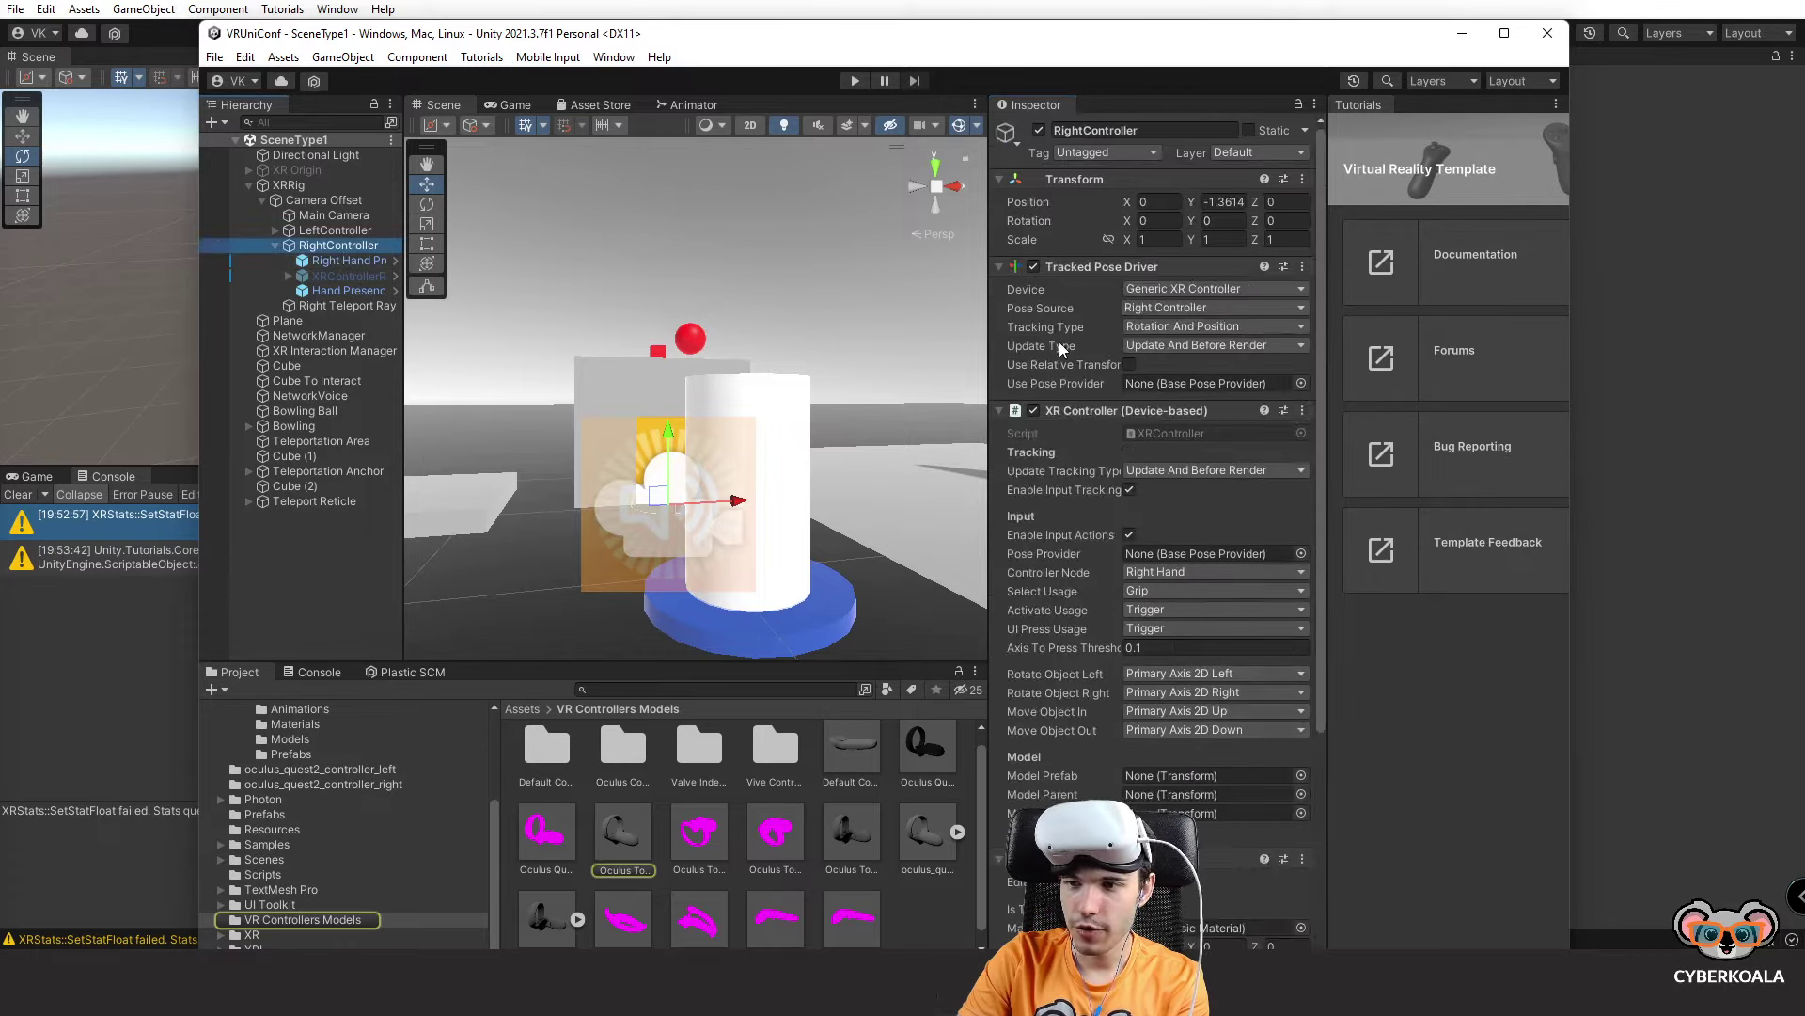
scroll(1063, 348, down, 3)
Clear away the other Unity window, the Builds folder window and Build Settings.
drag(1066, 53, 773, 87)
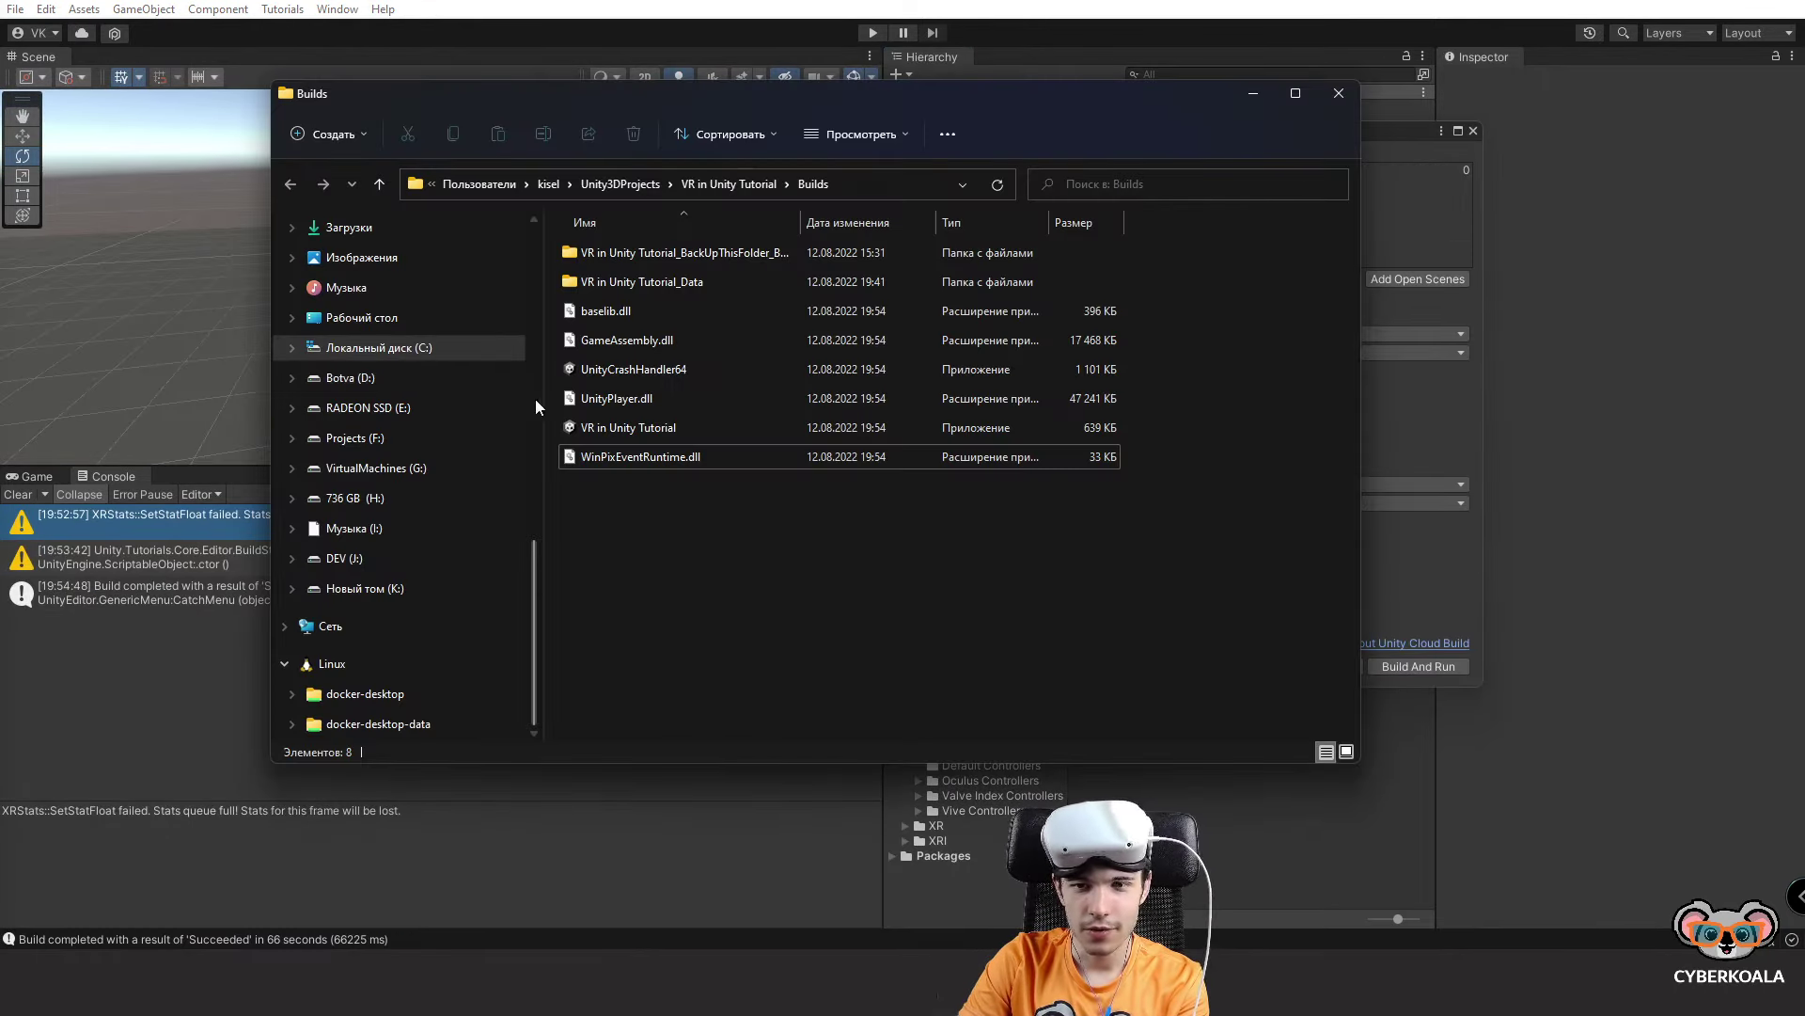
click(1255, 94)
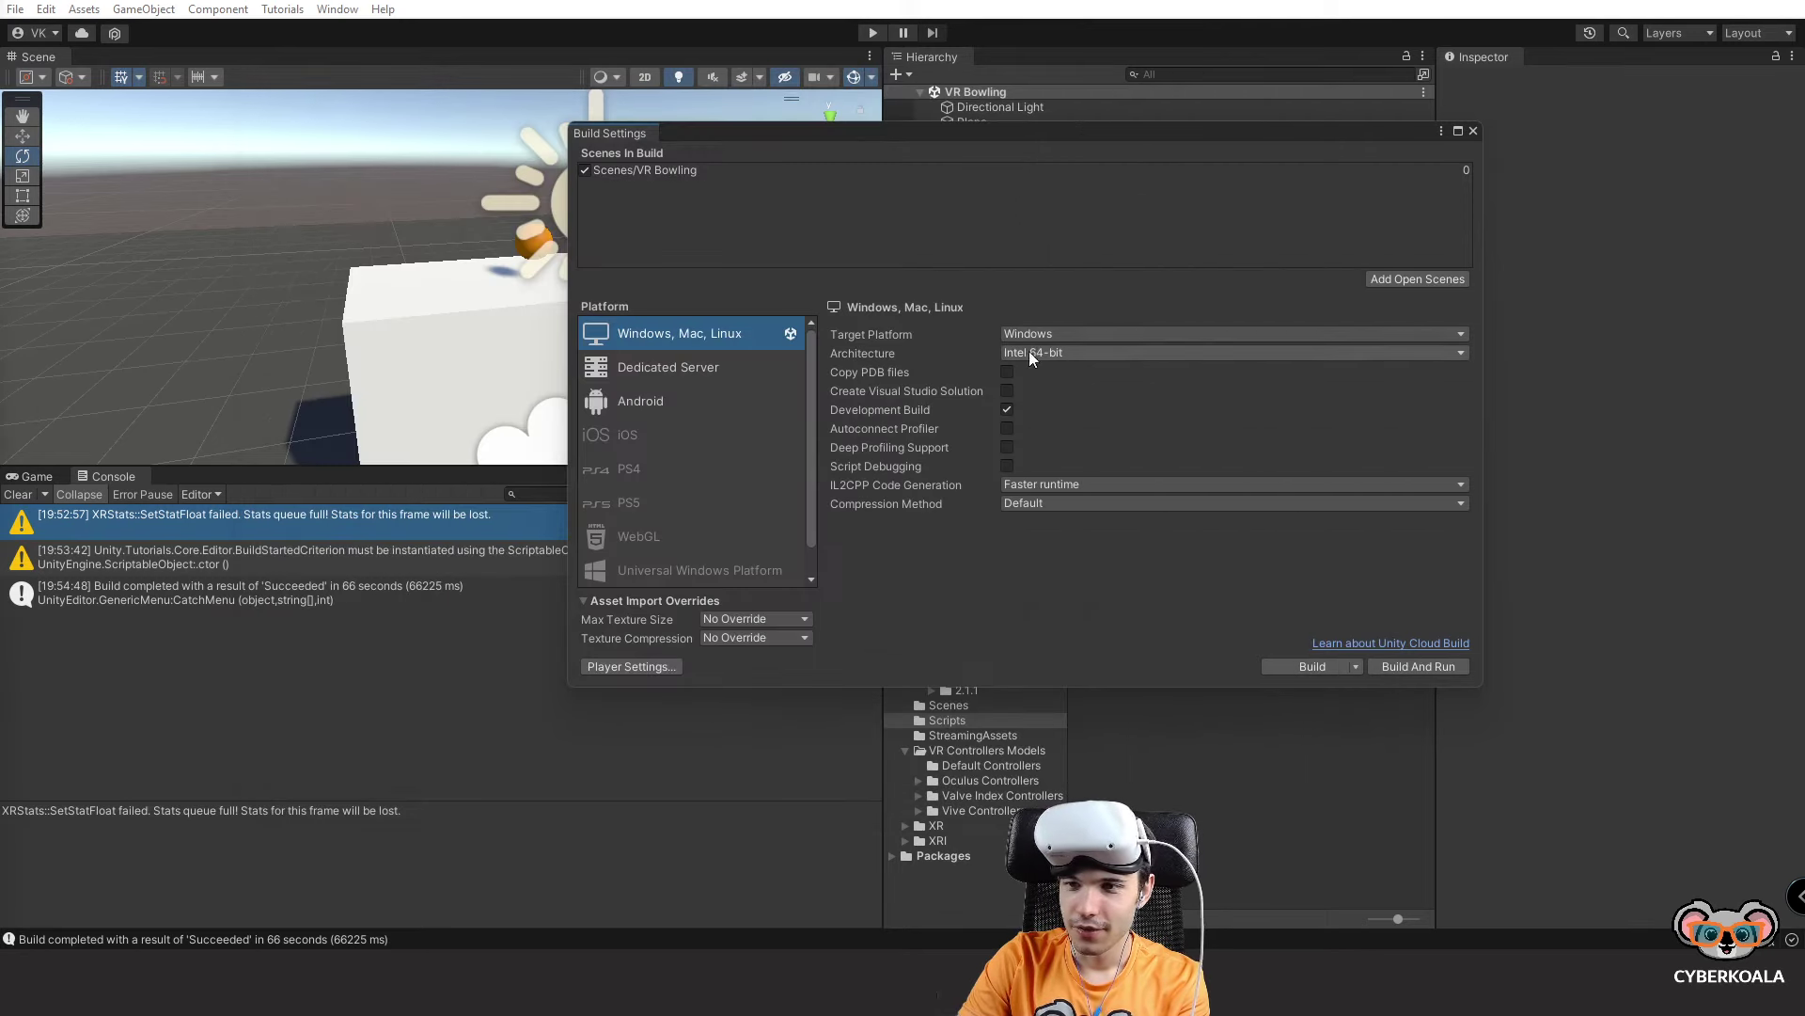
click(1472, 129)
click(16, 10)
Build and run the VR Bowling player, test it, then close all its windows.
click(56, 256)
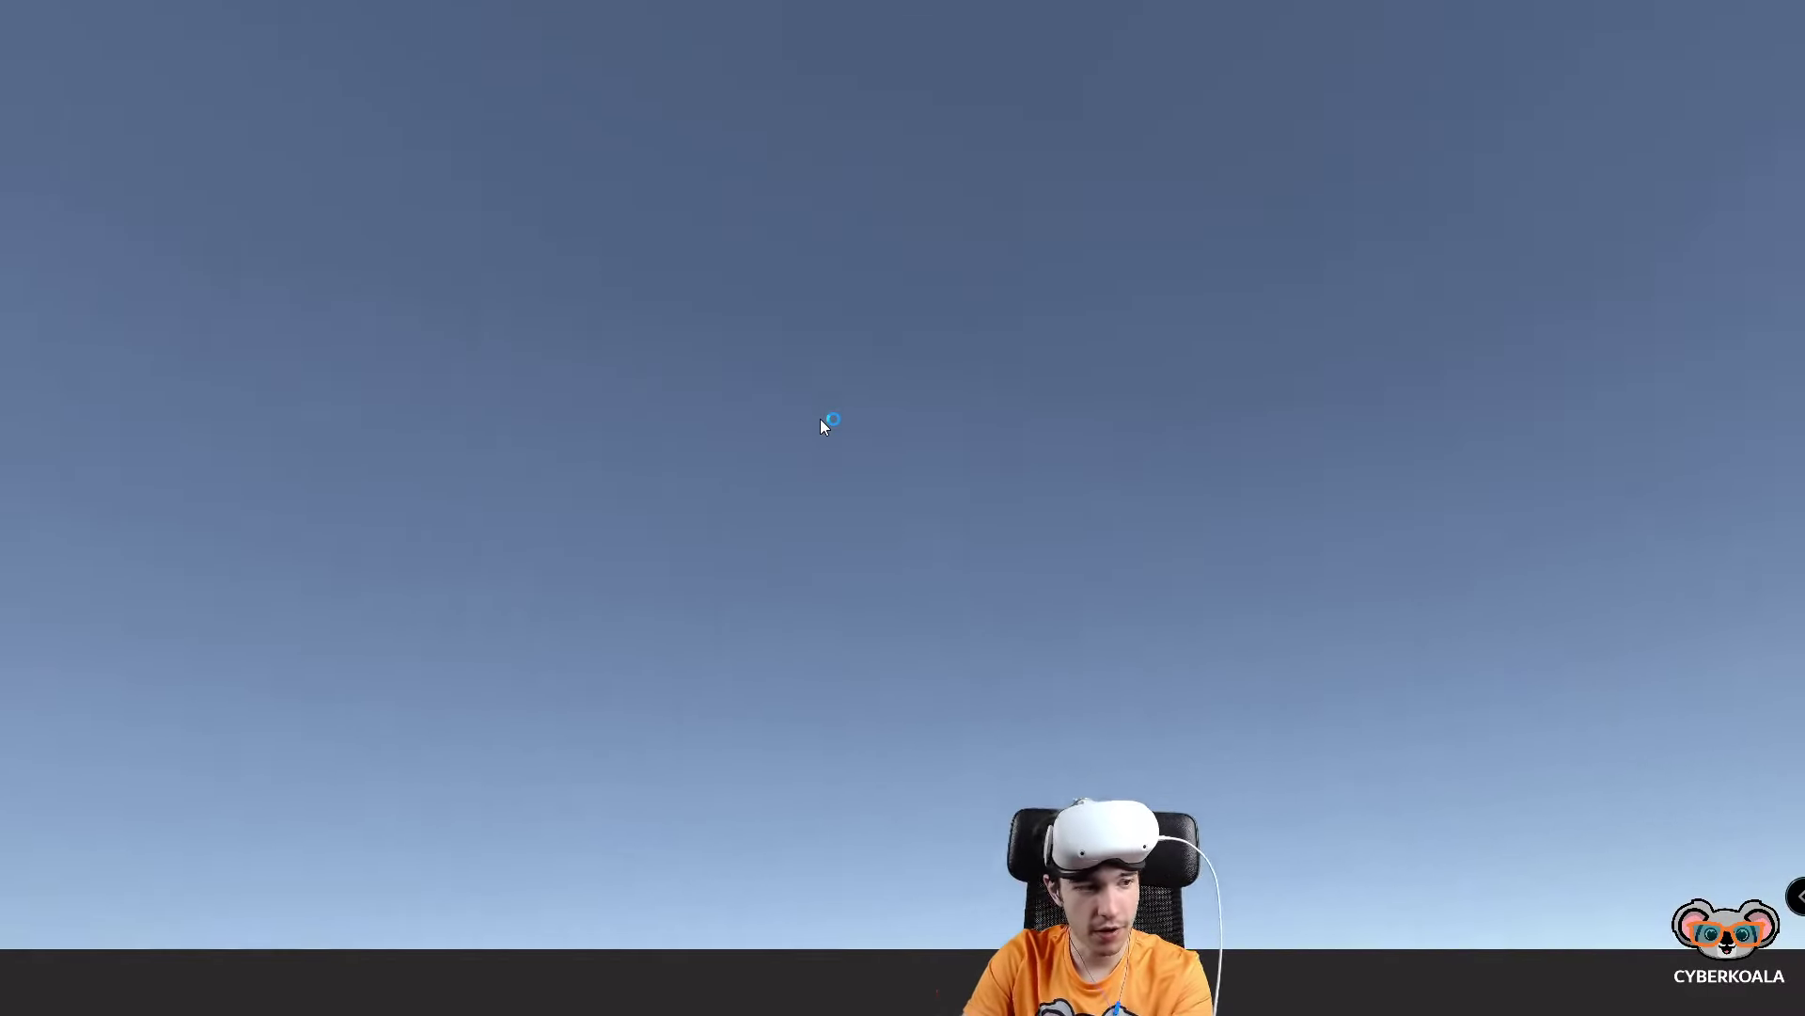
key(super)
right_click(1499, 932)
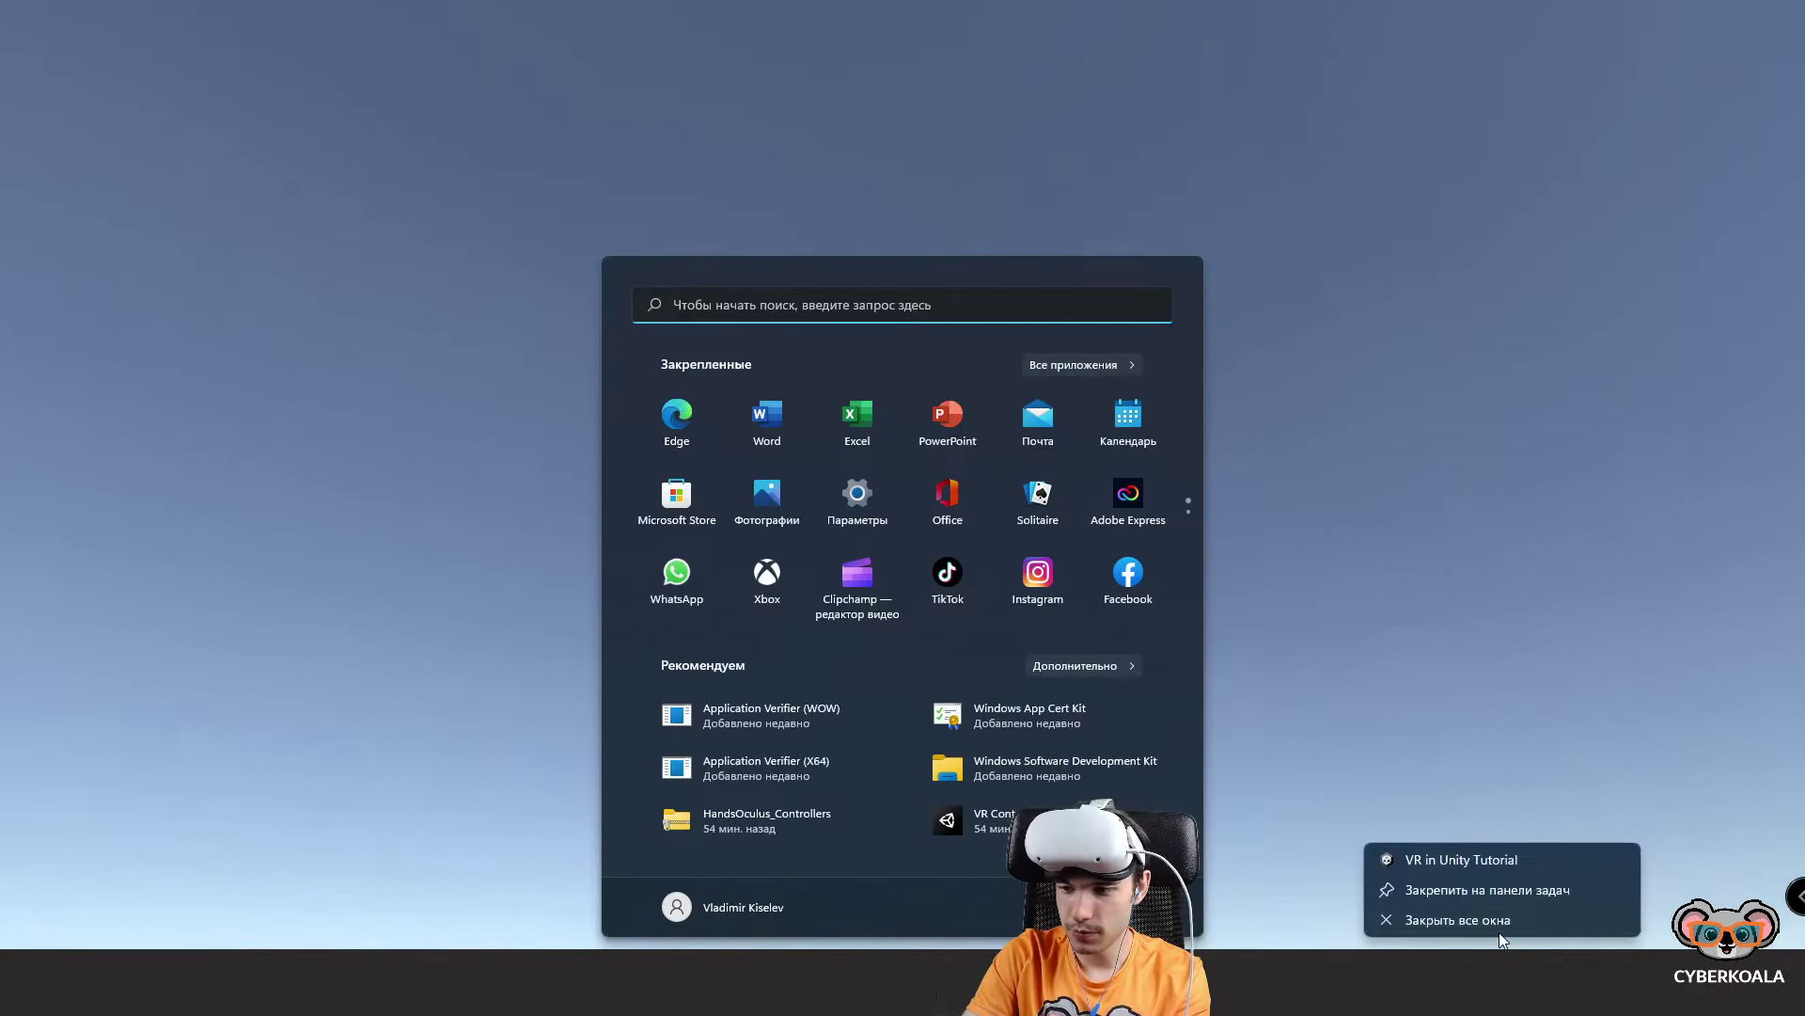
click(1499, 933)
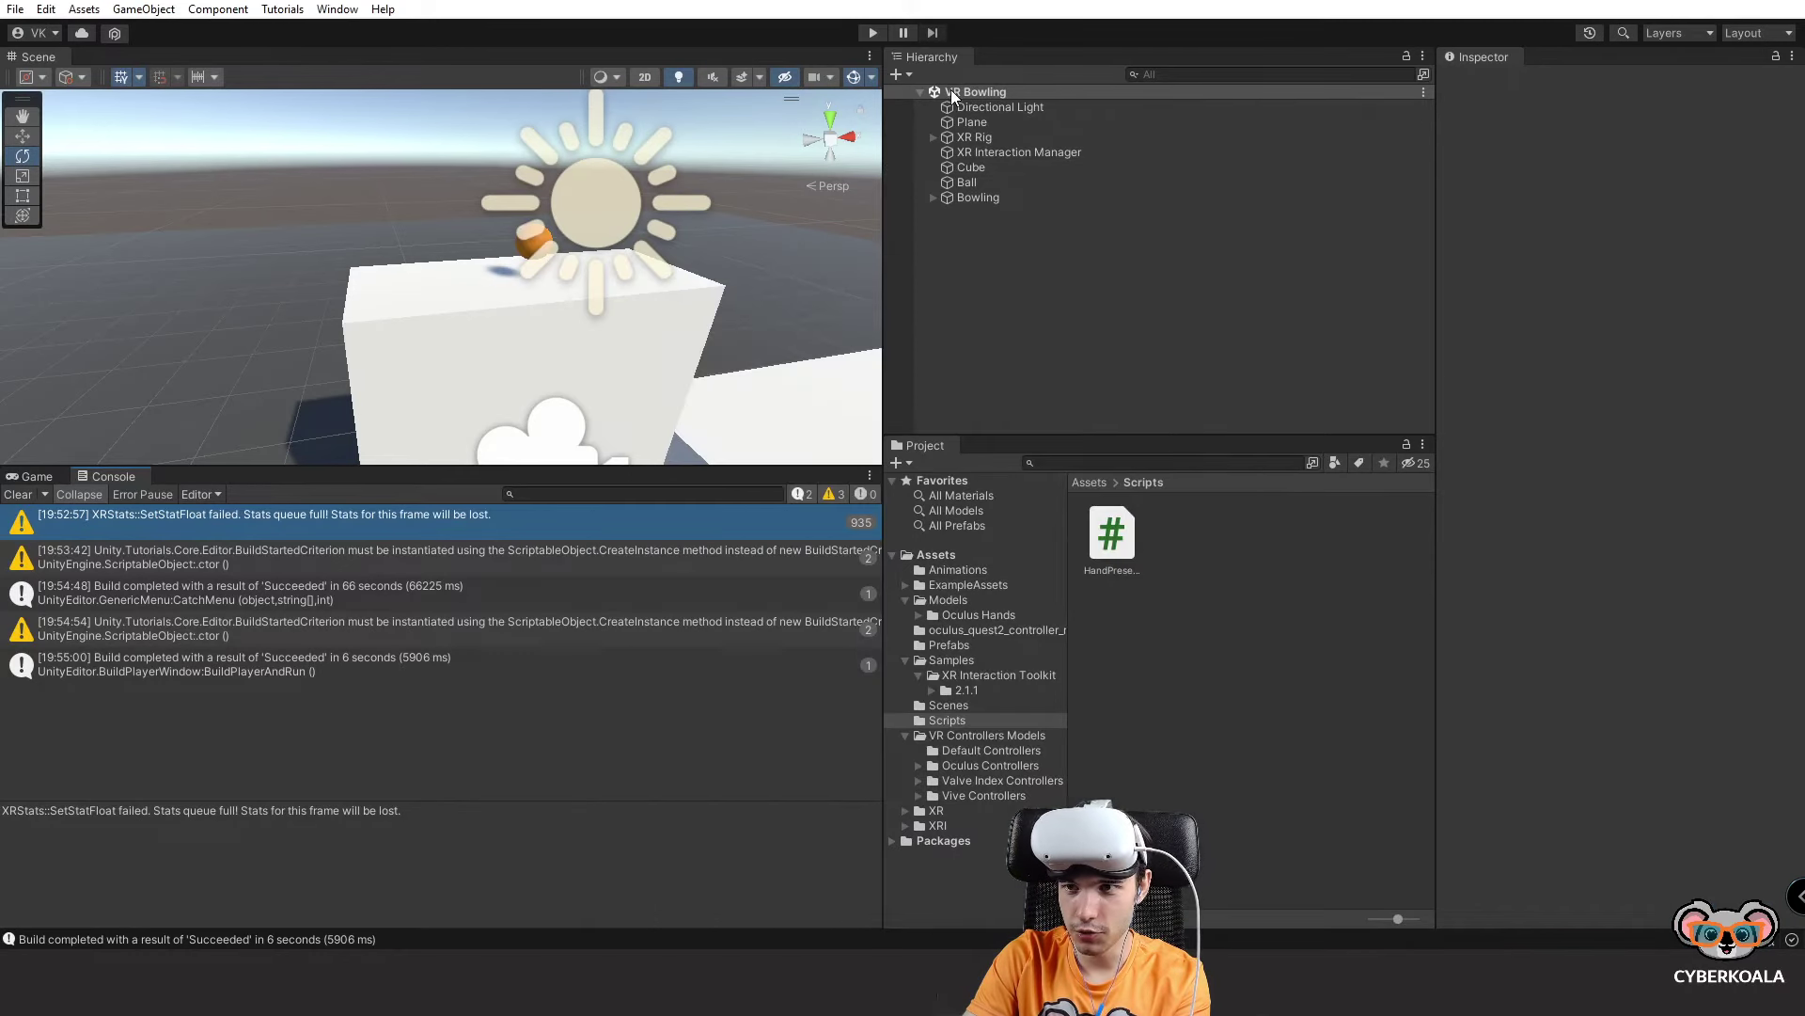
Clear the LeftHand Controller's Model Prefab reference and test it in play mode.
click(933, 137)
click(975, 154)
click(947, 153)
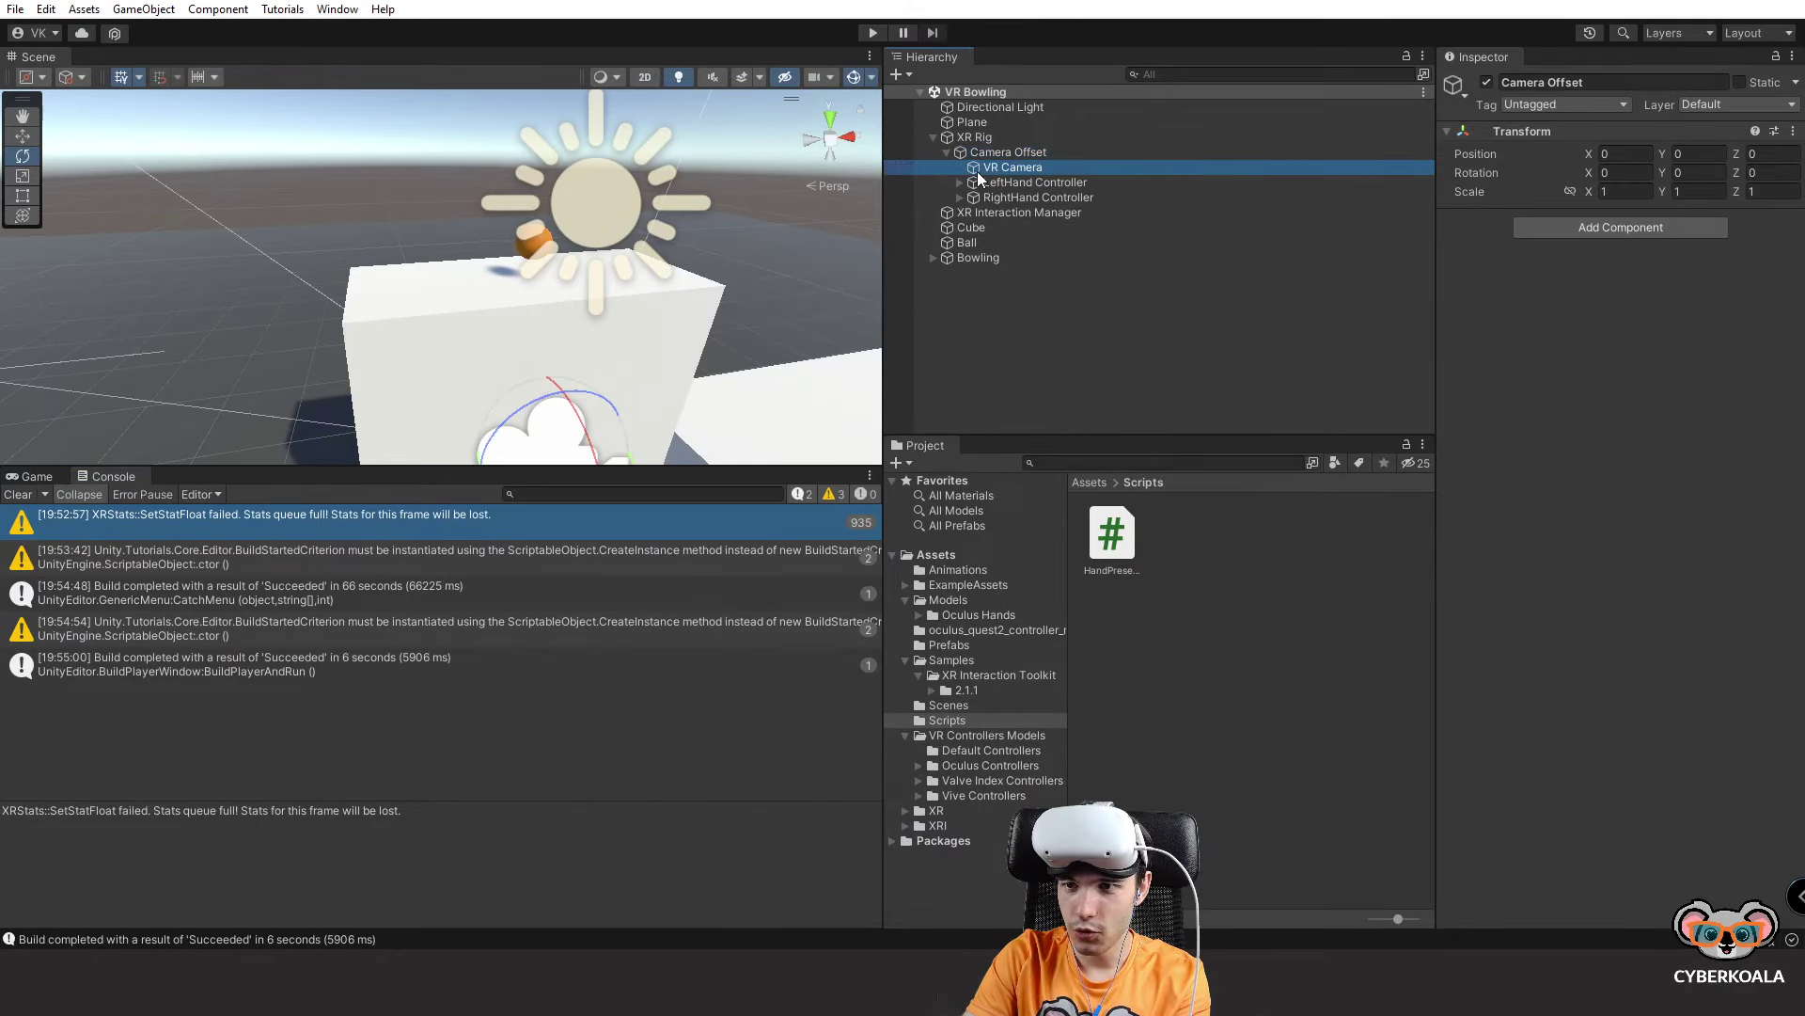
click(1053, 182)
click(1696, 578)
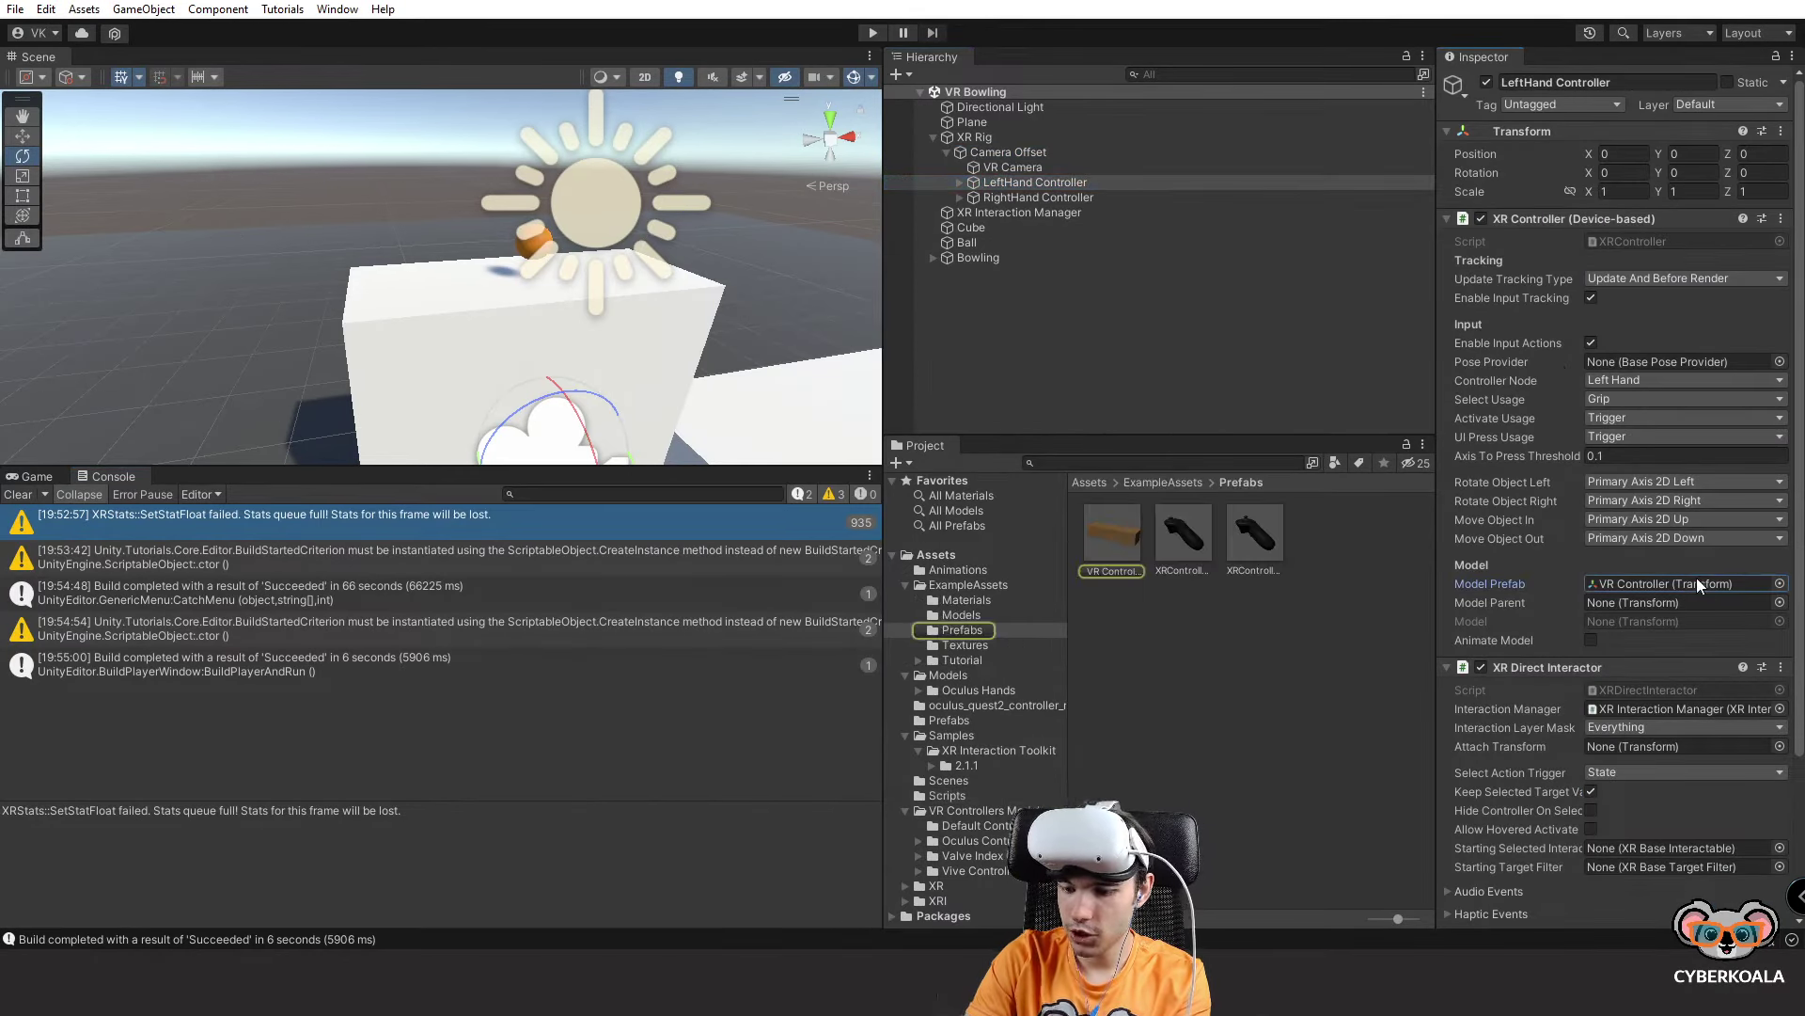
key(Delete)
click(873, 34)
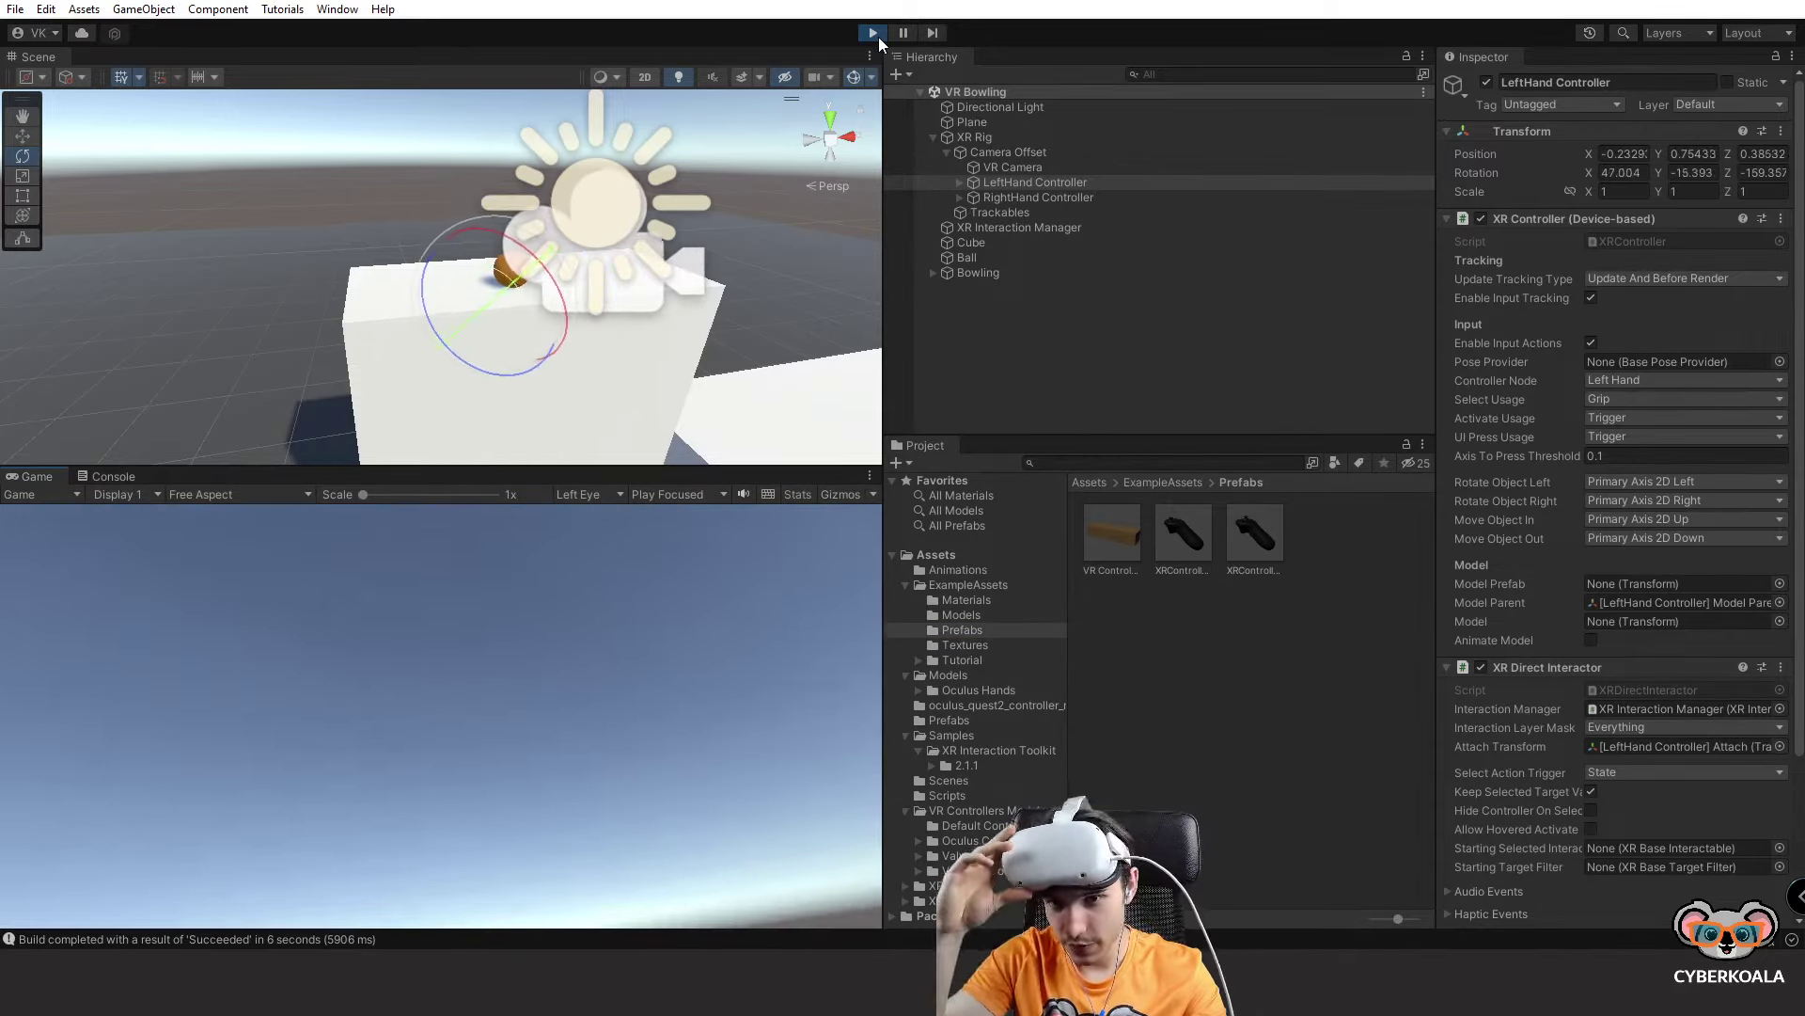
click(879, 37)
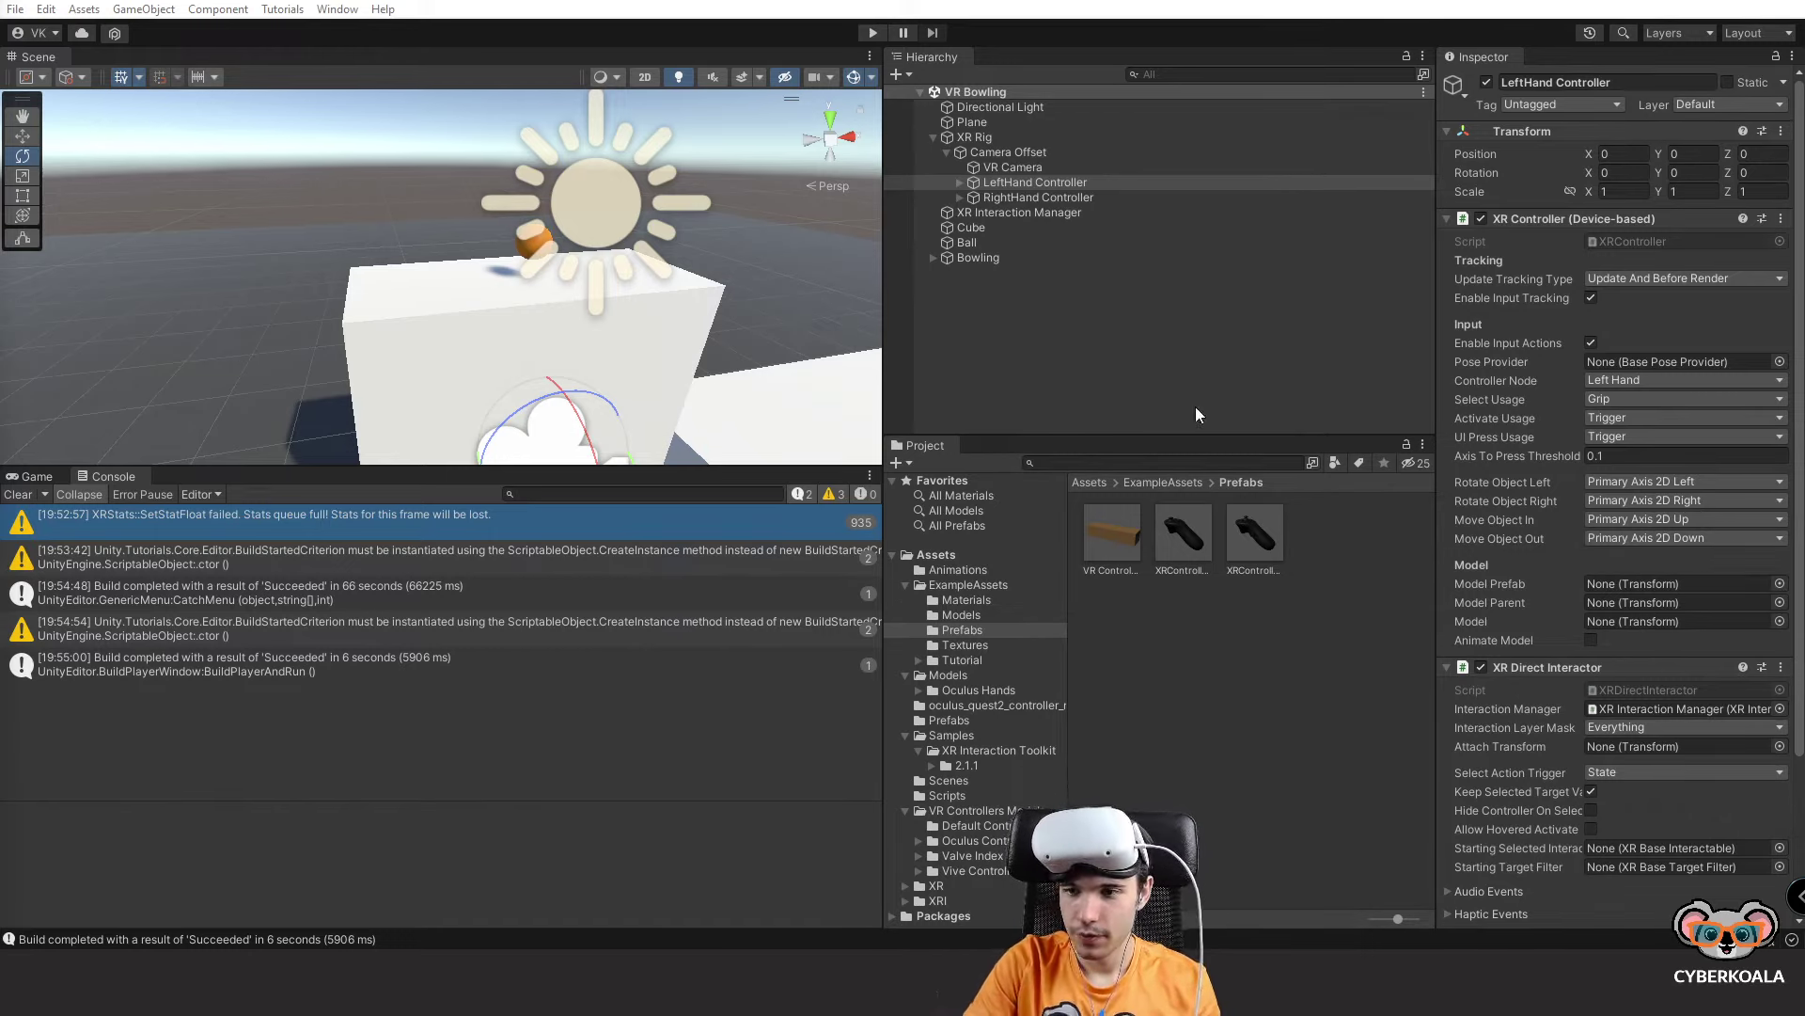
Return to the root Assets folders and make the Scene view taller.
click(964, 553)
click(962, 554)
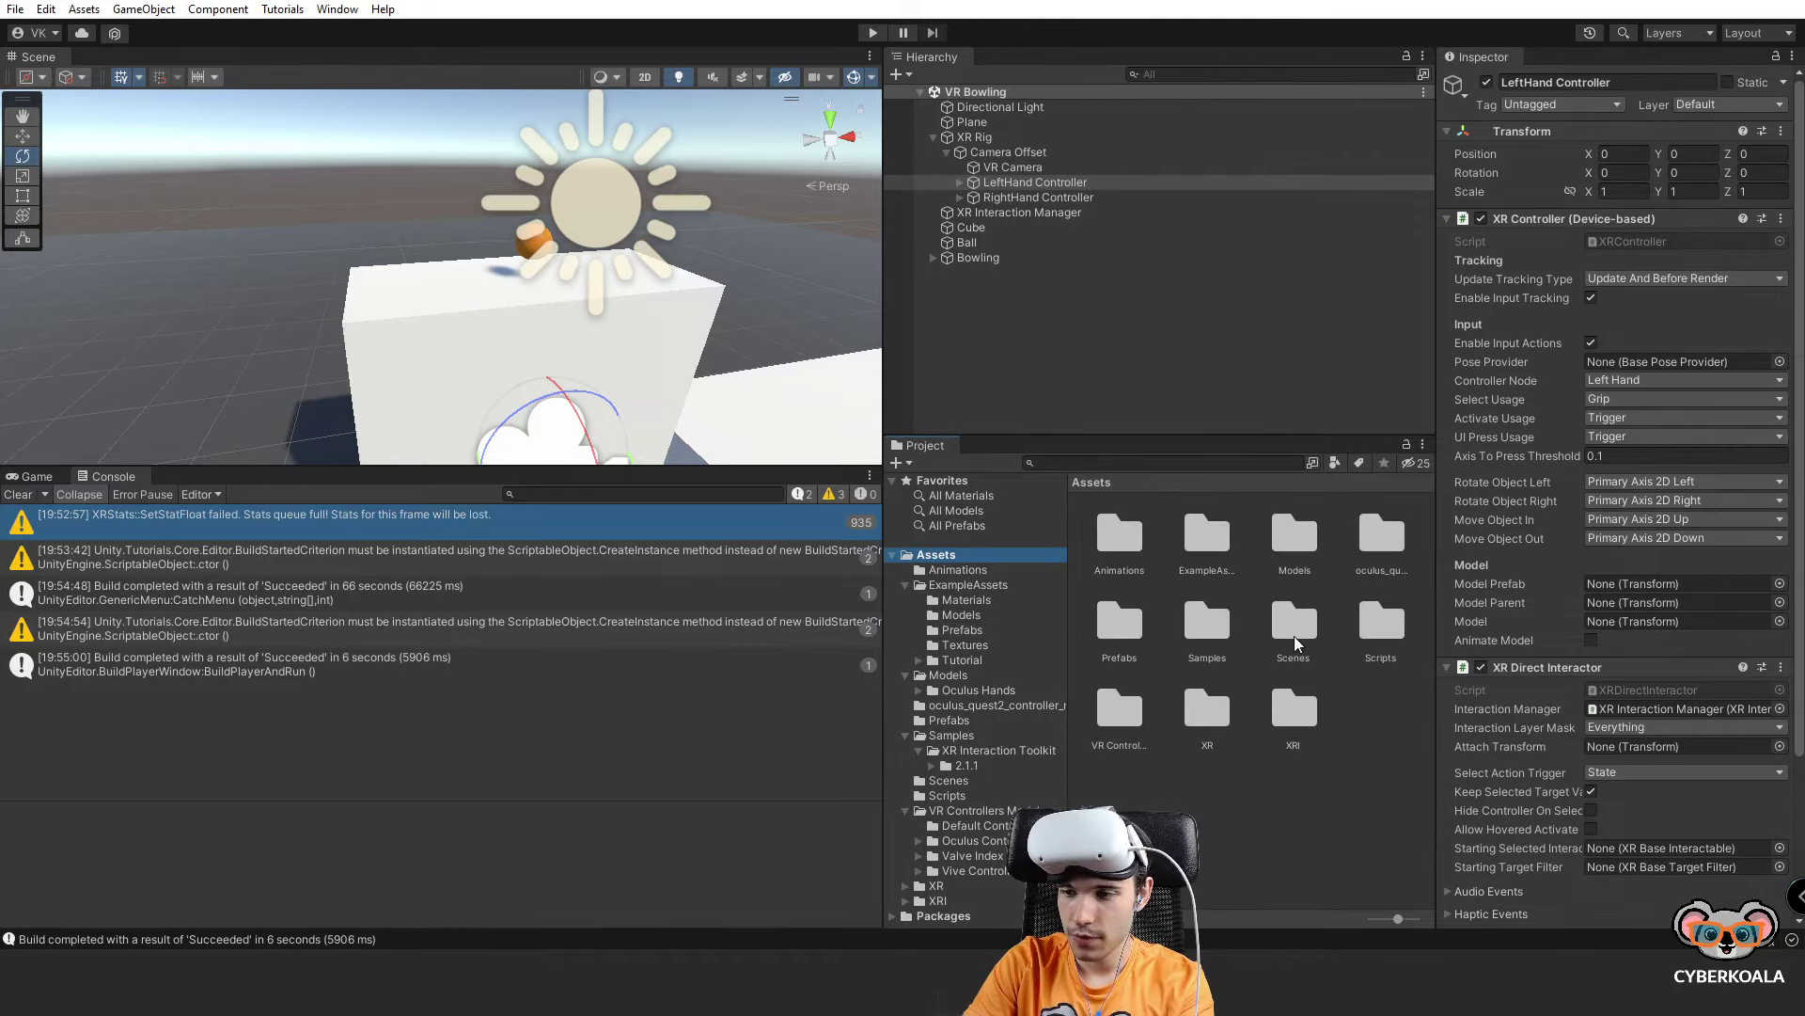
click(38, 476)
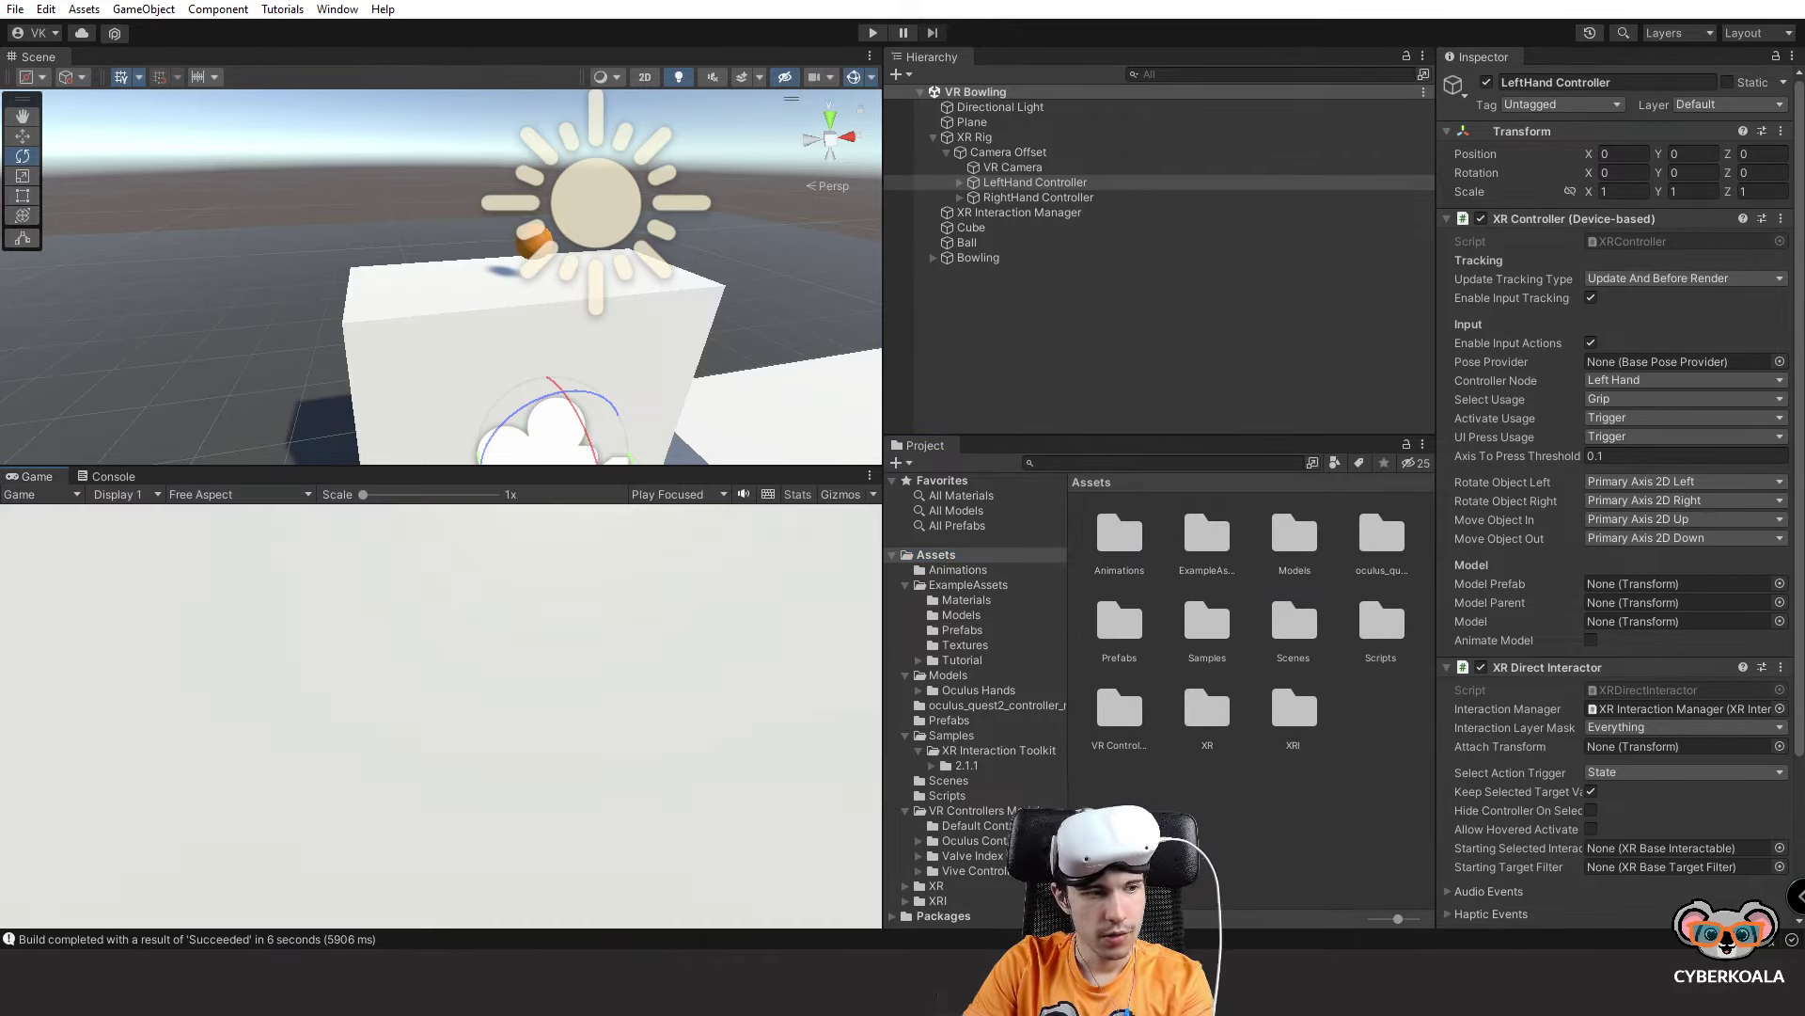
drag(166, 465, 165, 499)
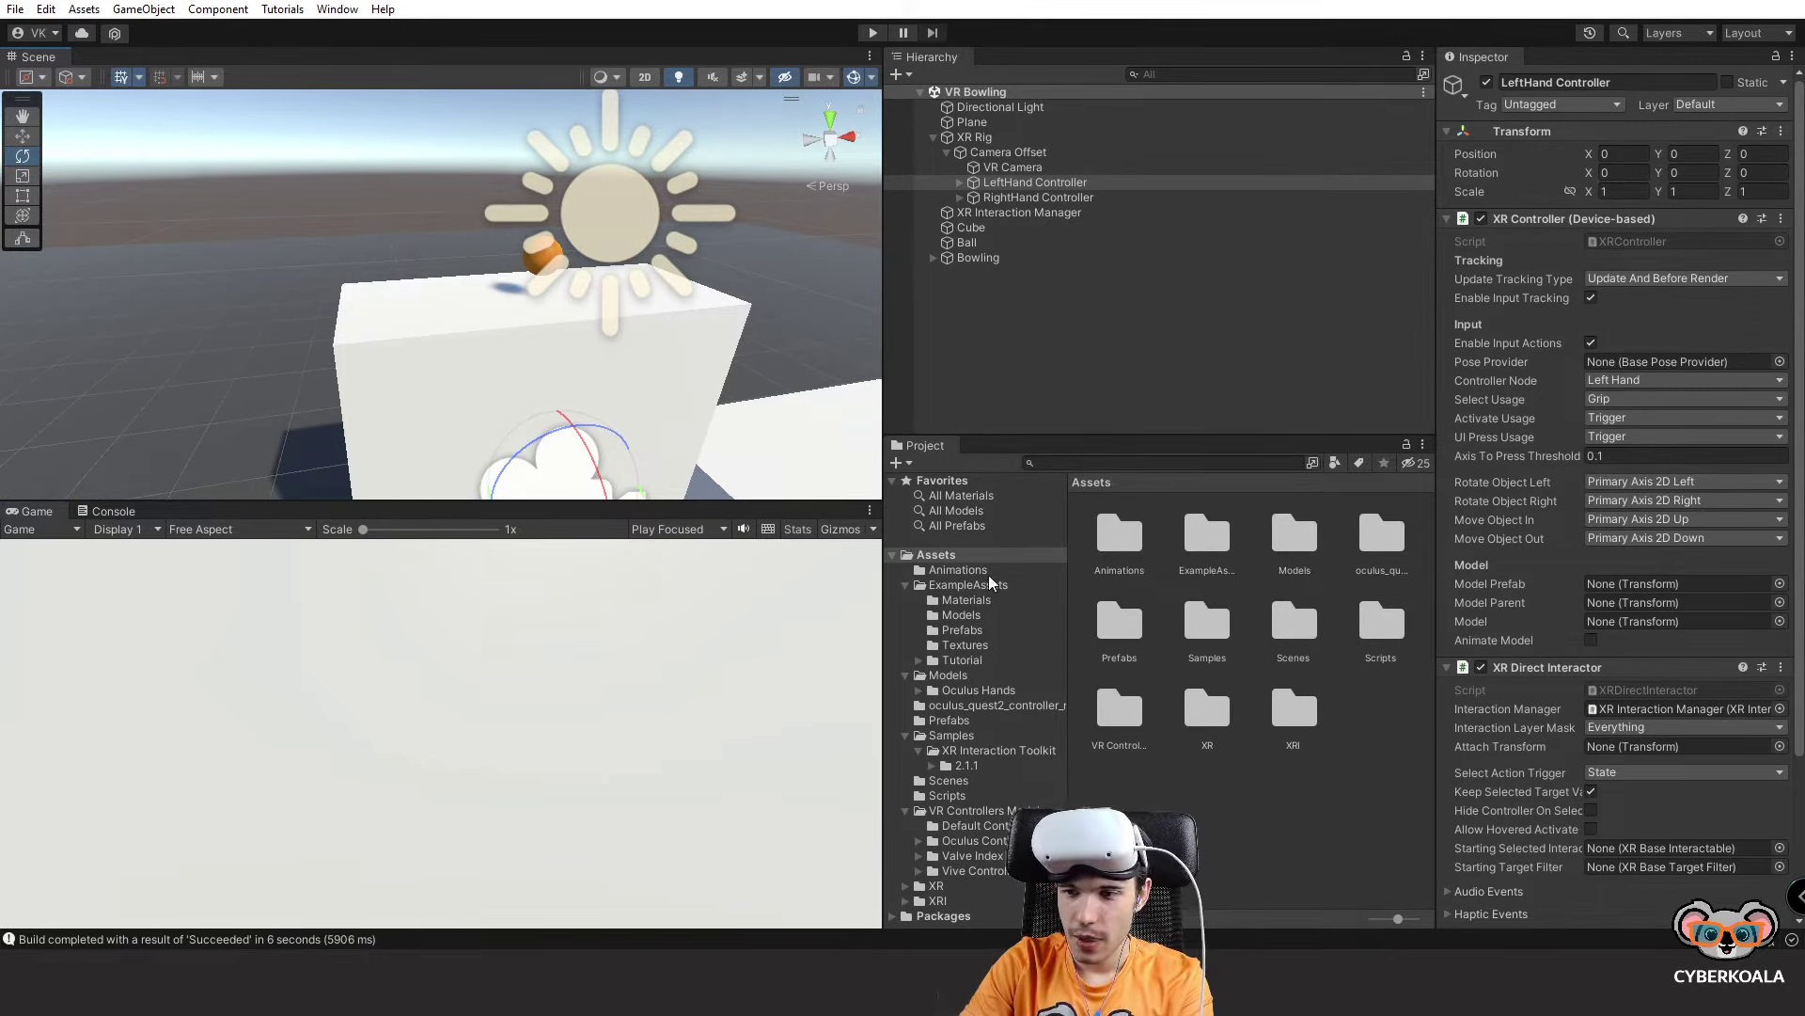
Open Models > Oculus Hands and expand the LeftHand and RightHand Controllers.
click(949, 677)
click(950, 689)
click(948, 679)
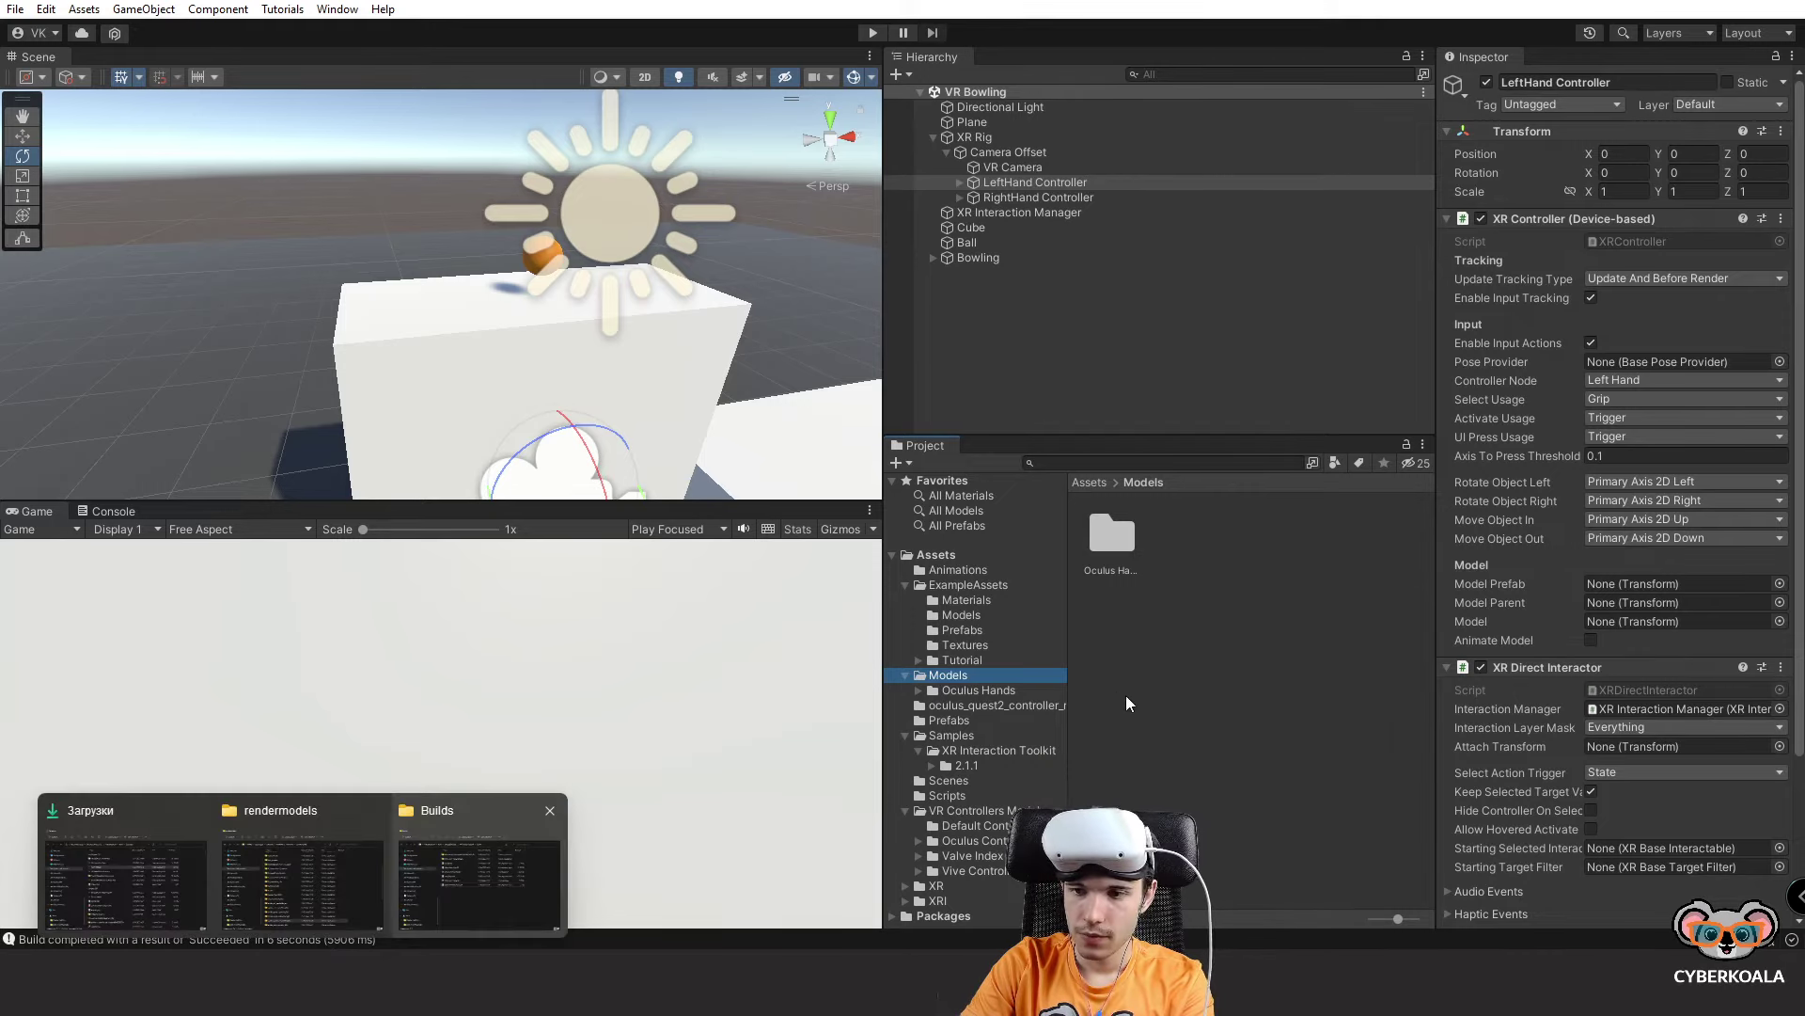
click(920, 690)
click(955, 694)
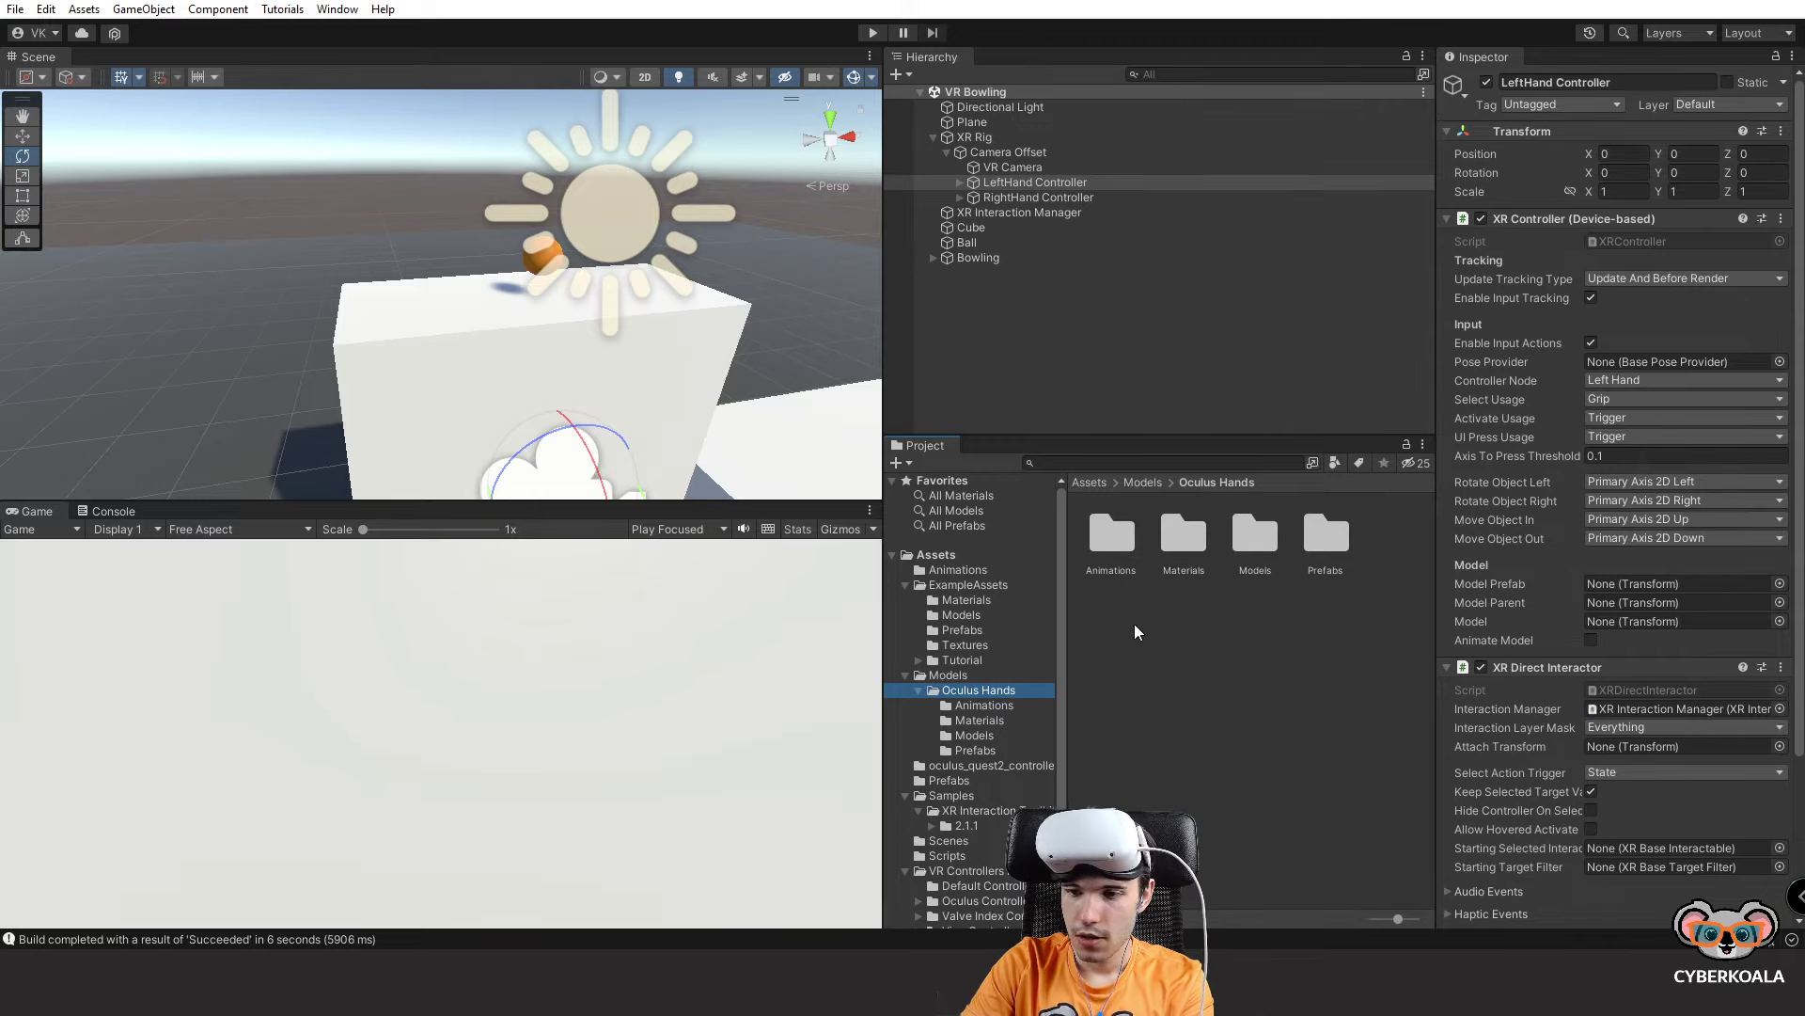
click(962, 184)
click(961, 212)
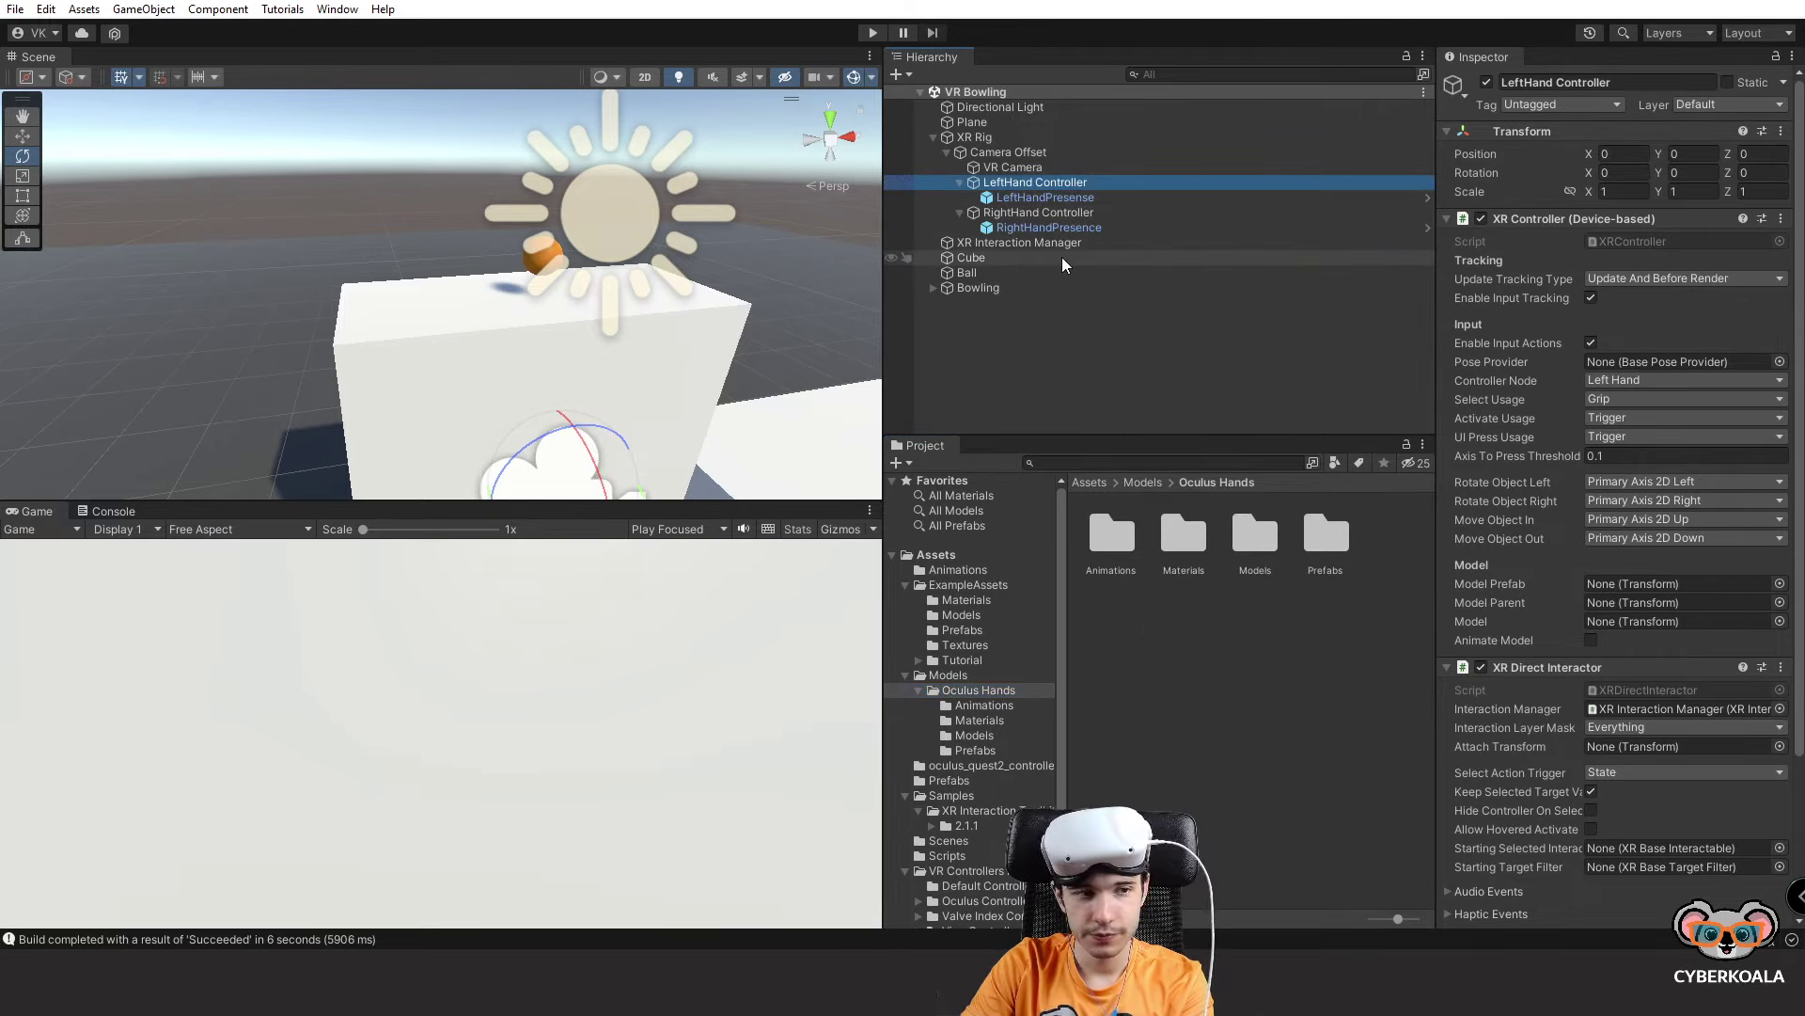
Add a 'public GameObject handModelPrefab;' field below controllerPrefabs in HandPresence.cs.
key(alt+Tab)
key(Return)
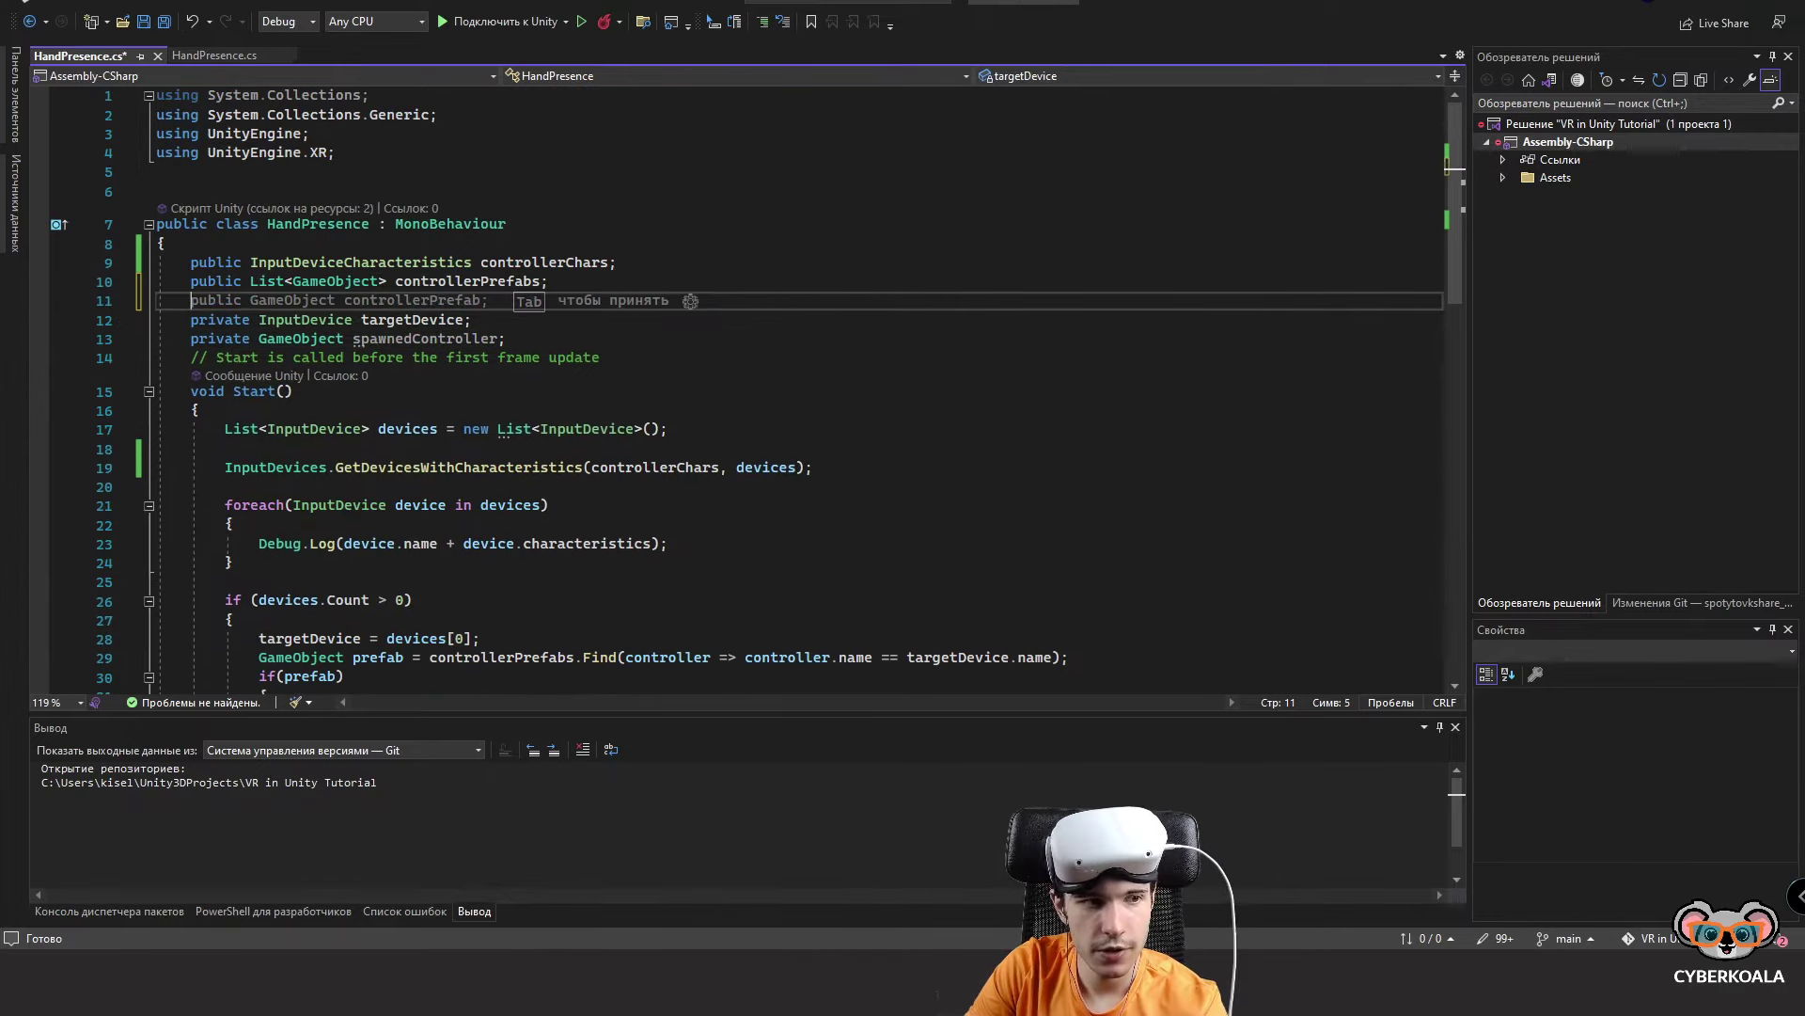
key(Return)
key(Up)
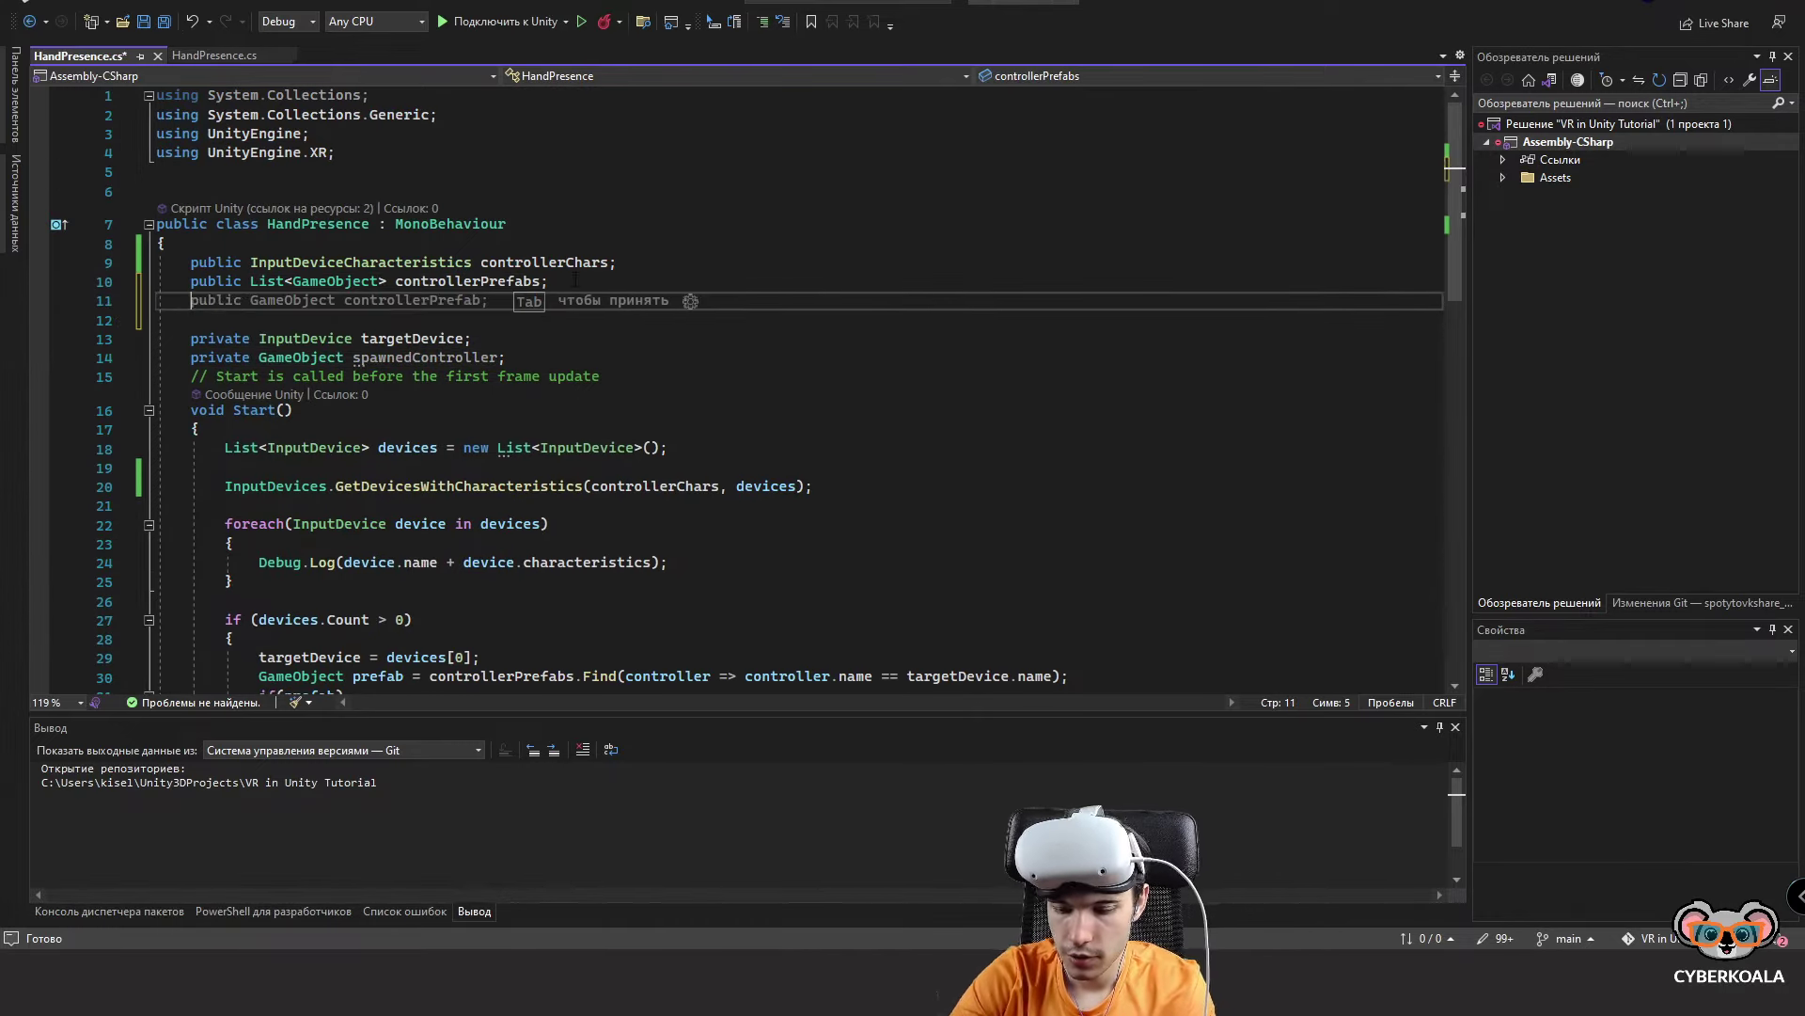
text(pub)
key(Tab)
key(Tab)
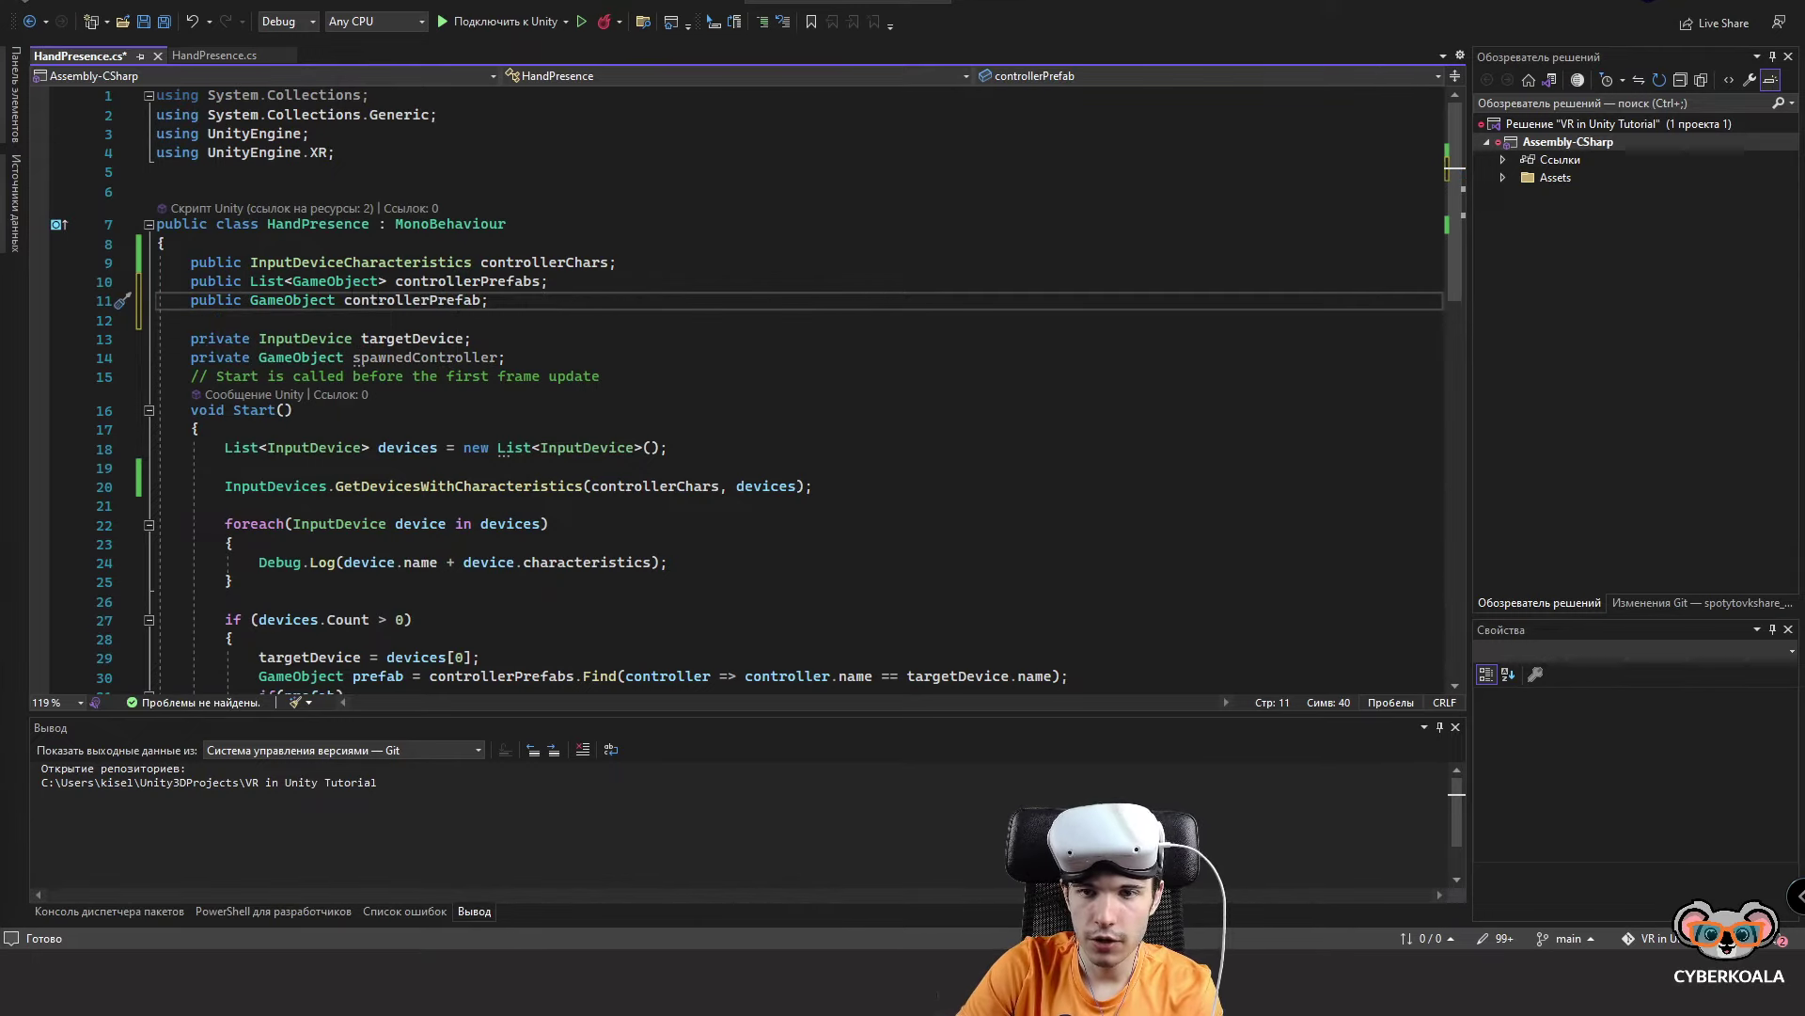
drag(344, 300, 425, 301)
key(Delete)
key(Delete)
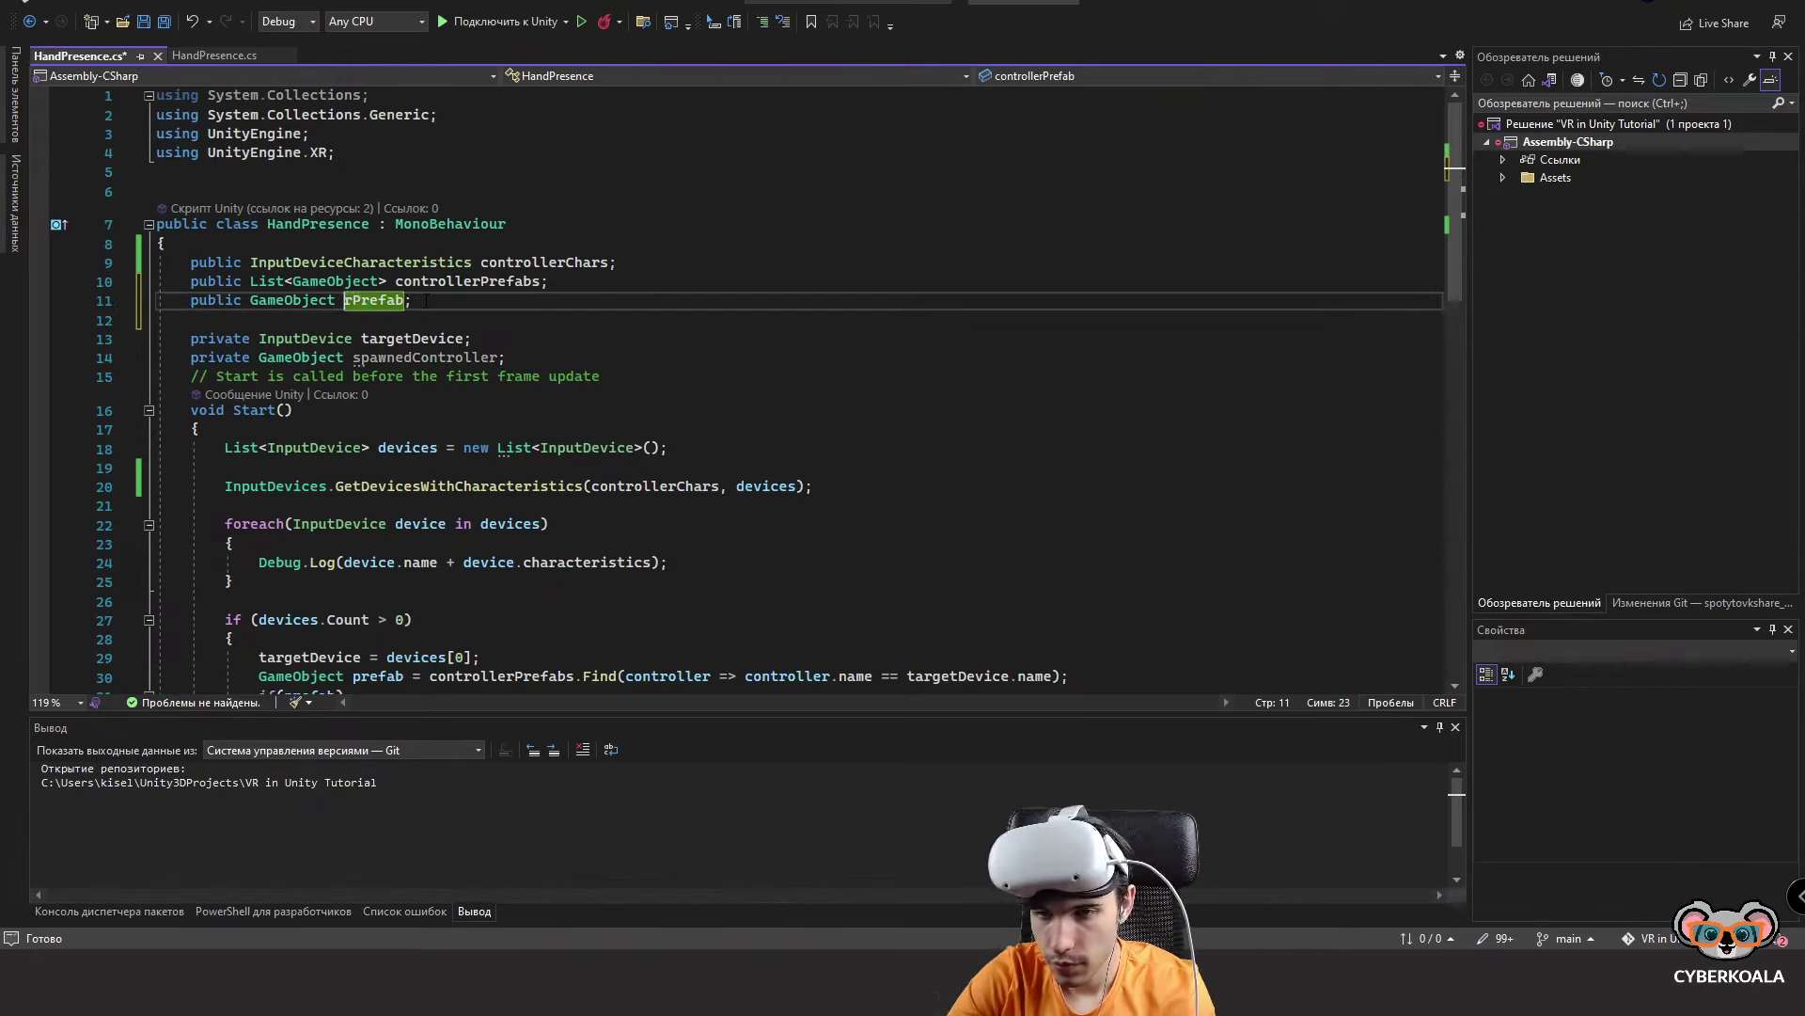
text(handModel)
Add 'public bool showController = false;' and save the script.
click(164, 243)
key(Return)
text(public bool showController = false;)
key(ctrl+s)
Append 'spawnedHandModel = Instantiate(handModelPrefab, transform);' after Start()'s else block and save.
scroll(337, 536, down, 6)
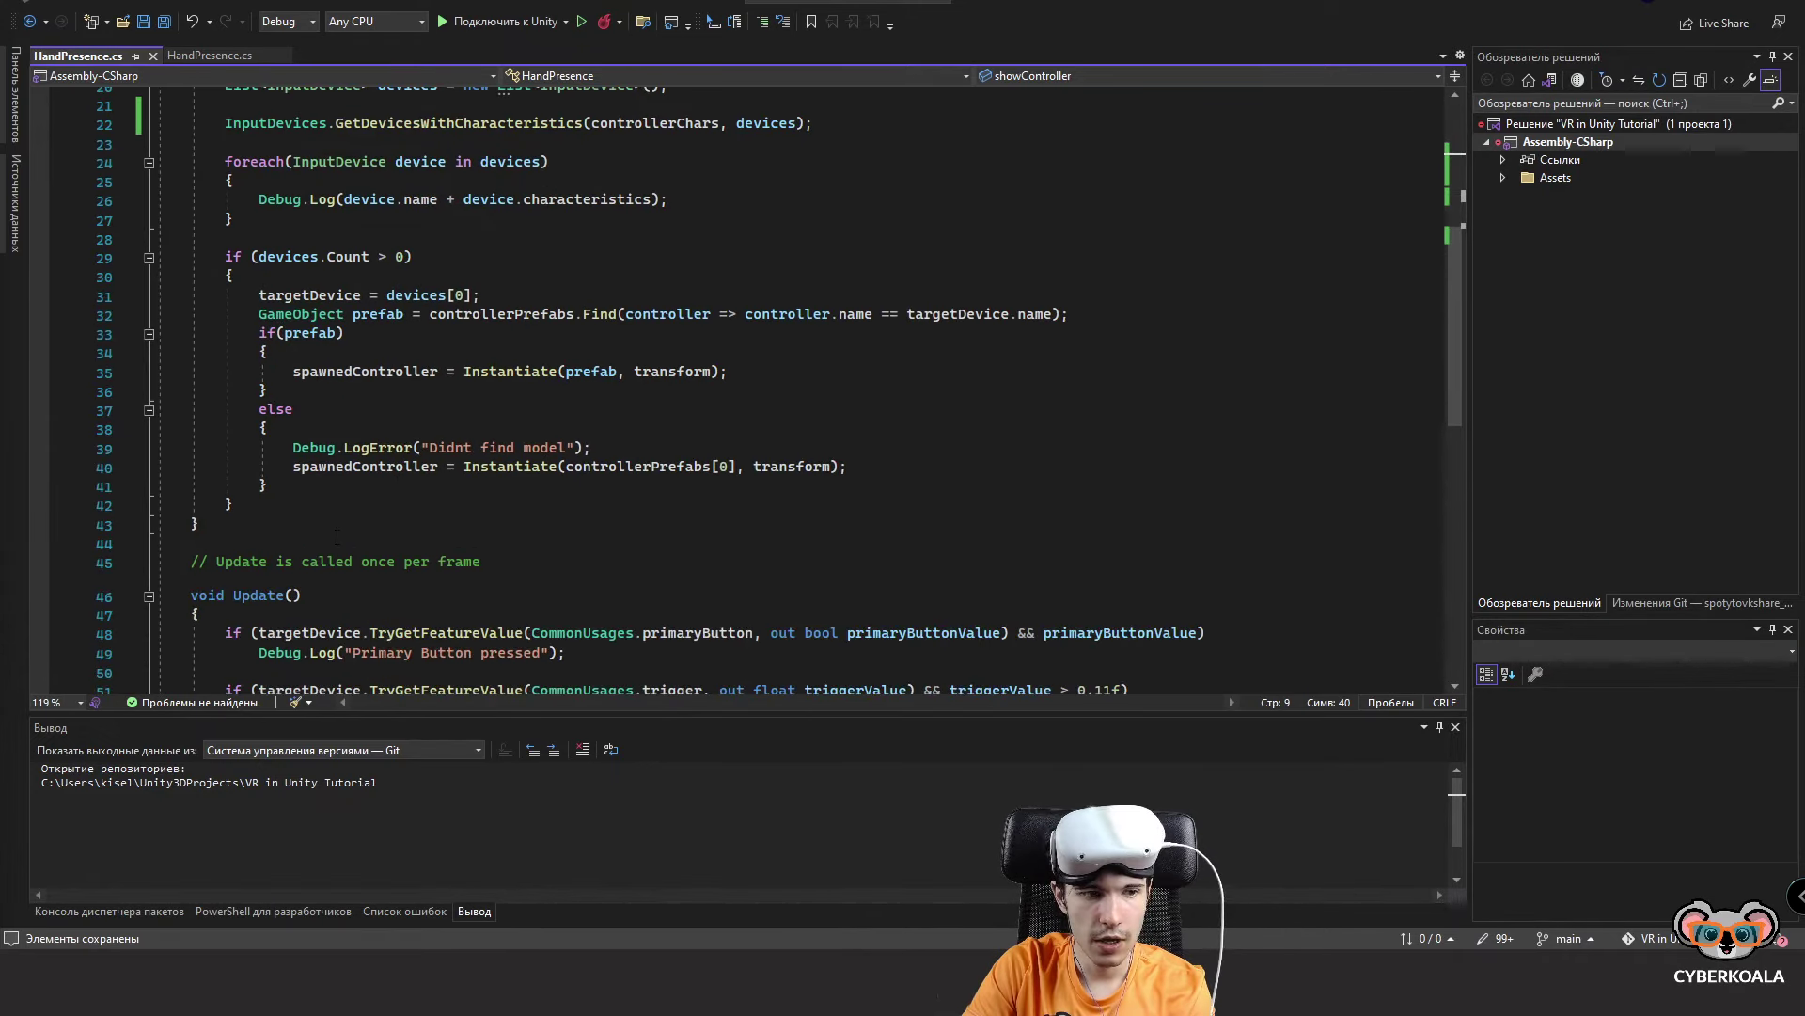
click(325, 504)
click(316, 483)
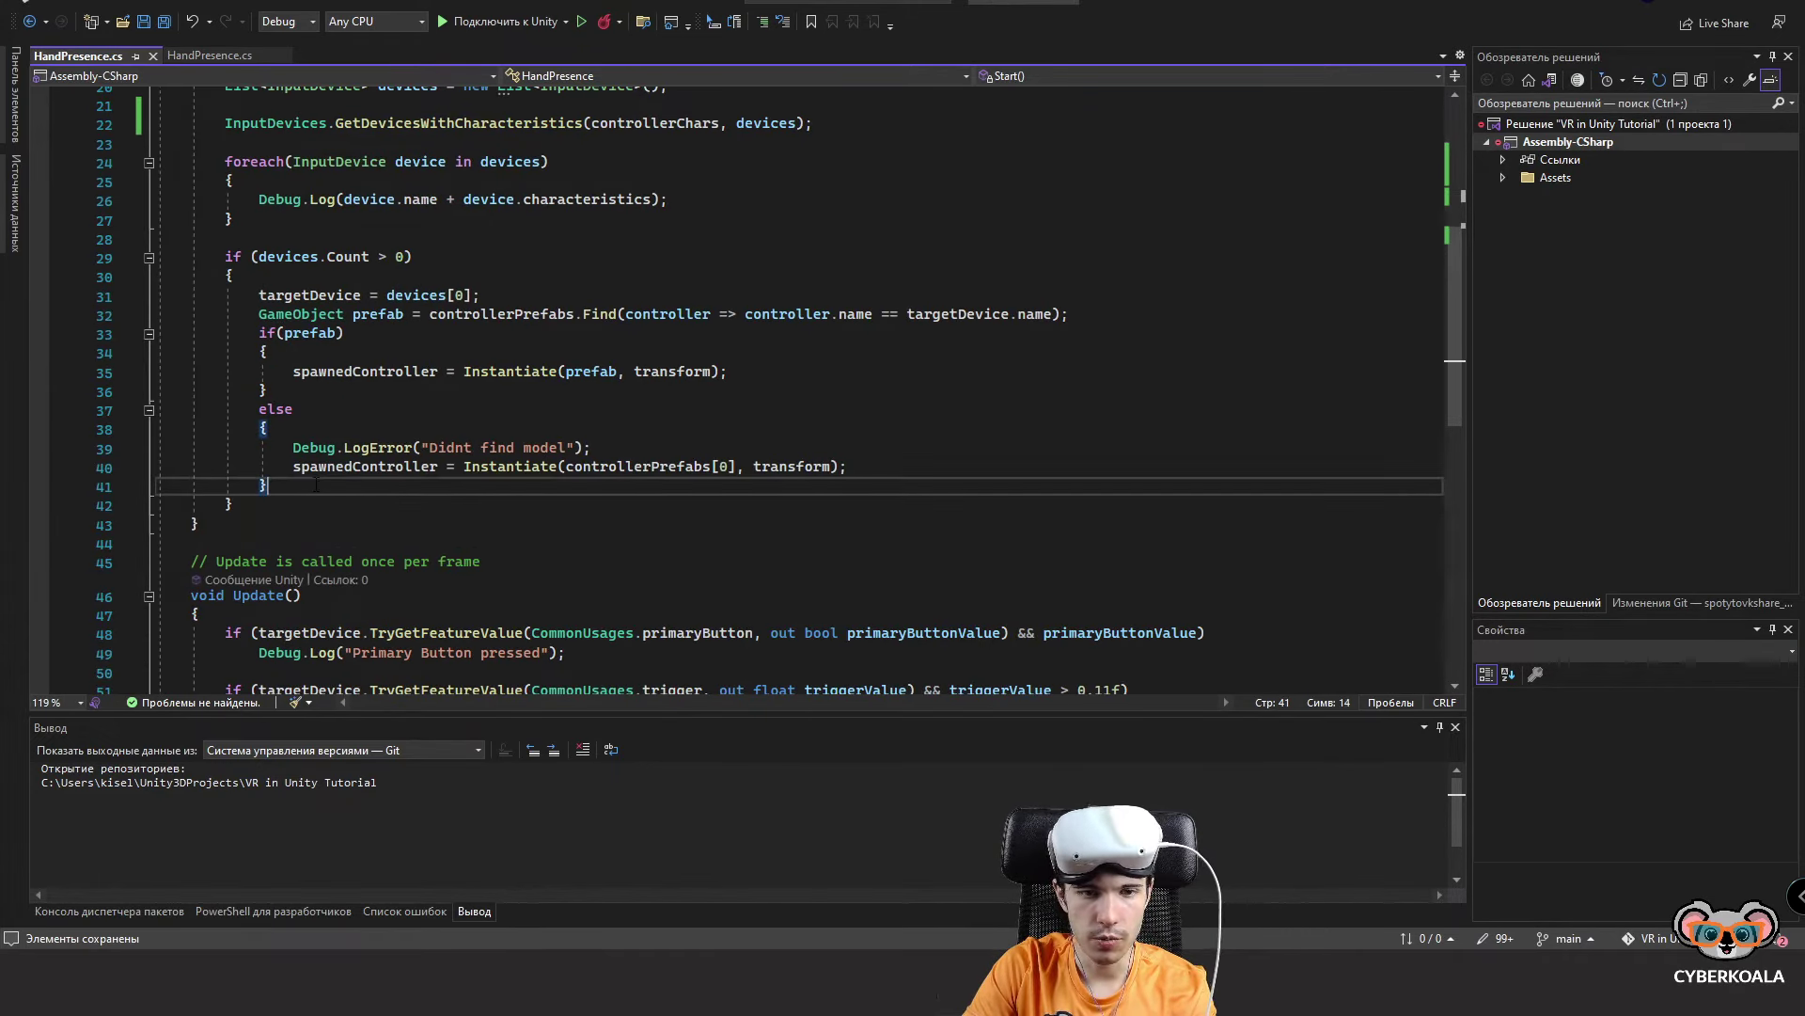
key(Return)
text(spawnedHandModel = Instantiate(handModelPrefab)
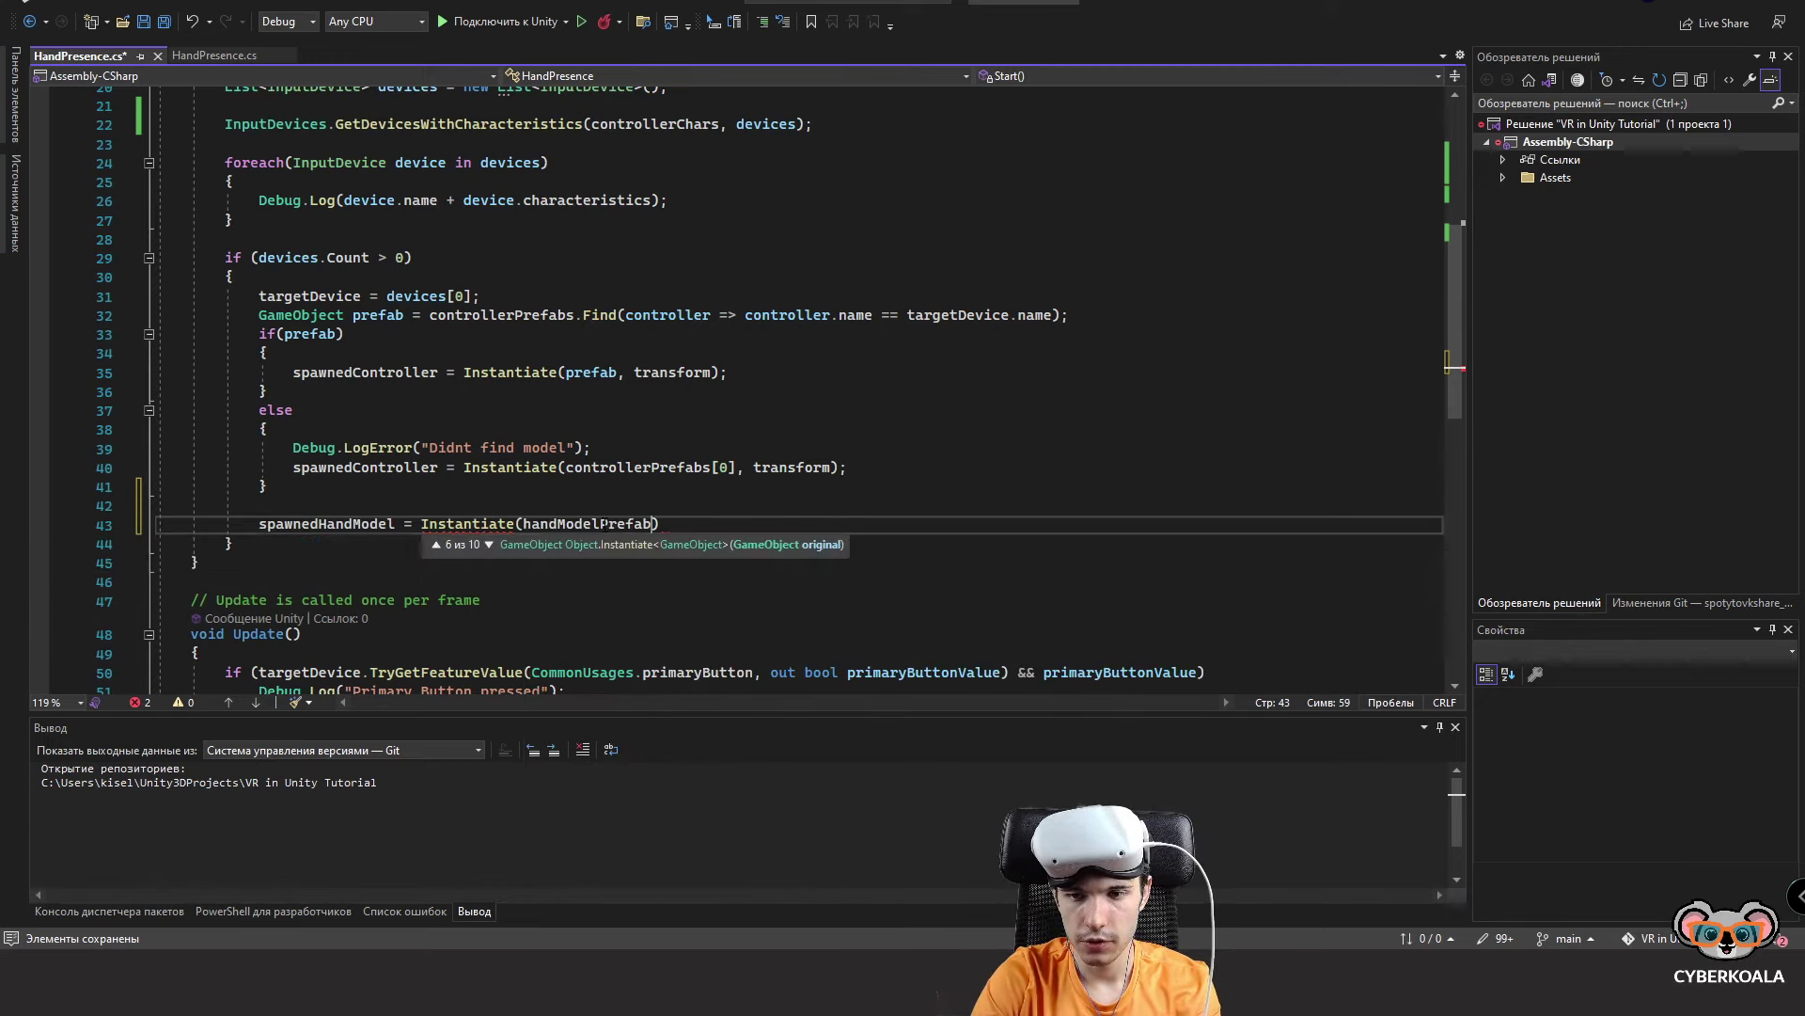
key(BackSpace)
key(BackSpace)
key(BackSpace)
key(BackSpace)
key(BackSpace)
key(BackSpace)
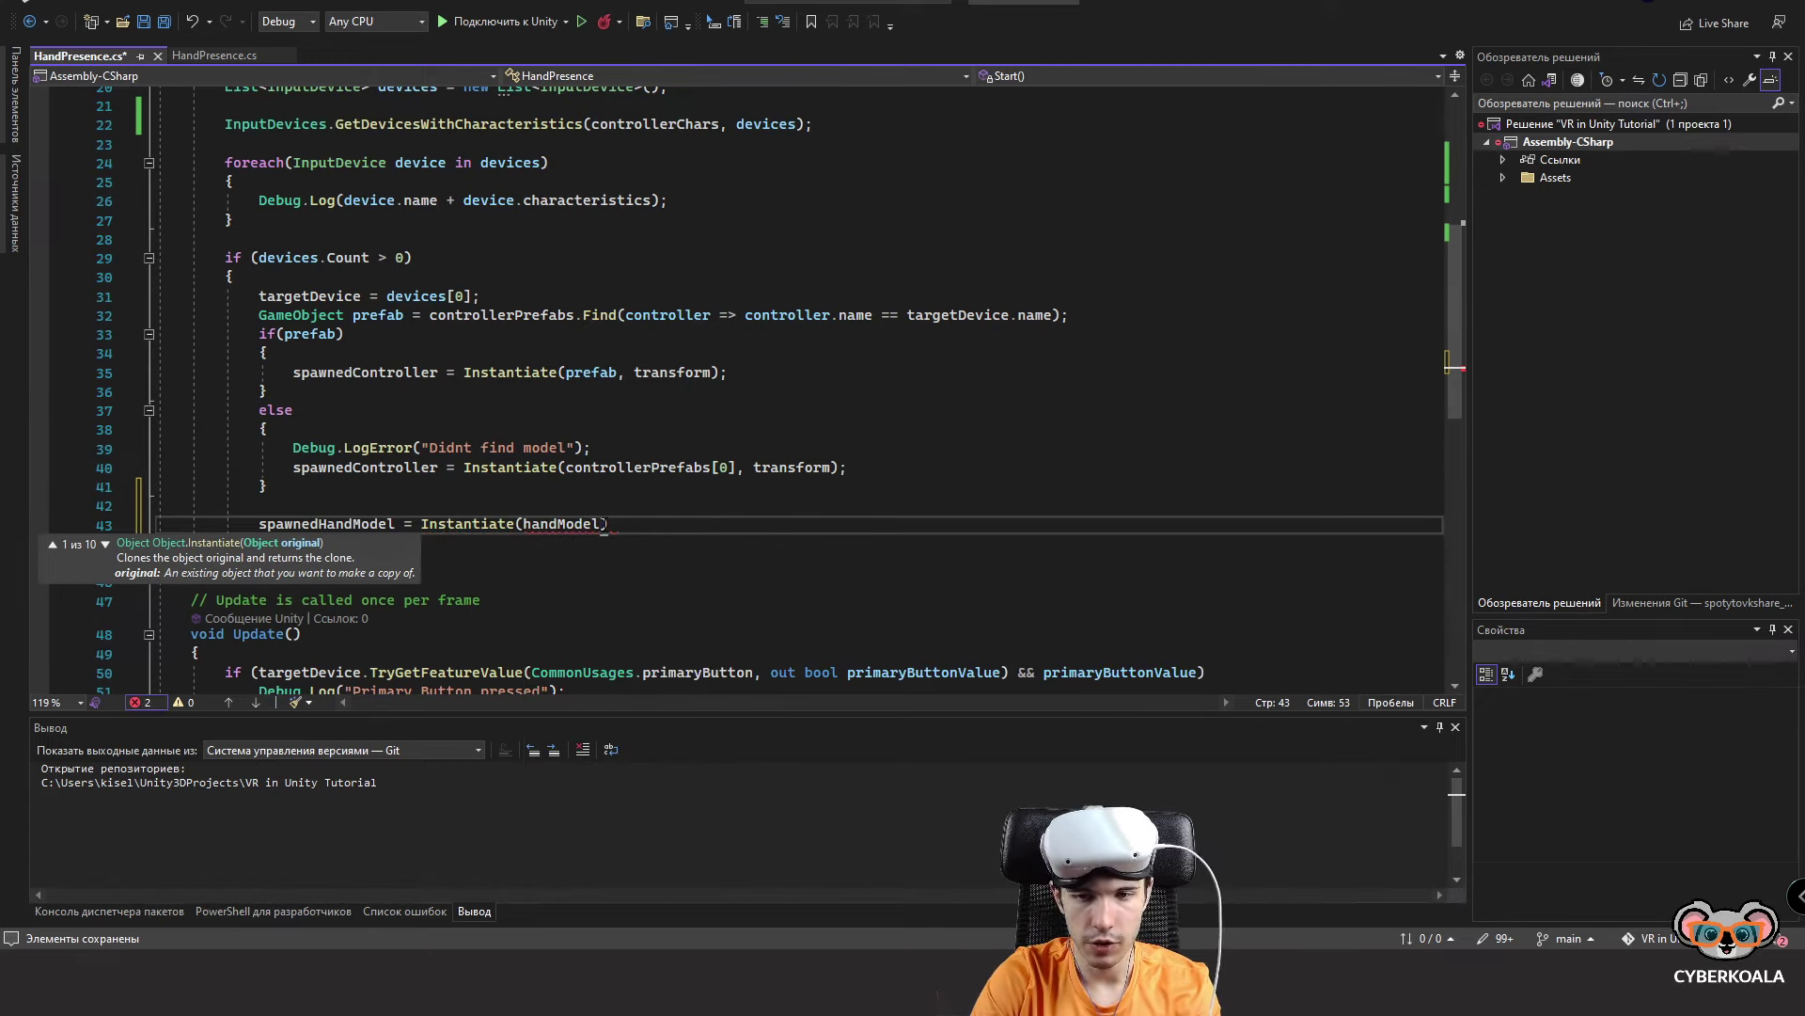
text(Prefab,)
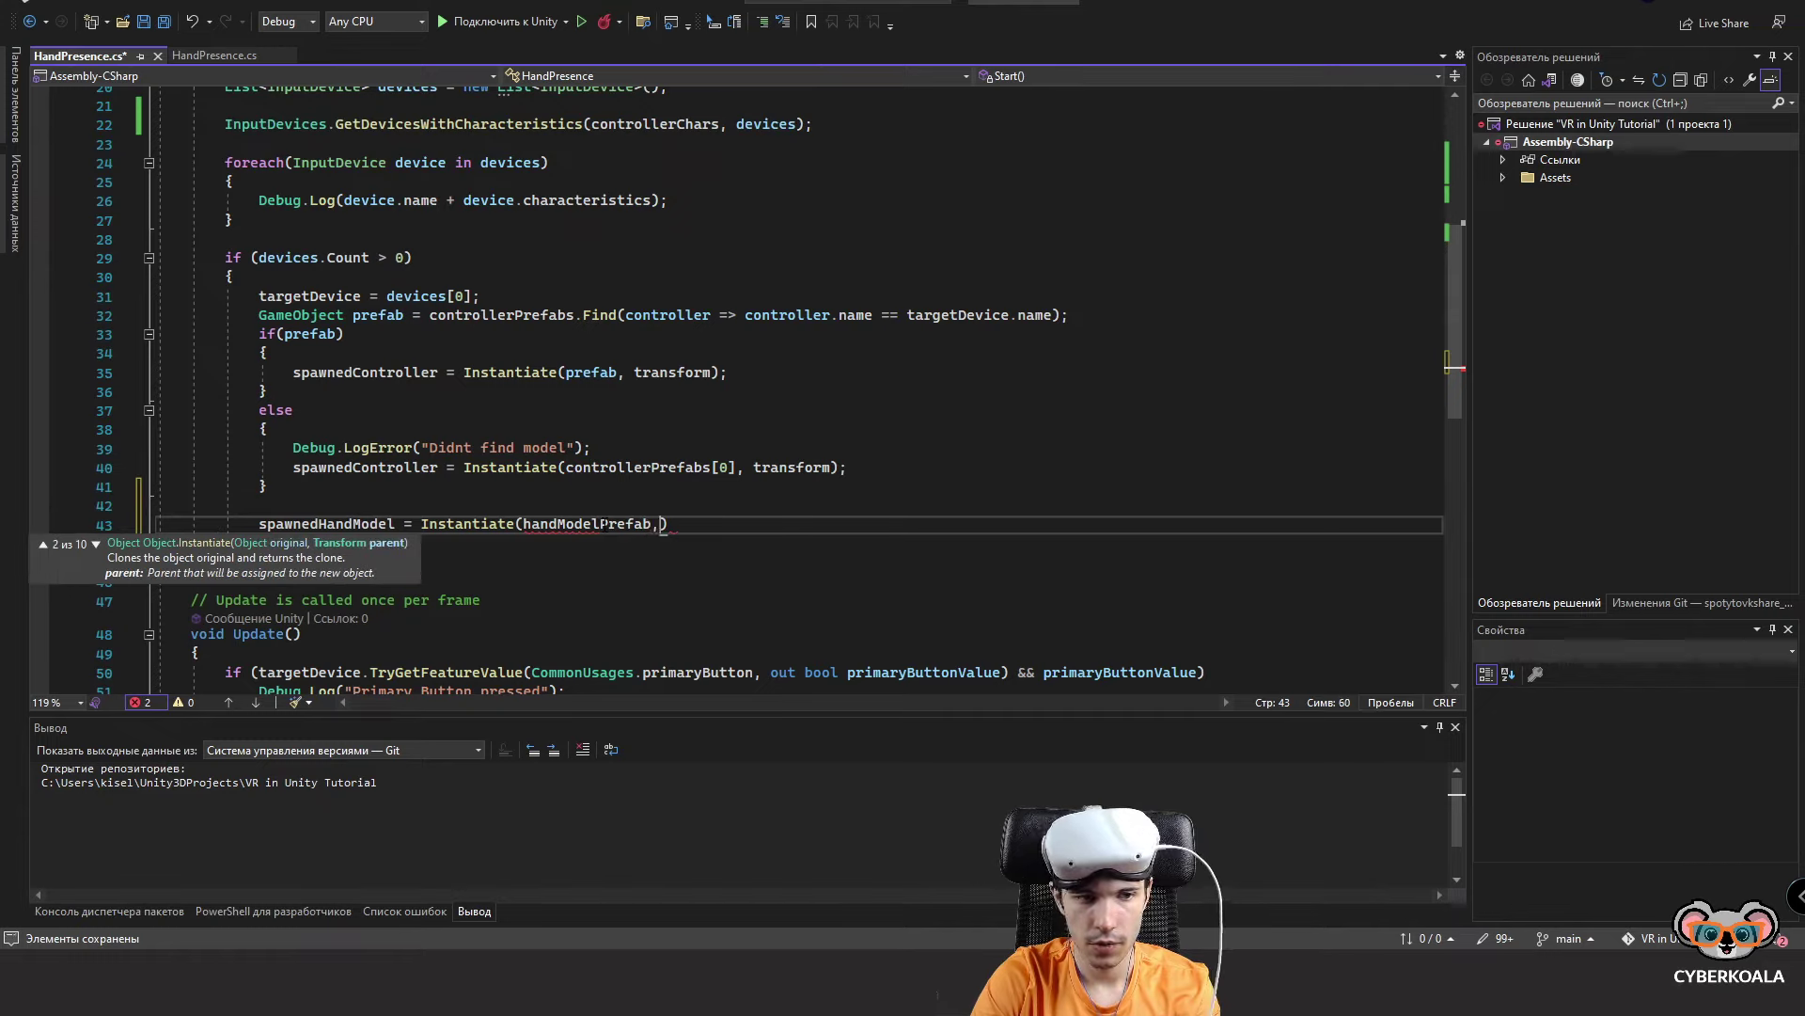
text( transform)
key(ctrl+s)
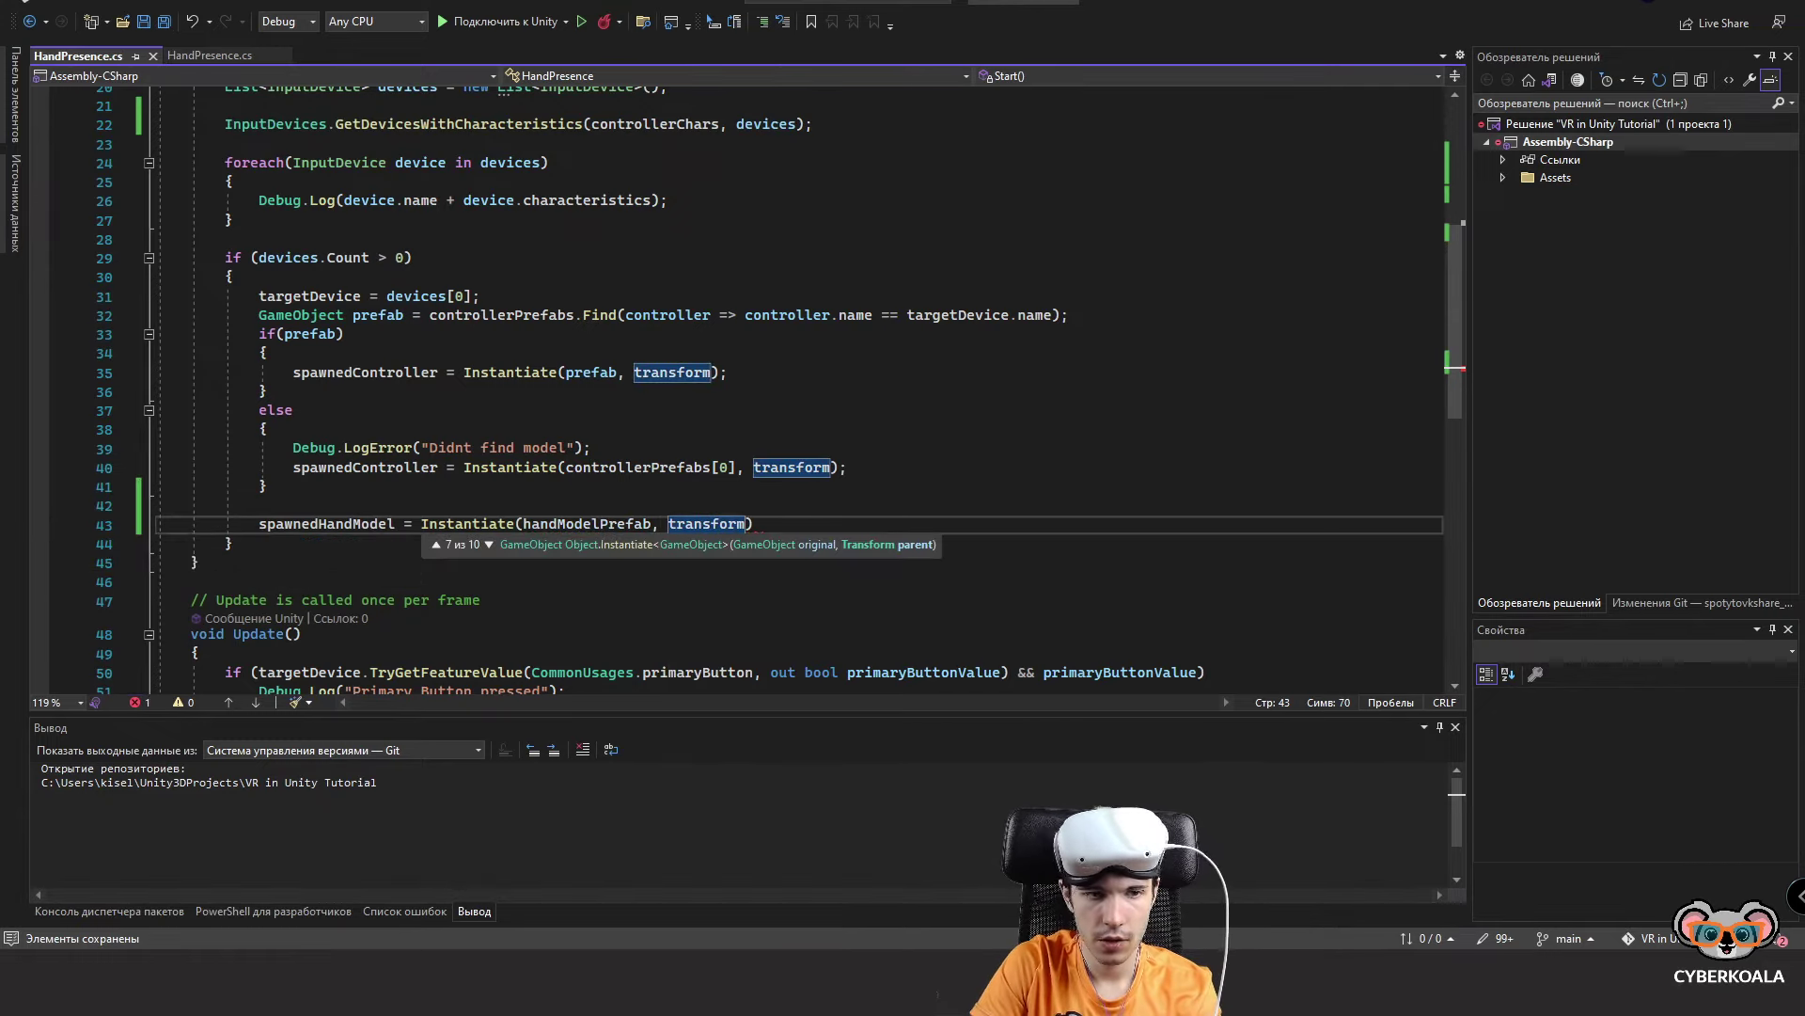
key(Escape)
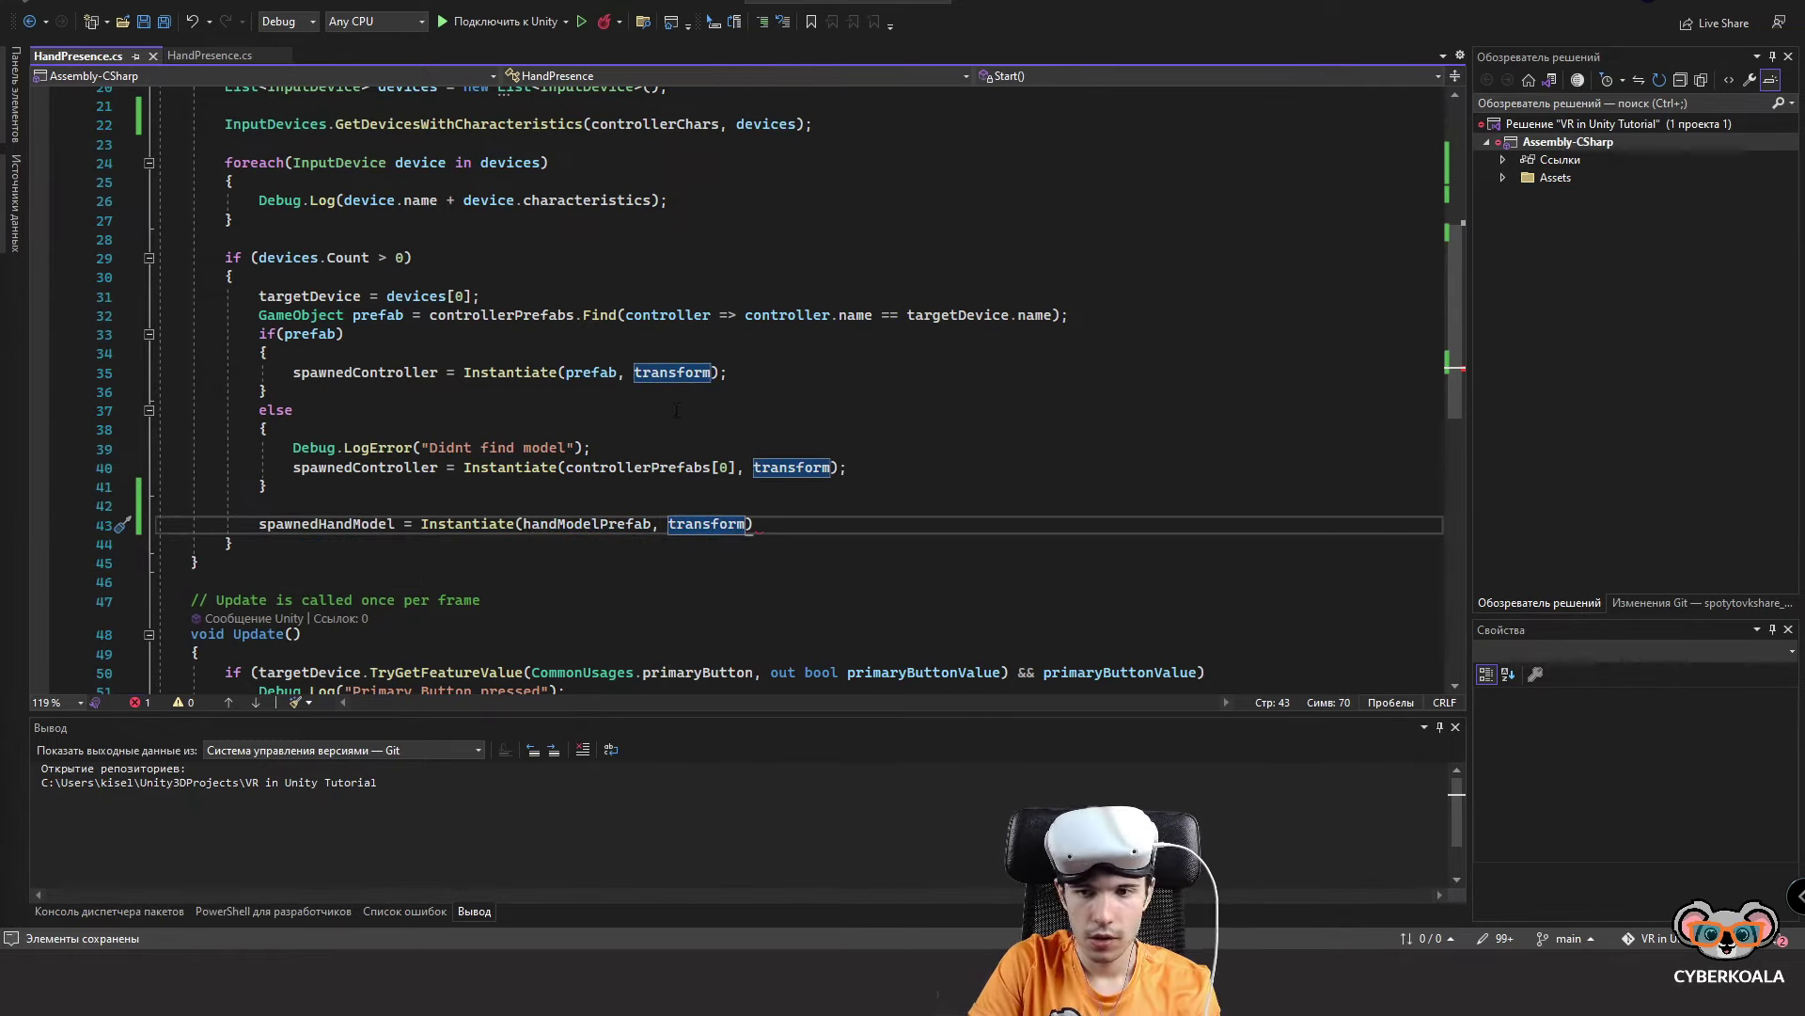
text();)
key(ctrl+s)
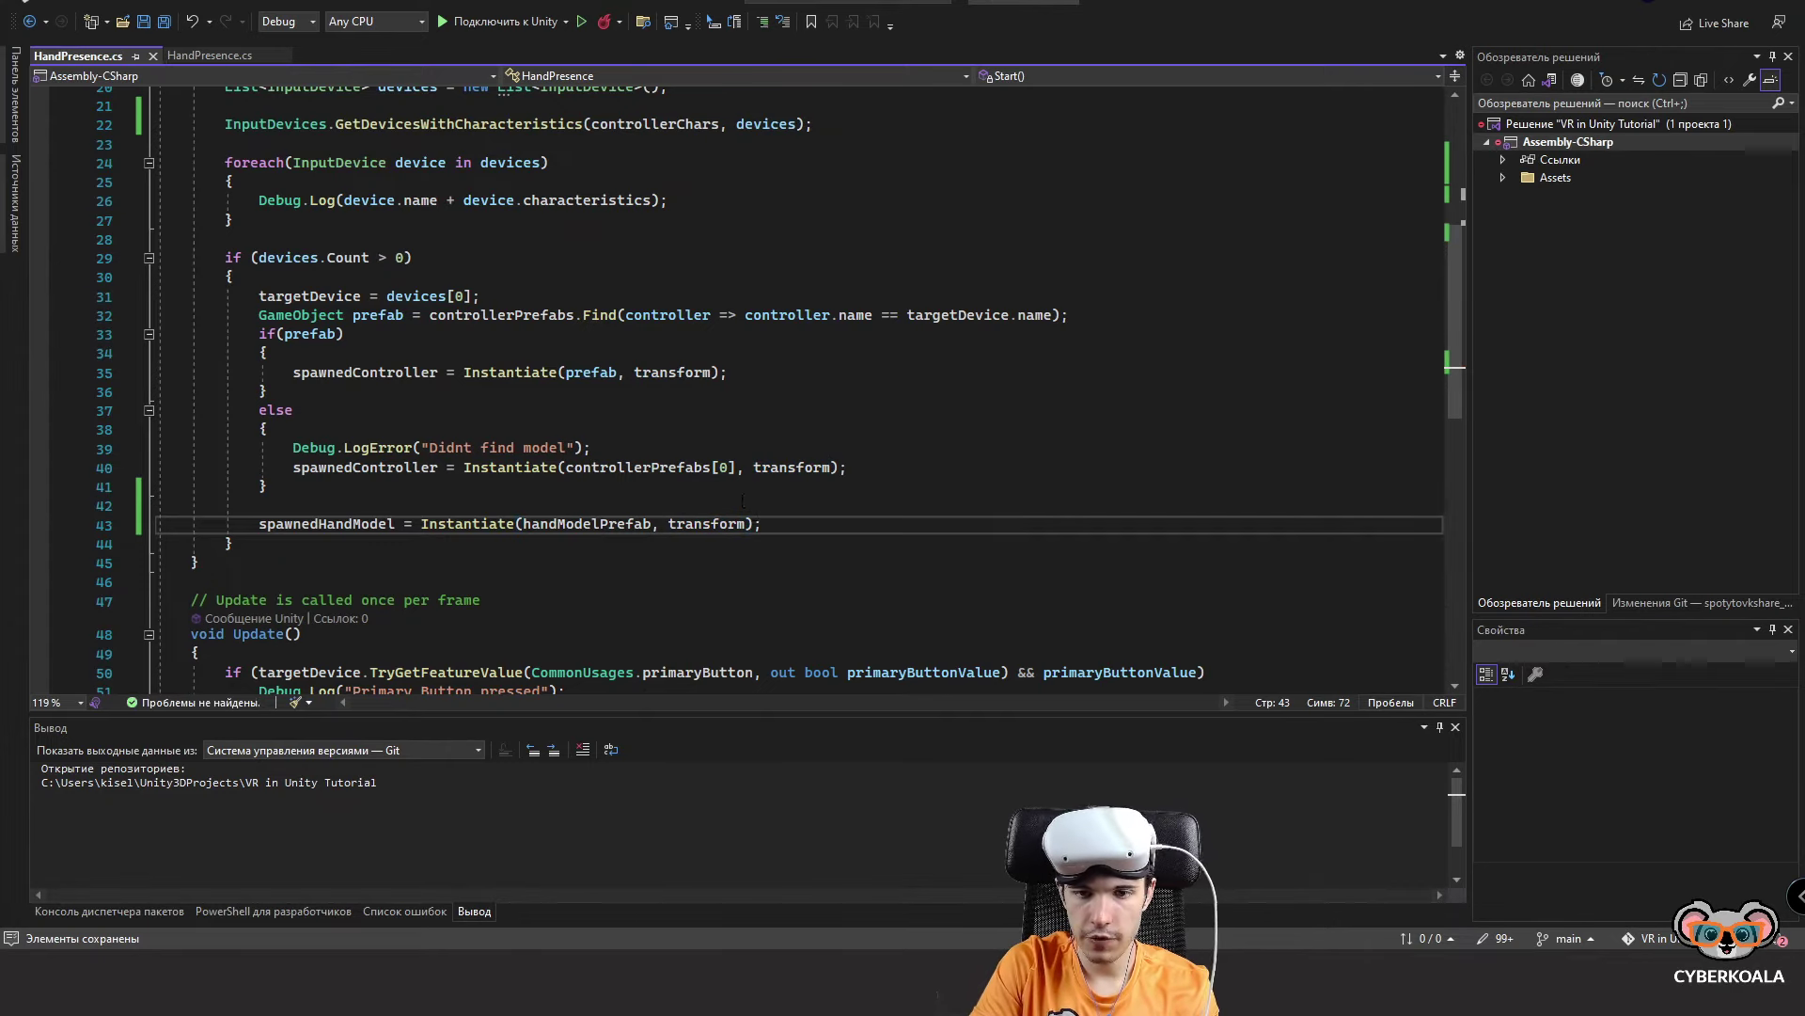
scroll(743, 502, down, 5)
click(366, 370)
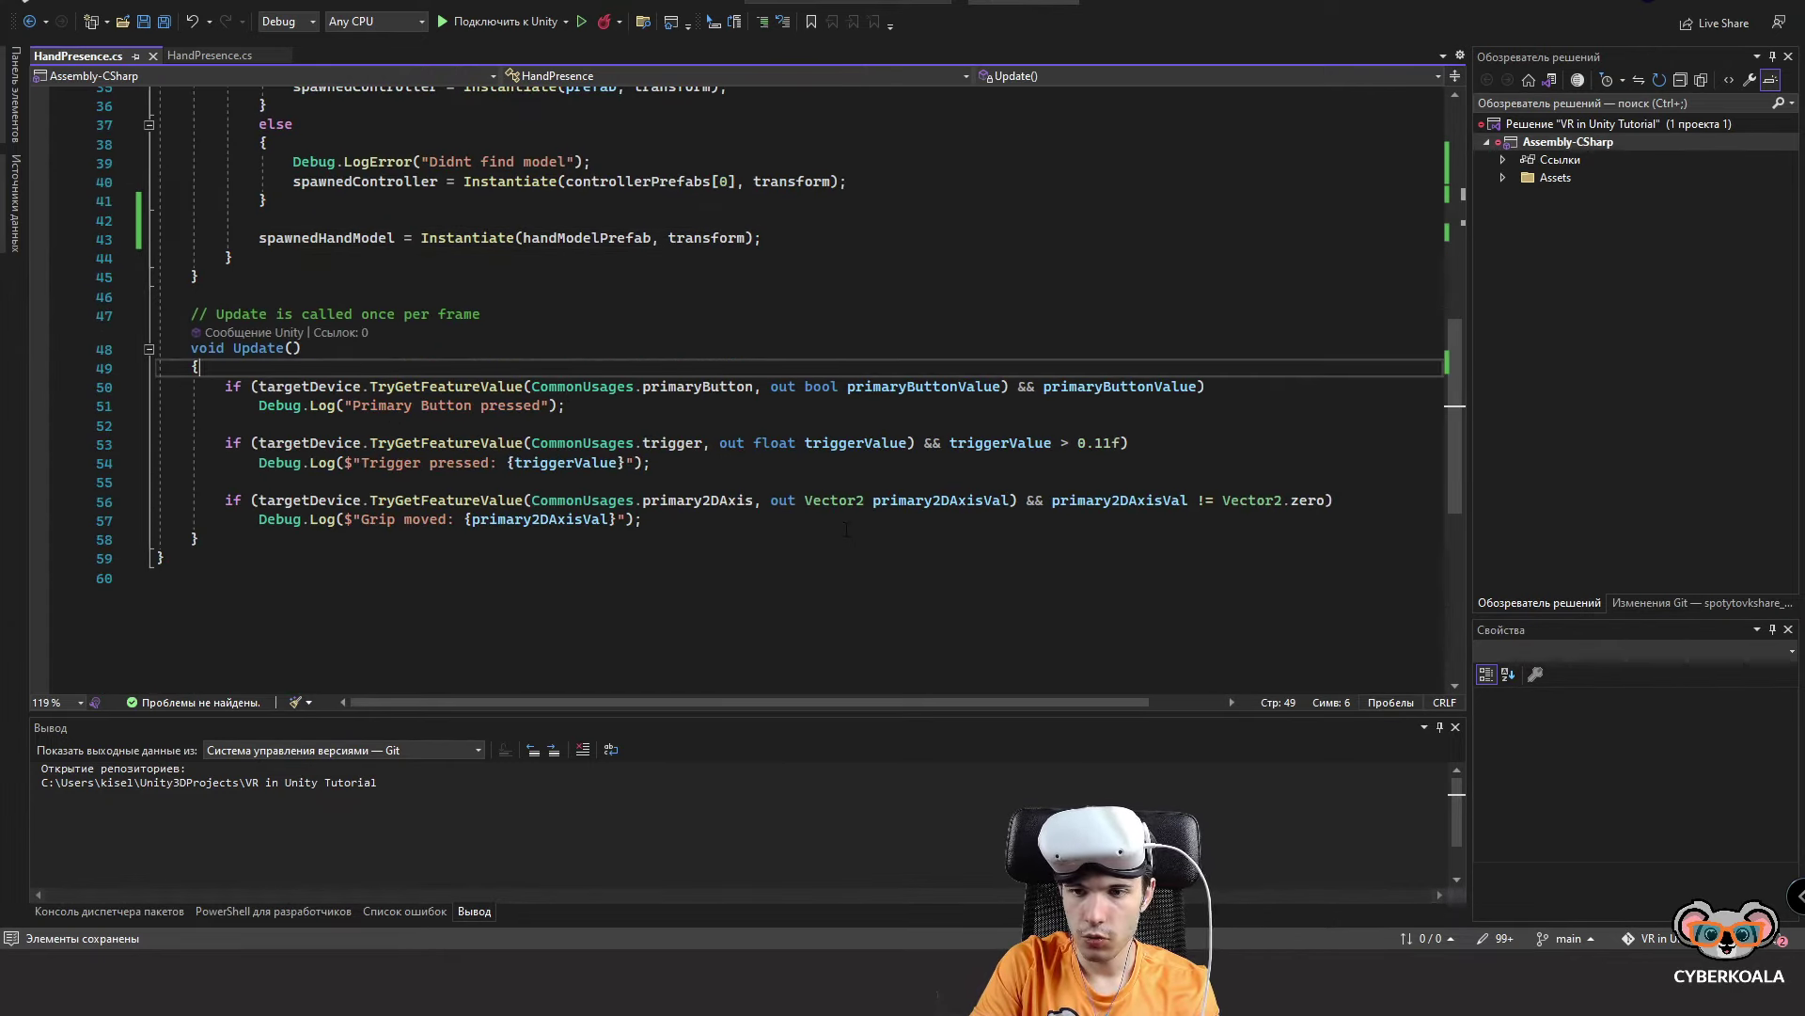
Replace Update's debug checks with an if (showController) block calling spawnedHandModel.SetActive(false).
drag(846, 530, 44, 380)
key(Delete)
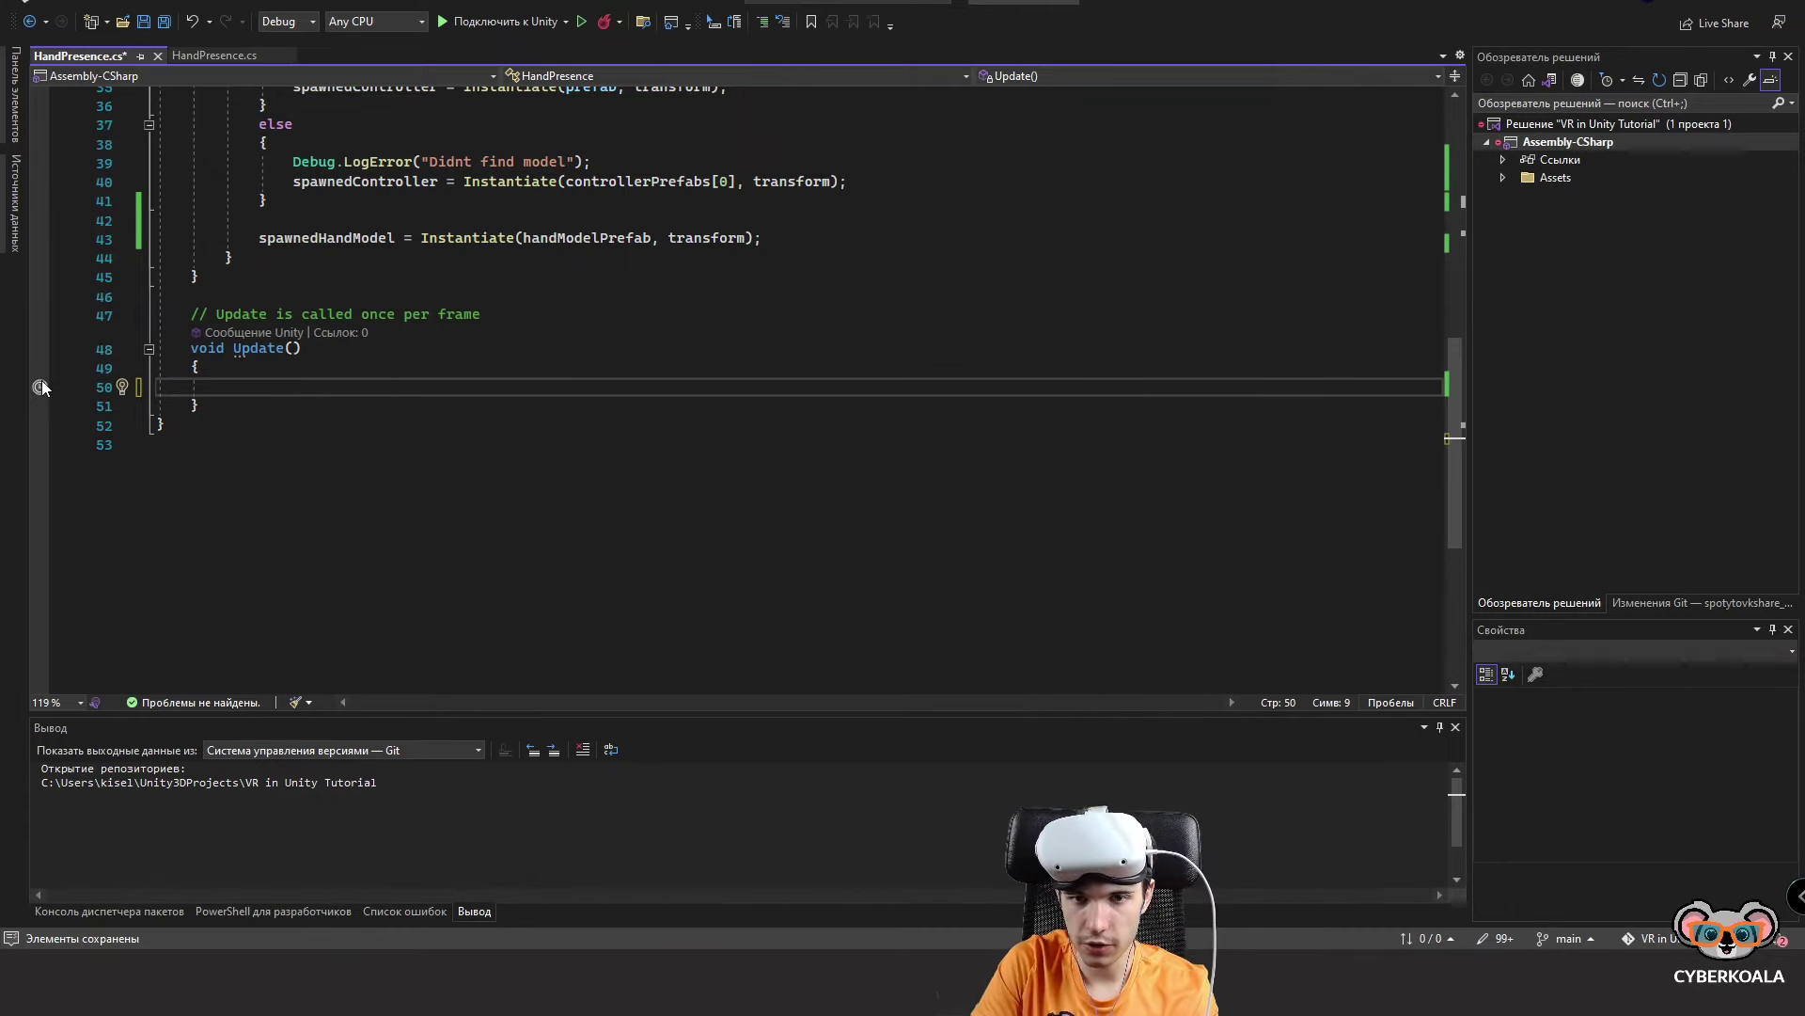
ctrl+scroll(468, 394, up, 2)
text(if (showController)
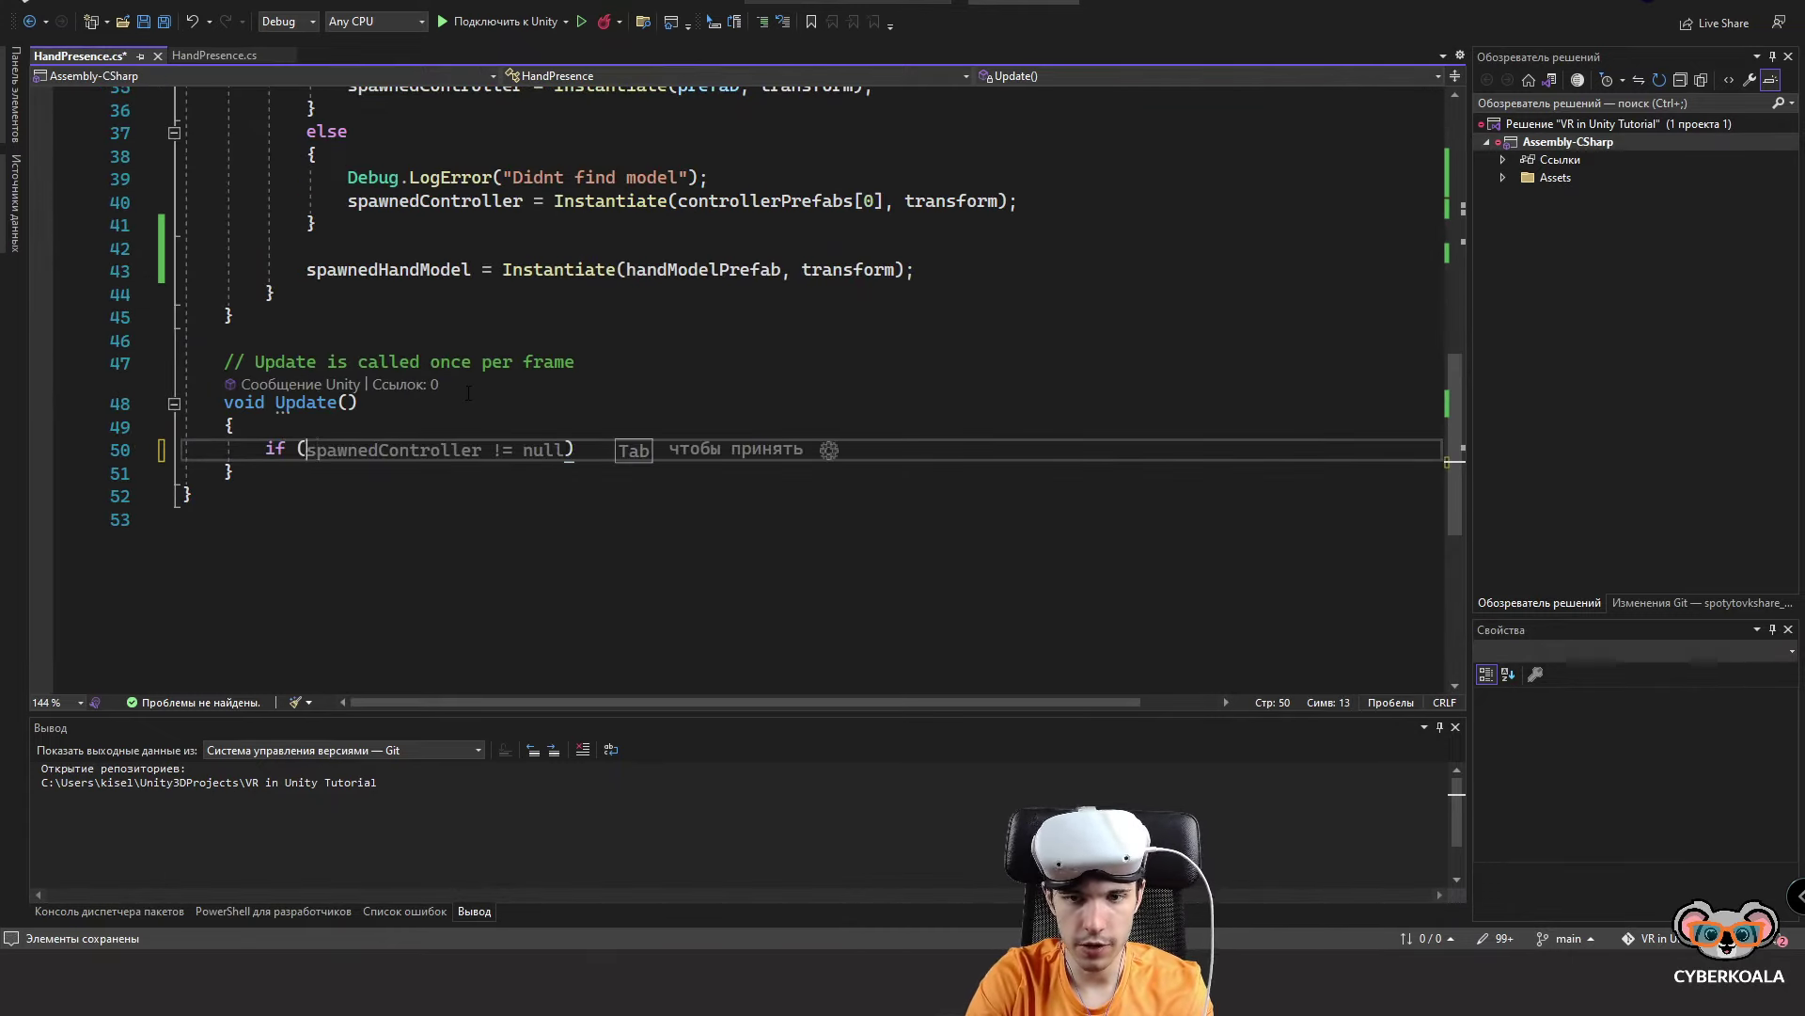
text())
key(Return)
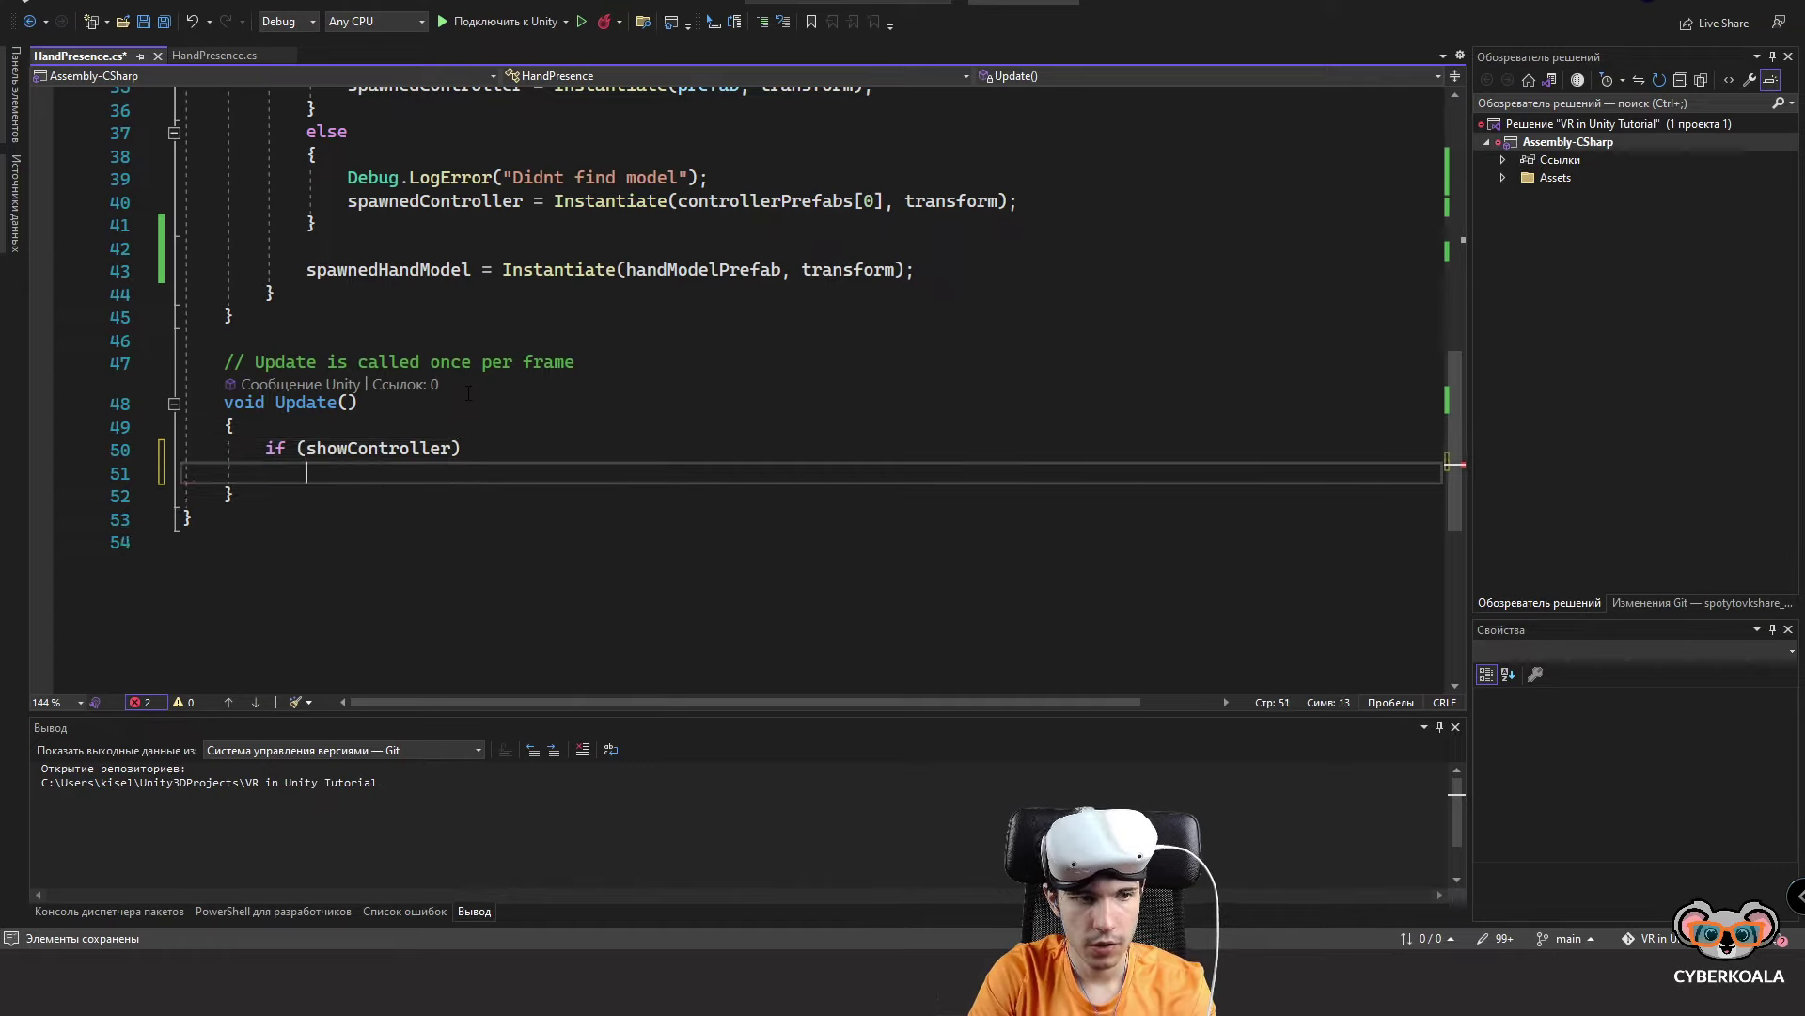
text({)
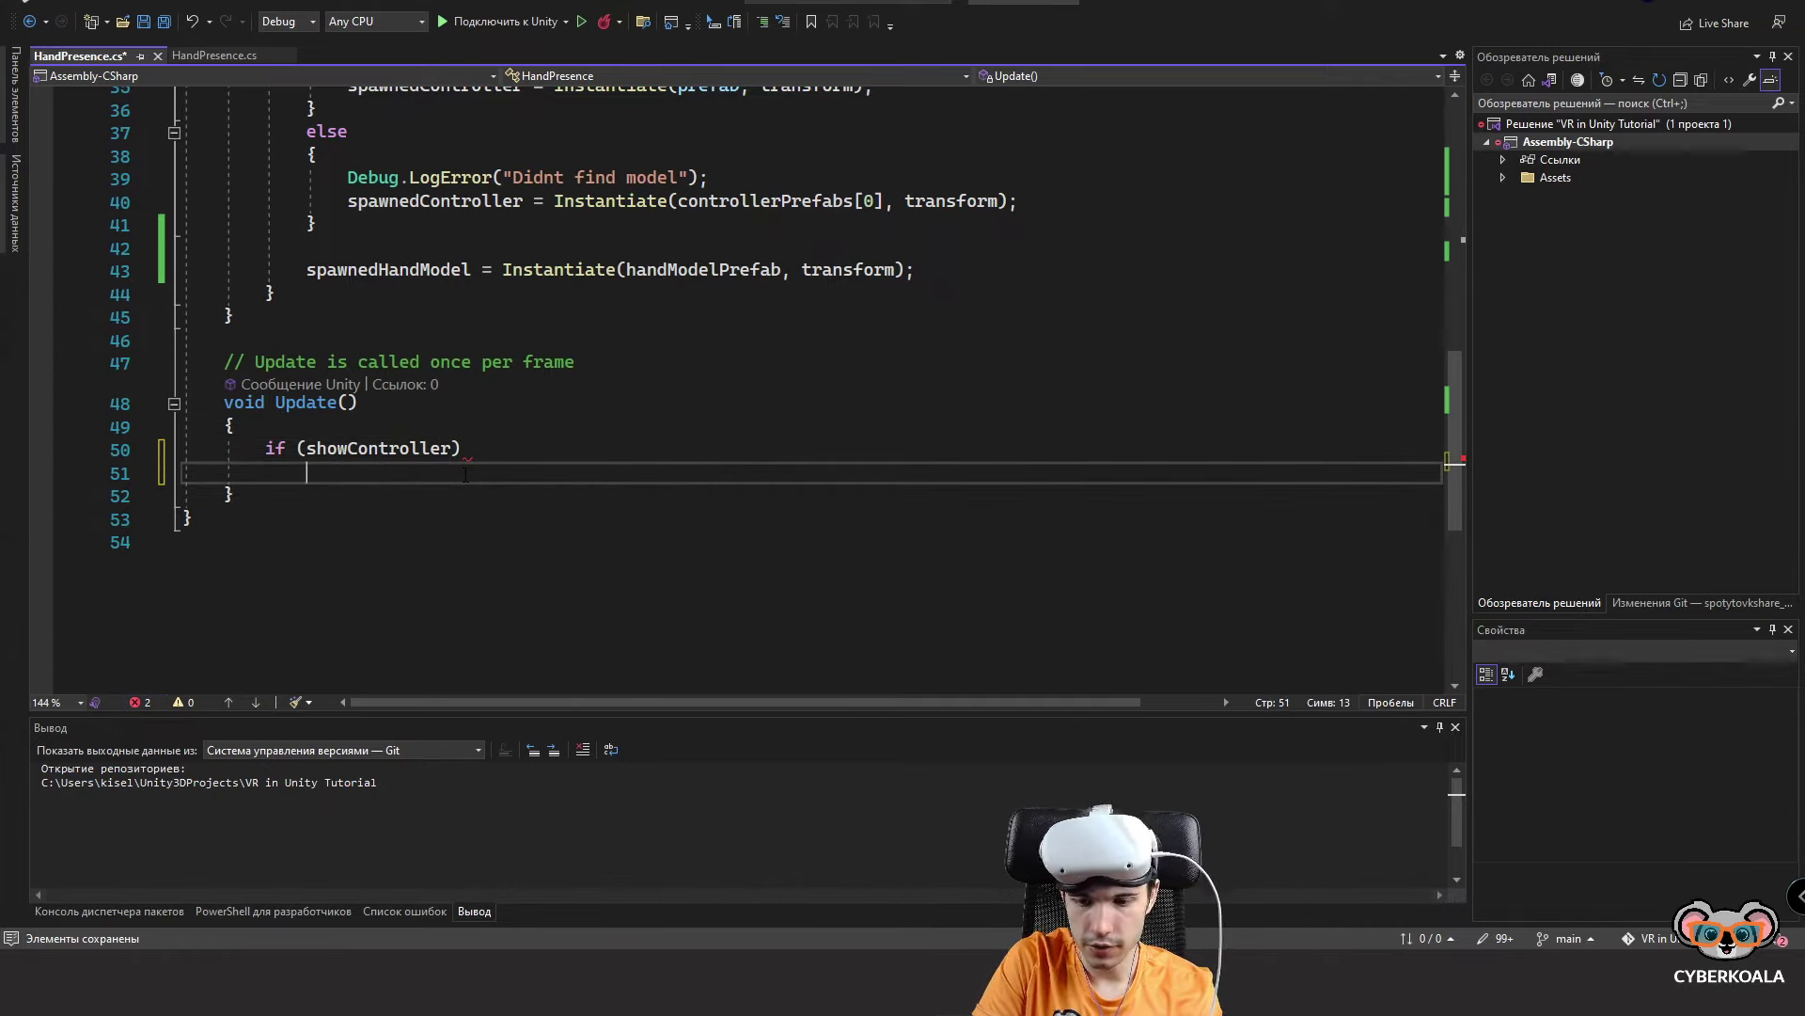
key(Return)
text(sp)
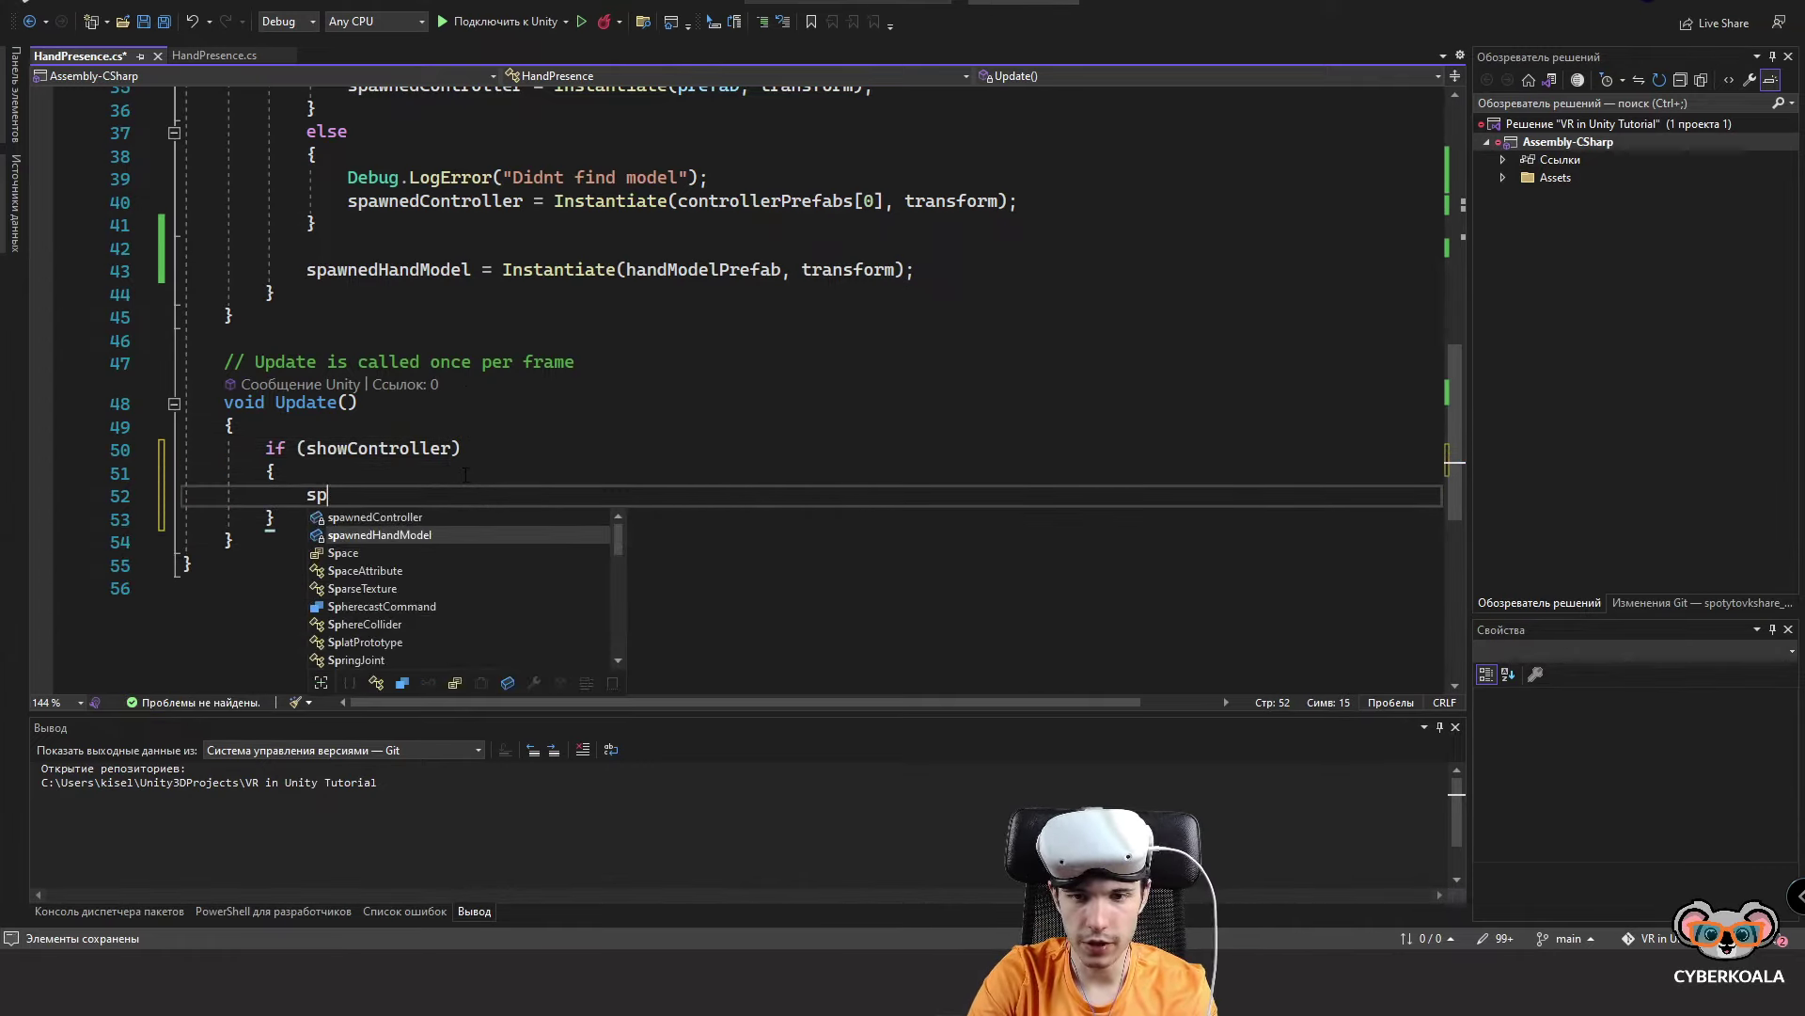
text(awnedHandModel.Se)
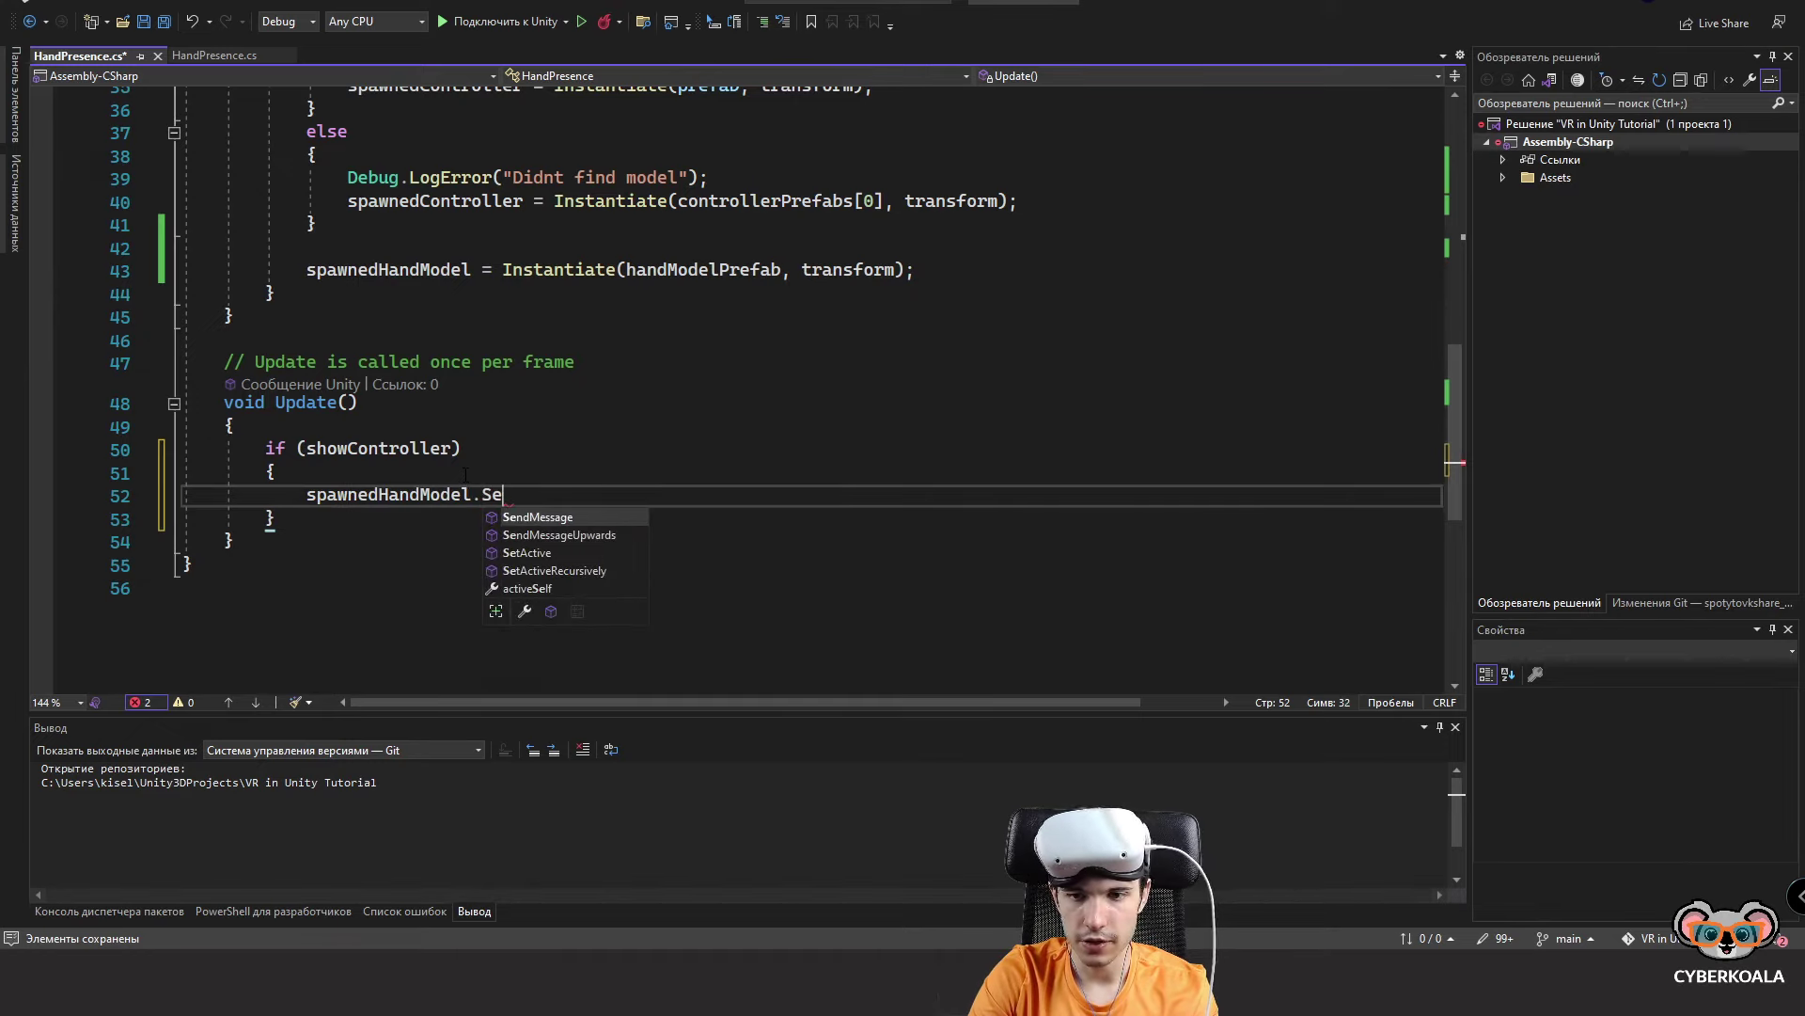
text(tActive(f)
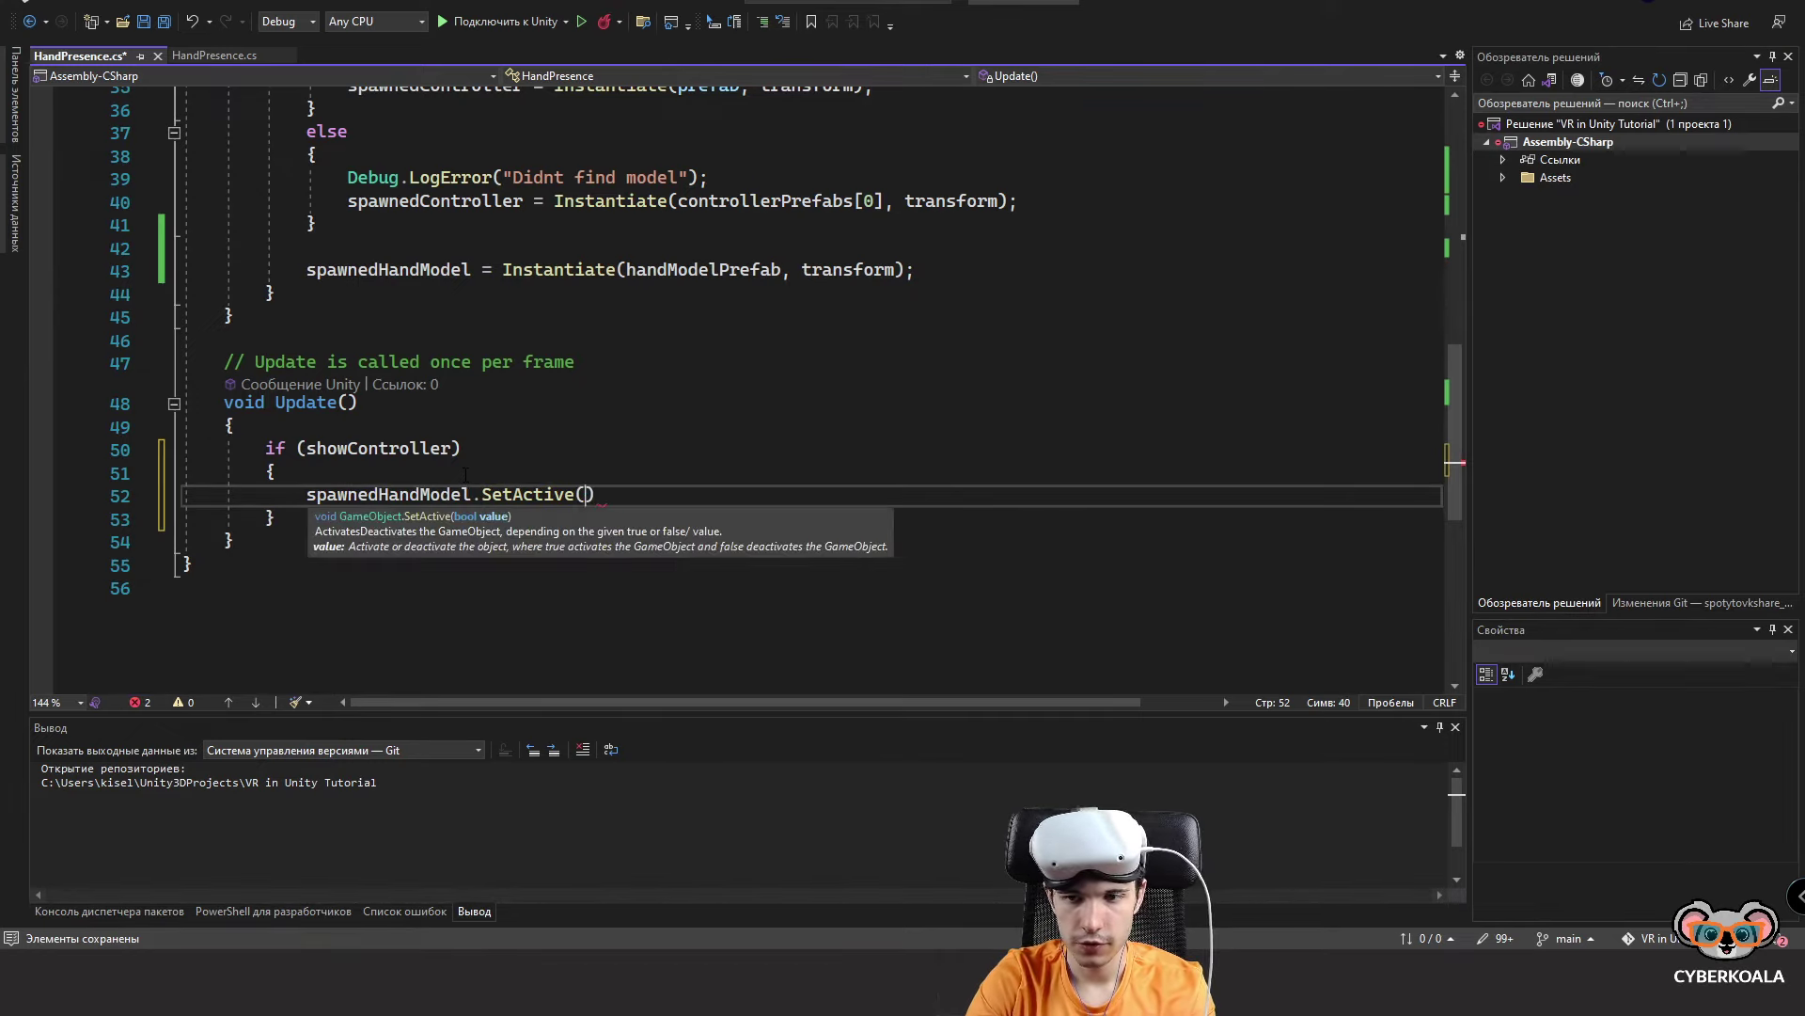
key(Tab)
text(;)
key(Return)
Add spawnedController.SetActive(true); inside the showController block and save.
text(spa)
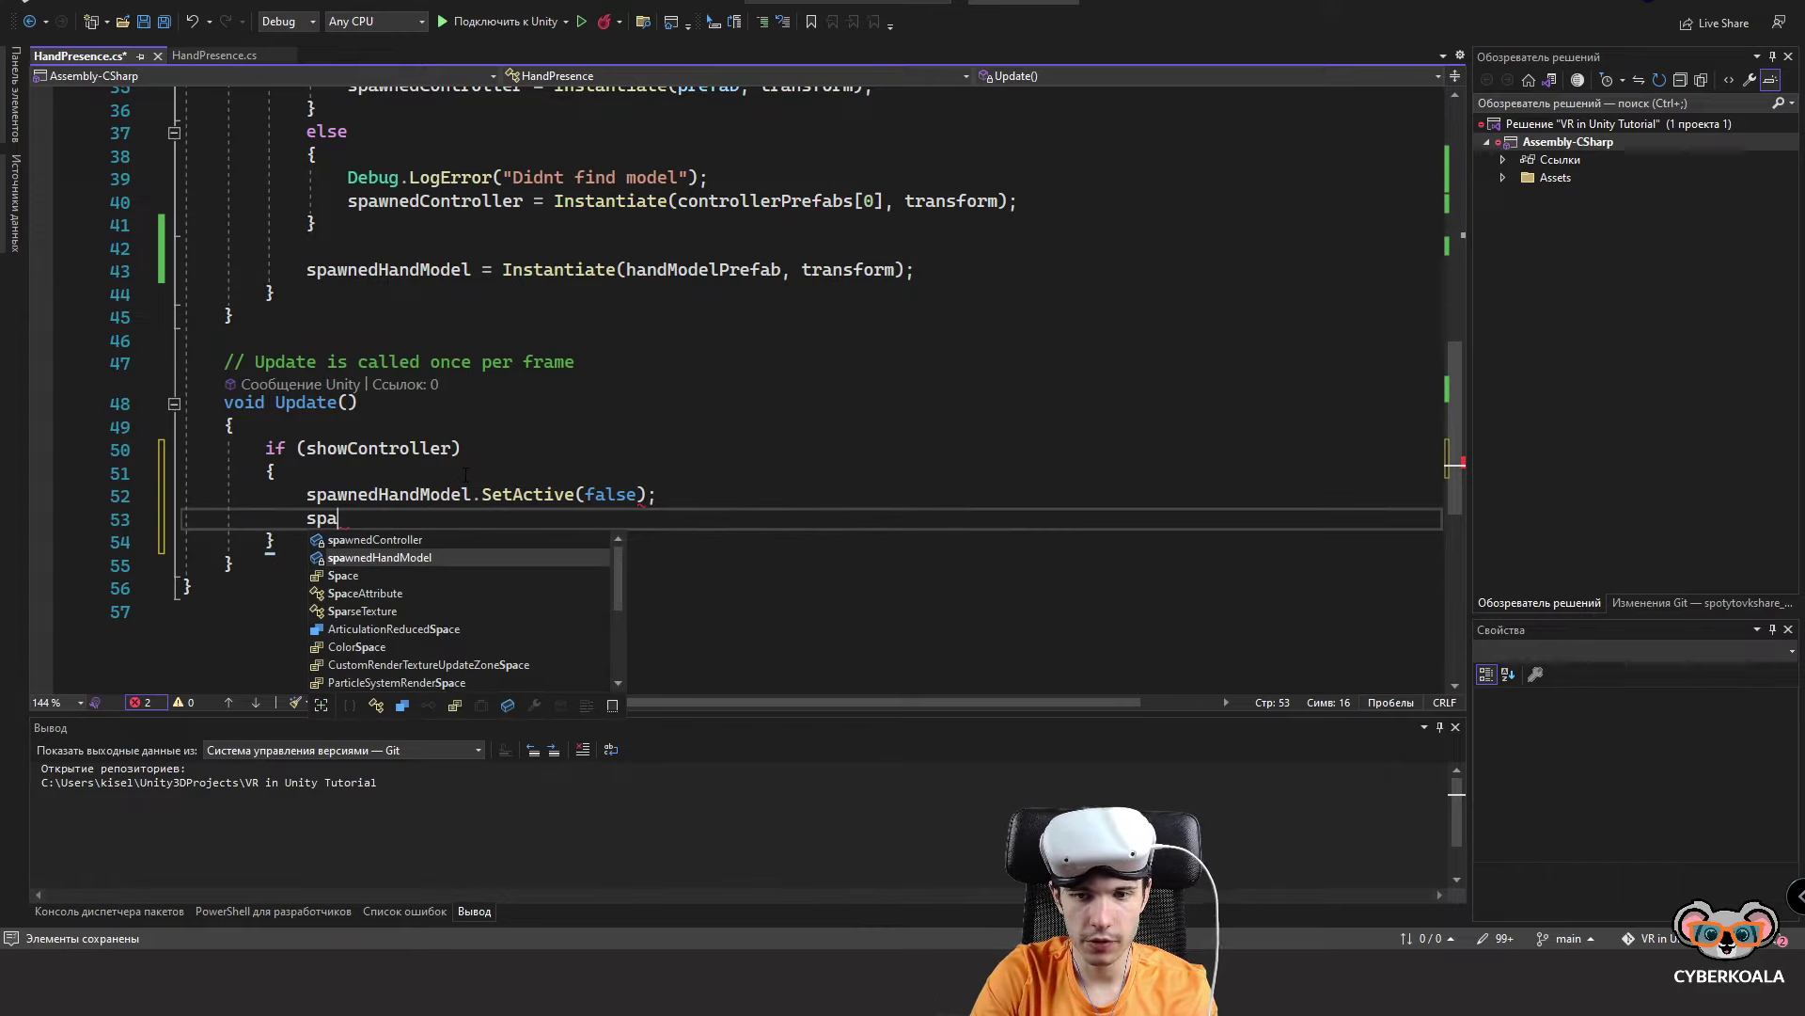
key(Up)
key(Tab)
text(.Set)
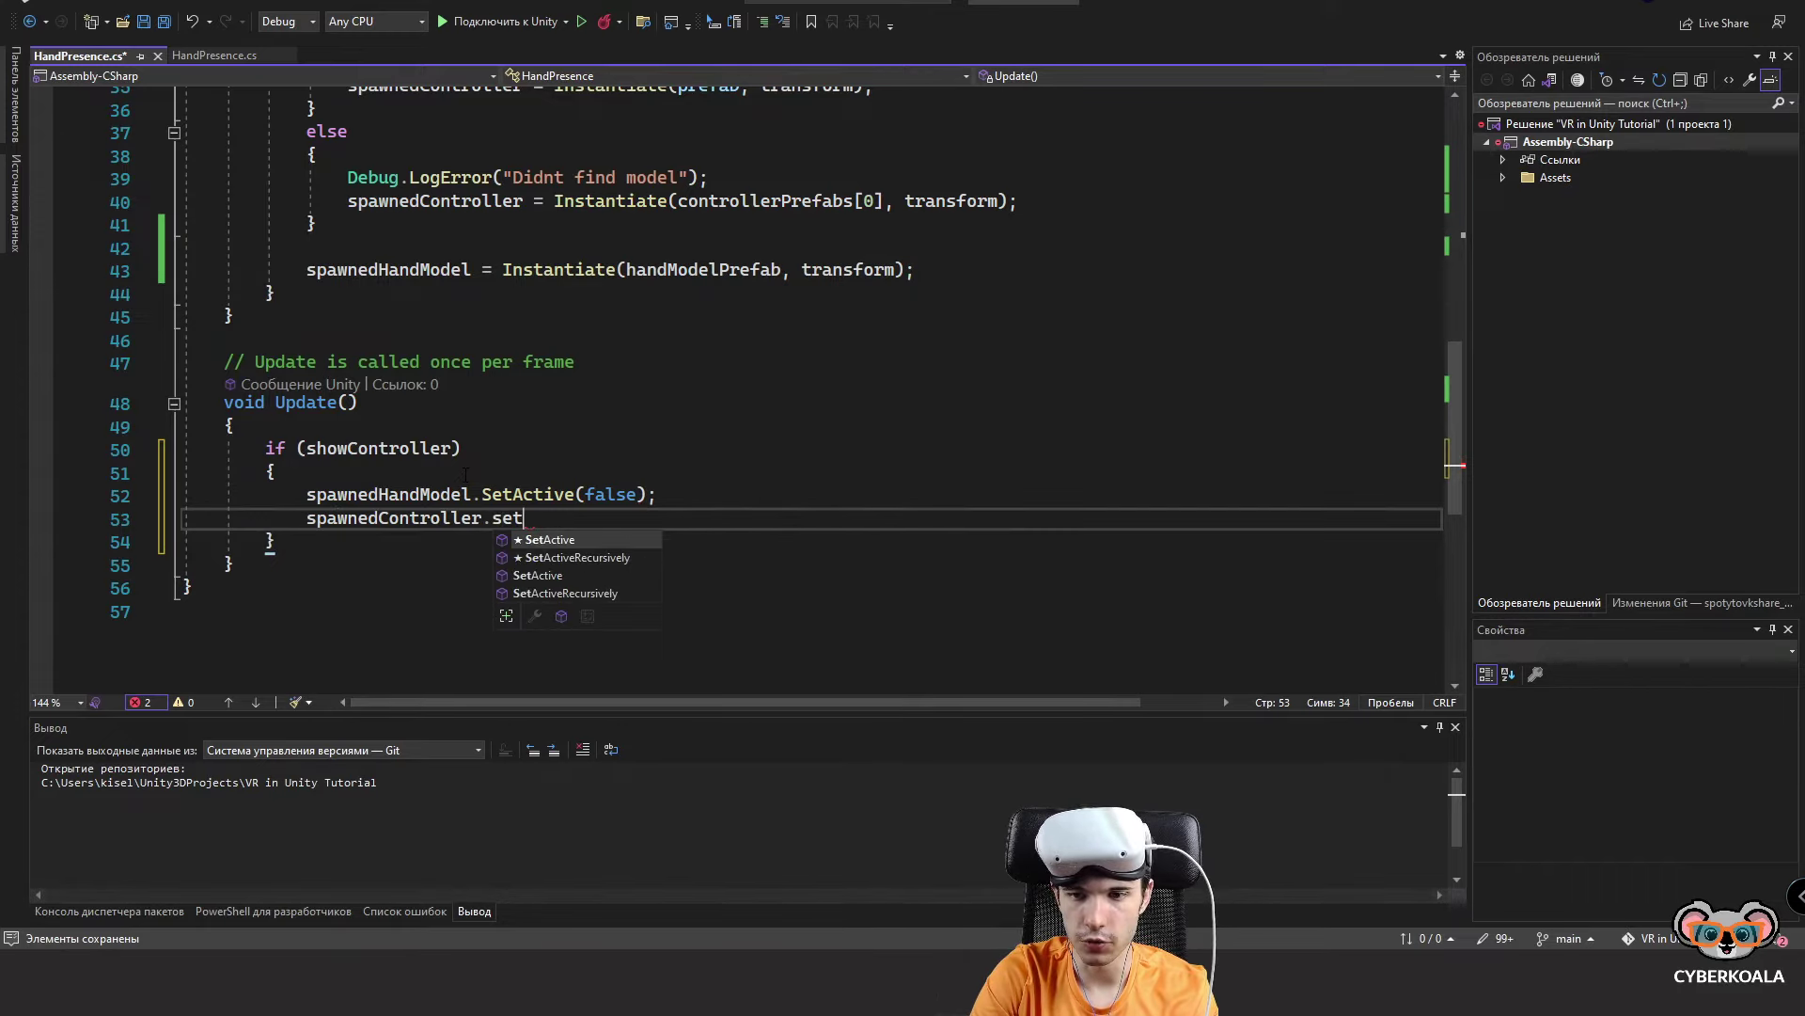
key(Tab)
text((t)
key(Tab)
text(;)
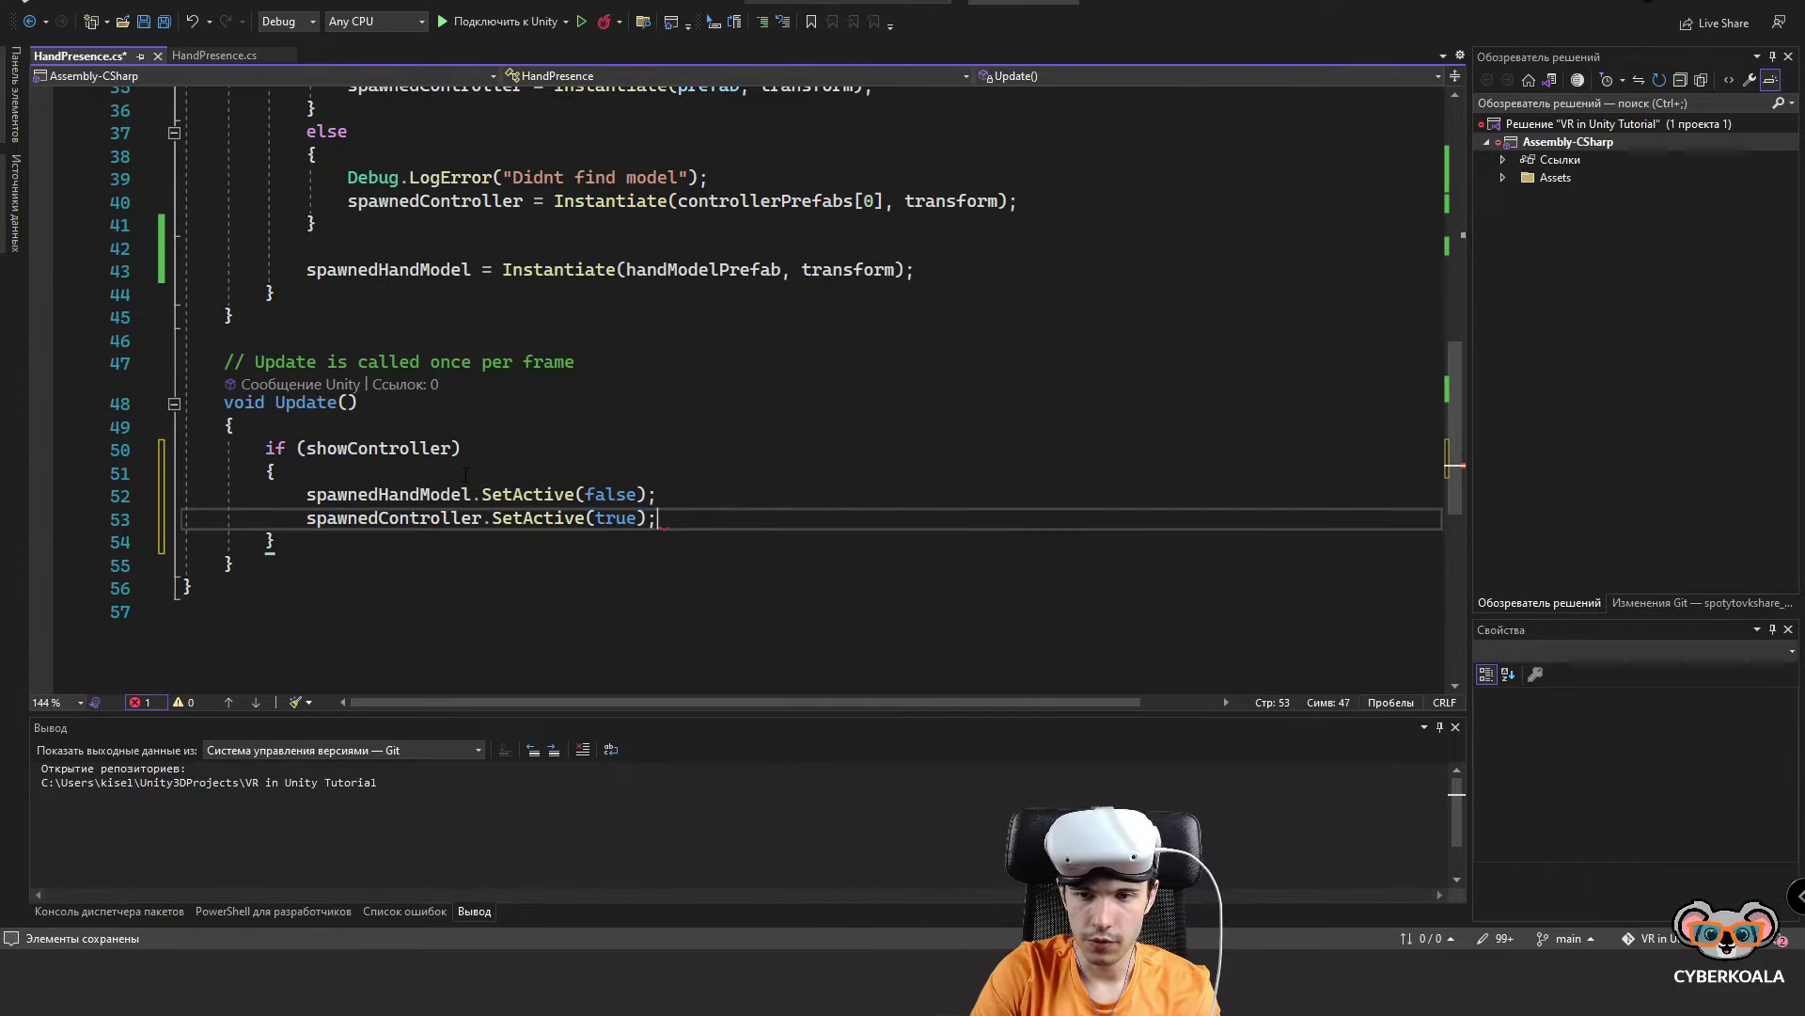
key(Down)
key(ctrl+s)
Add an else block containing a copy of the two SetActive lines.
key(Return)
text(esle{)
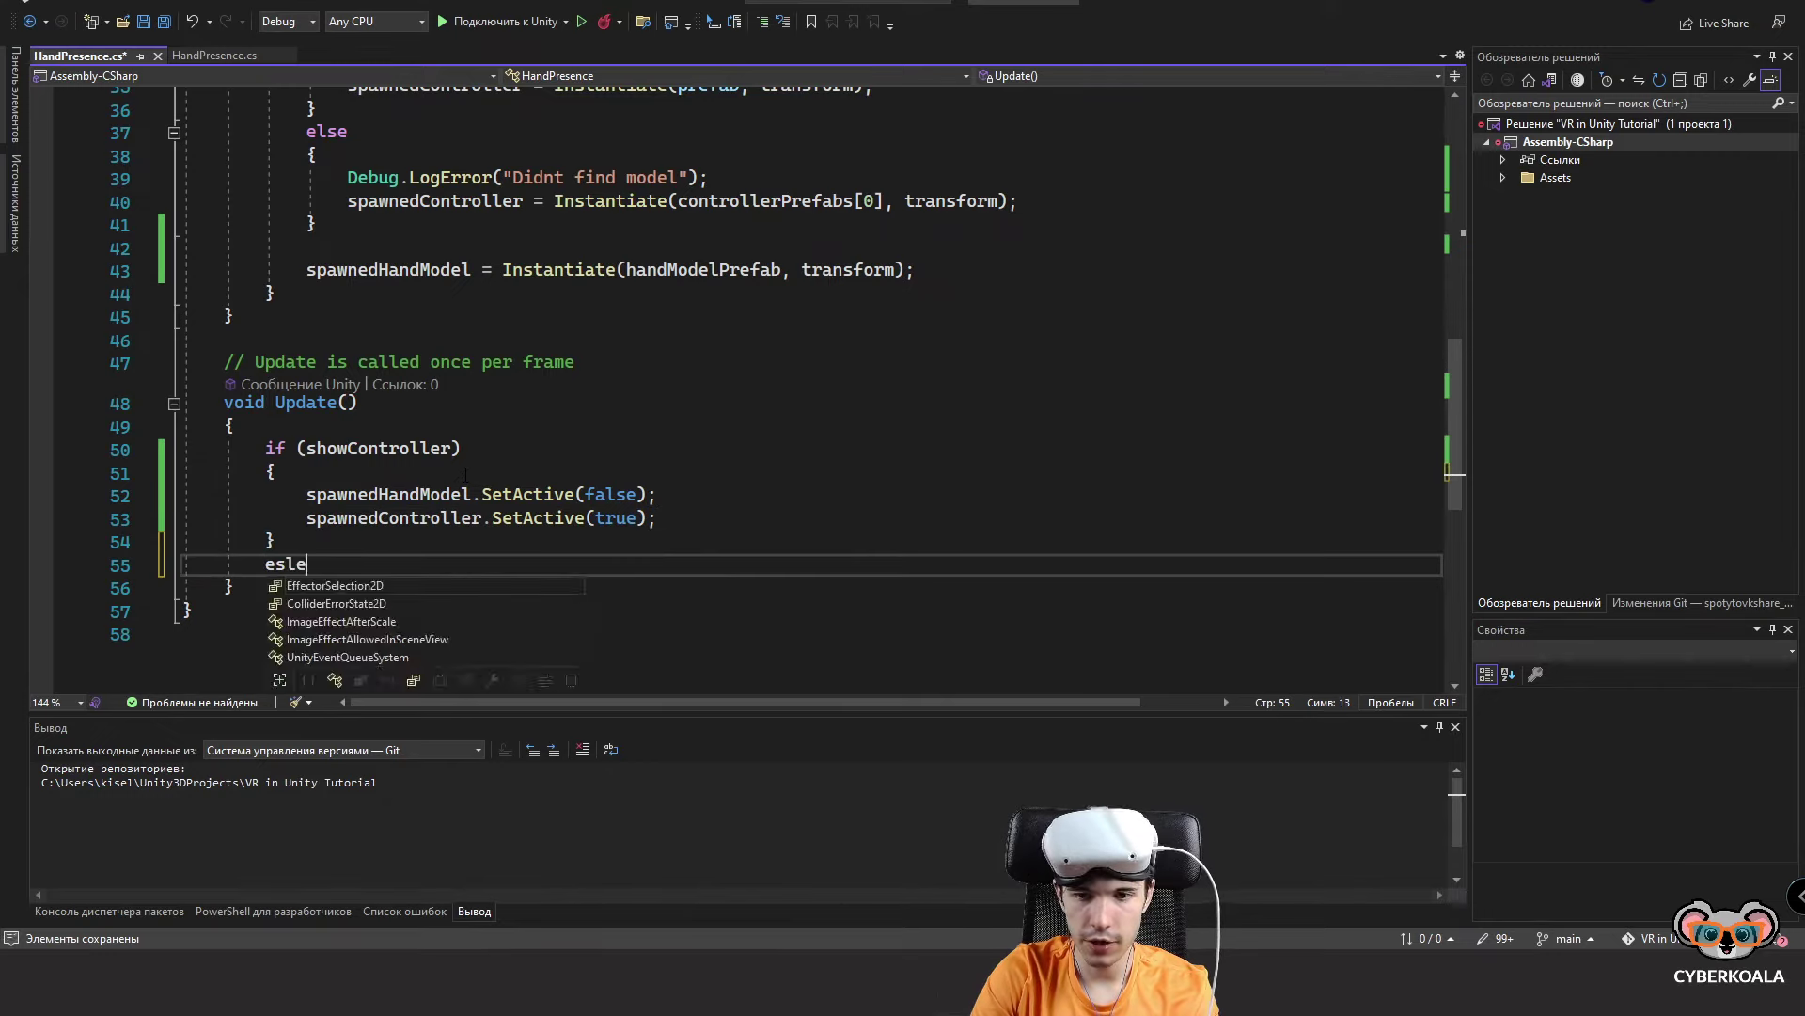
key(BackSpace)
key(BackSpace)
key(BackSpace)
key(BackSpace)
key(BackSpace)
text(lse{)
key(Return)
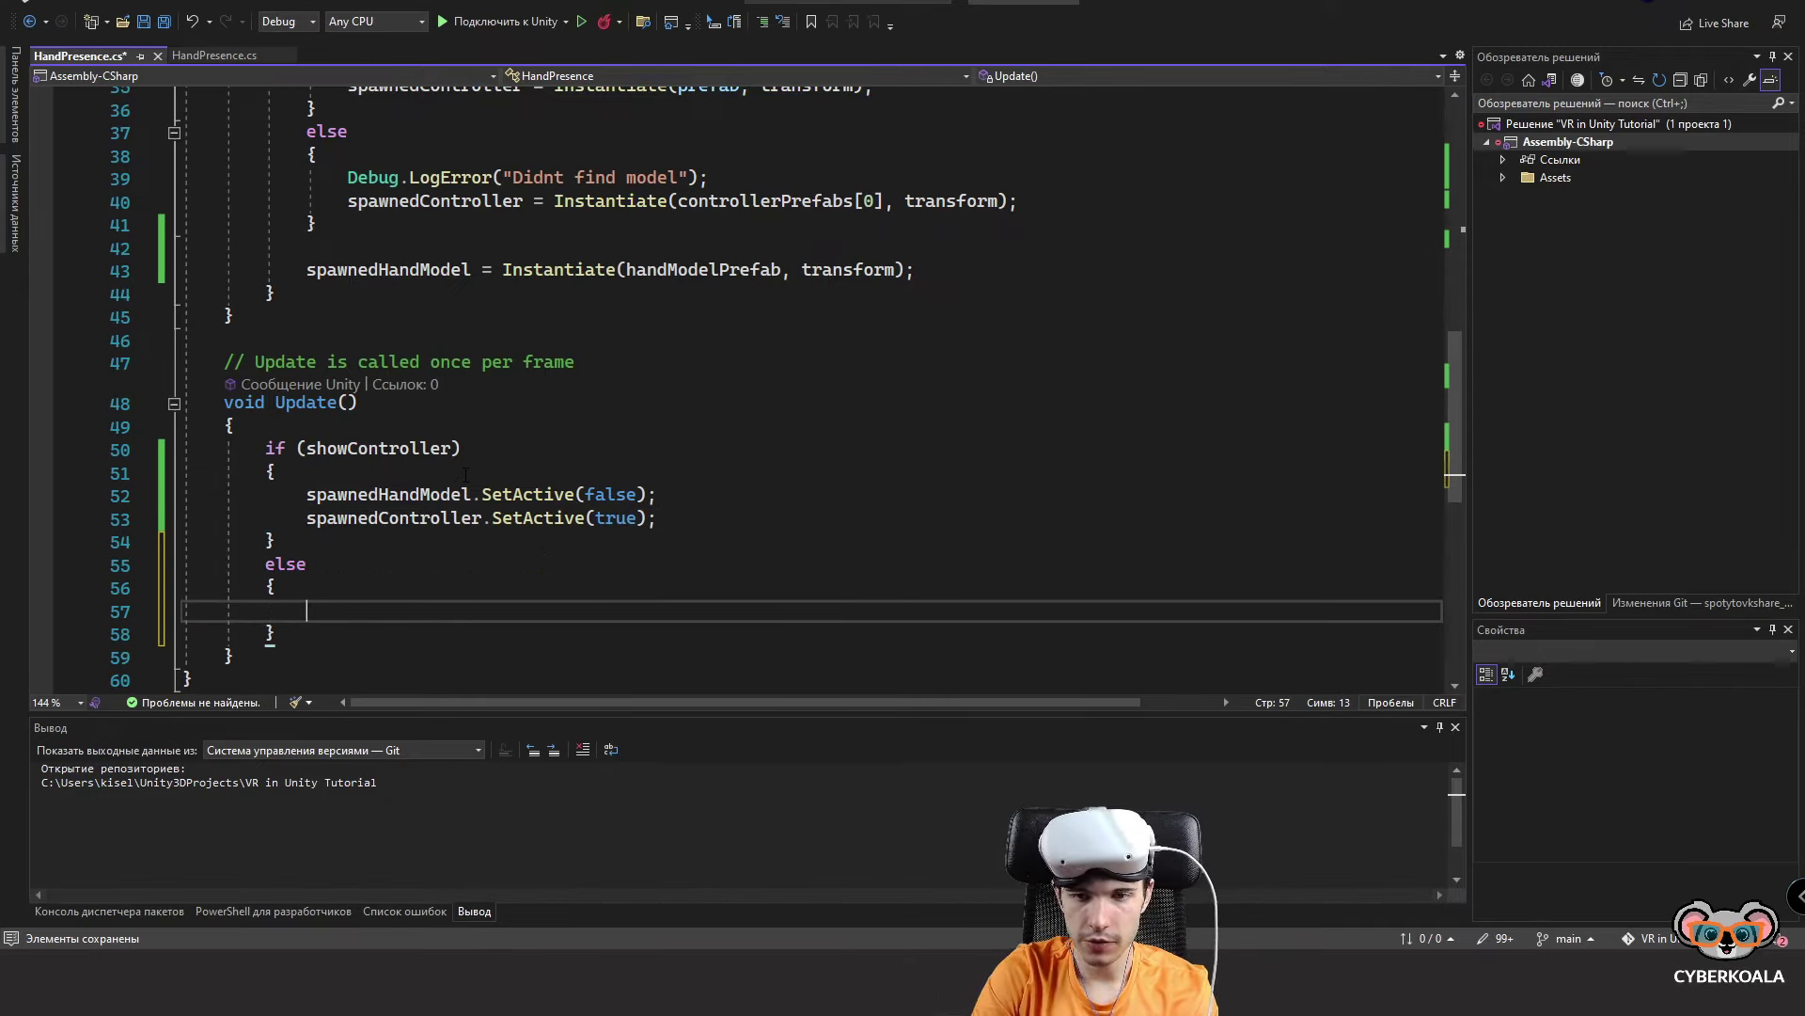
drag(656, 519, 185, 496)
key(ctrl+c)
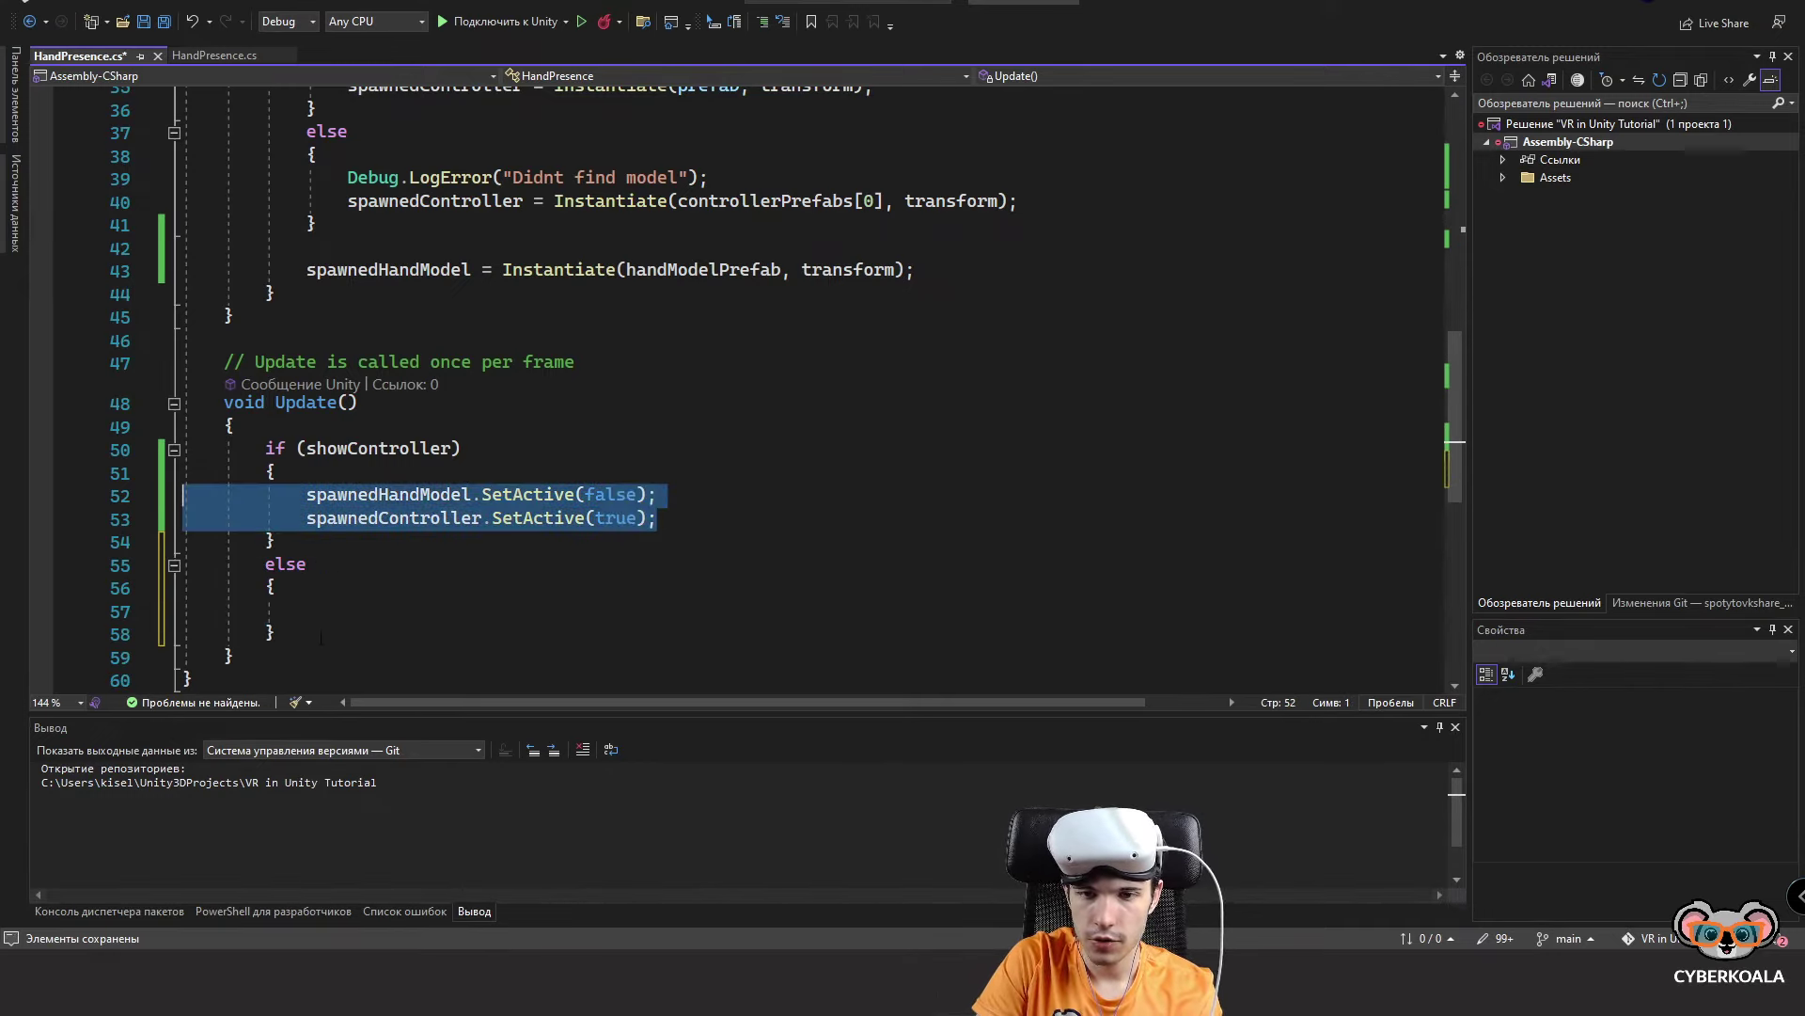
click(345, 609)
key(ctrl+v)
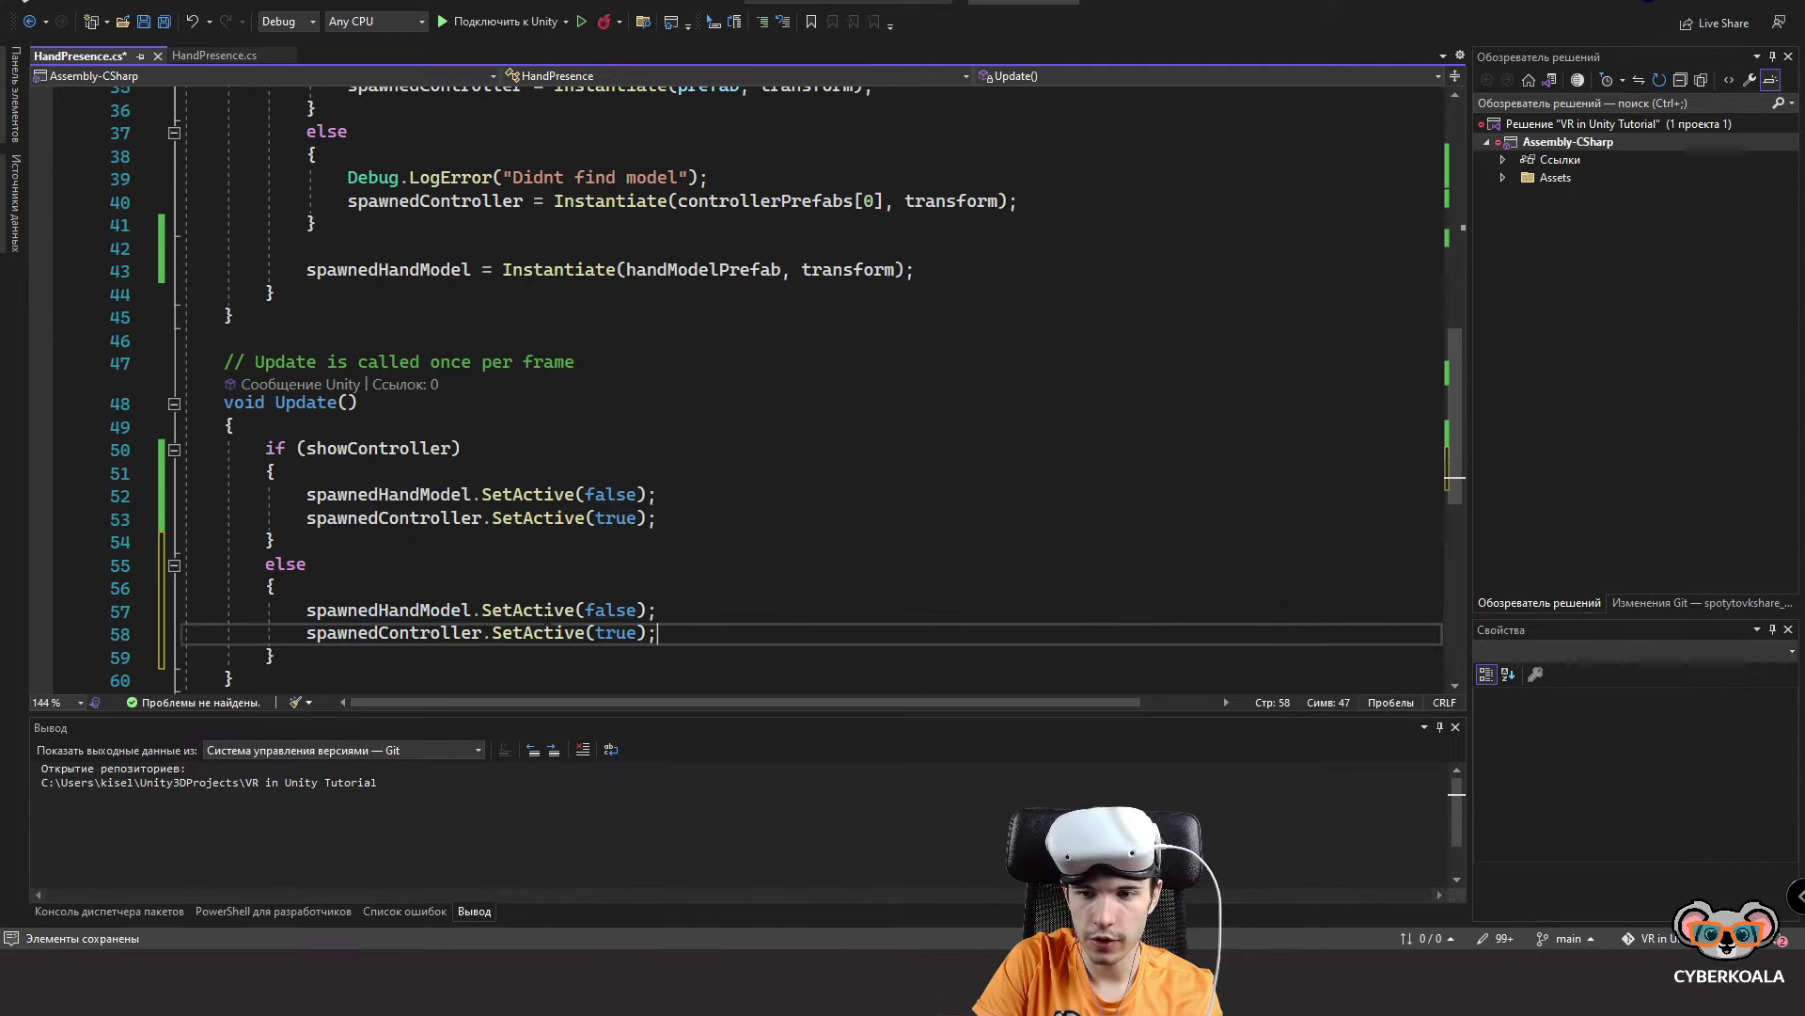
Flip the else values so the hand model shows and the controller hides, then save.
double_click(611, 610)
text(true)
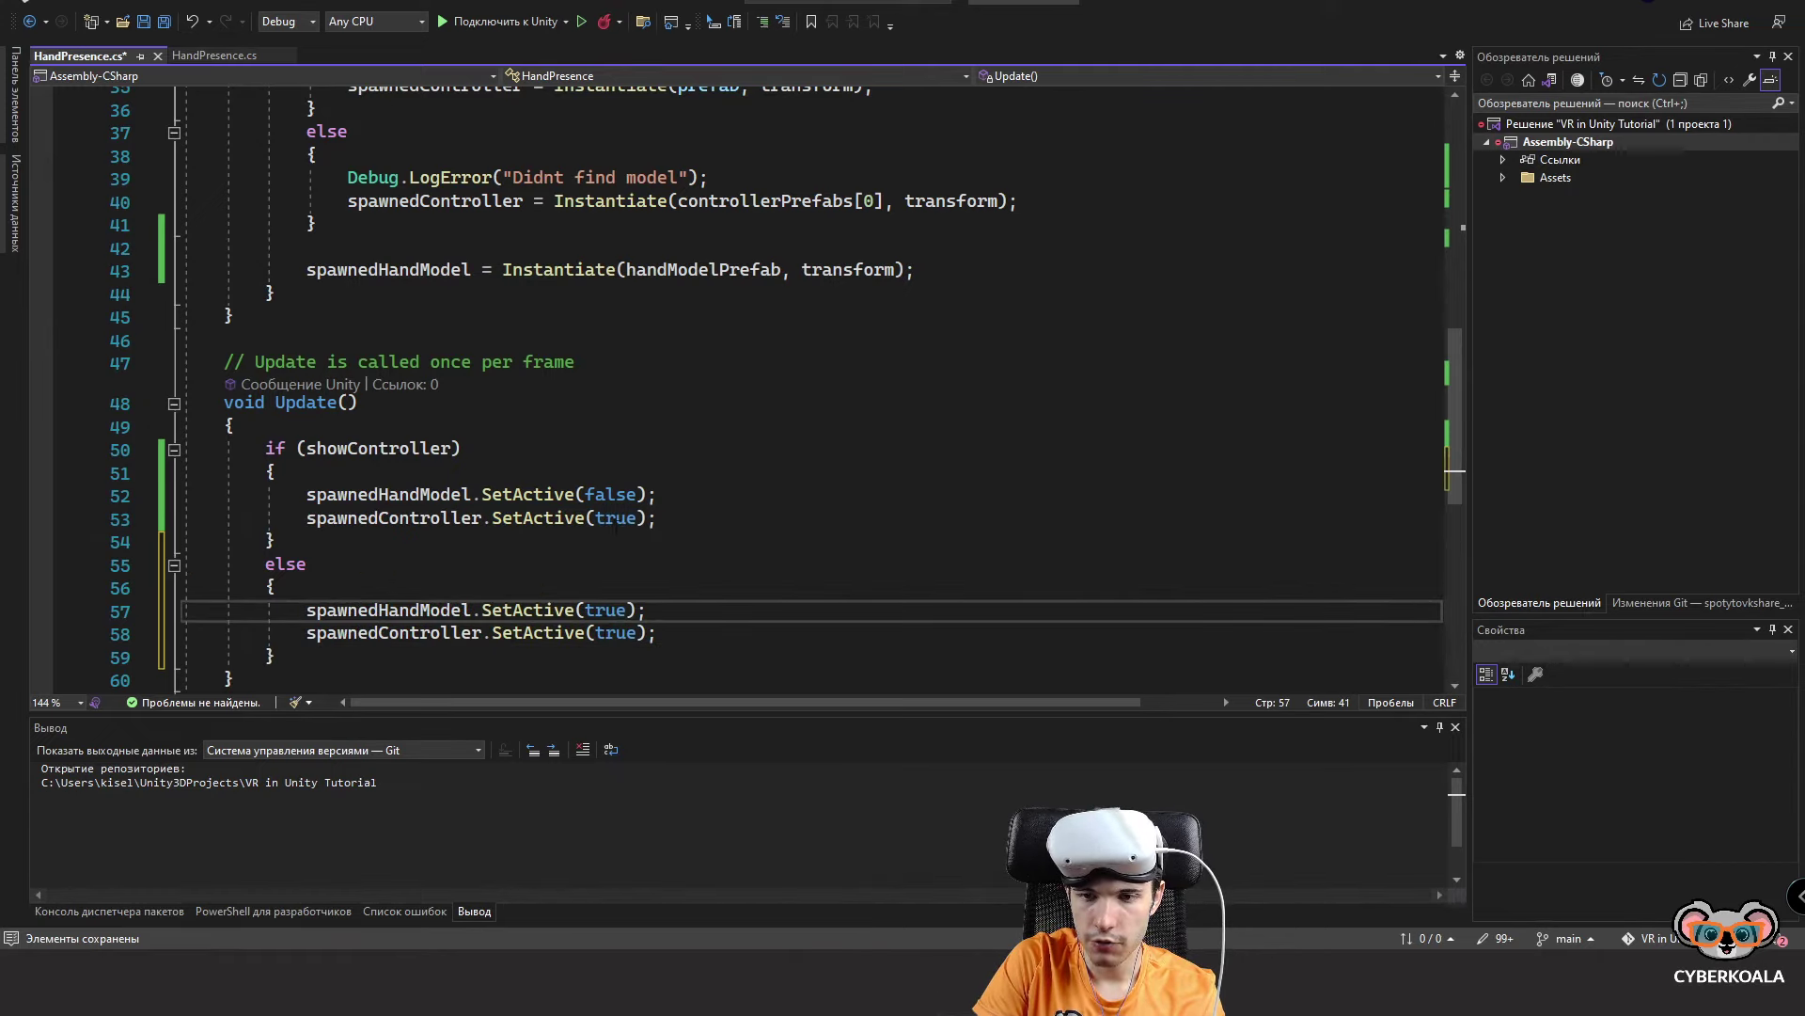
double_click(611, 496)
key(ctrl+c)
double_click(616, 632)
key(ctrl+v)
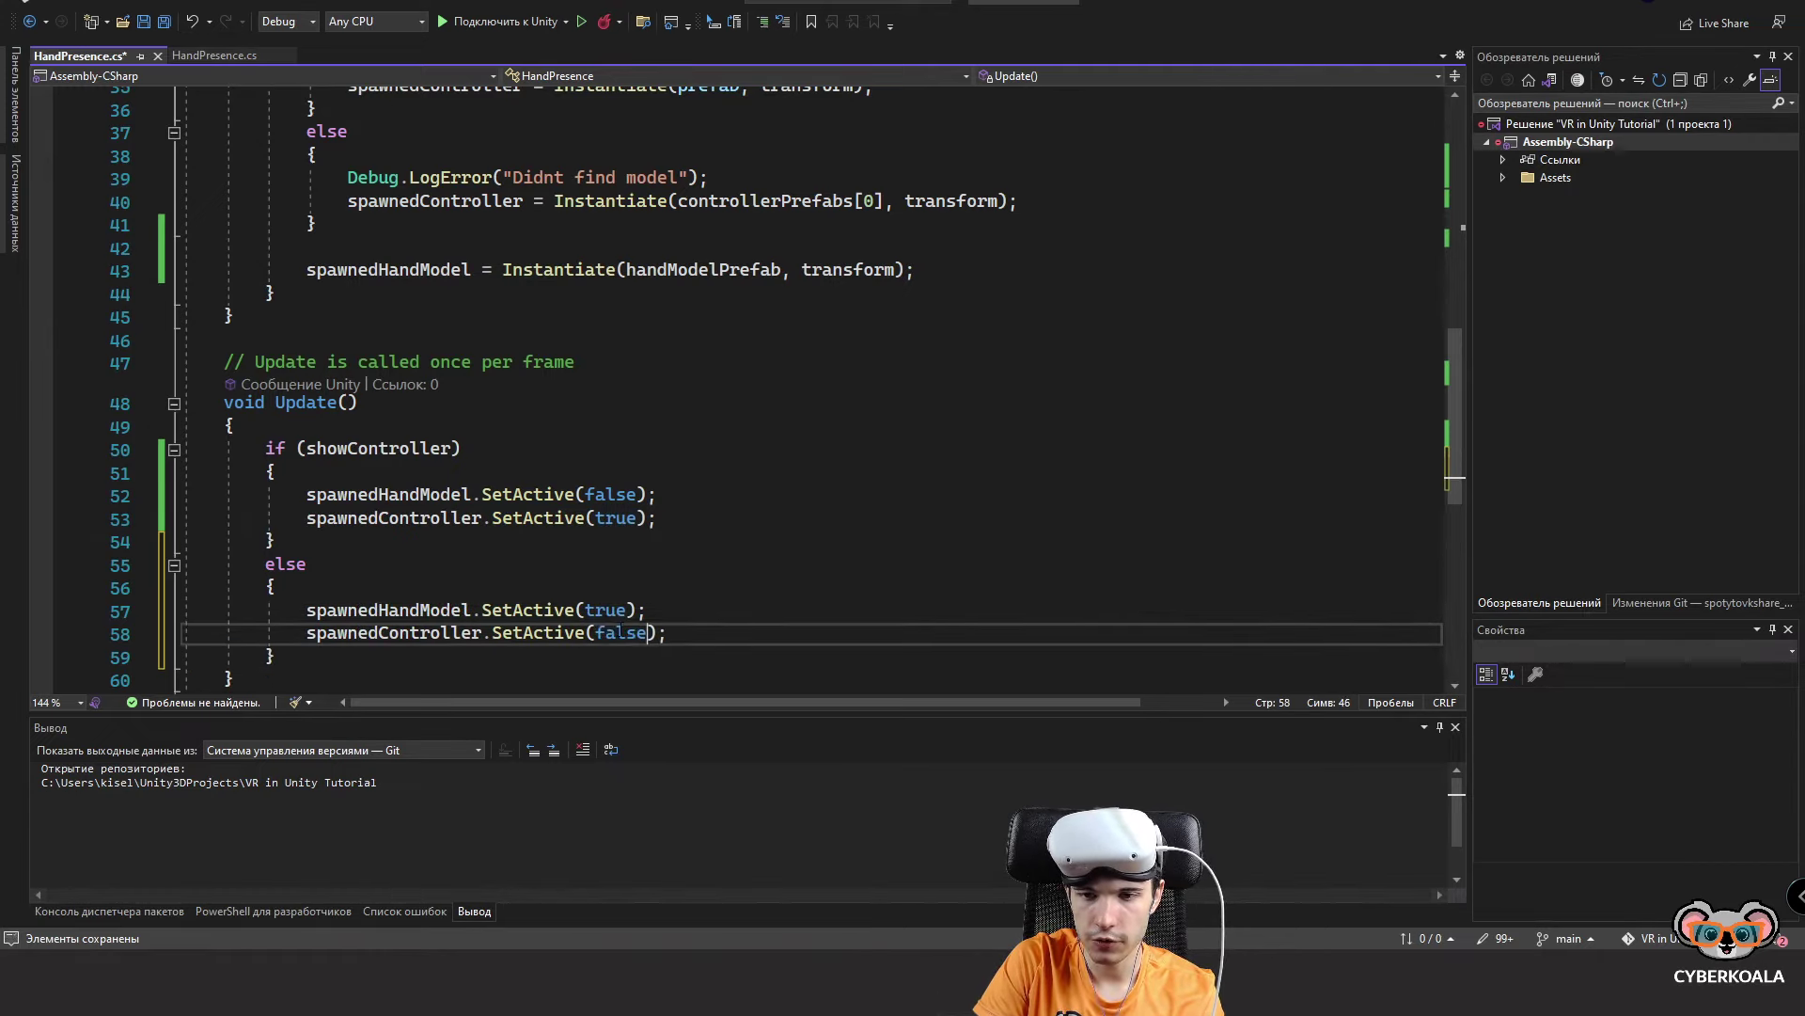
key(ctrl+s)
scroll(801, 445, down, 3)
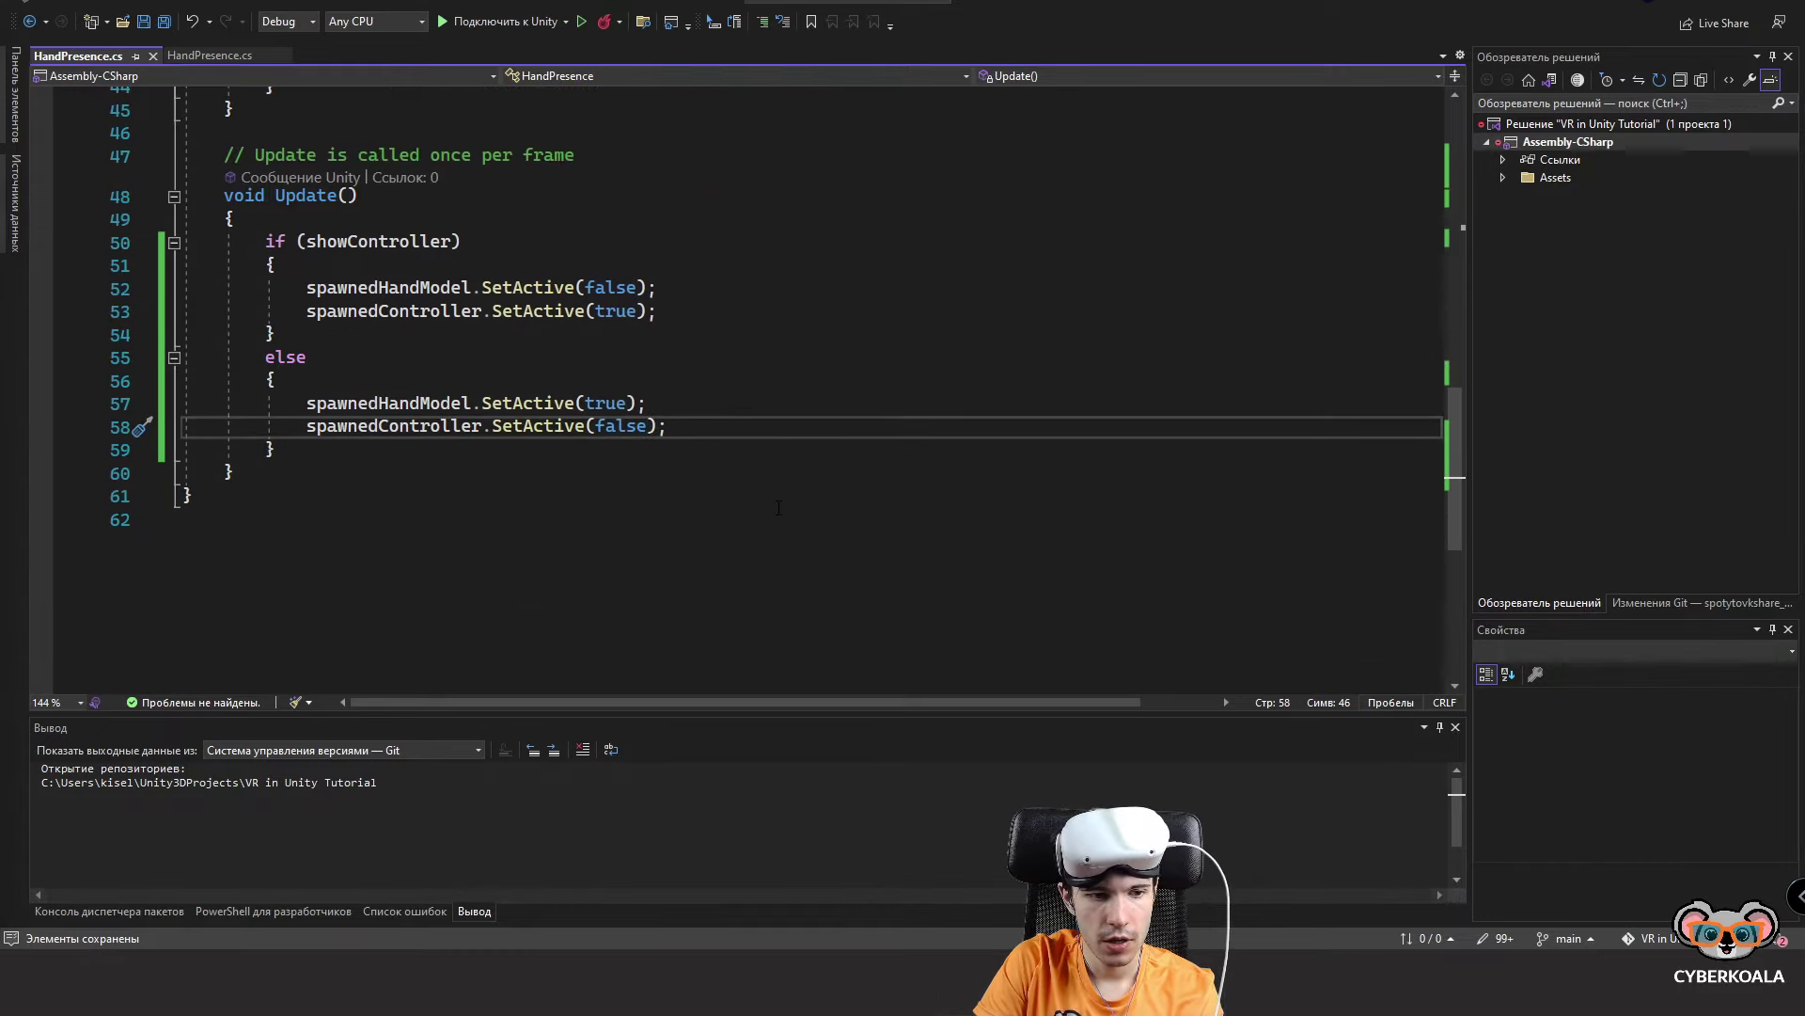
click(800, 445)
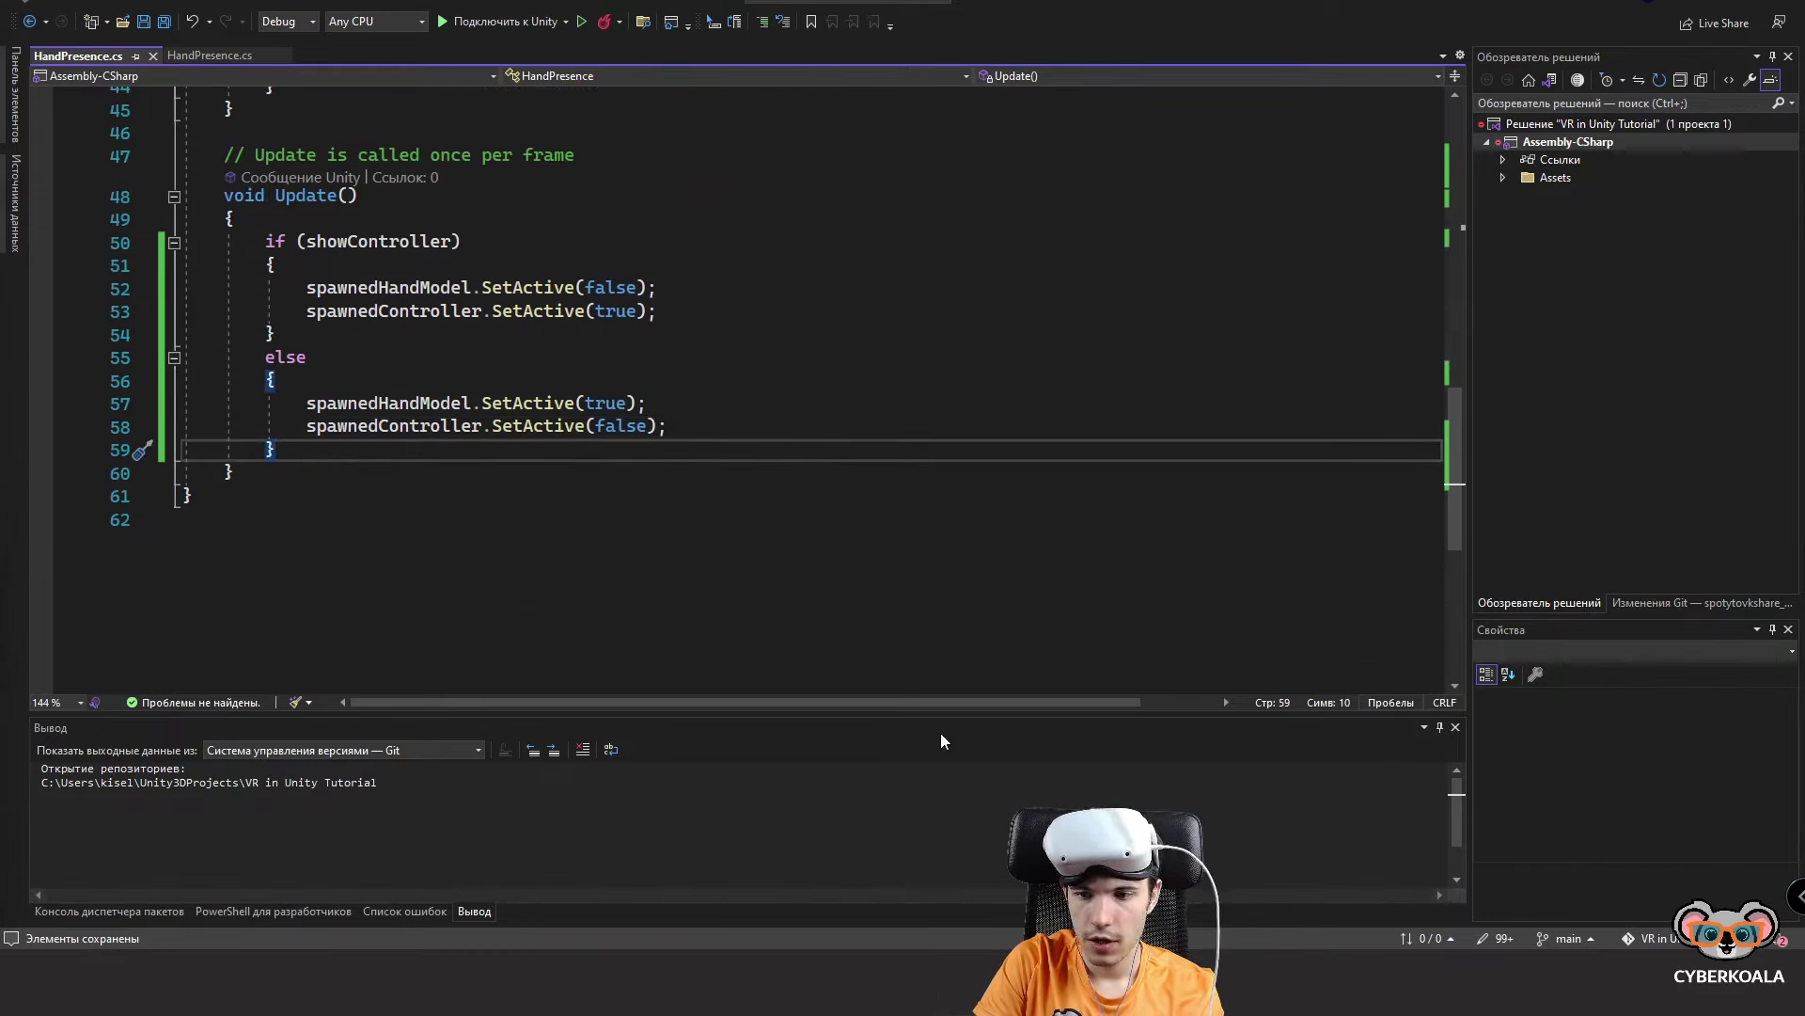
Select LeftHandPresense and browse to the Oculus Hands Prefabs folder.
click(1336, 910)
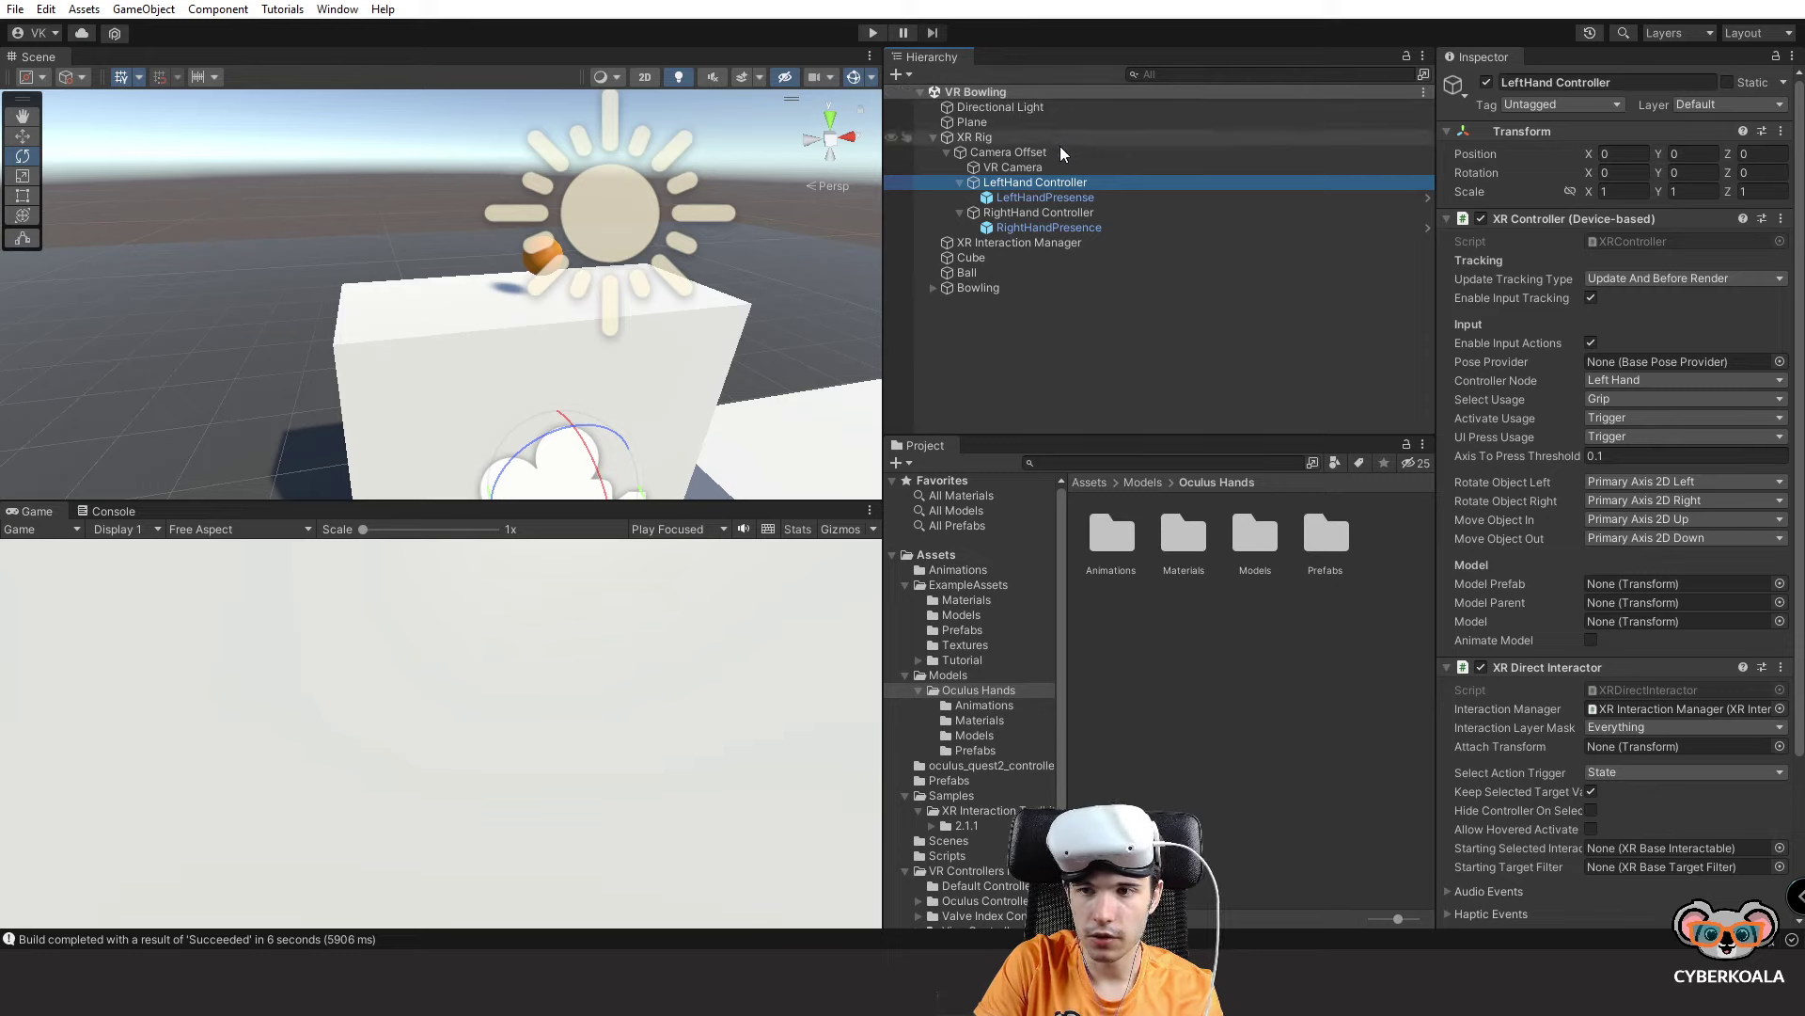
click(1092, 197)
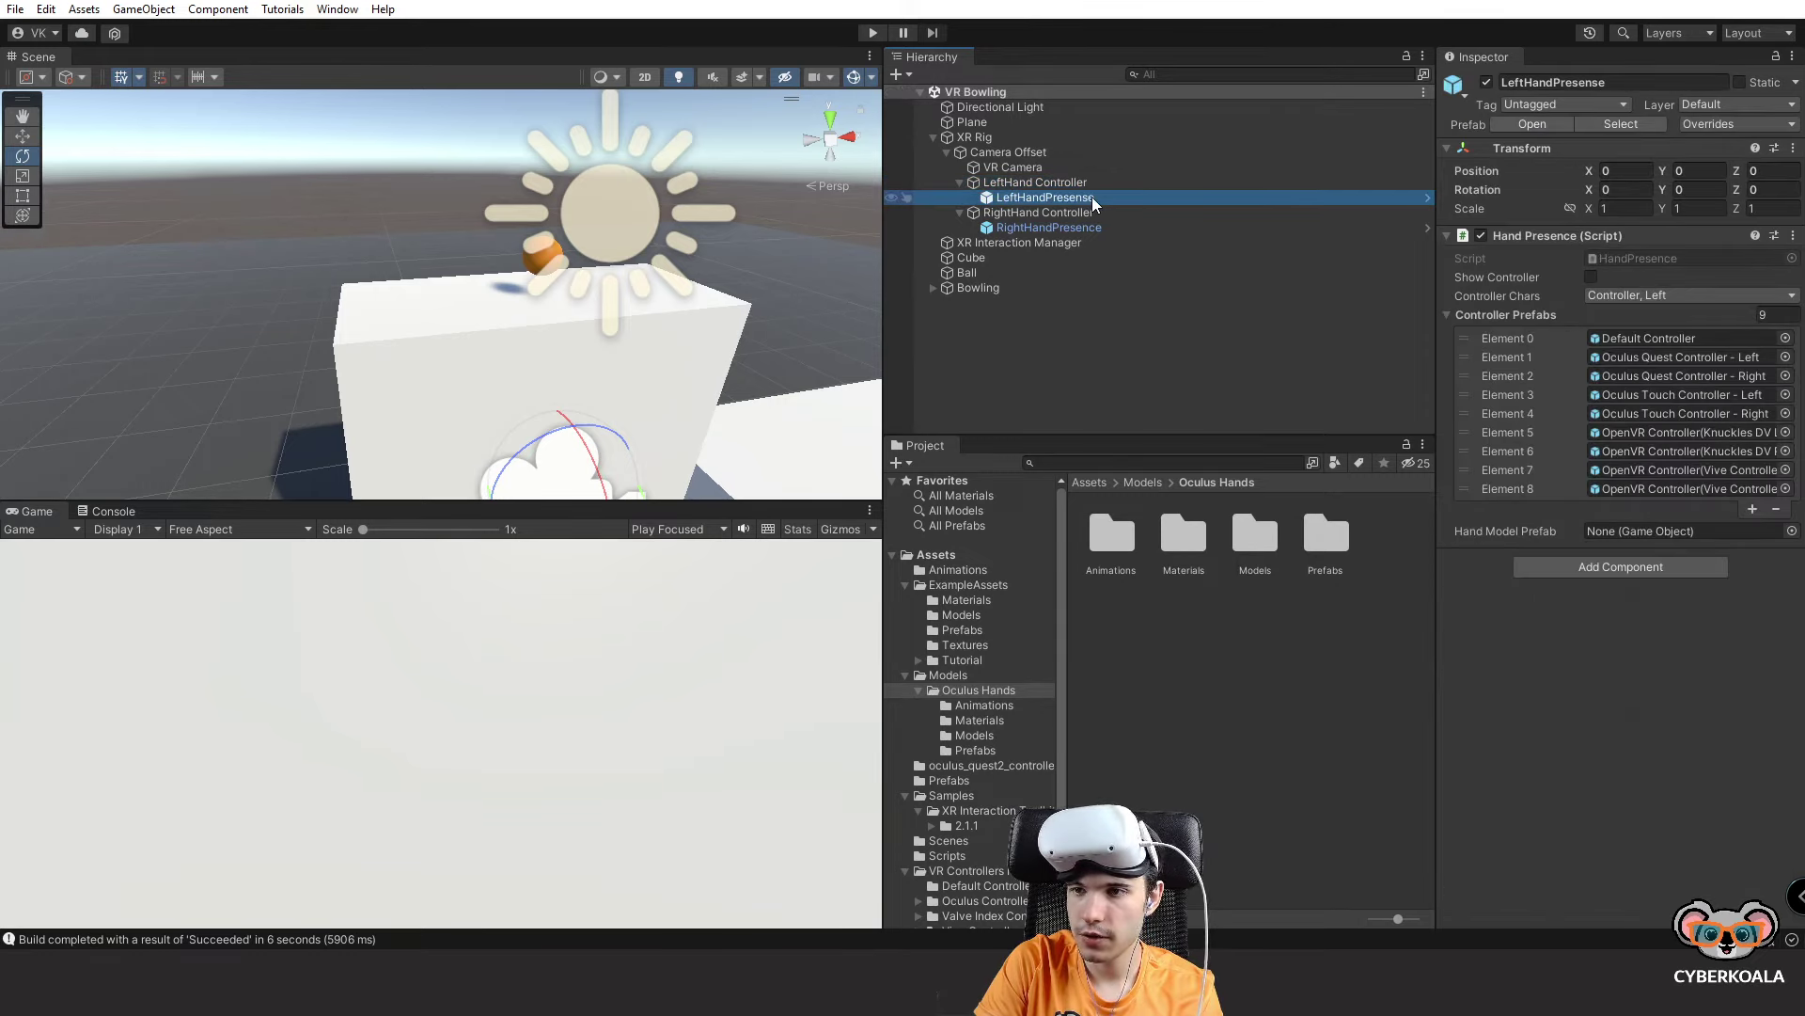
click(1642, 538)
click(1791, 532)
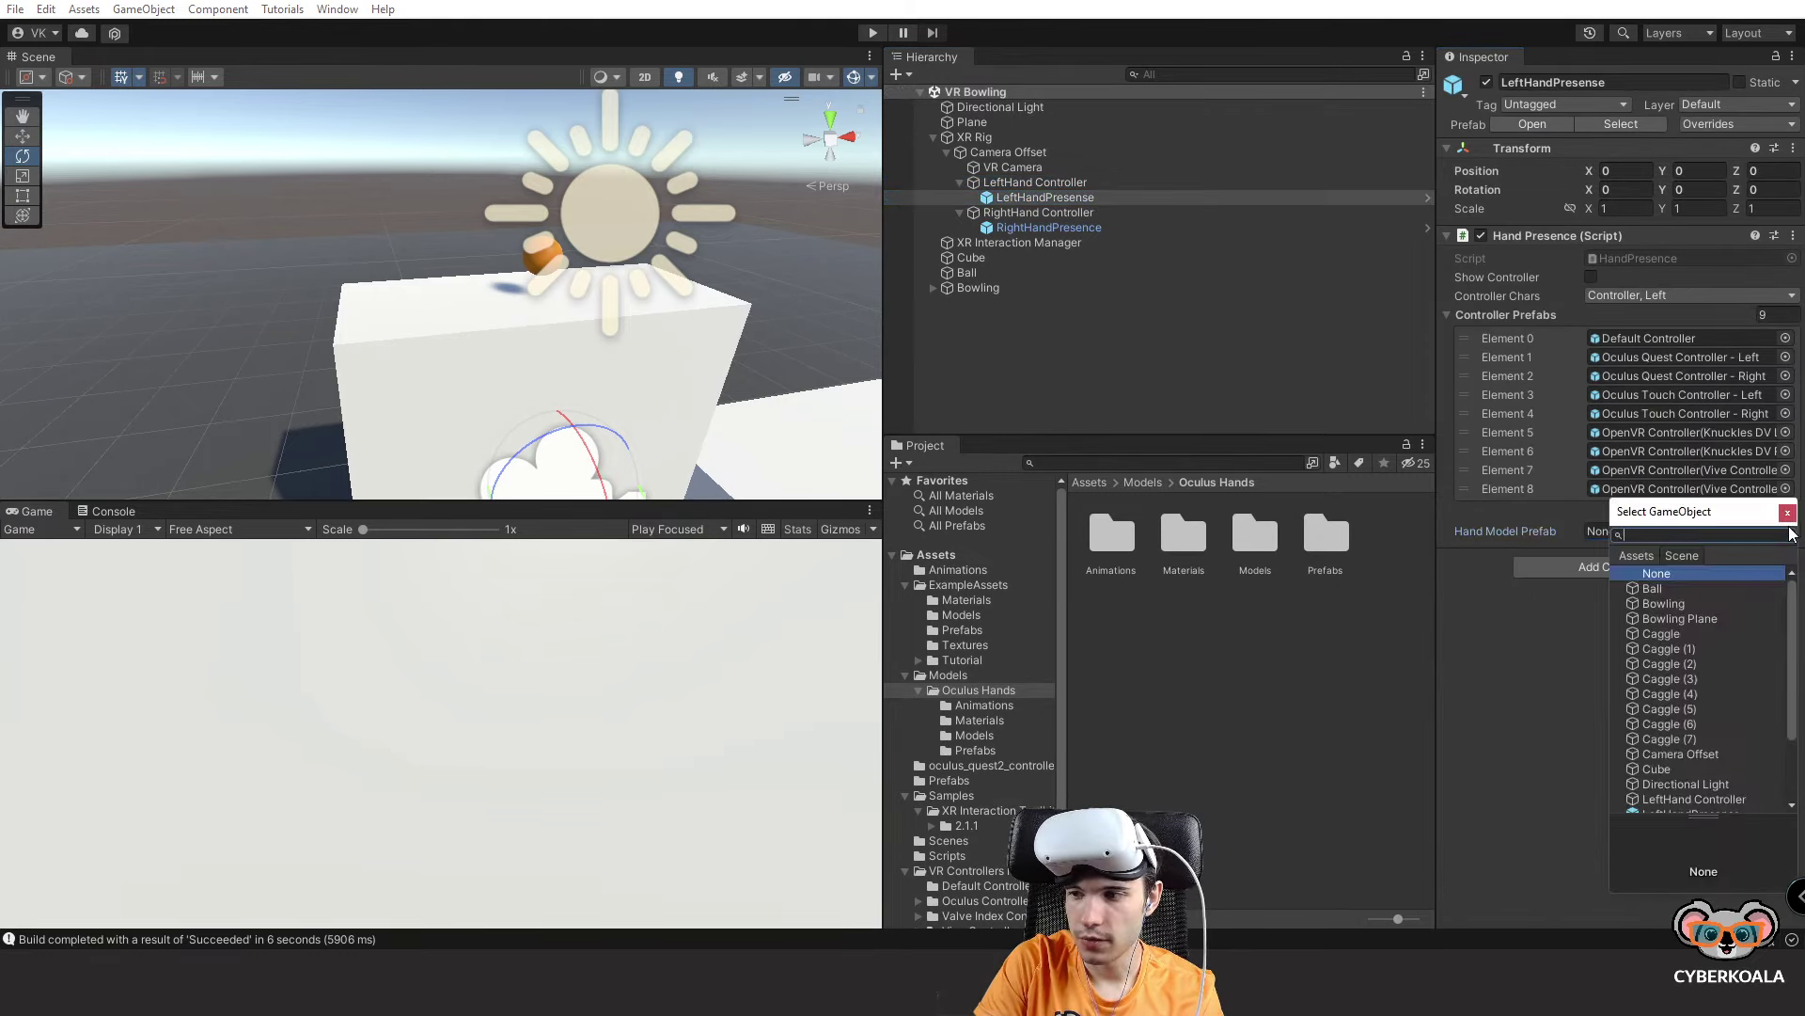
text(cu)
key(BackSpace)
key(BackSpace)
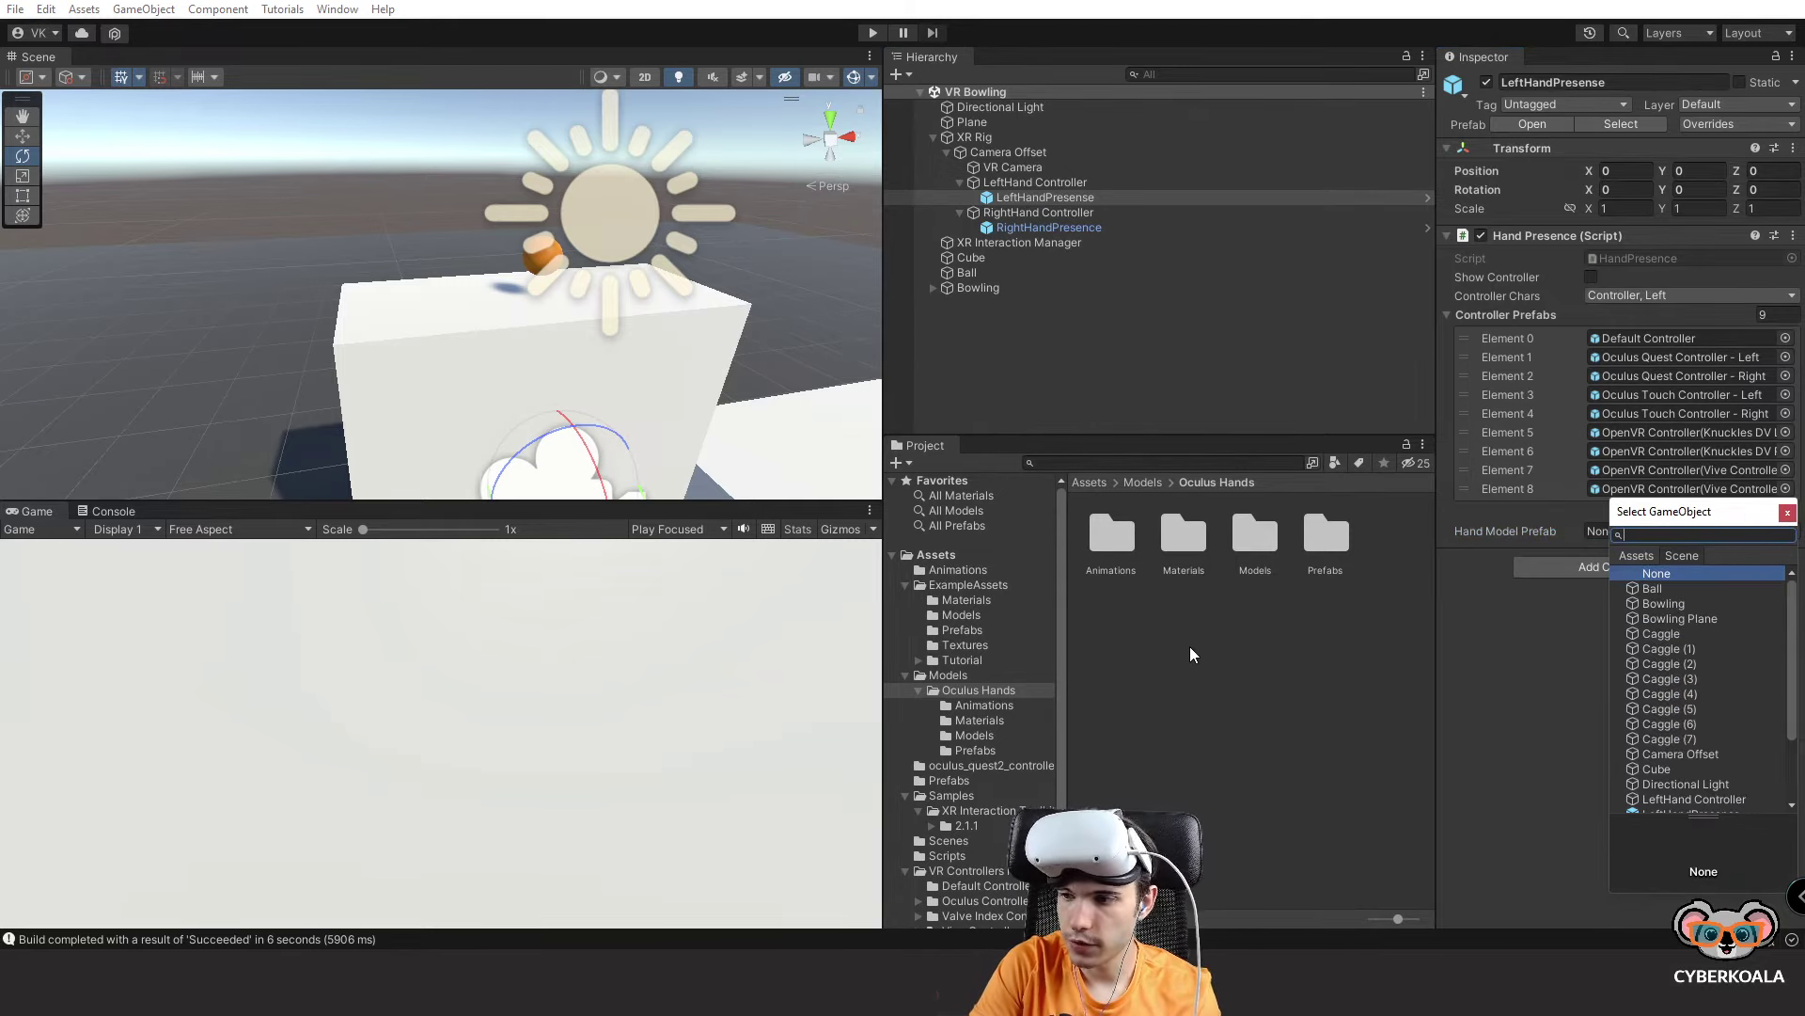
text(le)
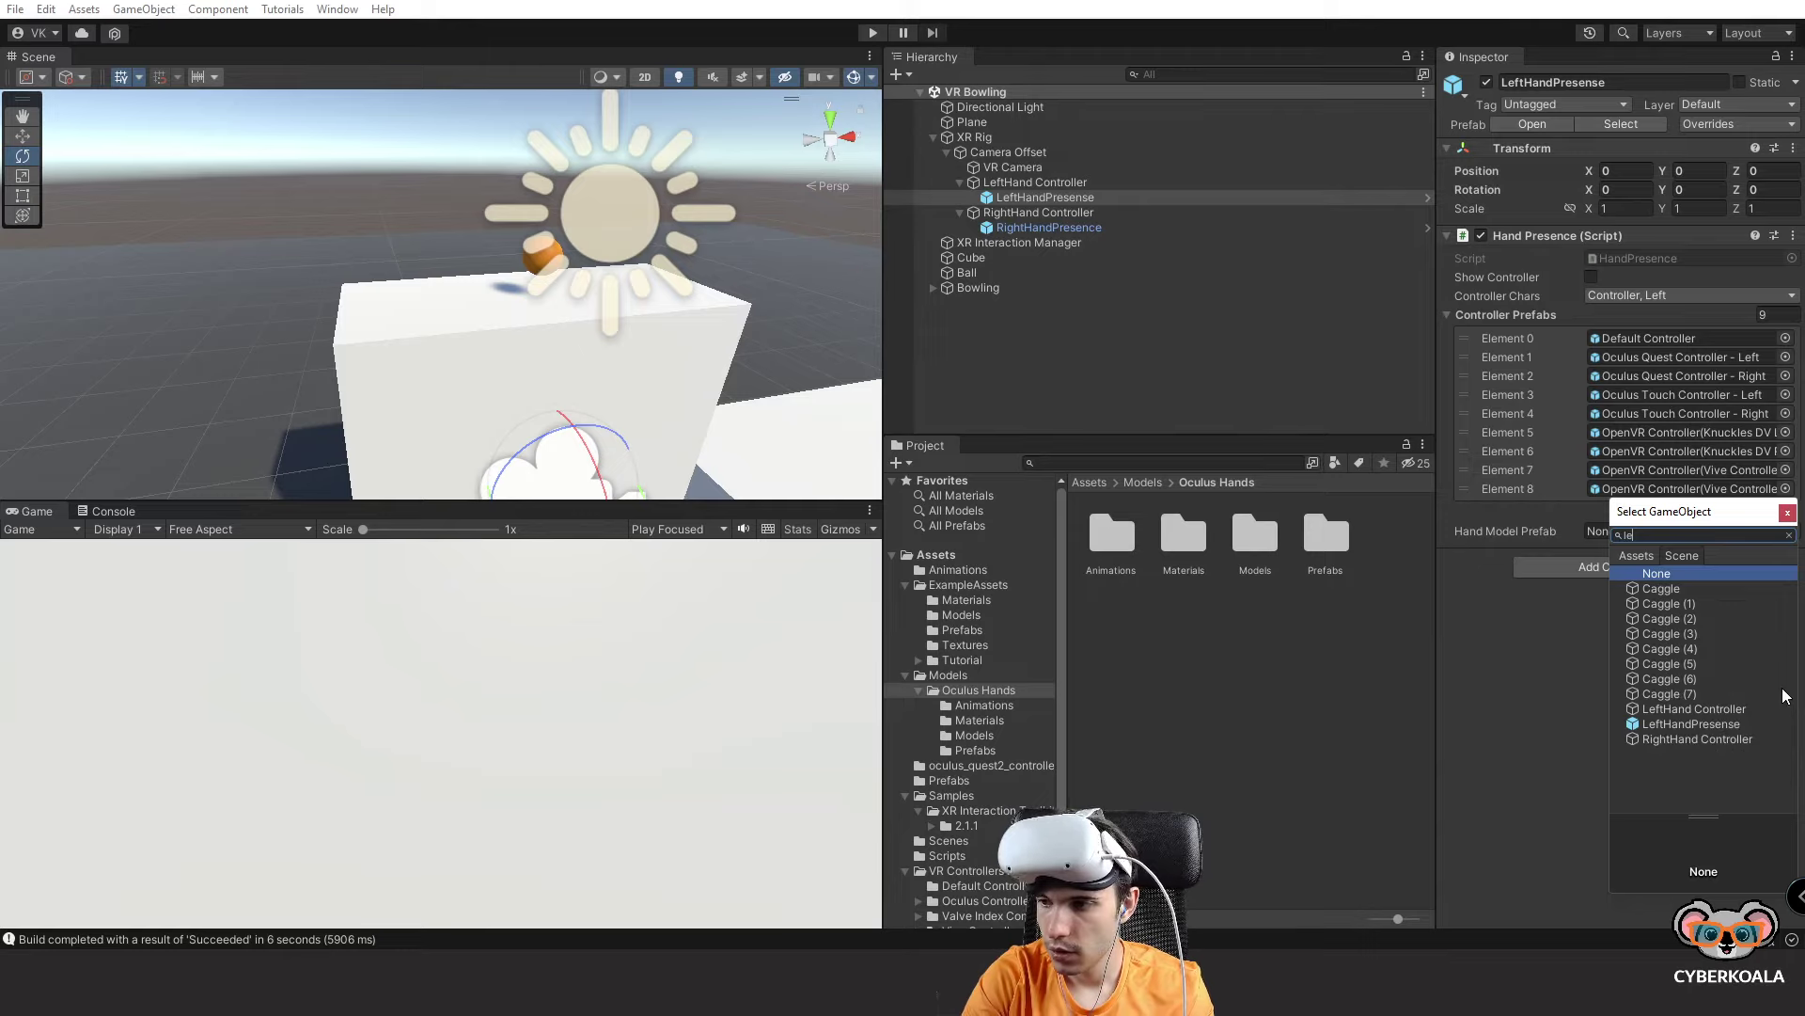
click(1135, 679)
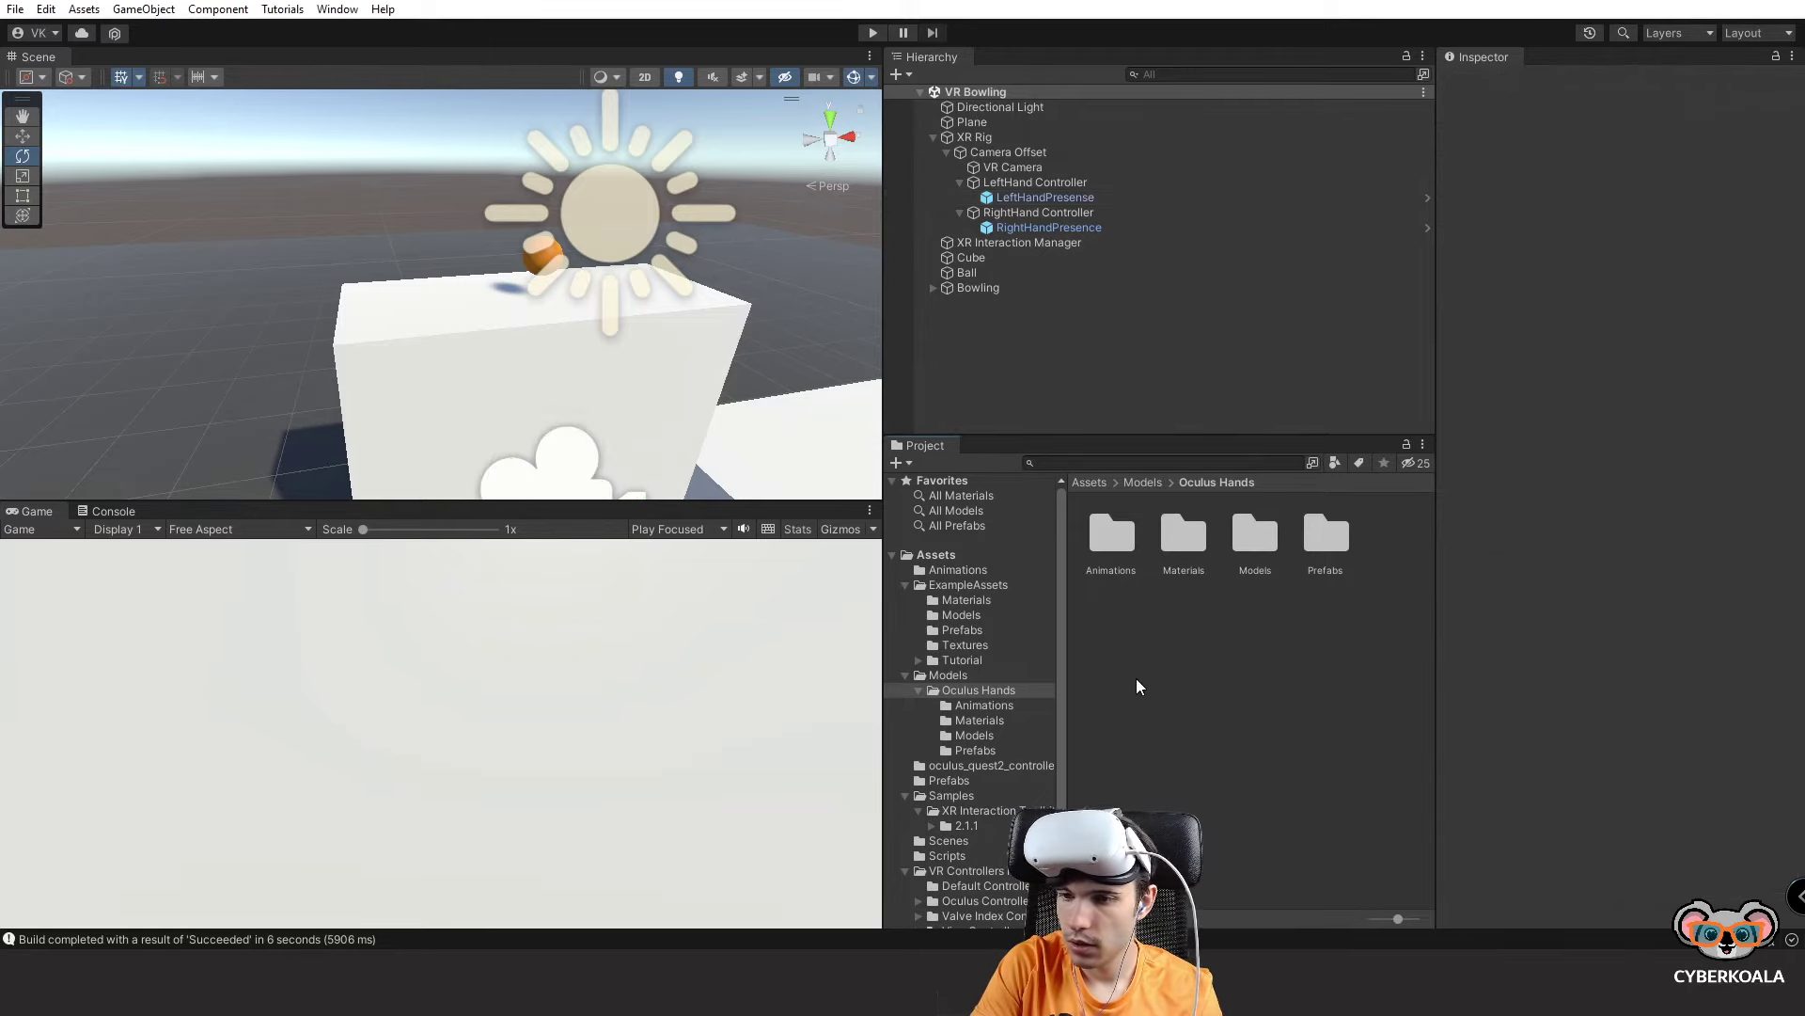
click(1002, 687)
click(993, 738)
click(995, 749)
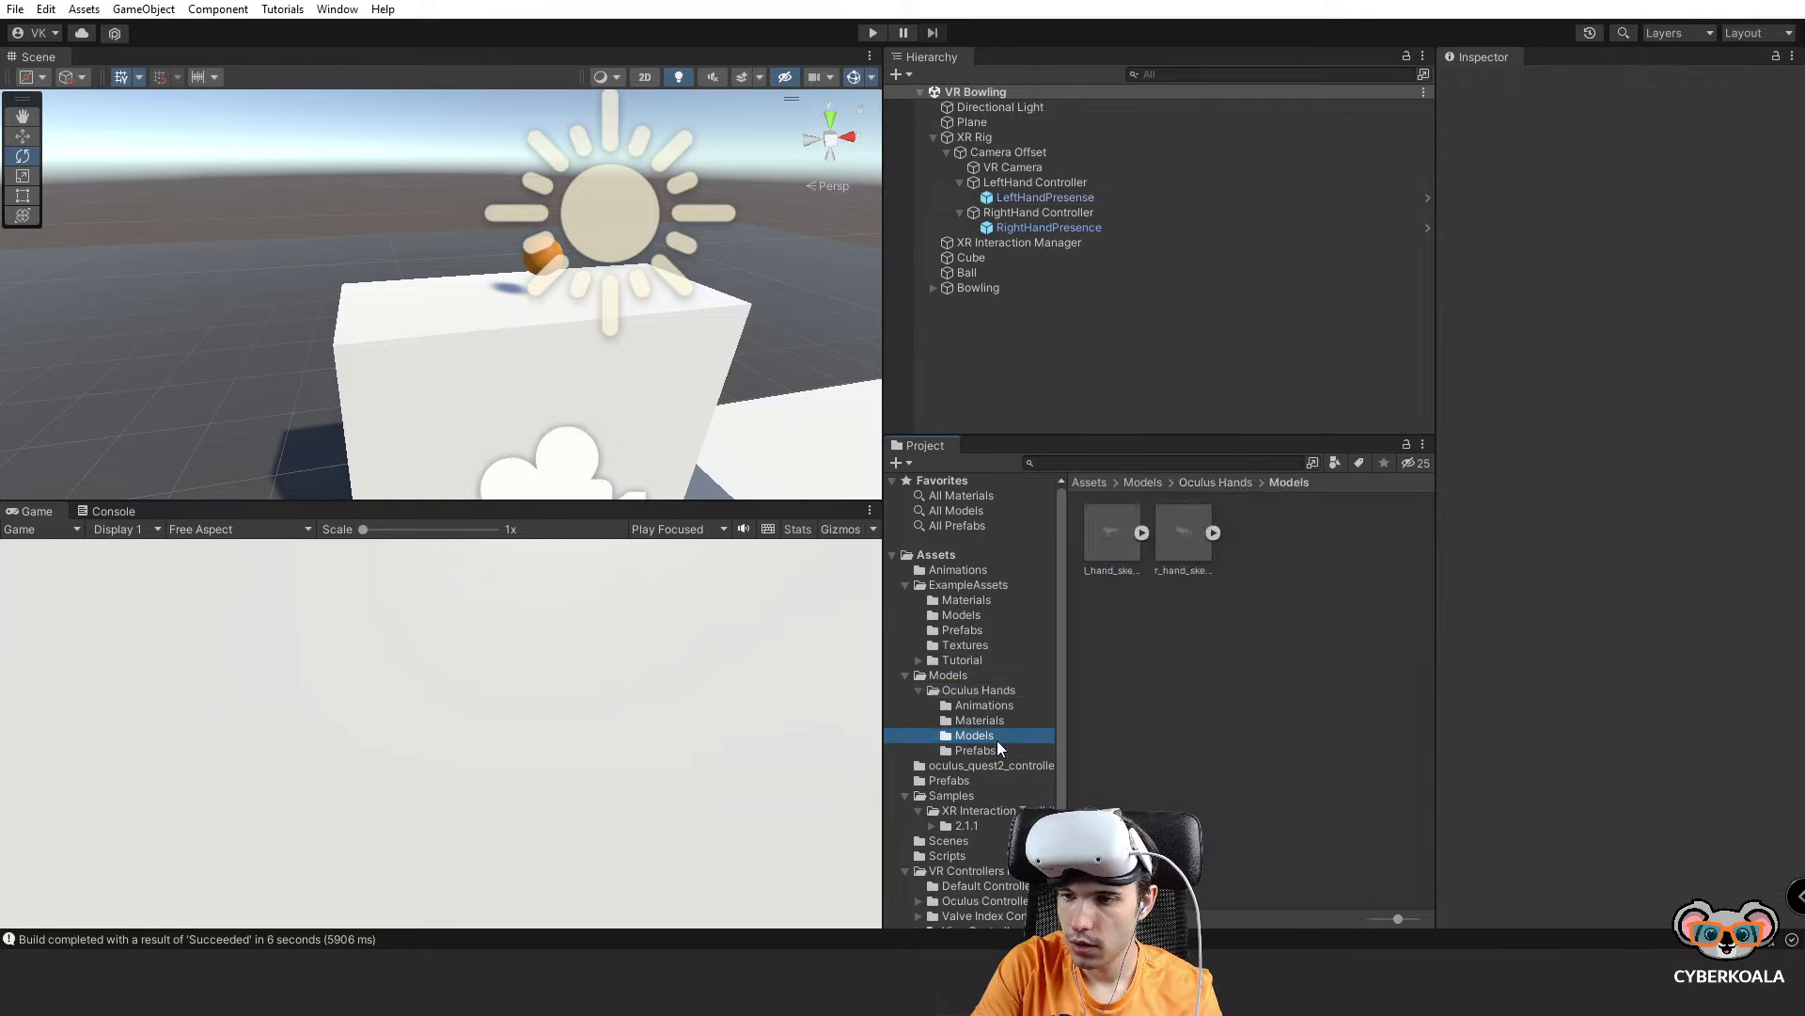
click(1111, 530)
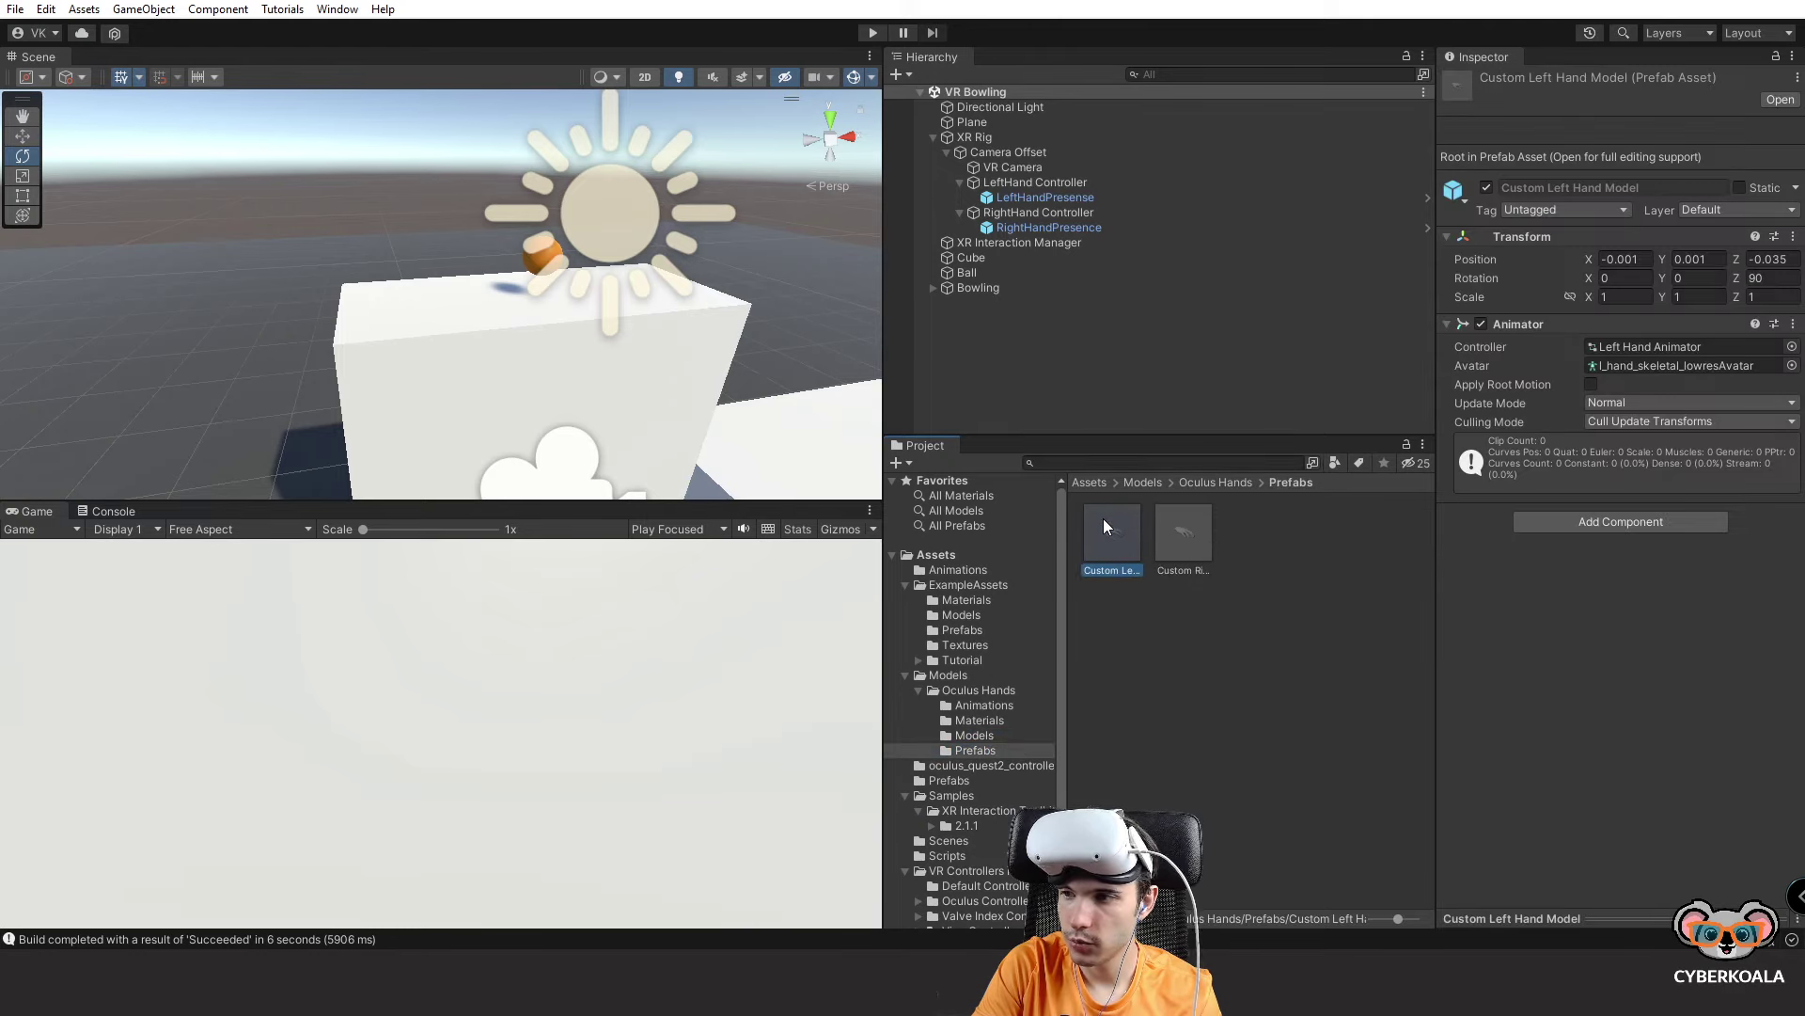
Drag Custom Left and Custom Right Hand Model into the Hand Model Prefab fields, then save.
click(1059, 201)
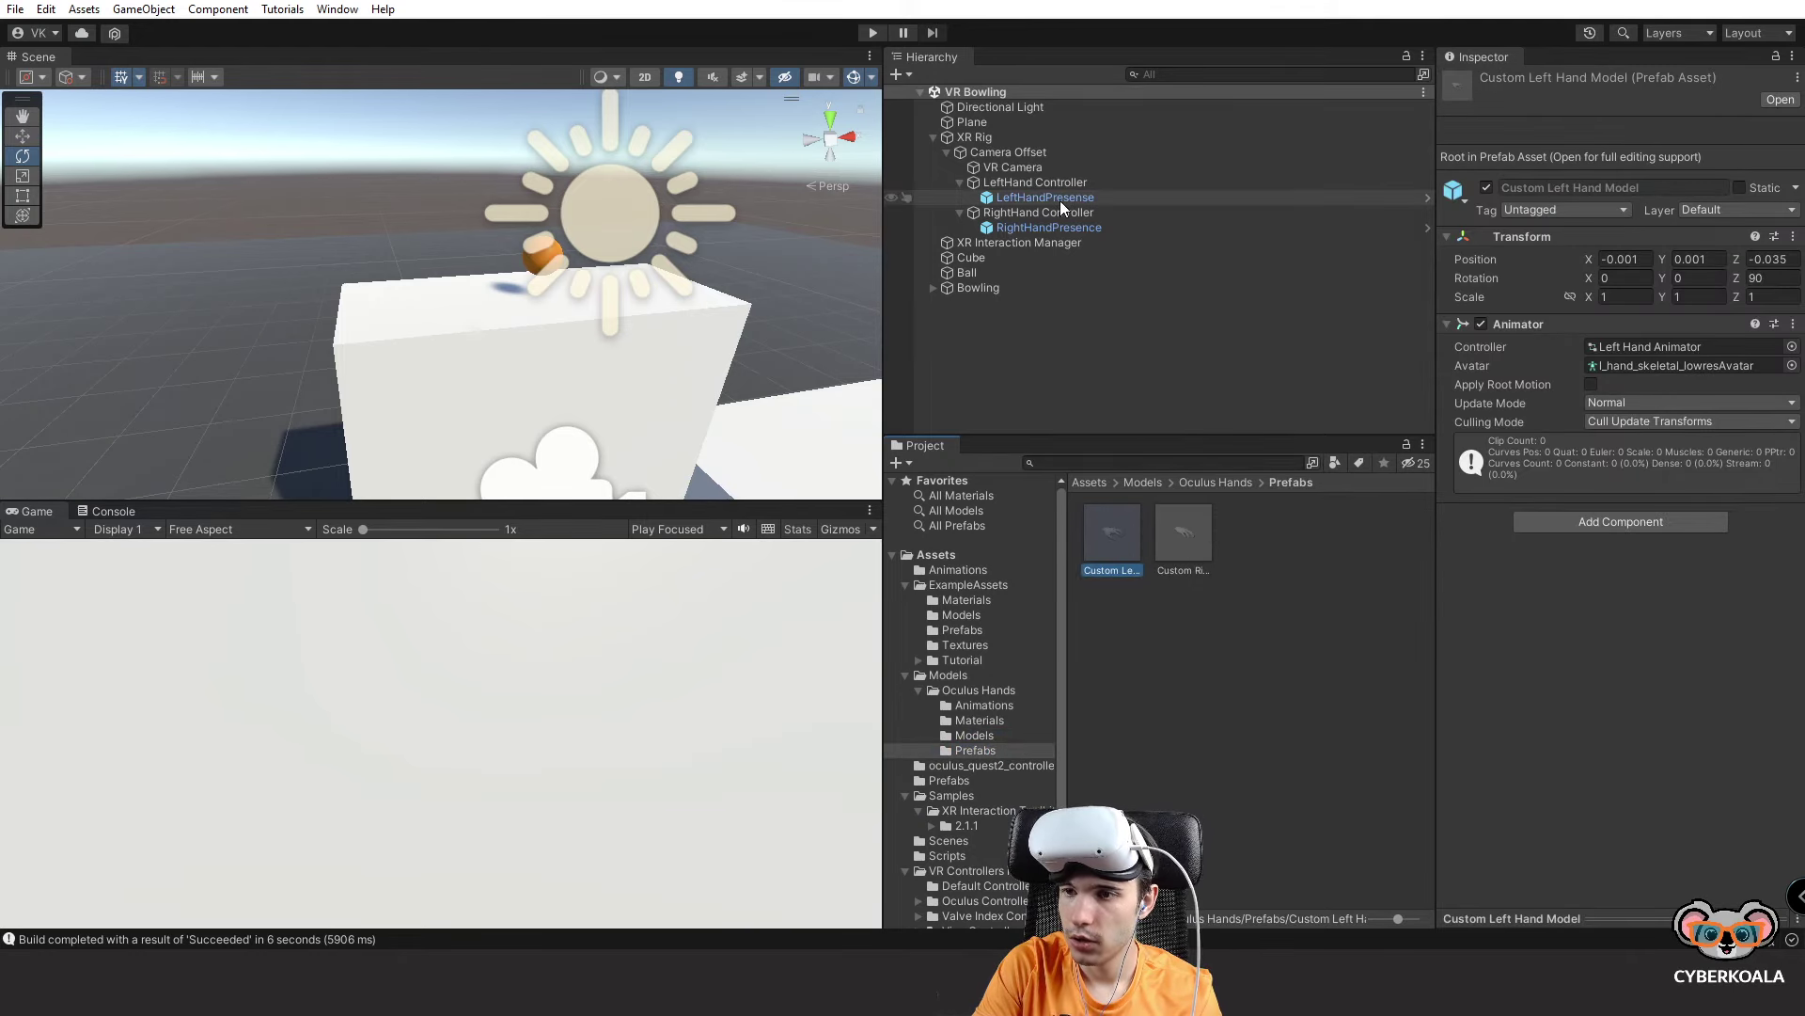
drag(1112, 533, 1681, 533)
click(1069, 227)
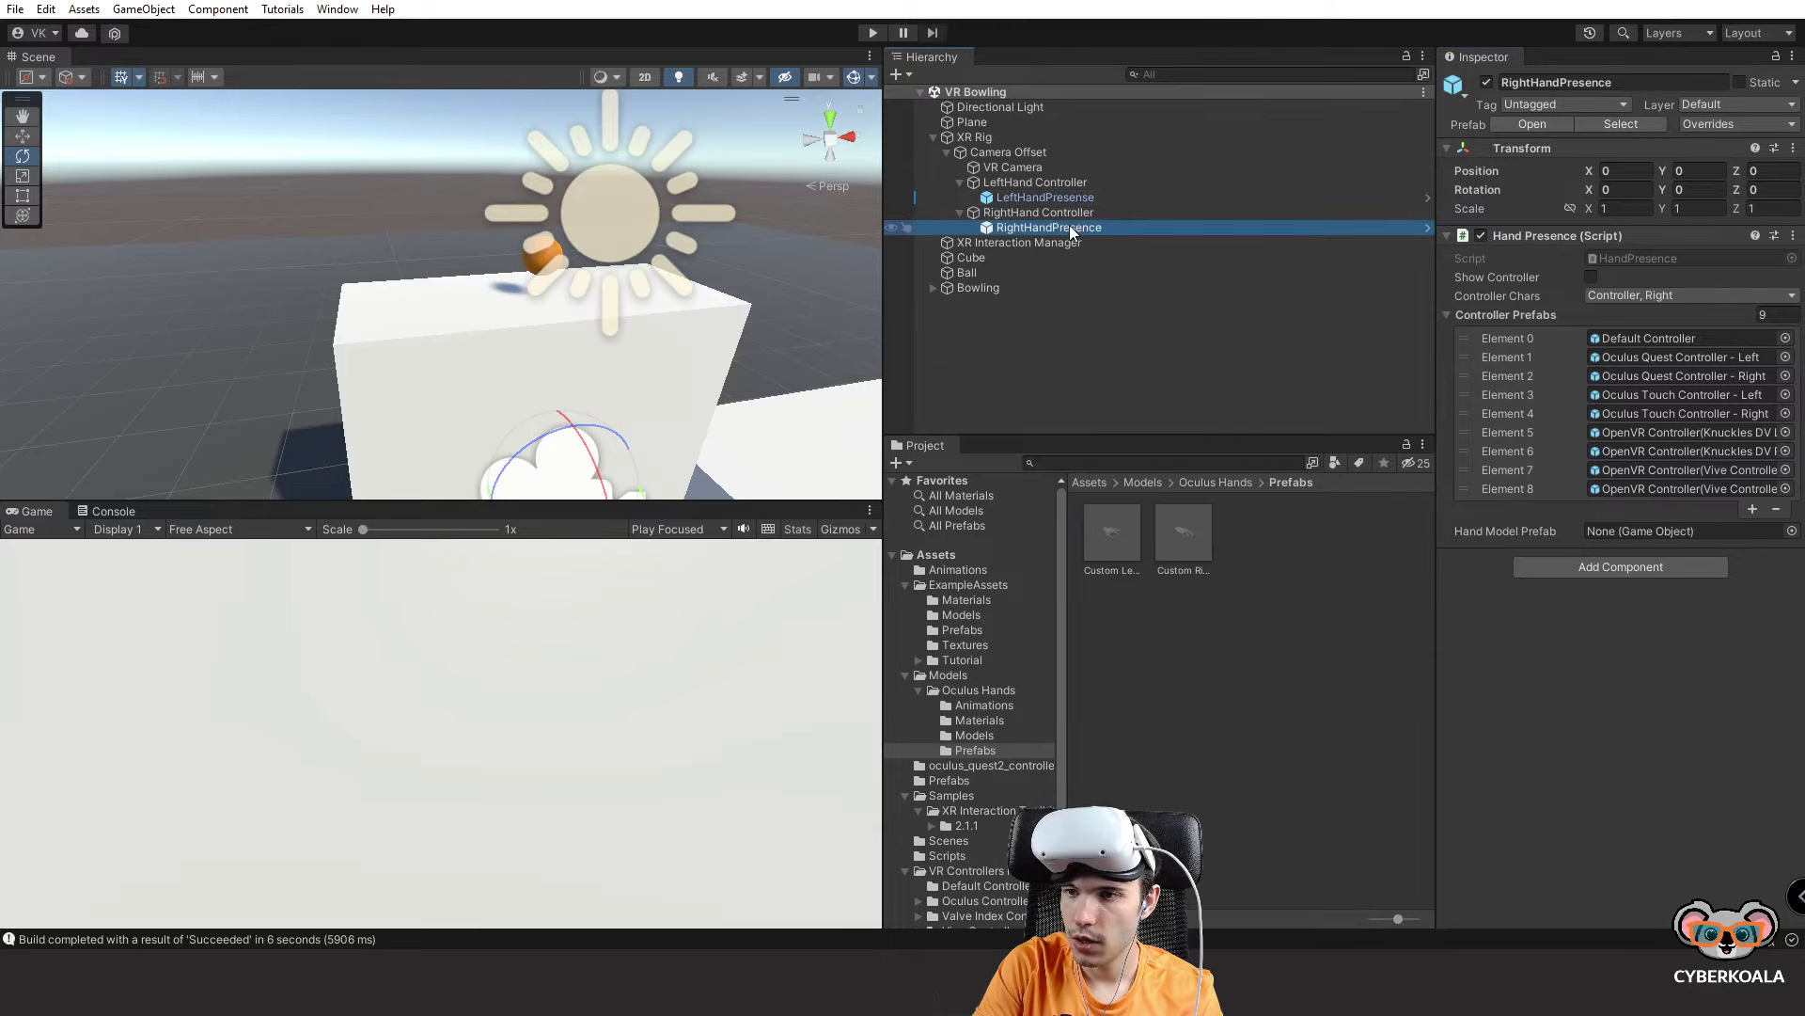
drag(1176, 533, 1672, 532)
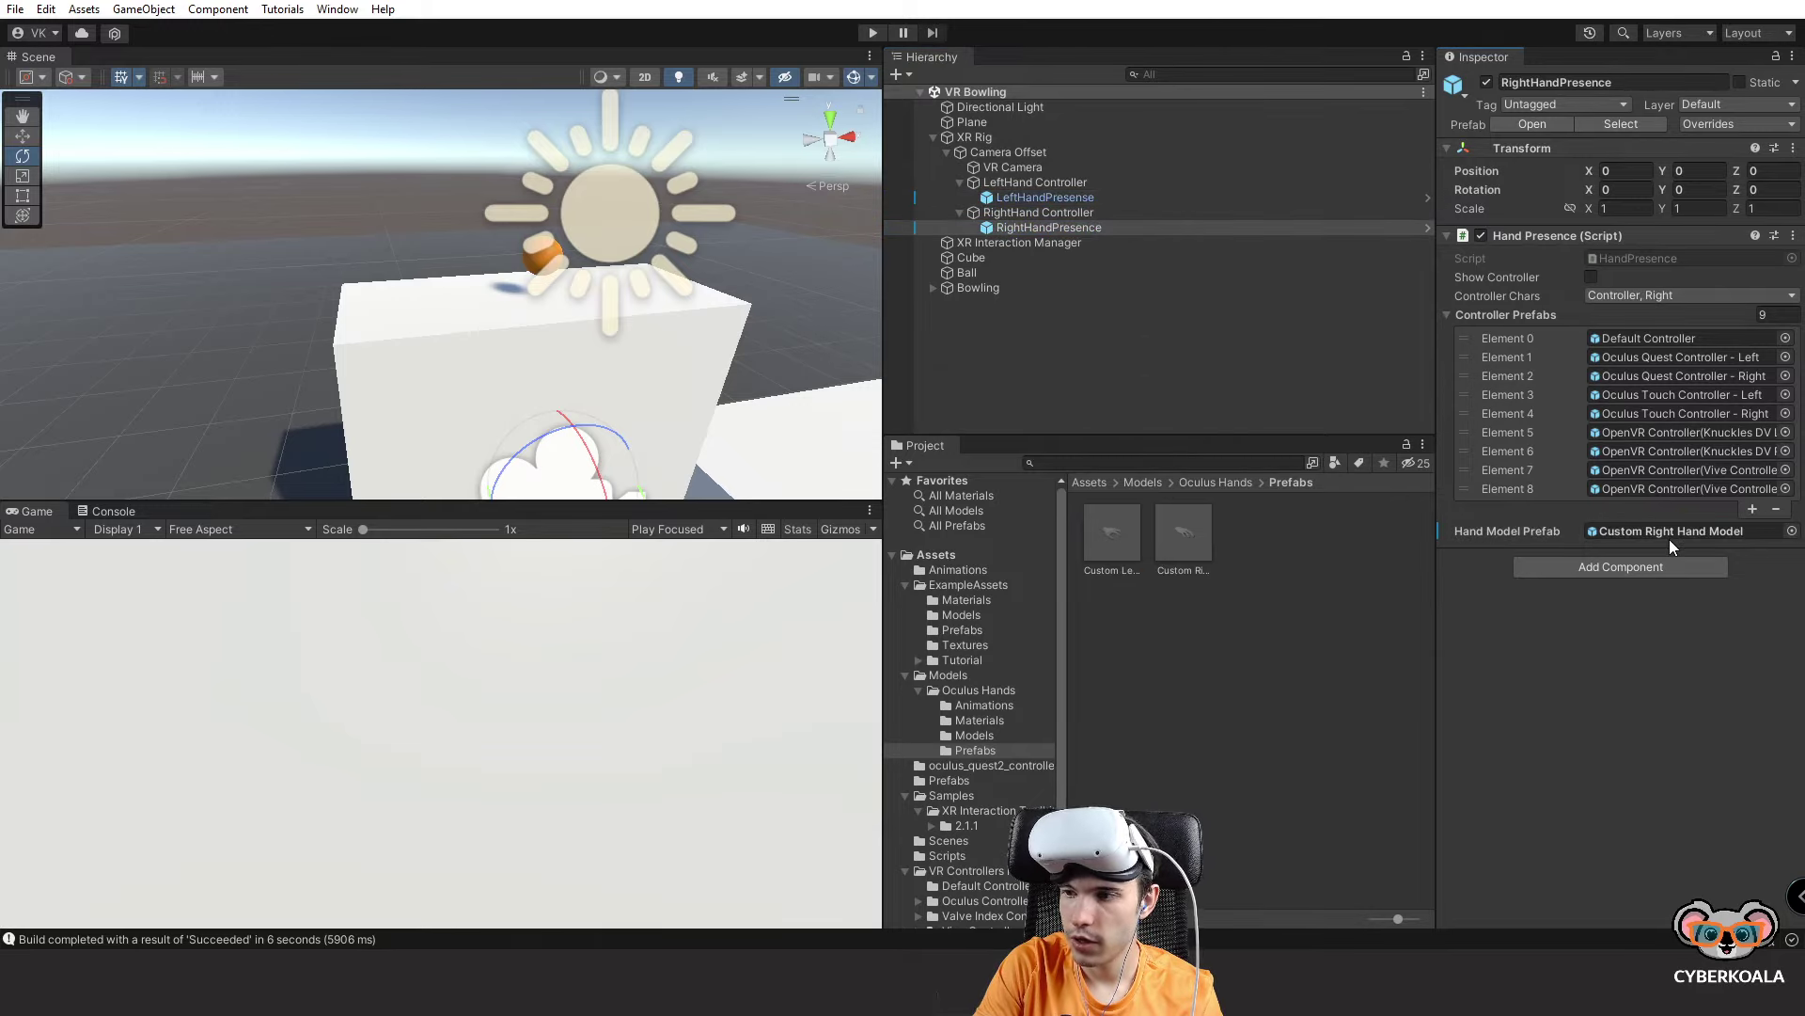
key(ctrl+s)
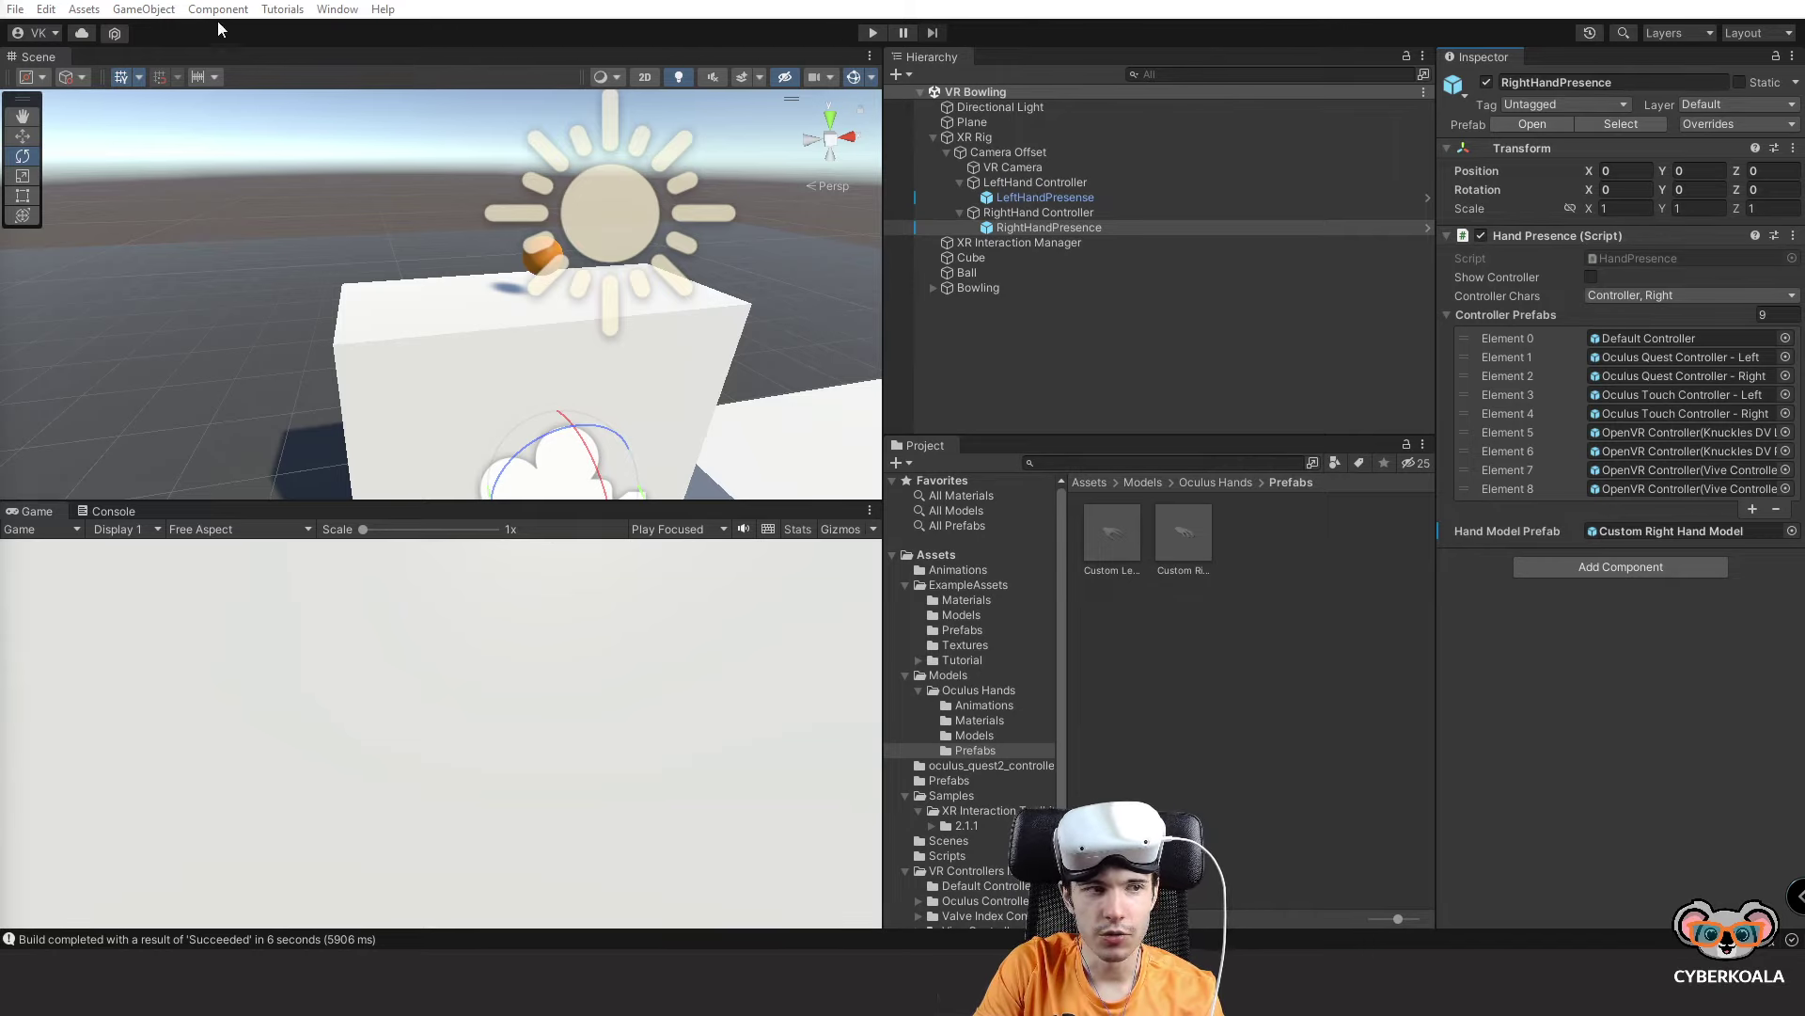
Switch the Game view to Play Maximized and run a short play-mode test.
click(711, 532)
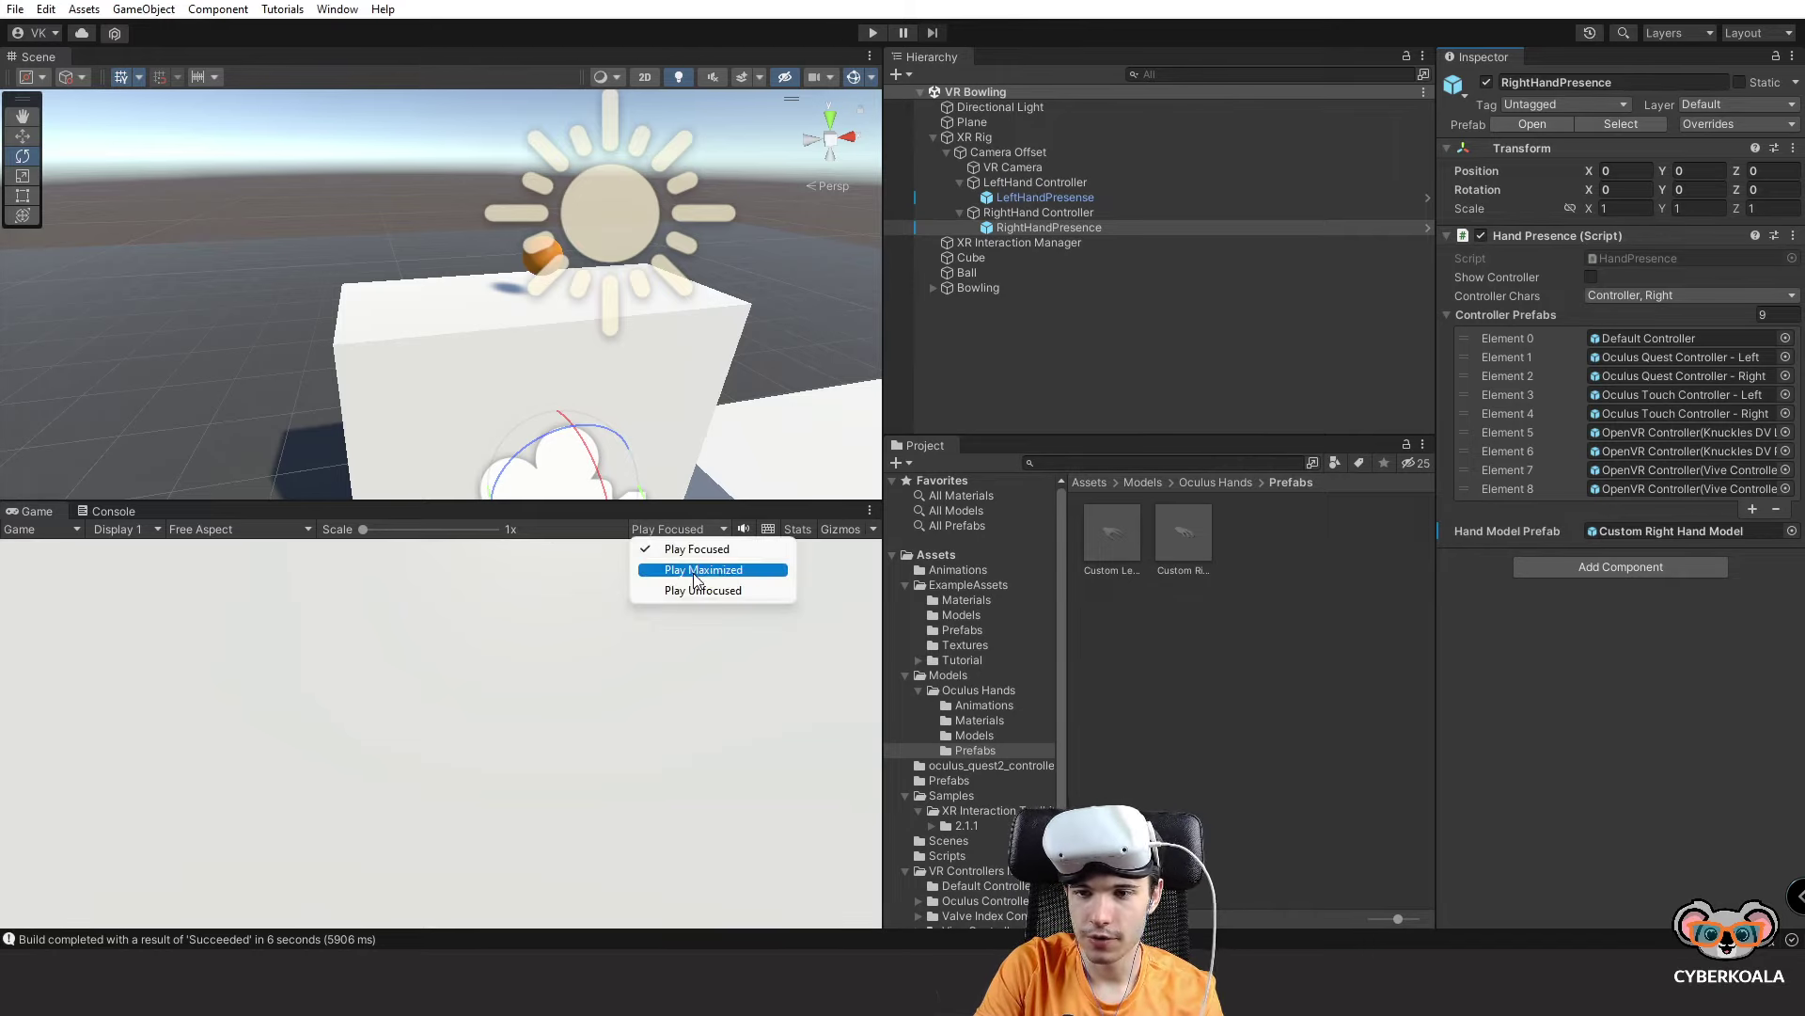
click(706, 569)
click(875, 31)
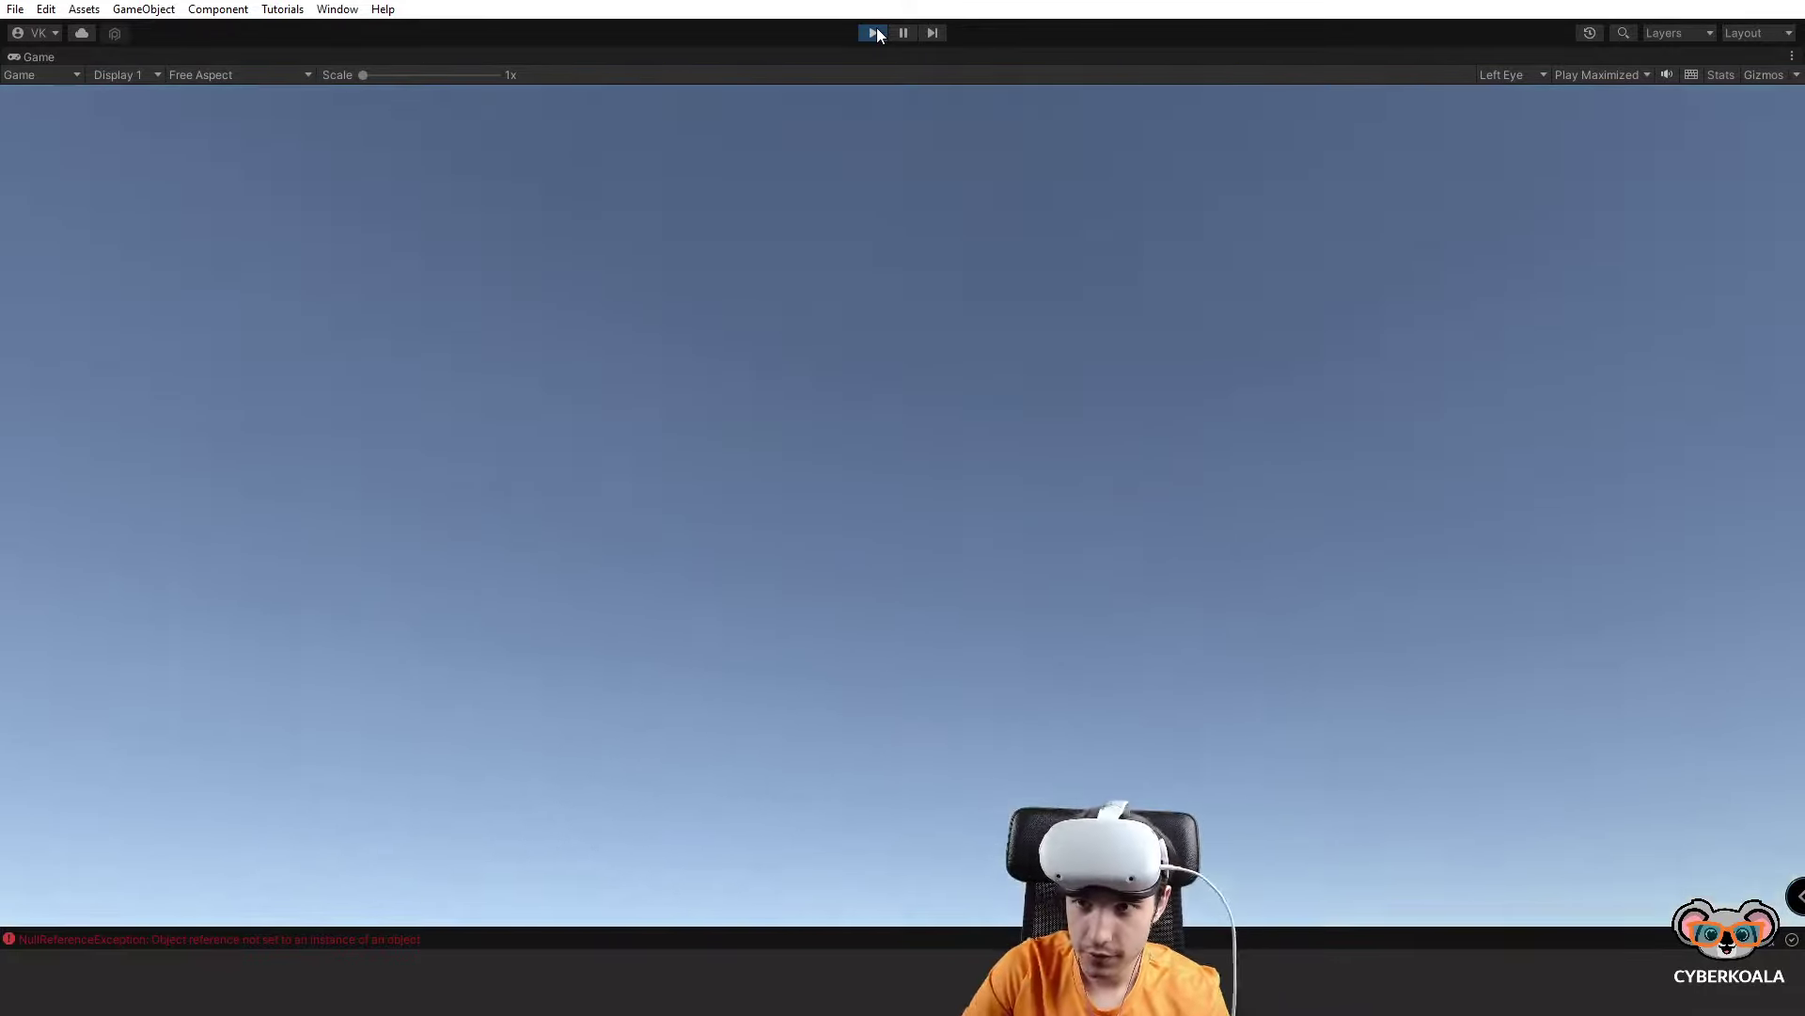
click(873, 33)
Run File > Build And Run to produce the VR Bowling player build.
click(15, 9)
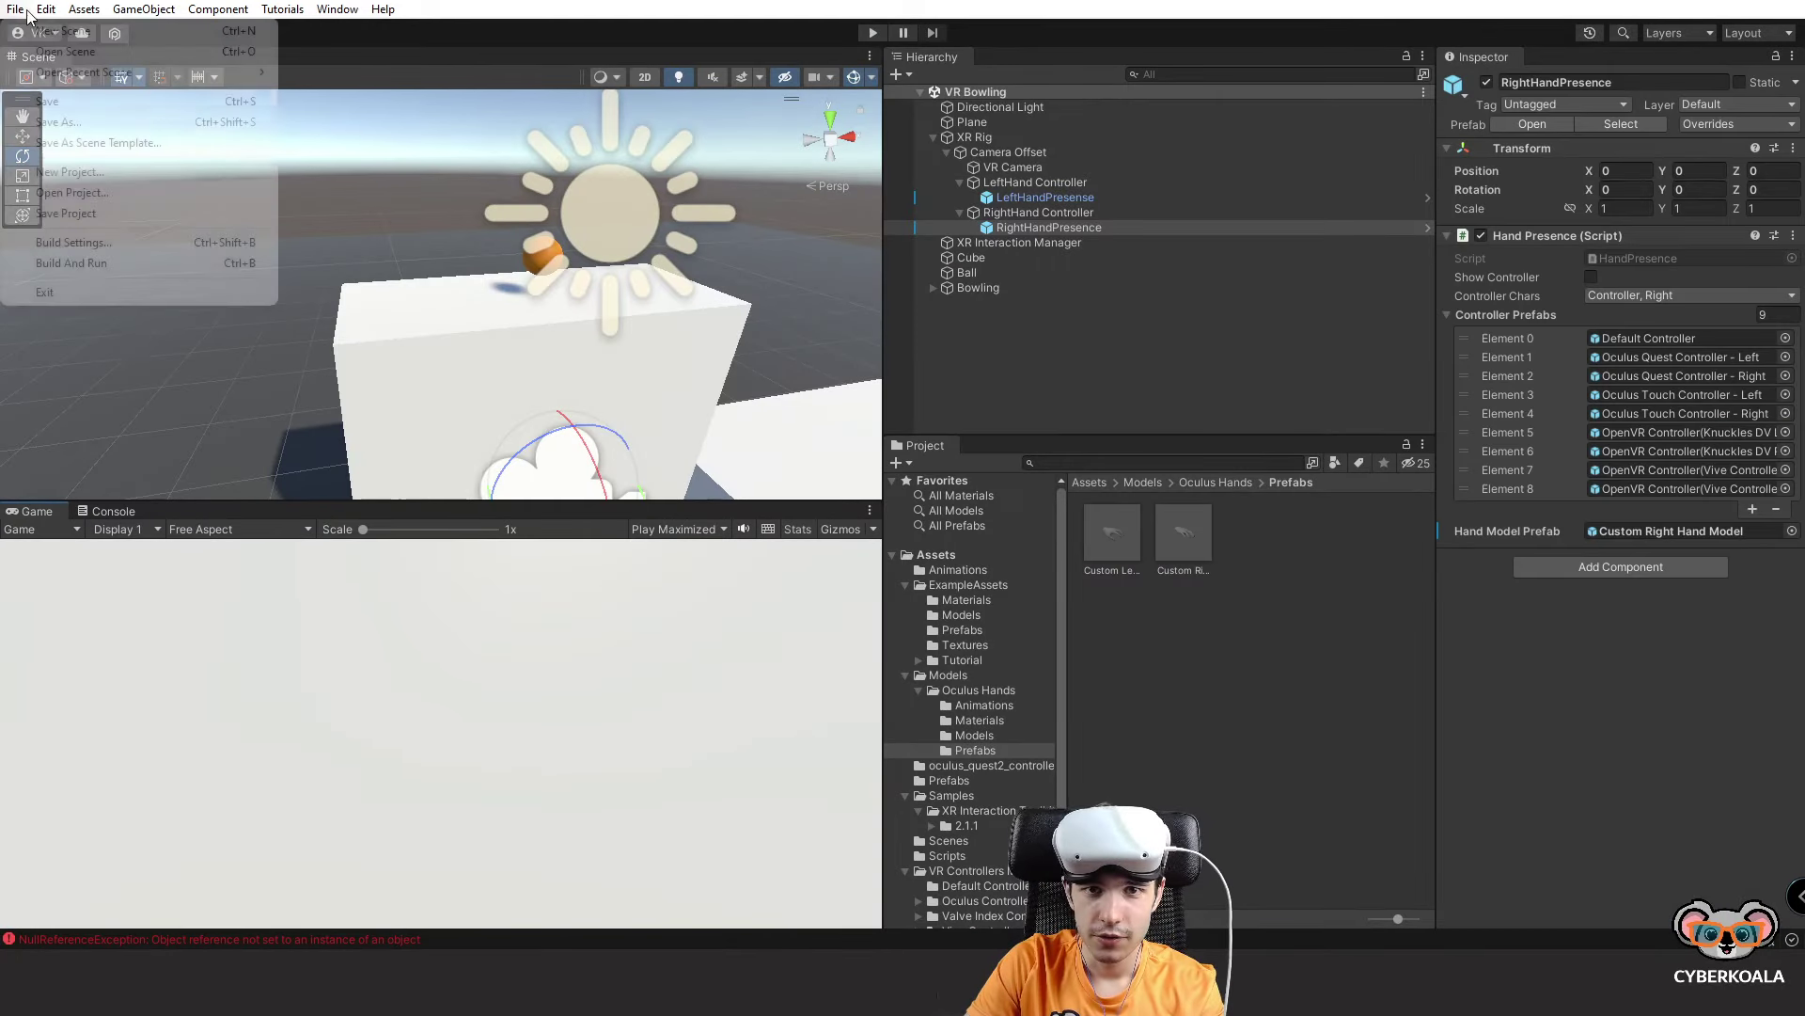
click(76, 262)
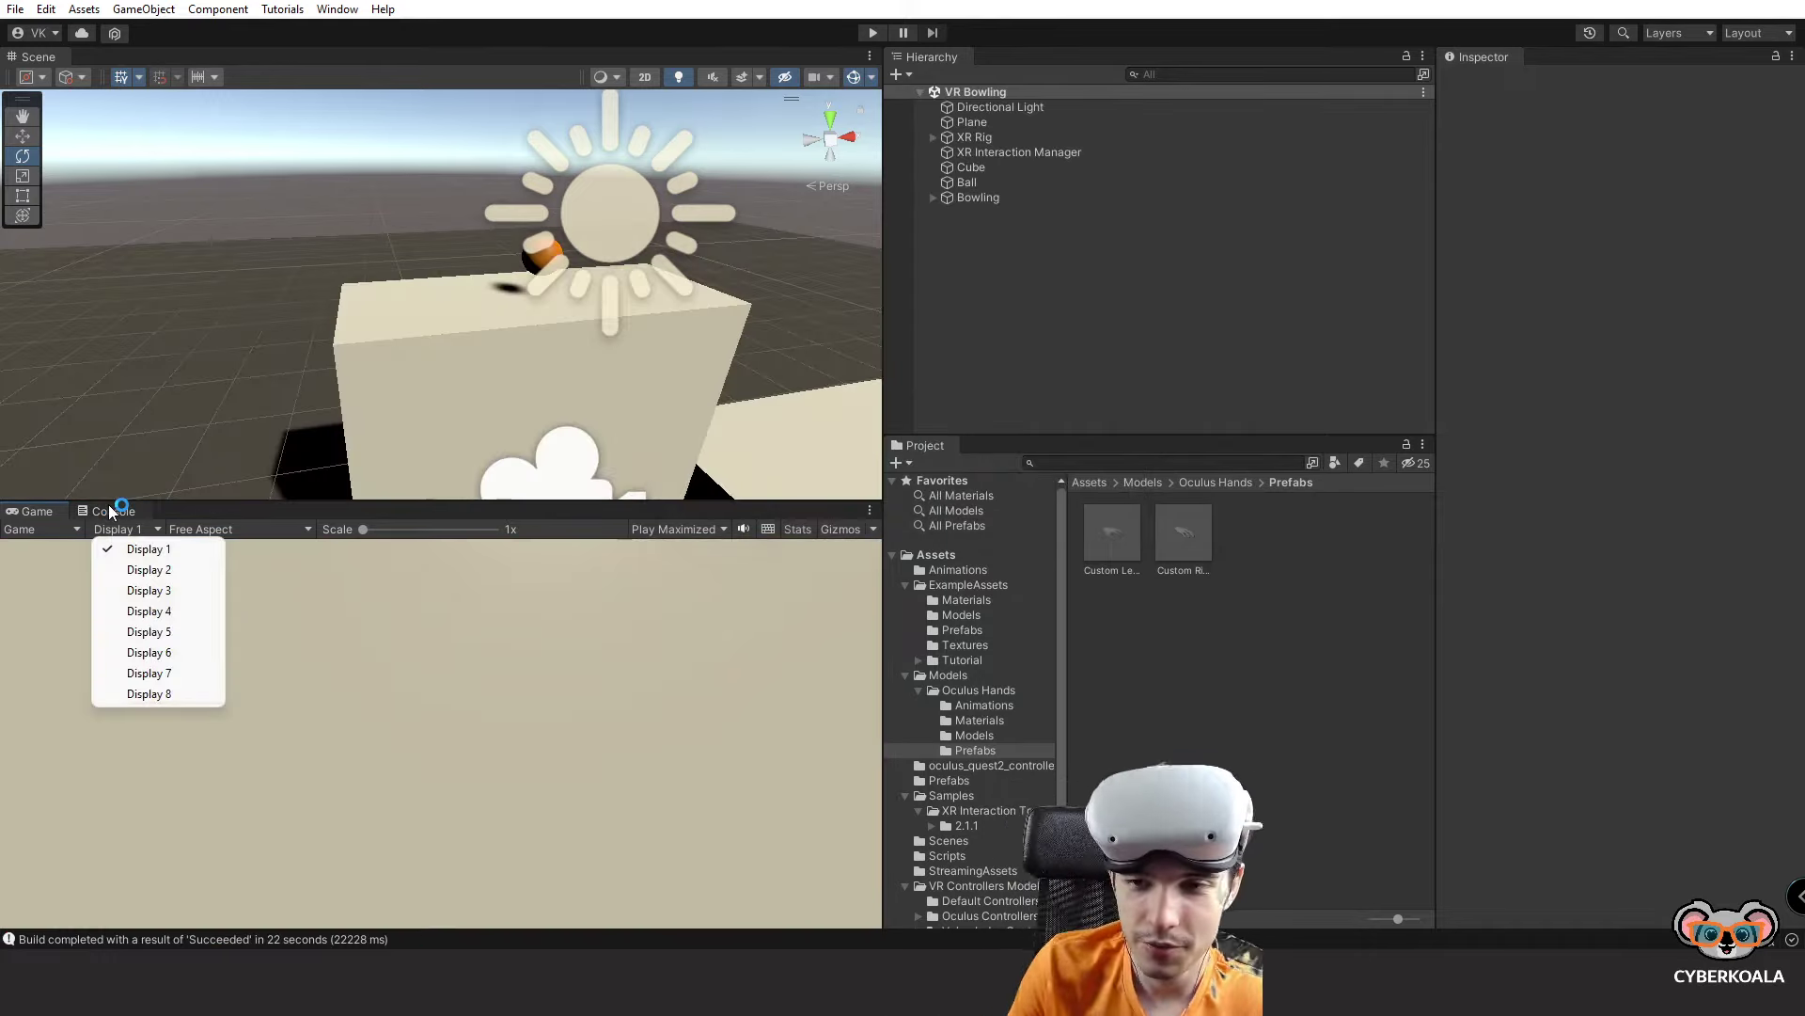
Show the Console log and test the launched build in the headset before returning to the editor.
click(109, 510)
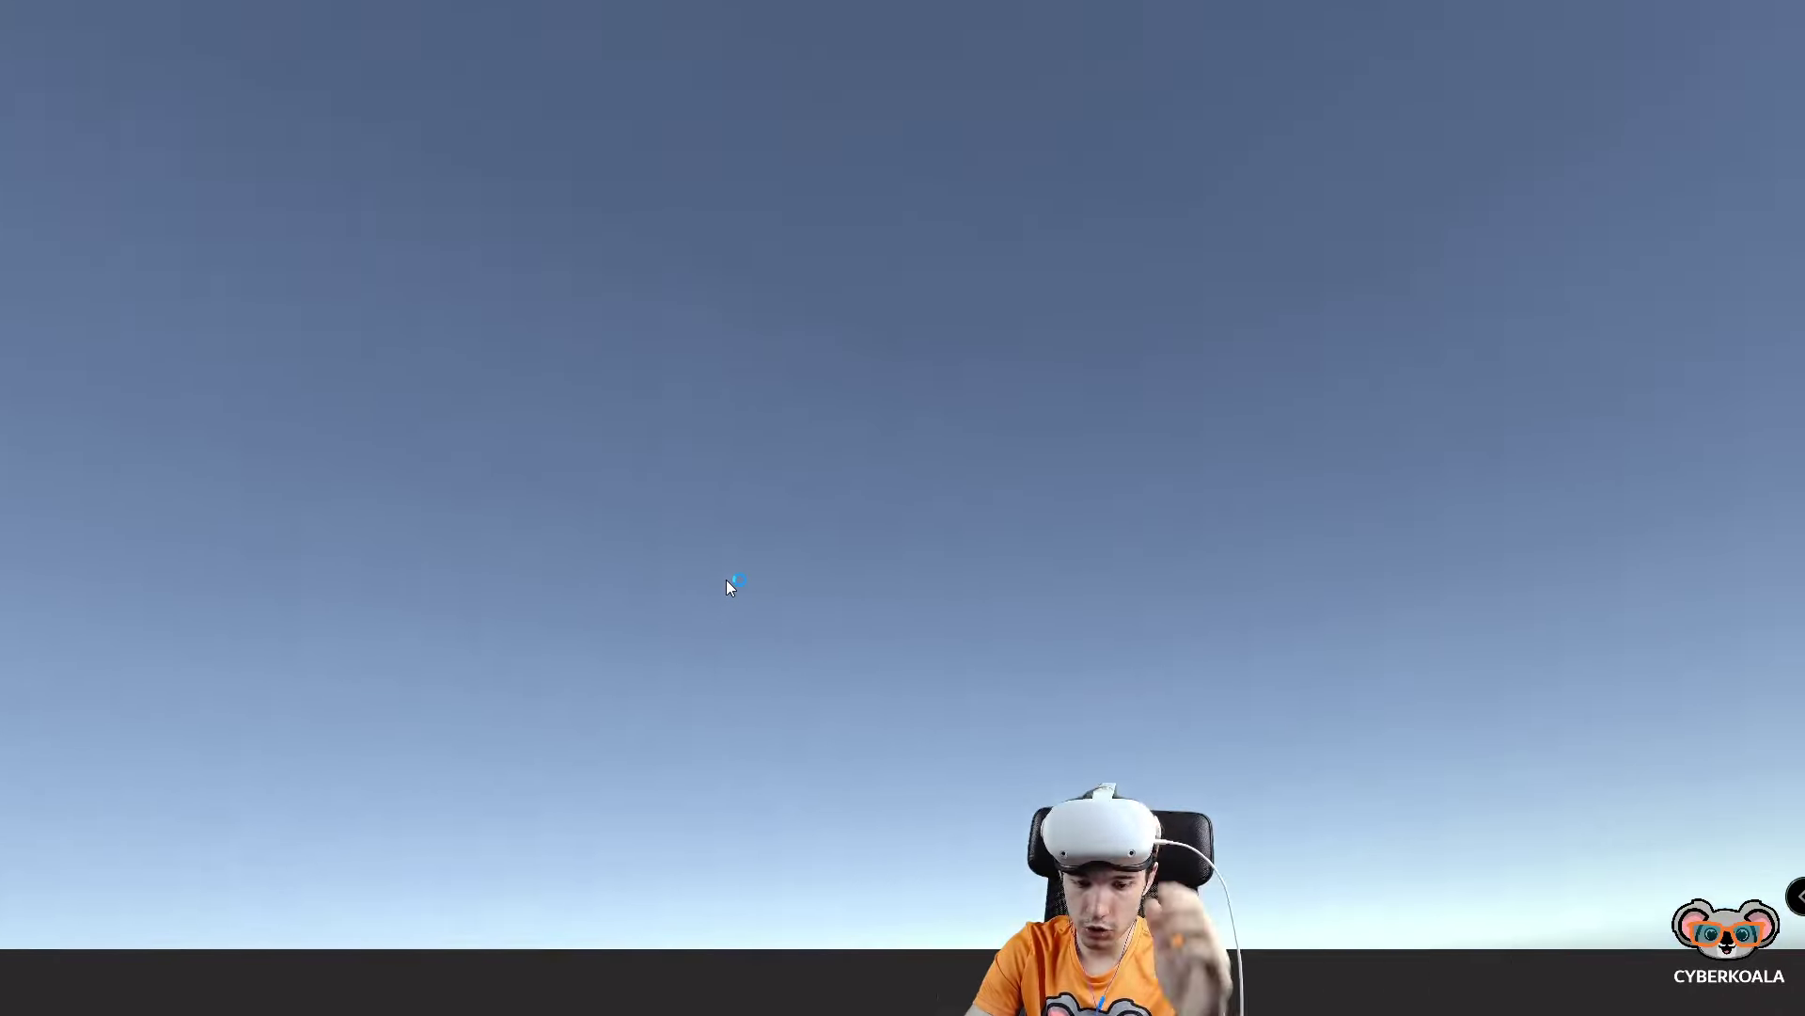
key(super)
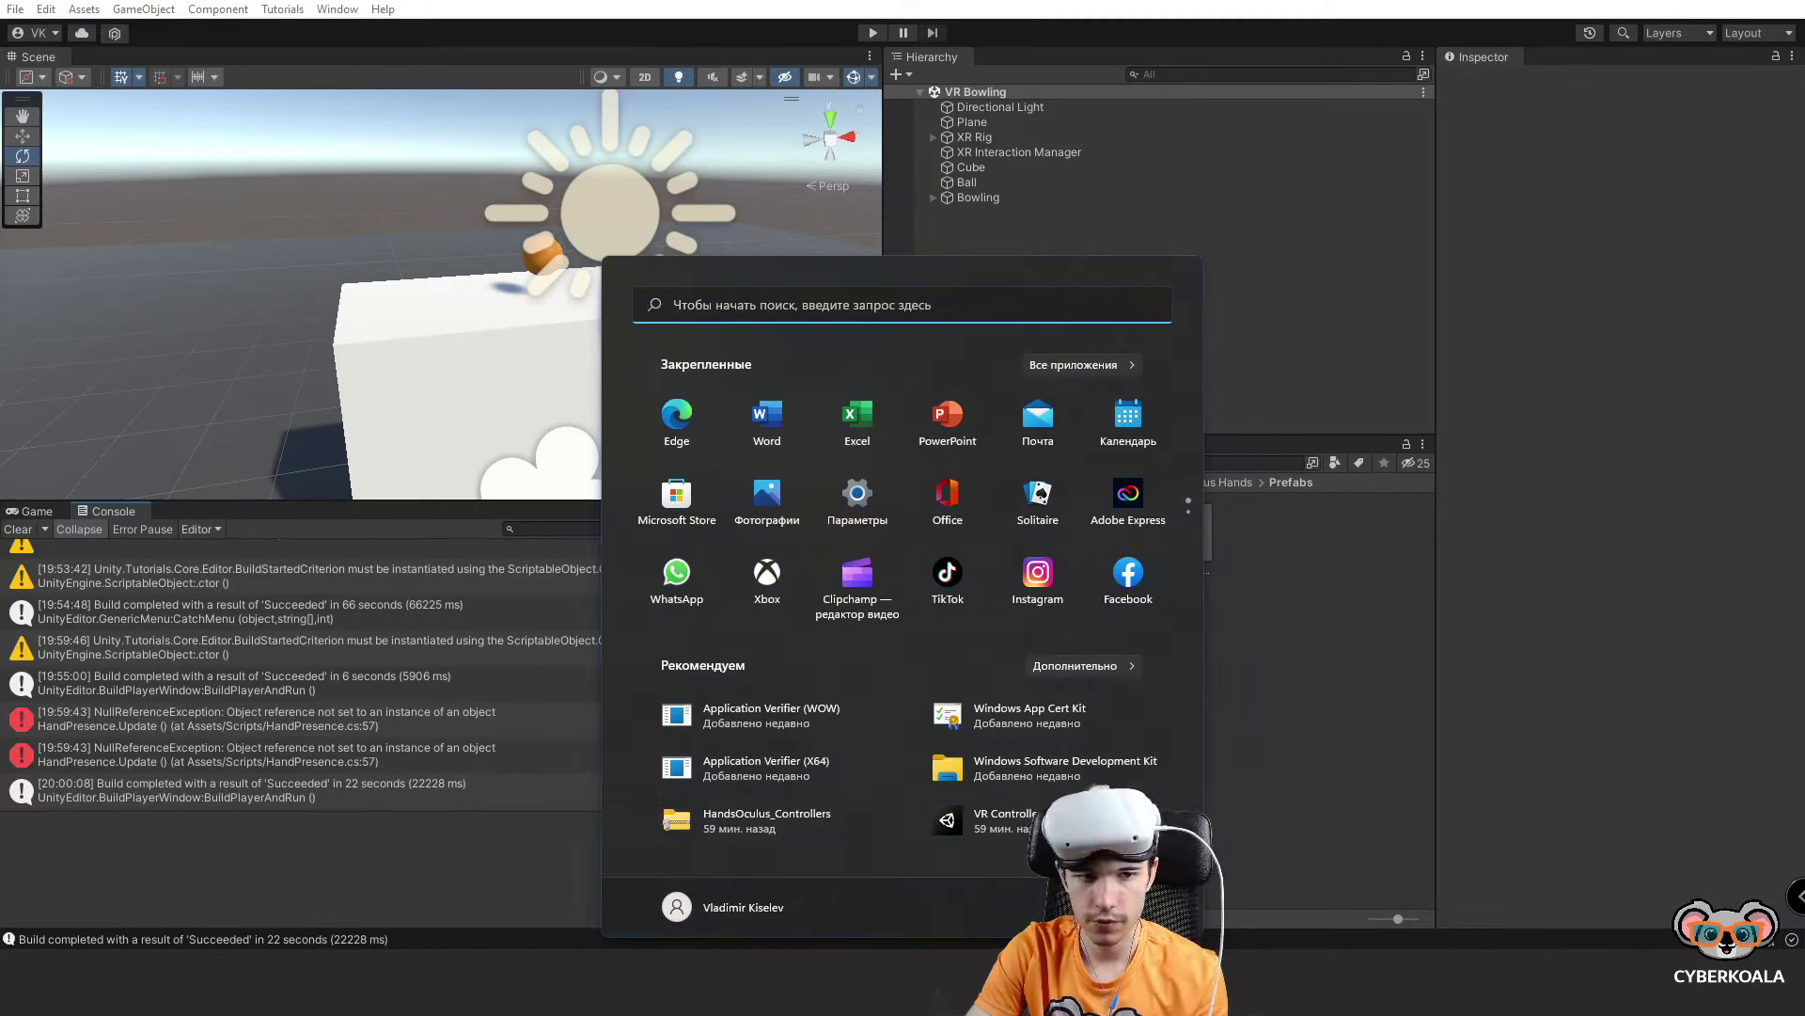
key(super)
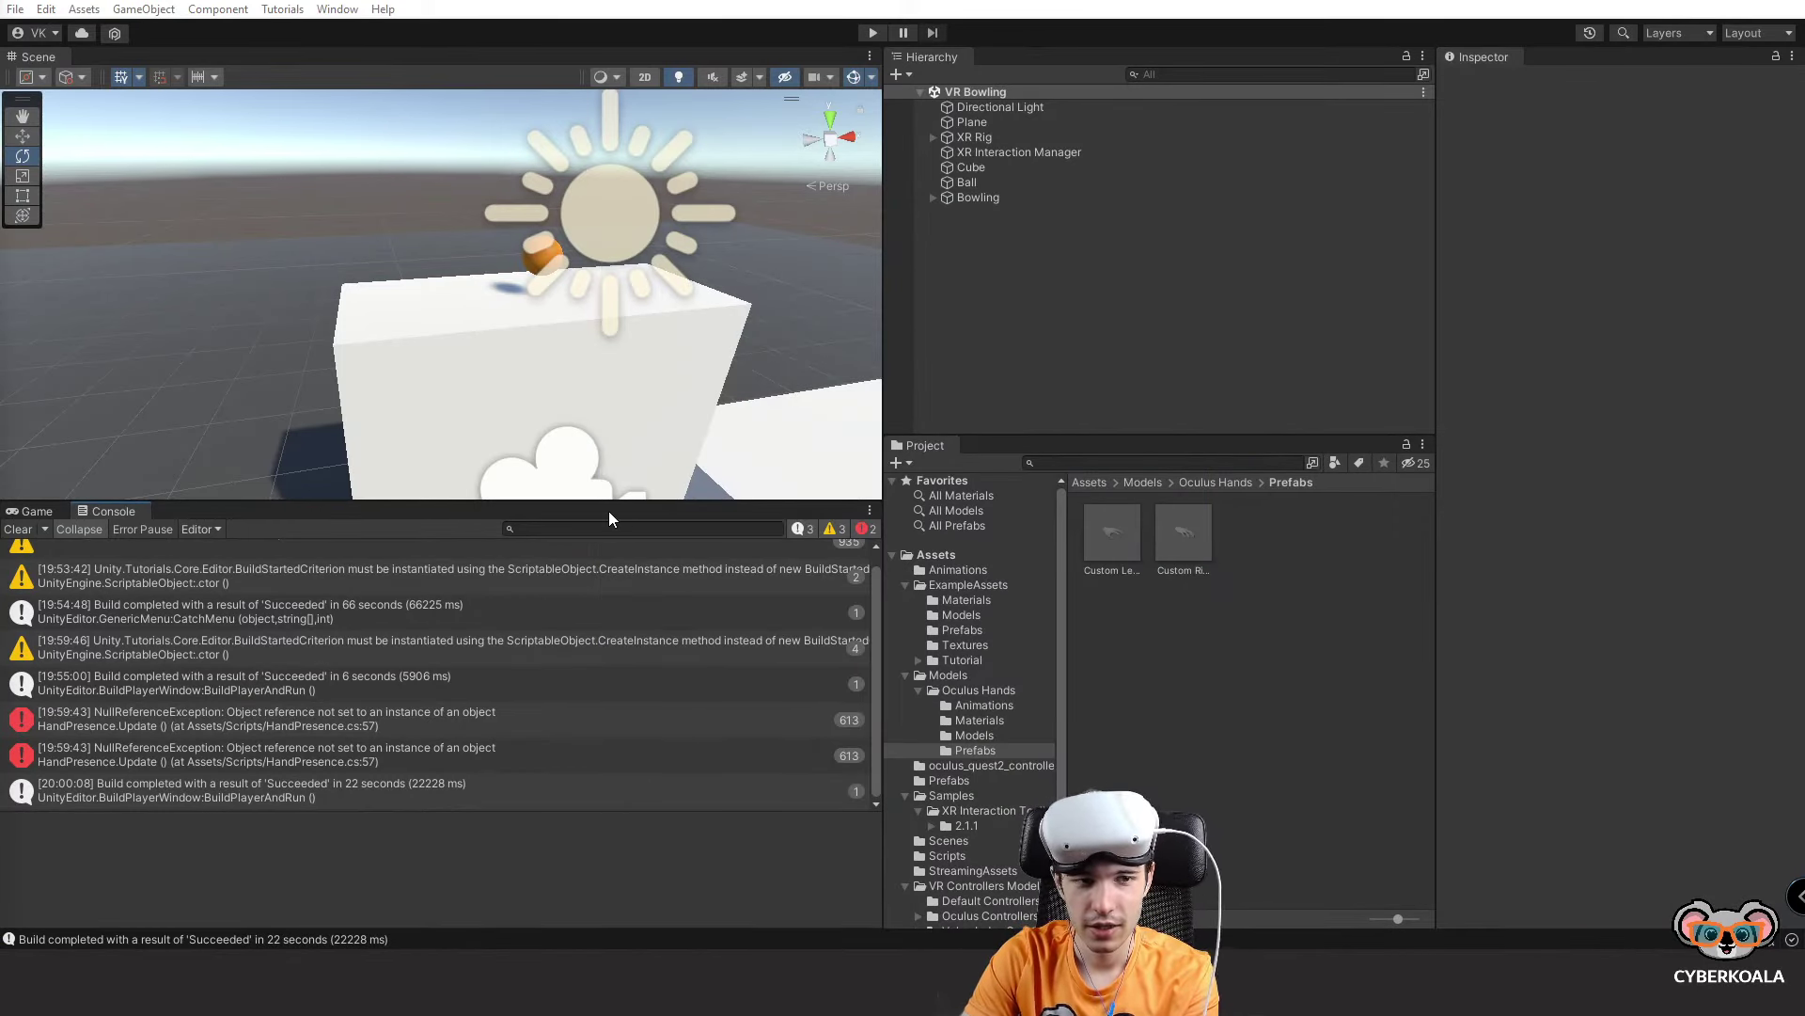
After a brief play test, set the Game view to Play Focused and start play mode again.
click(868, 33)
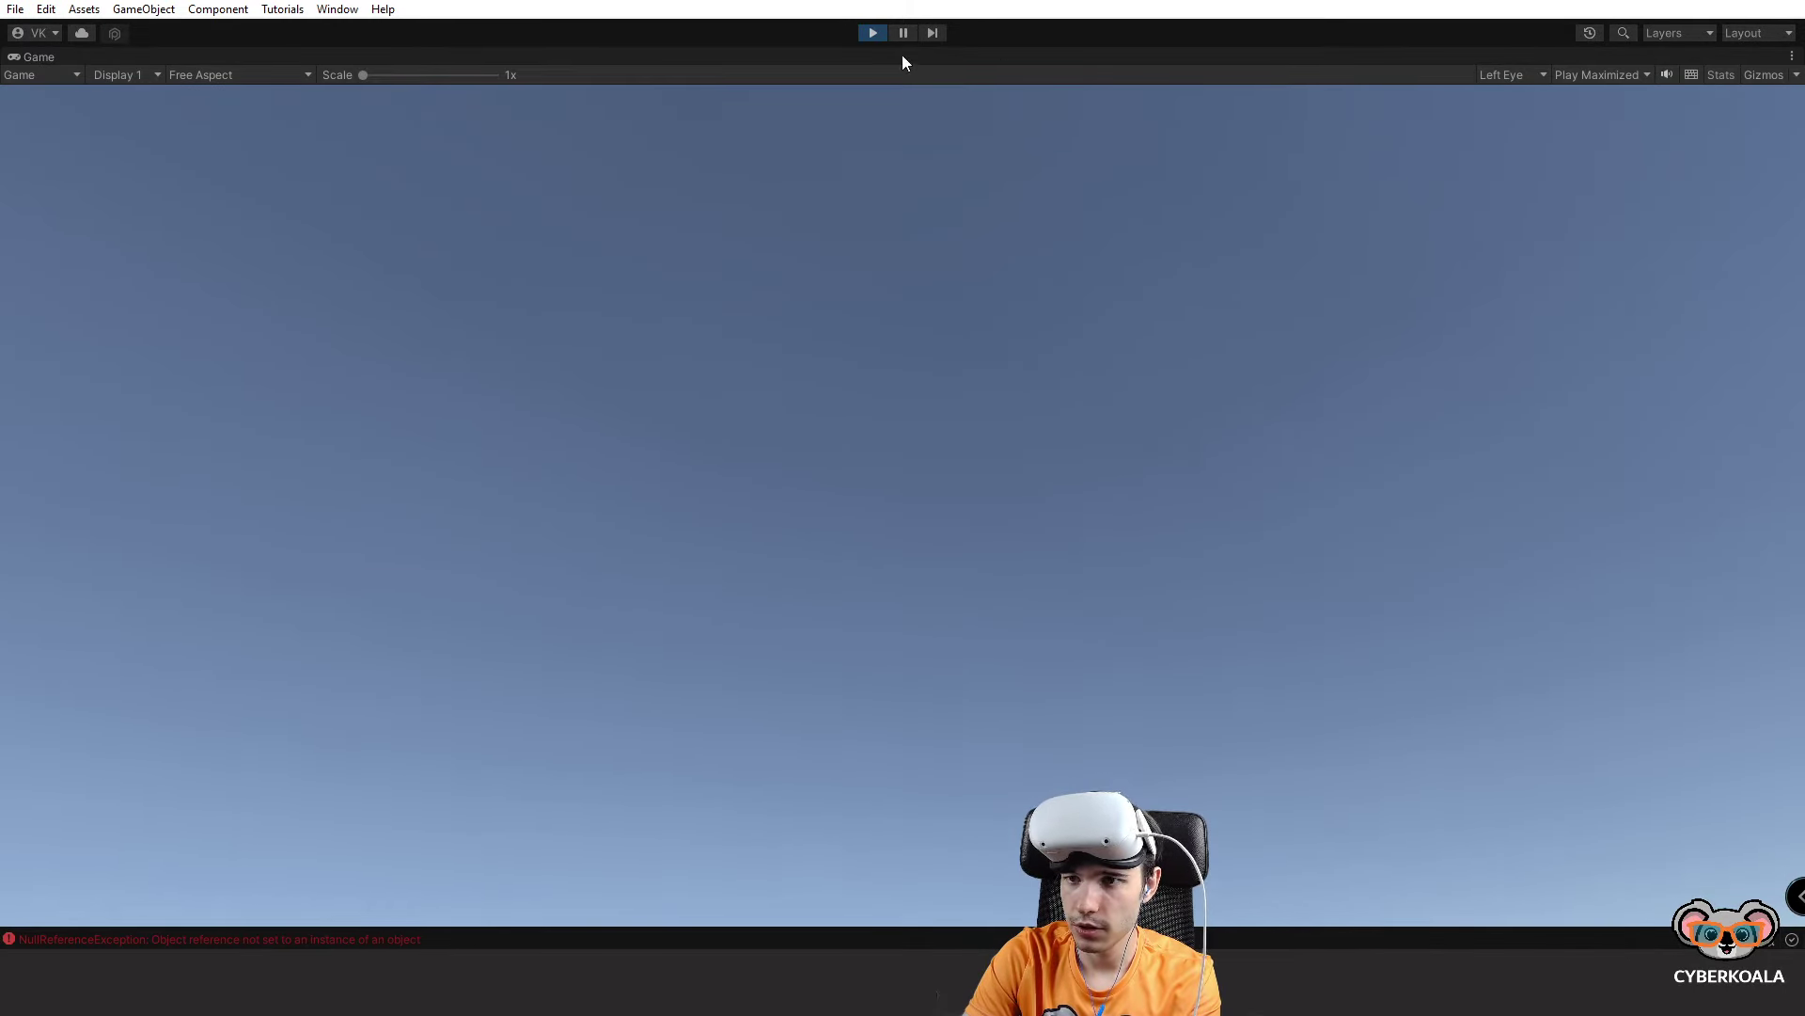
click(874, 33)
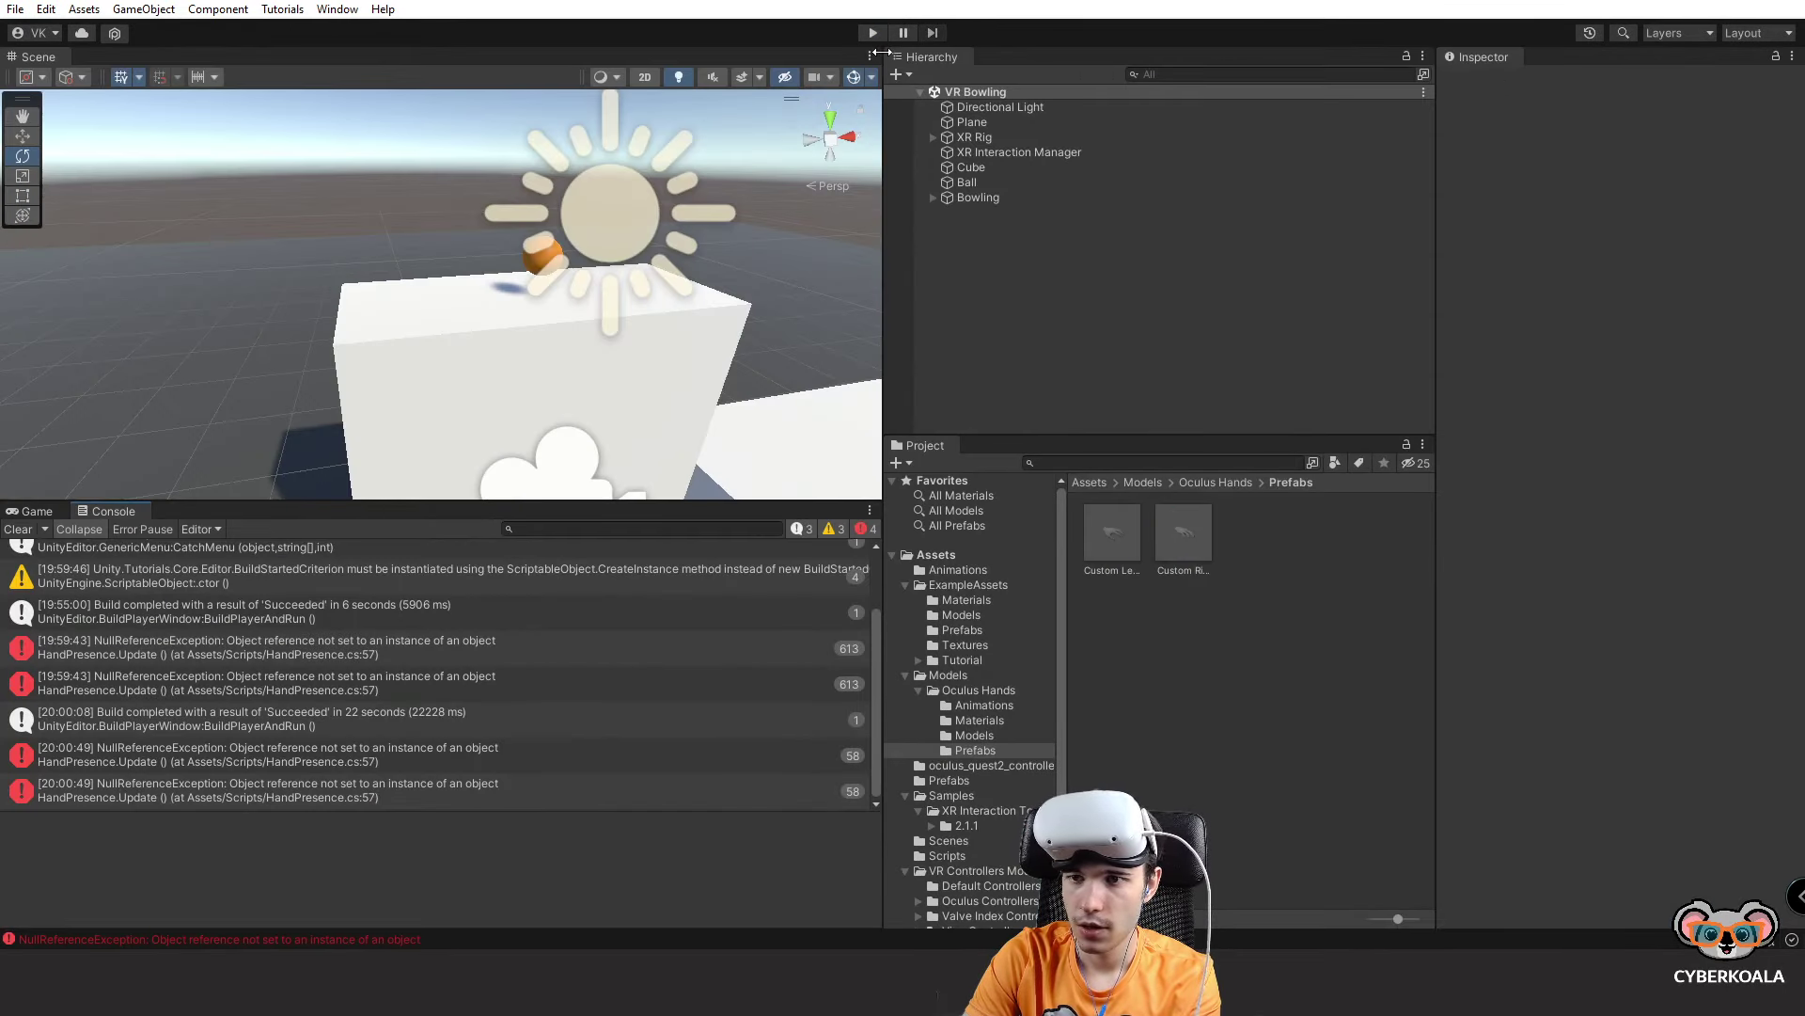
click(34, 511)
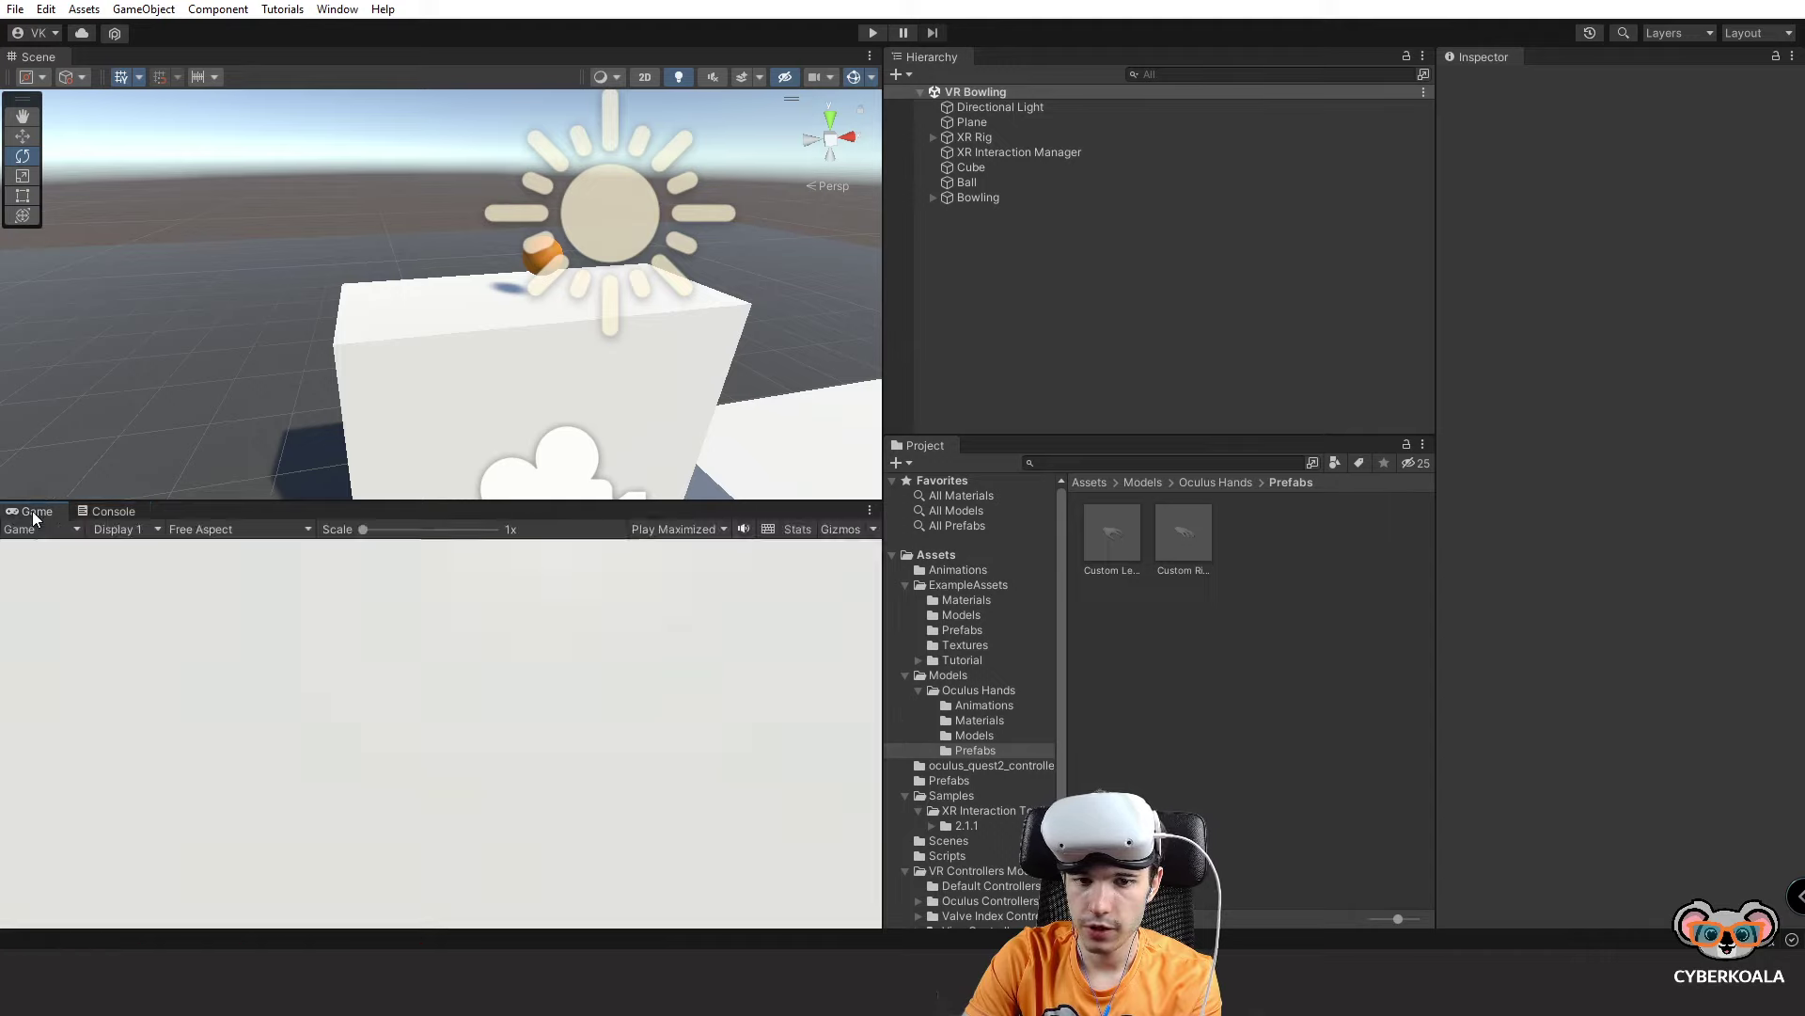
click(677, 528)
click(702, 549)
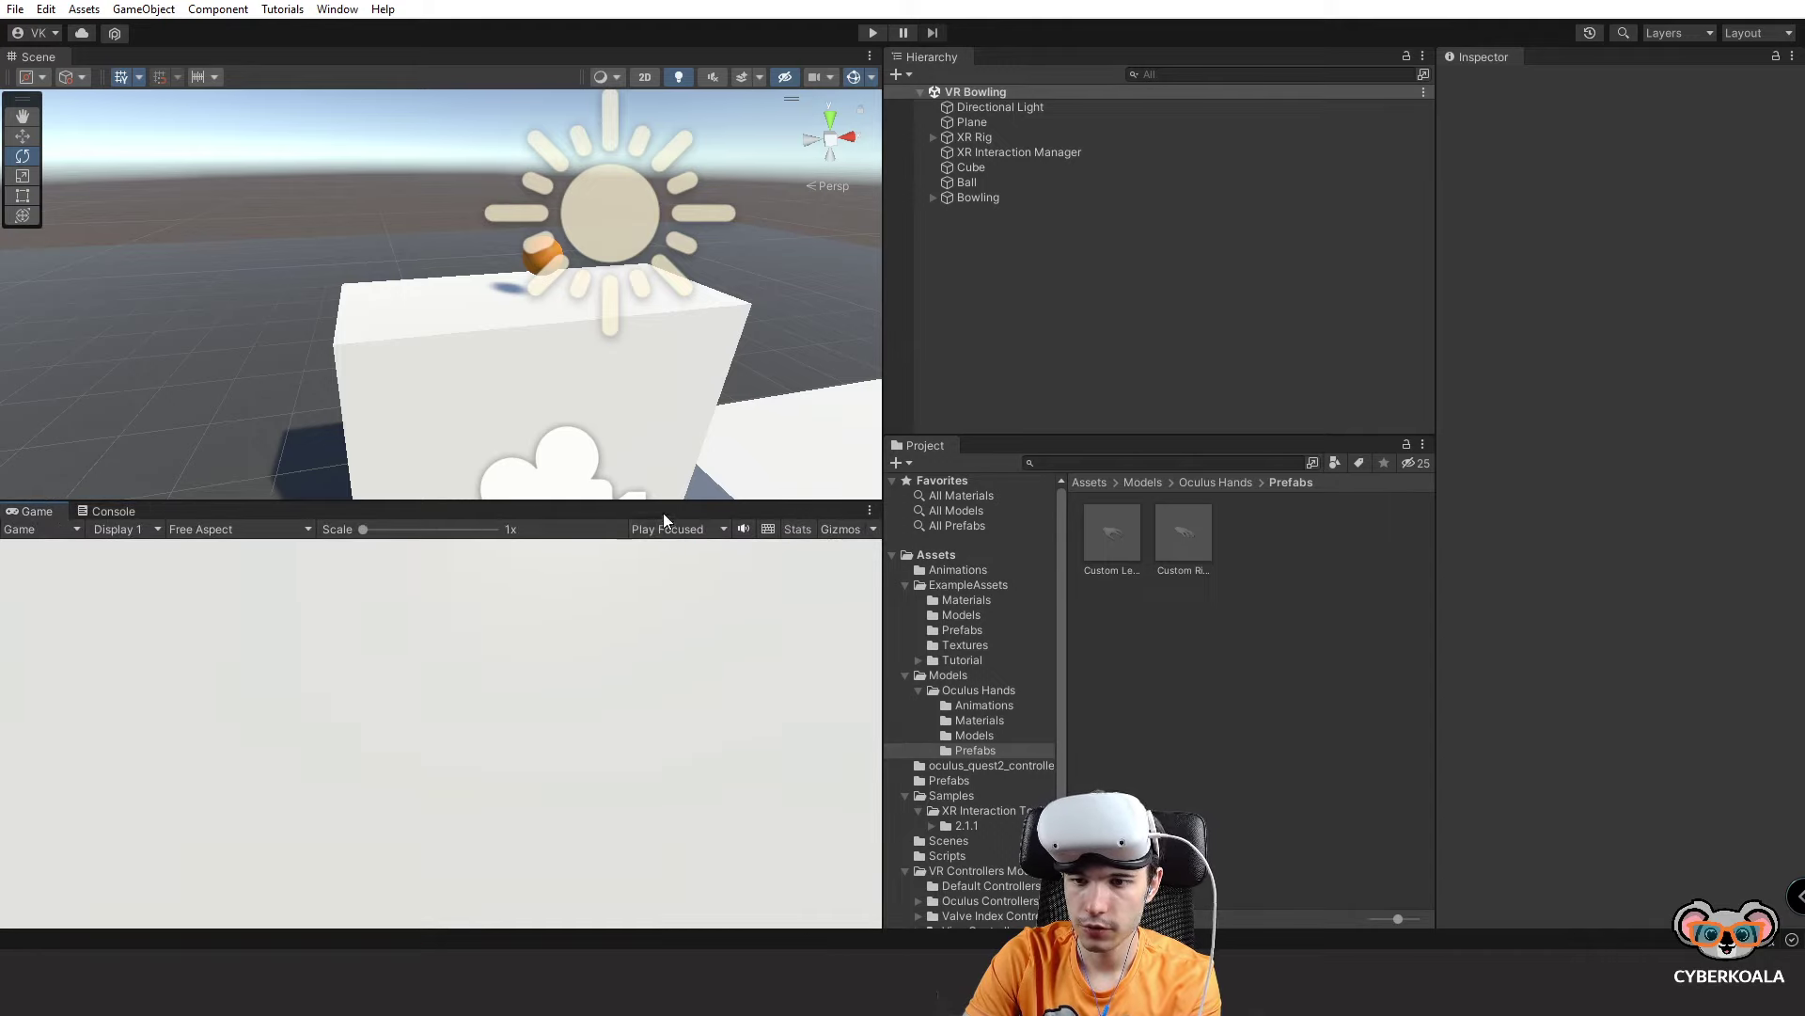
click(865, 33)
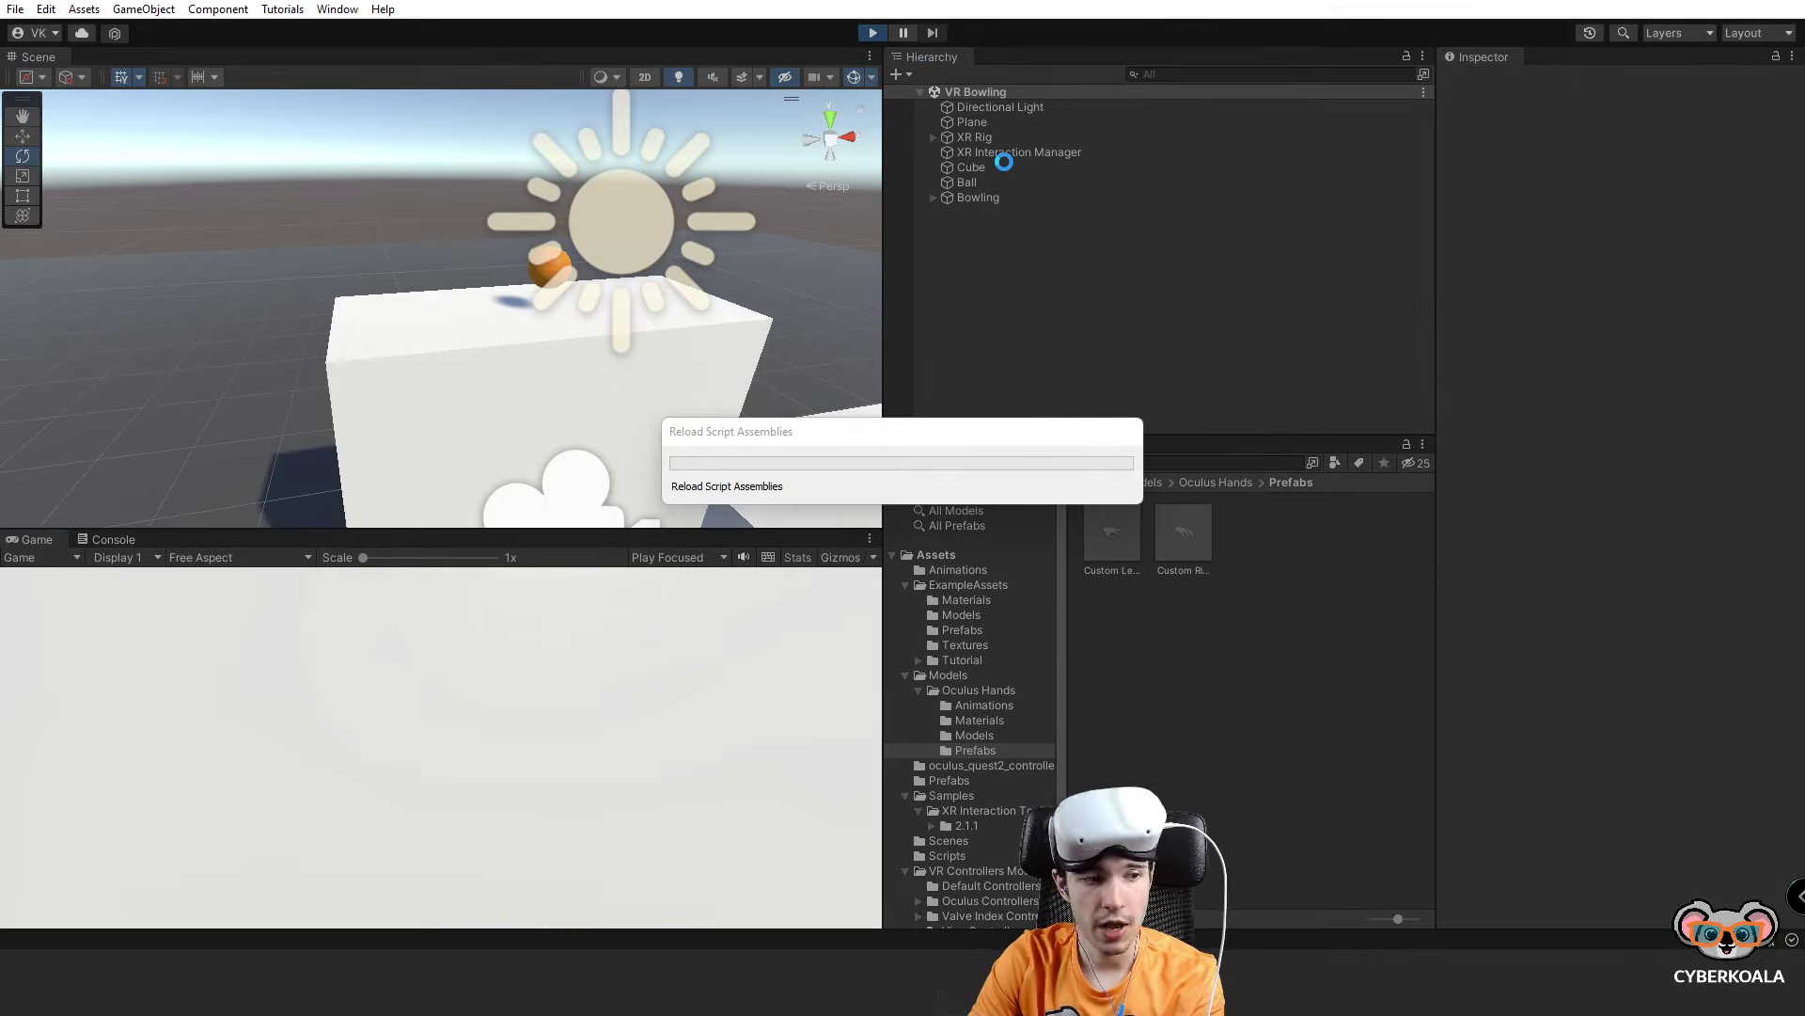
Expand XR Rig > Camera Offset and frame the LeftHand Controller in the Scene view.
click(934, 138)
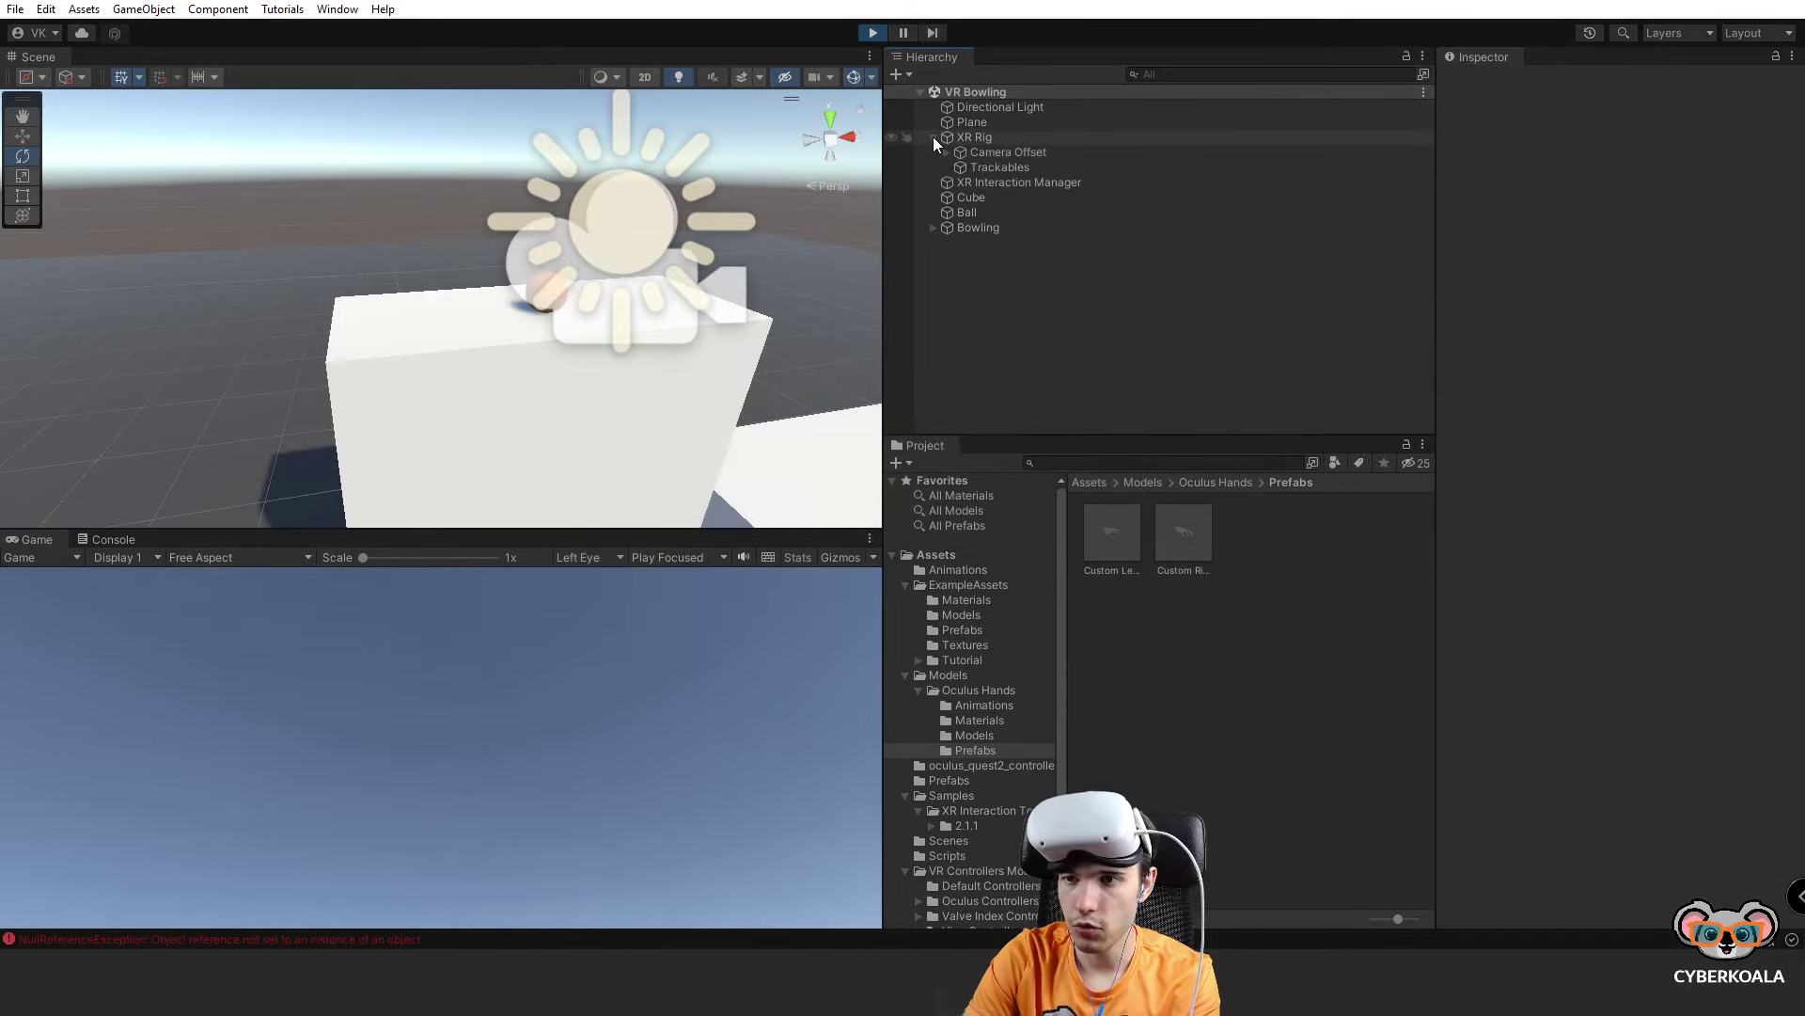
click(946, 152)
click(989, 182)
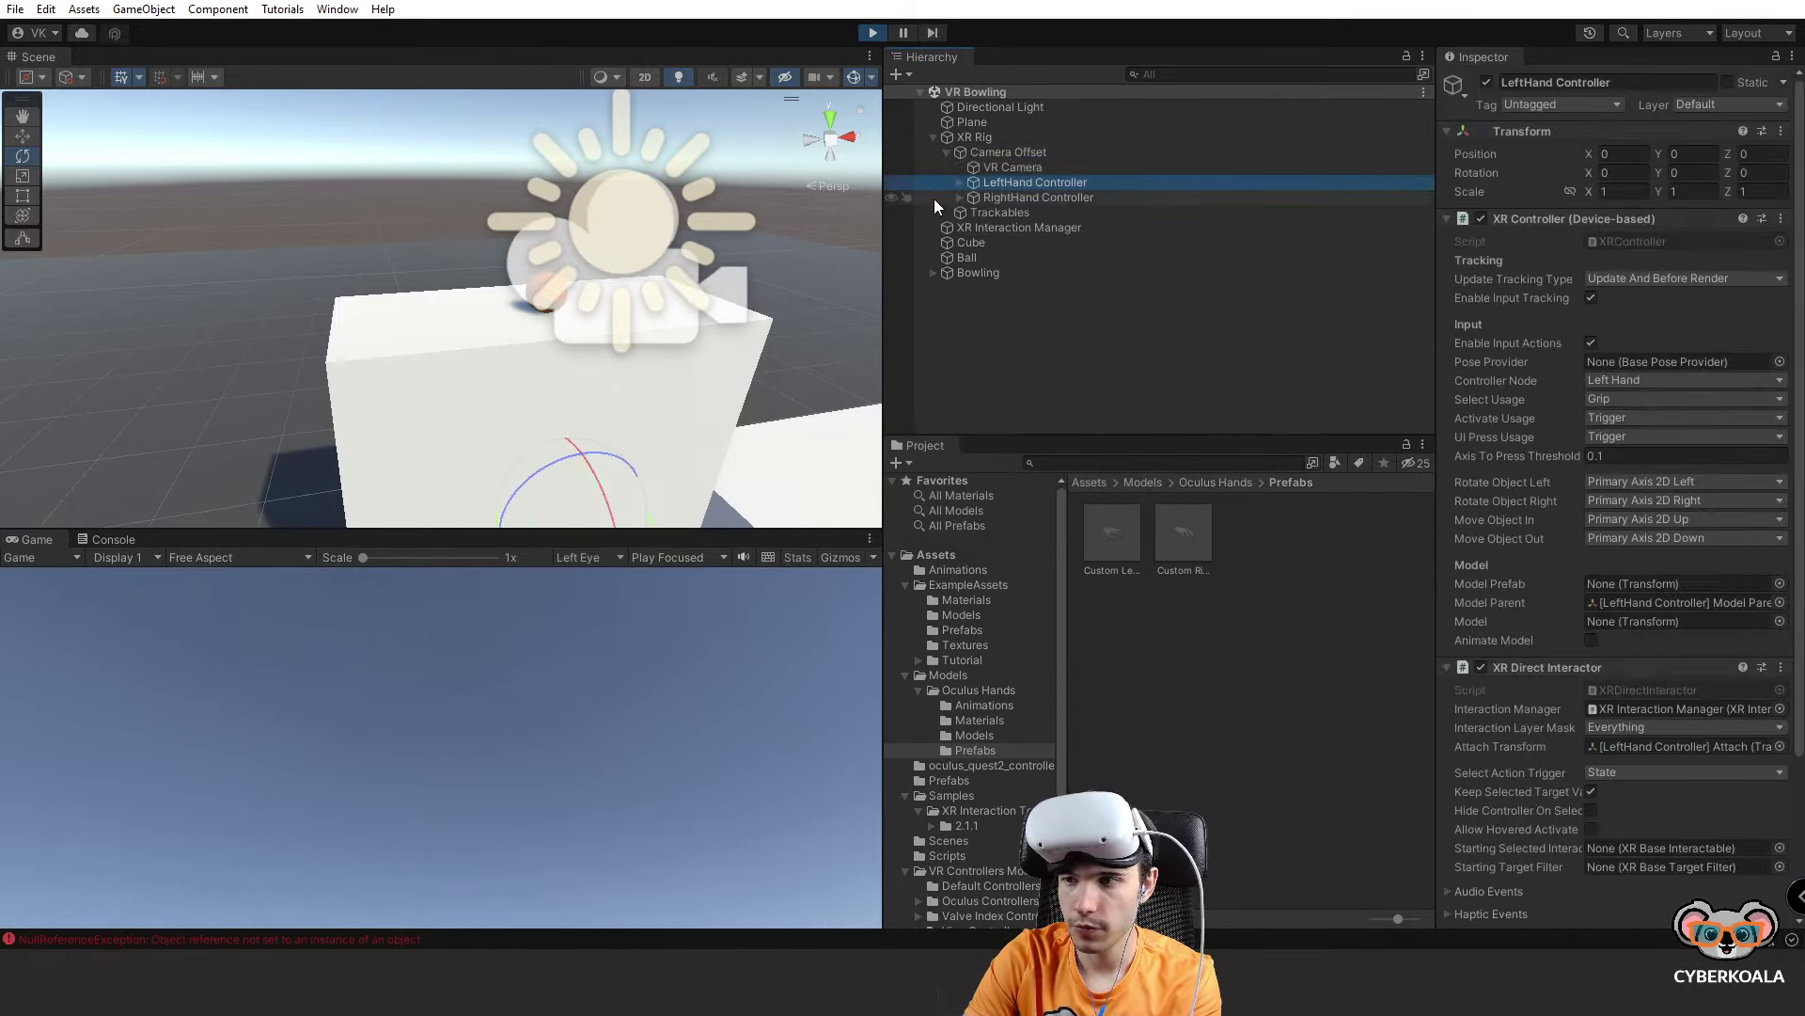
key(f)
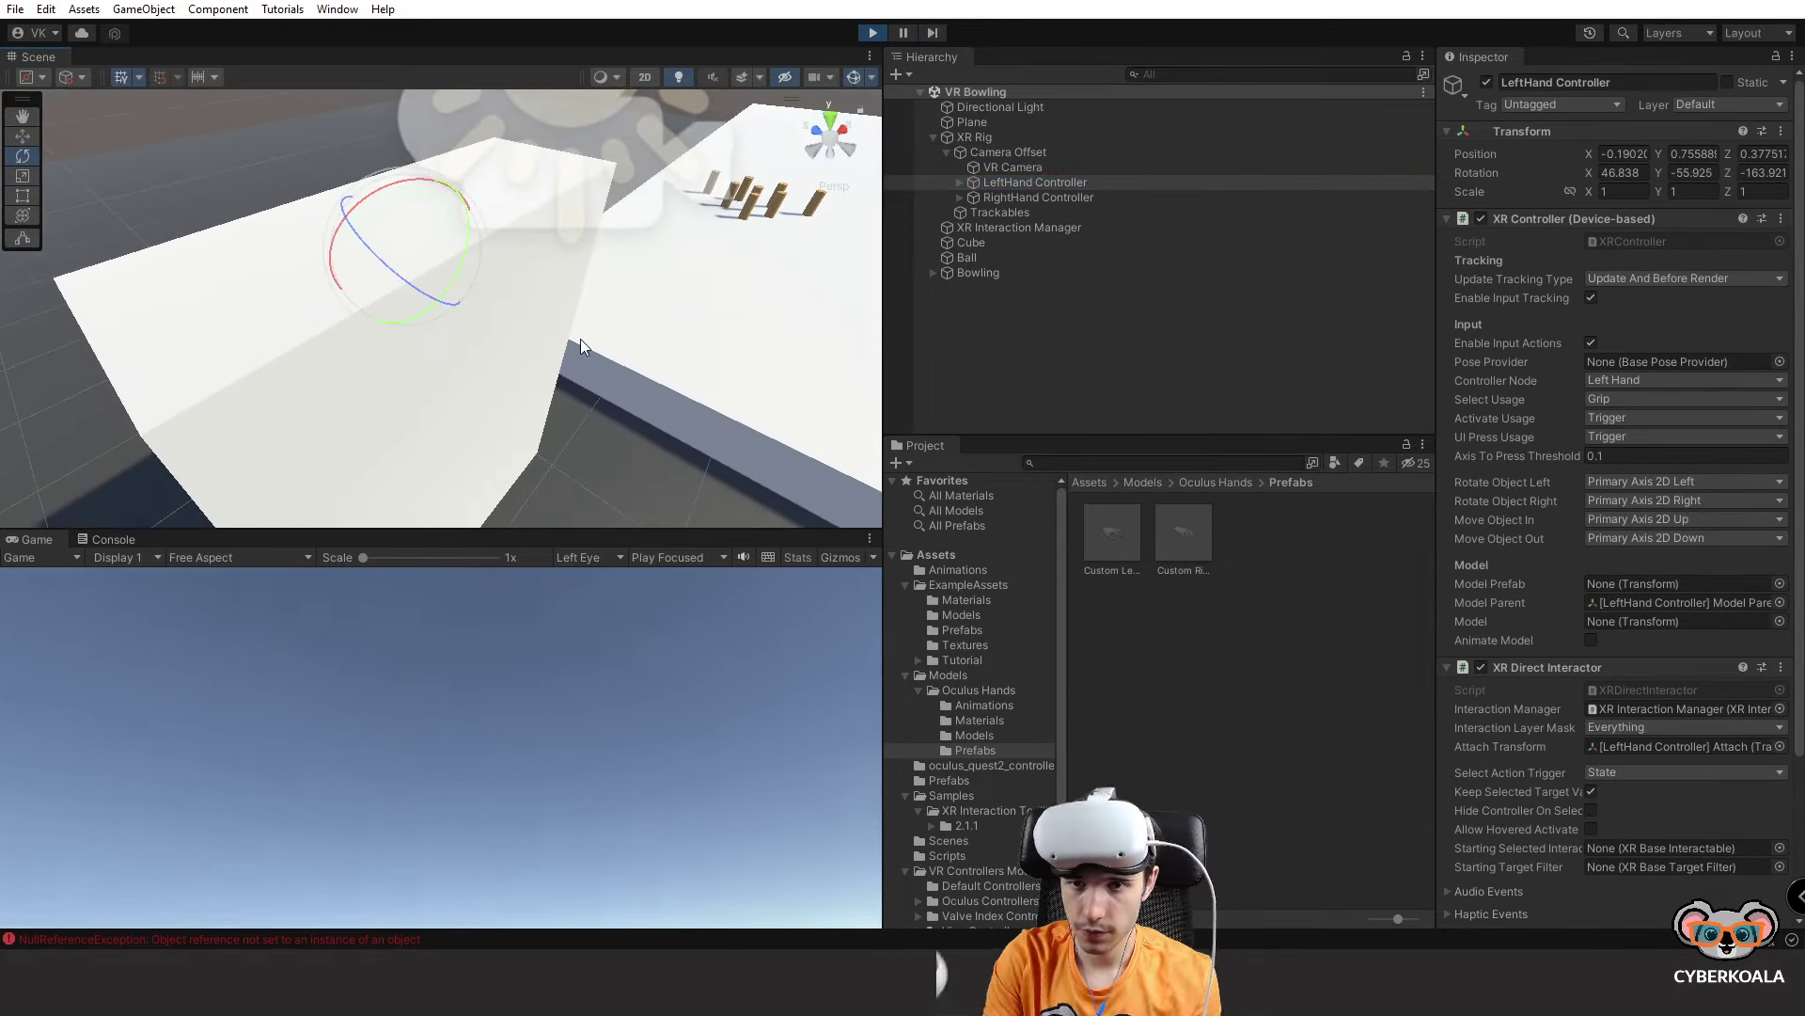
Toggle LeftHandPresense's Show Controller off and on, orbit the scene, and save.
click(959, 182)
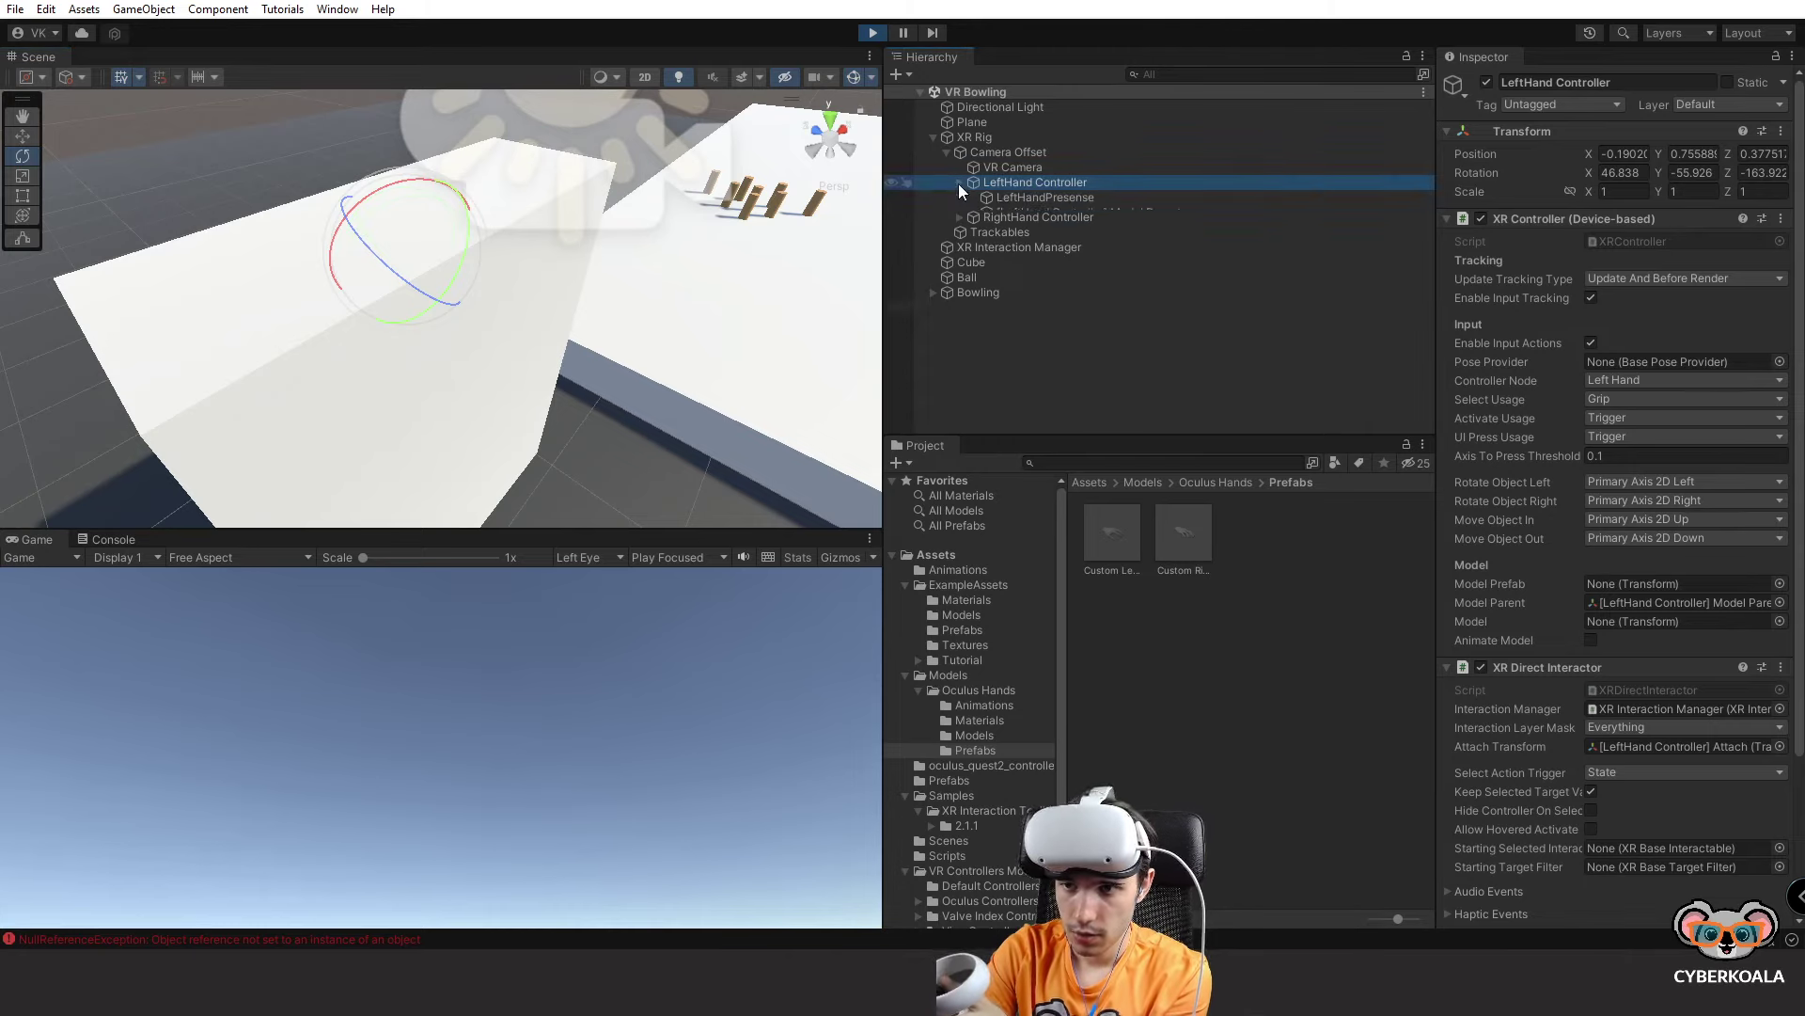
click(997, 199)
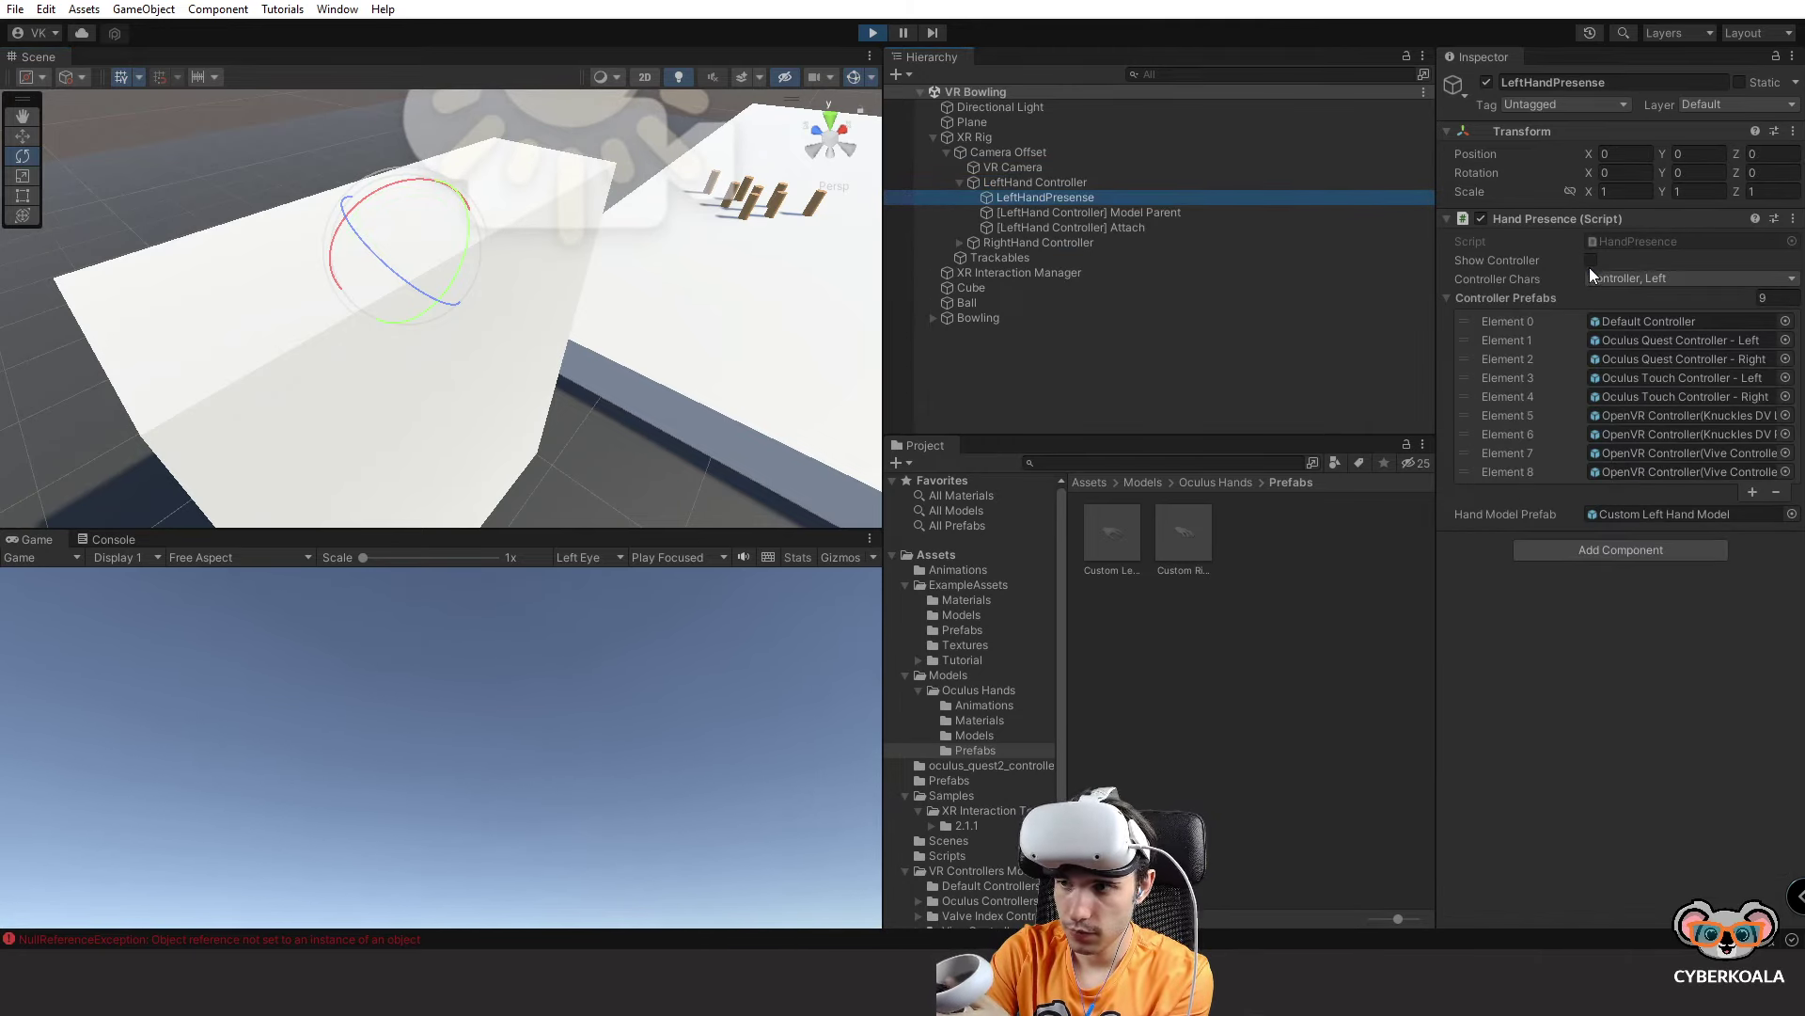
click(1590, 260)
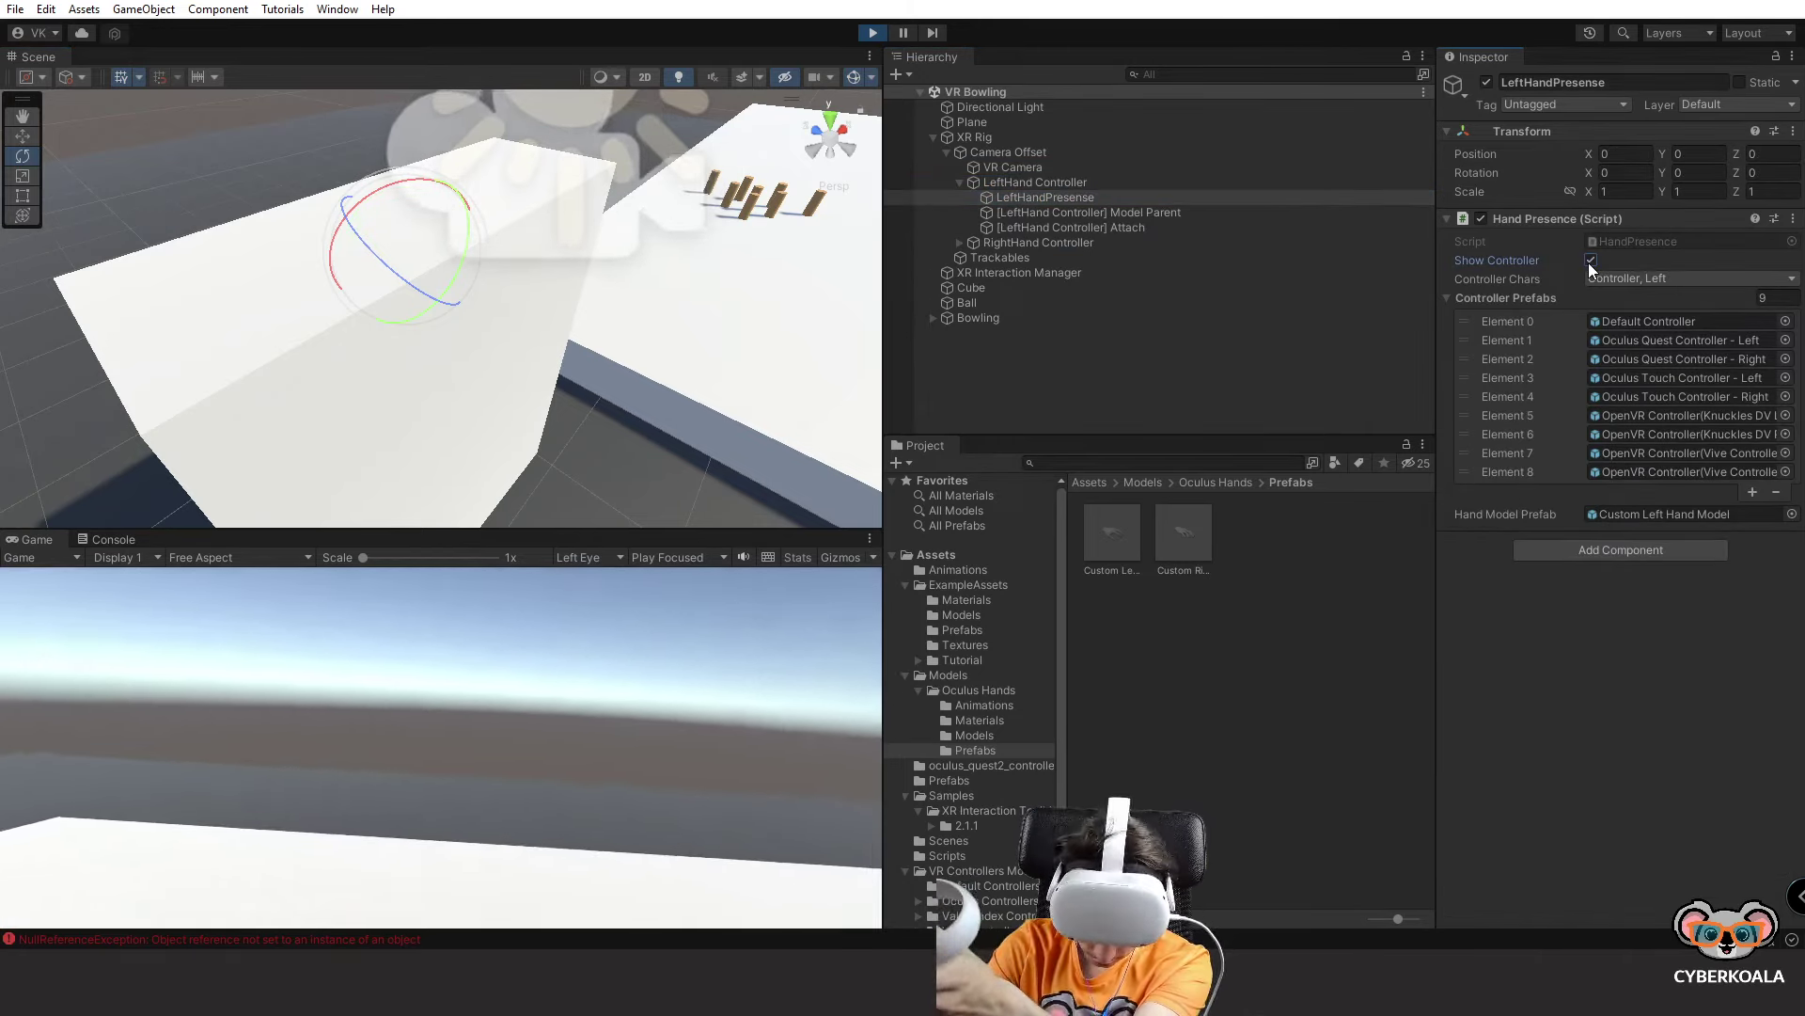
click(1590, 261)
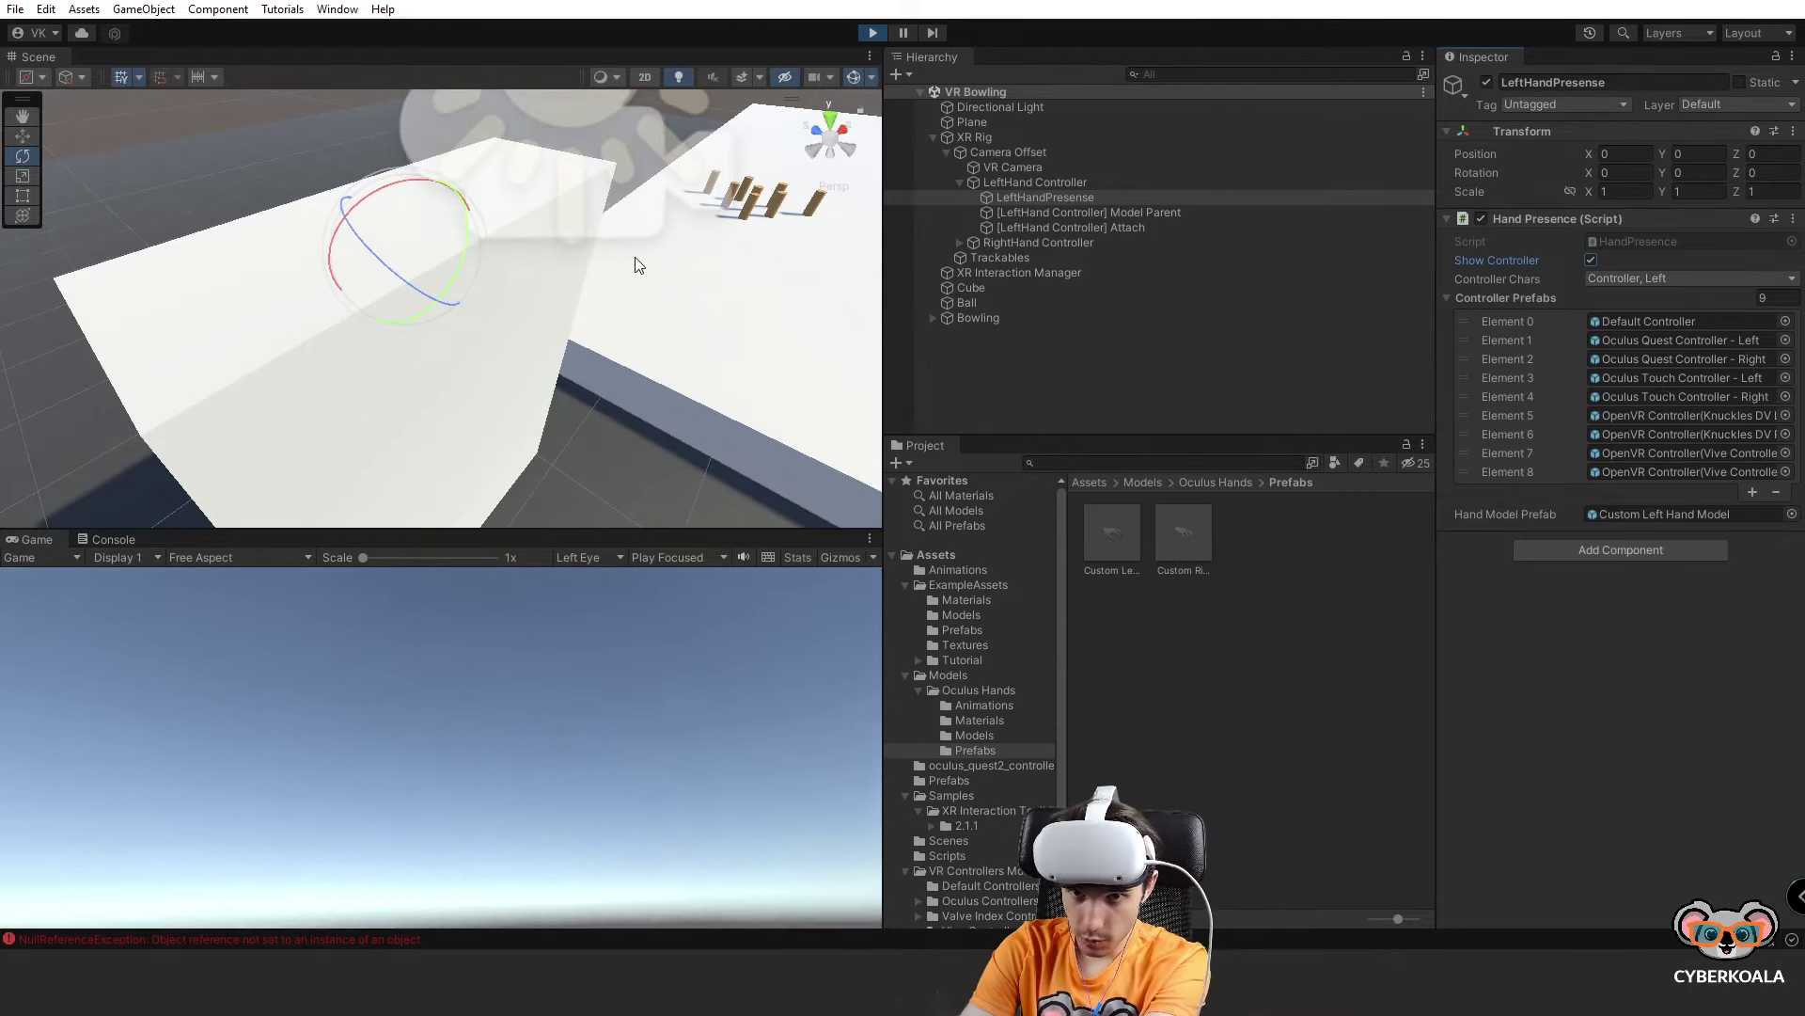
right_drag(449, 234, 705, 183)
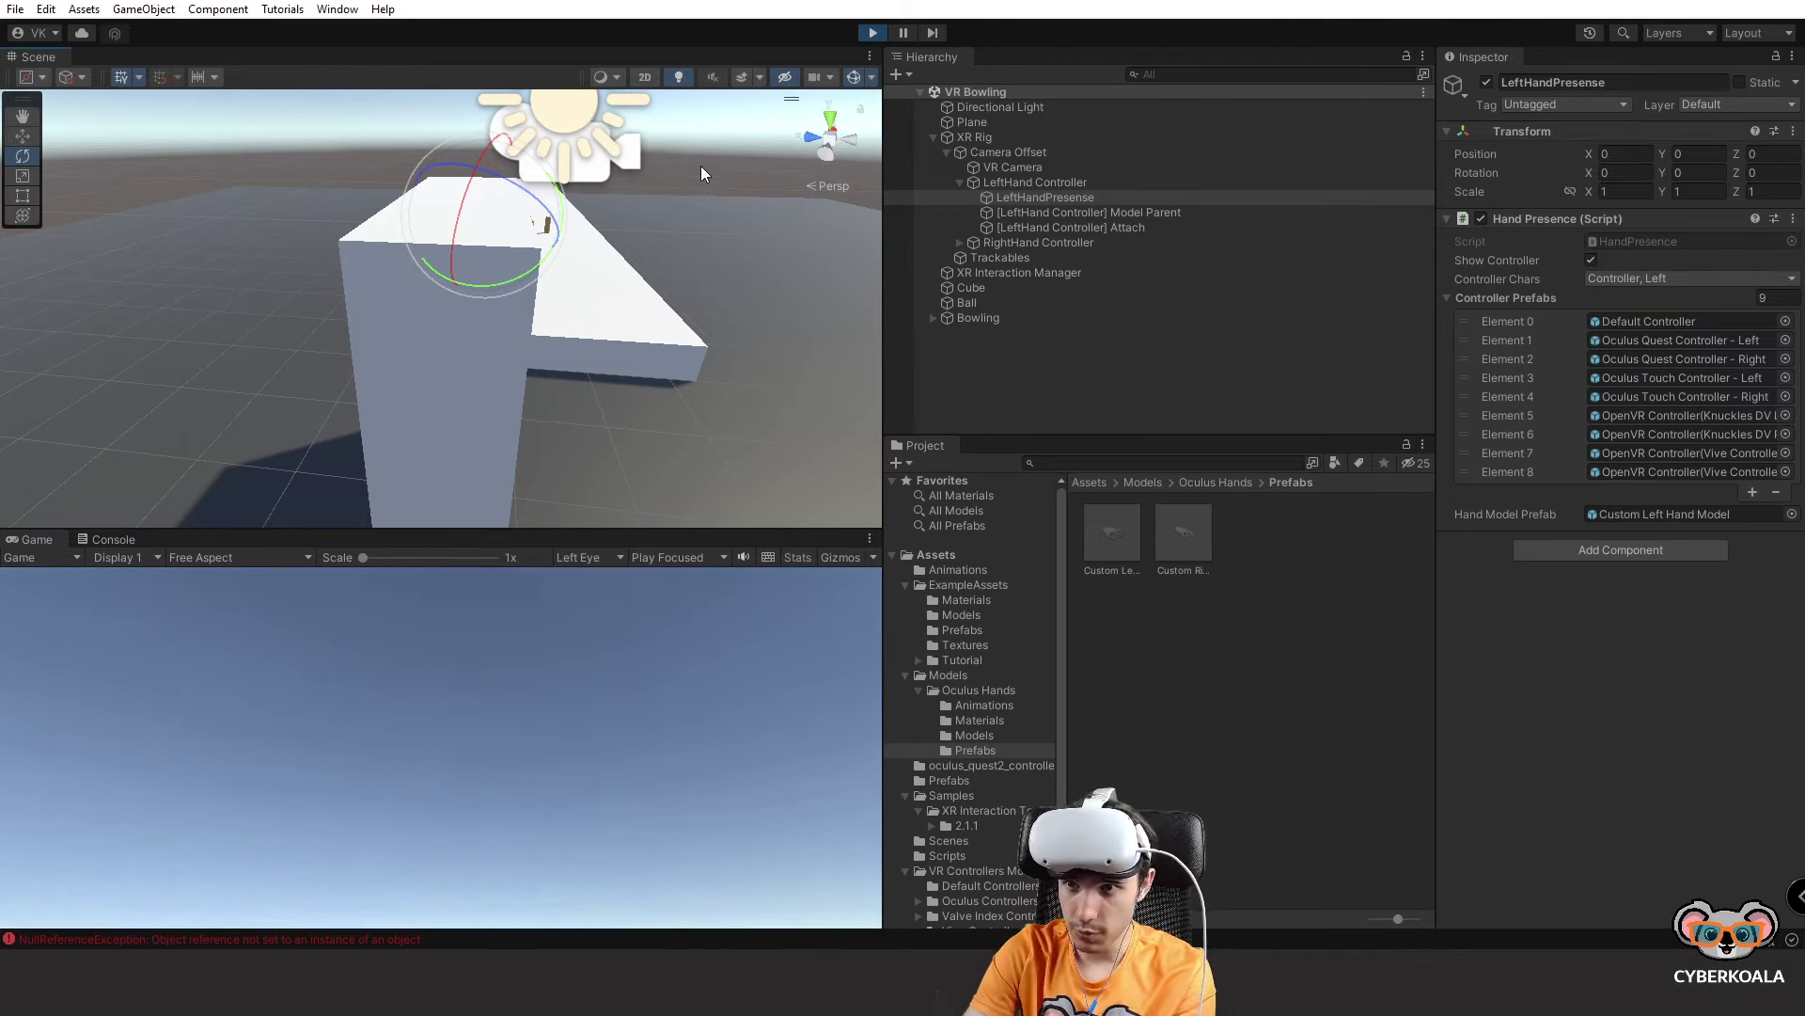
key(ctrl+s)
Stop play mode and open the failing HandPresence.cs NullReferenceException line in Visual Studio.
click(872, 33)
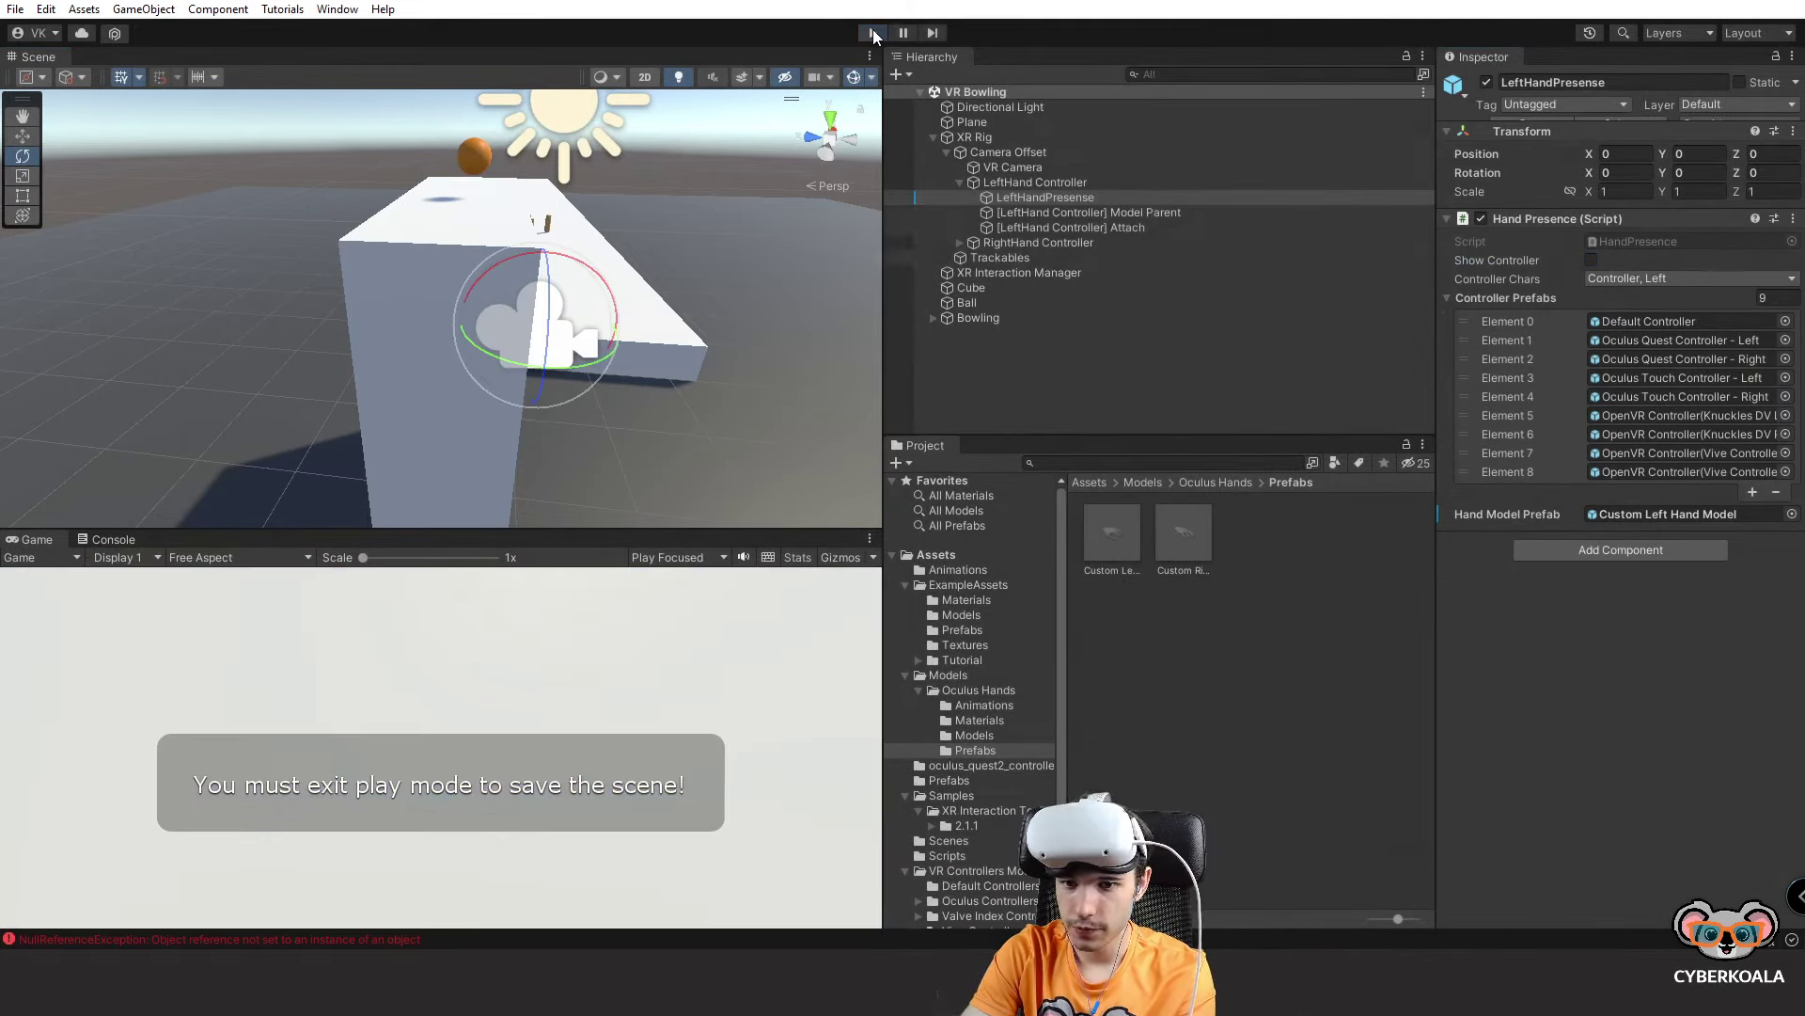
click(108, 539)
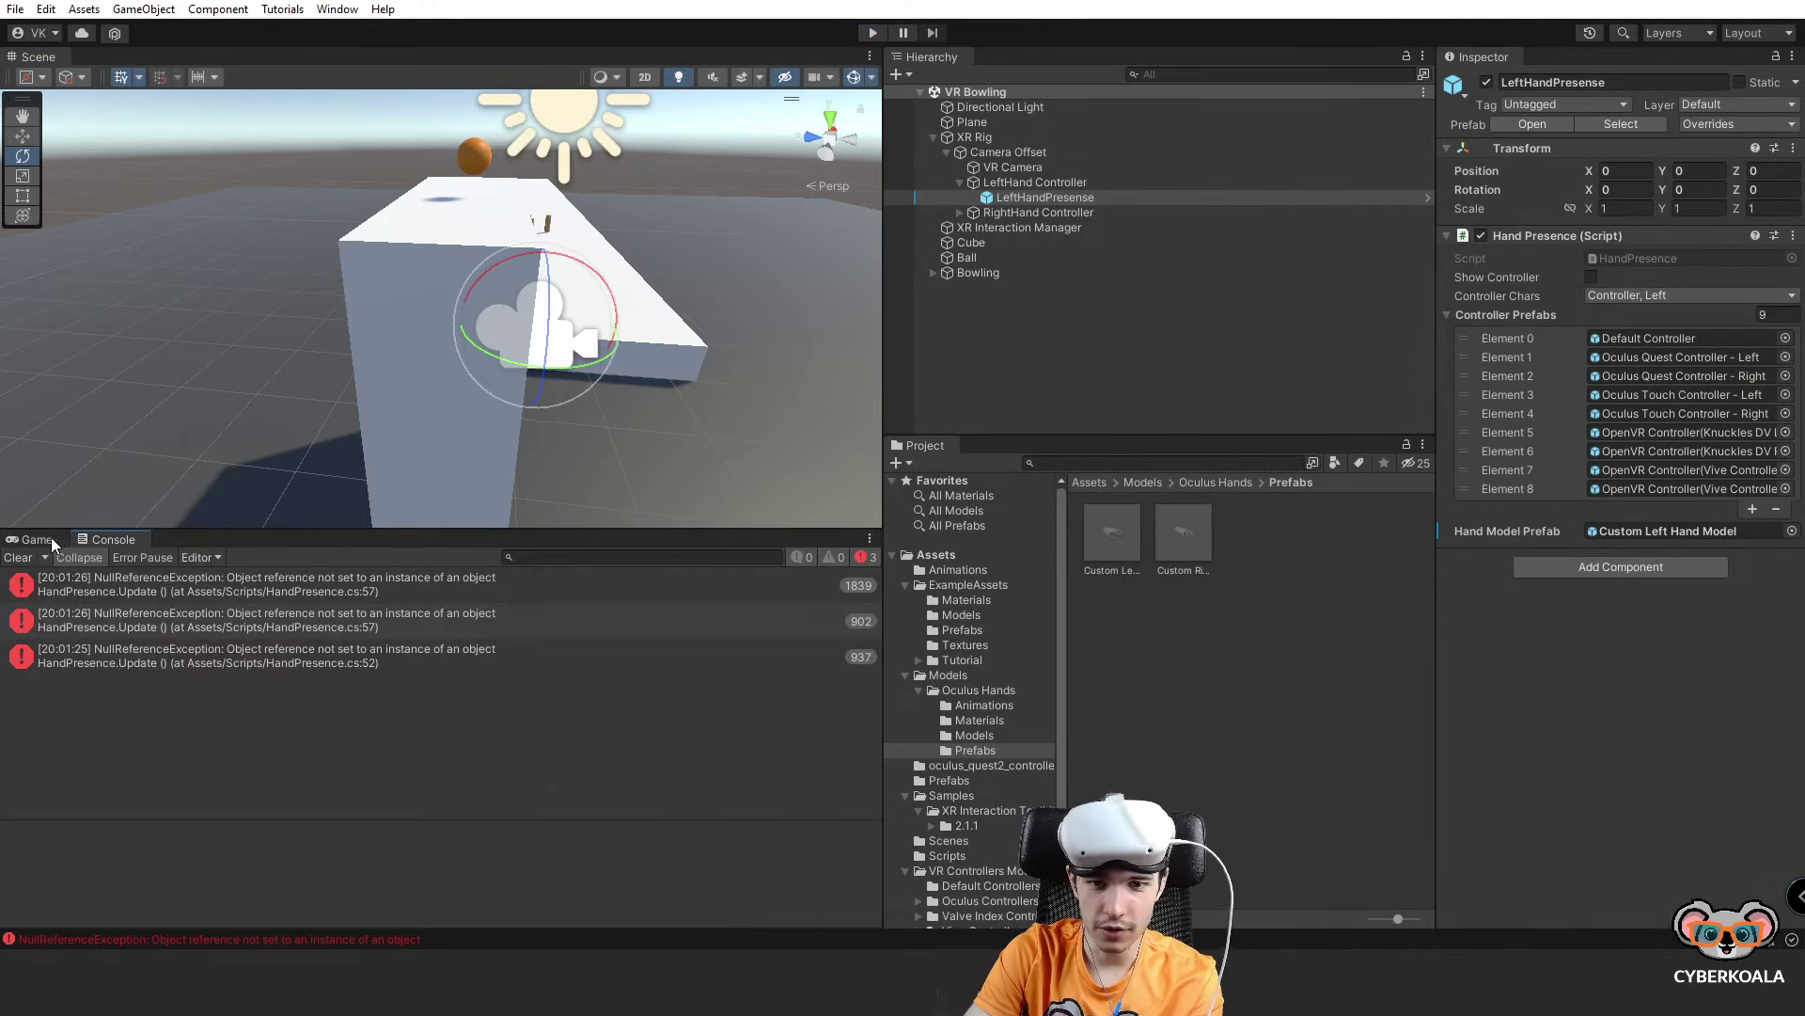
click(561, 628)
double_click(542, 596)
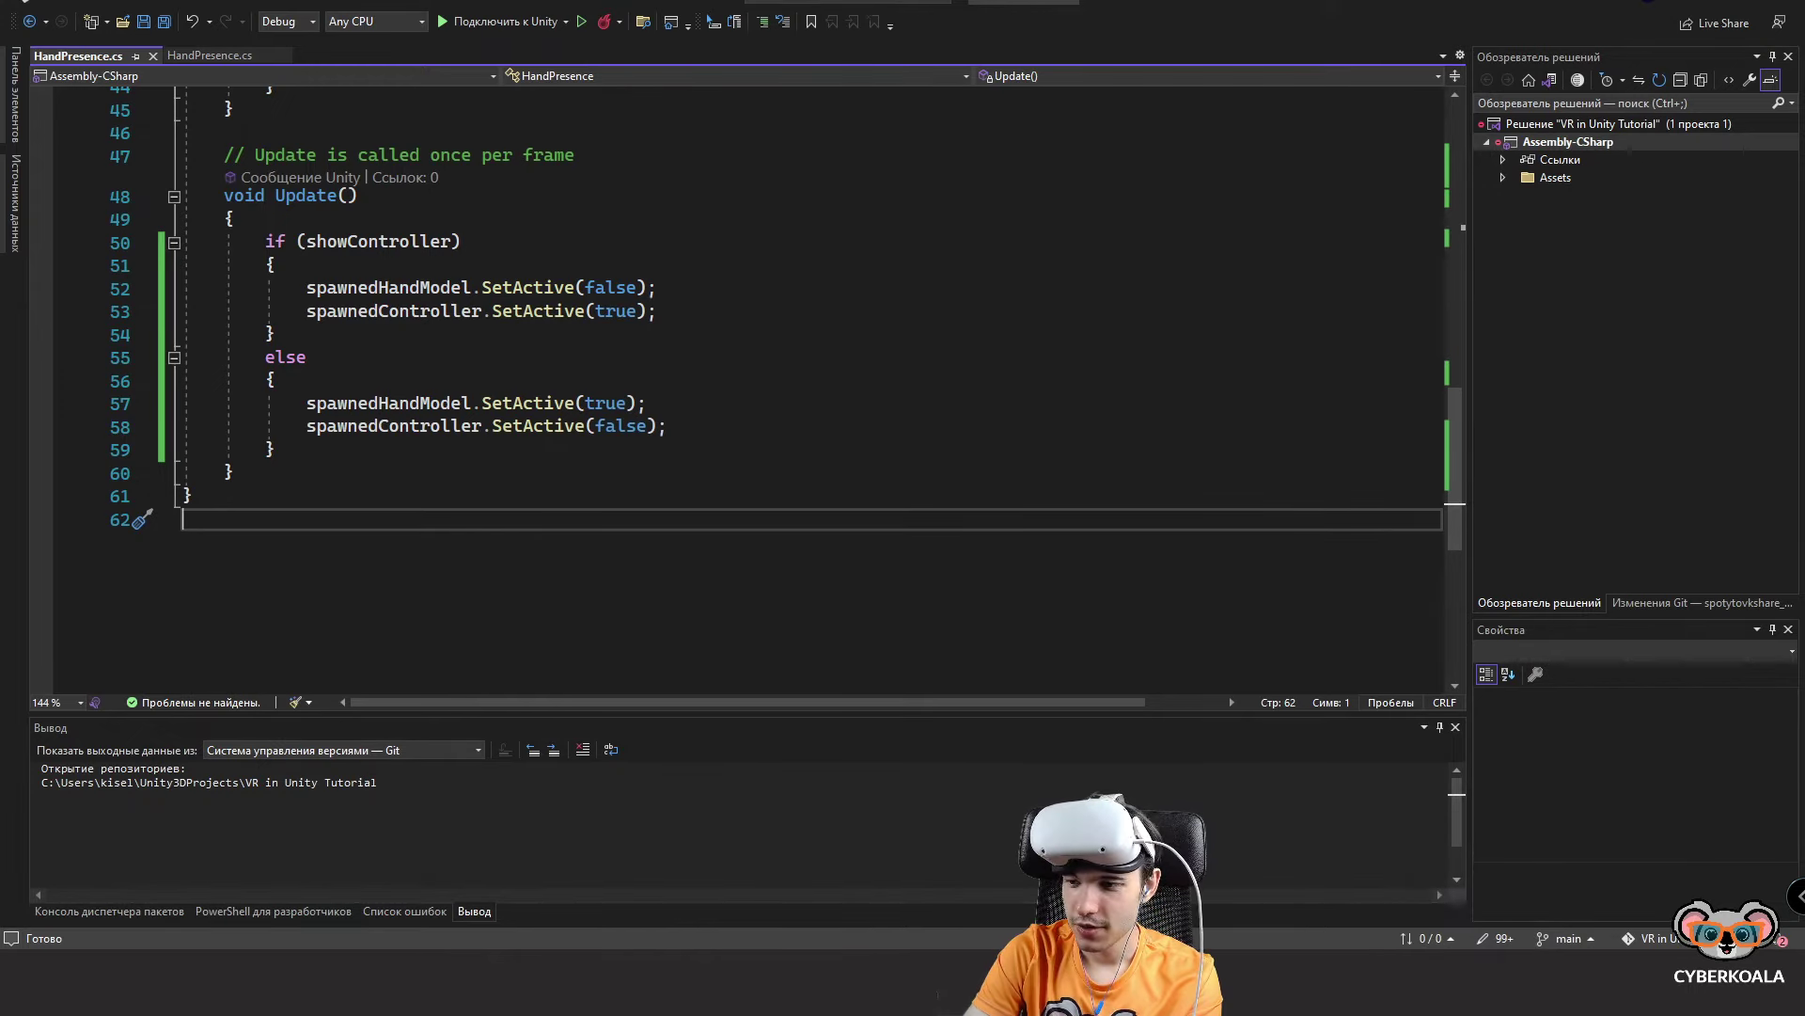
mouse_move(1381, 998)
click(1350, 912)
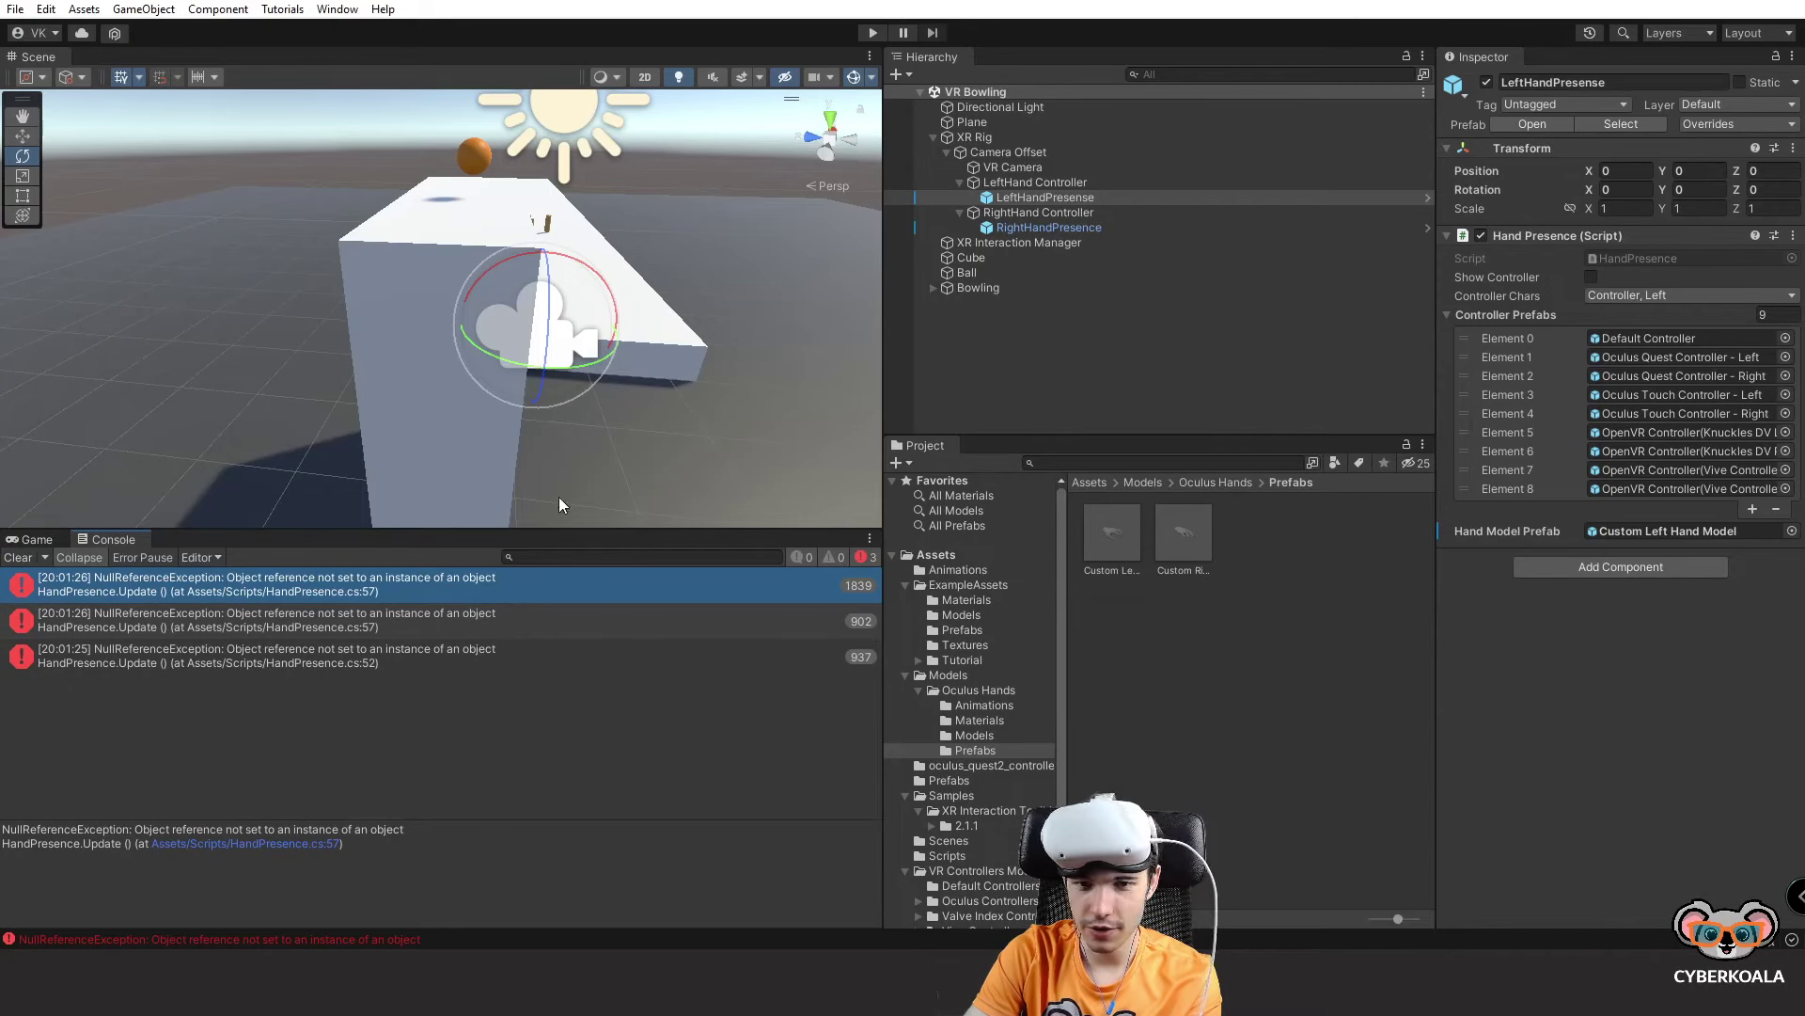
Trace the errors to RightHandPresence and its Custom Right Hand Model in the Oculus Hands Prefabs folder.
click(213, 621)
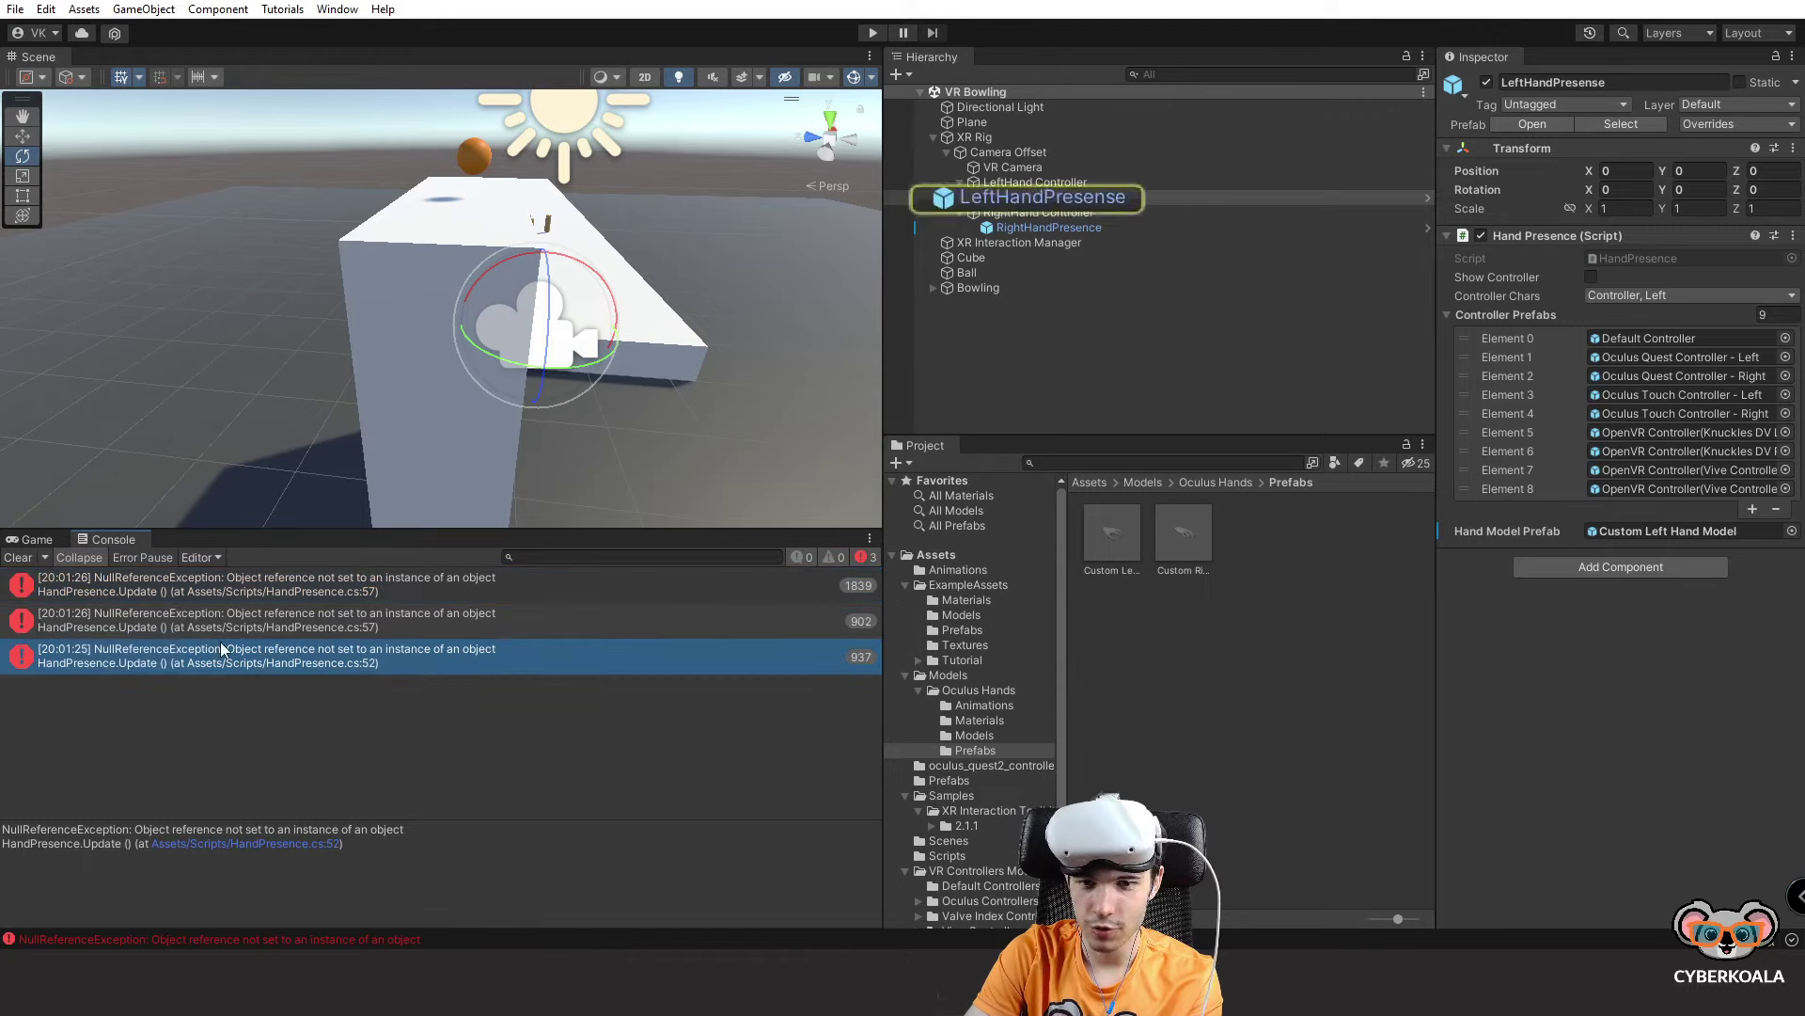
click(312, 590)
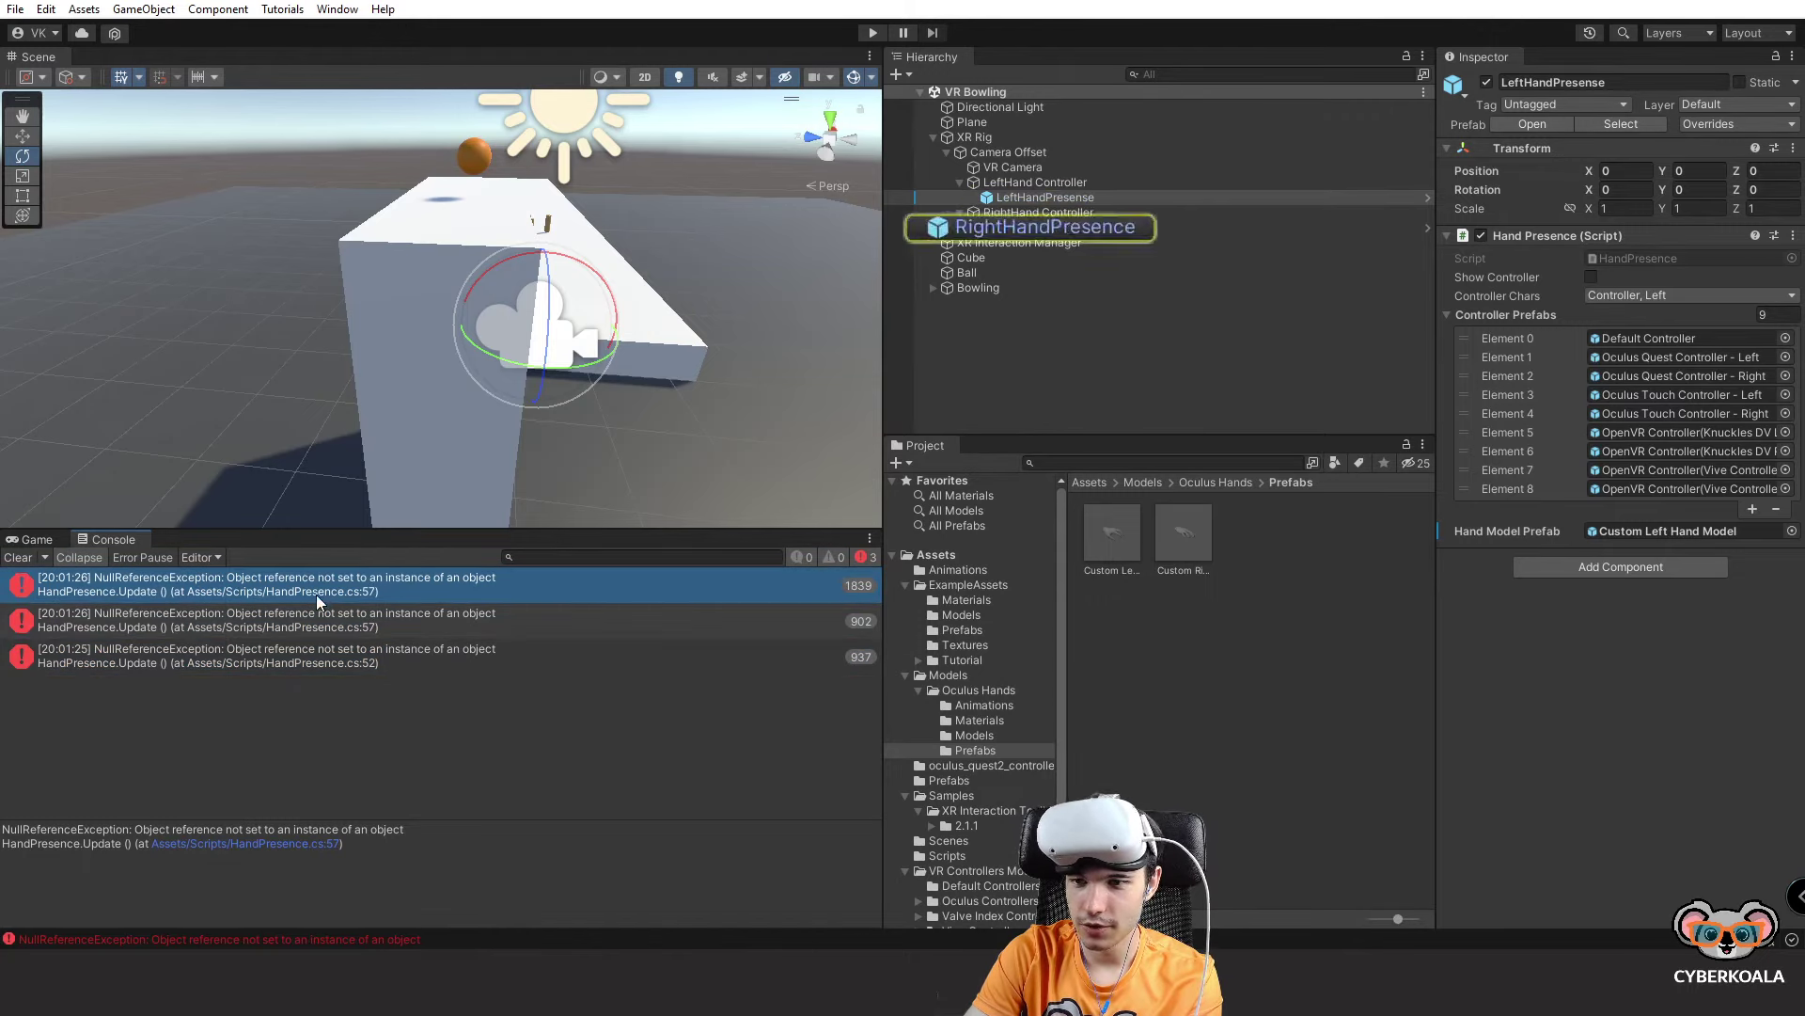
click(1059, 228)
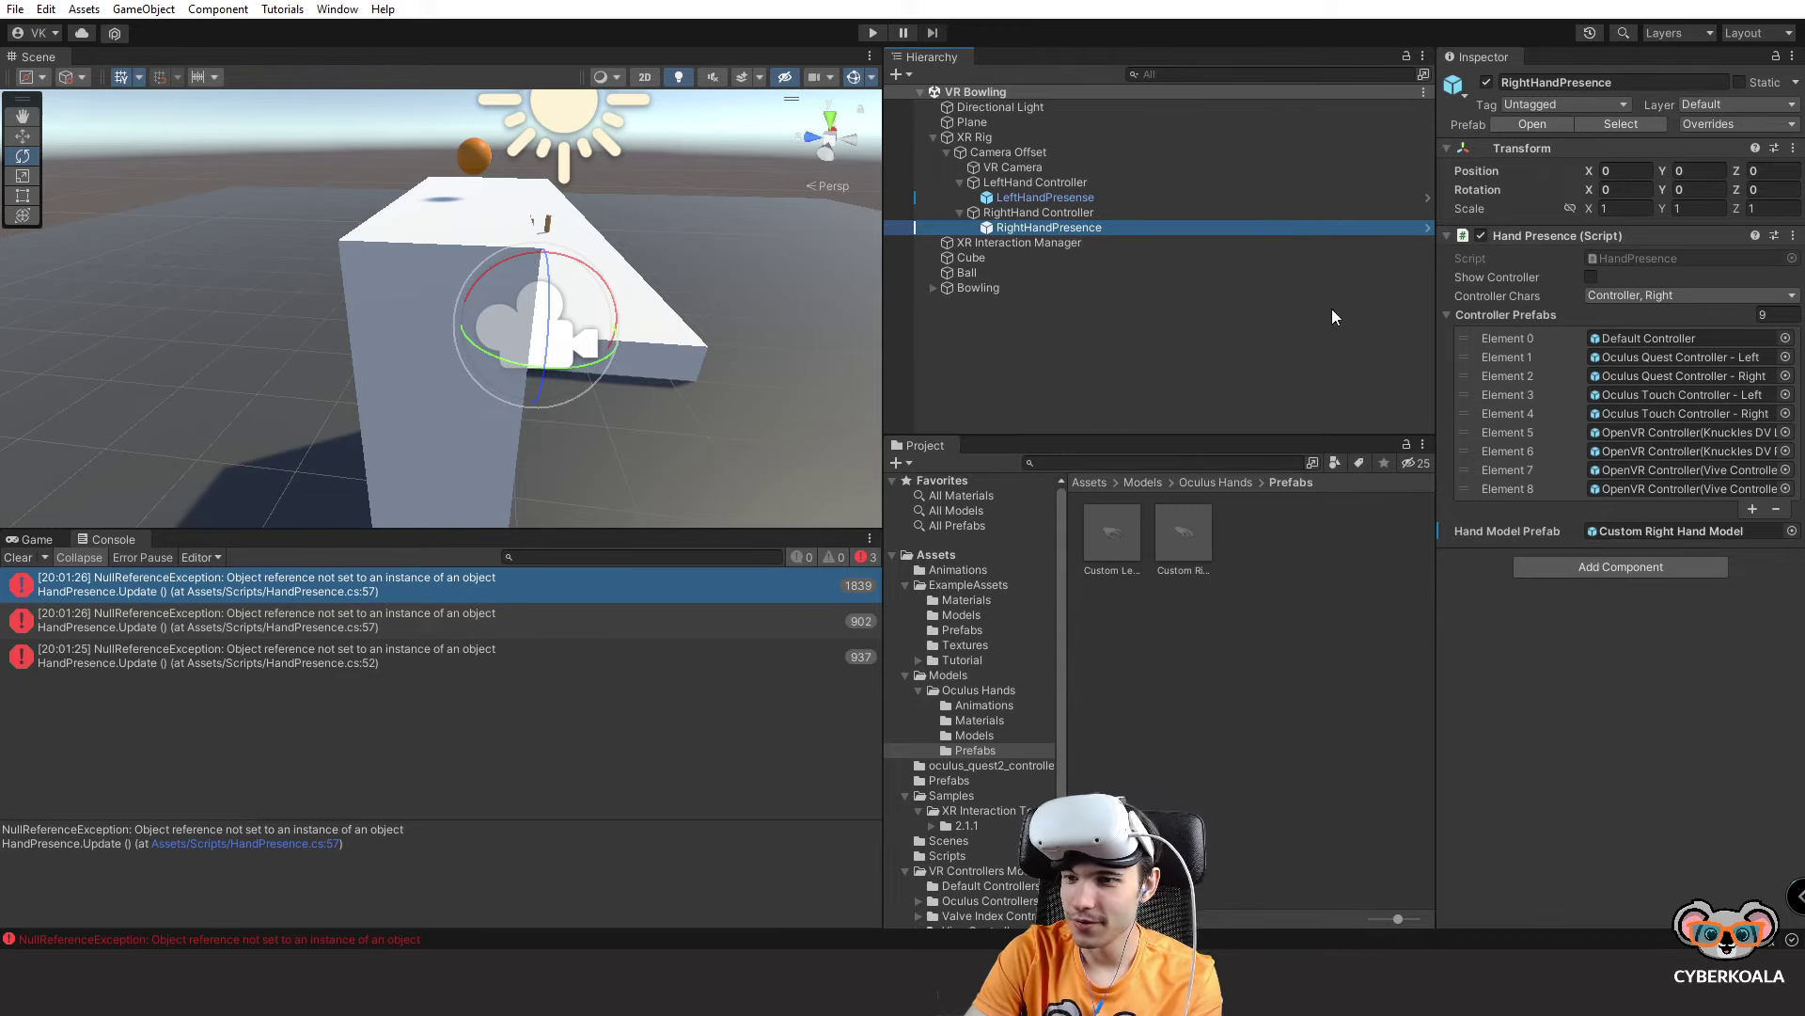
click(995, 755)
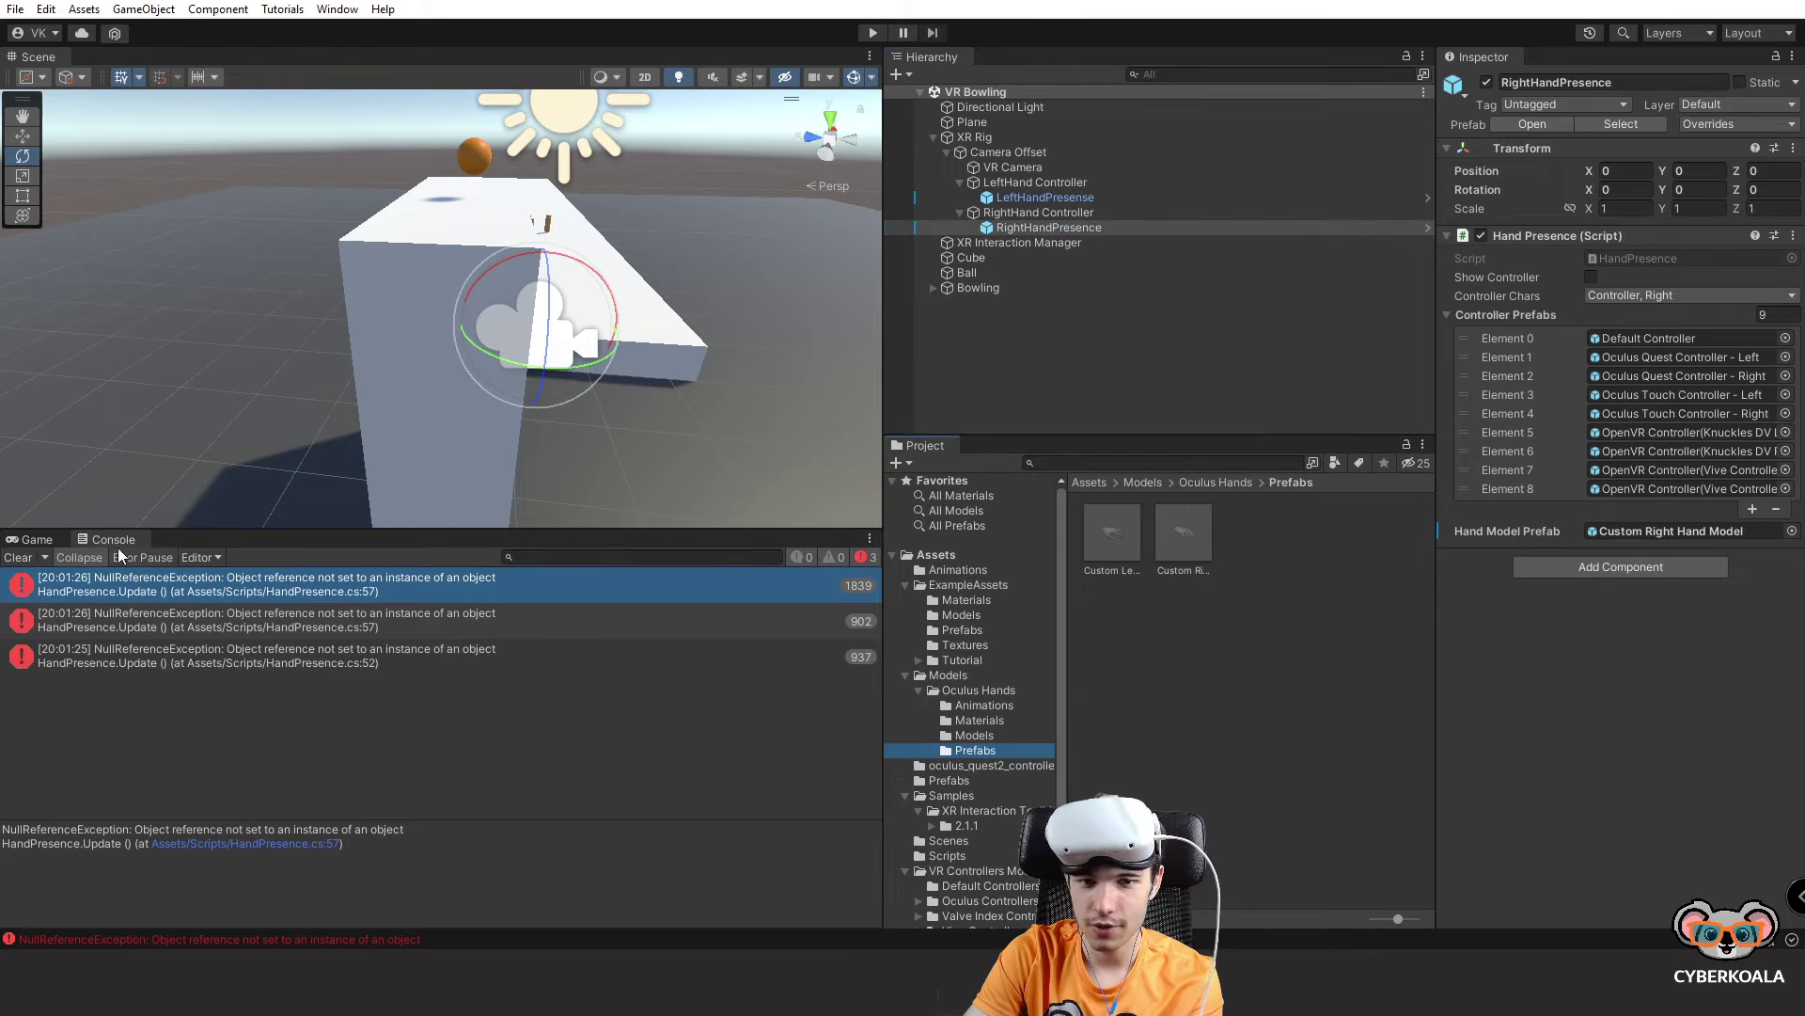
click(56, 538)
click(81, 540)
click(45, 10)
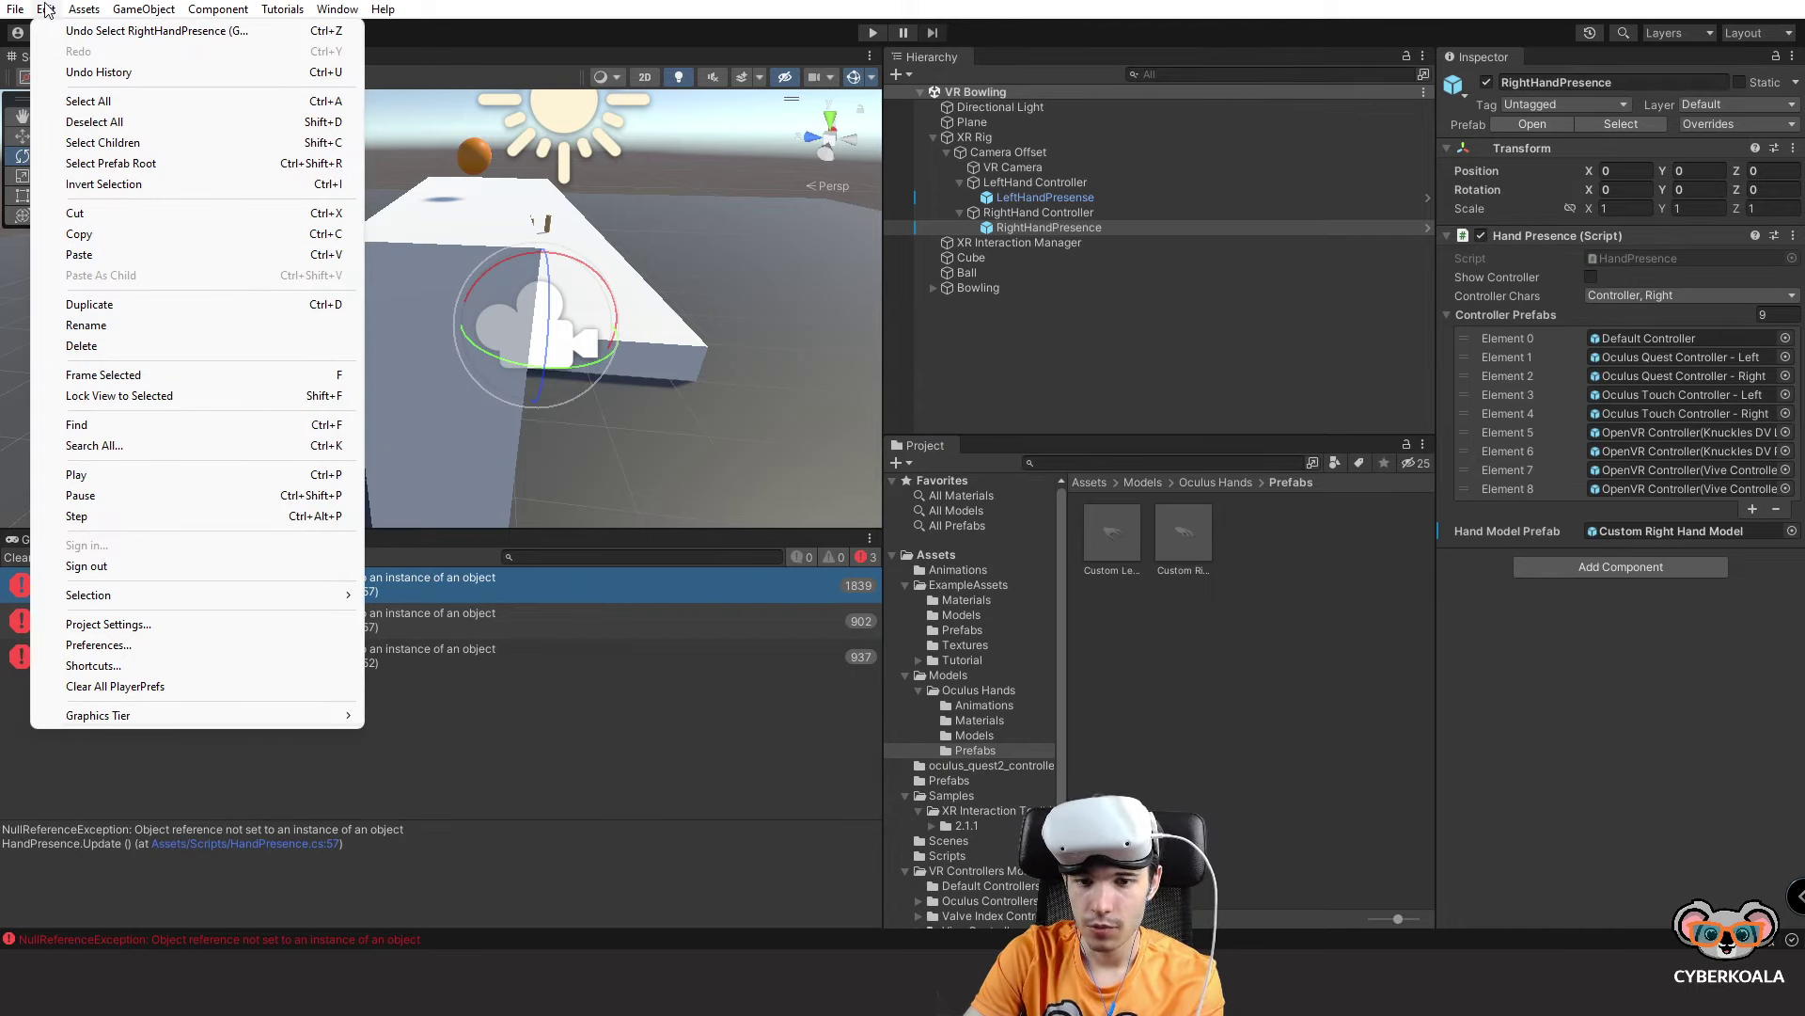
mouse_move(82, 9)
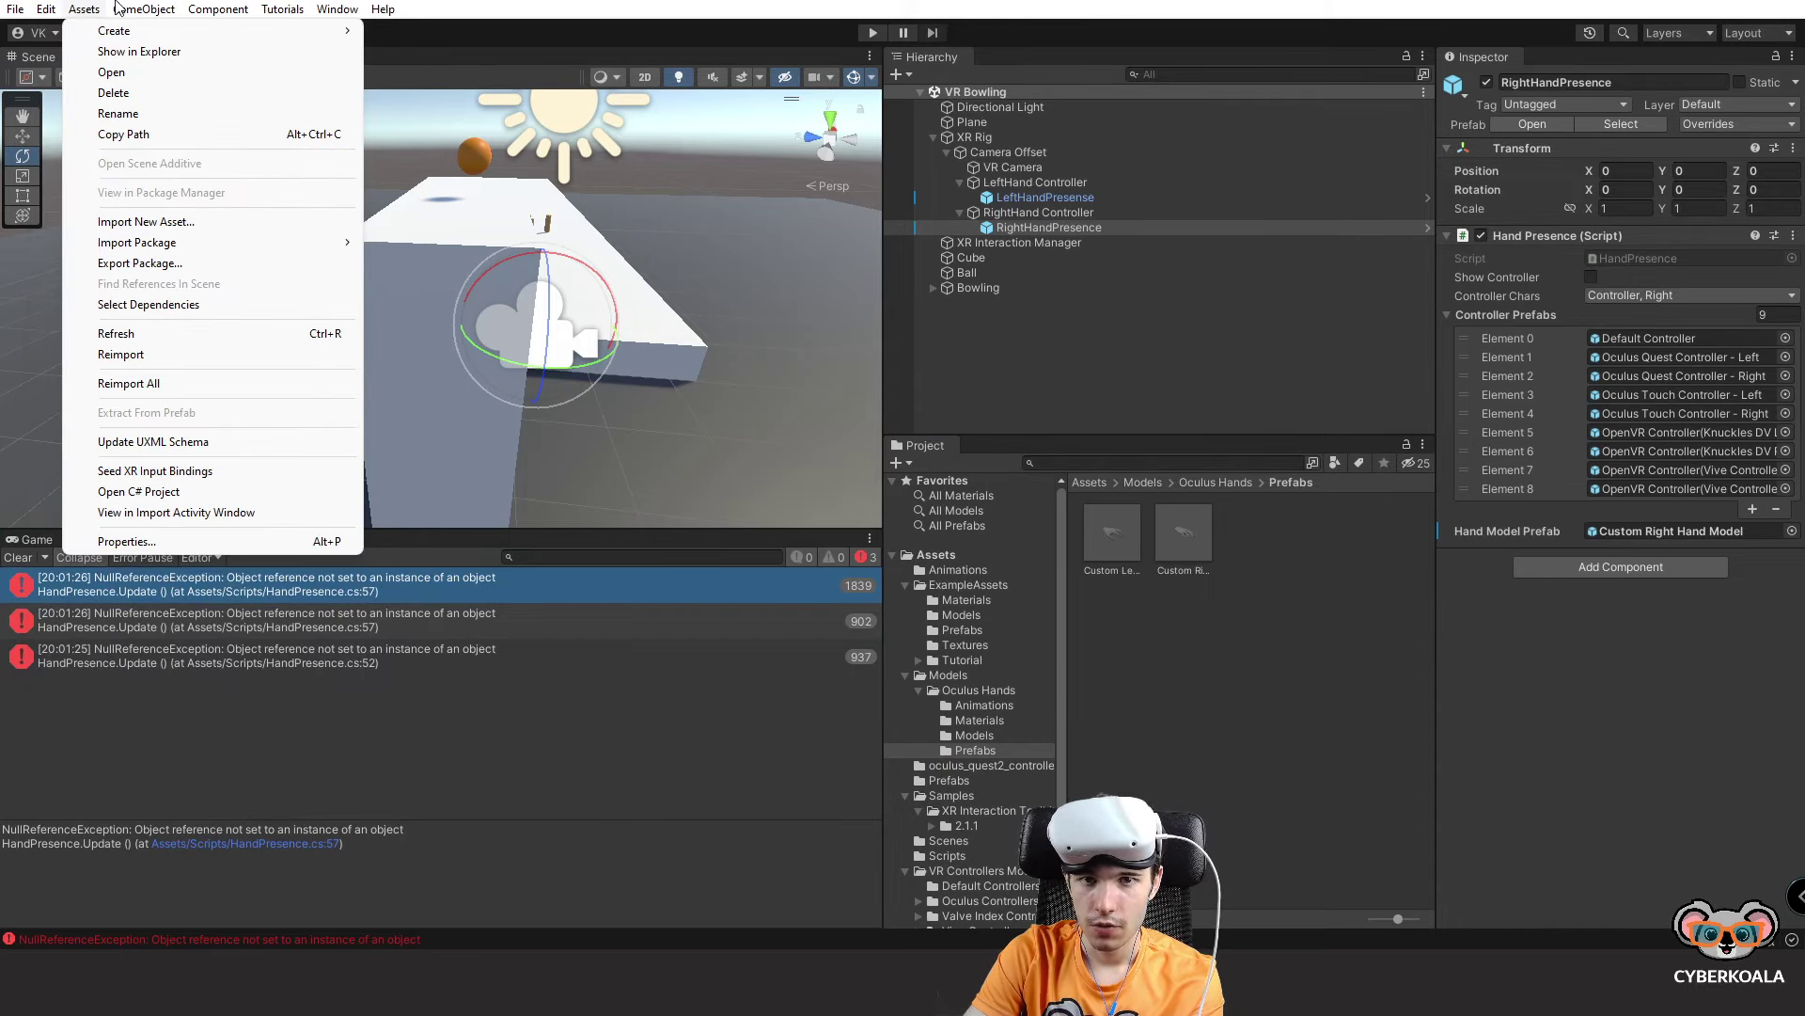
key(Escape)
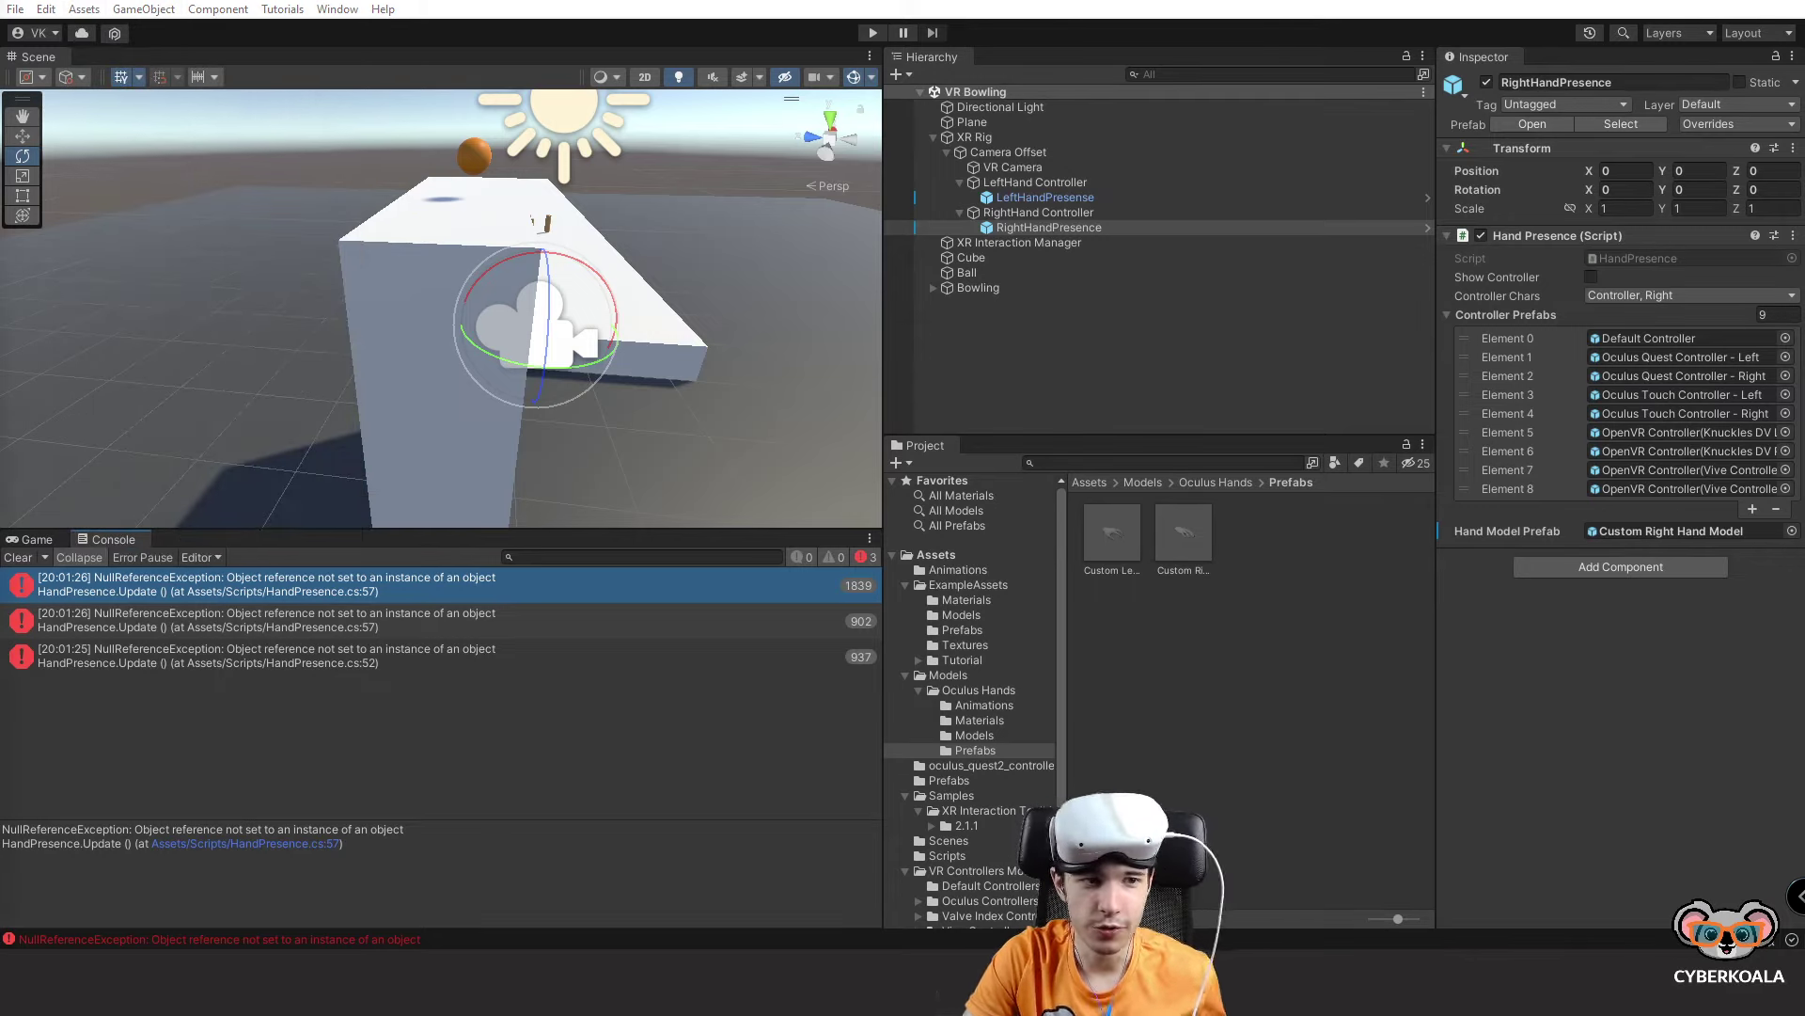
click(28, 539)
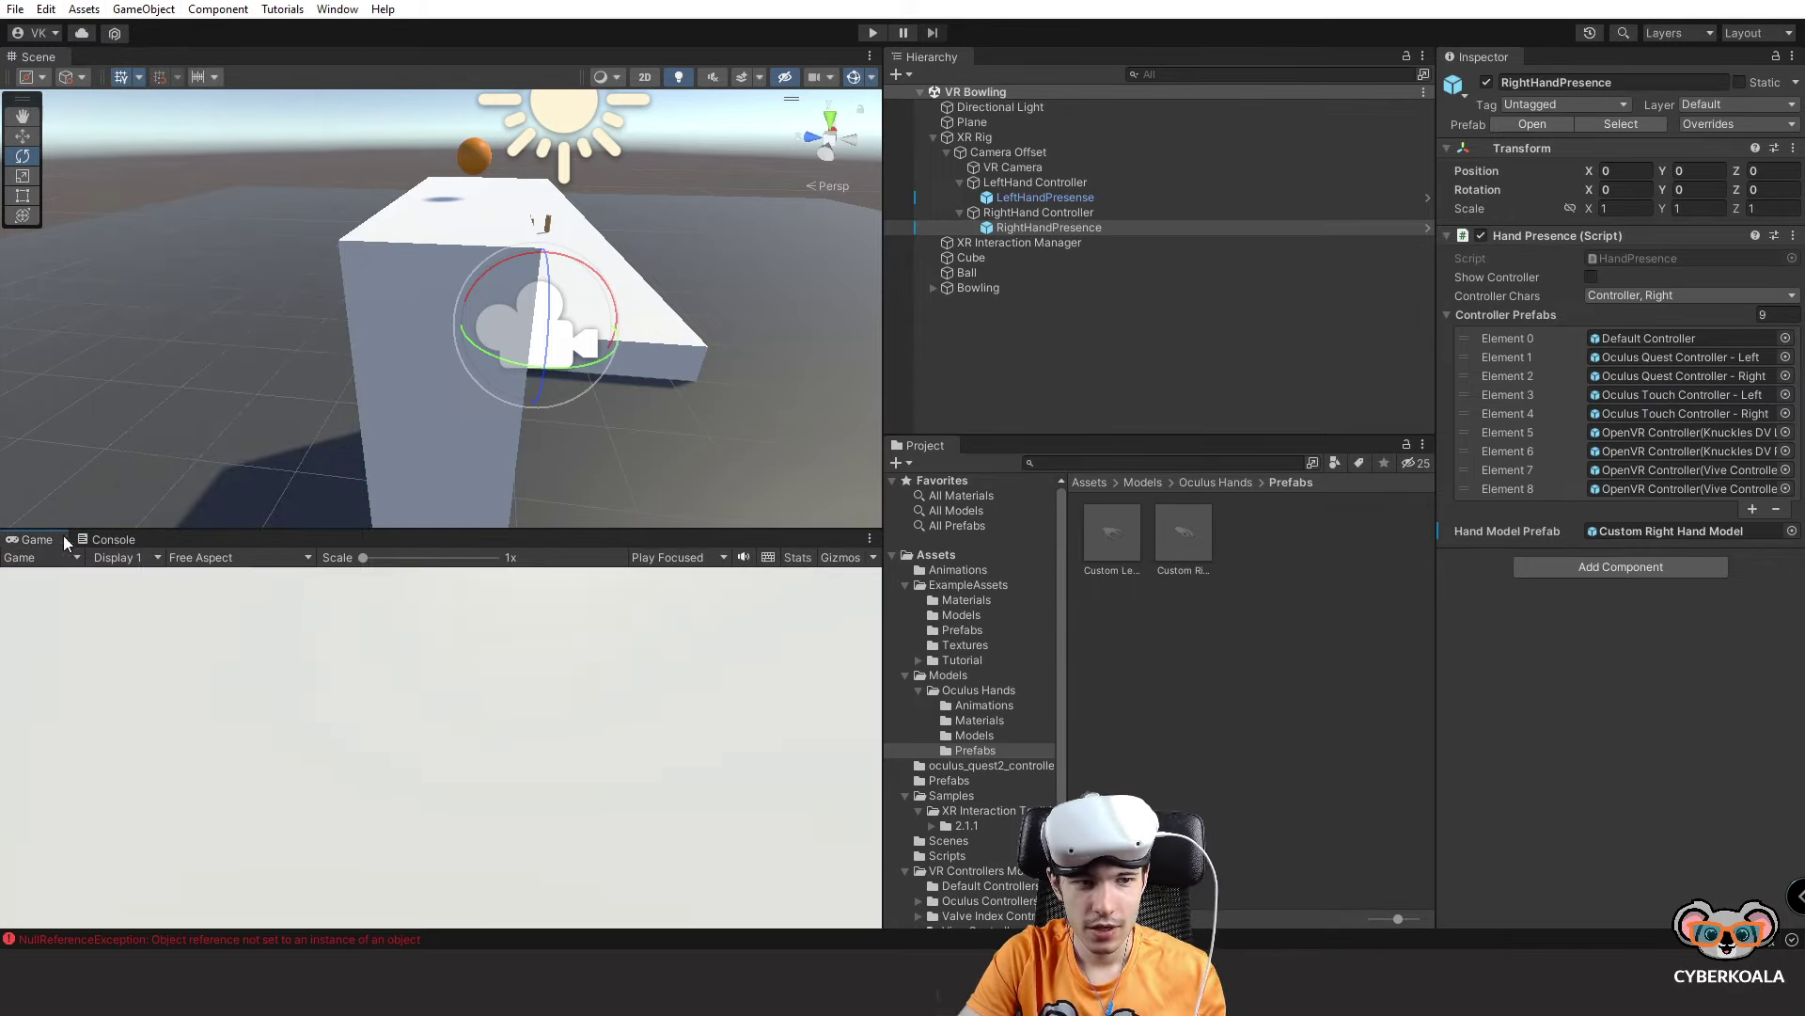
click(112, 539)
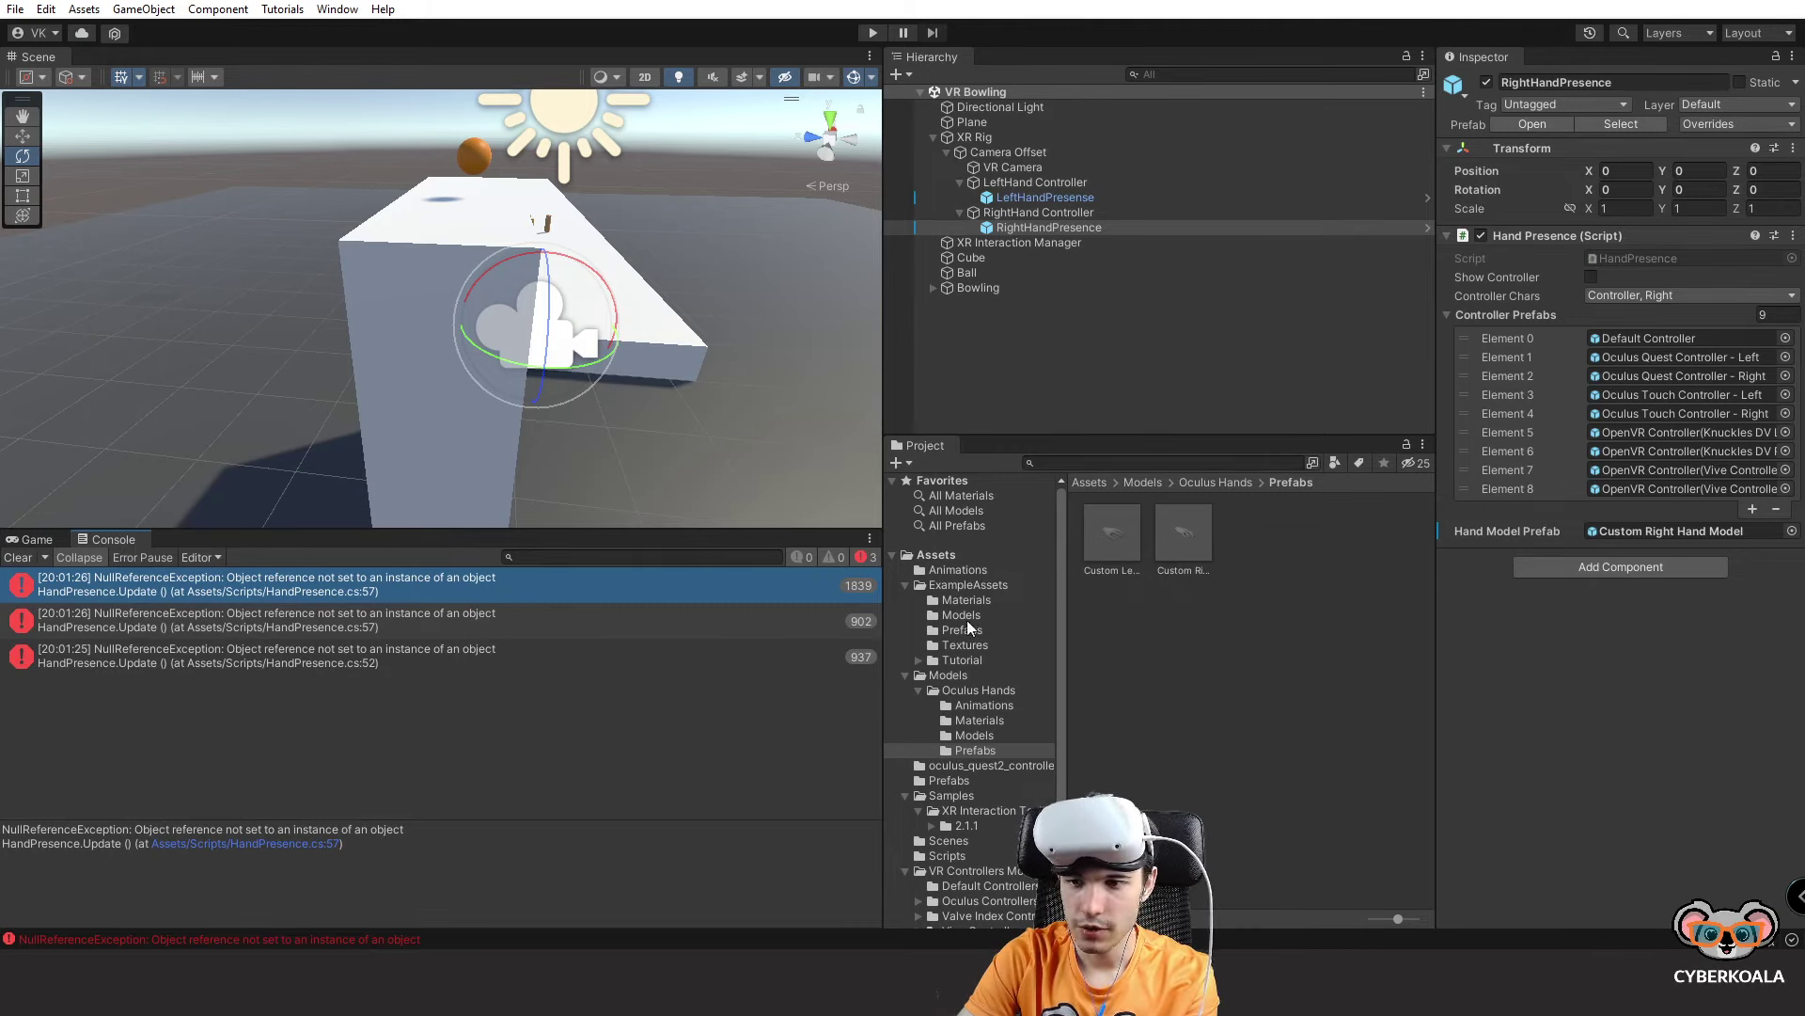
Inspect the l_hand_default_anim clip's Animation import settings and widen the panels.
click(959, 705)
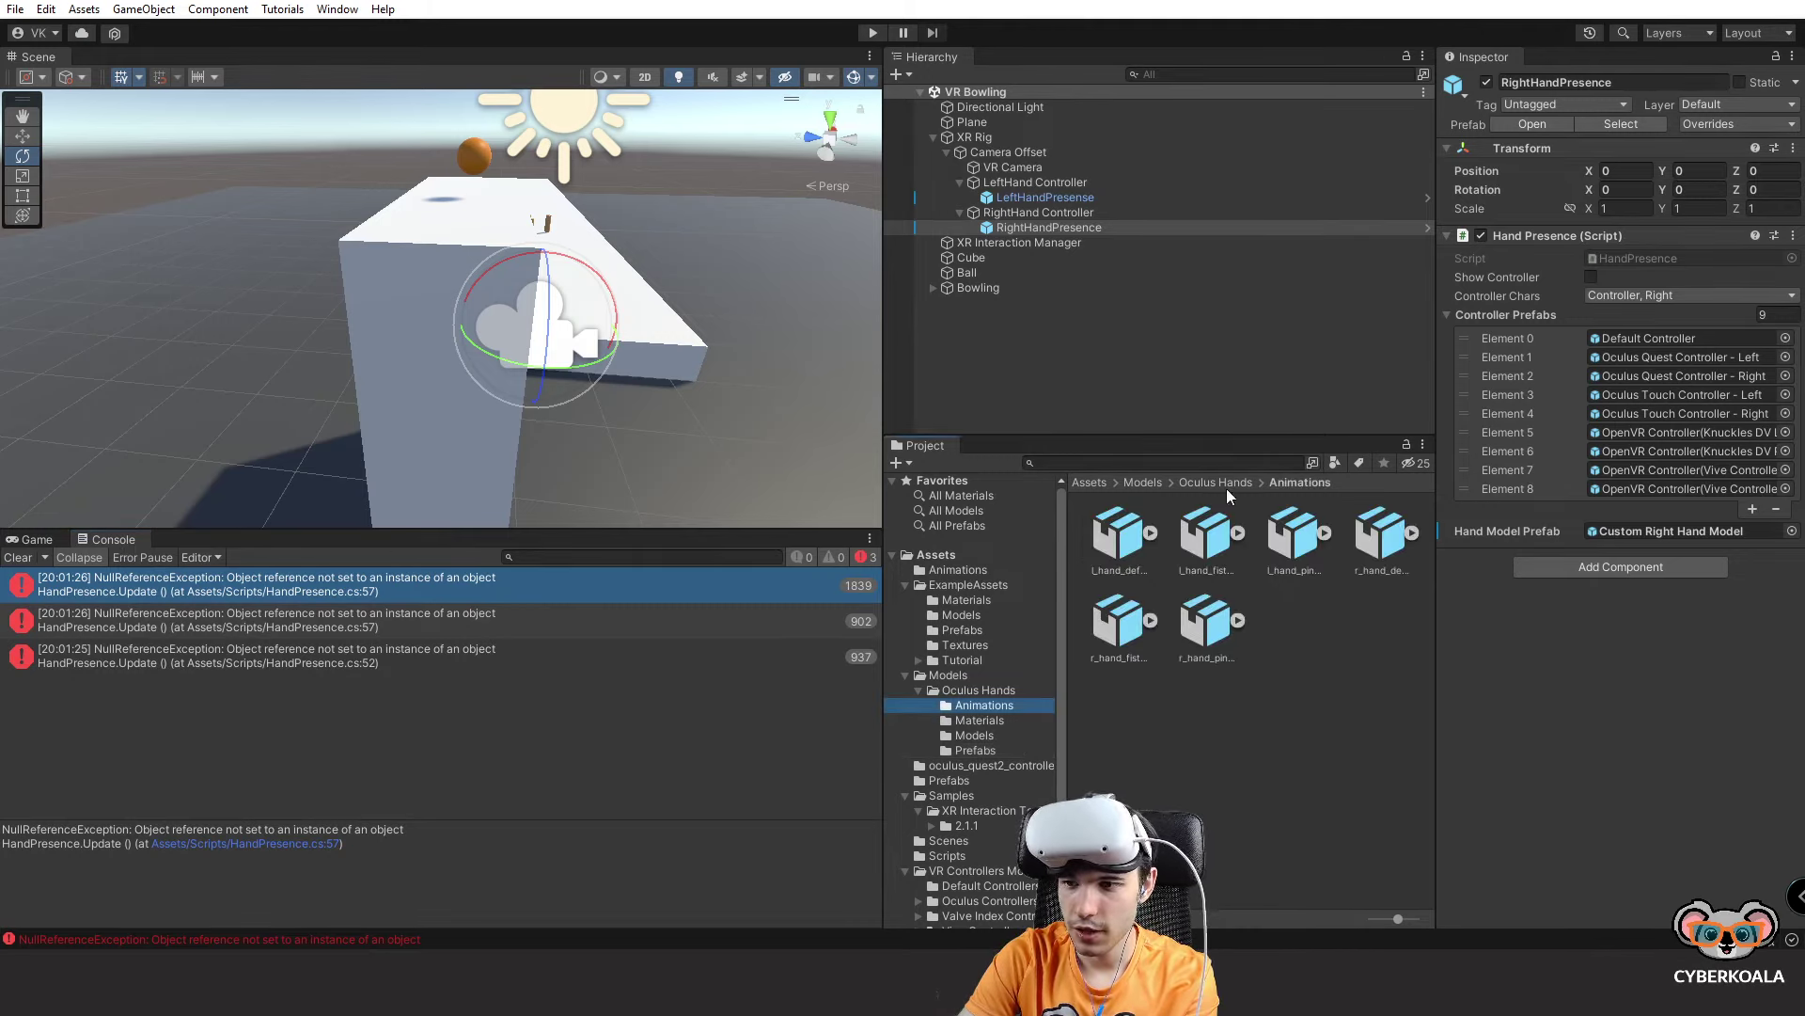
double_click(1125, 532)
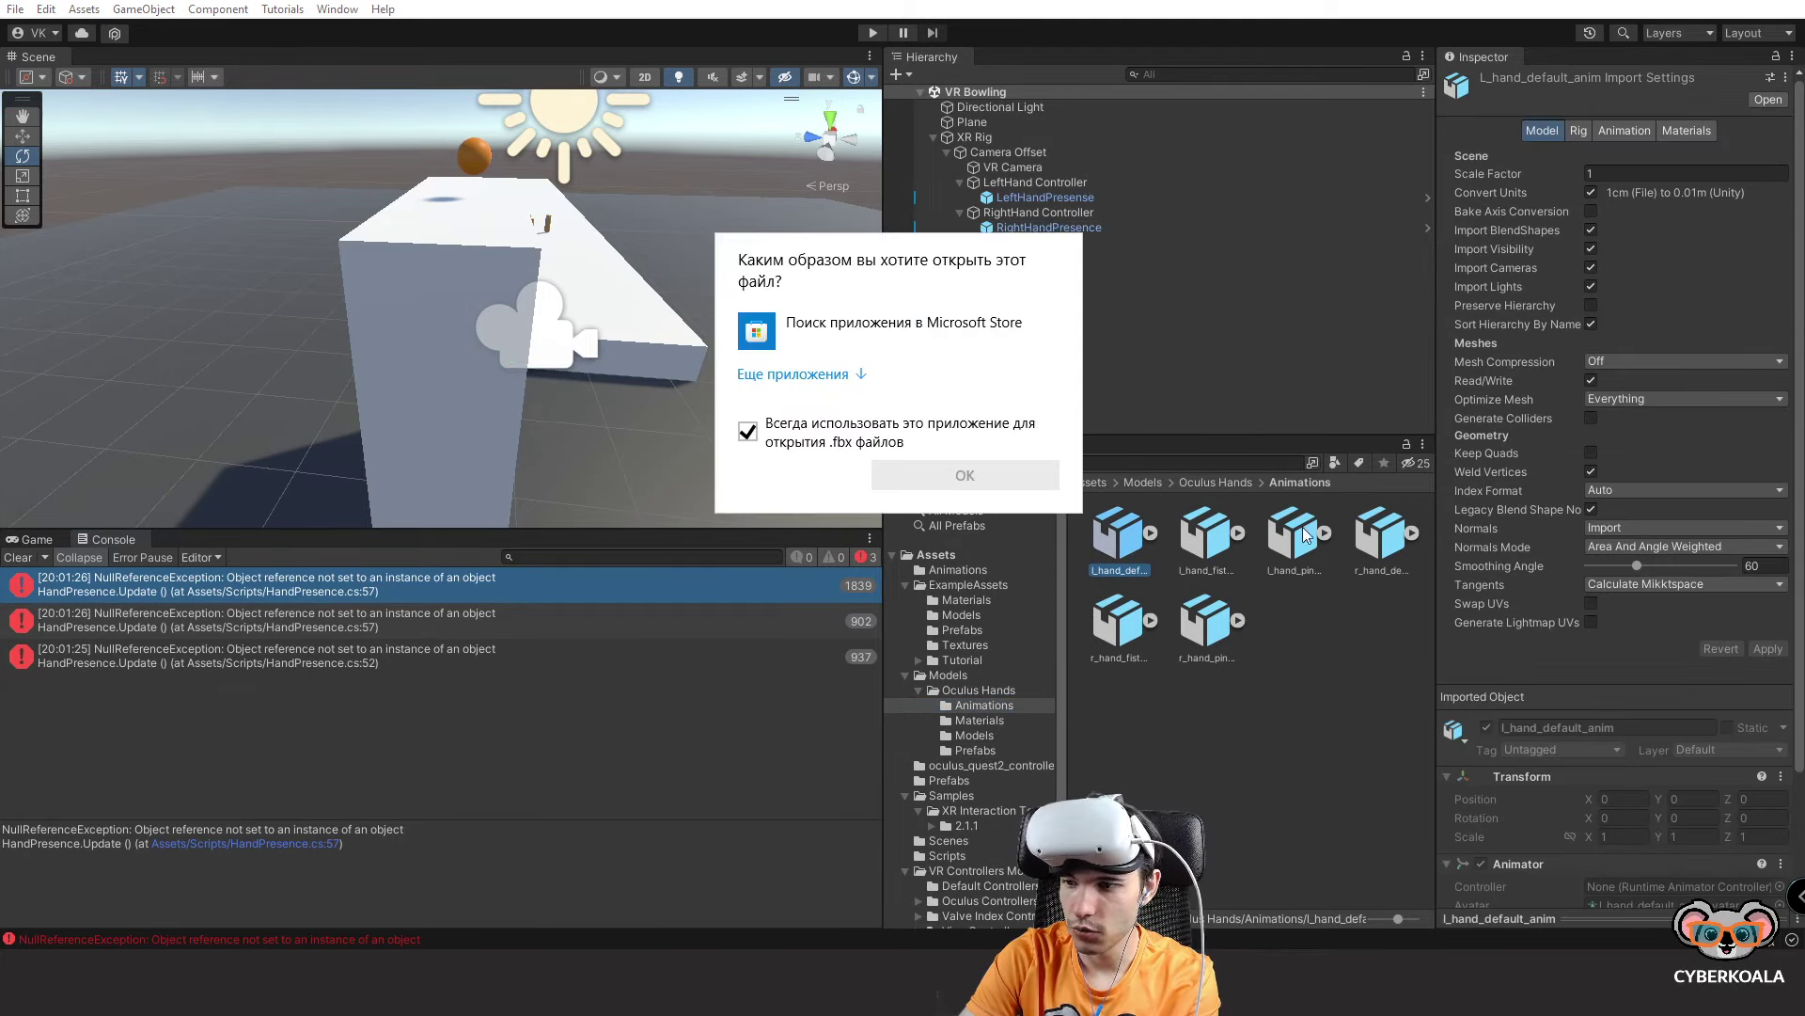
click(1278, 393)
click(1626, 132)
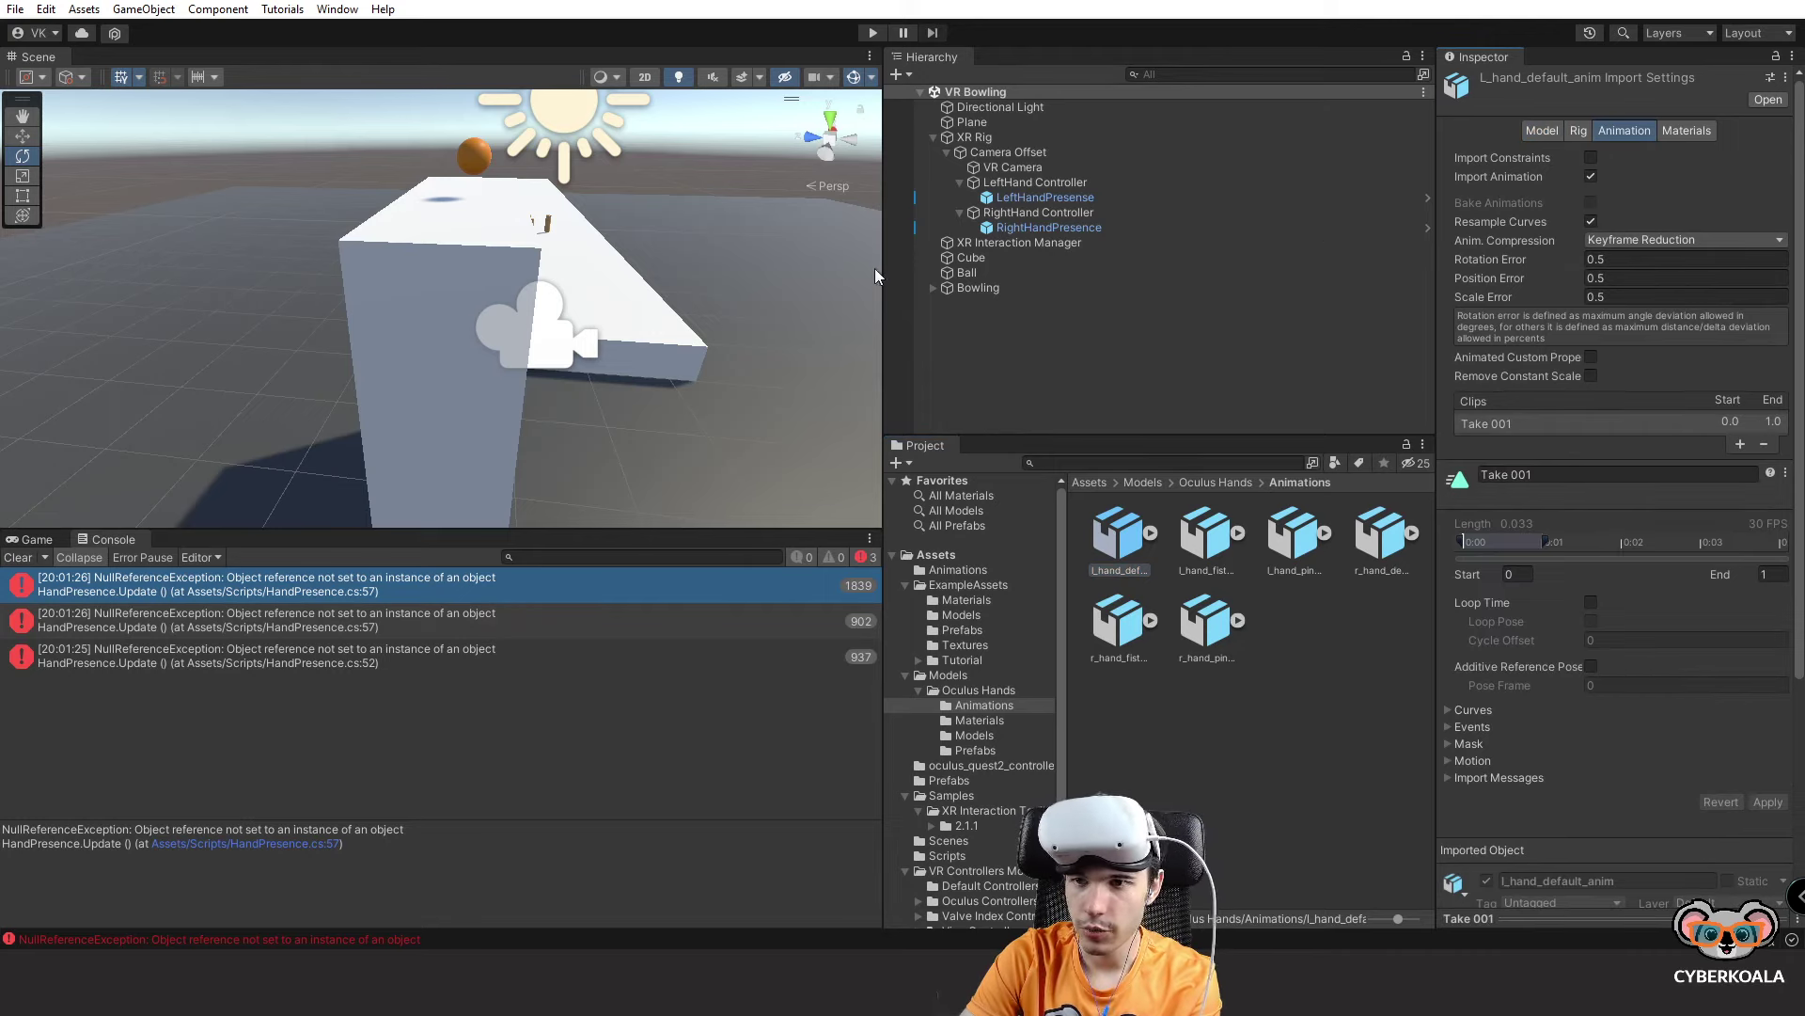
drag(882, 268, 655, 268)
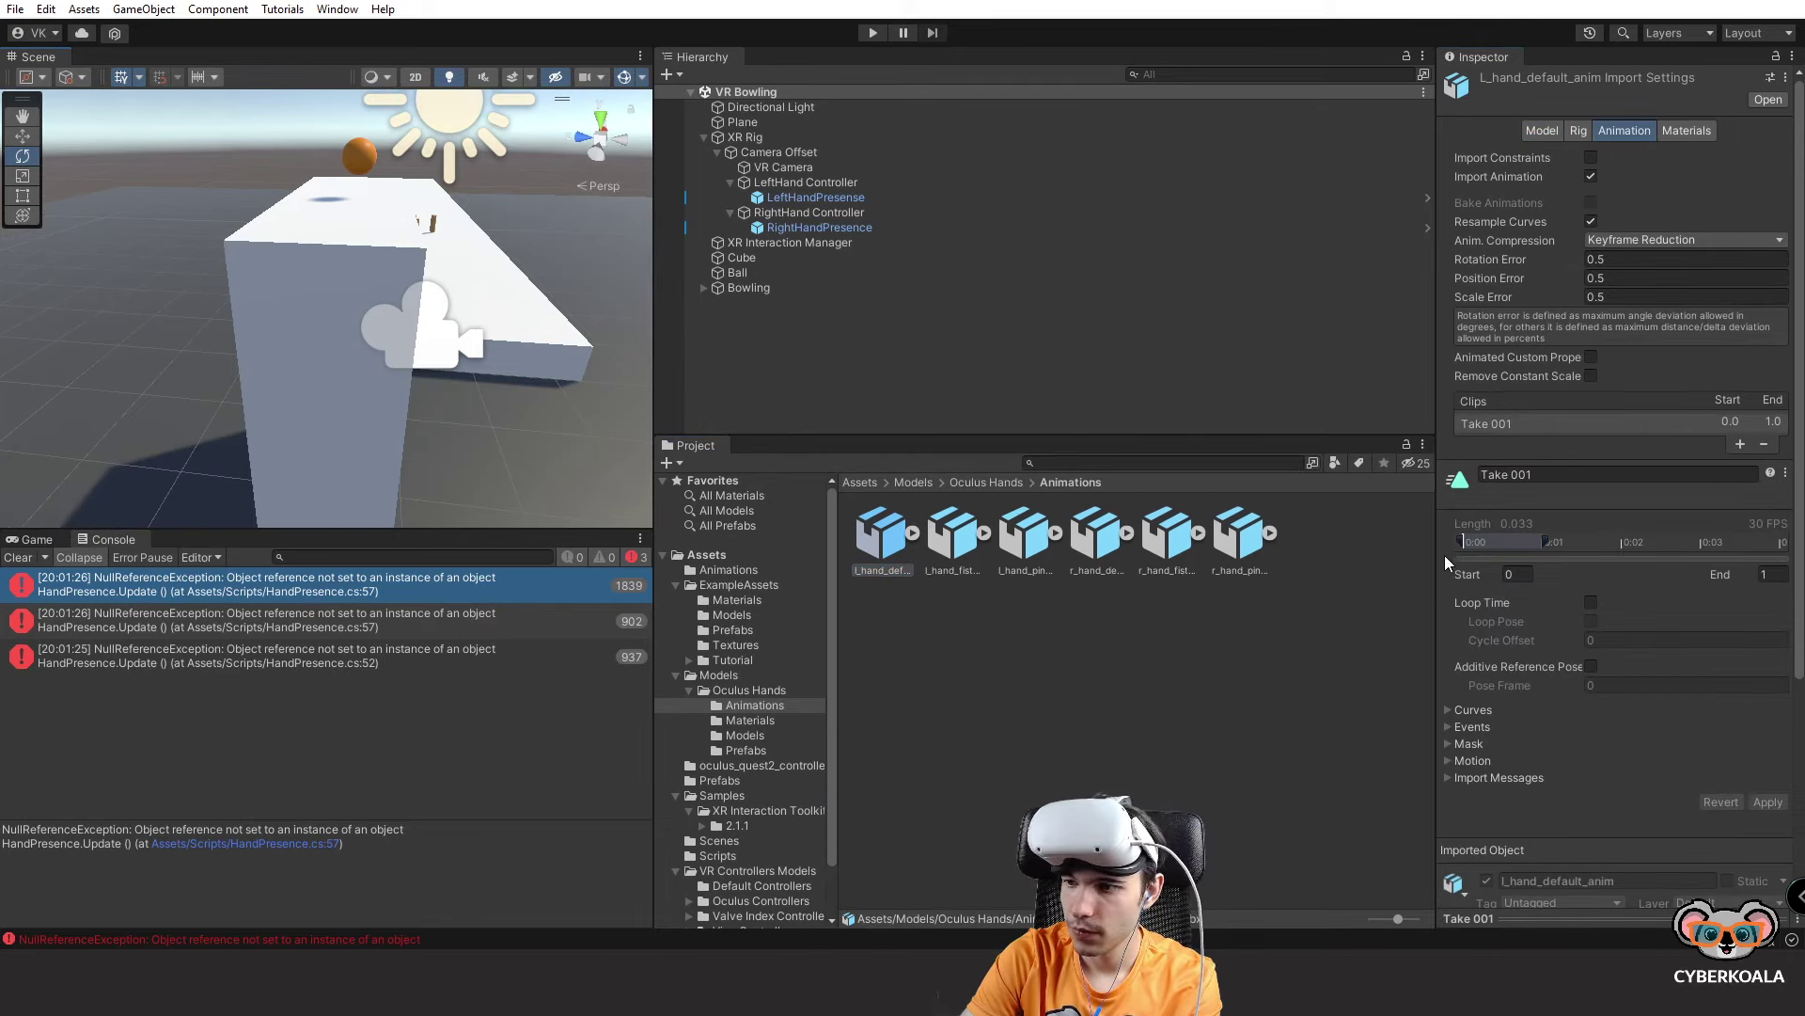
drag(1438, 555, 1401, 553)
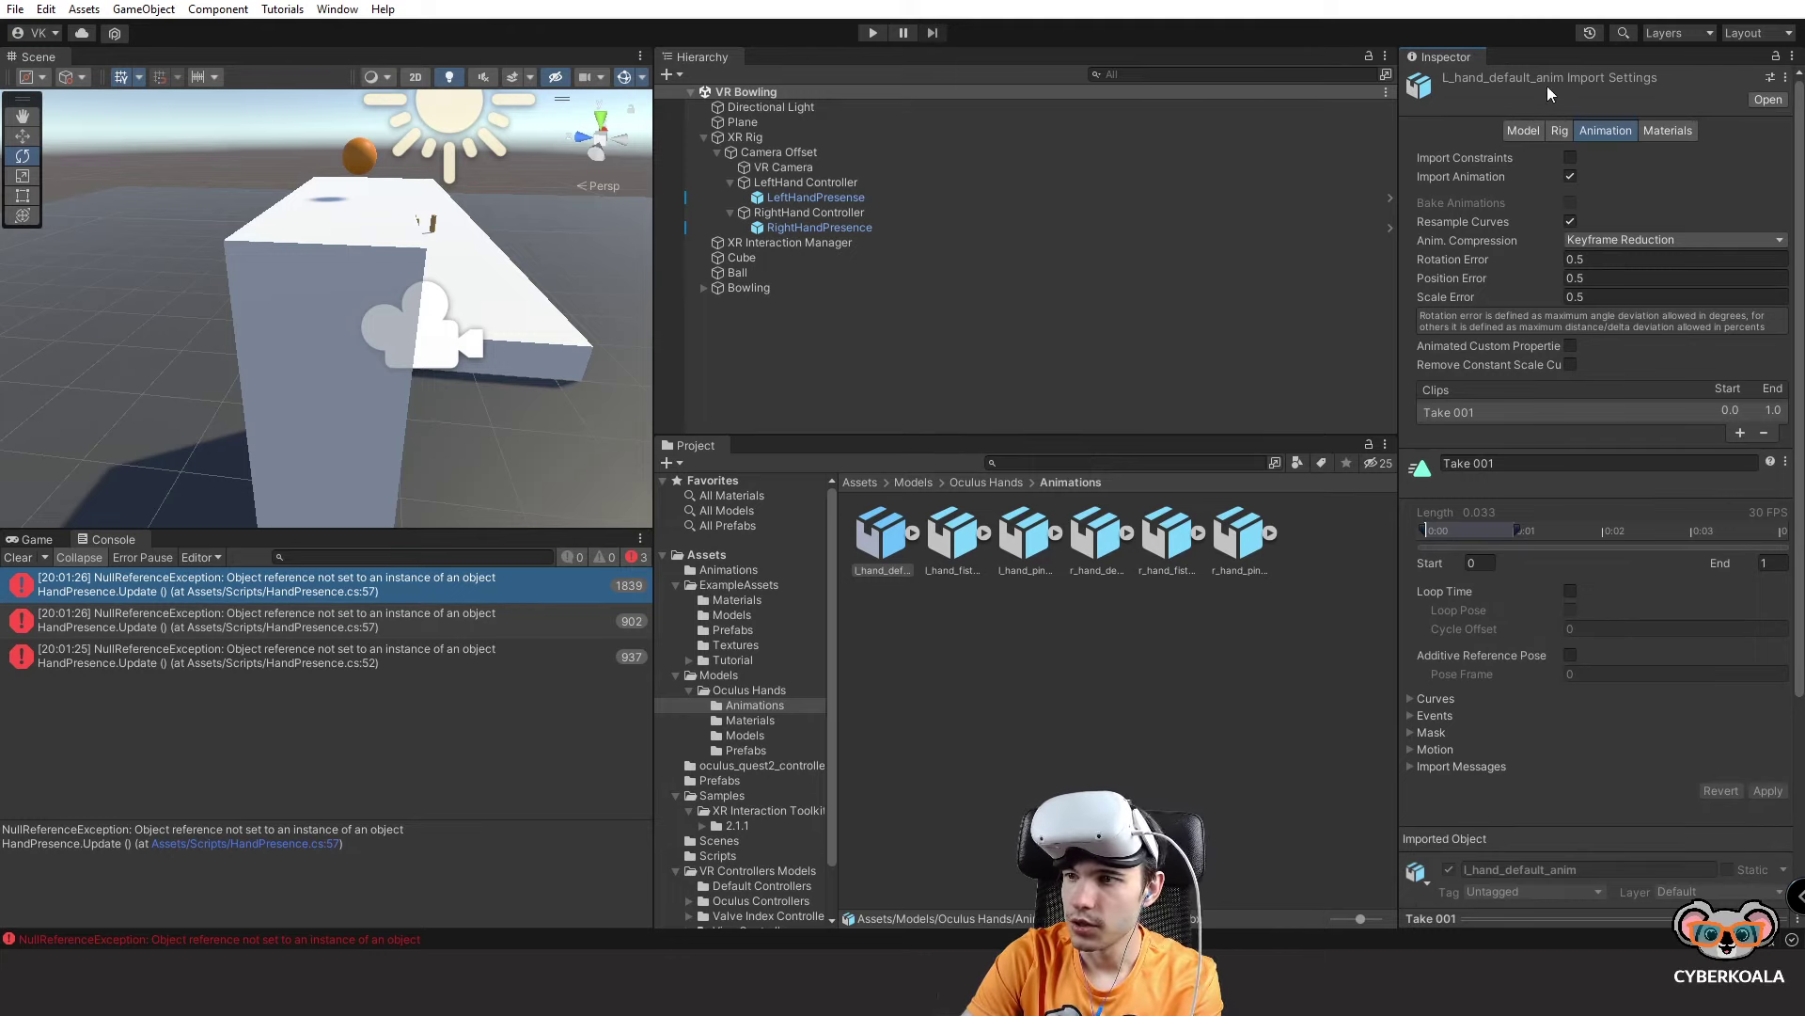
Review the clip's Model, Rig and Materials import settings.
click(1516, 132)
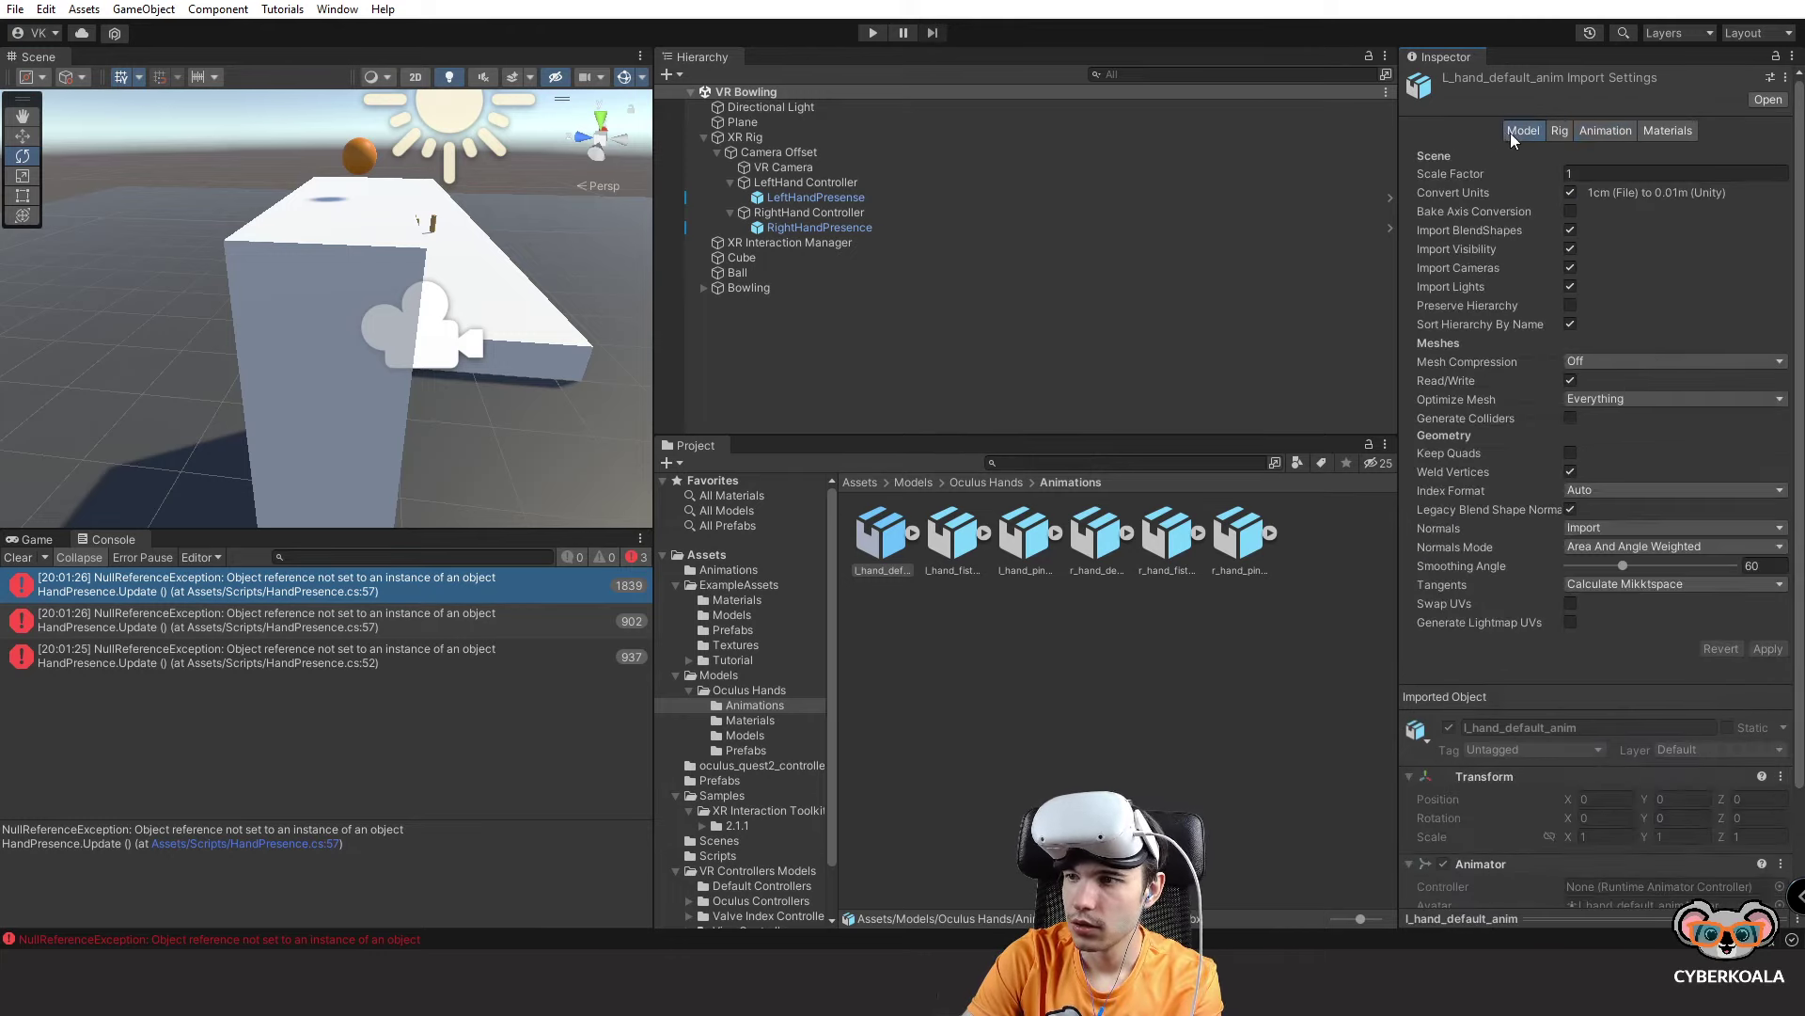
click(1560, 131)
click(1651, 129)
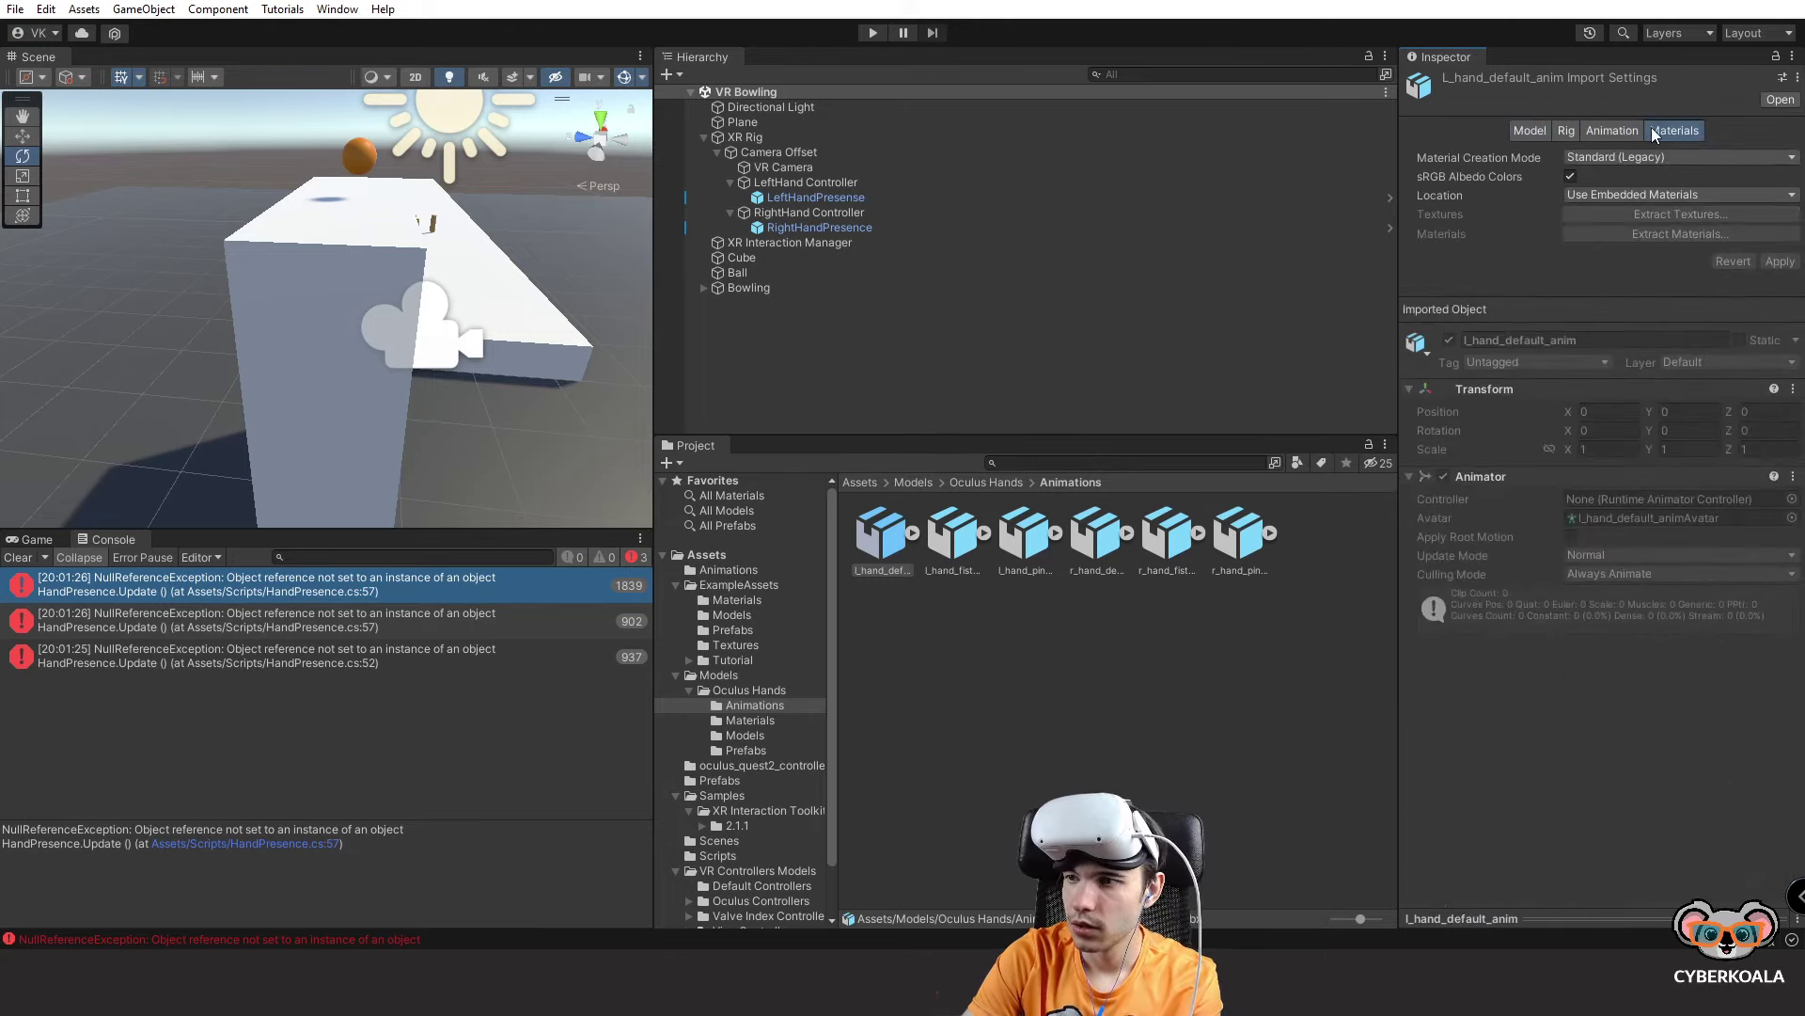
click(1767, 100)
click(1272, 312)
scroll(1664, 544, down, 3)
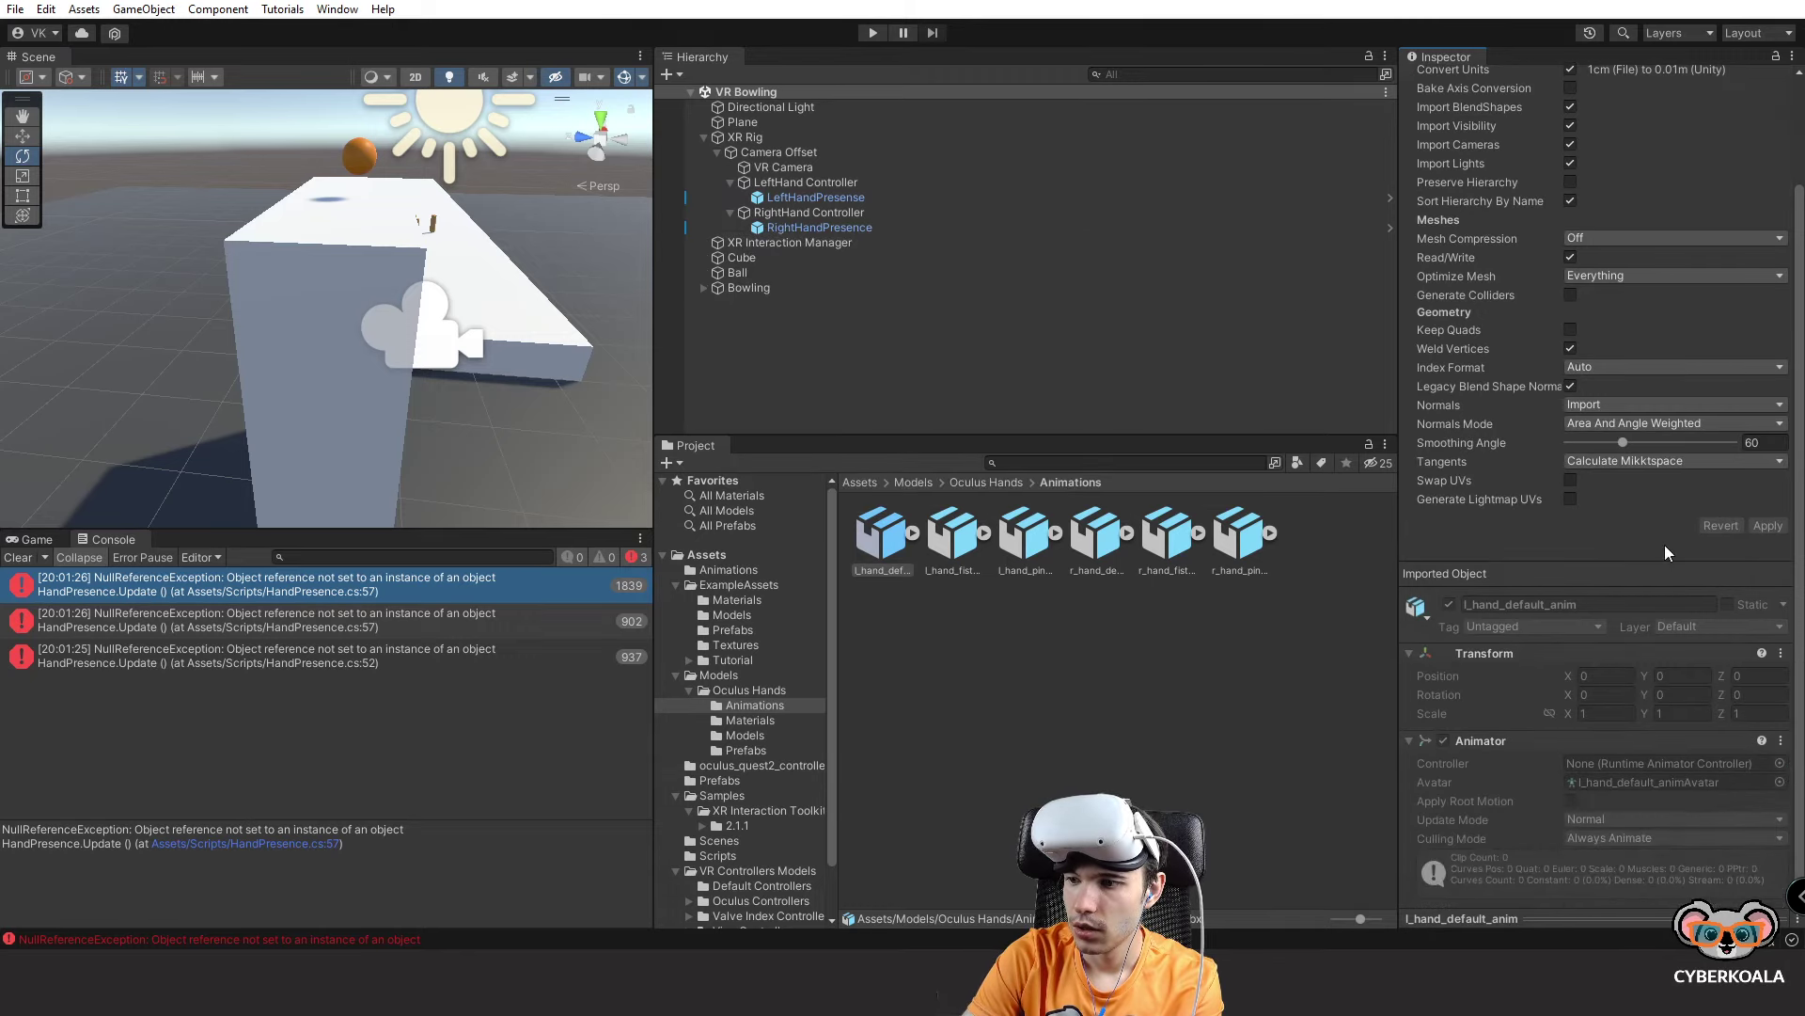
Open the Animation window and browse the left and right fist and pinch animation clips.
click(336, 9)
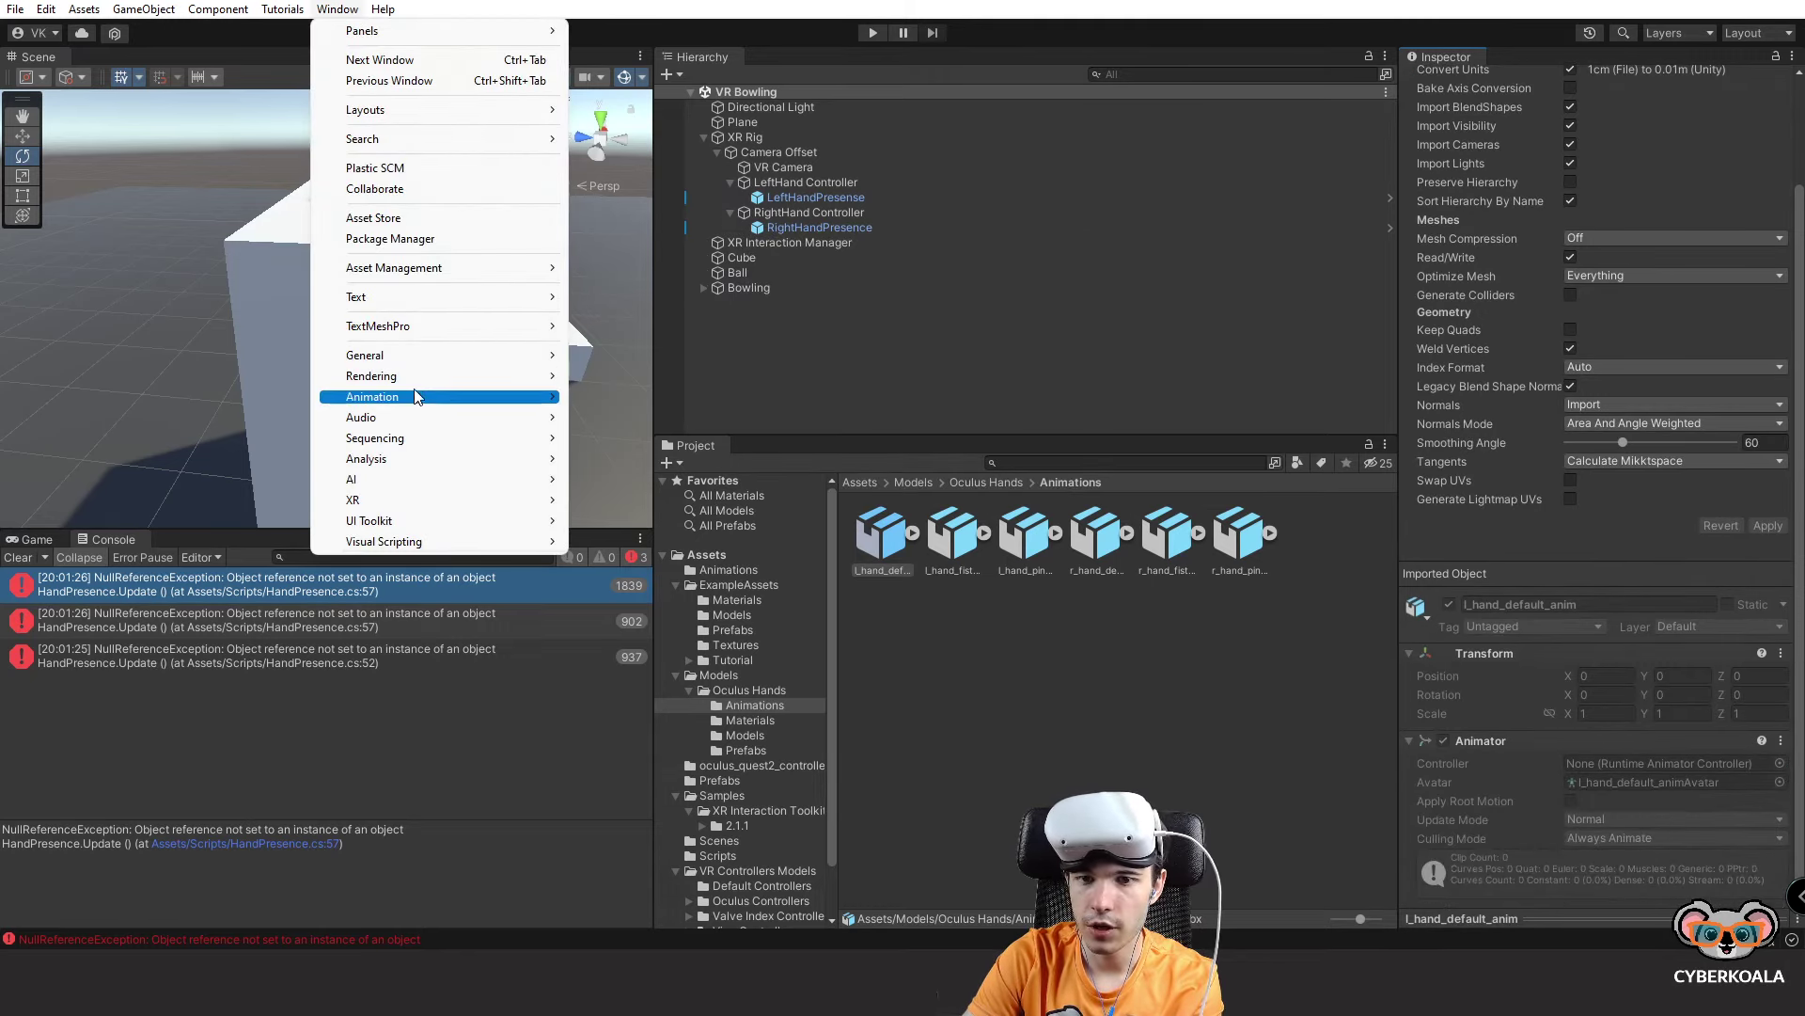
mouse_move(418, 396)
click(630, 397)
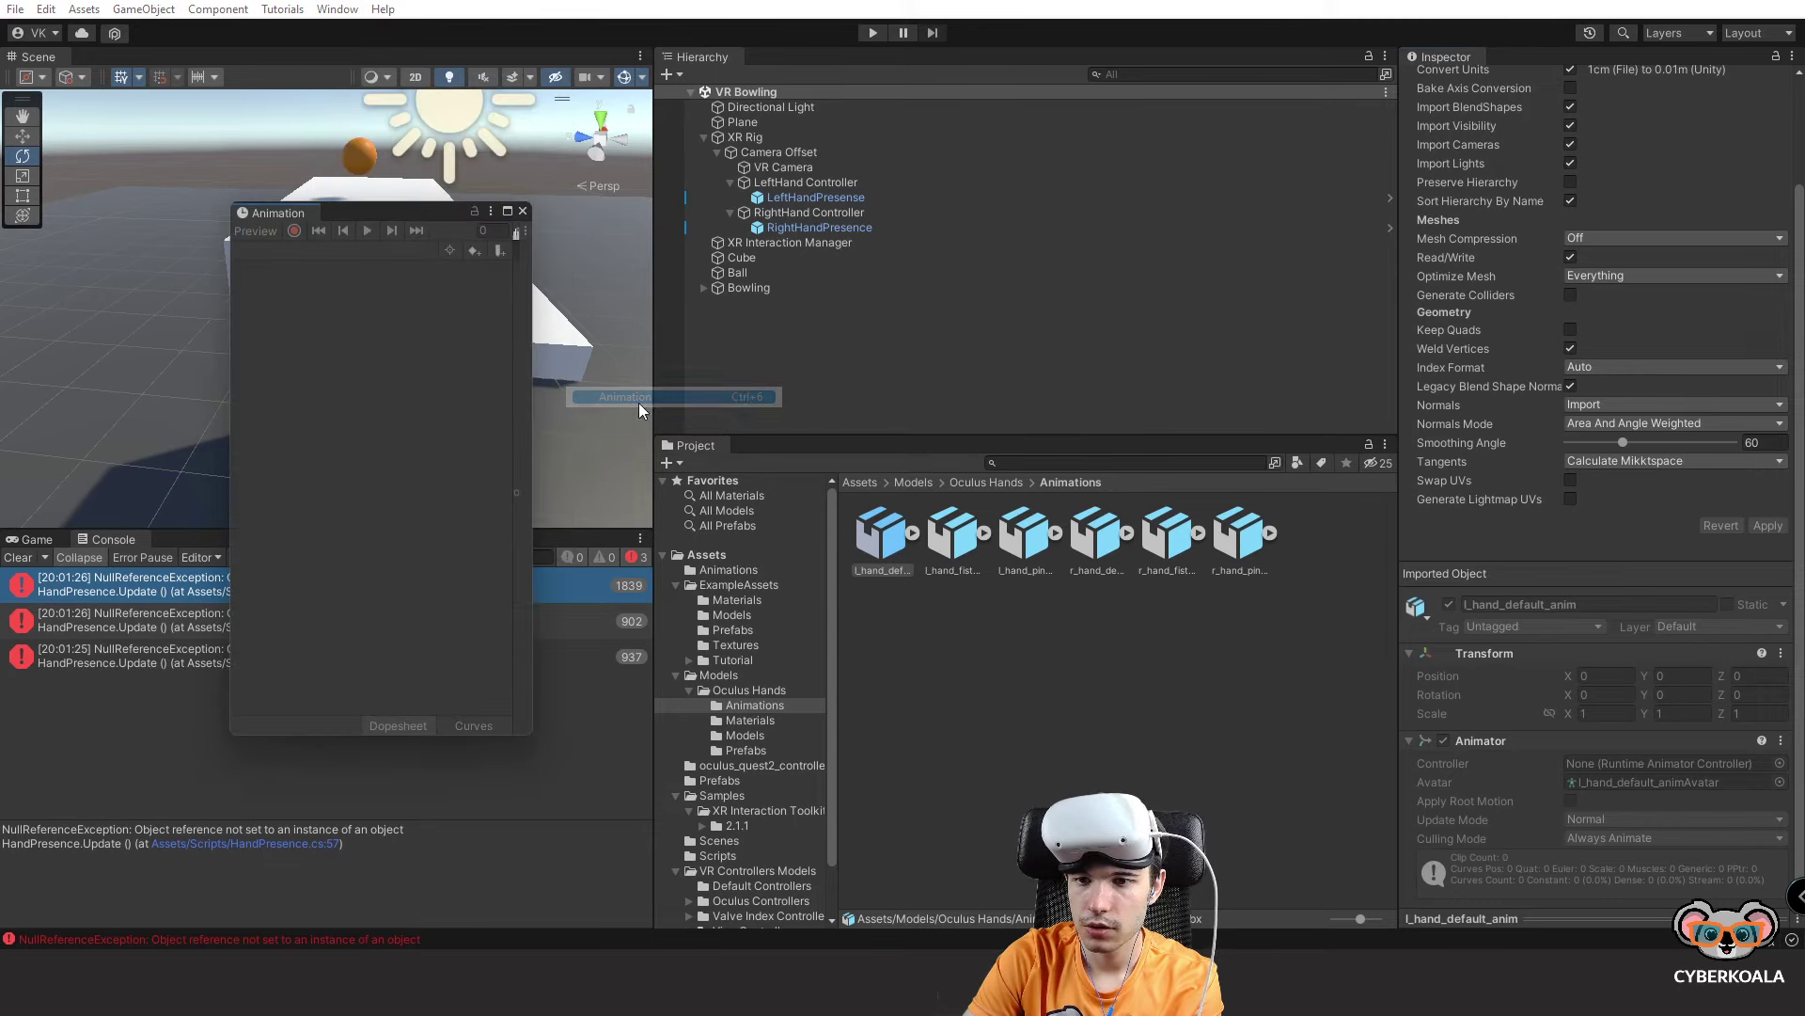
click(945, 534)
click(1032, 534)
click(1145, 536)
double_click(1240, 533)
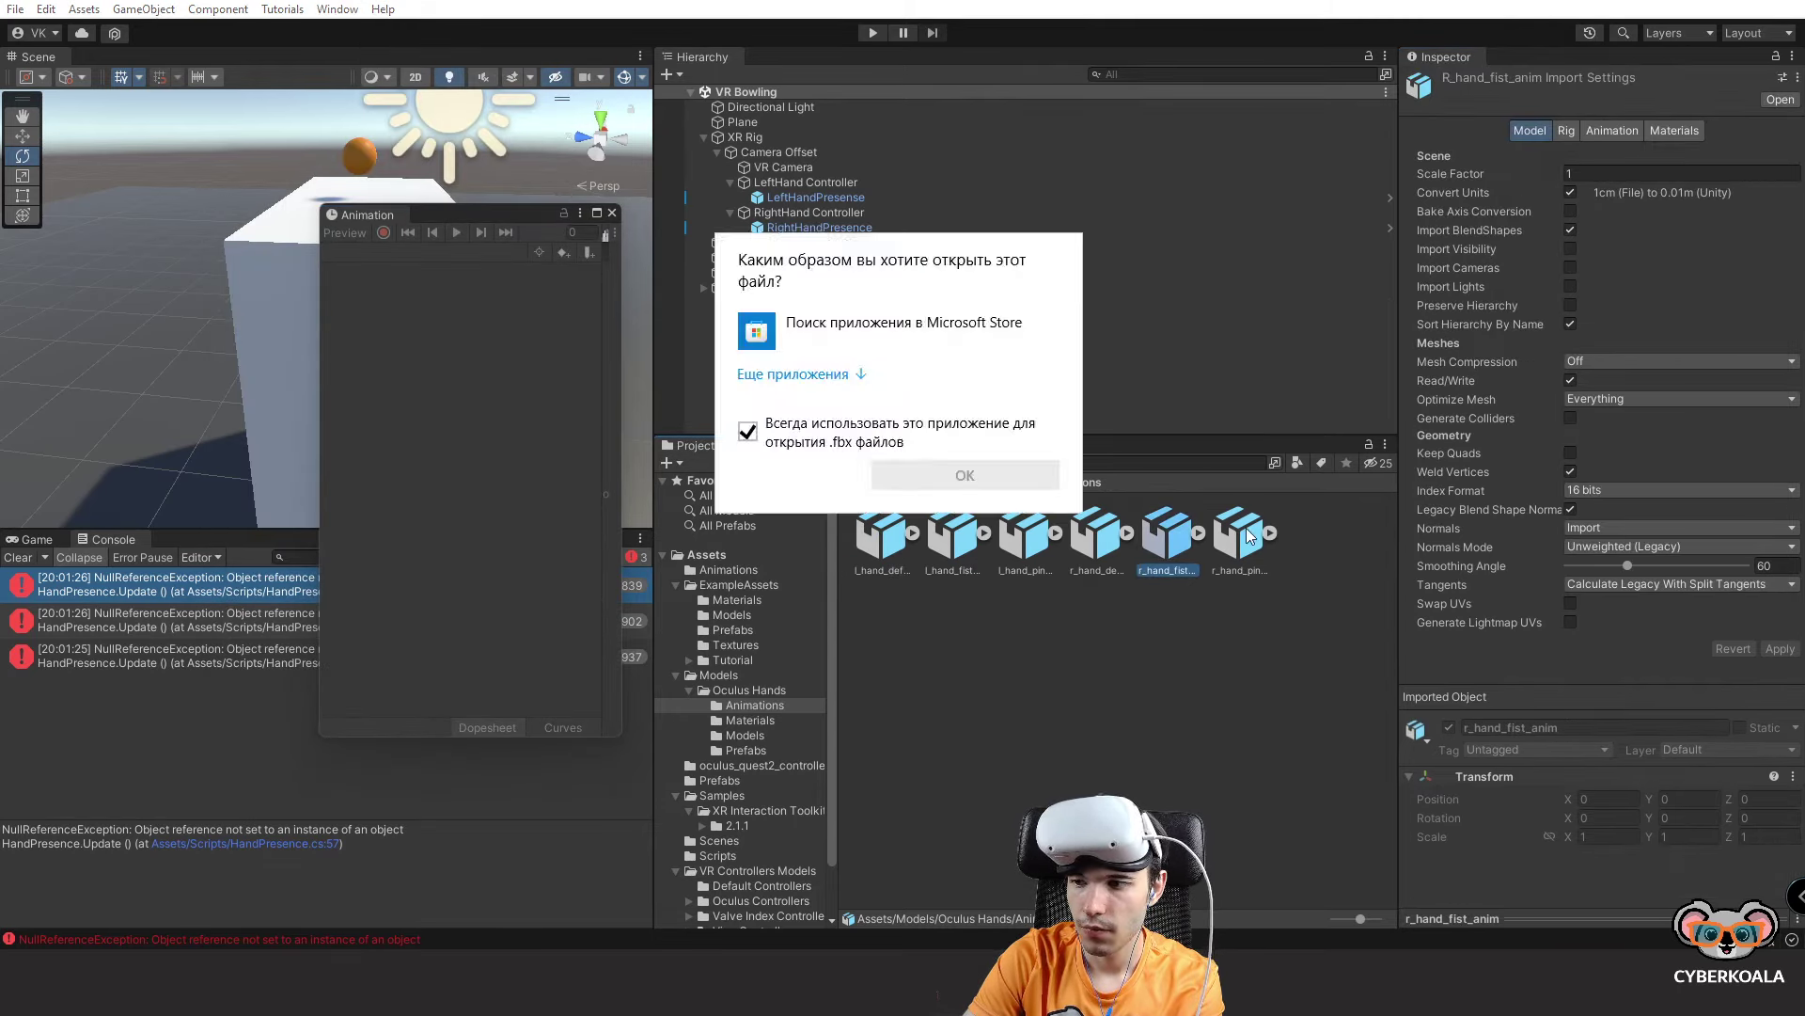
click(1245, 527)
Go to the top-level Animations folder and open the Left Hand Animator controller.
click(748, 707)
click(747, 692)
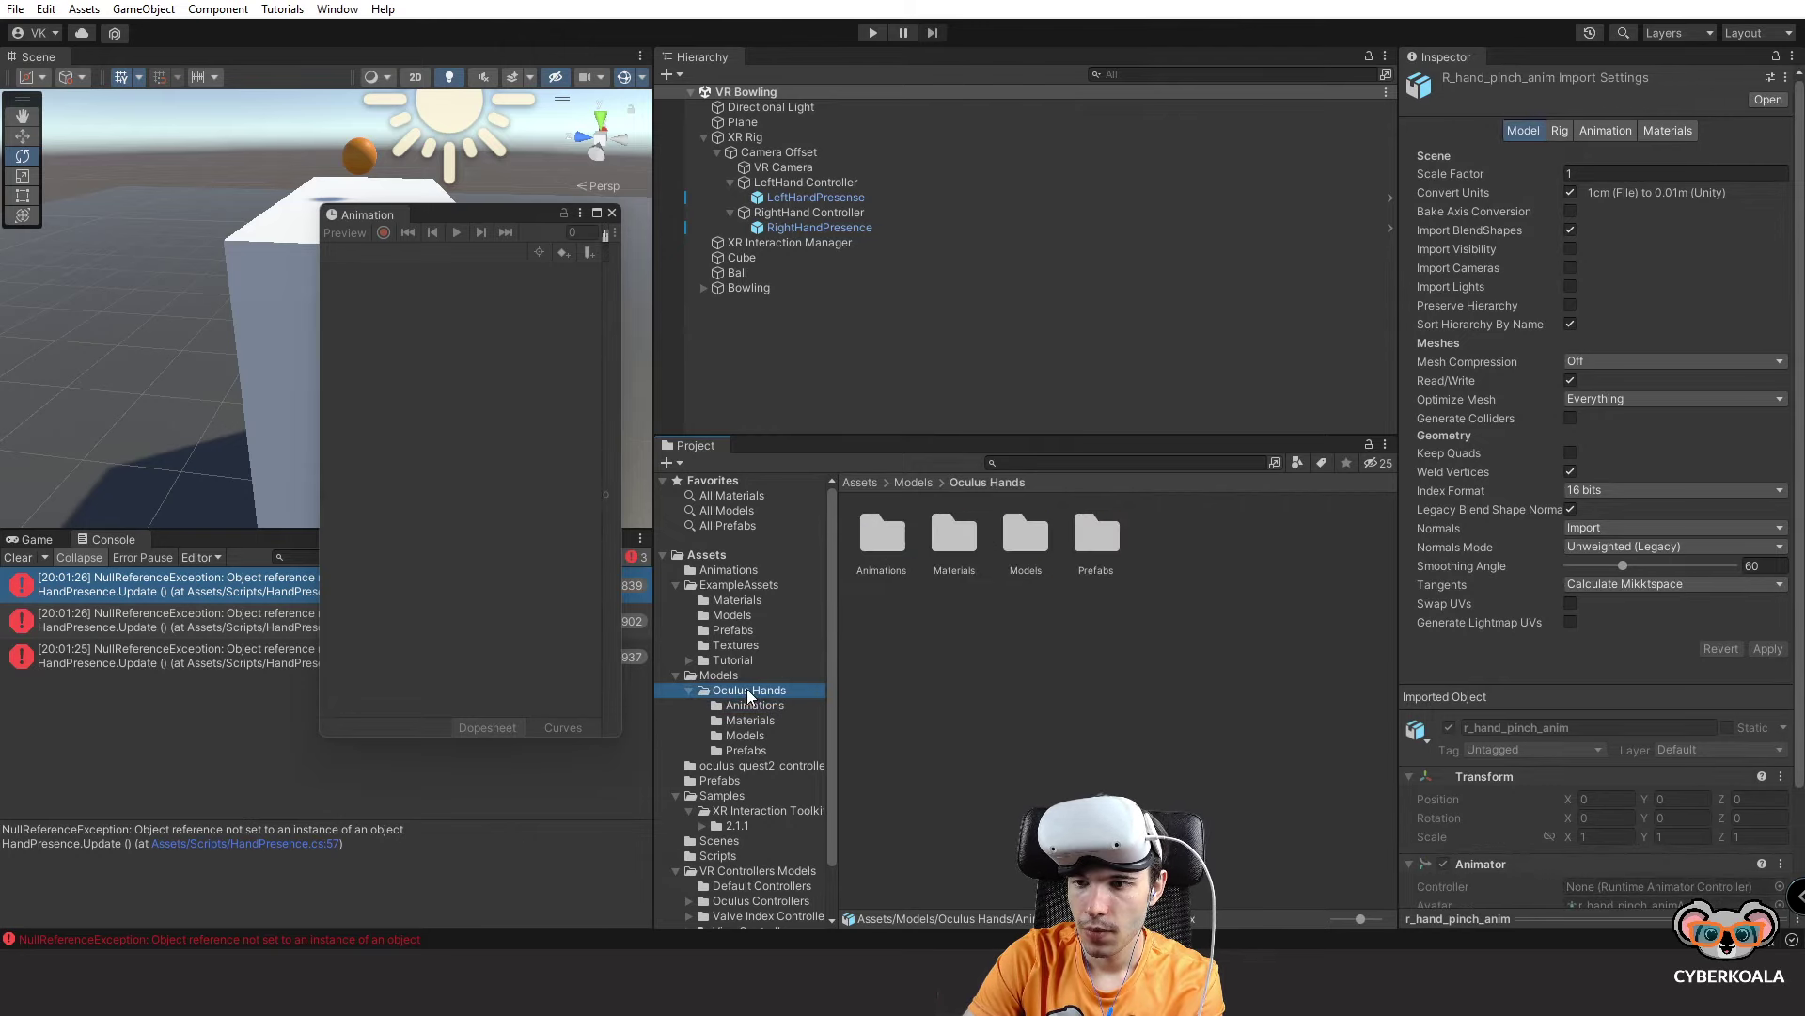
click(749, 705)
click(758, 585)
click(754, 570)
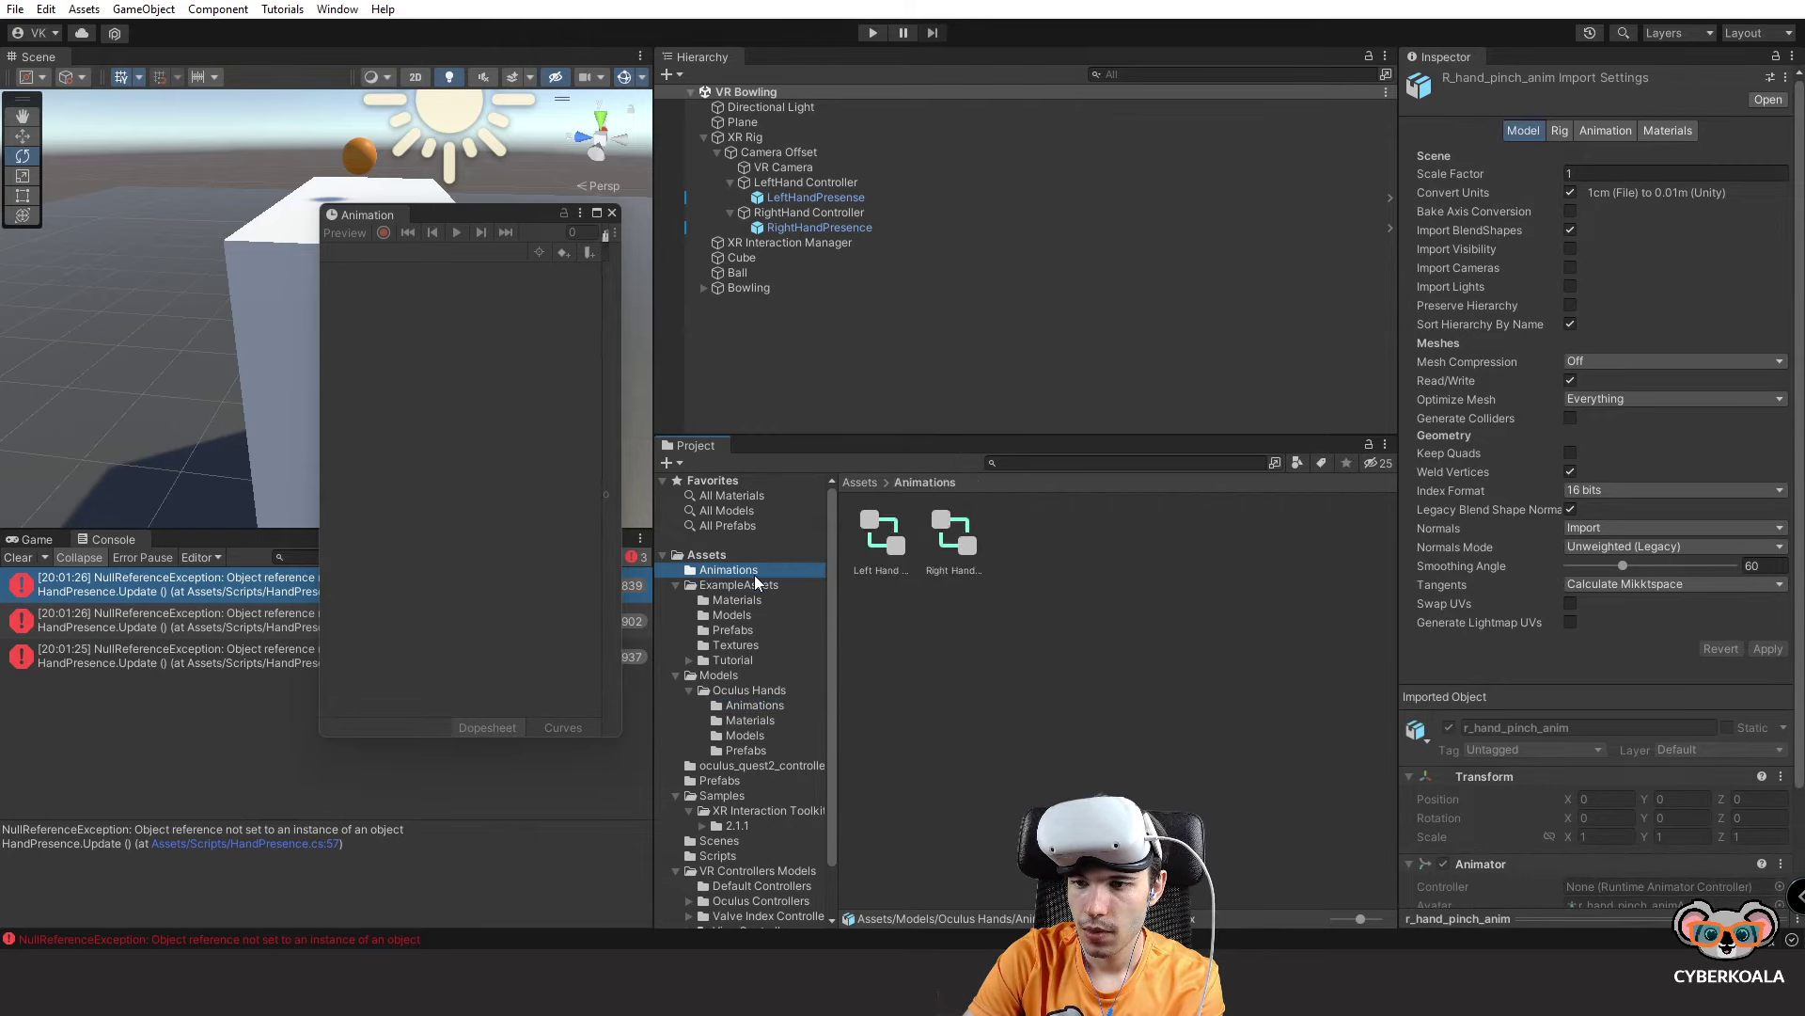
double_click(883, 537)
Open the Left Hand Animator's Blend Tree and close the floating Animation window.
drag(472, 216, 472, 255)
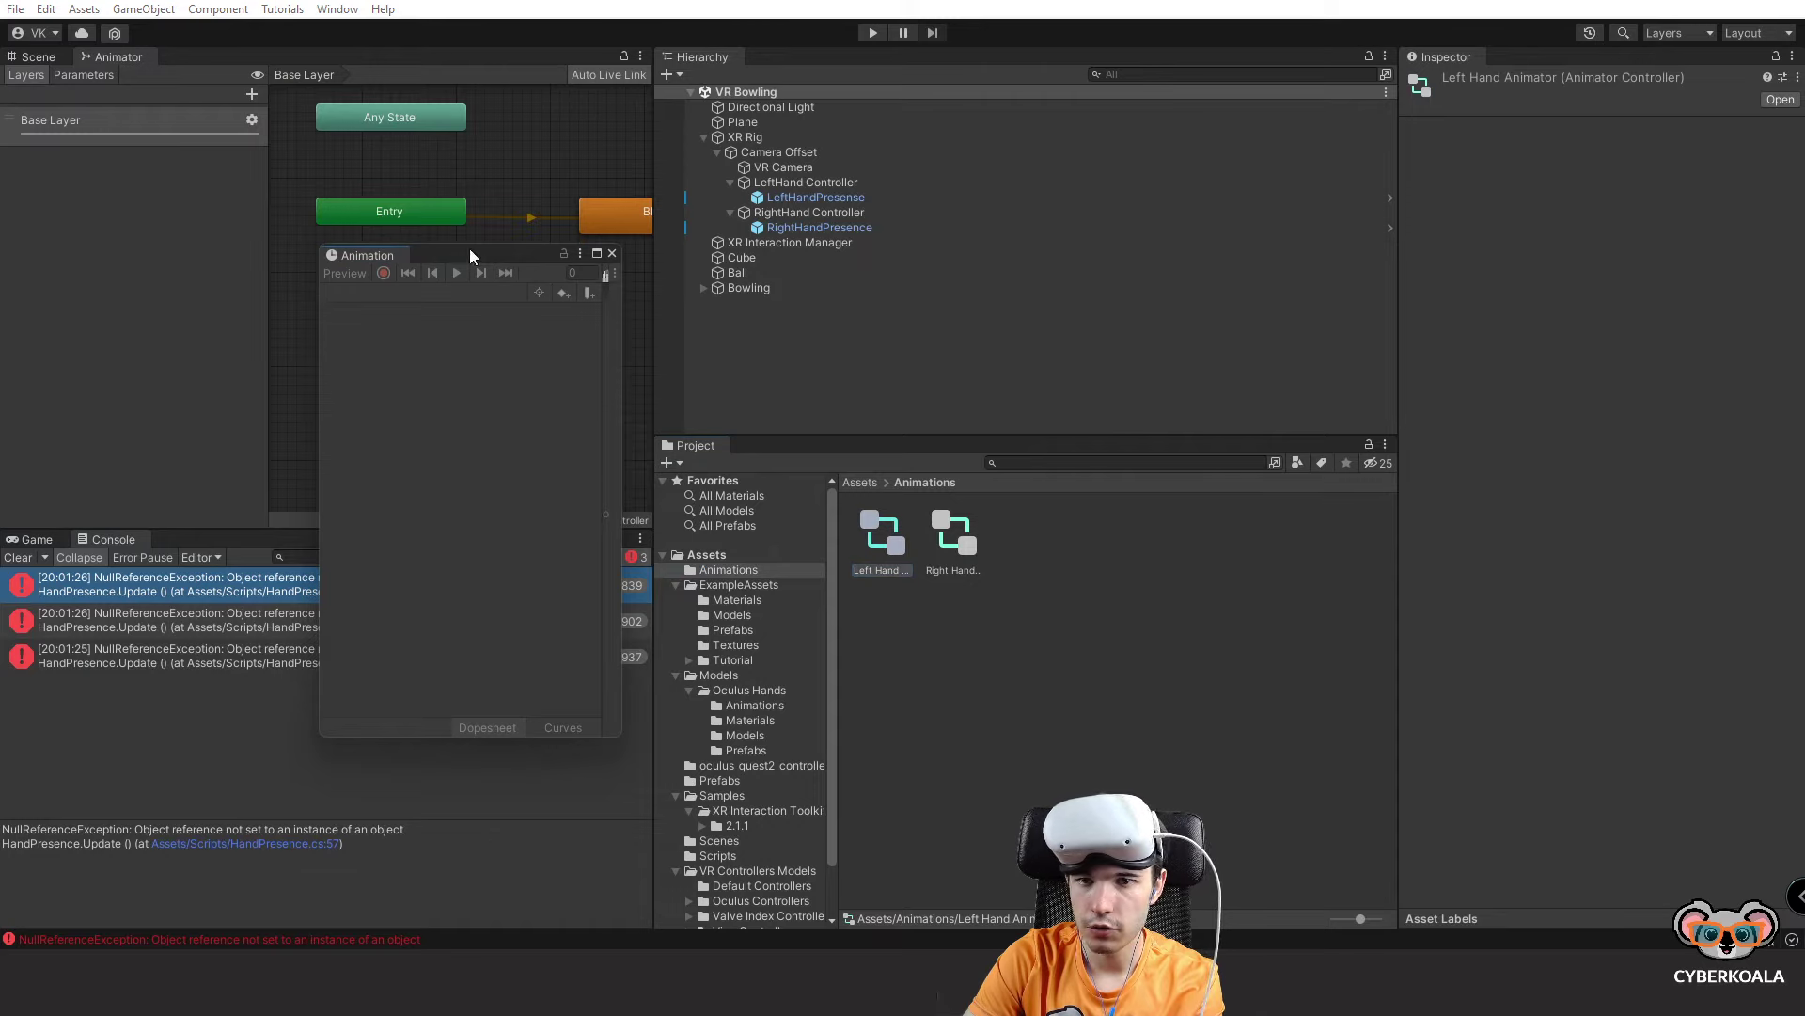
drag(656, 282, 873, 282)
click(775, 210)
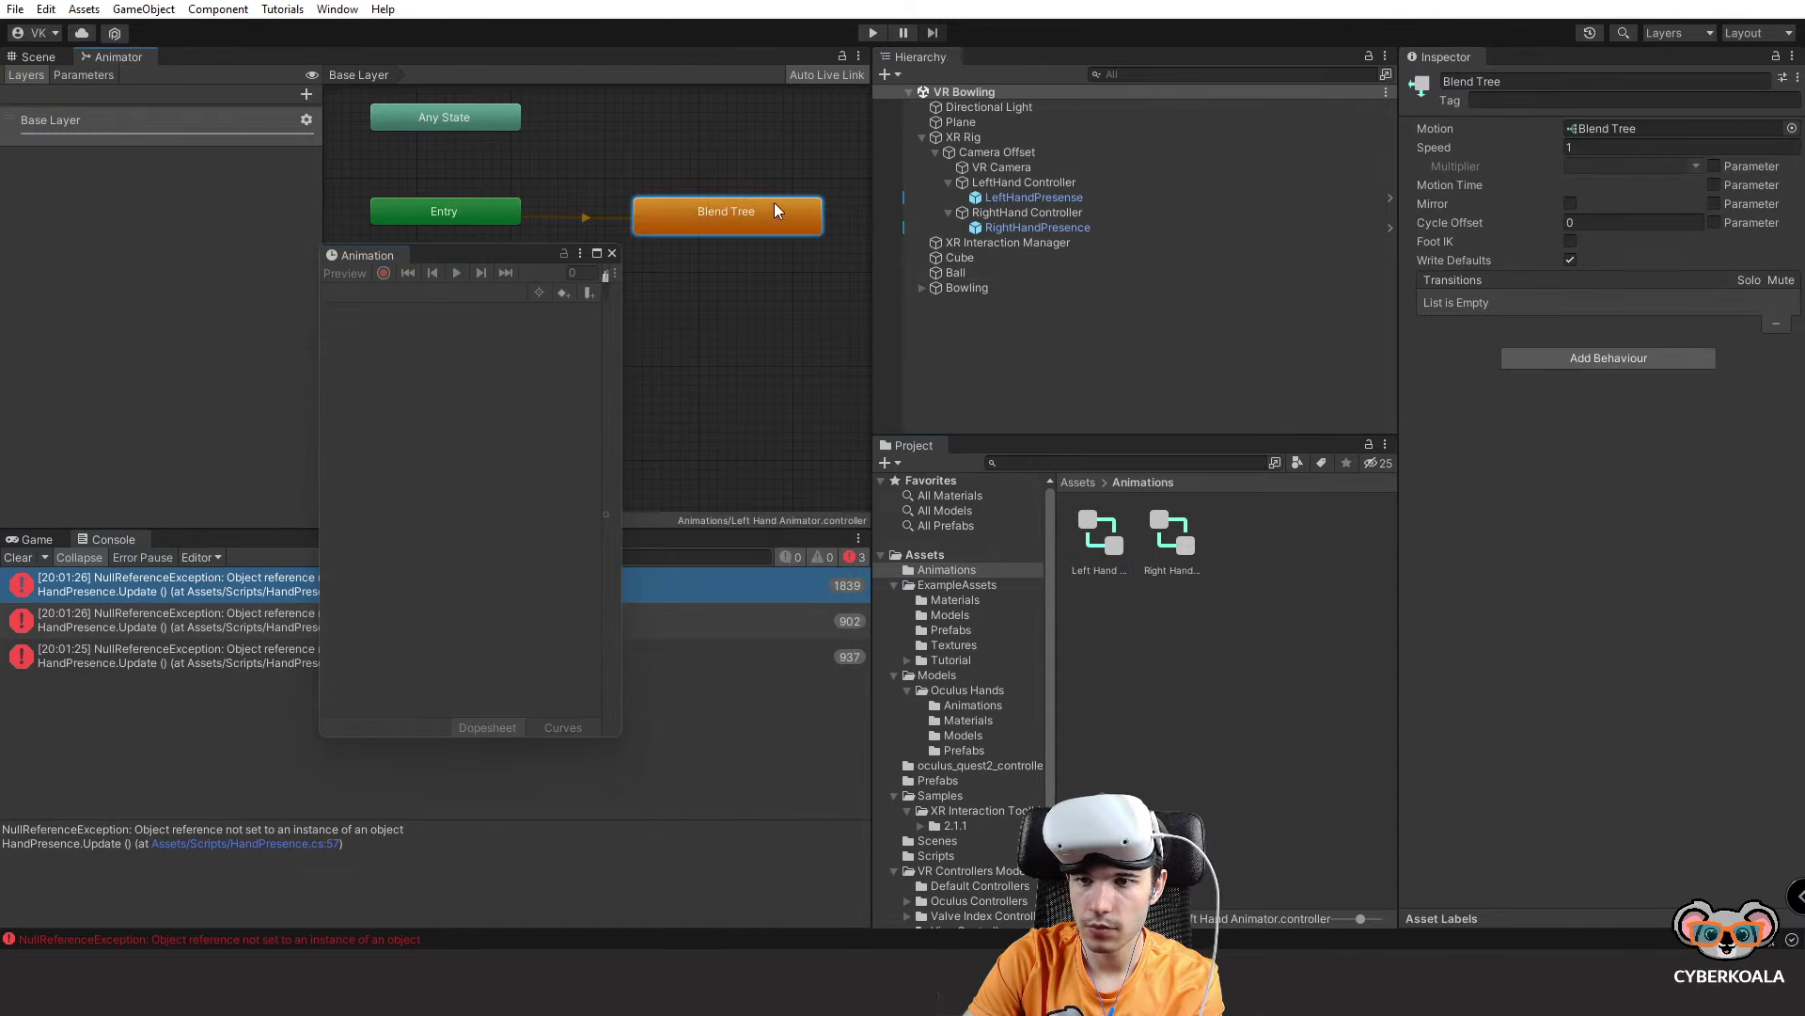
click(504, 205)
click(487, 120)
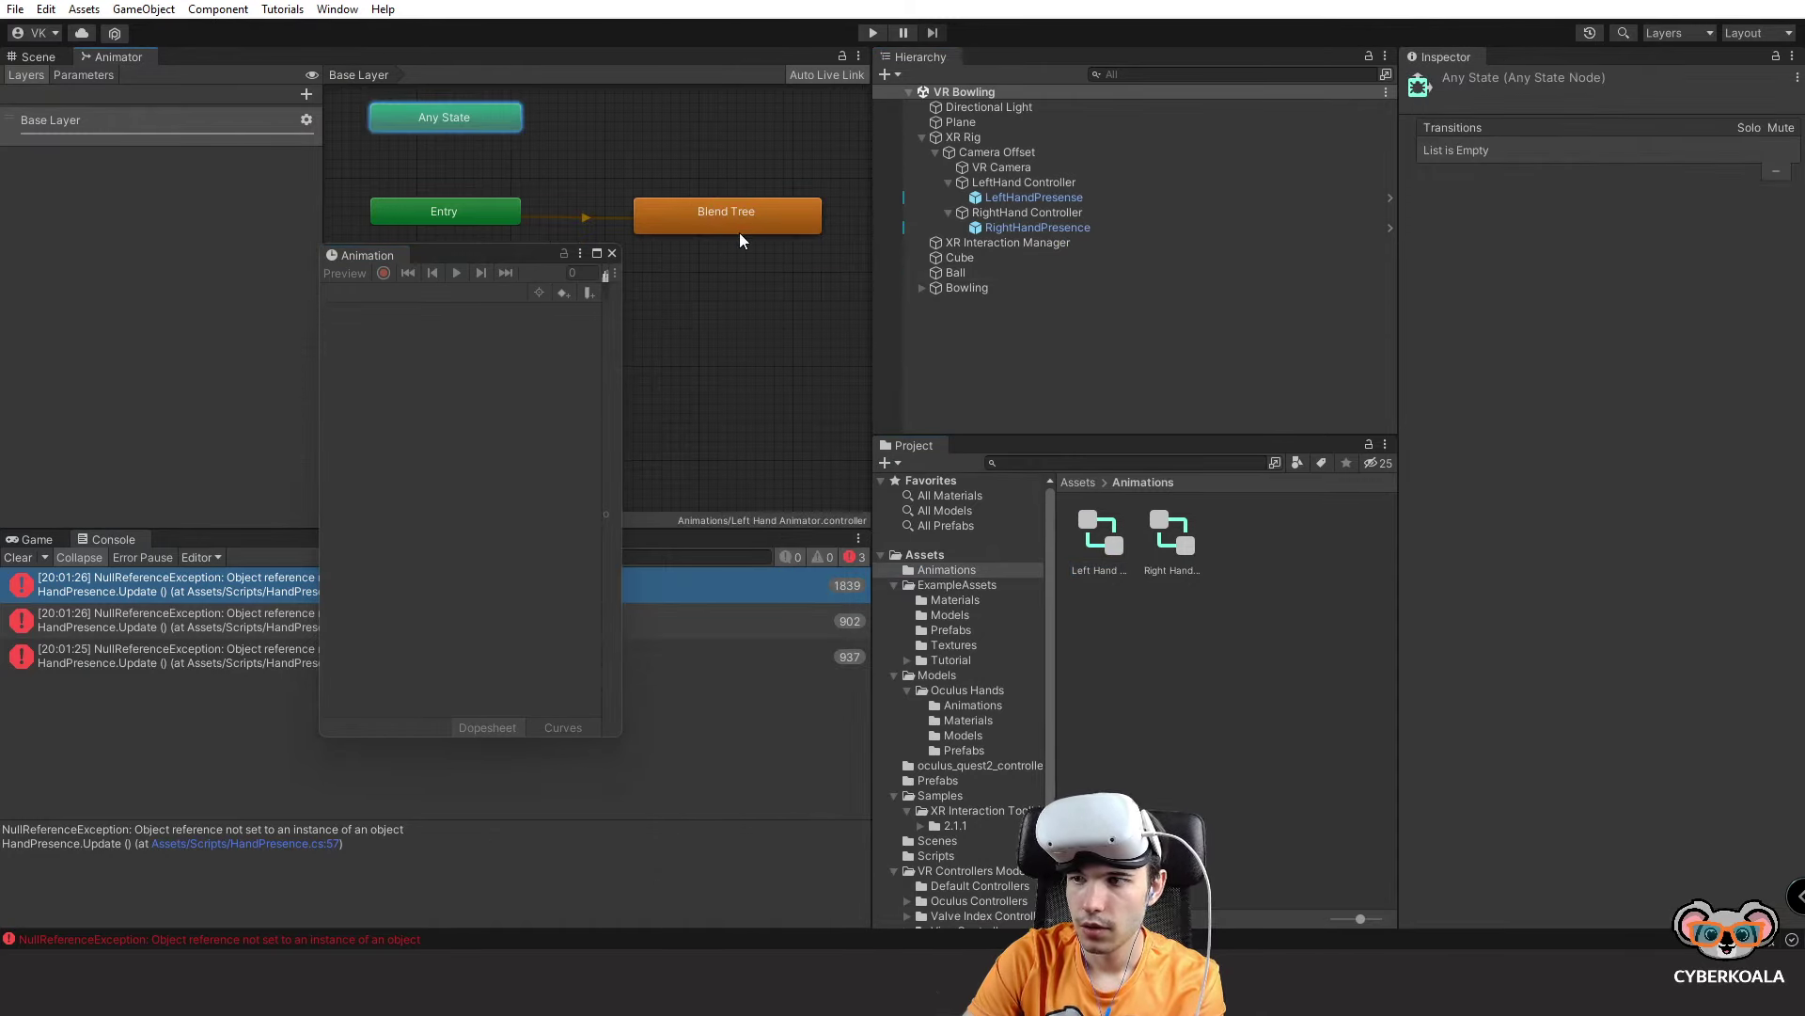
double_click(739, 233)
drag(457, 260, 238, 525)
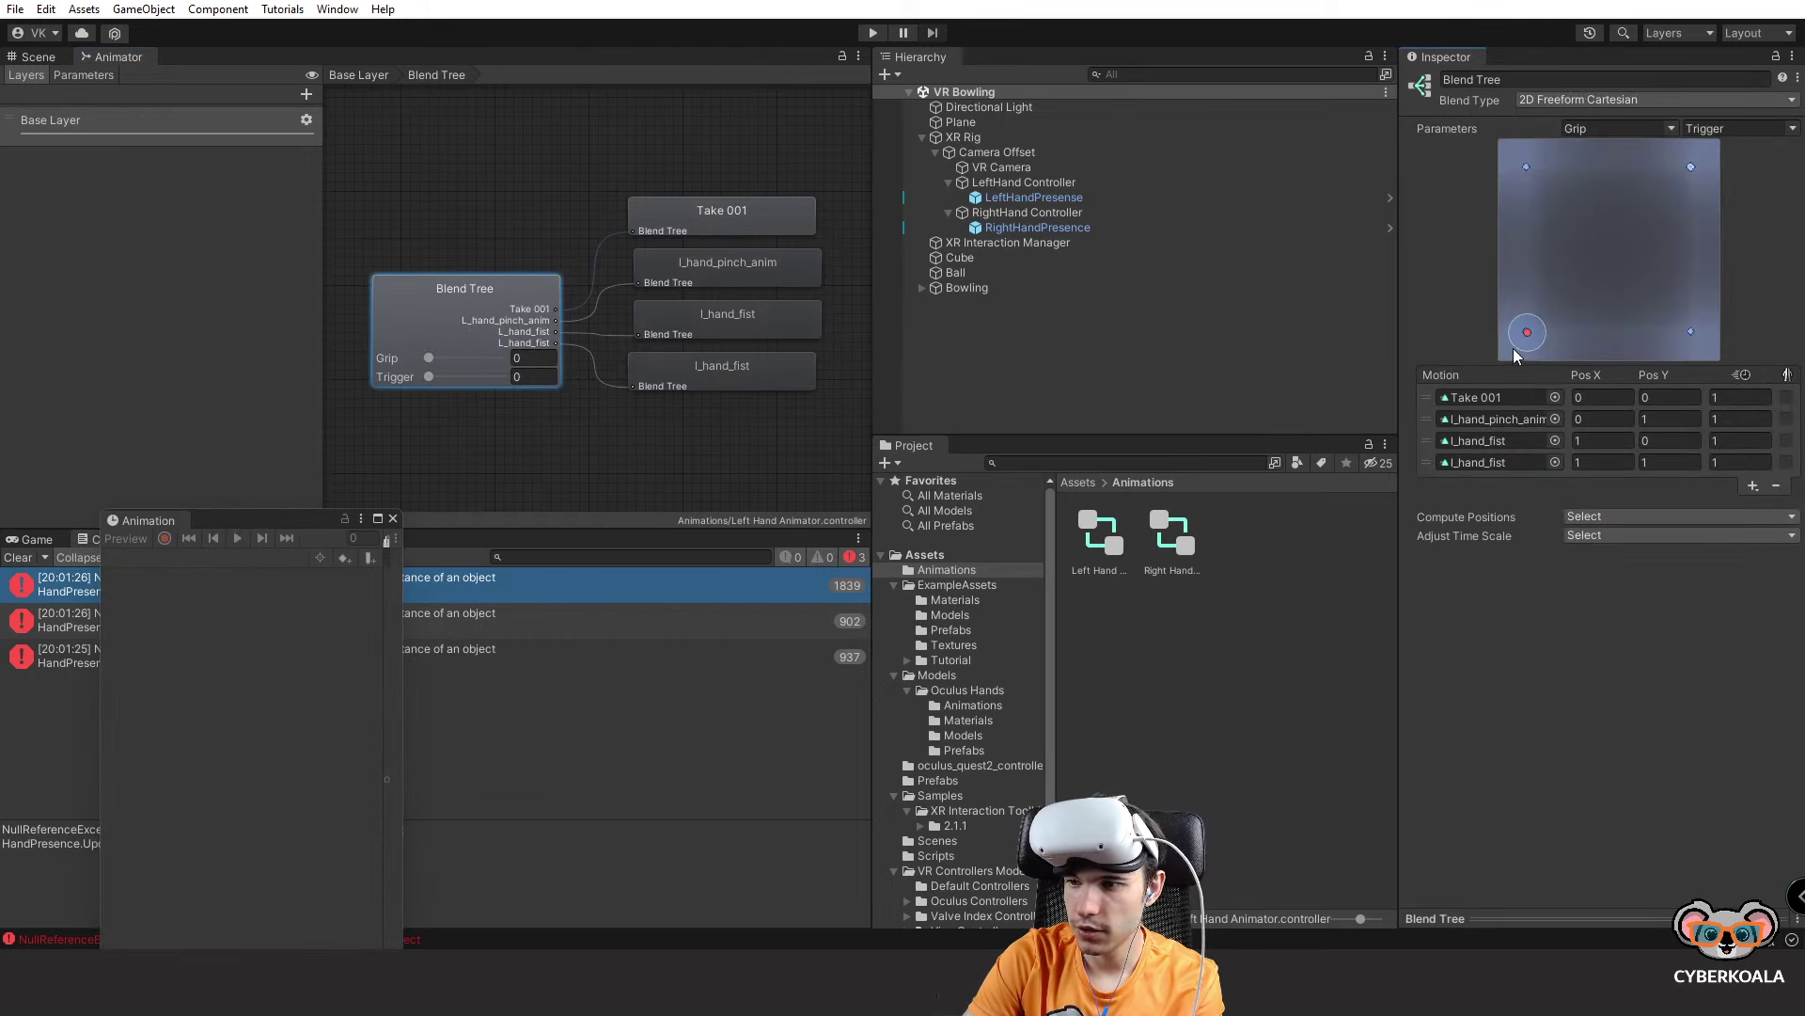
click(393, 518)
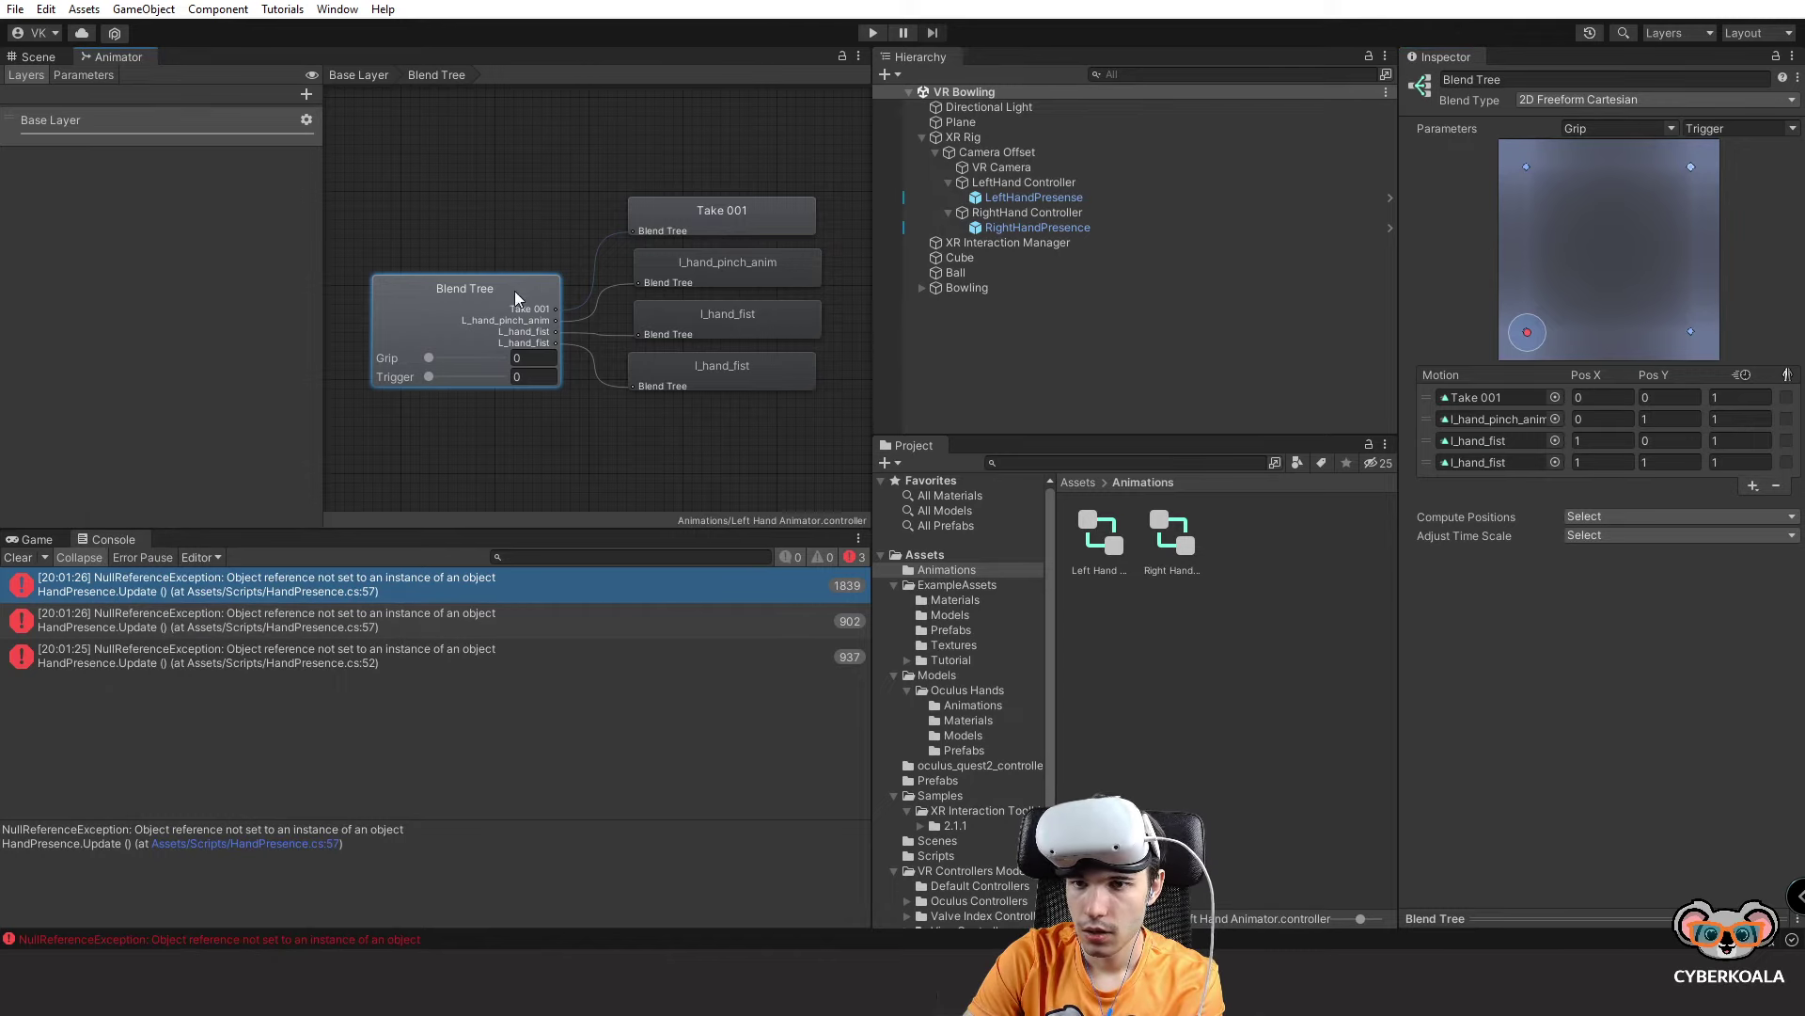
Inspect the Take 001 and l_hand_pinch_anim nodes and preview the blend at mid Grip and Trigger values.
click(743, 226)
click(726, 272)
click(720, 403)
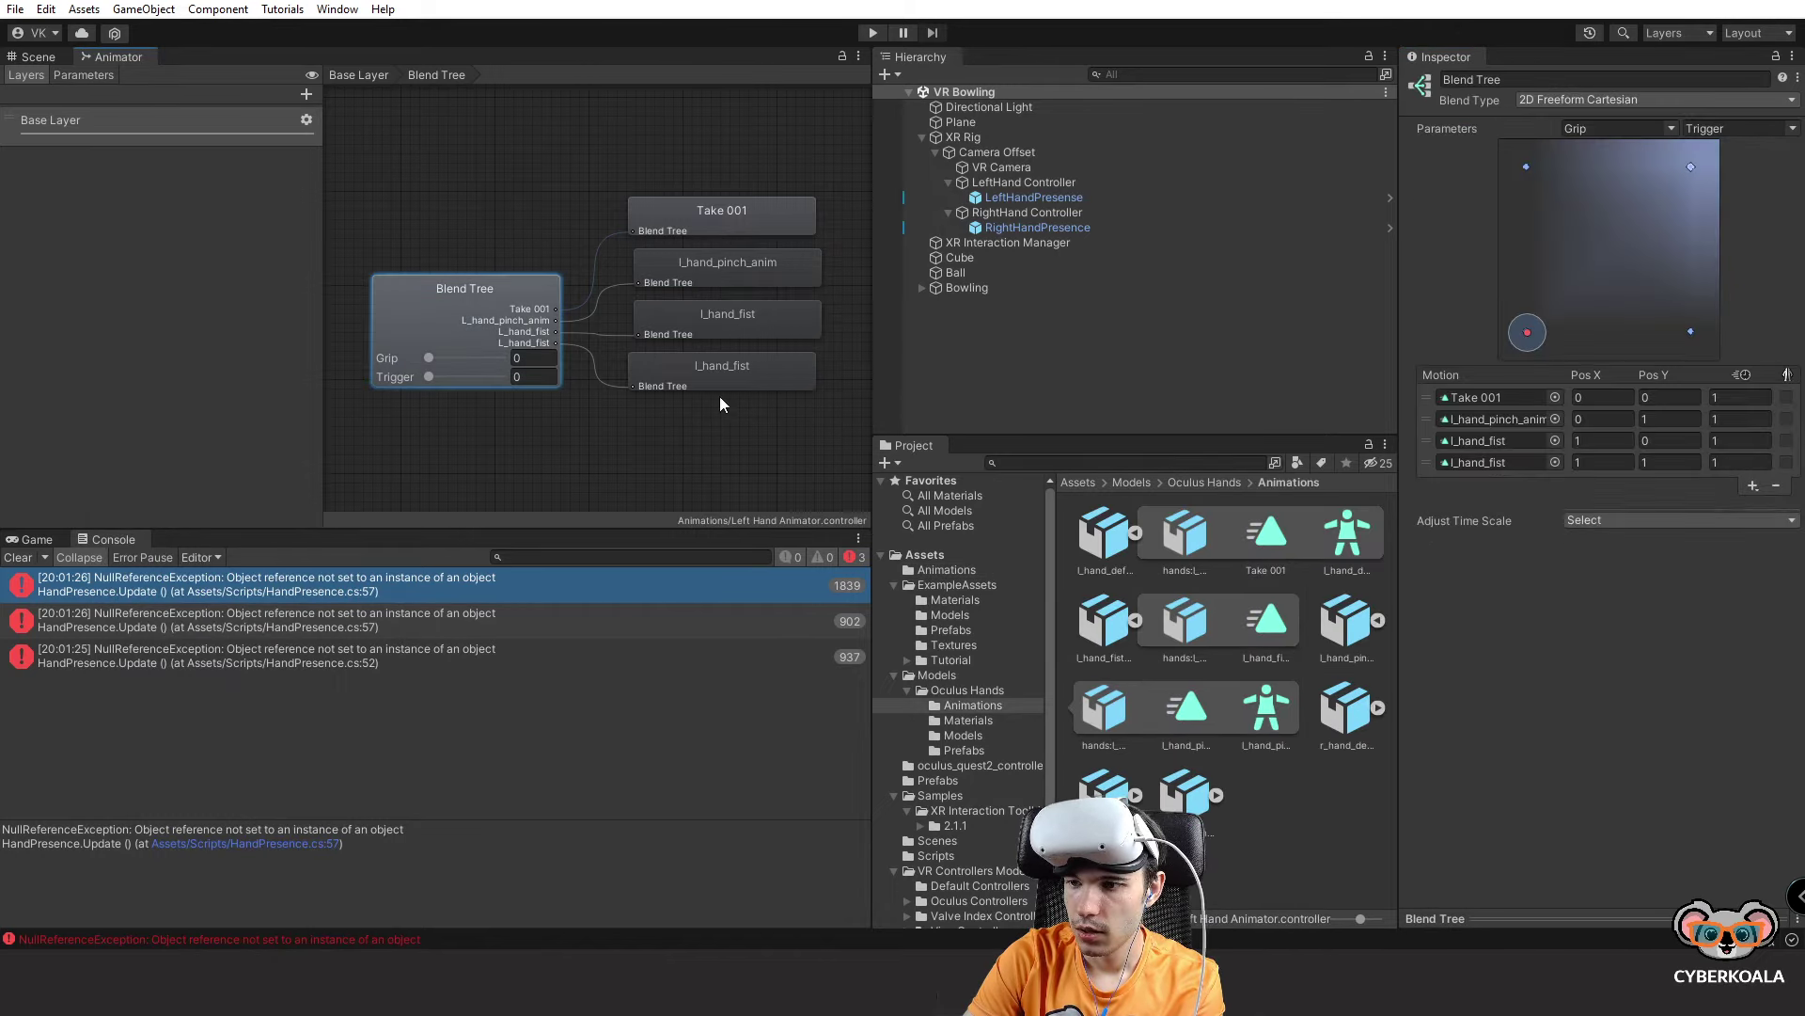
click(722, 209)
click(1237, 294)
click(1713, 462)
click(1639, 517)
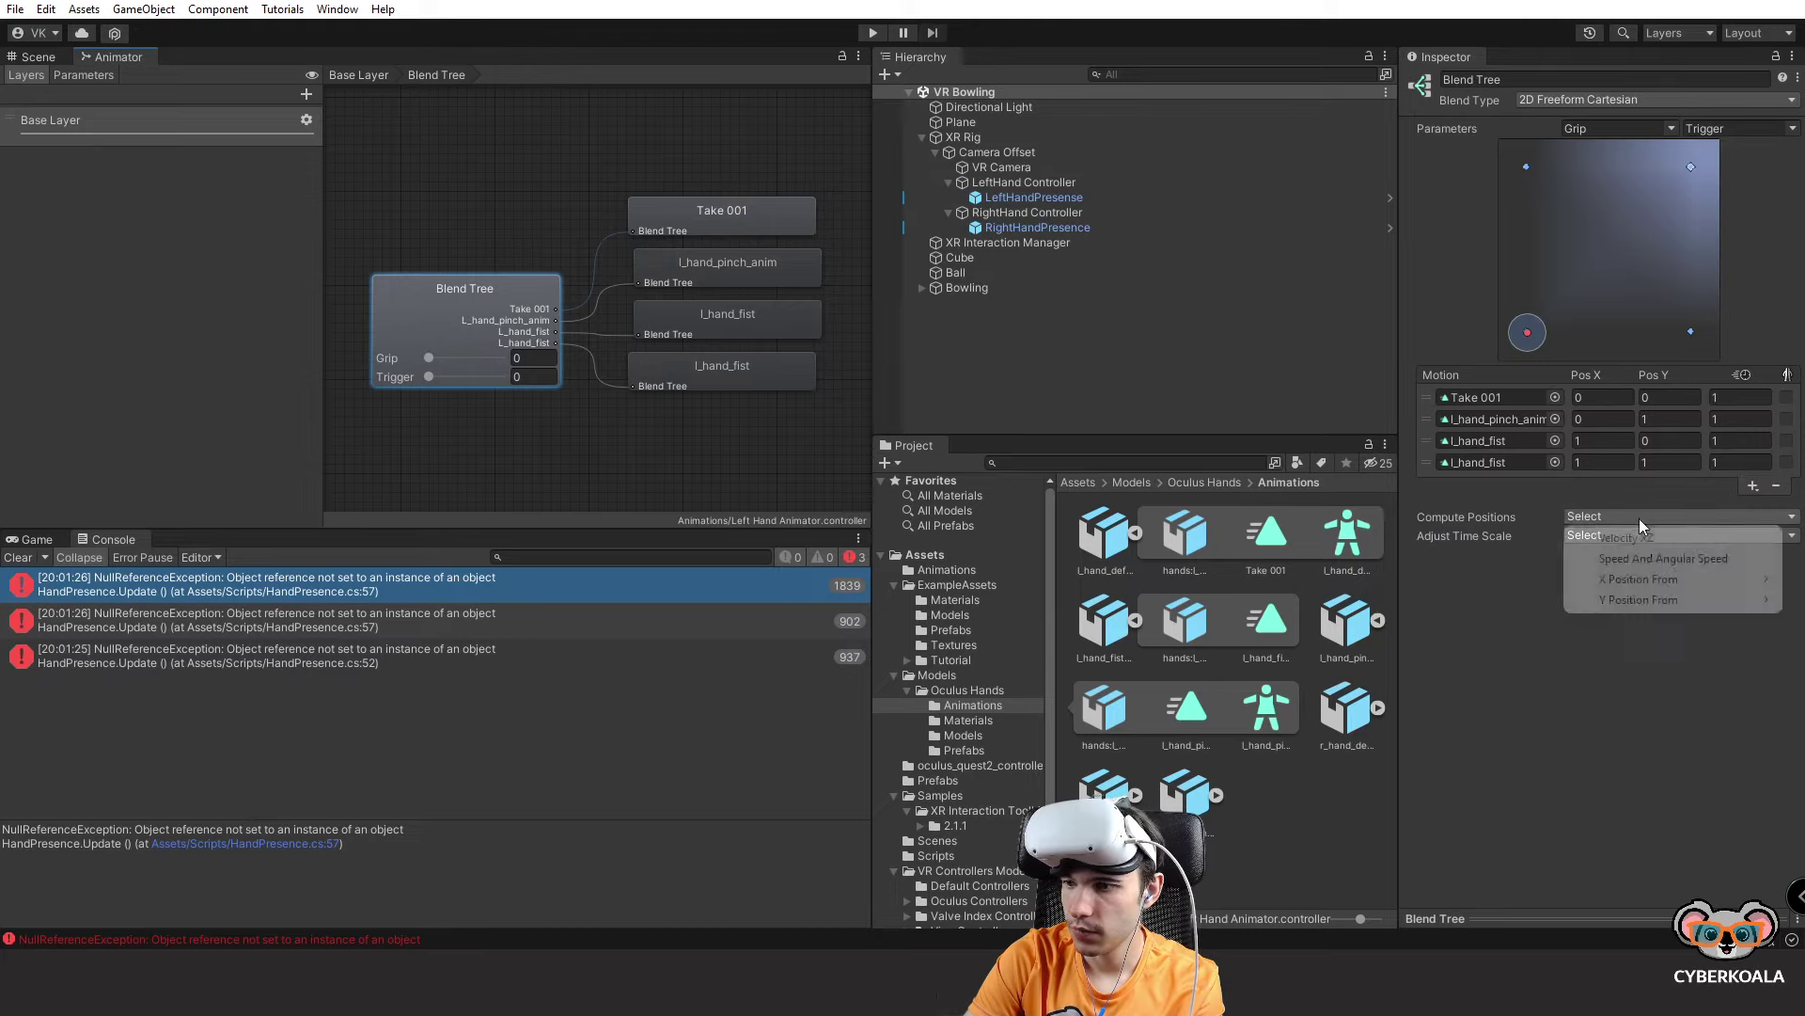
drag(1529, 345, 1573, 256)
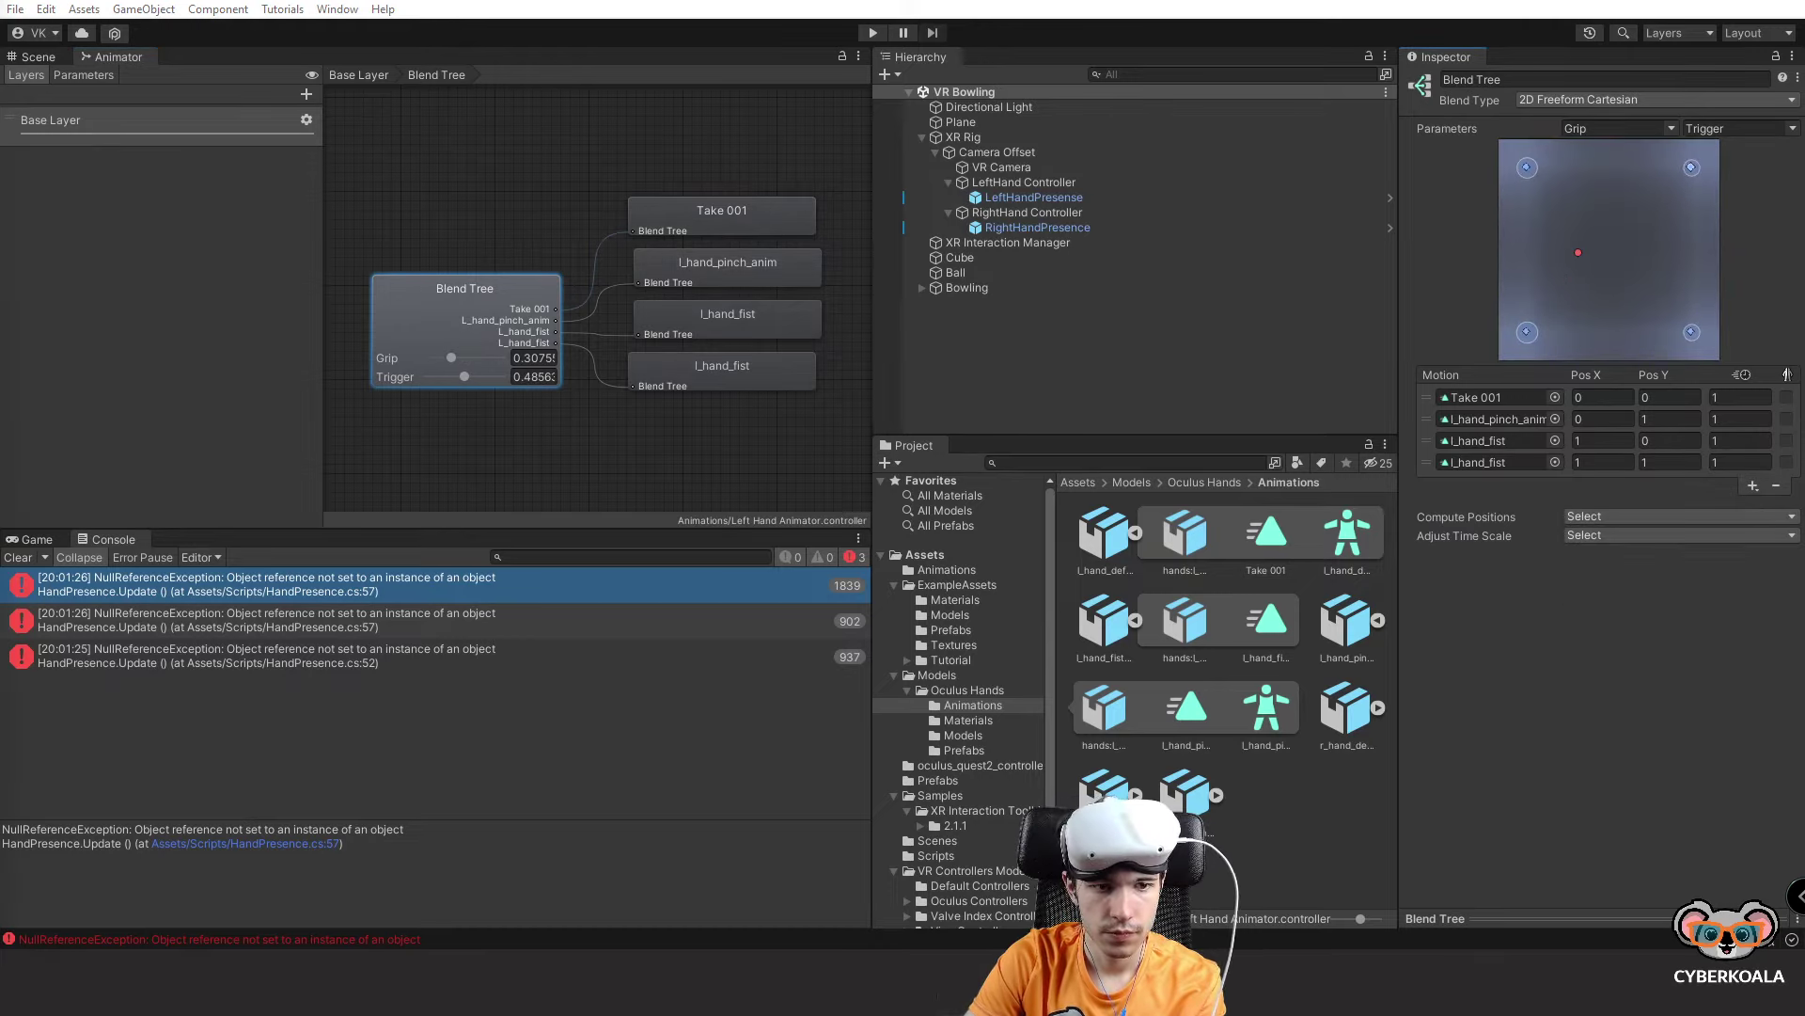
Examine the Take 001 clip and the left and right hand pose models' import settings.
click(1260, 596)
double_click(1260, 595)
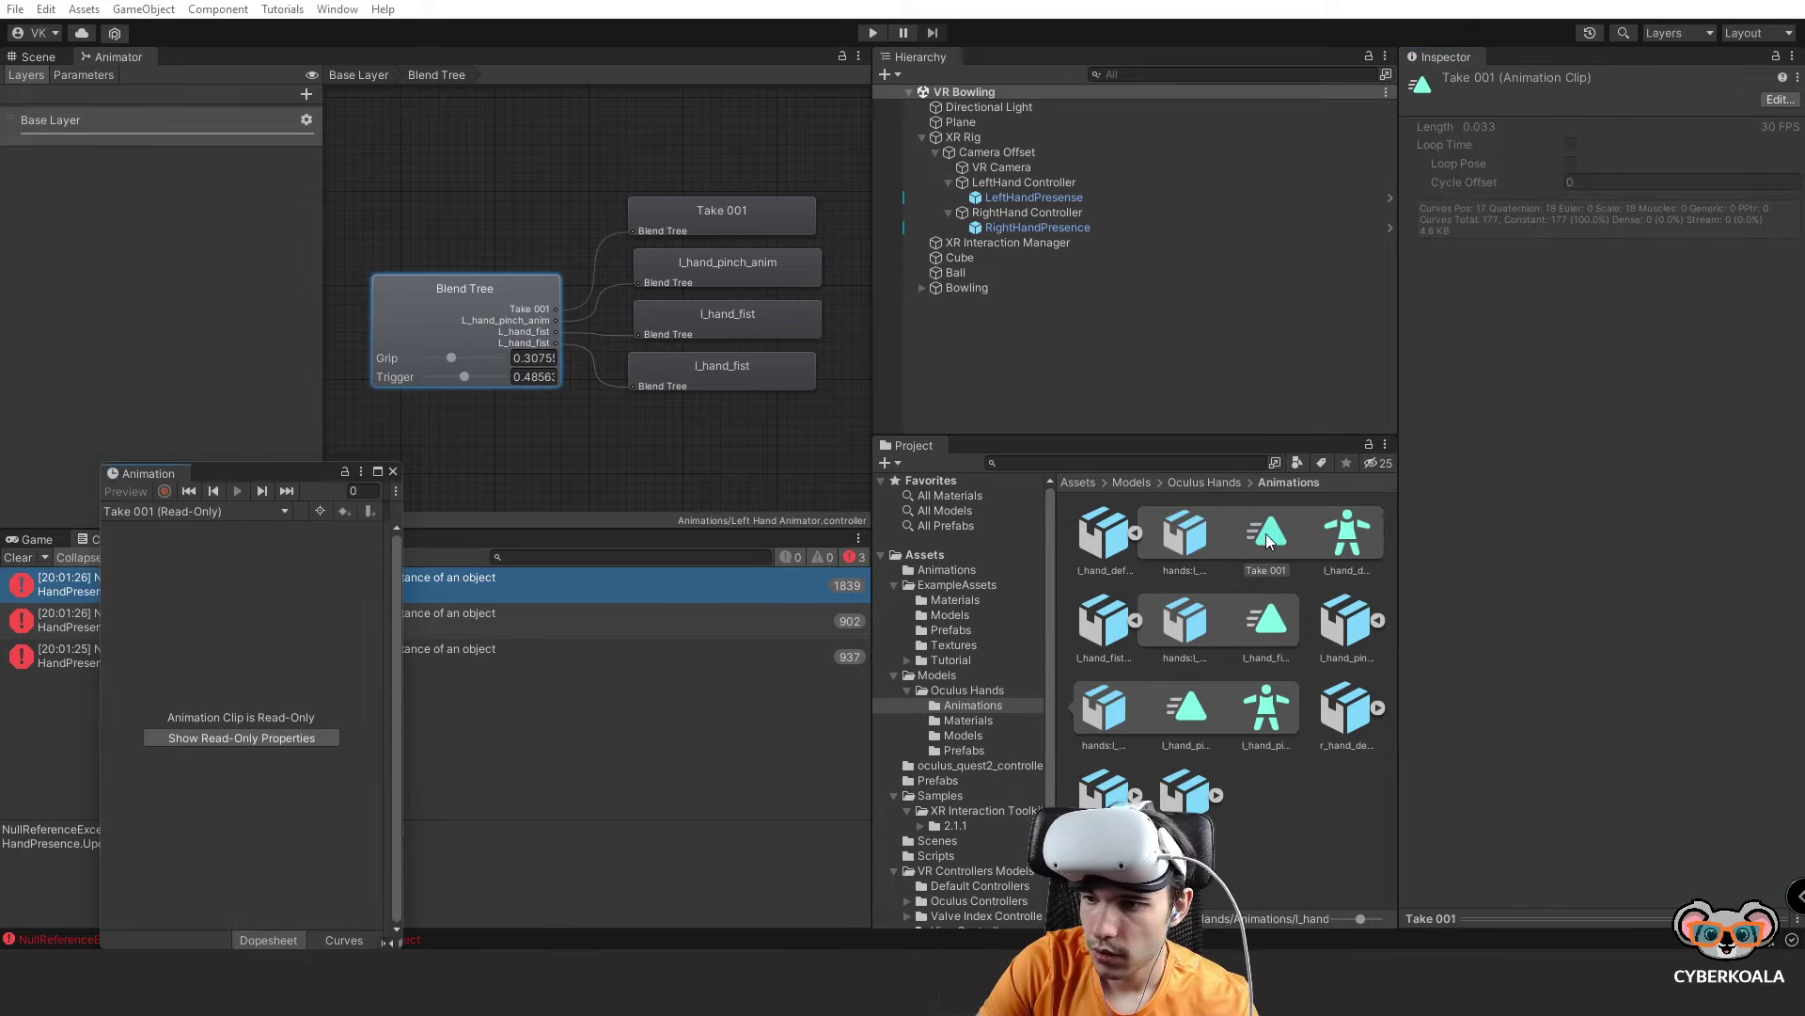
double_click(1361, 519)
click(552, 490)
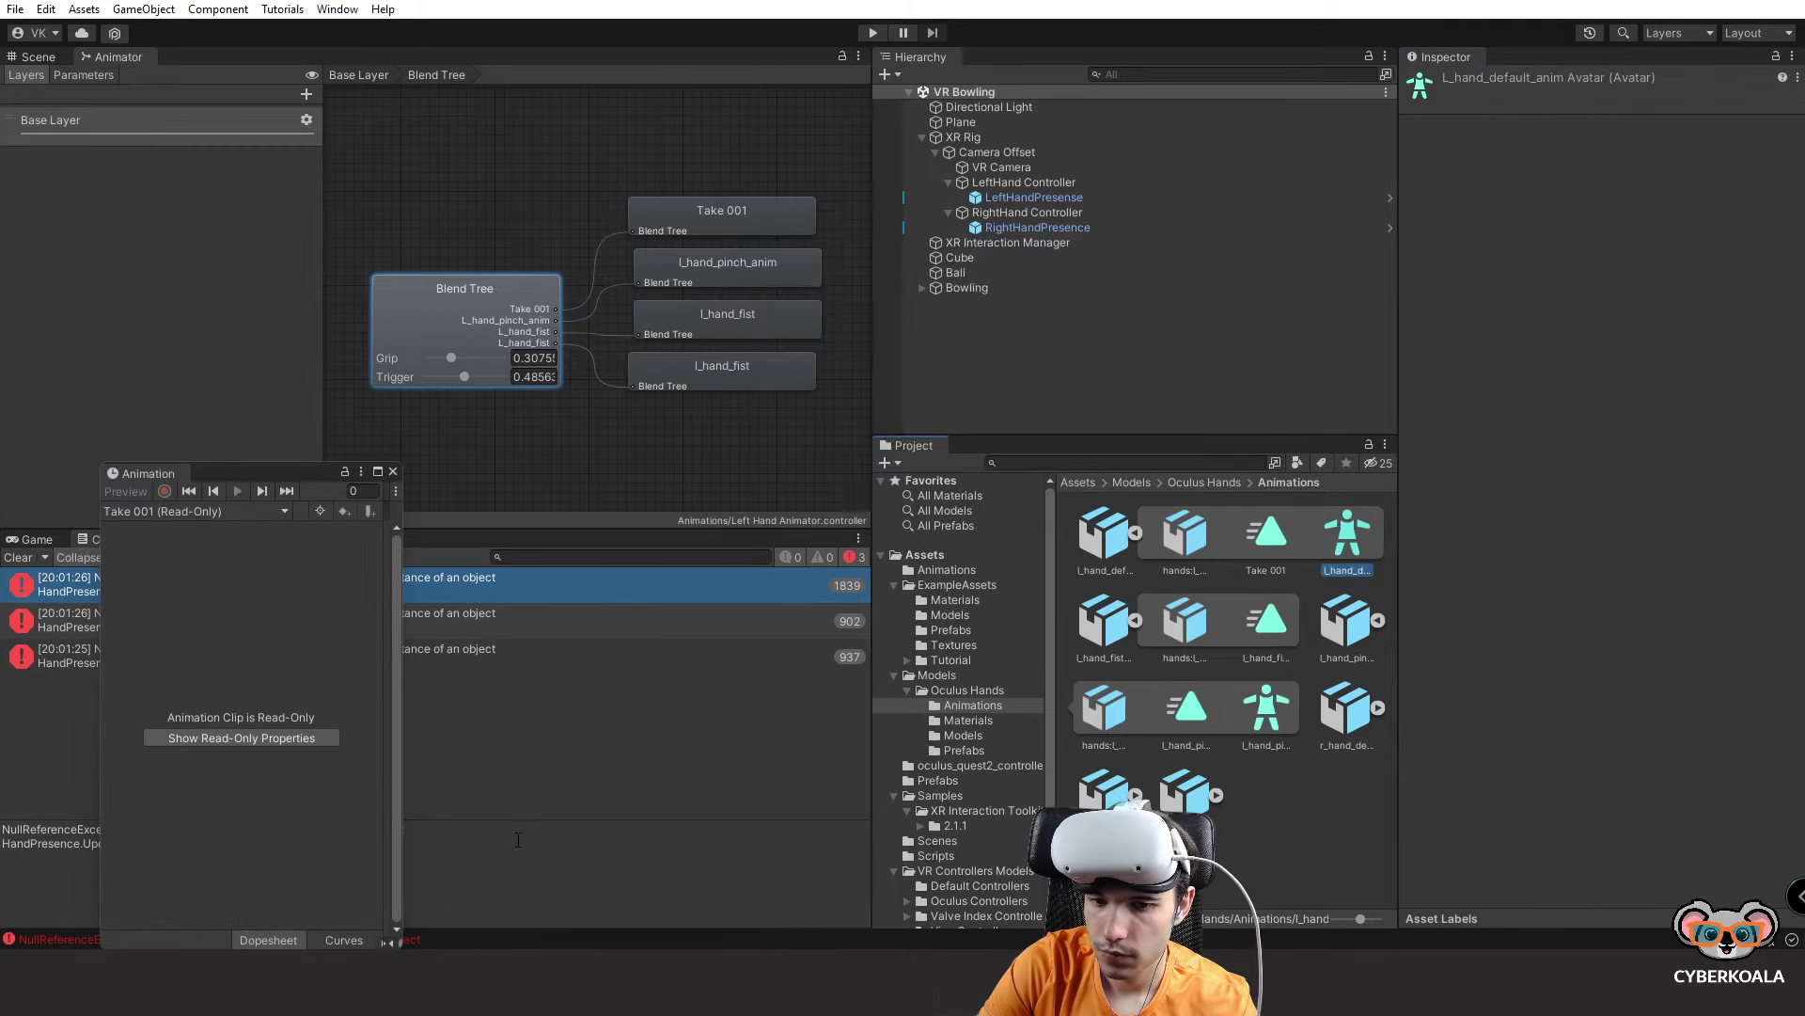
click(1352, 641)
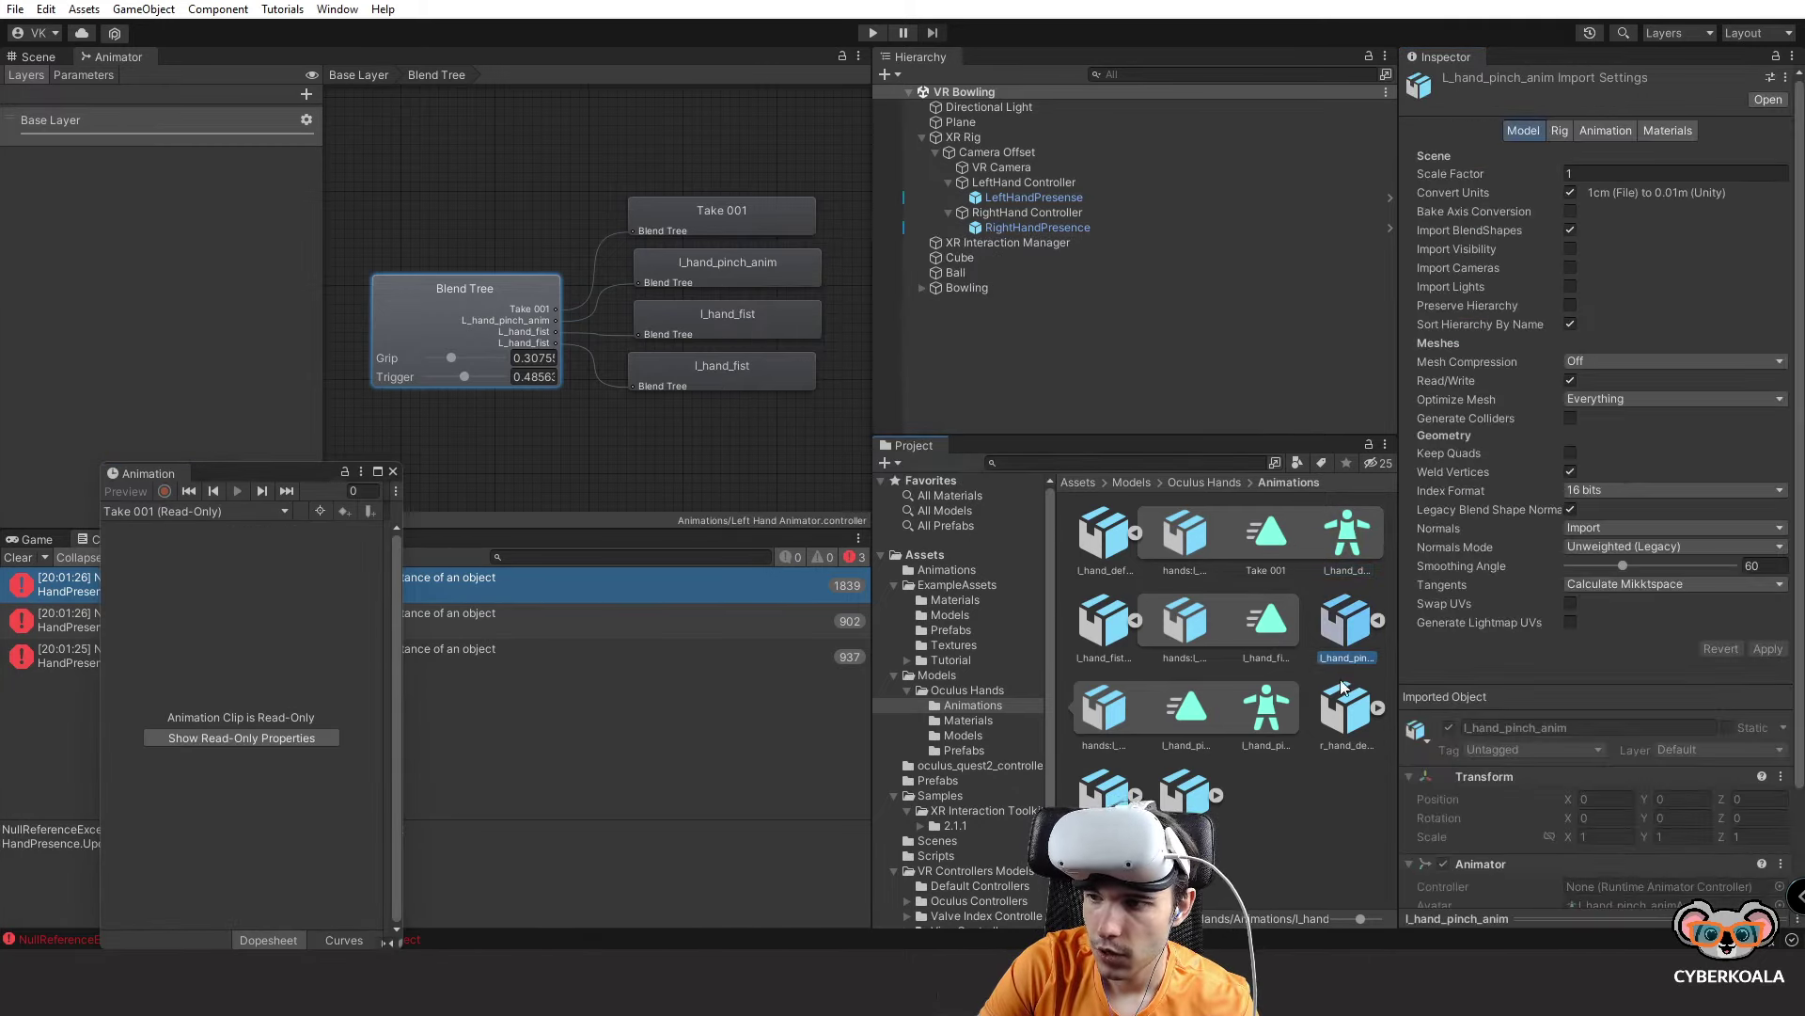
click(1347, 708)
scroll(1465, 735, down, 3)
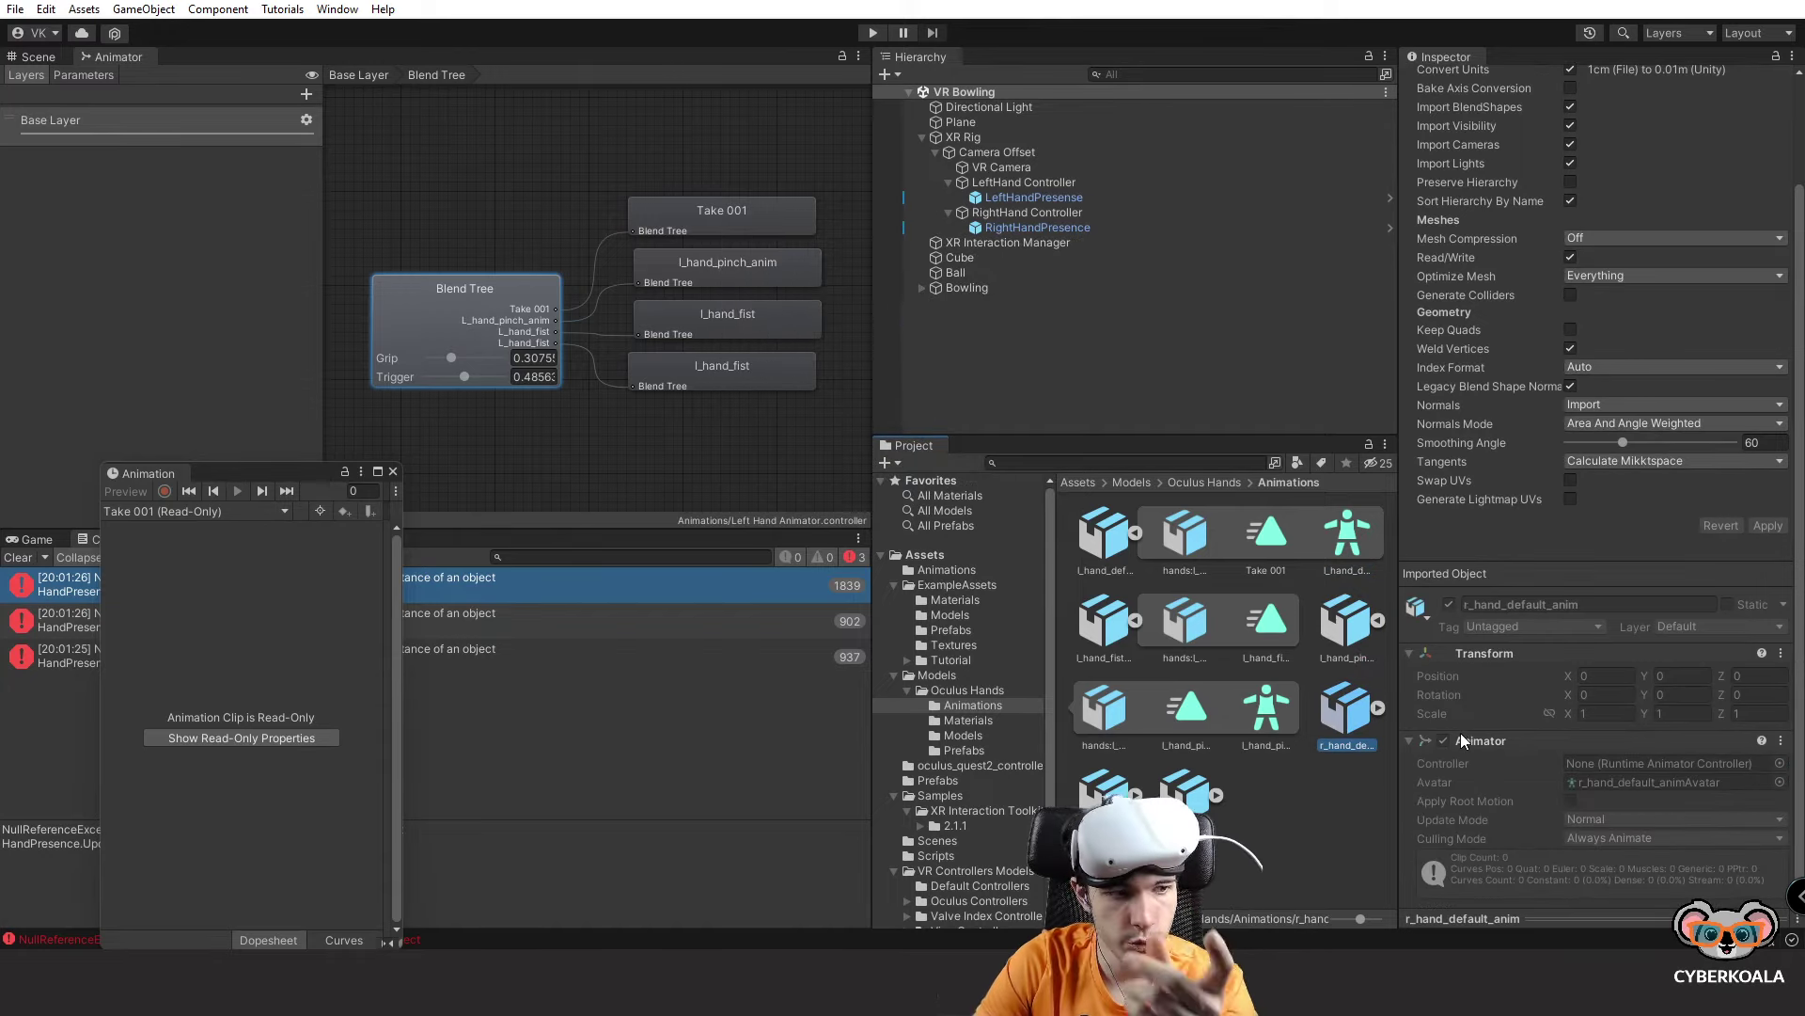
click(1106, 713)
click(1106, 785)
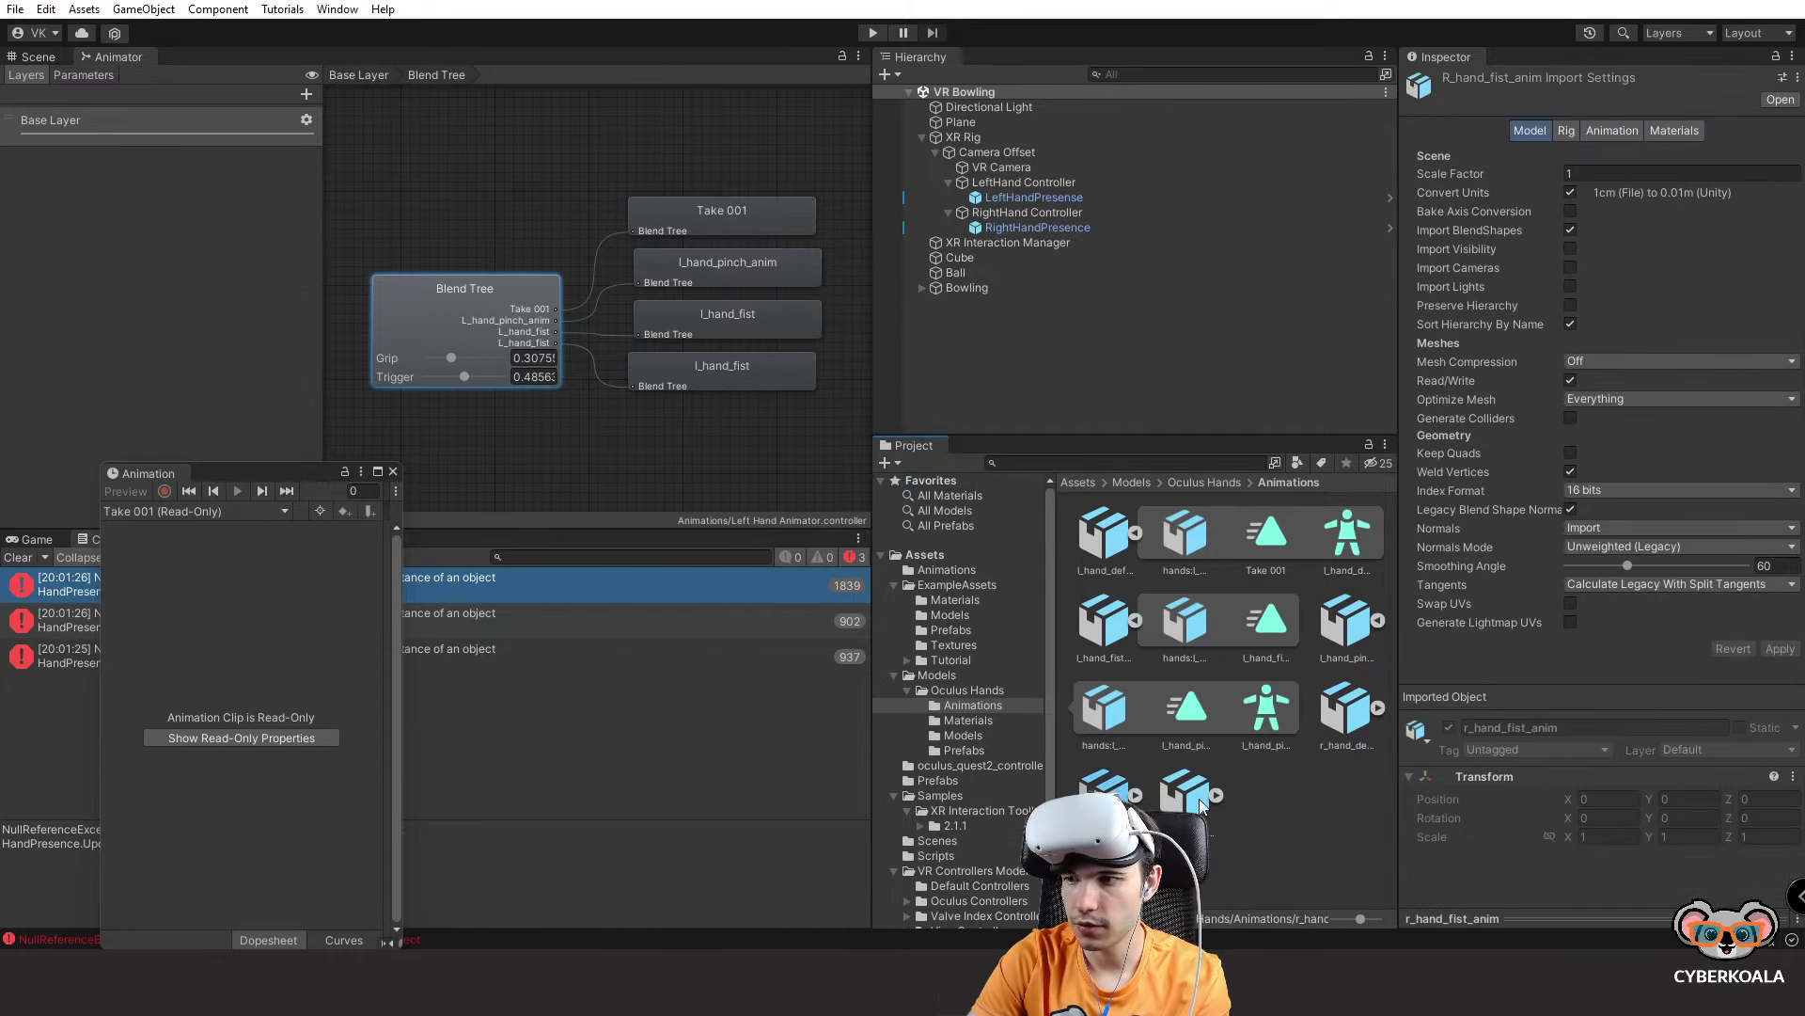
click(1187, 795)
click(1185, 710)
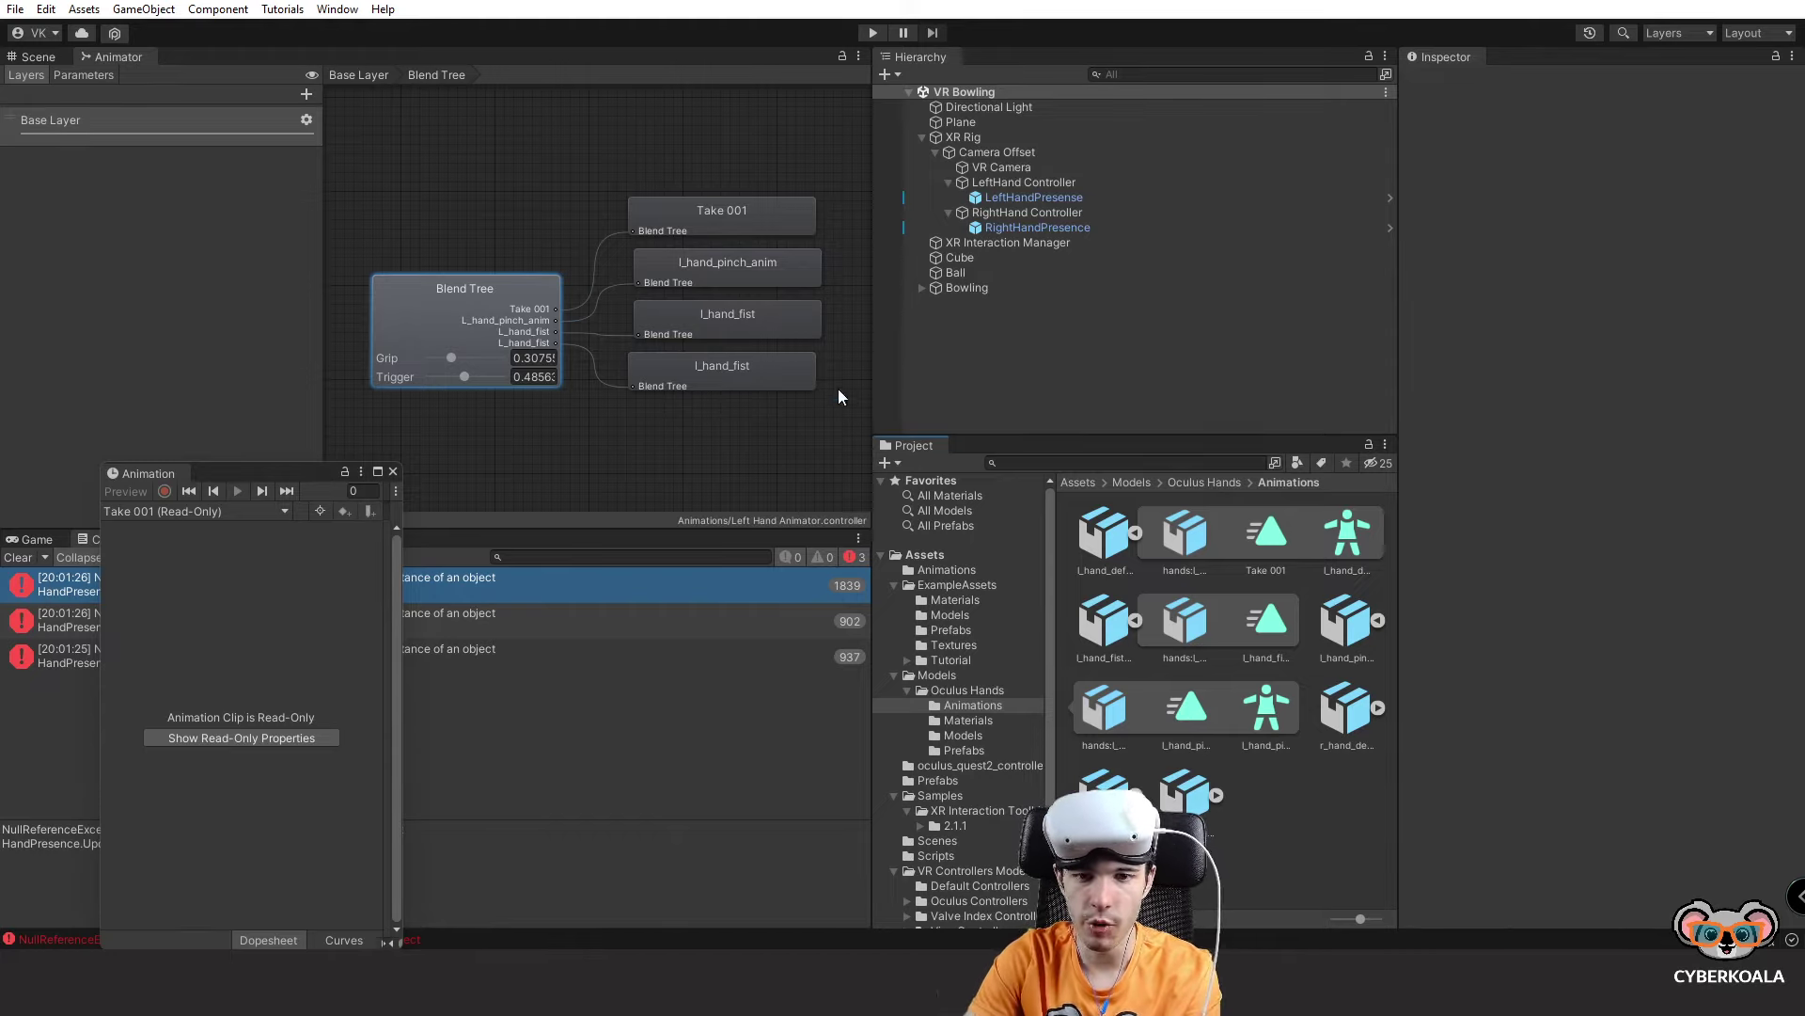
Confirm the Blend Tree's blend type stays 2D Freeform Cartesian.
click(392, 471)
click(510, 299)
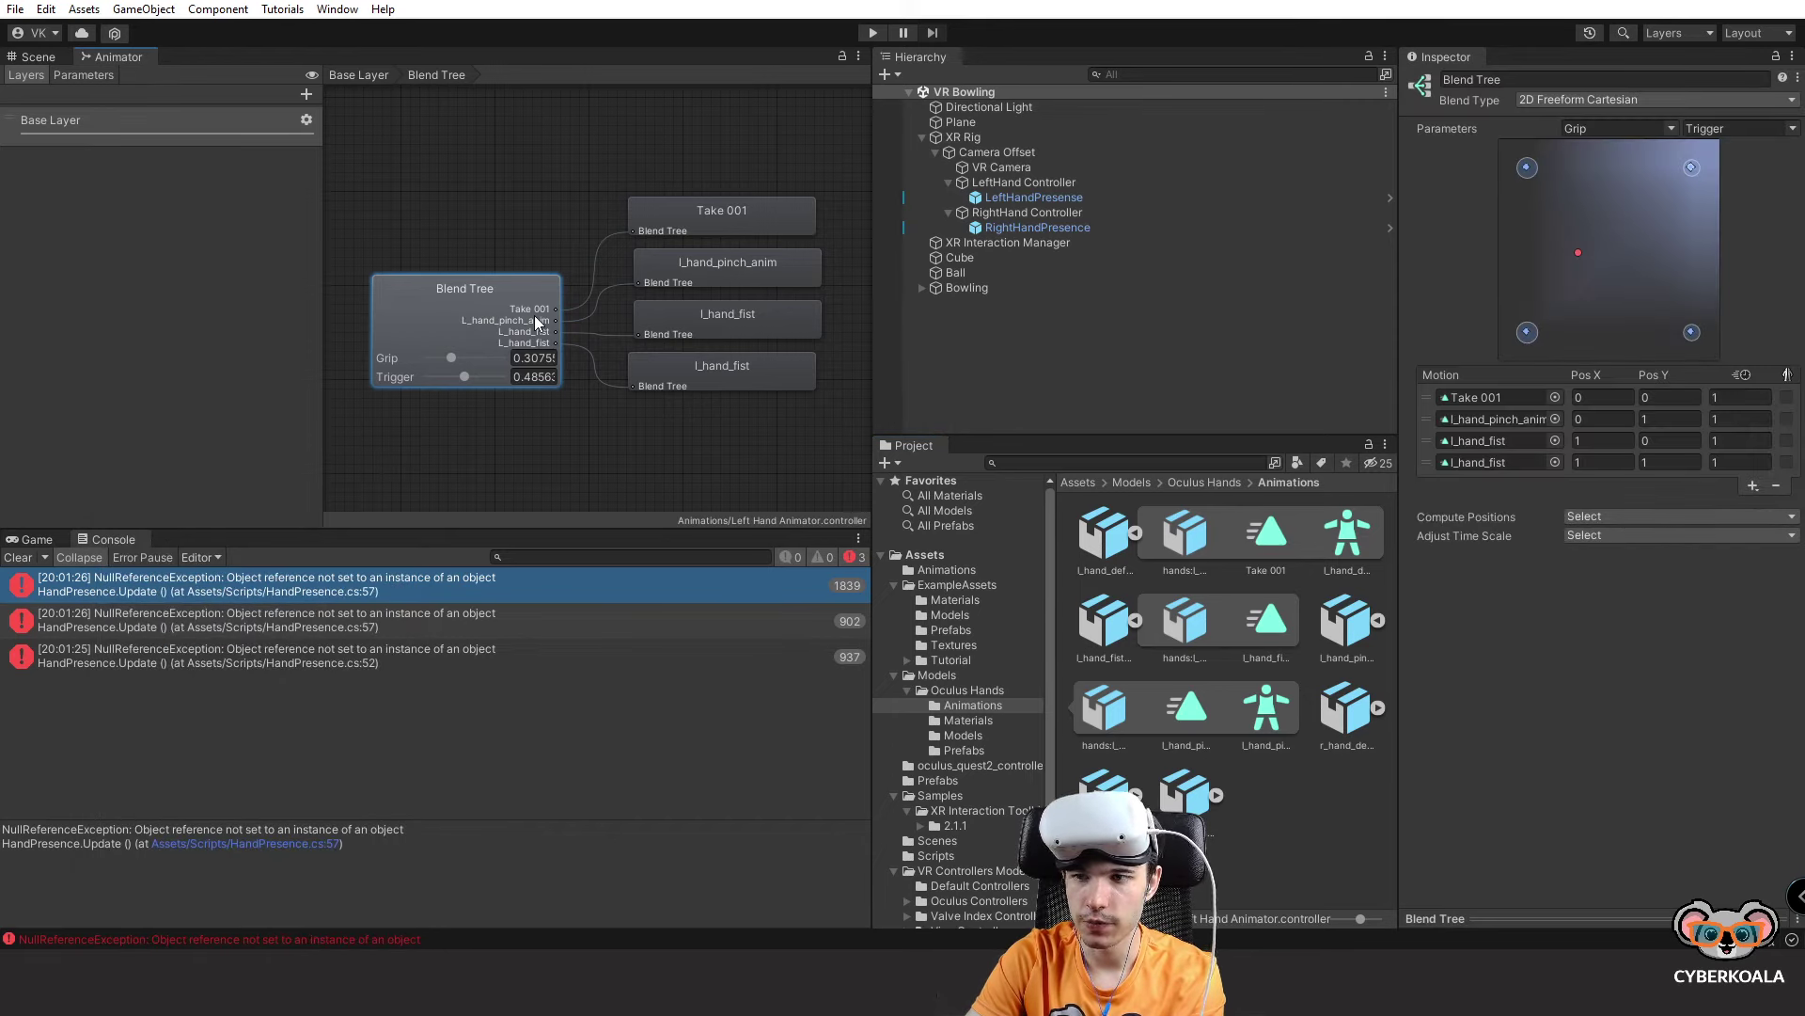
click(1606, 99)
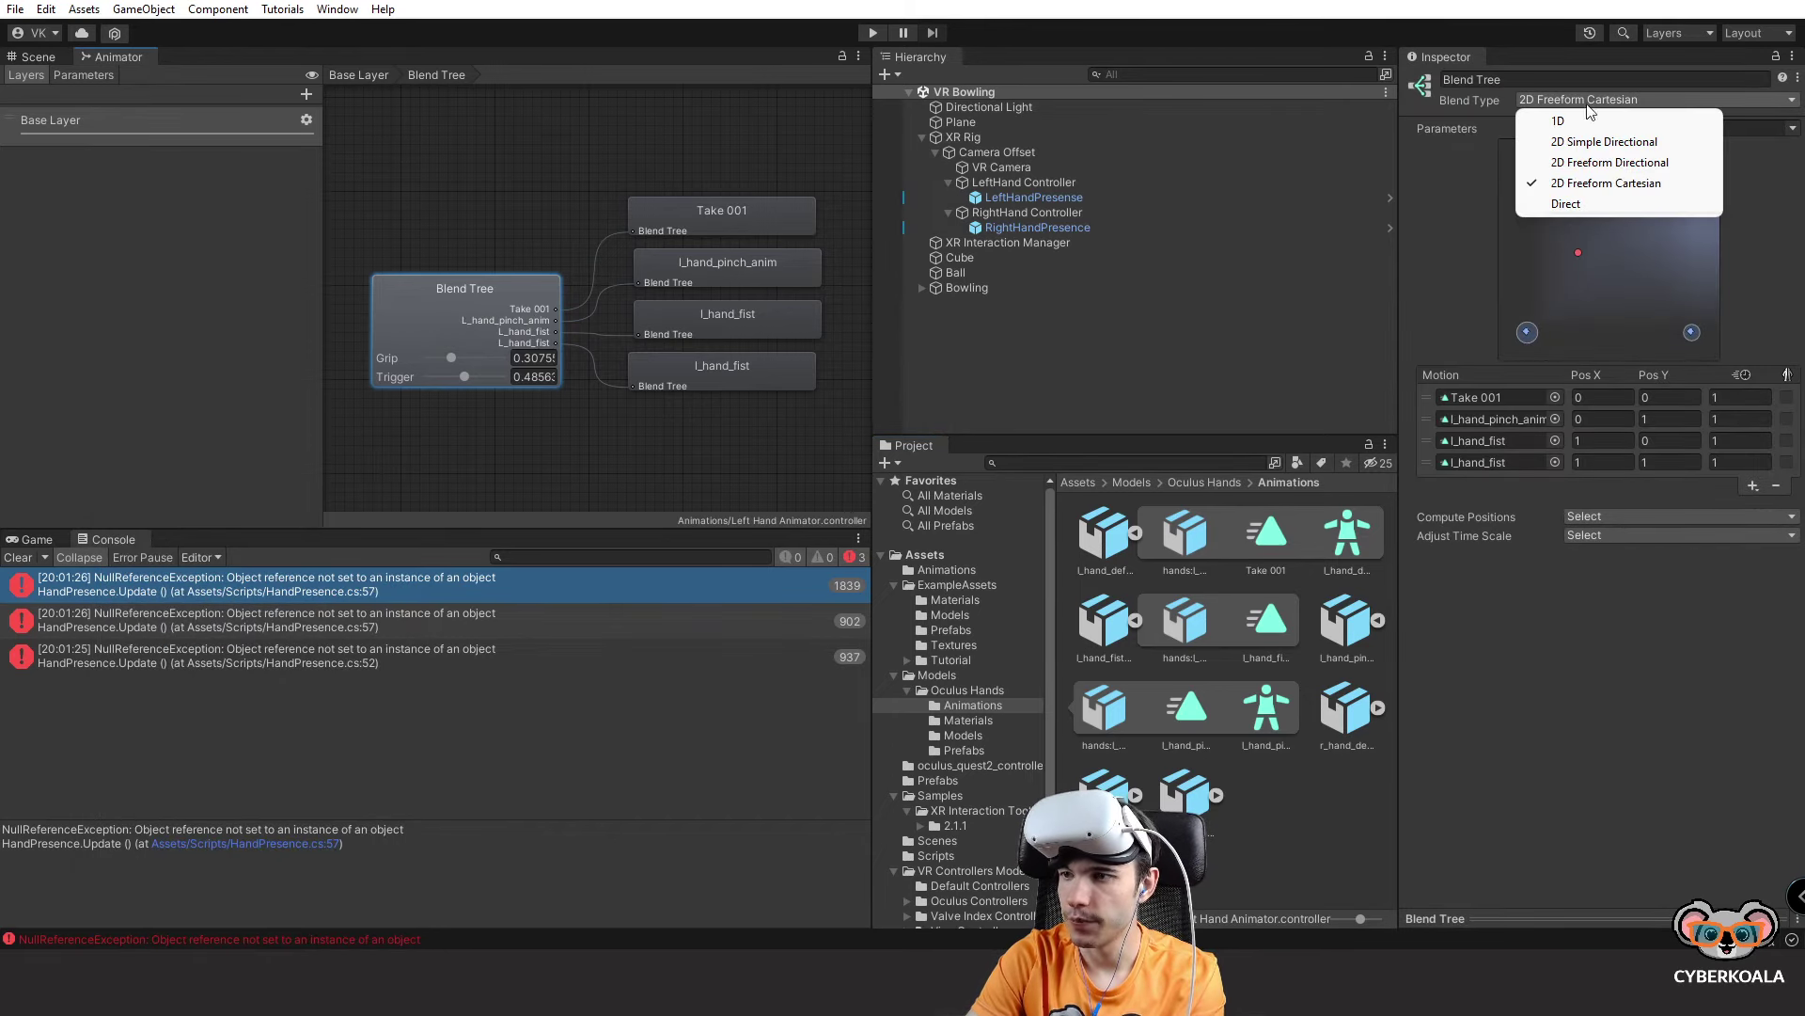
click(1606, 182)
Recheck the default left hand pose clip's import settings, then return to the Assets root folder.
click(1269, 536)
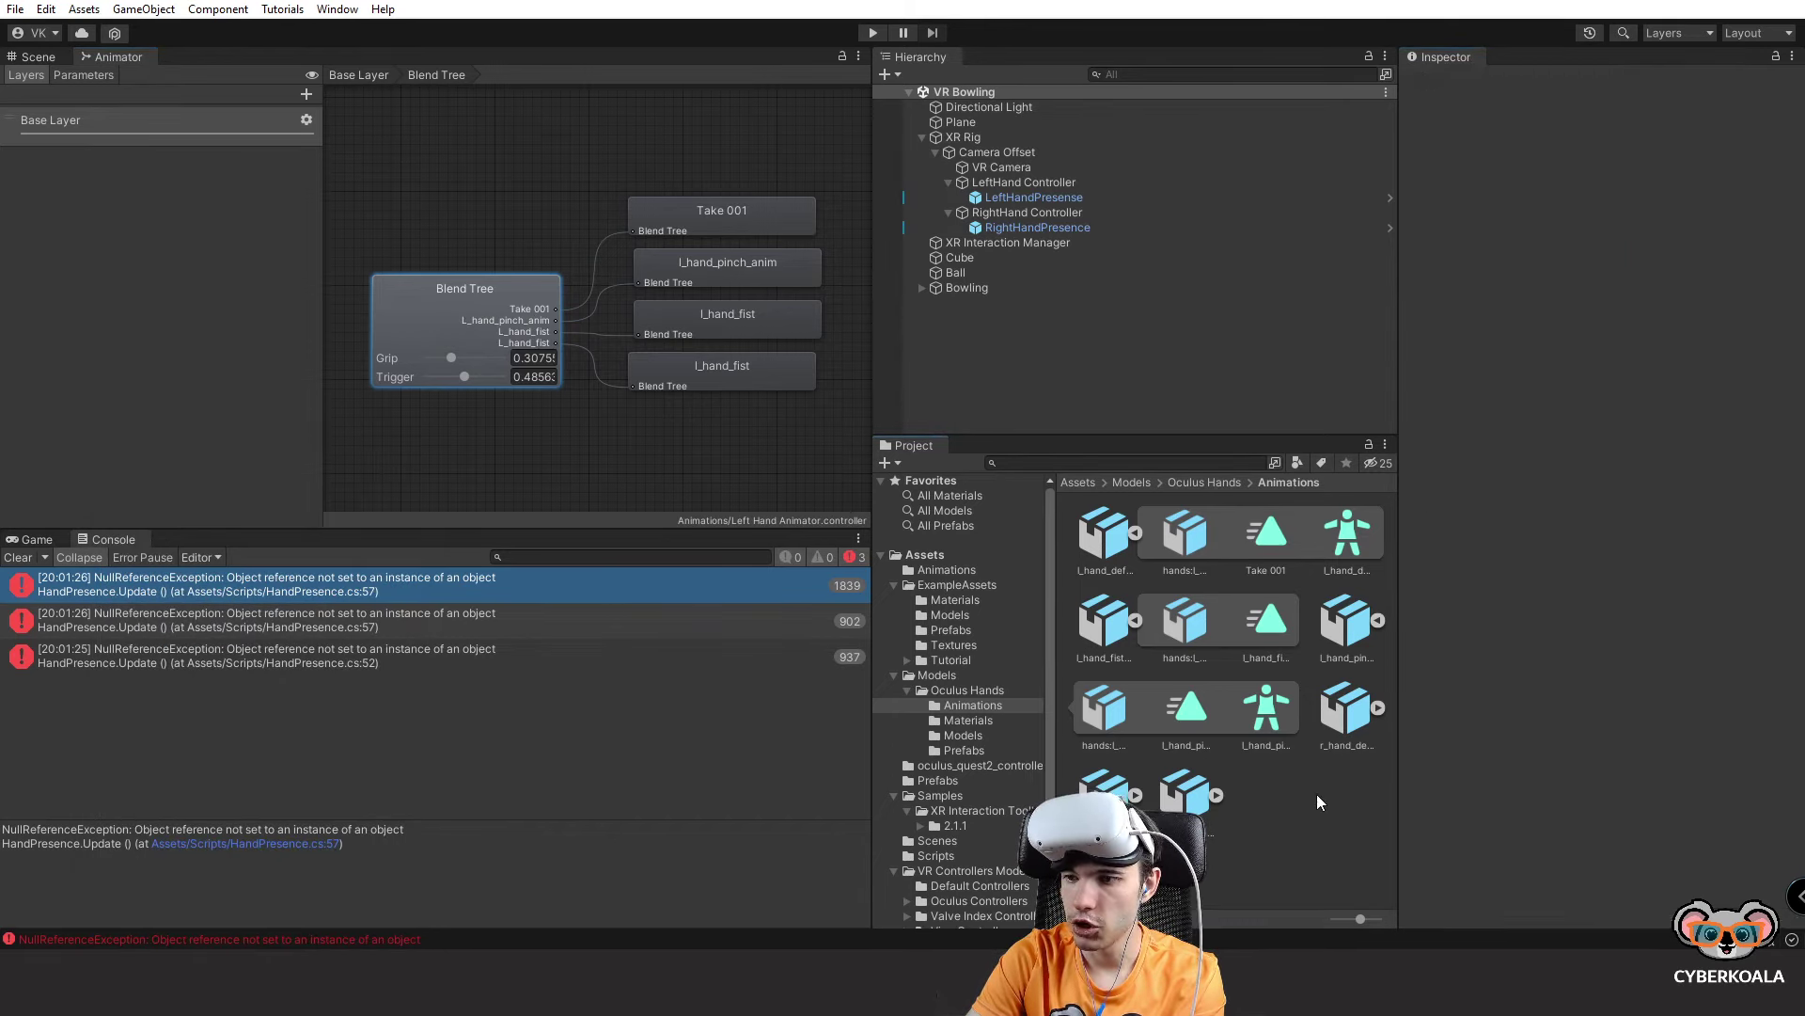
double_click(1363, 539)
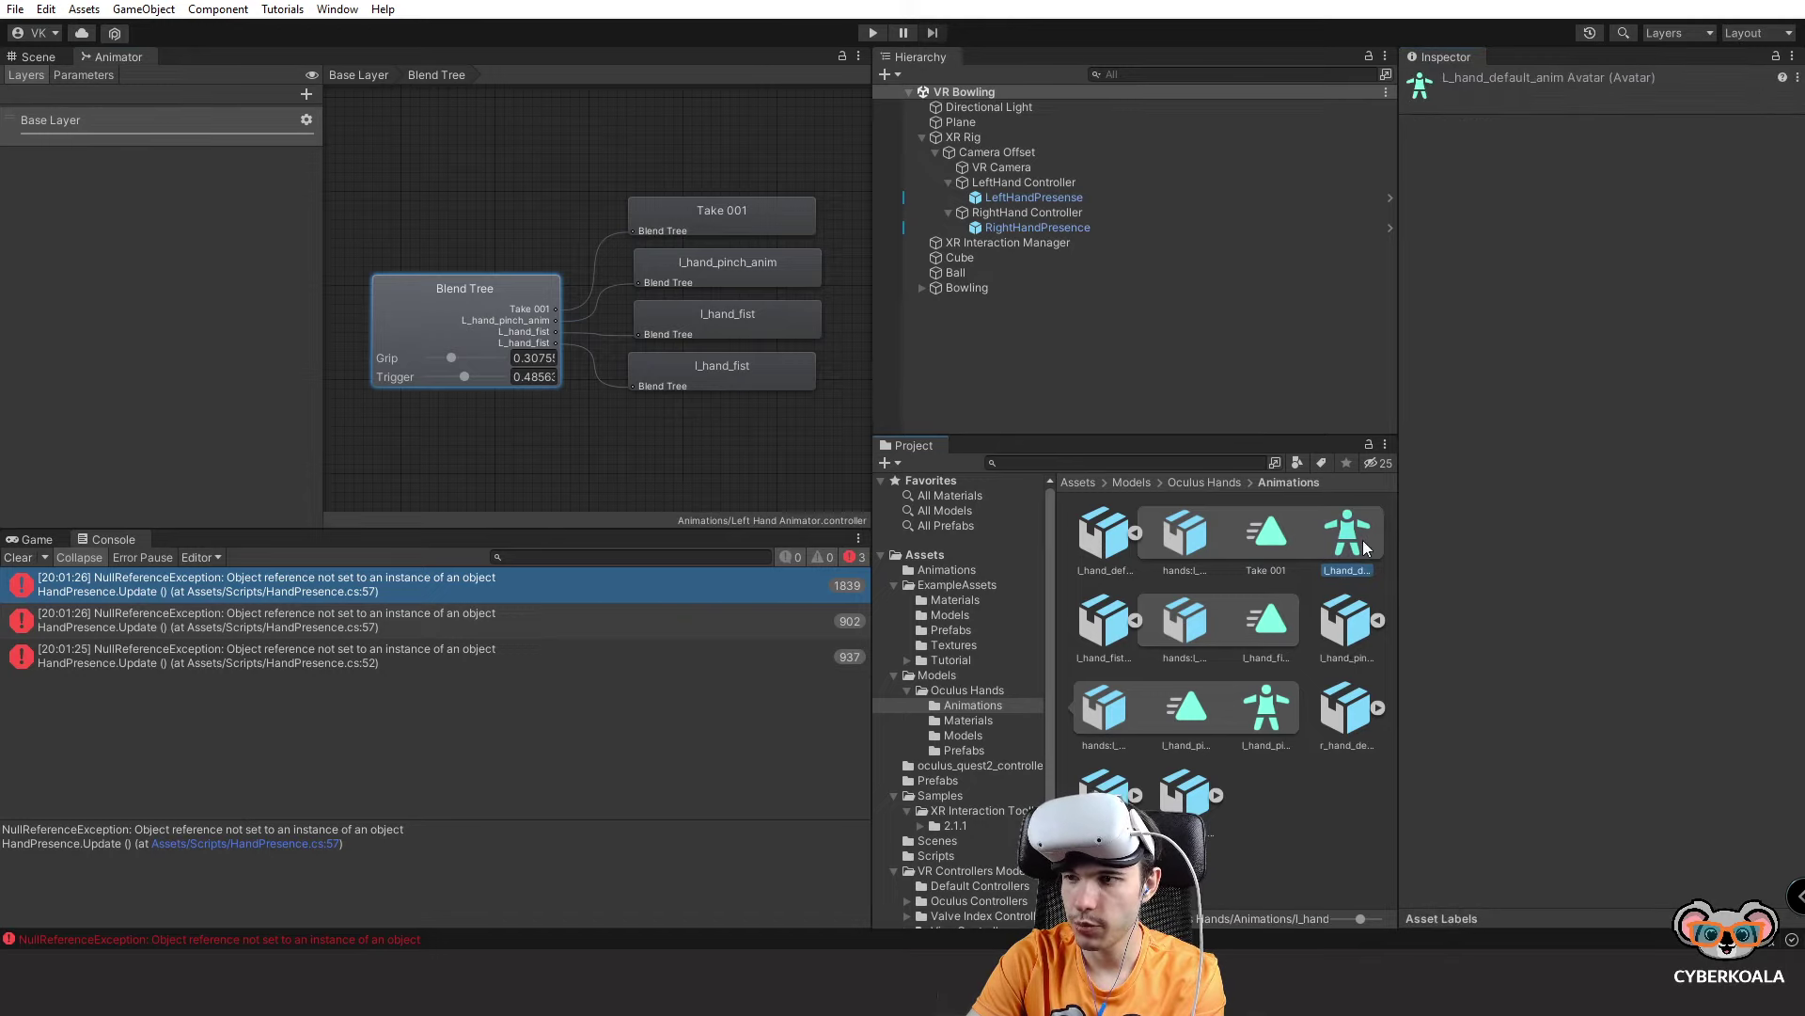
click(1296, 786)
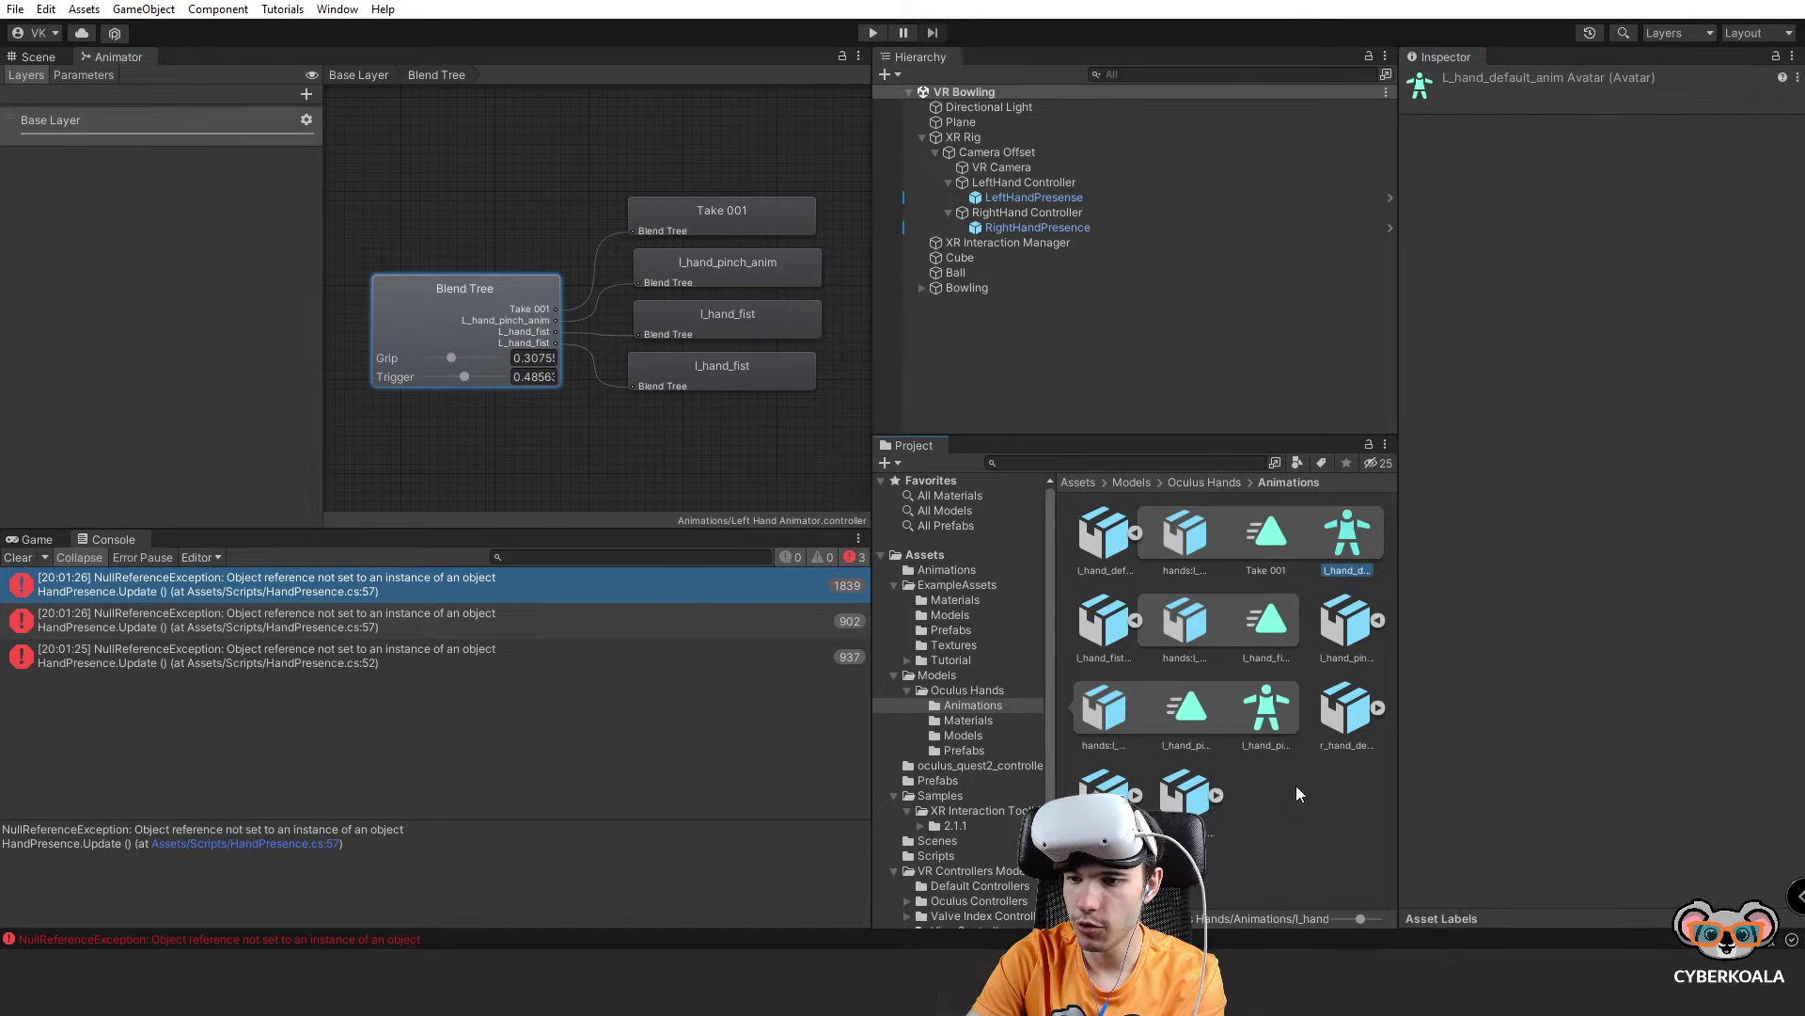
click(985, 720)
click(989, 706)
click(1096, 544)
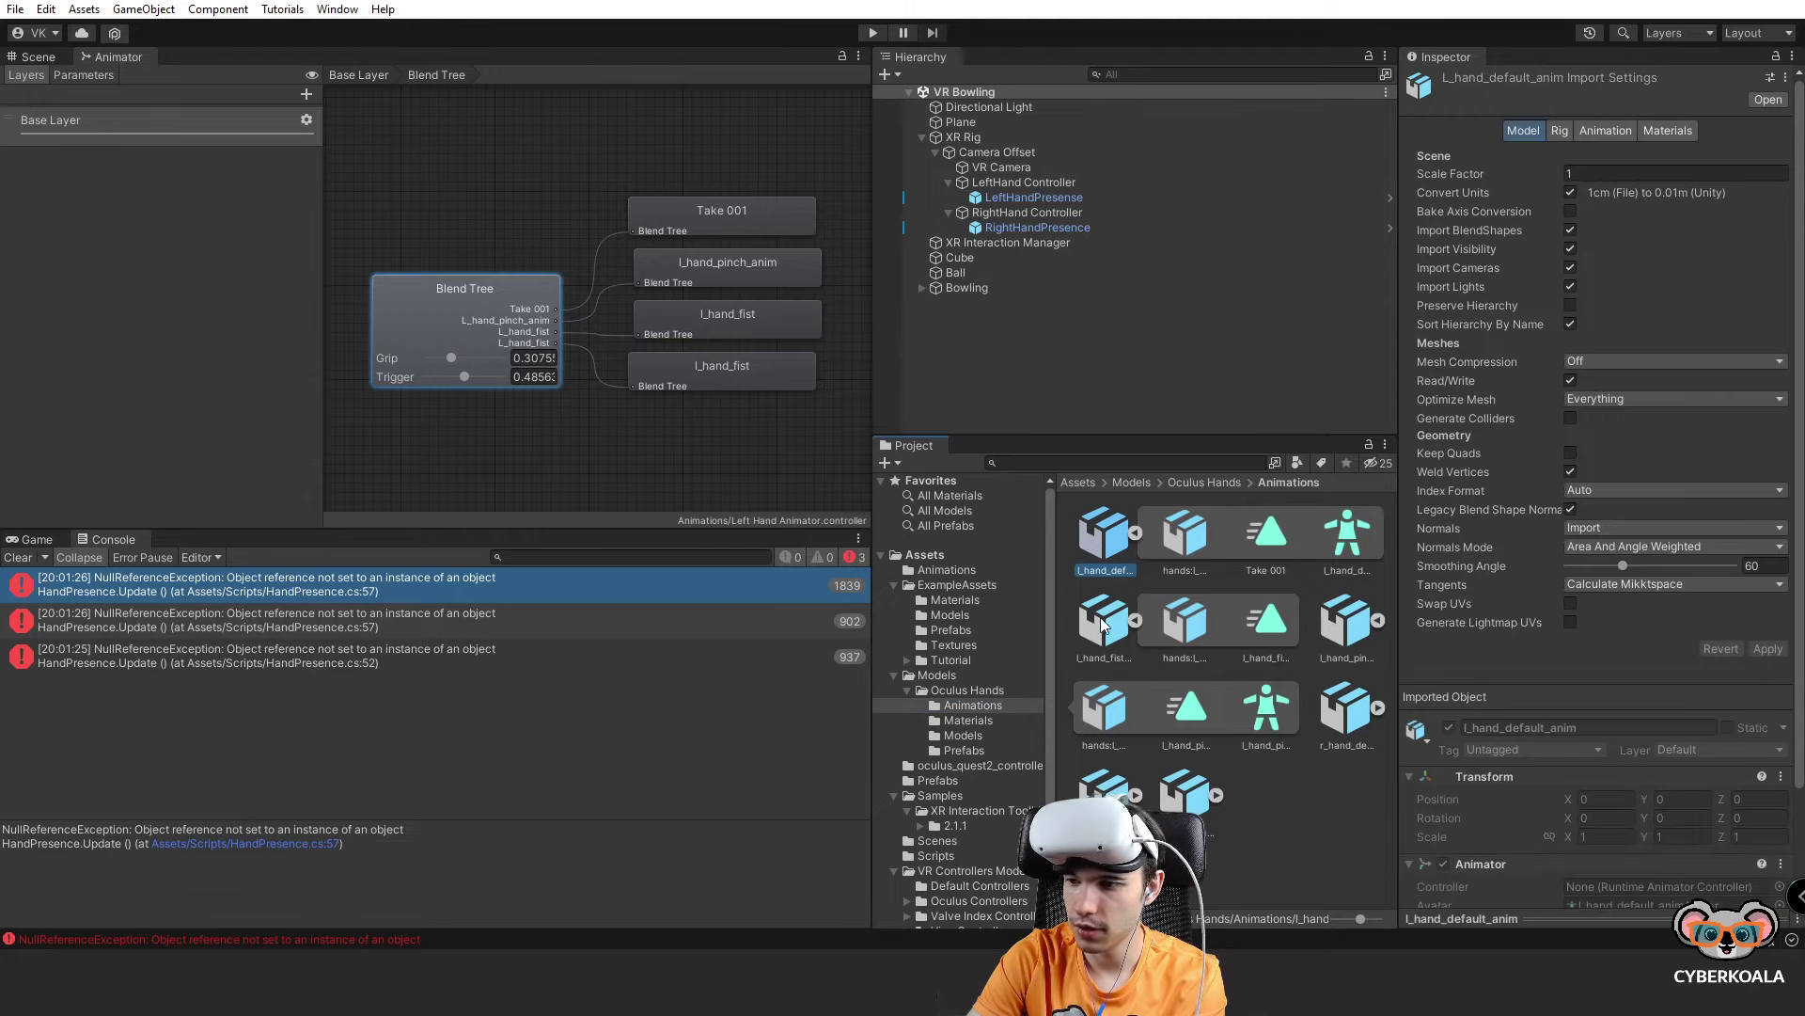
scroll(1682, 654, down, 3)
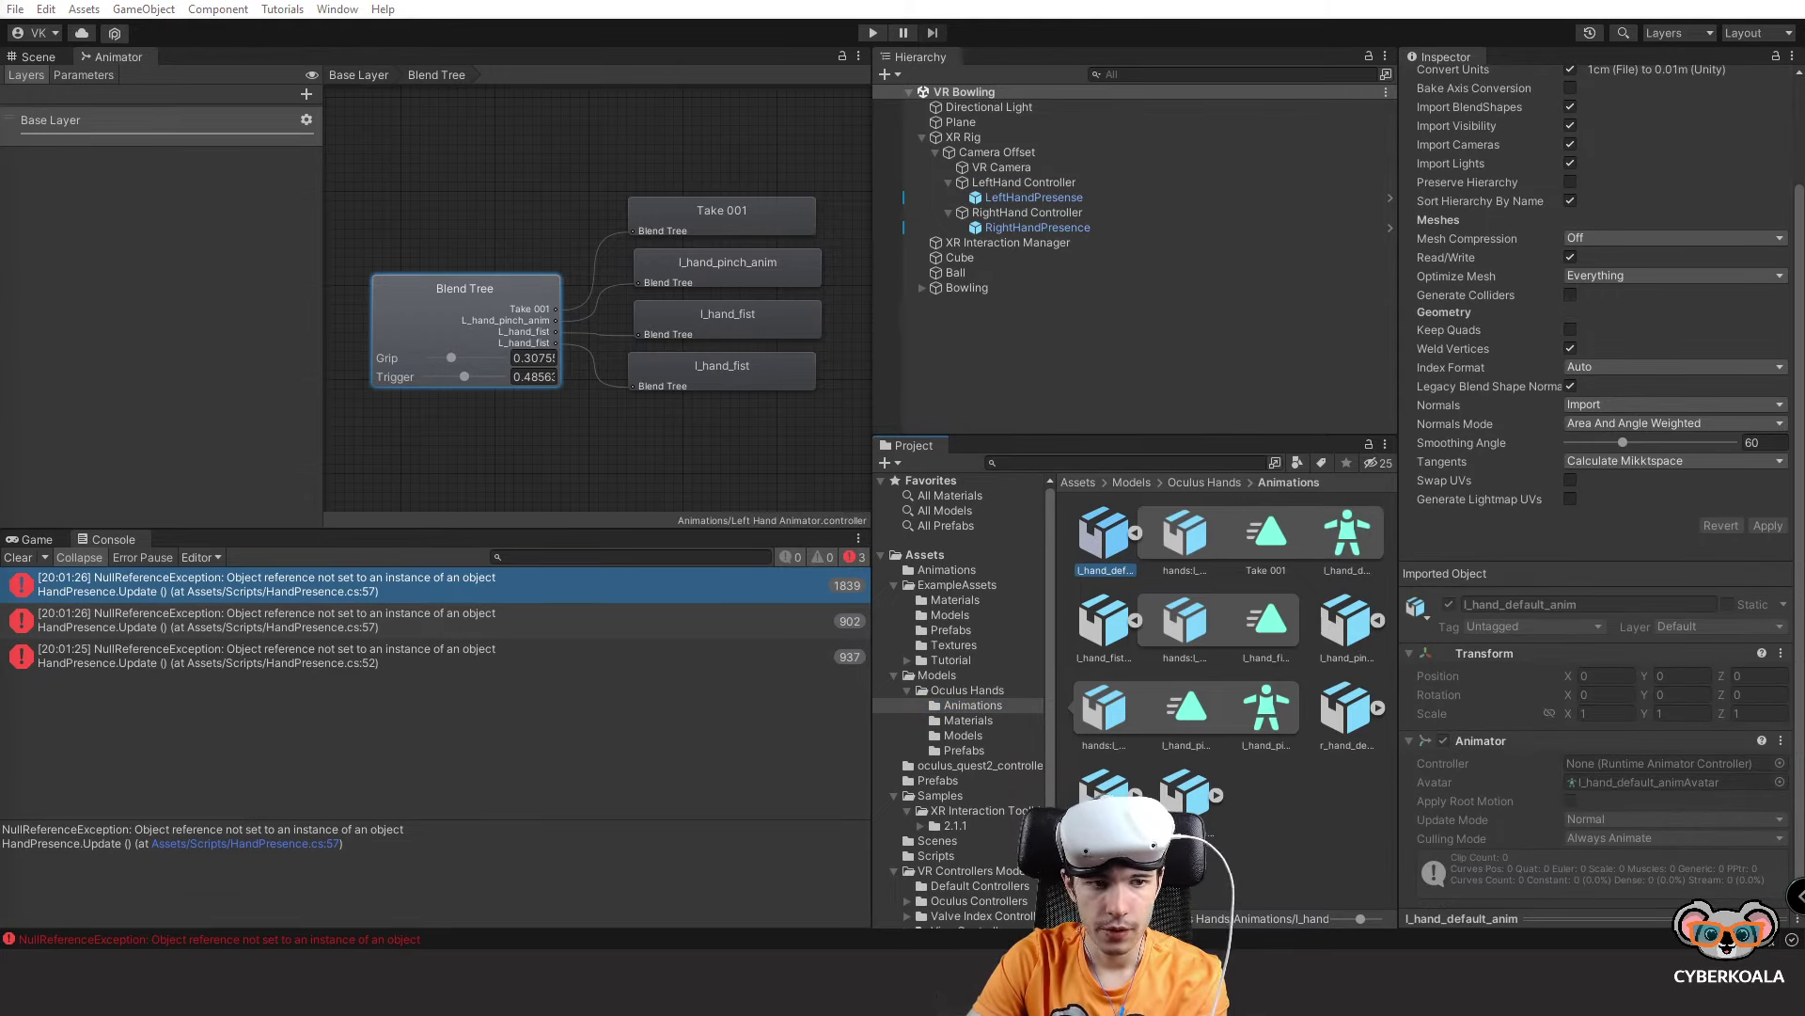
click(924, 555)
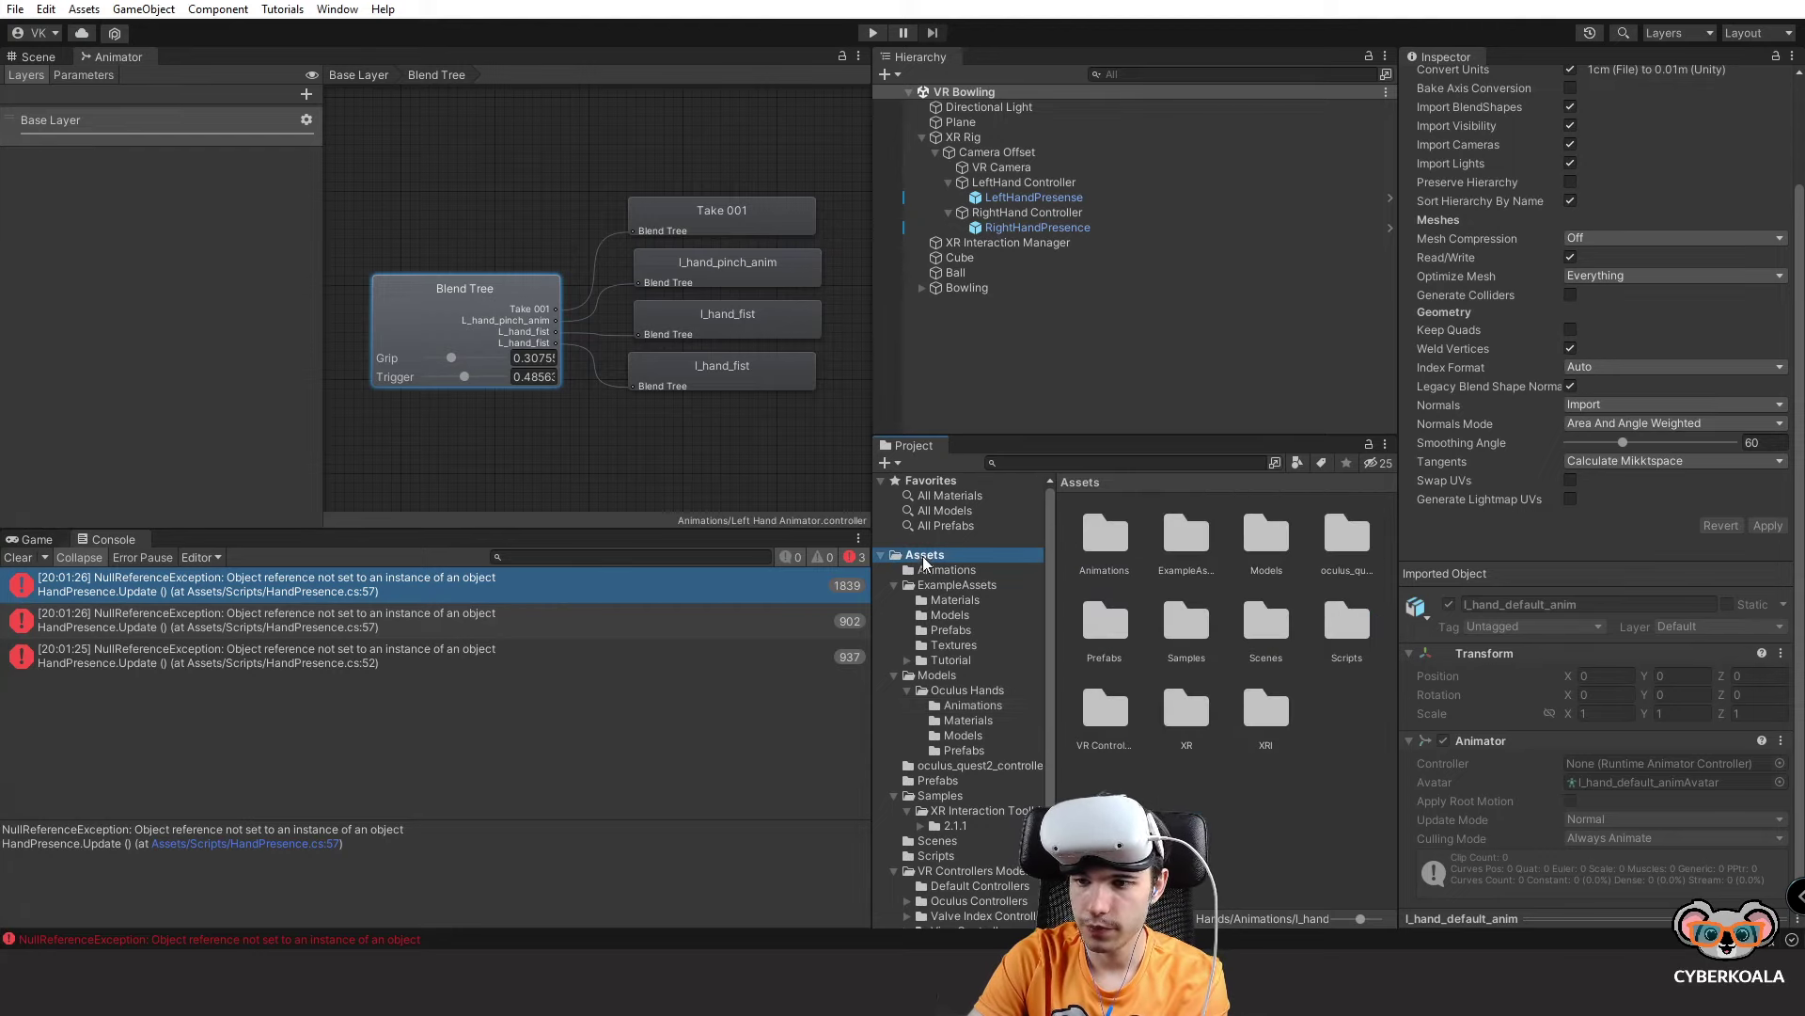
Back in the Scene view, create an animation clip in Assets named RightHandanimator.
click(47, 59)
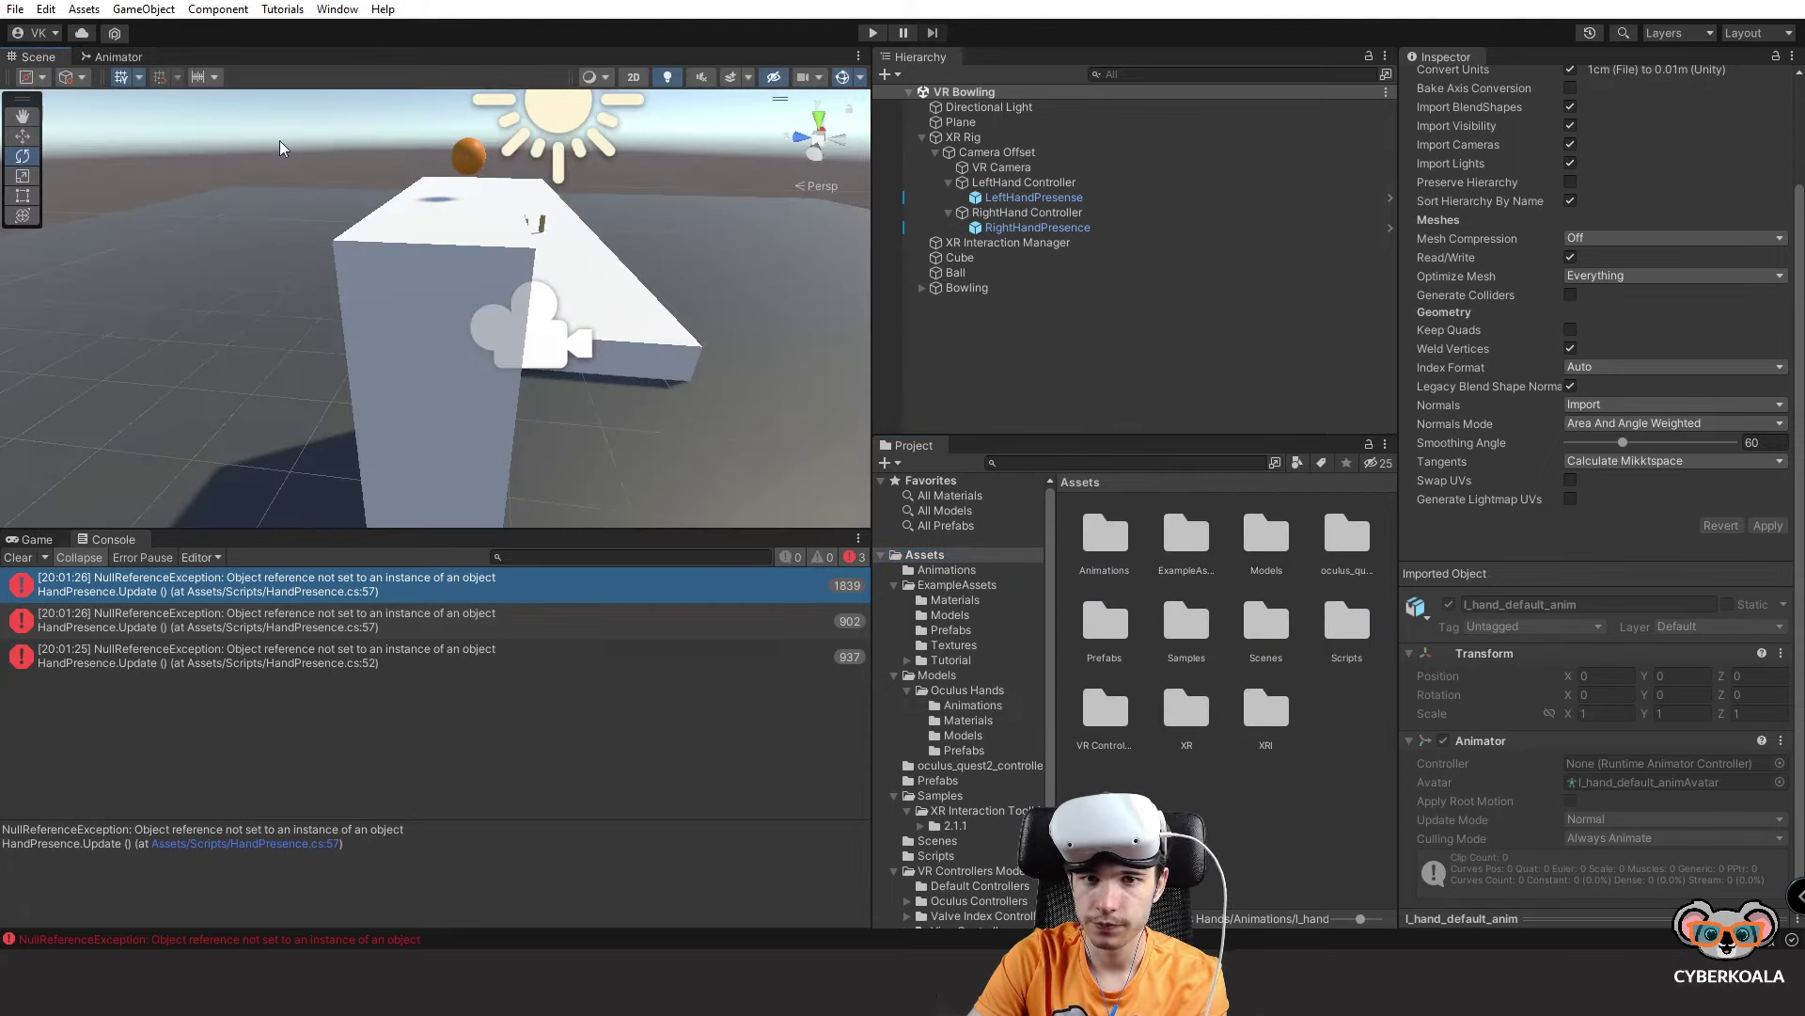
click(1080, 523)
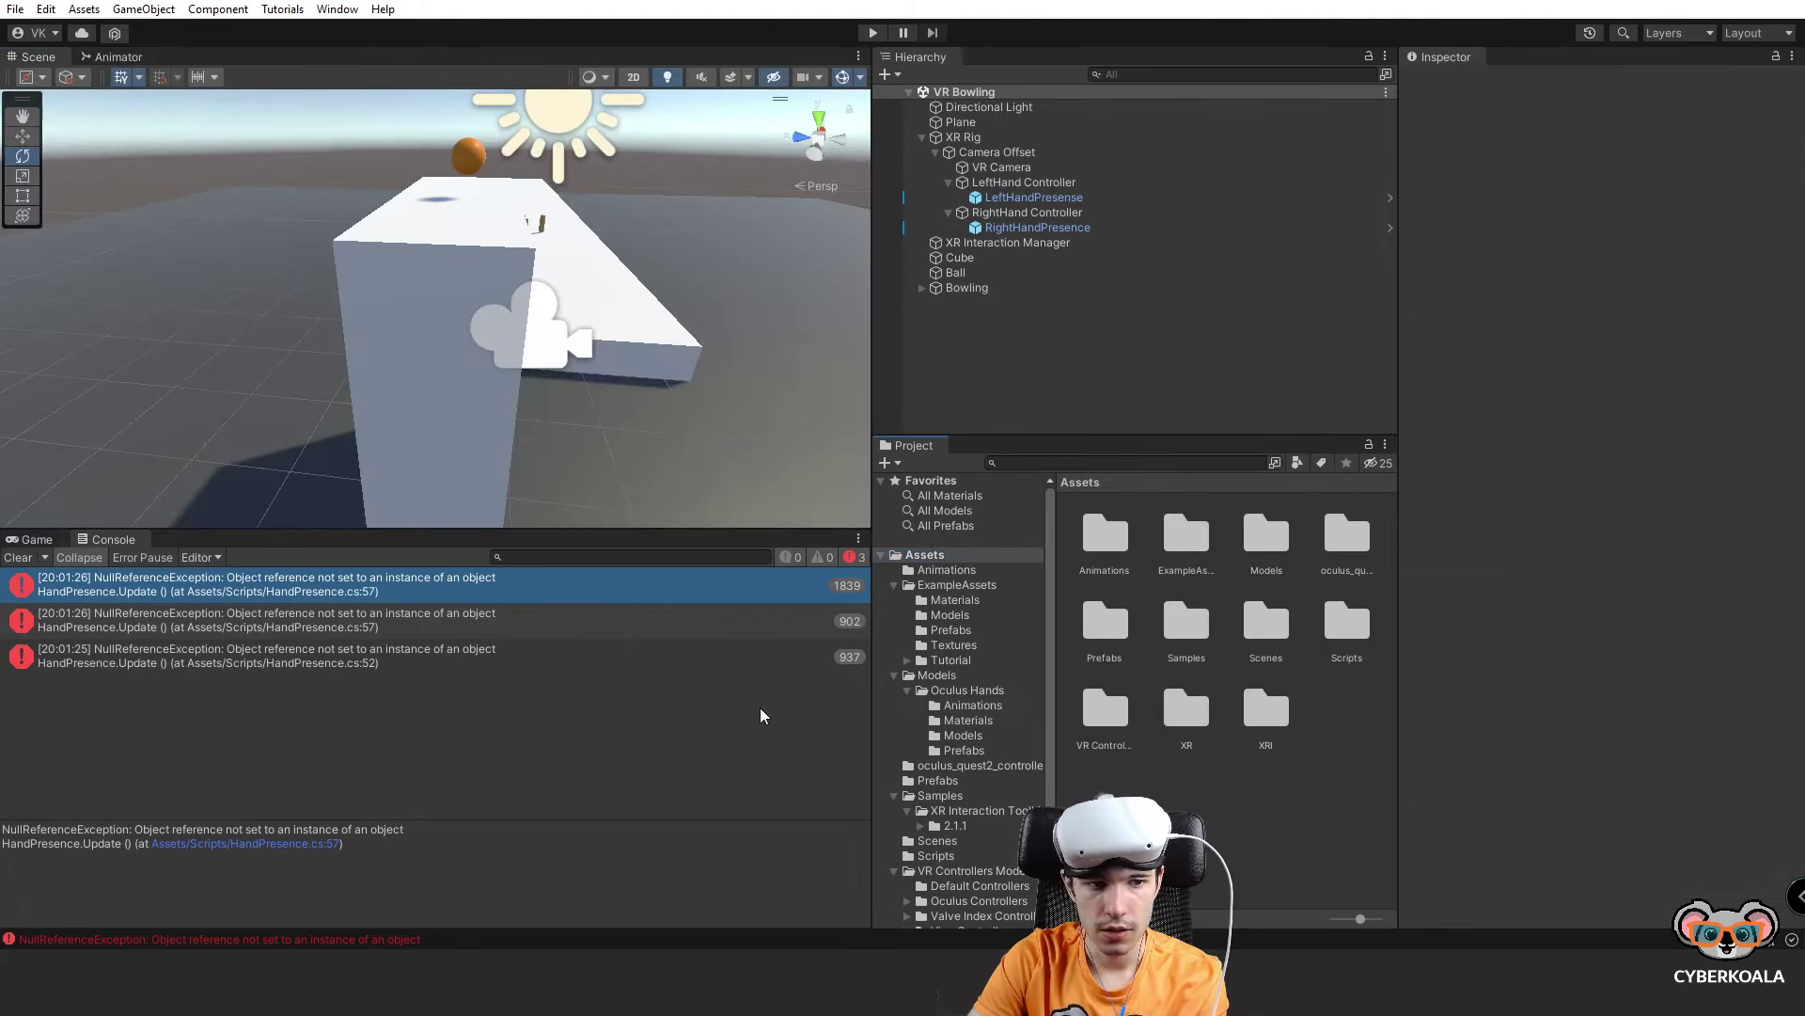
right_click(1188, 822)
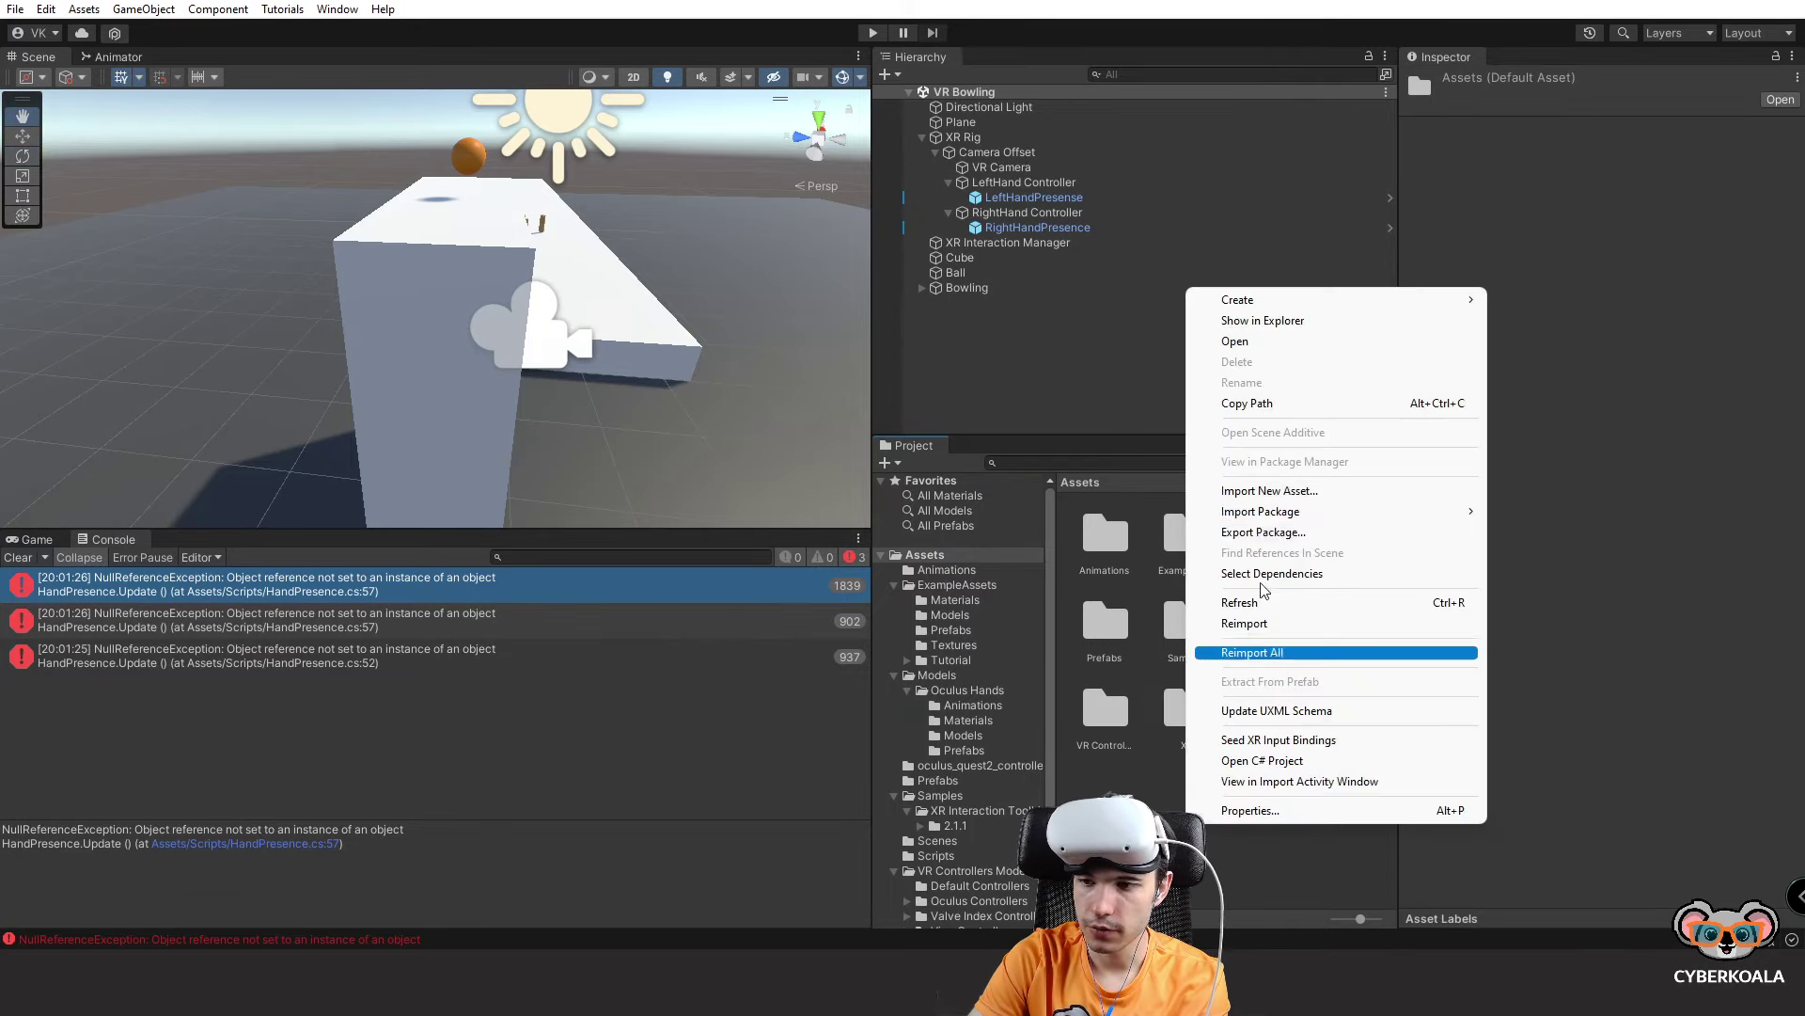
mouse_move(1295, 301)
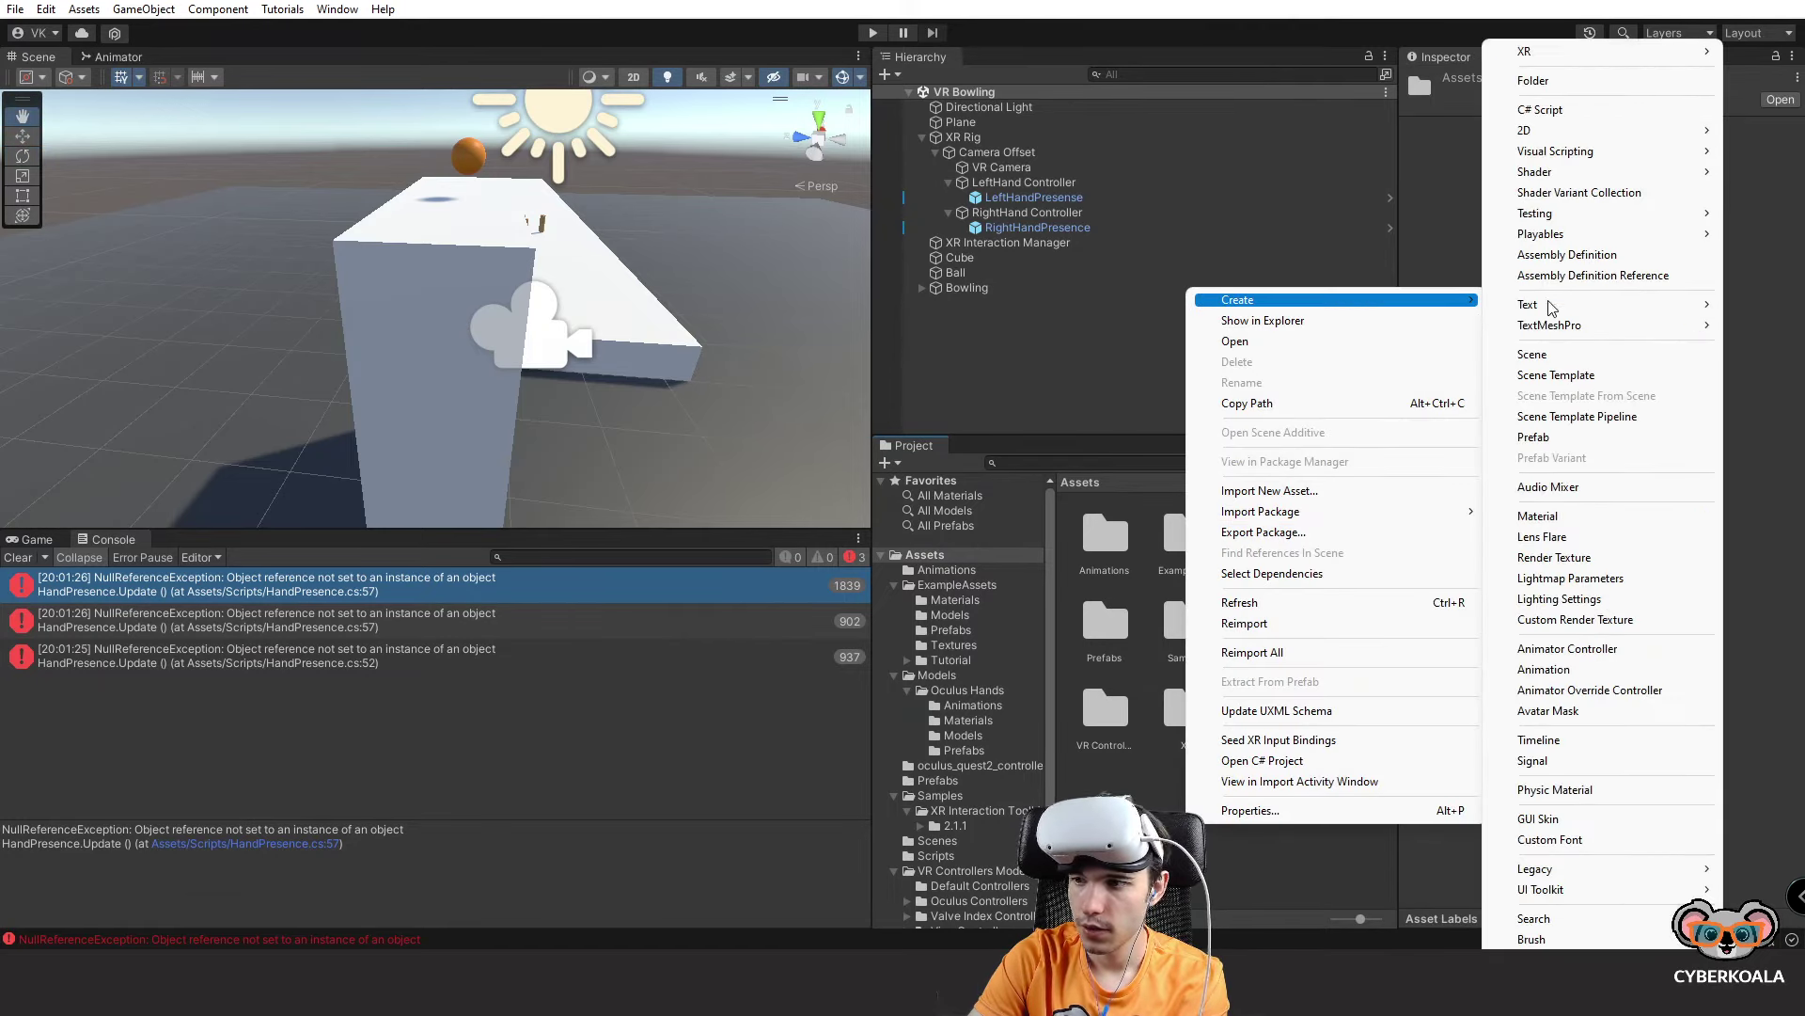
click(1567, 669)
text(Rig)
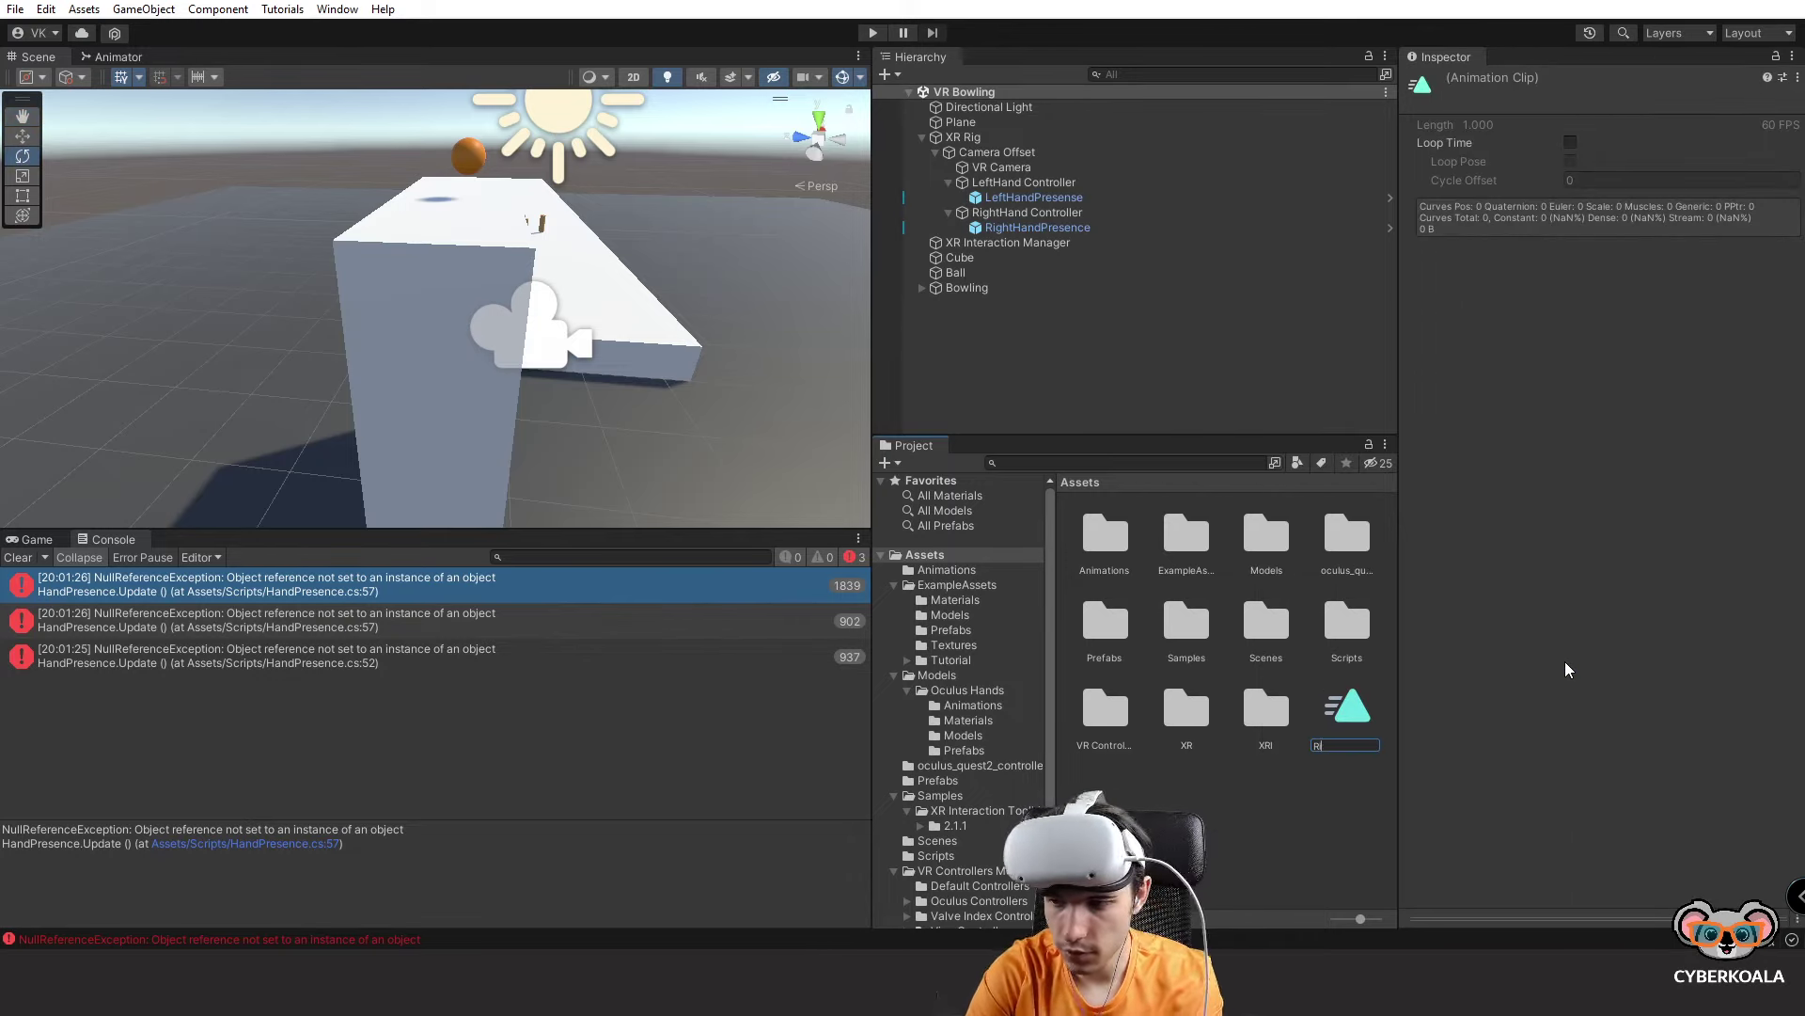
text(ht)
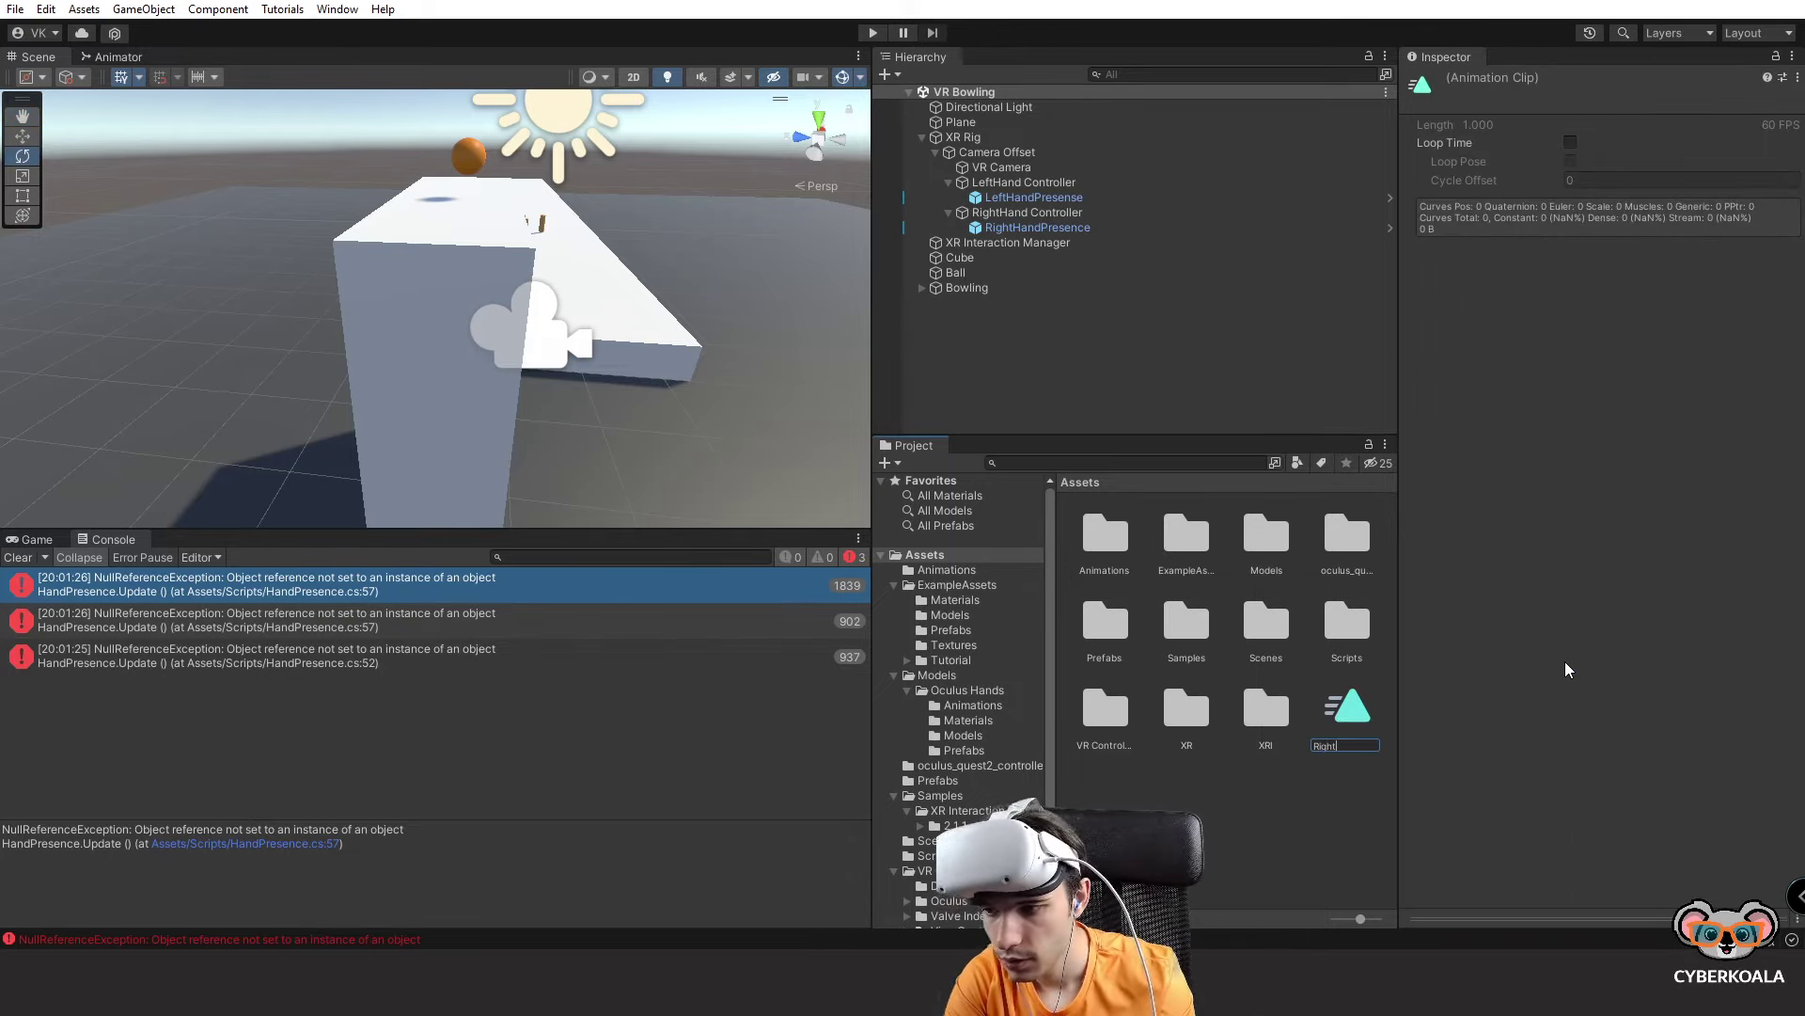
text(Handanimator)
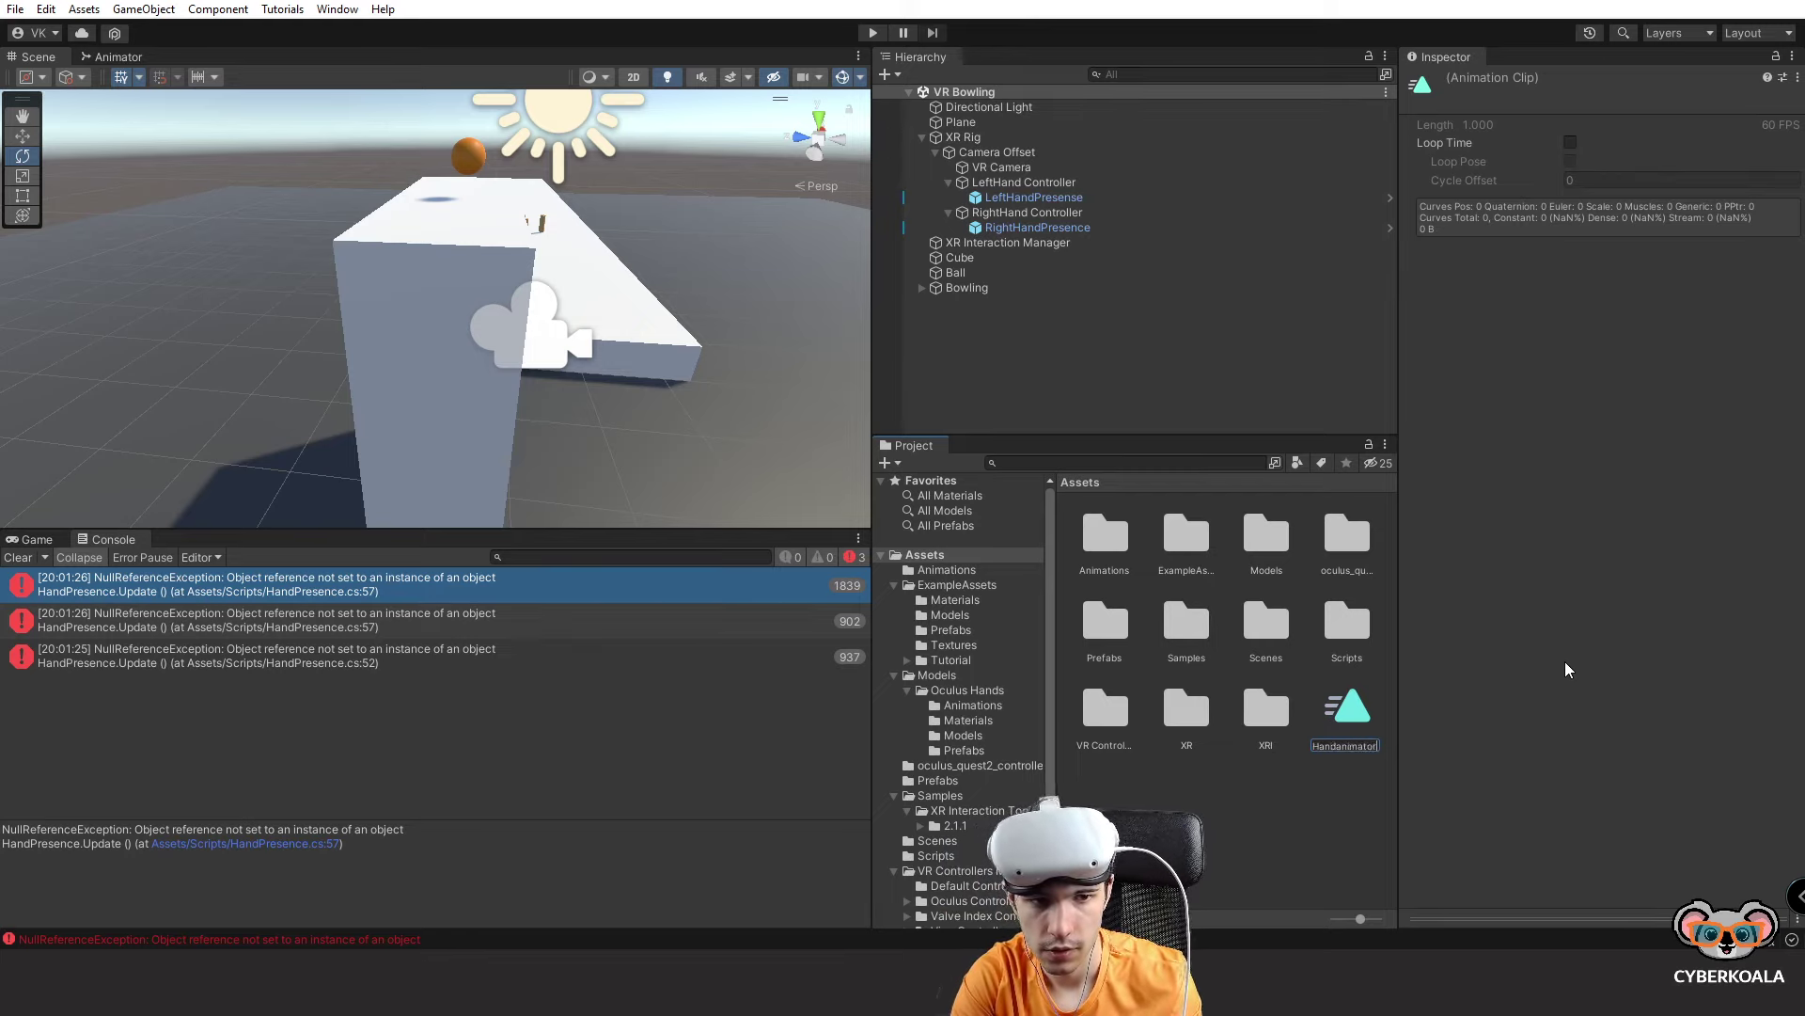
key(Return)
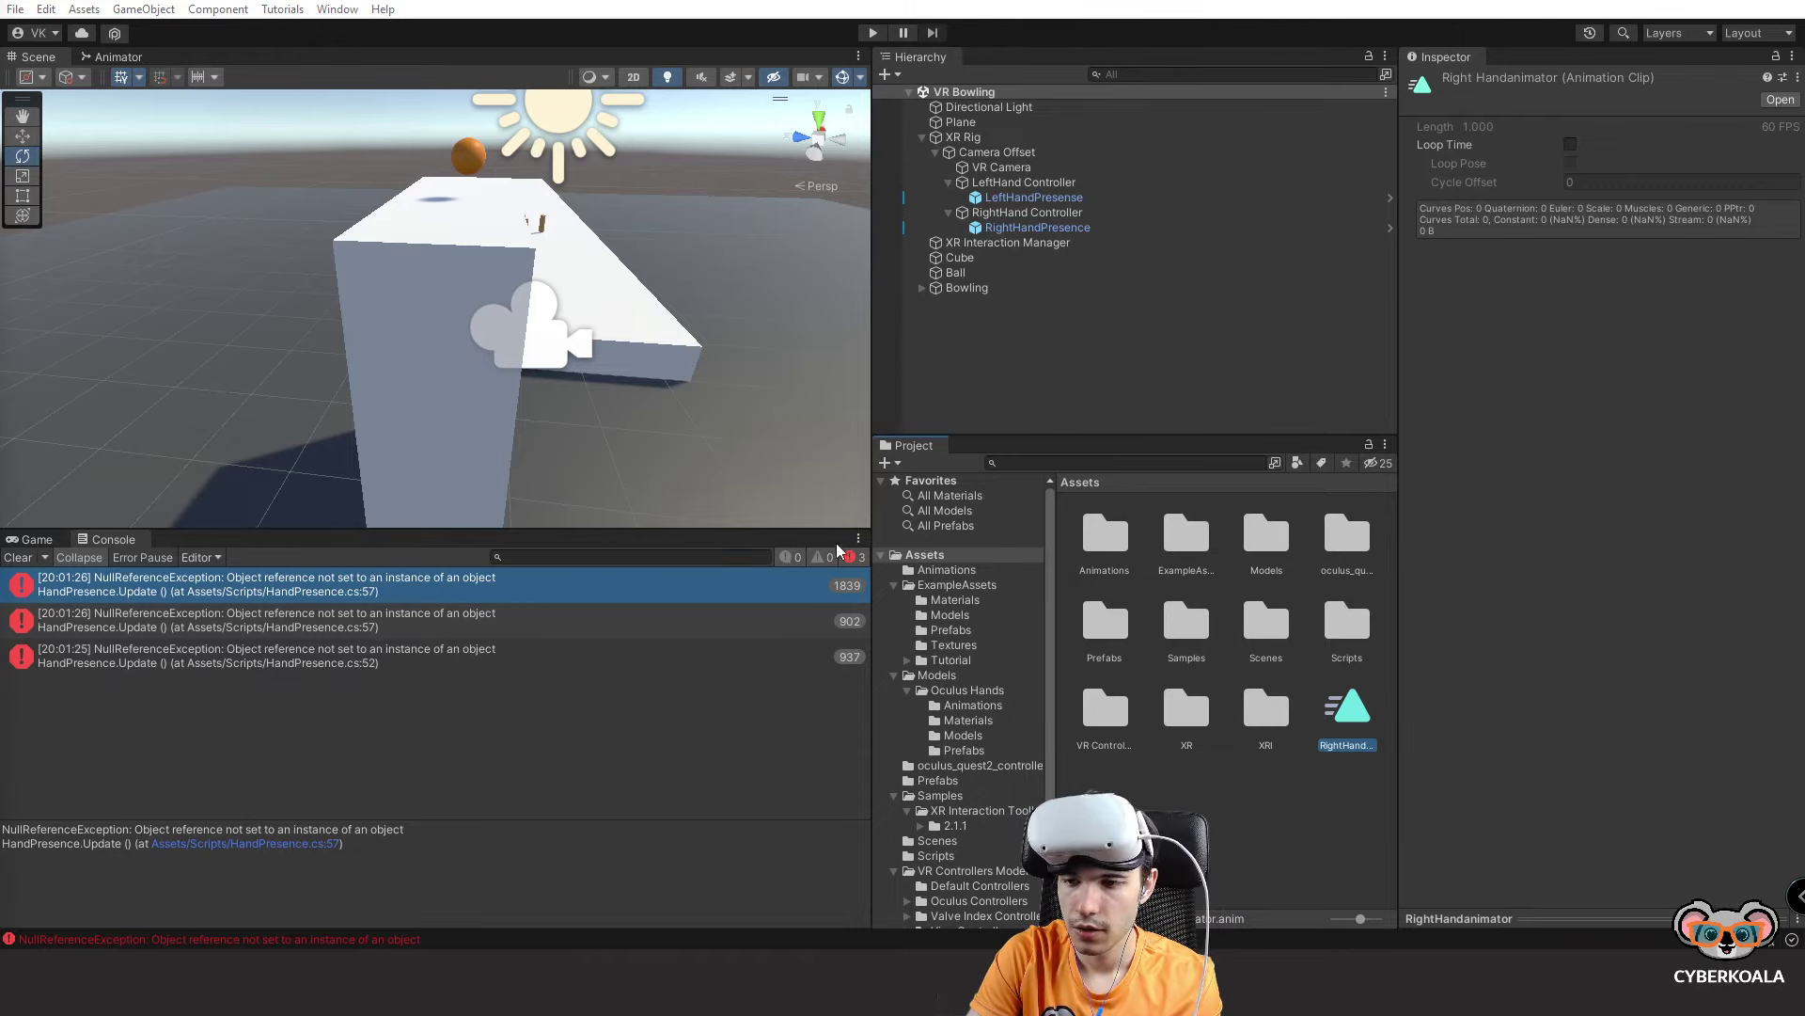
drag(872, 217, 785, 216)
Select the Custom Right Hand Model prefab and lock the Inspector on it.
click(946, 197)
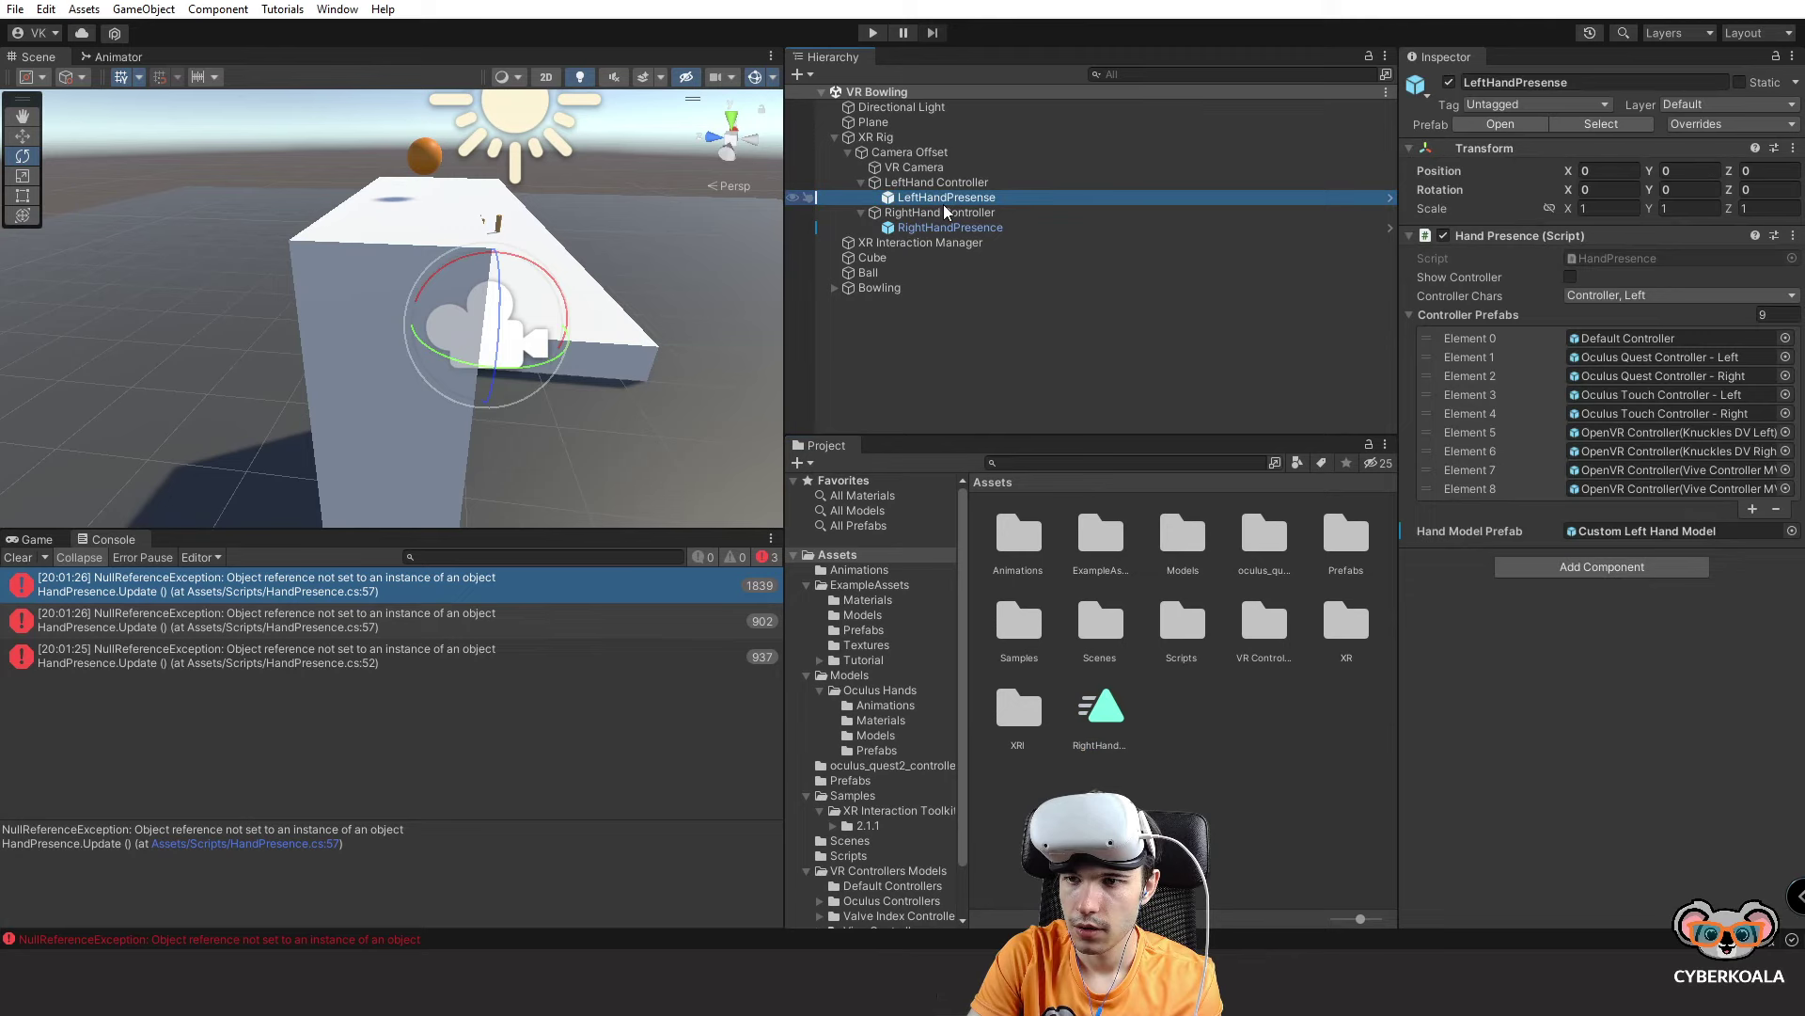
click(1589, 532)
click(1085, 536)
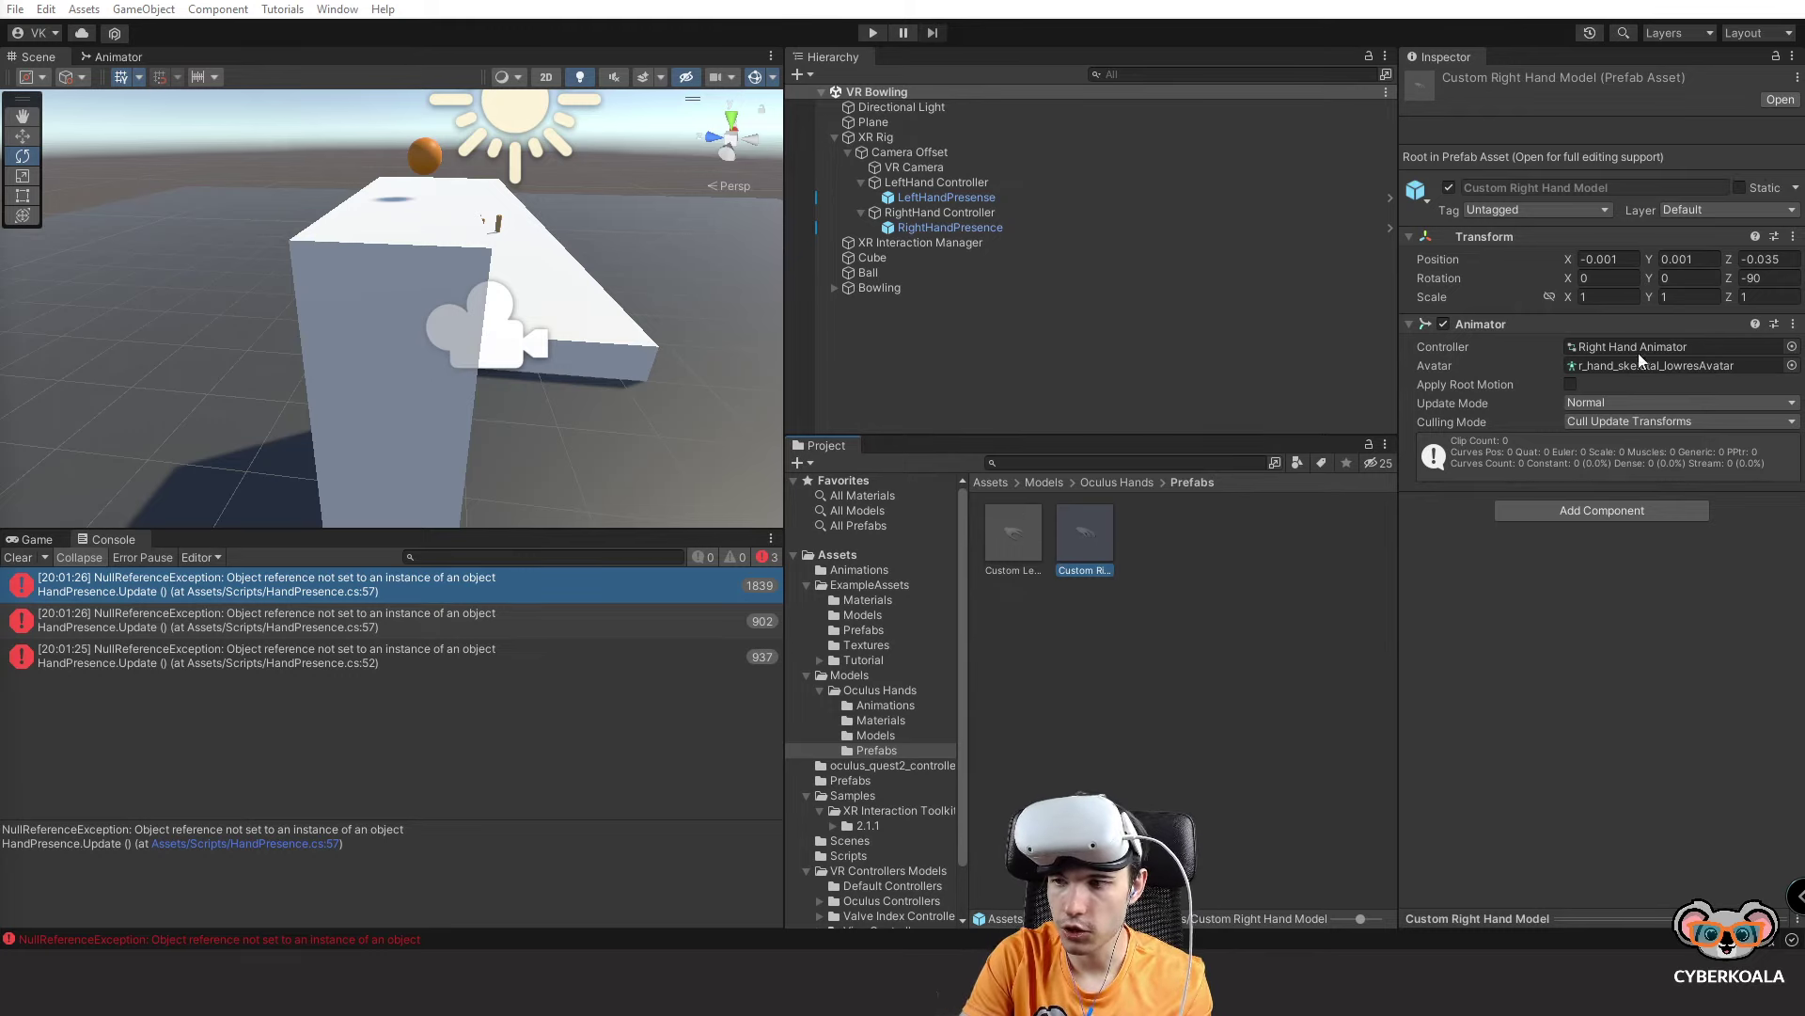
click(1776, 57)
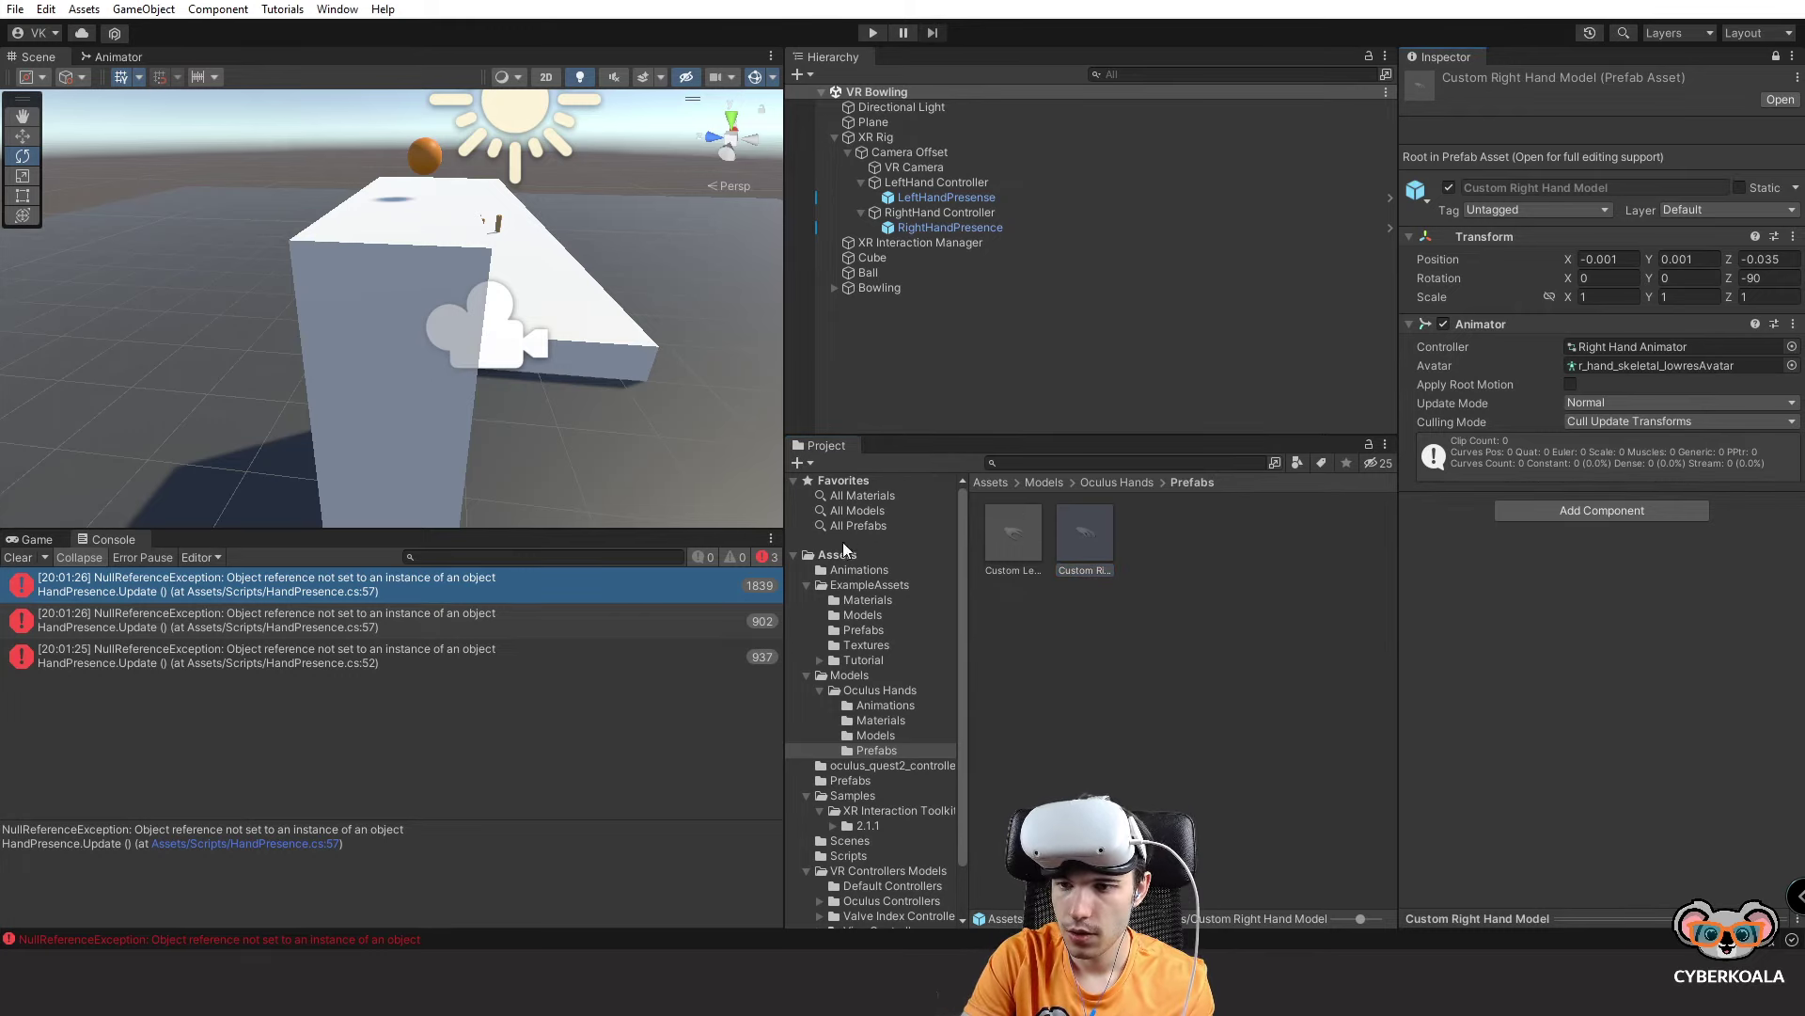
Reselect the prefab in Oculus Hands > Prefabs and ping its Right Hand Animator controller.
click(837, 555)
click(1109, 721)
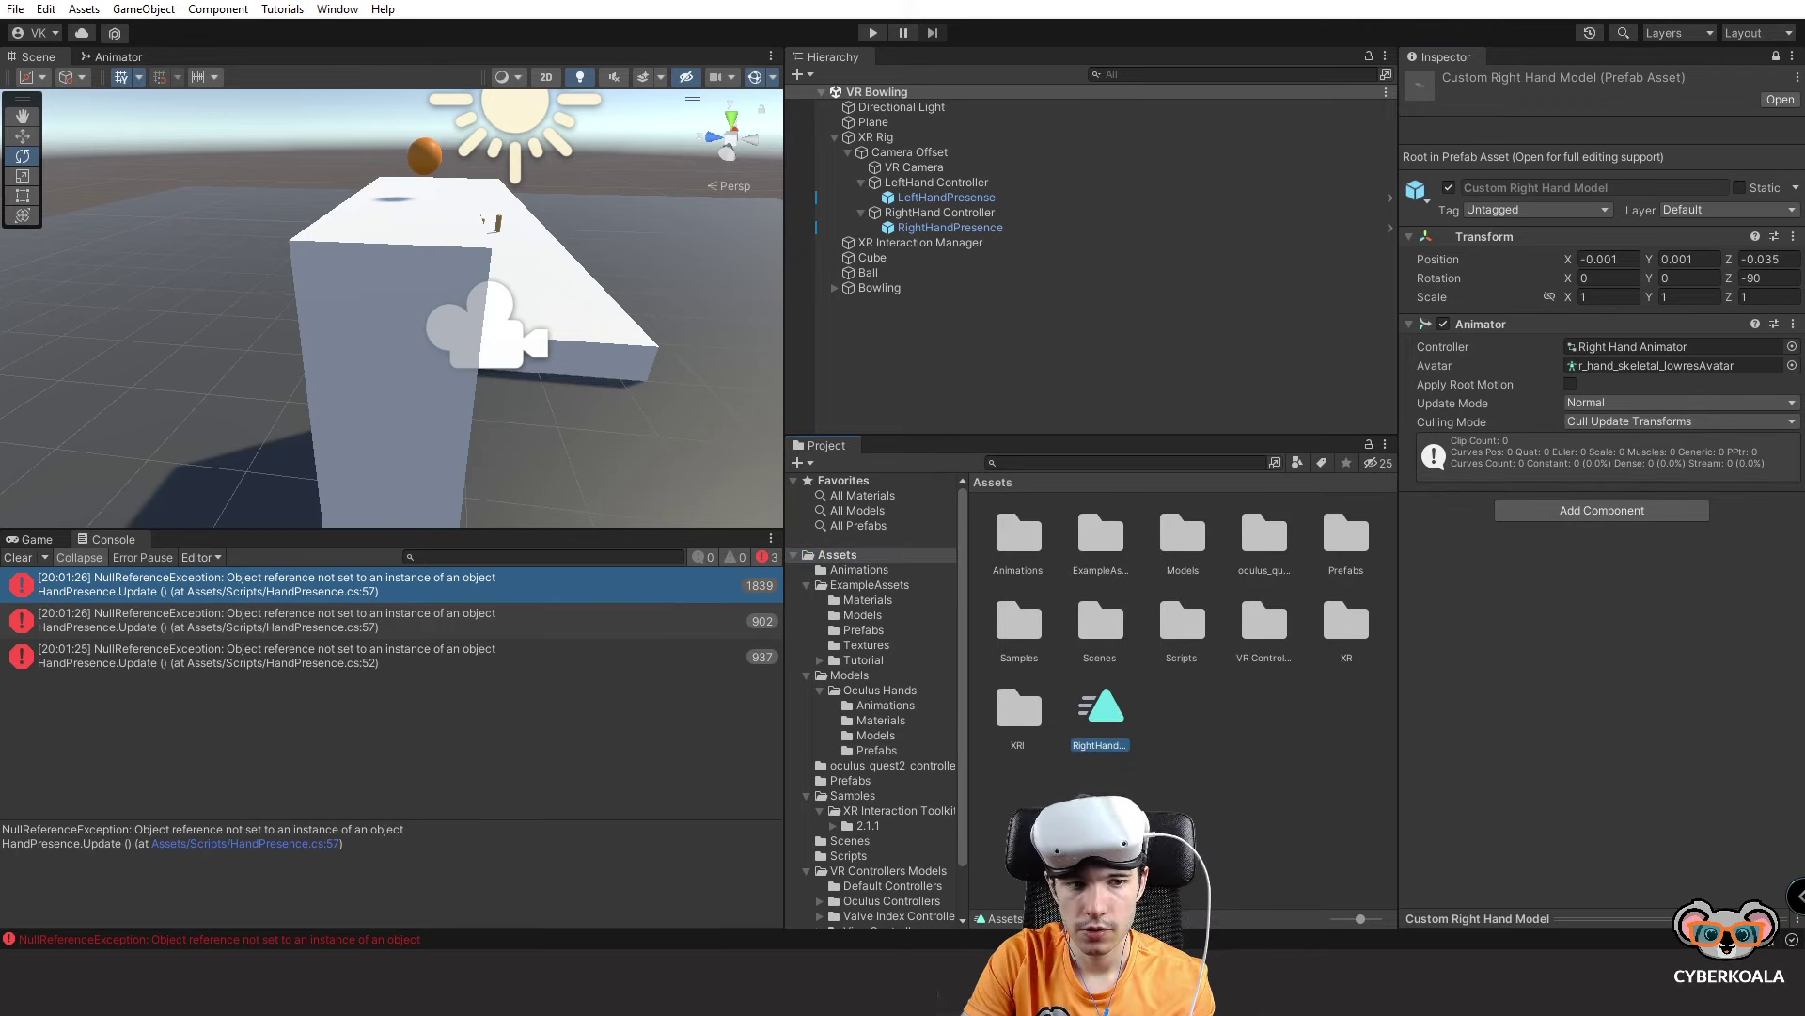
click(874, 749)
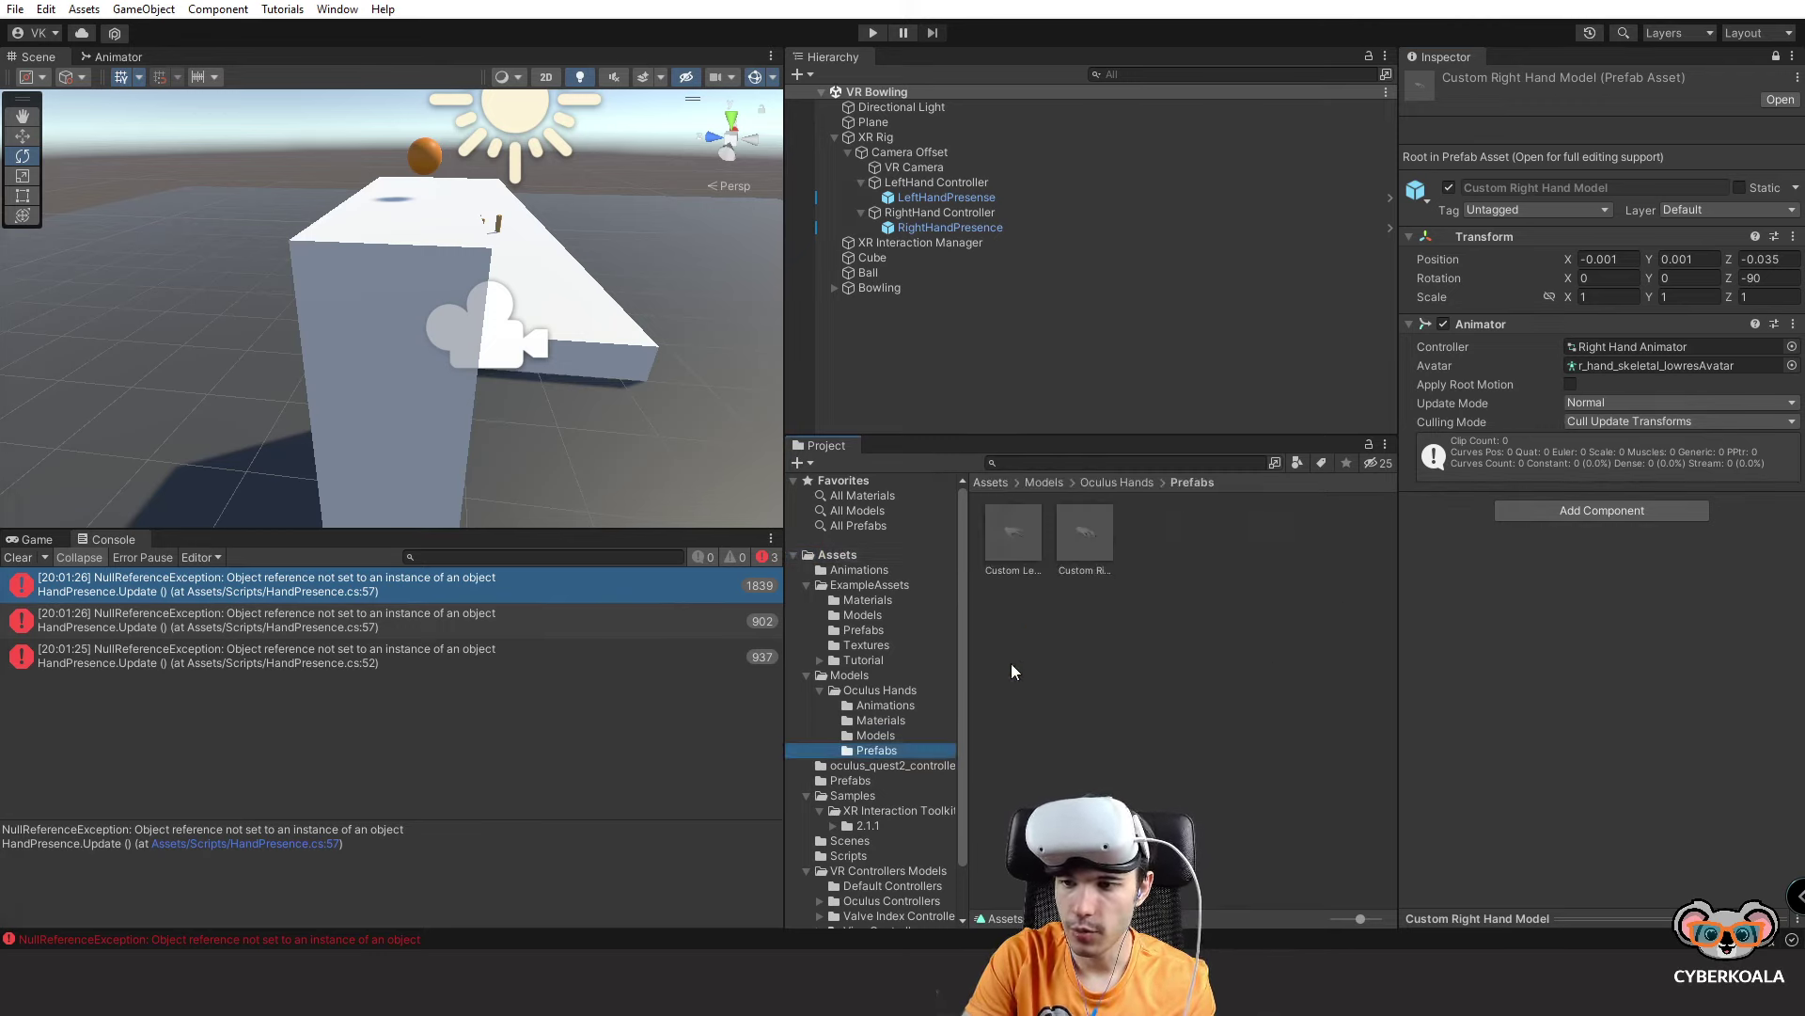
click(1084, 527)
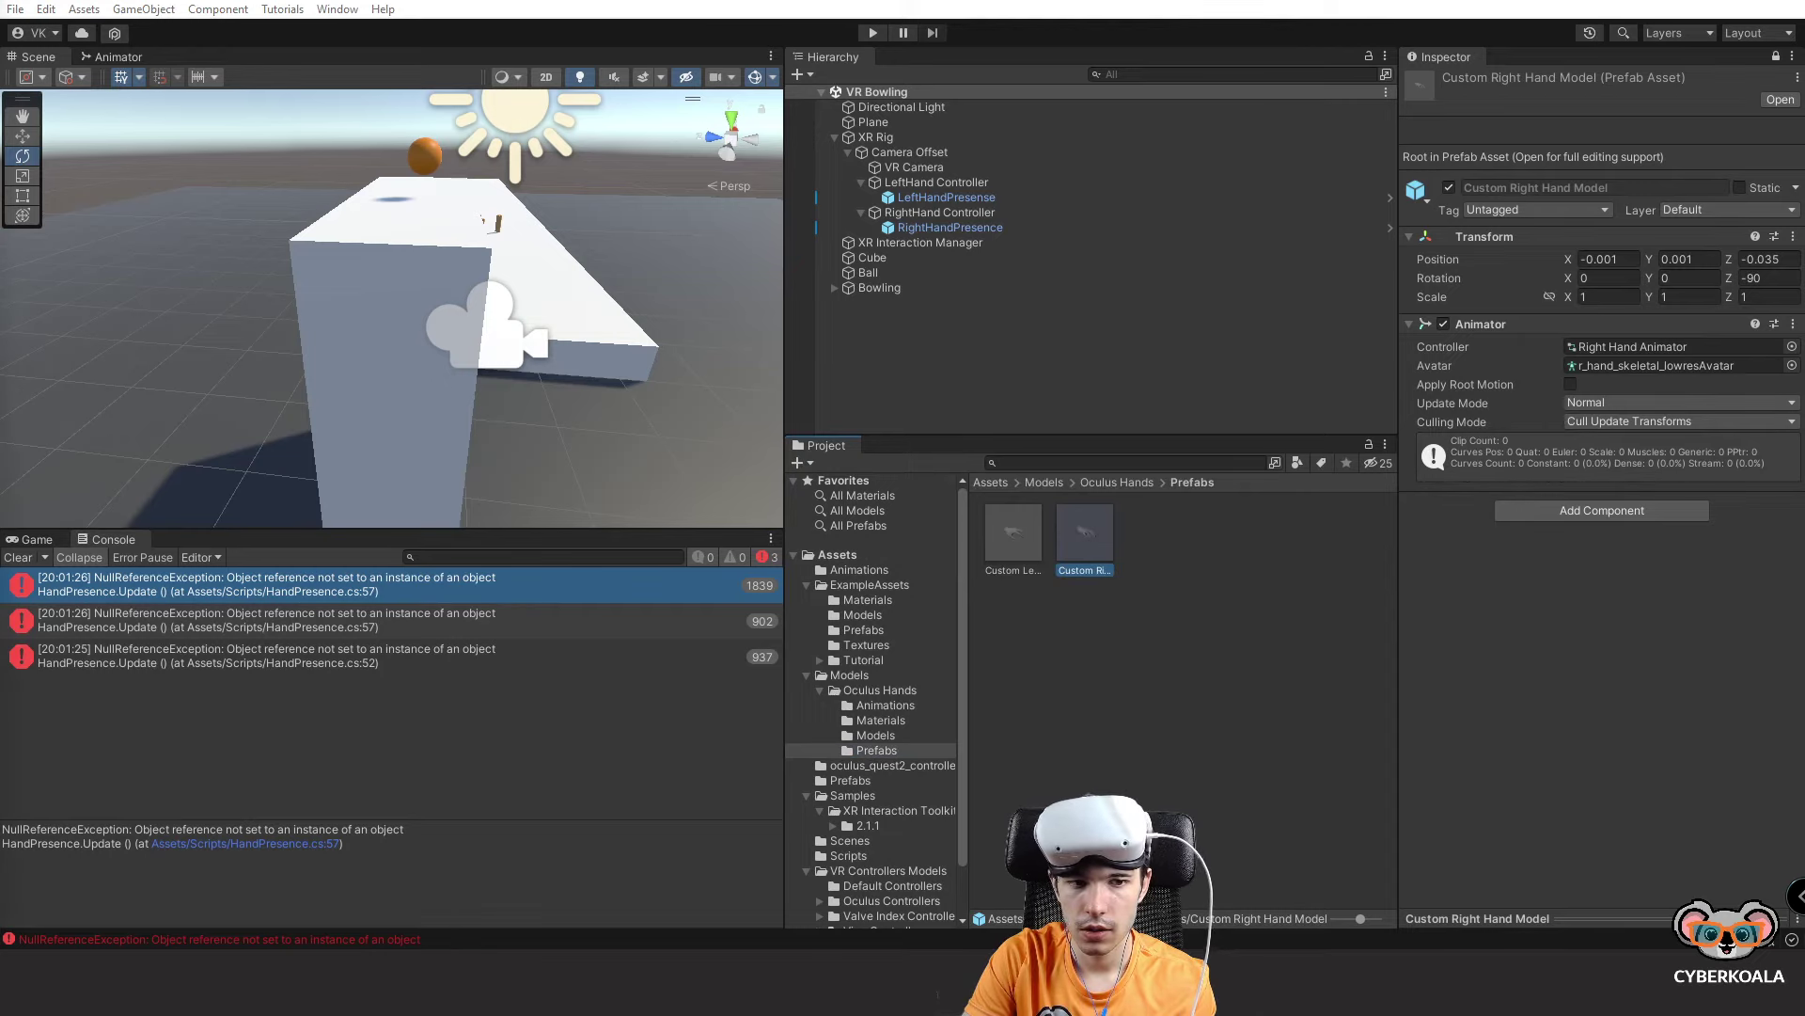
click(1608, 351)
Open the Right Hand Animator in the Animator window and pan its state graph.
double_click(1082, 538)
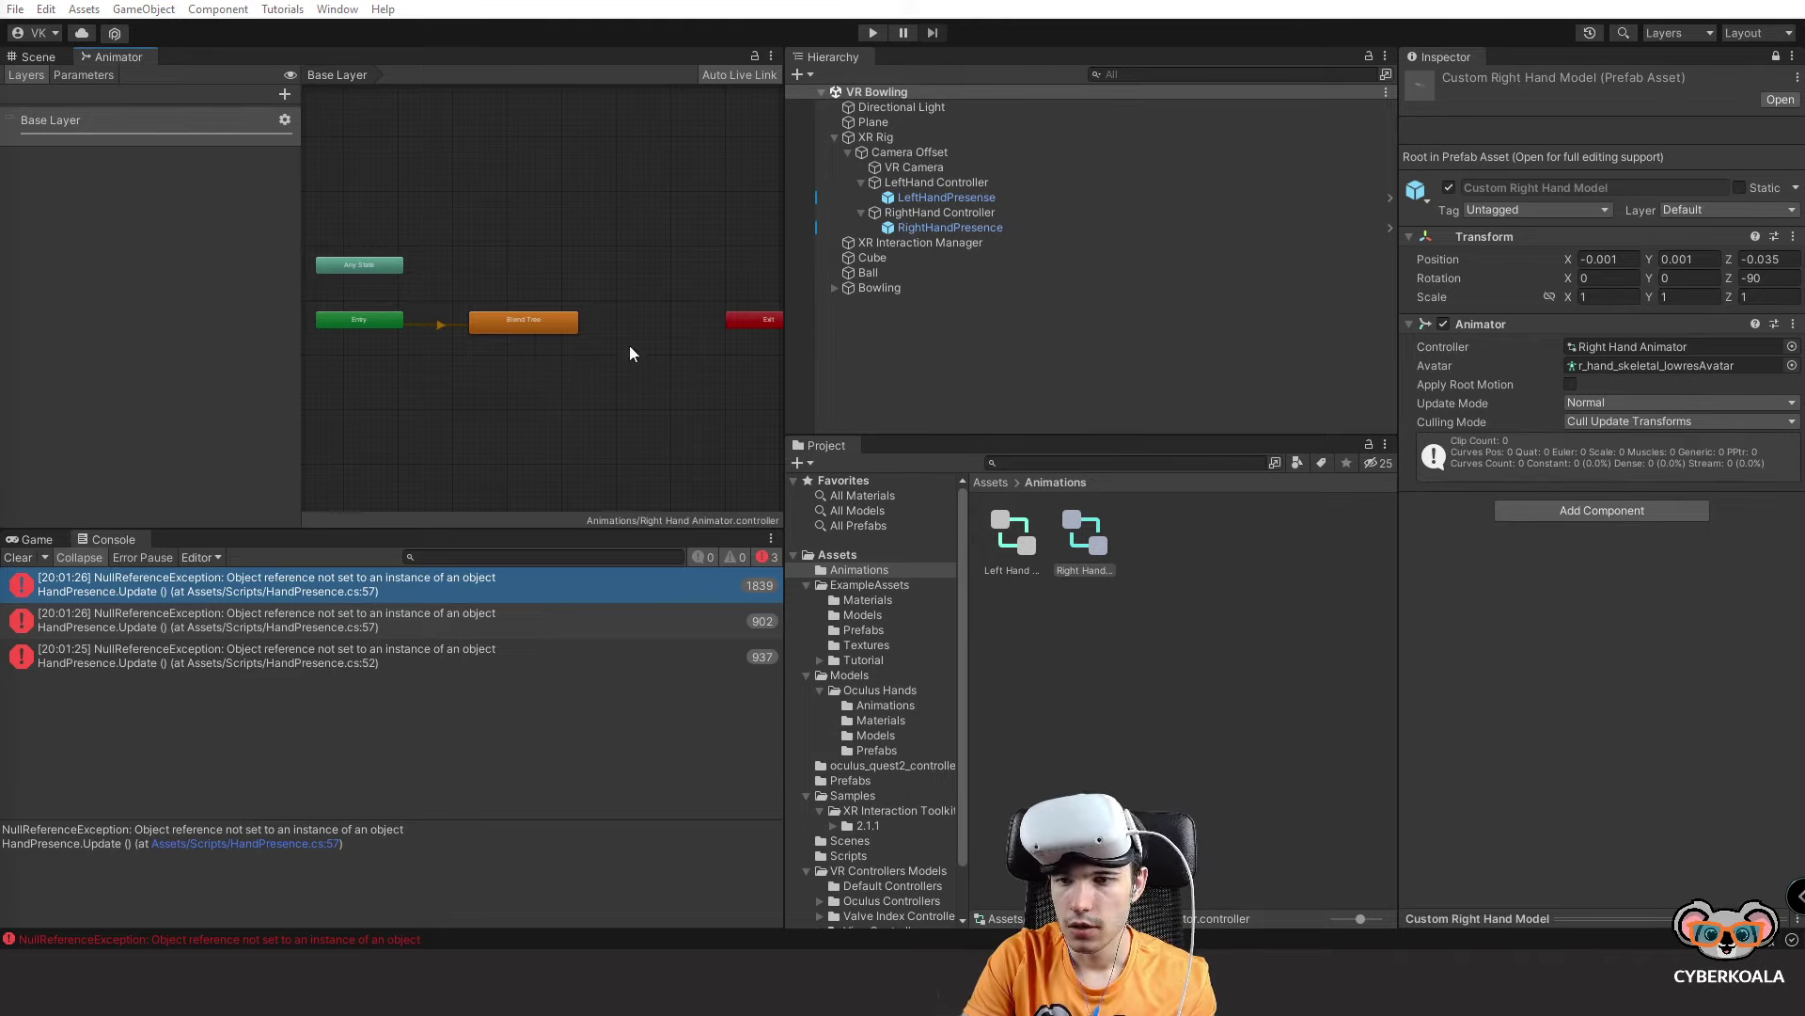
scroll(579, 316, up, 2)
scroll(583, 318, down, 6)
scroll(583, 318, up, 3)
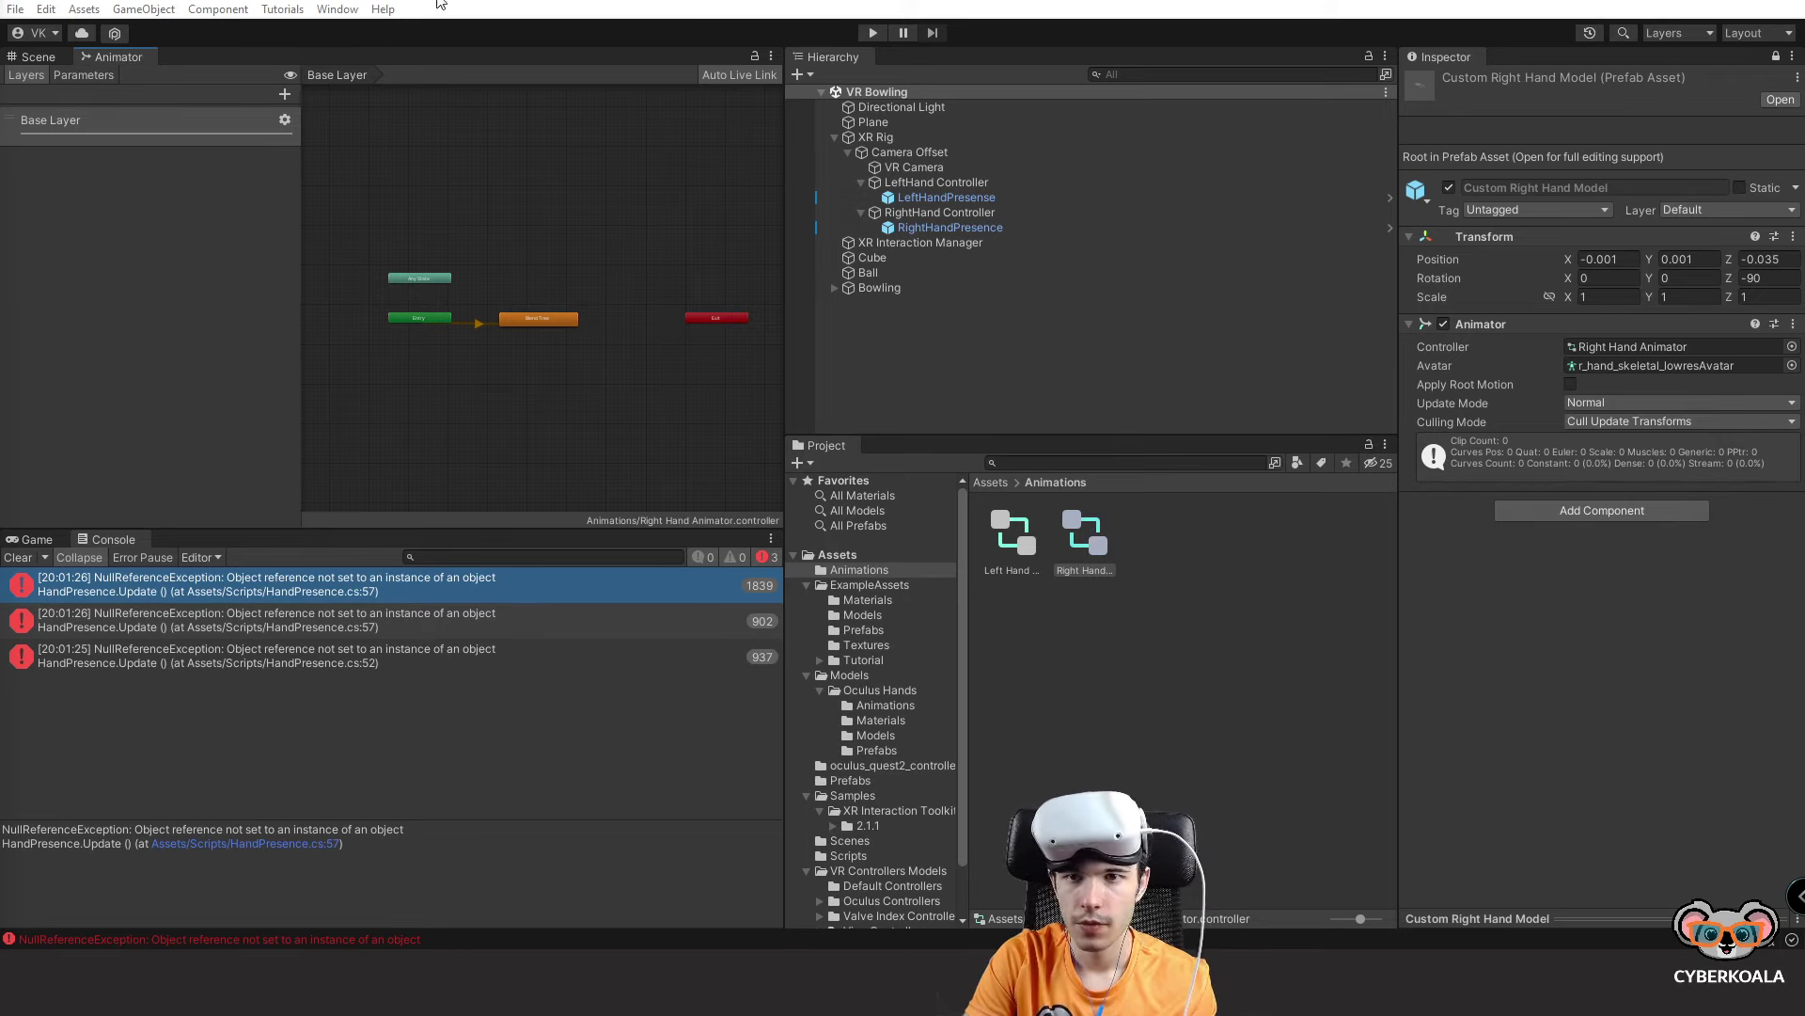
click(336, 9)
mouse_move(407, 397)
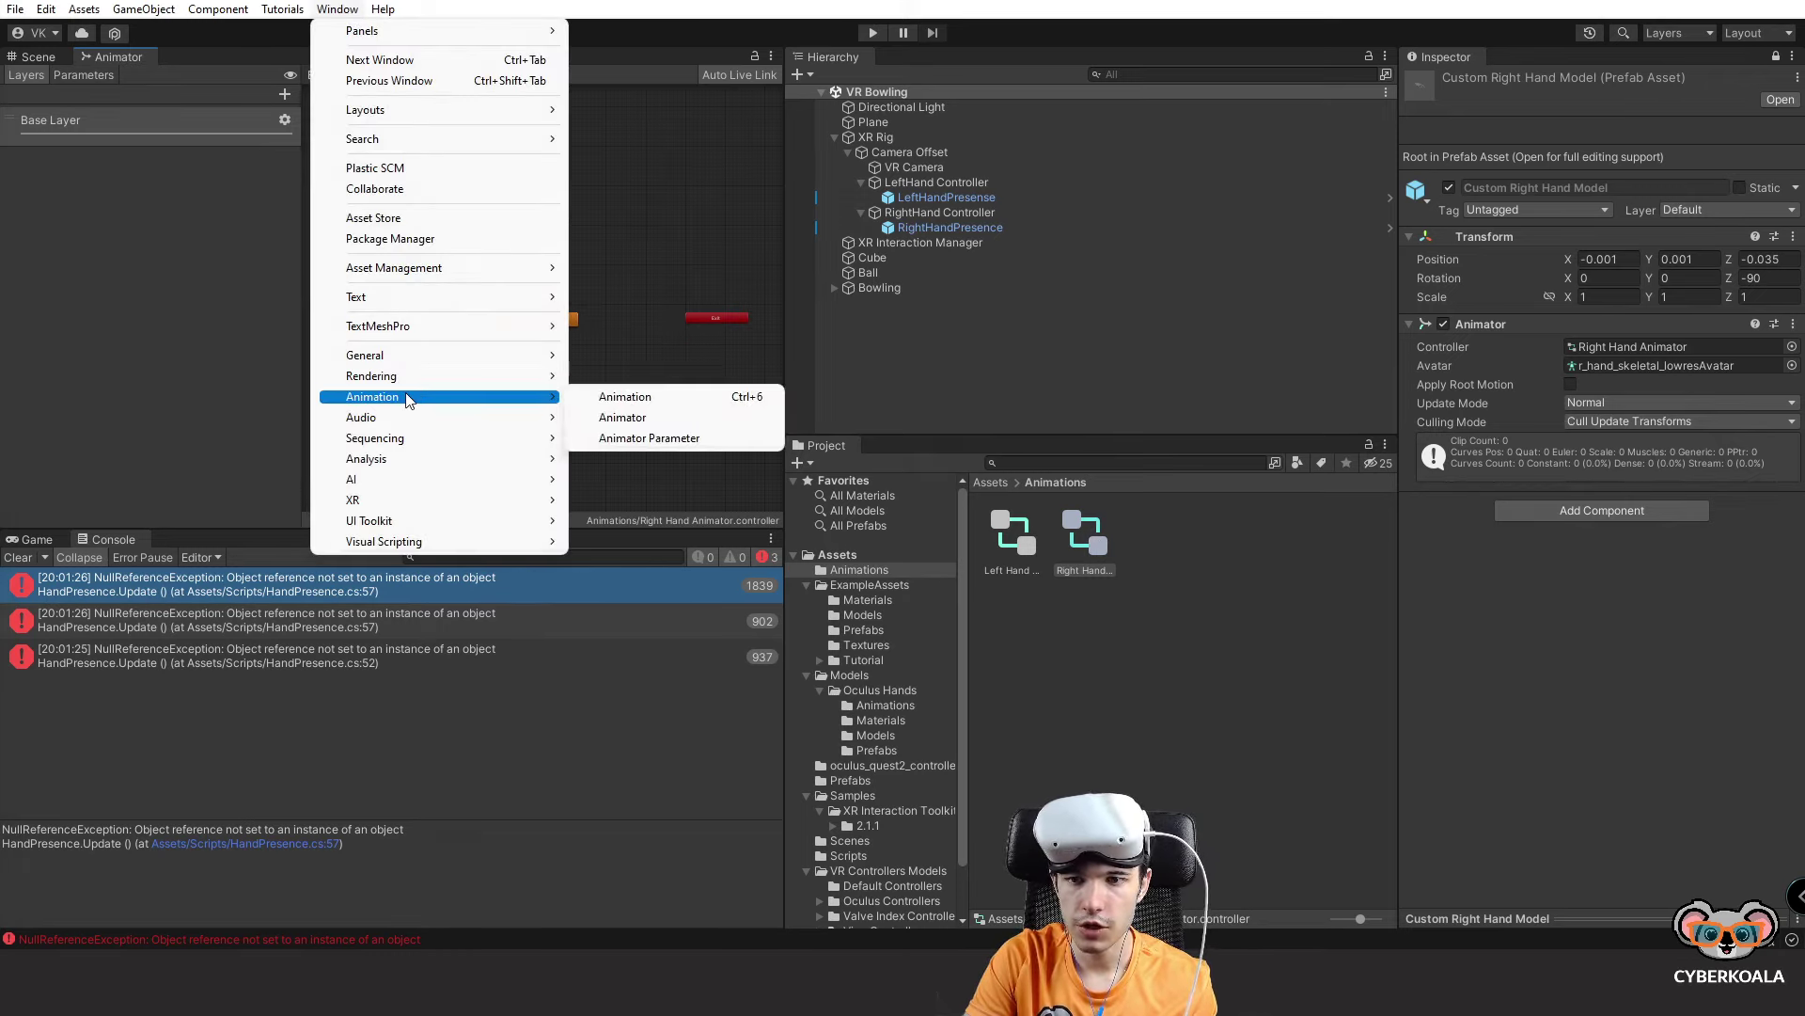
click(606, 416)
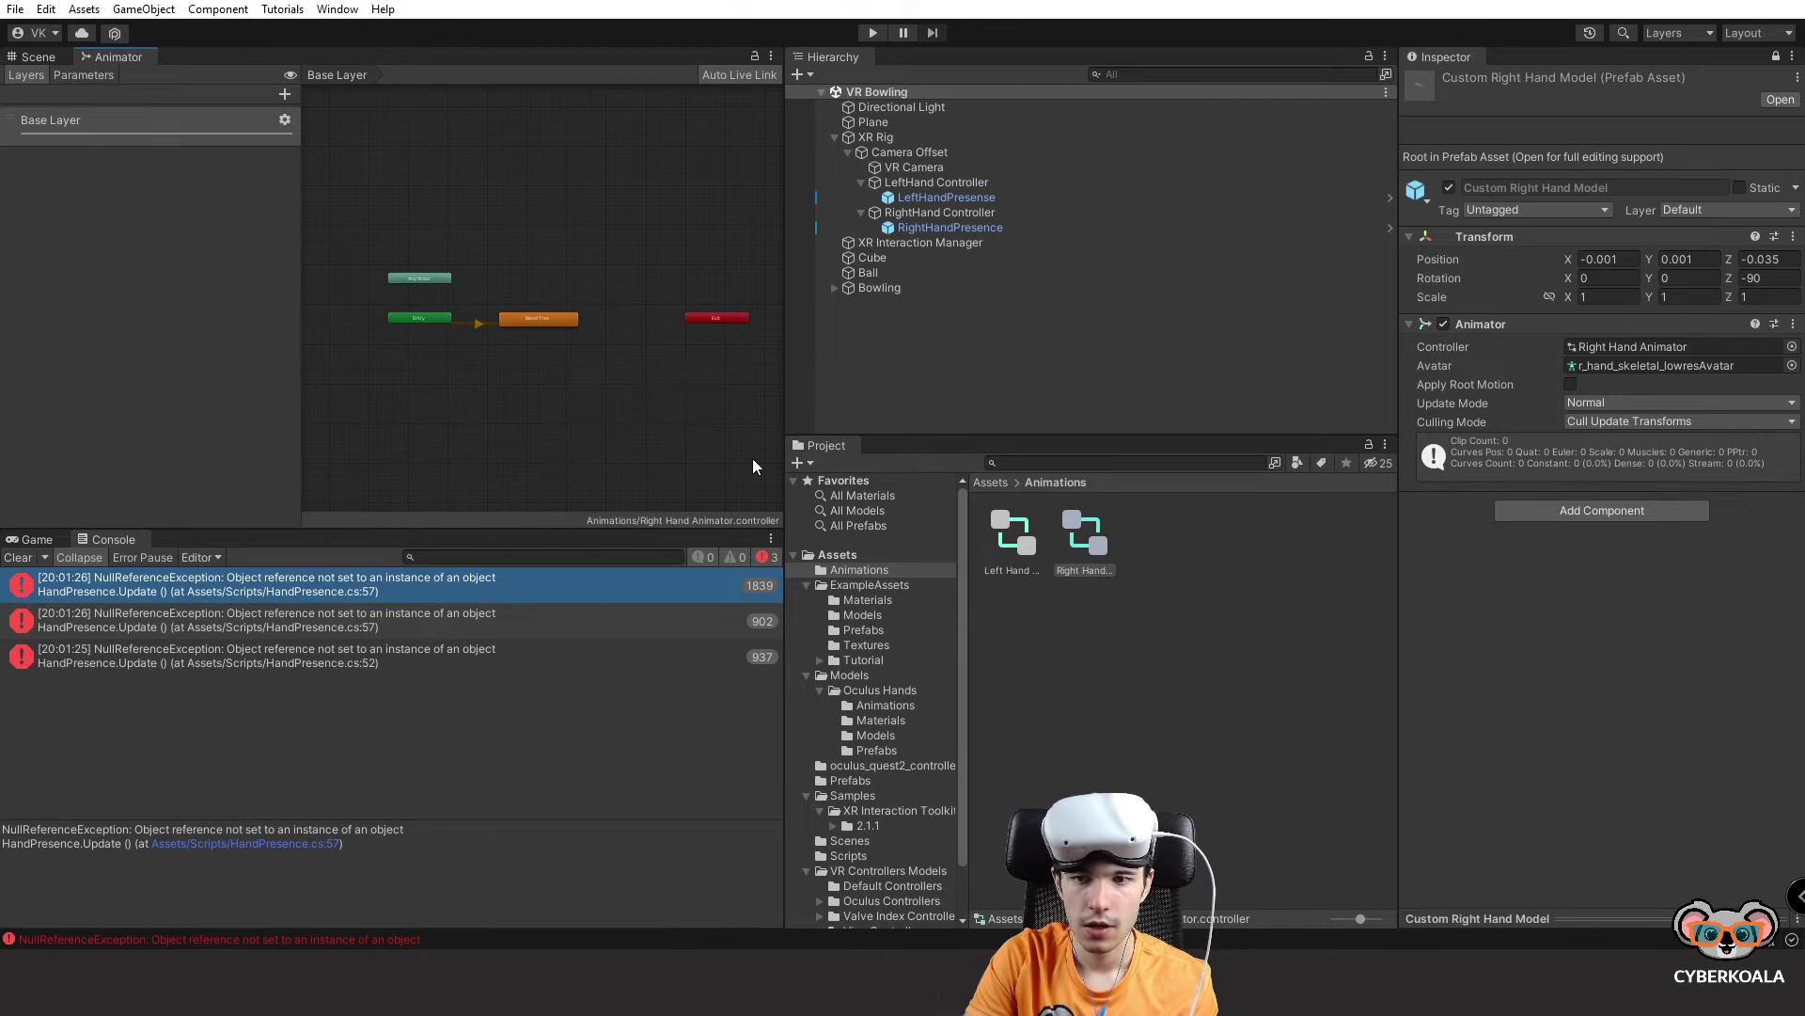
click(790, 449)
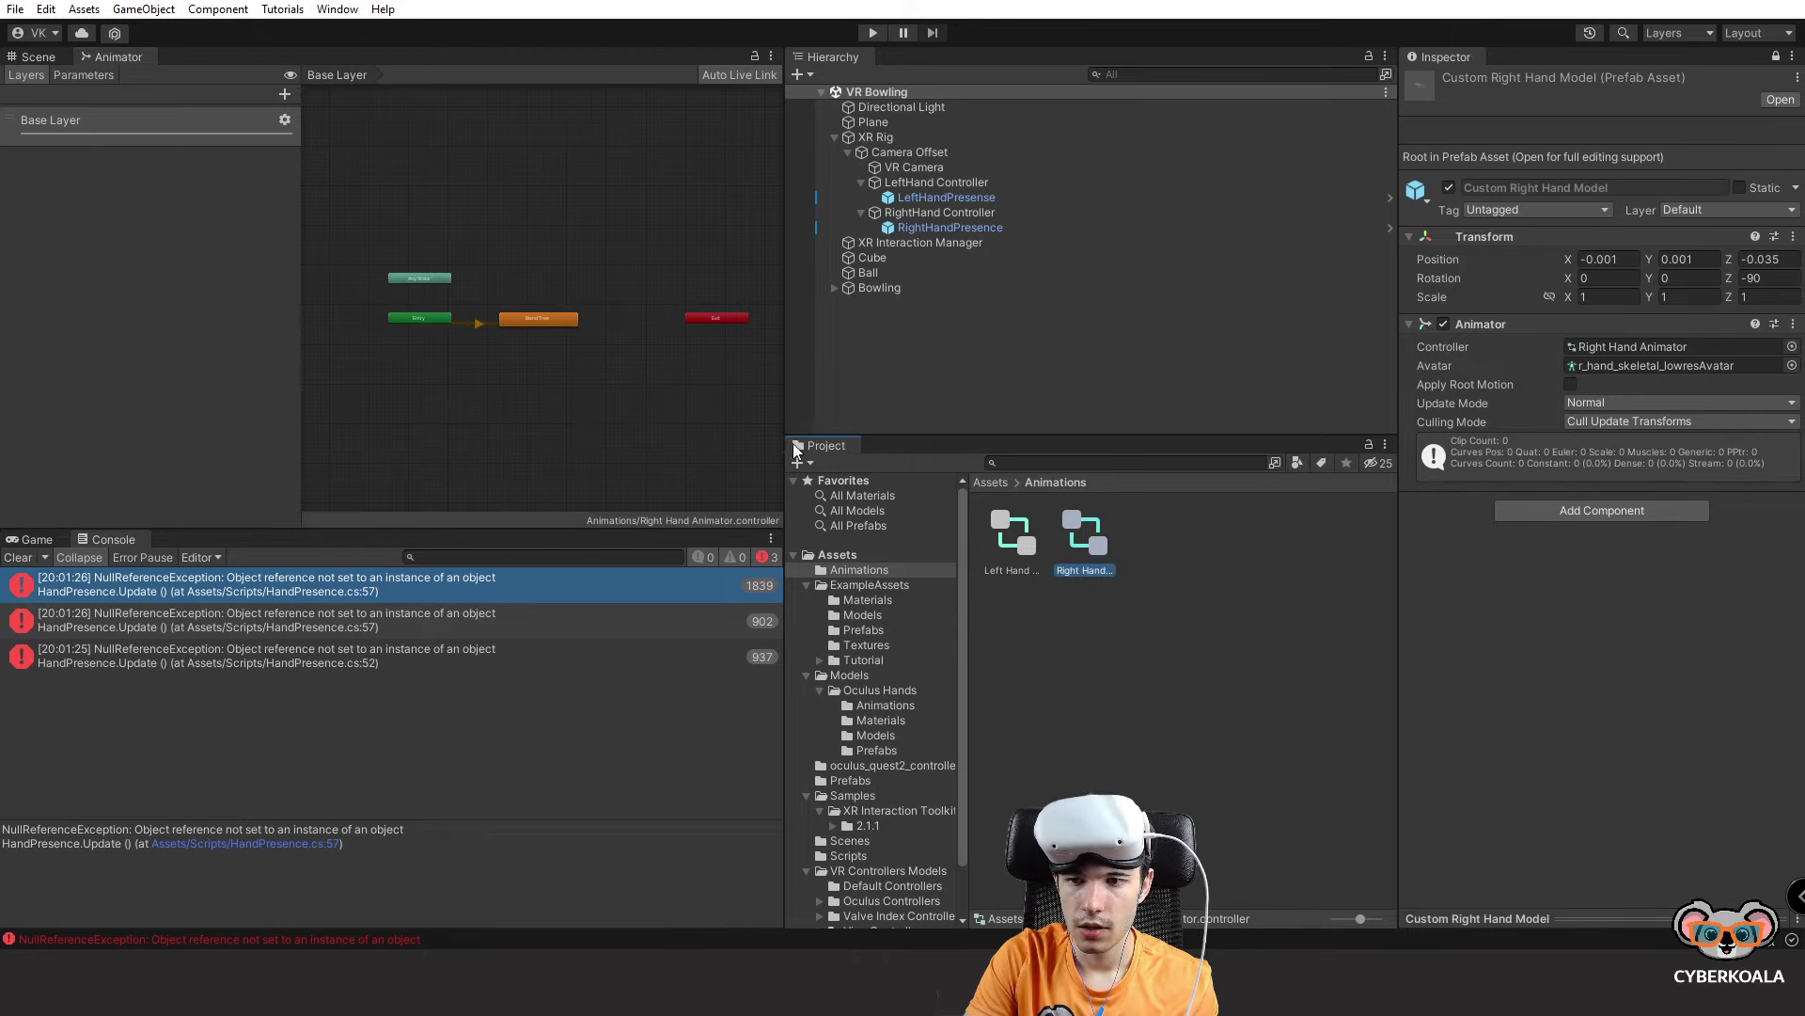
scroll(527, 357, up, 5)
right_click(564, 344)
click(463, 335)
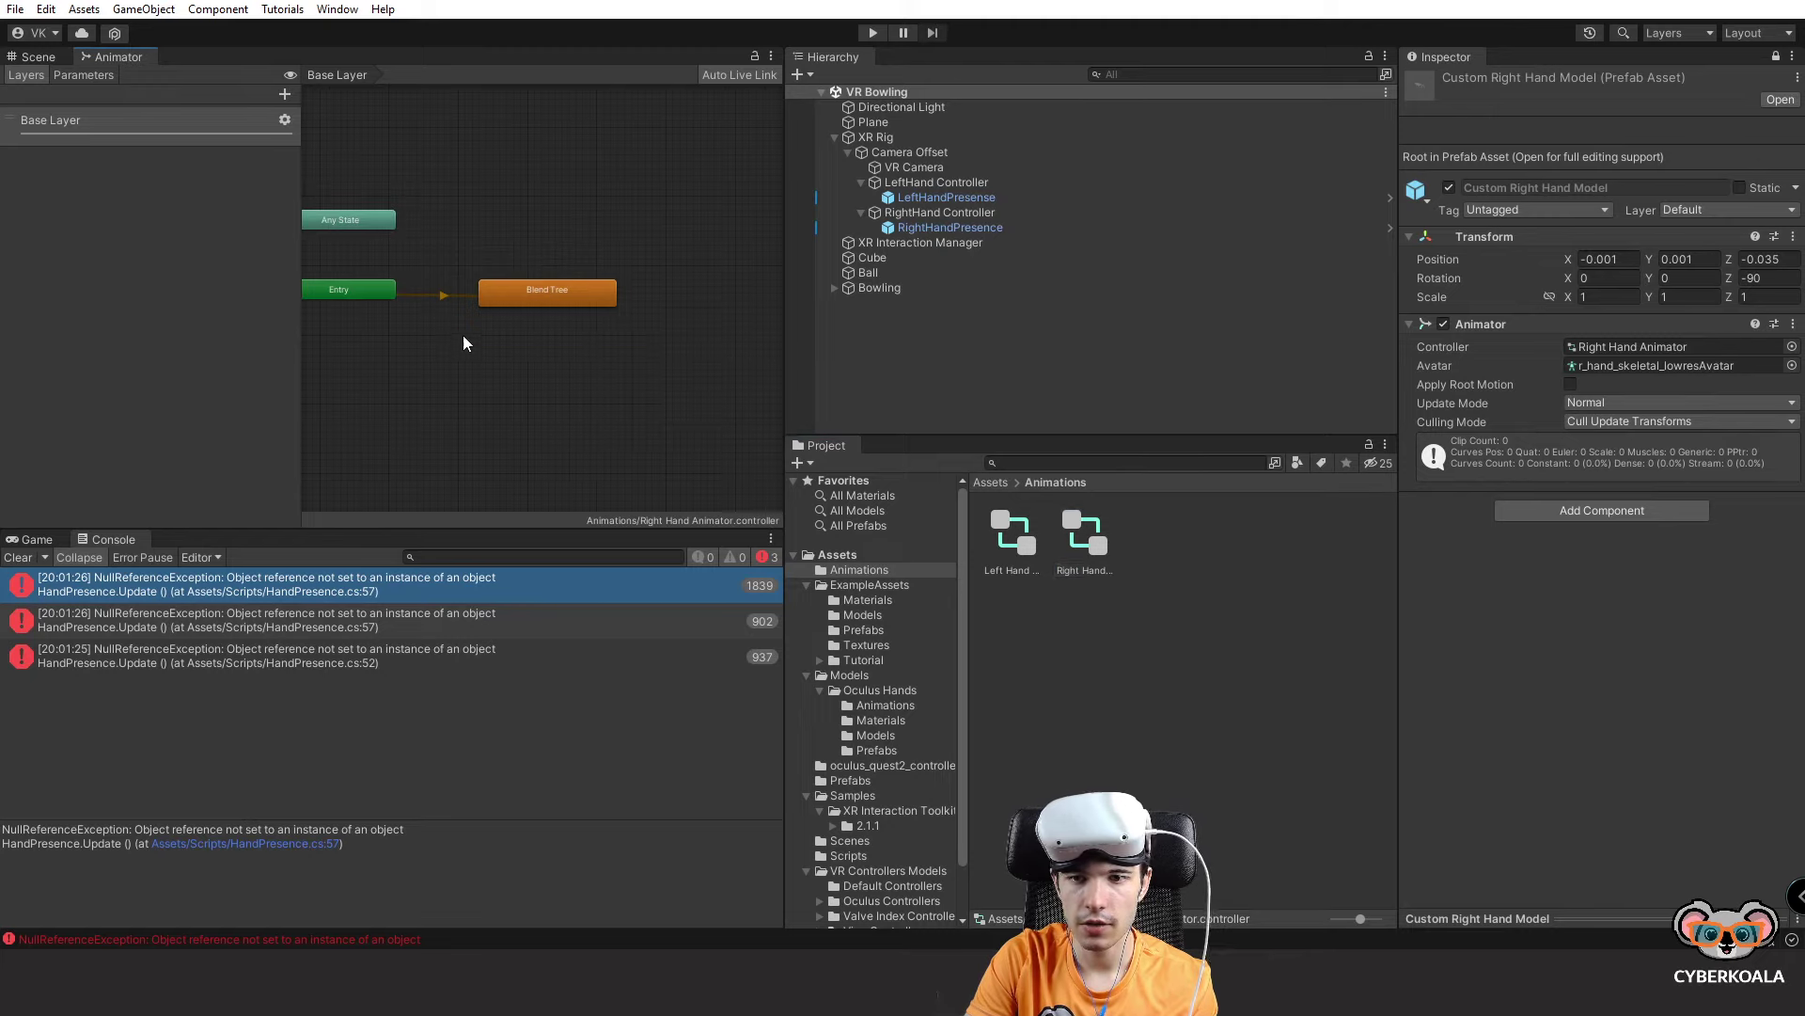
middle_drag(463, 335, 497, 346)
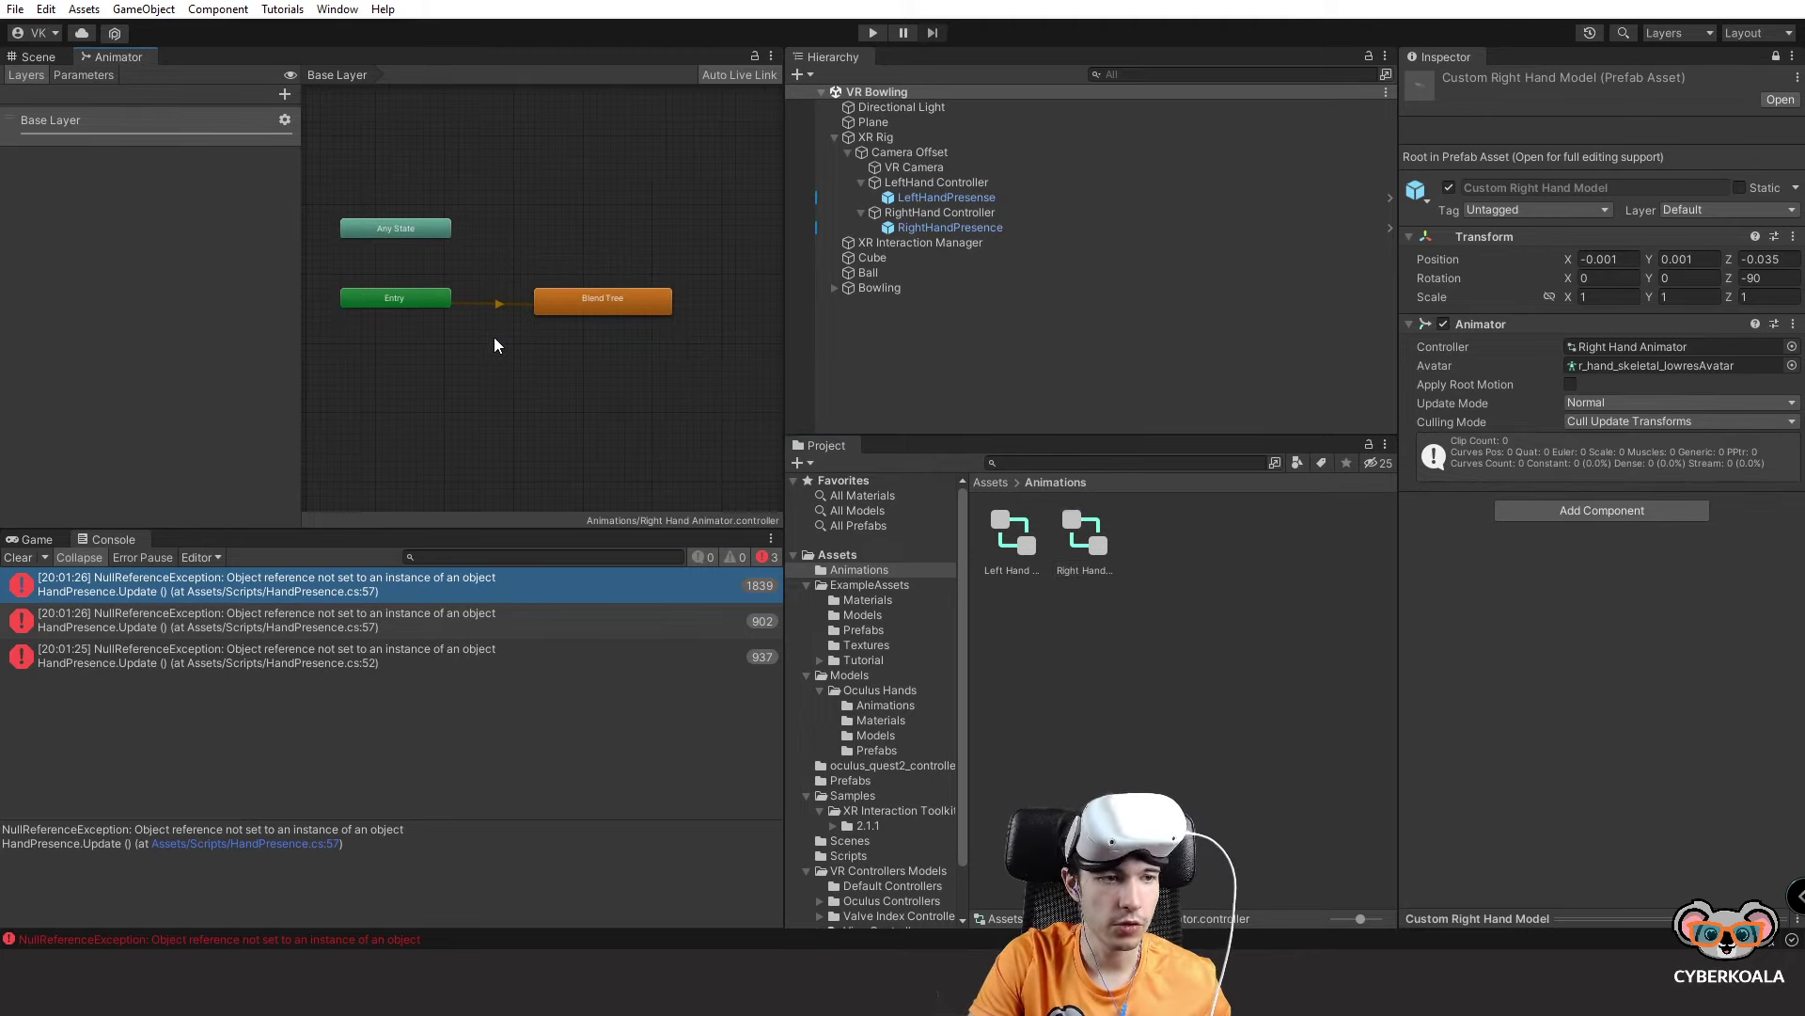
Add two test layers, then delete New Layer 0 and New Layer to leave Base Layer.
click(281, 88)
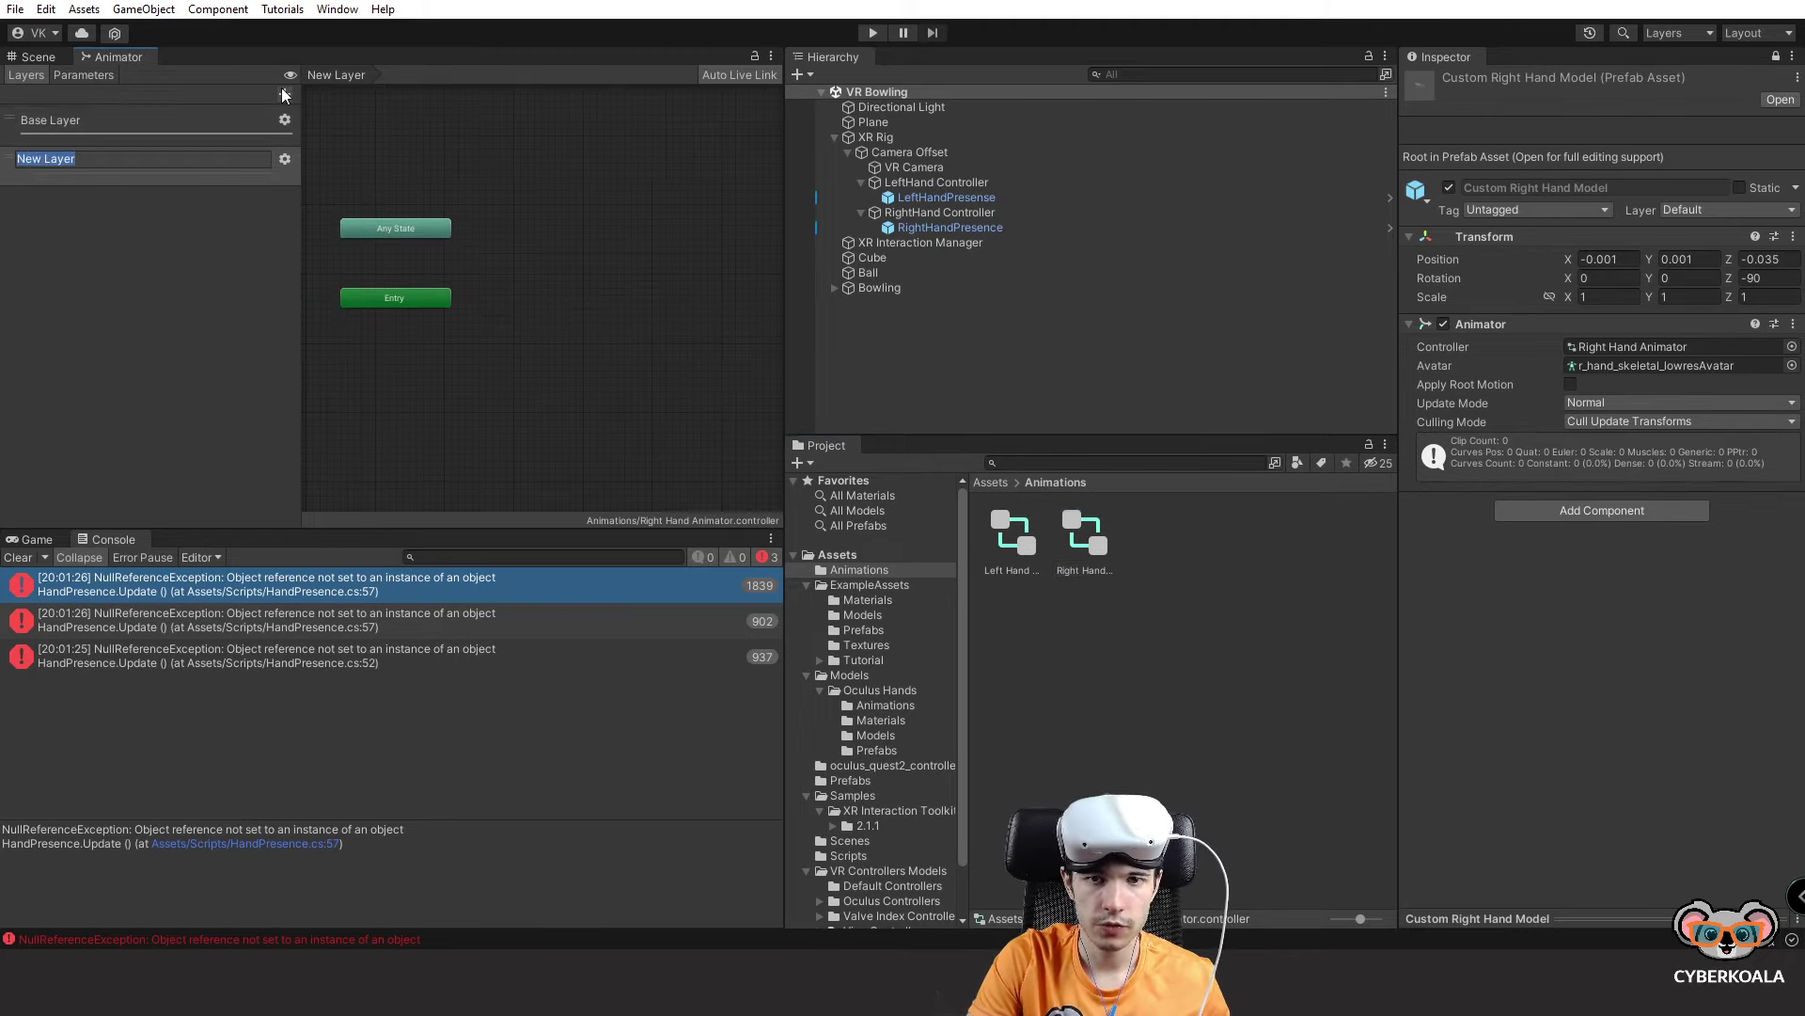
click(285, 160)
click(206, 174)
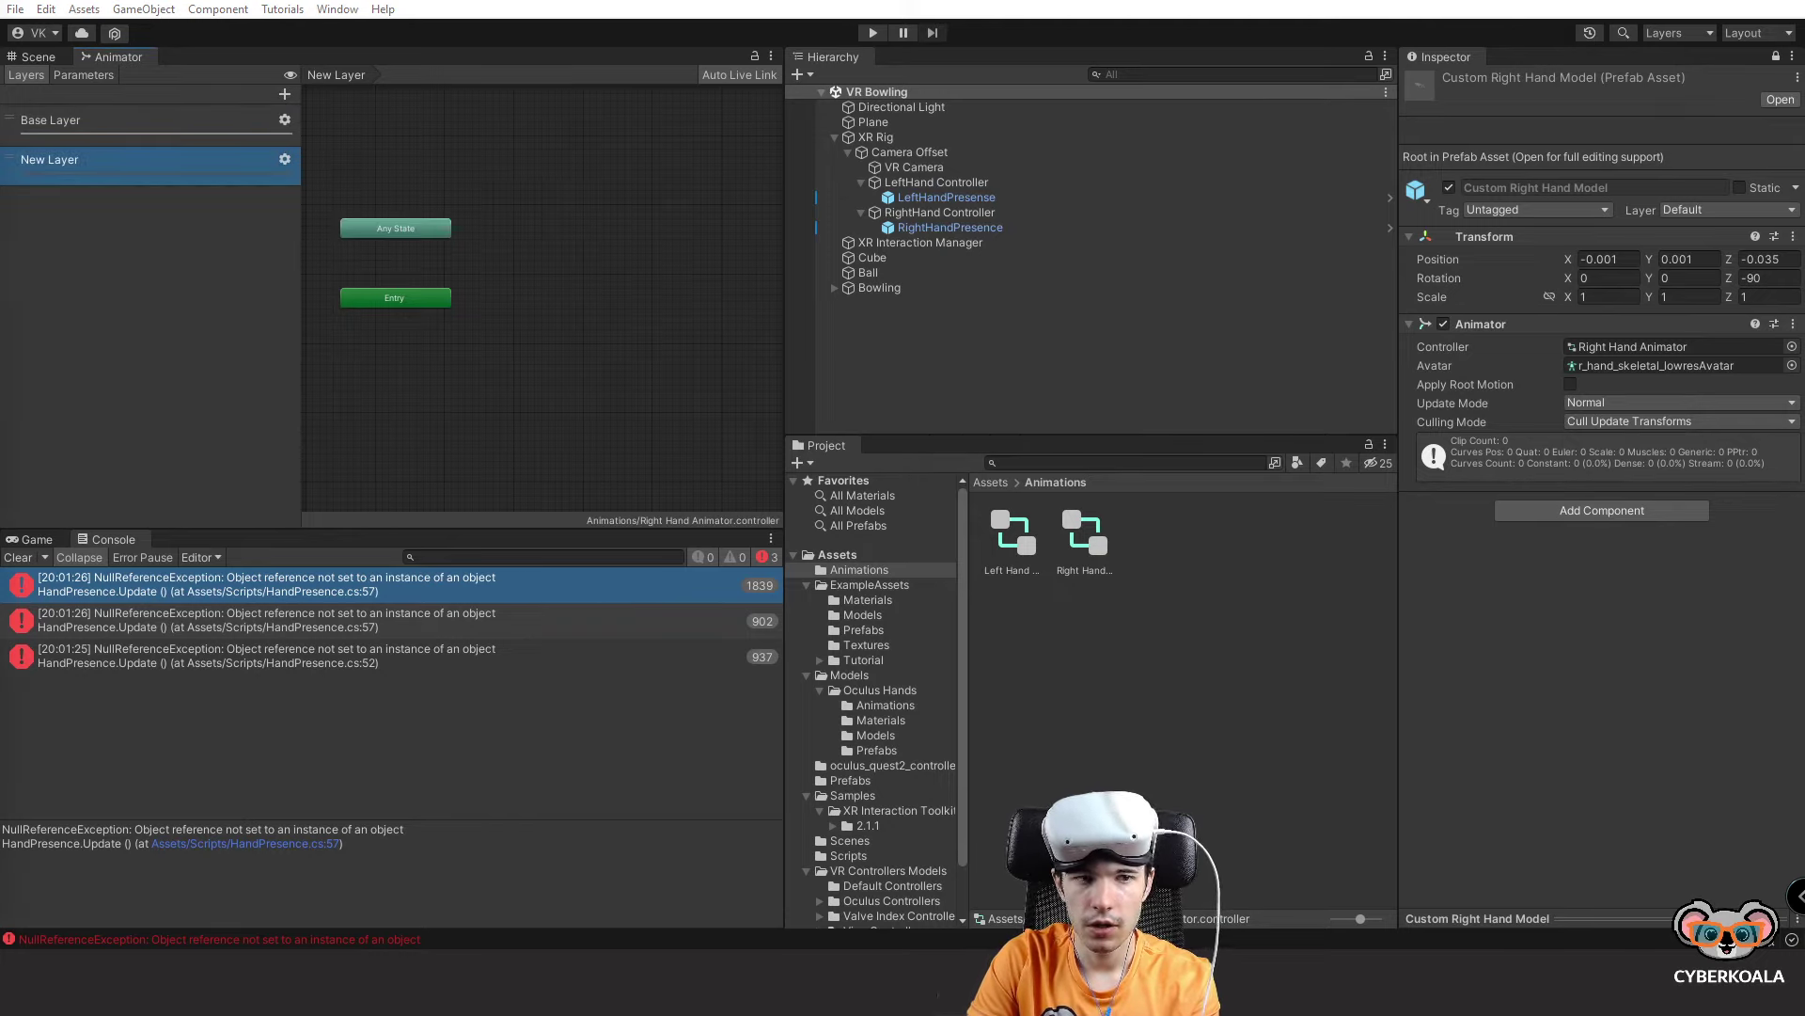
click(285, 93)
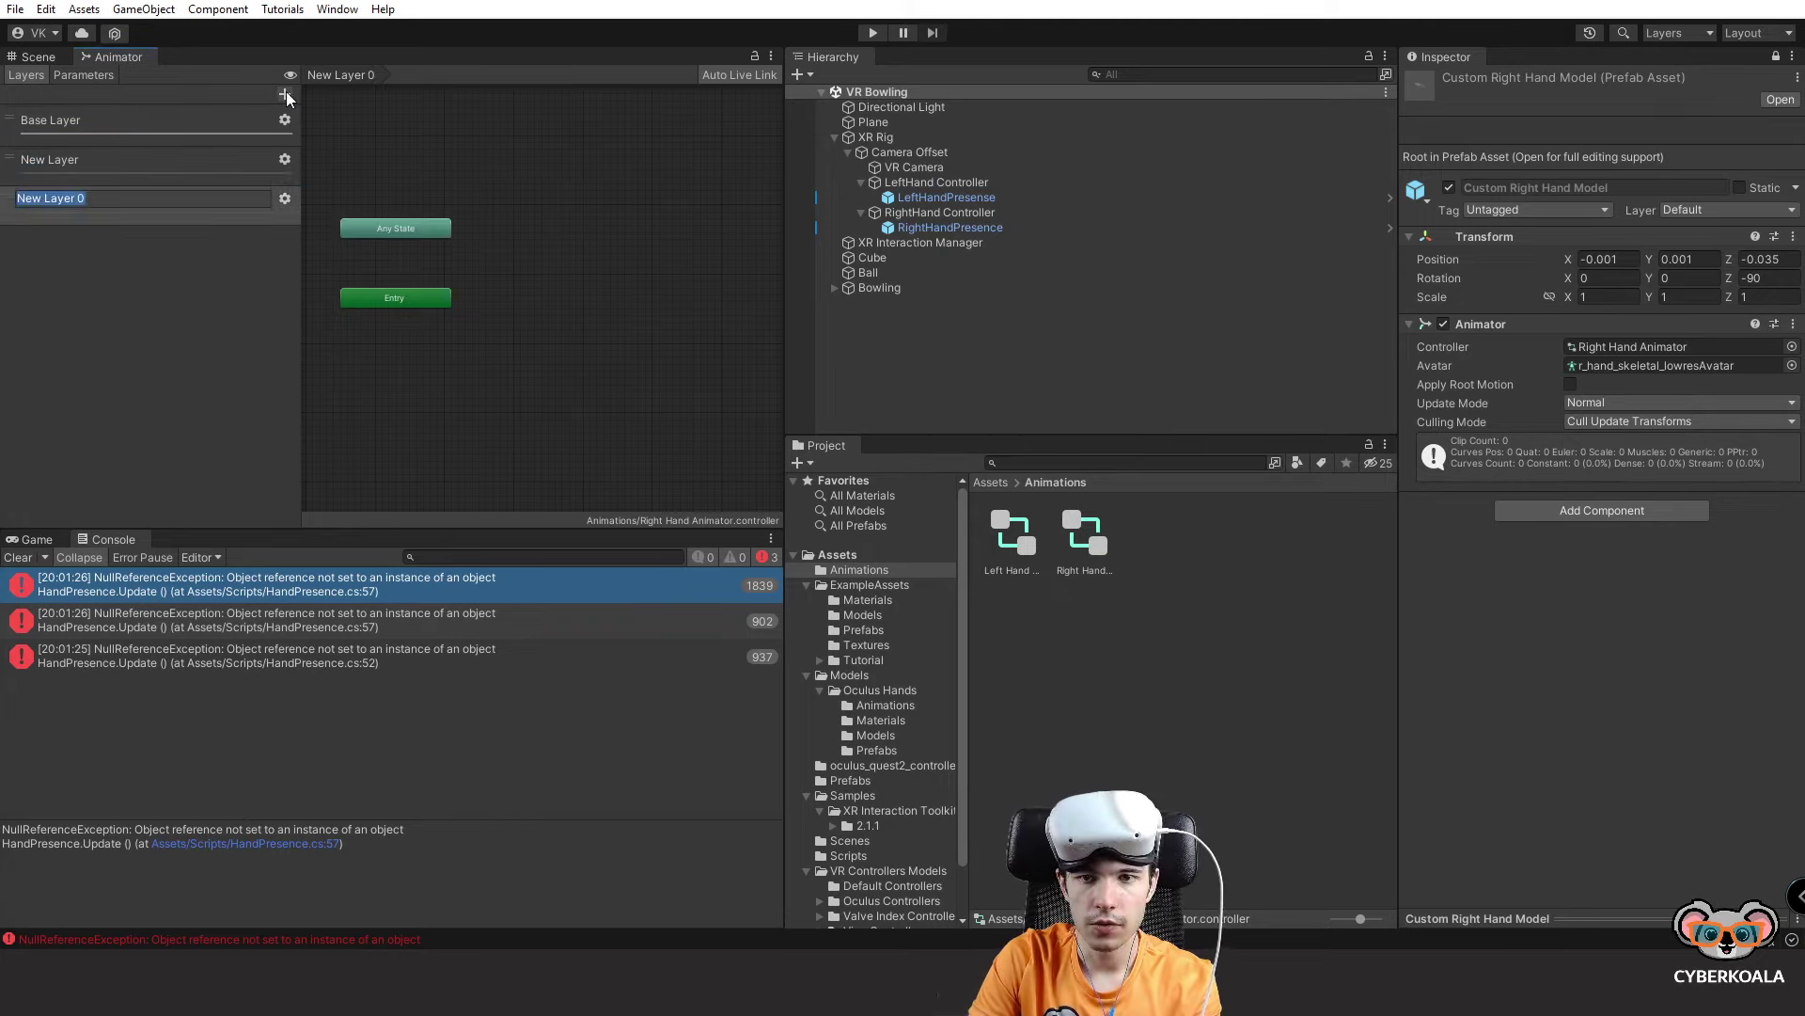
click(130, 193)
key(Delete)
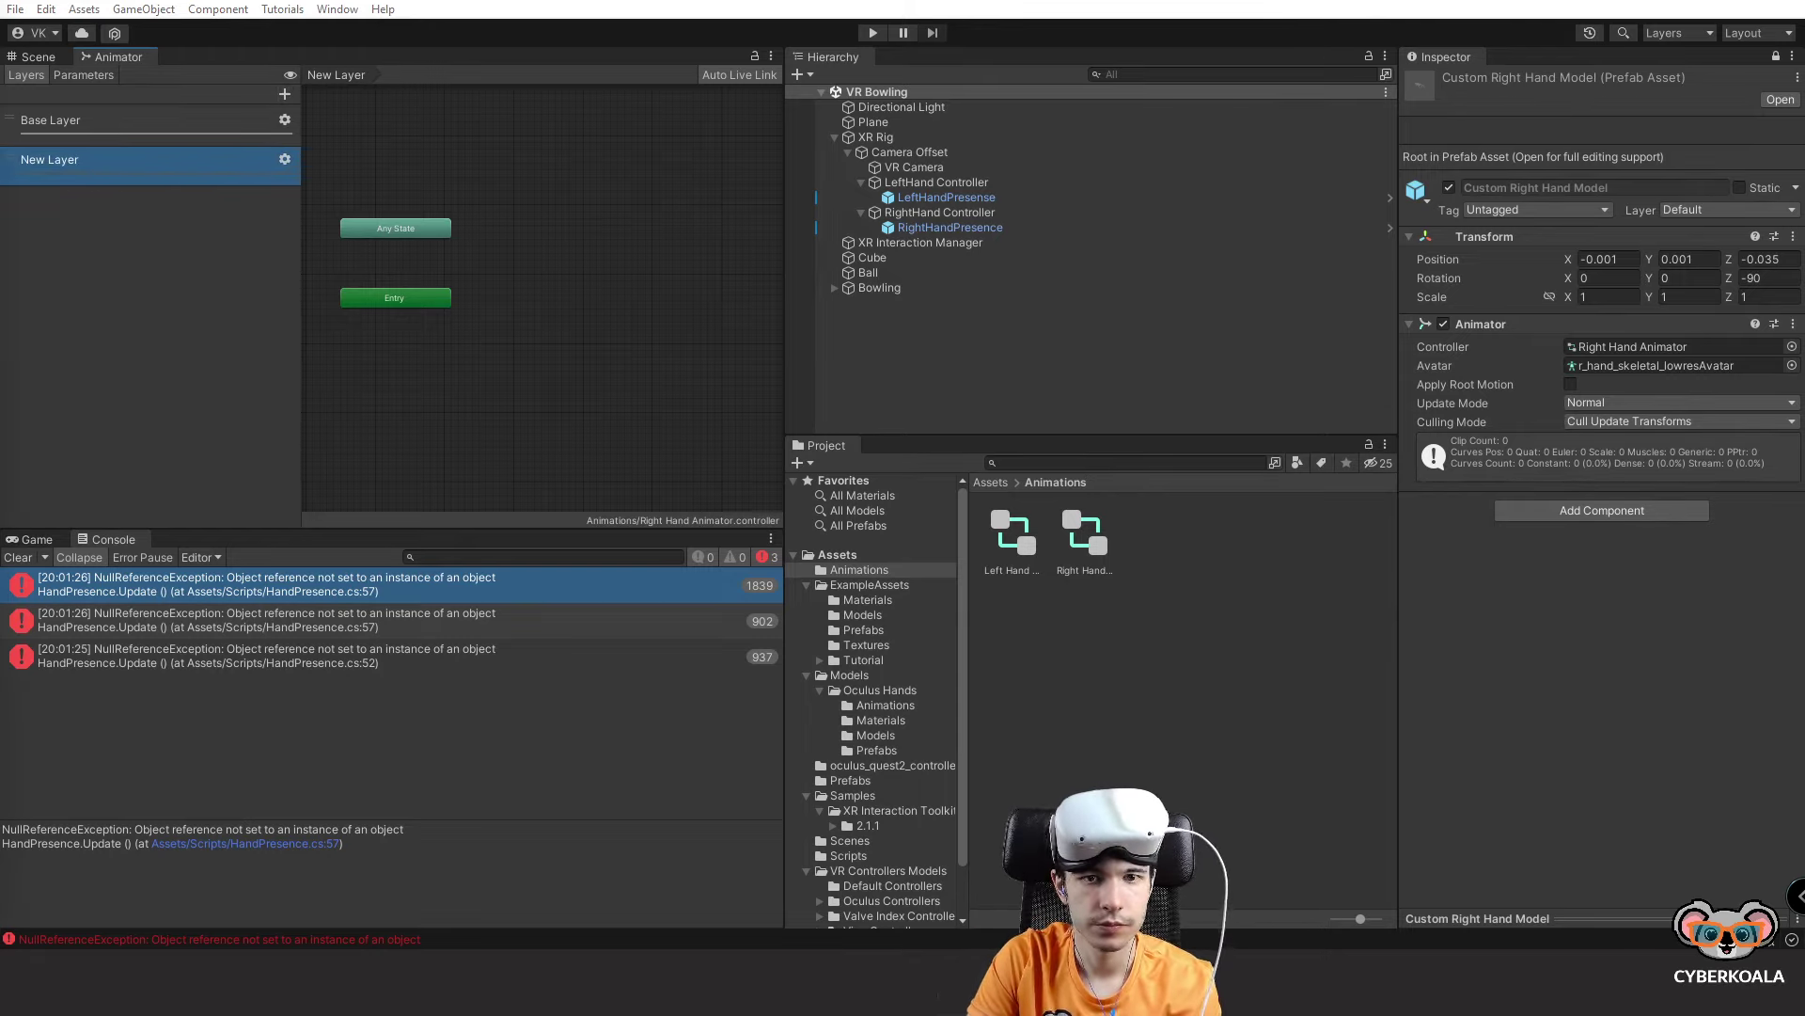
key(Delete)
In the Parameters list, add a Float parameter named Grip.
click(83, 76)
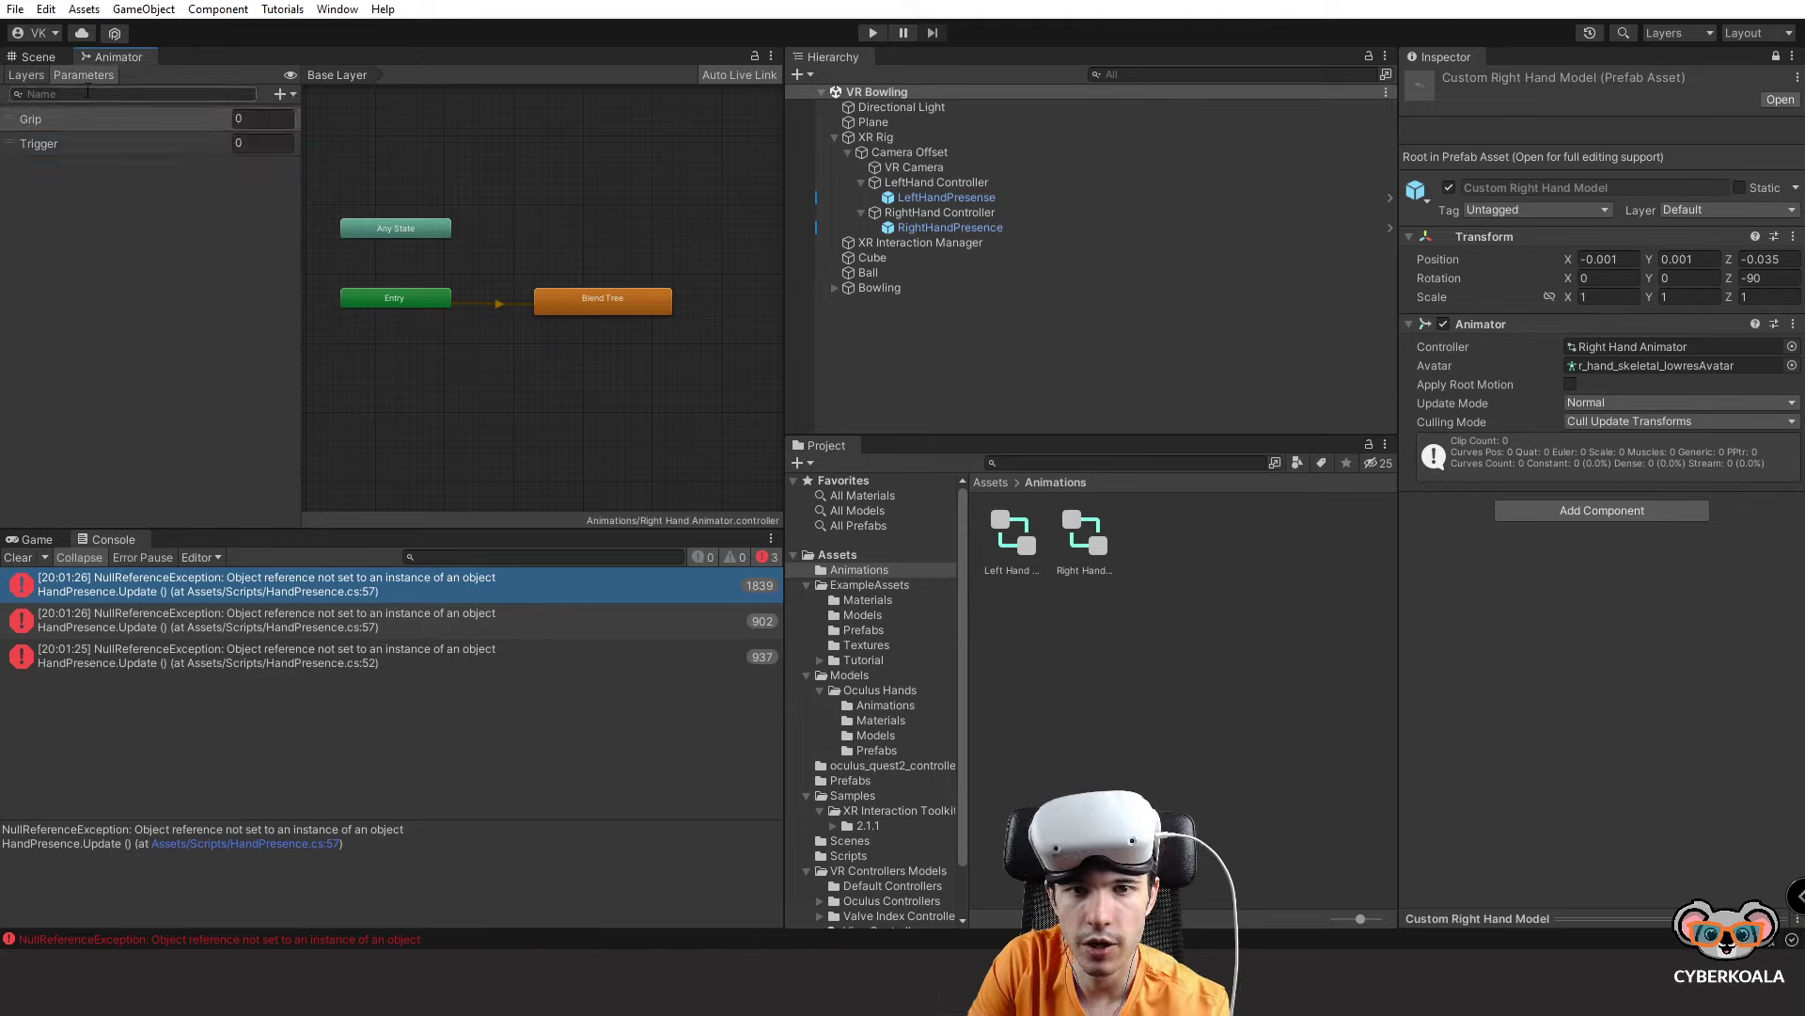
click(82, 137)
click(83, 120)
click(279, 93)
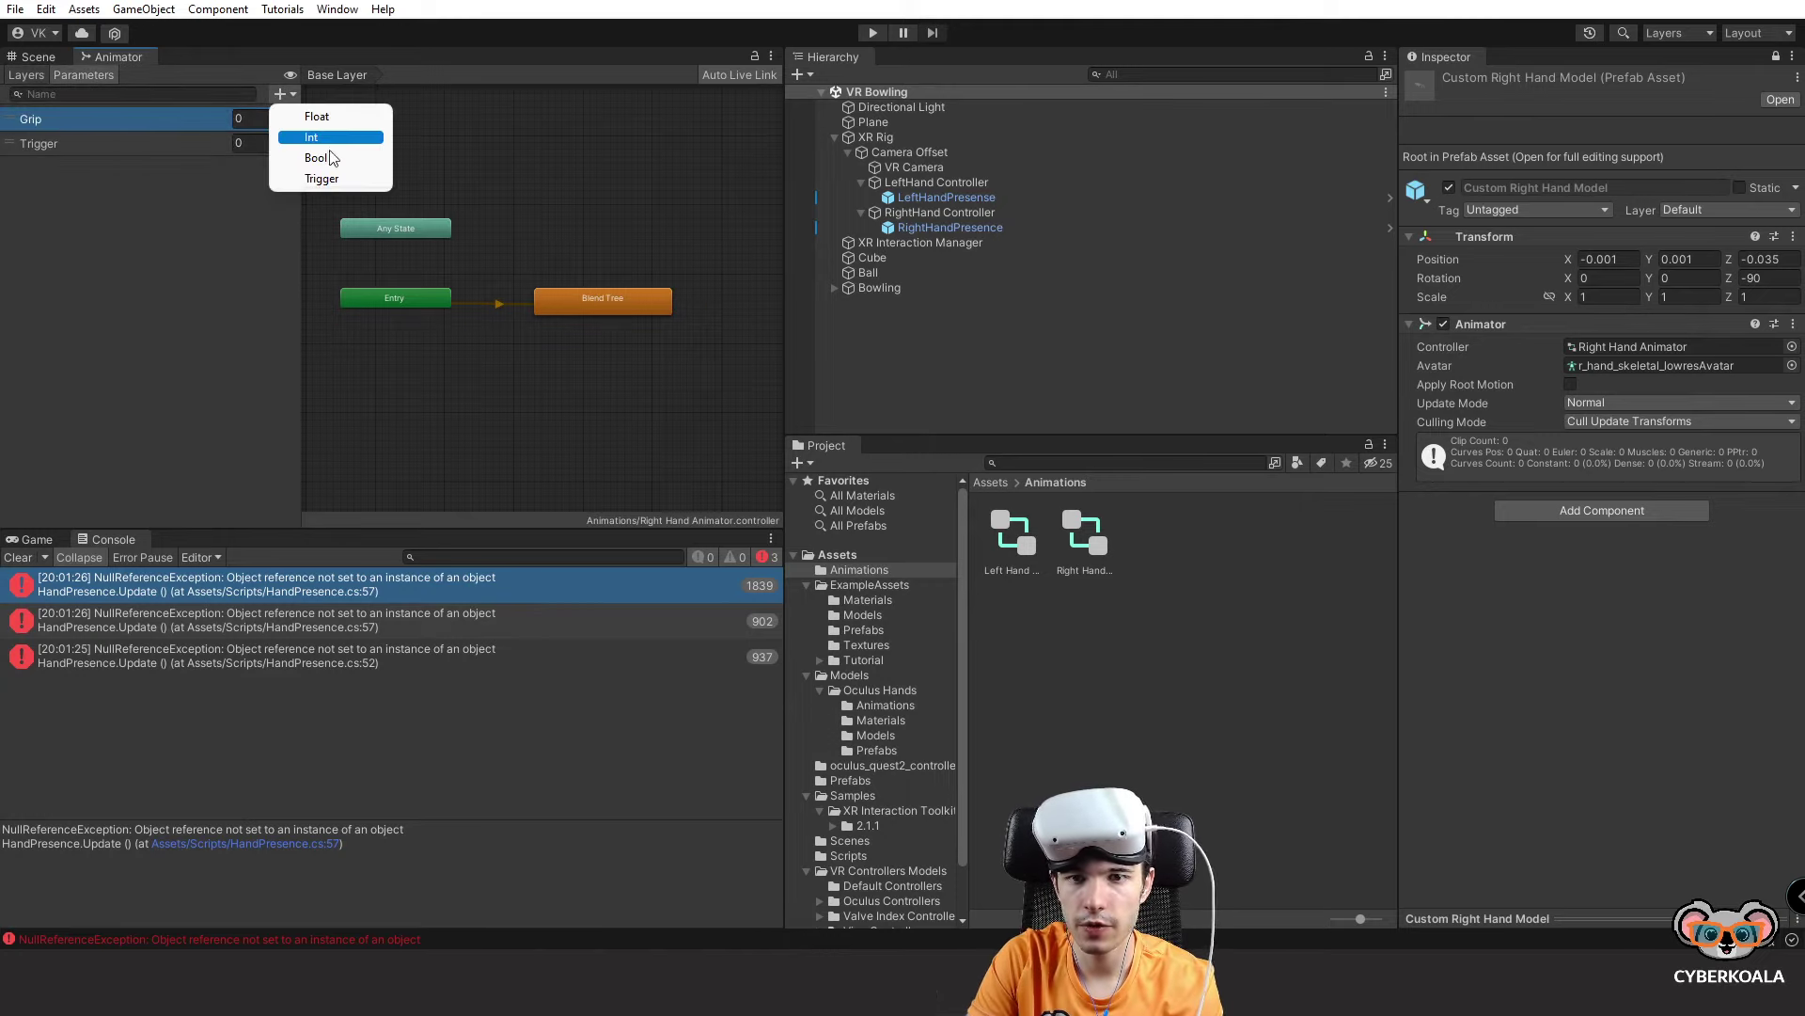
key(Escape)
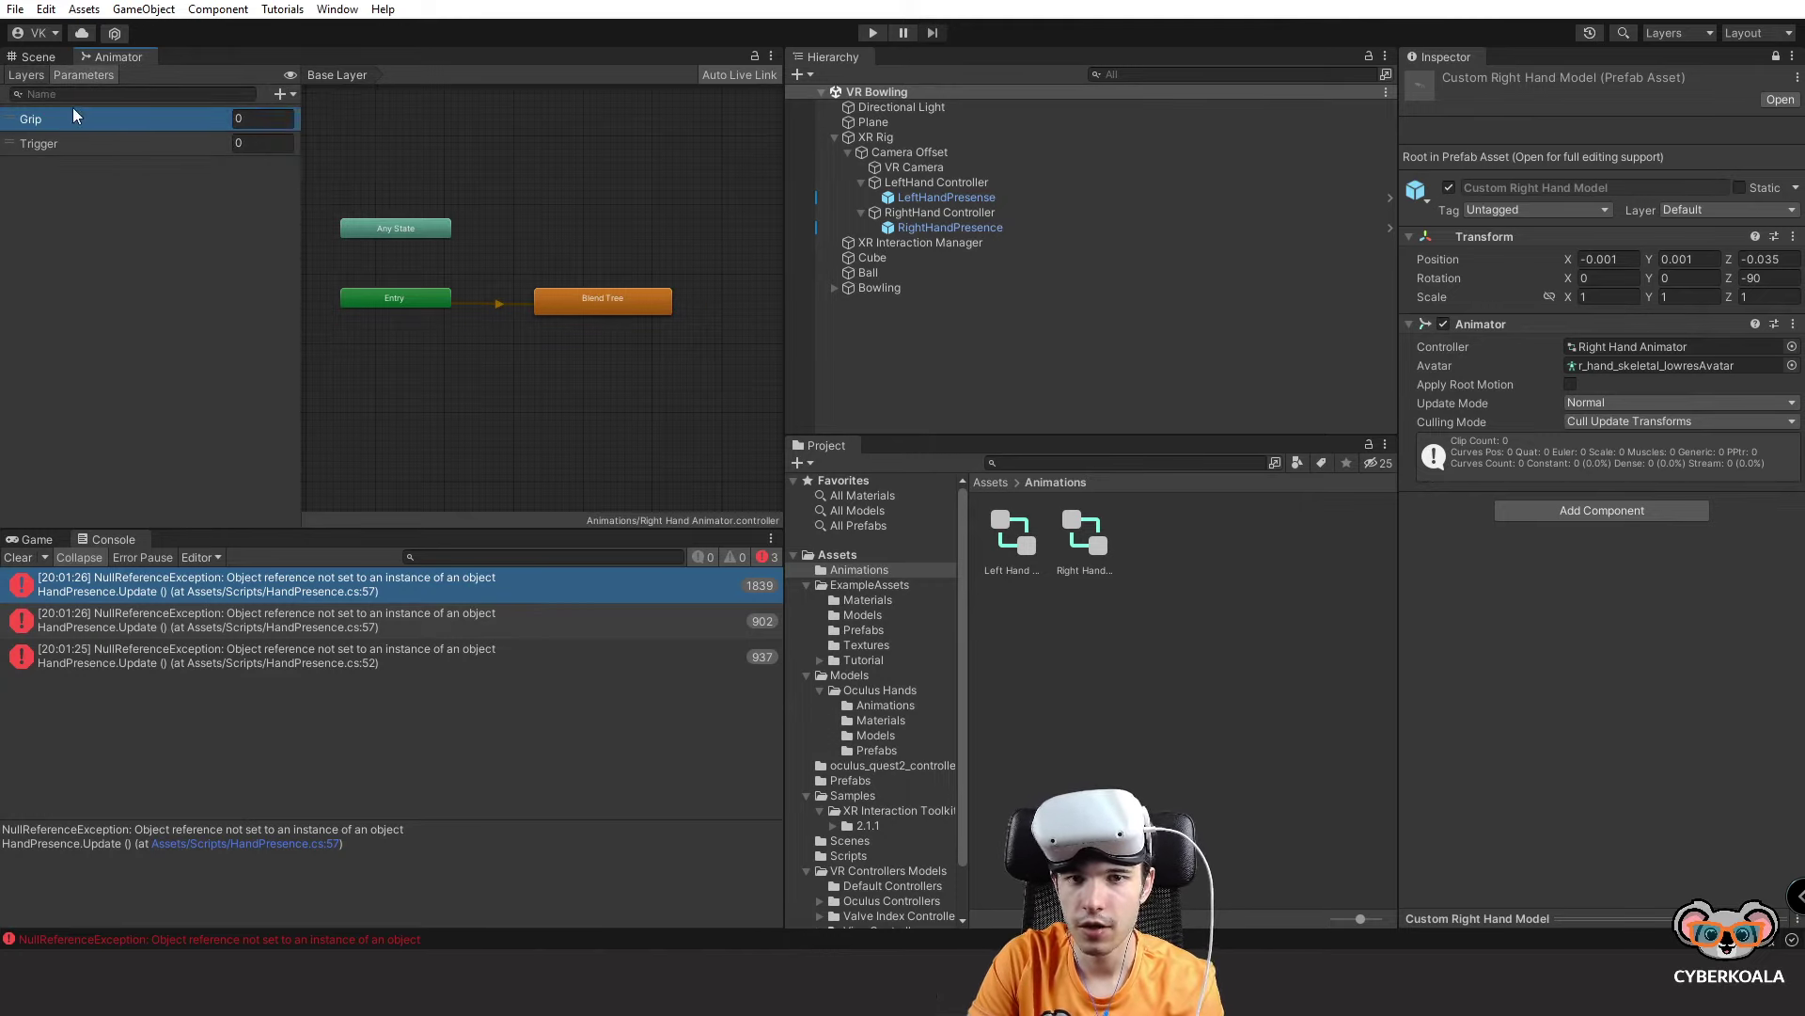
click(279, 93)
click(317, 117)
text(G)
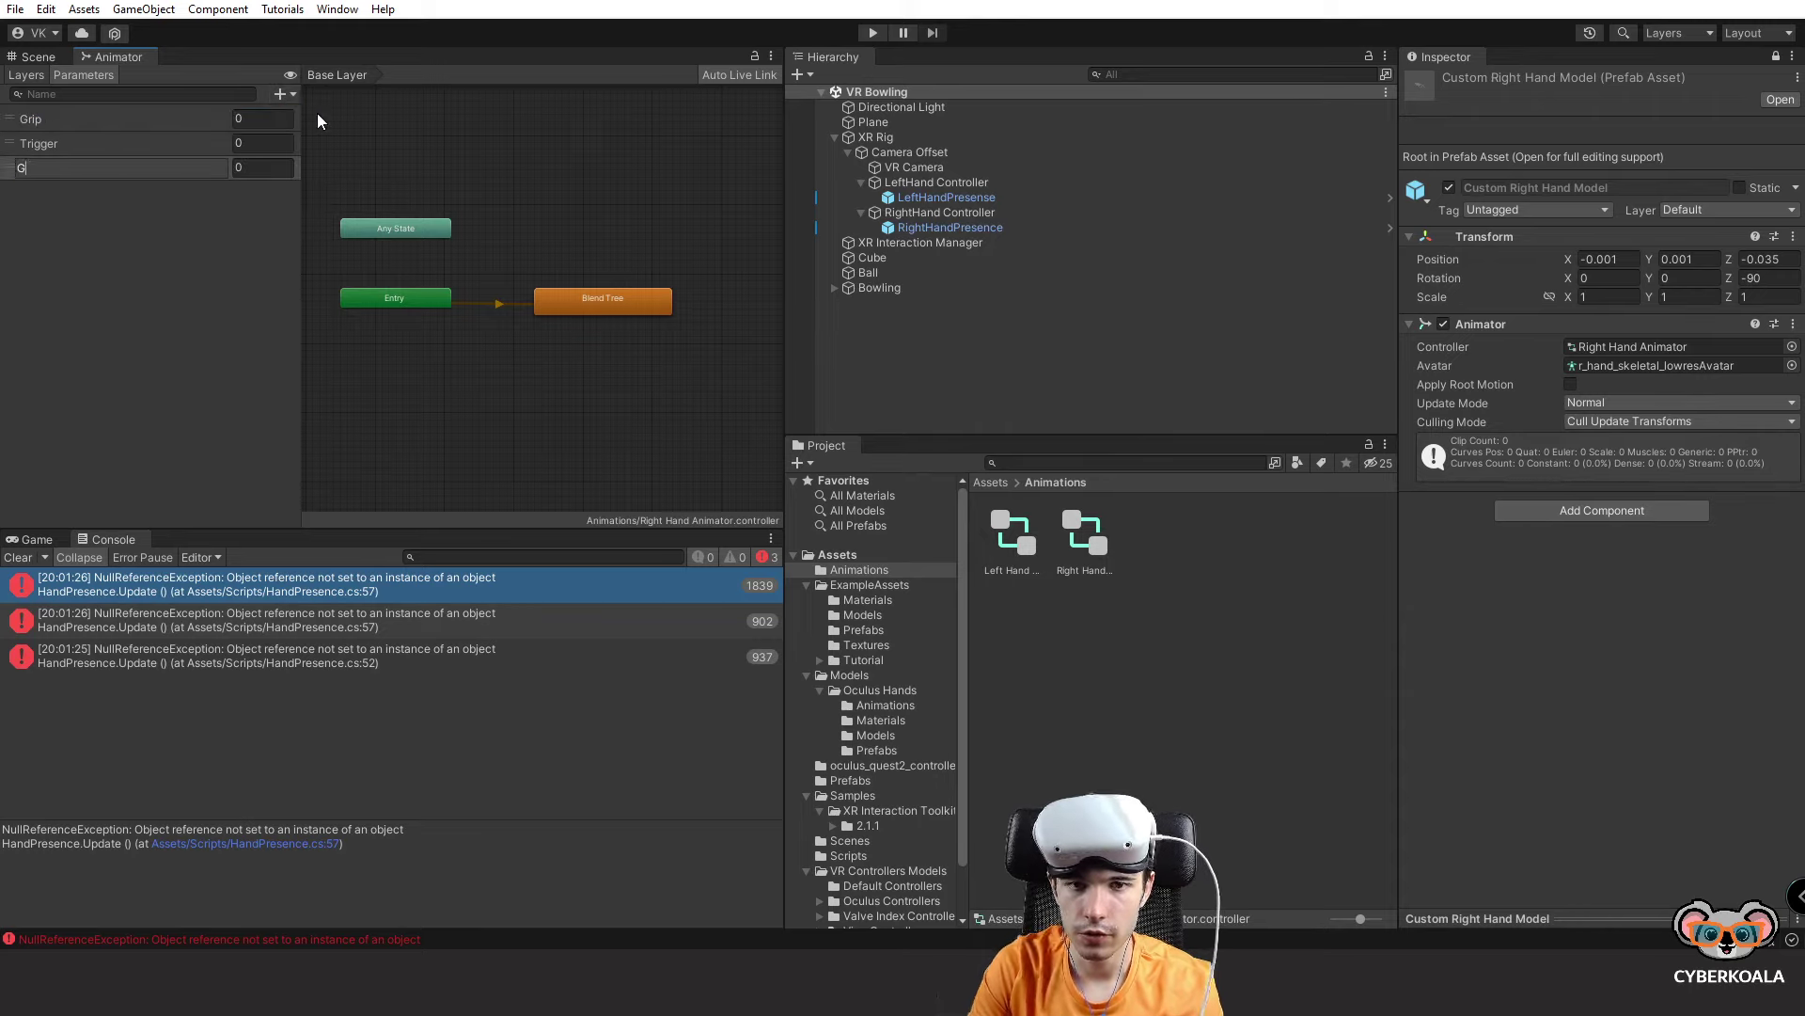
text(rip)
key(Return)
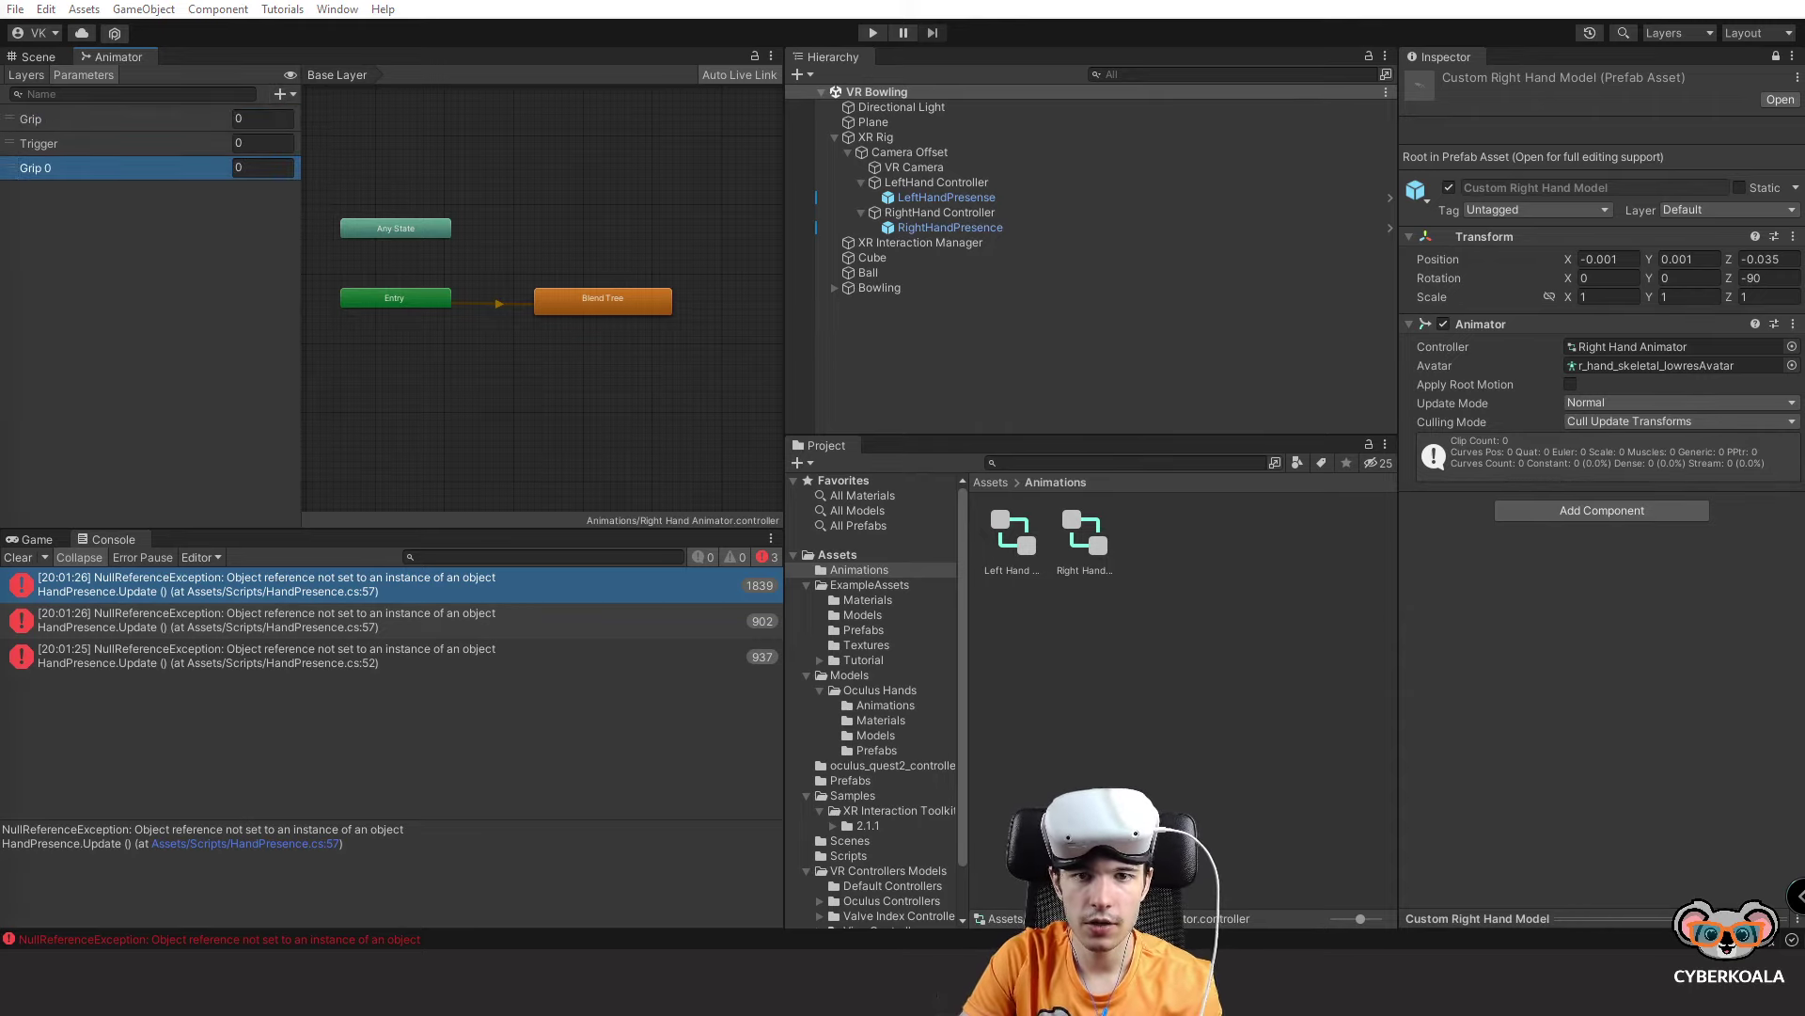
click(282, 94)
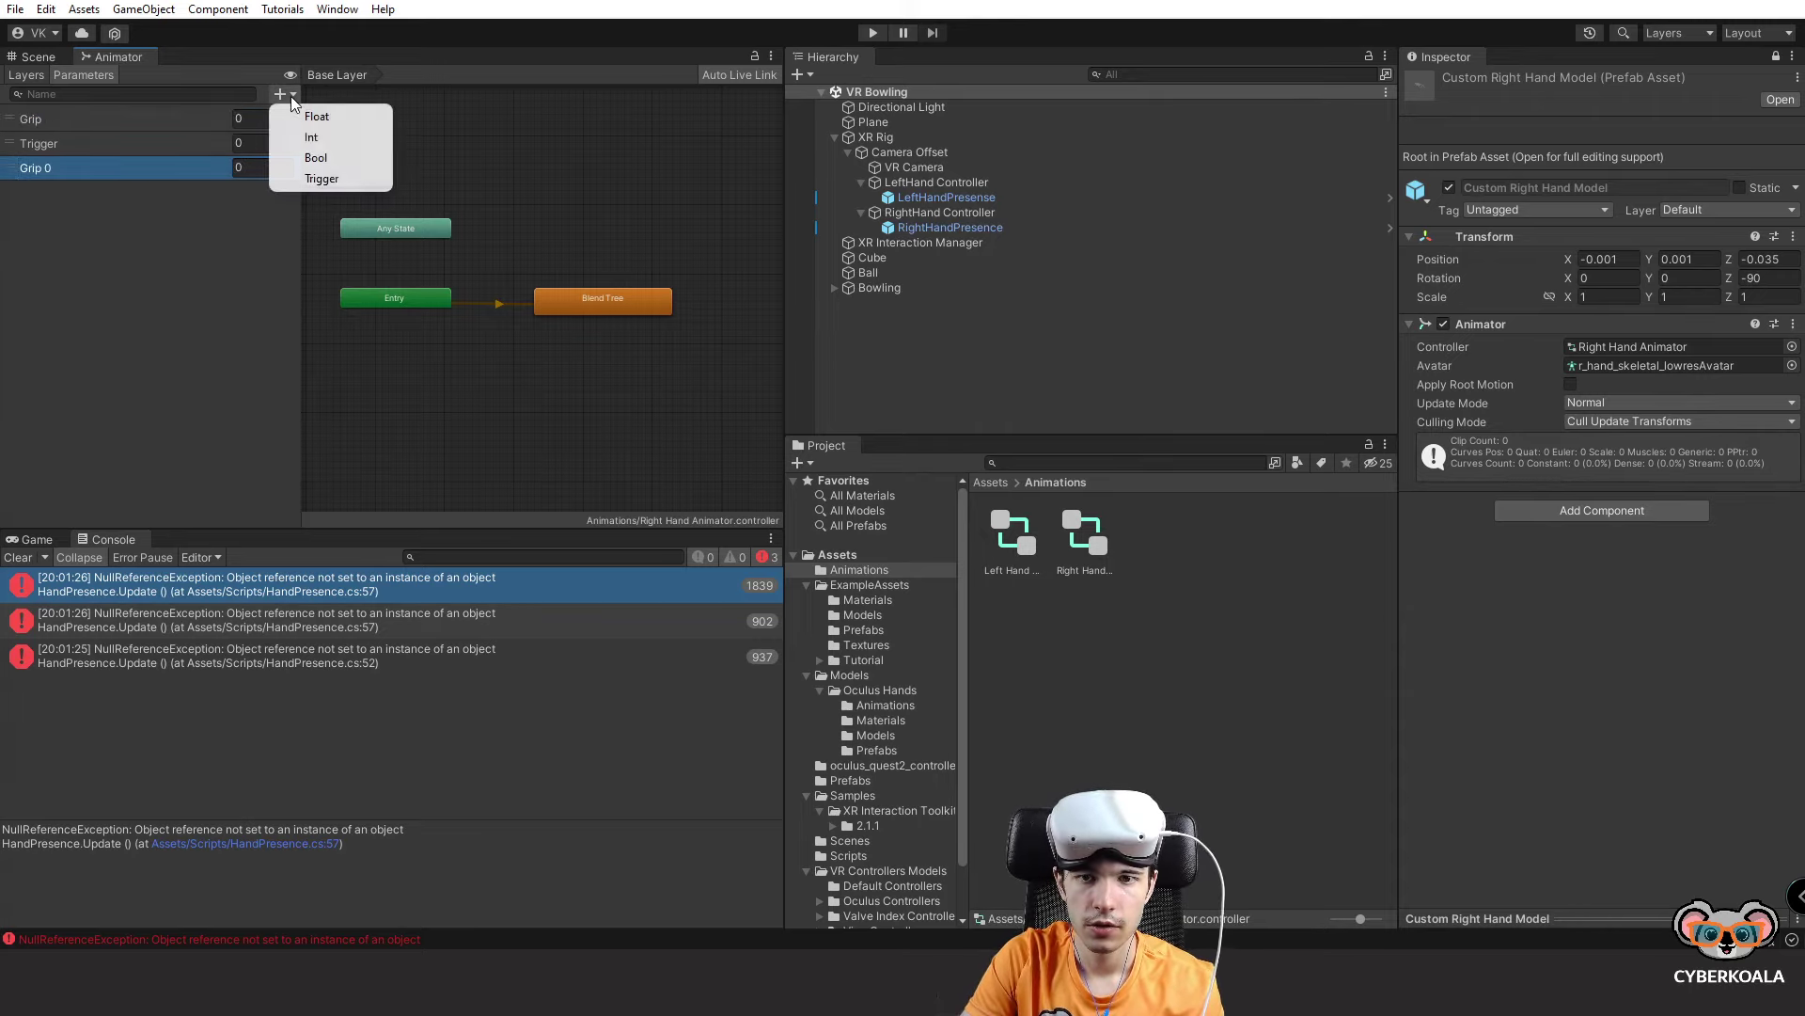
click(328, 159)
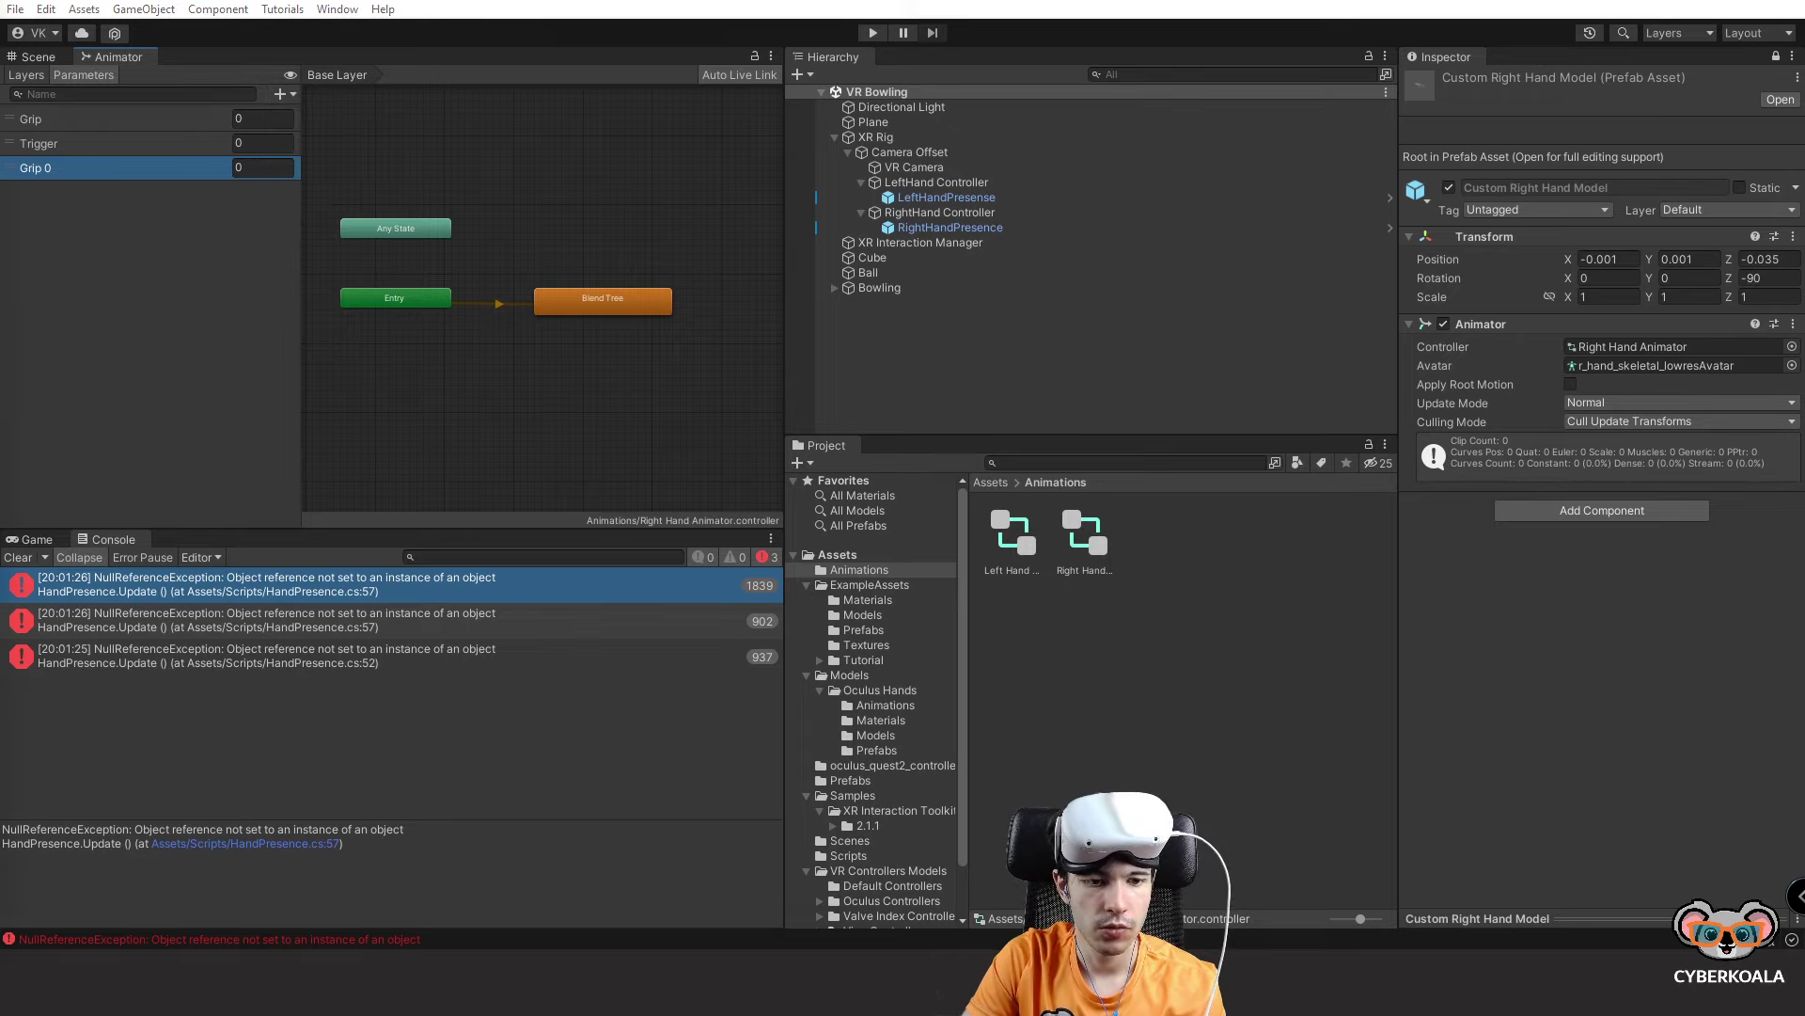
Add a Float parameter named Trigger and delete the duplicate Grip 0 and Trigger 0.
click(287, 95)
click(315, 114)
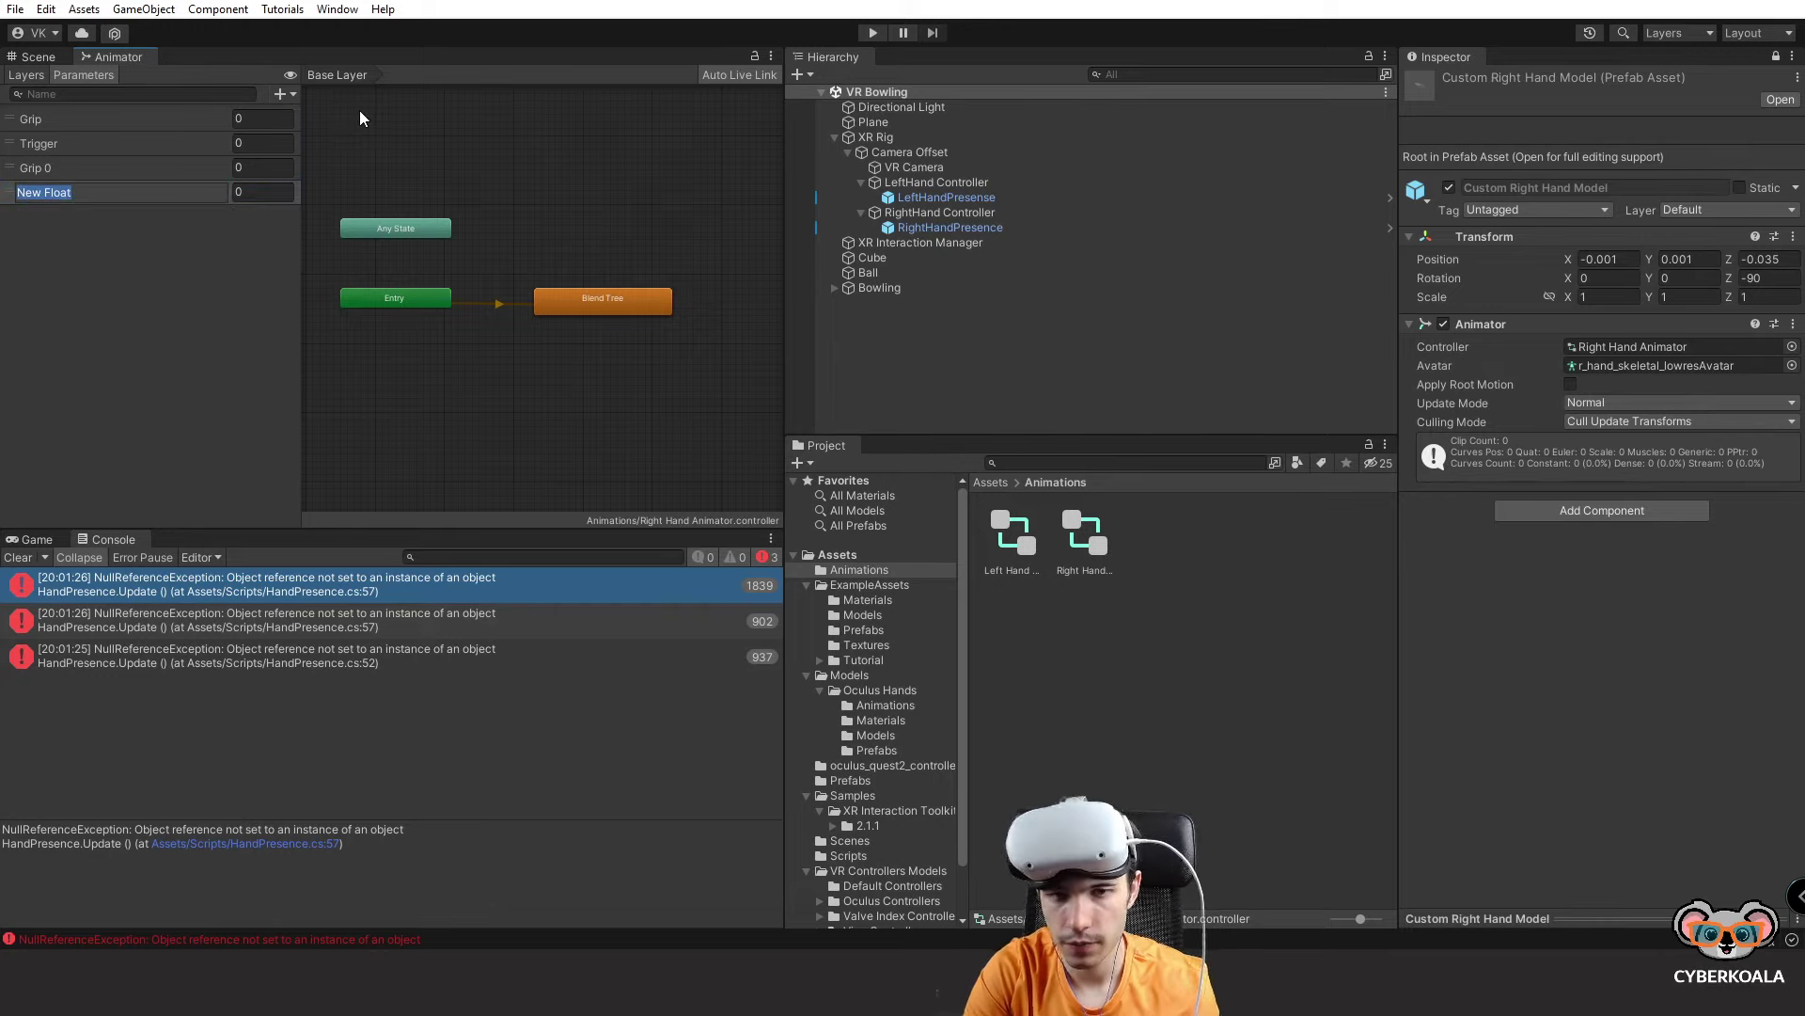
text(Trigger)
key(Return)
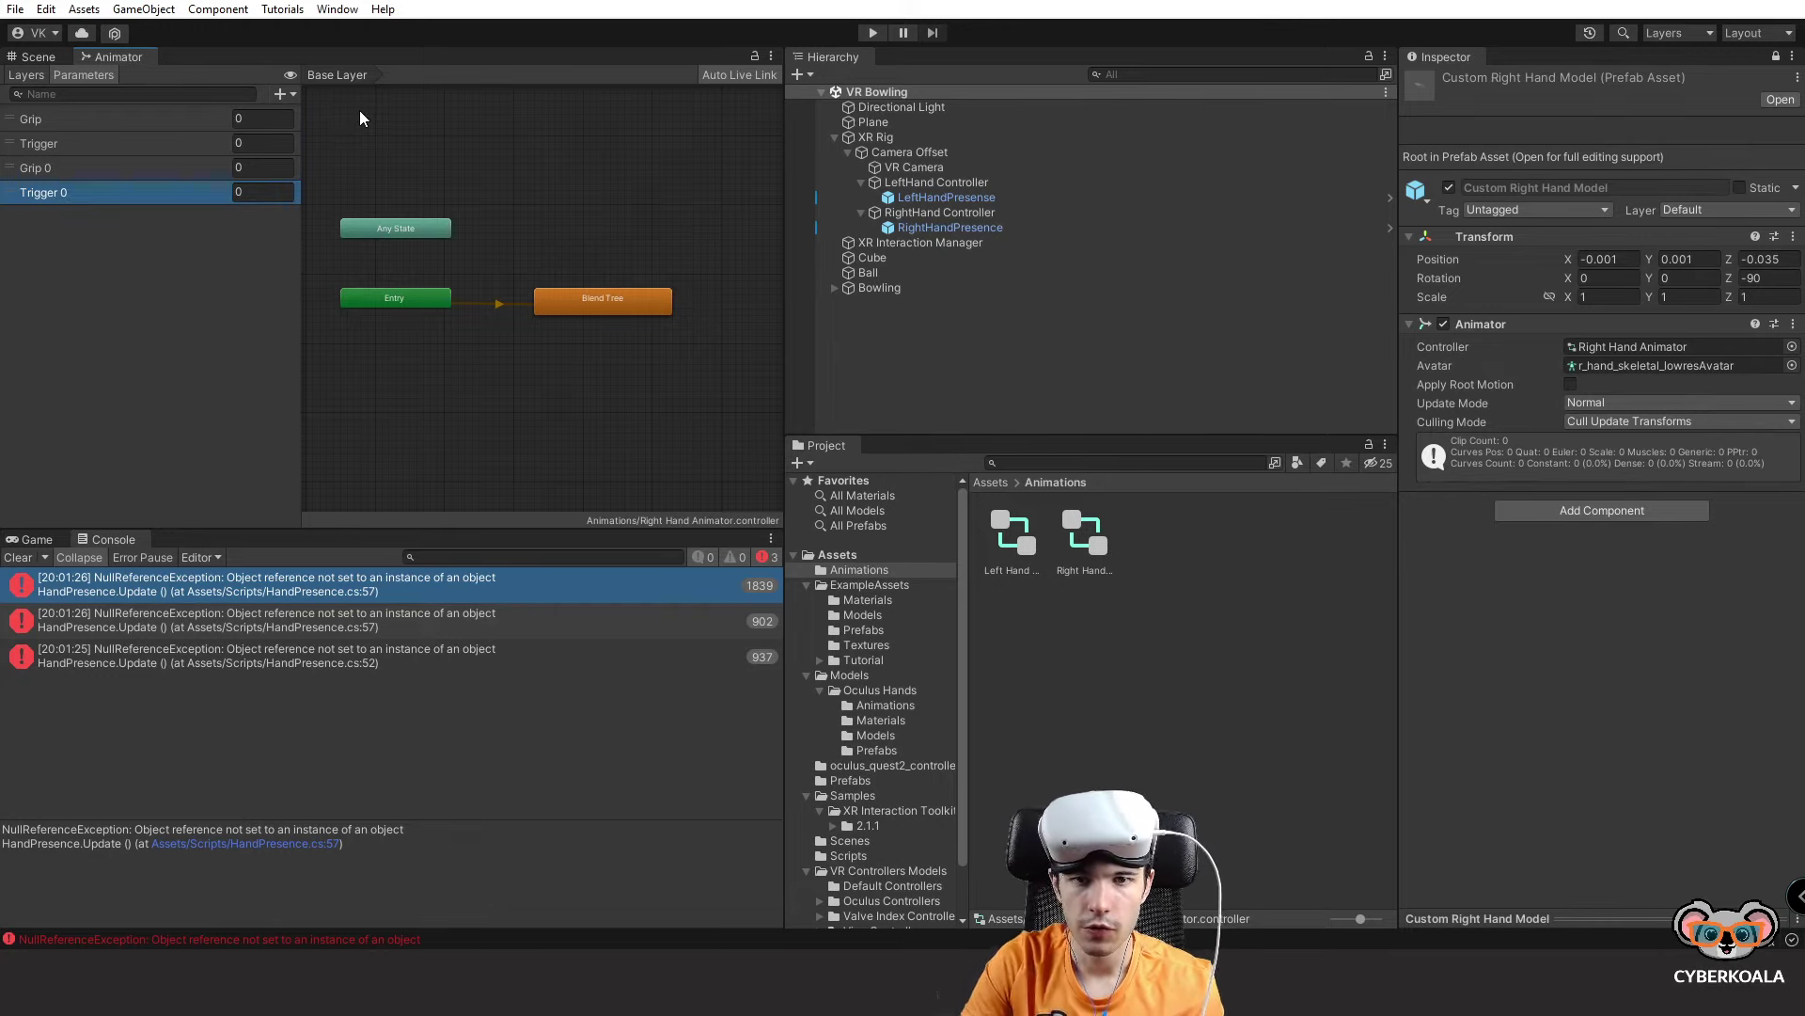
click(43, 172)
click(48, 189)
right_click(48, 189)
click(104, 197)
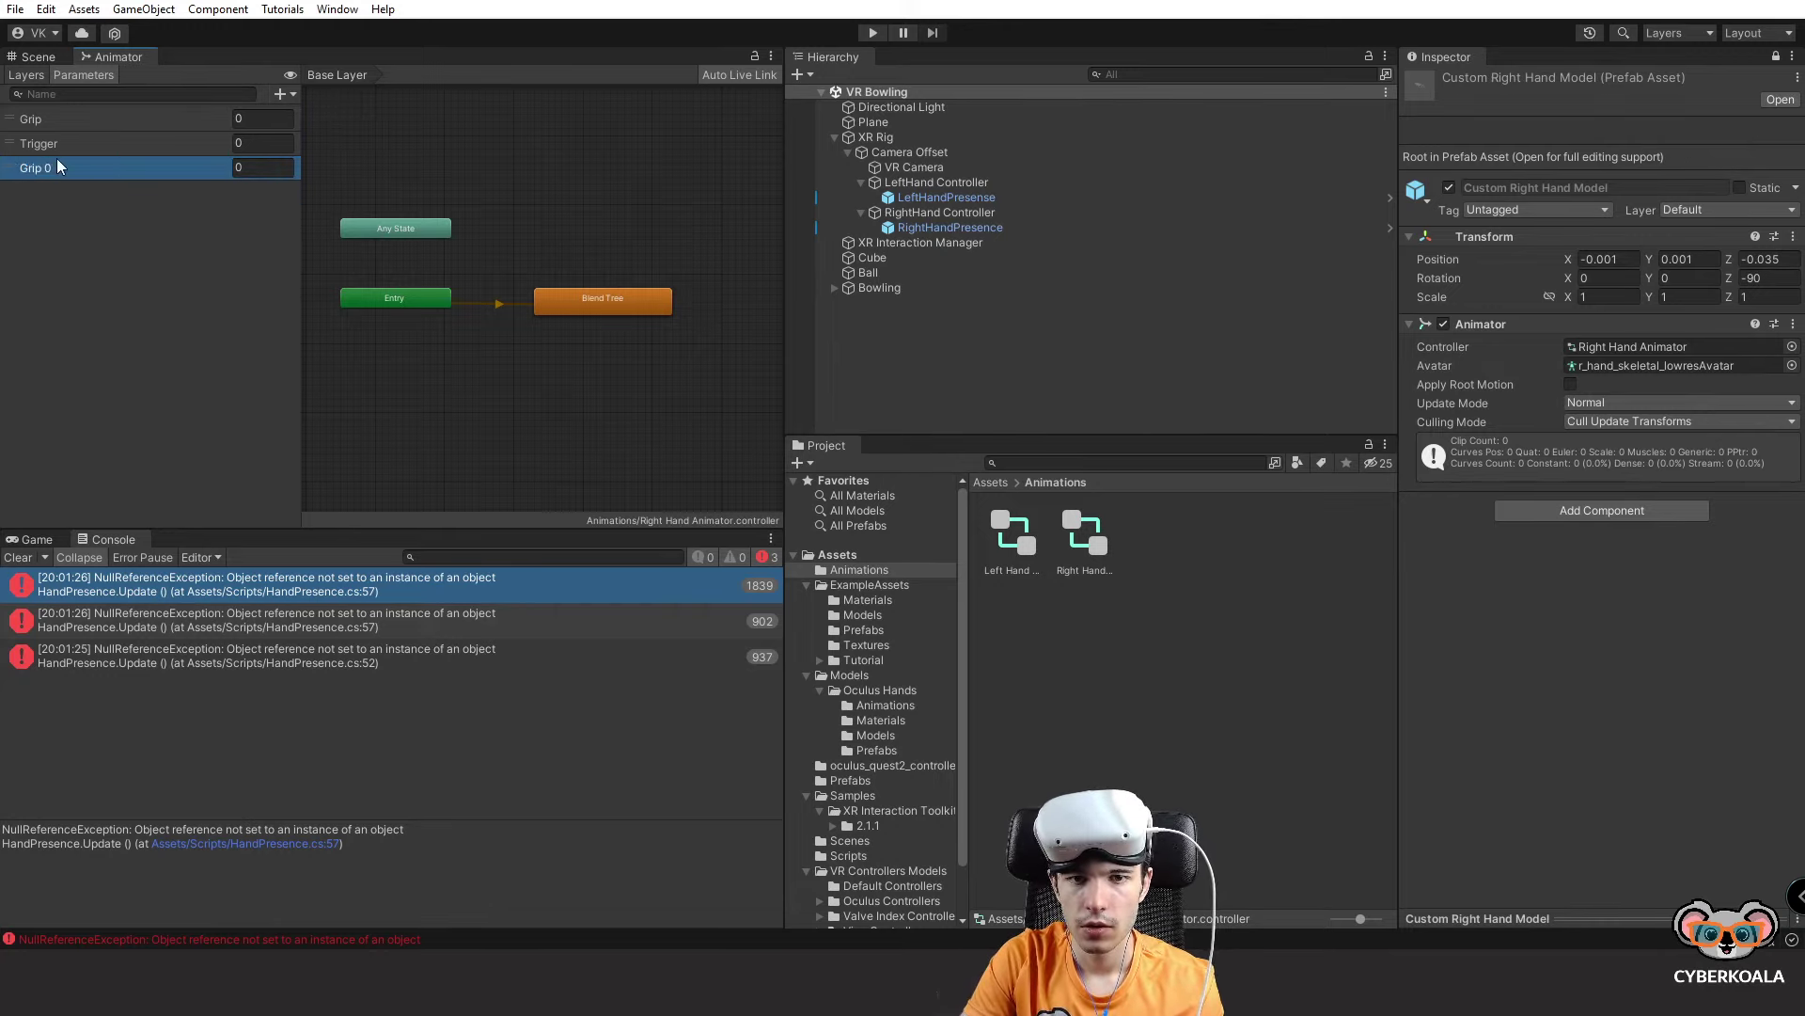
right_click(57, 165)
click(99, 177)
scroll(561, 318, up, 2)
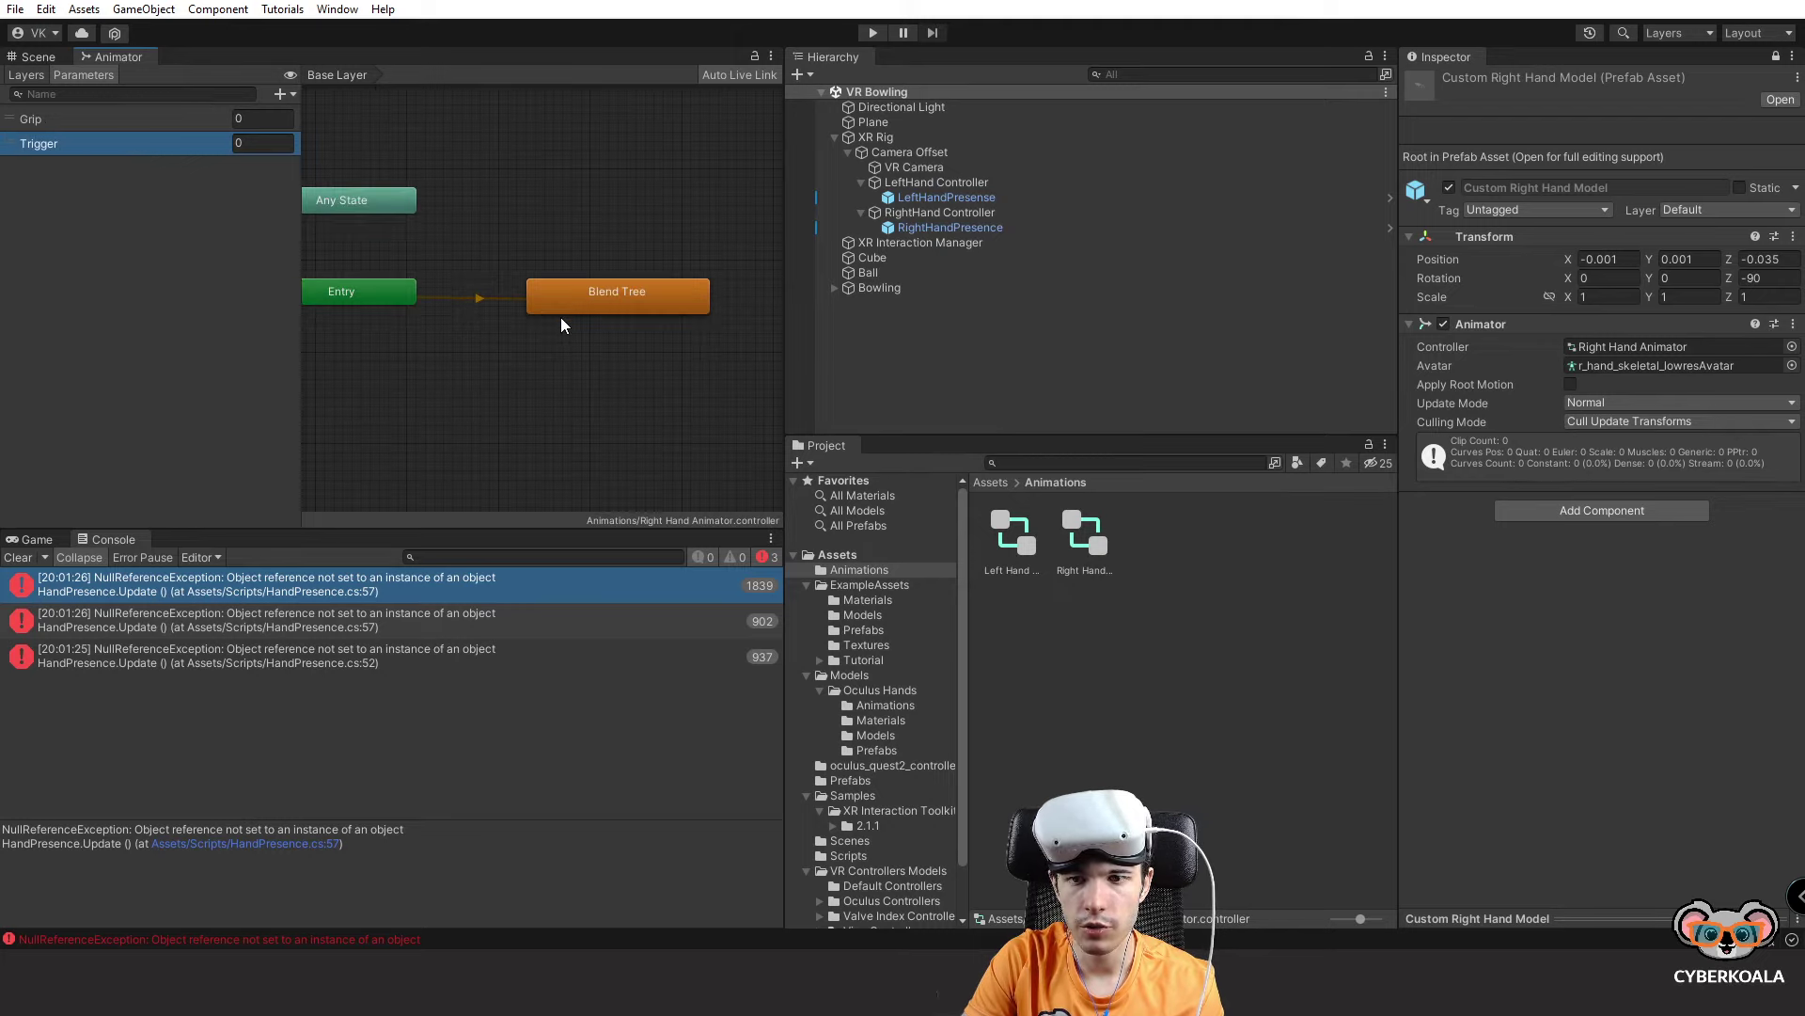
Create a new state from a new blend tree and open it for editing.
right_click(530, 368)
mouse_move(567, 382)
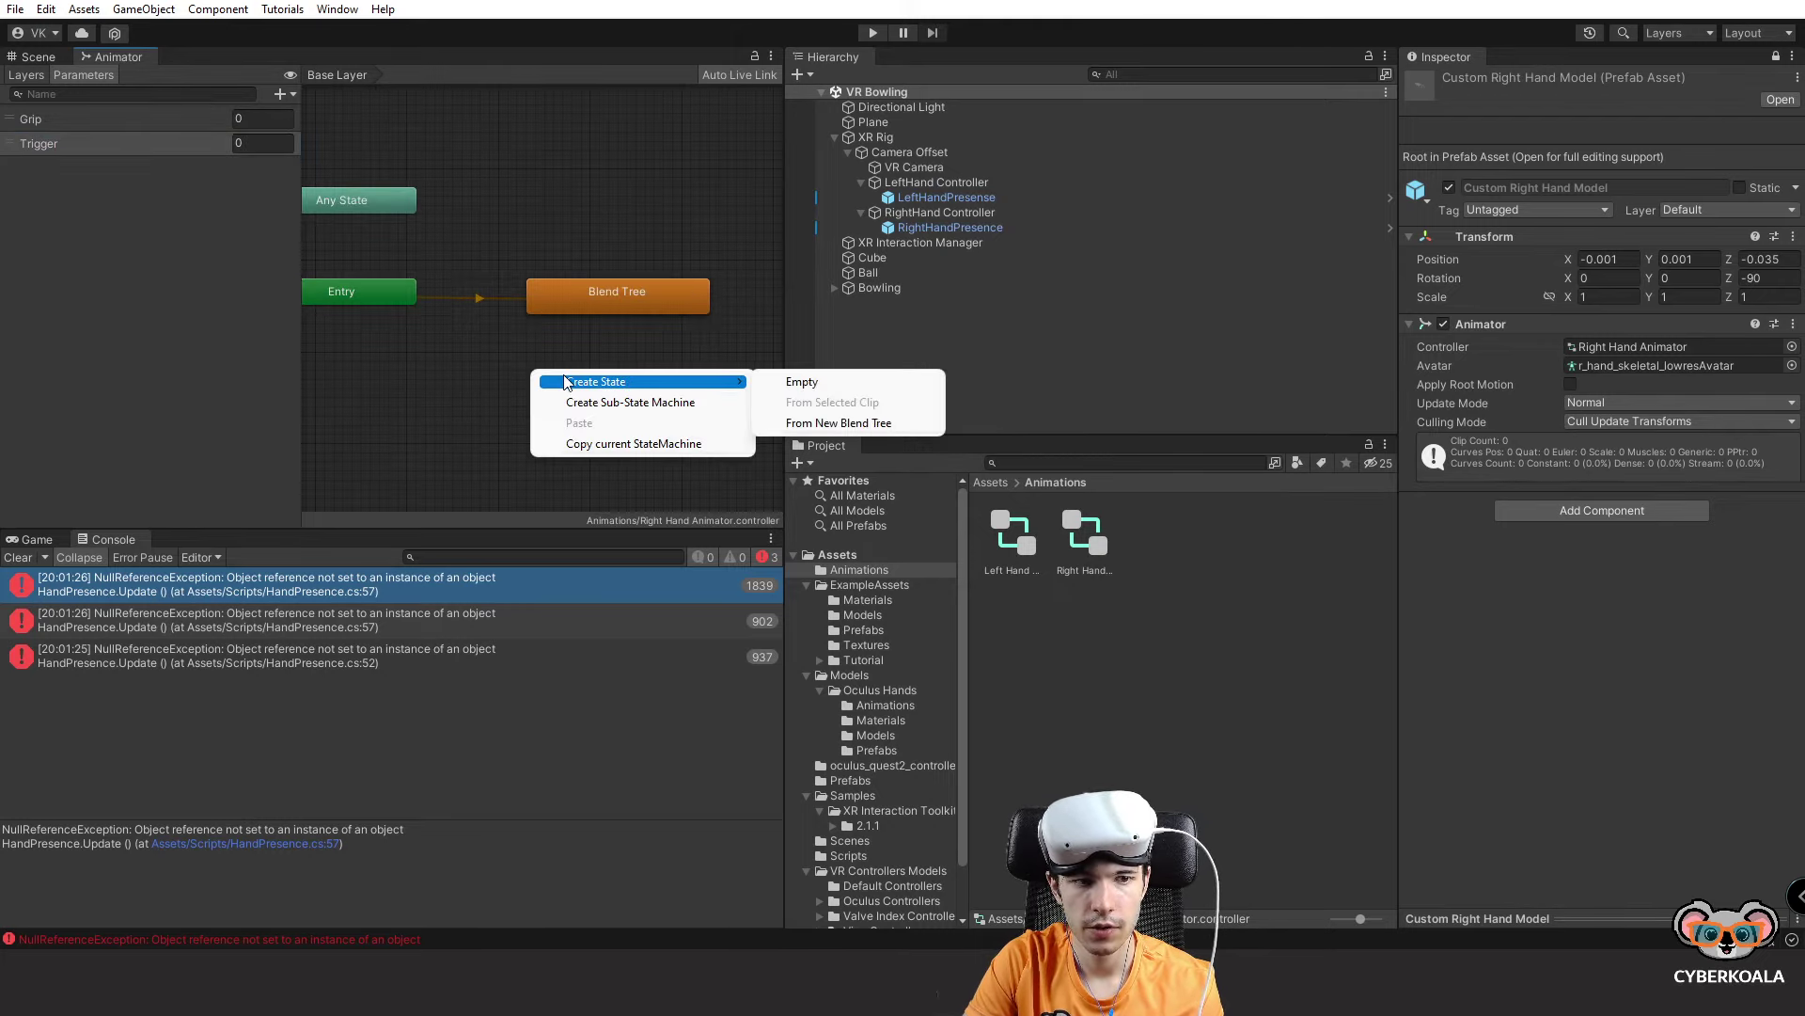
click(856, 423)
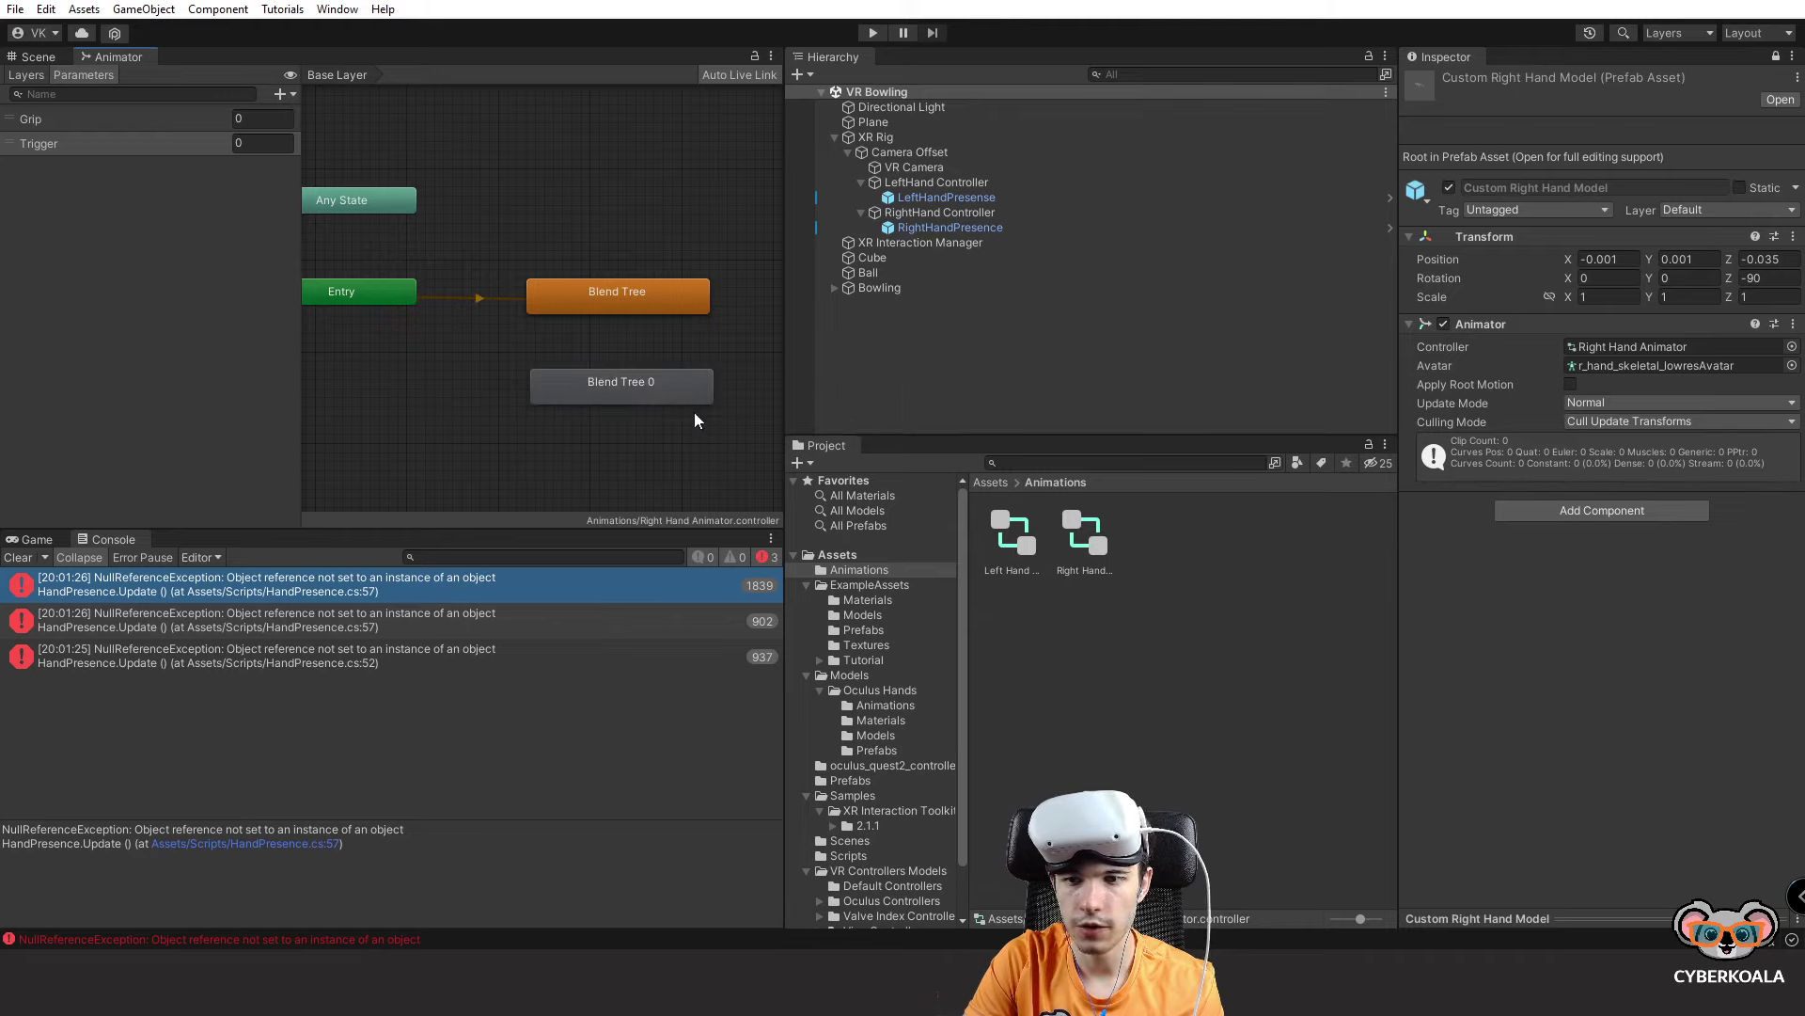
click(652, 393)
double_click(653, 393)
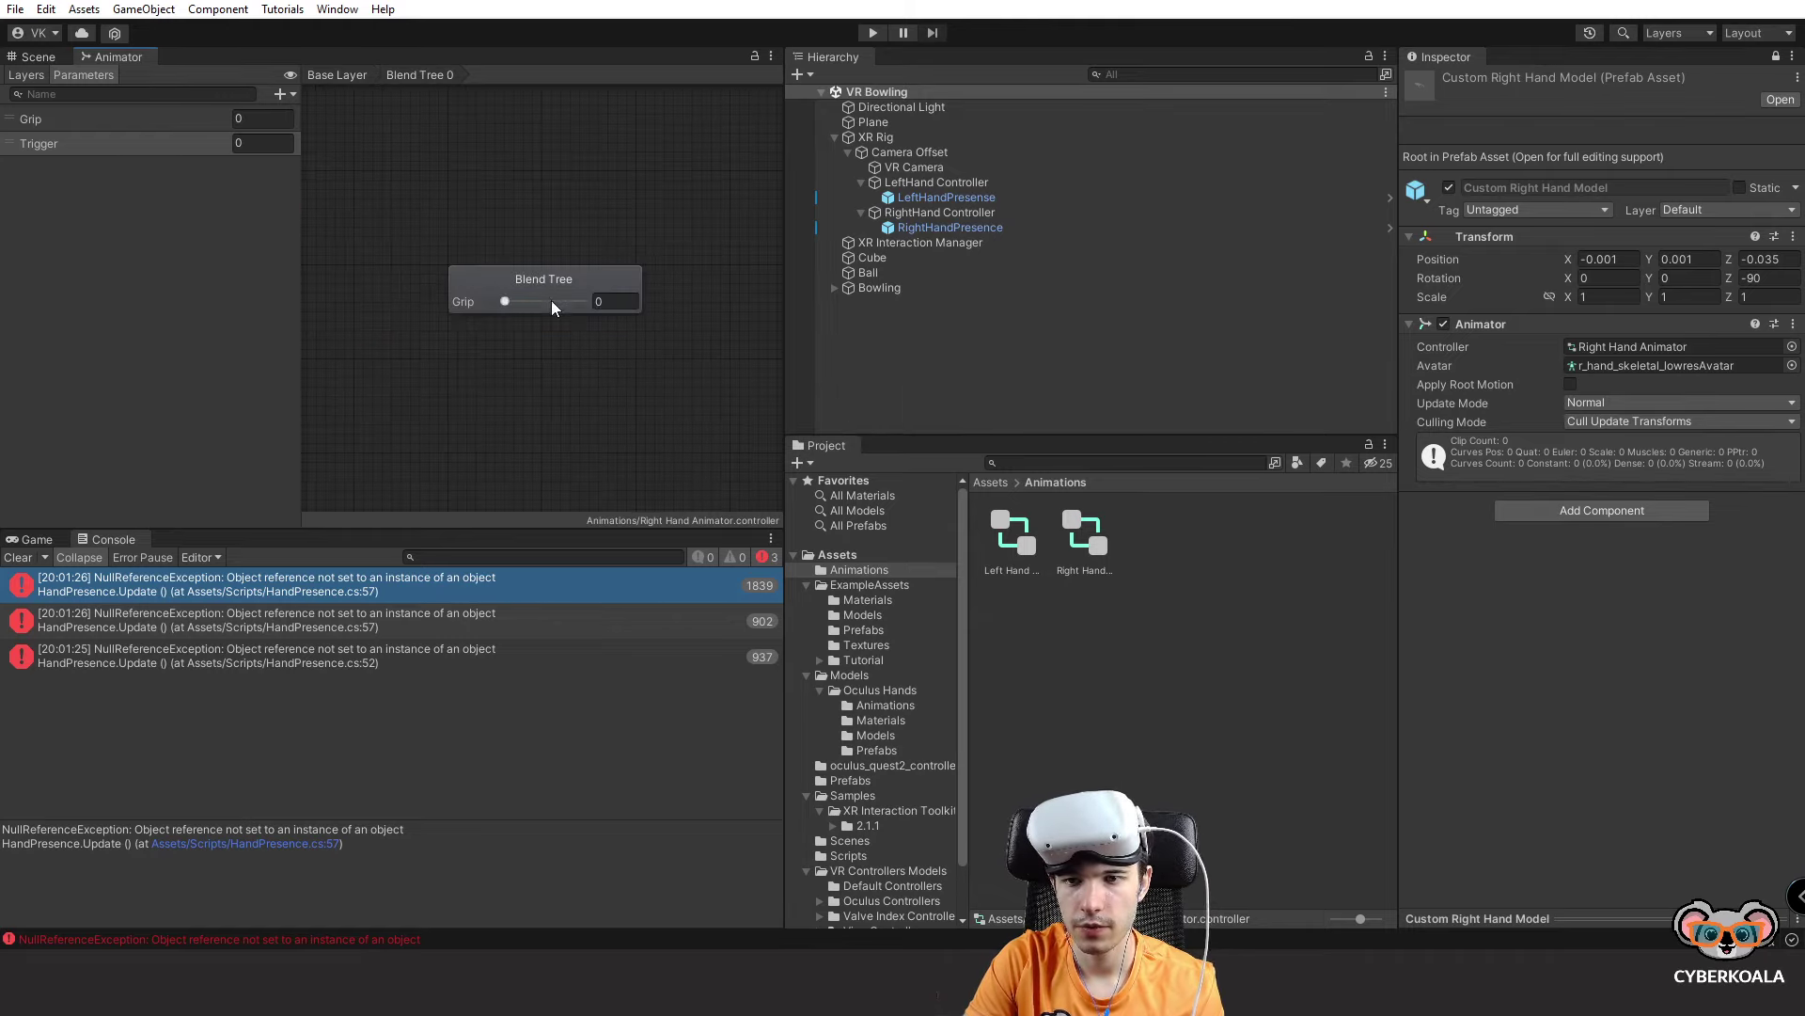
scroll(583, 268, down, 3)
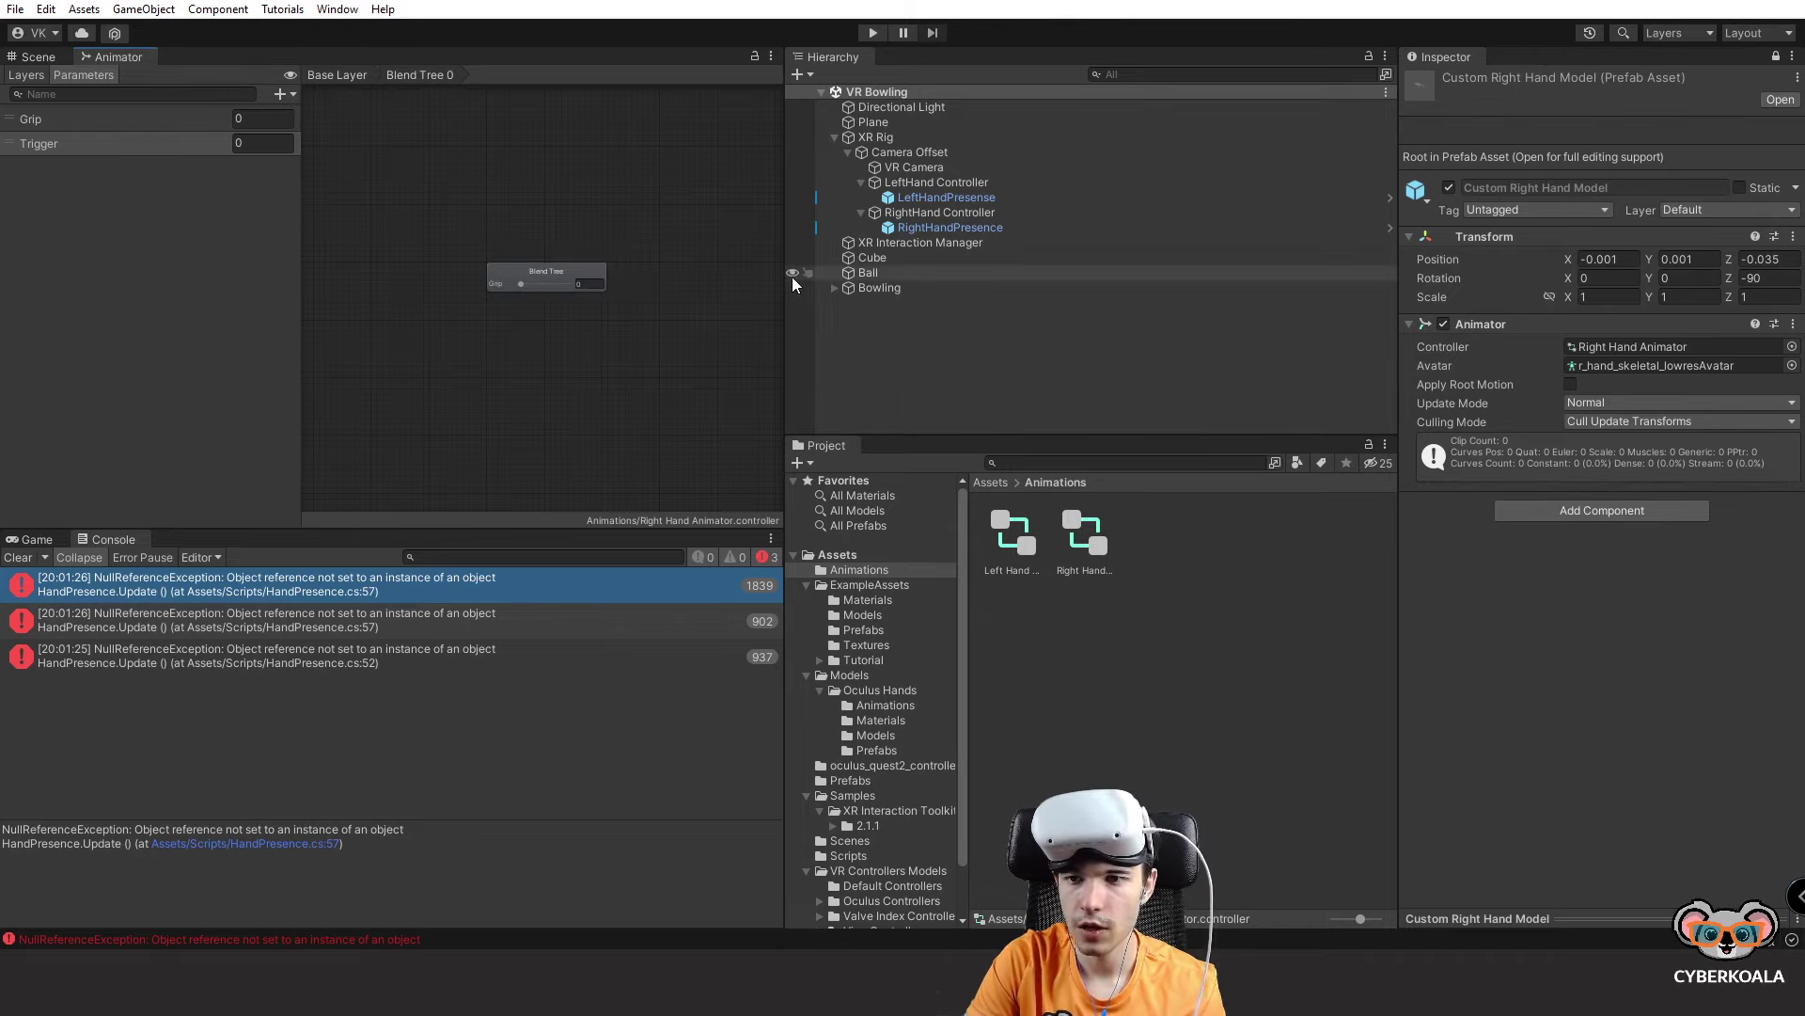
drag(788, 276, 958, 278)
scroll(602, 266, up, 2)
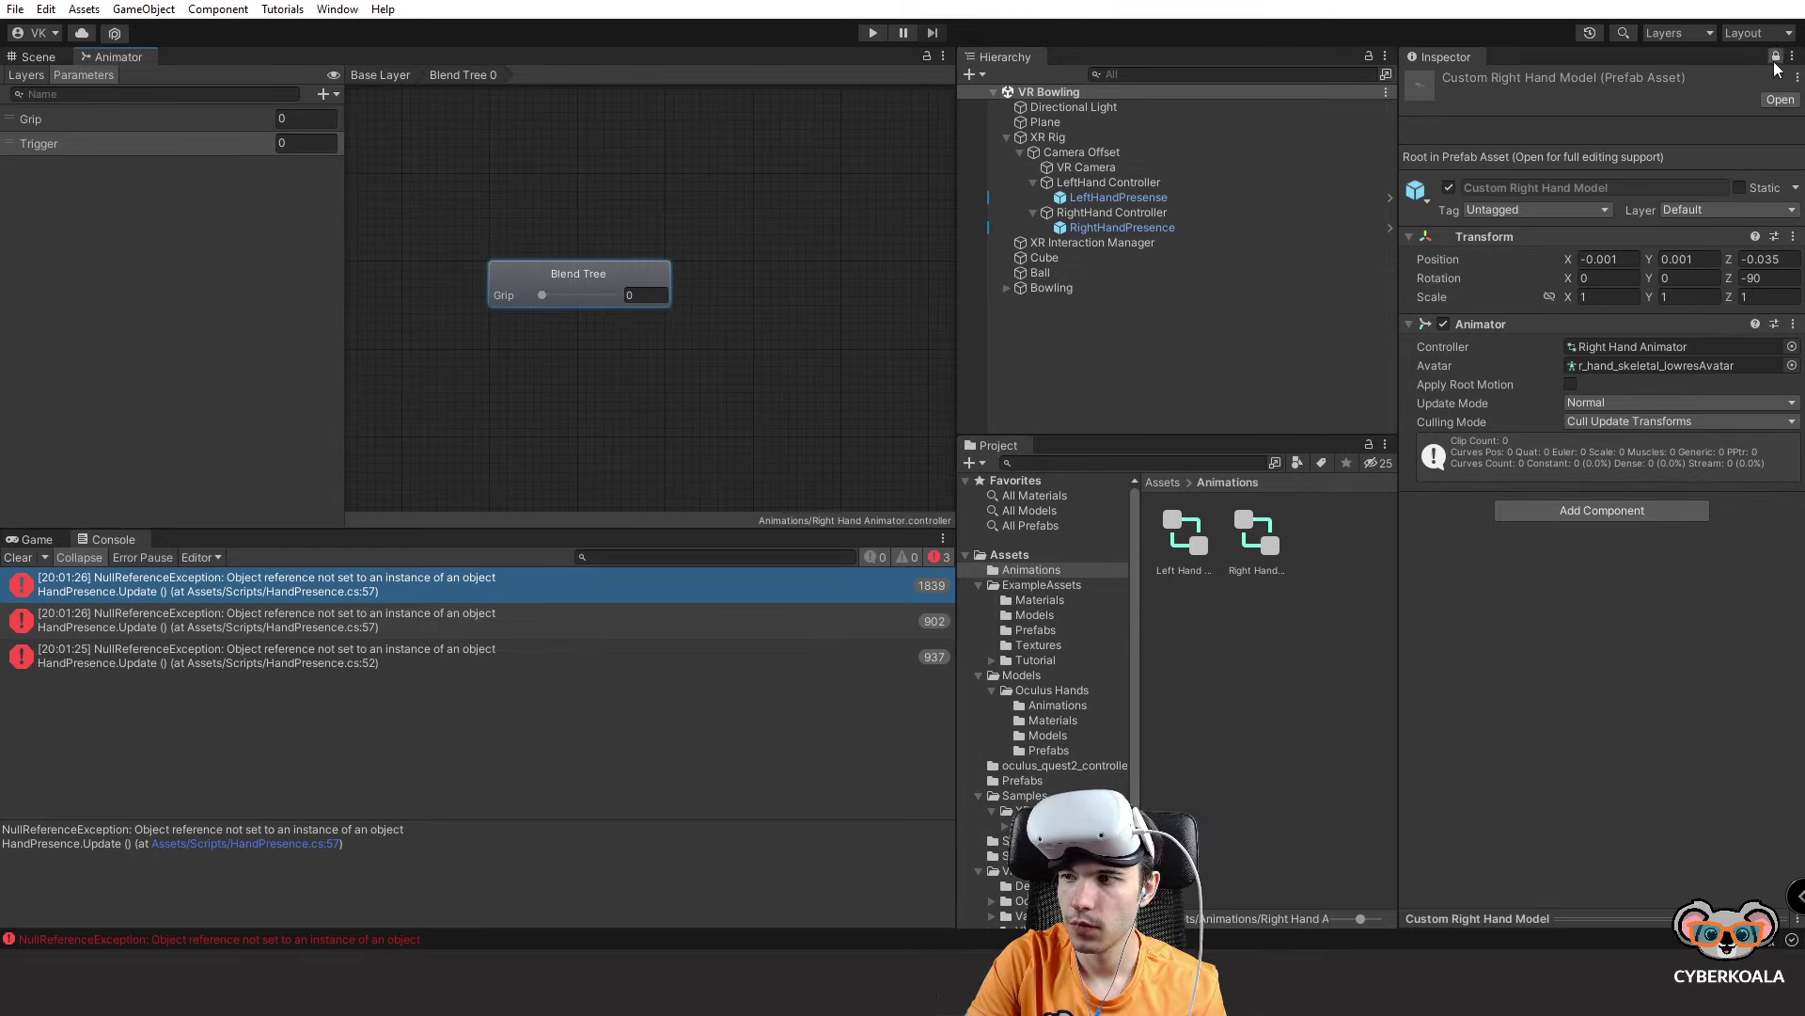
click(866, 274)
Set the blend type to 2D Freeform Cartesian with Grip and Trigger as parameters.
click(1533, 100)
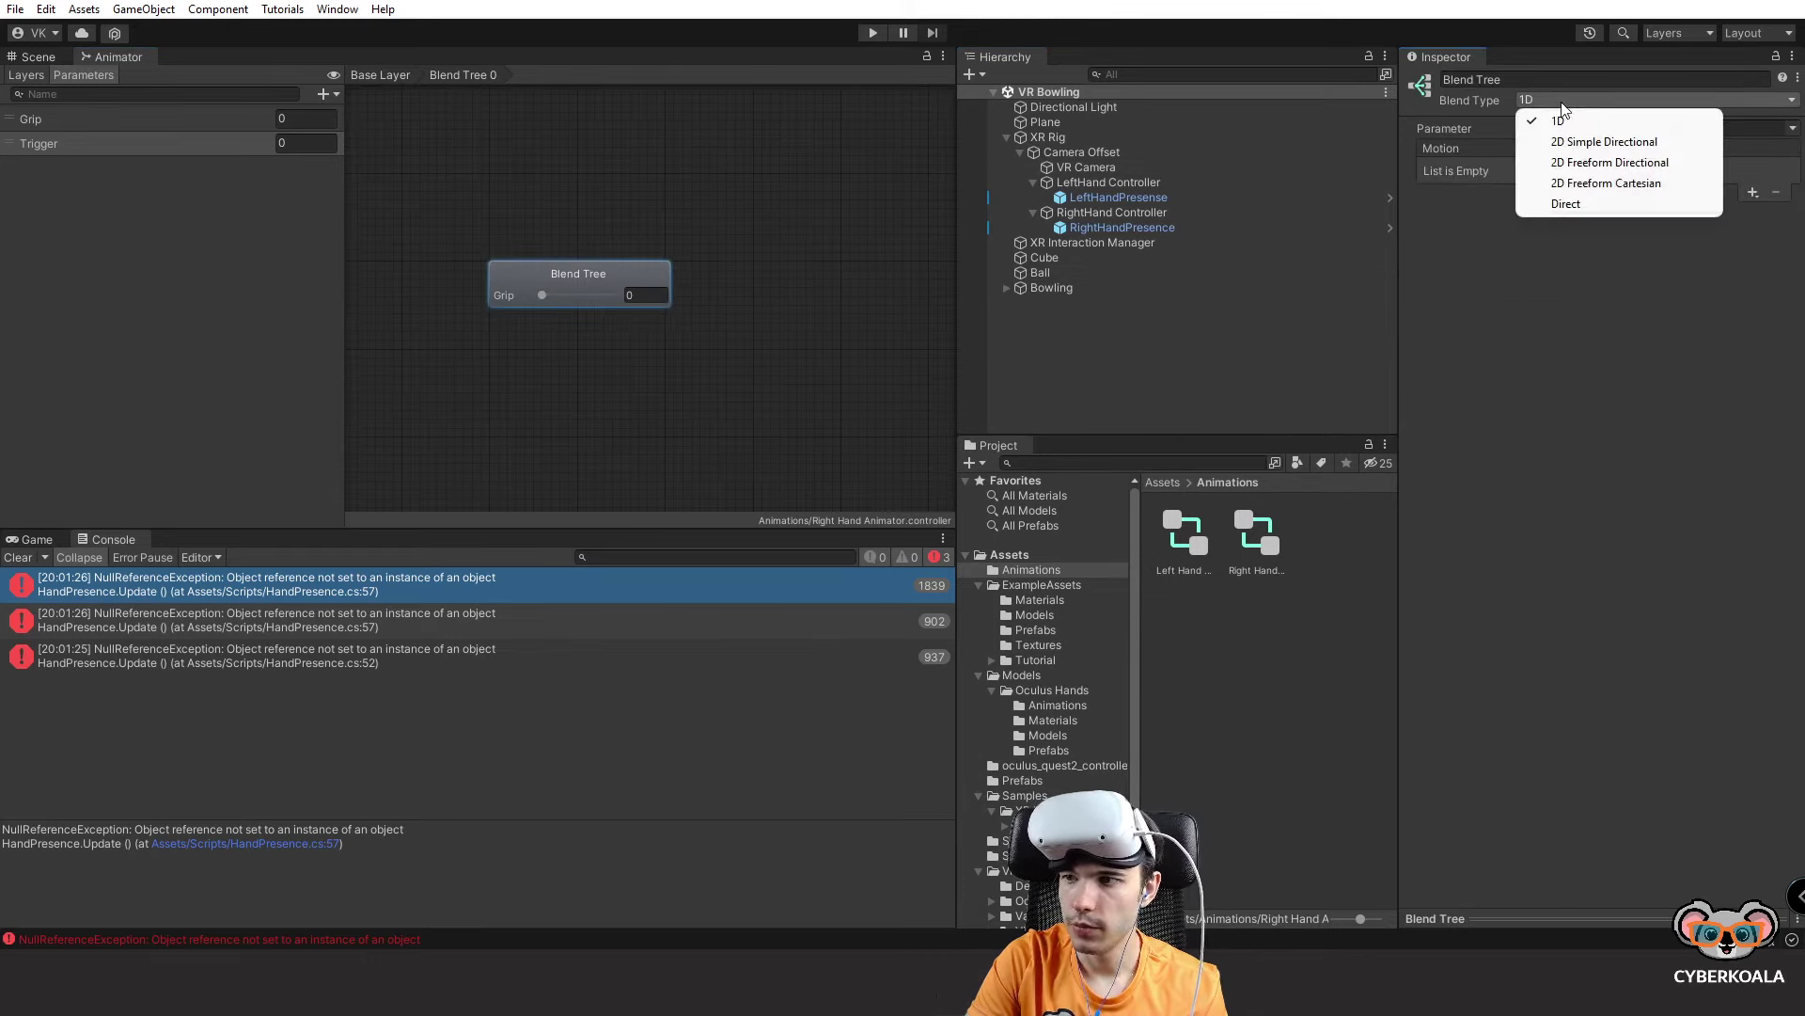
click(1606, 184)
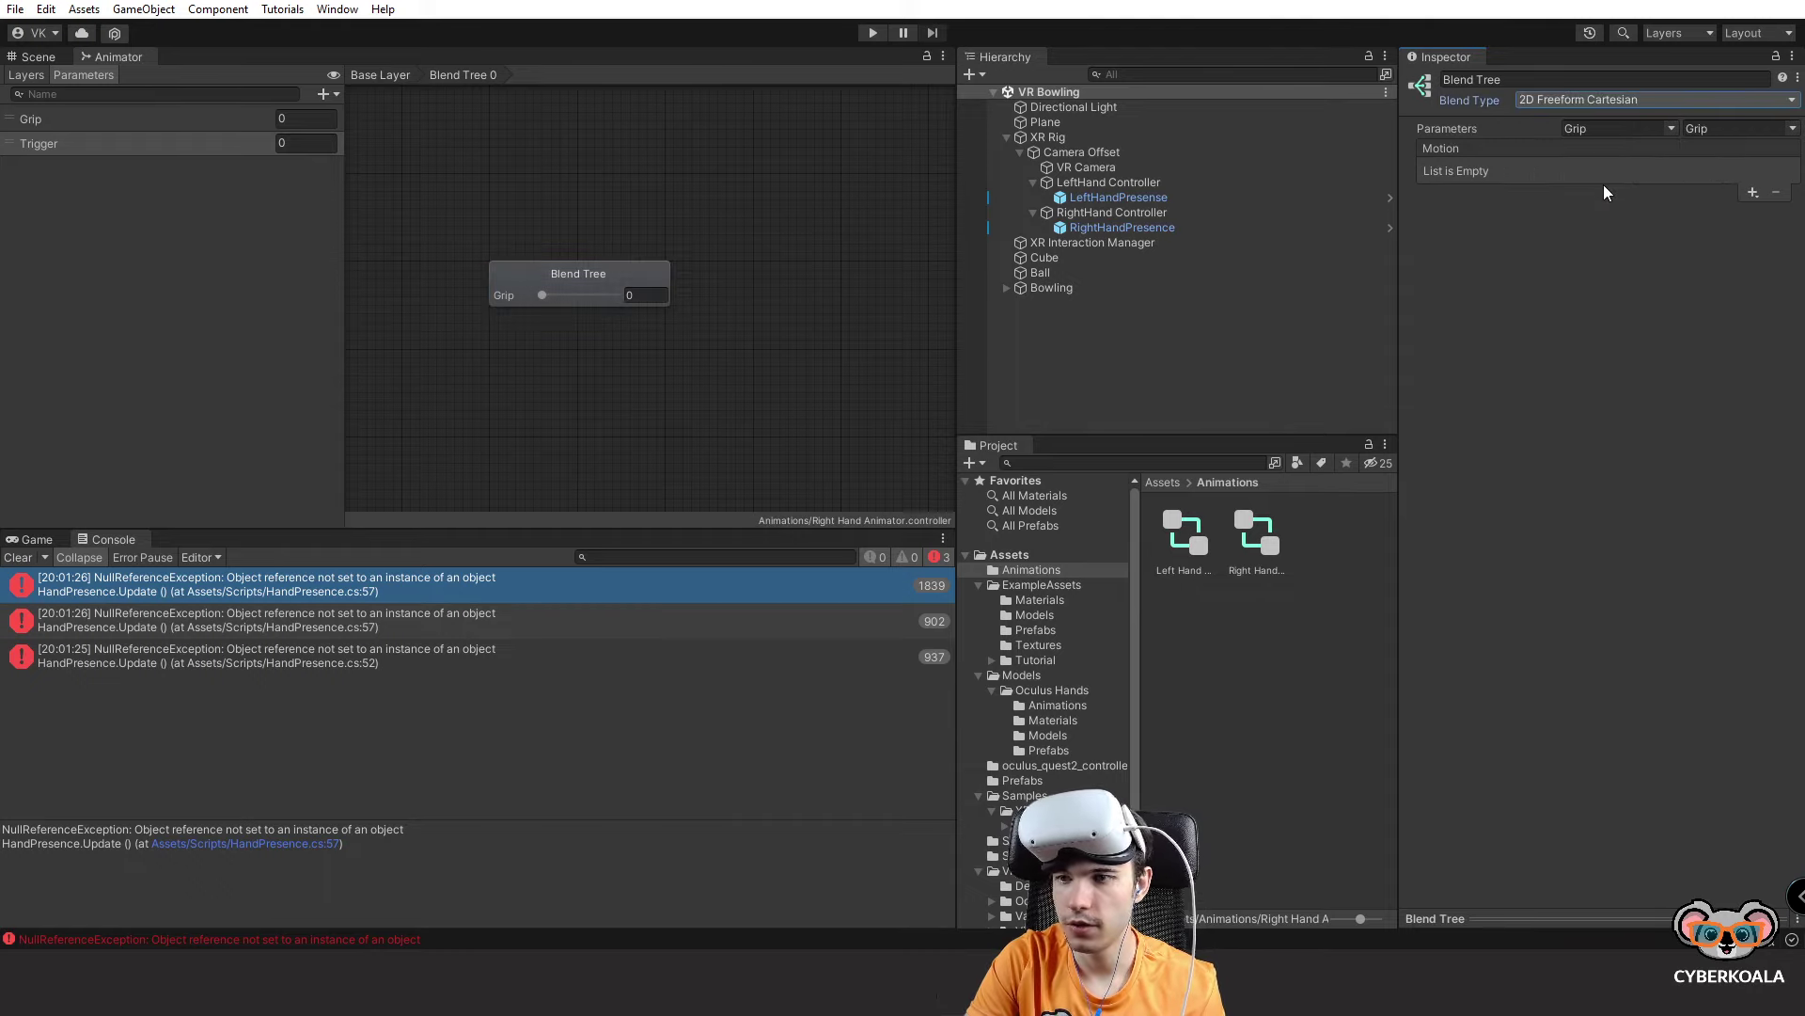
click(1602, 127)
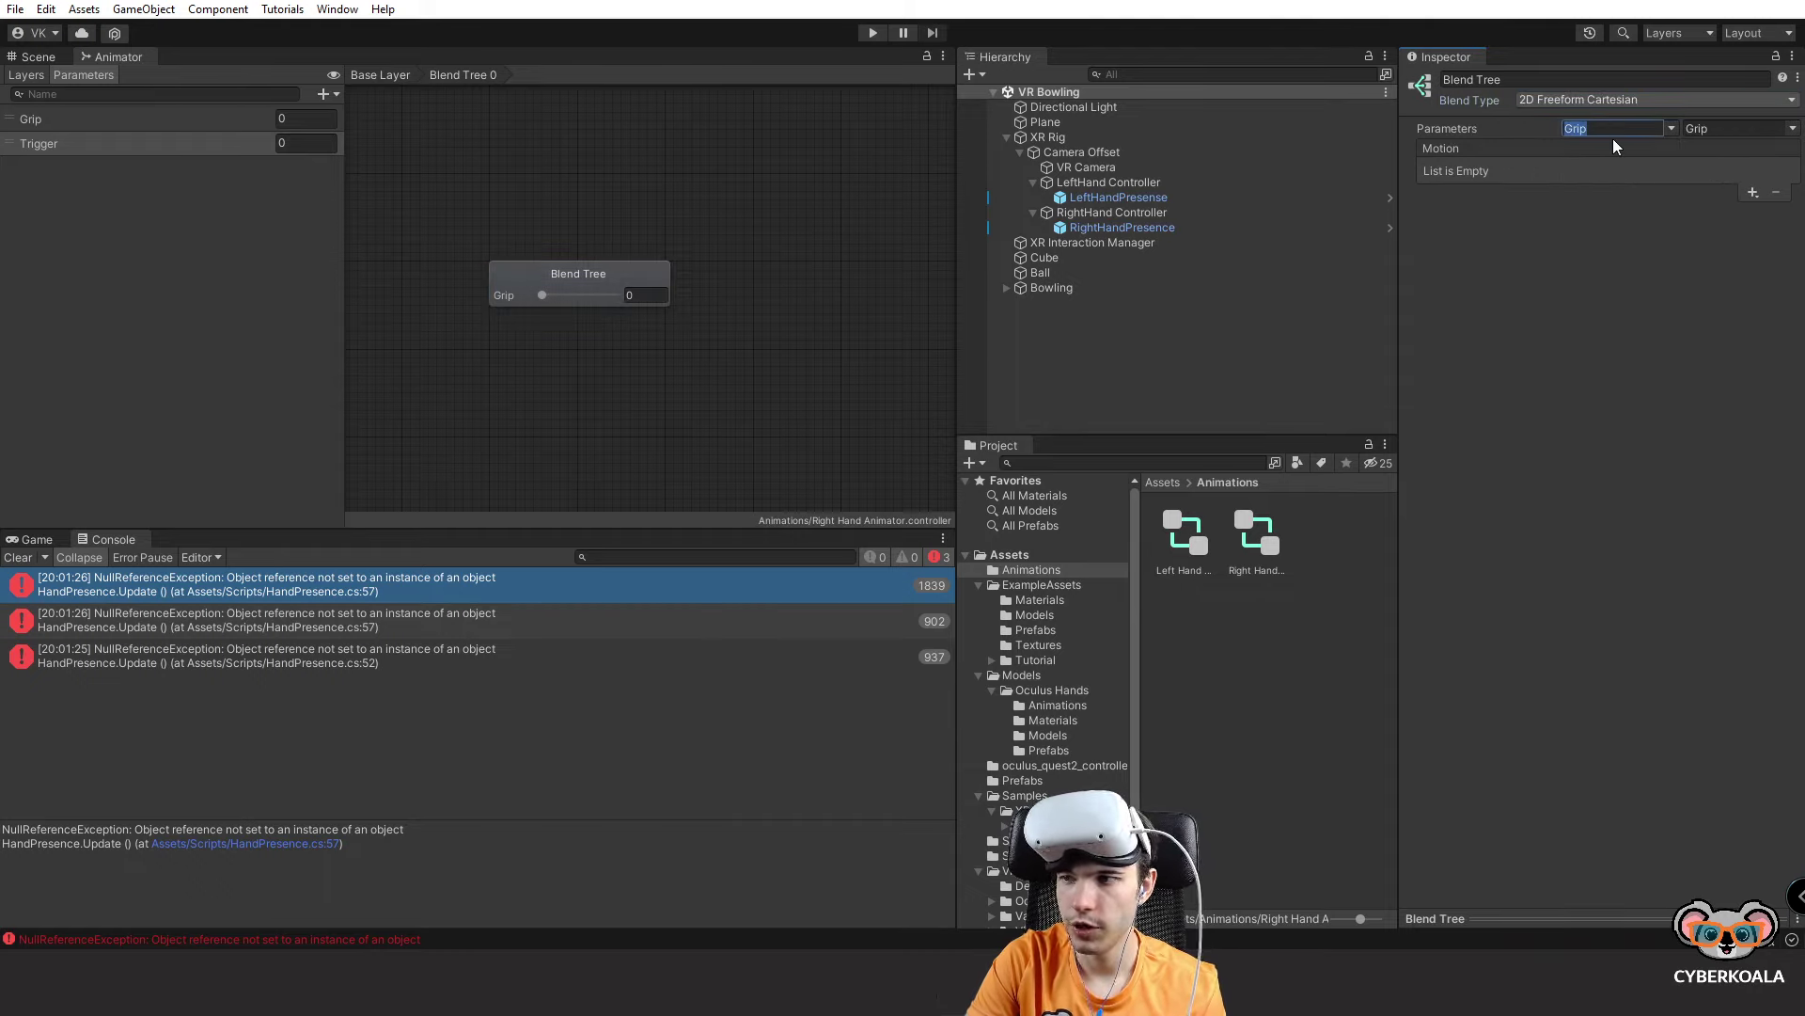
click(1777, 128)
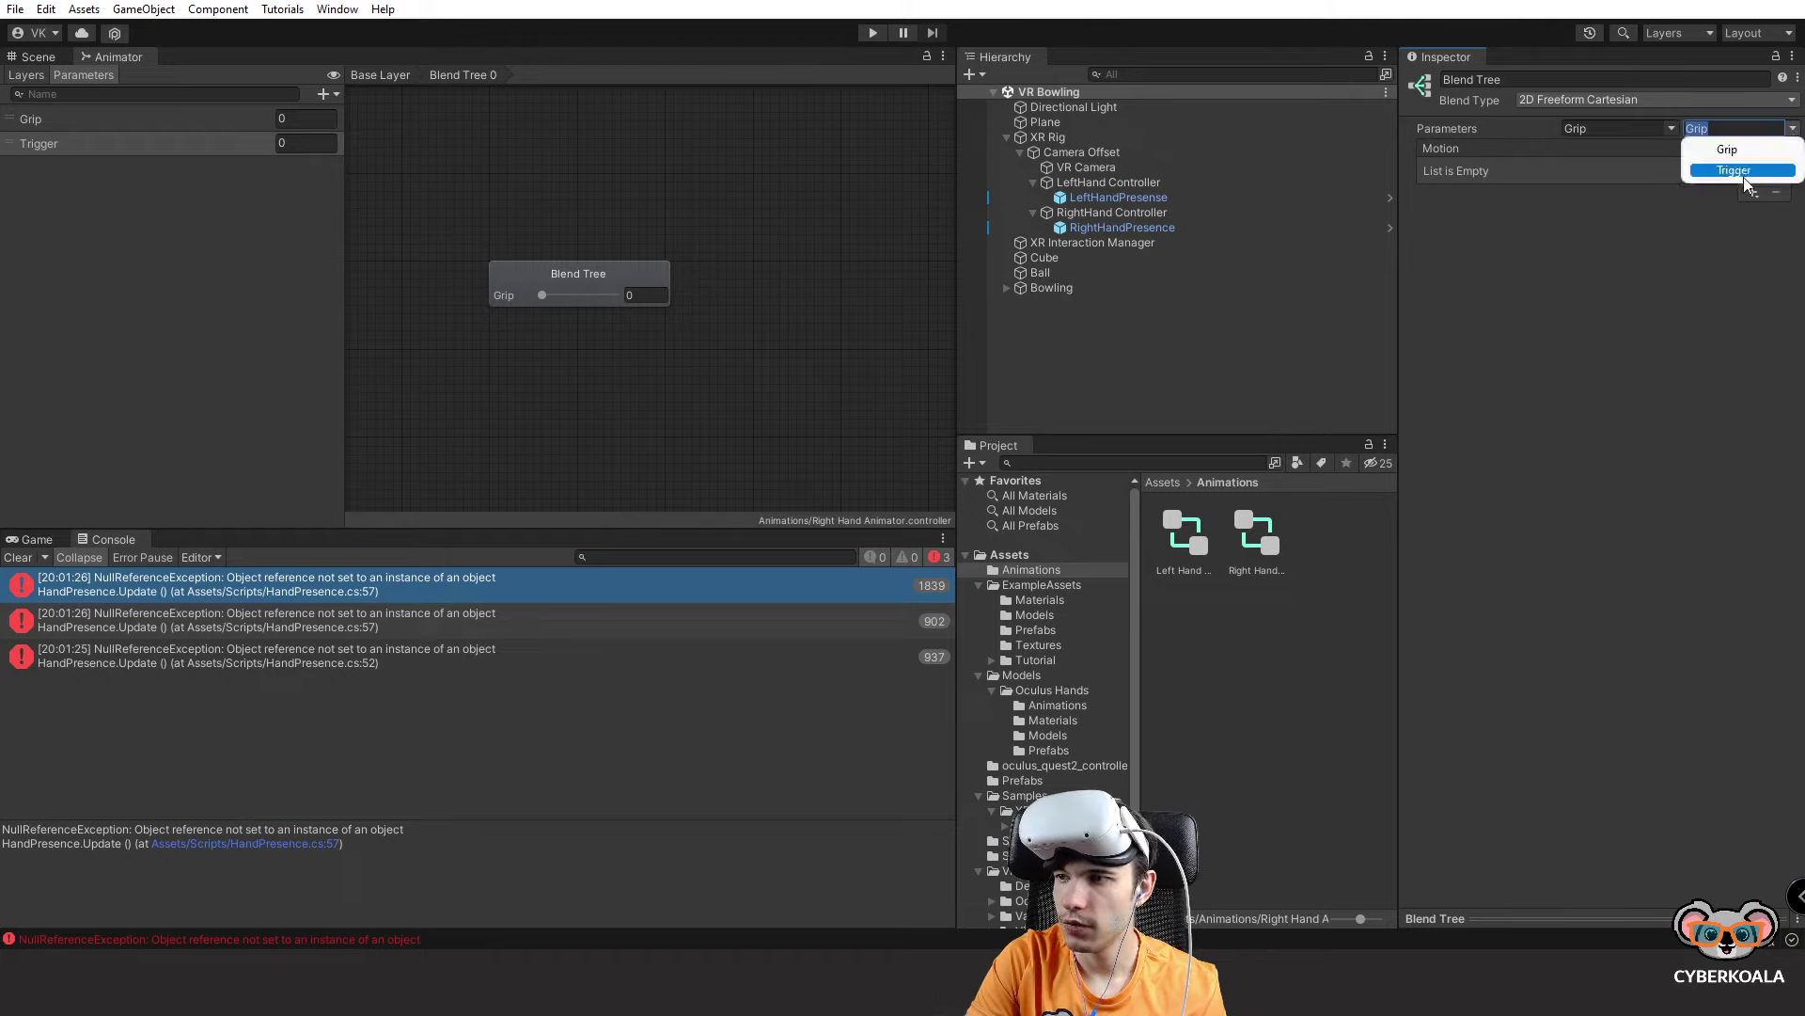
click(1742, 169)
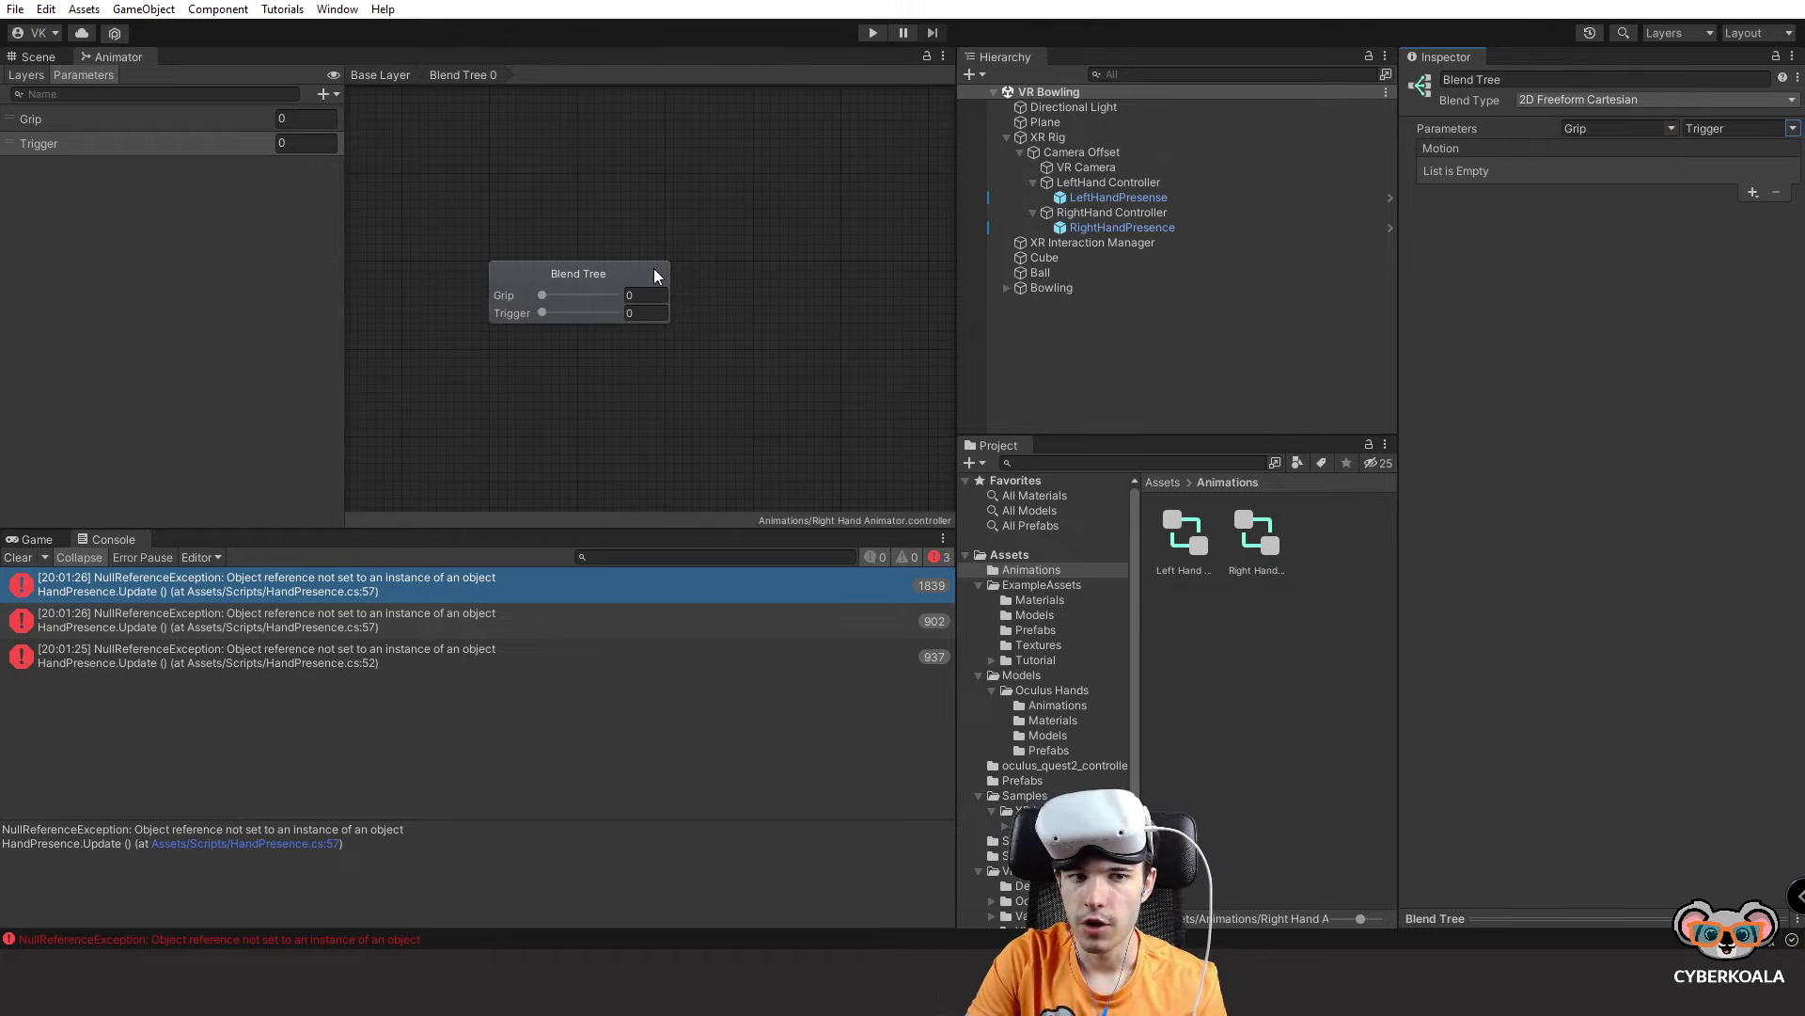
Add four empty motion fields to the blend tree.
click(1753, 193)
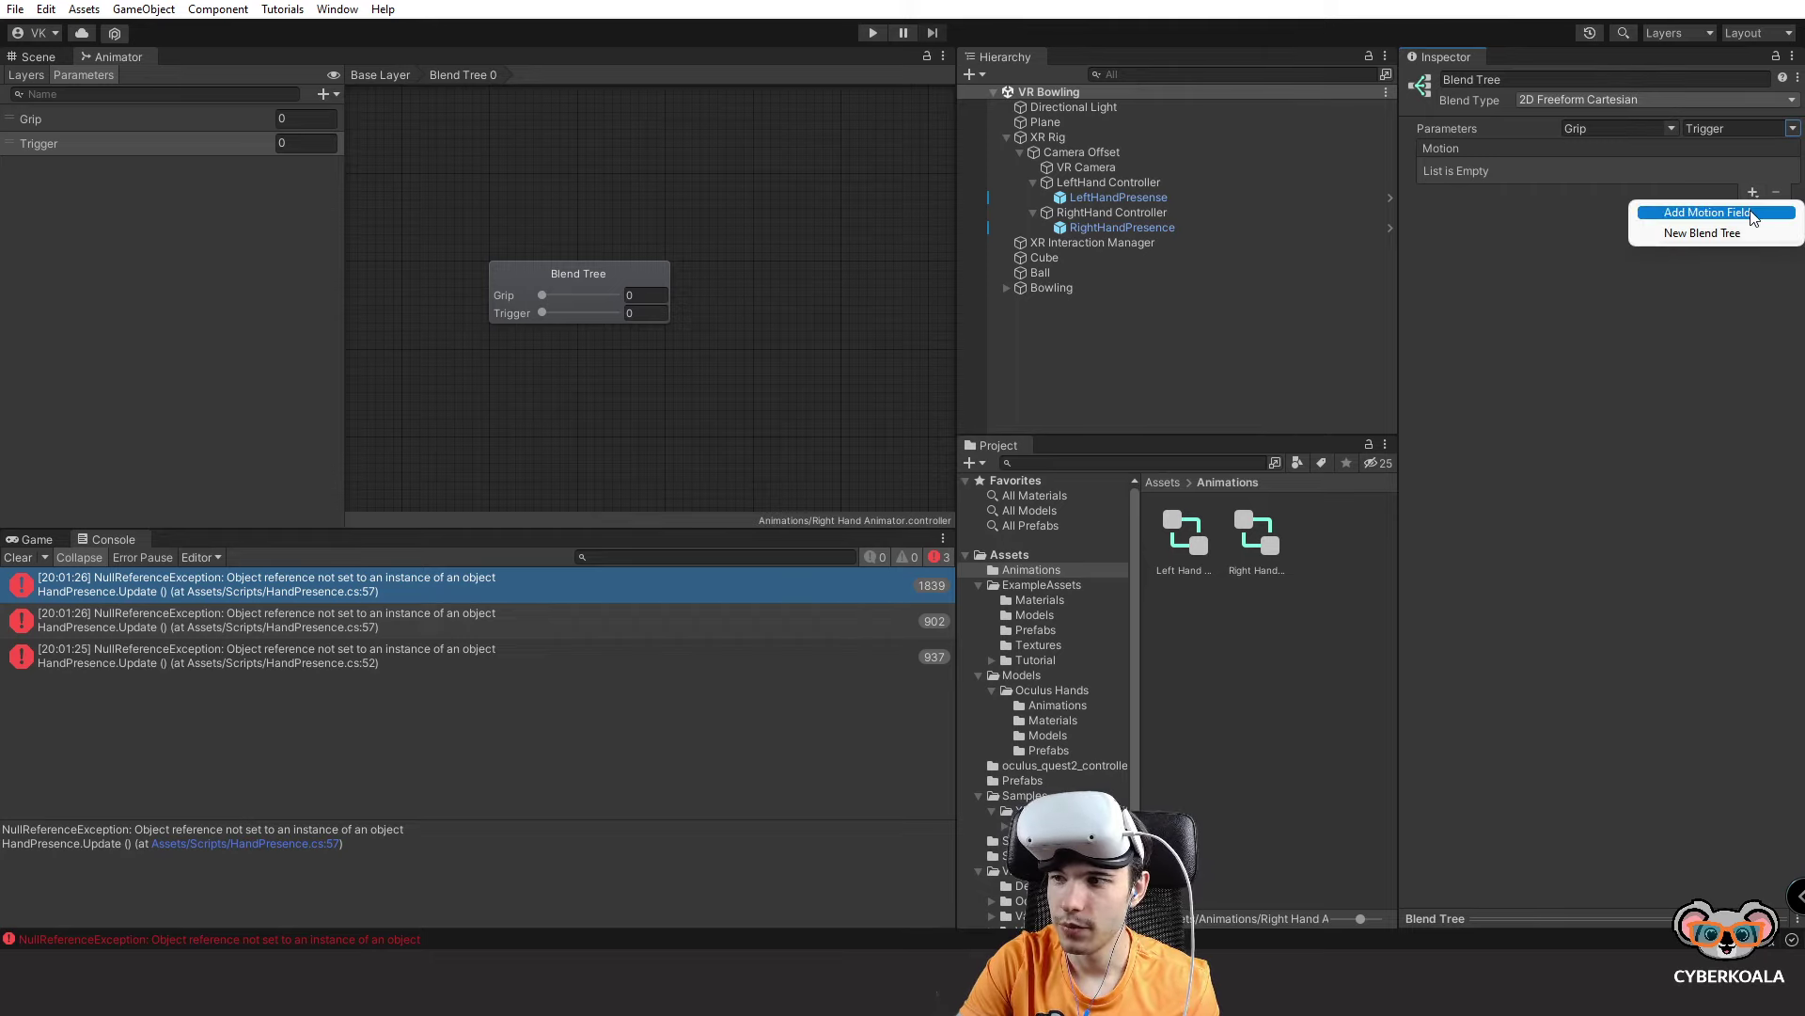
click(1753, 219)
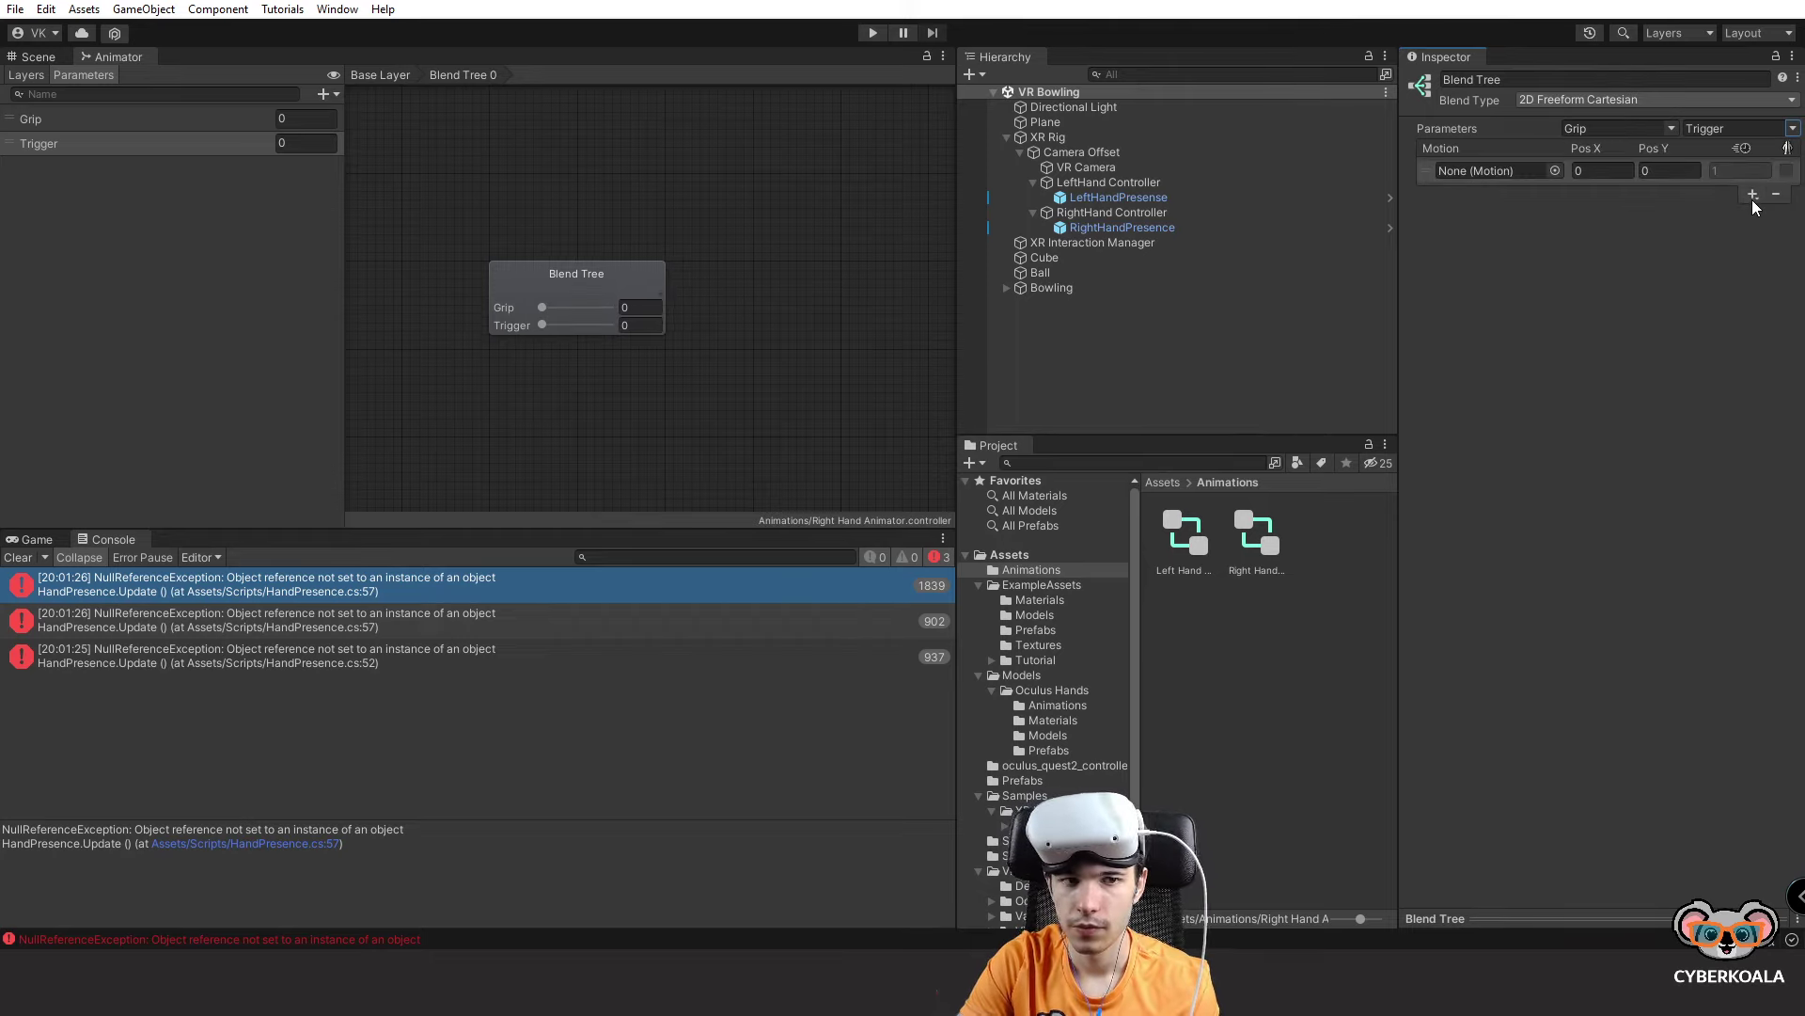
click(1752, 197)
click(1753, 214)
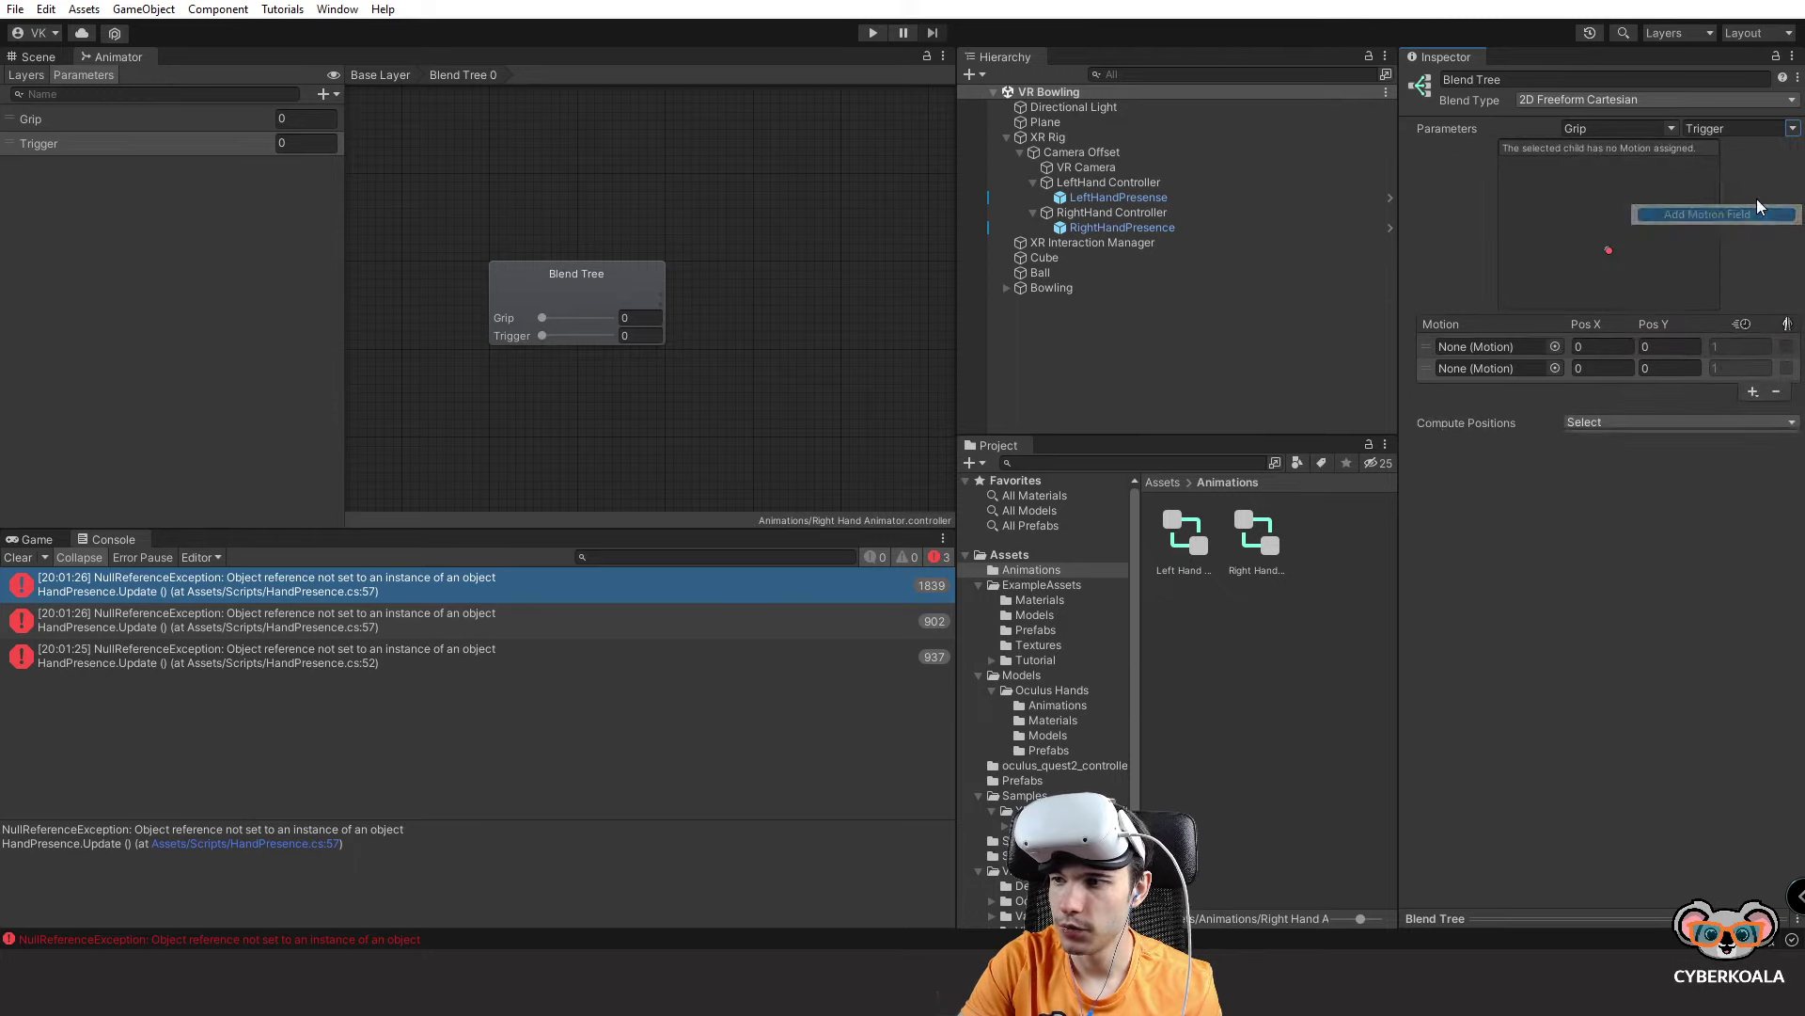
click(1752, 440)
click(1752, 459)
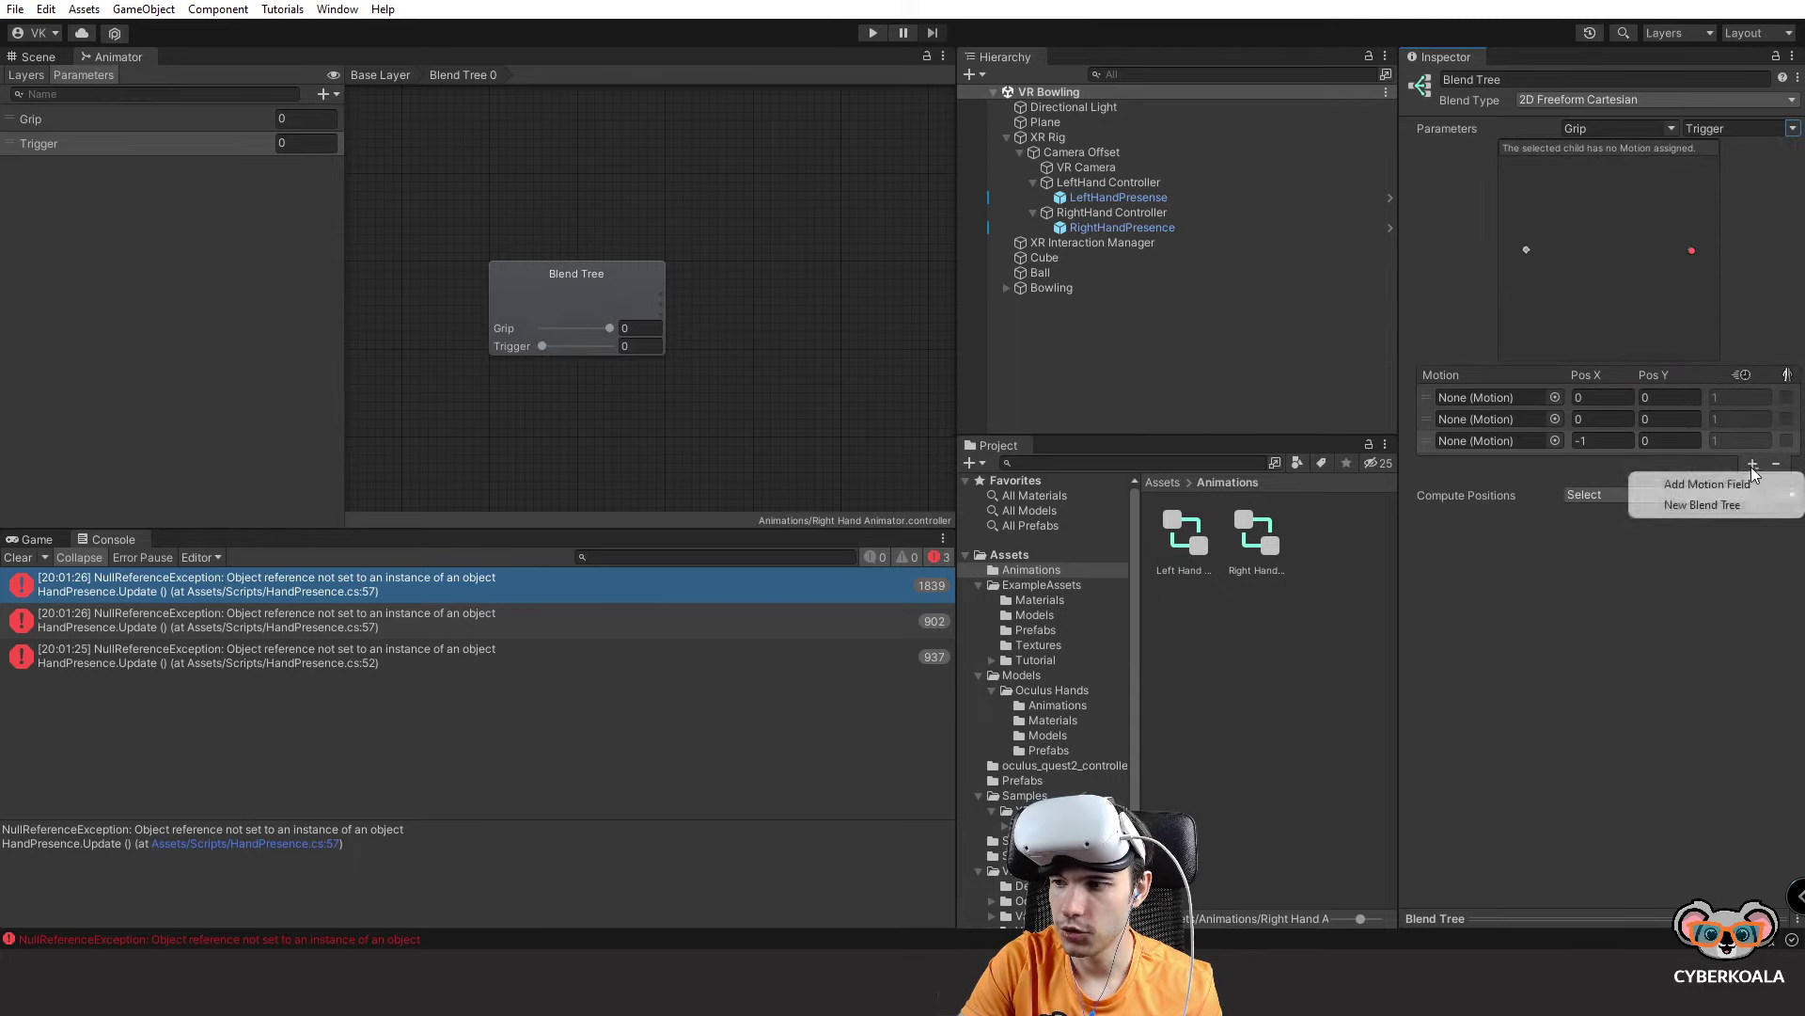
click(1751, 473)
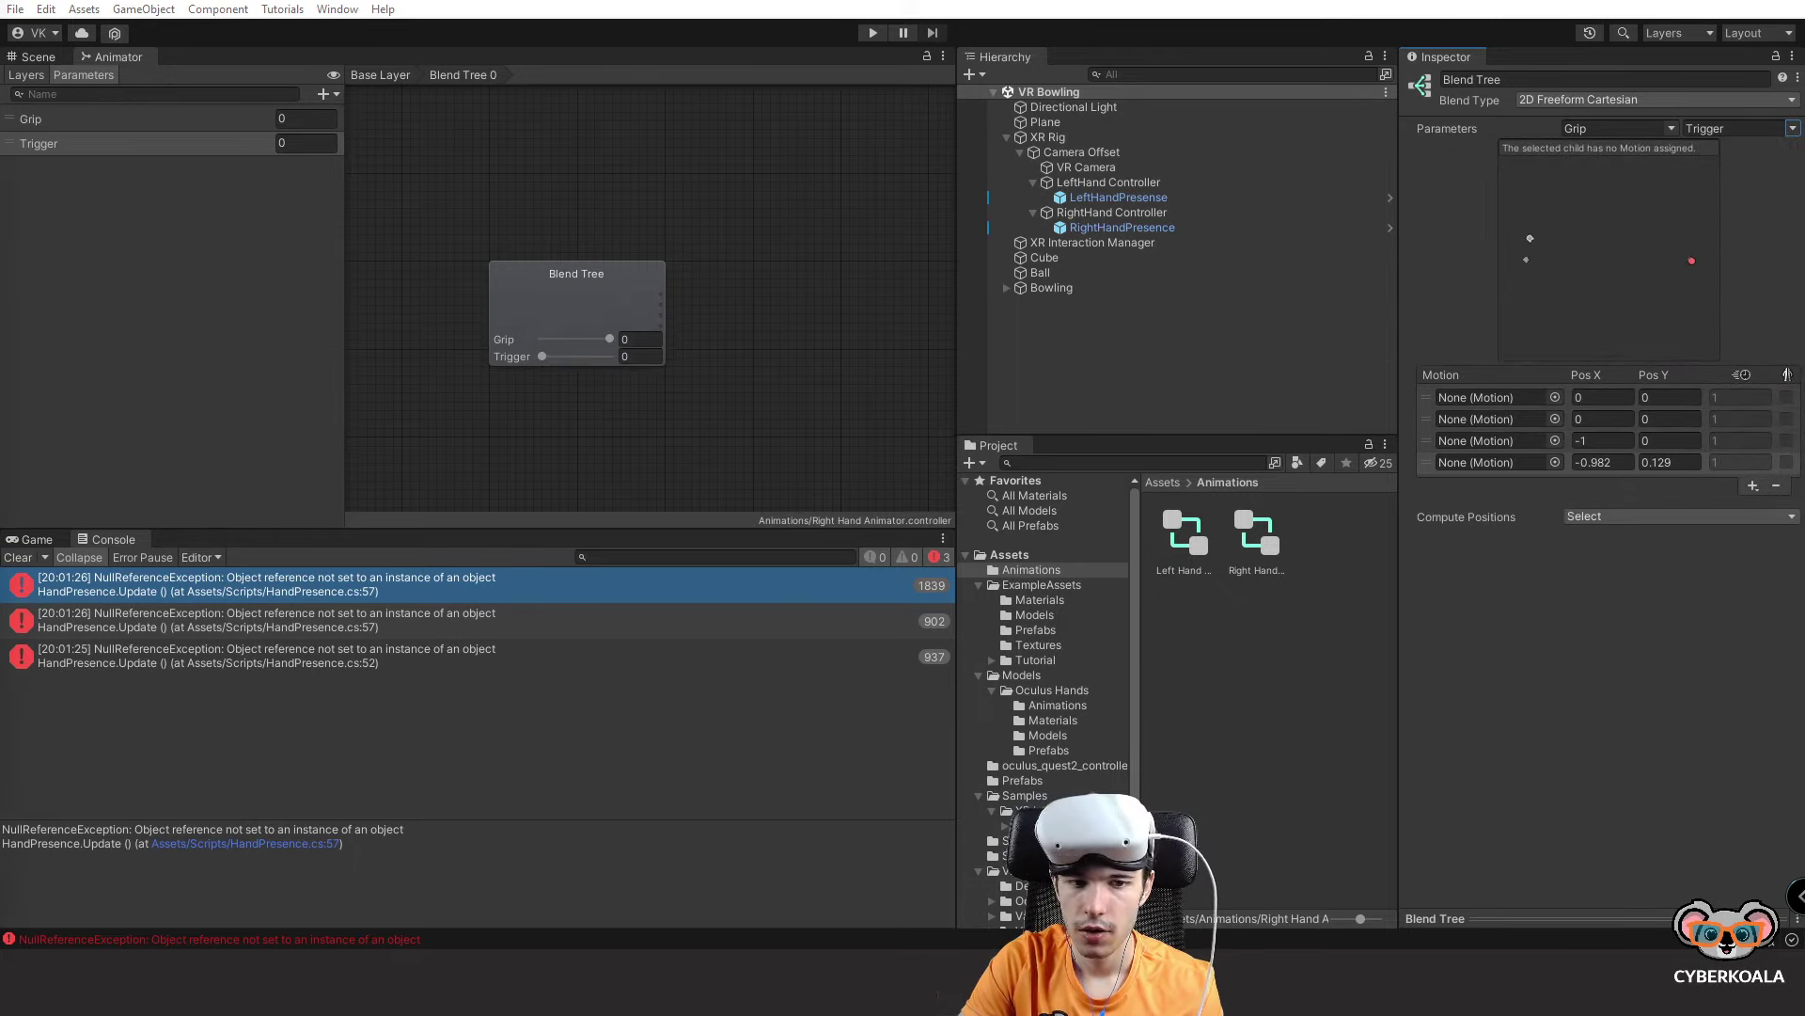
Set the motion positions to (0,1), (1,0) and (1,1).
click(1670, 418)
text(1)
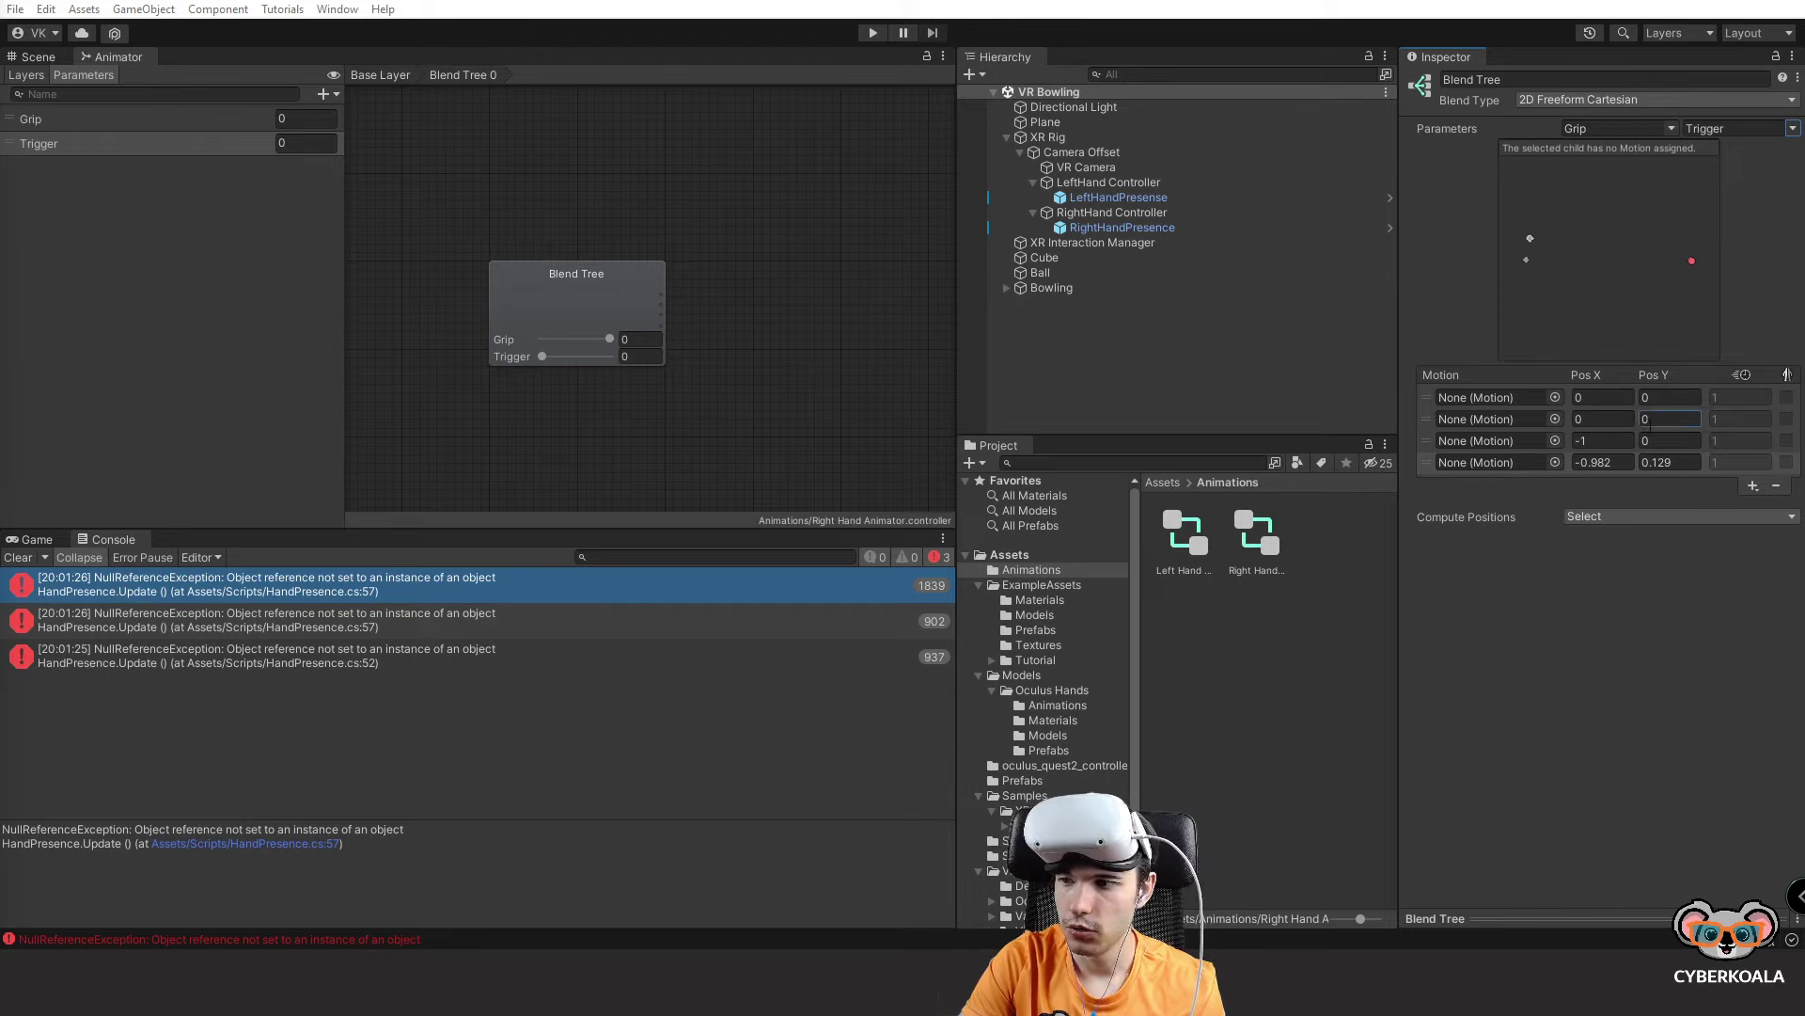
key(Tab)
text(1)
key(Tab)
text(0)
key(Tab)
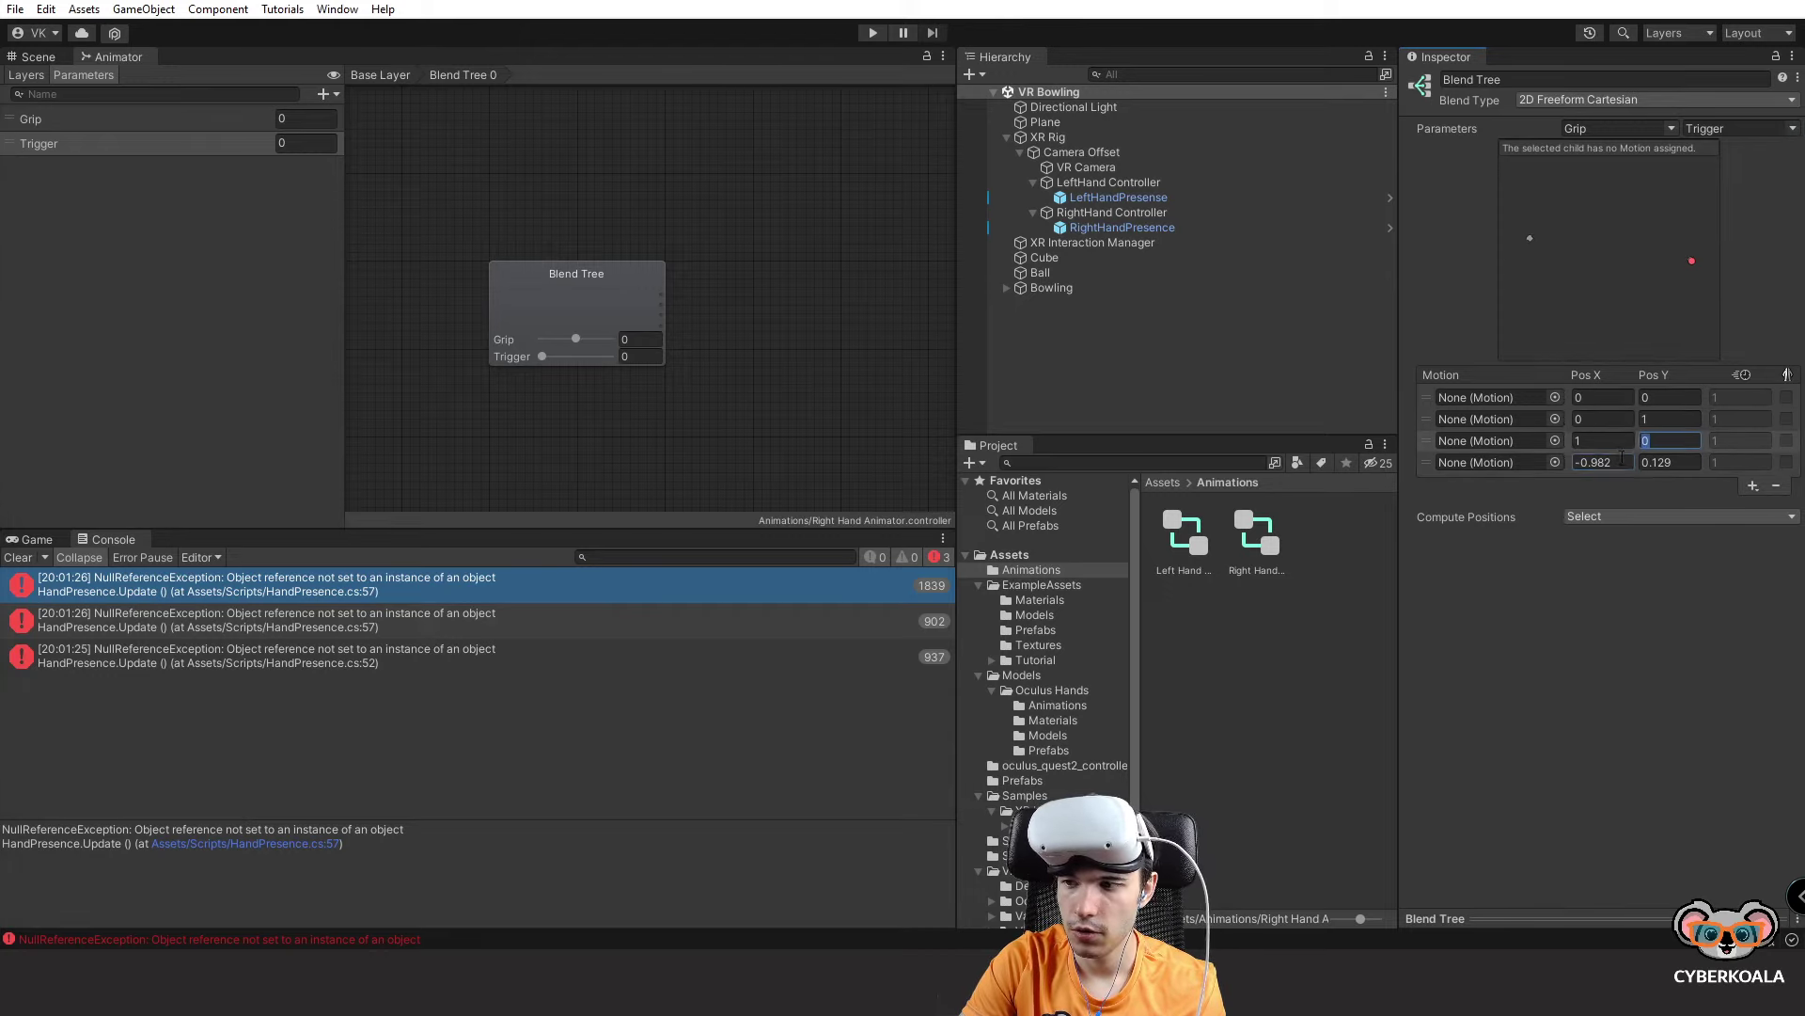
text(1)
key(Tab)
text(1)
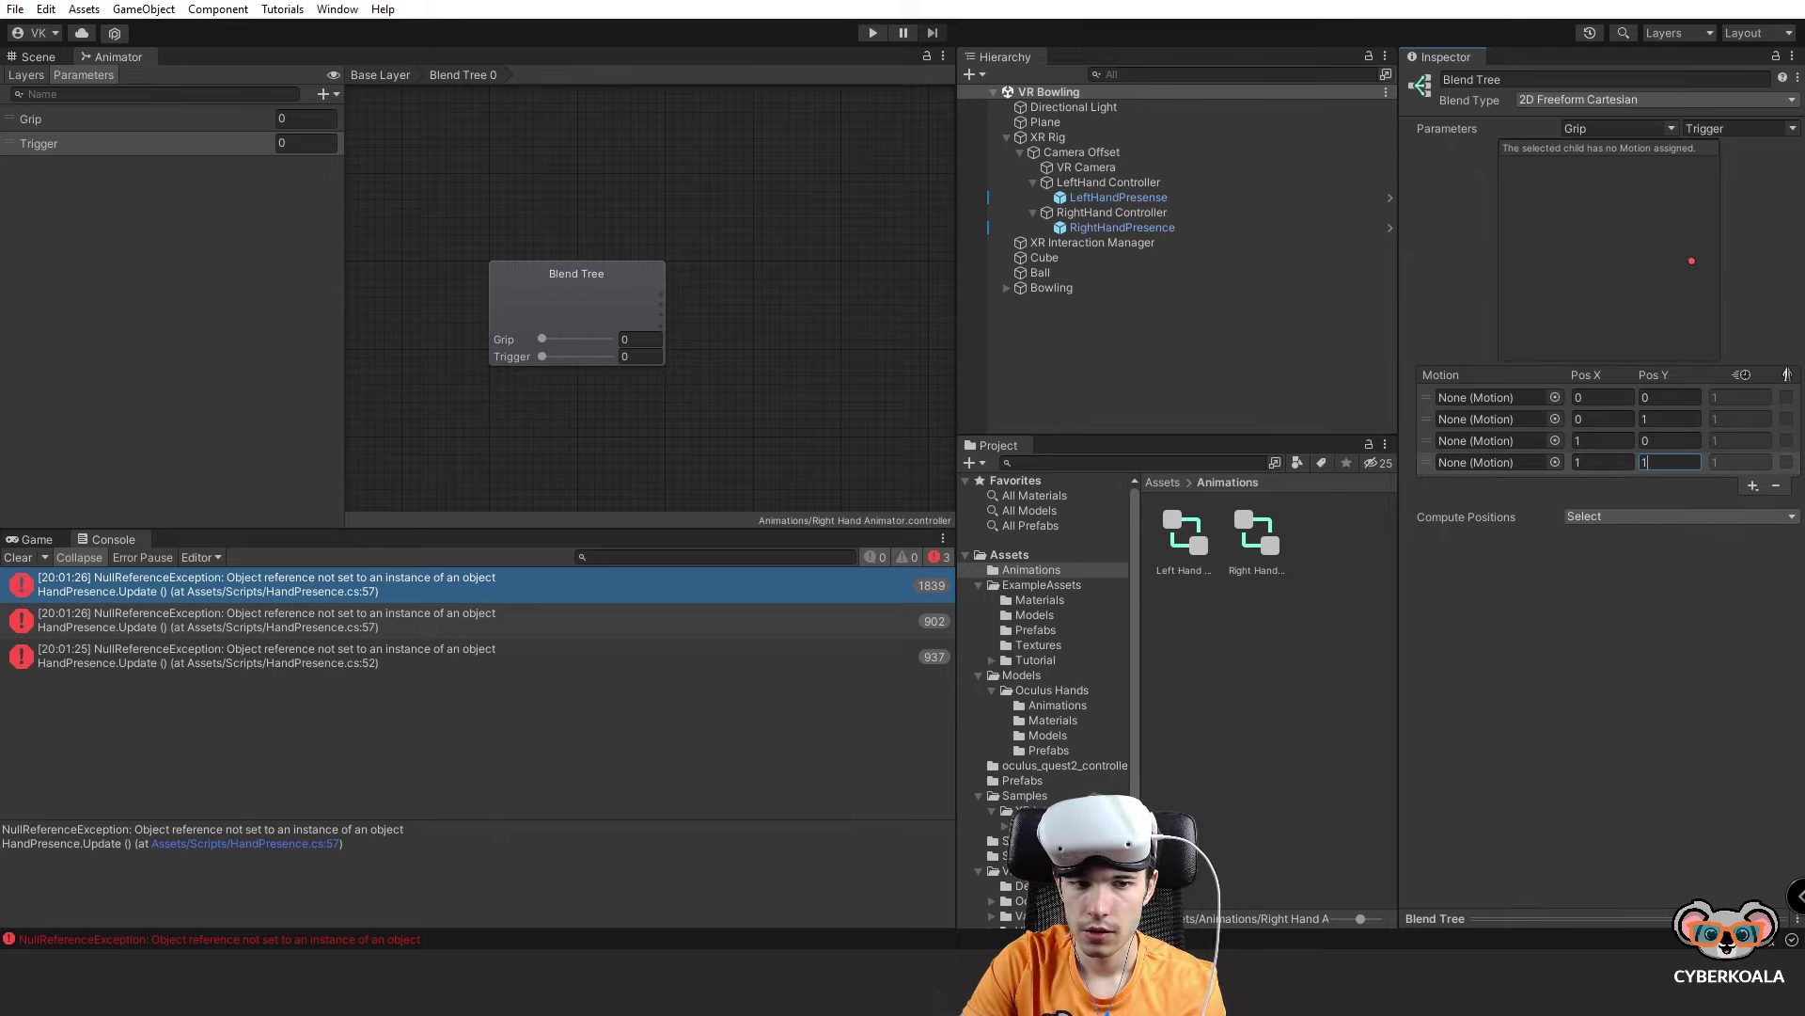
Confirm the fourth motion at (1,1) and open the Oculus Hands Animations folder.
key(Return)
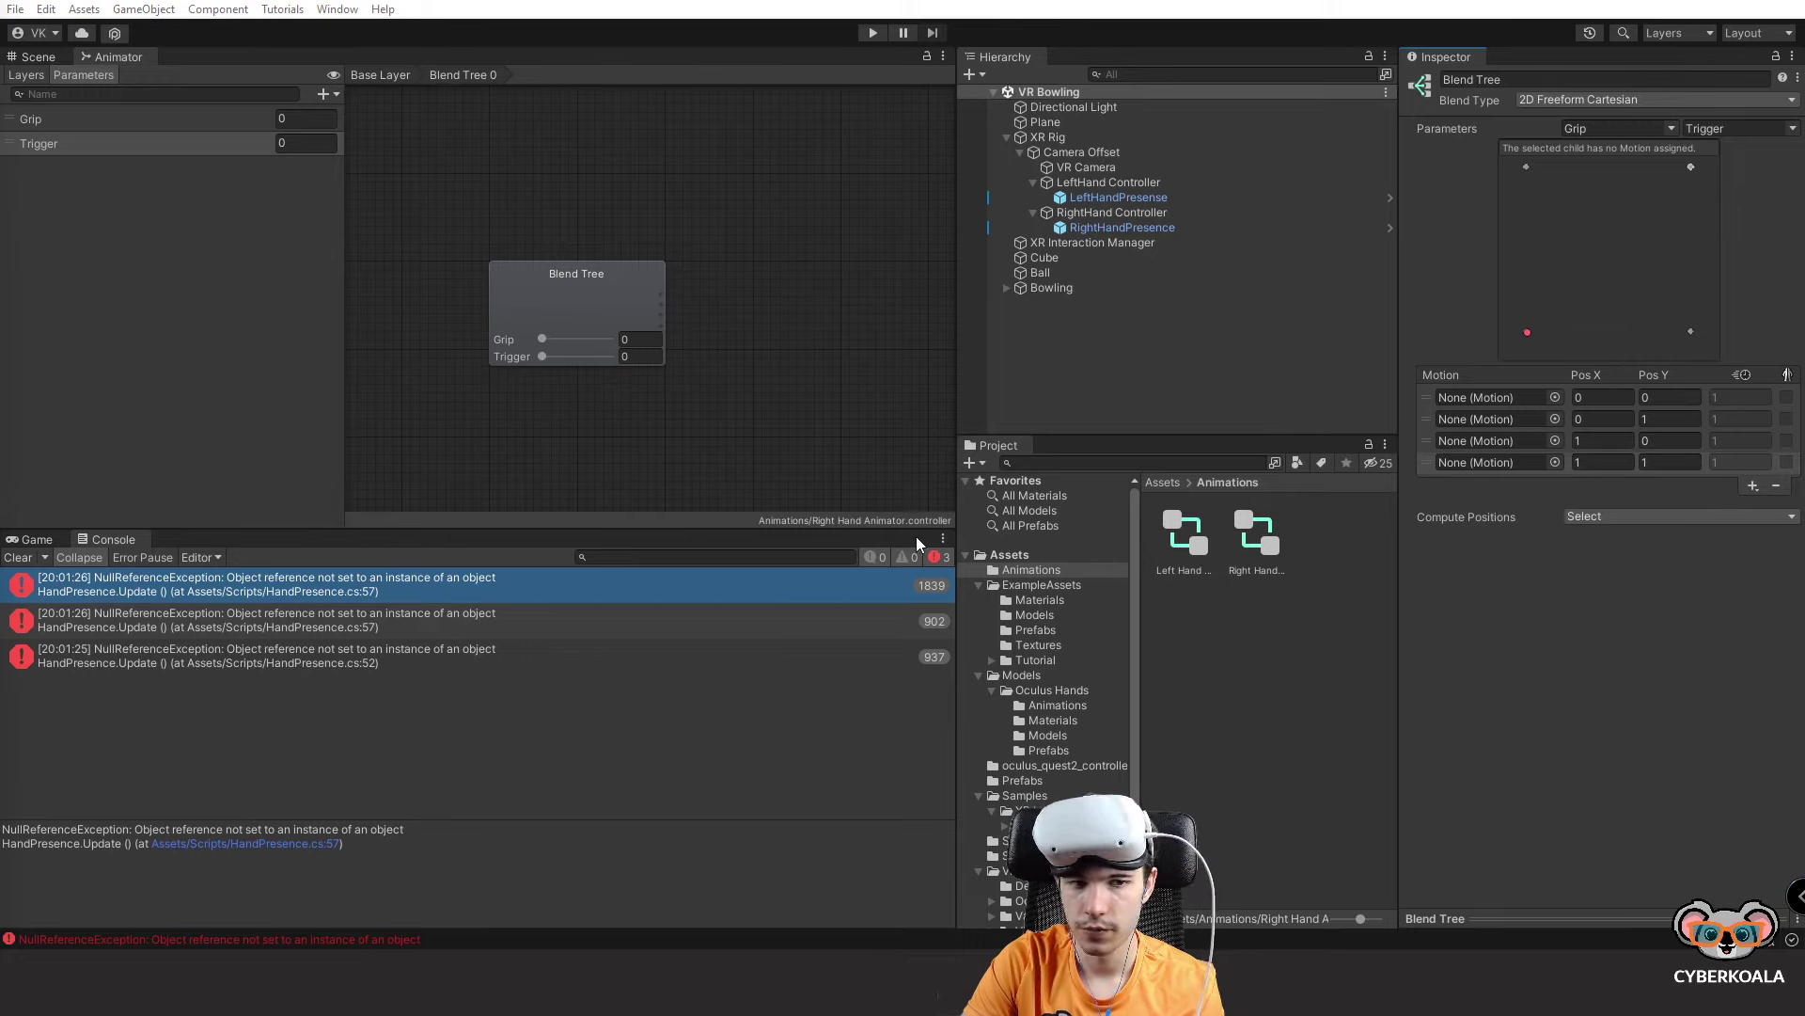
click(1057, 704)
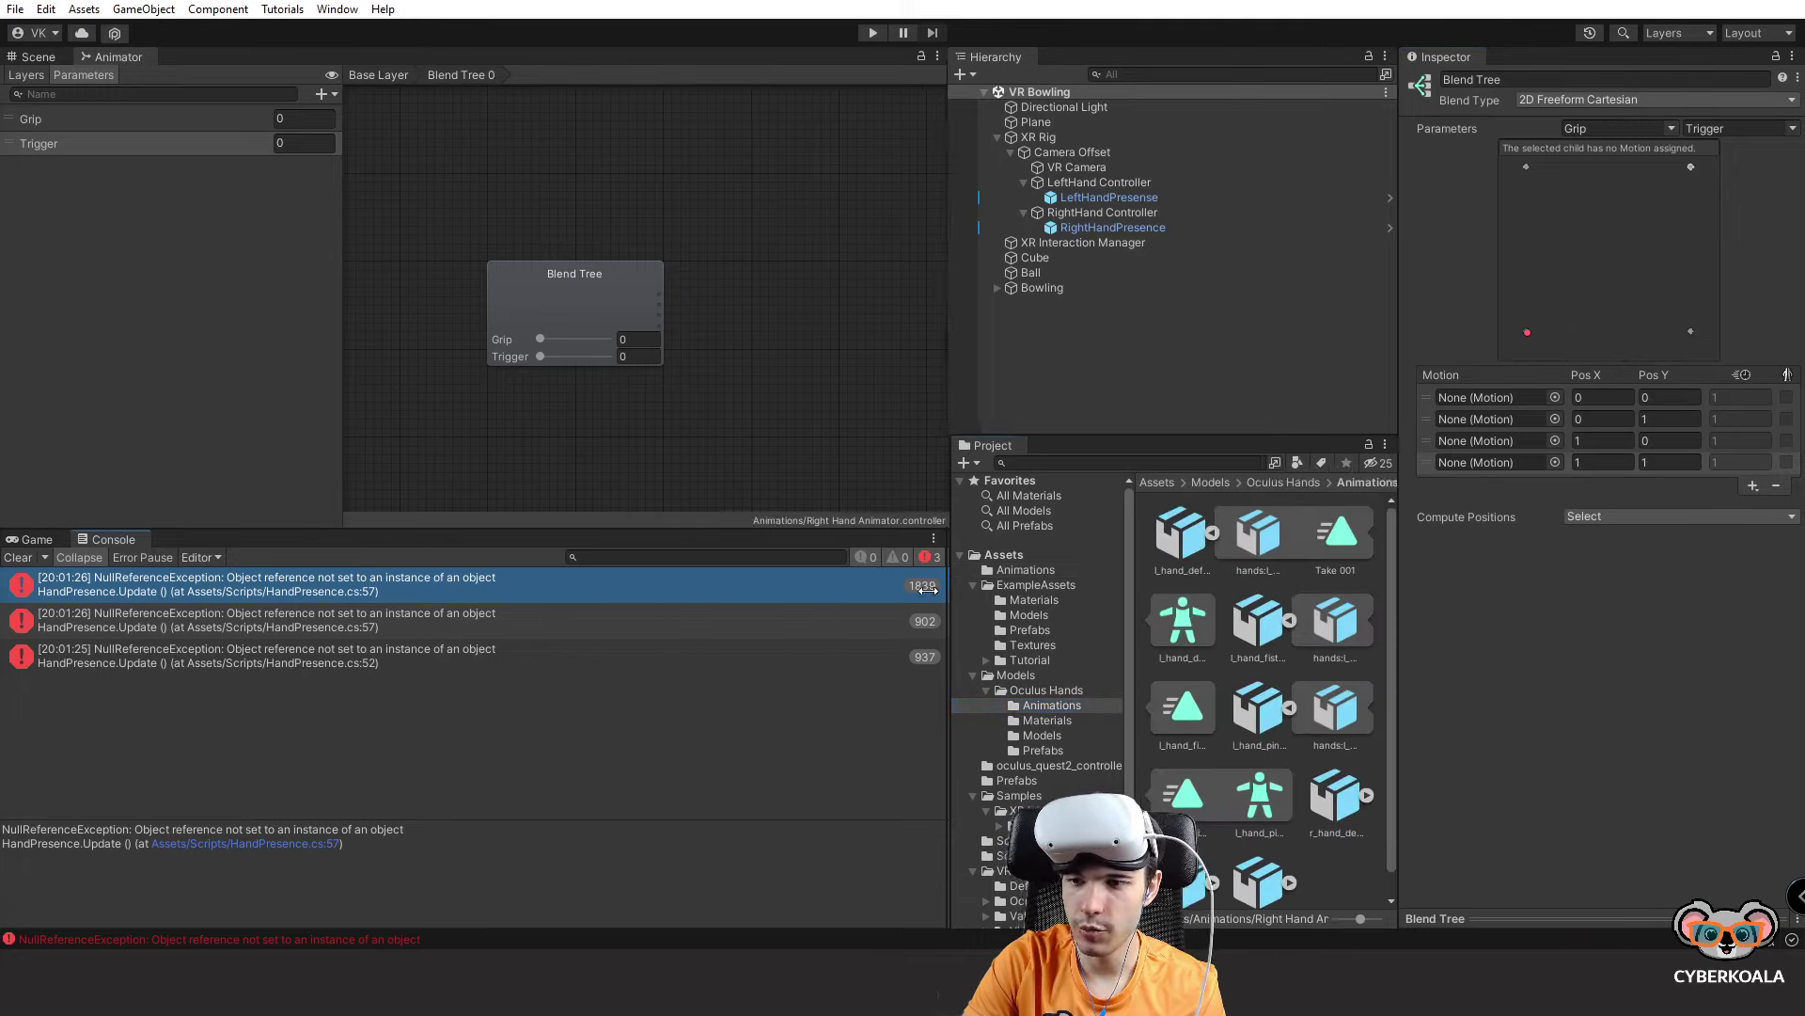
drag(960, 595, 790, 594)
click(1124, 602)
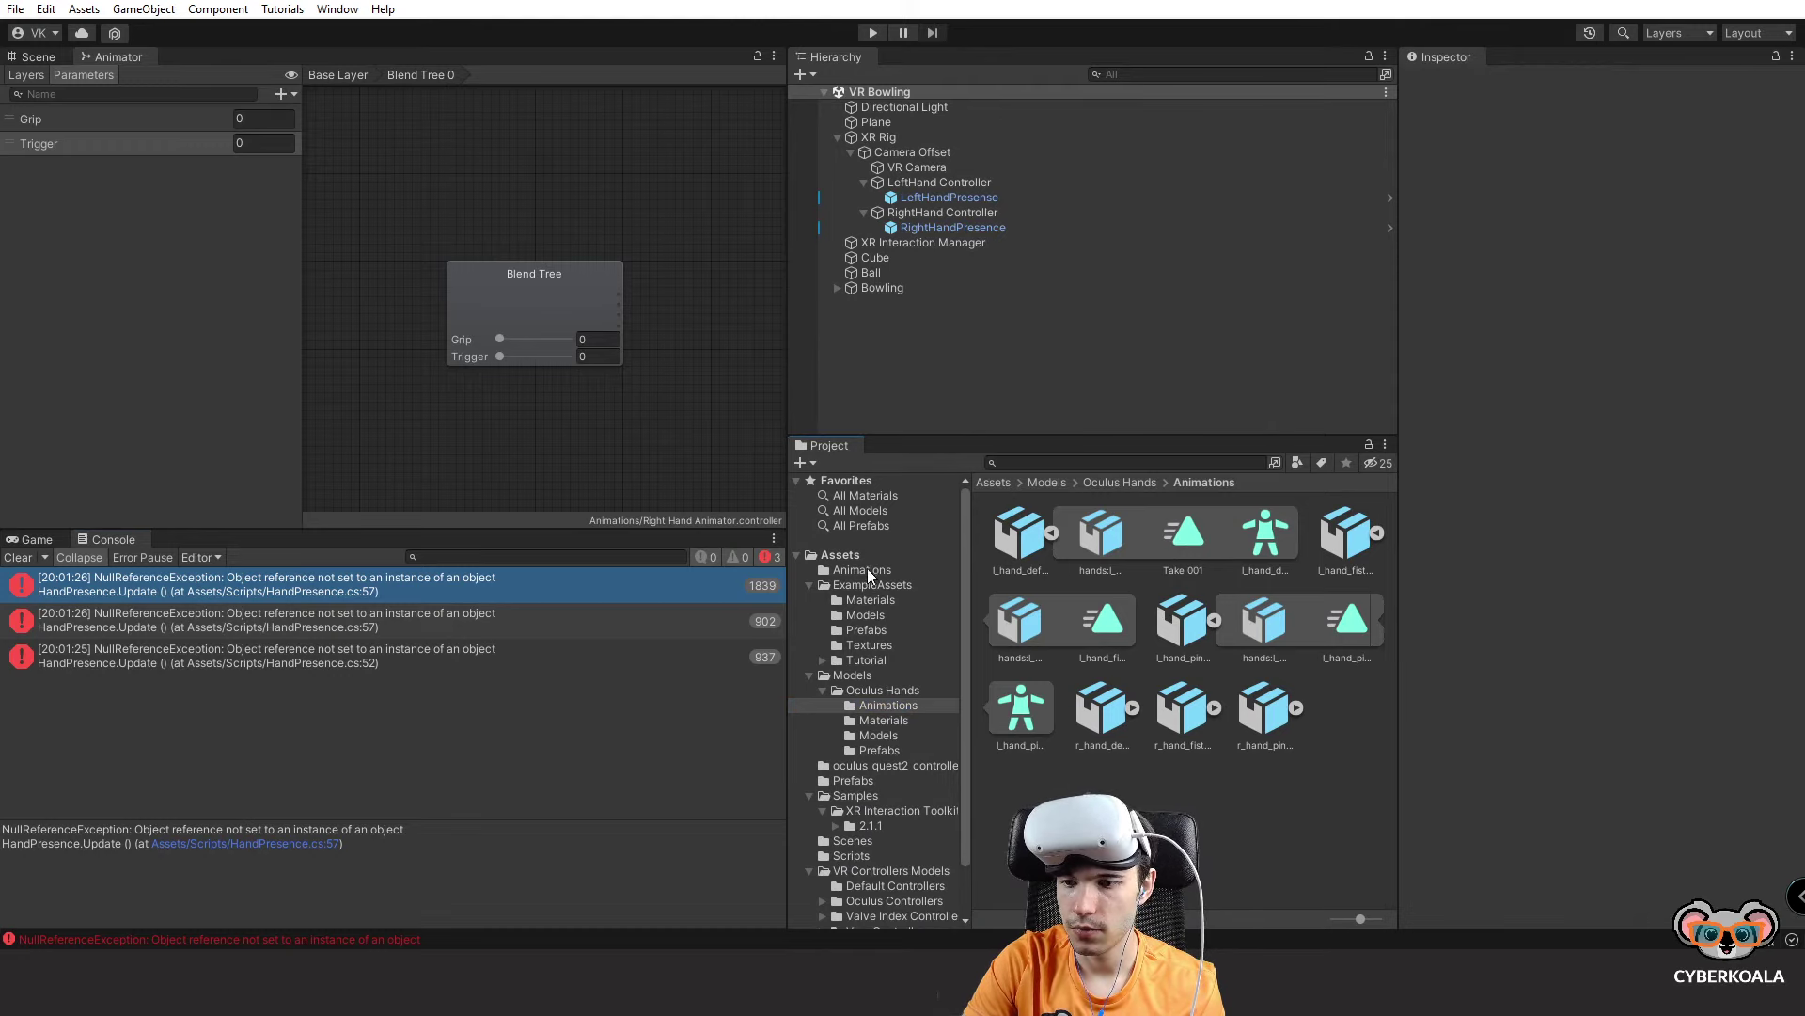
click(486, 305)
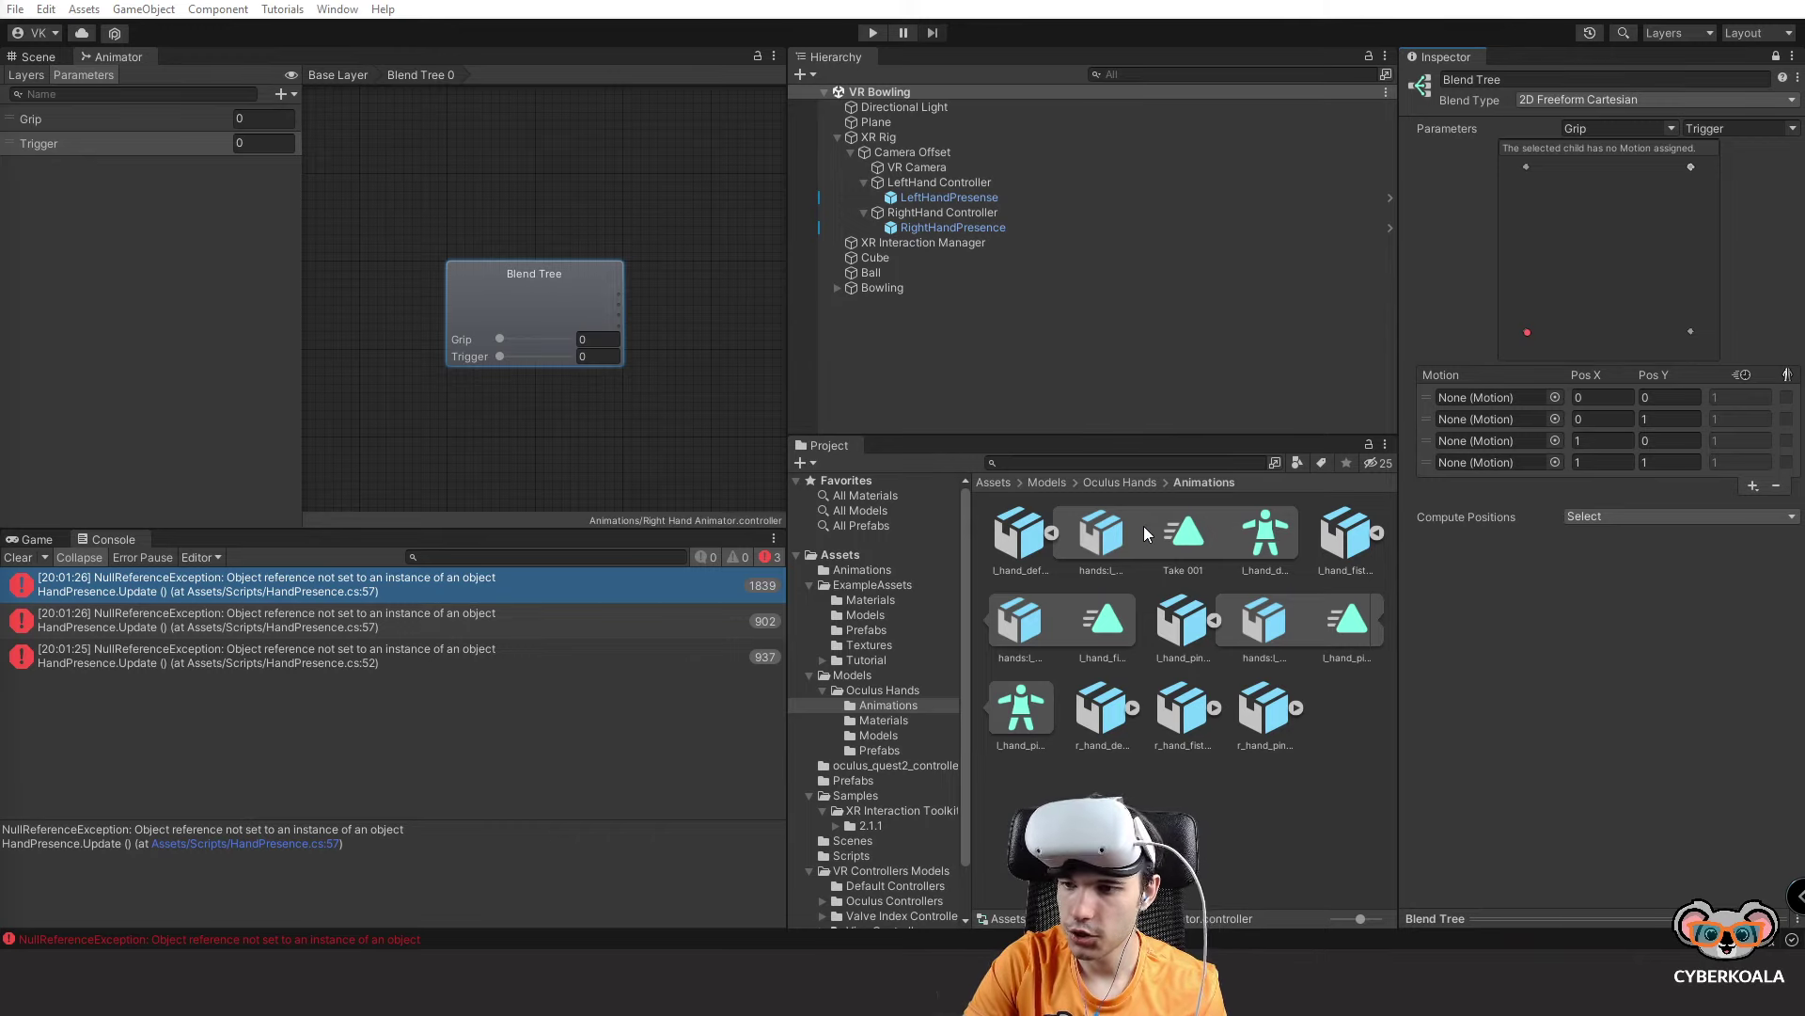
Drag the Take 001 clip into the blend tree's first motion slot.
click(1345, 540)
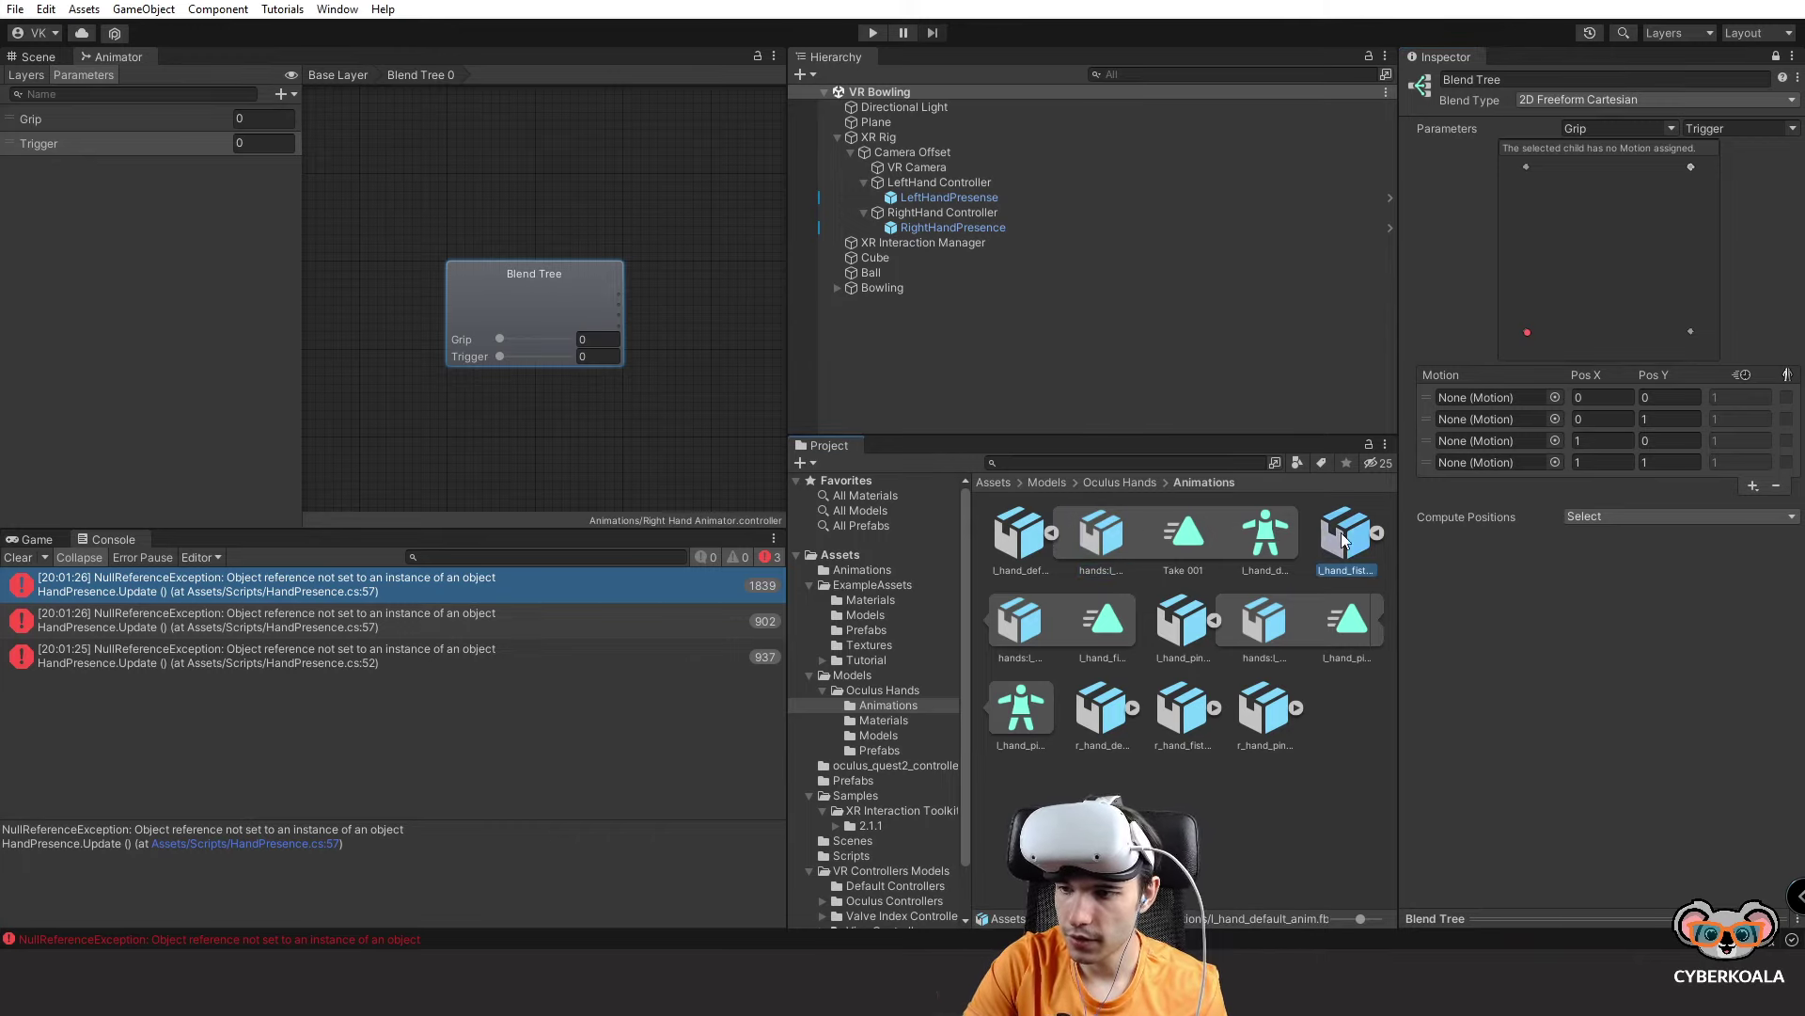
click(1003, 541)
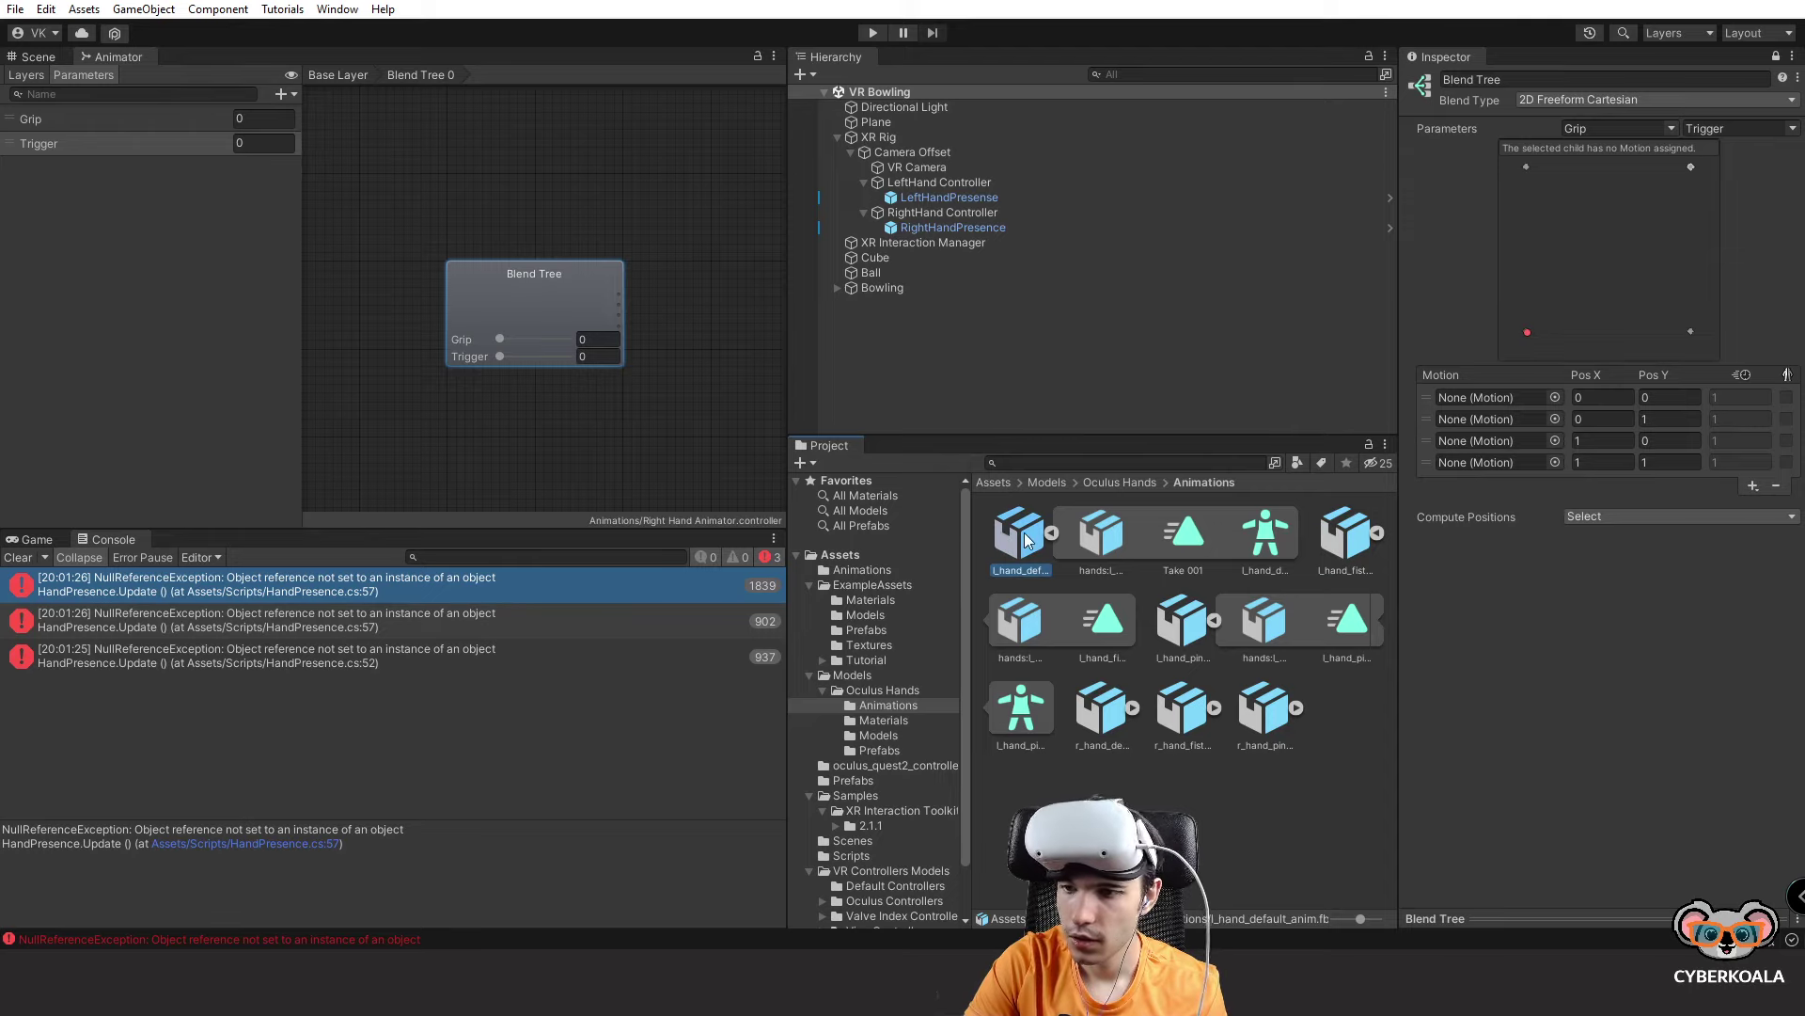
click(1090, 541)
drag(1180, 538, 1500, 399)
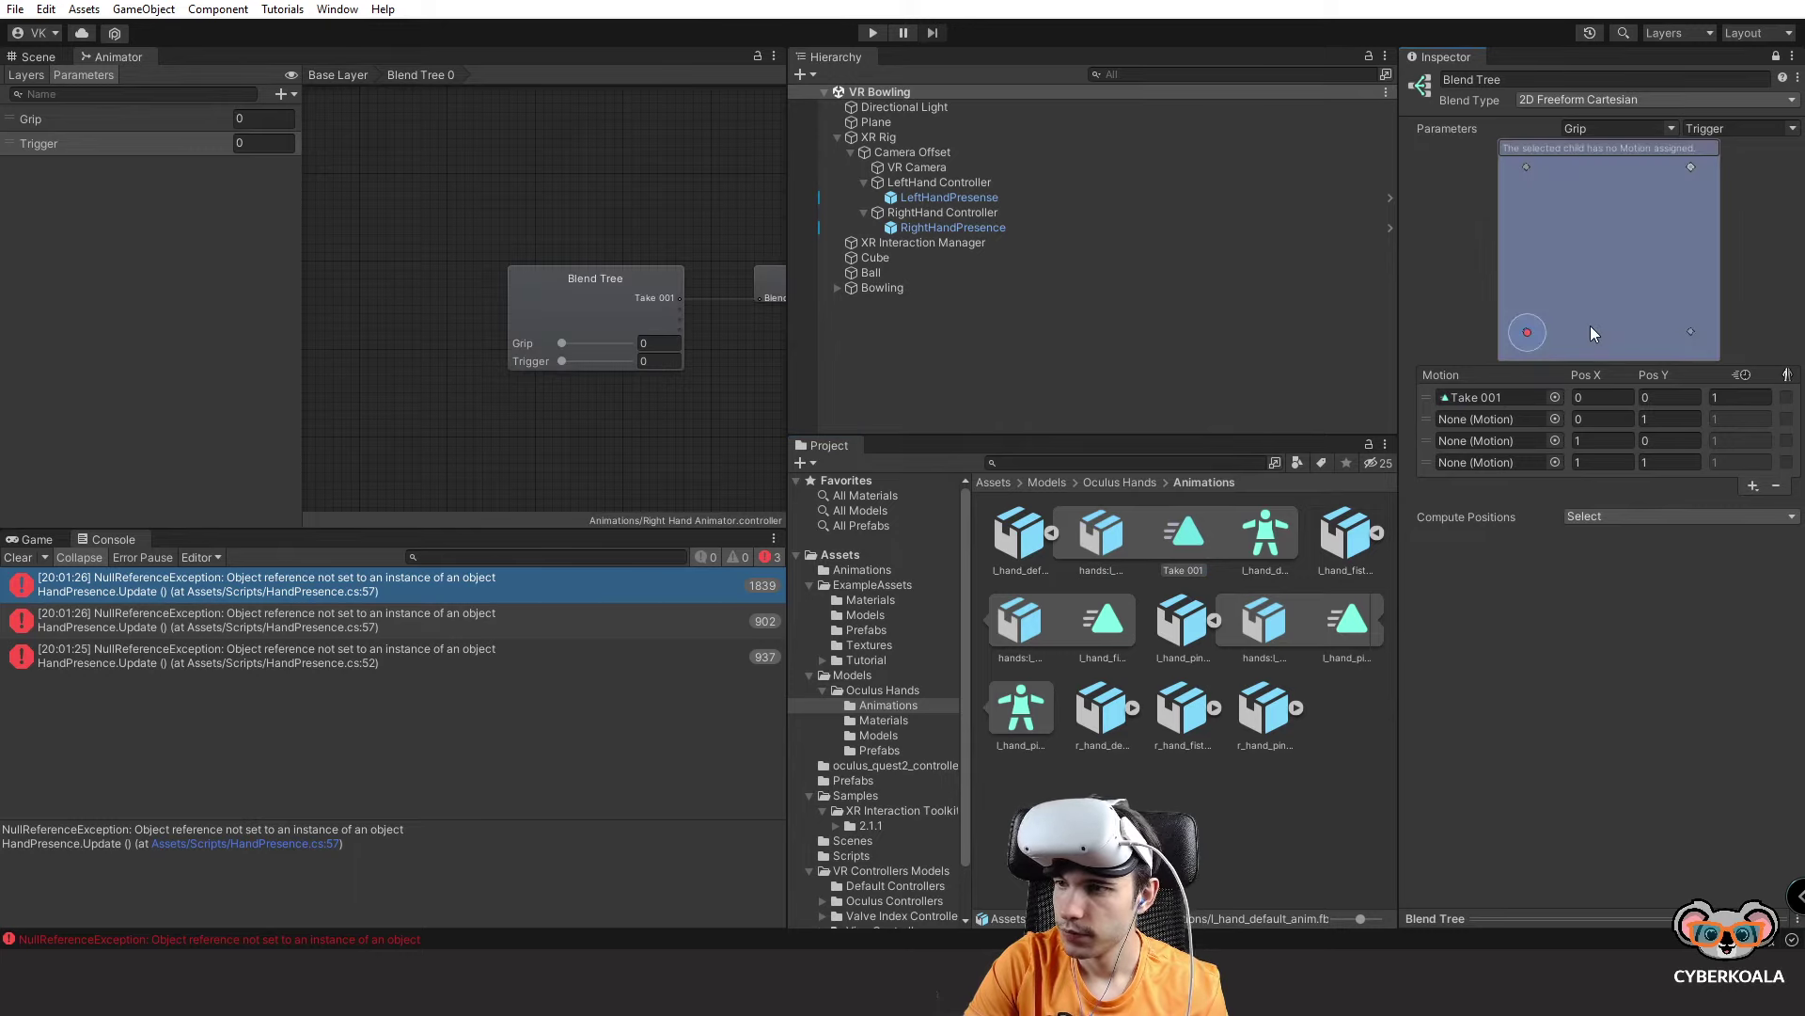
click(1624, 518)
click(1572, 695)
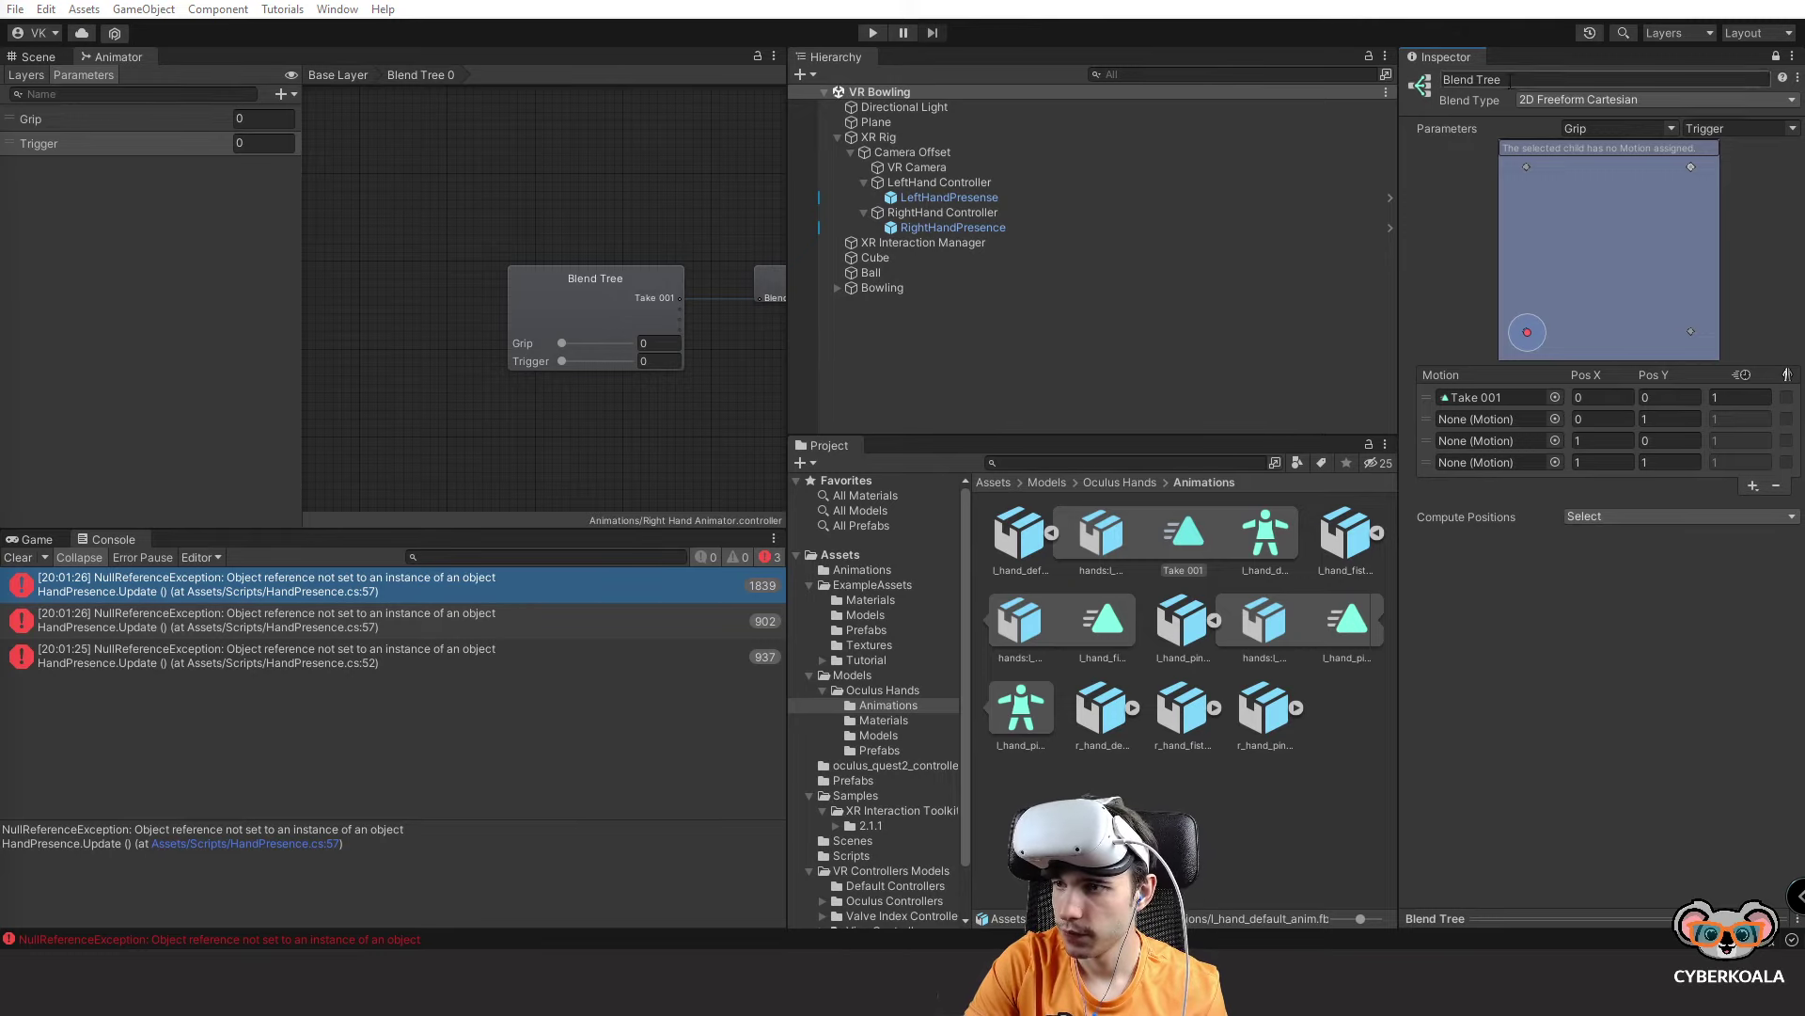
click(1791, 57)
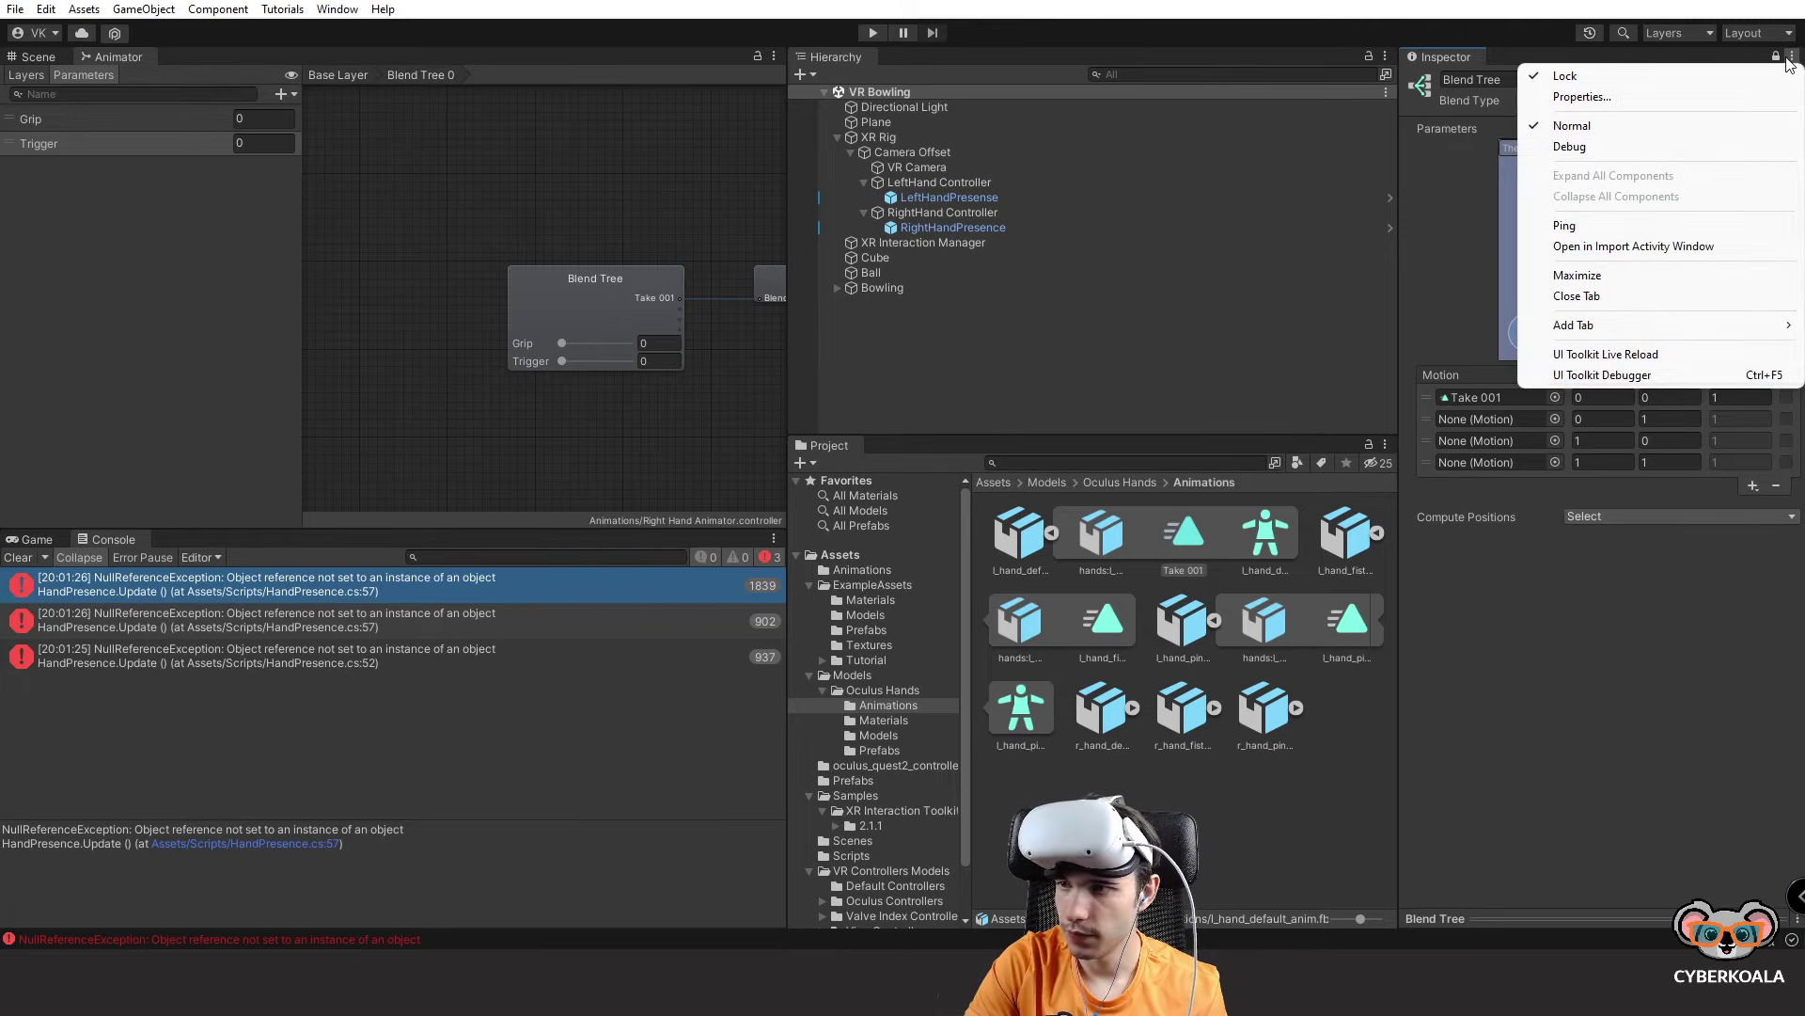
click(1755, 33)
click(348, 14)
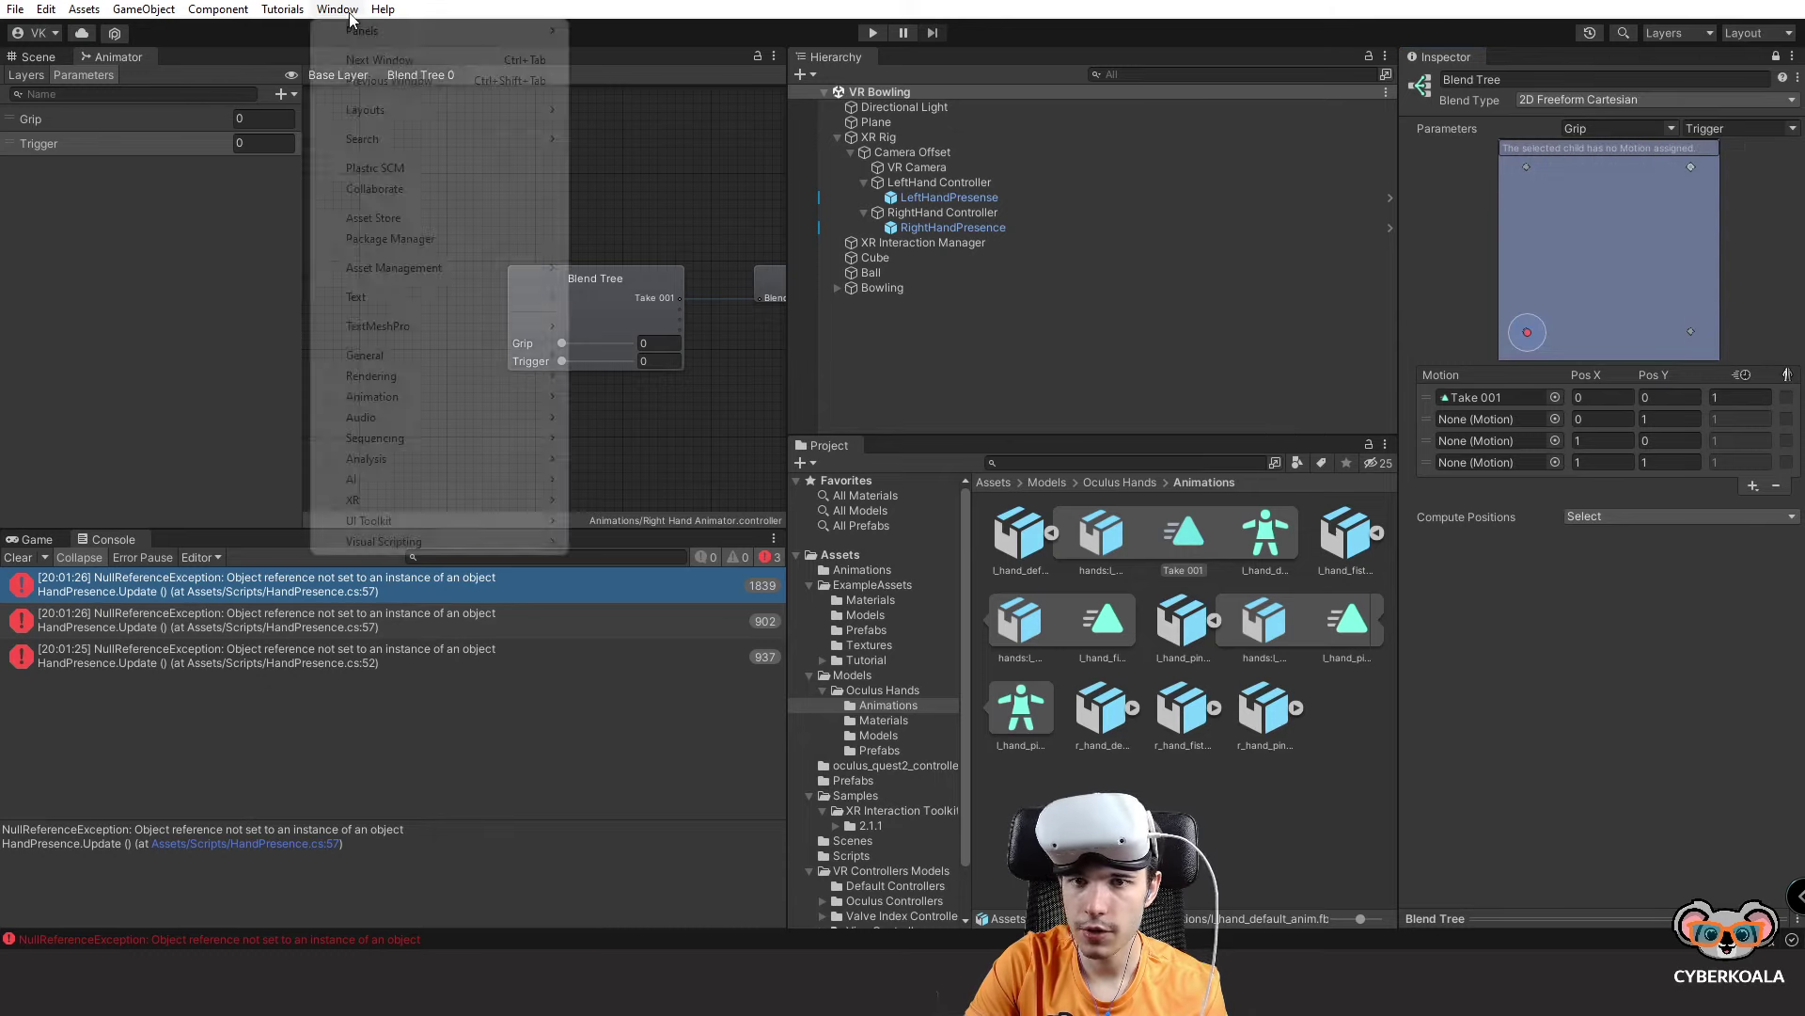
mouse_move(432, 396)
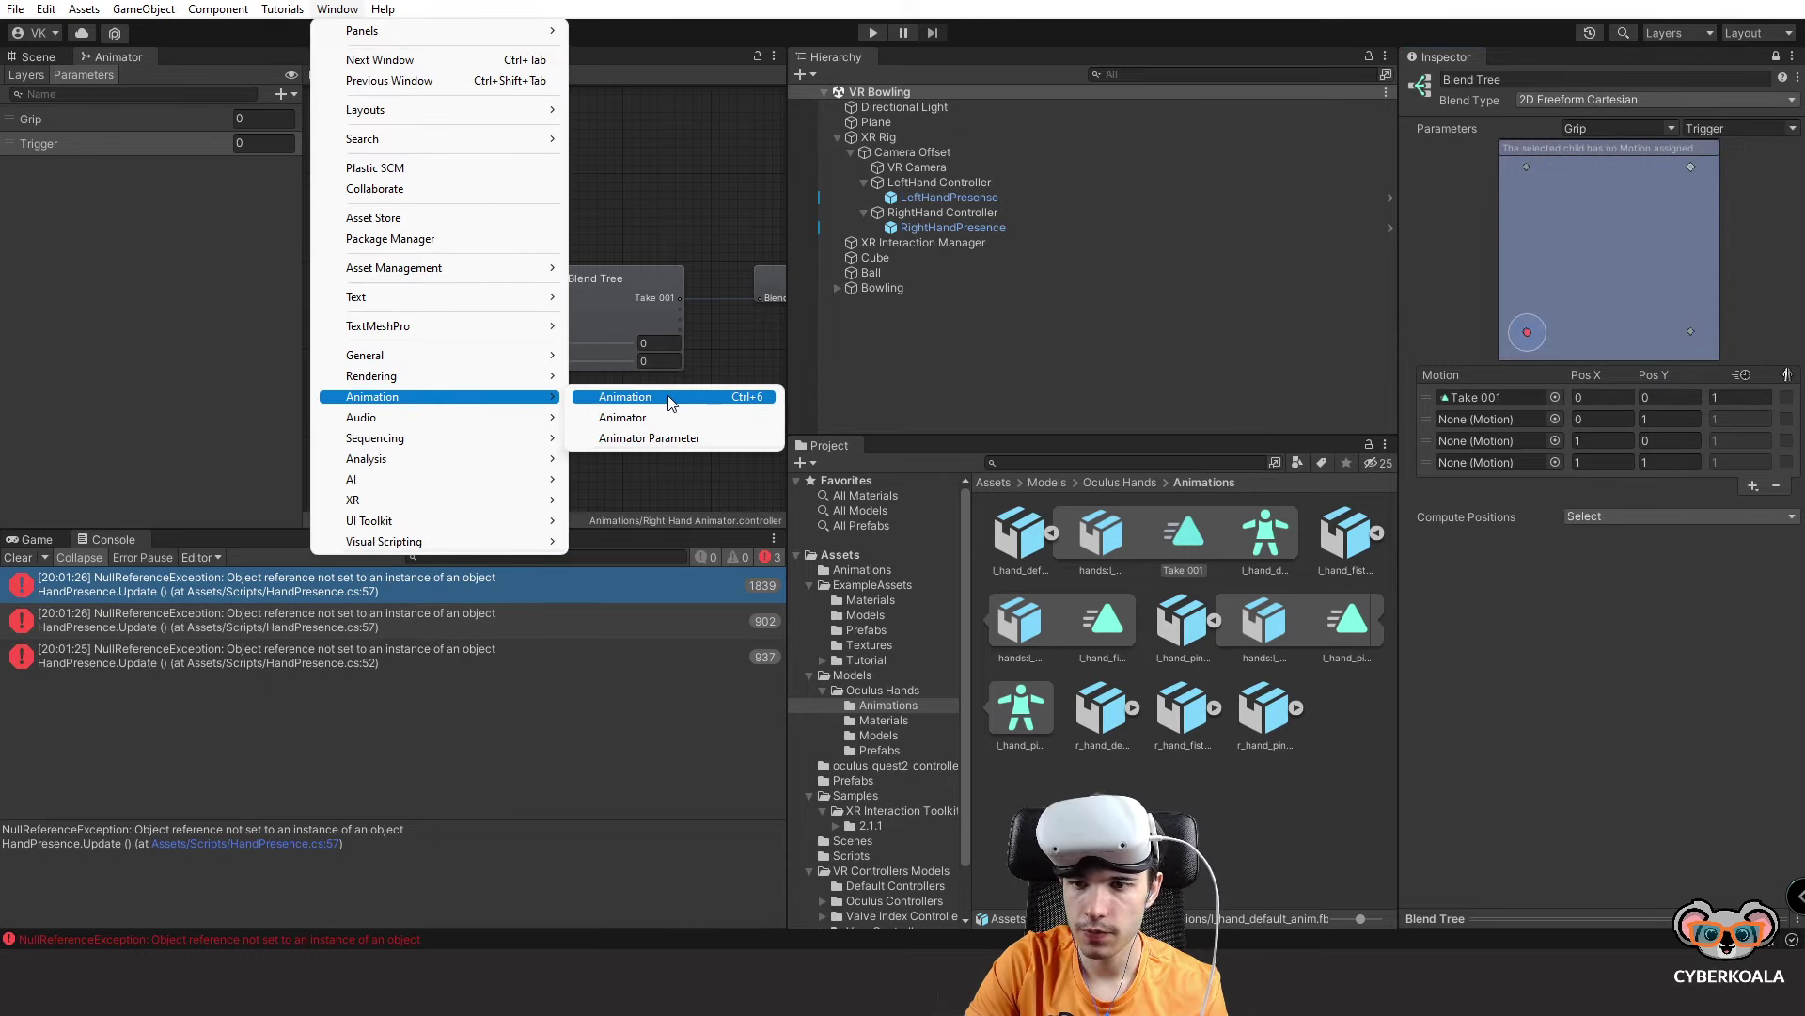
click(662, 417)
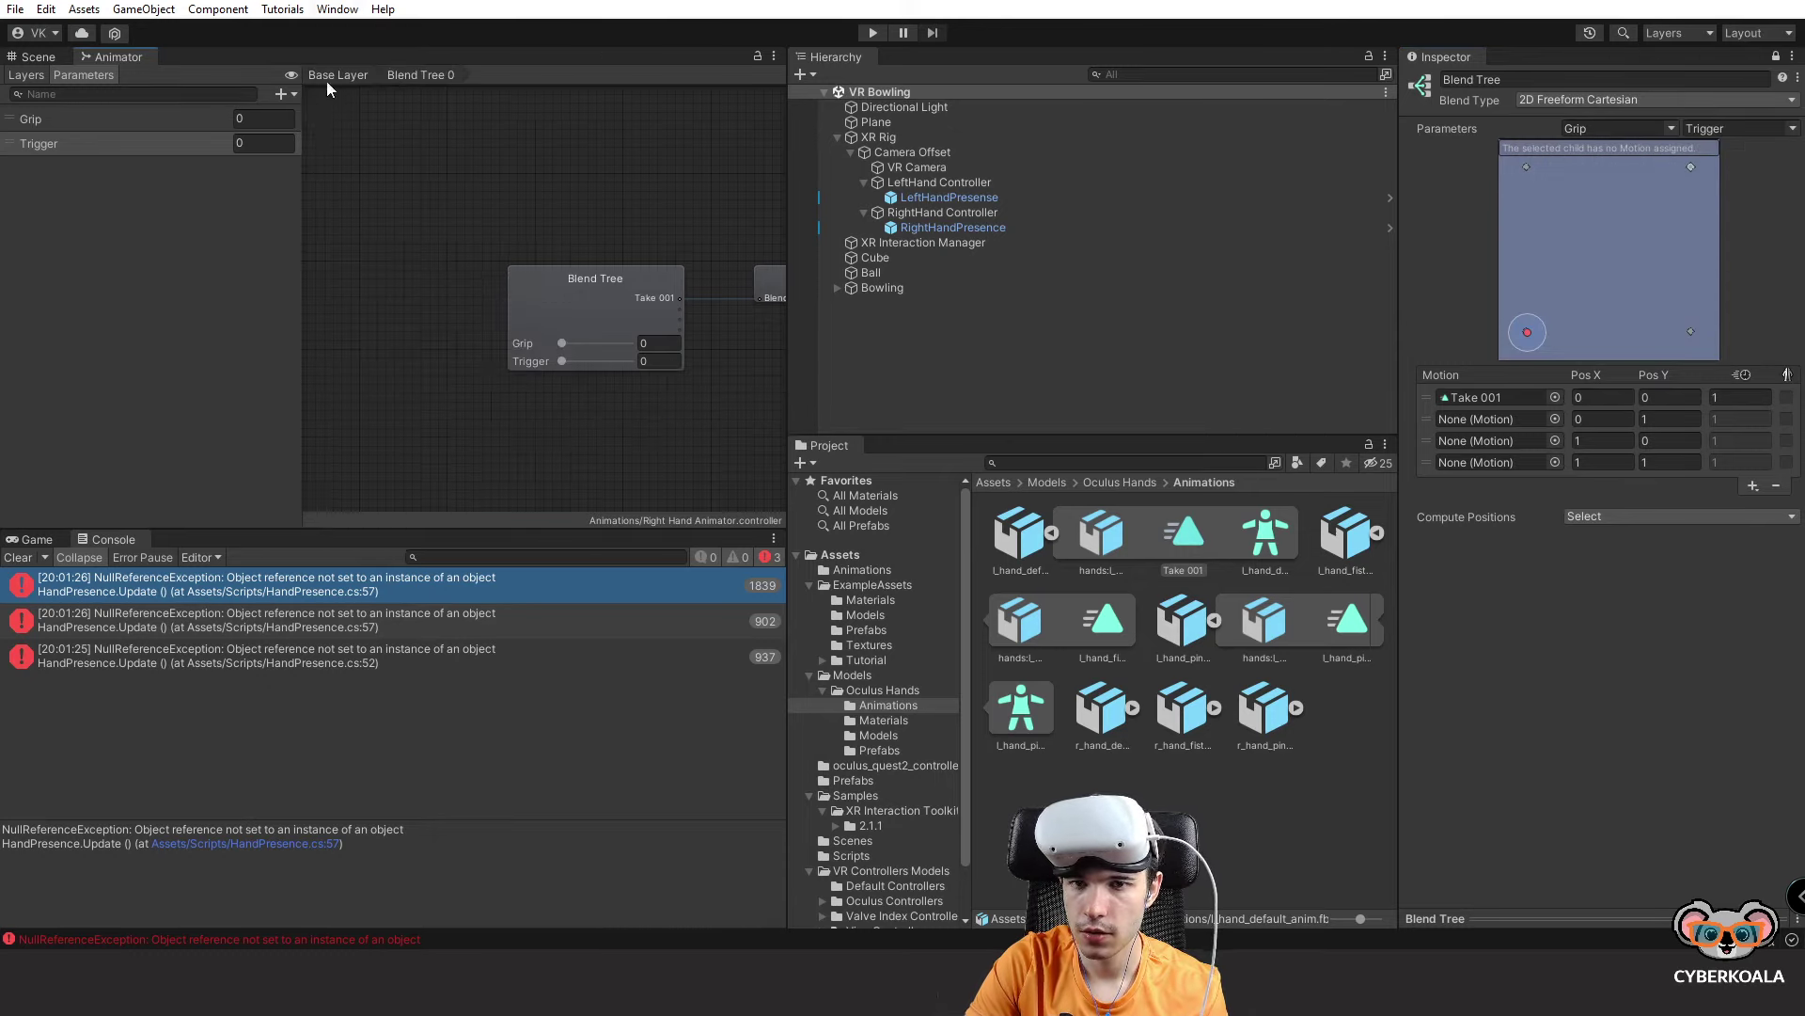
click(337, 9)
mouse_move(433, 396)
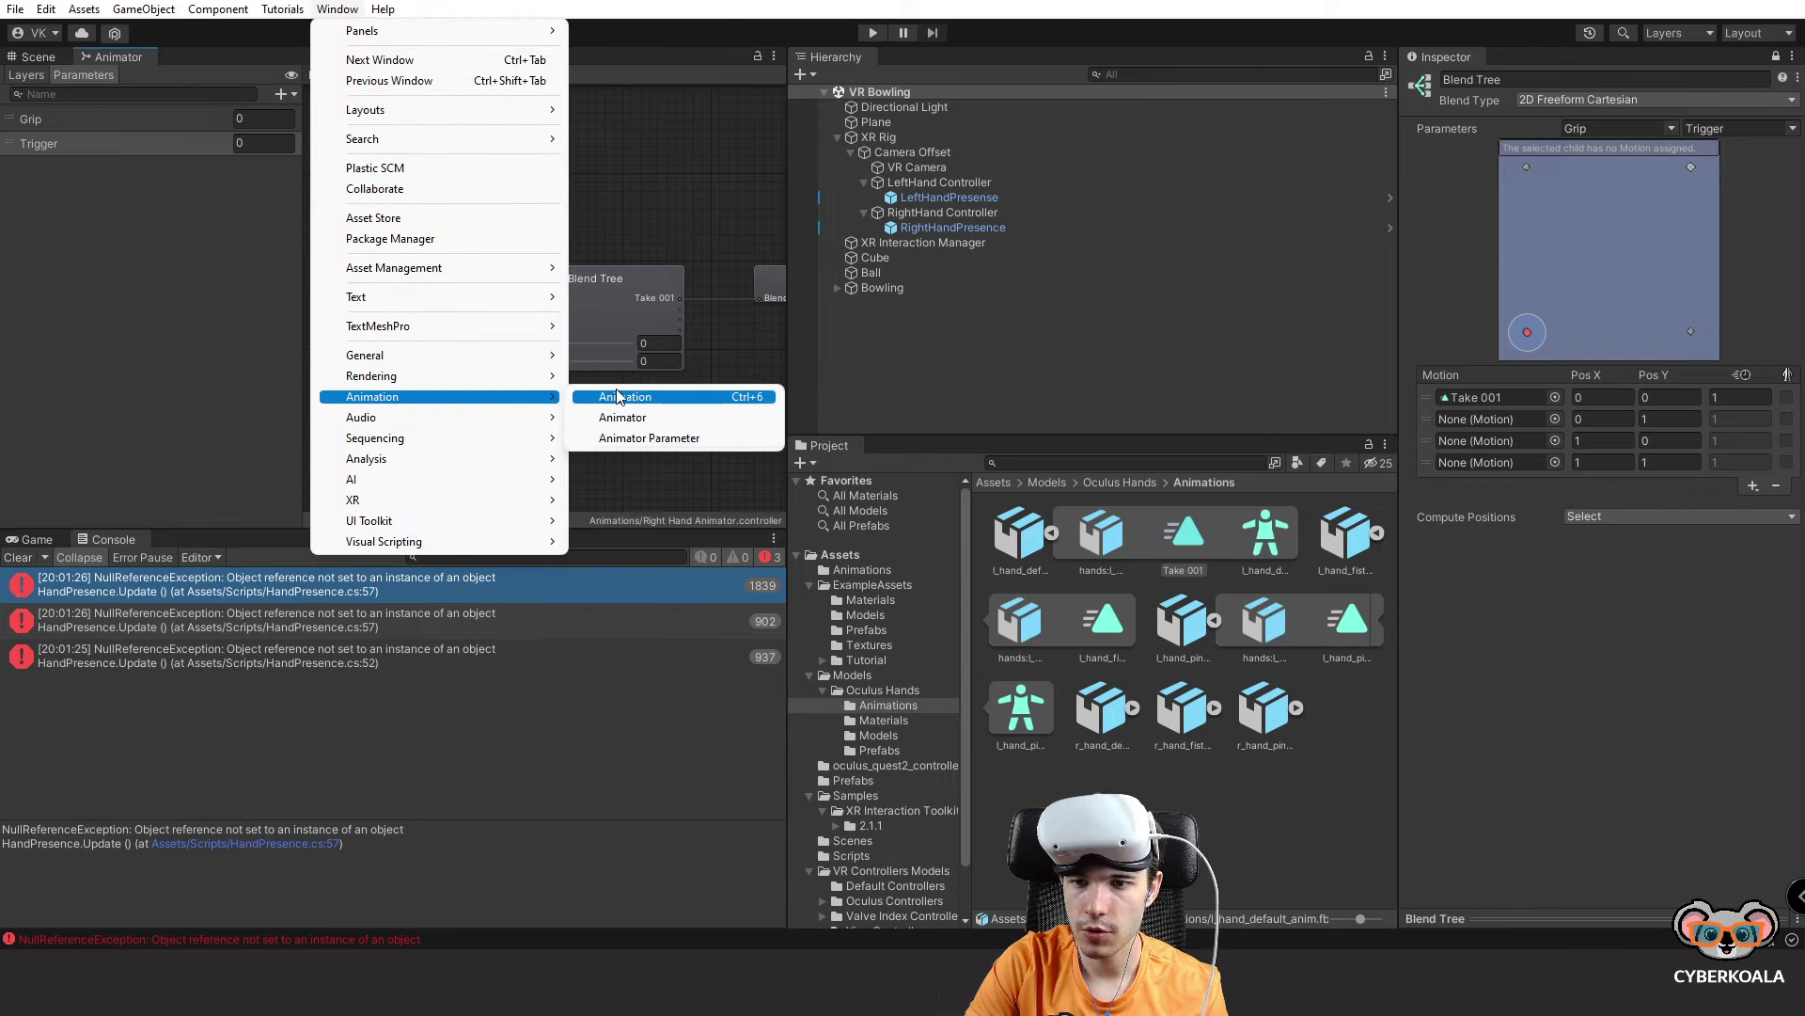
click(618, 396)
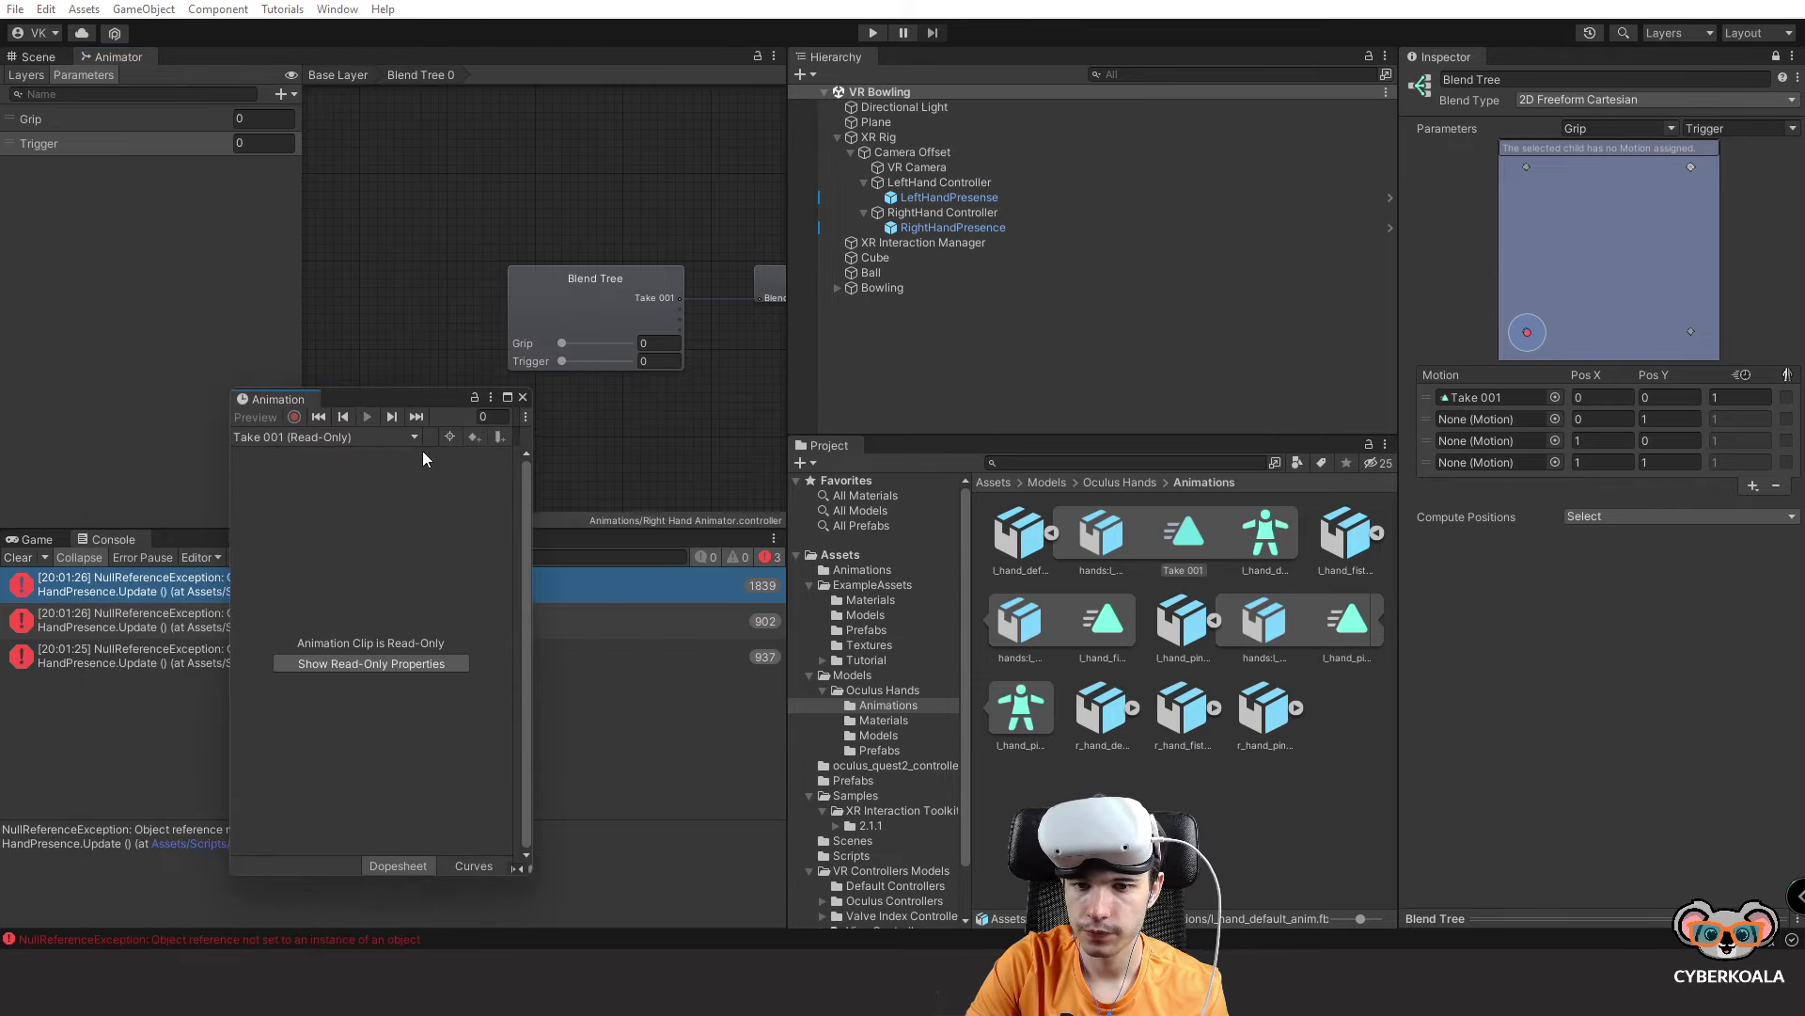
click(438, 662)
drag(532, 643, 799, 434)
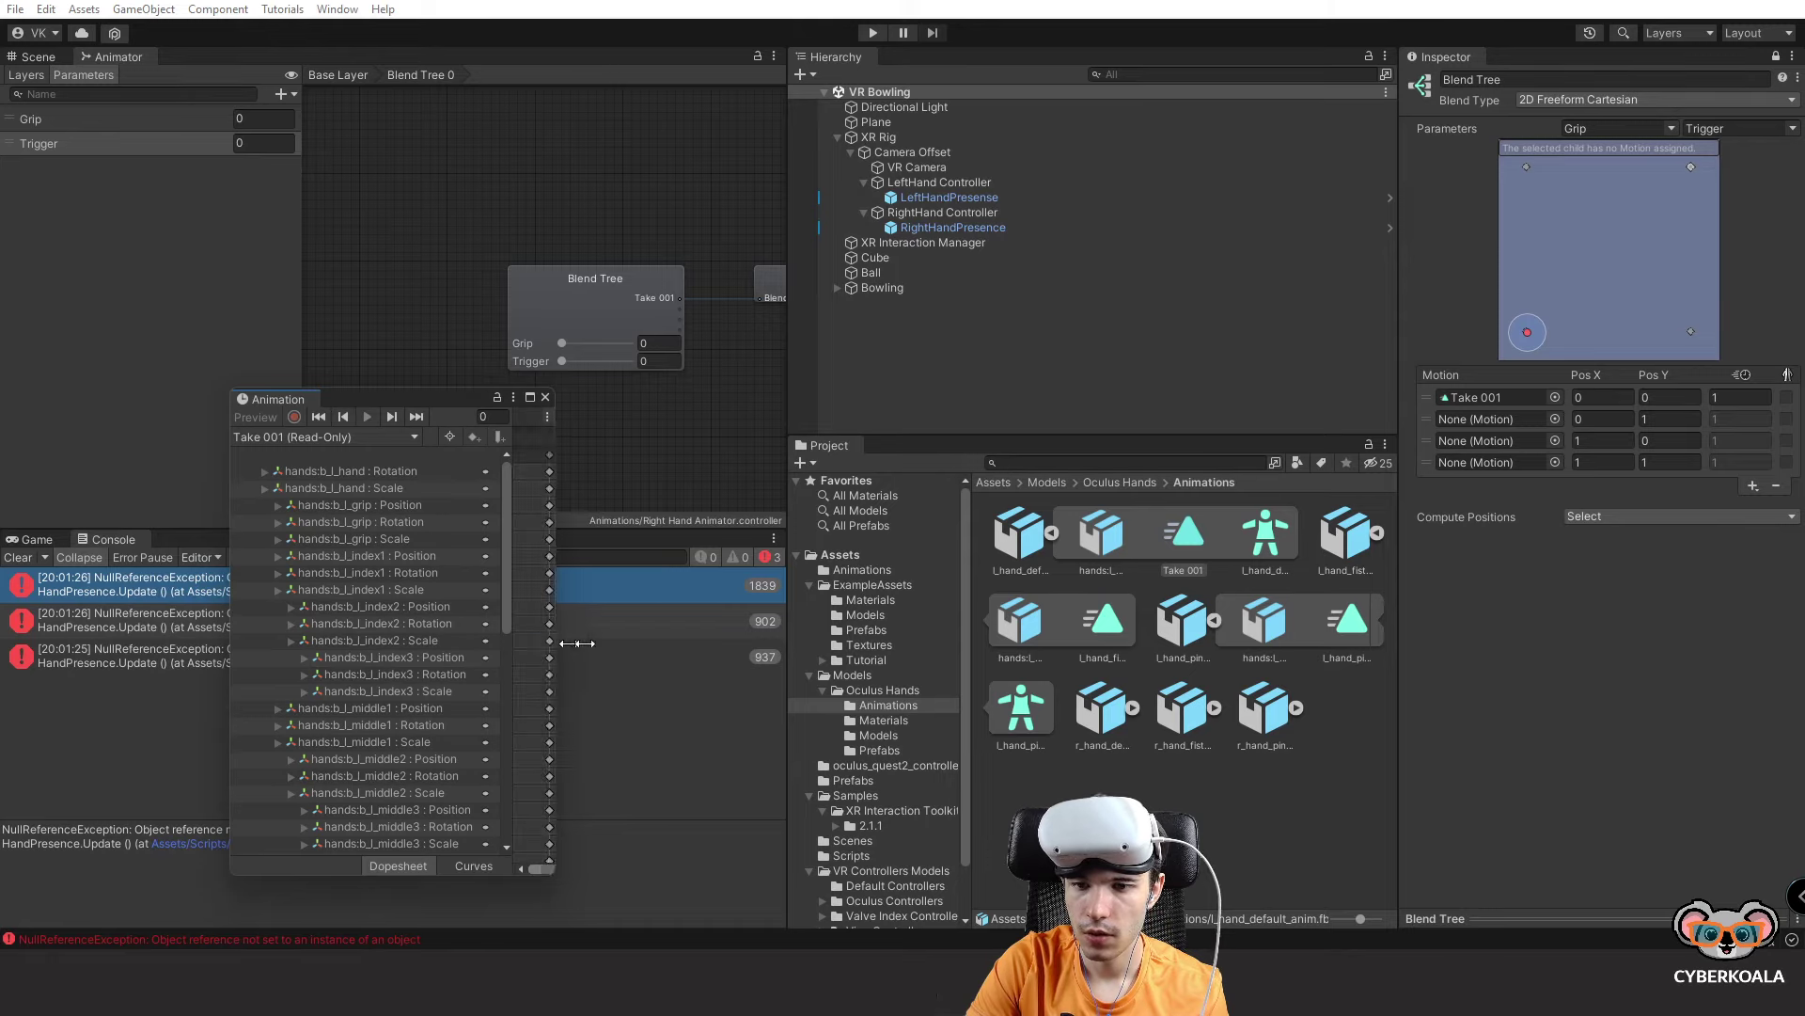
click(790, 399)
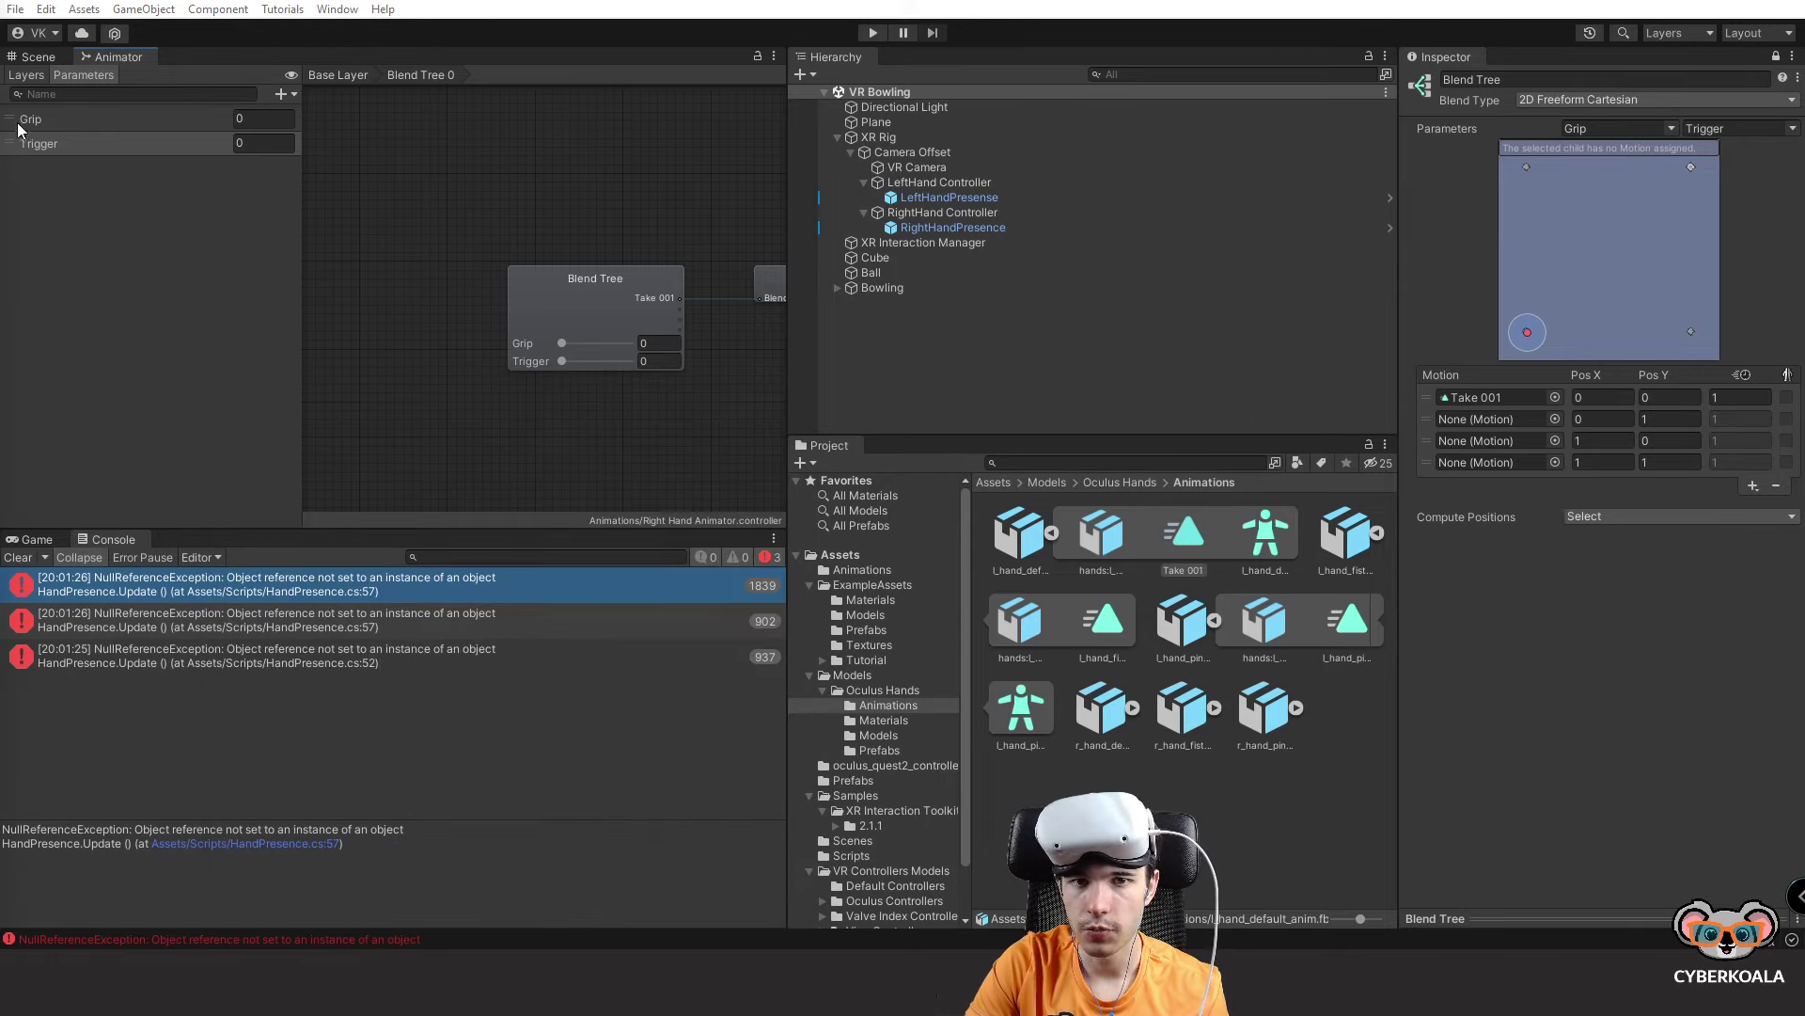
click(38, 58)
click(100, 58)
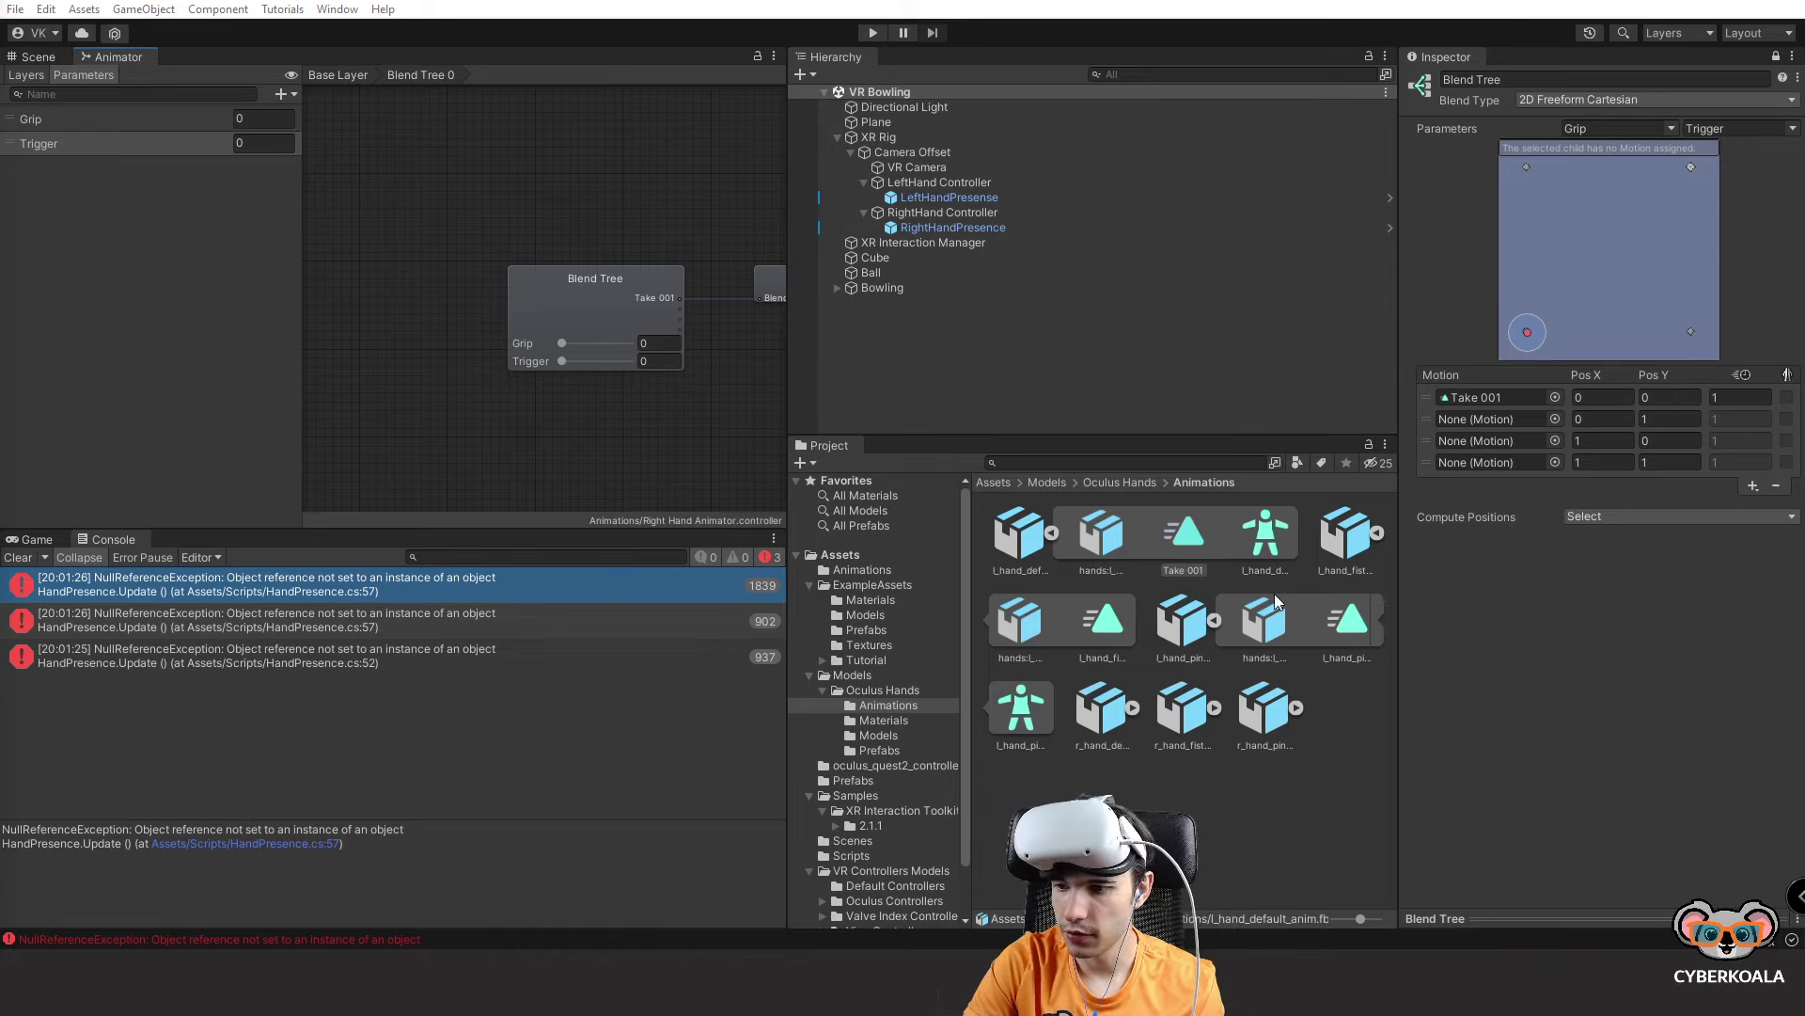
click(1122, 716)
click(1184, 712)
click(1265, 715)
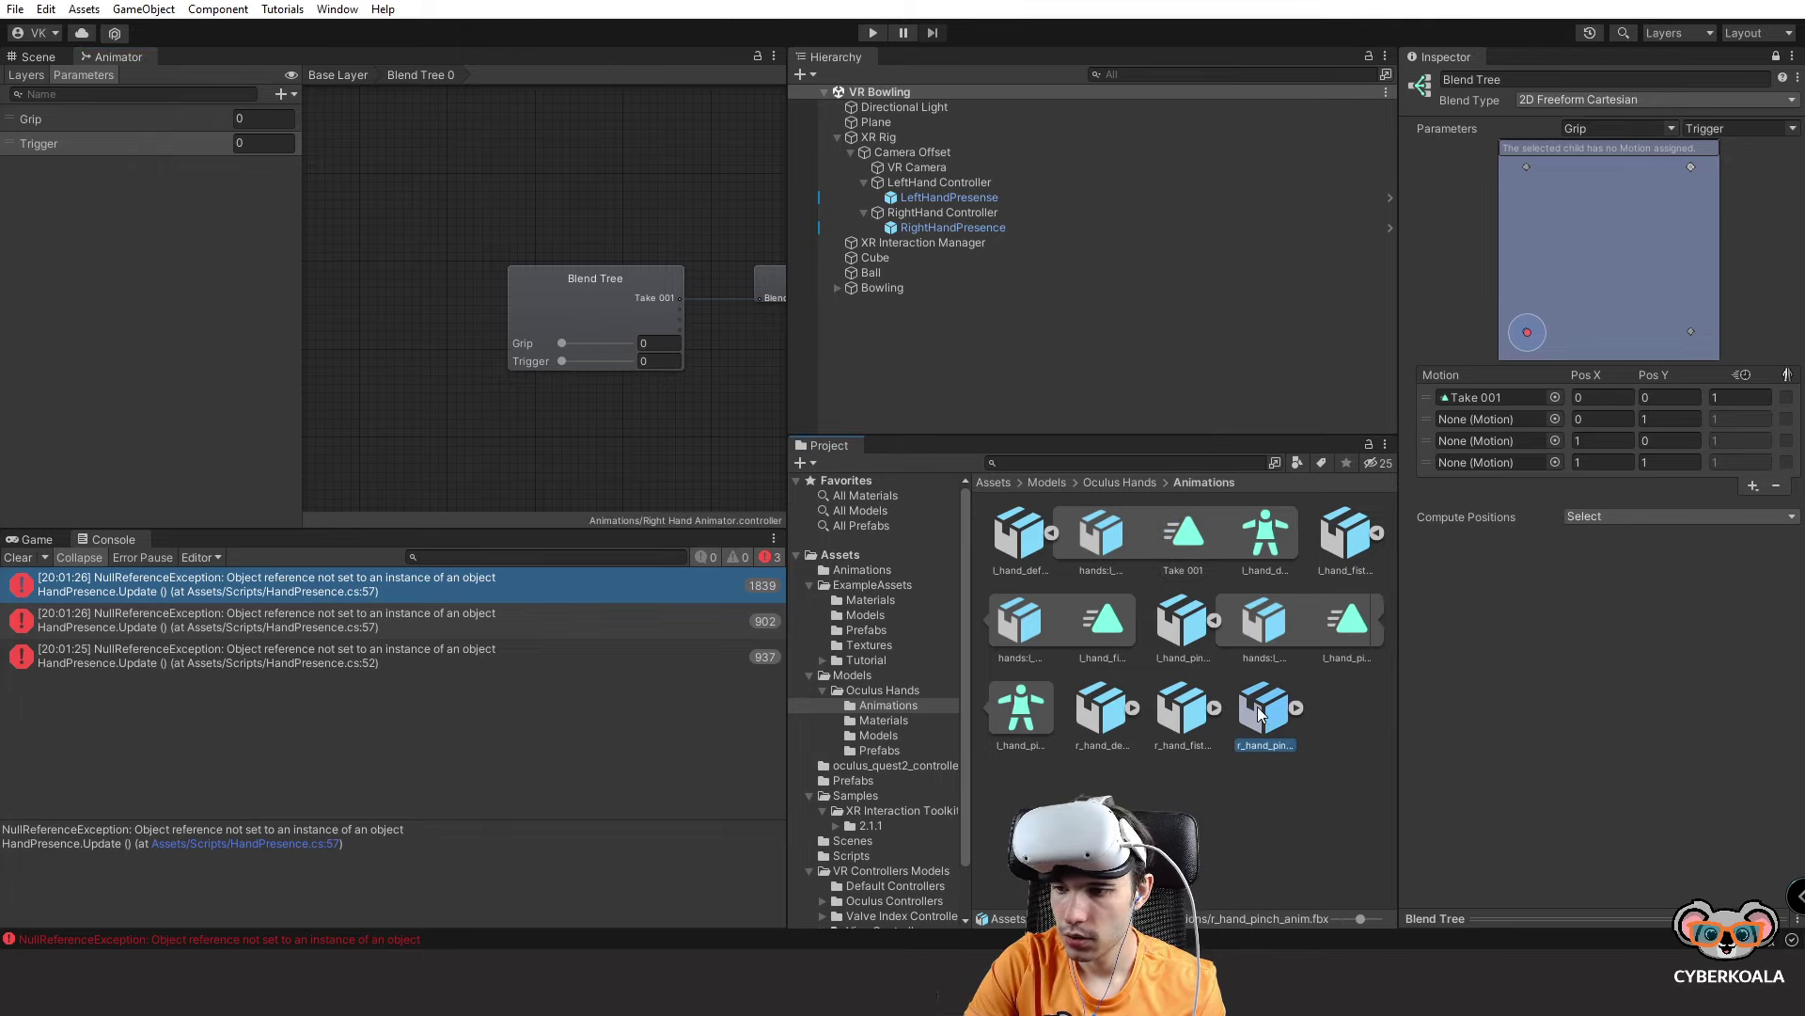
double_click(1261, 715)
click(916, 705)
click(879, 734)
click(879, 720)
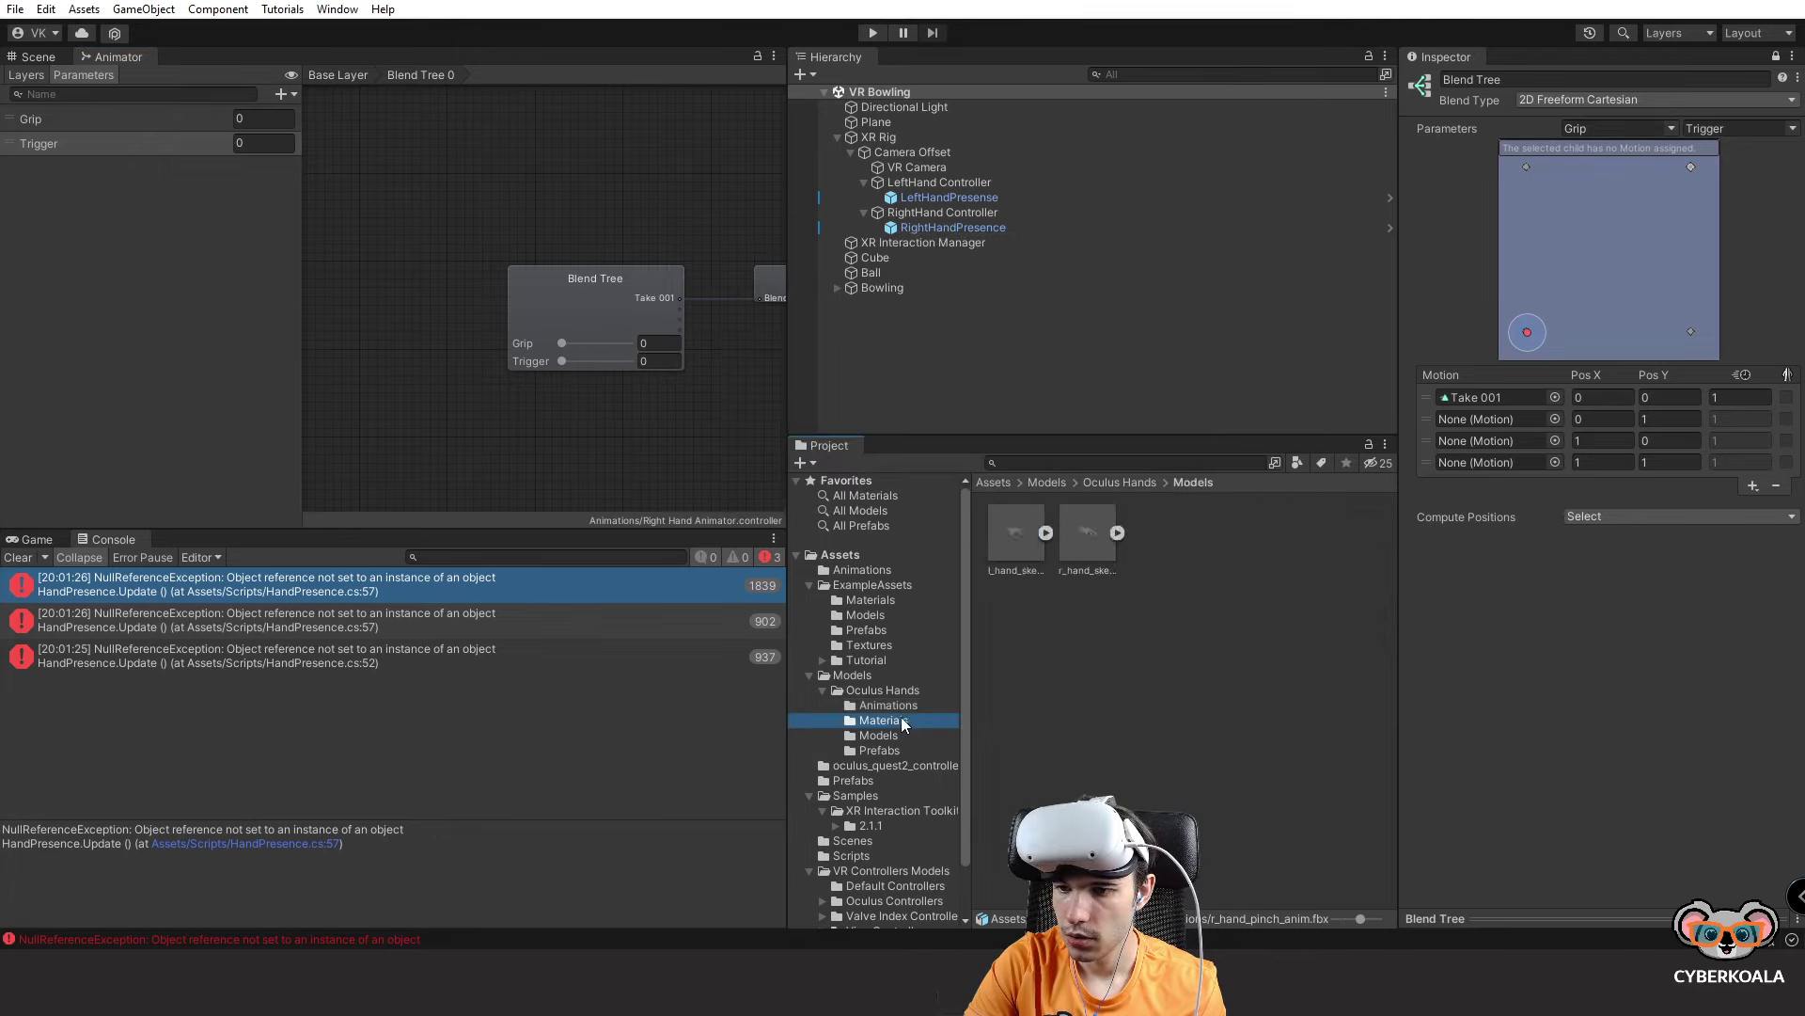
click(901, 735)
click(901, 750)
click(916, 704)
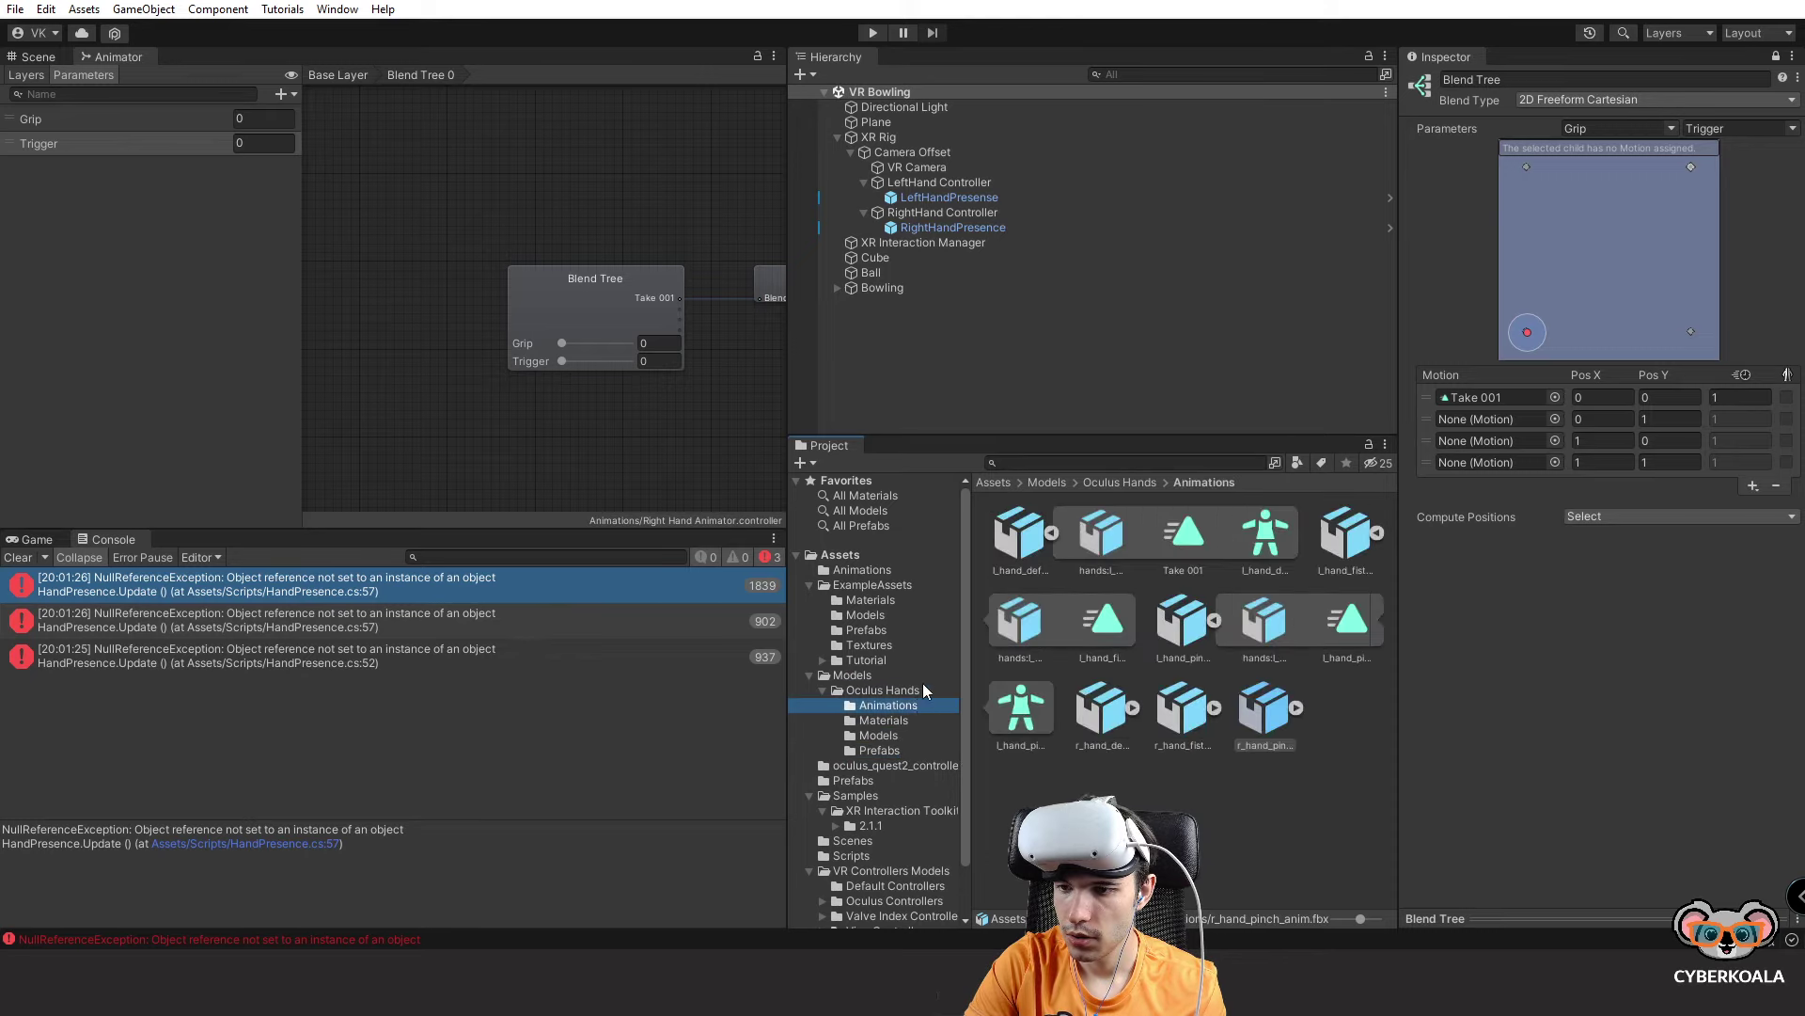
click(923, 690)
double_click(1016, 532)
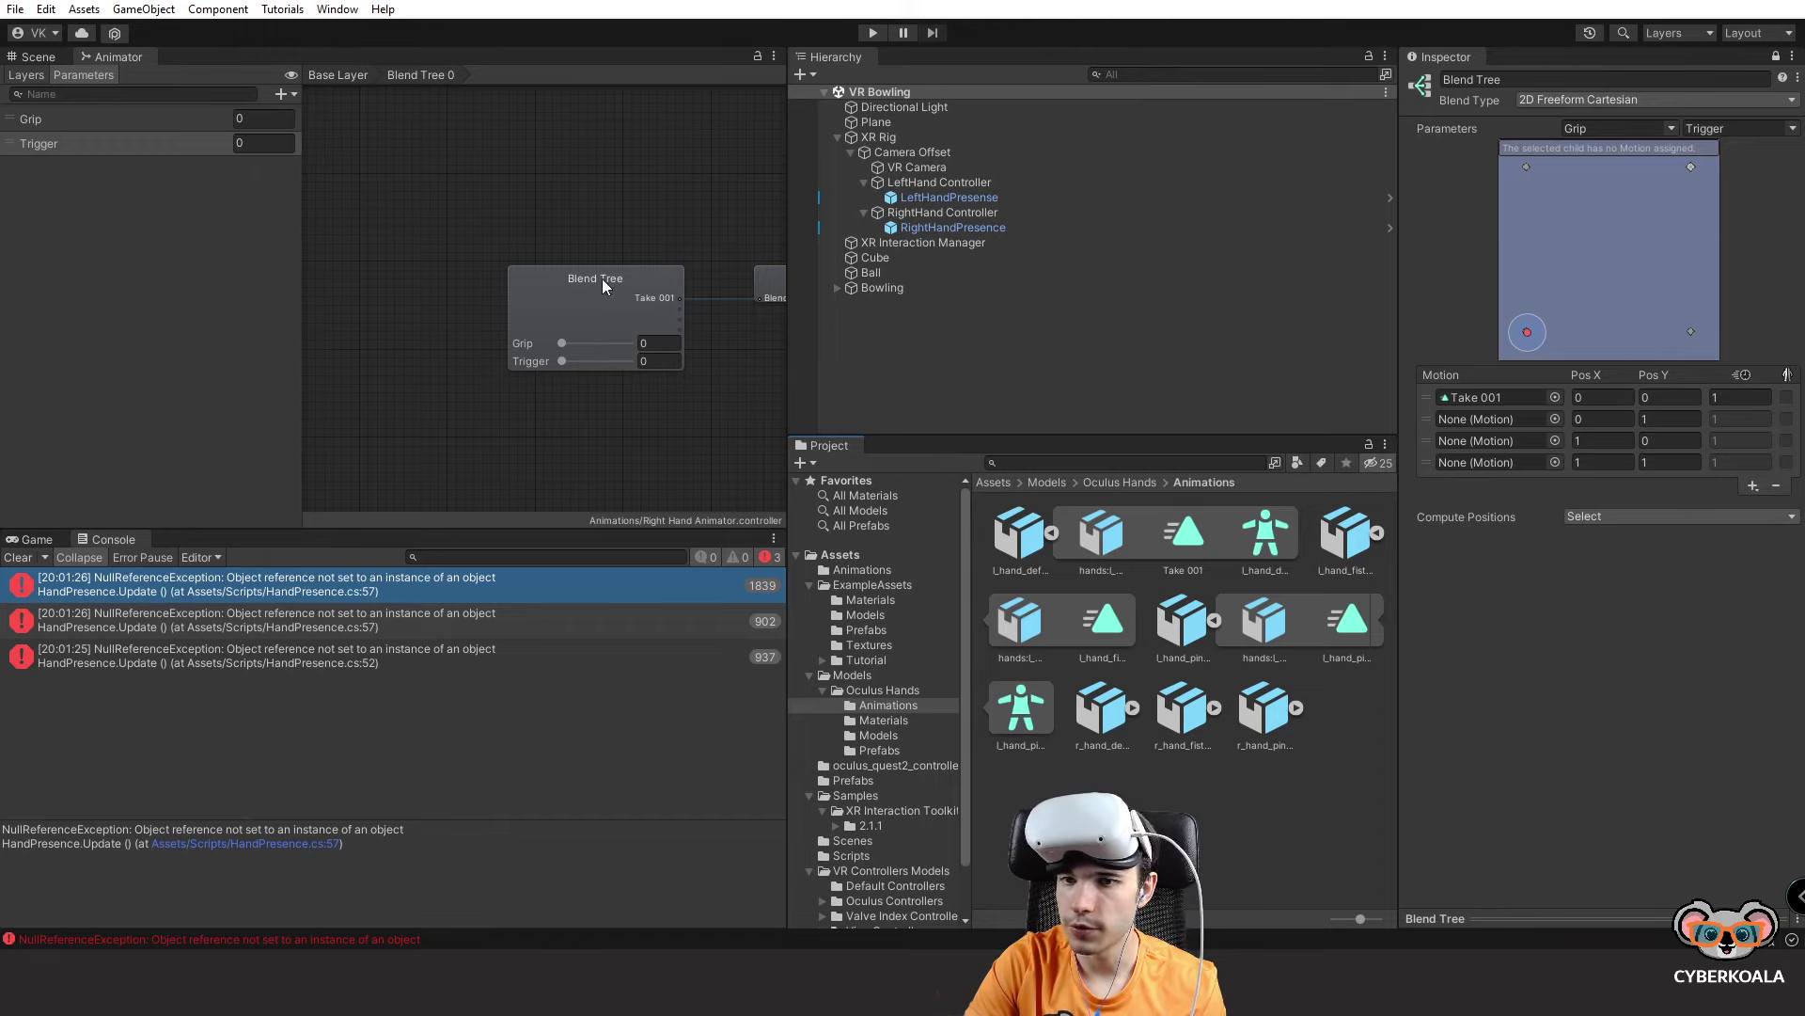
click(337, 76)
double_click(658, 299)
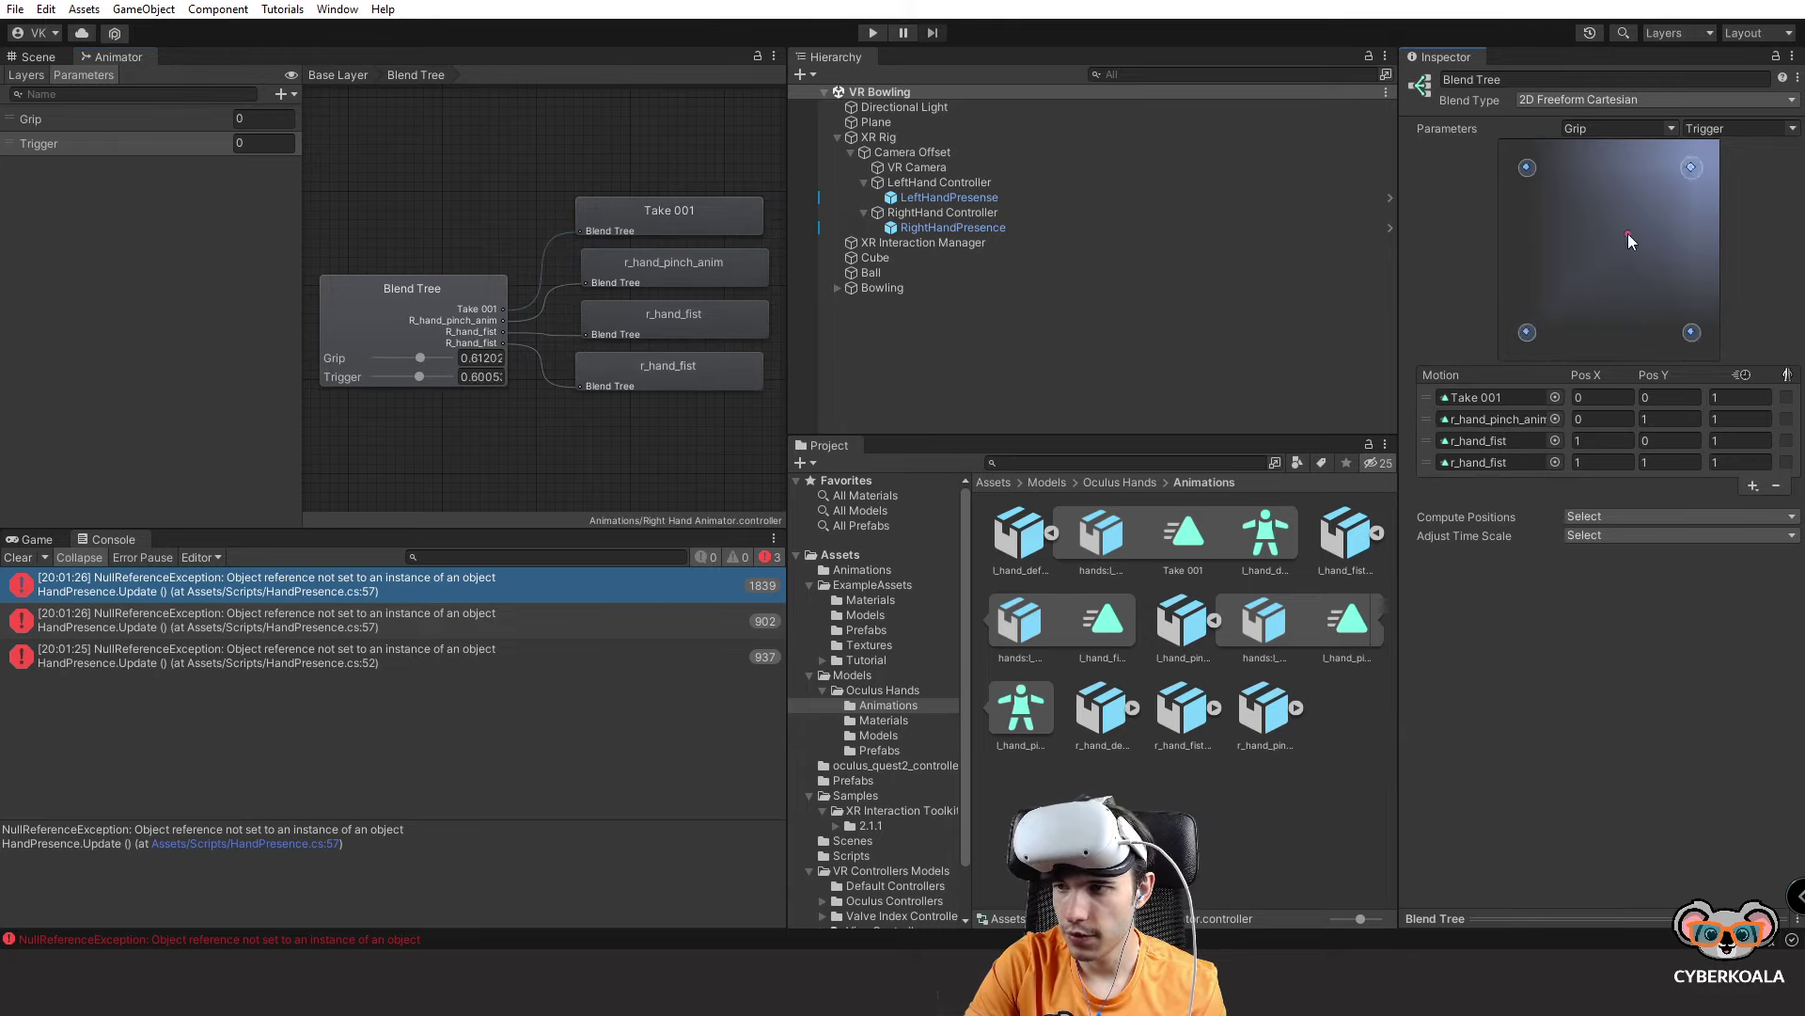
click(1545, 246)
drag(1544, 252, 1598, 297)
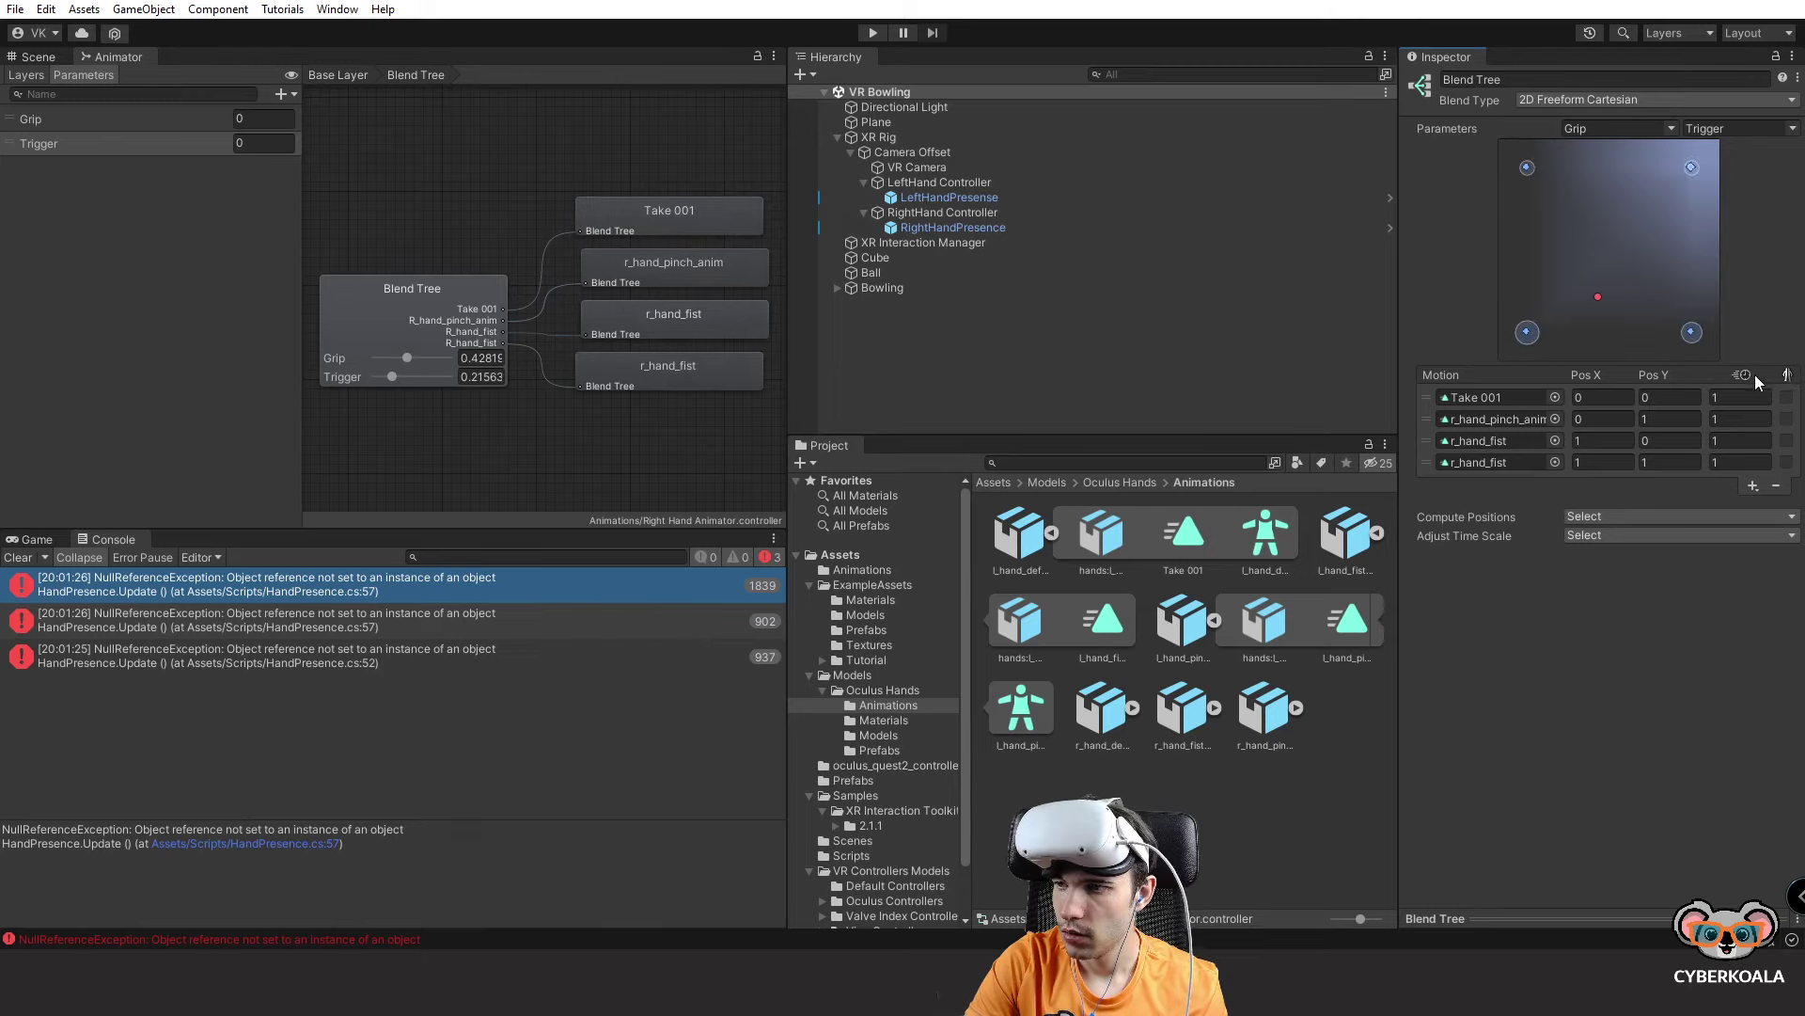
click(1797, 79)
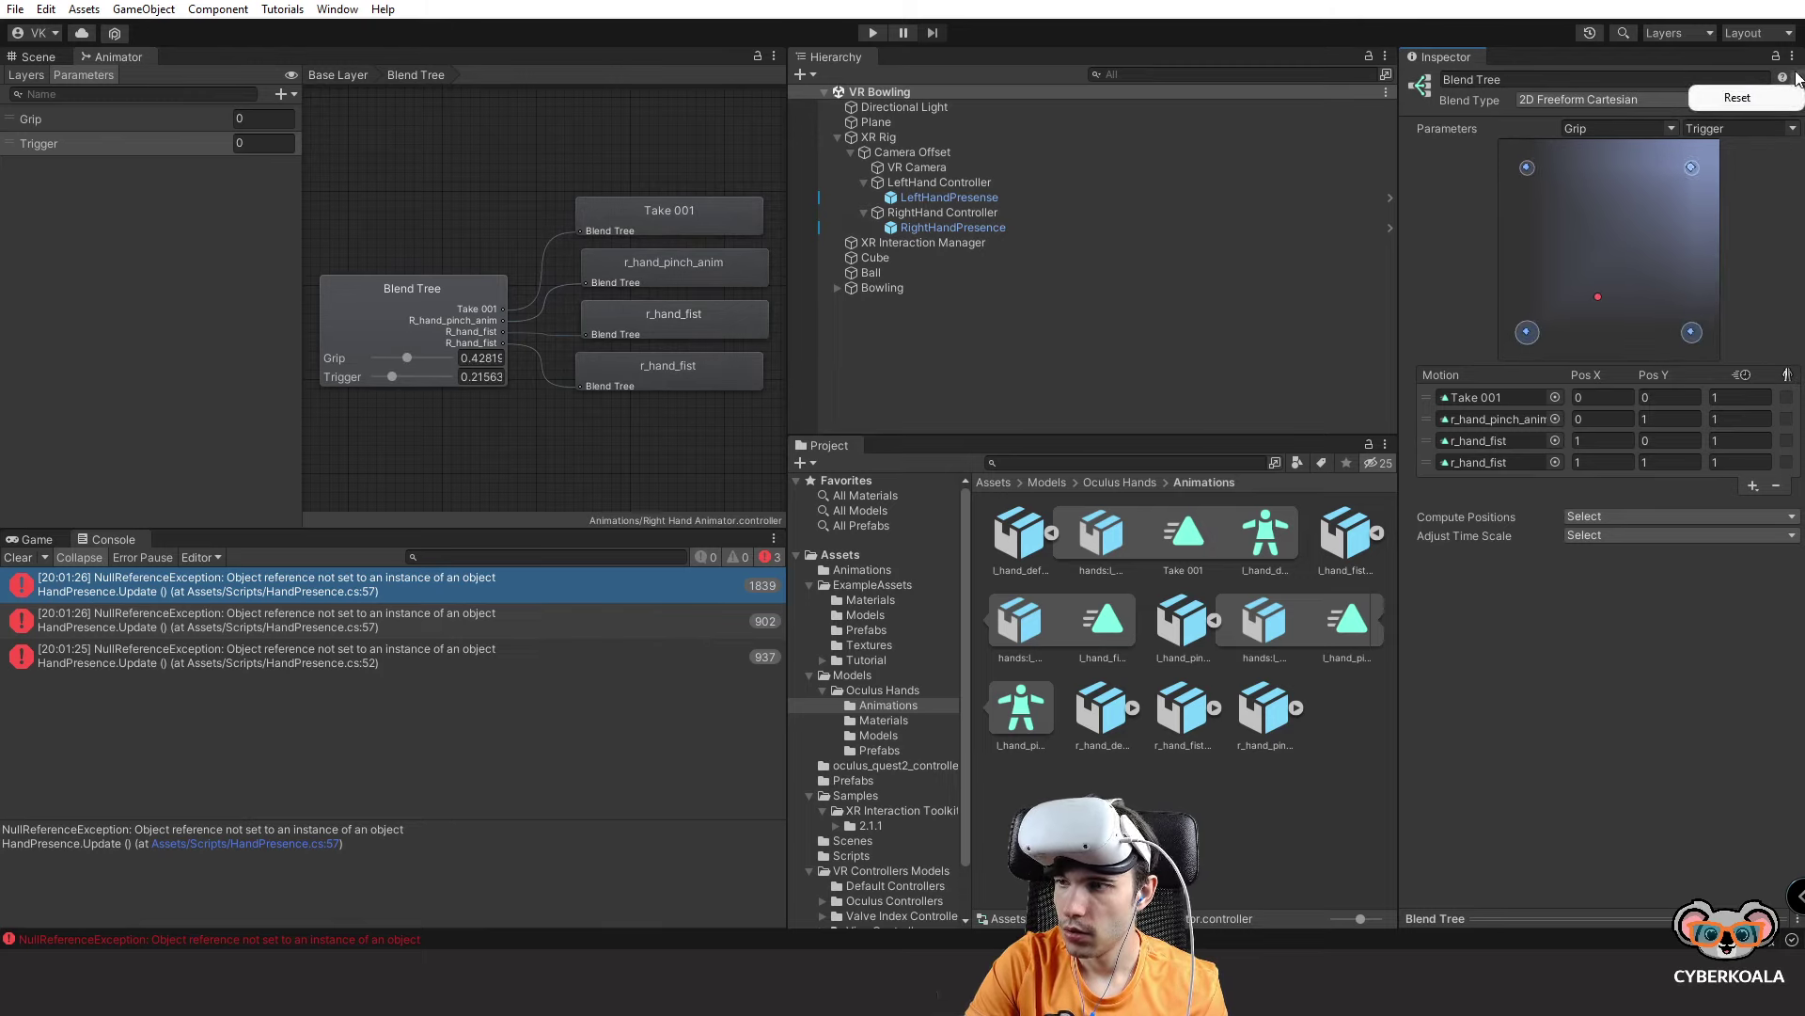
click(1650, 520)
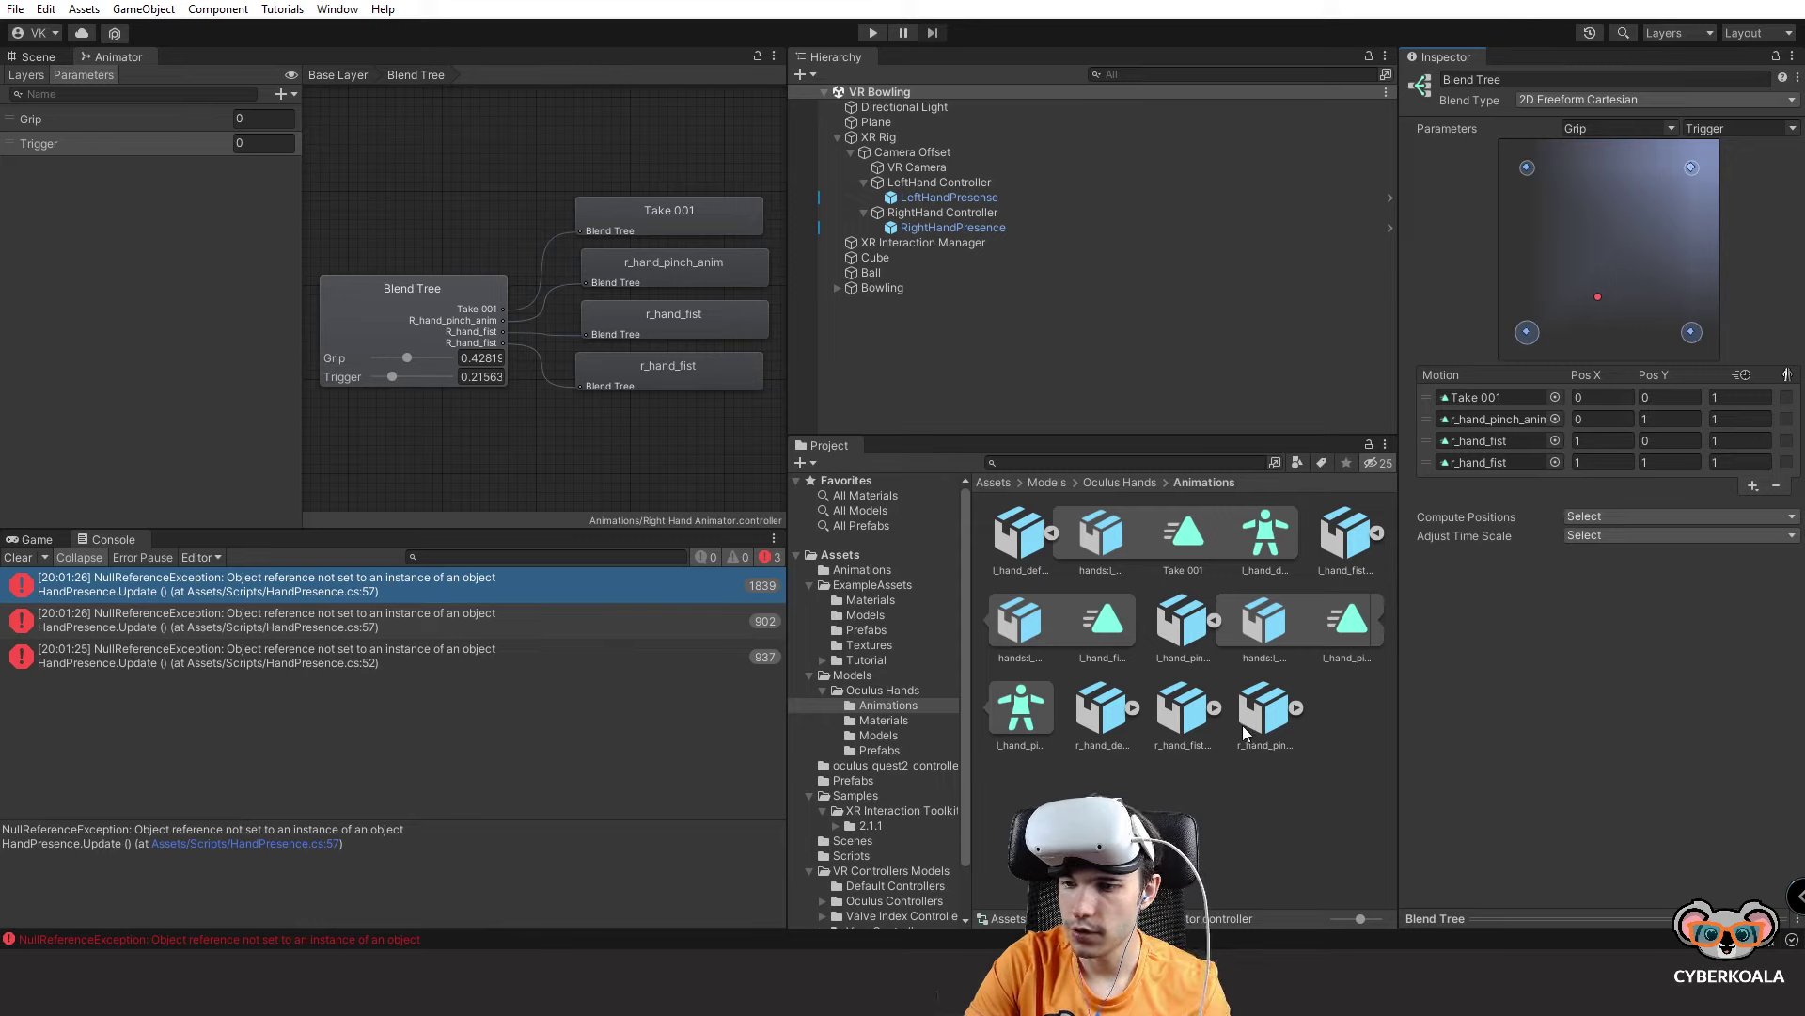
click(336, 77)
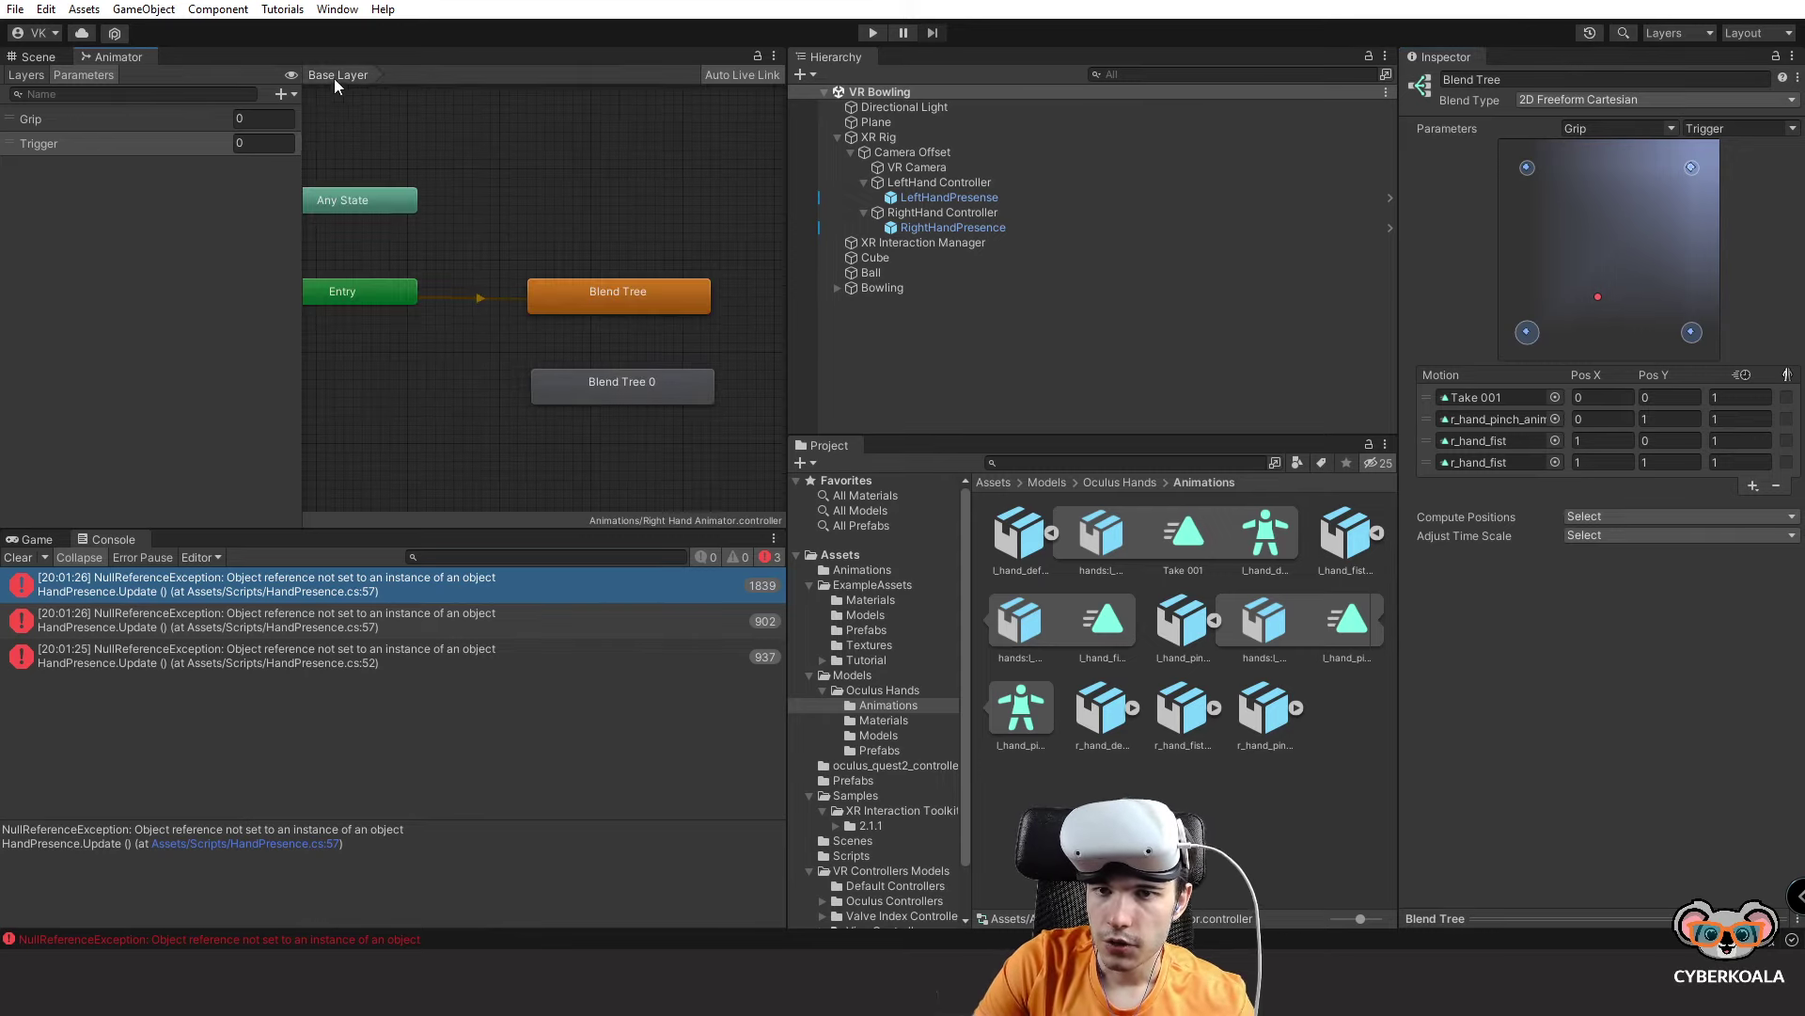
double_click(602, 381)
click(643, 365)
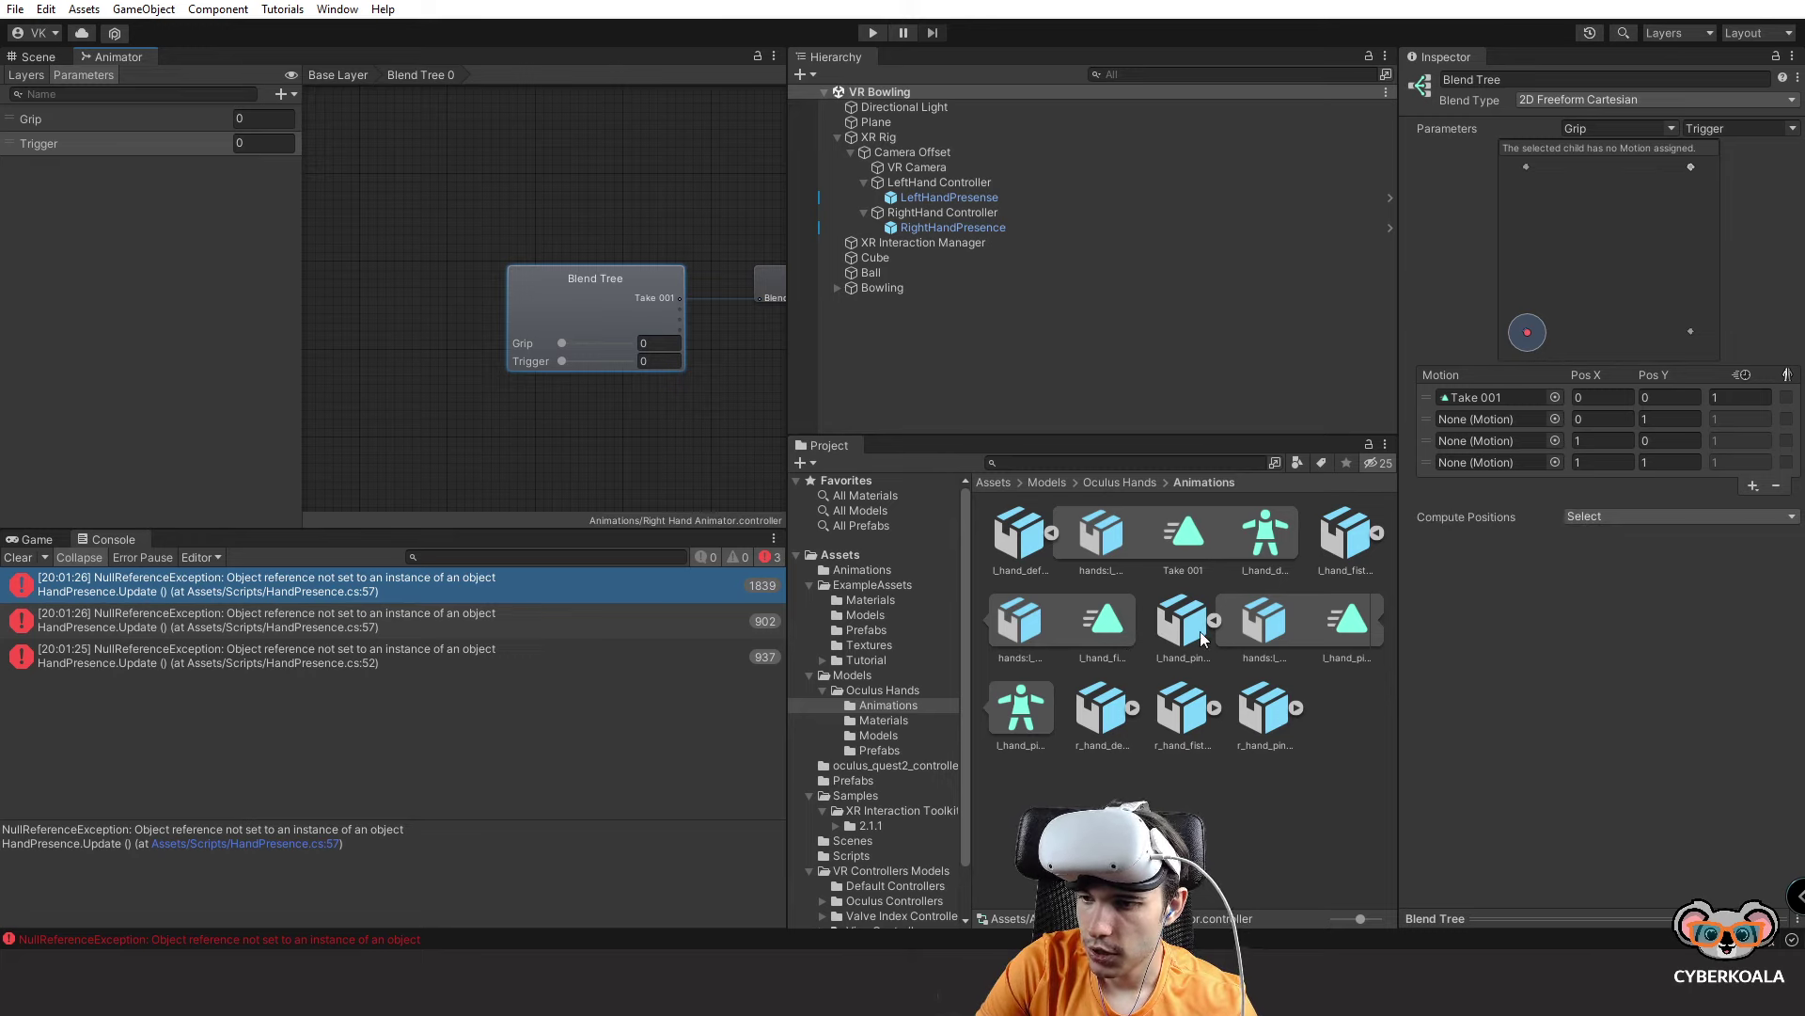
Try assigning the l_hand_pinch_anim asset and browse the Oculus Hands Animations folder.
click(1170, 611)
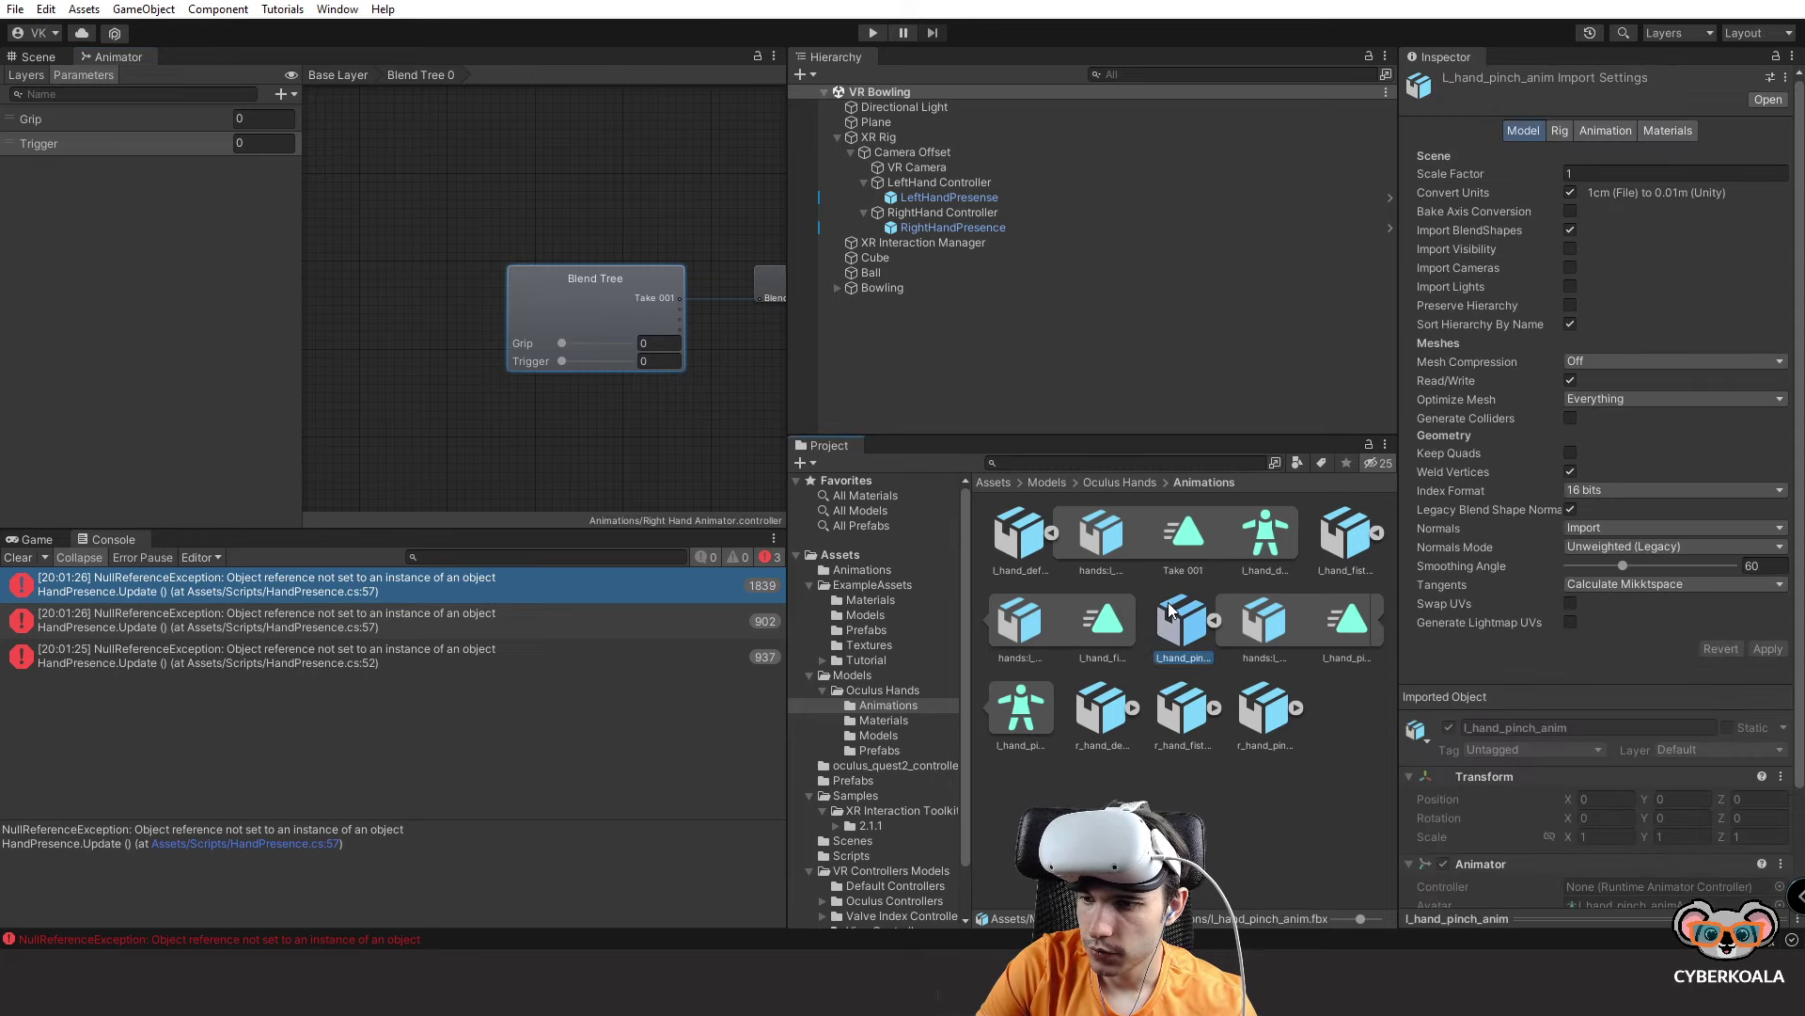
click(564, 350)
drag(1180, 616, 1505, 425)
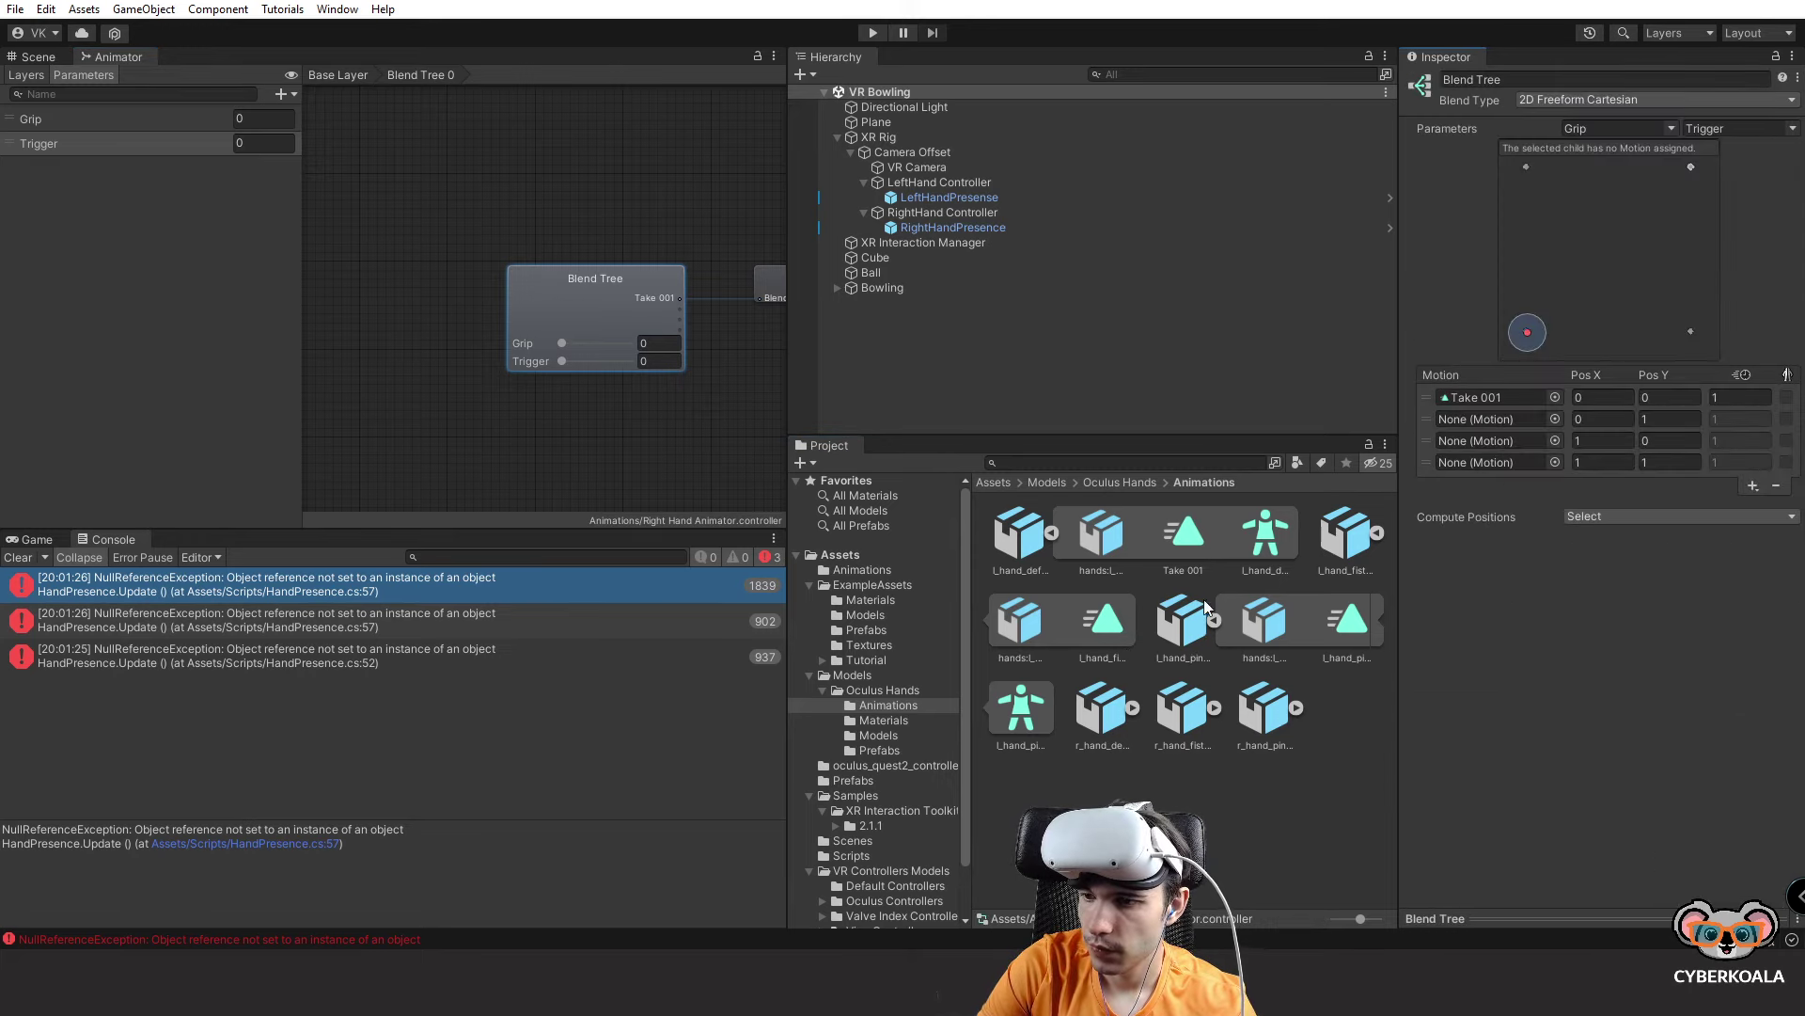
click(1347, 621)
click(548, 245)
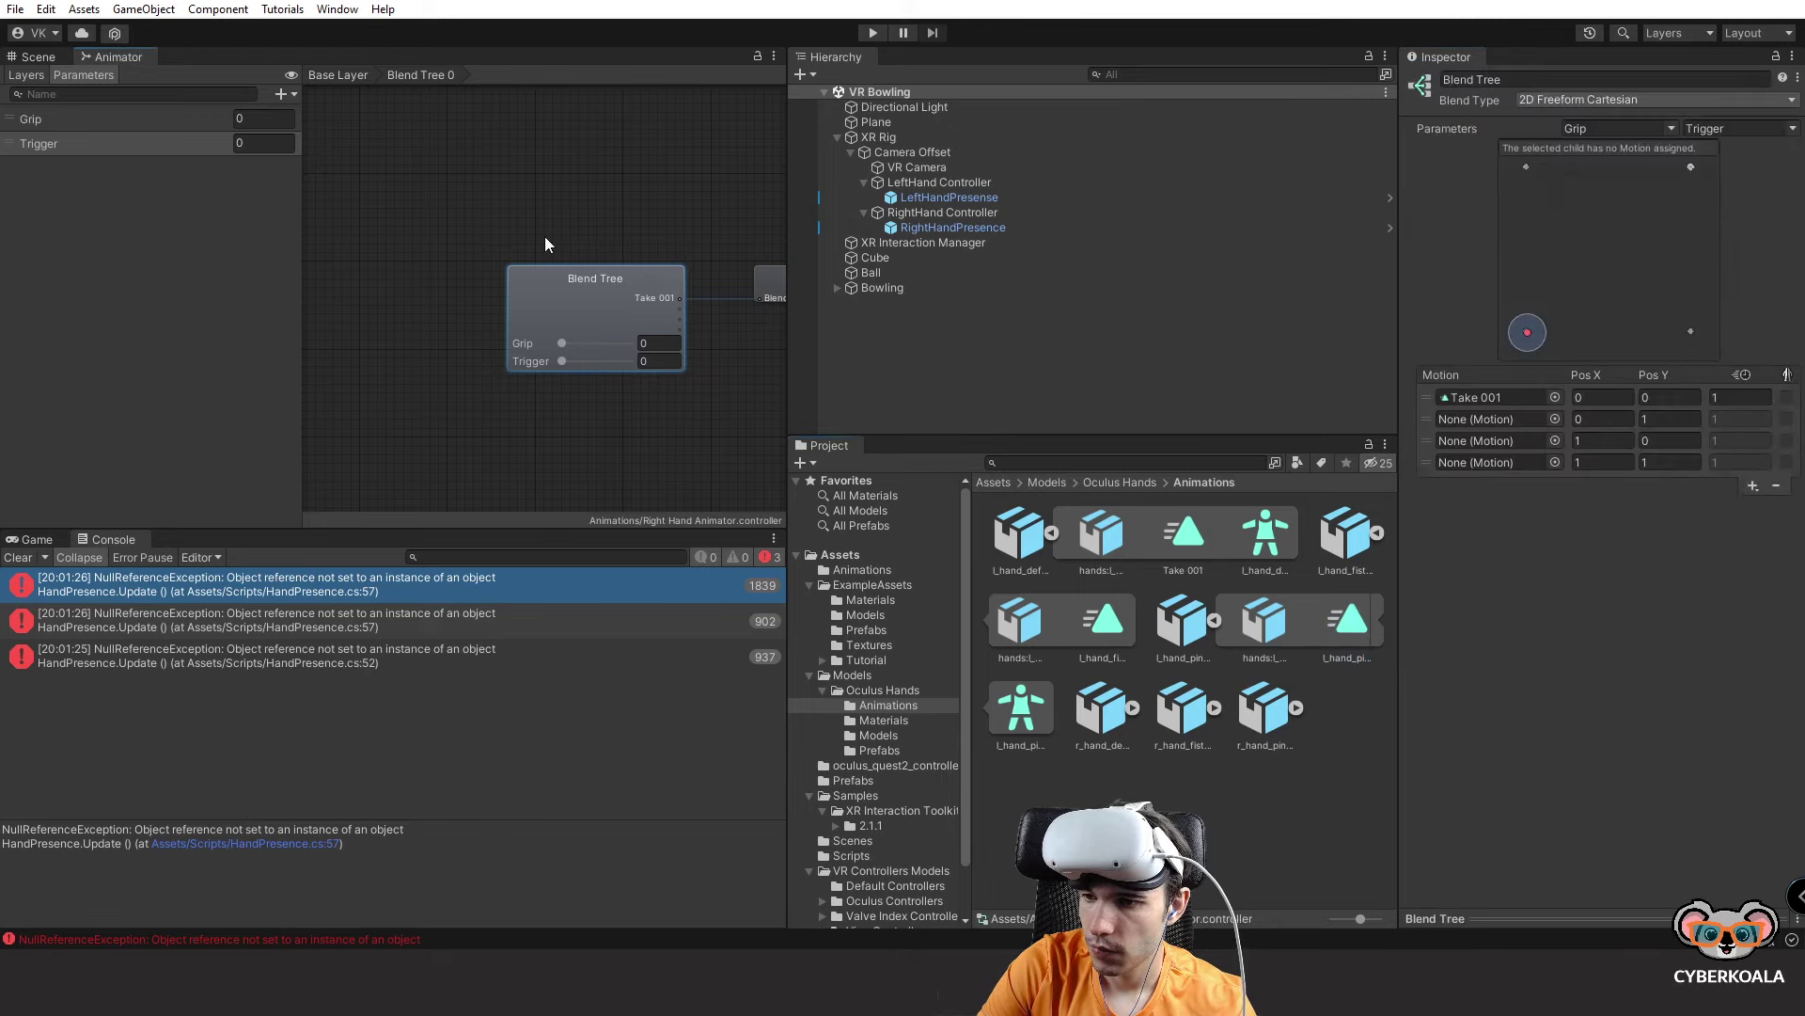
click(926, 704)
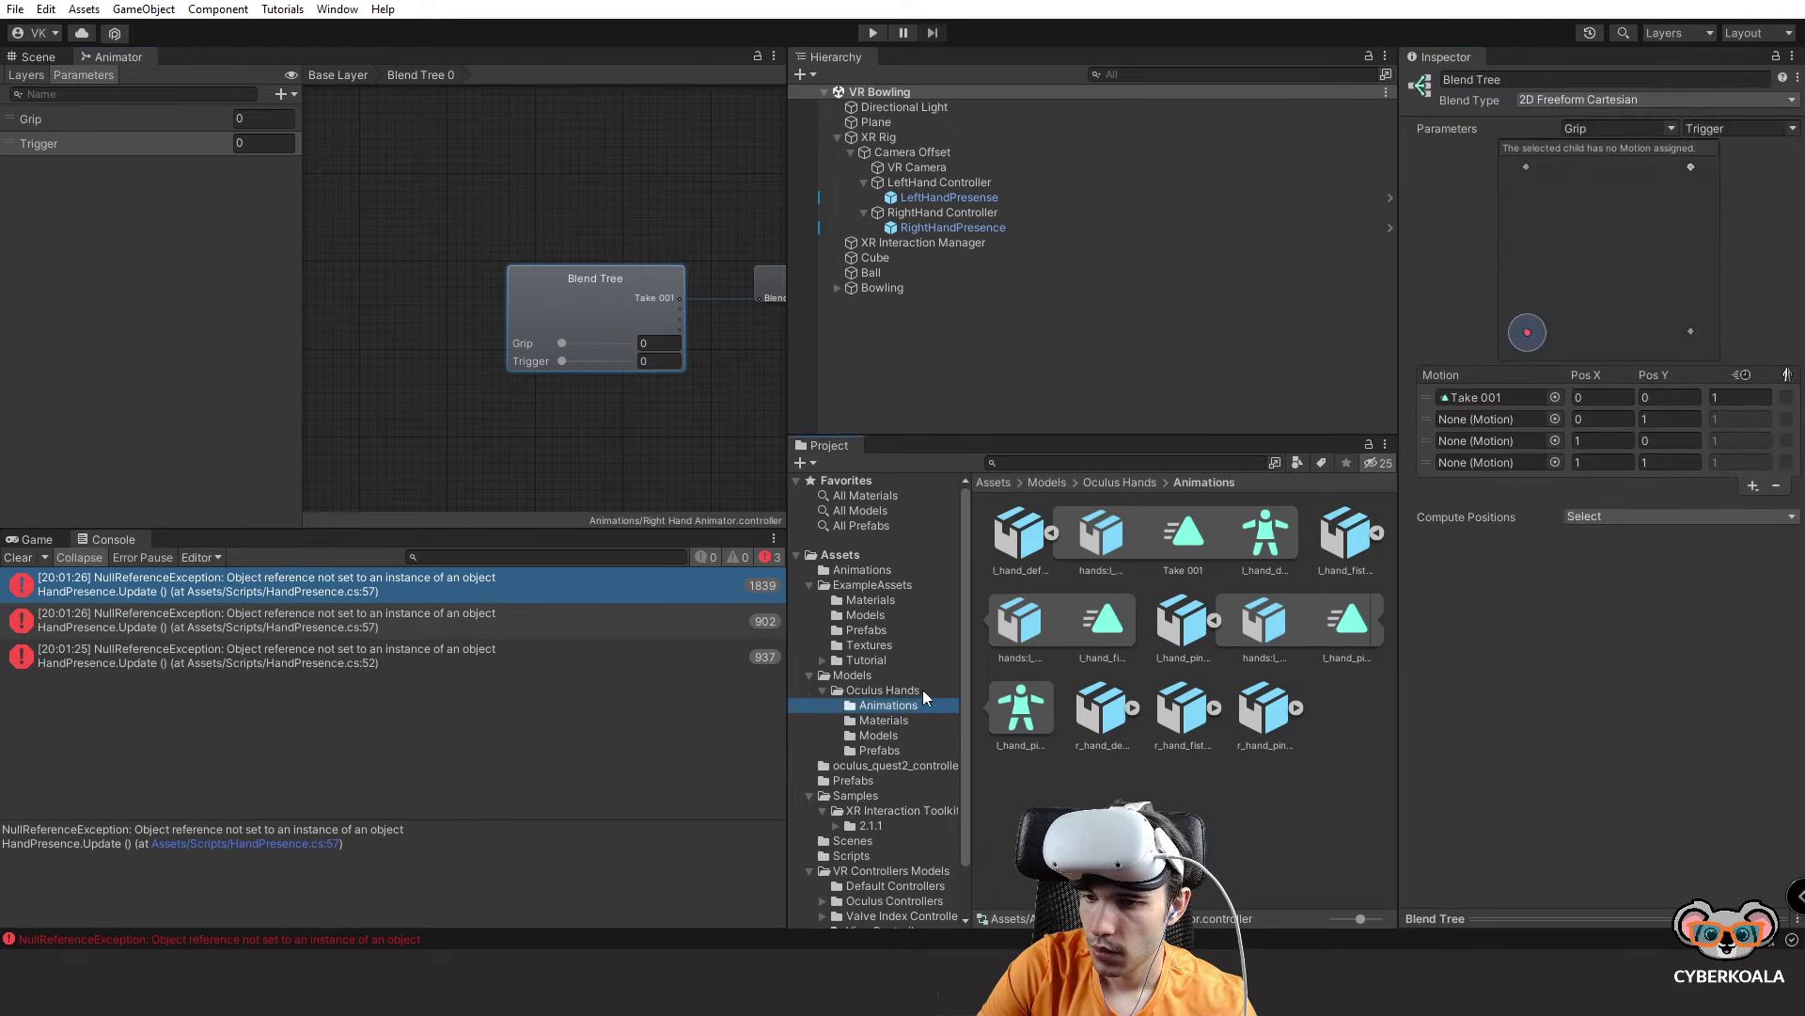
click(927, 691)
click(926, 704)
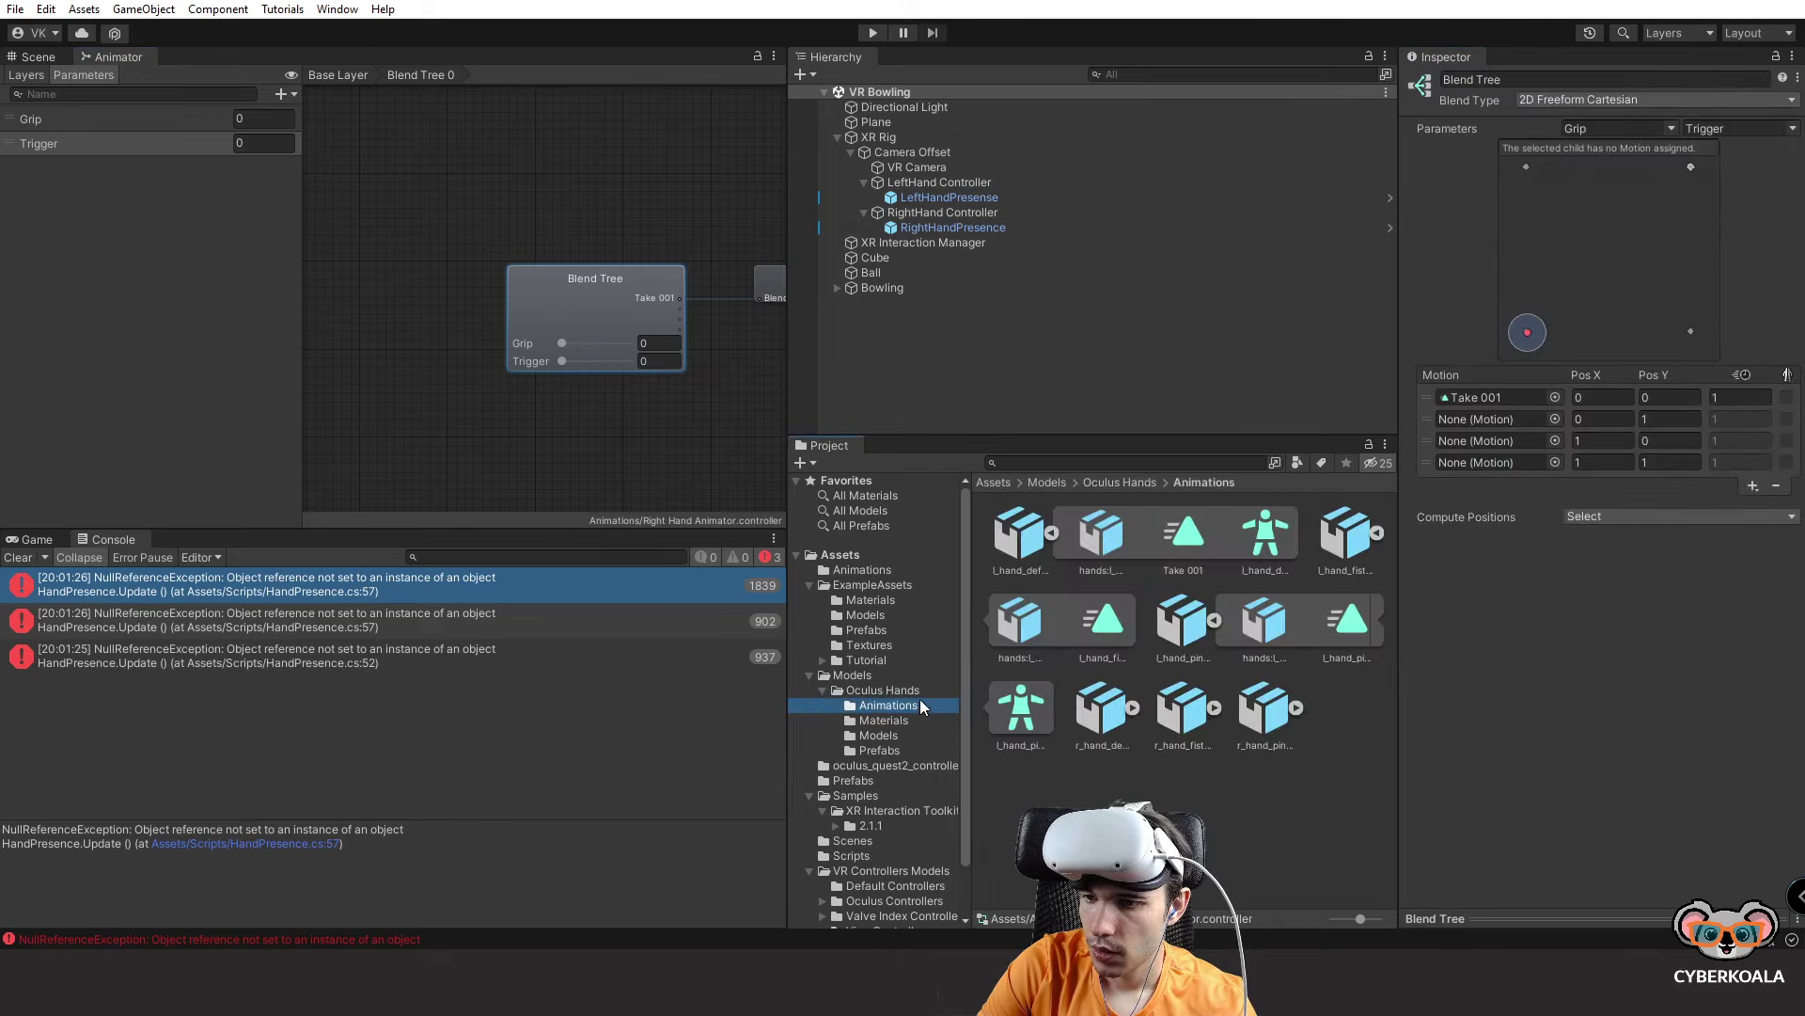
right_click(1031, 561)
click(1086, 785)
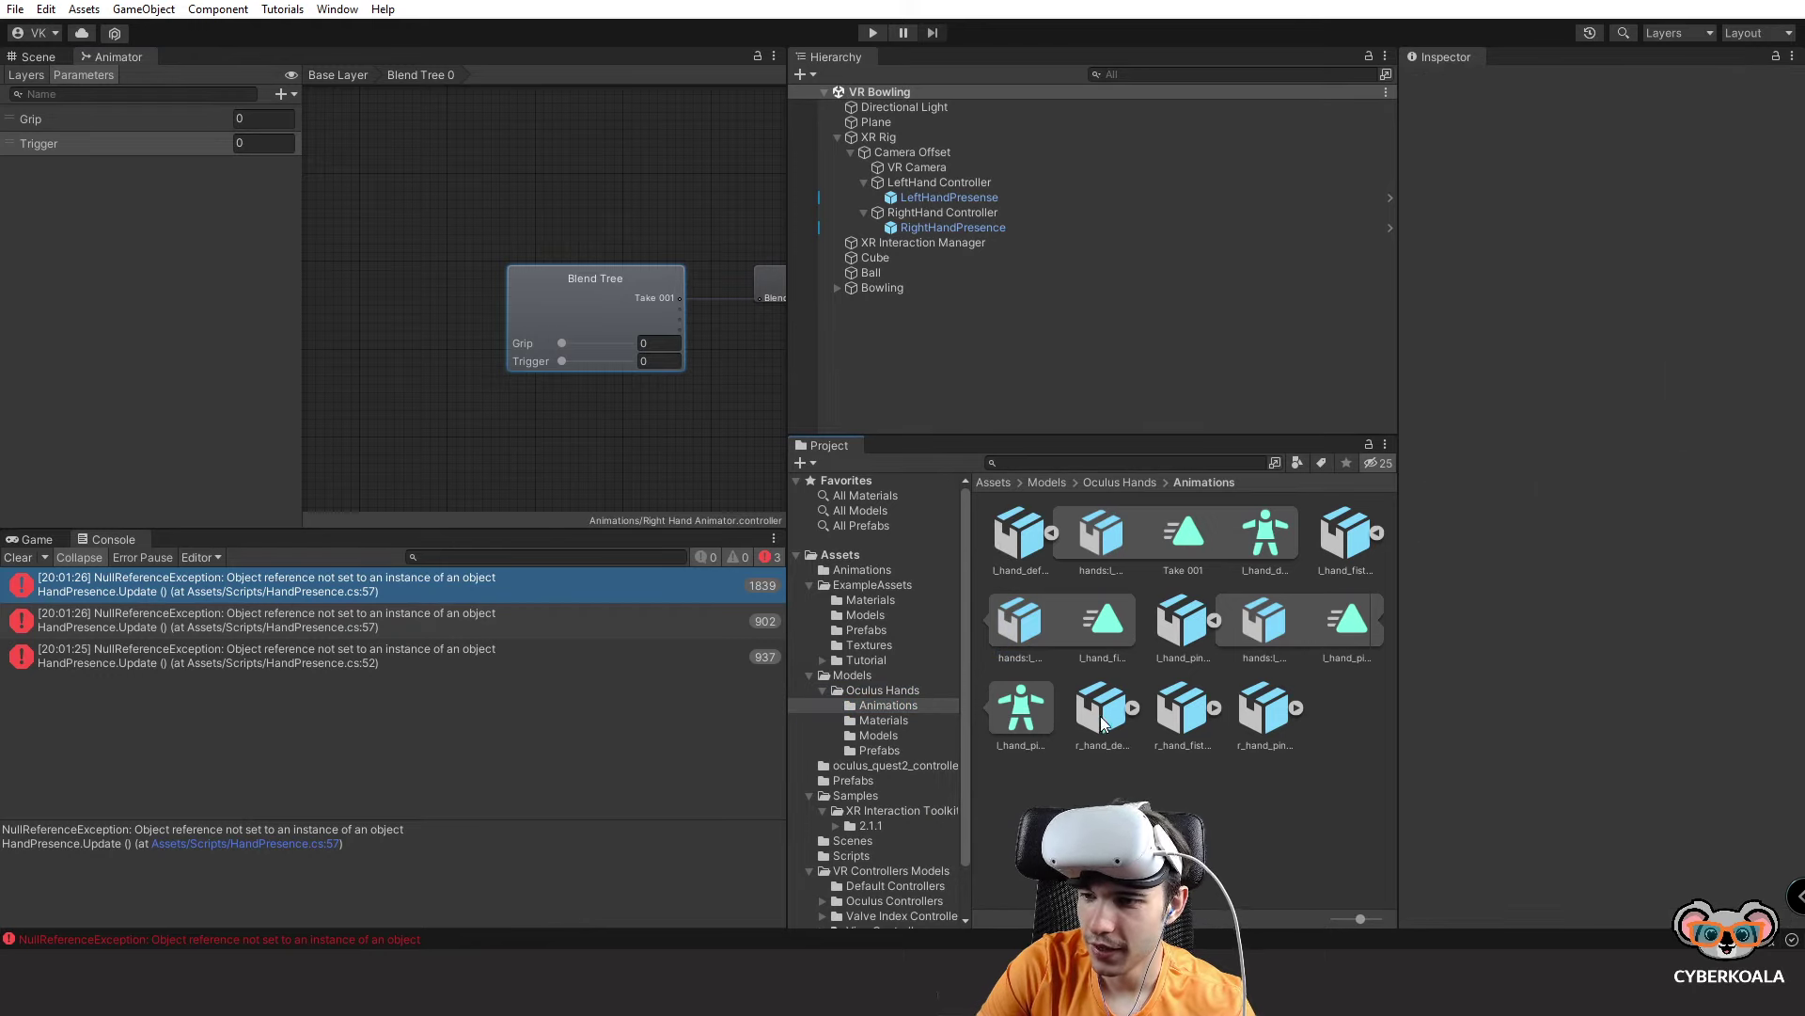
Expand the pinch asset and drag r_hand_pinch_anim into the second motion slot.
click(1183, 707)
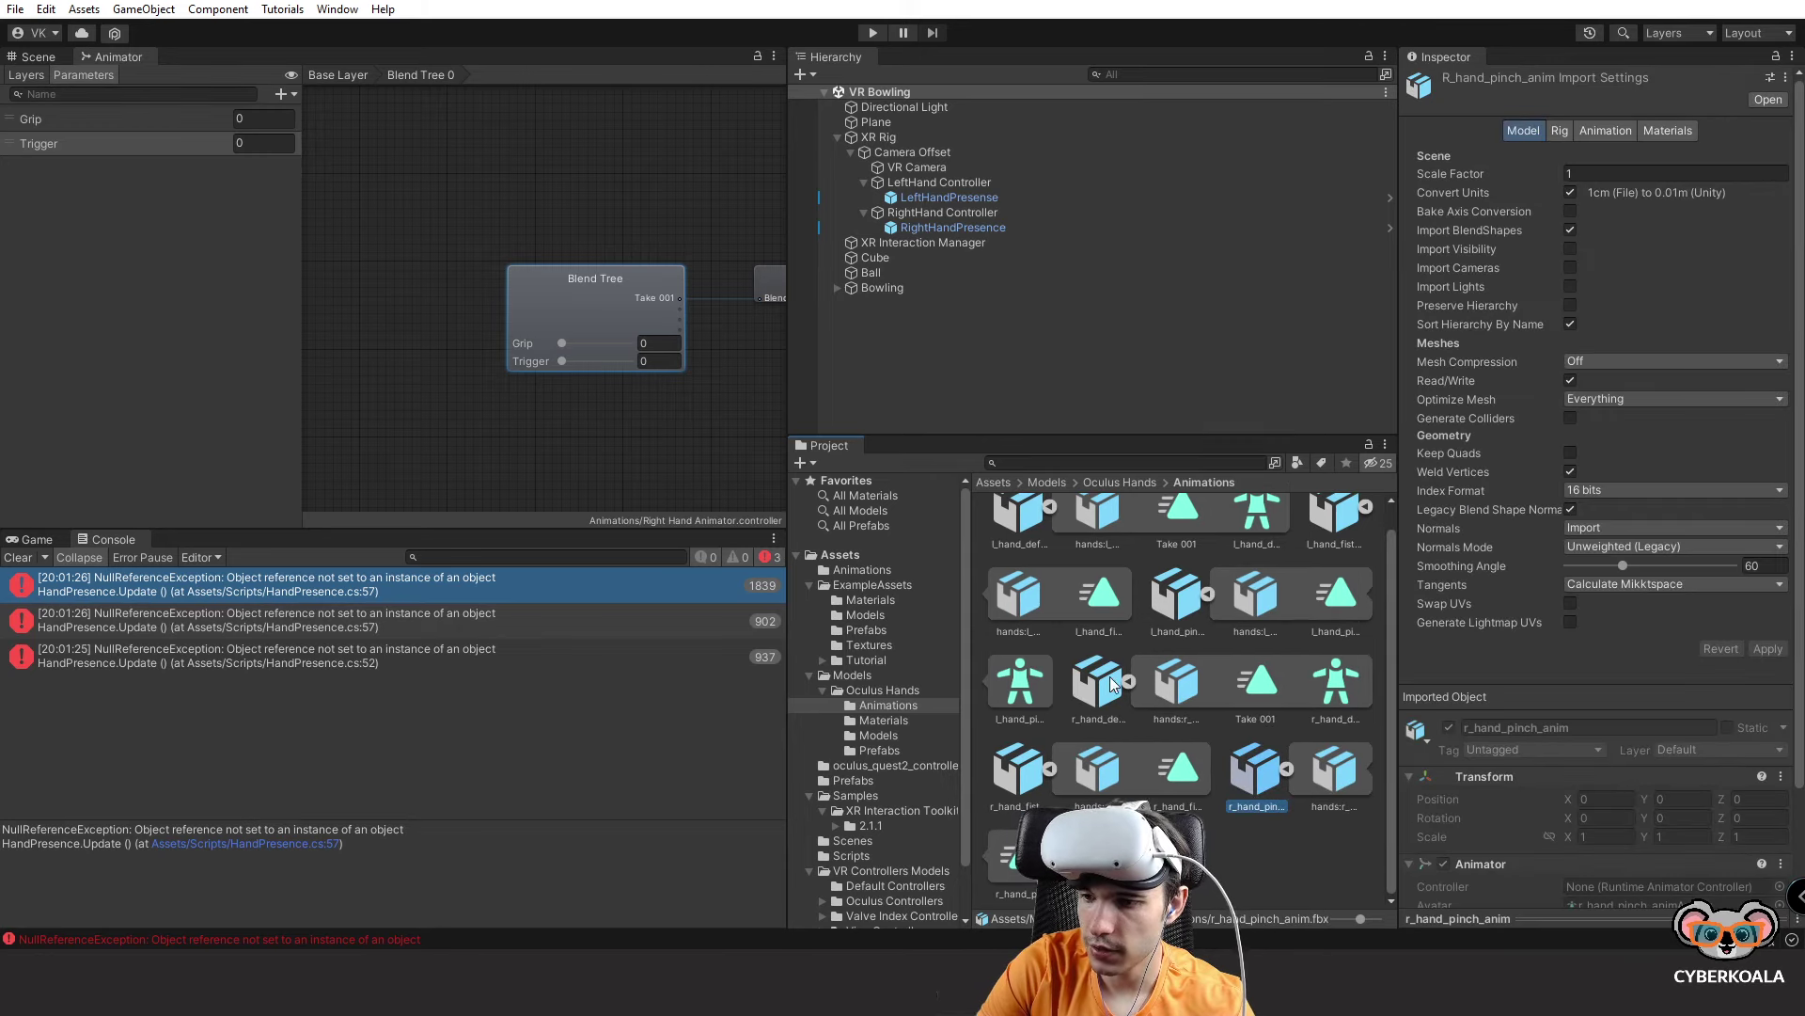
click(1205, 613)
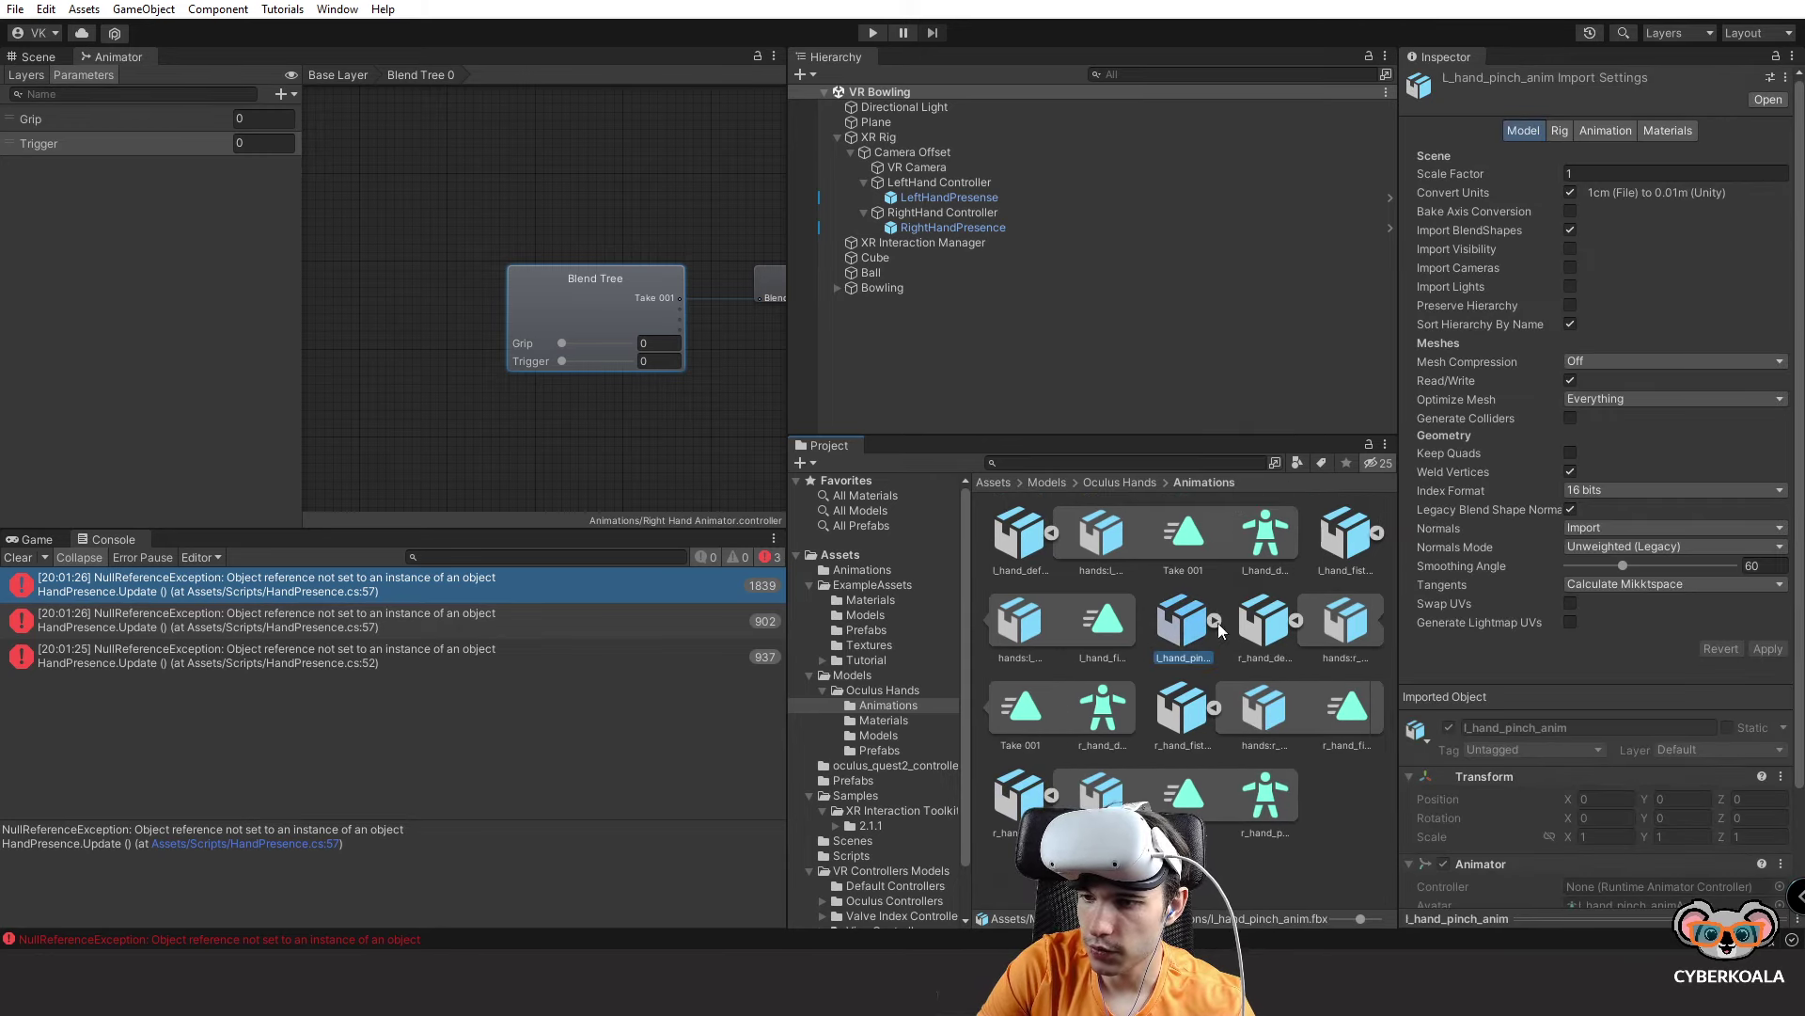
click(1215, 620)
scroll(1223, 640, down, 1)
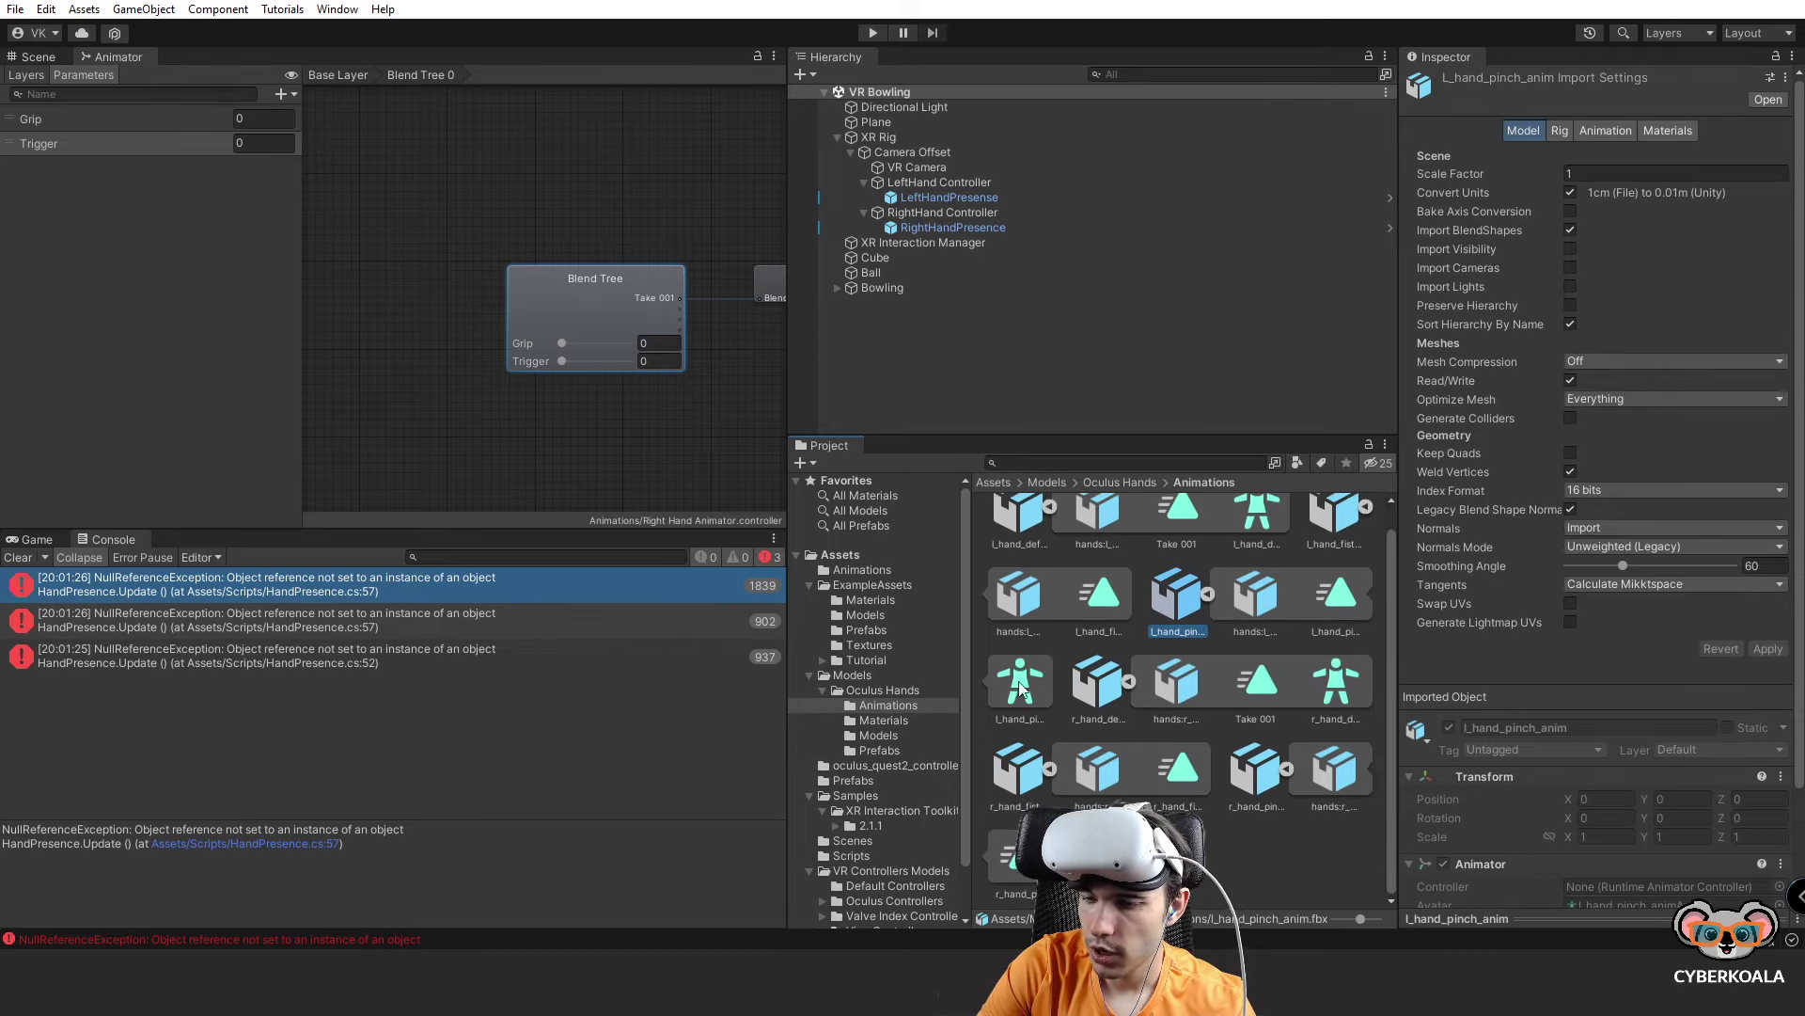
click(616, 331)
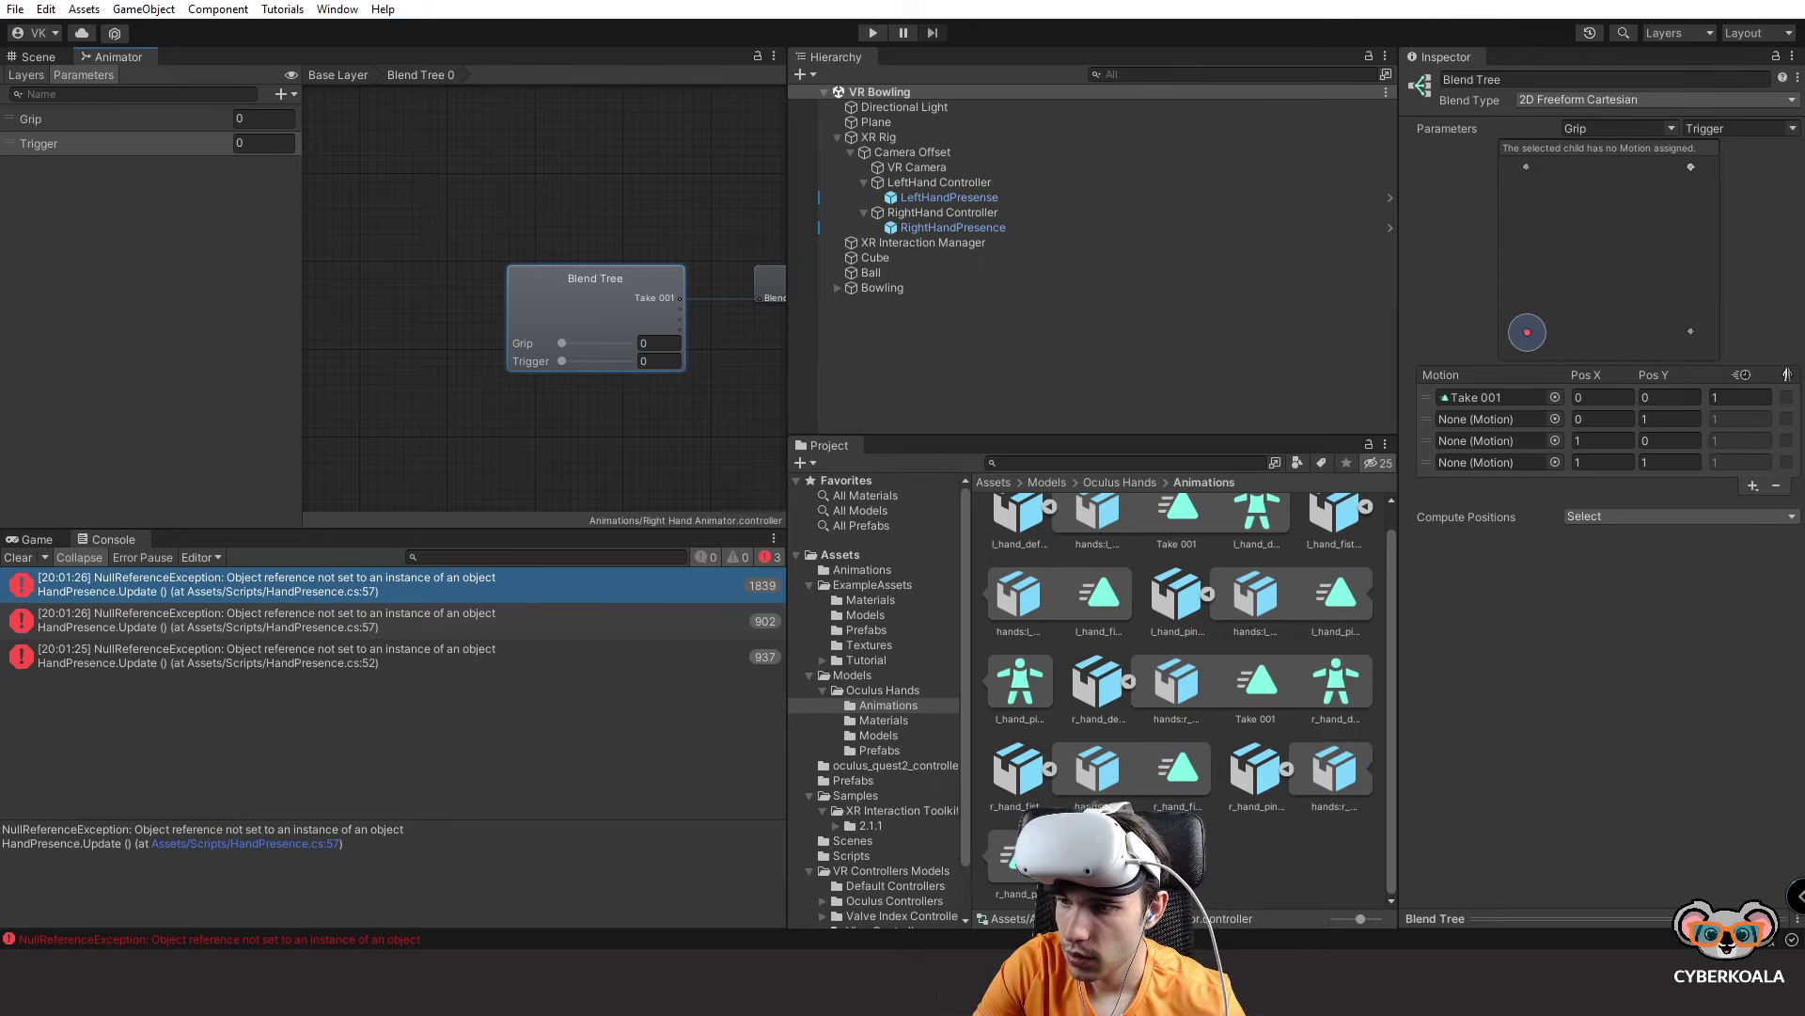
drag(1568, 405, 1542, 420)
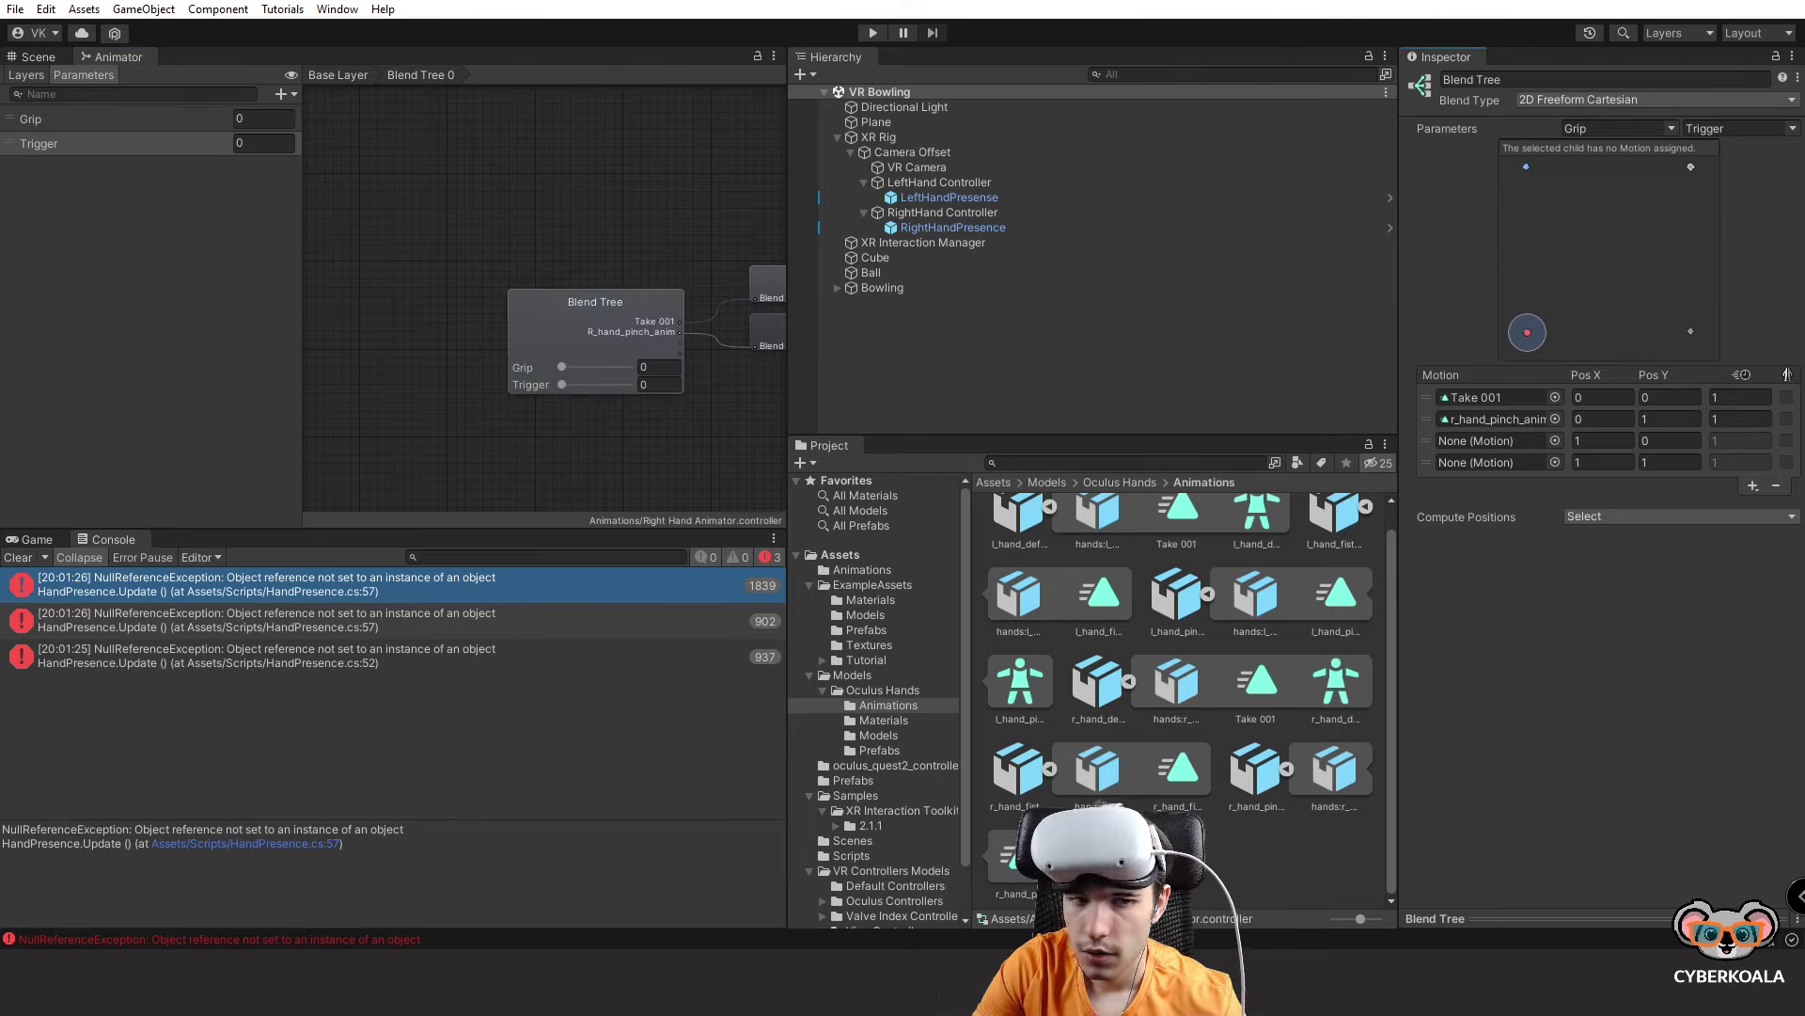
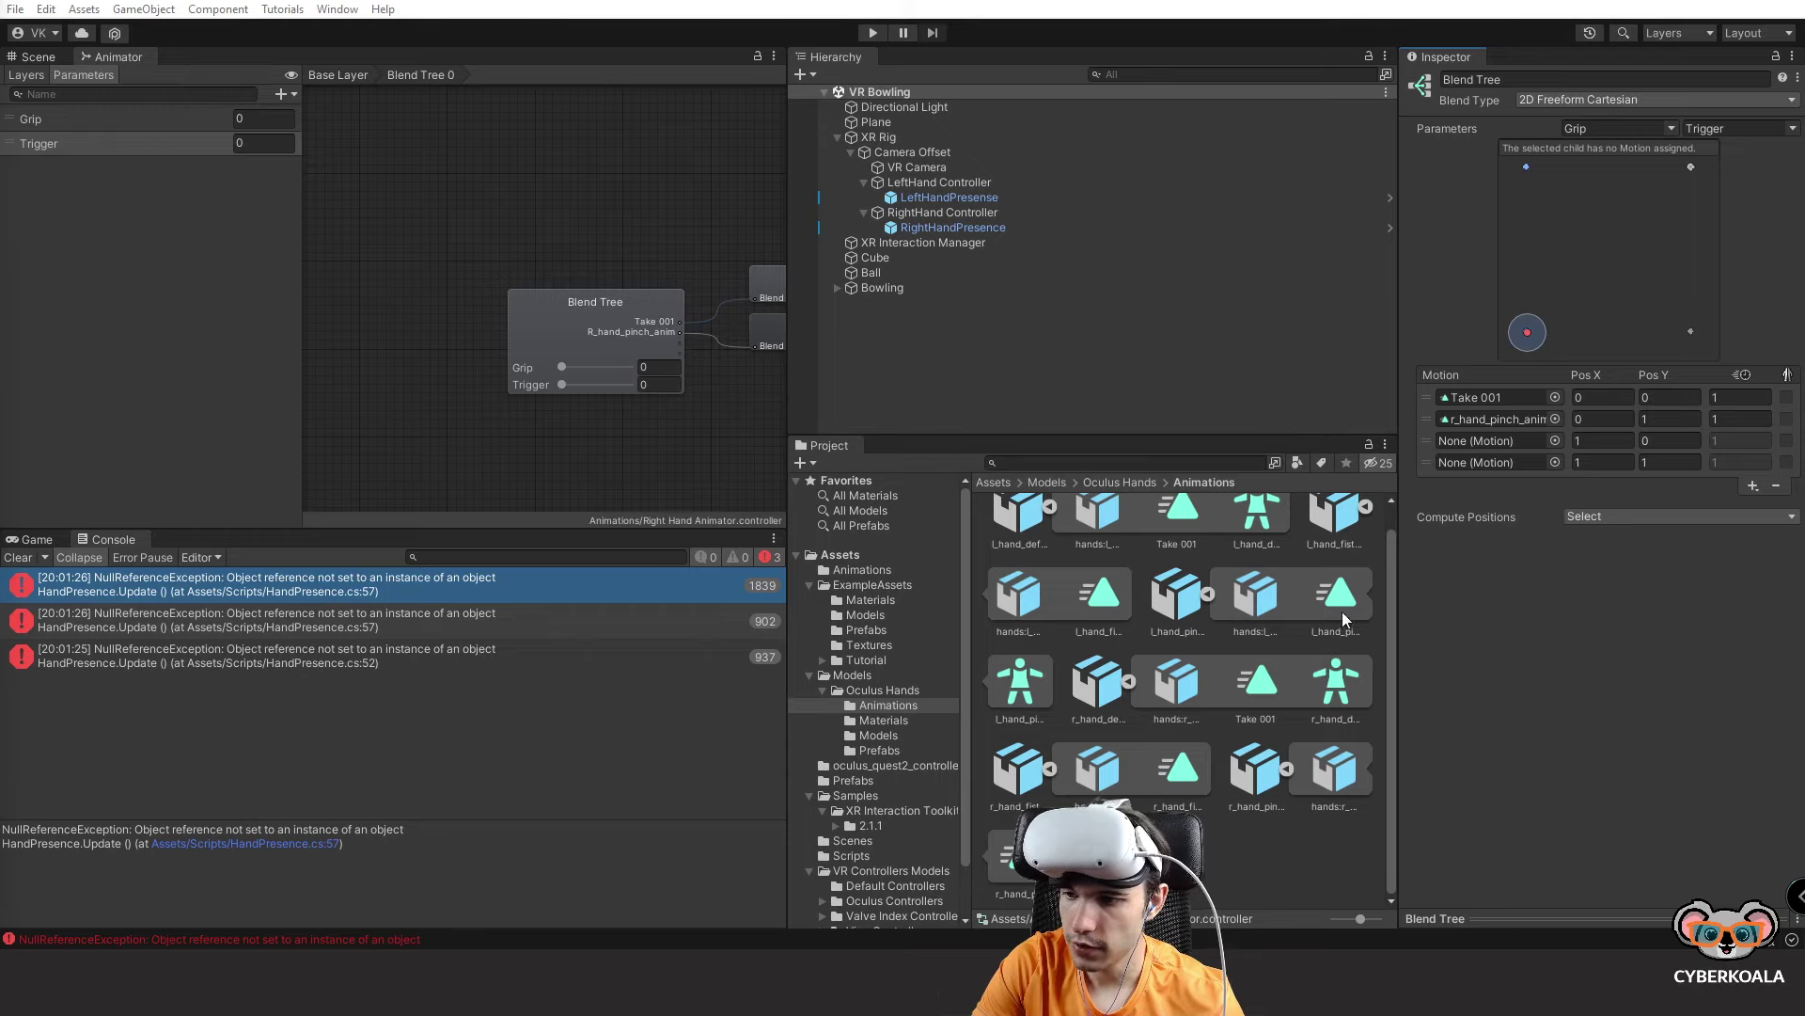
Drop r_hand_fist into the Blend Tree's third and fourth motion slots.
drag(1178, 768, 1495, 442)
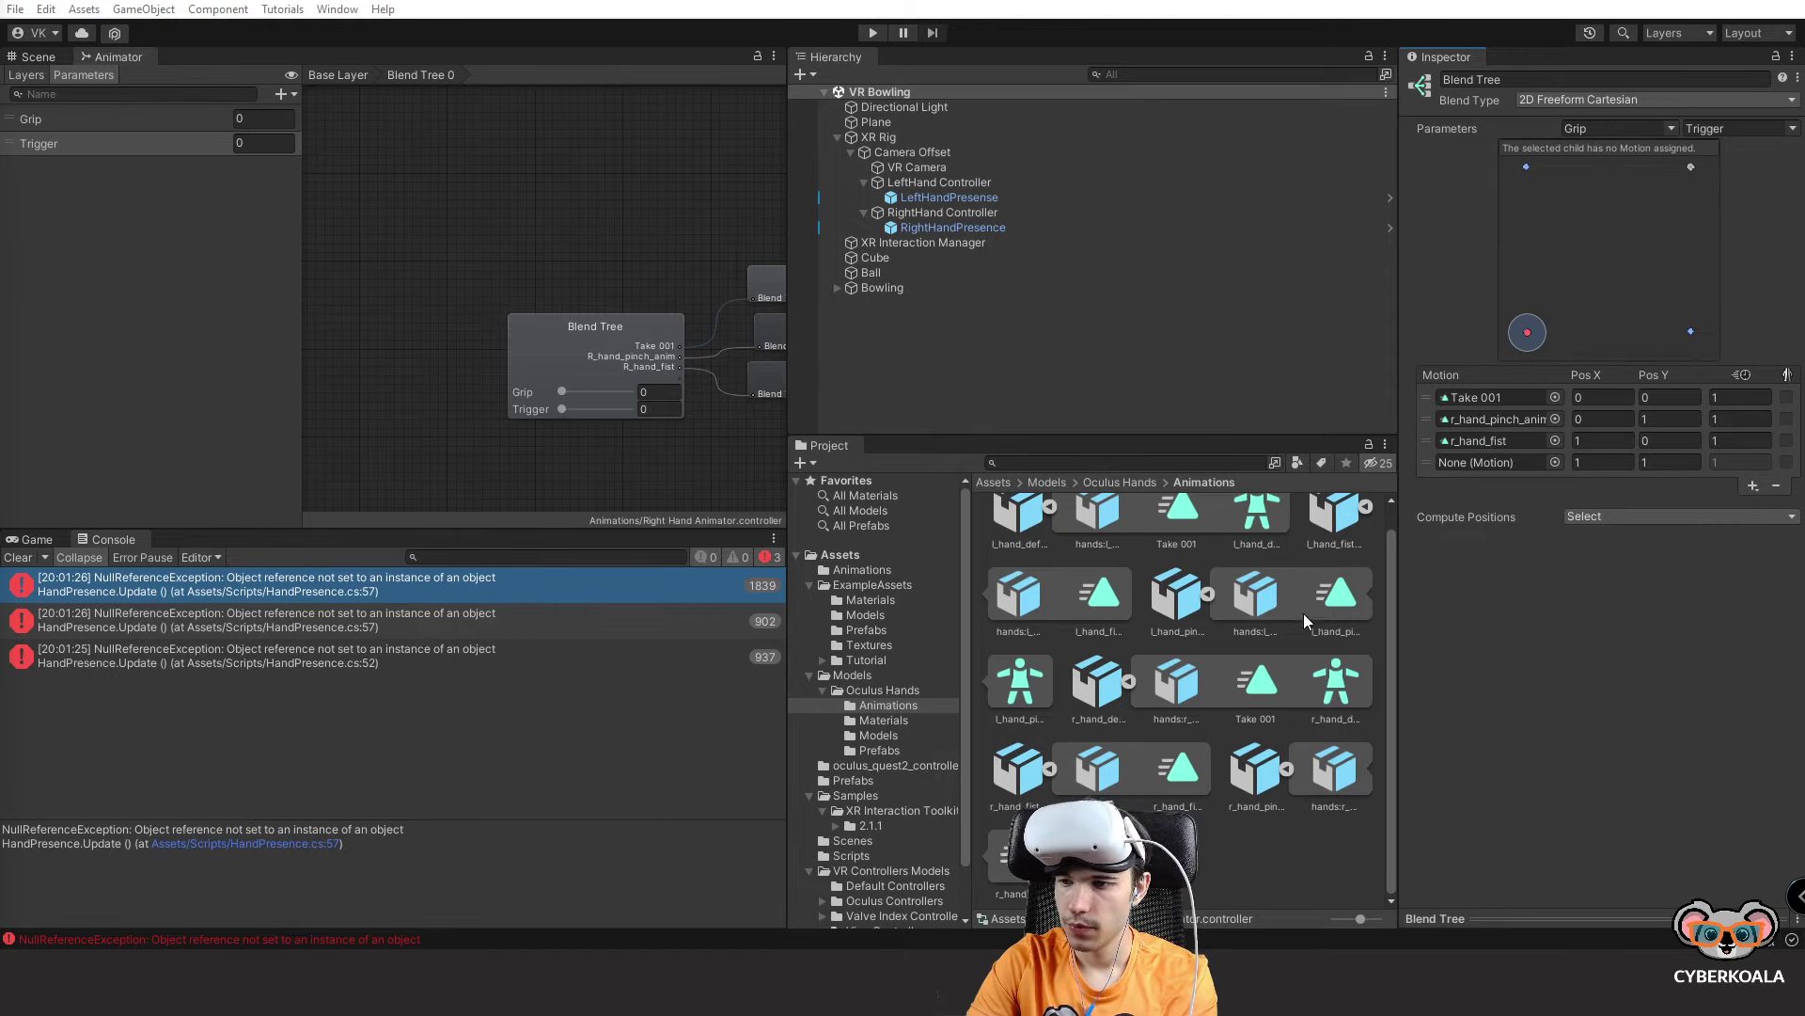
drag(1177, 767, 1500, 462)
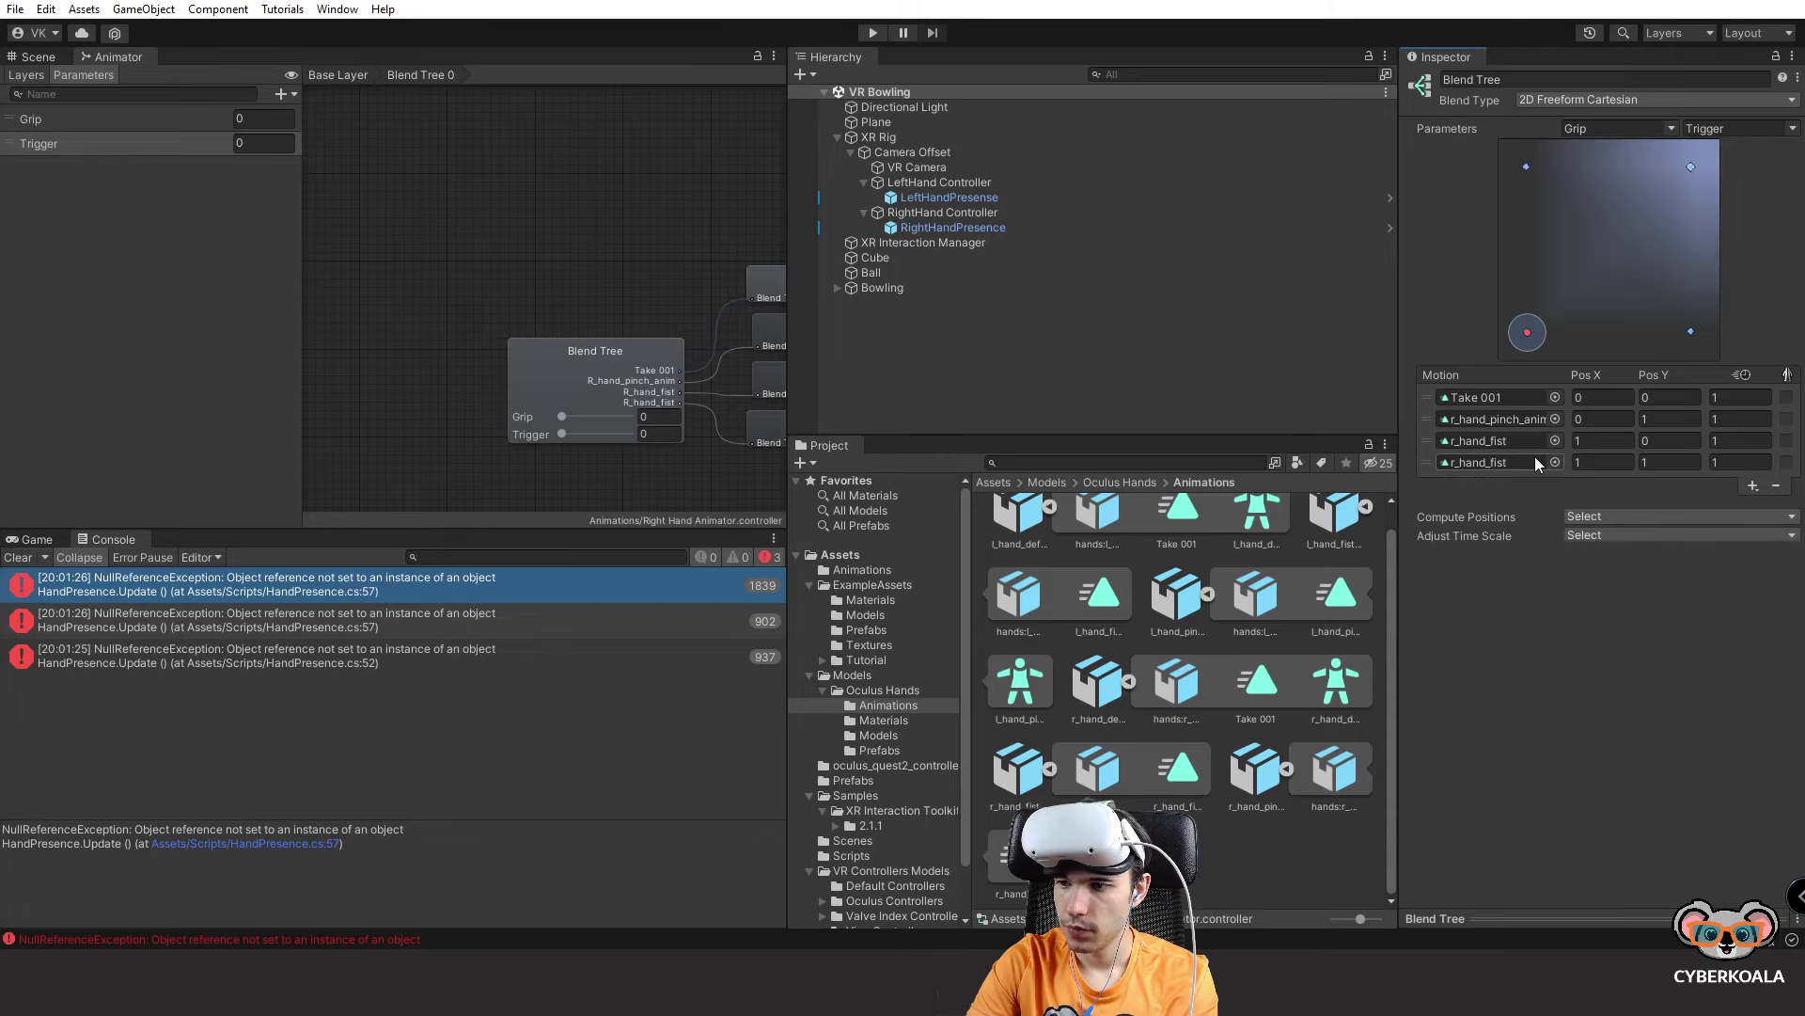
click(1536, 344)
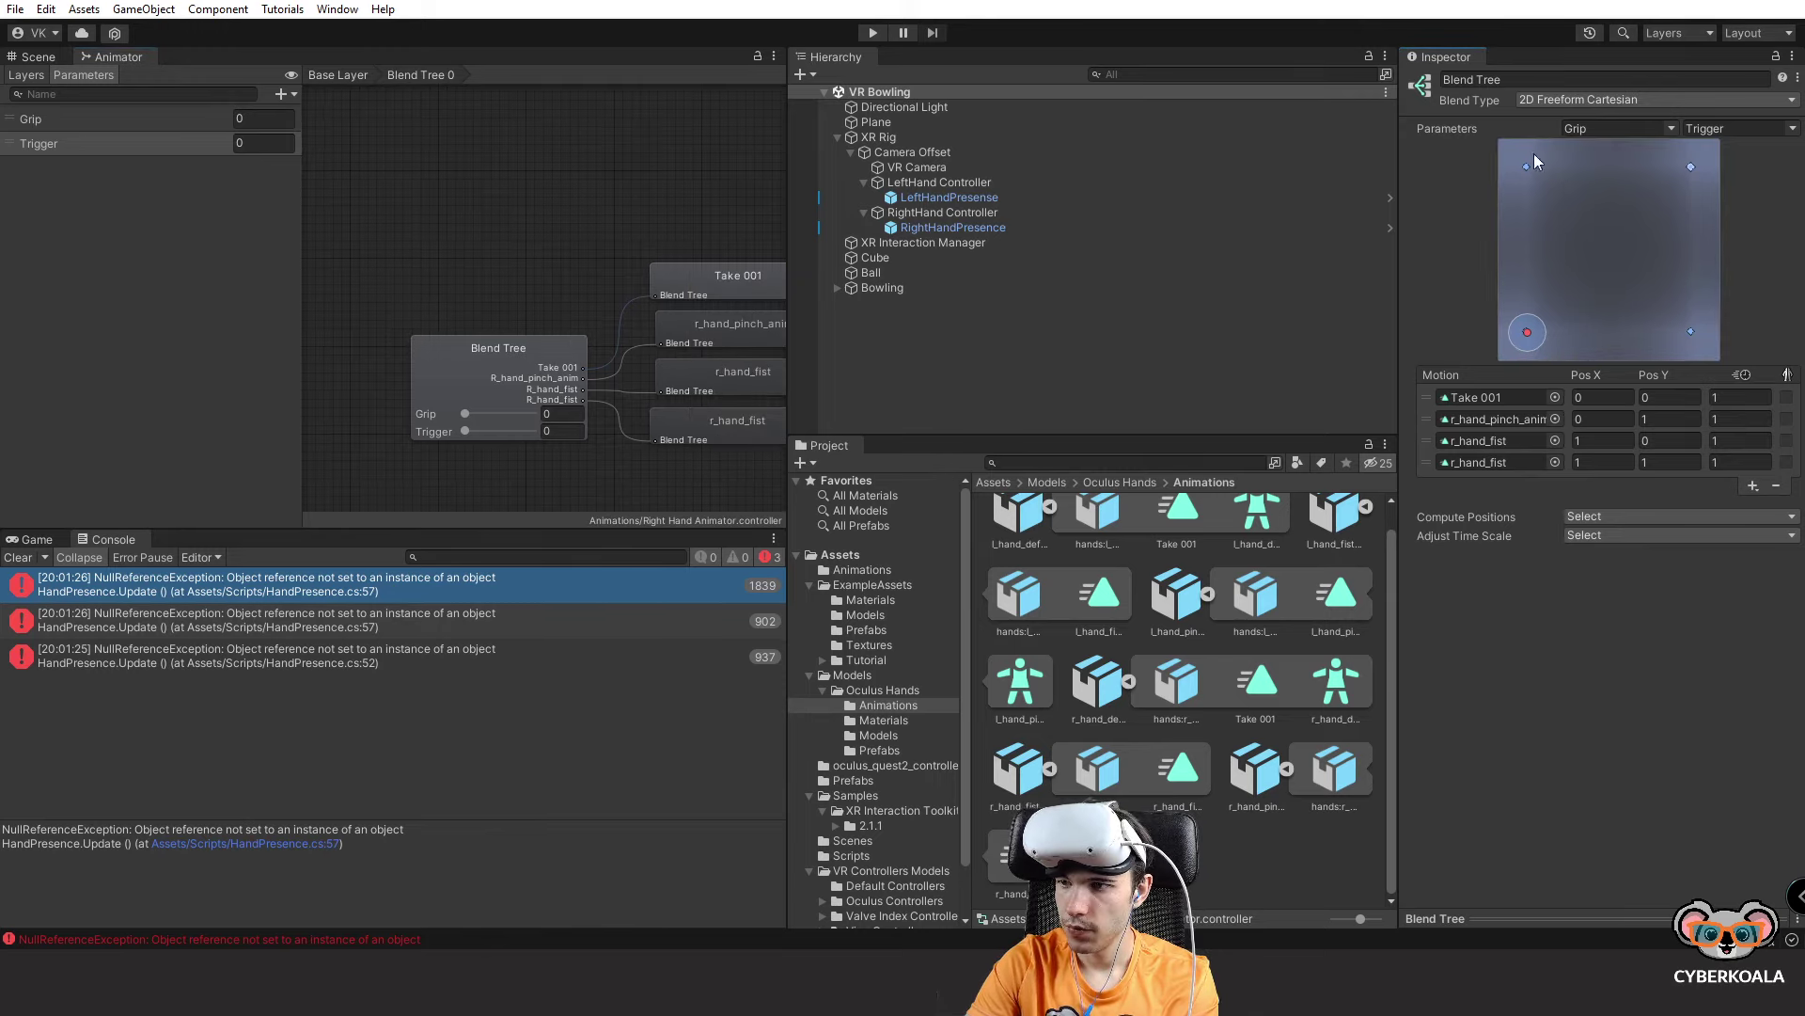
Select the Blend Tree node and bring up its blend preview pane.
click(575, 381)
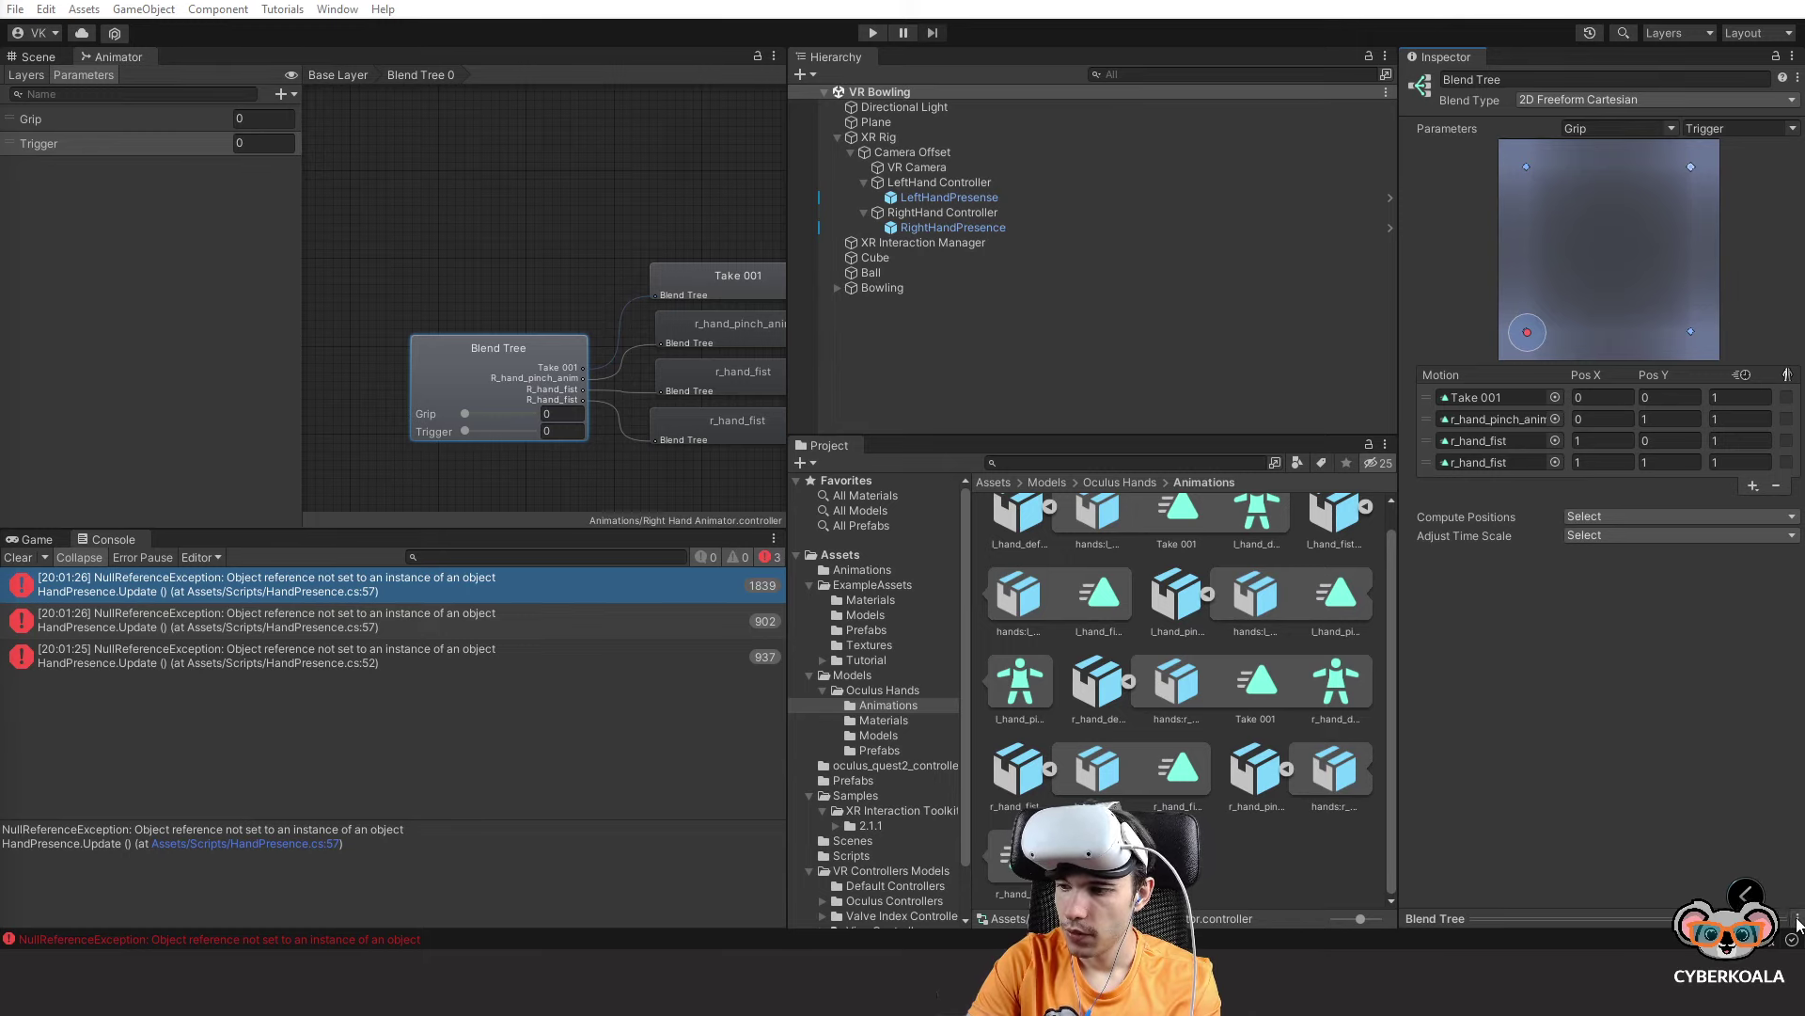
click(1798, 921)
click(1650, 903)
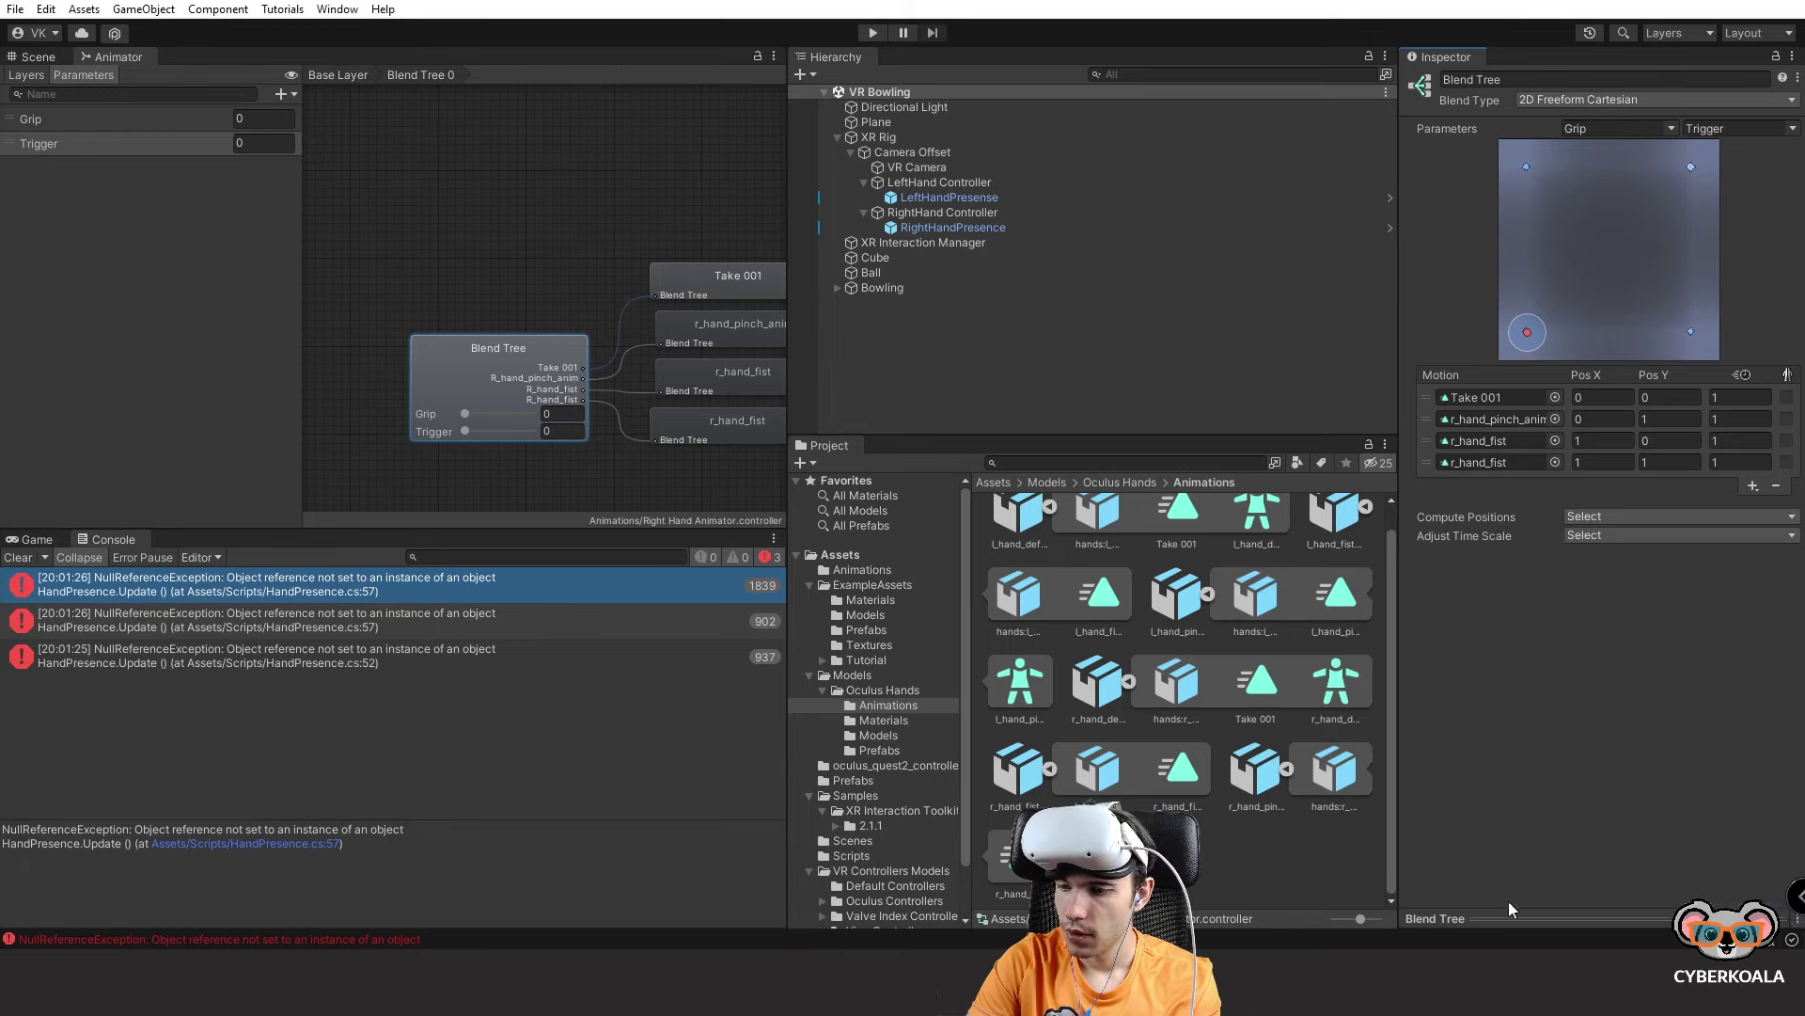
Load the l_hand_ske model from Oculus Hands > Models into the enlarged blend preview.
drag(1460, 767, 1461, 636)
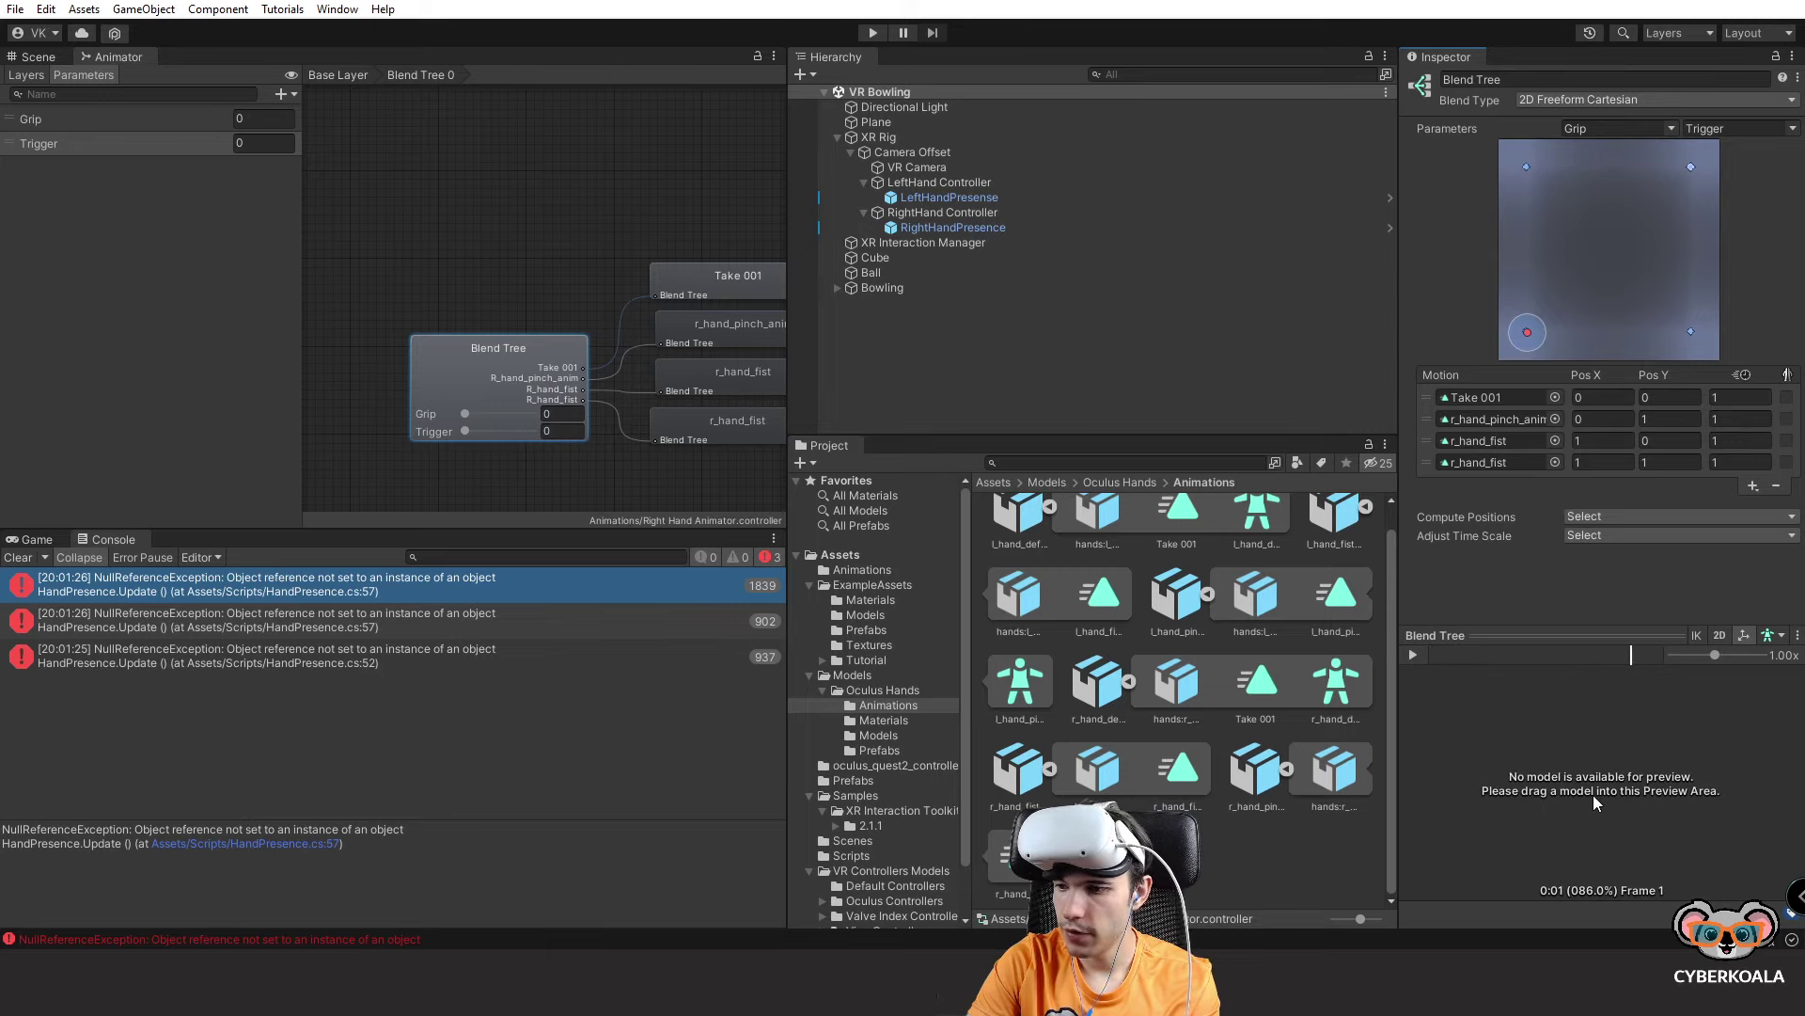
click(884, 602)
click(880, 691)
click(879, 705)
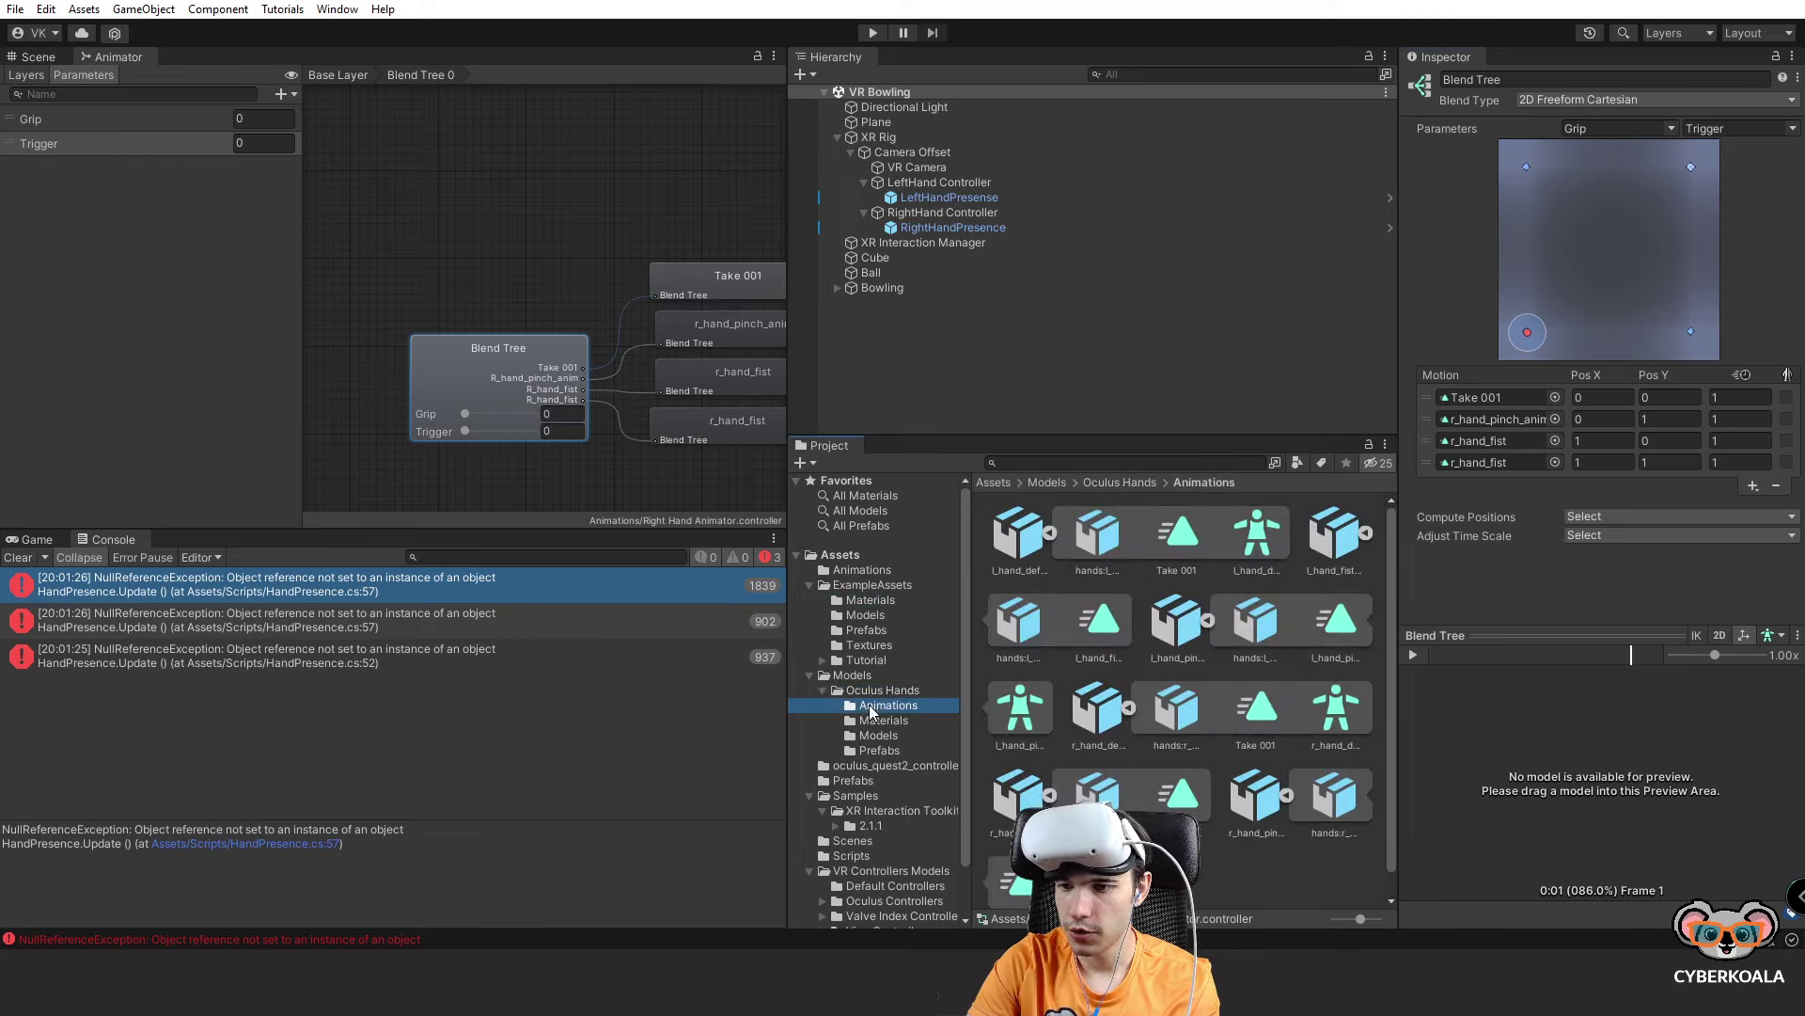
click(882, 721)
click(879, 735)
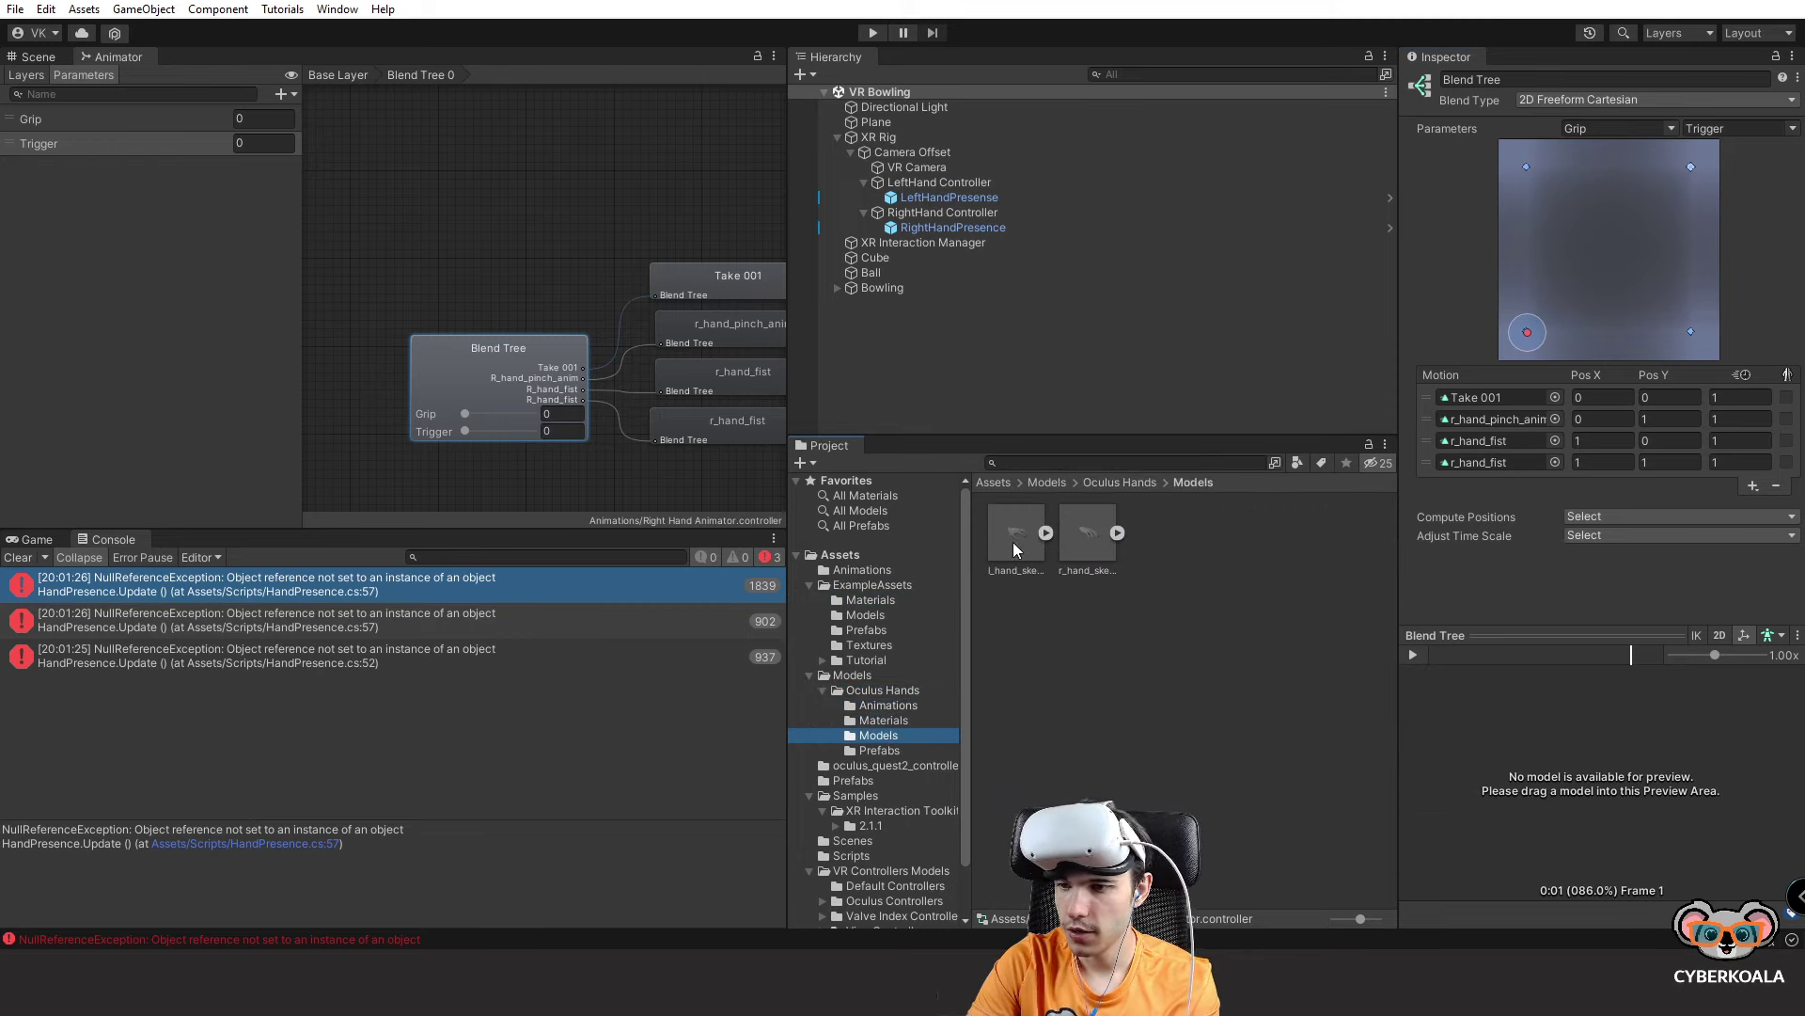
drag(1016, 551, 1653, 783)
Drag the blend sample to test full Grip fist and Trigger pinch poses.
scroll(1653, 783, up, 5)
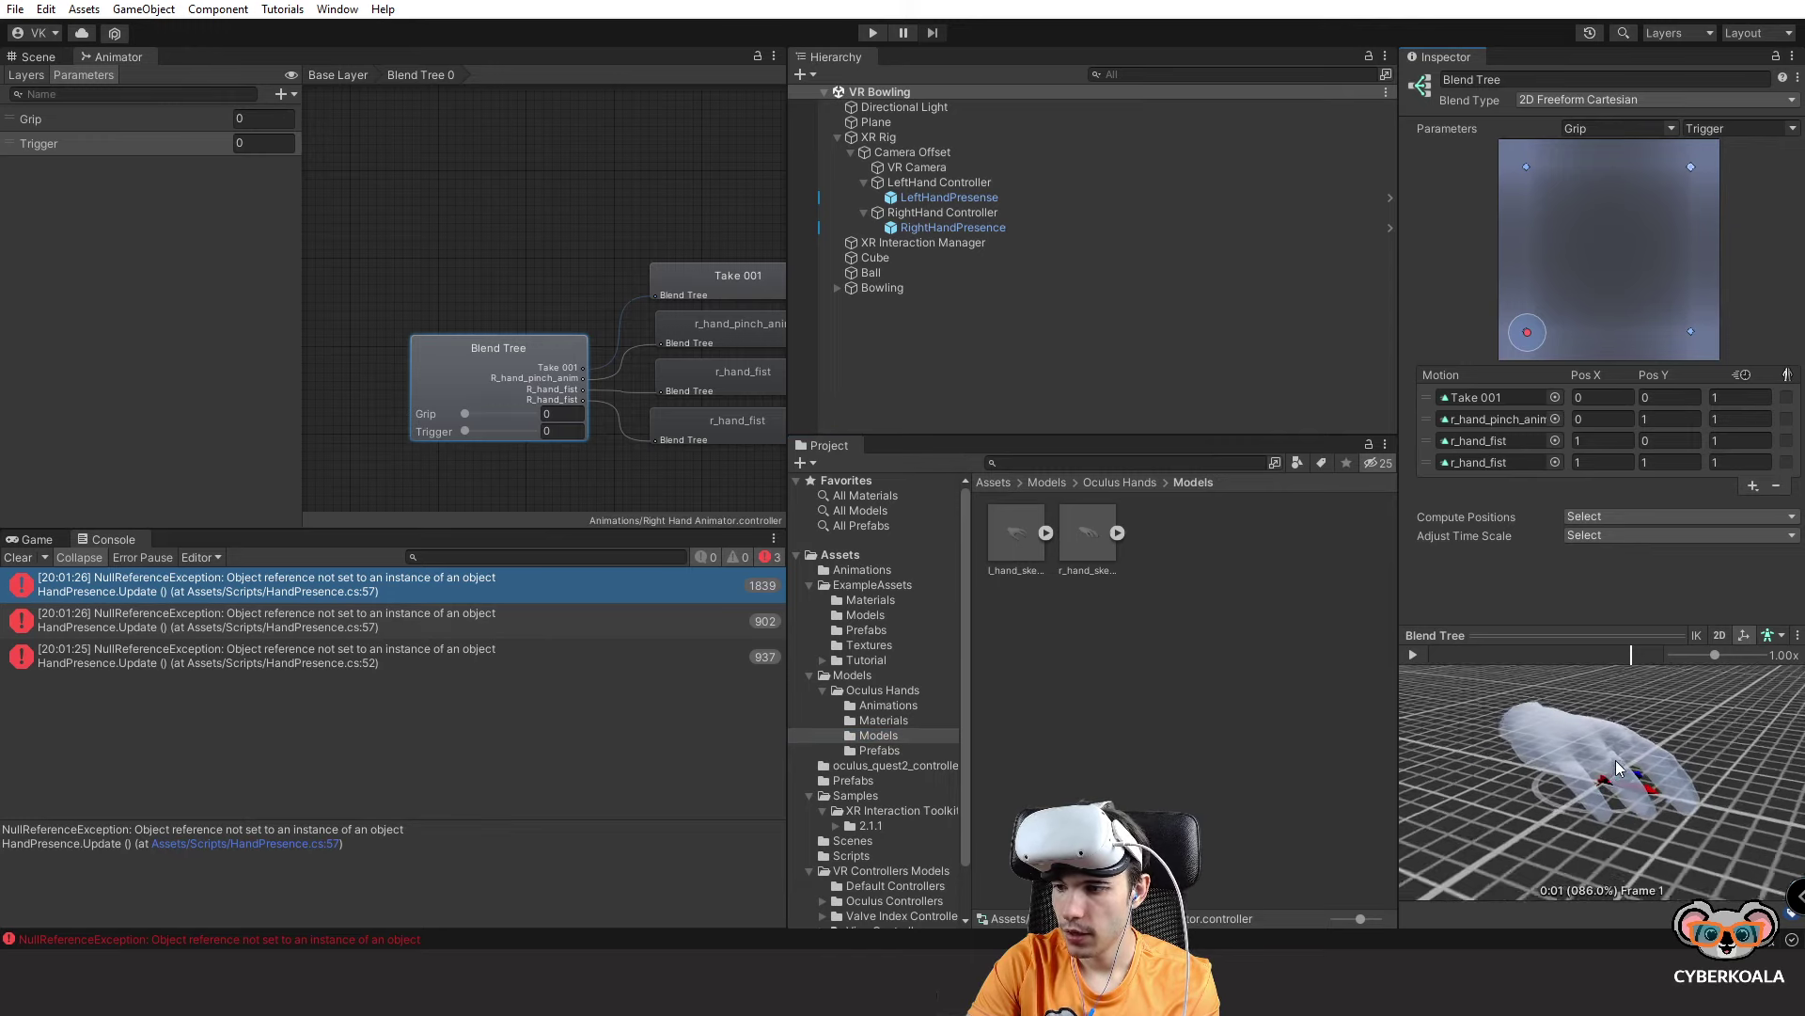
click(1568, 313)
drag(1569, 313, 1536, 199)
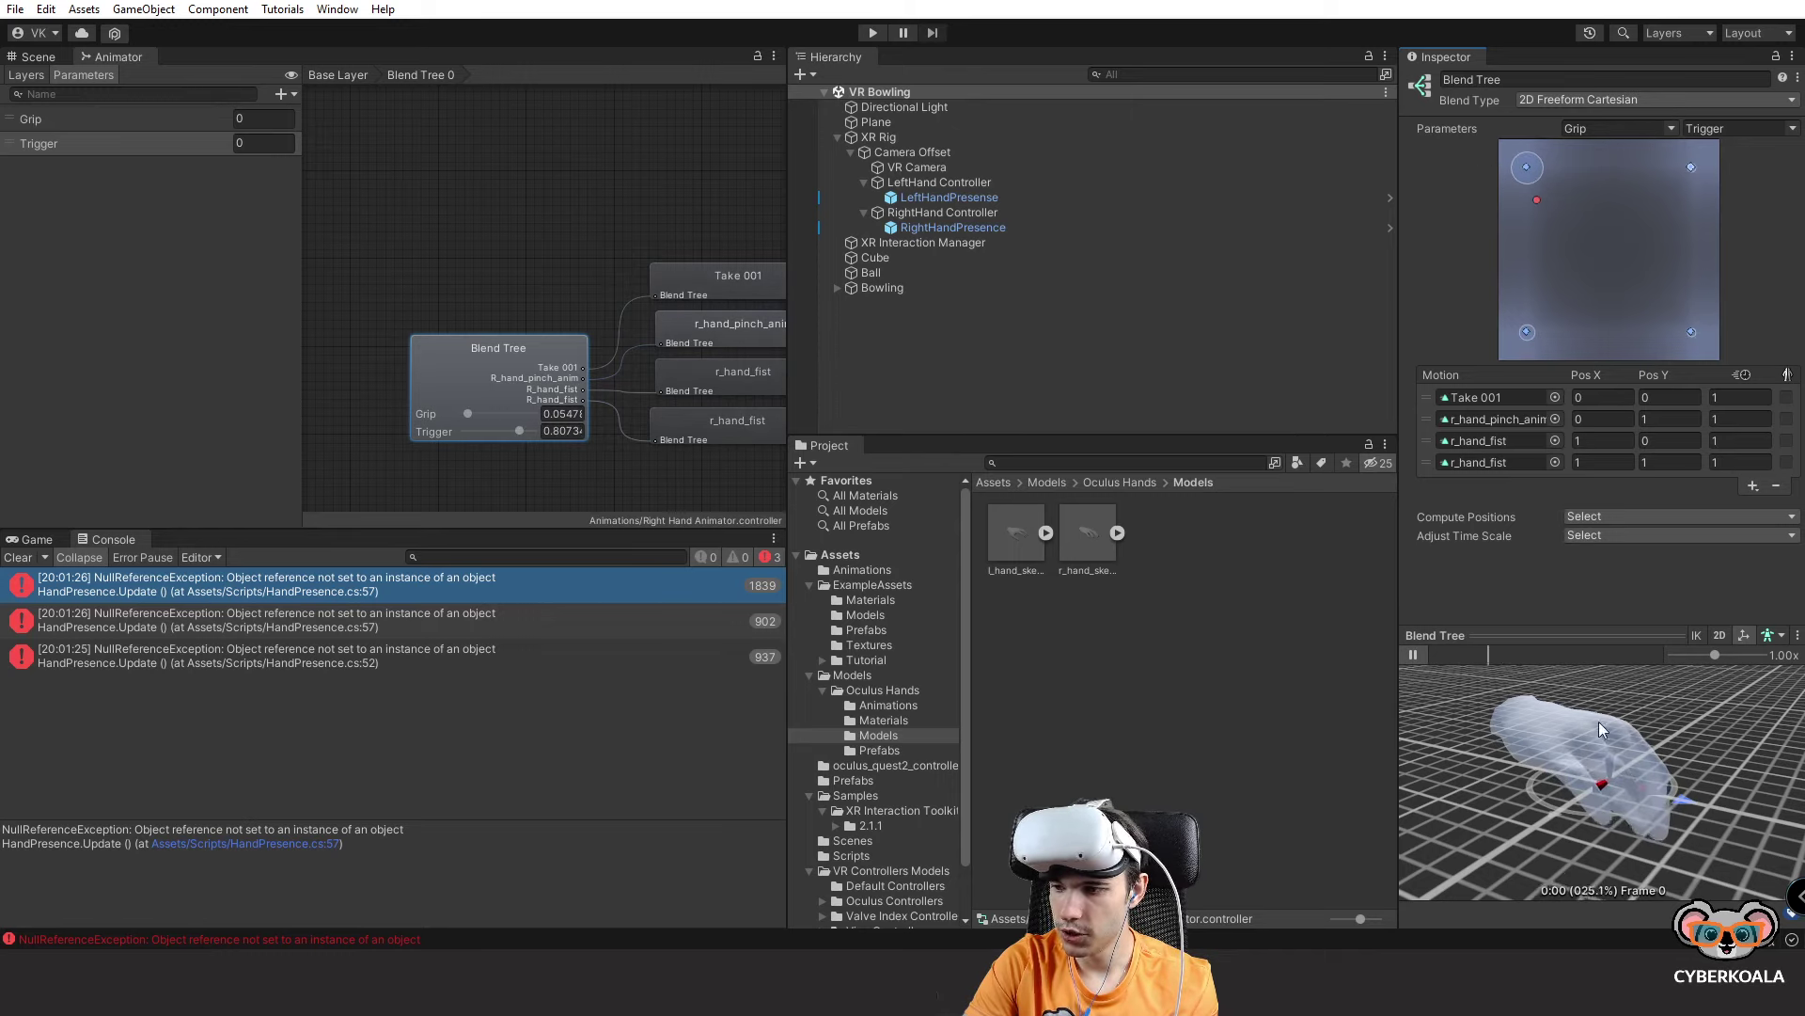
drag(1618, 753, 1439, 734)
drag(1536, 199, 1499, 136)
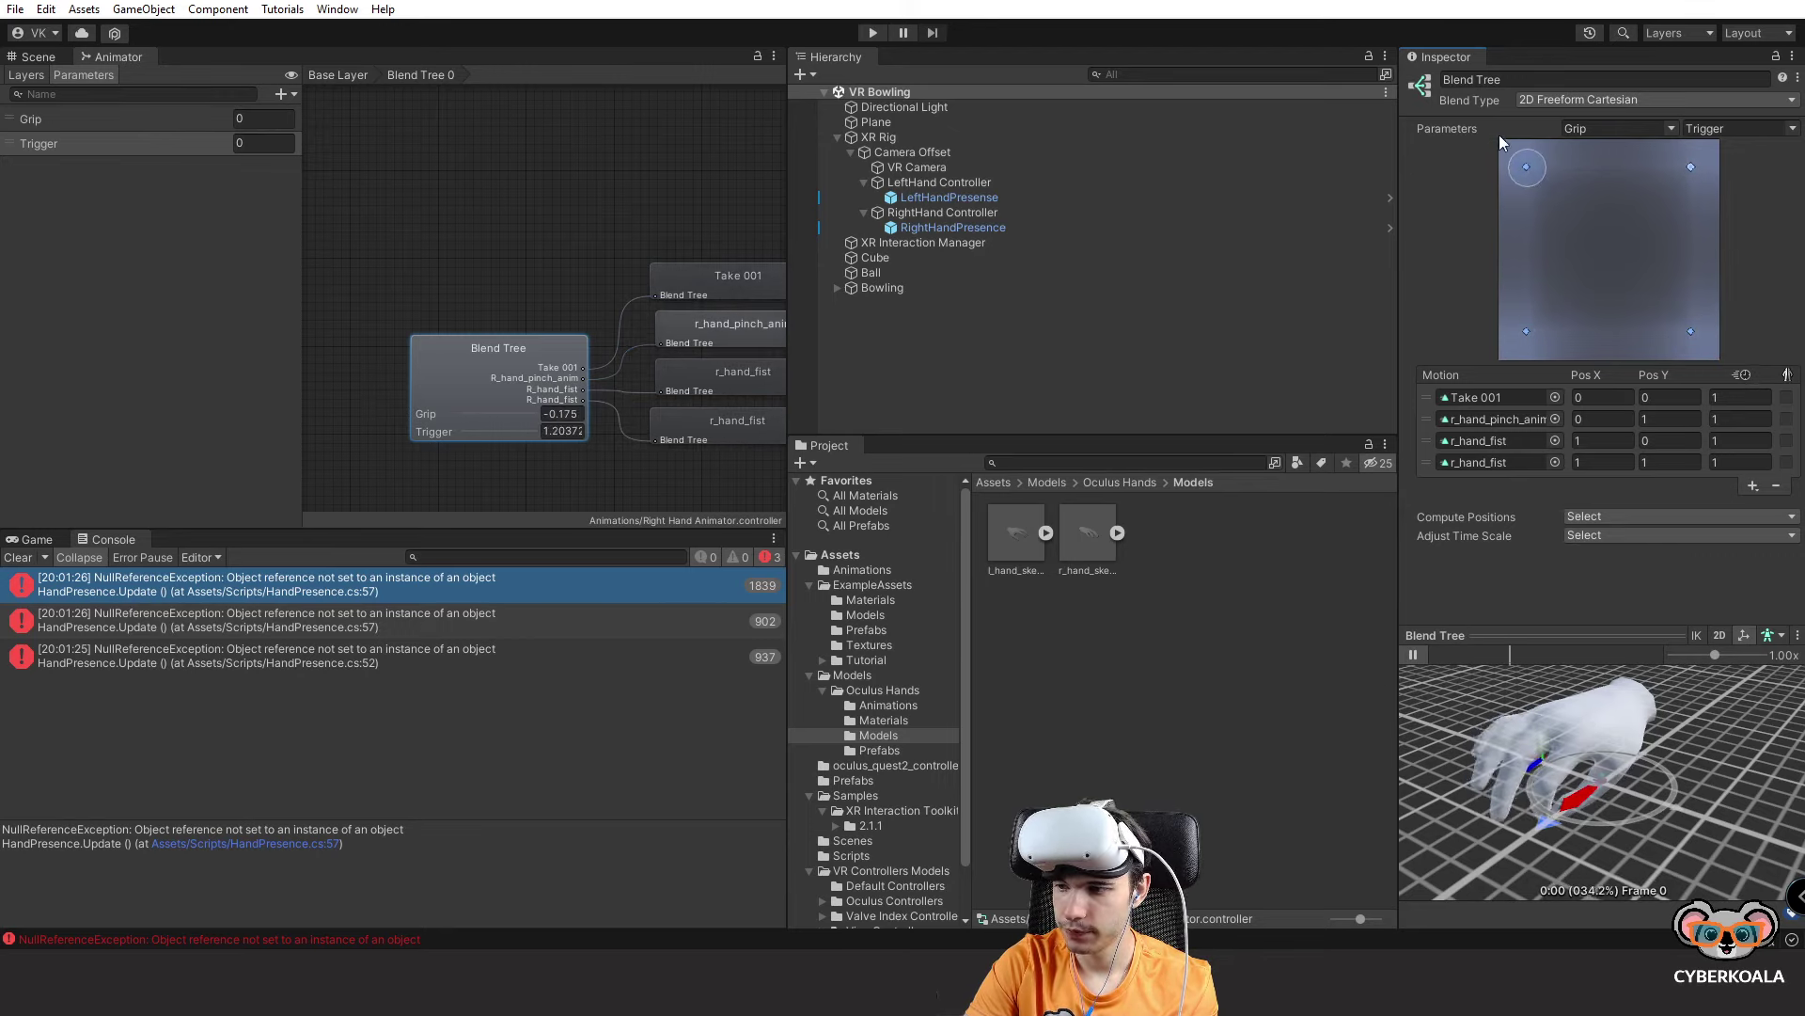
Nudge the pinch motion to Pos X -0.02, Pos Y 1.037 and pause the preview.
click(1429, 635)
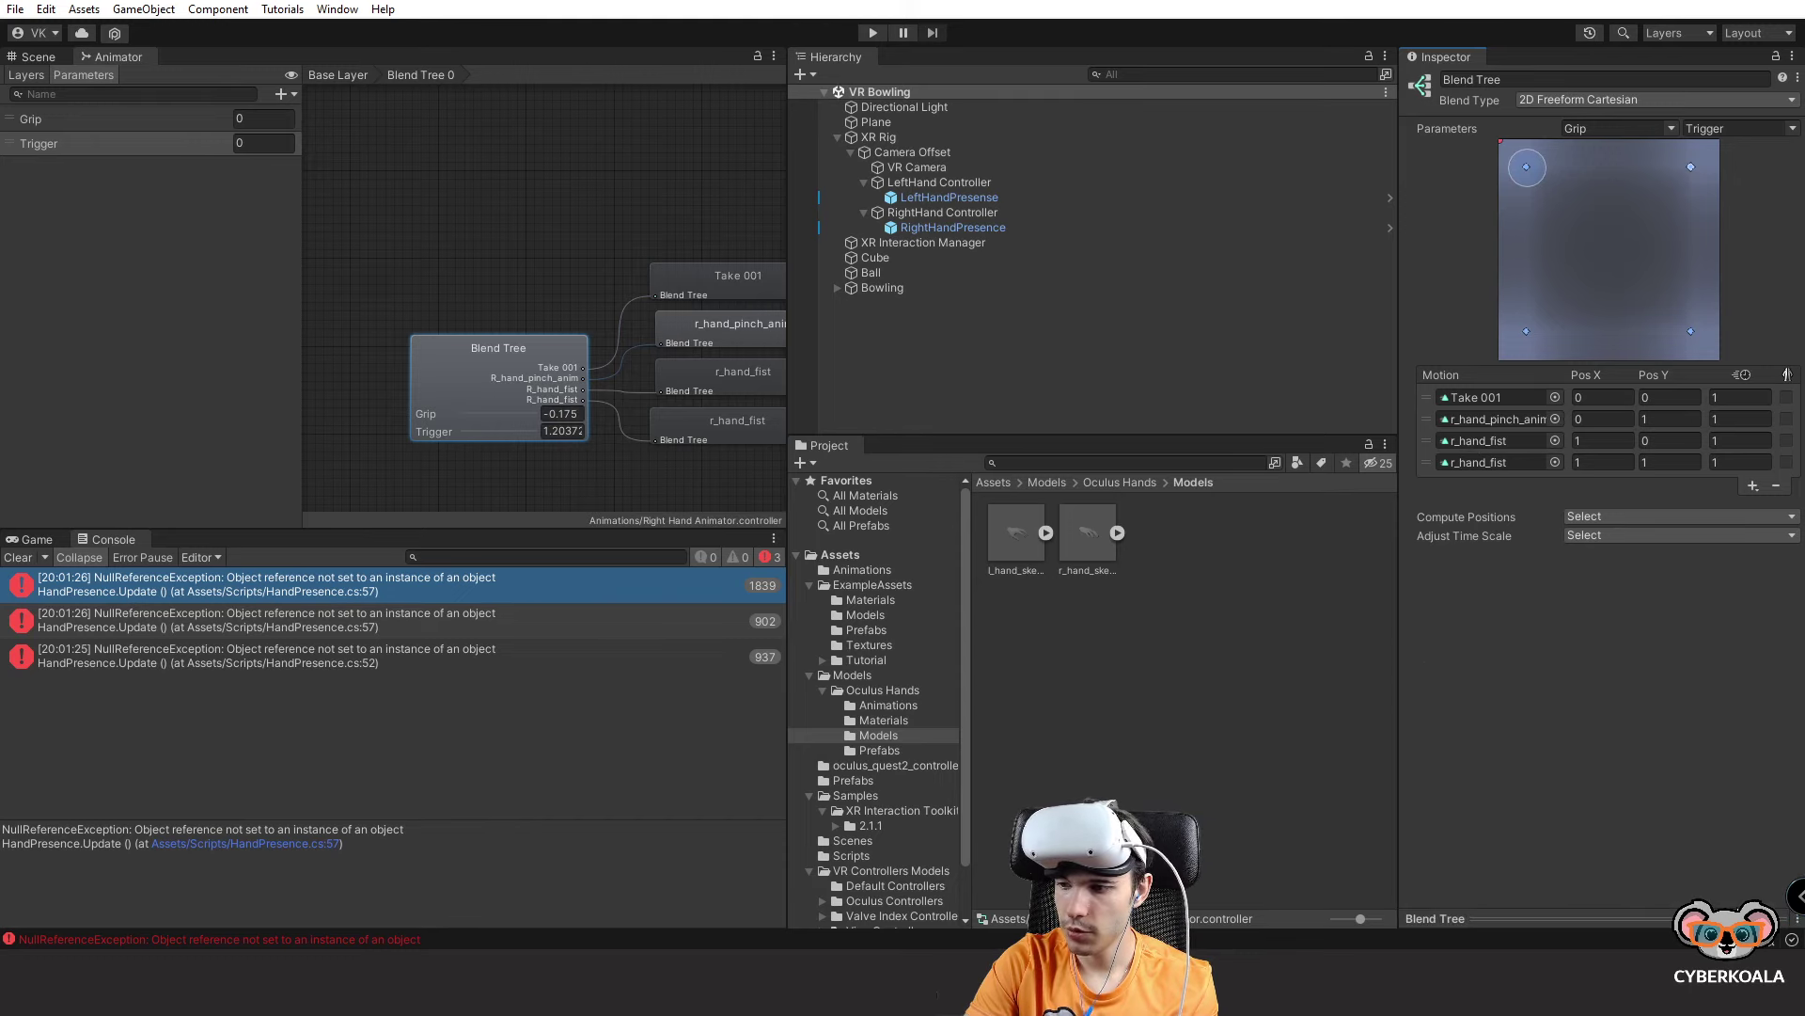
click(1435, 917)
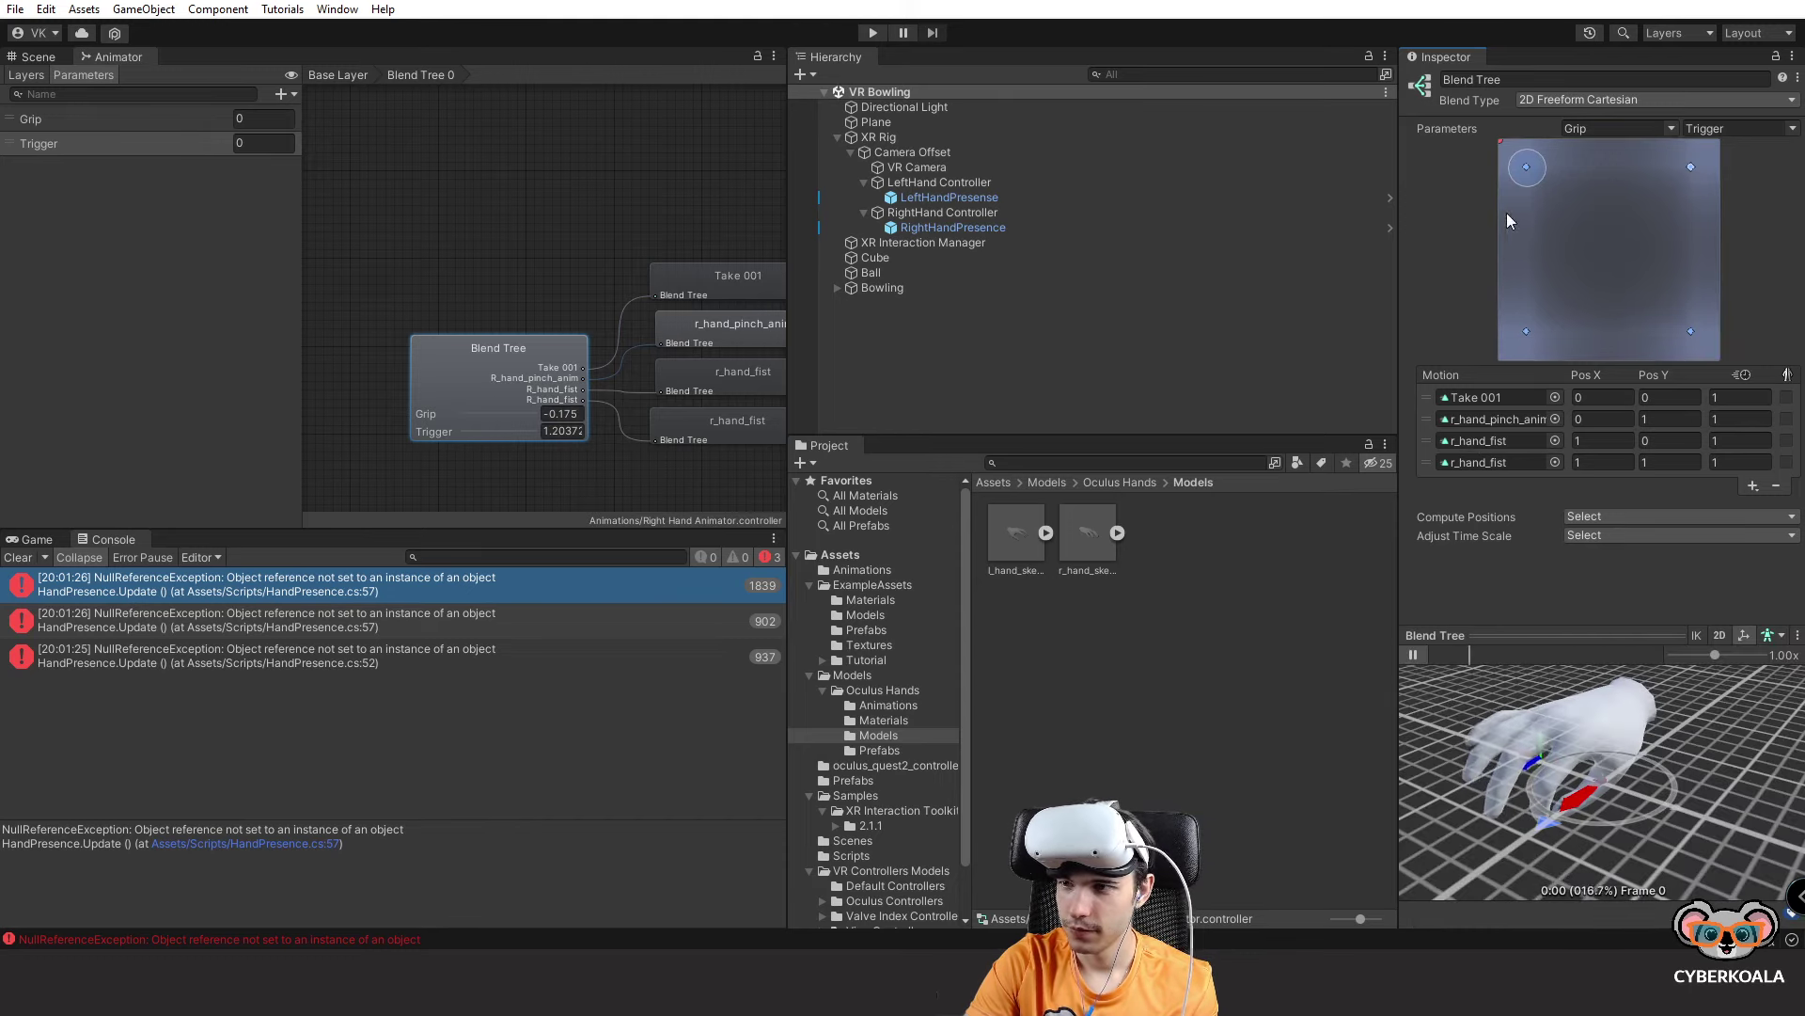
drag(1526, 166, 1523, 162)
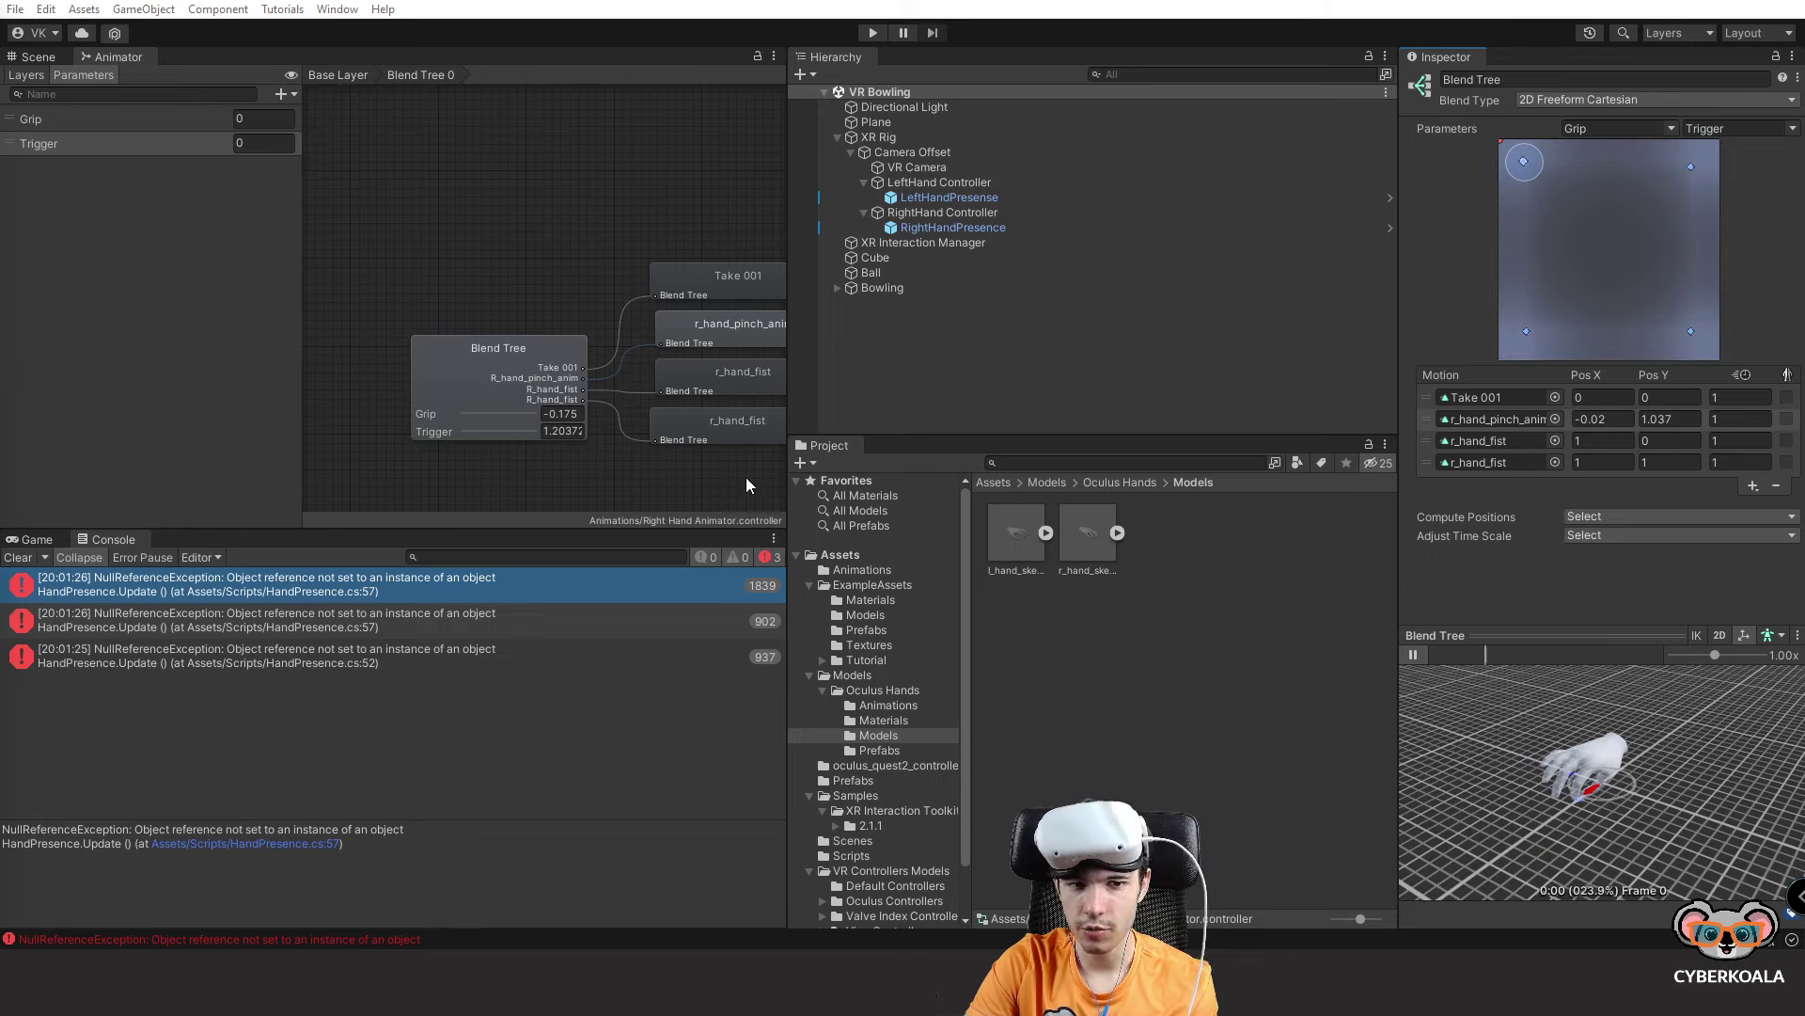
click(1415, 655)
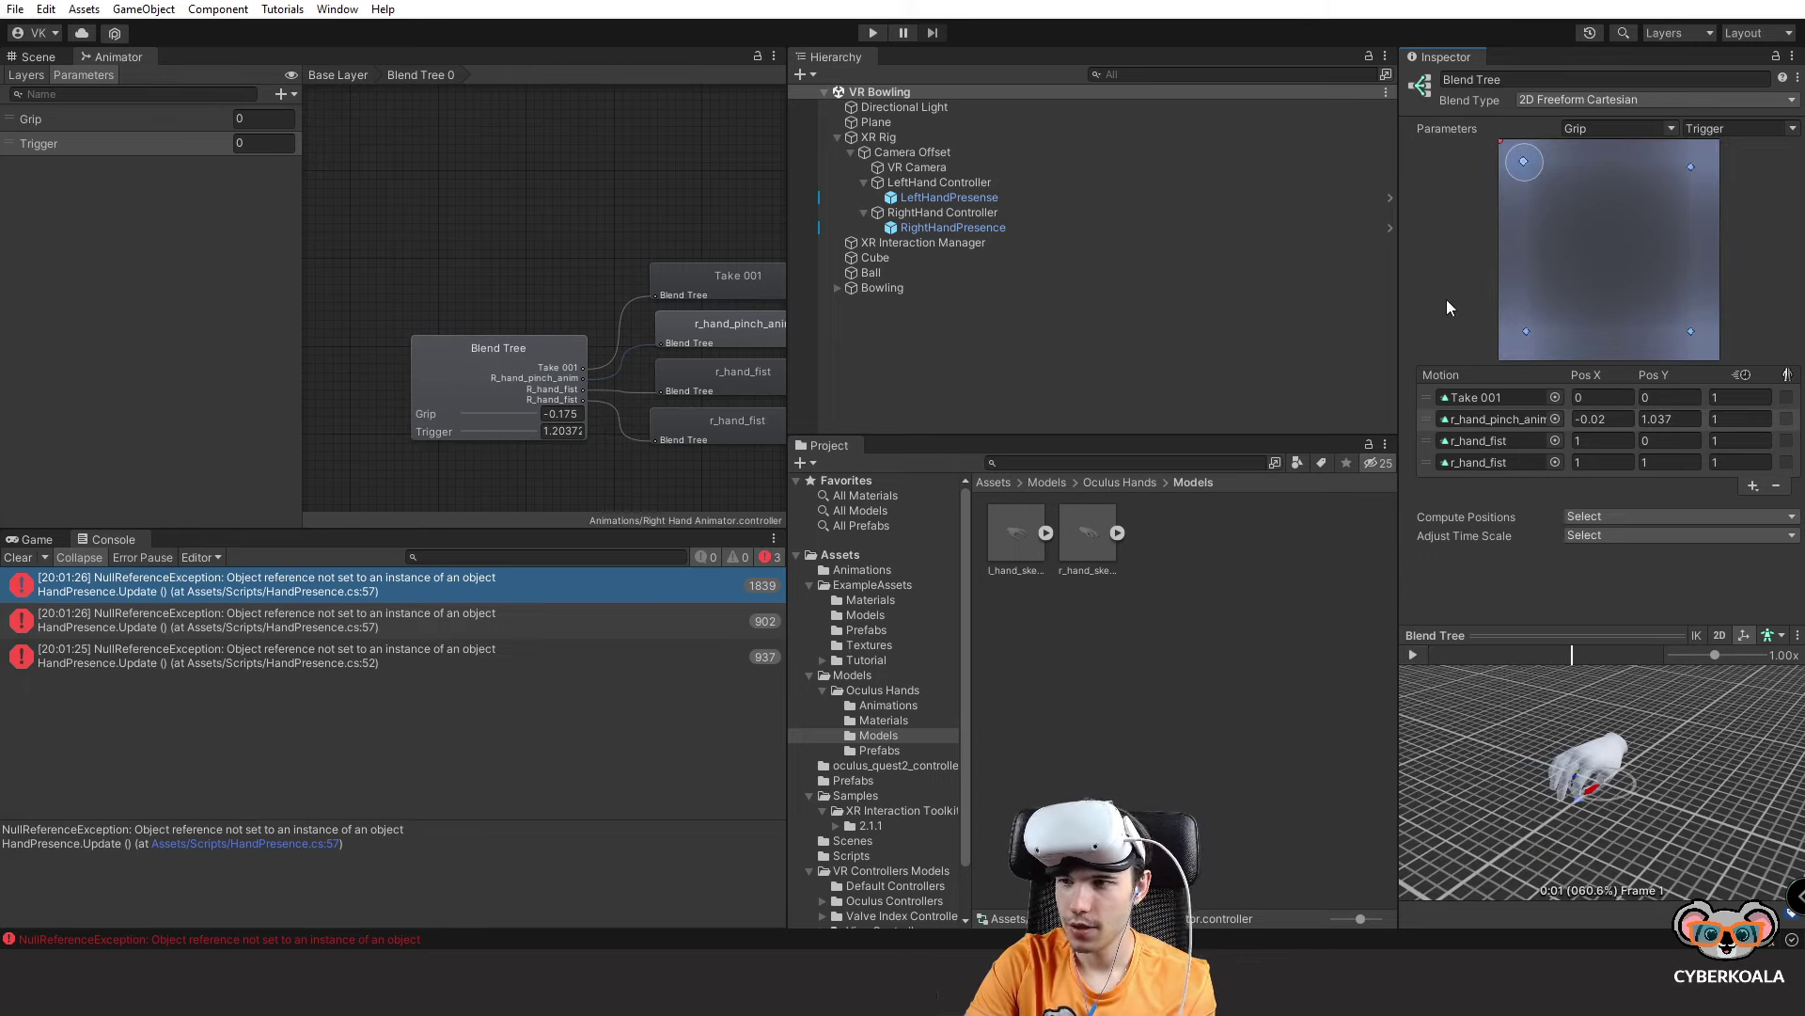
Select RightHandPresence in the Hierarchy and go back up to the Animator's Base Layer.
right_click(1178, 643)
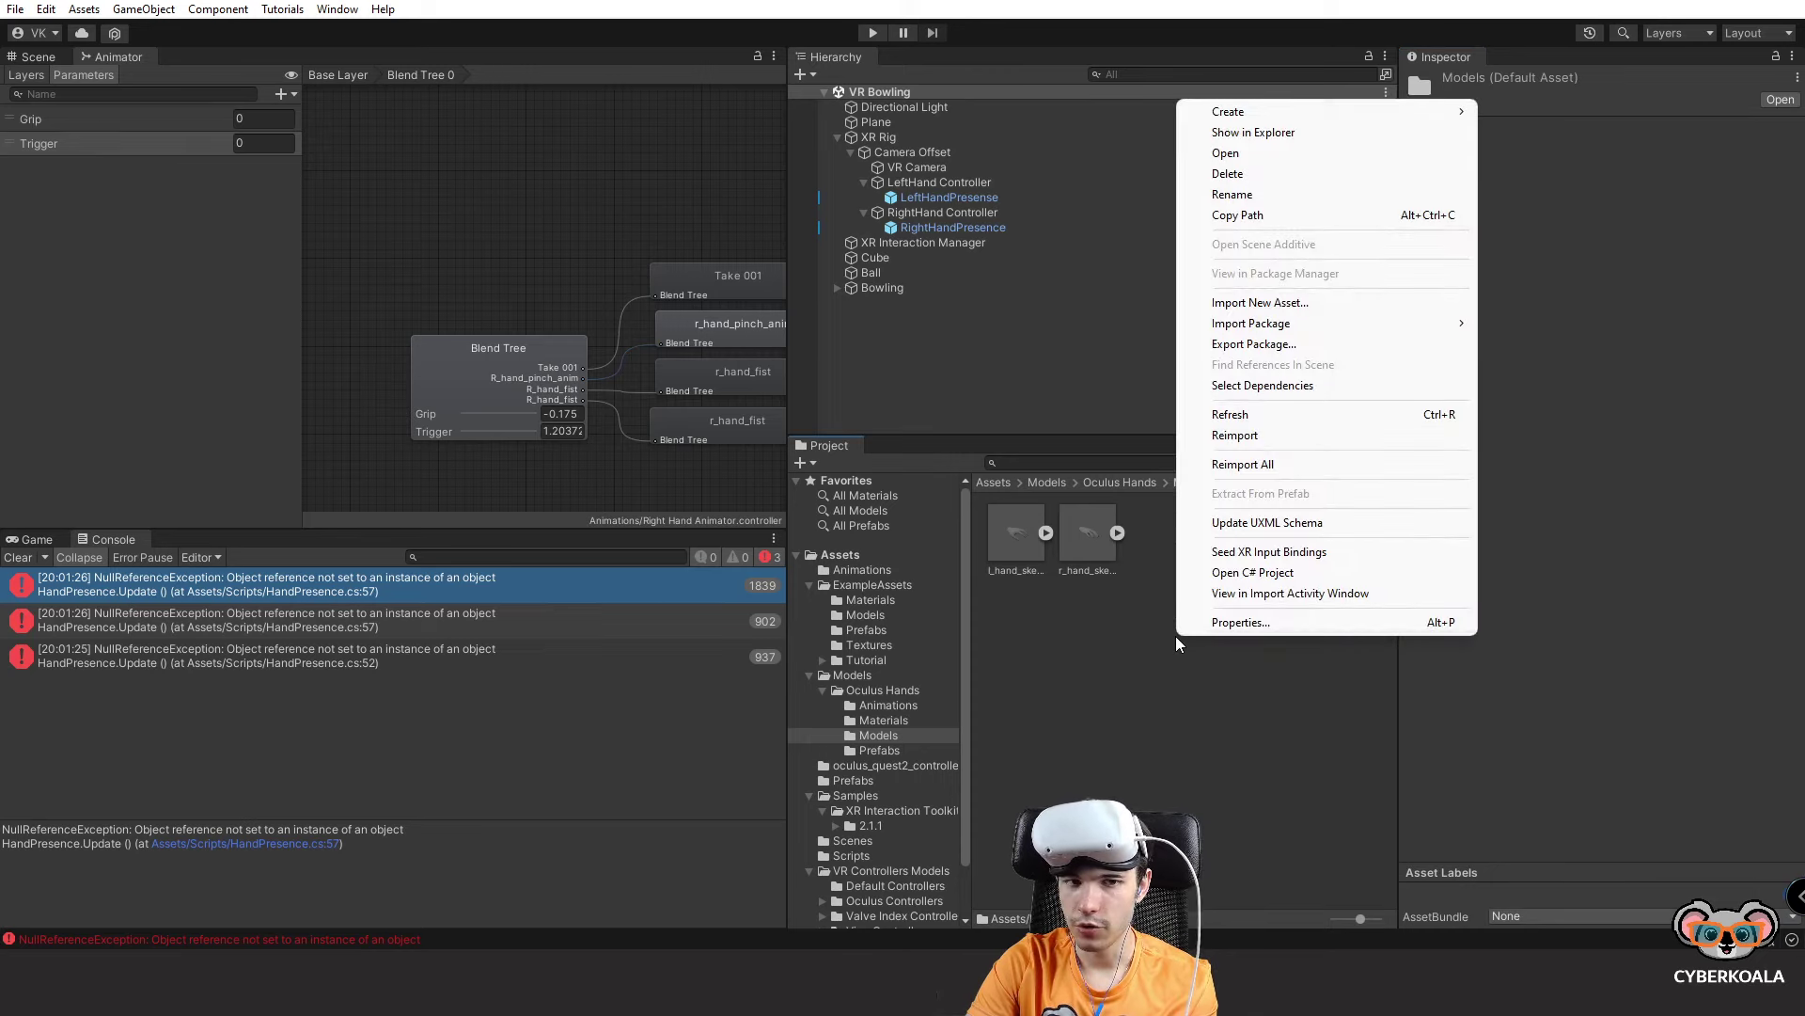
click(1149, 657)
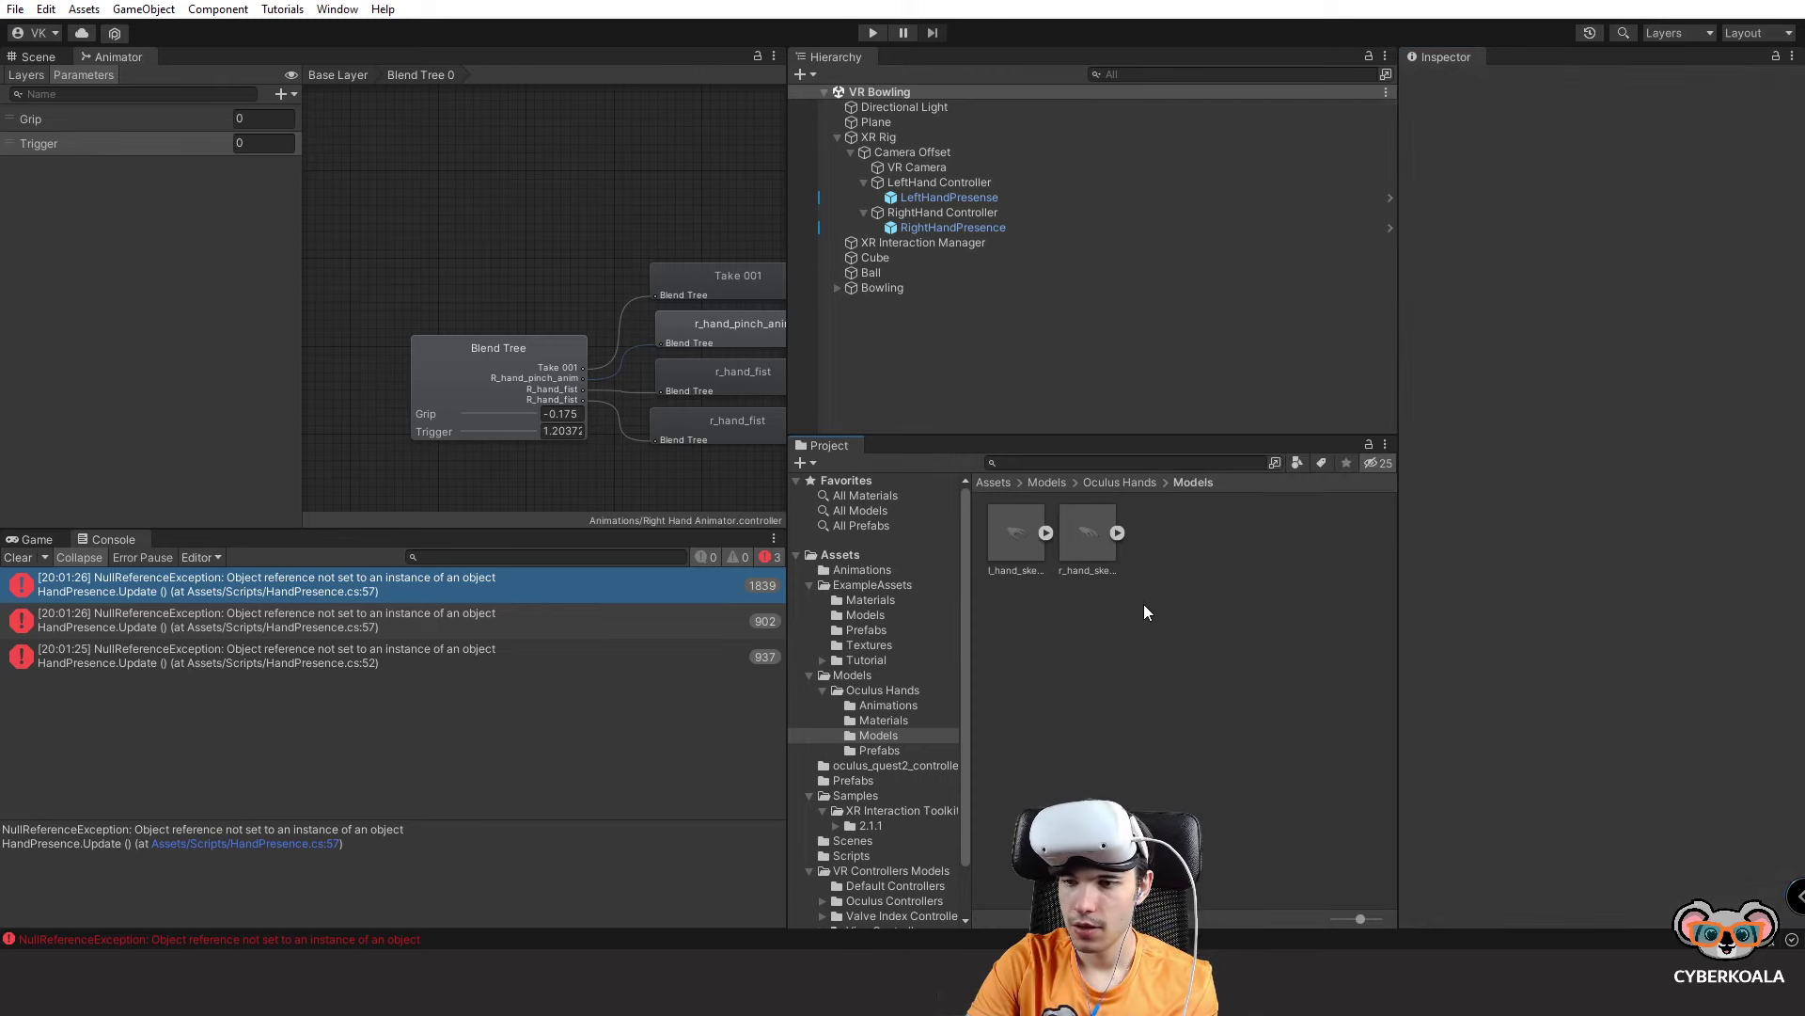
click(952, 227)
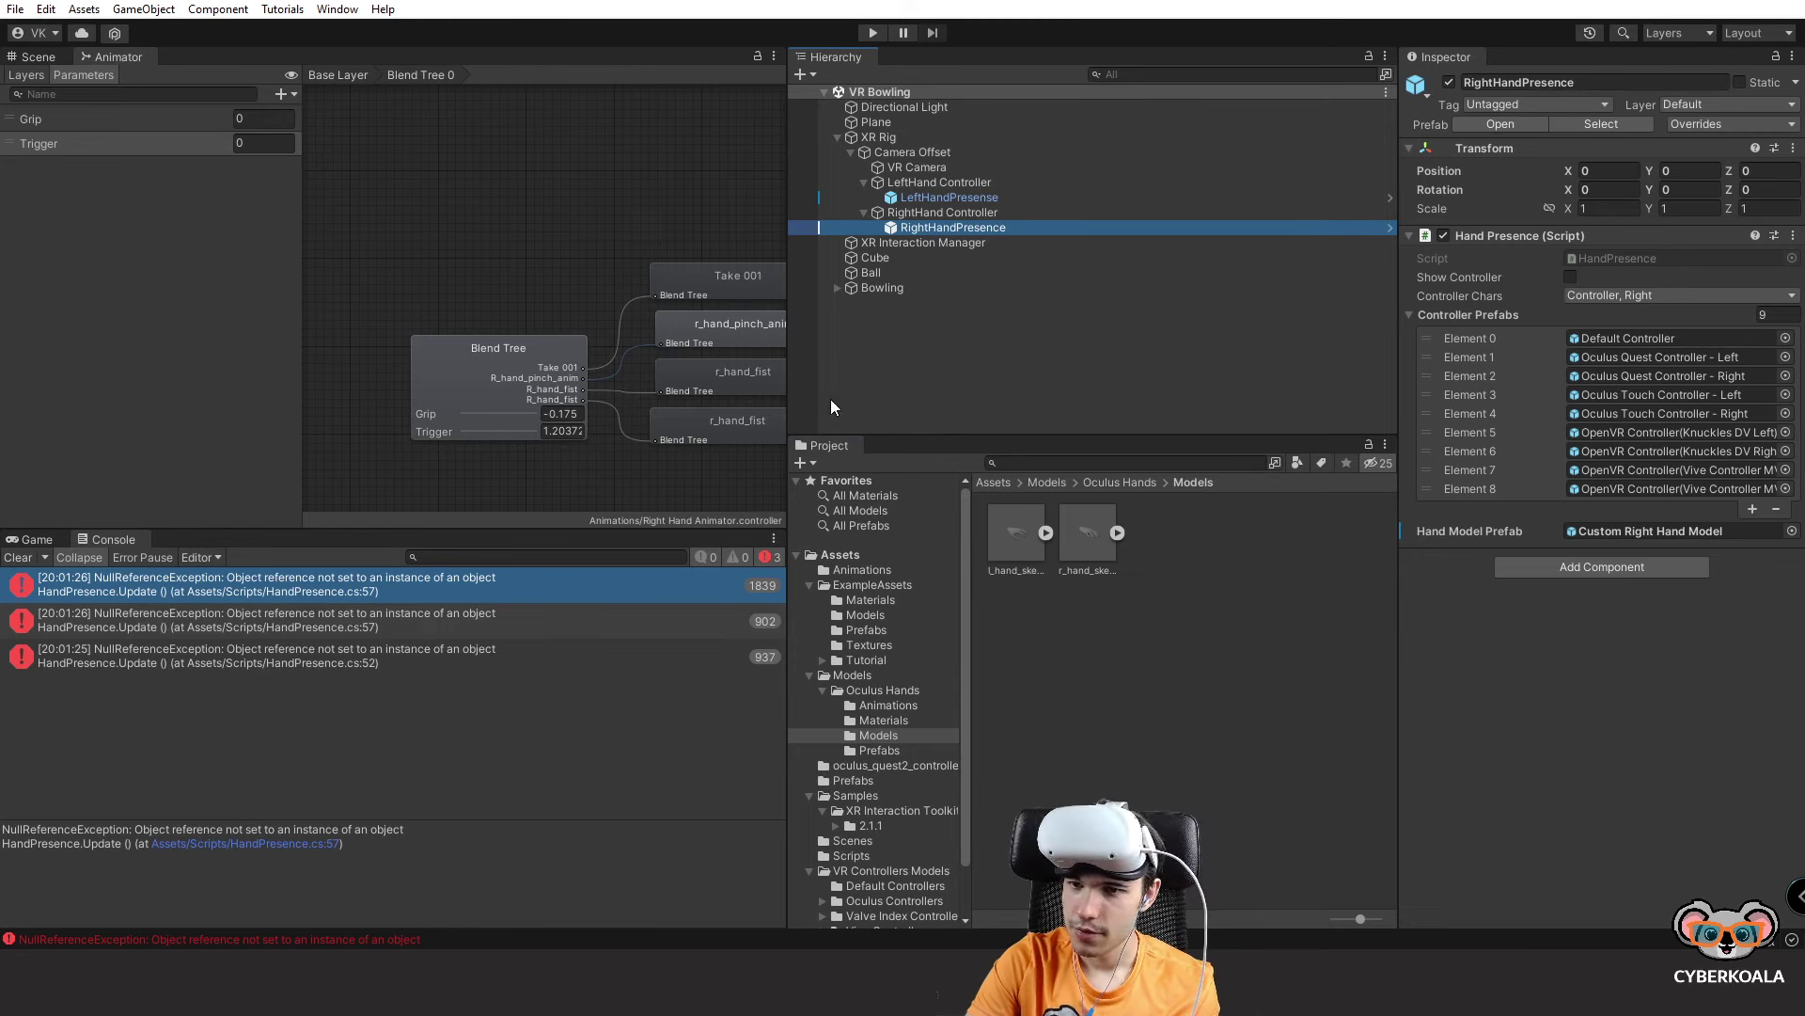
click(494, 362)
click(338, 75)
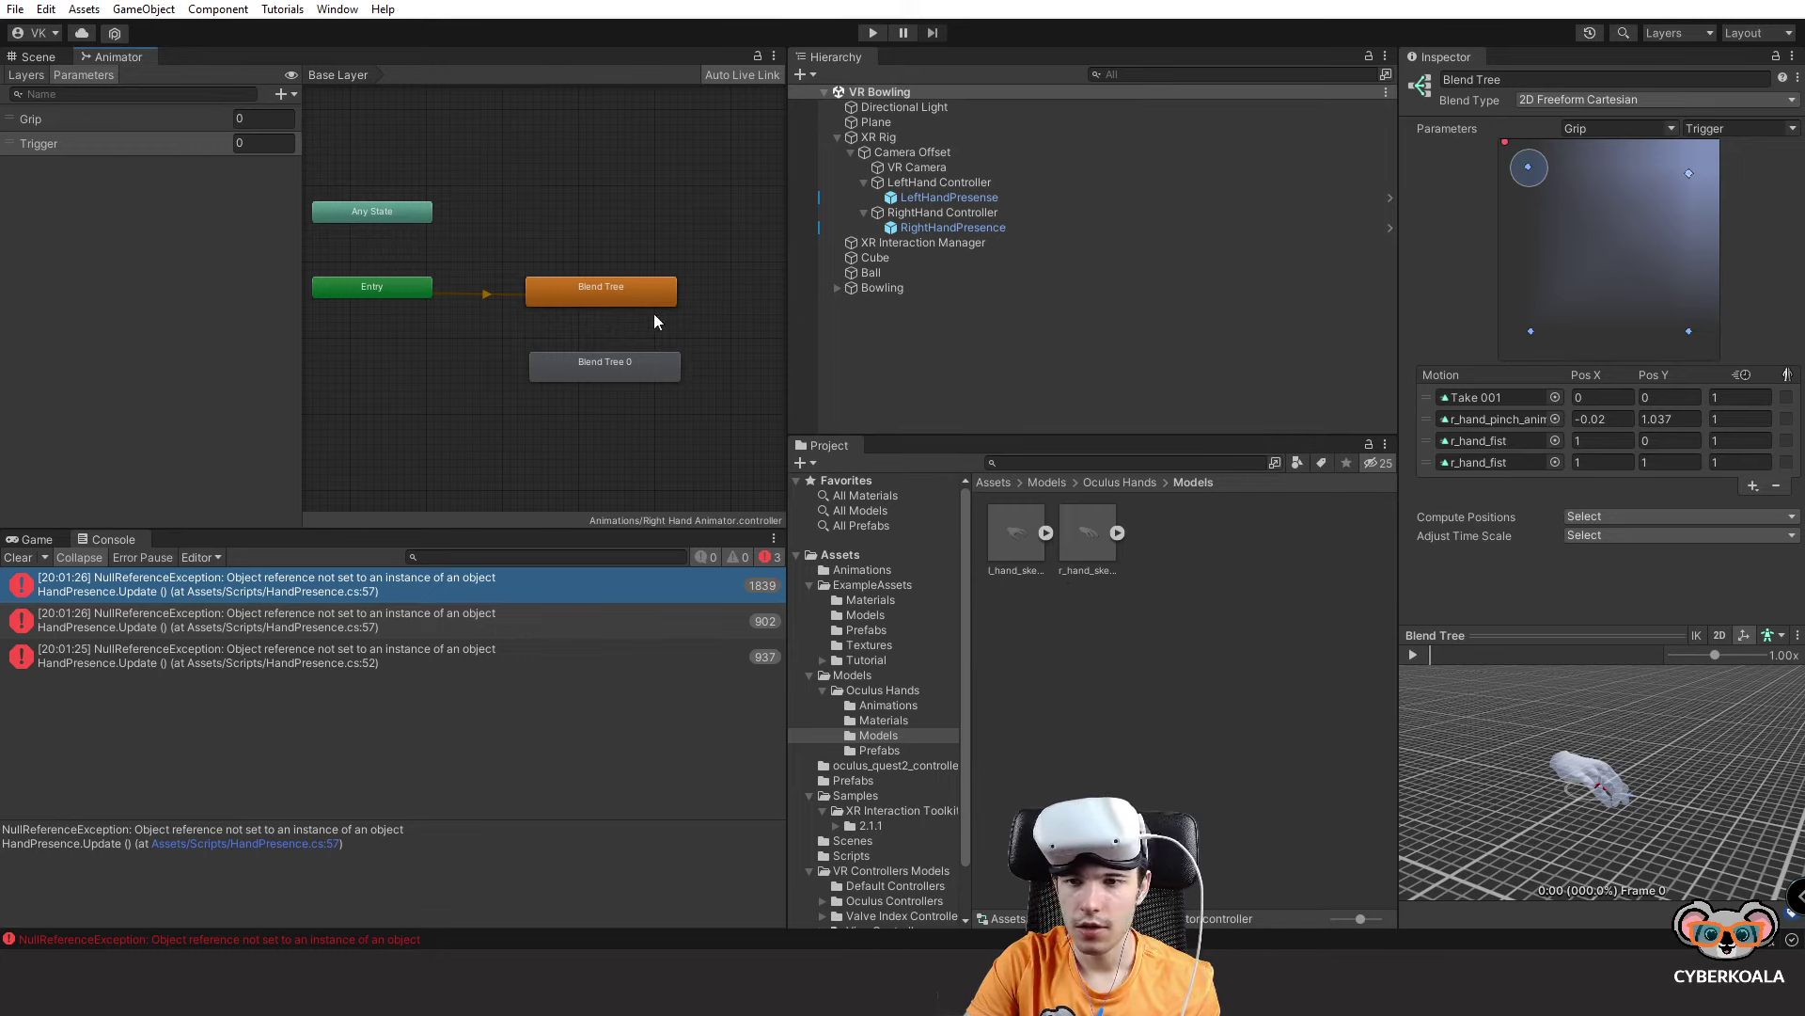
Open the Blend Tree state's graph and select its blend node.
click(609, 297)
double_click(566, 286)
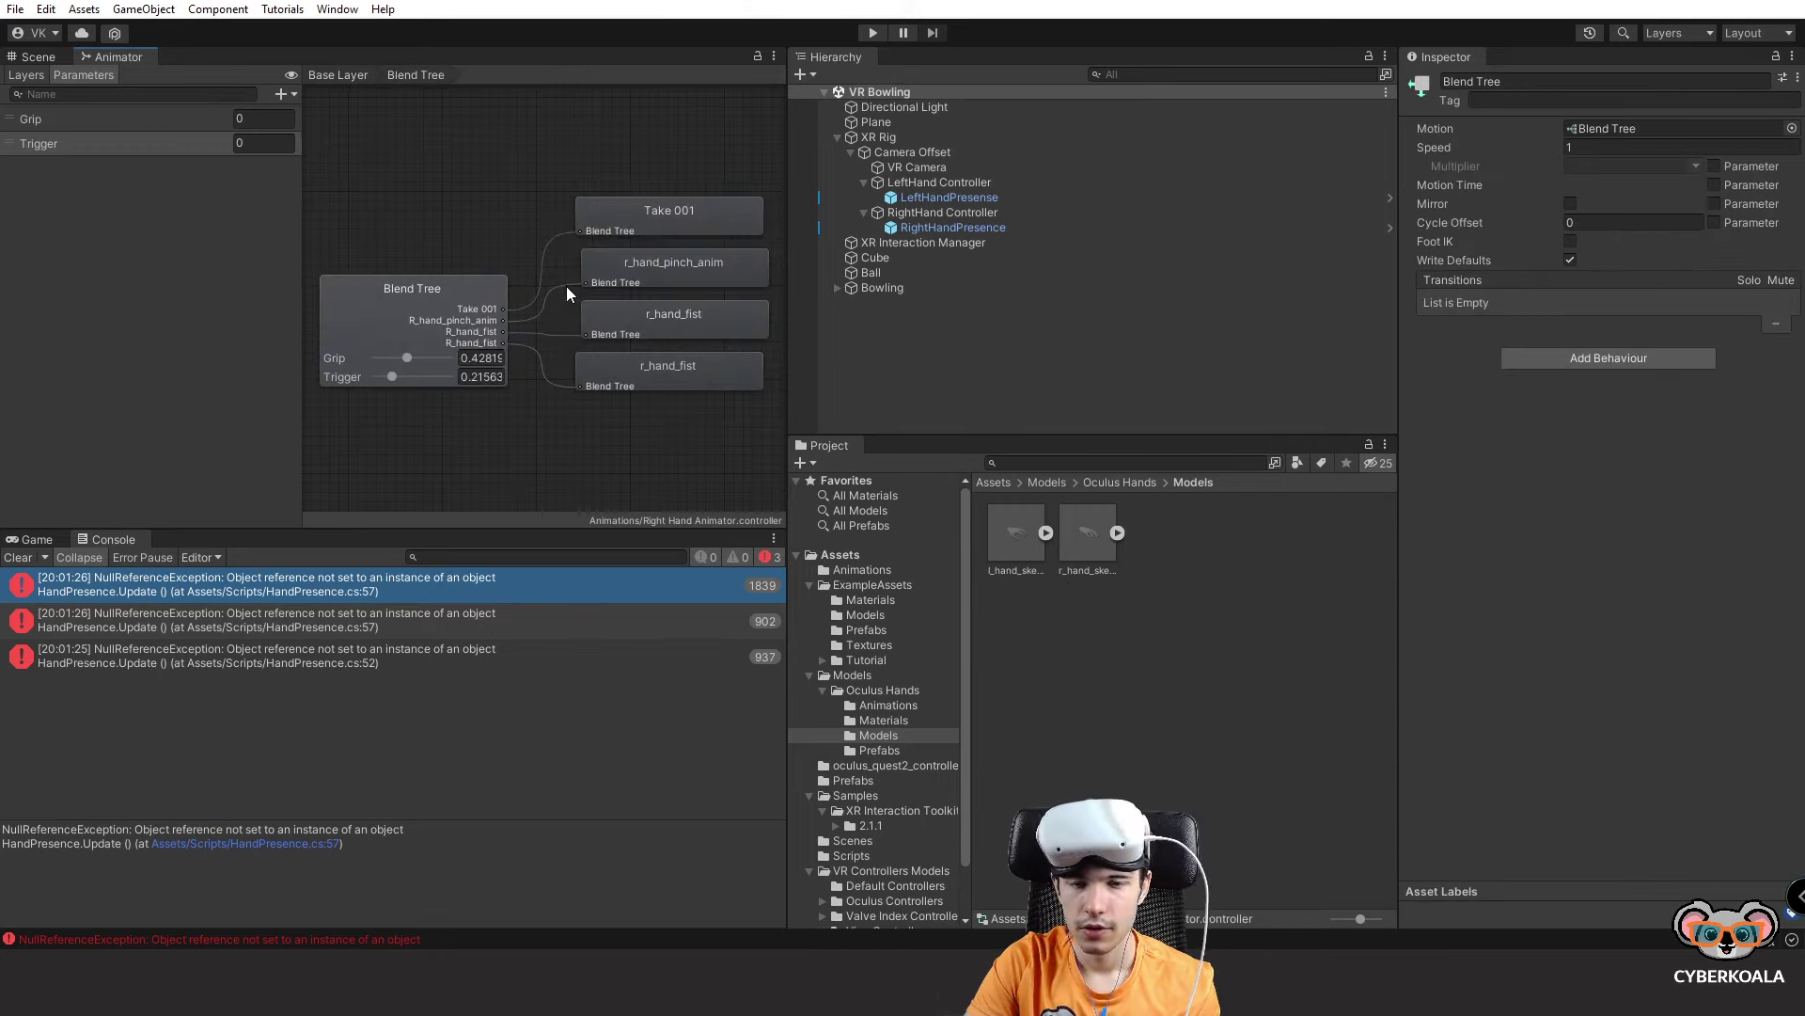
click(504, 299)
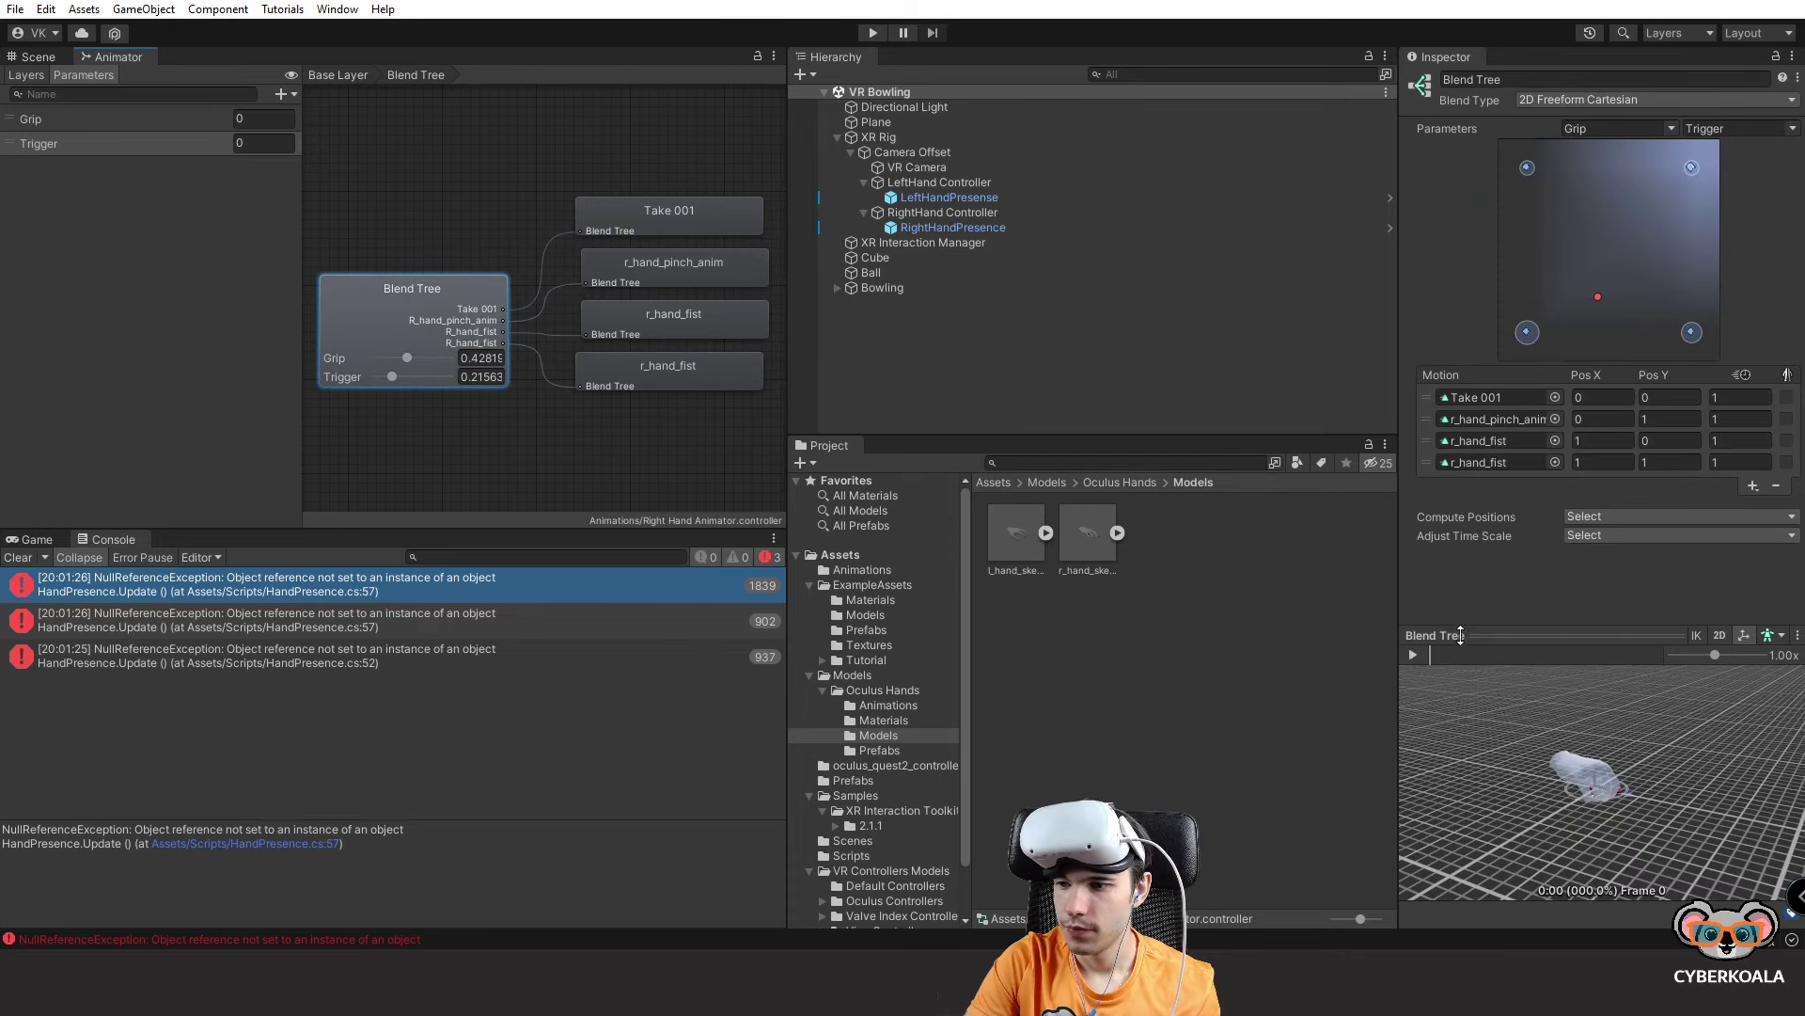
Play the hand preview and drag the sample between low and full Grip values.
click(1460, 636)
click(1453, 914)
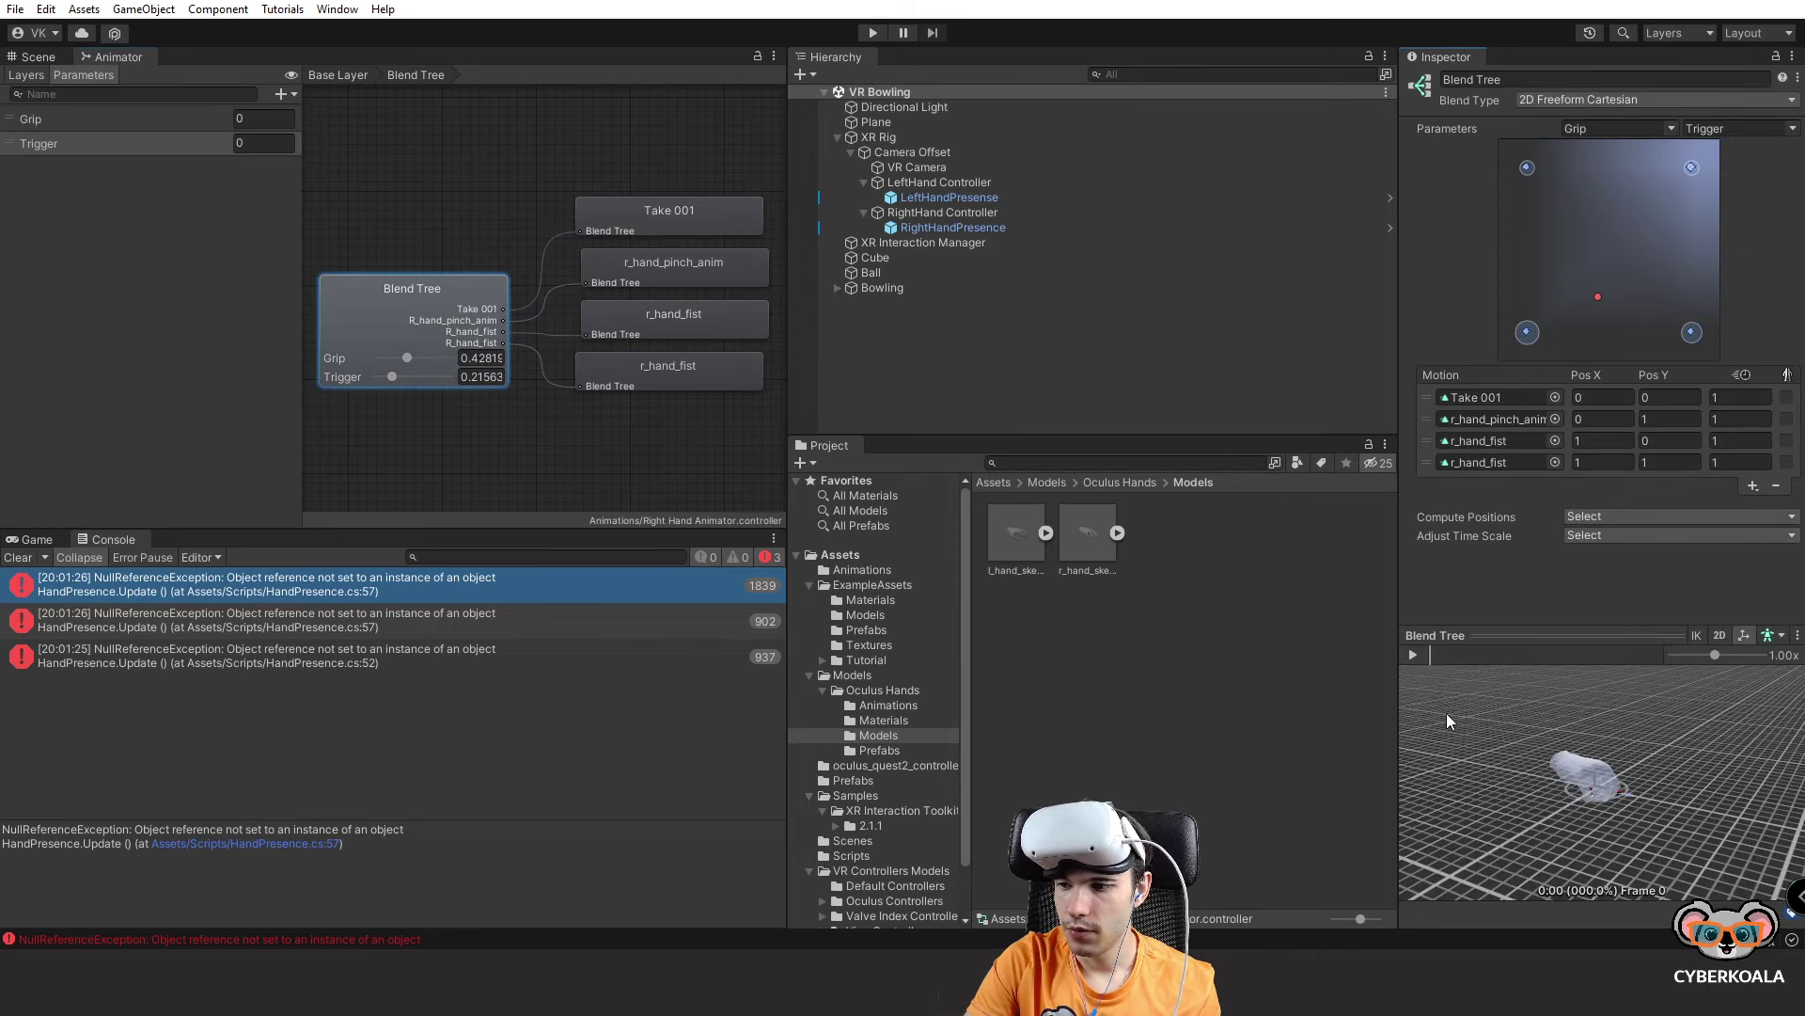
click(1414, 656)
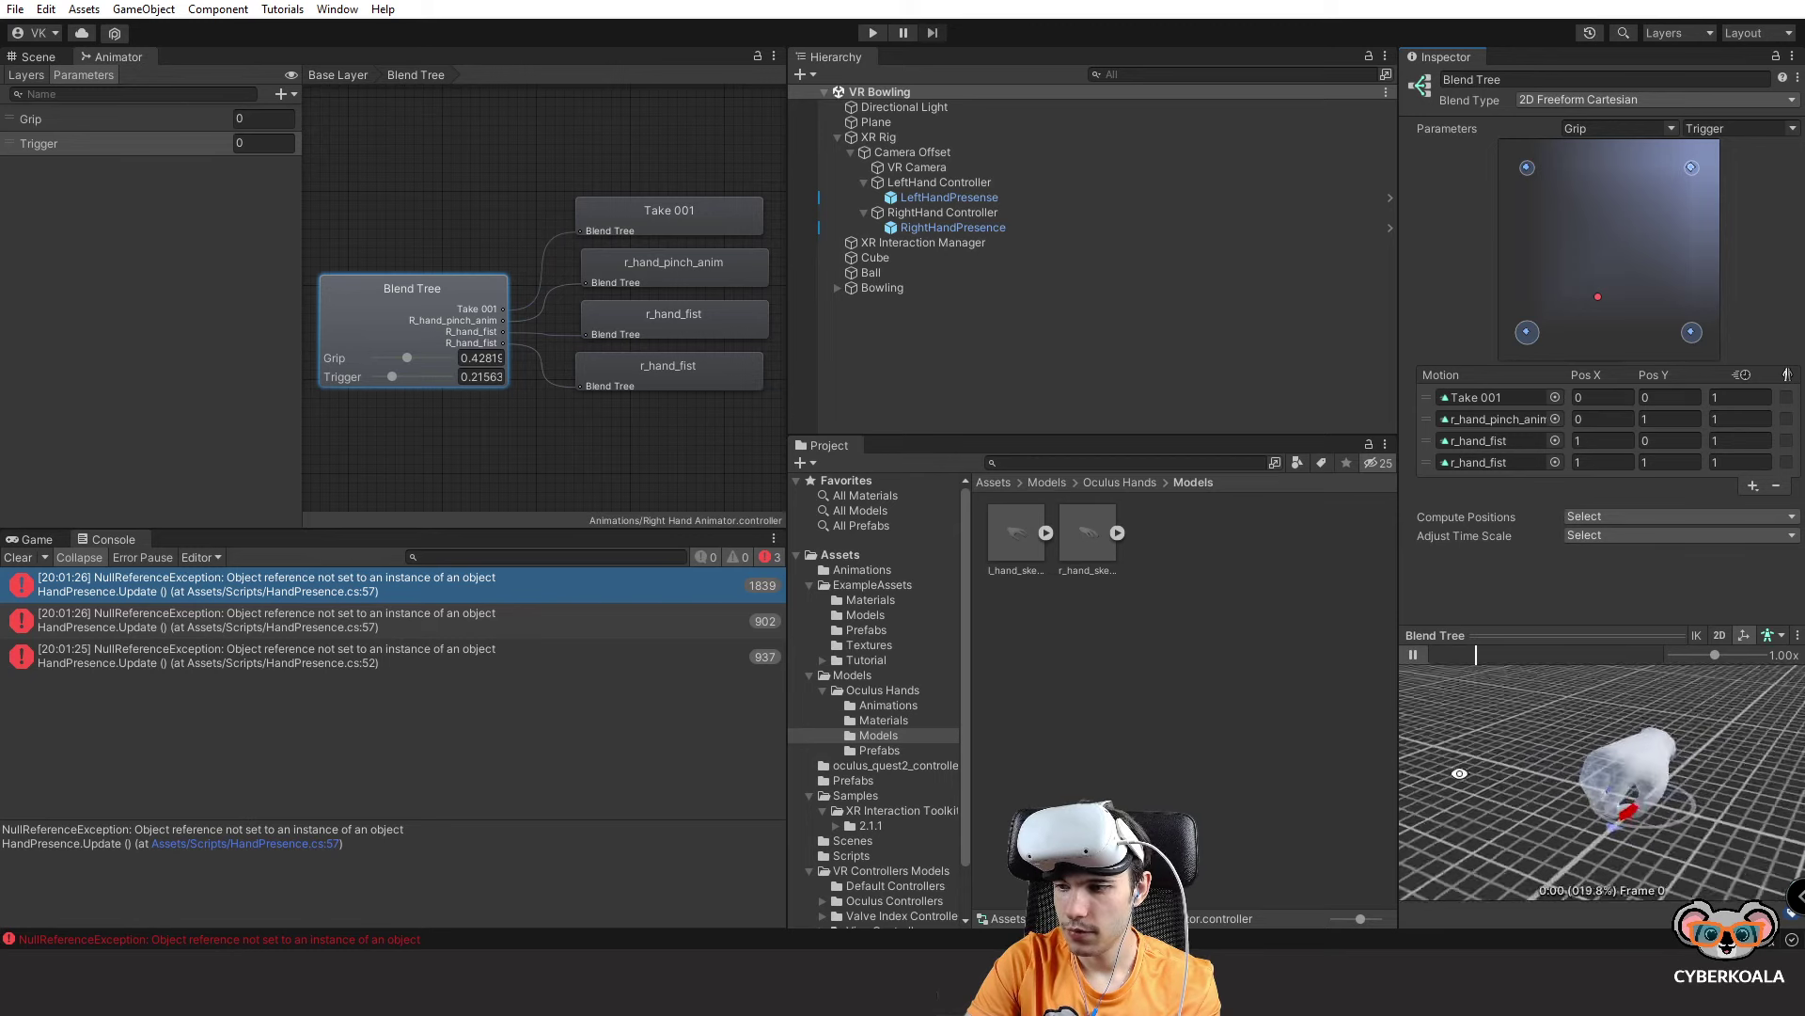
drag(1598, 297, 1554, 299)
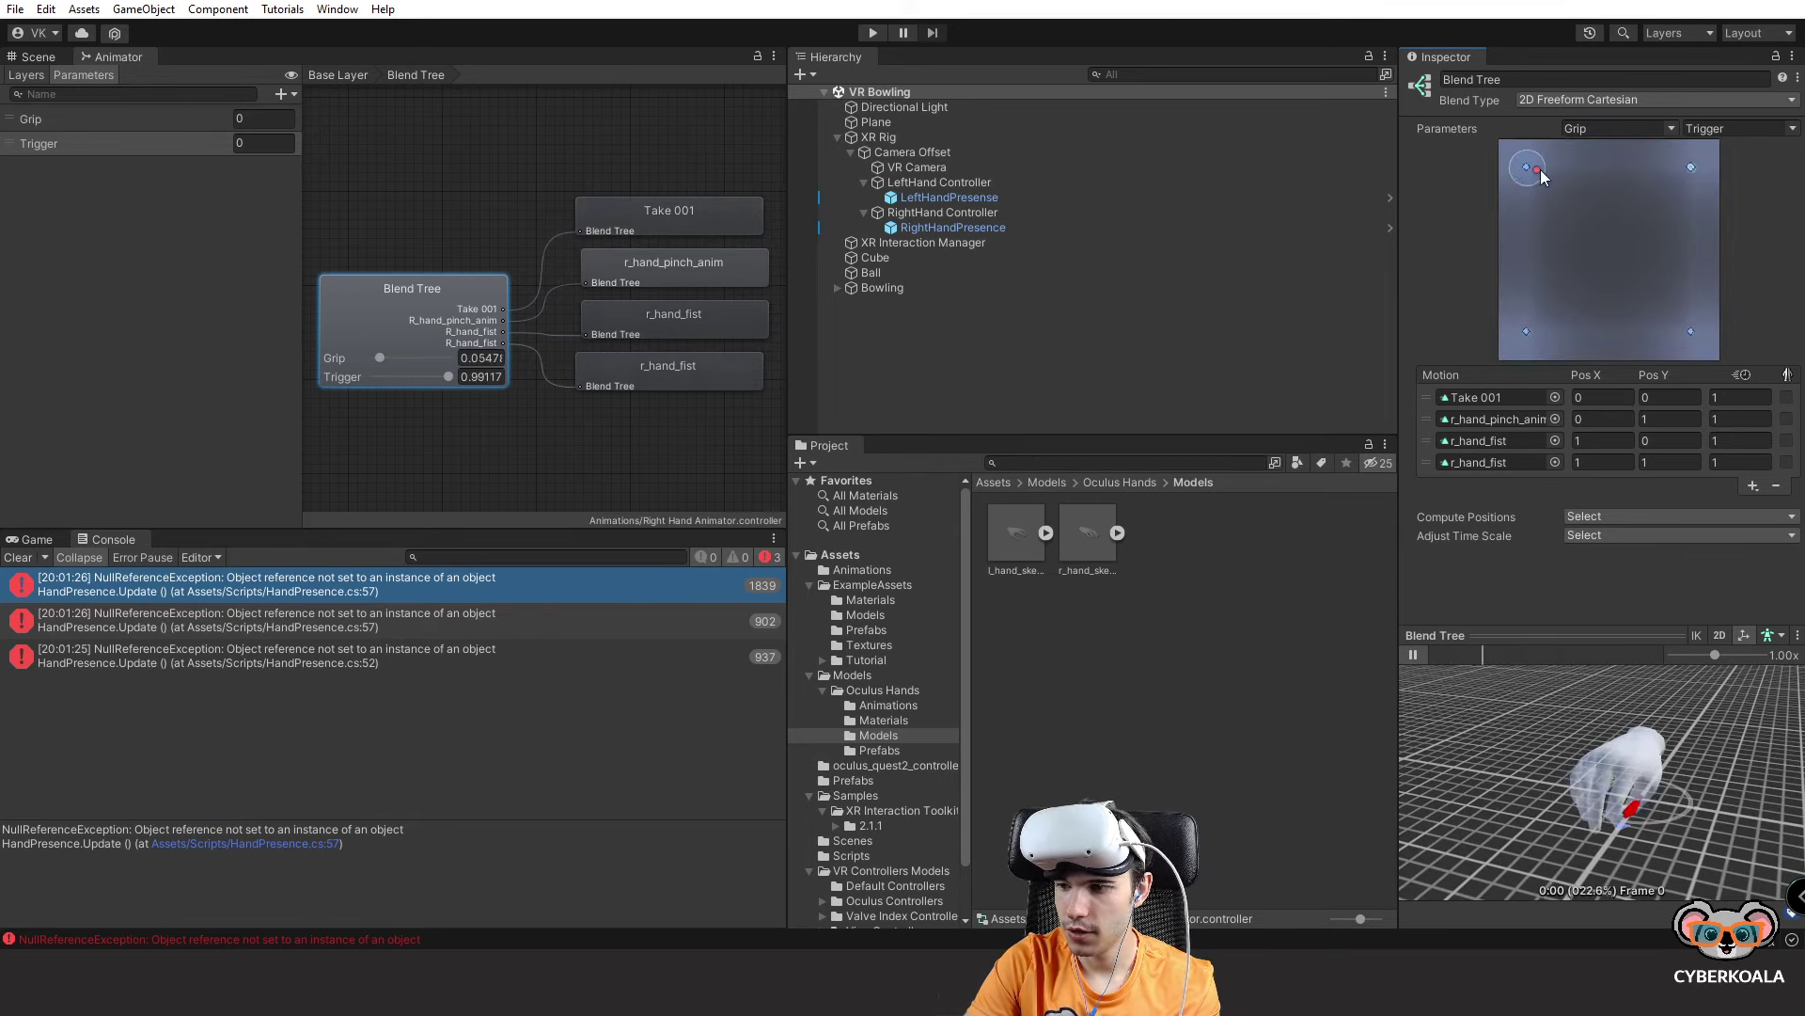
drag(1533, 178, 1525, 334)
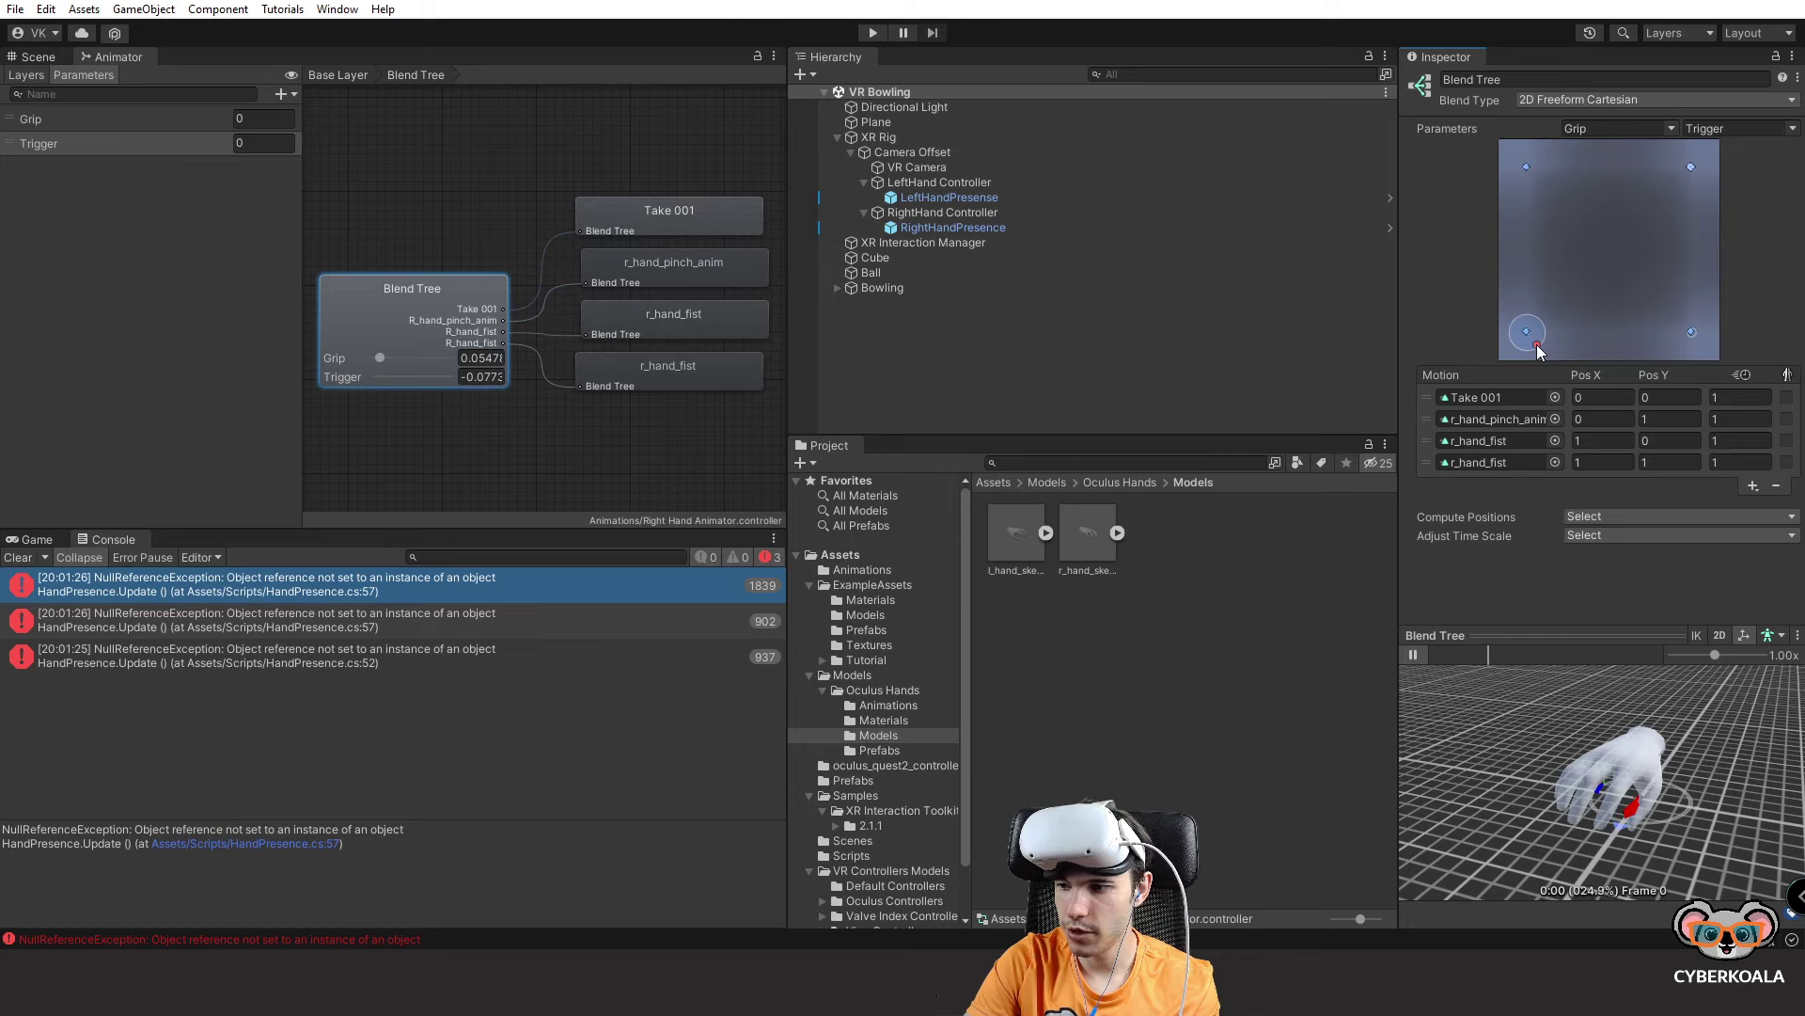
click(1414, 655)
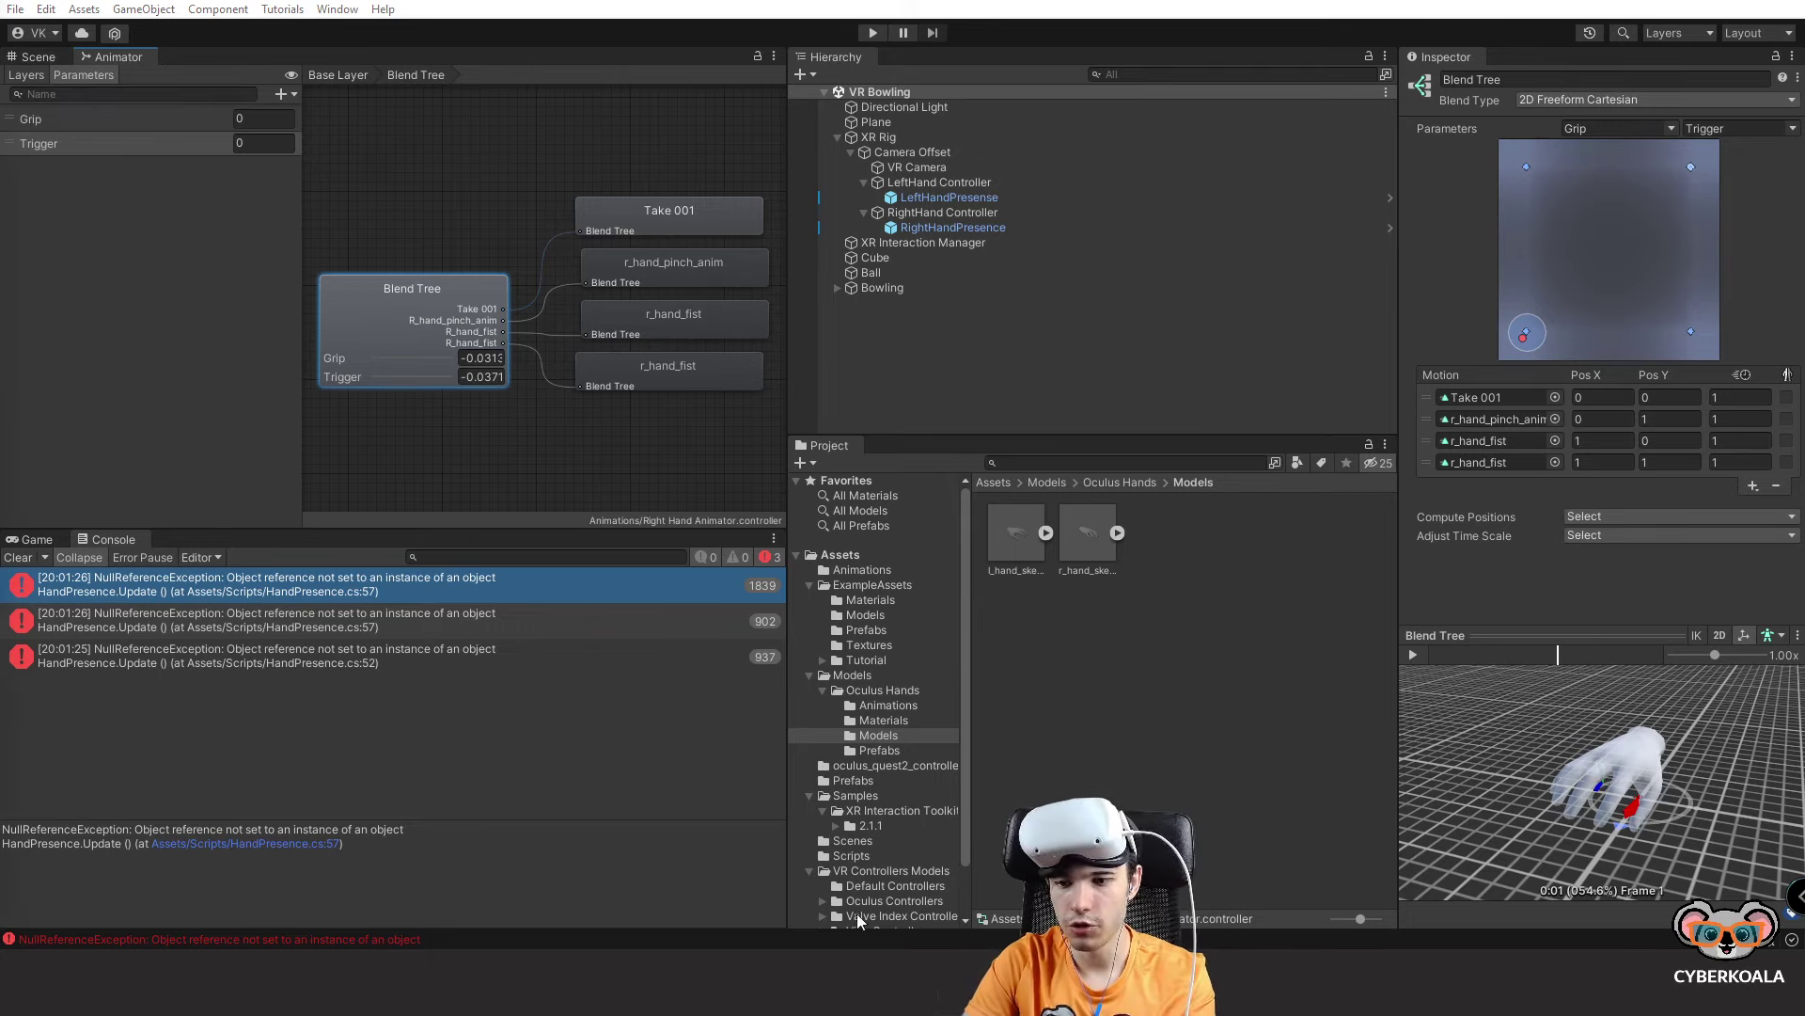
Declare 'private Animator handAnimator;' below spawnedHandModel and save.
scroll(676, 445, up, 10)
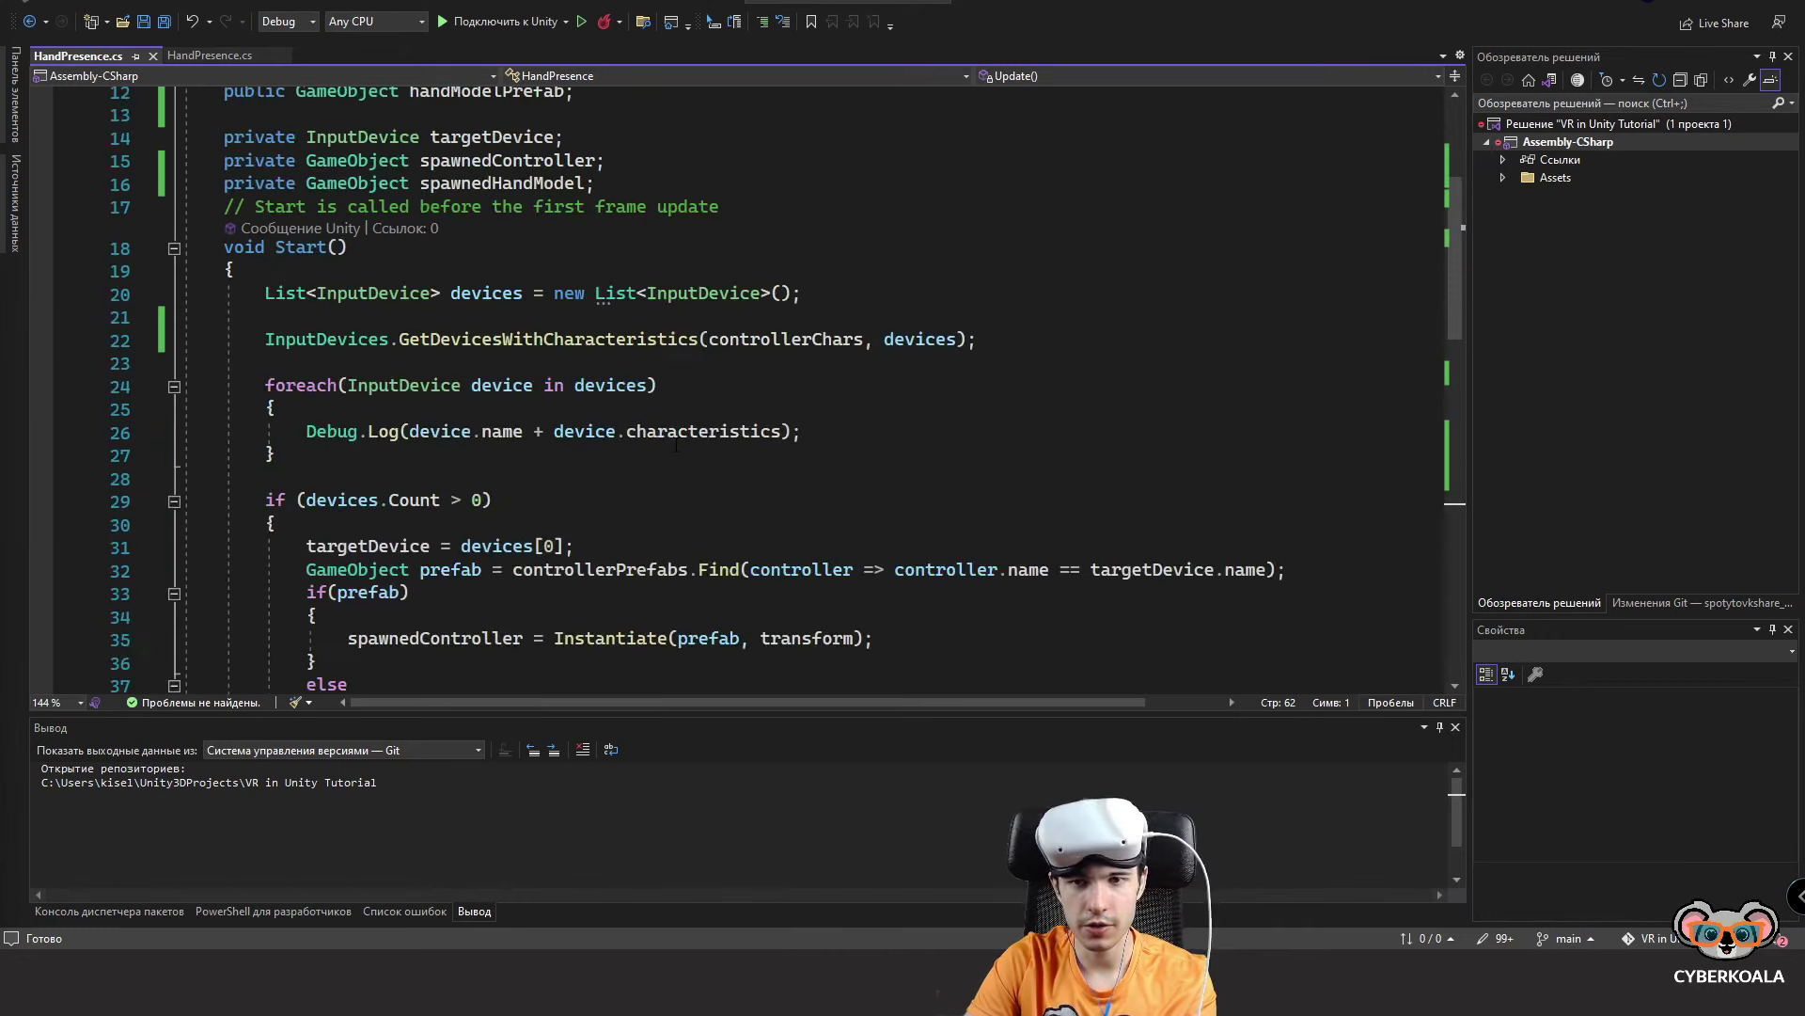
scroll(677, 444, up, 4)
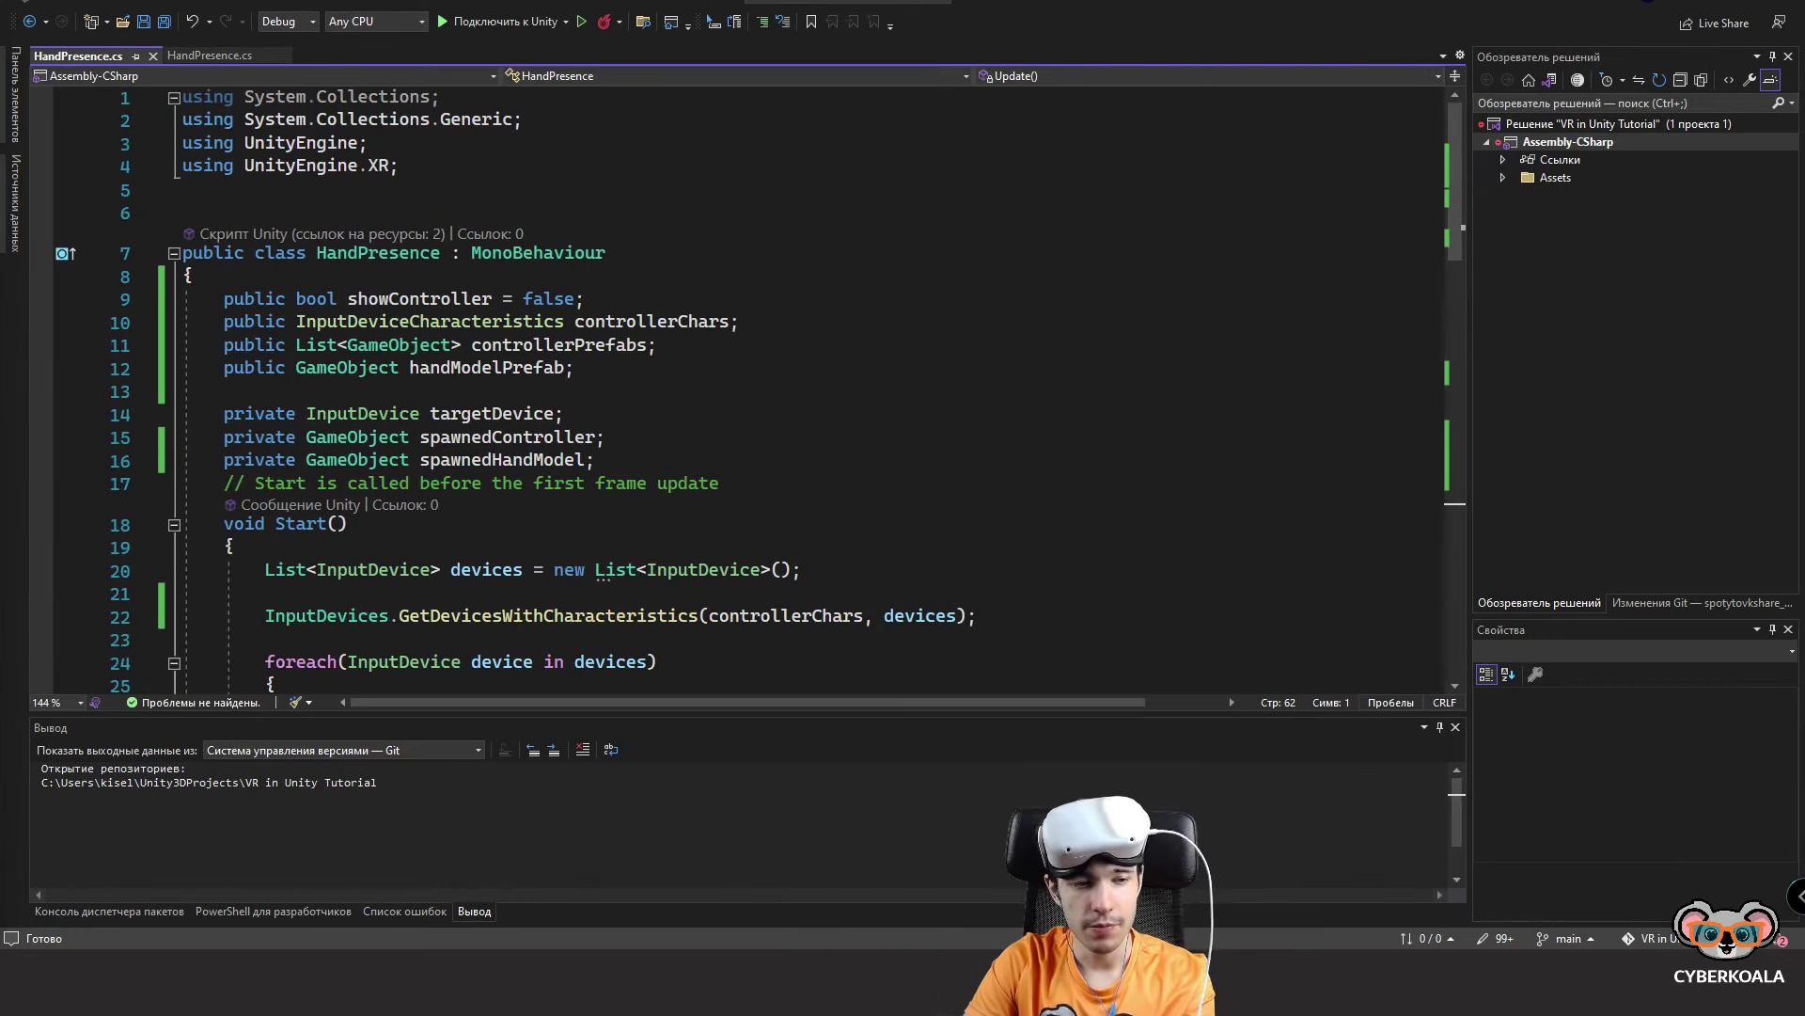
click(710, 464)
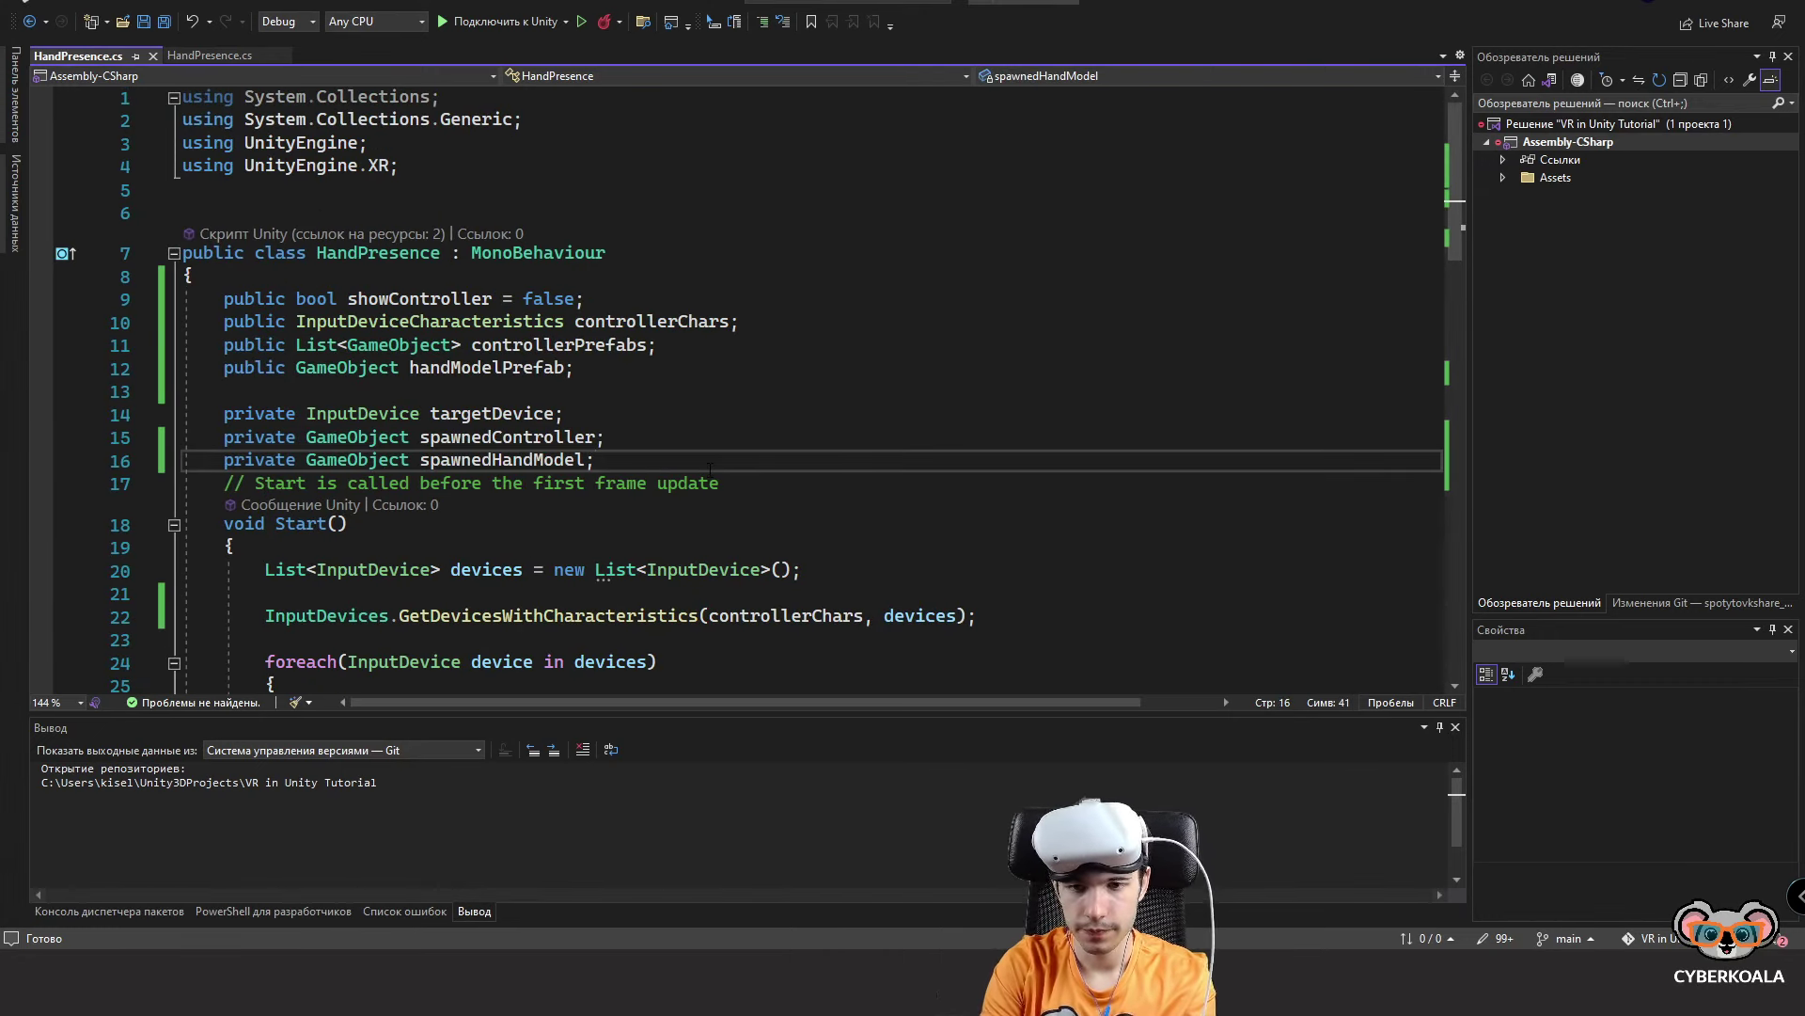
key(Return)
key(Return)
key(BackSpace)
key(BackSpace)
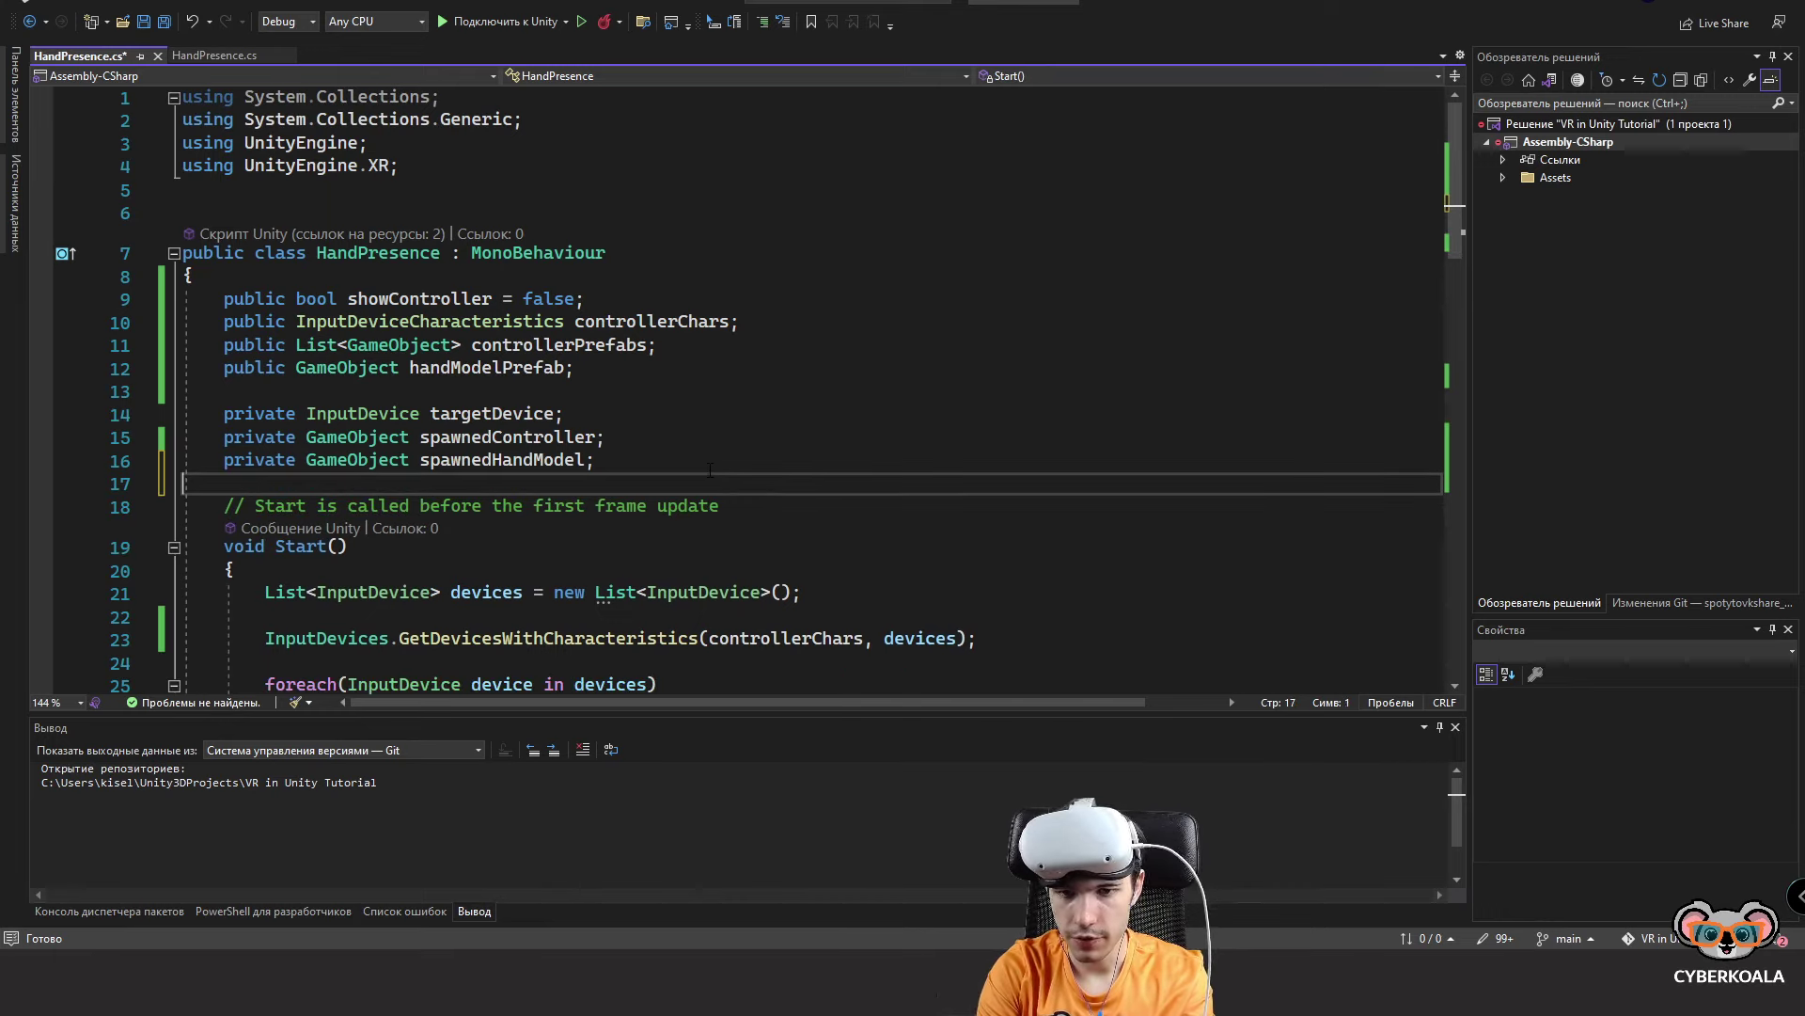
text(partial)
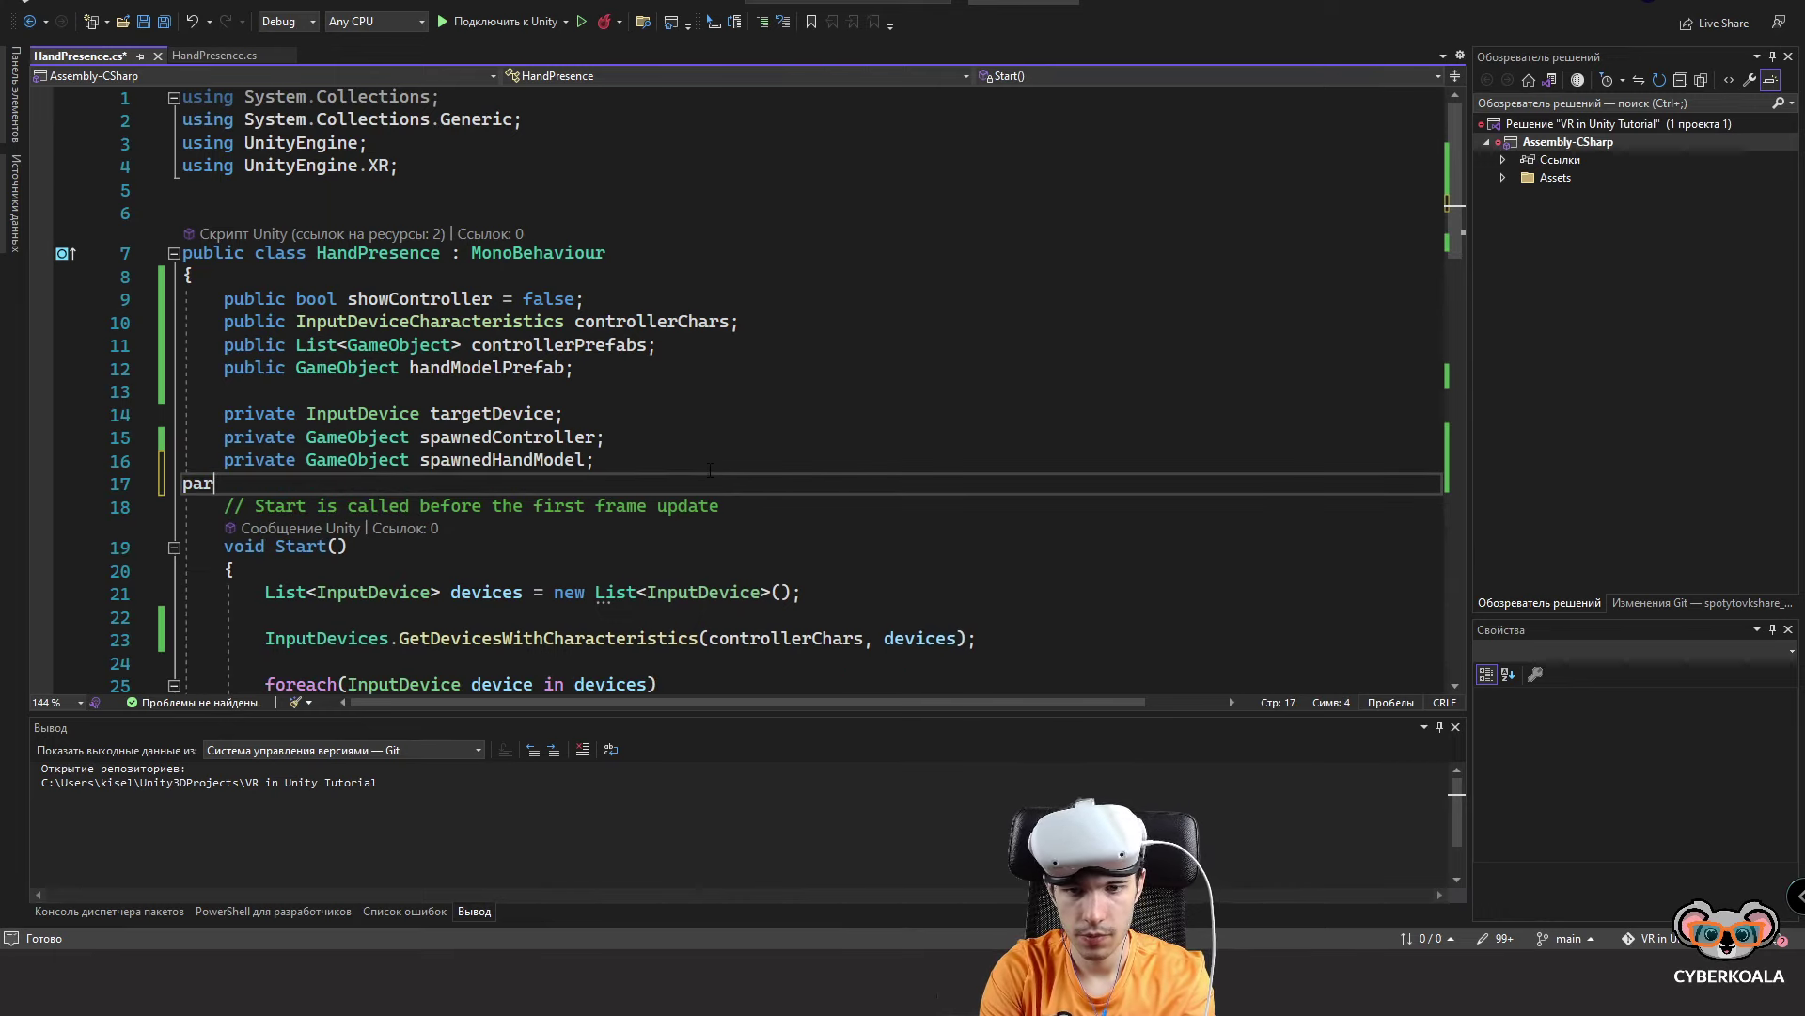
key(BackSpace)
key(BackSpace)
key(BackSpace)
text(private)
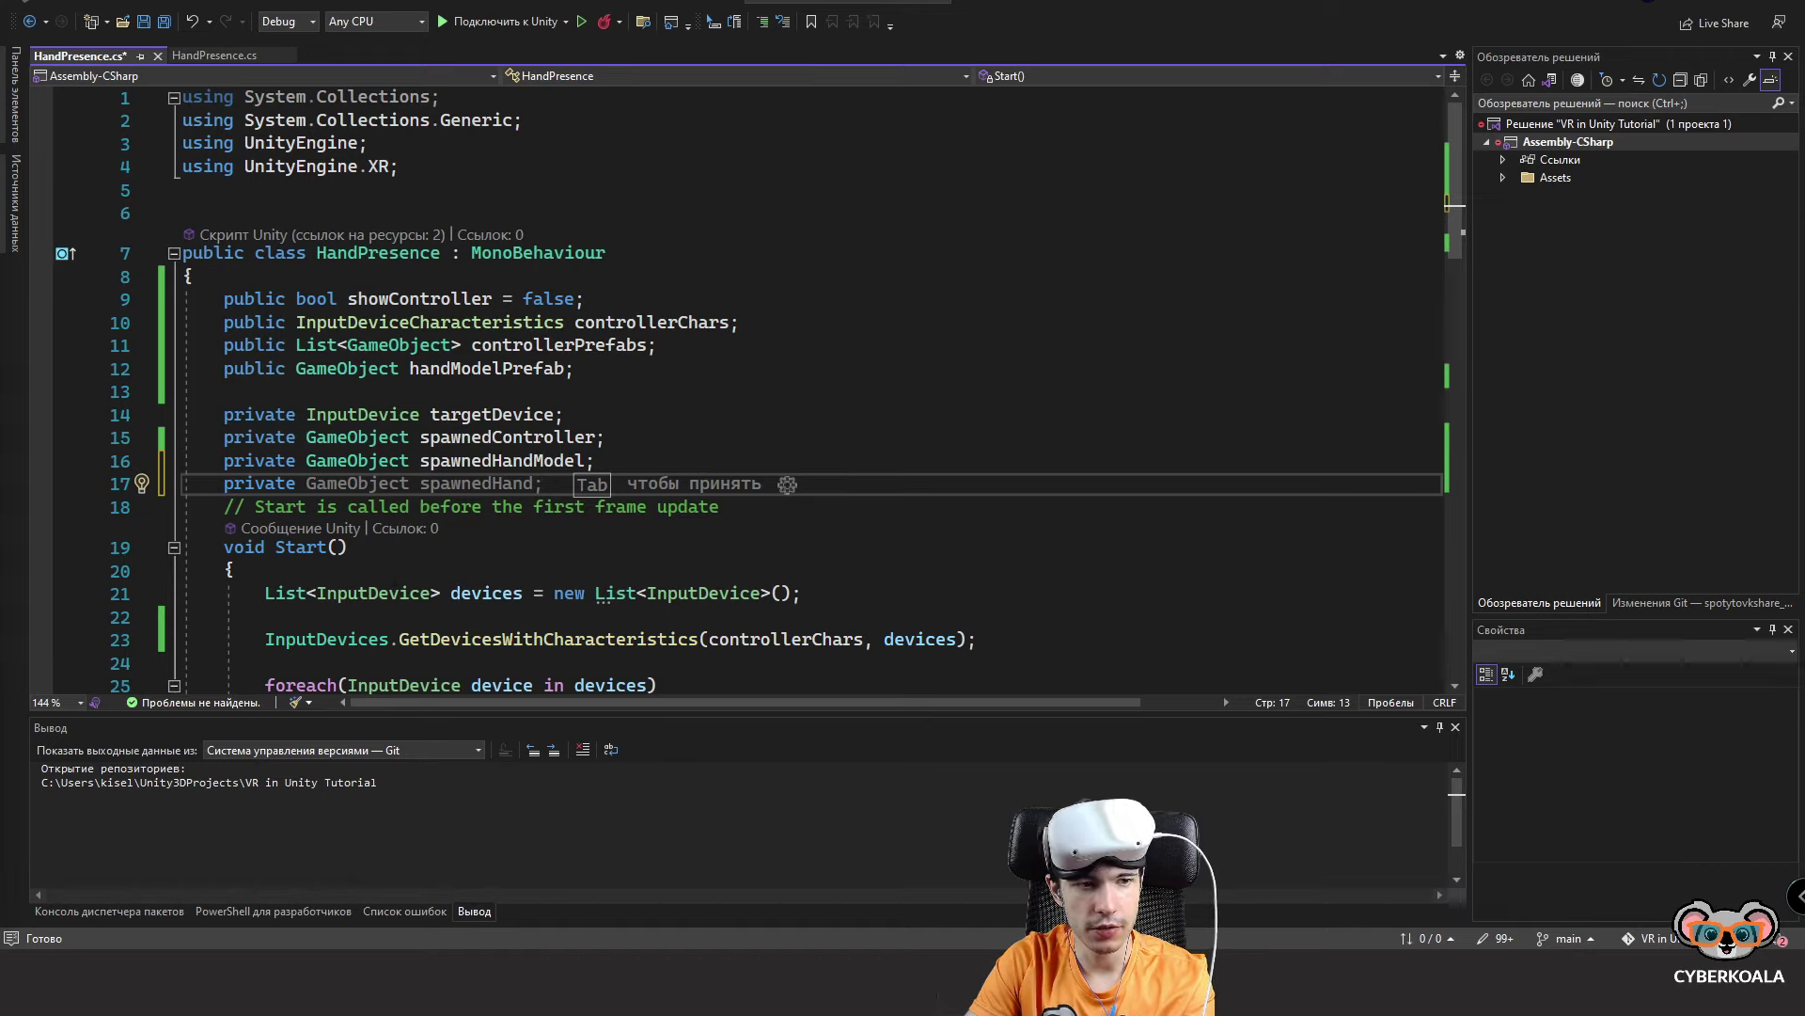
text(An)
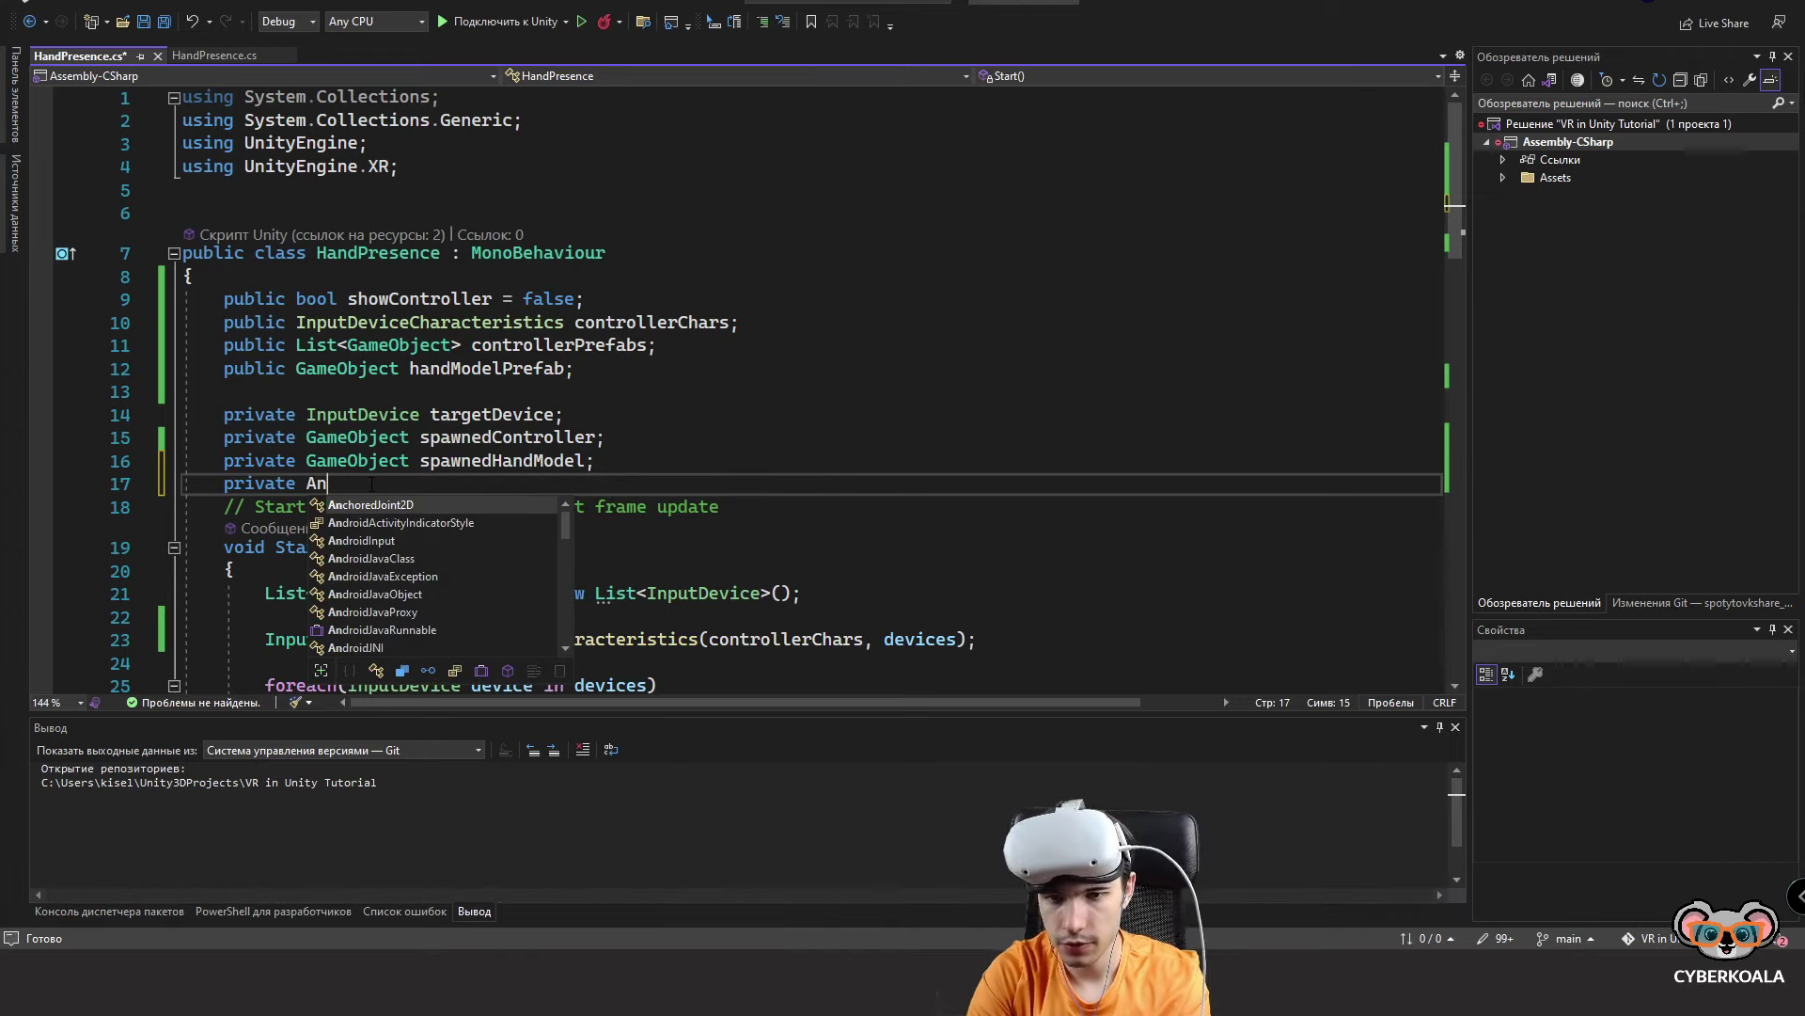
text(imator h)
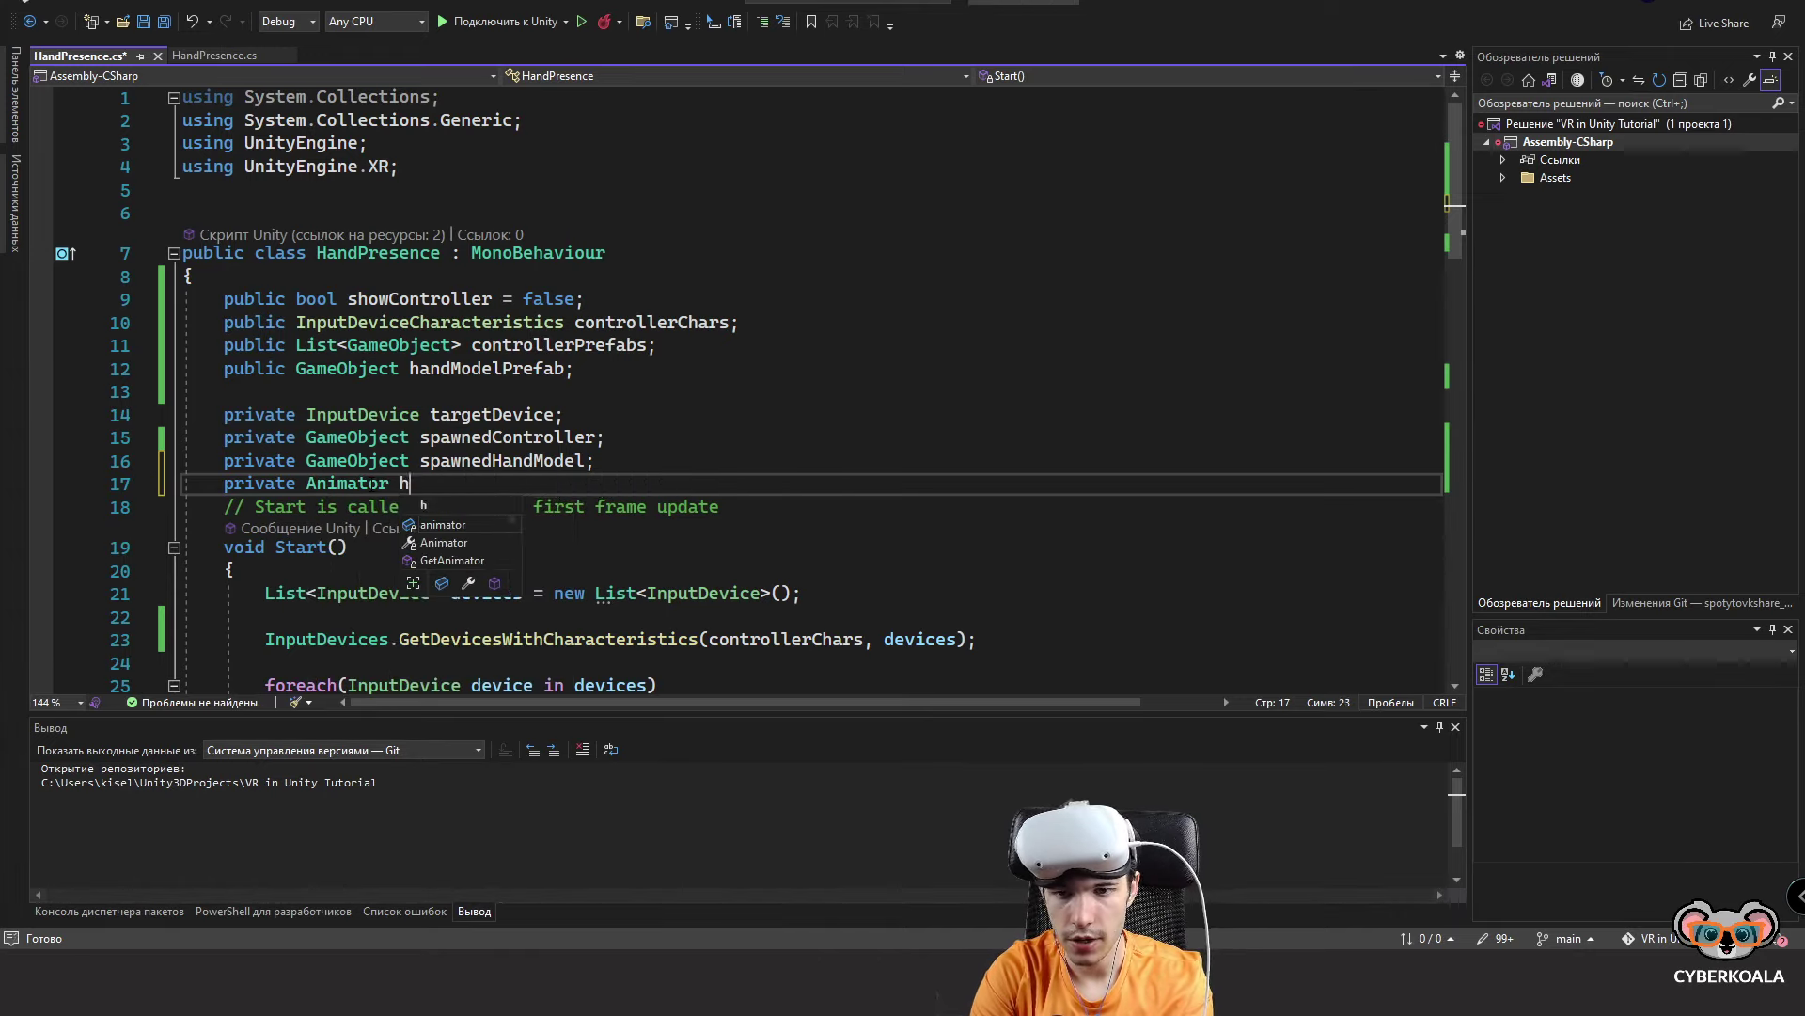
text(andAnimator;)
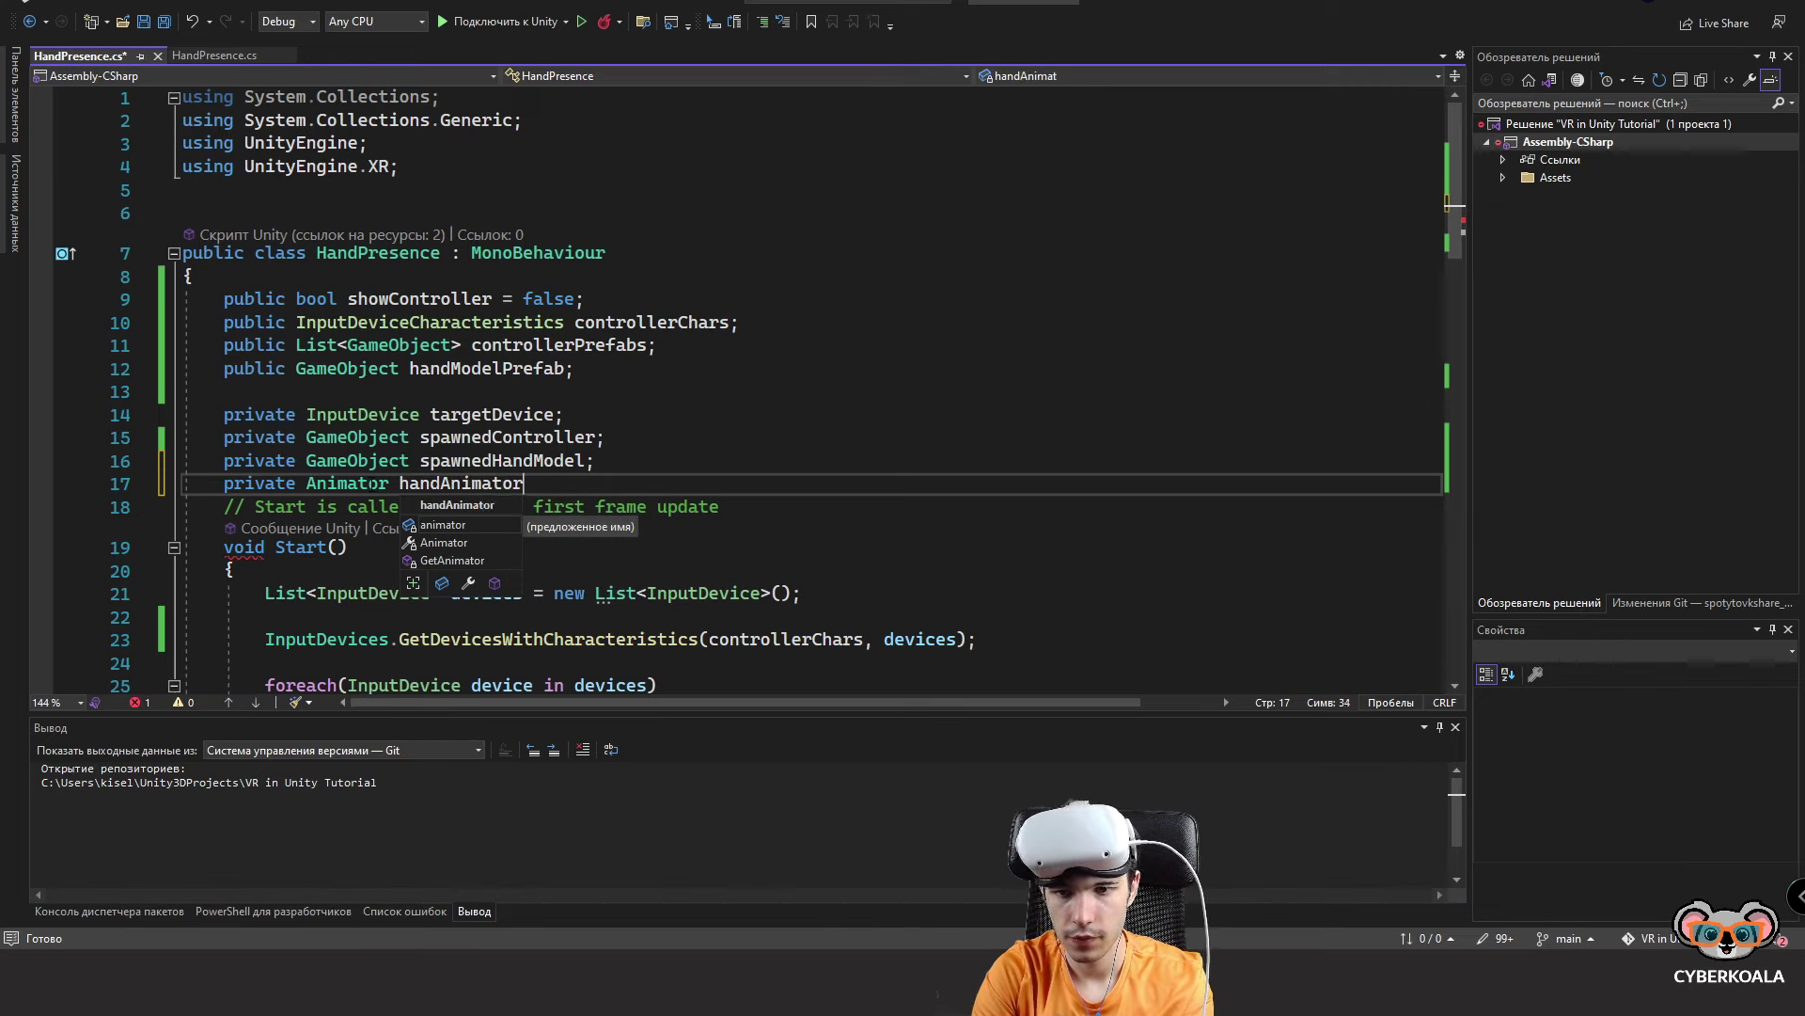
key(ctrl+s)
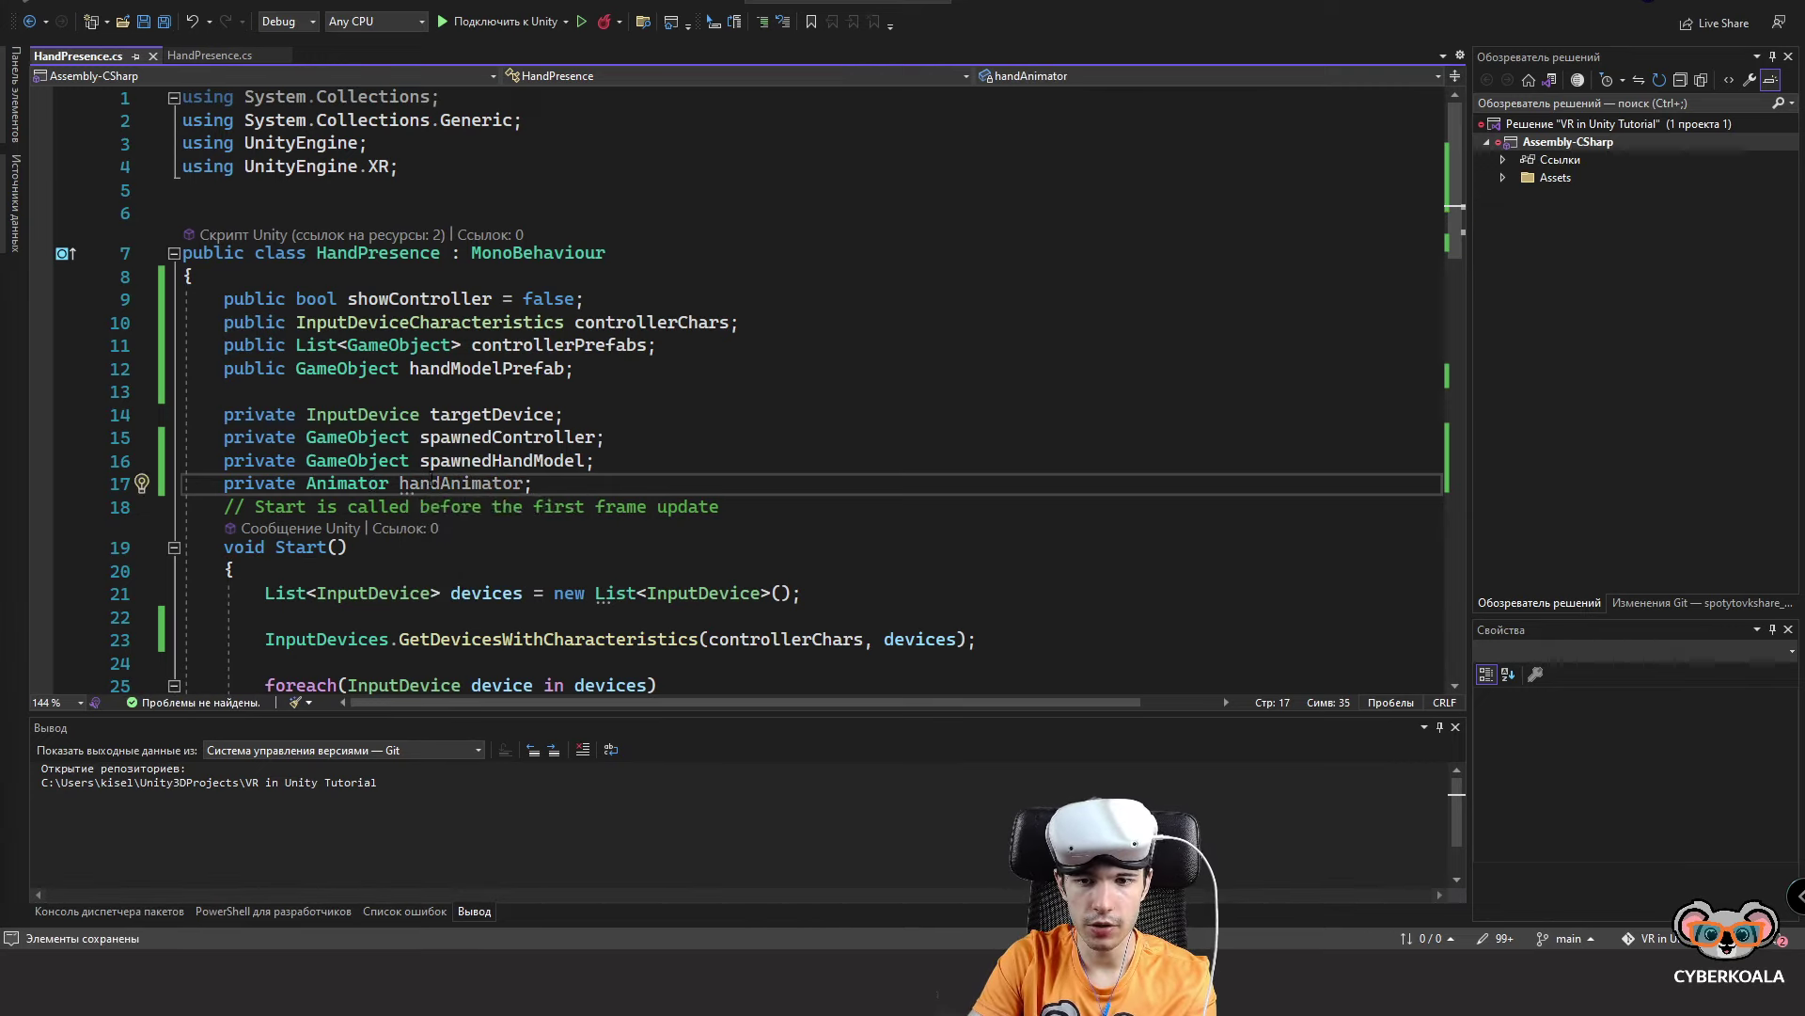
In Start, assign handAnimator = spawnedHandModel.GetComponent<Animator>() after the Instantiate line and save.
double_click(433, 482)
scroll(613, 422, down, 13)
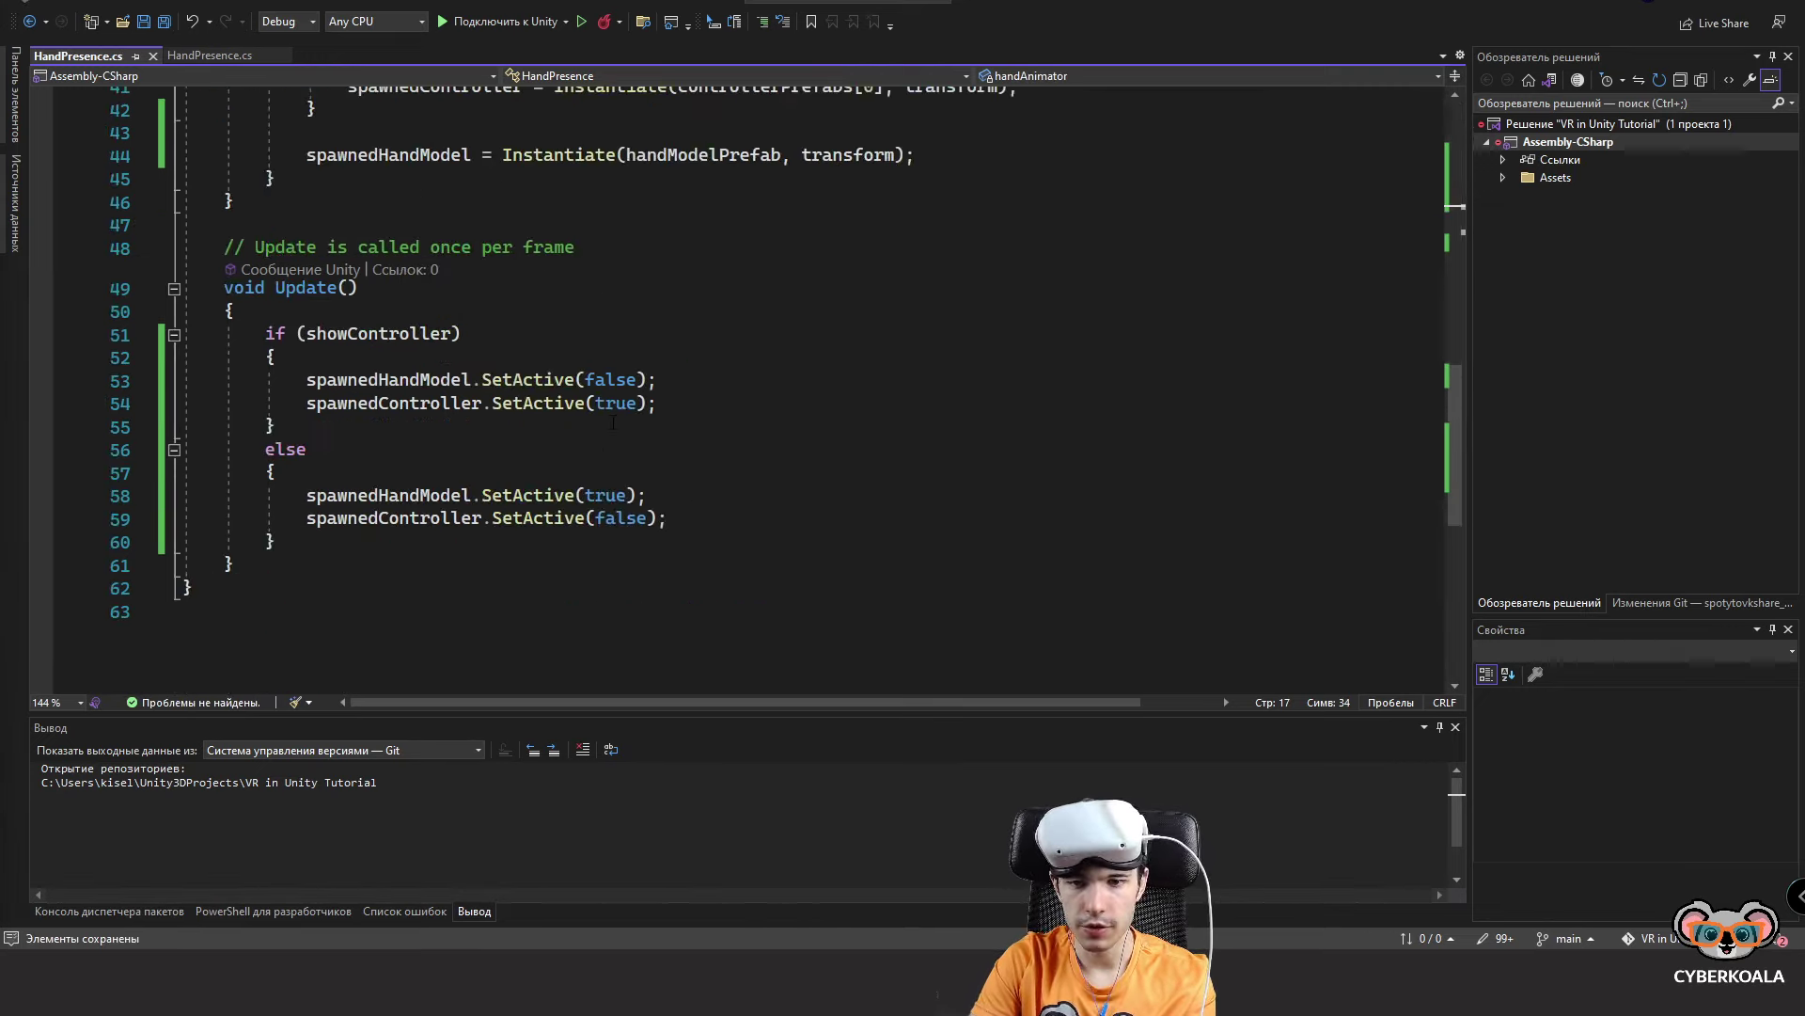
scroll(613, 422, up, 4)
click(526, 410)
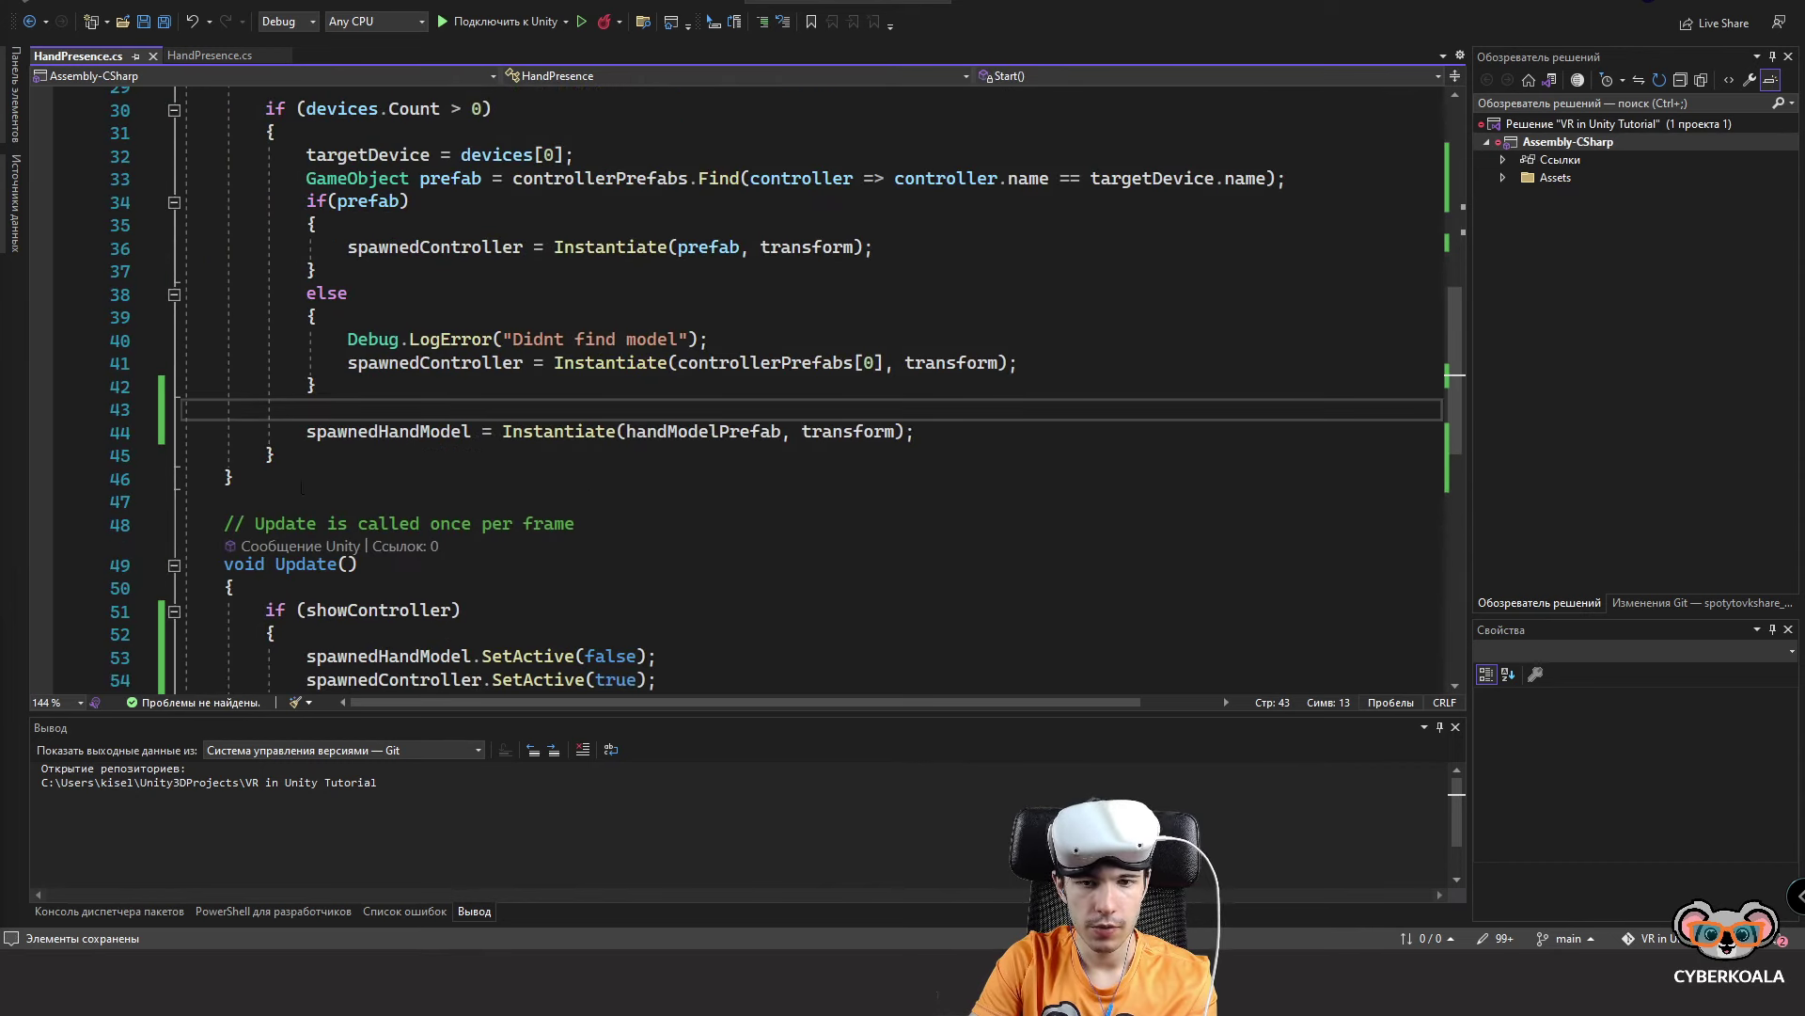
click(993, 431)
key(Return)
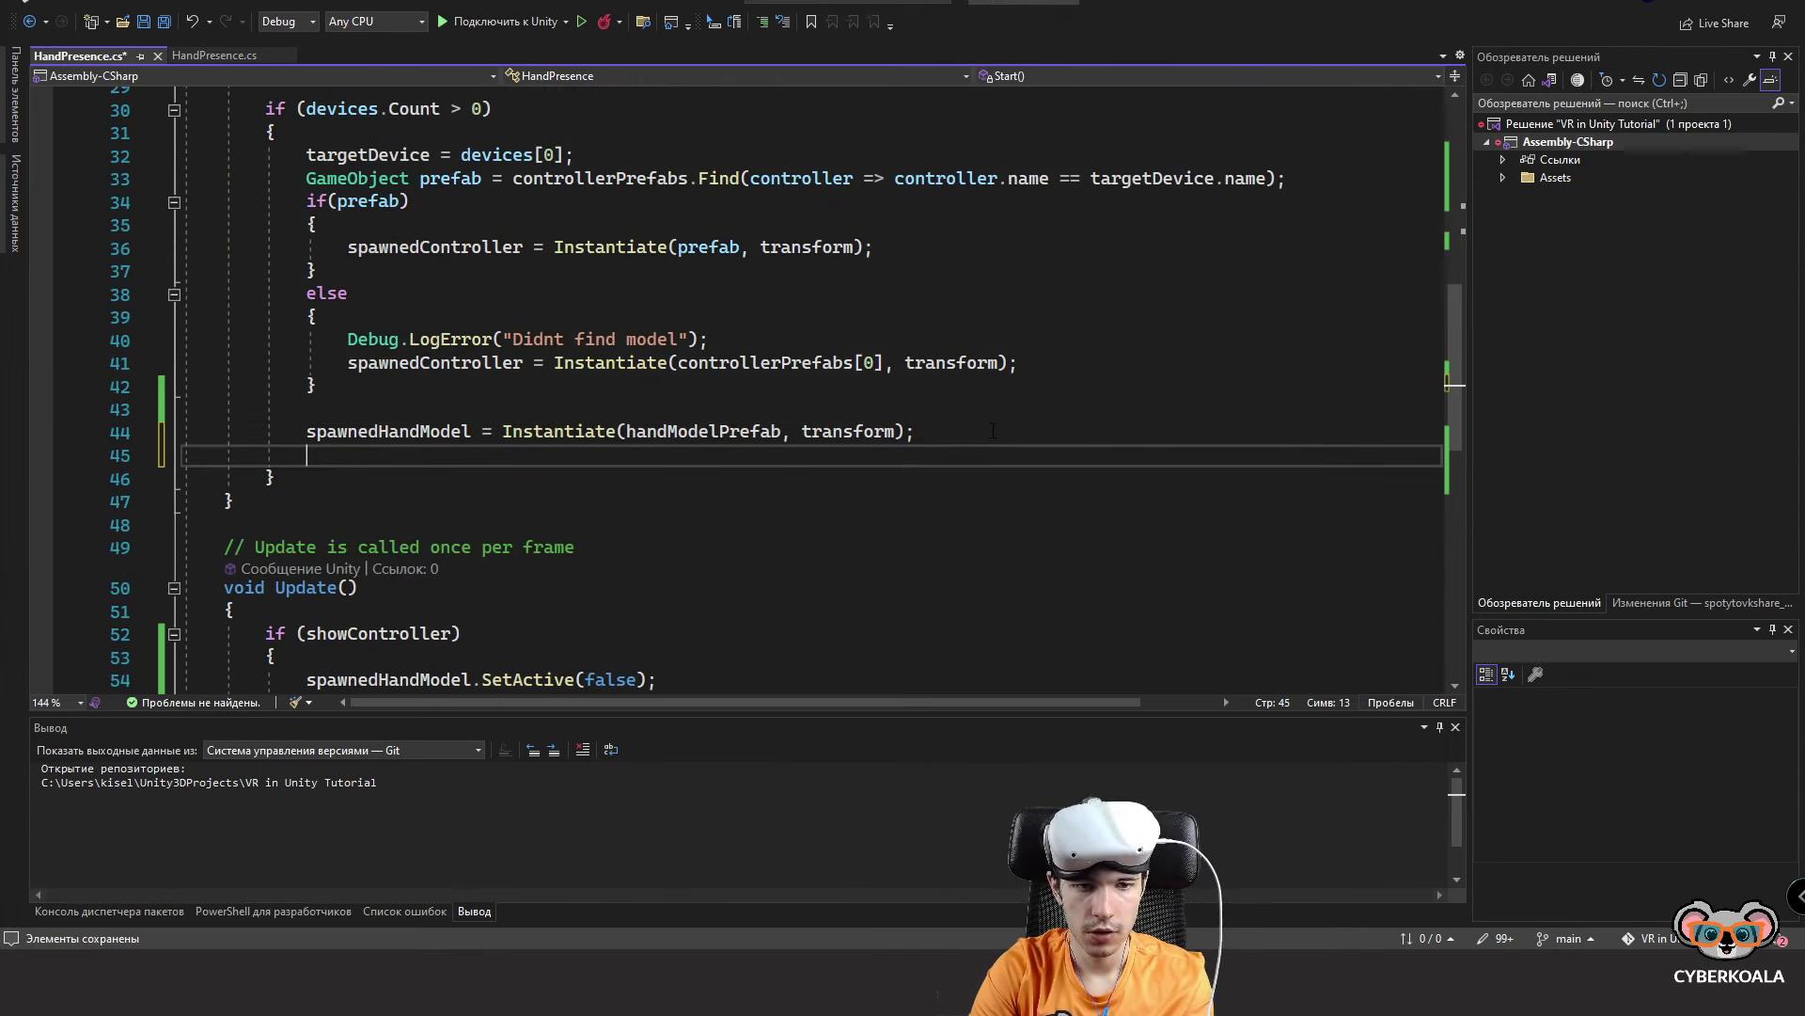
text(handAnimator = sp)
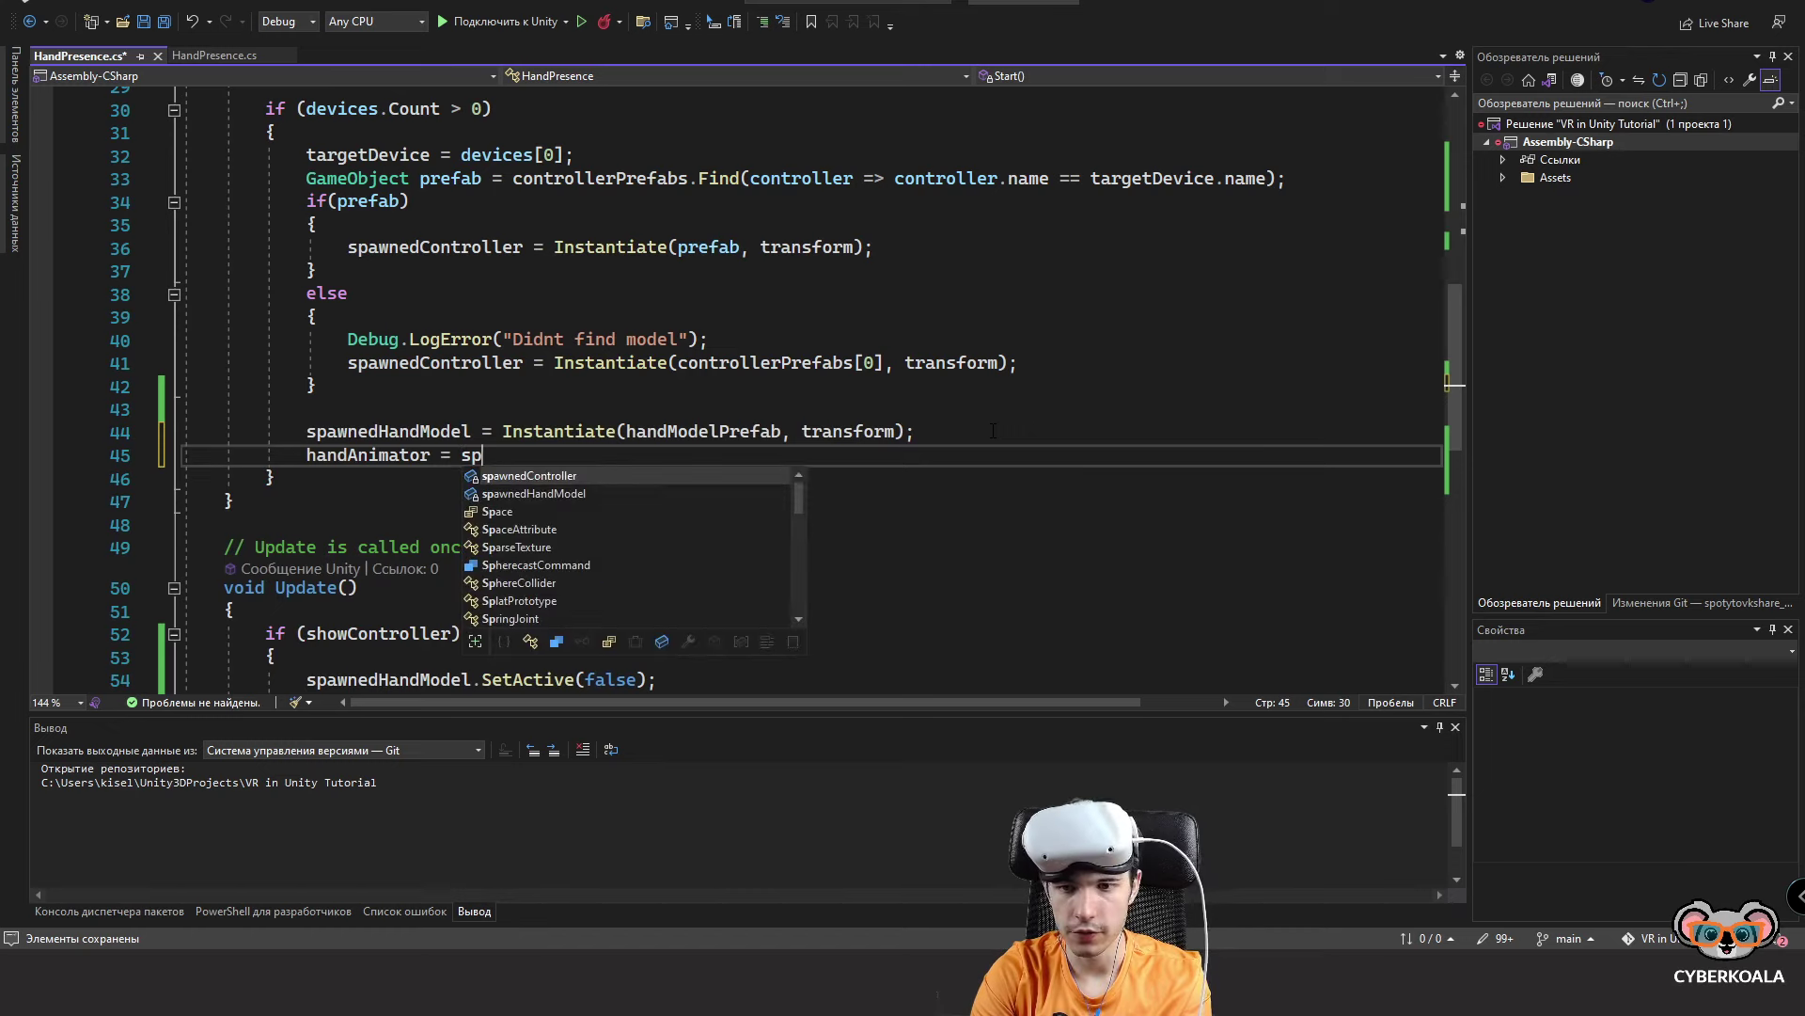
key(Down)
text(awnedHandModel.)
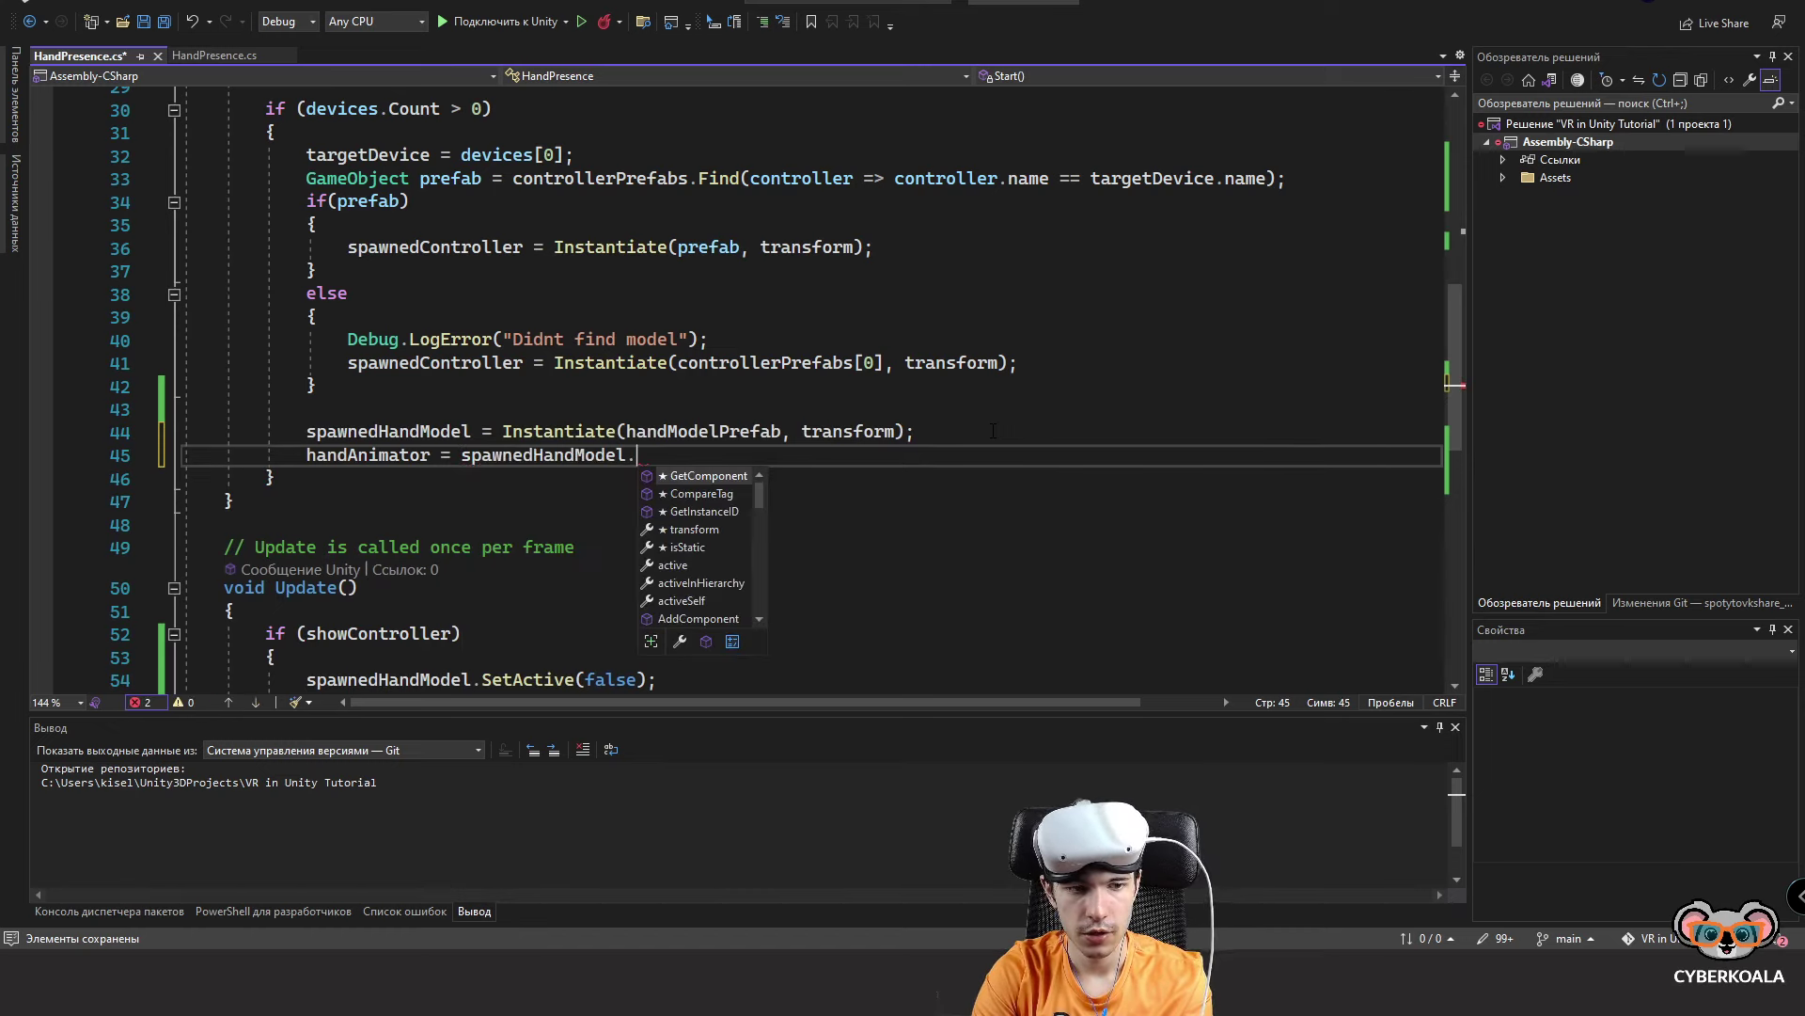
text(GetComponent<)
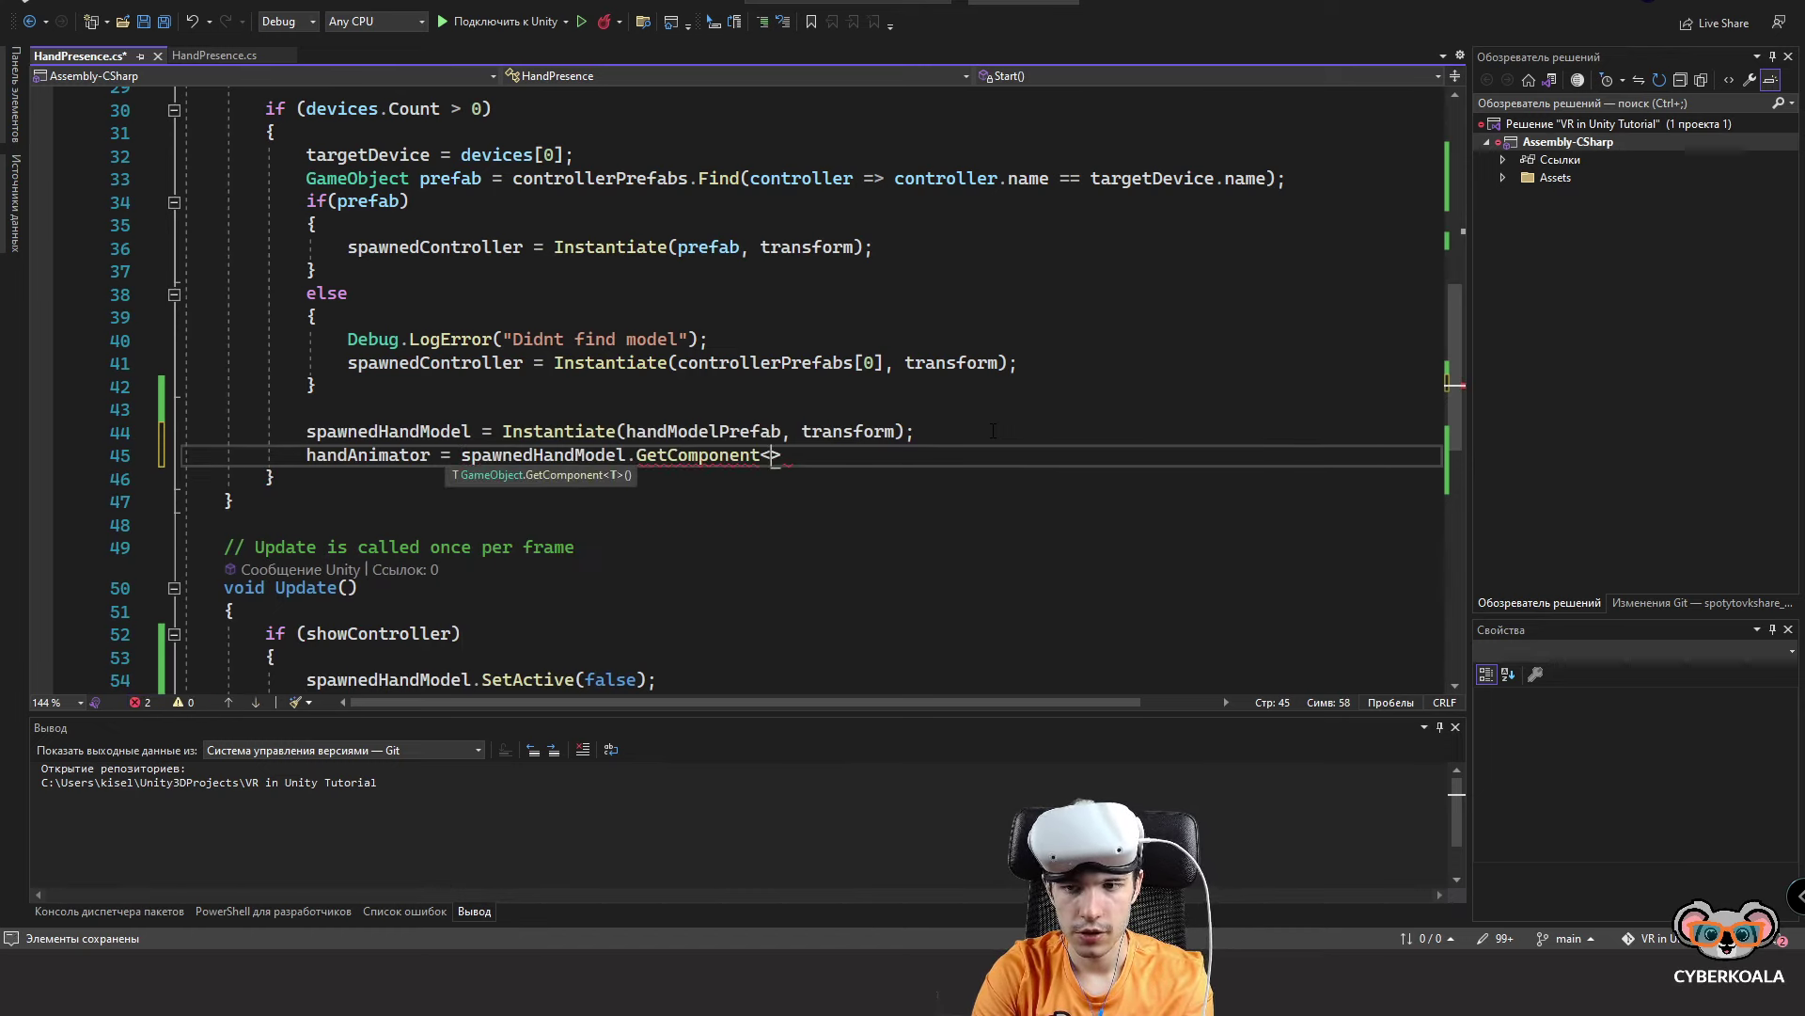
text(Animator>)
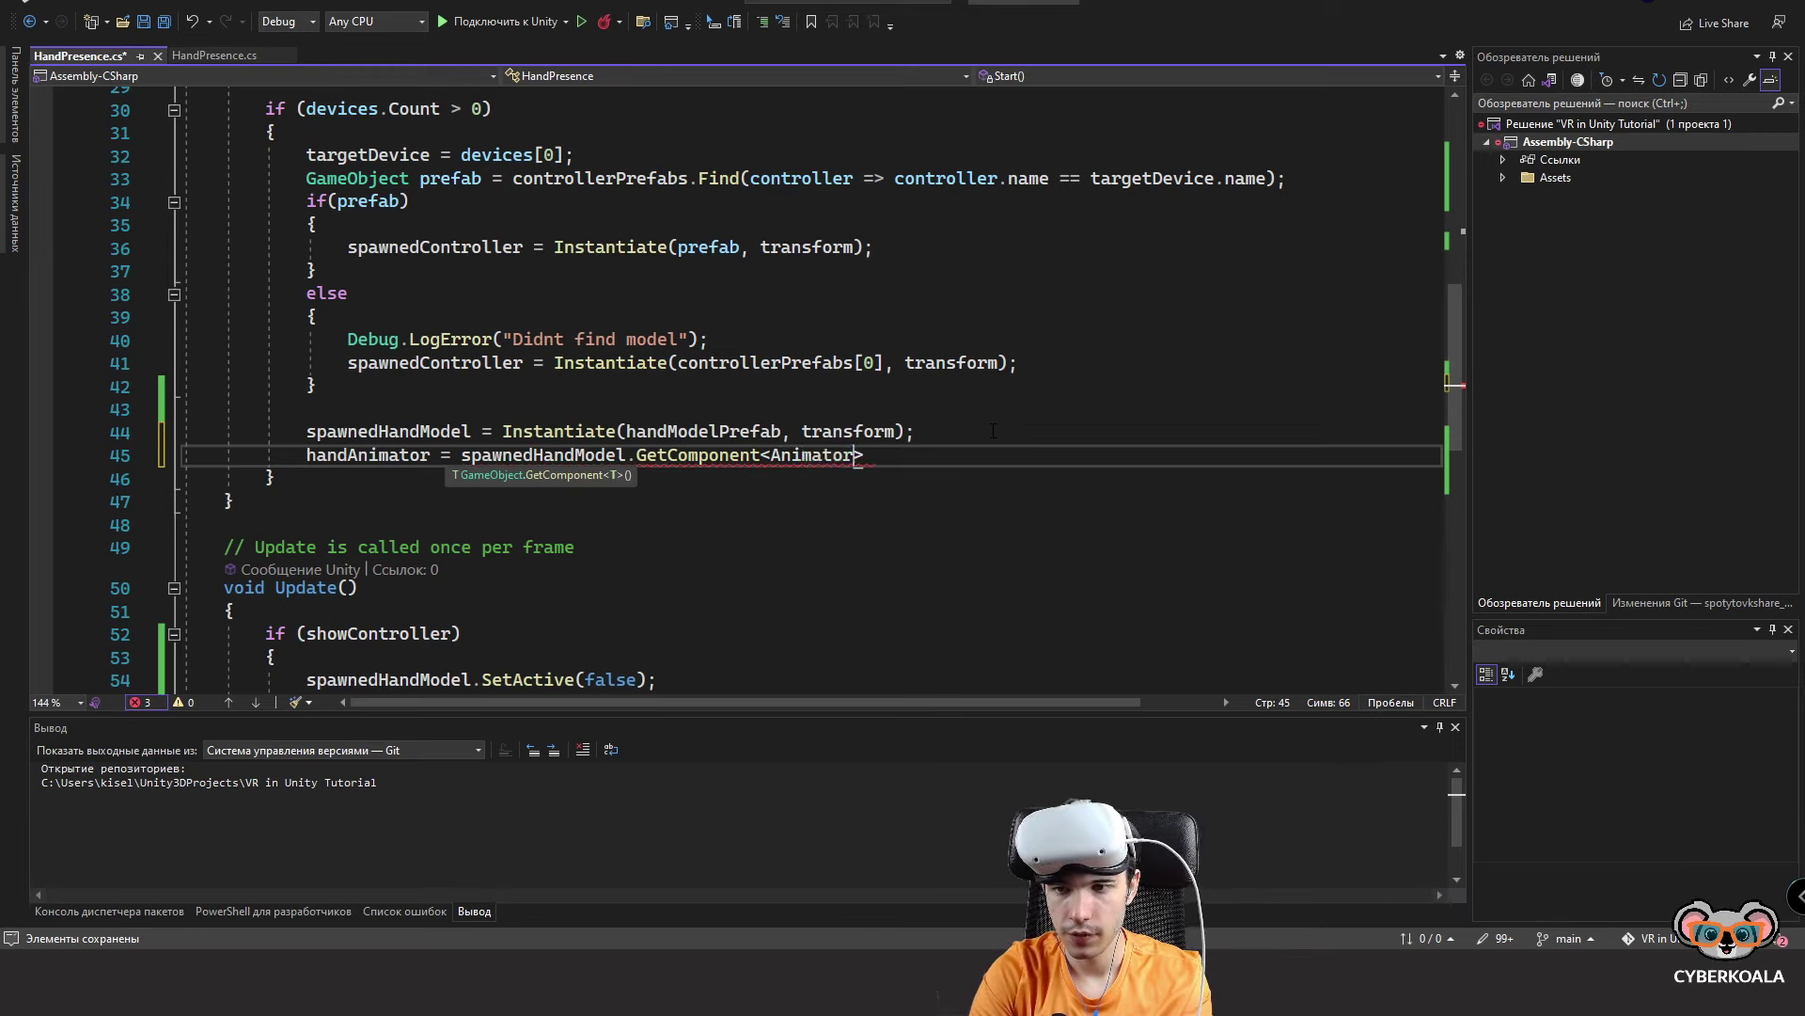
text(();)
key(ctrl+s)
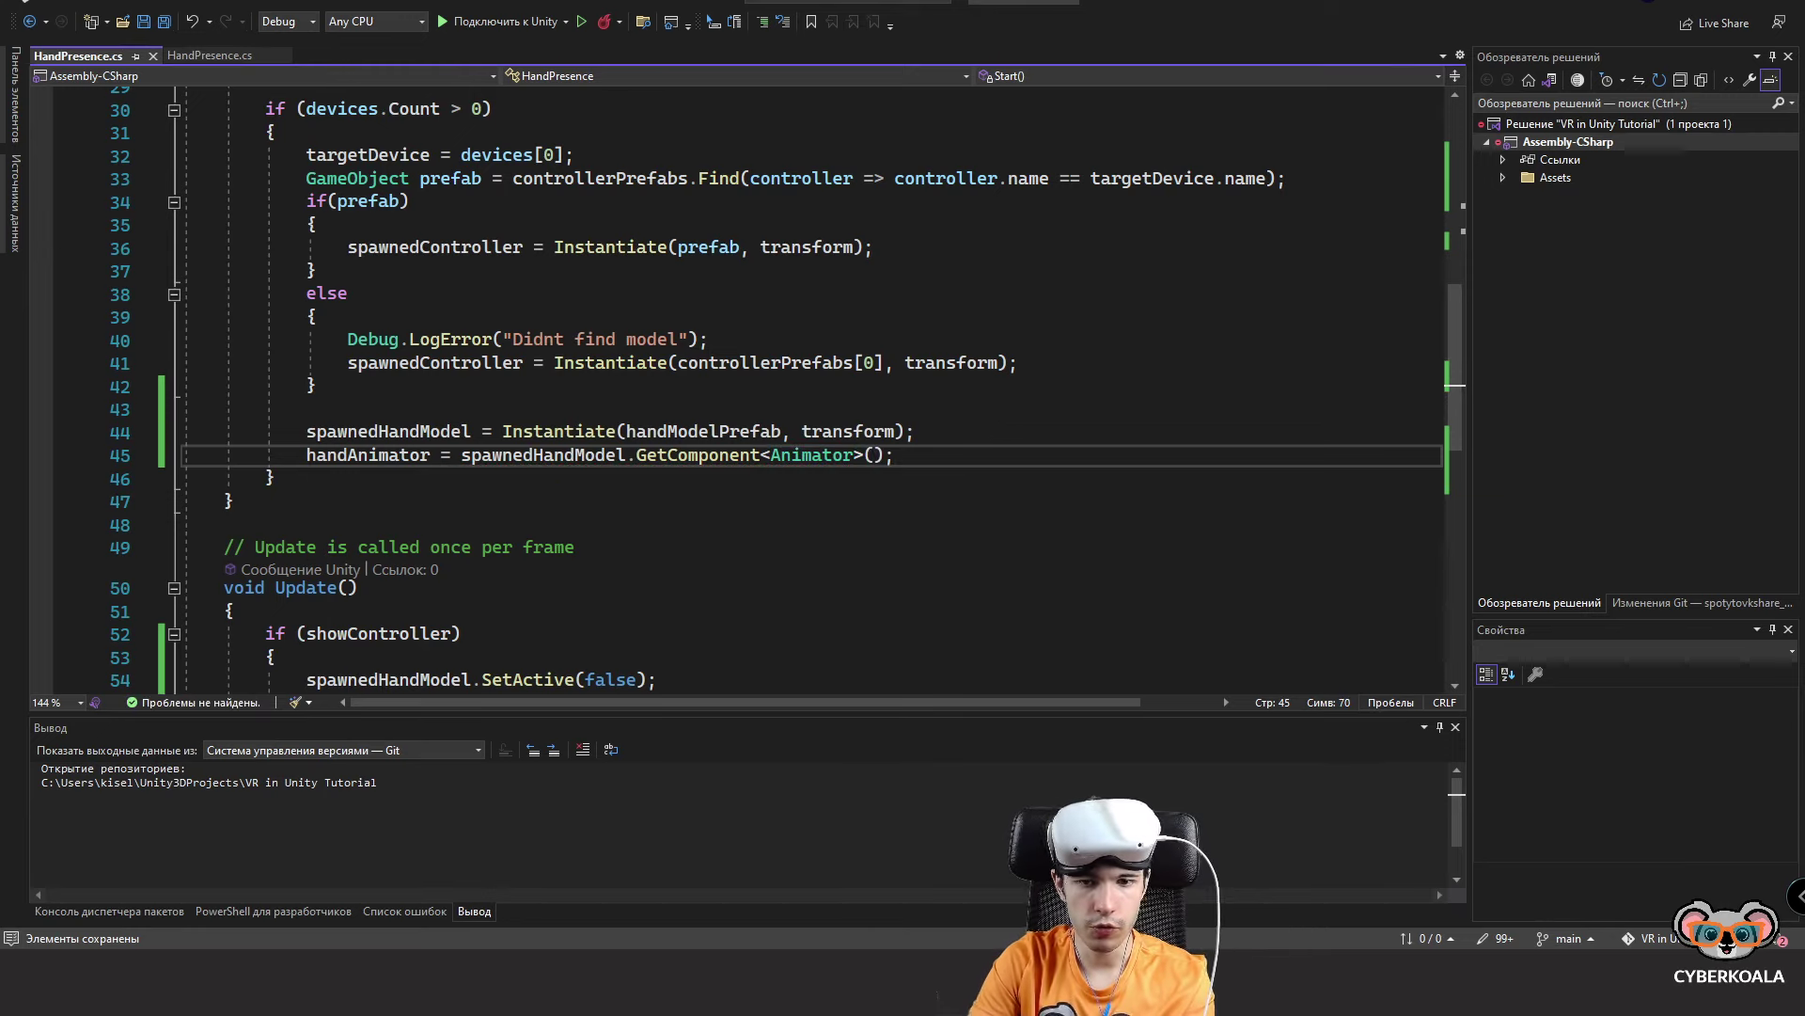
Start a new method 'void UpdateHandAnimation()' below Start.
click(281, 503)
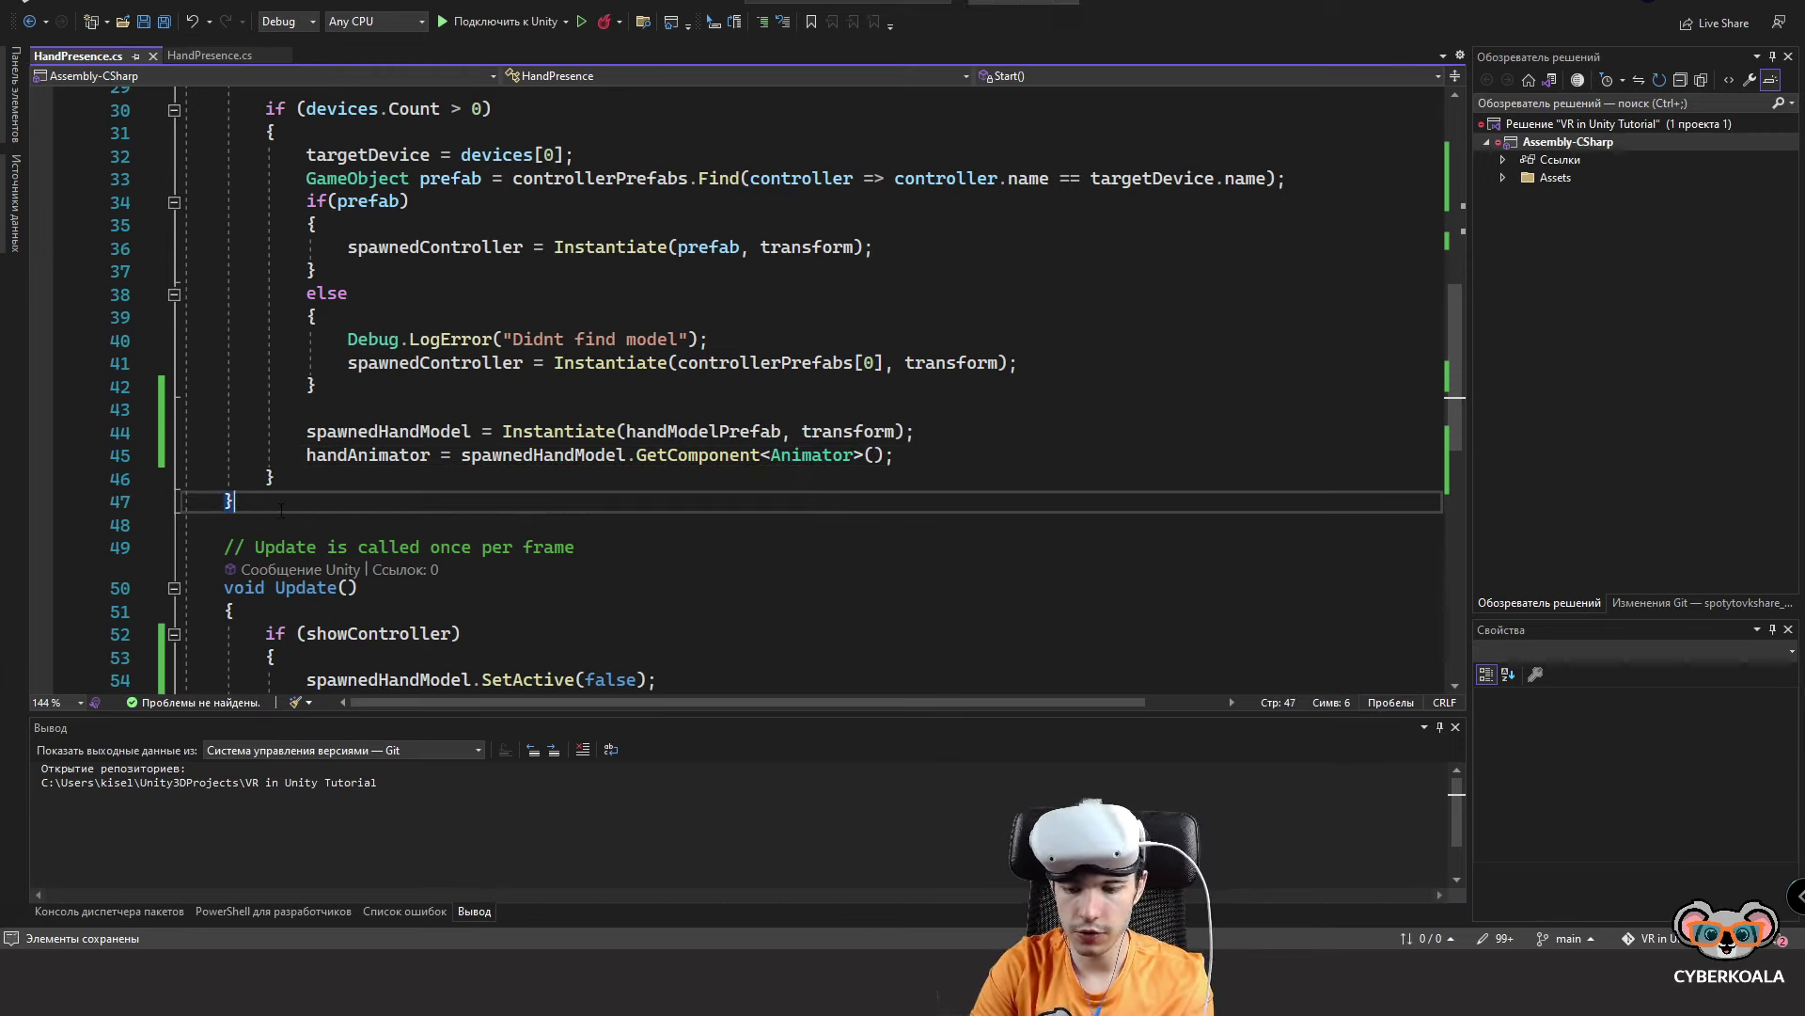
key(Return)
key(Return)
text(void)
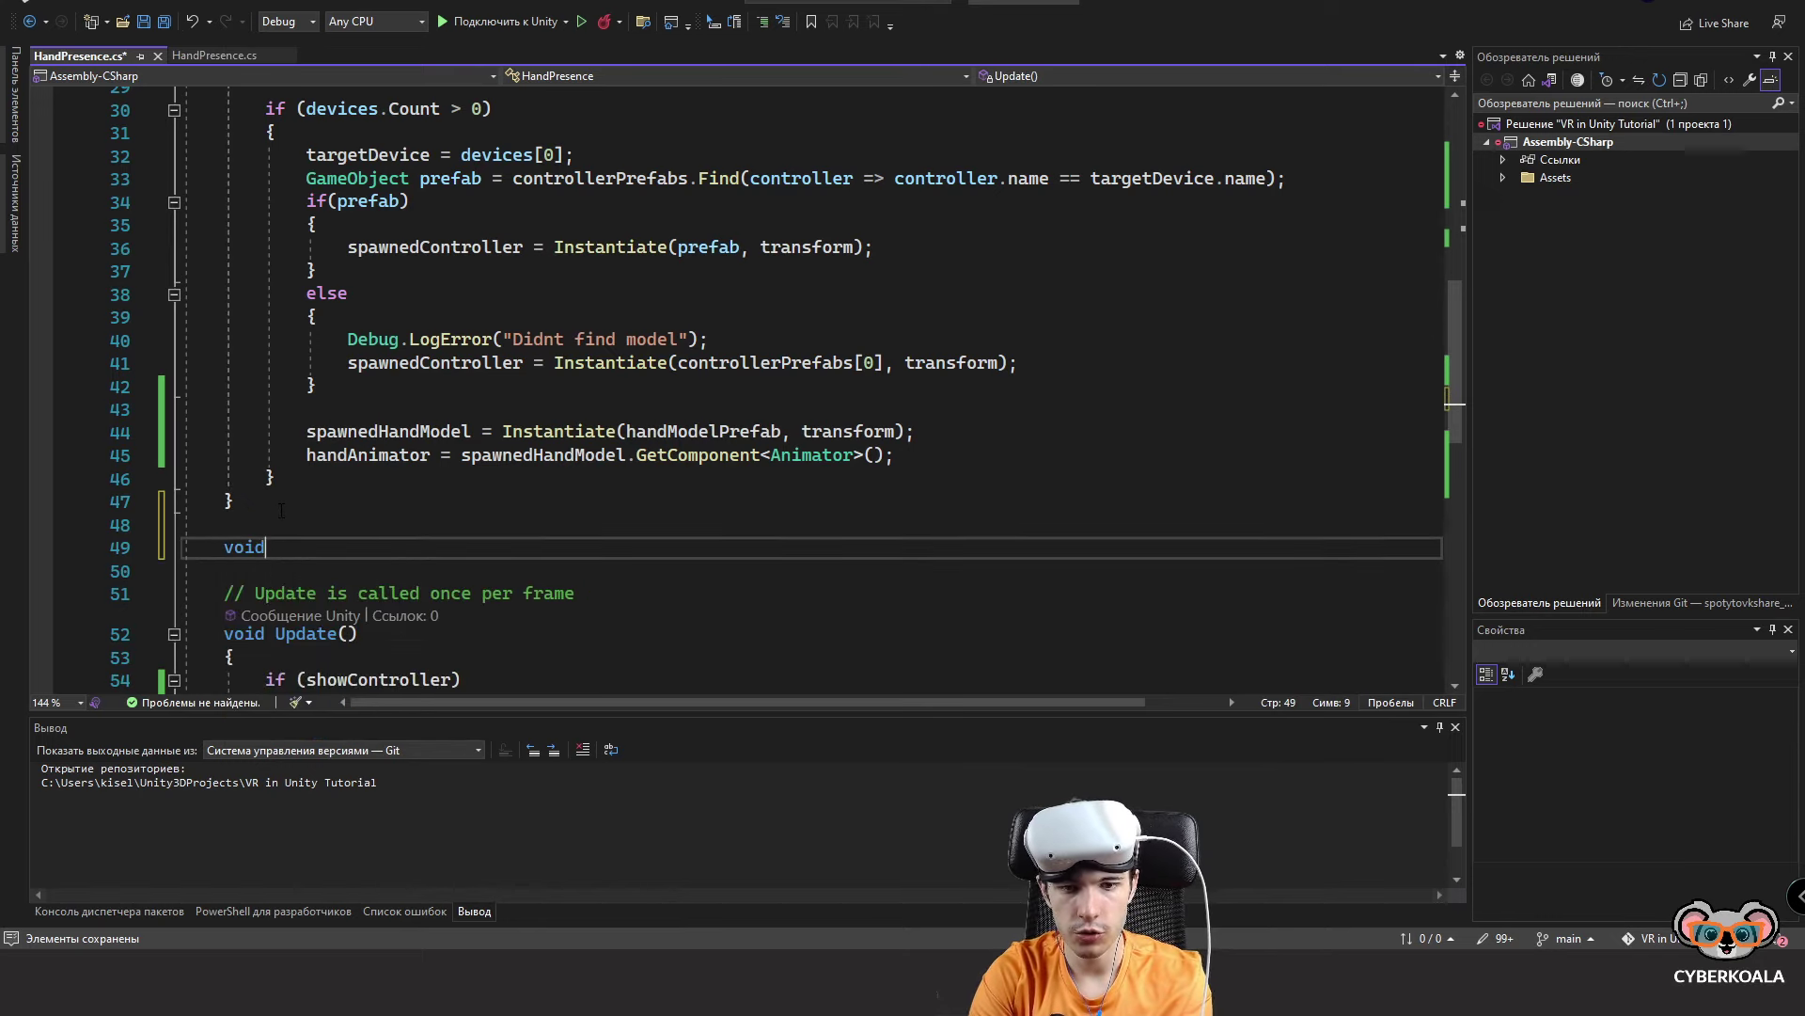
text( Up)
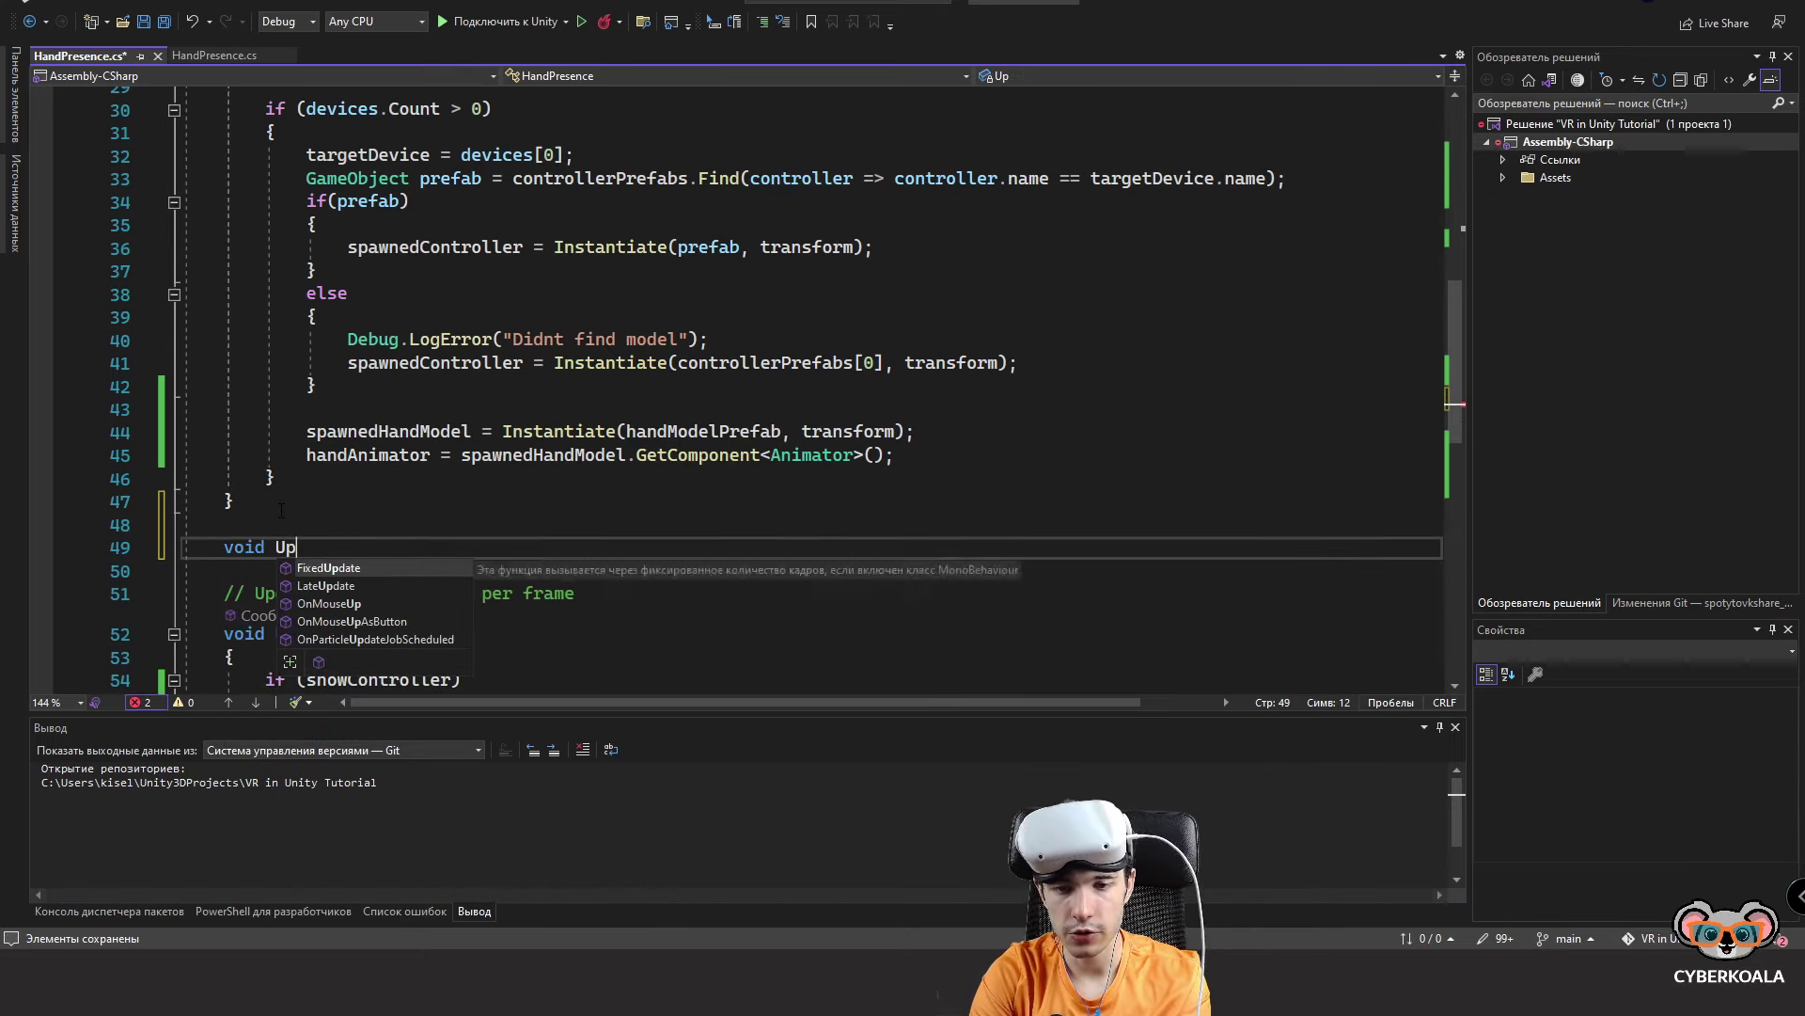
text(dateHandAnim)
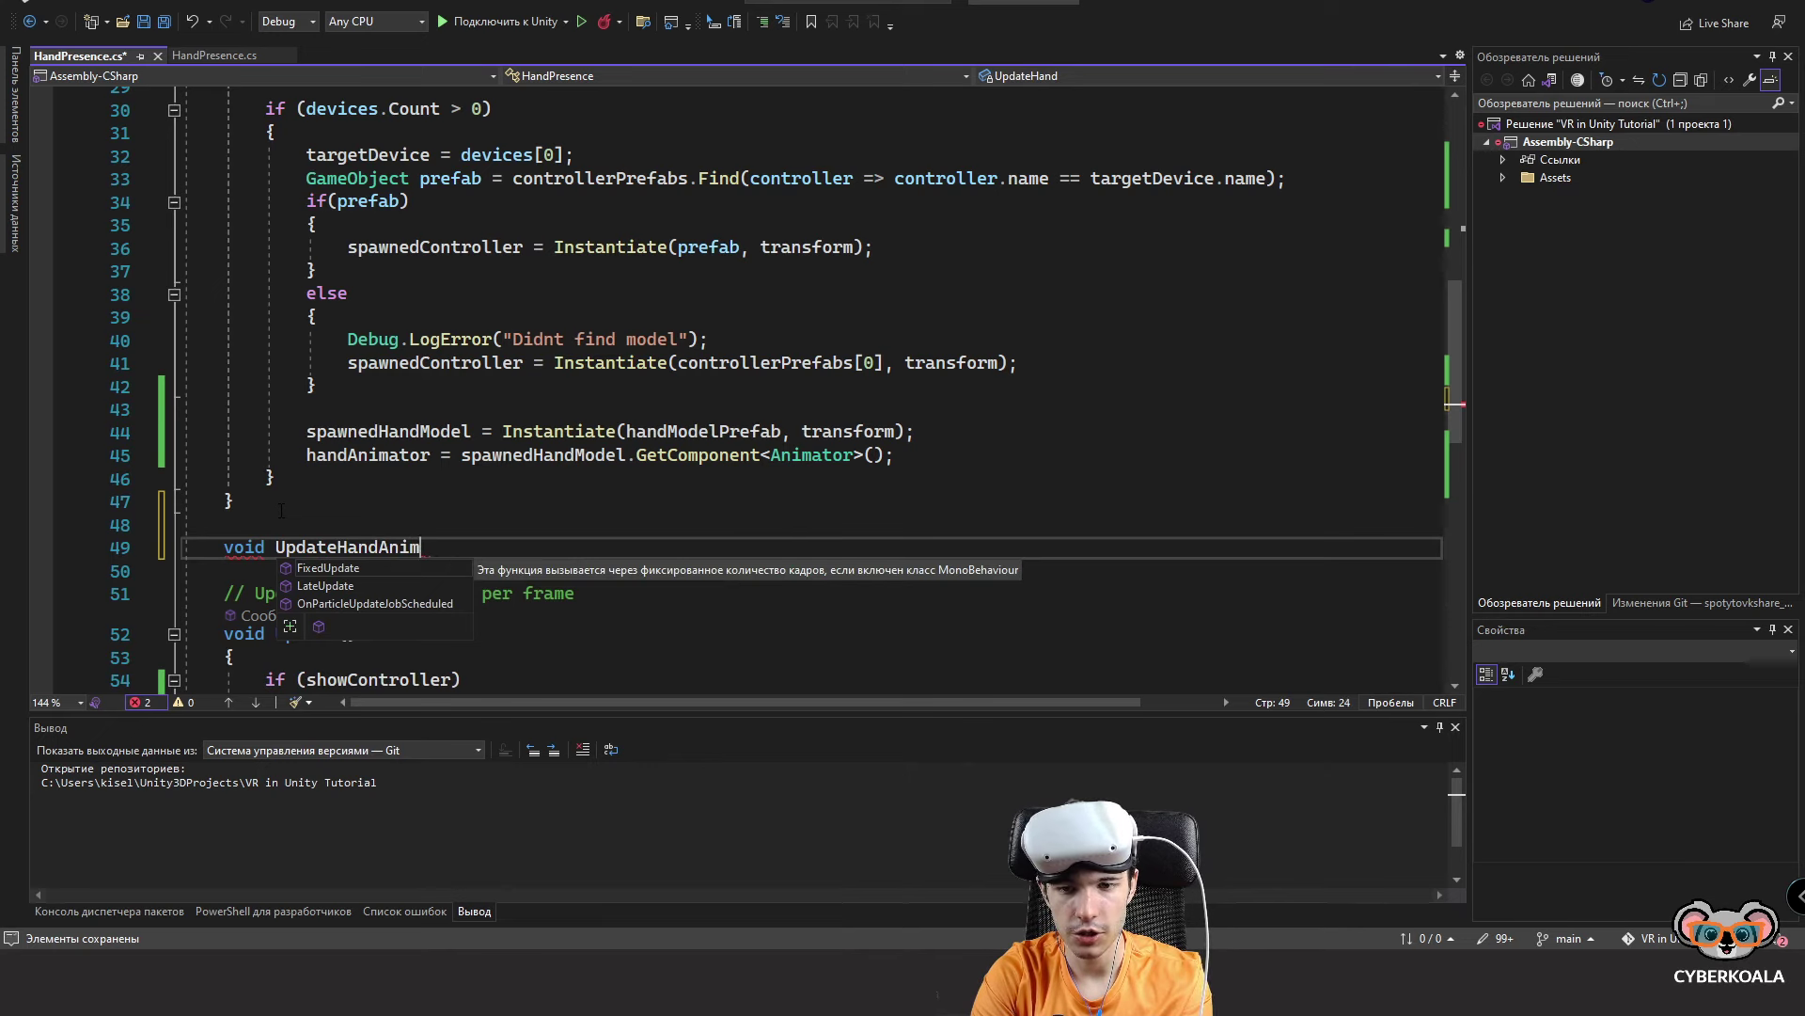
text(ation())
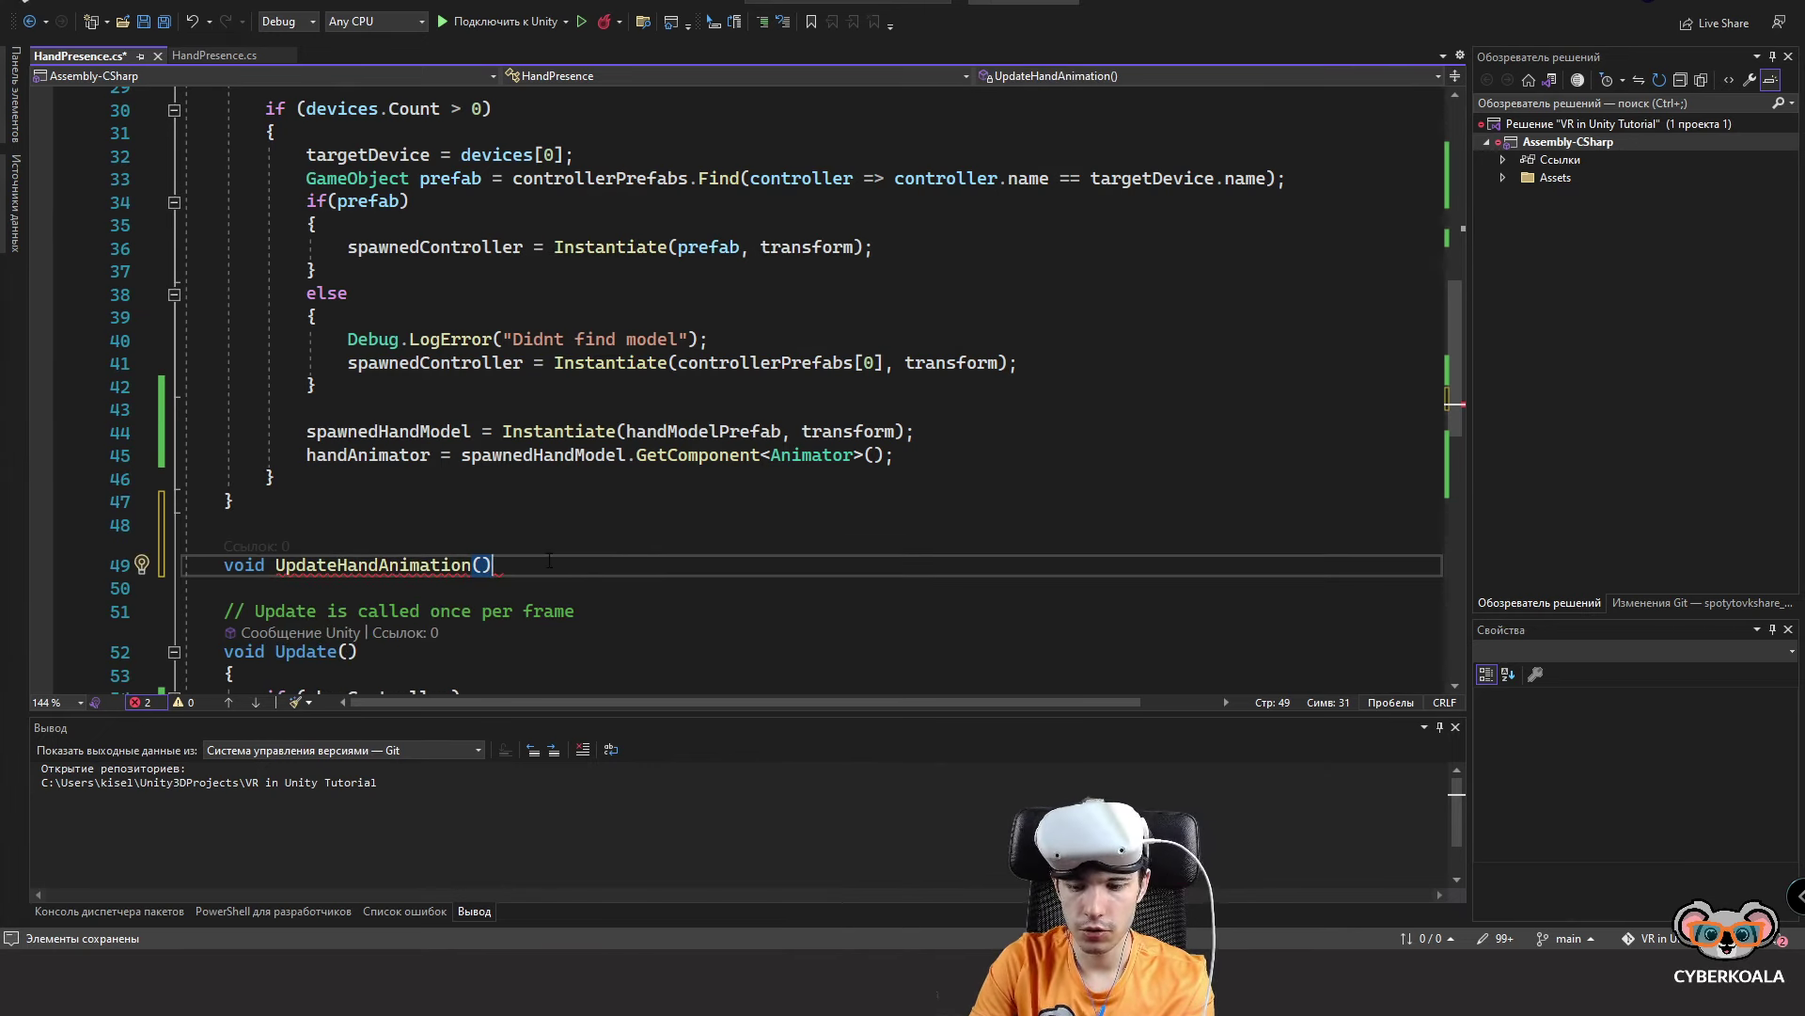
Open the method body and begin an if calling targetDevice.TryGetFeatureValue.
key(Return)
text({)
key(Return)
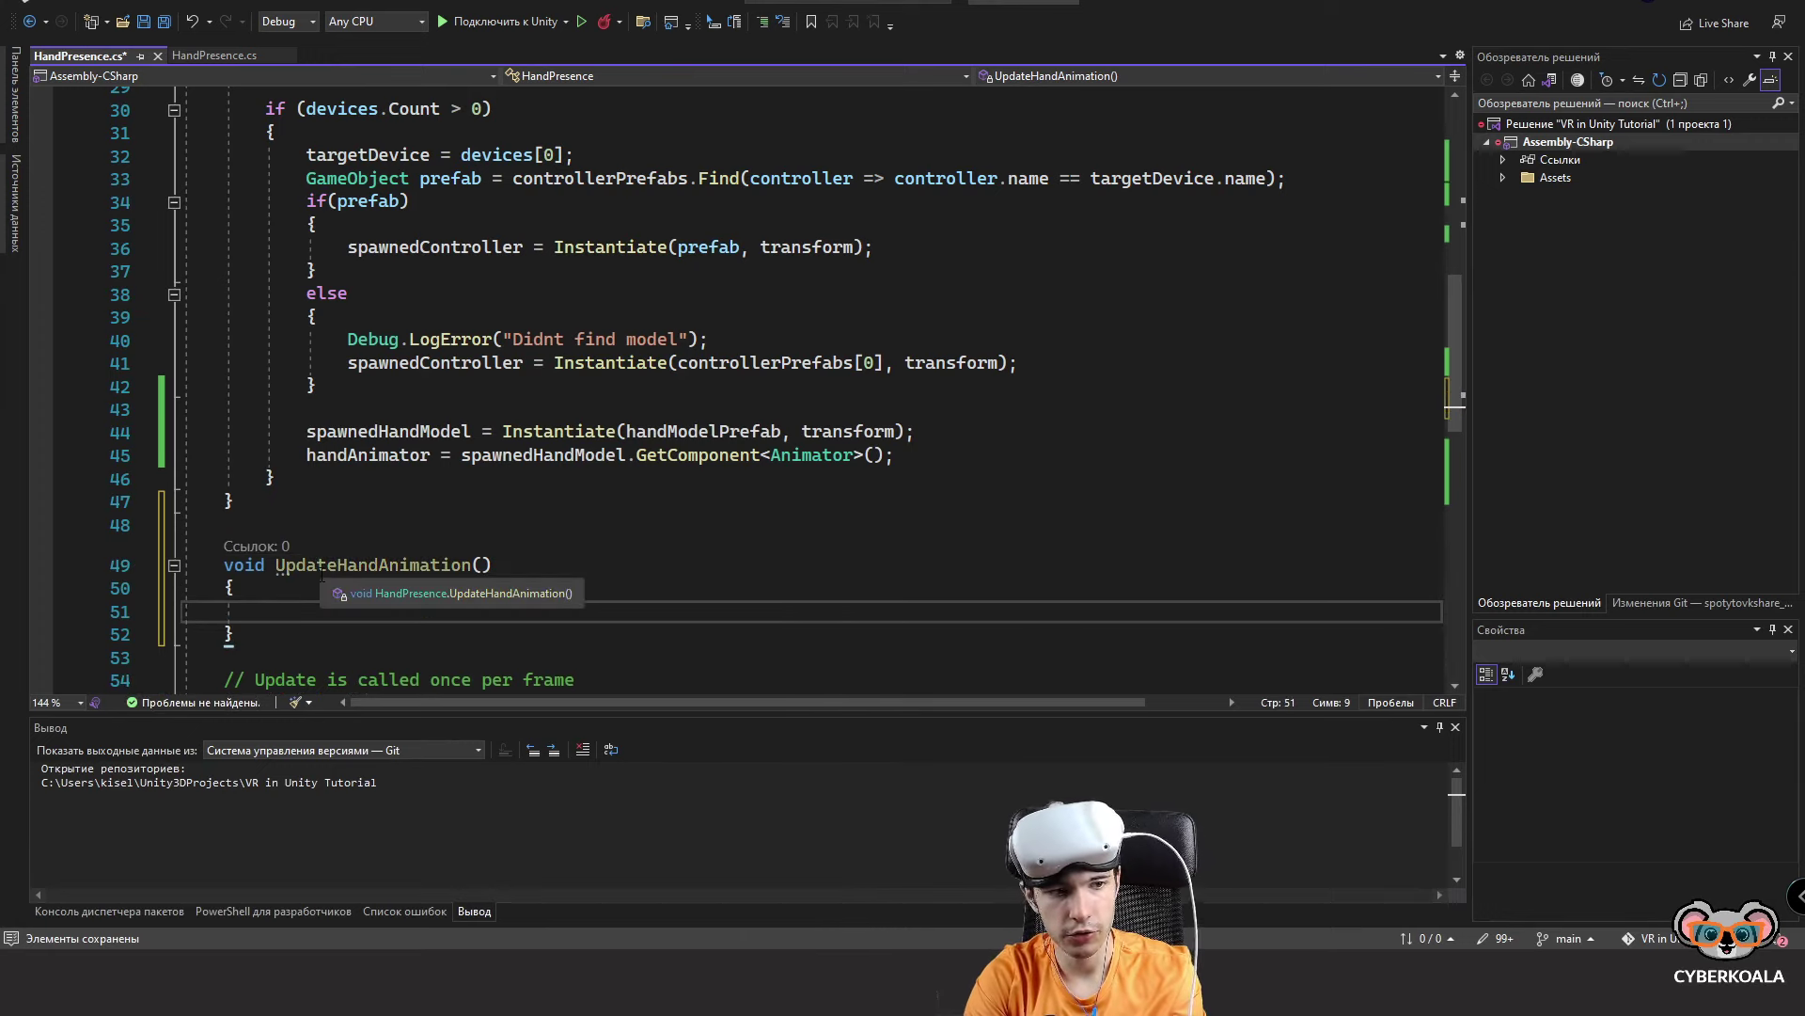
text(if(ta)
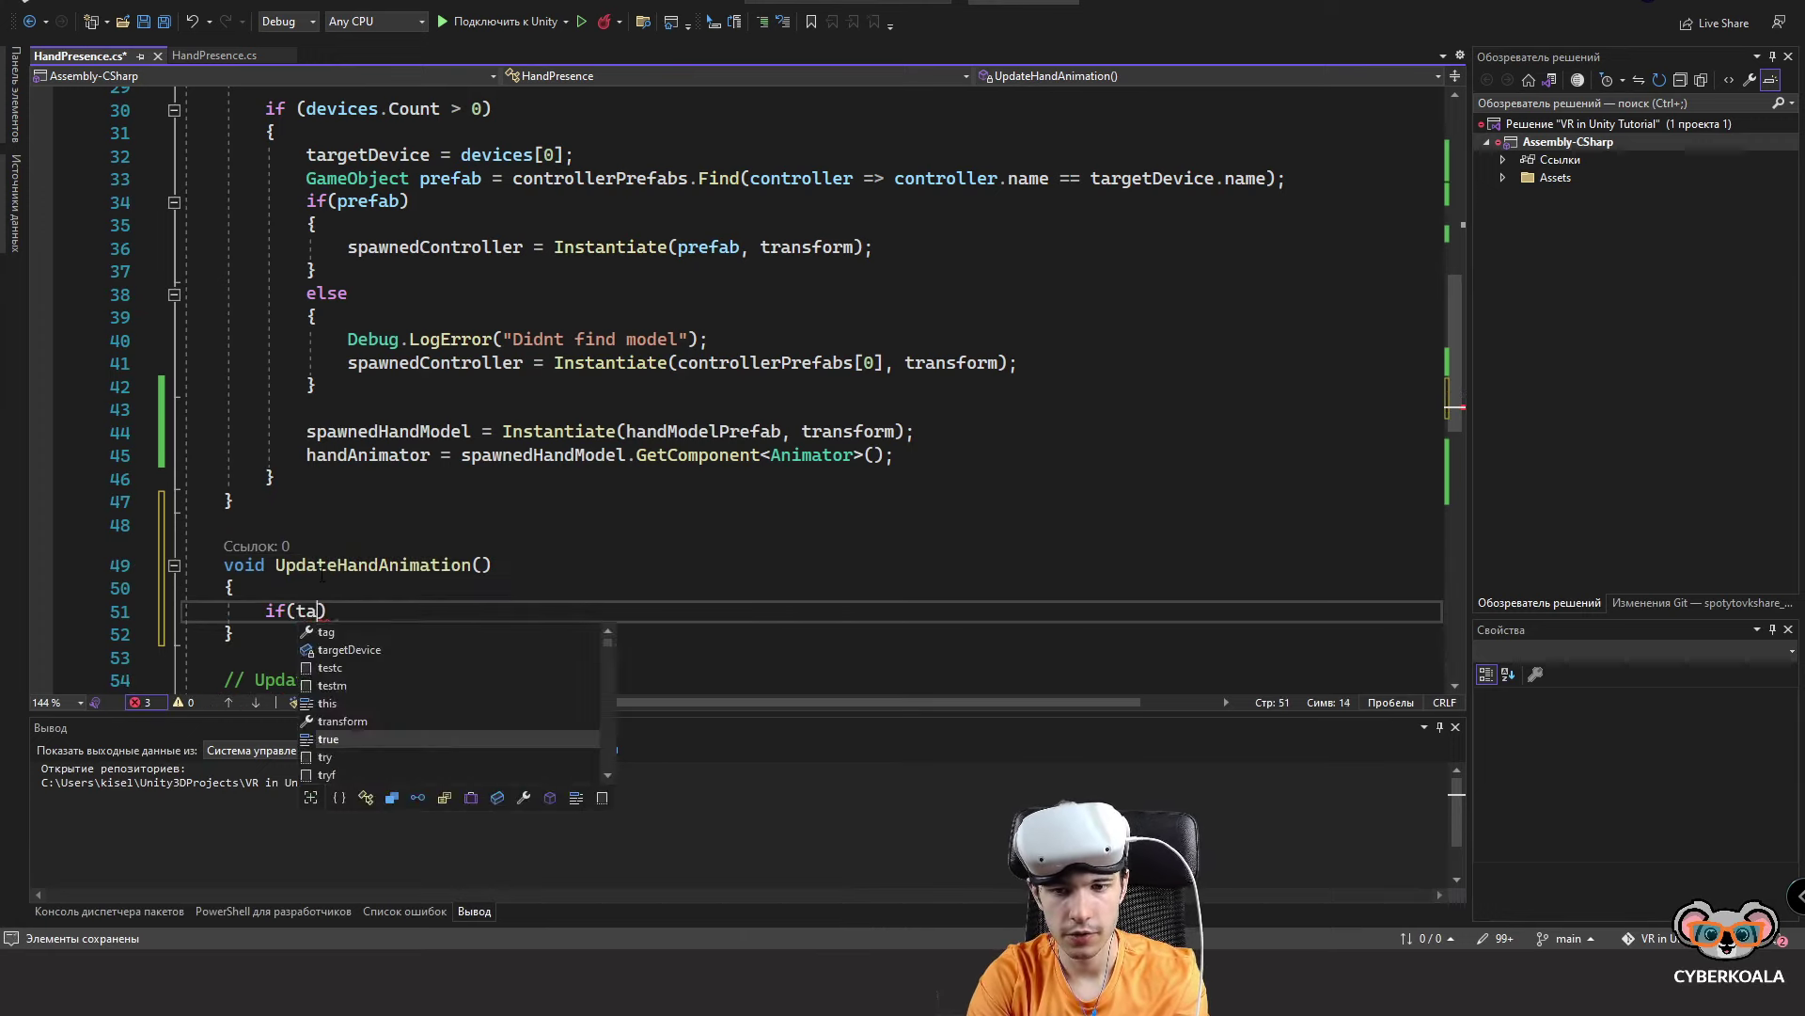
text(rgetDevice.T)
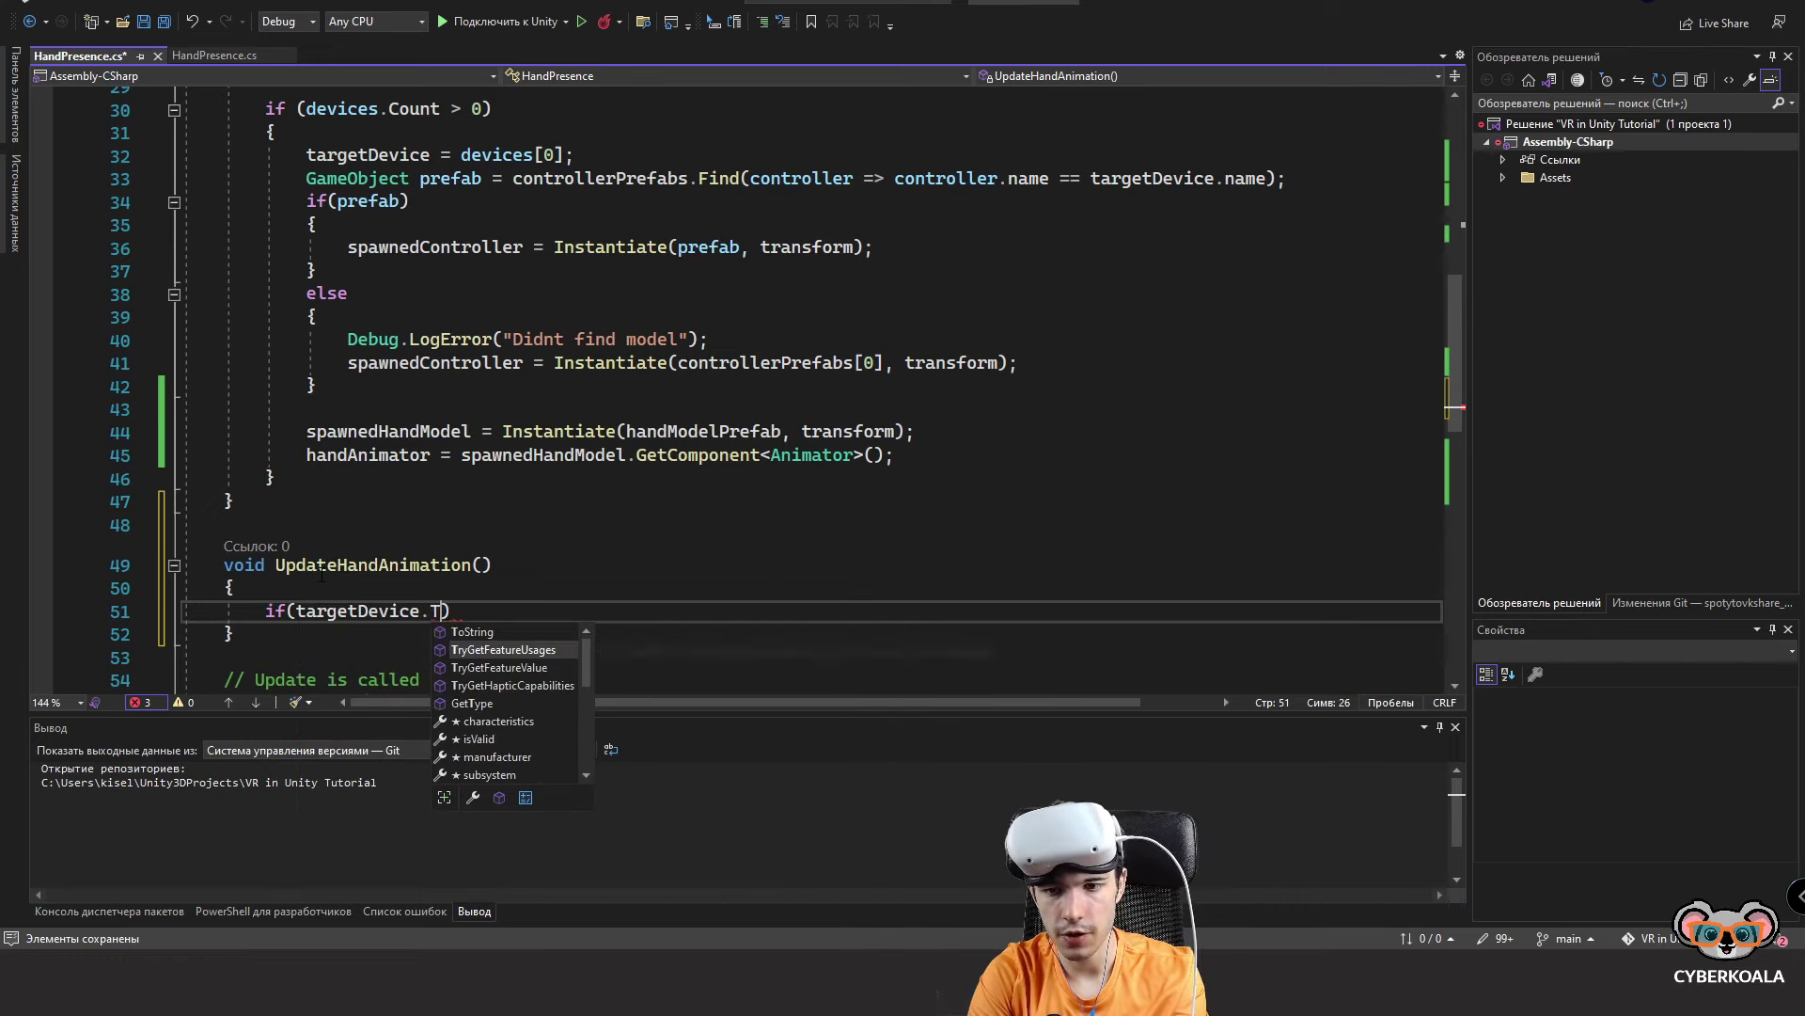
key(Tab)
key(BackSpace)
key(BackSpace)
key(BackSpace)
key(BackSpace)
key(BackSpace)
key(BackSpace)
text(V)
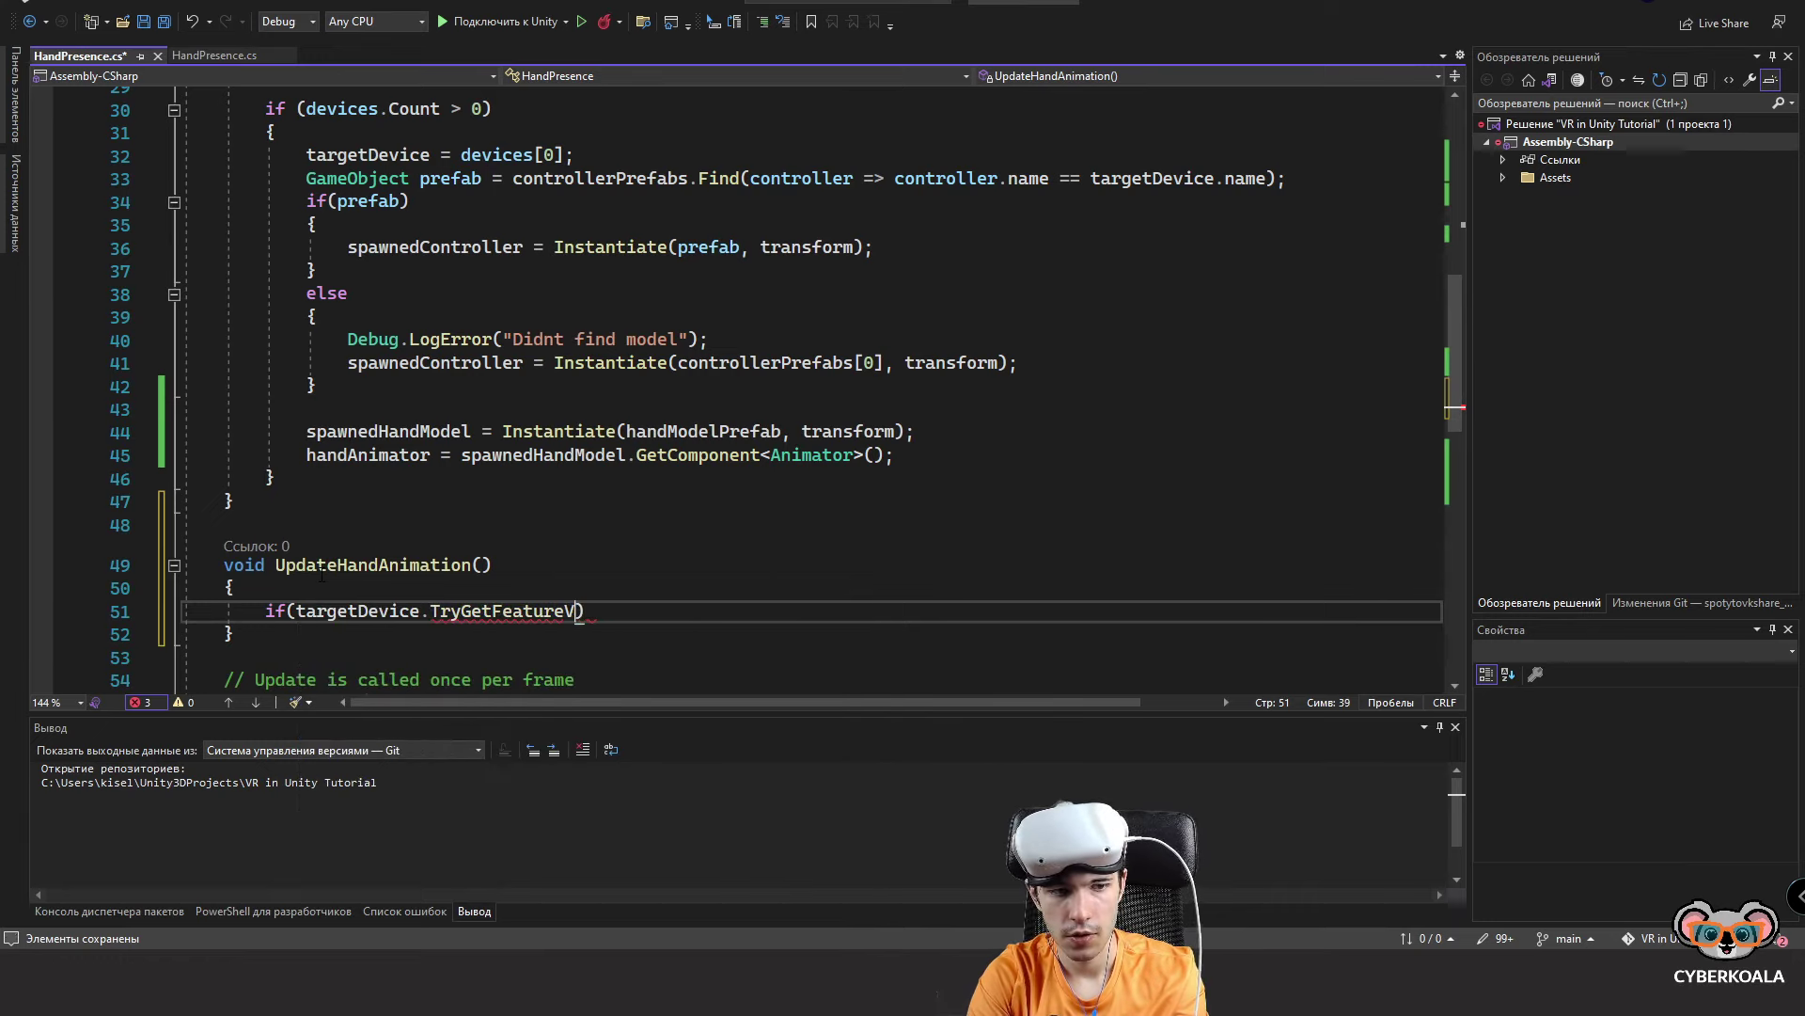
text(alue)
scroll(321, 572, down, 7)
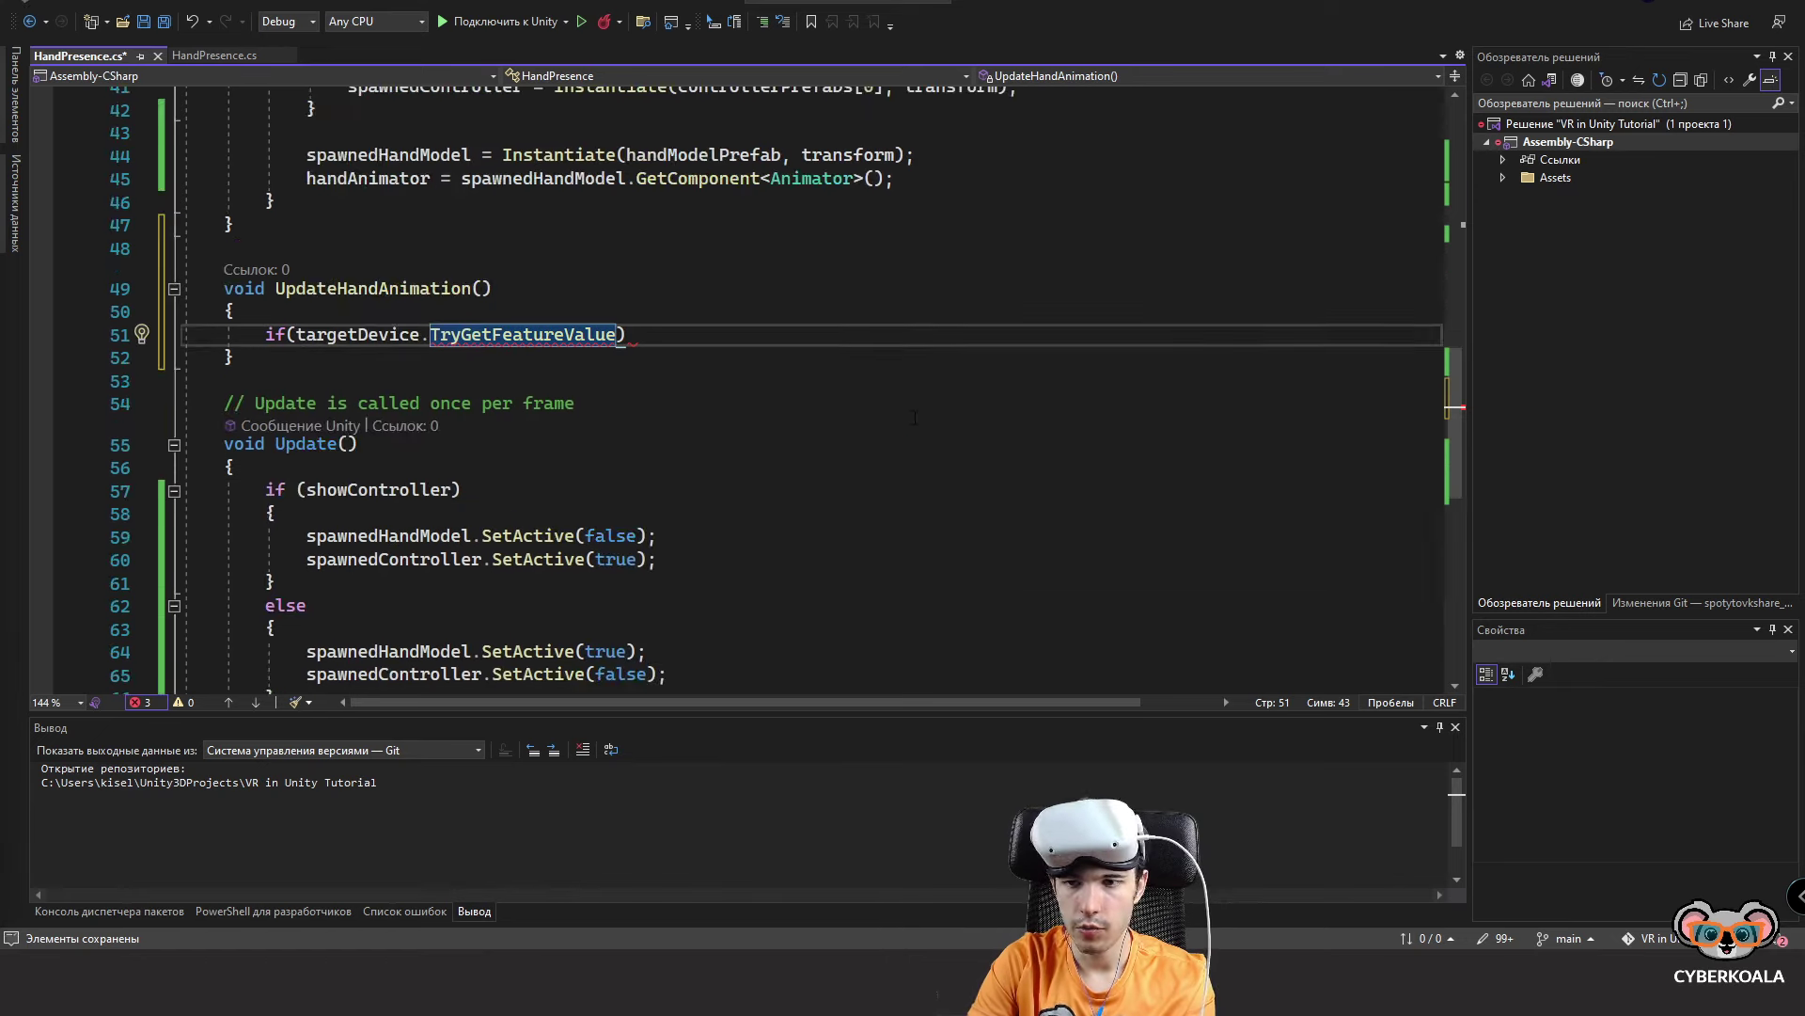
scroll(895, 406, up, 12)
scroll(895, 406, up, 1)
scroll(884, 410, down, 10)
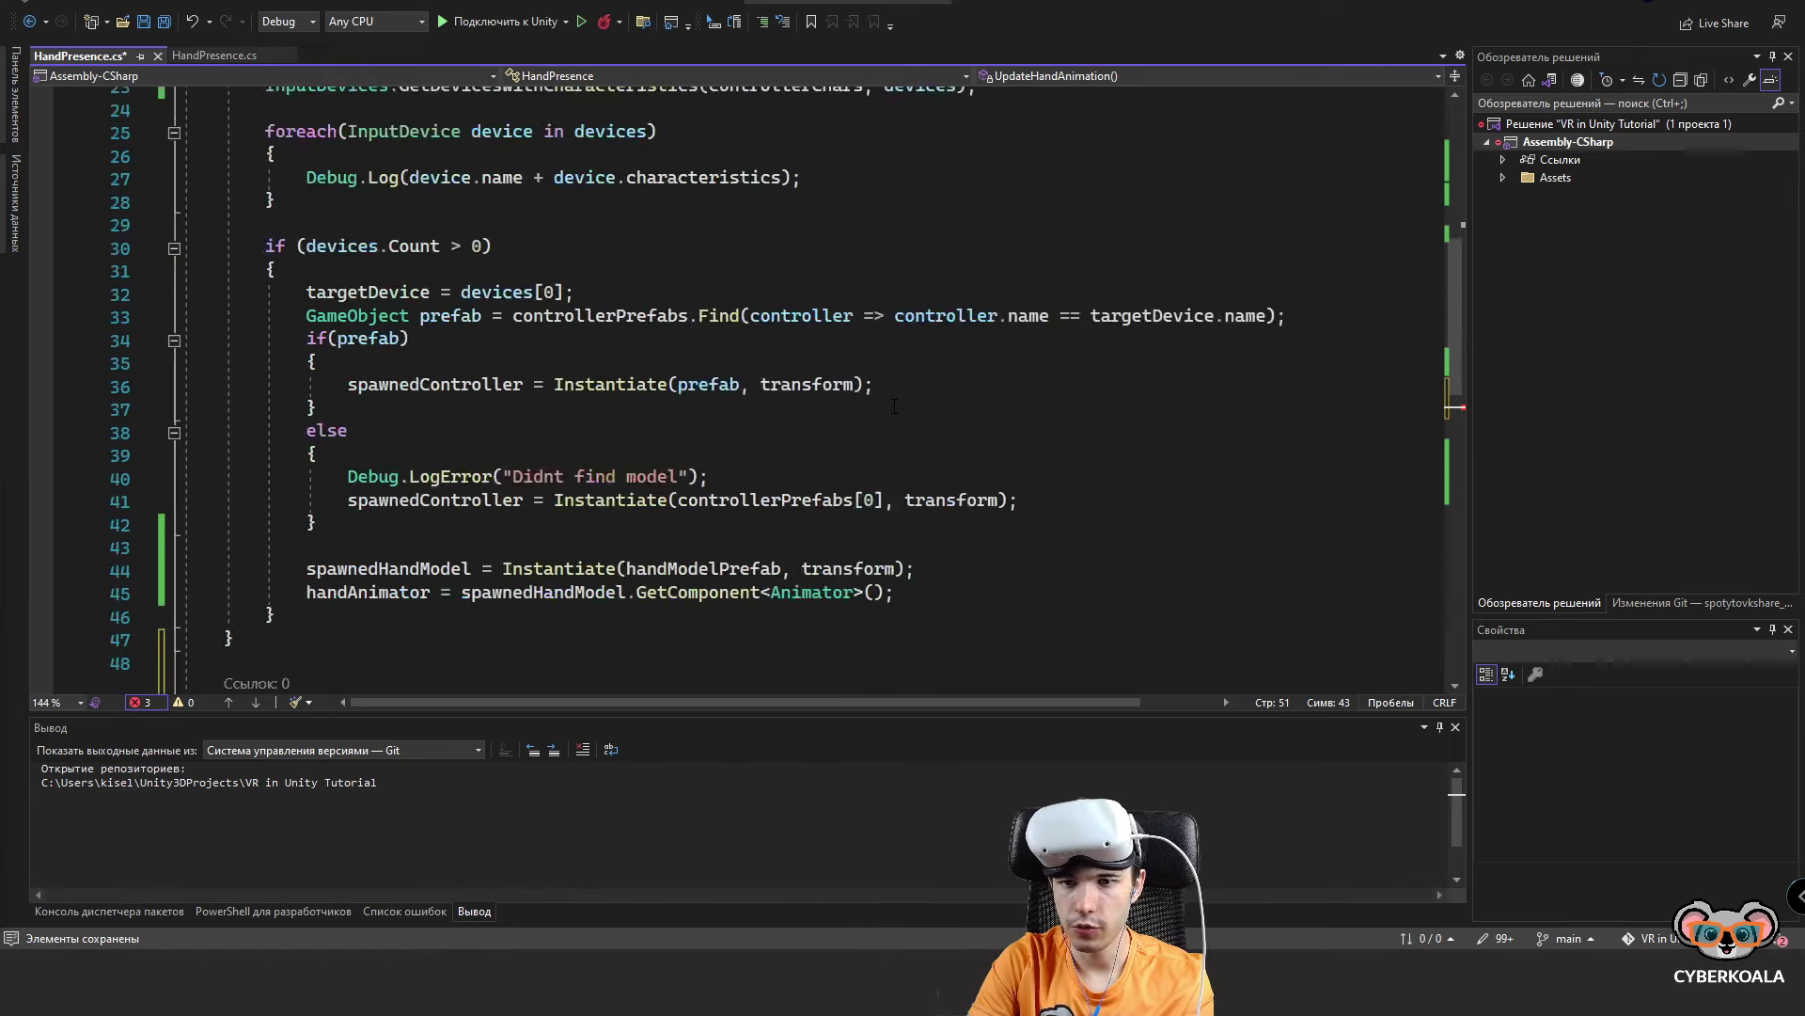
scroll(865, 417, up, 1)
scroll(863, 417, up, 1)
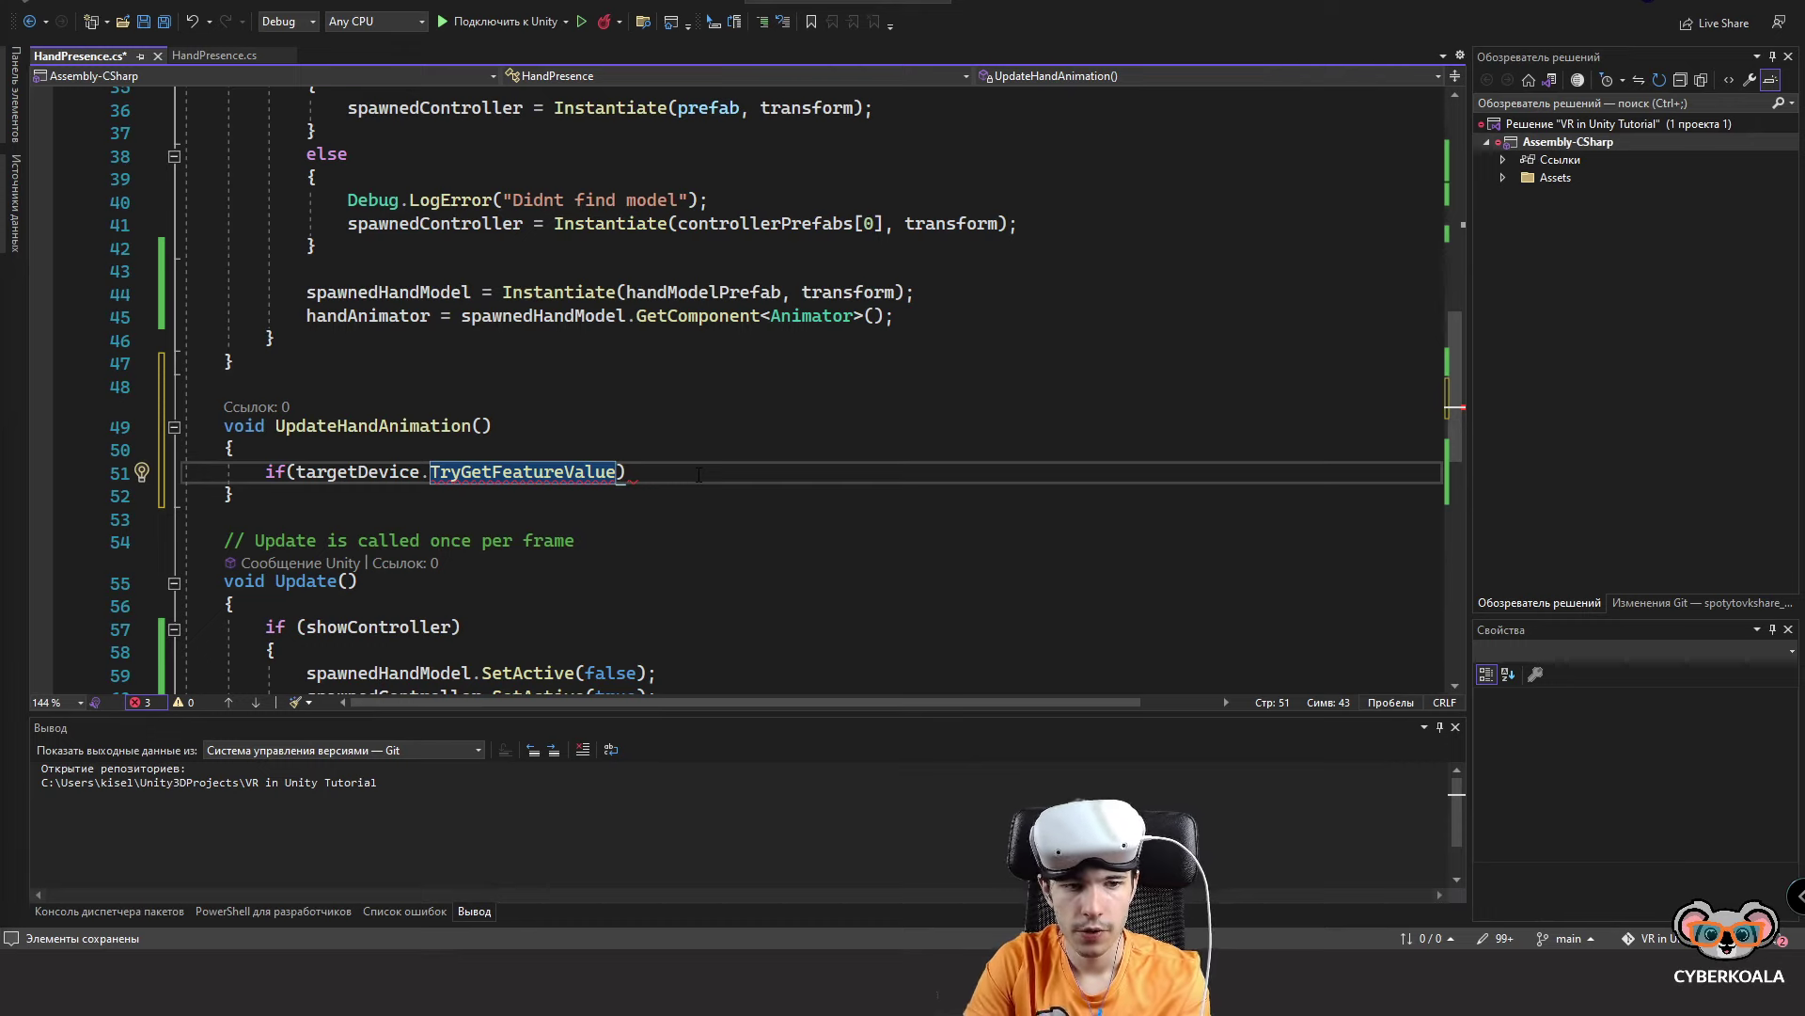
Pass CommonUsages.trigger and 'out float triggerValue', close the condition and open its body.
text(()
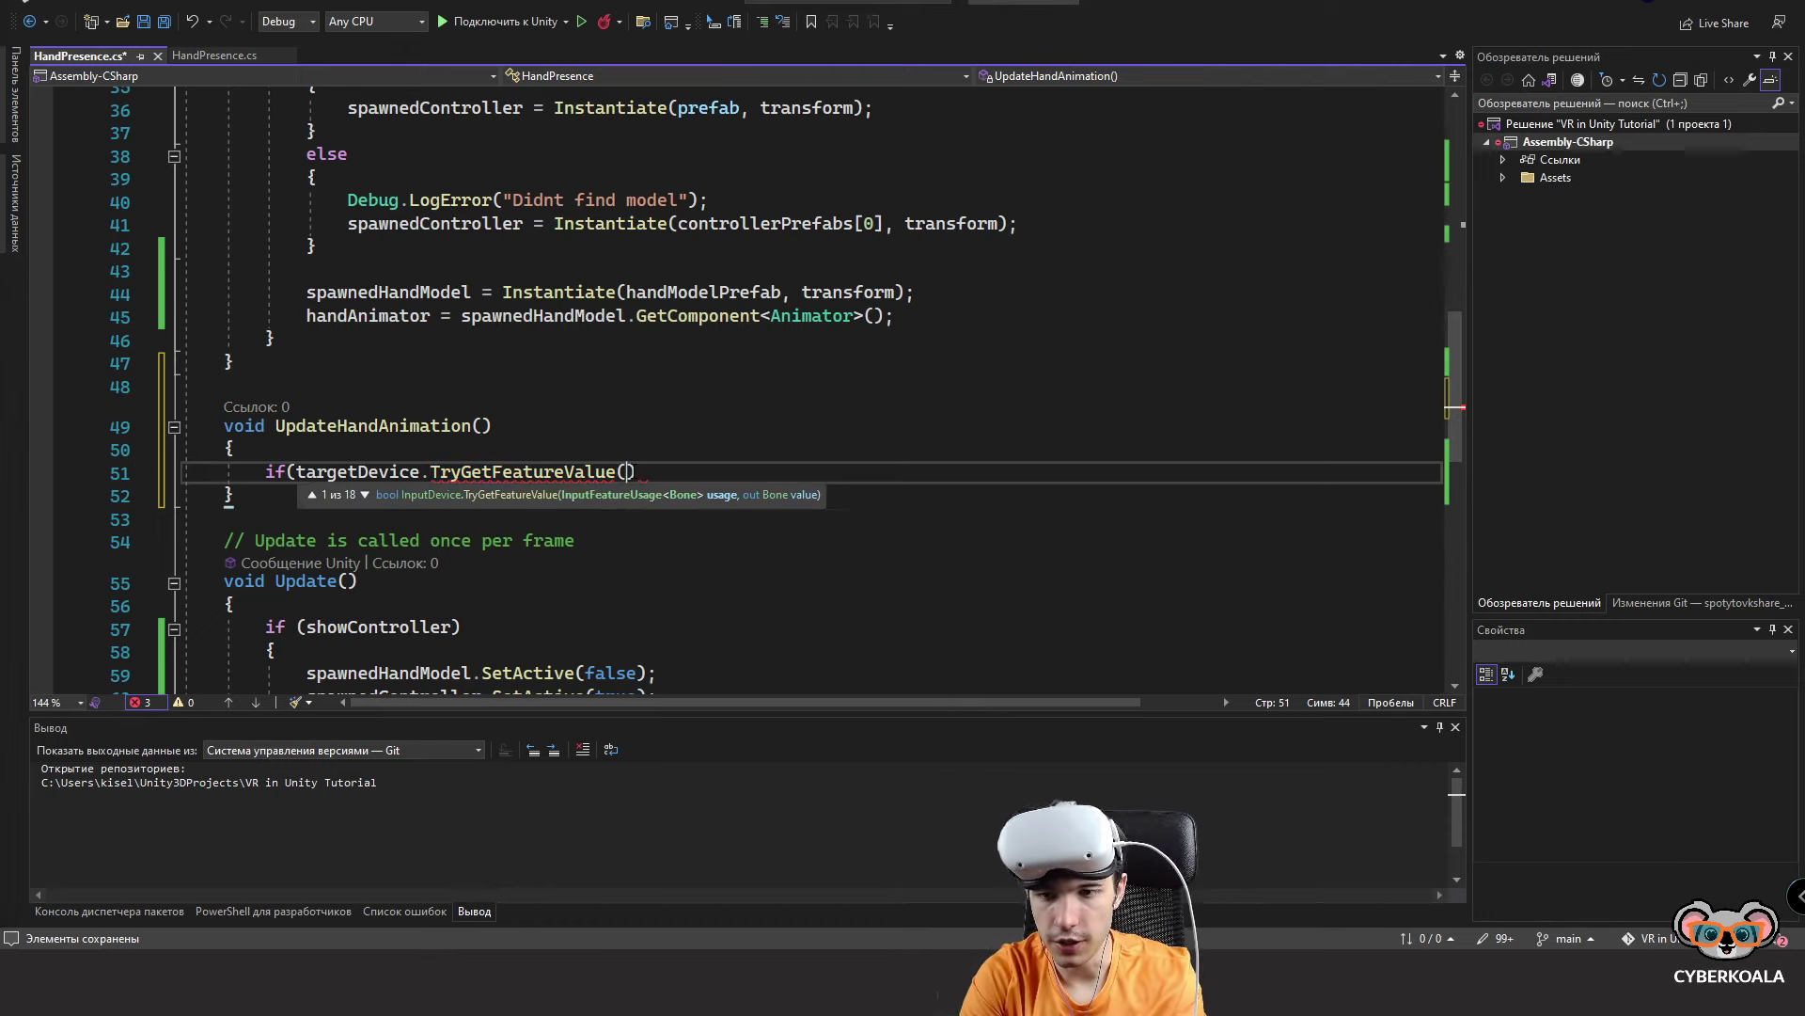
text(Co)
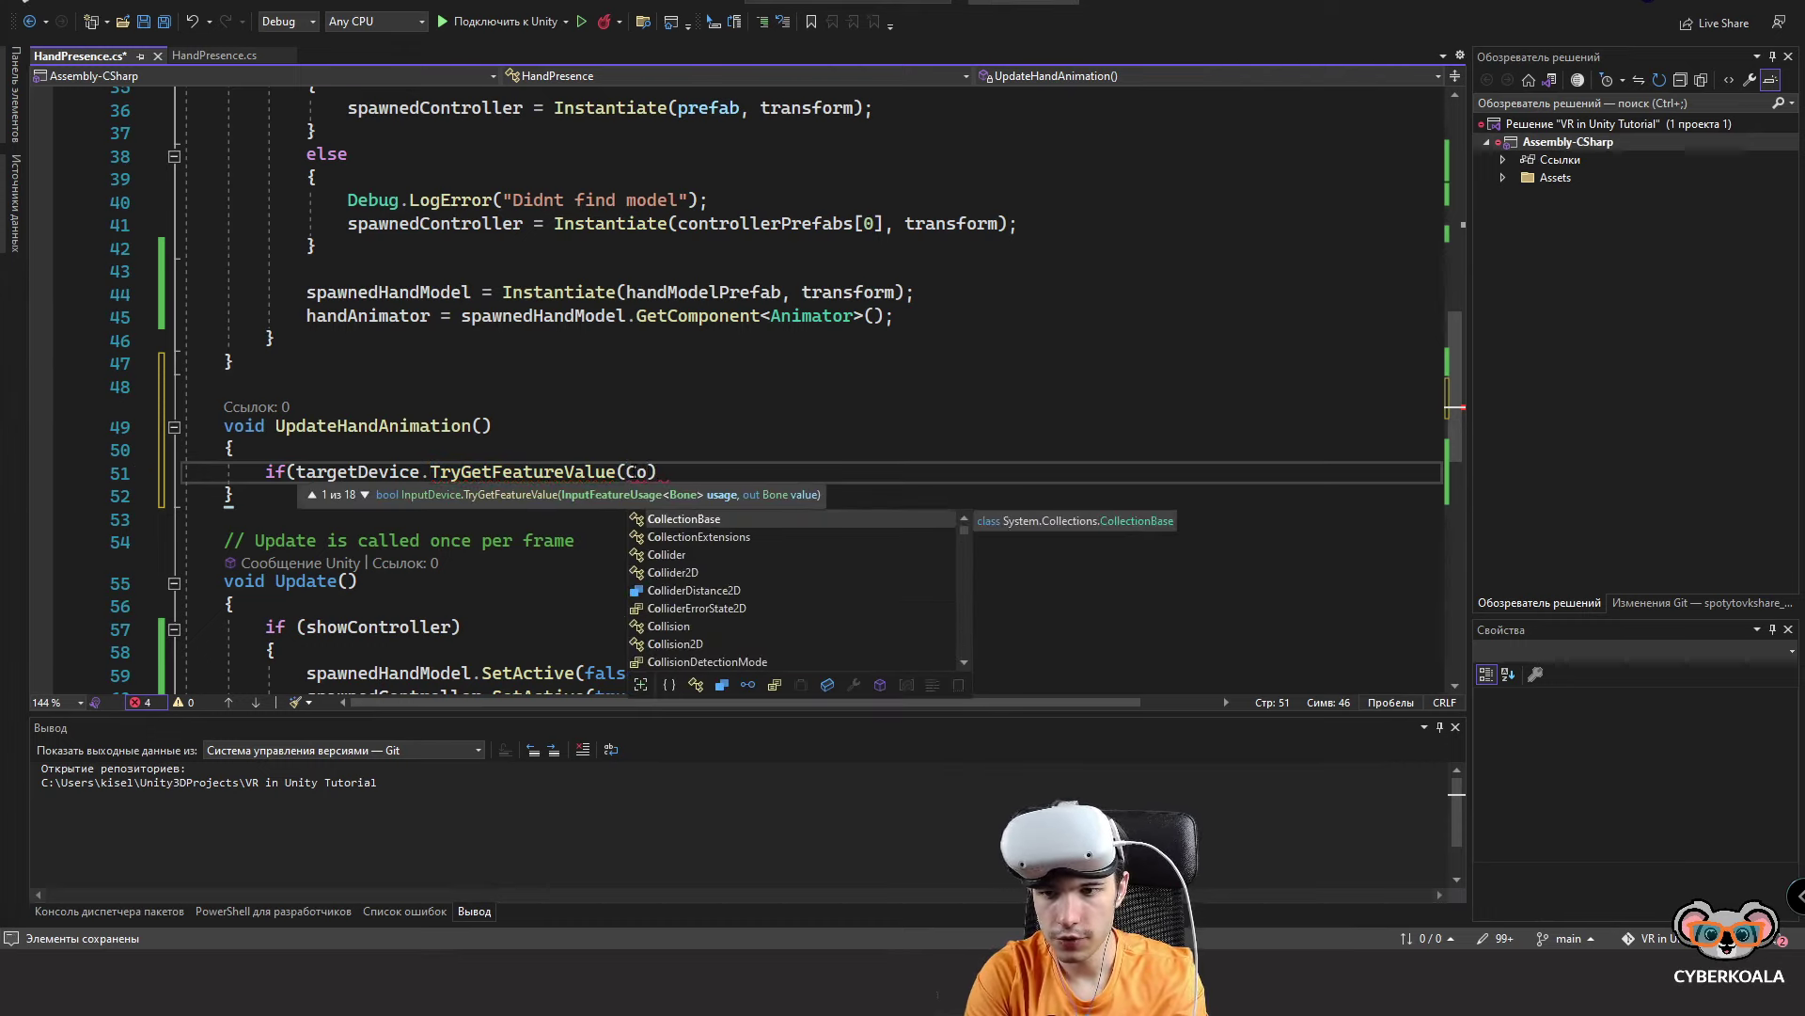
text(mmonUsages.)
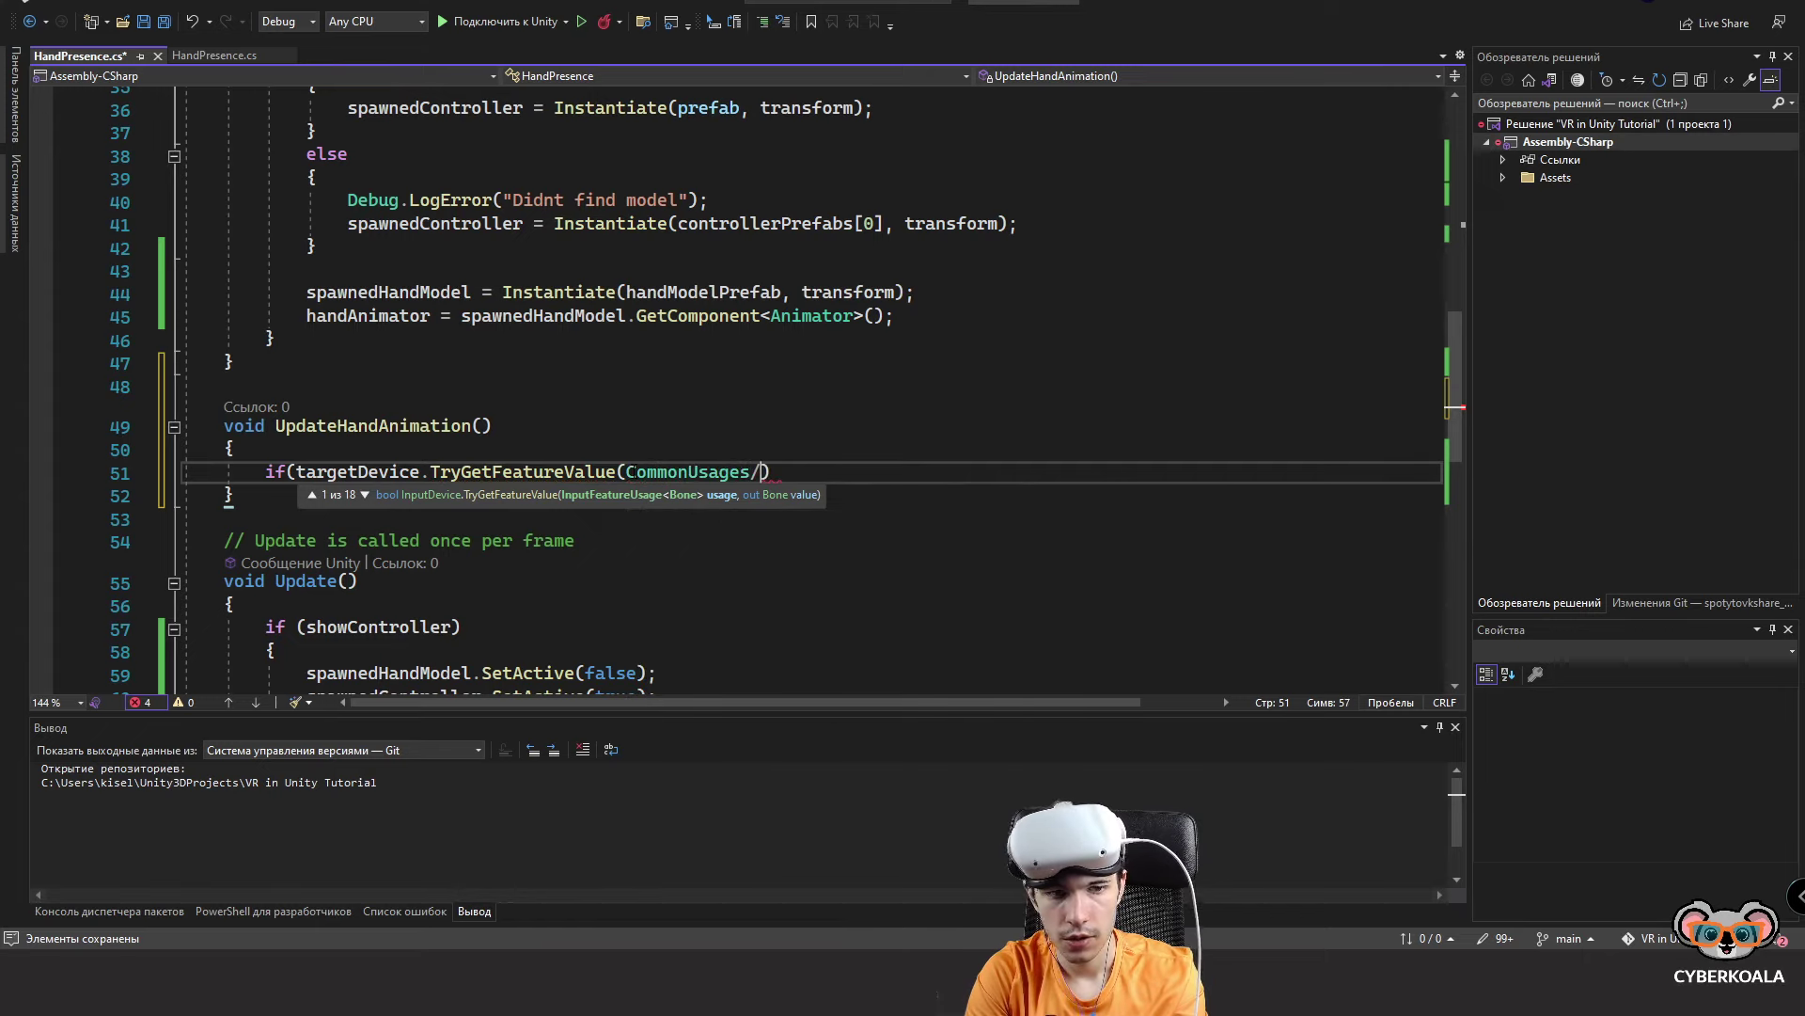
text(trigger,)
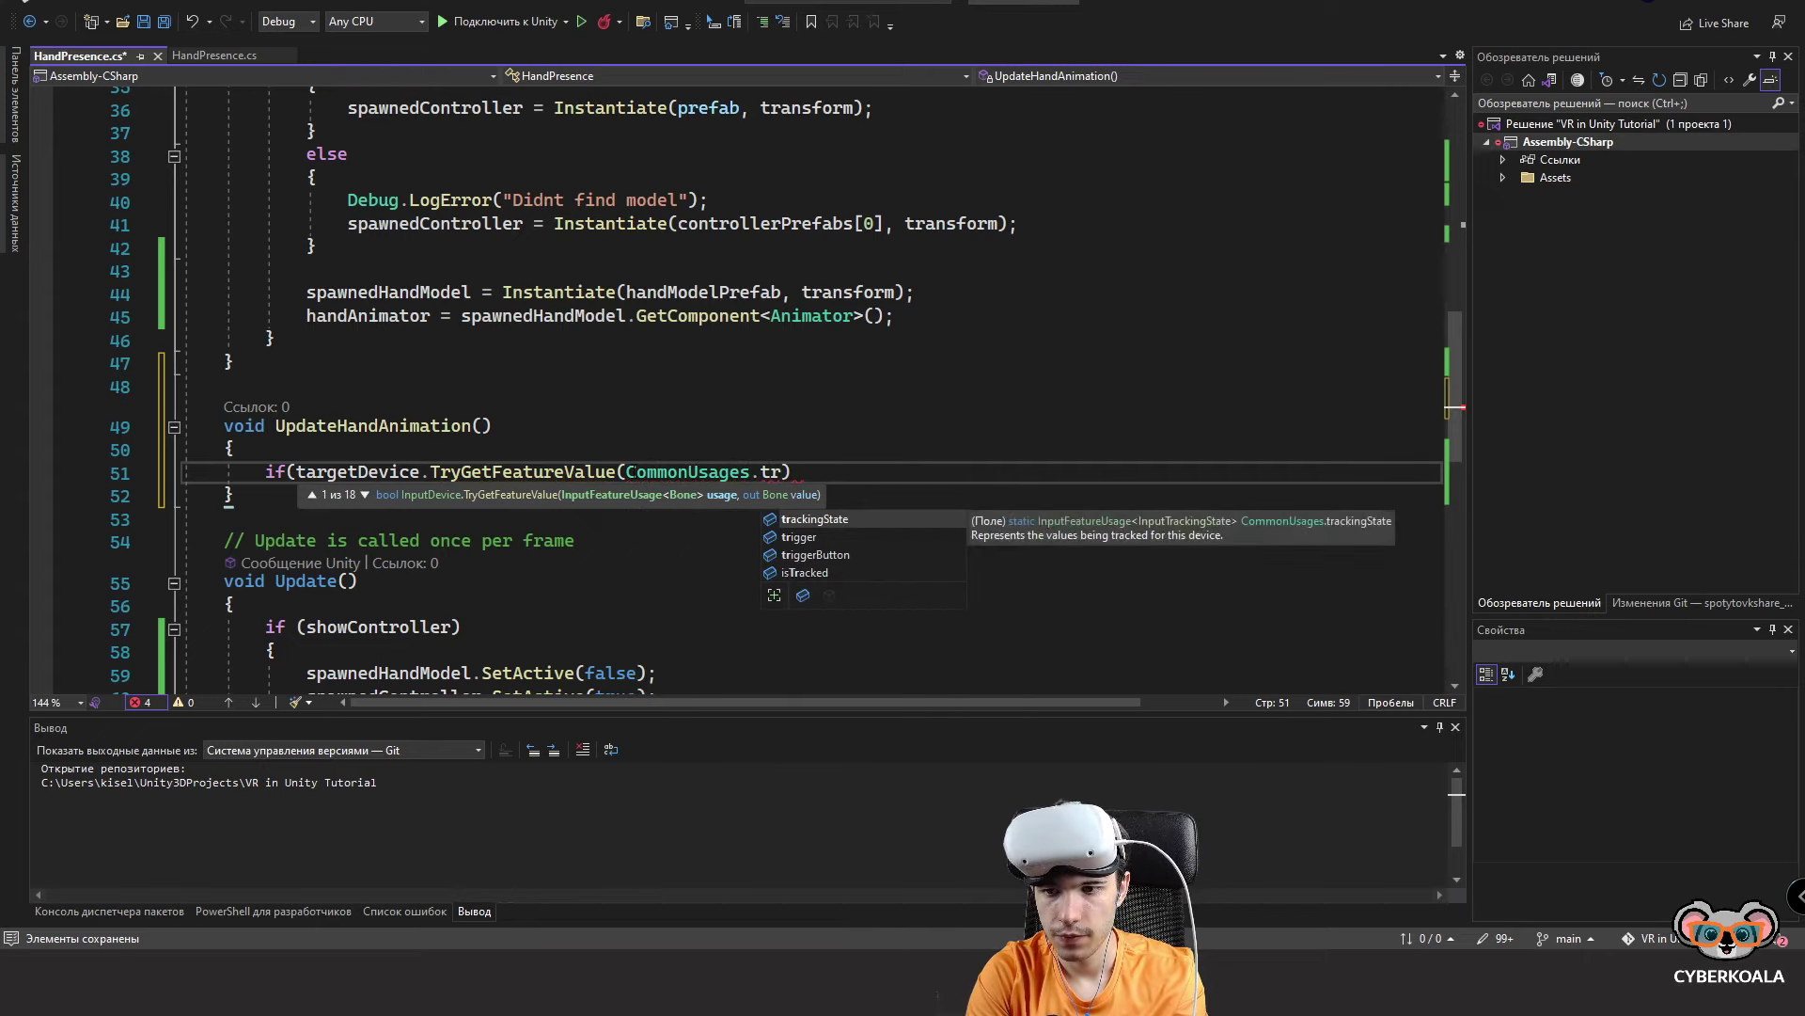
text( out )
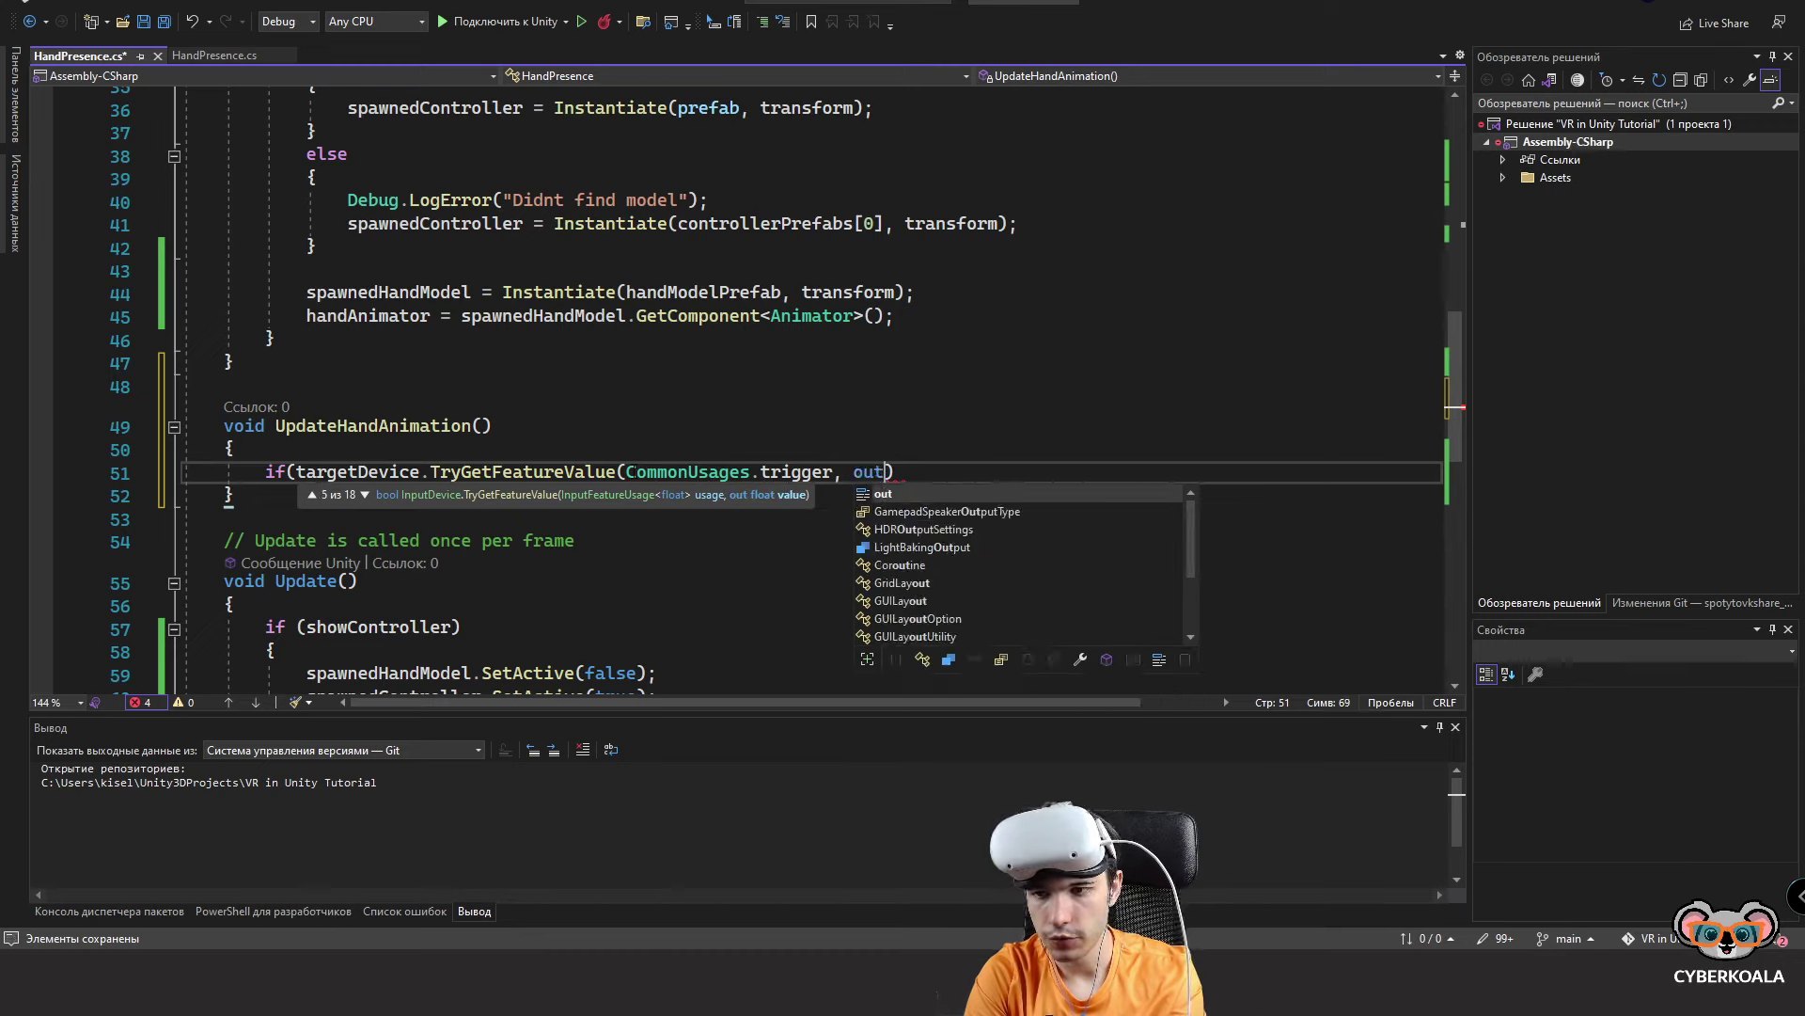
text(float tr)
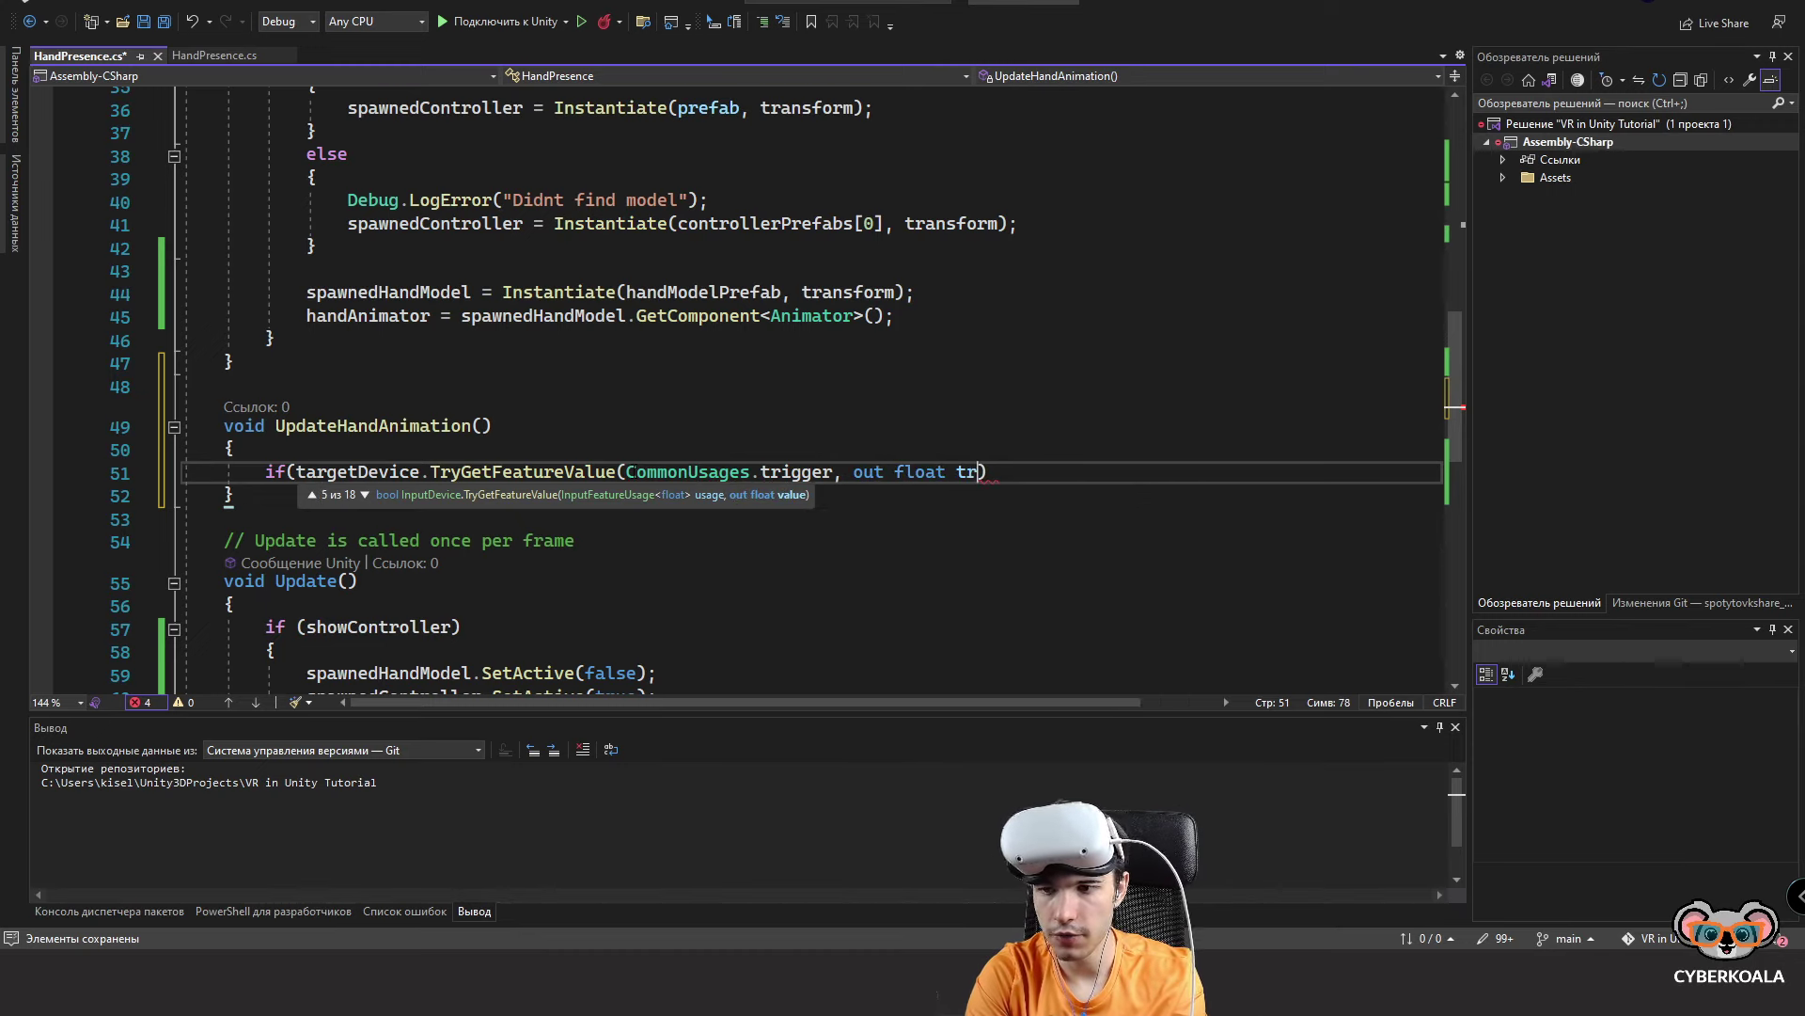
text(iggert)
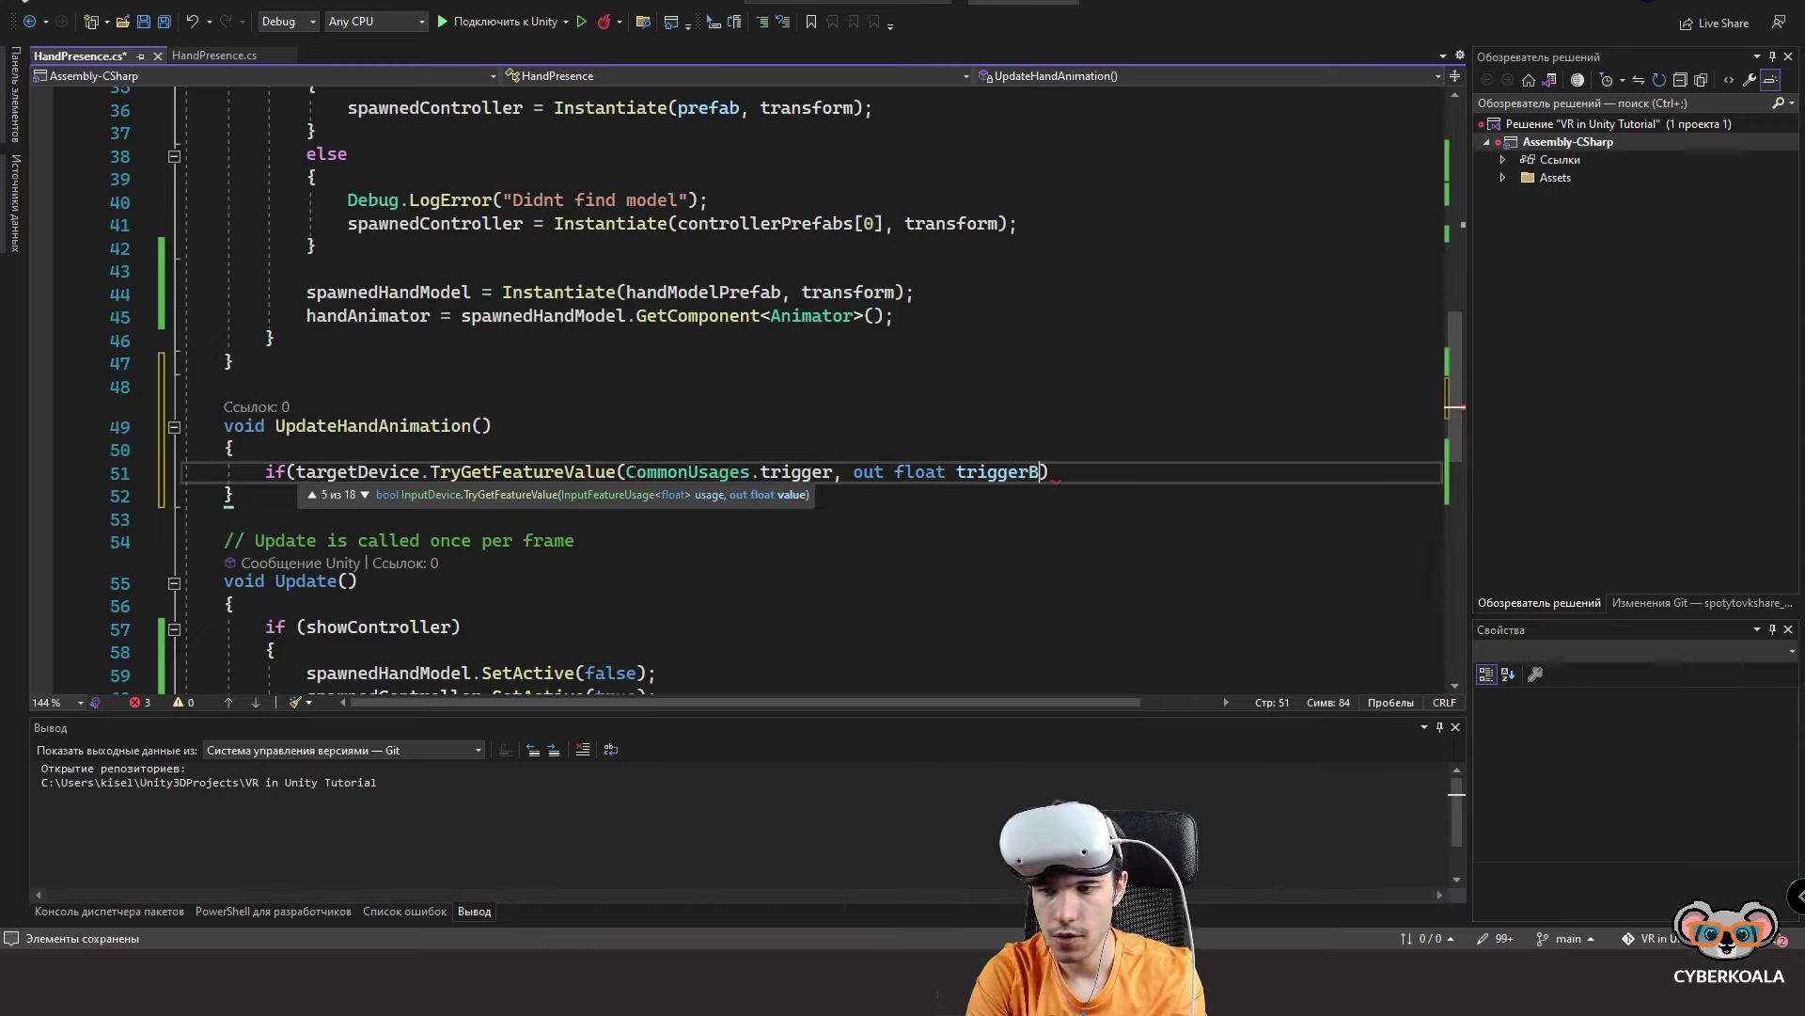
key(BackSpace)
text(Value))
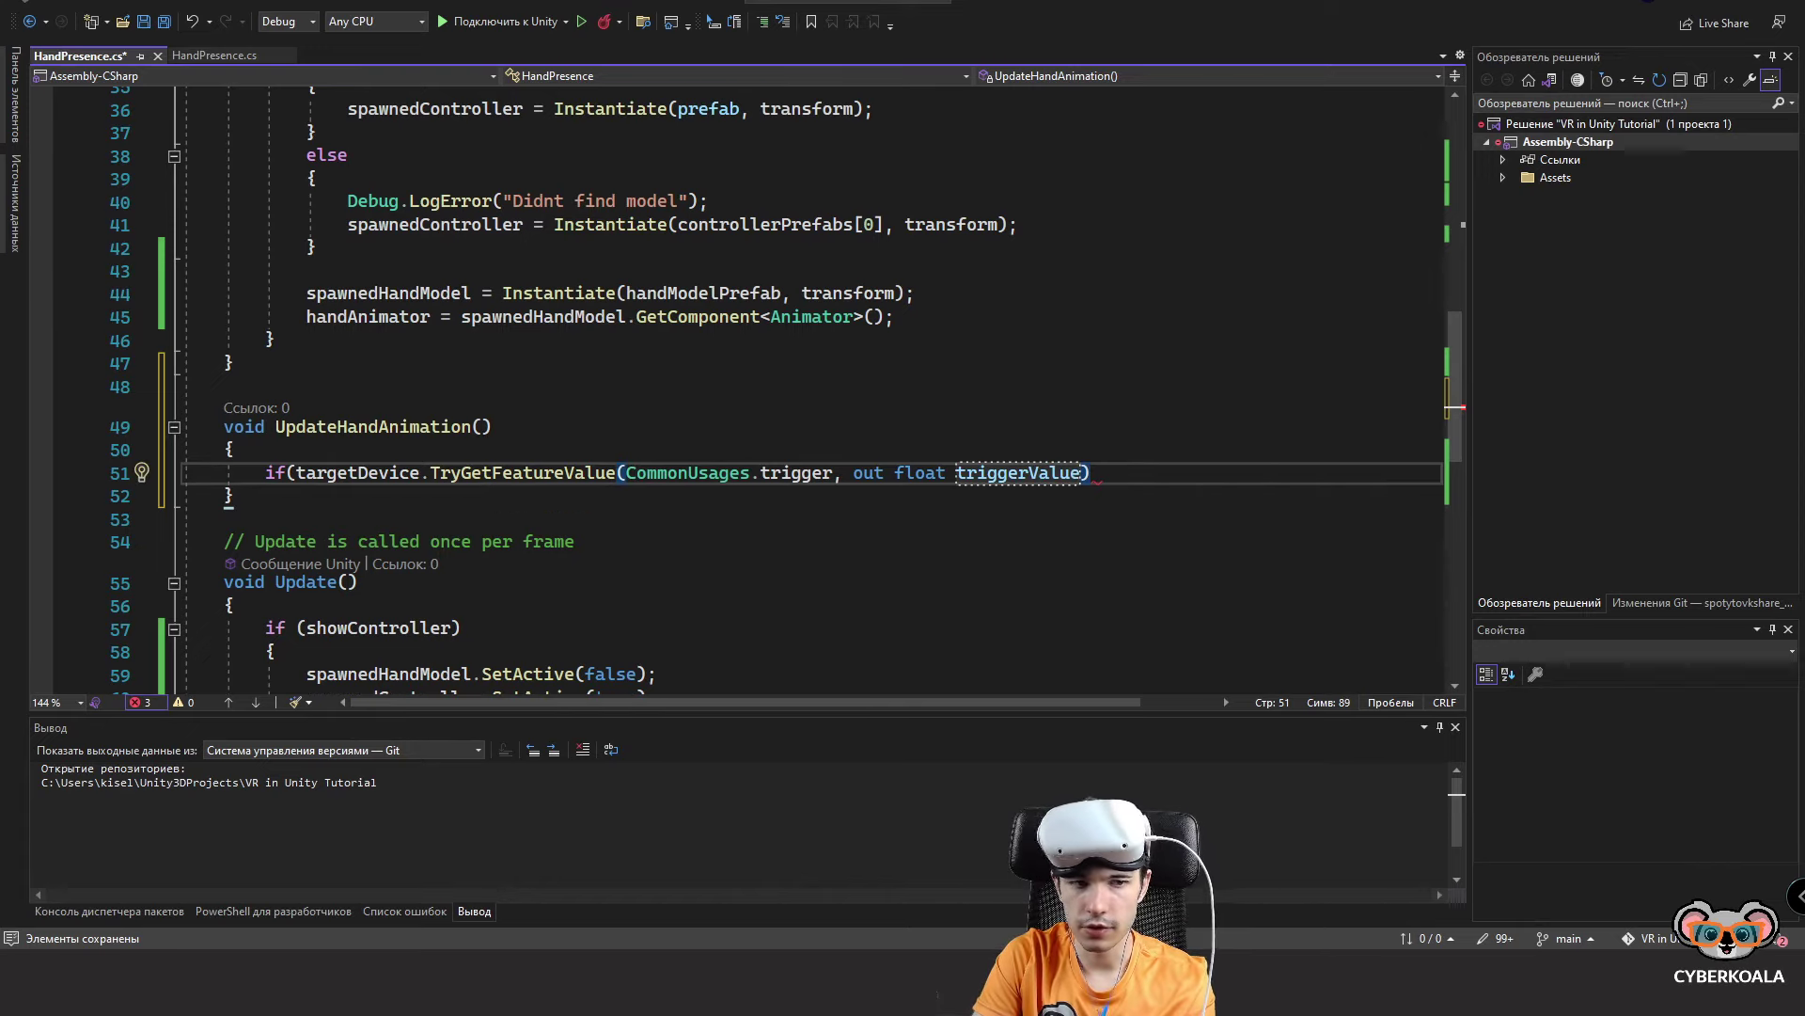
text())
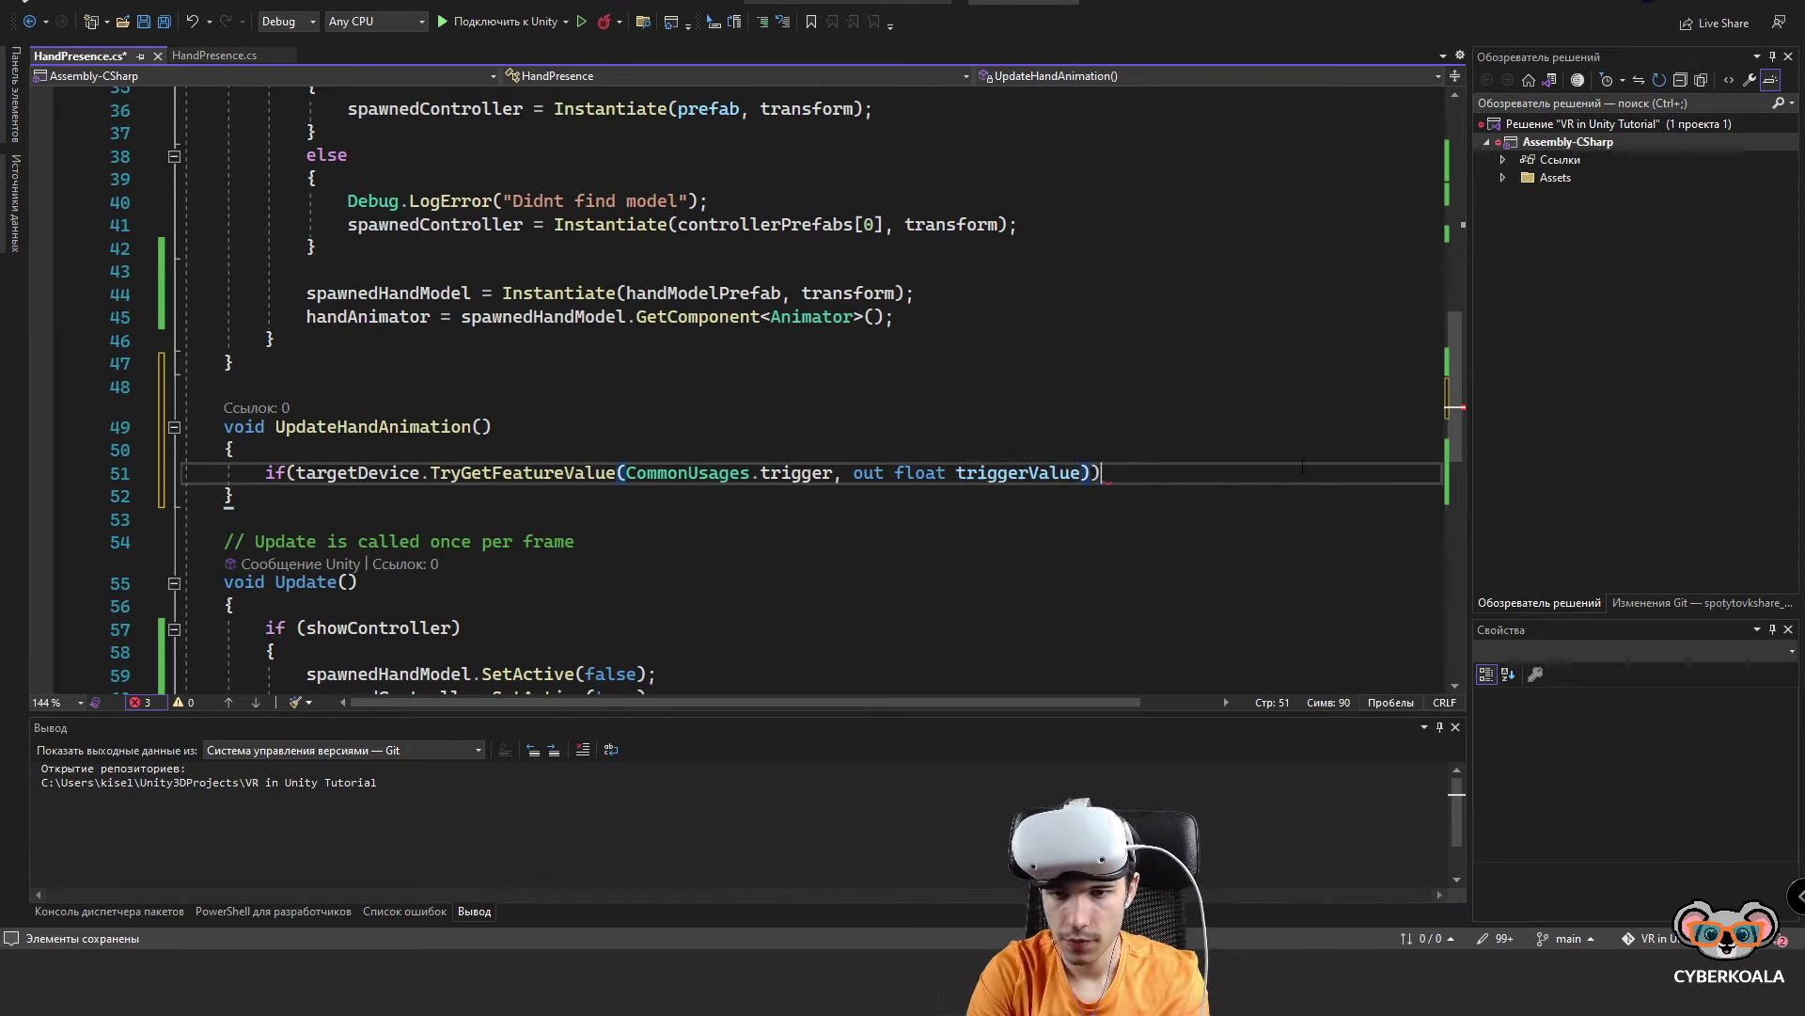
key(Return)
In the if body, call handAnimator.SetFloat("Trigger", triggerValue); and save.
text({)
key(Return)
text(han)
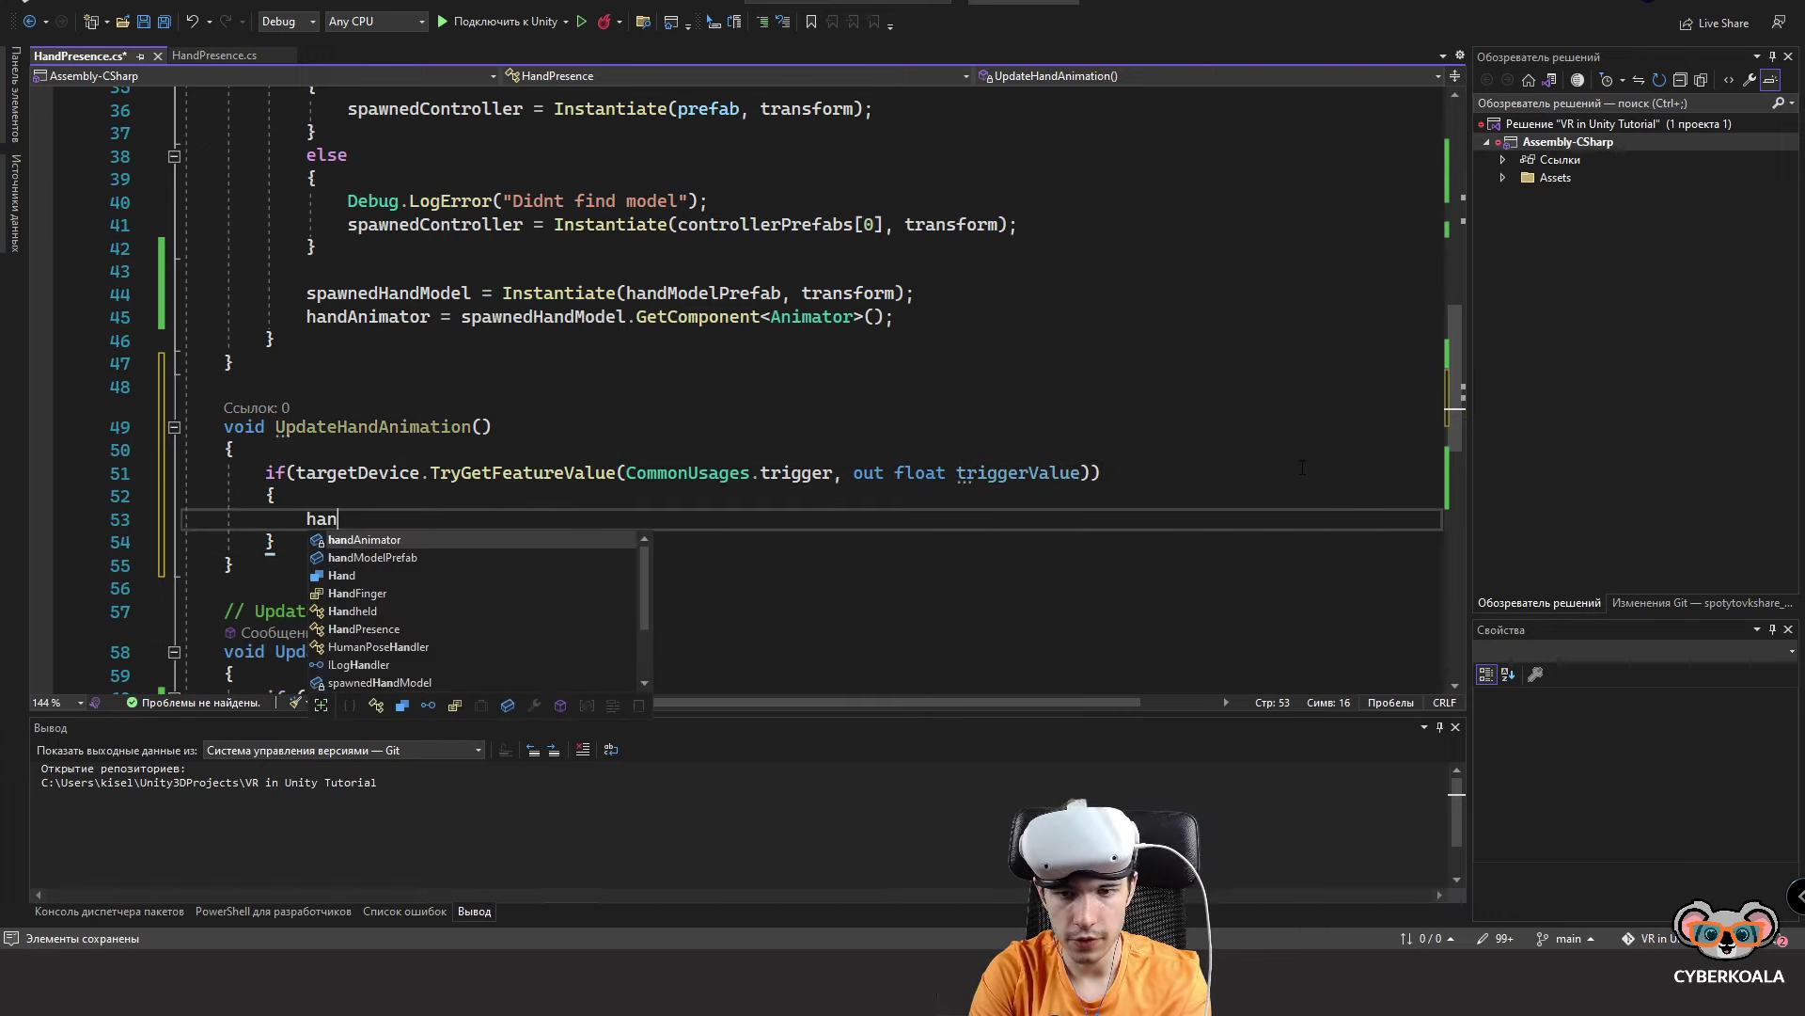
text(dAnimator.Se)
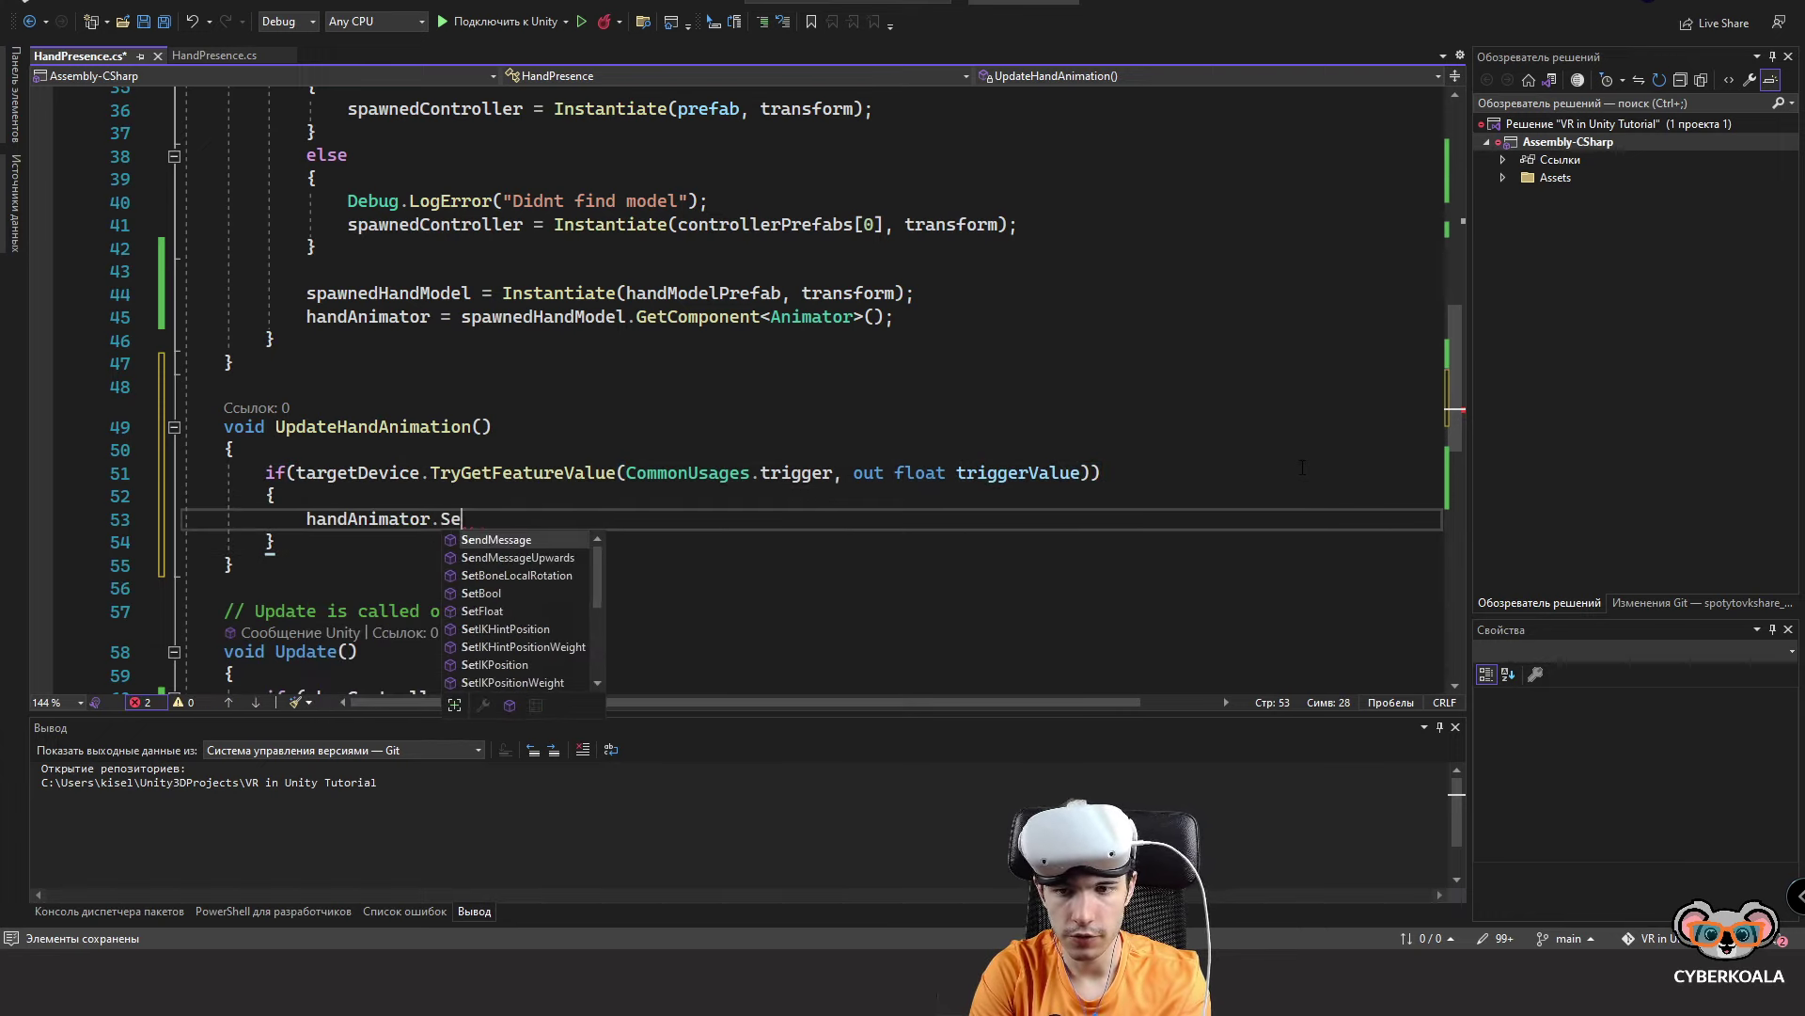
text(tFloat(")
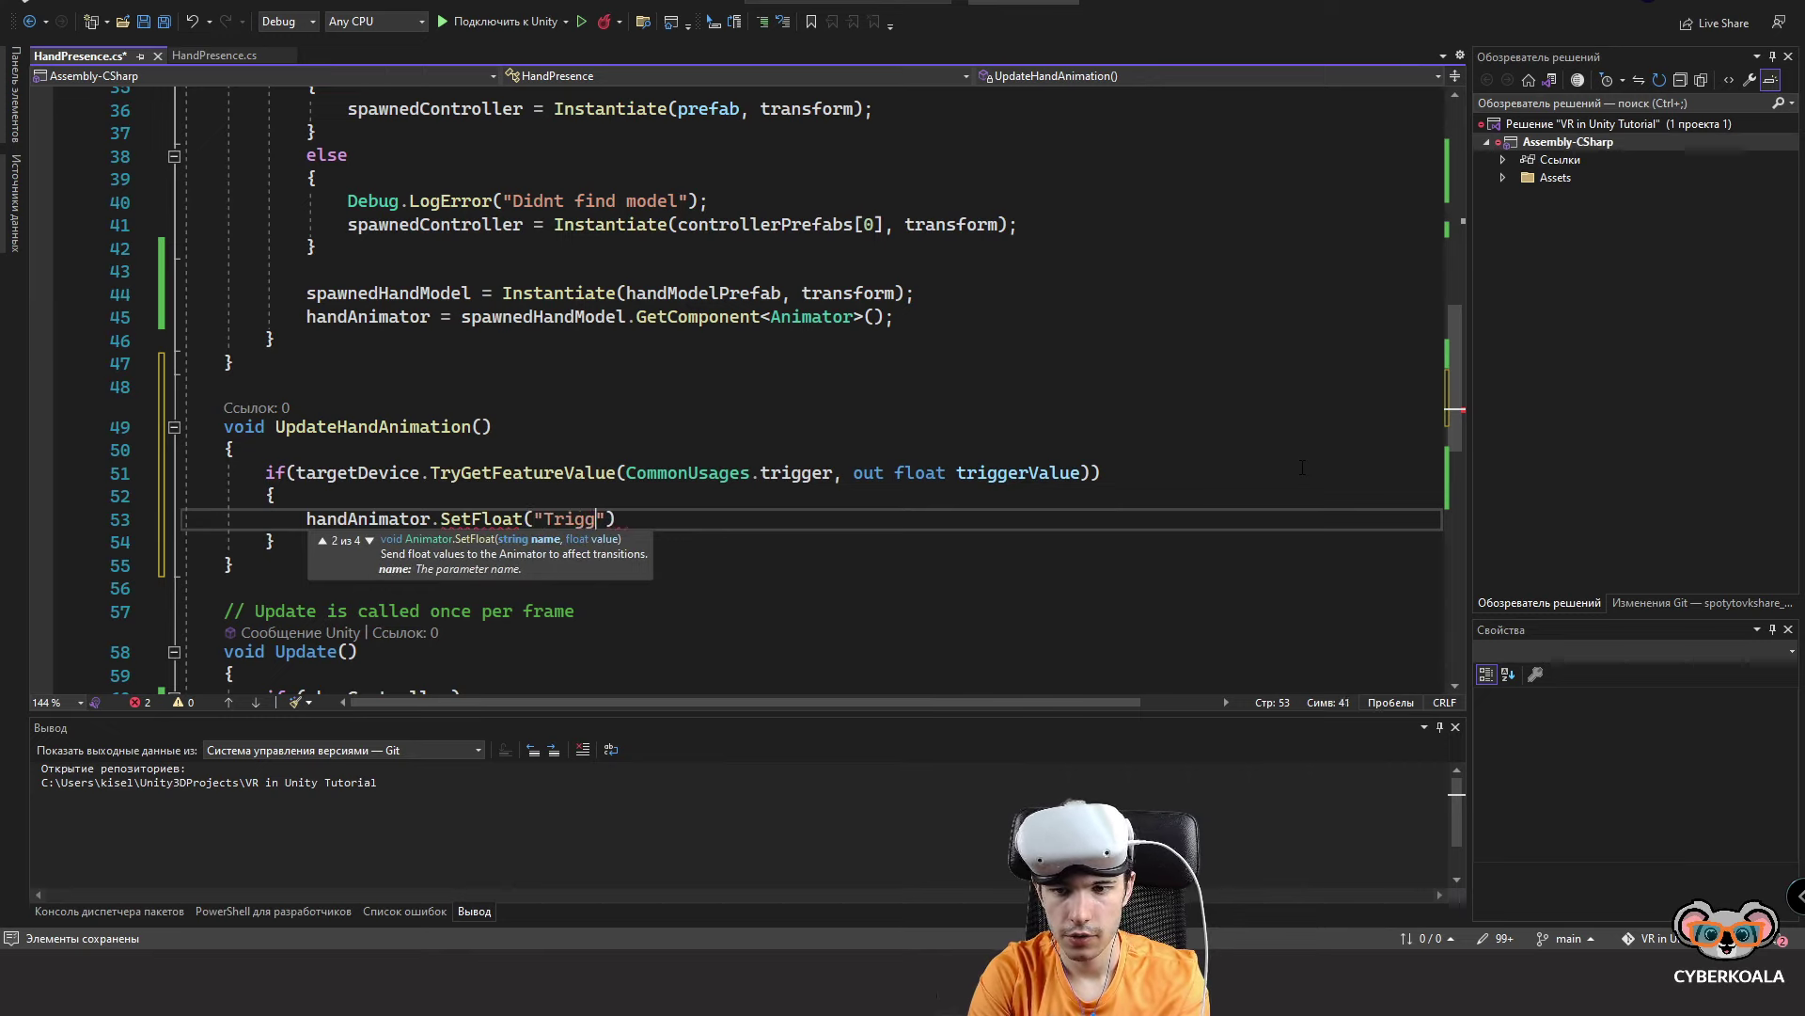
text(Trigger)
key(Escape)
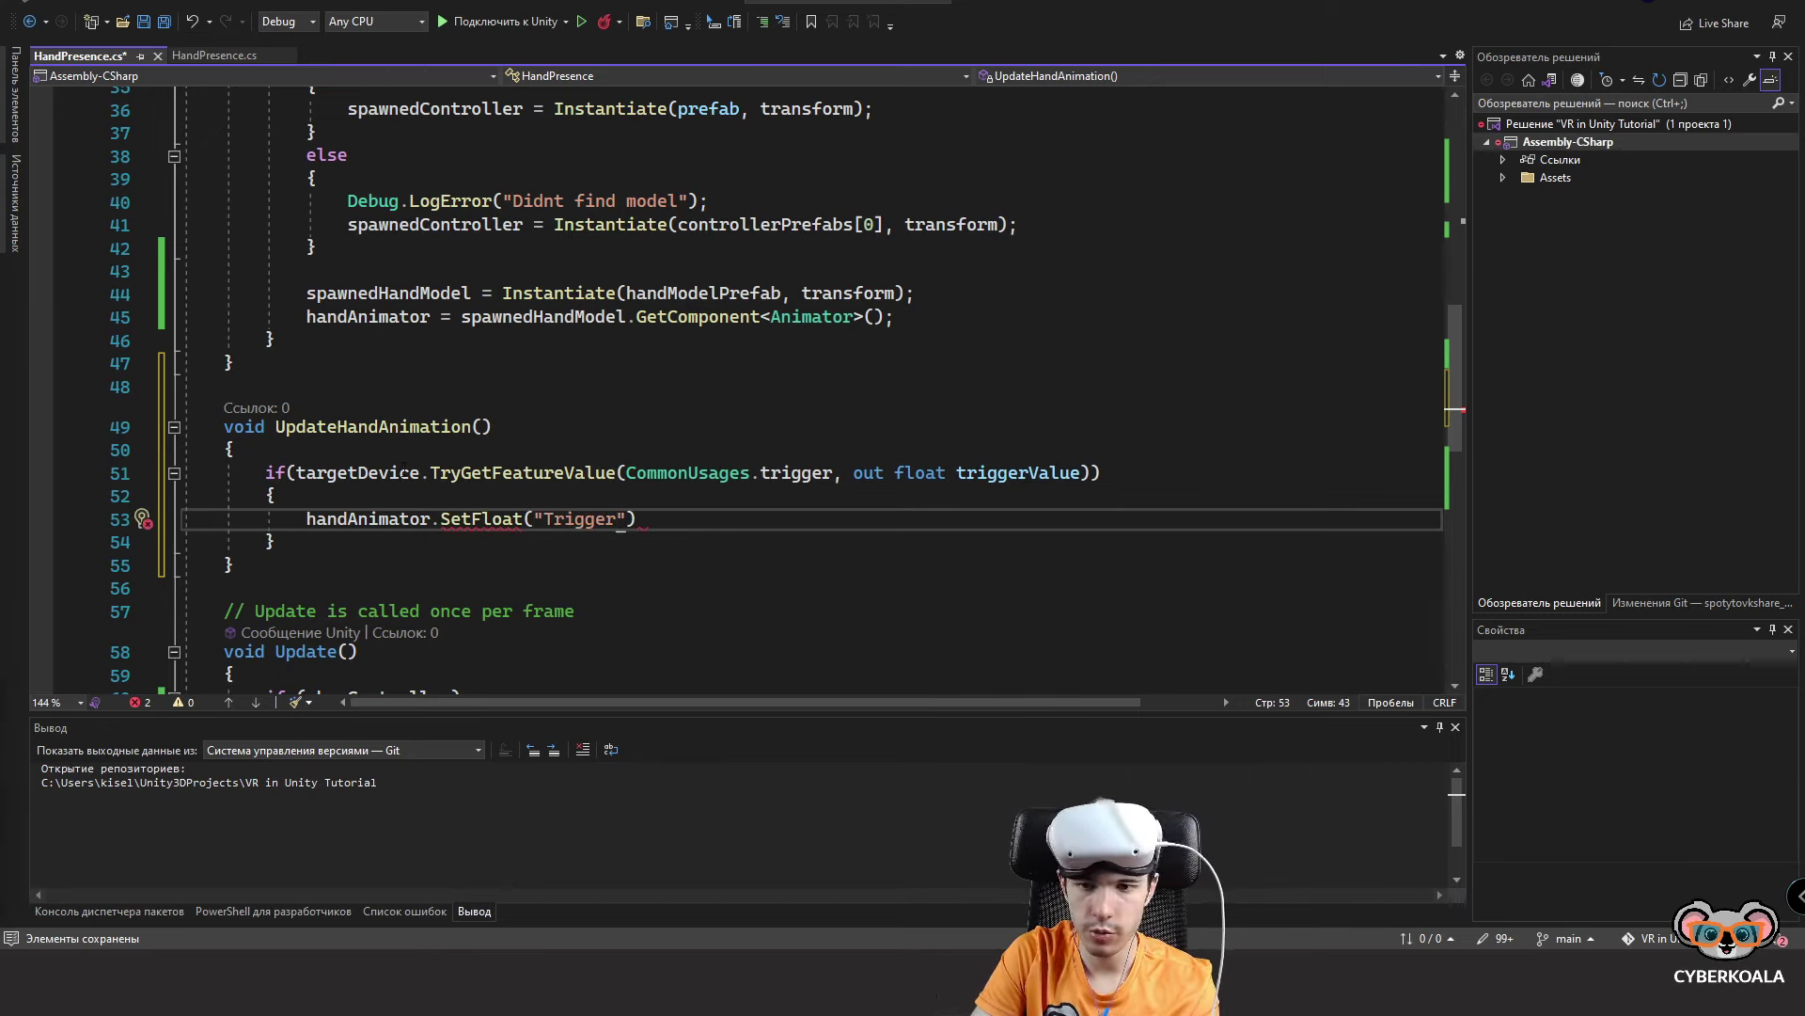
text(", )
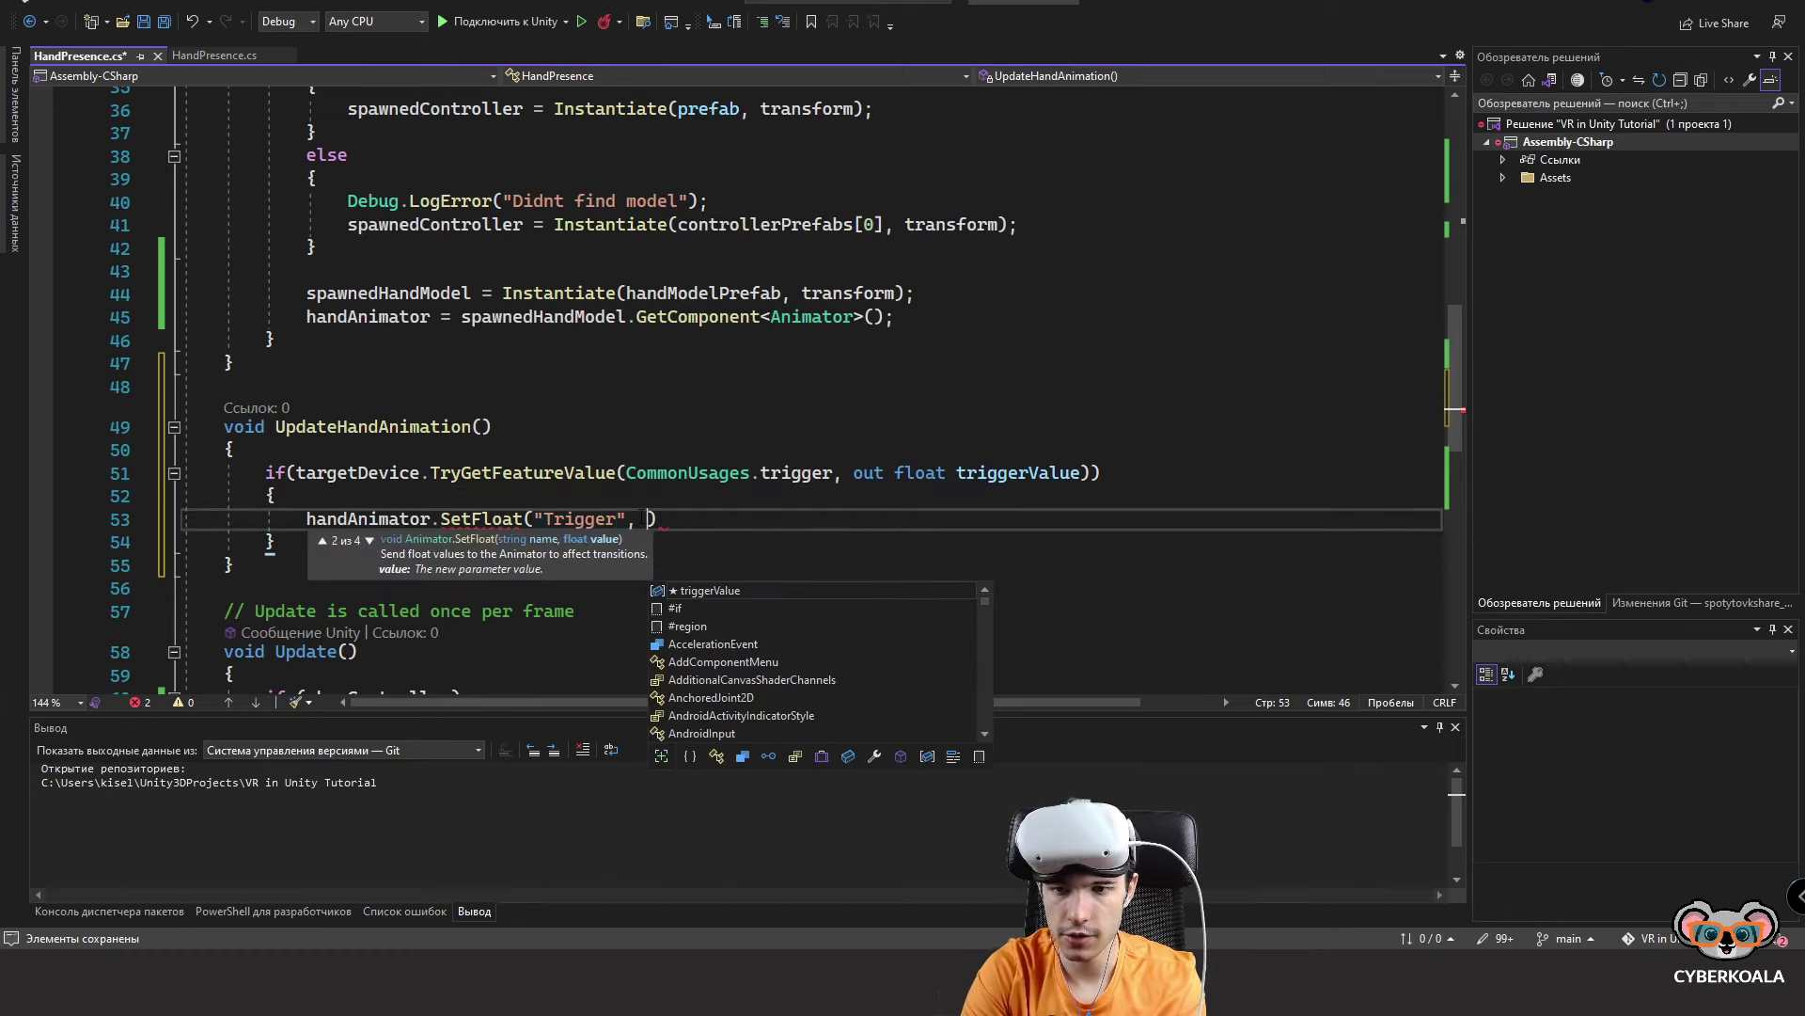
text(triggerValue);)
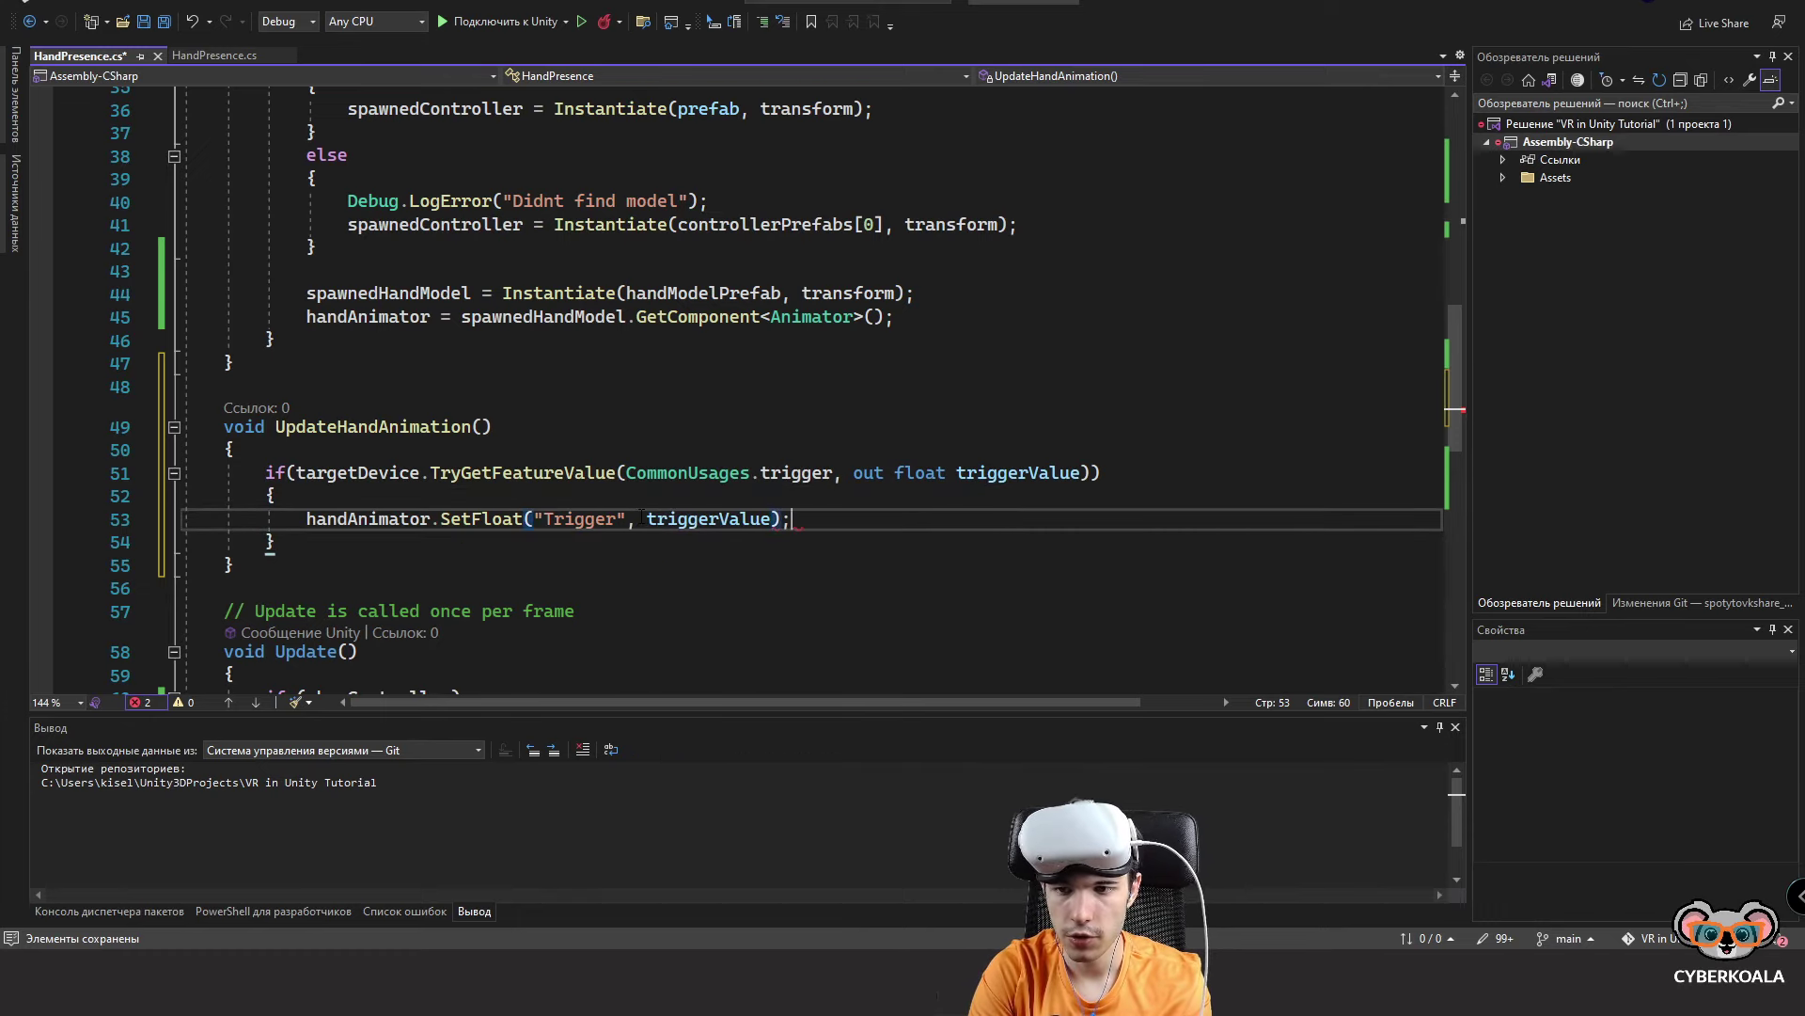
key(ctrl+s)
Add an else branch calling handAnimator.SetFloat("Trigger", 0); and save.
key(Down)
key(Return)
text(else {)
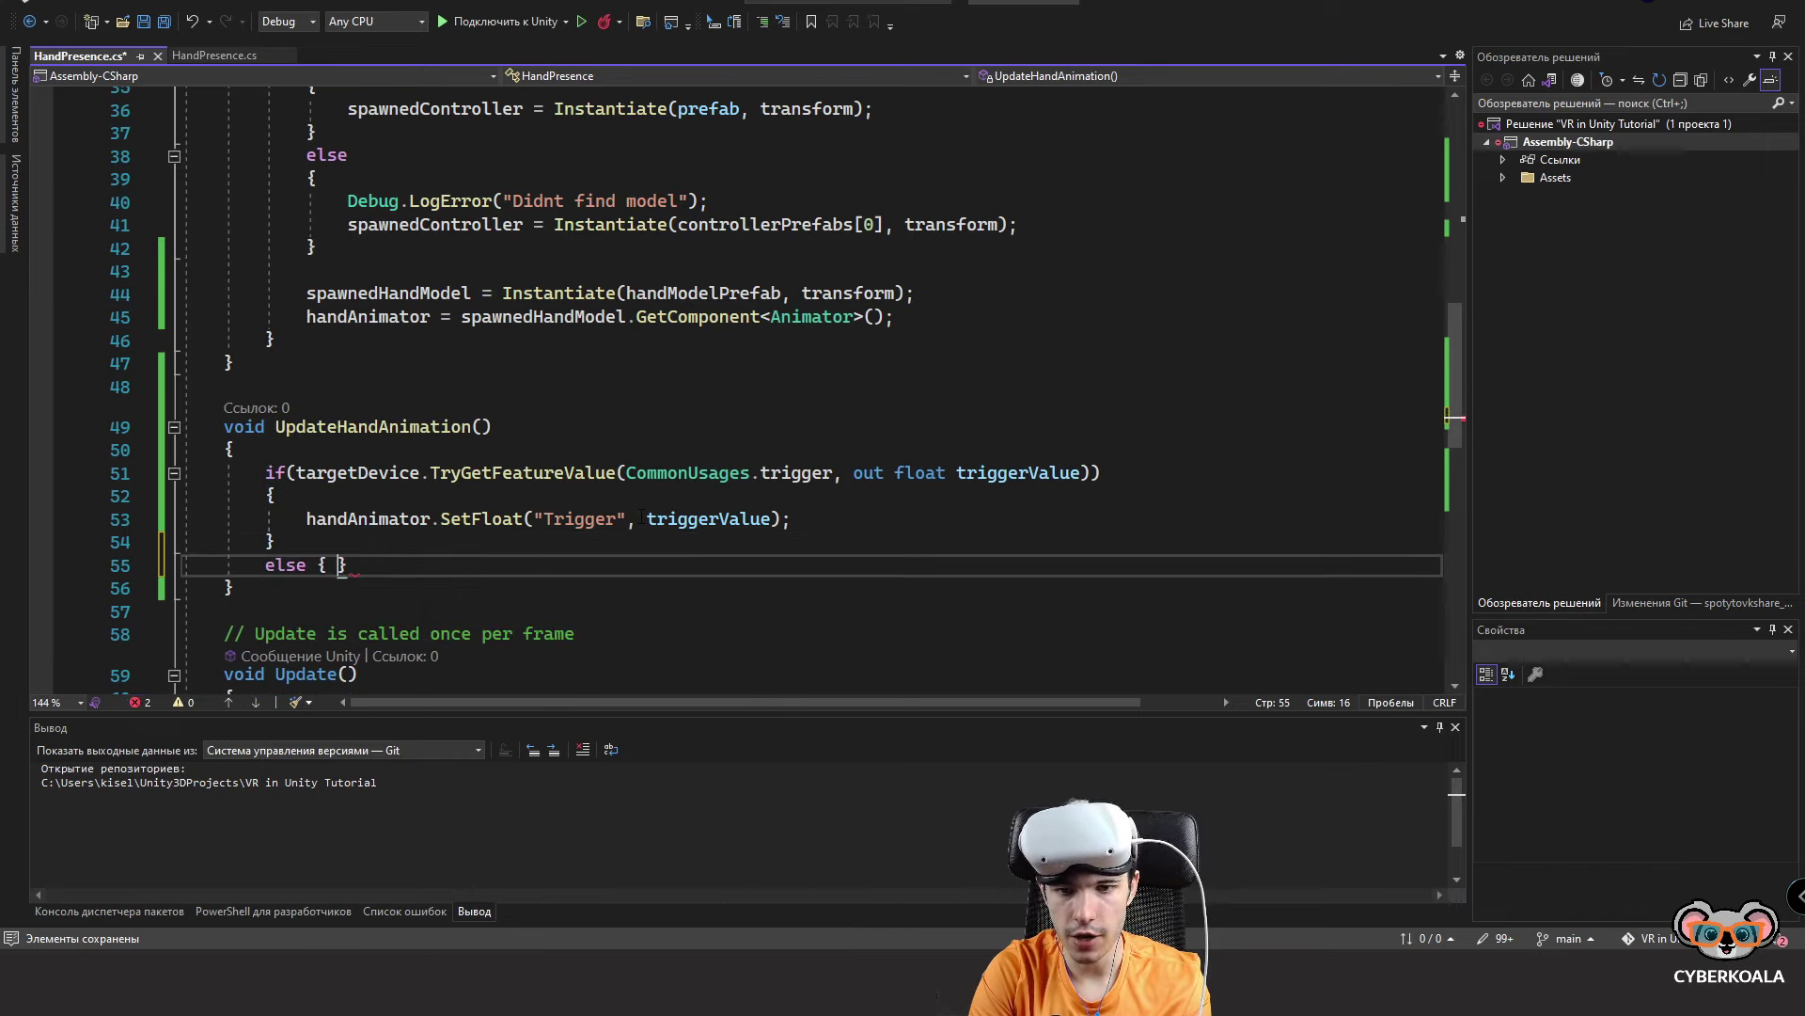
key(Return)
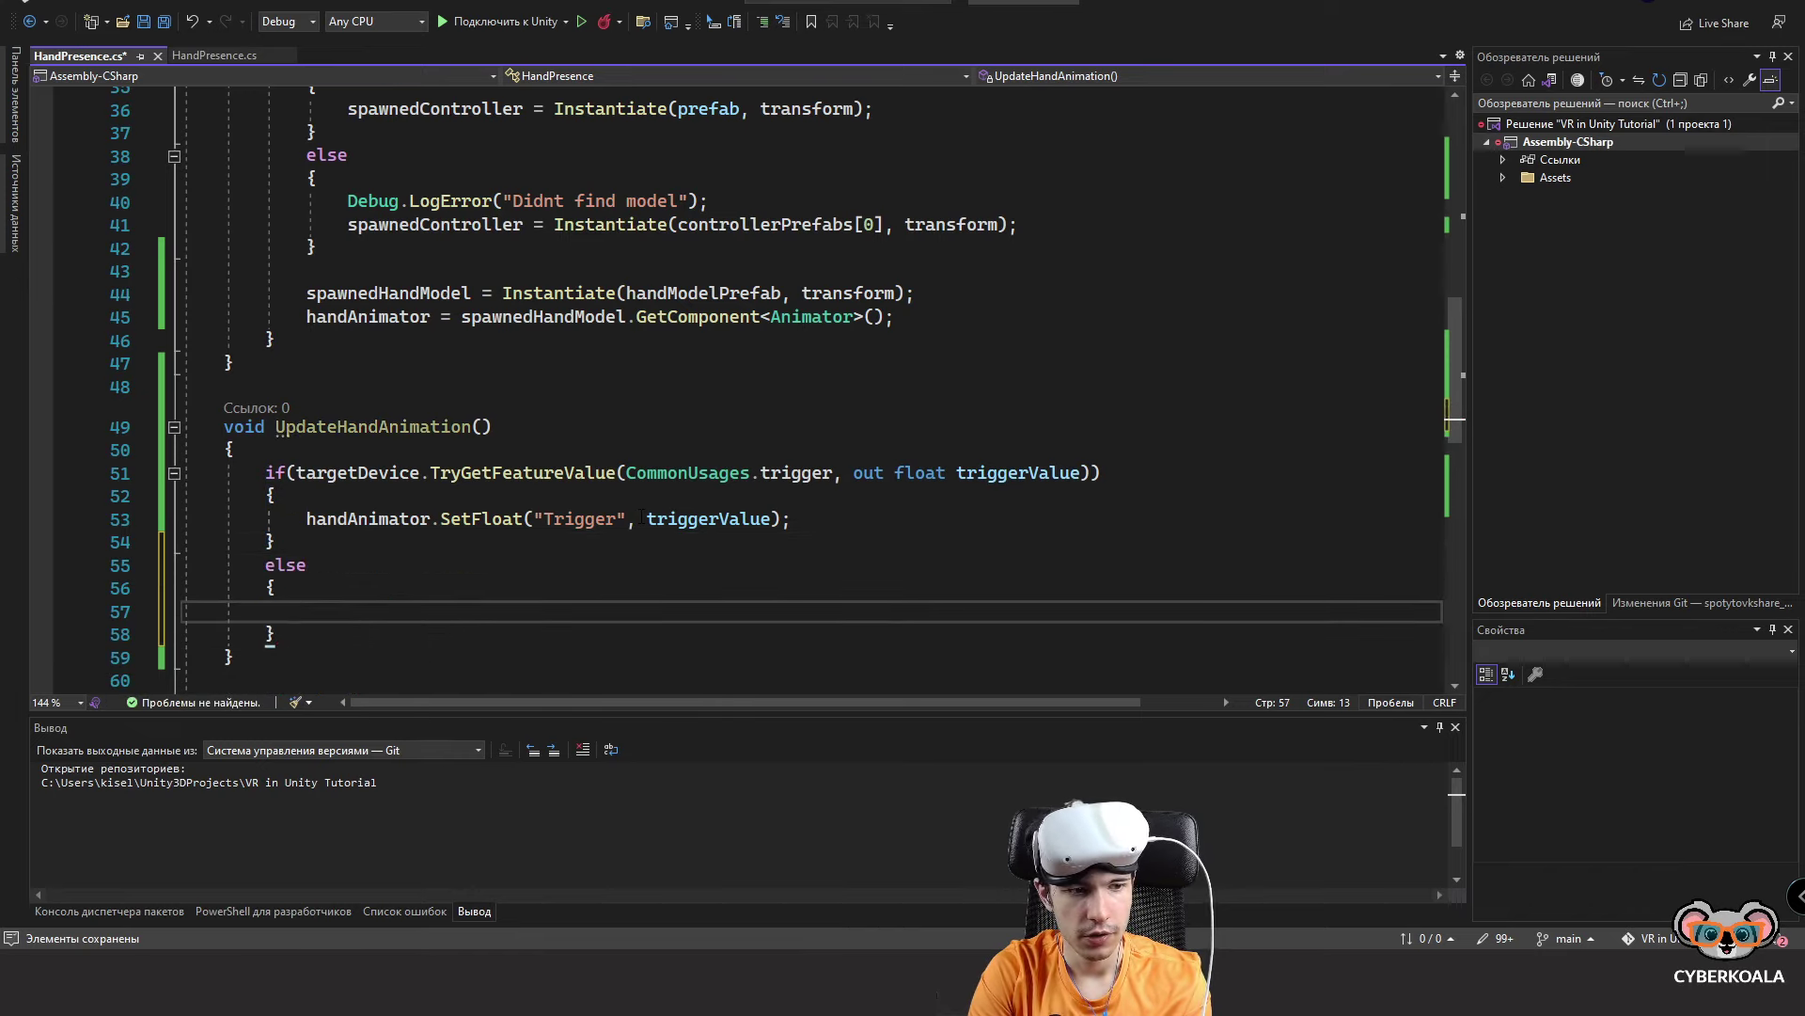
text(ha)
key(Tab)
text(.Set)
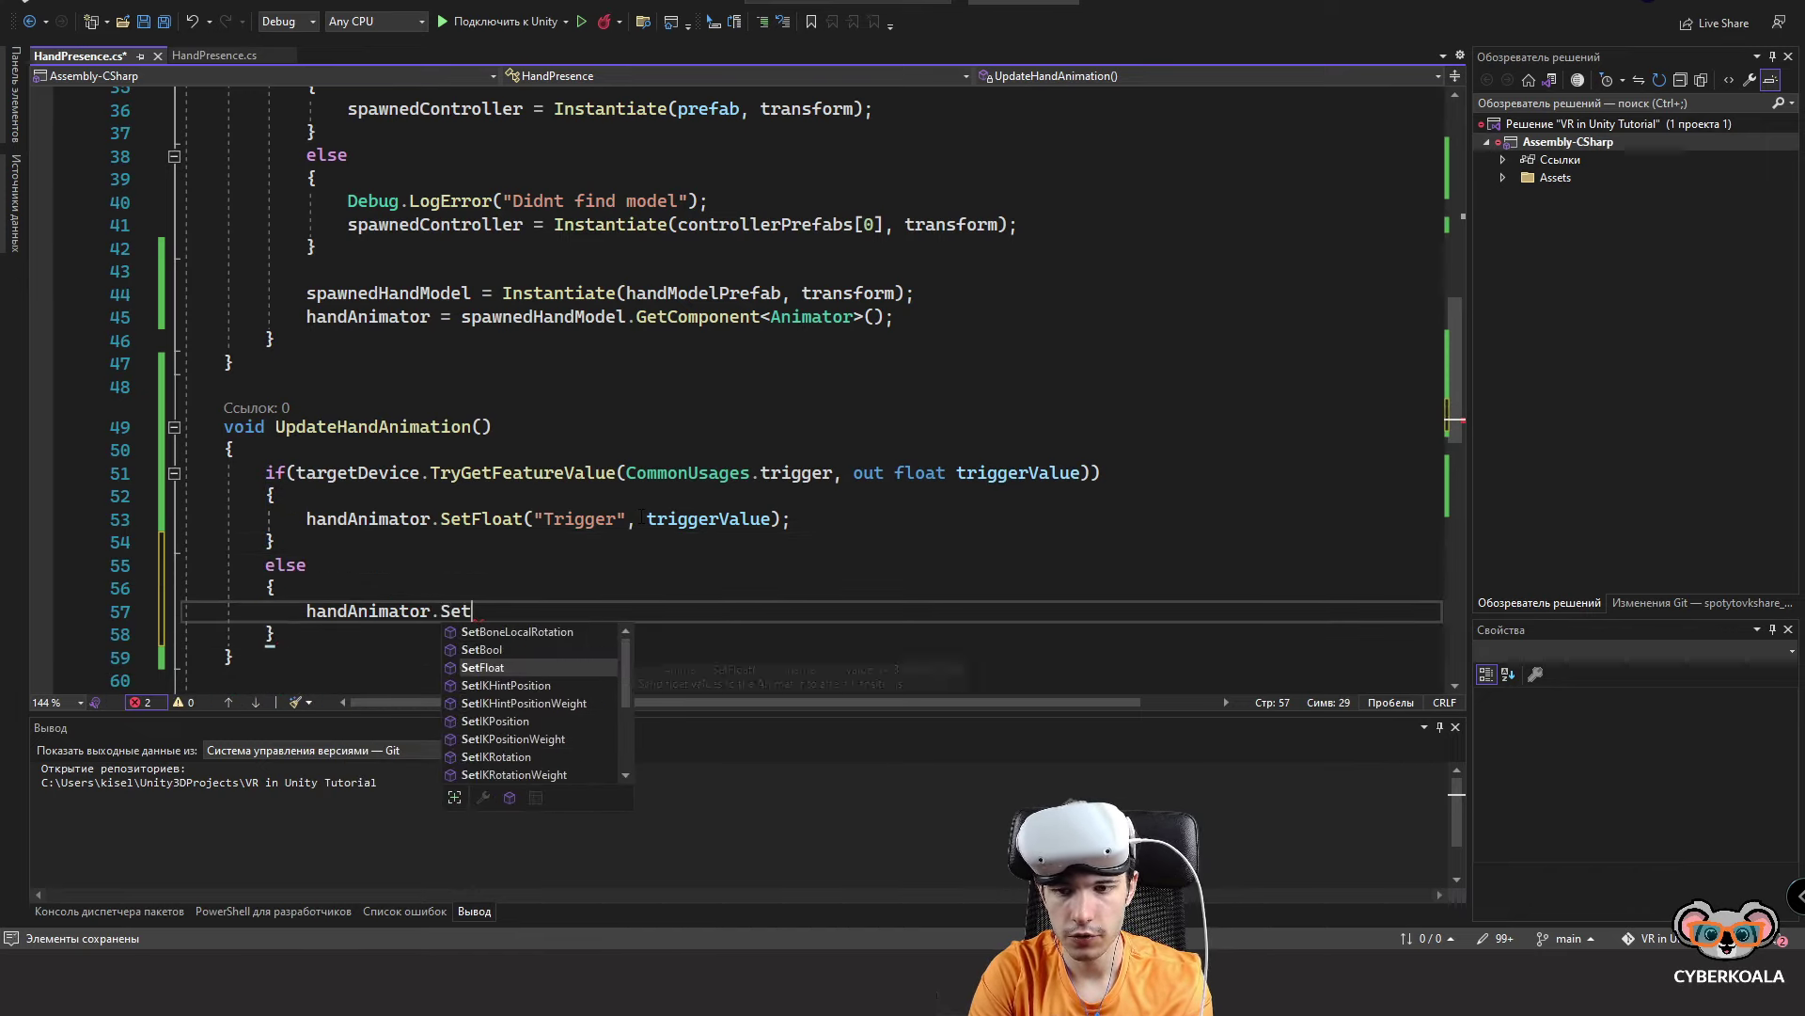
key(Tab)
text((")
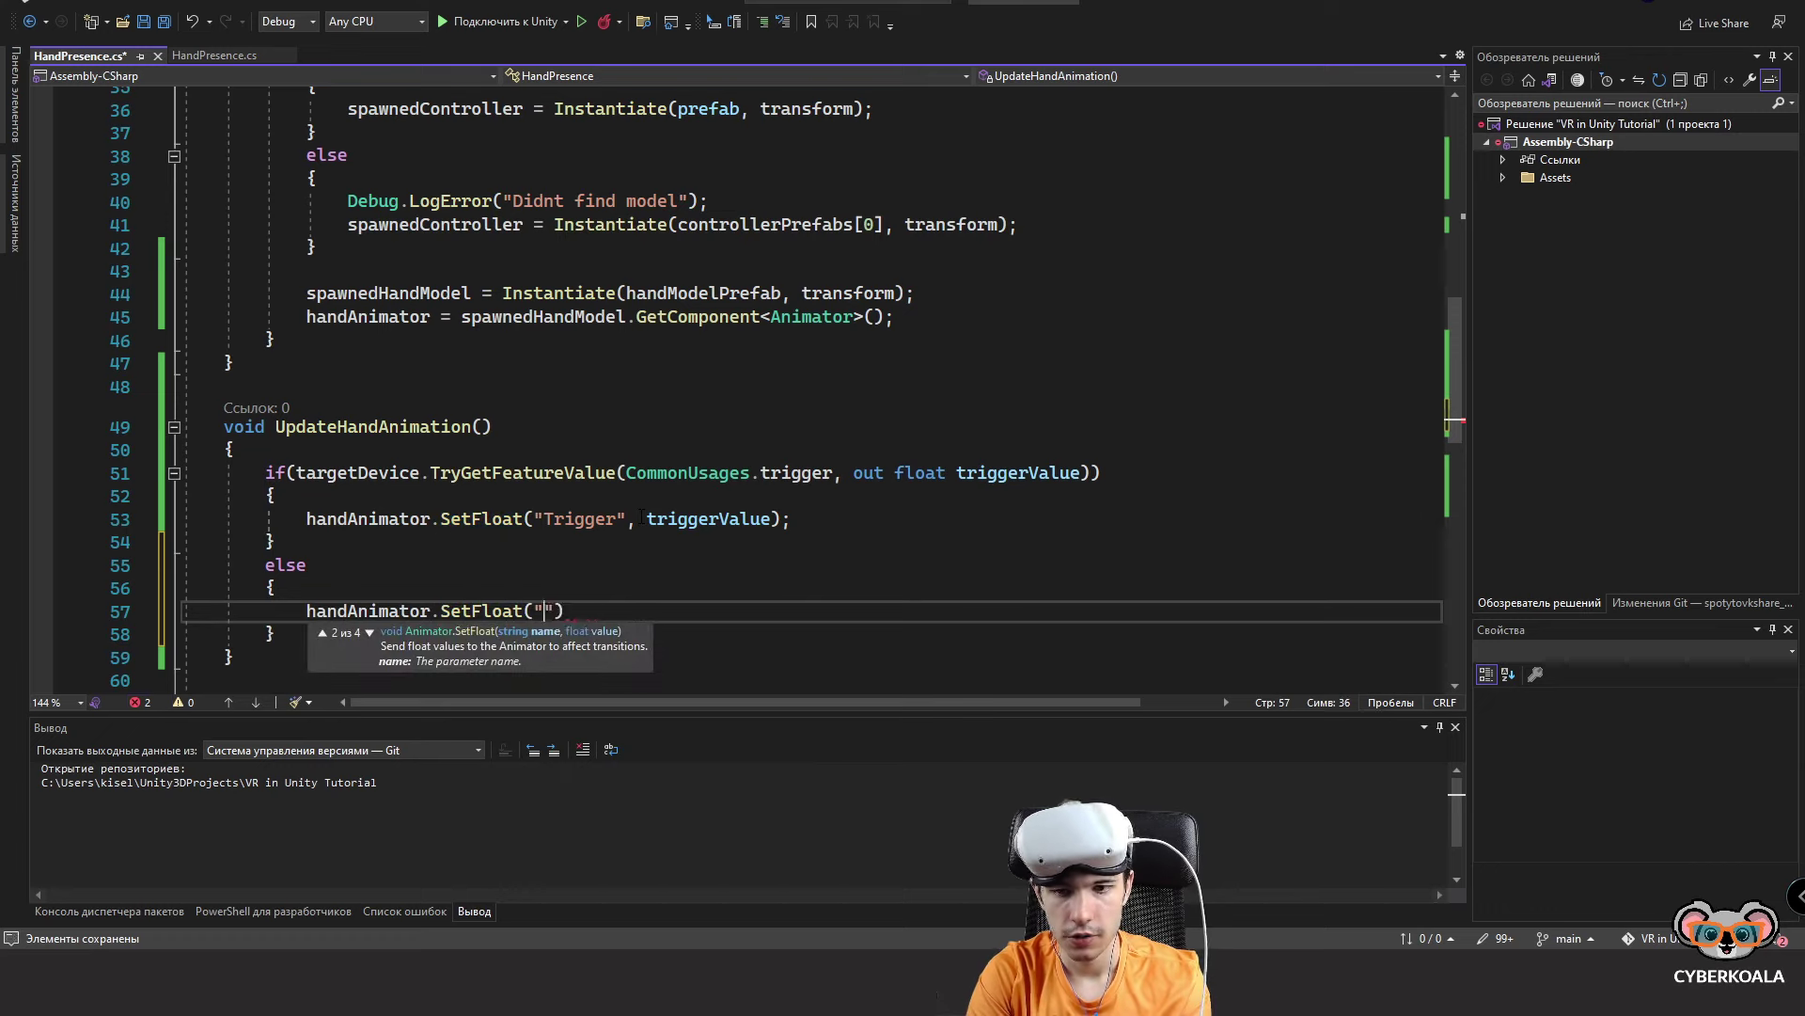
text(Trigger", 0);)
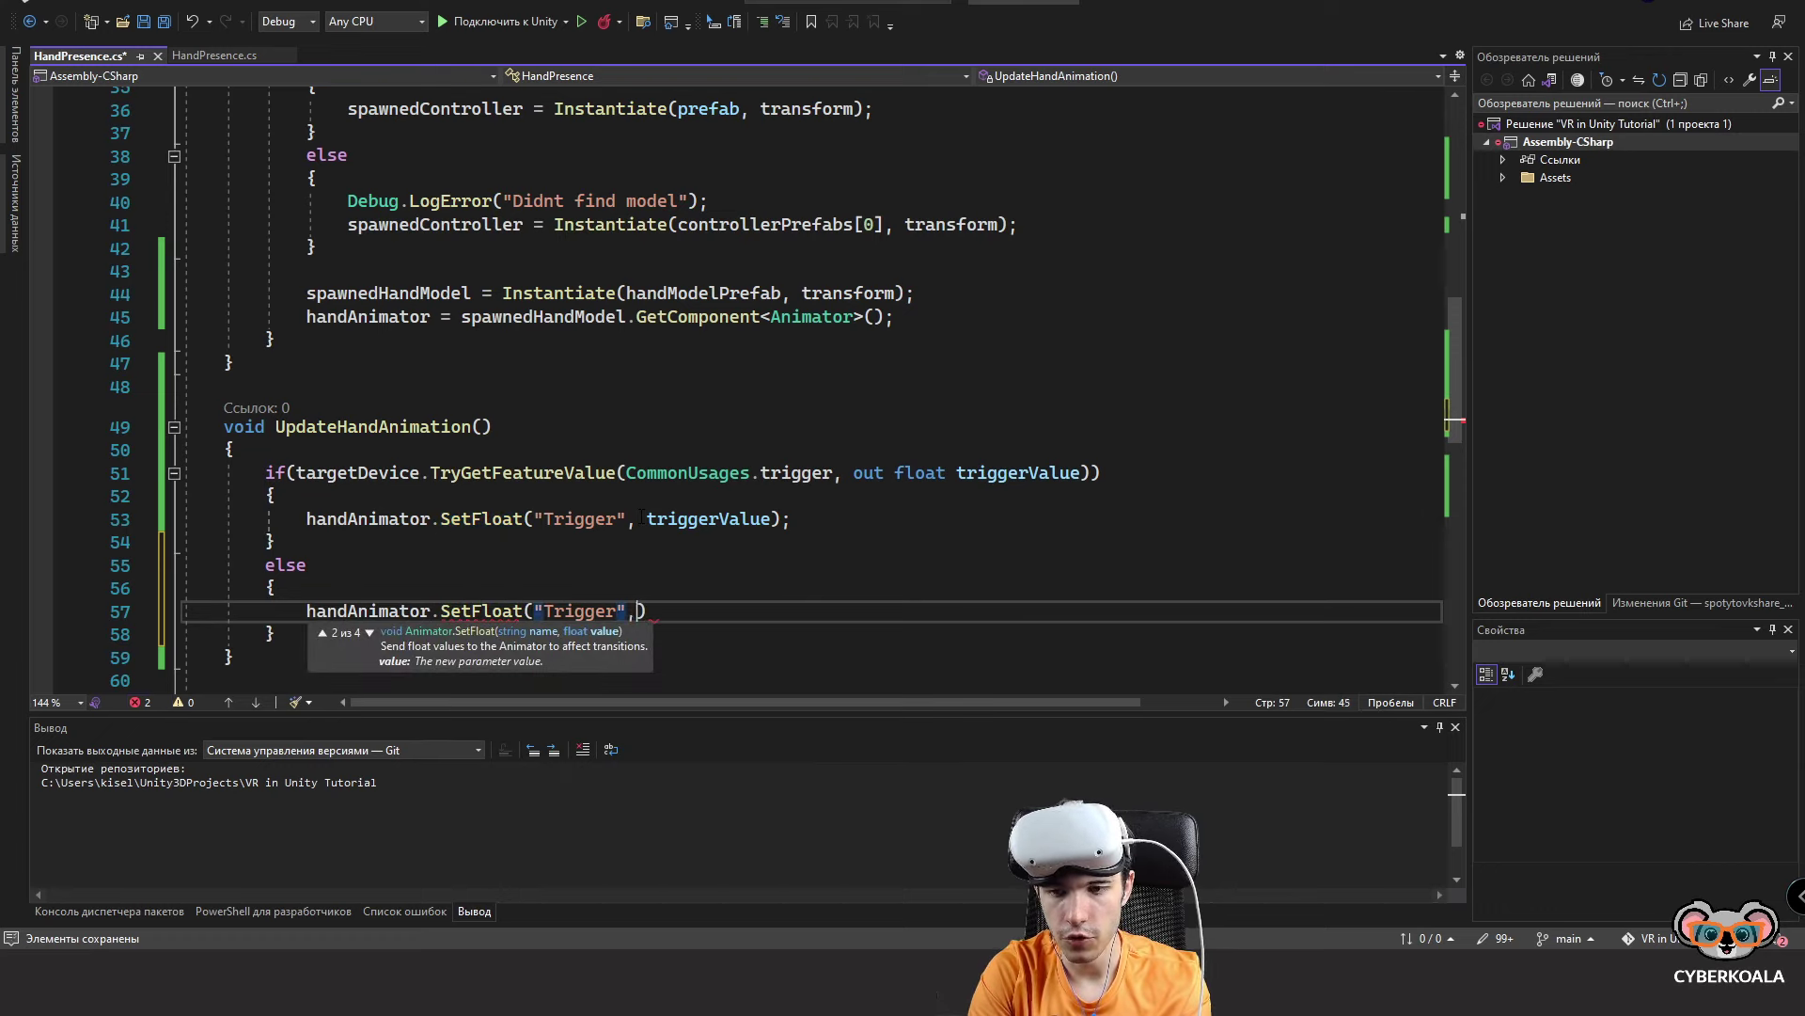
key(ctrl+s)
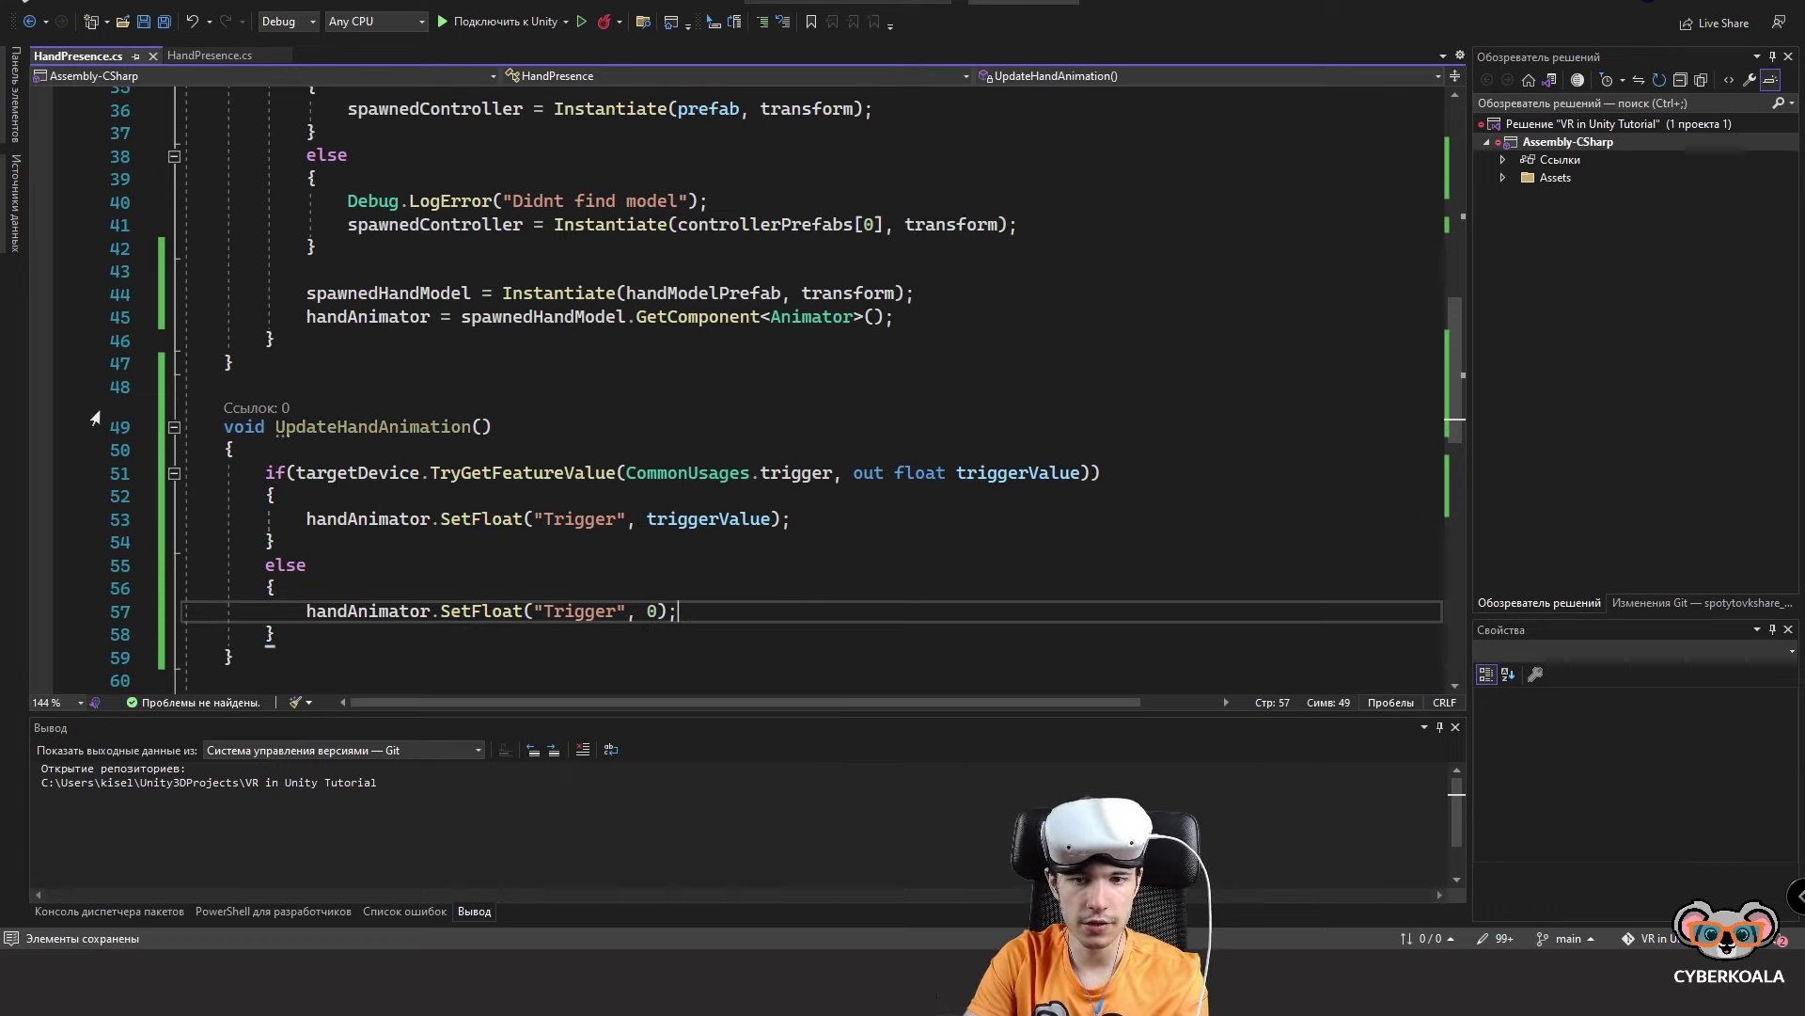
Select the whole trigger if/else block.
scroll(670, 623, down, 2)
click(672, 505)
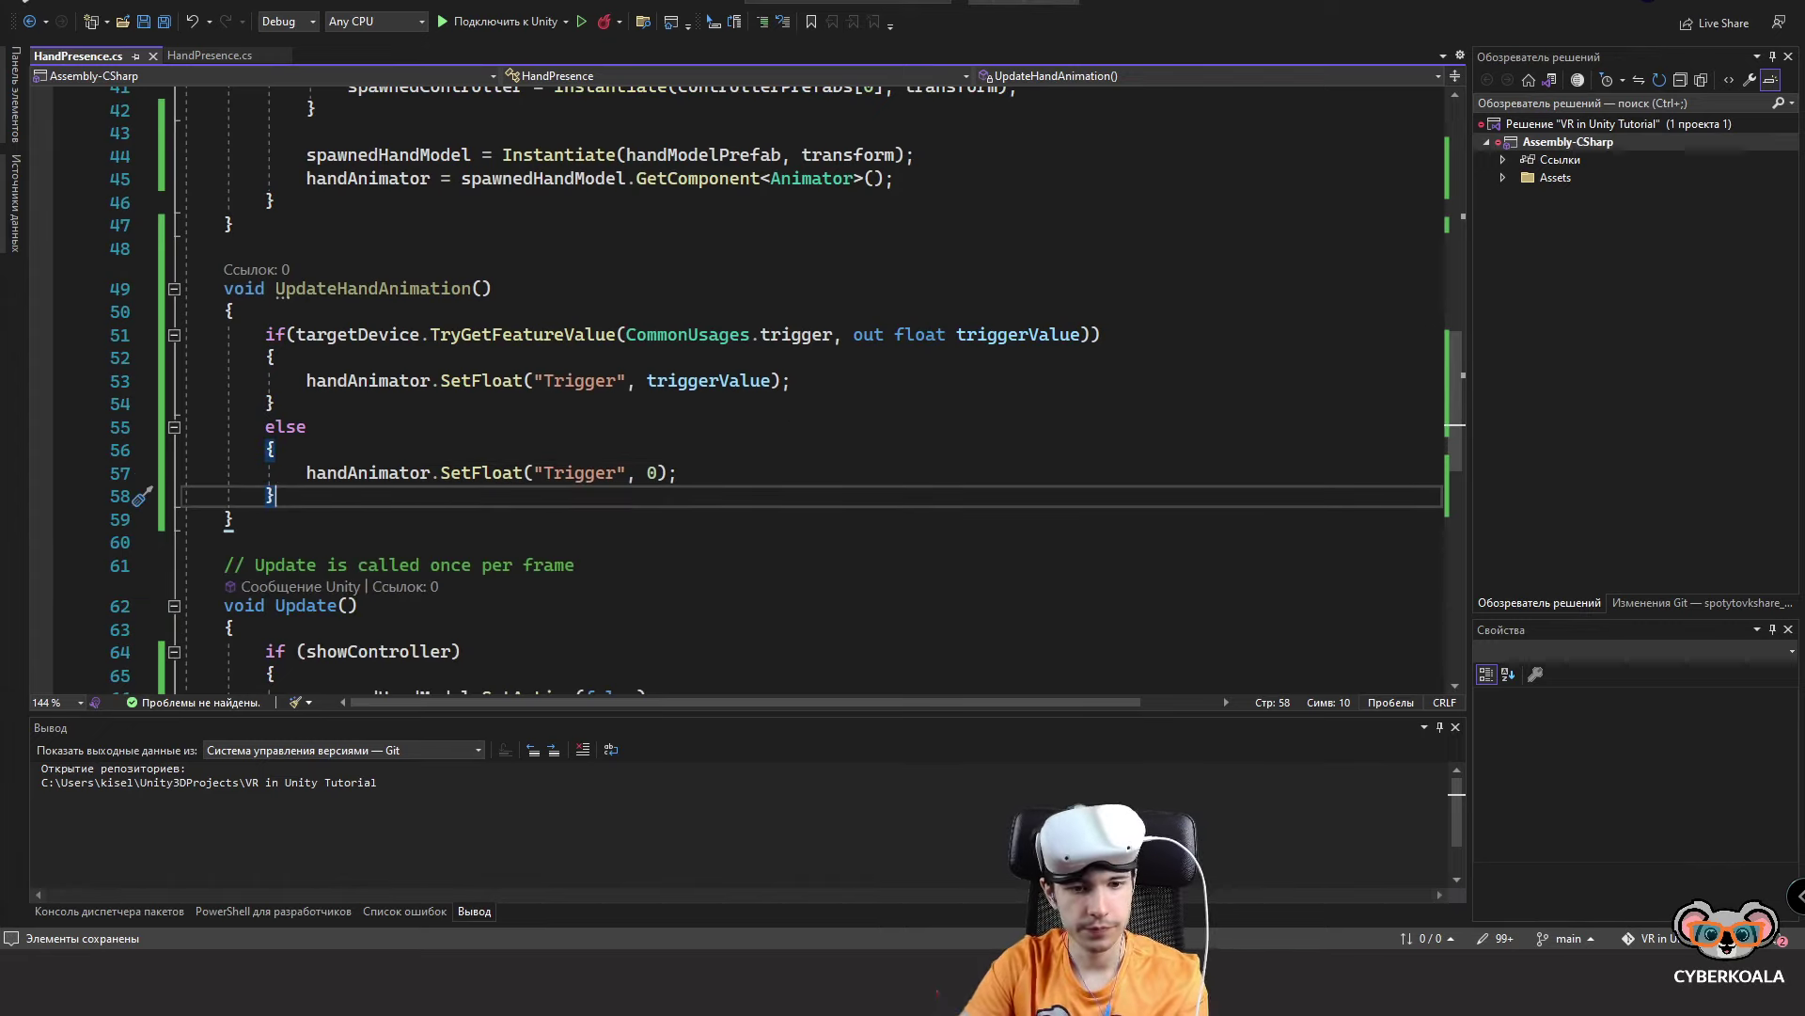
drag(389, 484, 265, 334)
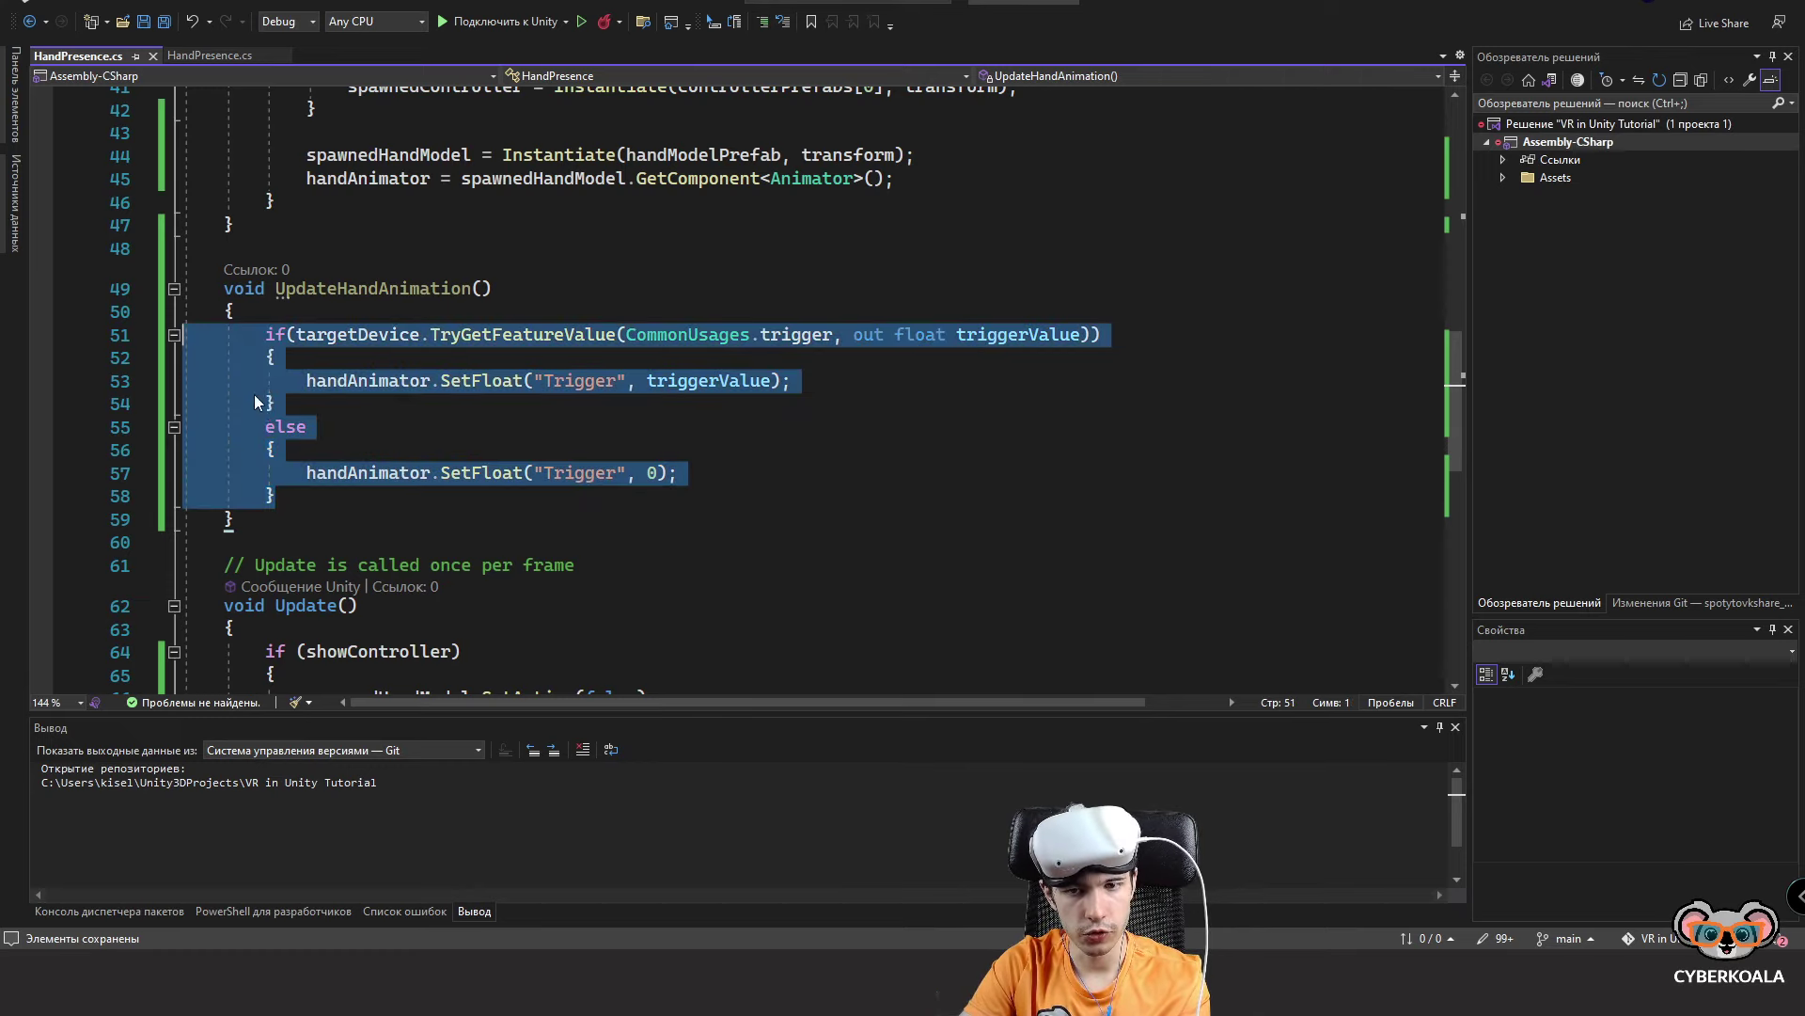
Paste a copy of the trigger block below, reading CommonUsages.grip into gripValue.
click(282, 496)
key(Return)
key(Return)
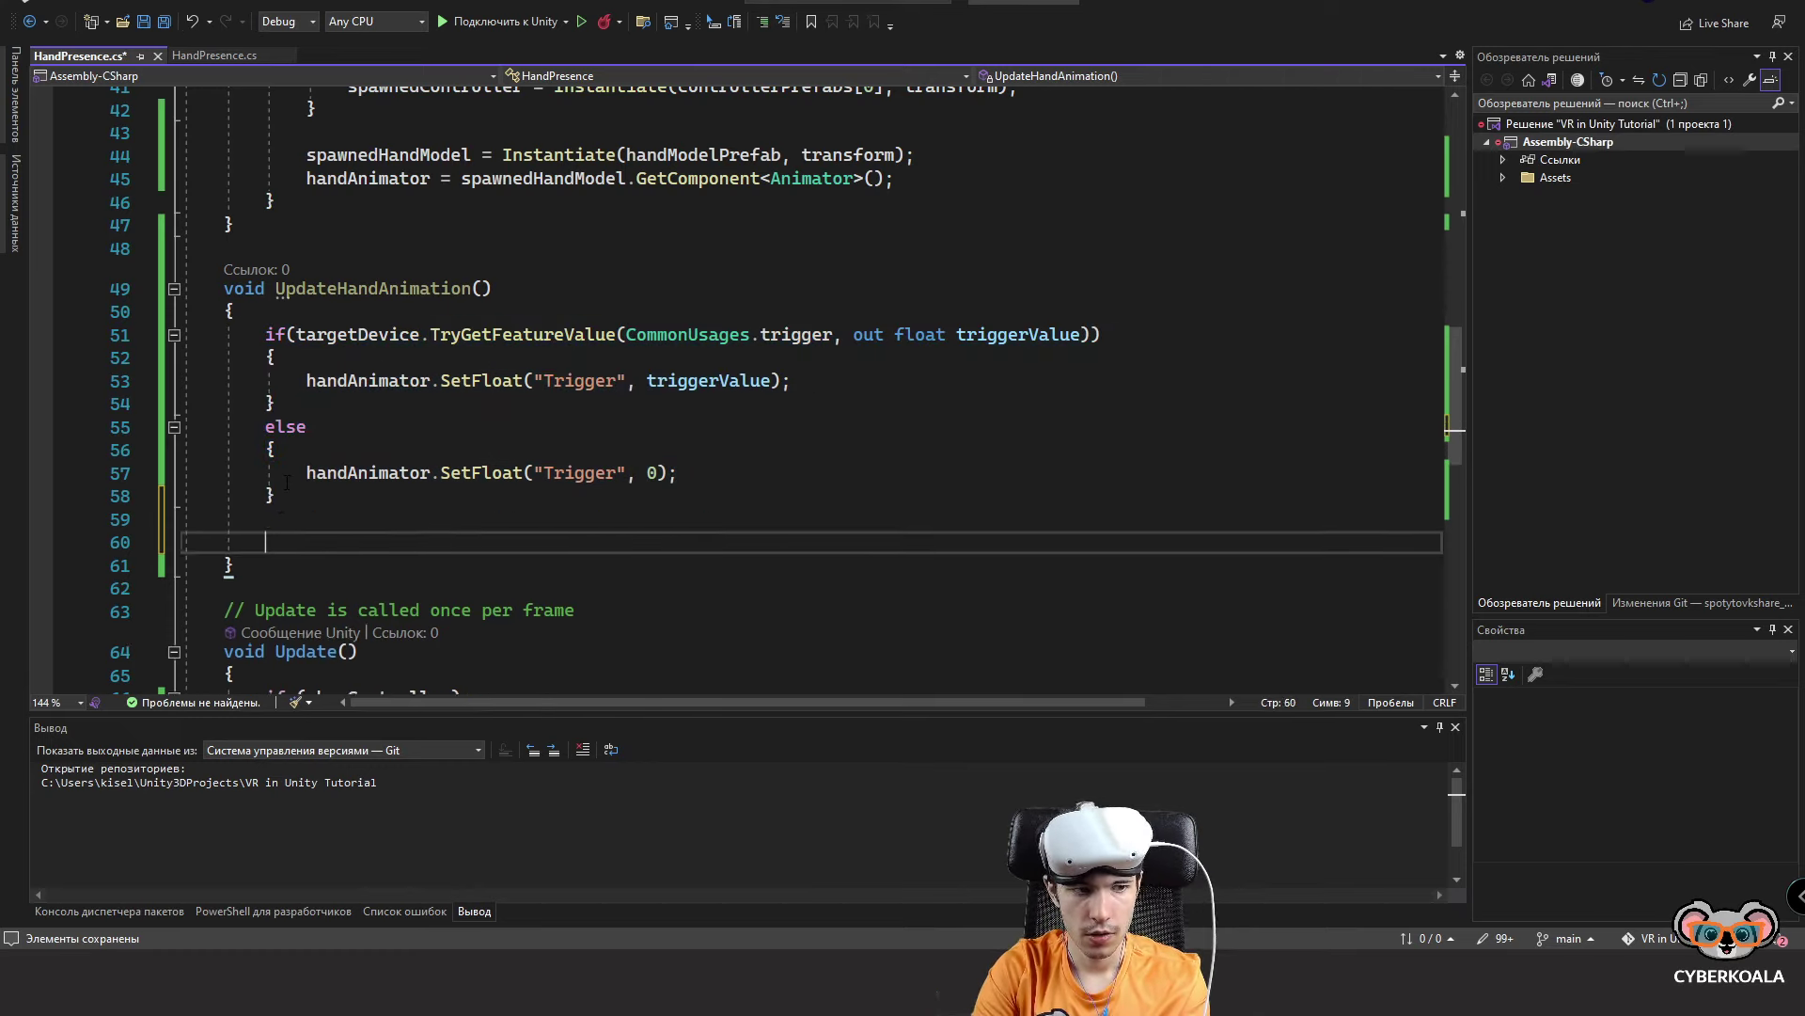
text(if (targetDevice.TryGetFeatureValue(CommonUsages.trigger, out float triggerValue)) { handAnimator.SetFloat("Trigger", triggerValue); } else { handAnimator.SetFloat("Trigger", 0); })
double_click(807, 452)
text(grip)
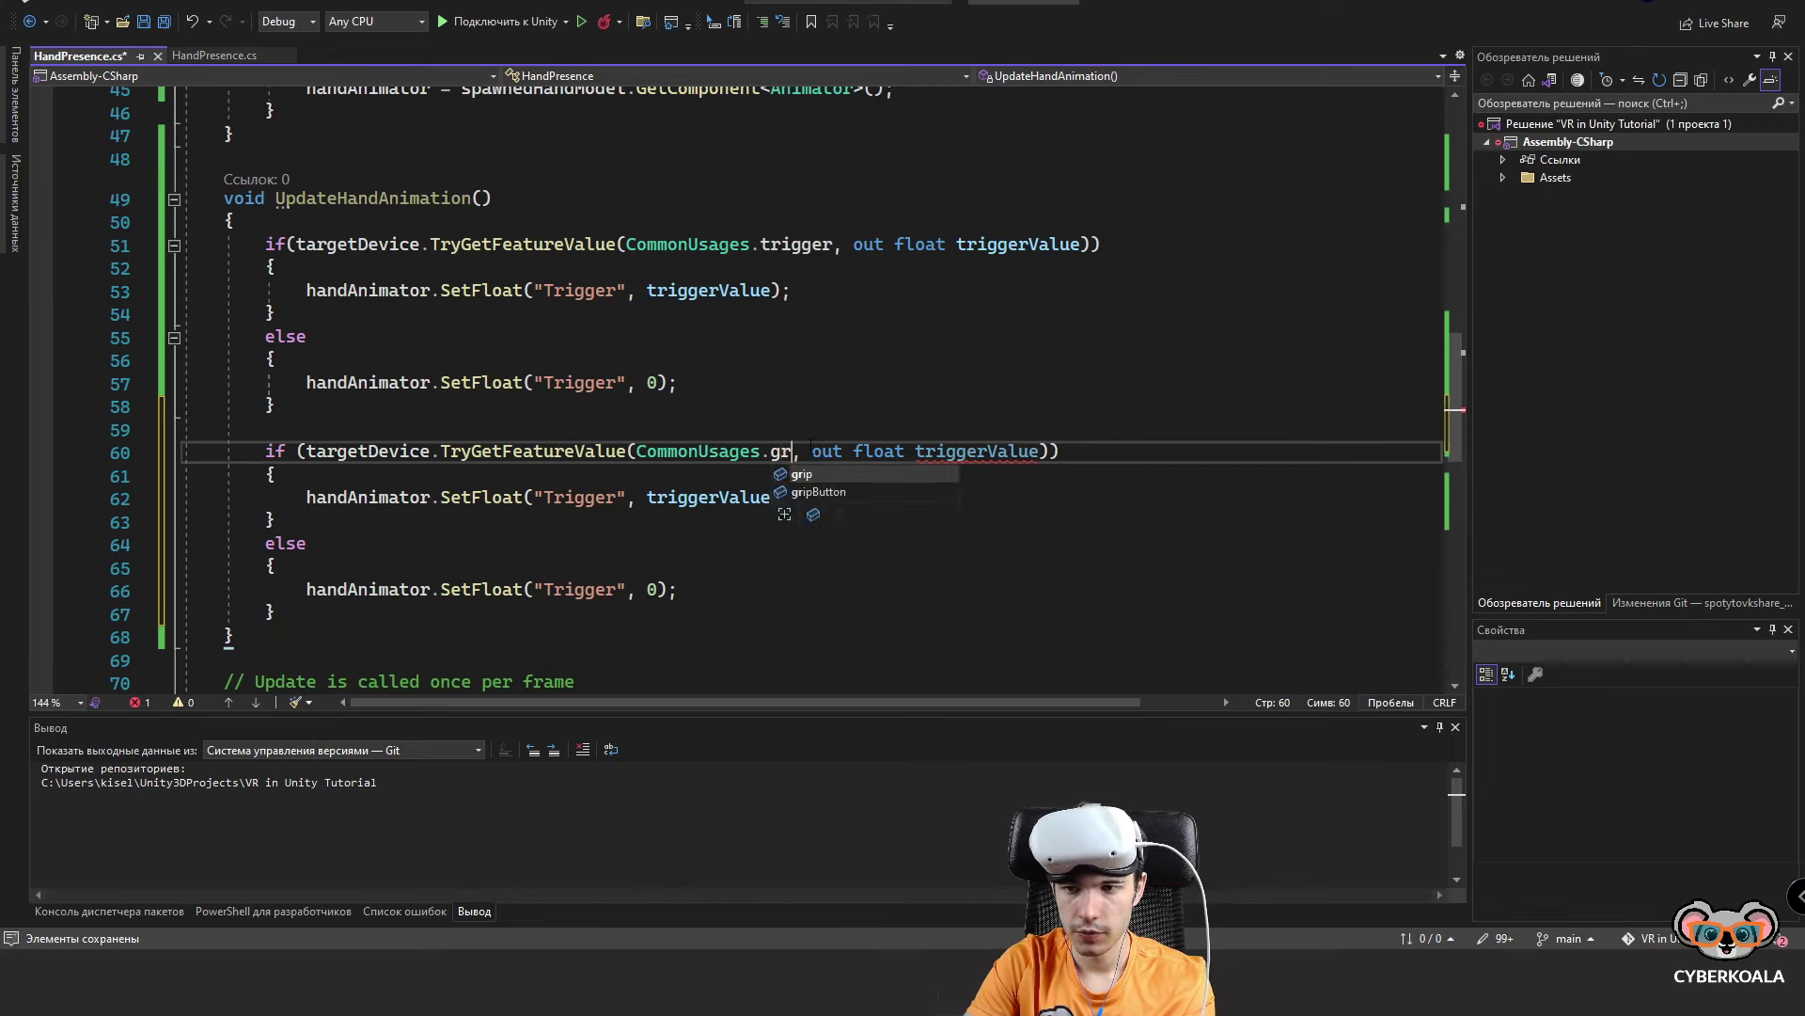
double_click(961, 449)
mouse_move(961, 449)
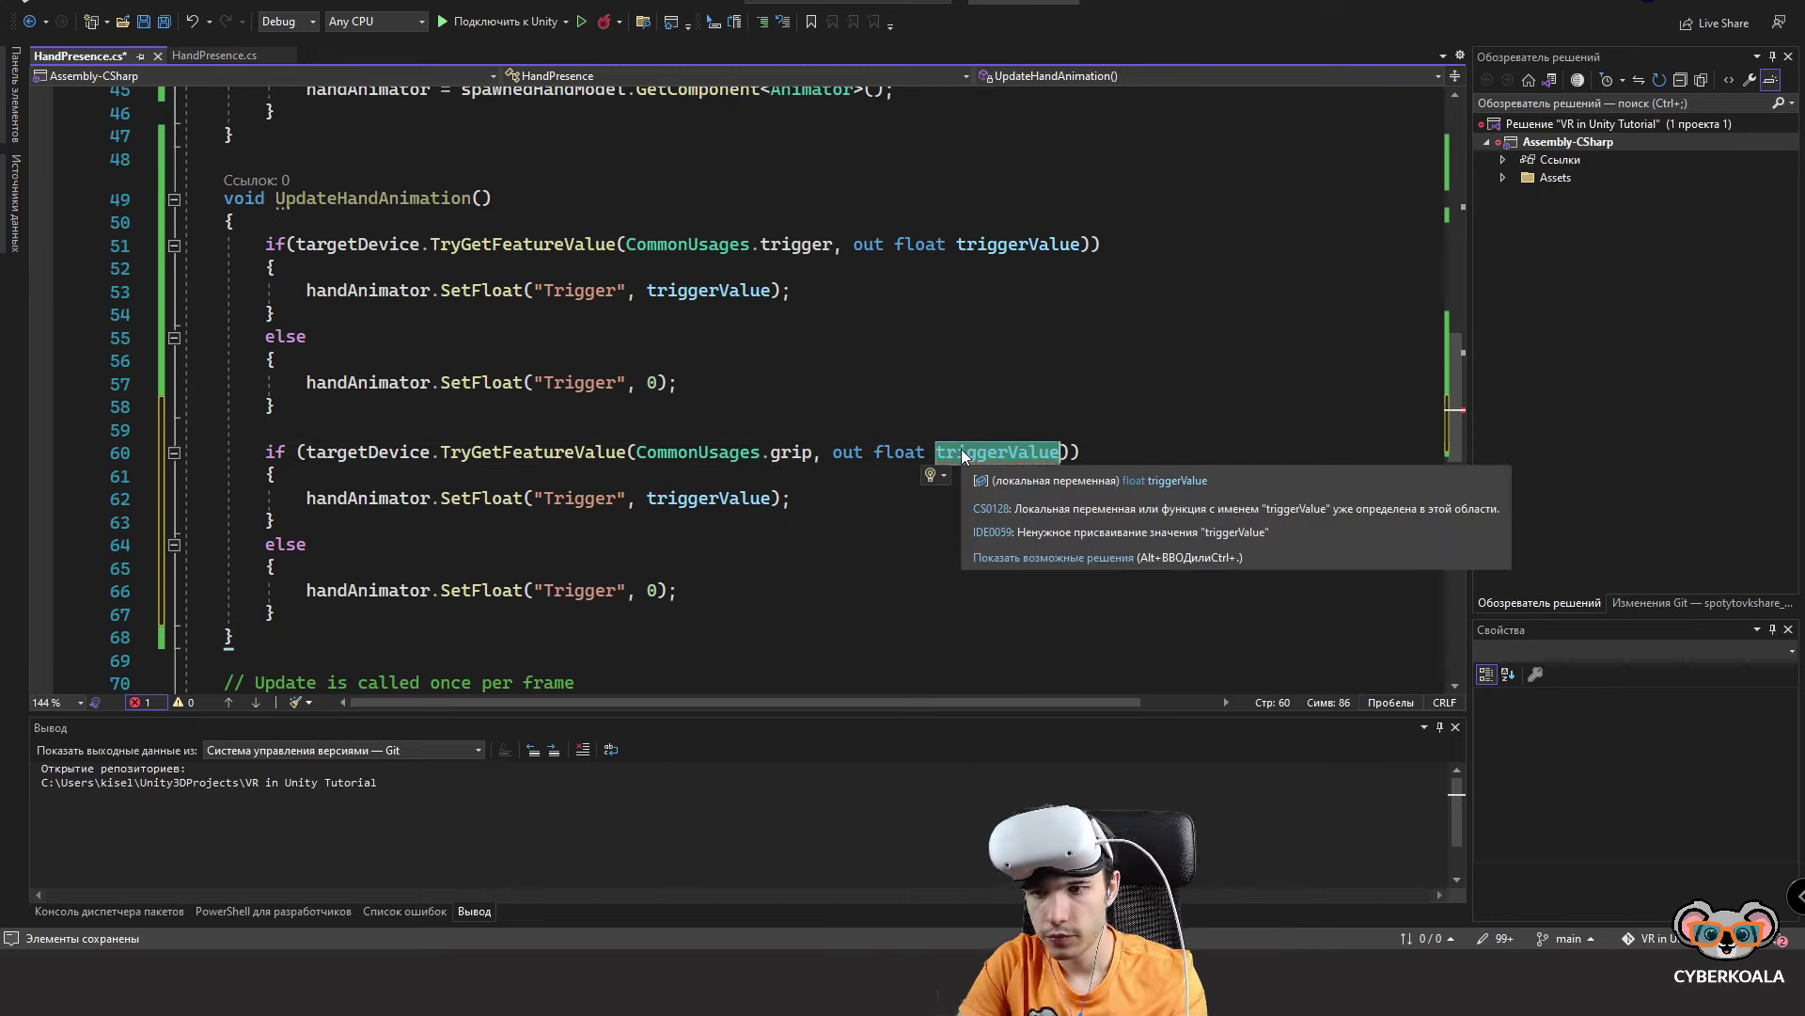
click(938, 452)
key(Delete)
key(Delete)
key(Delete)
key(Delete)
key(Delete)
key(Delete)
key(Delete)
text(g)
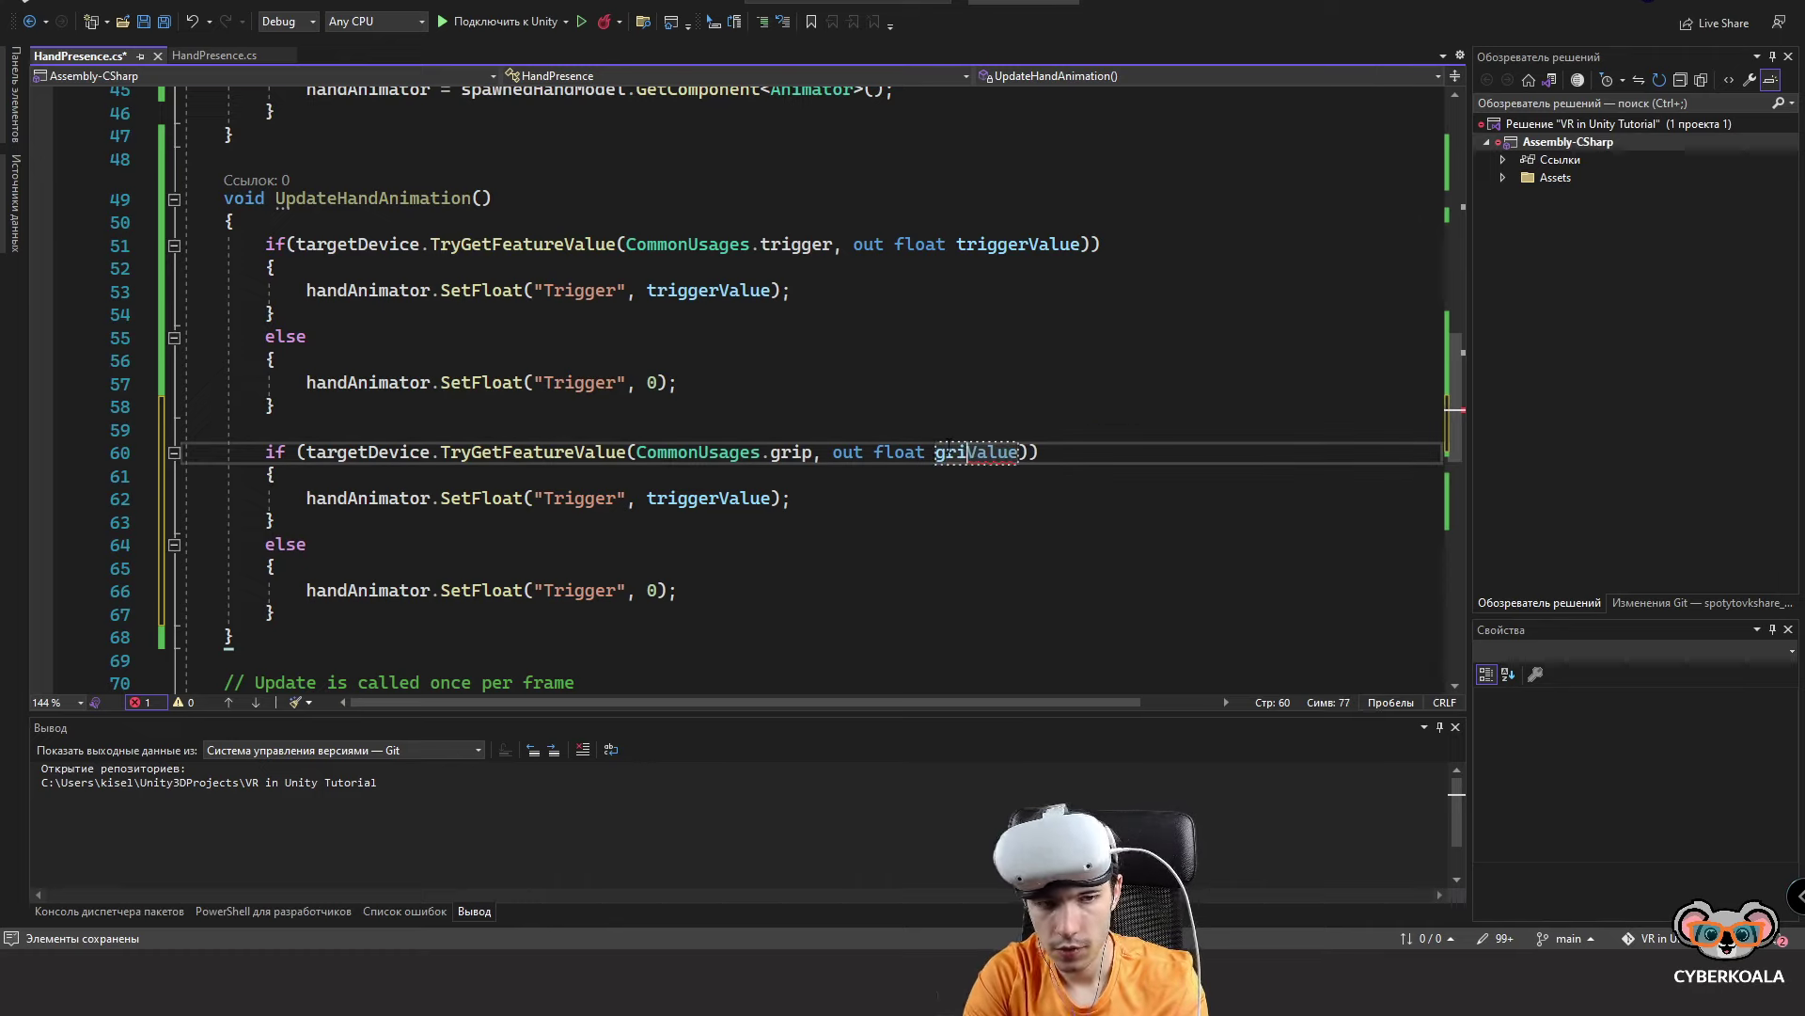
text(rip)
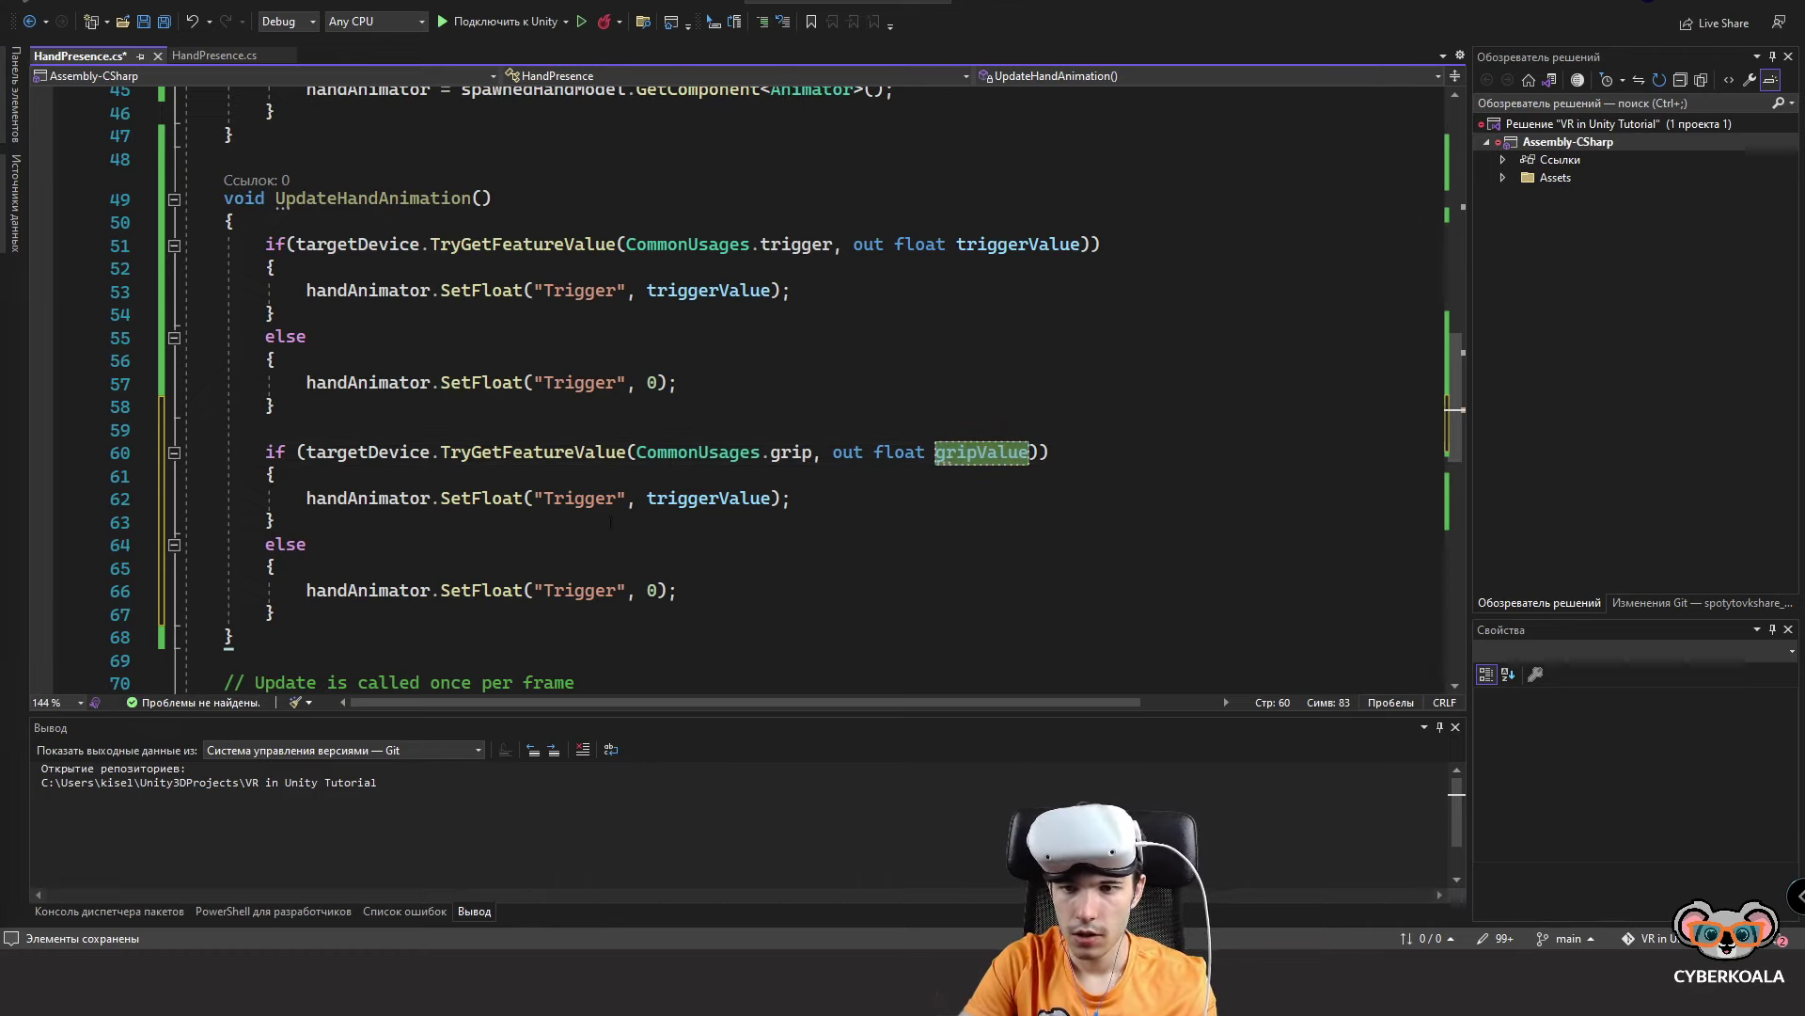
Make the copied branches set "Grip" to gripValue, or to 0 in the else.
double_click(707, 498)
text(gripValue)
double_click(602, 497)
text(Gri)
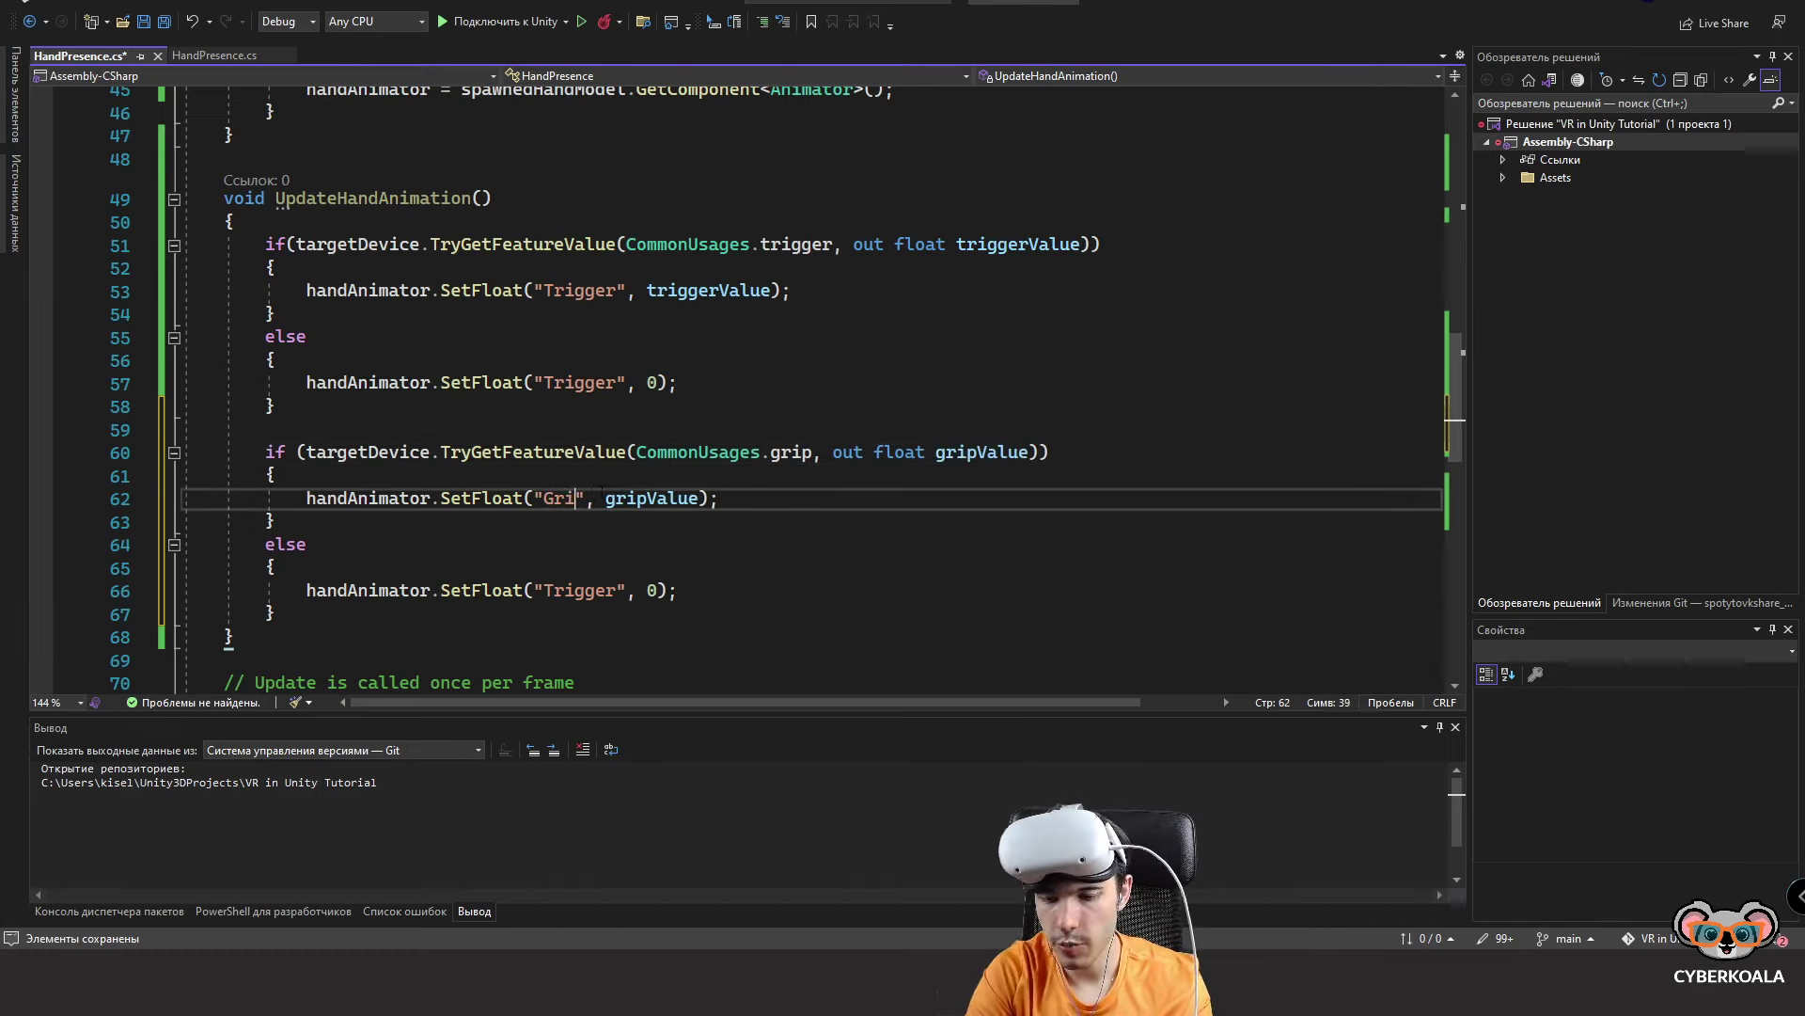
text(p)
double_click(564, 498)
key(ctrl+c)
double_click(580, 590)
key(ctrl+v)
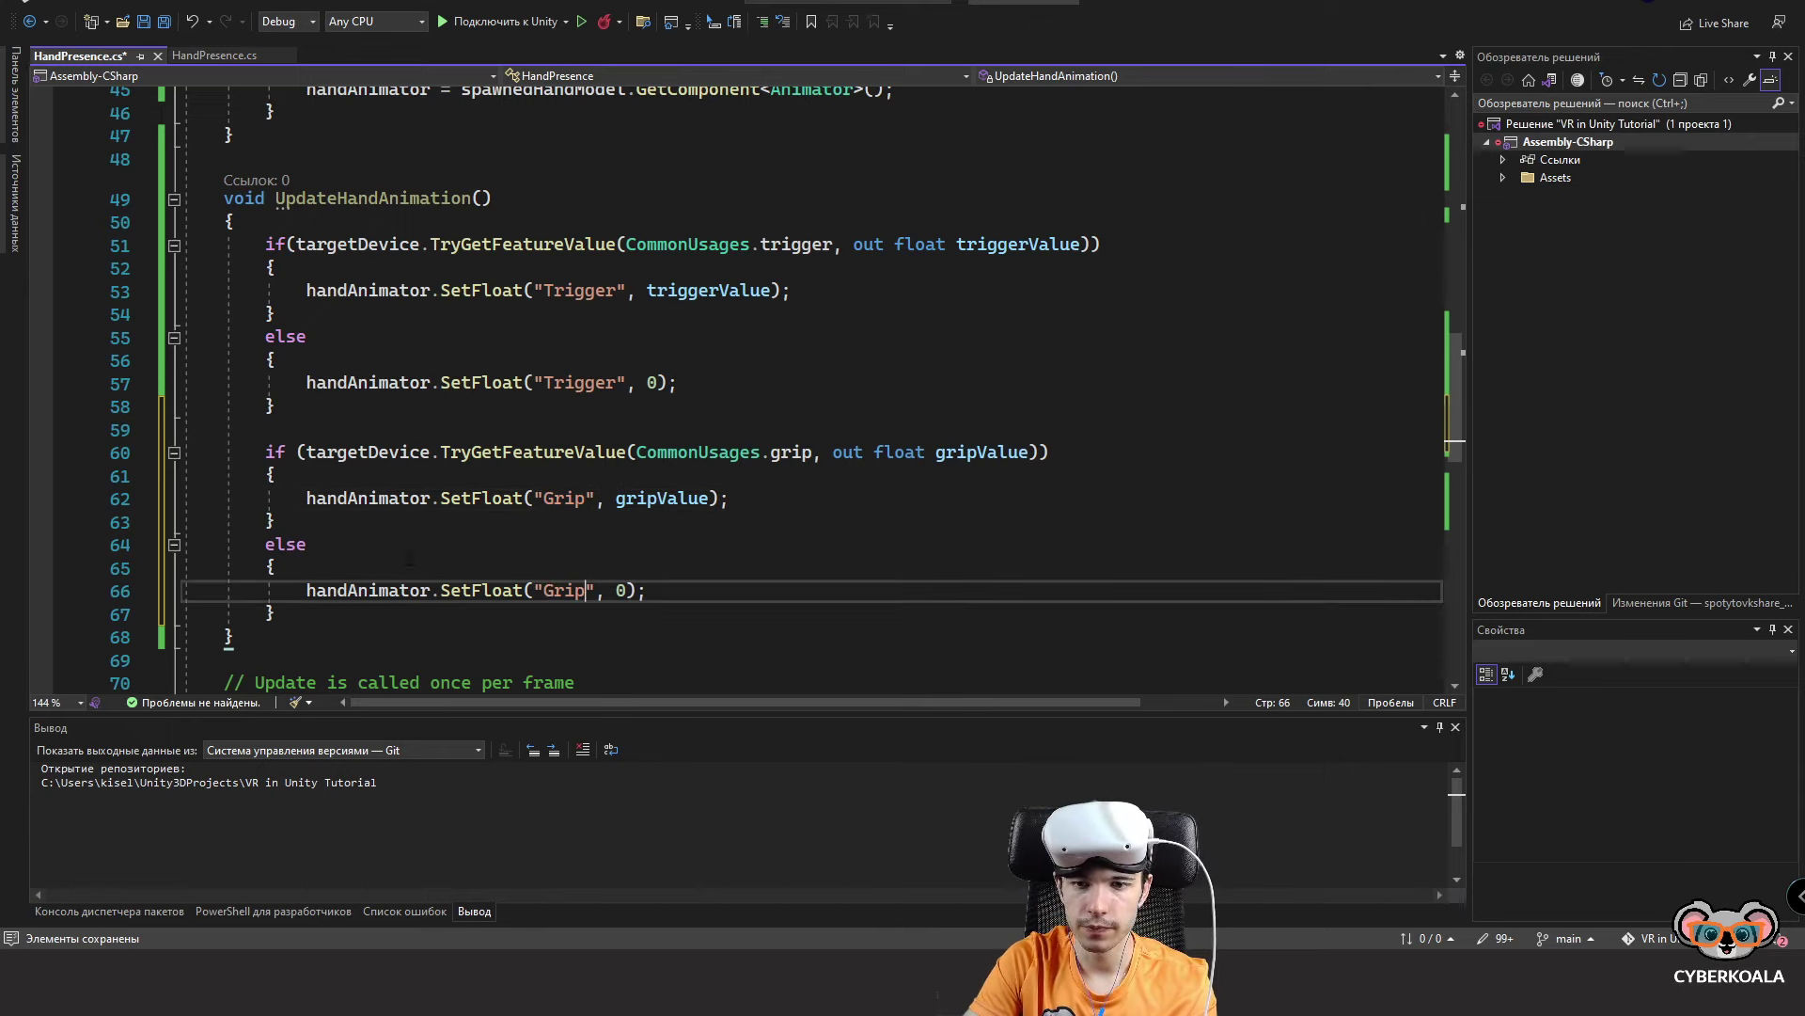
Add UpdateHandAnimation(); after line 81 in Update's else block, then go to Unity.
click(348, 381)
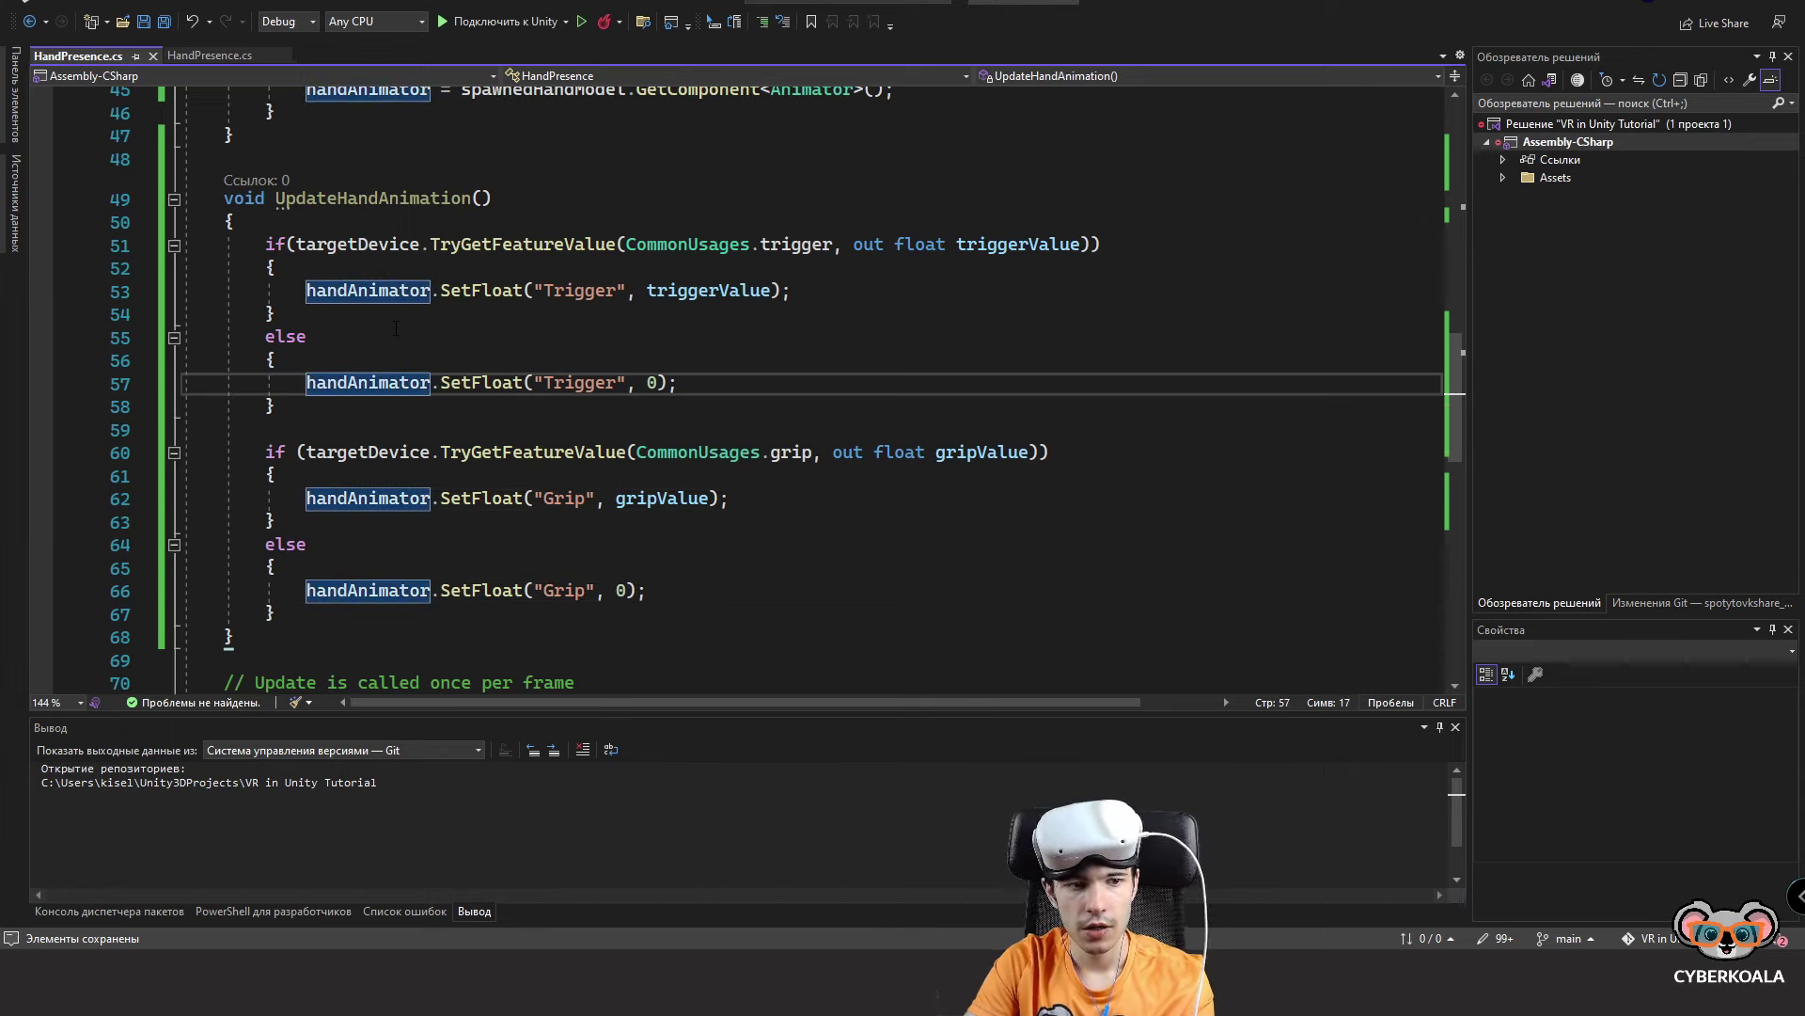
drag(276, 198, 482, 197)
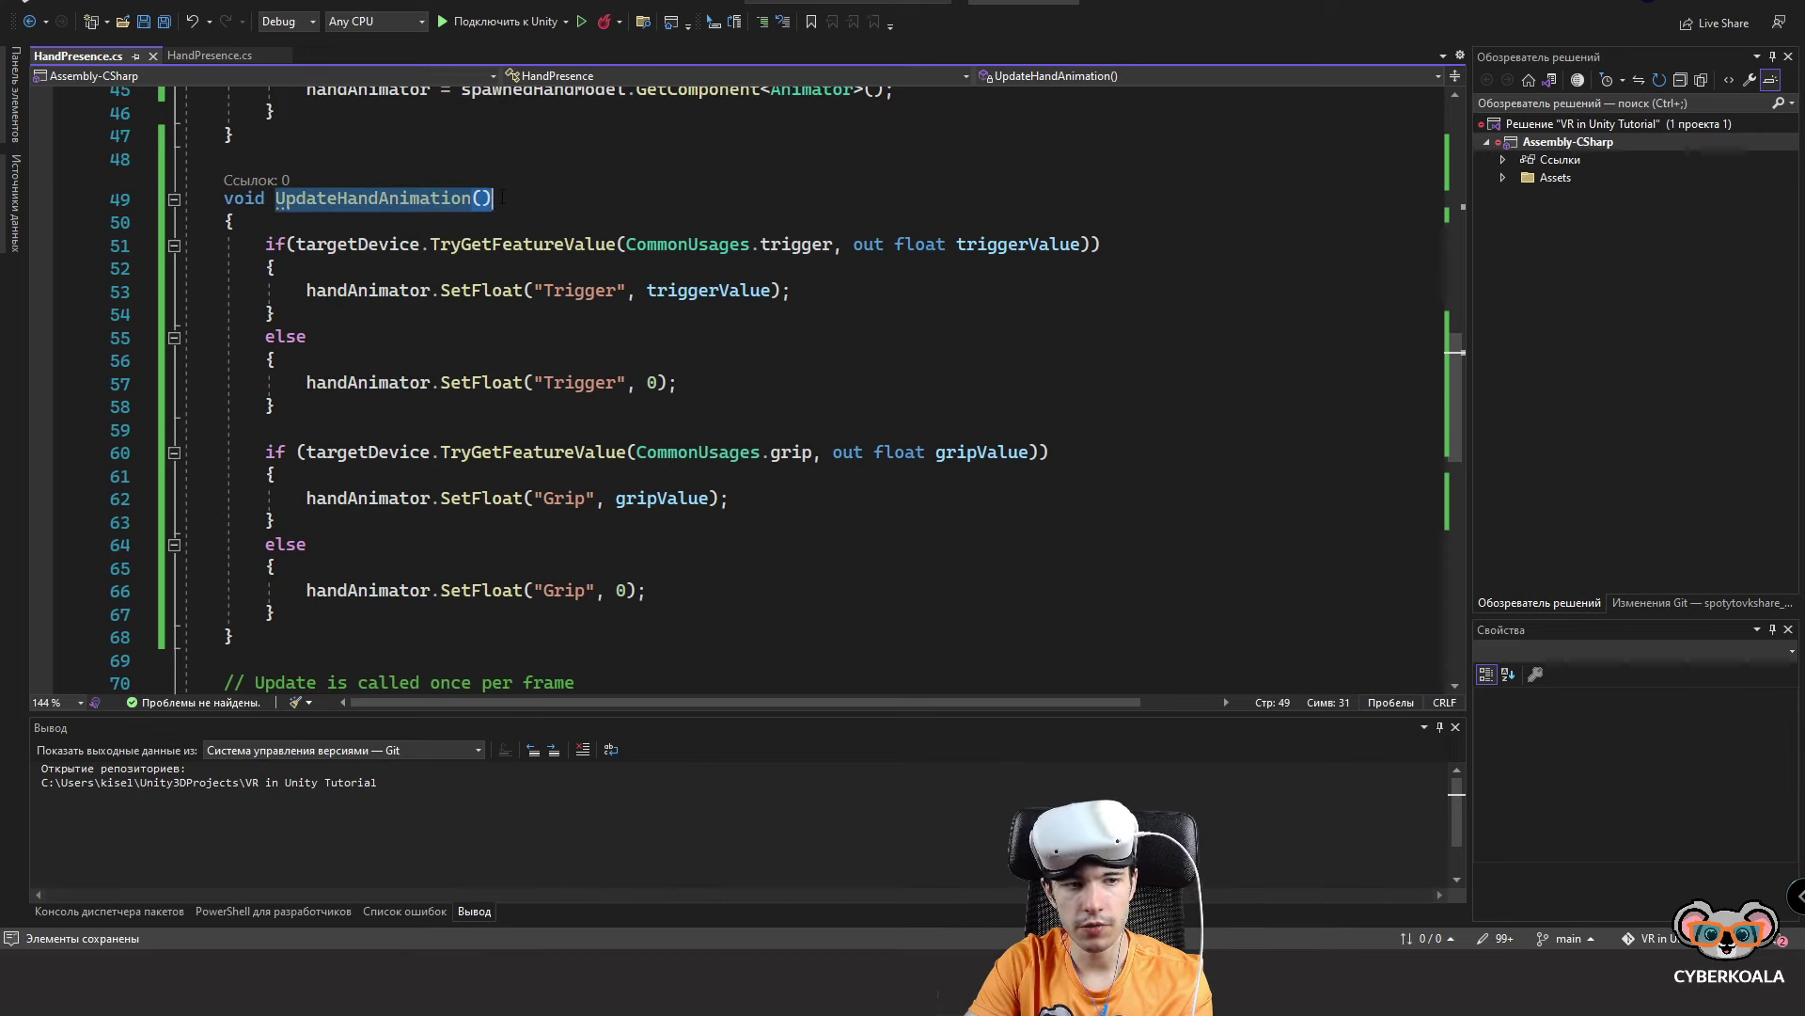
scroll(499, 282, up, 3)
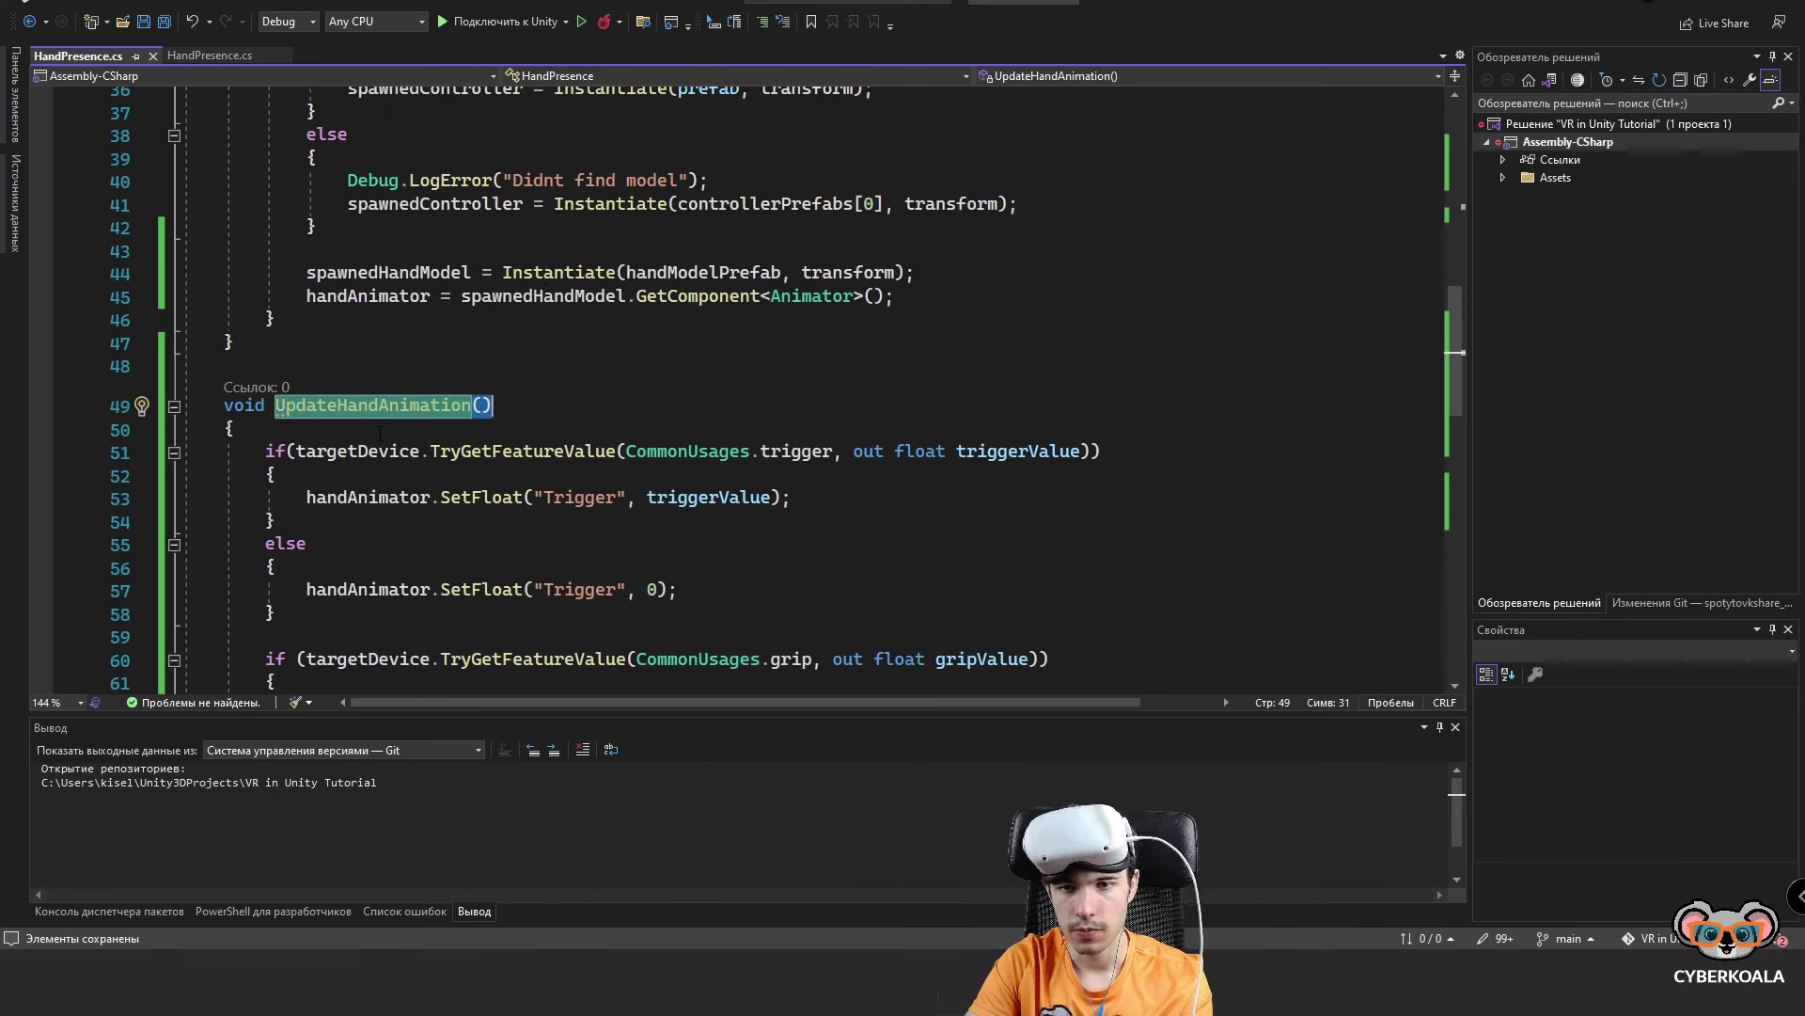
scroll(379, 431, up, 1)
scroll(379, 431, down, 11)
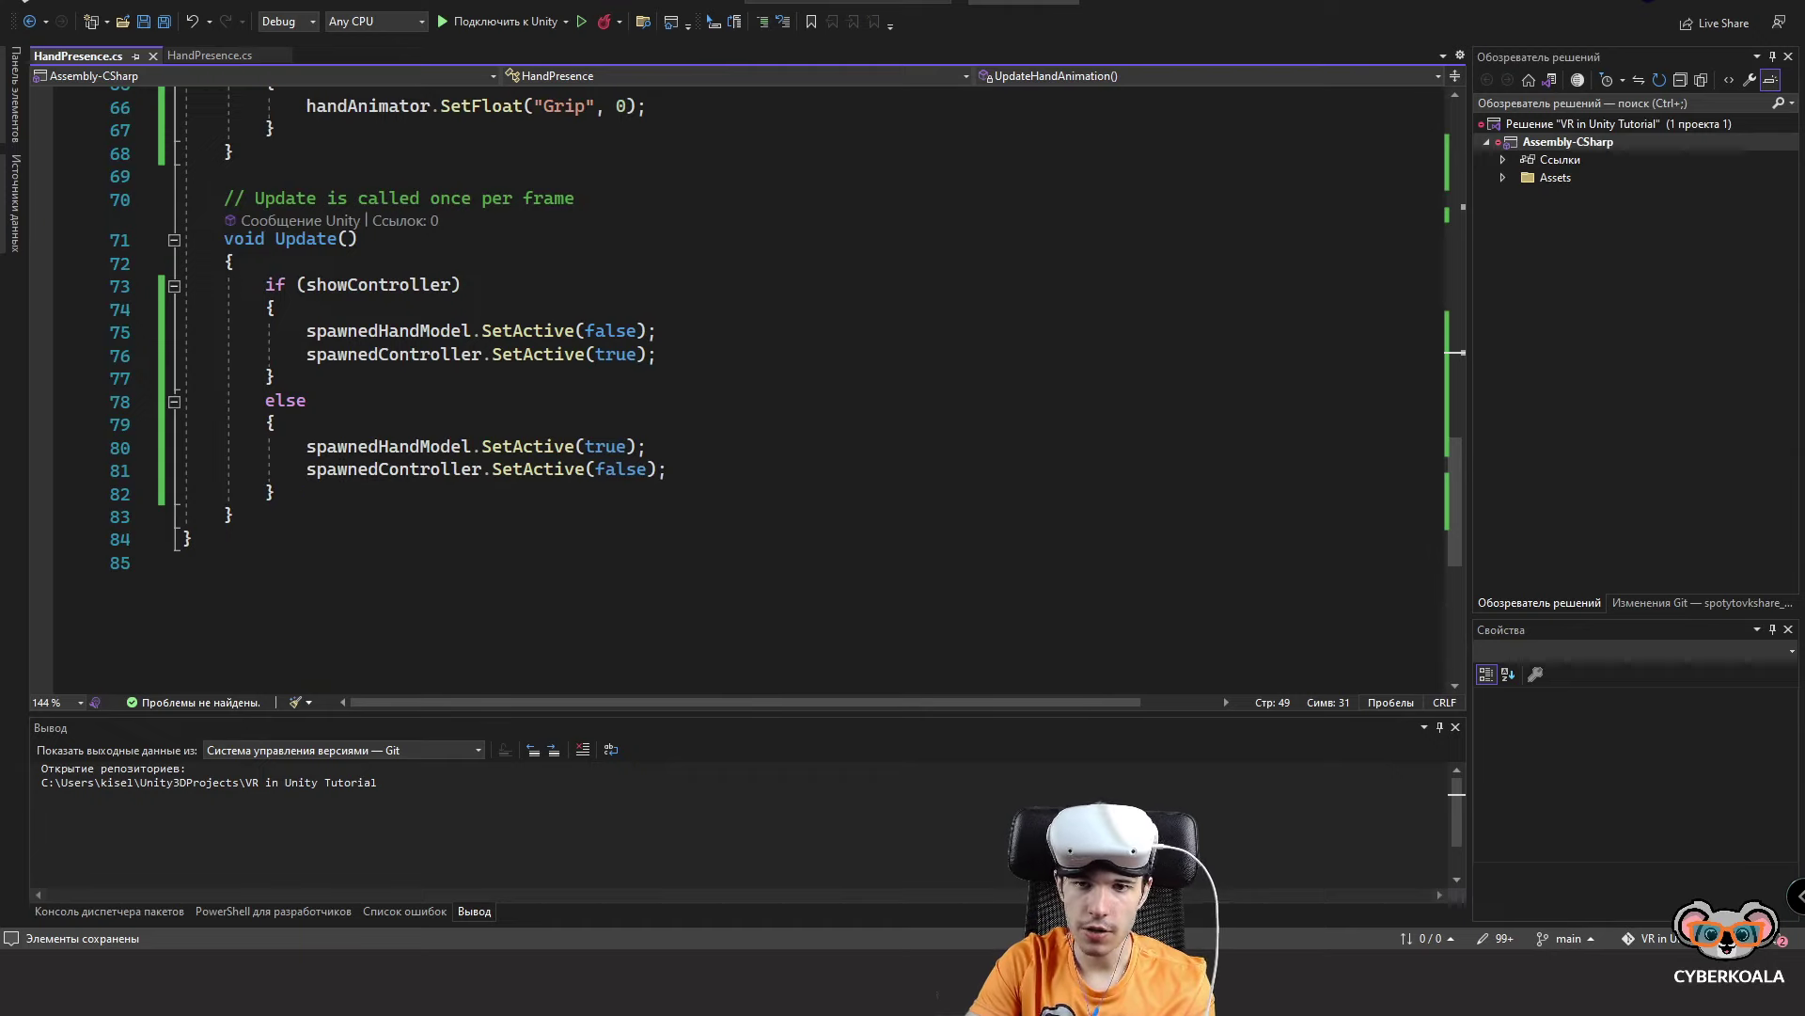
click(701, 447)
click(706, 463)
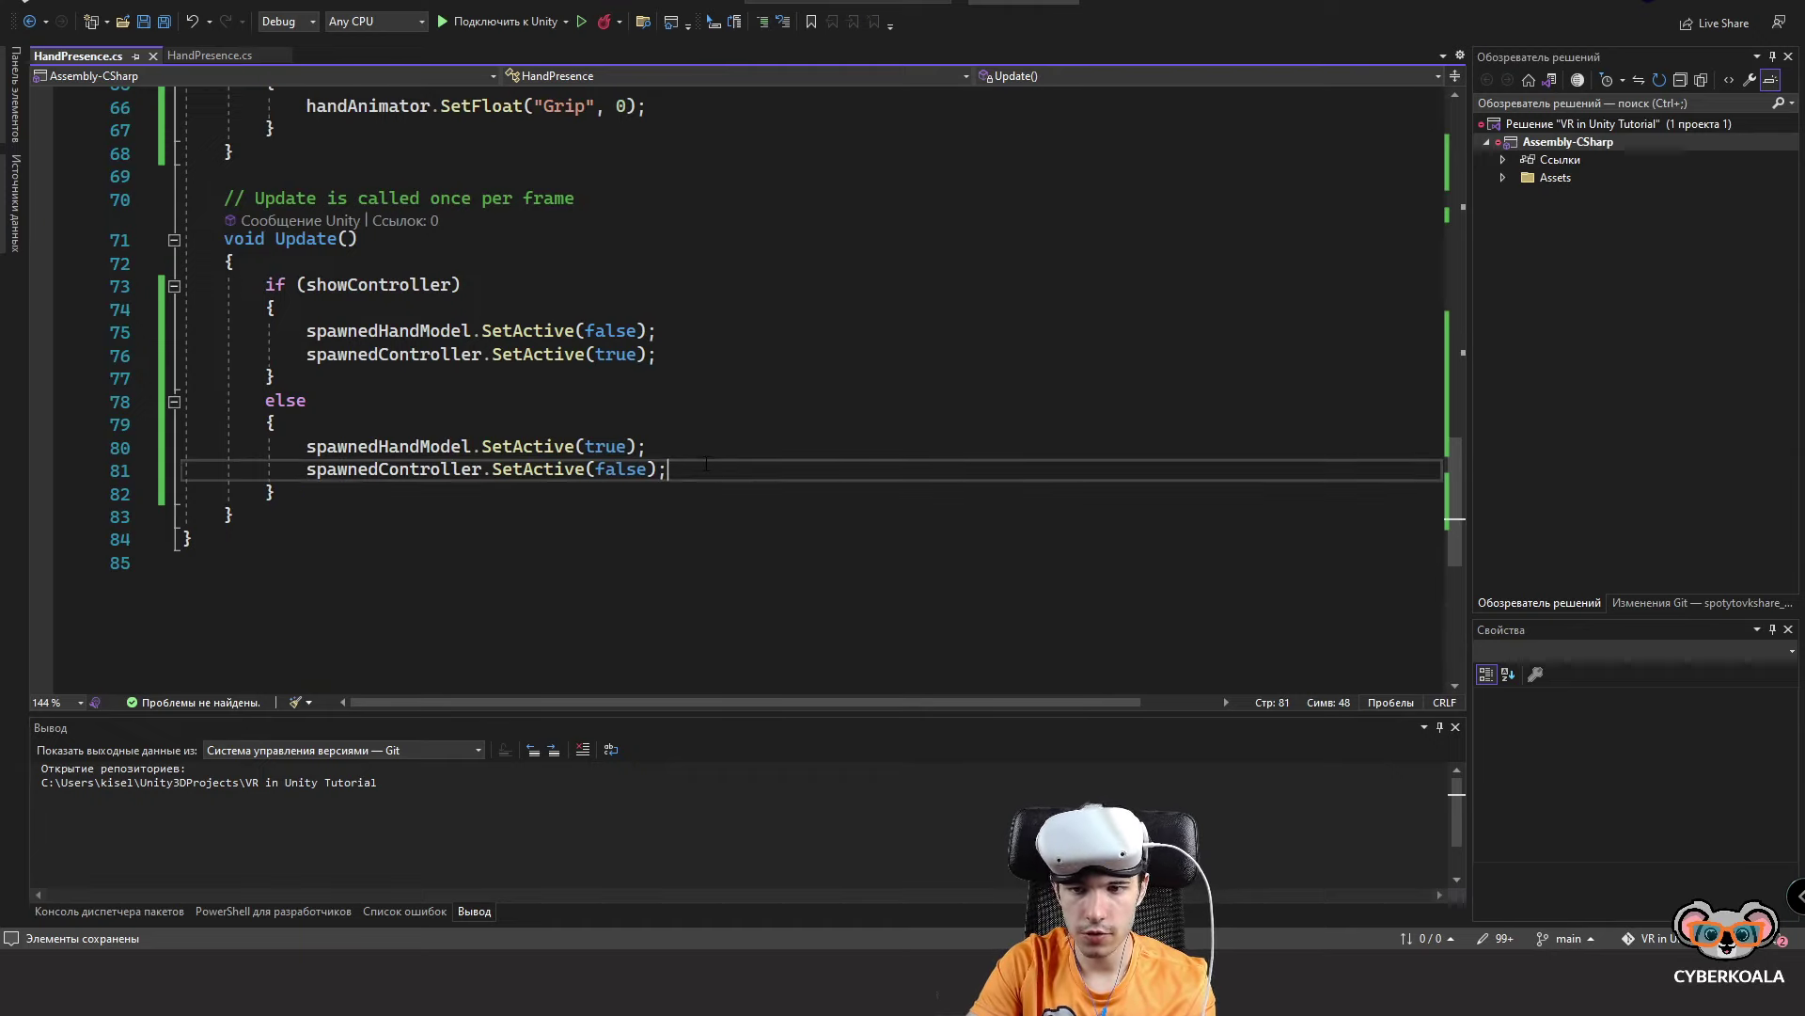
key(Return)
text(UpdateHandAnimation();)
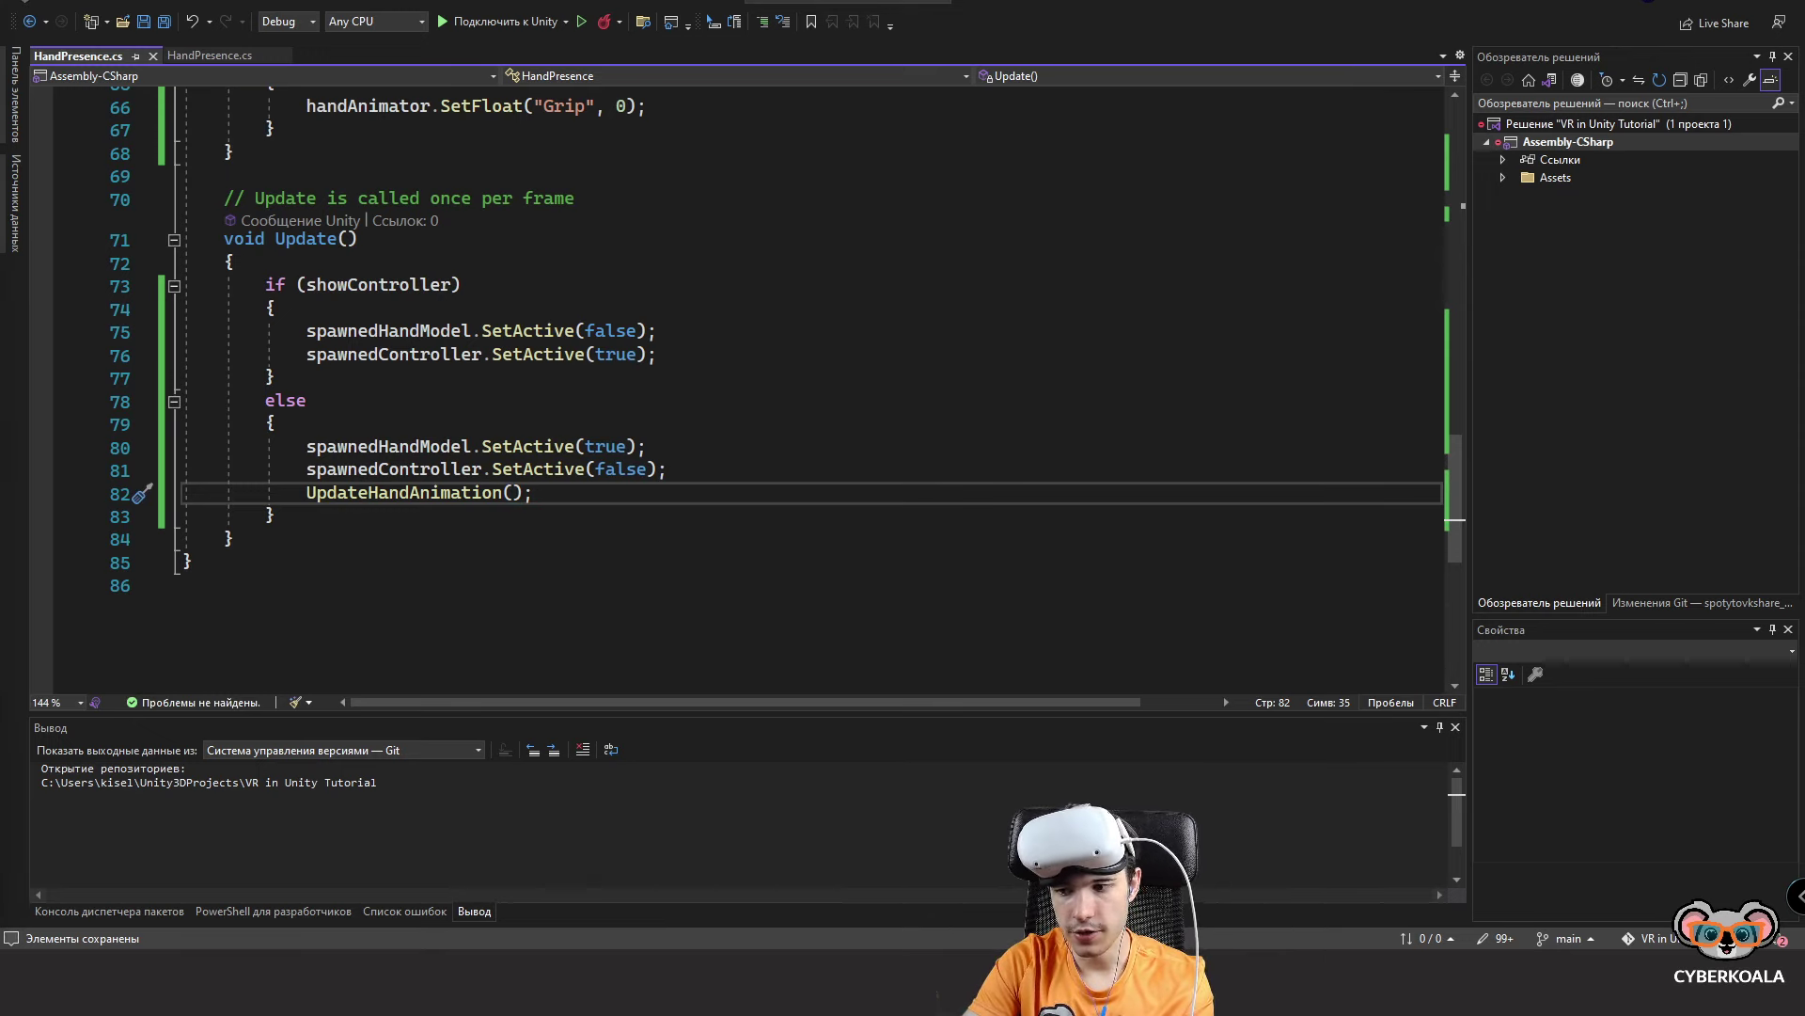
mouse_move(1295, 875)
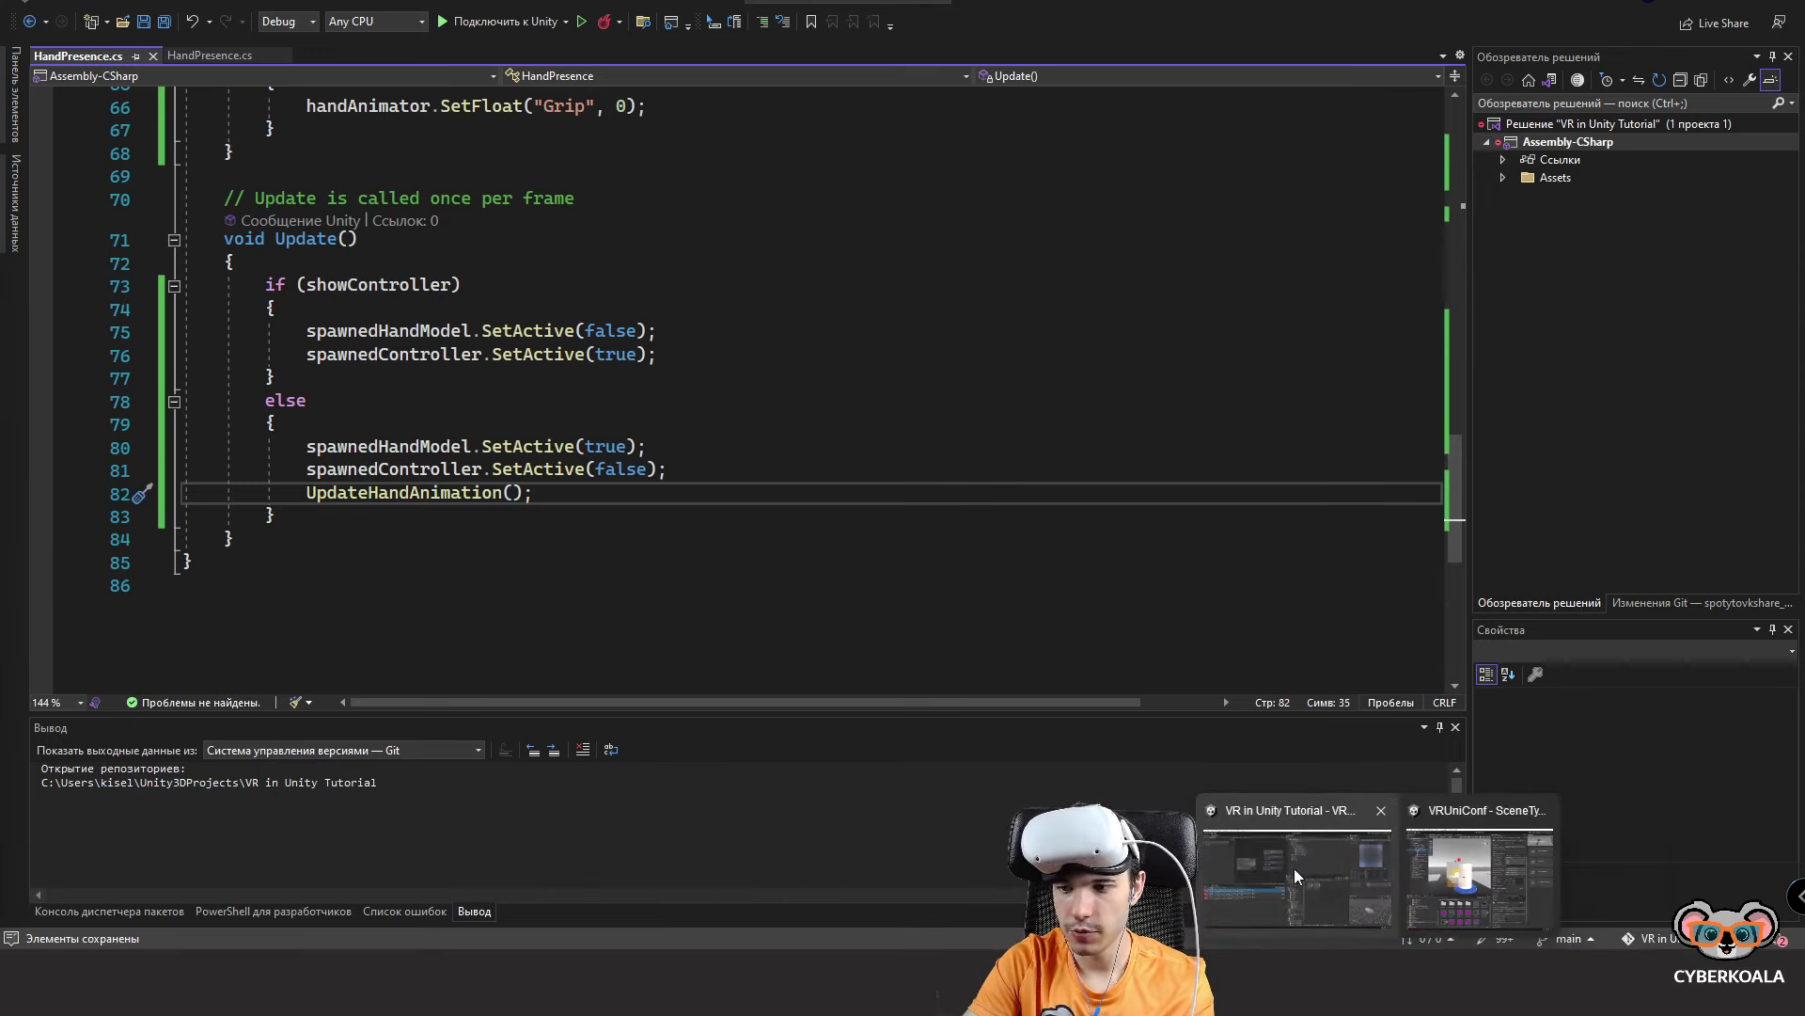
click(1293, 867)
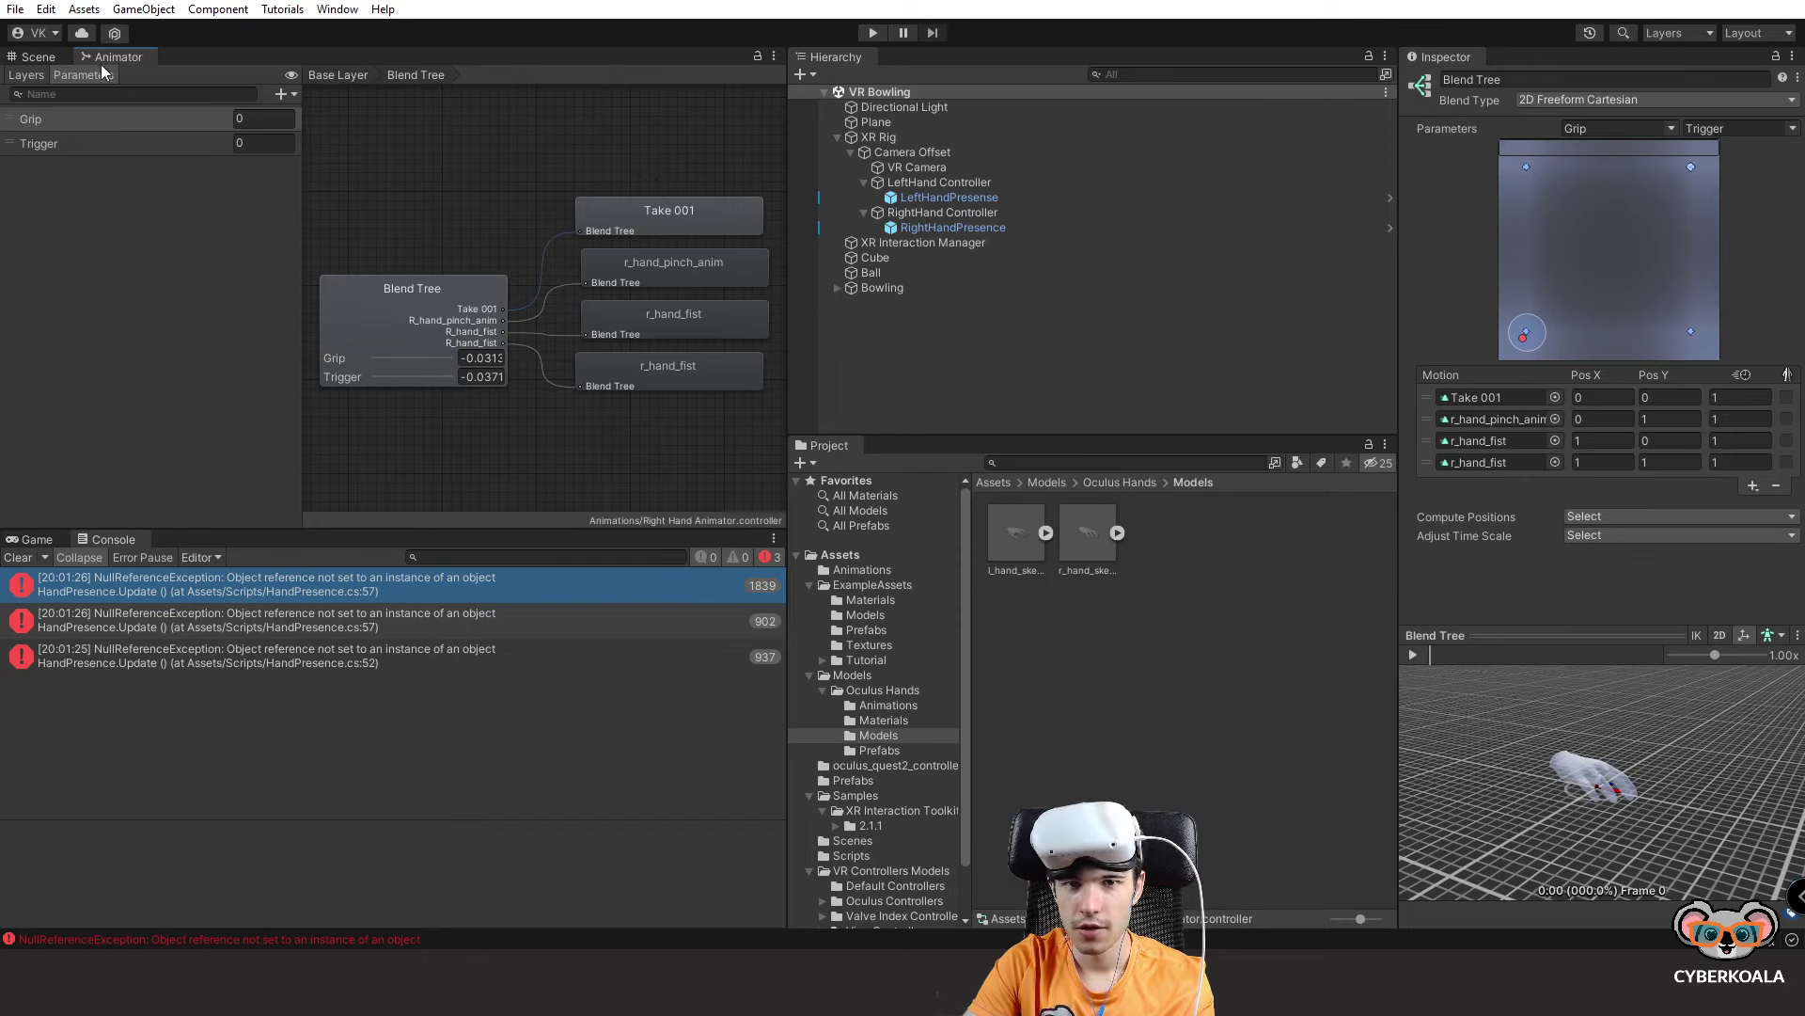
Switch to the Scene view and run File > Build And Run.
click(39, 57)
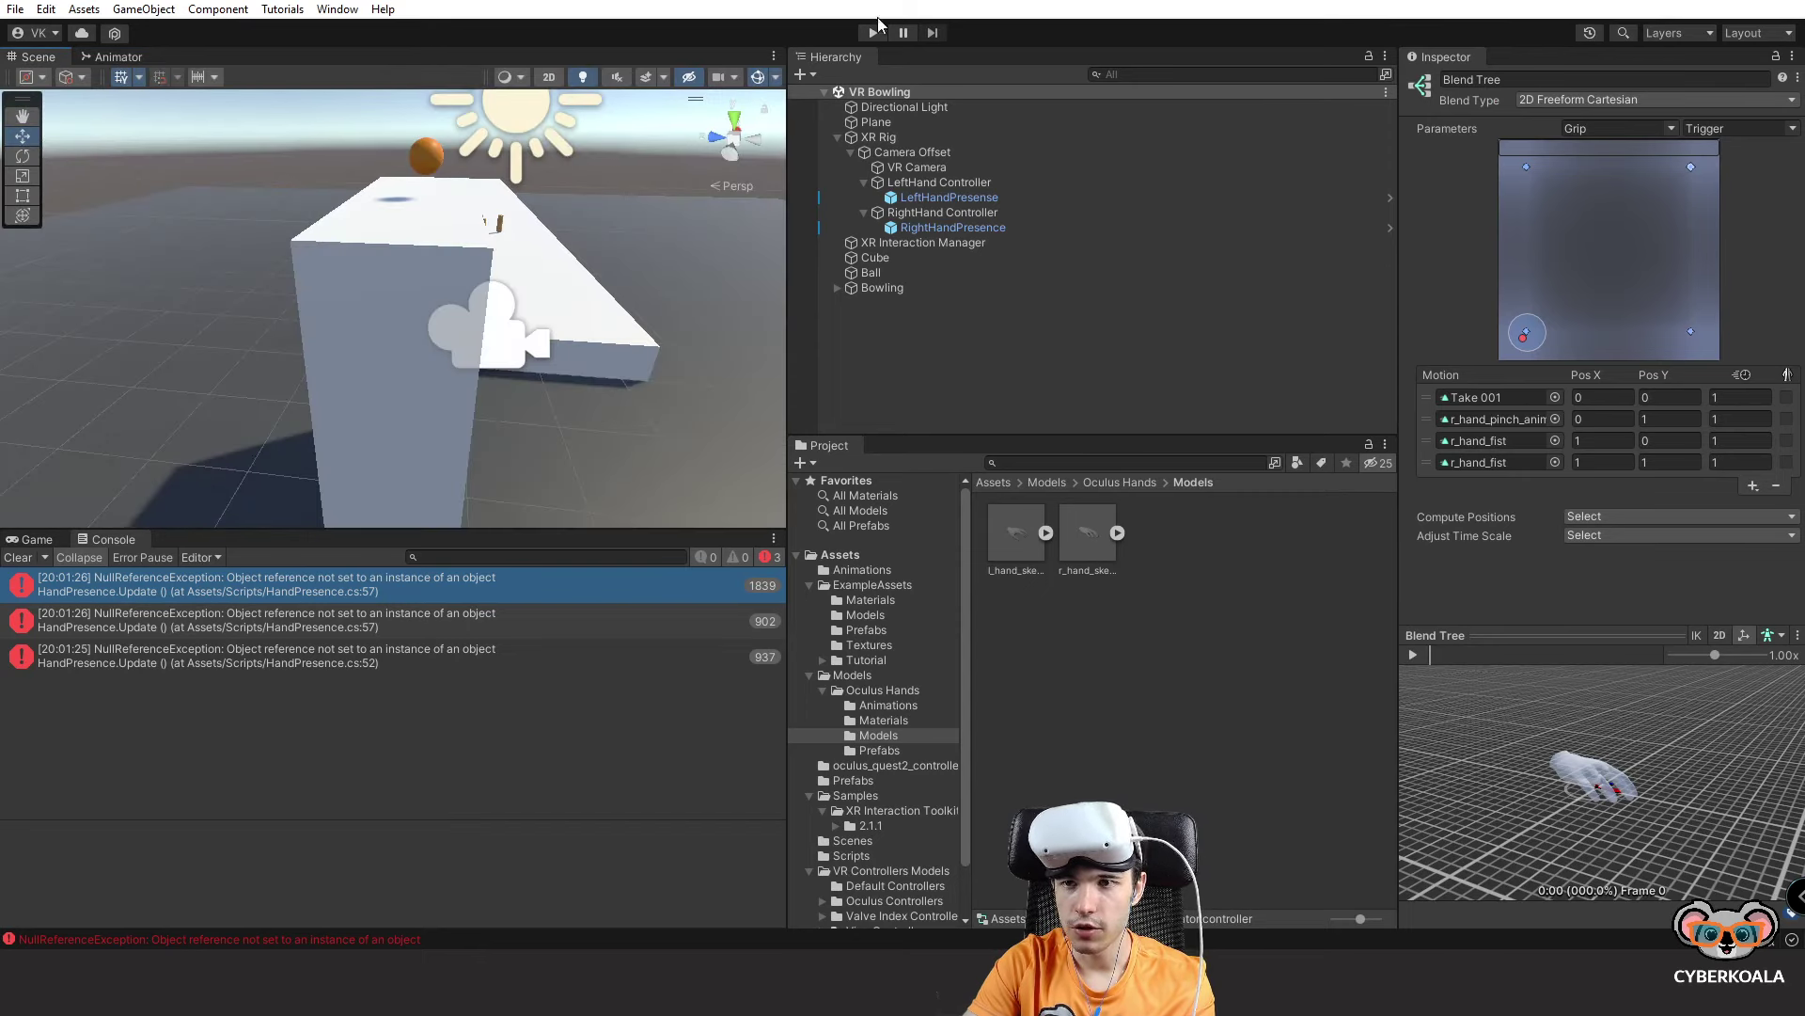
click(15, 9)
click(57, 268)
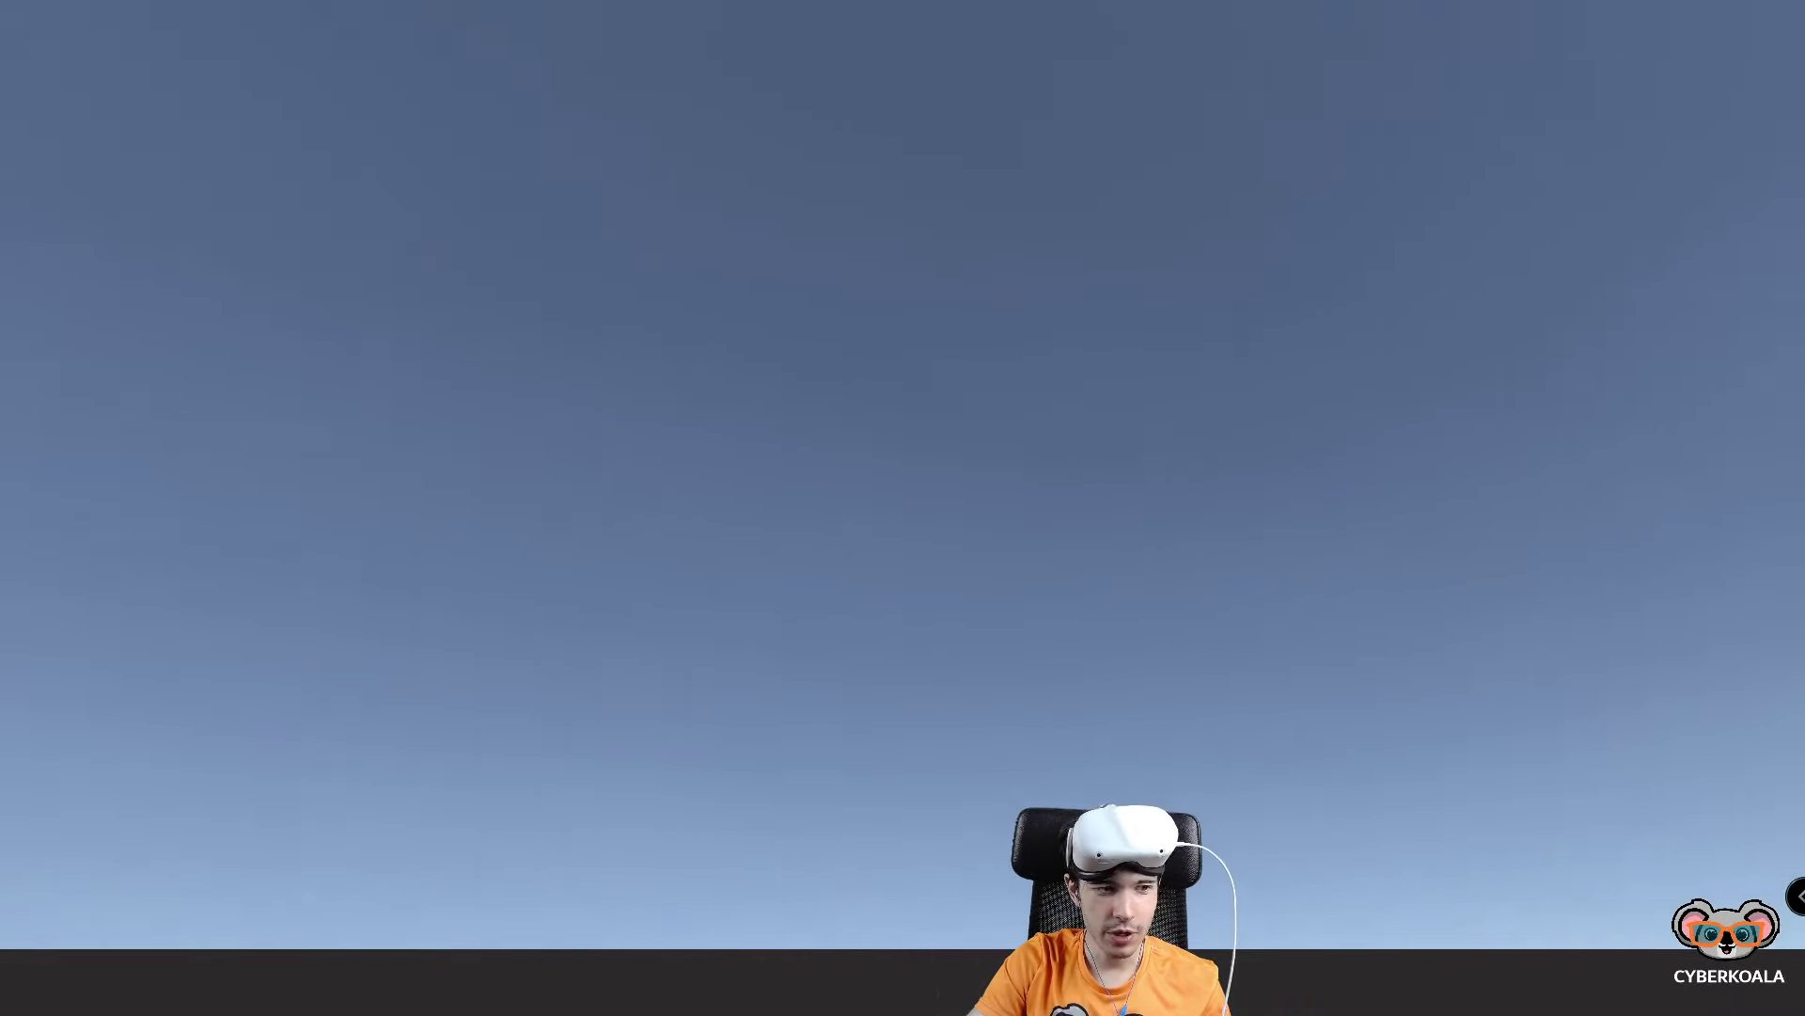
Bring the Unity editor to the front and dismiss the Start menu.
key(super)
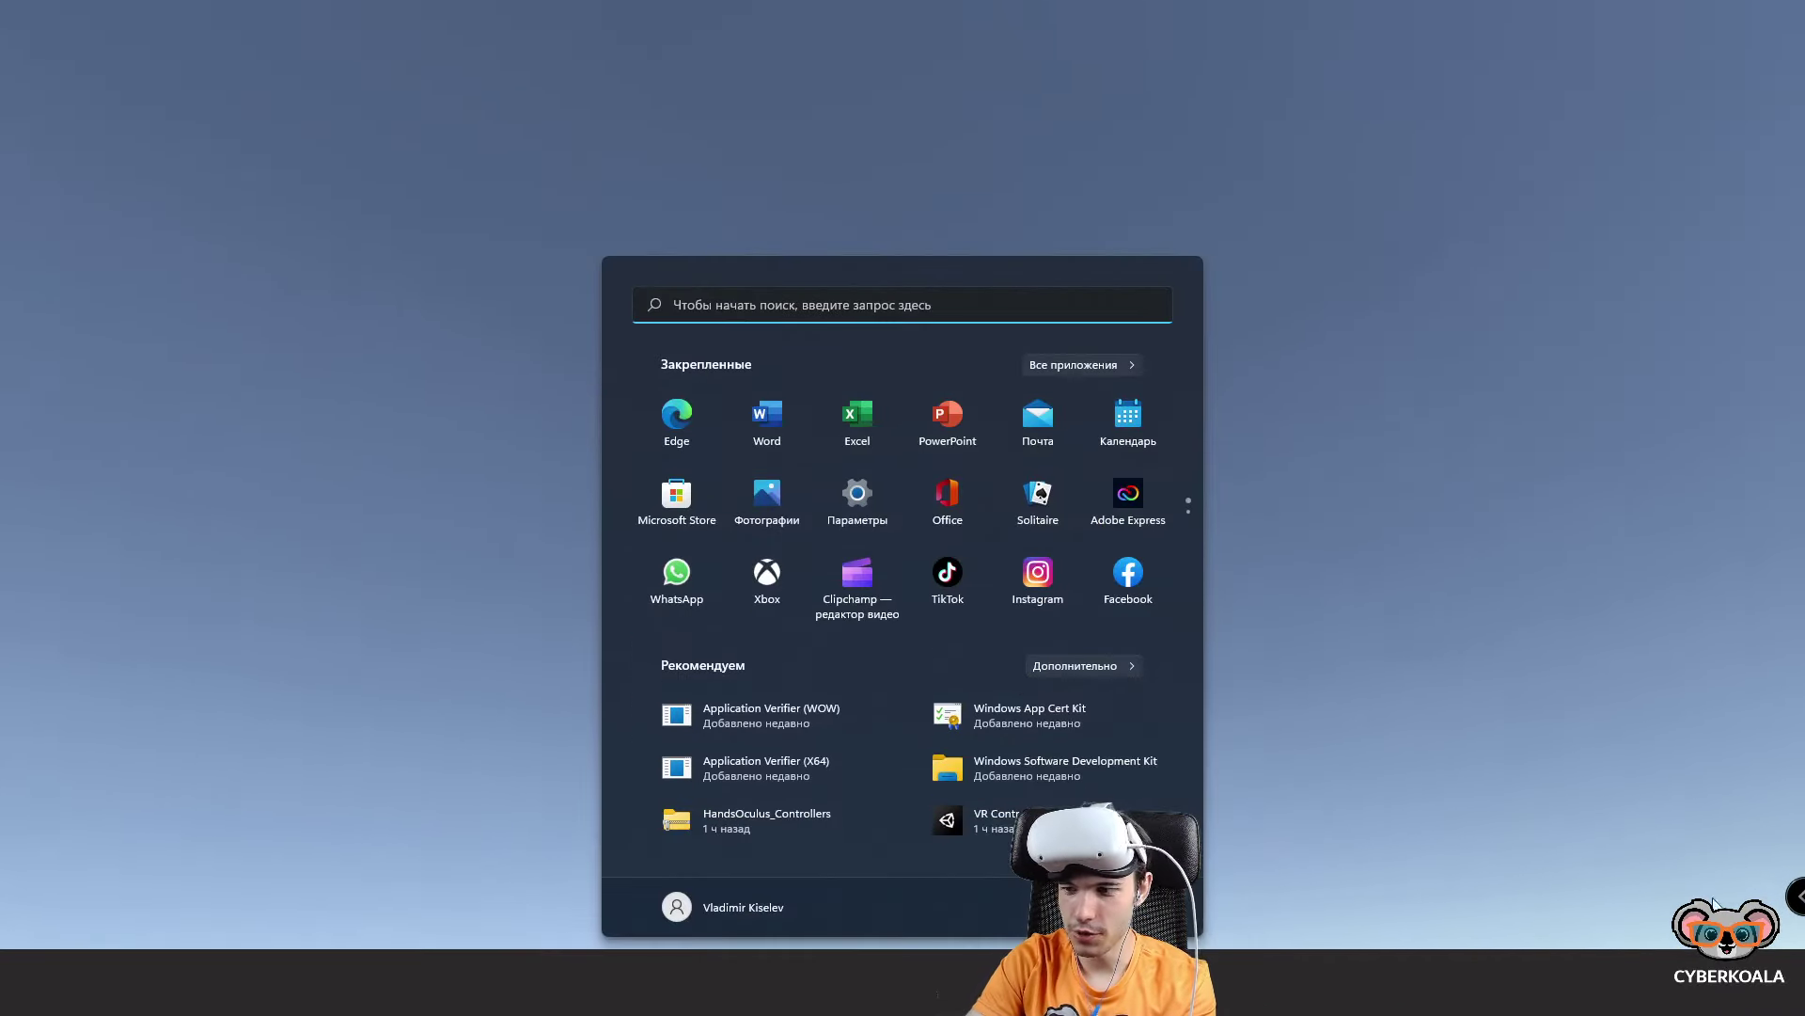
right_click(1508, 983)
click(1508, 923)
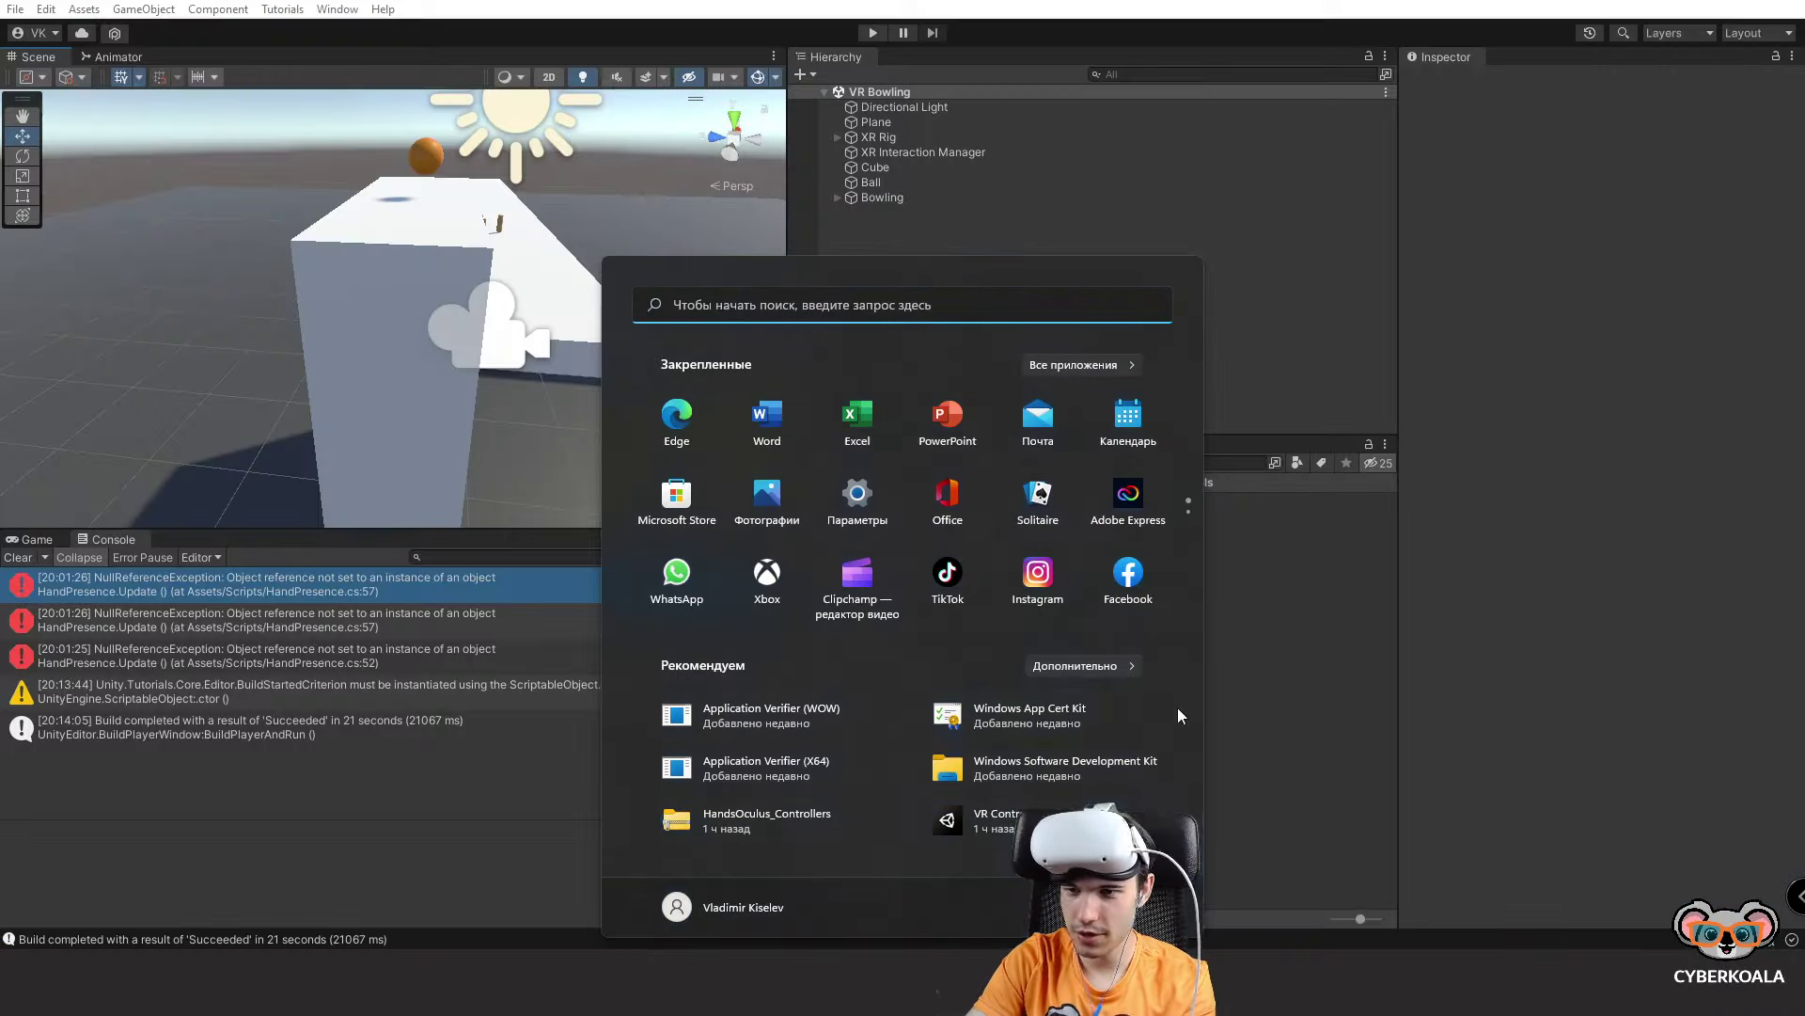
click(1365, 388)
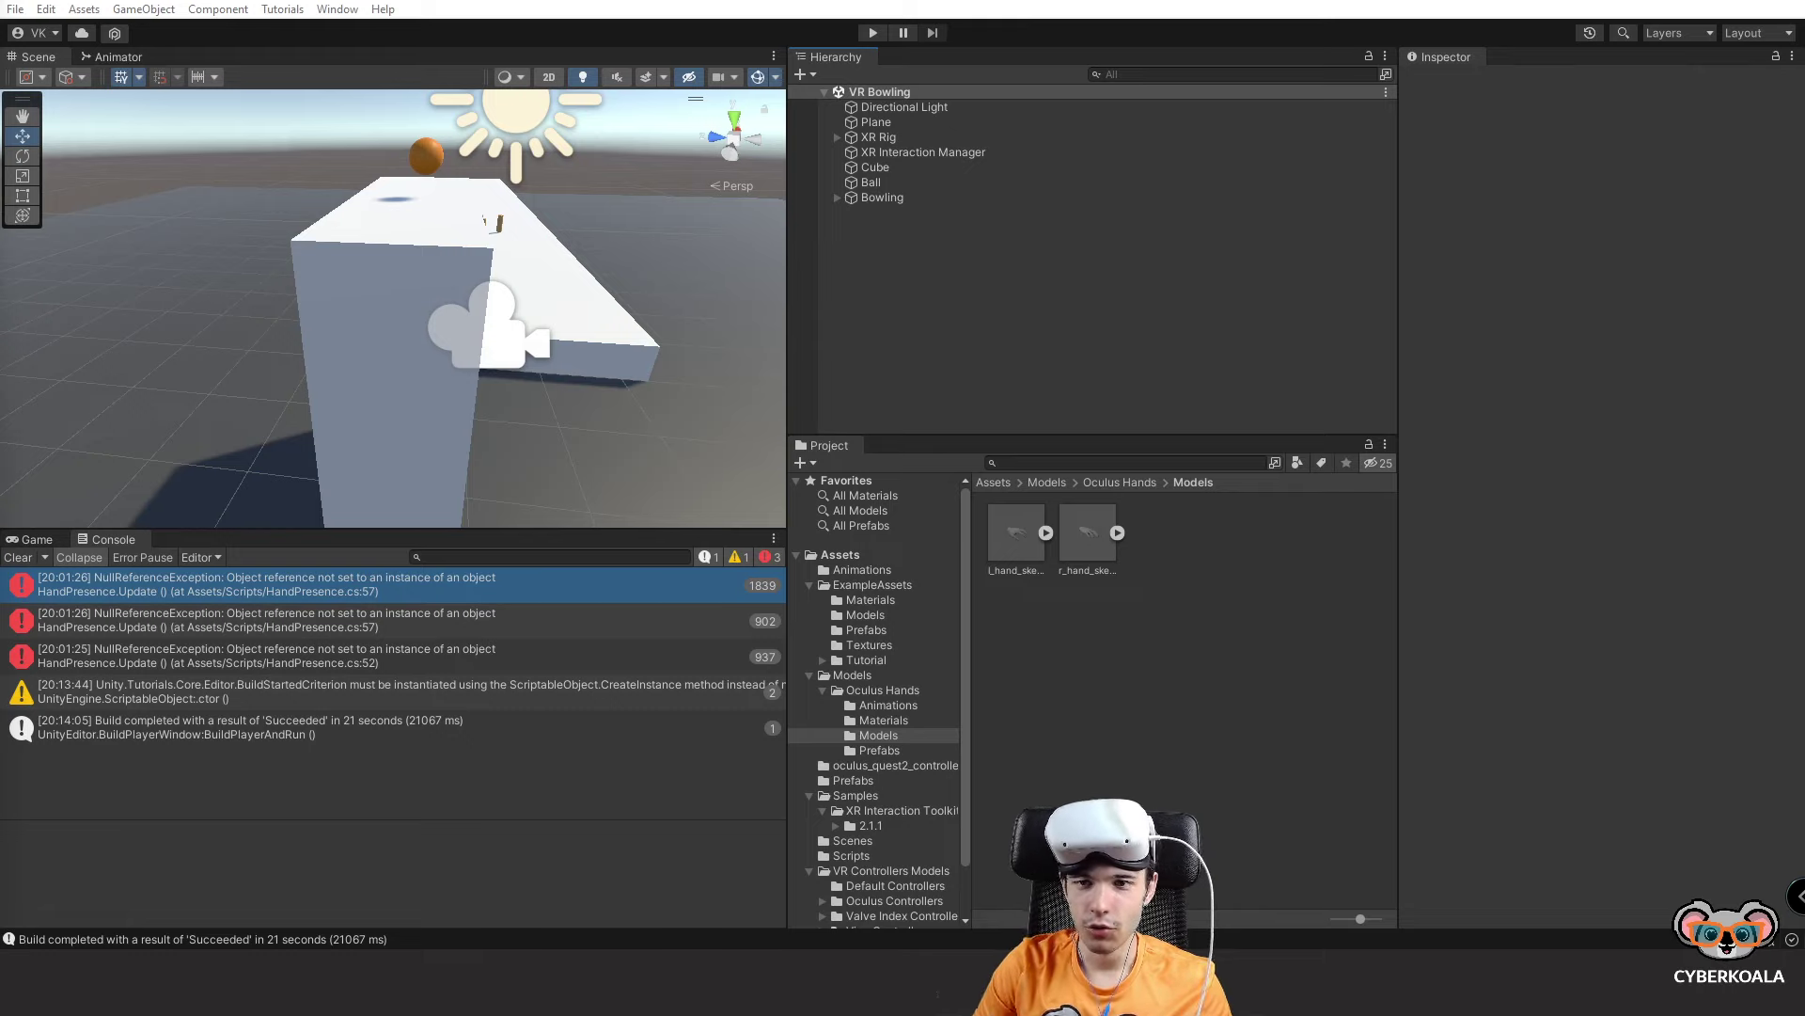
Browse the Animations and Prefabs folders in Assets, previewing the RightHand asset.
click(900, 570)
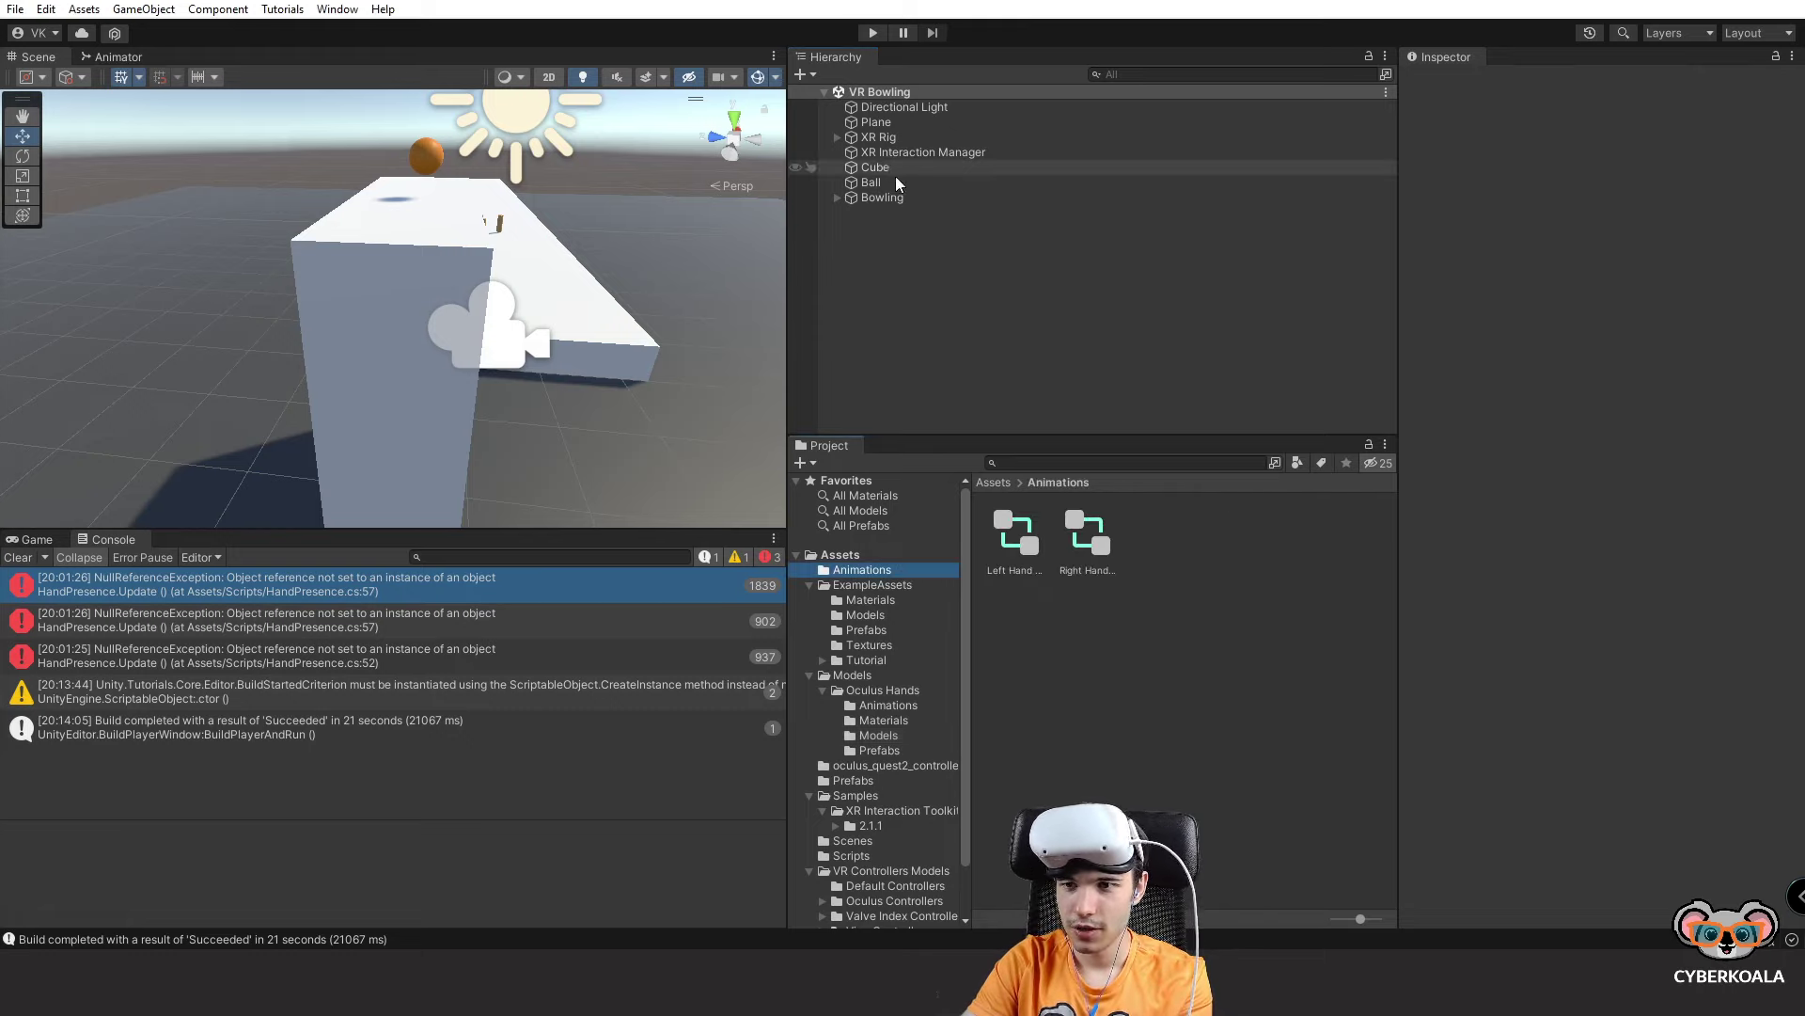
click(850, 559)
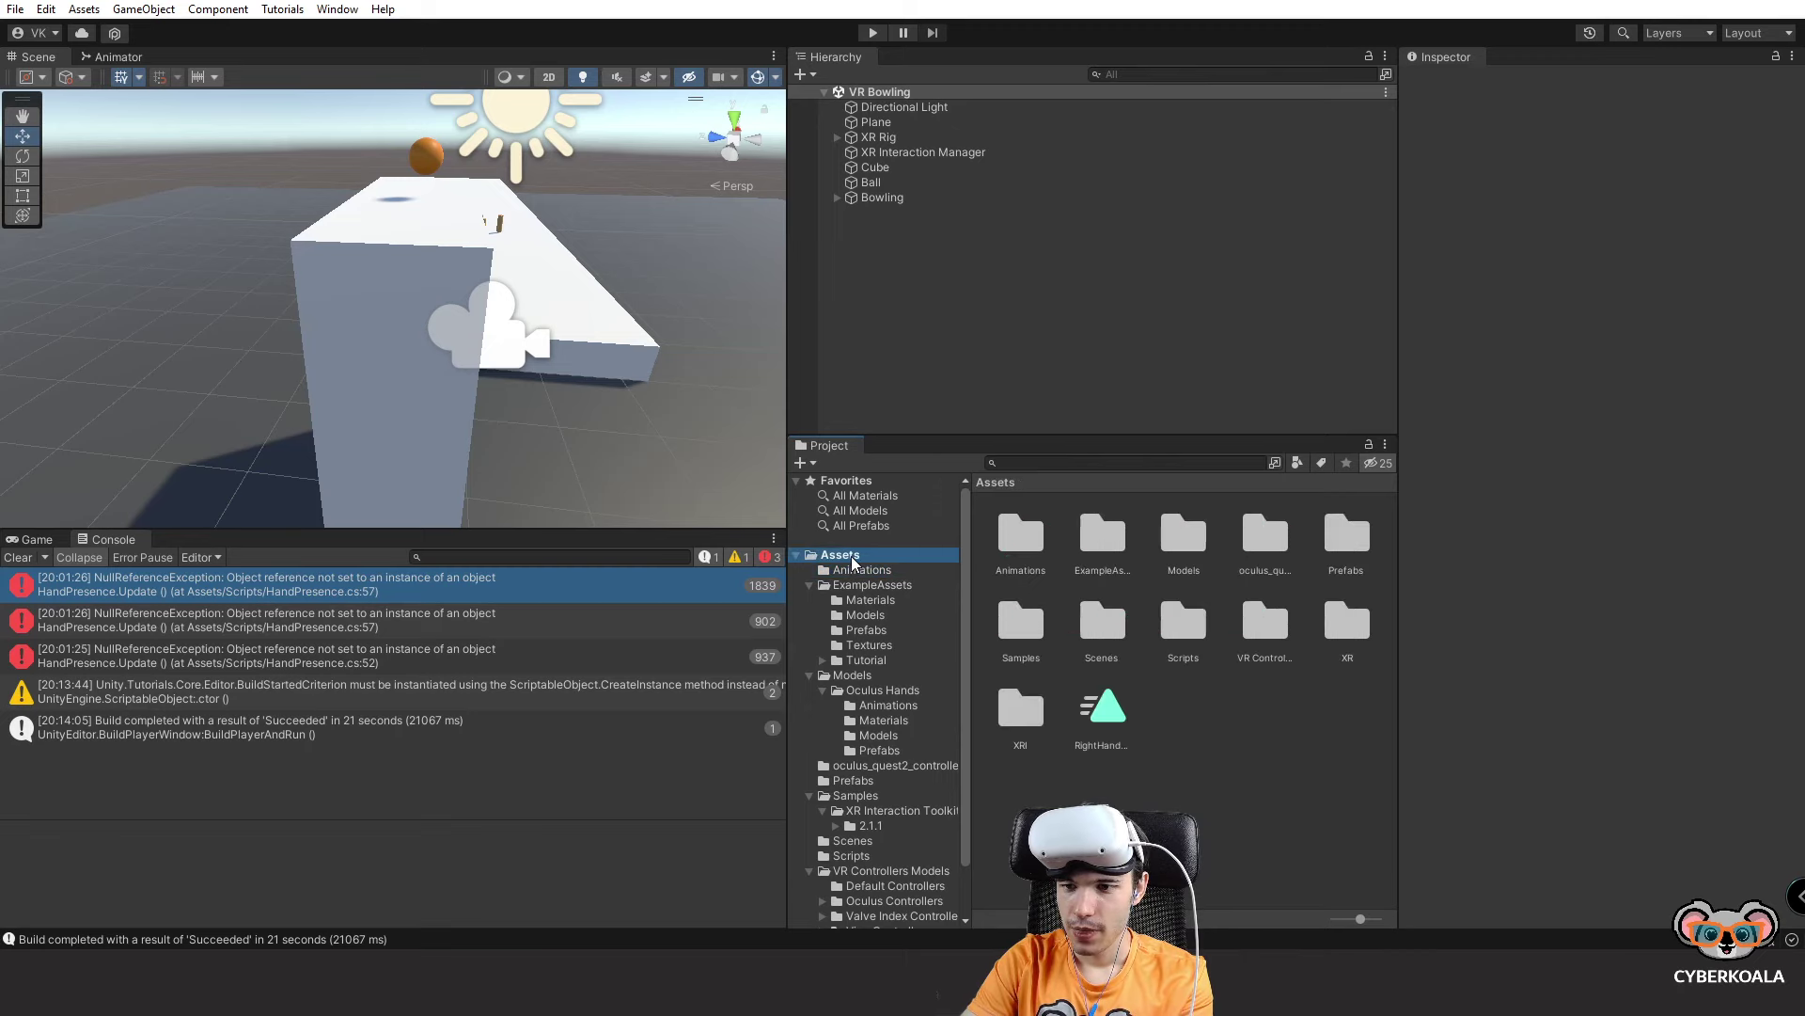
click(1111, 707)
click(1192, 702)
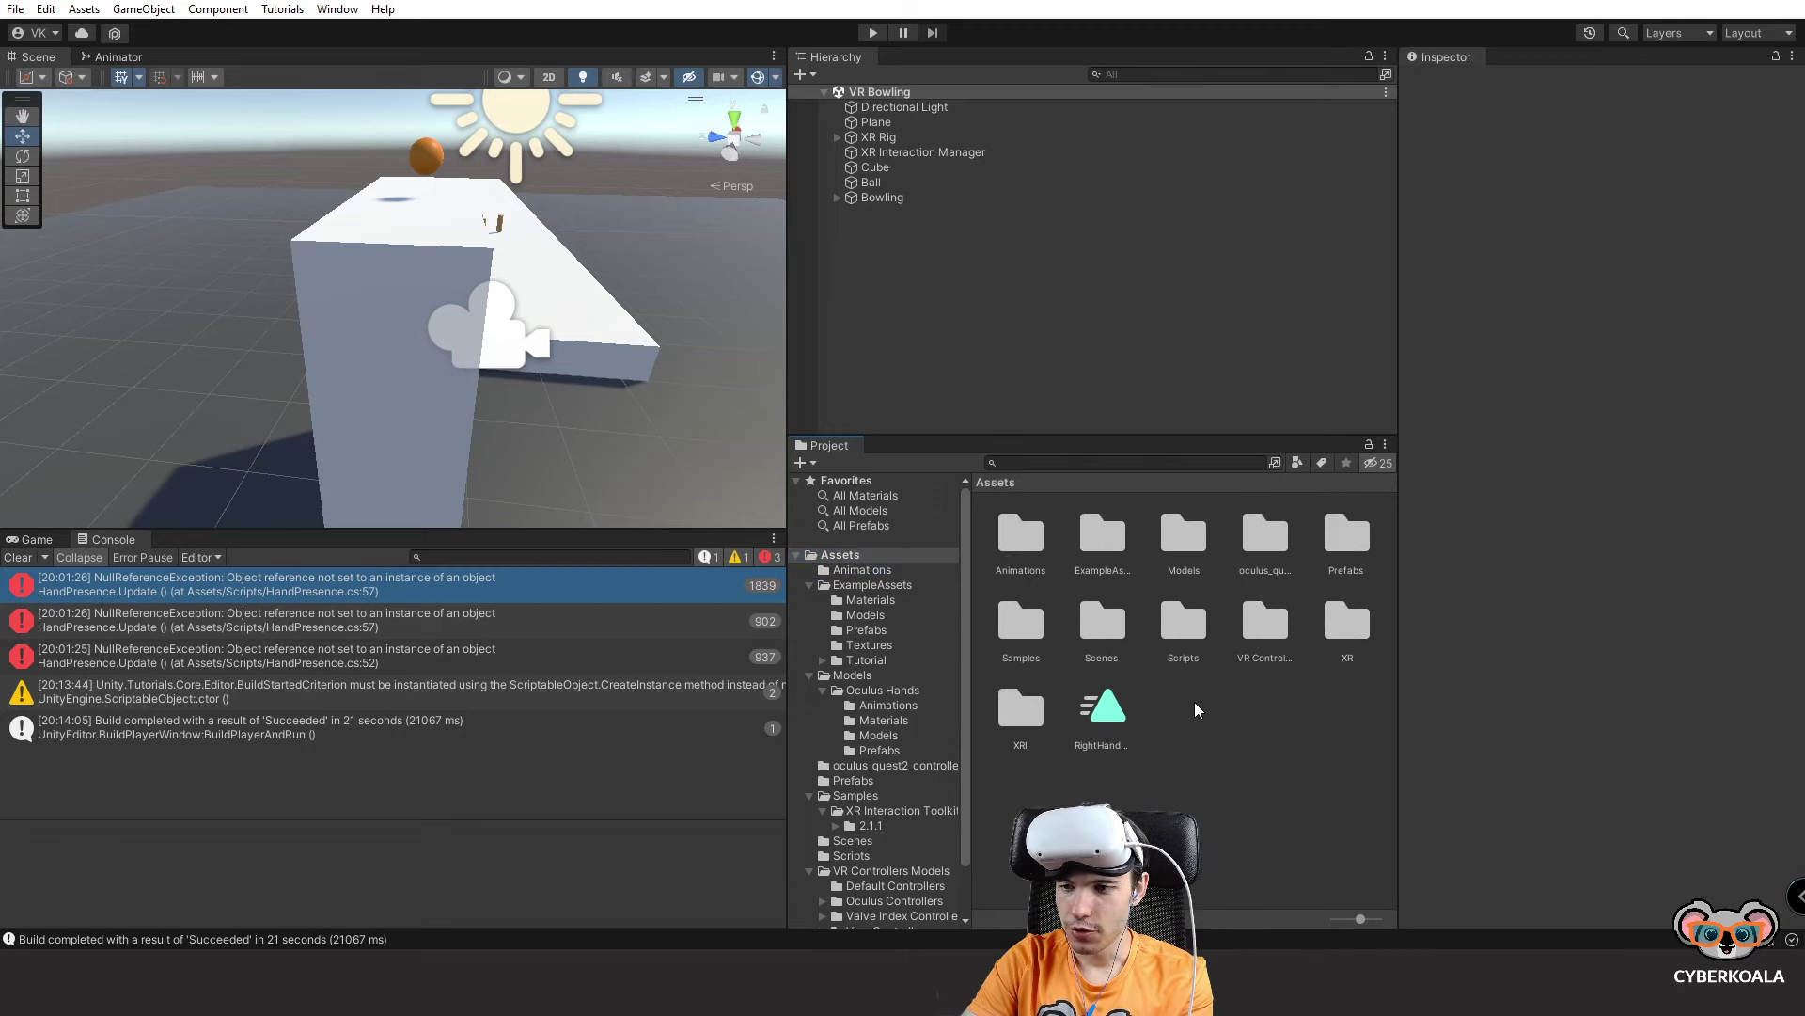
double_click(1322, 539)
click(847, 555)
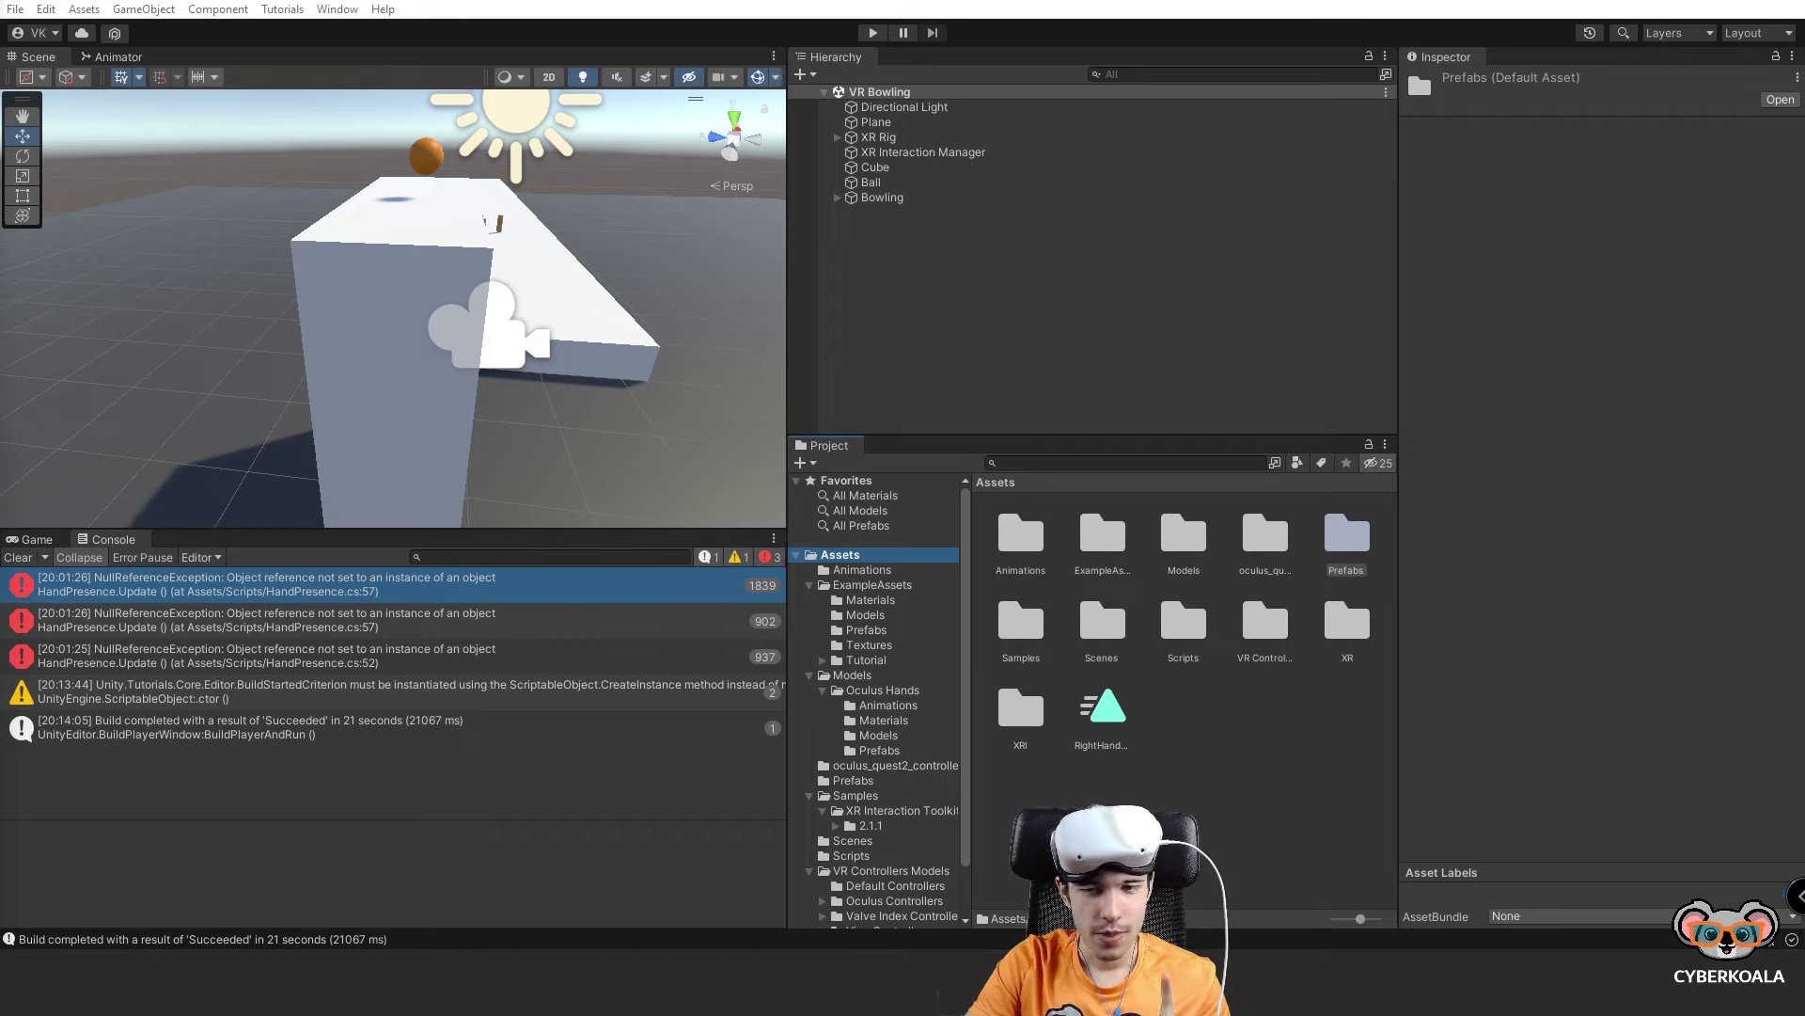
Return to HandPresence.cs in Visual Studio and review the hand model instantiation code.
key(alt+Tab)
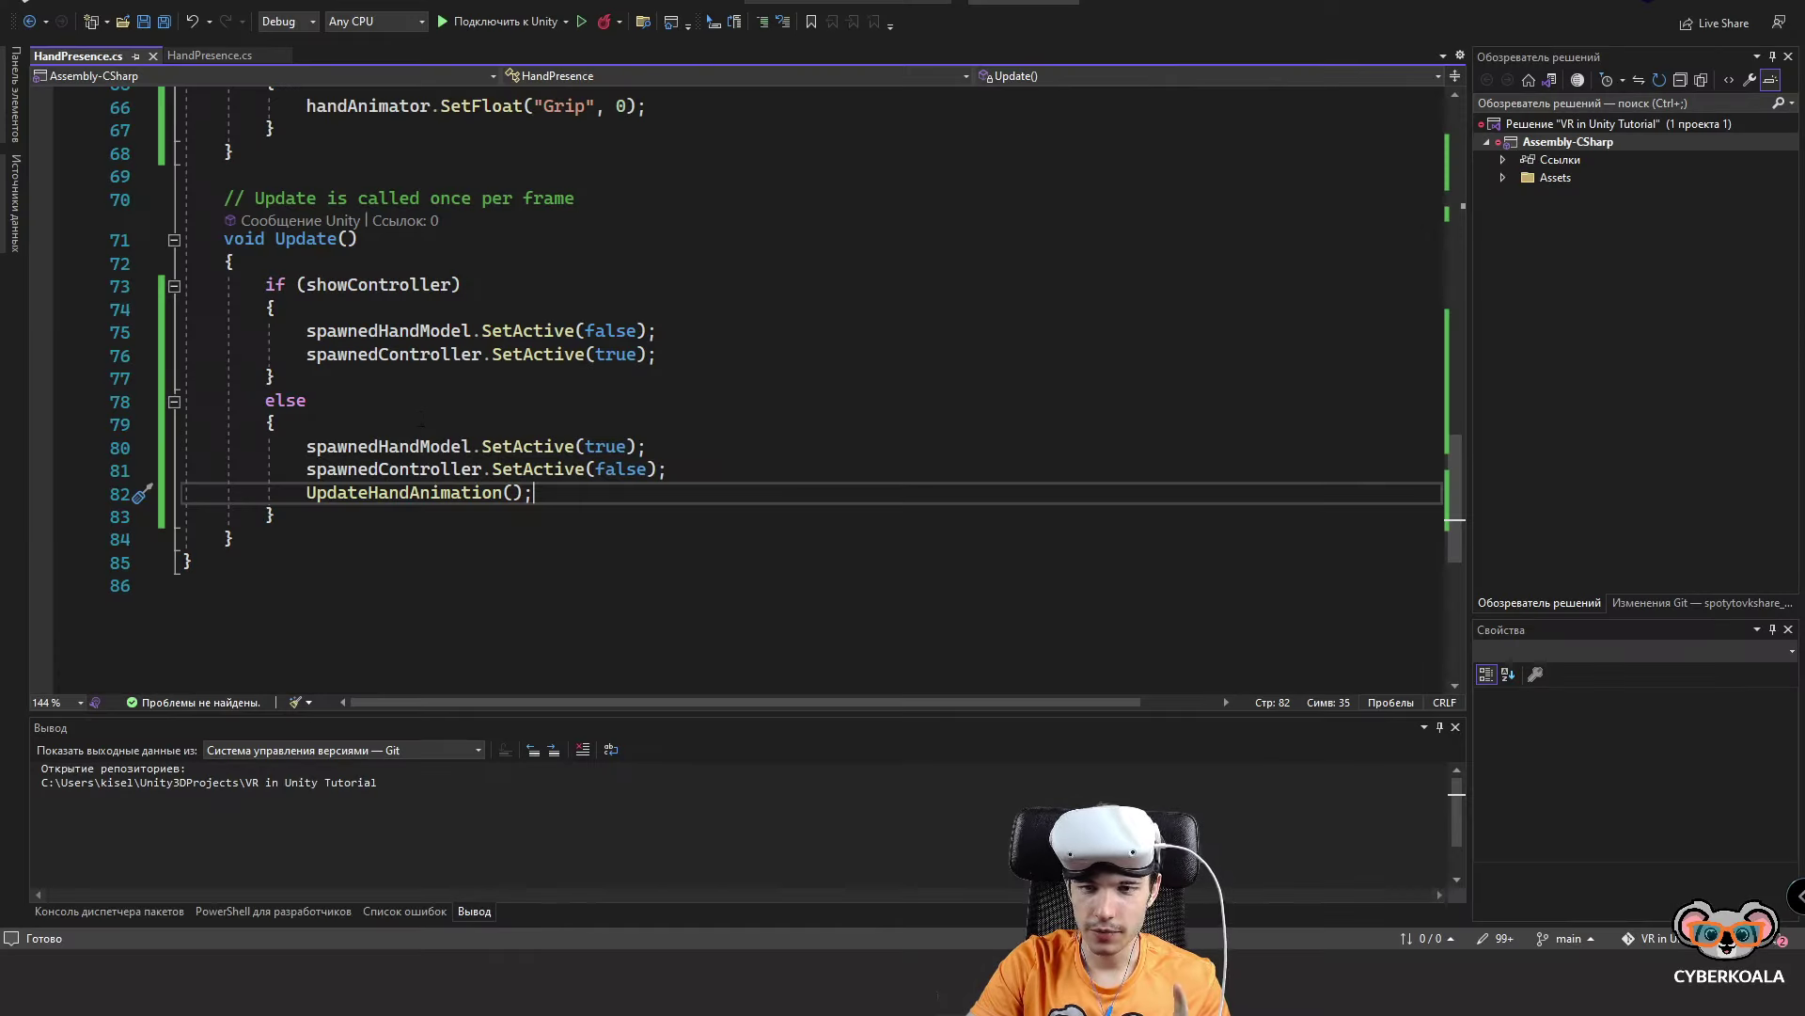
scroll(418, 419, up, 15)
scroll(455, 415, down, 4)
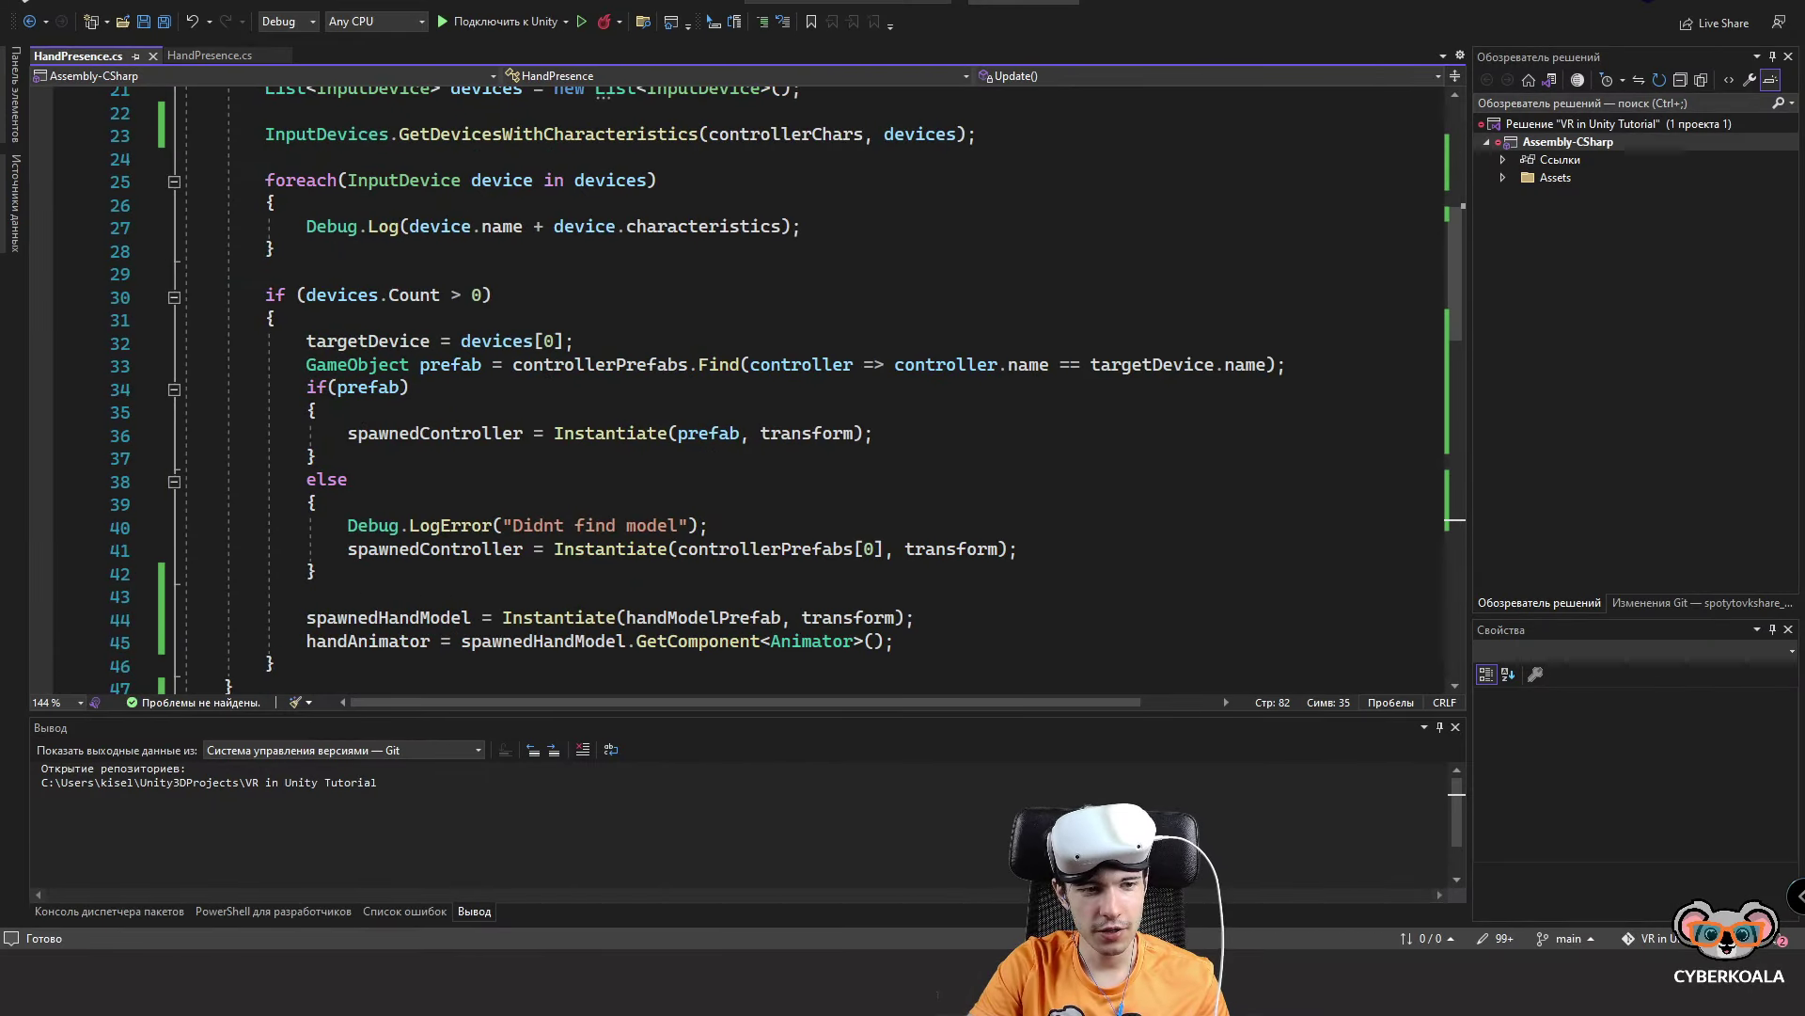
scroll(565, 470, down, 1)
click(564, 527)
click(569, 548)
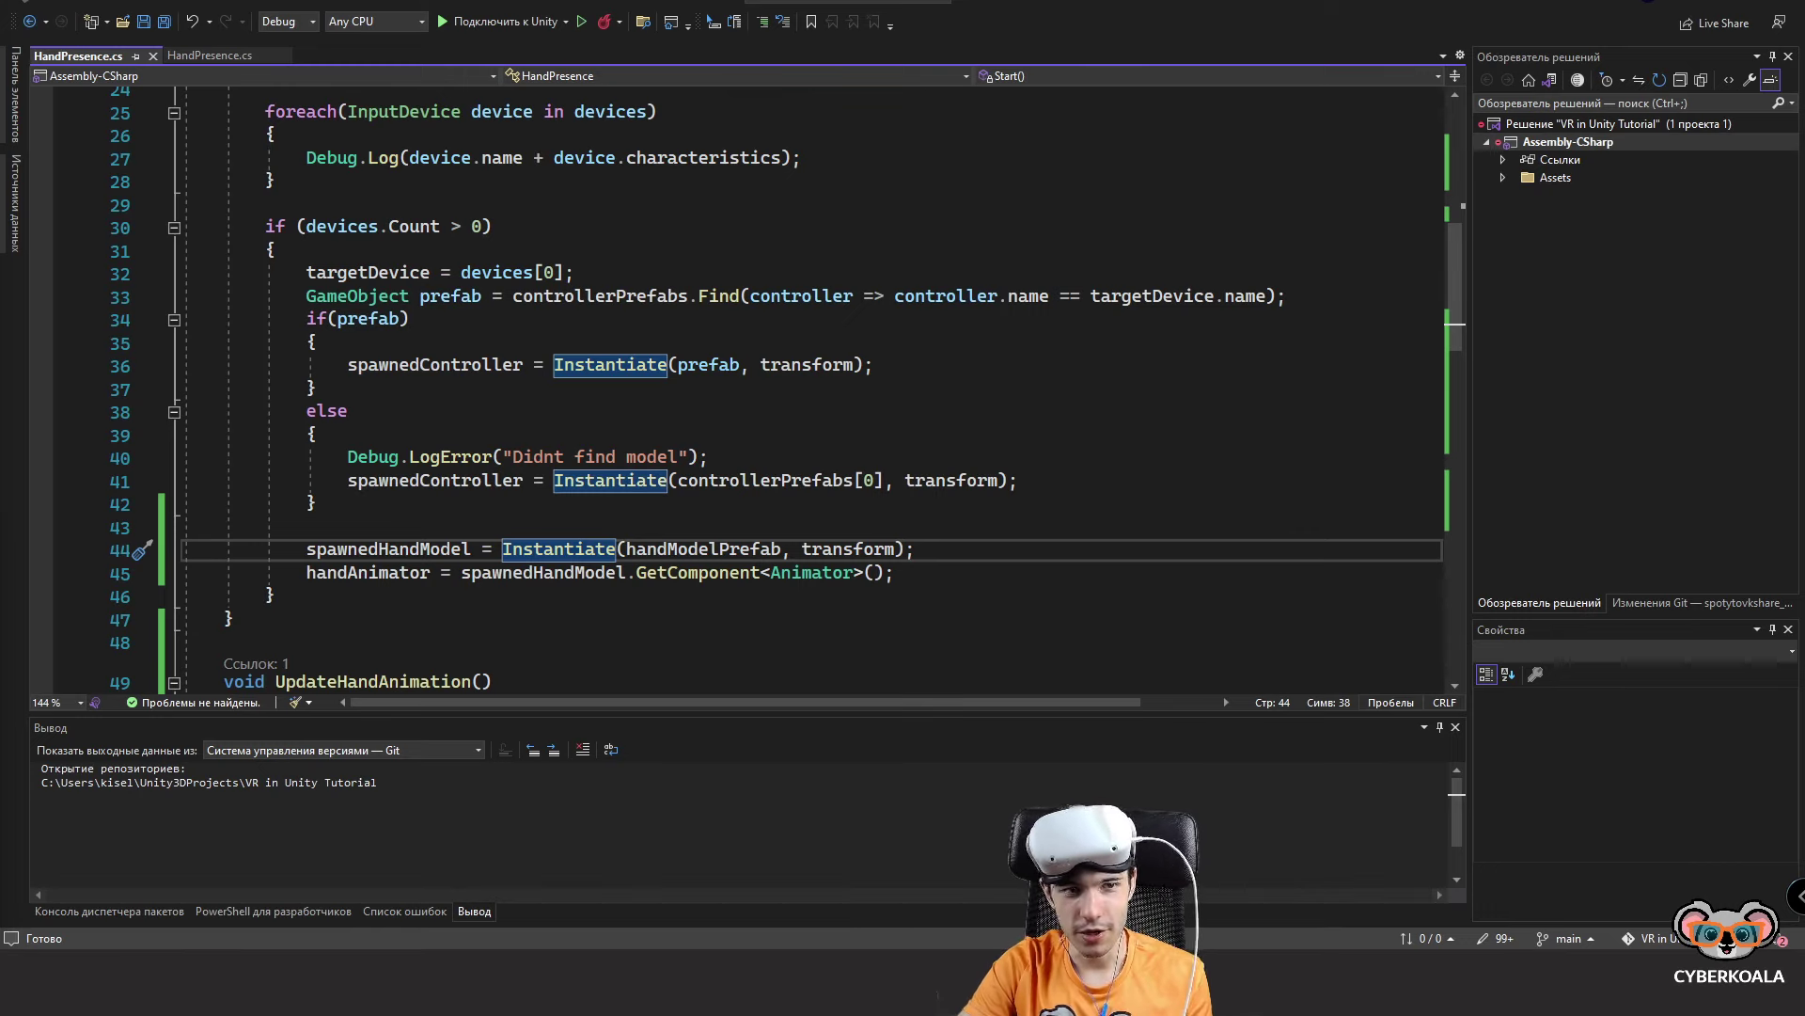
scroll(660, 543, down, 1)
scroll(649, 540, up, 2)
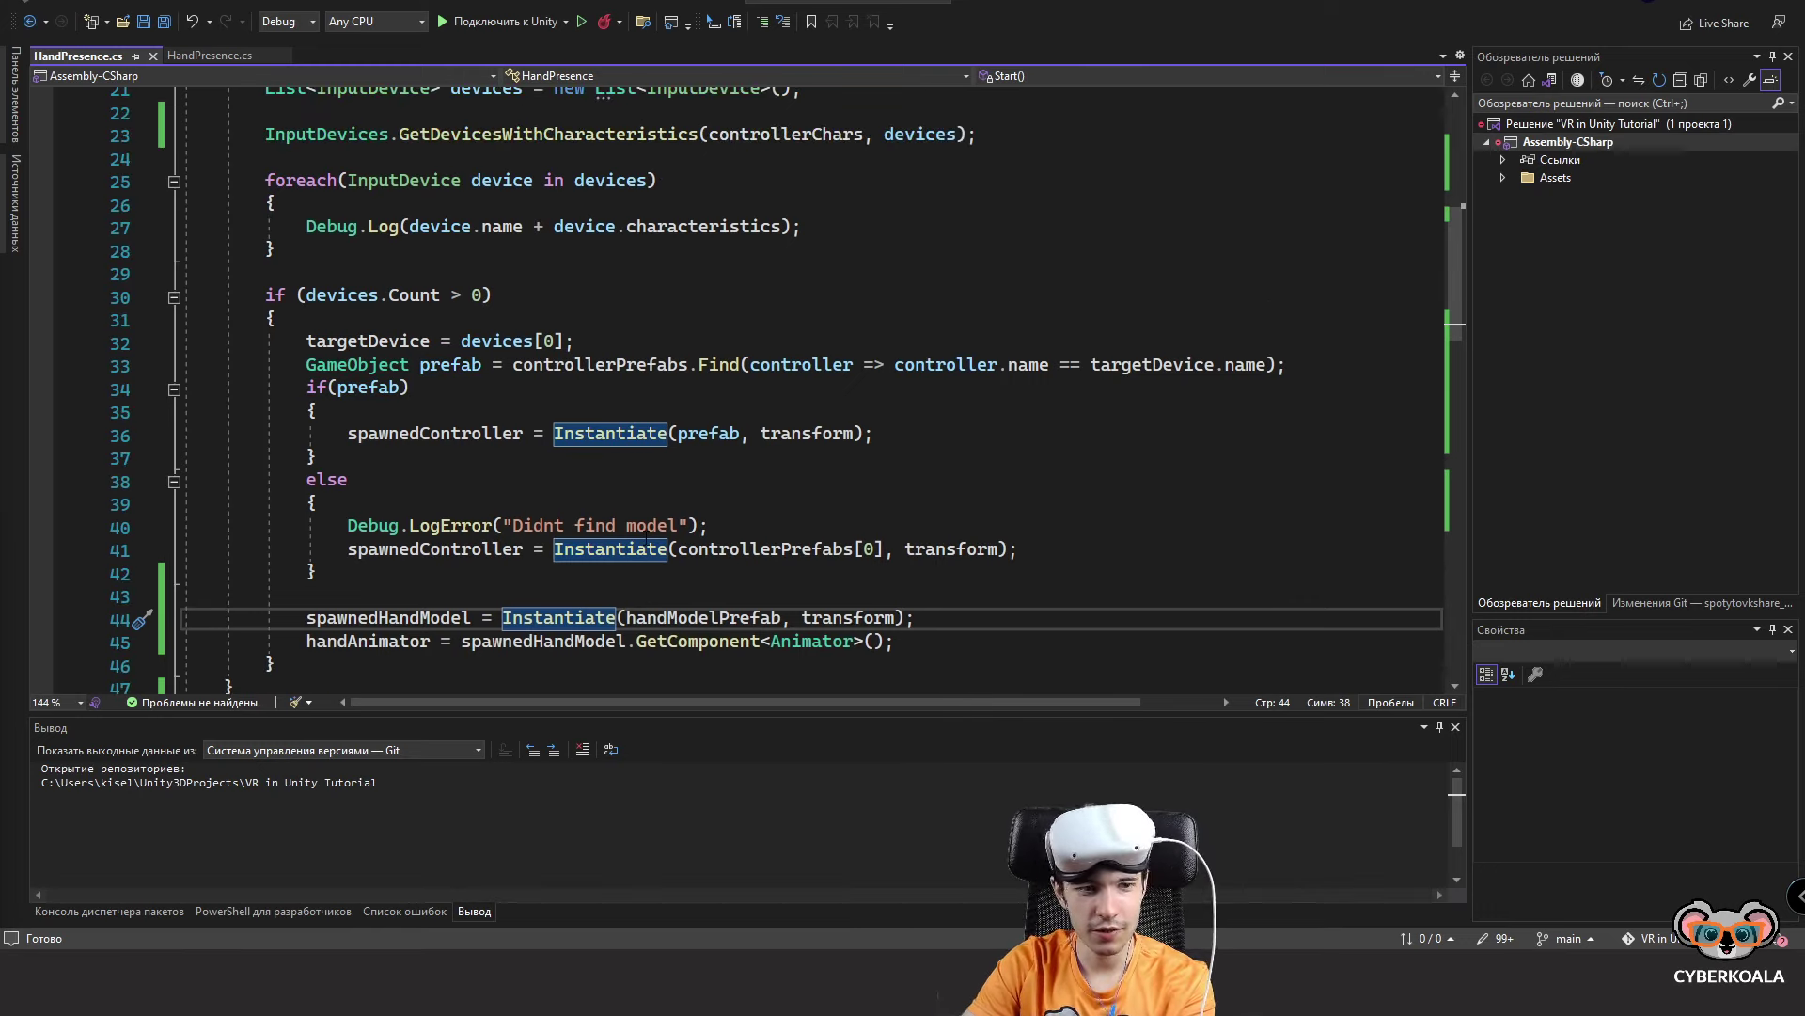
scroll(635, 538, down, 1)
scroll(636, 538, down, 1)
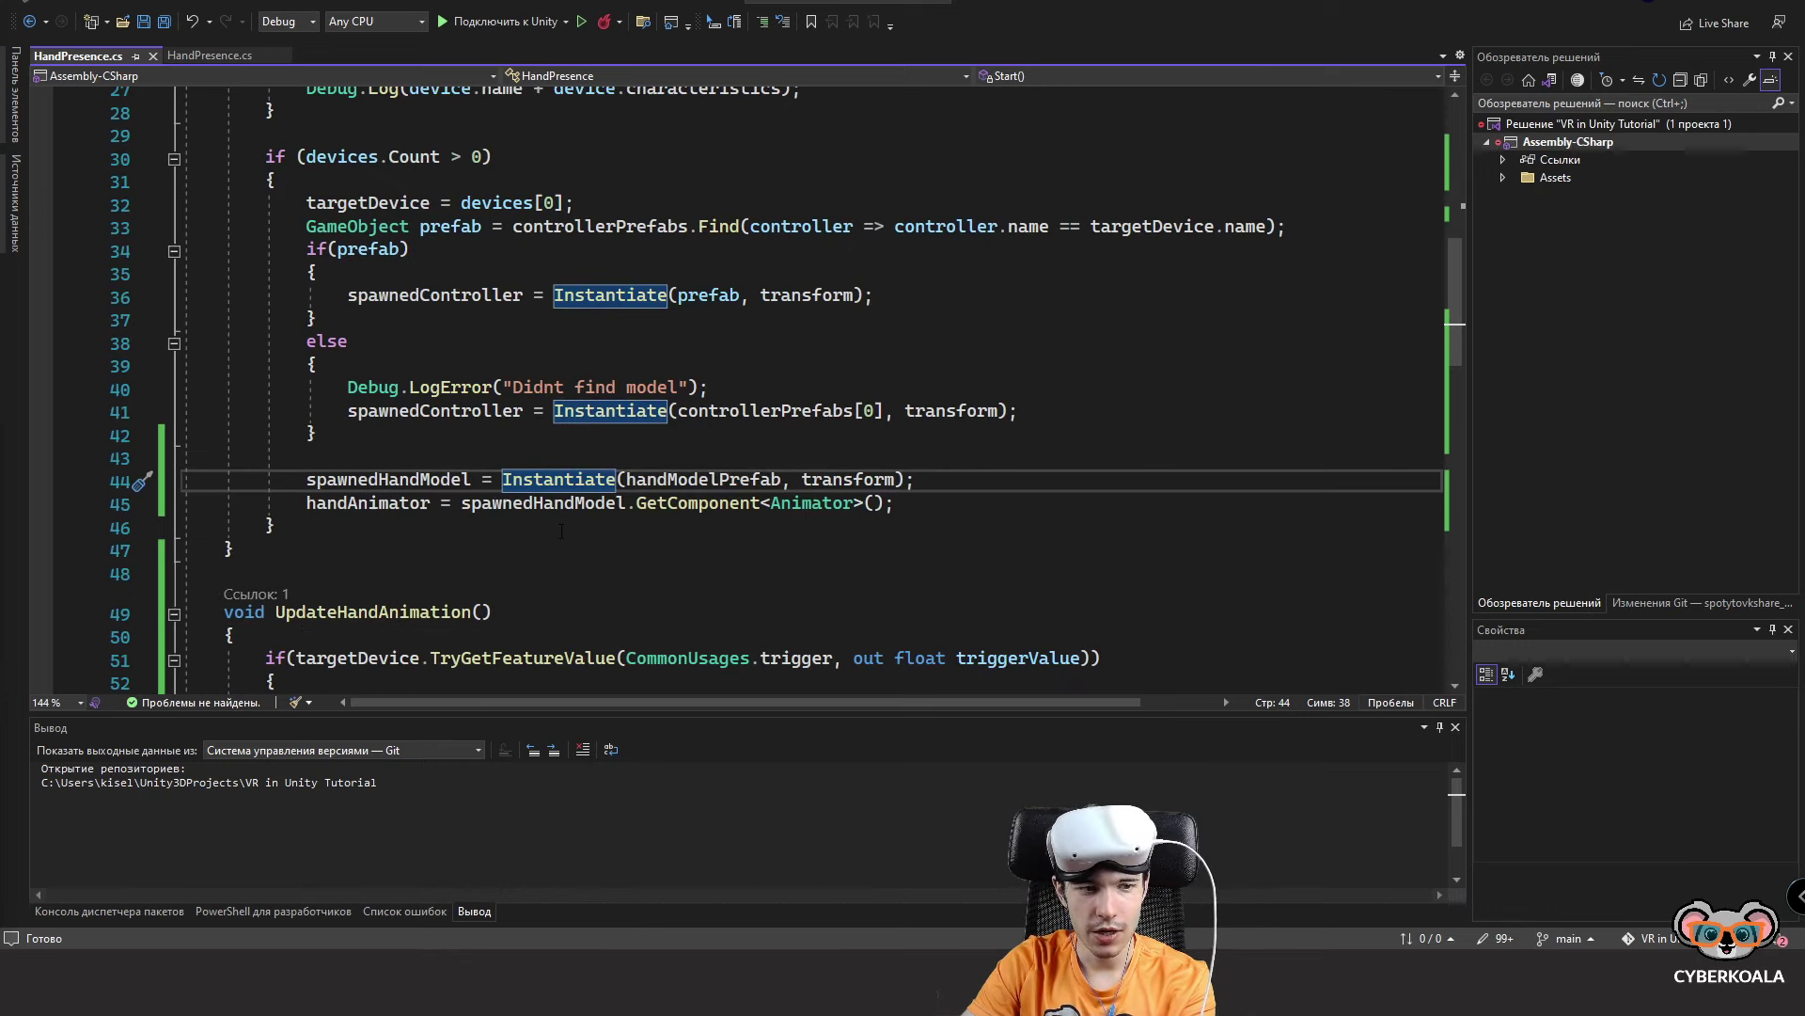
scroll(458, 532, down, 1)
Add an empty void TryInit() method after Start() and select Start's body code.
click(440, 513)
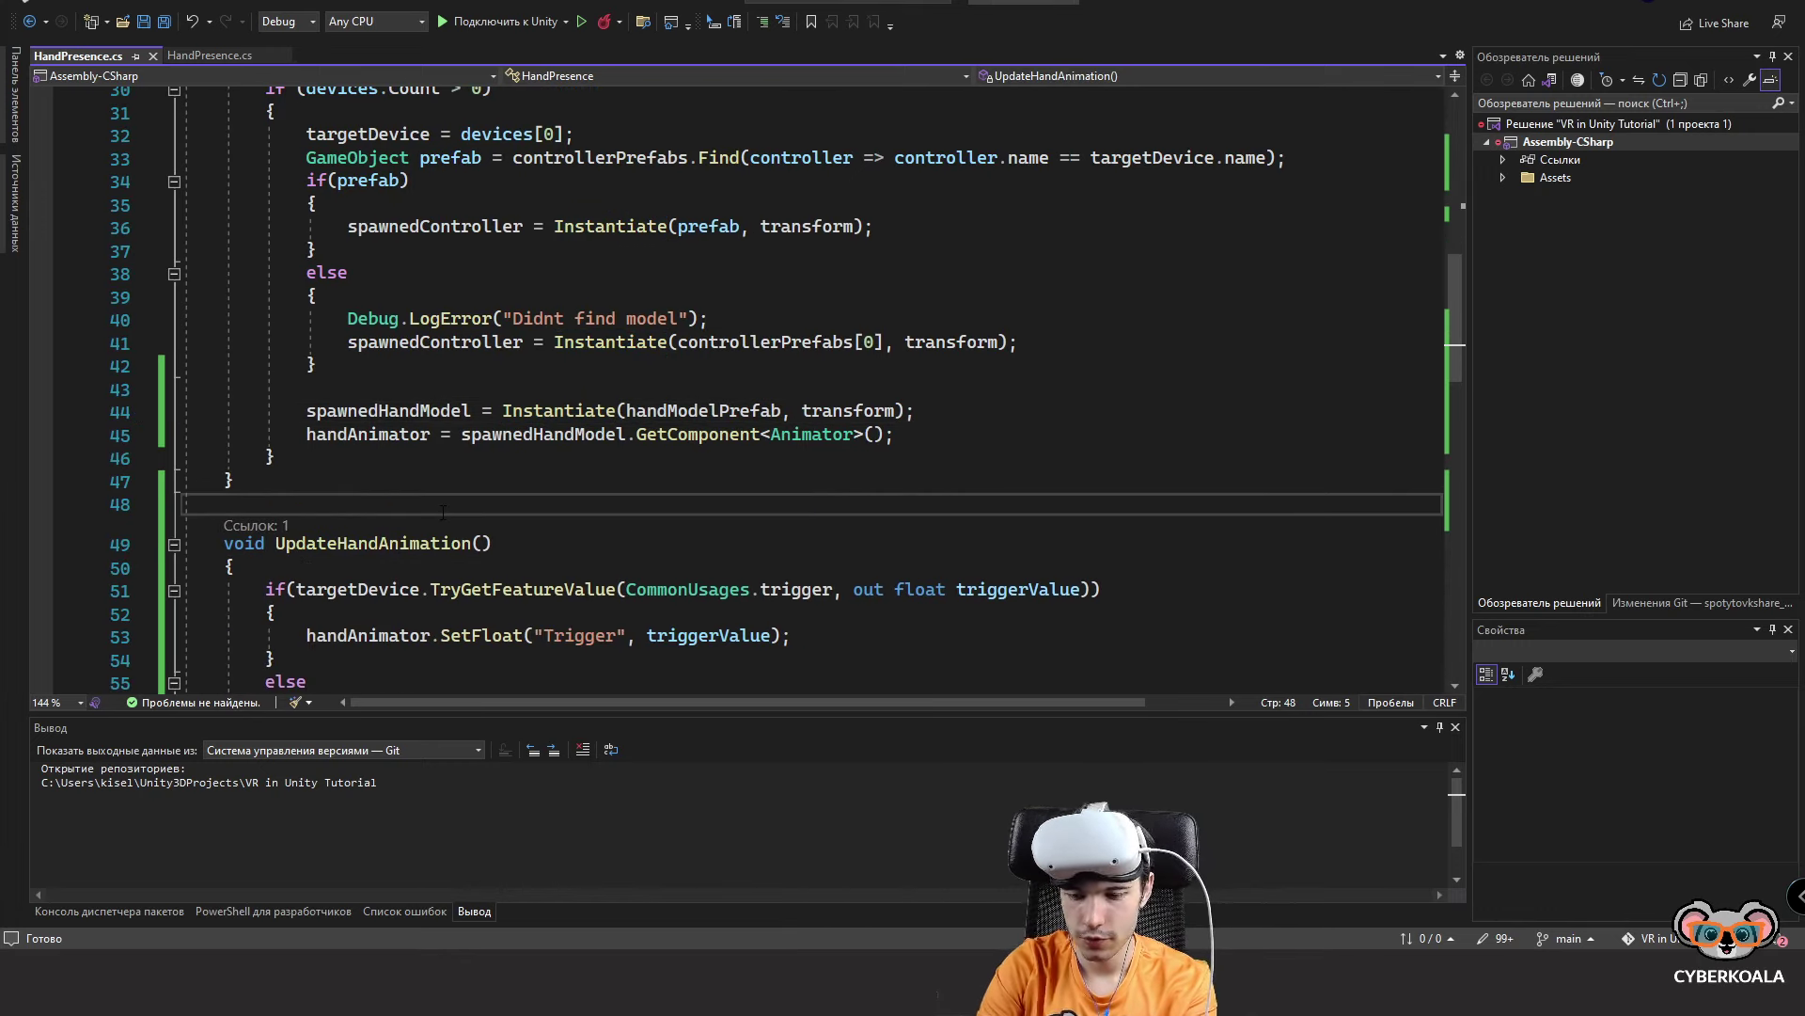
key(Return)
text(void )
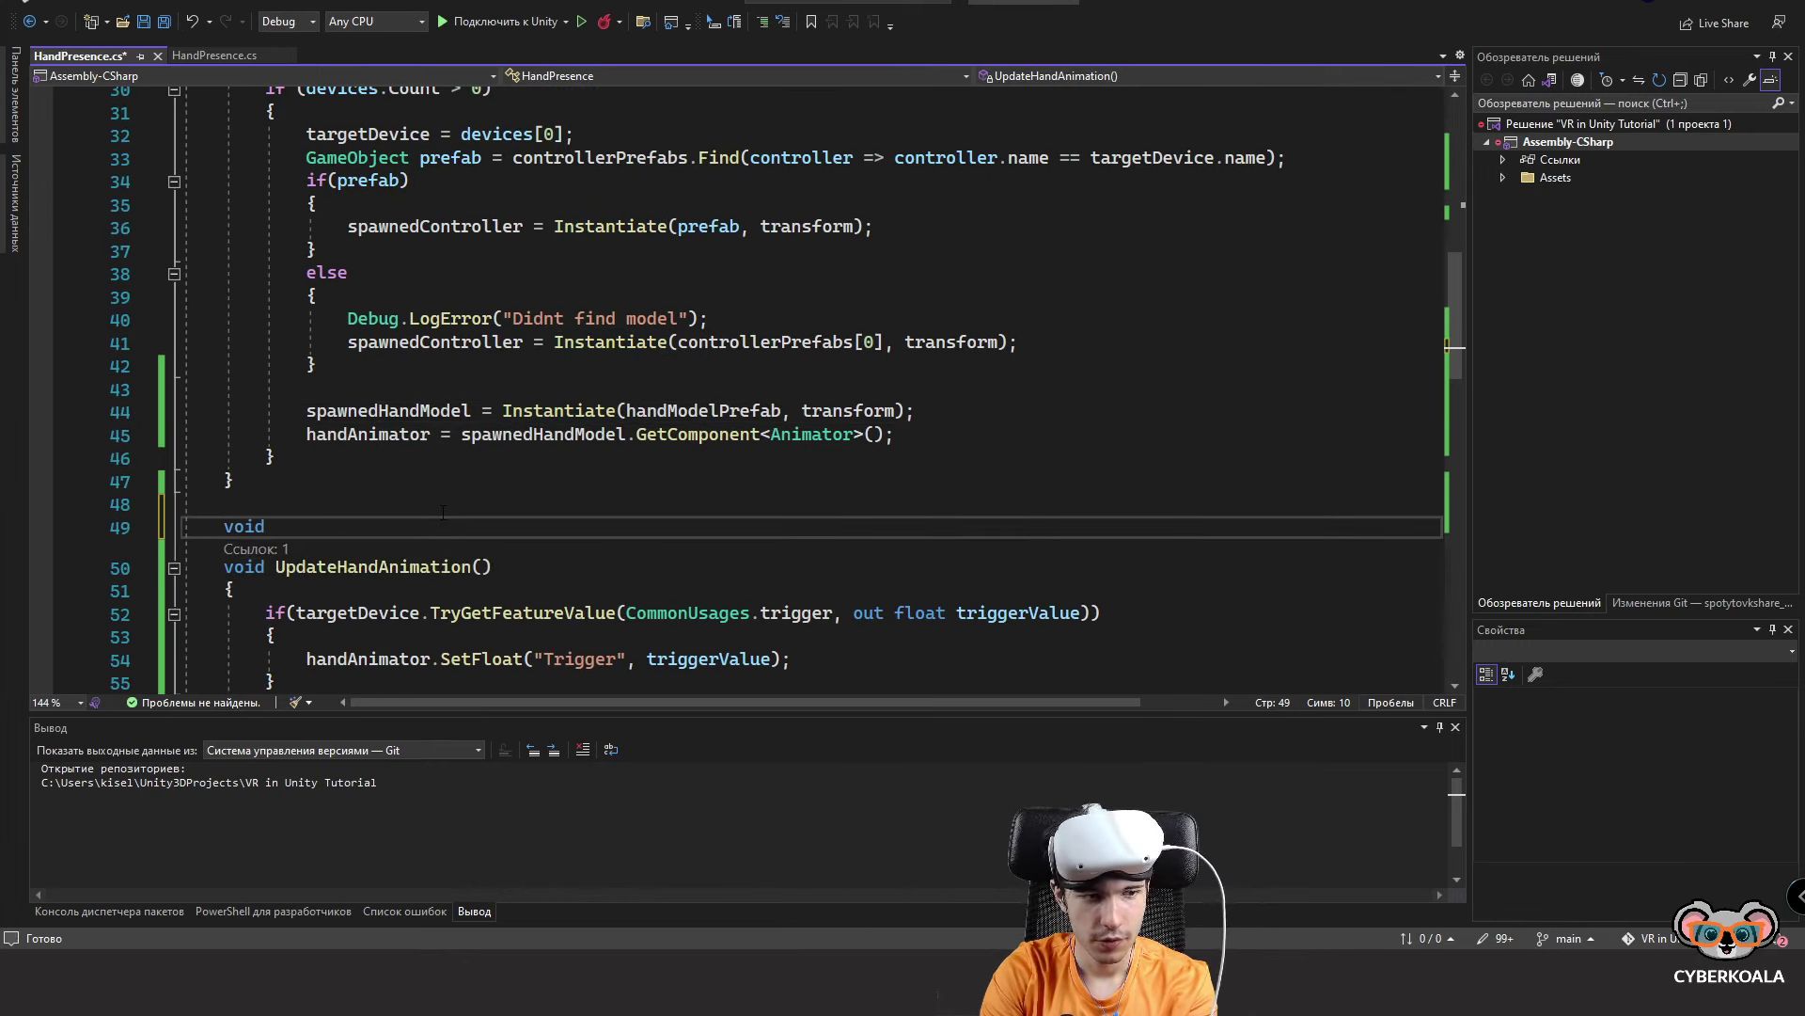
text(TryInit())
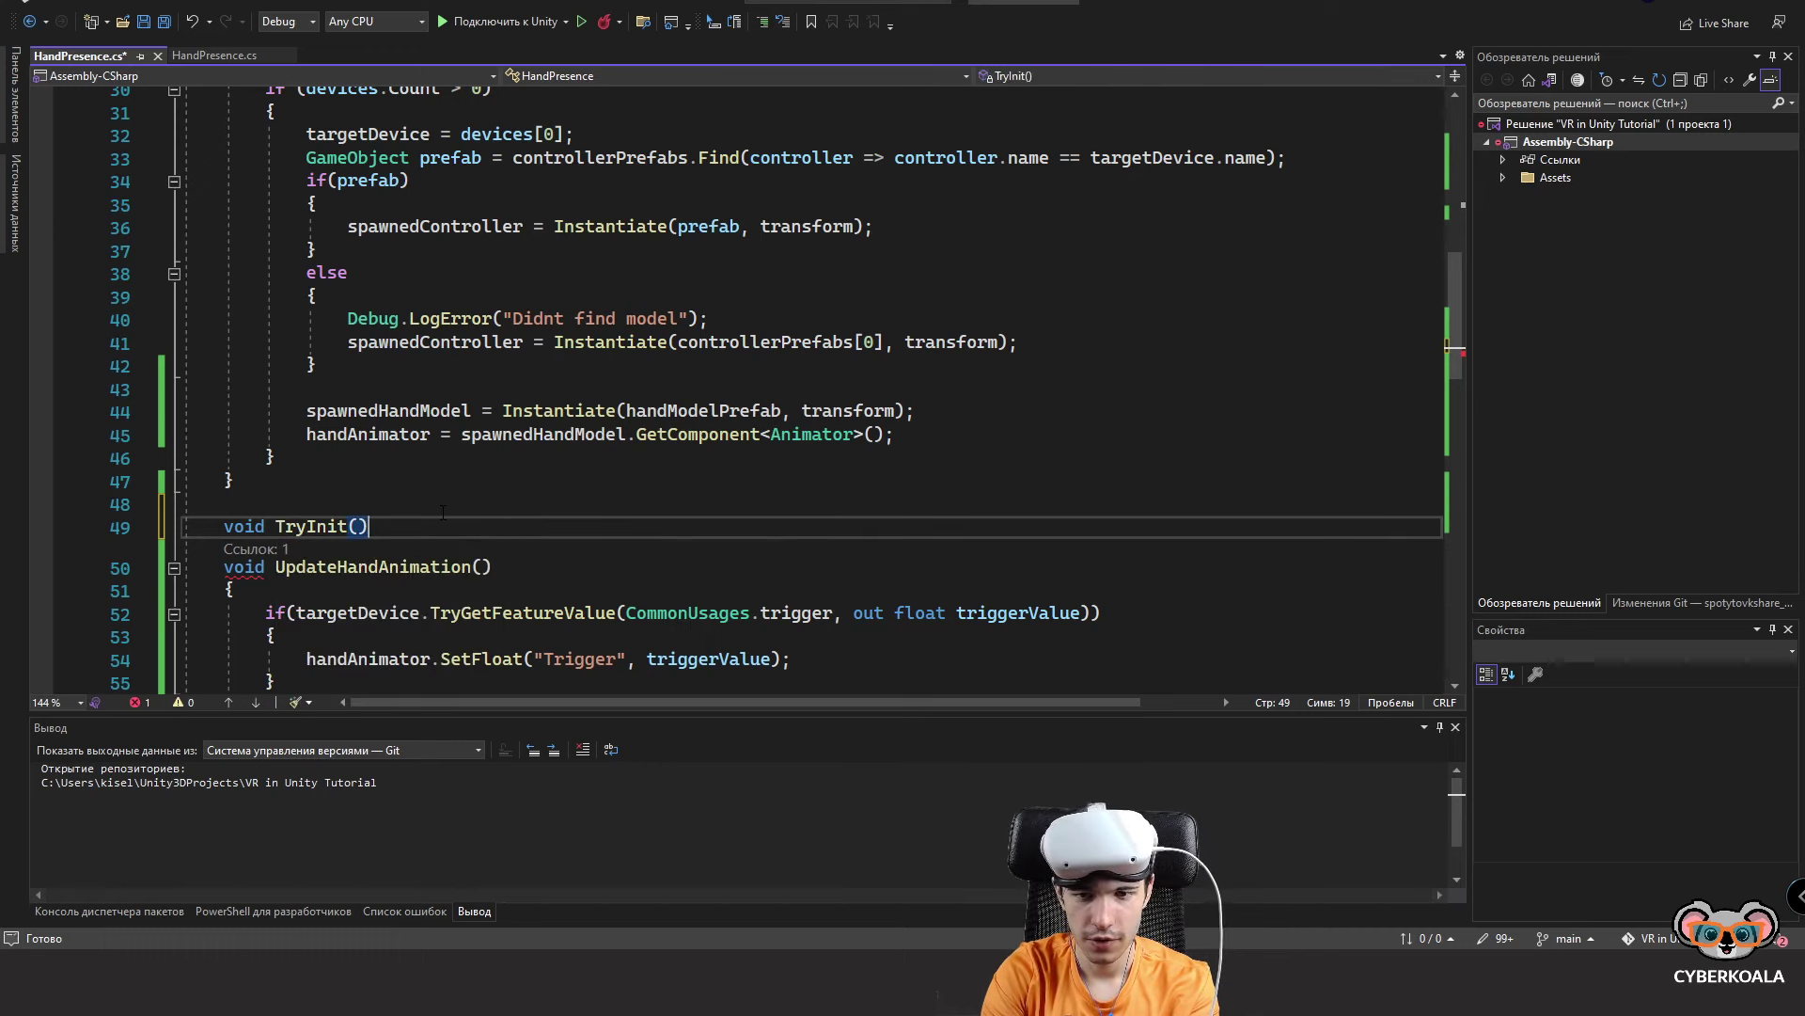
text({)
key(Return)
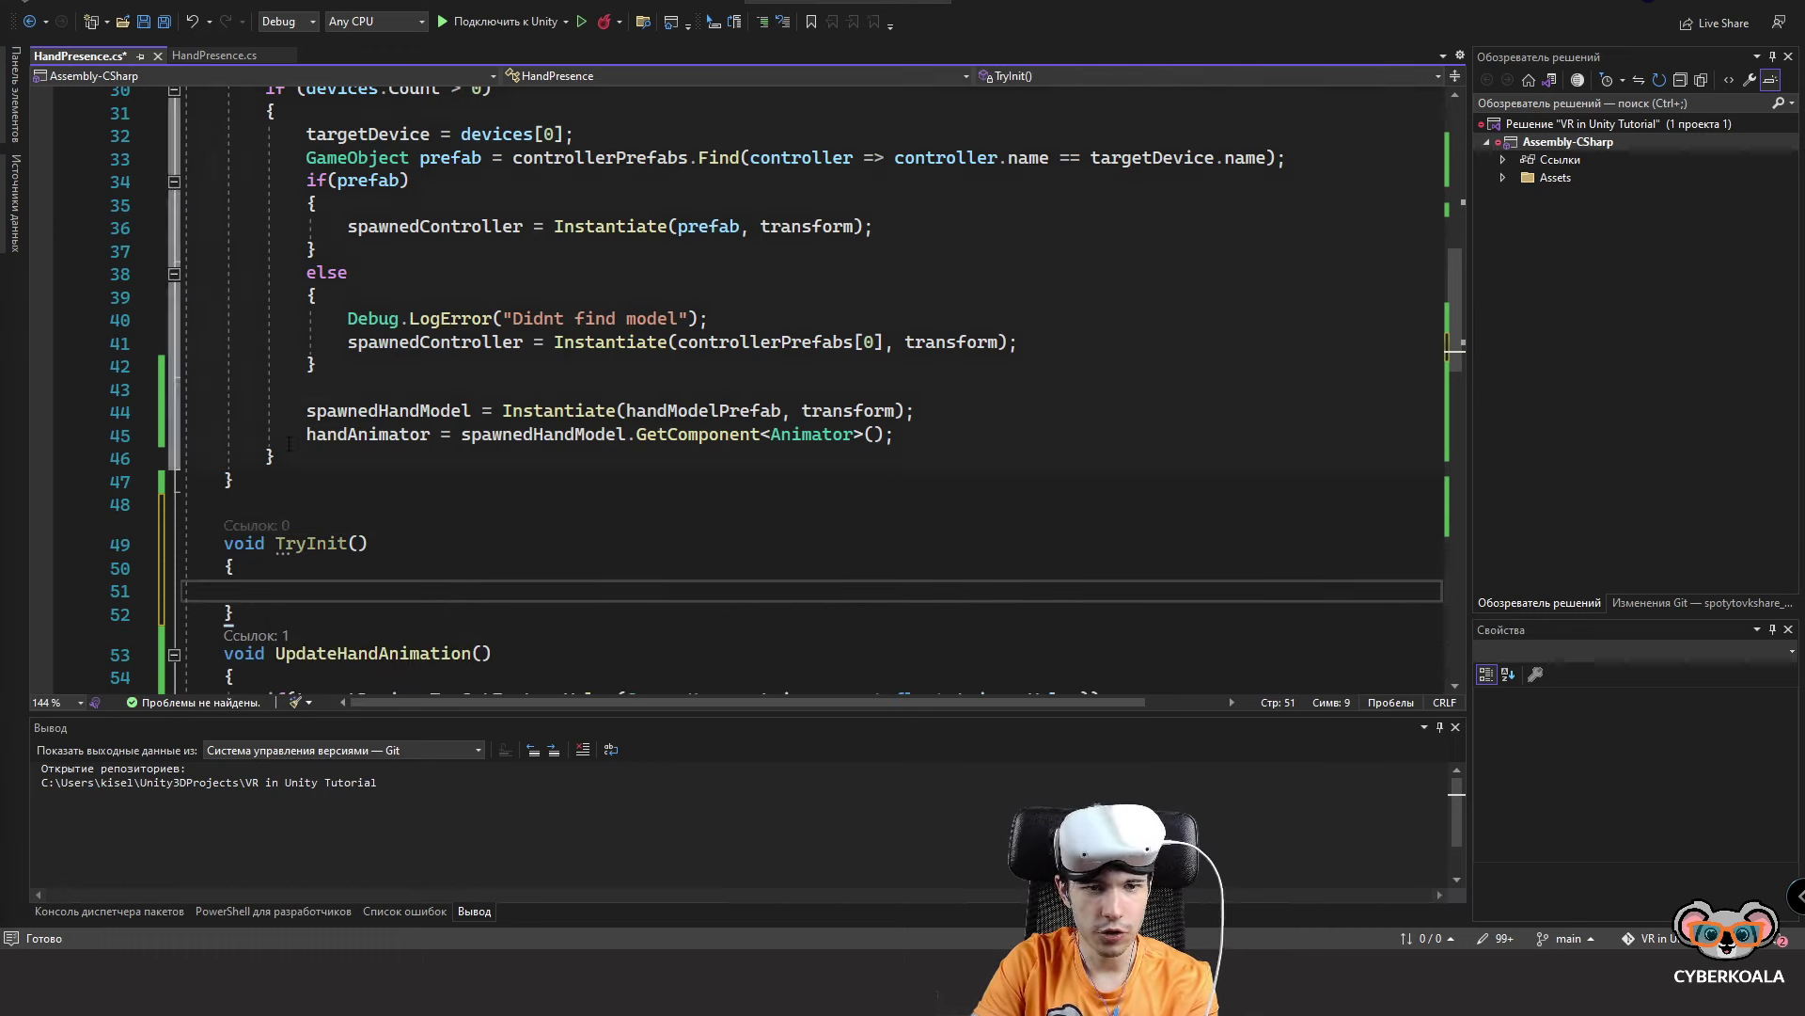
scroll(357, 529, up, 6)
scroll(357, 529, down, 4)
drag(356, 530, 153, 372)
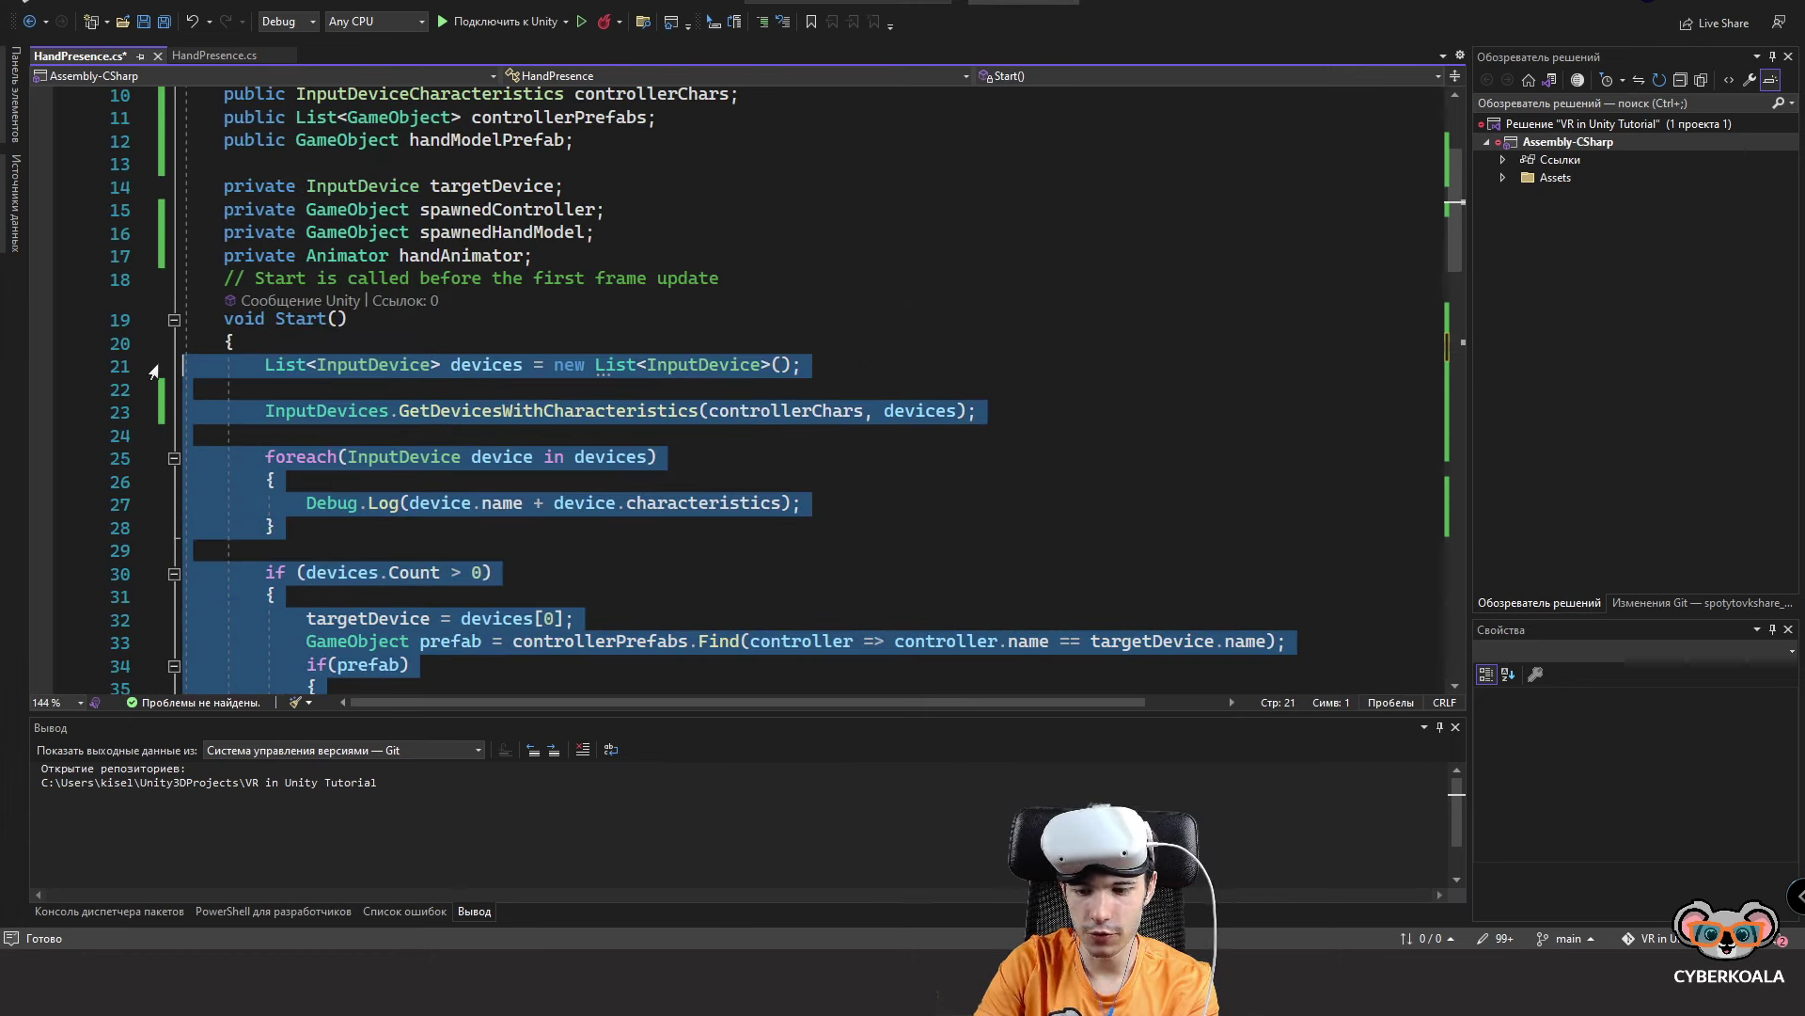
key(Delete)
click(282, 498)
key(ctrl+v)
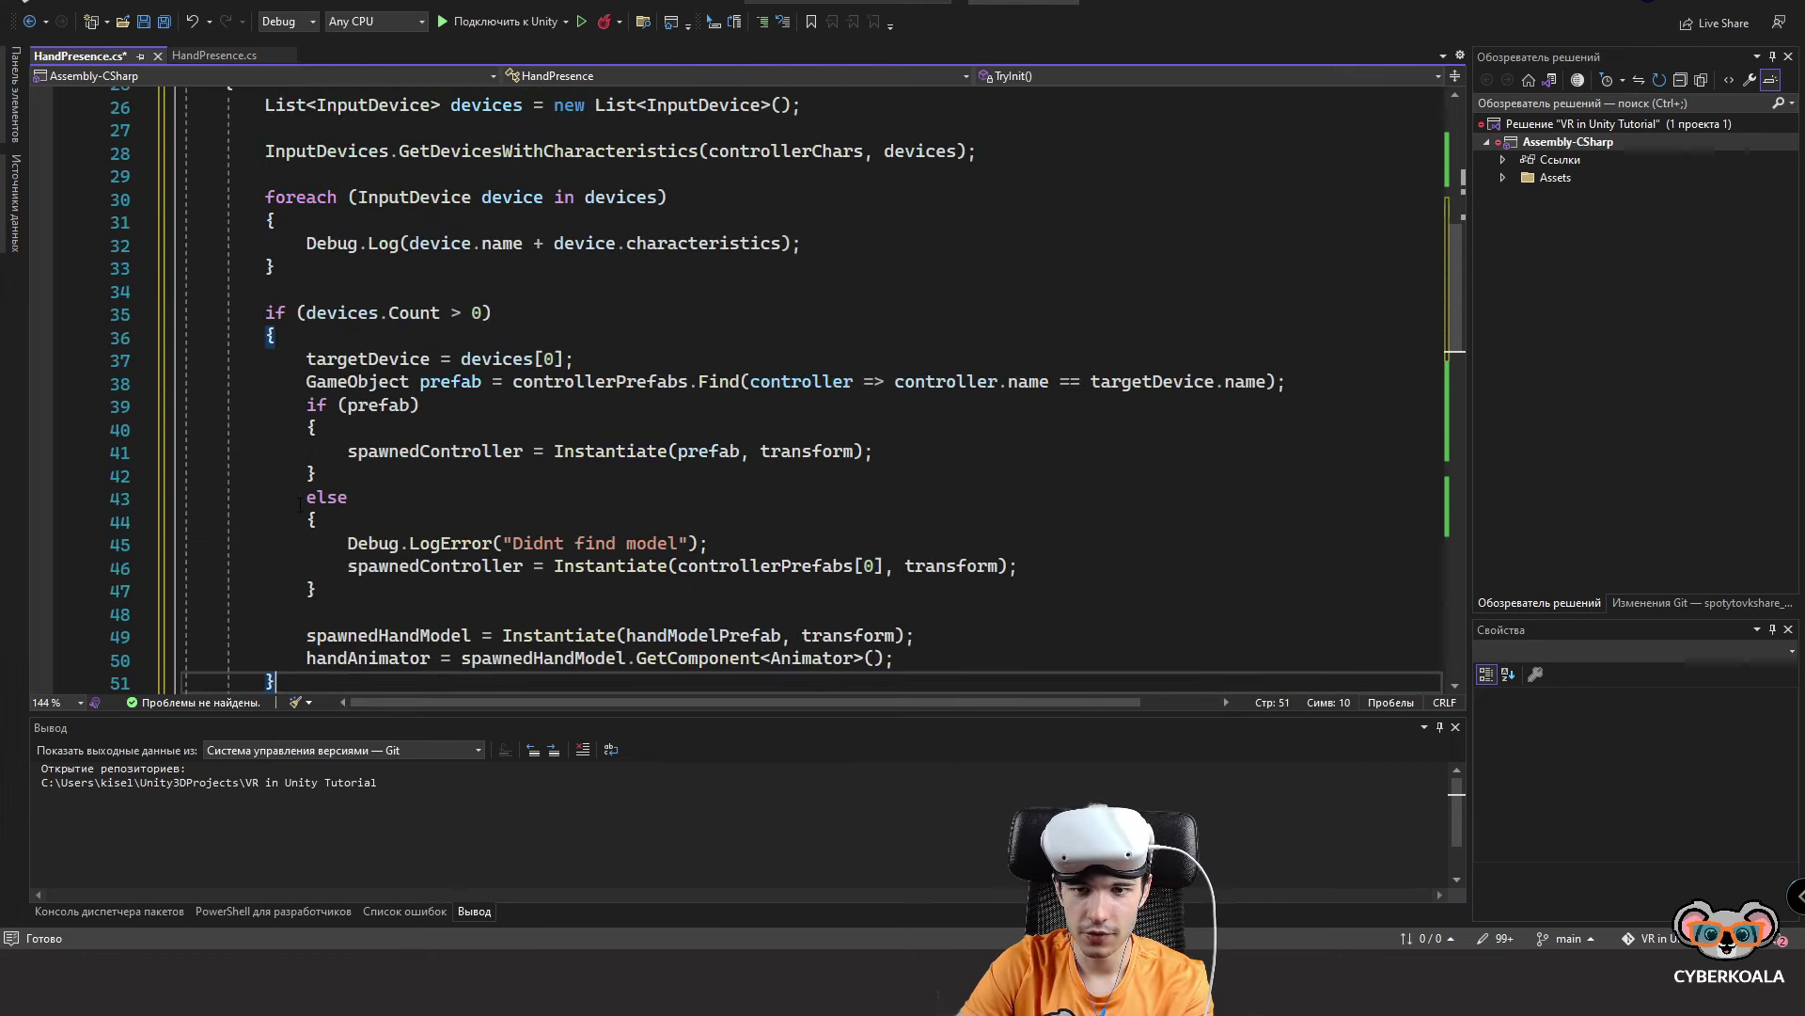
key(ctrl+s)
scroll(514, 473, up, 1)
ctrl+scroll(515, 473, down, 2)
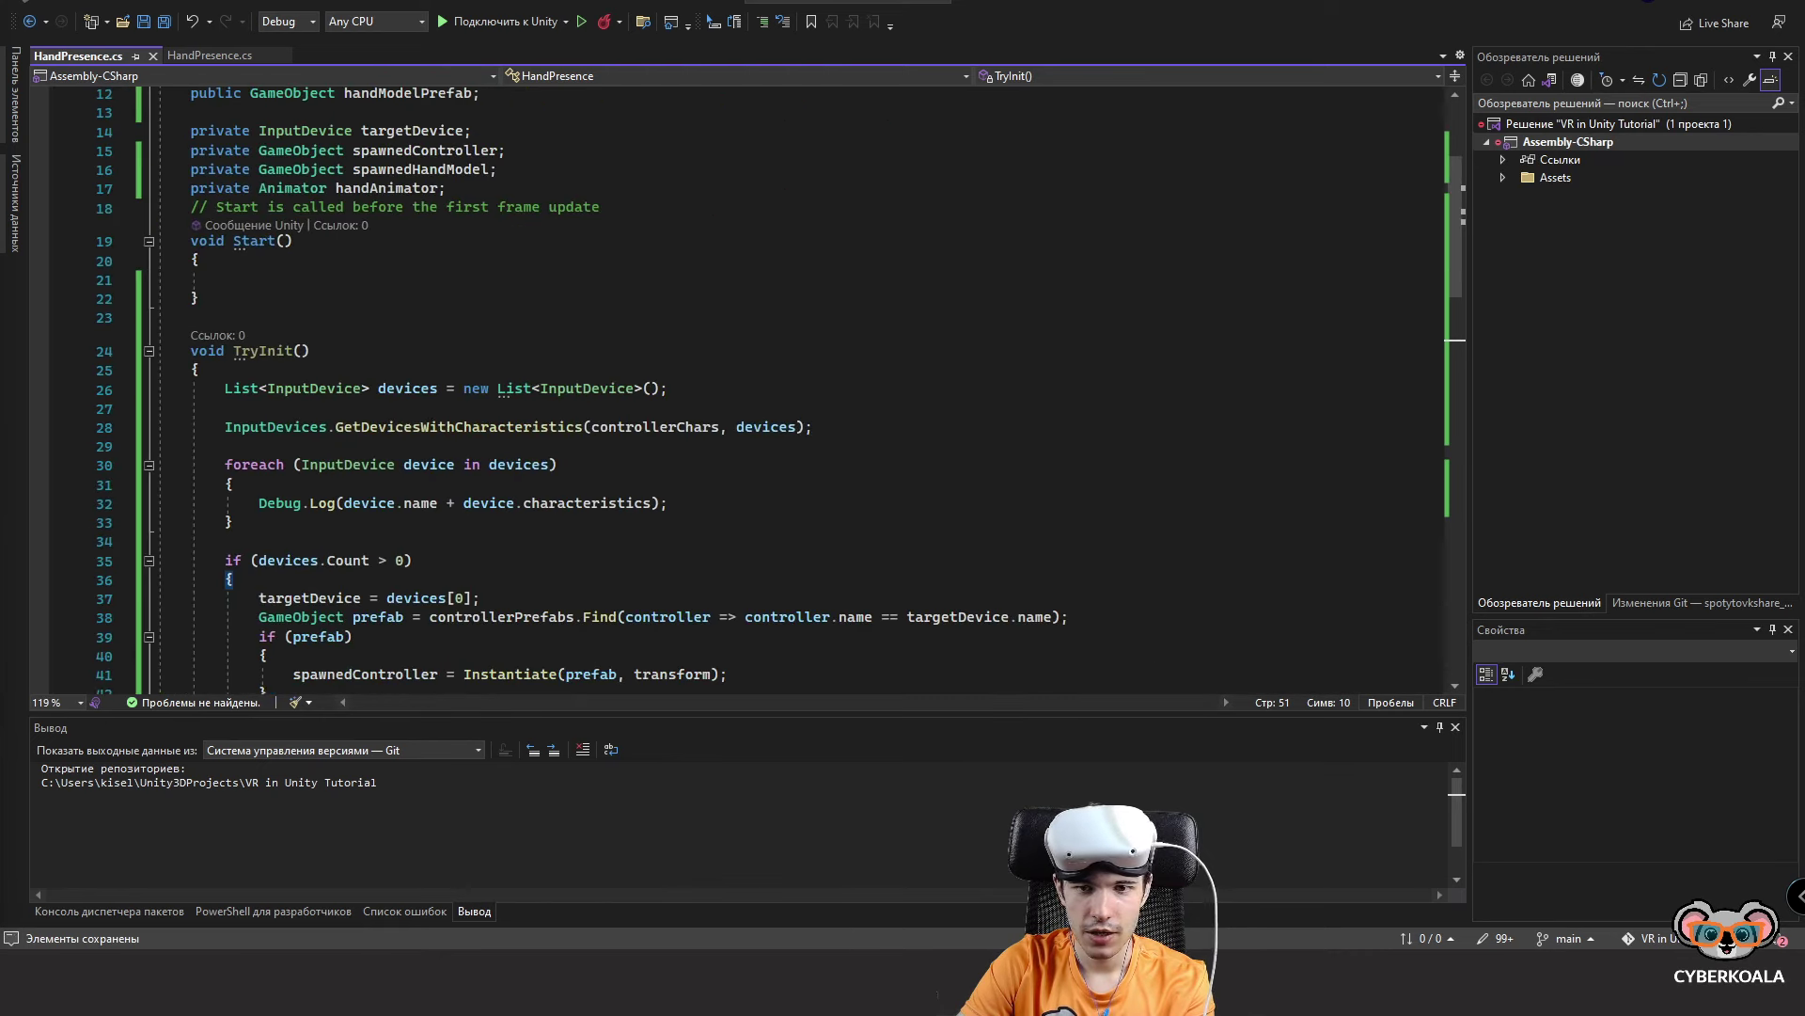
click(260, 282)
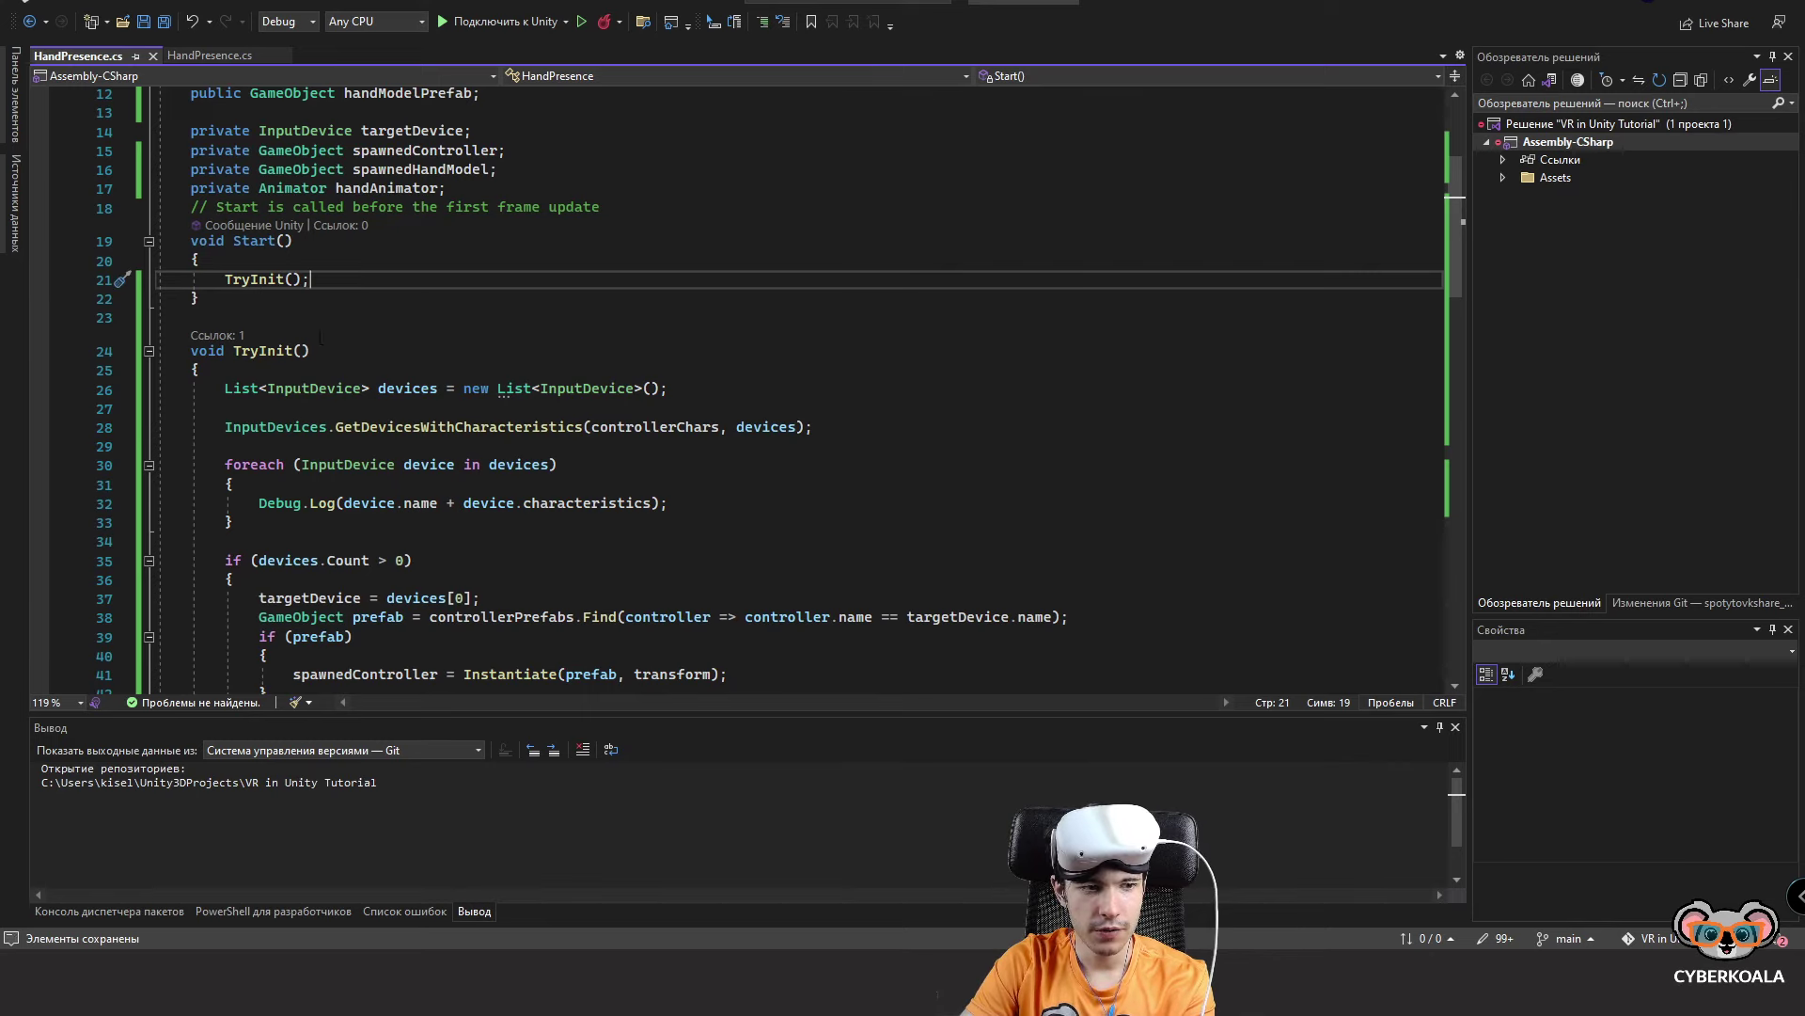
Insert a blank line right after Update()'s opening brace.
scroll(301, 329, down, 15)
scroll(320, 339, down, 2)
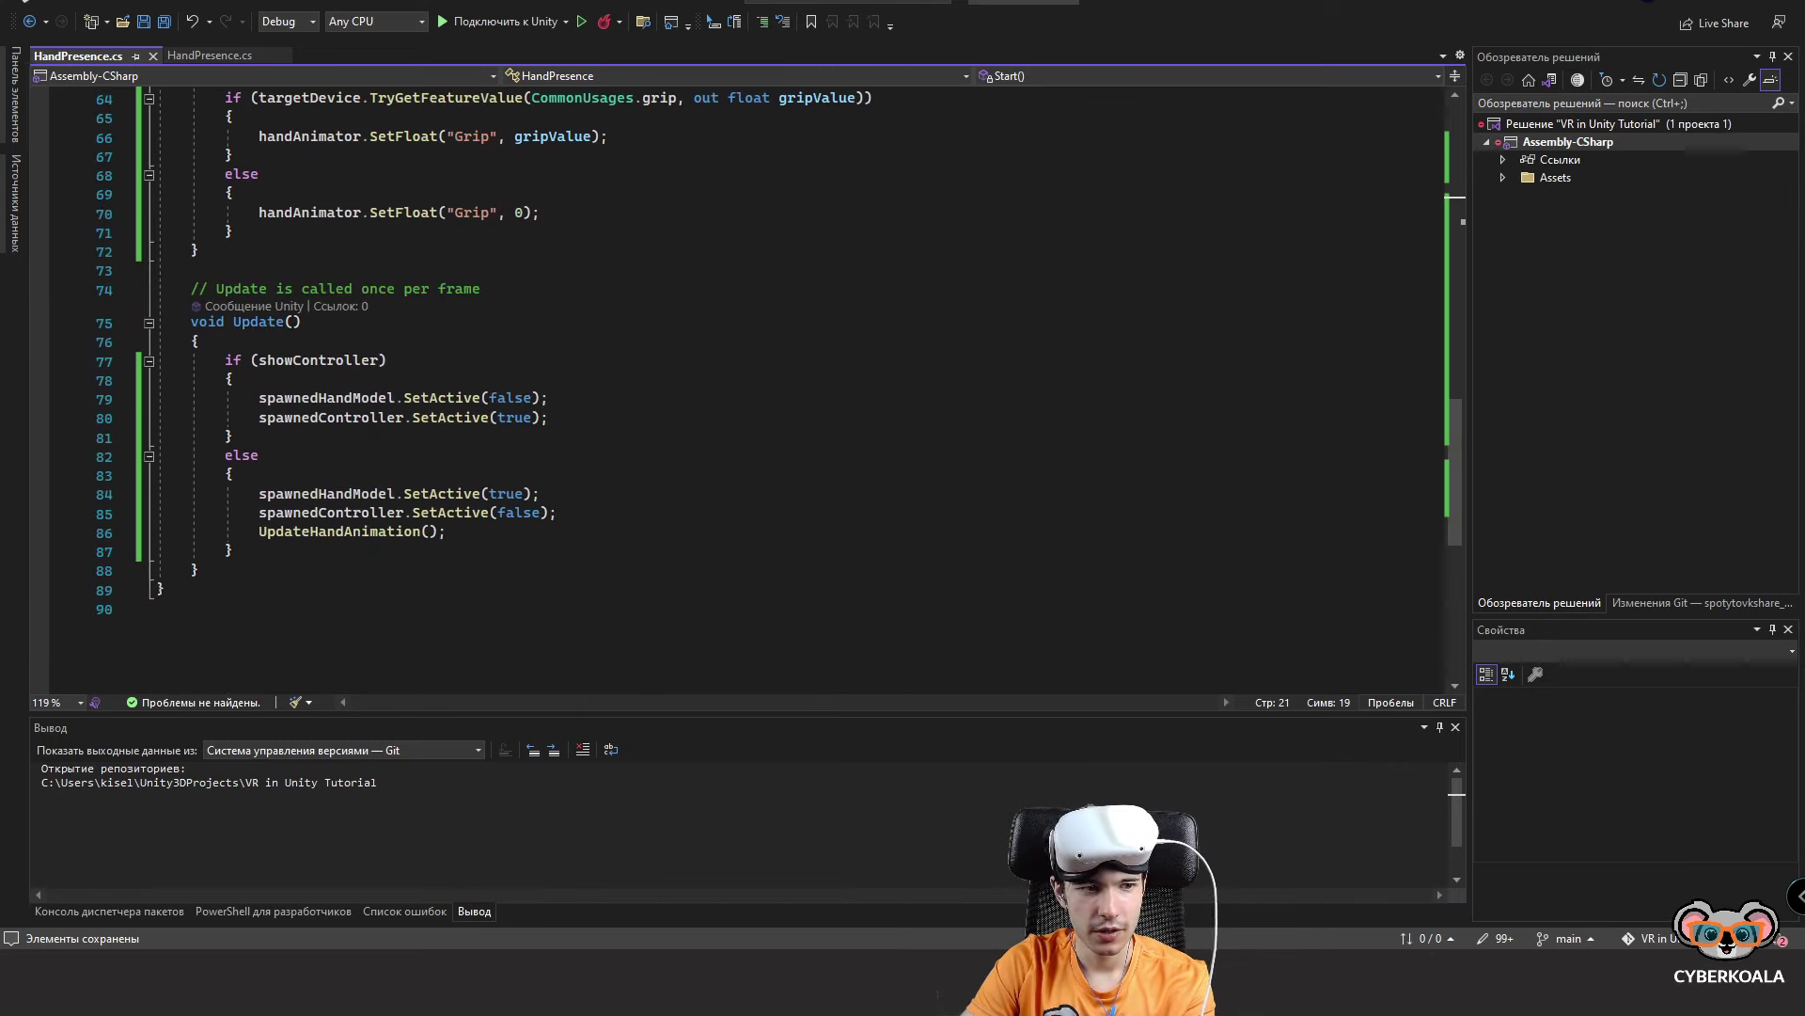
click(310, 361)
click(326, 348)
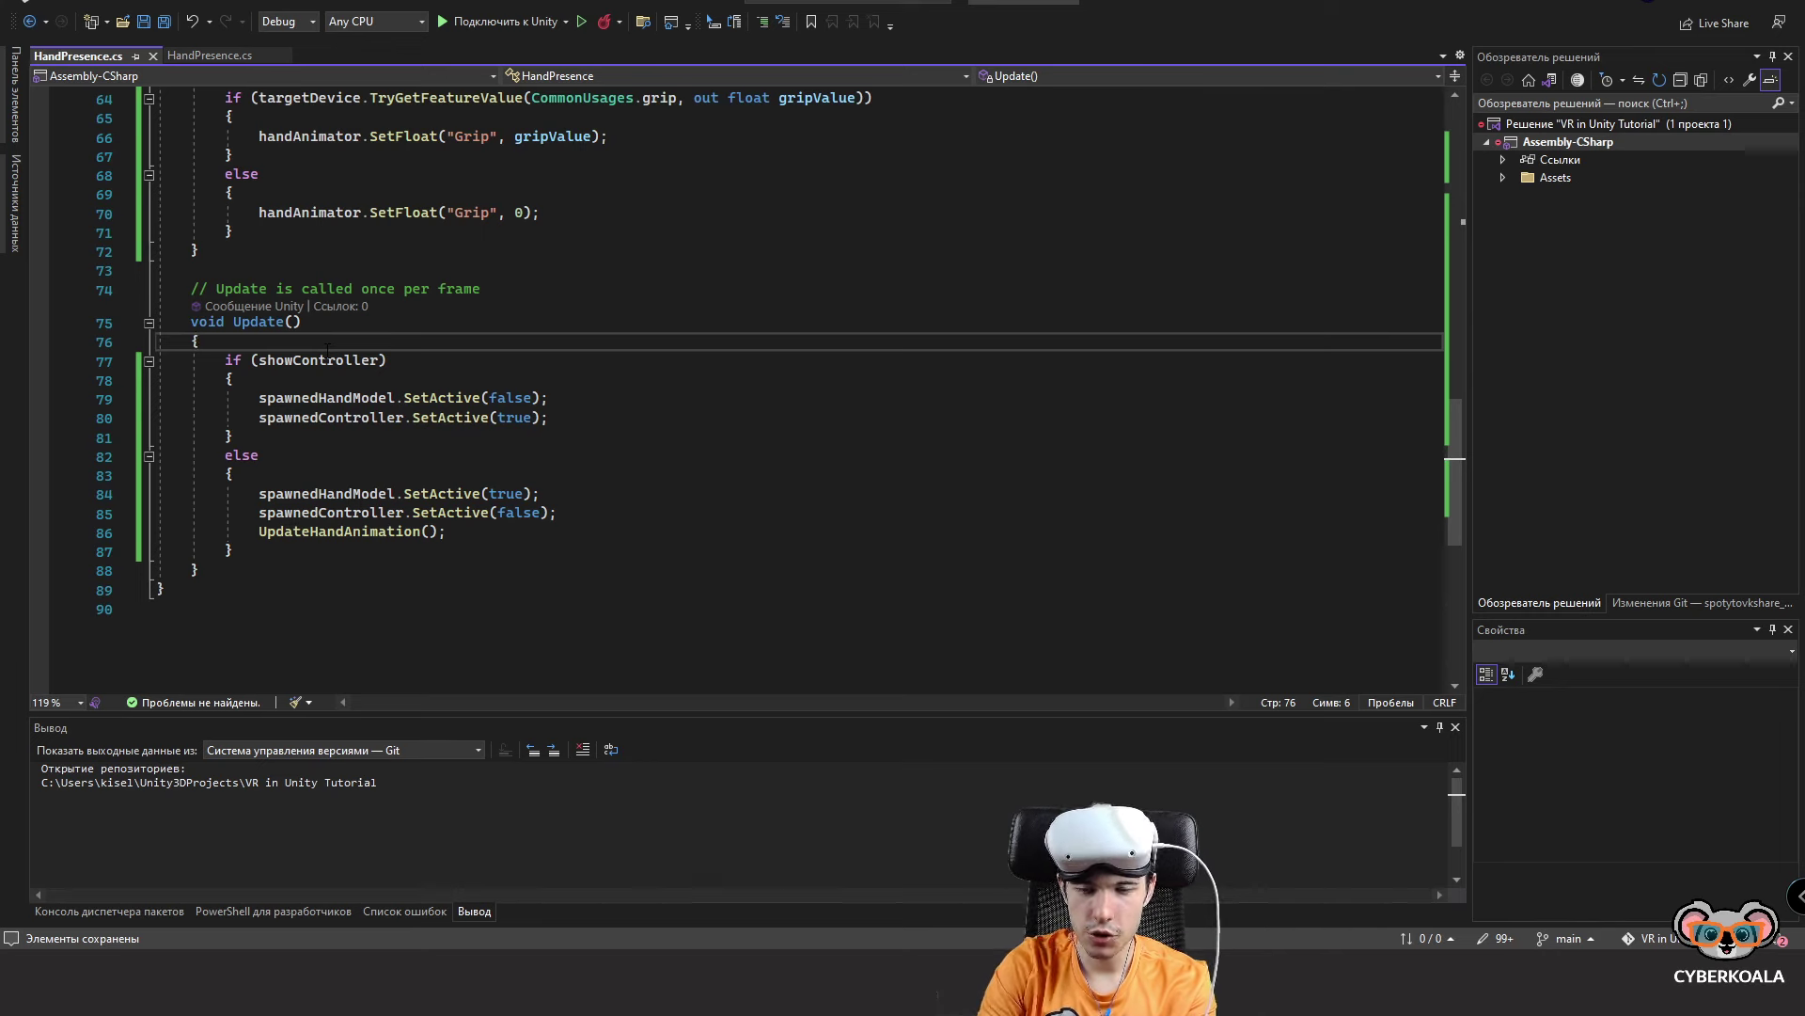
key(Return)
scroll(326, 348, up, 15)
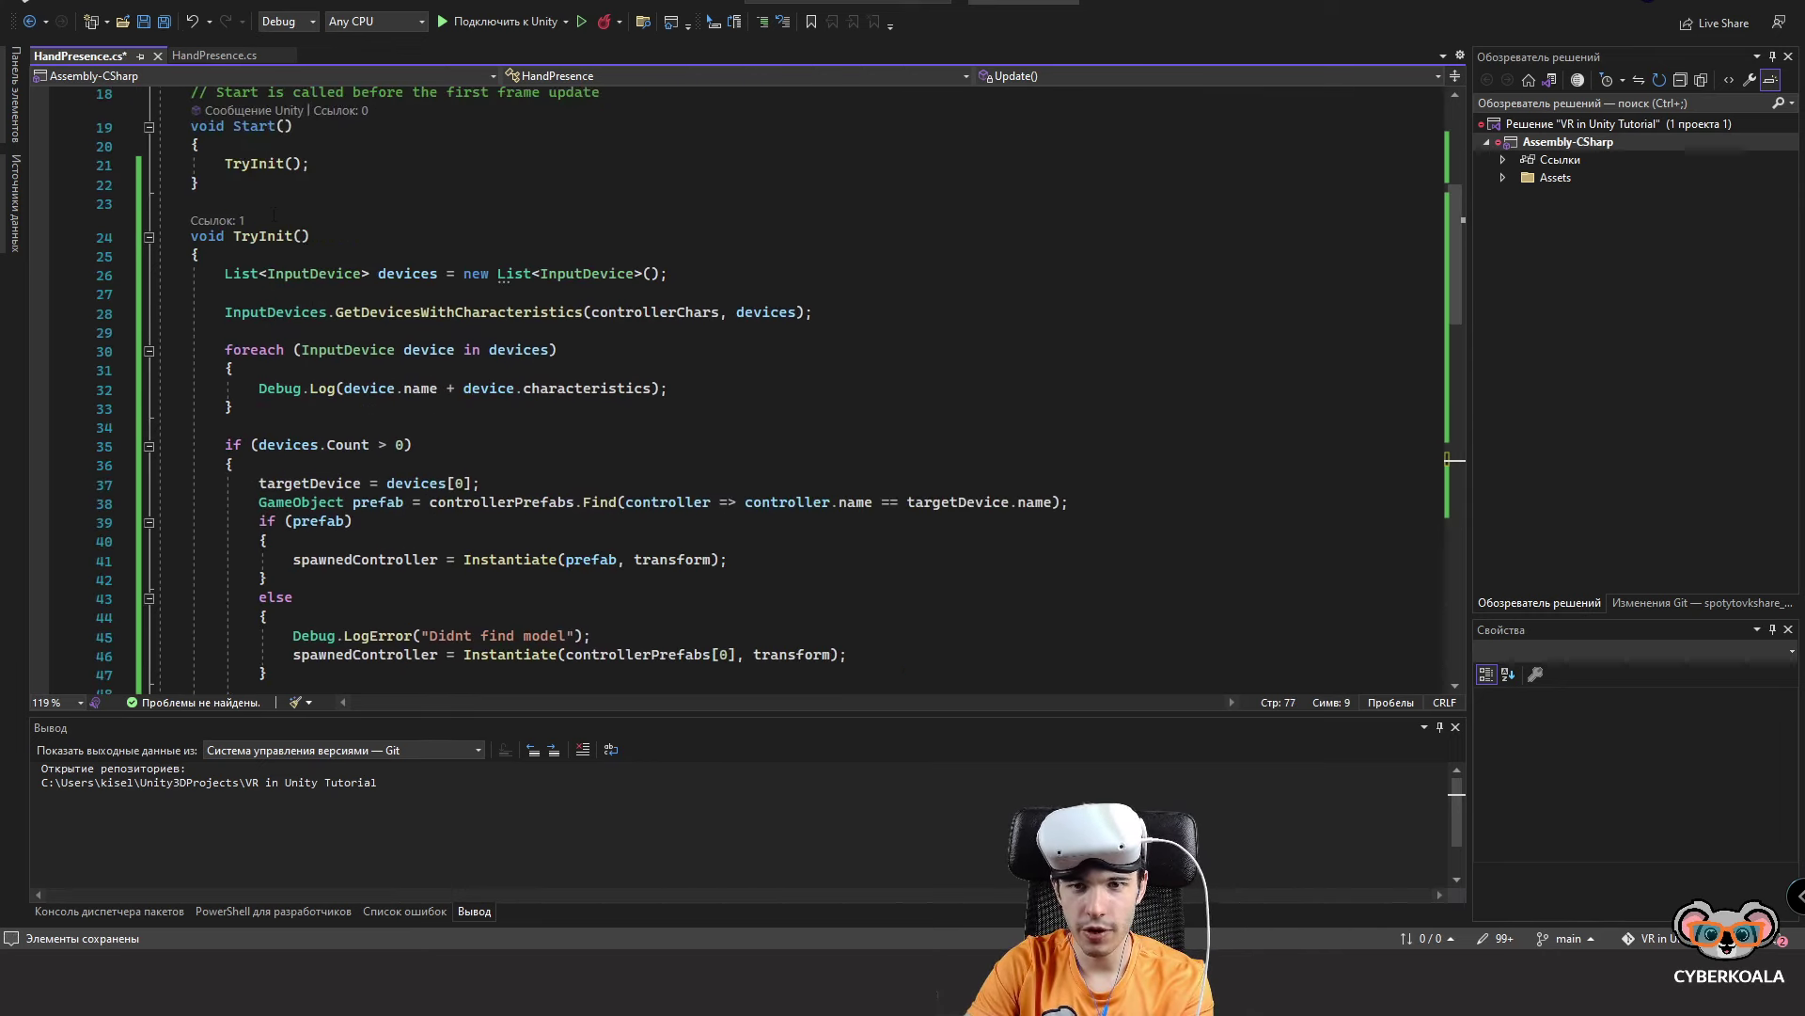
scroll(343, 295, down, 17)
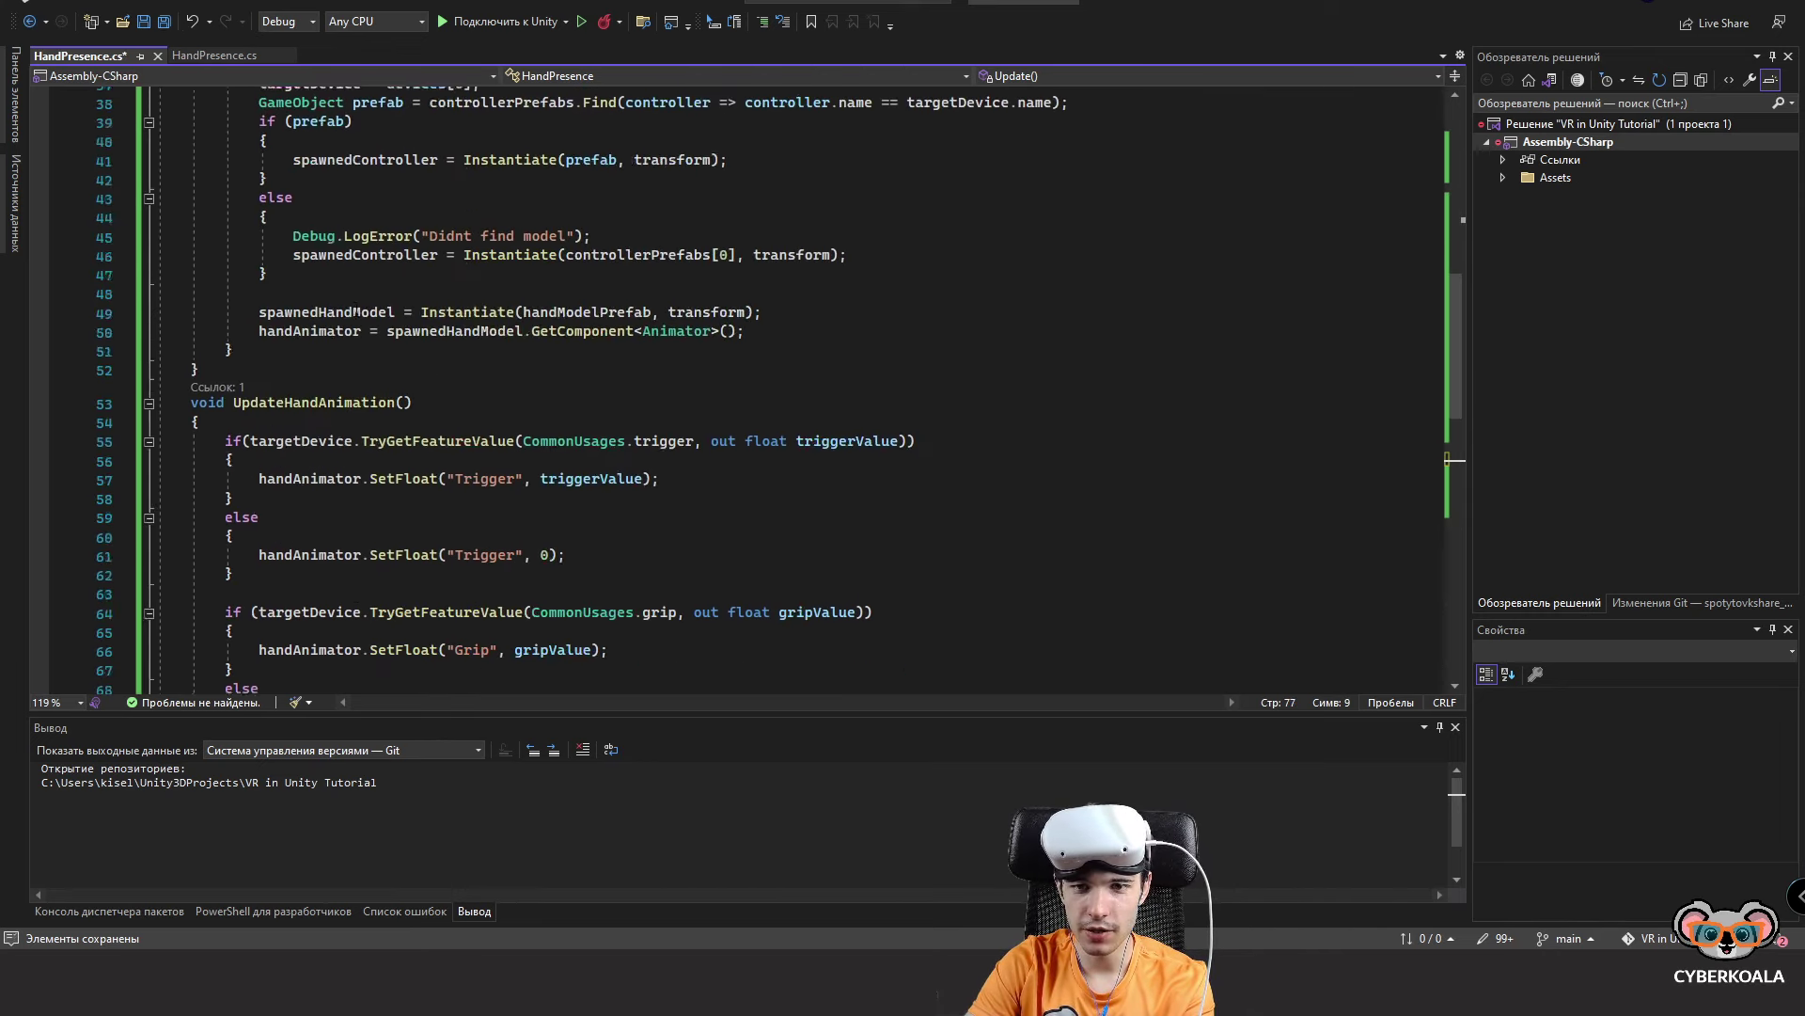
scroll(343, 294, up, 1)
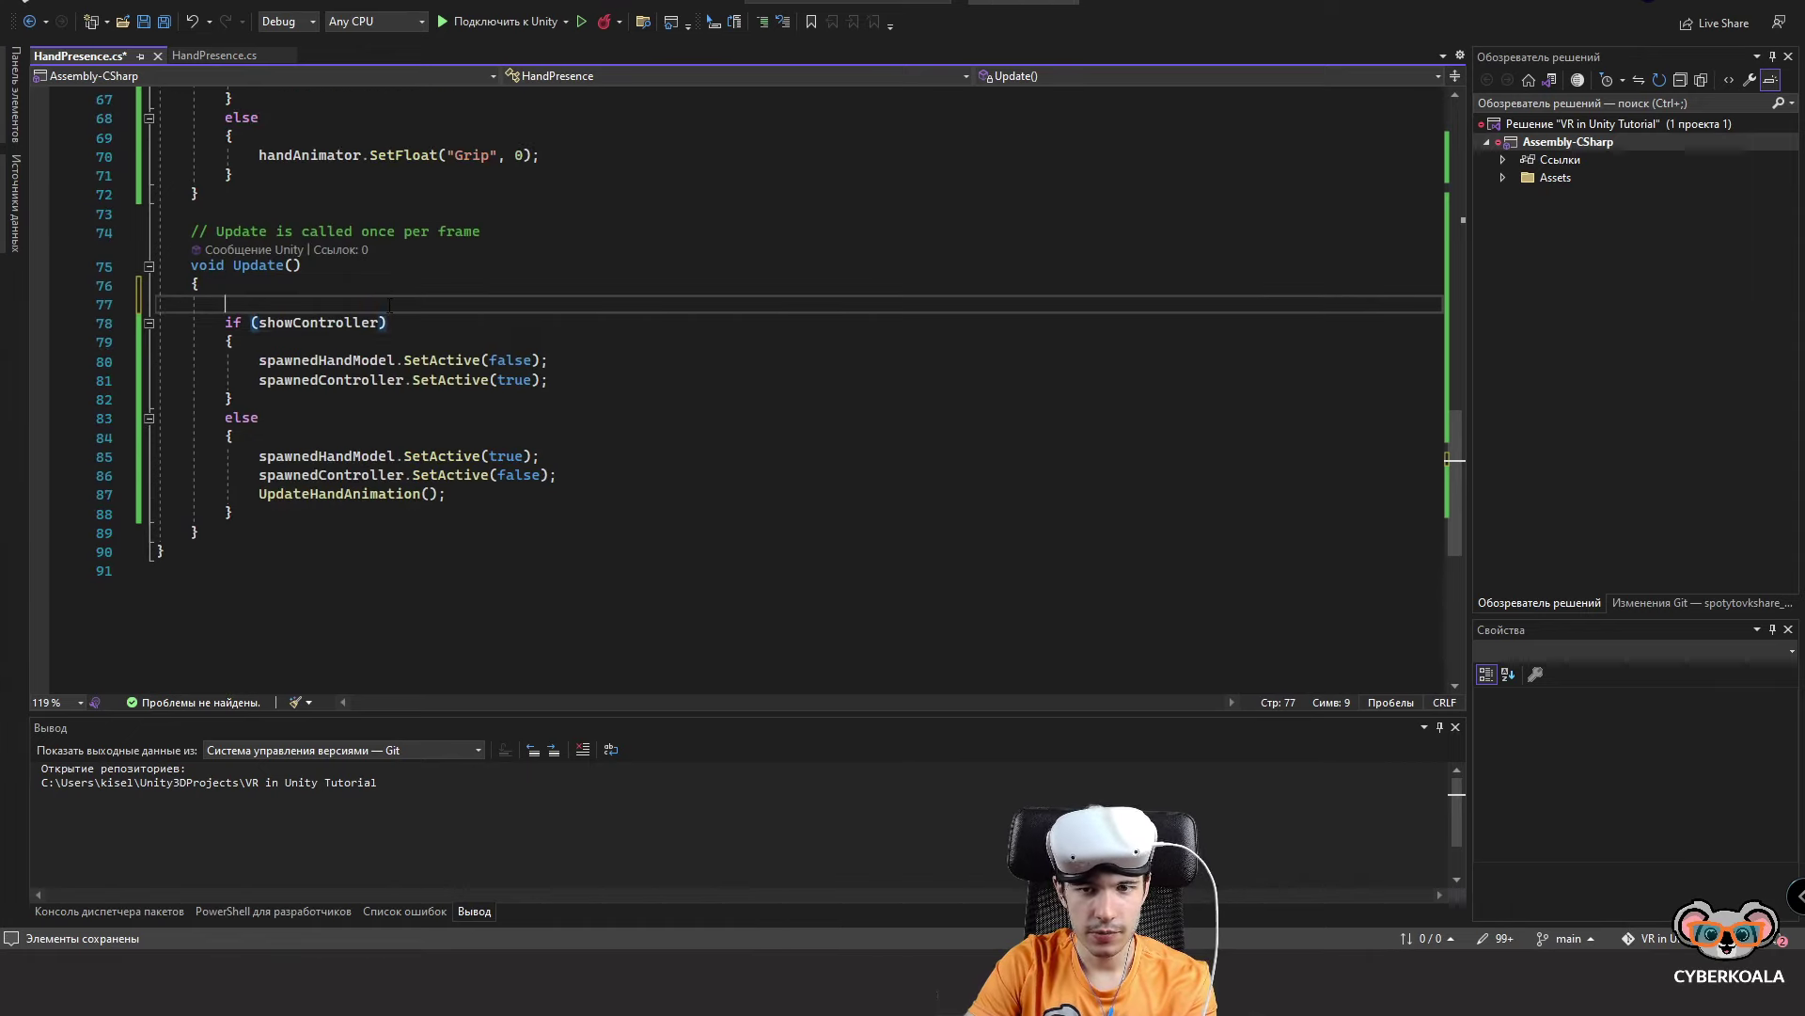
Add an if (!targetDevice.isValid) block in Update() that calls TryInit().
text(if(!tr)
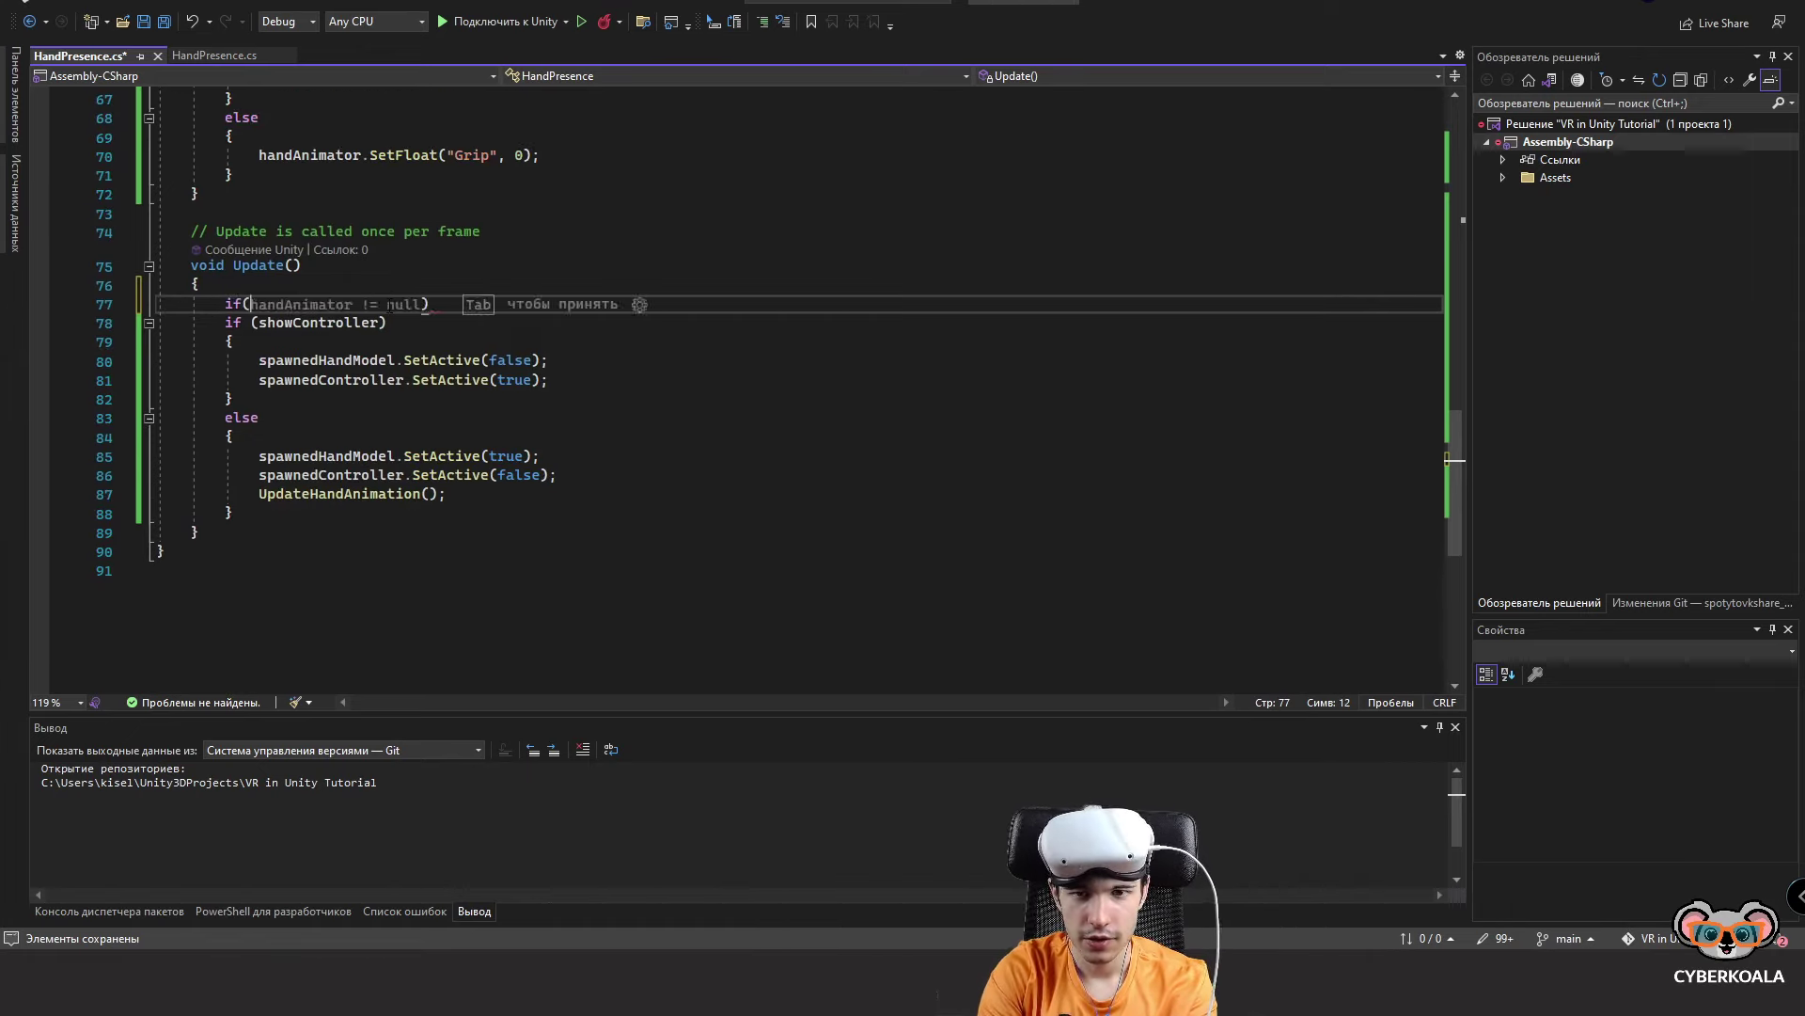
key(BackSpace)
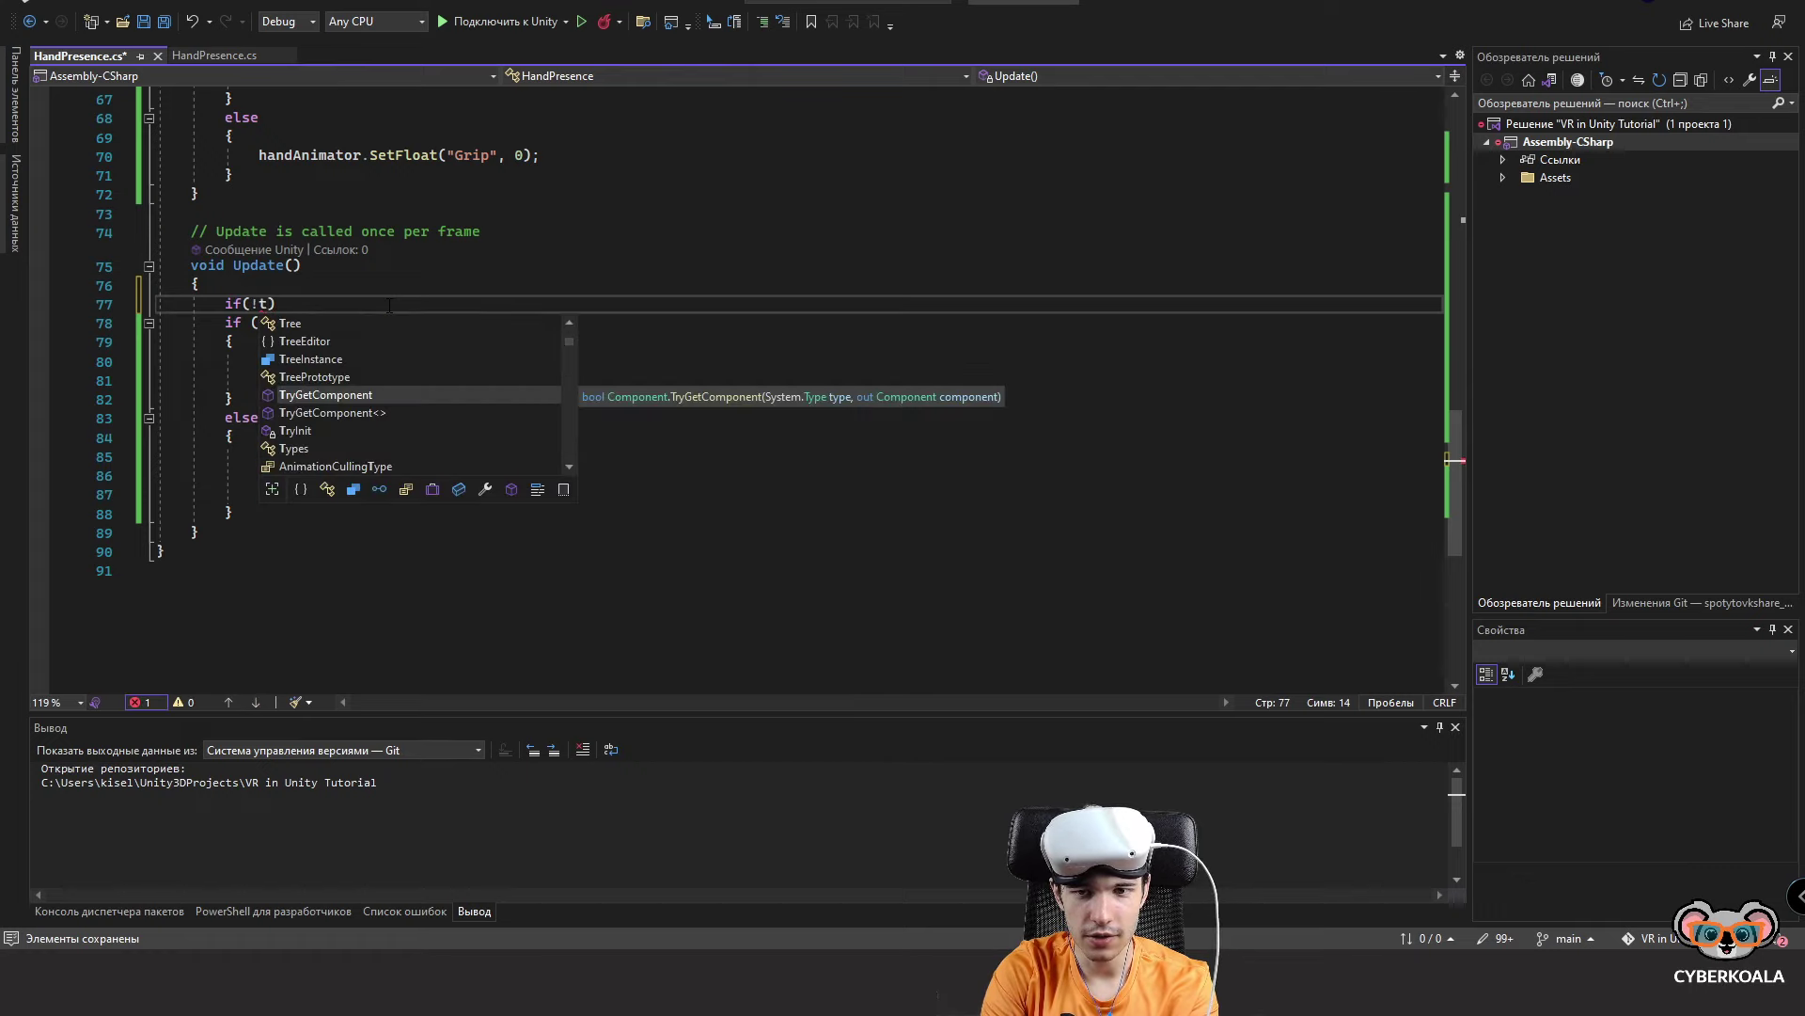
text(argetDevice.isValid)
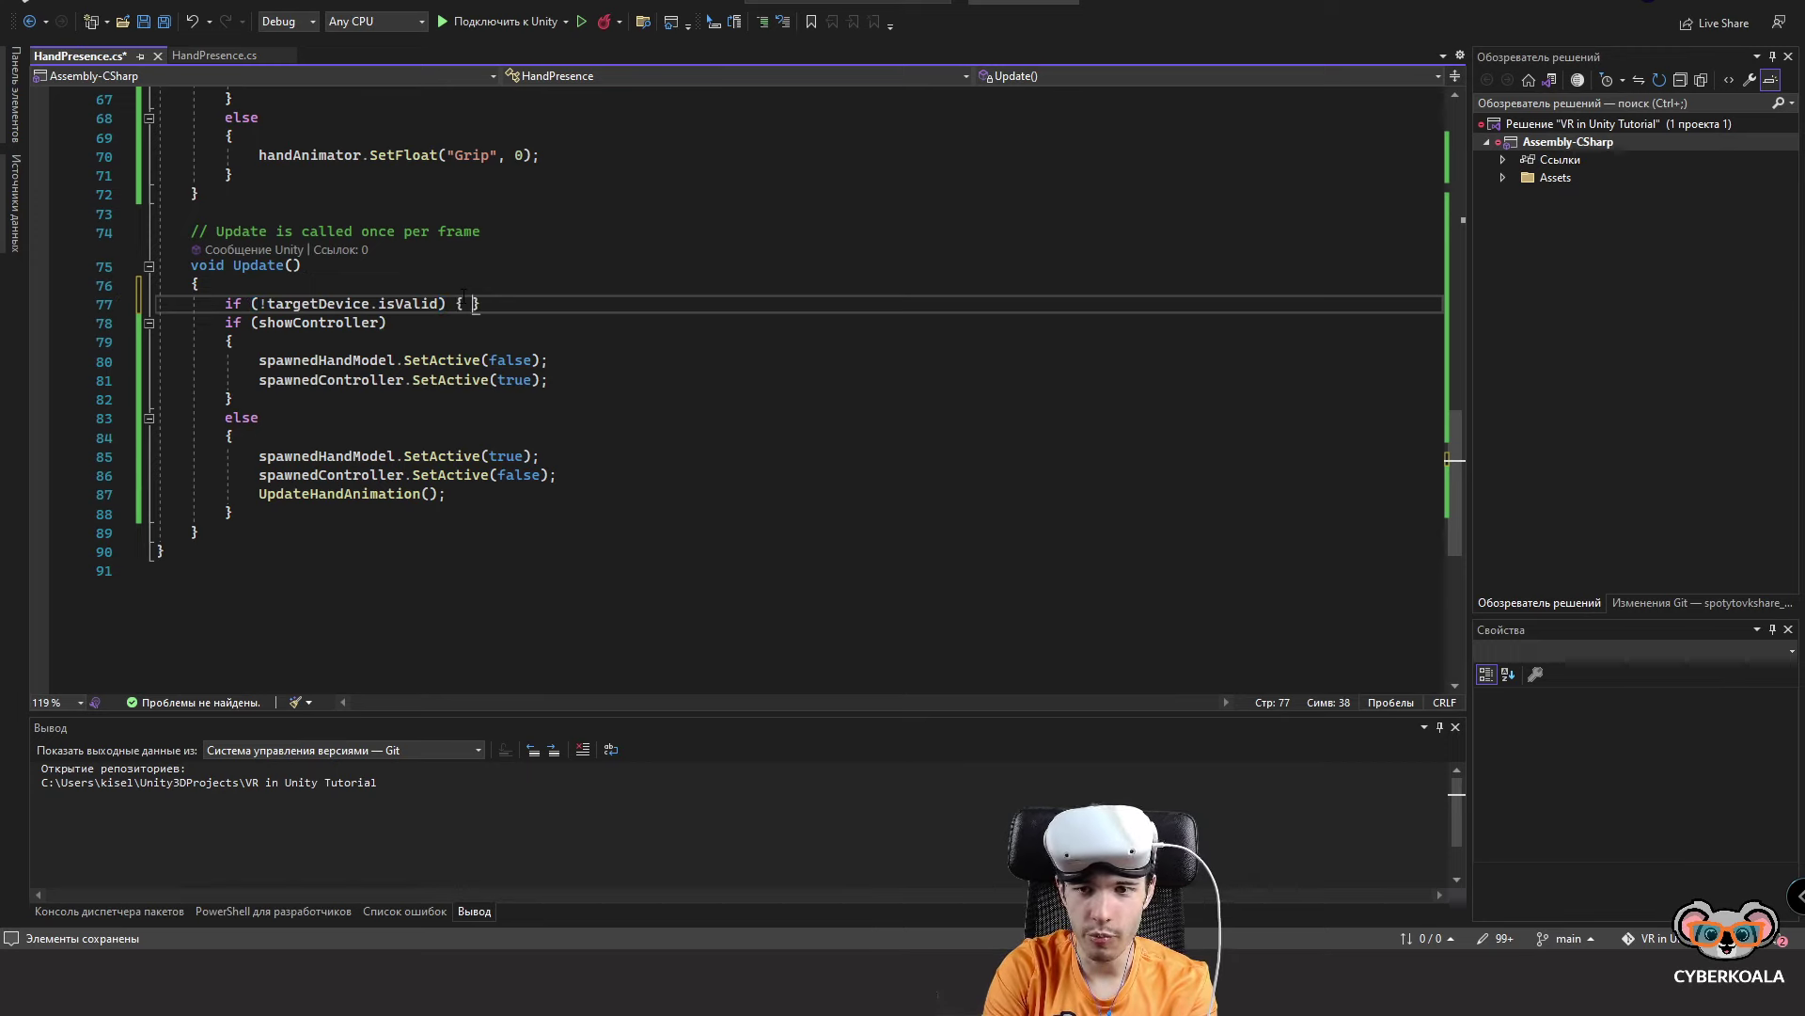
text({)
key(Return)
text(try)
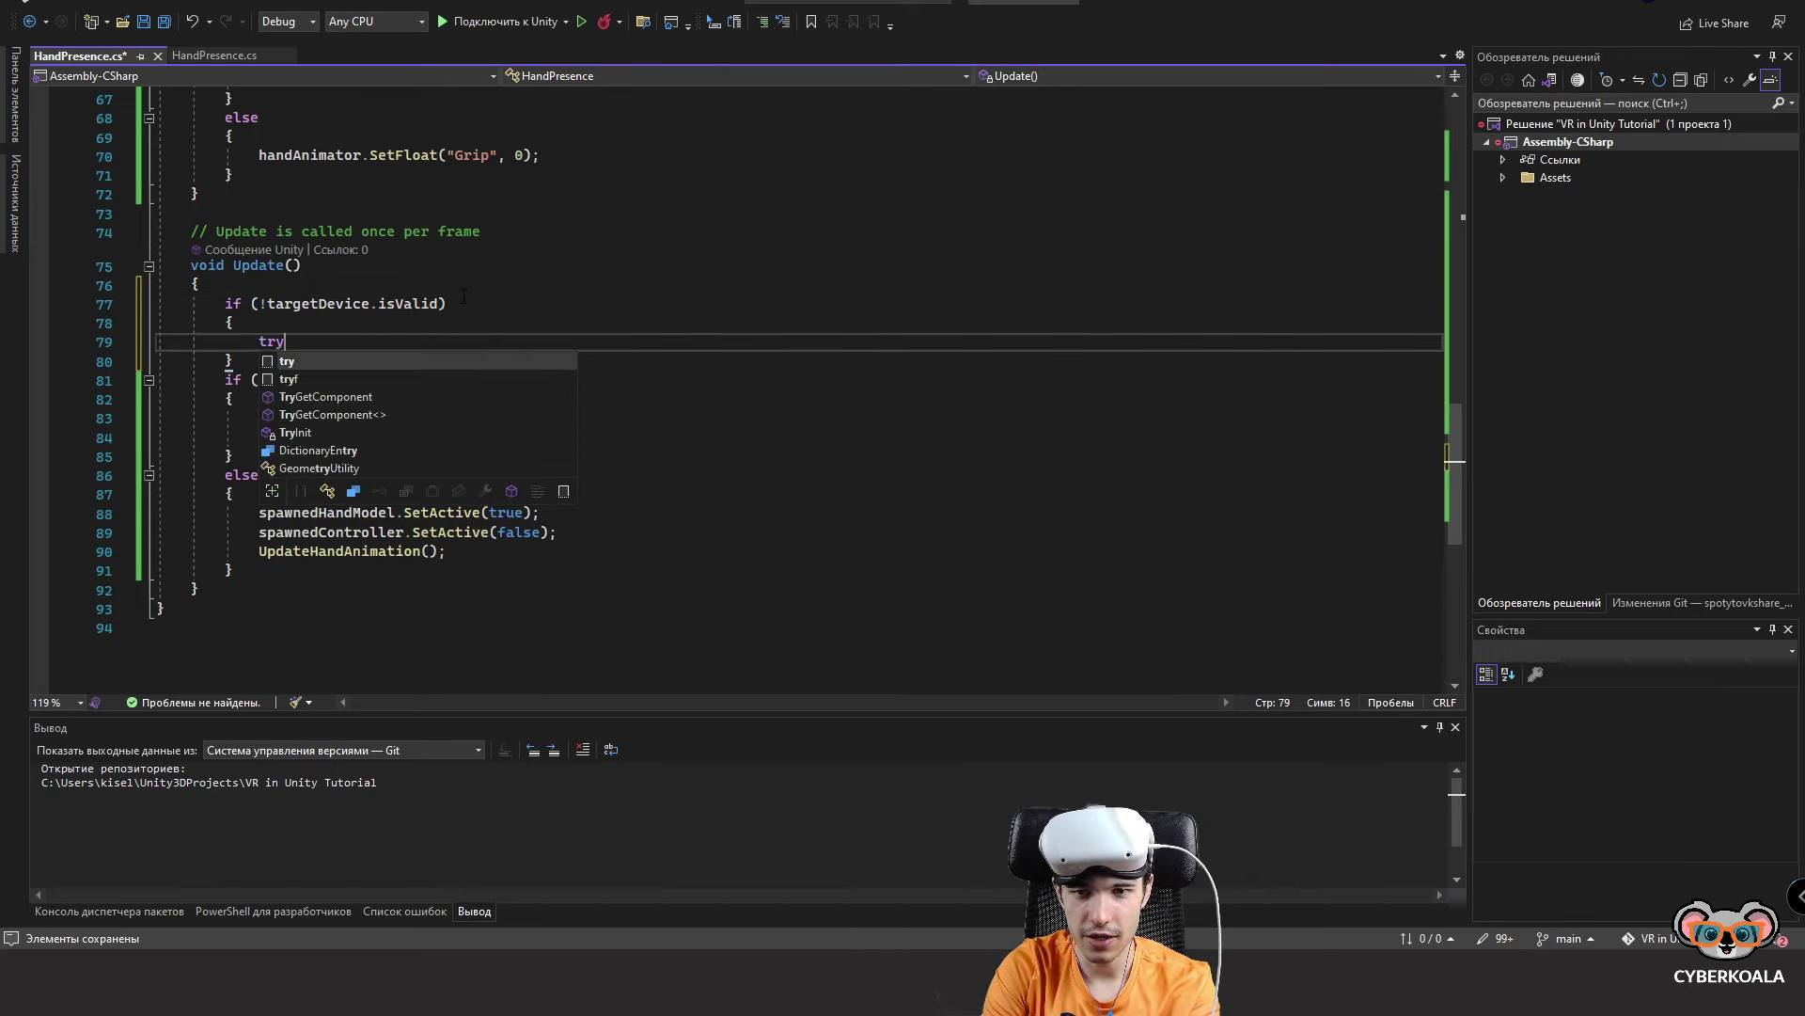
text(Ini();)
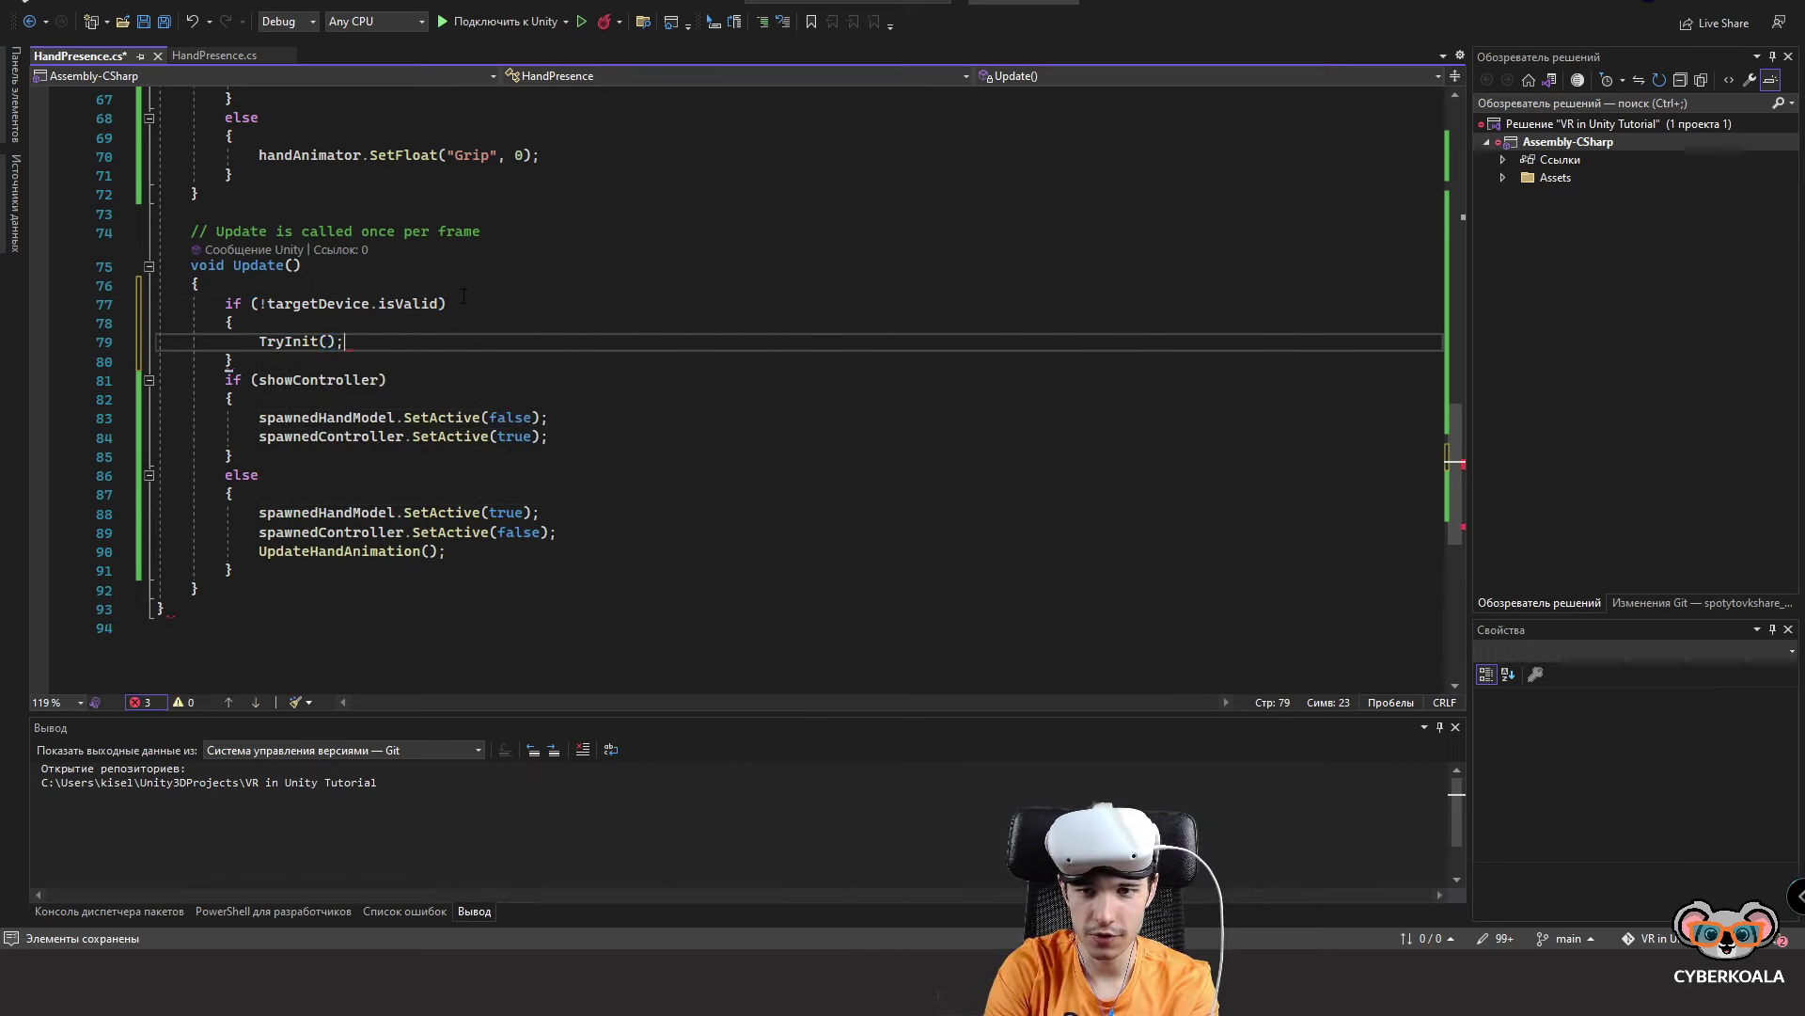
Wrap the show-controller toggle code in an else branch and save HandPresence.cs.
click(292, 363)
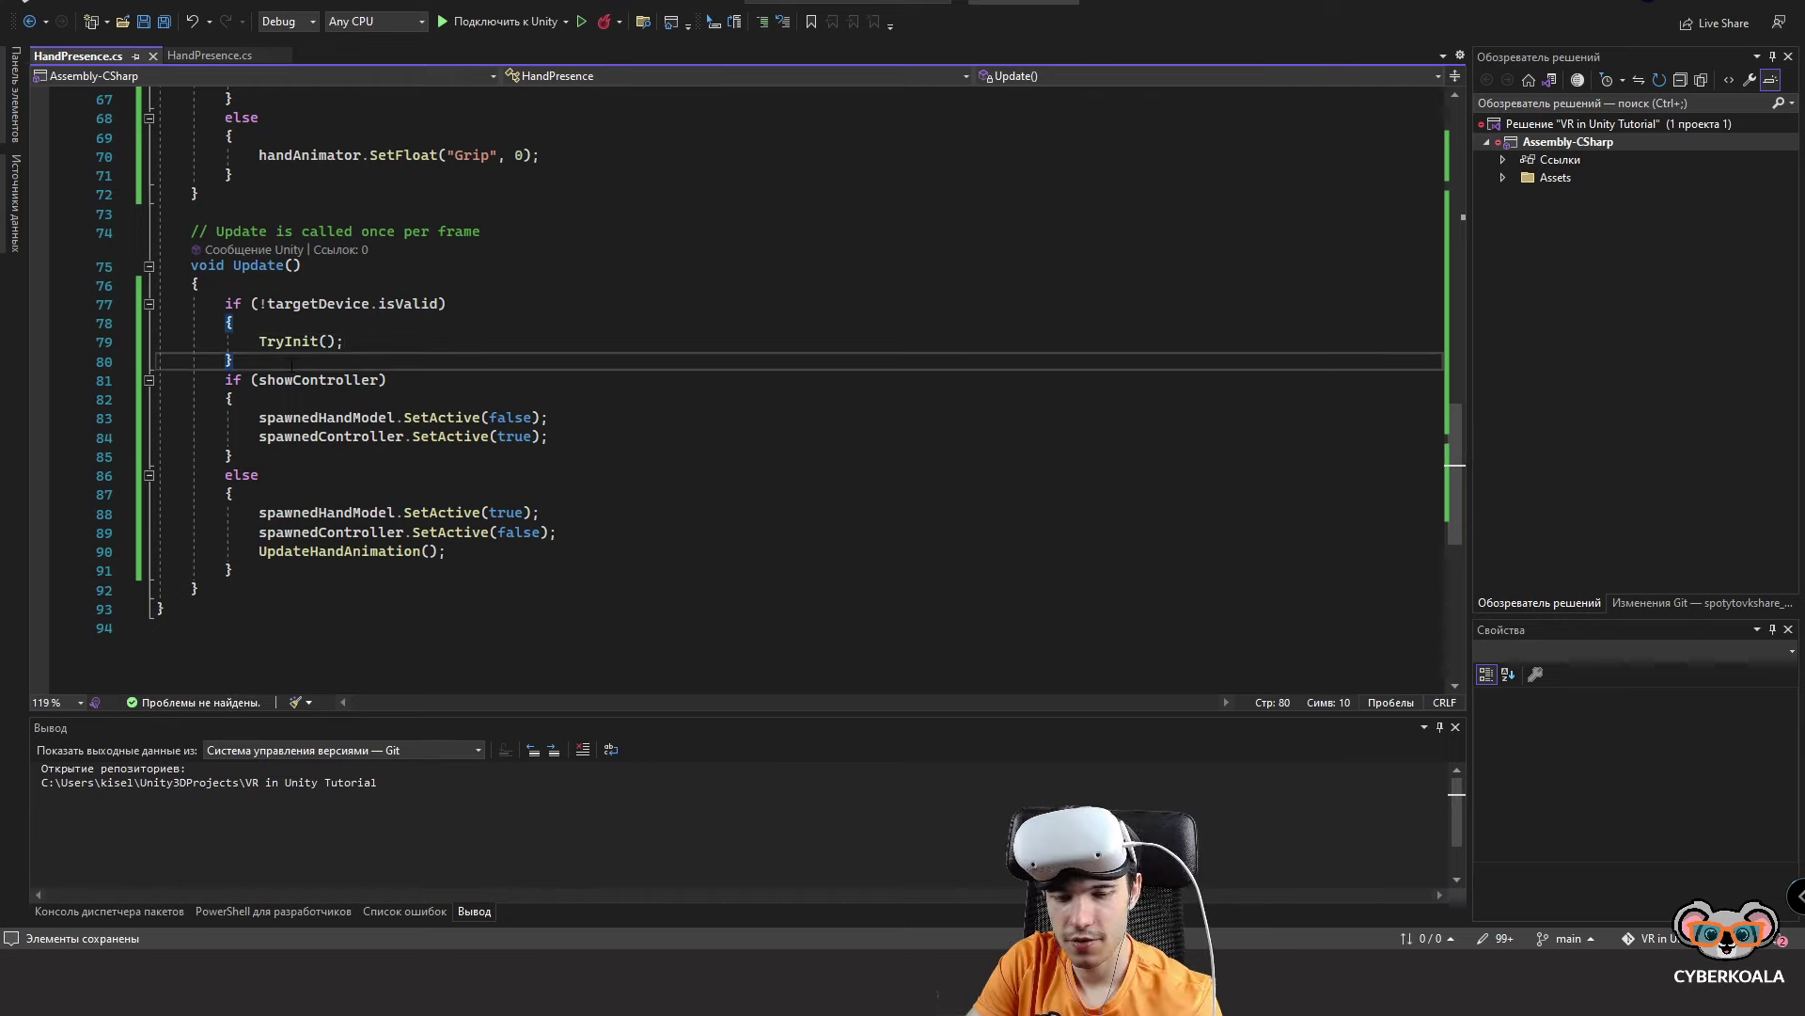
key(Return)
text(else {)
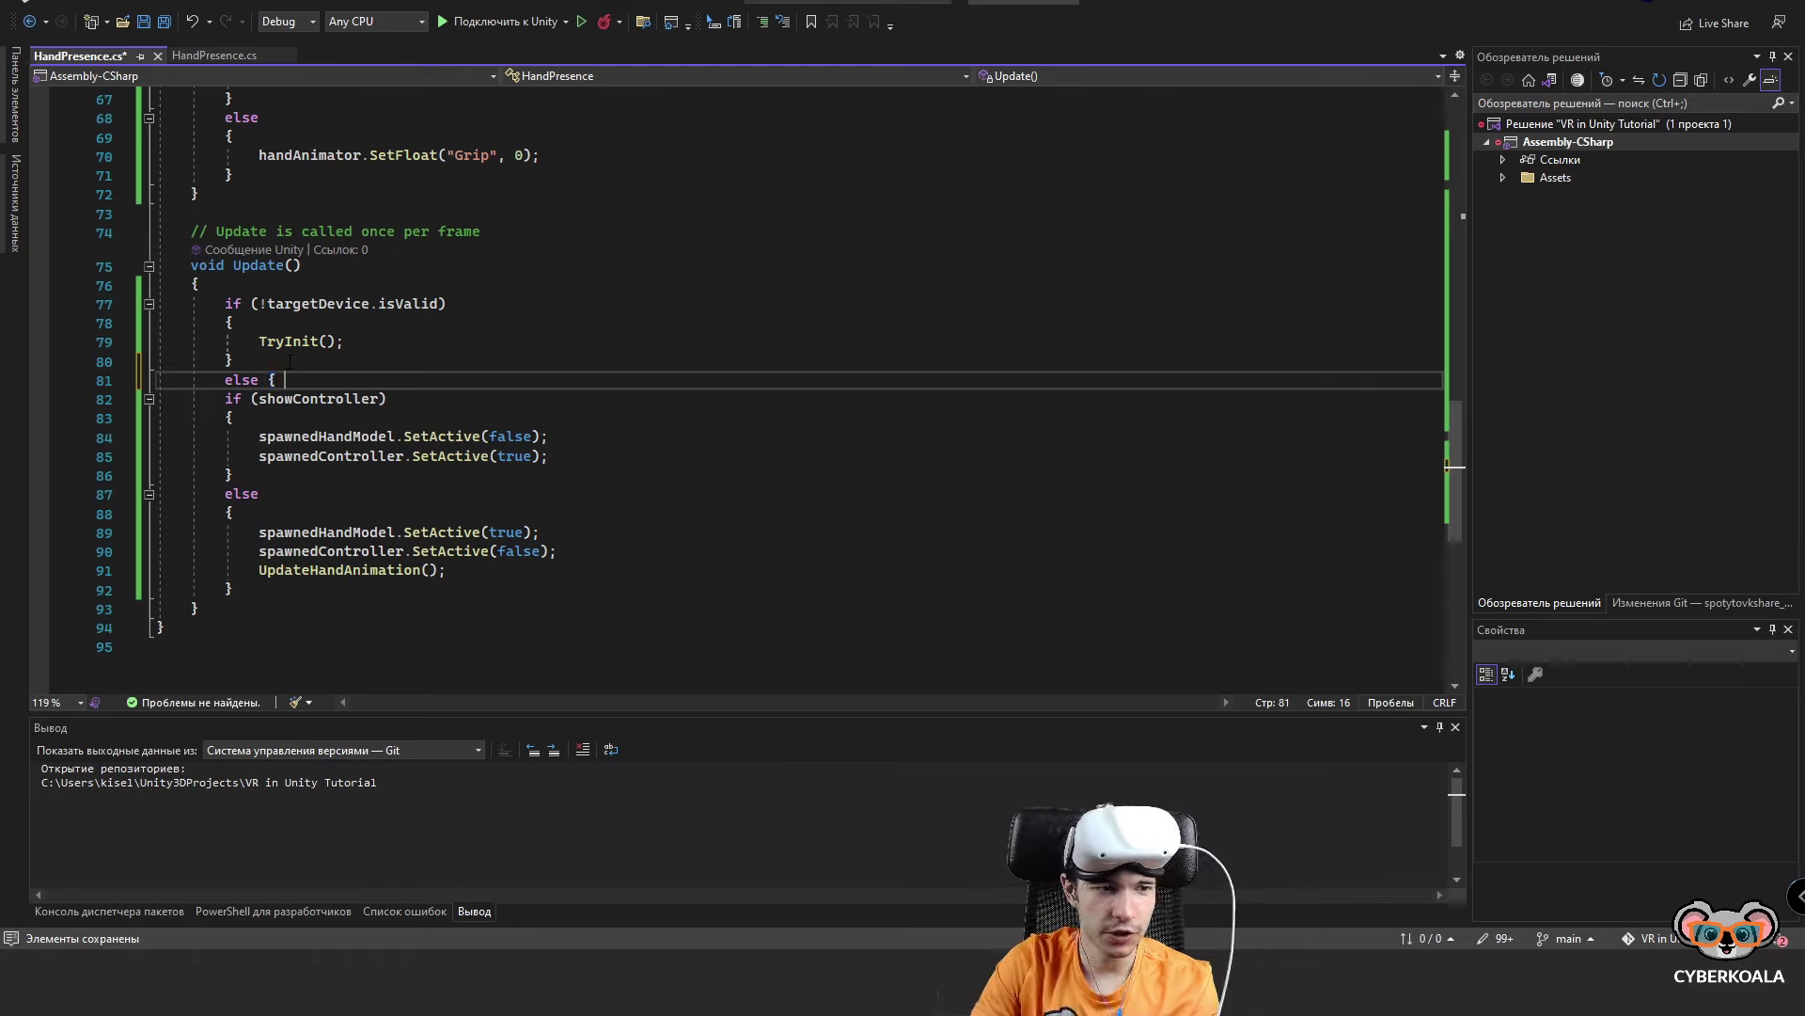
click(367, 589)
key(Return)
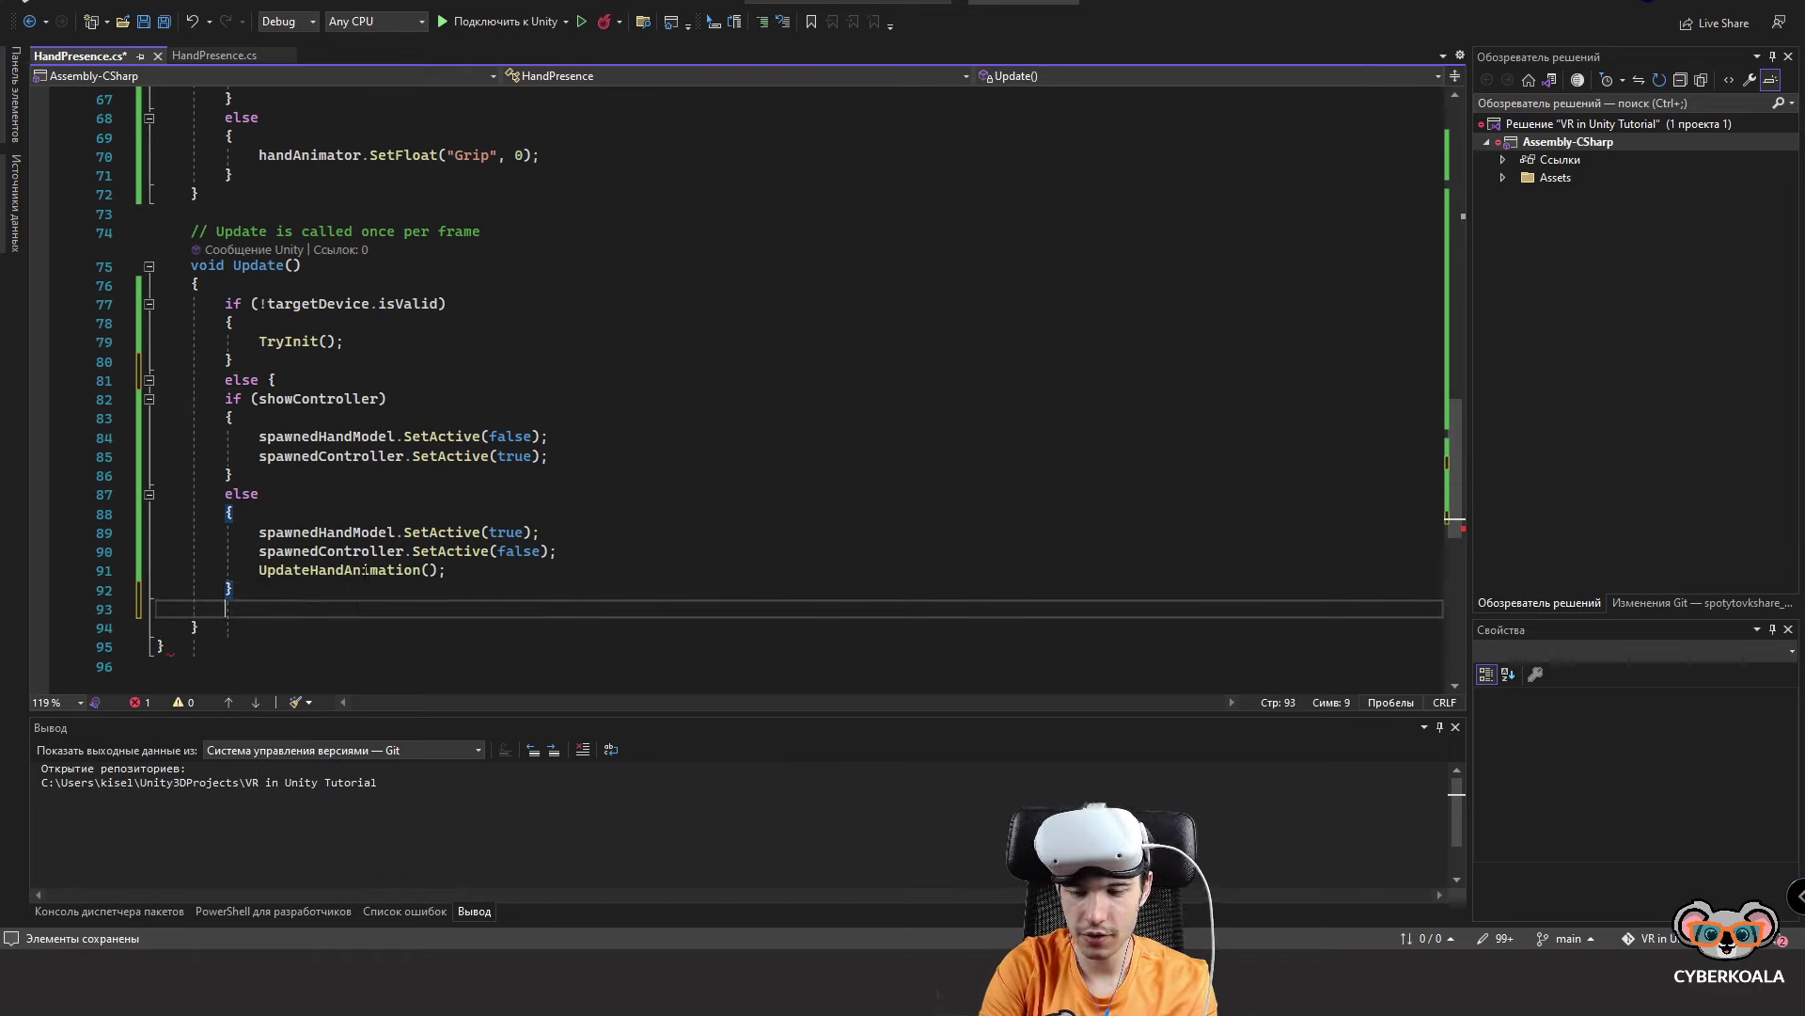
text(})
key(ctrl+s)
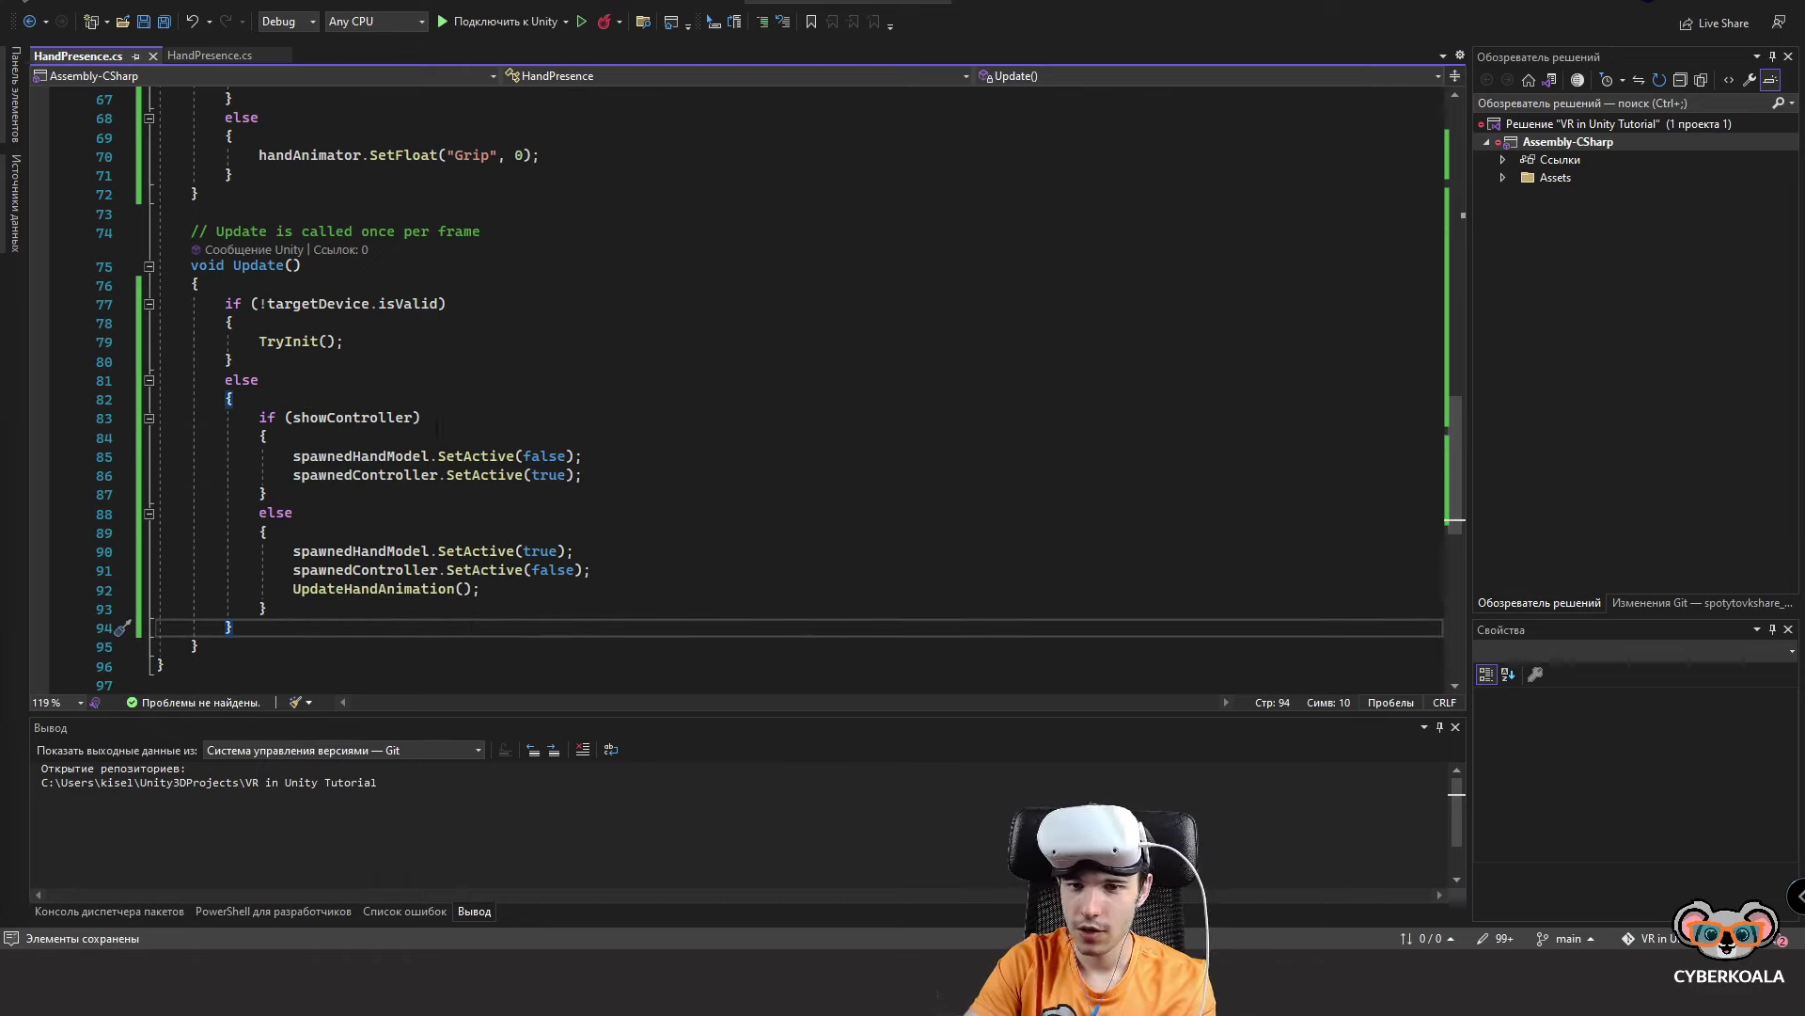
scroll(341, 439, down, 1)
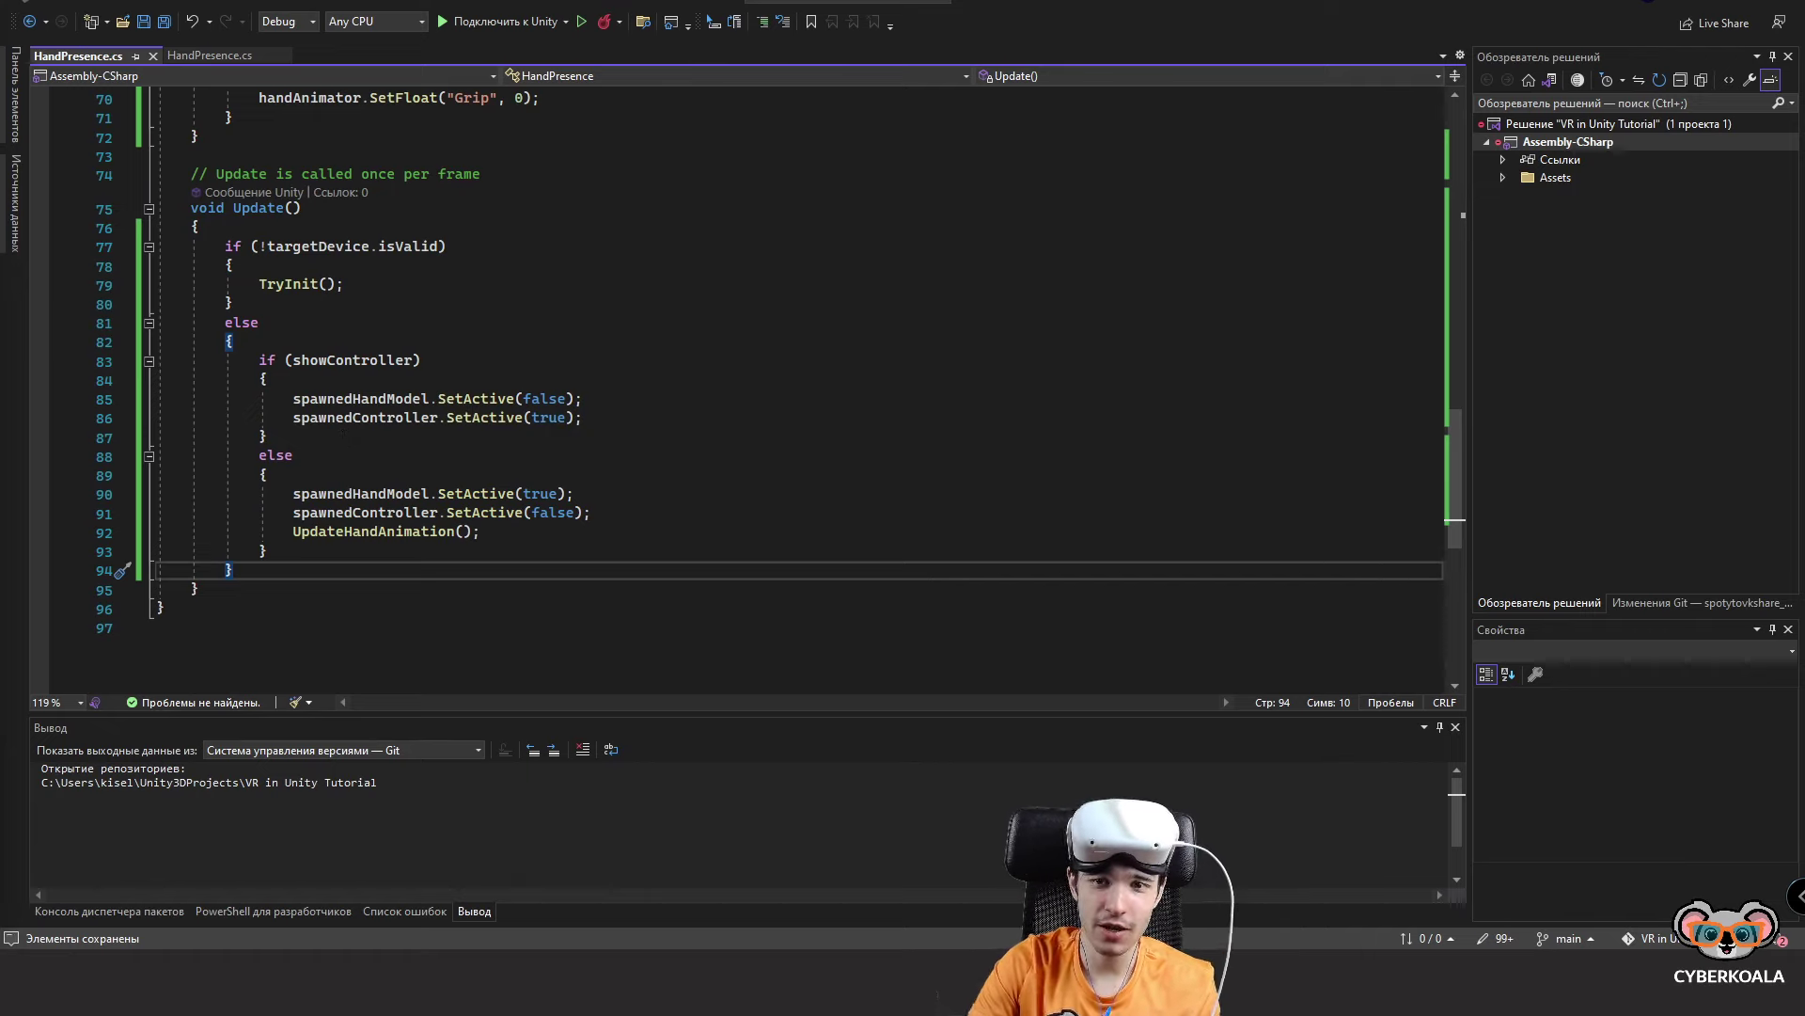
ctrl+scroll(743, 376, up, 1)
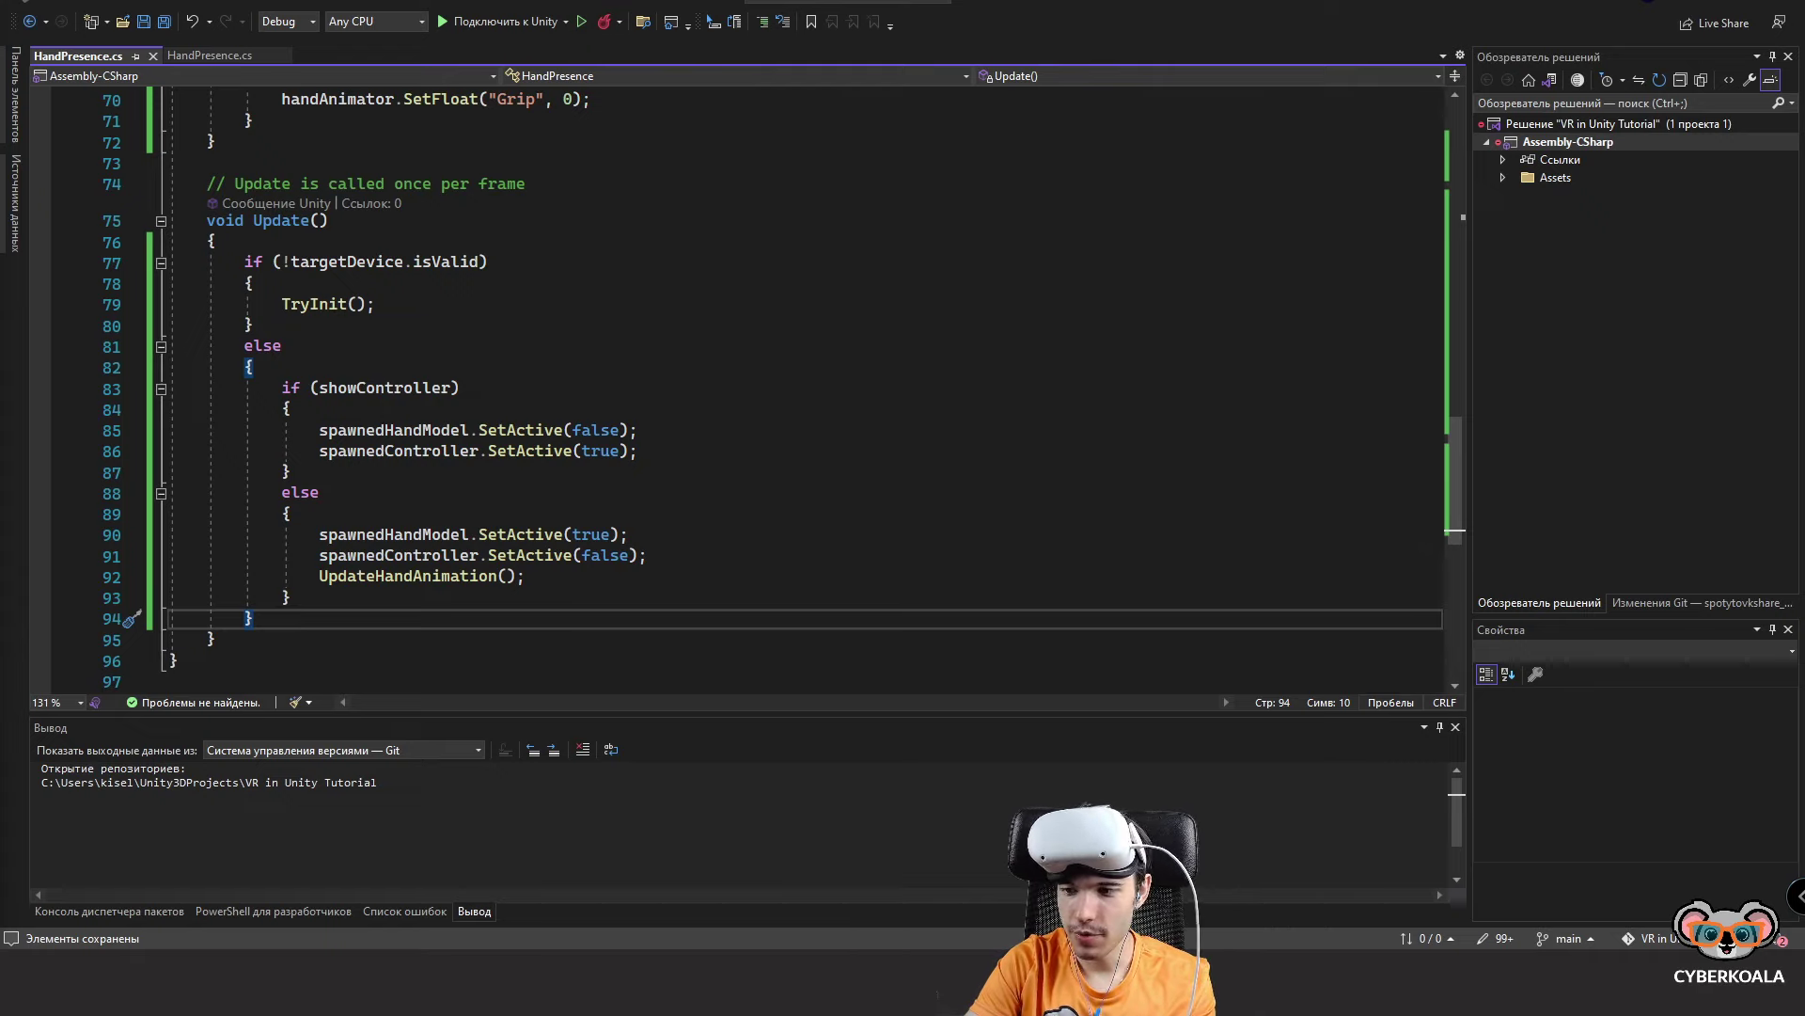
In Unity, clear the Console, run play mode, check the controller logs, then stop.
click(1322, 913)
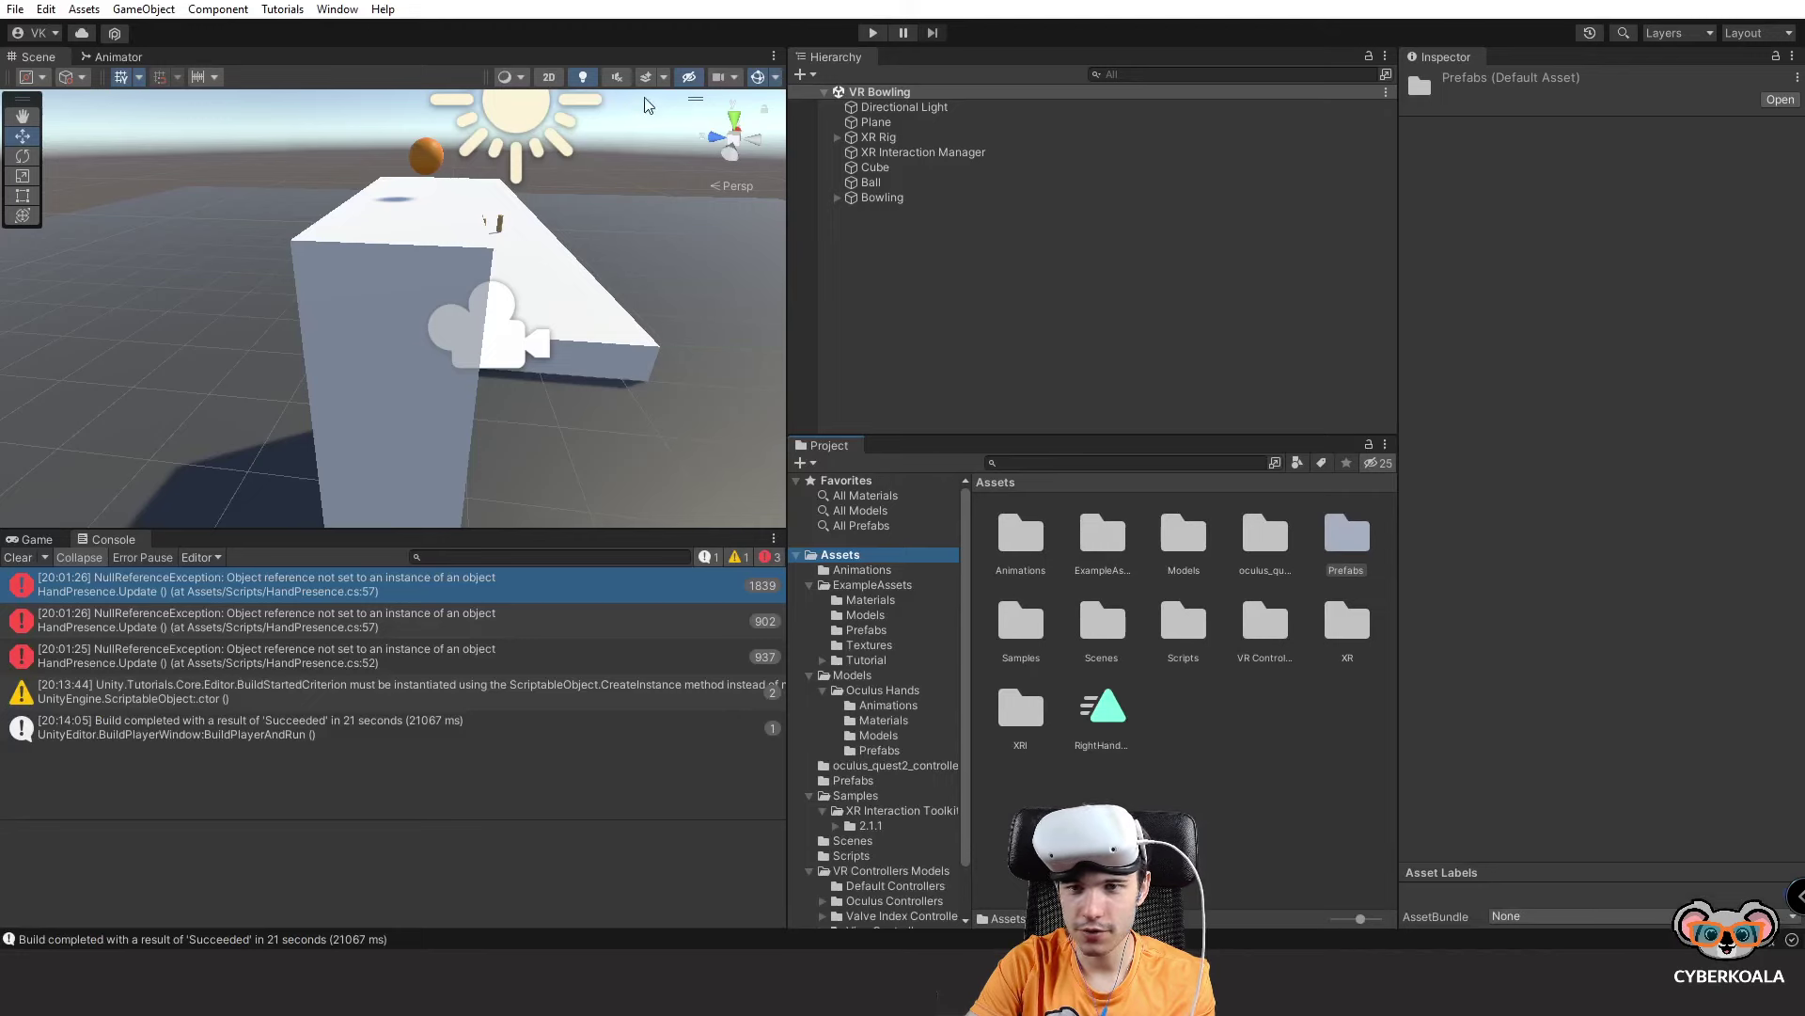
click(16, 557)
click(873, 33)
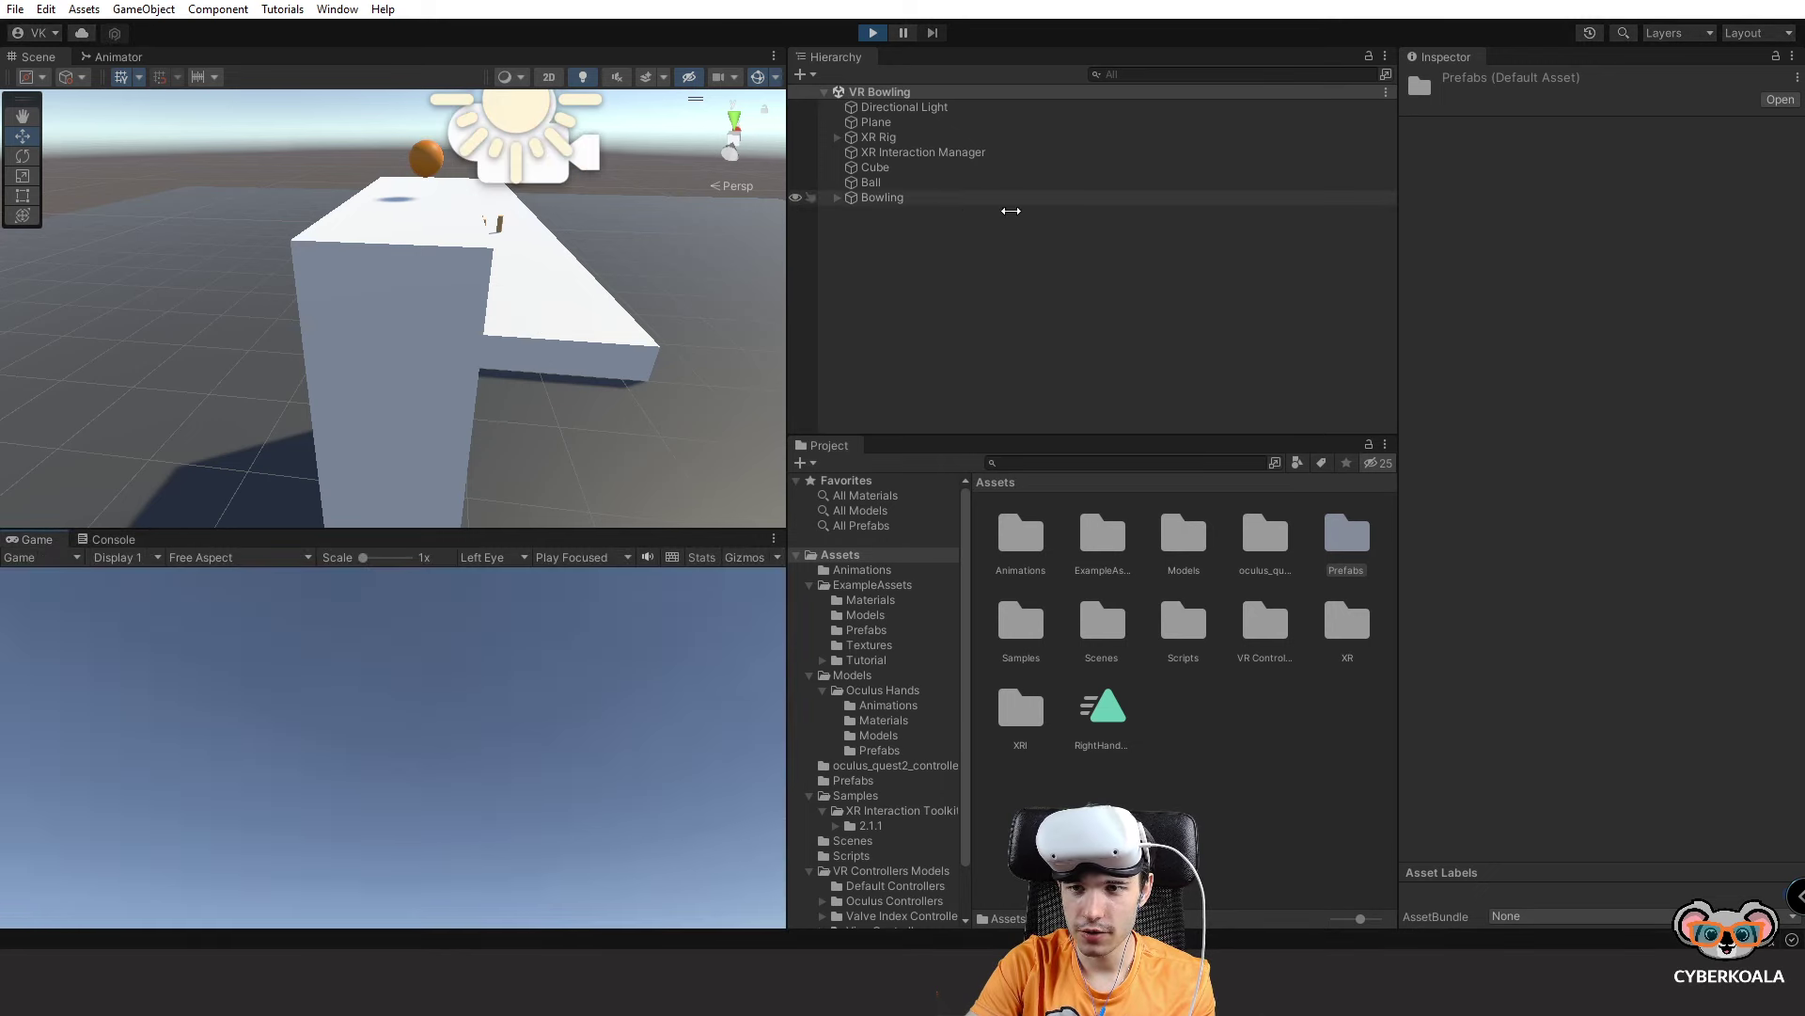
click(112, 539)
click(172, 617)
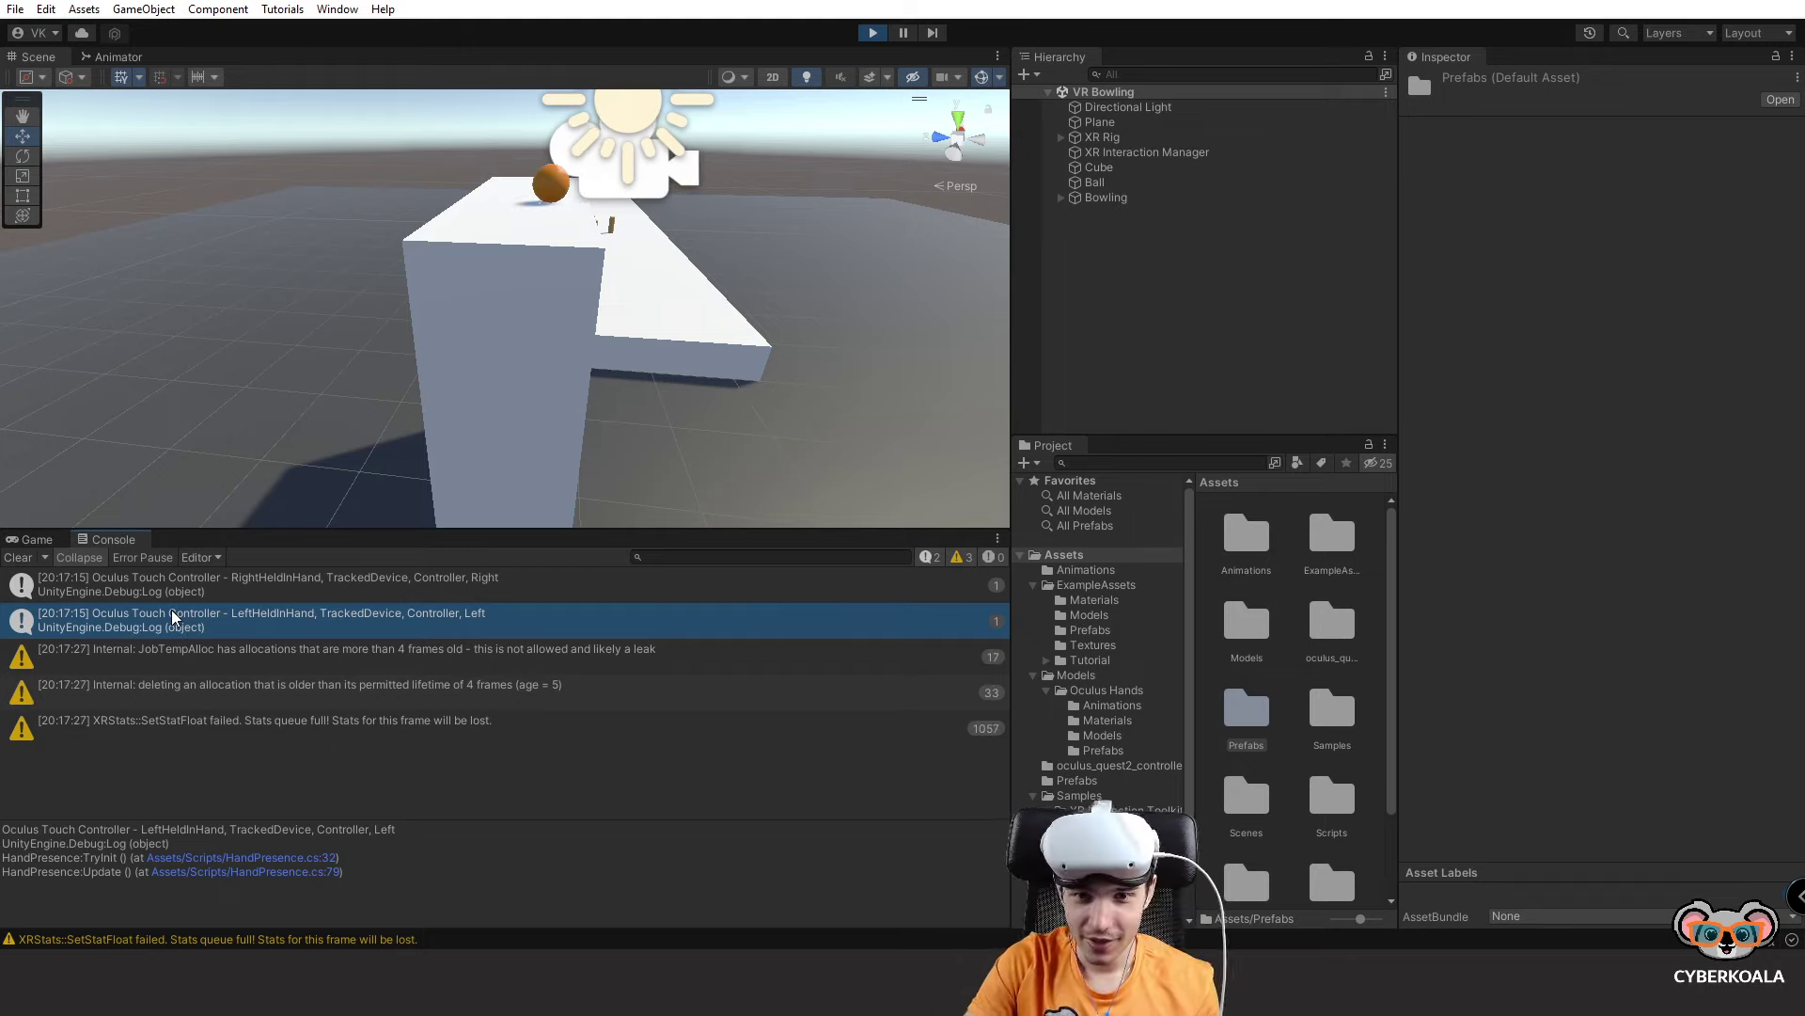
key(ctrl+p)
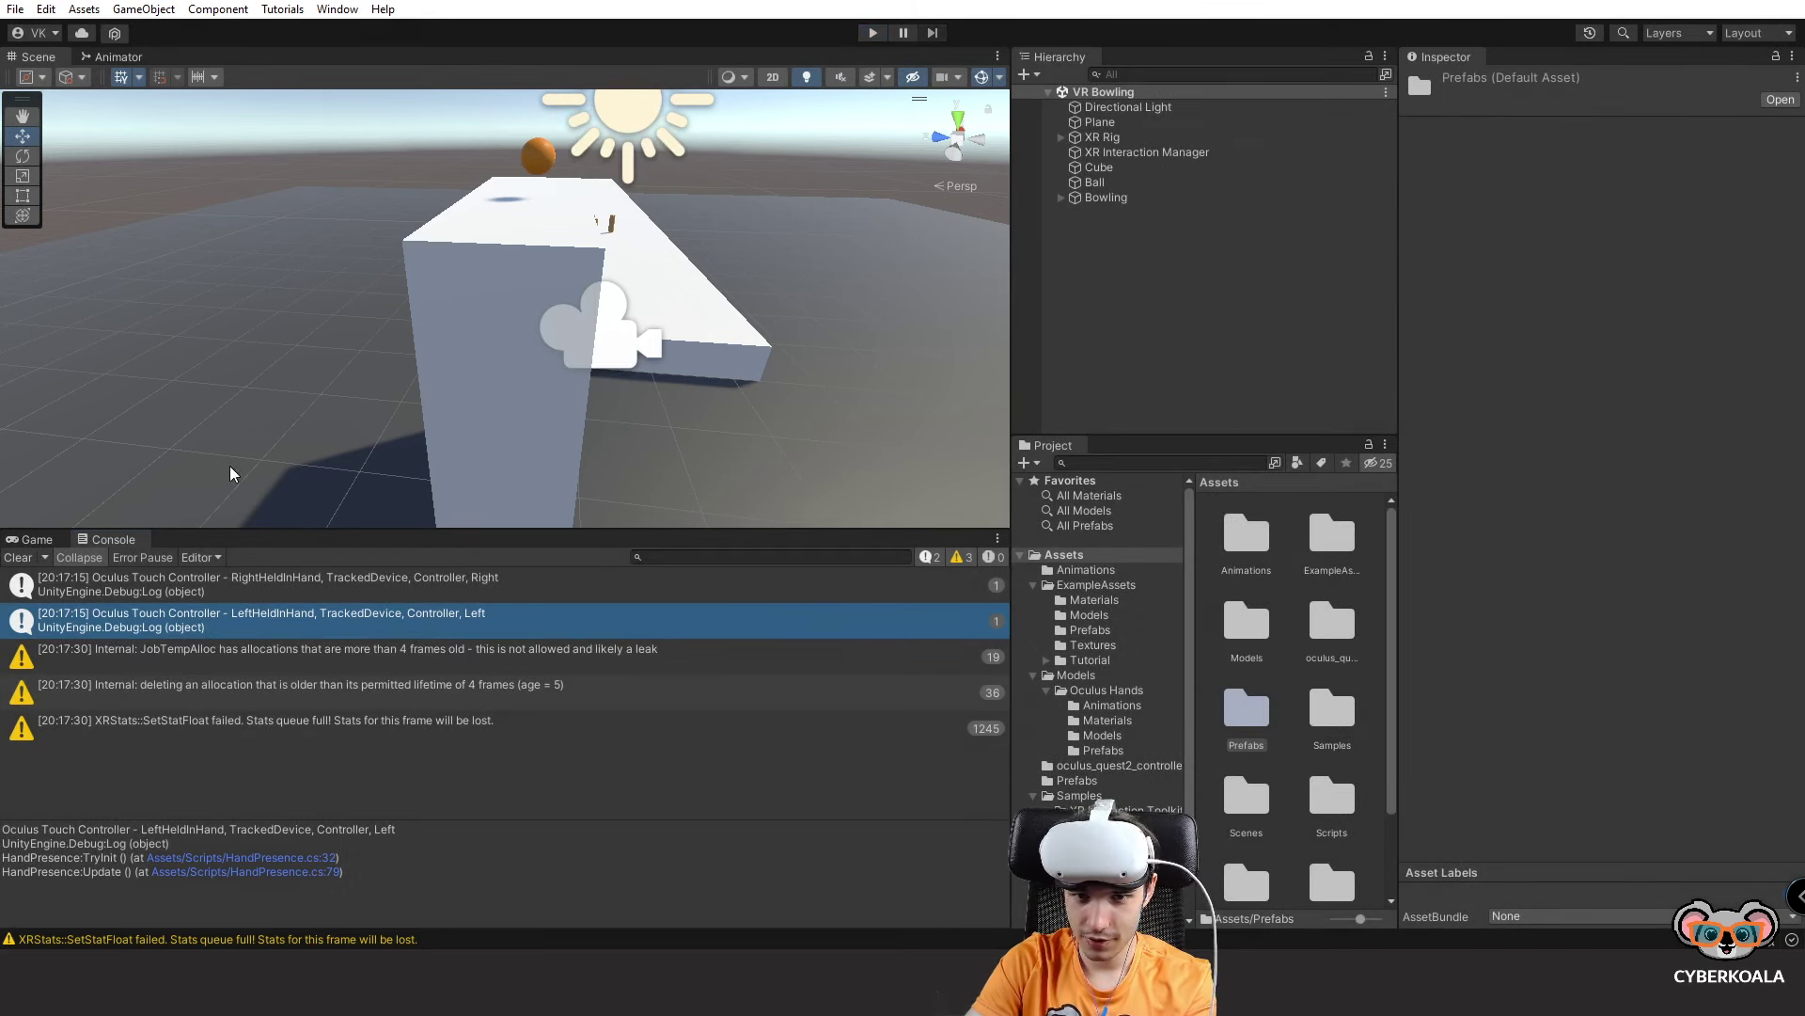
Inspect the RightHeldInHand and LeftHeldInHand log entries, then return to the Game view.
click(221, 585)
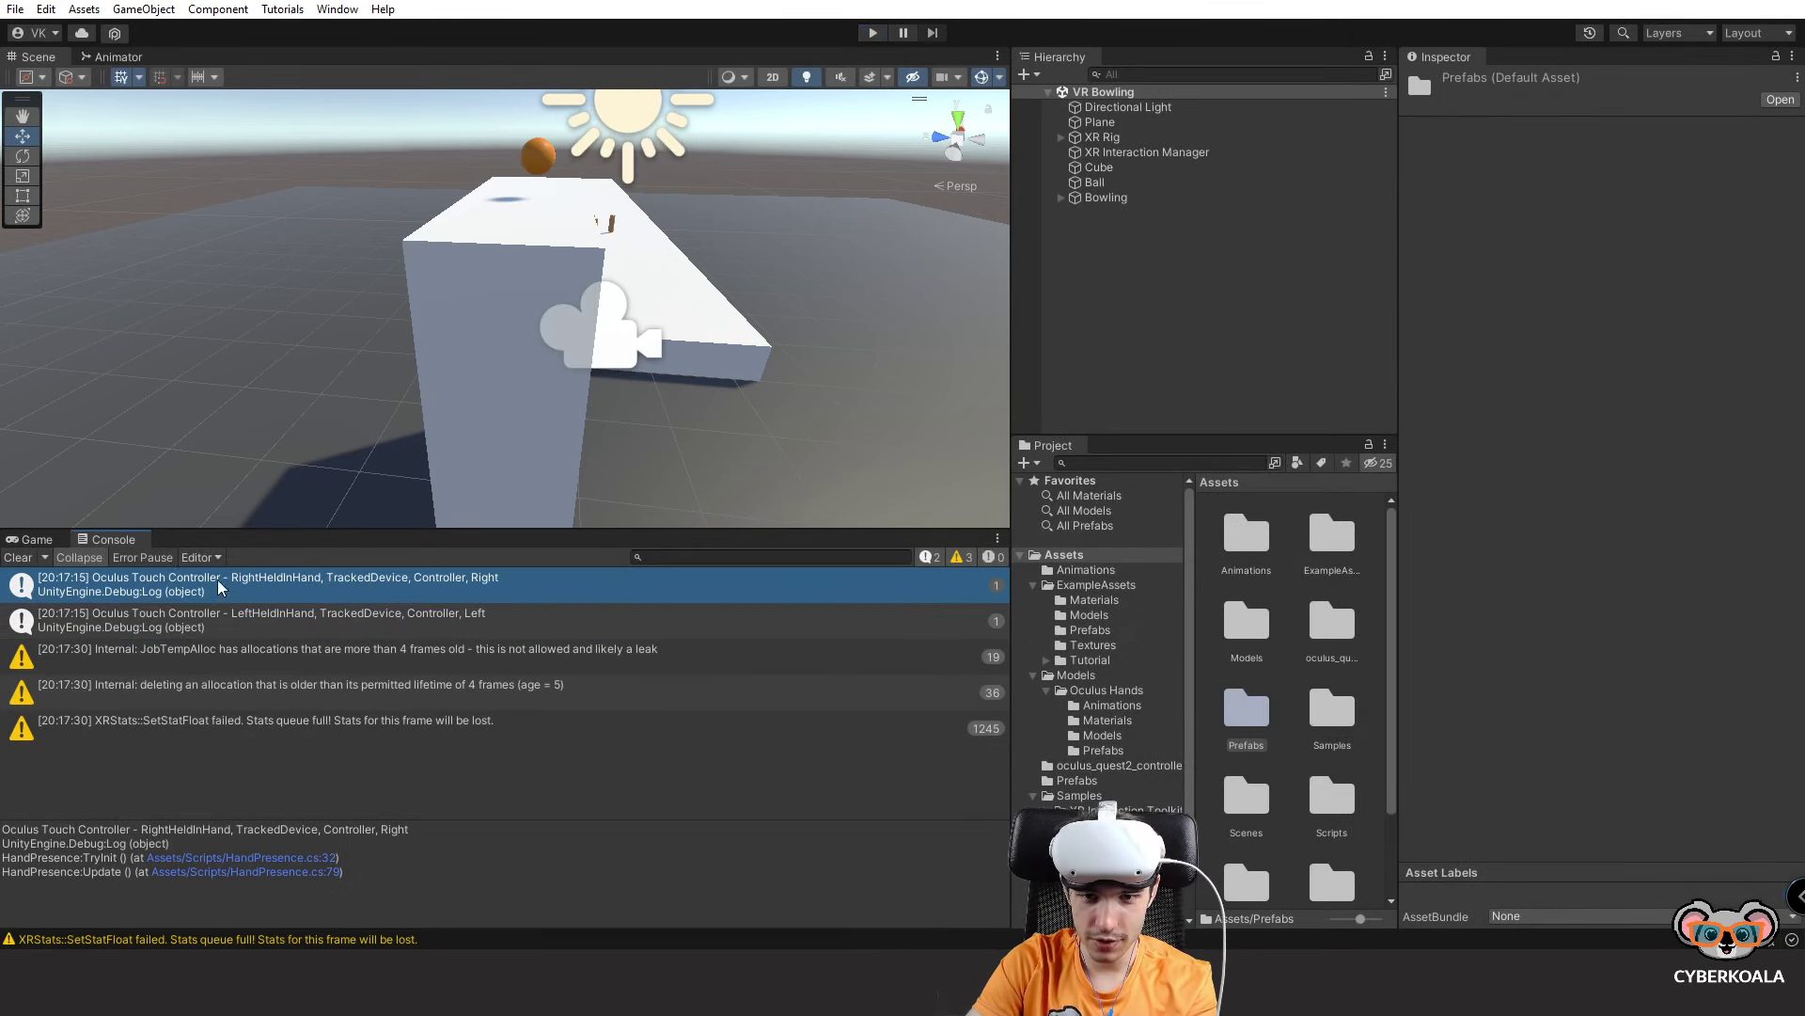
double_click(282, 593)
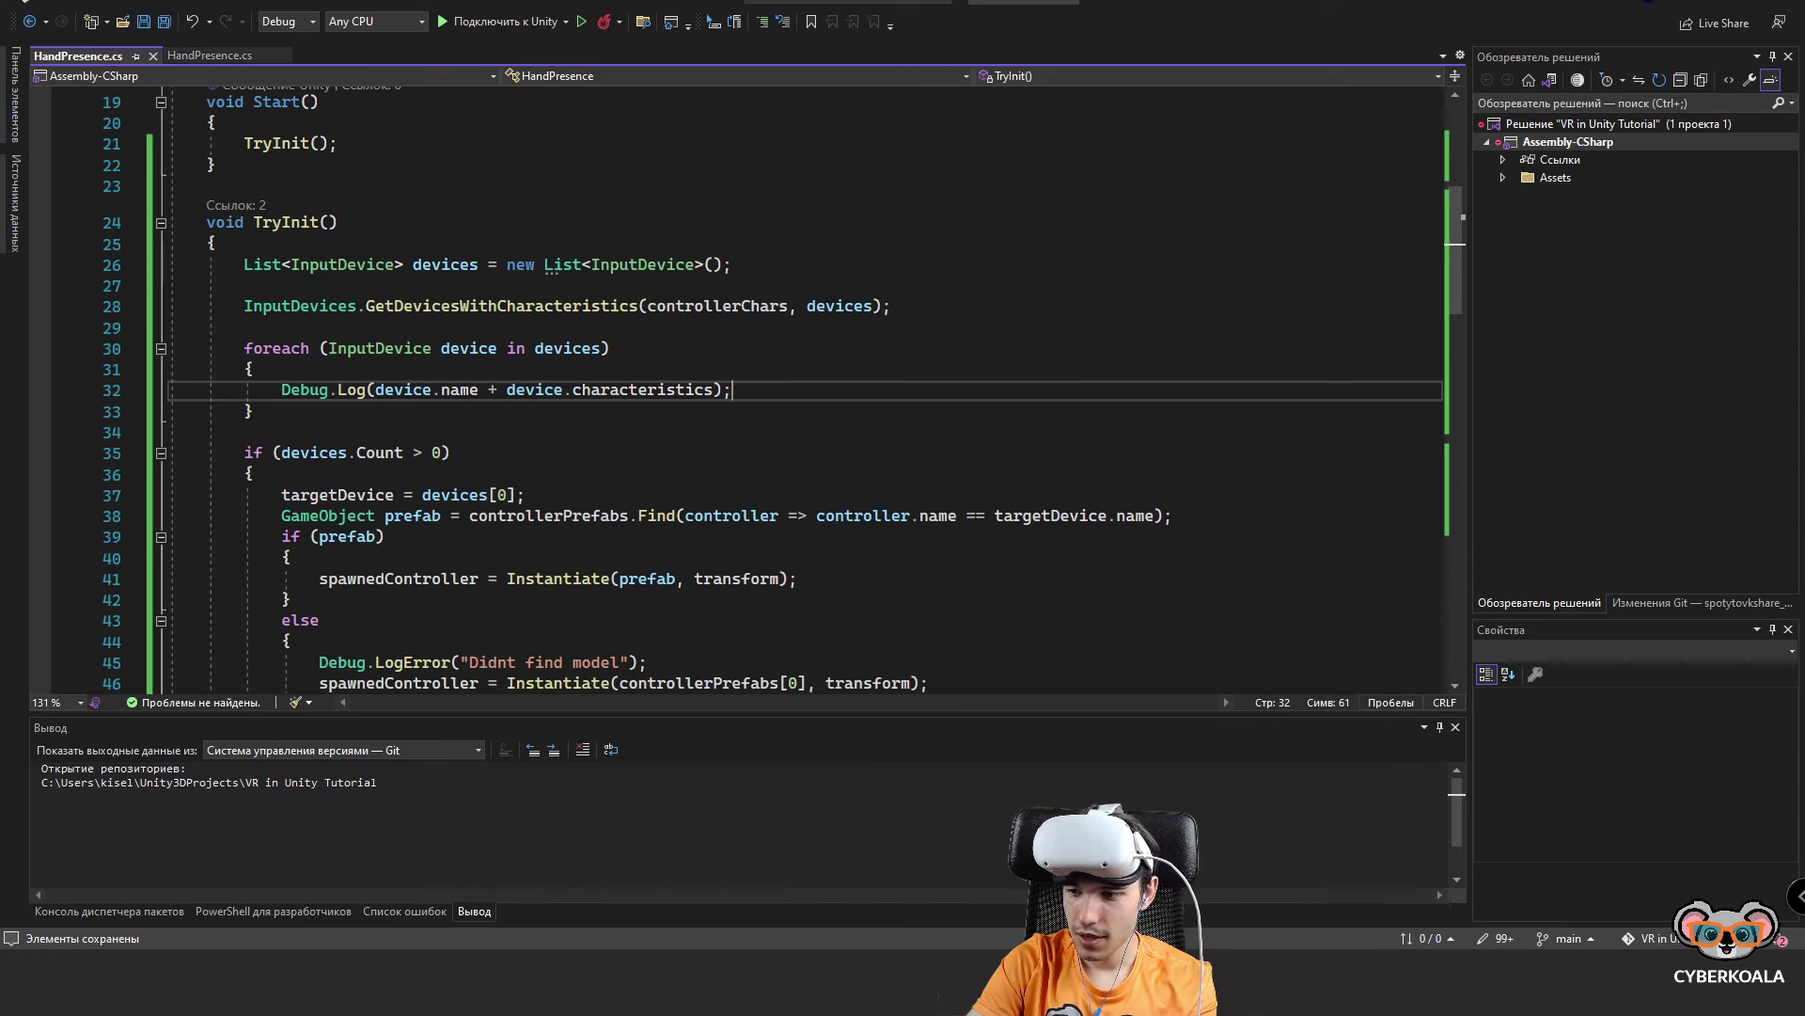
click(1354, 916)
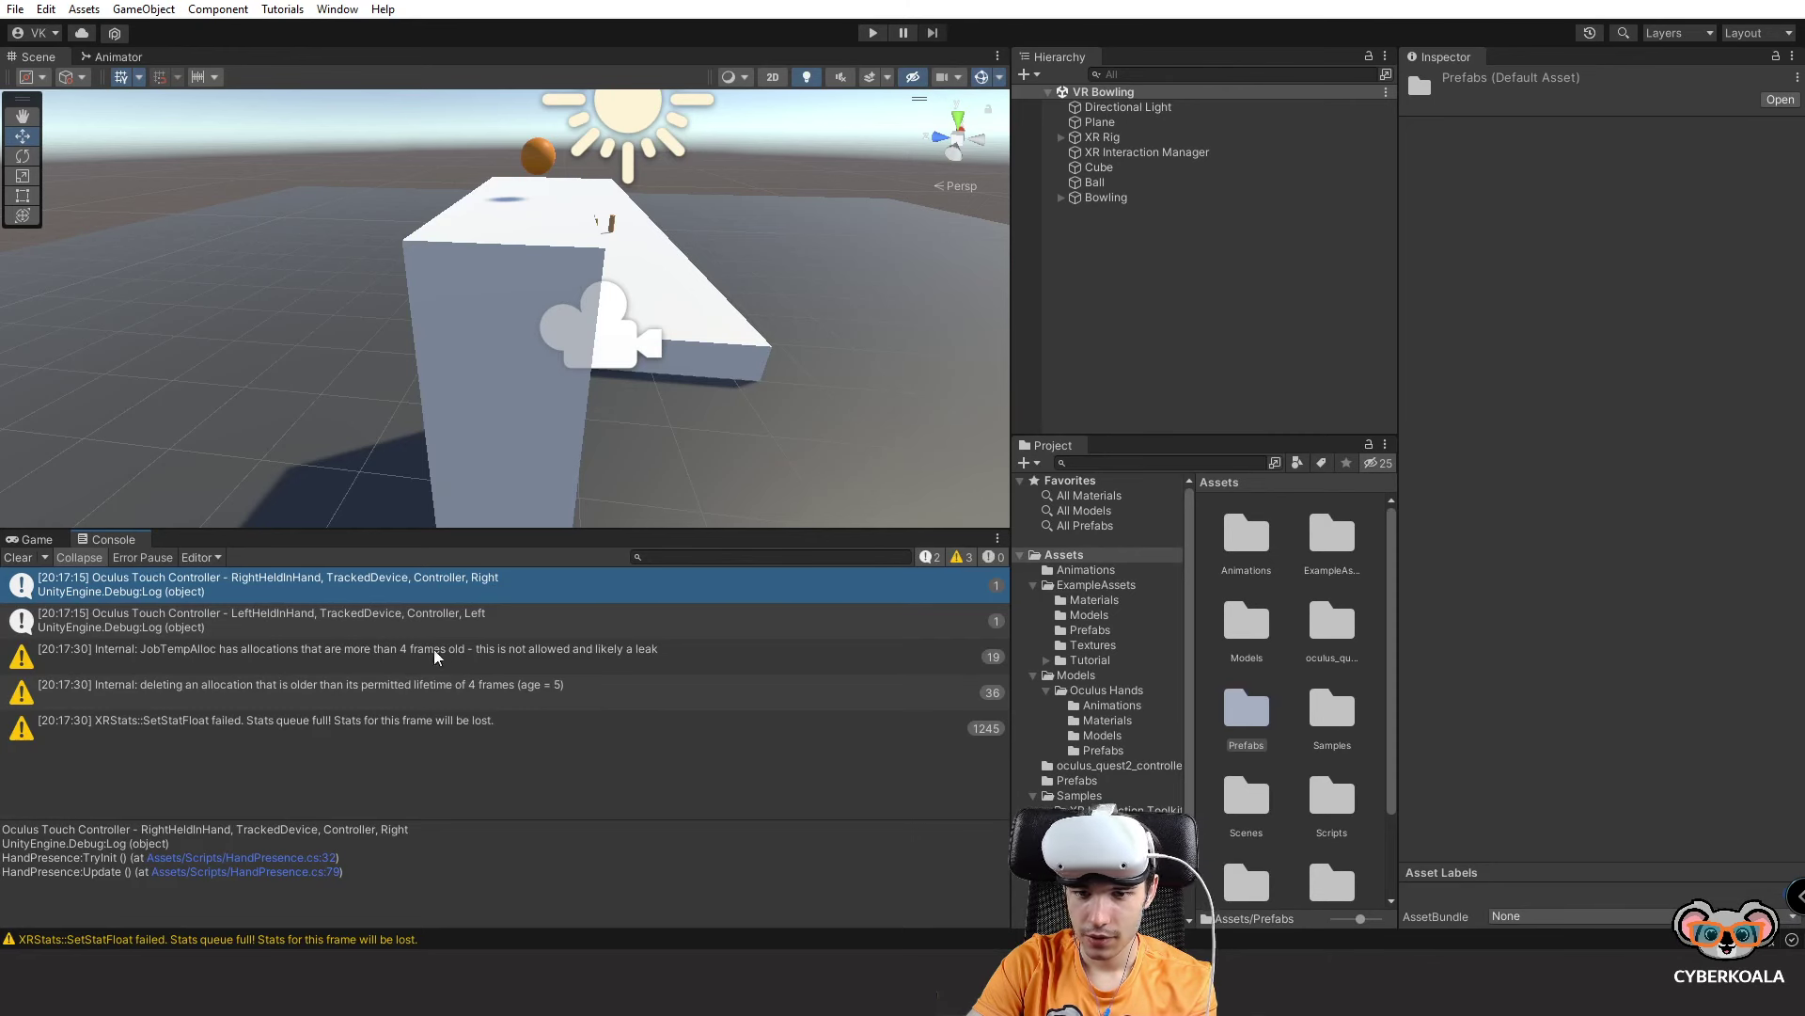
click(327, 624)
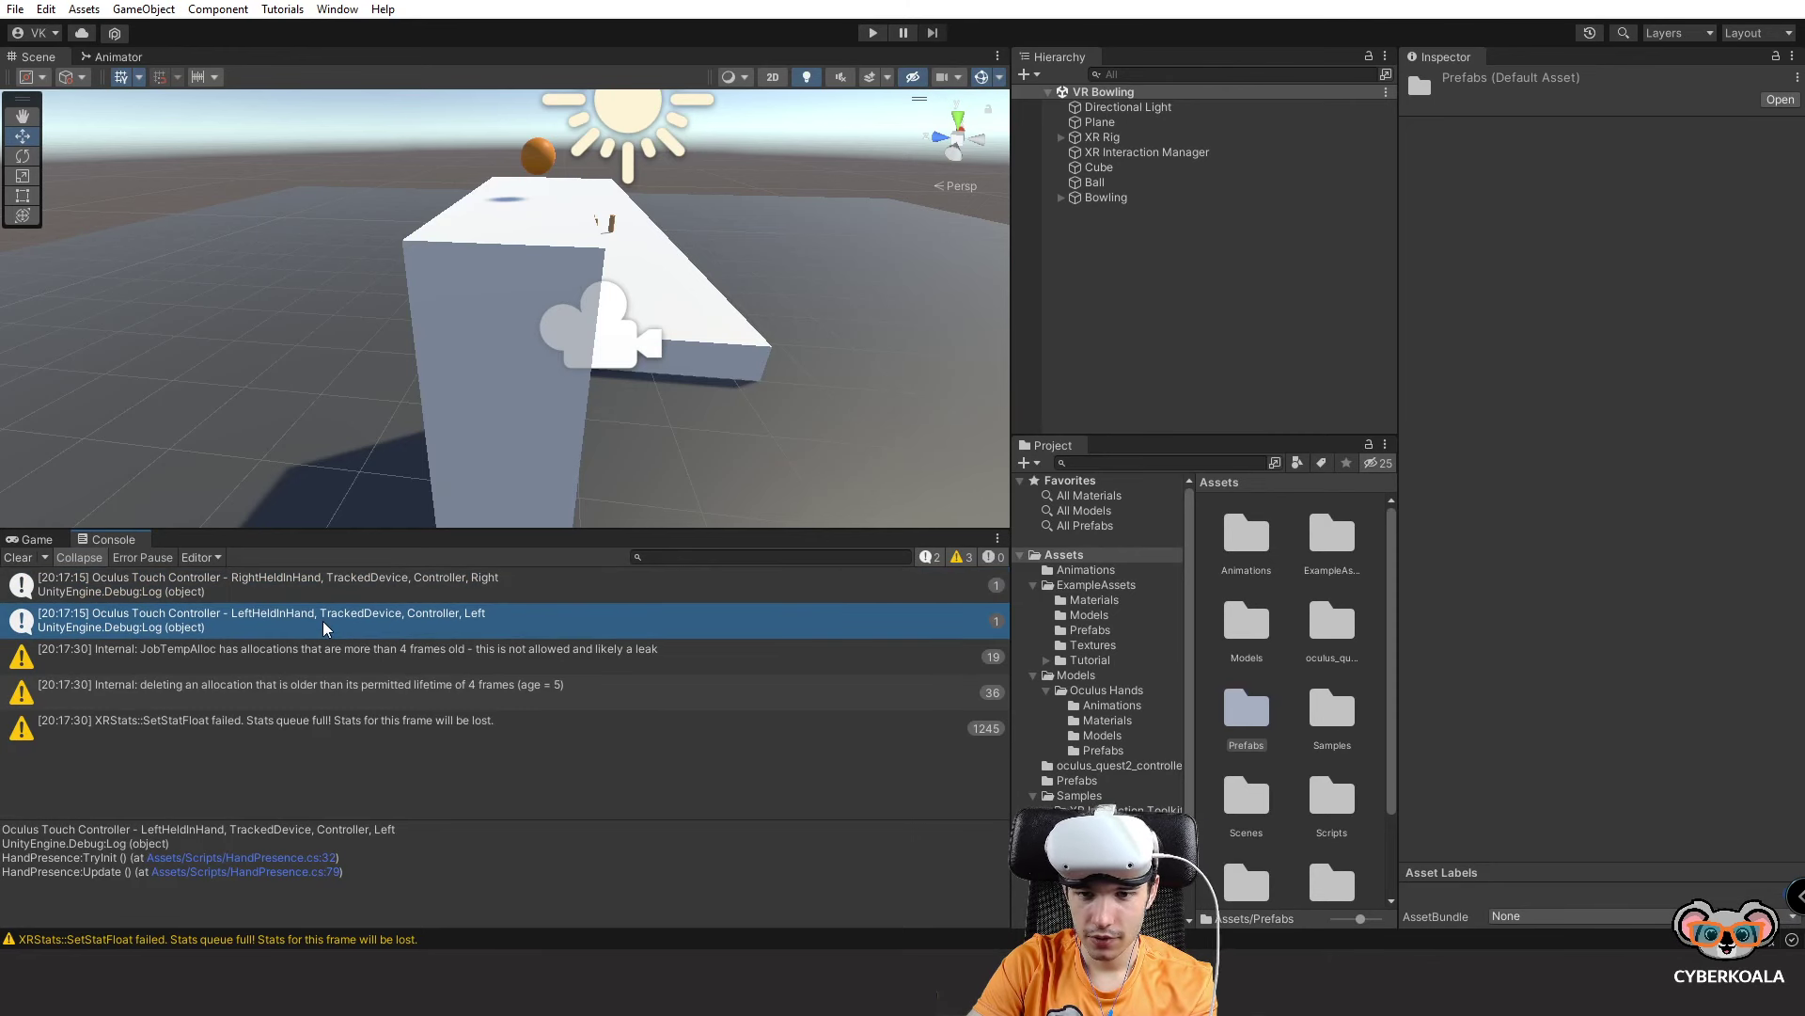
key(Up)
key(Down)
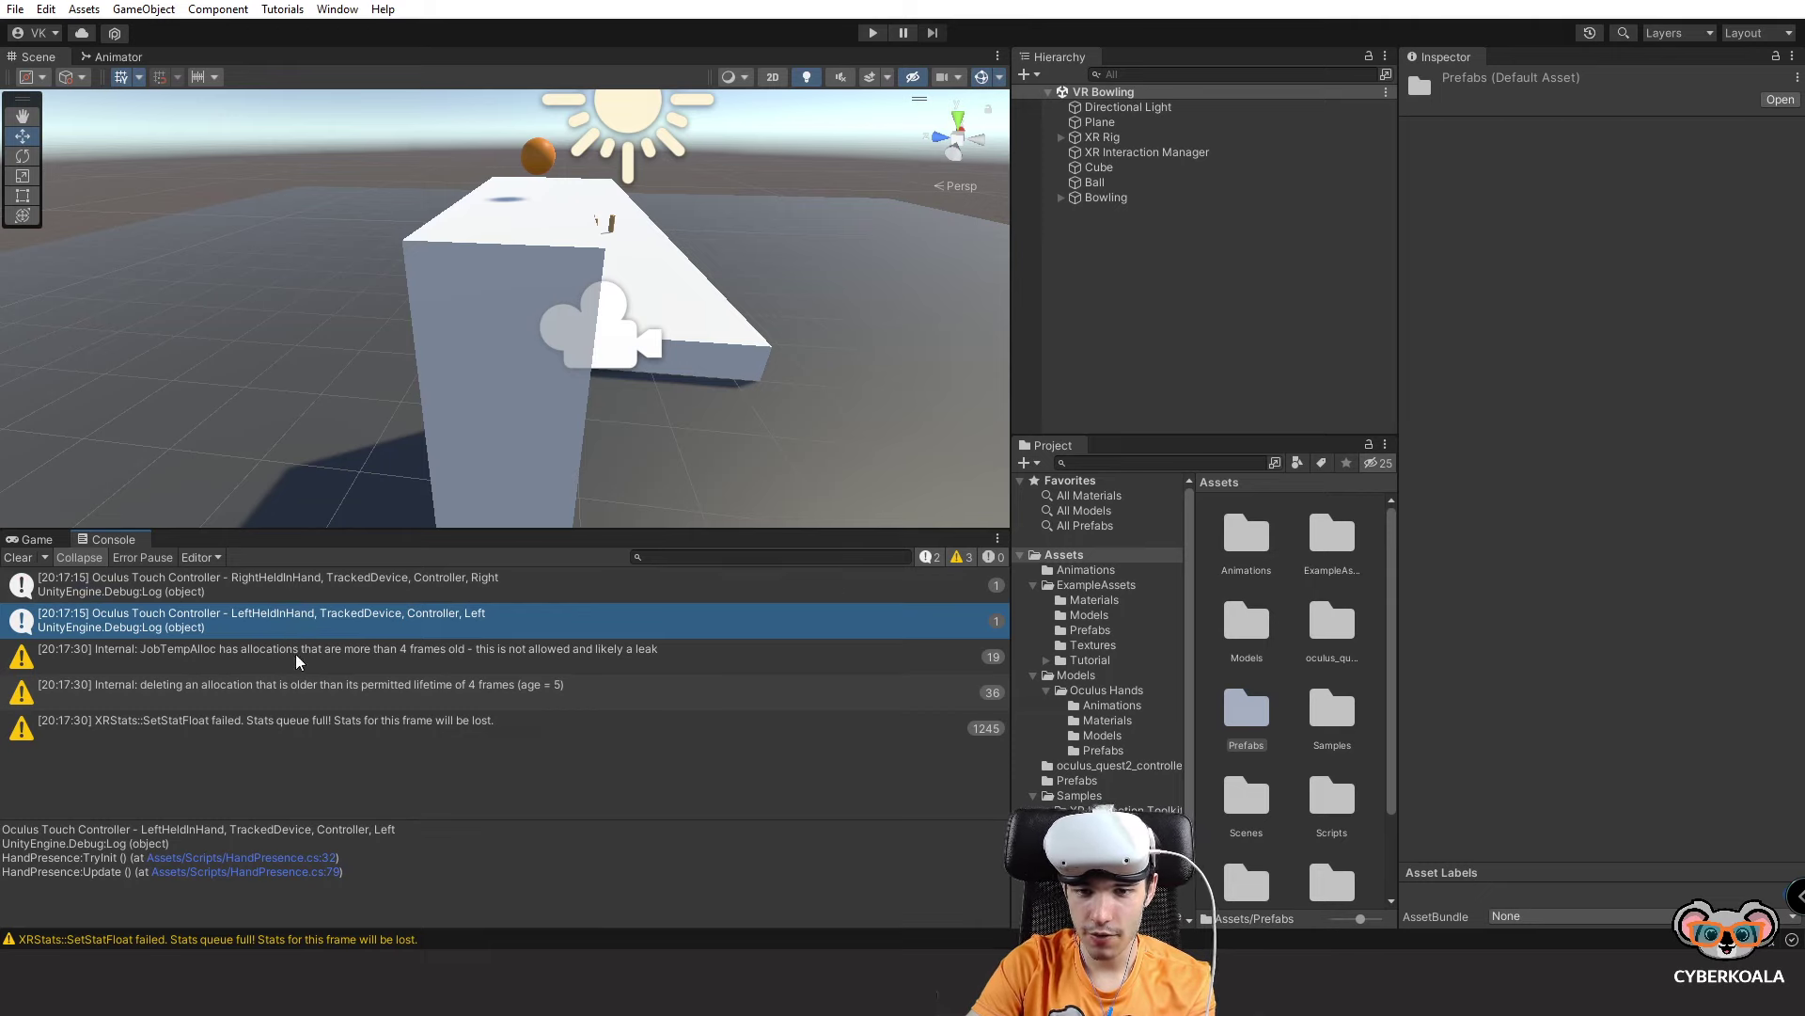
key(Up)
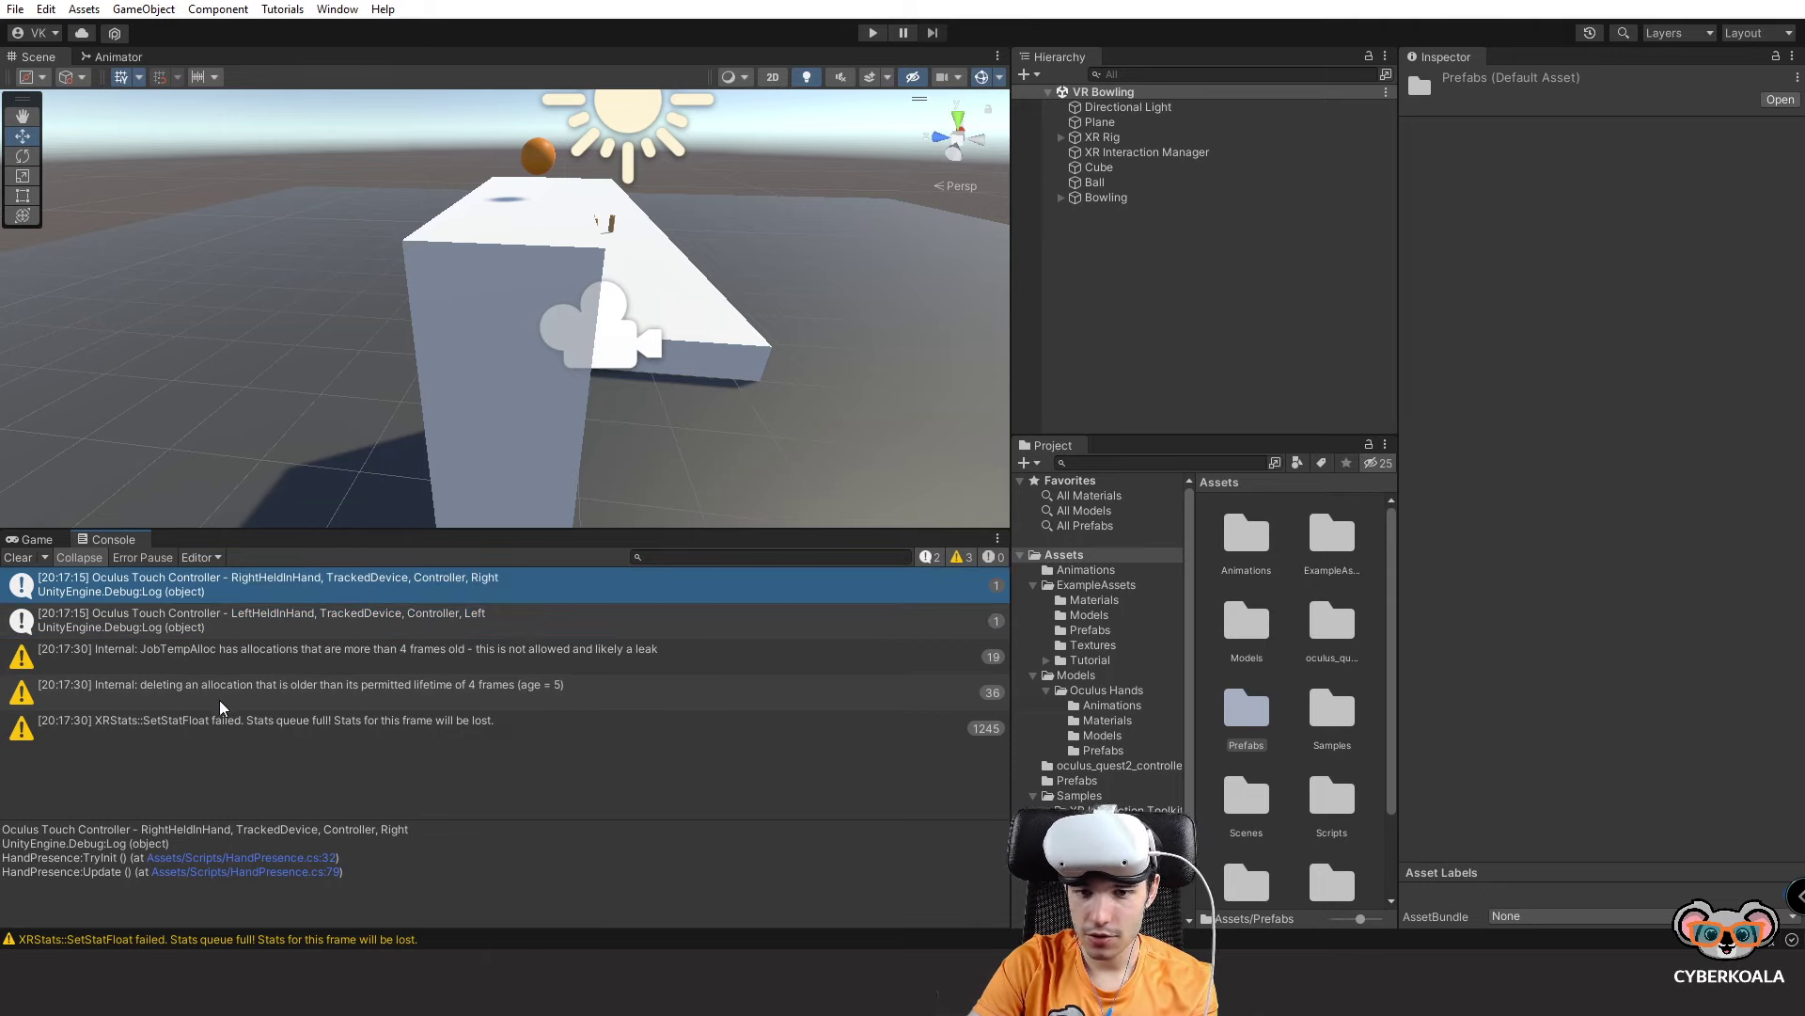
click(36, 538)
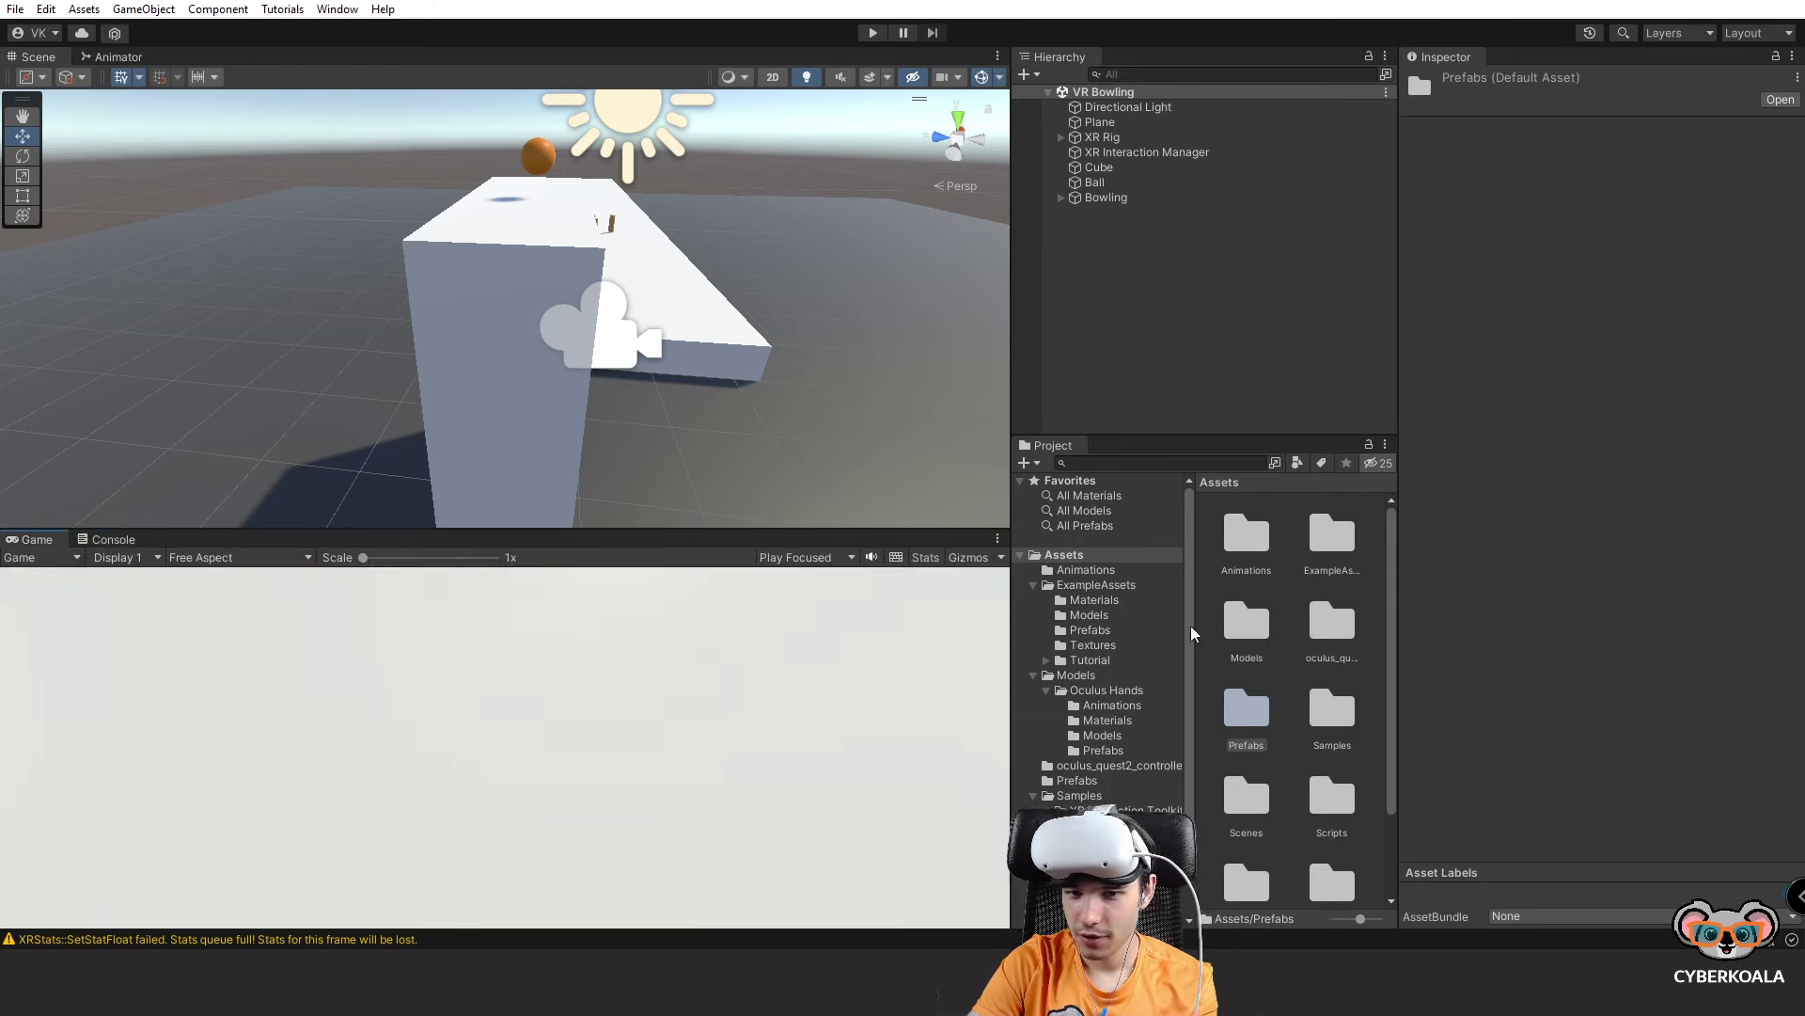
Try different Game view play display options while entering play mode.
click(807, 557)
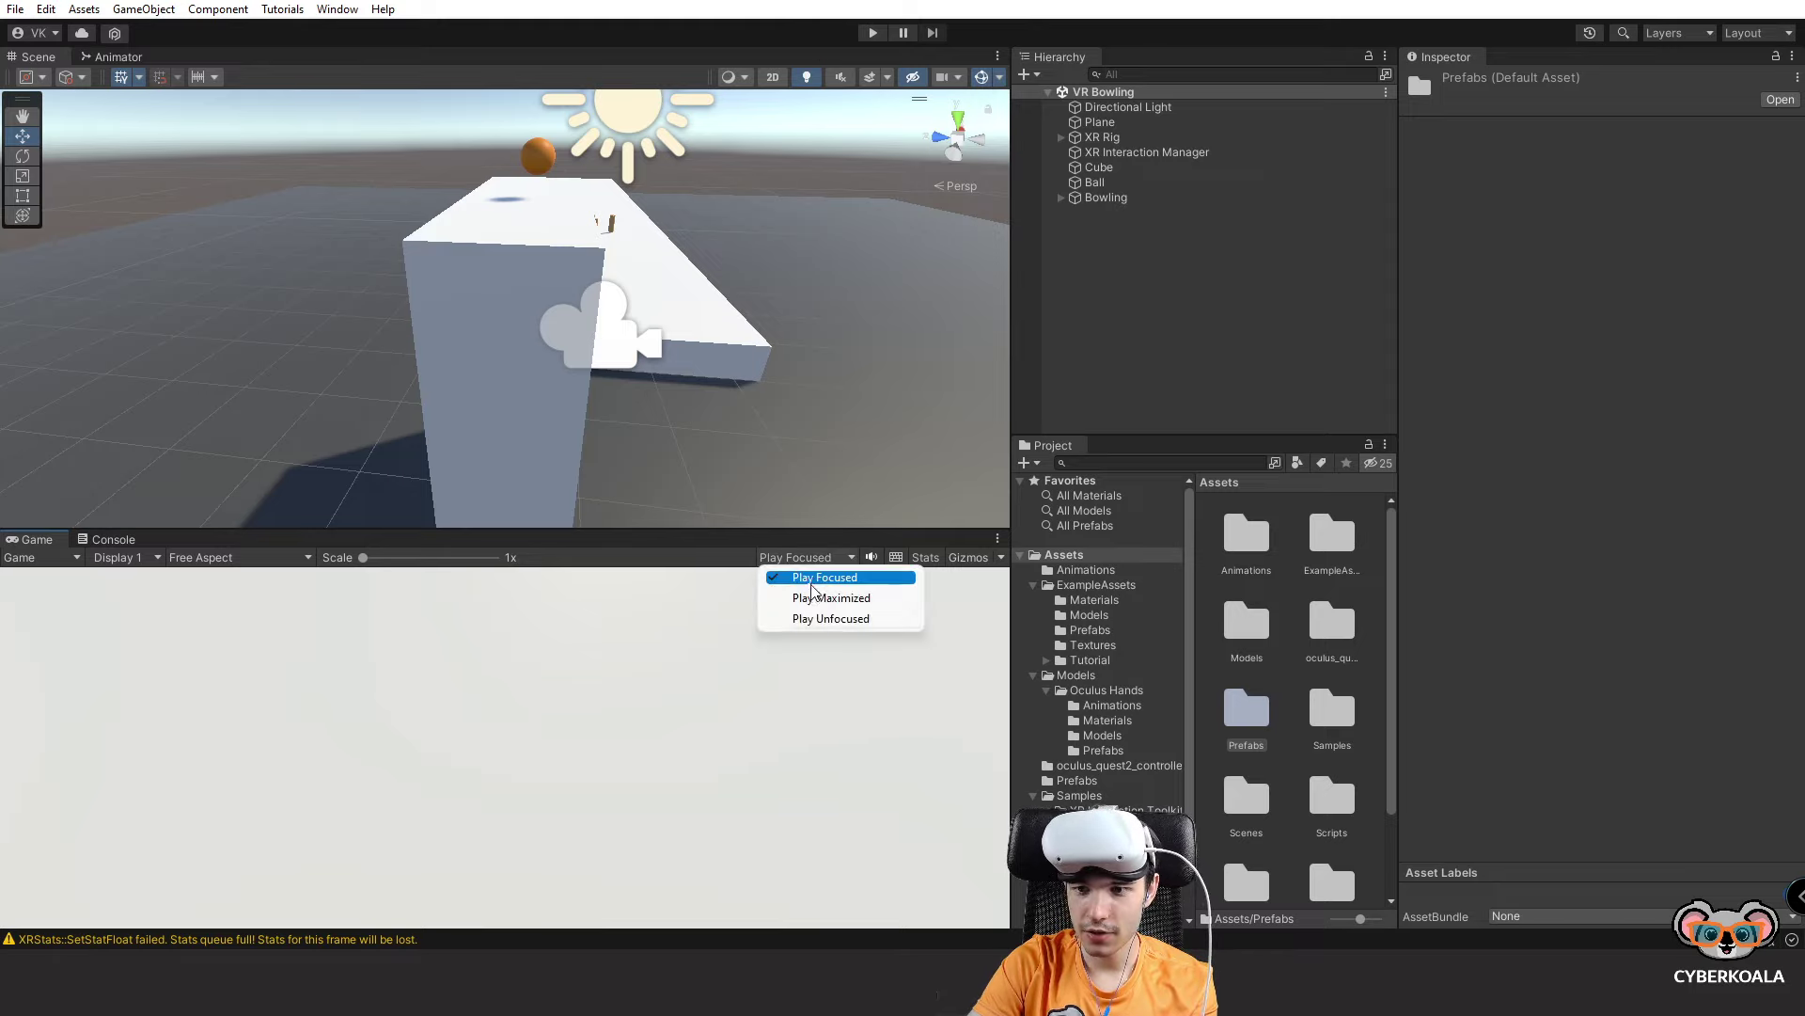
click(814, 597)
click(871, 32)
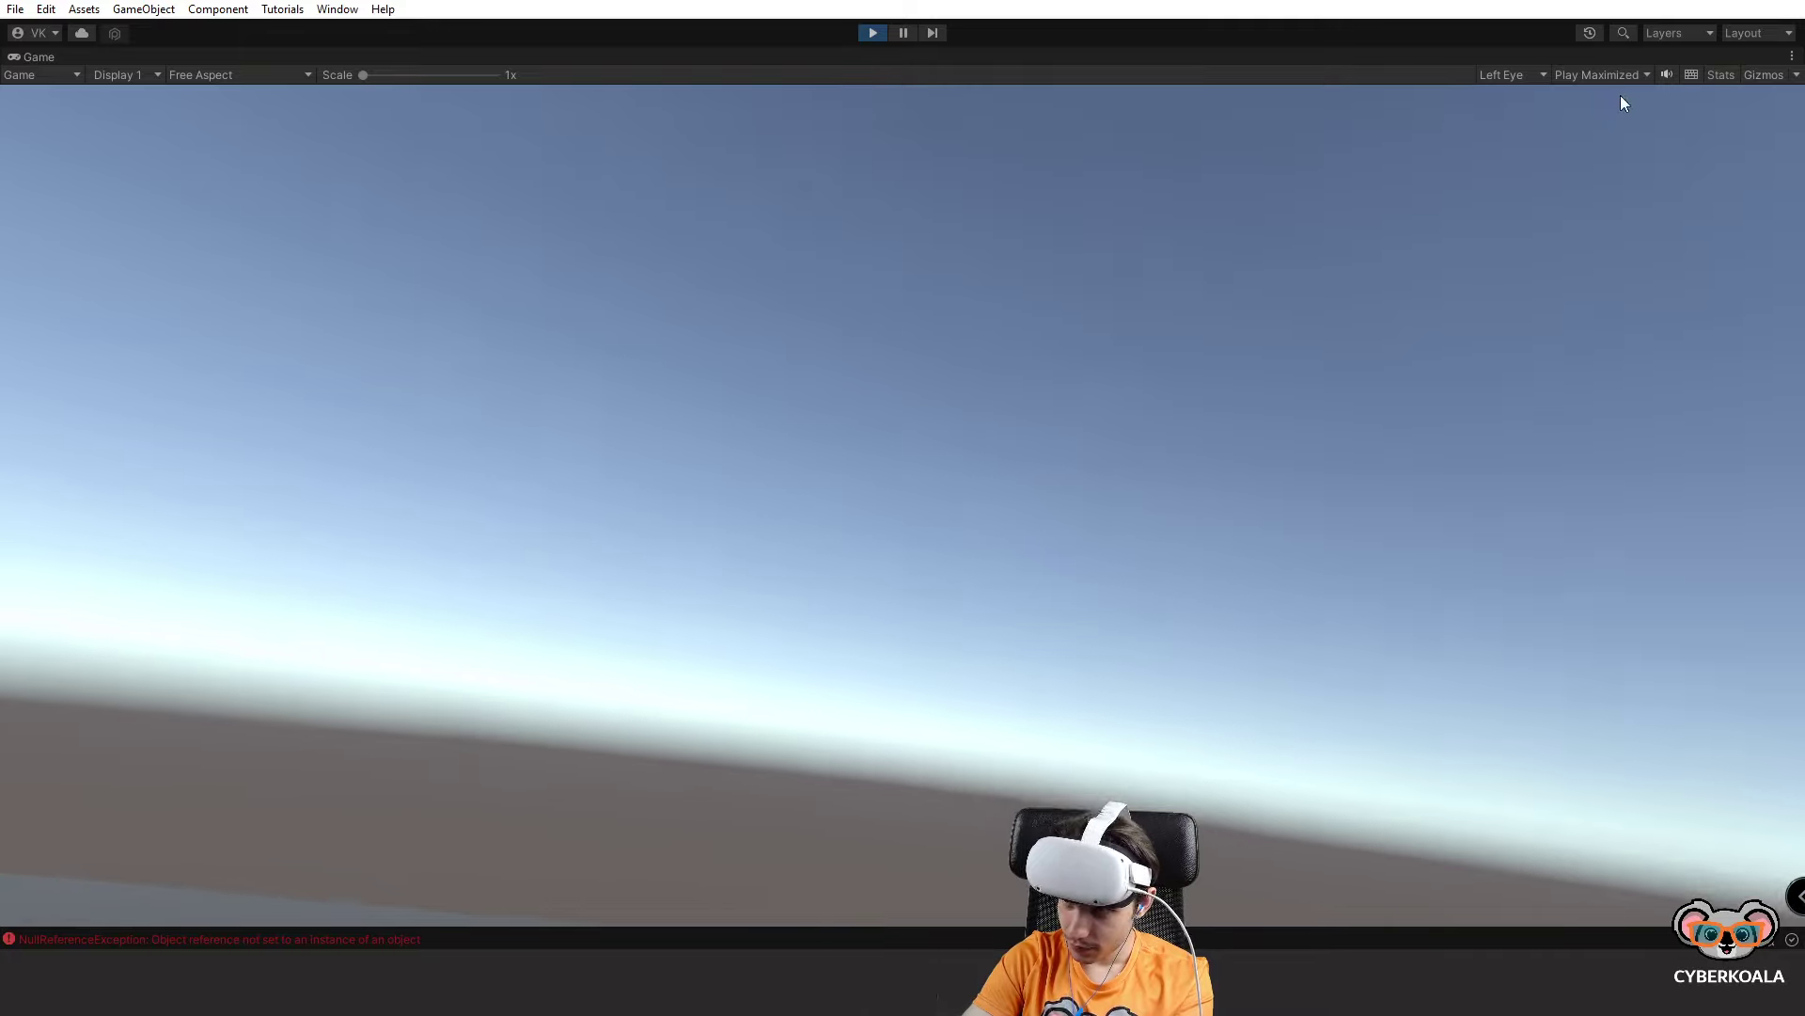
click(1598, 74)
click(1604, 92)
click(1599, 74)
click(1627, 114)
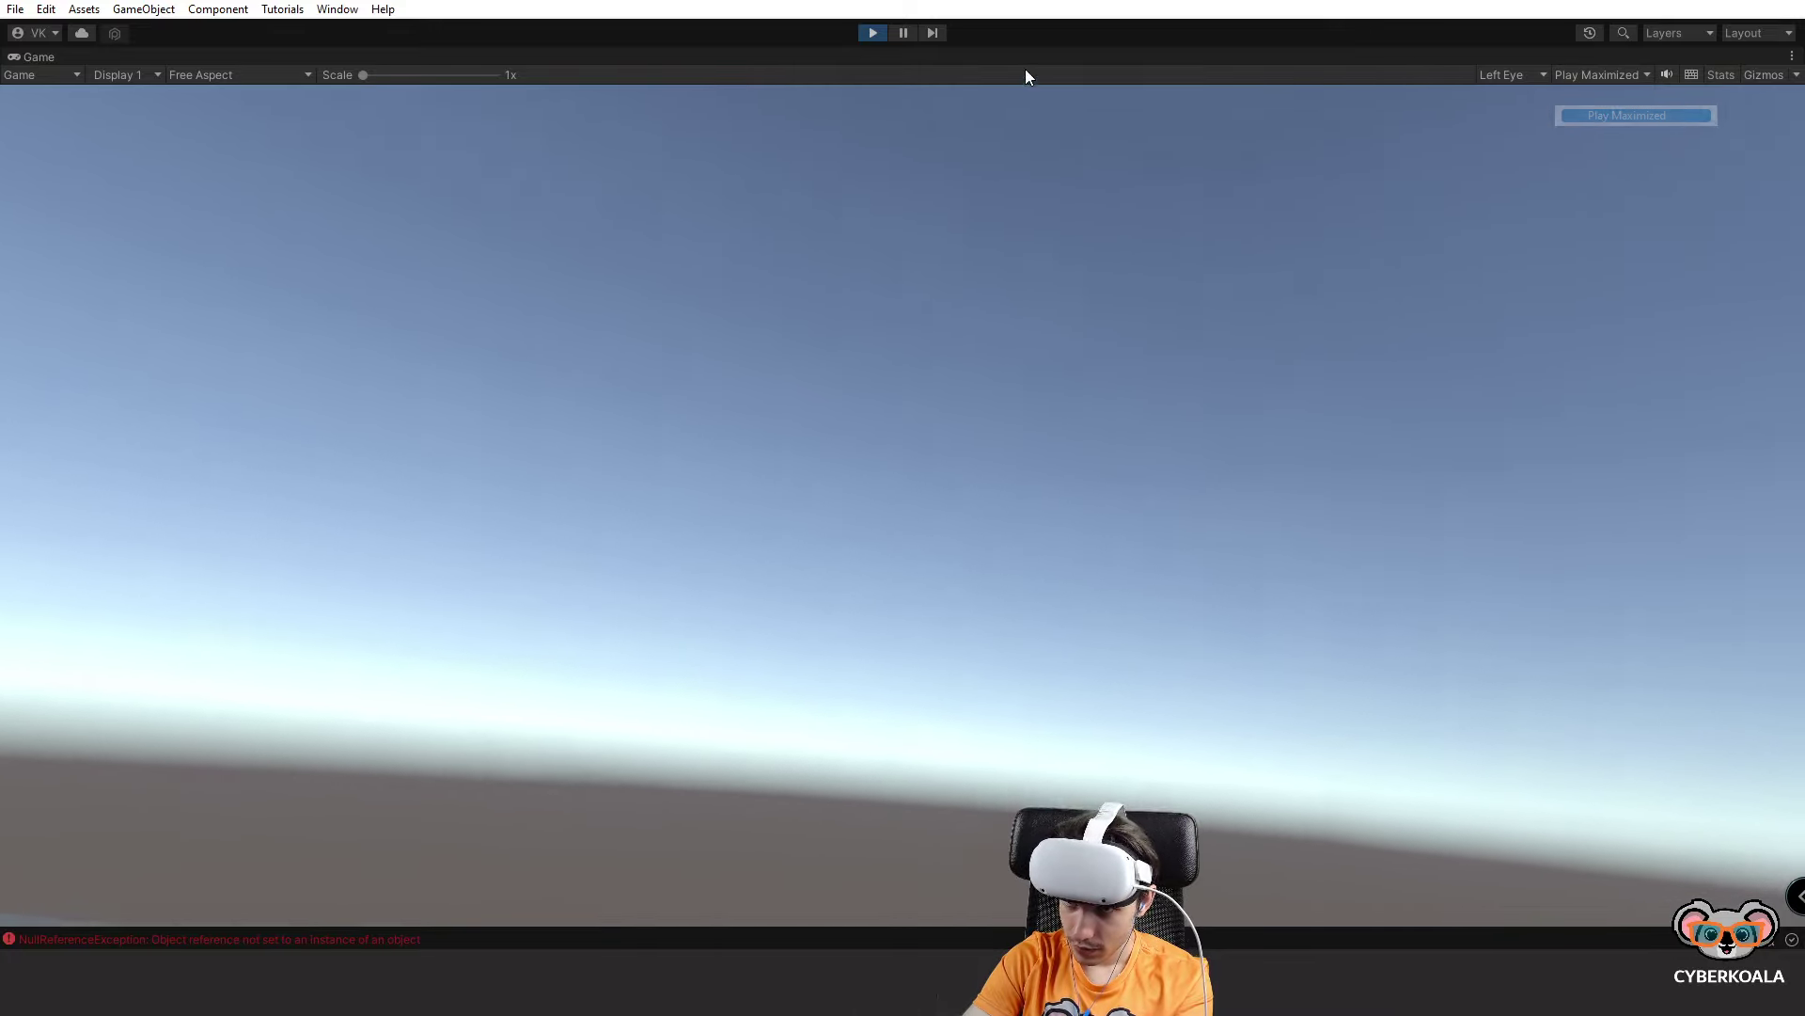
Switch the Game view from Play Maximized to Play Focused and restart play mode.
click(874, 34)
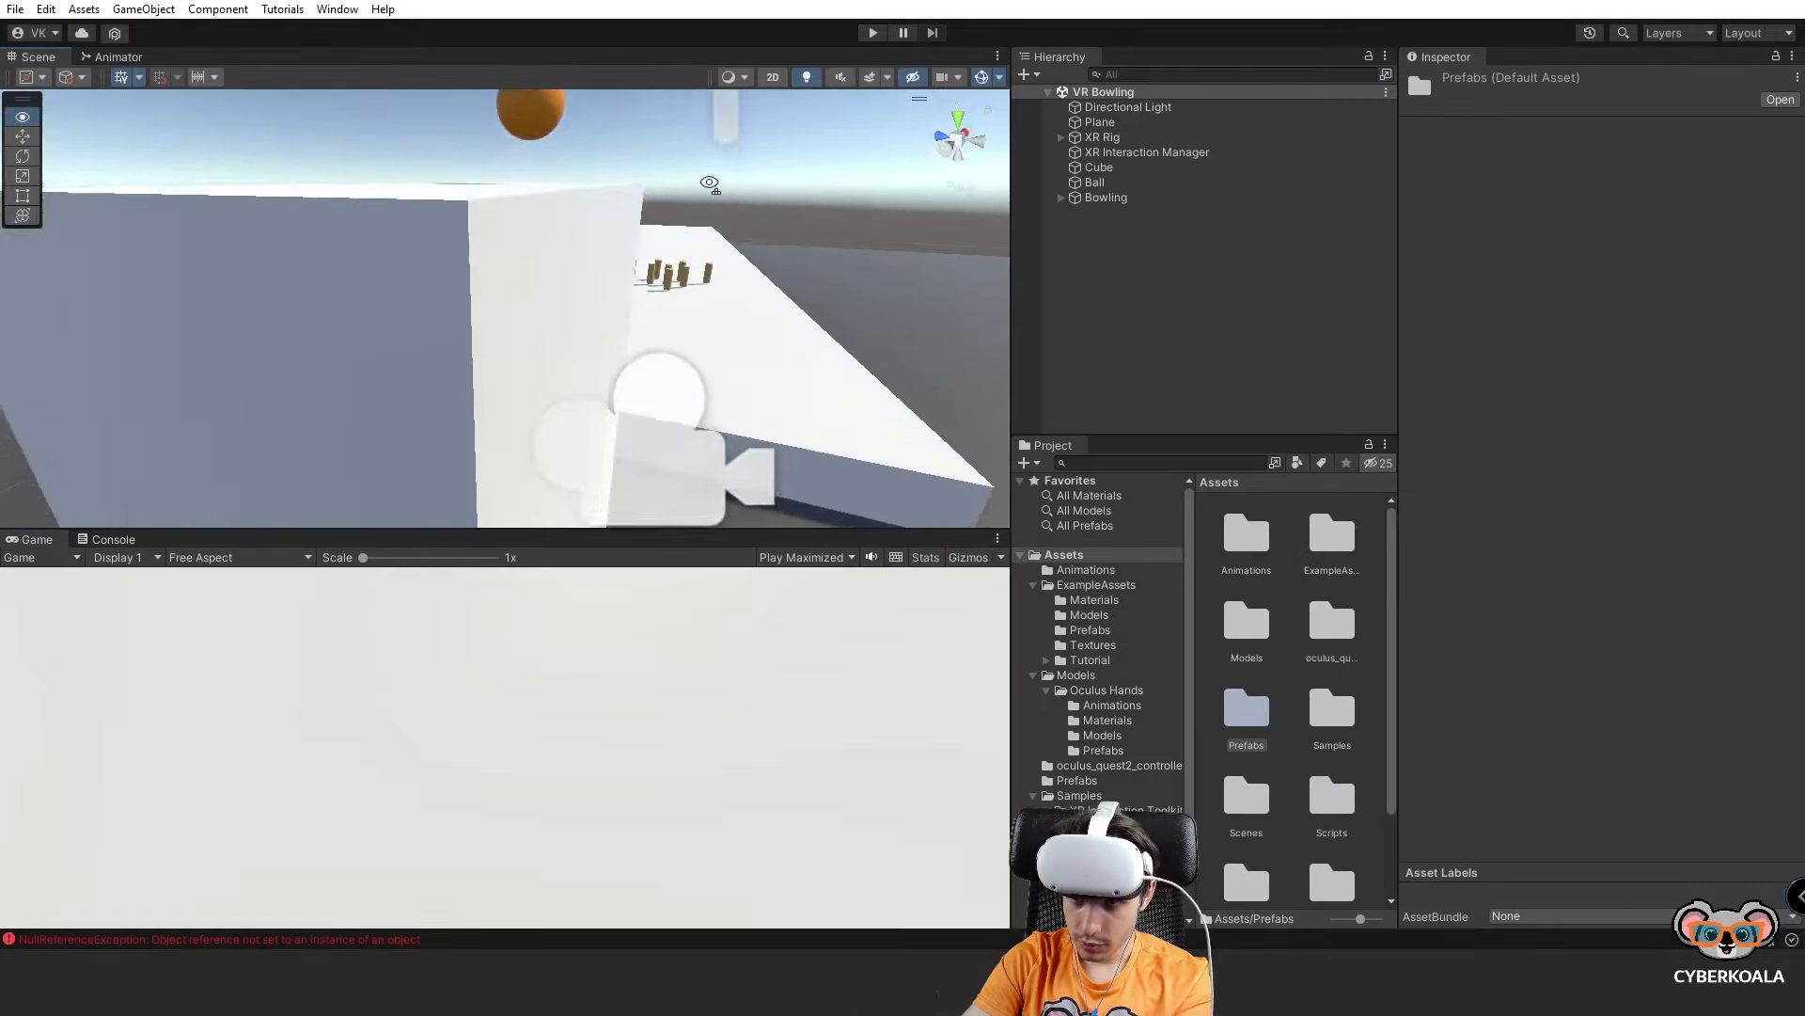
alt+drag(709, 183, 291, 519)
key(ctrl+p)
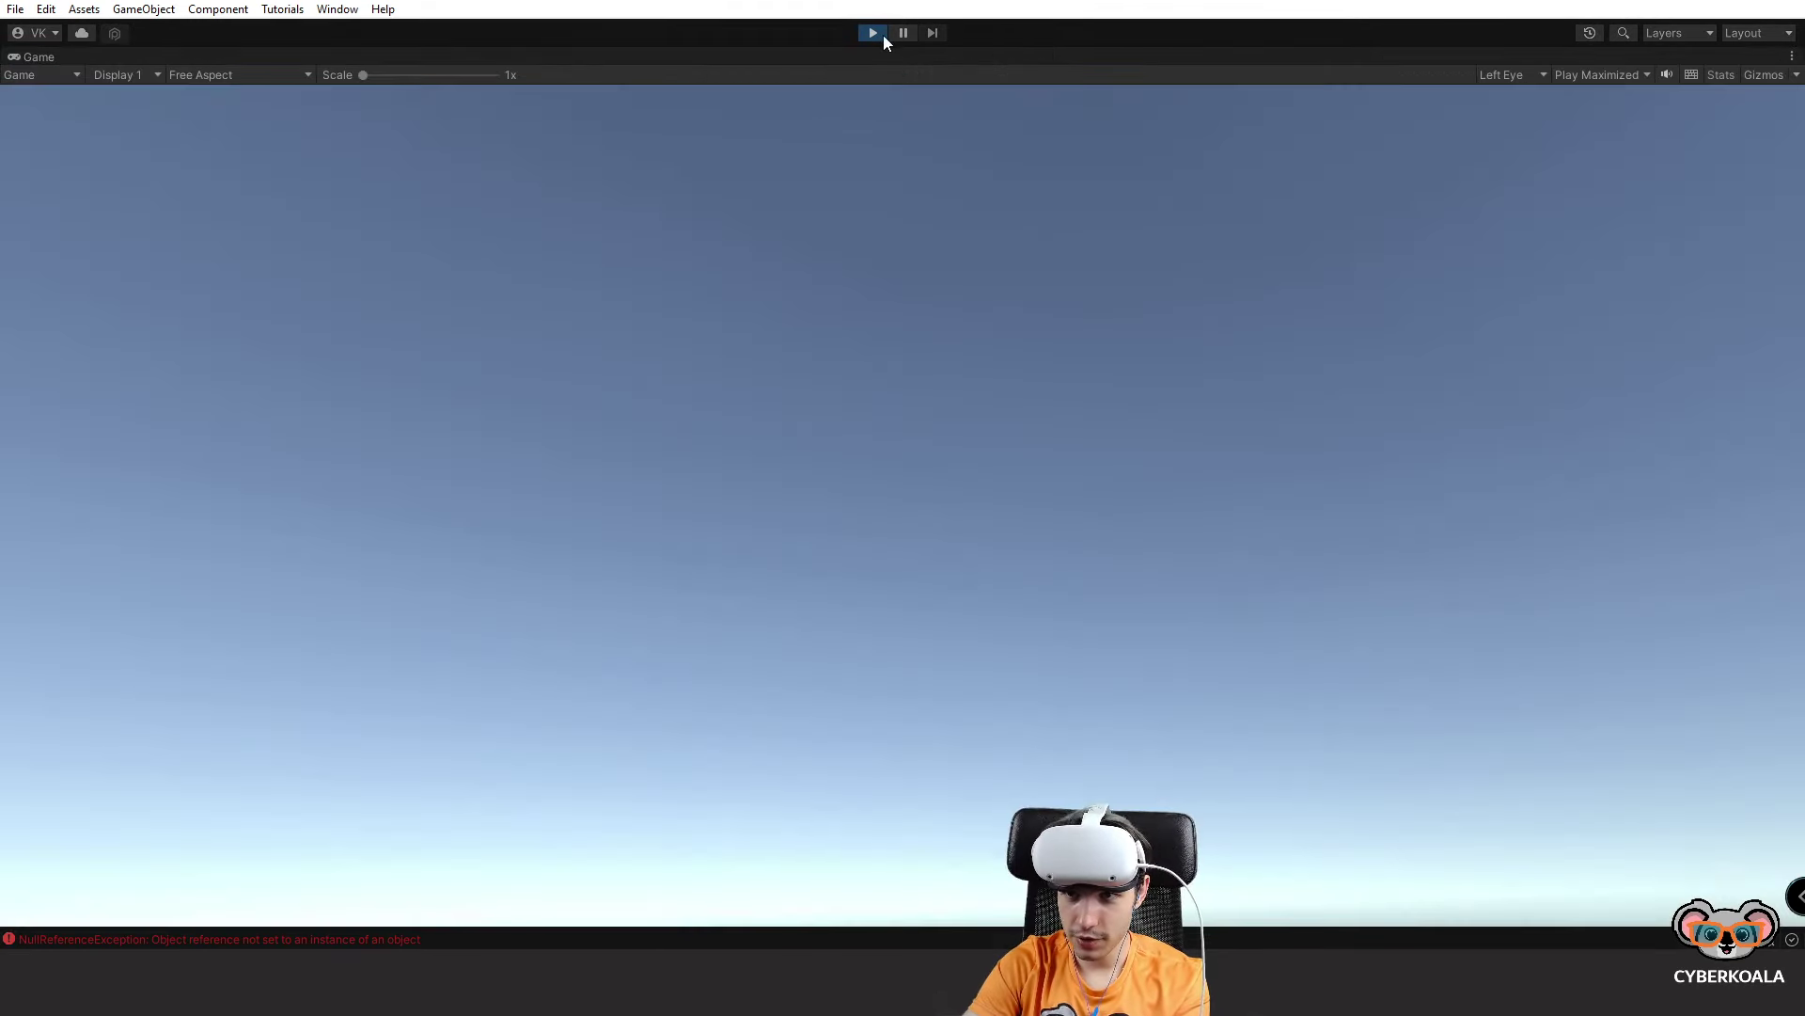
click(874, 33)
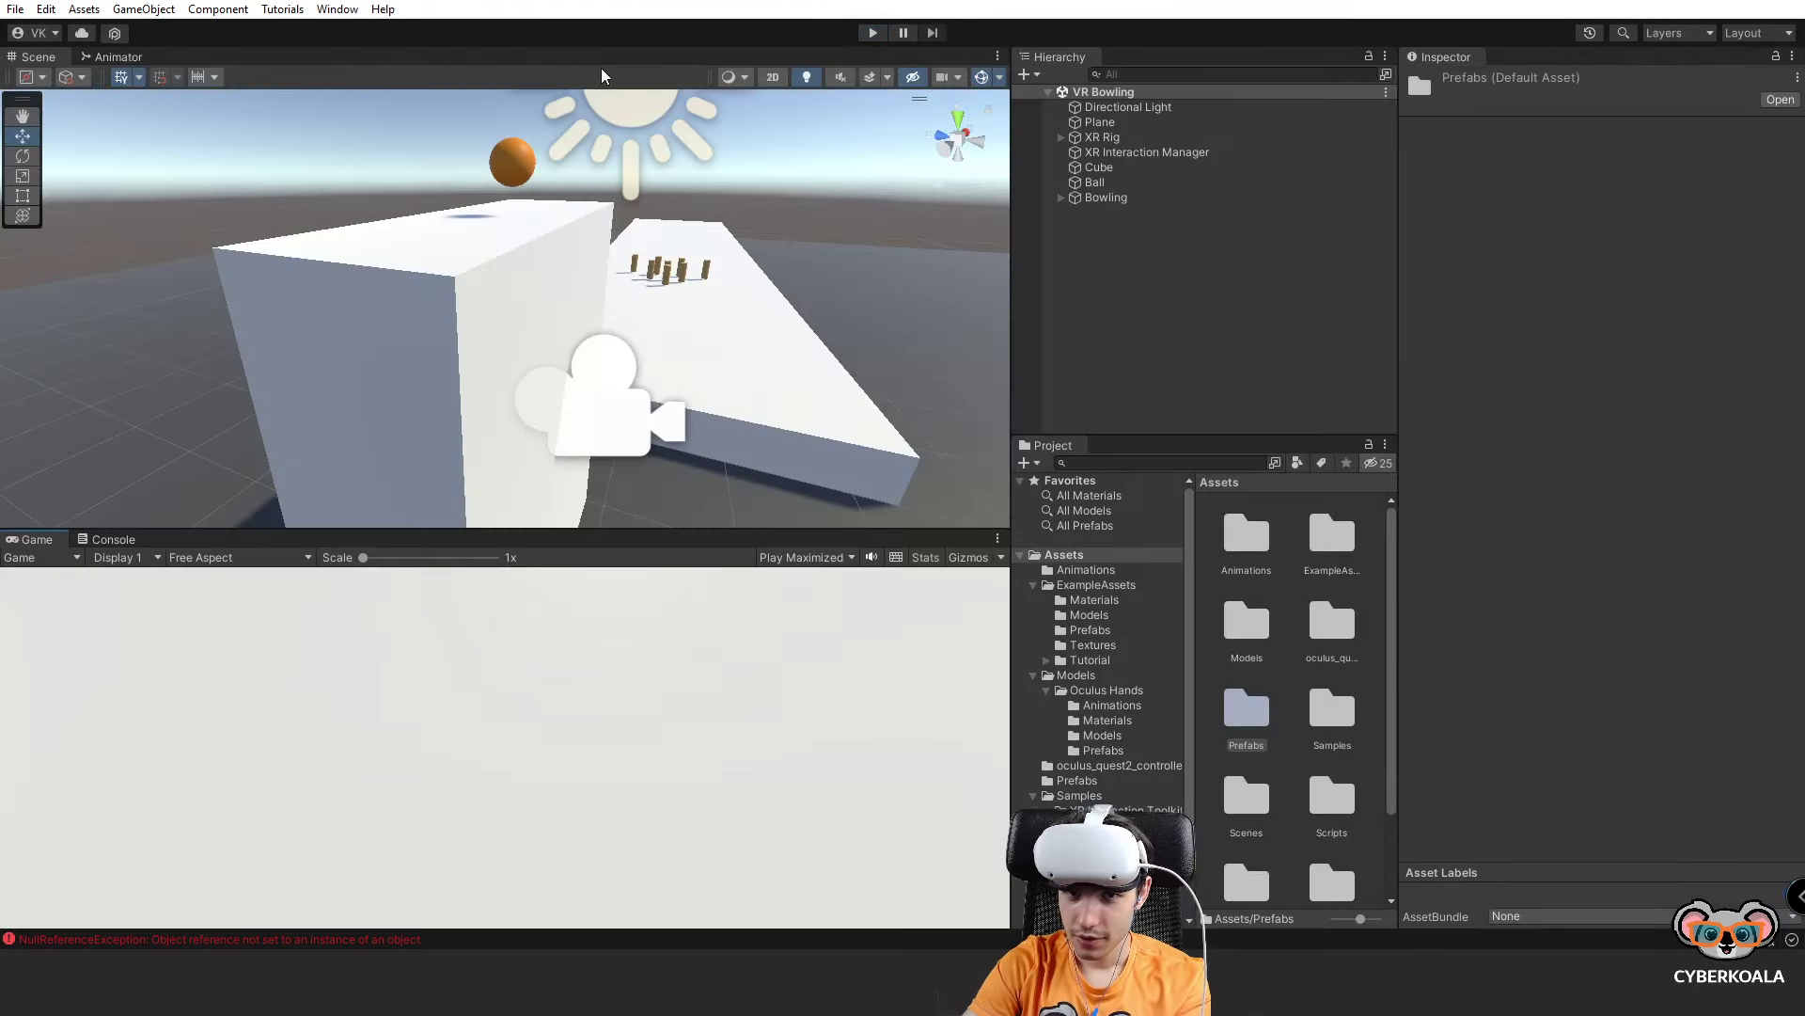
click(805, 556)
click(828, 575)
click(873, 33)
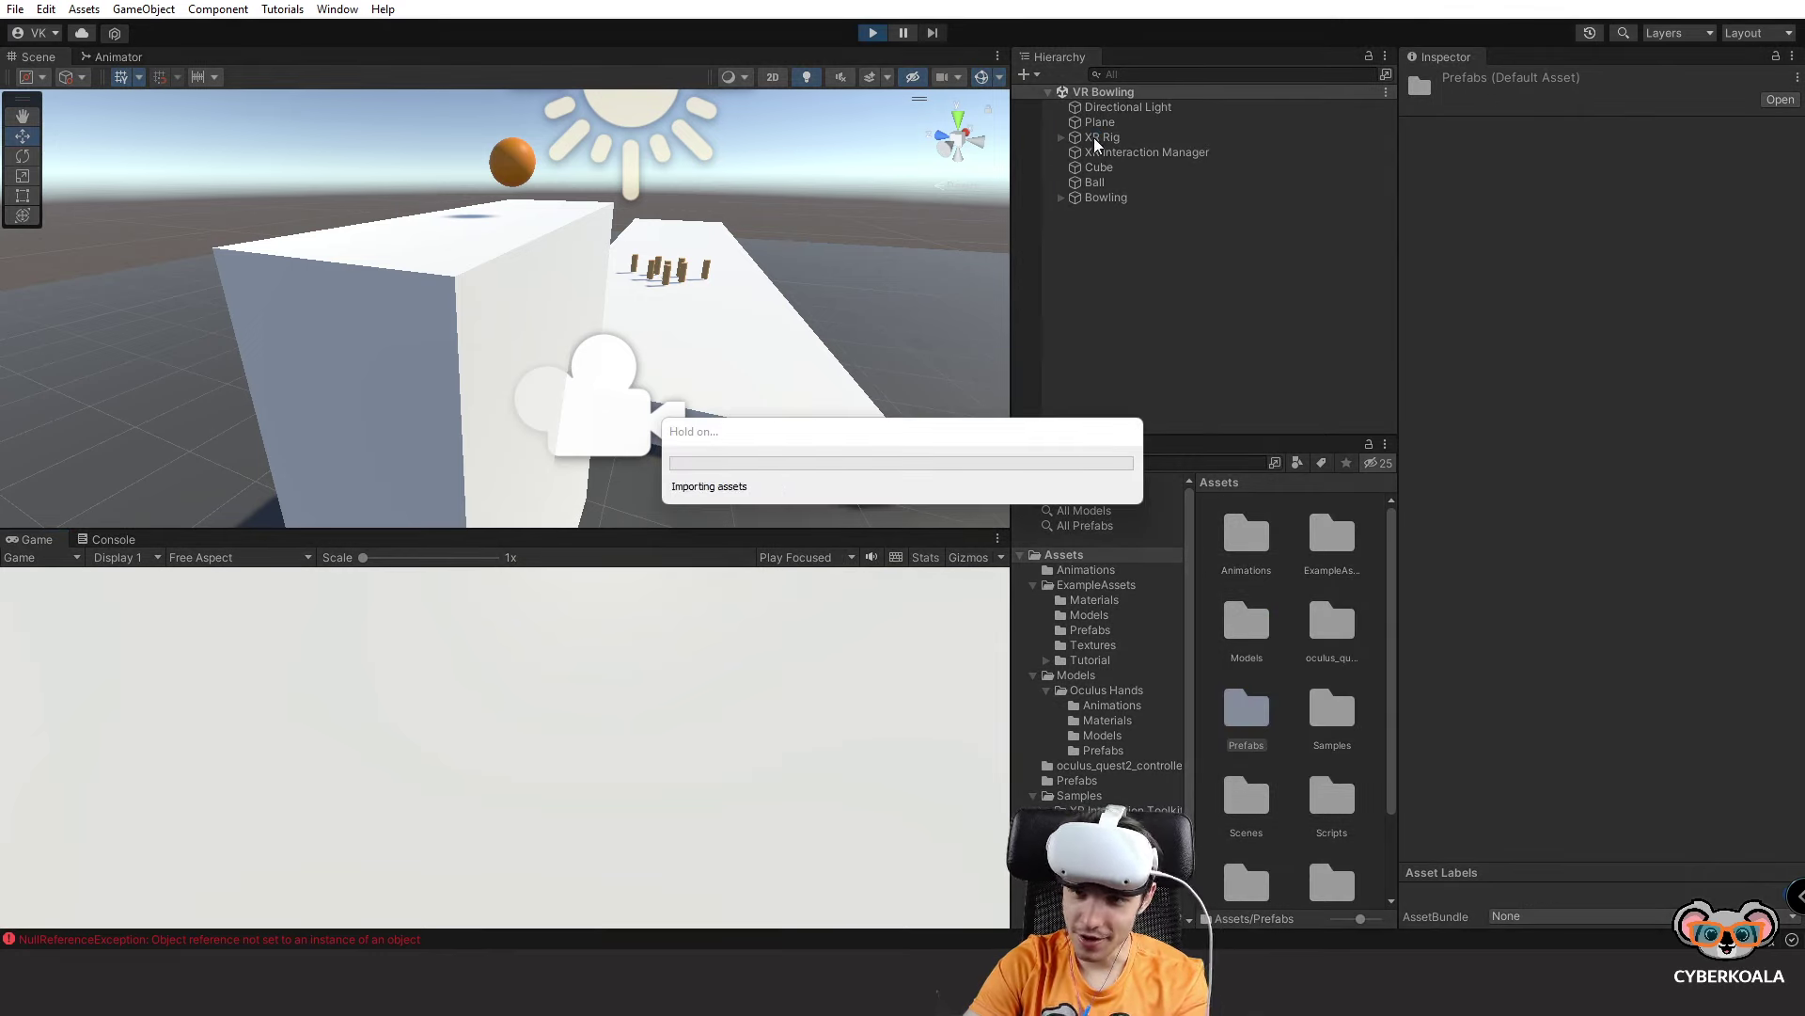
Select LeftHandPresense under XR Rig > Camera Offset > LeftHand Controller in the Hierarchy.
right_drag(658, 245, 598, 236)
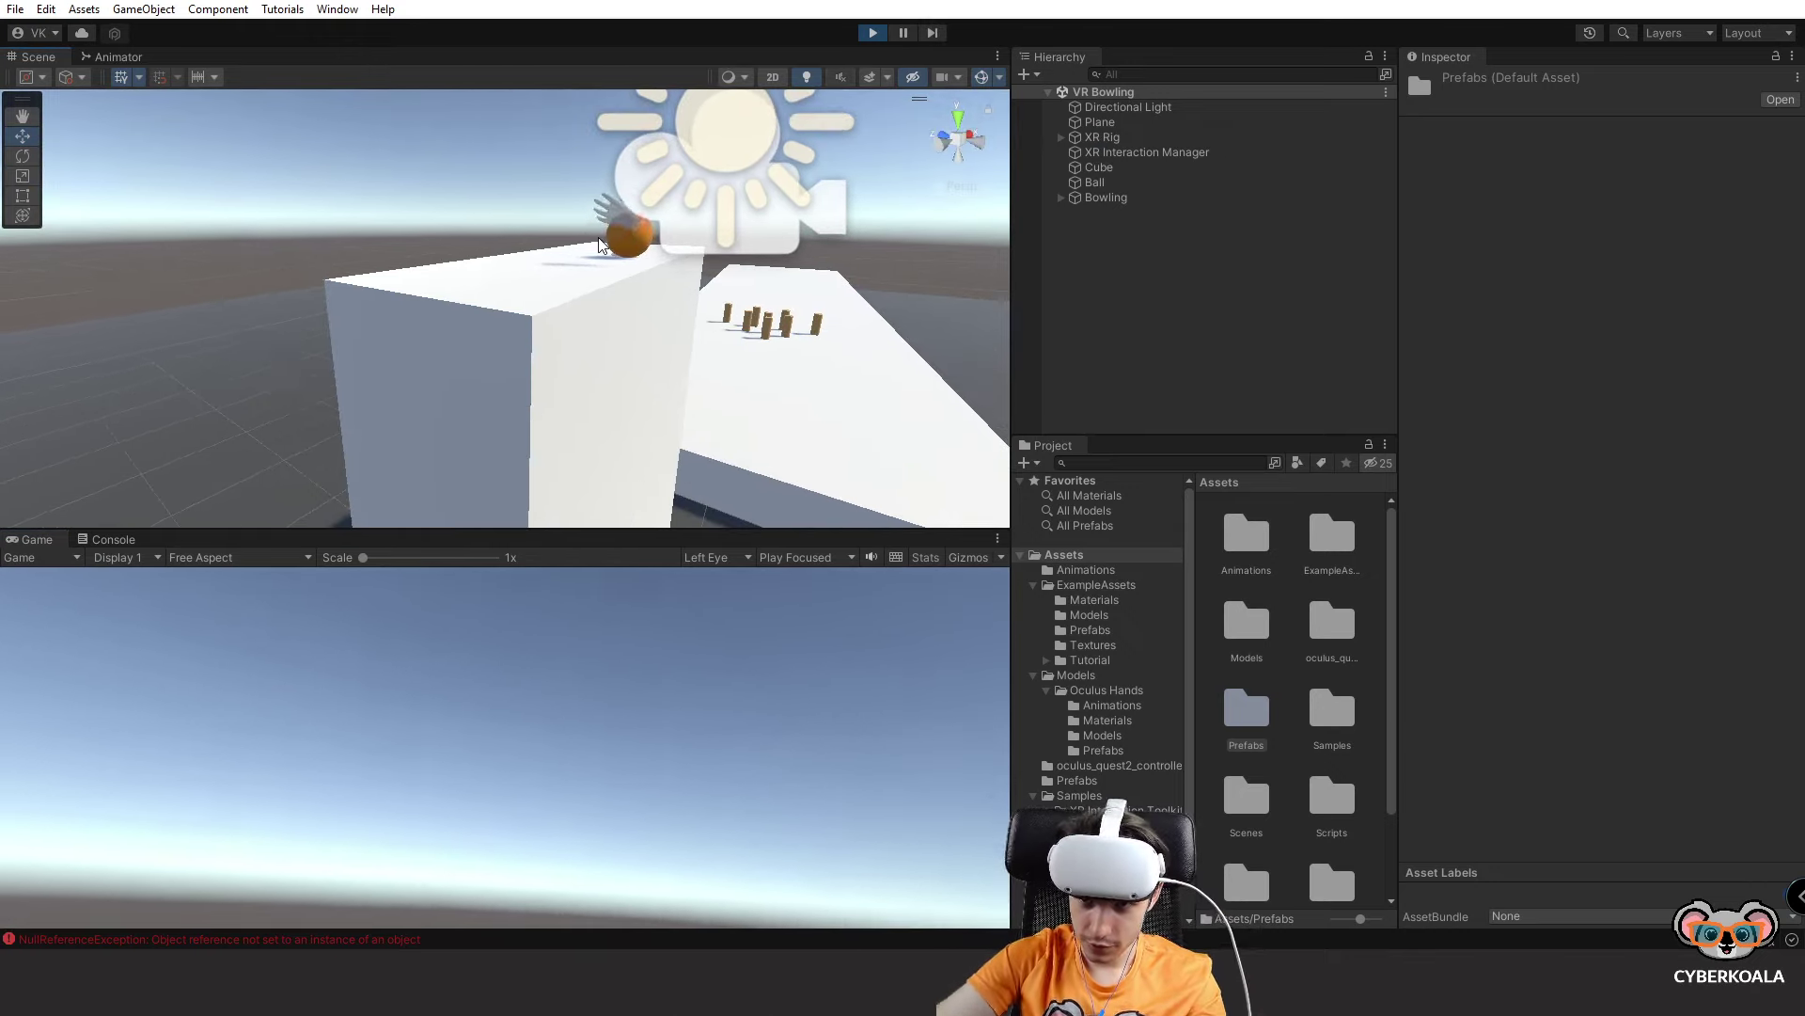
right_drag(600, 245, 693, 175)
key(w)
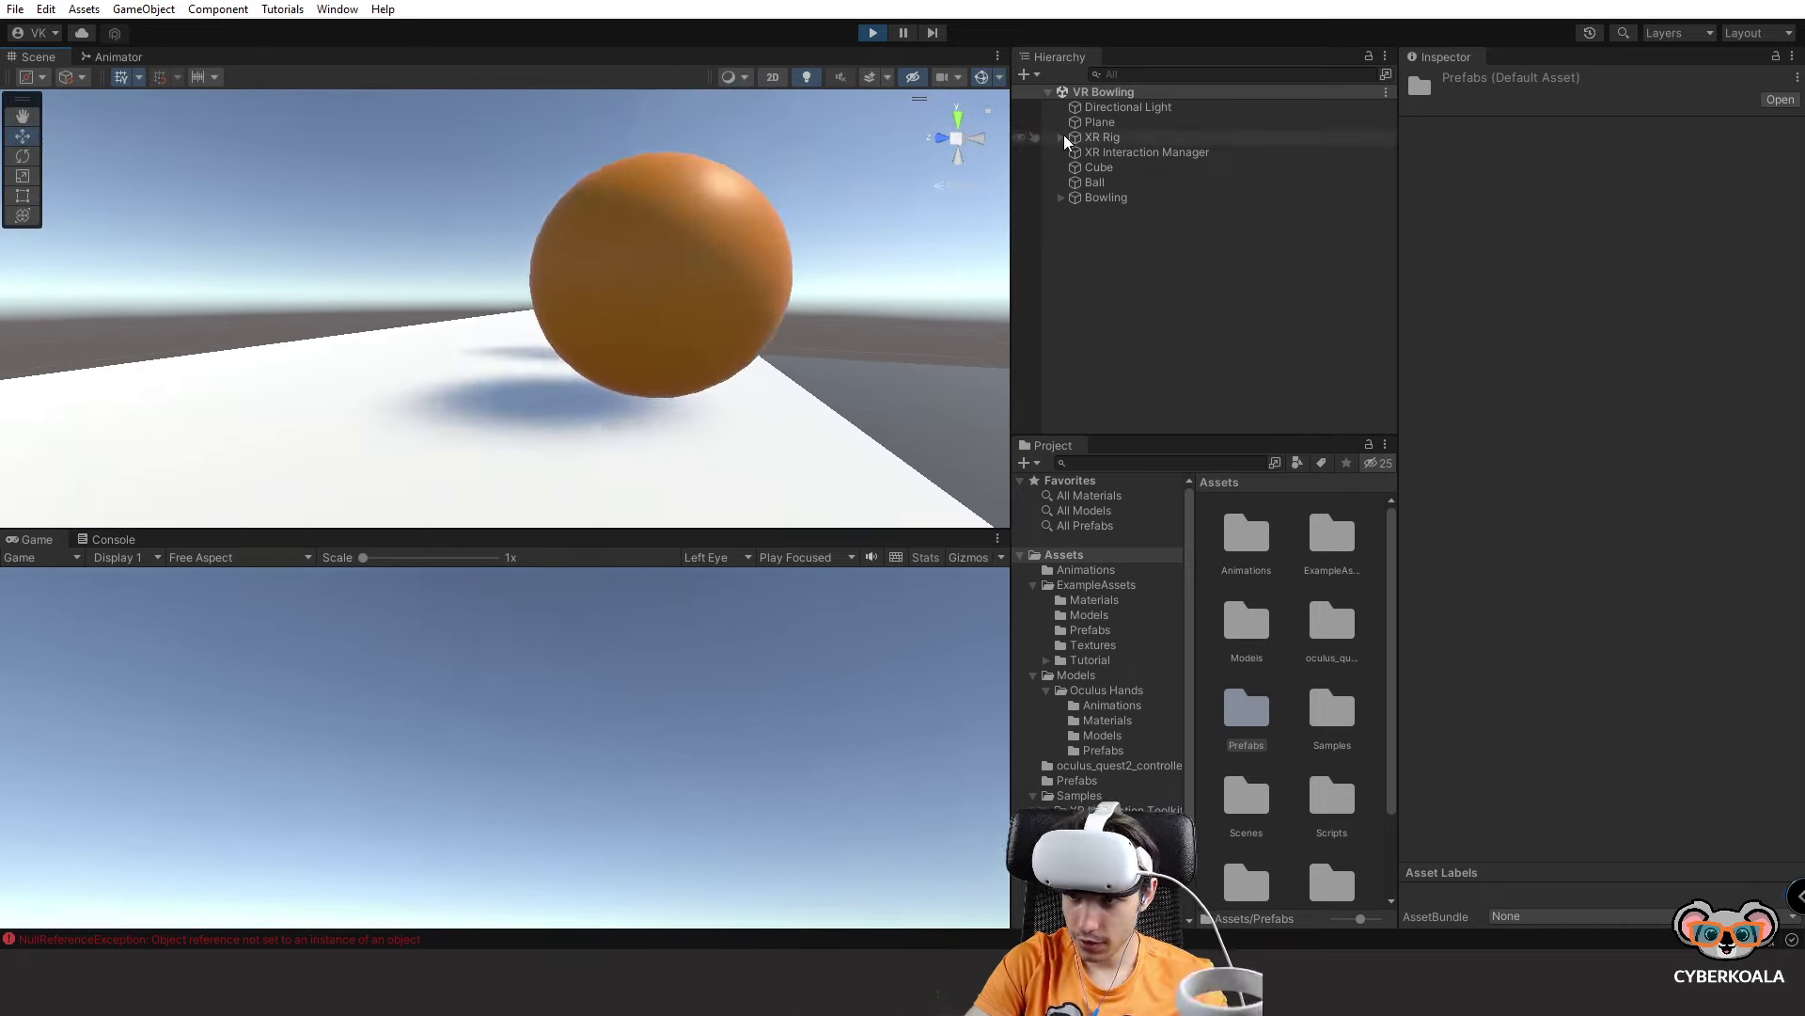
double_click(1067, 139)
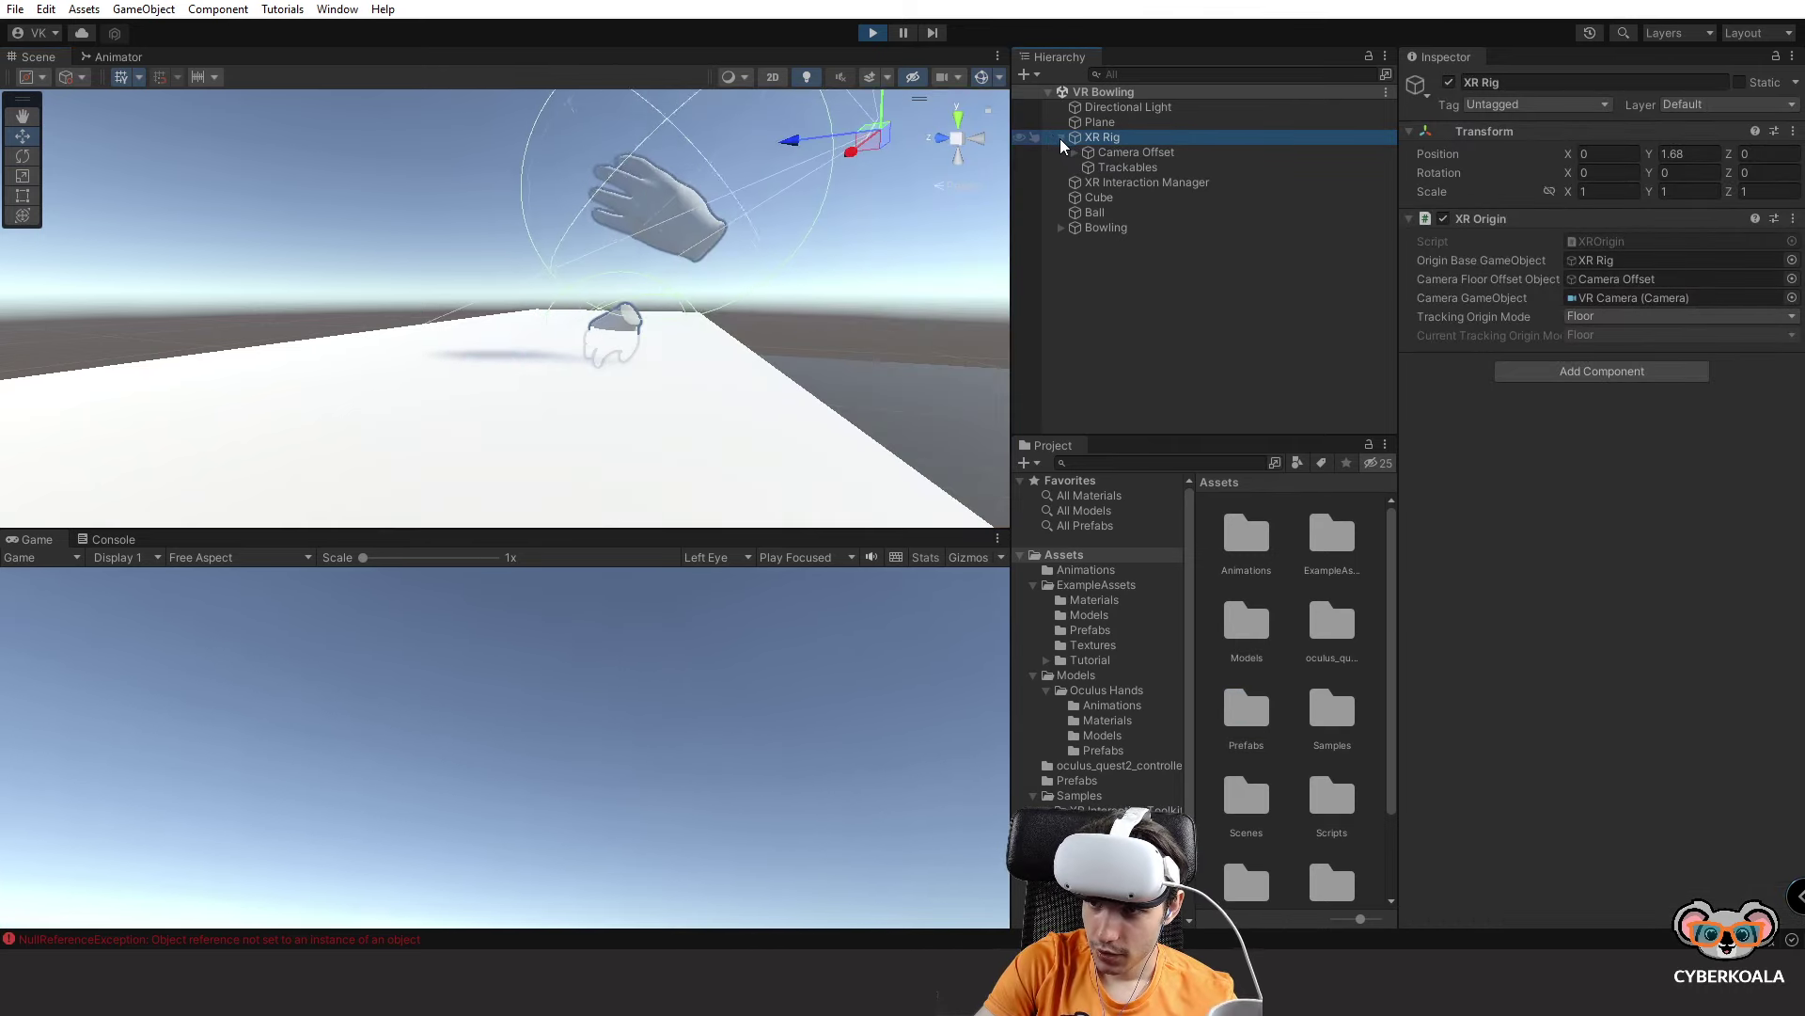
click(1074, 152)
click(1161, 184)
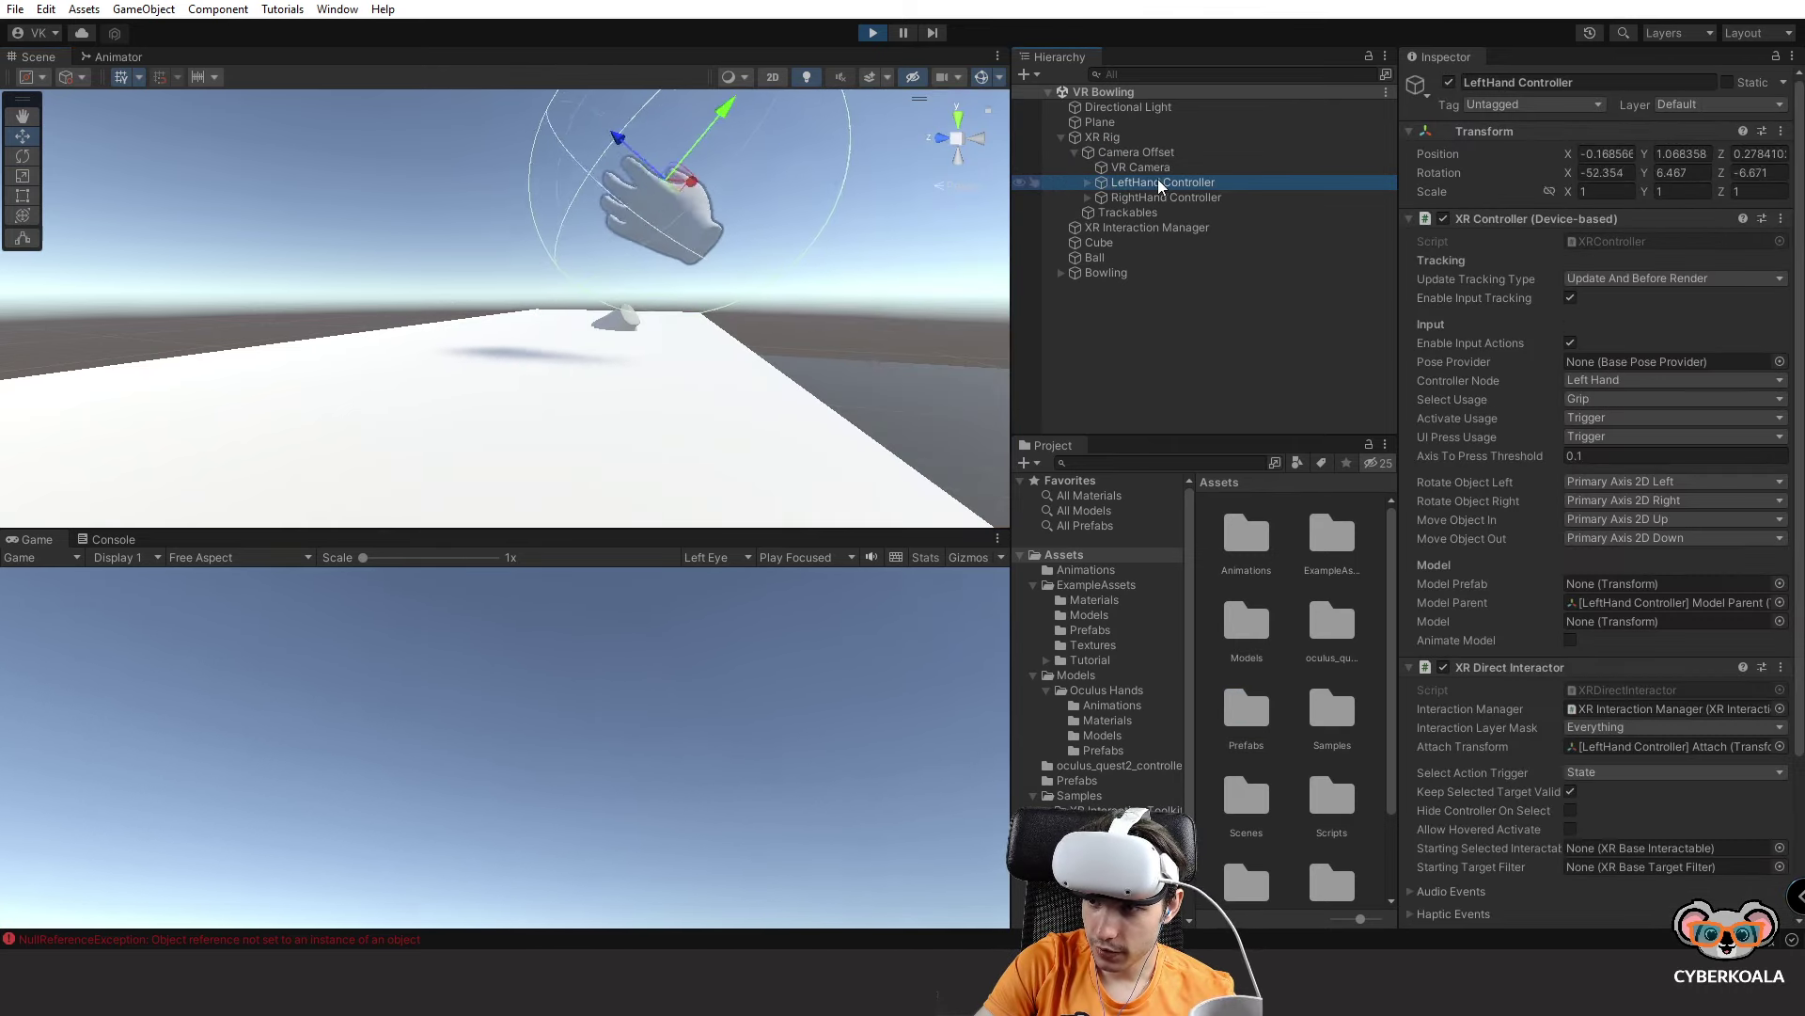
click(1088, 182)
click(1172, 197)
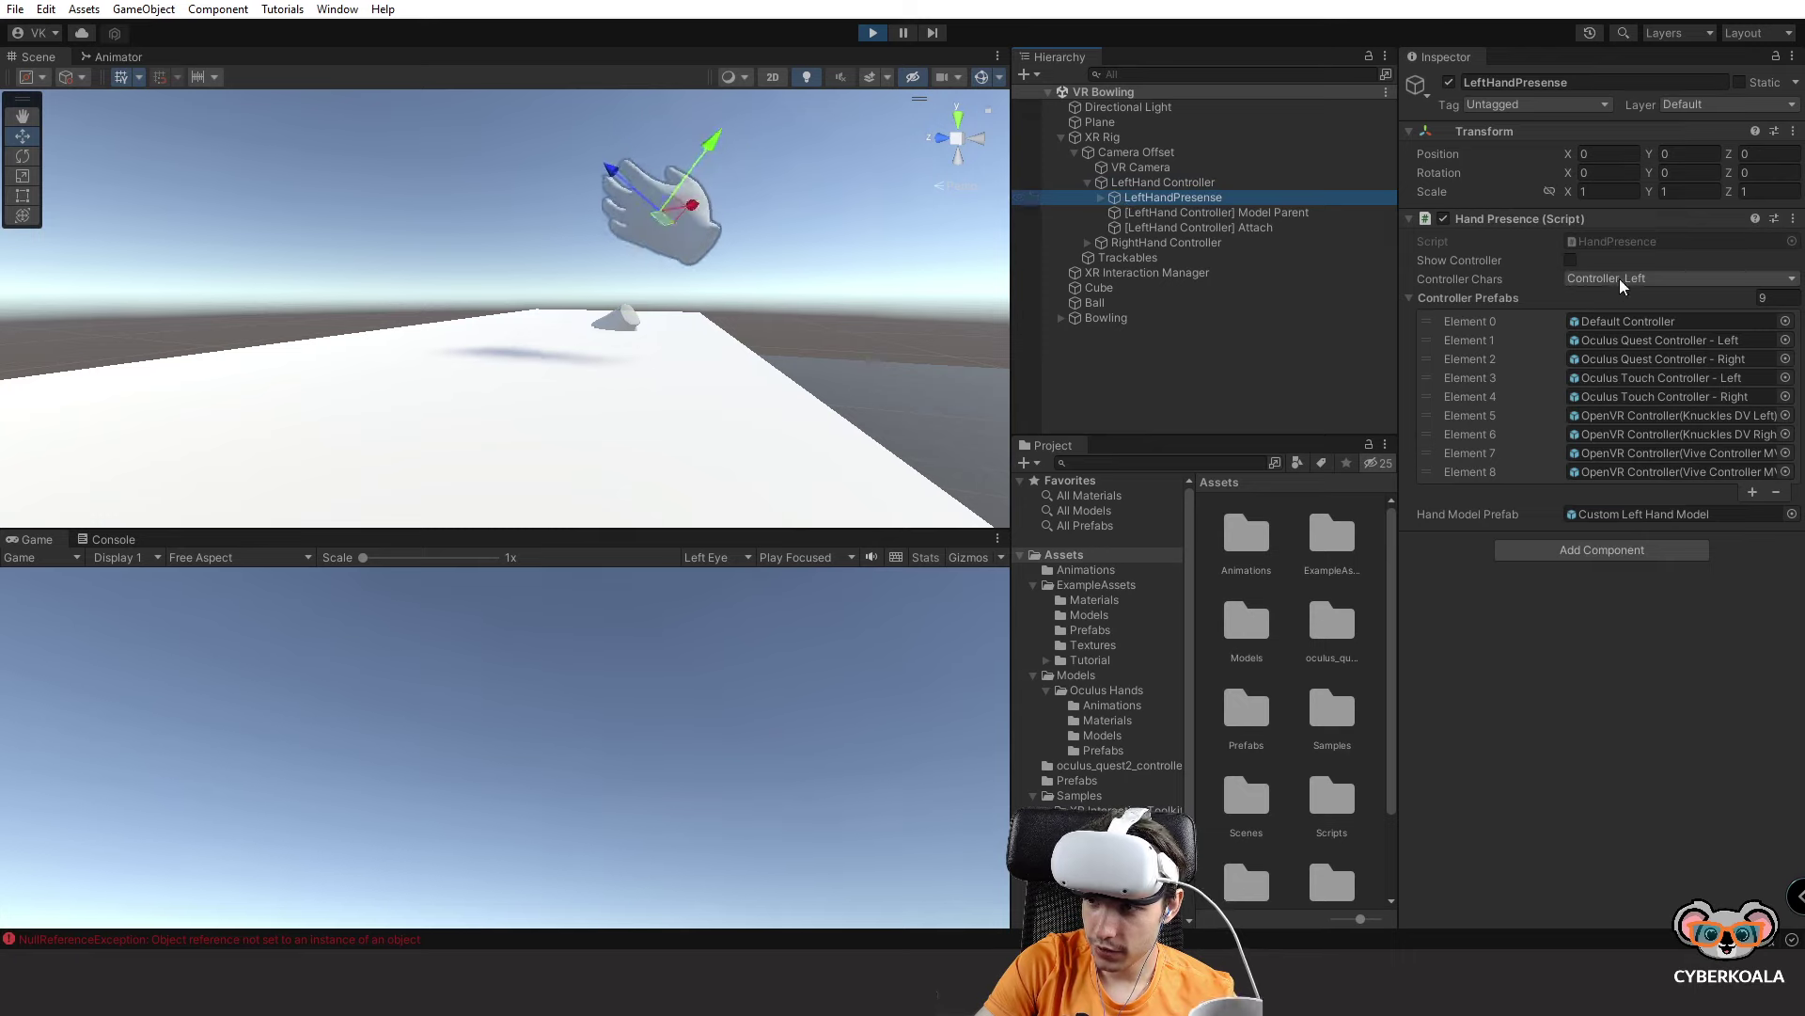
Toggle Show Controller on and off twice, ending on the hand, then view the Console.
click(1572, 260)
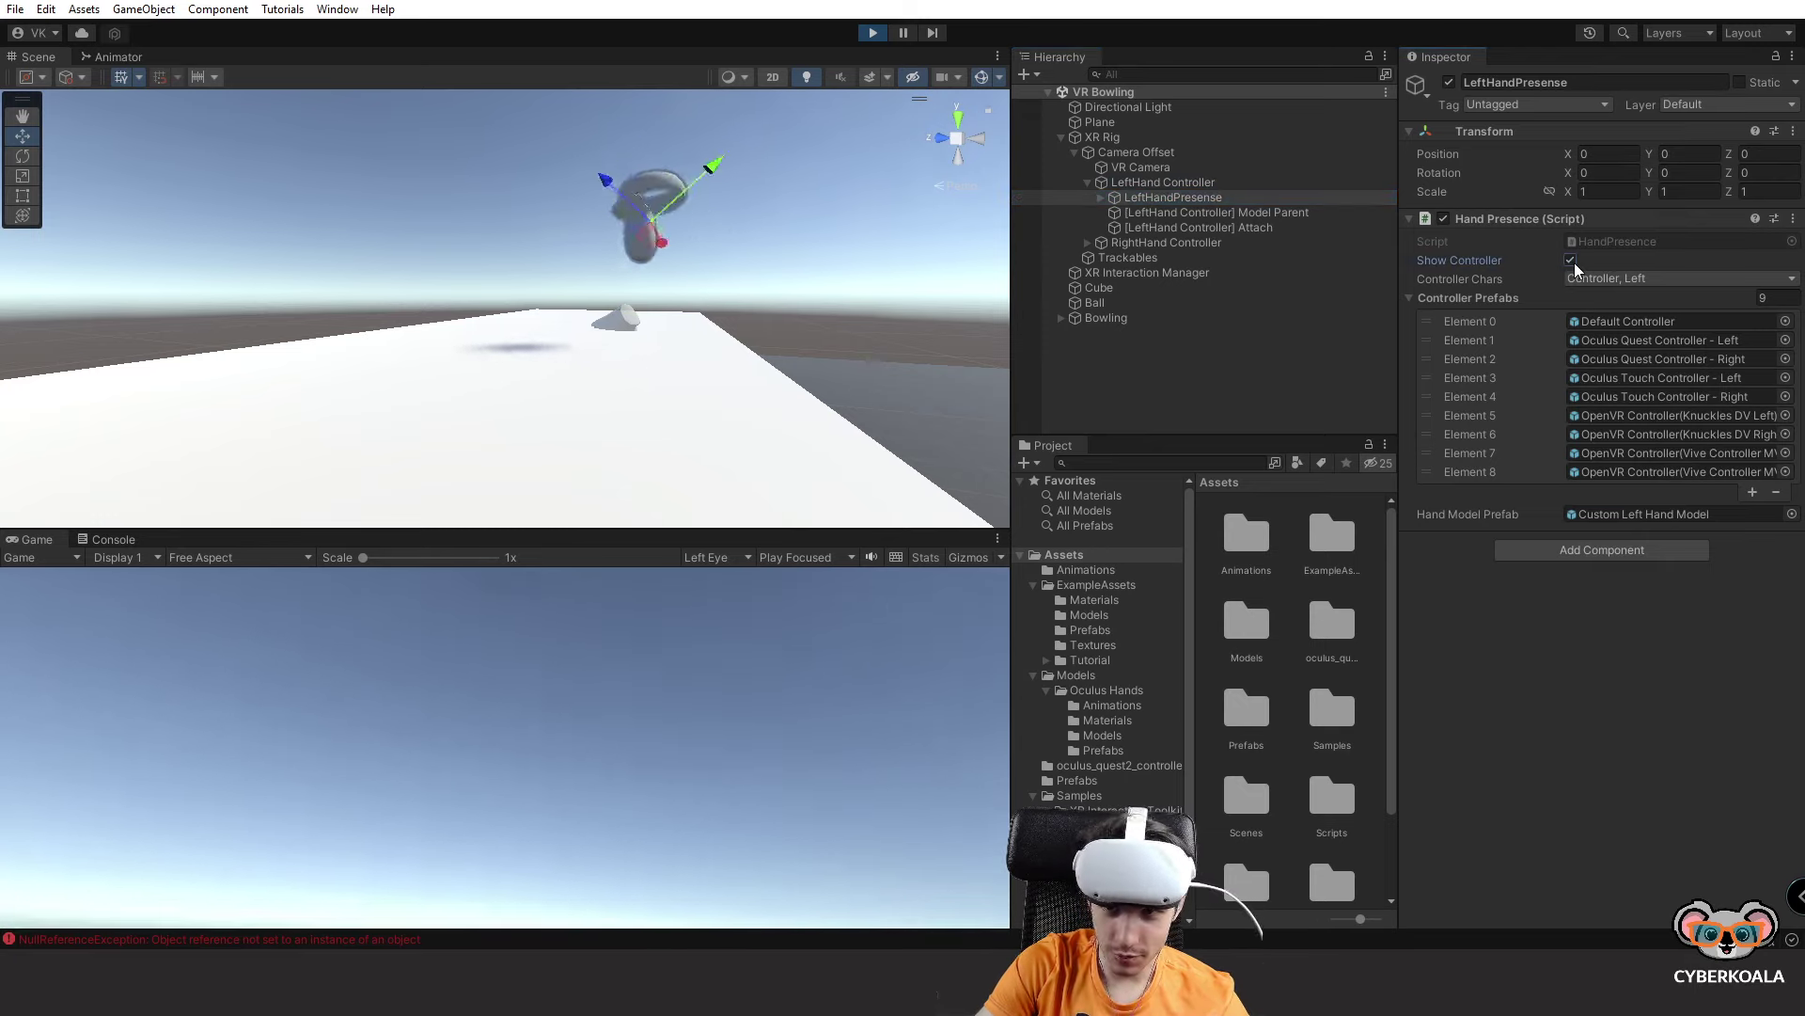
click(1570, 260)
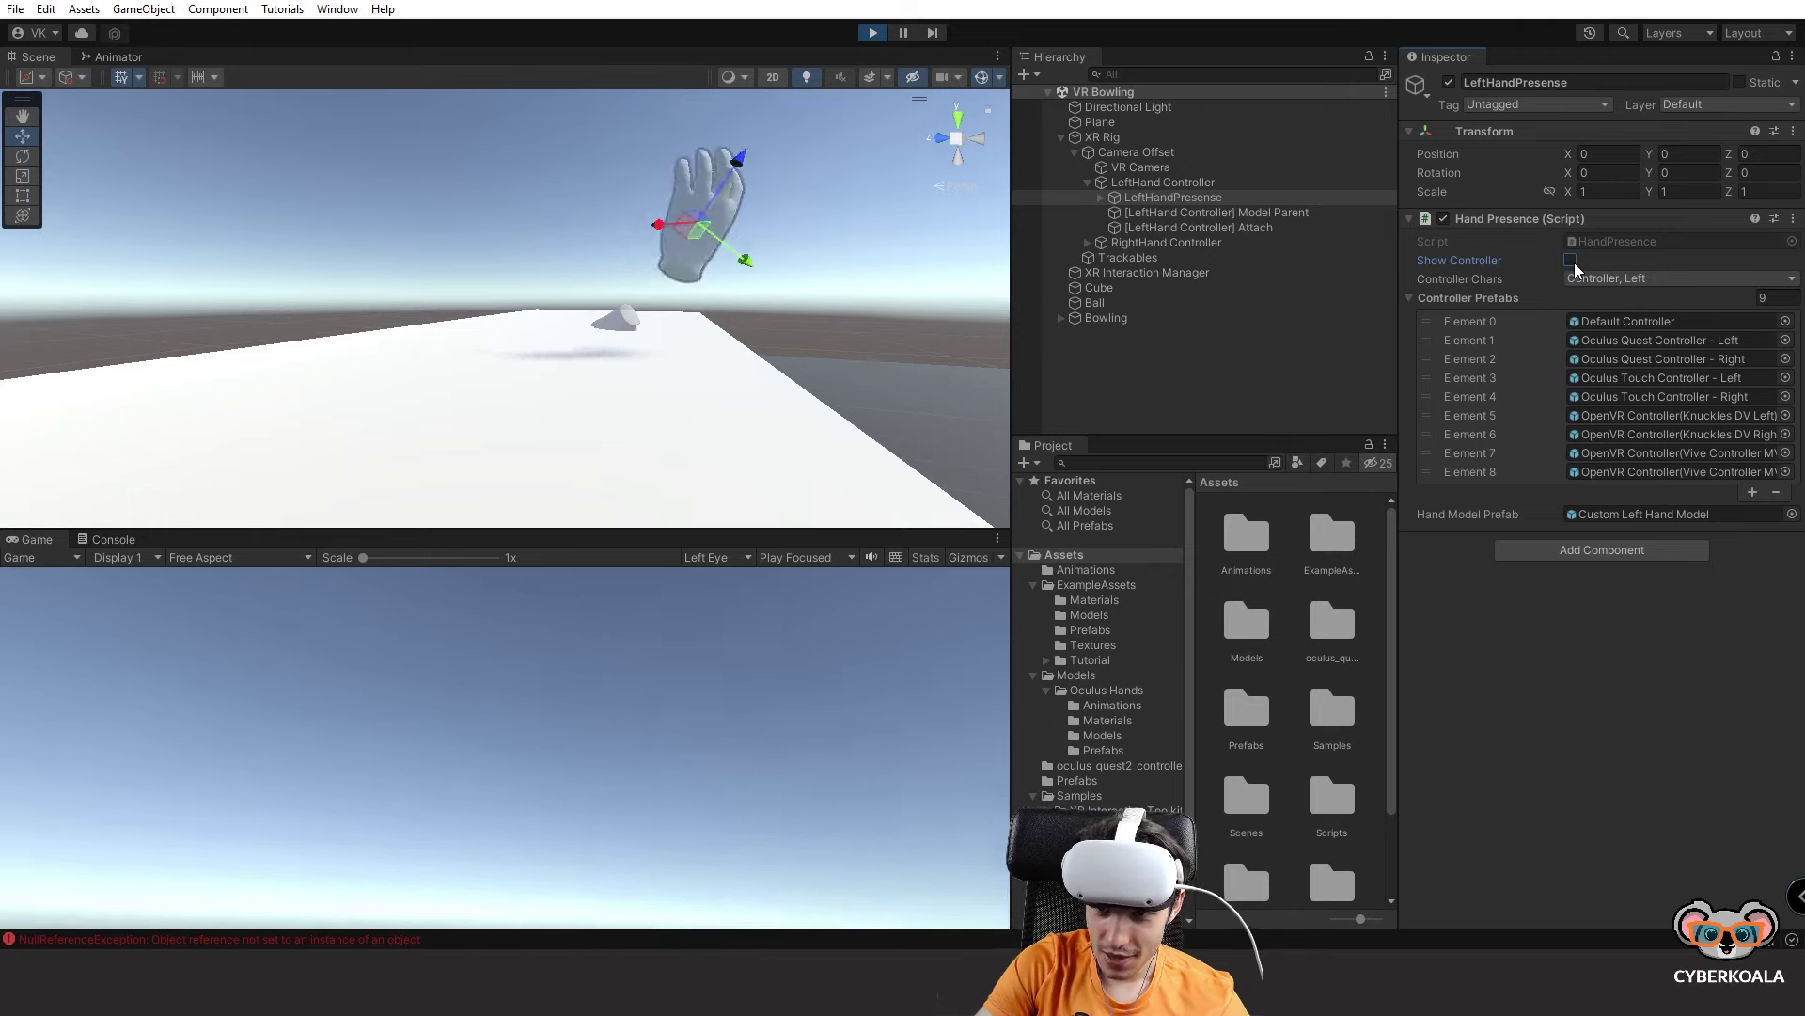
click(1571, 261)
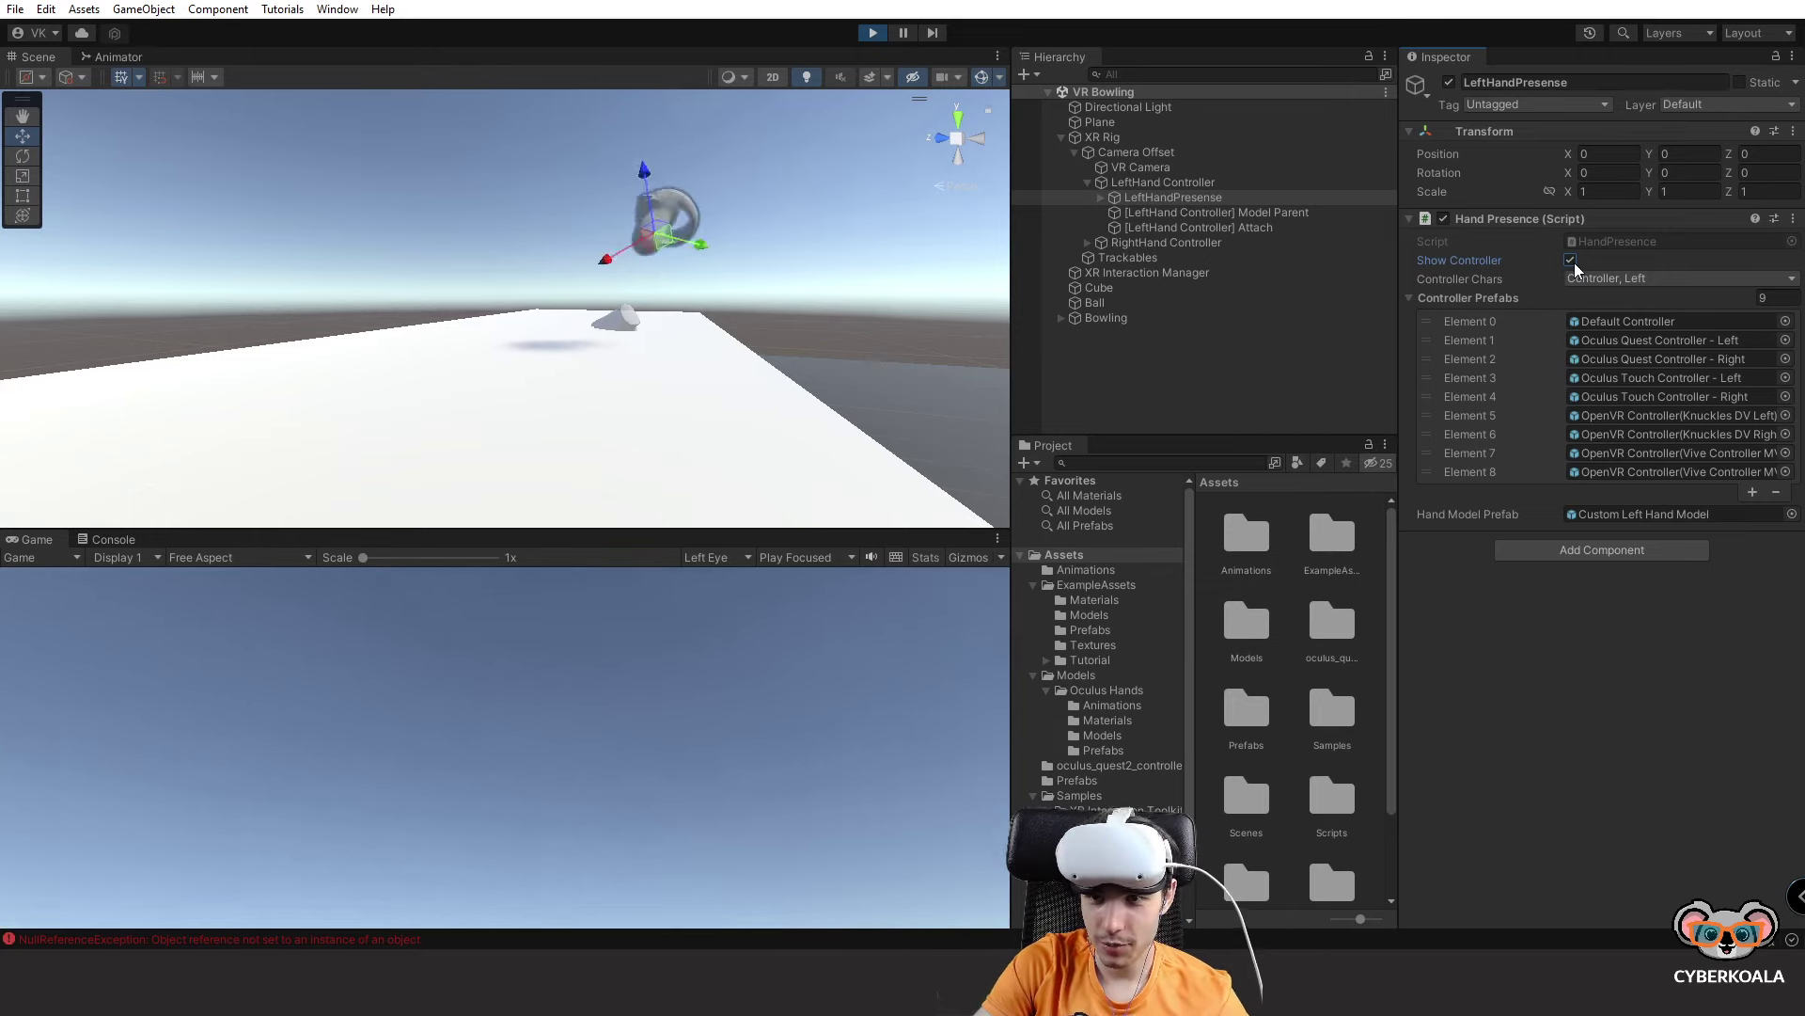
click(1570, 260)
click(113, 539)
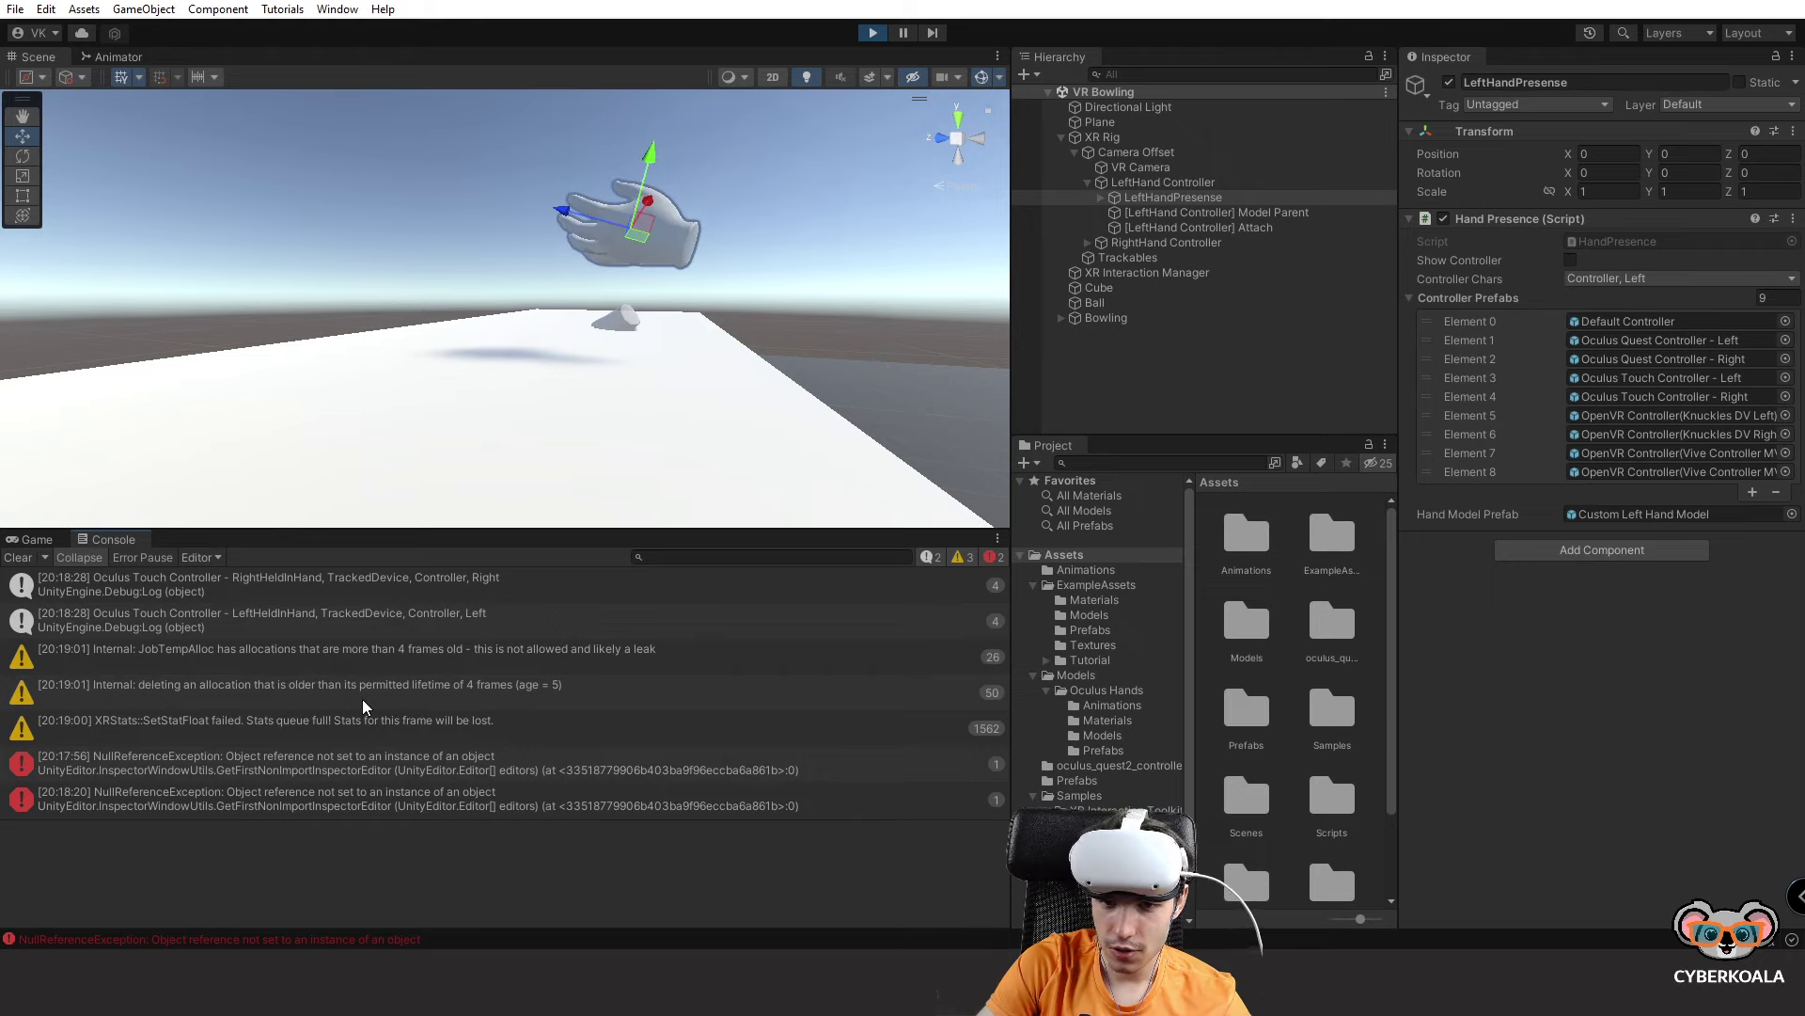
In the Game view, toggle Show Controller on and off twice, leaving it off, then stop play mode.
click(37, 541)
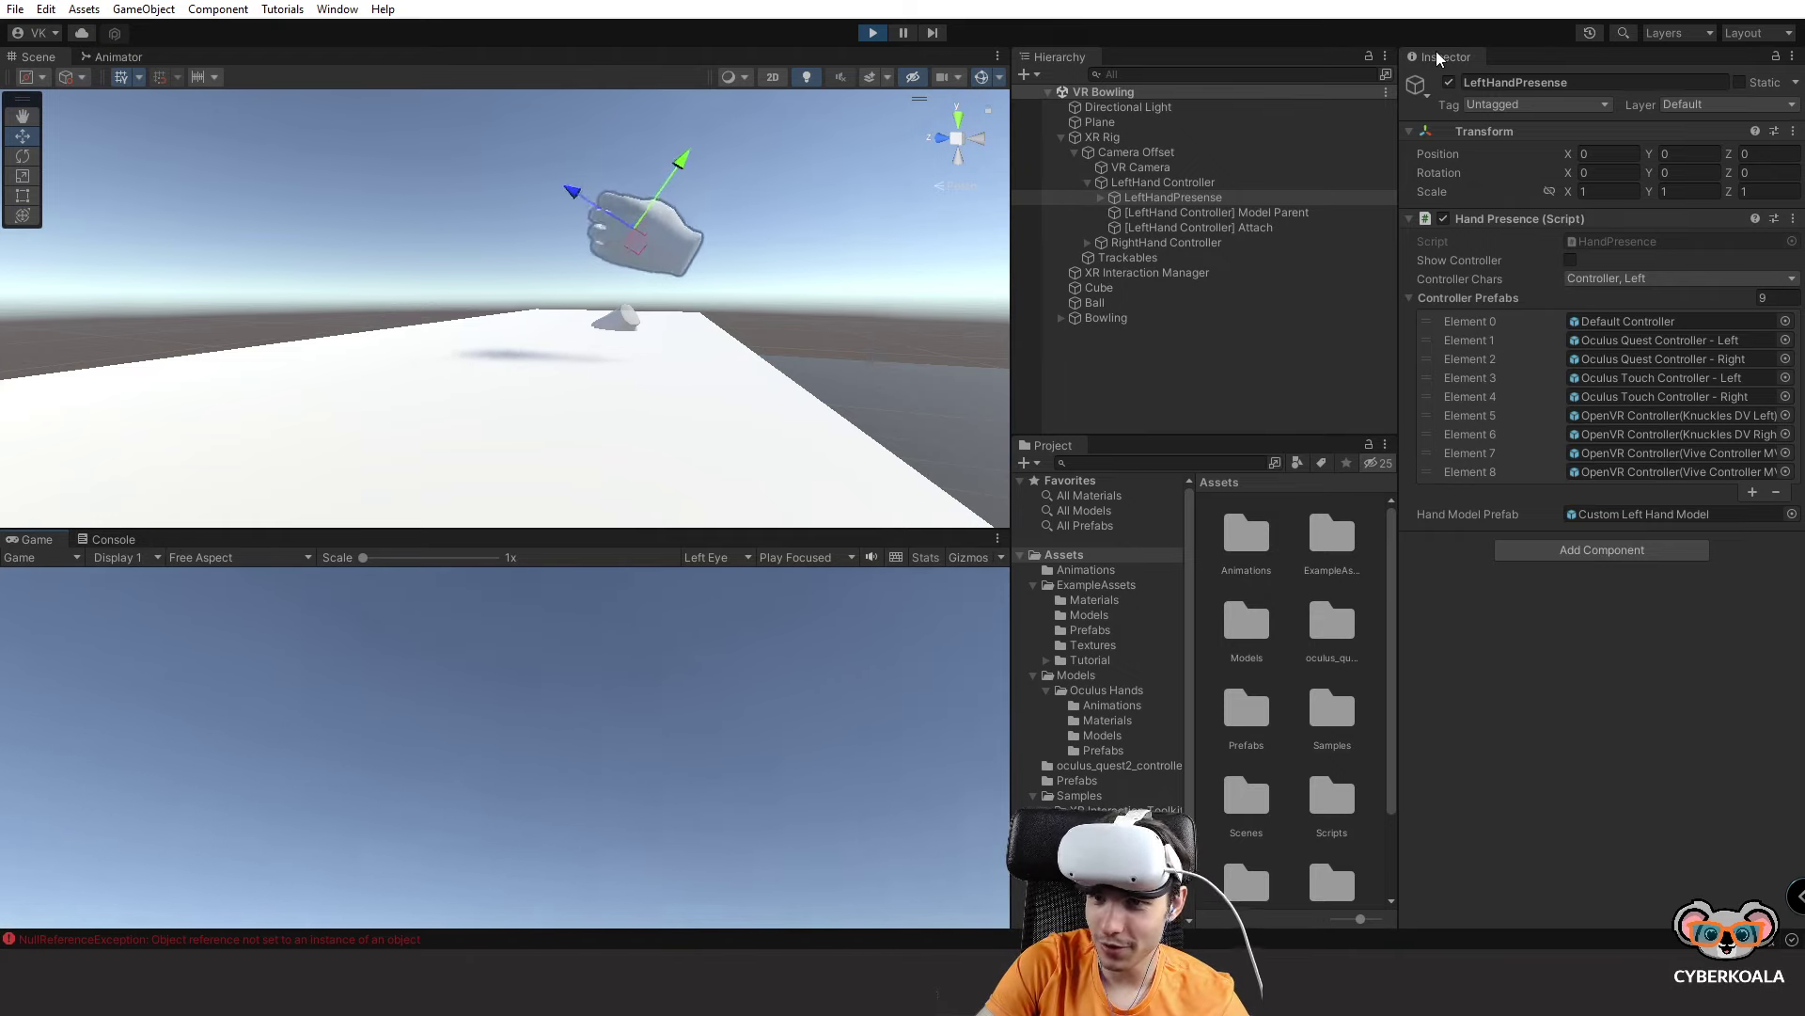
click(1569, 261)
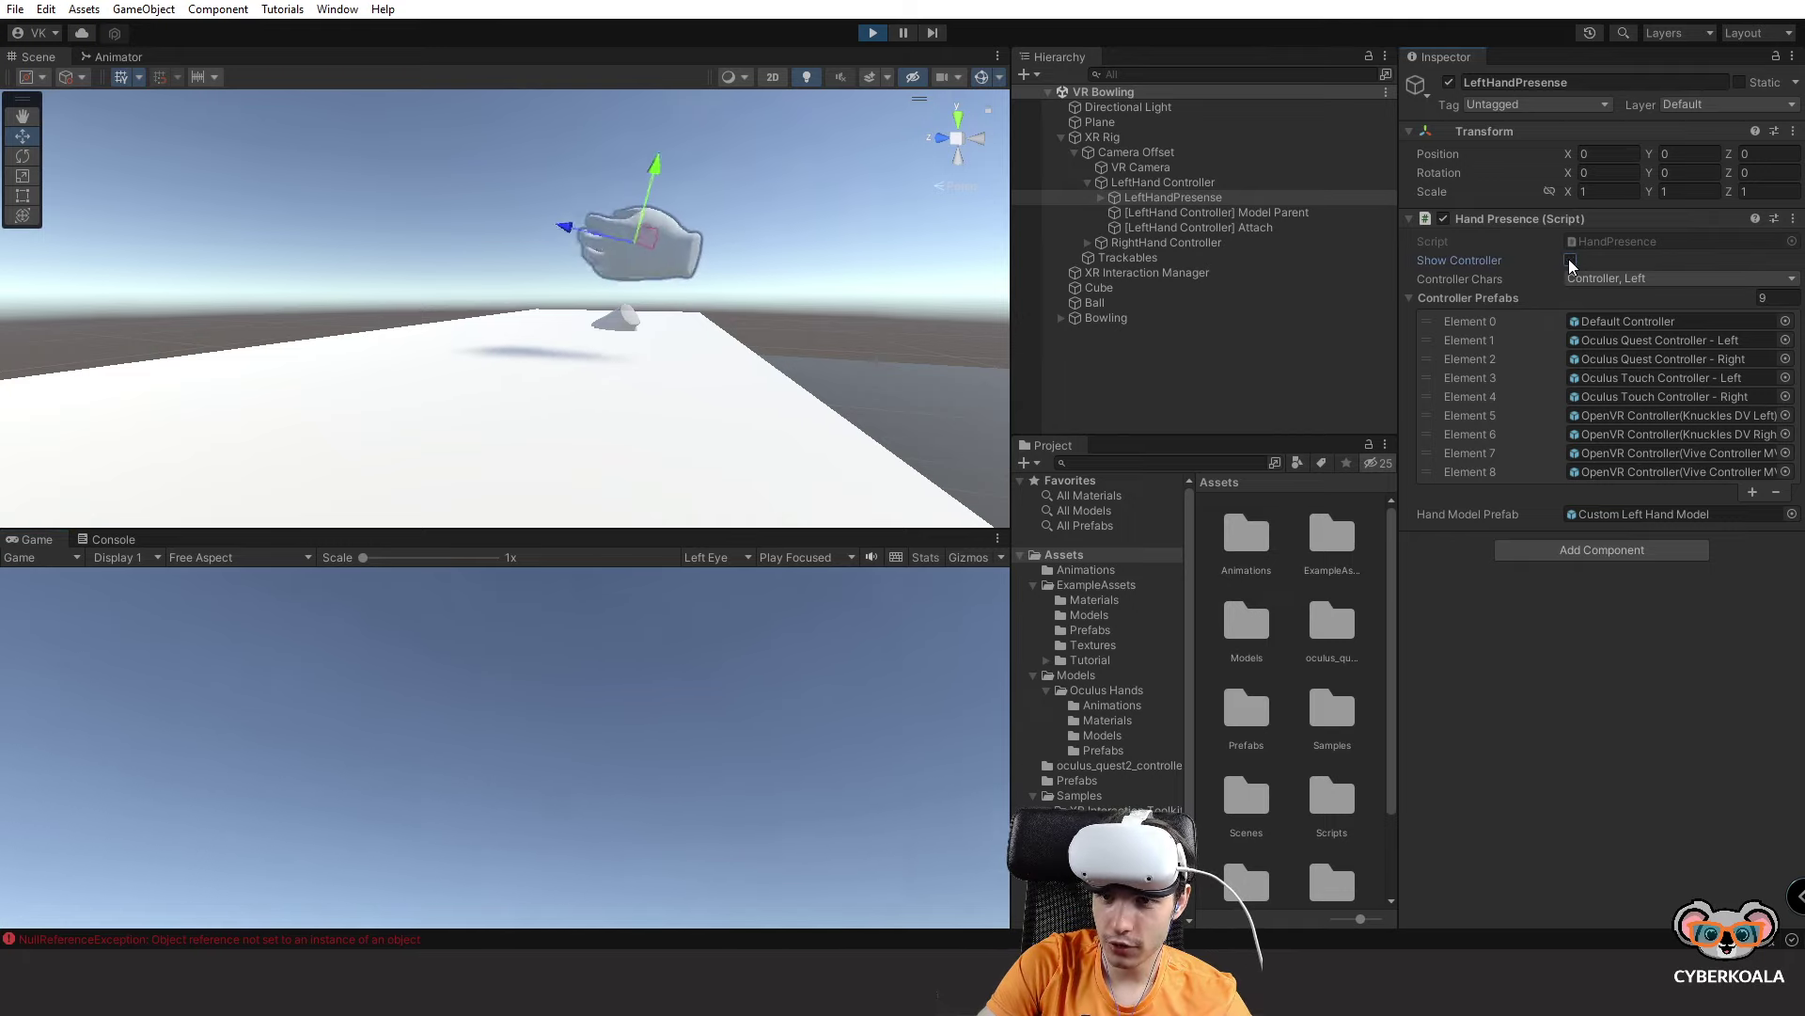
click(1570, 260)
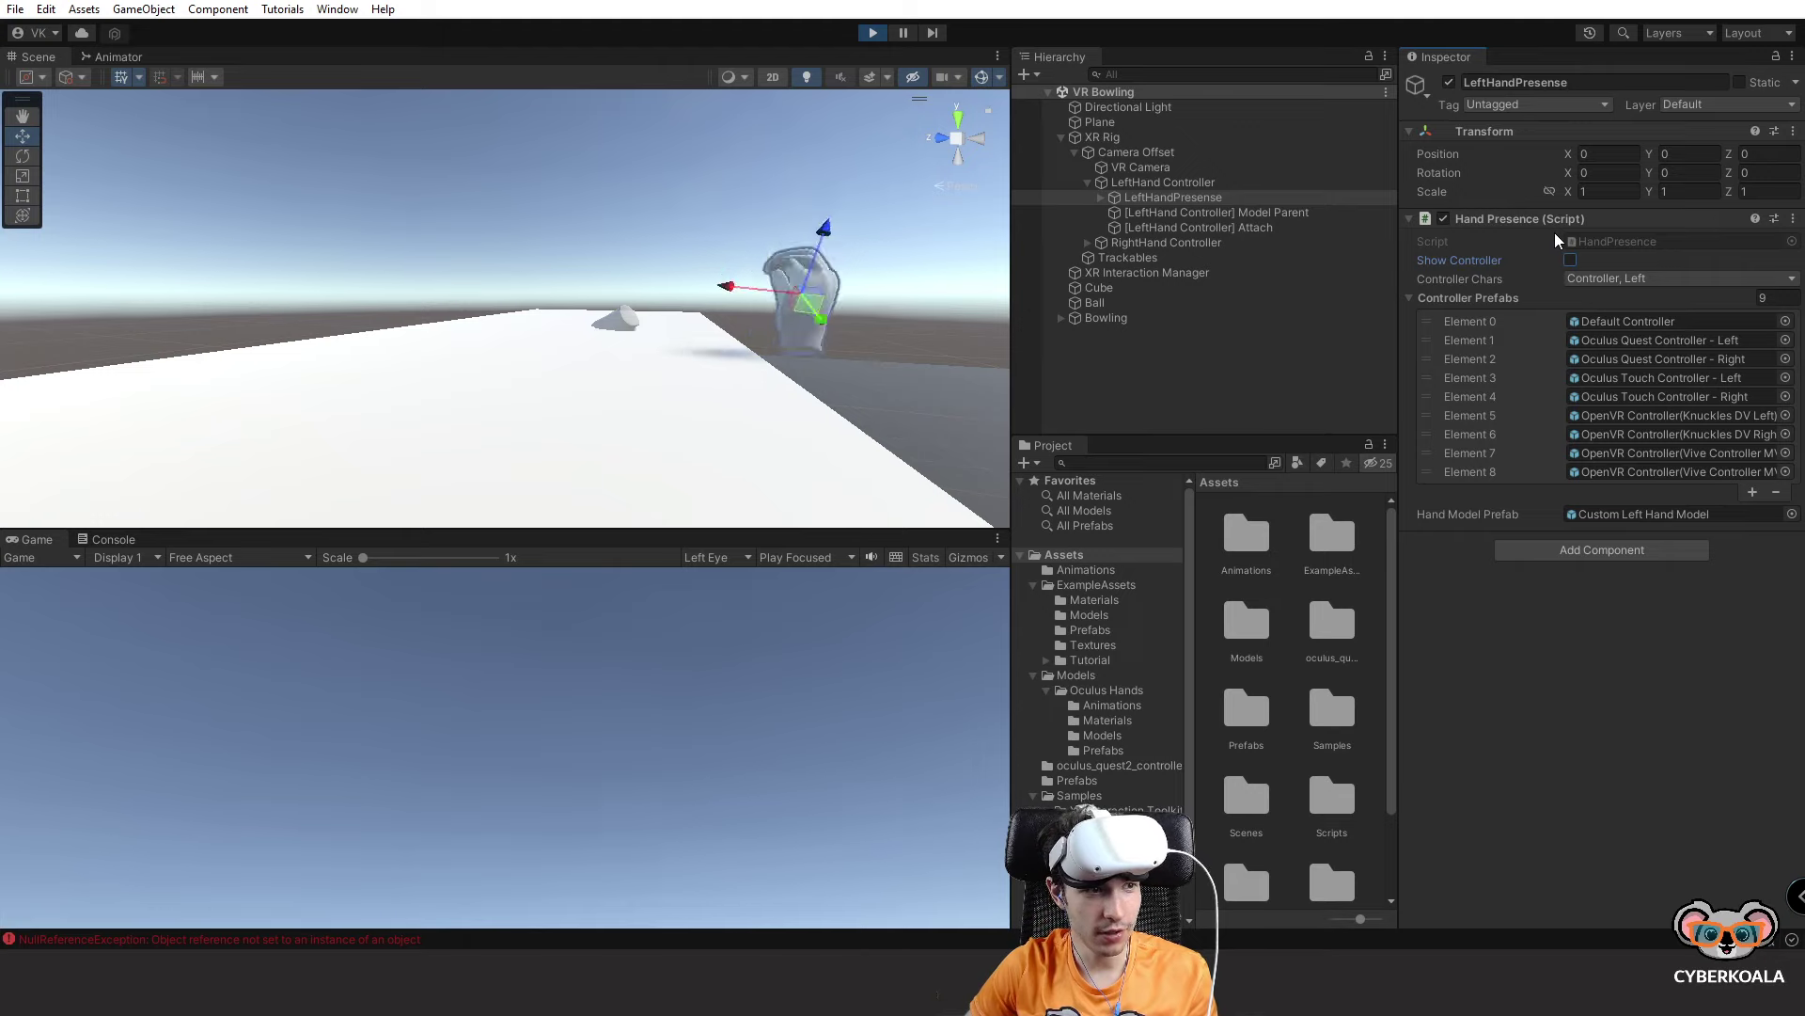
click(1570, 261)
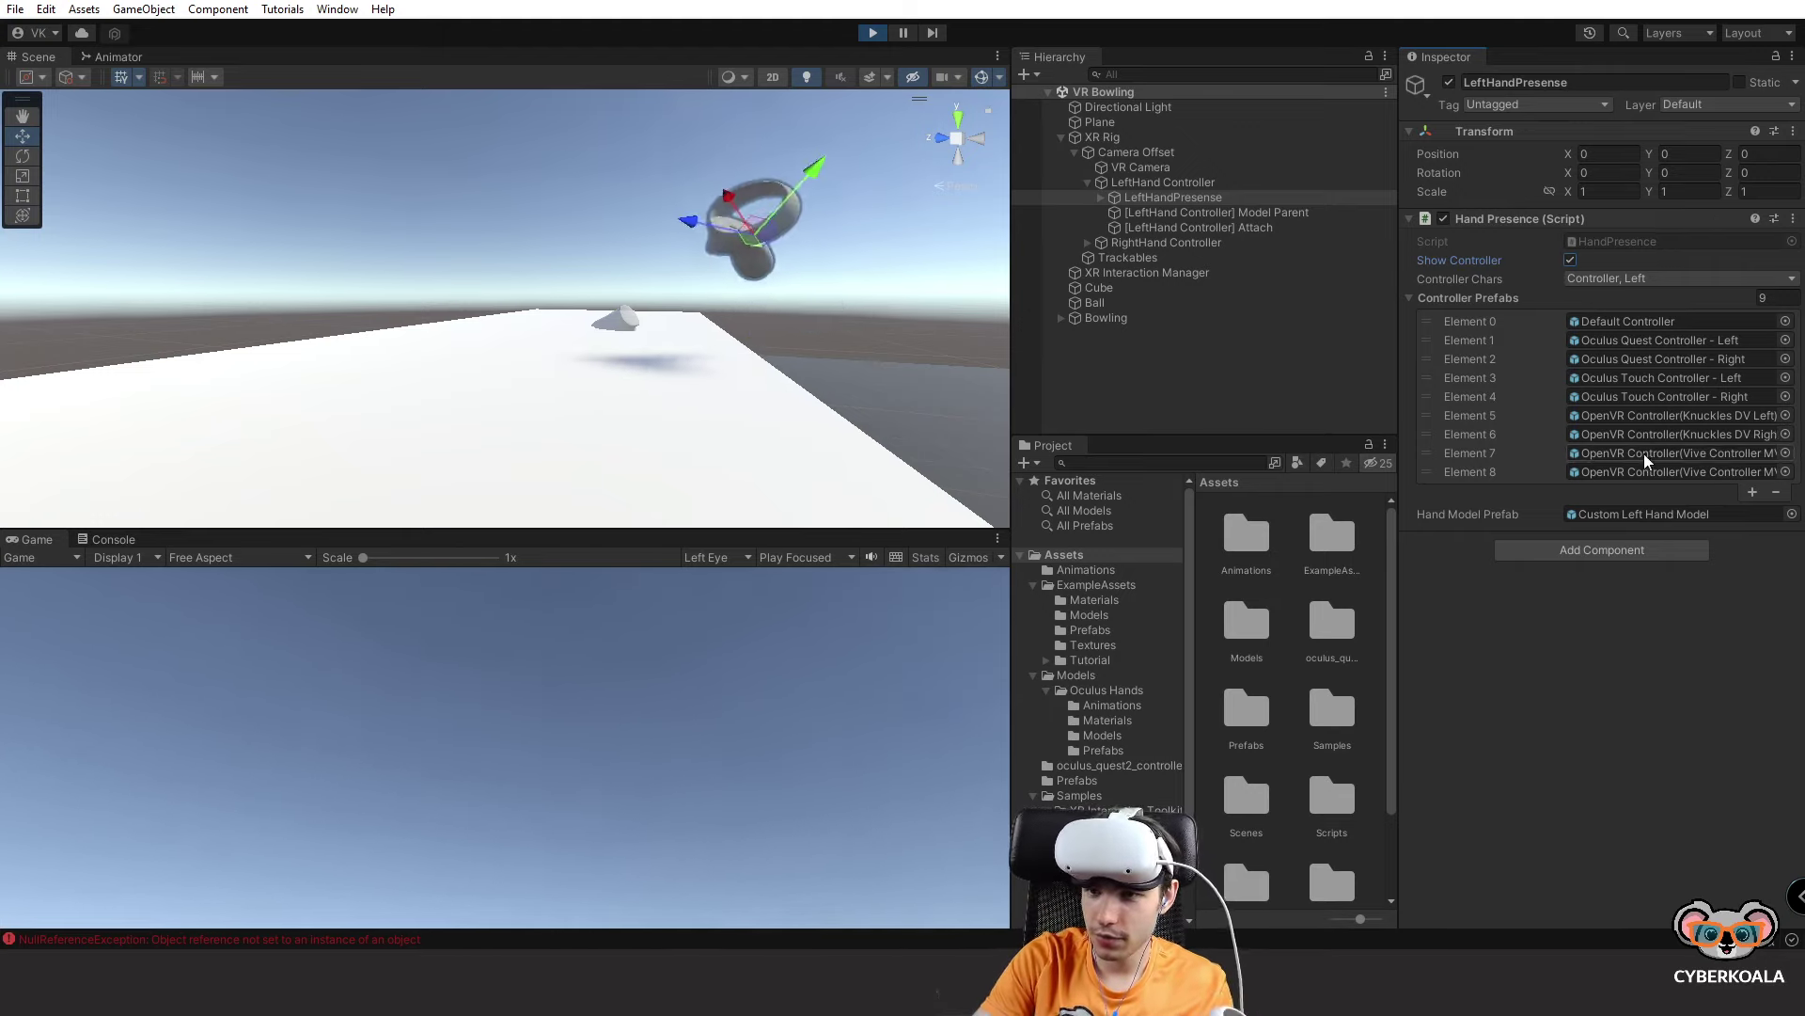
click(1569, 261)
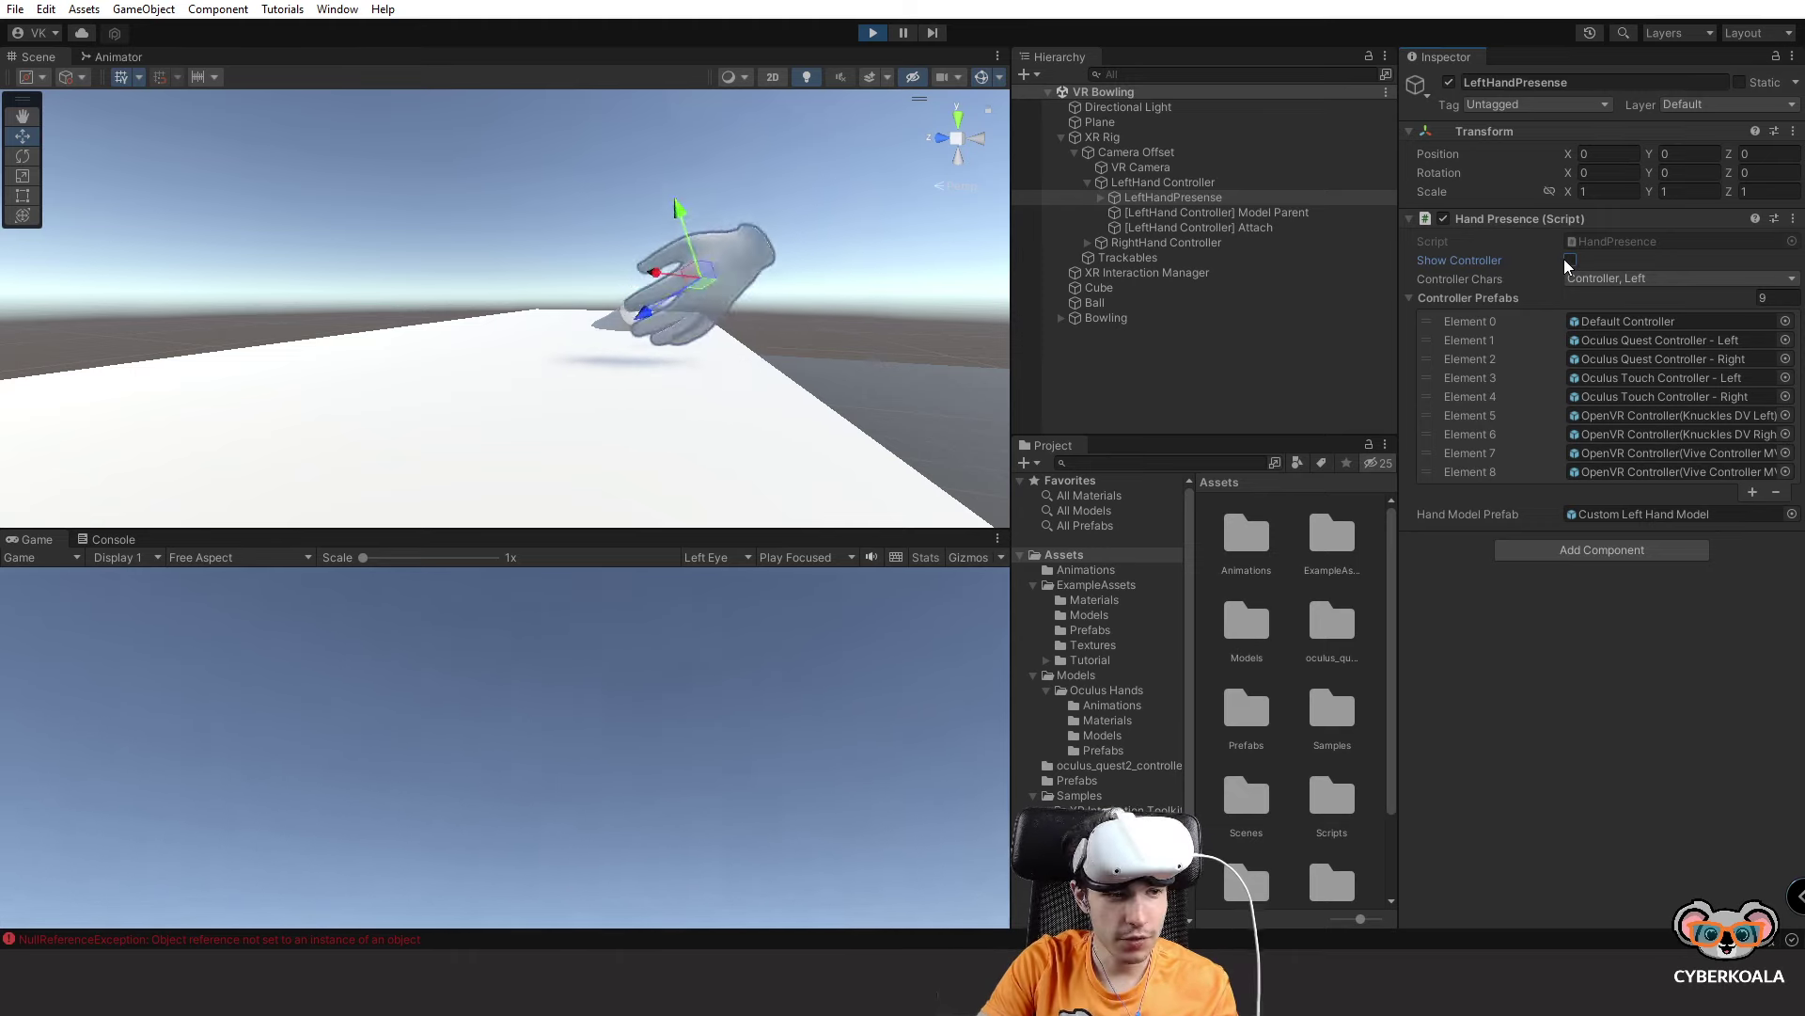
click(863, 34)
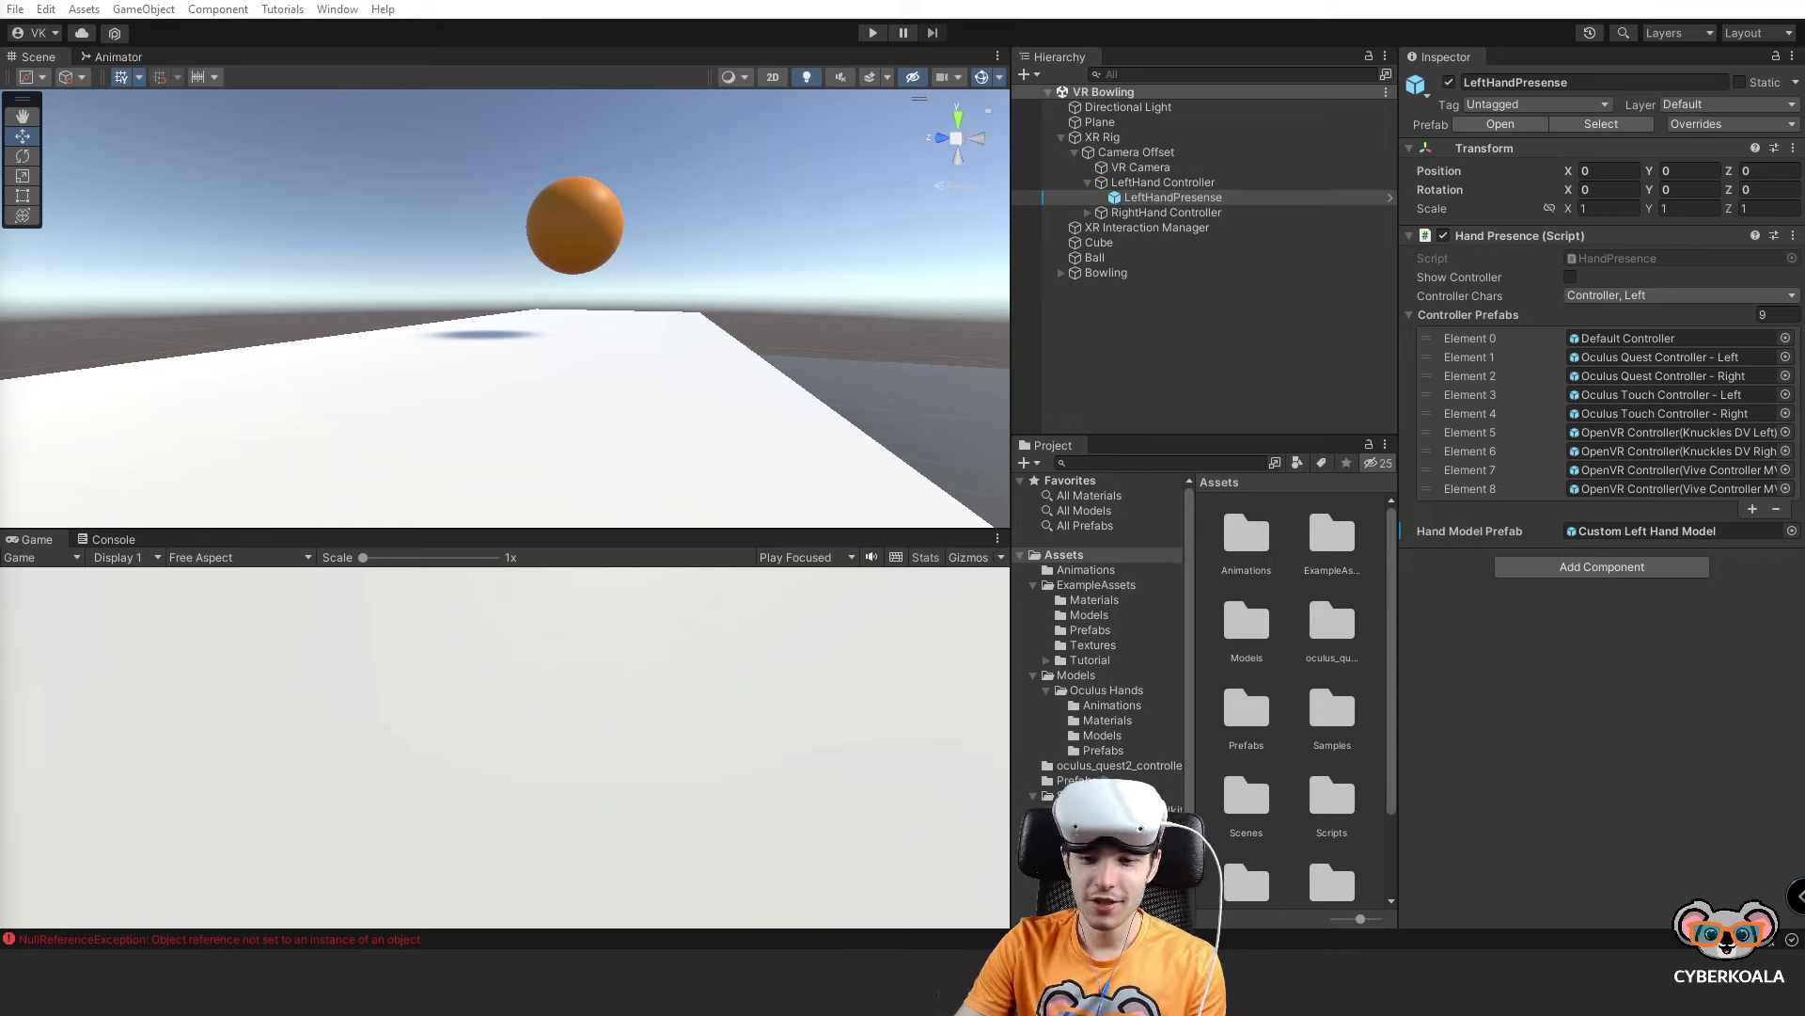
Switch to Chrome's course plan tab, answer Да to 'Вы ещё здесь?', and scroll to the top.
mouse_move(515, 940)
click(475, 908)
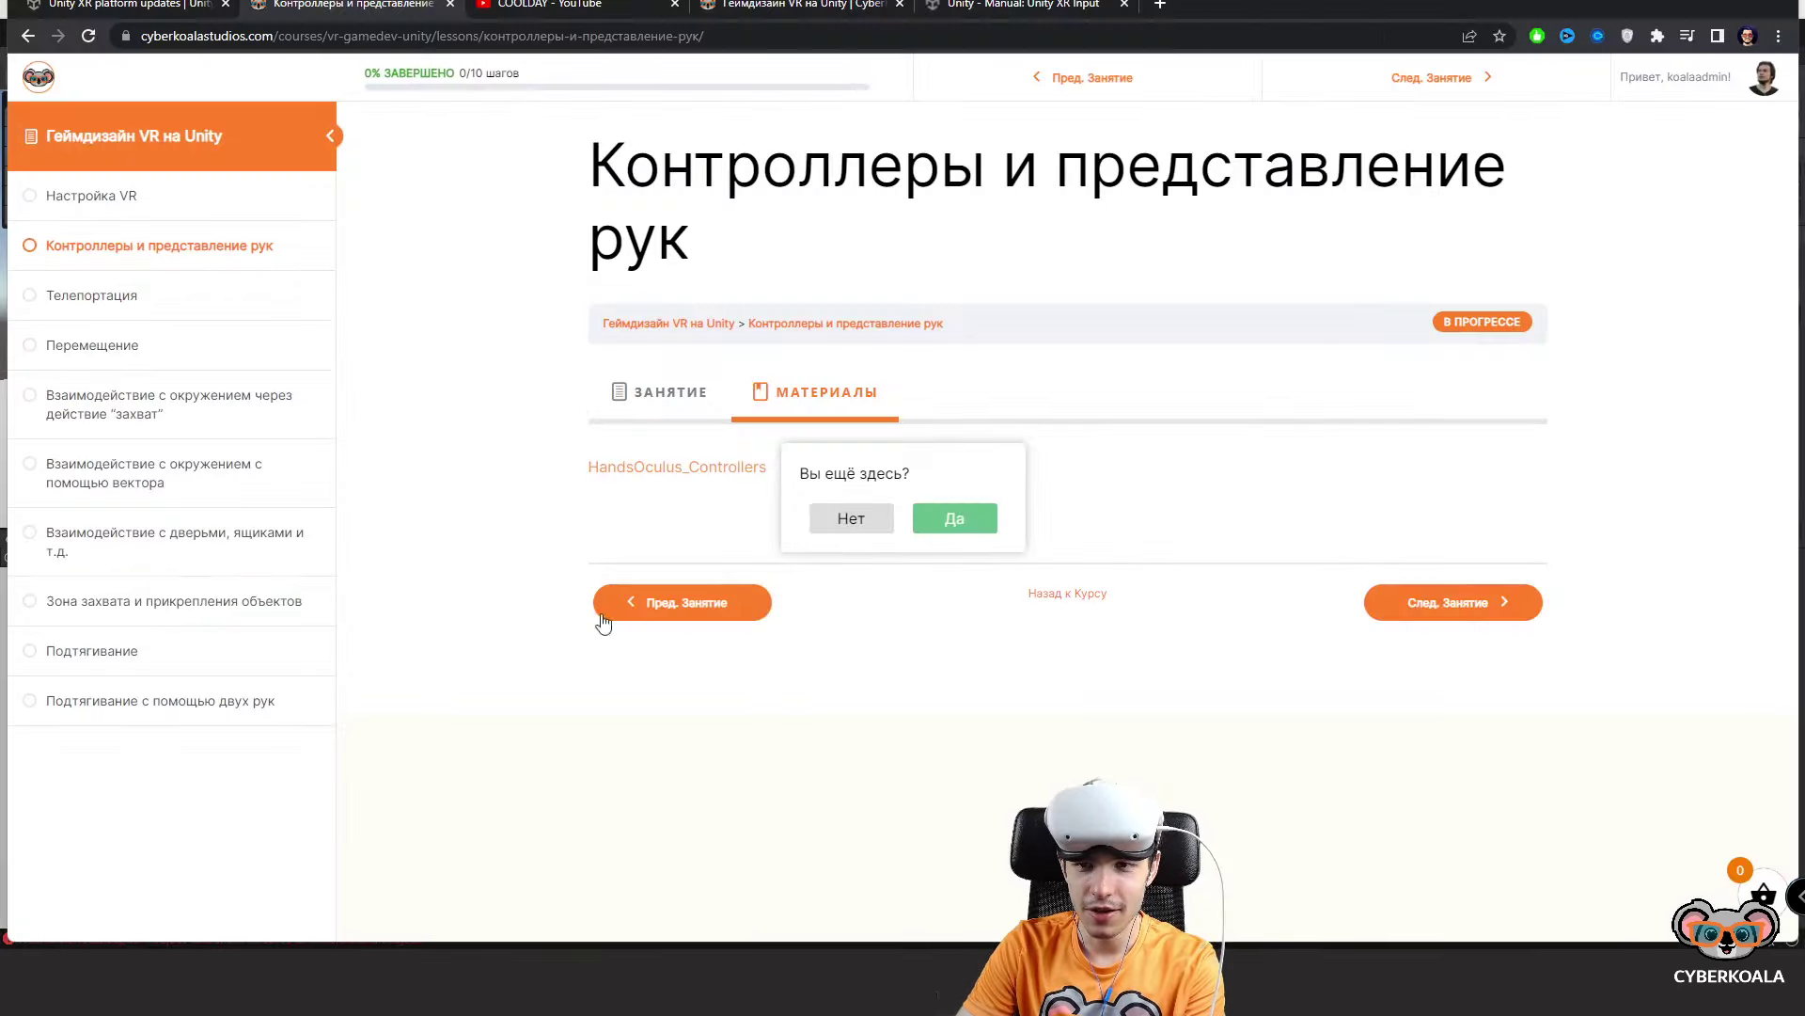
click(803, 6)
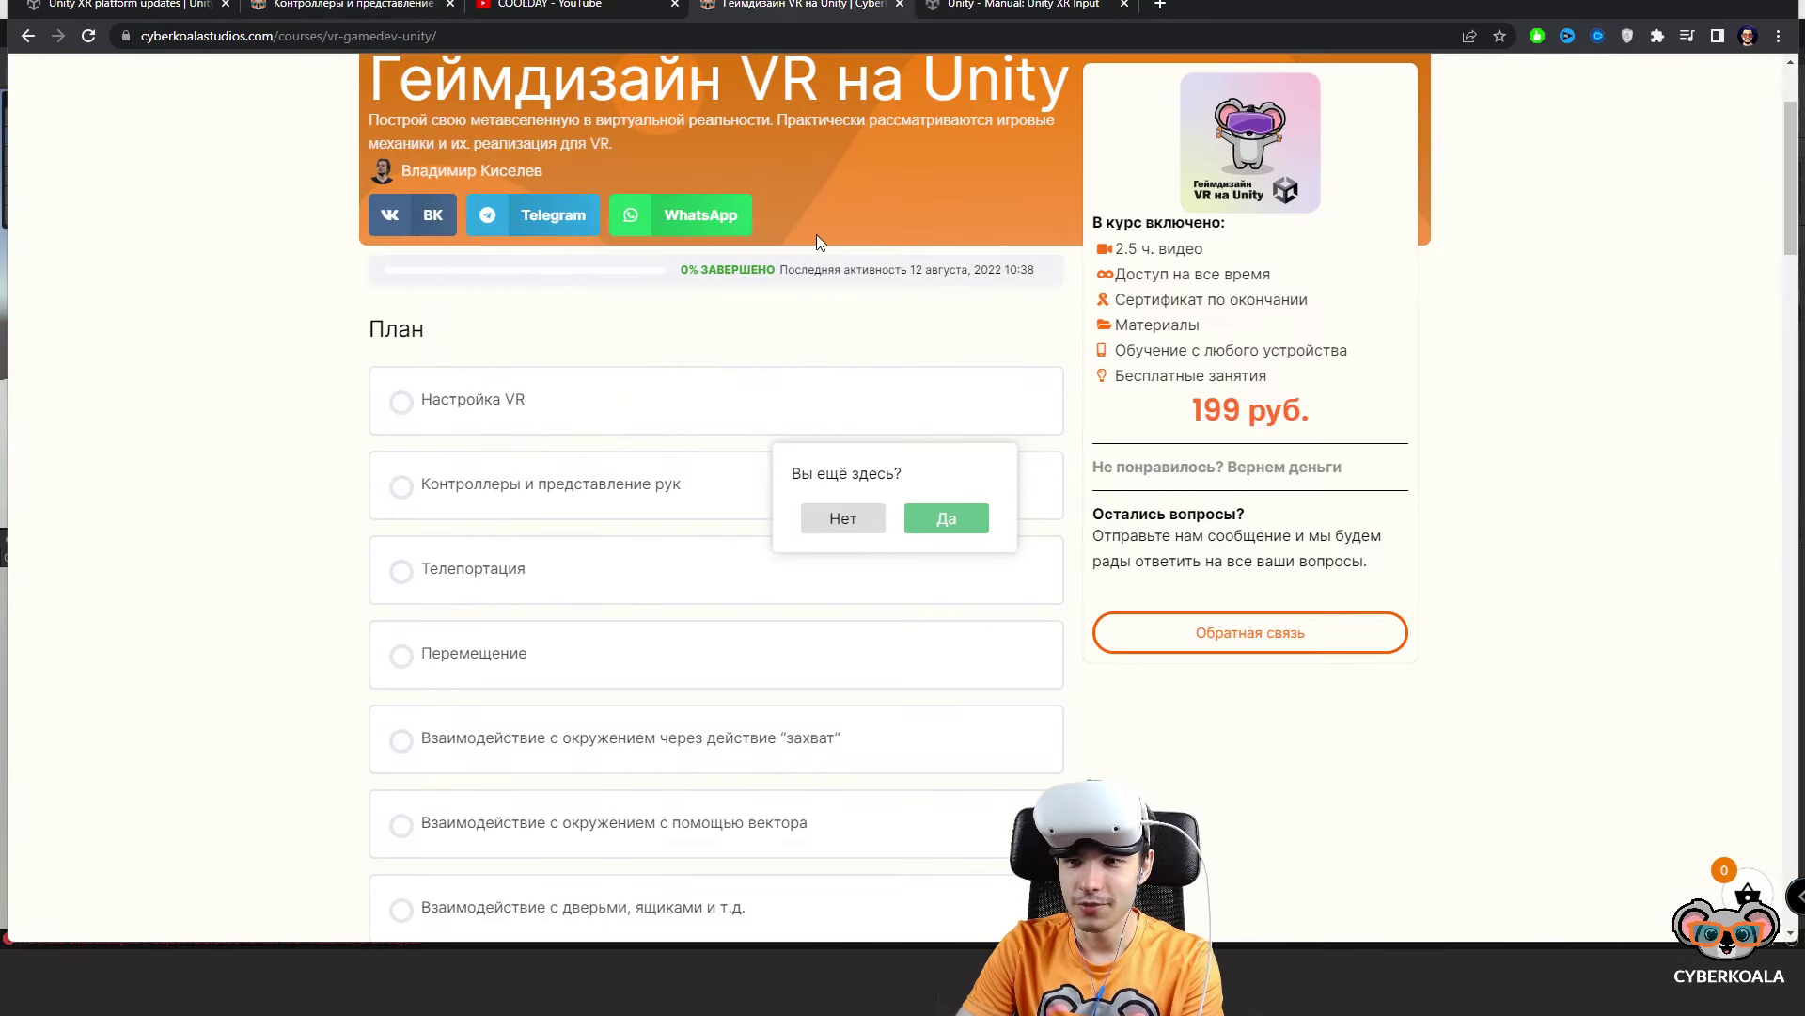
scroll(939, 489, down, 2)
click(946, 518)
scroll(945, 565, up, 2)
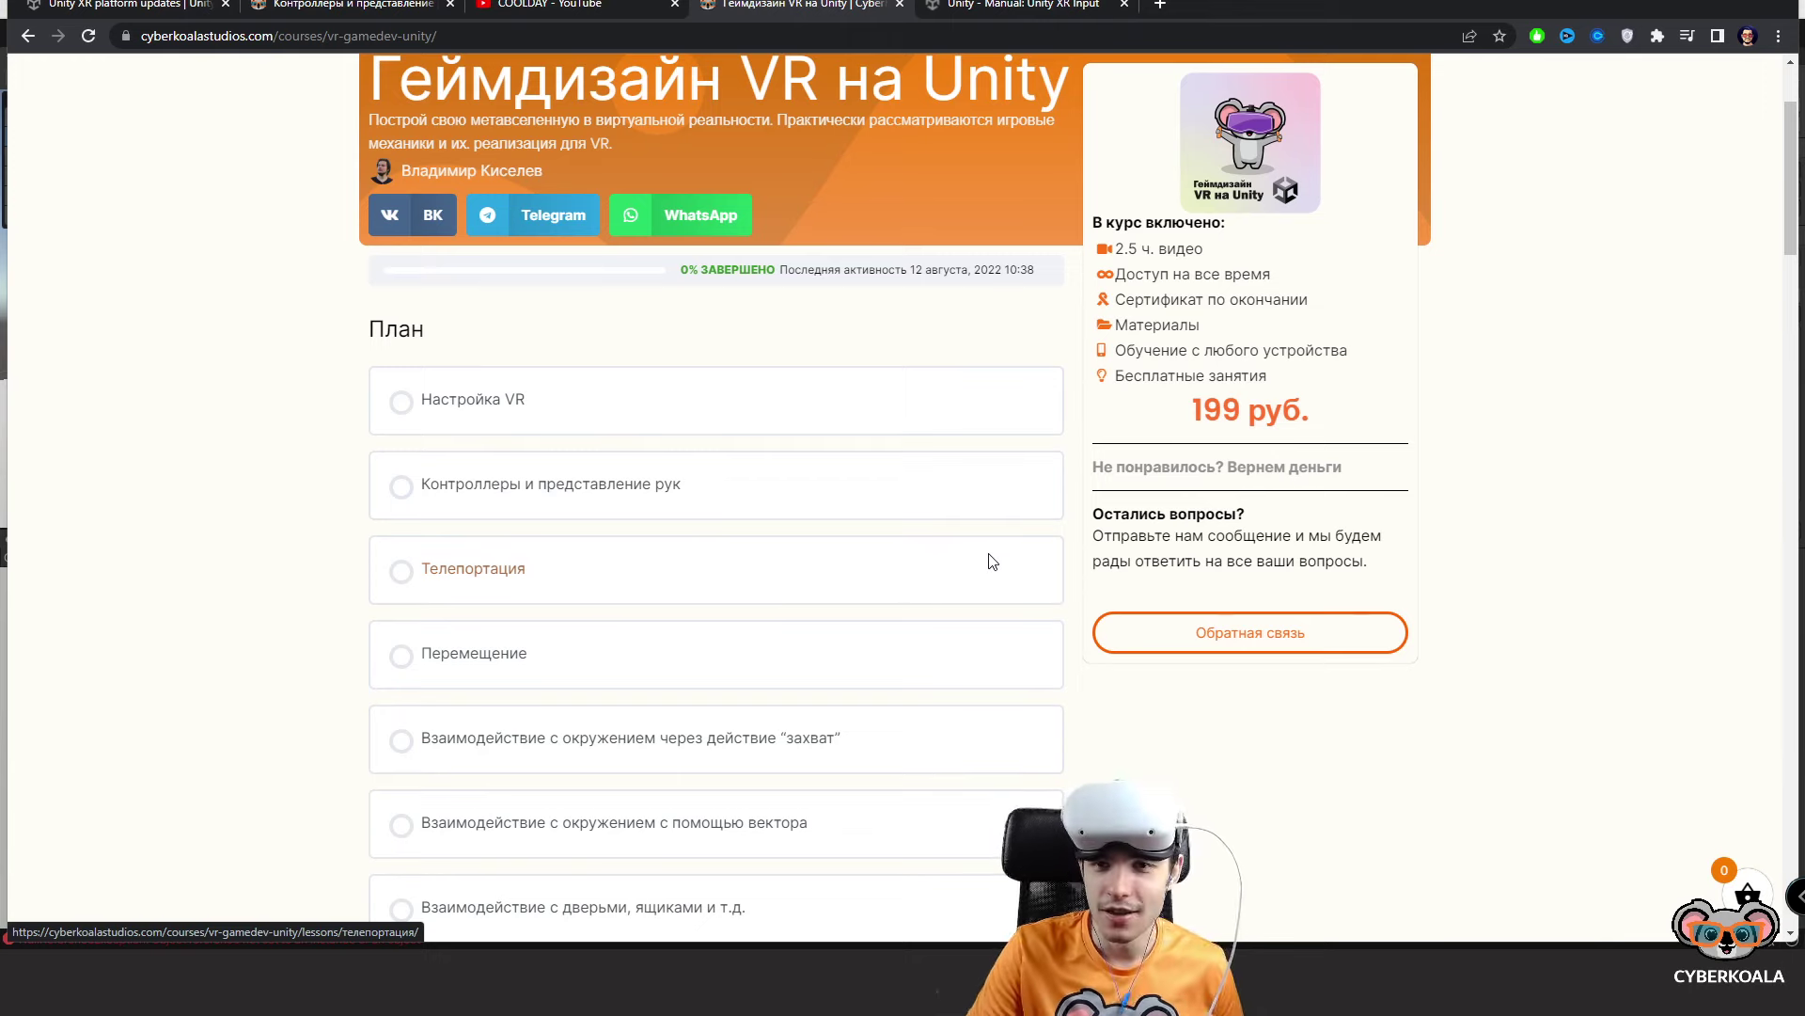
scroll(992, 562, up, 1)
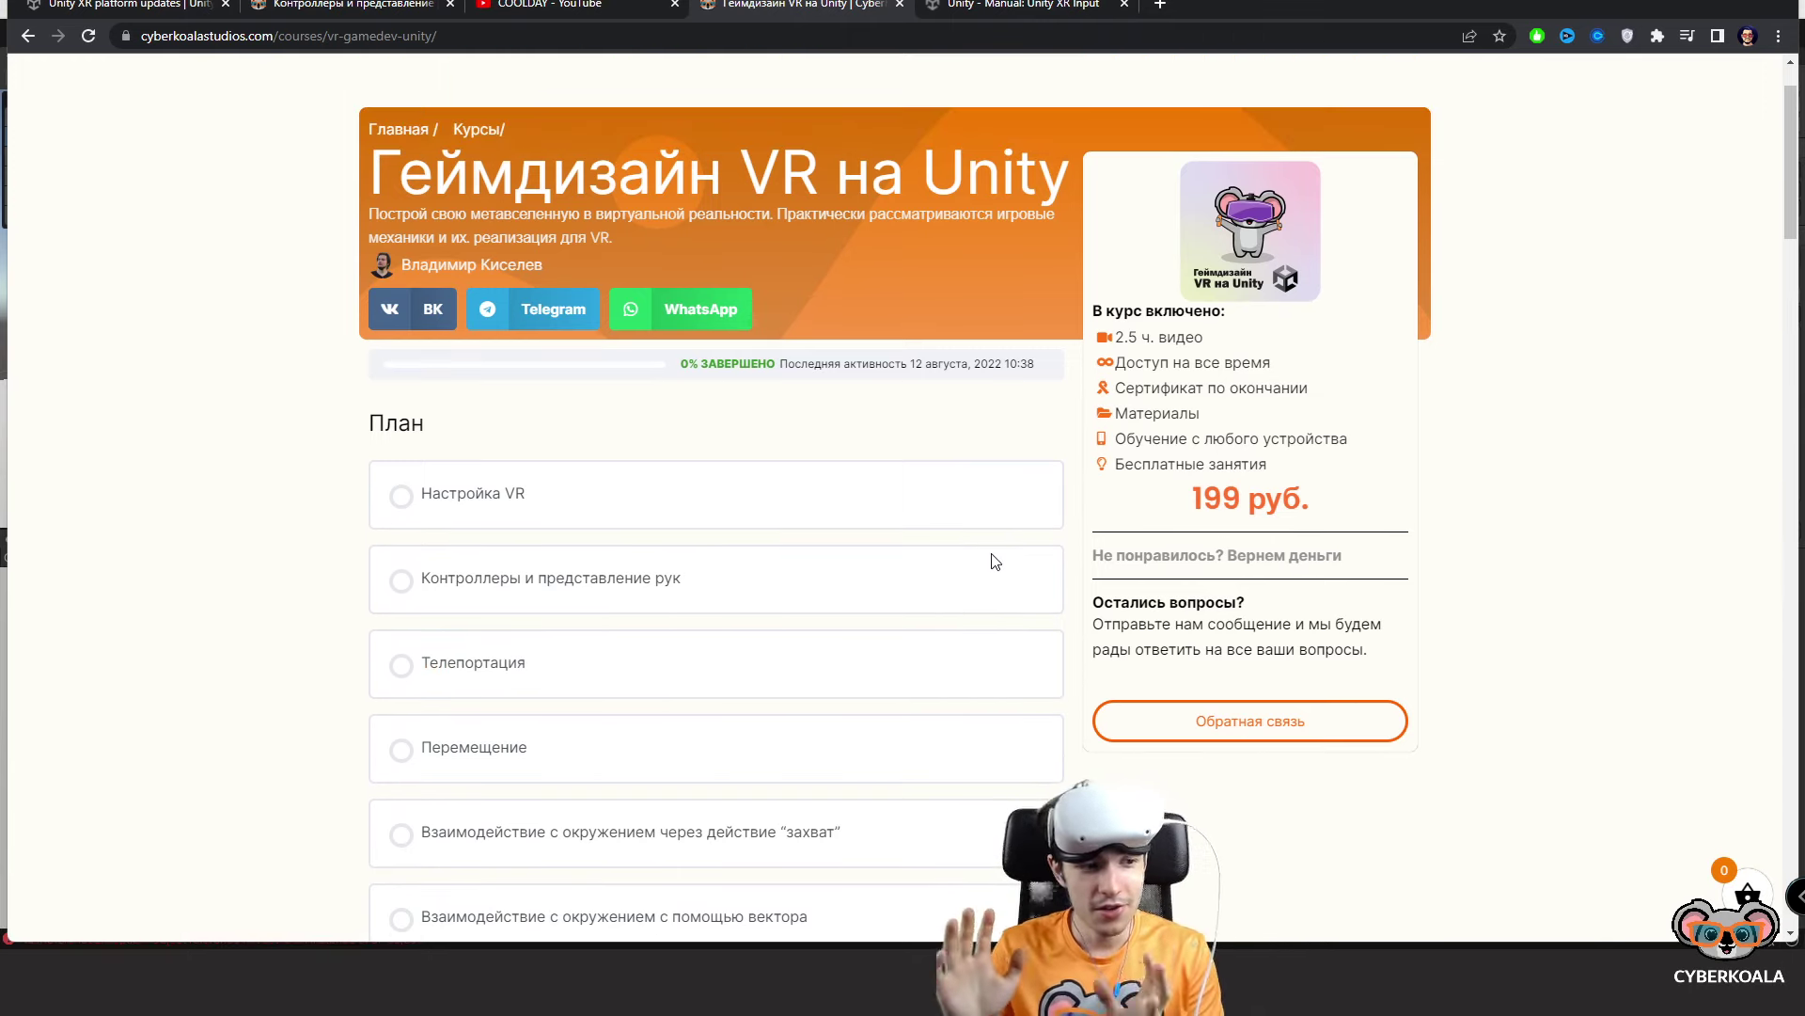